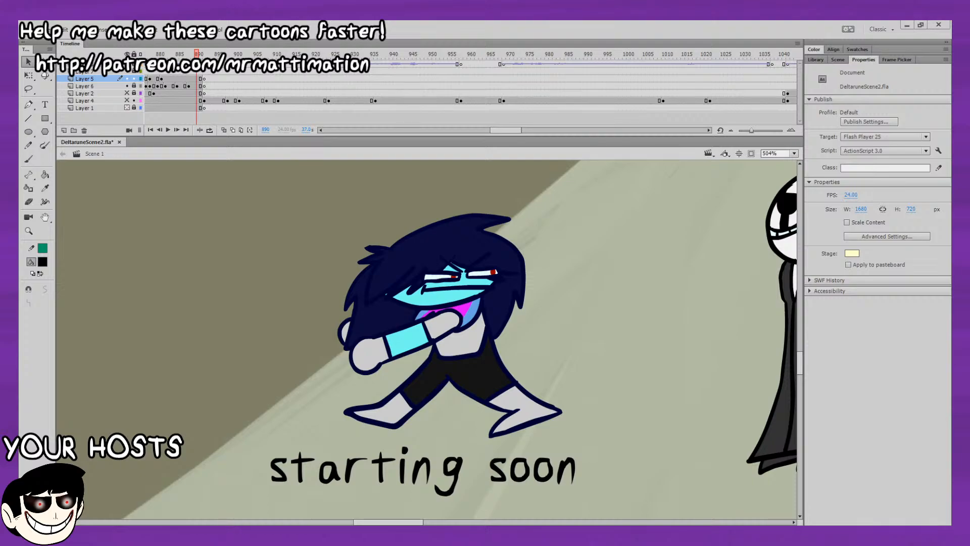
Delete the "starting soon" text below the running character on the stage.
{"action": "left_click", "coordinate": [181, 79]}
{"action": "left_click", "coordinate": [596, 446]}
{"action": "left_click", "coordinate": [576, 464]}
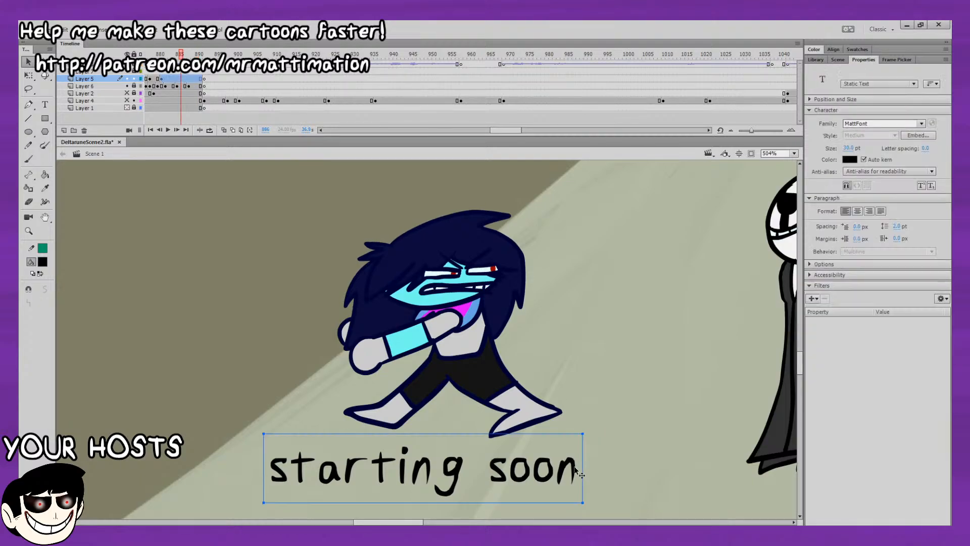
{"action": "key", "text": "Delete"}
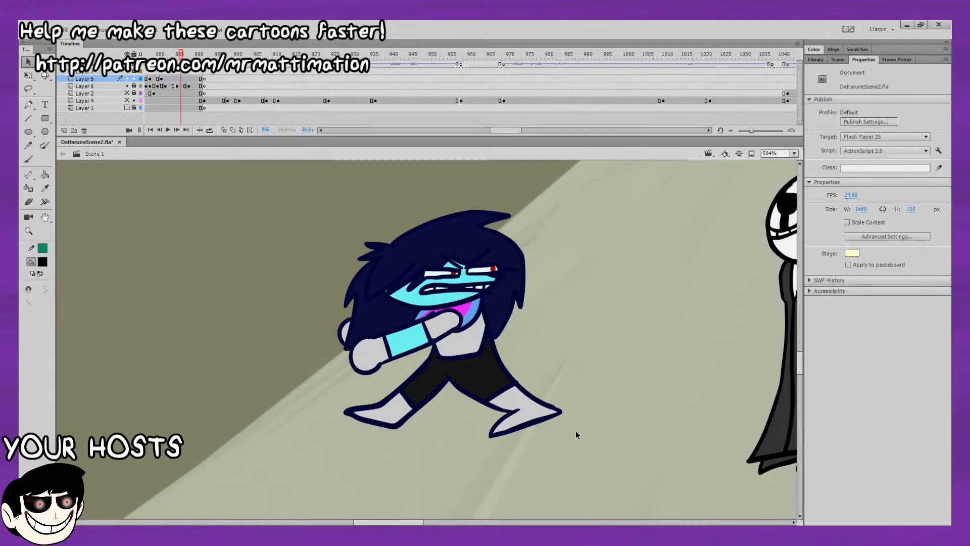
Go back to the earlier head close-up shot and make the sketches on Layer 2 and Layer 4 visible.
{"action": "left_click_drag", "start_coordinate": [510, 129], "coordinate": [268, 205]}
{"action": "left_click_drag", "start_coordinate": [520, 52], "coordinate": [648, 69]}
{"action": "left_click", "coordinate": [795, 173]}
{"action": "key", "text": "Return"}
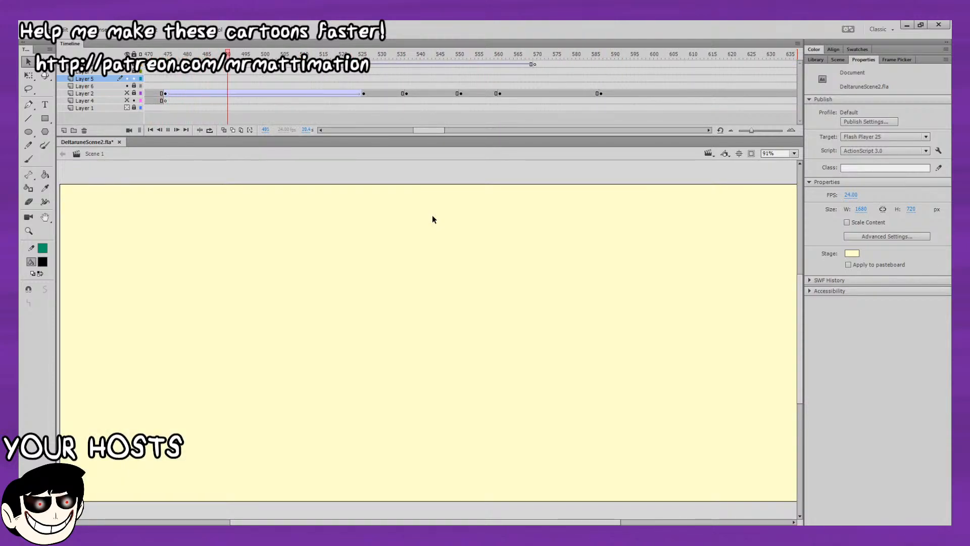
{"action": "key", "text": "Return"}
{"action": "left_click", "coordinate": [126, 93]}
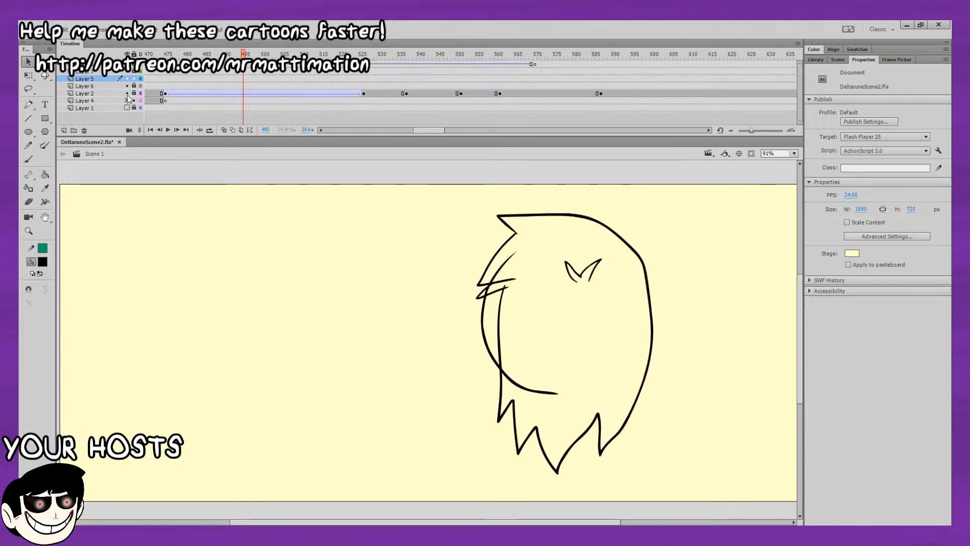
{"action": "left_click", "coordinate": [126, 101]}
Review the transition from the distant road shot to the head sketch around frame 300.
{"action": "mouse_move", "coordinate": [187, 55]}
{"action": "left_mouse_down"}
{"action": "mouse_move", "coordinate": [184, 83]}
{"action": "mouse_move", "coordinate": [217, 87]}
{"action": "left_mouse_up"}
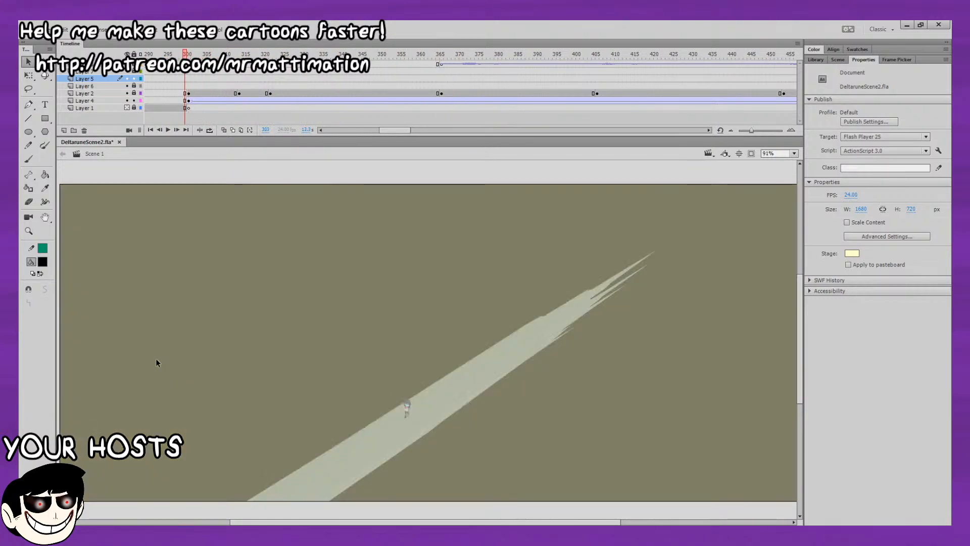
{"action": "left_click", "coordinate": [188, 93]}
{"action": "left_click", "coordinate": [189, 86]}
{"action": "left_click", "coordinate": [186, 87]}
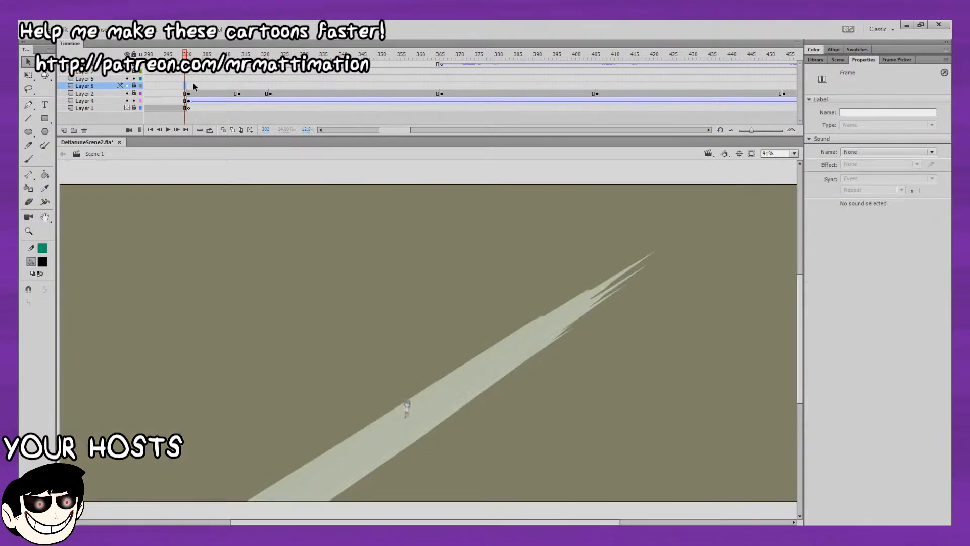
{"action": "left_click", "coordinate": [189, 84]}
{"action": "left_click", "coordinate": [188, 79]}
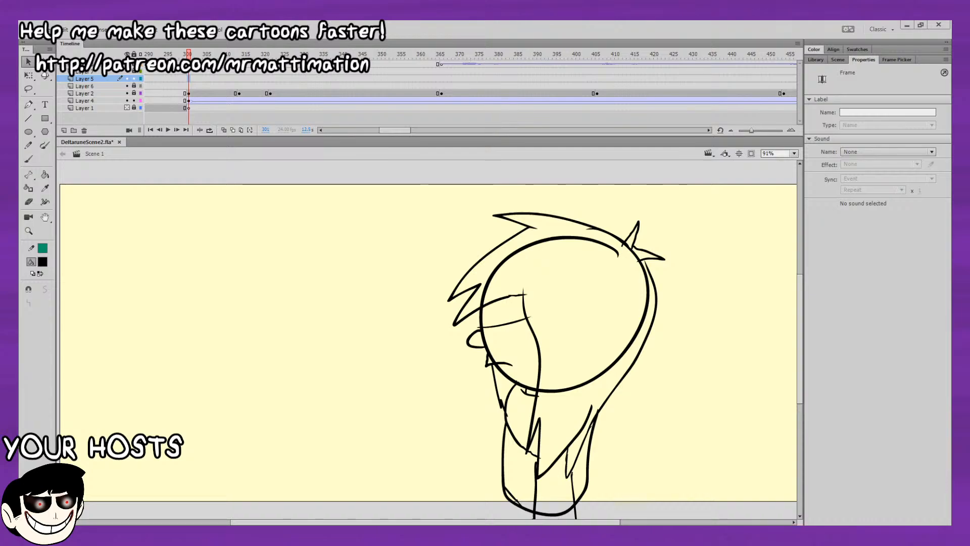
{"action": "key", "text": "Return"}
{"action": "mouse_move", "coordinate": [287, 81]}
{"action": "left_mouse_down"}
{"action": "mouse_move", "coordinate": [738, 109]}
{"action": "mouse_move", "coordinate": [168, 104]}
{"action": "left_mouse_up"}
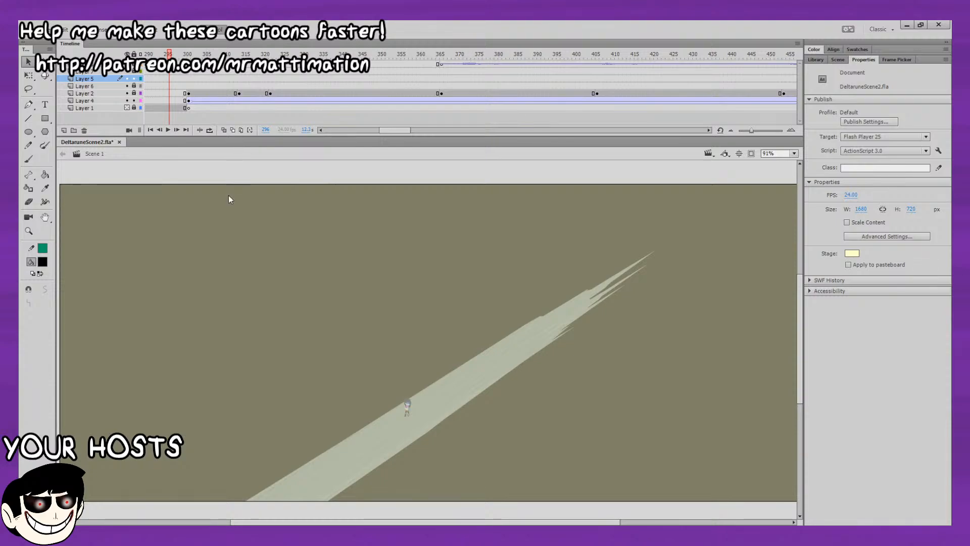
{"action": "mouse_move", "coordinate": [180, 56]}
{"action": "left_mouse_down"}
{"action": "mouse_move", "coordinate": [747, 106]}
{"action": "mouse_move", "coordinate": [769, 116]}
{"action": "mouse_move", "coordinate": [406, 140]}
{"action": "mouse_move", "coordinate": [770, 186]}
{"action": "mouse_move", "coordinate": [515, 150]}
{"action": "mouse_move", "coordinate": [144, 66]}
{"action": "mouse_move", "coordinate": [238, 68]}
{"action": "mouse_move", "coordinate": [185, 68]}
{"action": "left_mouse_up"}
Unlock Layer 2, enable multiple-frame editing, and extend the edit range from the first head sketch to the keyframe before the tween.
{"action": "left_click", "coordinate": [196, 95]}
{"action": "left_click", "coordinate": [192, 95]}
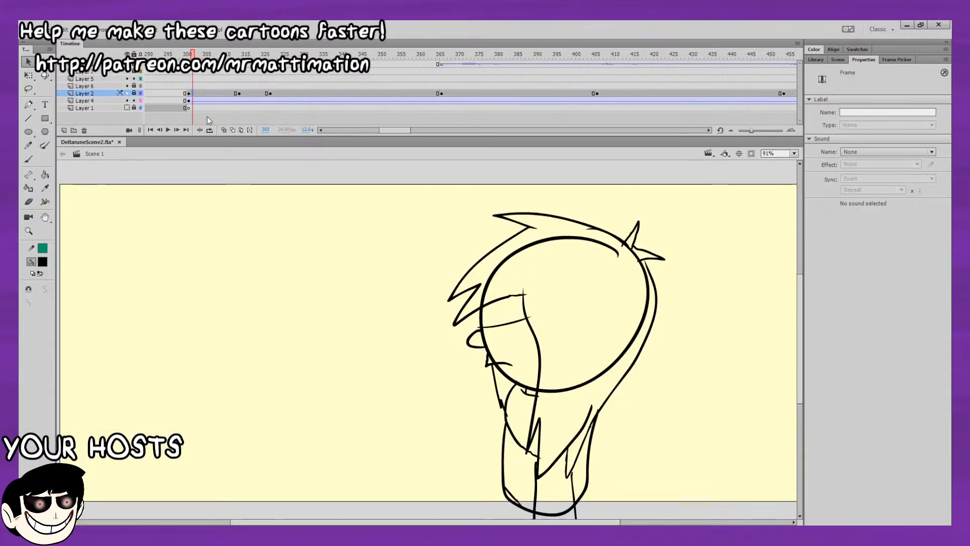
{"action": "left_click", "coordinate": [241, 130]}
{"action": "left_click", "coordinate": [134, 93]}
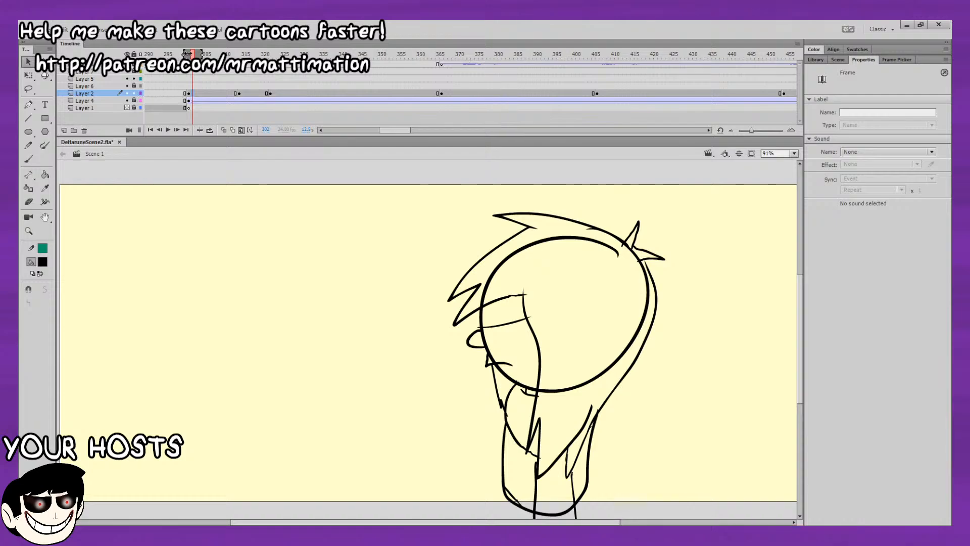
{"action": "mouse_move", "coordinate": [201, 54]}
{"action": "left_mouse_down"}
{"action": "mouse_move", "coordinate": [528, 70]}
{"action": "mouse_move", "coordinate": [788, 63]}
{"action": "mouse_move", "coordinate": [470, 81]}
{"action": "mouse_move", "coordinate": [289, 106]}
{"action": "mouse_move", "coordinate": [298, 107]}
{"action": "left_mouse_up"}
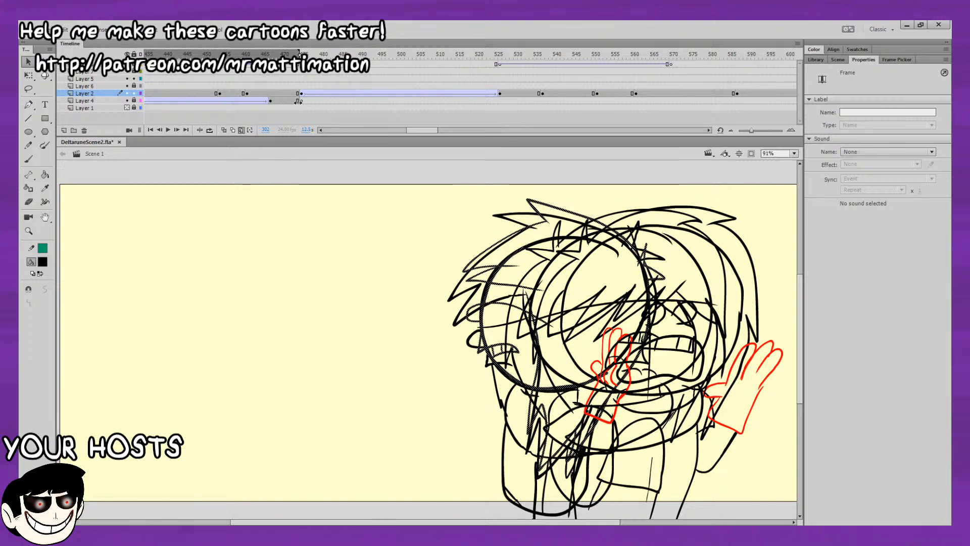
Recolor all Layer 2 sketch lines within the edit range to grey and turn off multiple-frame editing.
{"action": "left_click", "coordinate": [301, 251]}
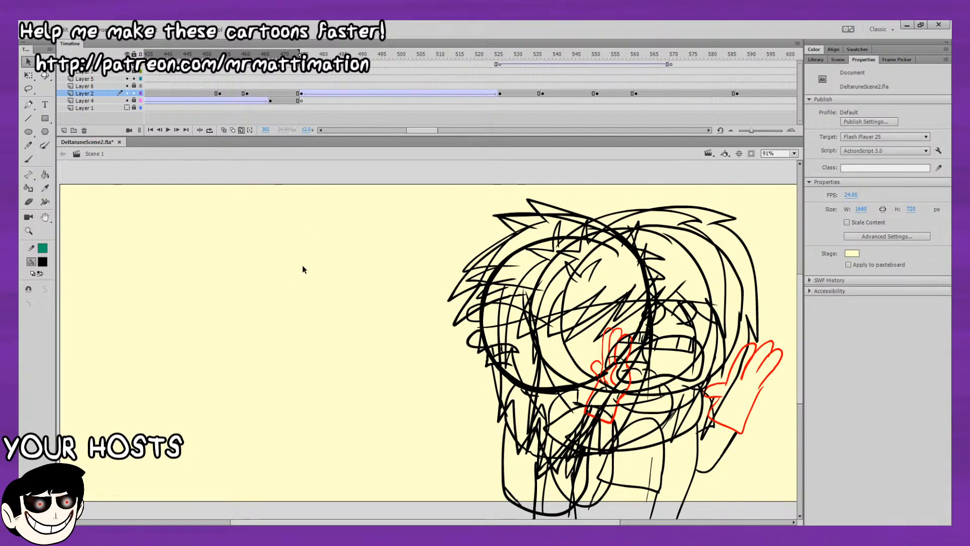
{"action": "key", "text": "ctrl+a"}
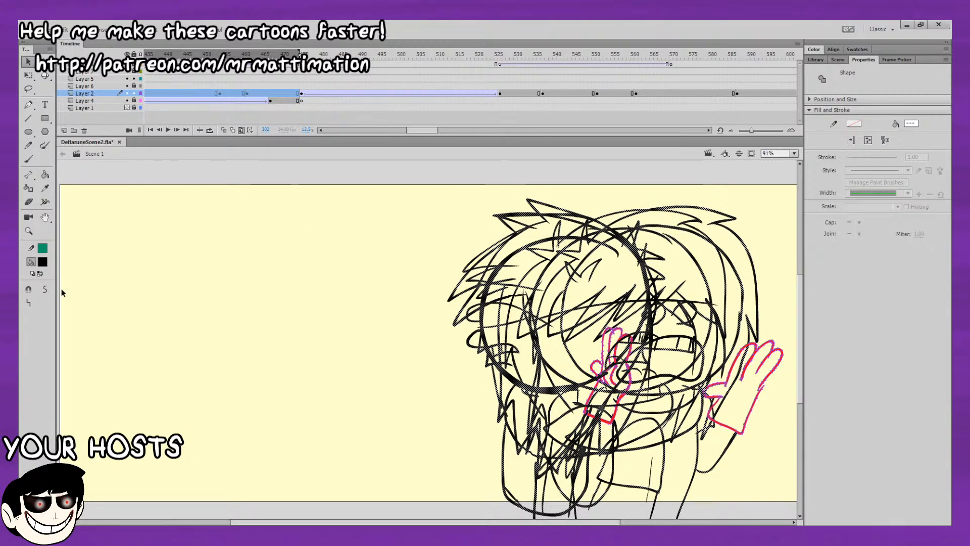
{"action": "key", "text": "Delete"}
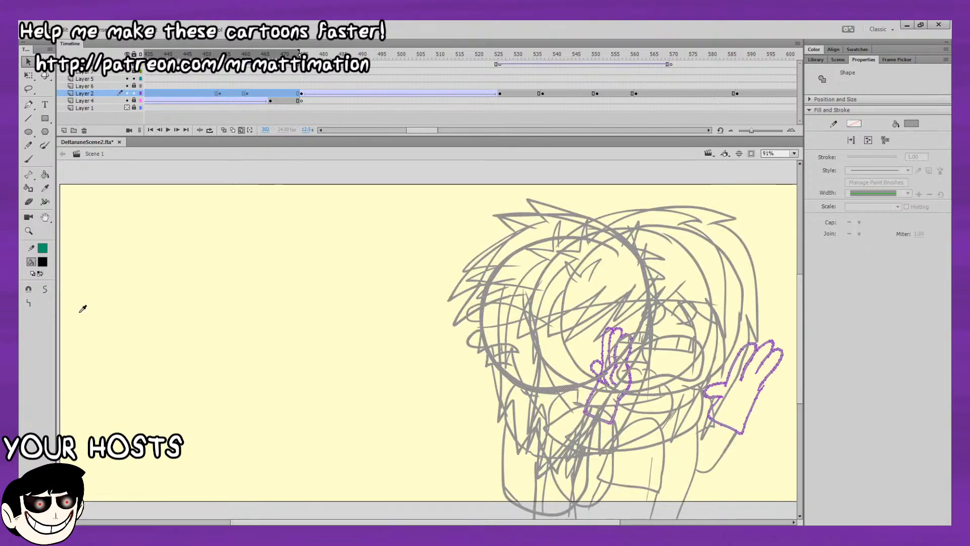
{"action": "left_click", "coordinate": [241, 130]}
Lock Layer 2 and select frame 301 on Layer 5 for inking.
{"action": "left_click_drag", "start_coordinate": [263, 43], "coordinate": [113, 81]}
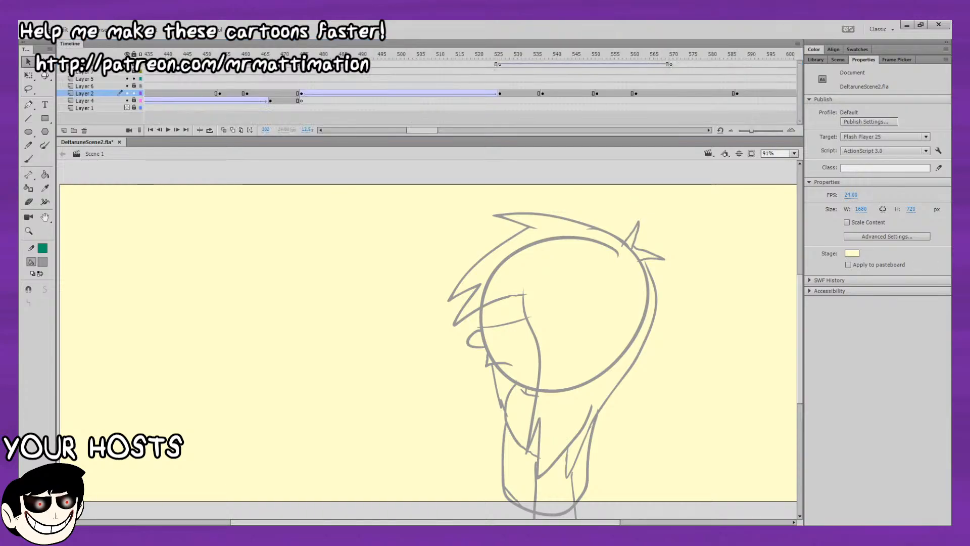
{"action": "mouse_move", "coordinate": [302, 54]}
{"action": "left_mouse_down"}
{"action": "mouse_move", "coordinate": [139, 54]}
{"action": "mouse_move", "coordinate": [186, 54]}
{"action": "mouse_move", "coordinate": [177, 54]}
{"action": "left_mouse_up"}
{"action": "left_click", "coordinate": [169, 86]}
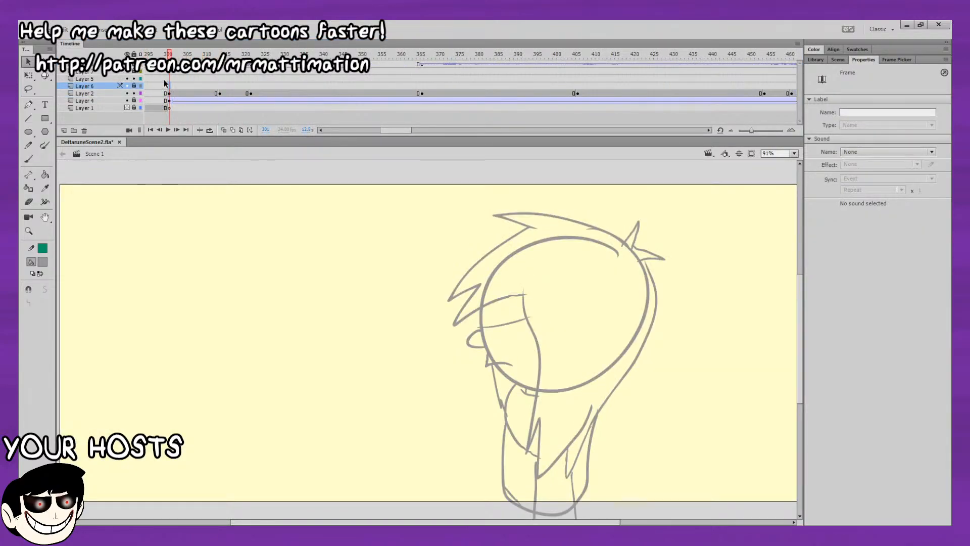
{"action": "left_click", "coordinate": [165, 80]}
{"action": "left_click", "coordinate": [169, 80]}
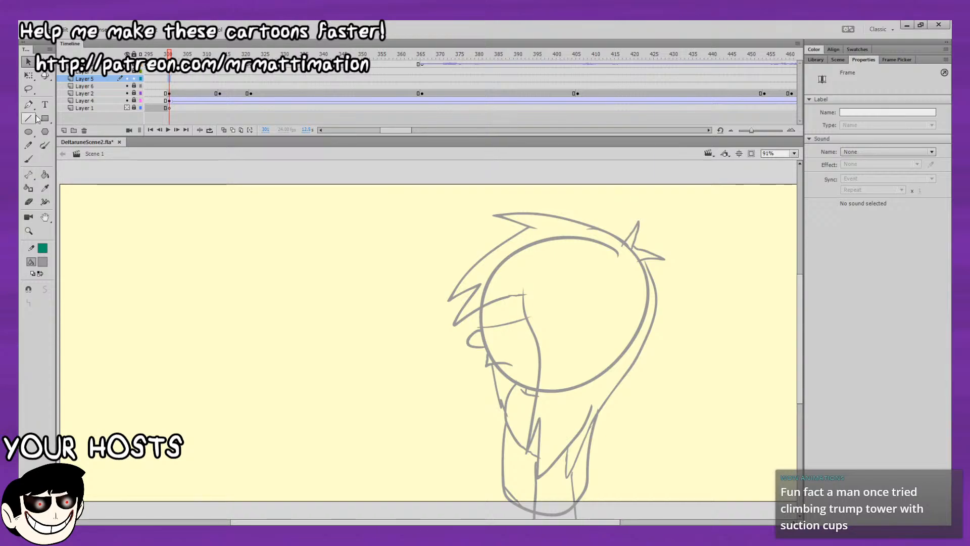
Set up the Brush tool with a black fill, size 5, and pen pressure and tilt enabled.
{"action": "left_click", "coordinate": [32, 163]}
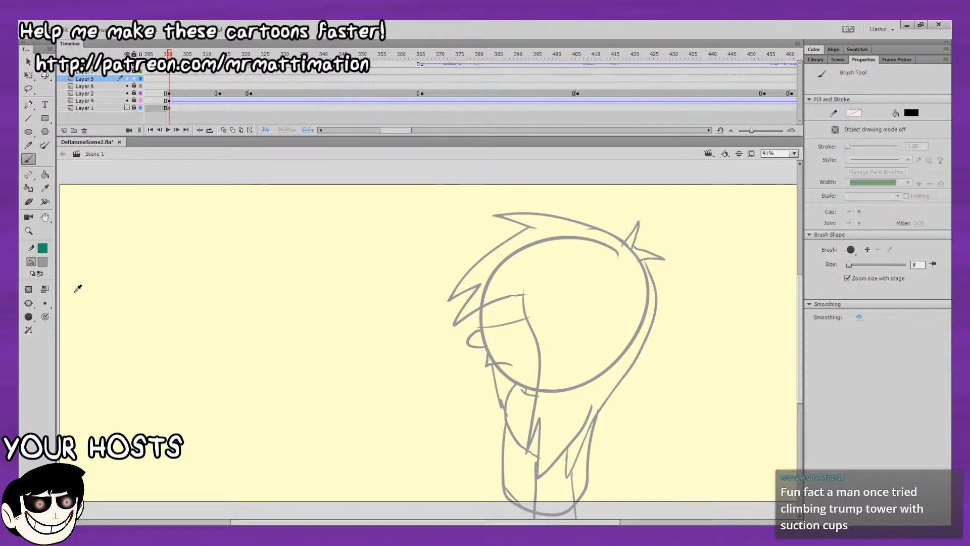
{"action": "left_click", "coordinate": [48, 305]}
{"action": "left_click", "coordinate": [56, 309]}
{"action": "left_click", "coordinate": [45, 316]}
{"action": "left_click", "coordinate": [28, 330]}
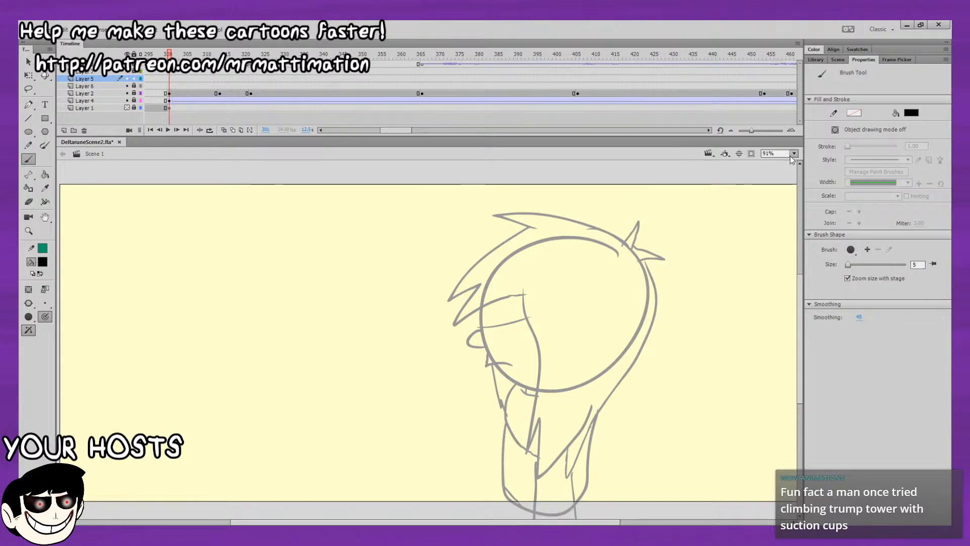
Try to ink the long front strand, jagged lower tips and back edge of the hair over the grey sketch at 100% zoom.
{"action": "left_click", "coordinate": [794, 227]}
{"action": "left_click_drag", "start_coordinate": [687, 316], "coordinate": [529, 297]}
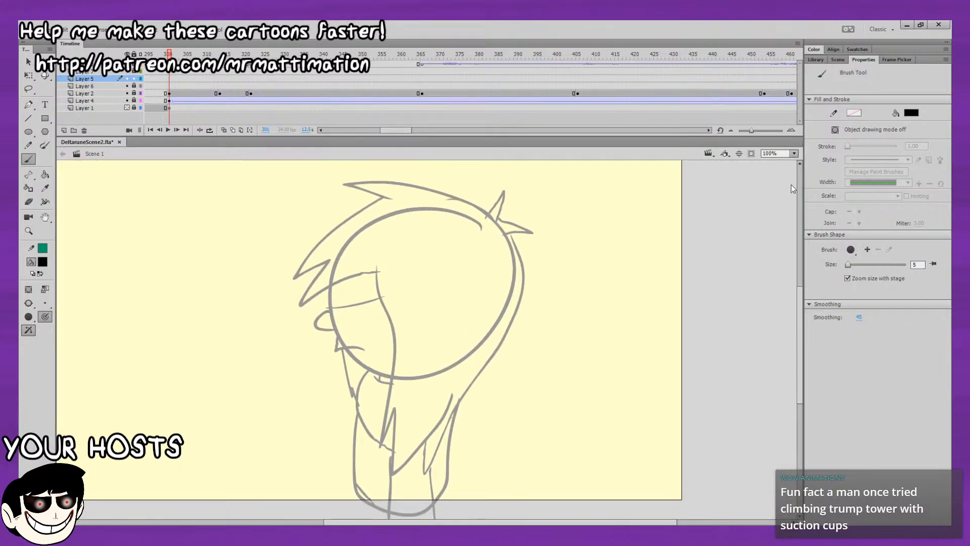
{"action": "left_click", "coordinate": [789, 242]}
{"action": "left_click_drag", "start_coordinate": [630, 266], "coordinate": [750, 274]}
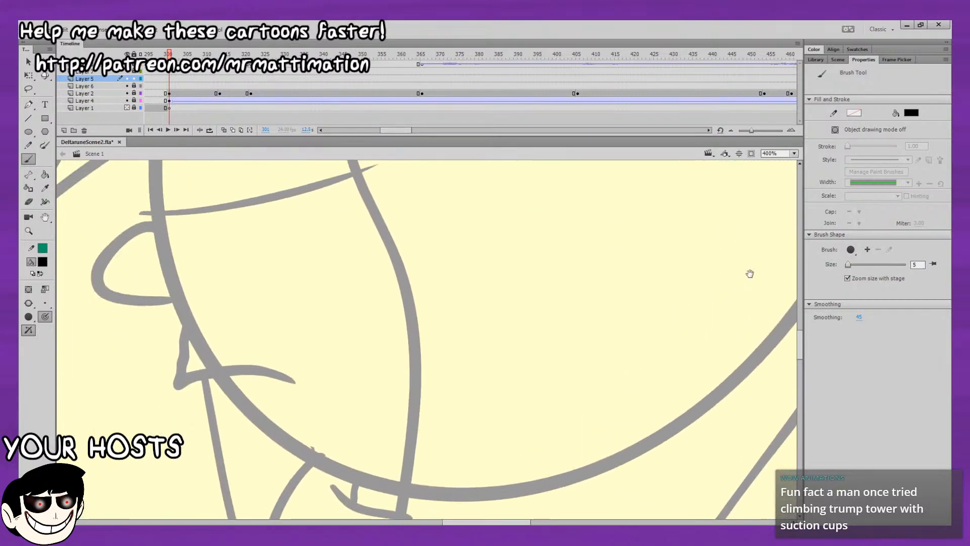
{"action": "left_click", "coordinate": [795, 232]}
{"action": "left_click_drag", "start_coordinate": [658, 322], "coordinate": [638, 367]}
{"action": "left_click", "coordinate": [794, 154]}
{"action": "left_click", "coordinate": [793, 226]}
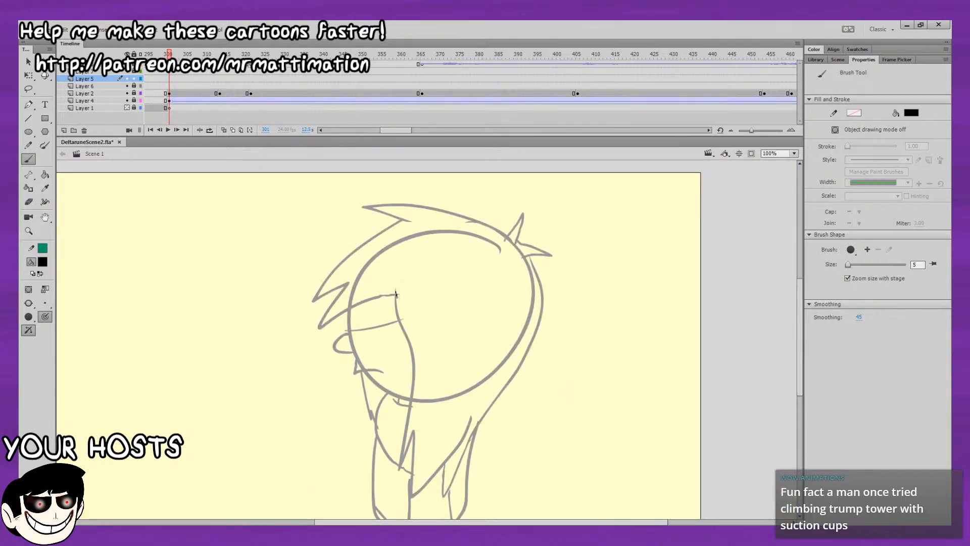
{"action": "mouse_move", "coordinate": [414, 365]}
{"action": "left_mouse_down"}
{"action": "mouse_move", "coordinate": [401, 463]}
{"action": "mouse_move", "coordinate": [416, 428]}
{"action": "mouse_move", "coordinate": [412, 491]}
{"action": "mouse_move", "coordinate": [456, 443]}
{"action": "left_mouse_up"}
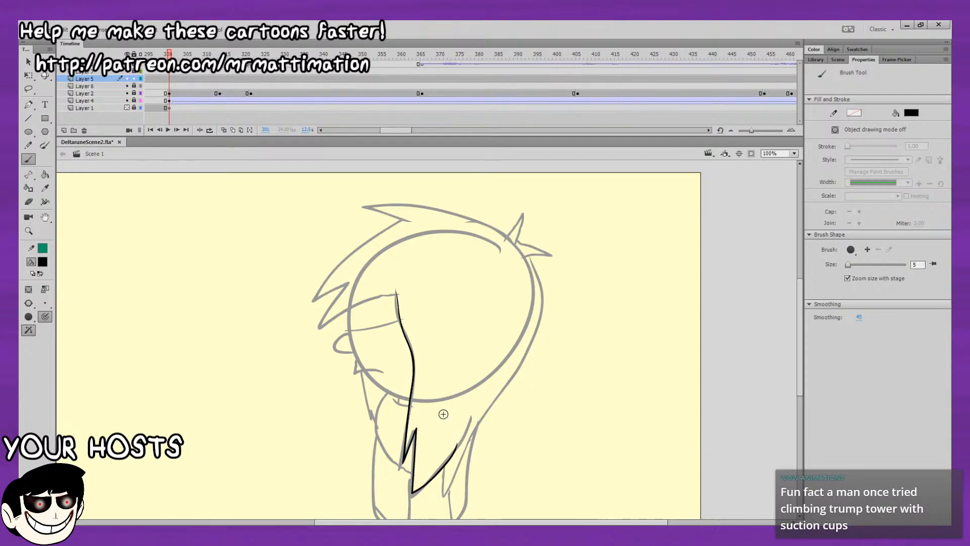
{"action": "left_click_drag", "start_coordinate": [498, 344], "coordinate": [506, 303]}
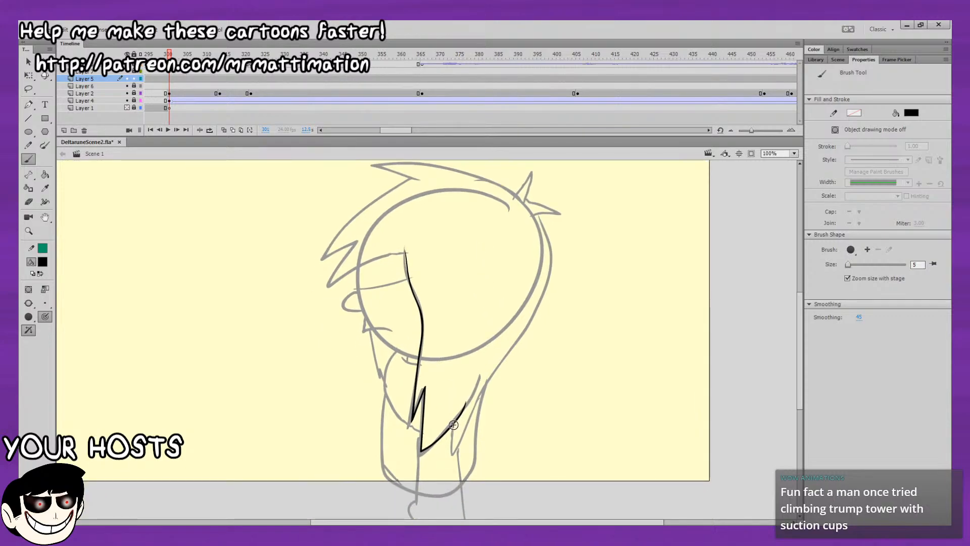
{"action": "left_click_drag", "start_coordinate": [453, 449], "coordinate": [460, 442]}
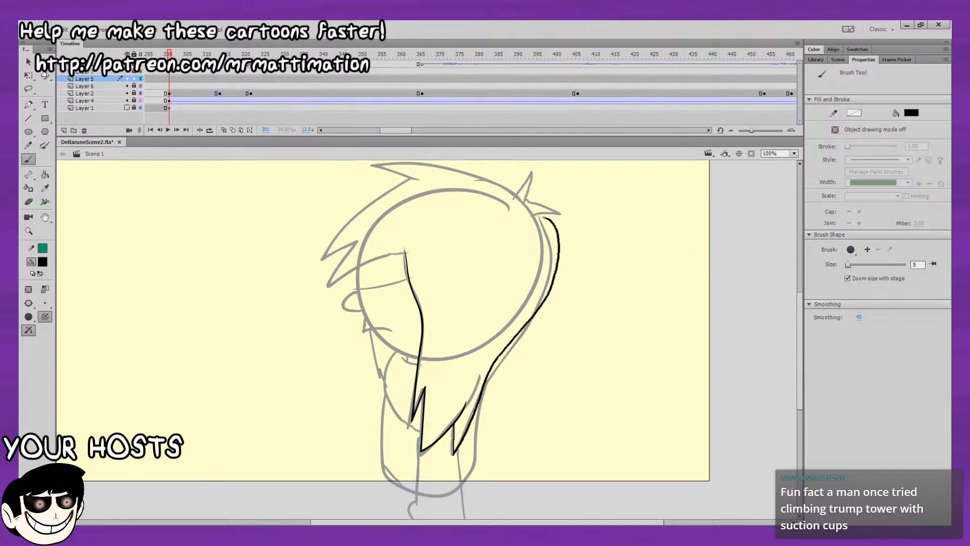
Try to ink the small spikes at the back of the head, and undo all the hair strokes.
{"action": "left_click_drag", "start_coordinate": [603, 268], "coordinate": [590, 309]}
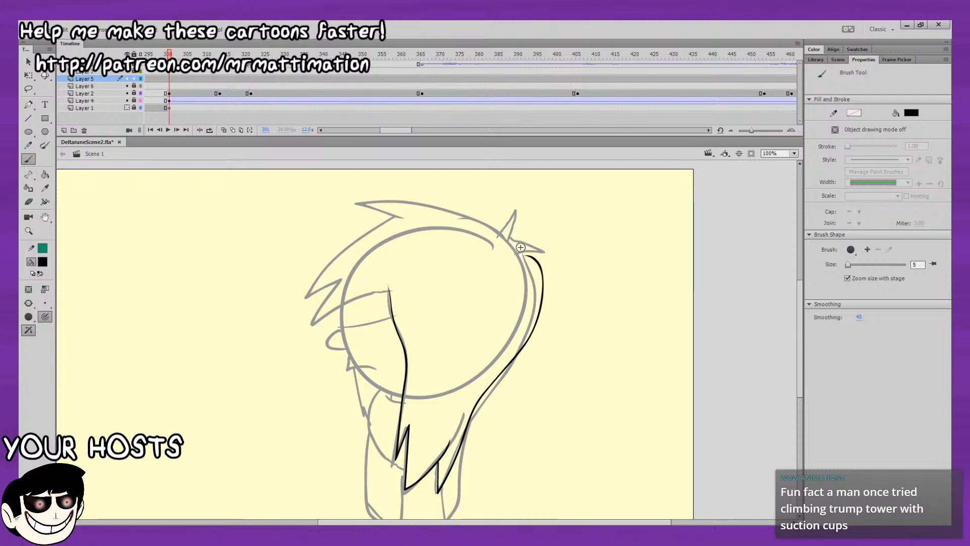
{"action": "left_click_drag", "start_coordinate": [520, 247], "coordinate": [529, 254]}
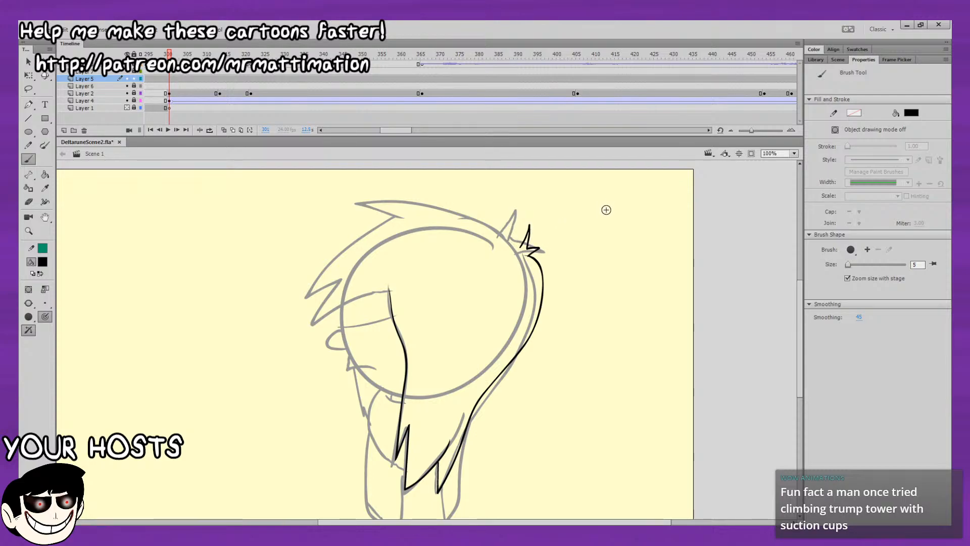
{"action": "key", "text": "ctrl+z"}
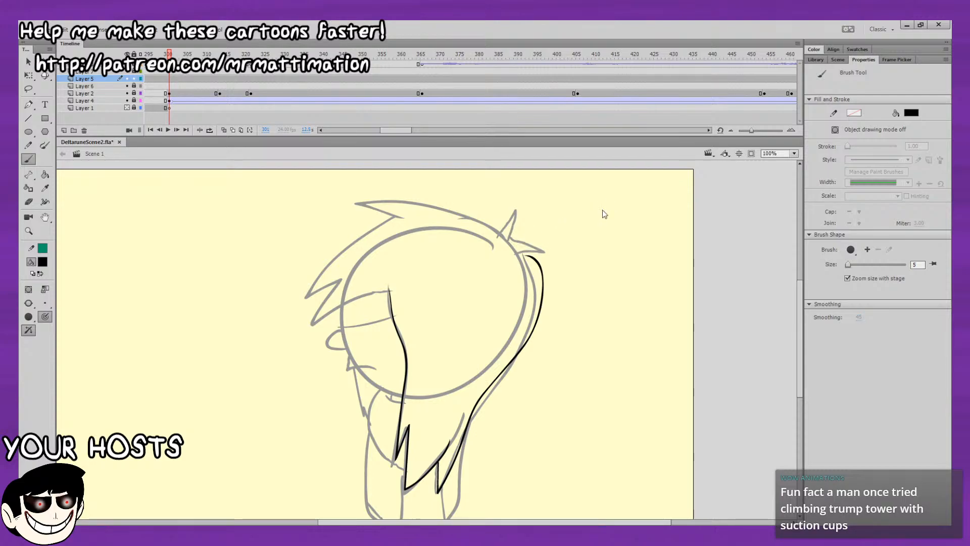
{"action": "key", "text": "ctrl+z"}
{"action": "key", "text": "ctrl+z"}
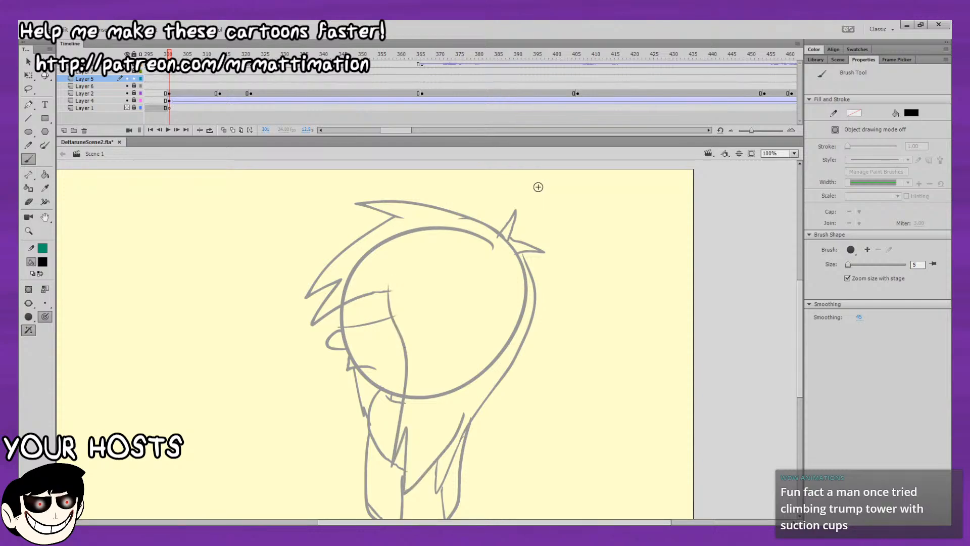
Ink the small hair spikes at the back of the head and confine them to a Layer 5 keyframe at frame 301.
{"action": "mouse_move", "coordinate": [514, 238]}
{"action": "left_mouse_down"}
{"action": "mouse_move", "coordinate": [525, 225]}
{"action": "mouse_move", "coordinate": [543, 252]}
{"action": "mouse_move", "coordinate": [521, 252]}
{"action": "left_mouse_up"}
{"action": "left_click_drag", "start_coordinate": [581, 272], "coordinate": [566, 300]}
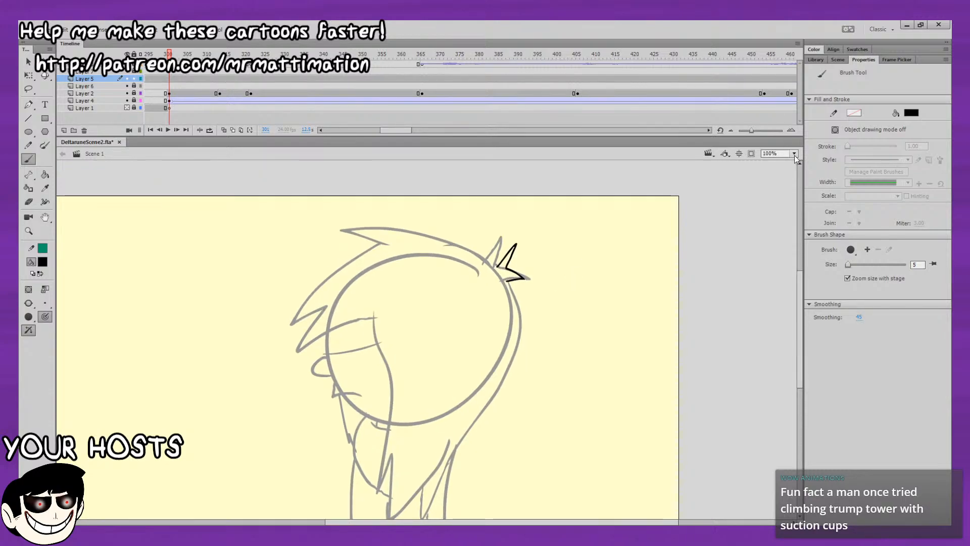
{"action": "left_click", "coordinate": [169, 79]}
{"action": "key", "text": "F6"}
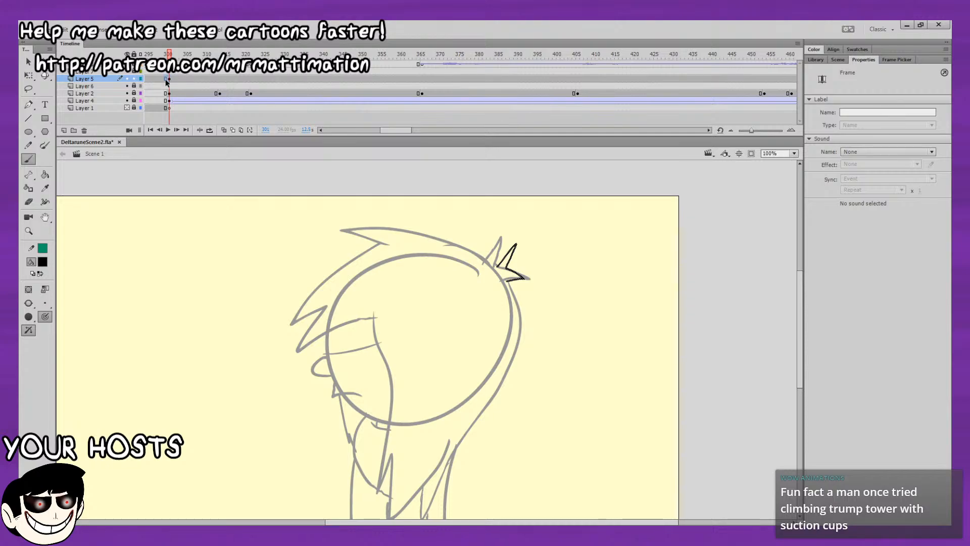
{"action": "left_click", "coordinate": [166, 79]}
{"action": "key", "text": "Delete"}
{"action": "left_click", "coordinate": [170, 79]}
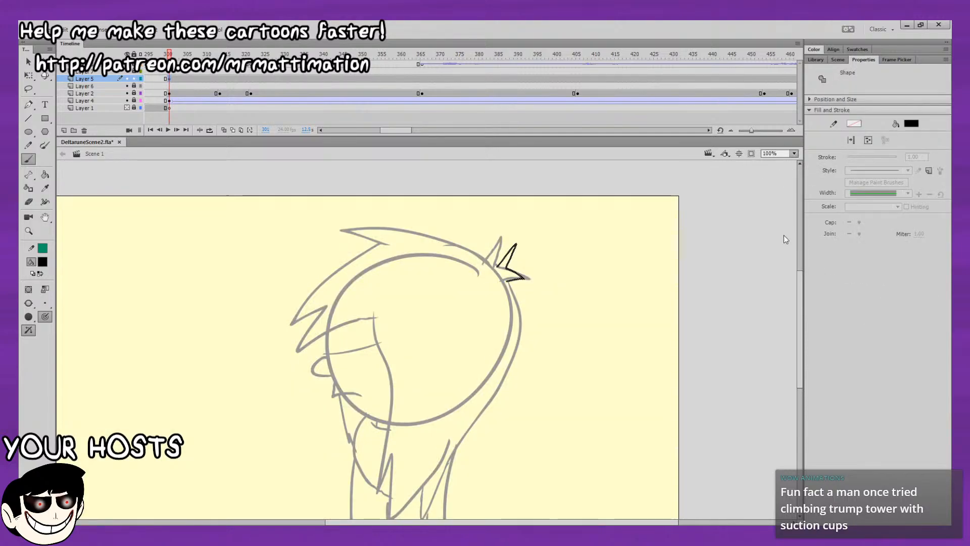
Test a short brush stroke beside the hair spikes at 200% zoom, and undo it.
{"action": "key", "text": "ctrl+equal"}
{"action": "left_click_drag", "start_coordinate": [488, 352], "coordinate": [514, 390]}
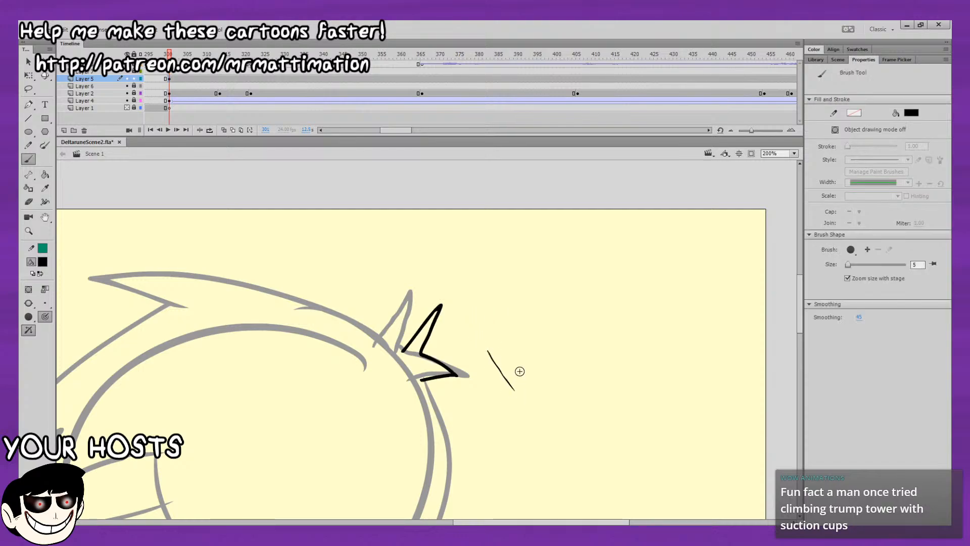
{"action": "key", "text": "ctrl+z"}
{"action": "left_click_drag", "start_coordinate": [520, 333], "coordinate": [637, 323]}
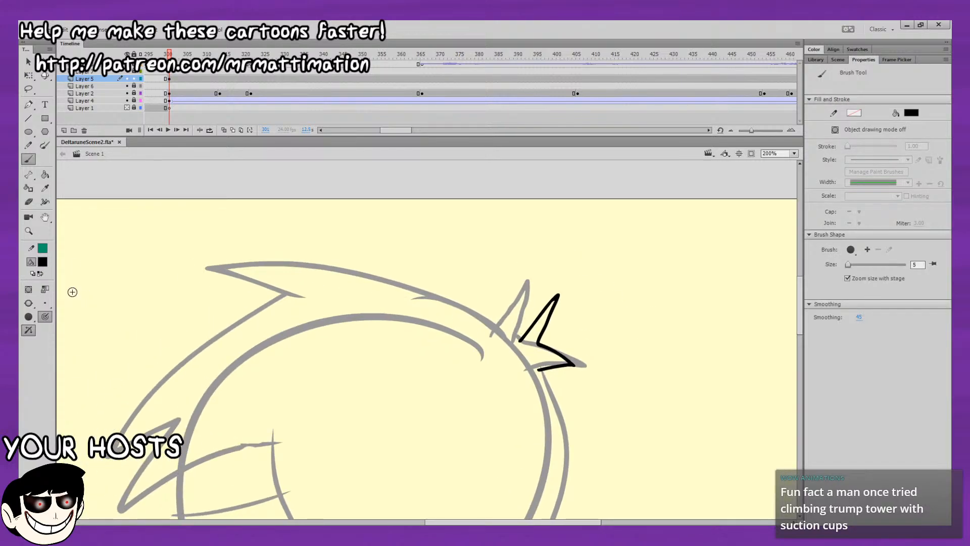
{"action": "left_click_drag", "start_coordinate": [582, 265], "coordinate": [723, 250]}
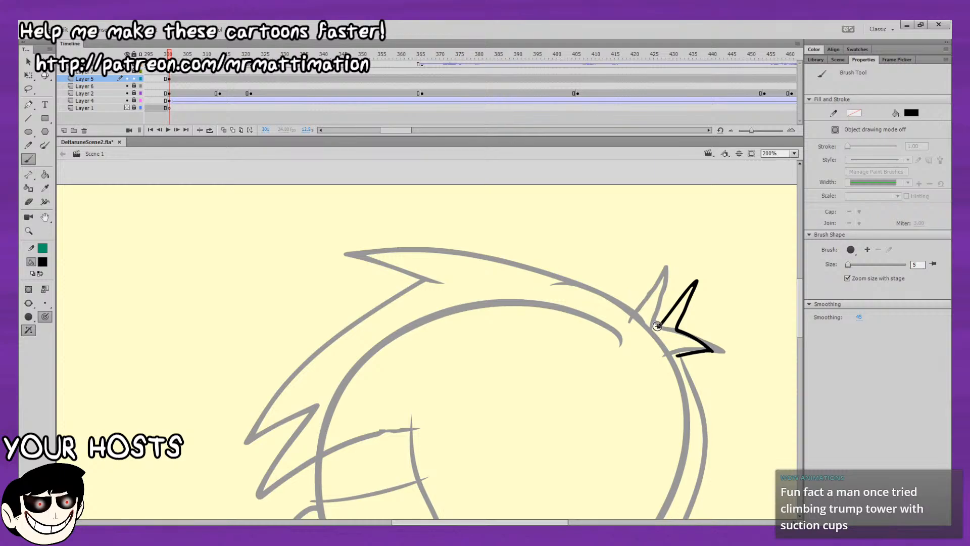
Try to ink the top edge of the hair in black from the back spikes to the front tip, and undo the strokes.
{"action": "mouse_move", "coordinate": [657, 326]}
{"action": "left_mouse_down"}
{"action": "mouse_move", "coordinate": [632, 302]}
{"action": "mouse_move", "coordinate": [501, 251]}
{"action": "mouse_move", "coordinate": [336, 261]}
{"action": "mouse_move", "coordinate": [435, 281]}
{"action": "left_mouse_up"}
{"action": "key", "text": "ctrl+z"}
{"action": "key", "text": "ctrl+z"}
{"action": "mouse_move", "coordinate": [659, 326]}
{"action": "left_mouse_down"}
{"action": "mouse_move", "coordinate": [544, 267]}
{"action": "mouse_move", "coordinate": [442, 246]}
{"action": "mouse_move", "coordinate": [360, 251]}
{"action": "mouse_move", "coordinate": [451, 288]}
{"action": "left_mouse_up"}
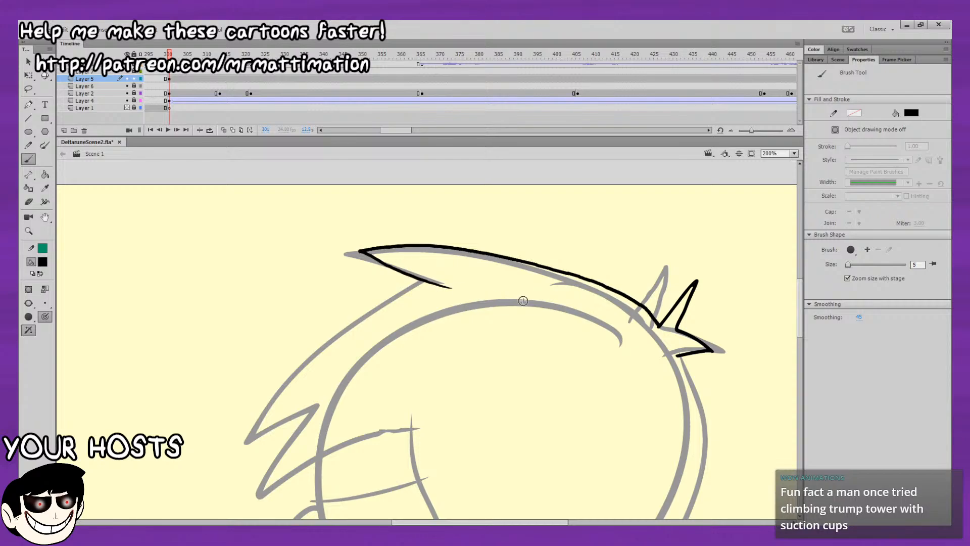
{"action": "left_click_drag", "start_coordinate": [579, 270], "coordinate": [614, 249]}
{"action": "mouse_move", "coordinate": [702, 274]}
{"action": "left_mouse_down"}
{"action": "mouse_move", "coordinate": [708, 255]}
{"action": "mouse_move", "coordinate": [648, 251]}
{"action": "mouse_move", "coordinate": [498, 206]}
{"action": "mouse_move", "coordinate": [447, 231]}
{"action": "mouse_move", "coordinate": [482, 236]}
{"action": "left_mouse_up"}
{"action": "key", "text": "ctrl+z"}
{"action": "left_click_drag", "start_coordinate": [676, 263], "coordinate": [567, 231]}
{"action": "key", "text": "ctrl+z"}
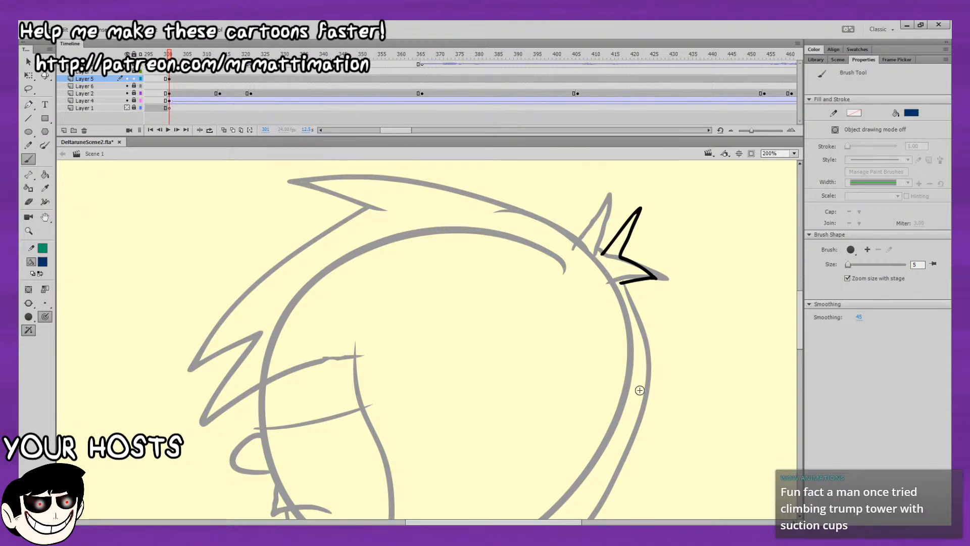
Ink the back and top edges of the hair in one dark blue brush stroke passing the small spikes and ending beneath the front tip.
{"action": "left_click_drag", "start_coordinate": [653, 329], "coordinate": [671, 317]}
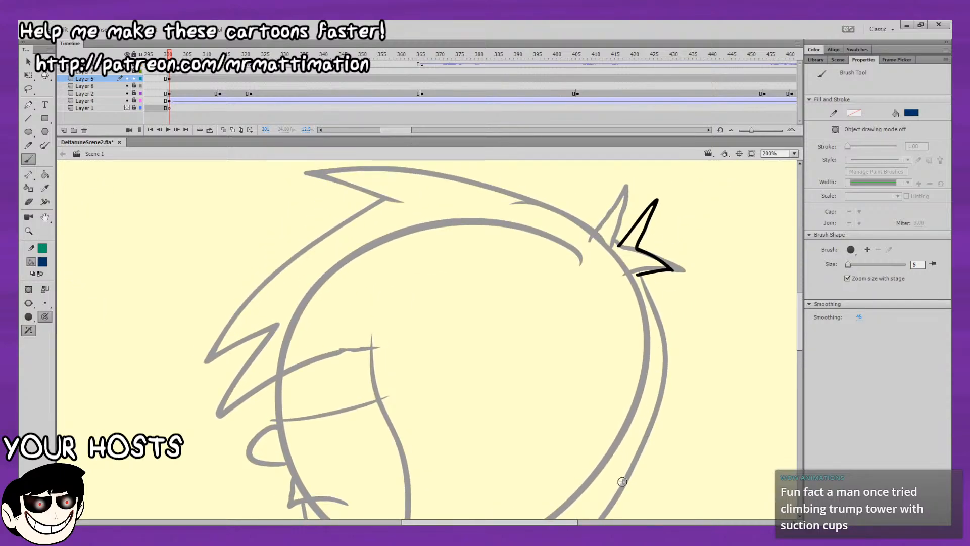
{"action": "mouse_move", "coordinate": [638, 454]}
{"action": "left_mouse_down"}
{"action": "mouse_move", "coordinate": [658, 383]}
{"action": "mouse_move", "coordinate": [660, 333]}
{"action": "mouse_move", "coordinate": [630, 246]}
{"action": "mouse_move", "coordinate": [587, 210]}
{"action": "left_mouse_up"}
{"action": "key", "text": "ctrl+z"}
{"action": "mouse_move", "coordinate": [609, 504]}
{"action": "left_mouse_down"}
{"action": "mouse_move", "coordinate": [662, 373]}
{"action": "mouse_move", "coordinate": [661, 328]}
{"action": "mouse_move", "coordinate": [627, 255]}
{"action": "mouse_move", "coordinate": [568, 209]}
{"action": "mouse_move", "coordinate": [461, 175]}
{"action": "mouse_move", "coordinate": [306, 173]}
{"action": "mouse_move", "coordinate": [403, 201]}
{"action": "left_mouse_up"}
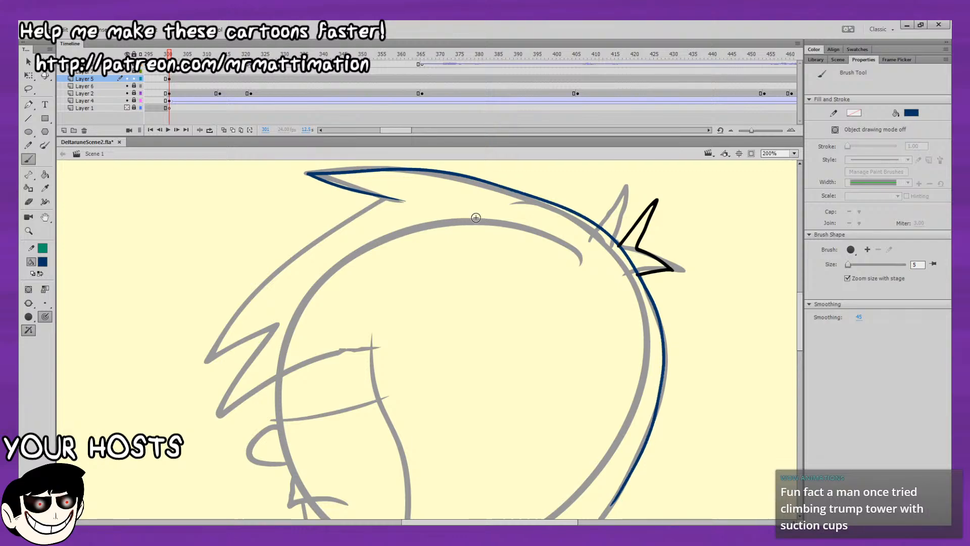
Delete the dark blue stroke segment that crosses the base of the small spikes at the back of the head.
{"action": "left_click", "coordinate": [29, 62]}
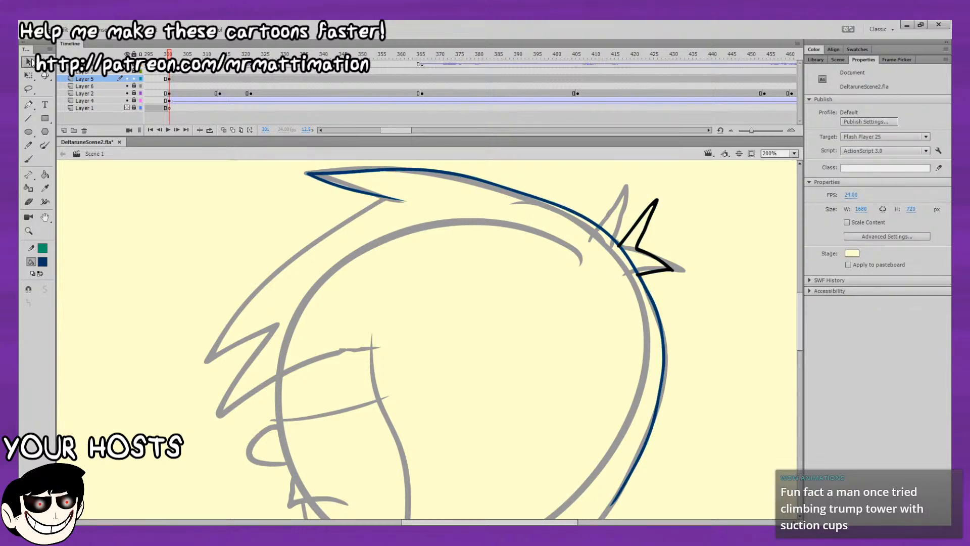
{"action": "left_click", "coordinate": [629, 271]}
{"action": "key", "text": "Delete"}
{"action": "left_click_drag", "start_coordinate": [644, 259], "coordinate": [677, 254]}
Ink the outer edge of the front hair strand in black with the Brush, from under the top tip down around the first lower point.
{"action": "left_click", "coordinate": [28, 159]}
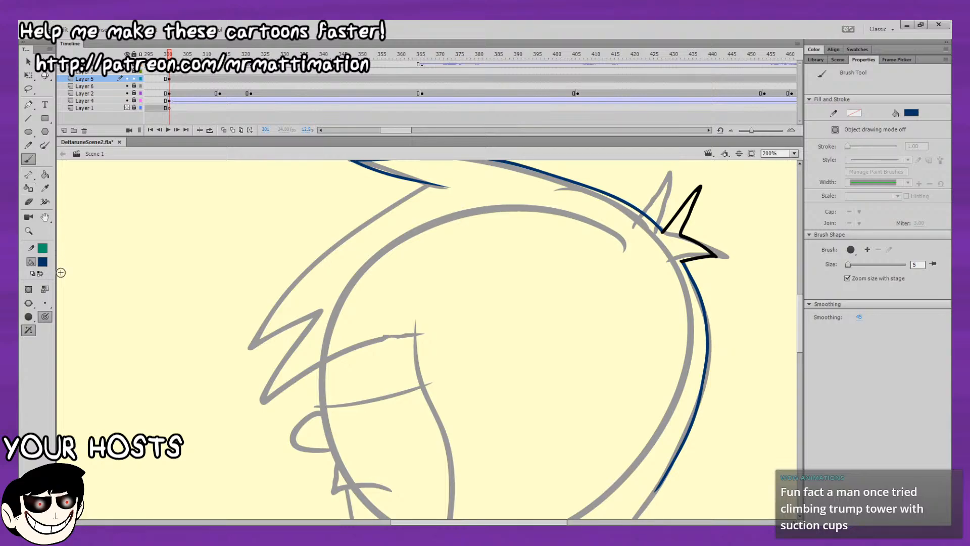
{"action": "left_click_drag", "start_coordinate": [465, 297], "coordinate": [469, 367]}
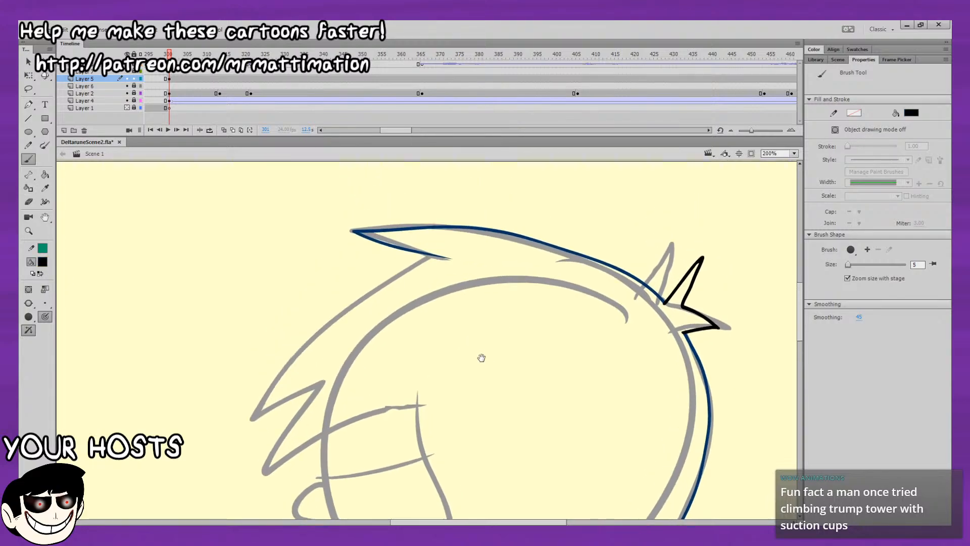
{"action": "left_click_drag", "start_coordinate": [494, 334], "coordinate": [552, 360]}
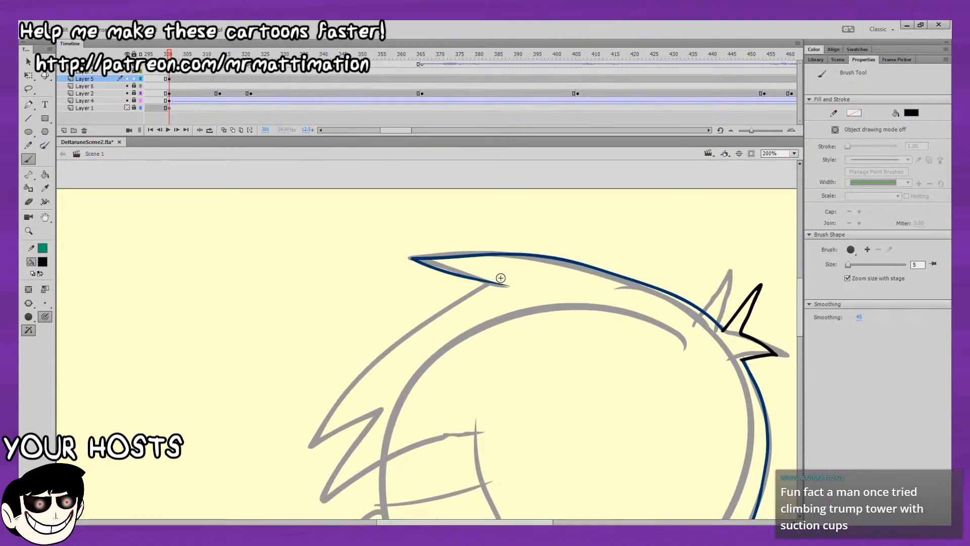
{"action": "left_click_drag", "start_coordinate": [498, 275], "coordinate": [308, 422]}
{"action": "key", "text": "ctrl+z"}
{"action": "mouse_move", "coordinate": [494, 276]}
{"action": "left_mouse_down"}
{"action": "mouse_move", "coordinate": [403, 337]}
{"action": "mouse_move", "coordinate": [331, 441]}
{"action": "left_mouse_up"}
{"action": "key", "text": "ctrl+z"}
{"action": "mouse_move", "coordinate": [498, 278]}
{"action": "left_mouse_down"}
{"action": "mouse_move", "coordinate": [382, 349]}
{"action": "mouse_move", "coordinate": [317, 442]}
{"action": "left_mouse_up"}
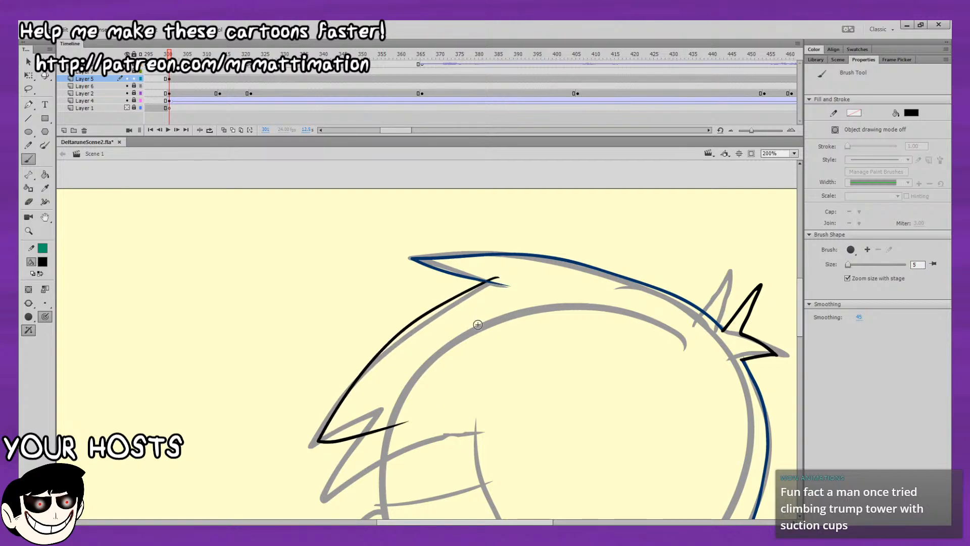
{"action": "key", "text": "ctrl+z"}
{"action": "mouse_move", "coordinate": [494, 275]}
{"action": "left_mouse_down"}
{"action": "mouse_move", "coordinate": [430, 319]}
{"action": "mouse_move", "coordinate": [304, 457]}
{"action": "mouse_move", "coordinate": [400, 428]}
{"action": "left_mouse_up"}
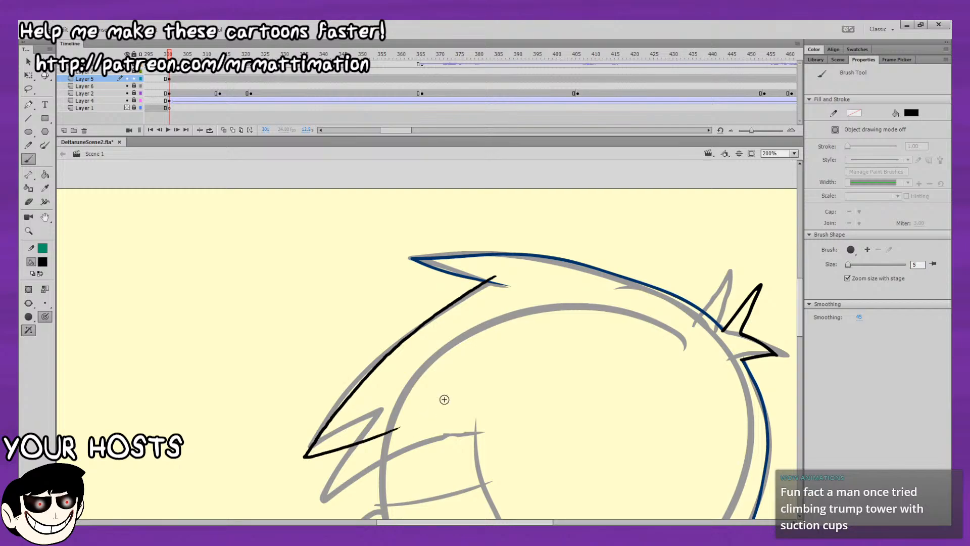
Ink the second pointed tip of the front hair in black, with its long lower edge curving back across the face.
{"action": "scroll", "coordinate": [413, 374], "scroll_direction": "down", "scroll_amount": 3}
{"action": "mouse_move", "coordinate": [401, 366]}
{"action": "left_mouse_down"}
{"action": "mouse_move", "coordinate": [360, 418]}
{"action": "mouse_move", "coordinate": [540, 378]}
{"action": "left_mouse_up"}
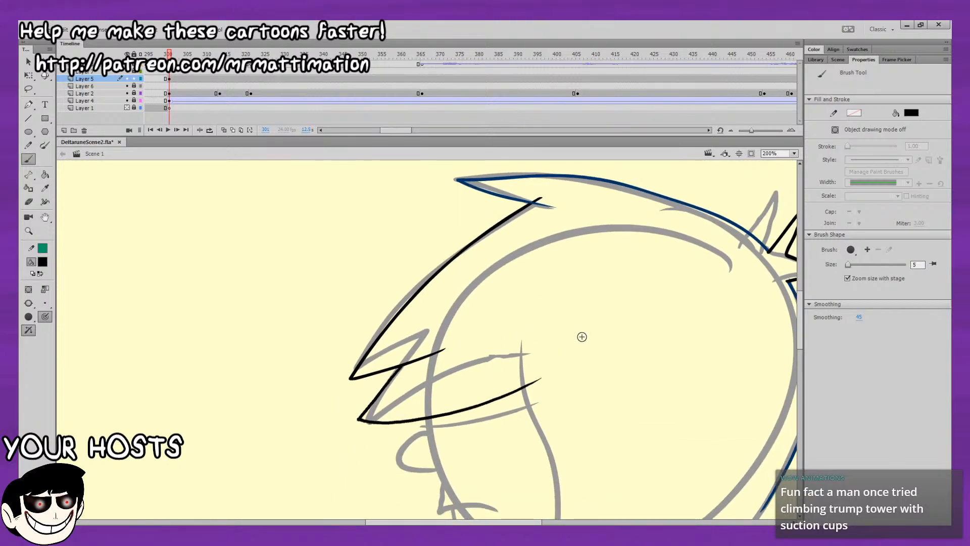
{"action": "scroll", "coordinate": [624, 348], "scroll_direction": "down", "scroll_amount": 1}
{"action": "left_click_drag", "start_coordinate": [624, 348], "coordinate": [640, 321]}
{"action": "key", "text": "ctrl+z"}
{"action": "mouse_move", "coordinate": [419, 331]}
{"action": "left_mouse_down"}
{"action": "mouse_move", "coordinate": [384, 388]}
{"action": "mouse_move", "coordinate": [568, 334]}
{"action": "left_mouse_up"}
Set the fill to bright red and ink the inner hair edge from the lower front strand down around the jagged bottom tips.
{"action": "scroll", "coordinate": [630, 344], "scroll_direction": "down", "scroll_amount": 4}
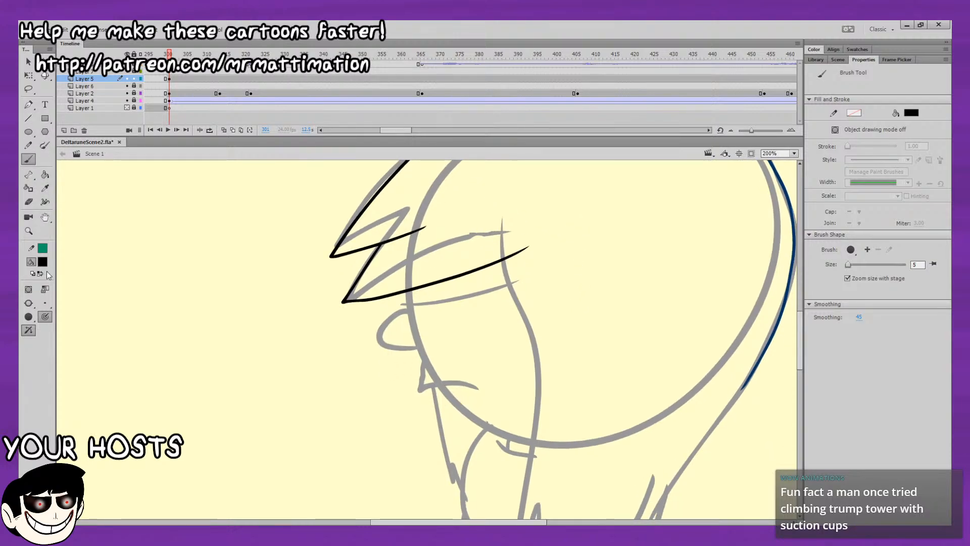
{"action": "left_click_drag", "start_coordinate": [186, 407], "coordinate": [185, 398]}
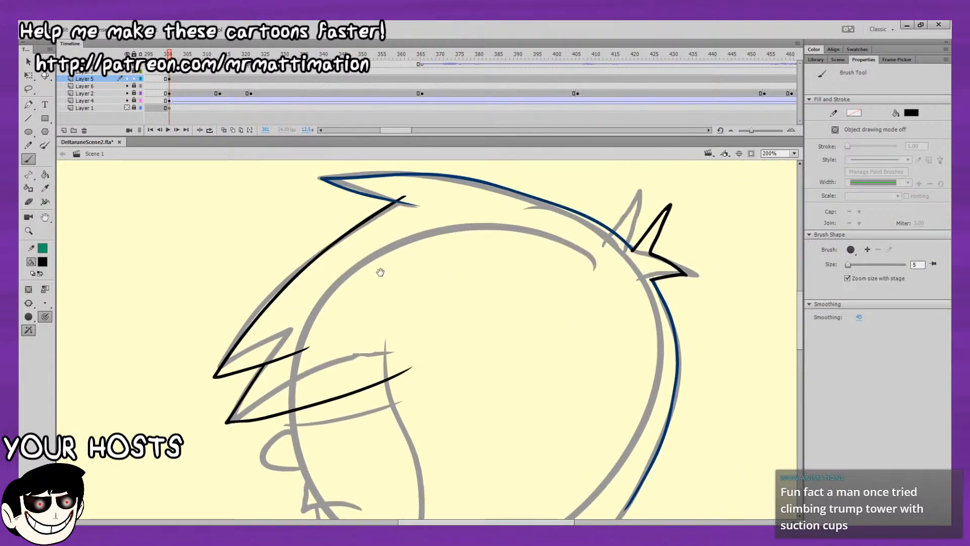
{"action": "mouse_move", "coordinate": [394, 323]}
{"action": "left_mouse_down"}
{"action": "mouse_move", "coordinate": [381, 257]}
{"action": "mouse_move", "coordinate": [381, 274]}
{"action": "left_mouse_up"}
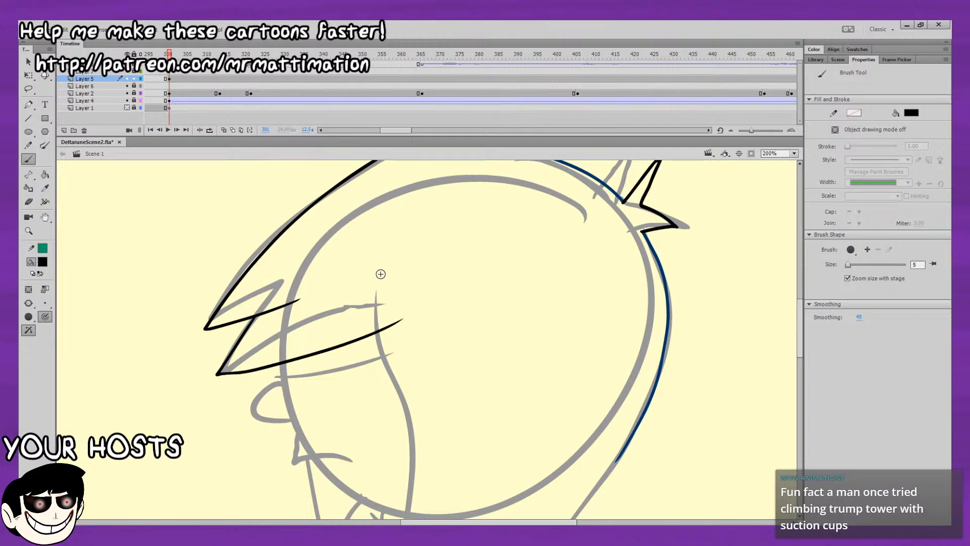
{"action": "left_click_drag", "start_coordinate": [260, 265], "coordinate": [243, 245]}
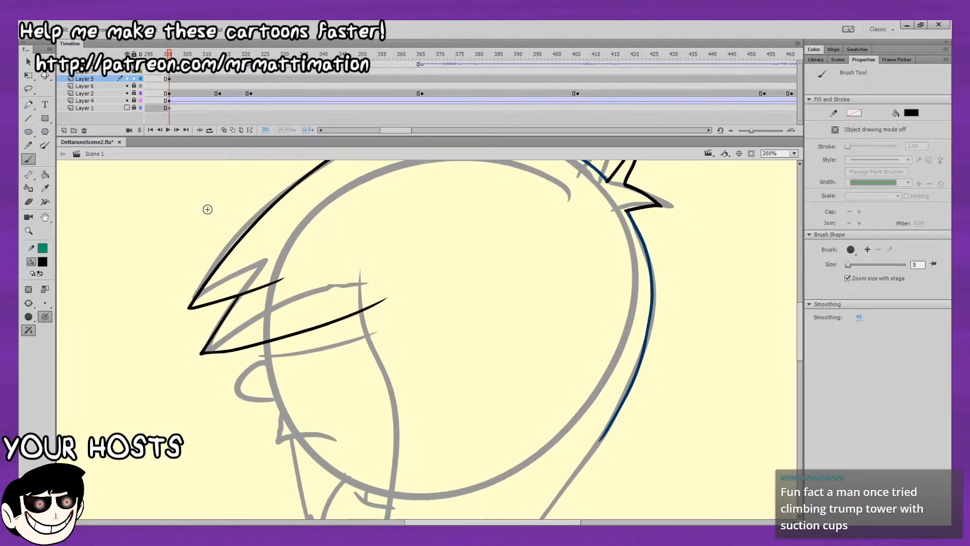
{"action": "left_click", "coordinate": [43, 262]}
{"action": "left_click", "coordinate": [78, 333]}
{"action": "mouse_move", "coordinate": [365, 294]}
{"action": "left_mouse_down"}
{"action": "mouse_move", "coordinate": [376, 381]}
{"action": "mouse_move", "coordinate": [386, 211]}
{"action": "mouse_move", "coordinate": [420, 366]}
{"action": "mouse_move", "coordinate": [392, 517]}
{"action": "left_mouse_up"}
{"action": "key", "text": "ctrl+z"}
{"action": "left_click_drag", "start_coordinate": [416, 381], "coordinate": [428, 273]}
{"action": "mouse_move", "coordinate": [405, 421]}
{"action": "left_mouse_down"}
{"action": "mouse_move", "coordinate": [423, 382]}
{"action": "mouse_move", "coordinate": [434, 382]}
{"action": "mouse_move", "coordinate": [426, 478]}
{"action": "mouse_move", "coordinate": [544, 336]}
{"action": "left_mouse_up"}
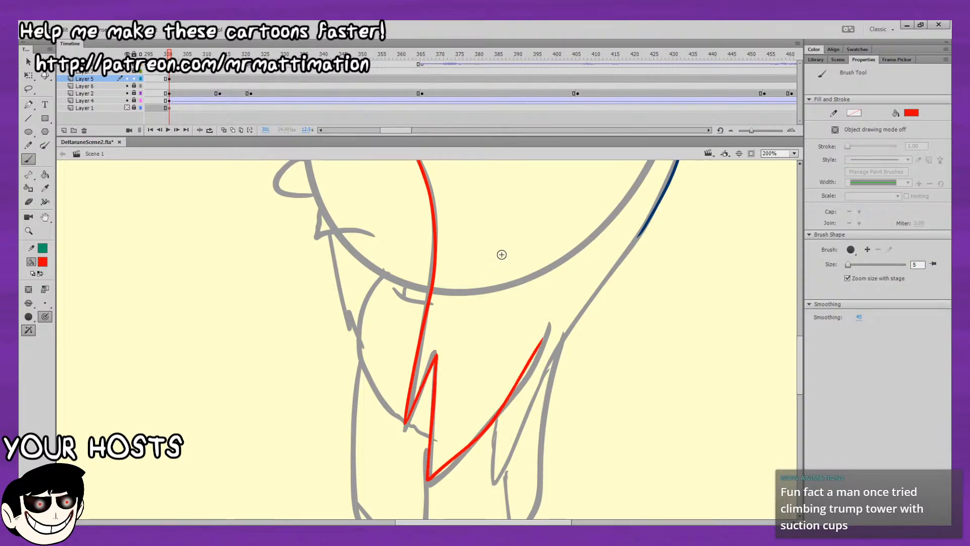
{"action": "key", "text": "ctrl+z"}
{"action": "mouse_move", "coordinate": [405, 423]}
{"action": "left_mouse_down"}
{"action": "mouse_move", "coordinate": [434, 360]}
{"action": "mouse_move", "coordinate": [432, 476]}
{"action": "mouse_move", "coordinate": [532, 362]}
{"action": "left_mouse_up"}
Ink the last bottom hair tip in red and continue its back edge up to the end of the dark blue line.
{"action": "mouse_move", "coordinate": [498, 415]}
{"action": "left_mouse_down"}
{"action": "mouse_move", "coordinate": [493, 483]}
{"action": "mouse_move", "coordinate": [513, 454]}
{"action": "left_mouse_up"}
{"action": "left_click_drag", "start_coordinate": [600, 359], "coordinate": [335, 380]}
{"action": "key", "text": "ctrl+z"}
{"action": "mouse_move", "coordinate": [231, 434]}
{"action": "left_mouse_down"}
{"action": "mouse_move", "coordinate": [230, 499]}
{"action": "mouse_move", "coordinate": [316, 330]}
{"action": "mouse_move", "coordinate": [376, 250]}
{"action": "left_mouse_up"}
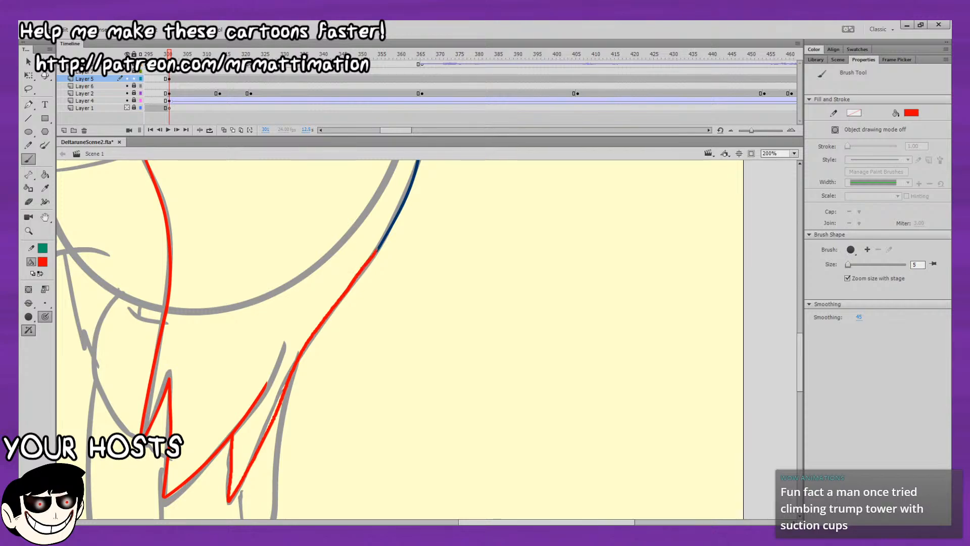
Delete the end of the black front strand line that overshoots the red inner hair edge.
{"action": "mouse_move", "coordinate": [497, 282]}
{"action": "left_mouse_down"}
{"action": "mouse_move", "coordinate": [514, 301]}
{"action": "mouse_move", "coordinate": [533, 380]}
{"action": "mouse_move", "coordinate": [527, 452]}
{"action": "left_mouse_up"}
{"action": "left_click_drag", "start_coordinate": [479, 365], "coordinate": [520, 379]}
{"action": "left_click", "coordinate": [28, 61]}
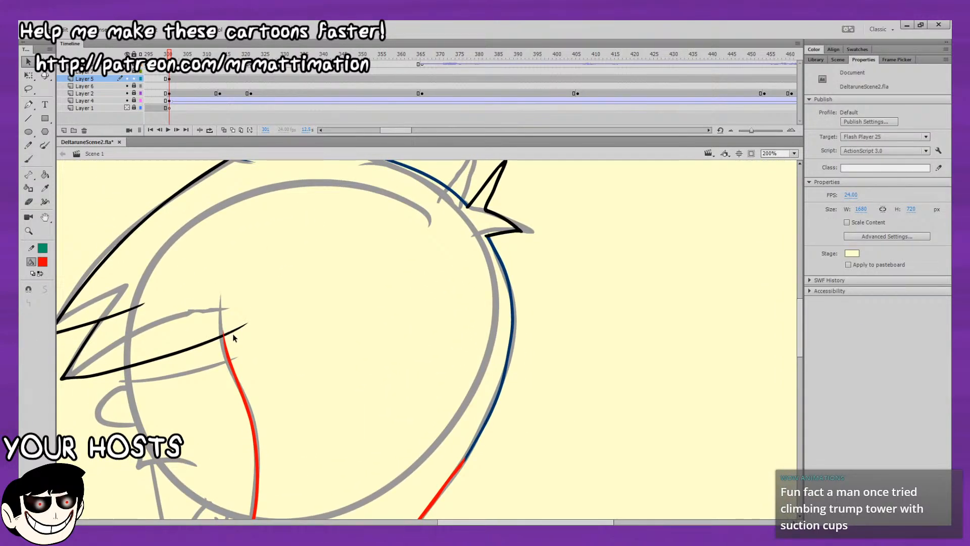
{"action": "left_click_drag", "start_coordinate": [211, 250], "coordinate": [246, 204]}
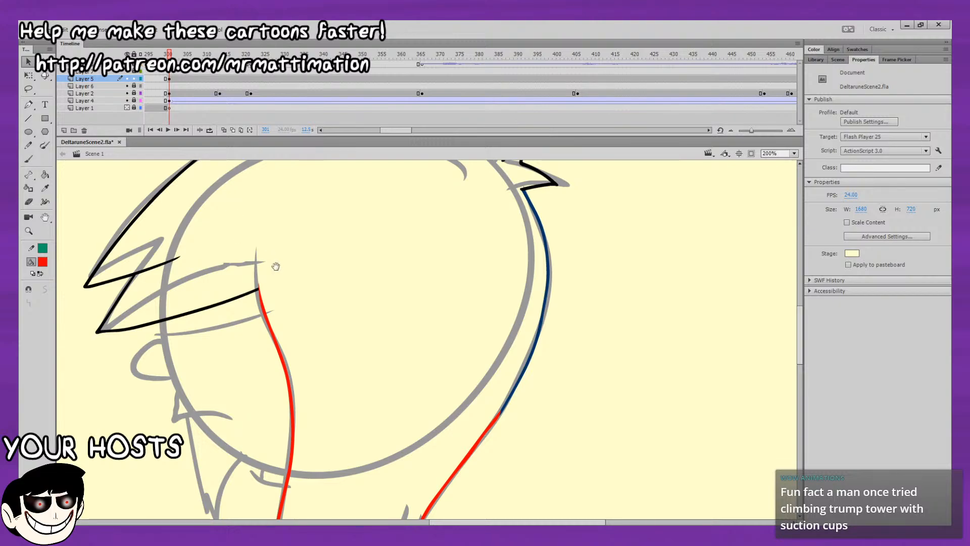
Recolor the red hair lines and the dark blue back edge of the hair to black.
{"action": "left_click_drag", "start_coordinate": [276, 267], "coordinate": [242, 129]}
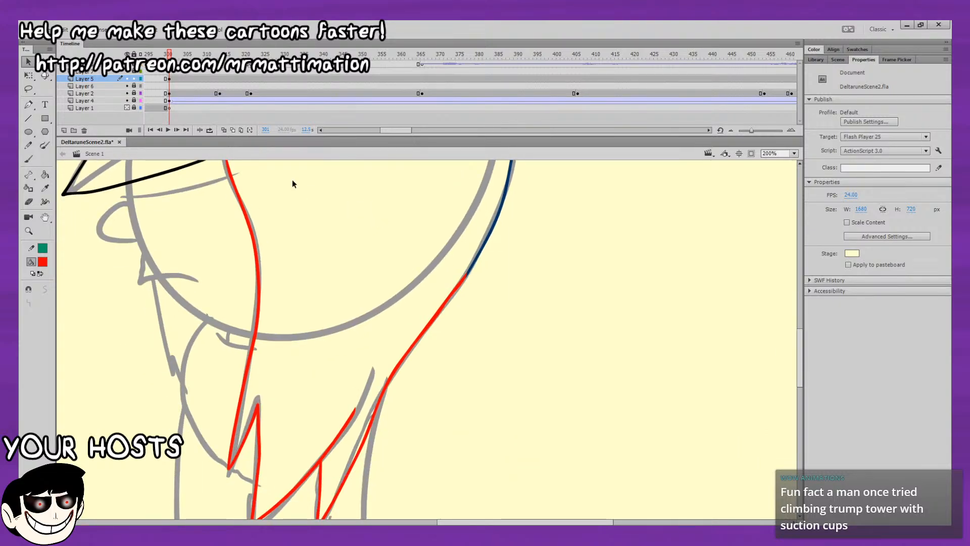
{"action": "left_click", "coordinate": [256, 242]}
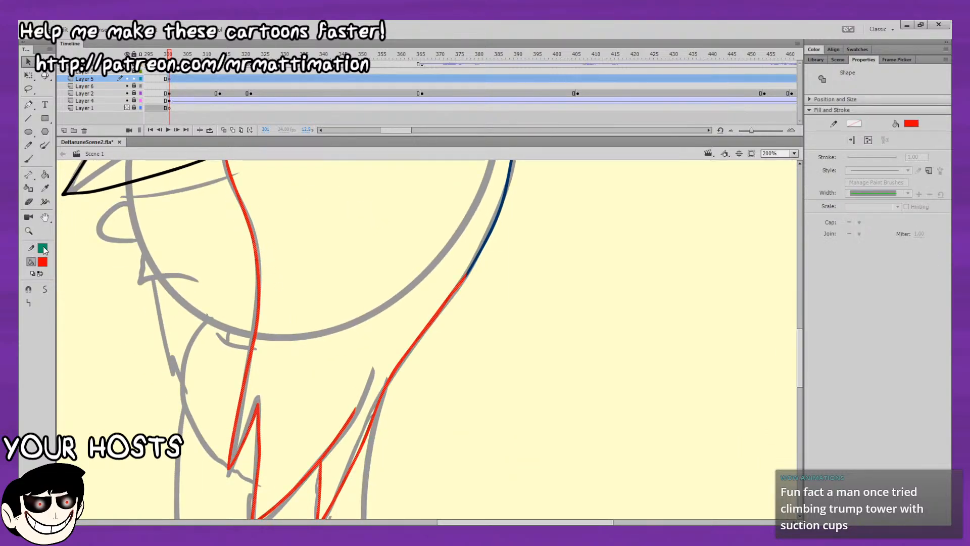
{"action": "left_click", "coordinate": [74, 288]}
{"action": "left_click", "coordinate": [332, 298]}
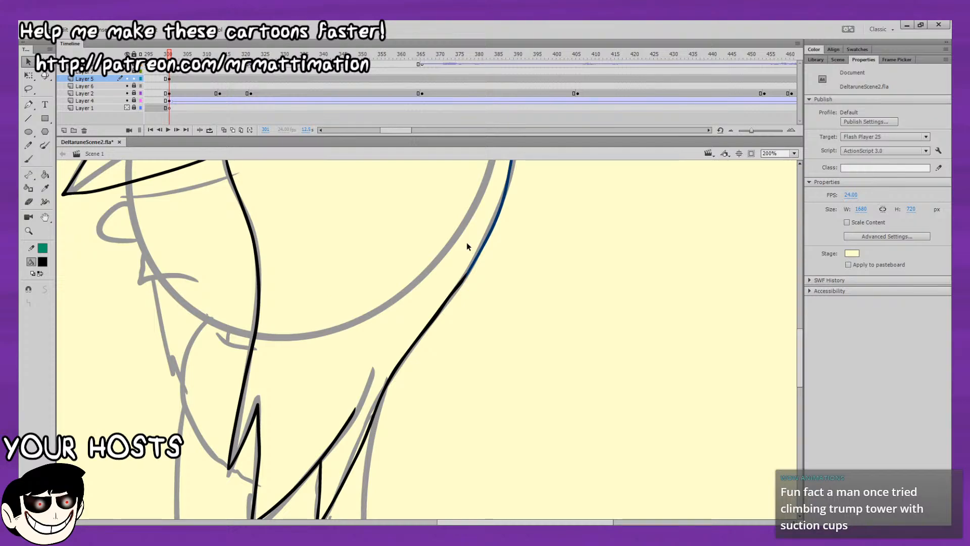
{"action": "left_click", "coordinate": [480, 256]}
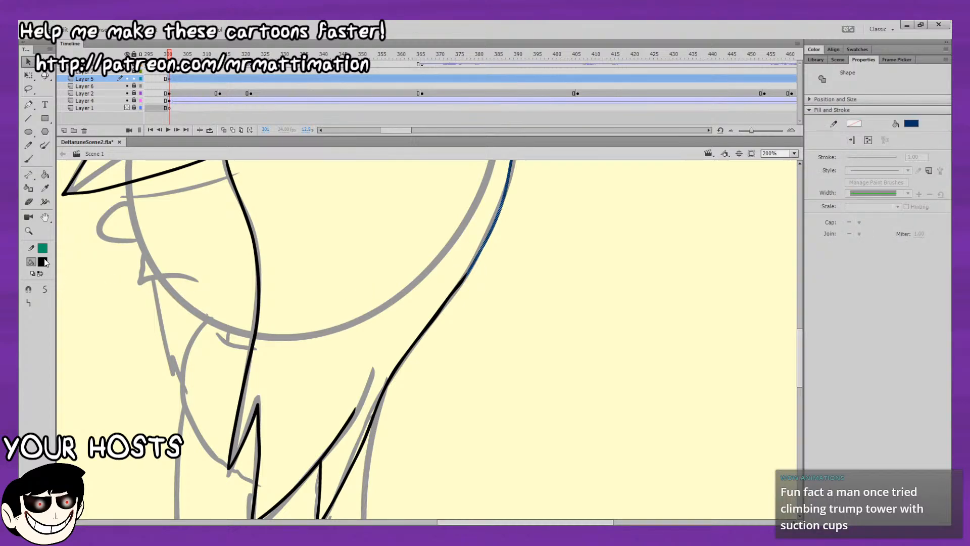
{"action": "left_click_drag", "start_coordinate": [101, 293], "coordinate": [113, 344]}
{"action": "left_click_drag", "start_coordinate": [240, 264], "coordinate": [310, 348]}
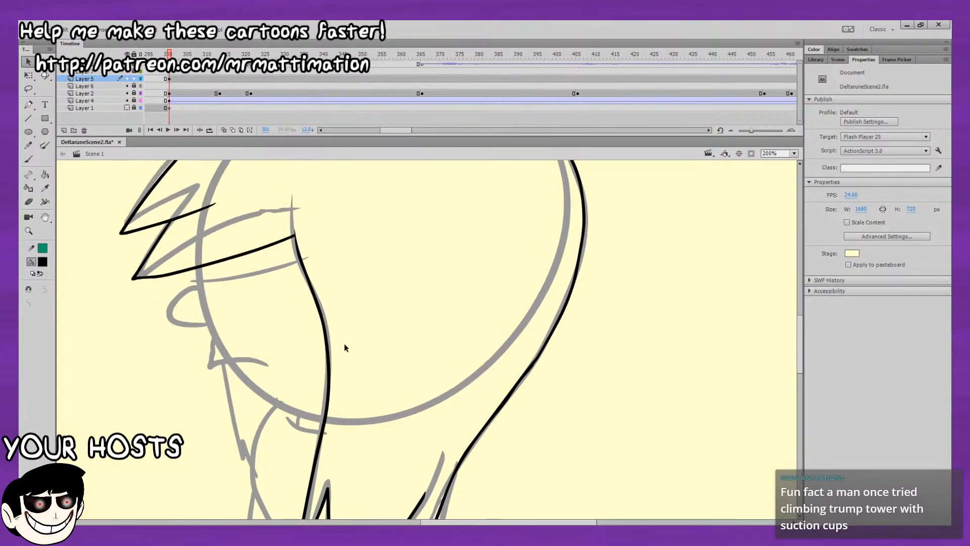
Flip back and forth between the inked frame and the frame before it to compare the transition.
{"action": "key", "text": "comma"}
{"action": "key", "text": "period"}
{"action": "key", "text": "comma"}
{"action": "key", "text": "period"}
{"action": "key", "text": "comma"}
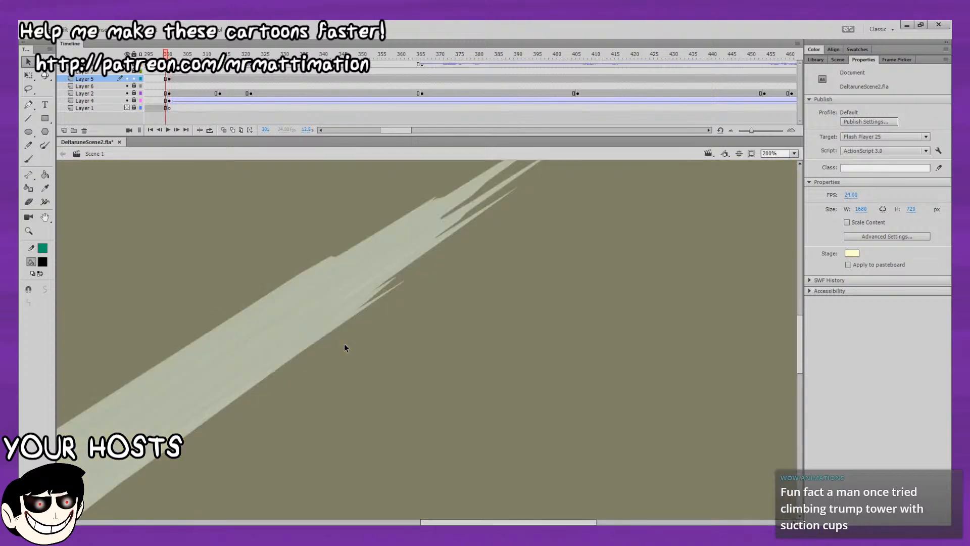
{"action": "key", "text": "period"}
{"action": "key", "text": "comma"}
{"action": "key", "text": "period"}
Switch to the Brush with a dark red fill and try to ink the front edge of the face below the hair.
{"action": "left_click_drag", "start_coordinate": [451, 331], "coordinate": [463, 410]}
{"action": "mouse_move", "coordinate": [461, 286]}
{"action": "left_mouse_down"}
{"action": "mouse_move", "coordinate": [475, 355]}
{"action": "mouse_move", "coordinate": [466, 357]}
{"action": "left_mouse_up"}
{"action": "left_click", "coordinate": [29, 158]}
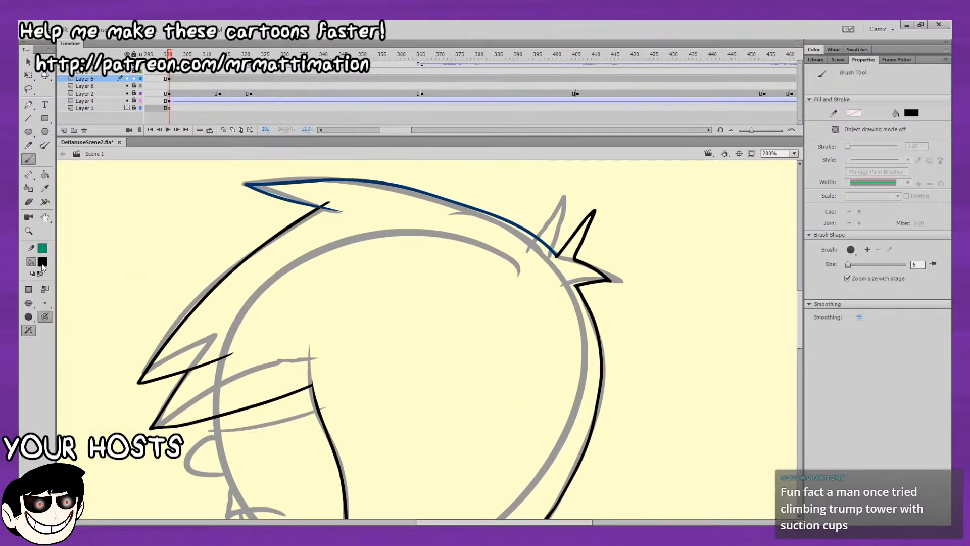
{"action": "scroll", "coordinate": [230, 312], "scroll_direction": "down", "scroll_amount": 4}
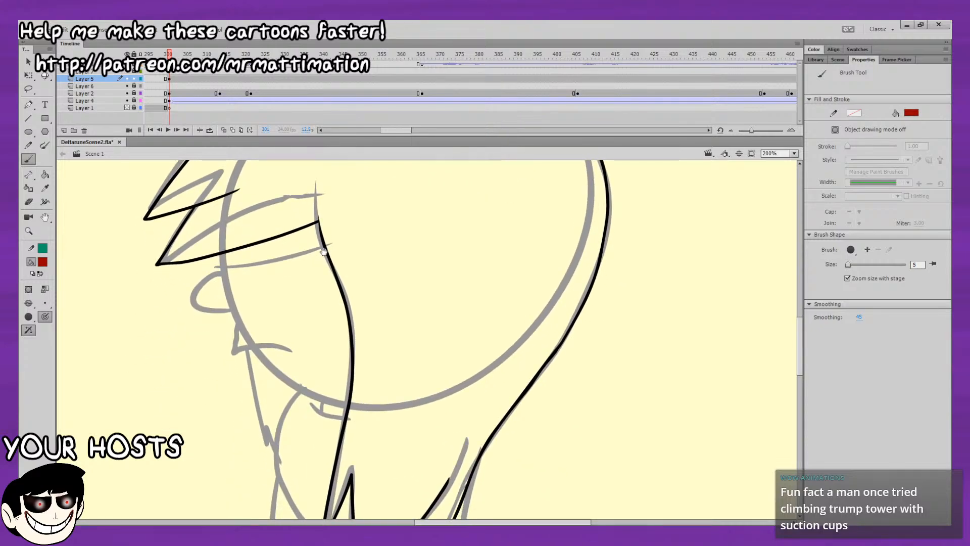
{"action": "scroll", "coordinate": [323, 251], "scroll_direction": "down", "scroll_amount": 1}
{"action": "mouse_move", "coordinate": [224, 199]}
{"action": "left_mouse_down"}
{"action": "mouse_move", "coordinate": [230, 274]}
{"action": "mouse_move", "coordinate": [249, 311]}
{"action": "left_mouse_up"}
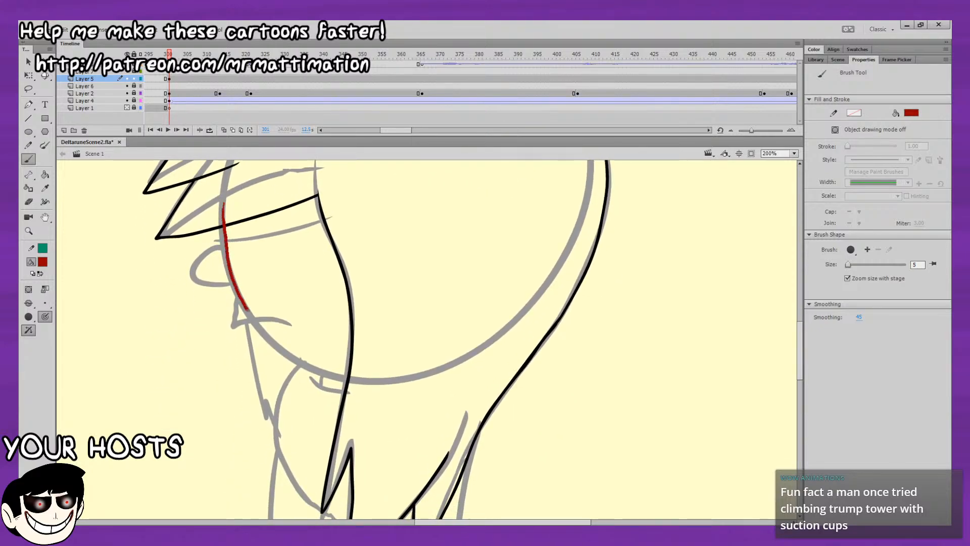
{"action": "key", "text": "ctrl+z"}
{"action": "left_click_drag", "start_coordinate": [225, 240], "coordinate": [233, 280]}
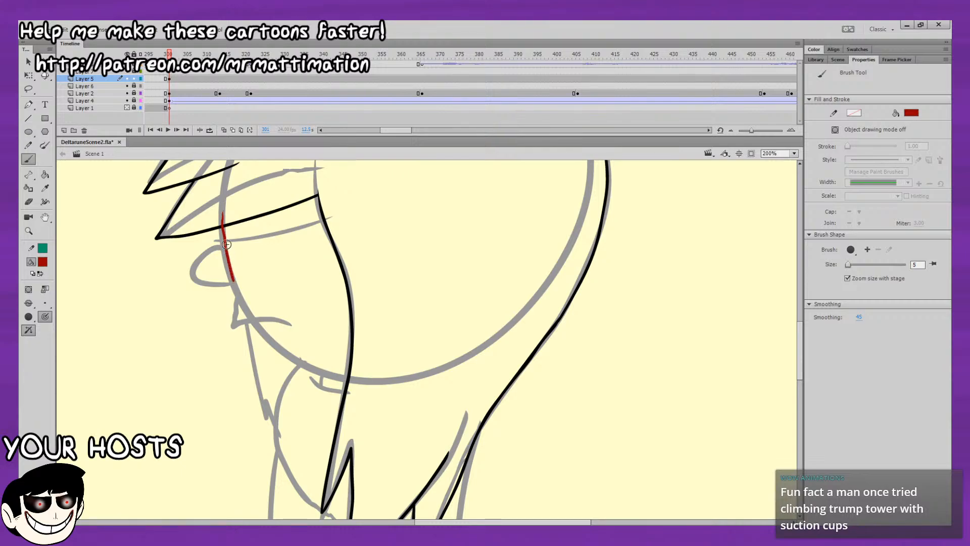
{"action": "key", "text": "ctrl+z"}
{"action": "mouse_move", "coordinate": [222, 205]}
{"action": "left_mouse_down"}
{"action": "mouse_move", "coordinate": [241, 297]}
{"action": "mouse_move", "coordinate": [276, 344]}
{"action": "mouse_move", "coordinate": [308, 363]}
{"action": "left_mouse_up"}
{"action": "key", "text": "ctrl+z"}
{"action": "left_click_drag", "start_coordinate": [221, 216], "coordinate": [223, 226]}
Ink the face profile in dark red on the Layer 5 keyframe, from the front hair down to the nose tip and back along its underside.
{"action": "left_click_drag", "start_coordinate": [218, 54], "coordinate": [177, 55]}
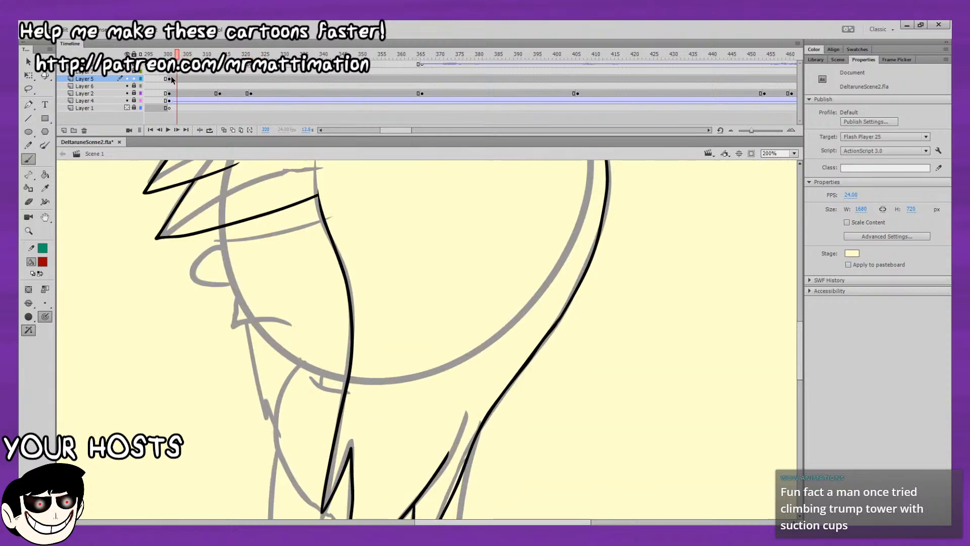
{"action": "left_click", "coordinate": [171, 79]}
{"action": "left_click", "coordinate": [201, 95]}
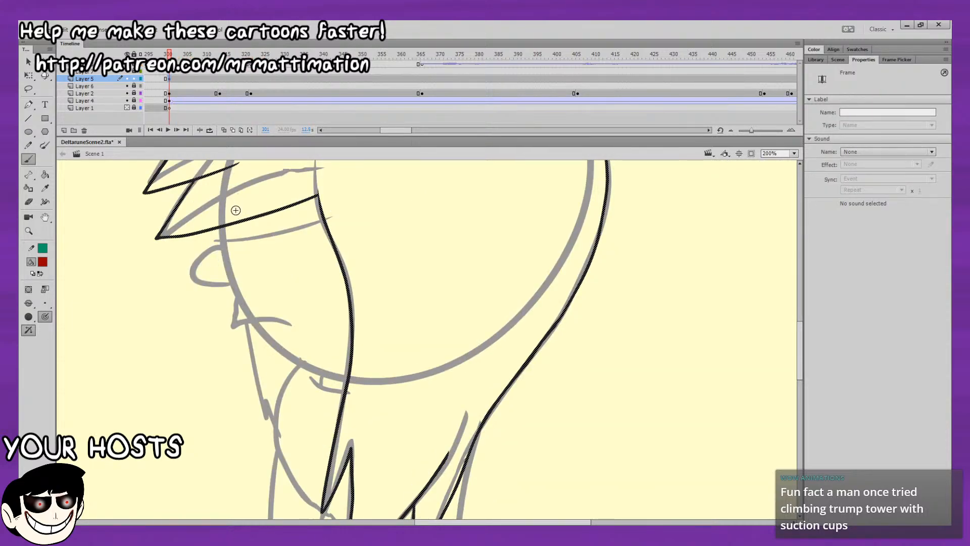
{"action": "mouse_move", "coordinate": [222, 212]}
{"action": "left_mouse_down"}
{"action": "mouse_move", "coordinate": [235, 325]}
{"action": "mouse_move", "coordinate": [270, 320]}
{"action": "left_mouse_up"}
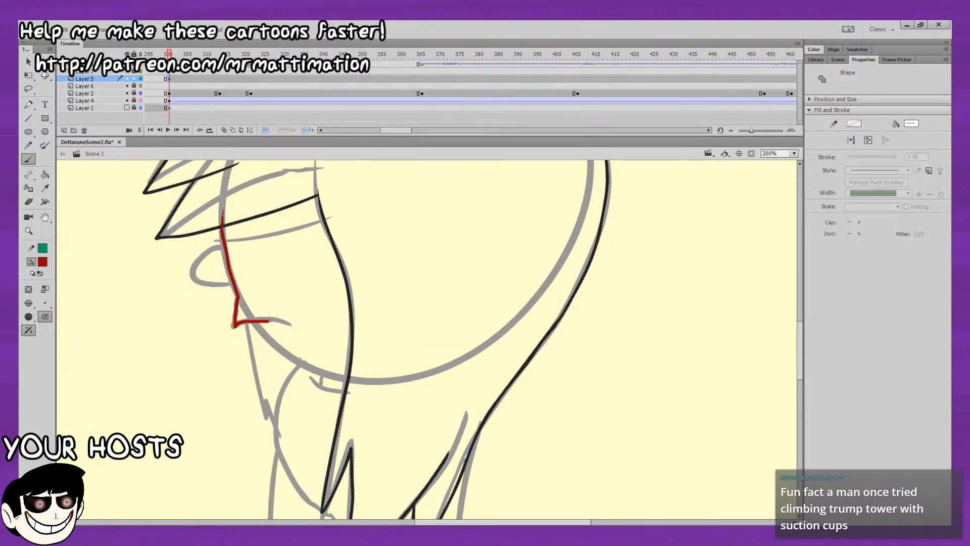
{"action": "key", "text": "ctrl+z"}
{"action": "mouse_move", "coordinate": [222, 213]}
{"action": "left_mouse_down"}
{"action": "mouse_move", "coordinate": [229, 273]}
{"action": "mouse_move", "coordinate": [287, 328]}
{"action": "mouse_move", "coordinate": [303, 295]}
{"action": "left_mouse_up"}
{"action": "key", "text": "ctrl+z"}
{"action": "left_click_drag", "start_coordinate": [216, 203], "coordinate": [233, 330]}
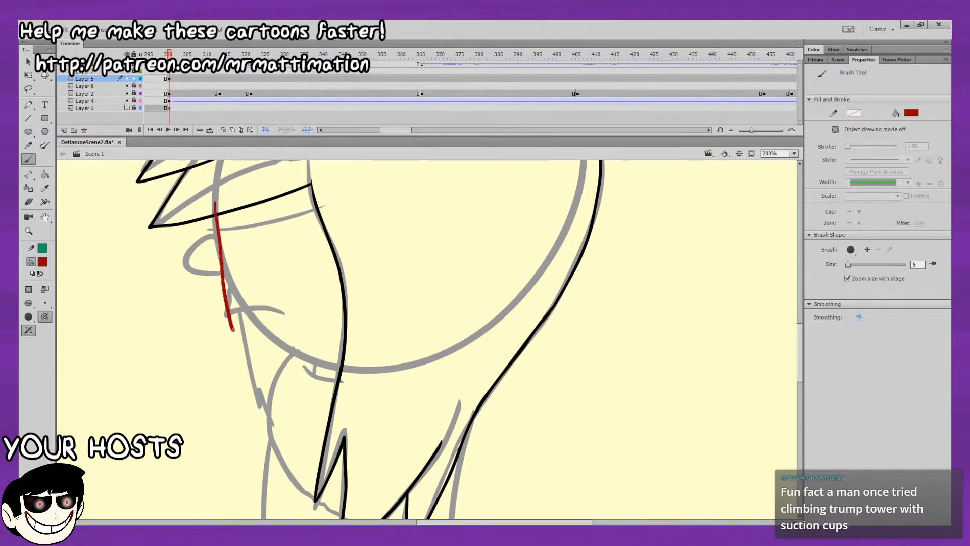
{"action": "key", "text": "ctrl+z"}
{"action": "mouse_move", "coordinate": [216, 194]}
{"action": "left_mouse_down"}
{"action": "mouse_move", "coordinate": [220, 294]}
{"action": "mouse_move", "coordinate": [298, 320]}
{"action": "left_mouse_up"}
{"action": "key", "text": "ctrl+z"}
{"action": "mouse_move", "coordinate": [213, 194]}
{"action": "left_mouse_down"}
{"action": "mouse_move", "coordinate": [226, 310]}
{"action": "mouse_move", "coordinate": [283, 318]}
{"action": "left_mouse_up"}
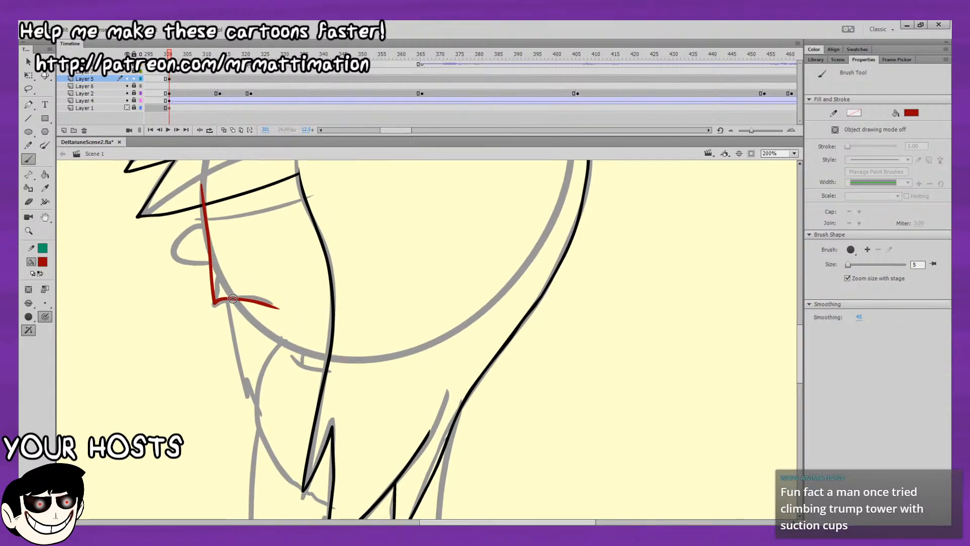
Ink the jawline in dark red from below the mouth to the hair strand and delete the face line's overlap above the fringe.
{"action": "mouse_move", "coordinate": [232, 298]}
{"action": "left_mouse_down"}
{"action": "mouse_move", "coordinate": [288, 344]}
{"action": "mouse_move", "coordinate": [332, 356]}
{"action": "left_mouse_up"}
{"action": "scroll", "coordinate": [231, 303], "scroll_direction": "up", "scroll_amount": 2}
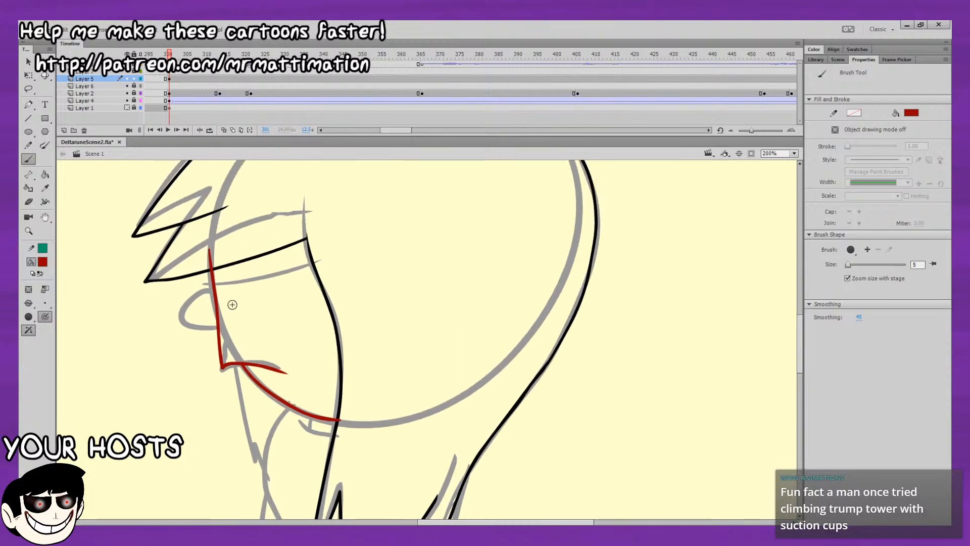
{"action": "left_click", "coordinate": [27, 63]}
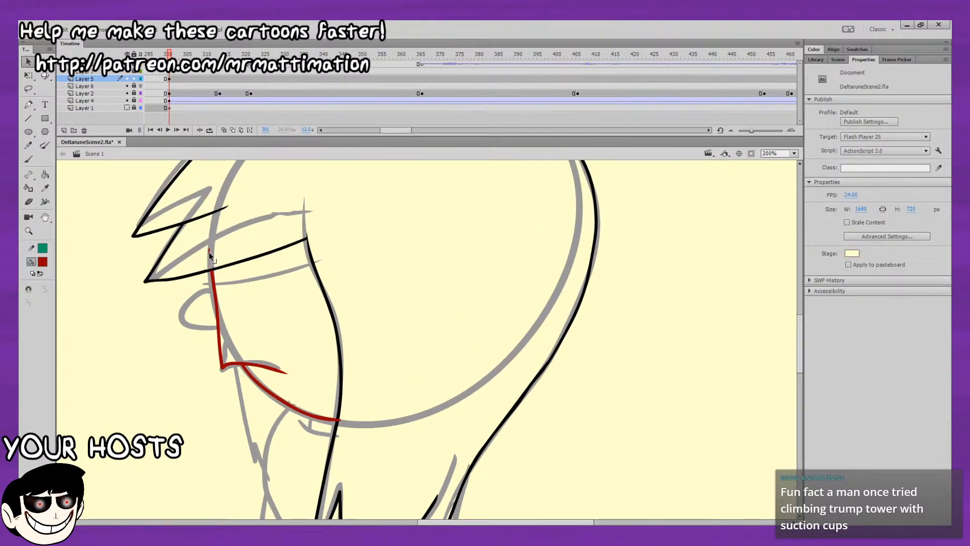
{"action": "left_click", "coordinate": [214, 257]}
{"action": "key", "text": "Delete"}
Recolor the dark red face and jaw lines to black.
{"action": "left_click", "coordinate": [218, 311]}
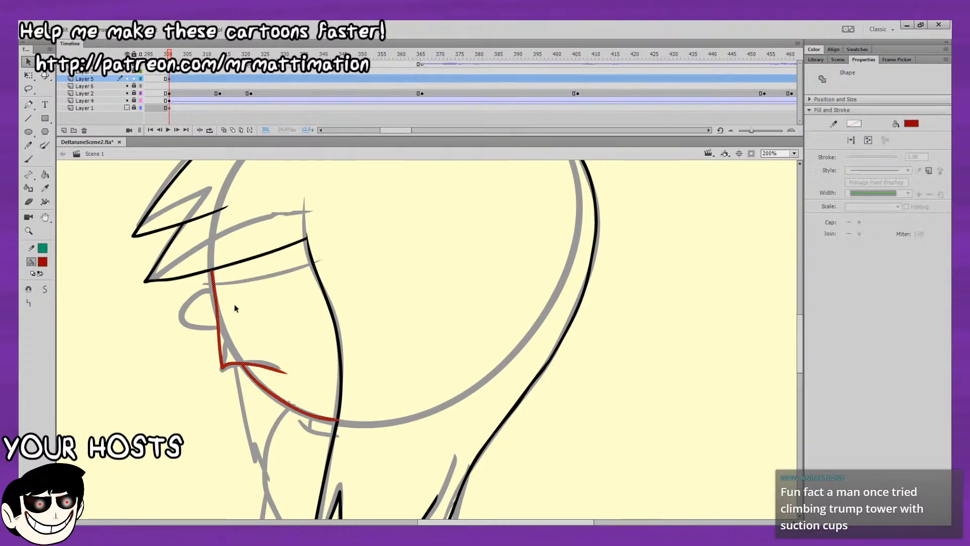
{"action": "left_click", "coordinate": [73, 287]}
{"action": "left_click", "coordinate": [100, 302]}
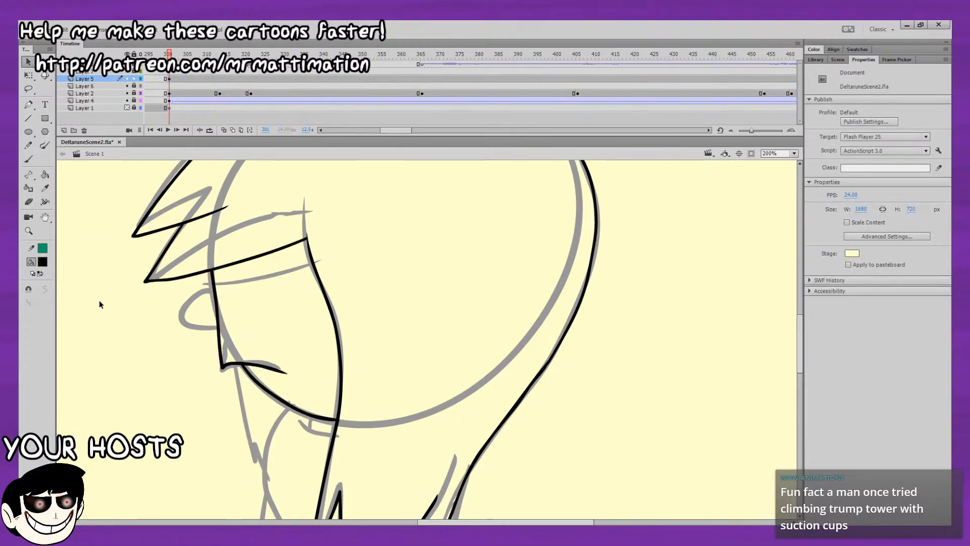
Ink the small round nose in black on the front edge of the face, just below the fringe.
{"action": "key", "text": "b"}
{"action": "mouse_move", "coordinate": [214, 293]}
{"action": "left_mouse_down"}
{"action": "mouse_move", "coordinate": [184, 309]}
{"action": "mouse_move", "coordinate": [190, 325]}
{"action": "mouse_move", "coordinate": [217, 325]}
{"action": "mouse_move", "coordinate": [205, 295]}
{"action": "mouse_move", "coordinate": [183, 312]}
{"action": "mouse_move", "coordinate": [190, 329]}
{"action": "mouse_move", "coordinate": [217, 328]}
{"action": "mouse_move", "coordinate": [201, 306]}
{"action": "mouse_move", "coordinate": [190, 320]}
{"action": "mouse_move", "coordinate": [209, 333]}
{"action": "left_mouse_up"}
{"action": "key", "text": "ctrl+z"}
{"action": "key", "text": "ctrl+z"}
{"action": "key", "text": "ctrl+z"}
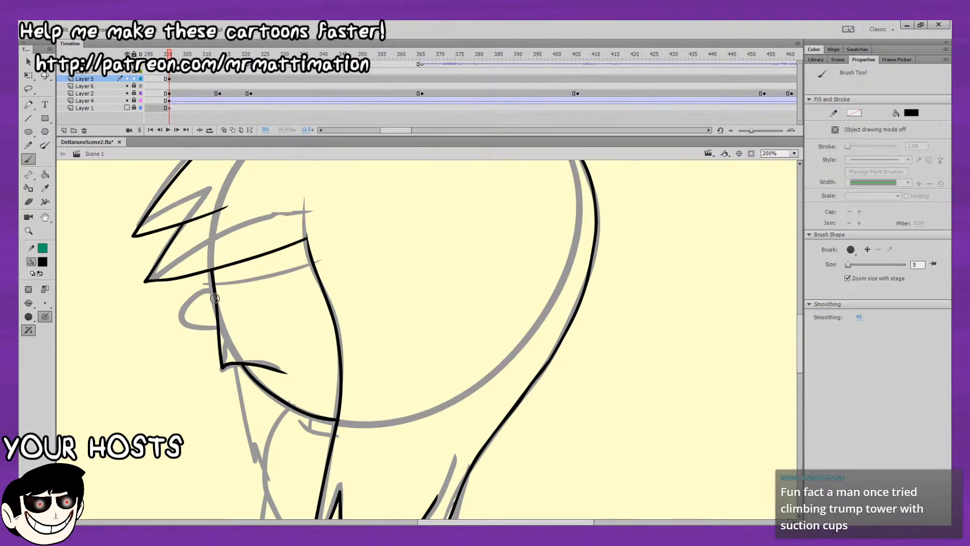
{"action": "left_click_drag", "start_coordinate": [218, 328], "coordinate": [219, 327]}
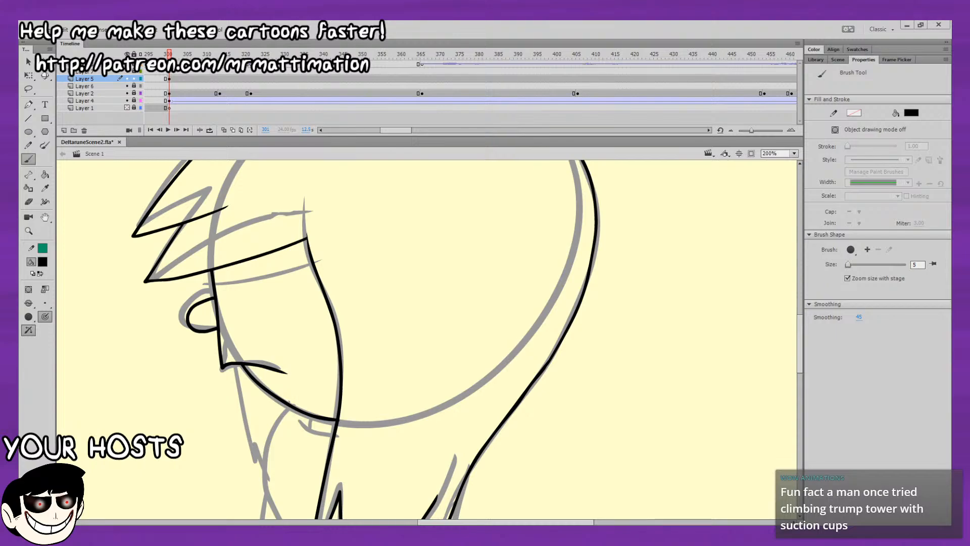
Ink the small bracket mark under the jaw and the rounded curve running from the jaw down behind the hair tip.
{"action": "scroll", "coordinate": [425, 275], "scroll_direction": "right", "scroll_amount": 1}
{"action": "scroll", "coordinate": [424, 288], "scroll_direction": "right", "scroll_amount": 1}
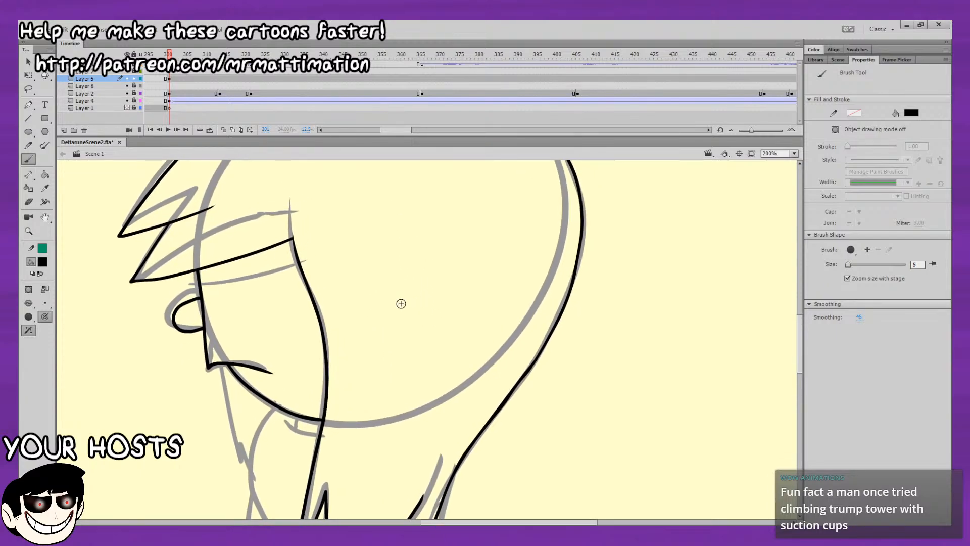
{"action": "scroll", "coordinate": [401, 304], "scroll_direction": "down", "scroll_amount": 5}
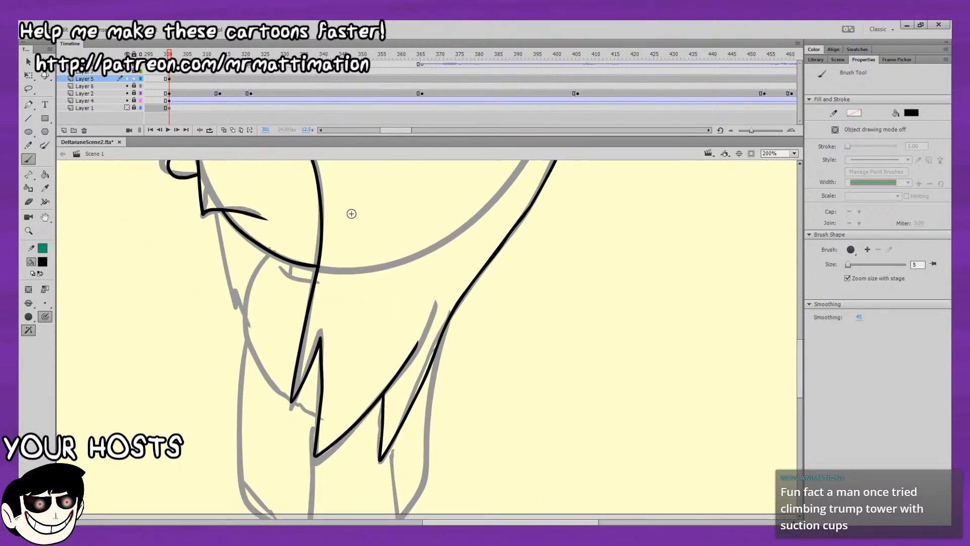
{"action": "mouse_move", "coordinate": [282, 269]}
{"action": "left_mouse_down"}
{"action": "mouse_move", "coordinate": [299, 279]}
{"action": "mouse_move", "coordinate": [186, 279]}
{"action": "mouse_move", "coordinate": [218, 291]}
{"action": "left_mouse_up"}
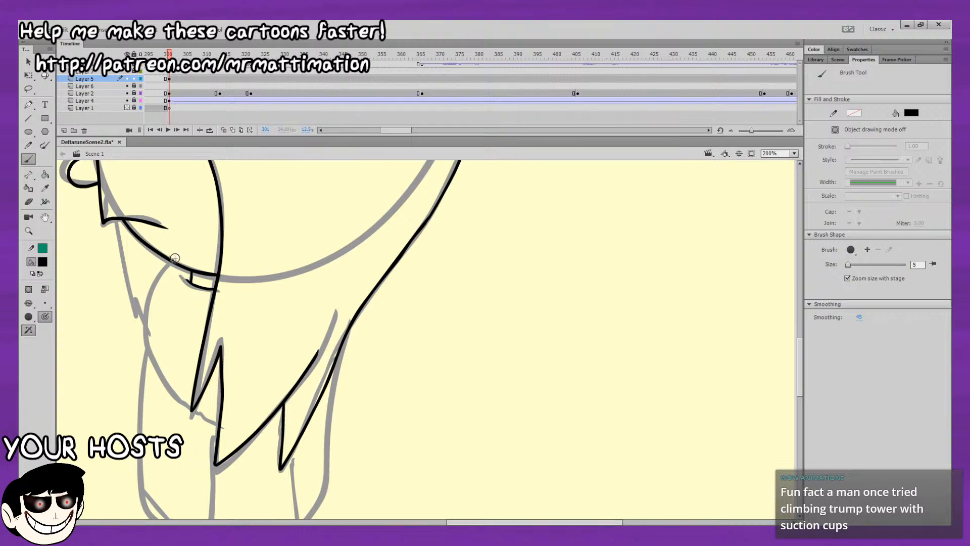
{"action": "left_click_drag", "start_coordinate": [145, 335], "coordinate": [162, 369]}
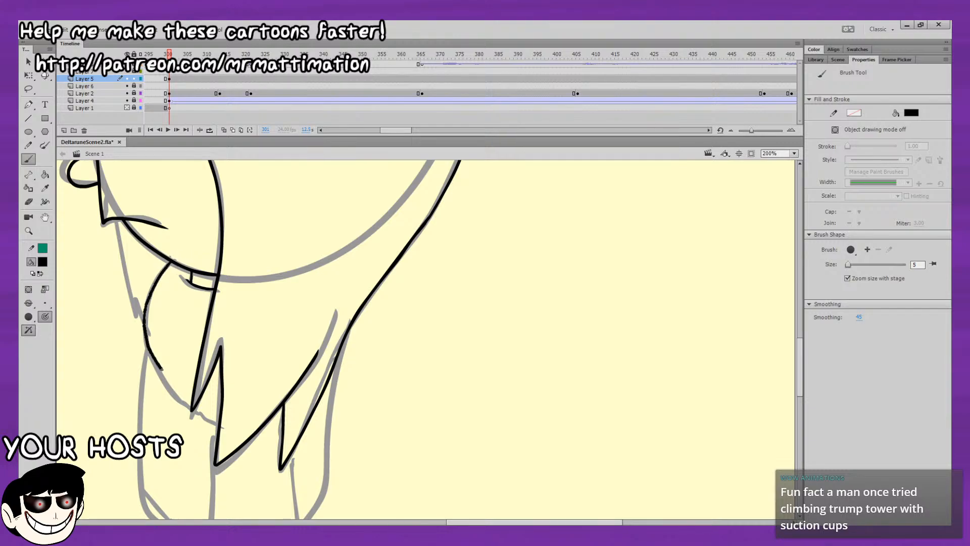
{"action": "left_click_drag", "start_coordinate": [193, 400], "coordinate": [199, 403]}
Trim the overlap at the front hair tip and recolor the dark blue top line of the hair to black.
{"action": "left_click_drag", "start_coordinate": [205, 266], "coordinate": [218, 321]}
{"action": "left_click_drag", "start_coordinate": [196, 219], "coordinate": [241, 398]}
{"action": "left_click_drag", "start_coordinate": [476, 308], "coordinate": [450, 341]}
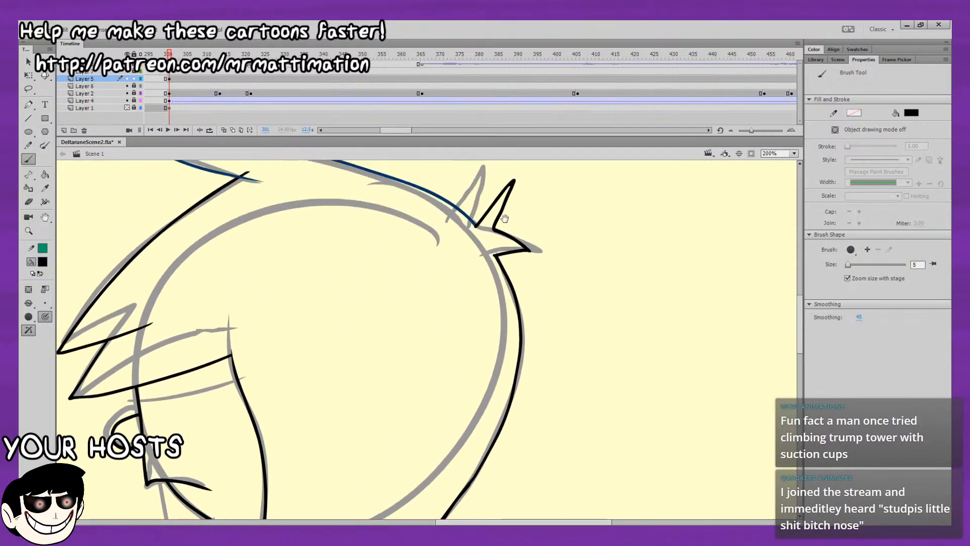
{"action": "left_click_drag", "start_coordinate": [450, 154], "coordinate": [450, 197]}
{"action": "left_click", "coordinate": [27, 61]}
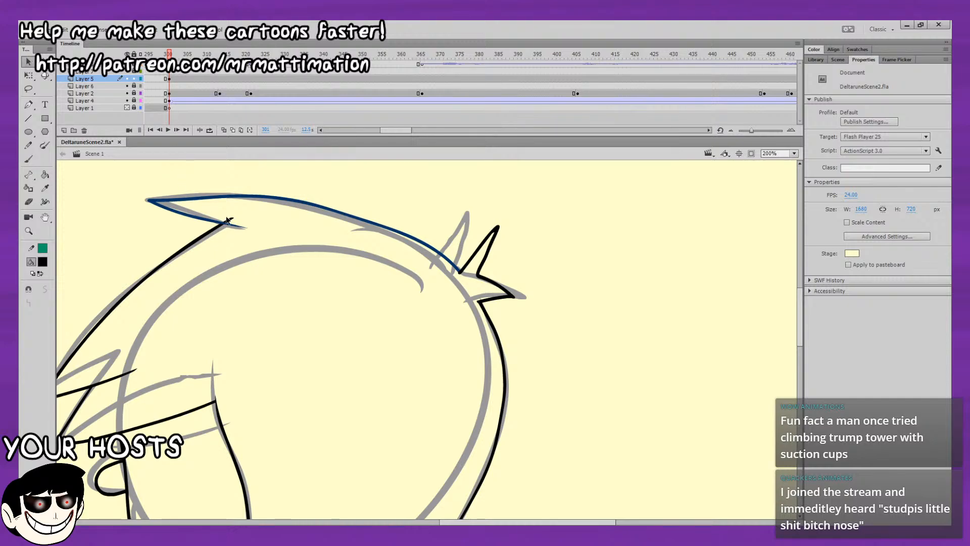
{"action": "left_click", "coordinate": [231, 221]}
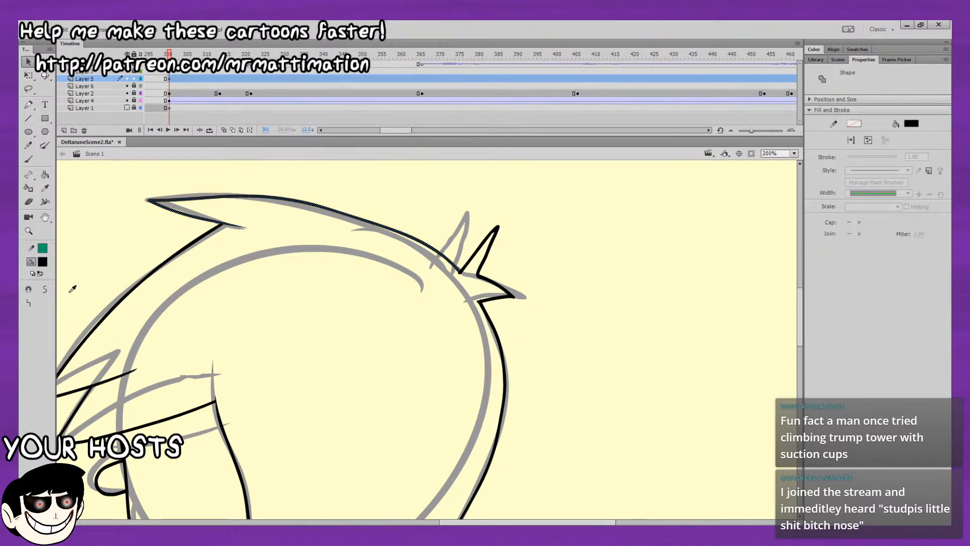
Look over the inked head from the face and jaw up to the hair spikes at the back.
{"action": "left_click_drag", "start_coordinate": [205, 262], "coordinate": [280, 120]}
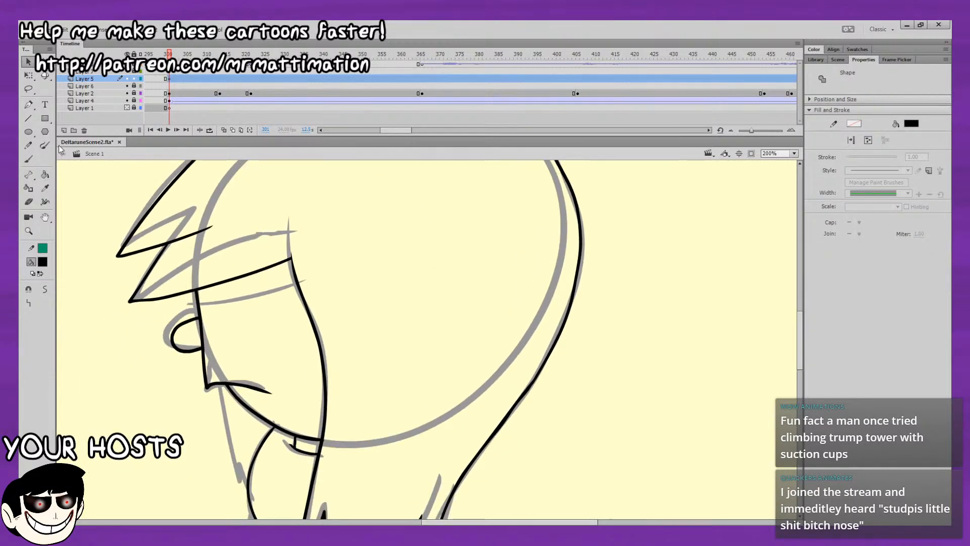
{"action": "left_click_drag", "start_coordinate": [127, 282], "coordinate": [128, 256]}
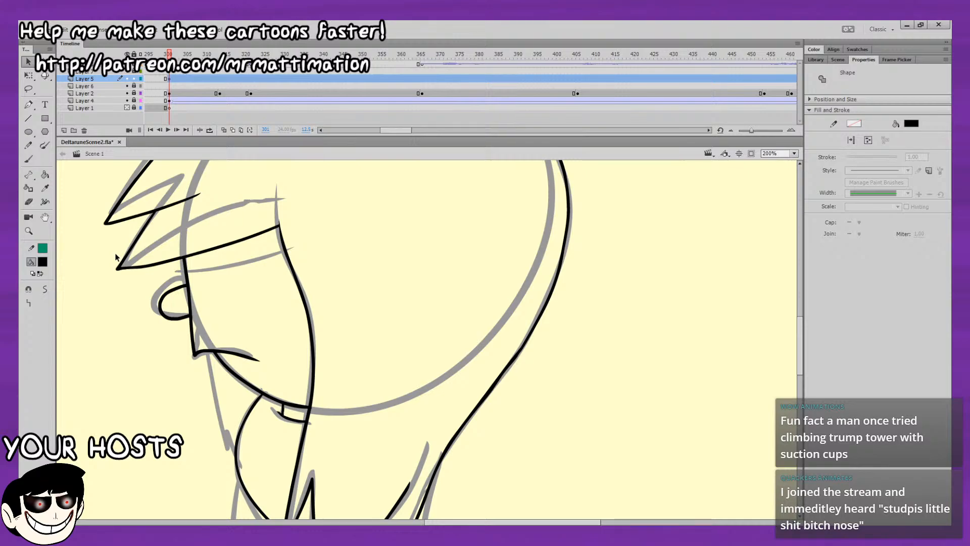
{"action": "left_click_drag", "start_coordinate": [337, 241], "coordinate": [324, 167]}
{"action": "left_click_drag", "start_coordinate": [373, 214], "coordinate": [398, 227]}
{"action": "left_click_drag", "start_coordinate": [451, 179], "coordinate": [400, 311]}
{"action": "left_click_drag", "start_coordinate": [468, 208], "coordinate": [467, 236]}
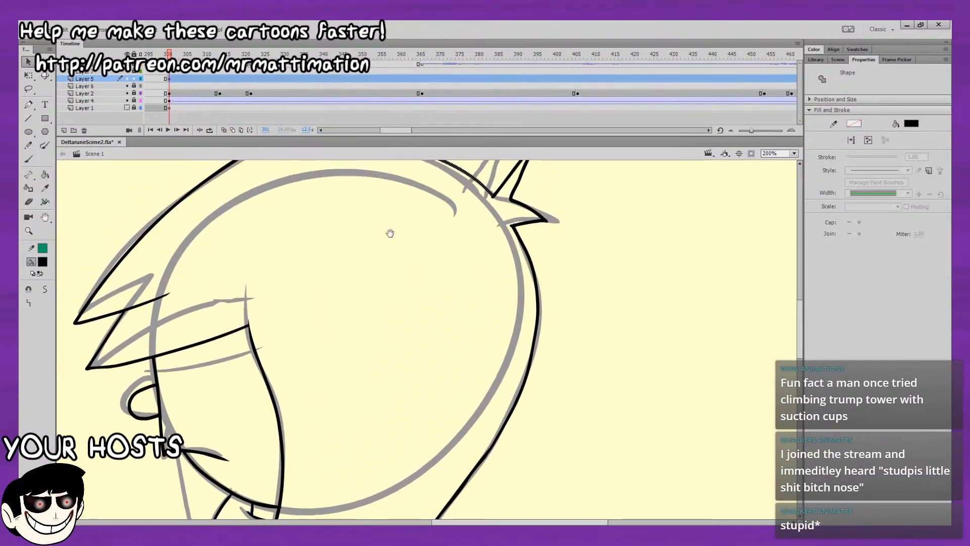
{"action": "left_click_drag", "start_coordinate": [390, 232], "coordinate": [420, 252]}
{"action": "left_click_drag", "start_coordinate": [486, 221], "coordinate": [476, 229]}
{"action": "left_click", "coordinate": [470, 232]}
{"action": "left_click_drag", "start_coordinate": [493, 263], "coordinate": [492, 295]}
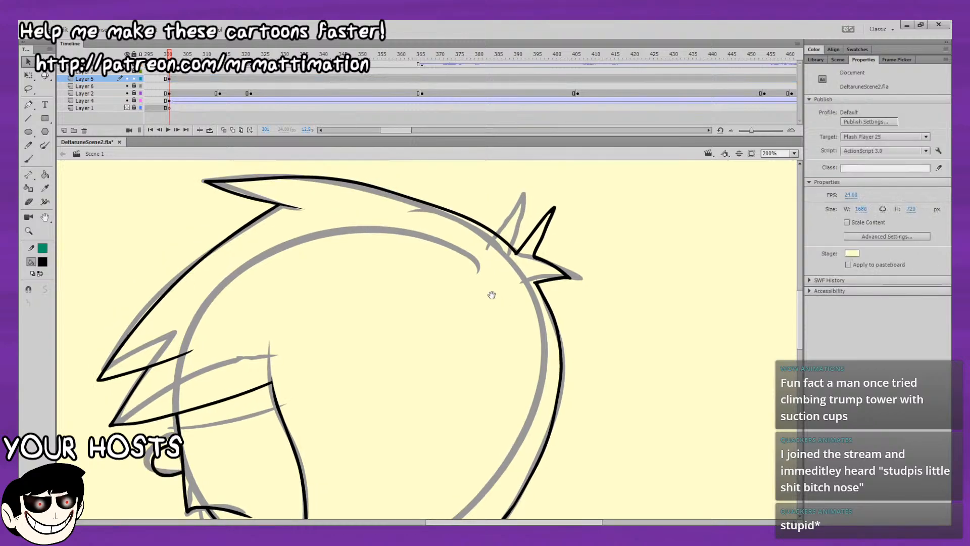
{"action": "mouse_move", "coordinate": [350, 445]}
{"action": "left_mouse_down"}
{"action": "mouse_move", "coordinate": [363, 256]}
{"action": "mouse_move", "coordinate": [396, 179]}
{"action": "left_mouse_up"}
Ink the outer front and back edges of the body in black with the Brush, running past the stage's lower edge.
{"action": "left_click", "coordinate": [29, 159]}
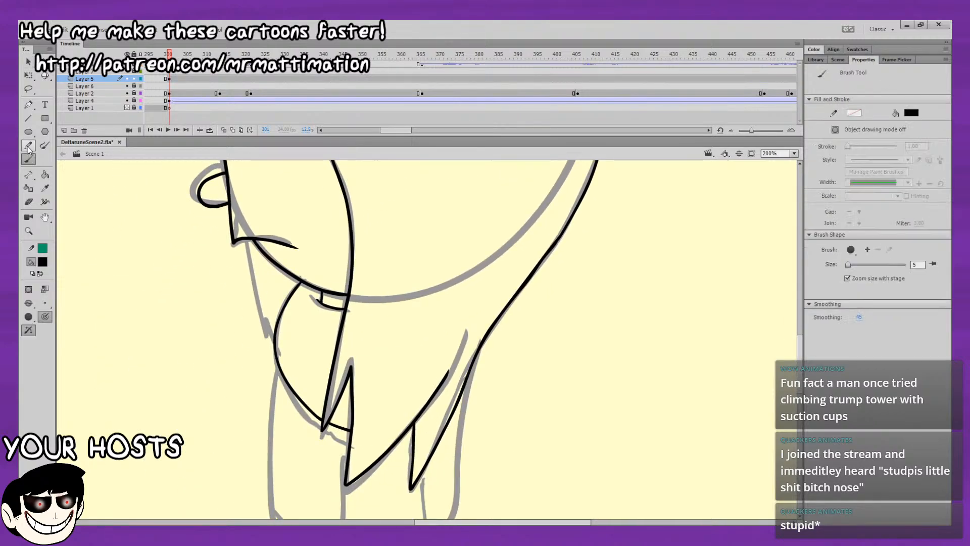
{"action": "left_click_drag", "start_coordinate": [466, 268], "coordinate": [460, 217]}
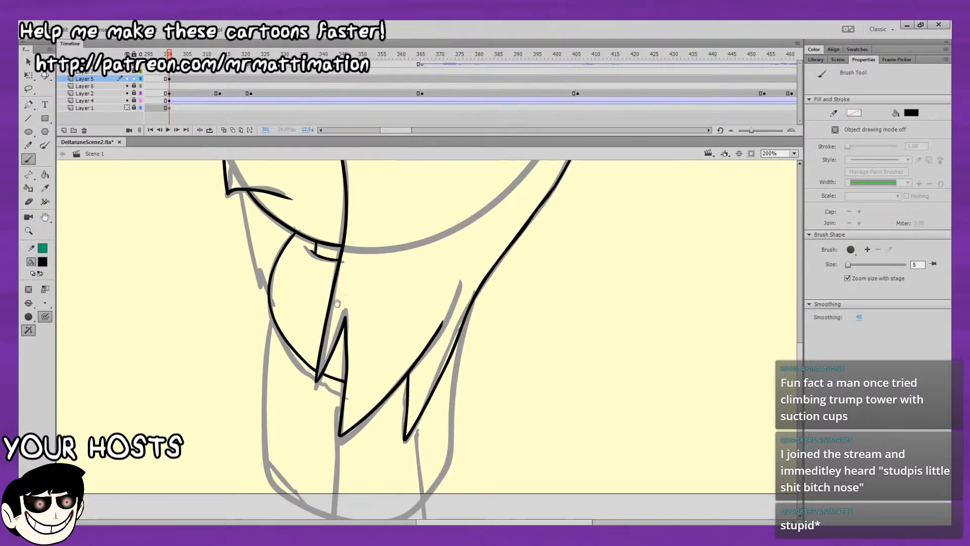
{"action": "left_click_drag", "start_coordinate": [336, 304], "coordinate": [348, 259]}
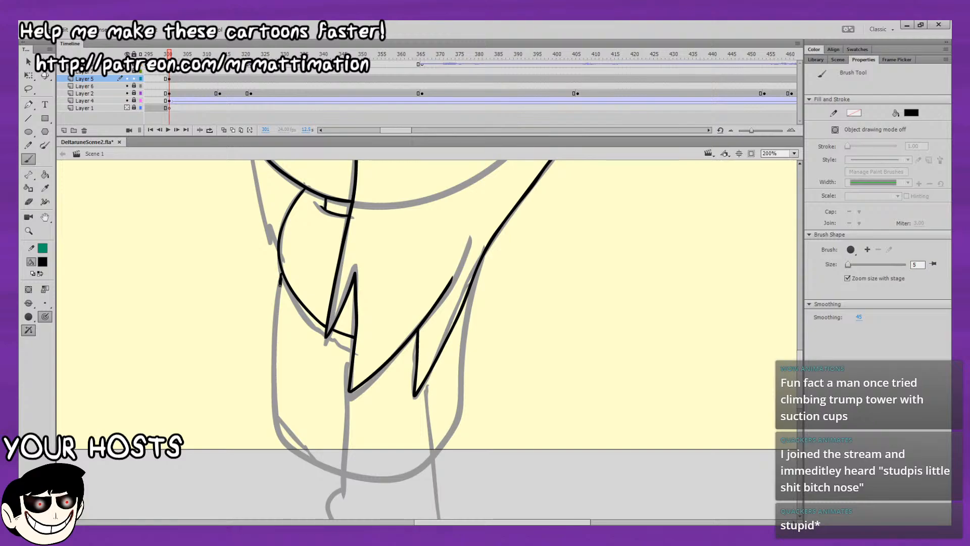
{"action": "left_click_drag", "start_coordinate": [281, 282], "coordinate": [271, 348]}
{"action": "key", "text": "ctrl+z"}
{"action": "left_click_drag", "start_coordinate": [280, 286], "coordinate": [277, 408]}
{"action": "key", "text": "ctrl+z"}
{"action": "mouse_move", "coordinate": [282, 275]}
{"action": "left_mouse_down"}
{"action": "mouse_move", "coordinate": [279, 412]}
{"action": "mouse_move", "coordinate": [312, 489]}
{"action": "left_mouse_up"}
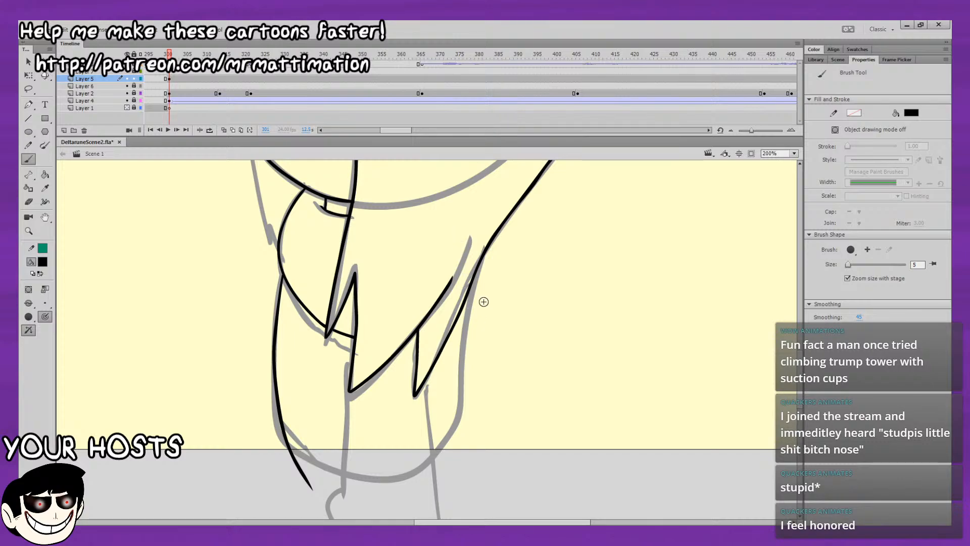
{"action": "mouse_move", "coordinate": [486, 248]}
{"action": "left_mouse_down"}
{"action": "mouse_move", "coordinate": [463, 409]}
{"action": "mouse_move", "coordinate": [400, 499]}
{"action": "left_mouse_up"}
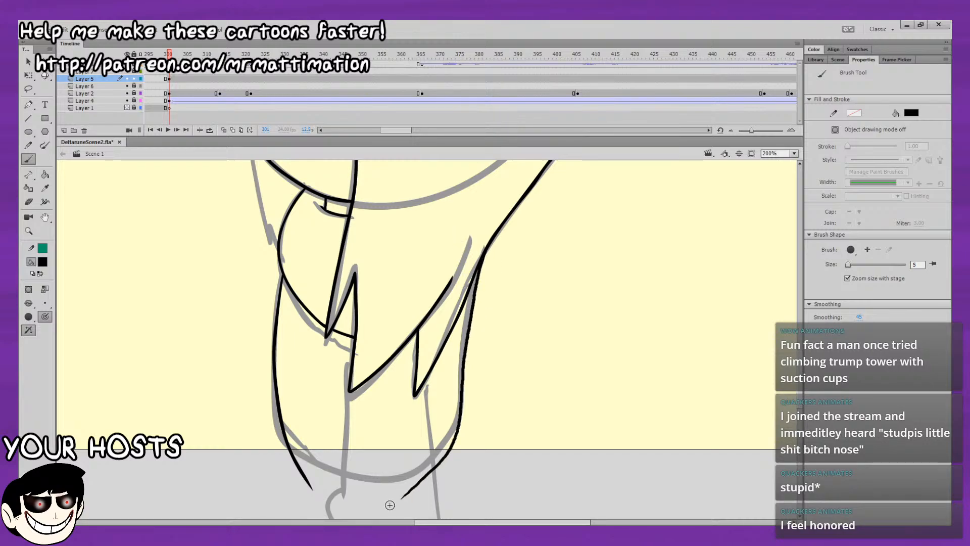
{"action": "mouse_move", "coordinate": [280, 468]}
{"action": "left_mouse_down"}
{"action": "mouse_move", "coordinate": [513, 460]}
{"action": "mouse_move", "coordinate": [391, 475]}
{"action": "mouse_move", "coordinate": [505, 492]}
{"action": "left_mouse_up"}
{"action": "key", "text": "ctrl+z"}
{"action": "key", "text": "ctrl+z"}
Ink the inner front vertical line of the body from the rounded curve behind the hair down past the stage edge.
{"action": "left_click_drag", "start_coordinate": [348, 363], "coordinate": [353, 505]}
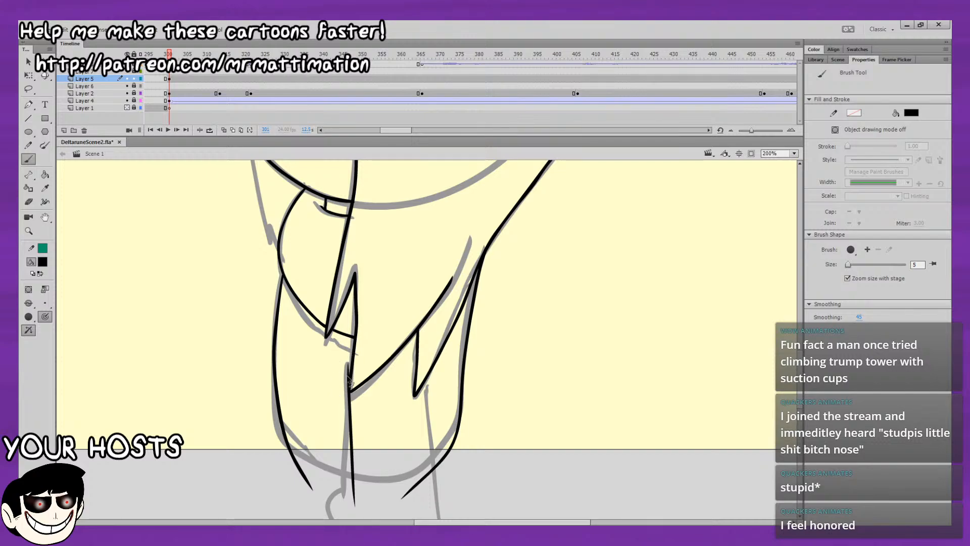
{"action": "key", "text": "ctrl+z"}
{"action": "left_click_drag", "start_coordinate": [352, 360], "coordinate": [347, 515]}
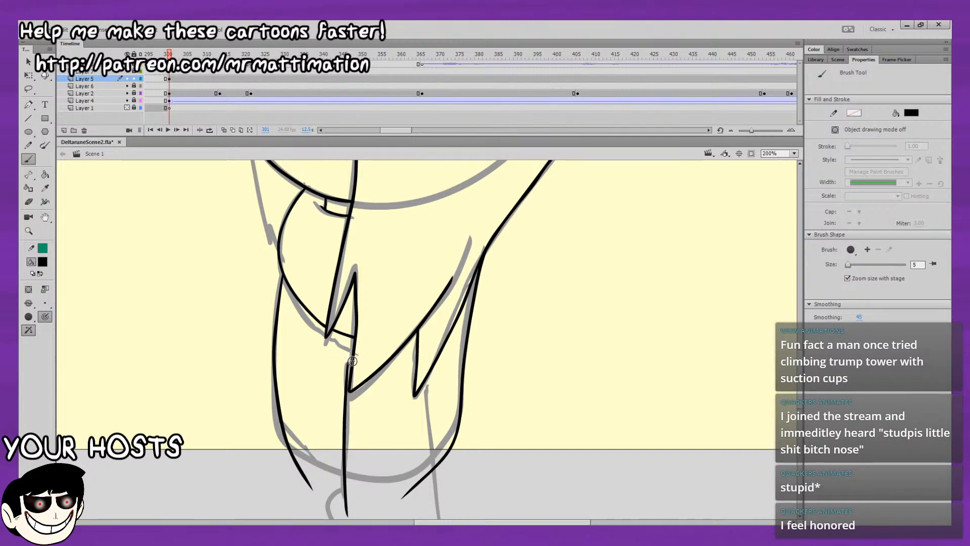
{"action": "key", "text": "ctrl+z"}
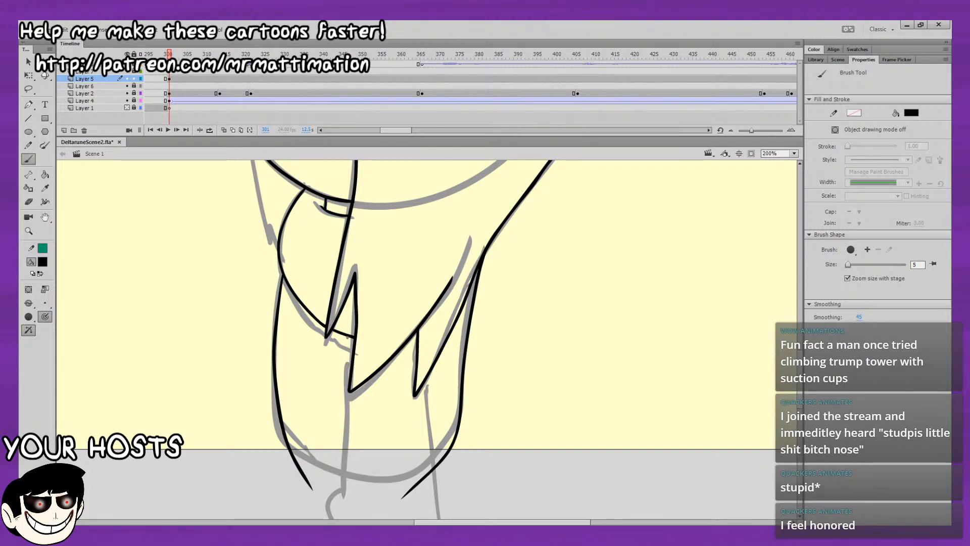
{"action": "left_click_drag", "start_coordinate": [352, 337], "coordinate": [346, 515]}
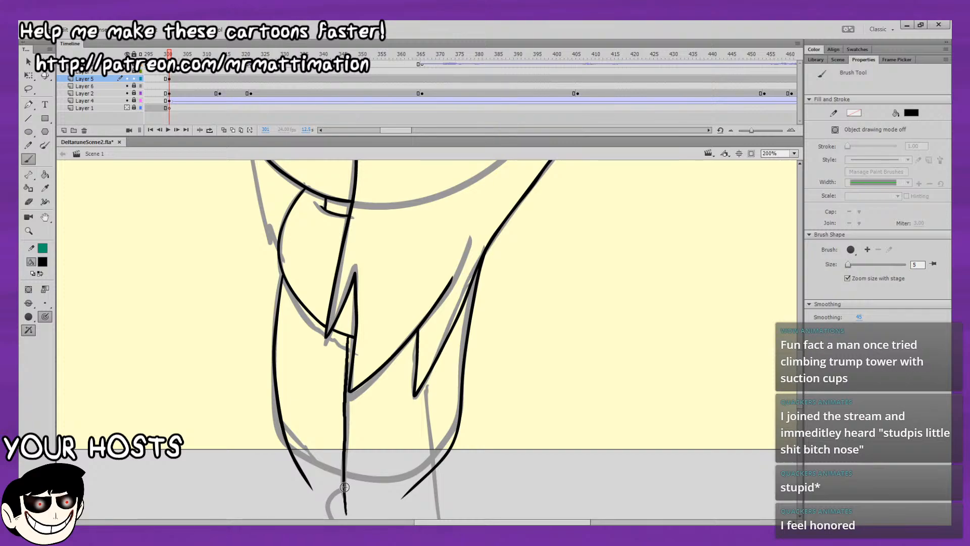
{"action": "key", "text": "ctrl+z"}
{"action": "left_click_drag", "start_coordinate": [354, 330], "coordinate": [342, 513]}
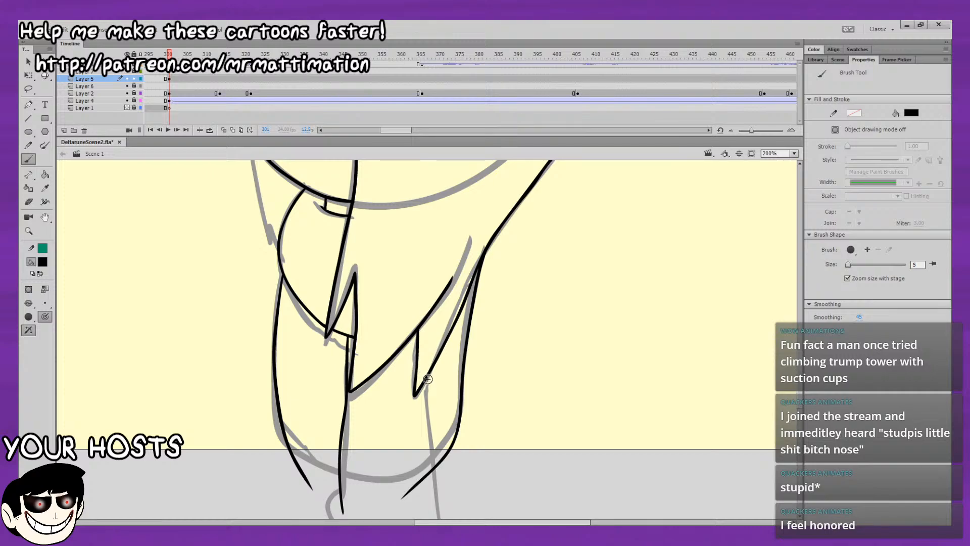
Ink the inner back vertical line below the rear hair tip and a horizontal line across the bottom of the body.
{"action": "left_click_drag", "start_coordinate": [427, 378], "coordinate": [430, 510]}
{"action": "key", "text": "ctrl+z"}
{"action": "left_click_drag", "start_coordinate": [427, 380], "coordinate": [436, 515]}
{"action": "key", "text": "ctrl+z"}
{"action": "left_click_drag", "start_coordinate": [268, 477], "coordinate": [519, 484]}
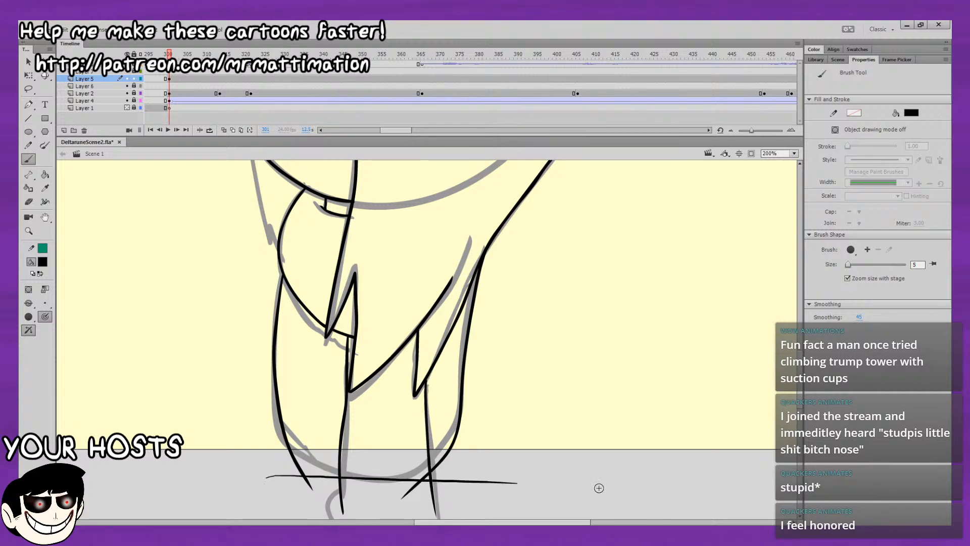
Try to ink a diagonal fold at the lower front corner of the body.
{"action": "left_click_drag", "start_coordinate": [577, 419], "coordinate": [581, 439]}
{"action": "mouse_move", "coordinate": [501, 424]}
{"action": "left_mouse_down"}
{"action": "mouse_move", "coordinate": [509, 407]}
{"action": "mouse_move", "coordinate": [487, 490]}
{"action": "mouse_move", "coordinate": [510, 427]}
{"action": "mouse_move", "coordinate": [505, 472]}
{"action": "mouse_move", "coordinate": [513, 400]}
{"action": "left_mouse_up"}
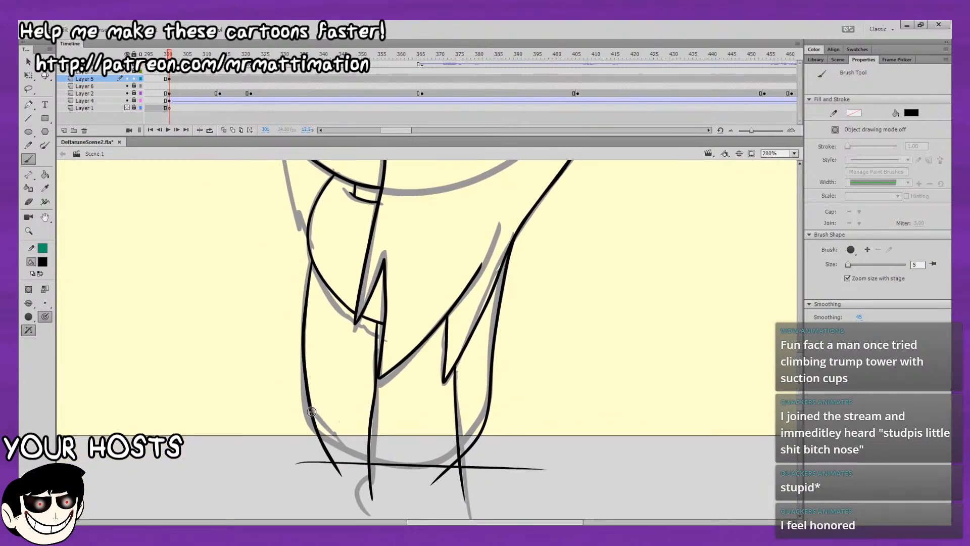
{"action": "left_click_drag", "start_coordinate": [313, 418], "coordinate": [357, 474]}
{"action": "left_click_drag", "start_coordinate": [311, 404], "coordinate": [381, 488]}
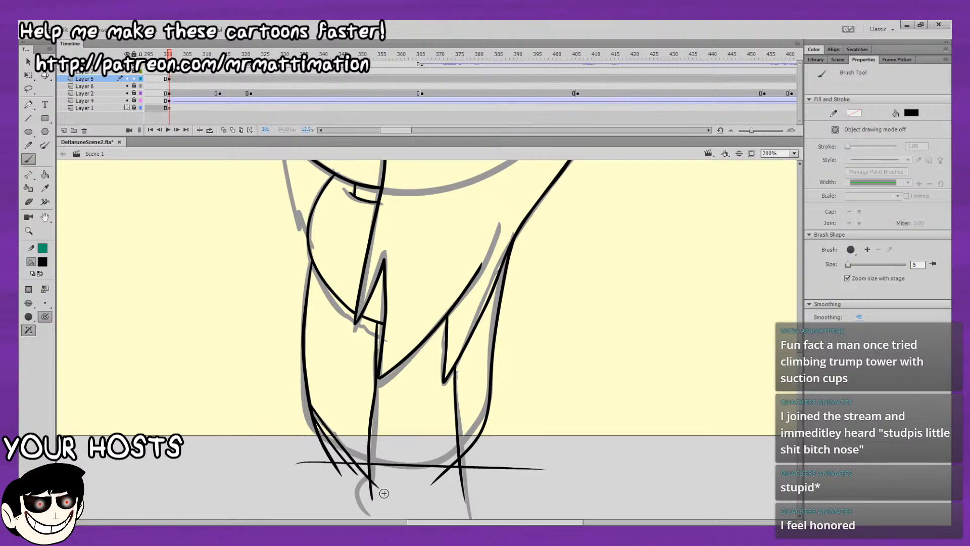
{"action": "key", "text": "ctrl+z"}
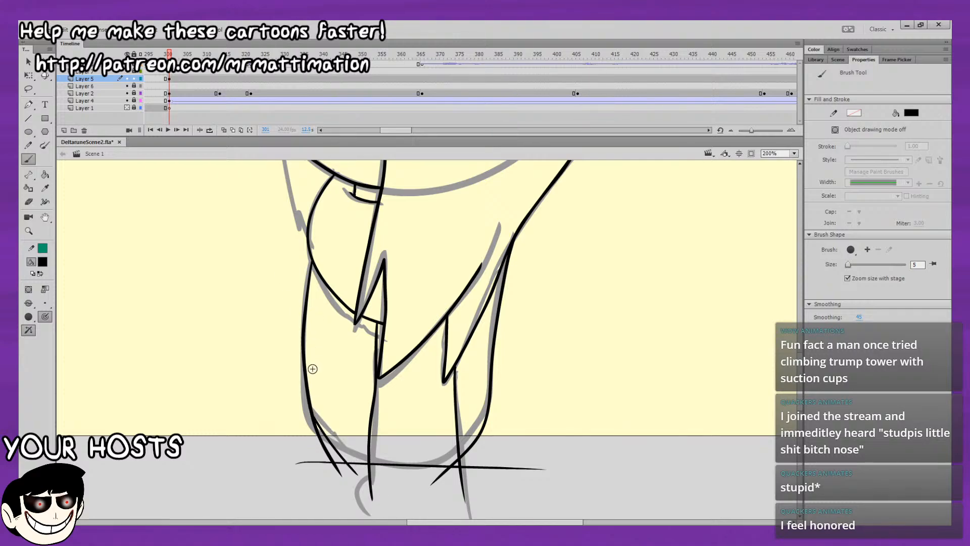
{"action": "key", "text": "ctrl+z"}
{"action": "mouse_move", "coordinate": [306, 383]}
{"action": "left_mouse_down"}
{"action": "mouse_move", "coordinate": [306, 424]}
{"action": "mouse_move", "coordinate": [359, 478]}
{"action": "left_mouse_up"}
{"action": "key", "text": "ctrl+z"}
{"action": "left_click_drag", "start_coordinate": [305, 423], "coordinate": [373, 486]}
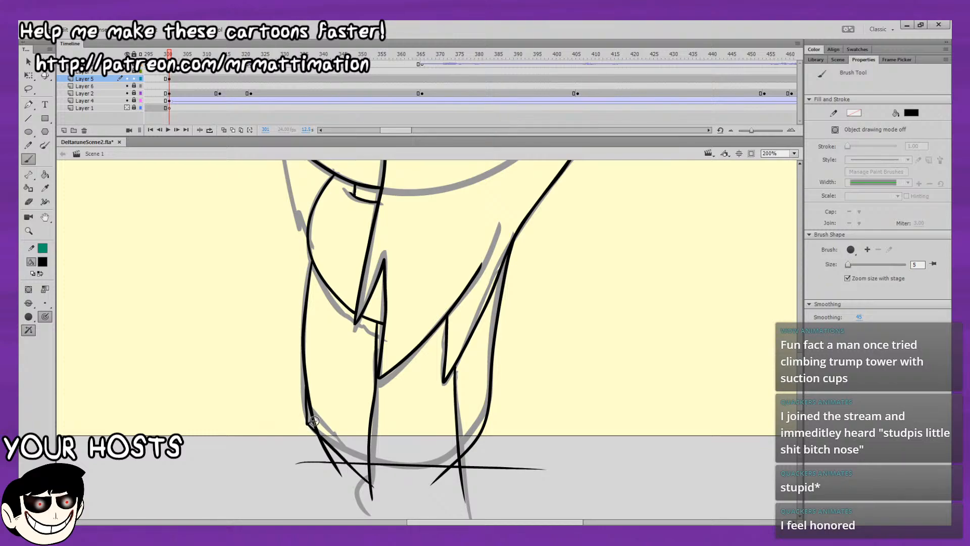
{"action": "left_click_drag", "start_coordinate": [306, 425], "coordinate": [382, 486]}
Try erasing the overlap at the body's lower front corner, and undo the erasing and the diagonal strokes.
{"action": "key", "text": "e"}
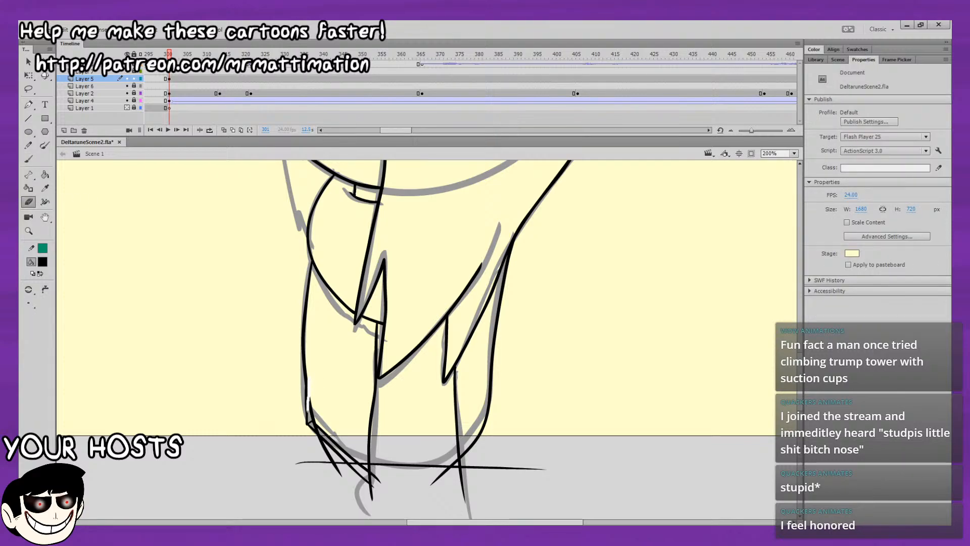
{"action": "left_click_drag", "start_coordinate": [307, 413], "coordinate": [308, 415]}
{"action": "key", "text": "ctrl+z"}
{"action": "left_click_drag", "start_coordinate": [311, 373], "coordinate": [313, 418]}
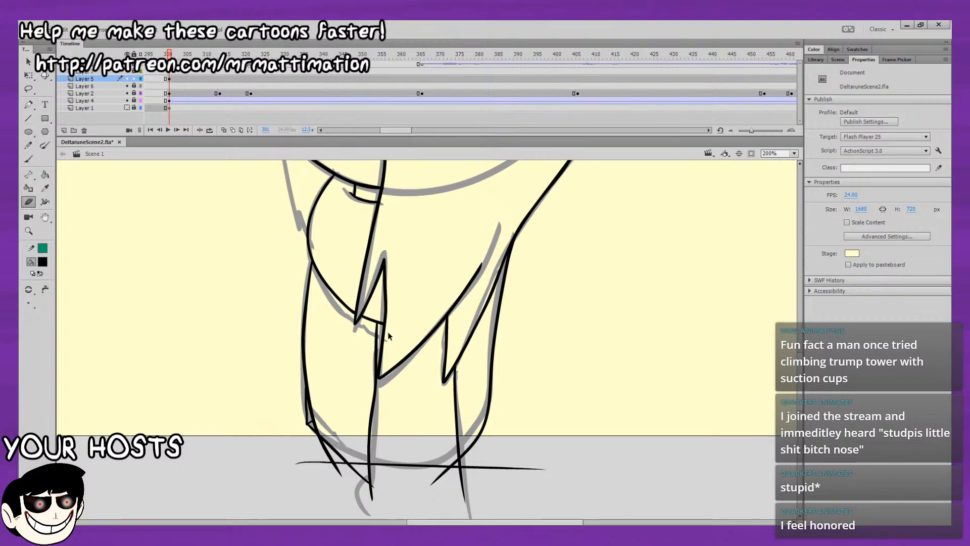
{"action": "key", "text": "ctrl+z"}
{"action": "key", "text": "ctrl+z"}
{"action": "key", "text": "ctrl+z"}
{"action": "key", "text": "ctrl+z"}
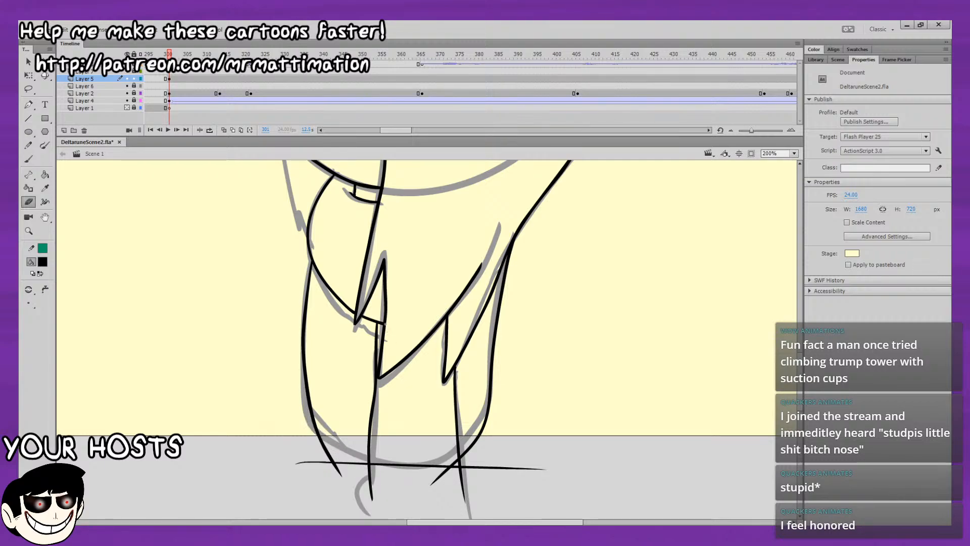
Try inking a pair of diagonal fold lines at the lower front corner of the body, and undo them.
{"action": "left_click", "coordinate": [29, 160]}
{"action": "left_click_drag", "start_coordinate": [315, 340], "coordinate": [285, 267]}
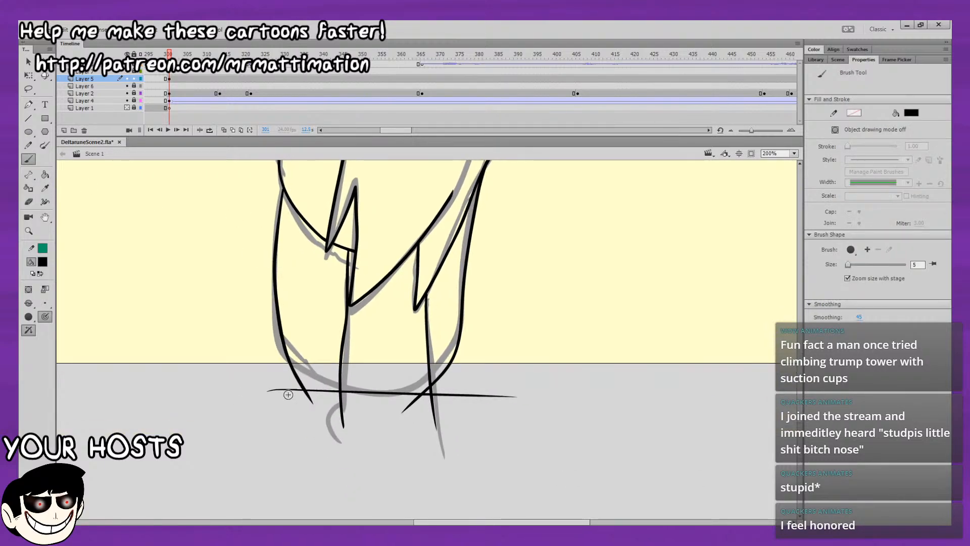
{"action": "left_click_drag", "start_coordinate": [284, 345], "coordinate": [340, 399]}
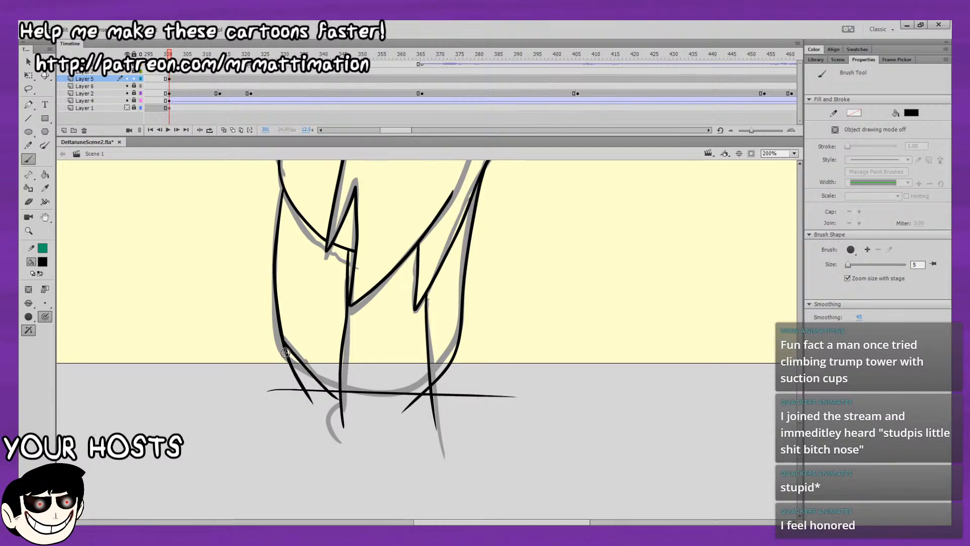
{"action": "left_click_drag", "start_coordinate": [285, 352], "coordinate": [339, 407]}
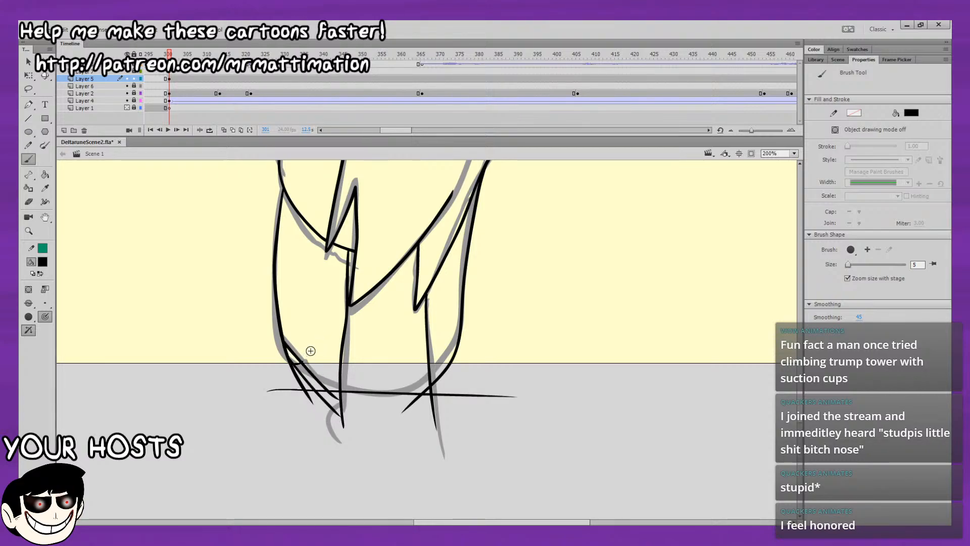
{"action": "key", "text": "ctrl+z"}
{"action": "key", "text": "ctrl+z"}
{"action": "key", "text": "ctrl+z"}
Try inking a single diagonal fold at each lower corner of the body, and undo both strokes.
{"action": "left_click_drag", "start_coordinate": [290, 360], "coordinate": [349, 409]}
{"action": "left_click_drag", "start_coordinate": [338, 358], "coordinate": [302, 389]}
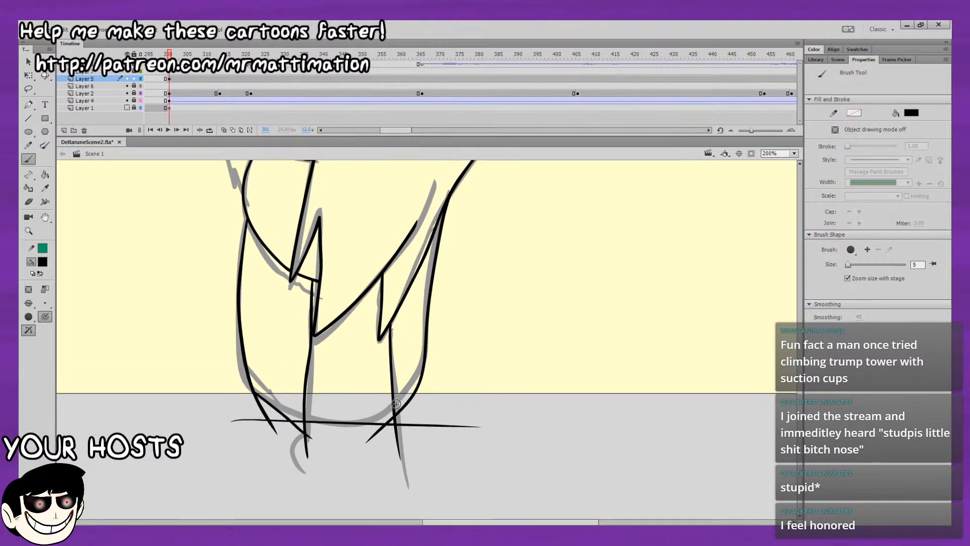
{"action": "left_click_drag", "start_coordinate": [406, 396], "coordinate": [424, 371]}
{"action": "key", "text": "ctrl+z"}
{"action": "key", "text": "ctrl+z"}
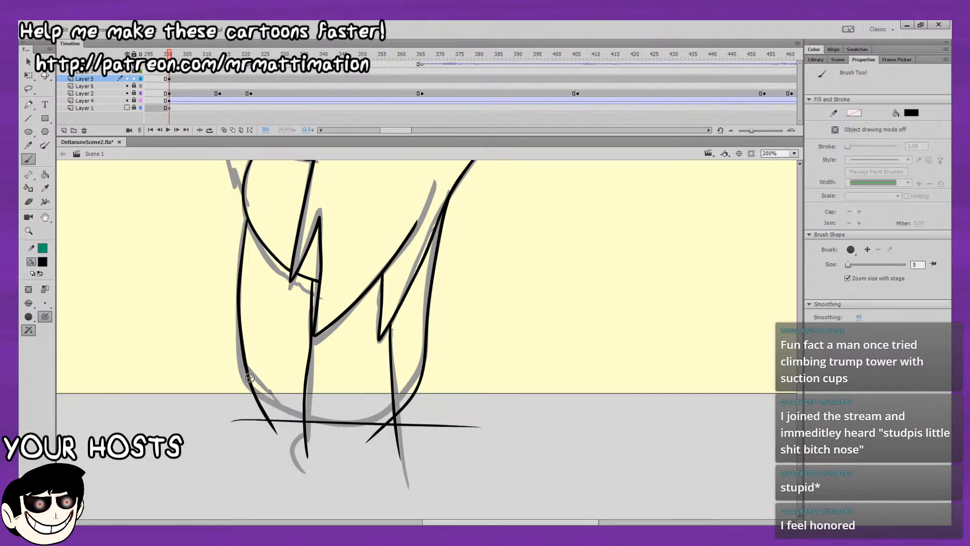
Ink short diagonal folds at both lower corners of the body and a pointed zigzag strand running down below the mouth.
{"action": "left_click_drag", "start_coordinate": [250, 379], "coordinate": [297, 423]}
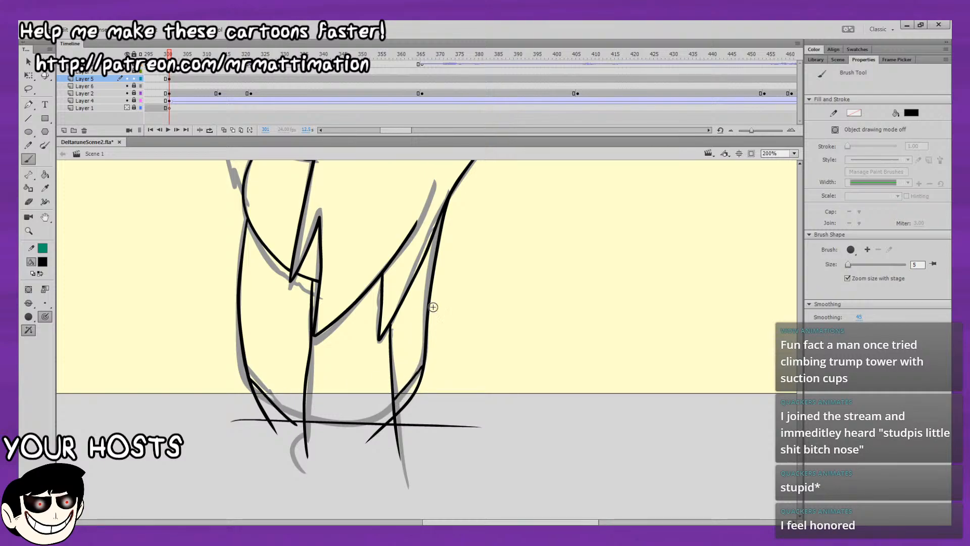
{"action": "mouse_move", "coordinate": [434, 306]}
{"action": "left_mouse_down"}
{"action": "mouse_move", "coordinate": [444, 433]}
{"action": "mouse_move", "coordinate": [439, 367]}
{"action": "left_mouse_up"}
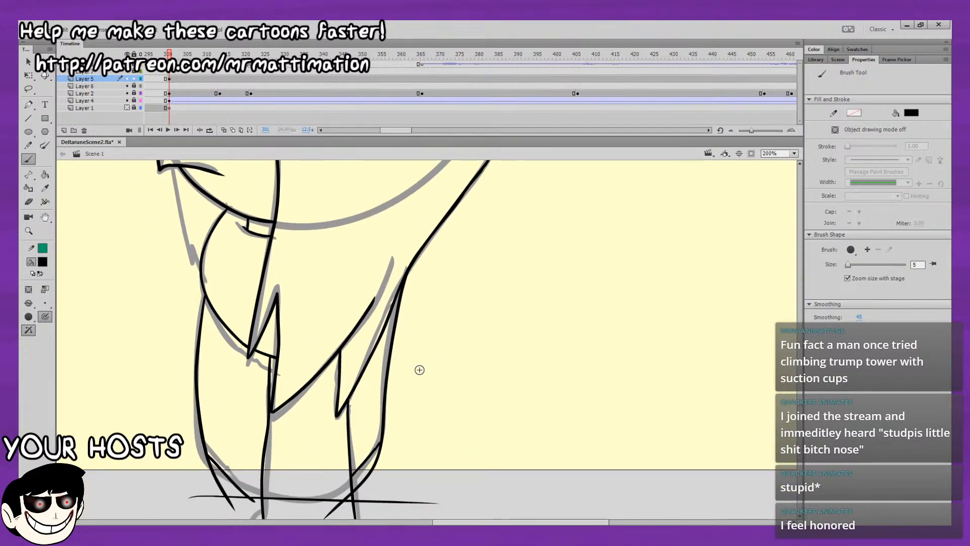
{"action": "left_click_drag", "start_coordinate": [431, 167], "coordinate": [444, 392]}
{"action": "left_click_drag", "start_coordinate": [365, 343], "coordinate": [377, 263]}
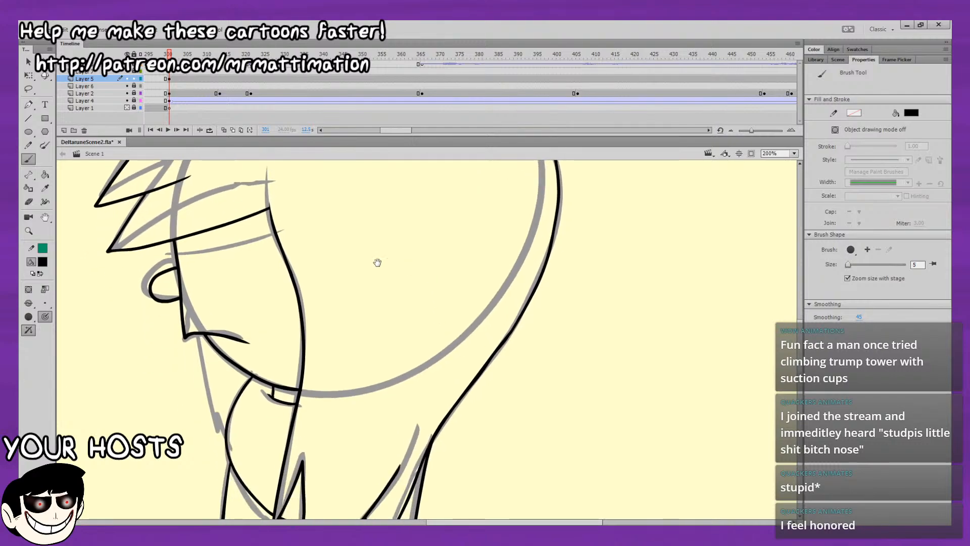
{"action": "mouse_move", "coordinate": [199, 338]}
{"action": "left_mouse_down"}
{"action": "mouse_move", "coordinate": [221, 437]}
{"action": "mouse_move", "coordinate": [227, 429]}
{"action": "left_mouse_up"}
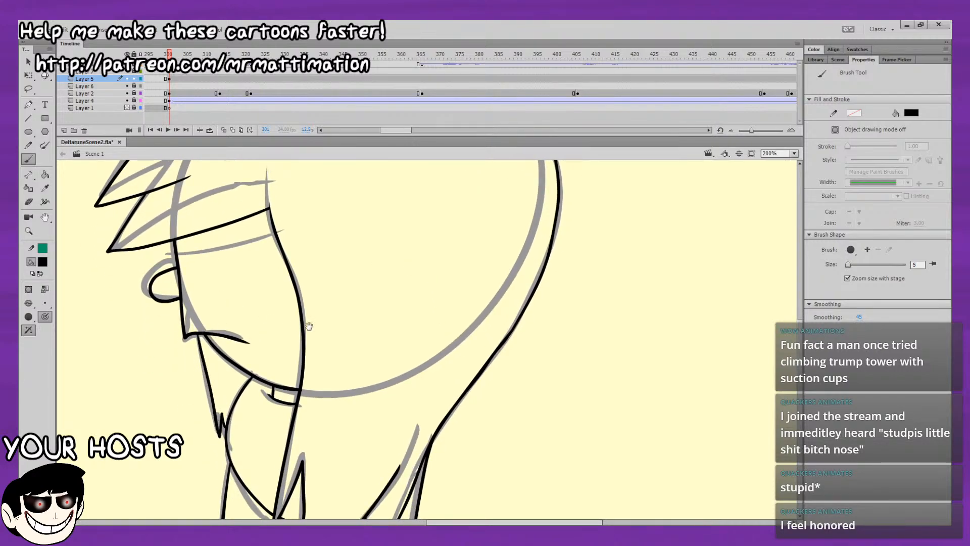
Brush two dark red curves inside the rounded shape below the chin, one across its upper part and a short one at the hair tip.
{"action": "left_click_drag", "start_coordinate": [308, 327], "coordinate": [294, 268]}
{"action": "left_click", "coordinate": [795, 153]}
{"action": "left_click", "coordinate": [788, 165]}
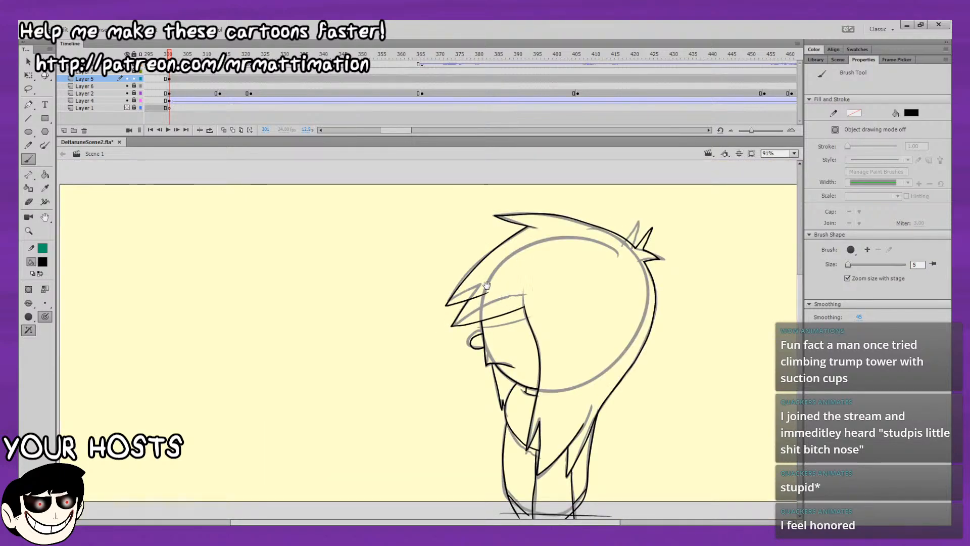
{"action": "left_click_drag", "start_coordinate": [554, 337], "coordinate": [423, 257]}
{"action": "left_click", "coordinate": [40, 263]}
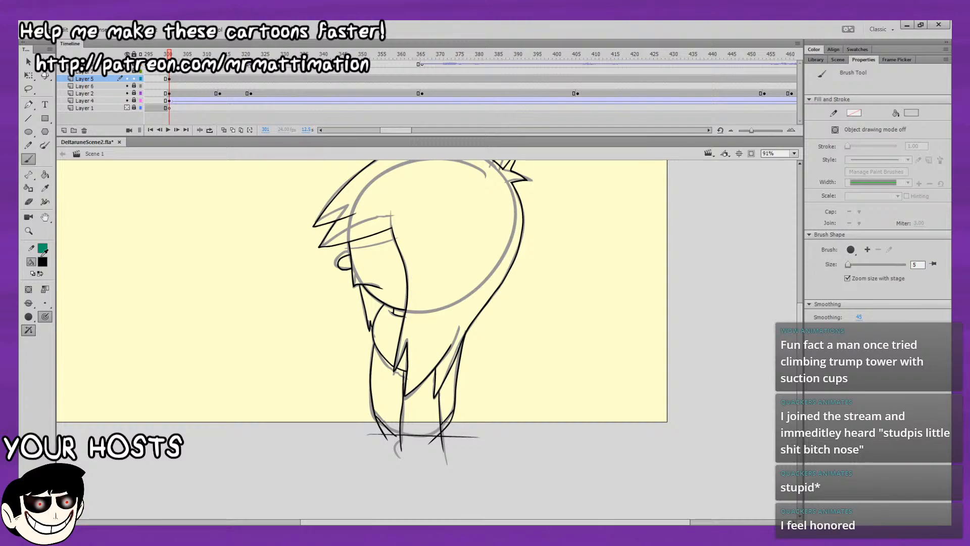
{"action": "left_click", "coordinate": [94, 332]}
{"action": "left_click", "coordinate": [794, 153]}
{"action": "left_click", "coordinate": [793, 228]}
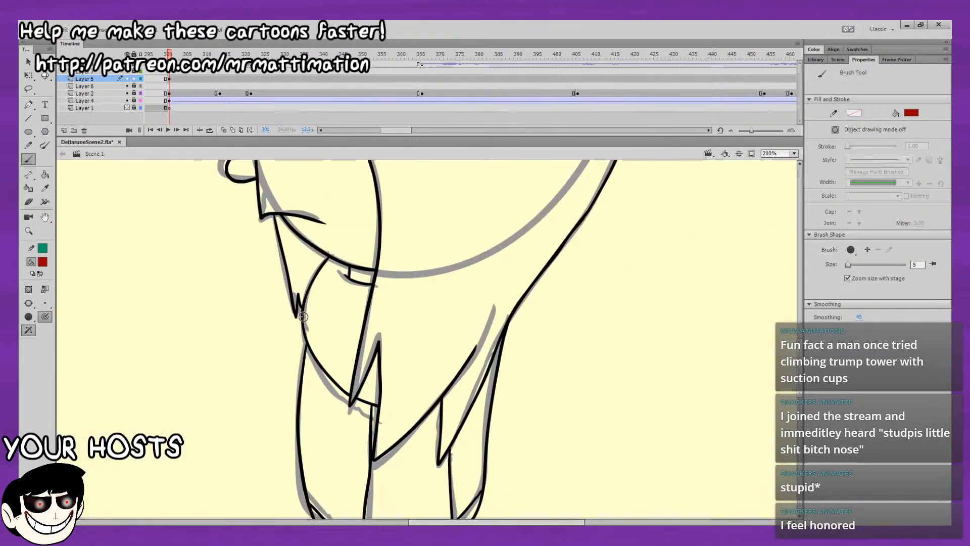
{"action": "left_click_drag", "start_coordinate": [304, 317], "coordinate": [347, 266]}
{"action": "left_click_drag", "start_coordinate": [353, 365], "coordinate": [354, 362]}
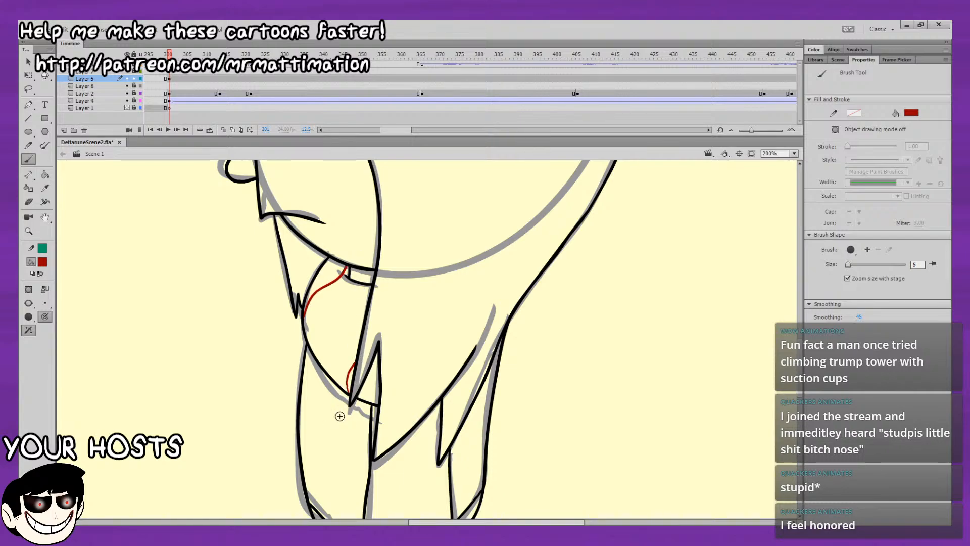
Set the brush fill colour back to black.
{"action": "left_click", "coordinate": [28, 62]}
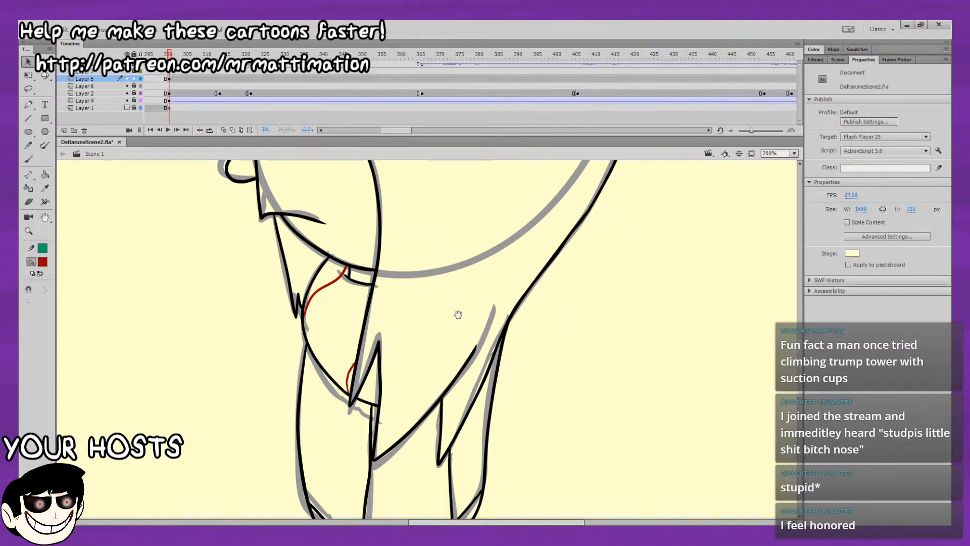
{"action": "left_click_drag", "start_coordinate": [457, 317], "coordinate": [470, 222]}
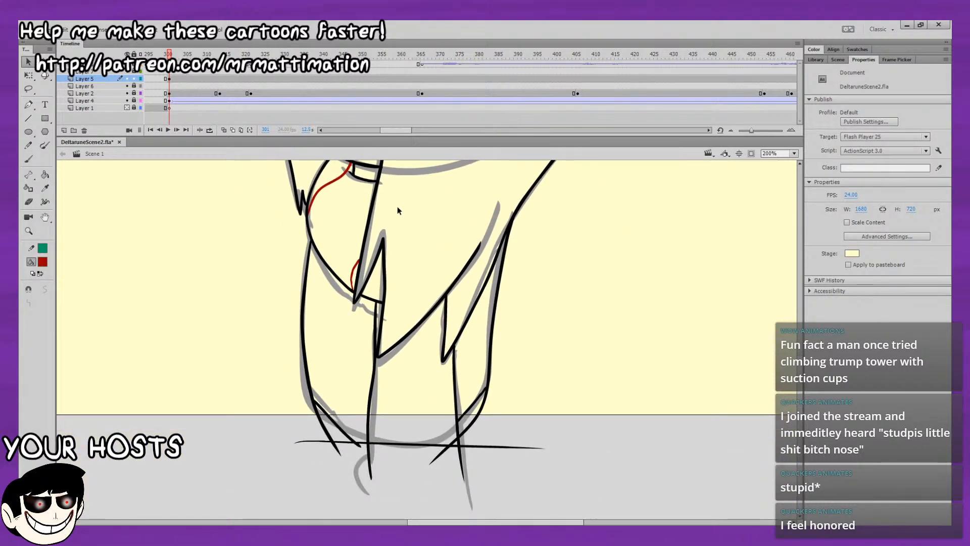
{"action": "left_click", "coordinate": [29, 160]}
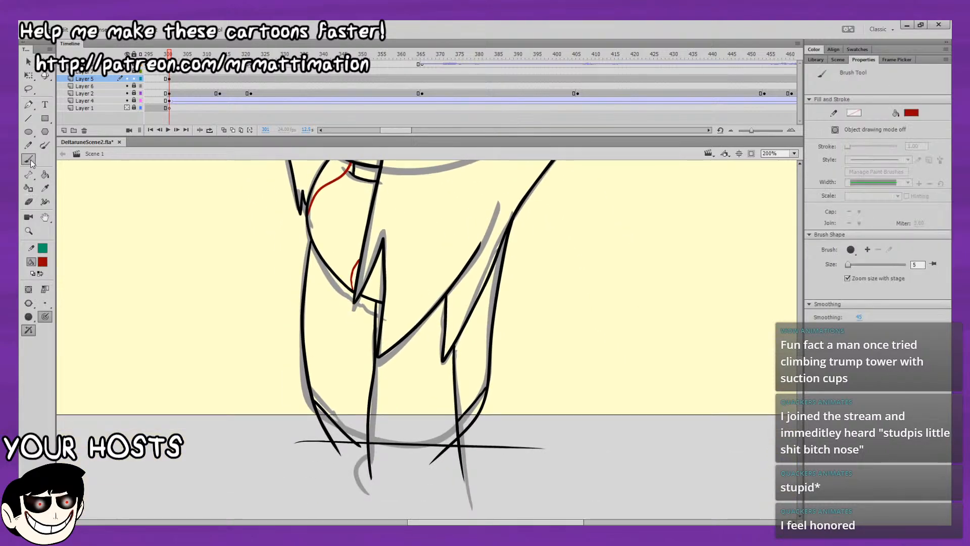
{"action": "left_click", "coordinate": [42, 265]}
{"action": "left_click", "coordinate": [67, 292]}
Examine the inked character from the face to the top of the hair and compare the frame with the preceding one.
{"action": "left_click_drag", "start_coordinate": [240, 222], "coordinate": [241, 502]}
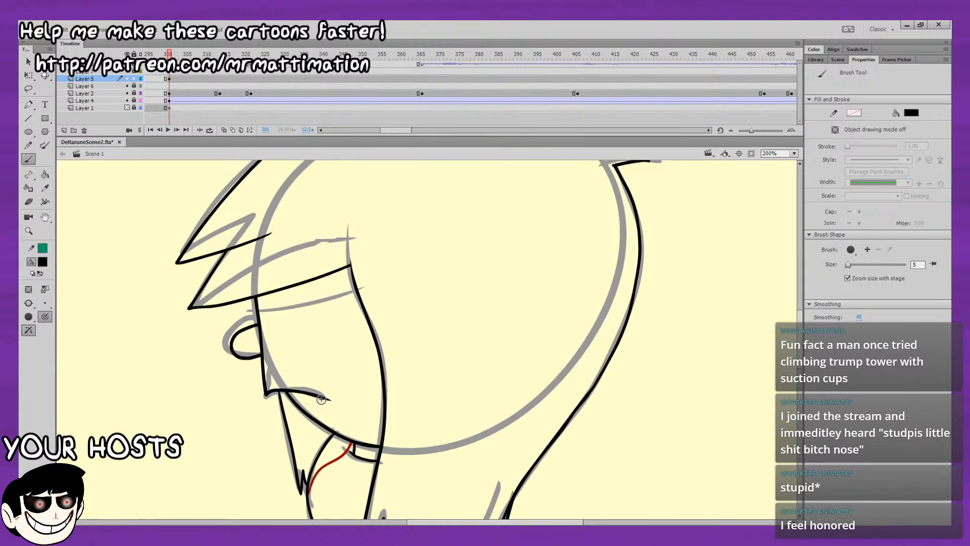
{"action": "left_click_drag", "start_coordinate": [690, 230], "coordinate": [671, 379]}
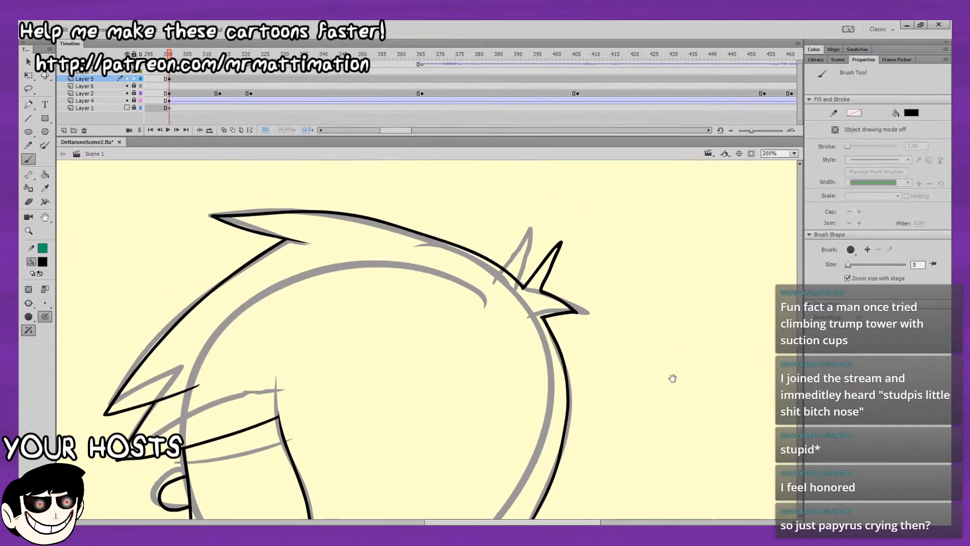
{"action": "left_click_drag", "start_coordinate": [710, 311], "coordinate": [503, 226]}
{"action": "left_click_drag", "start_coordinate": [600, 268], "coordinate": [629, 296]}
{"action": "left_click", "coordinate": [795, 154]}
{"action": "left_click", "coordinate": [793, 161]}
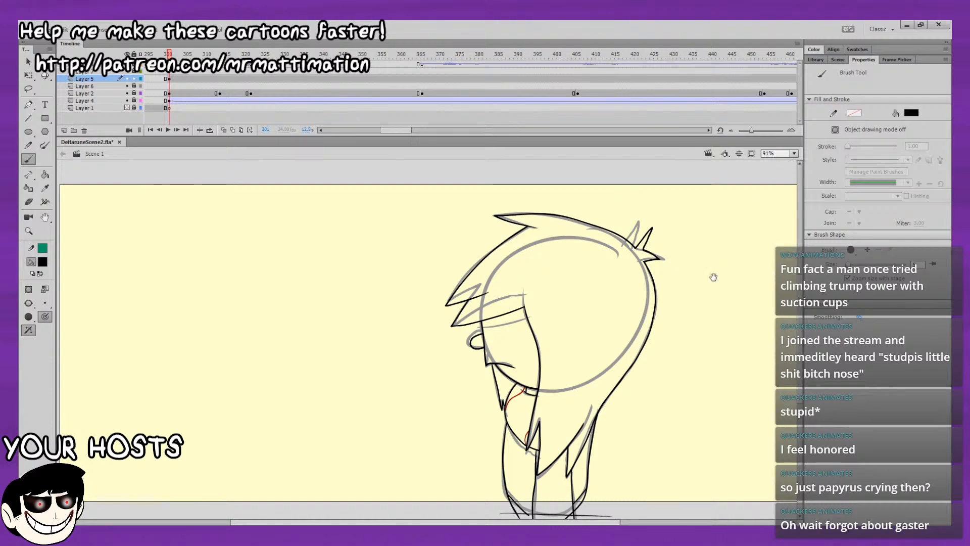
{"action": "left_click_drag", "start_coordinate": [713, 277], "coordinate": [692, 203]}
{"action": "mouse_move", "coordinate": [683, 303]}
{"action": "left_mouse_down"}
{"action": "mouse_move", "coordinate": [672, 271]}
{"action": "mouse_move", "coordinate": [687, 253]}
{"action": "mouse_move", "coordinate": [626, 336]}
{"action": "mouse_move", "coordinate": [613, 270]}
{"action": "left_mouse_up"}
{"action": "key", "text": "comma"}
{"action": "key", "text": "period"}
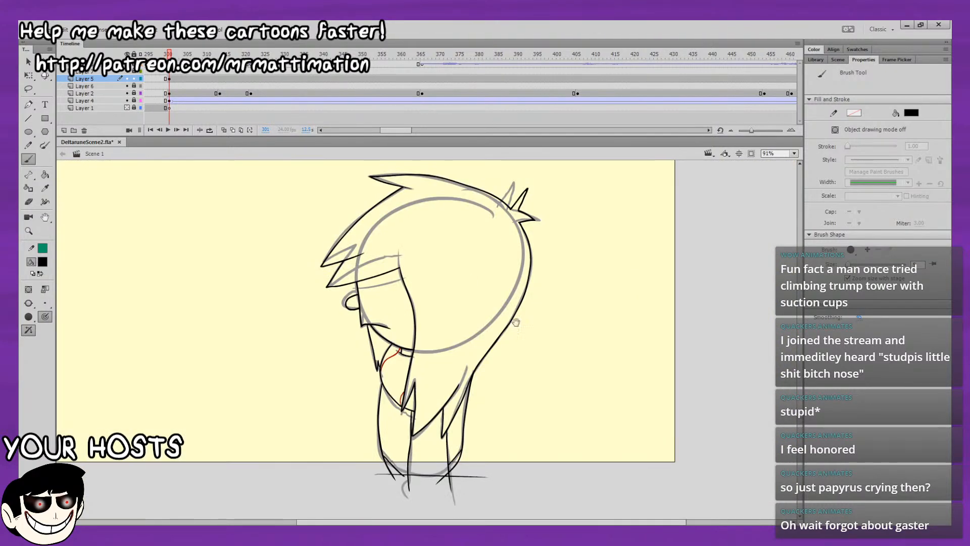
{"action": "left_click_drag", "start_coordinate": [516, 322], "coordinate": [637, 346]}
{"action": "key", "text": "comma"}
{"action": "key", "text": "period"}
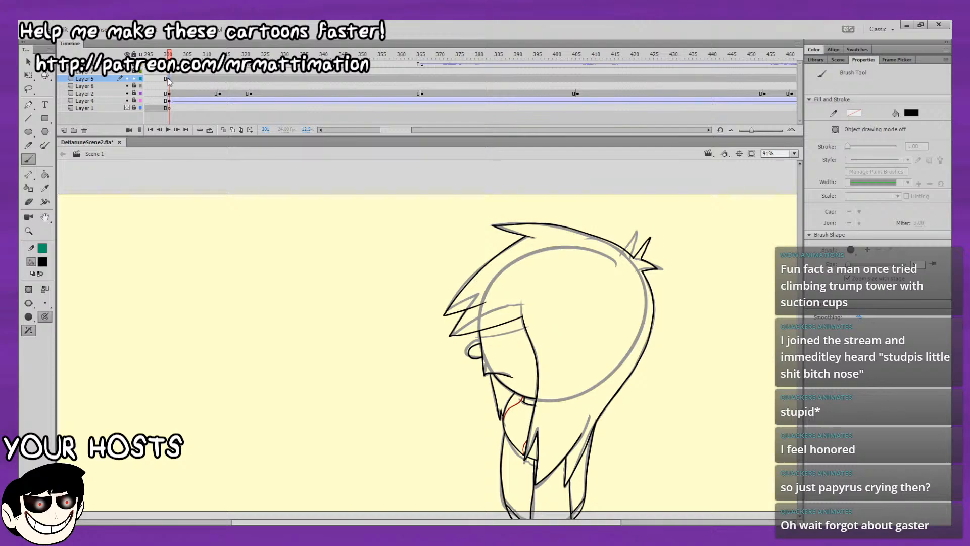
Hide the grey sketch on Layer 2 to leave only the inked line art in view.
{"action": "key", "text": "ctrl+a"}
{"action": "left_click", "coordinate": [28, 62]}
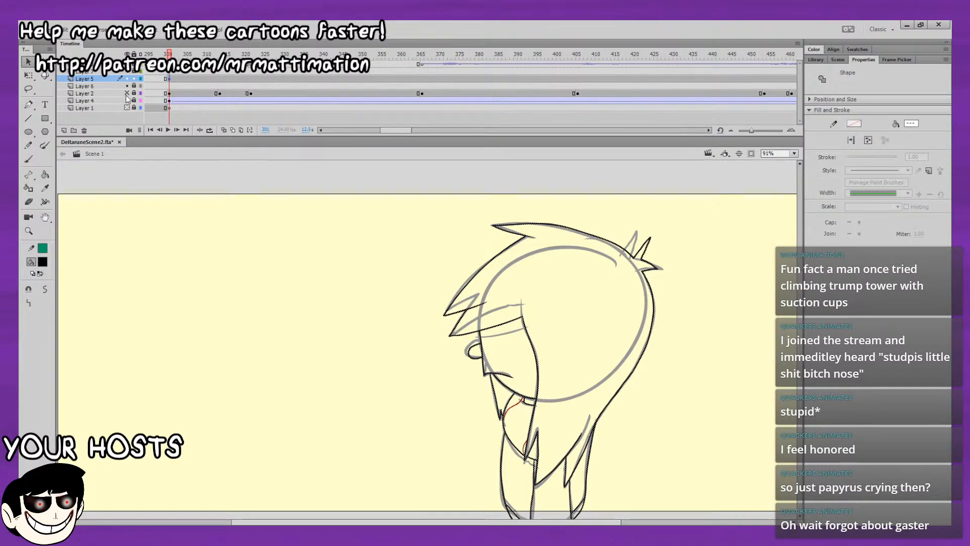
{"action": "left_click", "coordinate": [126, 96]}
{"action": "left_click_drag", "start_coordinate": [657, 365], "coordinate": [651, 274]}
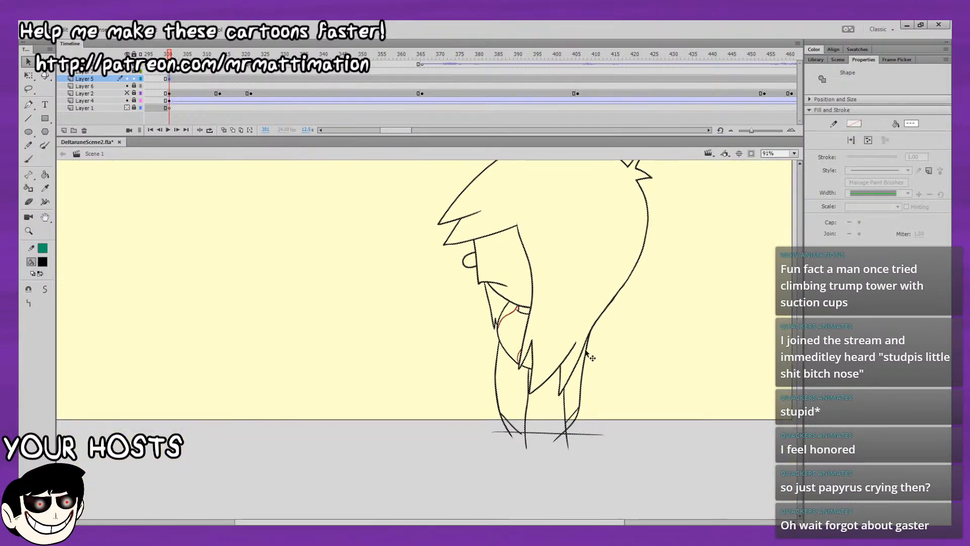
{"action": "left_click", "coordinate": [631, 403]}
Convert all the line art on Layer 5 into a symbol and open it for editing.
{"action": "left_click", "coordinate": [169, 78]}
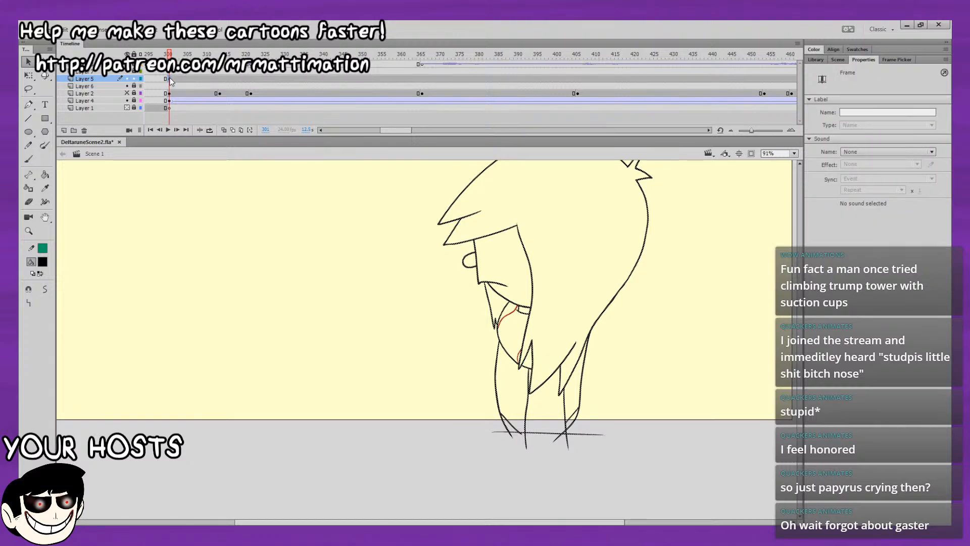
{"action": "key", "text": "F8"}
{"action": "key", "text": "Return"}
{"action": "double_click", "coordinate": [583, 383]}
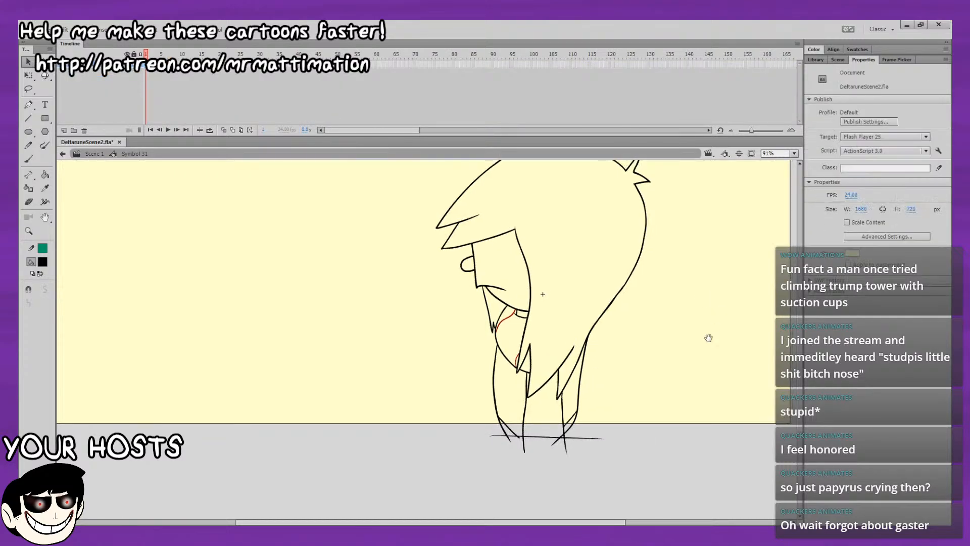
Insert a blank keyframe at frame 2 of the symbol and turn on onion skinning.
{"action": "left_click_drag", "start_coordinate": [708, 338], "coordinate": [687, 330]}
{"action": "key", "text": "F7"}
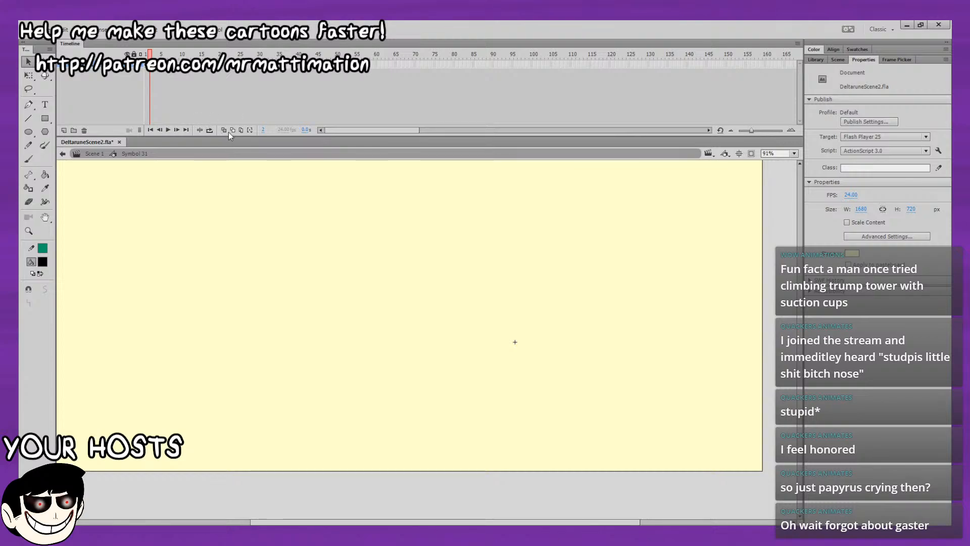
{"action": "left_click", "coordinate": [224, 131]}
Ink the lower fringe tip, the fringe's bottom edge and the front hair edge down to its pointed lower lock on frame 2.
{"action": "left_click", "coordinate": [28, 159]}
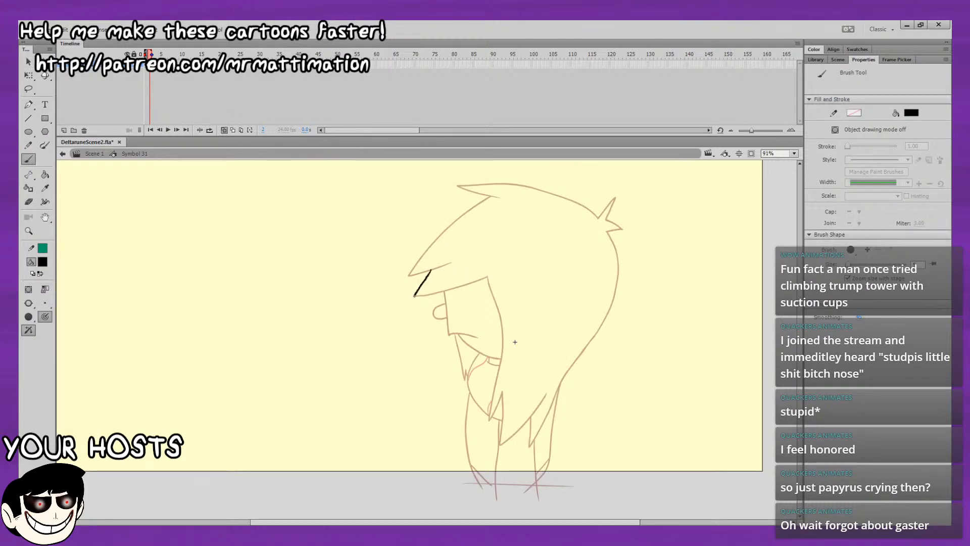
{"action": "left_click_drag", "start_coordinate": [485, 277], "coordinate": [487, 276]}
{"action": "left_click_drag", "start_coordinate": [558, 275], "coordinate": [430, 238]}
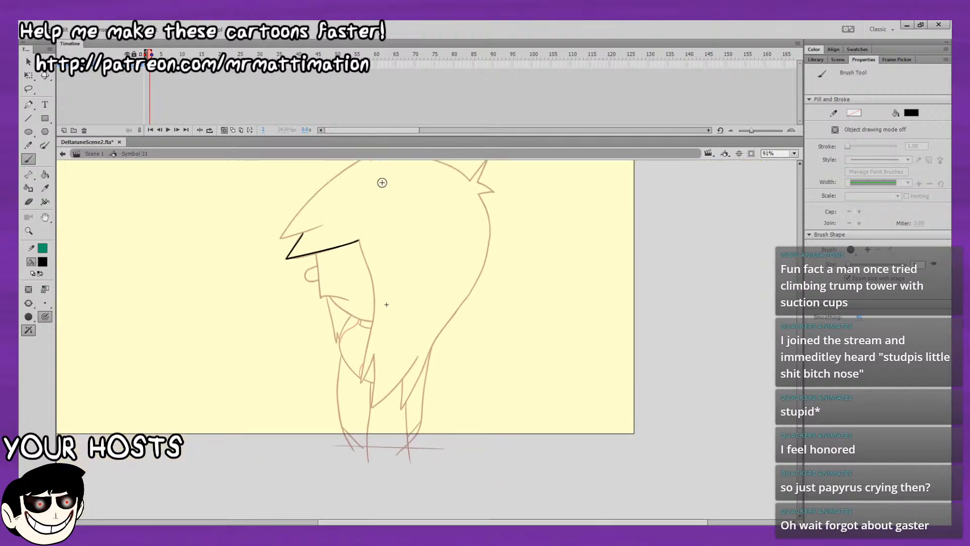
{"action": "left_click_drag", "start_coordinate": [359, 240], "coordinate": [369, 273]}
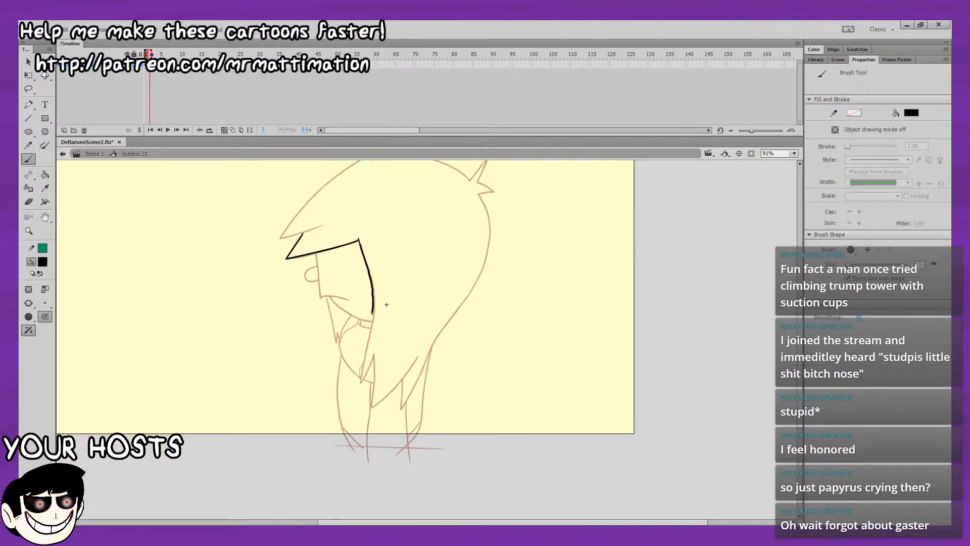
{"action": "mouse_move", "coordinate": [372, 312]}
{"action": "left_mouse_down"}
{"action": "mouse_move", "coordinate": [360, 377]}
{"action": "mouse_move", "coordinate": [375, 355]}
{"action": "left_mouse_up"}
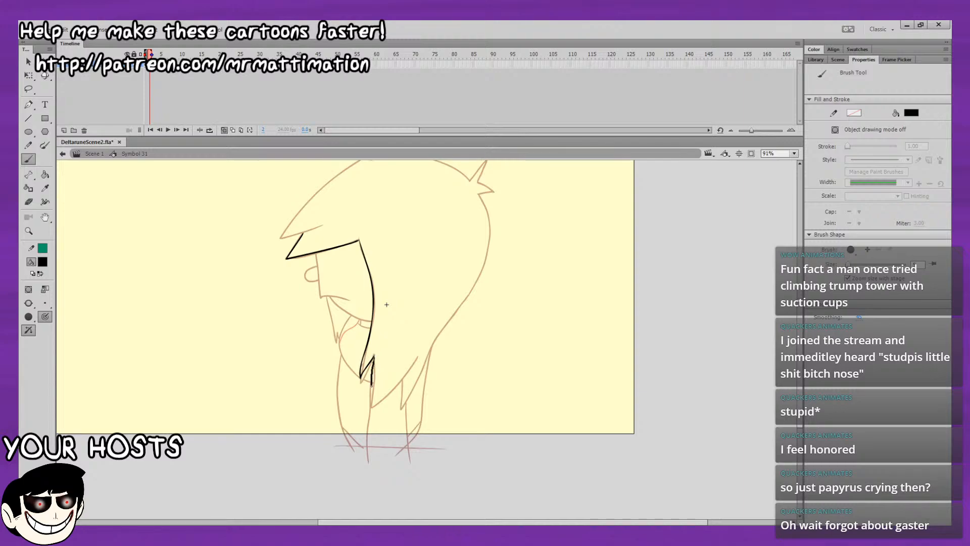
Ink the jagged lower hair tips and the lower part of the hair's back edge over the onion-skinned drawing.
{"action": "left_click_drag", "start_coordinate": [416, 365], "coordinate": [419, 356]}
{"action": "key", "text": "ctrl+z"}
{"action": "left_click_drag", "start_coordinate": [404, 400], "coordinate": [420, 378]}
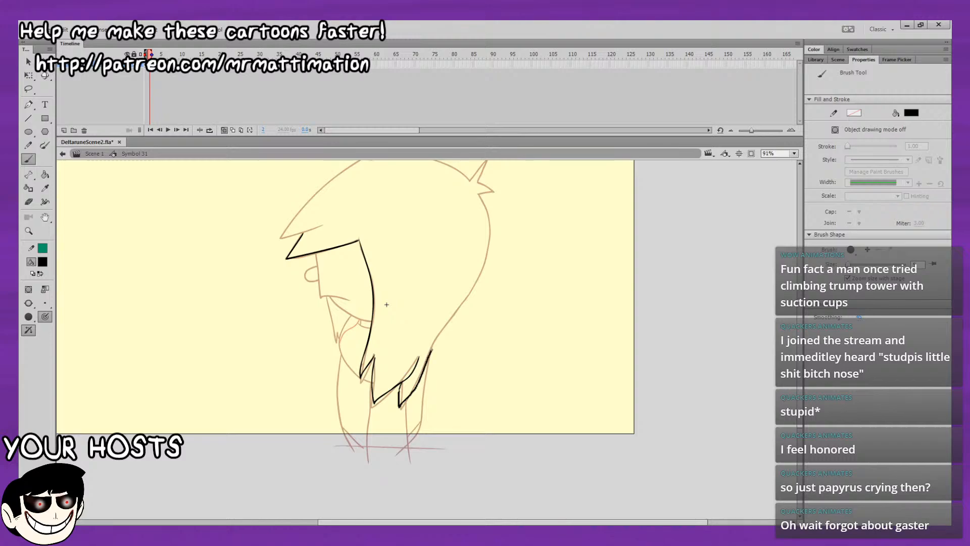
{"action": "mouse_move", "coordinate": [450, 320]}
{"action": "left_mouse_down"}
{"action": "mouse_move", "coordinate": [457, 310]}
{"action": "mouse_move", "coordinate": [462, 368]}
{"action": "left_mouse_up"}
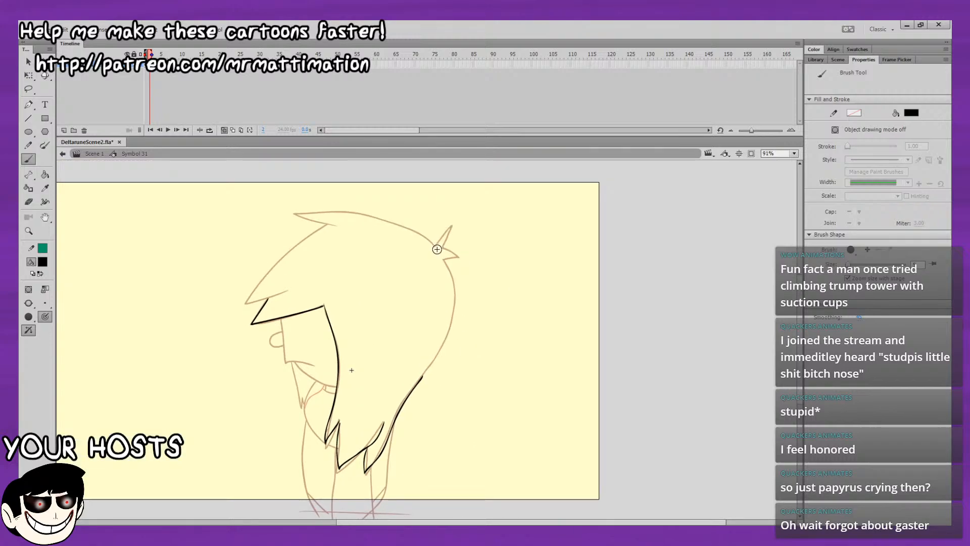
Try inking two small hair spikes at the back of the head, compare with frame 1, and undo the strokes.
{"action": "mouse_move", "coordinate": [437, 248]}
{"action": "left_mouse_down"}
{"action": "mouse_move", "coordinate": [462, 245]}
{"action": "mouse_move", "coordinate": [448, 261]}
{"action": "mouse_move", "coordinate": [491, 246]}
{"action": "mouse_move", "coordinate": [474, 214]}
{"action": "left_mouse_up"}
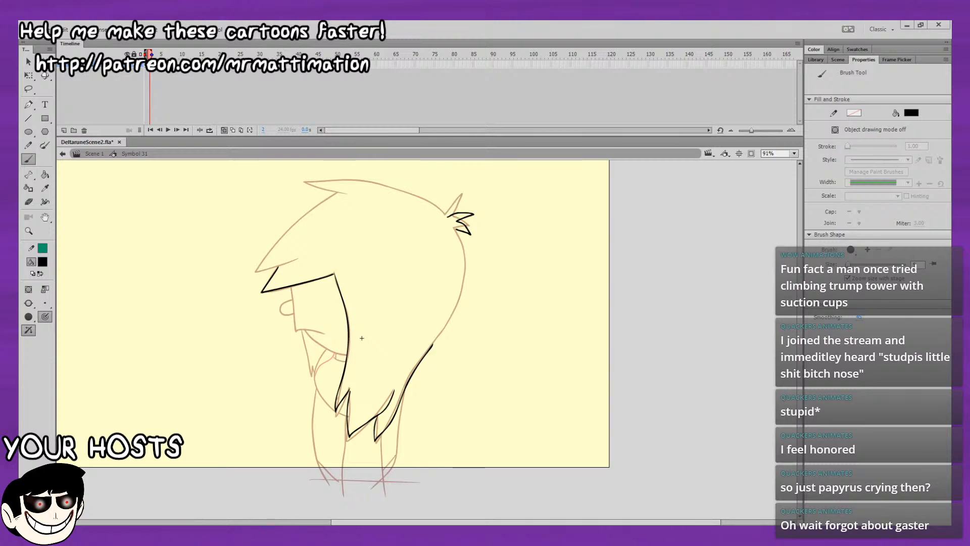
{"action": "key", "text": "ctrl+z"}
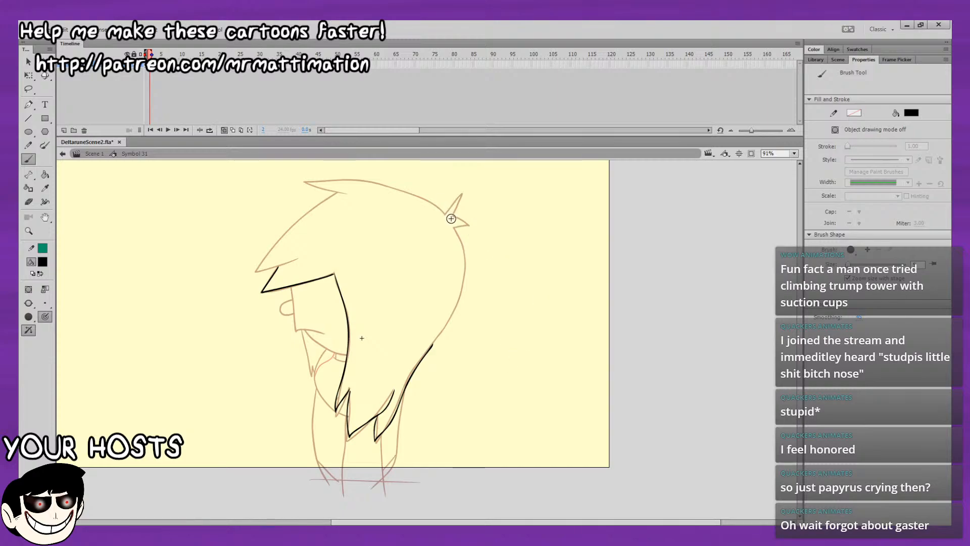
{"action": "mouse_move", "coordinate": [448, 215]}
{"action": "left_mouse_down"}
{"action": "mouse_move", "coordinate": [475, 223]}
{"action": "mouse_move", "coordinate": [460, 235]}
{"action": "left_mouse_up"}
{"action": "key", "text": "comma"}
{"action": "key", "text": "period"}
{"action": "key", "text": "ctrl+z"}
Ink two small hair spikes at the upper back of the head, angled lower than the onion-skinned ones.
{"action": "key", "text": "ctrl+z"}
{"action": "mouse_move", "coordinate": [446, 215]}
{"action": "left_mouse_down"}
{"action": "mouse_move", "coordinate": [474, 204]}
{"action": "mouse_move", "coordinate": [456, 227]}
{"action": "mouse_move", "coordinate": [457, 217]}
{"action": "left_mouse_up"}
{"action": "key", "text": "ctrl+z"}
{"action": "left_click_drag", "start_coordinate": [469, 231], "coordinate": [456, 217]}
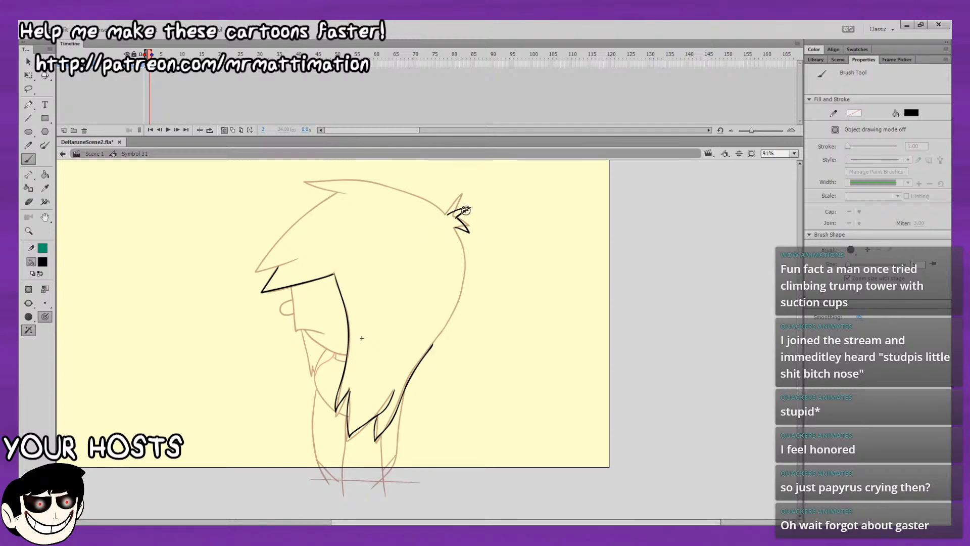
Clean up the ends of the two small hair spikes at the back of the head with the Eraser.
{"action": "left_click", "coordinate": [795, 155]}
{"action": "left_click", "coordinate": [784, 230]}
{"action": "left_click_drag", "start_coordinate": [521, 307], "coordinate": [528, 525]}
{"action": "key", "text": "e"}
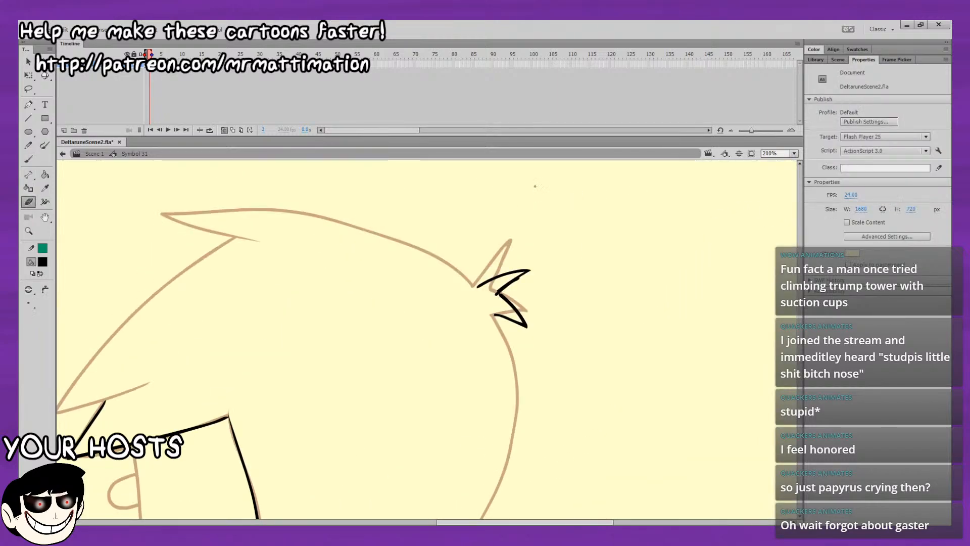
{"action": "left_click_drag", "start_coordinate": [558, 267], "coordinate": [529, 240]}
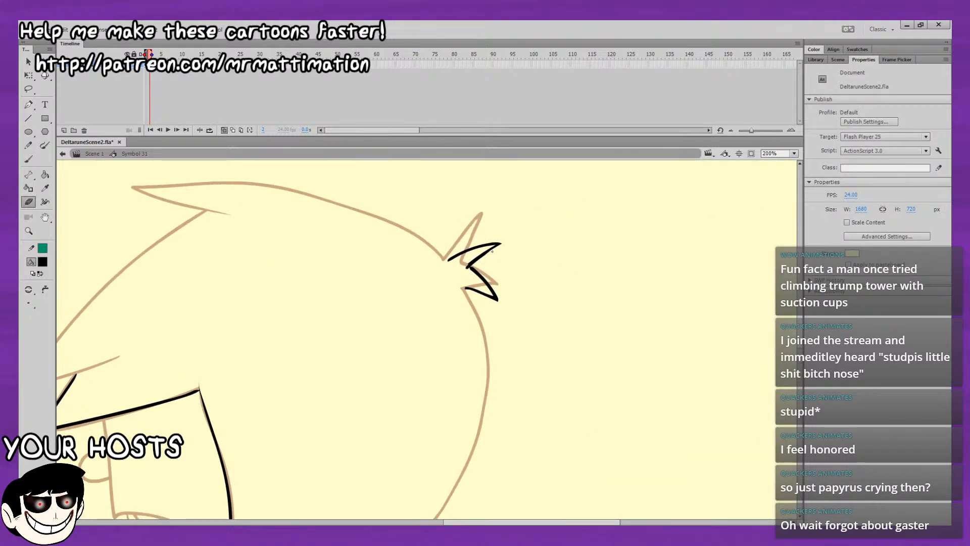
{"action": "left_click", "coordinate": [28, 158]}
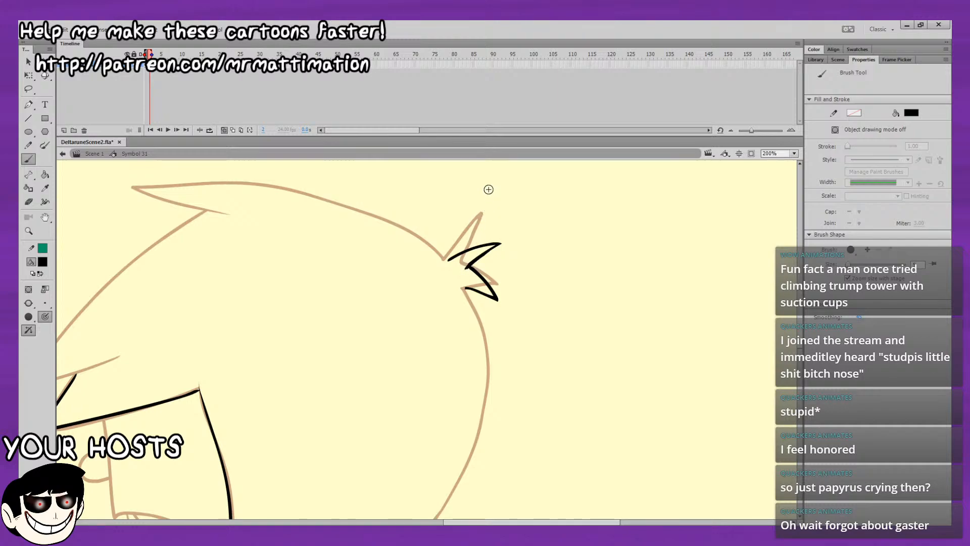
Try inking the crown line from the back spikes to the pointed front tuft and undo each attempt.
{"action": "mouse_move", "coordinate": [489, 190]}
{"action": "left_mouse_down"}
{"action": "mouse_move", "coordinate": [532, 369]}
{"action": "mouse_move", "coordinate": [628, 232]}
{"action": "mouse_move", "coordinate": [584, 335]}
{"action": "mouse_move", "coordinate": [675, 339]}
{"action": "left_mouse_up"}
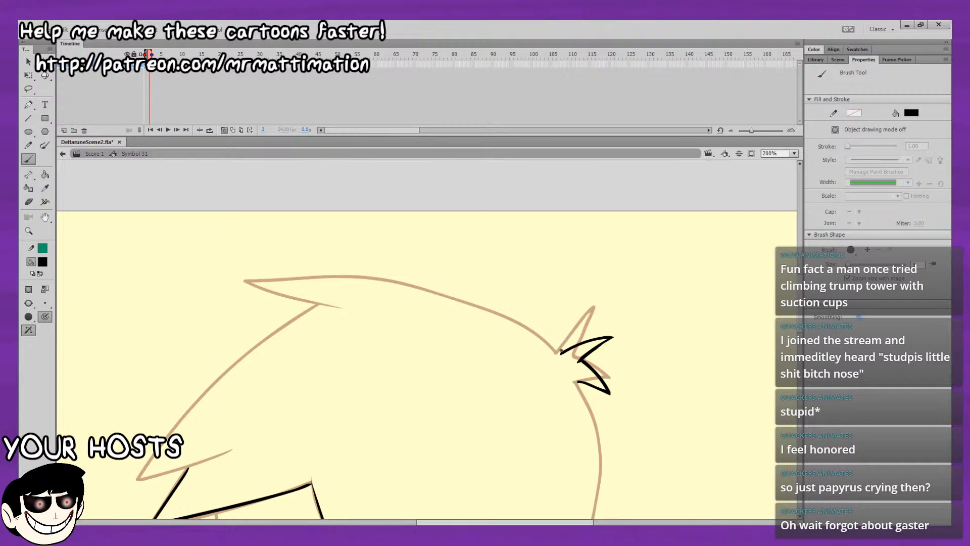
{"action": "mouse_move", "coordinate": [548, 337]}
{"action": "left_mouse_down"}
{"action": "mouse_move", "coordinate": [429, 281]}
{"action": "mouse_move", "coordinate": [277, 274]}
{"action": "mouse_move", "coordinate": [255, 296]}
{"action": "mouse_move", "coordinate": [353, 305]}
{"action": "left_mouse_up"}
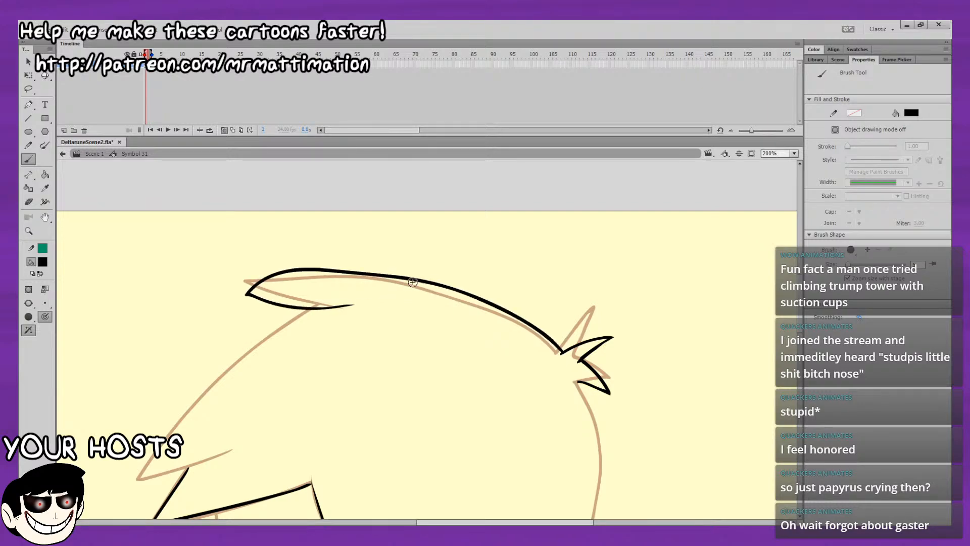
{"action": "key", "text": "ctrl+z"}
{"action": "left_click_drag", "start_coordinate": [561, 353], "coordinate": [484, 307]}
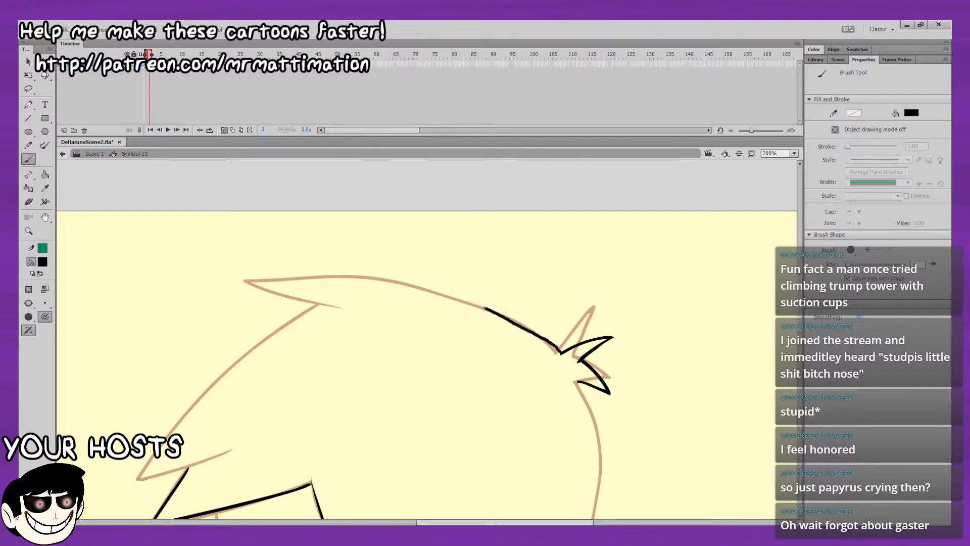
{"action": "key", "text": "ctrl+z"}
{"action": "mouse_move", "coordinate": [561, 353]}
{"action": "left_mouse_down"}
{"action": "mouse_move", "coordinate": [526, 318]}
{"action": "mouse_move", "coordinate": [424, 278]}
{"action": "mouse_move", "coordinate": [313, 277]}
{"action": "mouse_move", "coordinate": [321, 309]}
{"action": "left_mouse_up"}
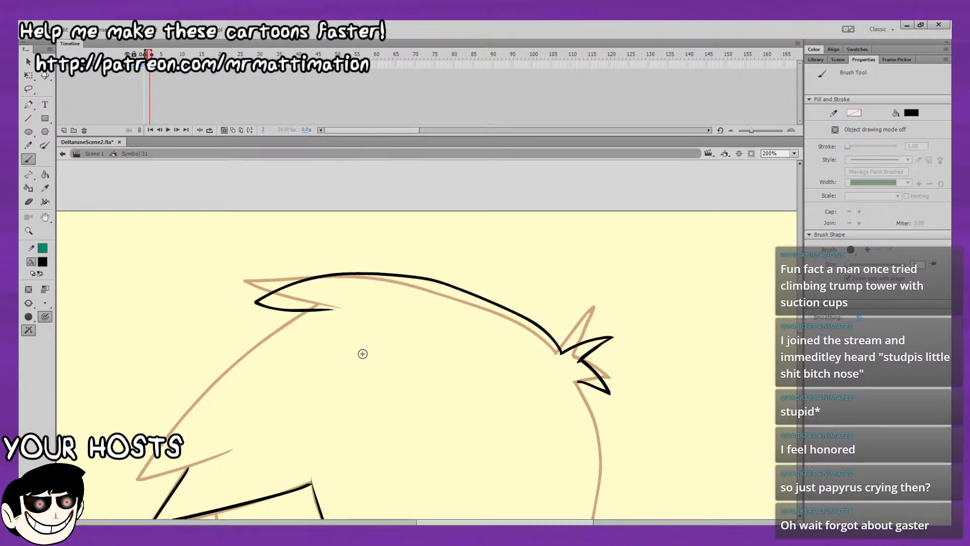
{"action": "key", "text": "ctrl+z"}
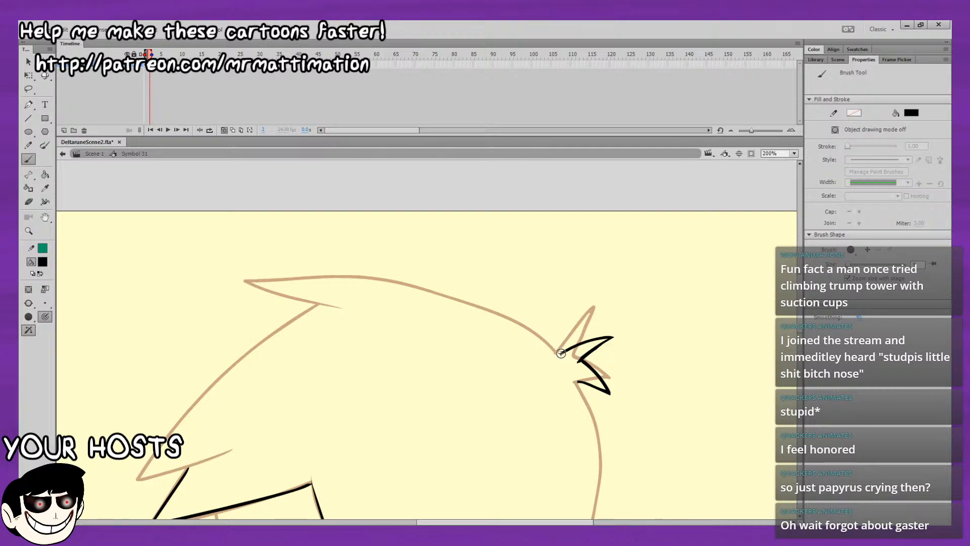
{"action": "mouse_move", "coordinate": [542, 329]}
{"action": "left_mouse_down"}
{"action": "mouse_move", "coordinate": [461, 290]}
{"action": "mouse_move", "coordinate": [352, 269]}
{"action": "mouse_move", "coordinate": [250, 279]}
{"action": "mouse_move", "coordinate": [355, 308]}
{"action": "left_mouse_up"}
{"action": "key", "text": "ctrl+z"}
Ink the crown line slightly above the onion-skinned one, ending in a pointed front tuft, and compare it with frame 1.
{"action": "mouse_move", "coordinate": [546, 337]}
{"action": "left_mouse_down"}
{"action": "mouse_move", "coordinate": [498, 307]}
{"action": "mouse_move", "coordinate": [415, 282]}
{"action": "mouse_move", "coordinate": [297, 268]}
{"action": "mouse_move", "coordinate": [282, 285]}
{"action": "mouse_move", "coordinate": [344, 306]}
{"action": "left_mouse_up"}
{"action": "key", "text": "comma"}
{"action": "key", "text": "period"}
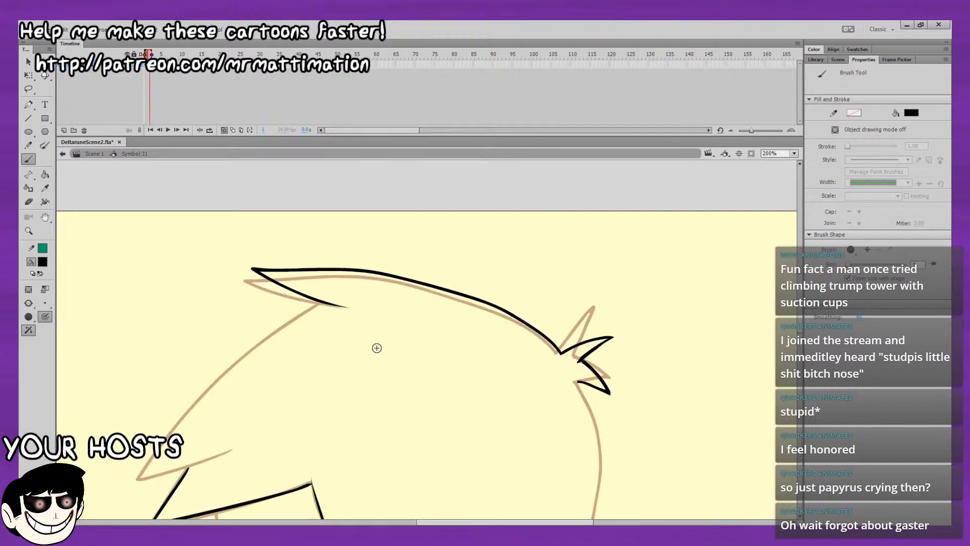
{"action": "key", "text": "comma"}
{"action": "key", "text": "period"}
{"action": "key", "text": "comma"}
{"action": "key", "text": "period"}
Ink the front hair outline from beneath the tuft down to the upper fringe tip, then the tip's curved underside.
{"action": "left_click_drag", "start_coordinate": [377, 346], "coordinate": [606, 250]}
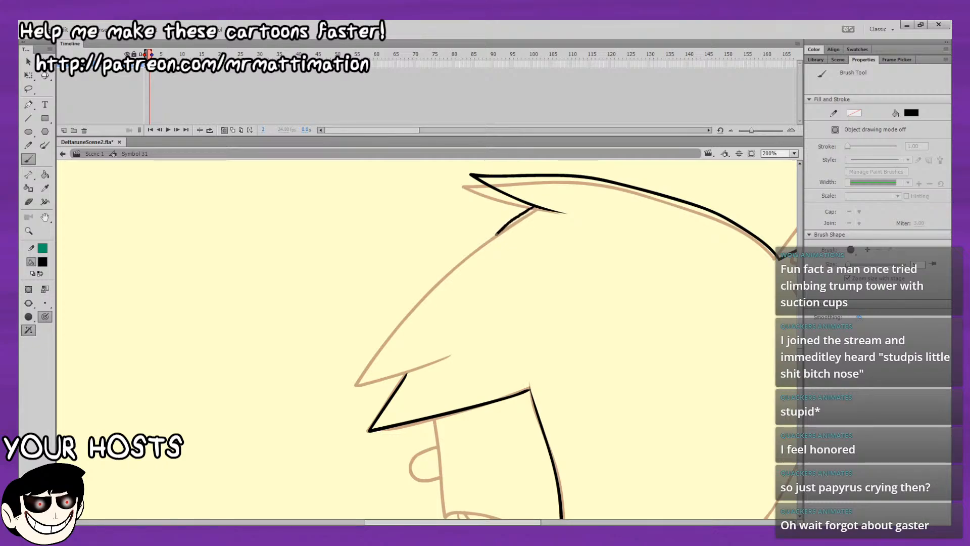
{"action": "mouse_move", "coordinate": [523, 216]}
{"action": "left_mouse_down"}
{"action": "mouse_move", "coordinate": [426, 290]}
{"action": "mouse_move", "coordinate": [350, 378]}
{"action": "left_mouse_up"}
{"action": "key", "text": "ctrl+z"}
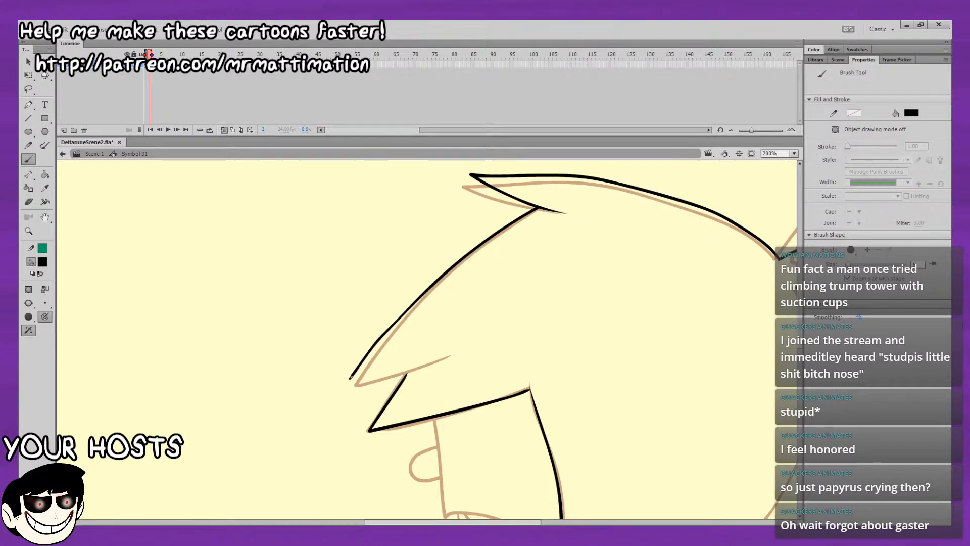
{"action": "left_click_drag", "start_coordinate": [346, 382], "coordinate": [432, 363]}
{"action": "key", "text": "ctrl+z"}
{"action": "left_click_drag", "start_coordinate": [350, 377], "coordinate": [449, 357]}
{"action": "key", "text": "ctrl+z"}
{"action": "left_click_drag", "start_coordinate": [351, 377], "coordinate": [449, 356]}
{"action": "key", "text": "comma"}
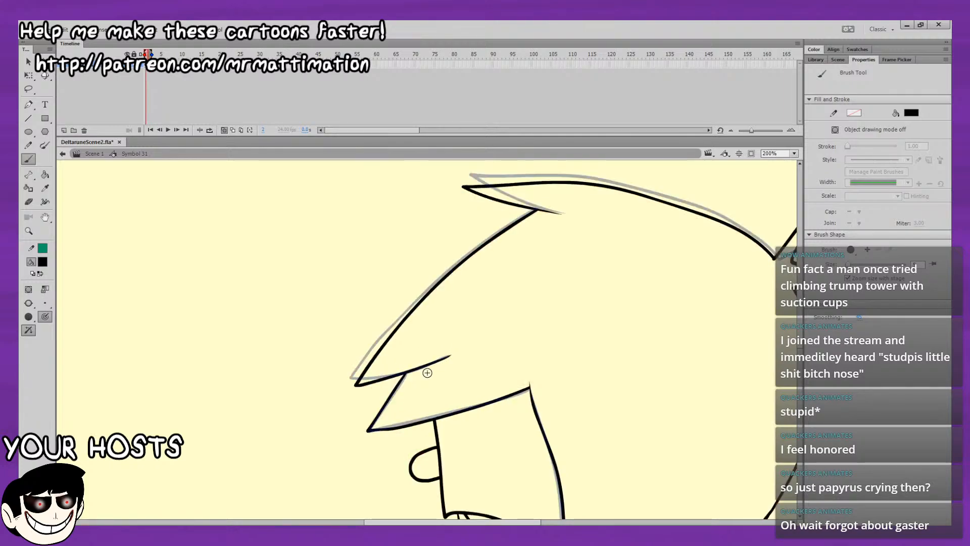
{"action": "key", "text": "period"}
Ink the face's front profile line from the fringe down to the corner above the mouth.
{"action": "left_click_drag", "start_coordinate": [549, 314], "coordinate": [341, 109]}
{"action": "key", "text": "comma"}
{"action": "key", "text": "period"}
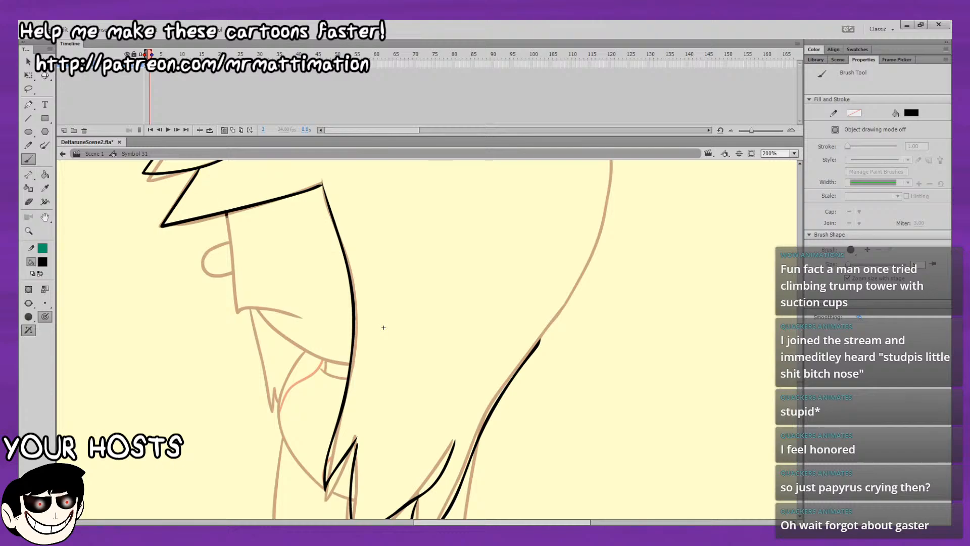
{"action": "key", "text": "ctrl+z"}
{"action": "left_click_drag", "start_coordinate": [227, 213], "coordinate": [230, 249]}
{"action": "key", "text": "ctrl+z"}
{"action": "left_click_drag", "start_coordinate": [228, 213], "coordinate": [230, 242]}
Ink the curved mouth line from the lower end of the face's front line, redoing it until it is clean.
{"action": "left_click_drag", "start_coordinate": [237, 307], "coordinate": [297, 320]}
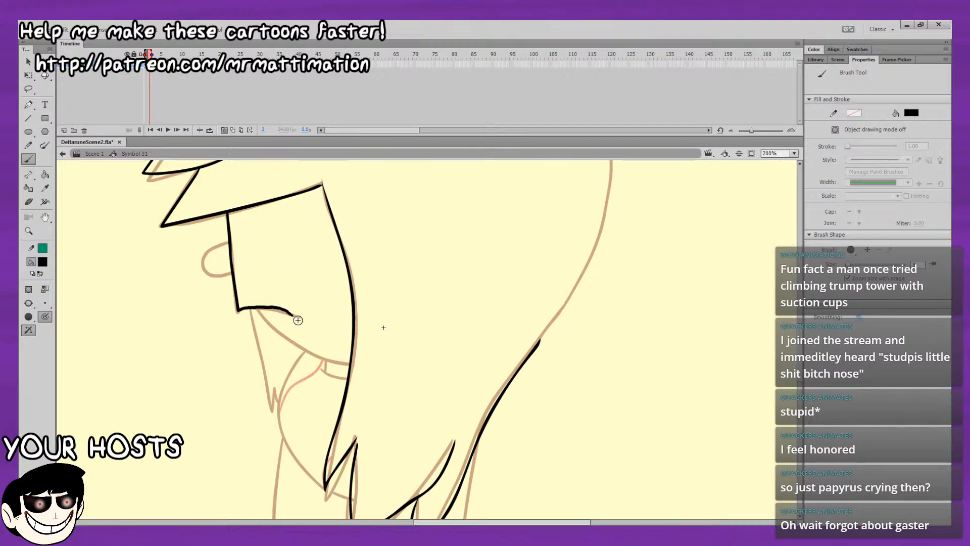
{"action": "key", "text": "ctrl+z"}
{"action": "key", "text": "ctrl+z"}
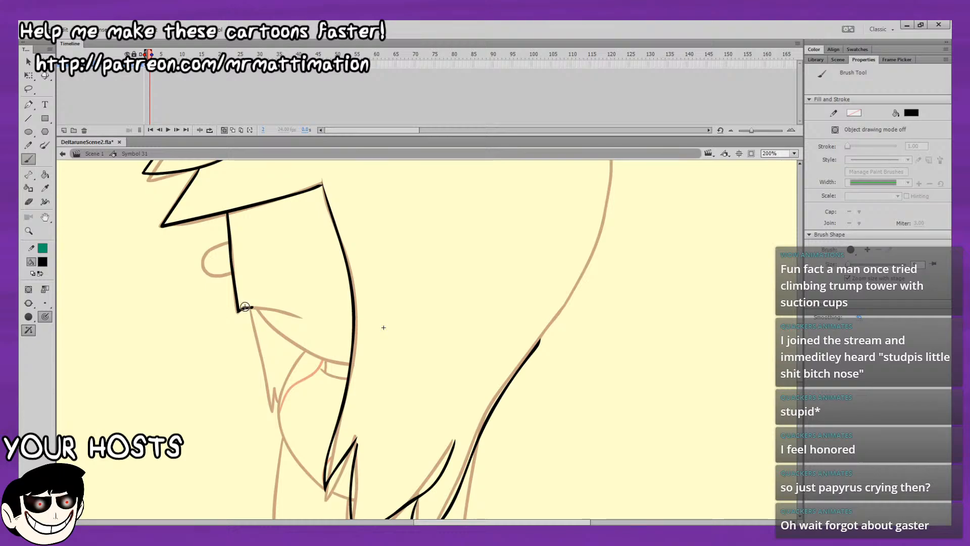
{"action": "left_click_drag", "start_coordinate": [288, 312], "coordinate": [301, 319]}
{"action": "key", "text": "ctrl+z"}
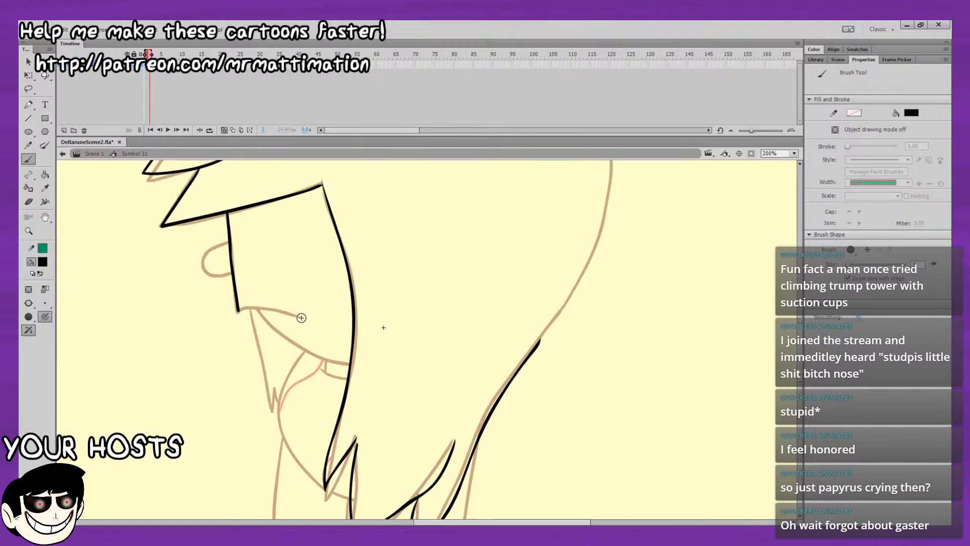
{"action": "left_click_drag", "start_coordinate": [280, 311], "coordinate": [237, 309]}
Ink the jaw line from the mouth to the front hair edge, and the rounded nose.
{"action": "mouse_move", "coordinate": [336, 306]}
{"action": "left_mouse_down"}
{"action": "mouse_move", "coordinate": [245, 268]}
{"action": "mouse_move", "coordinate": [215, 188]}
{"action": "left_mouse_up"}
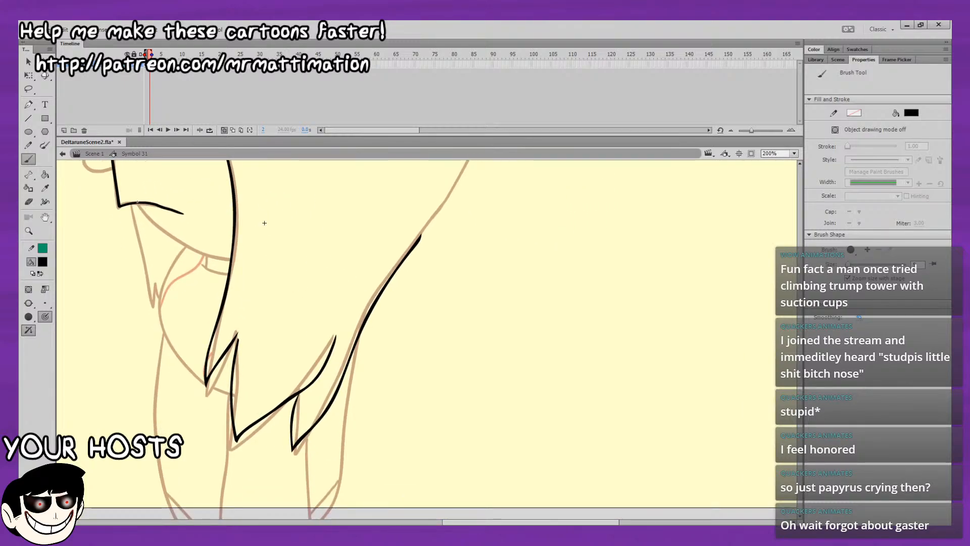
{"action": "key", "text": "ctrl+z"}
{"action": "left_click_drag", "start_coordinate": [155, 222], "coordinate": [152, 221]}
{"action": "left_click_drag", "start_coordinate": [264, 223], "coordinate": [344, 342]}
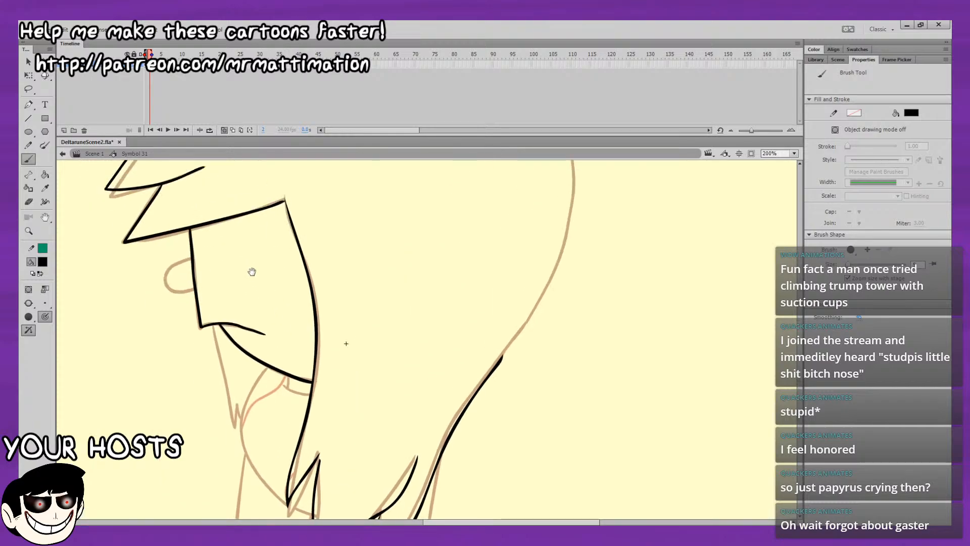
{"action": "left_click_drag", "start_coordinate": [192, 258], "coordinate": [183, 260]}
Ink the back edge of the hair from the lower spike down to the existing lower back line.
{"action": "key", "text": "v"}
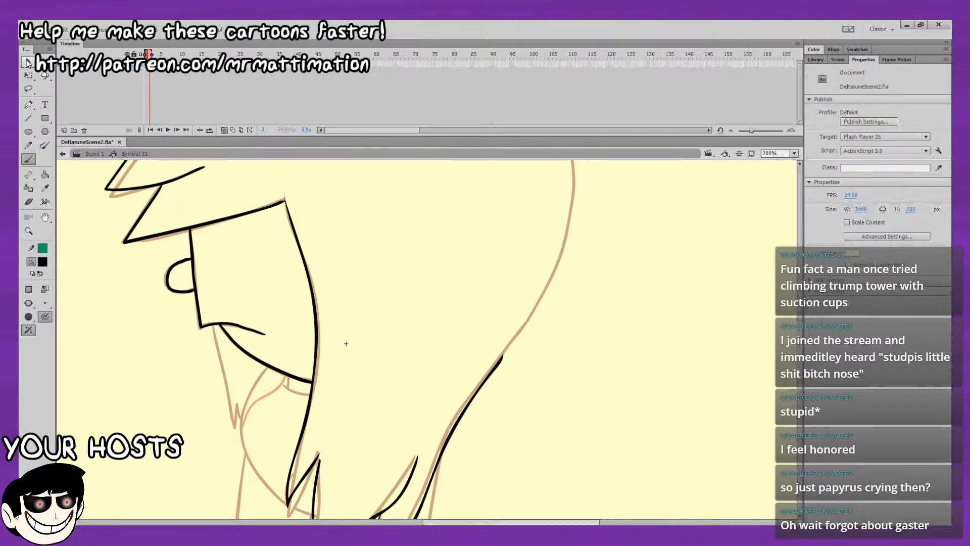
{"action": "key", "text": "ctrl+a"}
{"action": "left_click_drag", "start_coordinate": [307, 233], "coordinate": [317, 384]}
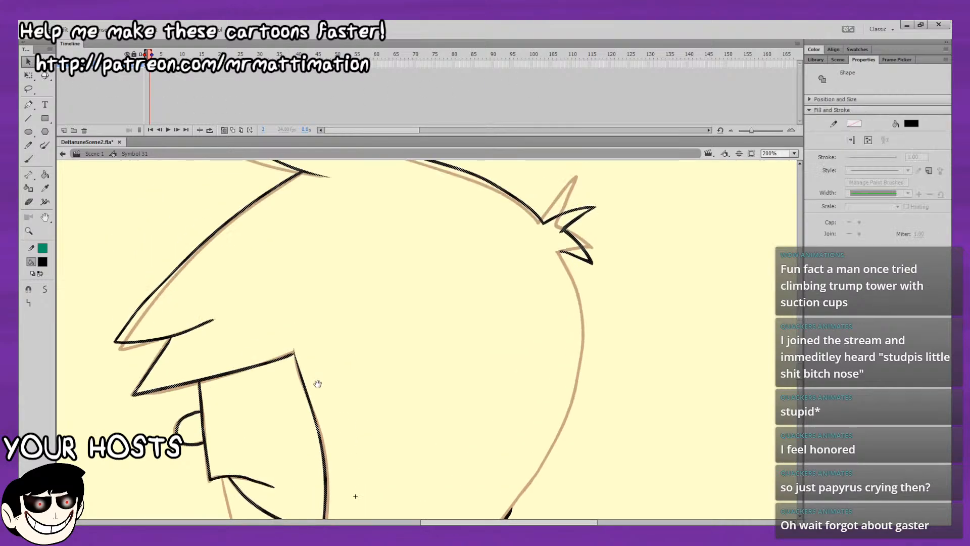
{"action": "left_click", "coordinate": [30, 76]}
{"action": "mouse_move", "coordinate": [583, 295]}
{"action": "left_mouse_down"}
{"action": "mouse_move", "coordinate": [553, 394]}
{"action": "mouse_move", "coordinate": [502, 265]}
{"action": "left_mouse_up"}
{"action": "key", "text": "b"}
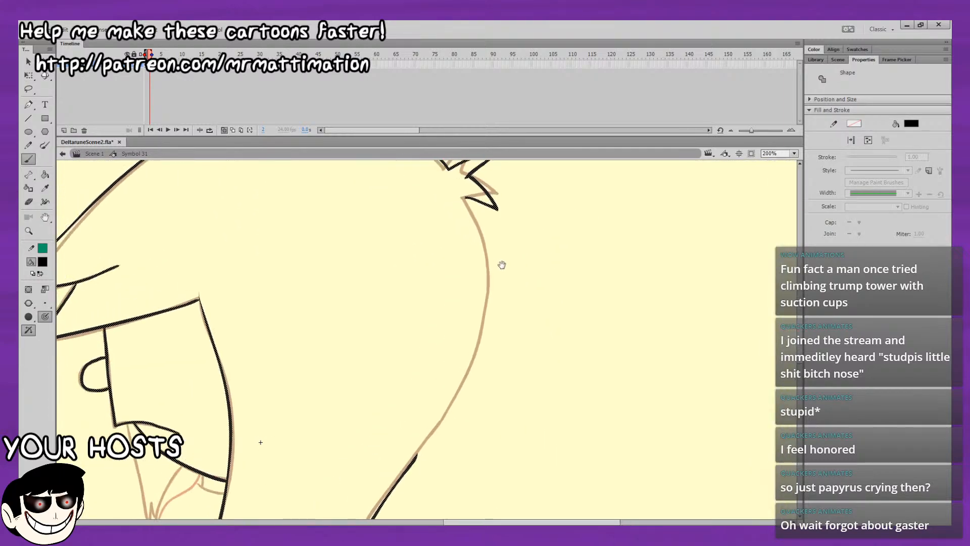
{"action": "left_click_drag", "start_coordinate": [481, 227], "coordinate": [486, 293]}
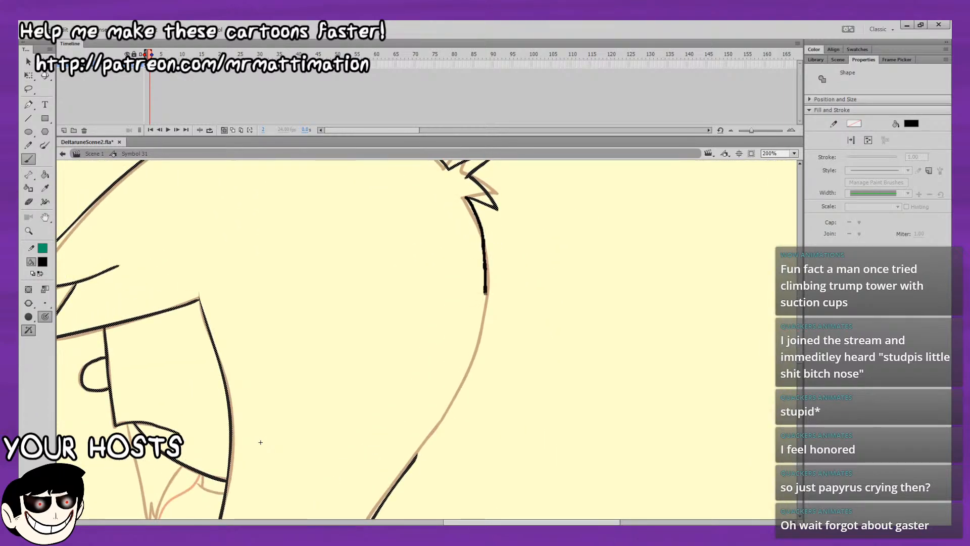
{"action": "mouse_move", "coordinate": [458, 392]}
{"action": "left_mouse_down"}
{"action": "mouse_move", "coordinate": [408, 470]}
{"action": "mouse_move", "coordinate": [516, 250]}
{"action": "left_mouse_up"}
Lasso the overlap where the two back hair strokes join and smooth it into one line.
{"action": "key", "text": "l"}
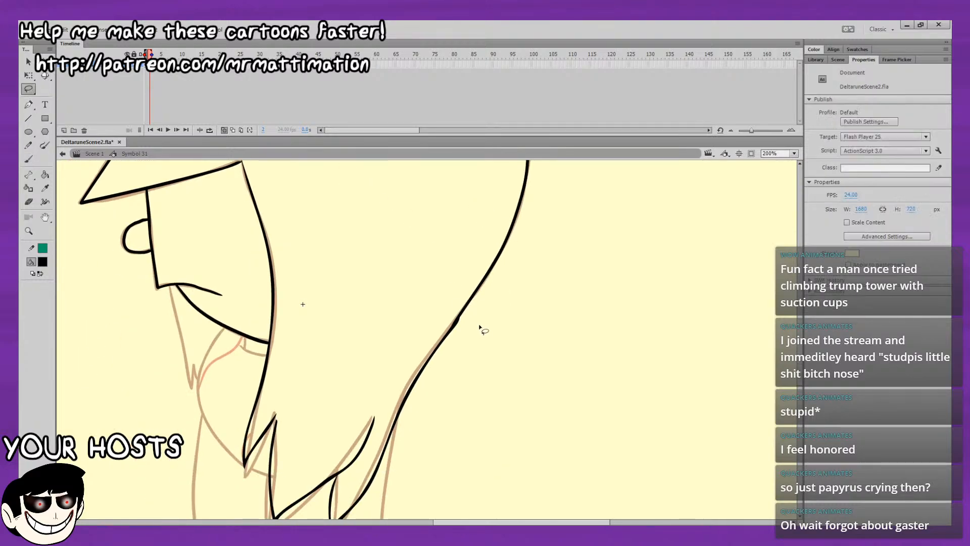
{"action": "mouse_move", "coordinate": [470, 349]}
{"action": "left_mouse_down"}
{"action": "mouse_move", "coordinate": [482, 286]}
{"action": "mouse_move", "coordinate": [454, 361]}
{"action": "left_mouse_up"}
{"action": "left_click", "coordinate": [28, 61]}
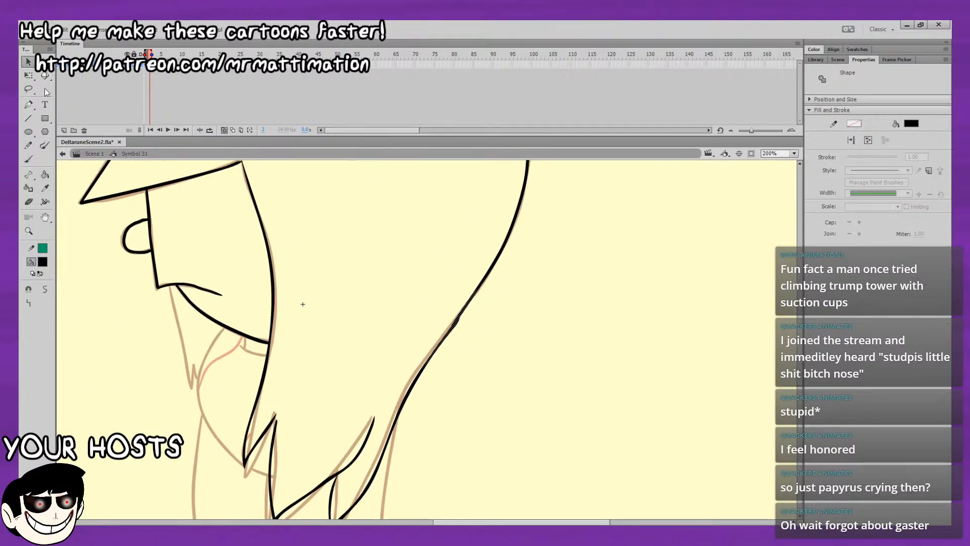
{"action": "left_click", "coordinate": [44, 291]}
{"action": "left_click", "coordinate": [440, 241]}
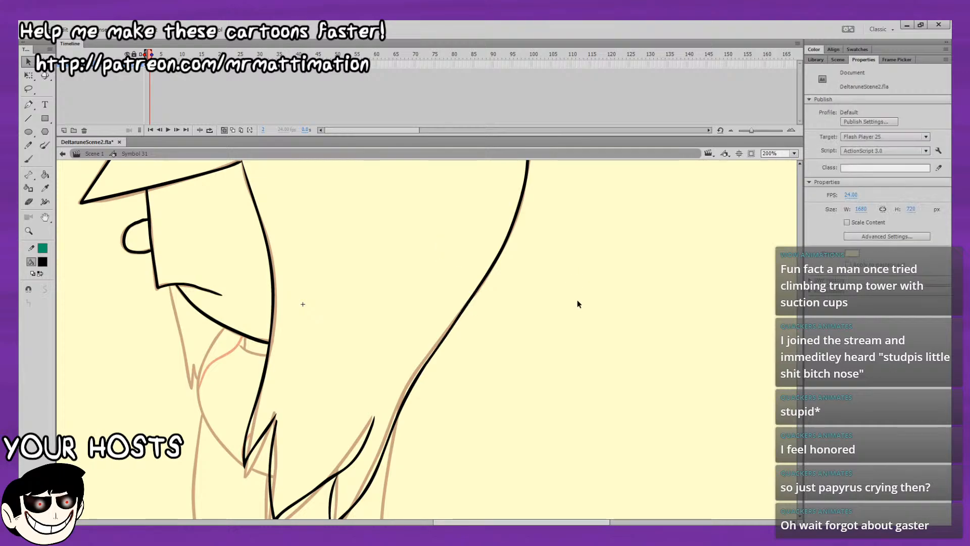
Select the whole frame 2 drawing, rotate it slightly counterclockwise with Free Transform and shift it down.
{"action": "left_click", "coordinate": [150, 64]}
{"action": "left_click_drag", "start_coordinate": [419, 167], "coordinate": [425, 475]}
{"action": "left_click", "coordinate": [28, 75]}
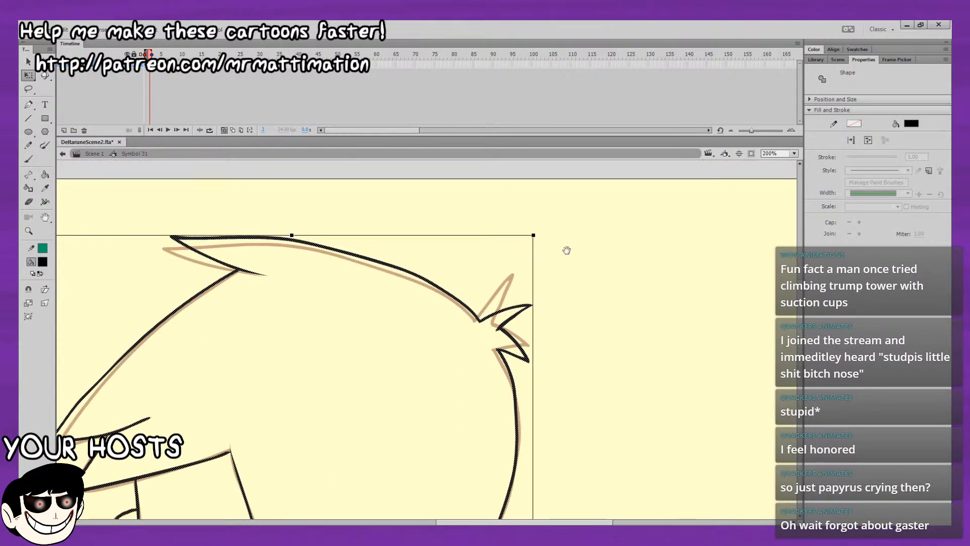
{"action": "left_click_drag", "start_coordinate": [565, 249], "coordinate": [512, 225]}
{"action": "left_click_drag", "start_coordinate": [499, 275], "coordinate": [505, 212]}
{"action": "left_click_drag", "start_coordinate": [486, 276], "coordinate": [489, 293]}
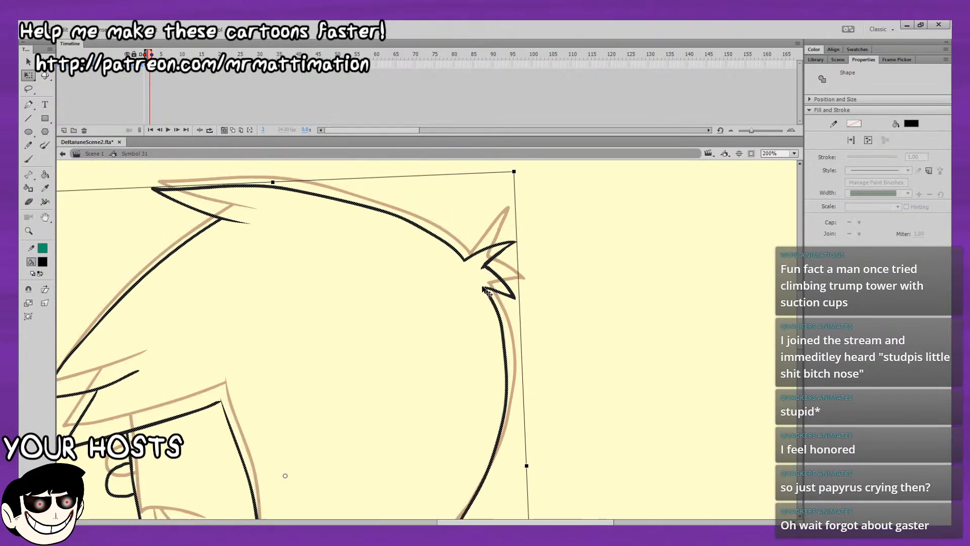
{"action": "left_click", "coordinate": [440, 317]}
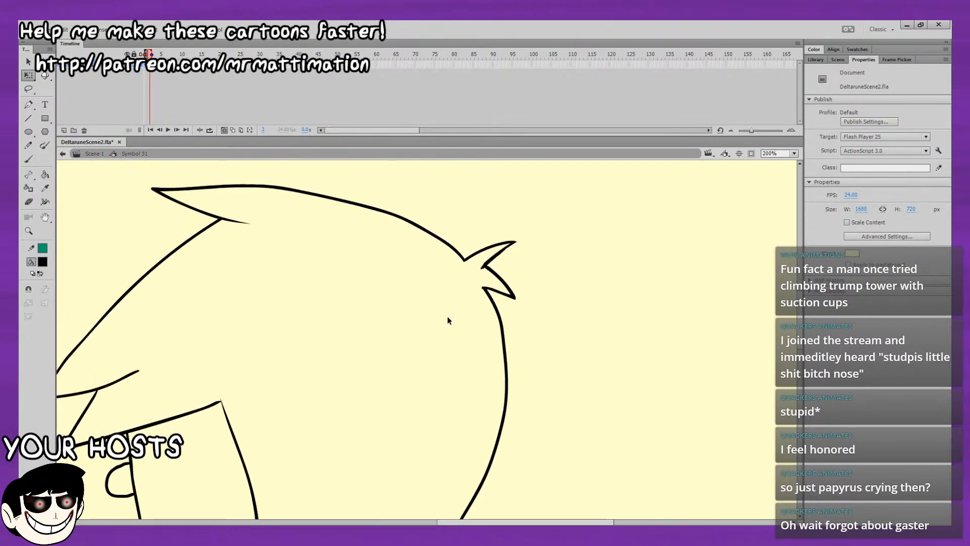
Flip between frames 1 and 2 to examine the movement of the face and the lower hair.
{"action": "key", "text": "comma"}
{"action": "left_click_drag", "start_coordinate": [348, 462], "coordinate": [445, 314]}
{"action": "left_click_drag", "start_coordinate": [341, 68], "coordinate": [373, 34]}
{"action": "key", "text": "period"}
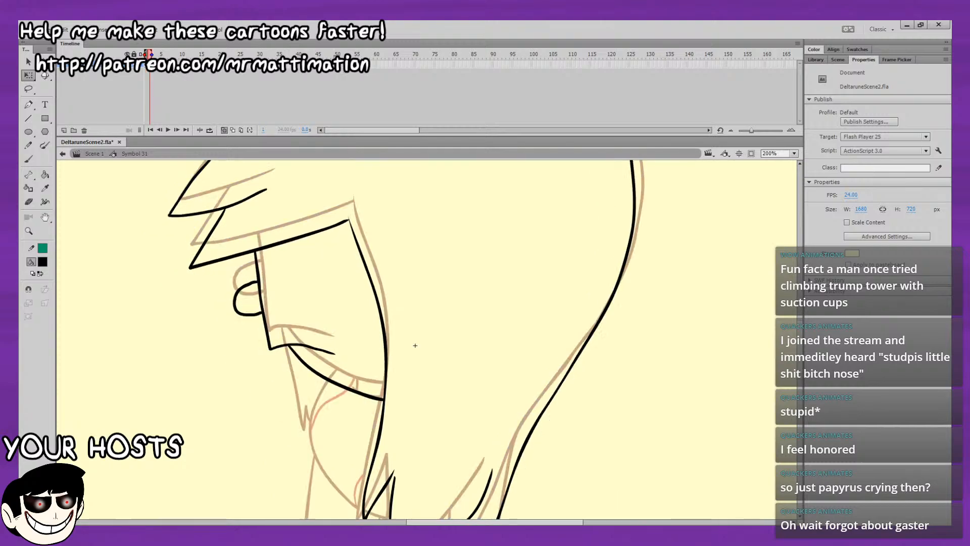
{"action": "left_click_drag", "start_coordinate": [248, 204], "coordinate": [244, 160]}
{"action": "key", "text": "comma"}
{"action": "key", "text": "period"}
{"action": "key", "text": "comma"}
{"action": "key", "text": "period"}
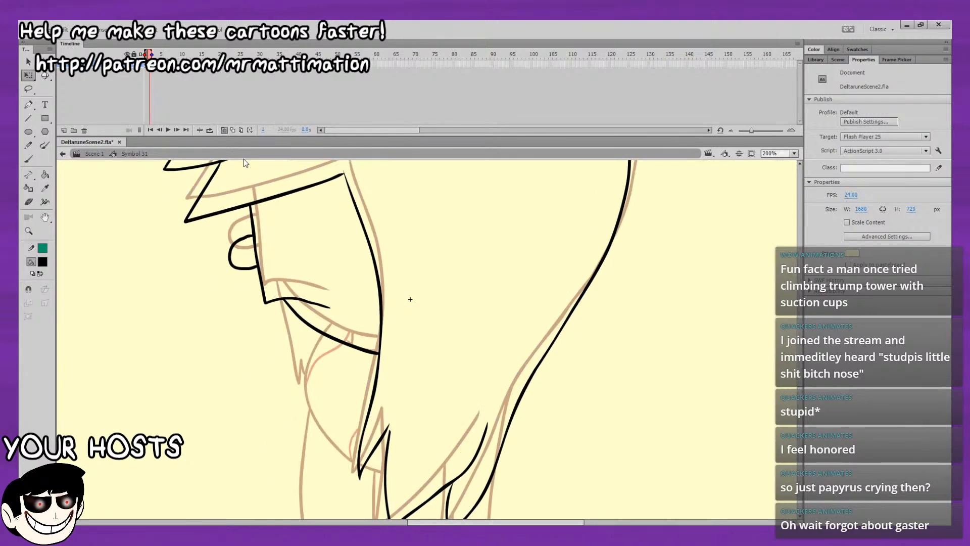
{"action": "left_click", "coordinate": [29, 159]}
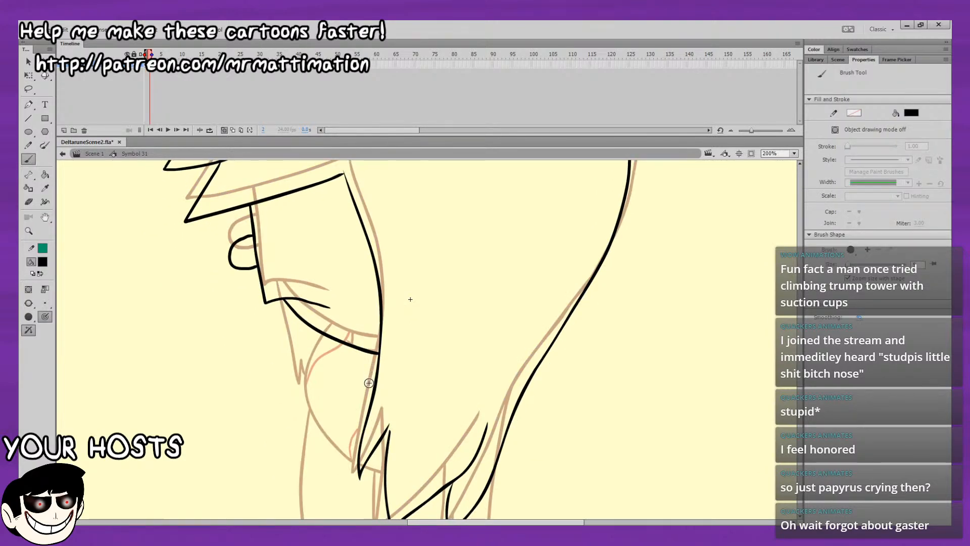
{"action": "key", "text": "comma"}
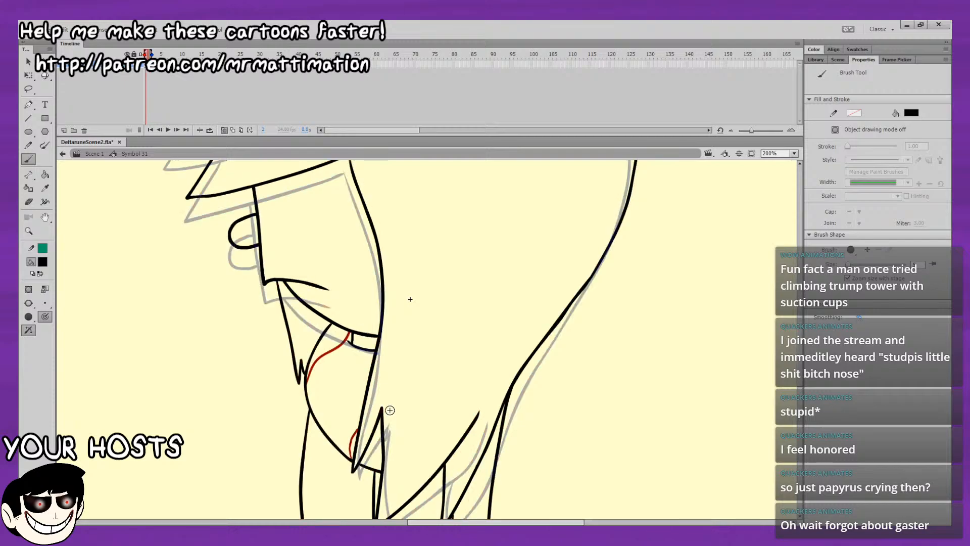
{"action": "key", "text": "period"}
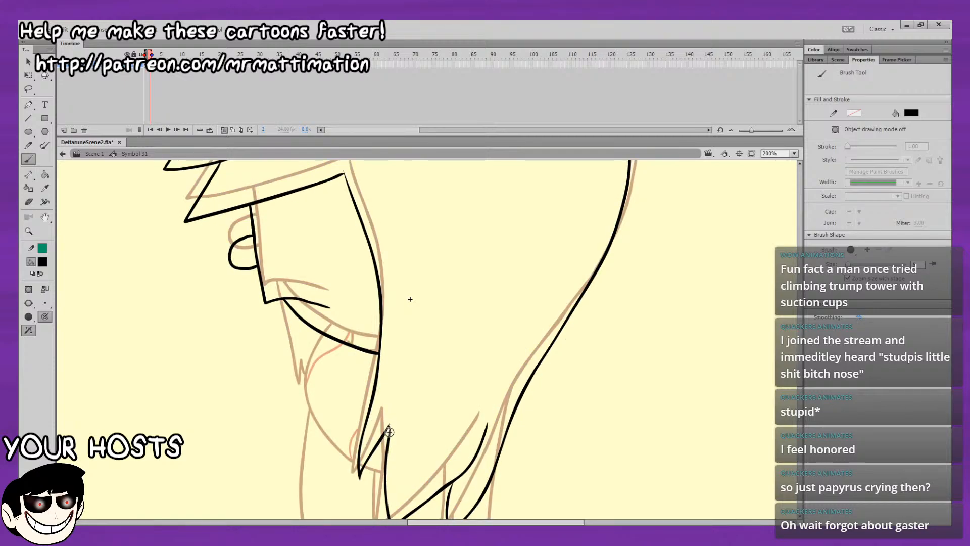
Select the whole second drawing and nudge it slightly down.
{"action": "left_click", "coordinate": [794, 153]}
{"action": "left_click", "coordinate": [780, 171]}
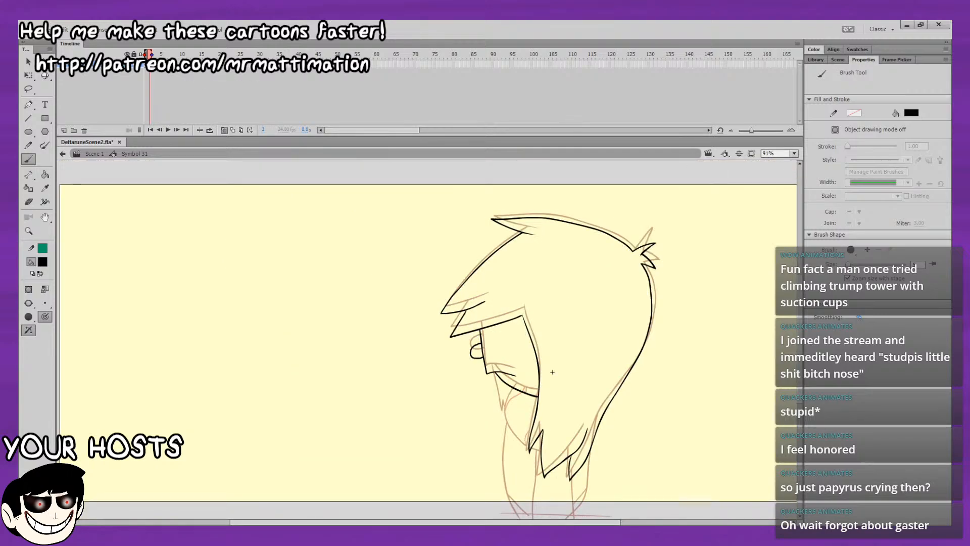
{"action": "key", "text": "v"}
{"action": "left_click", "coordinate": [512, 384]}
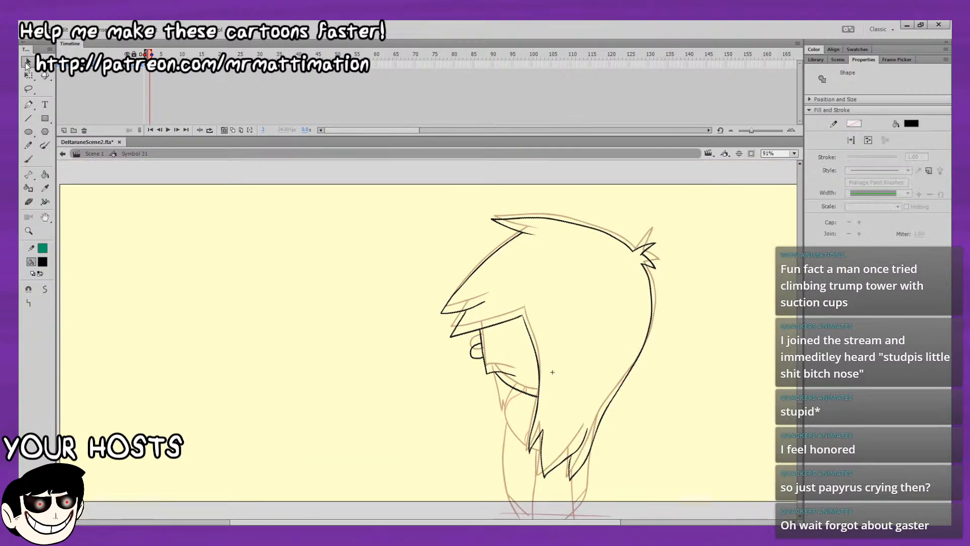
{"action": "left_click", "coordinate": [508, 395]}
{"action": "key", "text": "Return"}
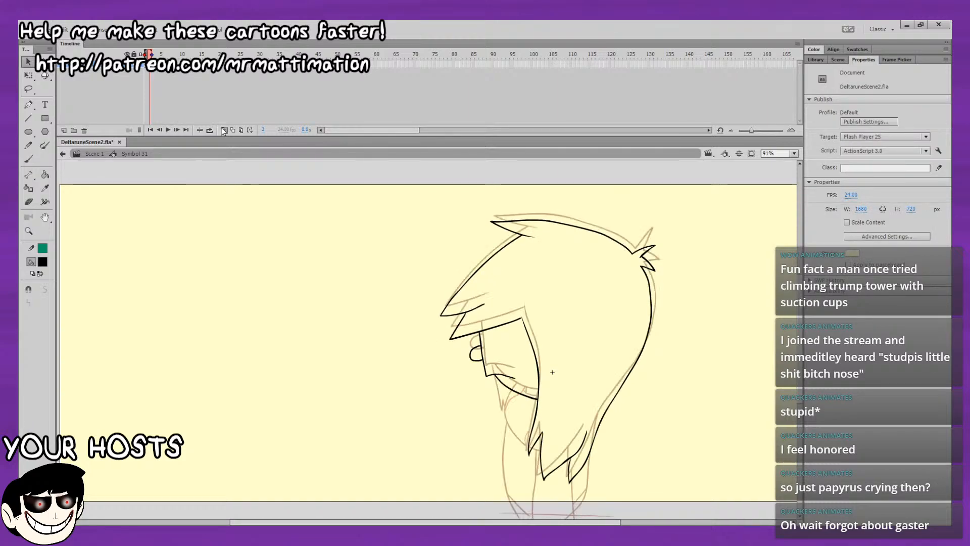
Extend the first drawing's hold through frame 3 so that the second drawing starts on frame 4.
{"action": "key", "text": "comma"}
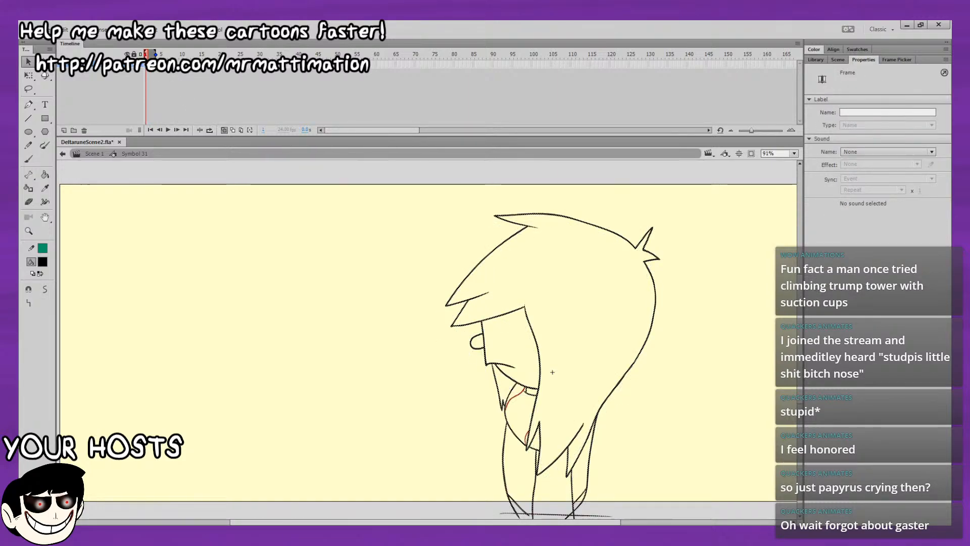
{"action": "key", "text": "Return"}
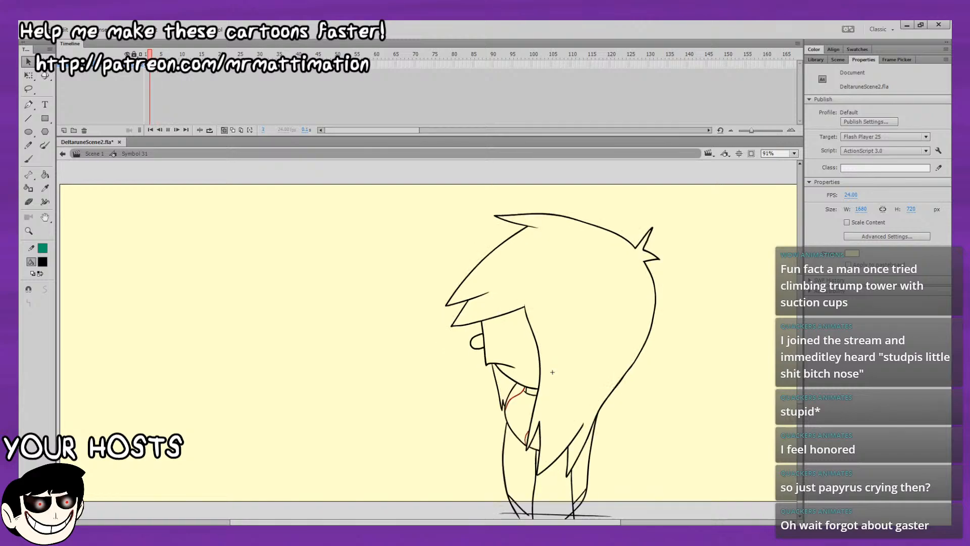
{"action": "key", "text": "Return"}
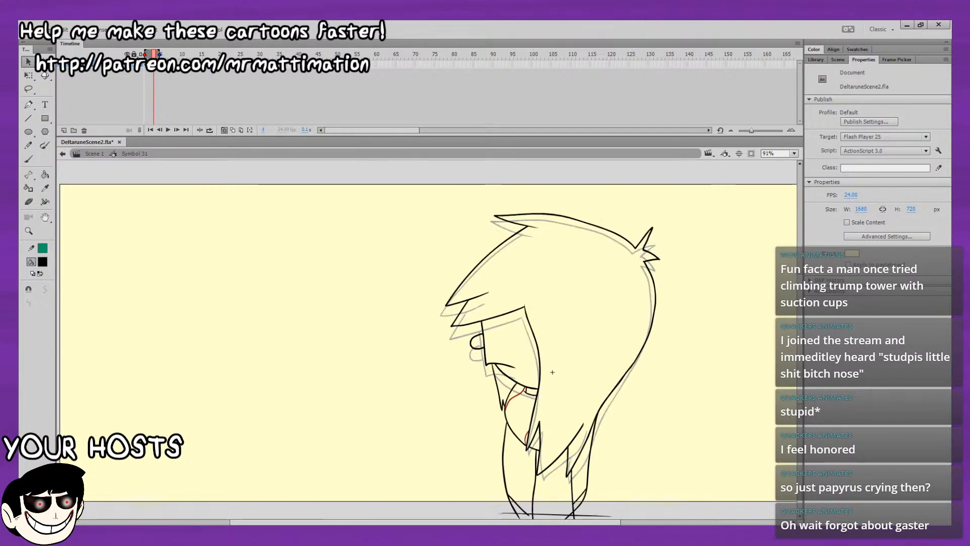
{"action": "key", "text": "period"}
Flip between the first and second drawings to examine the head movement and the body still missing below.
{"action": "left_click", "coordinate": [28, 160]}
{"action": "left_click_drag", "start_coordinate": [355, 346], "coordinate": [171, 250]}
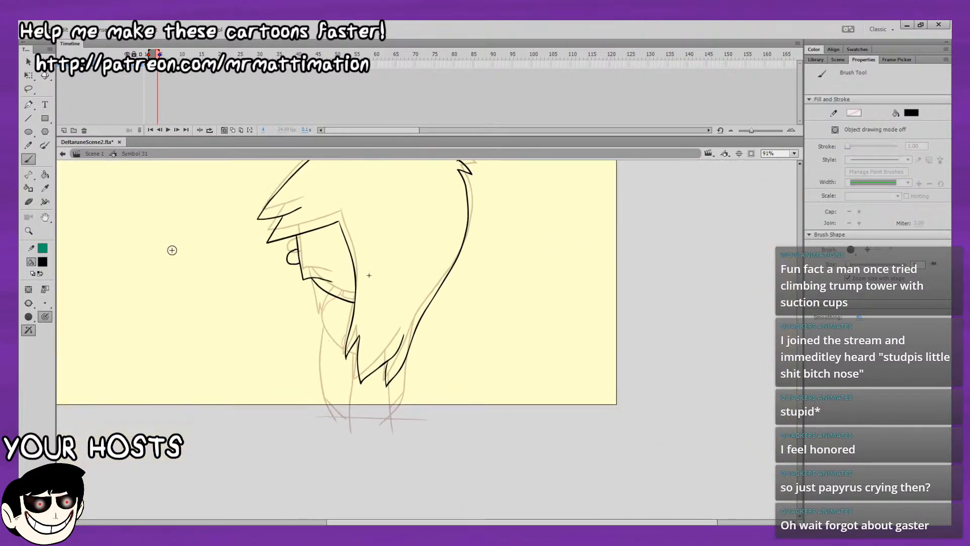
{"action": "key", "text": "comma"}
{"action": "key", "text": "period"}
{"action": "key", "text": "comma"}
{"action": "key", "text": "period"}
{"action": "key", "text": "comma"}
{"action": "key", "text": "period"}
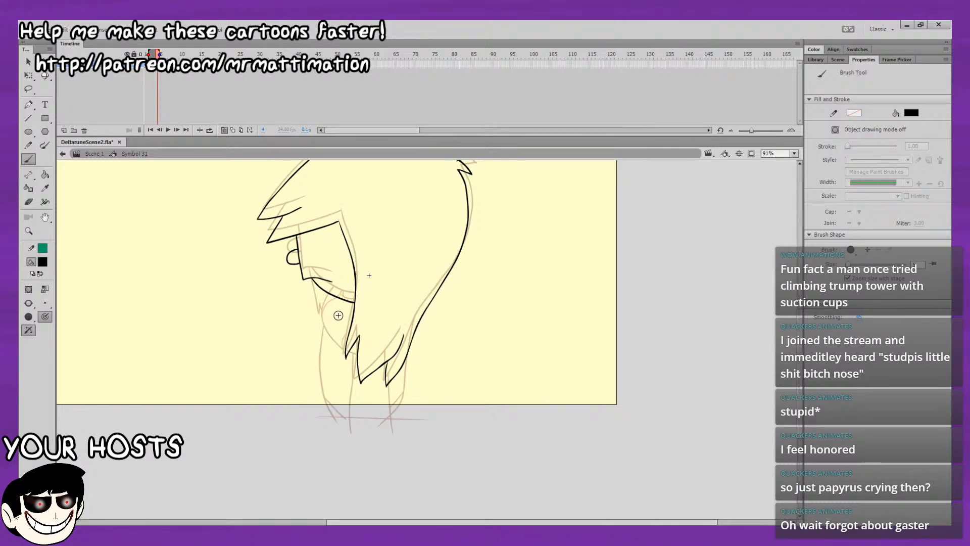
Ink the curved front body outline from under the chin down past the front hair spike on frame 4.
{"action": "left_click", "coordinate": [795, 153]}
{"action": "left_click", "coordinate": [778, 222]}
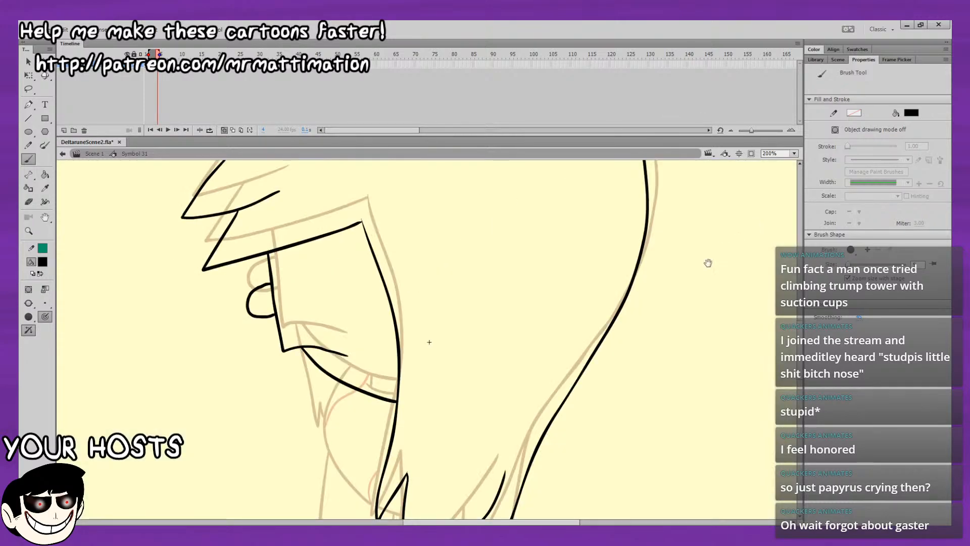
{"action": "scroll", "coordinate": [709, 262], "scroll_direction": "down", "scroll_amount": 2}
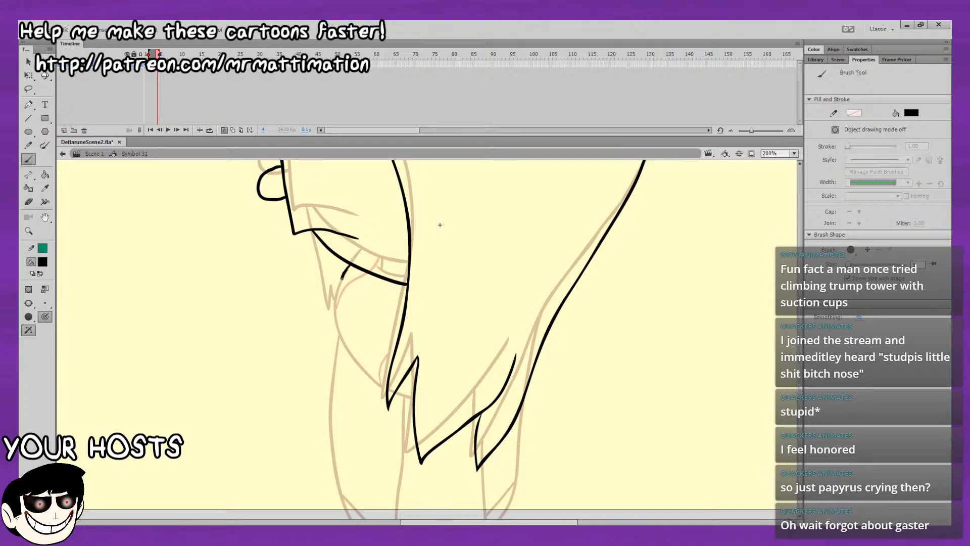
{"action": "mouse_move", "coordinate": [343, 339]}
{"action": "left_mouse_down"}
{"action": "mouse_move", "coordinate": [381, 385]}
{"action": "mouse_move", "coordinate": [412, 396]}
{"action": "left_mouse_up"}
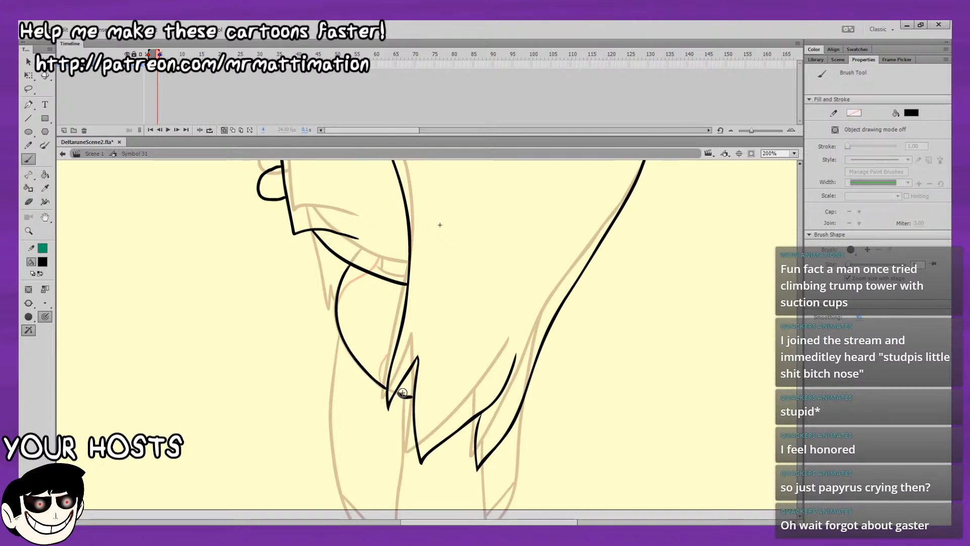
Ink the slanted line below the front hair spike, the small angled shape at its lower end and the horizontal line across the base.
{"action": "scroll", "coordinate": [439, 287], "scroll_direction": "down", "scroll_amount": 4}
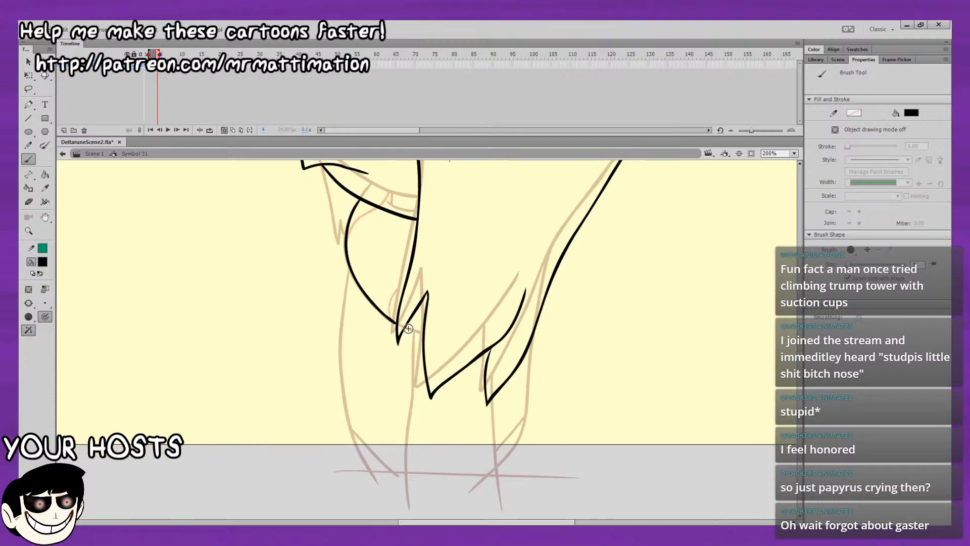
{"action": "mouse_move", "coordinate": [423, 331]}
{"action": "left_mouse_down"}
{"action": "mouse_move", "coordinate": [410, 329]}
{"action": "mouse_move", "coordinate": [357, 478]}
{"action": "left_mouse_up"}
{"action": "key", "text": "ctrl+z"}
{"action": "mouse_move", "coordinate": [407, 333]}
{"action": "left_mouse_down"}
{"action": "mouse_move", "coordinate": [370, 439]}
{"action": "mouse_move", "coordinate": [361, 436]}
{"action": "mouse_move", "coordinate": [402, 460]}
{"action": "left_mouse_up"}
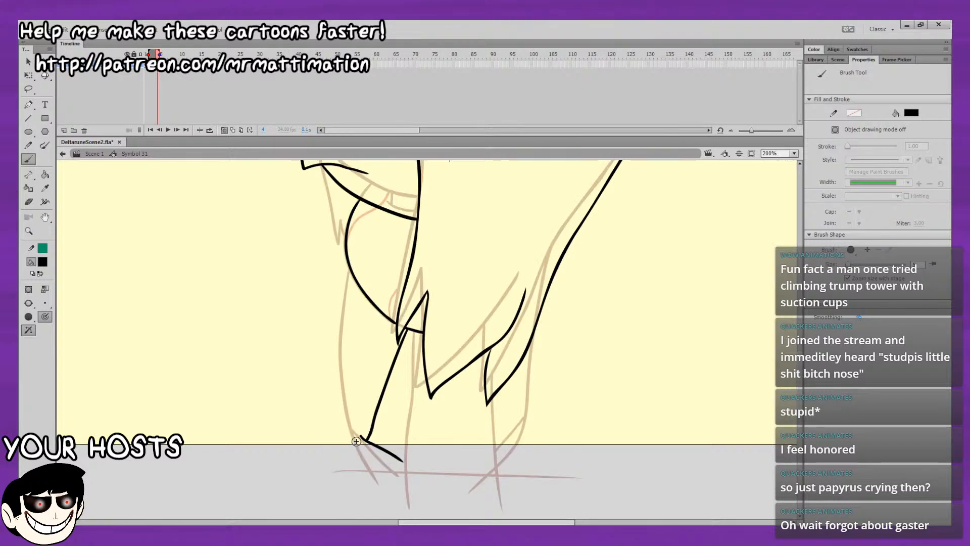
{"action": "mouse_move", "coordinate": [356, 441]}
{"action": "left_mouse_down"}
{"action": "mouse_move", "coordinate": [338, 463]}
{"action": "mouse_move", "coordinate": [592, 455]}
{"action": "left_mouse_up"}
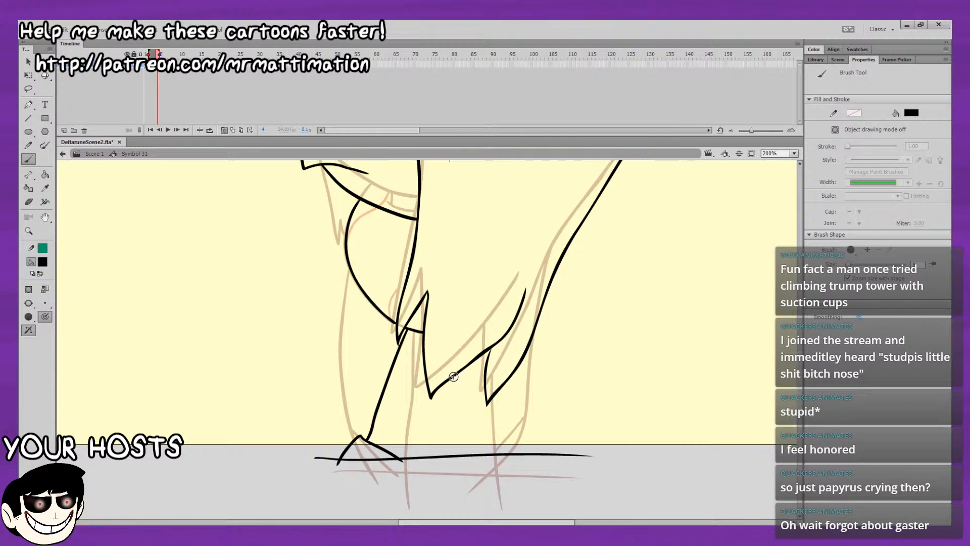
Ink a second slanted line from the lower hair edge down across the base line and compare it with the first drawing.
{"action": "left_click_drag", "start_coordinate": [460, 373], "coordinate": [426, 475]}
{"action": "key", "text": "ctrl+z"}
{"action": "left_click_drag", "start_coordinate": [464, 369], "coordinate": [419, 485]}
{"action": "left_click_drag", "start_coordinate": [515, 438], "coordinate": [473, 477]}
{"action": "key", "text": "comma"}
{"action": "key", "text": "period"}
{"action": "key", "text": "comma"}
{"action": "key", "text": "period"}
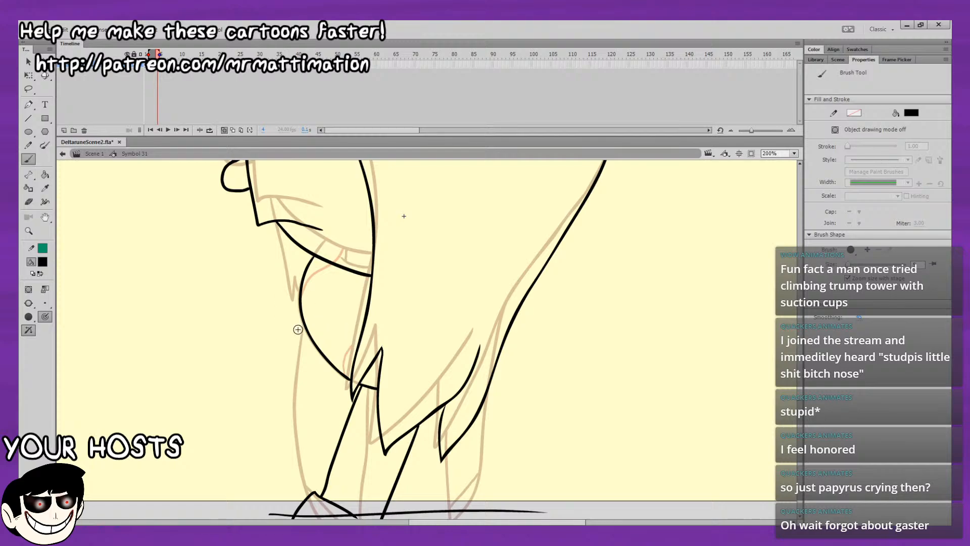
Ink the outer front edge curving from the body outline down to the small angled shape near the base.
{"action": "mouse_move", "coordinate": [298, 329]}
{"action": "left_mouse_down"}
{"action": "mouse_move", "coordinate": [331, 267]}
{"action": "mouse_move", "coordinate": [315, 309]}
{"action": "mouse_move", "coordinate": [314, 377]}
{"action": "left_mouse_up"}
{"action": "key", "text": "ctrl+z"}
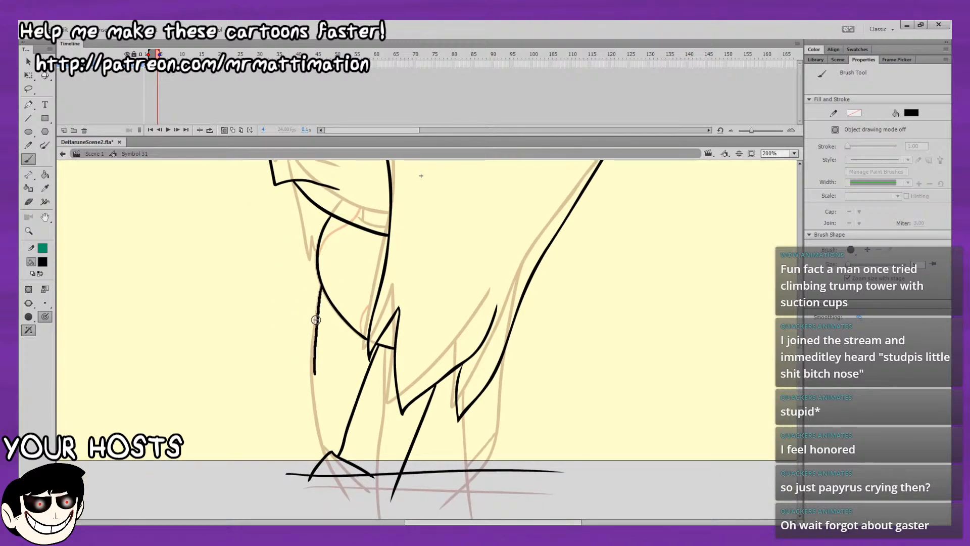
{"action": "key", "text": "ctrl+z"}
{"action": "left_click_drag", "start_coordinate": [322, 287], "coordinate": [318, 305]}
{"action": "left_click_drag", "start_coordinate": [314, 352], "coordinate": [313, 373]}
{"action": "key", "text": "ctrl+z"}
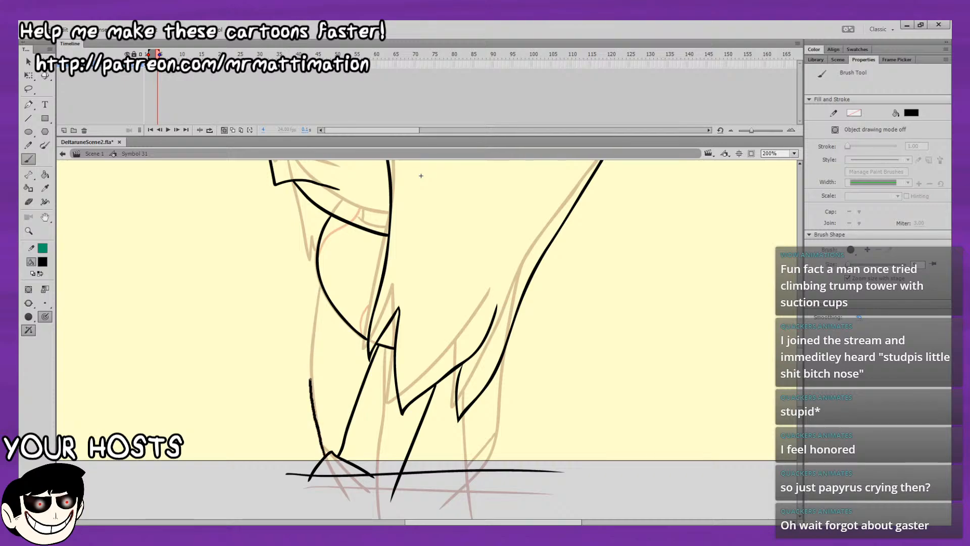
{"action": "left_click_drag", "start_coordinate": [317, 303], "coordinate": [321, 286]}
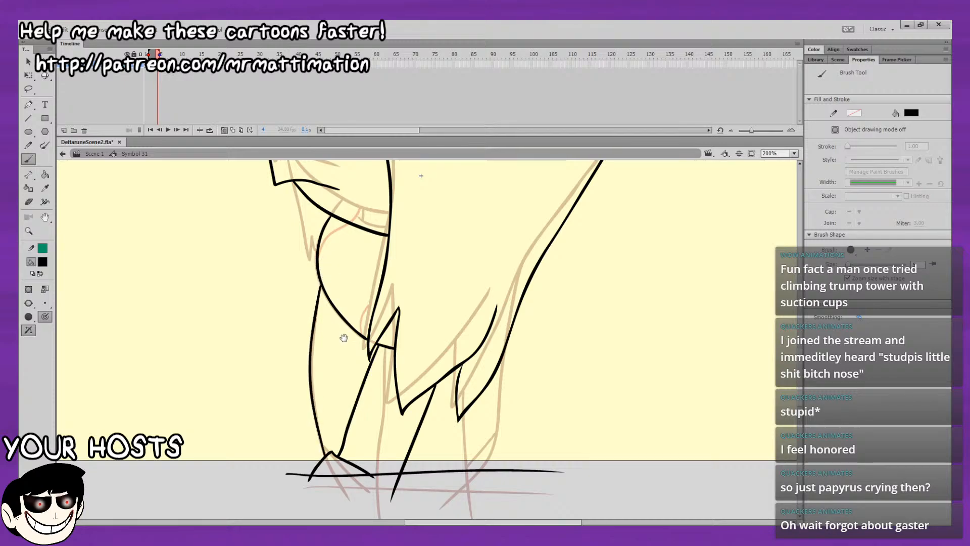
Ink the rear edge from the back hair down past the base, add its short diagonal and close the front corner.
{"action": "left_click_drag", "start_coordinate": [447, 389], "coordinate": [290, 260]}
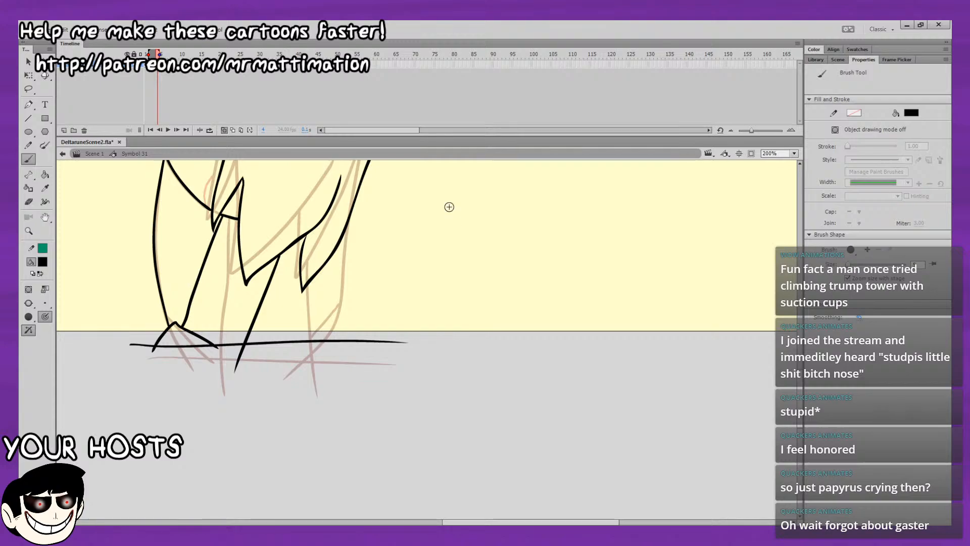
{"action": "left_click_drag", "start_coordinate": [332, 325], "coordinate": [341, 297]}
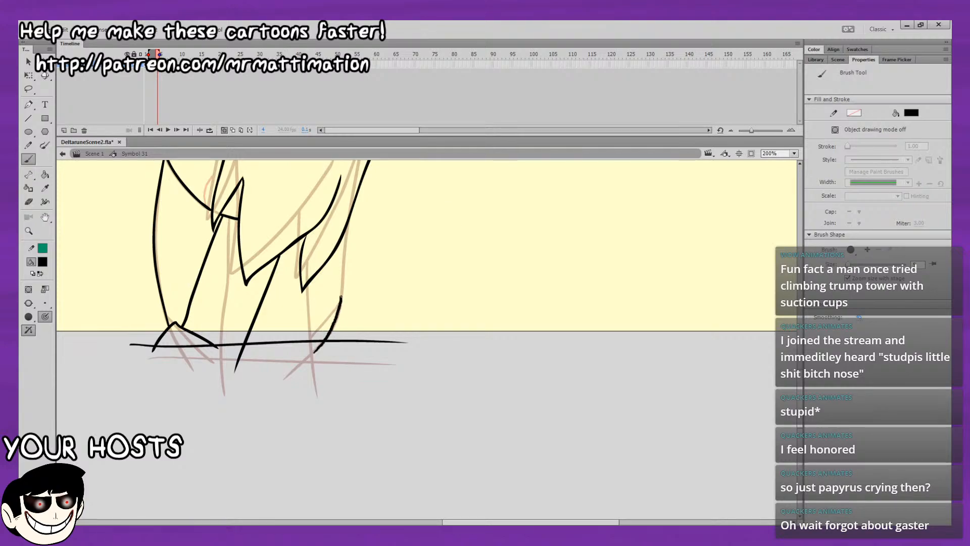
{"action": "left_click_drag", "start_coordinate": [345, 248], "coordinate": [346, 233]}
{"action": "left_click_drag", "start_coordinate": [339, 306], "coordinate": [278, 383]}
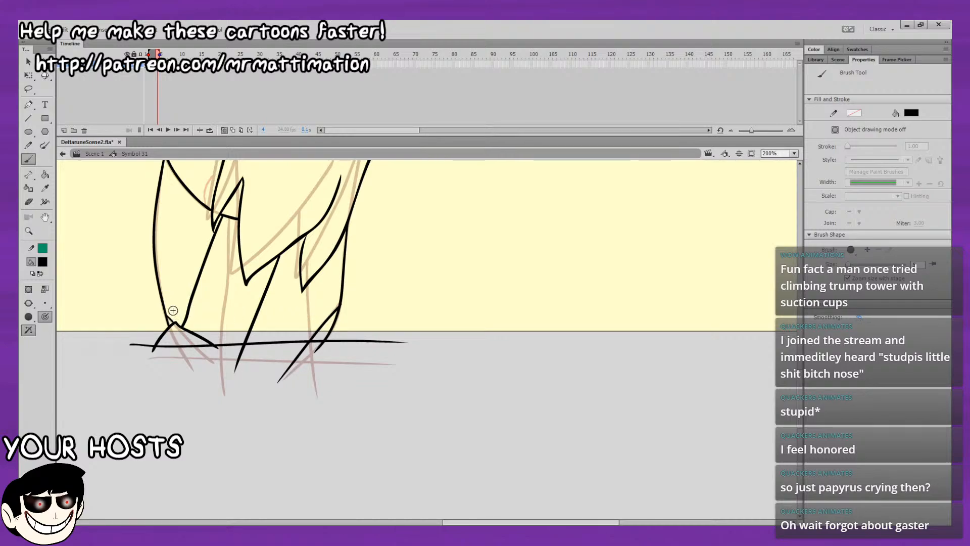
{"action": "left_click_drag", "start_coordinate": [188, 279], "coordinate": [184, 326]}
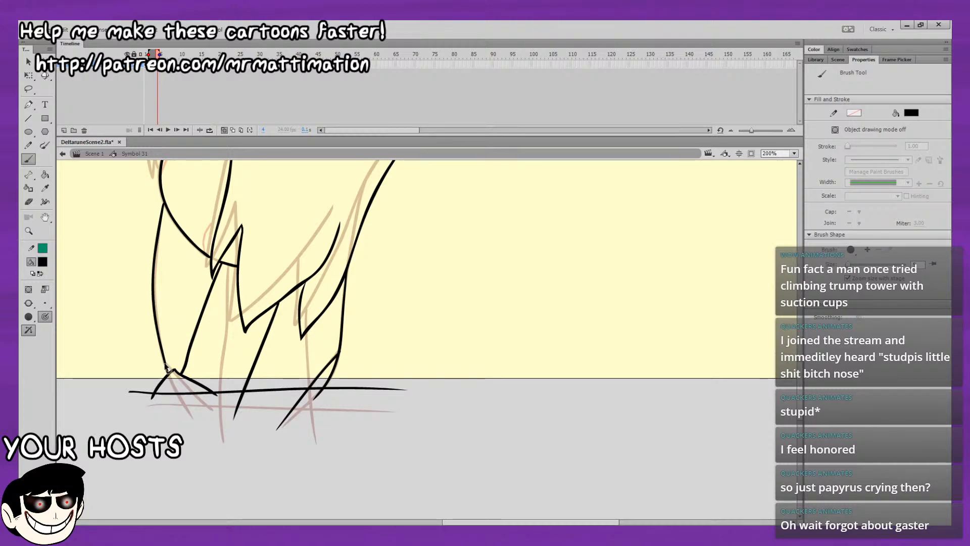
Switch the brush to dark red and draw the two short curves inside the body outline under the chin.
{"action": "left_click_drag", "start_coordinate": [204, 256], "coordinate": [212, 361]}
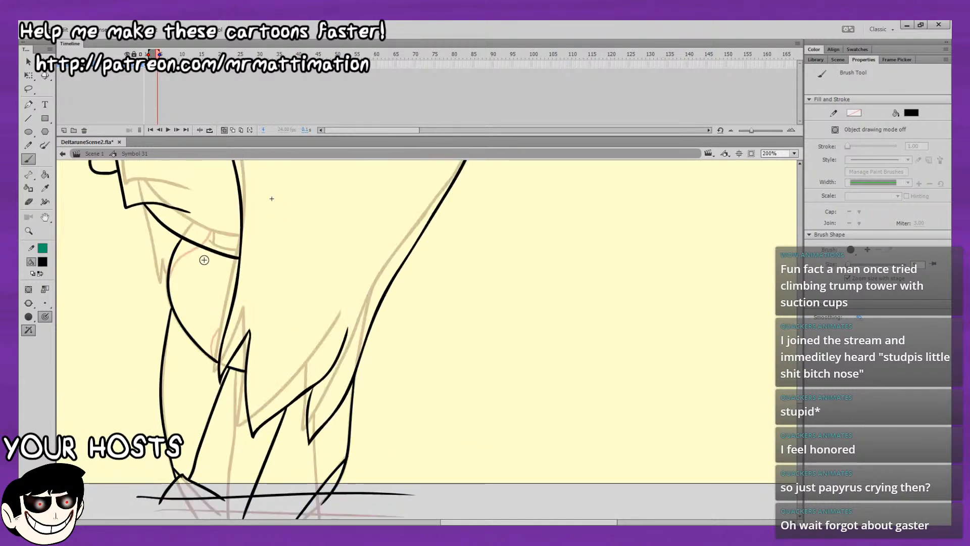
{"action": "left_click", "coordinate": [40, 265]}
{"action": "left_click", "coordinate": [87, 311]}
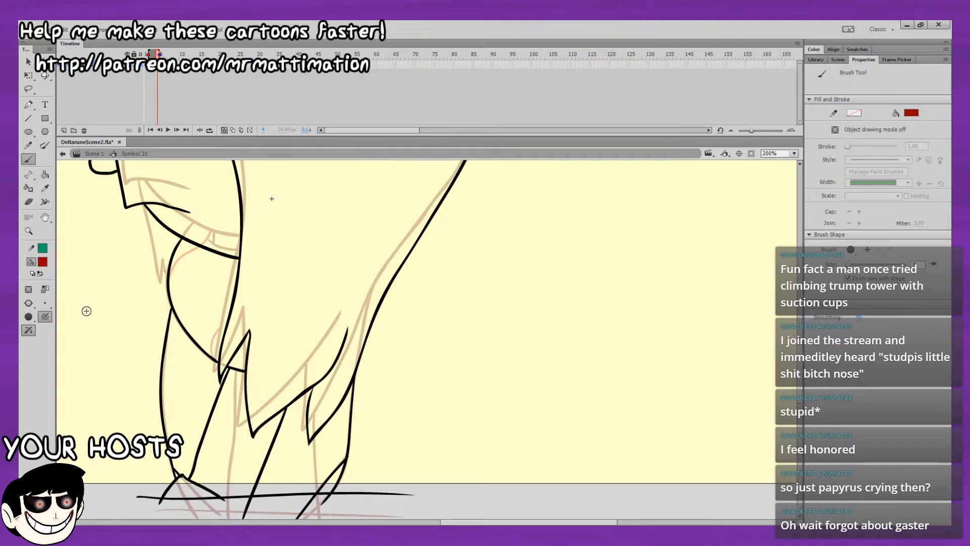
{"action": "left_click_drag", "start_coordinate": [169, 272], "coordinate": [200, 246]}
{"action": "left_click_drag", "start_coordinate": [210, 345], "coordinate": [228, 320]}
{"action": "key", "text": "ctrl+z"}
{"action": "left_click_drag", "start_coordinate": [212, 359], "coordinate": [229, 321]}
Return the brush to black and ink the pointed hair lock hanging in front of the body under the chin.
{"action": "left_click", "coordinate": [28, 61]}
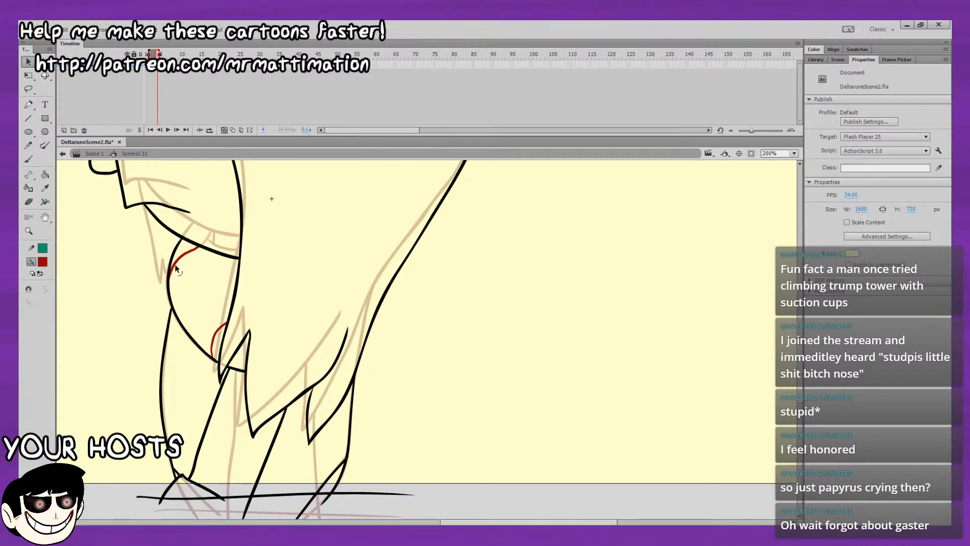
{"action": "key", "text": "b"}
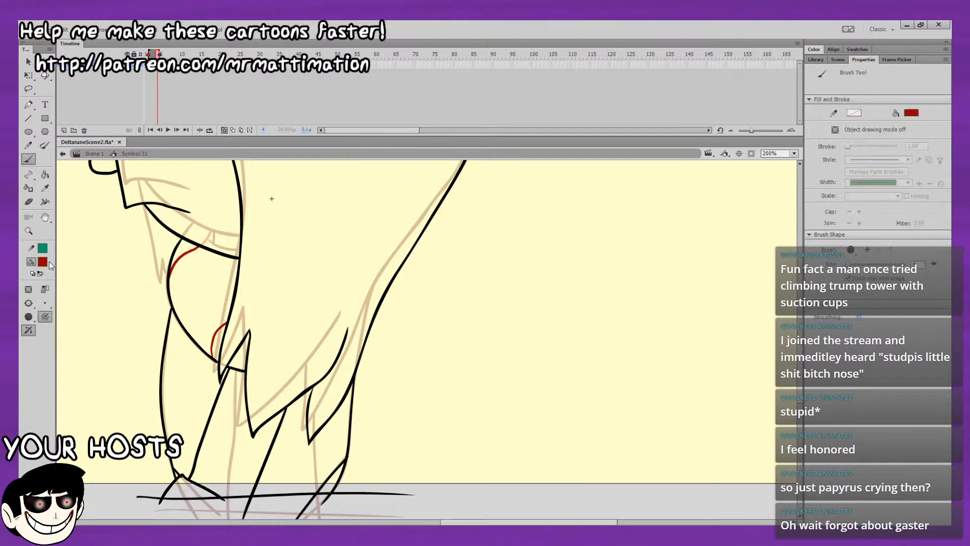
{"action": "left_click_drag", "start_coordinate": [143, 204], "coordinate": [168, 294]}
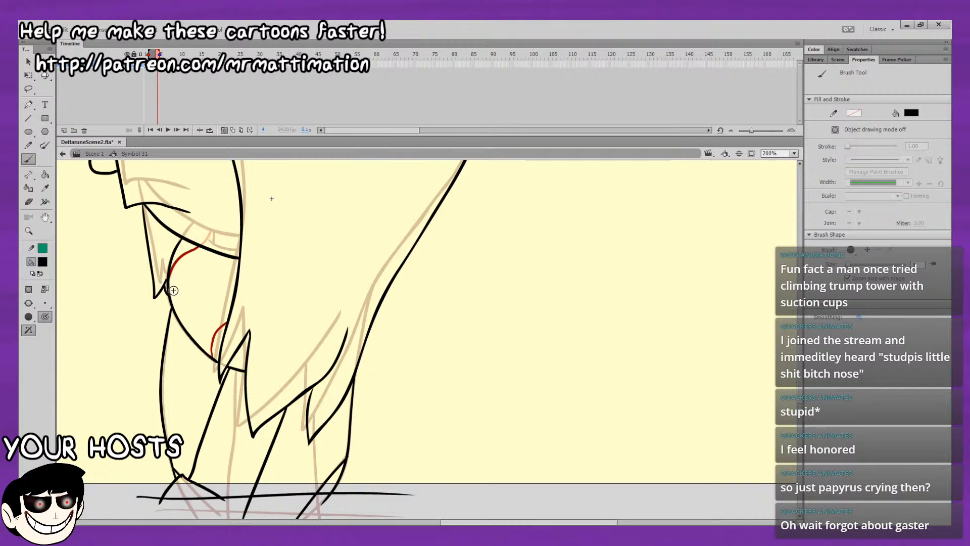
Flip between the two drawings to examine the movement of the hair, chin and body.
{"action": "key", "text": "comma"}
{"action": "key", "text": "period"}
{"action": "key", "text": "comma"}
{"action": "key", "text": "comma"}
{"action": "key", "text": "period"}
{"action": "key", "text": "period"}
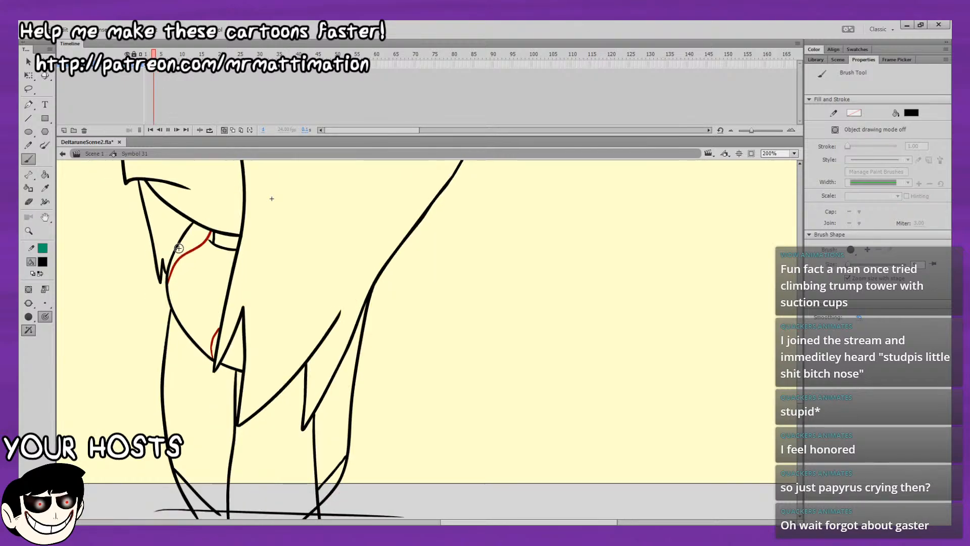
{"action": "key", "text": "comma"}
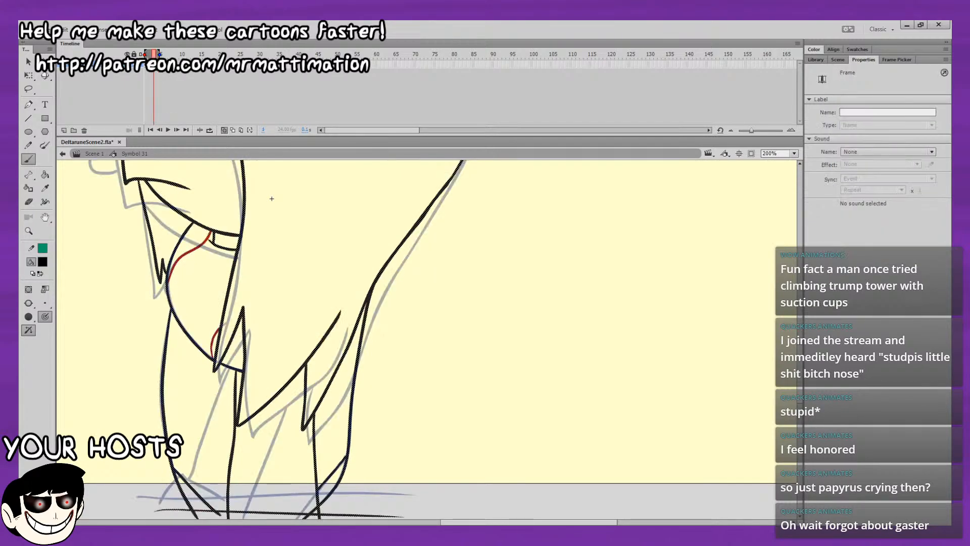
{"action": "key", "text": "period"}
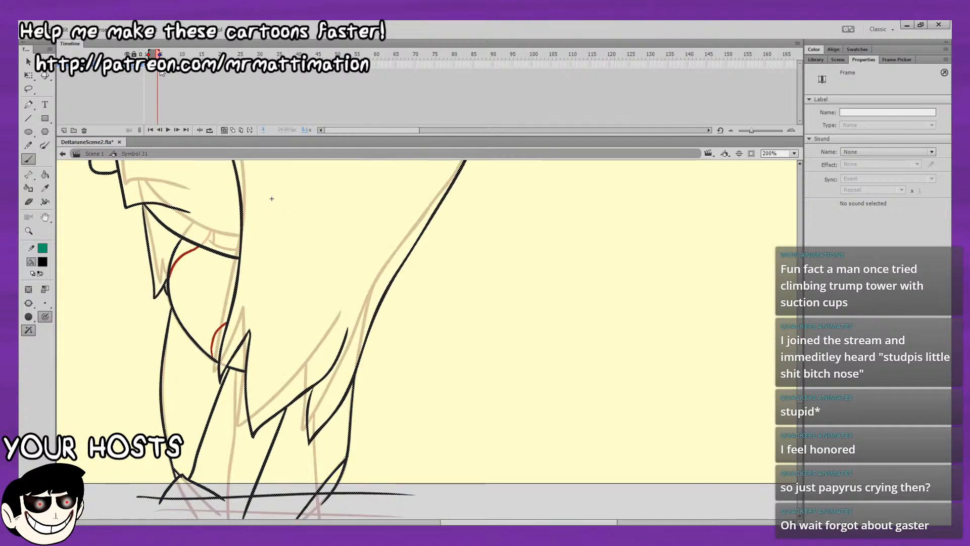
Insert a blank keyframe at frame 4 between the two drawings, with both onion-skinned around the head.
{"action": "key", "text": "comma"}
{"action": "key", "text": "period"}
{"action": "key", "text": "comma"}
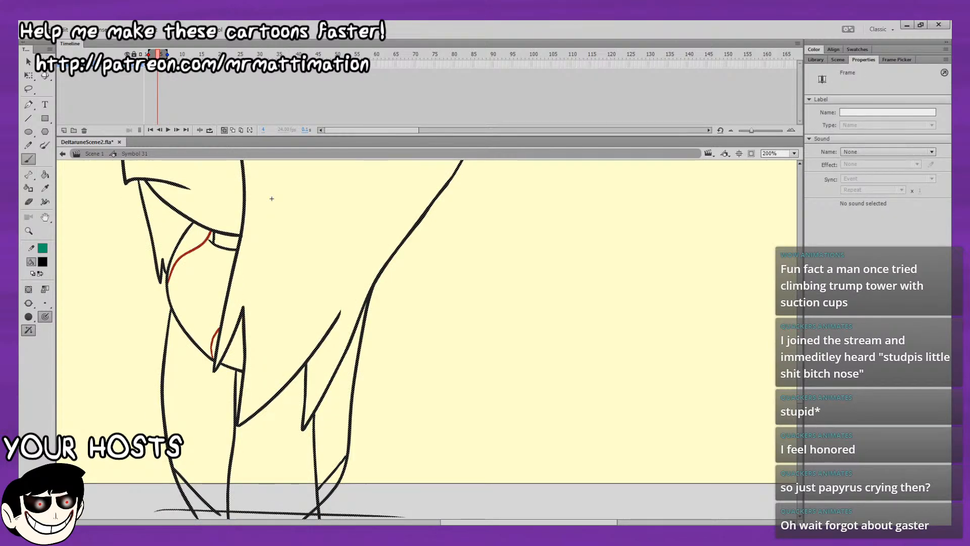
{"action": "key", "text": "period"}
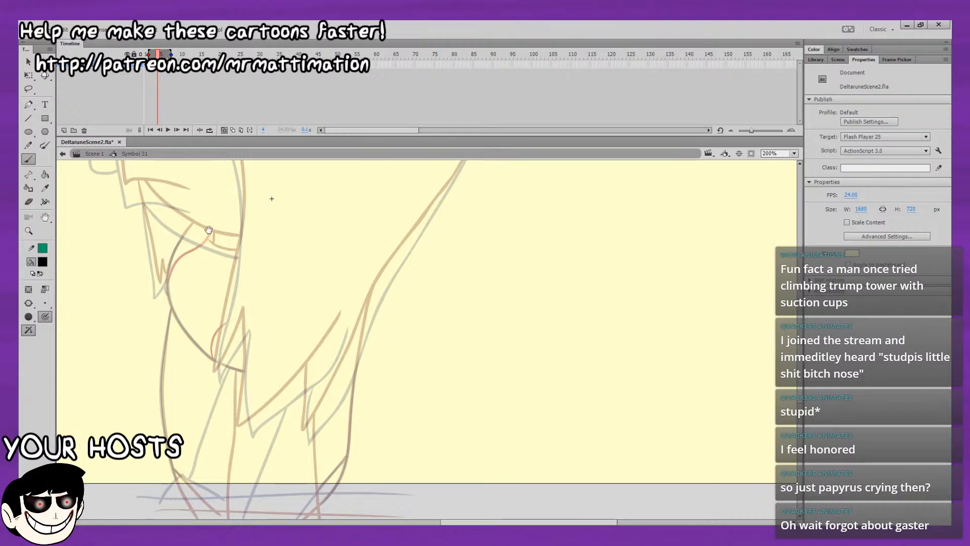
{"action": "left_click_drag", "start_coordinate": [208, 230], "coordinate": [220, 452]}
{"action": "left_click_drag", "start_coordinate": [225, 332], "coordinate": [265, 505]}
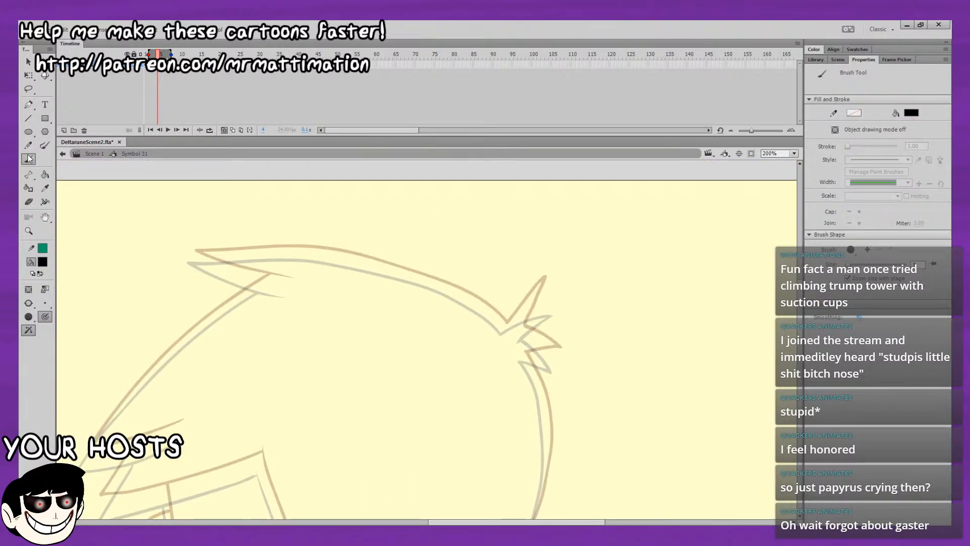
{"action": "left_click_drag", "start_coordinate": [610, 355], "coordinate": [643, 262]}
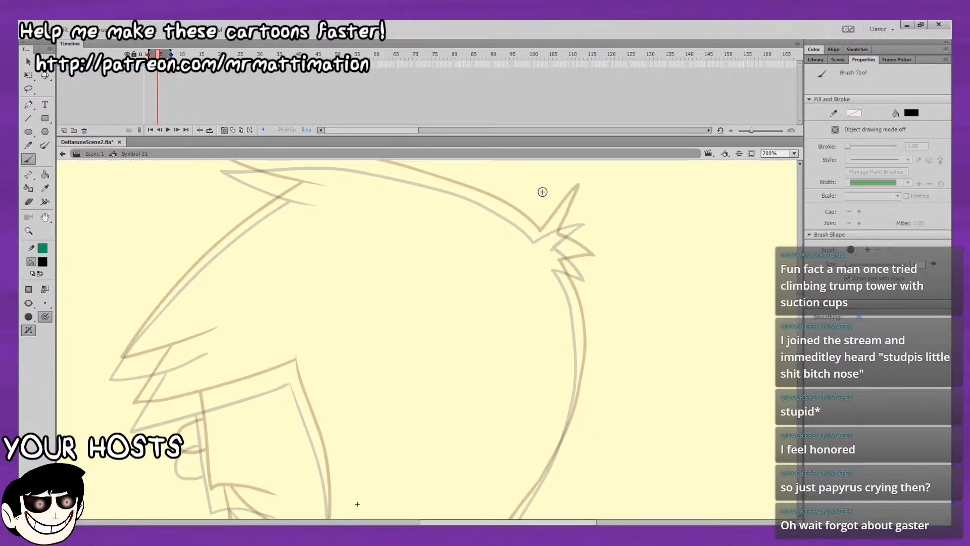
{"action": "left_click_drag", "start_coordinate": [581, 263], "coordinate": [592, 224]}
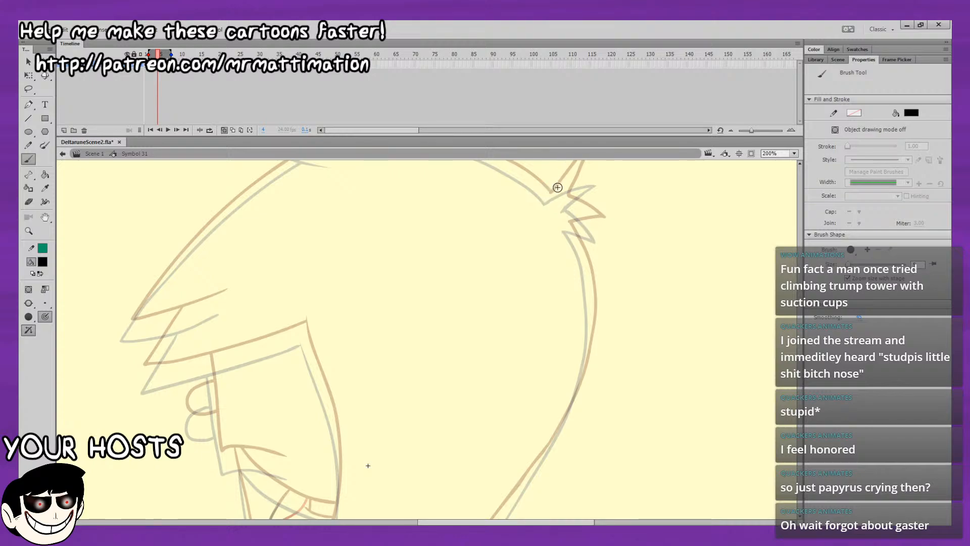
Ink the upper spike of the hair tuft at the back of the head, between the two onion-skinned positions.
{"action": "mouse_move", "coordinate": [546, 202]}
{"action": "left_mouse_down"}
{"action": "mouse_move", "coordinate": [586, 170]}
{"action": "mouse_move", "coordinate": [617, 234]}
{"action": "left_mouse_up"}
{"action": "key", "text": "ctrl+z"}
{"action": "left_click_drag", "start_coordinate": [674, 247], "coordinate": [540, 244]}
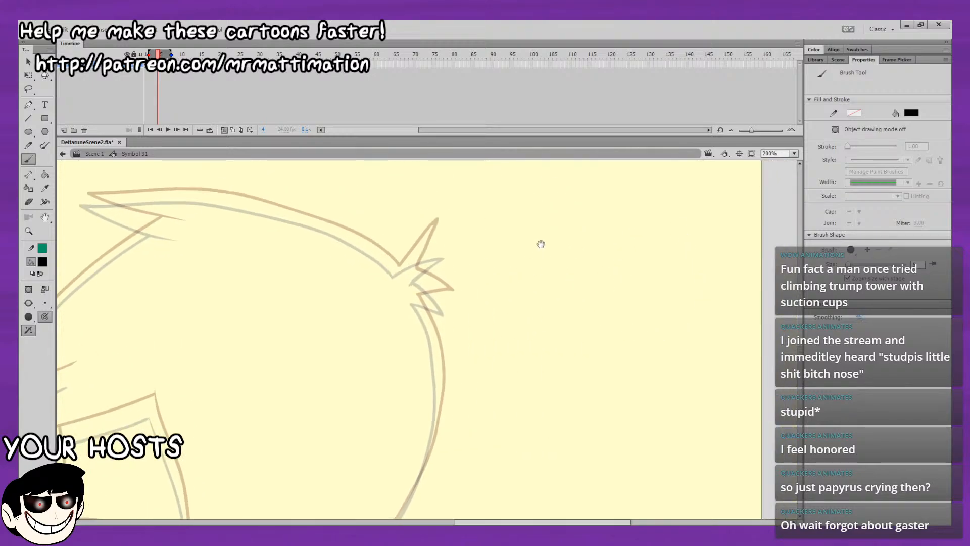
{"action": "mouse_move", "coordinate": [397, 271]}
{"action": "left_mouse_down"}
{"action": "mouse_move", "coordinate": [436, 239]}
{"action": "mouse_move", "coordinate": [414, 271]}
{"action": "mouse_move", "coordinate": [418, 254]}
{"action": "mouse_move", "coordinate": [443, 236]}
{"action": "mouse_move", "coordinate": [412, 279]}
{"action": "left_mouse_up"}
{"action": "key", "text": "ctrl+z"}
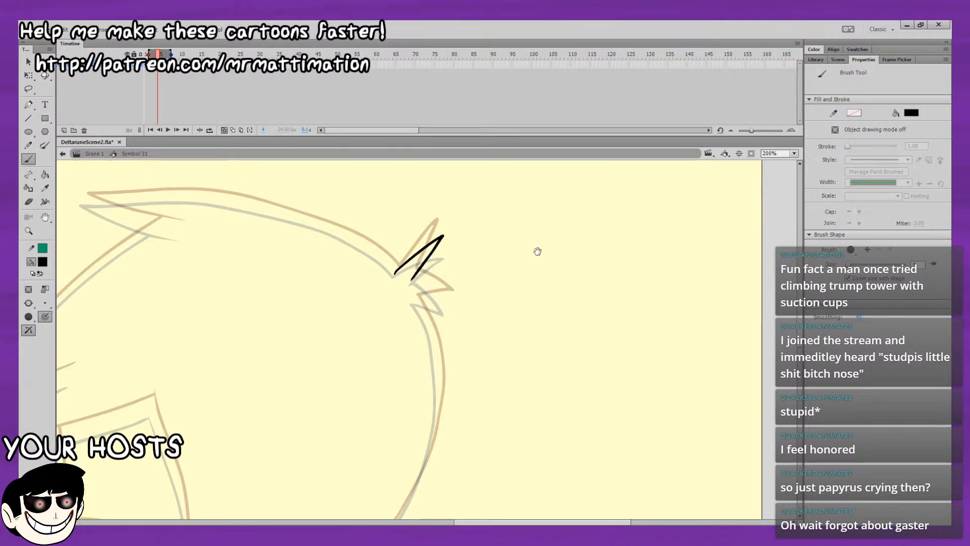
{"action": "left_click_drag", "start_coordinate": [538, 252], "coordinate": [541, 228]}
Ink the lower spike of the back hair tuft, redoing its strokes until the point sits between the two onion-skinned versions.
{"action": "left_click_drag", "start_coordinate": [419, 255], "coordinate": [431, 261]}
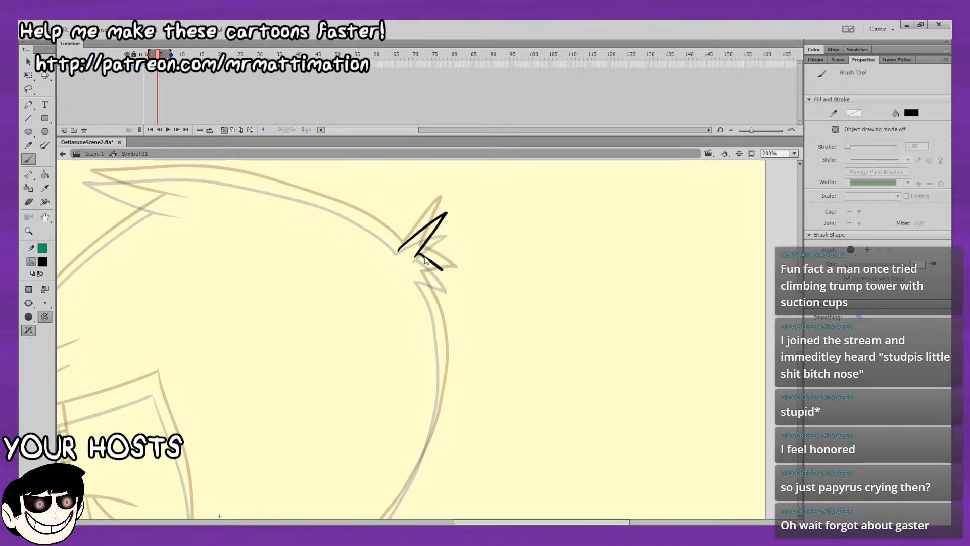
{"action": "key", "text": "ctrl+z"}
{"action": "mouse_move", "coordinate": [654, 246]}
{"action": "left_mouse_down"}
{"action": "mouse_move", "coordinate": [426, 288]}
{"action": "mouse_move", "coordinate": [414, 334]}
{"action": "mouse_move", "coordinate": [630, 214]}
{"action": "mouse_move", "coordinate": [294, 435]}
{"action": "mouse_move", "coordinate": [441, 300]}
{"action": "mouse_move", "coordinate": [577, 246]}
{"action": "mouse_move", "coordinate": [610, 218]}
{"action": "mouse_move", "coordinate": [587, 262]}
{"action": "mouse_move", "coordinate": [472, 303]}
{"action": "mouse_move", "coordinate": [604, 321]}
{"action": "left_mouse_up"}
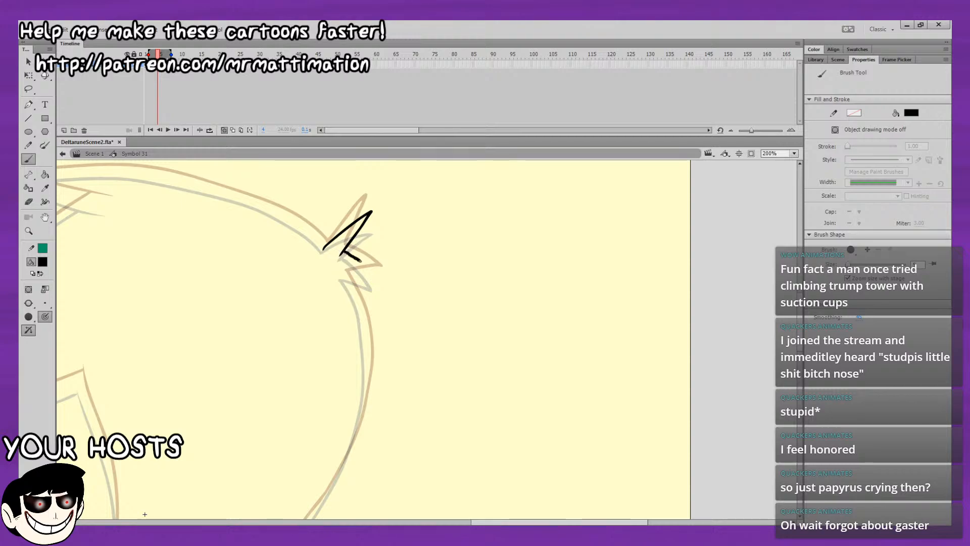
{"action": "mouse_move", "coordinate": [364, 283]}
{"action": "left_mouse_down"}
{"action": "mouse_move", "coordinate": [344, 269]}
{"action": "mouse_move", "coordinate": [352, 227]}
{"action": "mouse_move", "coordinate": [383, 265]}
{"action": "left_mouse_up"}
{"action": "key", "text": "ctrl+z"}
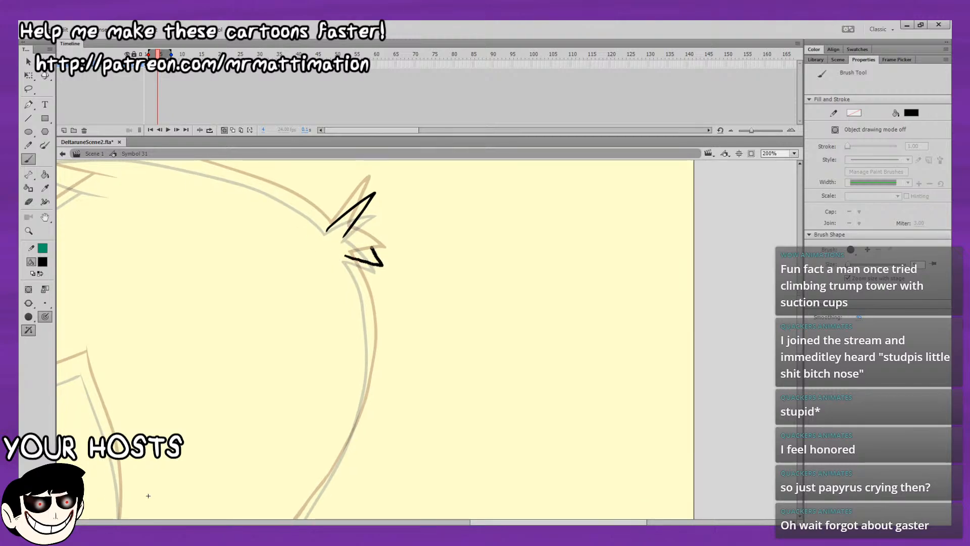
{"action": "key", "text": "ctrl+z"}
{"action": "key", "text": "ctrl+z"}
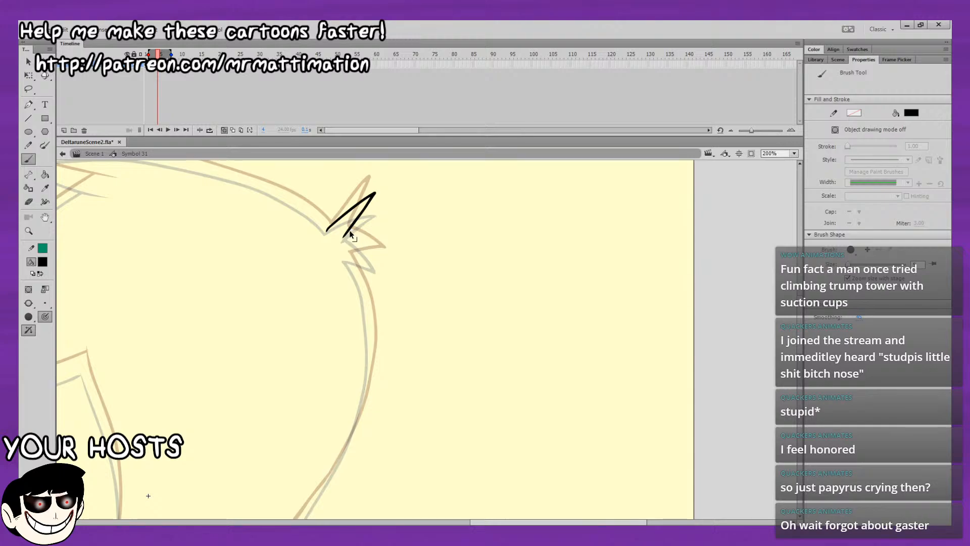
{"action": "key", "text": "ctrl+z"}
{"action": "mouse_move", "coordinate": [347, 231]}
{"action": "left_mouse_down"}
{"action": "mouse_move", "coordinate": [380, 259]}
{"action": "mouse_move", "coordinate": [349, 256]}
{"action": "left_mouse_up"}
{"action": "key", "text": "comma"}
{"action": "key", "text": "Return"}
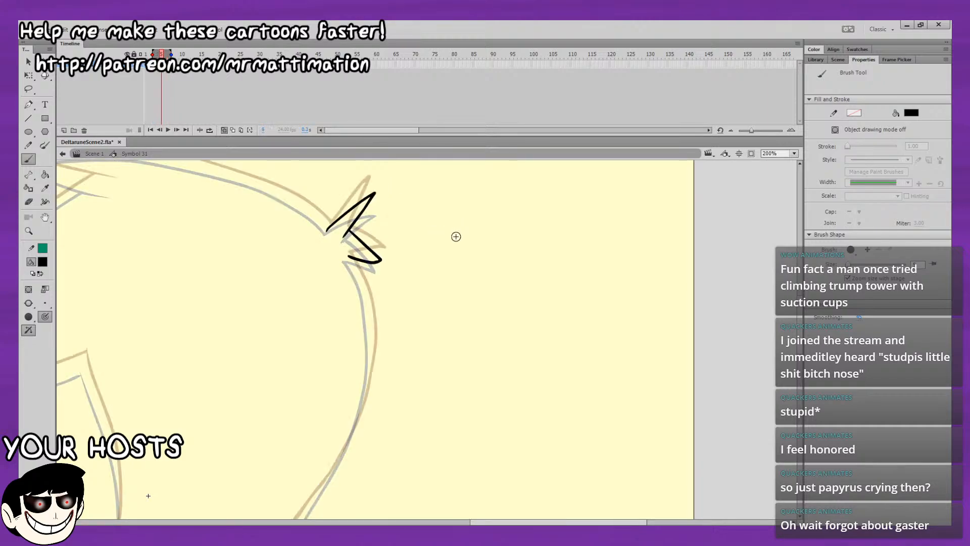
Ink the curved underside of the pointed lock at the front of the crown.
{"action": "mouse_move", "coordinate": [455, 234]}
{"action": "left_mouse_down"}
{"action": "mouse_move", "coordinate": [524, 254]}
{"action": "mouse_move", "coordinate": [615, 393]}
{"action": "mouse_move", "coordinate": [692, 382]}
{"action": "left_mouse_up"}
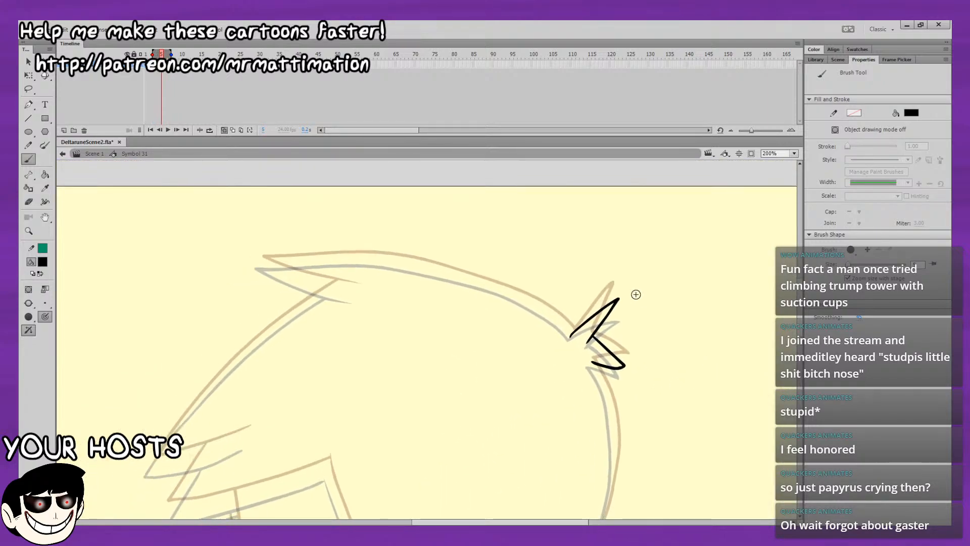
{"action": "left_click_drag", "start_coordinate": [353, 292], "coordinate": [243, 240]}
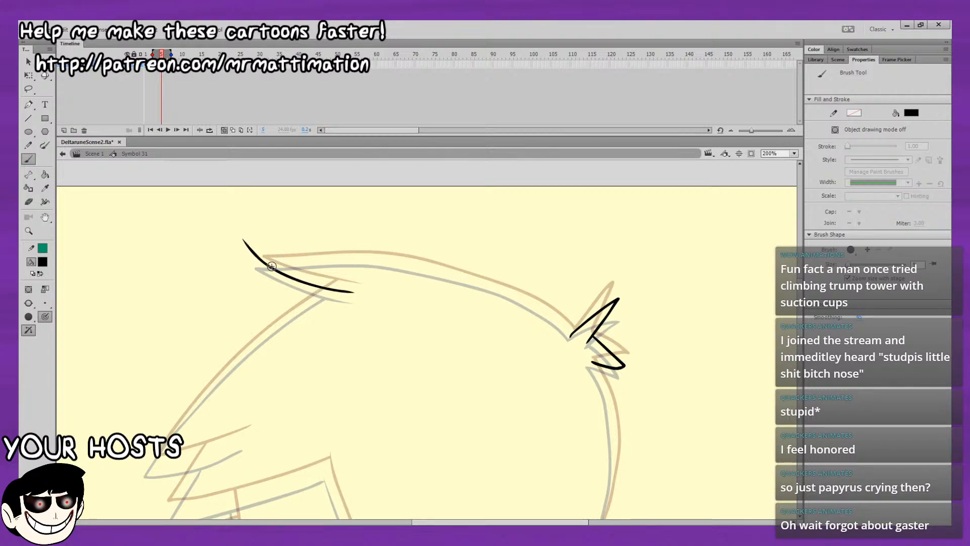
{"action": "key", "text": "ctrl+z"}
Ink the long top-of-head line from the back tuft to the tip of the front lock, midway between the onion-skinned outlines.
{"action": "key", "text": "ctrl+z"}
{"action": "left_click_drag", "start_coordinate": [243, 263], "coordinate": [347, 255]}
{"action": "key", "text": "ctrl+z"}
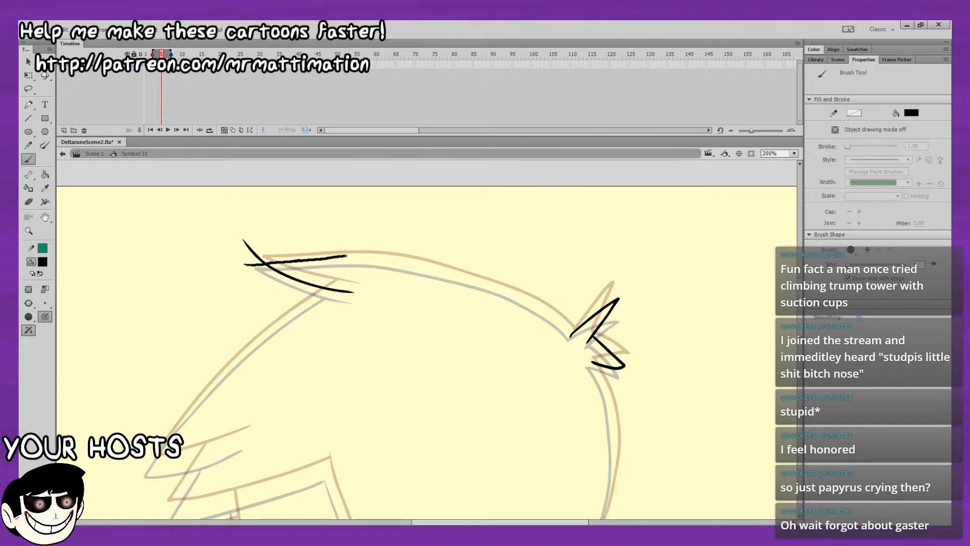
{"action": "left_click_drag", "start_coordinate": [494, 289], "coordinate": [503, 291]}
{"action": "key", "text": "ctrl+z"}
{"action": "mouse_move", "coordinate": [553, 320]}
{"action": "left_mouse_down"}
{"action": "mouse_move", "coordinate": [544, 314]}
{"action": "mouse_move", "coordinate": [572, 332]}
{"action": "mouse_move", "coordinate": [515, 294]}
{"action": "mouse_move", "coordinate": [440, 268]}
{"action": "left_mouse_up"}
{"action": "key", "text": "ctrl+z"}
{"action": "key", "text": "ctrl+z"}
{"action": "key", "text": "ctrl+z"}
{"action": "left_click_drag", "start_coordinate": [576, 339], "coordinate": [537, 310]}
{"action": "key", "text": "ctrl+z"}
{"action": "left_click_drag", "start_coordinate": [515, 294], "coordinate": [488, 284]}
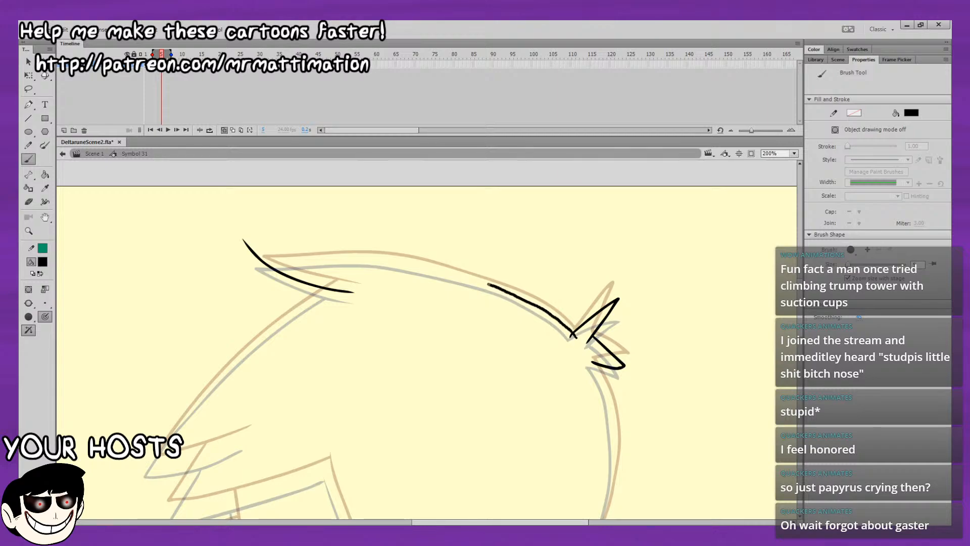
{"action": "mouse_move", "coordinate": [404, 264]}
{"action": "left_mouse_down"}
{"action": "mouse_move", "coordinate": [339, 259]}
{"action": "mouse_move", "coordinate": [235, 269]}
{"action": "left_mouse_up"}
Smooth the middle of the top-of-head line and reshape it where its two strokes join.
{"action": "key", "text": "l"}
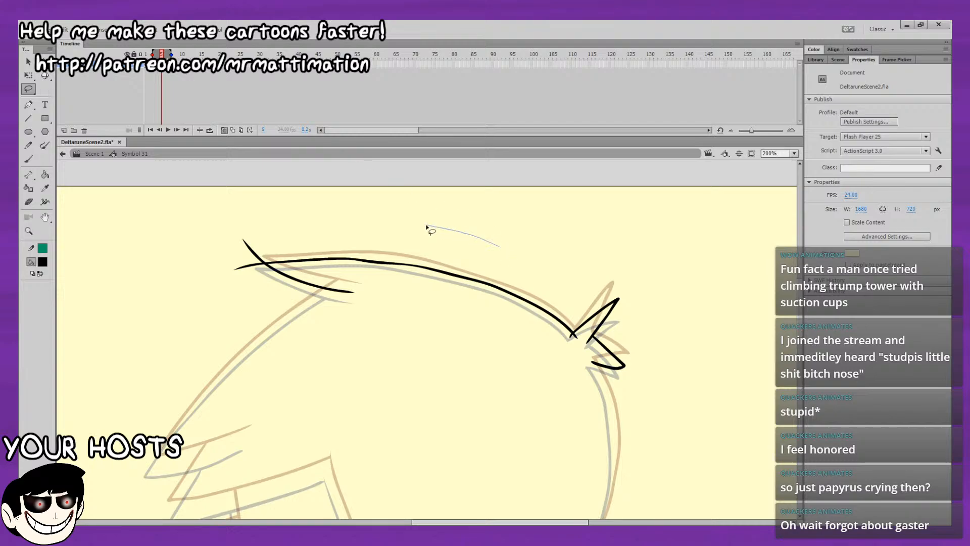
{"action": "mouse_move", "coordinate": [428, 226]}
{"action": "left_mouse_down"}
{"action": "mouse_move", "coordinate": [463, 230]}
{"action": "mouse_move", "coordinate": [435, 226]}
{"action": "left_mouse_up"}
{"action": "left_click", "coordinate": [30, 63]}
{"action": "left_click", "coordinate": [45, 290]}
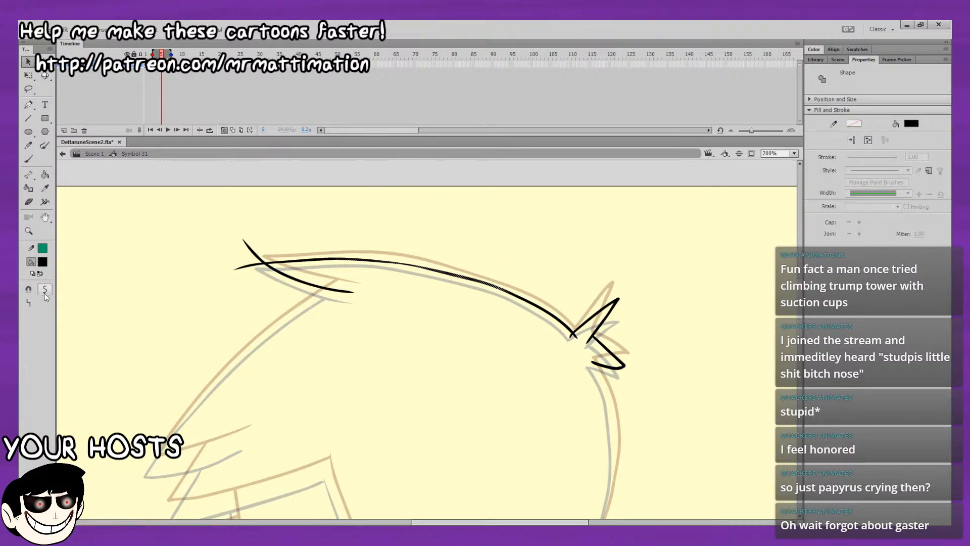
{"action": "left_click", "coordinate": [353, 400]}
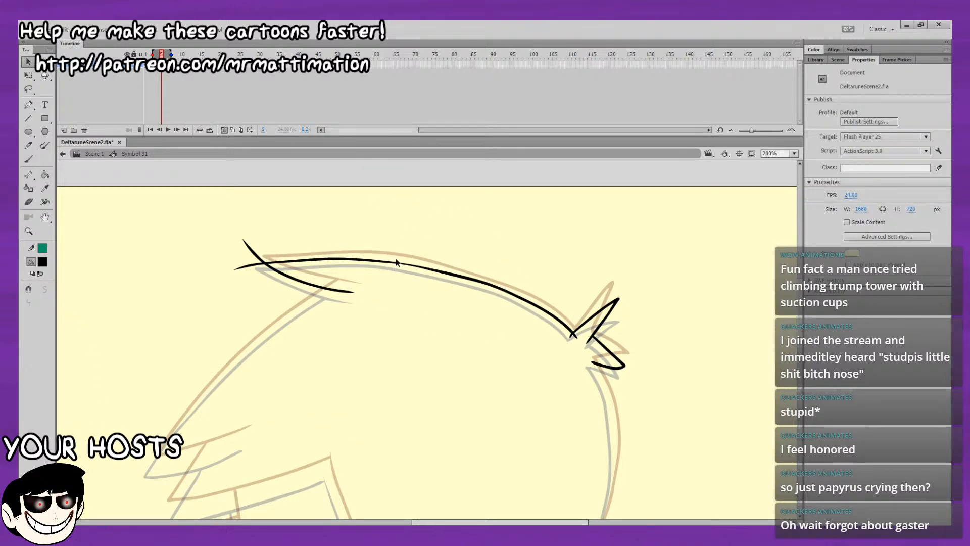
{"action": "left_click_drag", "start_coordinate": [395, 261], "coordinate": [395, 259]}
{"action": "left_click_drag", "start_coordinate": [329, 226], "coordinate": [490, 290]}
{"action": "left_click", "coordinate": [45, 290]}
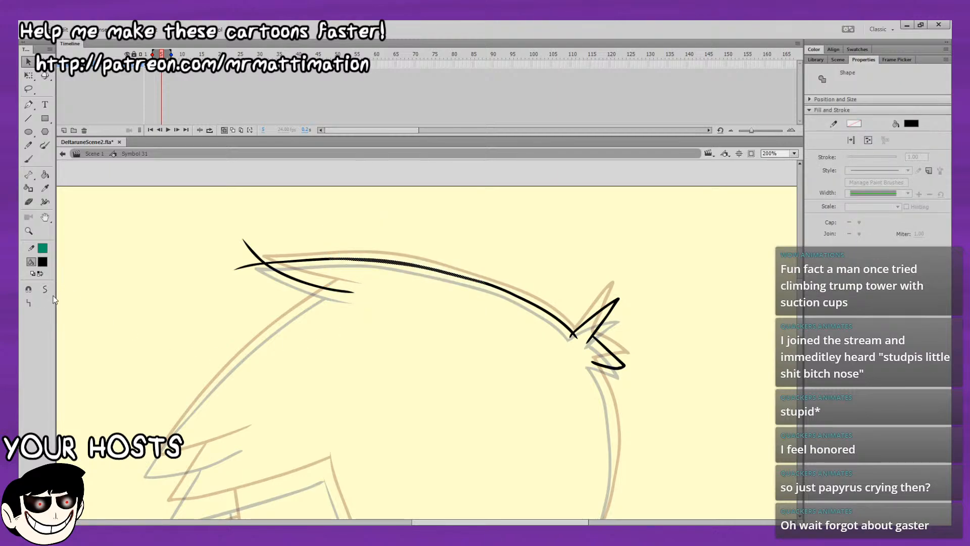
{"action": "left_click", "coordinate": [92, 360]}
{"action": "mouse_move", "coordinate": [311, 224]}
{"action": "left_mouse_down"}
{"action": "mouse_move", "coordinate": [407, 278]}
{"action": "mouse_move", "coordinate": [484, 285]}
{"action": "mouse_move", "coordinate": [475, 290]}
{"action": "mouse_move", "coordinate": [501, 336]}
{"action": "mouse_move", "coordinate": [528, 349]}
{"action": "left_mouse_up"}
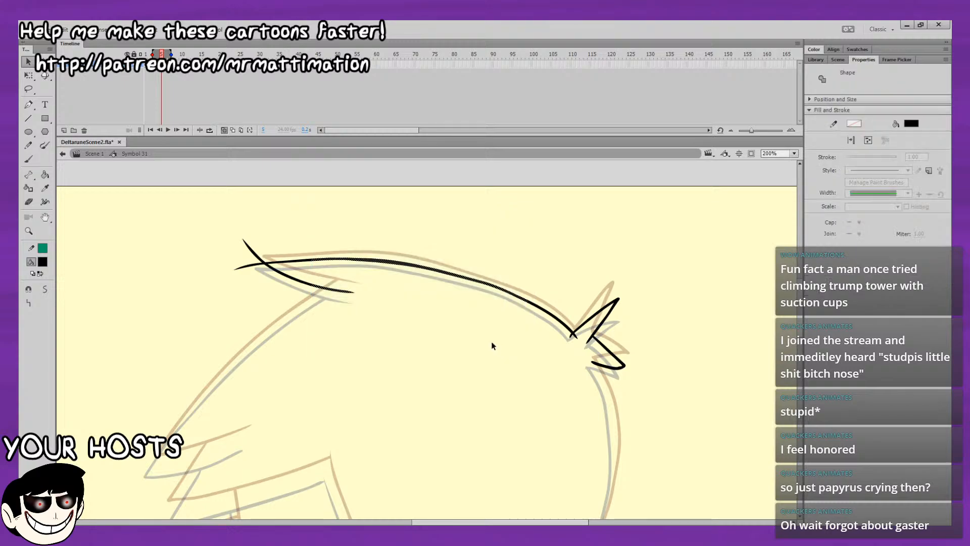
{"action": "left_click", "coordinate": [45, 289]}
{"action": "left_click", "coordinate": [398, 268]}
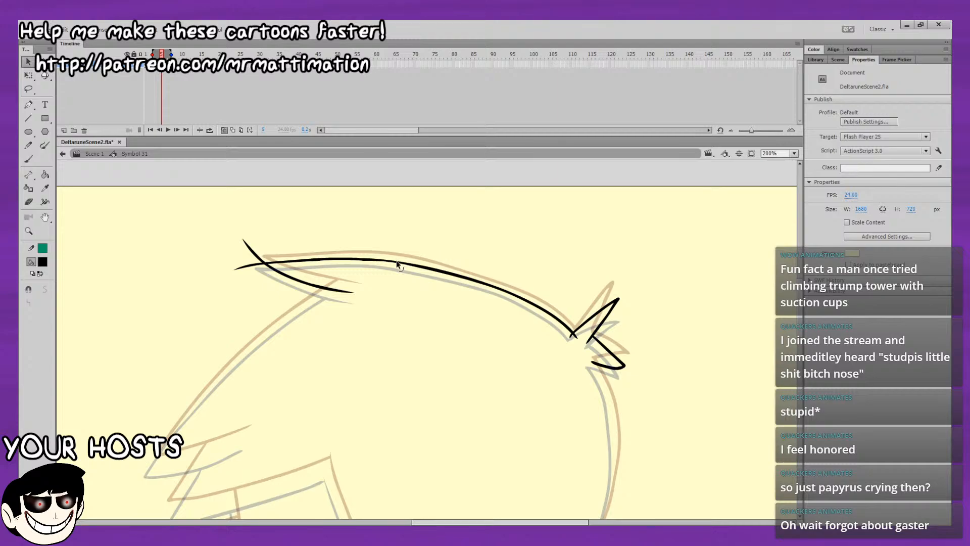
{"action": "left_click_drag", "start_coordinate": [397, 263], "coordinate": [396, 264]}
Delete the two overshooting line ends beyond the tip of the front hair lock.
{"action": "left_click_drag", "start_coordinate": [262, 258], "coordinate": [263, 260]}
{"action": "left_click", "coordinate": [255, 254]}
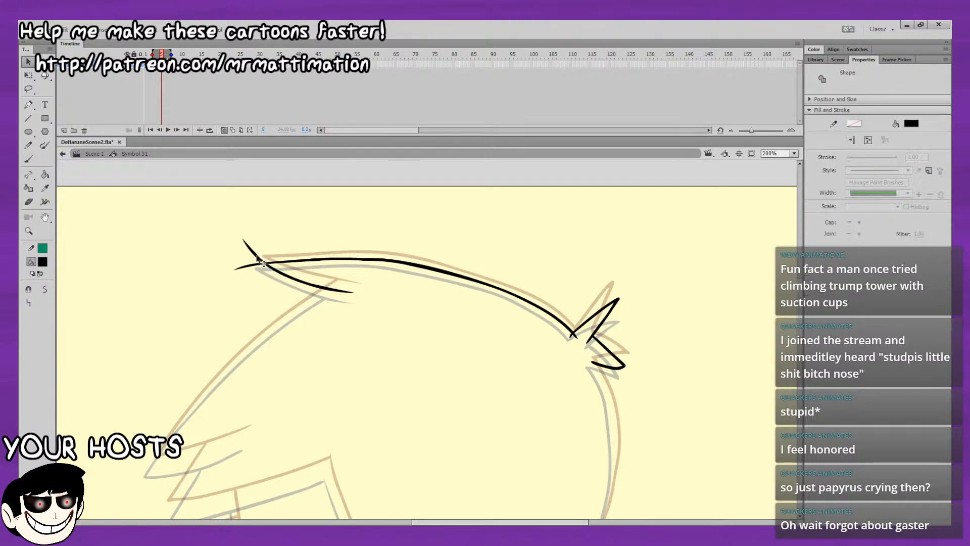
{"action": "key", "text": "Delete"}
{"action": "left_click", "coordinate": [254, 264]}
{"action": "key", "text": "Delete"}
{"action": "key", "text": "Return"}
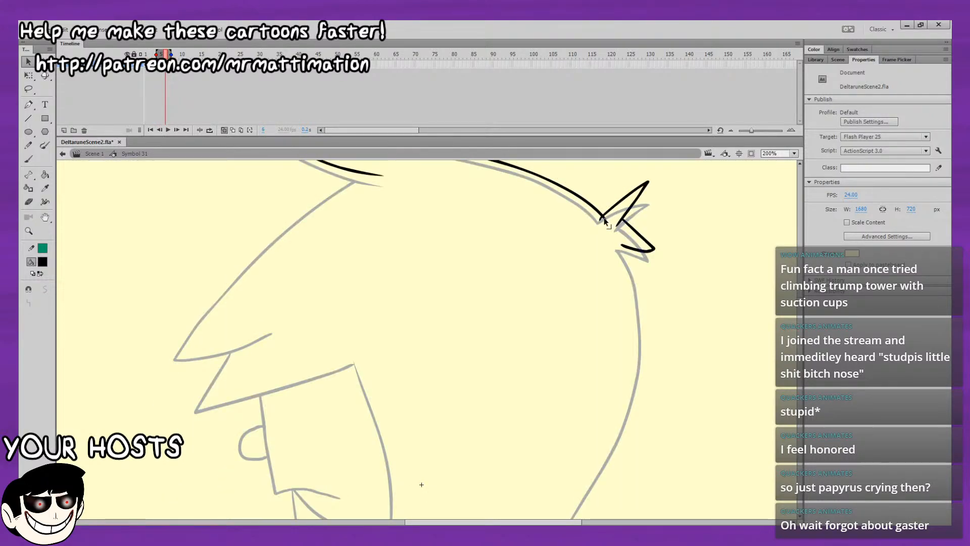
Play and step through the frames to examine how the top of the hair and the back tuft move.
{"action": "key", "text": "."}
{"action": "key", "text": "."}
{"action": "left_click_drag", "start_coordinate": [605, 260], "coordinate": [571, 318]}
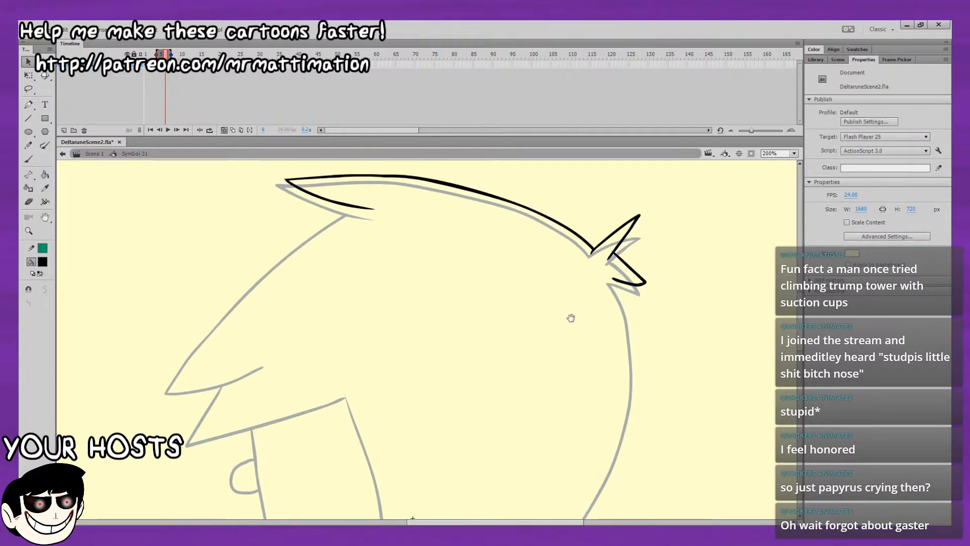
{"action": "key", "text": "."}
{"action": "key", "text": "."}
{"action": "key", "text": "."}
{"action": "key", "text": "."}
{"action": "key", "text": "."}
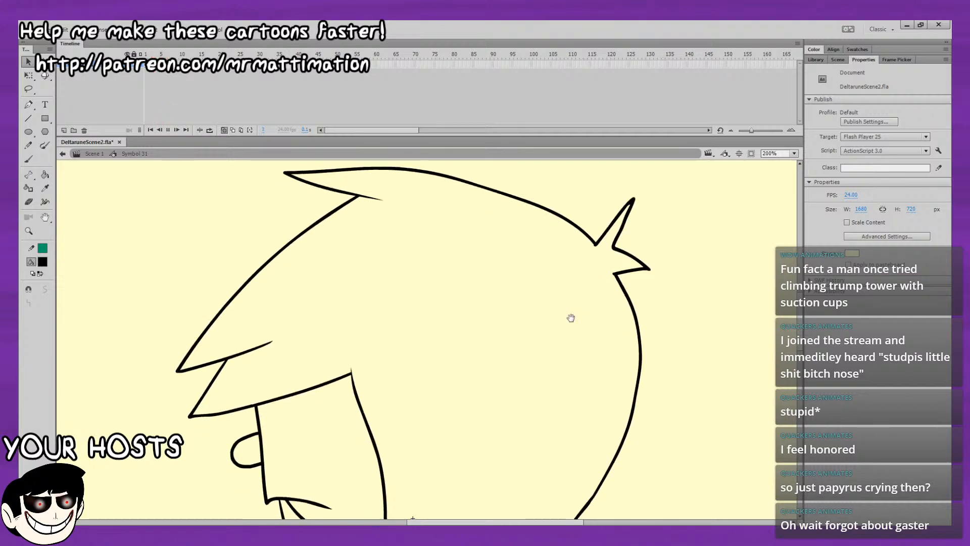
{"action": "key", "text": "."}
{"action": "key", "text": "."}
{"action": "key", "text": "."}
{"action": "key", "text": "."}
{"action": "key", "text": "."}
{"action": "key", "text": "."}
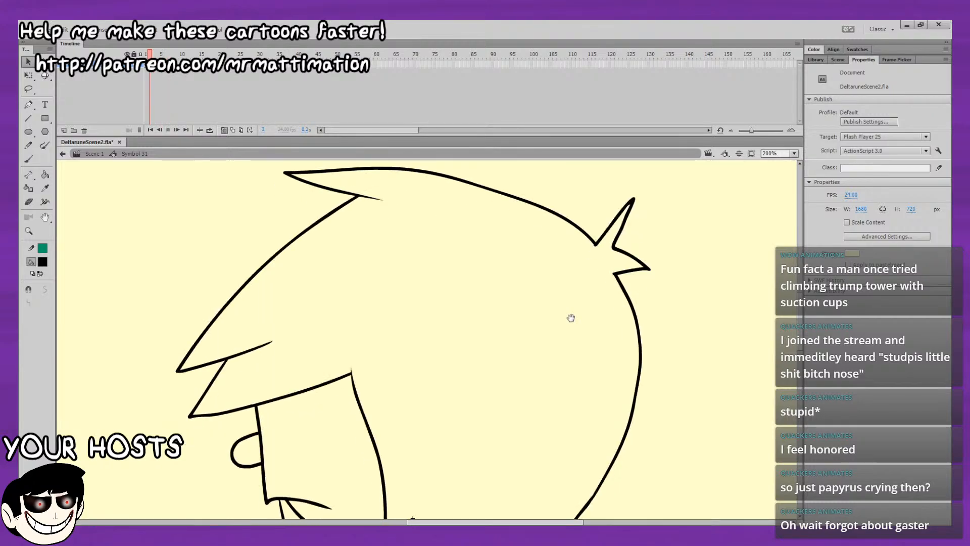
{"action": "key", "text": "."}
{"action": "key", "text": "."}
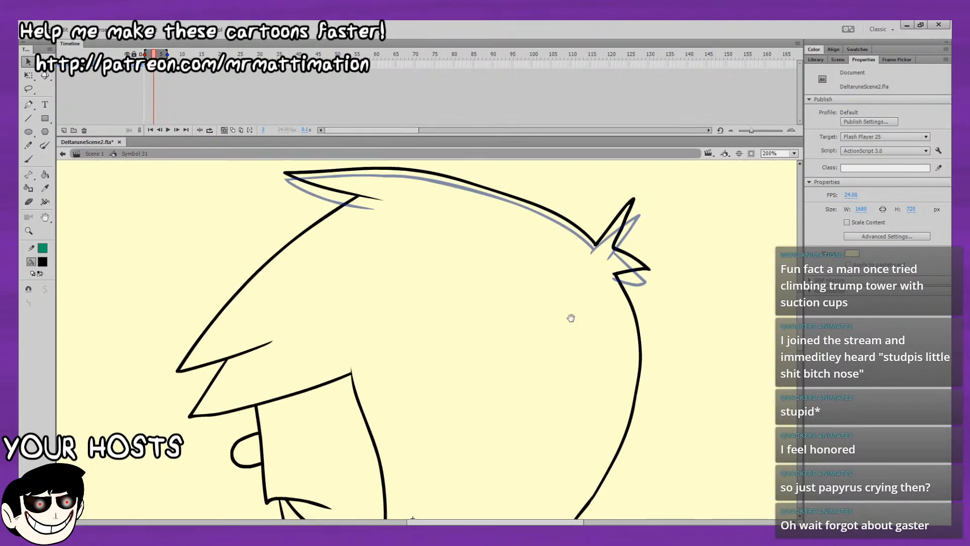
{"action": "key", "text": "."}
{"action": "key", "text": "."}
{"action": "key", "text": "."}
{"action": "key", "text": "."}
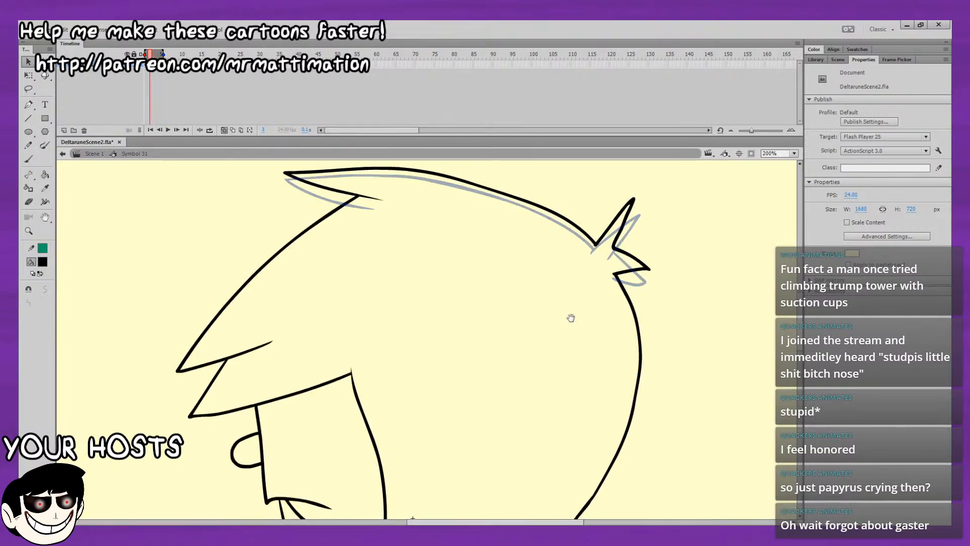
Step through the drawings around the chin and body, ending on the in-between at frame 4.
{"action": "left_click_drag", "start_coordinate": [571, 318], "coordinate": [503, 120]}
{"action": "left_click_drag", "start_coordinate": [410, 100], "coordinate": [385, 40]}
{"action": "key", "text": "."}
{"action": "key", "text": "."}
{"action": "key", "text": "."}
{"action": "key", "text": "."}
{"action": "key", "text": "."}
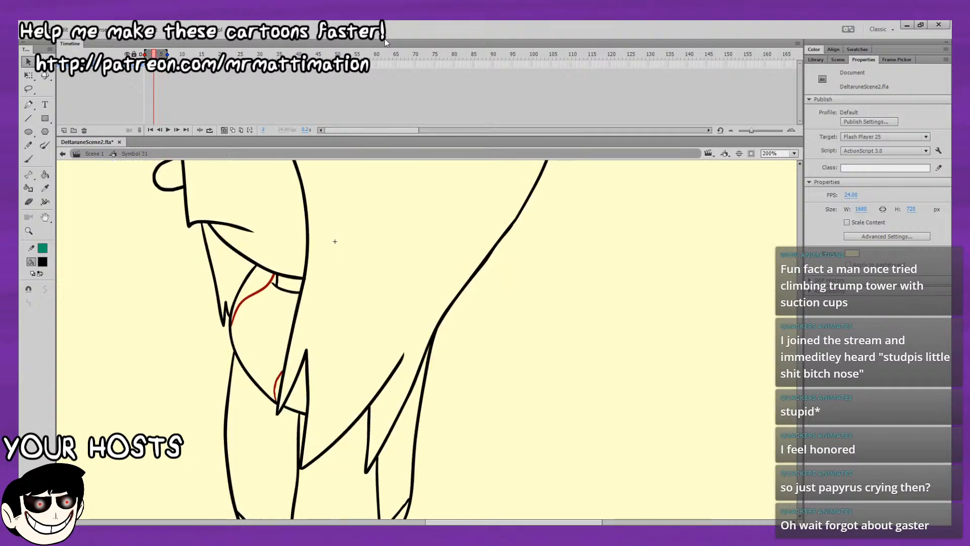
{"action": "key", "text": "."}
{"action": "key", "text": "alt+shift+o"}
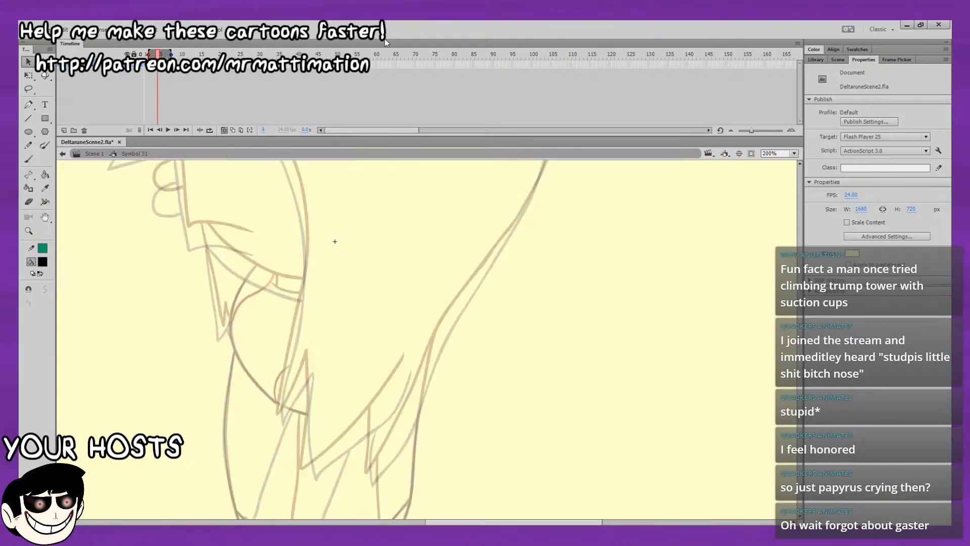
Ink the front edge of the hair with the Brush, from the crown lock down to the tip of the fringe.
{"action": "left_click_drag", "start_coordinate": [562, 304], "coordinate": [607, 471]}
{"action": "left_click_drag", "start_coordinate": [339, 374], "coordinate": [356, 497]}
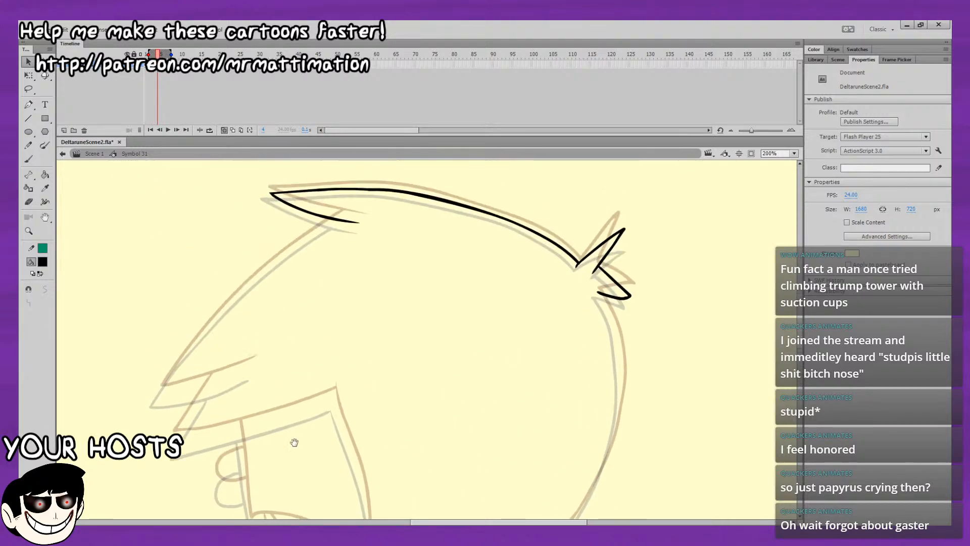
{"action": "left_click", "coordinate": [28, 159]}
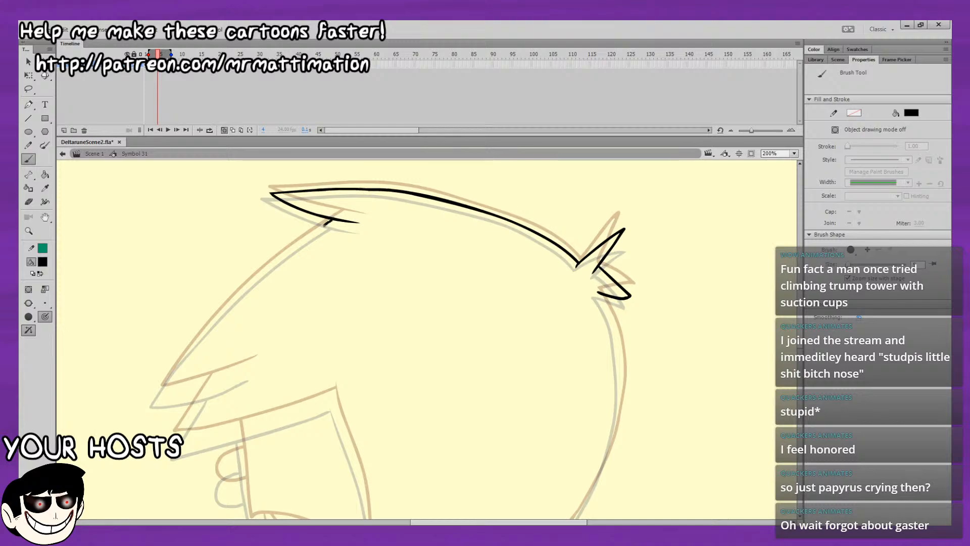
{"action": "left_click_drag", "start_coordinate": [265, 270], "coordinate": [219, 312]}
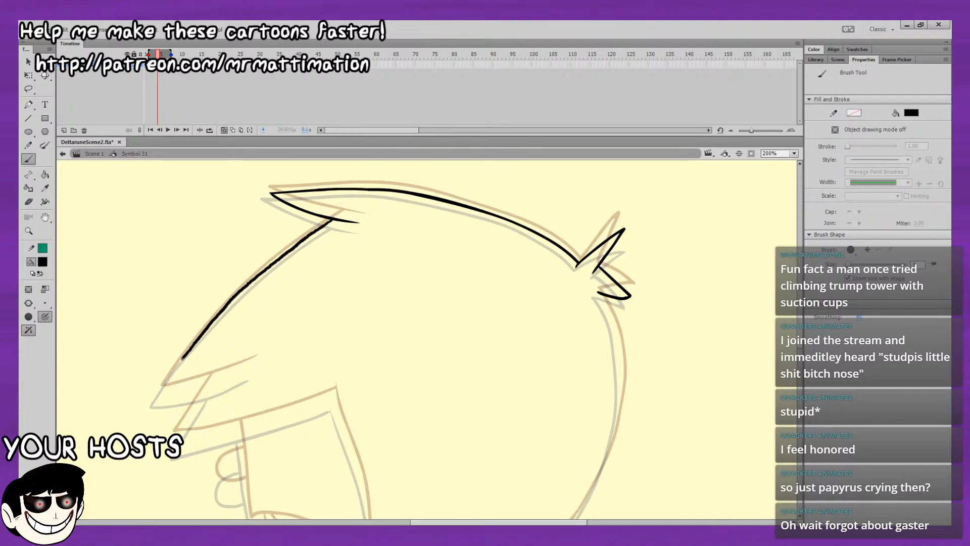
{"action": "mouse_move", "coordinate": [183, 358]}
{"action": "left_mouse_down"}
{"action": "mouse_move", "coordinate": [161, 392]}
{"action": "mouse_move", "coordinate": [224, 383]}
{"action": "left_mouse_up"}
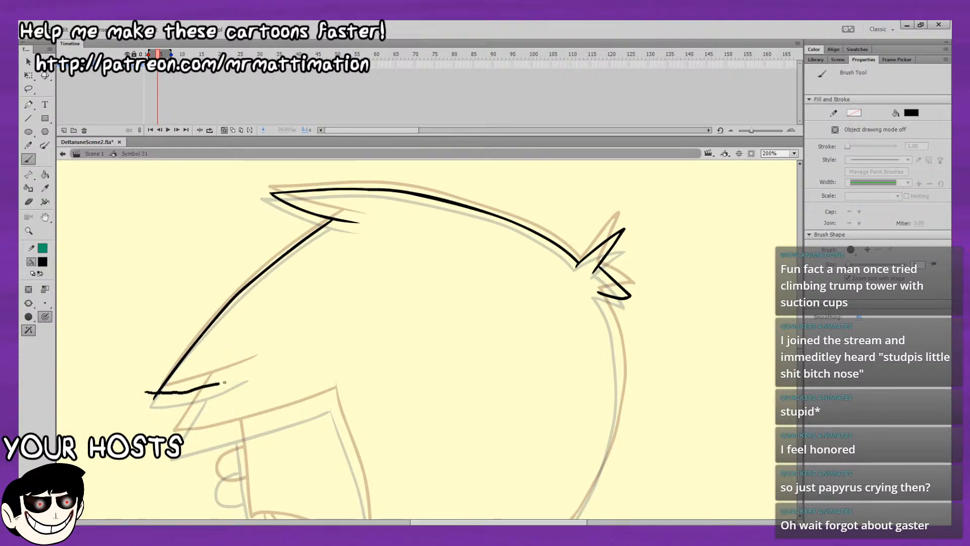
{"action": "key", "text": "ctrl+z"}
Ink the curved underside of the fringe's upper point and switch to the Eraser for cleaning up its tip.
{"action": "mouse_move", "coordinate": [395, 359]}
{"action": "left_mouse_down"}
{"action": "mouse_move", "coordinate": [563, 277]}
{"action": "mouse_move", "coordinate": [397, 376]}
{"action": "mouse_move", "coordinate": [565, 278]}
{"action": "mouse_move", "coordinate": [569, 210]}
{"action": "left_mouse_up"}
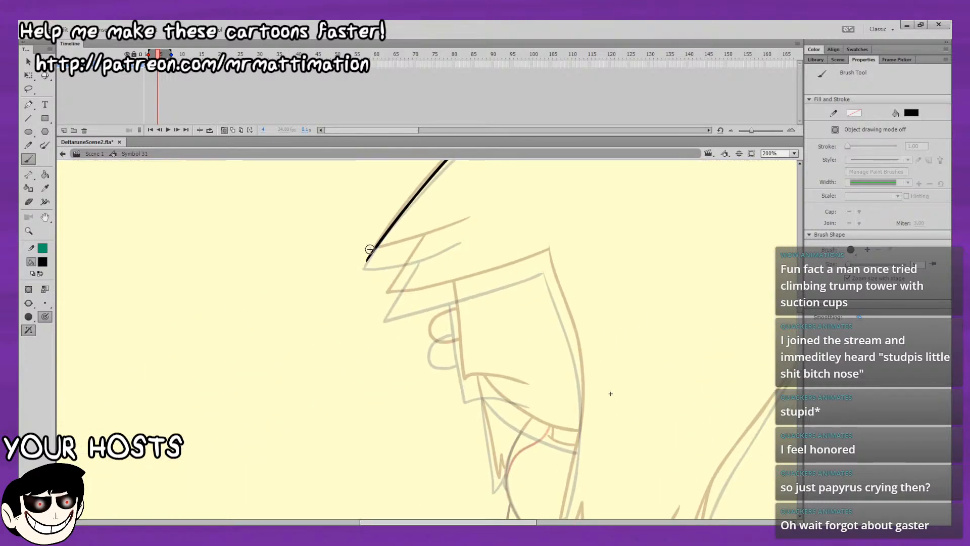
{"action": "key", "text": "ctrl+z"}
{"action": "mouse_move", "coordinate": [396, 253]}
{"action": "left_mouse_down"}
{"action": "mouse_move", "coordinate": [373, 258]}
{"action": "mouse_move", "coordinate": [464, 230]}
{"action": "left_mouse_up"}
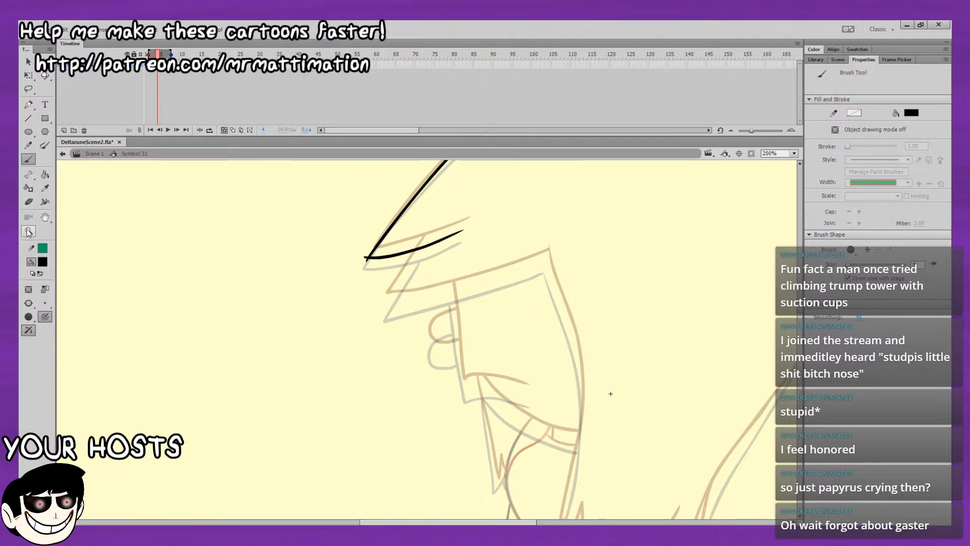
{"action": "left_click", "coordinate": [28, 201]}
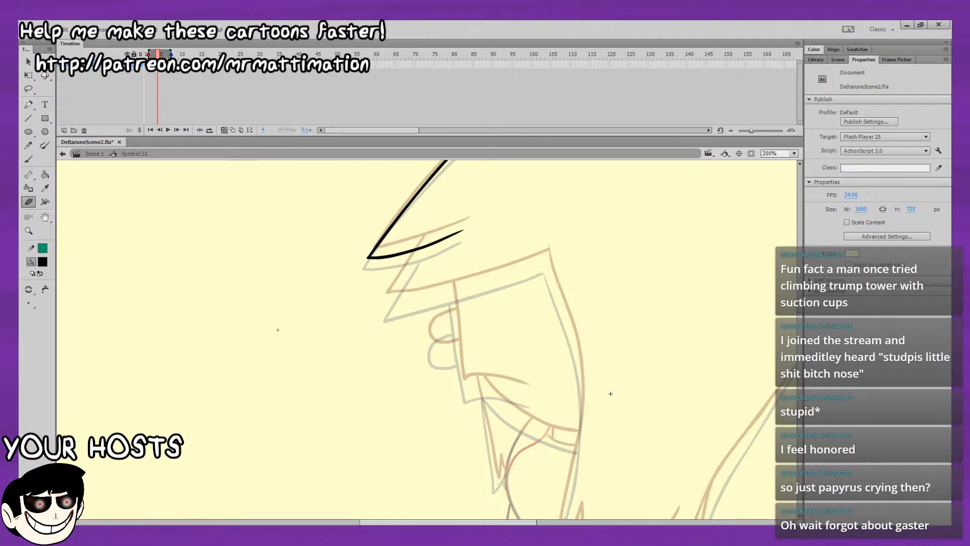
Ink the lower point of the fringe with the Brush, continuing its long underside back to the inner corner of the hair.
{"action": "key", "text": "b"}
{"action": "mouse_move", "coordinate": [417, 249]}
{"action": "left_mouse_down"}
{"action": "mouse_move", "coordinate": [330, 281]}
{"action": "mouse_move", "coordinate": [285, 349]}
{"action": "left_mouse_up"}
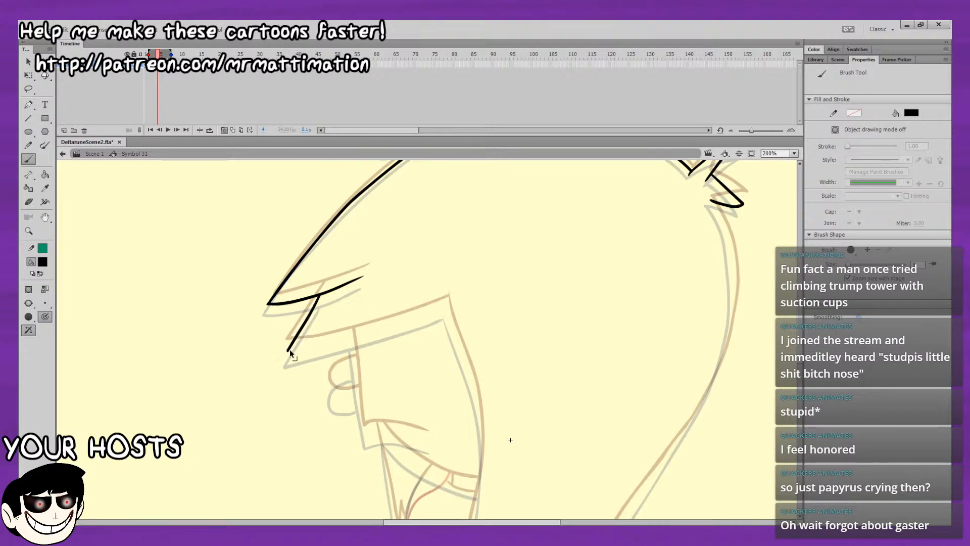
{"action": "mouse_move", "coordinate": [347, 339]}
{"action": "left_mouse_down"}
{"action": "mouse_move", "coordinate": [450, 305]}
{"action": "mouse_move", "coordinate": [402, 254]}
{"action": "left_mouse_up"}
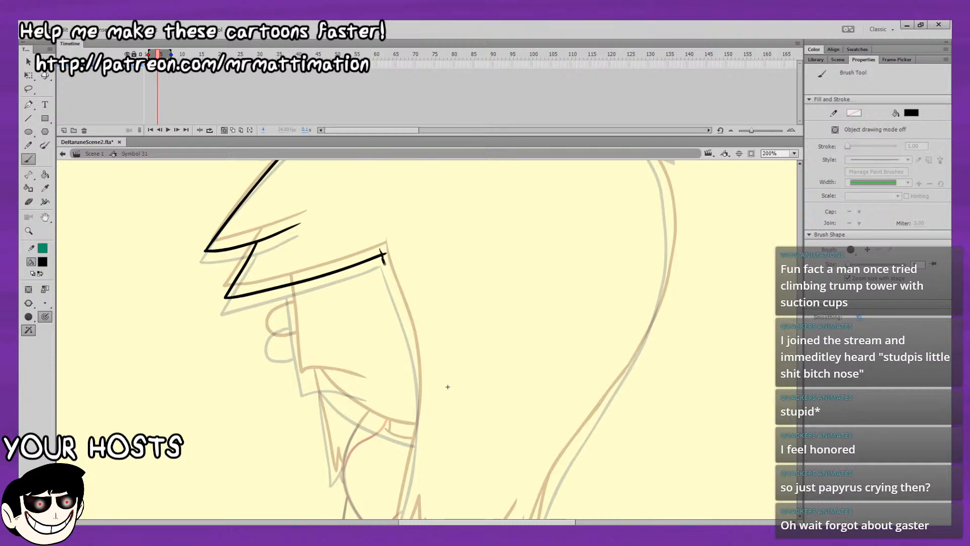
Ink the curved hair edge running down from the fringe's inner corner beside the face, and erase the overshoot at that corner.
{"action": "left_click_drag", "start_coordinate": [382, 259], "coordinate": [402, 305]}
{"action": "scroll", "coordinate": [414, 283], "scroll_direction": "down", "scroll_amount": 2}
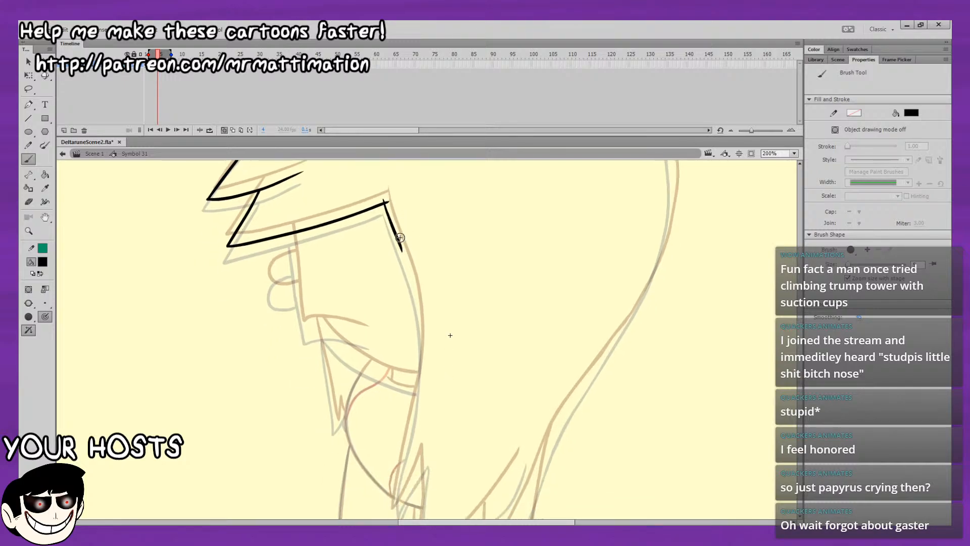
{"action": "left_click_drag", "start_coordinate": [408, 441], "coordinate": [413, 402]}
{"action": "left_click_drag", "start_coordinate": [408, 438], "coordinate": [421, 352]}
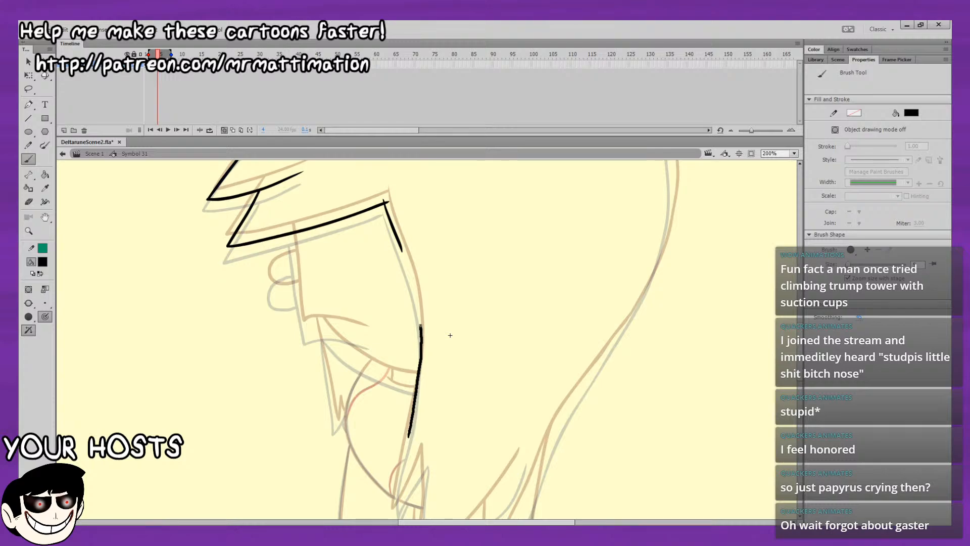
{"action": "left_click_drag", "start_coordinate": [407, 265], "coordinate": [402, 251]}
{"action": "left_click", "coordinate": [29, 202]}
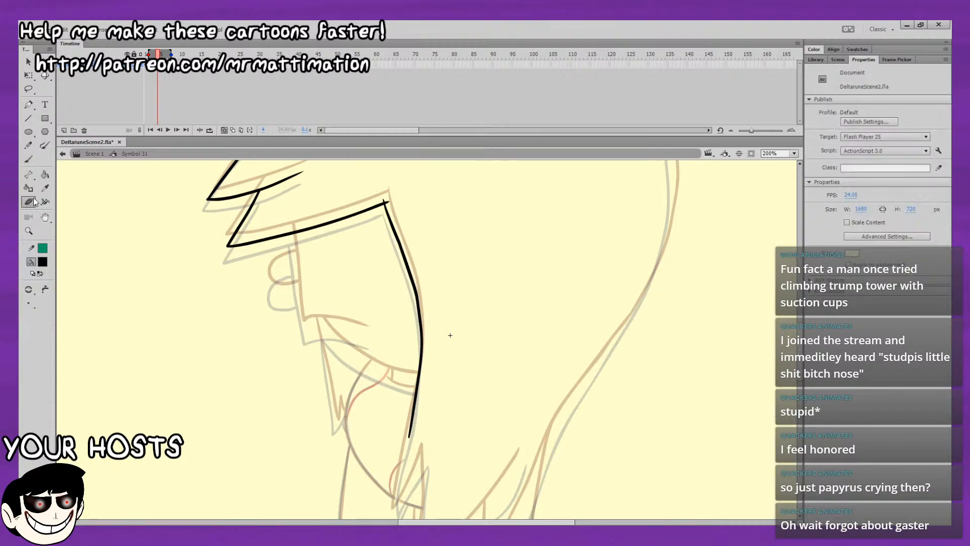
{"action": "left_click_drag", "start_coordinate": [450, 332], "coordinate": [444, 382]}
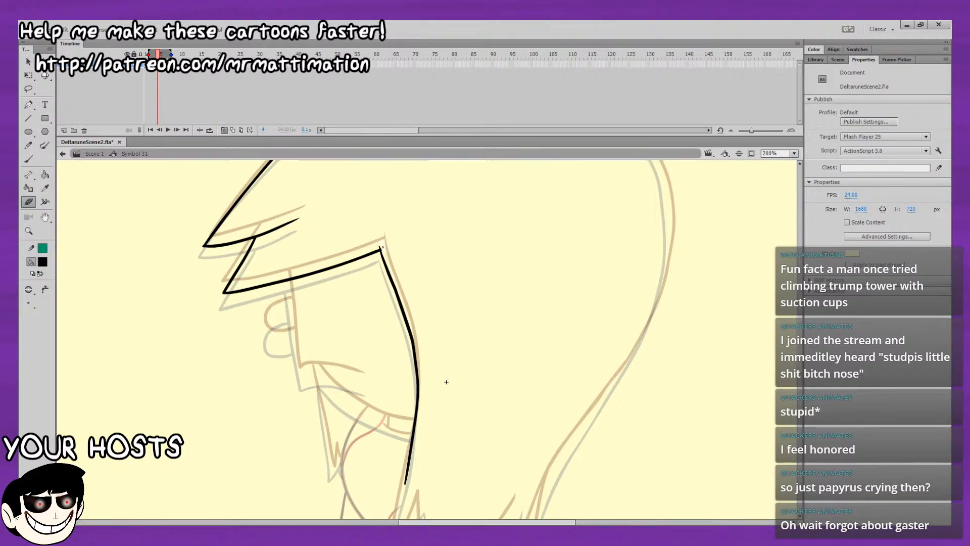
Ink the front line of the face down from the fringe and the short curved mouth line at its lower corner.
{"action": "scroll", "coordinate": [385, 254], "scroll_direction": "down", "scroll_amount": 2}
{"action": "key", "text": "b"}
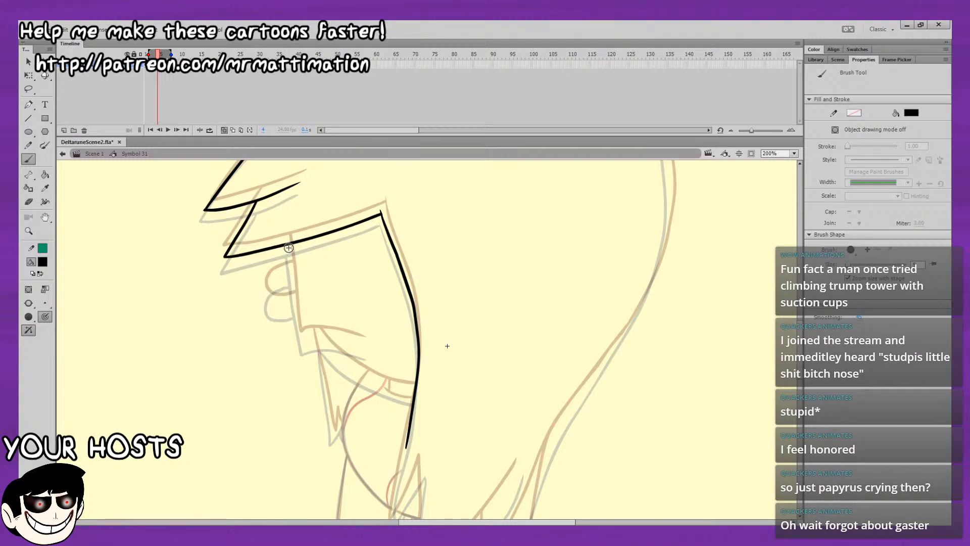
{"action": "left_click_drag", "start_coordinate": [288, 245], "coordinate": [291, 267]}
{"action": "left_click_drag", "start_coordinate": [296, 305], "coordinate": [303, 344]}
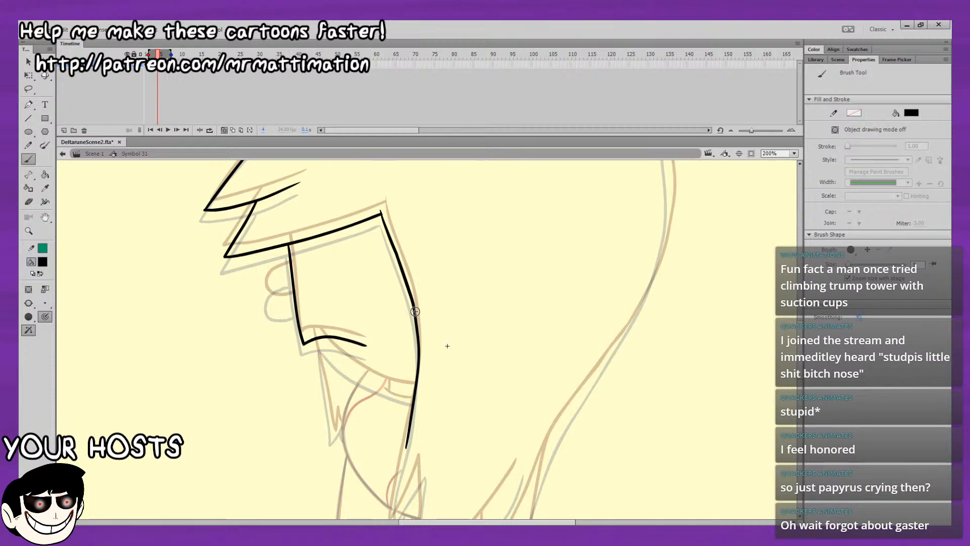
Ink the curved jaw line from below the mouth back to the hair edge.
{"action": "left_click_drag", "start_coordinate": [447, 345], "coordinate": [342, 280]}
{"action": "left_click_drag", "start_coordinate": [251, 231], "coordinate": [188, 182]}
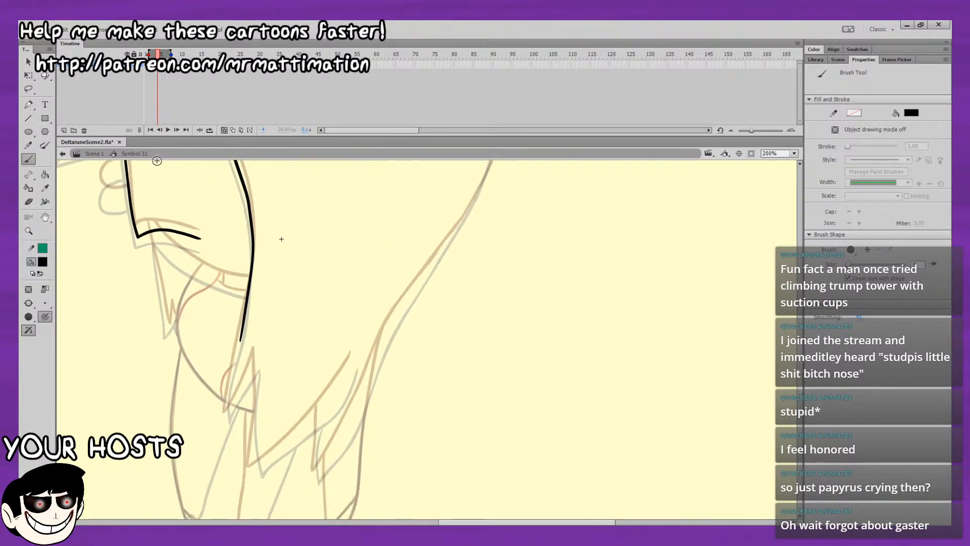
{"action": "left_click_drag", "start_coordinate": [155, 231], "coordinate": [166, 247]}
{"action": "left_click_drag", "start_coordinate": [250, 285], "coordinate": [251, 286]}
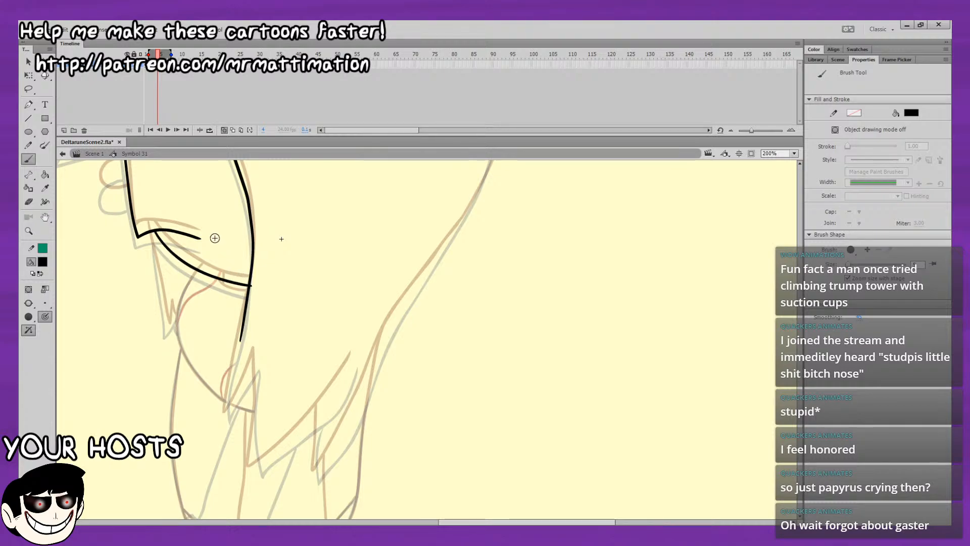
Step back and forth through the frames to compare the mouth and jaw lines with the neighbouring drawings.
{"action": "key", "text": "comma"}
{"action": "key", "text": "comma"}
{"action": "key", "text": "period"}
{"action": "key", "text": "period"}
{"action": "key", "text": "period"}
{"action": "key", "text": "period"}
{"action": "key", "text": "period"}
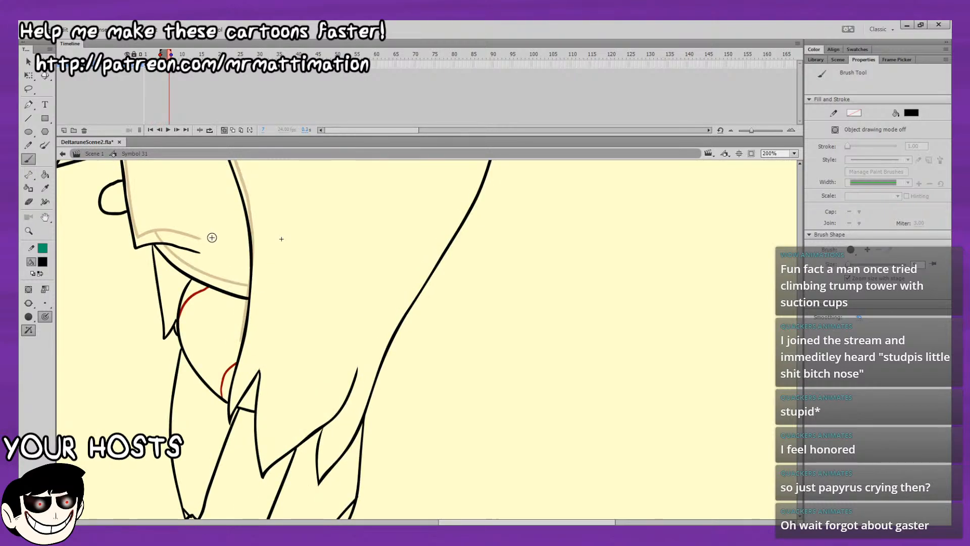
{"action": "key", "text": "comma"}
{"action": "key", "text": "period"}
{"action": "key", "text": "comma"}
{"action": "key", "text": "comma"}
{"action": "key", "text": "comma"}
{"action": "key", "text": "comma"}
{"action": "key", "text": "comma"}
{"action": "key", "text": "comma"}
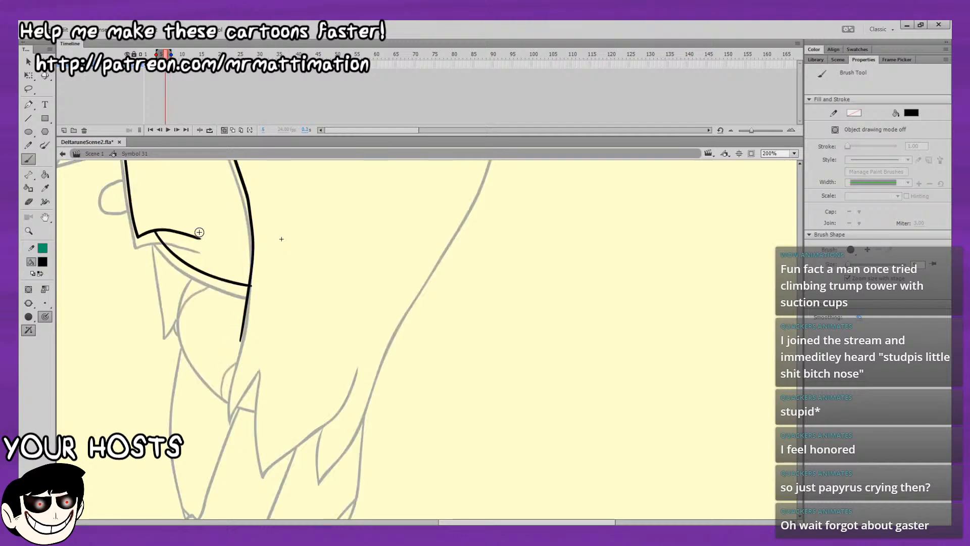
{"action": "key", "text": "period"}
{"action": "key", "text": "period"}
{"action": "key", "text": "period"}
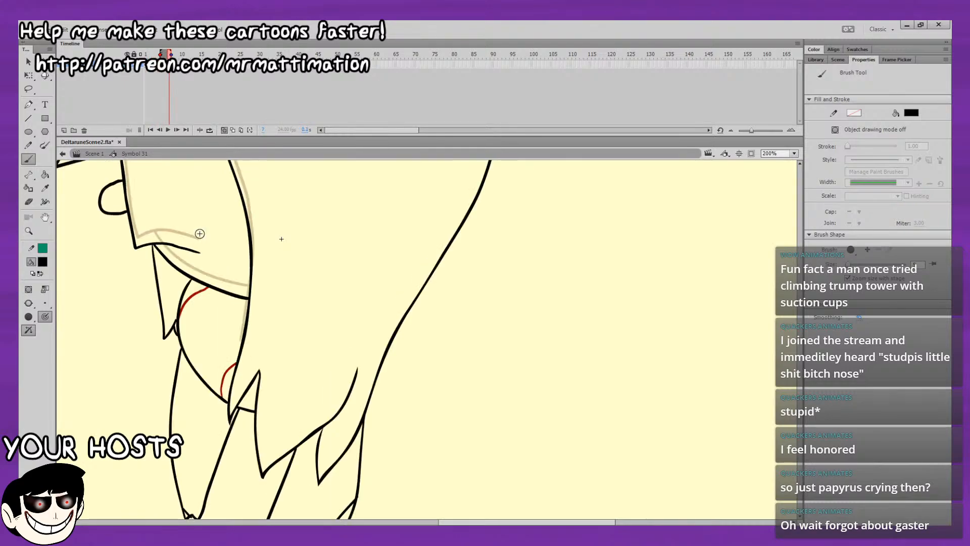
{"action": "key", "text": "period"}
{"action": "key", "text": "period"}
{"action": "key", "text": "comma"}
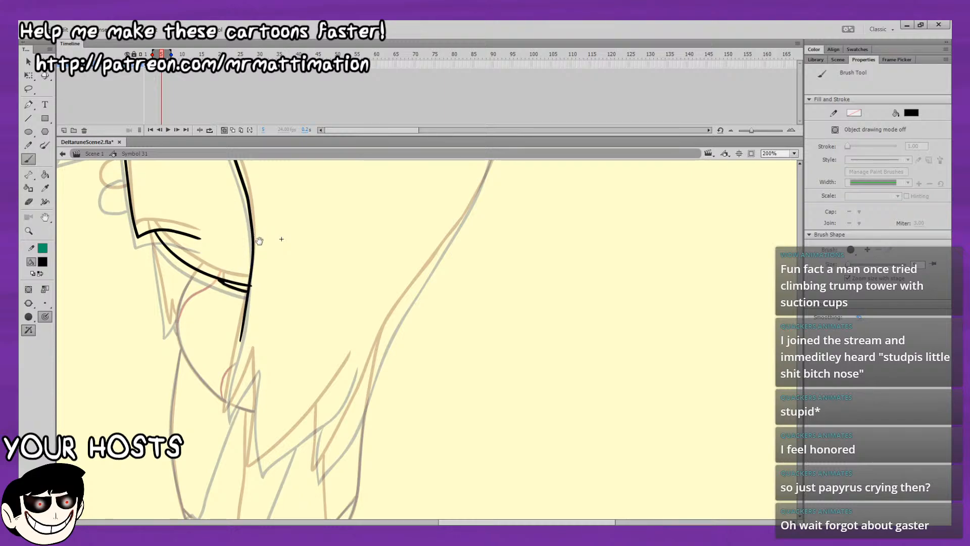
Ink the straight front edge of the hair lock below the jaw and the rounded line curving down beneath the chin.
{"action": "left_click_drag", "start_coordinate": [254, 202], "coordinate": [329, 188]}
{"action": "left_click_drag", "start_coordinate": [328, 238], "coordinate": [329, 223]}
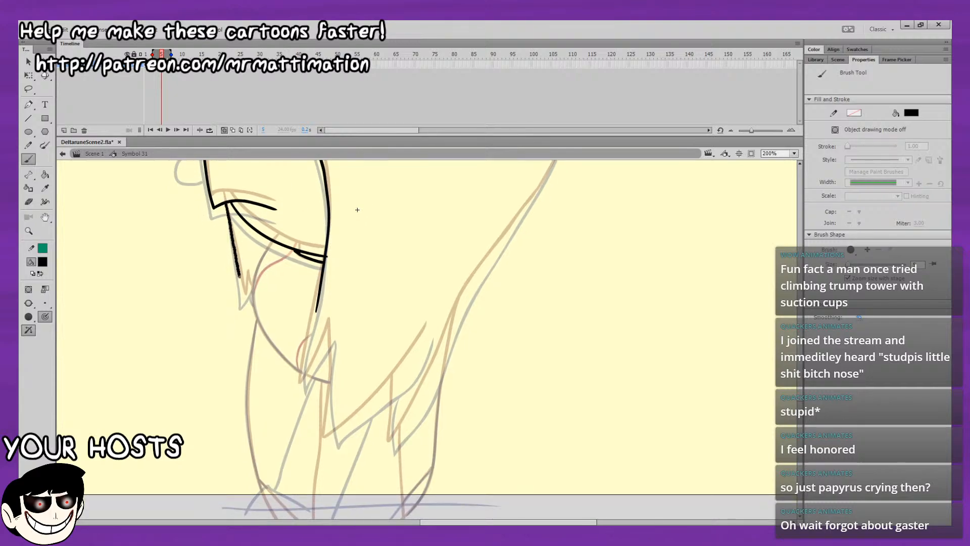
{"action": "left_click_drag", "start_coordinate": [357, 209], "coordinate": [355, 198]}
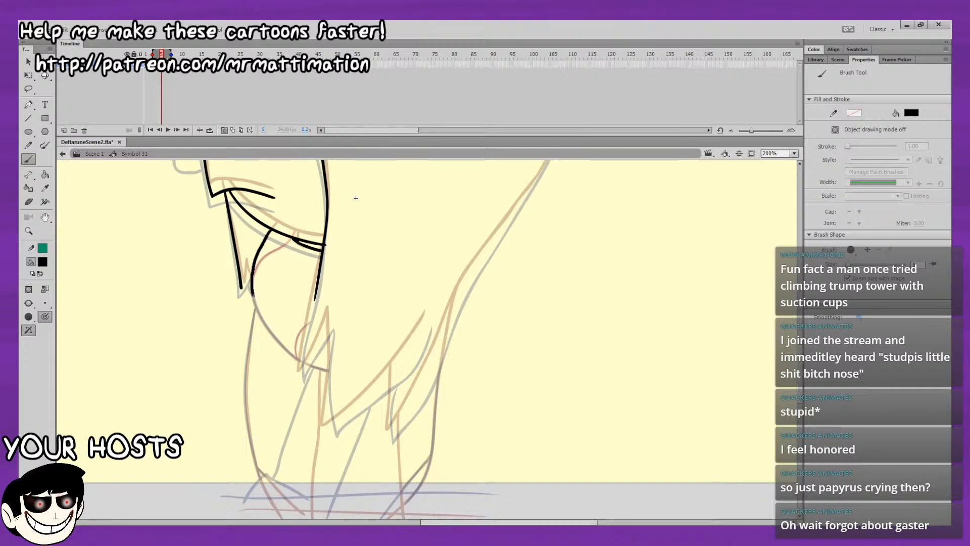
{"action": "left_click_drag", "start_coordinate": [285, 347], "coordinate": [295, 356]}
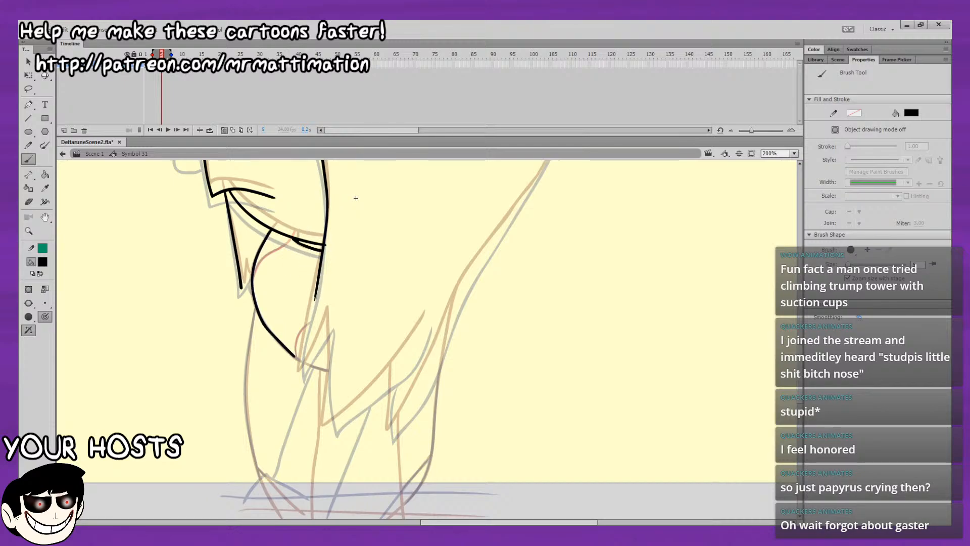
Extend the hair edge beside the face down to its pointed tip below the rounded chin line, redoing the stroke as needed.
{"action": "left_click_drag", "start_coordinate": [311, 318], "coordinate": [308, 326]}
{"action": "key", "text": "ctrl+z"}
{"action": "left_click_drag", "start_coordinate": [317, 287], "coordinate": [316, 293]}
{"action": "left_click_drag", "start_coordinate": [308, 334], "coordinate": [302, 354]}
{"action": "key", "text": "ctrl+z"}
{"action": "key", "text": "ctrl+z"}
{"action": "mouse_move", "coordinate": [303, 350]}
{"action": "left_mouse_down"}
{"action": "mouse_move", "coordinate": [300, 372]}
{"action": "mouse_move", "coordinate": [308, 364]}
{"action": "left_mouse_up"}
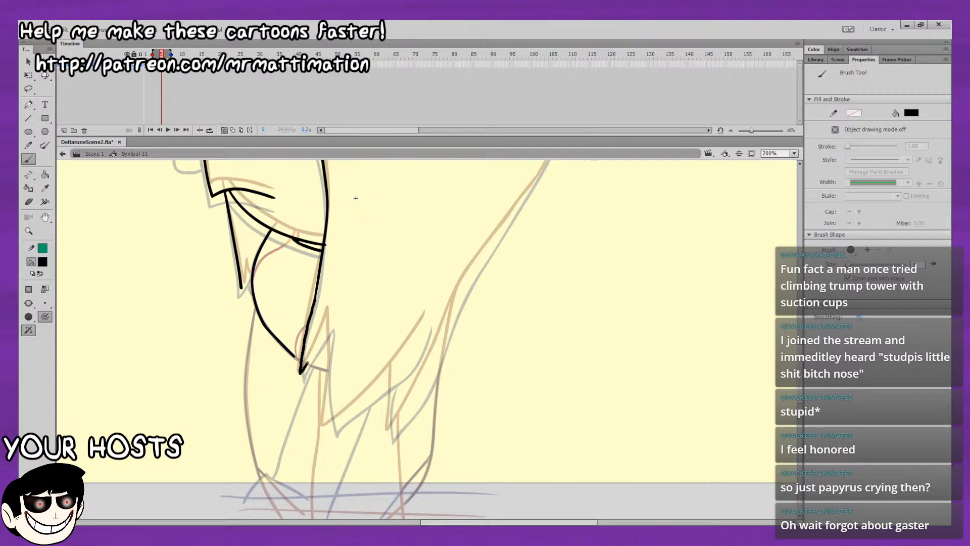
Ink the zigzag locks along the lower edge of the hair, from the side tip to the rearmost point.
{"action": "left_click_drag", "start_coordinate": [329, 324], "coordinate": [330, 321]}
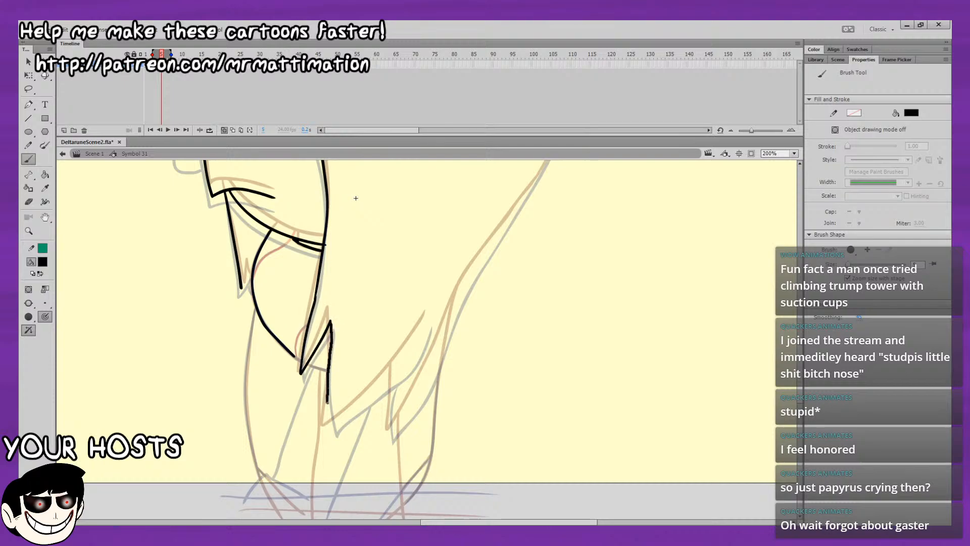
{"action": "mouse_move", "coordinate": [328, 420]}
{"action": "left_mouse_down"}
{"action": "mouse_move", "coordinate": [402, 364]}
{"action": "mouse_move", "coordinate": [432, 311]}
{"action": "left_mouse_up"}
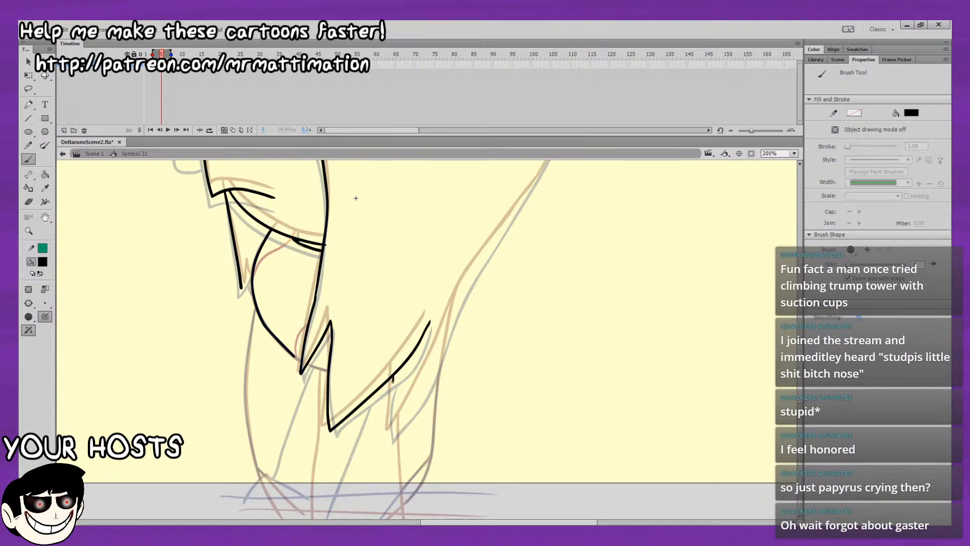
{"action": "left_click_drag", "start_coordinate": [390, 429], "coordinate": [402, 421]}
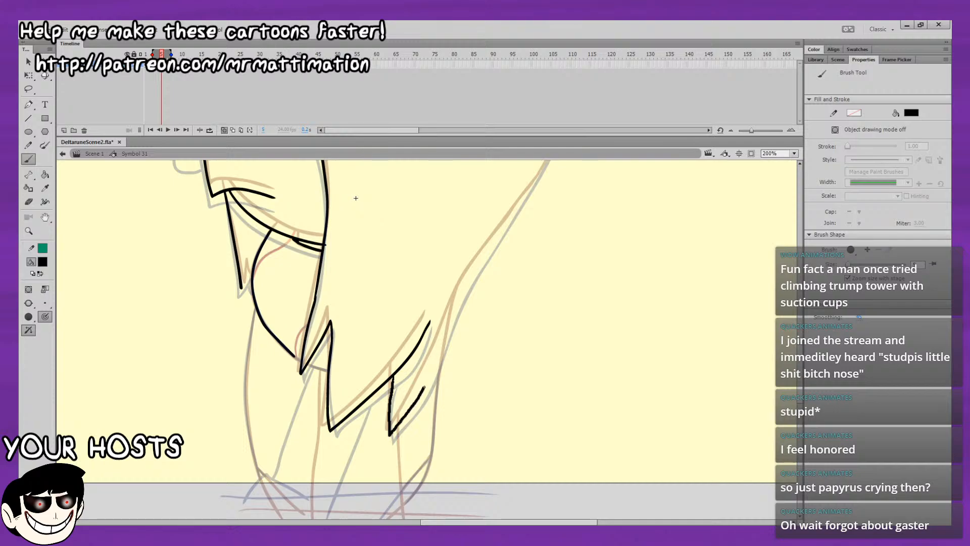
{"action": "left_click_drag", "start_coordinate": [424, 388], "coordinate": [430, 373]}
Ink the start of the back-of-head curve directly below the back tuft.
{"action": "left_click_drag", "start_coordinate": [578, 224], "coordinate": [495, 341]}
{"action": "left_click_drag", "start_coordinate": [523, 248], "coordinate": [507, 416]}
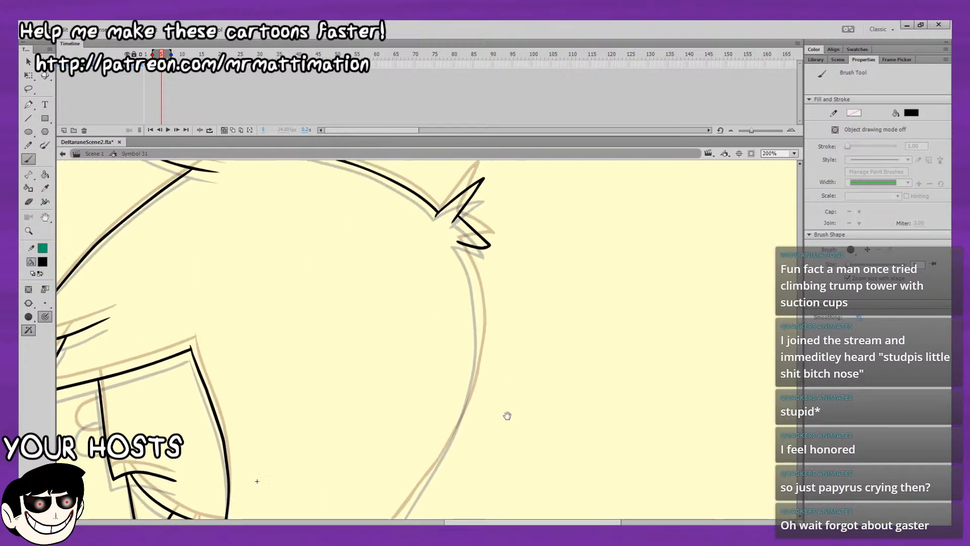
{"action": "left_click_drag", "start_coordinate": [457, 242], "coordinate": [480, 311]}
{"action": "scroll", "coordinate": [480, 293], "scroll_direction": "down", "scroll_amount": 2}
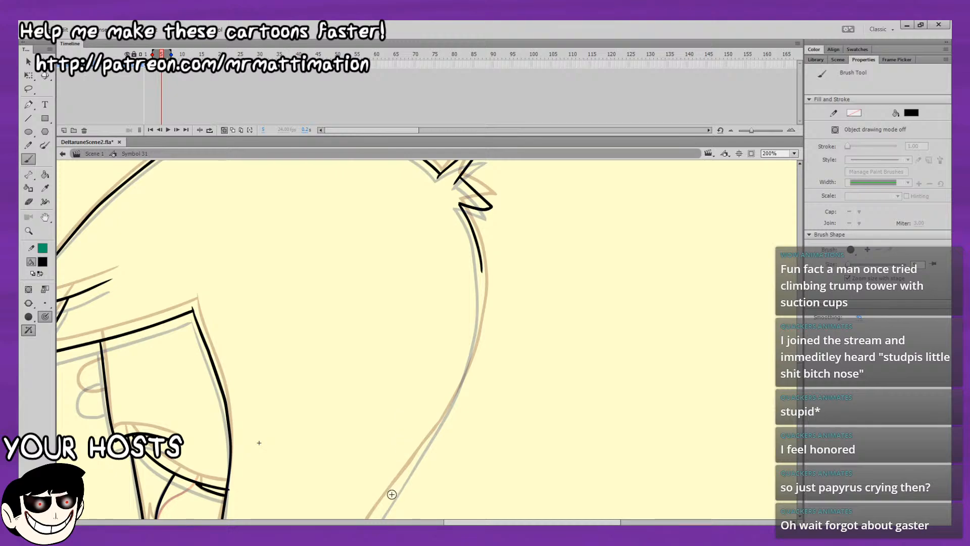
{"action": "left_click_drag", "start_coordinate": [409, 470], "coordinate": [422, 448]}
{"action": "key", "text": "ctrl+z"}
{"action": "left_click_drag", "start_coordinate": [387, 500], "coordinate": [419, 451]}
{"action": "key", "text": "ctrl+z"}
{"action": "left_click_drag", "start_coordinate": [397, 490], "coordinate": [422, 448]}
{"action": "key", "text": "ctrl+z"}
Ink the rest of the back hair outline, from the back of the head down to the rearmost lower lock.
{"action": "left_click_drag", "start_coordinate": [482, 279], "coordinate": [483, 282]}
{"action": "key", "text": "ctrl+z"}
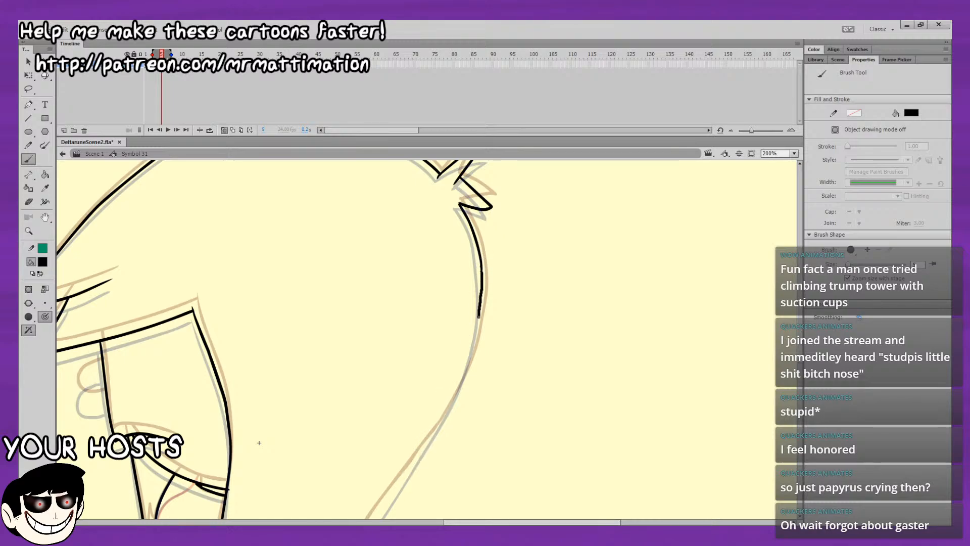
{"action": "mouse_move", "coordinate": [479, 318]}
{"action": "left_mouse_down"}
{"action": "mouse_move", "coordinate": [446, 417]}
{"action": "mouse_move", "coordinate": [462, 369]}
{"action": "left_mouse_up"}
{"action": "left_click_drag", "start_coordinate": [400, 468], "coordinate": [469, 370]}
{"action": "key", "text": "ctrl+z"}
{"action": "left_click_drag", "start_coordinate": [420, 443], "coordinate": [442, 386]}
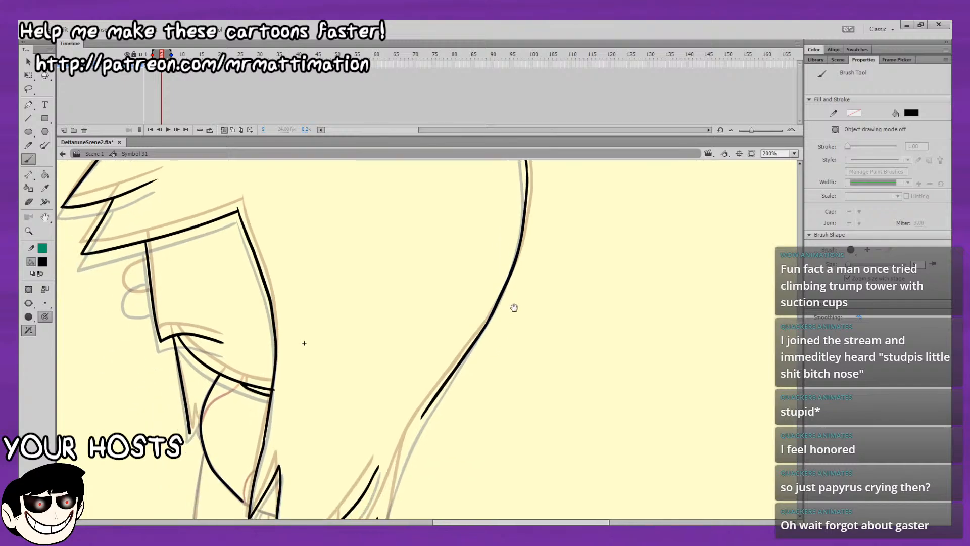
{"action": "left_click_drag", "start_coordinate": [486, 357], "coordinate": [501, 329]}
{"action": "mouse_move", "coordinate": [440, 356]}
{"action": "left_mouse_down"}
{"action": "mouse_move", "coordinate": [463, 334]}
{"action": "mouse_move", "coordinate": [424, 429]}
{"action": "left_mouse_up"}
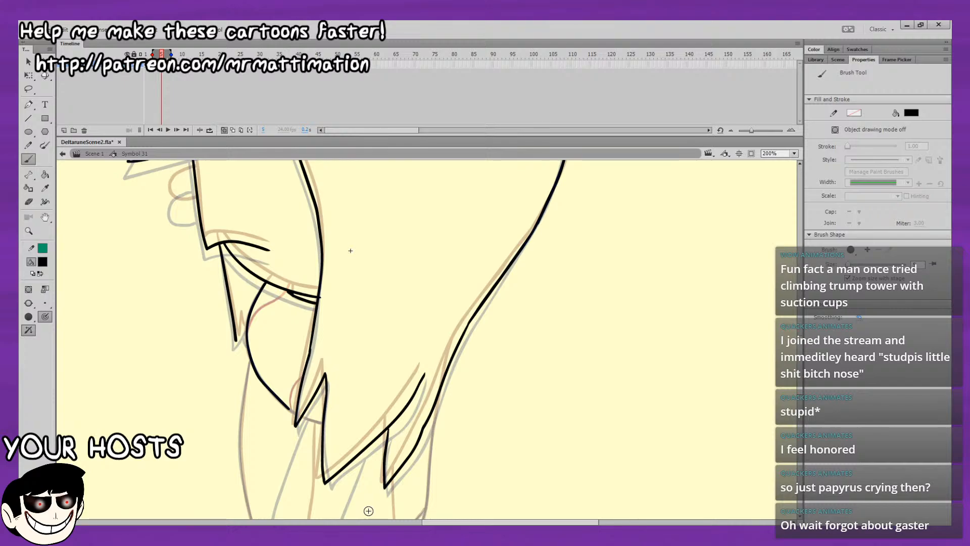
Ink the two long body lines running down from beneath the hair and the horizontal line across the bottom of the figure.
{"action": "left_click_drag", "start_coordinate": [368, 511], "coordinate": [423, 408]}
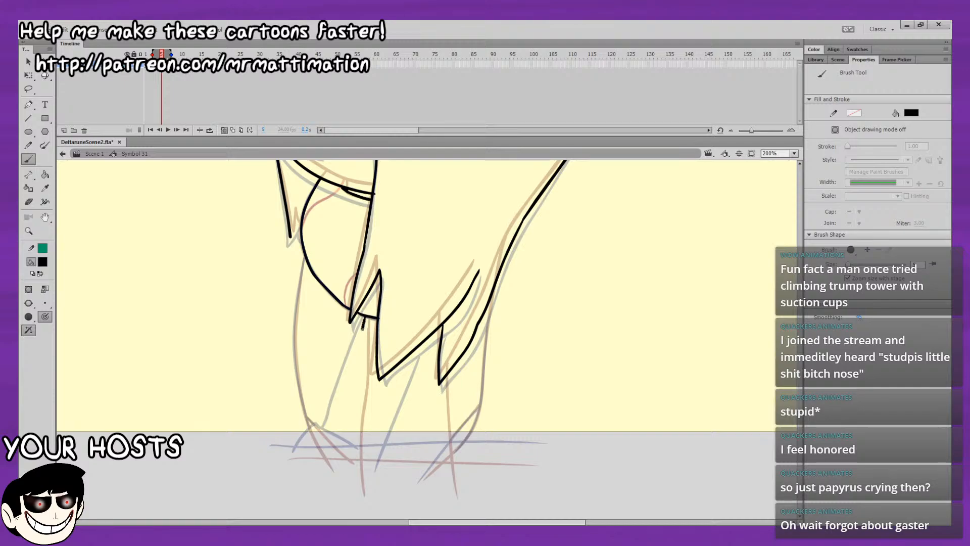
{"action": "left_click_drag", "start_coordinate": [340, 433], "coordinate": [340, 433]}
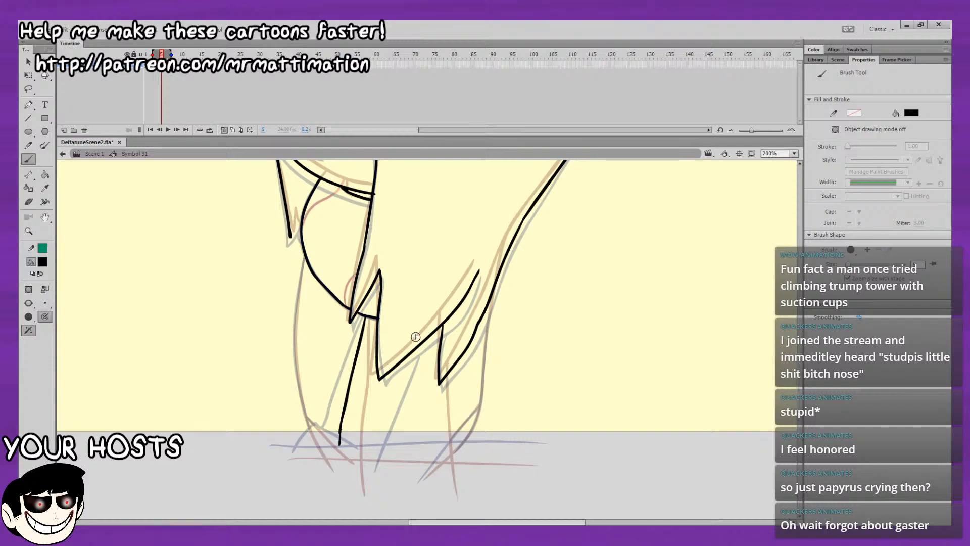
{"action": "left_click_drag", "start_coordinate": [435, 333], "coordinate": [417, 494]}
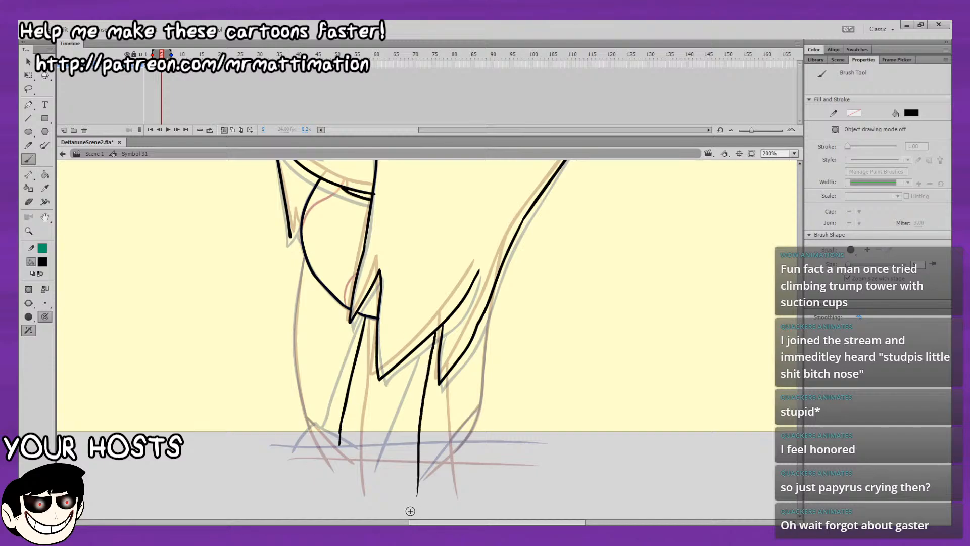
{"action": "left_click_drag", "start_coordinate": [282, 444], "coordinate": [572, 446]}
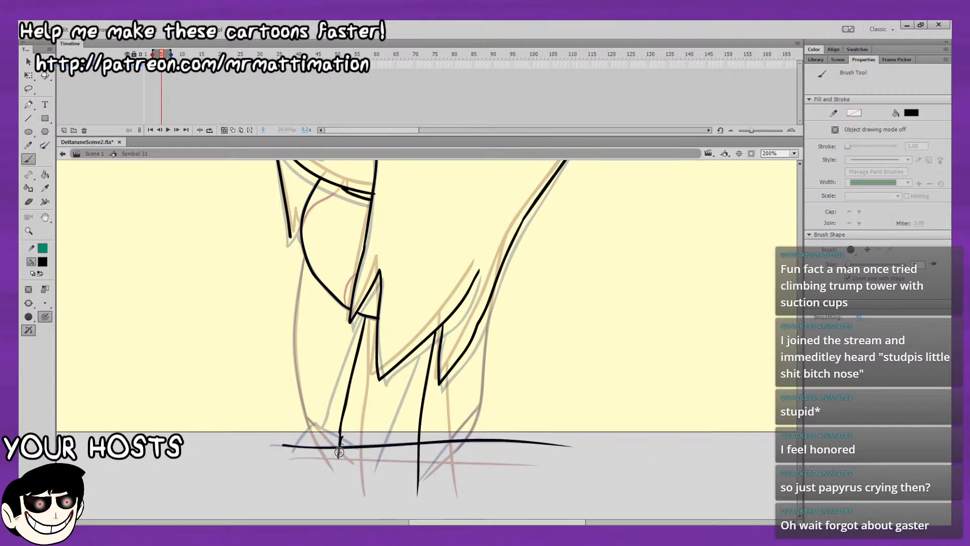
{"action": "left_click_drag", "start_coordinate": [340, 439], "coordinate": [337, 460]}
Close the jagged tip of the front hair lock, and ink the body's curved front outline with the short diagonal at its lower end.
{"action": "left_click_drag", "start_coordinate": [324, 268], "coordinate": [313, 240]}
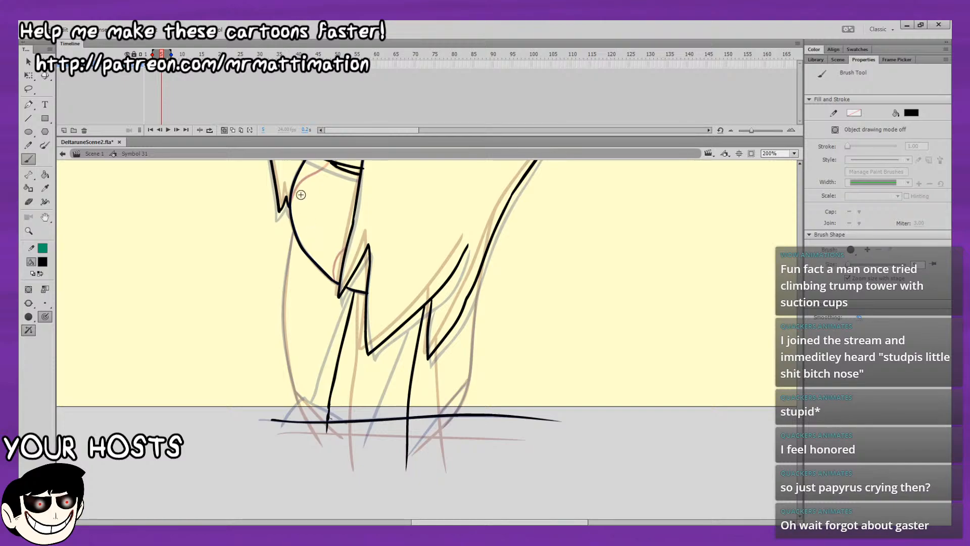
{"action": "left_click_drag", "start_coordinate": [415, 237], "coordinate": [448, 173]}
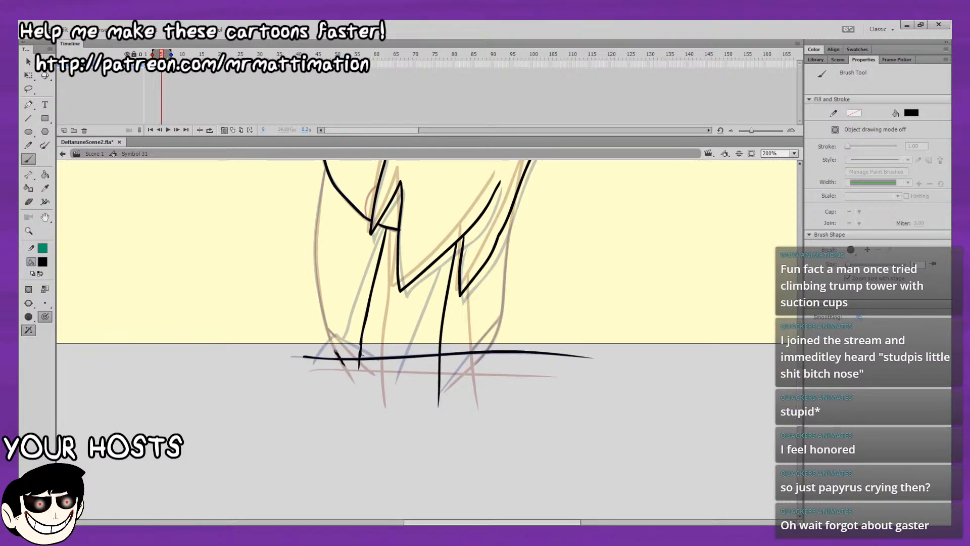
{"action": "left_click_drag", "start_coordinate": [321, 308], "coordinate": [318, 225]}
{"action": "left_click_drag", "start_coordinate": [333, 176], "coordinate": [332, 295]}
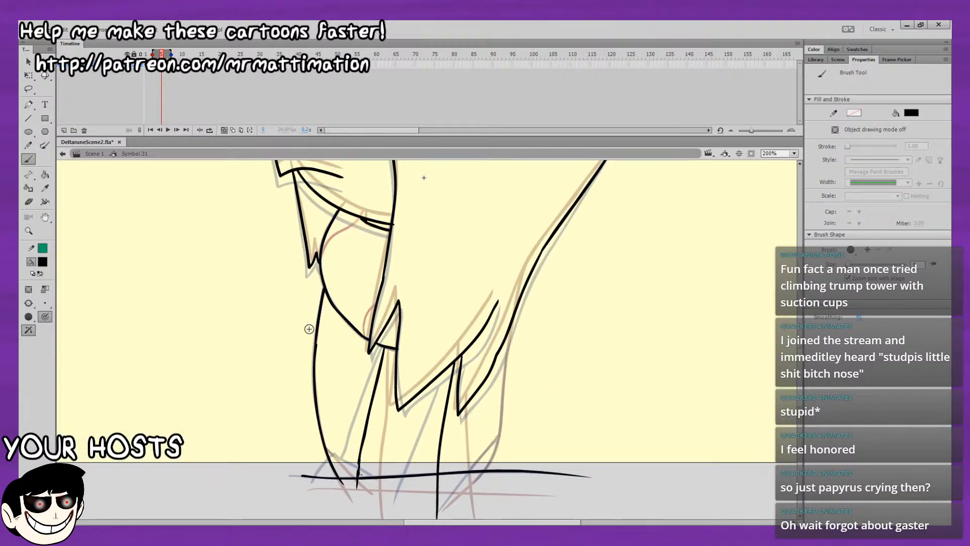
{"action": "left_click_drag", "start_coordinate": [321, 255], "coordinate": [328, 157]}
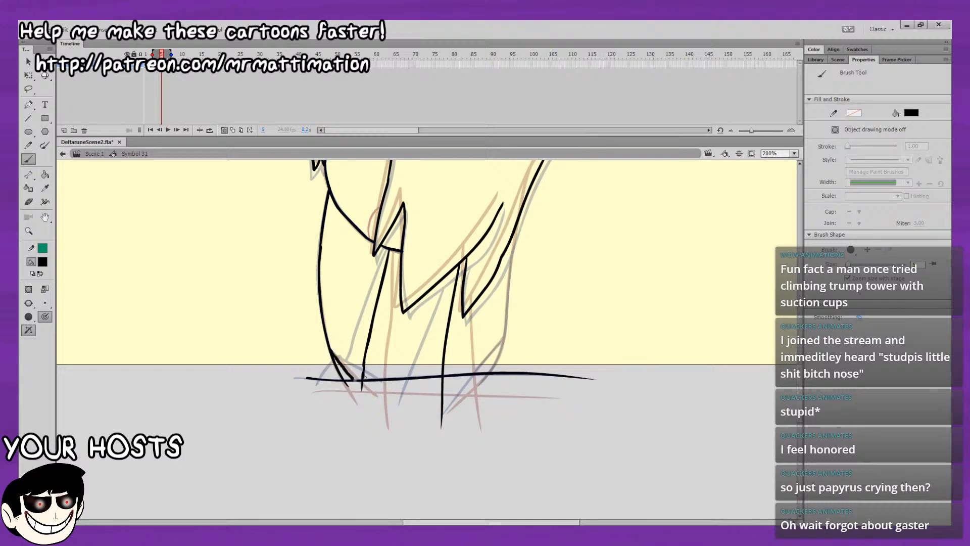
{"action": "left_click_drag", "start_coordinate": [419, 178], "coordinate": [329, 251]}
{"action": "left_click_drag", "start_coordinate": [343, 329], "coordinate": [340, 257]}
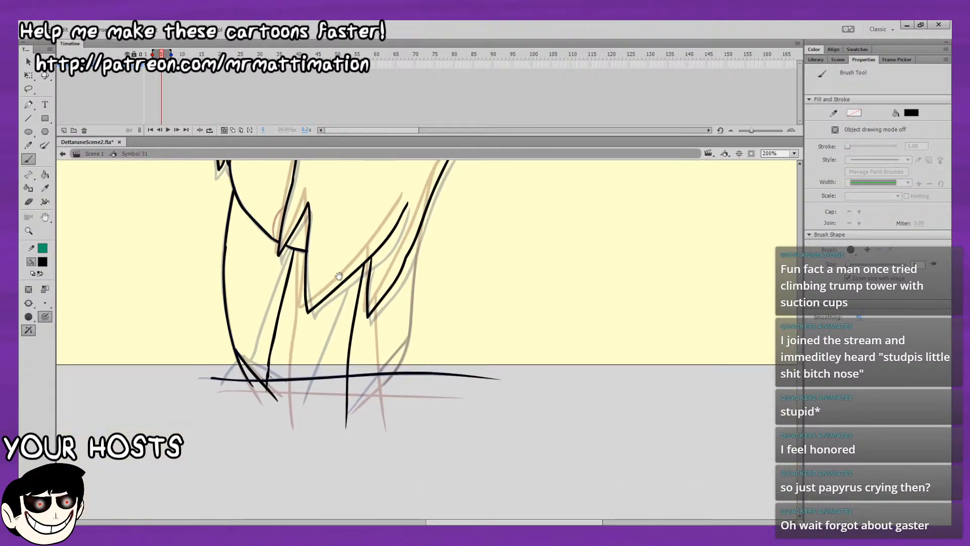
Redo the short diagonal at the body's front lower end and ink the body's rear outline with its matching diagonal.
{"action": "left_click_drag", "start_coordinate": [237, 351], "coordinate": [272, 390]}
{"action": "mouse_move", "coordinate": [410, 319]}
{"action": "left_mouse_down"}
{"action": "mouse_move", "coordinate": [381, 386]}
{"action": "mouse_move", "coordinate": [376, 375]}
{"action": "left_mouse_up"}
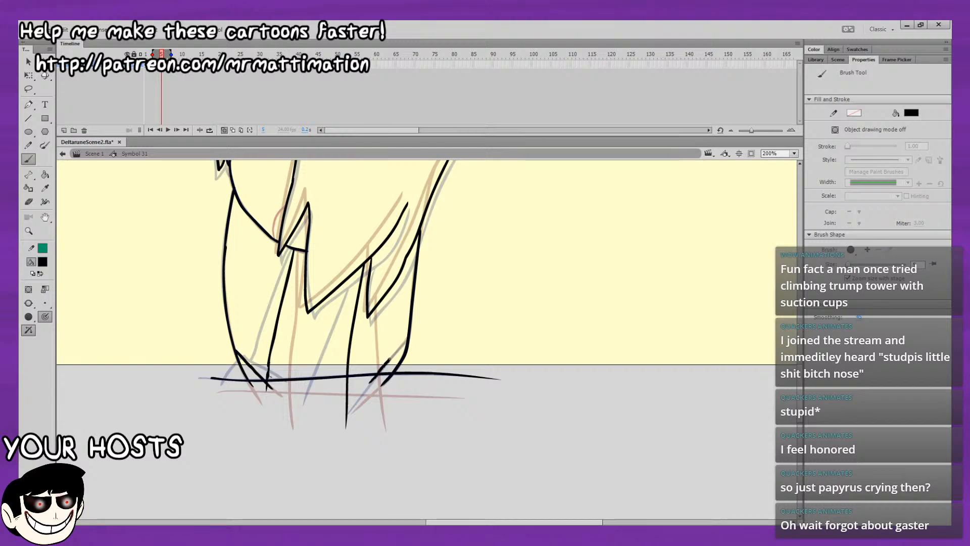
{"action": "left_click_drag", "start_coordinate": [421, 303], "coordinate": [407, 420]}
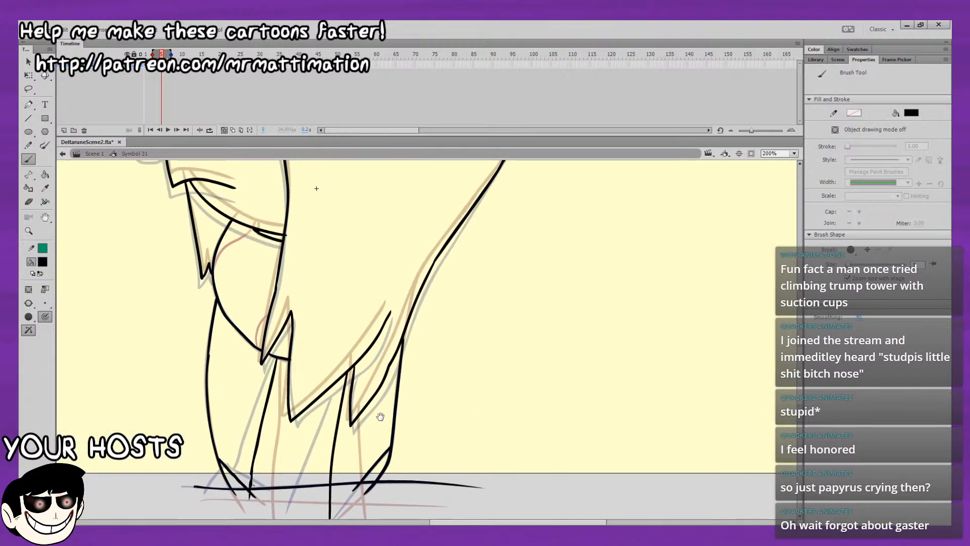
Play the head tilt with onion skinning off and compare the in-between drawing with the poses on either side.
{"action": "key", "text": "v"}
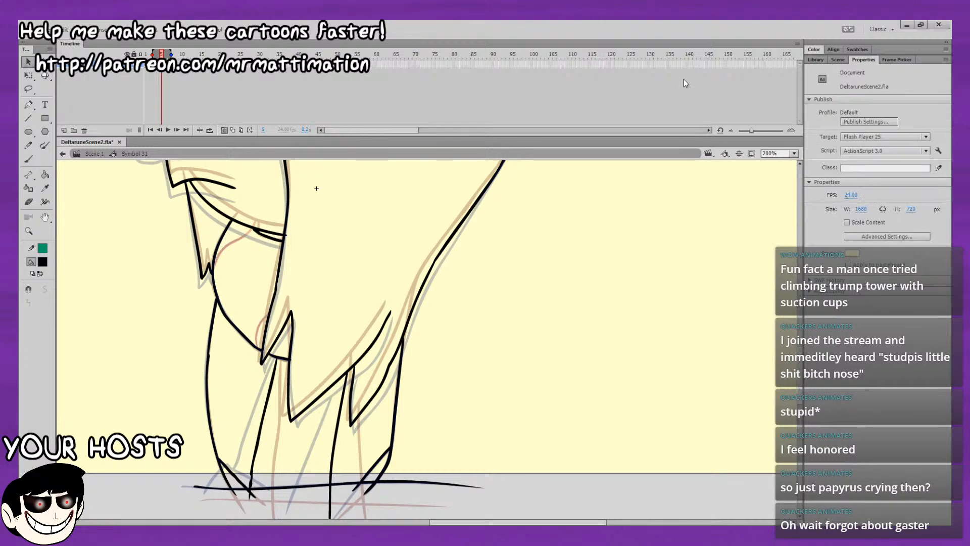
{"action": "left_click", "coordinate": [794, 154]}
{"action": "left_click", "coordinate": [790, 177]}
{"action": "left_click", "coordinate": [225, 130]}
{"action": "key", "text": "period"}
{"action": "key", "text": "period"}
{"action": "key", "text": "period"}
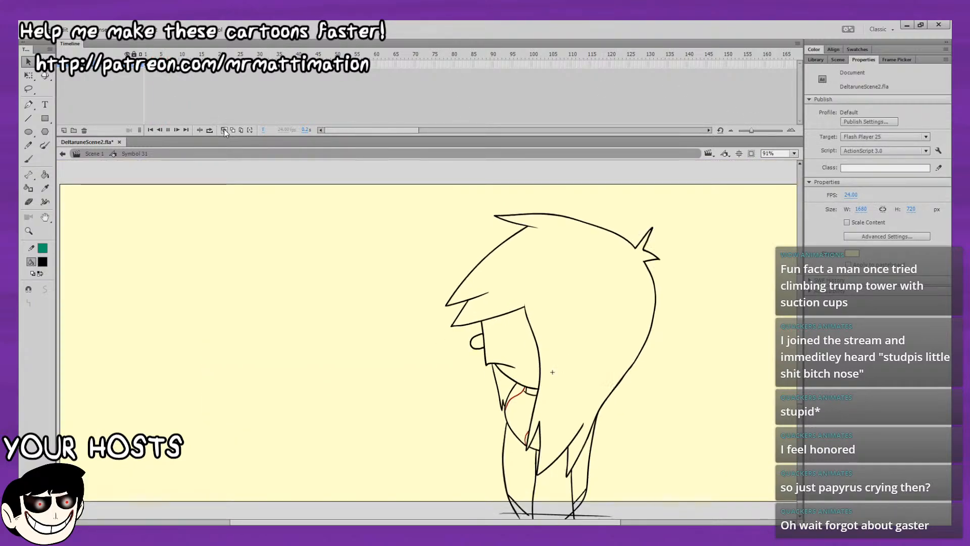
{"action": "left_click", "coordinate": [157, 66]}
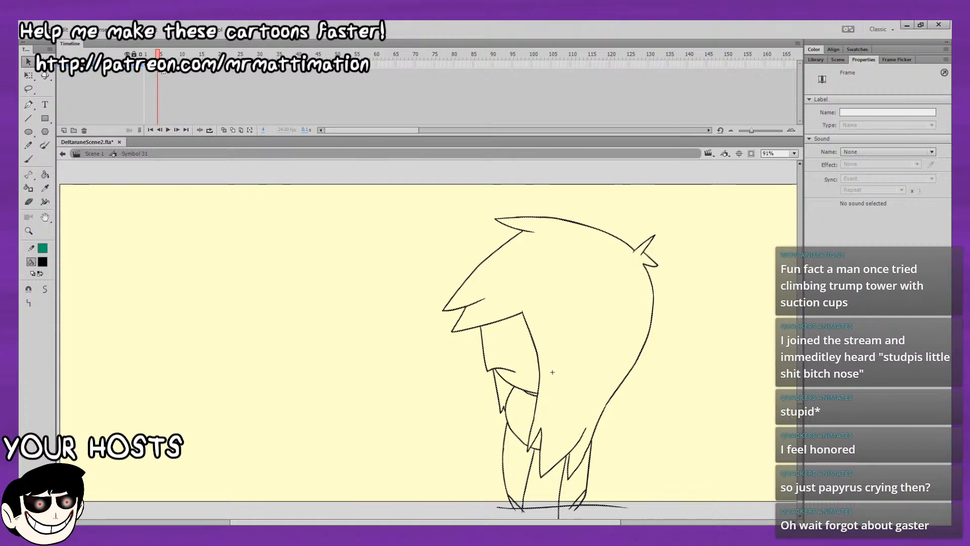
{"action": "left_click", "coordinate": [154, 65]}
{"action": "left_click", "coordinate": [169, 66]}
{"action": "left_click", "coordinate": [162, 66]}
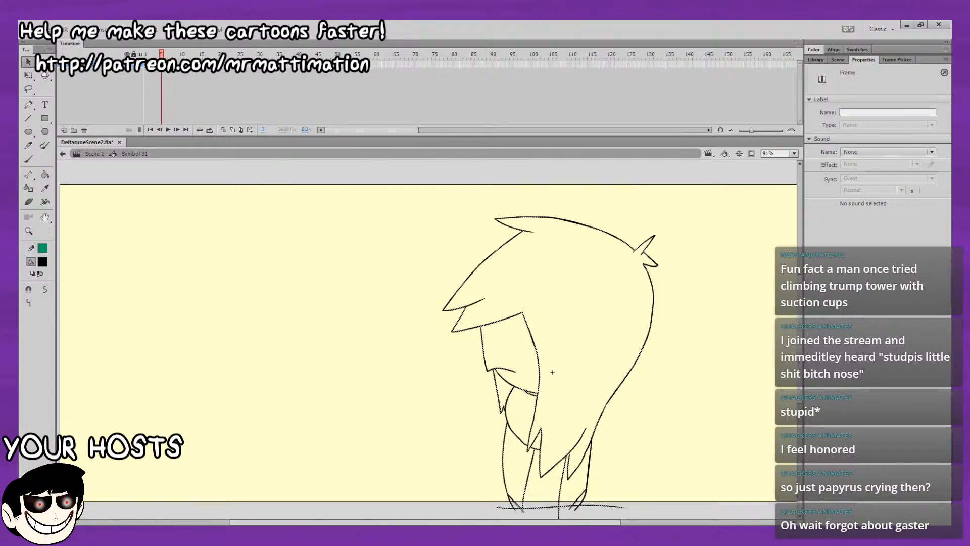
{"action": "left_click", "coordinate": [170, 66]}
{"action": "key", "text": "Return"}
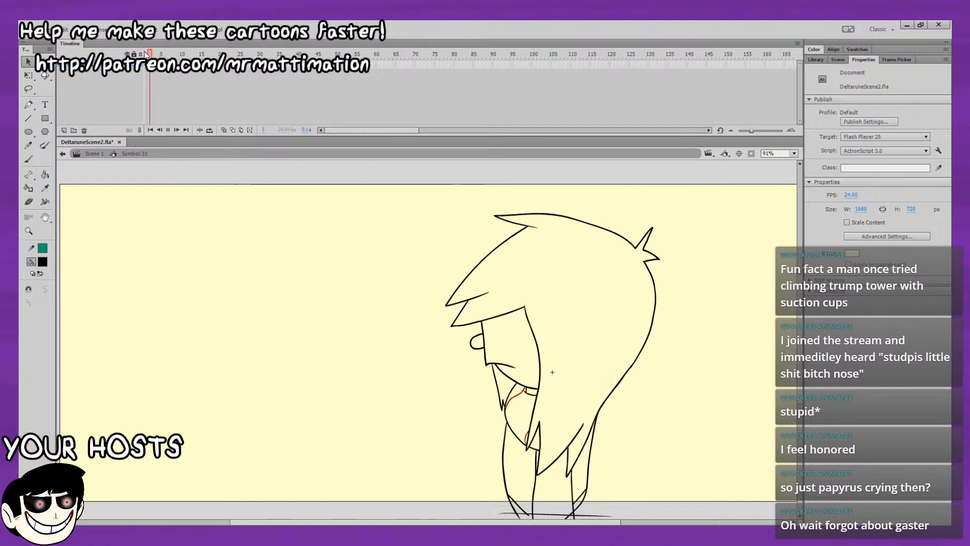
{"action": "key", "text": "Return"}
Turn onion skinning on and ink the rounded nose on the in-between face, midway between the neighbouring poses' noses.
{"action": "left_click", "coordinate": [225, 129]}
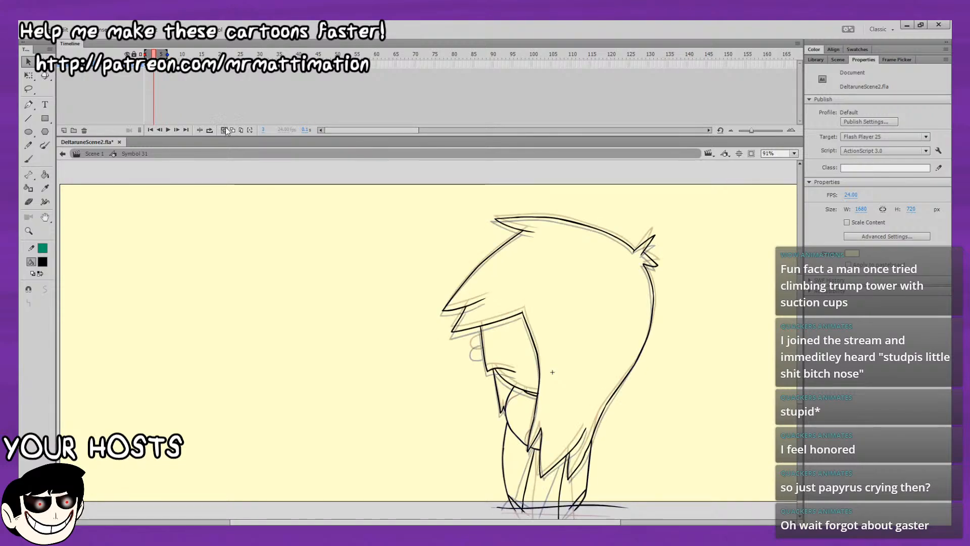
{"action": "left_click", "coordinate": [28, 160]}
{"action": "left_click", "coordinate": [794, 154]}
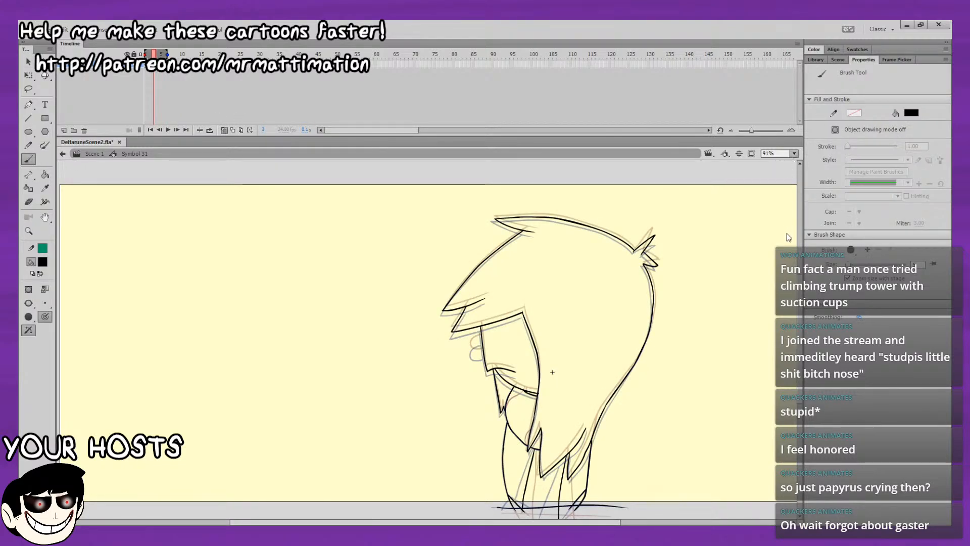
{"action": "left_click", "coordinate": [787, 234]}
{"action": "mouse_move", "coordinate": [583, 344]}
{"action": "left_mouse_down"}
{"action": "mouse_move", "coordinate": [747, 245]}
{"action": "mouse_move", "coordinate": [798, 394]}
{"action": "left_mouse_up"}
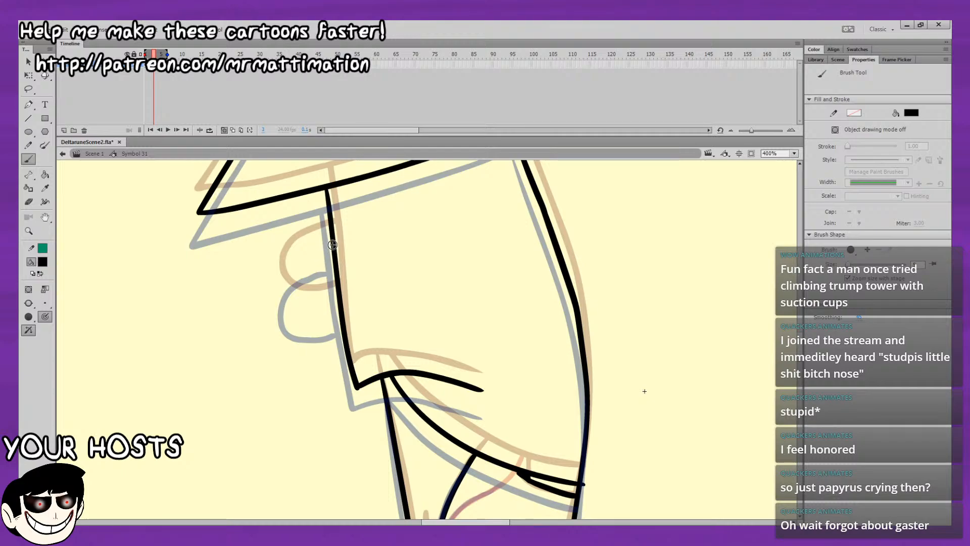
{"action": "mouse_move", "coordinate": [333, 245]}
{"action": "left_mouse_down"}
{"action": "mouse_move", "coordinate": [289, 271]}
{"action": "mouse_move", "coordinate": [286, 290]}
{"action": "mouse_move", "coordinate": [323, 308]}
{"action": "mouse_move", "coordinate": [340, 303]}
{"action": "left_mouse_up"}
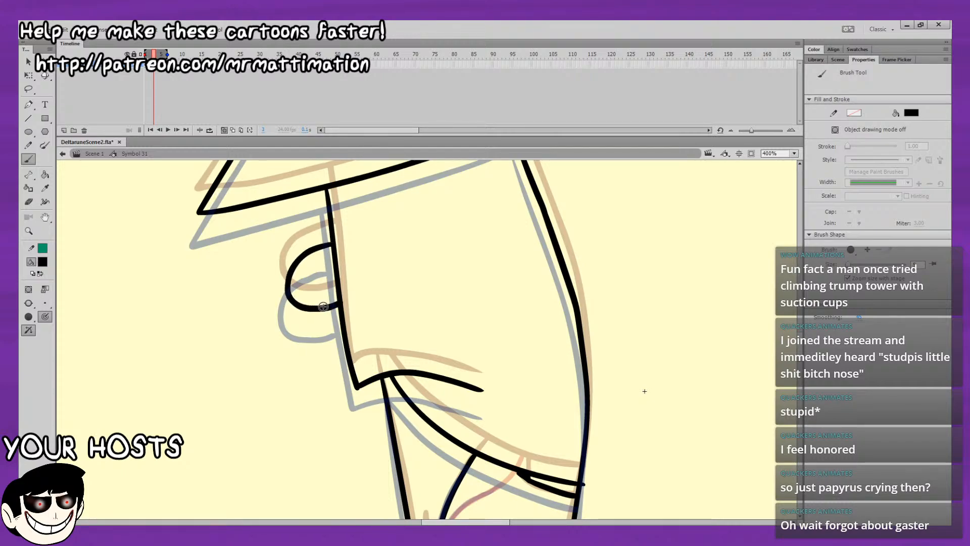
Ink two dark red curves on the neck, one below the chin and one beside the front lock, and delete the lower curve's overshoot.
{"action": "left_click_drag", "start_coordinate": [496, 367], "coordinate": [500, 244]}
{"action": "left_click_drag", "start_coordinate": [546, 302], "coordinate": [497, 260]}
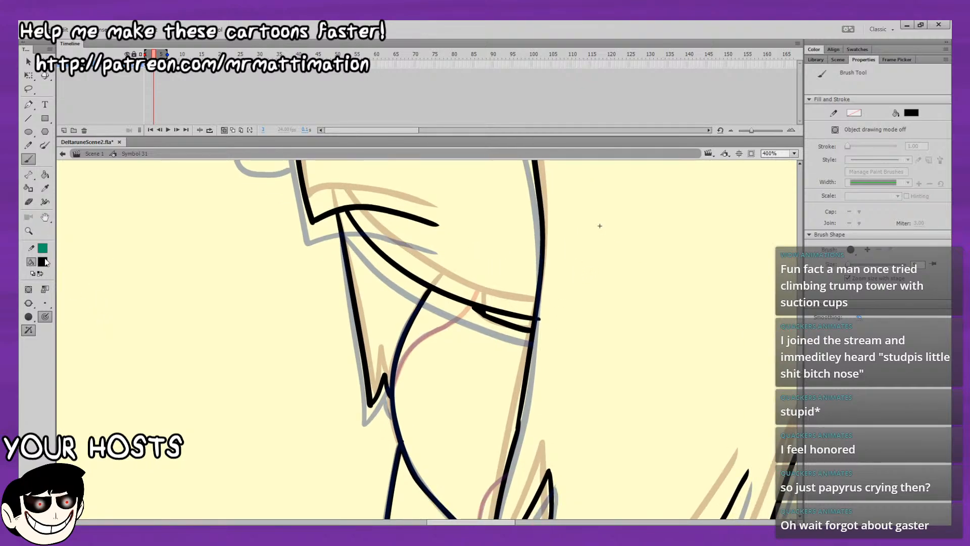
{"action": "left_click", "coordinate": [44, 261]}
{"action": "left_click", "coordinate": [92, 334]}
{"action": "mouse_move", "coordinate": [392, 393]}
{"action": "left_mouse_down"}
{"action": "mouse_move", "coordinate": [411, 351]}
{"action": "mouse_move", "coordinate": [472, 305]}
{"action": "left_mouse_up"}
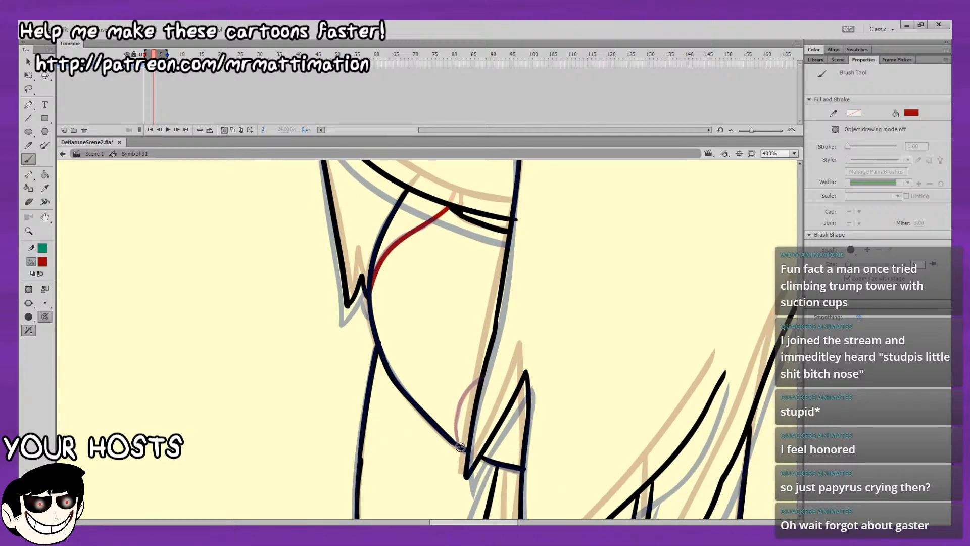
{"action": "mouse_move", "coordinate": [457, 433]}
{"action": "left_mouse_down"}
{"action": "mouse_move", "coordinate": [459, 407]}
{"action": "mouse_move", "coordinate": [484, 375]}
{"action": "left_mouse_up"}
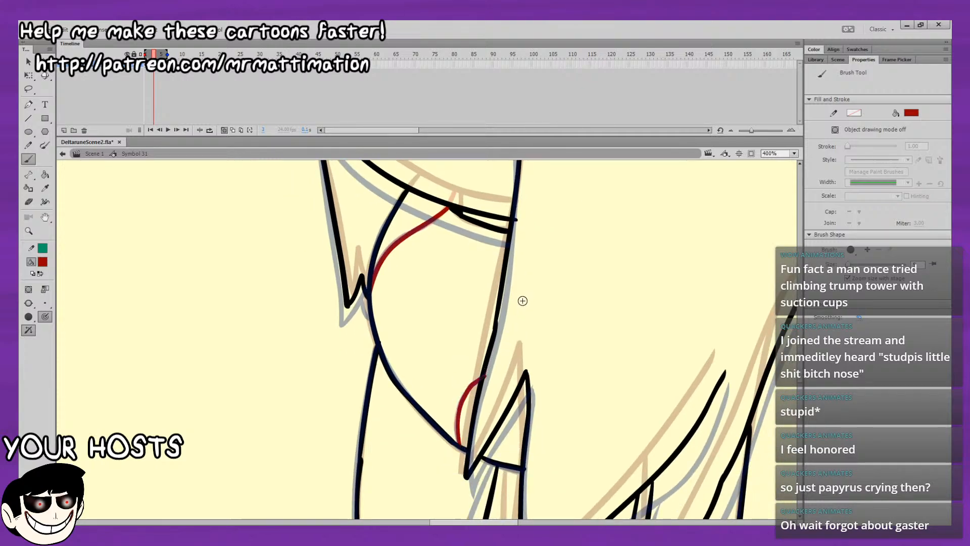
{"action": "left_click", "coordinate": [28, 62]}
{"action": "scroll", "coordinate": [510, 298], "scroll_direction": "down", "scroll_amount": 2}
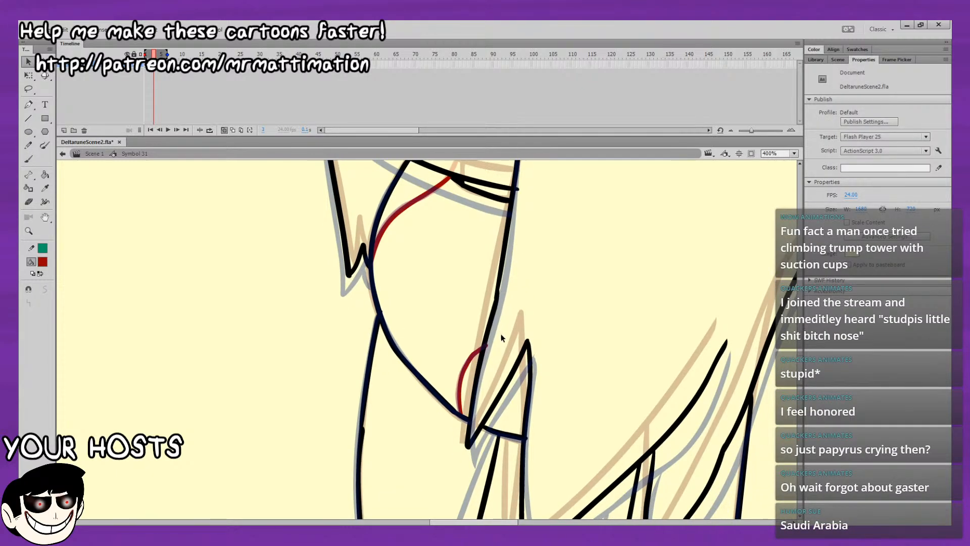
{"action": "left_click", "coordinate": [488, 346]}
{"action": "key", "text": "Delete"}
View the whole figure without onion skinning and replay the head tilt to check the finished in-between.
{"action": "left_click", "coordinate": [794, 153]}
{"action": "left_click", "coordinate": [791, 171]}
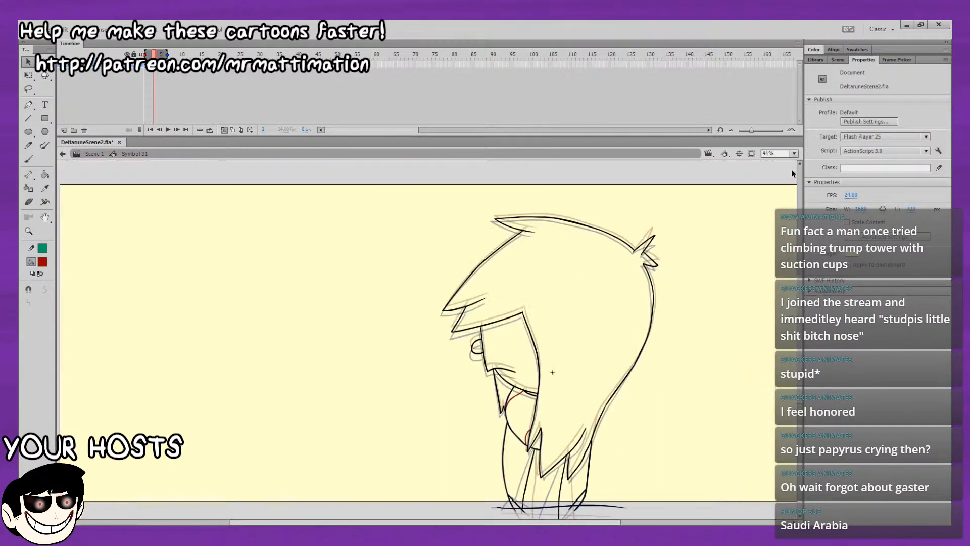
{"action": "left_click", "coordinate": [223, 130]}
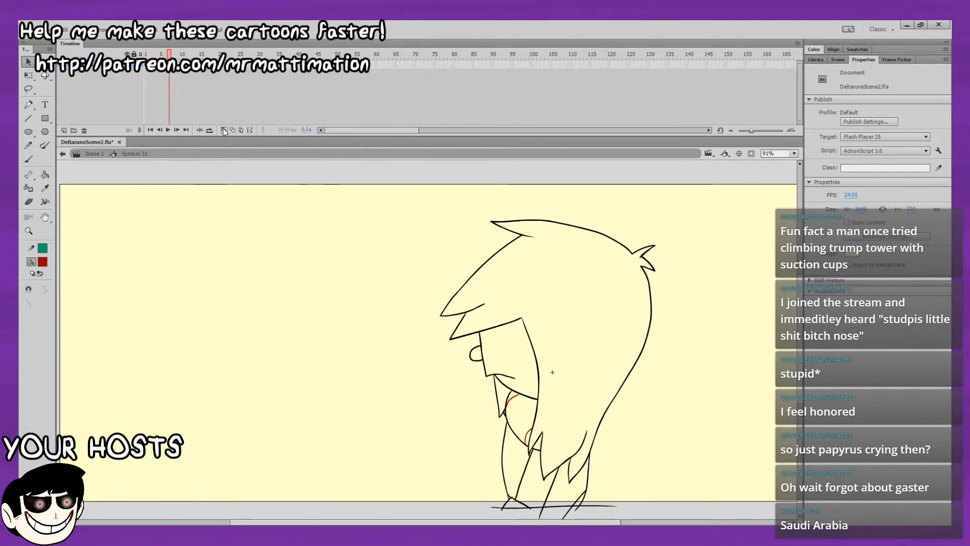
{"action": "key", "text": "Return"}
{"action": "key", "text": "comma"}
{"action": "key", "text": "comma"}
{"action": "key", "text": "comma"}
{"action": "key", "text": "comma"}
{"action": "key", "text": "comma"}
{"action": "key", "text": "comma"}
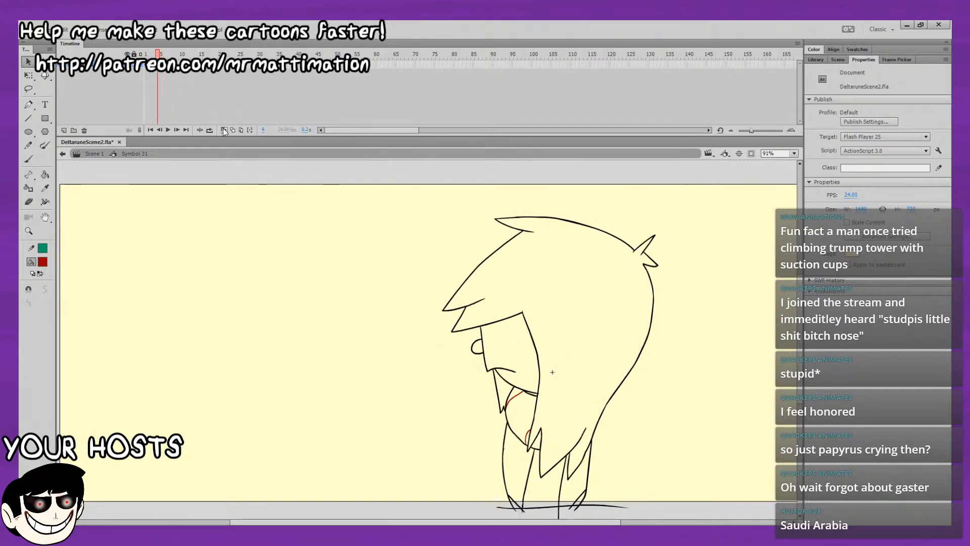
{"action": "key", "text": "Return"}
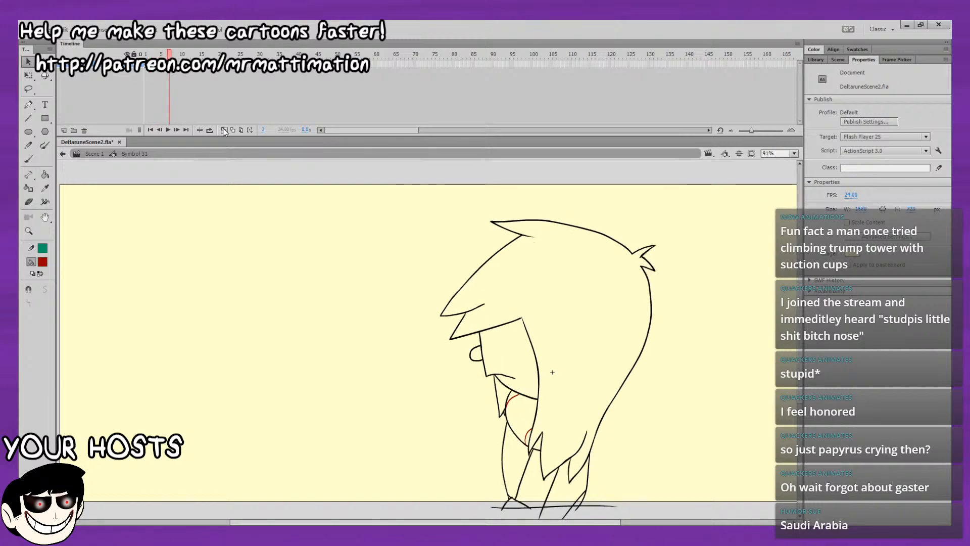
{"action": "key", "text": "Return"}
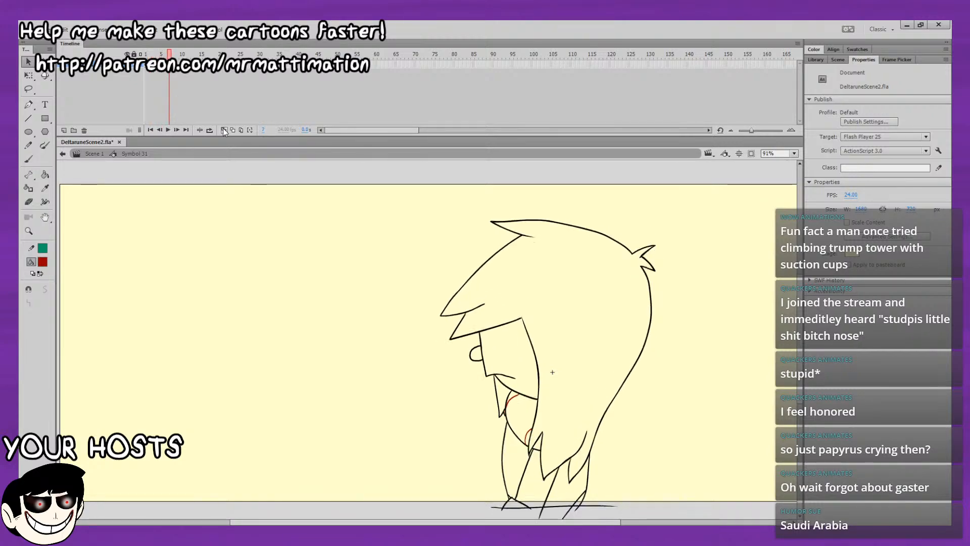
{"action": "key", "text": "comma"}
{"action": "key", "text": "comma"}
{"action": "key", "text": "comma"}
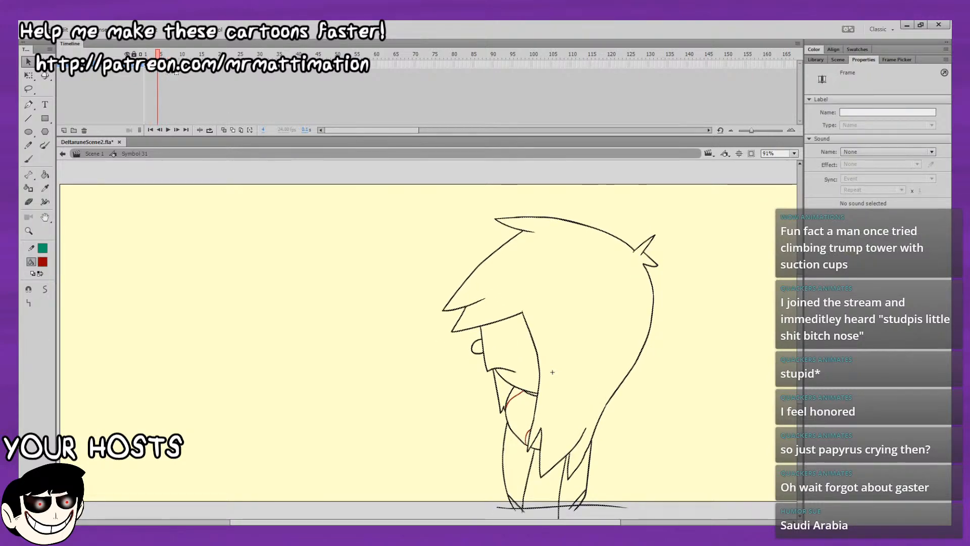
Extend the head tilt by repeating the existing pose and in-between drawings further along the timeline, and check the playback.
{"action": "left_click", "coordinate": [170, 55]}
{"action": "key", "text": "Return"}
{"action": "left_click", "coordinate": [150, 64]}
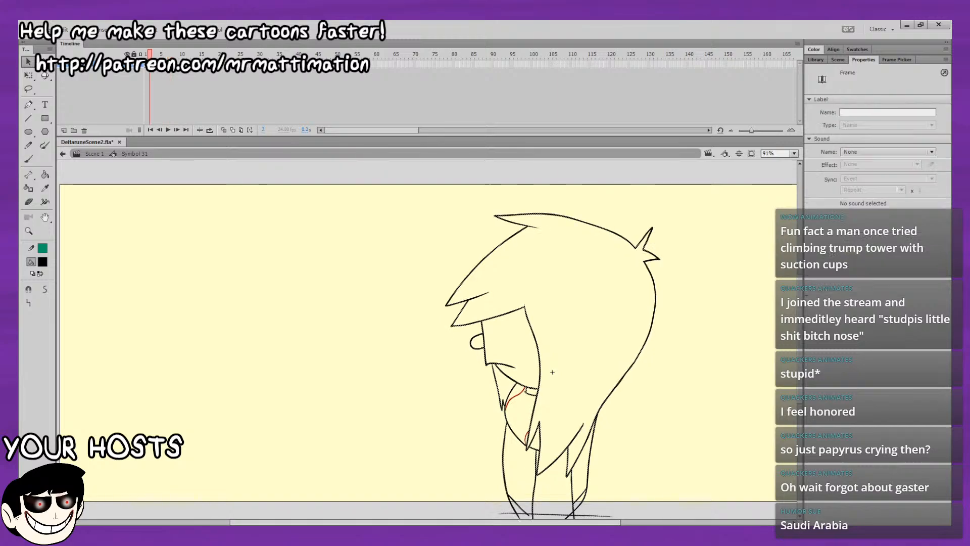
{"action": "key", "text": "Return"}
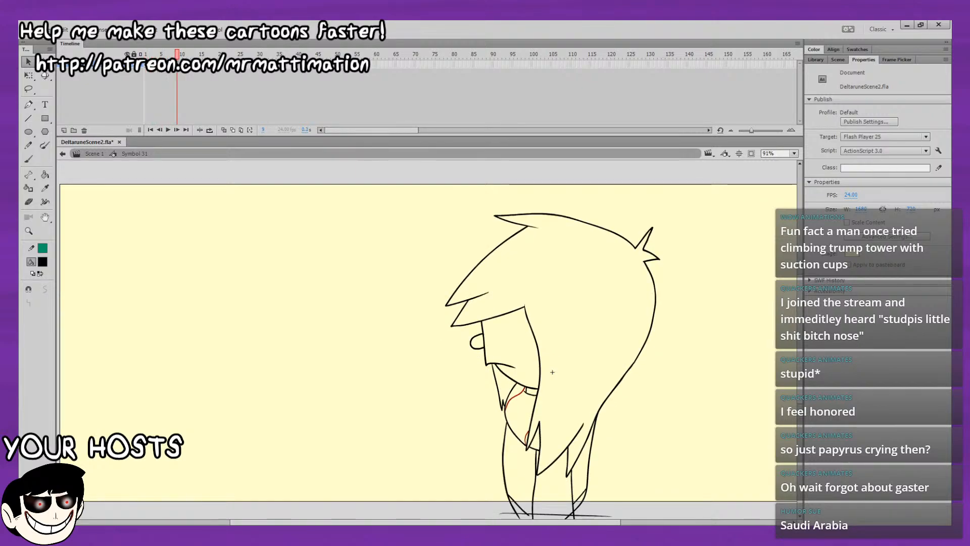
{"action": "left_click", "coordinate": [174, 65]}
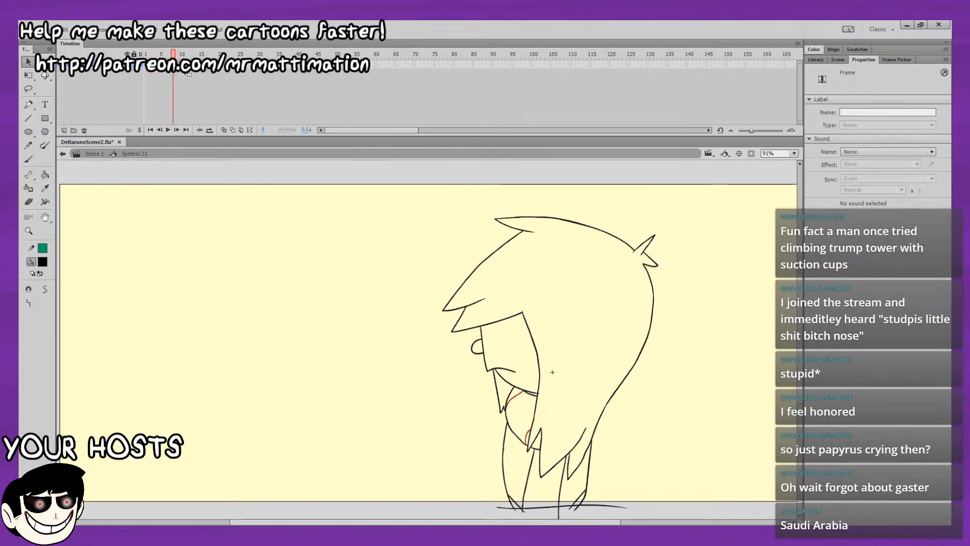
{"action": "left_click_drag", "start_coordinate": [188, 69], "coordinate": [185, 55]}
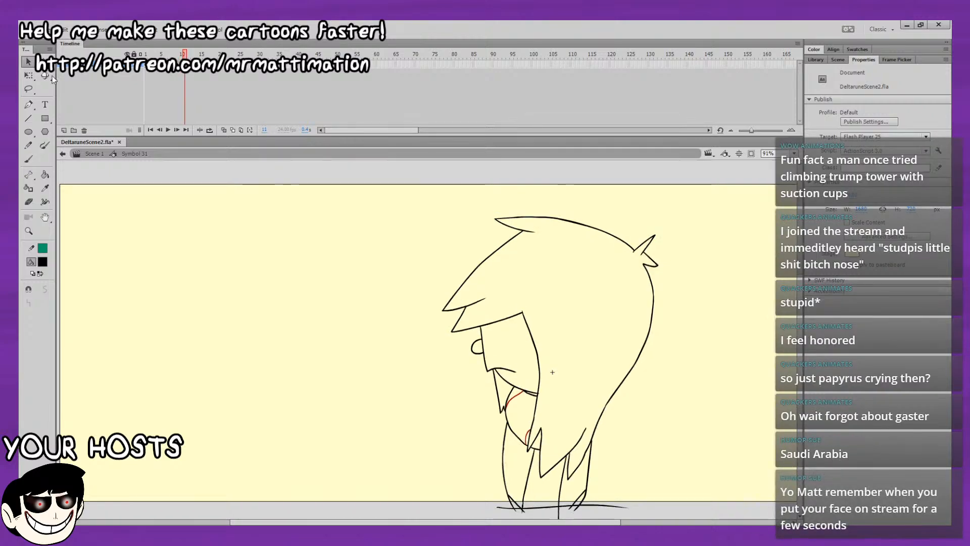
Delete the two inner body lines between the hair and the horizontal bottom line on frame 11.
{"action": "left_click", "coordinate": [30, 90]}
{"action": "left_click_drag", "start_coordinate": [615, 281], "coordinate": [499, 212]}
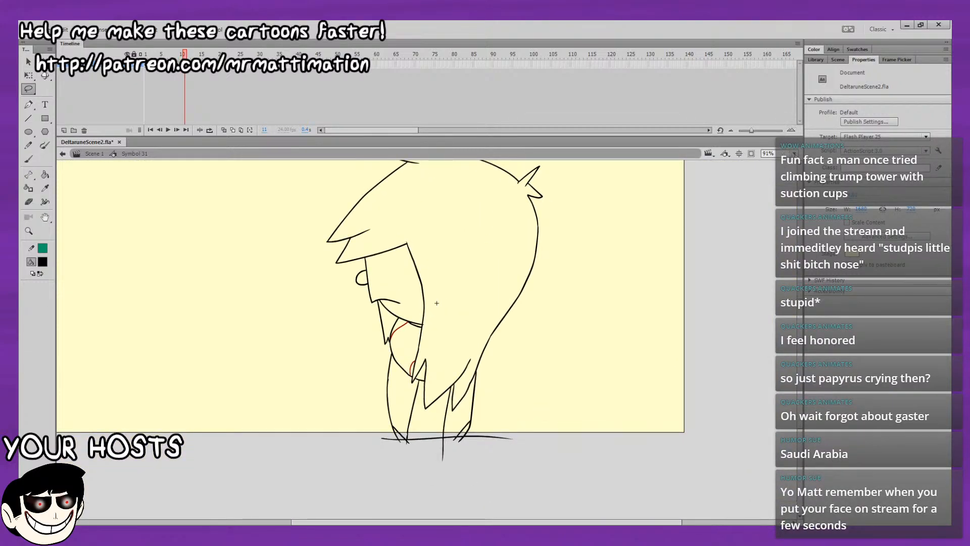
{"action": "left_click", "coordinate": [791, 237]}
{"action": "left_click_drag", "start_coordinate": [391, 438], "coordinate": [424, 239]}
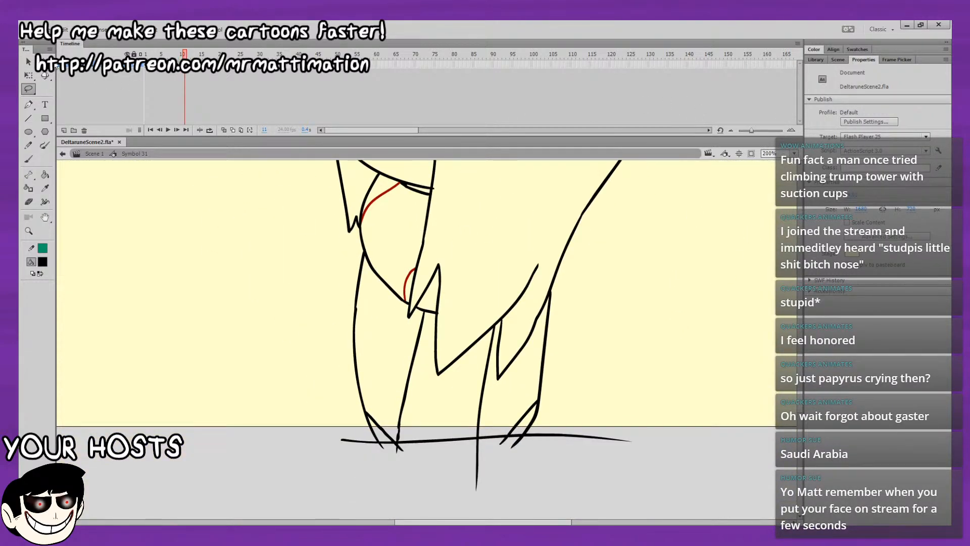
{"action": "left_click", "coordinate": [28, 62]}
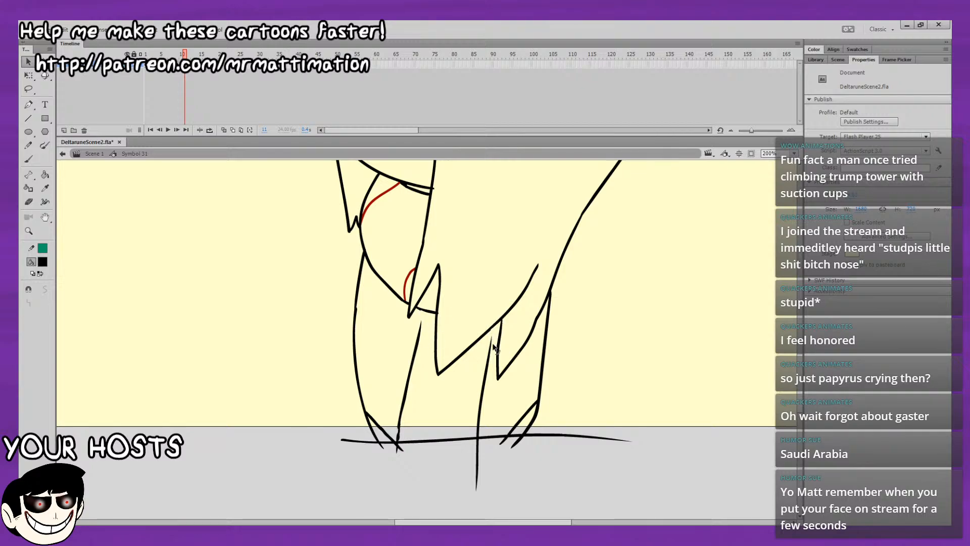
{"action": "left_click", "coordinate": [478, 436]}
{"action": "key", "text": "Delete"}
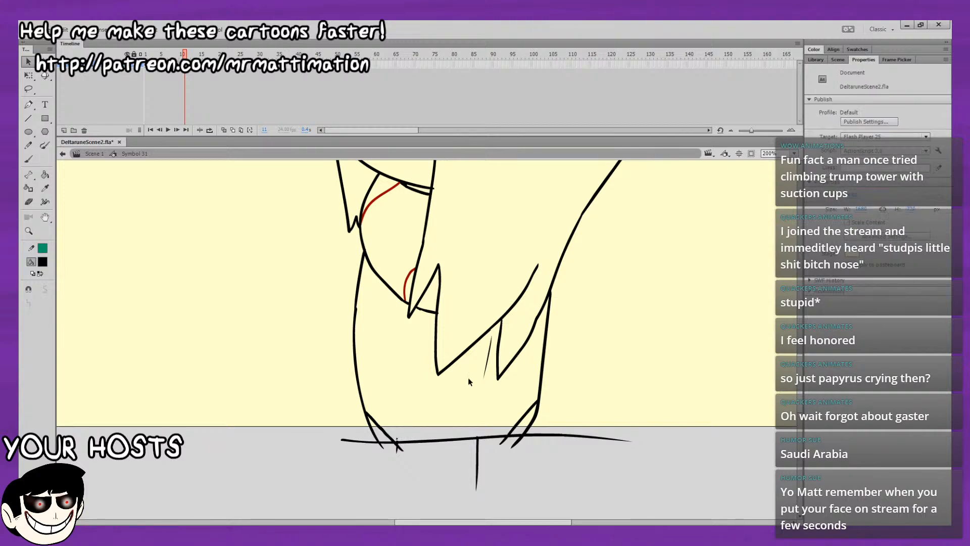
{"action": "left_click", "coordinate": [486, 371]}
{"action": "key", "text": "Delete"}
Turn on onion skinning and compare the lower body lines on the earlier frames with the drawing on frame 13.
{"action": "left_click", "coordinate": [225, 130]}
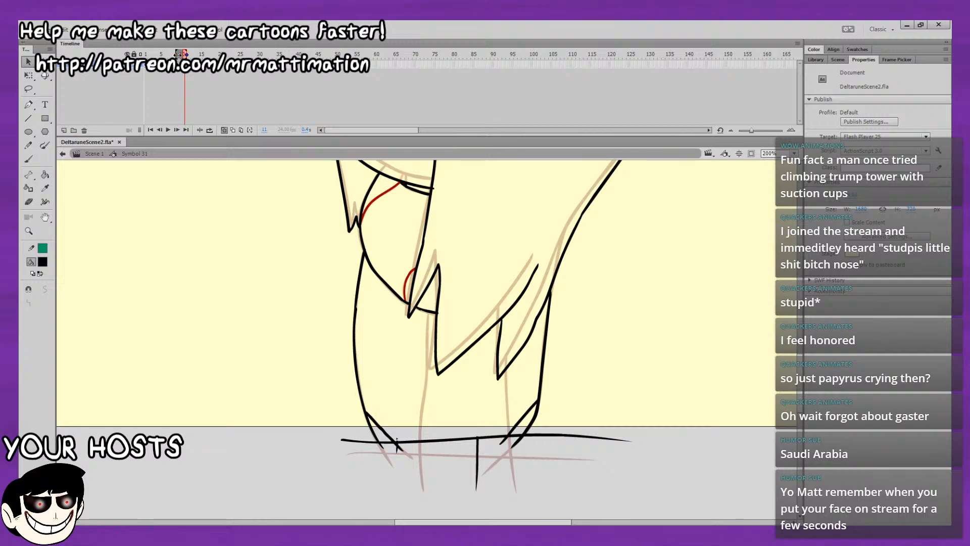
{"action": "left_click", "coordinate": [150, 65]}
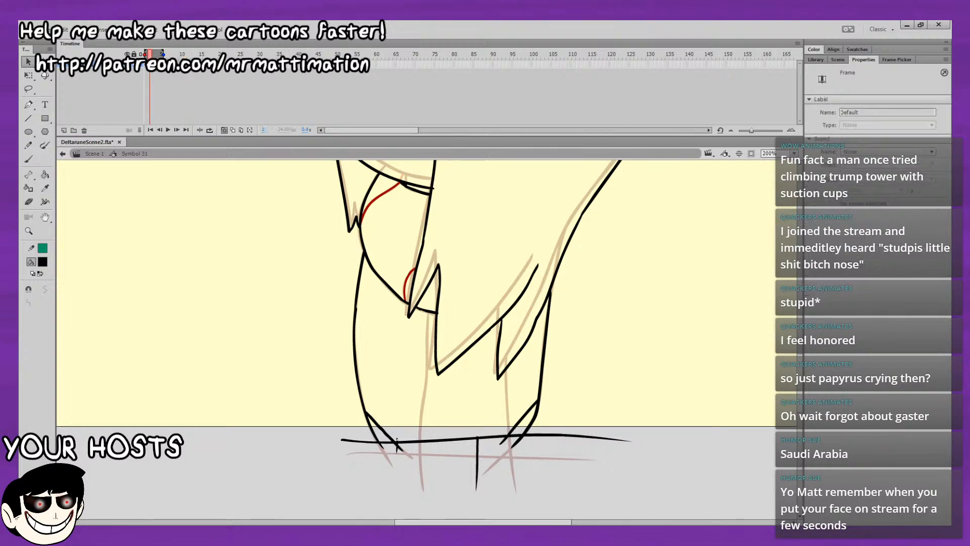
{"action": "left_click", "coordinate": [158, 64]}
{"action": "left_click", "coordinate": [166, 65]}
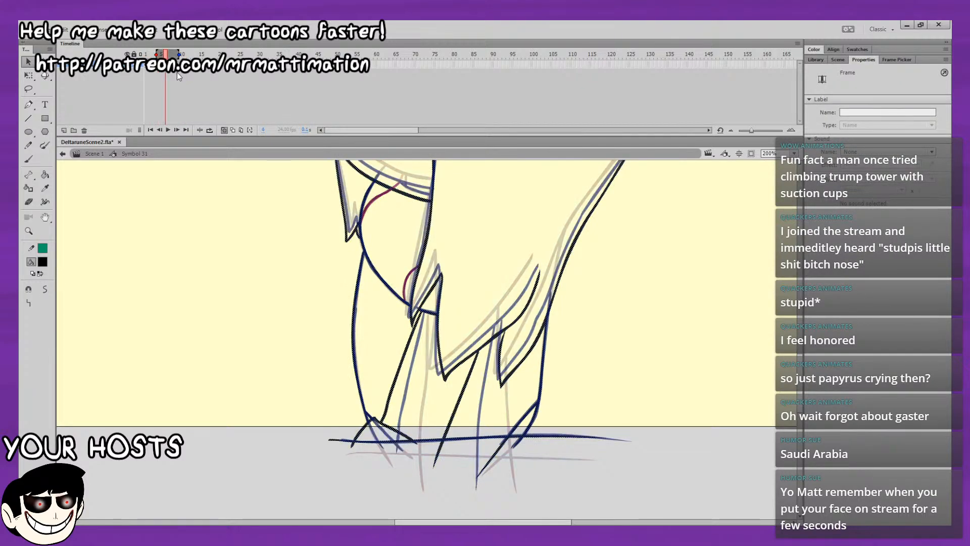
{"action": "left_click", "coordinate": [193, 65]}
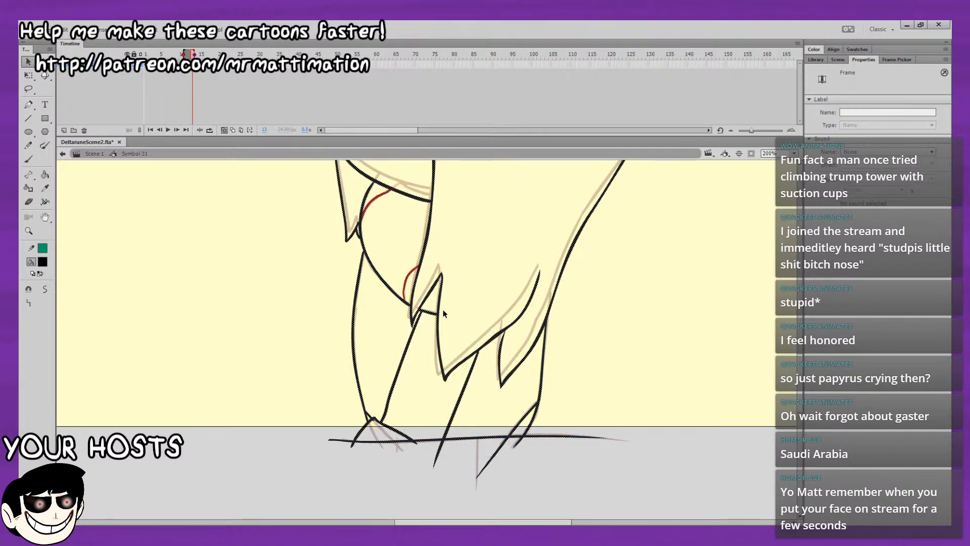
{"action": "left_click", "coordinate": [570, 283]}
{"action": "left_click_drag", "start_coordinate": [575, 291], "coordinate": [566, 298]}
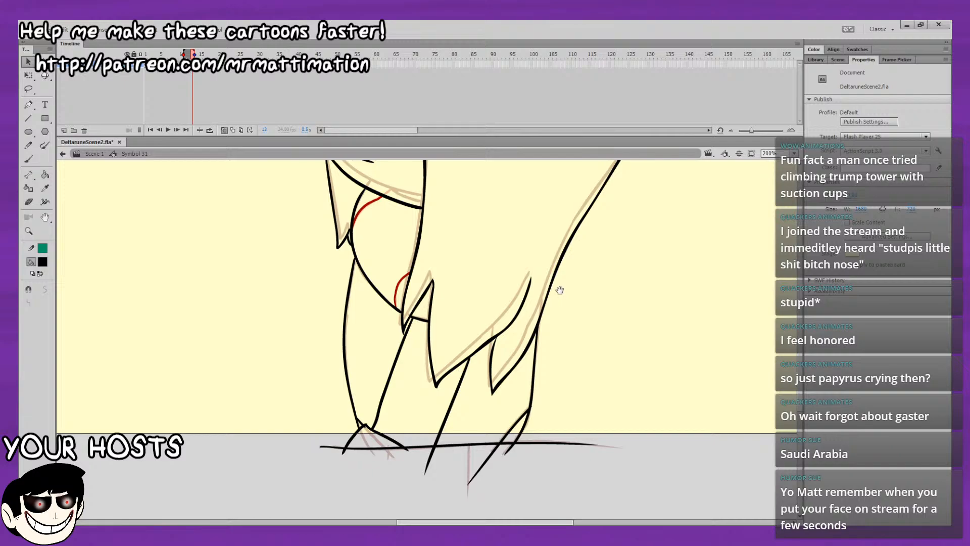
{"action": "left_click_drag", "start_coordinate": [558, 305], "coordinate": [435, 232]}
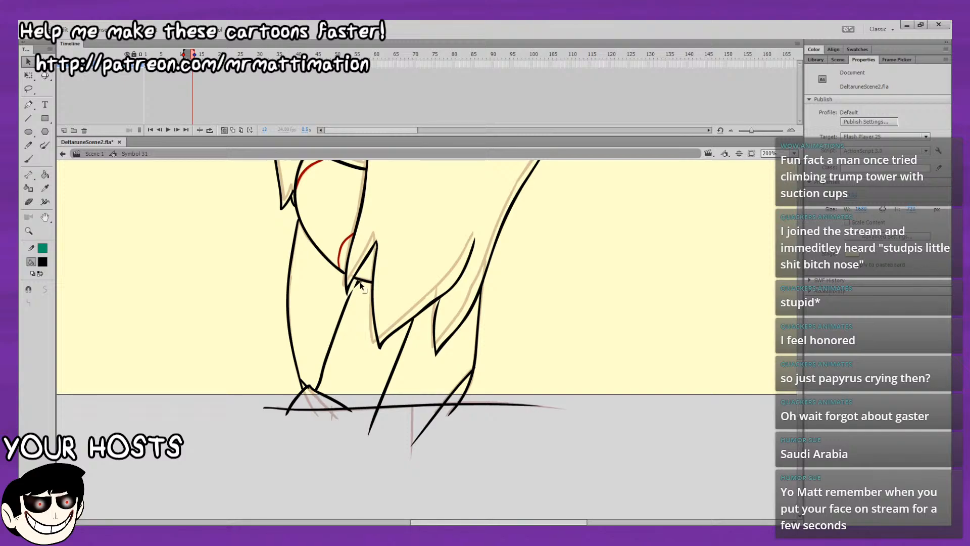
Remove the crossed strokes at the figure's lower-left corner on frame 13, together with the section of horizontal base line beside them.
{"action": "left_click", "coordinate": [412, 325]}
{"action": "left_click", "coordinate": [373, 401]}
{"action": "left_click_drag", "start_coordinate": [378, 402], "coordinate": [390, 403]}
{"action": "key", "text": "ctrl+z"}
{"action": "left_click_drag", "start_coordinate": [319, 388], "coordinate": [330, 393]}
{"action": "key", "text": "ctrl+z"}
{"action": "mouse_move", "coordinate": [257, 384]}
{"action": "left_mouse_down"}
{"action": "mouse_move", "coordinate": [269, 424]}
{"action": "mouse_move", "coordinate": [305, 447]}
{"action": "mouse_move", "coordinate": [277, 423]}
{"action": "mouse_move", "coordinate": [332, 433]}
{"action": "mouse_move", "coordinate": [355, 421]}
{"action": "mouse_move", "coordinate": [342, 402]}
{"action": "mouse_move", "coordinate": [296, 393]}
{"action": "left_mouse_up"}
{"action": "left_click", "coordinate": [28, 90]}
{"action": "key", "text": "Delete"}
{"action": "left_click_drag", "start_coordinate": [332, 285], "coordinate": [303, 351]}
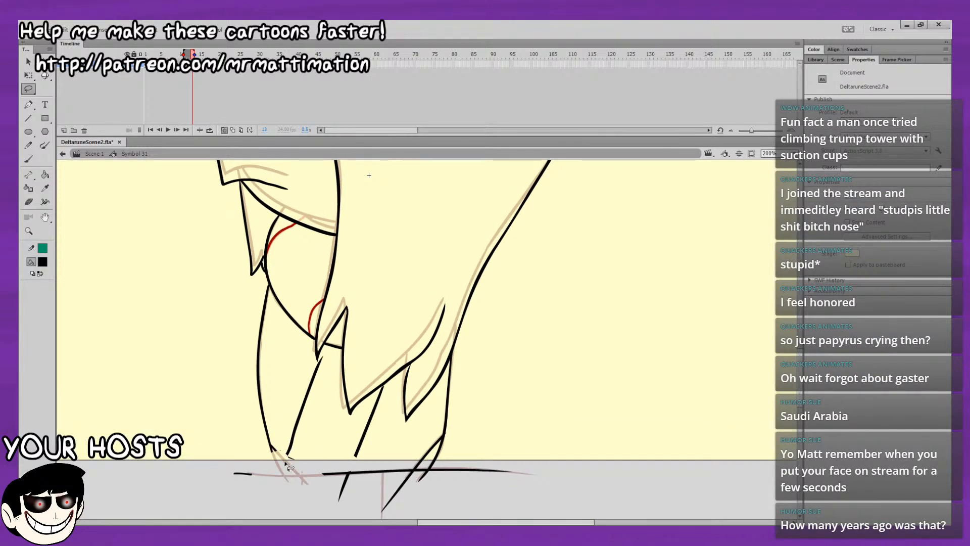
Delete the two slanted inner body lines below the hair on frame 13.
{"action": "left_click", "coordinate": [28, 61]}
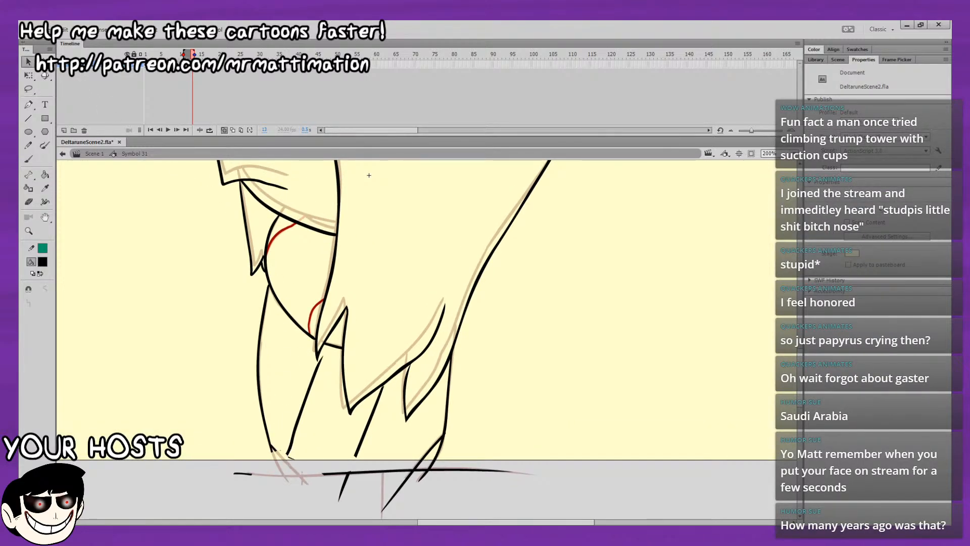
{"action": "double_click", "coordinate": [283, 450]}
{"action": "left_click", "coordinate": [302, 443]}
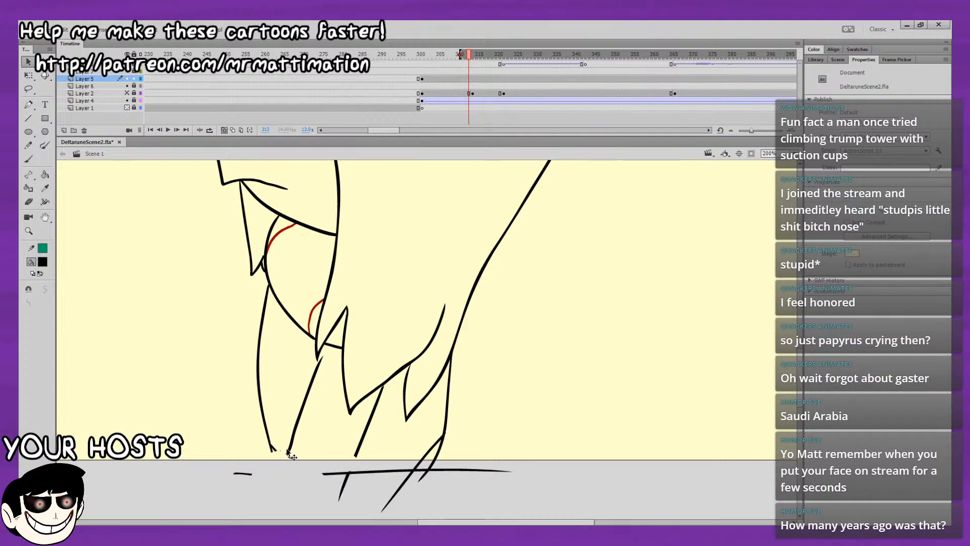
{"action": "double_click", "coordinate": [288, 451]}
{"action": "left_click", "coordinate": [290, 451]}
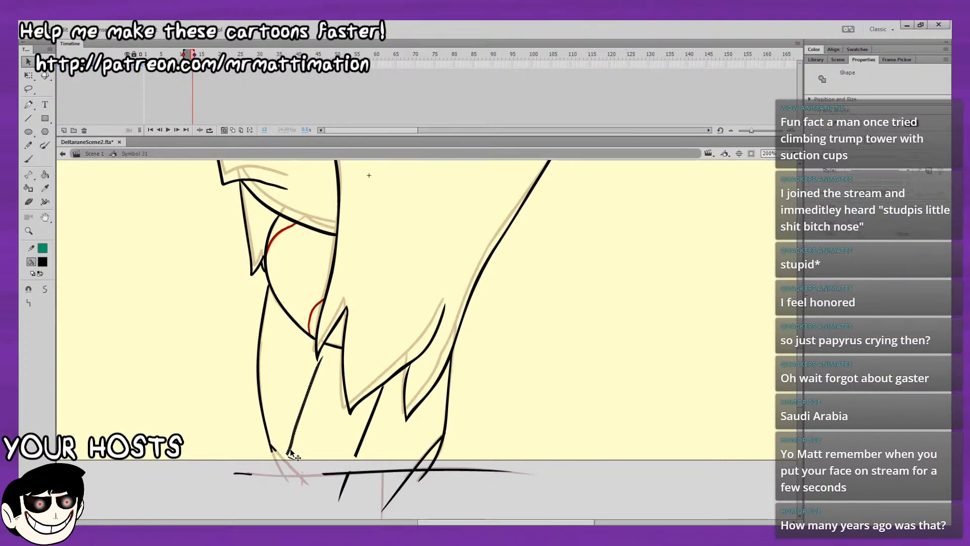
{"action": "key", "text": "Delete"}
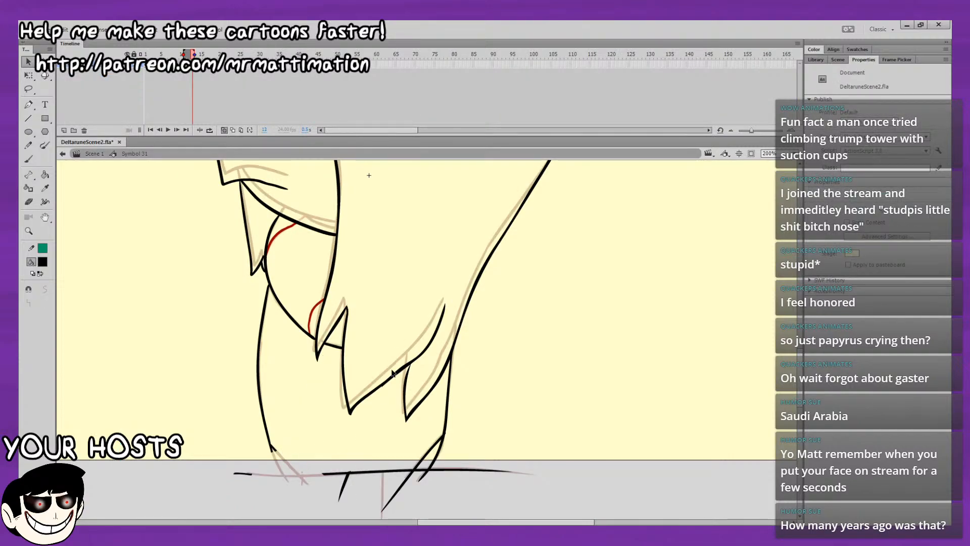
Extend the onion skin further back and draw a red line slanting down from the right hair spike past the base line.
{"action": "left_click_drag", "start_coordinate": [179, 54], "coordinate": [176, 53]}
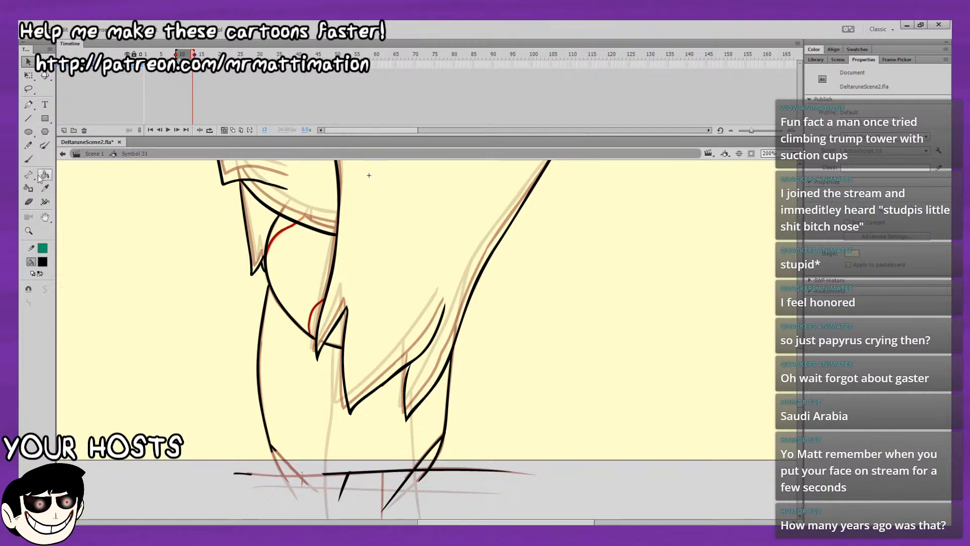
{"action": "key", "text": "b"}
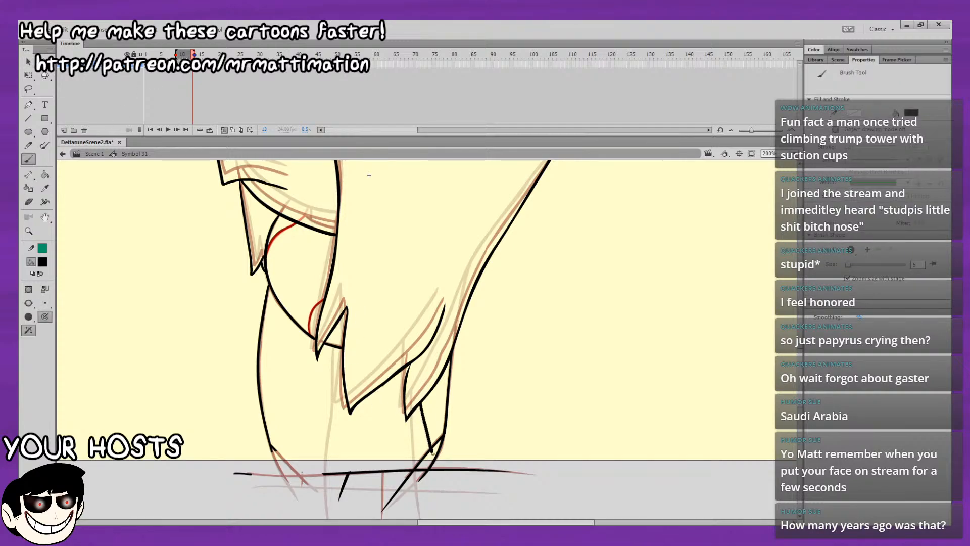
{"action": "left_click", "coordinate": [43, 264]}
{"action": "left_click", "coordinate": [71, 299]}
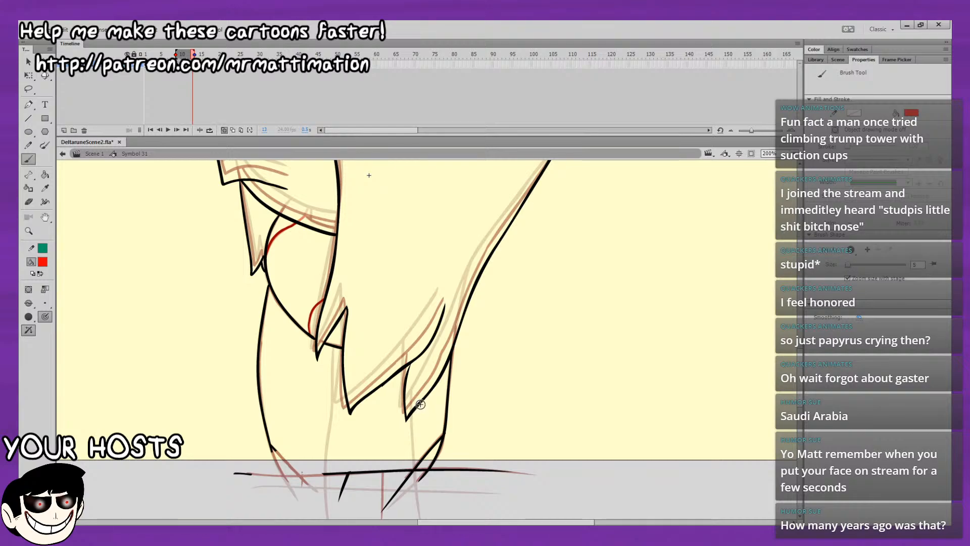
{"action": "left_click_drag", "start_coordinate": [423, 408], "coordinate": [450, 511]}
{"action": "key", "text": "ctrl+z"}
{"action": "left_click_drag", "start_coordinate": [425, 408], "coordinate": [451, 510]}
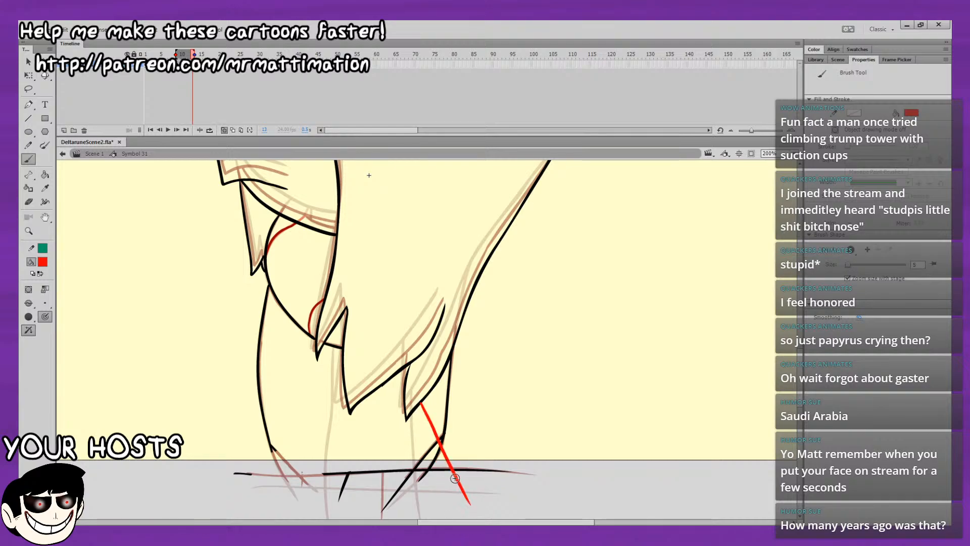
{"action": "key", "text": "ctrl+z"}
{"action": "left_click_drag", "start_coordinate": [423, 399], "coordinate": [493, 501]}
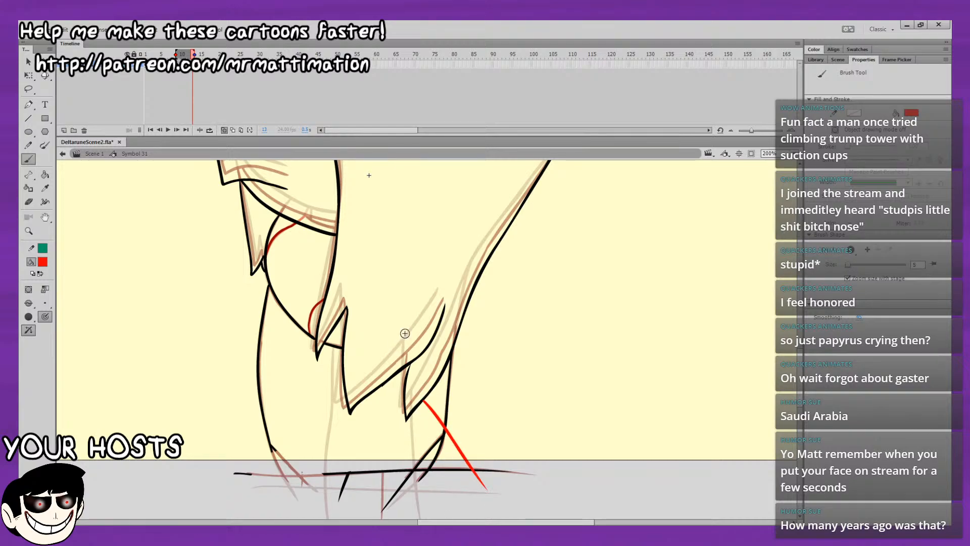
{"action": "key", "text": "ctrl+z"}
{"action": "left_click_drag", "start_coordinate": [423, 401], "coordinate": [472, 506]}
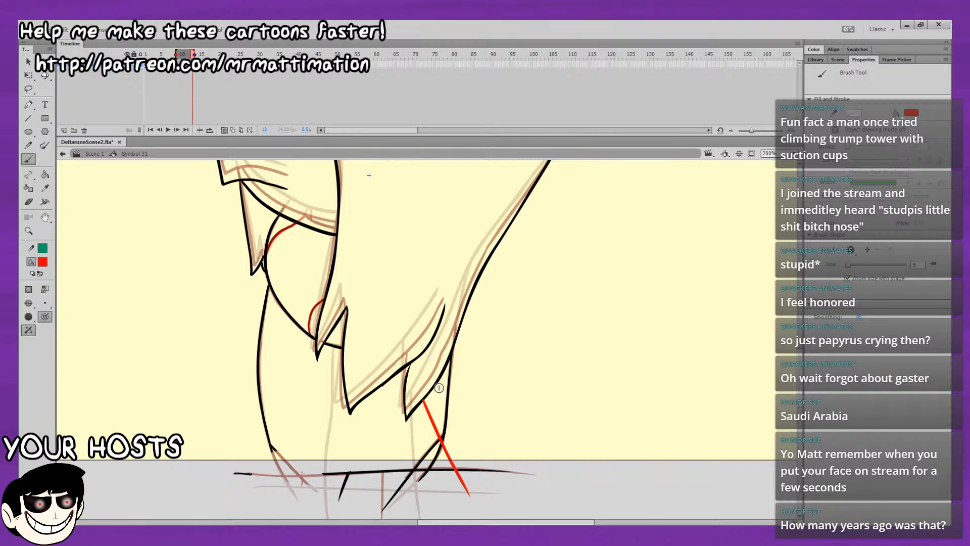
Add a short cross stroke and a pointed tip in red at the lower end of the right slanted line.
{"action": "left_click_drag", "start_coordinate": [429, 469], "coordinate": [457, 455]}
{"action": "left_click_drag", "start_coordinate": [461, 455], "coordinate": [477, 510]}
{"action": "left_click", "coordinate": [29, 201]}
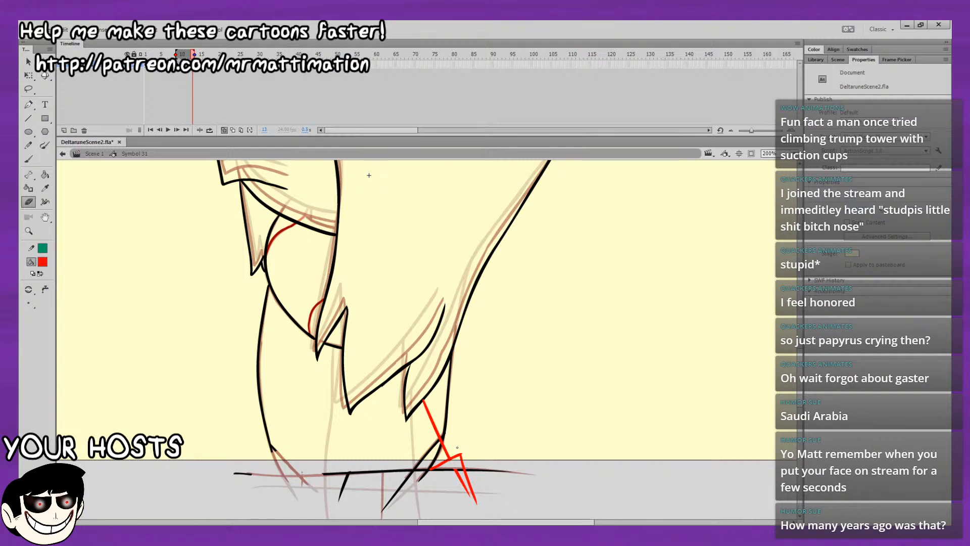
{"action": "key", "text": "b"}
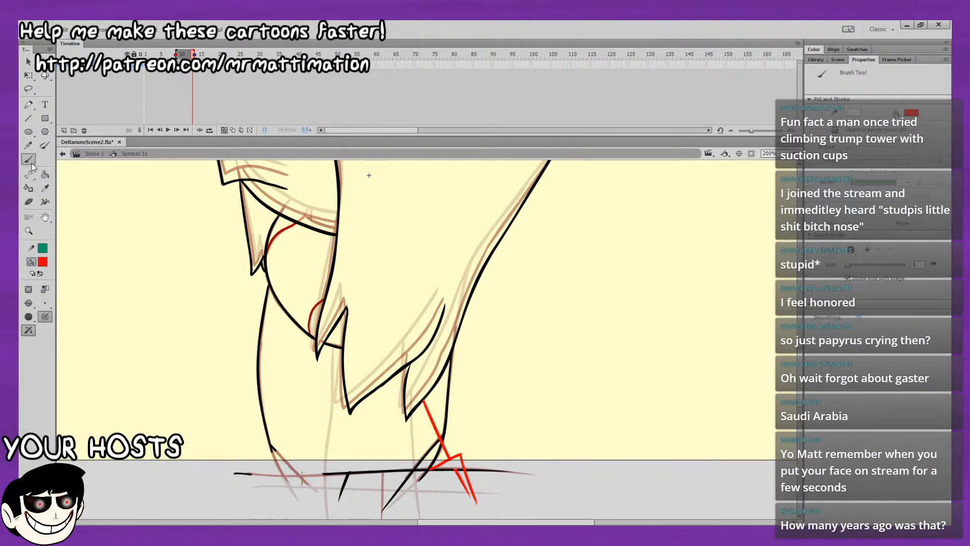
Draw a longer red line slanting from the chin's edge behind the middle hair spike down past the base line.
{"action": "left_click", "coordinate": [29, 304]}
{"action": "left_click", "coordinate": [78, 328]}
{"action": "left_click_drag", "start_coordinate": [353, 390], "coordinate": [405, 493]}
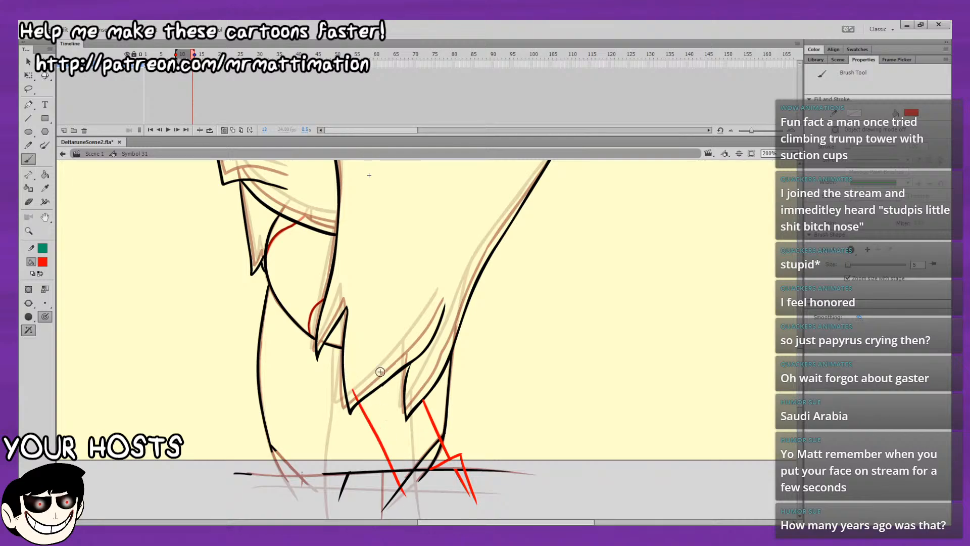
{"action": "key", "text": "ctrl+z"}
{"action": "left_click_drag", "start_coordinate": [353, 405], "coordinate": [406, 513]}
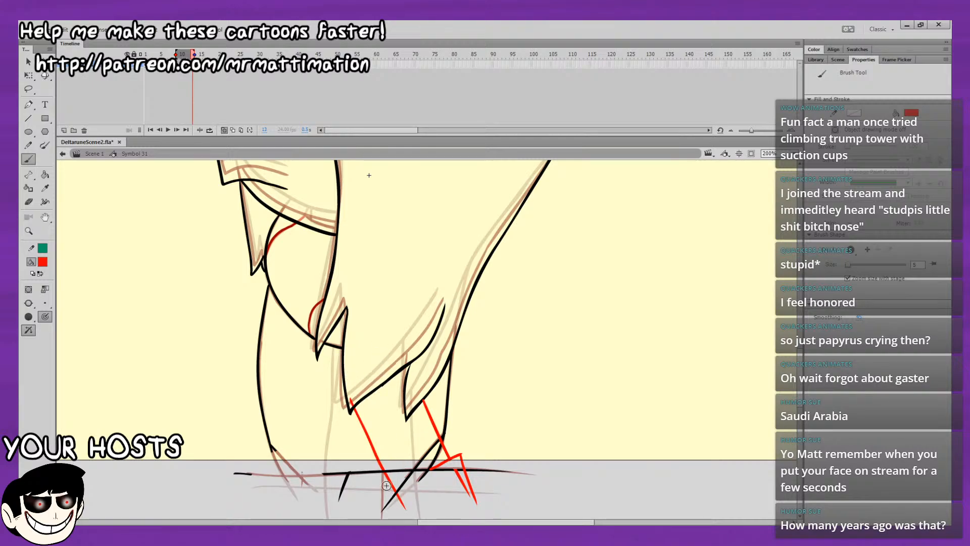
{"action": "key", "text": "ctrl+z"}
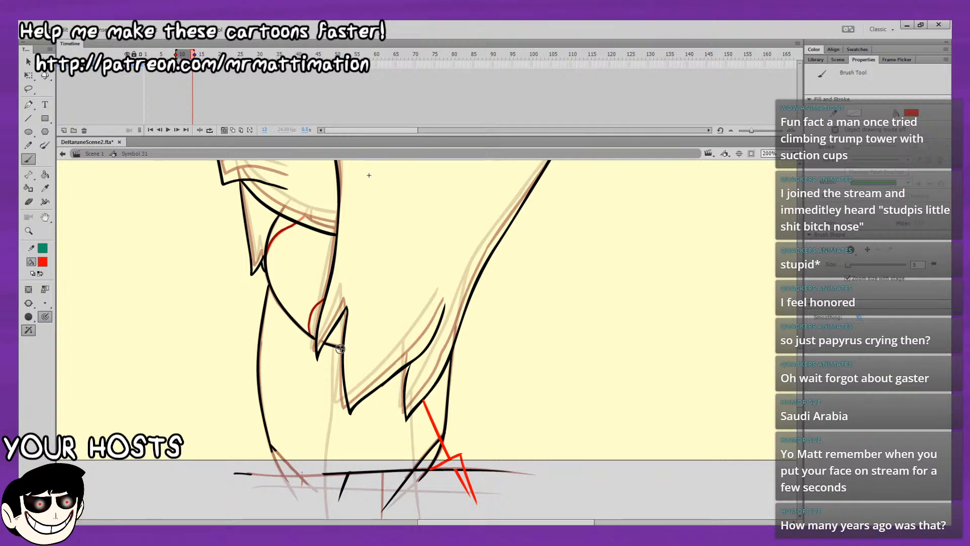
{"action": "left_click_drag", "start_coordinate": [338, 347], "coordinate": [404, 508]}
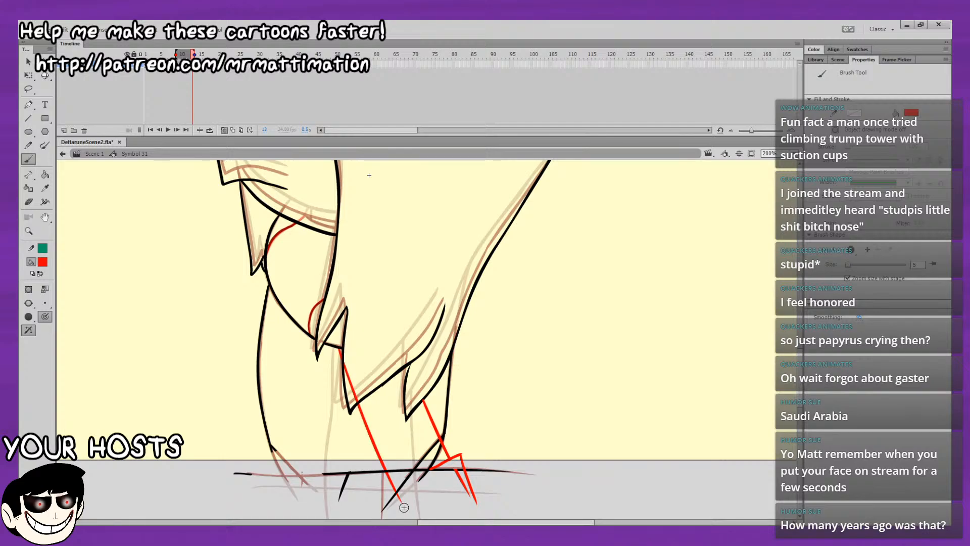
Delete the old black base line section and the crossing strokes around the two red lines on frame 13.
{"action": "key", "text": "v"}
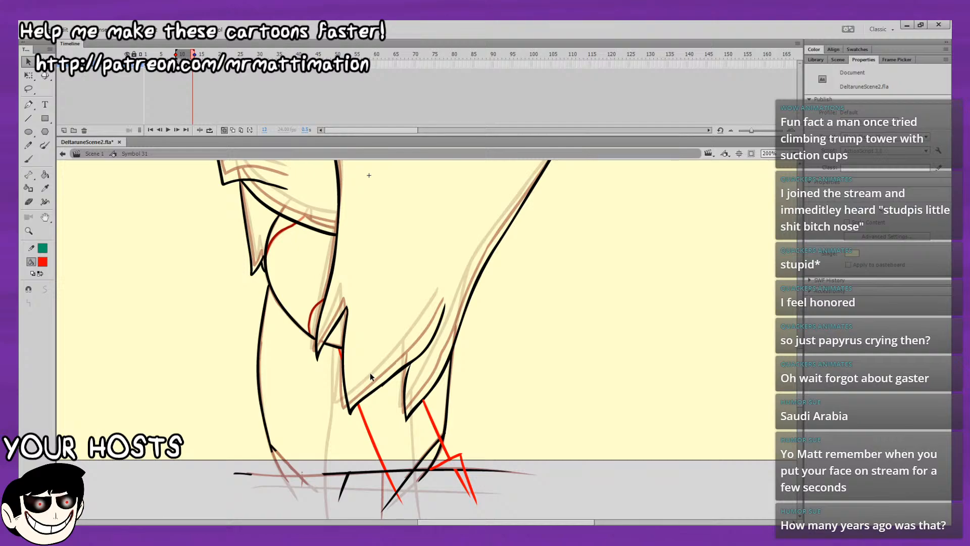
{"action": "double_click", "coordinate": [436, 468]}
{"action": "key", "text": "Delete"}
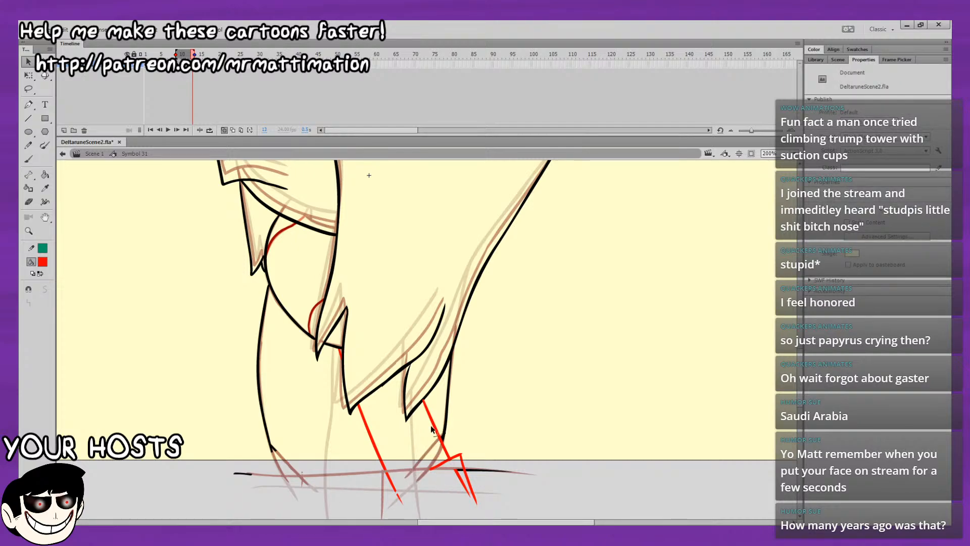
Redraw the horizontal base line in black, with the tip of the left slanted line and a short lower-right corner stroke.
{"action": "left_click", "coordinate": [28, 159]}
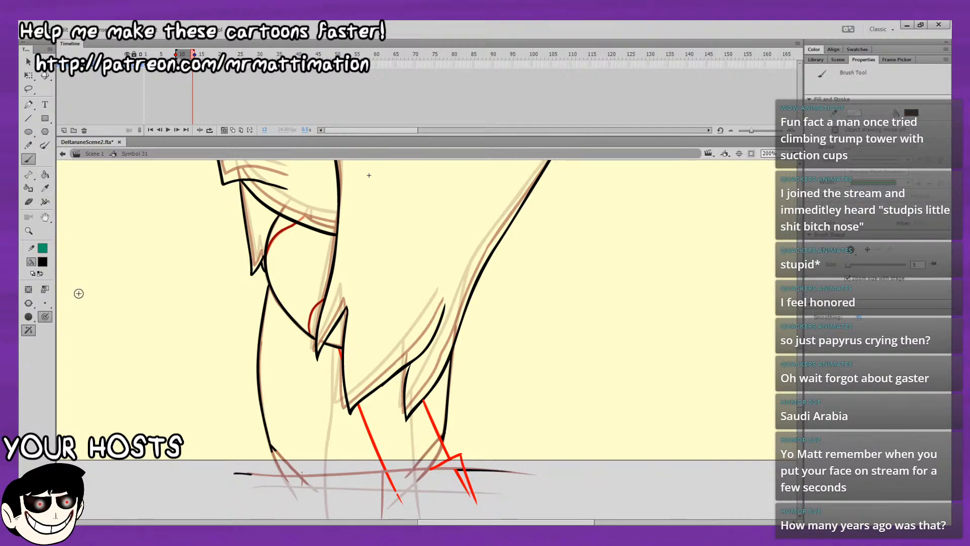
{"action": "left_click_drag", "start_coordinate": [383, 471], "coordinate": [405, 508]}
{"action": "left_click_drag", "start_coordinate": [247, 474], "coordinate": [528, 473]}
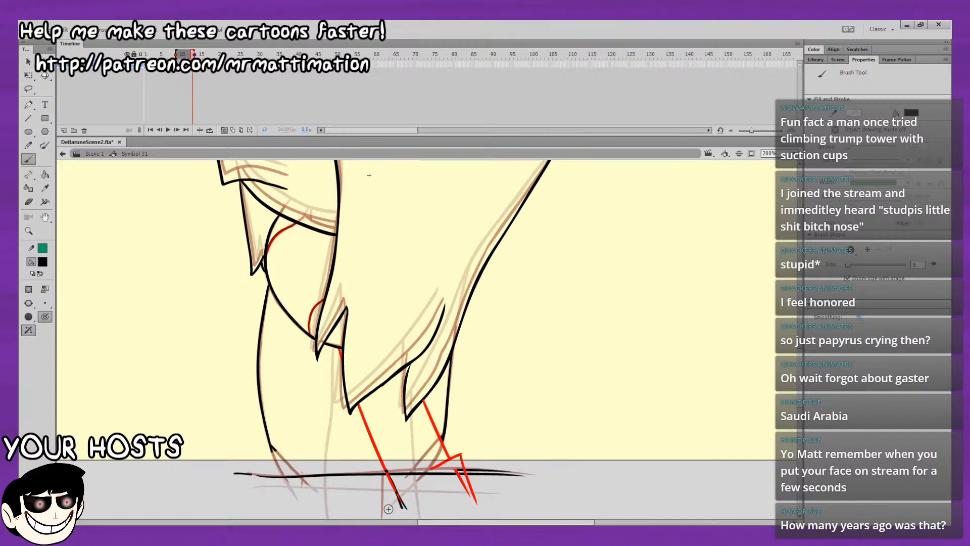
{"action": "left_click_drag", "start_coordinate": [436, 468], "coordinate": [415, 479]}
{"action": "key", "text": "ctrl+z"}
Redraw the two crossing black strokes at the figure's lower-left corner over the onion-skin guide.
{"action": "key", "text": "ctrl+z"}
{"action": "left_click_drag", "start_coordinate": [272, 447], "coordinate": [293, 495]}
{"action": "left_click_drag", "start_coordinate": [299, 434], "coordinate": [318, 393]}
{"action": "key", "text": "ctrl+z"}
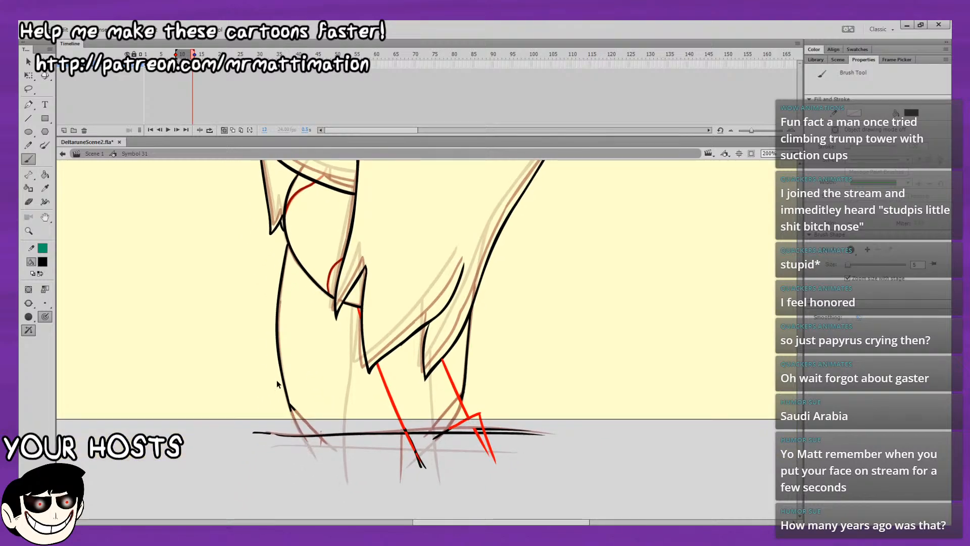
{"action": "left_click_drag", "start_coordinate": [302, 435], "coordinate": [314, 454]}
{"action": "key", "text": "ctrl+z"}
{"action": "left_click_drag", "start_coordinate": [289, 404], "coordinate": [314, 456]}
{"action": "left_click_drag", "start_coordinate": [292, 407], "coordinate": [334, 449]}
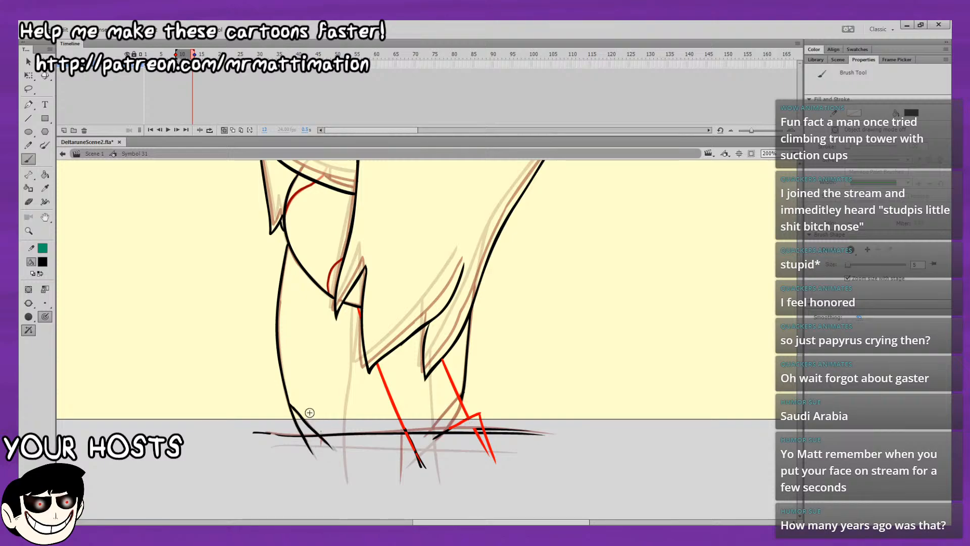
Flip back and forth between frames 11 and 13 to compare the slanted inner lines with the neighbouring drawings.
{"action": "key", "text": "comma"}
{"action": "key", "text": "comma"}
{"action": "key", "text": "comma"}
{"action": "key", "text": "comma"}
{"action": "key", "text": "comma"}
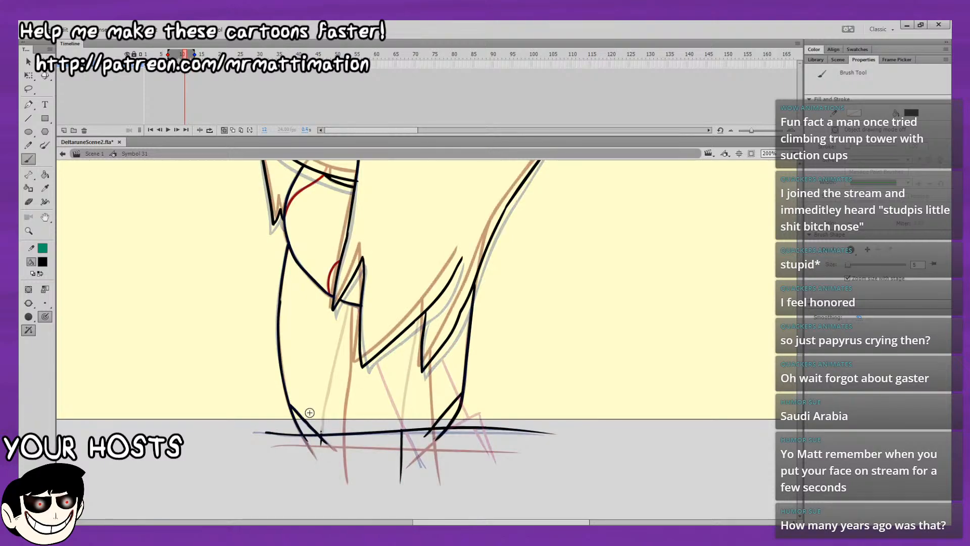
{"action": "key", "text": "period"}
{"action": "key", "text": "period"}
{"action": "key", "text": "period"}
{"action": "left_click_drag", "start_coordinate": [352, 298], "coordinate": [334, 316]}
{"action": "left_click_drag", "start_coordinate": [345, 355], "coordinate": [322, 338]}
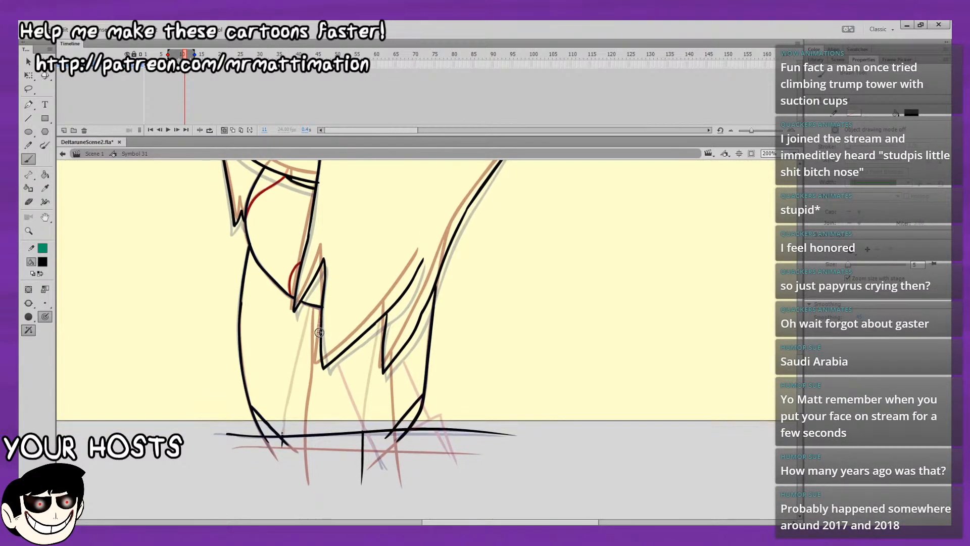
{"action": "key", "text": "period"}
{"action": "key", "text": "period"}
{"action": "key", "text": "comma"}
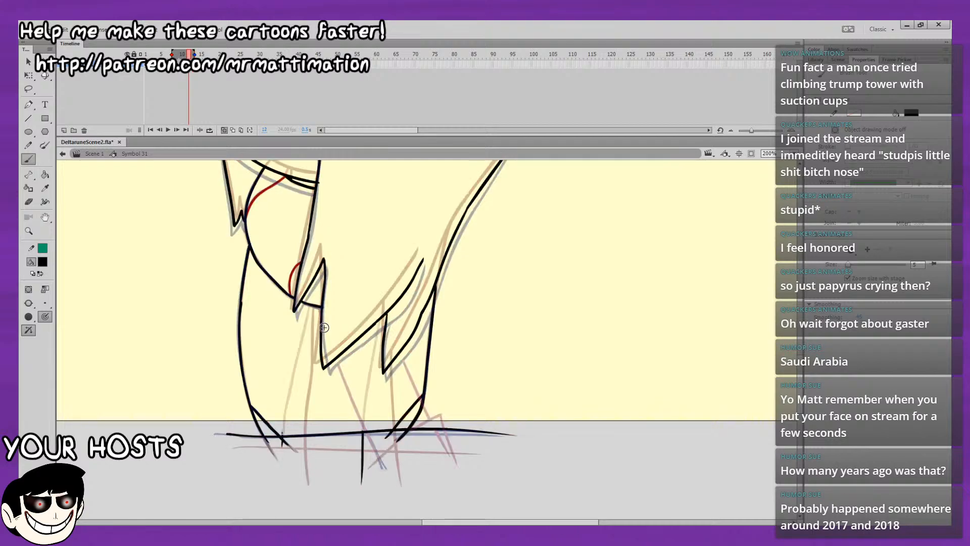
{"action": "key", "text": "period"}
{"action": "key", "text": "comma"}
{"action": "key", "text": "comma"}
Shorten the onion skin range on frame 11 and draw two red slanted inner lines below the middle and right hair spikes.
{"action": "left_click_drag", "start_coordinate": [168, 54], "coordinate": [176, 54]}
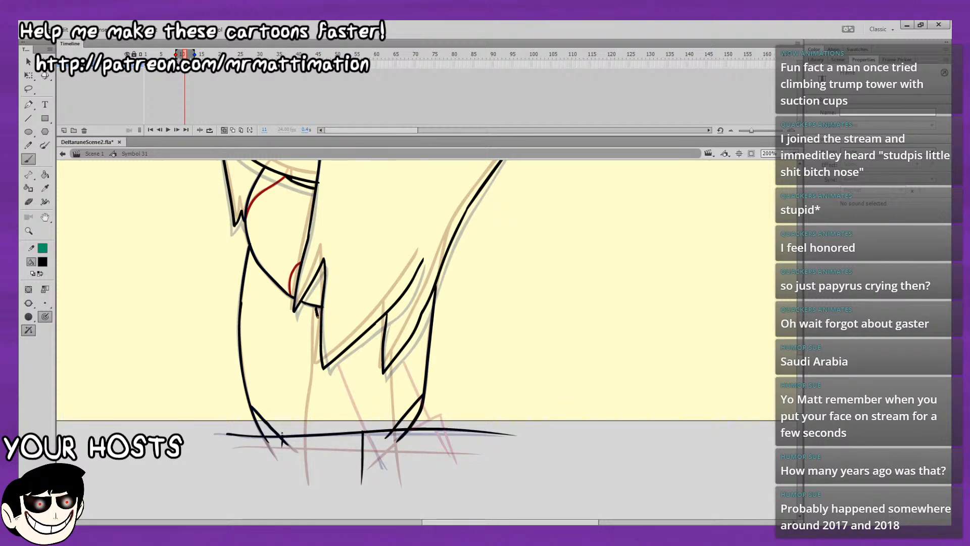
{"action": "left_click_drag", "start_coordinate": [323, 364], "coordinate": [324, 366]}
{"action": "key", "text": "ctrl+z"}
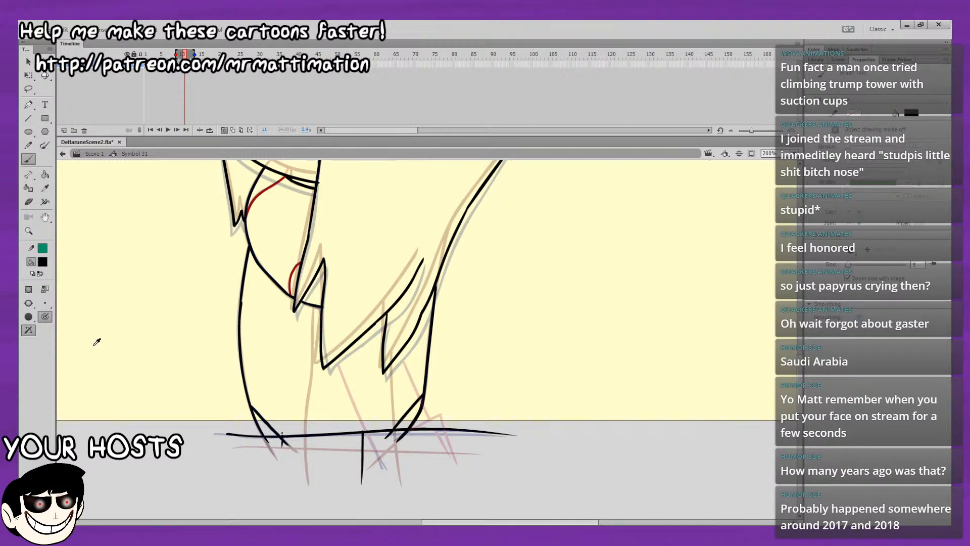
{"action": "left_click", "coordinate": [78, 331]}
{"action": "left_click_drag", "start_coordinate": [316, 307], "coordinate": [344, 462]}
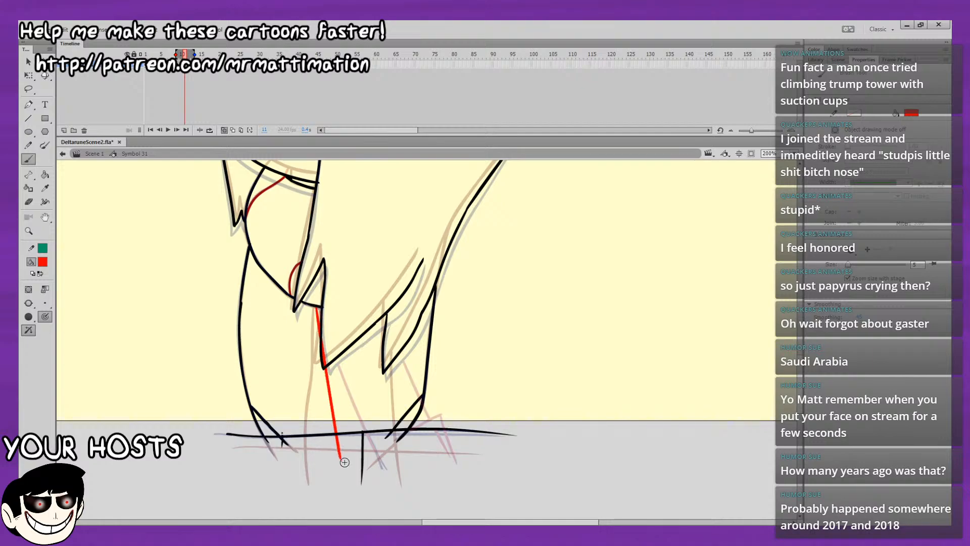
{"action": "left_click_drag", "start_coordinate": [394, 352], "coordinate": [426, 443]}
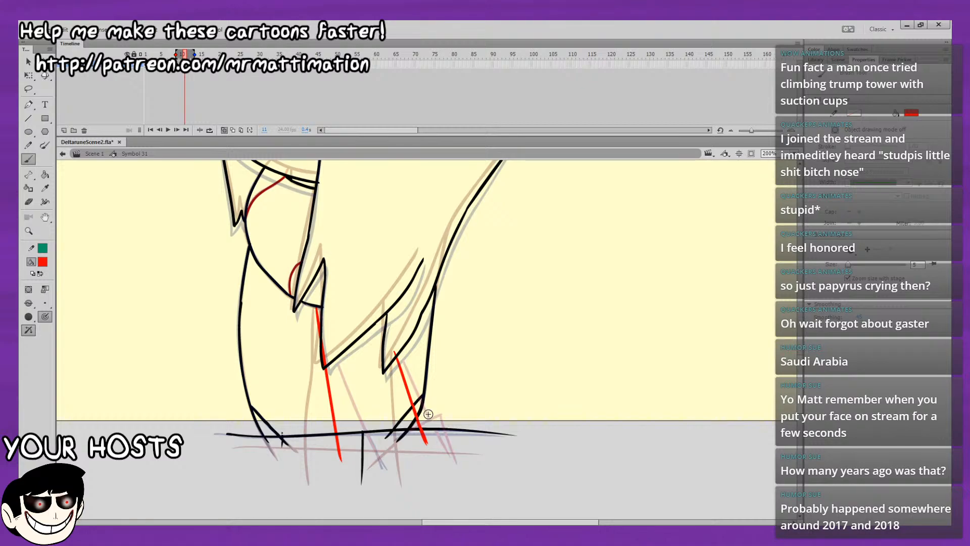
Delete the black base line section between the two red lines on frame 11, with its attached vertical and corner strokes.
{"action": "left_click", "coordinate": [28, 61]}
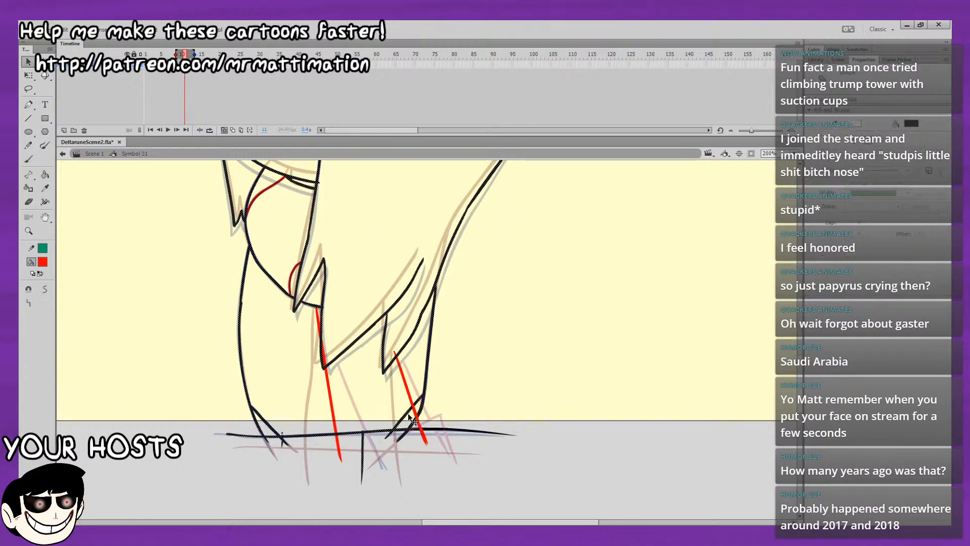
{"action": "double_click", "coordinate": [415, 431]}
{"action": "left_click", "coordinate": [417, 446]}
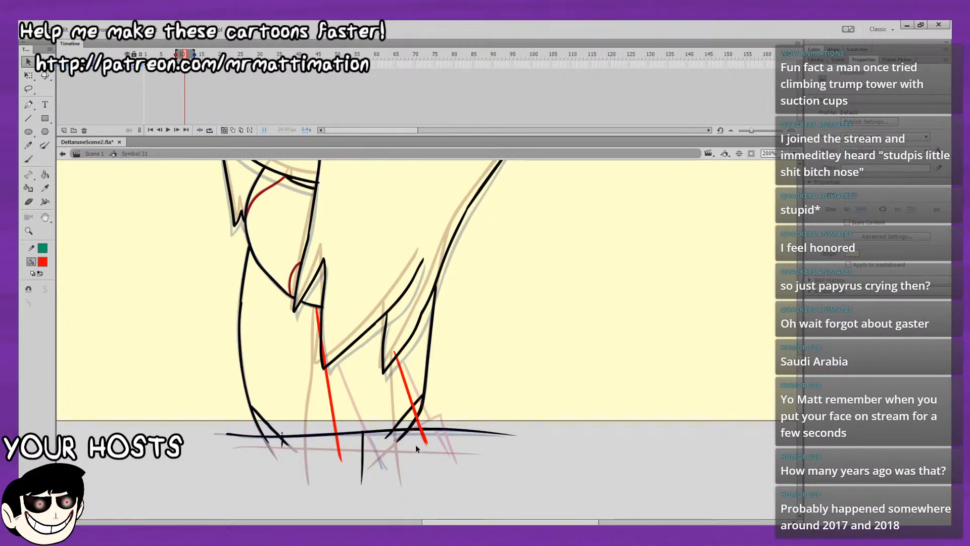
{"action": "key", "text": "b"}
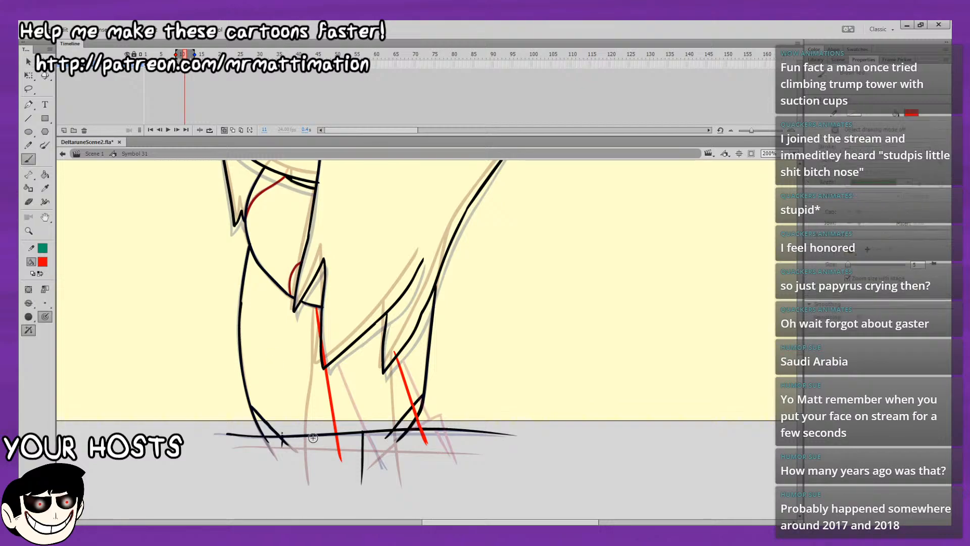
{"action": "left_click", "coordinate": [28, 61]}
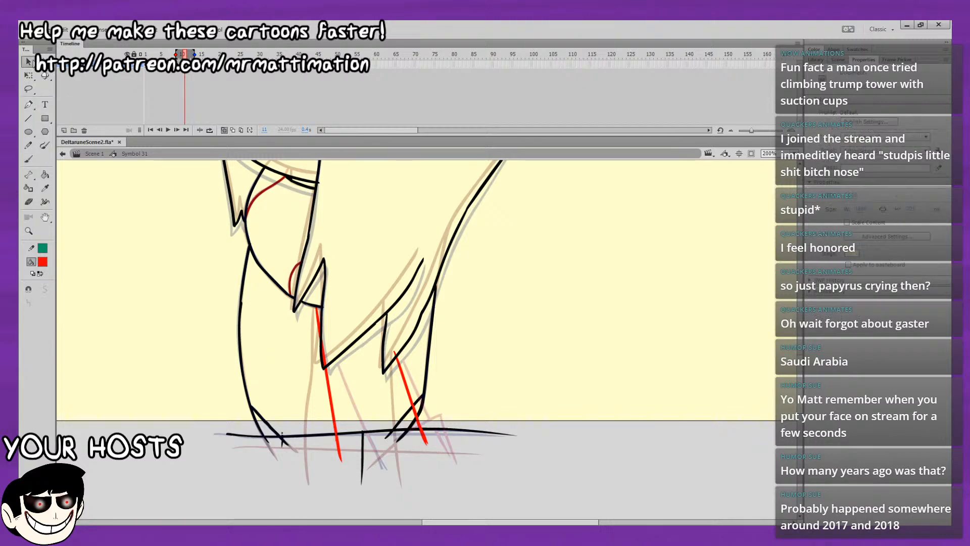
{"action": "left_click", "coordinate": [386, 433]}
{"action": "key", "text": "Delete"}
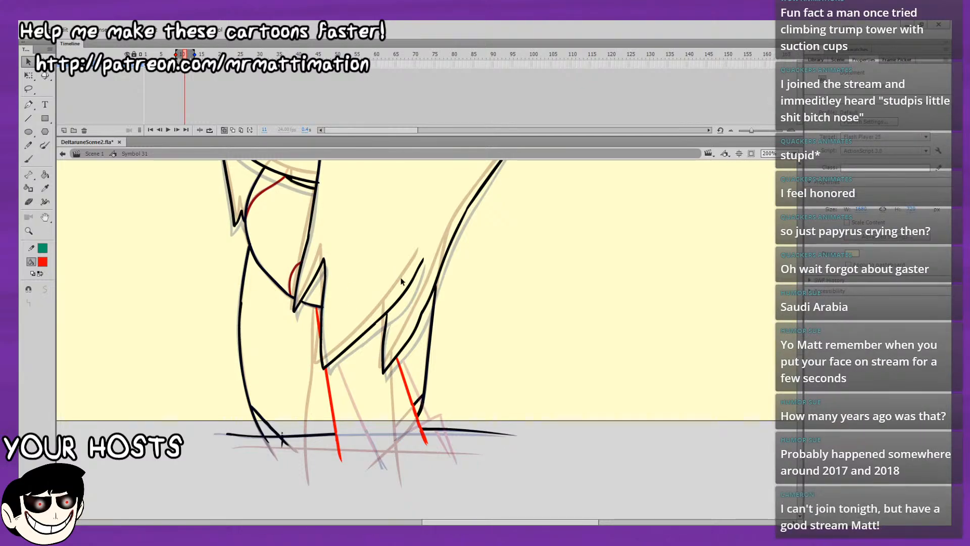
Recolour the red slanted inner body lines on frame 11 to black.
{"action": "left_click_drag", "start_coordinate": [316, 483], "coordinate": [505, 283]}
{"action": "left_click_drag", "start_coordinate": [295, 479], "coordinate": [485, 299]}
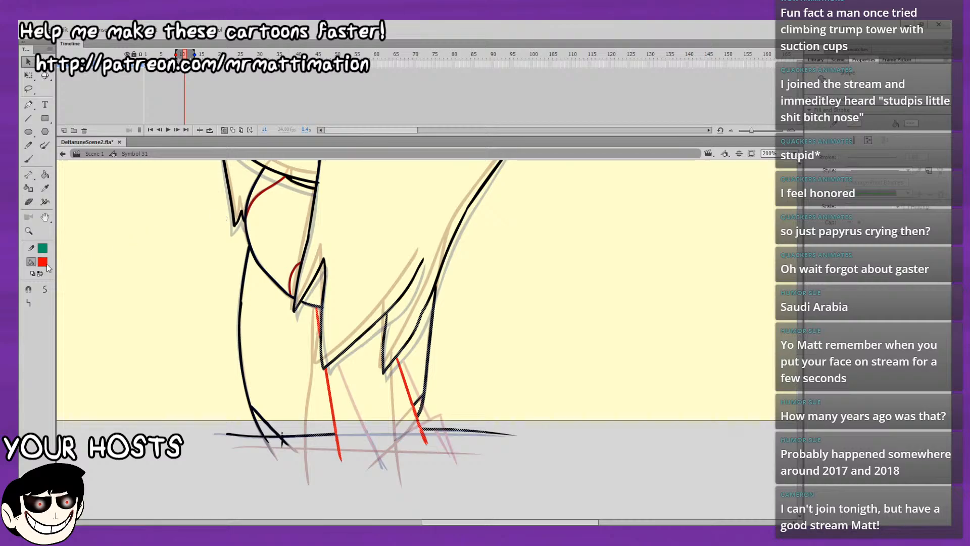
{"action": "key", "text": "comma"}
{"action": "key", "text": "comma"}
{"action": "key", "text": "comma"}
{"action": "key", "text": "comma"}
{"action": "key", "text": "comma"}
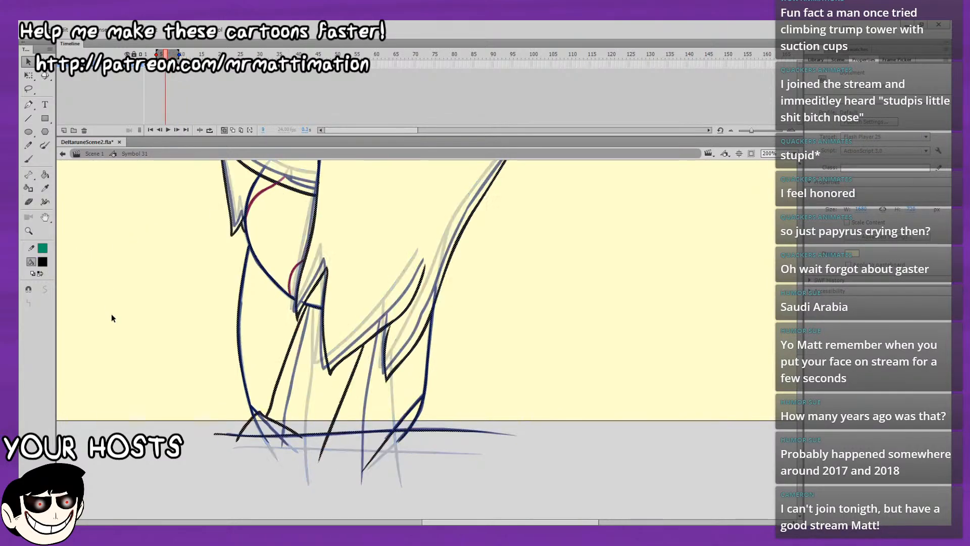
Recolour the red slanted inner lines and corner strokes on the lower body of frame 13 to black.
{"action": "key", "text": "period"}
{"action": "key", "text": "period"}
{"action": "key", "text": "period"}
{"action": "key", "text": "period"}
{"action": "key", "text": "period"}
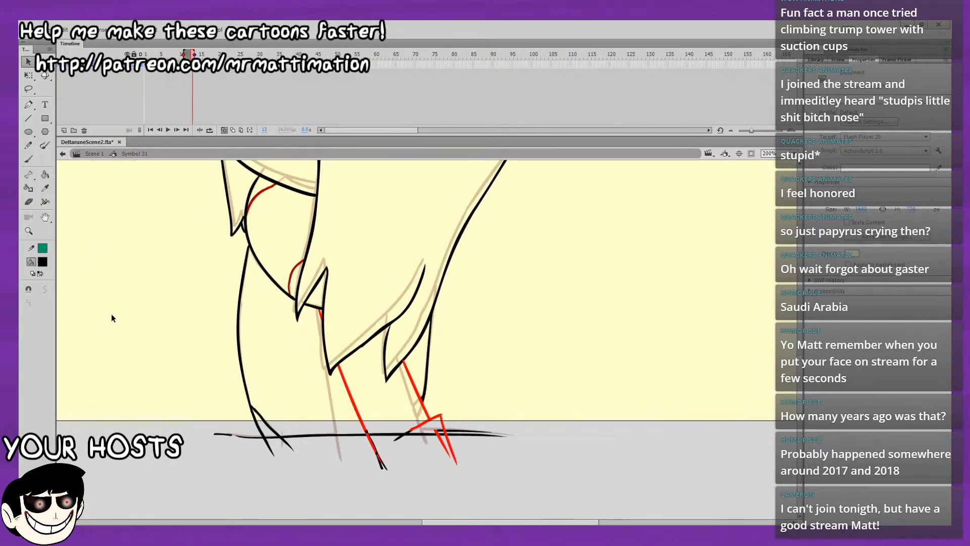
{"action": "key", "text": "Return"}
{"action": "key", "text": "comma"}
{"action": "key", "text": "period"}
{"action": "mouse_move", "coordinate": [317, 301]}
{"action": "left_mouse_down"}
{"action": "mouse_move", "coordinate": [367, 373]}
{"action": "mouse_move", "coordinate": [507, 496]}
{"action": "left_mouse_up"}
{"action": "left_click", "coordinate": [45, 263]}
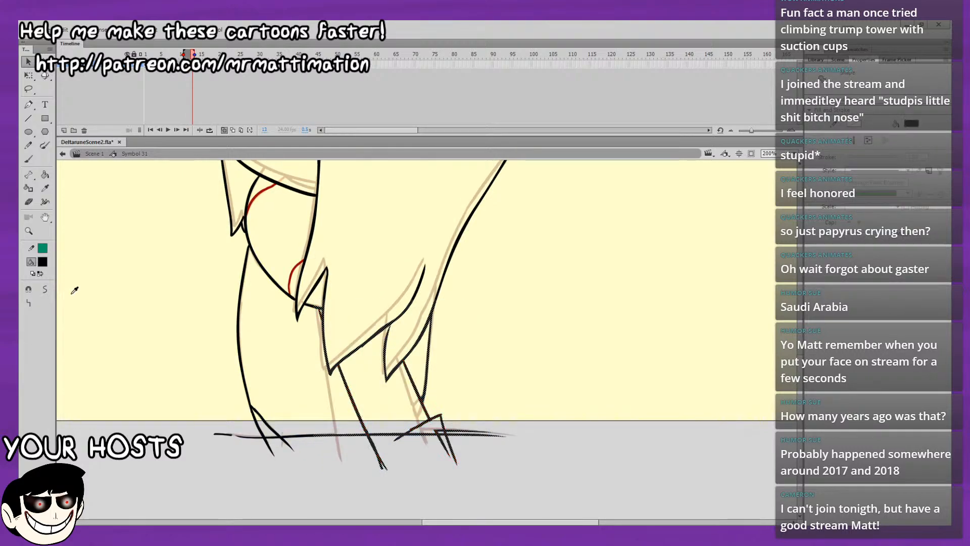
{"action": "left_click", "coordinate": [104, 333]}
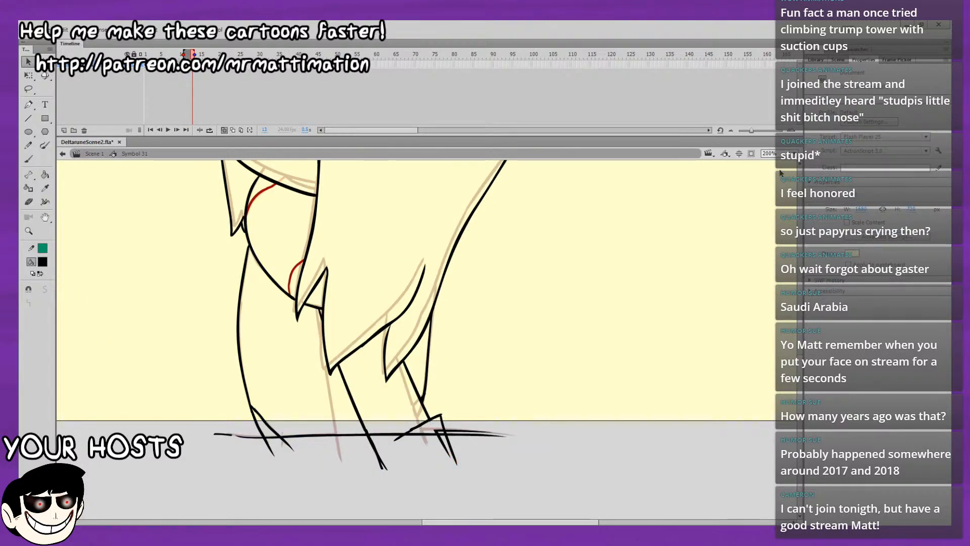
Copy the drawing from frame 12 to frame 15 and insert a keyframe at frame 16.
{"action": "left_click", "coordinate": [802, 170]}
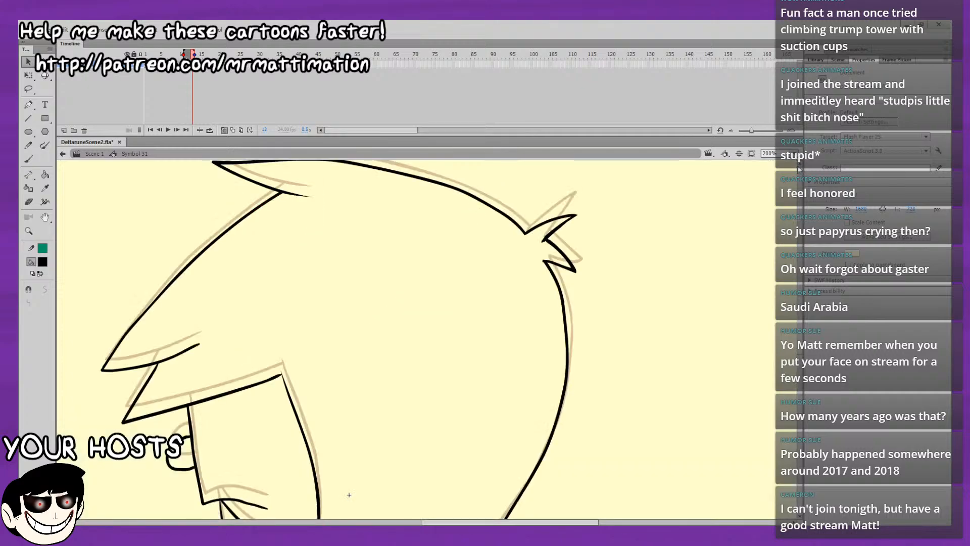
{"action": "key", "text": "ctrl+2"}
{"action": "key", "text": "Return"}
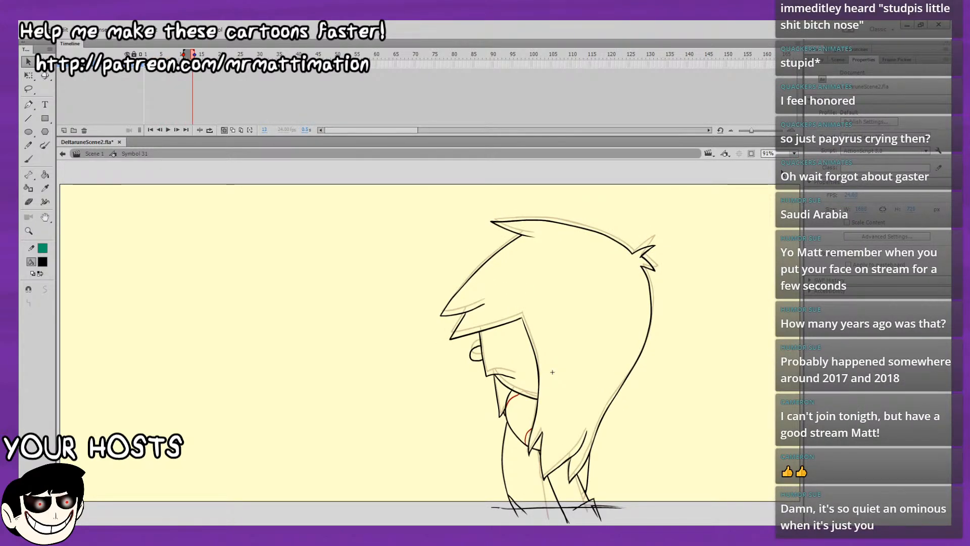
{"action": "left_click", "coordinate": [188, 53]}
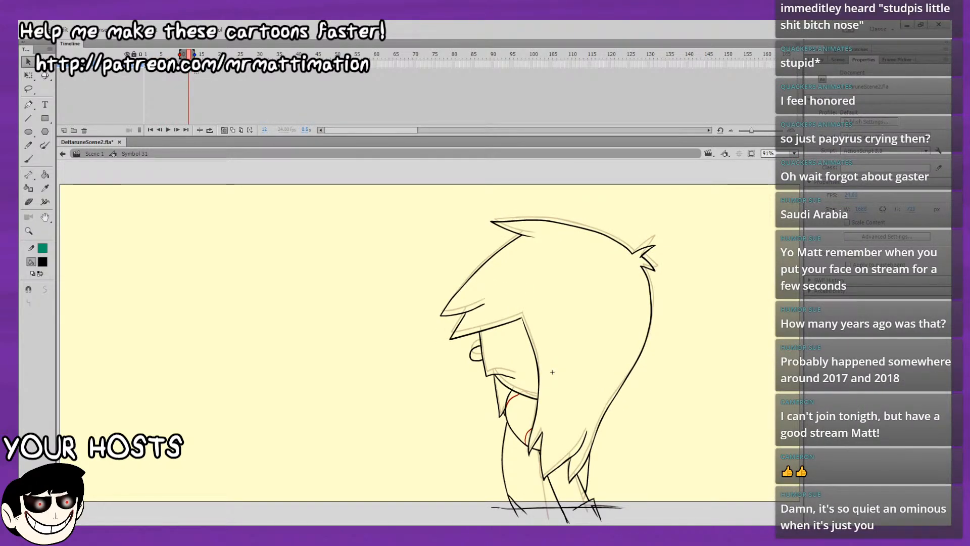
{"action": "left_click", "coordinate": [201, 53]}
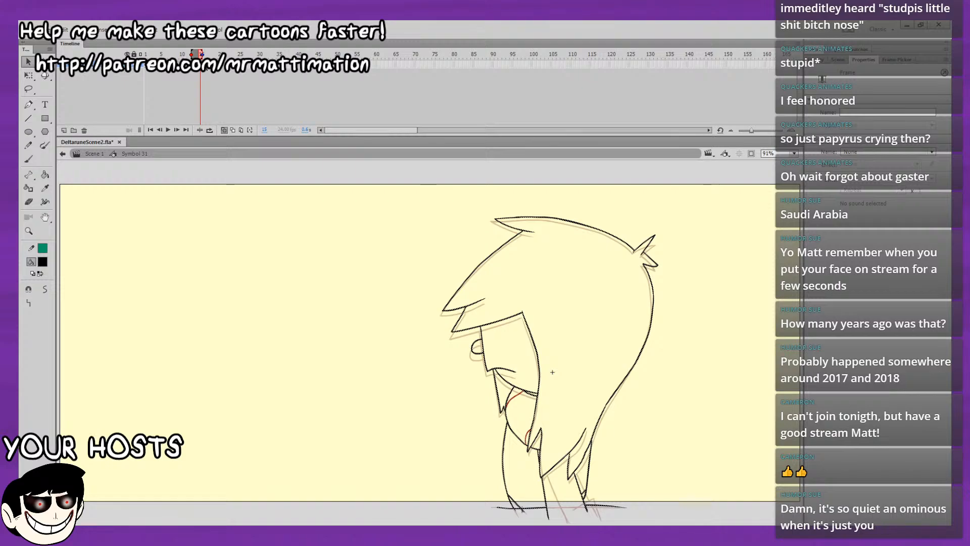
{"action": "key", "text": "Escape"}
{"action": "left_click", "coordinate": [206, 70]}
{"action": "key", "text": "Escape"}
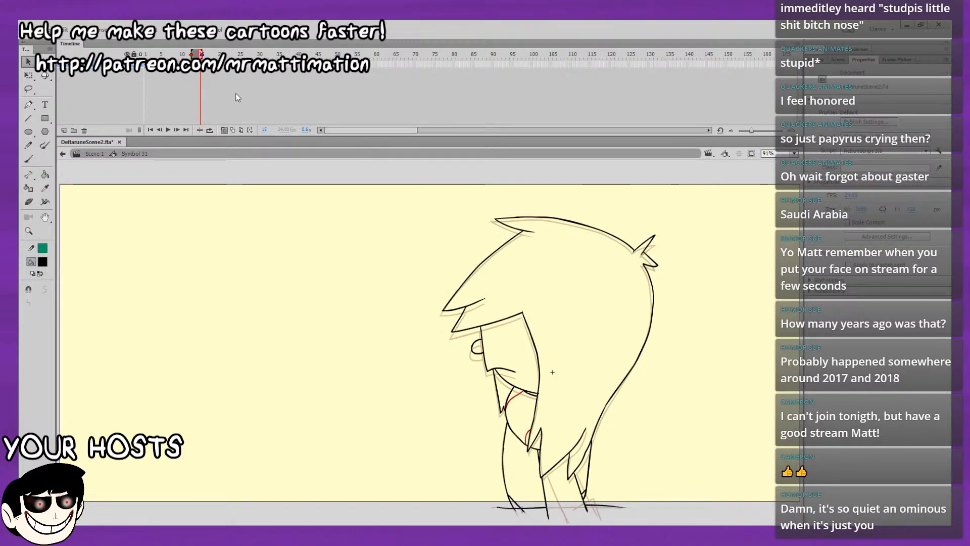
{"action": "key", "text": "F6"}
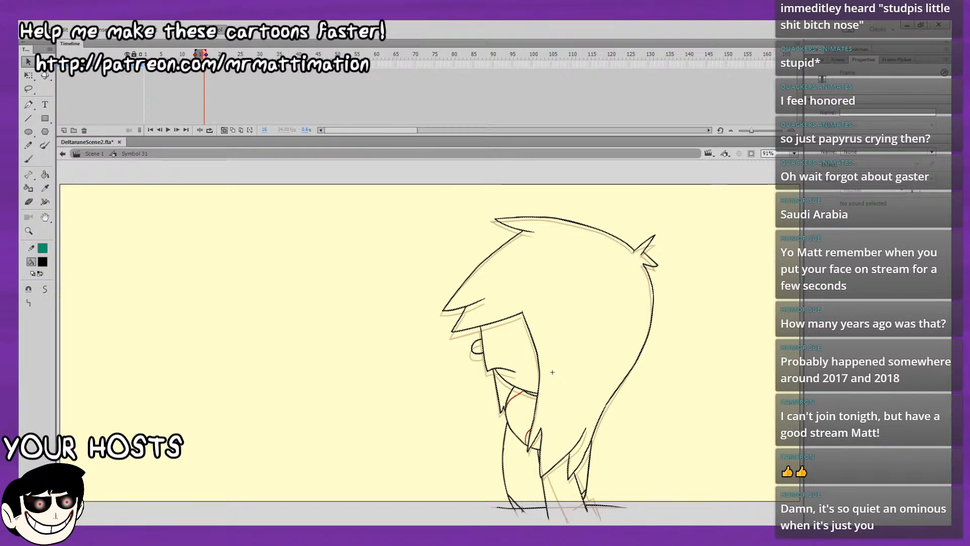
Play the head-tilt animation back several times to check the motion of the redrawn body lines.
{"action": "key", "text": "Return"}
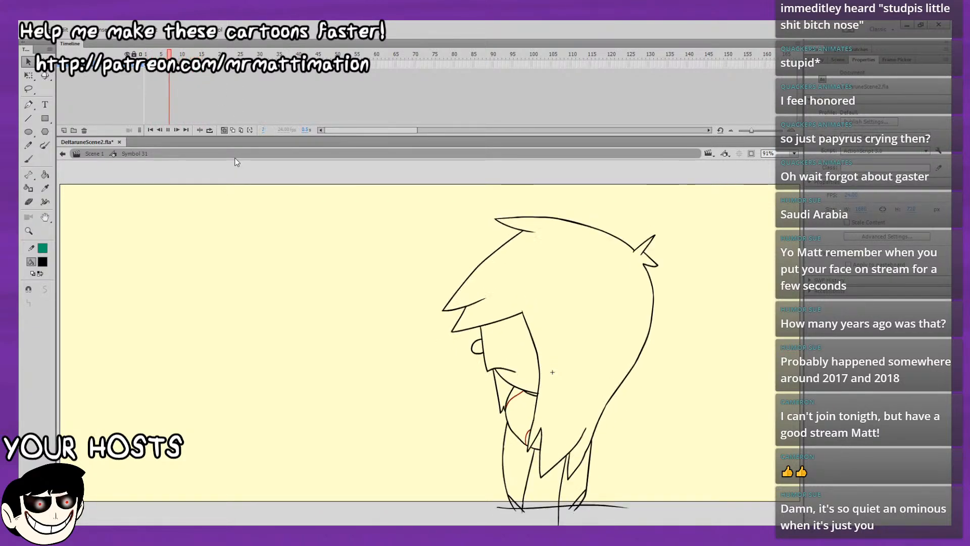
{"action": "key", "text": "Return"}
{"action": "key", "text": "Return"}
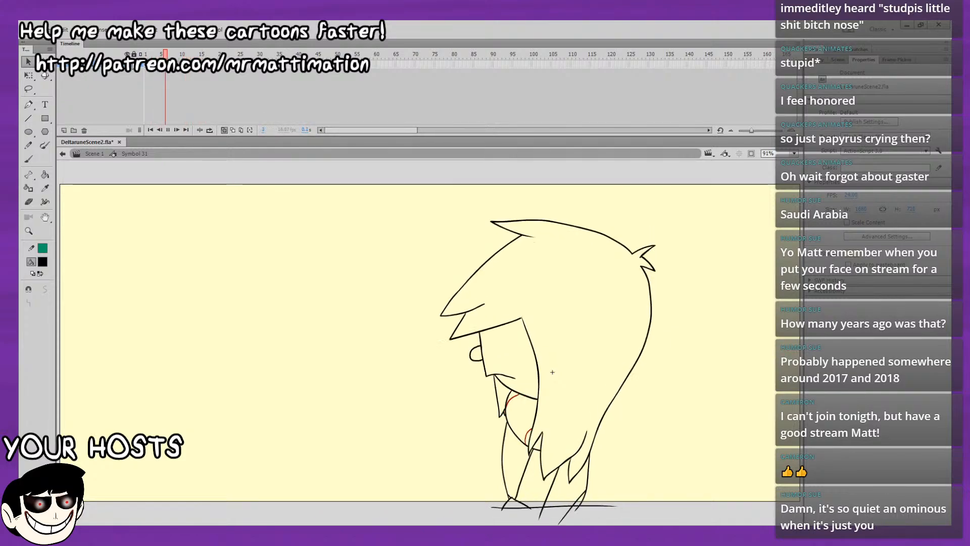
{"action": "key", "text": "Return"}
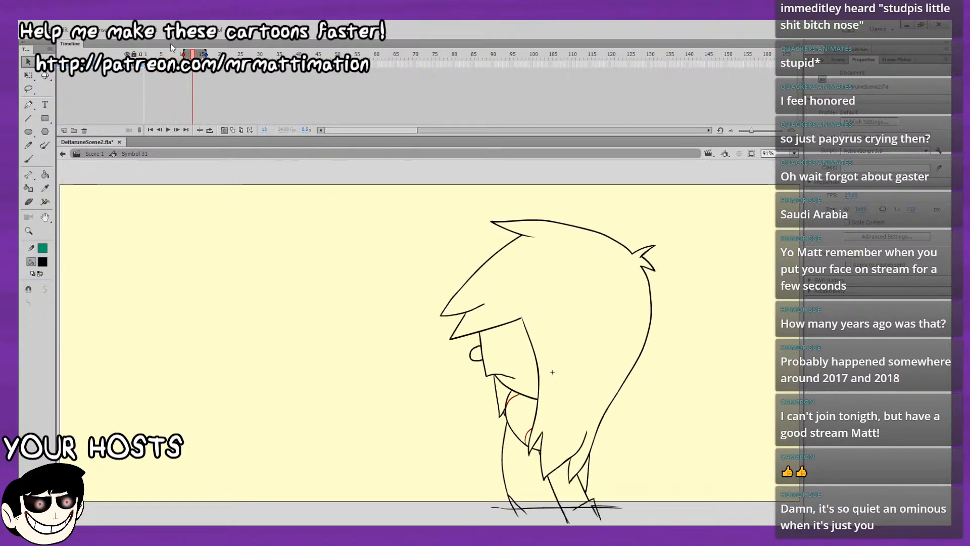
{"action": "key", "text": "Return"}
{"action": "key", "text": "Return"}
Brush a slanted black stroke at the figure's lower-right corner on frames 4 and 5, crossing the base line.
{"action": "left_click", "coordinate": [28, 159]}
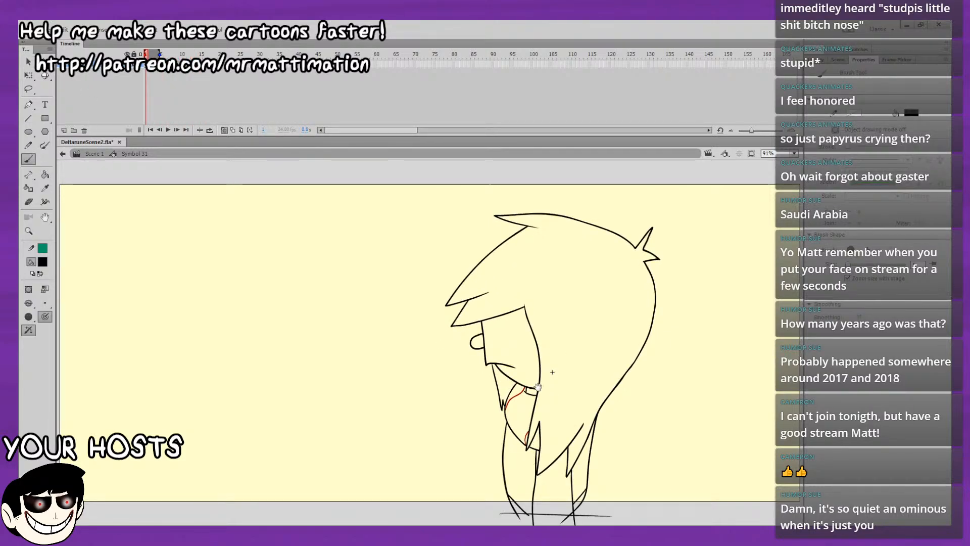
{"action": "key", "text": "Return"}
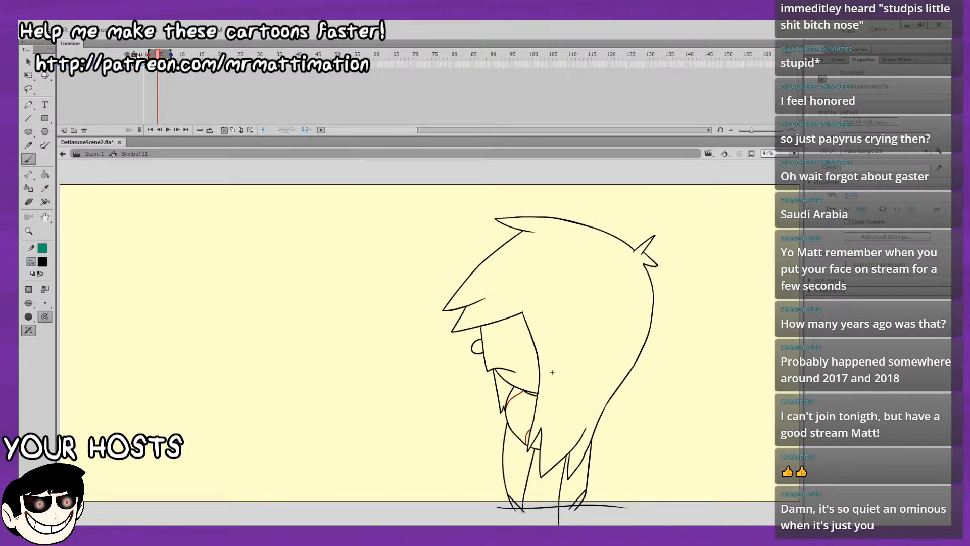
{"action": "key", "text": "Return"}
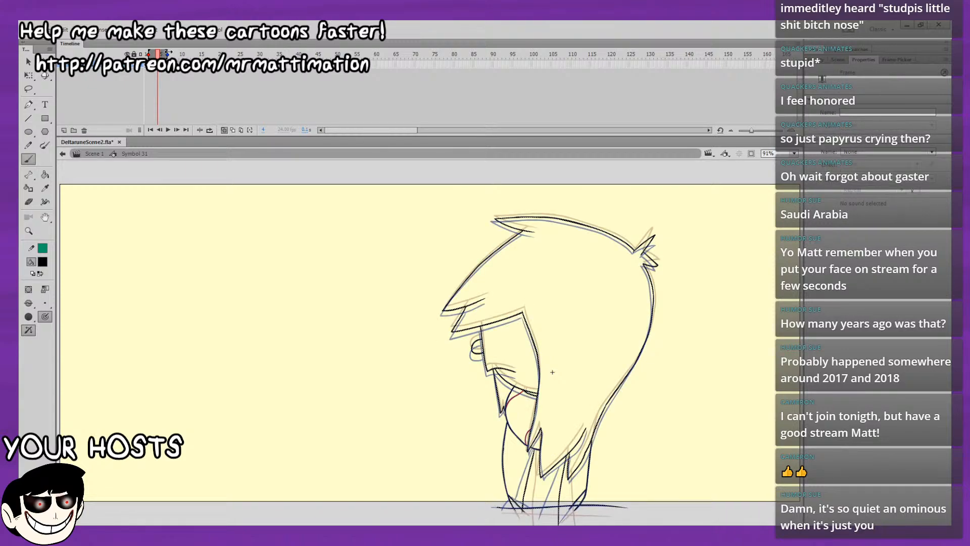
{"action": "key", "text": "space"}
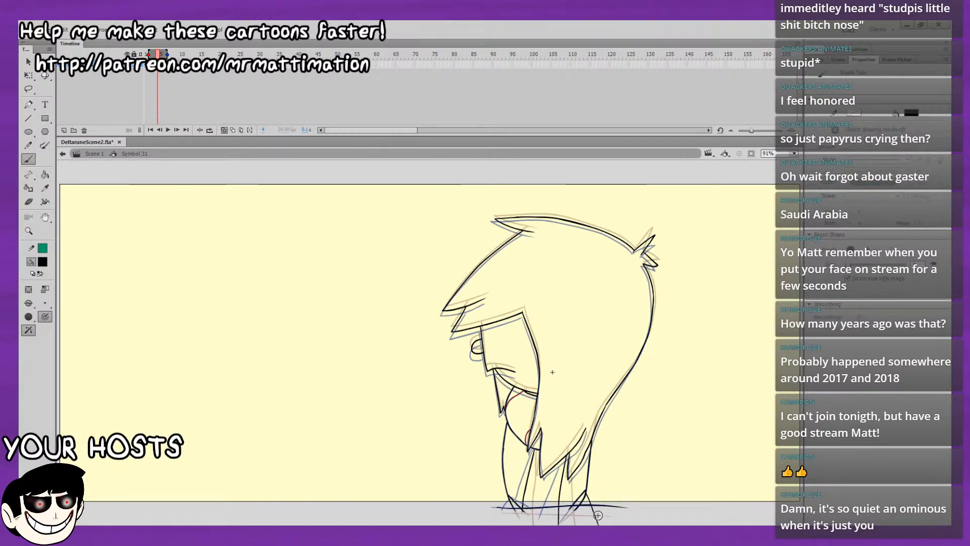
{"action": "left_click_drag", "start_coordinate": [586, 488], "coordinate": [594, 521]}
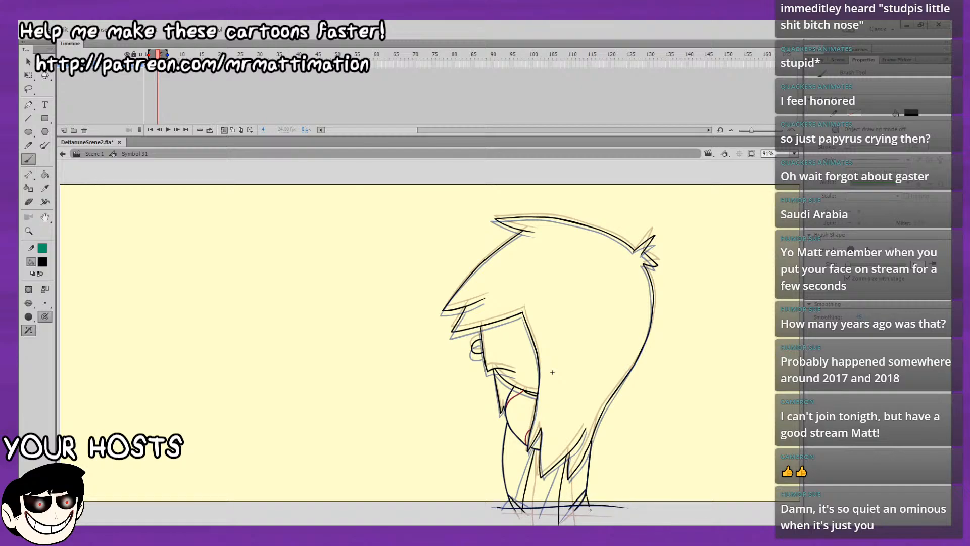
{"action": "key", "text": "."}
{"action": "left_click_drag", "start_coordinate": [586, 488], "coordinate": [607, 523]}
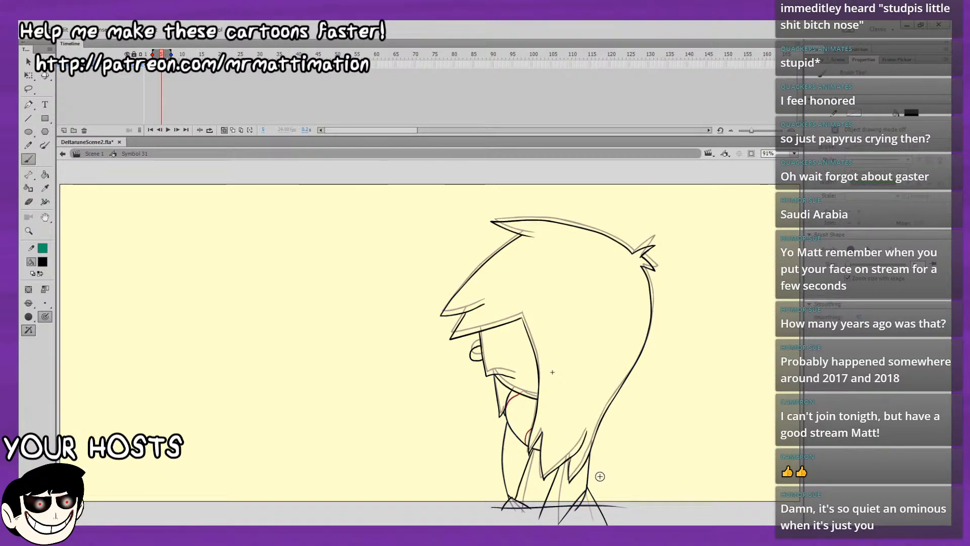
{"action": "left_click_drag", "start_coordinate": [588, 473], "coordinate": [605, 520]}
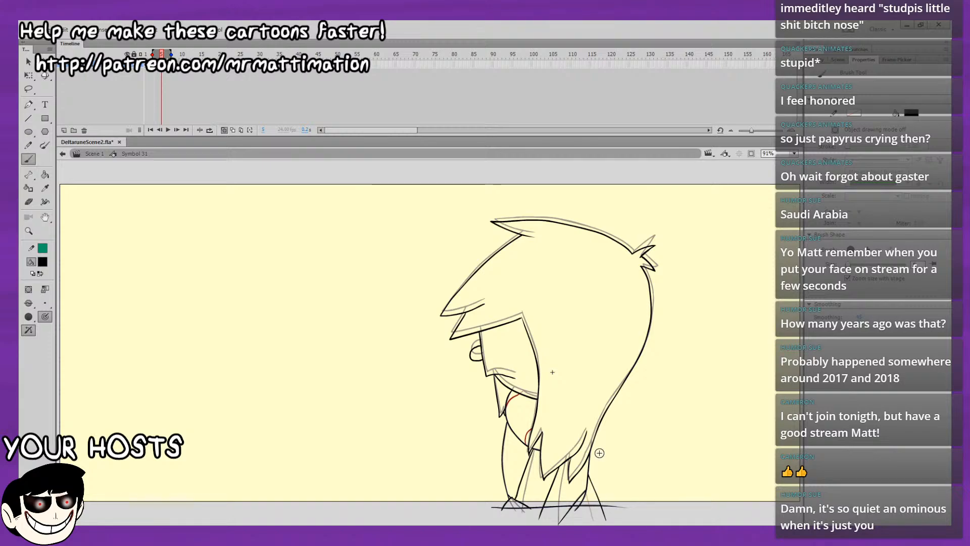
{"action": "key", "text": "period"}
{"action": "key", "text": "period"}
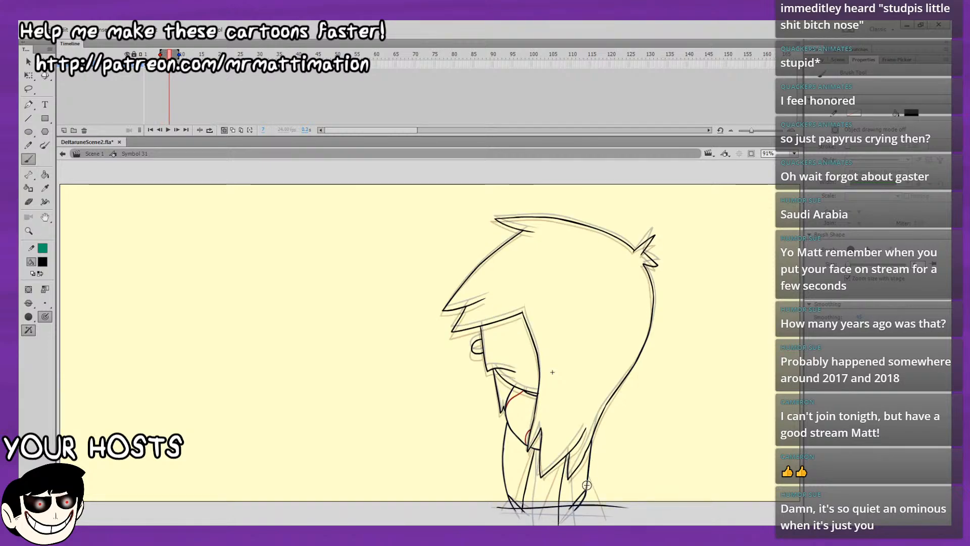
{"action": "key", "text": "ctrl+z"}
{"action": "left_click", "coordinate": [160, 72]}
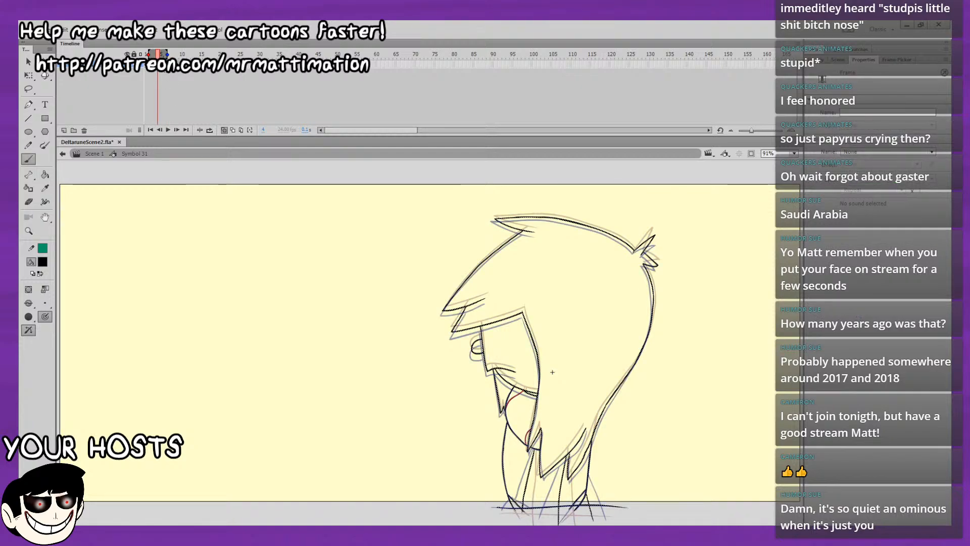
Brush a slanted black stroke at the figure's lower-left corner on frames 11 and 13, crossing the base line.
{"action": "key", "text": "period"}
{"action": "key", "text": "period"}
{"action": "key", "text": "period"}
{"action": "key", "text": "period"}
{"action": "key", "text": "period"}
{"action": "key", "text": "period"}
{"action": "key", "text": "period"}
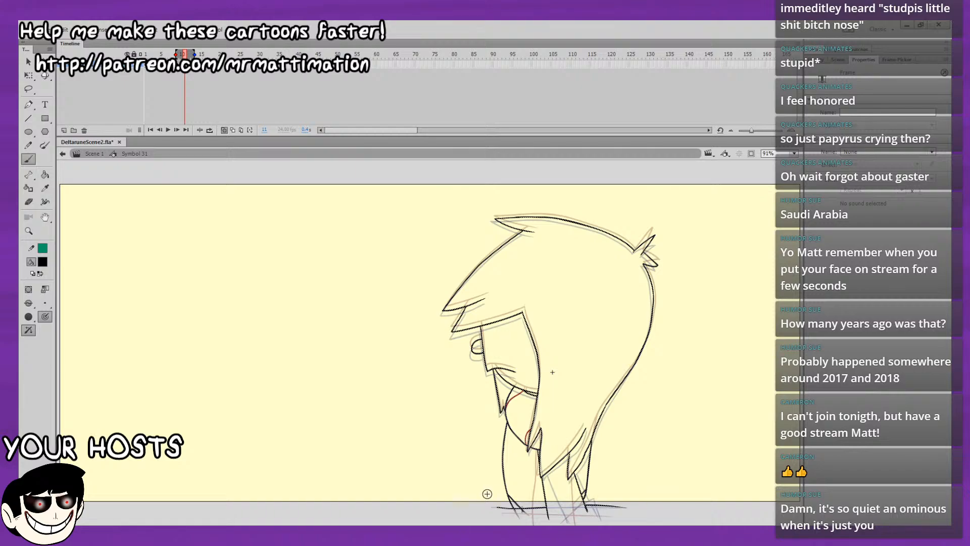
{"action": "key", "text": "period"}
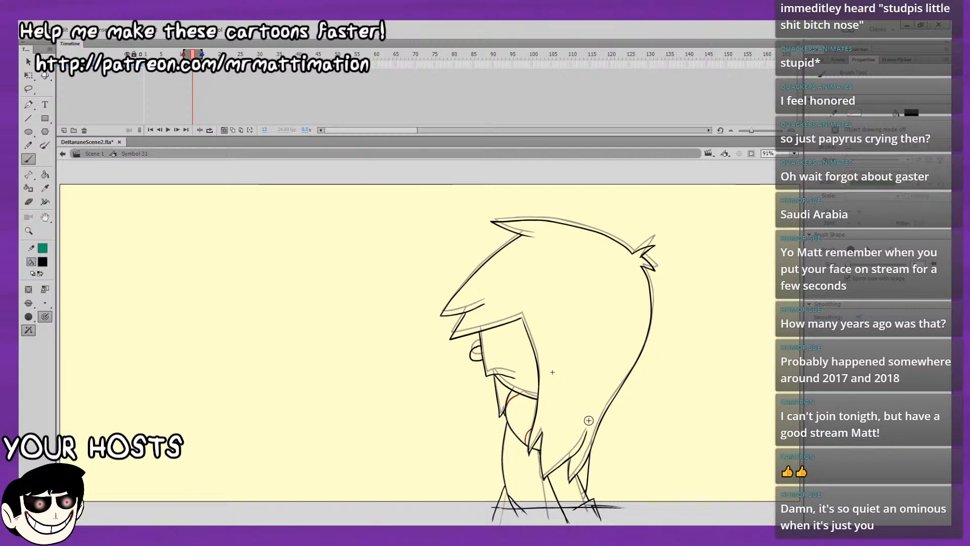
{"action": "key", "text": "comma"}
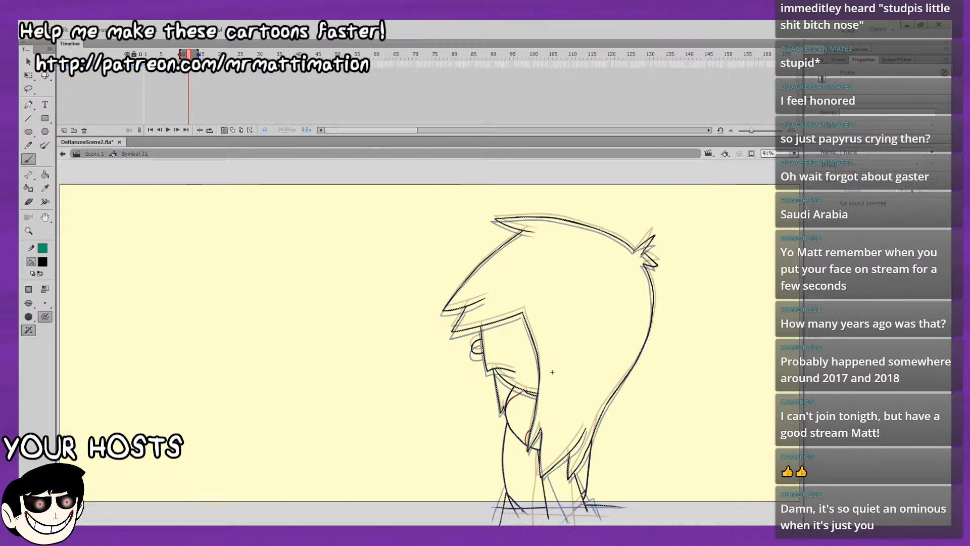
Play the whole animation back from frame 1 with onion skinning off to check the new corner strokes.
{"action": "key", "text": "Return"}
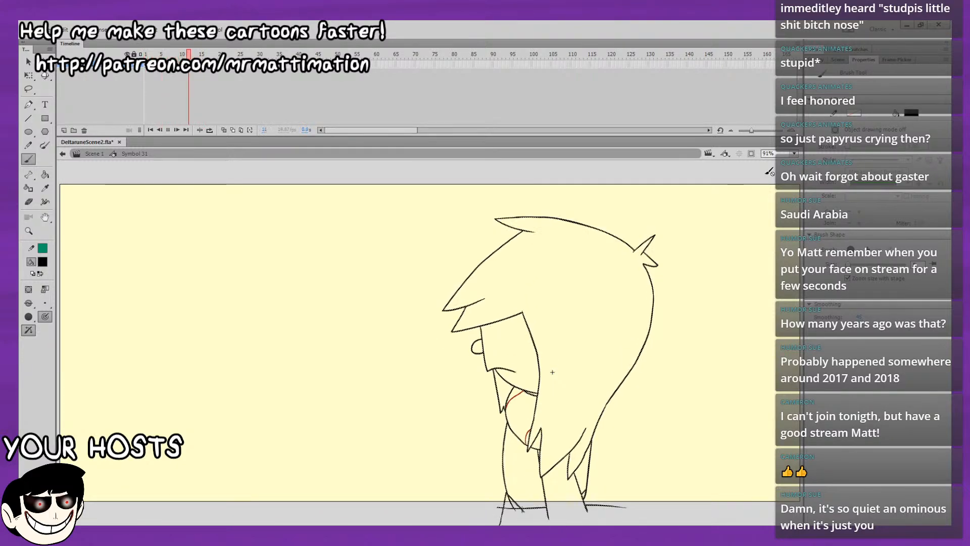
{"action": "left_click", "coordinate": [143, 72]}
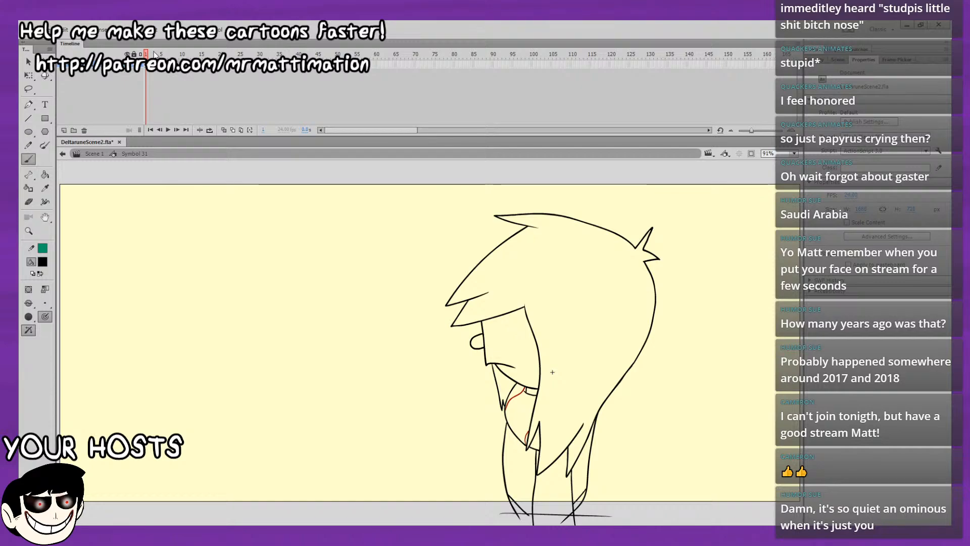
{"action": "key", "text": "ctrl+a"}
{"action": "mouse_move", "coordinate": [149, 54]}
{"action": "left_mouse_down"}
{"action": "mouse_move", "coordinate": [229, 53]}
{"action": "mouse_move", "coordinate": [166, 72]}
{"action": "left_mouse_up"}
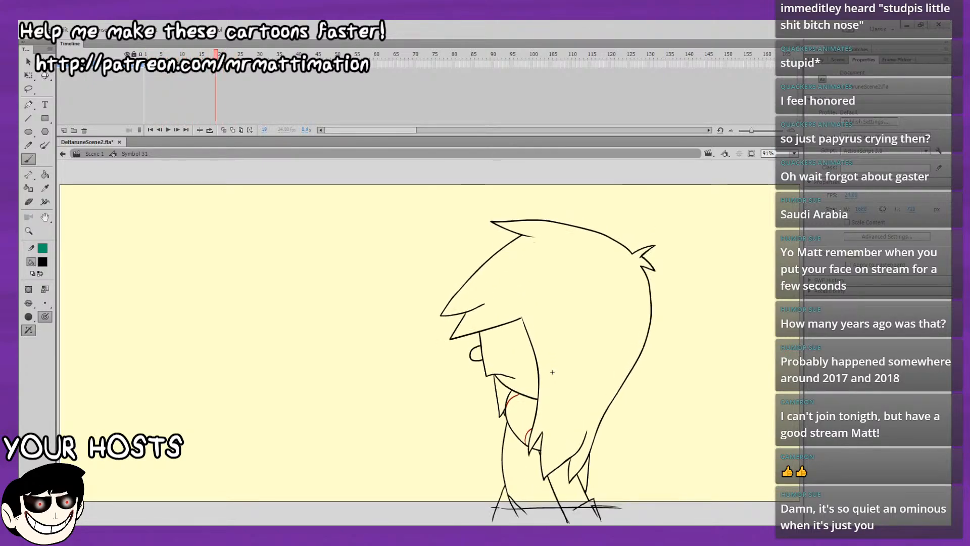
{"action": "key", "text": "Return"}
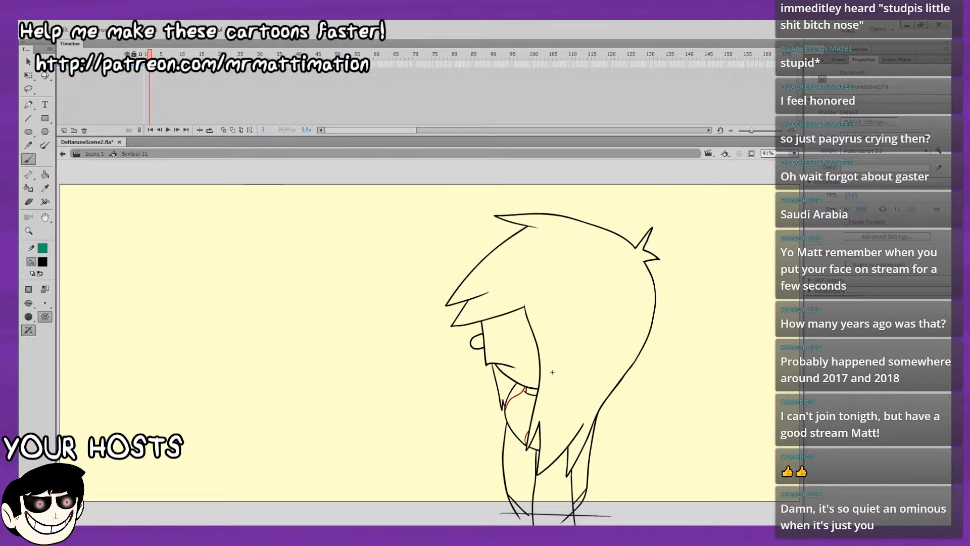
Insert a blank keyframe at frame 2 and turn onion skinning on.
{"action": "left_click", "coordinate": [150, 65]}
{"action": "key", "text": "F7"}
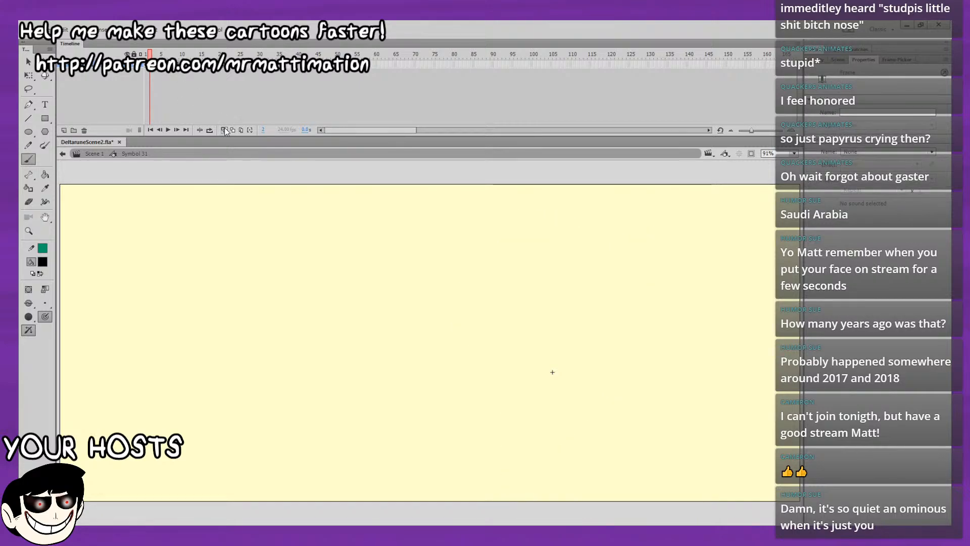
{"action": "left_click", "coordinate": [225, 130]}
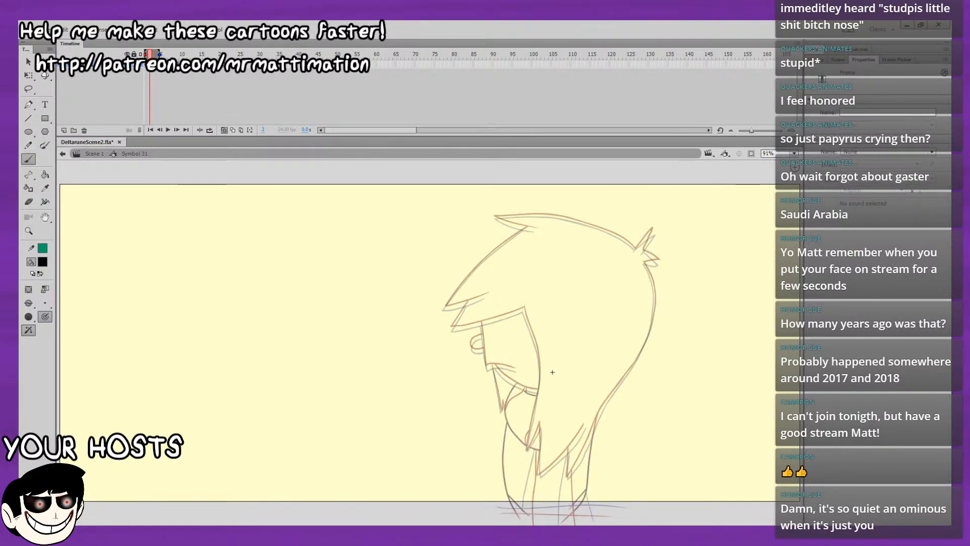
{"action": "key", "text": "ctrl+equal"}
{"action": "left_click_drag", "start_coordinate": [747, 273], "coordinate": [491, 441]}
{"action": "left_click_drag", "start_coordinate": [539, 379], "coordinate": [600, 443]}
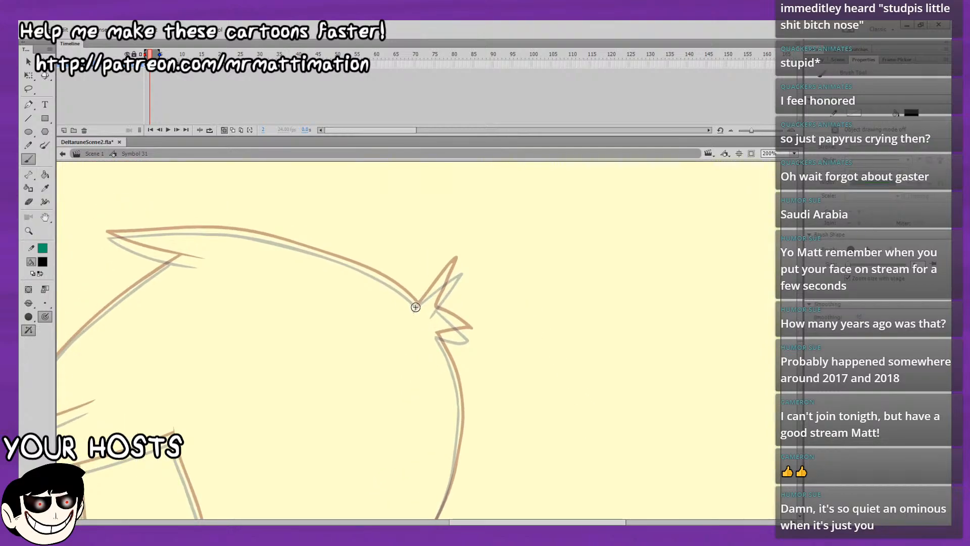
{"action": "left_click_drag", "start_coordinate": [444, 295], "coordinate": [434, 314]}
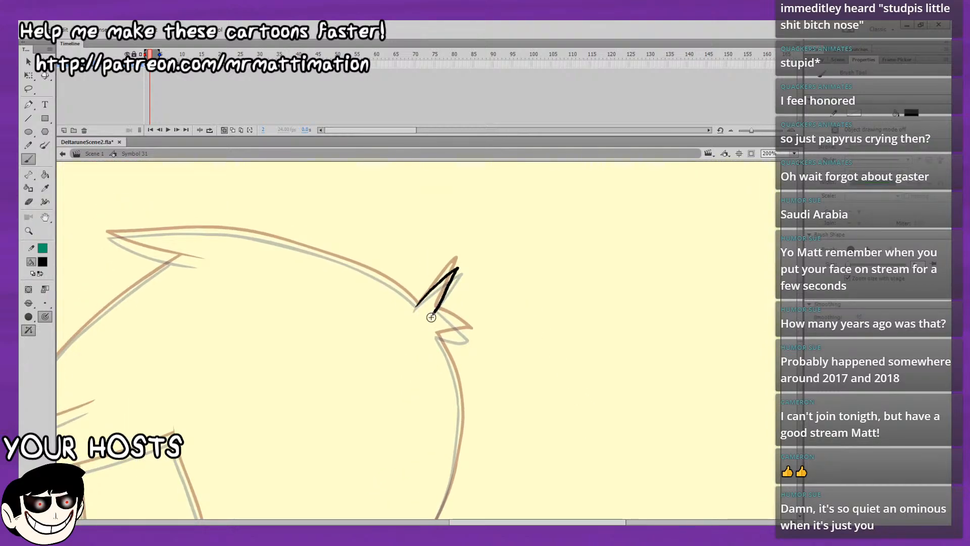
{"action": "left_click_drag", "start_coordinate": [456, 277], "coordinate": [443, 233]}
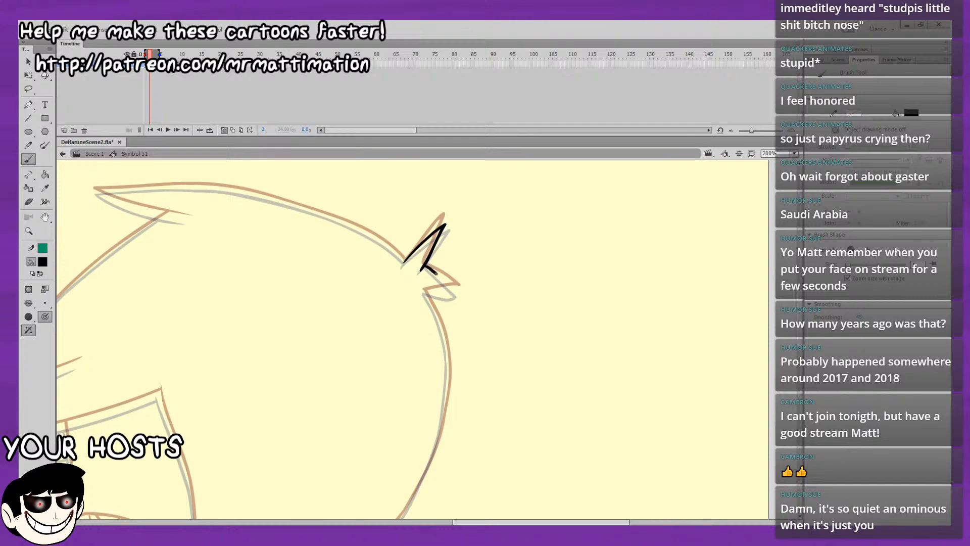
{"action": "key", "text": "ctrl+z"}
{"action": "key", "text": "ctrl+a"}
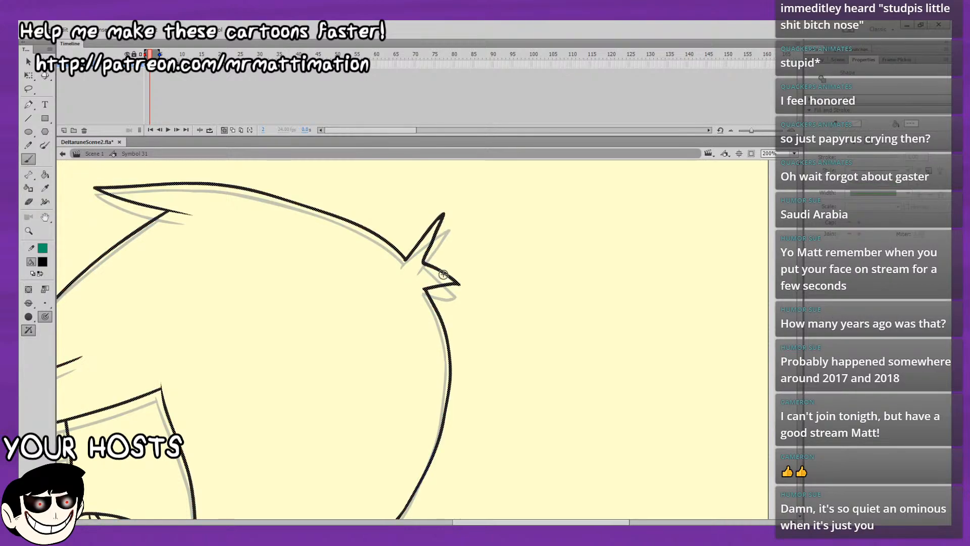
Play the animation back with the whole figure in view to review the head motion.
{"action": "key", "text": "Return"}
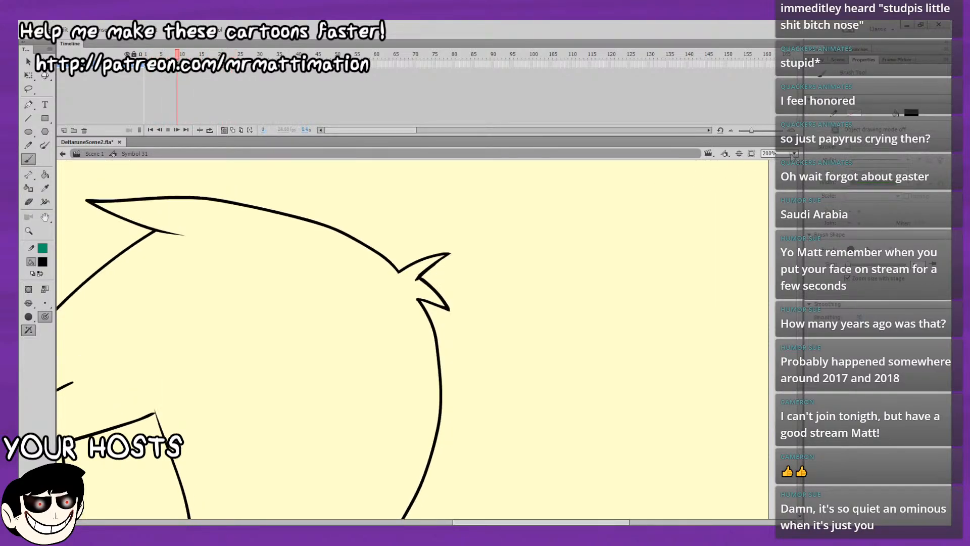
{"action": "key", "text": "ctrl+2"}
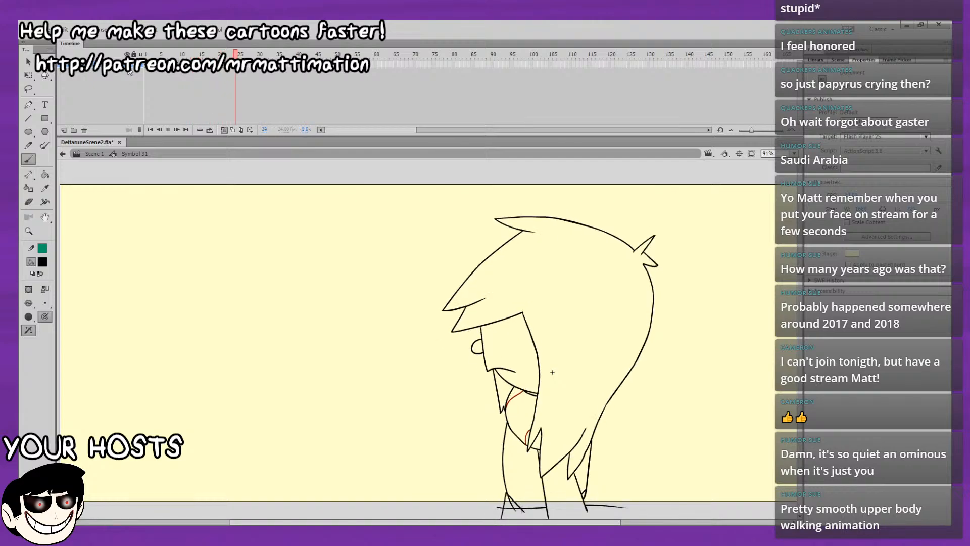
{"action": "key", "text": "Return"}
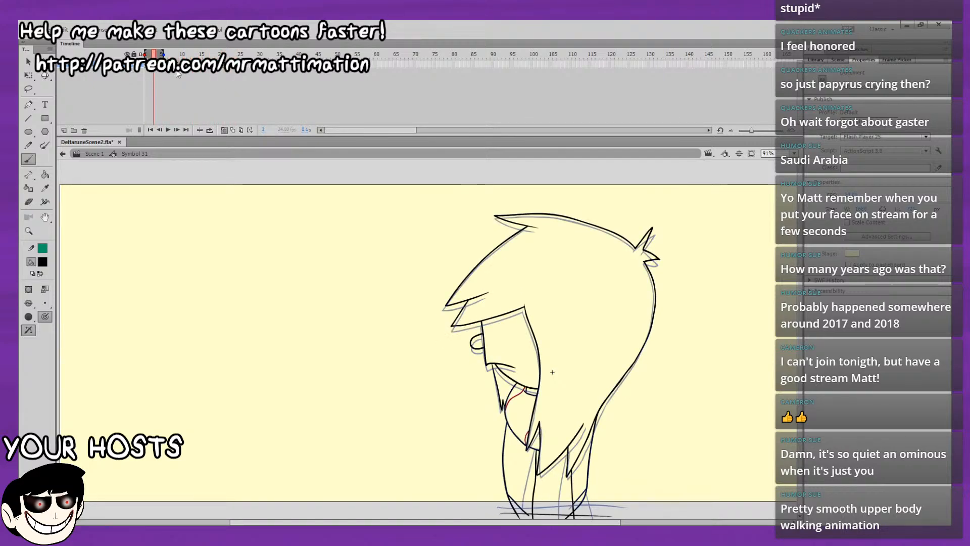
Turn onion skinning off and flip back and forth through frames 1 to 8 to compare the head poses.
{"action": "left_click", "coordinate": [224, 130]}
{"action": "left_click_drag", "start_coordinate": [159, 53], "coordinate": [132, 49]}
{"action": "left_click_drag", "start_coordinate": [286, 179], "coordinate": [207, 144]}
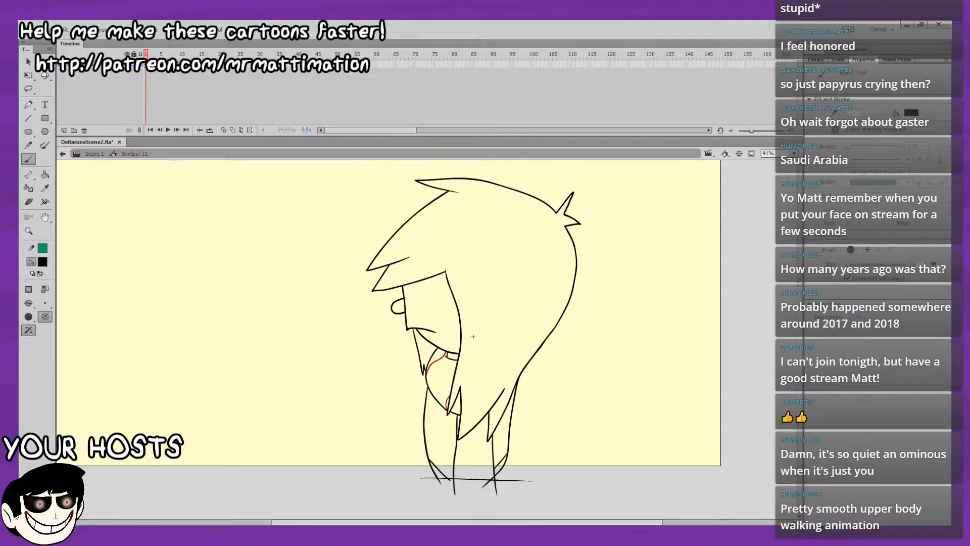
{"action": "left_click", "coordinate": [146, 55]}
{"action": "left_click", "coordinate": [149, 55]}
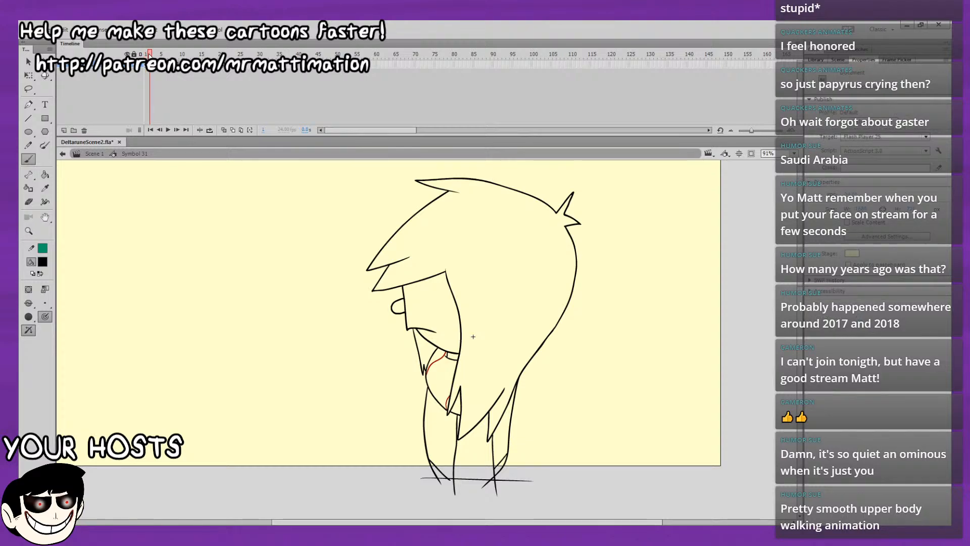
{"action": "left_click", "coordinate": [157, 54]}
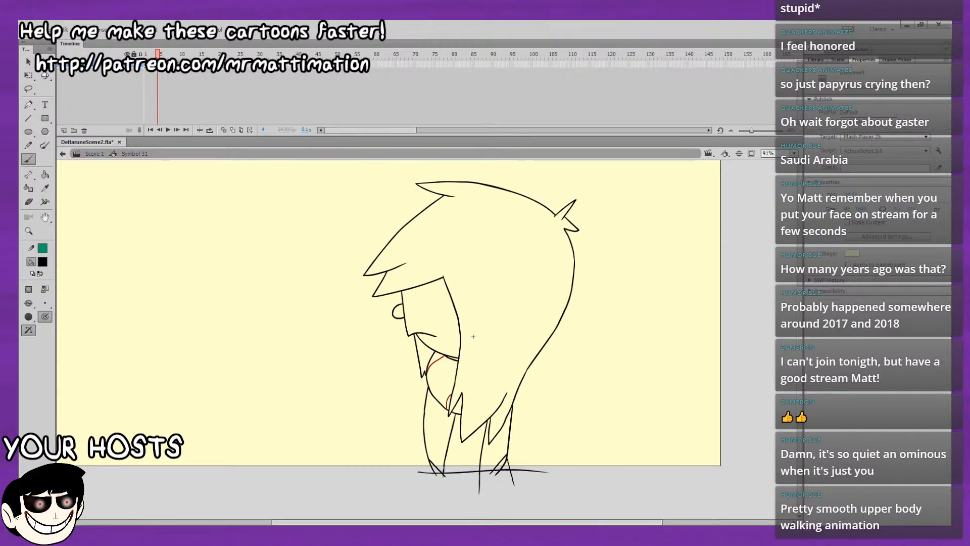
{"action": "key", "text": "comma"}
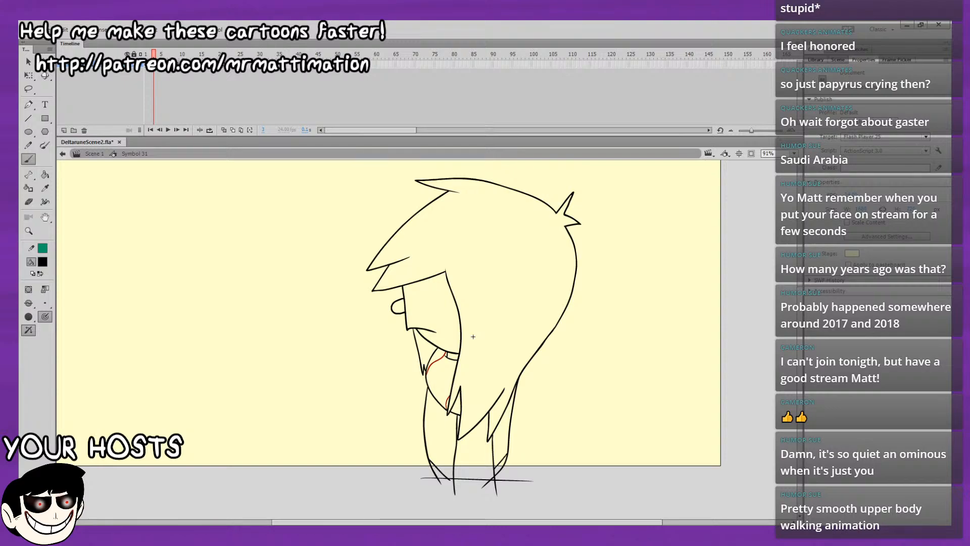
{"action": "key", "text": "period"}
{"action": "key", "text": "period"}
{"action": "key", "text": "comma"}
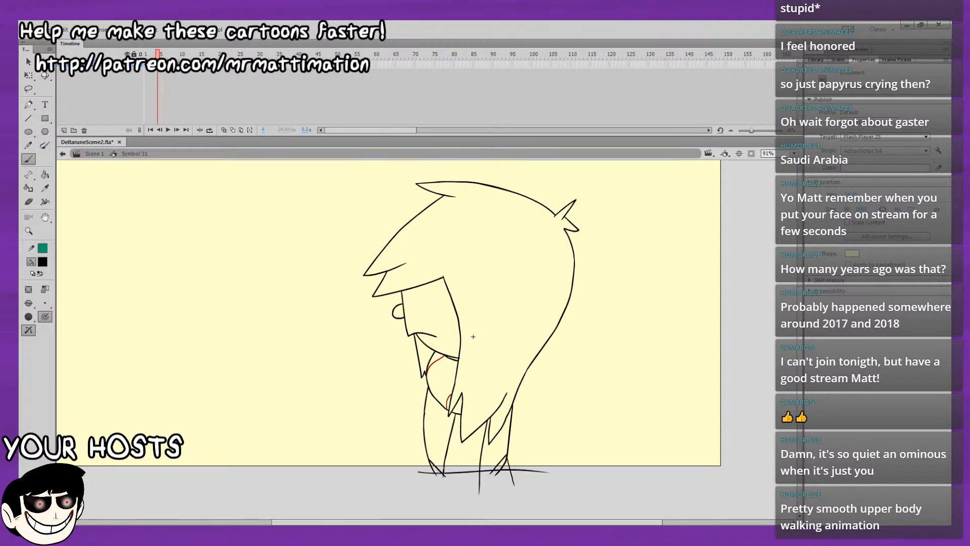
{"action": "key", "text": "period"}
{"action": "key", "text": "period"}
{"action": "key", "text": "period"}
{"action": "key", "text": "period"}
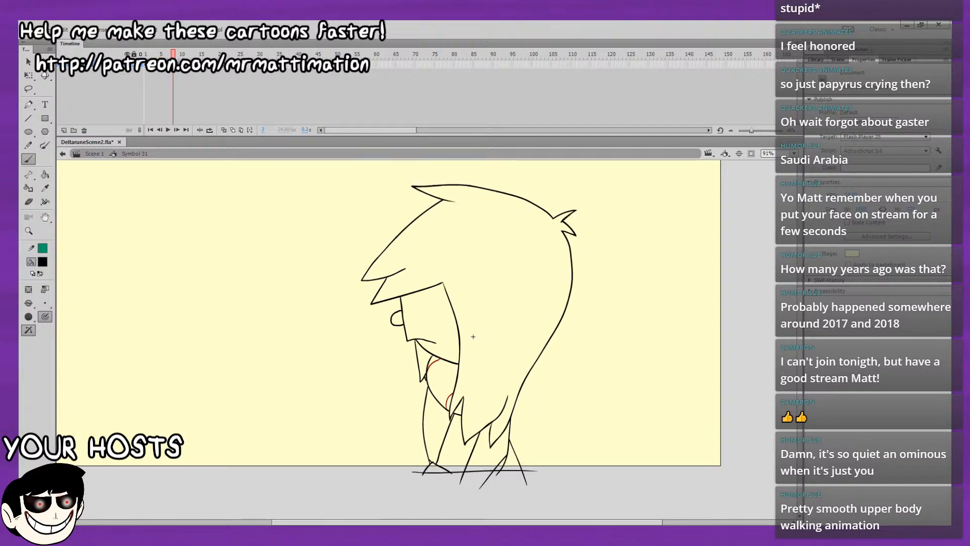
{"action": "key", "text": "comma"}
{"action": "key", "text": "comma"}
{"action": "key", "text": "comma"}
{"action": "key", "text": "comma"}
{"action": "key", "text": "comma"}
{"action": "key", "text": "comma"}
{"action": "key", "text": "period"}
{"action": "key", "text": "period"}
{"action": "key", "text": "period"}
{"action": "key", "text": "period"}
{"action": "key", "text": "comma"}
{"action": "key", "text": "comma"}
{"action": "key", "text": "comma"}
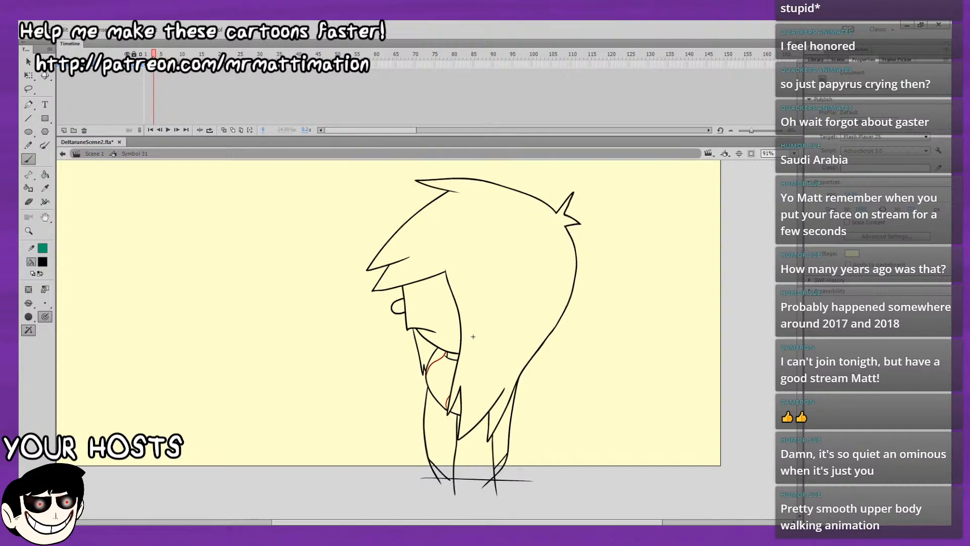
Make frame 2 a blank keyframe again and show the neighbouring frames with onion skinning.
{"action": "key", "text": "comma"}
{"action": "key", "text": "F6"}
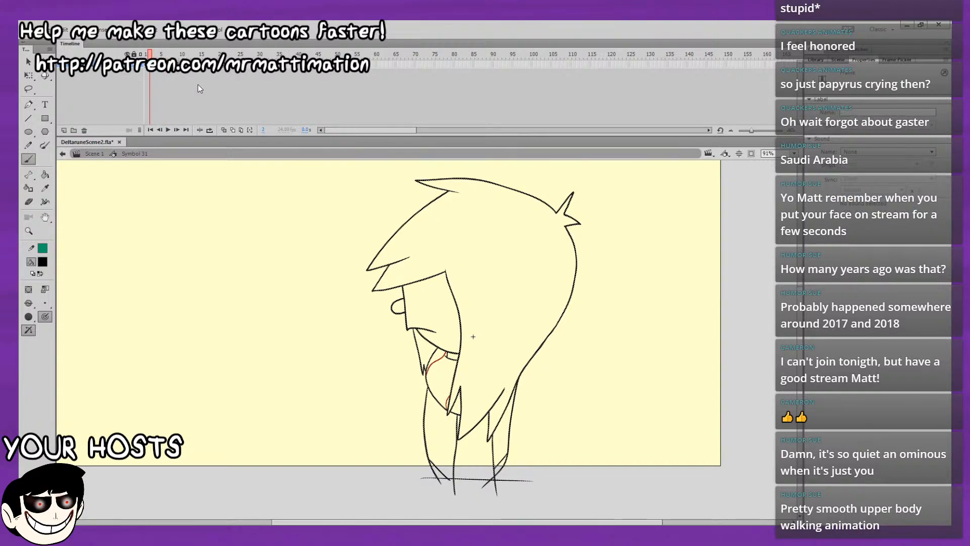
{"action": "key", "text": "F7"}
{"action": "left_click", "coordinate": [223, 131]}
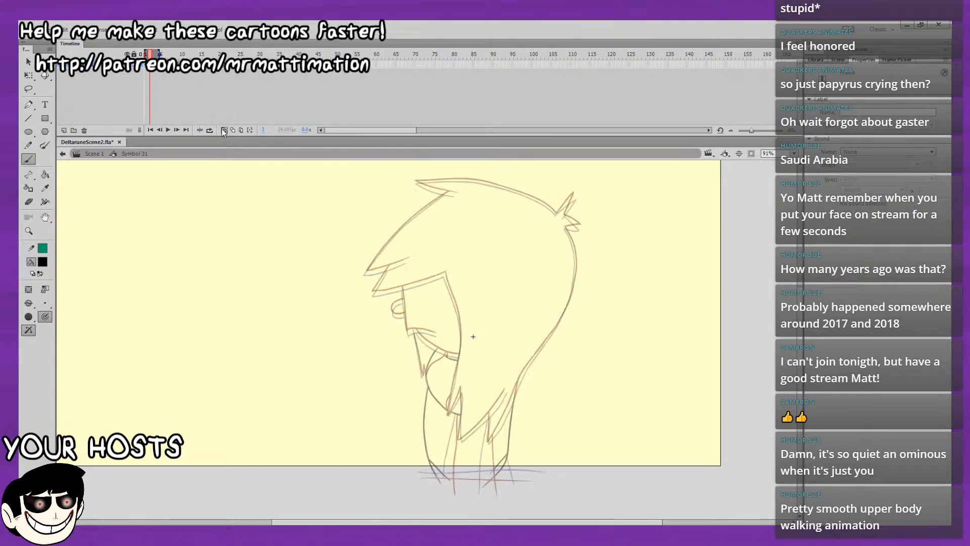
Brush the zigzag hair tuft at the back of the head in black on frame 2, between the onion-skin outlines.
{"action": "left_click_drag", "start_coordinate": [591, 284], "coordinate": [584, 324]}
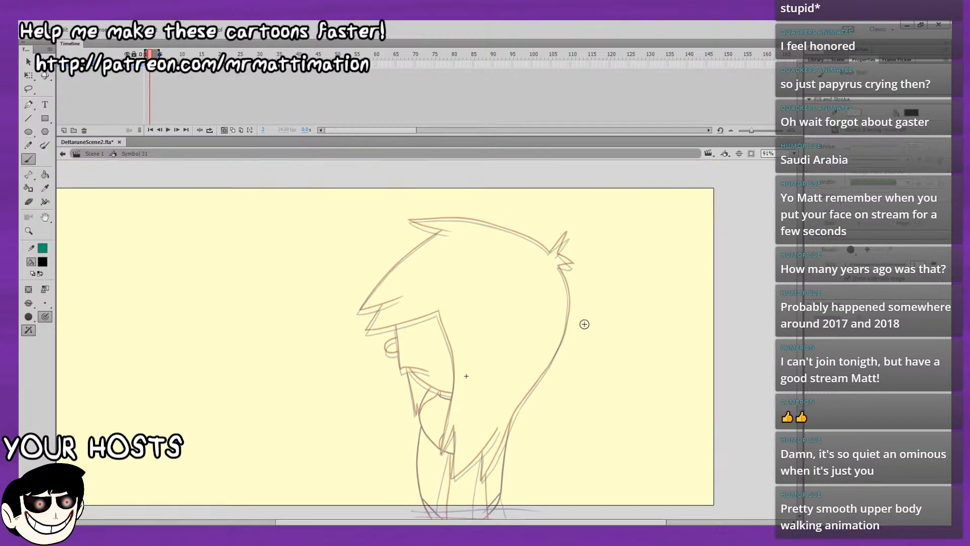
{"action": "key", "text": "ctrl+equal"}
{"action": "left_click_drag", "start_coordinate": [756, 378], "coordinate": [522, 390]}
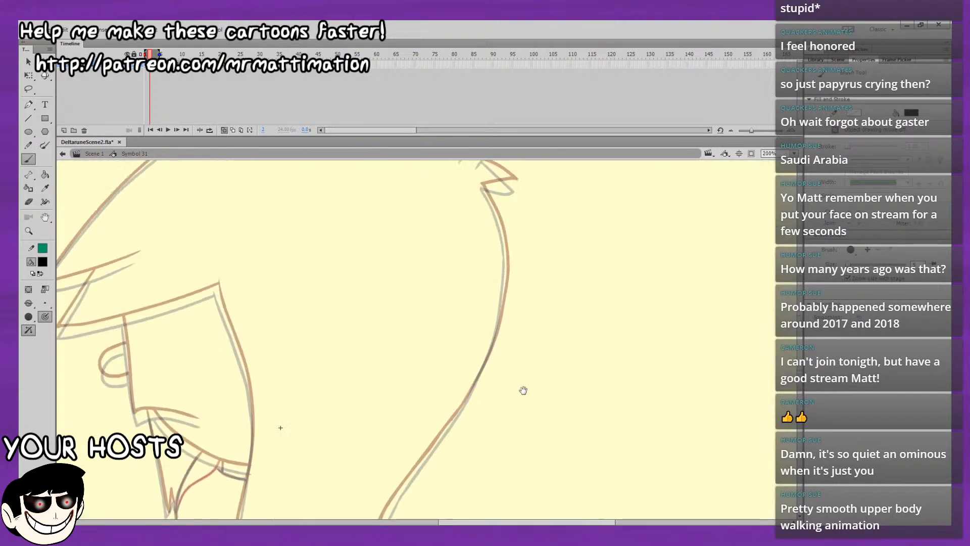
{"action": "left_click_drag", "start_coordinate": [580, 244], "coordinate": [451, 374]}
{"action": "mouse_move", "coordinate": [332, 292]}
{"action": "left_mouse_down"}
{"action": "mouse_move", "coordinate": [373, 251]}
{"action": "mouse_move", "coordinate": [350, 297]}
{"action": "mouse_move", "coordinate": [342, 262]}
{"action": "left_mouse_up"}
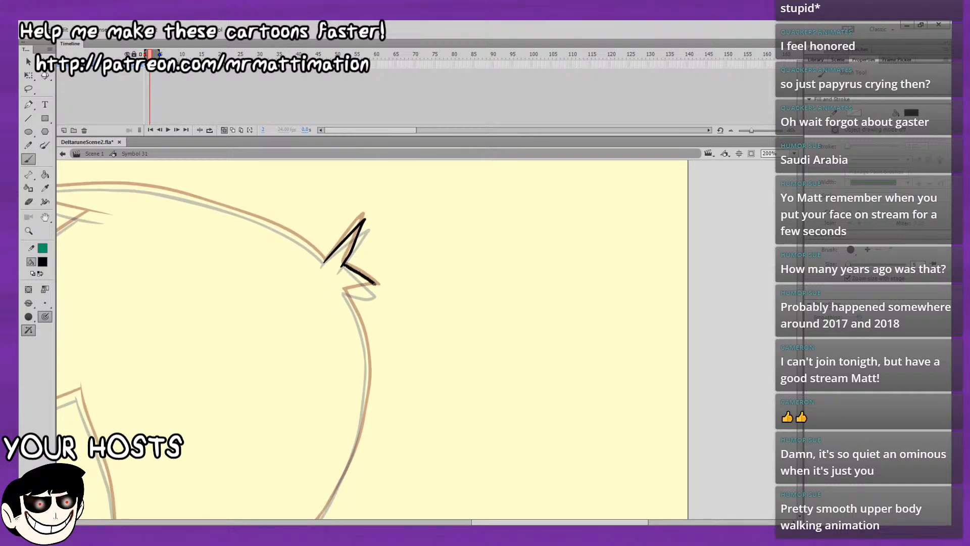
{"action": "key", "text": "ctrl+z"}
{"action": "mouse_move", "coordinate": [341, 263]}
{"action": "left_mouse_down"}
{"action": "mouse_move", "coordinate": [365, 275]}
{"action": "mouse_move", "coordinate": [362, 287]}
{"action": "mouse_move", "coordinate": [344, 290]}
{"action": "left_mouse_up"}
Set the brush fill colour to dark red.
{"action": "mouse_move", "coordinate": [358, 228]}
{"action": "left_mouse_down"}
{"action": "mouse_move", "coordinate": [576, 320]}
{"action": "mouse_move", "coordinate": [501, 308]}
{"action": "left_mouse_up"}
{"action": "left_click_drag", "start_coordinate": [568, 347], "coordinate": [613, 298]}
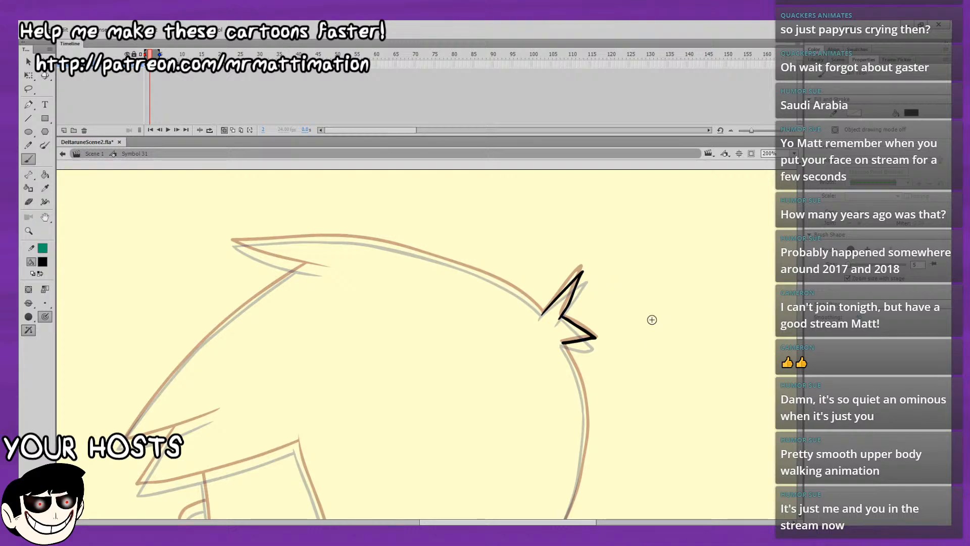
{"action": "left_click", "coordinate": [99, 331]}
{"action": "left_click_drag", "start_coordinate": [606, 337], "coordinate": [699, 369]}
{"action": "left_click_drag", "start_coordinate": [543, 406], "coordinate": [330, 465]}
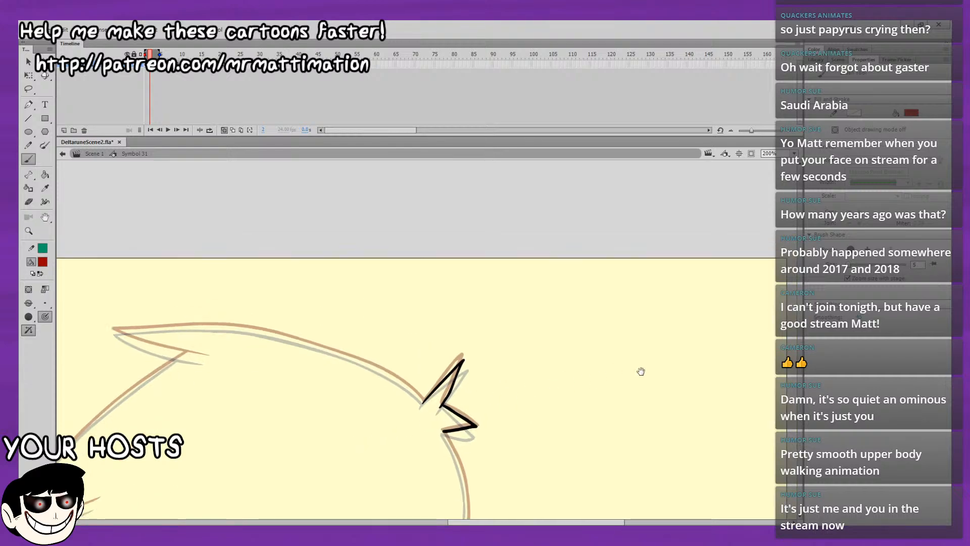
{"action": "mouse_move", "coordinate": [640, 371]}
{"action": "left_mouse_down"}
{"action": "mouse_move", "coordinate": [338, 442]}
{"action": "mouse_move", "coordinate": [580, 299]}
{"action": "mouse_move", "coordinate": [493, 353]}
{"action": "mouse_move", "coordinate": [210, 468]}
{"action": "mouse_move", "coordinate": [790, 287]}
{"action": "left_mouse_up"}
{"action": "mouse_move", "coordinate": [718, 334]}
{"action": "left_mouse_down"}
{"action": "mouse_move", "coordinate": [632, 343]}
{"action": "mouse_move", "coordinate": [611, 313]}
{"action": "left_mouse_up"}
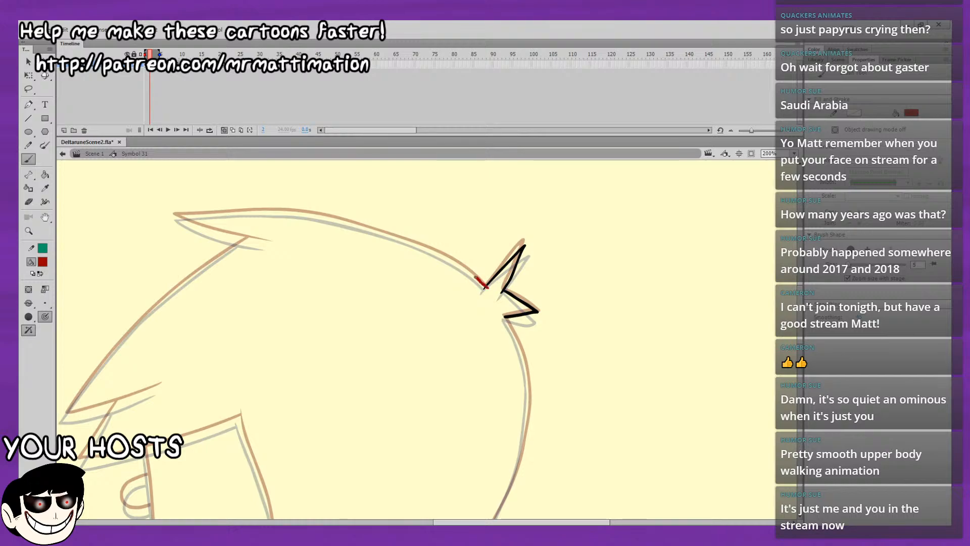
{"action": "key", "text": "ctrl+z"}
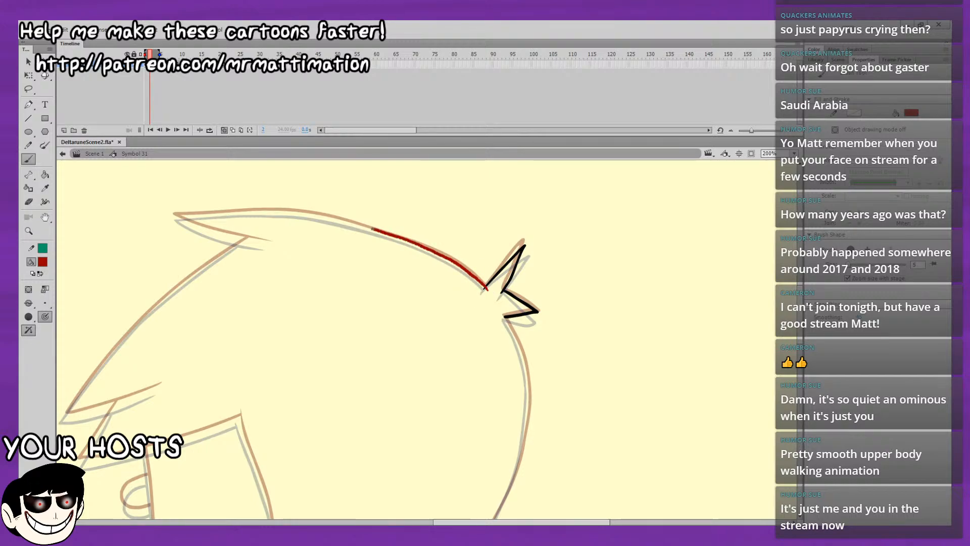
{"action": "key", "text": "ctrl+z"}
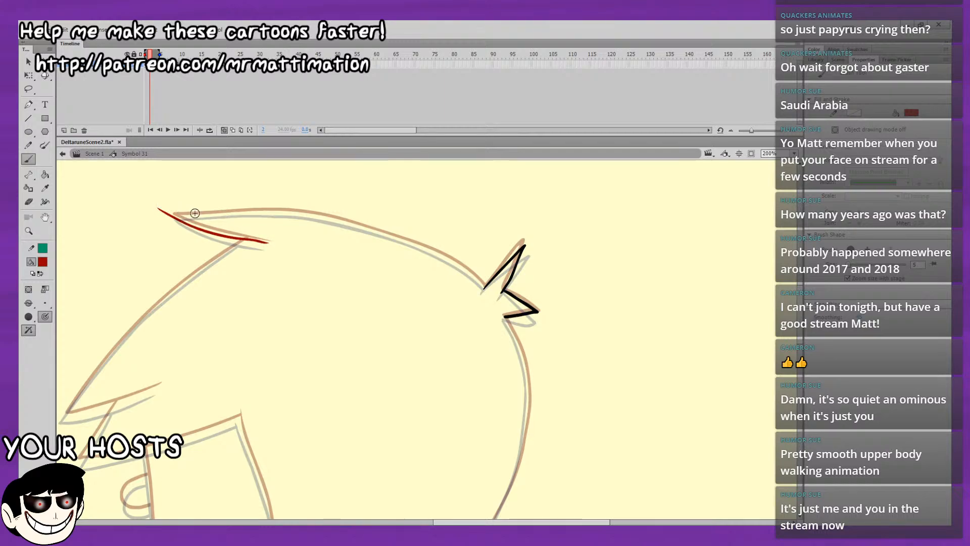
Brush the lower edge of the front hair spike on top of the head in dark red, between the onion-skin outlines.
{"action": "key", "text": "ctrl+z"}
{"action": "mouse_move", "coordinate": [267, 241]}
{"action": "left_mouse_down"}
{"action": "mouse_move", "coordinate": [197, 228]}
{"action": "mouse_move", "coordinate": [164, 207]}
{"action": "left_mouse_up"}
{"action": "key", "text": "ctrl+z"}
{"action": "left_click_drag", "start_coordinate": [271, 243], "coordinate": [163, 203]}
{"action": "key", "text": "ctrl+z"}
{"action": "mouse_move", "coordinate": [268, 241]}
{"action": "left_mouse_down"}
{"action": "mouse_move", "coordinate": [174, 213]}
{"action": "mouse_move", "coordinate": [100, 212]}
{"action": "left_mouse_up"}
{"action": "key", "text": "ctrl+z"}
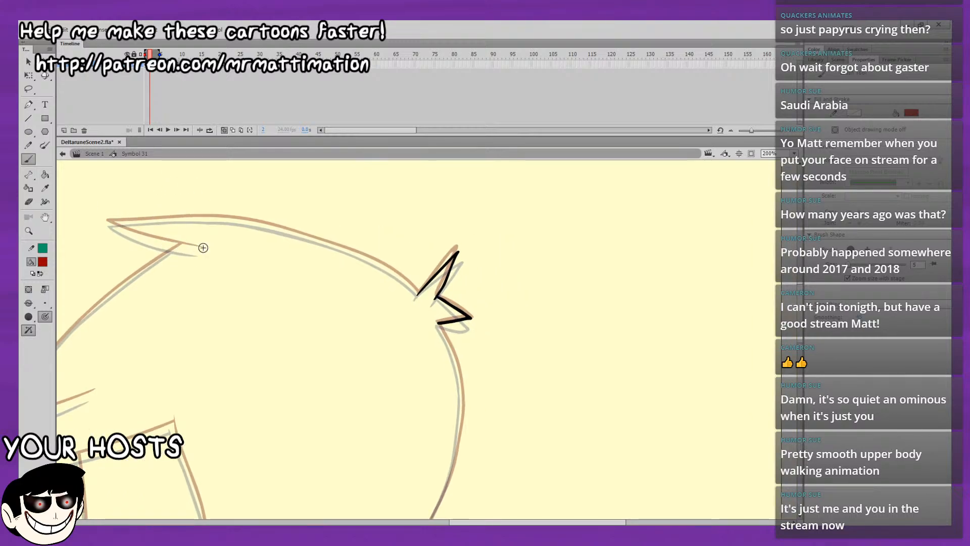
{"action": "left_click_drag", "start_coordinate": [179, 246], "coordinate": [111, 224]}
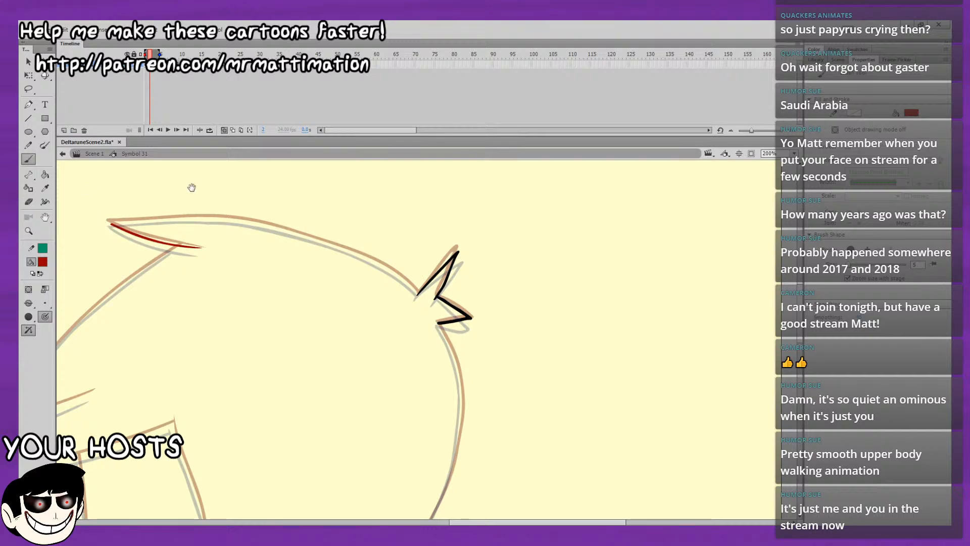
{"action": "left_click_drag", "start_coordinate": [192, 187], "coordinate": [432, 284]}
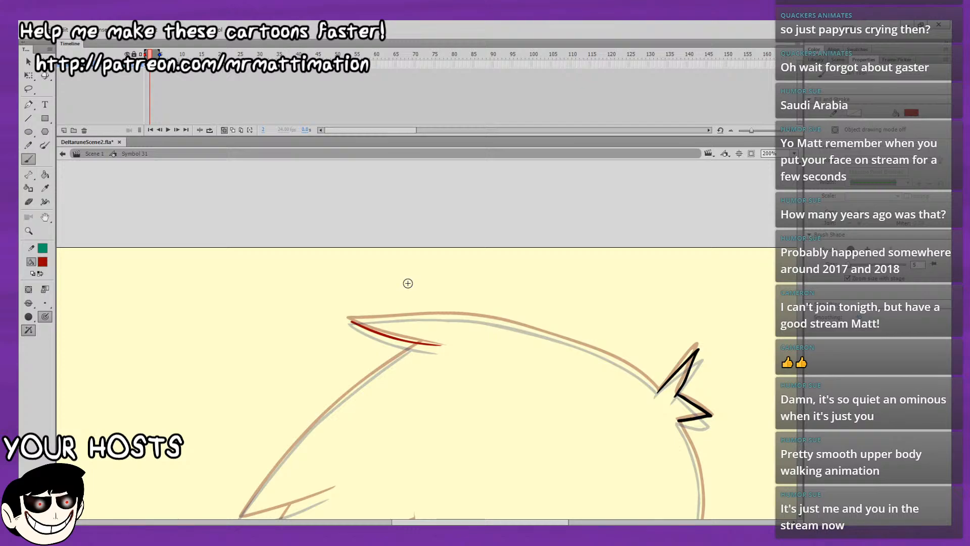
{"action": "mouse_move", "coordinate": [579, 406]}
{"action": "left_mouse_down"}
{"action": "mouse_move", "coordinate": [524, 349]}
{"action": "mouse_move", "coordinate": [479, 258]}
{"action": "left_mouse_up"}
{"action": "left_click_drag", "start_coordinate": [665, 319], "coordinate": [714, 234]}
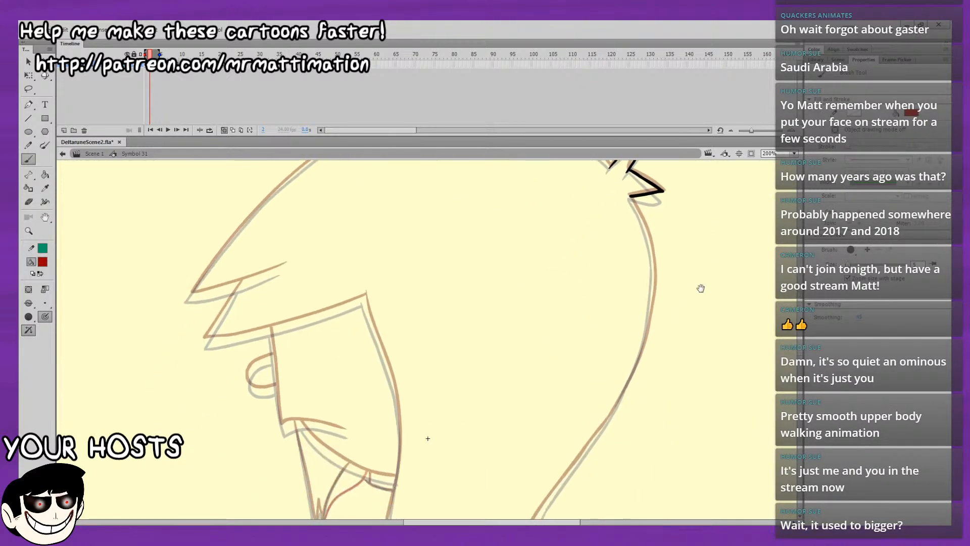
{"action": "left_click_drag", "start_coordinate": [772, 294], "coordinate": [640, 317]}
{"action": "mouse_move", "coordinate": [537, 404]}
{"action": "left_mouse_down"}
{"action": "mouse_move", "coordinate": [659, 309]}
{"action": "mouse_move", "coordinate": [630, 413]}
{"action": "mouse_move", "coordinate": [598, 395]}
{"action": "left_mouse_up"}
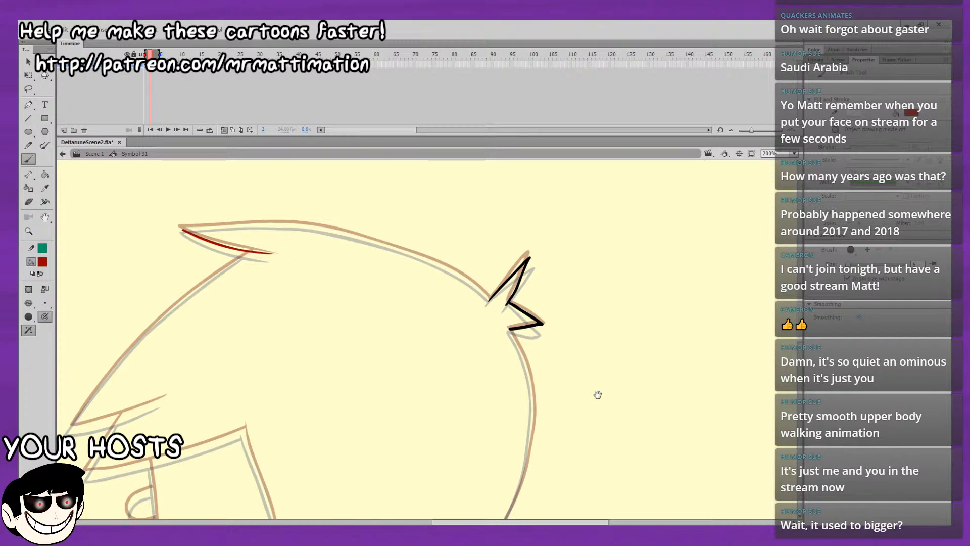
{"action": "left_click_drag", "start_coordinate": [526, 268], "coordinate": [546, 314]}
{"action": "left_click", "coordinate": [795, 156]}
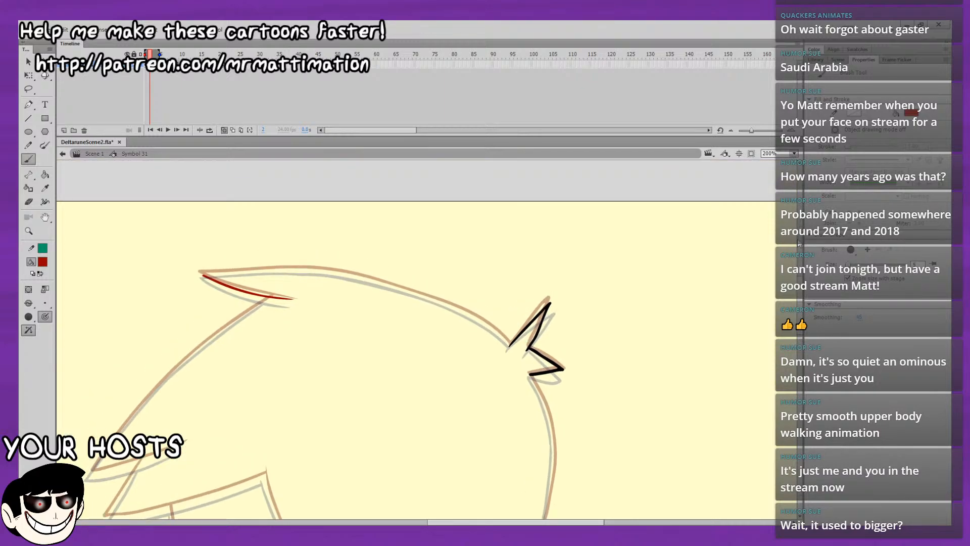
{"action": "left_click", "coordinate": [782, 225]}
{"action": "left_click_drag", "start_coordinate": [684, 288], "coordinate": [749, 339]}
{"action": "left_click_drag", "start_coordinate": [599, 228], "coordinate": [701, 386]}
{"action": "left_click_drag", "start_coordinate": [661, 316], "coordinate": [773, 320]}
{"action": "left_click_drag", "start_coordinate": [691, 251], "coordinate": [535, 367]}
{"action": "left_click_drag", "start_coordinate": [665, 268], "coordinate": [767, 211]}
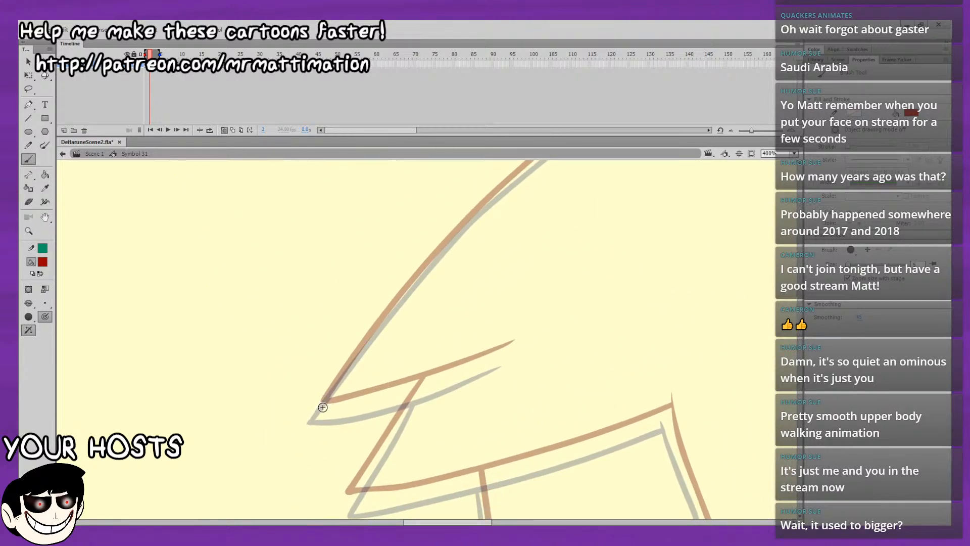
{"action": "mouse_move", "coordinate": [323, 407]}
{"action": "left_mouse_down"}
{"action": "mouse_move", "coordinate": [515, 344]}
{"action": "mouse_move", "coordinate": [437, 375]}
{"action": "mouse_move", "coordinate": [427, 389]}
{"action": "left_mouse_up"}
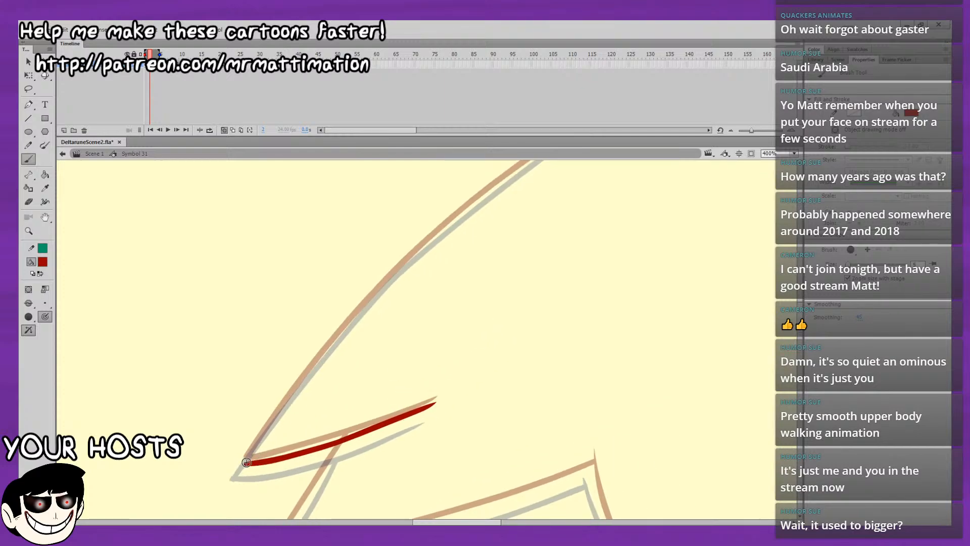
{"action": "left_click_drag", "start_coordinate": [245, 464], "coordinate": [262, 434]}
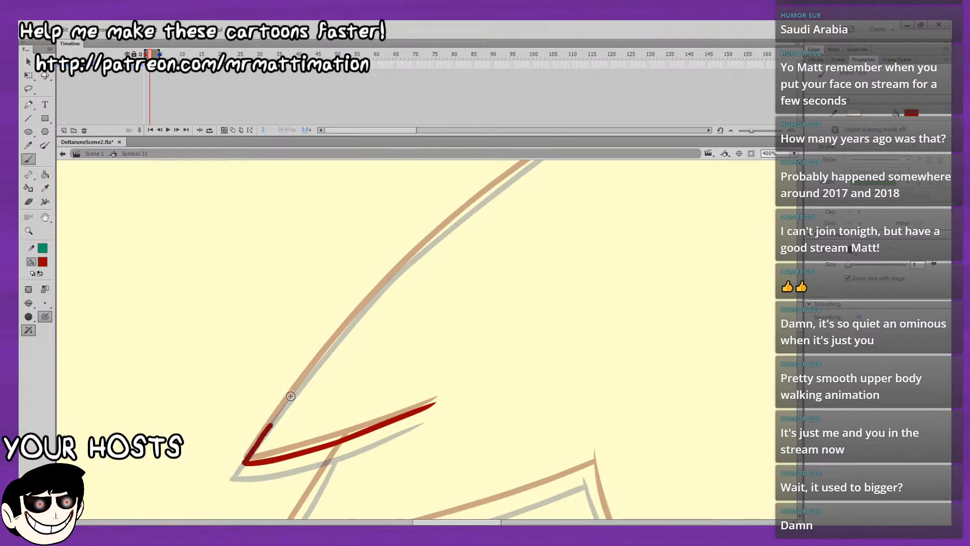
{"action": "key", "text": "ctrl+z"}
{"action": "key", "text": "ctrl+z"}
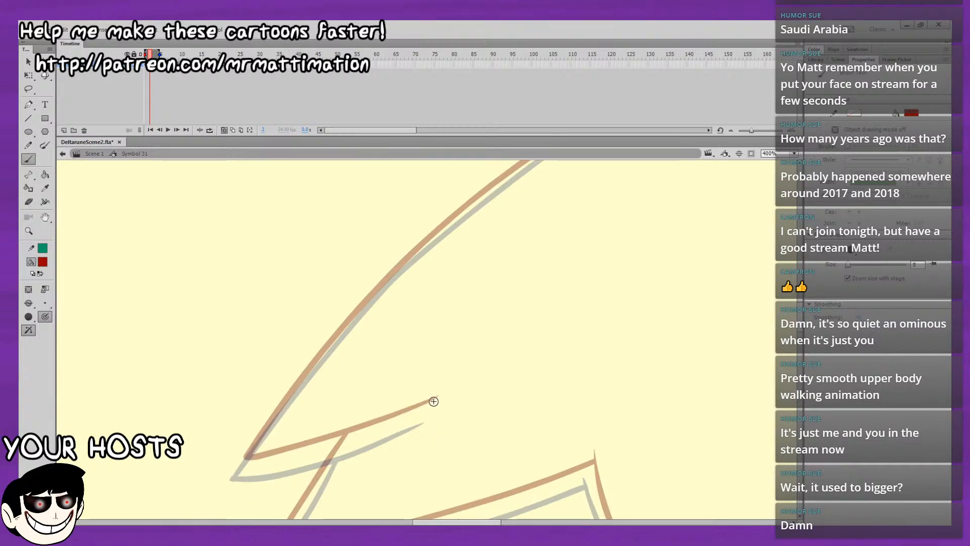
{"action": "key", "text": "ctrl+z"}
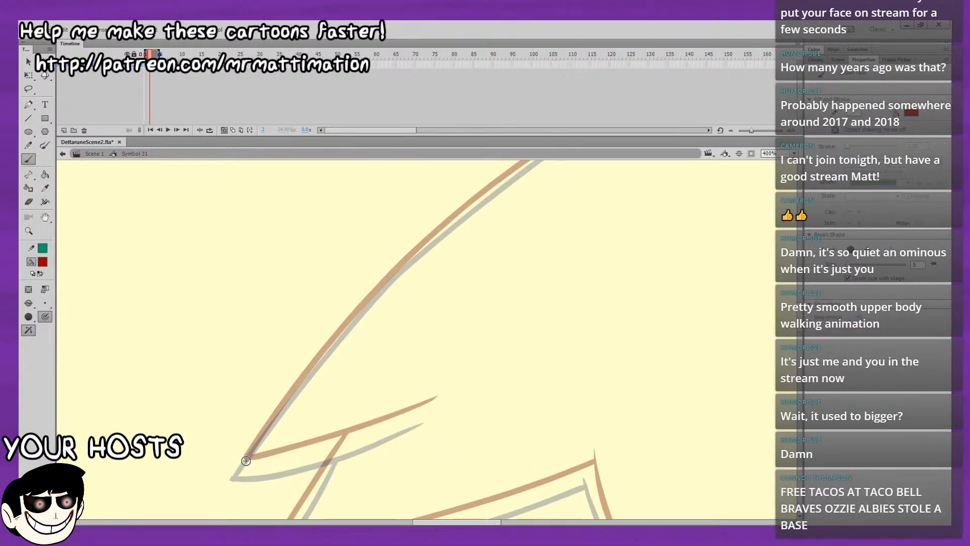
{"action": "key", "text": "ctrl+z"}
{"action": "mouse_move", "coordinate": [246, 463]}
{"action": "left_mouse_down"}
{"action": "mouse_move", "coordinate": [287, 462]}
{"action": "mouse_move", "coordinate": [248, 461]}
{"action": "mouse_move", "coordinate": [372, 426]}
{"action": "mouse_move", "coordinate": [565, 319]}
{"action": "mouse_move", "coordinate": [479, 369]}
{"action": "left_mouse_up"}
Brush the upper part of the long front hair edge in dark red, running down from the base of the front spike.
{"action": "key", "text": "ctrl+z"}
{"action": "key", "text": "ctrl+z"}
{"action": "left_click_drag", "start_coordinate": [560, 310], "coordinate": [476, 394]}
{"action": "left_click_drag", "start_coordinate": [531, 204], "coordinate": [453, 253]}
{"action": "key", "text": "ctrl+z"}
{"action": "left_click_drag", "start_coordinate": [531, 202], "coordinate": [453, 256]}
{"action": "key", "text": "ctrl+z"}
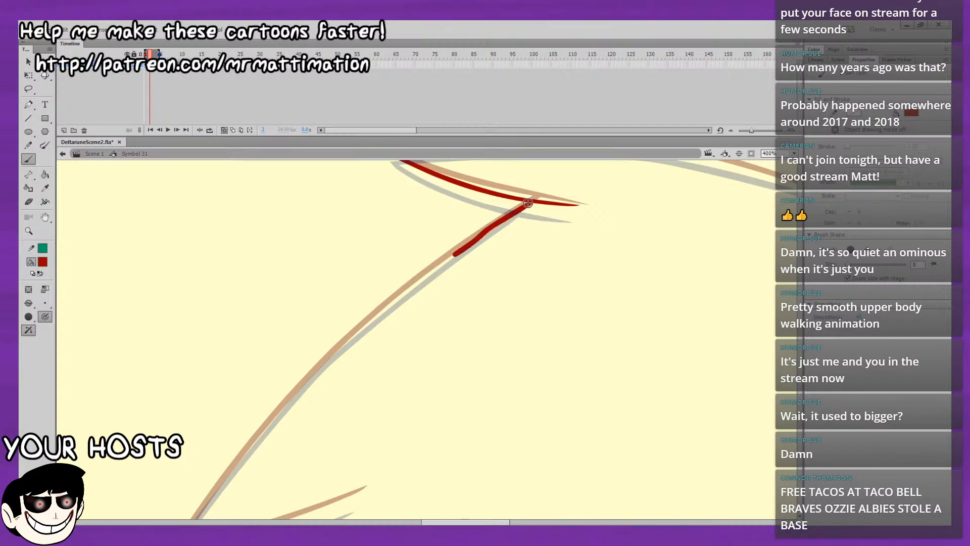
{"action": "key", "text": "ctrl+z"}
{"action": "left_click_drag", "start_coordinate": [491, 224], "coordinate": [469, 242]}
{"action": "key", "text": "ctrl+z"}
{"action": "mouse_move", "coordinate": [531, 203]}
{"action": "left_mouse_down"}
{"action": "mouse_move", "coordinate": [383, 311]}
{"action": "mouse_move", "coordinate": [316, 342]}
{"action": "mouse_move", "coordinate": [495, 215]}
{"action": "left_mouse_up"}
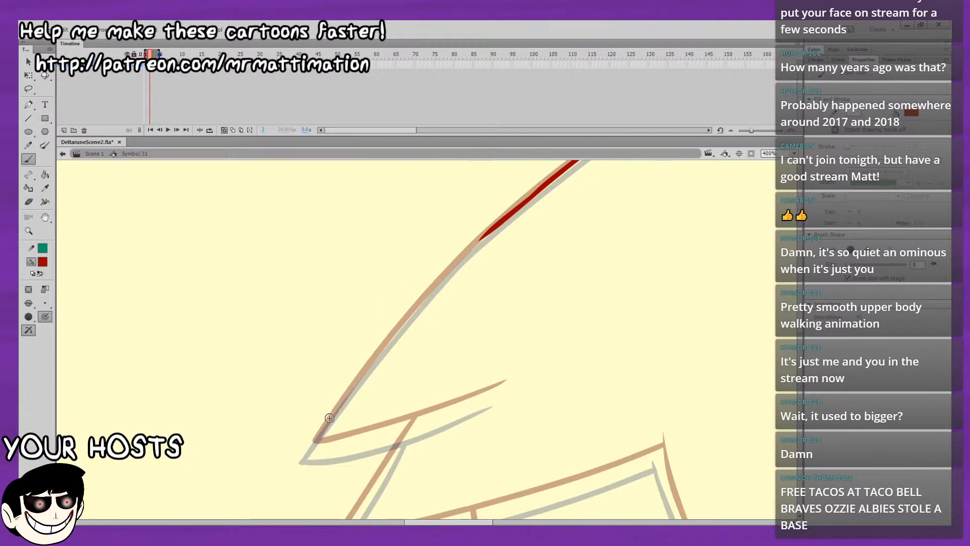
Brush the lower part of the long front hair edge up from the bang's tip and join it to the upper stroke.
{"action": "left_click_drag", "start_coordinate": [313, 447], "coordinate": [354, 386]}
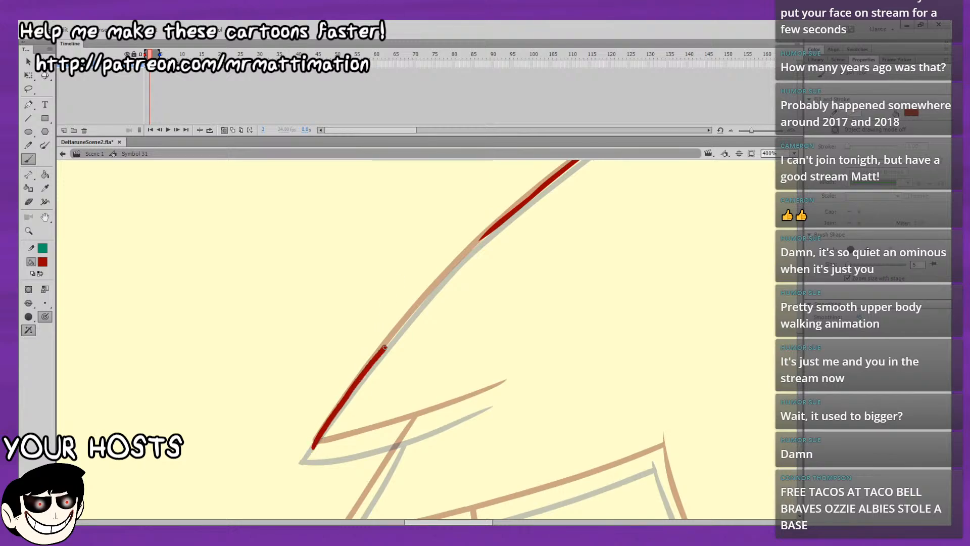
{"action": "left_click_drag", "start_coordinate": [385, 348], "coordinate": [402, 327]}
{"action": "left_click_drag", "start_coordinate": [459, 277], "coordinate": [350, 380]}
{"action": "left_click_drag", "start_coordinate": [289, 436], "coordinate": [332, 382]}
{"action": "key", "text": "ctrl+z"}
{"action": "left_click_drag", "start_coordinate": [290, 434], "coordinate": [343, 370]}
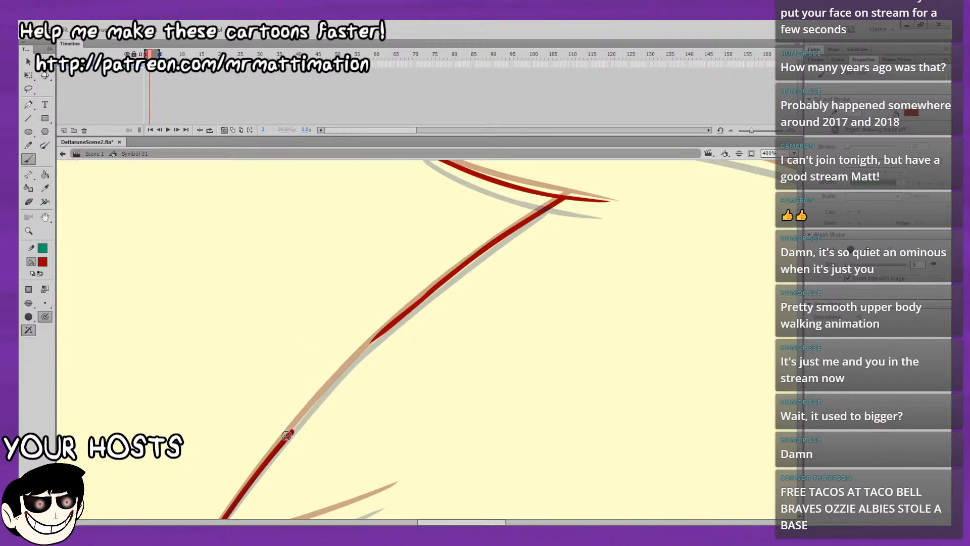
{"action": "mouse_move", "coordinate": [294, 427]}
{"action": "left_mouse_down"}
{"action": "mouse_move", "coordinate": [310, 411]}
{"action": "mouse_move", "coordinate": [284, 438]}
{"action": "mouse_move", "coordinate": [329, 389]}
{"action": "left_mouse_up"}
{"action": "key", "text": "ctrl+z"}
{"action": "key", "text": "ctrl+z"}
{"action": "left_click_drag", "start_coordinate": [331, 329], "coordinate": [262, 364]}
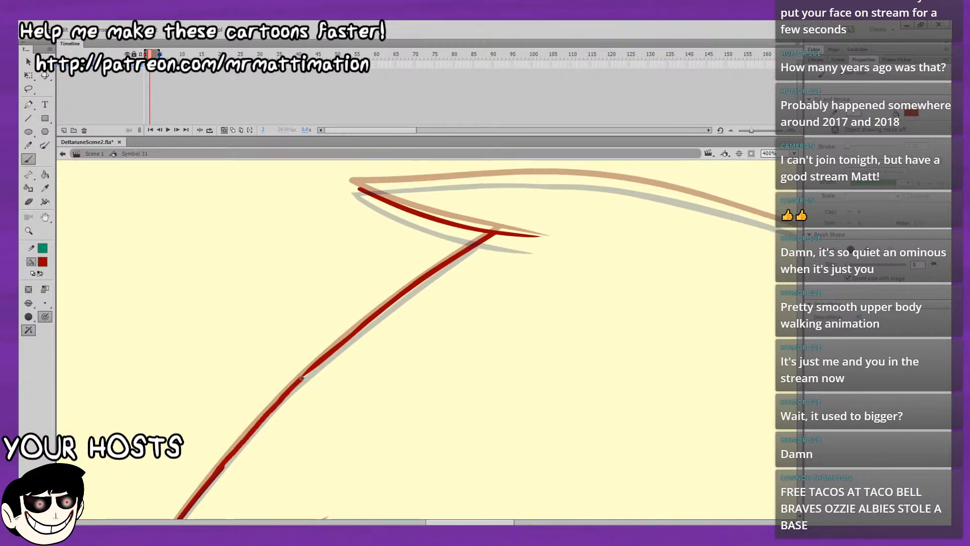
{"action": "mouse_move", "coordinate": [302, 378]}
{"action": "left_mouse_down"}
{"action": "mouse_move", "coordinate": [328, 355]}
{"action": "mouse_move", "coordinate": [258, 354]}
{"action": "mouse_move", "coordinate": [180, 277]}
{"action": "mouse_move", "coordinate": [273, 336]}
{"action": "left_mouse_up"}
Smooth the long front hair stroke, refine its edges with the Selection tool, and check it with onion skinning briefly off.
{"action": "left_click", "coordinate": [29, 89]}
{"action": "key", "text": "v"}
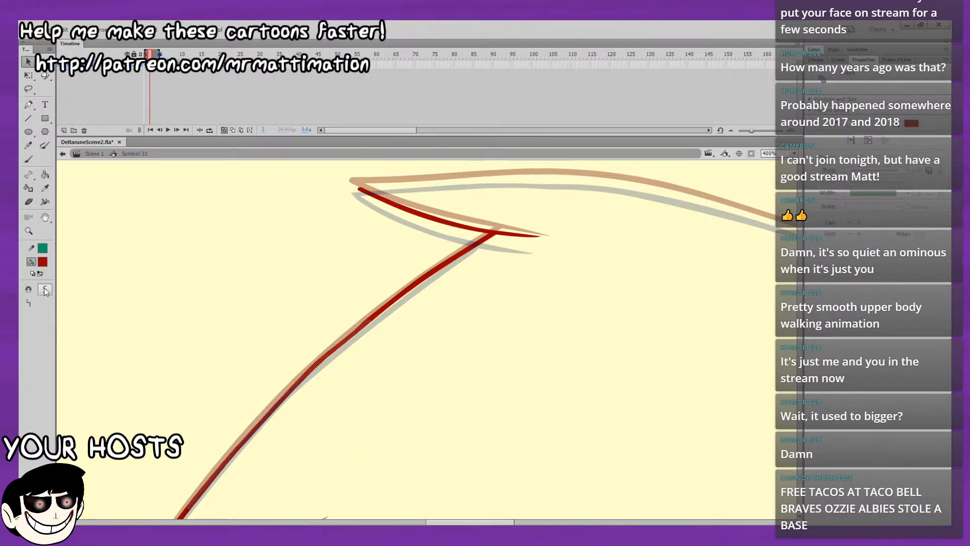
{"action": "left_click", "coordinate": [192, 325]}
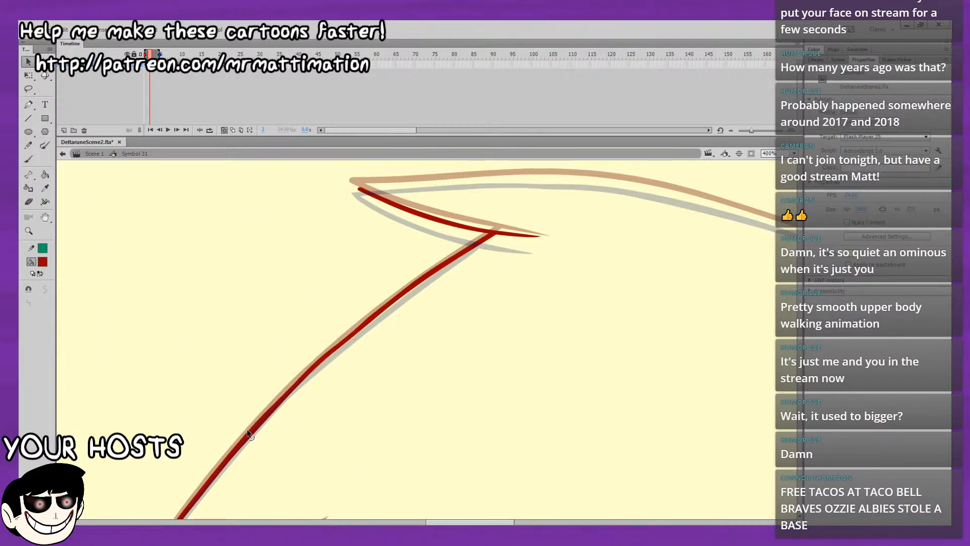
{"action": "left_click_drag", "start_coordinate": [254, 430], "coordinate": [258, 427]}
{"action": "left_click_drag", "start_coordinate": [290, 386], "coordinate": [289, 387]}
{"action": "left_click", "coordinate": [223, 130]}
{"action": "key", "text": "Return"}
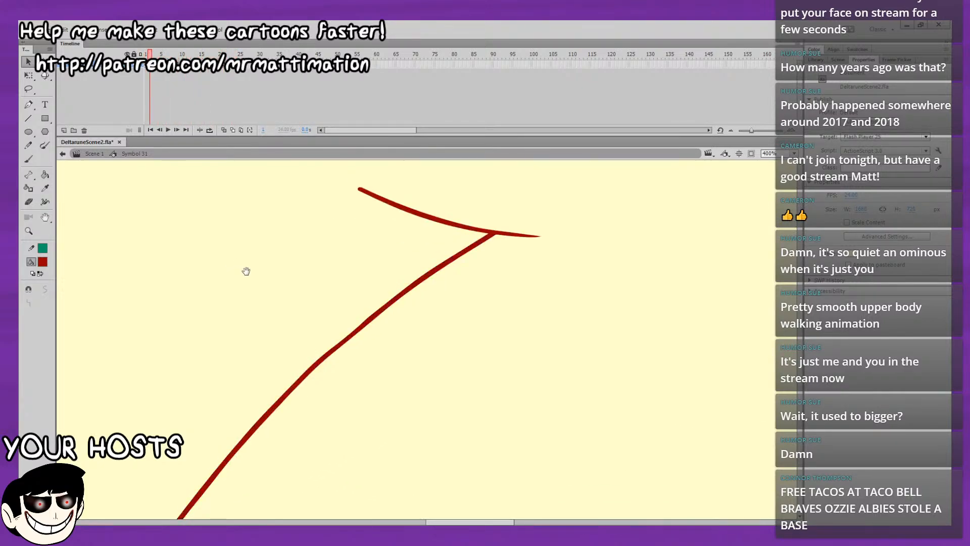
{"action": "left_click", "coordinate": [224, 129]}
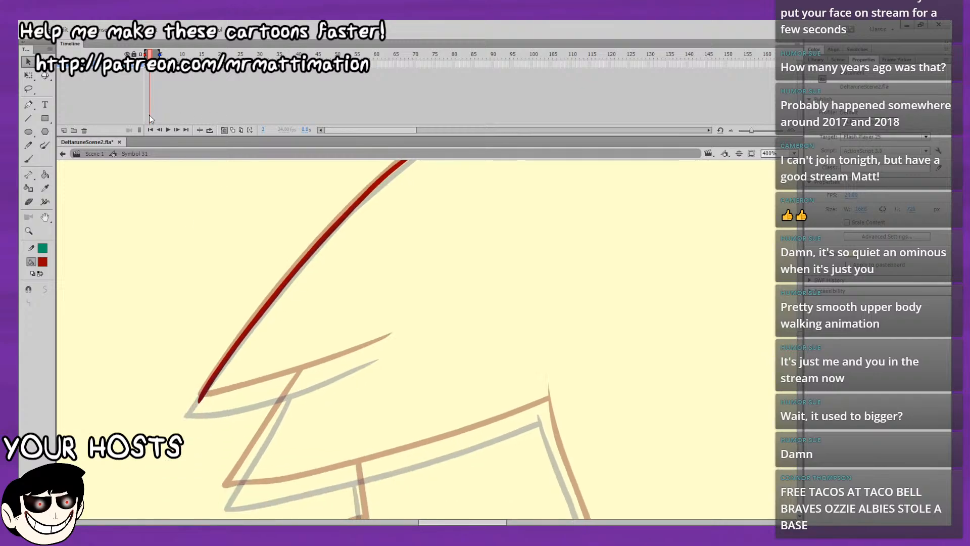
Brush the lower edge of the front bang in dark red from its tip, between the onion-skin outlines.
{"action": "left_click", "coordinate": [28, 160]}
{"action": "scroll", "coordinate": [507, 373], "scroll_direction": "left", "scroll_amount": 5}
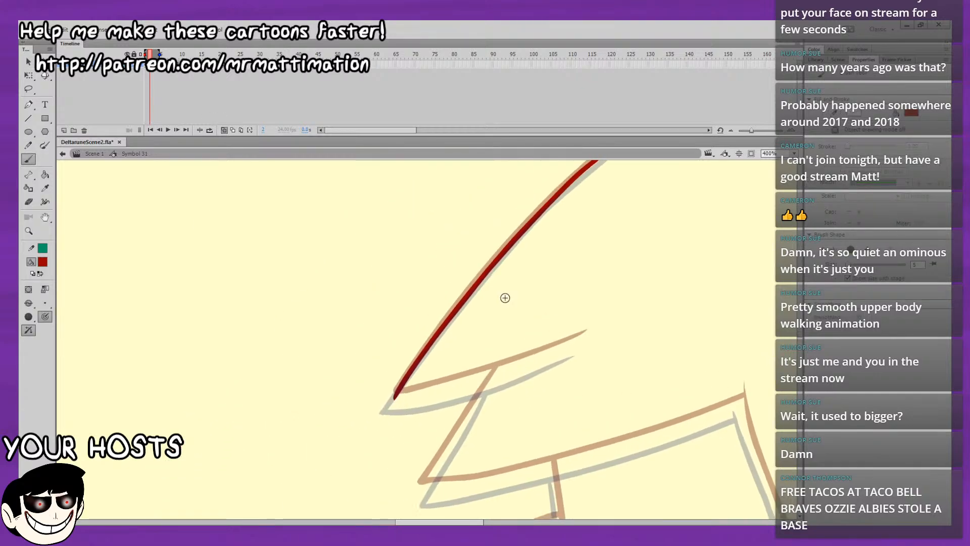
{"action": "mouse_move", "coordinate": [403, 397]}
{"action": "left_mouse_down"}
{"action": "mouse_move", "coordinate": [447, 387]}
{"action": "mouse_move", "coordinate": [394, 398]}
{"action": "left_mouse_up"}
{"action": "key", "text": "ctrl+z"}
{"action": "key", "text": "ctrl+z"}
{"action": "key", "text": "ctrl+z"}
{"action": "left_click_drag", "start_coordinate": [408, 396], "coordinate": [454, 384]}
{"action": "key", "text": "ctrl+z"}
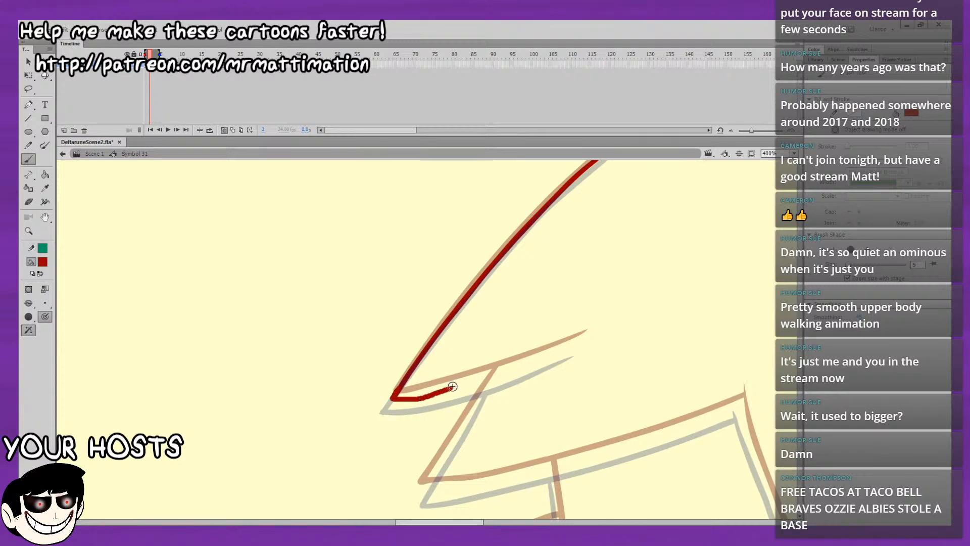
{"action": "key", "text": "ctrl+z"}
{"action": "left_click_drag", "start_coordinate": [395, 398], "coordinate": [586, 335]}
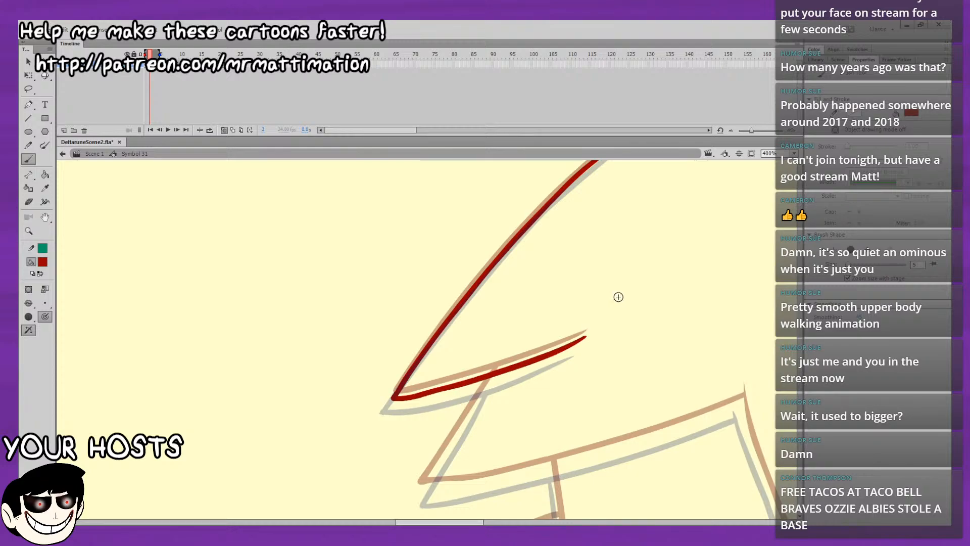
Brush the short edge joining the front bang's underside to the tip of the next bang below it.
{"action": "left_click_drag", "start_coordinate": [624, 390], "coordinate": [509, 349]}
{"action": "mouse_move", "coordinate": [374, 335]}
{"action": "left_mouse_down"}
{"action": "mouse_move", "coordinate": [306, 442]}
{"action": "mouse_move", "coordinate": [336, 424]}
{"action": "mouse_move", "coordinate": [288, 425]}
{"action": "left_mouse_up"}
{"action": "key", "text": "ctrl+z"}
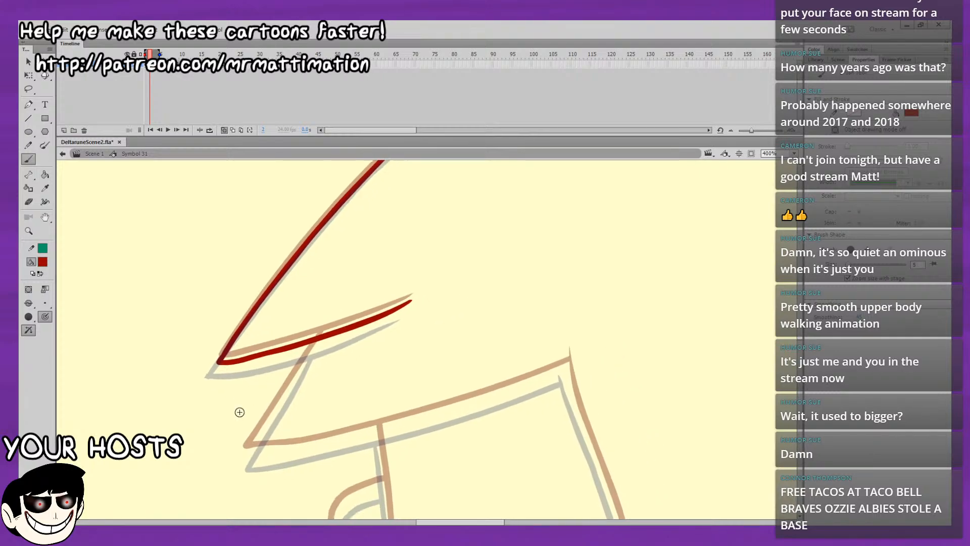
{"action": "mouse_move", "coordinate": [249, 450]}
{"action": "left_mouse_down"}
{"action": "mouse_move", "coordinate": [260, 426]}
{"action": "mouse_move", "coordinate": [248, 451]}
{"action": "mouse_move", "coordinate": [317, 341]}
{"action": "left_mouse_up"}
{"action": "key", "text": "ctrl+z"}
{"action": "left_click_drag", "start_coordinate": [366, 383], "coordinate": [450, 272]}
{"action": "mouse_move", "coordinate": [333, 339]}
{"action": "left_mouse_down"}
{"action": "mouse_move", "coordinate": [445, 323]}
{"action": "mouse_move", "coordinate": [624, 263]}
{"action": "mouse_move", "coordinate": [654, 250]}
{"action": "left_mouse_up"}
{"action": "key", "text": "ctrl+z"}
{"action": "left_click_drag", "start_coordinate": [686, 222], "coordinate": [364, 202]}
{"action": "key", "text": "ctrl+z"}
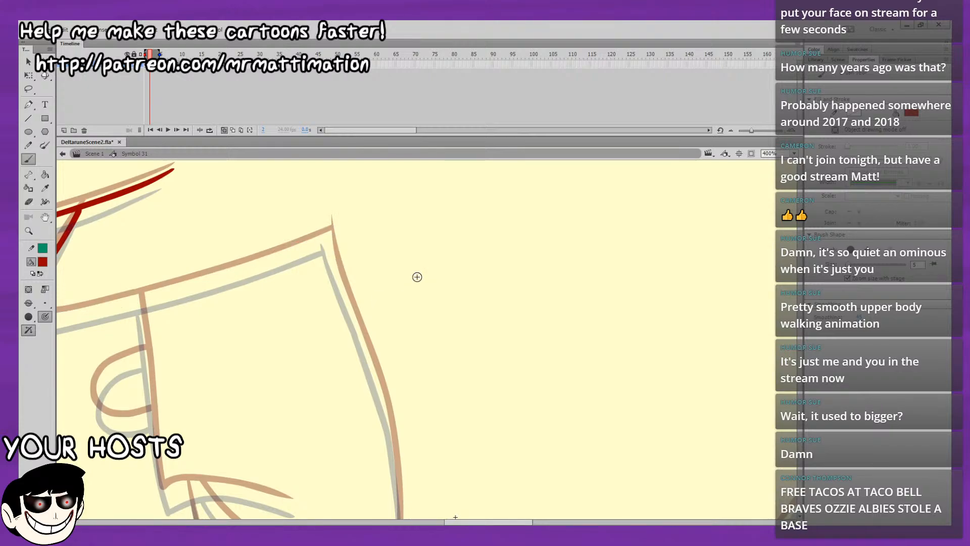
Brush the start of the inner hair edge in dark red, running down from the peak of the lower bang.
{"action": "left_click_drag", "start_coordinate": [559, 385], "coordinate": [559, 147]}
{"action": "left_click_drag", "start_coordinate": [596, 434], "coordinate": [597, 115]}
{"action": "mouse_move", "coordinate": [579, 224]}
{"action": "left_mouse_down"}
{"action": "mouse_move", "coordinate": [626, 423]}
{"action": "mouse_move", "coordinate": [591, 448]}
{"action": "mouse_move", "coordinate": [572, 386]}
{"action": "left_mouse_up"}
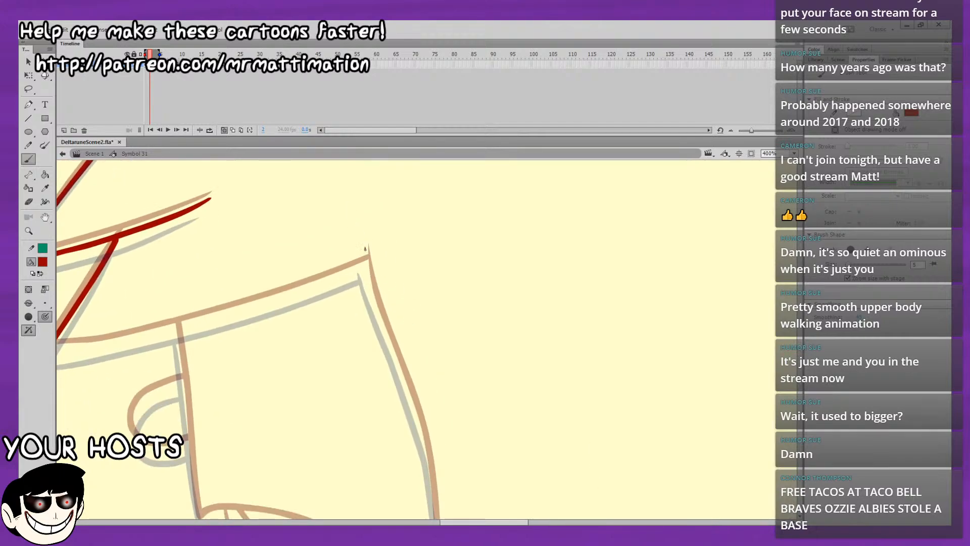
{"action": "left_click_drag", "start_coordinate": [367, 279], "coordinate": [398, 354]}
{"action": "key", "text": "ctrl+z"}
{"action": "left_click_drag", "start_coordinate": [365, 247], "coordinate": [397, 353]}
{"action": "key", "text": "ctrl+z"}
{"action": "left_click_drag", "start_coordinate": [366, 248], "coordinate": [394, 341]}
{"action": "key", "text": "ctrl+z"}
{"action": "key", "text": "ctrl+z"}
{"action": "mouse_move", "coordinate": [366, 250]}
{"action": "left_mouse_down"}
{"action": "mouse_move", "coordinate": [403, 373]}
{"action": "mouse_move", "coordinate": [385, 221]}
{"action": "left_mouse_up"}
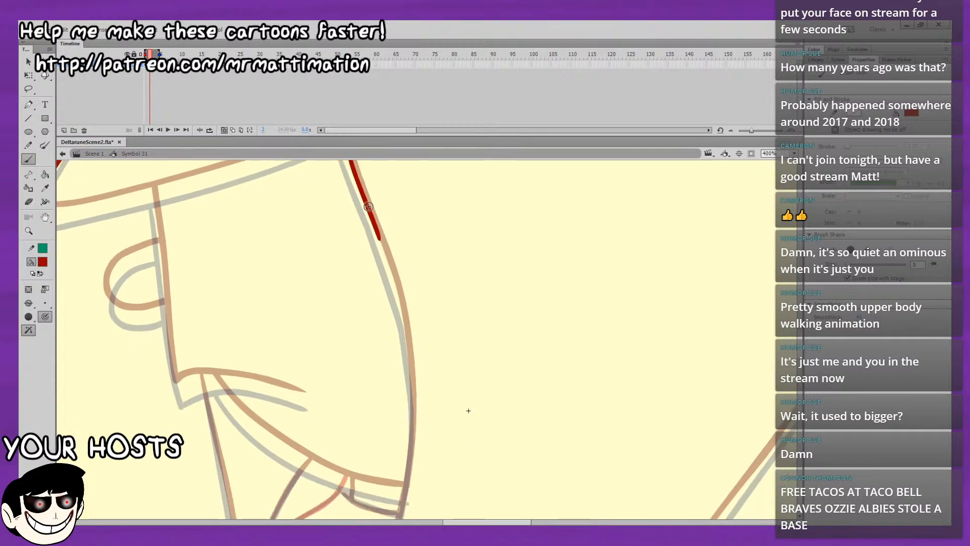
Extend the inner hair edge down beside the face with another dark red stroke along the onion-skin outlines.
{"action": "left_click_drag", "start_coordinate": [481, 241], "coordinate": [510, 186]}
{"action": "mouse_move", "coordinate": [467, 162]}
{"action": "left_mouse_down"}
{"action": "mouse_move", "coordinate": [497, 210]}
{"action": "mouse_move", "coordinate": [478, 243]}
{"action": "mouse_move", "coordinate": [482, 255]}
{"action": "left_mouse_up"}
{"action": "key", "text": "ctrl+z"}
{"action": "key", "text": "ctrl+z"}
{"action": "key", "text": "ctrl+z"}
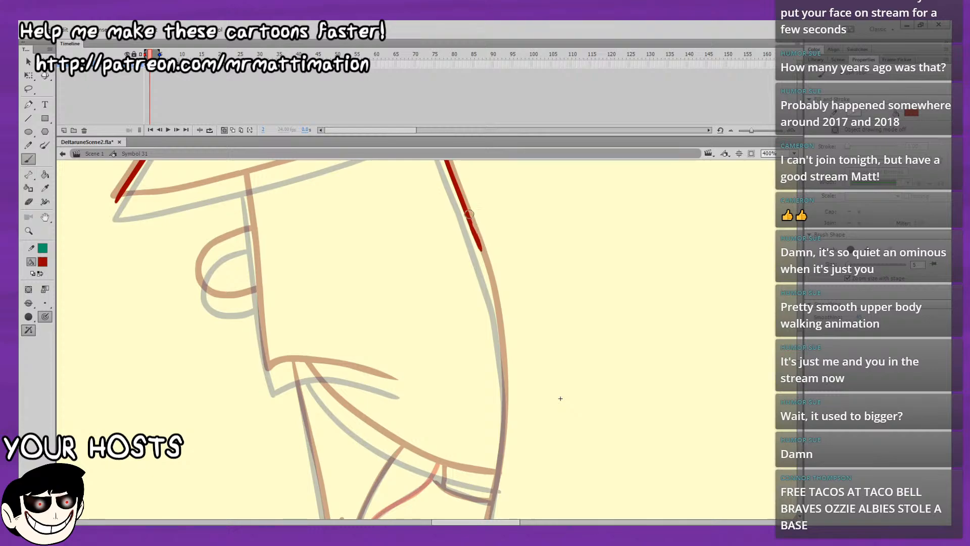
{"action": "key", "text": "ctrl+z"}
{"action": "left_click_drag", "start_coordinate": [470, 217], "coordinate": [482, 255]}
{"action": "key", "text": "ctrl+z"}
{"action": "left_click_drag", "start_coordinate": [469, 218], "coordinate": [502, 349]}
Brush both sides of the narrow hair spike below the jaw in dark red, between the onion-skin outlines.
{"action": "left_click_drag", "start_coordinate": [551, 308], "coordinate": [586, 223]}
{"action": "left_click_drag", "start_coordinate": [556, 333], "coordinate": [562, 252]}
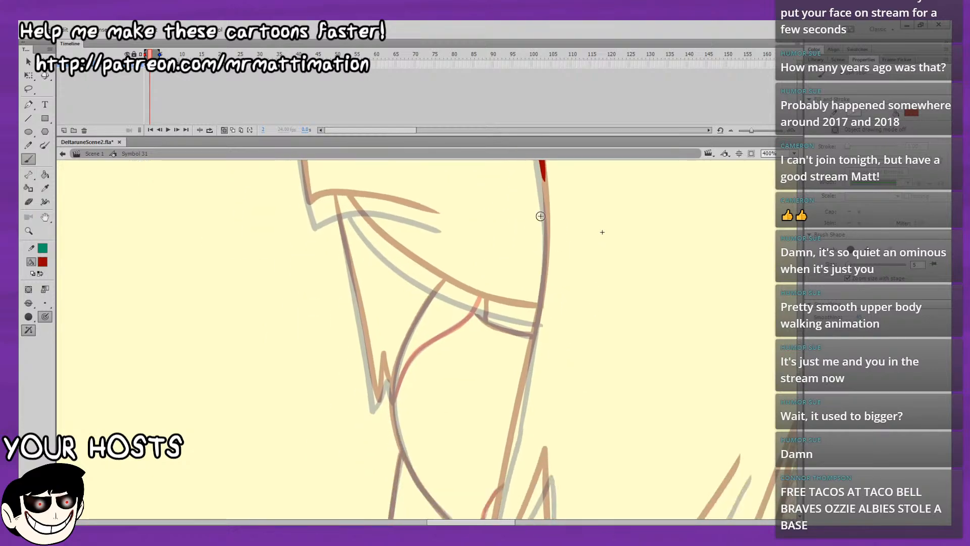
{"action": "mouse_move", "coordinate": [562, 404]}
{"action": "left_mouse_down"}
{"action": "mouse_move", "coordinate": [540, 291]}
{"action": "mouse_move", "coordinate": [544, 254]}
{"action": "left_mouse_up"}
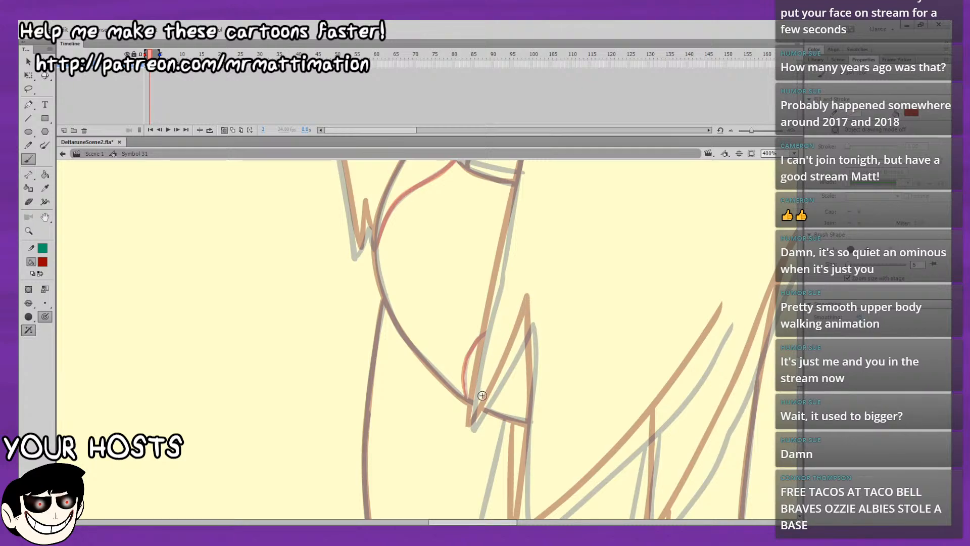
{"action": "left_click_drag", "start_coordinate": [472, 422], "coordinate": [529, 308]}
{"action": "mouse_move", "coordinate": [525, 275]}
{"action": "left_mouse_down"}
{"action": "mouse_move", "coordinate": [538, 298]}
{"action": "mouse_move", "coordinate": [520, 272]}
{"action": "mouse_move", "coordinate": [519, 332]}
{"action": "mouse_move", "coordinate": [506, 278]}
{"action": "mouse_move", "coordinate": [498, 423]}
{"action": "left_mouse_up"}
{"action": "left_click_drag", "start_coordinate": [597, 270], "coordinate": [491, 305]}
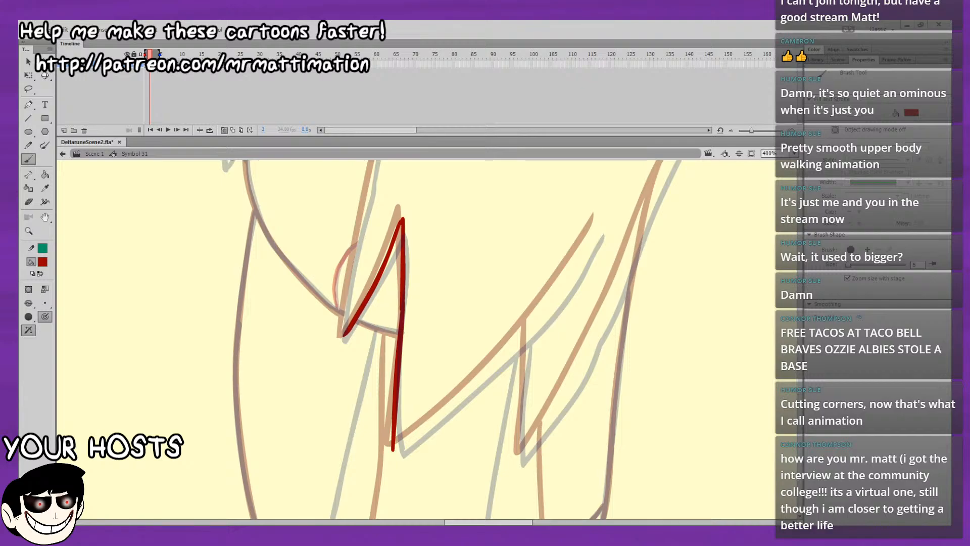
{"action": "left_click_drag", "start_coordinate": [537, 435], "coordinate": [555, 392]}
{"action": "key", "text": "ctrl+z"}
Continue the inner hair edge from its unfinished end down to just above the cheek lines.
{"action": "mouse_move", "coordinate": [626, 372]}
{"action": "left_mouse_down"}
{"action": "mouse_move", "coordinate": [575, 430]}
{"action": "mouse_move", "coordinate": [607, 404]}
{"action": "mouse_move", "coordinate": [588, 452]}
{"action": "left_mouse_up"}
{"action": "left_click_drag", "start_coordinate": [582, 376], "coordinate": [588, 455]}
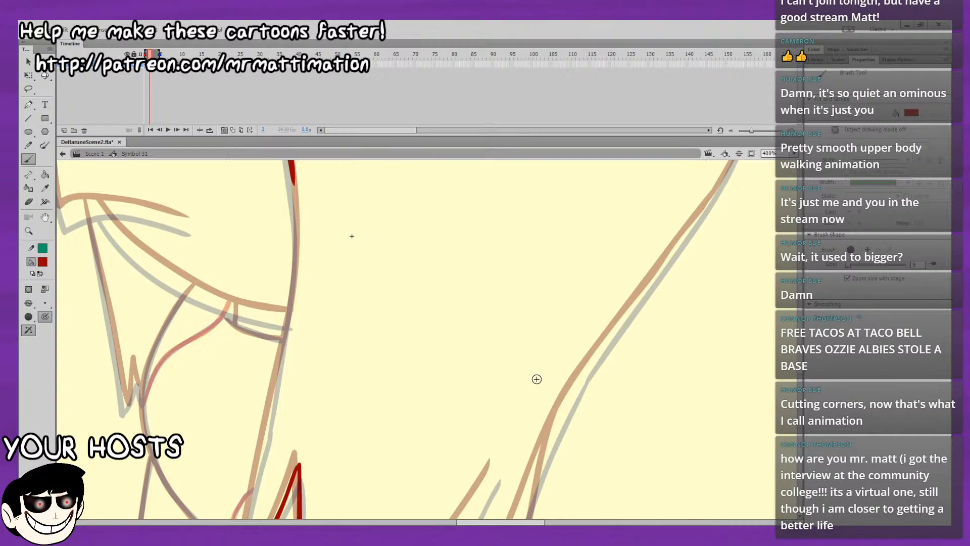
{"action": "mouse_move", "coordinate": [414, 235]}
{"action": "left_mouse_down"}
{"action": "mouse_move", "coordinate": [455, 280]}
{"action": "mouse_move", "coordinate": [427, 191]}
{"action": "mouse_move", "coordinate": [432, 141]}
{"action": "left_mouse_up"}
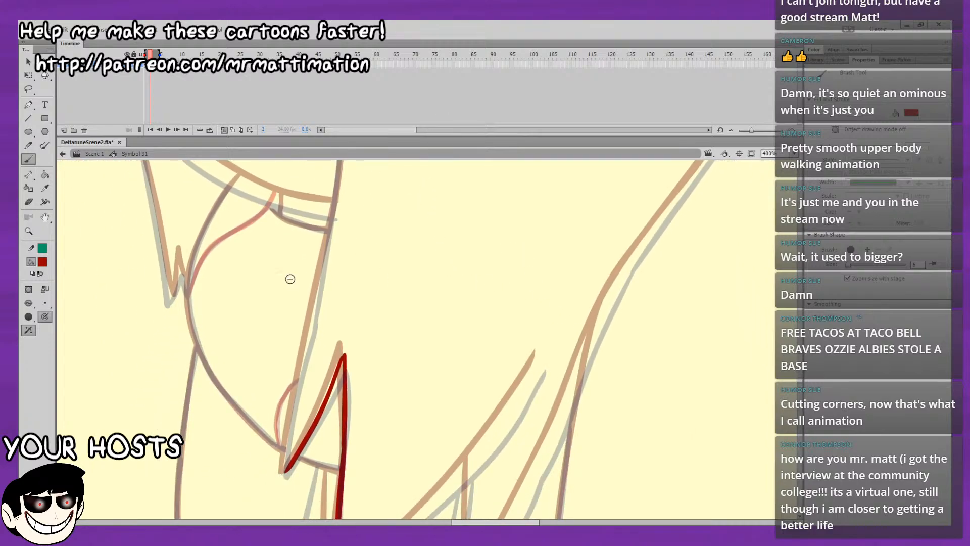
{"action": "left_click_drag", "start_coordinate": [314, 194], "coordinate": [301, 241]}
{"action": "left_click_drag", "start_coordinate": [333, 173], "coordinate": [348, 249]}
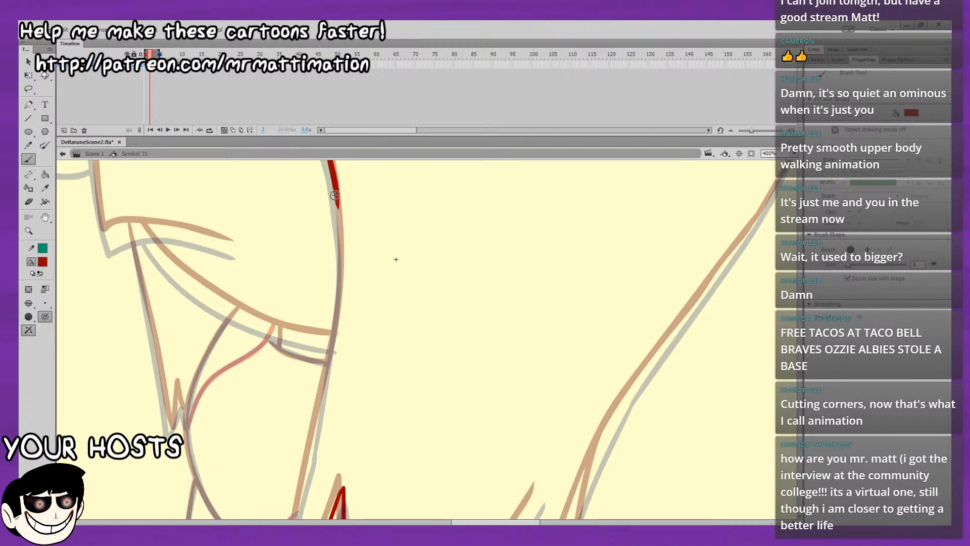
{"action": "left_click_drag", "start_coordinate": [337, 204], "coordinate": [338, 230]}
{"action": "key", "text": "ctrl+z"}
{"action": "left_click_drag", "start_coordinate": [335, 192], "coordinate": [340, 277]}
{"action": "left_click_drag", "start_coordinate": [309, 215], "coordinate": [315, 185]}
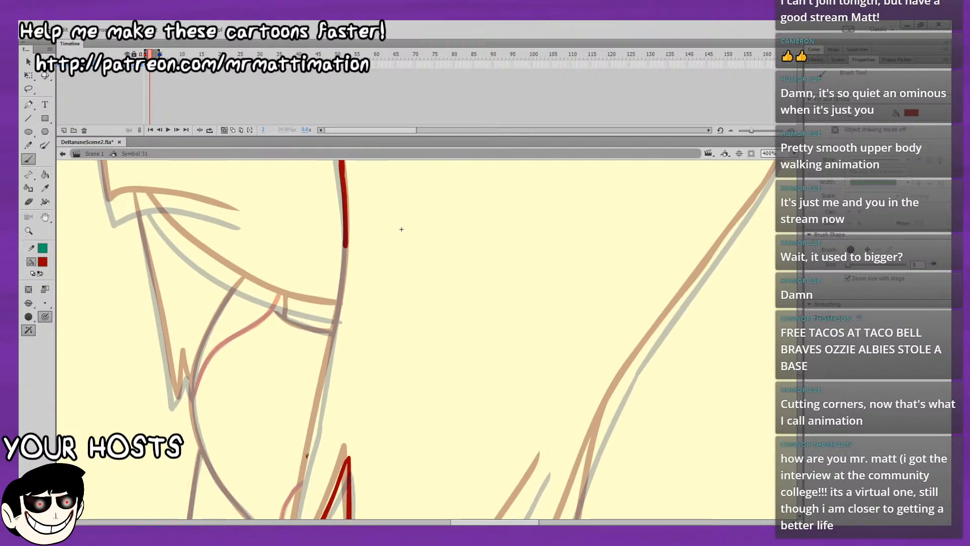
{"action": "mouse_move", "coordinate": [307, 456]}
{"action": "left_mouse_down"}
{"action": "mouse_move", "coordinate": [335, 317]}
{"action": "mouse_move", "coordinate": [309, 374]}
{"action": "left_mouse_up"}
{"action": "left_click_drag", "start_coordinate": [312, 425], "coordinate": [323, 363]}
{"action": "key", "text": "ctrl+z"}
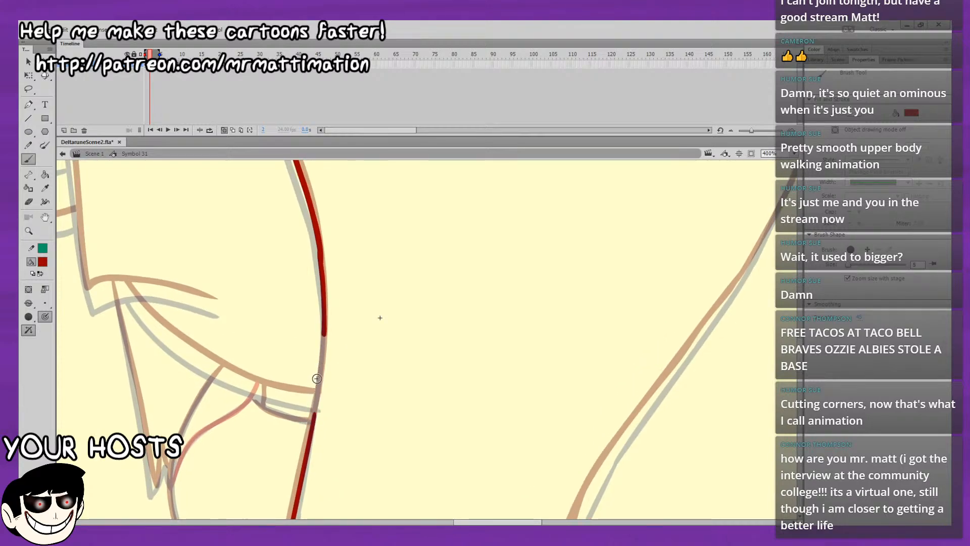
{"action": "key", "text": "ctrl+z"}
{"action": "key", "text": "ctrl+z"}
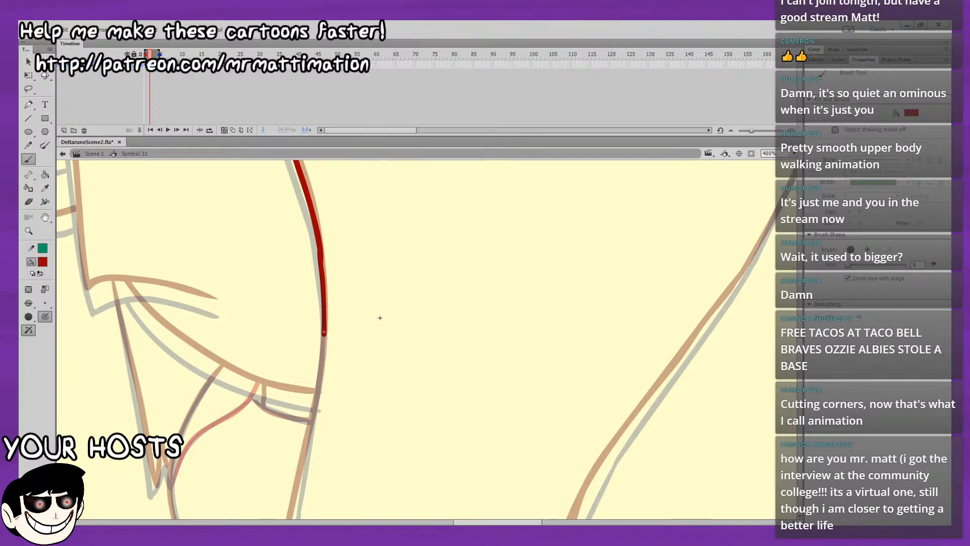
Extend the inner hair edge past the cheek lines and brush a separate dark red segment below it, toward the jaw spike.
{"action": "mouse_move", "coordinate": [319, 384]}
{"action": "left_mouse_down"}
{"action": "mouse_move", "coordinate": [303, 463]}
{"action": "mouse_move", "coordinate": [335, 267]}
{"action": "left_mouse_up"}
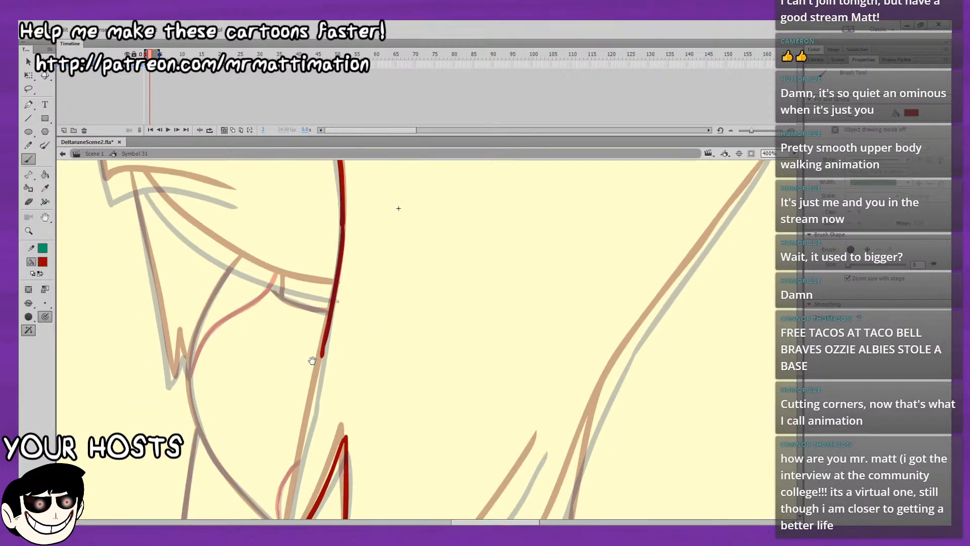
{"action": "left_click_drag", "start_coordinate": [309, 359], "coordinate": [293, 318]}
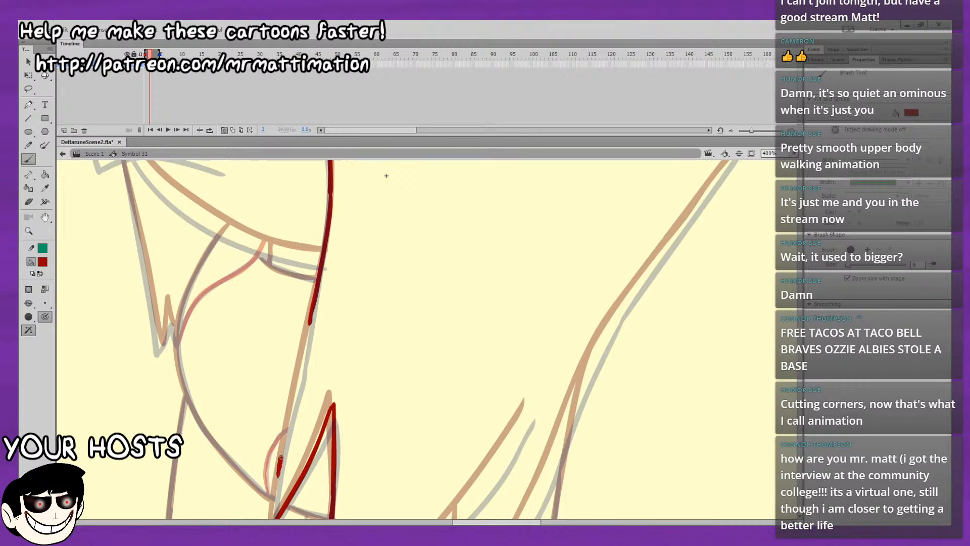
{"action": "left_click_drag", "start_coordinate": [294, 399], "coordinate": [297, 383]}
{"action": "left_click_drag", "start_coordinate": [318, 346], "coordinate": [295, 417]}
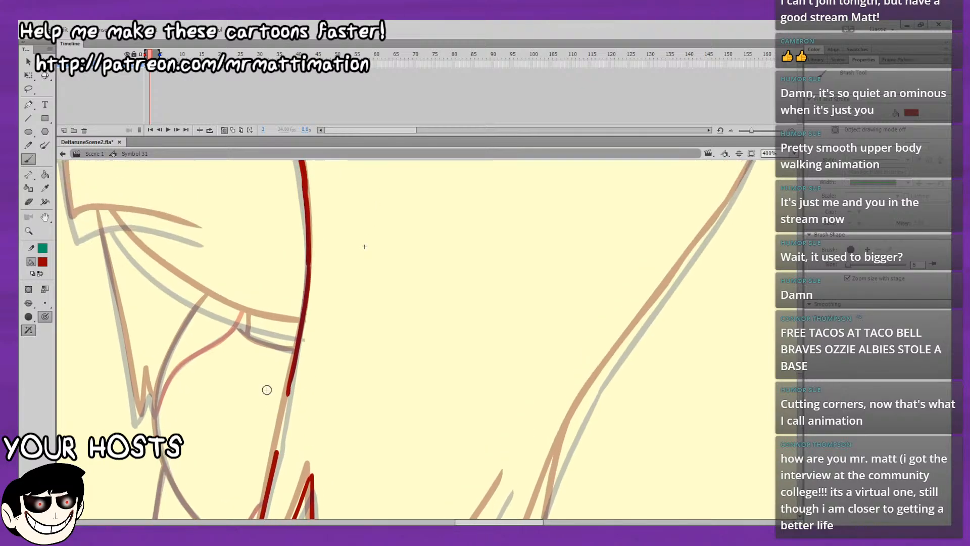
Bridge the gap between the two segments of the inner hair edge with a dark red stroke, redoing it until they join.
{"action": "mouse_move", "coordinate": [275, 458]}
{"action": "left_mouse_down"}
{"action": "mouse_move", "coordinate": [305, 337]}
{"action": "mouse_move", "coordinate": [278, 445]}
{"action": "left_mouse_up"}
{"action": "key", "text": "ctrl+z"}
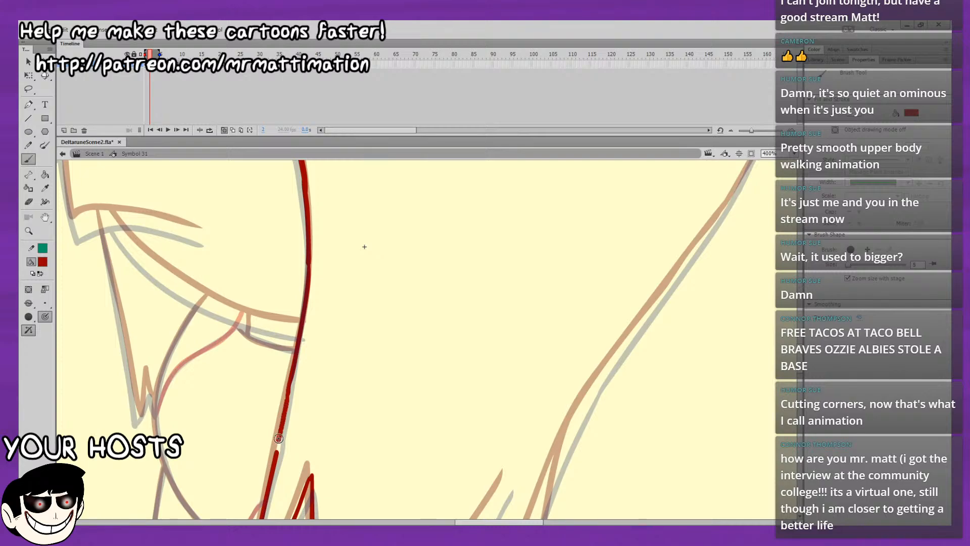
{"action": "key", "text": "ctrl+z"}
{"action": "left_click_drag", "start_coordinate": [290, 383], "coordinate": [279, 426]}
{"action": "key", "text": "ctrl+z"}
{"action": "left_click_drag", "start_coordinate": [289, 388], "coordinate": [274, 449]}
{"action": "key", "text": "ctrl+z"}
{"action": "mouse_move", "coordinate": [283, 415]}
{"action": "left_mouse_down"}
{"action": "mouse_move", "coordinate": [290, 380]}
{"action": "mouse_move", "coordinate": [329, 415]}
{"action": "mouse_move", "coordinate": [323, 409]}
{"action": "left_mouse_up"}
{"action": "key", "text": "l"}
Smooth the lower and upper parts of the long inner hair edge beside the face.
{"action": "left_click", "coordinate": [27, 62]}
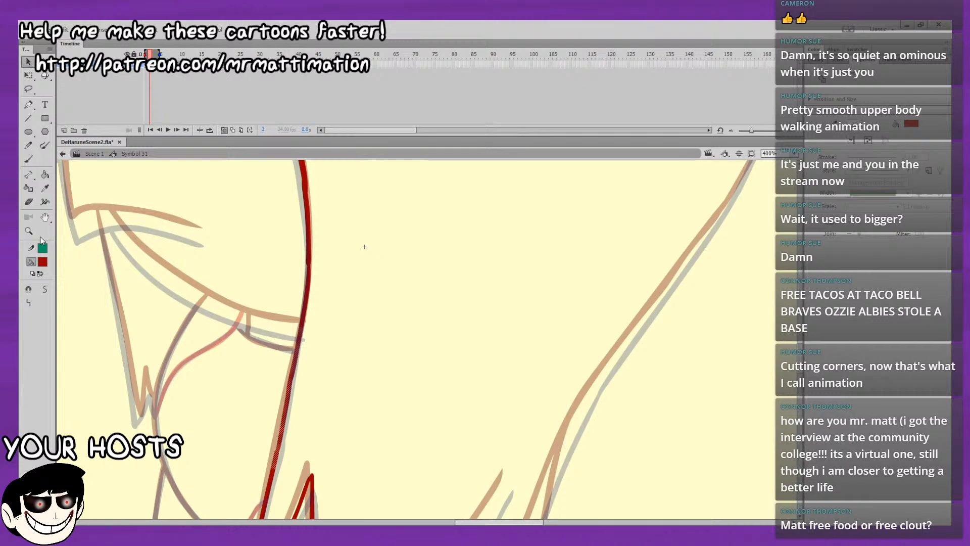
{"action": "left_click", "coordinate": [120, 365]}
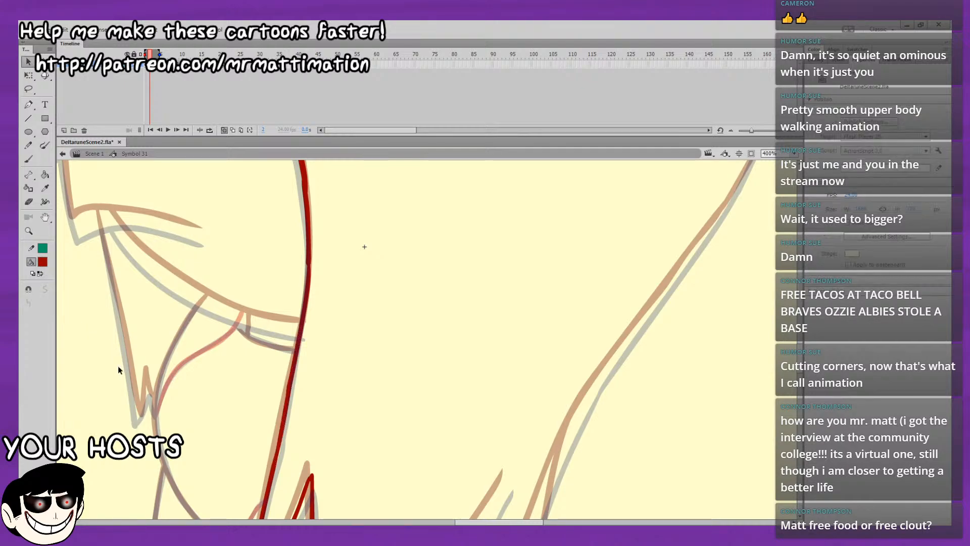
{"action": "left_click_drag", "start_coordinate": [348, 238], "coordinate": [346, 305]}
{"action": "left_click_drag", "start_coordinate": [276, 268], "coordinate": [352, 415]}
{"action": "left_click", "coordinate": [45, 289]}
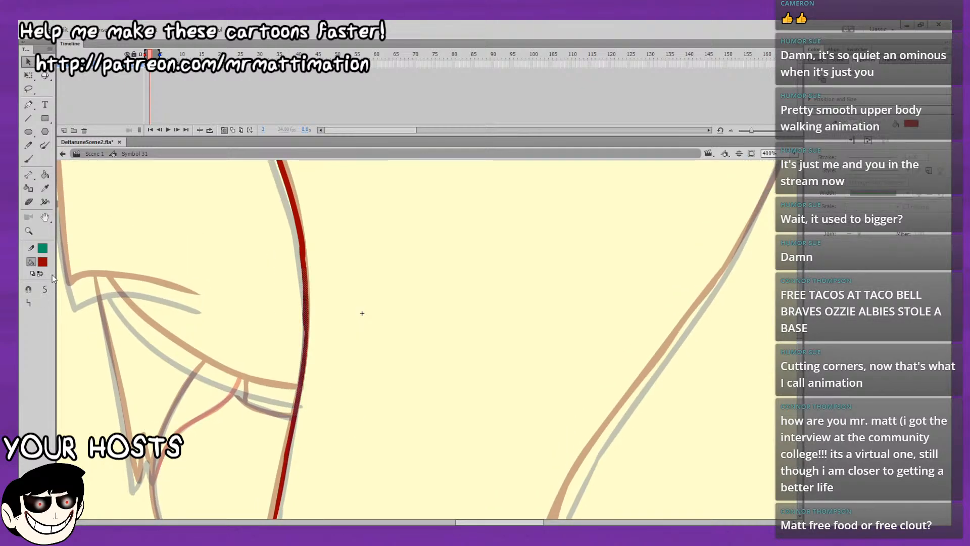
{"action": "left_click", "coordinate": [271, 325]}
{"action": "left_click_drag", "start_coordinate": [258, 390], "coordinate": [342, 221]}
{"action": "left_click", "coordinate": [45, 289]}
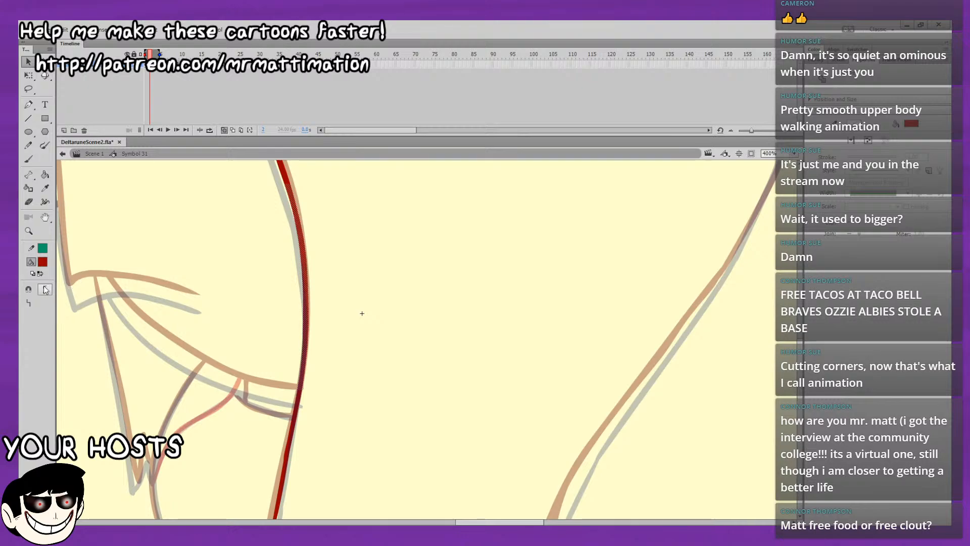
{"action": "left_click", "coordinate": [238, 312]}
Brush the last piece of the inner hair edge so it meets the lower tip of the narrow hair spike at the jaw.
{"action": "left_click_drag", "start_coordinate": [373, 278], "coordinate": [396, 512]}
{"action": "left_click_drag", "start_coordinate": [403, 422], "coordinate": [417, 287]}
{"action": "mouse_move", "coordinate": [417, 470]}
{"action": "left_mouse_down"}
{"action": "mouse_move", "coordinate": [477, 369]}
{"action": "mouse_move", "coordinate": [444, 146]}
{"action": "left_mouse_up"}
{"action": "left_click", "coordinate": [28, 159]}
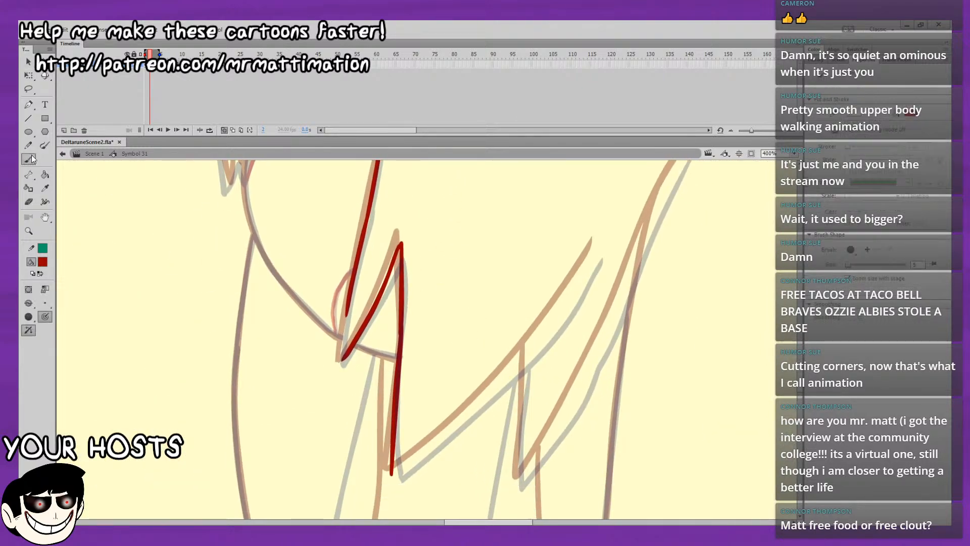
{"action": "mouse_move", "coordinate": [329, 290]}
{"action": "left_mouse_down"}
{"action": "mouse_move", "coordinate": [288, 318]}
{"action": "mouse_move", "coordinate": [228, 336]}
{"action": "left_mouse_up"}
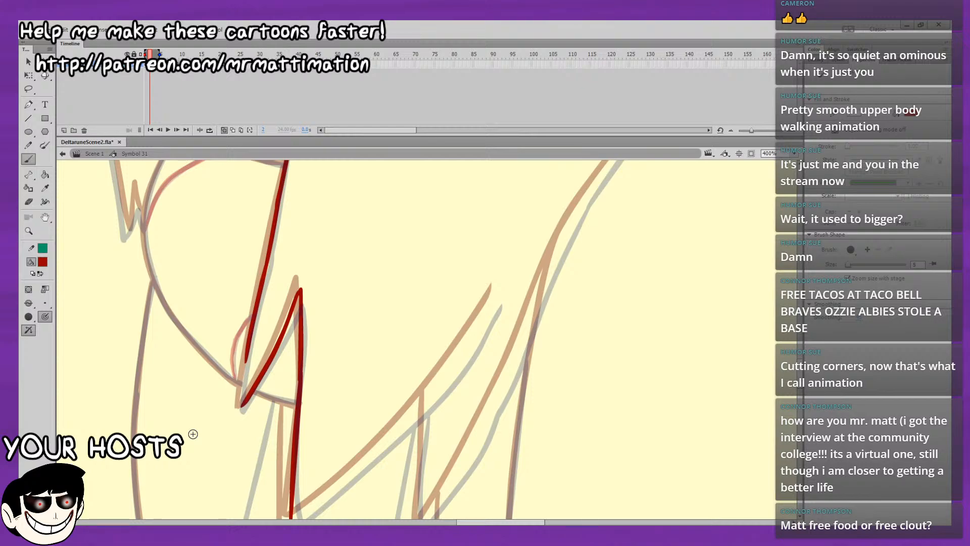
{"action": "left_click_drag", "start_coordinate": [276, 356], "coordinate": [199, 426]}
{"action": "mouse_move", "coordinate": [260, 375]}
{"action": "left_mouse_down"}
{"action": "mouse_move", "coordinate": [359, 240]}
{"action": "mouse_move", "coordinate": [199, 481]}
{"action": "mouse_move", "coordinate": [354, 249]}
{"action": "left_mouse_up"}
{"action": "mouse_move", "coordinate": [342, 319]}
{"action": "left_mouse_down"}
{"action": "mouse_move", "coordinate": [161, 507]}
{"action": "mouse_move", "coordinate": [274, 368]}
{"action": "left_mouse_up"}
{"action": "left_click_drag", "start_coordinate": [294, 314], "coordinate": [316, 256]}
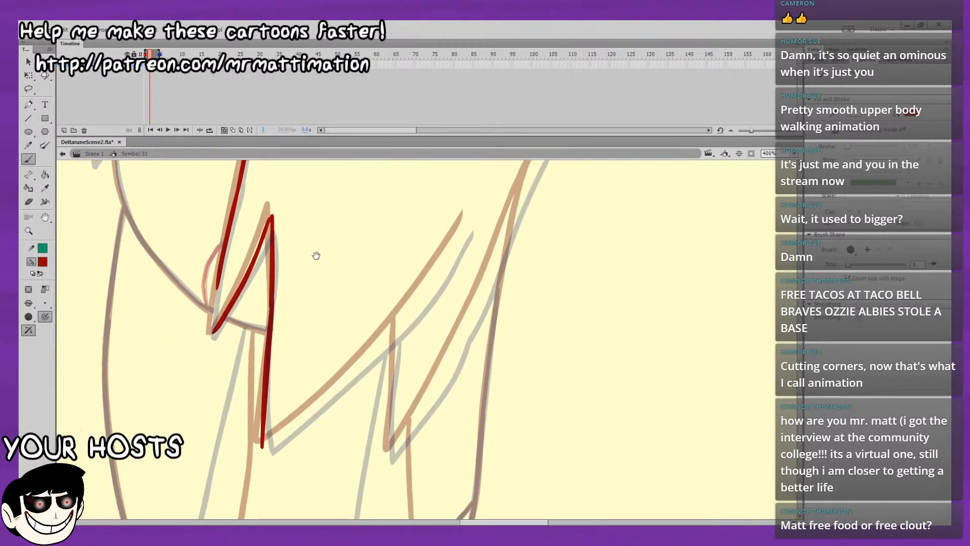
{"action": "left_click_drag", "start_coordinate": [219, 274], "coordinate": [211, 319]}
{"action": "key", "text": "ctrl+z"}
{"action": "left_click_drag", "start_coordinate": [218, 272], "coordinate": [213, 303]}
{"action": "key", "text": "ctrl+z"}
{"action": "left_click_drag", "start_coordinate": [559, 318], "coordinate": [678, 368]}
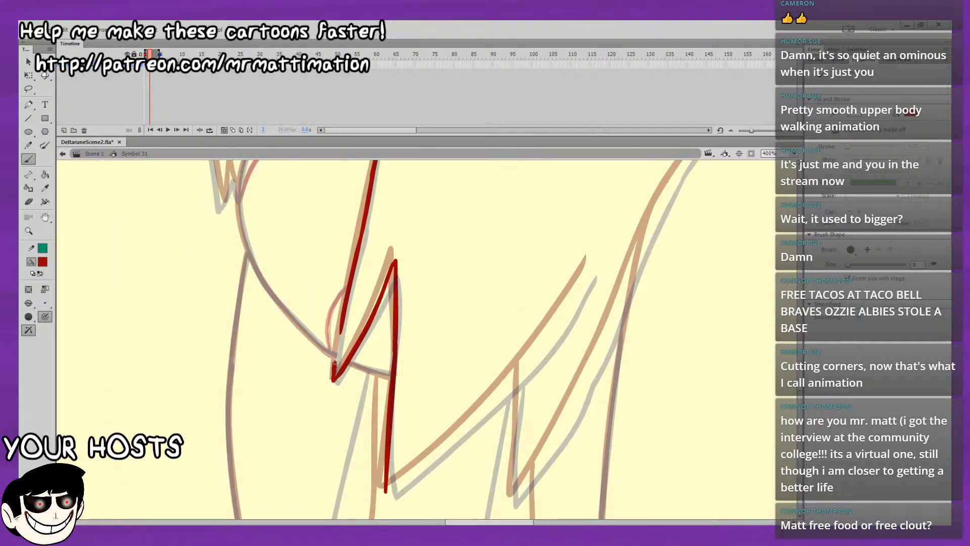
{"action": "left_click_drag", "start_coordinate": [335, 362], "coordinate": [340, 331]}
{"action": "mouse_move", "coordinate": [428, 248]}
{"action": "left_mouse_down"}
{"action": "mouse_move", "coordinate": [400, 272]}
{"action": "mouse_move", "coordinate": [424, 296]}
{"action": "left_mouse_up"}
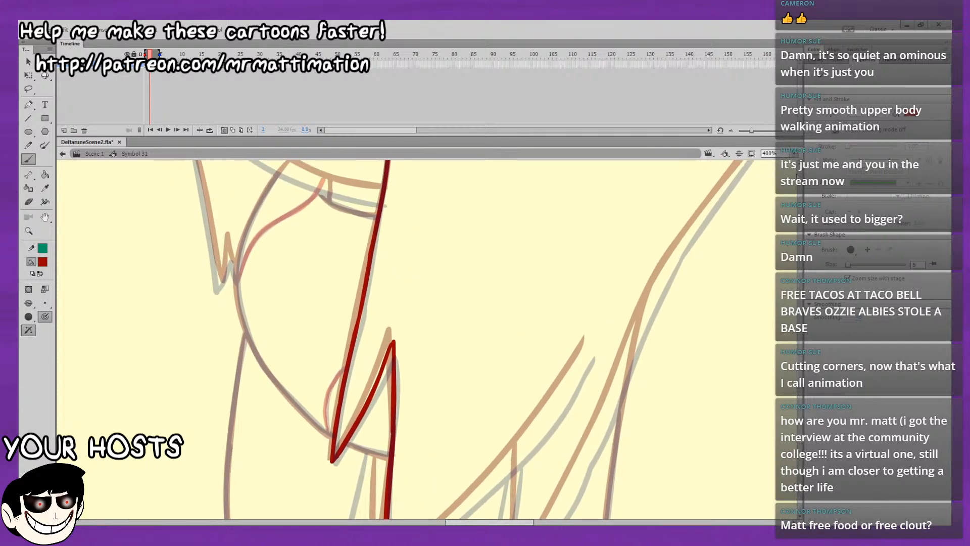
Preview the animation without onion skins, compare frames 1 and 2, and restore onion skinning on frame 2.
{"action": "key", "text": "ctrl+2"}
{"action": "left_click", "coordinate": [221, 131]}
{"action": "key", "text": "Return"}
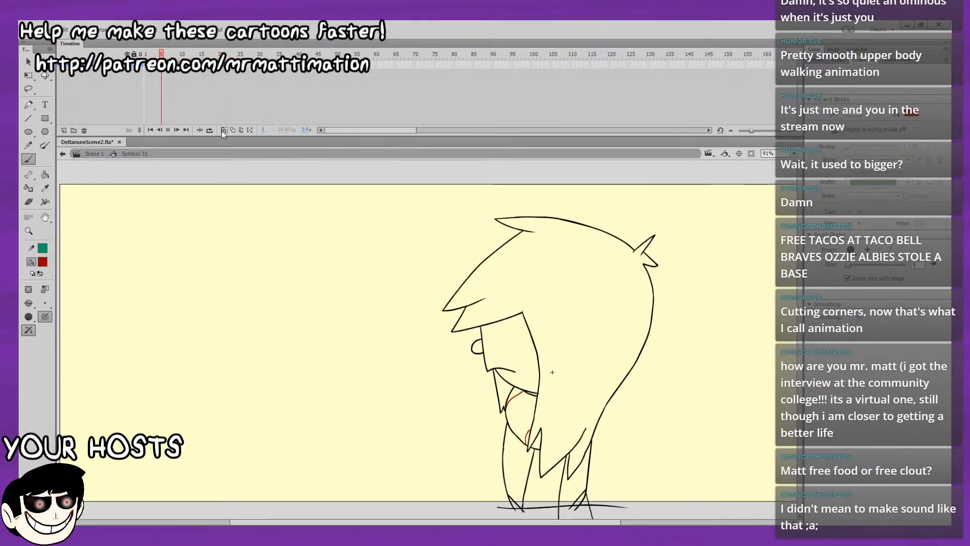
{"action": "key", "text": "Return"}
{"action": "key", "text": "comma"}
{"action": "key", "text": "comma"}
{"action": "key", "text": "comma"}
{"action": "key", "text": "comma"}
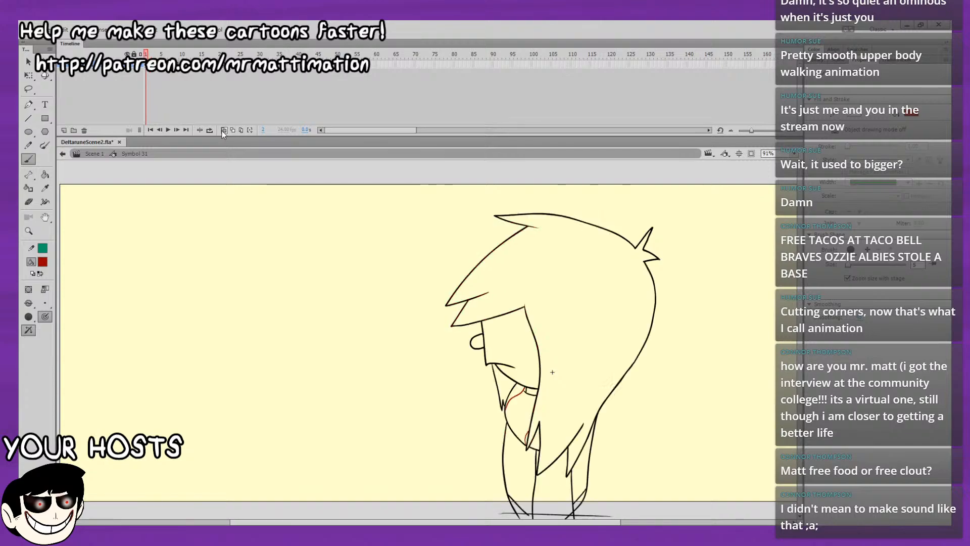
{"action": "key", "text": "period"}
{"action": "key", "text": "comma"}
{"action": "key", "text": "period"}
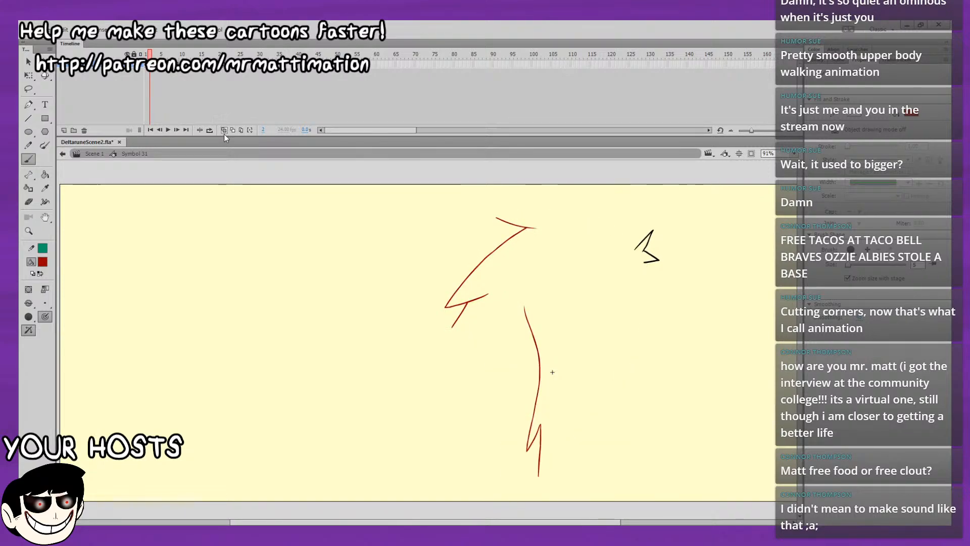
{"action": "left_click", "coordinate": [224, 129]}
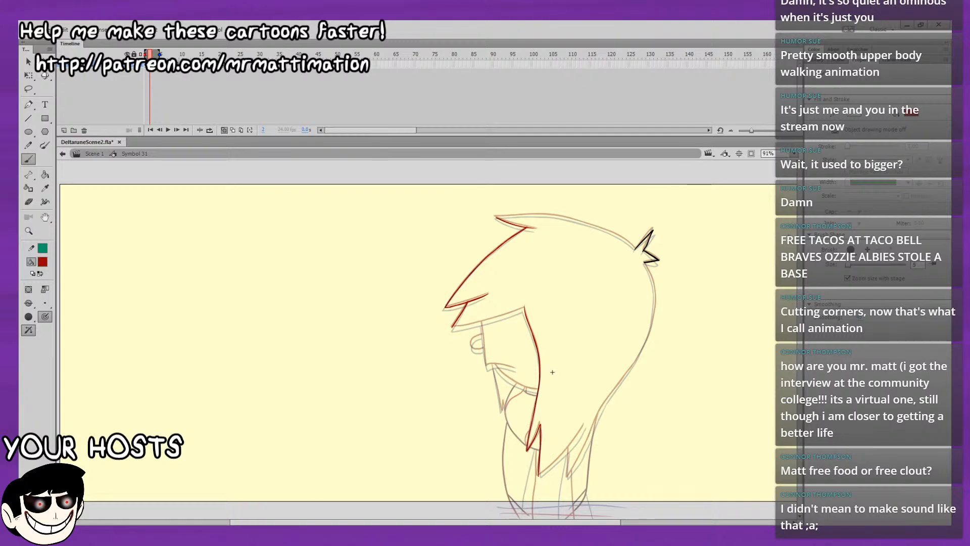
Brush the underside of the lower bang in dark red from its front tip up to the peak of the inner hair edge.
{"action": "left_click", "coordinate": [772, 212]}
{"action": "left_click_drag", "start_coordinate": [688, 161], "coordinate": [775, 213]}
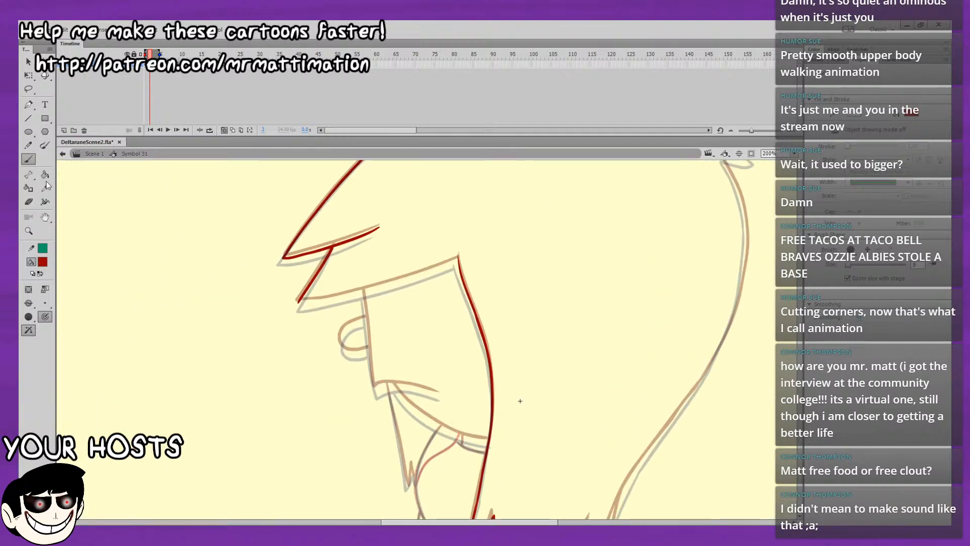
{"action": "left_click_drag", "start_coordinate": [297, 302], "coordinate": [393, 282]}
{"action": "key", "text": "ctrl+z"}
{"action": "left_click_drag", "start_coordinate": [336, 299], "coordinate": [460, 256]}
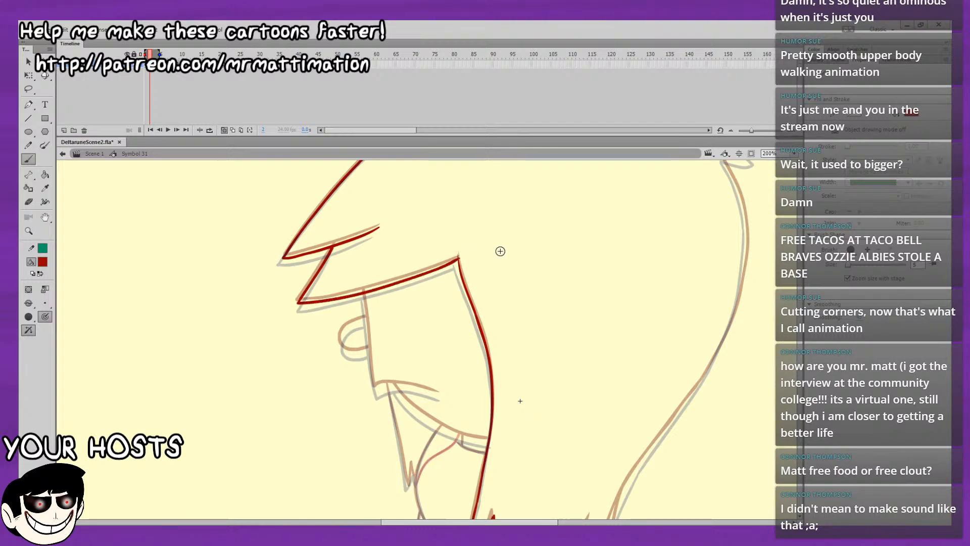
{"action": "key", "text": "e"}
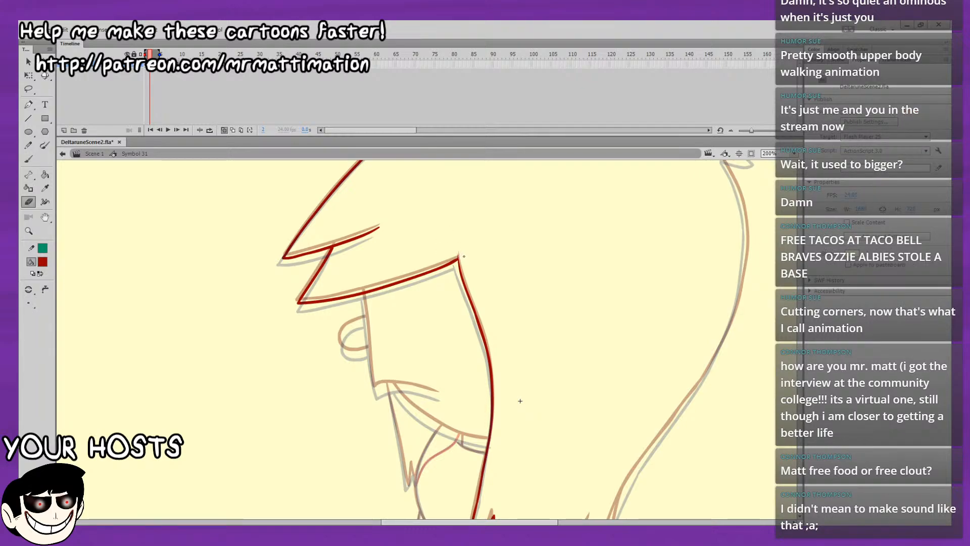
{"action": "scroll", "coordinate": [463, 237], "scroll_direction": "down", "scroll_amount": 2}
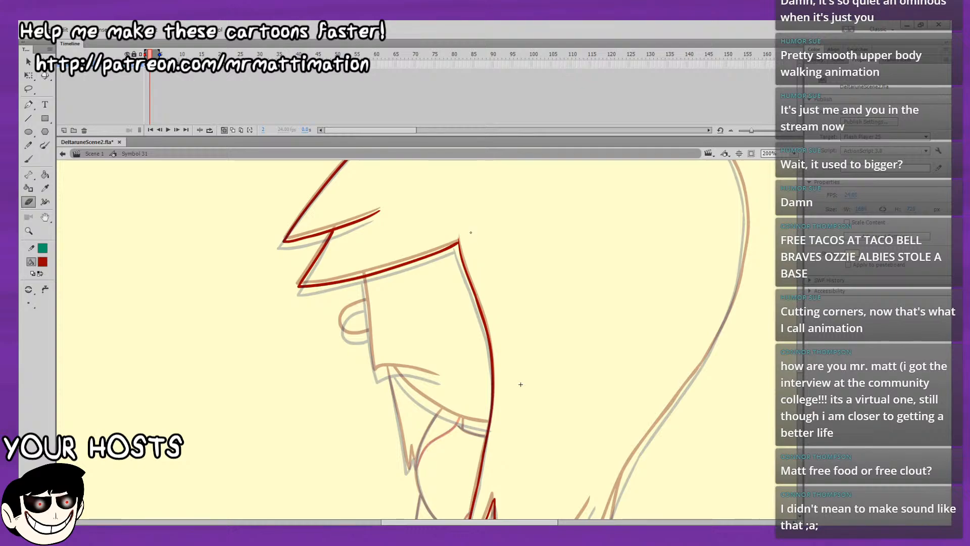
{"action": "scroll", "coordinate": [469, 244], "scroll_direction": "down", "scroll_amount": 5}
Try a dark red stroke along the top of the head from the rear tuft, and change the brush's painting mode.
{"action": "left_click", "coordinate": [31, 155]}
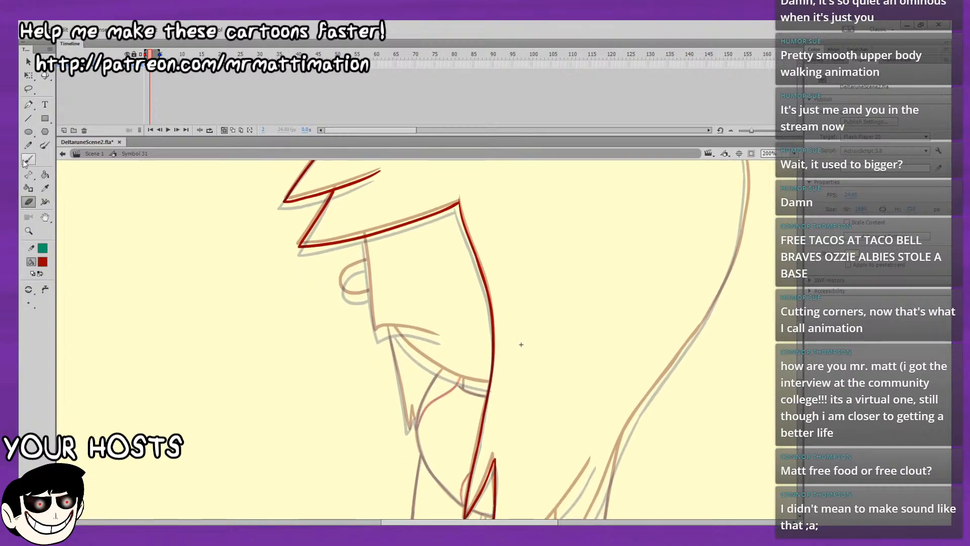
{"action": "left_click_drag", "start_coordinate": [580, 315], "coordinate": [542, 468]}
{"action": "mouse_move", "coordinate": [736, 270]}
{"action": "left_mouse_down"}
{"action": "mouse_move", "coordinate": [704, 327]}
{"action": "mouse_move", "coordinate": [662, 360]}
{"action": "mouse_move", "coordinate": [656, 346]}
{"action": "left_mouse_up"}
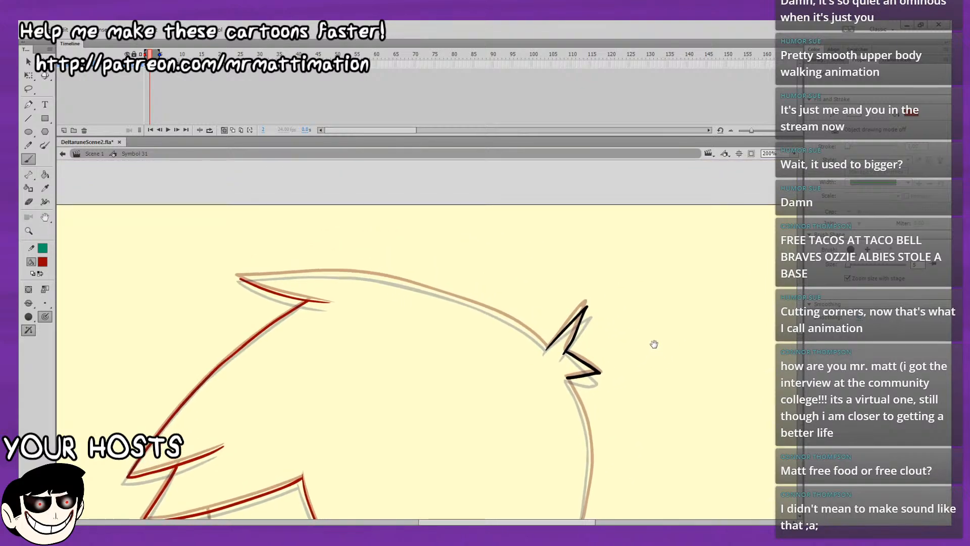
{"action": "mouse_move", "coordinate": [547, 347]}
{"action": "left_mouse_down"}
{"action": "mouse_move", "coordinate": [486, 308]}
{"action": "mouse_move", "coordinate": [394, 282]}
{"action": "left_mouse_up"}
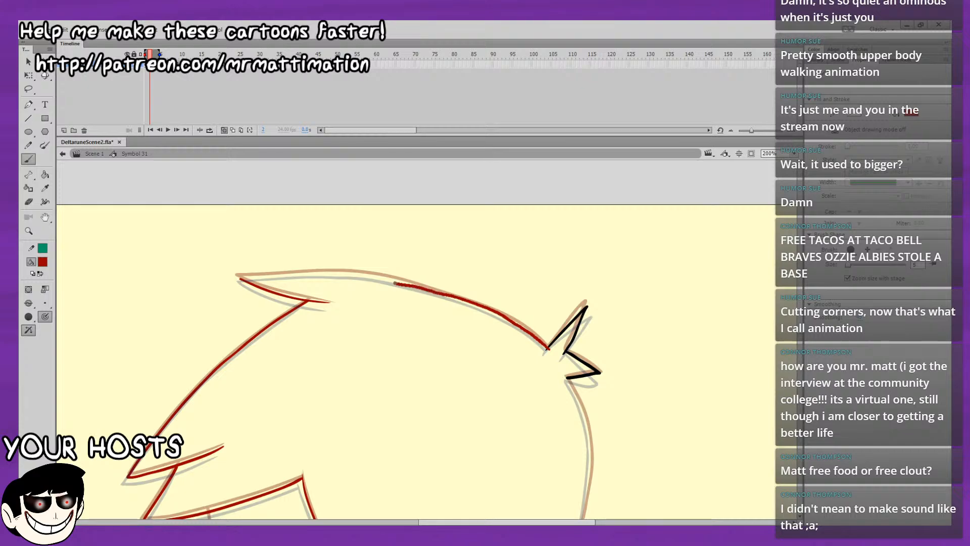
{"action": "key", "text": "ctrl+z"}
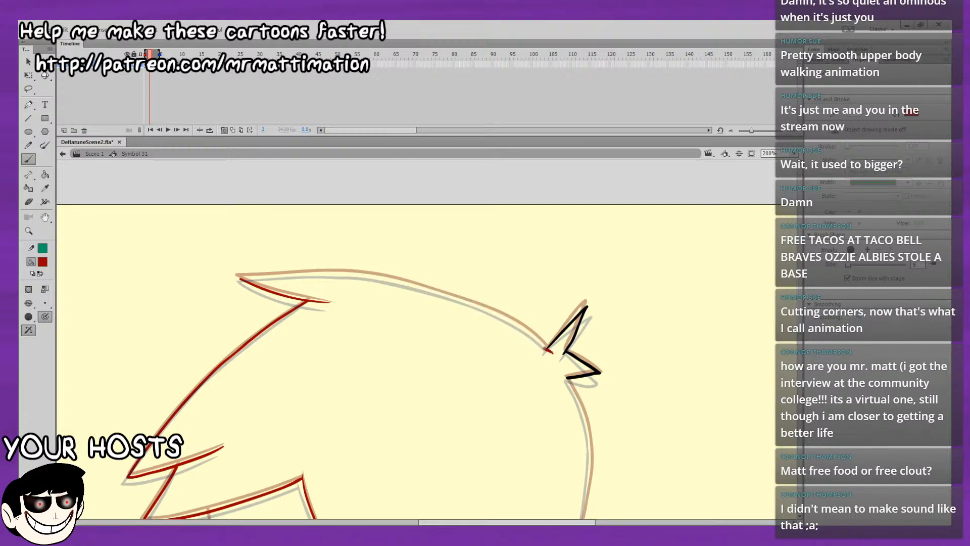
{"action": "left_click", "coordinate": [30, 305]}
{"action": "left_click", "coordinate": [71, 321]}
Brush the top-of-head outline in dark red from the rear hair tuft to just beyond the front tip, redoing unsatisfactory starts.
{"action": "left_click_drag", "start_coordinate": [549, 350], "coordinate": [544, 345]}
{"action": "key", "text": "ctrl+z"}
{"action": "left_click_drag", "start_coordinate": [433, 340], "coordinate": [528, 391]}
{"action": "key", "text": "ctrl+z"}
{"action": "left_click_drag", "start_coordinate": [369, 348], "coordinate": [462, 432]}
{"action": "key", "text": "ctrl+z"}
{"action": "left_click_drag", "start_coordinate": [549, 352], "coordinate": [525, 329]}
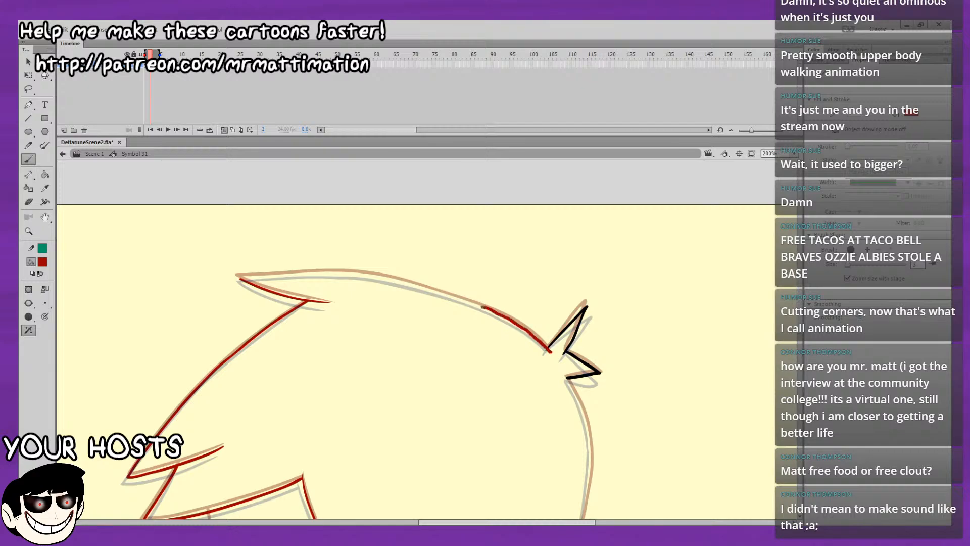
{"action": "left_click_drag", "start_coordinate": [410, 284], "coordinate": [382, 277]}
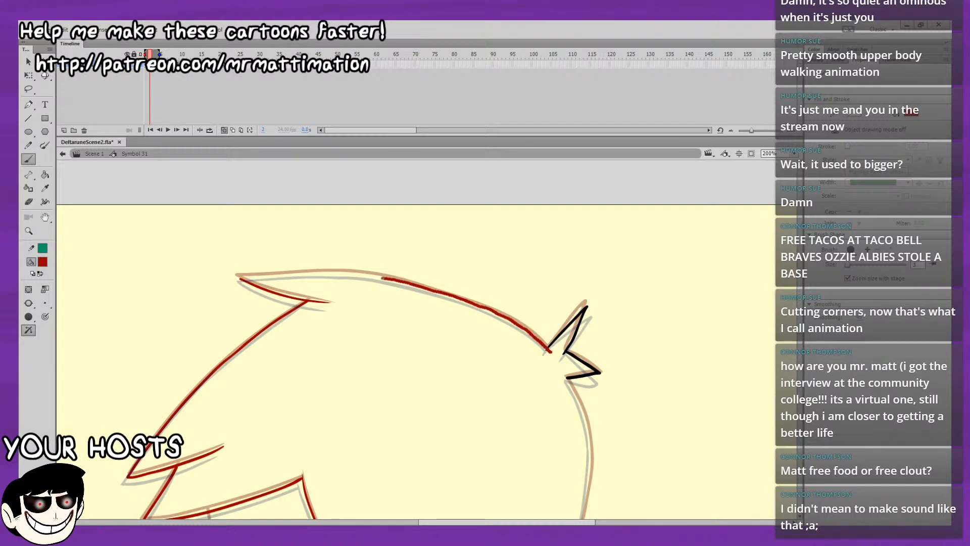
{"action": "left_click_drag", "start_coordinate": [322, 273], "coordinate": [221, 280]}
Delete the overshooting end of the top-of-head outline beyond the front hair tip.
{"action": "key", "text": "v"}
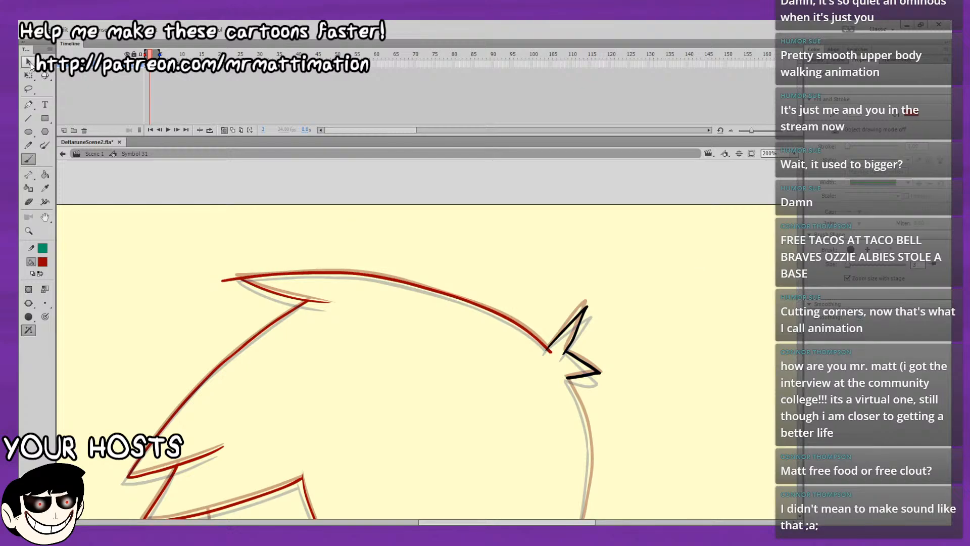
{"action": "left_click_drag", "start_coordinate": [263, 246], "coordinate": [267, 226]}
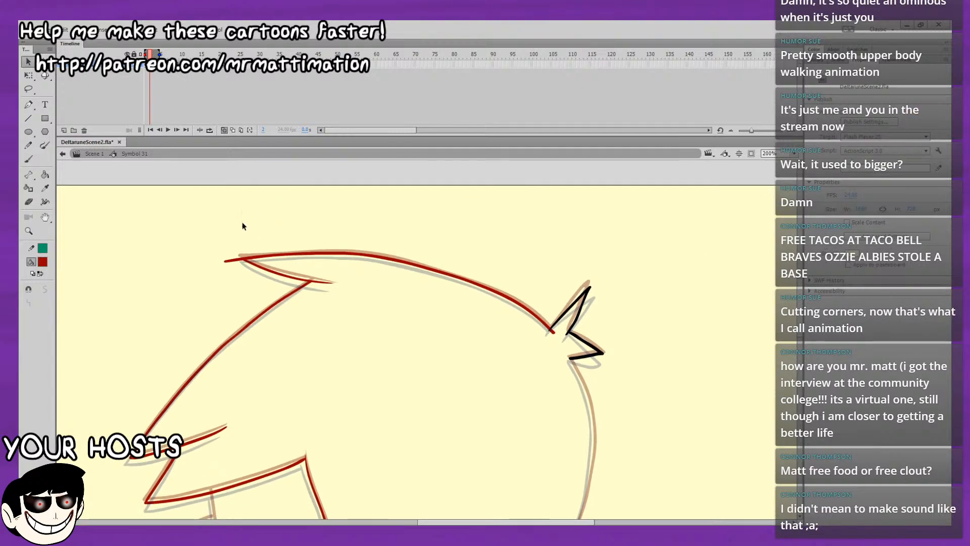
{"action": "left_click_drag", "start_coordinate": [246, 258], "coordinate": [241, 258]}
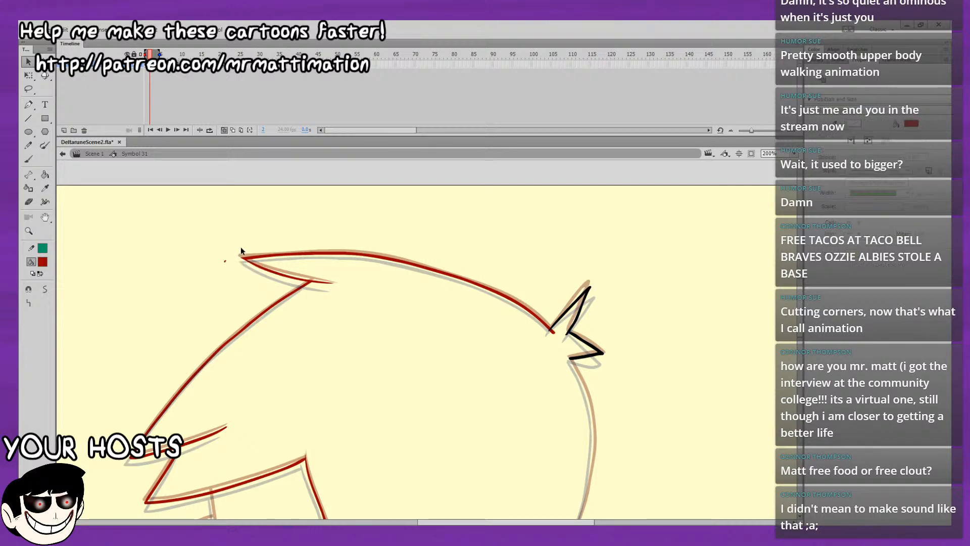
Select the connected dark red hair lines and recolor them black.
{"action": "double_click", "coordinate": [540, 320]}
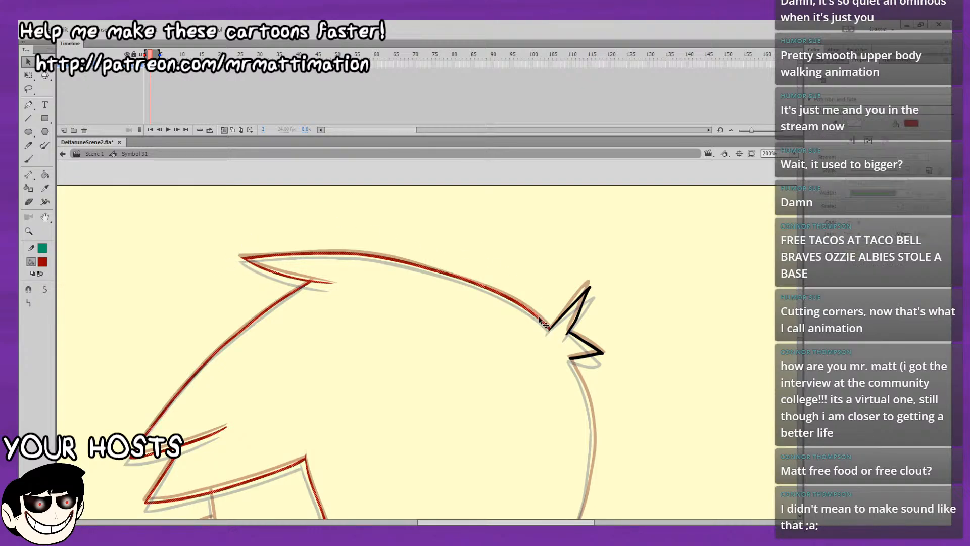
{"action": "left_click", "coordinate": [47, 263]}
{"action": "left_click", "coordinate": [70, 287]}
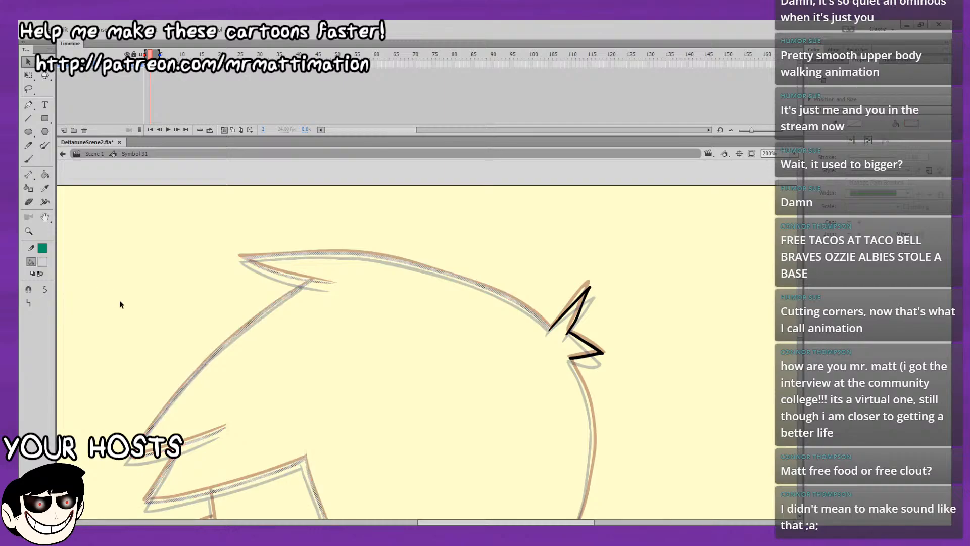
{"action": "left_click", "coordinate": [120, 300]}
{"action": "left_click_drag", "start_coordinate": [238, 294], "coordinate": [257, 121]}
{"action": "left_click", "coordinate": [336, 321]}
{"action": "left_click_drag", "start_coordinate": [338, 321], "coordinate": [326, 141]}
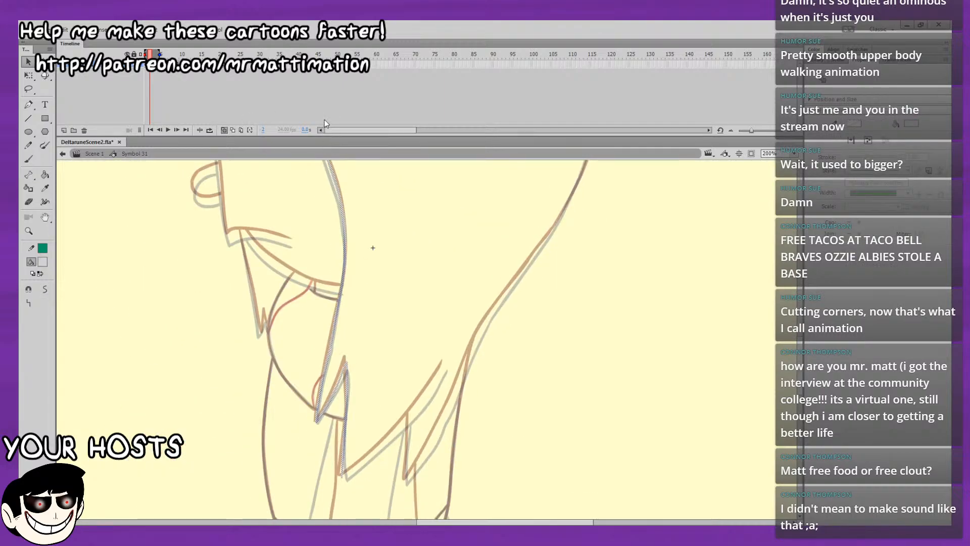
{"action": "left_click", "coordinate": [44, 264]}
{"action": "left_click", "coordinate": [121, 377]}
{"action": "left_click_drag", "start_coordinate": [389, 163], "coordinate": [338, 363]}
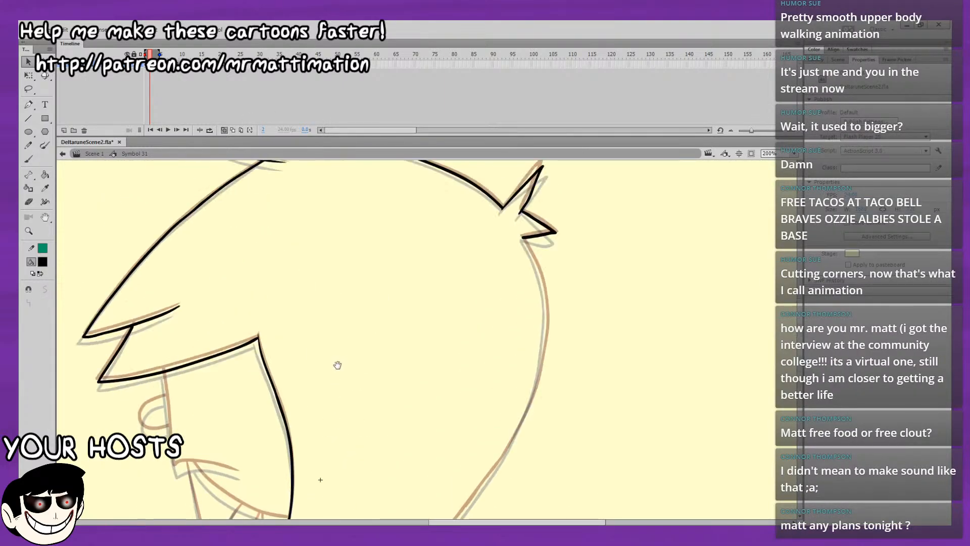
{"action": "left_click_drag", "start_coordinate": [350, 318], "coordinate": [360, 101]}
{"action": "left_click_drag", "start_coordinate": [365, 242], "coordinate": [356, 205]}
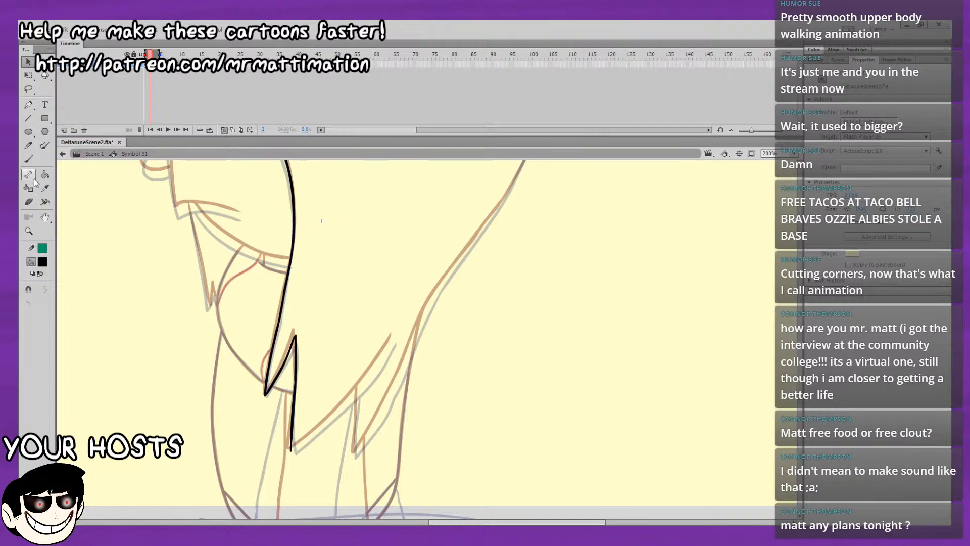
Set the Brush tool to use pen pressure and try a short black stroke rising from the hair lock's lower tip.
{"action": "left_click", "coordinate": [28, 159]}
{"action": "left_click", "coordinate": [45, 317]}
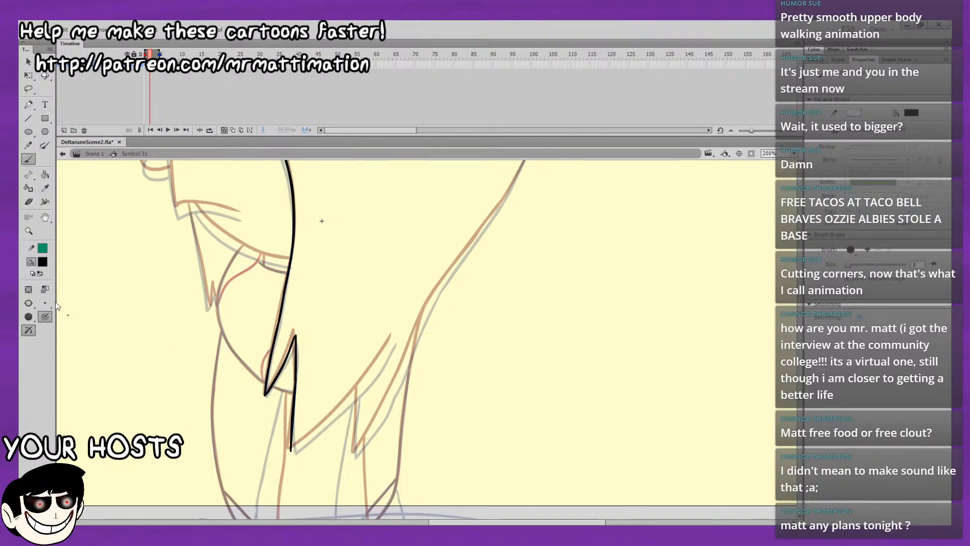
{"action": "mouse_move", "coordinate": [385, 357]}
{"action": "left_mouse_down"}
{"action": "mouse_move", "coordinate": [461, 294]}
{"action": "mouse_move", "coordinate": [369, 355]}
{"action": "mouse_move", "coordinate": [355, 341]}
{"action": "mouse_move", "coordinate": [266, 406]}
{"action": "mouse_move", "coordinate": [303, 399]}
{"action": "left_mouse_up"}
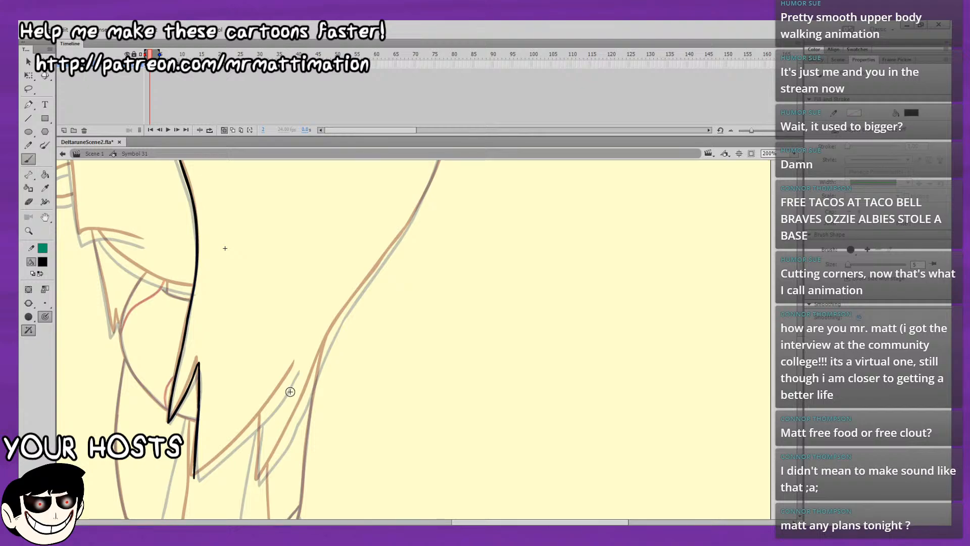
{"action": "left_click_drag", "start_coordinate": [406, 292], "coordinate": [342, 398]}
{"action": "left_click_drag", "start_coordinate": [466, 370], "coordinate": [473, 375]}
{"action": "left_click_drag", "start_coordinate": [450, 270], "coordinate": [470, 370]}
{"action": "mouse_move", "coordinate": [477, 315]}
{"action": "left_mouse_down"}
{"action": "mouse_move", "coordinate": [477, 372]}
{"action": "mouse_move", "coordinate": [480, 338]}
{"action": "left_mouse_up"}
{"action": "left_click_drag", "start_coordinate": [479, 412], "coordinate": [572, 205]}
{"action": "mouse_move", "coordinate": [470, 283]}
{"action": "left_mouse_down"}
{"action": "mouse_move", "coordinate": [515, 232]}
{"action": "mouse_move", "coordinate": [546, 173]}
{"action": "left_mouse_up"}
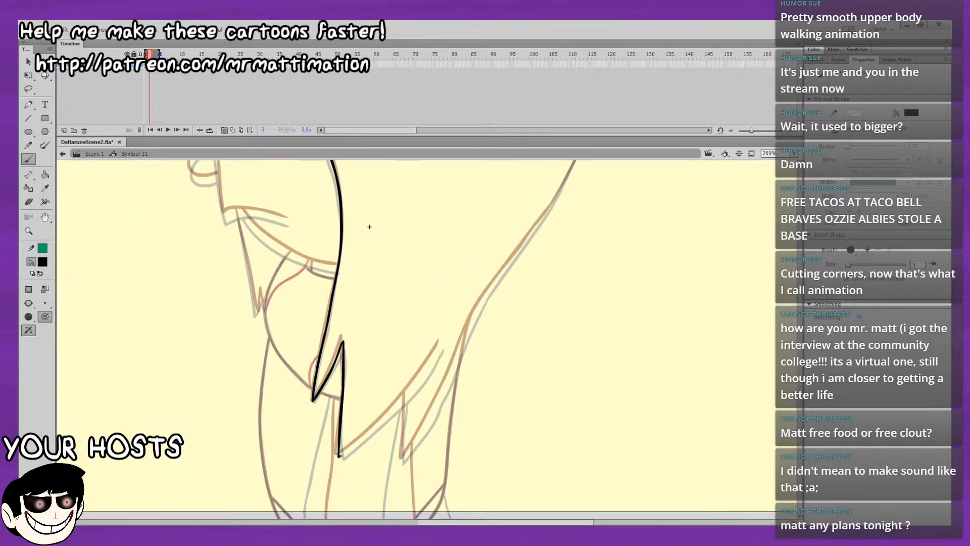
{"action": "left_click_drag", "start_coordinate": [339, 454], "coordinate": [373, 429]}
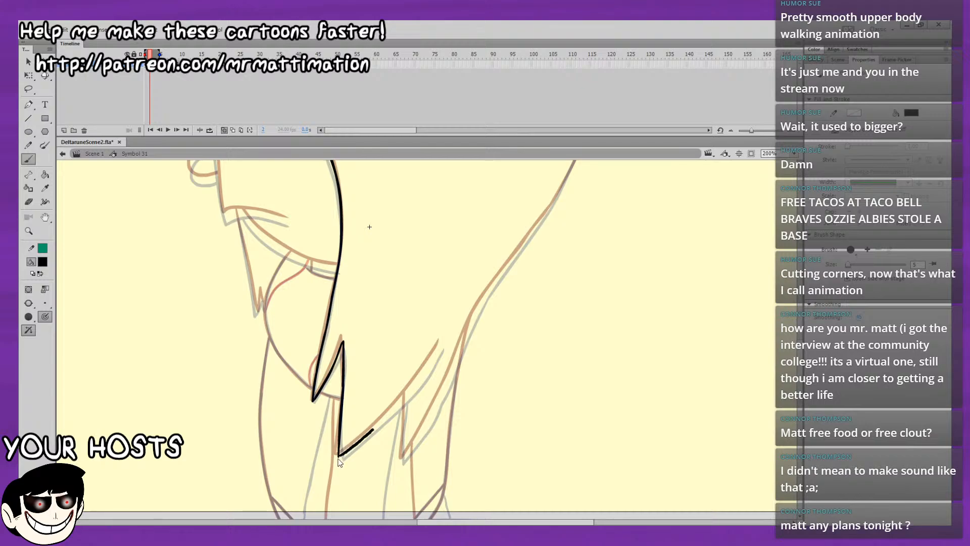
Brush the black hair edge from the lock's lower tip up along the onion-skin guide to its upper end, redoing unsatisfactory strokes.
{"action": "key", "text": "ctrl+z"}
{"action": "key", "text": "ctrl+z"}
{"action": "left_click_drag", "start_coordinate": [366, 435], "coordinate": [375, 428]}
{"action": "key", "text": "ctrl+z"}
{"action": "mouse_move", "coordinate": [339, 456]}
{"action": "left_mouse_down"}
{"action": "mouse_move", "coordinate": [361, 438]}
{"action": "mouse_move", "coordinate": [344, 452]}
{"action": "left_mouse_up"}
{"action": "key", "text": "ctrl+z"}
{"action": "key", "text": "ctrl+z"}
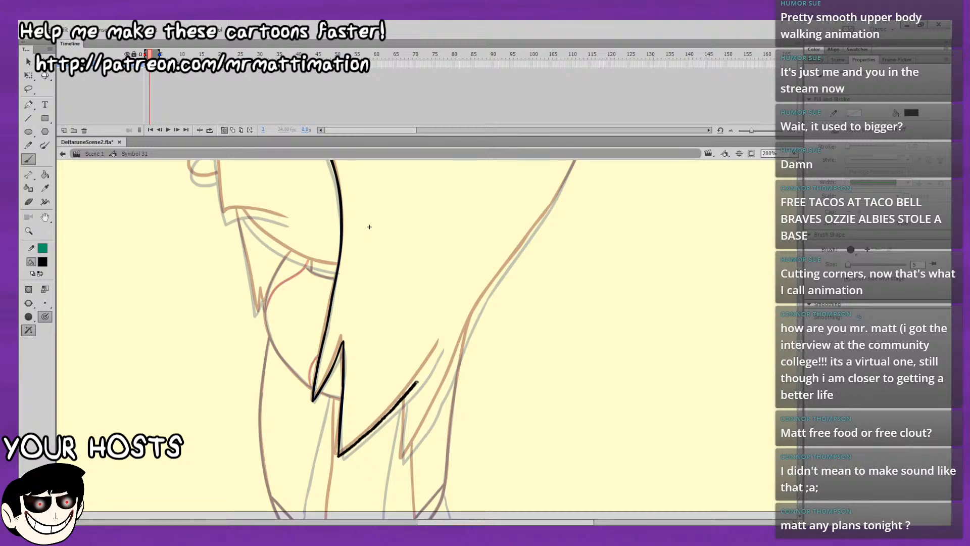
{"action": "left_click_drag", "start_coordinate": [440, 346], "coordinate": [440, 307]}
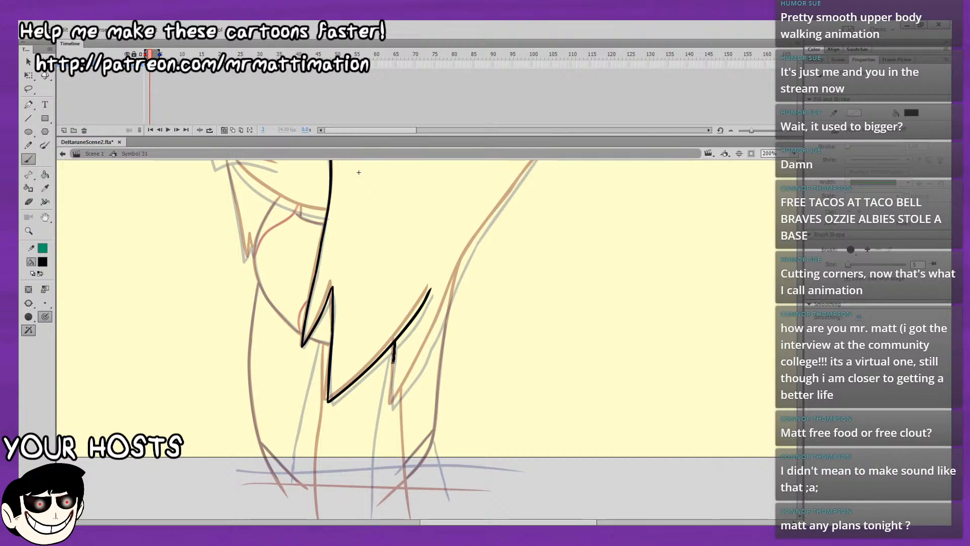
Redo the short black line branching down from the rising hair edge to the tip of the next hair spike.
{"action": "key", "text": "ctrl+z"}
{"action": "key", "text": "ctrl+z"}
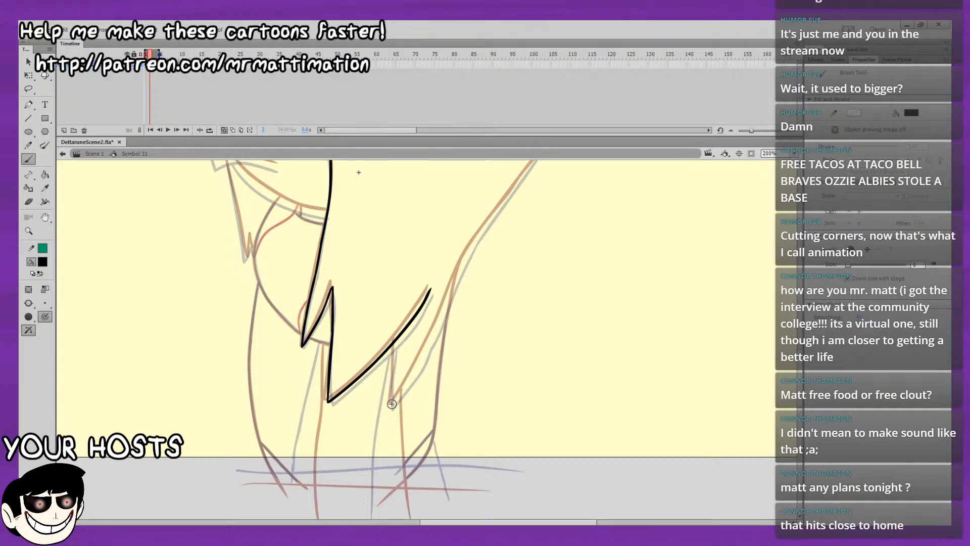
{"action": "mouse_move", "coordinate": [393, 353]}
{"action": "left_mouse_down"}
{"action": "mouse_move", "coordinate": [394, 344]}
{"action": "mouse_move", "coordinate": [330, 365]}
{"action": "left_mouse_up"}
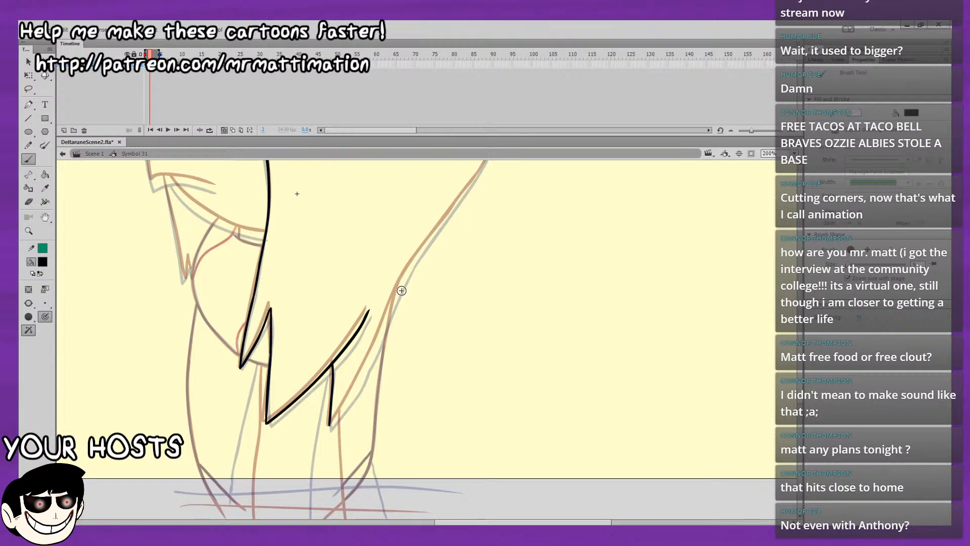
Try a black stroke rising from the rear hair spike's tip toward the nape, undoing the unsatisfactory attempts.
{"action": "mouse_move", "coordinate": [423, 340]}
{"action": "left_mouse_down"}
{"action": "mouse_move", "coordinate": [399, 394]}
{"action": "mouse_move", "coordinate": [405, 382]}
{"action": "left_mouse_up"}
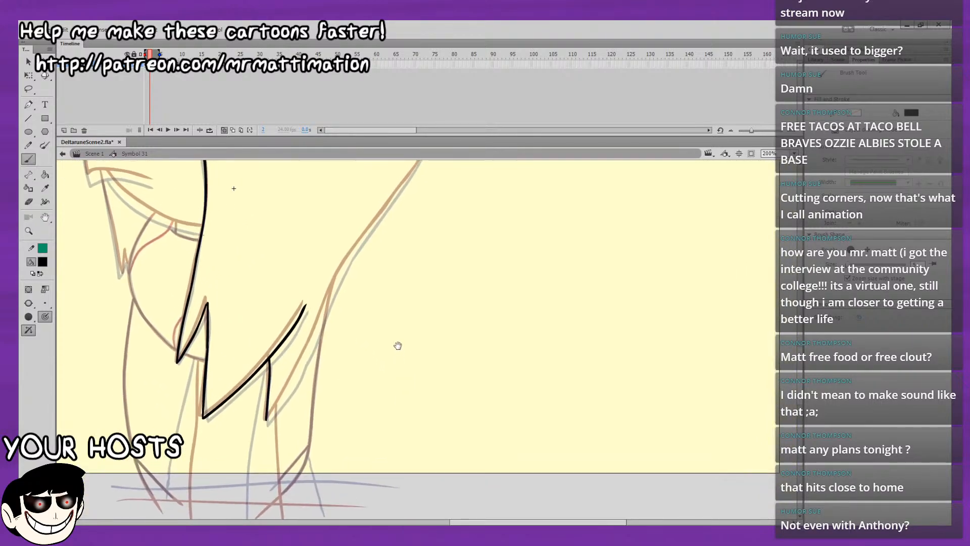
{"action": "left_click_drag", "start_coordinate": [380, 293], "coordinate": [341, 389]}
{"action": "mouse_move", "coordinate": [352, 342]}
{"action": "left_mouse_down"}
{"action": "mouse_move", "coordinate": [373, 314]}
{"action": "mouse_move", "coordinate": [349, 362]}
{"action": "left_mouse_up"}
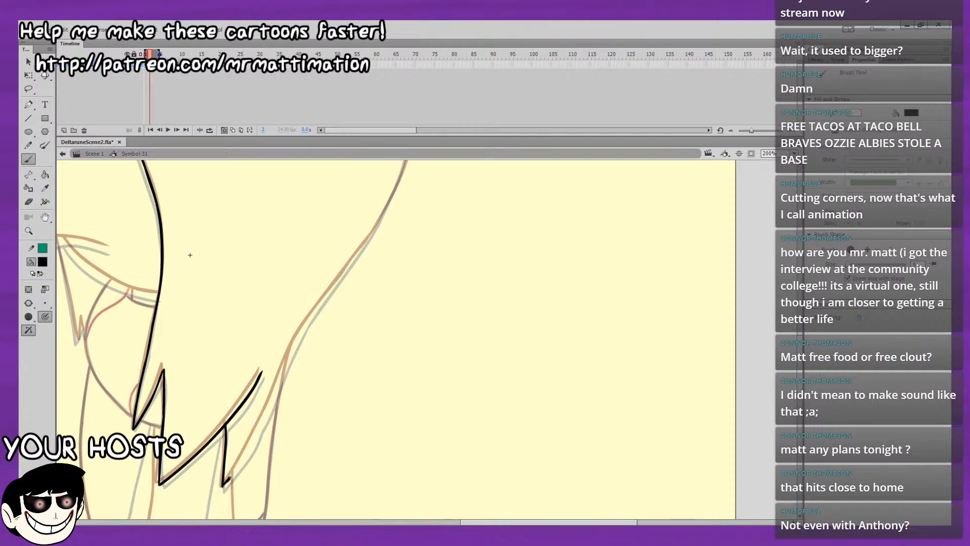
{"action": "mouse_move", "coordinate": [230, 477]}
{"action": "left_mouse_down"}
{"action": "mouse_move", "coordinate": [255, 429]}
{"action": "mouse_move", "coordinate": [249, 452]}
{"action": "left_mouse_up"}
{"action": "key", "text": "ctrl+z"}
{"action": "key", "text": "ctrl+z"}
{"action": "key", "text": "ctrl+z"}
{"action": "key", "text": "ctrl+z"}
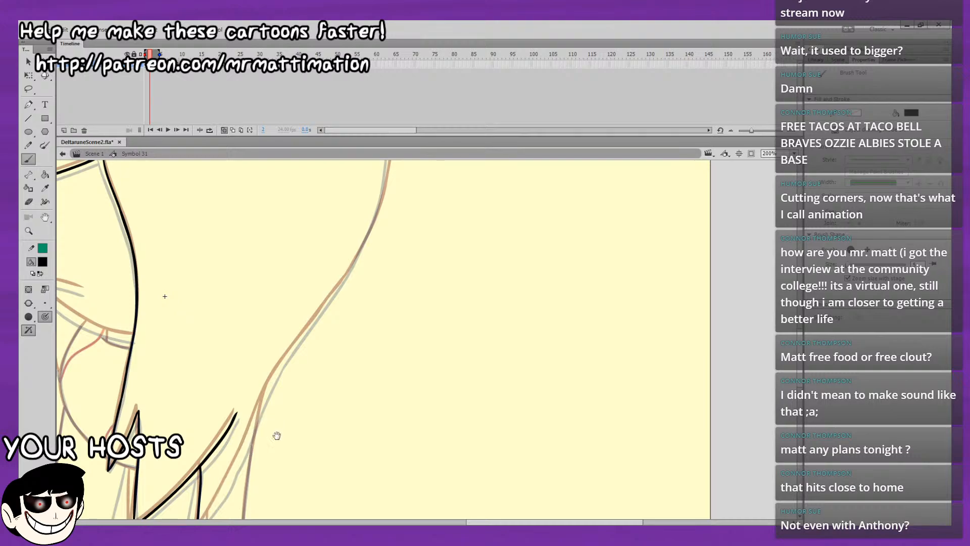
Brush the back-of-head outline in black from beneath the rear tuft down around the curve toward the nape.
{"action": "mouse_move", "coordinate": [290, 387]}
{"action": "left_mouse_down"}
{"action": "mouse_move", "coordinate": [257, 474]}
{"action": "mouse_move", "coordinate": [286, 468]}
{"action": "left_mouse_up"}
{"action": "left_click_drag", "start_coordinate": [305, 410], "coordinate": [317, 470]}
{"action": "left_click_drag", "start_coordinate": [384, 353], "coordinate": [435, 419]}
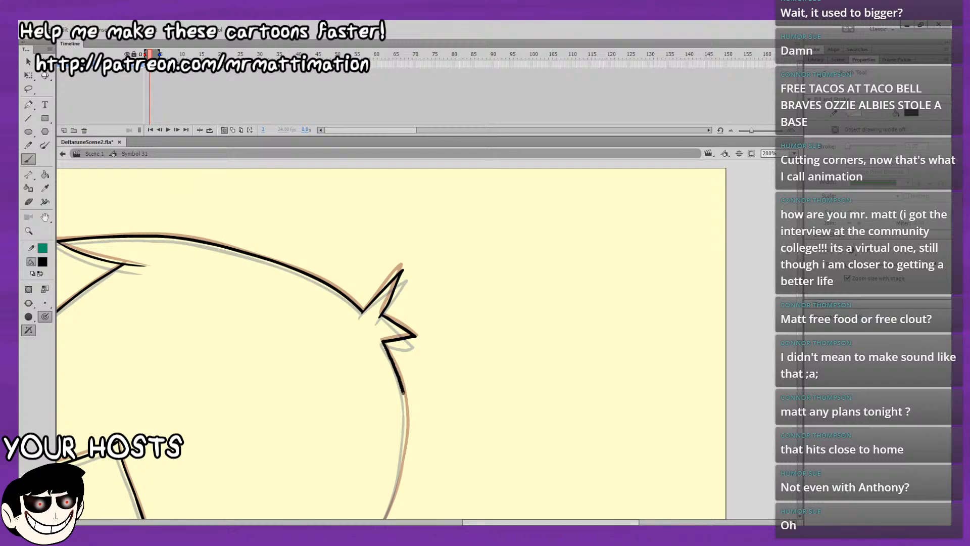
{"action": "left_click_drag", "start_coordinate": [404, 392], "coordinate": [407, 408]}
{"action": "left_click_drag", "start_coordinate": [389, 334], "coordinate": [393, 256]}
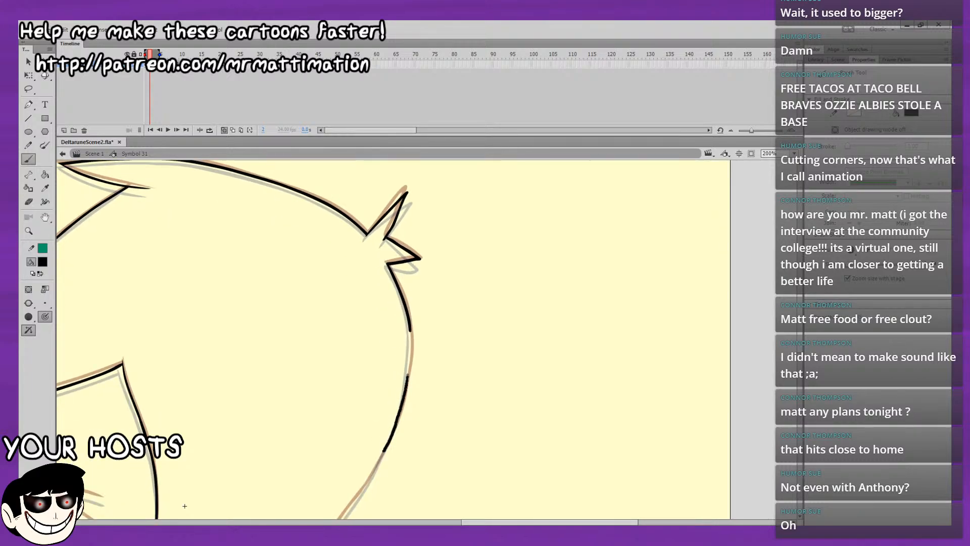
{"action": "mouse_move", "coordinate": [385, 451]}
{"action": "left_mouse_down"}
{"action": "mouse_move", "coordinate": [410, 330]}
{"action": "mouse_move", "coordinate": [411, 341]}
{"action": "mouse_move", "coordinate": [494, 221]}
{"action": "left_mouse_up"}
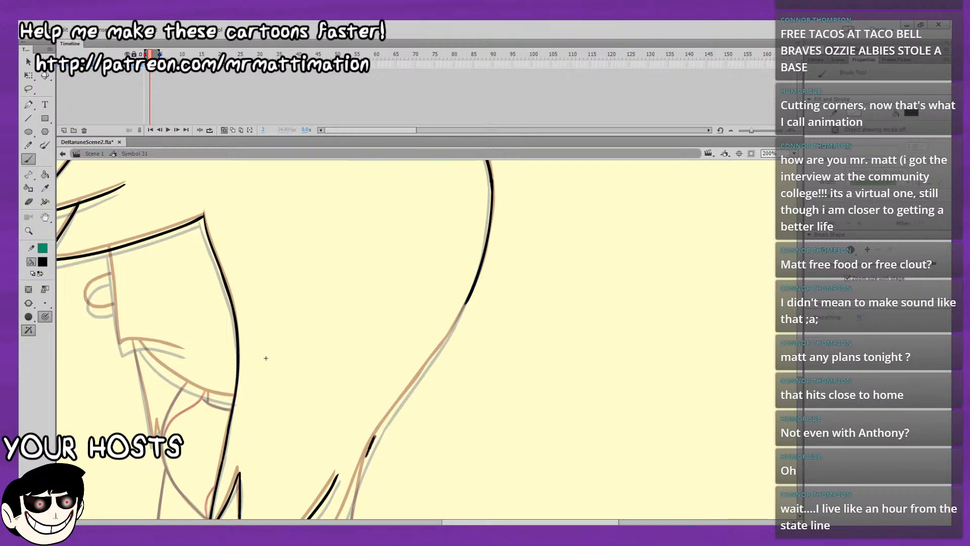
Brush the nape outline in black from the lower hair up toward the back-of-head line, undoing unsatisfactory end strokes.
{"action": "left_click_drag", "start_coordinate": [367, 455], "coordinate": [401, 396]}
{"action": "key", "text": "ctrl+z"}
{"action": "left_click_drag", "start_coordinate": [367, 455], "coordinate": [380, 429]}
{"action": "mouse_move", "coordinate": [427, 364]}
{"action": "left_mouse_down"}
{"action": "mouse_move", "coordinate": [432, 356]}
{"action": "mouse_move", "coordinate": [359, 430]}
{"action": "left_mouse_up"}
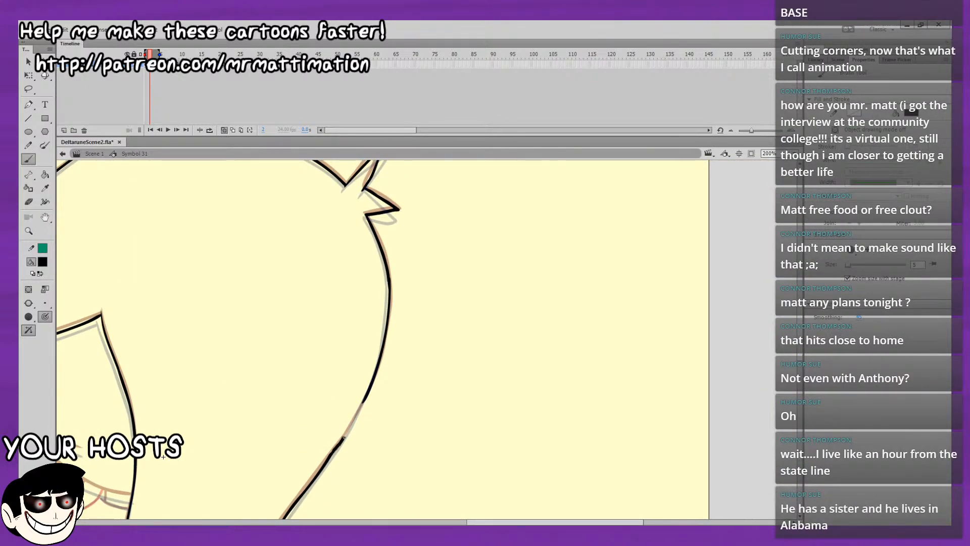
{"action": "left_click_drag", "start_coordinate": [344, 437], "coordinate": [344, 435]}
{"action": "key", "text": "ctrl+z"}
{"action": "key", "text": "ctrl+z"}
{"action": "key", "text": "ctrl+z"}
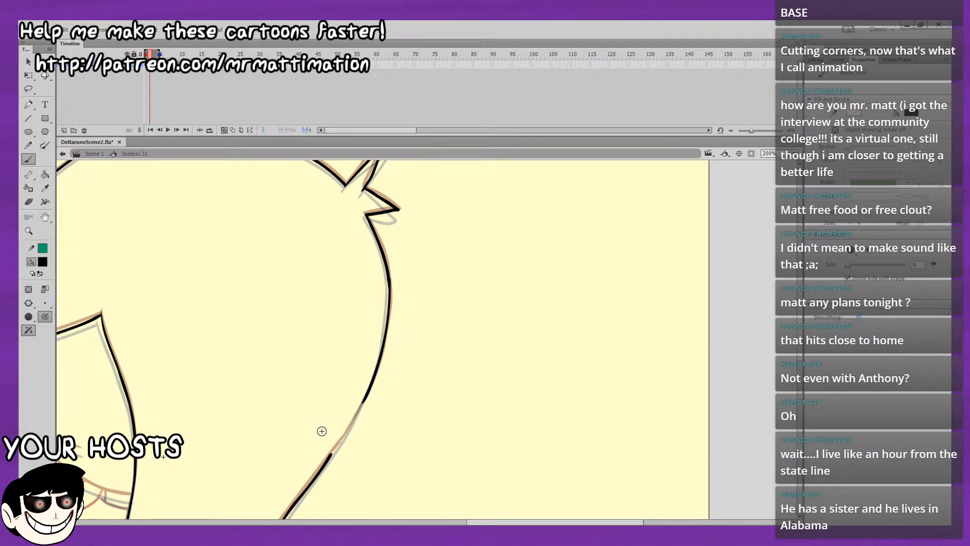
Brush the missing black segment joining the back-of-head line to the nape outline, undoing the unsatisfactory strokes.
{"action": "left_click_drag", "start_coordinate": [433, 380], "coordinate": [491, 317]}
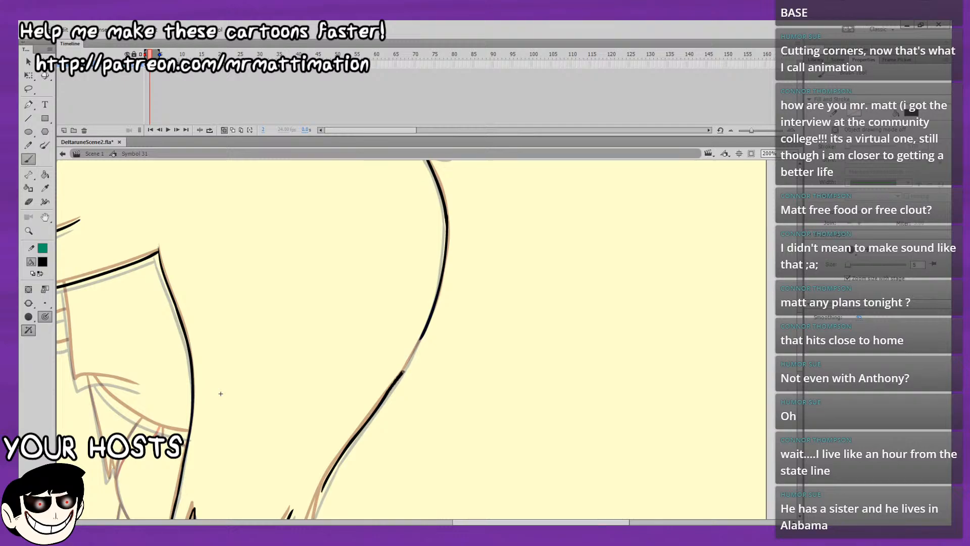
{"action": "key", "text": "ctrl+z"}
{"action": "left_click_drag", "start_coordinate": [389, 389], "coordinate": [423, 337]}
{"action": "key", "text": "ctrl+z"}
{"action": "left_click_drag", "start_coordinate": [403, 372], "coordinate": [415, 353]}
{"action": "key", "text": "ctrl+z"}
{"action": "left_click_drag", "start_coordinate": [407, 363], "coordinate": [424, 337]}
Brush the rearmost hair spike's back edge in black from its tip up to the nape outline, redoing one stroke.
{"action": "left_click_drag", "start_coordinate": [519, 320], "coordinate": [630, 195]}
{"action": "left_click_drag", "start_coordinate": [565, 368], "coordinate": [620, 196]}
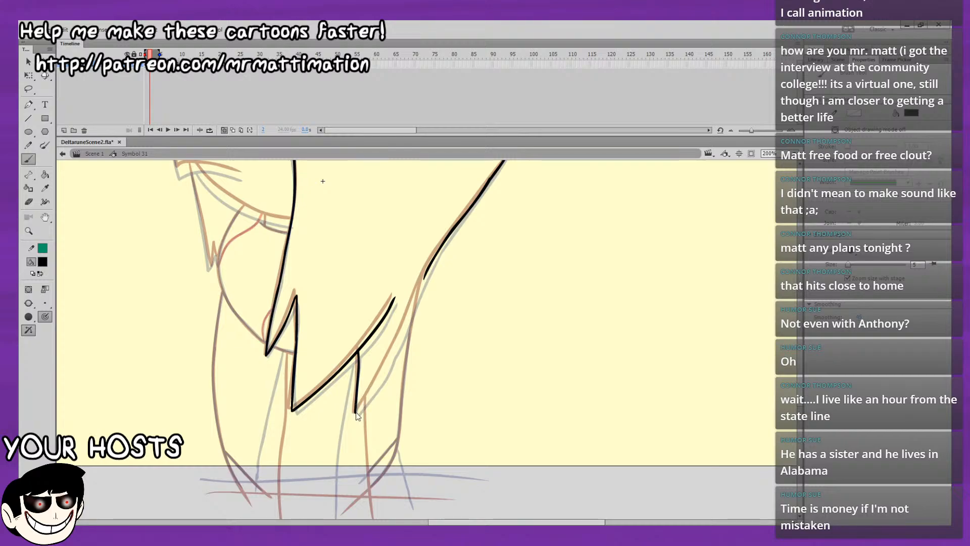
{"action": "left_click_drag", "start_coordinate": [422, 292], "coordinate": [358, 365]}
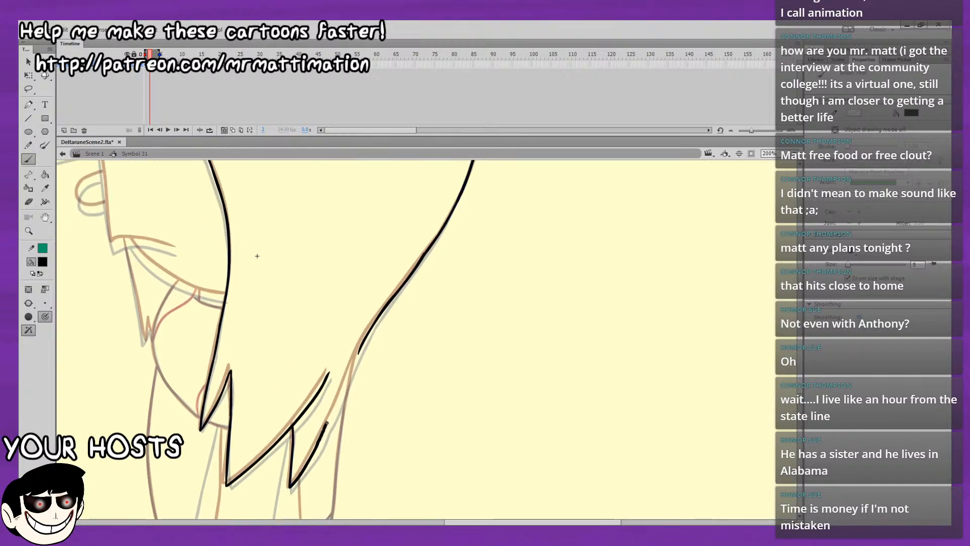
{"action": "left_click_drag", "start_coordinate": [327, 423], "coordinate": [332, 413]}
{"action": "key", "text": "ctrl+z"}
{"action": "left_click_drag", "start_coordinate": [316, 446], "coordinate": [337, 404]}
{"action": "left_click_drag", "start_coordinate": [353, 359], "coordinate": [359, 345]}
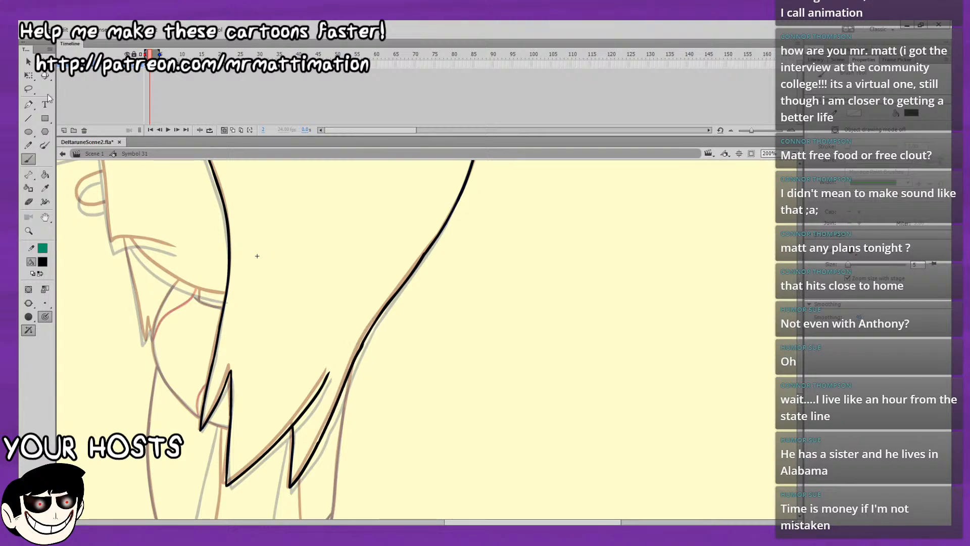
Lasso the joint between the rear hair spike and the nape outline and smooth it twice.
{"action": "key", "text": "l"}
{"action": "mouse_move", "coordinate": [442, 333]}
{"action": "left_mouse_down"}
{"action": "mouse_move", "coordinate": [323, 384]}
{"action": "mouse_move", "coordinate": [341, 285]}
{"action": "left_mouse_up"}
{"action": "mouse_move", "coordinate": [421, 302]}
{"action": "left_mouse_down"}
{"action": "mouse_move", "coordinate": [392, 399]}
{"action": "mouse_move", "coordinate": [421, 344]}
{"action": "left_mouse_up"}
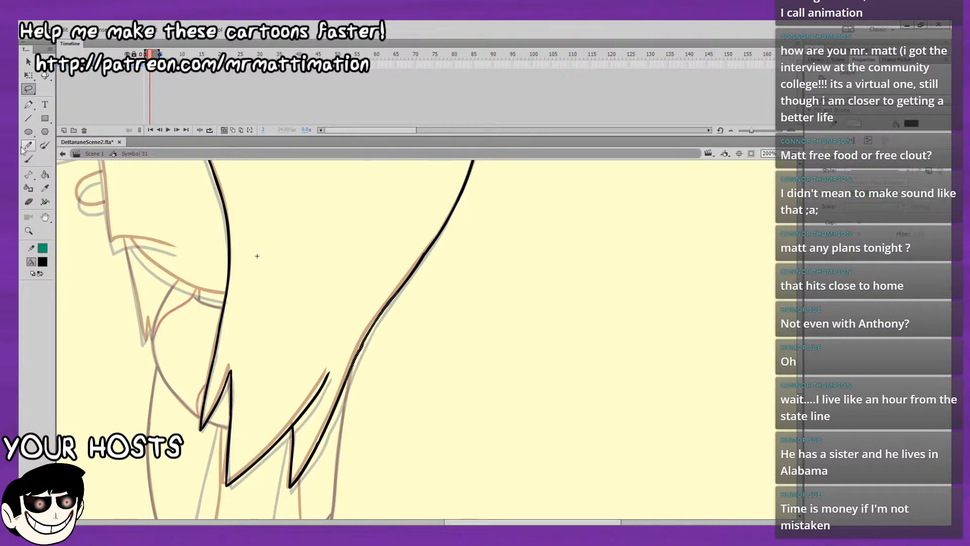
{"action": "left_click", "coordinate": [29, 62]}
{"action": "left_click", "coordinate": [47, 286]}
{"action": "left_click", "coordinate": [46, 287]}
{"action": "left_click", "coordinate": [280, 247]}
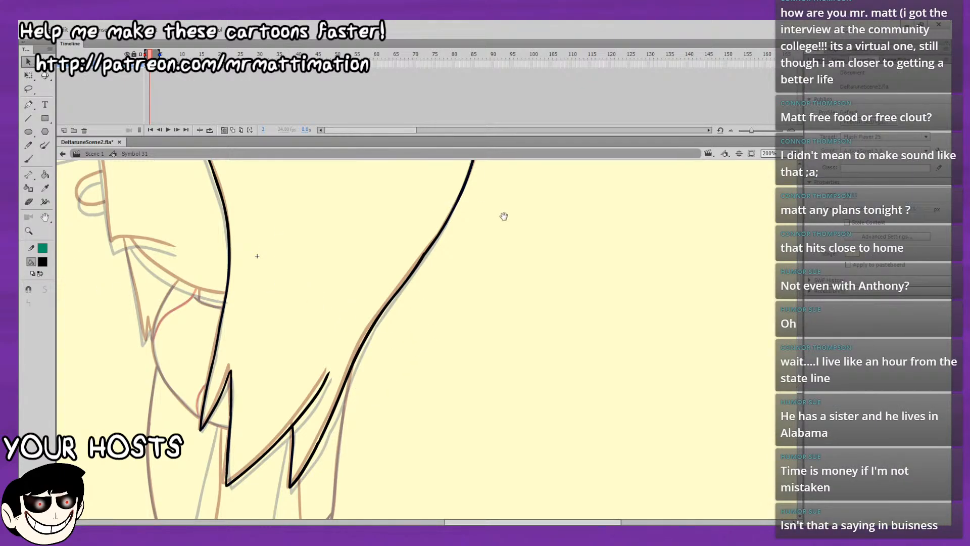
Brush the face's front line in black from the underside of the fringe down to the mouth corner.
{"action": "left_click_drag", "start_coordinate": [504, 216], "coordinate": [470, 324]}
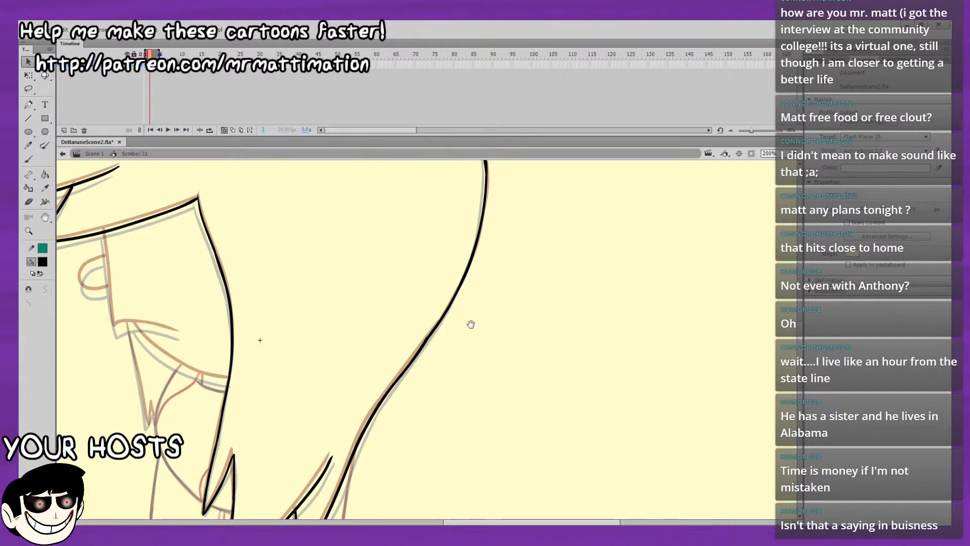
{"action": "left_click_drag", "start_coordinate": [507, 334], "coordinate": [593, 220]}
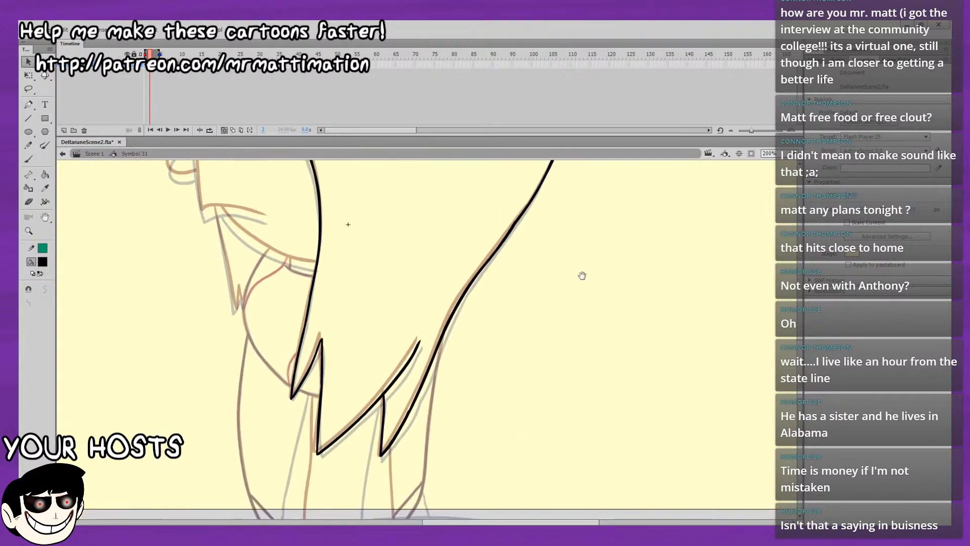
{"action": "left_click_drag", "start_coordinate": [580, 275], "coordinate": [566, 219]}
{"action": "left_click", "coordinate": [29, 159]}
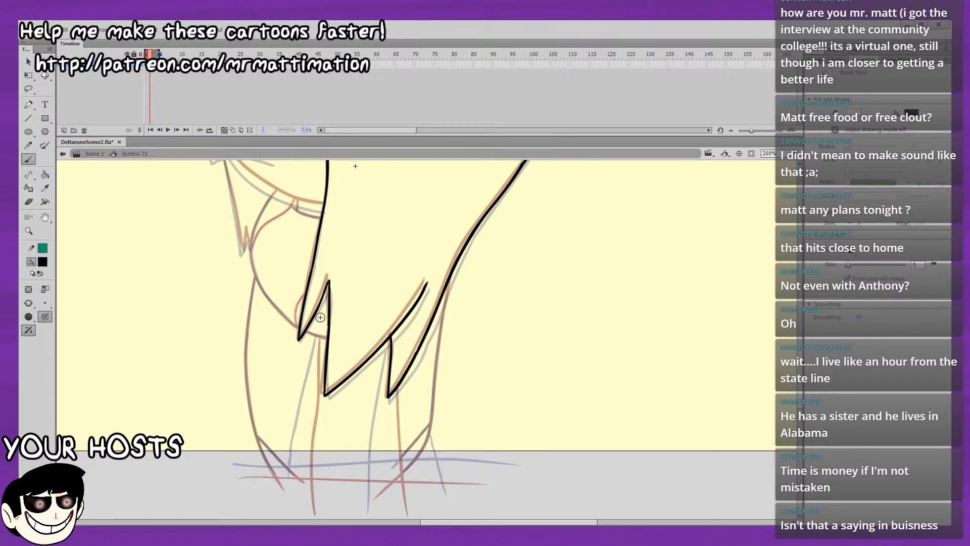
{"action": "left_click_drag", "start_coordinate": [355, 325], "coordinate": [359, 352]}
{"action": "left_click_drag", "start_coordinate": [335, 252], "coordinate": [360, 388]}
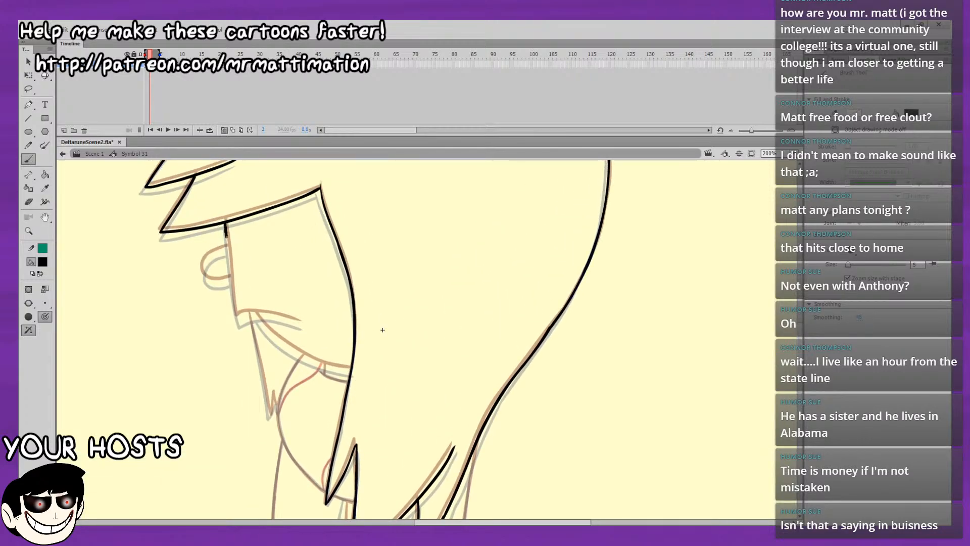
{"action": "left_click_drag", "start_coordinate": [231, 277], "coordinate": [238, 319]}
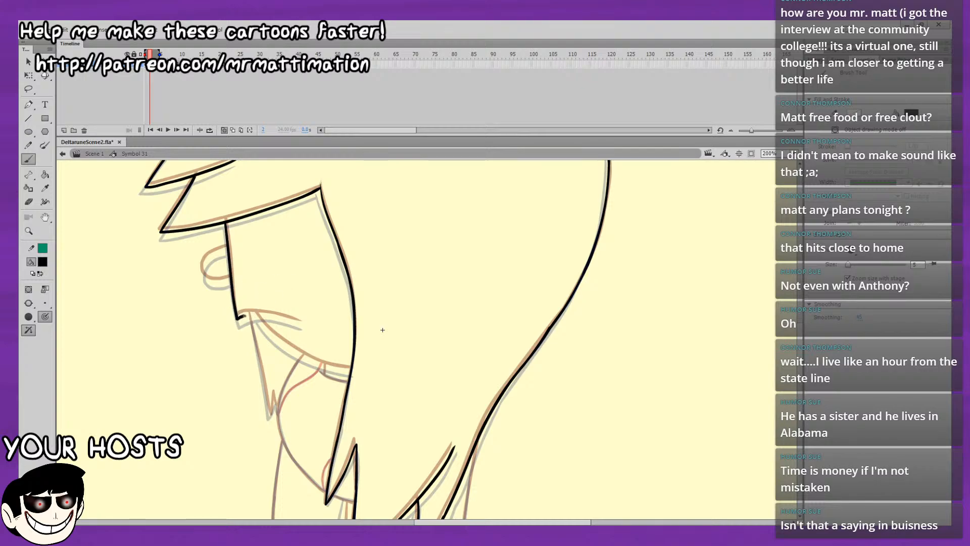
Brush the curved mouth line in black from the lower end of the face's front line, undoing unsatisfactory starts.
{"action": "key", "text": "ctrl+z"}
{"action": "key", "text": "ctrl+z"}
{"action": "key", "text": "ctrl+z"}
{"action": "left_click_drag", "start_coordinate": [237, 318], "coordinate": [245, 315]}
{"action": "key", "text": "ctrl+z"}
{"action": "key", "text": "ctrl+z"}
{"action": "key", "text": "ctrl+z"}
{"action": "key", "text": "ctrl+z"}
{"action": "left_click_drag", "start_coordinate": [252, 314], "coordinate": [303, 324]}
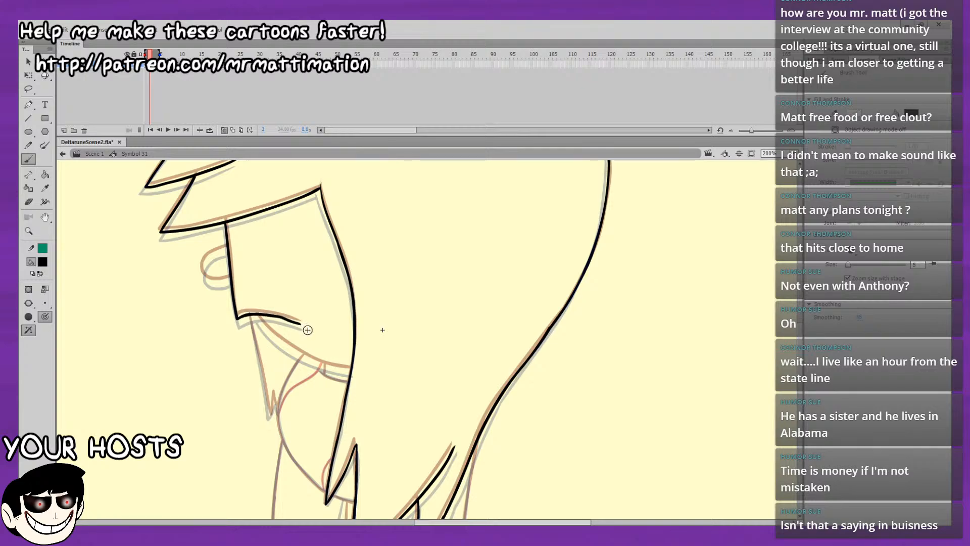
Lasso the new mouth line and smooth it.
{"action": "key", "text": "l"}
{"action": "left_click_drag", "start_coordinate": [329, 324], "coordinate": [326, 318]}
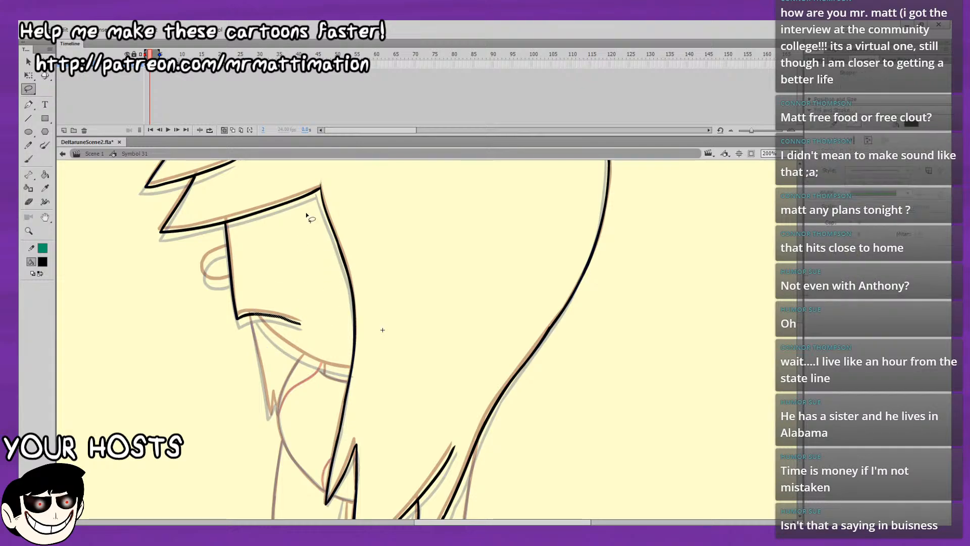
{"action": "left_click", "coordinate": [30, 62]}
{"action": "left_click", "coordinate": [45, 289]}
{"action": "left_click", "coordinate": [44, 290]}
{"action": "left_click", "coordinate": [125, 399]}
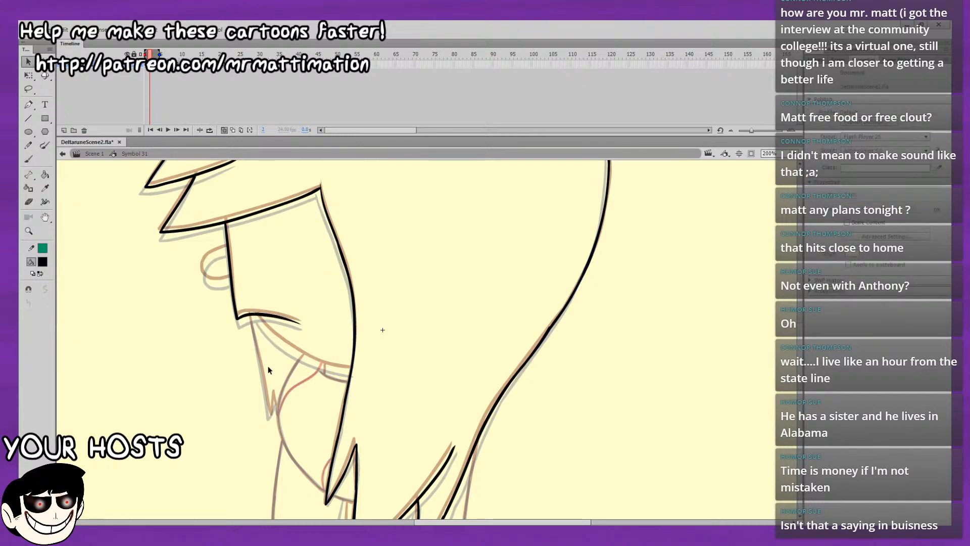
Brush the small rounded nose loop in black on the face's front line, undoing the unsatisfactory strokes.
{"action": "key", "text": "b"}
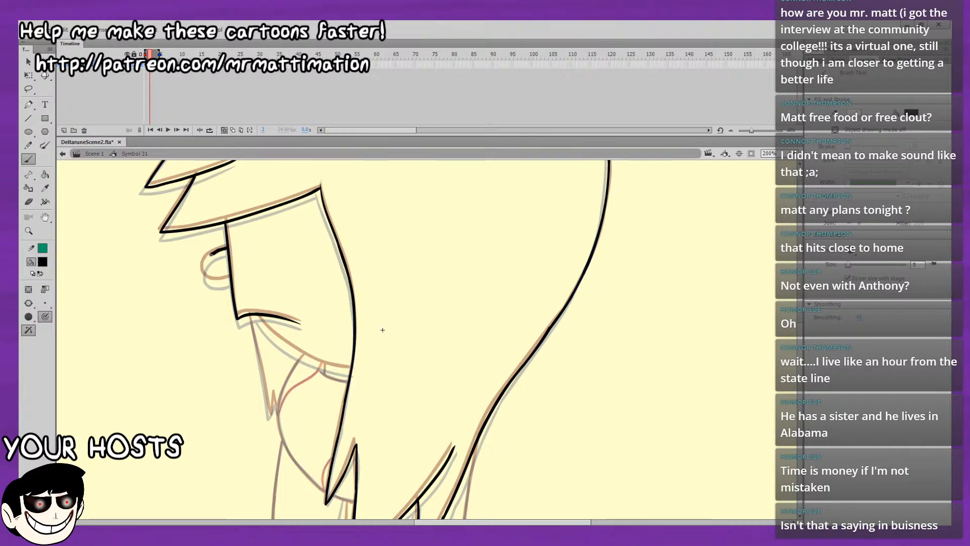
{"action": "mouse_move", "coordinate": [212, 254]}
{"action": "left_mouse_down"}
{"action": "mouse_move", "coordinate": [204, 262]}
{"action": "mouse_move", "coordinate": [225, 248]}
{"action": "mouse_move", "coordinate": [203, 275]}
{"action": "mouse_move", "coordinate": [231, 275]}
{"action": "left_mouse_up"}
{"action": "key", "text": "ctrl+z"}
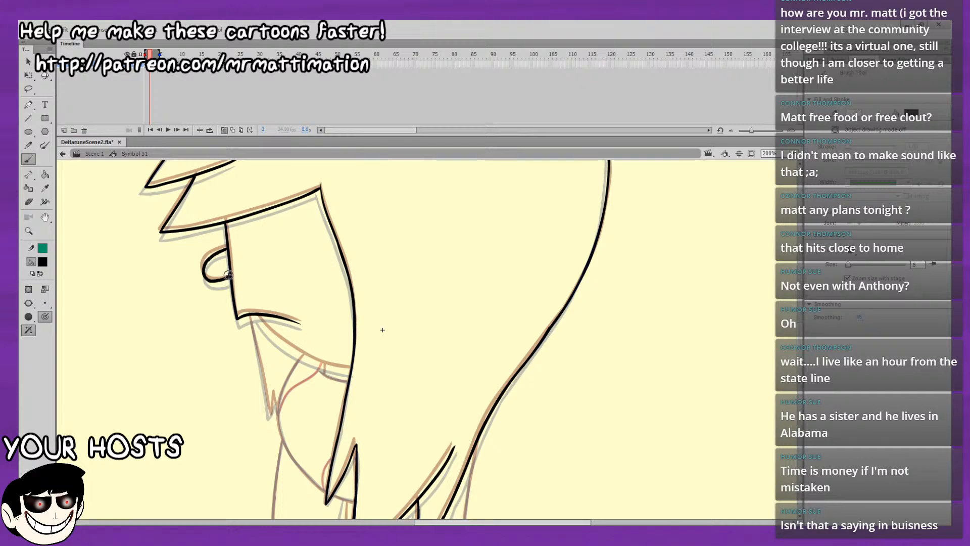
{"action": "key", "text": "ctrl+z"}
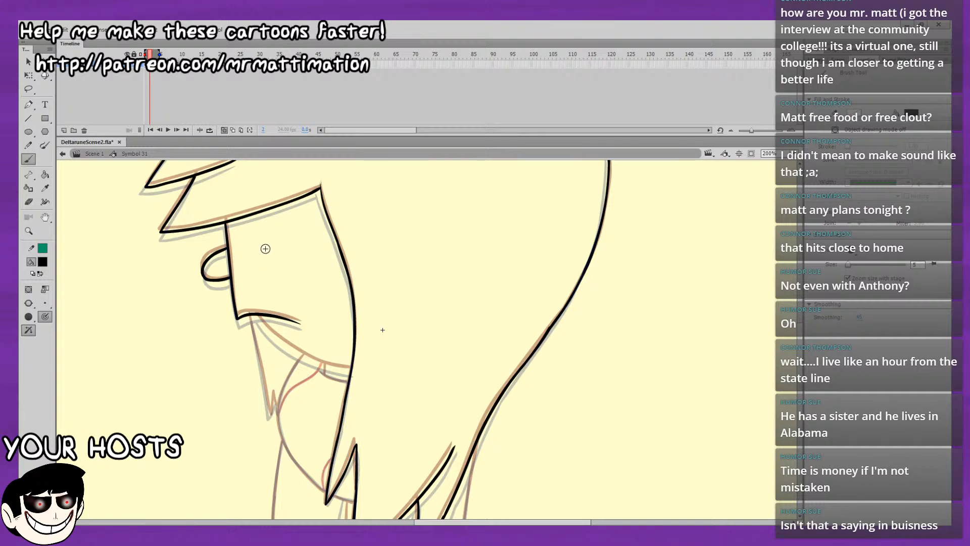
Play back the symbol's animation and step through its first frames to check the head in-between.
{"action": "key", "text": "Return"}
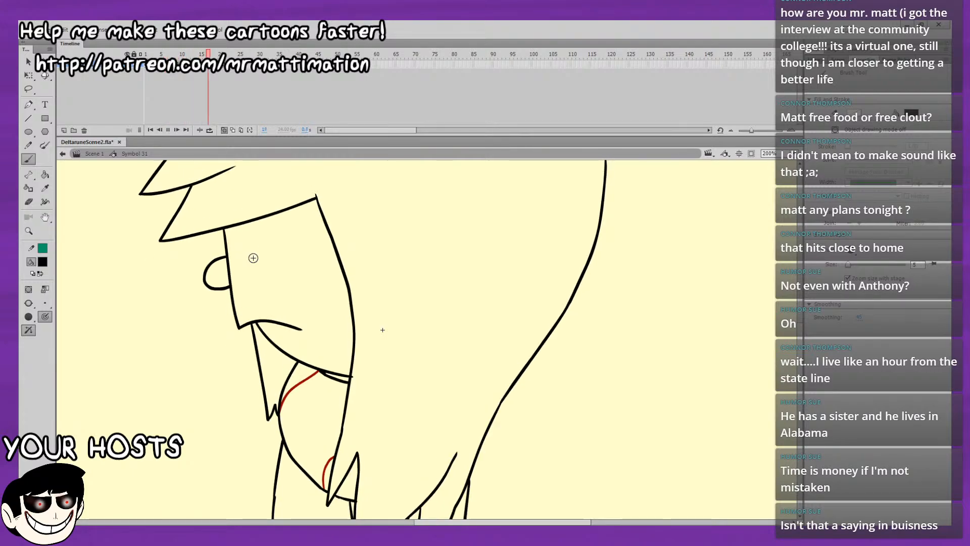
{"action": "key", "text": "Return"}
{"action": "left_click", "coordinate": [145, 66]}
{"action": "key", "text": "period"}
{"action": "key", "text": "period"}
{"action": "key", "text": "period"}
{"action": "key", "text": "period"}
{"action": "key", "text": "period"}
{"action": "key", "text": "period"}
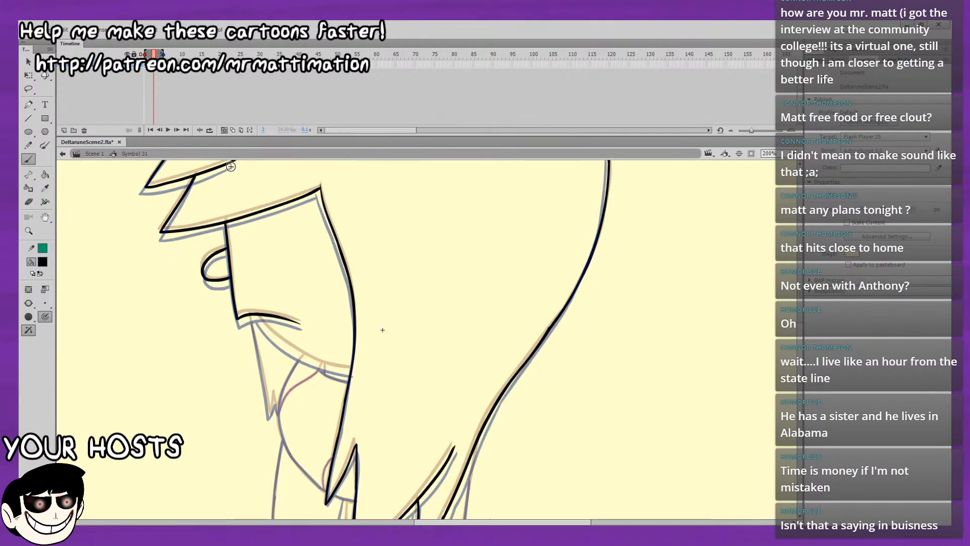
{"action": "key", "text": "comma"}
{"action": "key", "text": "comma"}
{"action": "key", "text": "comma"}
{"action": "key", "text": "comma"}
Brush the curved jaw line in black from beneath the mouth line to the side hair's edge.
{"action": "left_click_drag", "start_coordinate": [301, 284], "coordinate": [270, 247]}
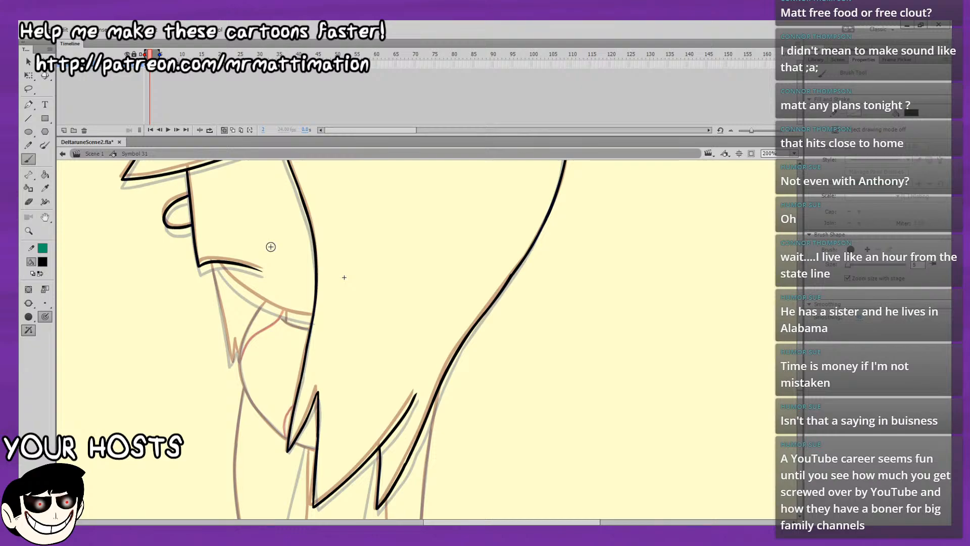
{"action": "left_click_drag", "start_coordinate": [282, 253], "coordinate": [295, 227]}
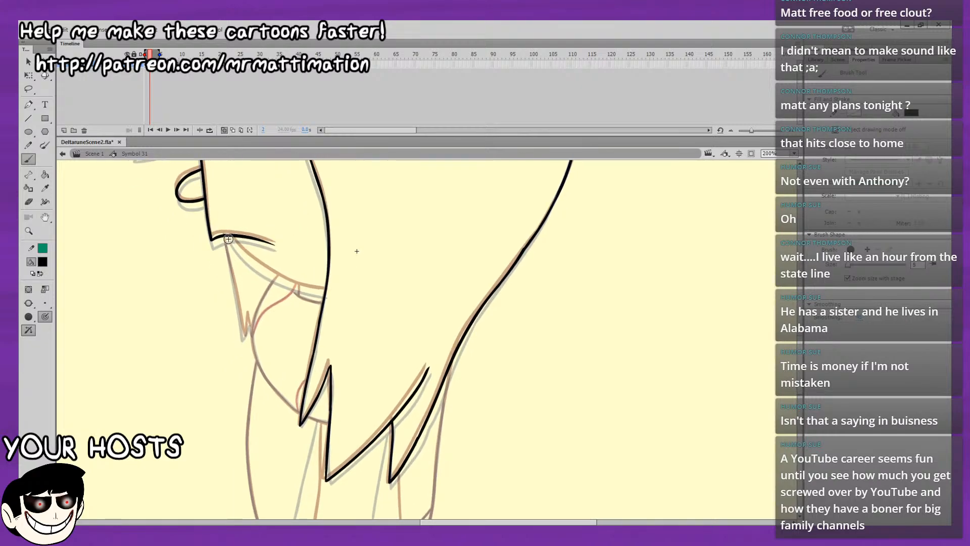
{"action": "mouse_move", "coordinate": [230, 237]}
{"action": "left_mouse_down"}
{"action": "mouse_move", "coordinate": [290, 283]}
{"action": "mouse_move", "coordinate": [324, 292]}
{"action": "mouse_move", "coordinate": [306, 394]}
{"action": "left_mouse_up"}
{"action": "key", "text": "ctrl+z"}
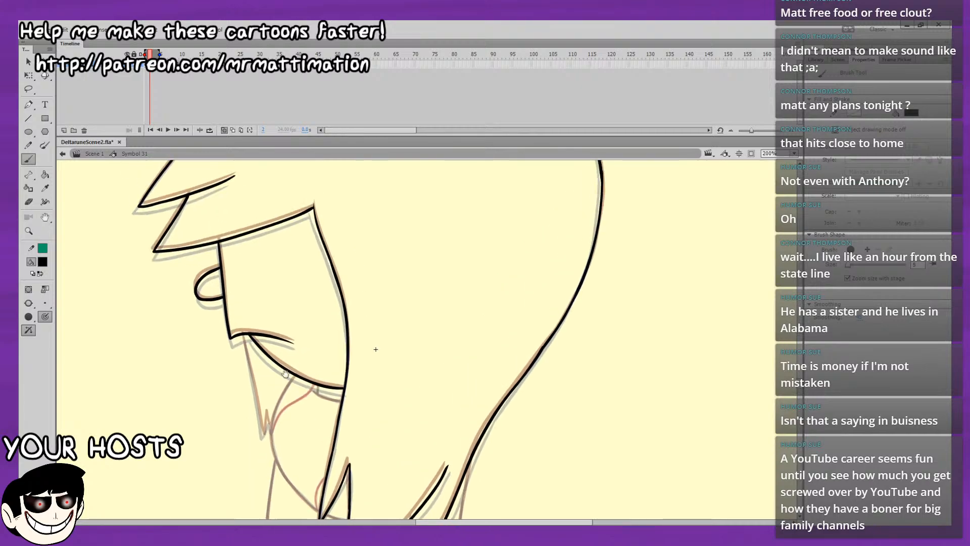
Flip between frames 1 and 2 along the face, lower hair and body to compare the drawings.
{"action": "left_click_drag", "start_coordinate": [273, 249], "coordinate": [287, 330]}
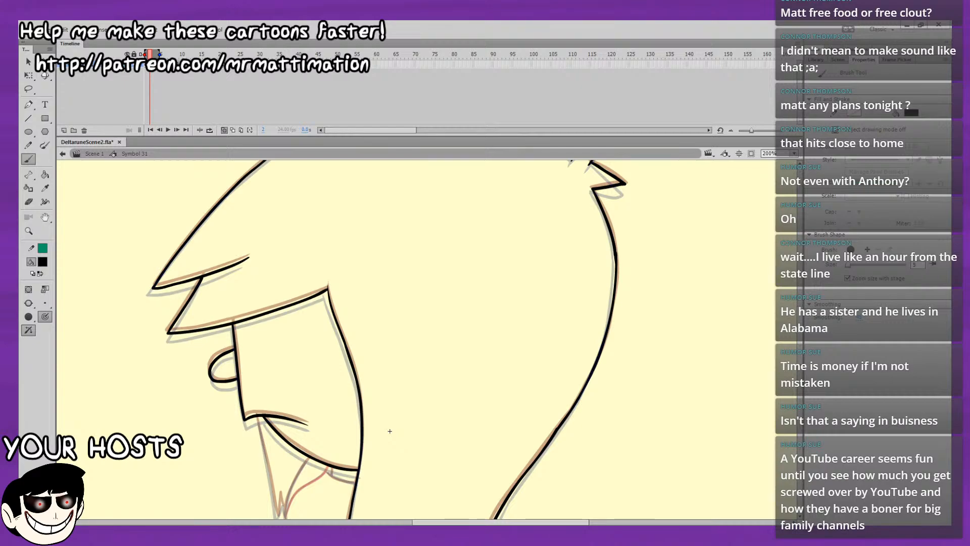
{"action": "left_click_drag", "start_coordinate": [399, 305], "coordinate": [420, 352]}
{"action": "key", "text": "ctrl+z"}
{"action": "left_click_drag", "start_coordinate": [476, 297], "coordinate": [465, 171]}
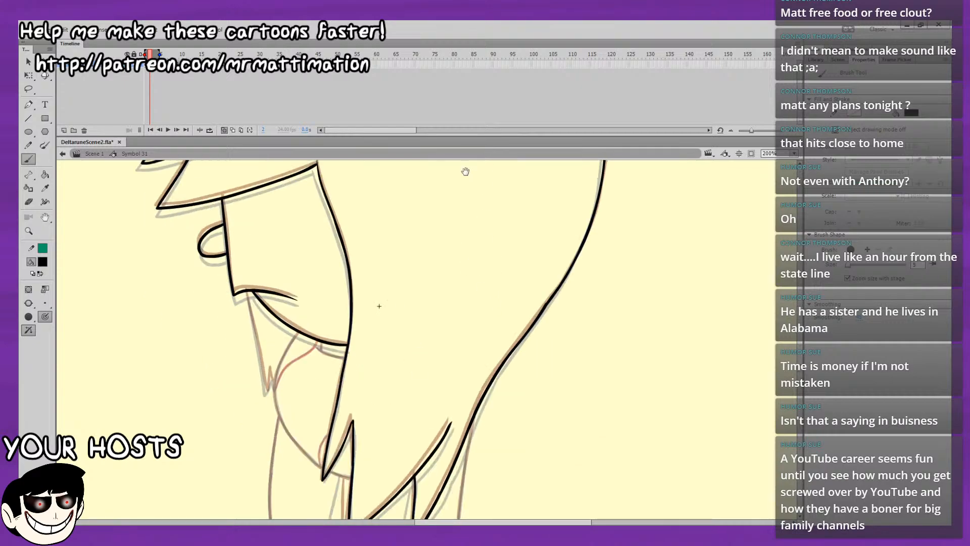
{"action": "key", "text": "comma"}
{"action": "key", "text": "period"}
{"action": "left_click_drag", "start_coordinate": [450, 217], "coordinate": [492, 160]}
{"action": "key", "text": "comma"}
{"action": "key", "text": "period"}
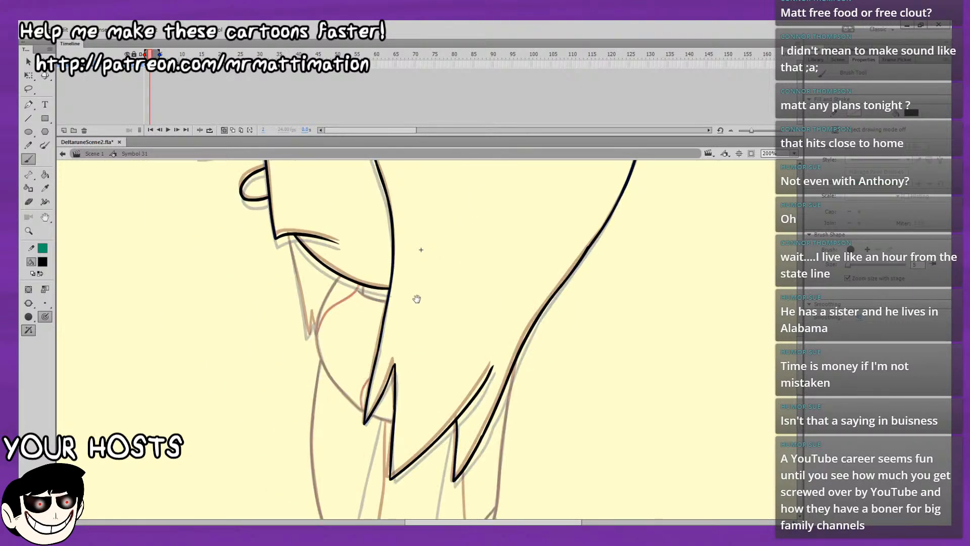
{"action": "left_click_drag", "start_coordinate": [415, 299], "coordinate": [391, 233]}
{"action": "key", "text": "comma"}
{"action": "key", "text": "period"}
{"action": "left_click_drag", "start_coordinate": [452, 259], "coordinate": [463, 171]}
{"action": "key", "text": "comma"}
{"action": "key", "text": "period"}
{"action": "key", "text": "comma"}
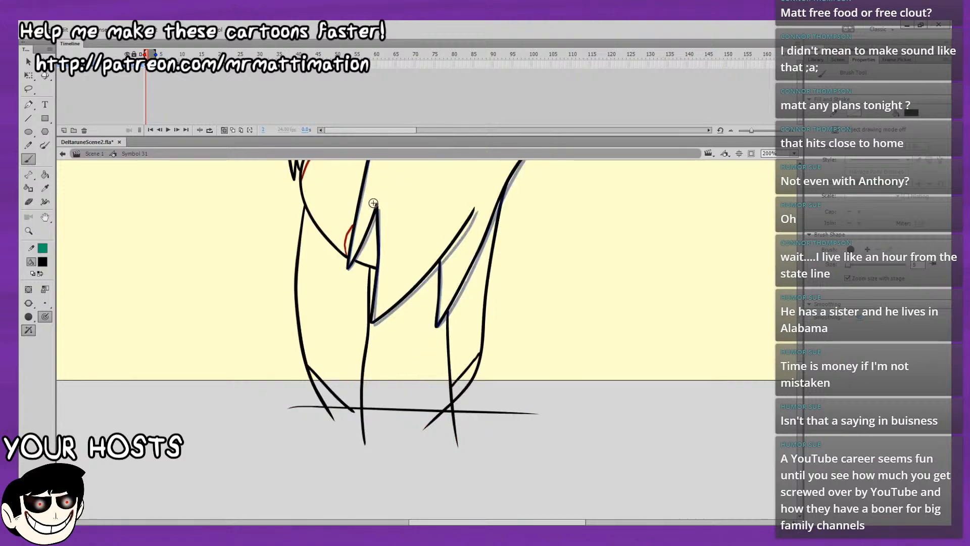
{"action": "key", "text": "period"}
Brush the curved black line from the jaw down behind the front hair spike to the next spike, undoing unsatisfactory strokes.
{"action": "left_click_drag", "start_coordinate": [383, 224], "coordinate": [381, 263]}
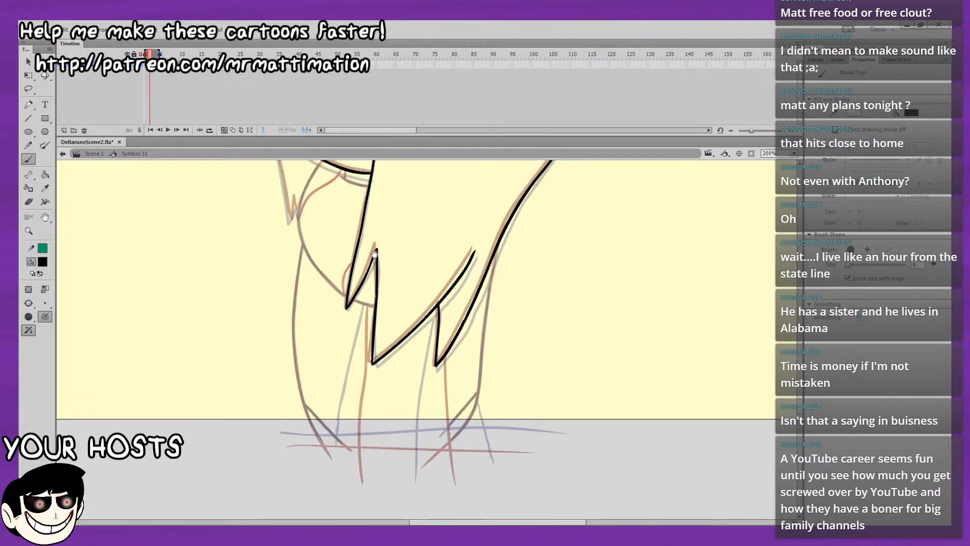
{"action": "left_click_drag", "start_coordinate": [340, 176], "coordinate": [336, 208]}
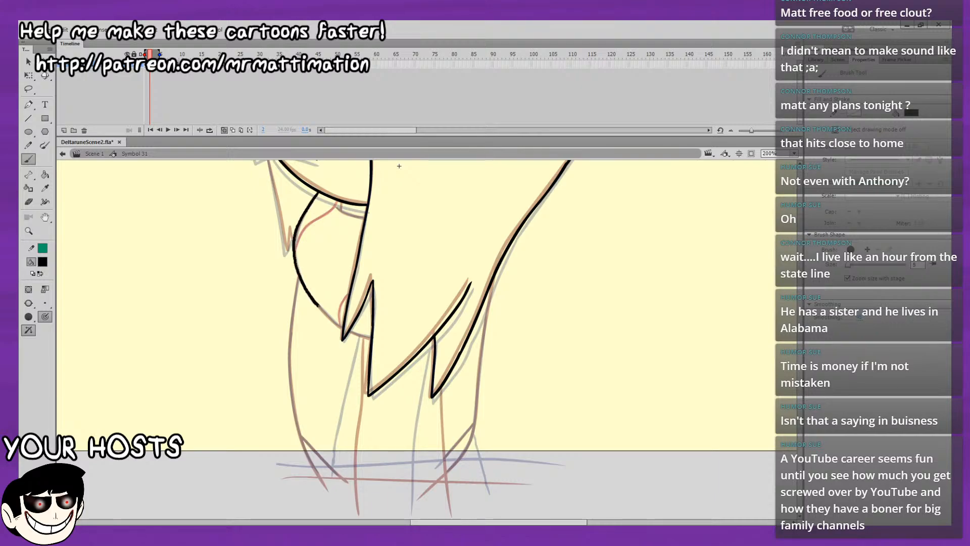
{"action": "left_click_drag", "start_coordinate": [340, 325], "coordinate": [342, 326]}
{"action": "mouse_move", "coordinate": [310, 263]}
{"action": "left_mouse_down"}
{"action": "mouse_move", "coordinate": [267, 231]}
{"action": "mouse_move", "coordinate": [213, 269]}
{"action": "left_mouse_up"}
{"action": "key", "text": "ctrl+z"}
{"action": "left_click_drag", "start_coordinate": [230, 349], "coordinate": [223, 344]}
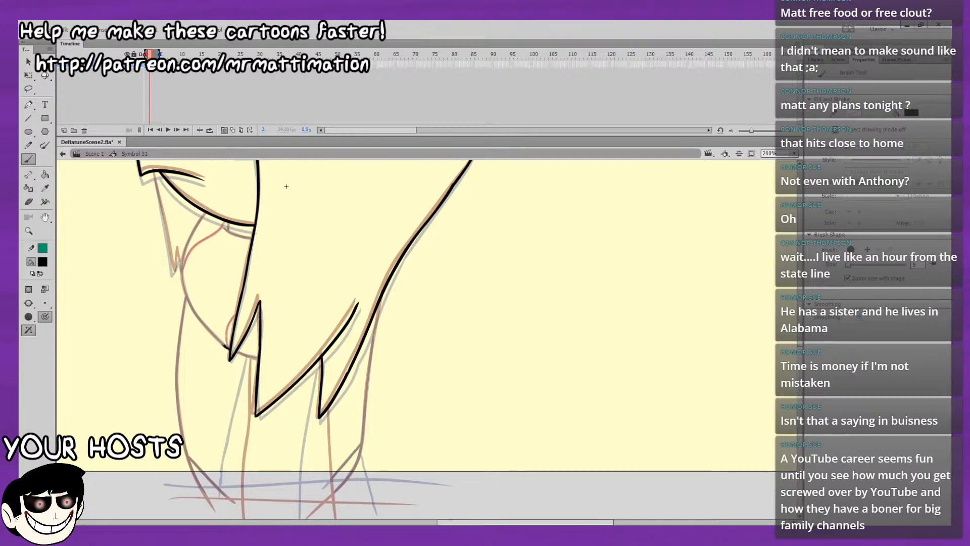
{"action": "mouse_move", "coordinate": [192, 308]}
{"action": "left_mouse_down"}
{"action": "mouse_move", "coordinate": [184, 245]}
{"action": "mouse_move", "coordinate": [204, 209]}
{"action": "mouse_move", "coordinate": [183, 167]}
{"action": "left_mouse_up"}
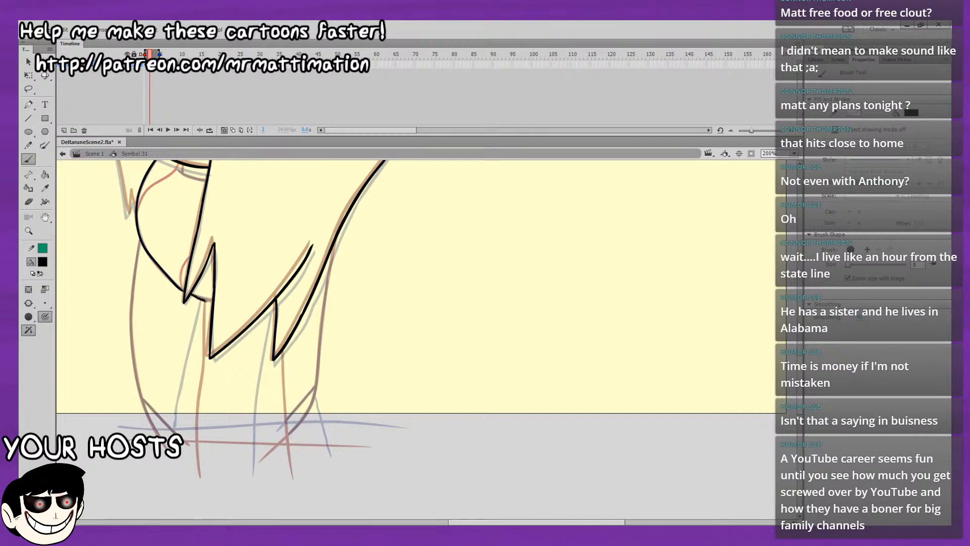
{"action": "key", "text": "ctrl+z"}
{"action": "mouse_move", "coordinate": [206, 301]}
{"action": "left_mouse_down"}
{"action": "mouse_move", "coordinate": [214, 303]}
{"action": "mouse_move", "coordinate": [175, 251]}
{"action": "left_mouse_up"}
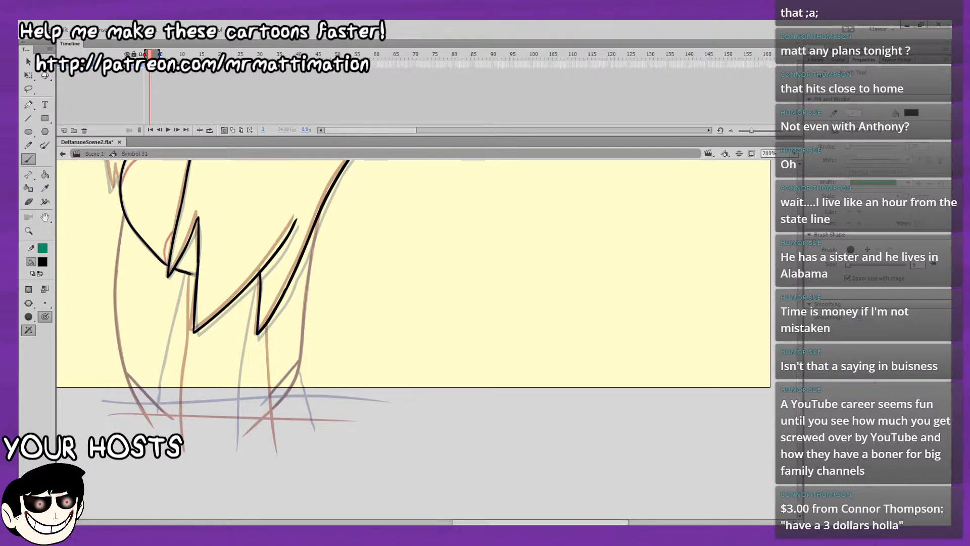
Brush the long vertical body line in black from beneath the front hair spikes down past the stage's lower edge.
{"action": "left_click_drag", "start_coordinate": [187, 277], "coordinate": [186, 304]}
{"action": "left_click_drag", "start_coordinate": [179, 375], "coordinate": [173, 433]}
{"action": "key", "text": "ctrl+z"}
{"action": "key", "text": "ctrl+z"}
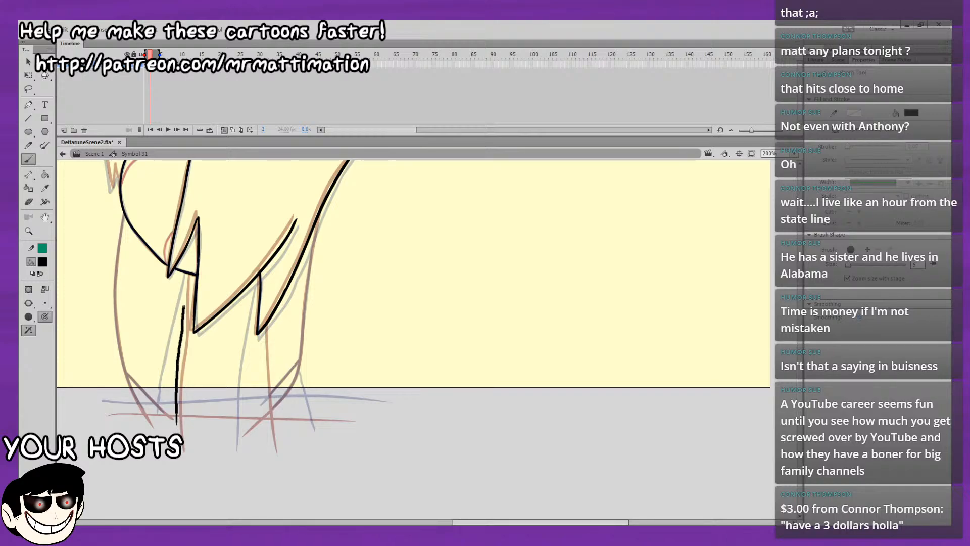
{"action": "left_click_drag", "start_coordinate": [184, 307], "coordinate": [187, 273]}
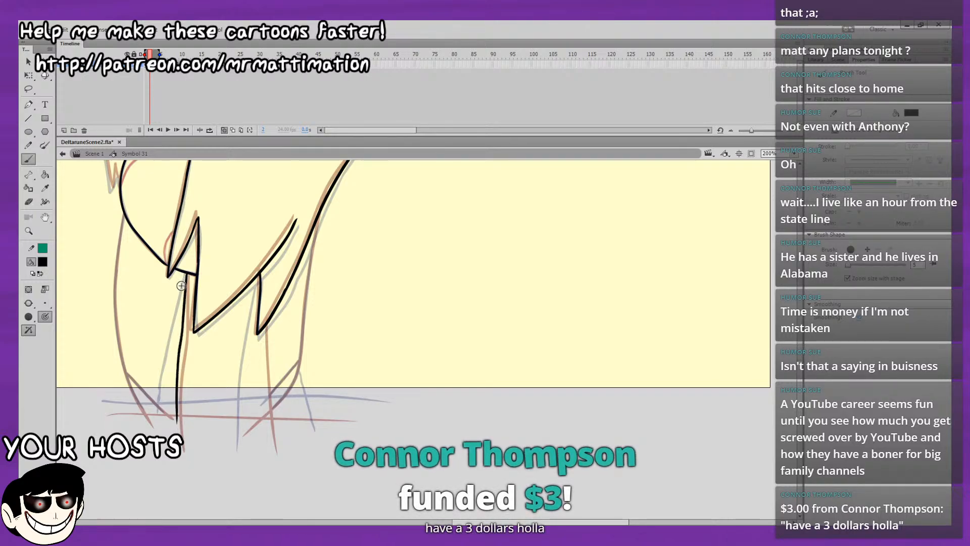
Try a long black stroke across the base of the body below the stage's lower edge.
{"action": "scroll", "coordinate": [192, 268], "scroll_direction": "down", "scroll_amount": 1}
{"action": "scroll", "coordinate": [208, 227], "scroll_direction": "down", "scroll_amount": 1}
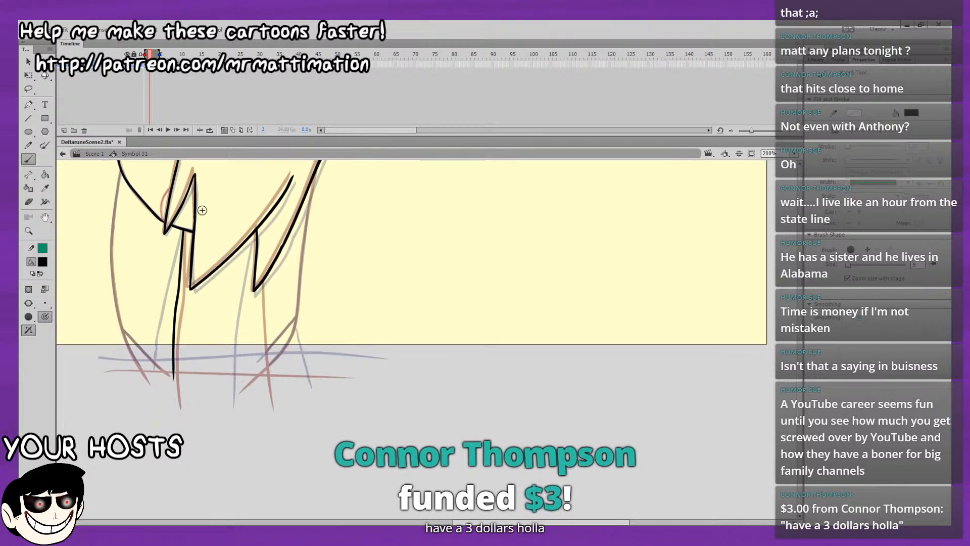
{"action": "mouse_move", "coordinate": [100, 364]}
{"action": "left_mouse_down"}
{"action": "mouse_move", "coordinate": [397, 374]}
{"action": "mouse_move", "coordinate": [174, 371]}
{"action": "mouse_move", "coordinate": [403, 387]}
{"action": "left_mouse_up"}
{"action": "key", "text": "ctrl+z"}
{"action": "left_click_drag", "start_coordinate": [288, 284], "coordinate": [327, 381]}
{"action": "mouse_move", "coordinate": [213, 265]}
{"action": "left_mouse_down"}
{"action": "mouse_move", "coordinate": [269, 237]}
{"action": "mouse_move", "coordinate": [305, 428]}
{"action": "left_mouse_up"}
{"action": "left_click_drag", "start_coordinate": [264, 299], "coordinate": [282, 393]}
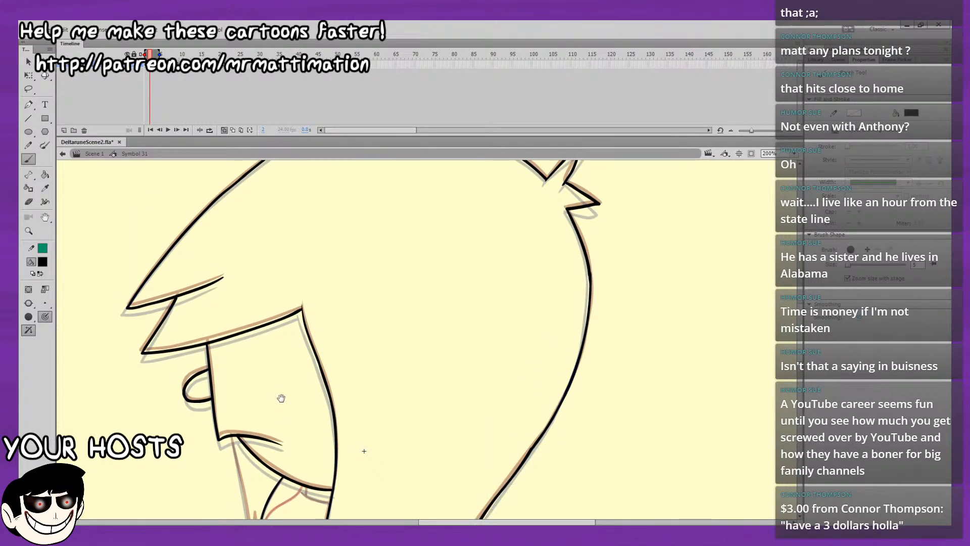
Play the animation and flip between the neighbouring frames to compare the head, face and hair drawings.
{"action": "key", "text": "comma"}
{"action": "key", "text": "period"}
{"action": "key", "text": "period"}
{"action": "key", "text": "period"}
{"action": "key", "text": "period"}
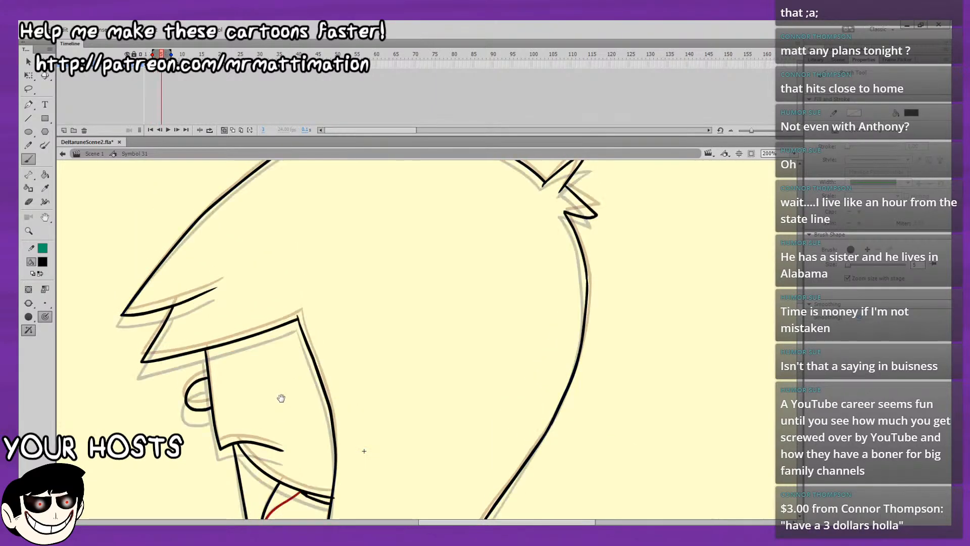
{"action": "key", "text": "Return"}
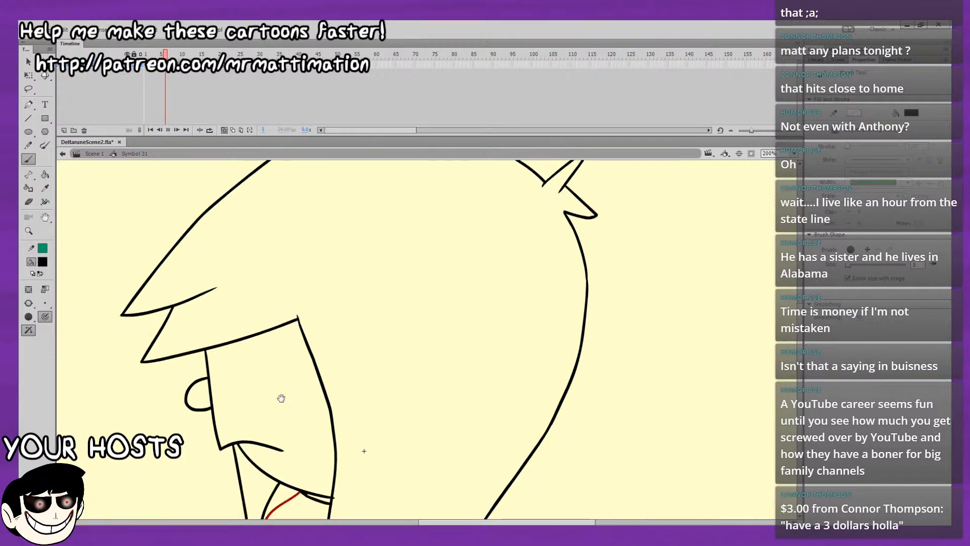
{"action": "key", "text": "Return"}
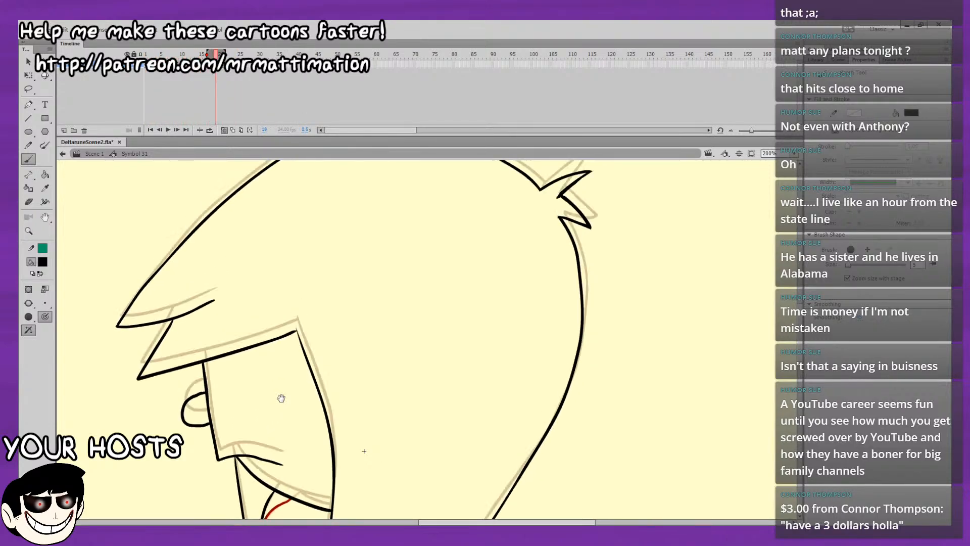
{"action": "key", "text": "Return"}
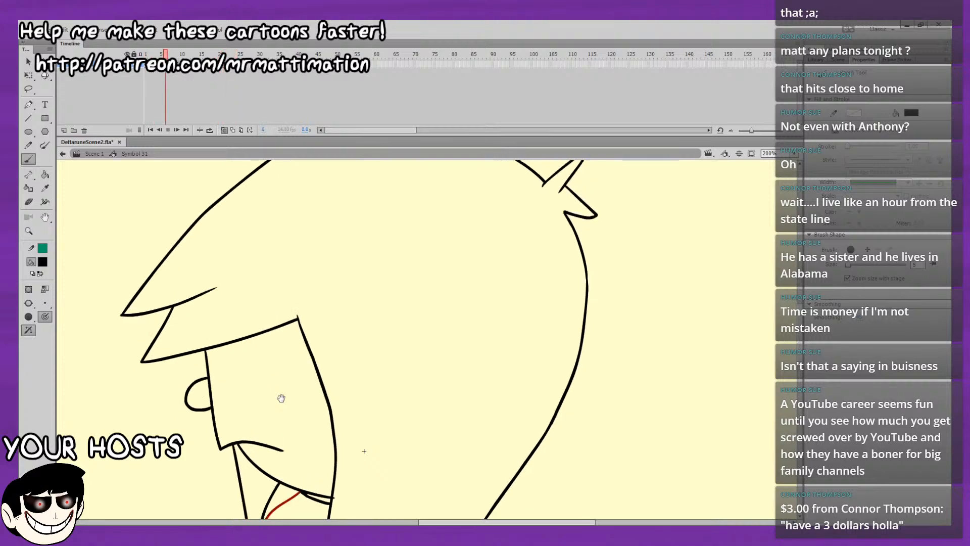
{"action": "key", "text": "comma"}
{"action": "key", "text": "comma"}
{"action": "key", "text": "comma"}
{"action": "key", "text": "comma"}
{"action": "key", "text": "comma"}
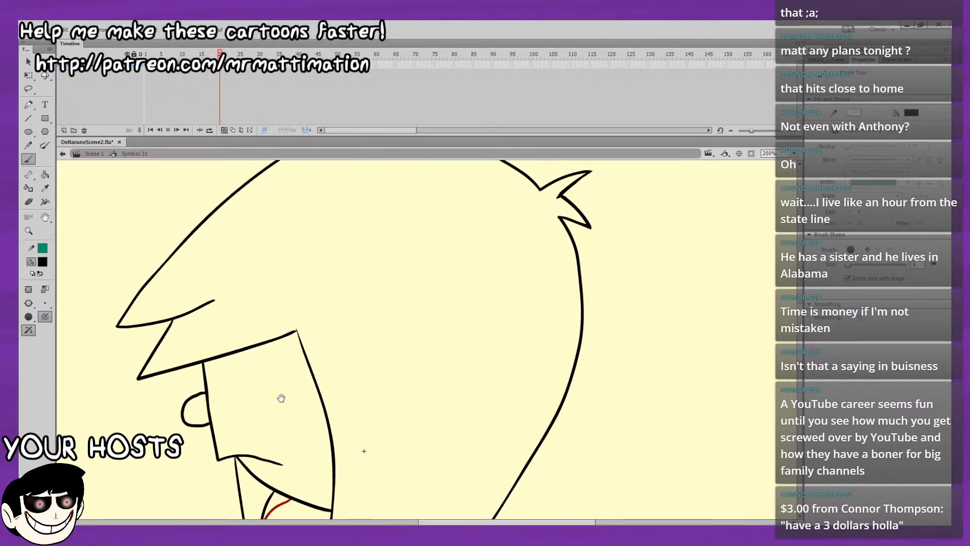
{"action": "key", "text": "Return"}
{"action": "key", "text": "comma"}
{"action": "key", "text": "comma"}
{"action": "key", "text": "comma"}
{"action": "key", "text": "Return"}
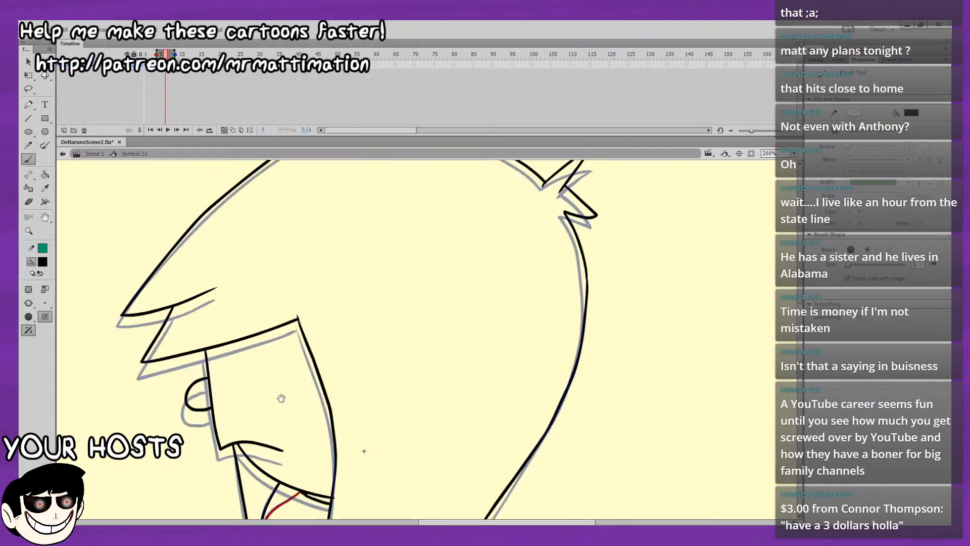
{"action": "key", "text": "Return"}
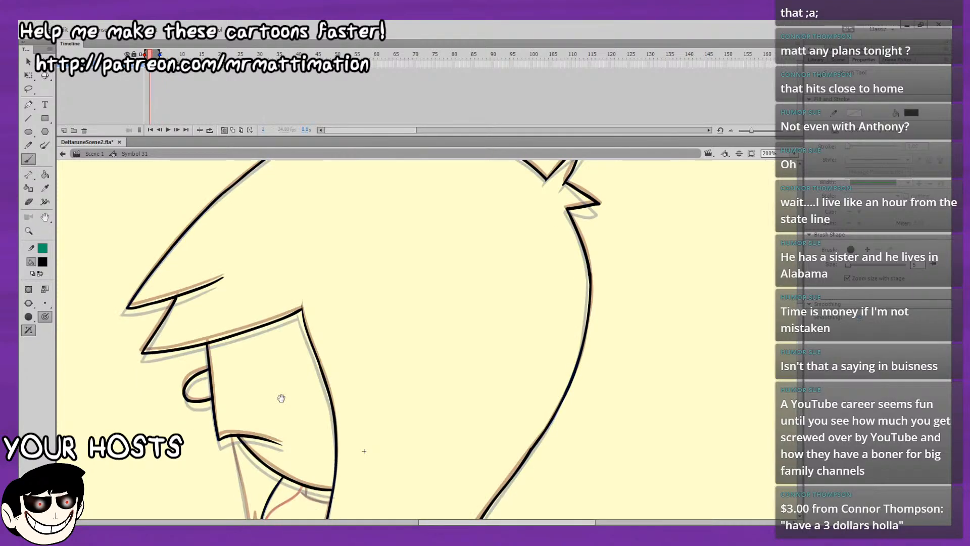
Brush the body line beneath the rear hair spike, the short diagonal at its base and the rear outer body line in black.
{"action": "left_click_drag", "start_coordinate": [282, 398], "coordinate": [276, 188]}
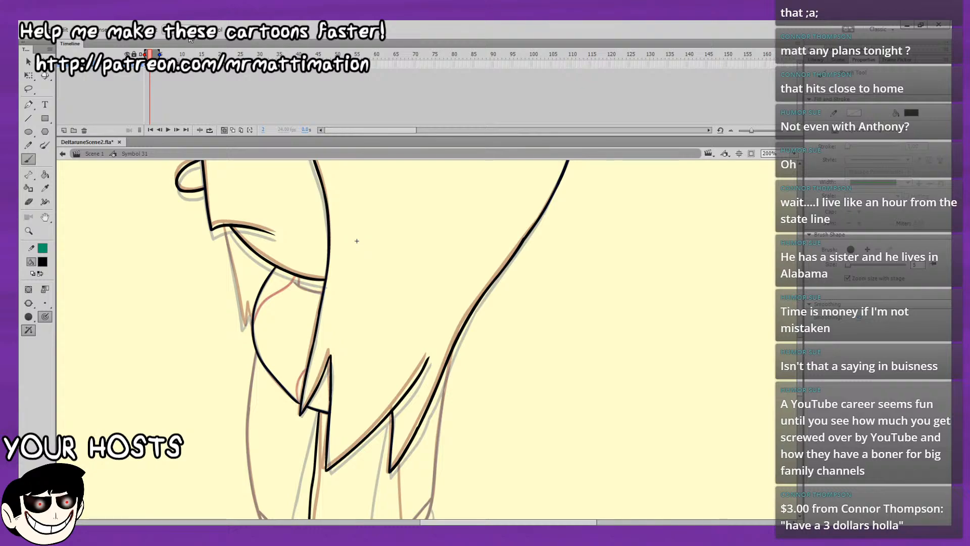
{"action": "left_click_drag", "start_coordinate": [156, 225], "coordinate": [186, 121]}
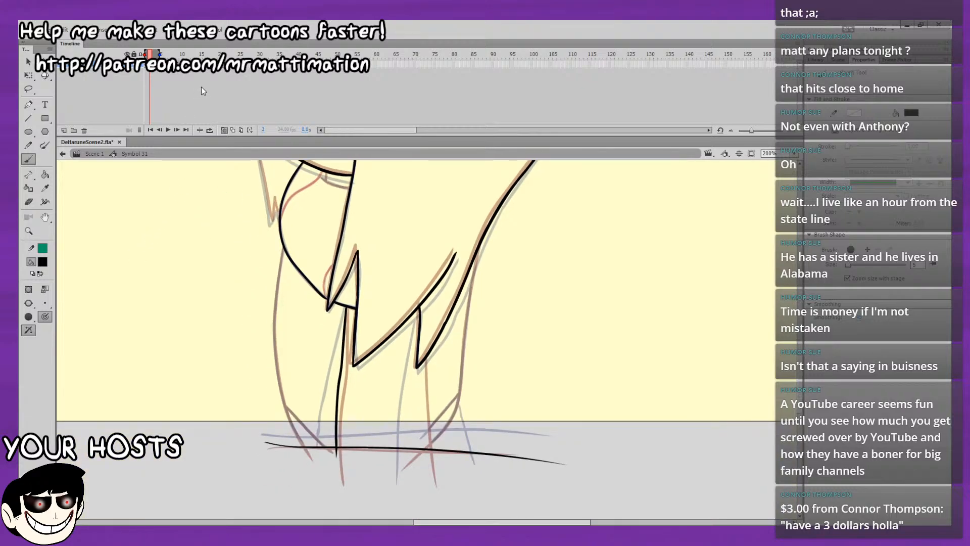
{"action": "mouse_move", "coordinate": [480, 323]}
{"action": "left_mouse_down"}
{"action": "mouse_move", "coordinate": [422, 319]}
{"action": "mouse_move", "coordinate": [262, 386]}
{"action": "left_mouse_up"}
{"action": "left_click_drag", "start_coordinate": [221, 322], "coordinate": [285, 212]}
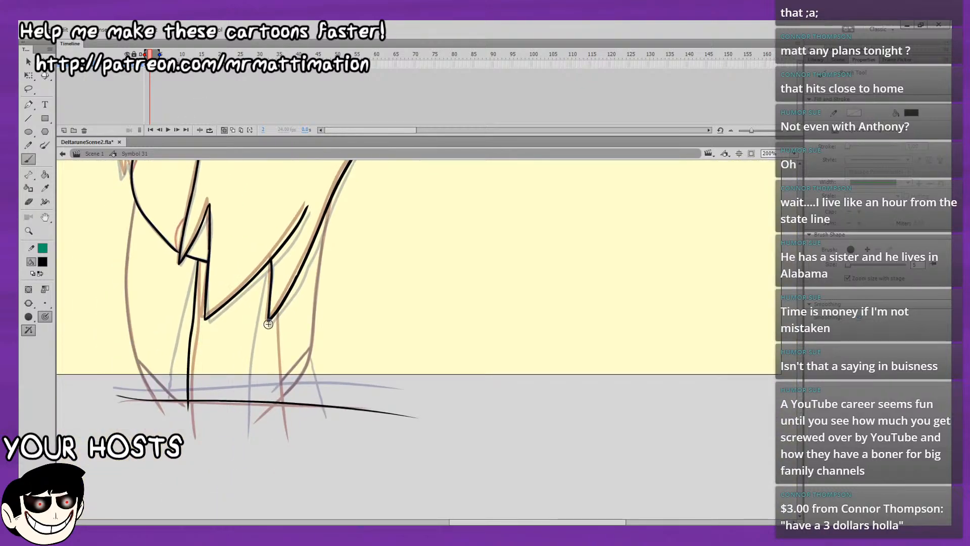
{"action": "mouse_move", "coordinate": [271, 324]}
{"action": "left_mouse_down"}
{"action": "mouse_move", "coordinate": [277, 418]}
{"action": "mouse_move", "coordinate": [296, 381]}
{"action": "left_mouse_up"}
{"action": "left_click_drag", "start_coordinate": [333, 317], "coordinate": [324, 348]}
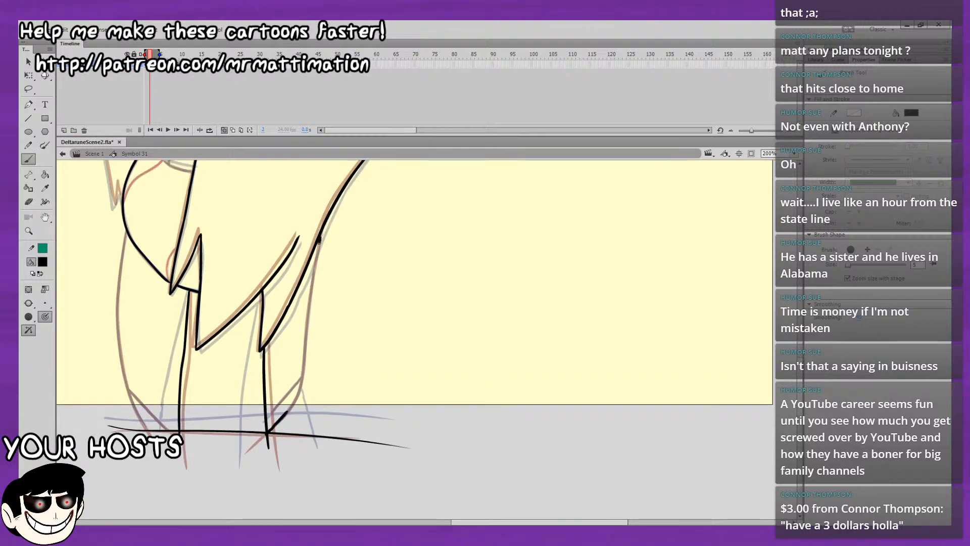
{"action": "mouse_move", "coordinate": [319, 238]}
{"action": "left_mouse_down"}
{"action": "mouse_move", "coordinate": [288, 426]}
{"action": "mouse_move", "coordinate": [301, 360]}
{"action": "mouse_move", "coordinate": [284, 340]}
{"action": "mouse_move", "coordinate": [305, 350]}
{"action": "mouse_move", "coordinate": [351, 339]}
{"action": "mouse_move", "coordinate": [362, 416]}
{"action": "left_mouse_up"}
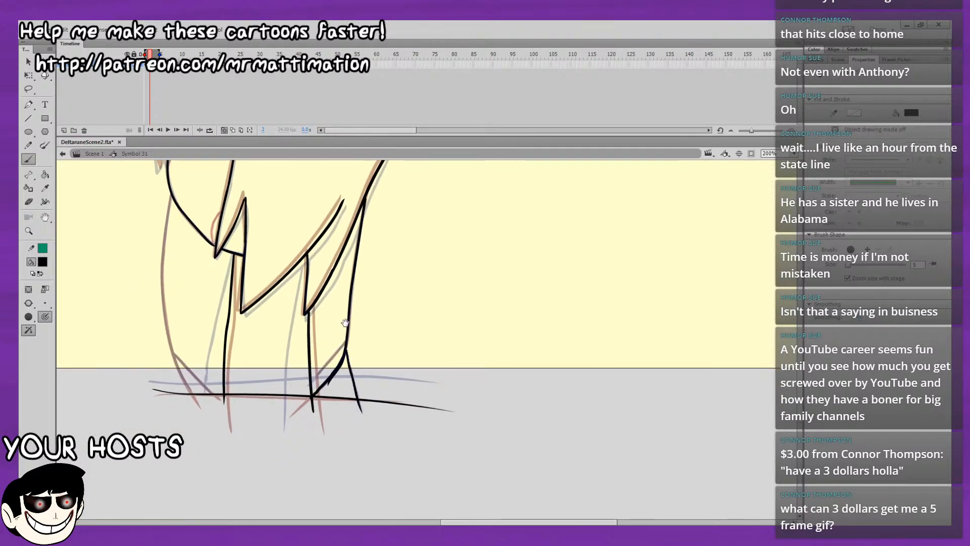
Turn off onion skinning and step forward through the frames to examine the lower face, hair and body lines.
{"action": "mouse_move", "coordinate": [345, 323]}
{"action": "left_mouse_down"}
{"action": "mouse_move", "coordinate": [352, 425]}
{"action": "mouse_move", "coordinate": [375, 473]}
{"action": "left_mouse_up"}
{"action": "left_click", "coordinate": [225, 131]}
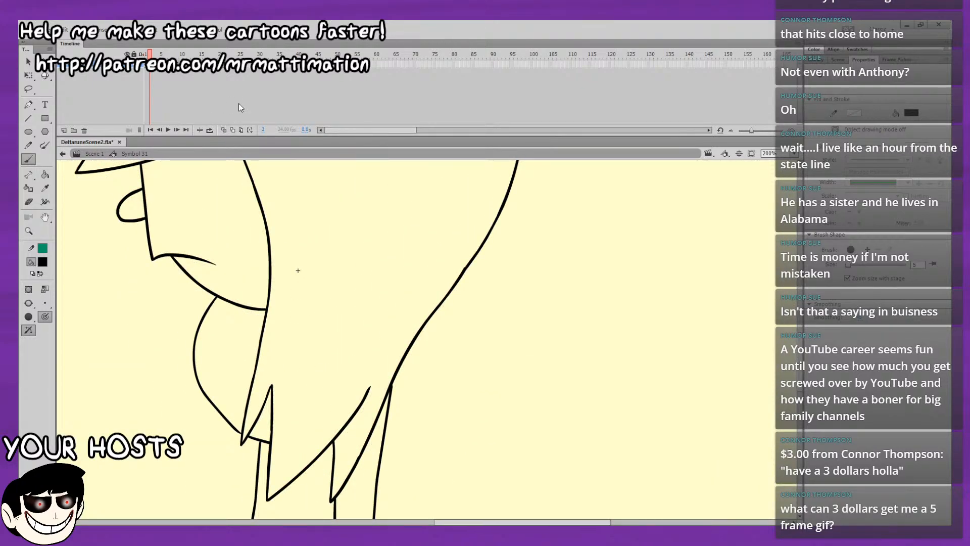
{"action": "key", "text": "comma"}
{"action": "key", "text": "period"}
{"action": "key", "text": "period"}
{"action": "key", "text": "period"}
{"action": "key", "text": "period"}
{"action": "key", "text": "period"}
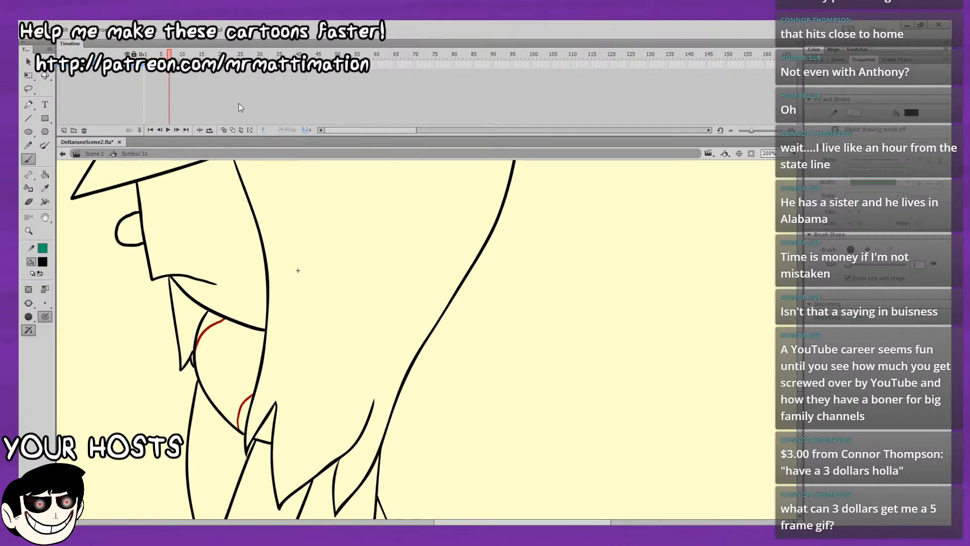
{"action": "key", "text": "period"}
{"action": "key", "text": "period"}
{"action": "key", "text": "period"}
{"action": "key", "text": "period"}
{"action": "key", "text": "period"}
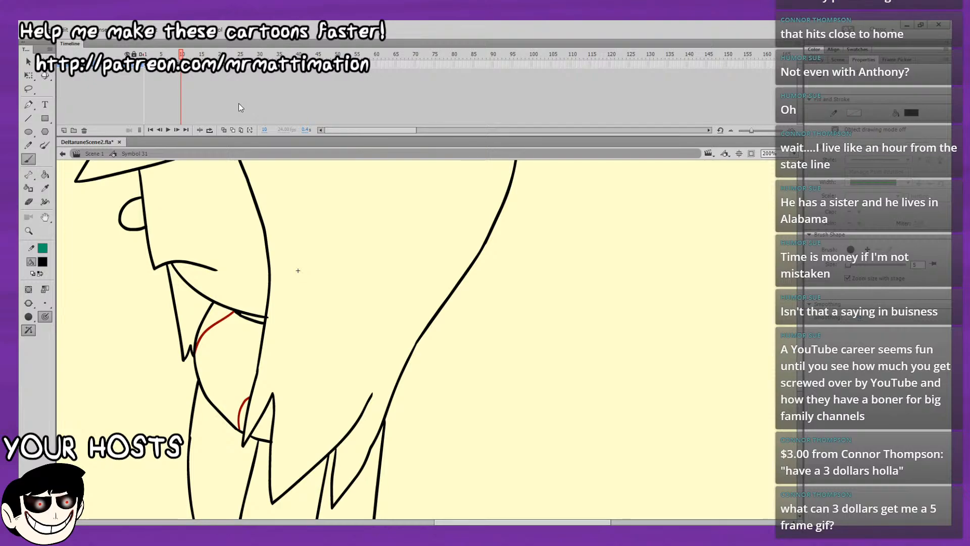
{"action": "key", "text": "period"}
Step through the remaining frames and play back the animation to examine the motion without onion skinning.
{"action": "key", "text": "period"}
{"action": "key", "text": "period"}
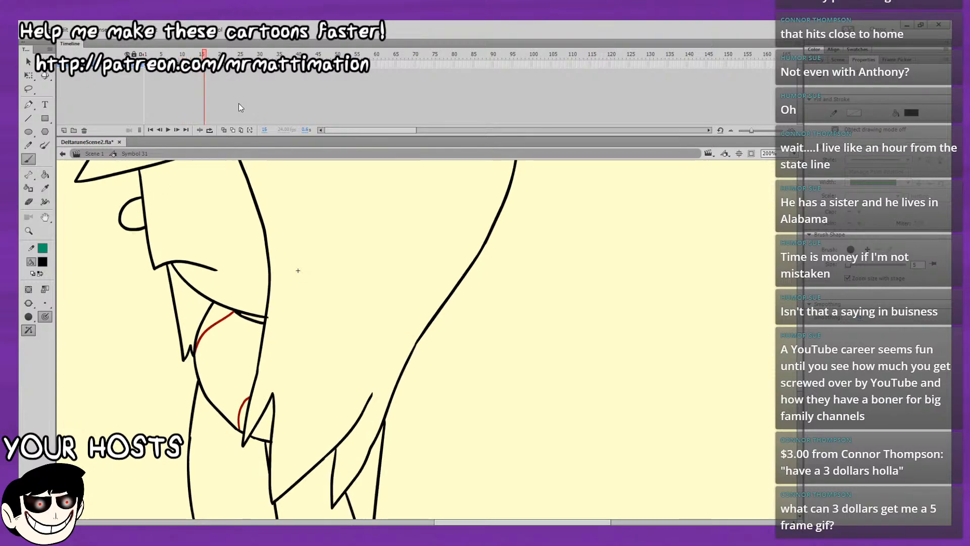
{"action": "key", "text": "period"}
{"action": "key", "text": "period"}
{"action": "key", "text": "period"}
{"action": "key", "text": "period"}
{"action": "key", "text": "period"}
{"action": "key", "text": "period"}
{"action": "key", "text": "period"}
{"action": "key", "text": "period"}
{"action": "key", "text": "period"}
{"action": "key", "text": "period"}
{"action": "key", "text": "period"}
{"action": "key", "text": "Return"}
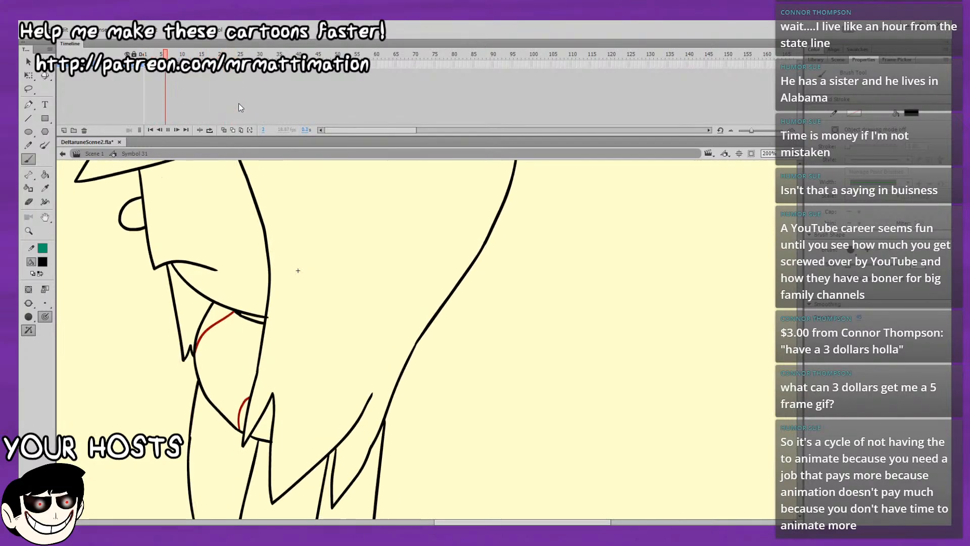
{"action": "left_click", "coordinate": [196, 53]}
{"action": "key", "text": "Return"}
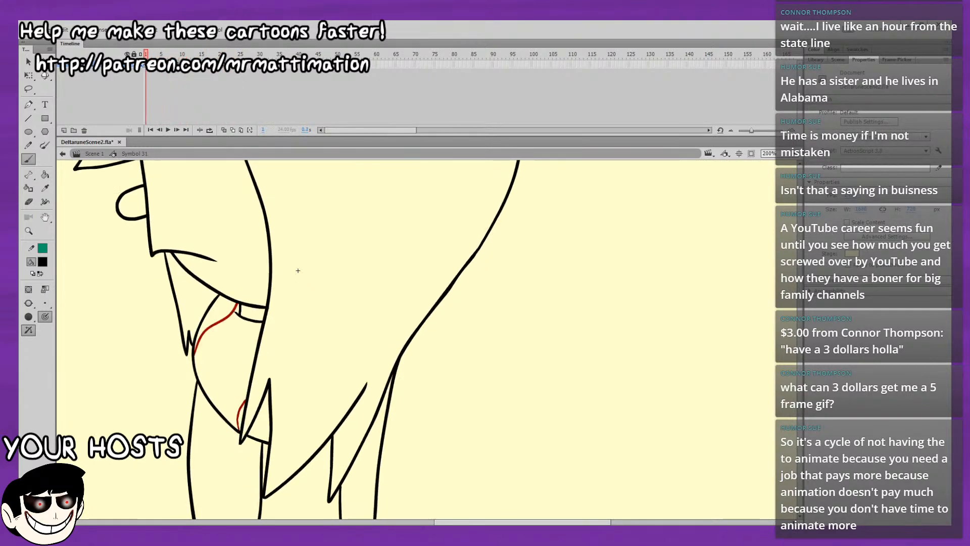
Turn onion skinning back on and brush the thin hair strand below the chin with its small pointed tip on frame 2.
{"action": "left_click", "coordinate": [224, 130]}
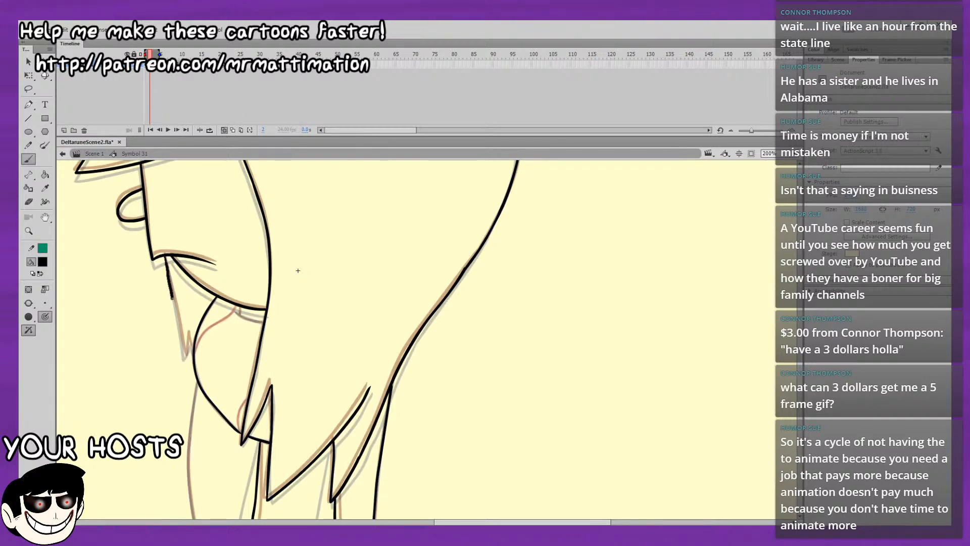
{"action": "key", "text": "b"}
{"action": "left_click_drag", "start_coordinate": [185, 355], "coordinate": [157, 246]}
{"action": "key", "text": "space"}
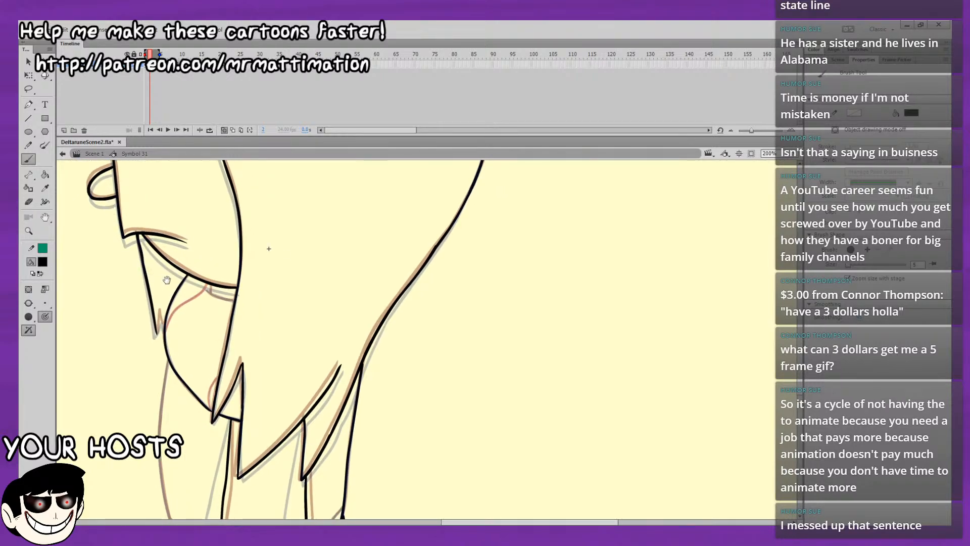
{"action": "left_click_drag", "start_coordinate": [167, 280], "coordinate": [159, 252]}
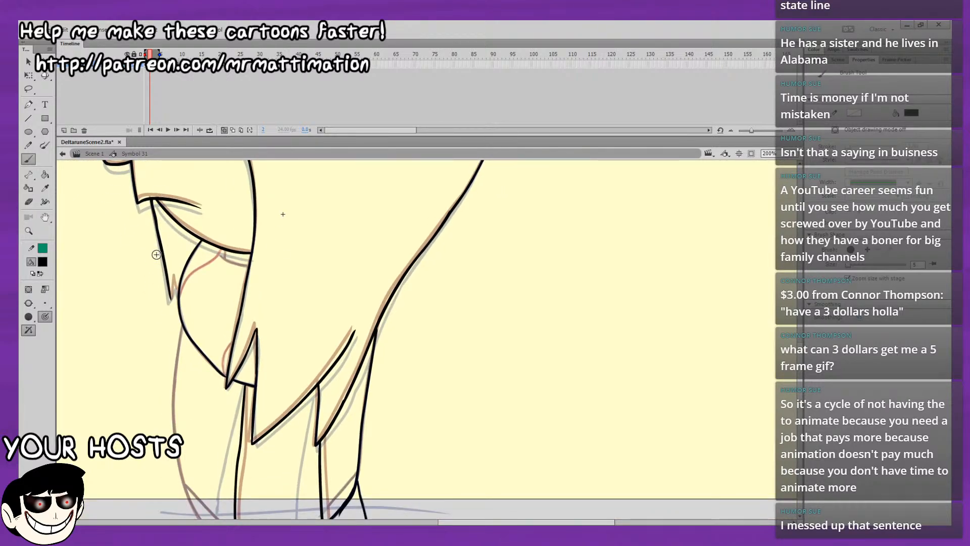
{"action": "mouse_move", "coordinate": [171, 299]}
{"action": "left_mouse_down"}
{"action": "mouse_move", "coordinate": [180, 276]}
{"action": "mouse_move", "coordinate": [197, 283]}
{"action": "mouse_move", "coordinate": [189, 243]}
{"action": "mouse_move", "coordinate": [173, 226]}
{"action": "left_mouse_up"}
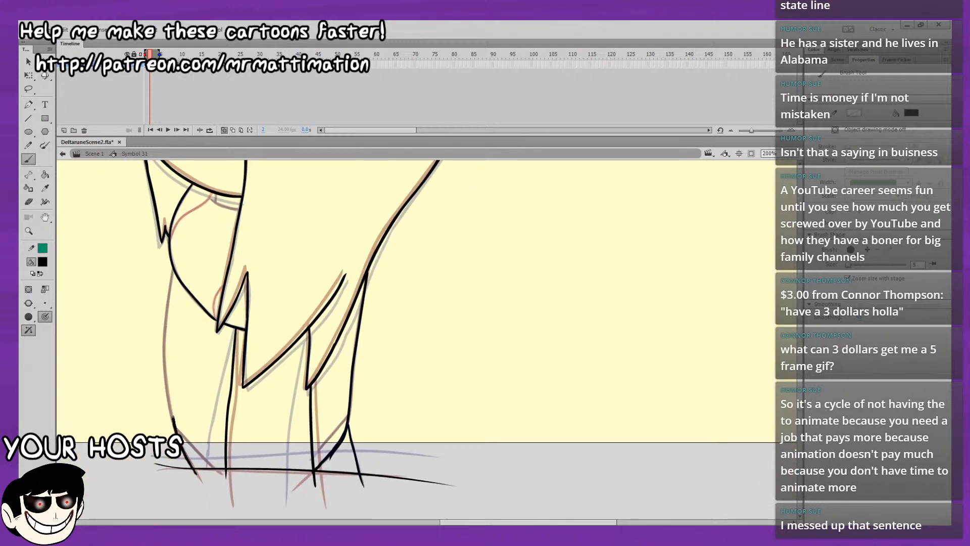
Try the front outer body line, undo it, and brush the diagonal at the body's front lower corner.
{"action": "left_click_drag", "start_coordinate": [172, 270], "coordinate": [167, 396]}
{"action": "key", "text": "ctrl+z"}
{"action": "left_click_drag", "start_coordinate": [198, 476], "coordinate": [170, 404]}
{"action": "left_click_drag", "start_coordinate": [160, 367], "coordinate": [148, 384]}
{"action": "left_click_drag", "start_coordinate": [193, 309], "coordinate": [168, 306]}
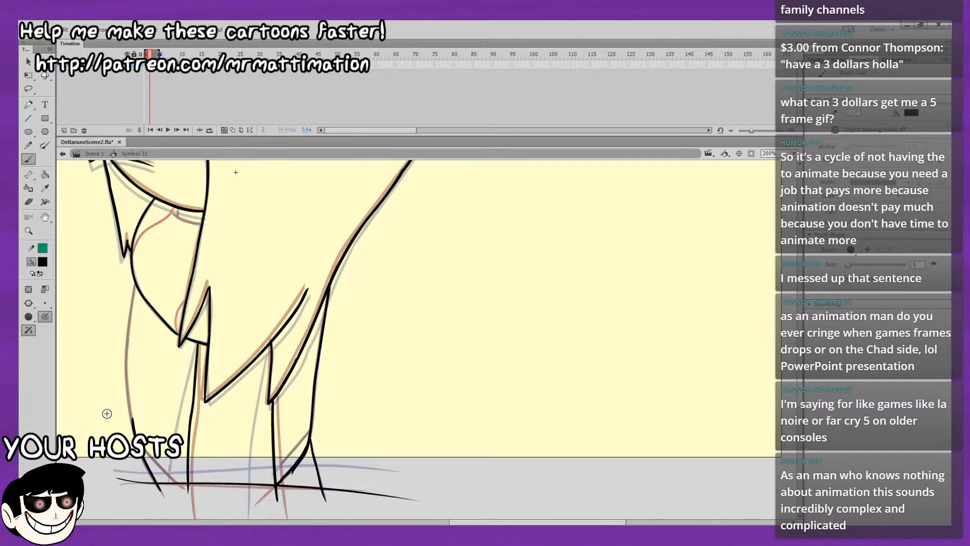
Brush a row of three small ovals, each wider than the last, on the empty stage area in front of the character.
{"action": "left_click", "coordinate": [794, 154]}
{"action": "left_click", "coordinate": [788, 178]}
{"action": "mouse_move", "coordinate": [510, 290]}
{"action": "left_mouse_down"}
{"action": "mouse_move", "coordinate": [679, 261]}
{"action": "mouse_move", "coordinate": [687, 316]}
{"action": "mouse_move", "coordinate": [713, 295]}
{"action": "left_mouse_up"}
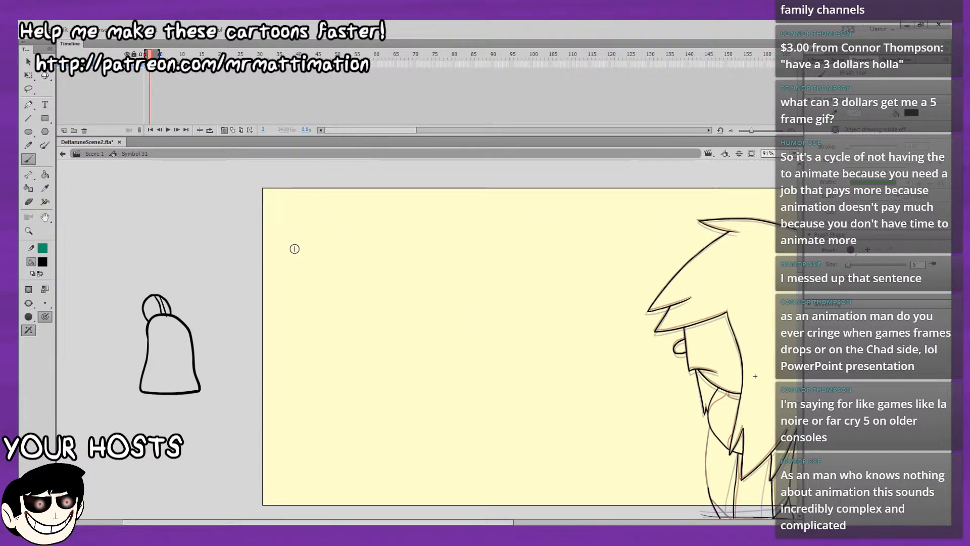
{"action": "mouse_move", "coordinate": [301, 241]}
{"action": "left_mouse_down"}
{"action": "mouse_move", "coordinate": [312, 251]}
{"action": "mouse_move", "coordinate": [303, 238]}
{"action": "left_mouse_up"}
{"action": "left_click_drag", "start_coordinate": [328, 237], "coordinate": [361, 239]}
{"action": "key", "text": "ctrl+z"}
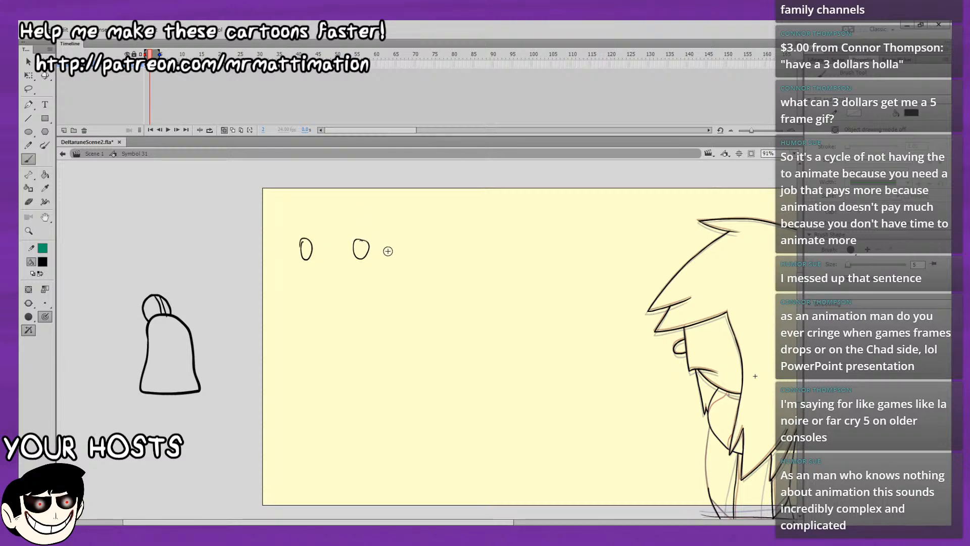
{"action": "left_click_drag", "start_coordinate": [420, 242], "coordinate": [426, 242]}
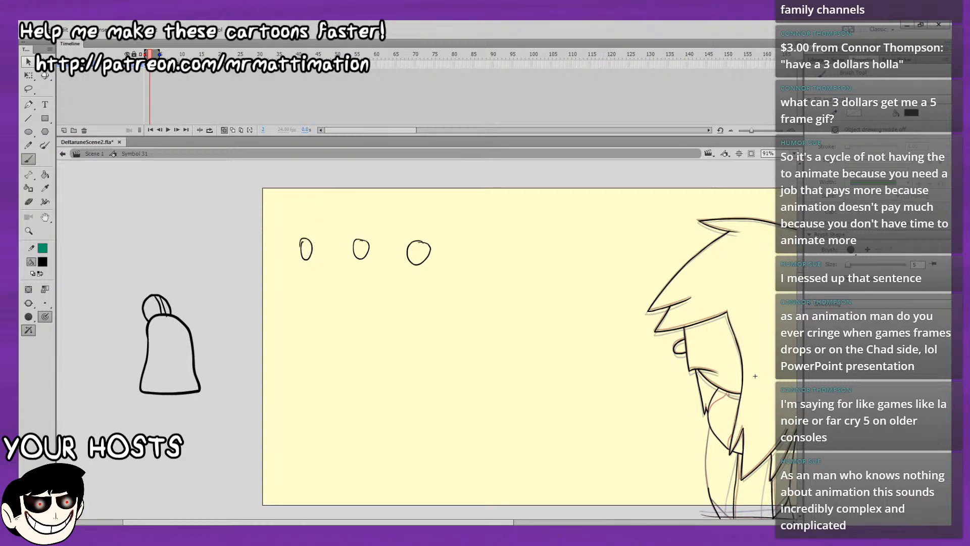
Select the row of three ovals repeatedly as a group to examine their spacing.
{"action": "left_click", "coordinate": [28, 61]}
{"action": "left_click_drag", "start_coordinate": [291, 222], "coordinate": [465, 299]}
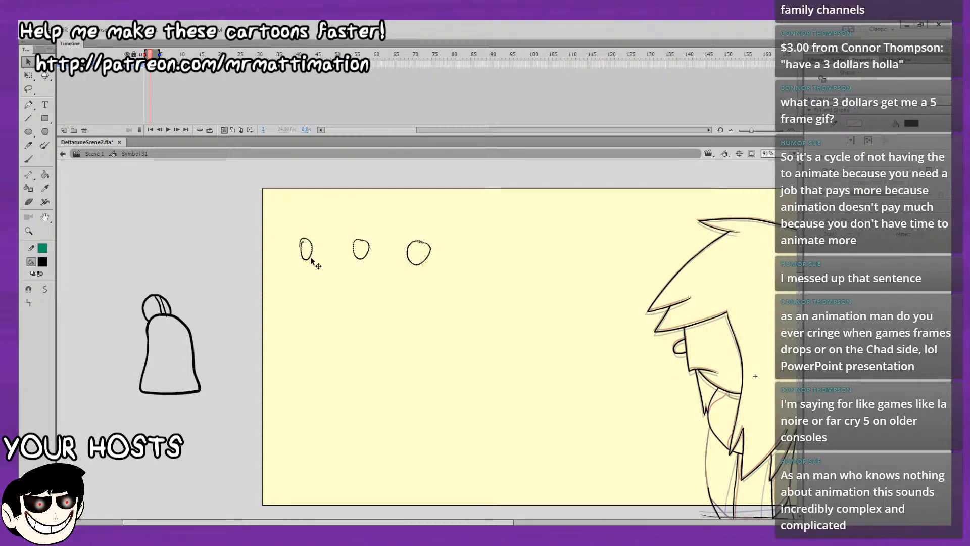
{"action": "left_click_drag", "start_coordinate": [317, 223], "coordinate": [470, 300]}
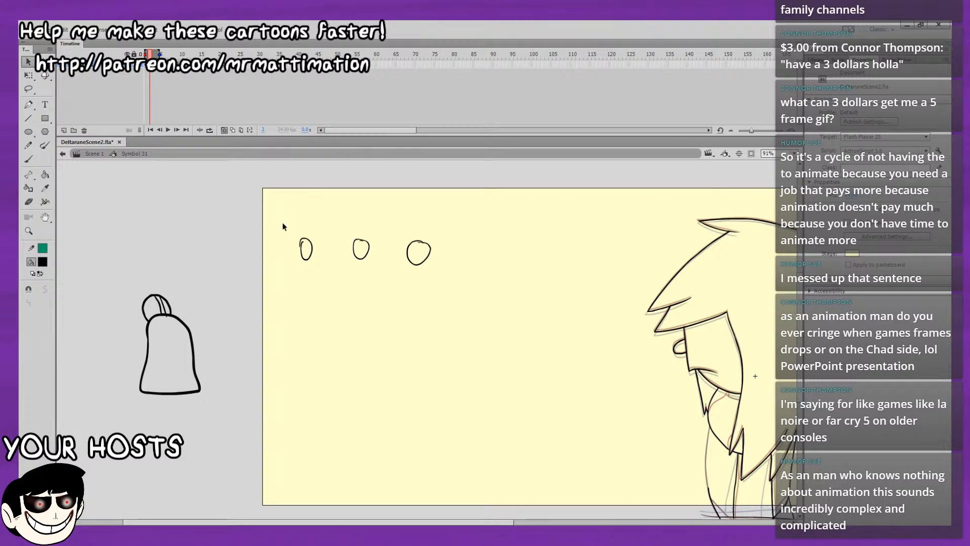
{"action": "left_click_drag", "start_coordinate": [284, 225], "coordinate": [478, 309]}
{"action": "left_click_drag", "start_coordinate": [276, 207], "coordinate": [521, 306]}
{"action": "left_click_drag", "start_coordinate": [270, 223], "coordinate": [501, 295]}
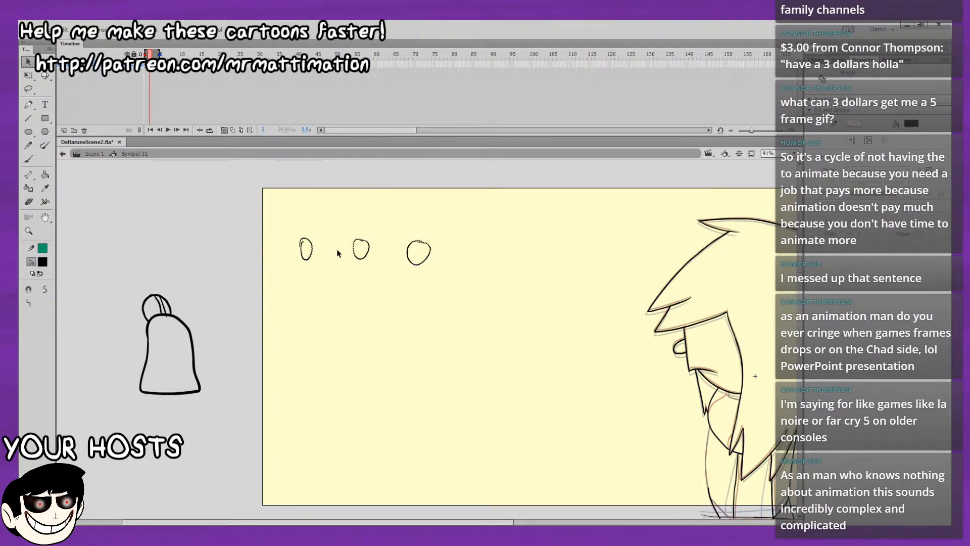
{"action": "left_click_drag", "start_coordinate": [335, 218], "coordinate": [467, 300]}
{"action": "left_click_drag", "start_coordinate": [283, 216], "coordinate": [449, 291]}
{"action": "left_click", "coordinate": [429, 274]}
Try moving the second and third ovals closer to the first one, and undo the moves.
{"action": "left_click_drag", "start_coordinate": [341, 223], "coordinate": [421, 272]}
{"action": "left_click_drag", "start_coordinate": [364, 260], "coordinate": [426, 287]}
{"action": "left_click_drag", "start_coordinate": [397, 265], "coordinate": [376, 264]}
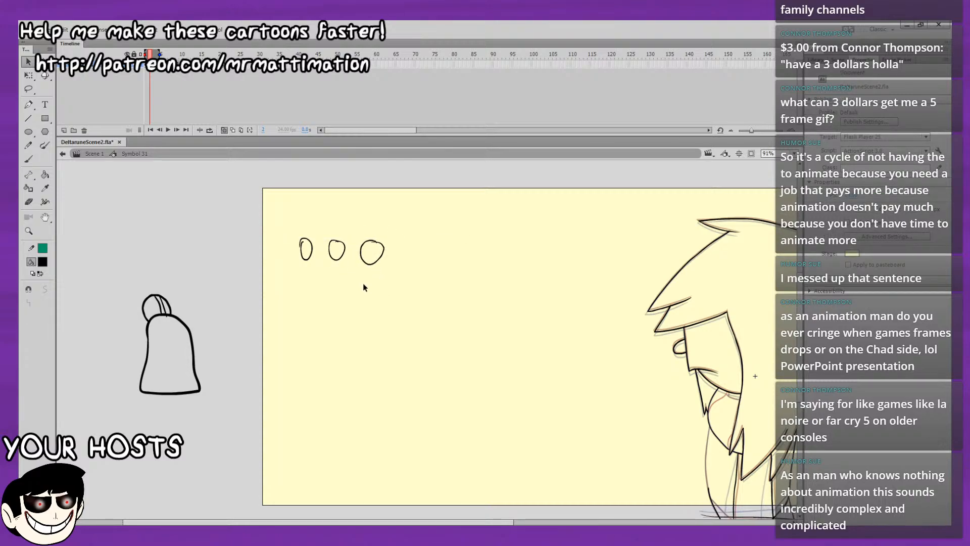
{"action": "key", "text": "ctrl+z"}
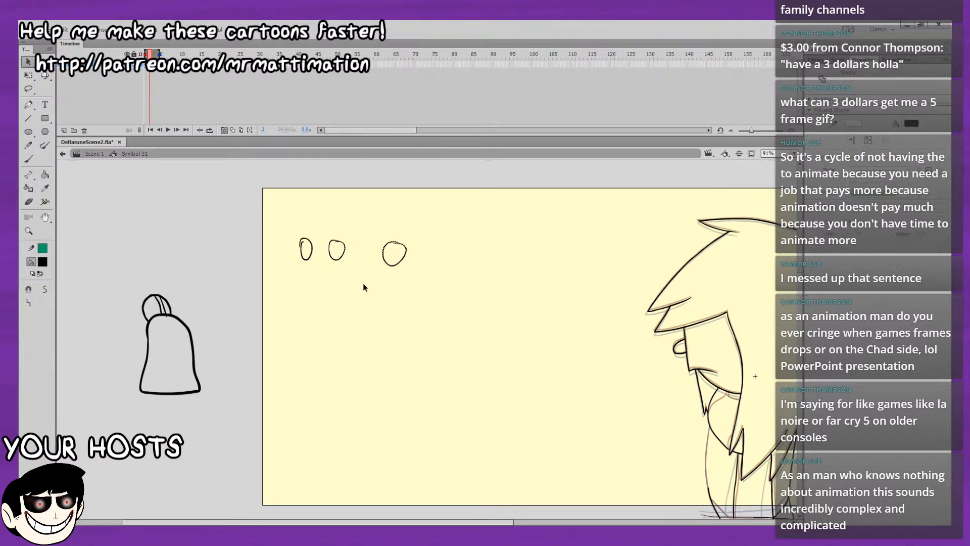
{"action": "key", "text": "ctrl+z"}
{"action": "left_click", "coordinate": [429, 307]}
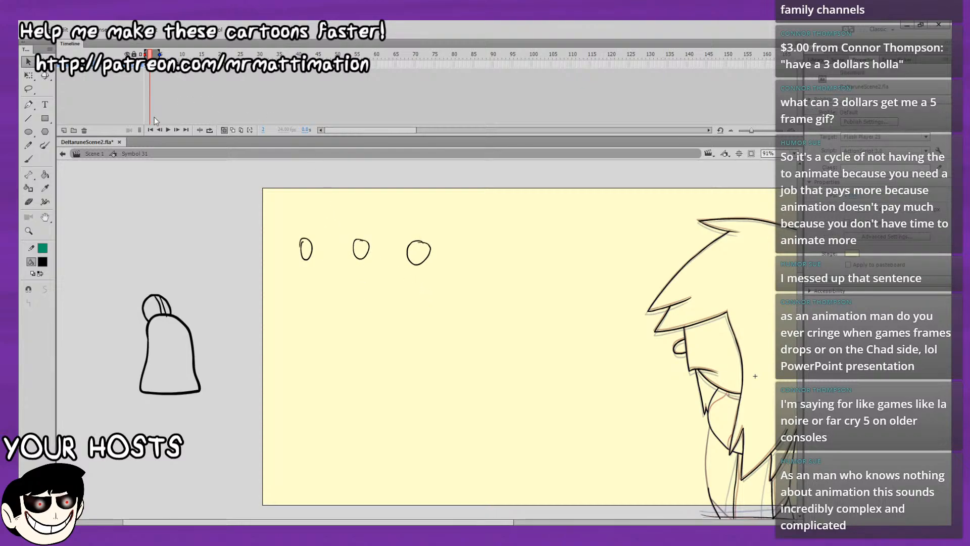
Try brushing extra in-between ovals in the gaps of the three-oval row, and undo them.
{"action": "left_click", "coordinate": [28, 158]}
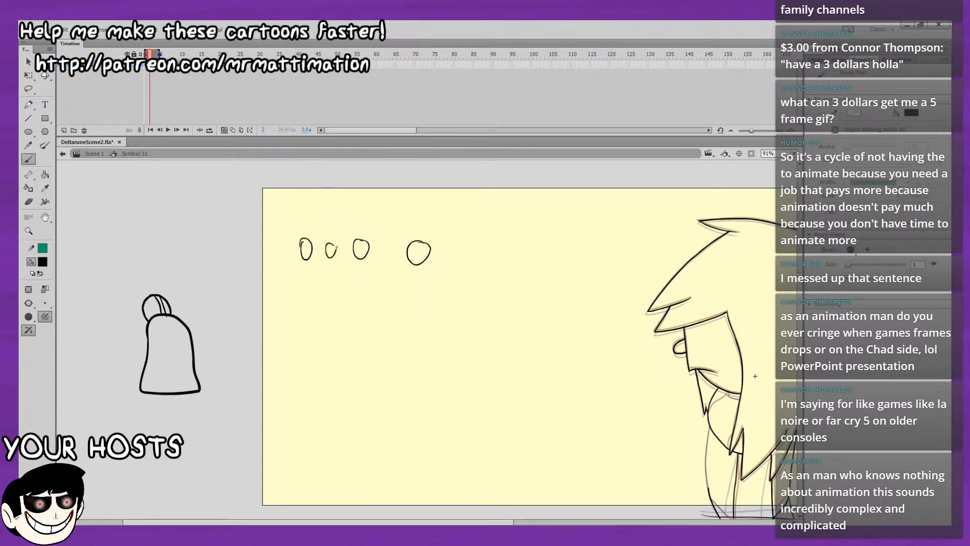
{"action": "left_click_drag", "start_coordinate": [386, 245], "coordinate": [385, 246]}
{"action": "left_click_drag", "start_coordinate": [319, 246], "coordinate": [403, 260]}
{"action": "key", "text": "ctrl+z"}
{"action": "key", "text": "ctrl+z"}
{"action": "key", "text": "ctrl+z"}
{"action": "key", "text": "ctrl+z"}
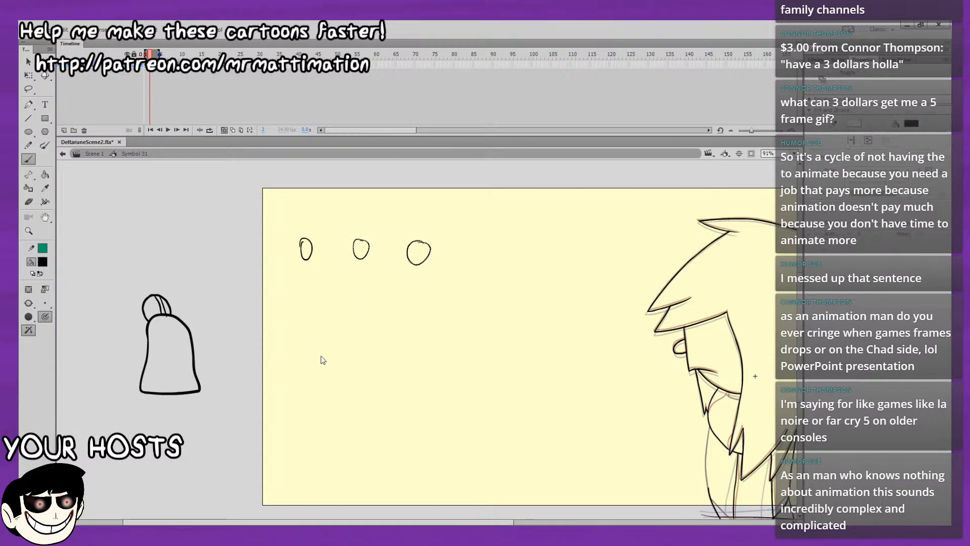
{"action": "key", "text": "v"}
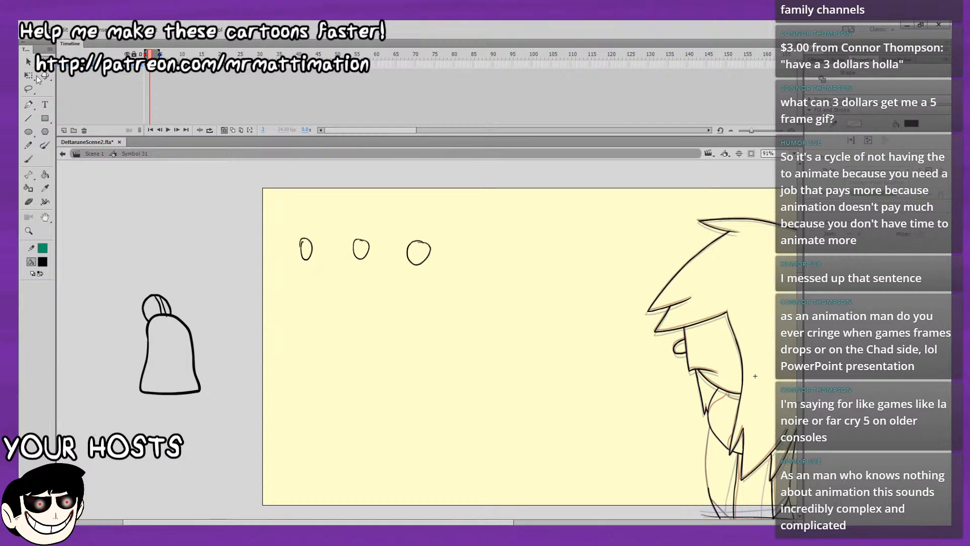
Delete the three demonstration ovals and return to the Brush tool at the character's lower half.
{"action": "key", "text": "Delete"}
{"action": "mouse_move", "coordinate": [291, 228]}
{"action": "left_mouse_down"}
{"action": "mouse_move", "coordinate": [480, 324]}
{"action": "mouse_move", "coordinate": [330, 277]}
{"action": "mouse_move", "coordinate": [212, 212]}
{"action": "left_mouse_up"}
{"action": "left_click", "coordinate": [29, 159]}
{"action": "left_click_drag", "start_coordinate": [678, 340], "coordinate": [632, 338]}
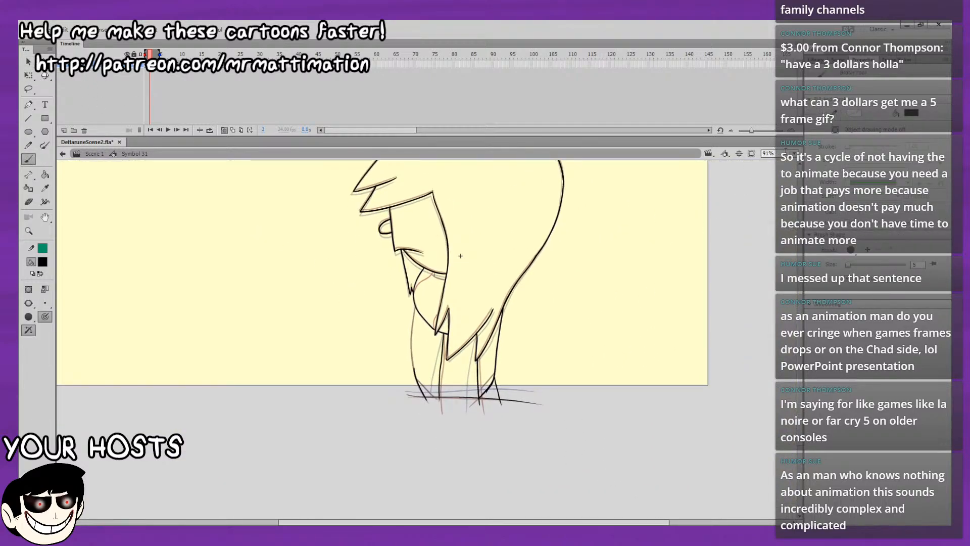
Trace the two short curved lines beneath the face on frame 2 in dark red, and restore black as the brush colour.
{"action": "left_click", "coordinate": [794, 154]}
{"action": "type", "text": "400"}
{"action": "key", "text": "Return"}
{"action": "left_click_drag", "start_coordinate": [678, 396], "coordinate": [693, 314]}
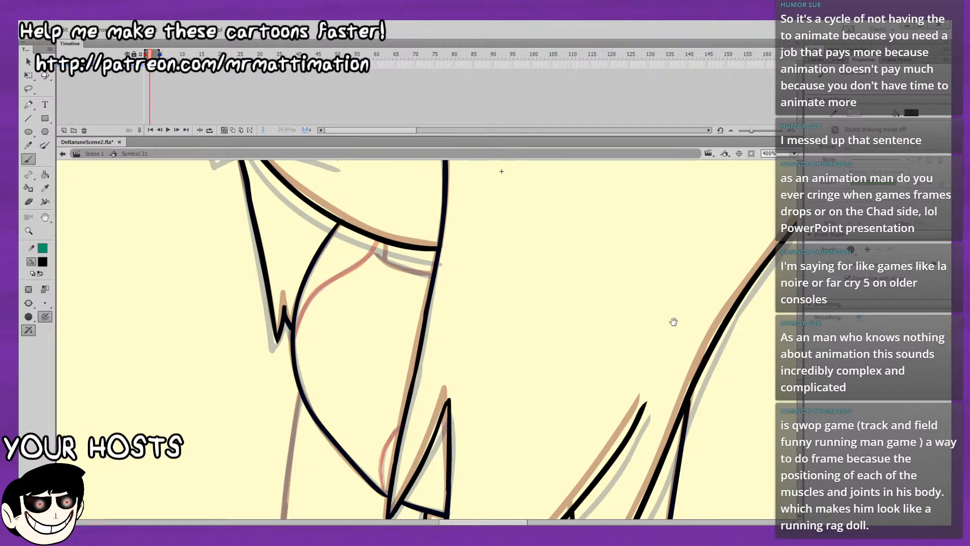
{"action": "mouse_move", "coordinate": [352, 373]}
{"action": "left_mouse_down"}
{"action": "mouse_move", "coordinate": [366, 317]}
{"action": "mouse_move", "coordinate": [347, 375]}
{"action": "left_mouse_up"}
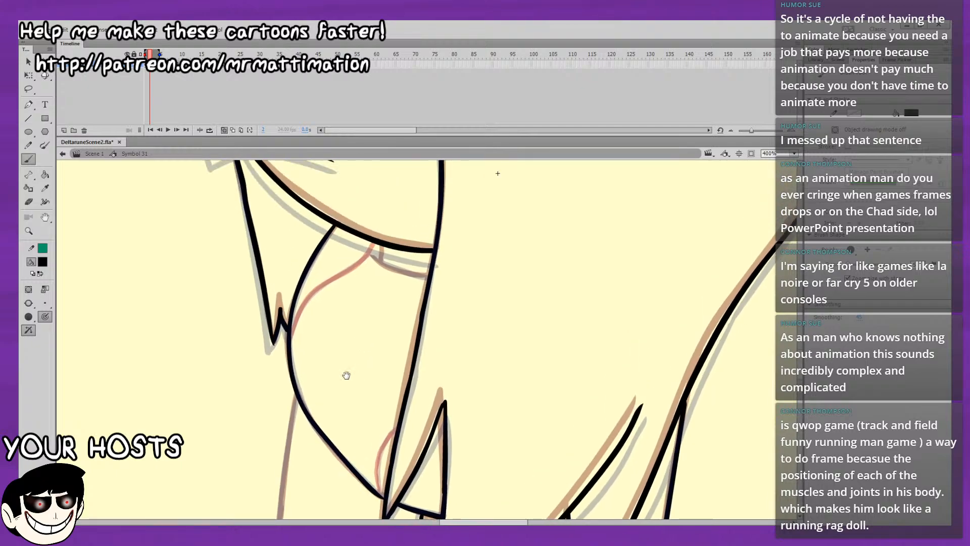
{"action": "left_click", "coordinate": [91, 330]}
{"action": "left_click_drag", "start_coordinate": [370, 316], "coordinate": [448, 353]}
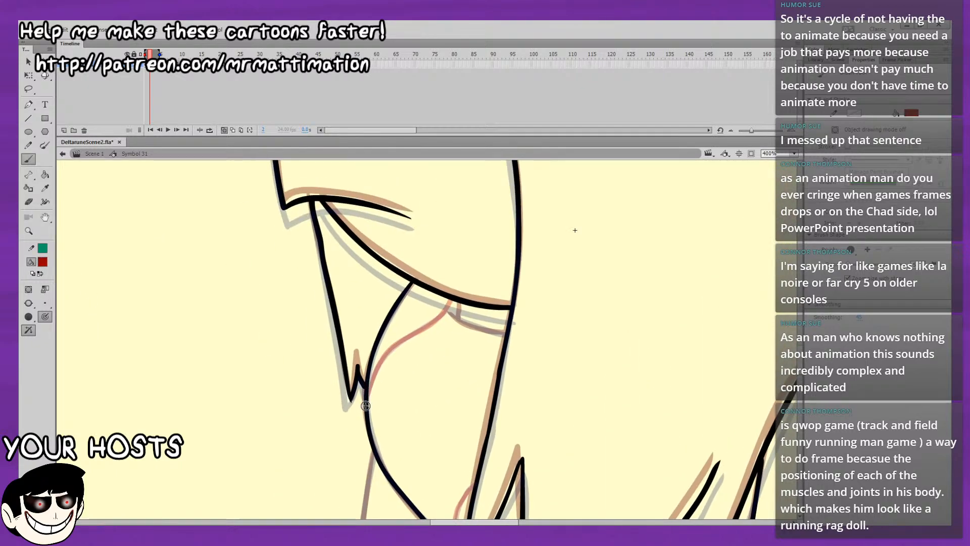
{"action": "left_click_drag", "start_coordinate": [377, 370], "coordinate": [450, 300]}
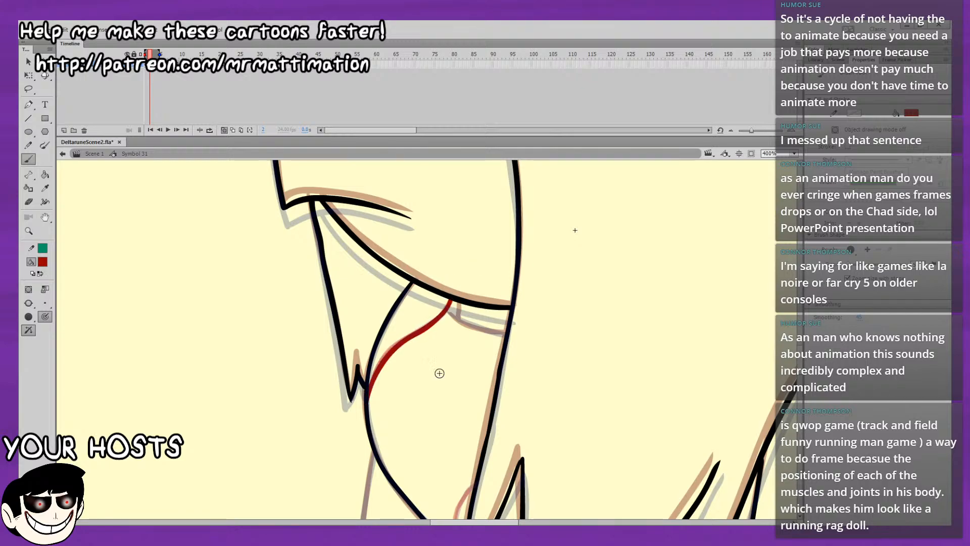
{"action": "left_click_drag", "start_coordinate": [439, 373], "coordinate": [420, 303]}
{"action": "mouse_move", "coordinate": [438, 481]}
{"action": "left_mouse_down"}
{"action": "mouse_move", "coordinate": [437, 449]}
{"action": "mouse_move", "coordinate": [473, 387]}
{"action": "left_mouse_up"}
{"action": "left_click", "coordinate": [43, 264]}
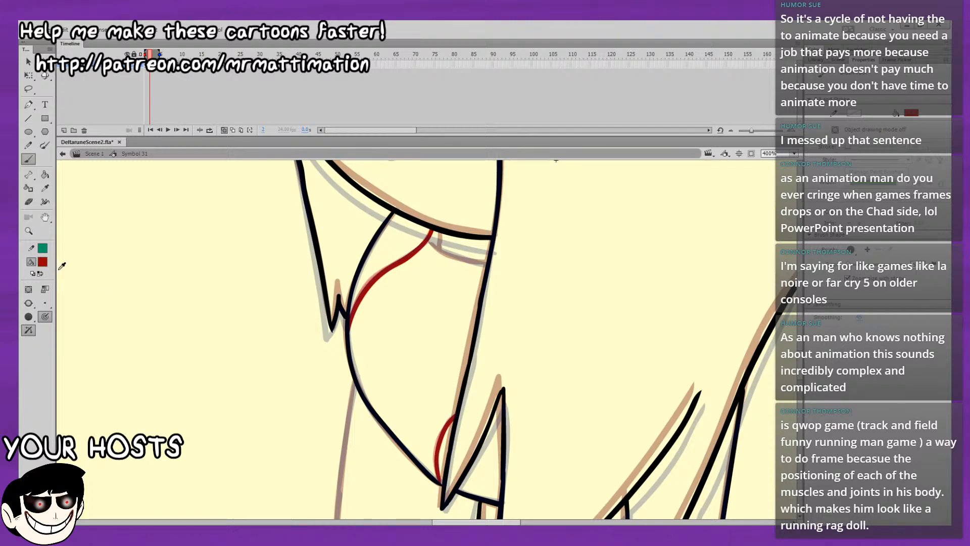
{"action": "left_click", "coordinate": [66, 289]}
Brush a simple stick figure with an oval head, body, two arms and two legs on the empty stage area.
{"action": "mouse_move", "coordinate": [437, 257]}
{"action": "left_mouse_down"}
{"action": "mouse_move", "coordinate": [394, 227]}
{"action": "mouse_move", "coordinate": [411, 245]}
{"action": "mouse_move", "coordinate": [485, 253]}
{"action": "mouse_move", "coordinate": [418, 217]}
{"action": "mouse_move", "coordinate": [419, 202]}
{"action": "left_mouse_up"}
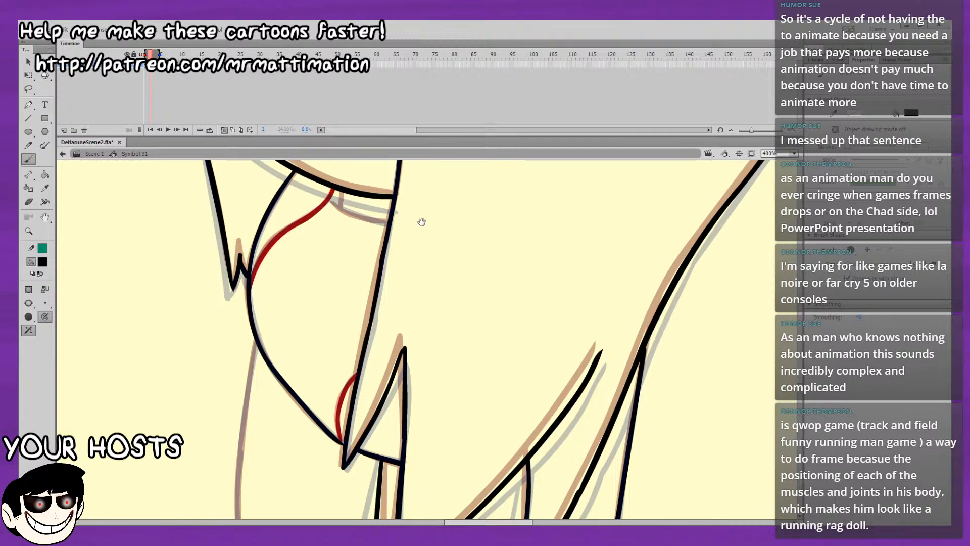
{"action": "left_click", "coordinate": [790, 171]}
{"action": "mouse_move", "coordinate": [522, 238]}
{"action": "left_mouse_down"}
{"action": "mouse_move", "coordinate": [682, 208]}
{"action": "mouse_move", "coordinate": [585, 261]}
{"action": "mouse_move", "coordinate": [623, 258]}
{"action": "left_mouse_up"}
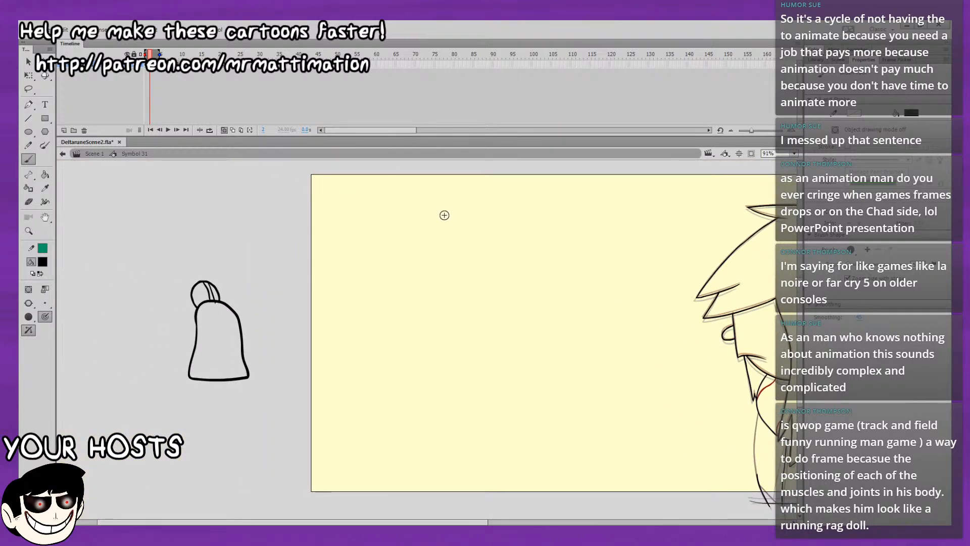
{"action": "left_click_drag", "start_coordinate": [439, 205], "coordinate": [436, 207]}
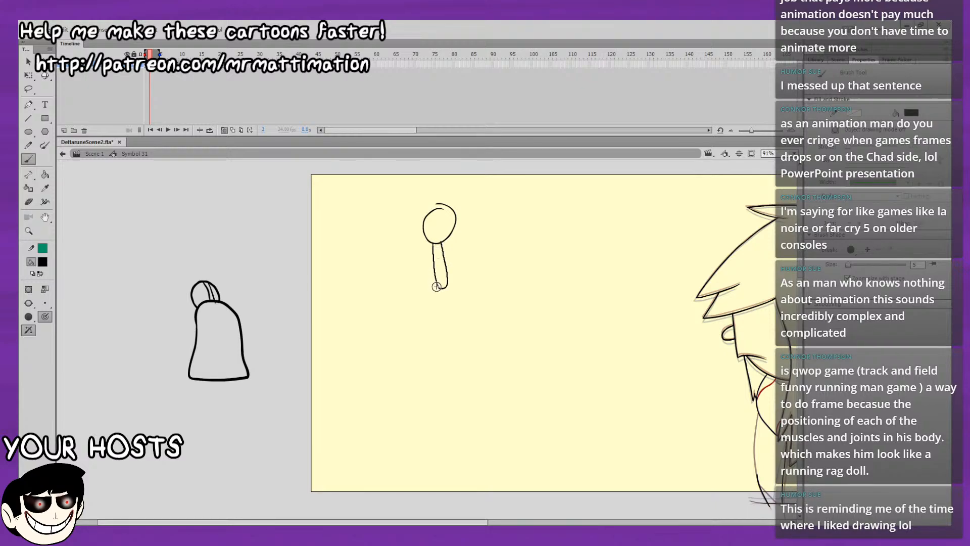
{"action": "mouse_move", "coordinate": [437, 289]}
{"action": "left_mouse_down"}
{"action": "mouse_move", "coordinate": [418, 320]}
{"action": "mouse_move", "coordinate": [438, 301]}
{"action": "mouse_move", "coordinate": [470, 298]}
{"action": "left_mouse_up"}
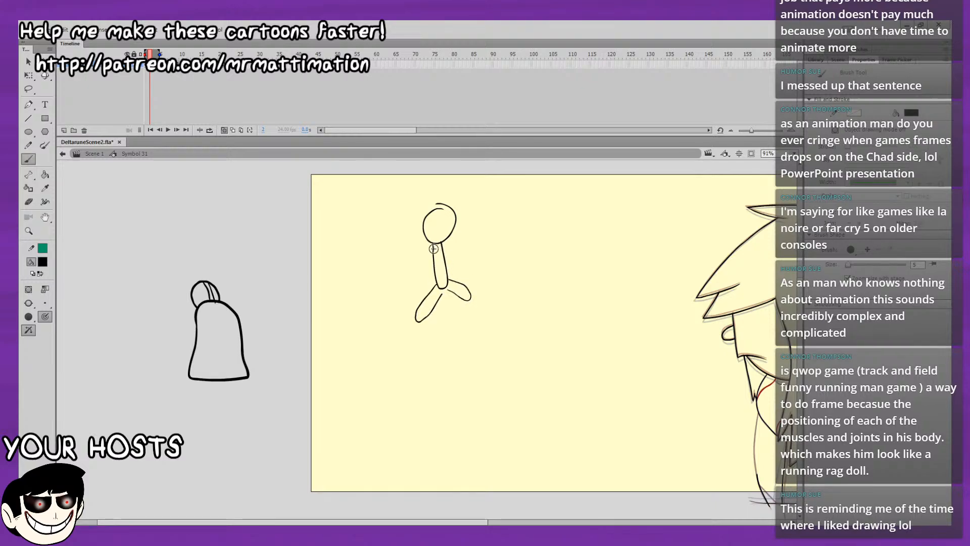
{"action": "mouse_move", "coordinate": [432, 249]}
{"action": "left_mouse_down"}
{"action": "mouse_move", "coordinate": [433, 259]}
{"action": "mouse_move", "coordinate": [453, 247]}
{"action": "left_mouse_up"}
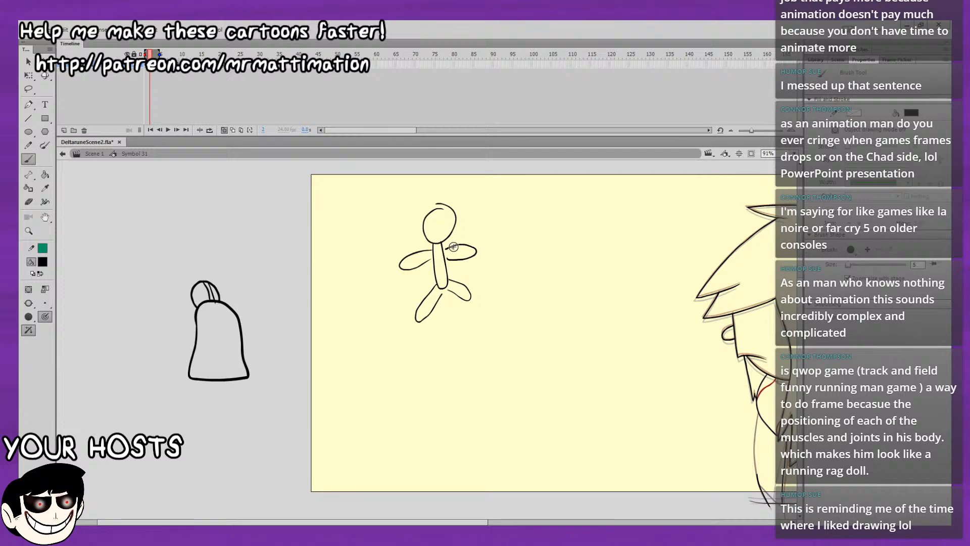
Try rotating one arm of the stick figure with Free Transform.
{"action": "key", "text": "v"}
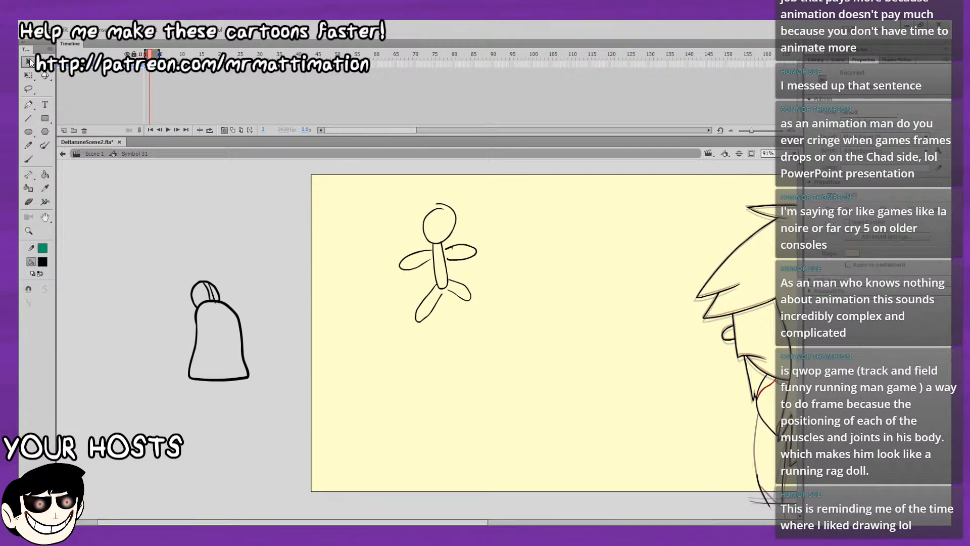
{"action": "left_click", "coordinate": [470, 260]}
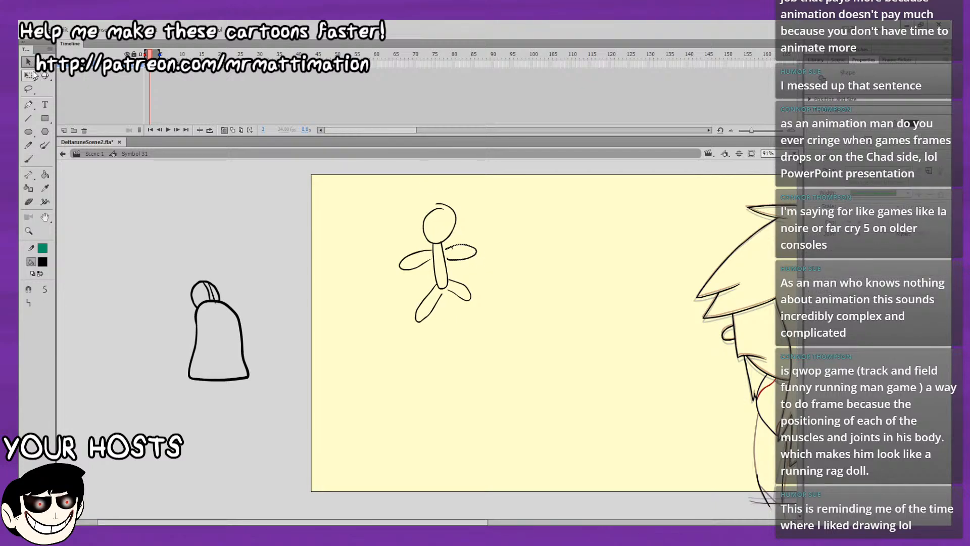
{"action": "left_click", "coordinate": [29, 76]}
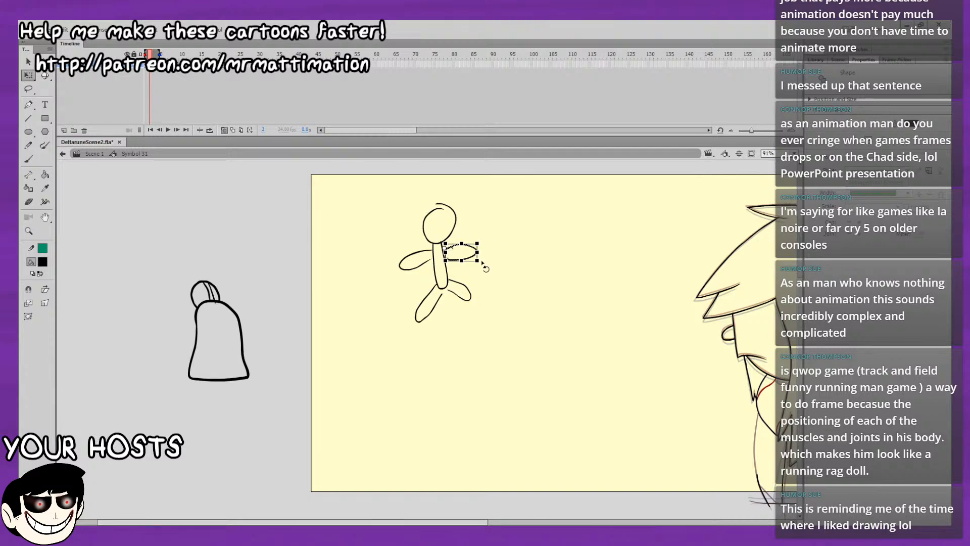
{"action": "left_click_drag", "start_coordinate": [484, 267], "coordinate": [511, 325]}
Delete the entire stick figure from the stage.
{"action": "left_click_drag", "start_coordinate": [403, 197], "coordinate": [563, 357]}
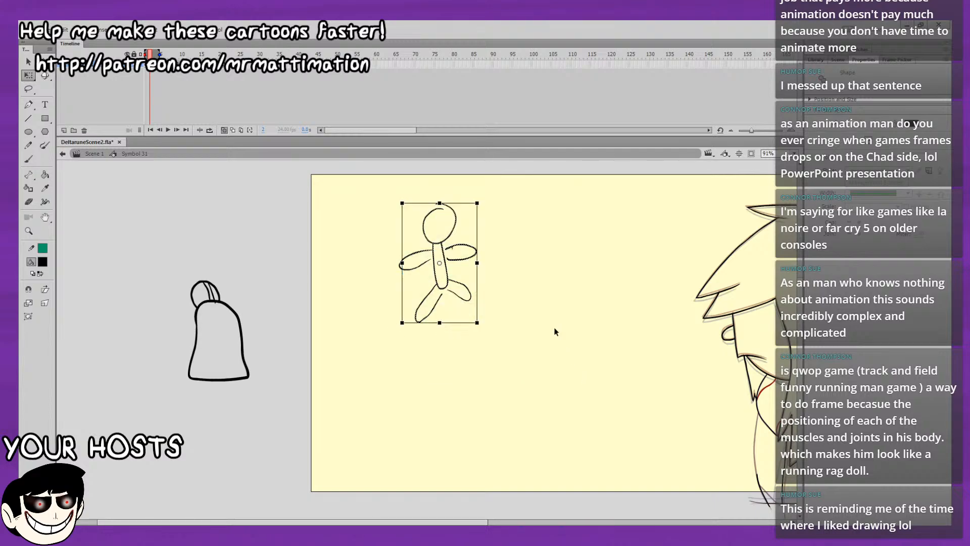
{"action": "left_click_drag", "start_coordinate": [414, 381], "coordinate": [394, 237]}
{"action": "key", "text": "Delete"}
Ink the upper stretch of the character's front body outline so it joins the chin on frame 2.
{"action": "mouse_move", "coordinate": [558, 275]}
{"action": "left_mouse_down"}
{"action": "mouse_move", "coordinate": [441, 292]}
{"action": "mouse_move", "coordinate": [314, 272]}
{"action": "left_mouse_up"}
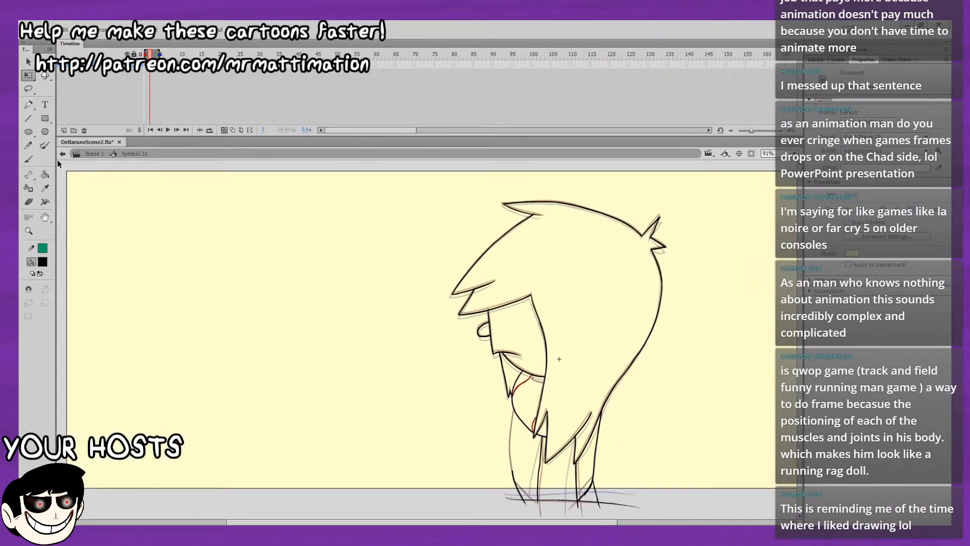
{"action": "key", "text": "b"}
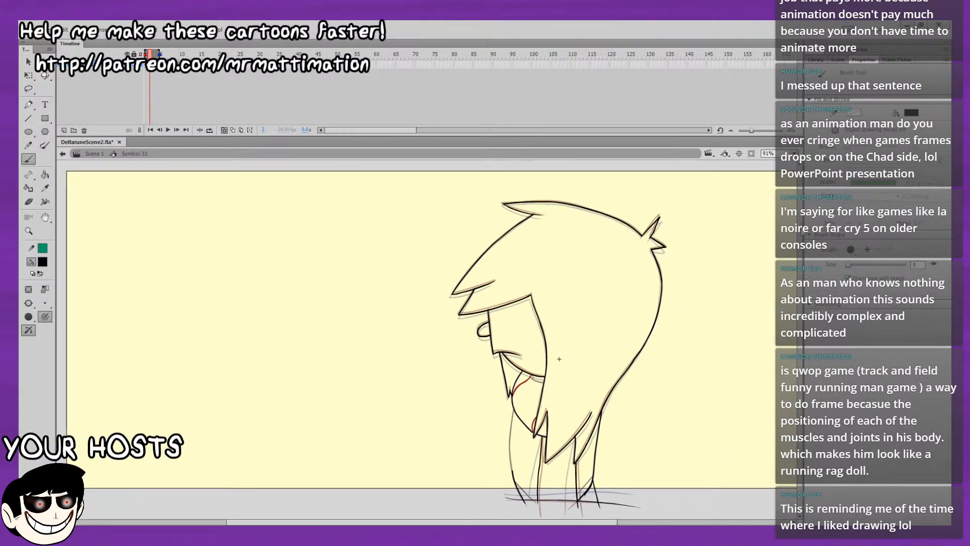
{"action": "key", "text": "ctrl+equal"}
{"action": "left_click_drag", "start_coordinate": [691, 337], "coordinate": [646, 259]}
{"action": "left_click_drag", "start_coordinate": [537, 425], "coordinate": [600, 270]}
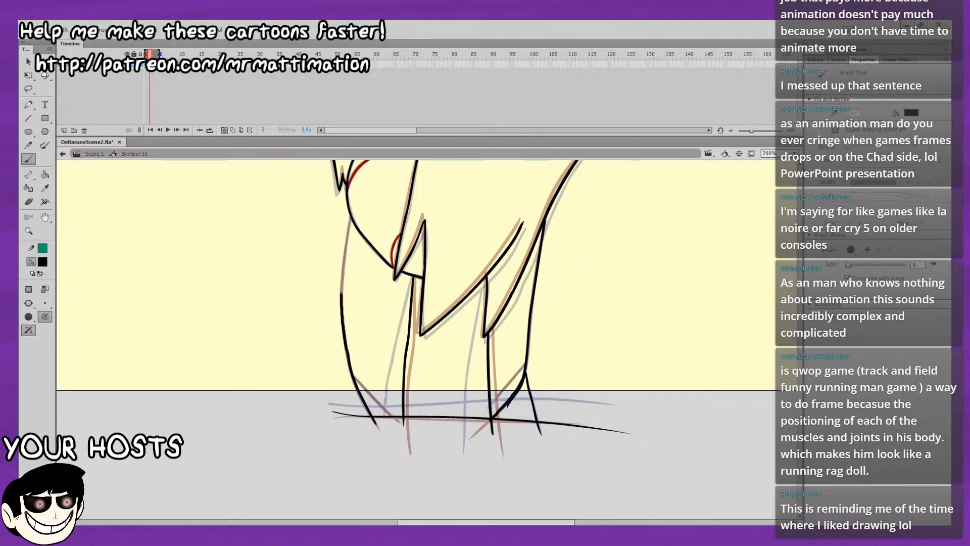
{"action": "left_click_drag", "start_coordinate": [347, 245], "coordinate": [349, 233]}
{"action": "key", "text": "ctrl+z"}
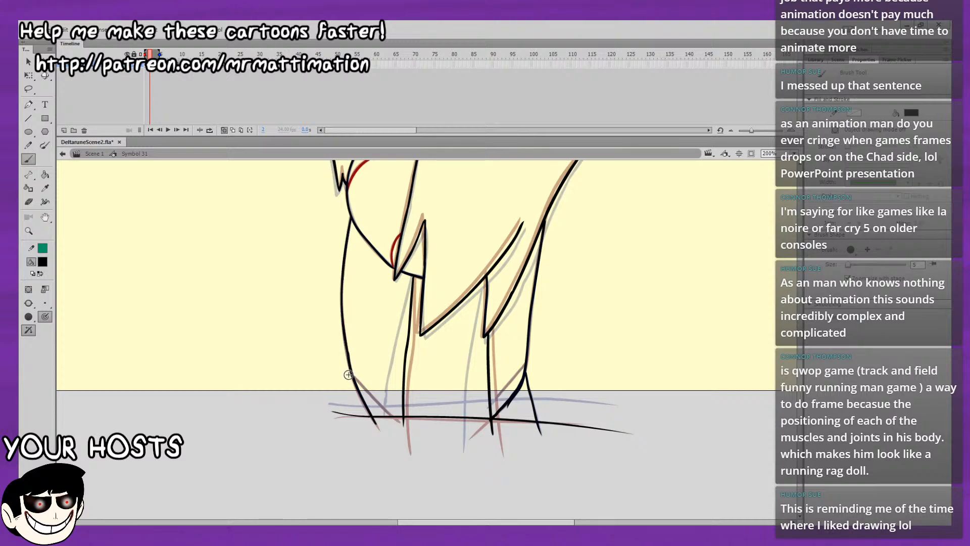
Ink the short diagonal line at the lower front of the body, undoing and redrawing the stroke until it matches the onion skin.
{"action": "mouse_move", "coordinate": [385, 381]}
{"action": "left_mouse_down"}
{"action": "mouse_move", "coordinate": [328, 323]}
{"action": "mouse_move", "coordinate": [280, 377]}
{"action": "left_mouse_up"}
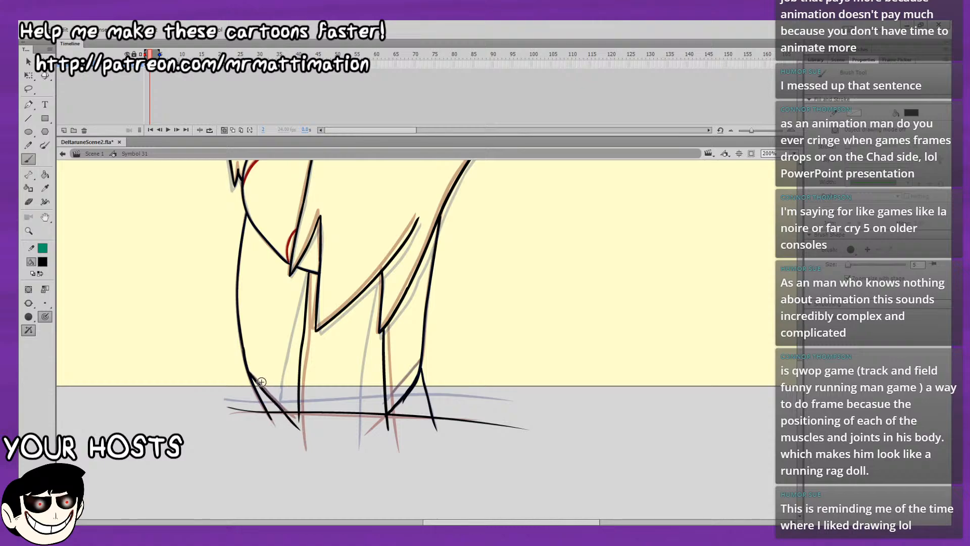
{"action": "left_click_drag", "start_coordinate": [248, 371], "coordinate": [286, 410]}
{"action": "key", "text": "ctrl+z"}
{"action": "left_click_drag", "start_coordinate": [249, 371], "coordinate": [302, 425]}
{"action": "key", "text": "ctrl+z"}
{"action": "left_click_drag", "start_coordinate": [249, 372], "coordinate": [297, 423]}
{"action": "key", "text": "ctrl+z"}
Turn off onion skinning, play the animation to check the motion, and return to frame 2.
{"action": "left_click_drag", "start_coordinate": [349, 252], "coordinate": [332, 381]}
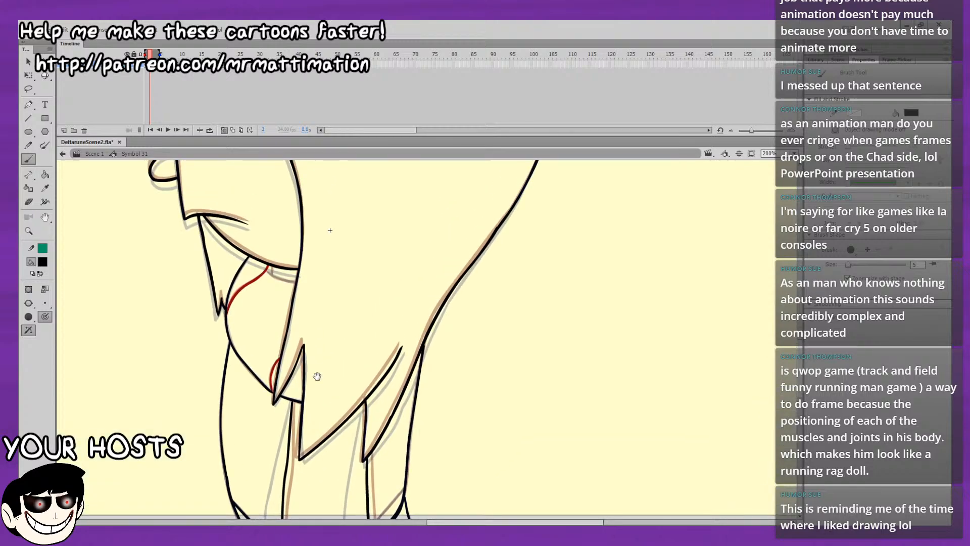
{"action": "left_click_drag", "start_coordinate": [404, 284], "coordinate": [382, 408]}
{"action": "left_click", "coordinate": [223, 130]}
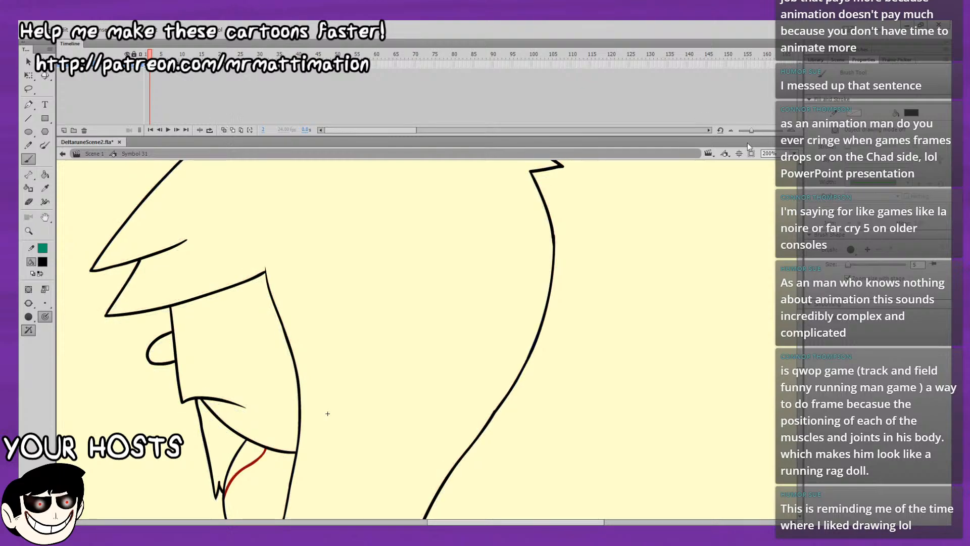
{"action": "left_click", "coordinate": [794, 154]}
{"action": "left_click", "coordinate": [791, 164]}
{"action": "key", "text": "Return"}
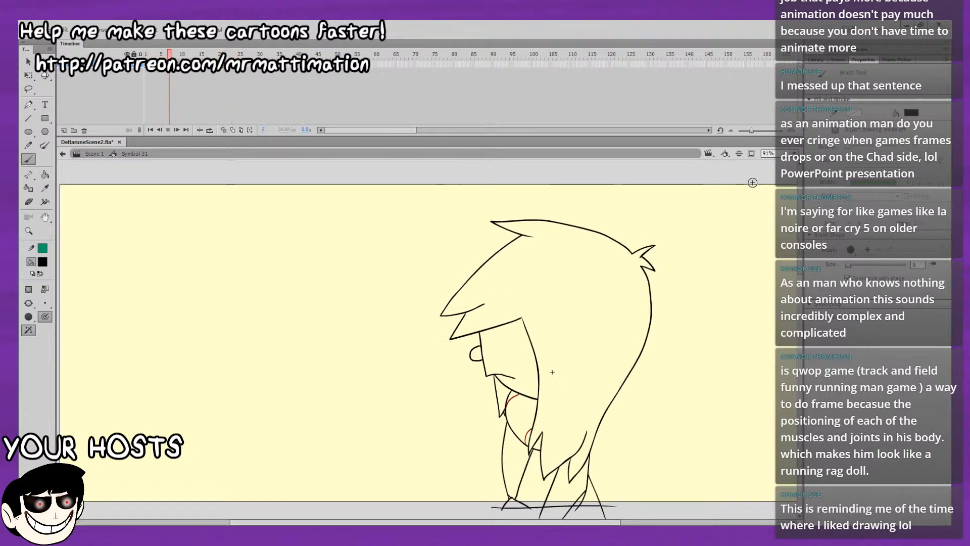
{"action": "key", "text": "Return"}
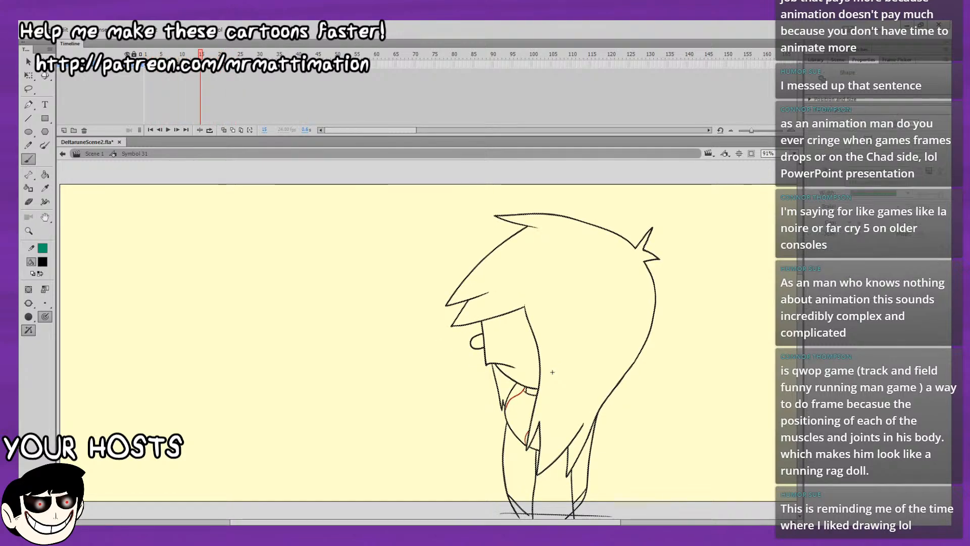
{"action": "left_click_drag", "start_coordinate": [148, 55], "coordinate": [149, 54]}
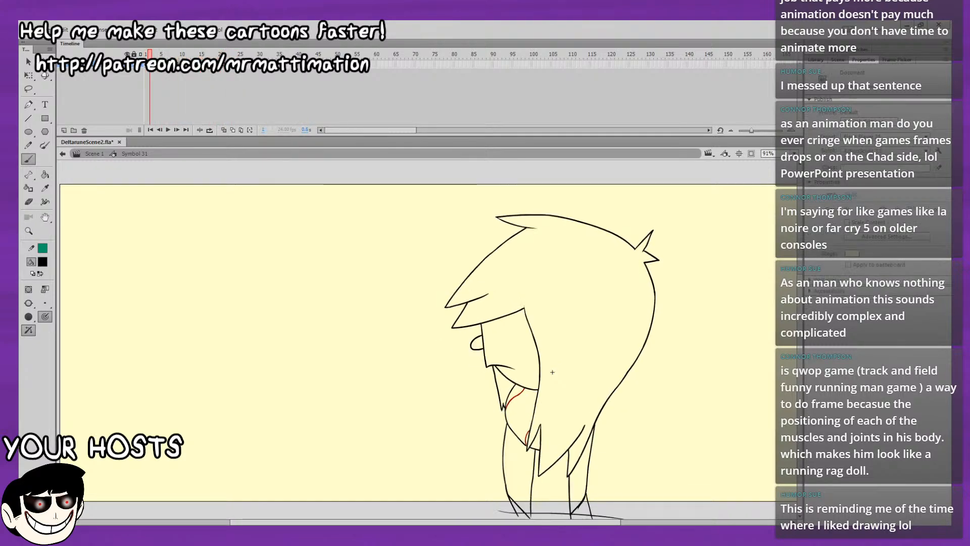
Turn onion skinning back on and ink the small missing line under the jaw beside the red curve.
{"action": "left_click", "coordinate": [224, 130]}
{"action": "left_click", "coordinate": [794, 153]}
{"action": "left_click", "coordinate": [761, 215]}
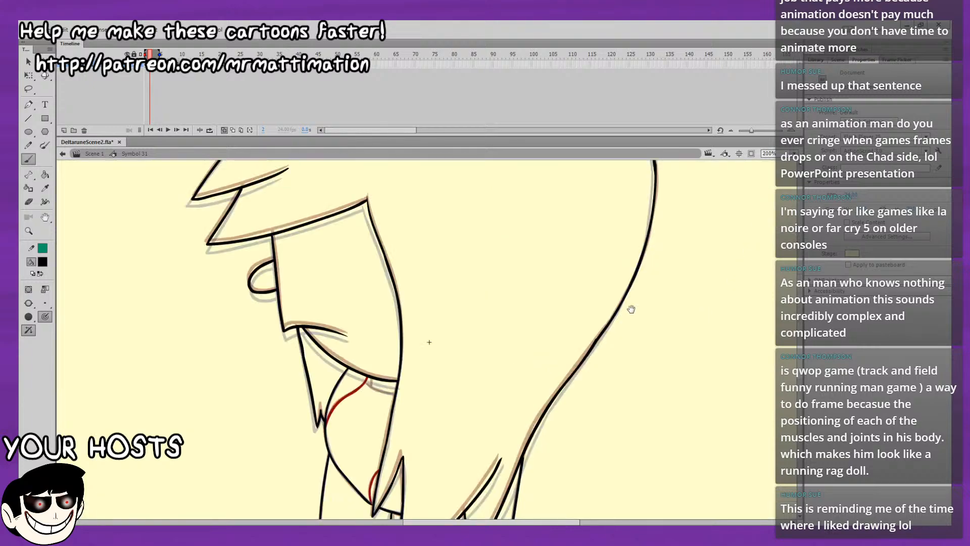
{"action": "left_click_drag", "start_coordinate": [630, 309], "coordinate": [512, 273]}
{"action": "left_click", "coordinate": [29, 160]}
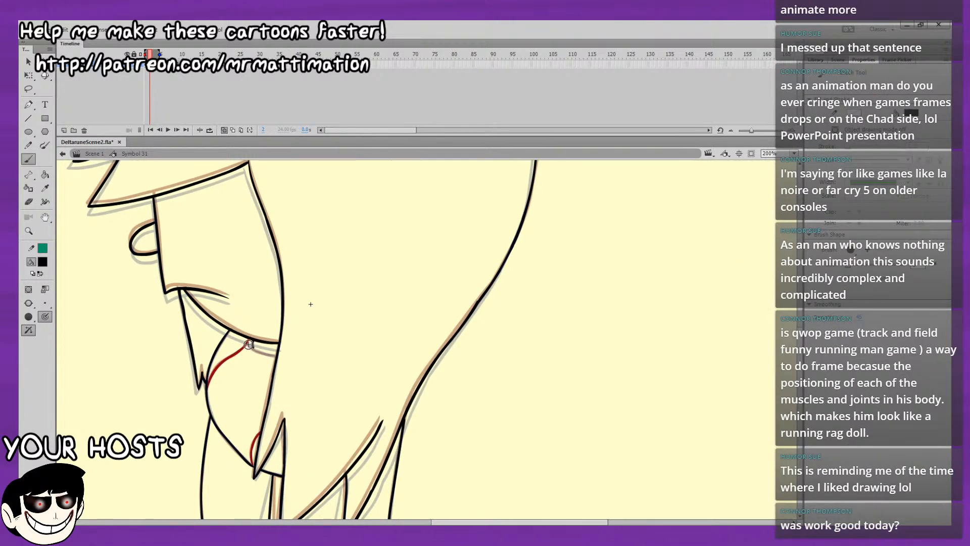
{"action": "left_click_drag", "start_coordinate": [254, 348], "coordinate": [273, 354]}
Flip between frames 1 and 2 to compare the face, hair and lower body lines.
{"action": "scroll", "coordinate": [260, 316], "scroll_direction": "up", "scroll_amount": 5}
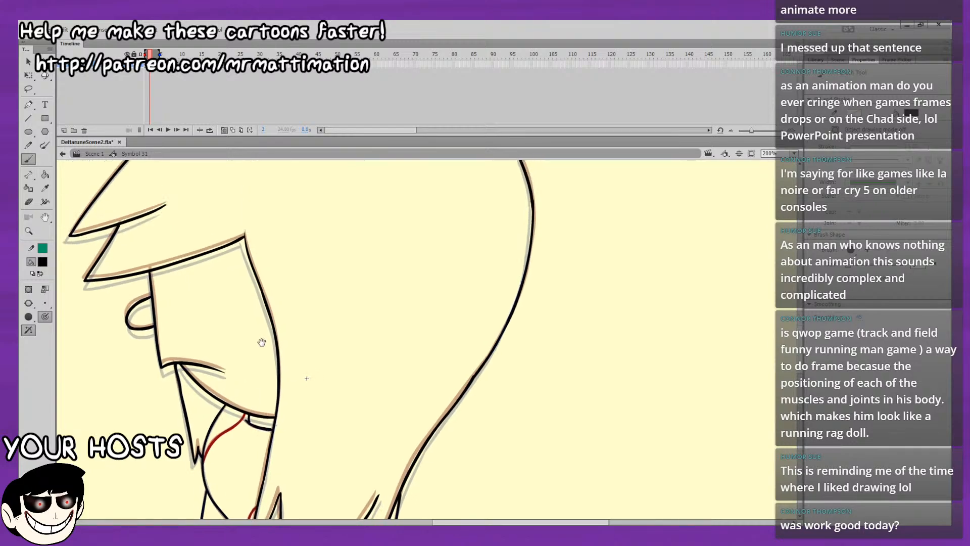
{"action": "left_click_drag", "start_coordinate": [268, 317], "coordinate": [271, 304]}
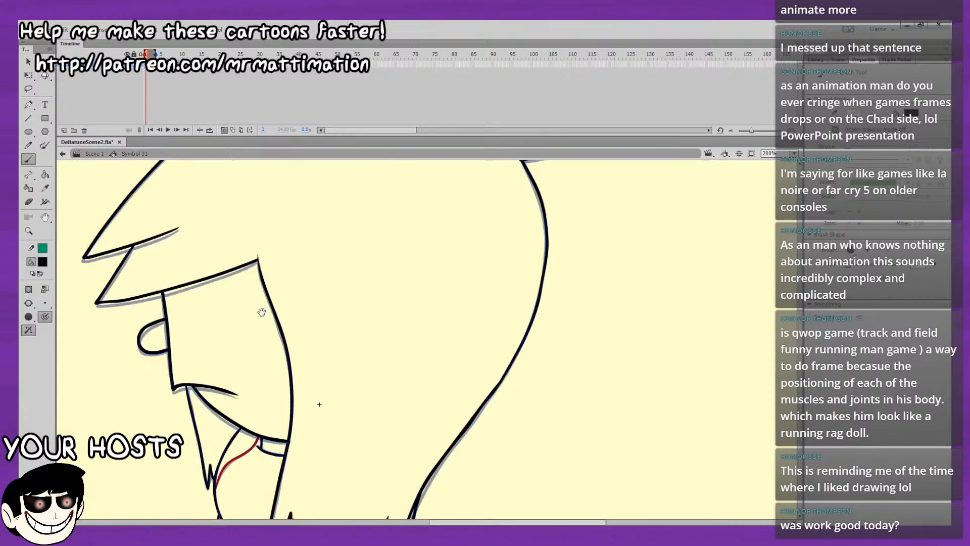
{"action": "mouse_move", "coordinate": [261, 312]}
{"action": "left_mouse_down"}
{"action": "mouse_move", "coordinate": [283, 217]}
{"action": "mouse_move", "coordinate": [278, 157]}
{"action": "left_mouse_up"}
{"action": "key", "text": "comma"}
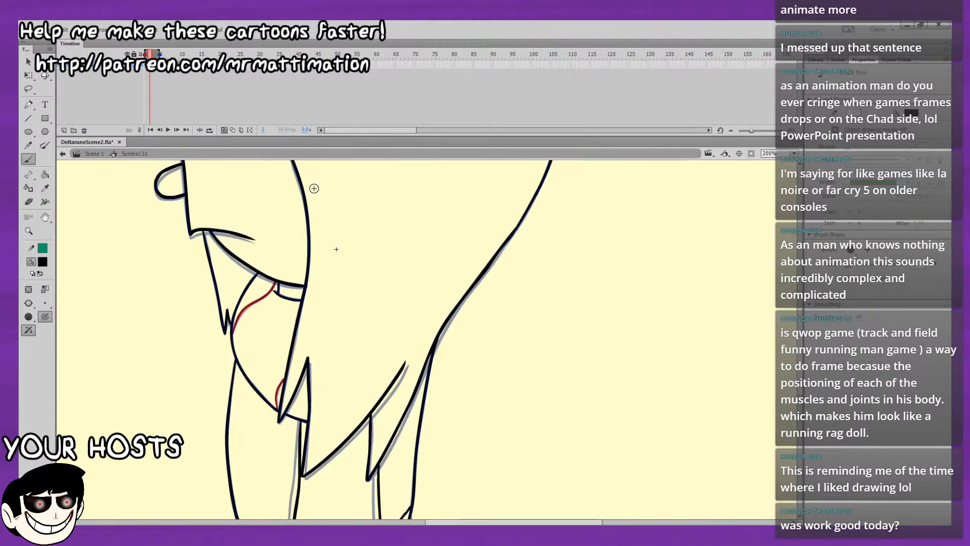
{"action": "key", "text": "period"}
{"action": "left_click_drag", "start_coordinate": [575, 259], "coordinate": [601, 120]}
{"action": "key", "text": "comma"}
{"action": "key", "text": "period"}
{"action": "mouse_move", "coordinate": [491, 286]}
{"action": "left_mouse_down"}
{"action": "mouse_move", "coordinate": [474, 304]}
{"action": "mouse_move", "coordinate": [470, 295]}
{"action": "left_mouse_up"}
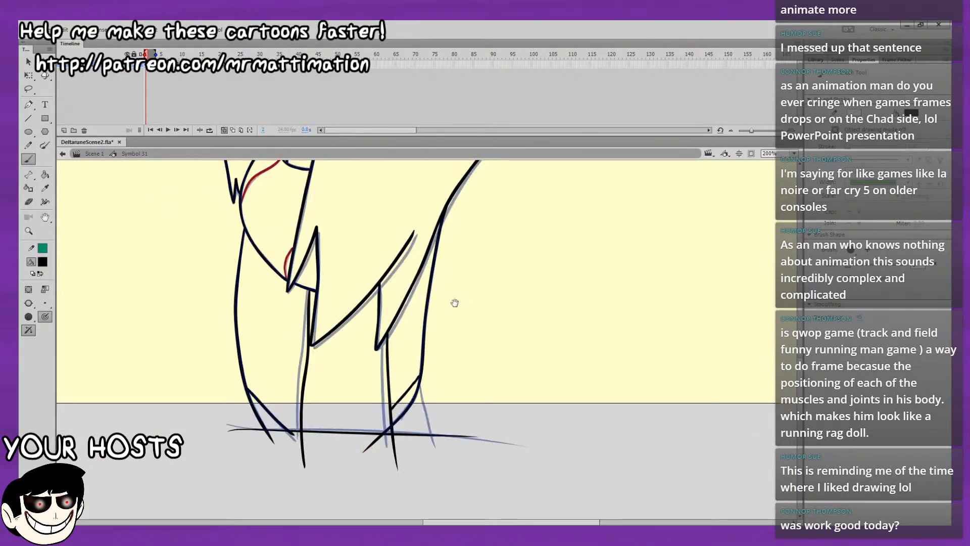
Ink the short diagonal line at the lower back of the body on frame 2, undoing and redrawing the stroke.
{"action": "key", "text": "ctrl+z"}
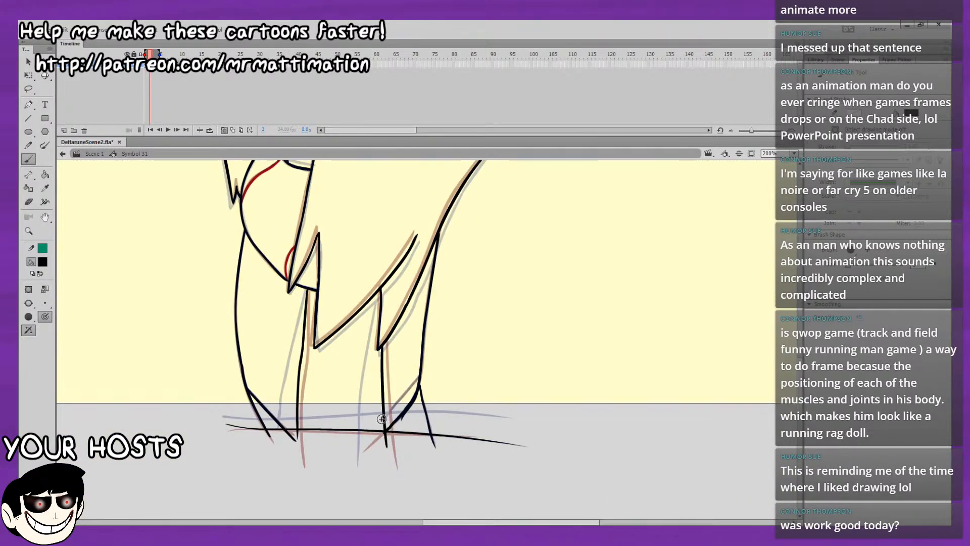
{"action": "left_click_drag", "start_coordinate": [382, 421], "coordinate": [410, 389]}
{"action": "key", "text": "ctrl+z"}
{"action": "mouse_move", "coordinate": [385, 419]}
{"action": "left_mouse_down"}
{"action": "mouse_move", "coordinate": [418, 378]}
{"action": "mouse_move", "coordinate": [400, 397]}
{"action": "mouse_move", "coordinate": [417, 379]}
{"action": "left_mouse_up"}
{"action": "key", "text": "ctrl+z"}
{"action": "key", "text": "ctrl+z"}
{"action": "left_click_drag", "start_coordinate": [382, 420], "coordinate": [420, 376]}
Turn off onion skinning, step through the frames from frame 1, and play back the full head movement.
{"action": "left_click", "coordinate": [794, 153]}
{"action": "left_click", "coordinate": [781, 163]}
{"action": "left_click", "coordinate": [224, 131]}
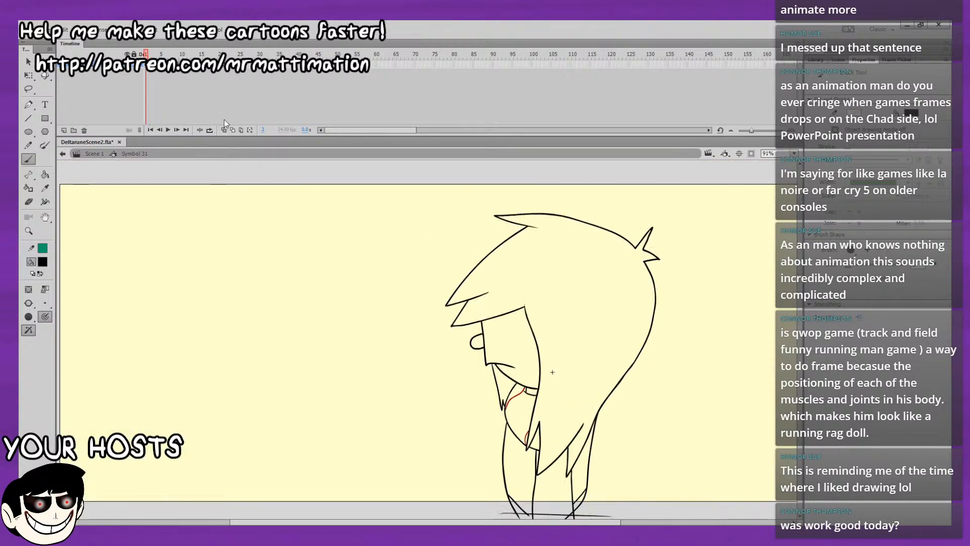
{"action": "key", "text": "."}
{"action": "key", "text": "."}
{"action": "key", "text": "."}
{"action": "key", "text": "."}
{"action": "key", "text": "."}
{"action": "key", "text": "."}
{"action": "key", "text": "Return"}
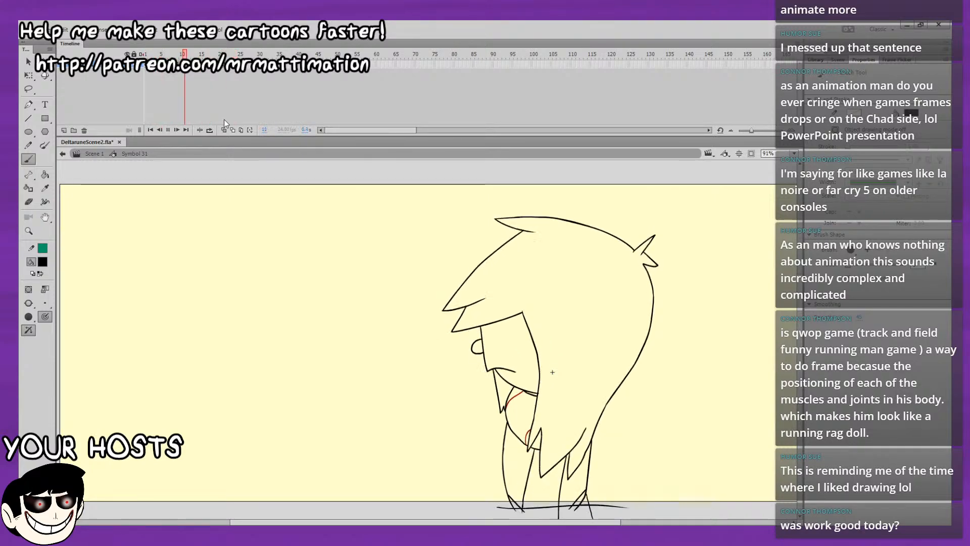
{"action": "key", "text": "Return"}
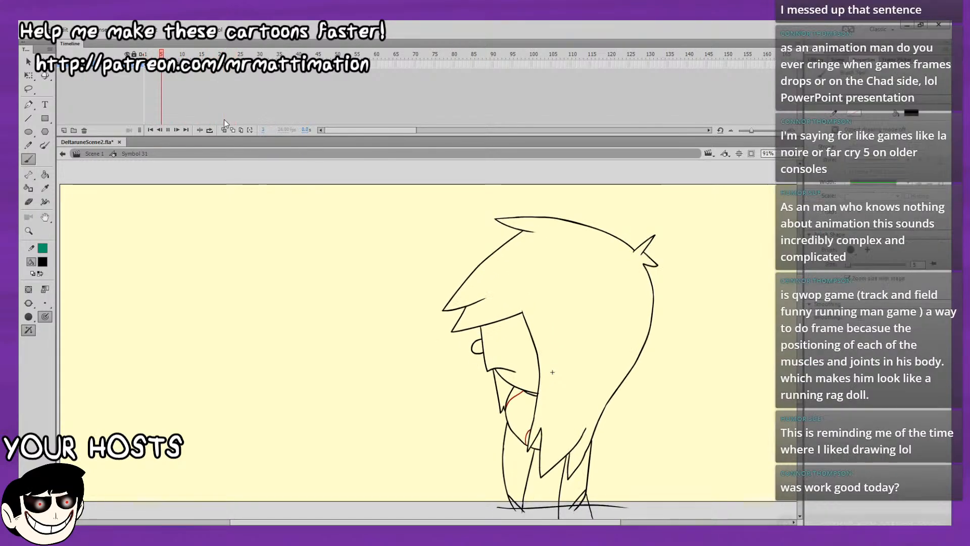
Play back the full head movement and return to the opening frames.
{"action": "key", "text": "Return"}
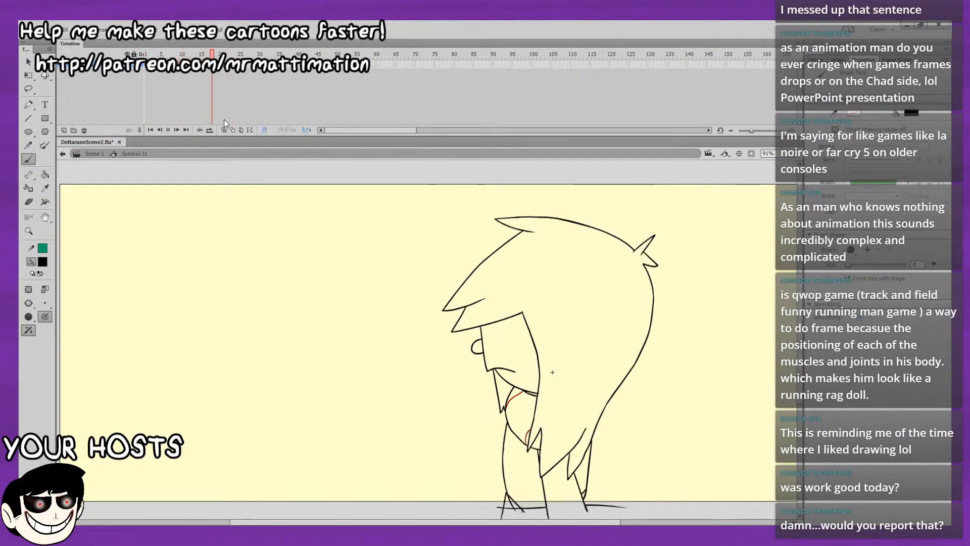
{"action": "key", "text": "Return"}
{"action": "left_click_drag", "start_coordinate": [177, 54], "coordinate": [138, 51]}
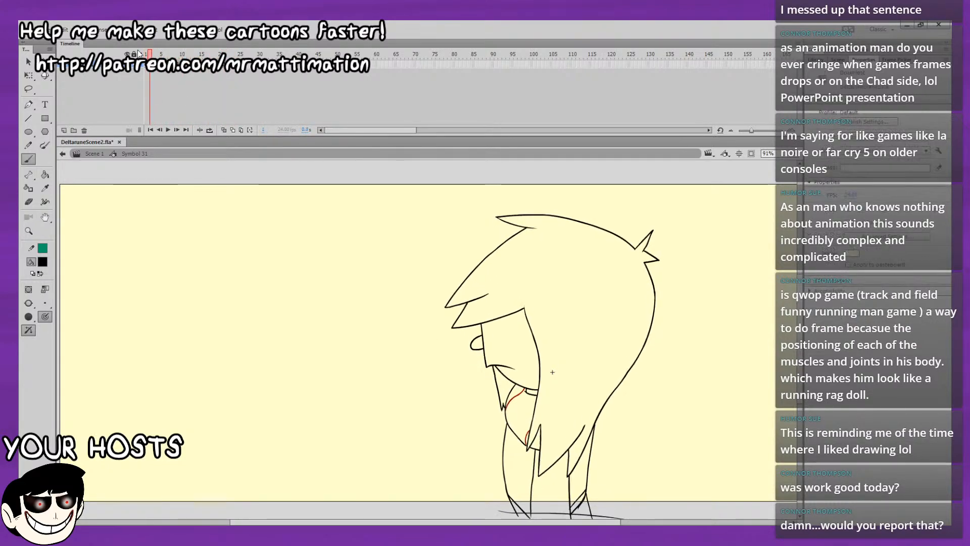
Prepare a blank frame 3 for drawing, turn on onion skinning, and start its range at frame 2.
{"action": "key", "text": "comma"}
{"action": "key", "text": "period"}
{"action": "key", "text": "period"}
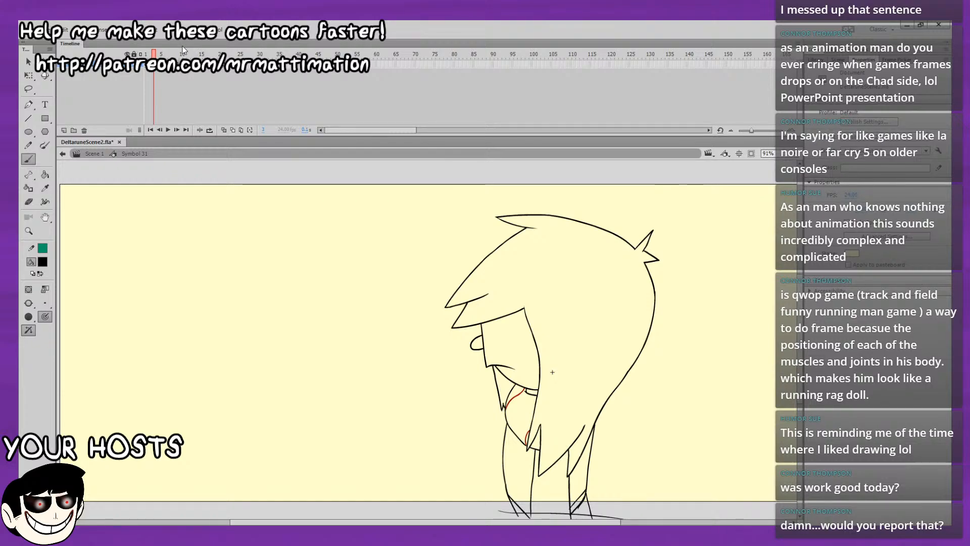
{"action": "left_click", "coordinate": [224, 130]}
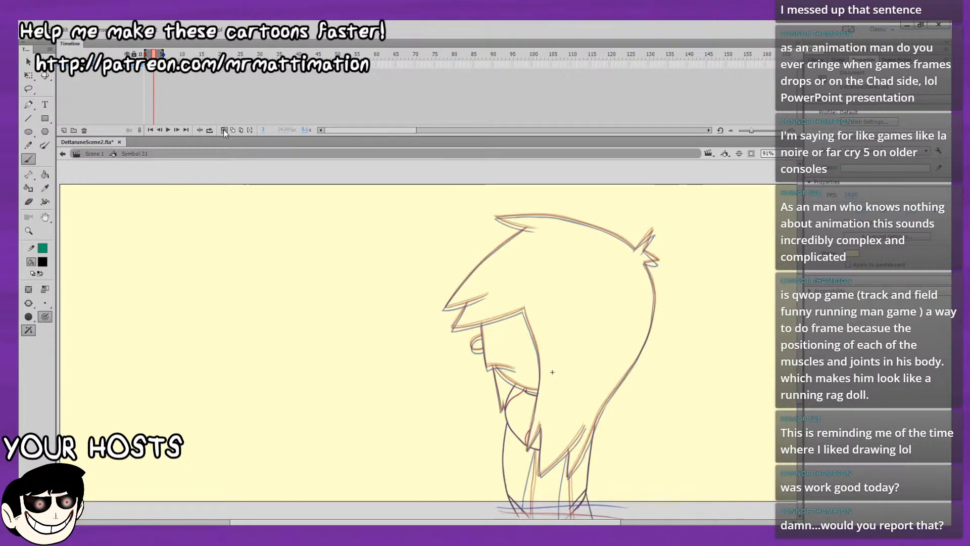
{"action": "left_click_drag", "start_coordinate": [145, 54], "coordinate": [149, 53]}
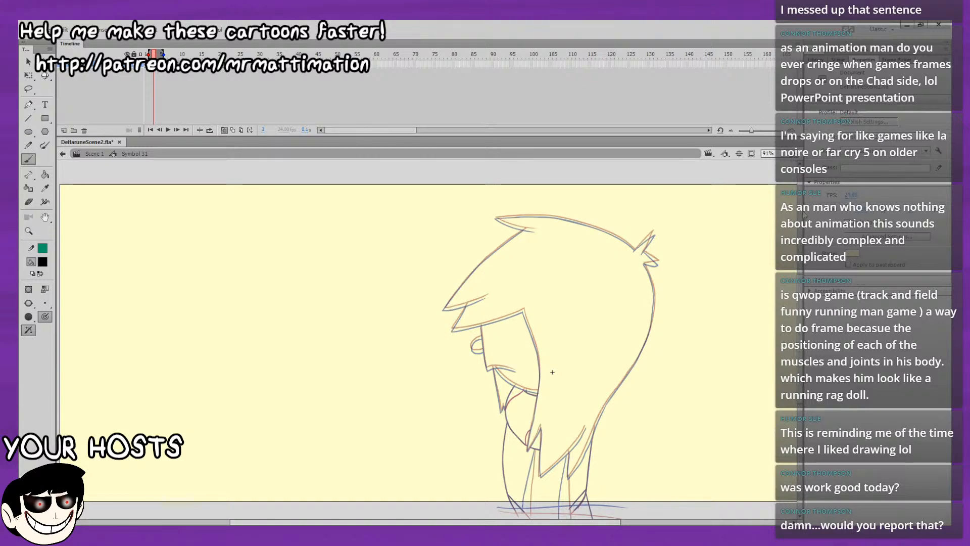
Try to ink the upper spike of the hair tuft at the back of the head on frame 3.
{"action": "key", "text": "ctrl+equal"}
{"action": "left_click_drag", "start_coordinate": [695, 253], "coordinate": [669, 265]}
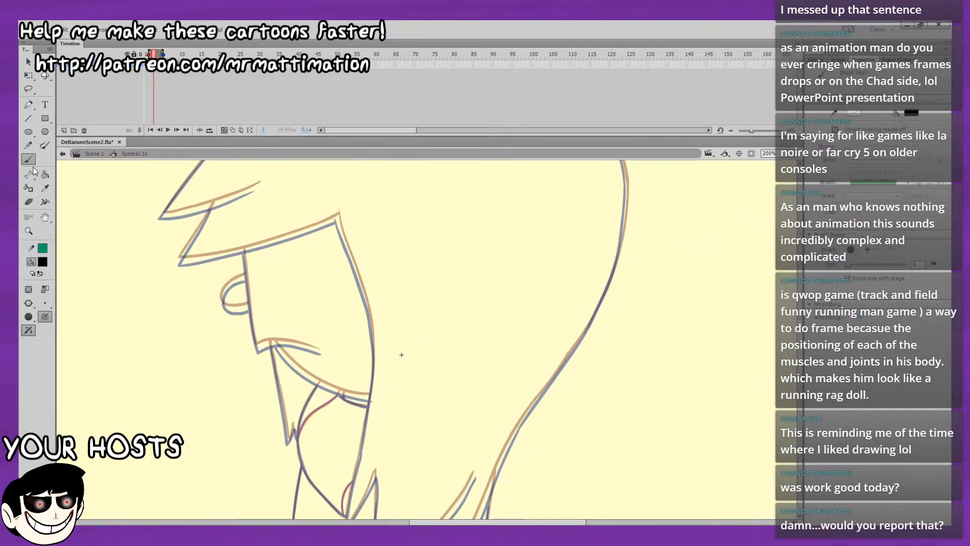
{"action": "left_click_drag", "start_coordinate": [388, 191], "coordinate": [262, 422]}
{"action": "left_click_drag", "start_coordinate": [451, 268], "coordinate": [481, 287]}
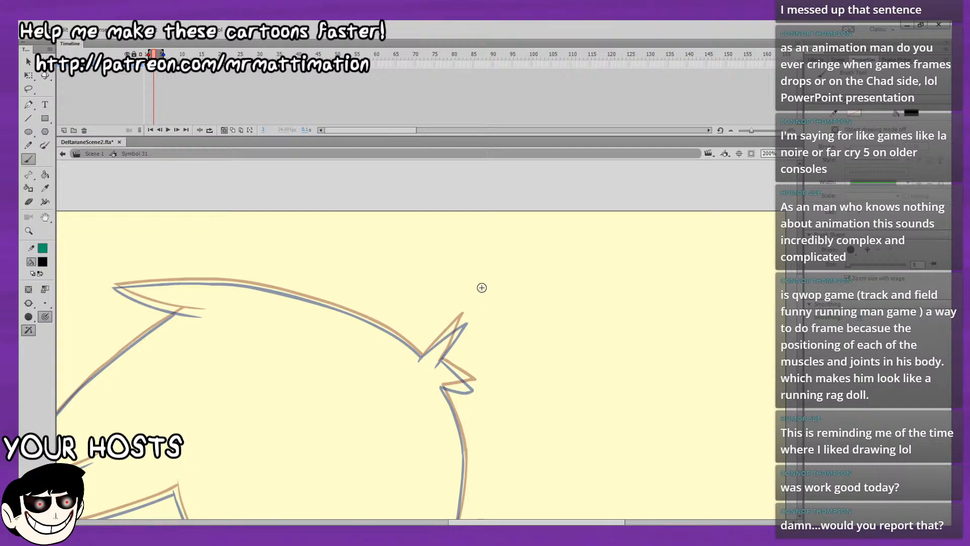
{"action": "left_click_drag", "start_coordinate": [687, 365], "coordinate": [741, 340]}
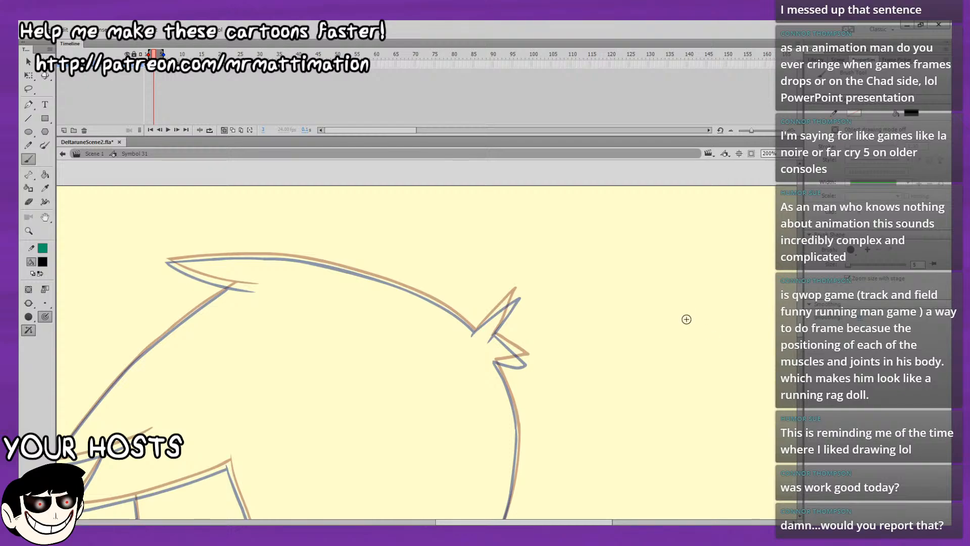
{"action": "left_click_drag", "start_coordinate": [474, 333], "coordinate": [516, 293]}
{"action": "key", "text": "ctrl+z"}
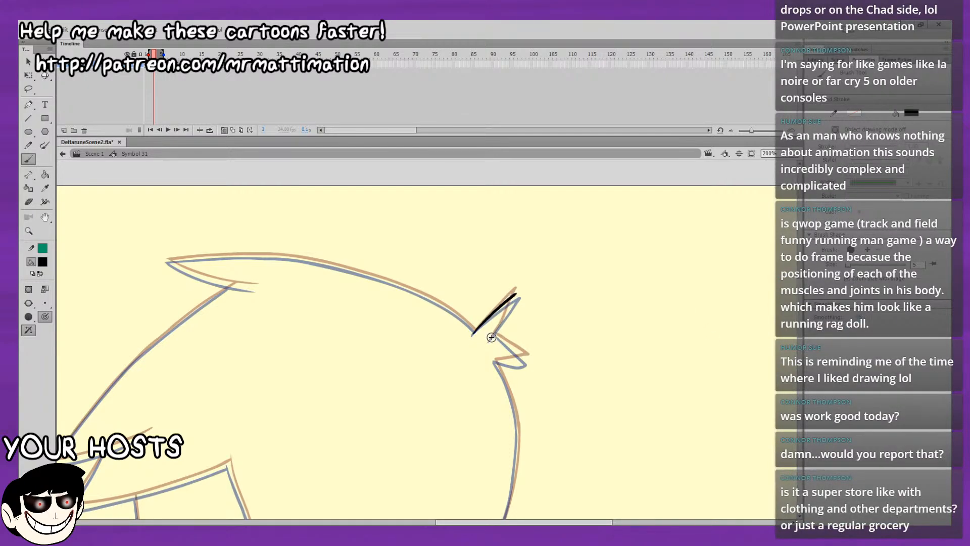
{"action": "key", "text": "ctrl+z"}
{"action": "key", "text": "ctrl+z"}
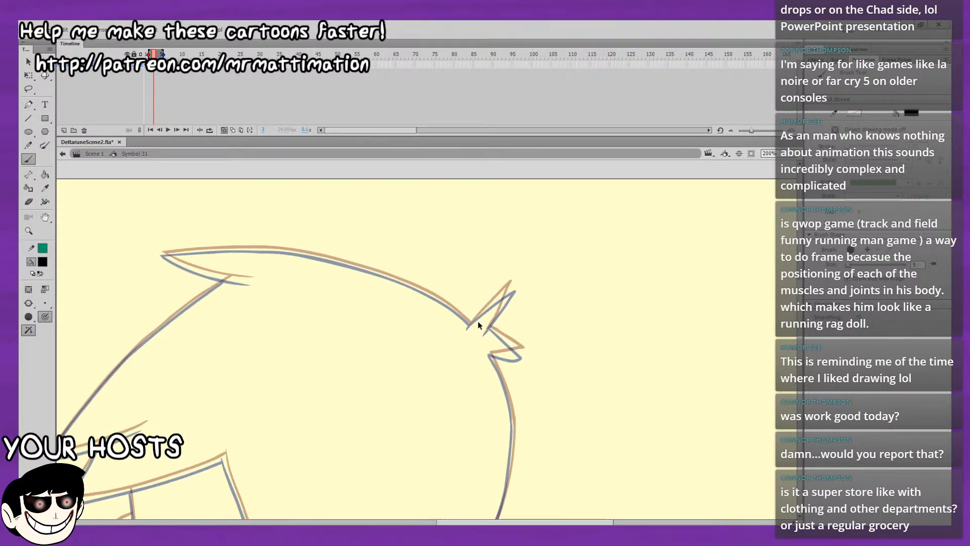
{"action": "mouse_move", "coordinate": [468, 327]}
{"action": "left_mouse_down"}
{"action": "mouse_move", "coordinate": [497, 298]}
{"action": "mouse_move", "coordinate": [470, 325]}
{"action": "mouse_move", "coordinate": [506, 293]}
{"action": "mouse_move", "coordinate": [472, 322]}
{"action": "mouse_move", "coordinate": [487, 307]}
{"action": "left_mouse_up"}
{"action": "key", "text": "ctrl+z"}
{"action": "key", "text": "ctrl+z"}
{"action": "key", "text": "ctrl+z"}
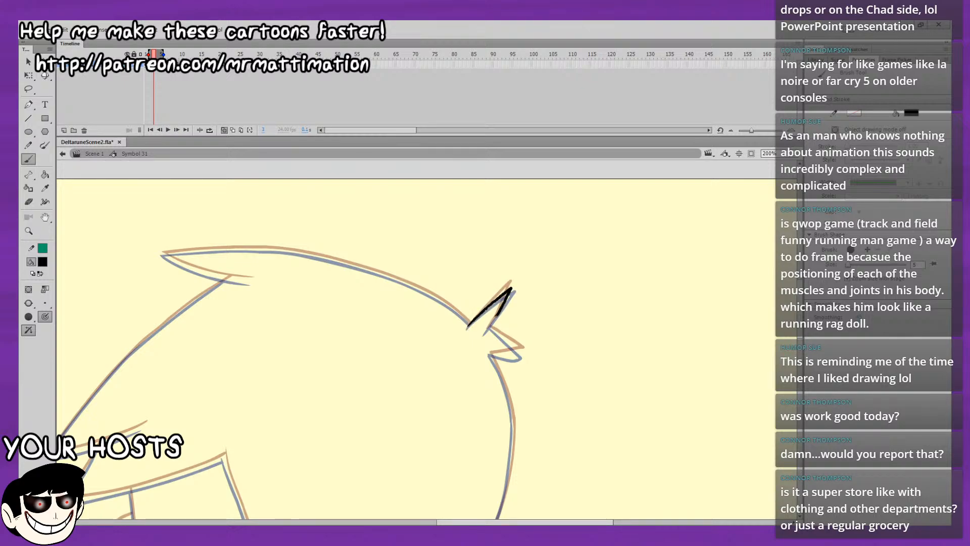
{"action": "left_click_drag", "start_coordinate": [486, 331], "coordinate": [511, 290]}
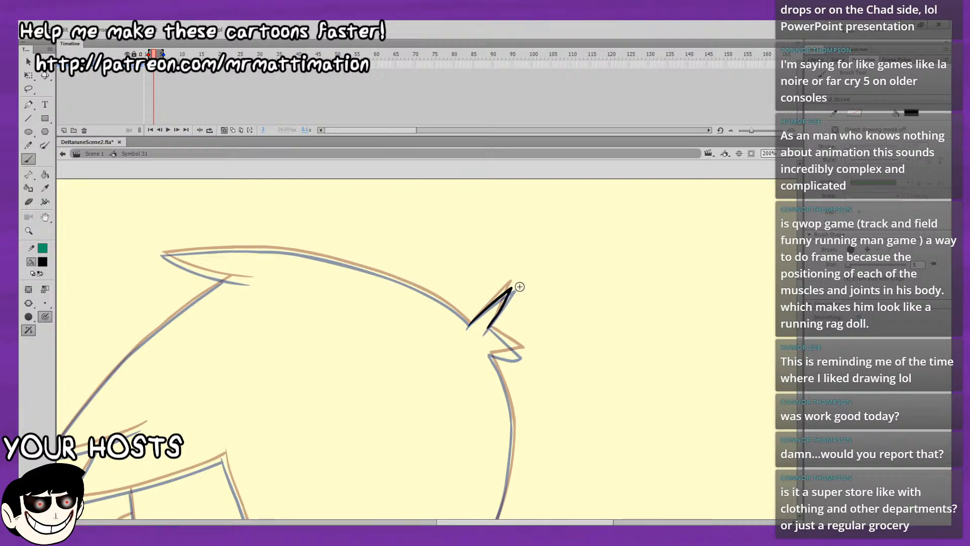
{"action": "key", "text": "ctrl+z"}
{"action": "key", "text": "ctrl+z"}
Extend the onion-skin range back to frame 1, ink the back tuft's upper spike, and return the range to frame 2.
{"action": "left_click_drag", "start_coordinate": [148, 54], "coordinate": [144, 54]}
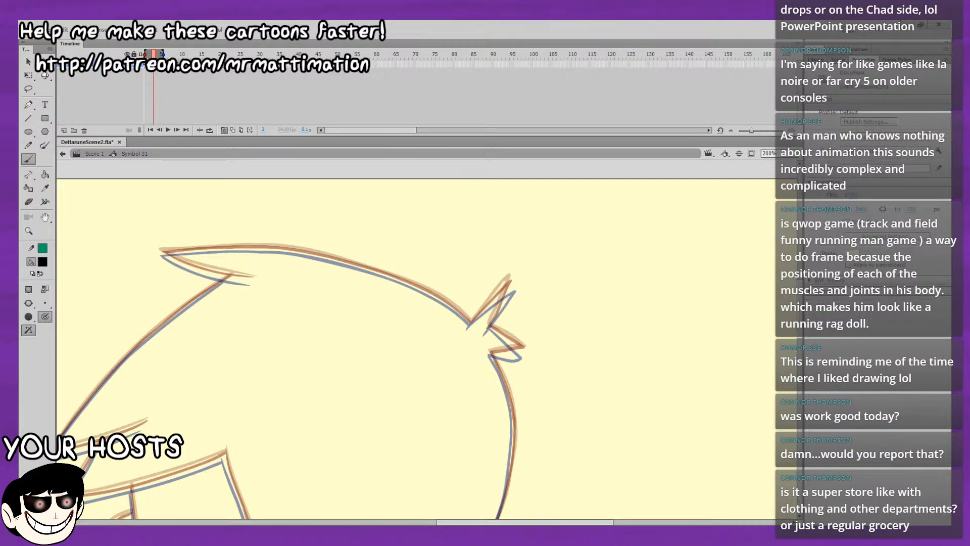
{"action": "mouse_move", "coordinate": [468, 326]}
{"action": "left_mouse_down"}
{"action": "mouse_move", "coordinate": [511, 287]}
{"action": "mouse_move", "coordinate": [486, 331]}
{"action": "left_mouse_up"}
{"action": "key", "text": "ctrl+z"}
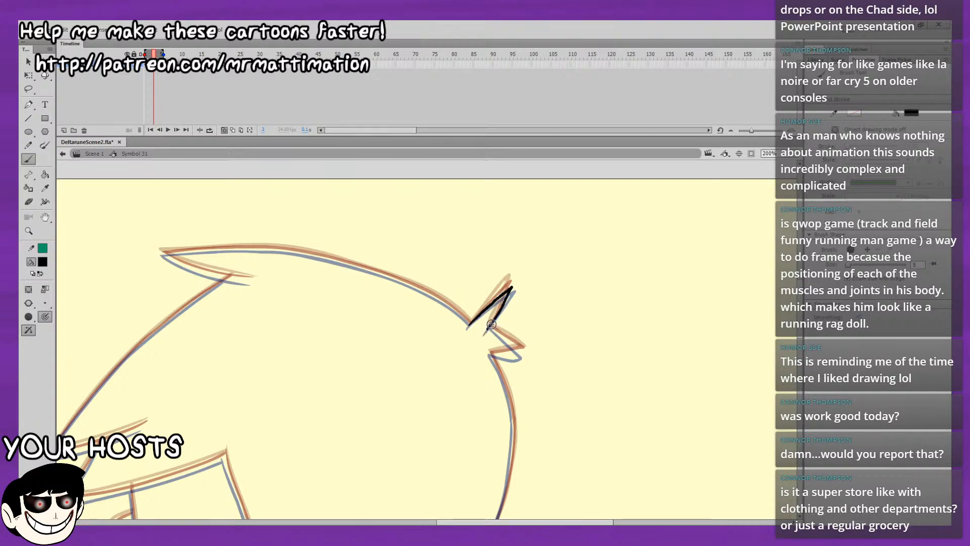
{"action": "left_click_drag", "start_coordinate": [145, 54], "coordinate": [153, 54]}
Ink the lower spike of the back hair tuft between the onion-skin lines, undoing and redrawing strokes.
{"action": "left_click_drag", "start_coordinate": [540, 296], "coordinate": [525, 273]}
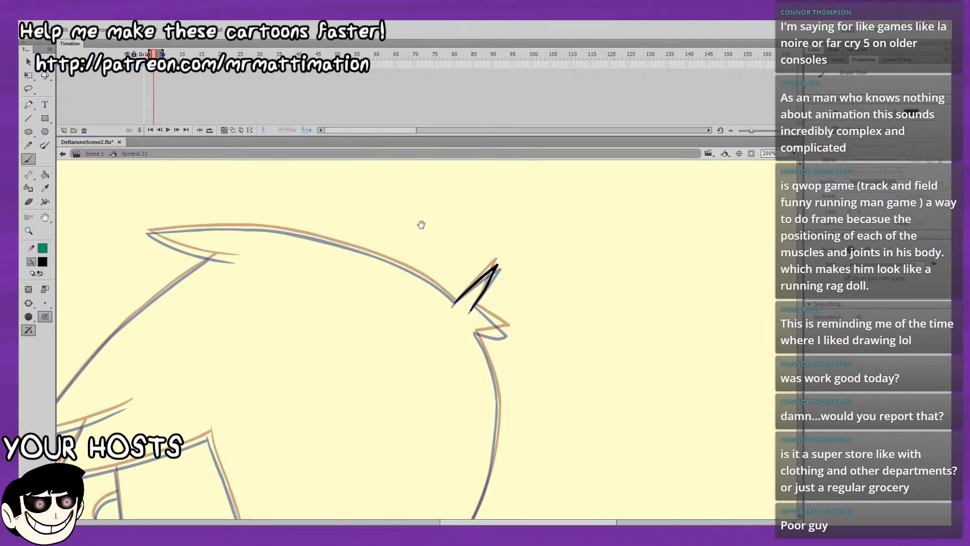
{"action": "left_click_drag", "start_coordinate": [420, 223], "coordinate": [376, 187]}
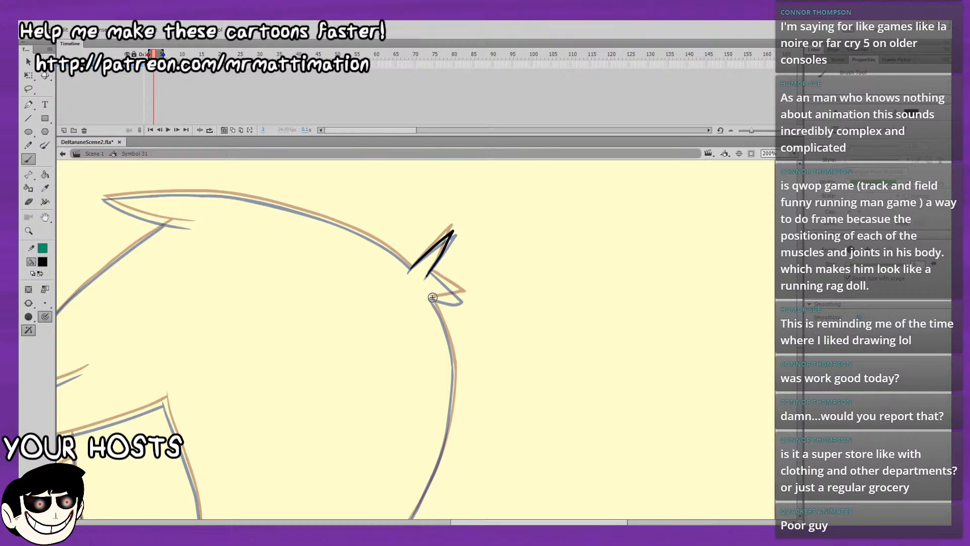
{"action": "key", "text": "ctrl+z"}
{"action": "mouse_move", "coordinate": [431, 298]}
{"action": "left_mouse_down"}
{"action": "mouse_move", "coordinate": [465, 301]}
{"action": "mouse_move", "coordinate": [432, 271]}
{"action": "left_mouse_up"}
{"action": "key", "text": "ctrl+z"}
{"action": "key", "text": "ctrl+z"}
{"action": "mouse_move", "coordinate": [437, 253]}
{"action": "left_mouse_down"}
{"action": "mouse_move", "coordinate": [548, 275]}
{"action": "mouse_move", "coordinate": [514, 226]}
{"action": "left_mouse_up"}
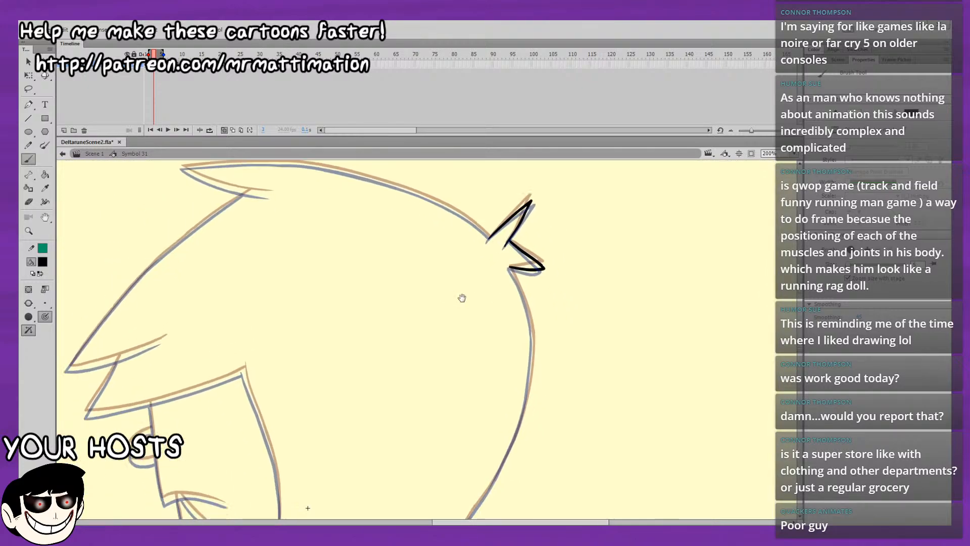
Try to ink the front edge of the hair, starting from the tip of the fringe.
{"action": "left_click_drag", "start_coordinate": [461, 299], "coordinate": [490, 310]}
{"action": "mouse_move", "coordinate": [583, 231]}
{"action": "left_mouse_down"}
{"action": "mouse_move", "coordinate": [570, 198]}
{"action": "mouse_move", "coordinate": [589, 270]}
{"action": "mouse_move", "coordinate": [570, 243]}
{"action": "mouse_move", "coordinate": [638, 258]}
{"action": "mouse_move", "coordinate": [671, 236]}
{"action": "left_mouse_up"}
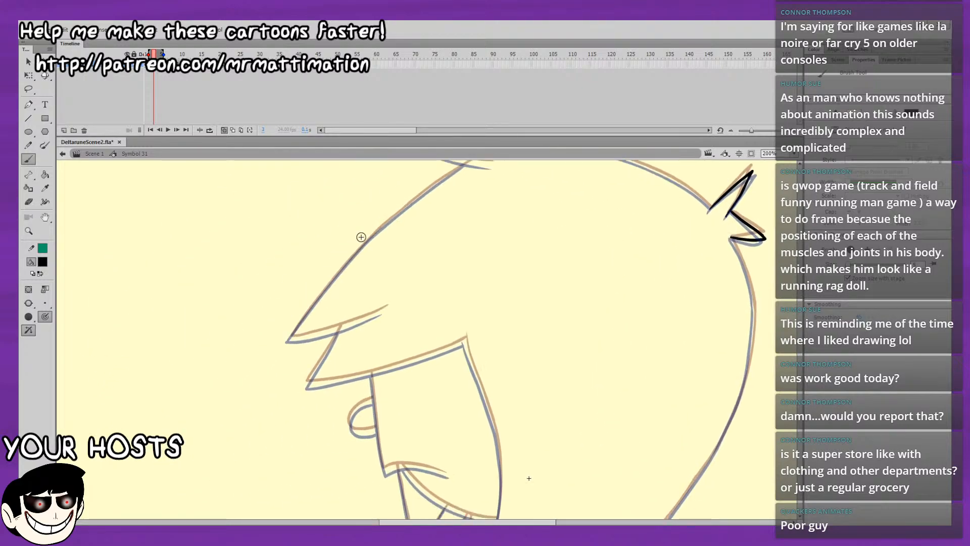
{"action": "mouse_move", "coordinate": [362, 237]}
{"action": "left_mouse_down"}
{"action": "mouse_move", "coordinate": [412, 308]}
{"action": "mouse_move", "coordinate": [403, 302]}
{"action": "left_mouse_up"}
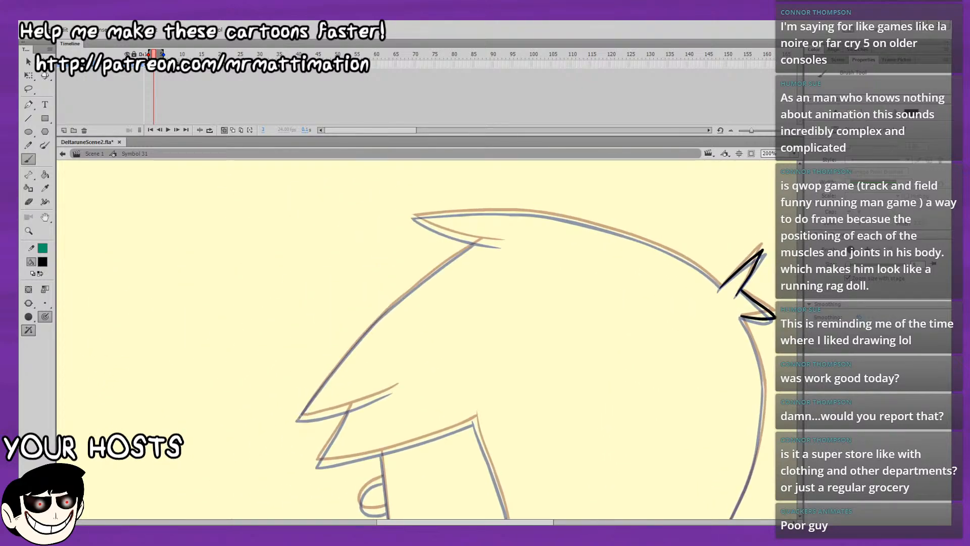
{"action": "key", "text": "ctrl+z"}
{"action": "left_click_drag", "start_coordinate": [300, 417], "coordinate": [319, 388]}
{"action": "key", "text": "ctrl+z"}
{"action": "left_click_drag", "start_coordinate": [300, 416], "coordinate": [328, 372]}
{"action": "key", "text": "ctrl+z"}
Ink the lower edge of the pointed lock at the front of the crown, out to its tip.
{"action": "left_click_drag", "start_coordinate": [346, 337], "coordinate": [323, 362]}
{"action": "left_click_drag", "start_coordinate": [416, 304], "coordinate": [377, 305]}
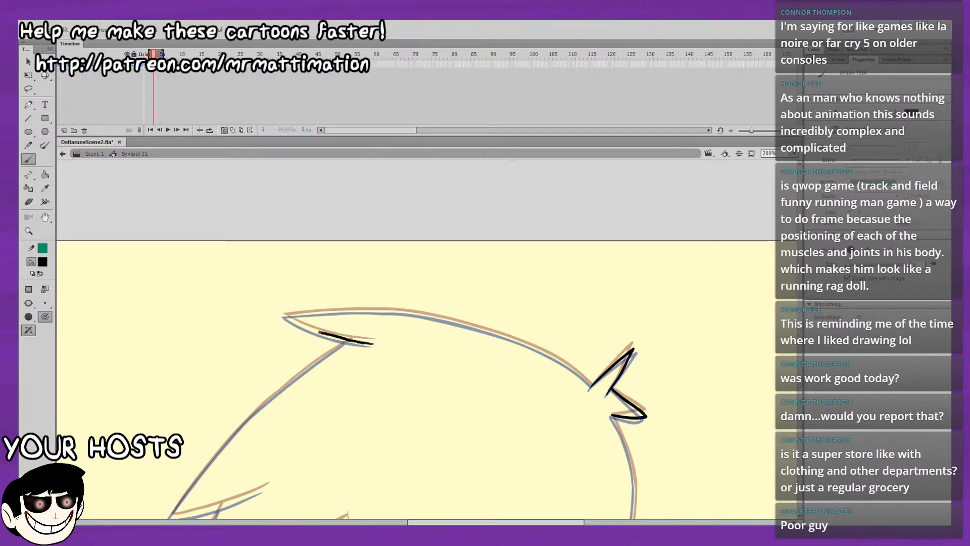
{"action": "mouse_move", "coordinate": [302, 327]}
{"action": "left_mouse_down"}
{"action": "mouse_move", "coordinate": [318, 332]}
{"action": "mouse_move", "coordinate": [285, 316]}
{"action": "left_mouse_up"}
{"action": "key", "text": "ctrl+z"}
{"action": "mouse_move", "coordinate": [345, 340]}
{"action": "left_mouse_down"}
{"action": "mouse_move", "coordinate": [376, 343]}
{"action": "mouse_move", "coordinate": [251, 294]}
{"action": "left_mouse_up"}
{"action": "key", "text": "space"}
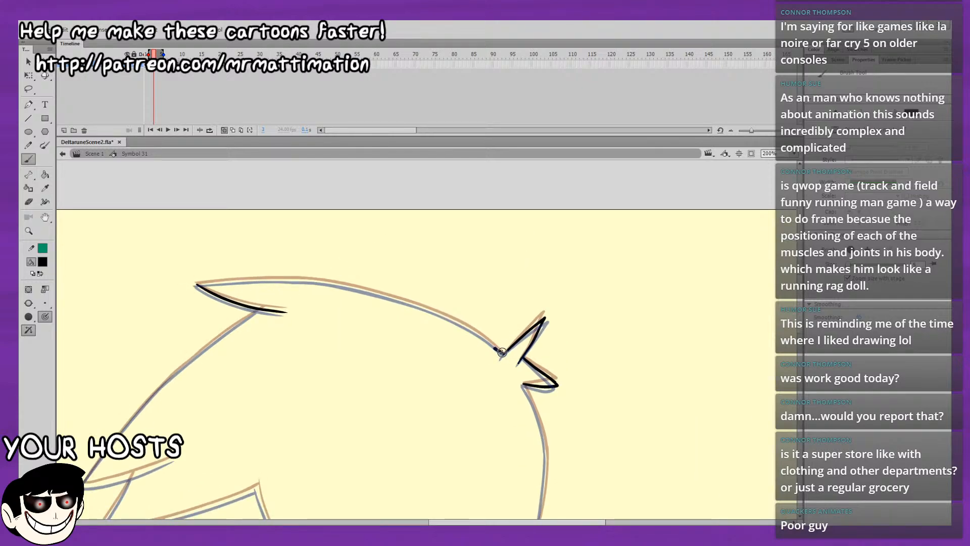
Ink the top hair outline from the back tuft to the front lock and delete the overshoot beyond the tip.
{"action": "left_click_drag", "start_coordinate": [484, 337], "coordinate": [468, 329]}
{"action": "left_click_drag", "start_coordinate": [404, 300], "coordinate": [376, 292]}
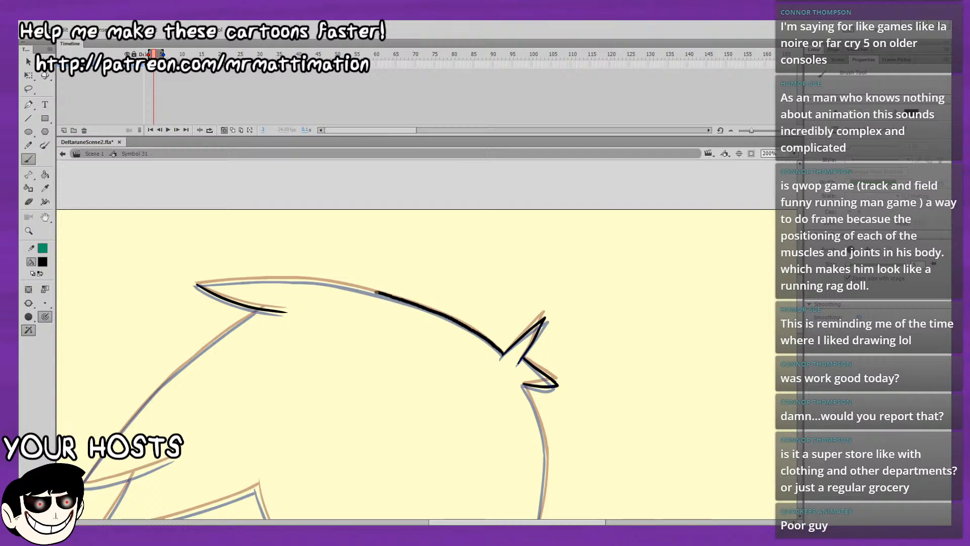
{"action": "left_click_drag", "start_coordinate": [257, 277], "coordinate": [178, 284]}
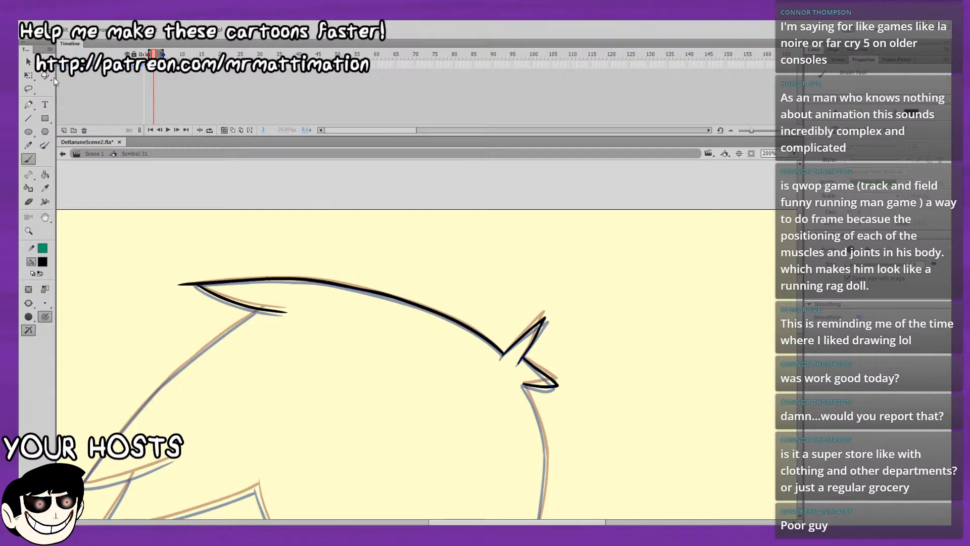
{"action": "key", "text": "v"}
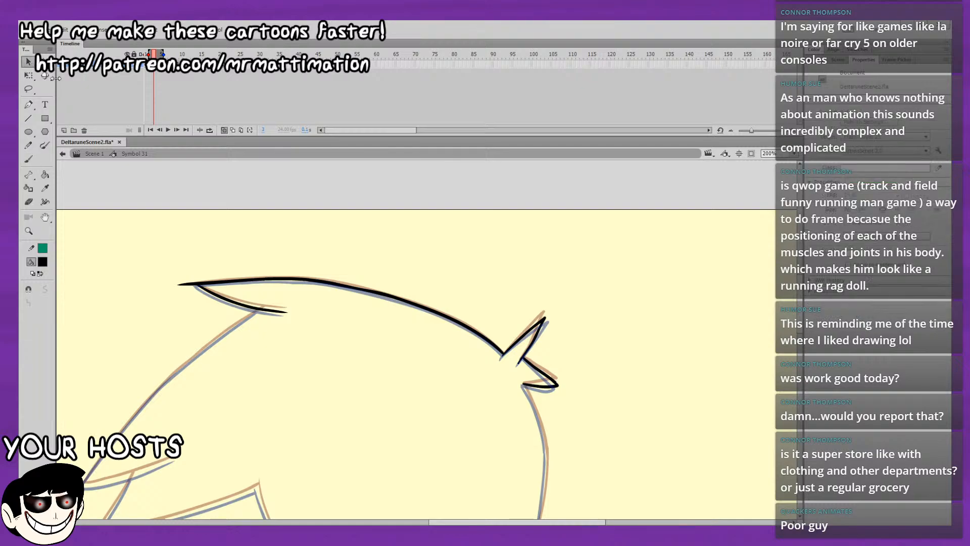
{"action": "mouse_move", "coordinate": [194, 286]}
{"action": "left_mouse_down"}
{"action": "mouse_move", "coordinate": [189, 275]}
{"action": "mouse_move", "coordinate": [195, 282]}
{"action": "left_mouse_up"}
{"action": "left_click", "coordinate": [184, 284]}
{"action": "key", "text": "Delete"}
Smooth the newly inked top hair outline, applying Smooth to the line and again to its rear part.
{"action": "left_click_drag", "start_coordinate": [226, 249], "coordinate": [370, 305]}
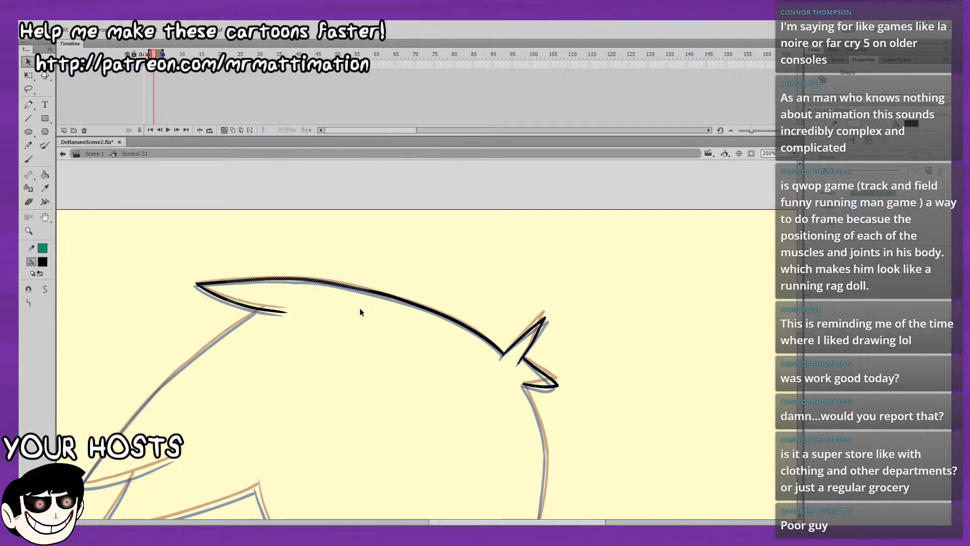
{"action": "left_click", "coordinate": [41, 291]}
{"action": "left_click", "coordinate": [127, 437]}
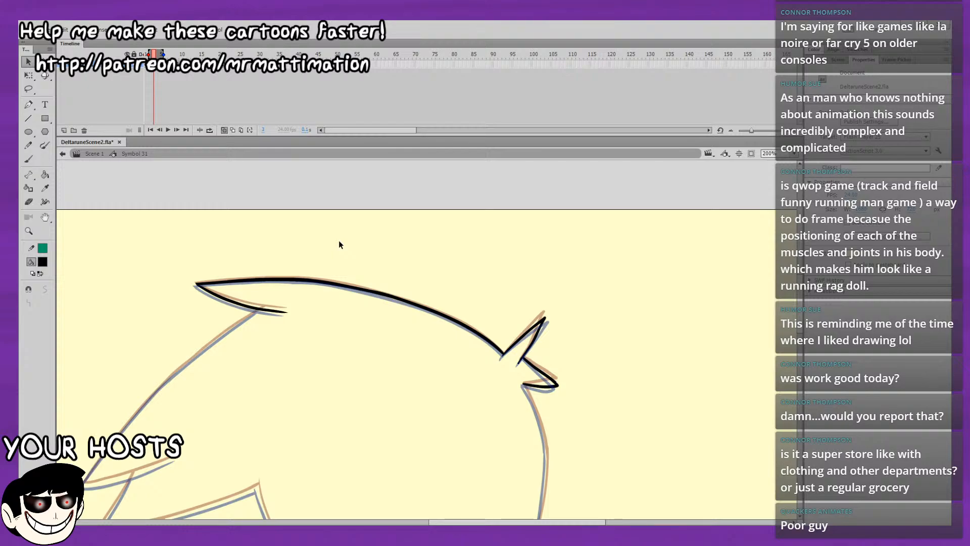
{"action": "left_click_drag", "start_coordinate": [340, 244], "coordinate": [467, 357]}
{"action": "left_click", "coordinate": [47, 290]}
{"action": "left_click", "coordinate": [386, 308]}
Turn off onion skinning, play back the motion, and step between the first frames to compare the hair lines.
{"action": "left_click", "coordinate": [224, 129]}
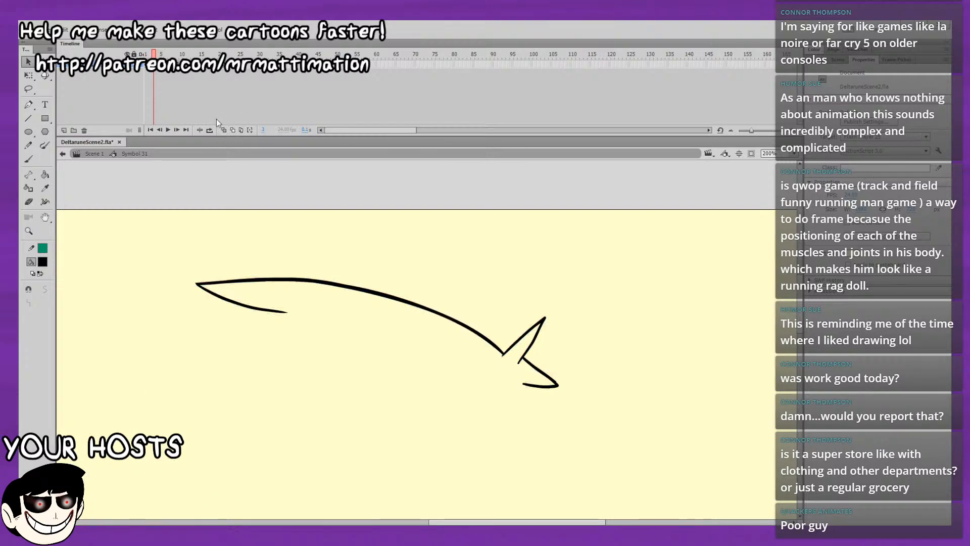
{"action": "key", "text": "Return"}
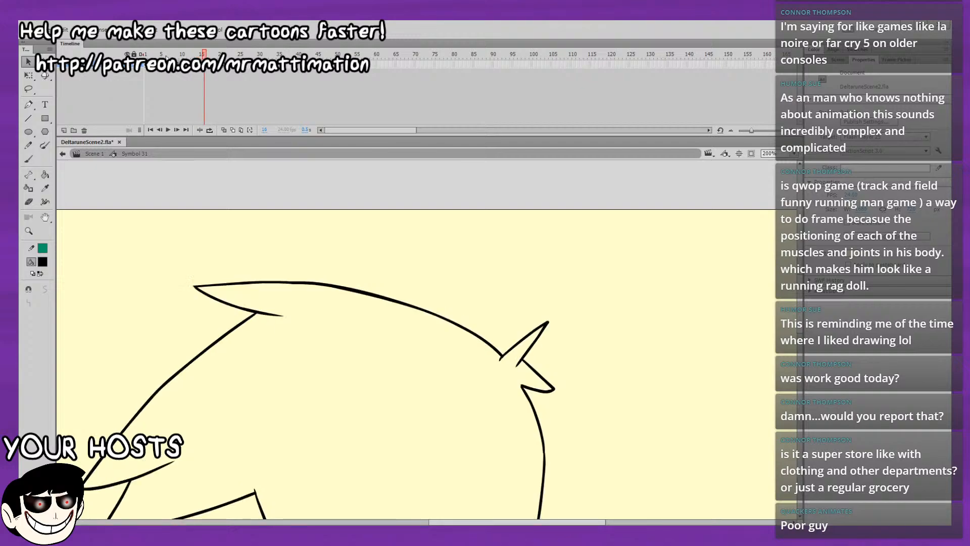
{"action": "key", "text": "Return"}
{"action": "key", "text": "period"}
{"action": "key", "text": "period"}
{"action": "key", "text": "period"}
{"action": "key", "text": "period"}
{"action": "key", "text": "comma"}
{"action": "key", "text": "comma"}
{"action": "key", "text": "comma"}
{"action": "key", "text": "comma"}
{"action": "key", "text": "comma"}
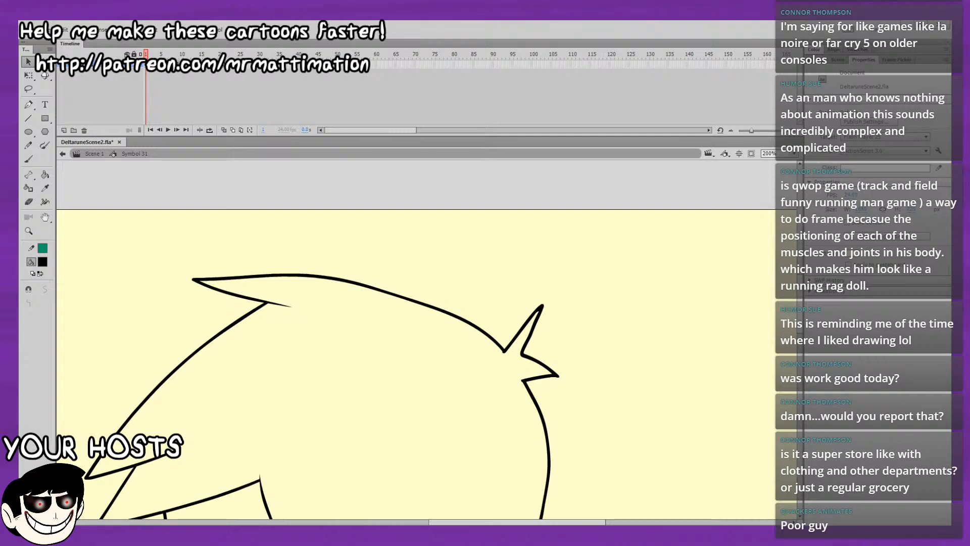
{"action": "key", "text": "period"}
{"action": "key", "text": "period"}
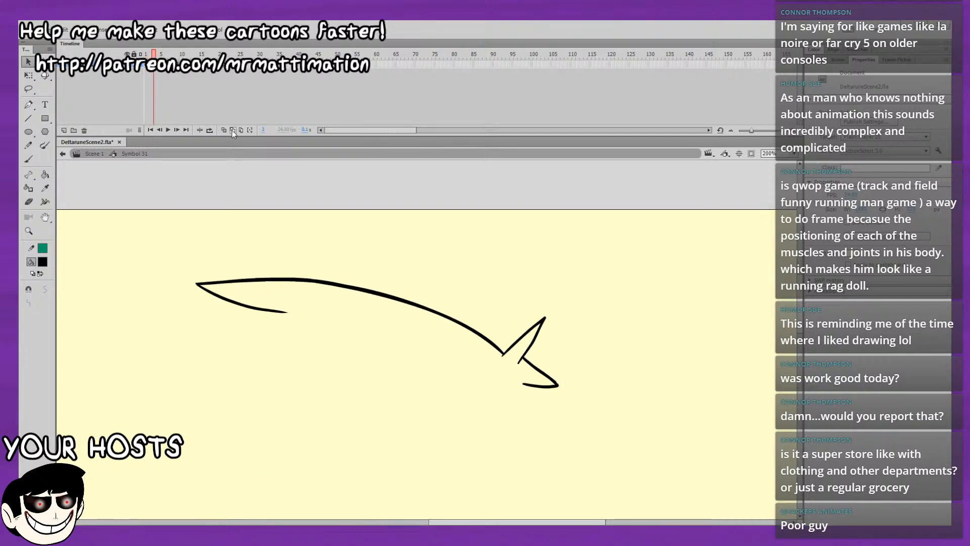
Turn onion skinning back on and select the Brush tool for inking the front of the hair.
{"action": "left_click", "coordinate": [224, 130]}
{"action": "left_click", "coordinate": [29, 159]}
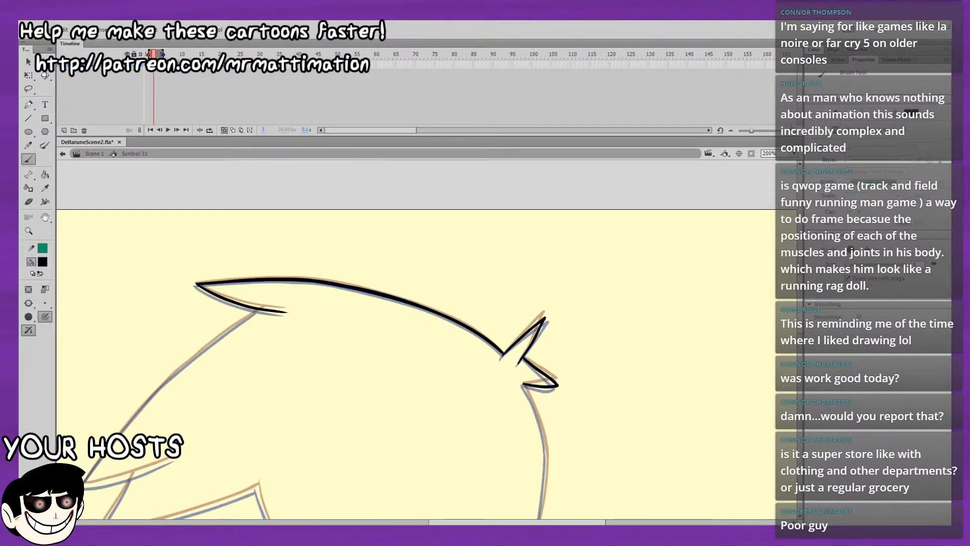
{"action": "left_click", "coordinate": [795, 172]}
{"action": "left_click_drag", "start_coordinate": [646, 341], "coordinate": [617, 357]}
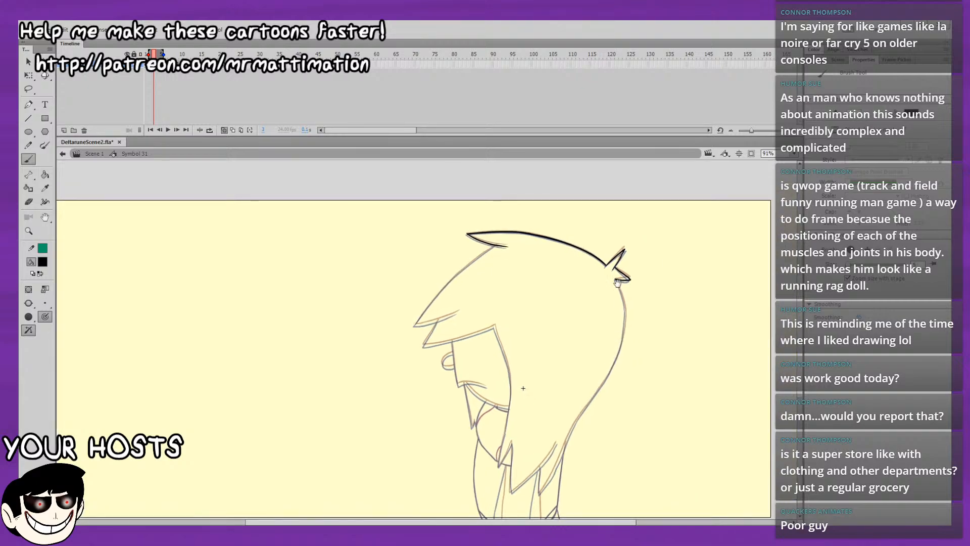
{"action": "left_click", "coordinate": [795, 153]}
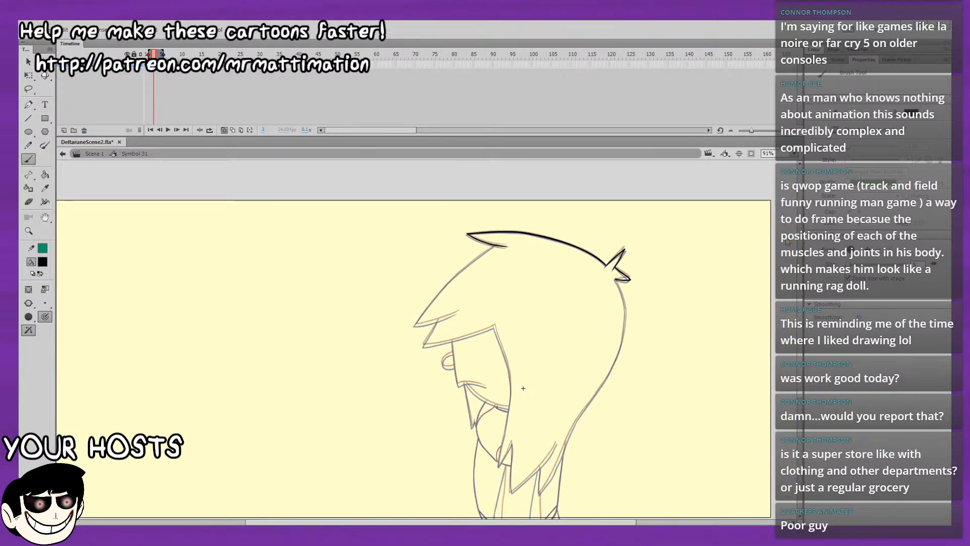
{"action": "left_click", "coordinate": [786, 239]}
{"action": "left_click_drag", "start_coordinate": [702, 190], "coordinate": [614, 444]}
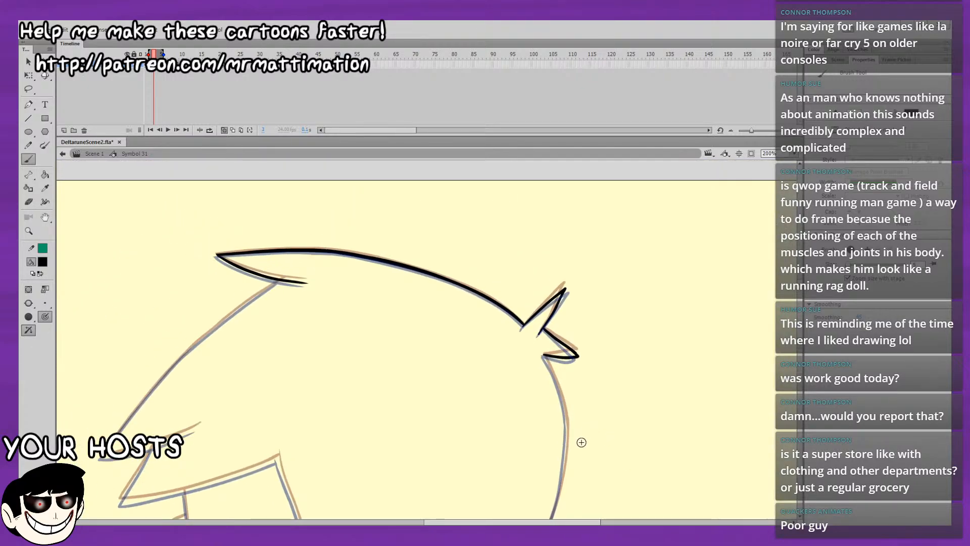
{"action": "left_click_drag", "start_coordinate": [600, 407], "coordinate": [695, 324]}
{"action": "left_click_drag", "start_coordinate": [577, 325], "coordinate": [620, 332]}
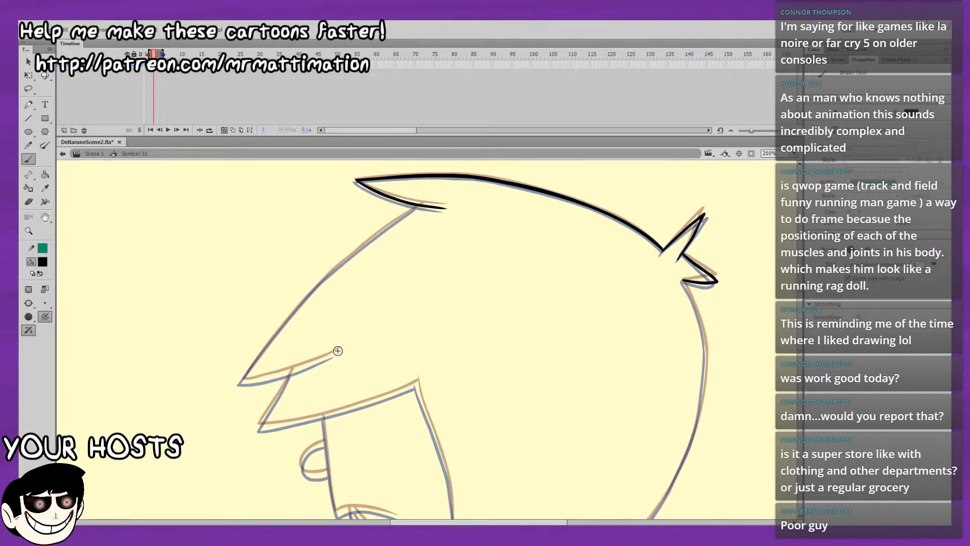
{"action": "mouse_move", "coordinate": [339, 349]}
{"action": "left_mouse_down"}
{"action": "mouse_move", "coordinate": [243, 382]}
{"action": "mouse_move", "coordinate": [331, 355]}
{"action": "left_mouse_up"}
{"action": "key", "text": "ctrl+z"}
{"action": "key", "text": "ctrl+z"}
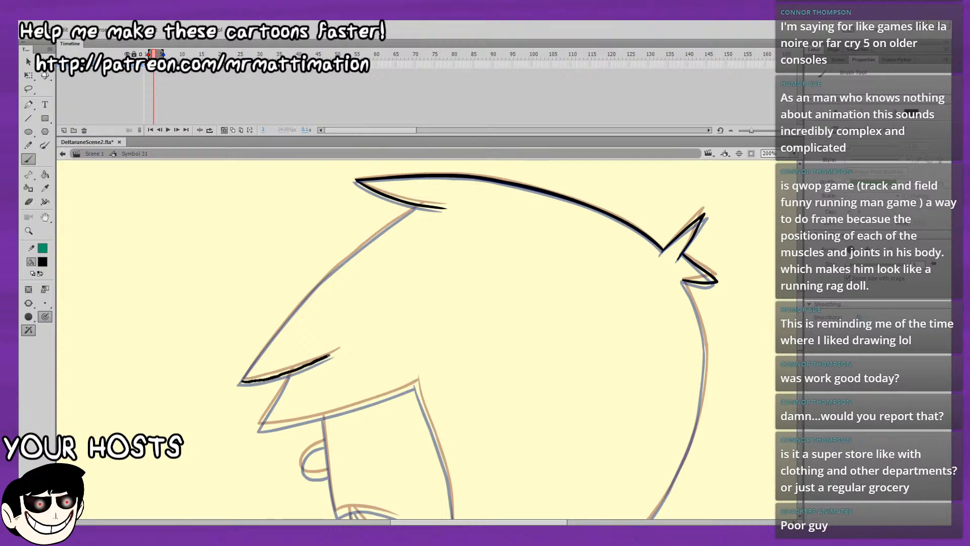
{"action": "key", "text": "ctrl+z"}
{"action": "left_click_drag", "start_coordinate": [241, 381], "coordinate": [330, 354]}
{"action": "key", "text": "ctrl+z"}
{"action": "left_click_drag", "start_coordinate": [243, 381], "coordinate": [306, 365]}
{"action": "key", "text": "ctrl+z"}
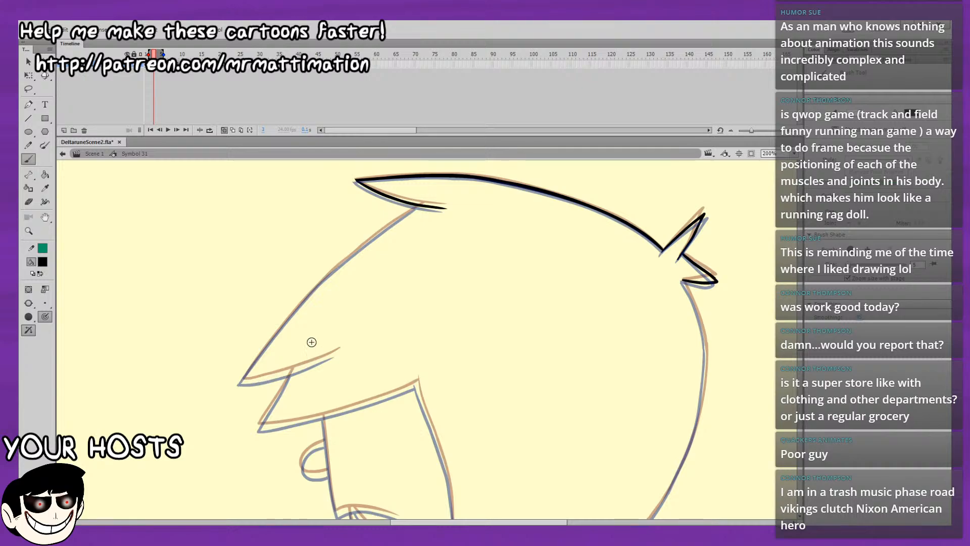
Step through the neighbouring frames with onion skinning on to compare the lower hair locks and body lines.
{"action": "left_click_drag", "start_coordinate": [436, 316], "coordinate": [451, 193]}
{"action": "key", "text": "comma"}
{"action": "left_click_drag", "start_coordinate": [493, 238], "coordinate": [478, 150]}
{"action": "left_click_drag", "start_coordinate": [484, 352], "coordinate": [495, 138]}
{"action": "key", "text": "comma"}
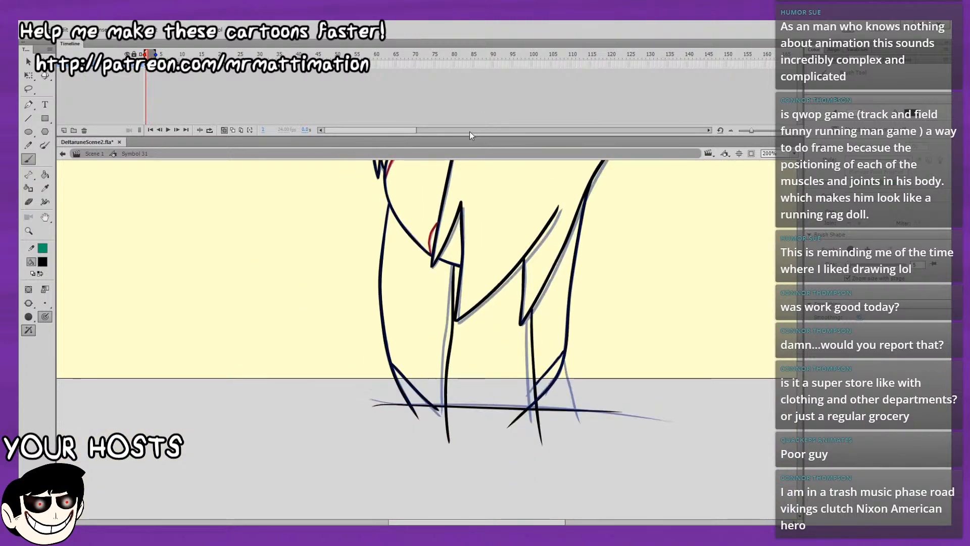
{"action": "key", "text": "period"}
{"action": "key", "text": "period"}
{"action": "key", "text": "period"}
{"action": "left_click_drag", "start_coordinate": [495, 232], "coordinate": [501, 305]}
{"action": "key", "text": "comma"}
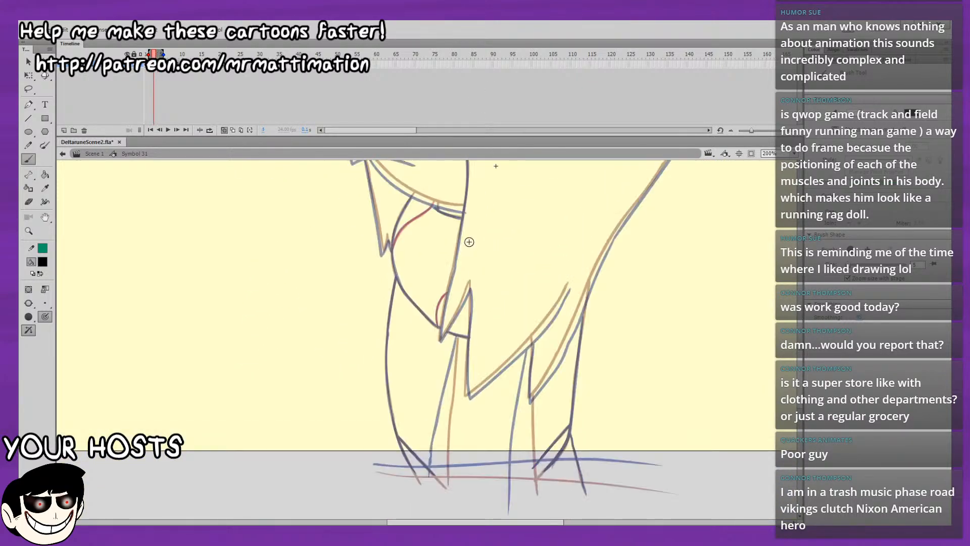
{"action": "left_click_drag", "start_coordinate": [470, 241], "coordinate": [414, 363]}
{"action": "left_click_drag", "start_coordinate": [411, 223], "coordinate": [455, 396]}
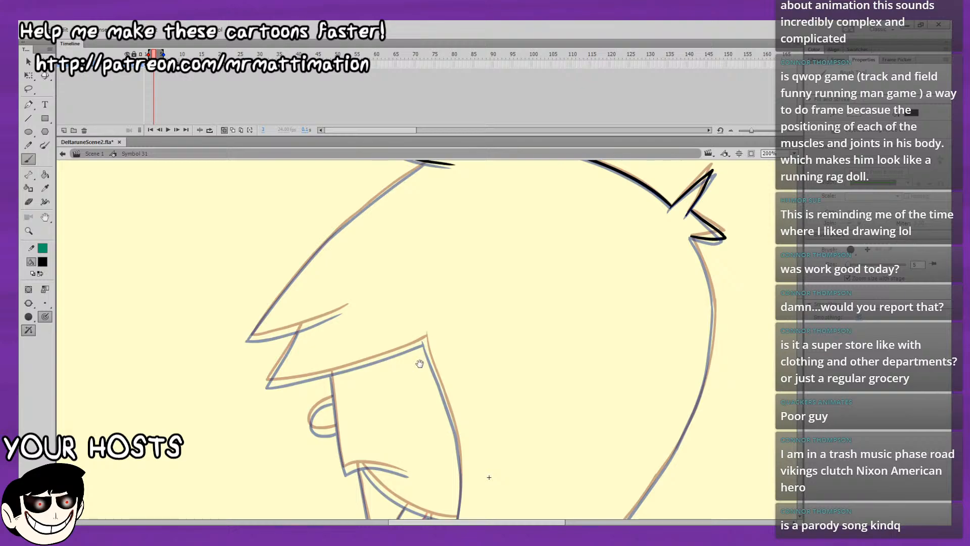
Ink the lower part of the front hair outline, from the tip of the fringe upward along the onion-skinned guides.
{"action": "scroll", "coordinate": [419, 364], "scroll_direction": "up", "scroll_amount": 4}
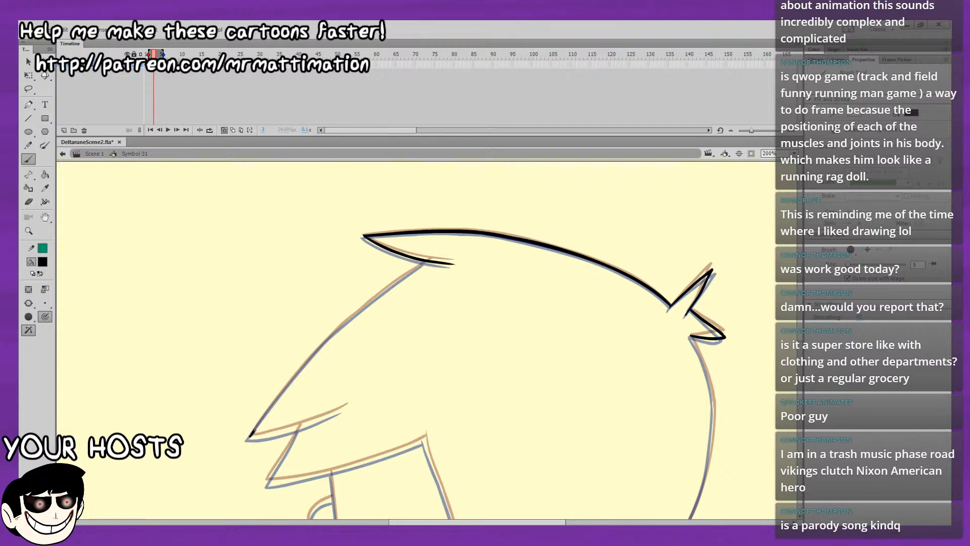
{"action": "left_click_drag", "start_coordinate": [249, 438], "coordinate": [280, 400]}
{"action": "key", "text": "ctrl+z"}
{"action": "left_click_drag", "start_coordinate": [249, 438], "coordinate": [268, 411]}
{"action": "left_click_drag", "start_coordinate": [309, 359], "coordinate": [351, 317]}
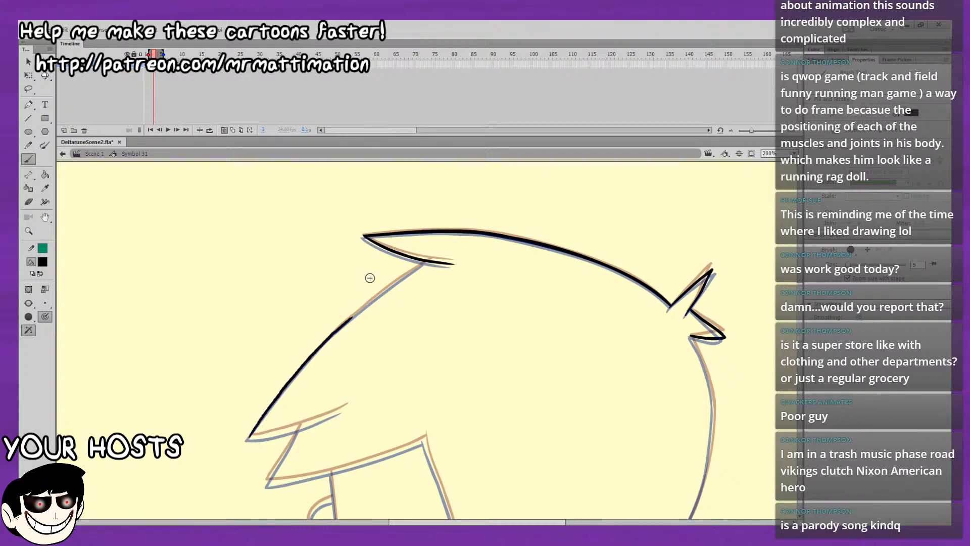
Extend the front hair outline up to the lower edge of the pointed lock at the front of the crown.
{"action": "left_click_drag", "start_coordinate": [376, 248], "coordinate": [312, 303]}
{"action": "left_click_drag", "start_coordinate": [291, 369], "coordinate": [308, 355]}
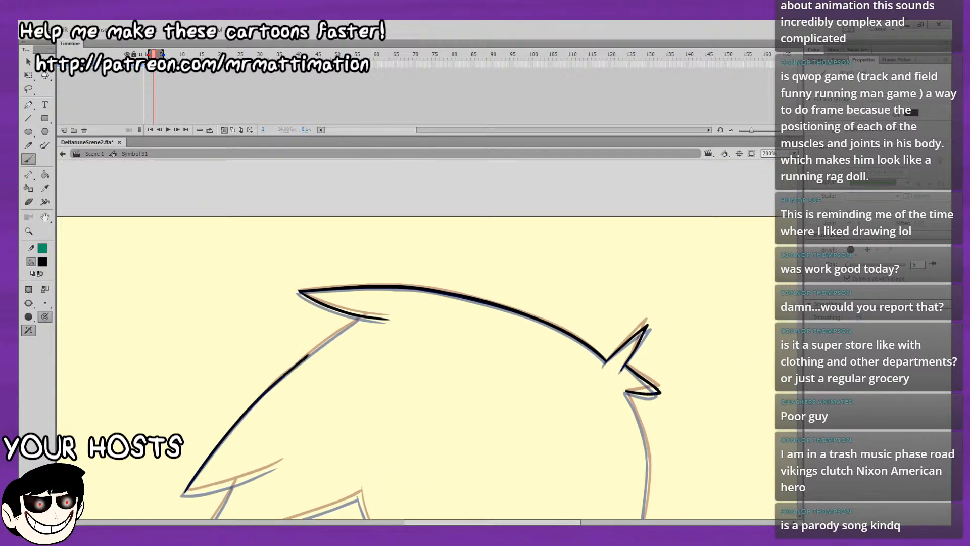
{"action": "left_click_drag", "start_coordinate": [347, 325], "coordinate": [361, 316]}
{"action": "key", "text": "ctrl+z"}
{"action": "mouse_move", "coordinate": [296, 366]}
{"action": "left_mouse_down"}
{"action": "mouse_move", "coordinate": [318, 348]}
{"action": "mouse_move", "coordinate": [295, 366]}
{"action": "mouse_move", "coordinate": [353, 320]}
{"action": "left_mouse_up"}
{"action": "key", "text": "ctrl+z"}
{"action": "key", "text": "ctrl+z"}
{"action": "left_click_drag", "start_coordinate": [296, 365], "coordinate": [318, 348]}
{"action": "key", "text": "ctrl+z"}
{"action": "mouse_move", "coordinate": [282, 376]}
{"action": "left_mouse_down"}
{"action": "mouse_move", "coordinate": [351, 324]}
{"action": "mouse_move", "coordinate": [337, 220]}
{"action": "left_mouse_up"}
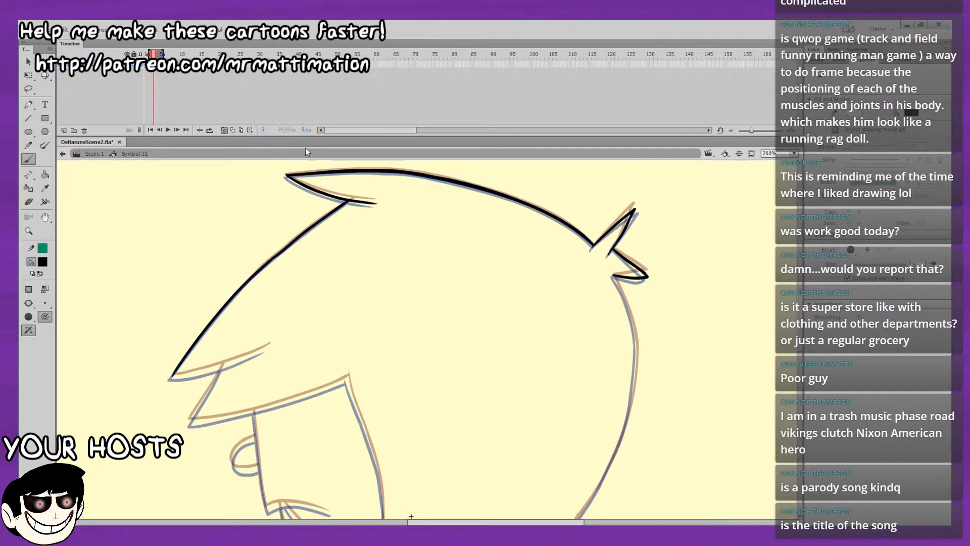
Play back the motion with onion skinning off and turn onion skinning on again.
{"action": "left_click", "coordinate": [224, 129]}
{"action": "key", "text": "Return"}
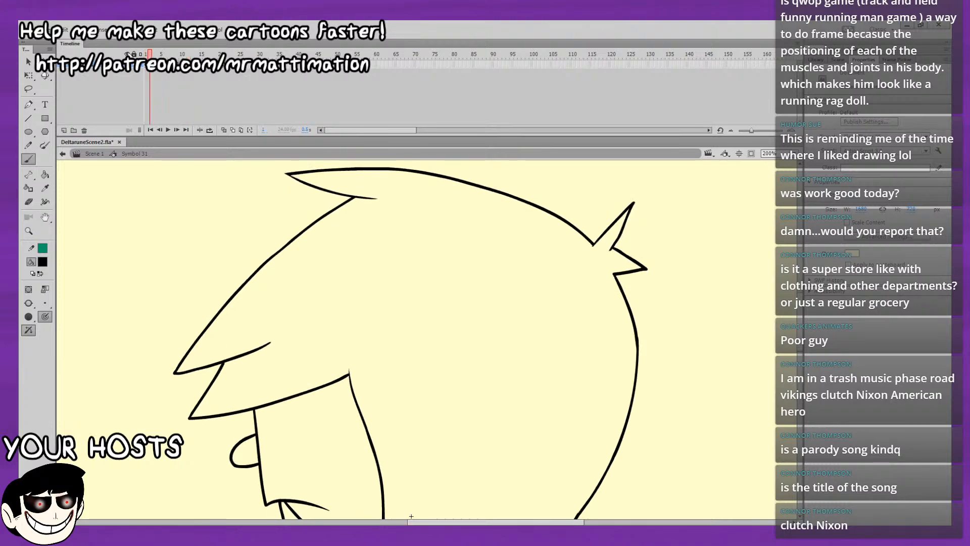
{"action": "key", "text": "Return"}
{"action": "left_click", "coordinate": [224, 130]}
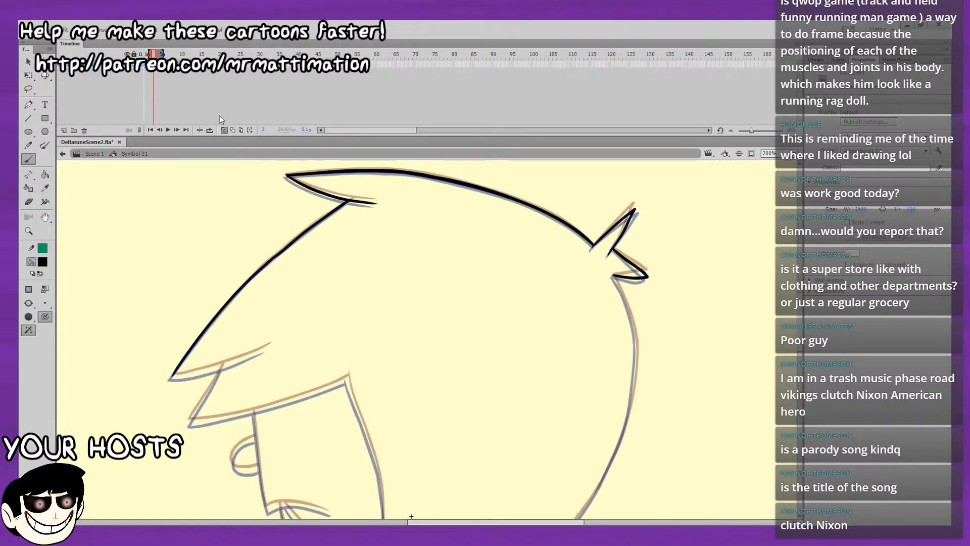
Ink the lower edge of the upper fringe lock, from its tip inward.
{"action": "left_click", "coordinate": [28, 159]}
{"action": "left_click_drag", "start_coordinate": [393, 272], "coordinate": [611, 275]}
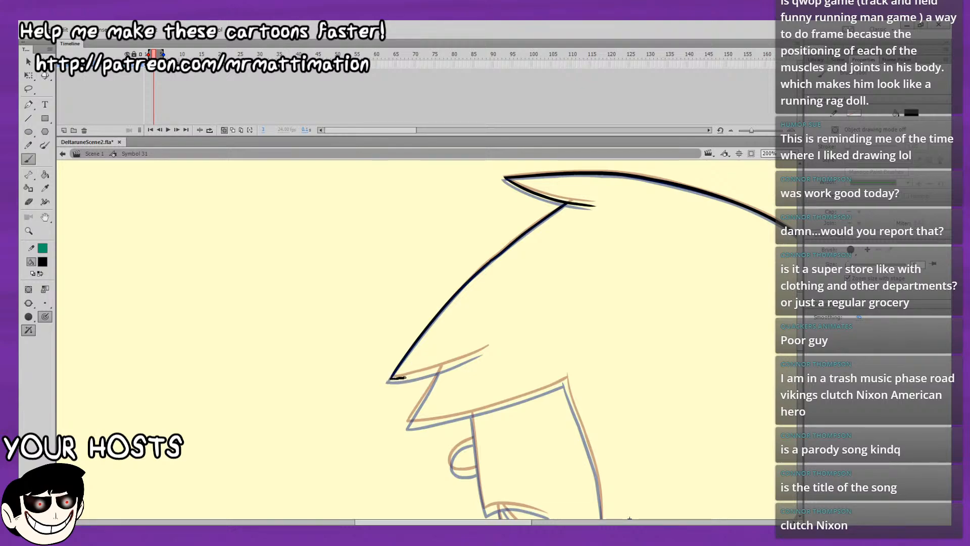
{"action": "left_click_drag", "start_coordinate": [451, 368], "coordinate": [493, 353]}
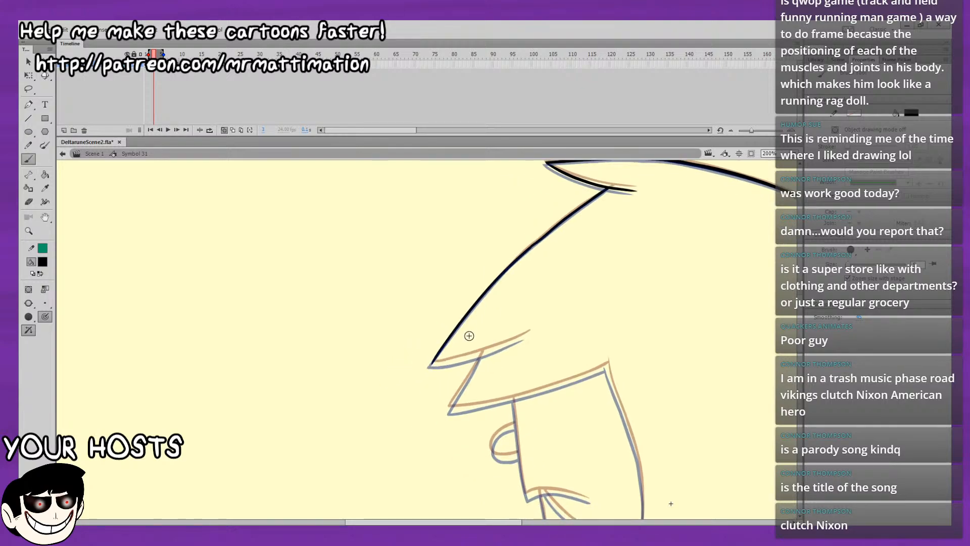
{"action": "left_click_drag", "start_coordinate": [432, 363], "coordinate": [487, 352]}
{"action": "key", "text": "ctrl+z"}
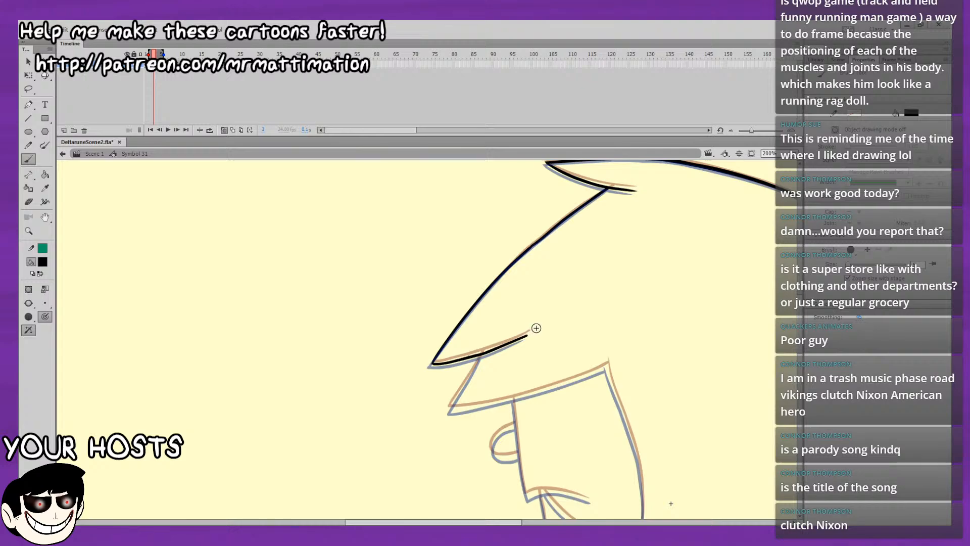
Ink the front edge of the second fringe lock, from its tip up to the lock above.
{"action": "left_click_drag", "start_coordinate": [583, 430], "coordinate": [535, 379]}
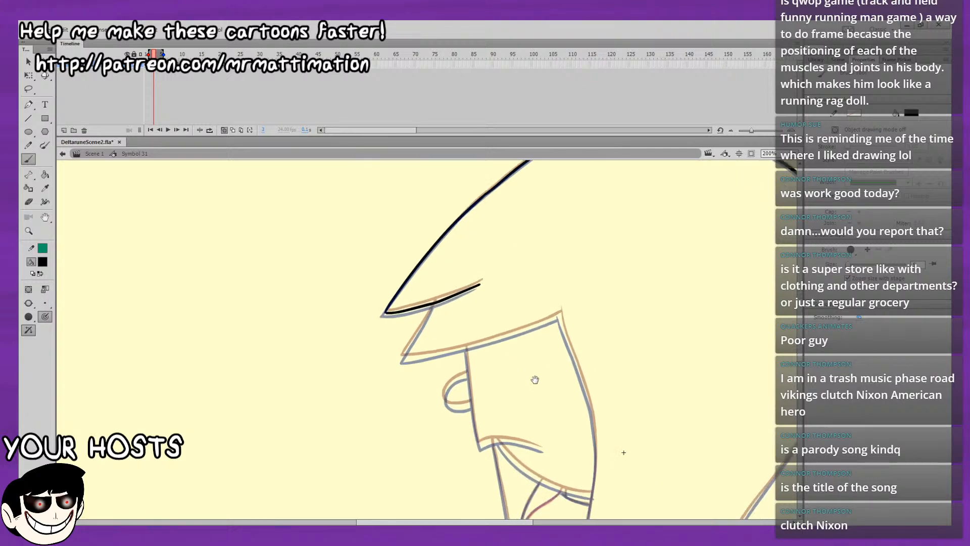
{"action": "left_click_drag", "start_coordinate": [401, 358], "coordinate": [429, 316]}
{"action": "key", "text": "ctrl+z"}
{"action": "key", "text": "ctrl+z"}
{"action": "left_click_drag", "start_coordinate": [402, 358], "coordinate": [415, 335]}
Ink a short first stretch of the fringe's lower edge, starting at the second lock's tip.
{"action": "mouse_move", "coordinate": [471, 302]}
{"action": "left_mouse_down"}
{"action": "mouse_move", "coordinate": [369, 313]}
{"action": "mouse_move", "coordinate": [381, 322]}
{"action": "left_mouse_up"}
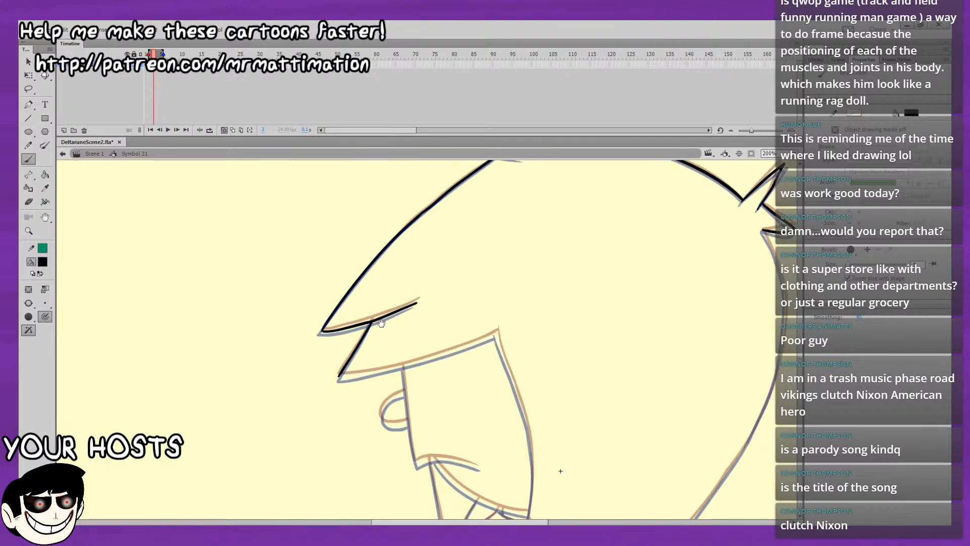
{"action": "left_click_drag", "start_coordinate": [427, 372], "coordinate": [418, 340]}
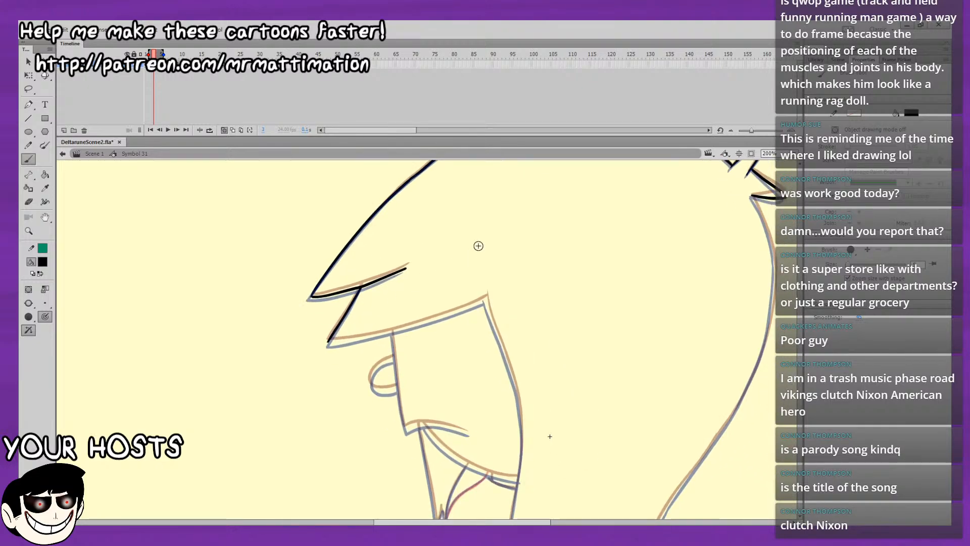
{"action": "left_click_drag", "start_coordinate": [328, 342], "coordinate": [344, 340]}
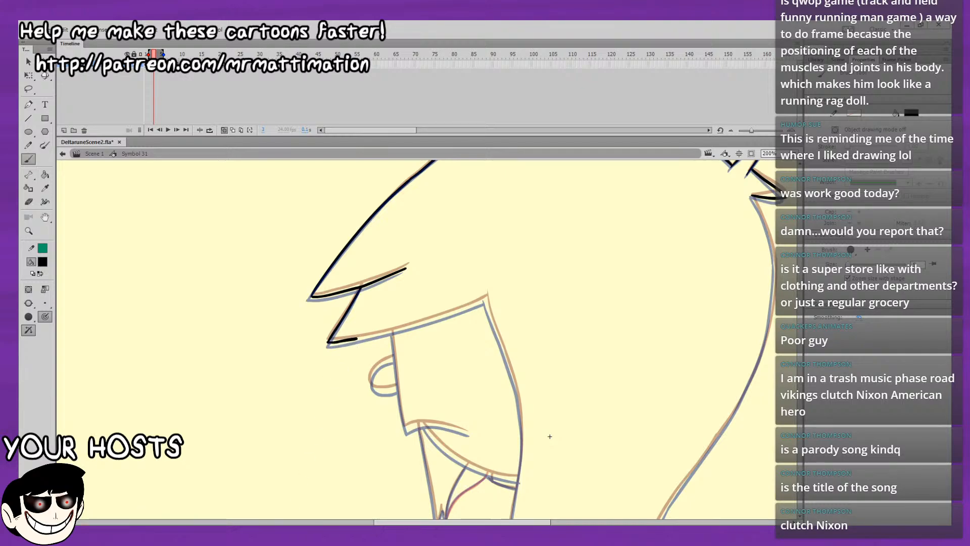
Ink the upper part of the side hair line from the fringe's inner corner down beside the face.
{"action": "mouse_move", "coordinate": [489, 284]}
{"action": "left_mouse_down"}
{"action": "mouse_move", "coordinate": [437, 320]}
{"action": "mouse_move", "coordinate": [418, 274]}
{"action": "left_mouse_up"}
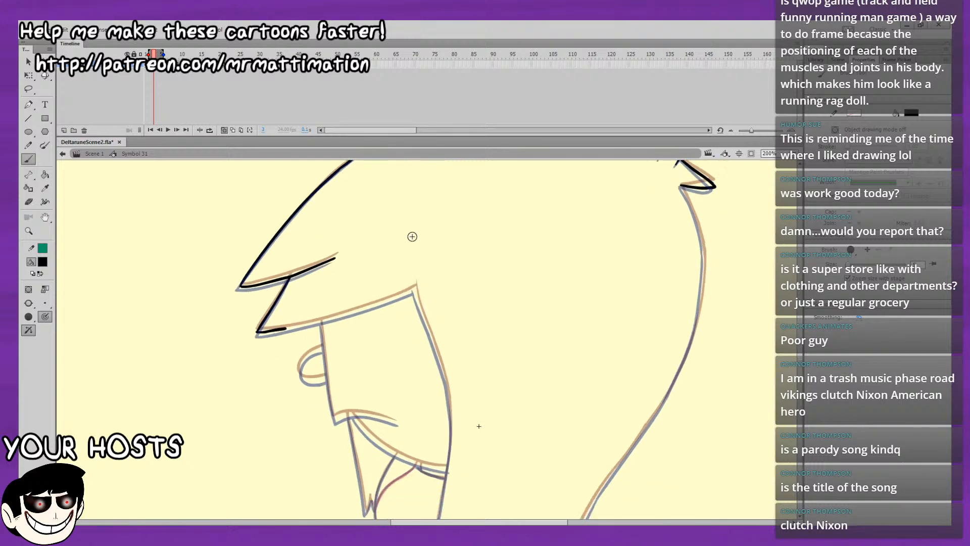
{"action": "mouse_move", "coordinate": [460, 304]}
{"action": "left_mouse_down"}
{"action": "mouse_move", "coordinate": [442, 284]}
{"action": "mouse_move", "coordinate": [415, 201]}
{"action": "left_mouse_up"}
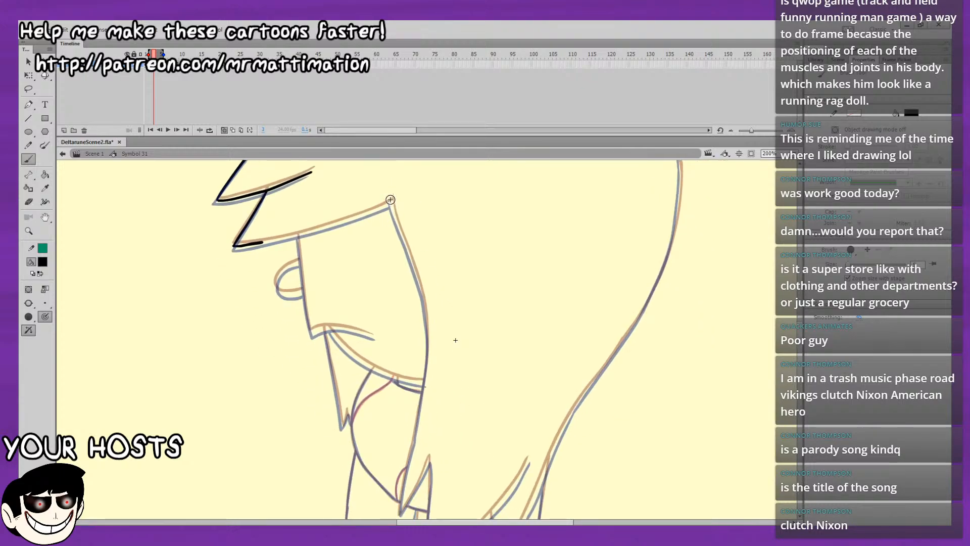
{"action": "left_click_drag", "start_coordinate": [414, 270], "coordinate": [426, 302]}
{"action": "key", "text": "ctrl+z"}
{"action": "mouse_move", "coordinate": [391, 201]}
{"action": "left_mouse_down"}
{"action": "mouse_move", "coordinate": [411, 257]}
{"action": "mouse_move", "coordinate": [393, 205]}
{"action": "mouse_move", "coordinate": [403, 240]}
{"action": "left_mouse_up"}
{"action": "key", "text": "ctrl+z"}
{"action": "left_click_drag", "start_coordinate": [419, 287], "coordinate": [411, 242]}
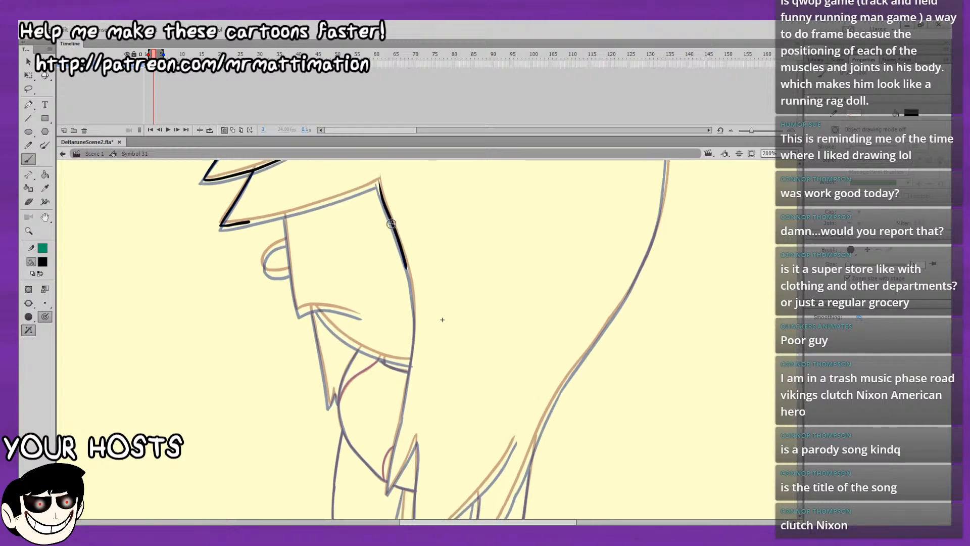
{"action": "key", "text": "ctrl+z"}
{"action": "left_click_drag", "start_coordinate": [379, 183], "coordinate": [399, 237]}
{"action": "key", "text": "ctrl+z"}
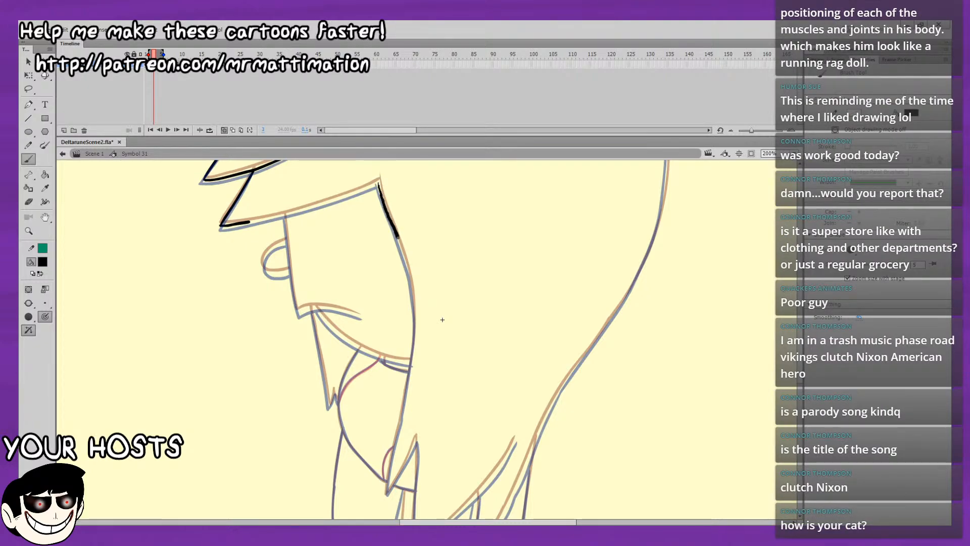
{"action": "left_click_drag", "start_coordinate": [411, 286], "coordinate": [414, 306]}
Ink the lower part of the side hair line past the jaw to the tip of the side lock.
{"action": "left_click_drag", "start_coordinate": [392, 272], "coordinate": [394, 227]}
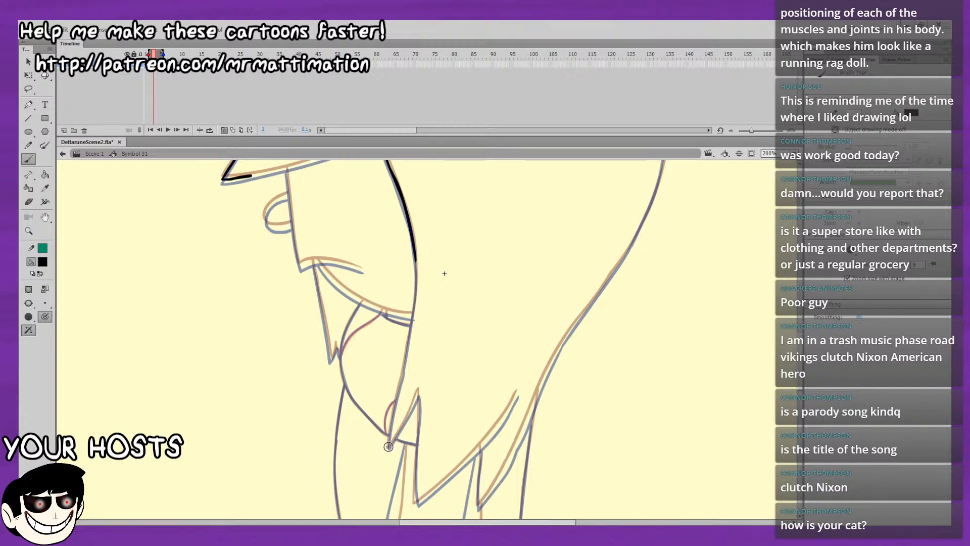
{"action": "left_click_drag", "start_coordinate": [392, 416], "coordinate": [403, 372]}
{"action": "left_click_drag", "start_coordinate": [404, 249], "coordinate": [395, 395]}
{"action": "key", "text": "ctrl+z"}
Step back and forth between the neighbouring frames to compare the side hair line and return to frame 3.
{"action": "key", "text": "comma"}
{"action": "key", "text": "comma"}
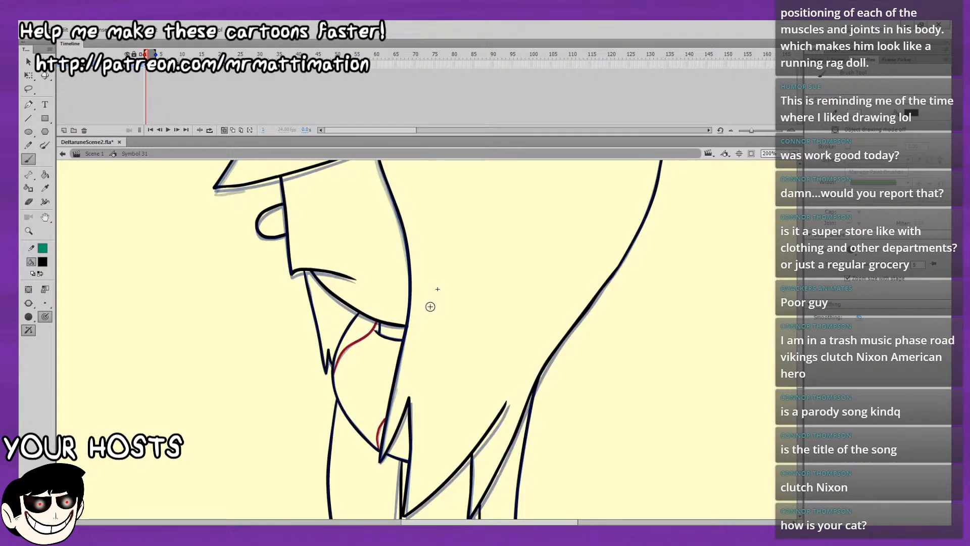
{"action": "key", "text": "period"}
{"action": "key", "text": "period"}
{"action": "key", "text": "period"}
{"action": "key", "text": "period"}
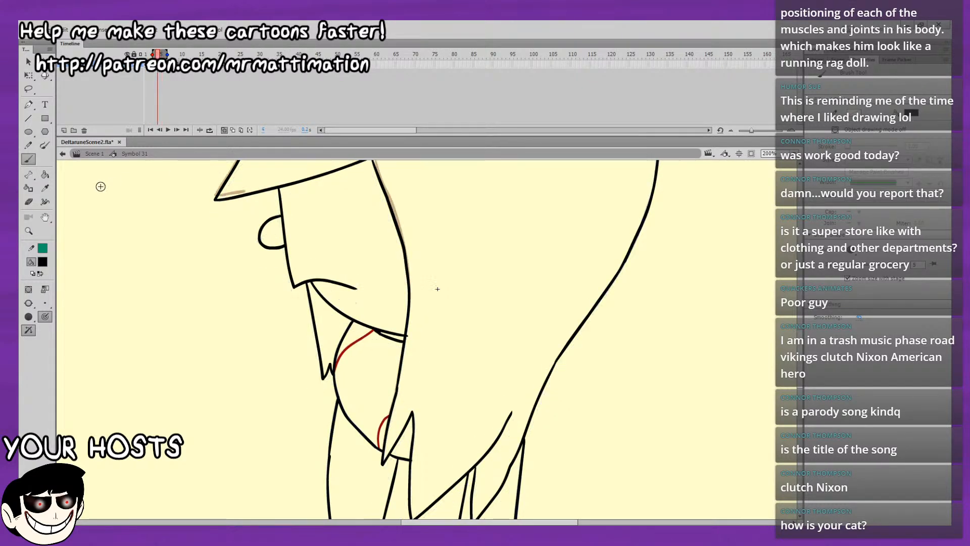
{"action": "left_click", "coordinate": [32, 201]}
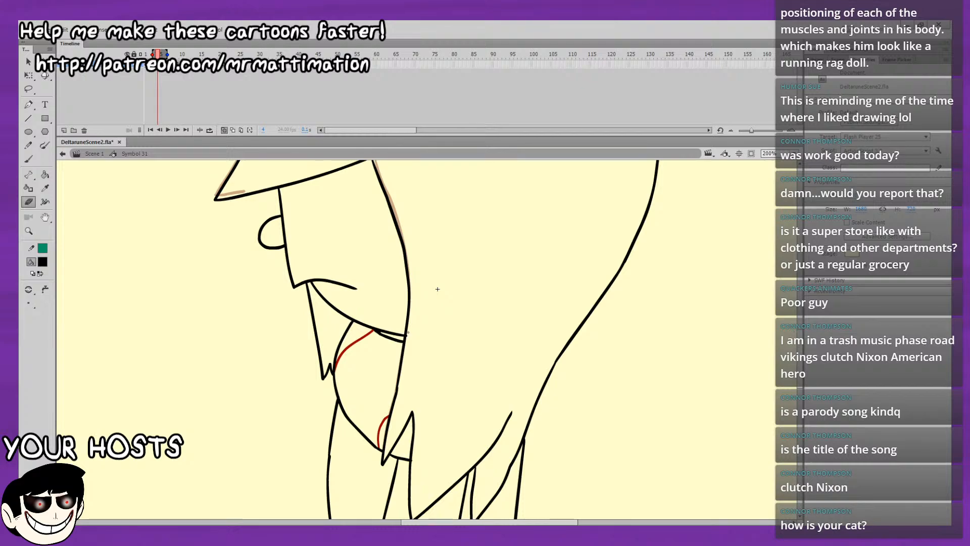
{"action": "key", "text": "comma"}
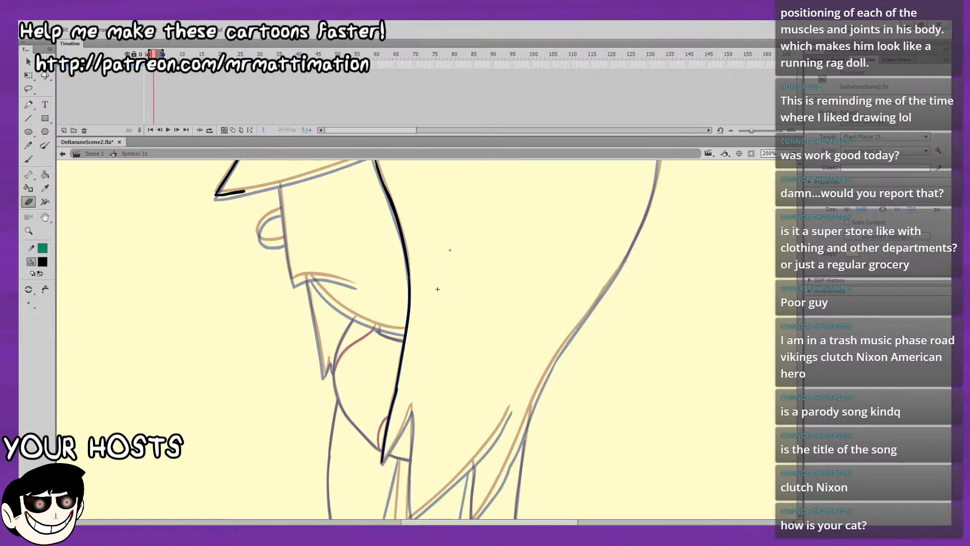
Select the lower part of the side hair line, smooth it, and adjust the curve just above the lock tip.
{"action": "left_click", "coordinate": [31, 89]}
{"action": "left_click_drag", "start_coordinate": [428, 387], "coordinate": [425, 406]}
{"action": "left_click", "coordinate": [29, 62]}
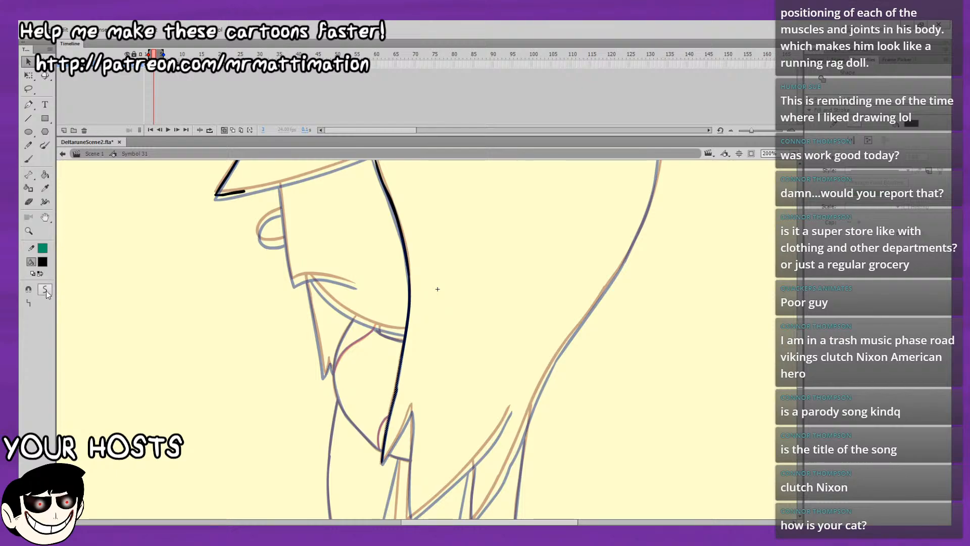
{"action": "left_click", "coordinate": [80, 302]}
{"action": "left_click_drag", "start_coordinate": [397, 399], "coordinate": [395, 398]}
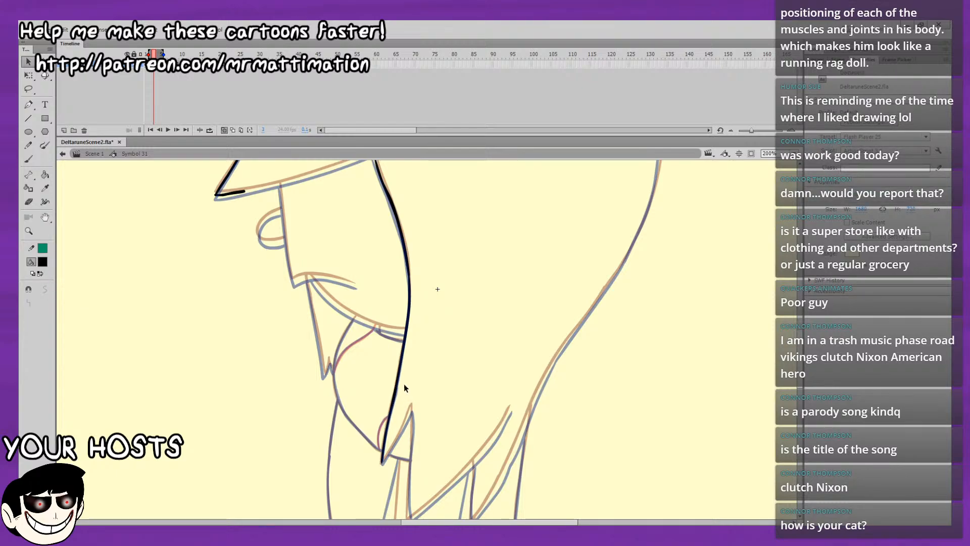
Ink the back edge of the side lock with the brush, from its lower tip up to its peak.
{"action": "scroll", "coordinate": [364, 296], "scroll_direction": "down", "scroll_amount": 1}
{"action": "key", "text": "b"}
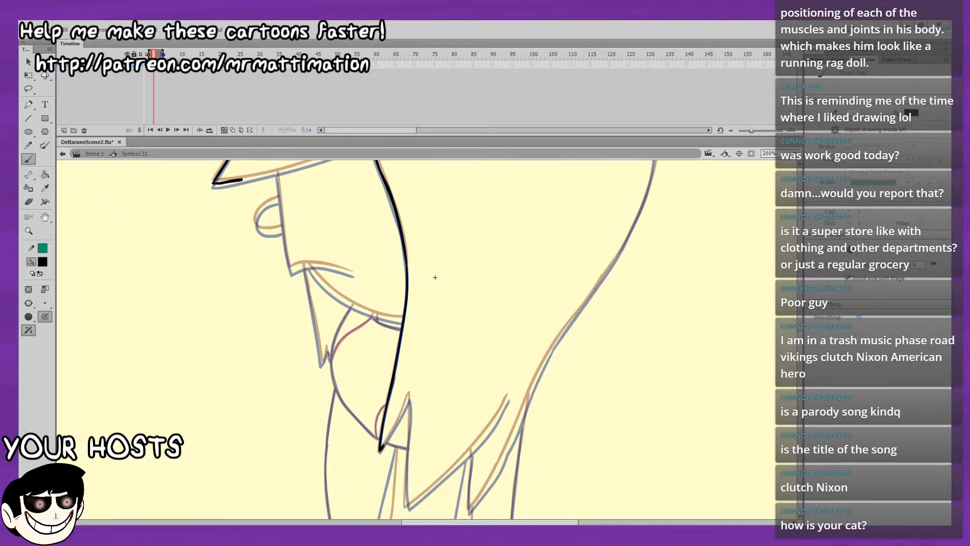
{"action": "left_click_drag", "start_coordinate": [380, 450], "coordinate": [392, 432]}
{"action": "left_click_drag", "start_coordinate": [408, 398], "coordinate": [409, 396]}
{"action": "left_click_drag", "start_coordinate": [429, 360], "coordinate": [379, 423]}
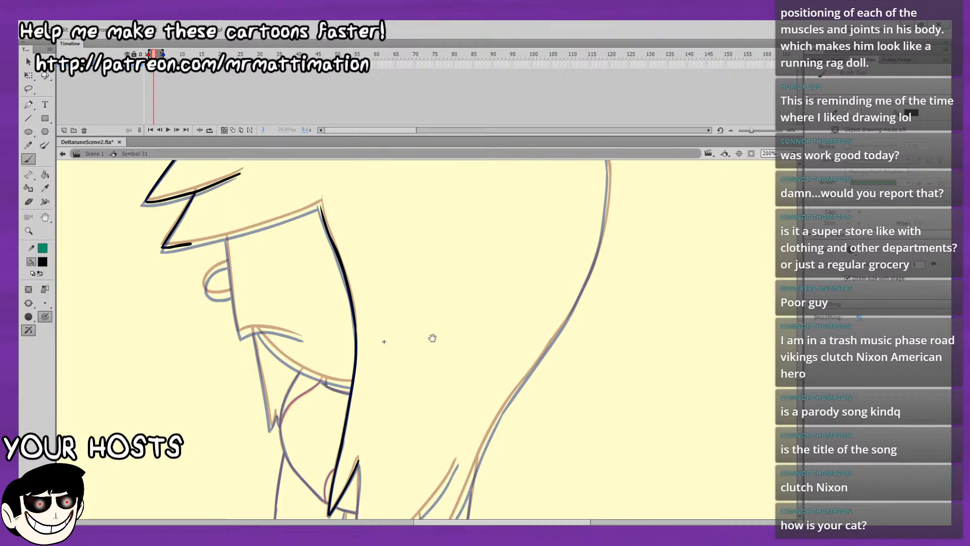
{"action": "left_click_drag", "start_coordinate": [566, 331], "coordinate": [598, 260]}
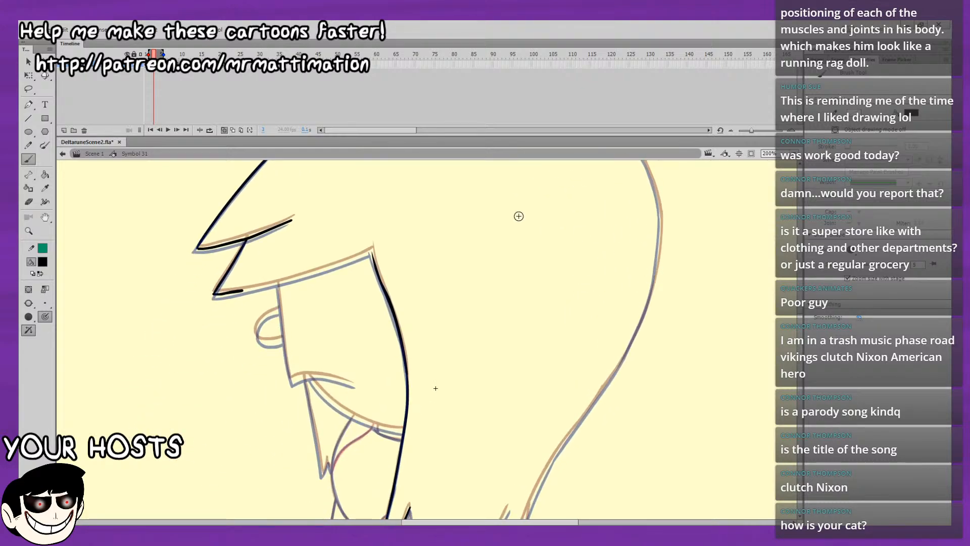
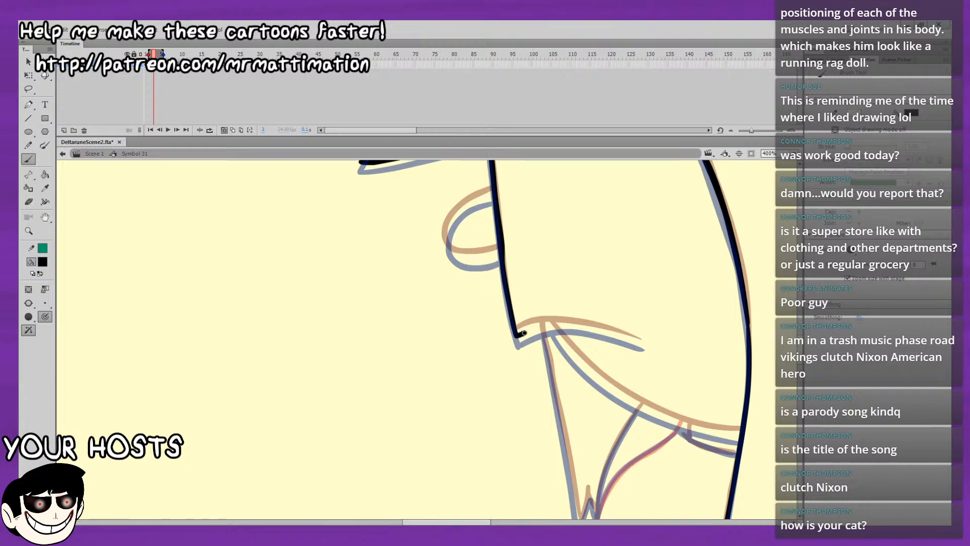
Ink the curved mouth line from the lower corner of the face profile back across the cheek.
{"action": "mouse_move", "coordinate": [635, 312]}
{"action": "left_mouse_down"}
{"action": "mouse_move", "coordinate": [383, 236]}
{"action": "mouse_move", "coordinate": [239, 289]}
{"action": "left_mouse_up"}
{"action": "key", "text": "ctrl+z"}
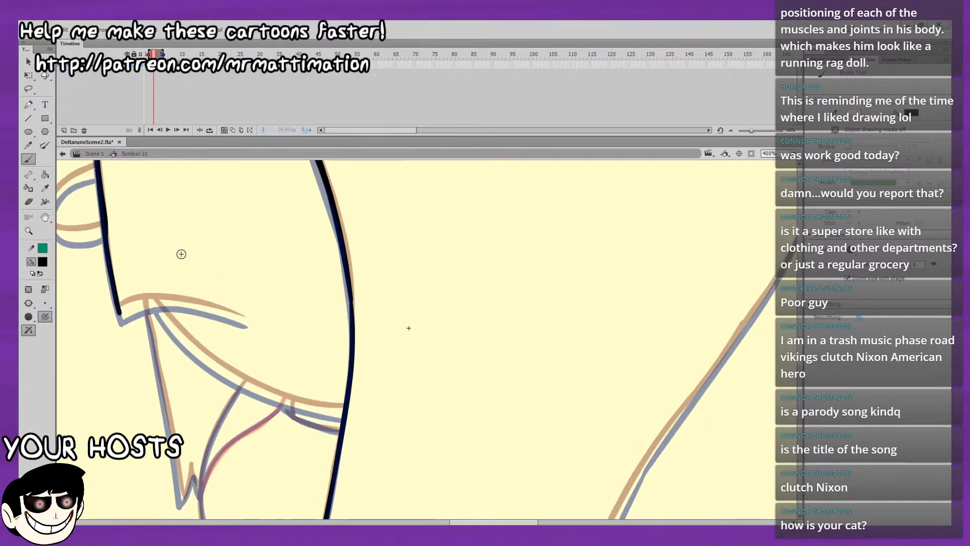
{"action": "mouse_move", "coordinate": [118, 309]}
{"action": "left_mouse_down"}
{"action": "mouse_move", "coordinate": [171, 303]}
{"action": "mouse_move", "coordinate": [246, 321]}
{"action": "left_mouse_up"}
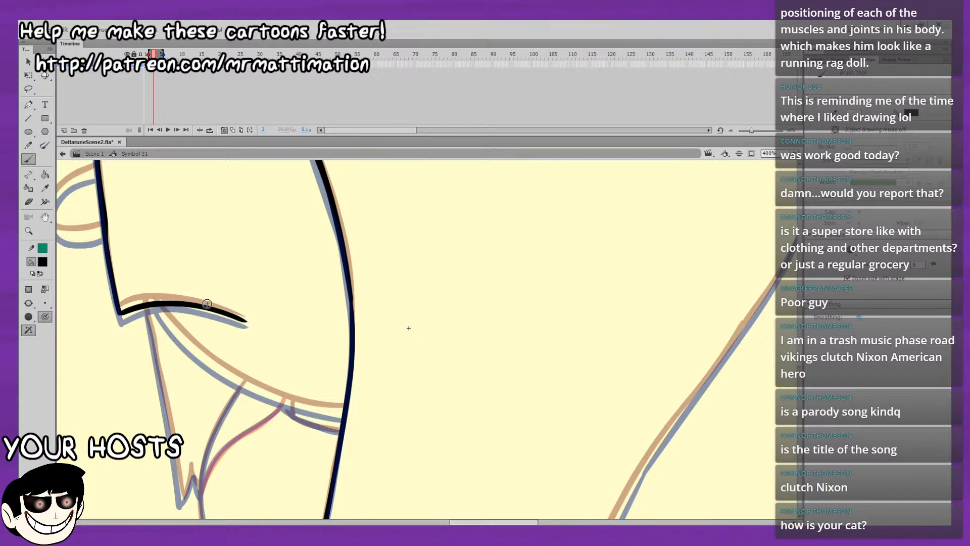
Ink the rounded nose on the front of the face profile between the two onion-skin outlines.
{"action": "mouse_move", "coordinate": [396, 292]}
{"action": "left_mouse_down"}
{"action": "mouse_move", "coordinate": [579, 286]}
{"action": "mouse_move", "coordinate": [626, 347]}
{"action": "left_mouse_up"}
{"action": "left_click_drag", "start_coordinate": [620, 272], "coordinate": [647, 300]}
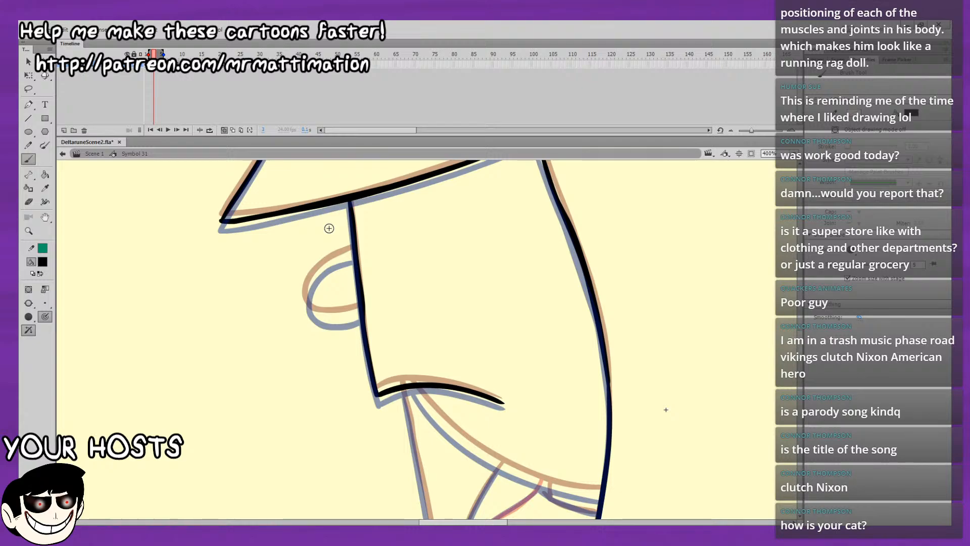
{"action": "left_click_drag", "start_coordinate": [356, 252], "coordinate": [346, 257]}
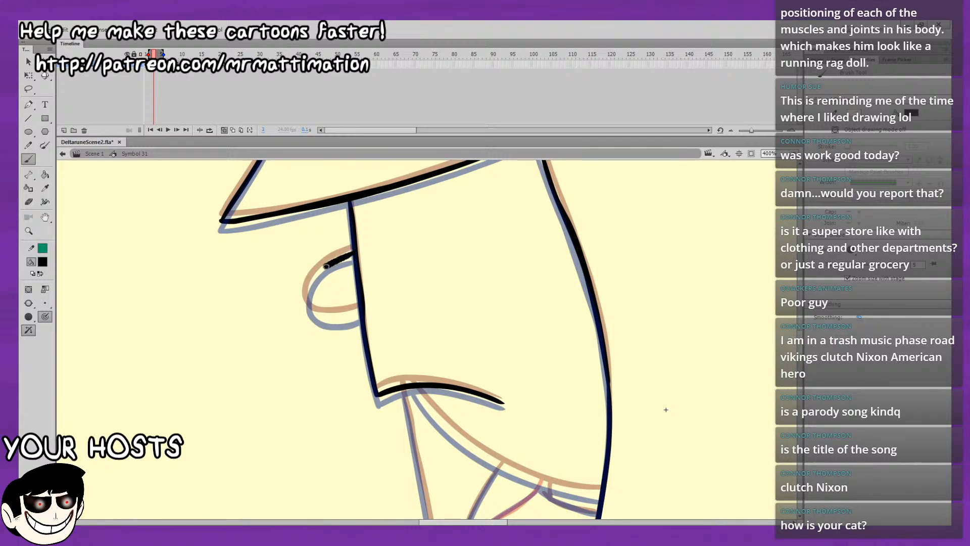
{"action": "left_click_drag", "start_coordinate": [308, 302], "coordinate": [321, 314]}
{"action": "key", "text": "ctrl+z"}
{"action": "mouse_move", "coordinate": [325, 268]}
{"action": "left_mouse_down"}
{"action": "mouse_move", "coordinate": [308, 308]}
{"action": "mouse_move", "coordinate": [360, 316]}
{"action": "left_mouse_up"}
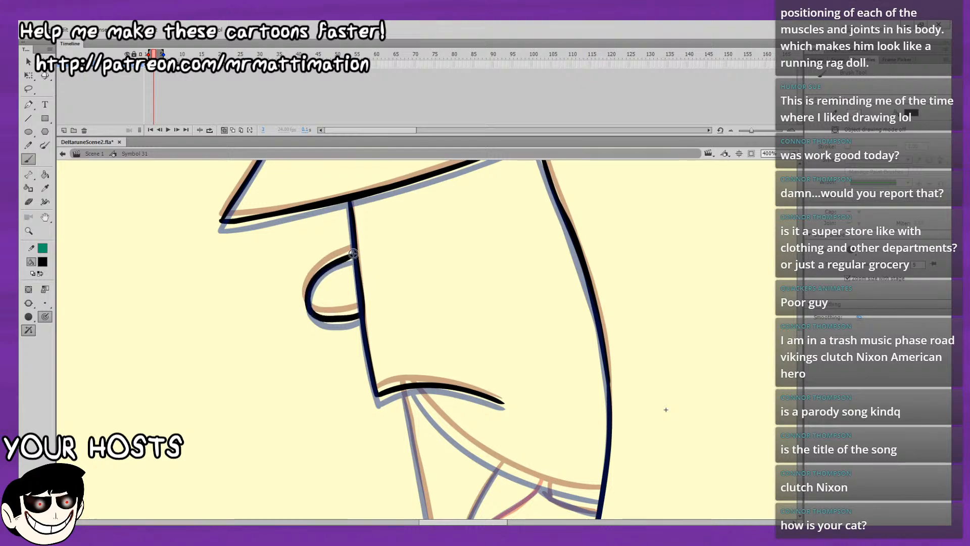
{"action": "key", "text": "ctrl+z"}
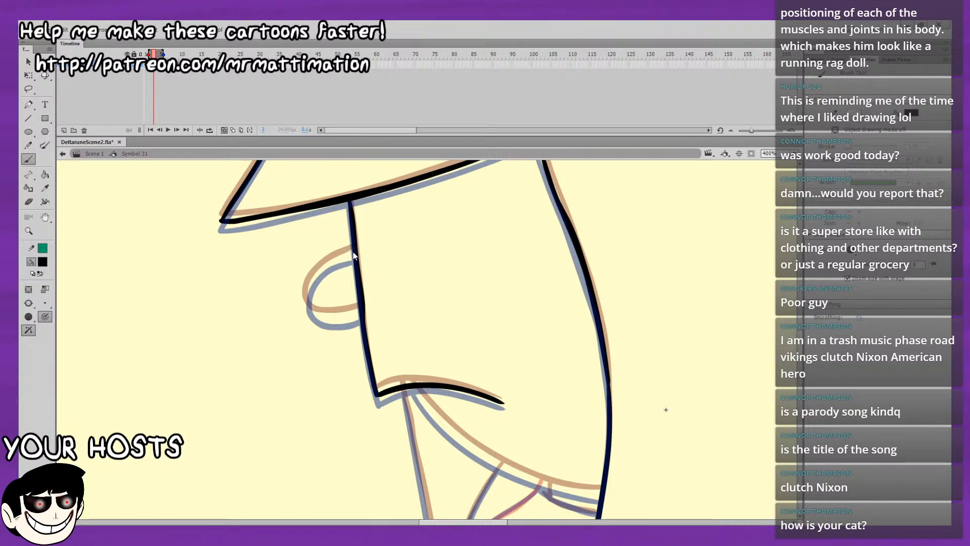
{"action": "key", "text": "ctrl+z"}
{"action": "mouse_move", "coordinate": [354, 254]}
{"action": "left_mouse_down"}
{"action": "mouse_move", "coordinate": [305, 293]}
{"action": "mouse_move", "coordinate": [317, 315]}
{"action": "mouse_move", "coordinate": [358, 314]}
{"action": "left_mouse_up"}
{"action": "key", "text": "ctrl+z"}
{"action": "key", "text": "ctrl+z"}
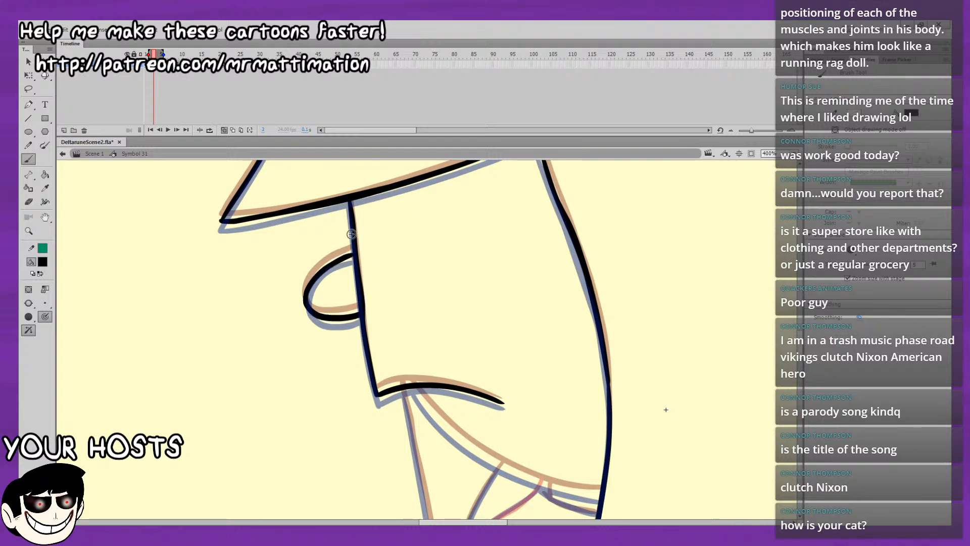
Ink the jaw curve from beneath the mouth line back to the side hair line.
{"action": "left_click_drag", "start_coordinate": [397, 284], "coordinate": [218, 194]}
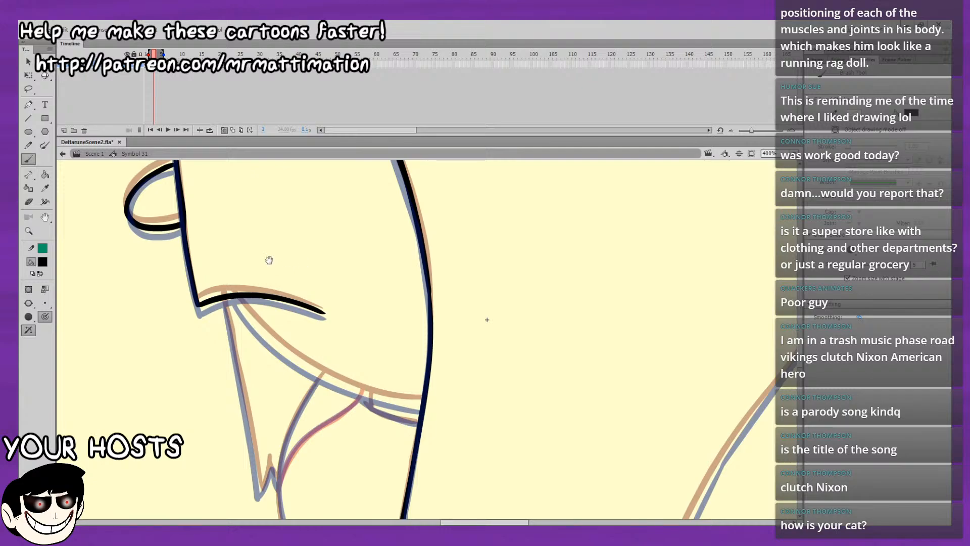
{"action": "mouse_move", "coordinate": [205, 306]}
{"action": "left_mouse_down"}
{"action": "mouse_move", "coordinate": [159, 238]}
{"action": "mouse_move", "coordinate": [206, 249]}
{"action": "mouse_move", "coordinate": [261, 294]}
{"action": "left_mouse_up"}
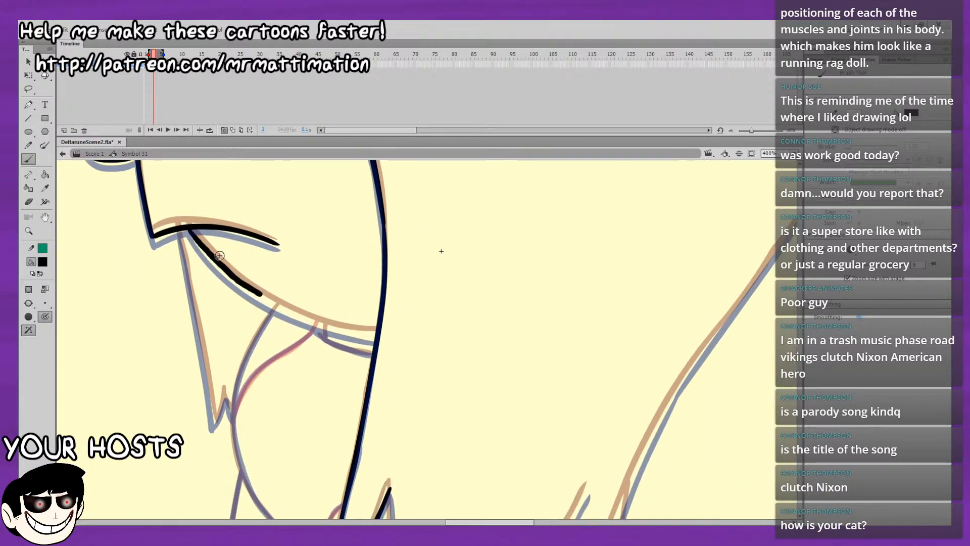
{"action": "key", "text": "ctrl+z"}
{"action": "mouse_move", "coordinate": [189, 229]}
{"action": "left_mouse_down"}
{"action": "mouse_move", "coordinate": [258, 293]}
{"action": "mouse_move", "coordinate": [200, 244]}
{"action": "mouse_move", "coordinate": [252, 292]}
{"action": "left_mouse_up"}
{"action": "key", "text": "ctrl+z"}
{"action": "key", "text": "ctrl+z"}
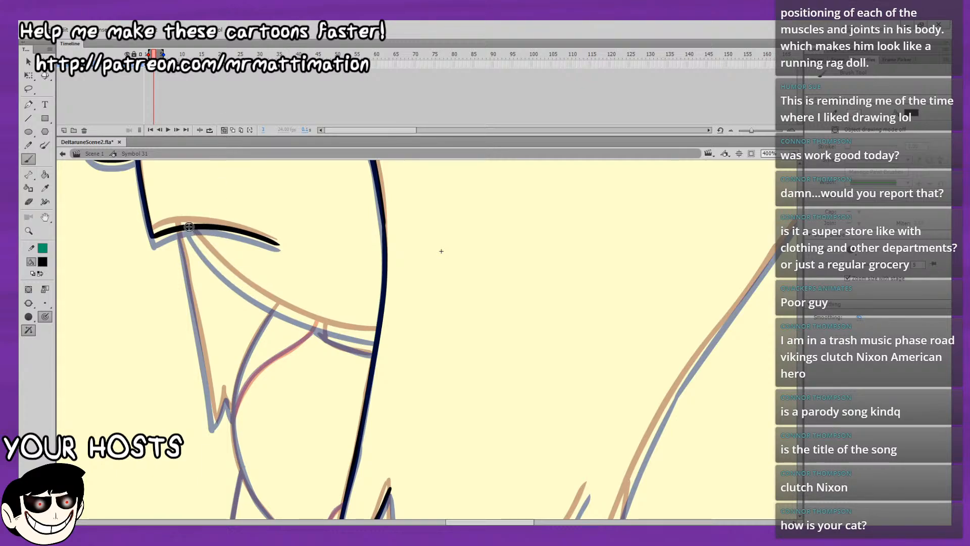
{"action": "left_click_drag", "start_coordinate": [189, 227], "coordinate": [263, 297]}
{"action": "key", "text": "ctrl+z"}
{"action": "mouse_move", "coordinate": [188, 227]}
{"action": "left_mouse_down"}
{"action": "mouse_move", "coordinate": [239, 281]}
{"action": "mouse_move", "coordinate": [303, 316]}
{"action": "left_mouse_up"}
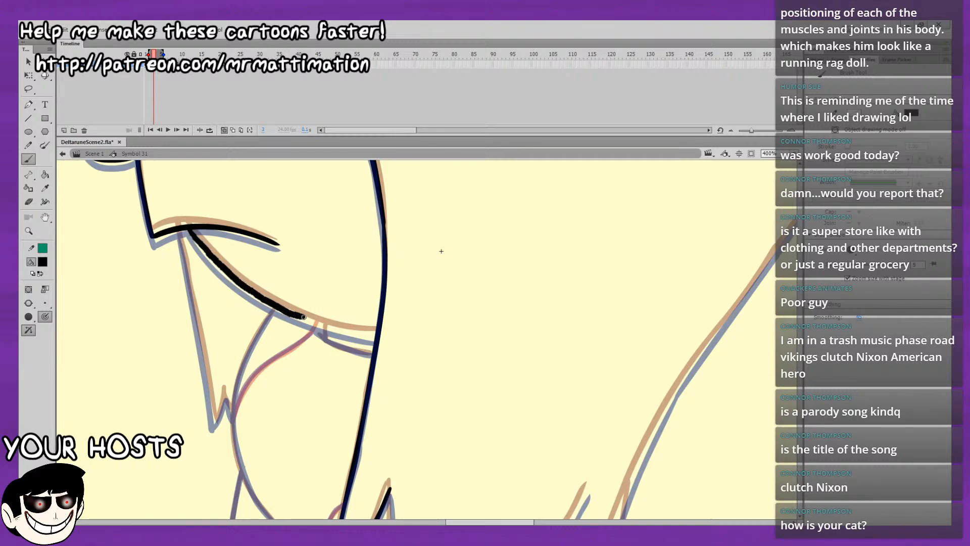
{"action": "left_click_drag", "start_coordinate": [237, 311], "coordinate": [203, 277]}
{"action": "key", "text": "ctrl+z"}
{"action": "mouse_move", "coordinate": [153, 196]}
{"action": "left_mouse_down"}
{"action": "mouse_move", "coordinate": [237, 270]}
{"action": "mouse_move", "coordinate": [342, 300]}
{"action": "left_mouse_up"}
{"action": "key", "text": "ctrl+z"}
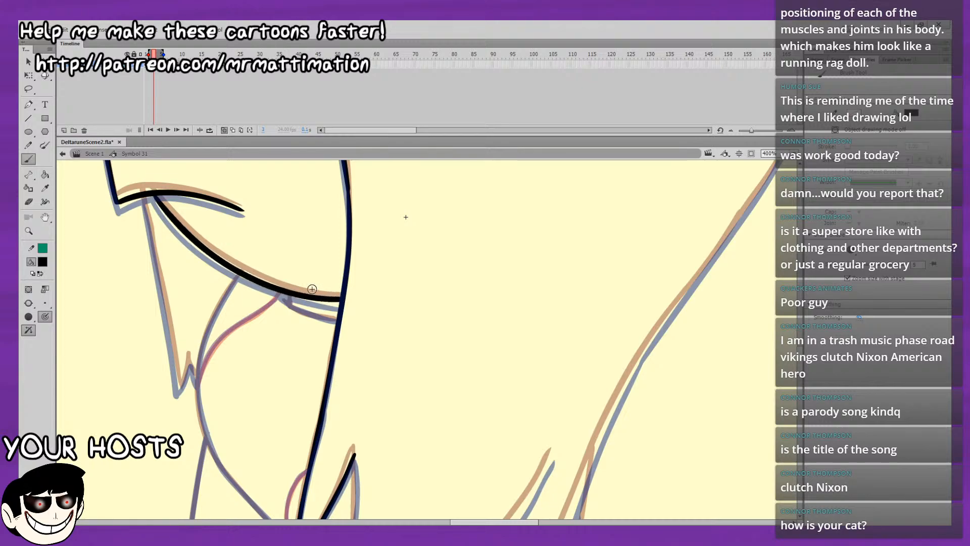
Play the animation with onion skinning off at full view, then return to frame 3 and re-enable onion skinning.
{"action": "left_click", "coordinate": [225, 130]}
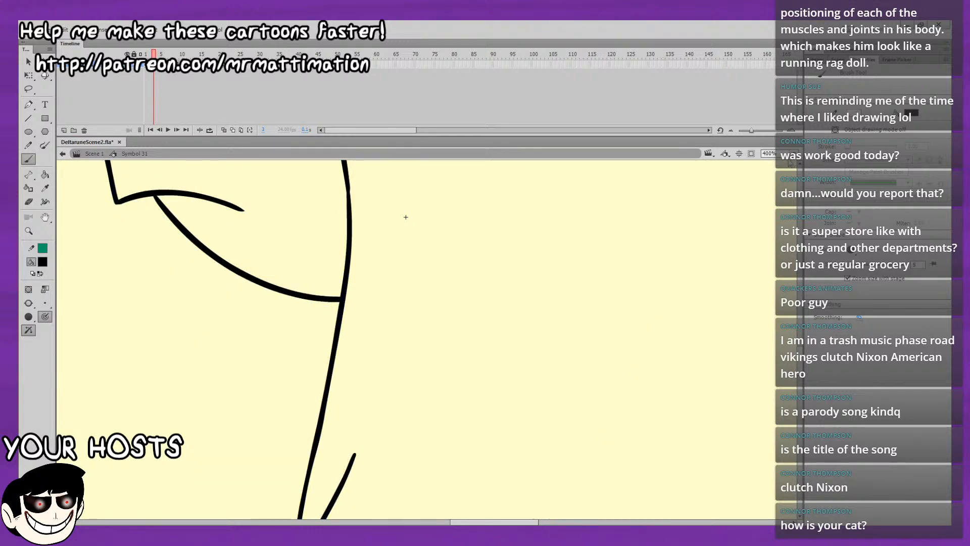
{"action": "key", "text": "ctrl+2"}
{"action": "key", "text": "Return"}
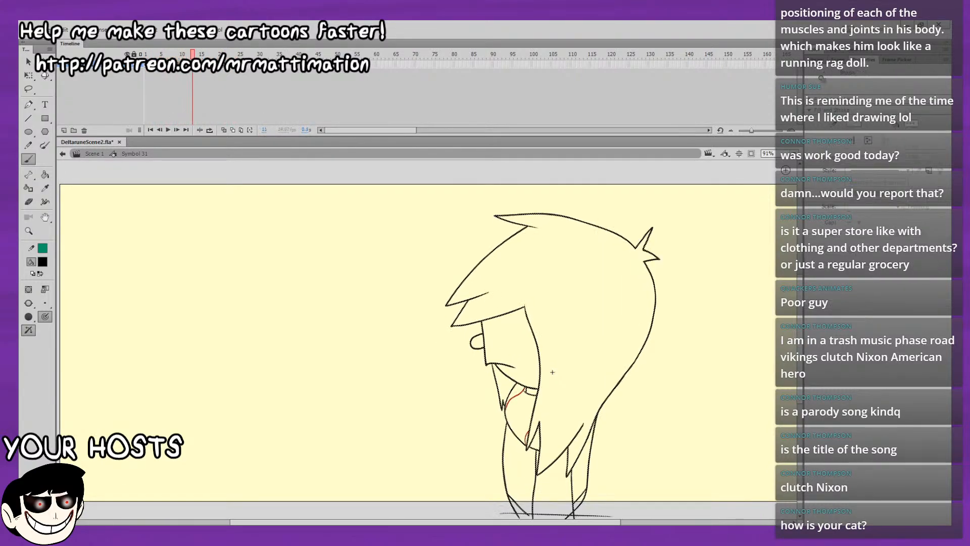
{"action": "left_click", "coordinate": [153, 55]}
{"action": "left_click", "coordinate": [223, 130]}
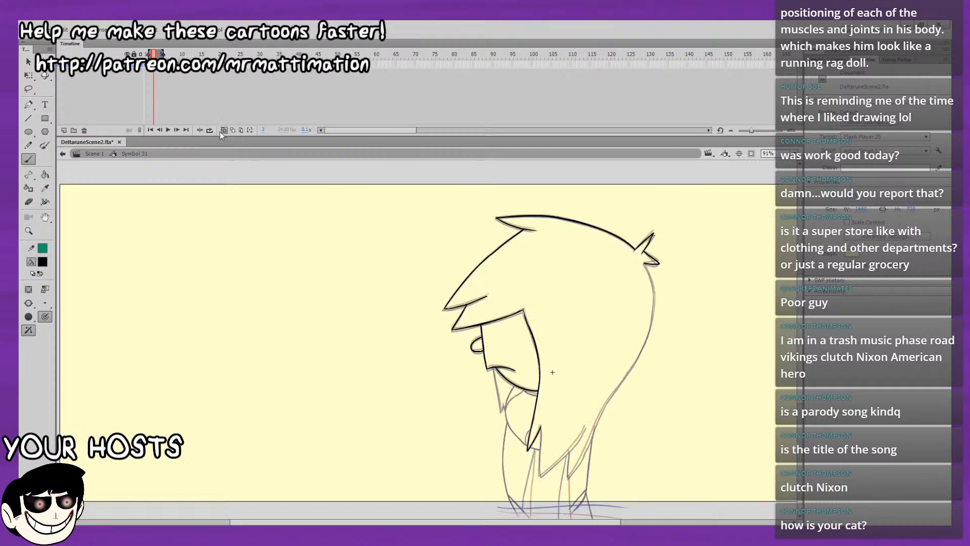
Ink the hair edge from the side lock's peak down to the tip of the next, larger lock.
{"action": "left_click_drag", "start_coordinate": [321, 224], "coordinate": [235, 156]}
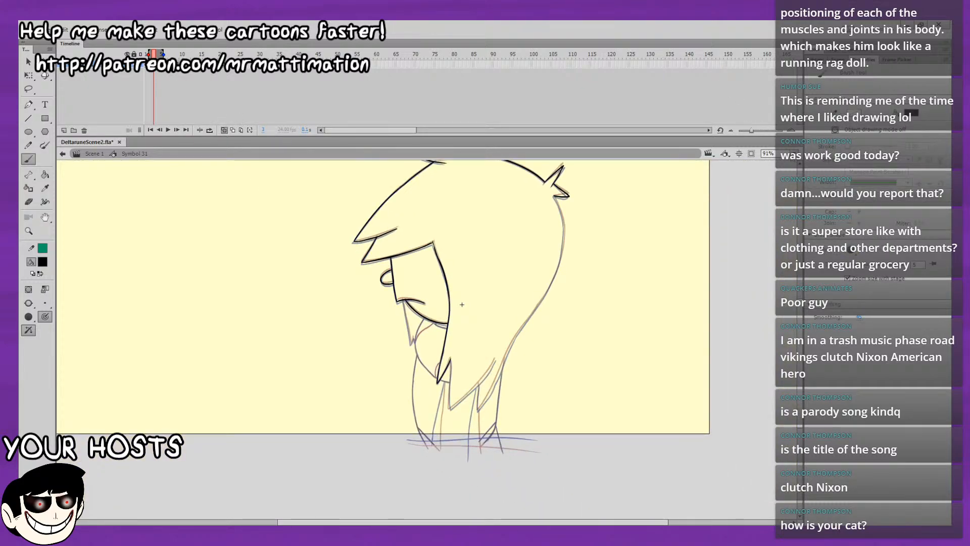
{"action": "left_click", "coordinate": [774, 230]}
{"action": "left_click_drag", "start_coordinate": [627, 296], "coordinate": [677, 199]}
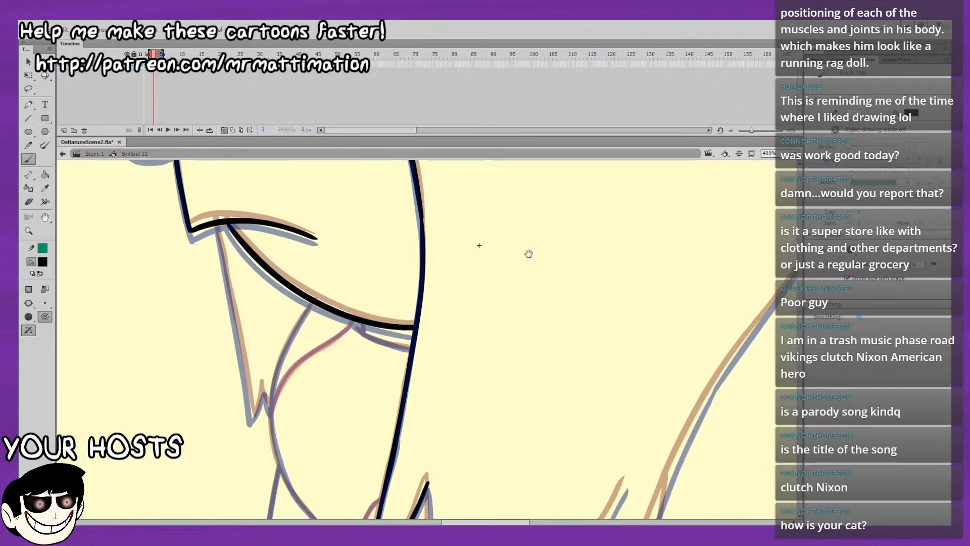
{"action": "left_click_drag", "start_coordinate": [451, 287], "coordinate": [342, 205]}
{"action": "left_click_drag", "start_coordinate": [358, 395], "coordinate": [336, 292]}
{"action": "mouse_move", "coordinate": [349, 346]}
{"action": "left_mouse_down"}
{"action": "mouse_move", "coordinate": [344, 310]}
{"action": "mouse_move", "coordinate": [368, 196]}
{"action": "left_mouse_up"}
{"action": "left_click_drag", "start_coordinate": [369, 235], "coordinate": [362, 277]}
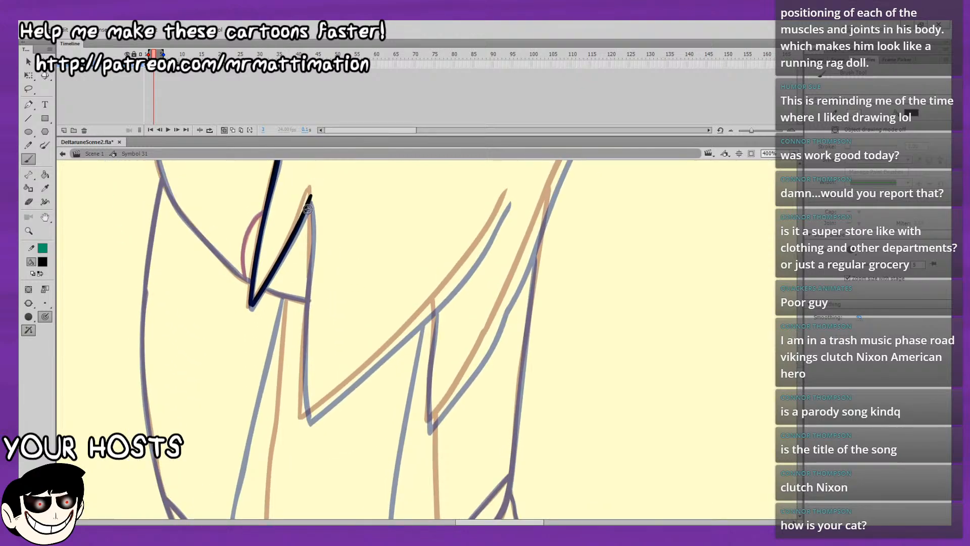
{"action": "left_click_drag", "start_coordinate": [310, 201], "coordinate": [304, 358]}
{"action": "key", "text": "ctrl+z"}
{"action": "left_click_drag", "start_coordinate": [304, 412], "coordinate": [306, 415]}
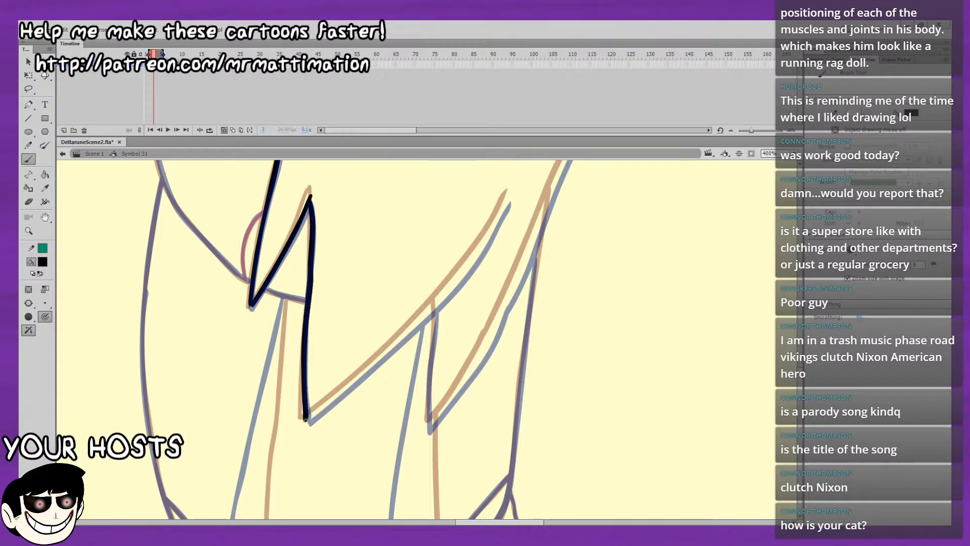
Ink the long back edge of the larger lock, curving from its lower tip up to its pointed peak.
{"action": "left_click_drag", "start_coordinate": [338, 393], "coordinate": [372, 364]}
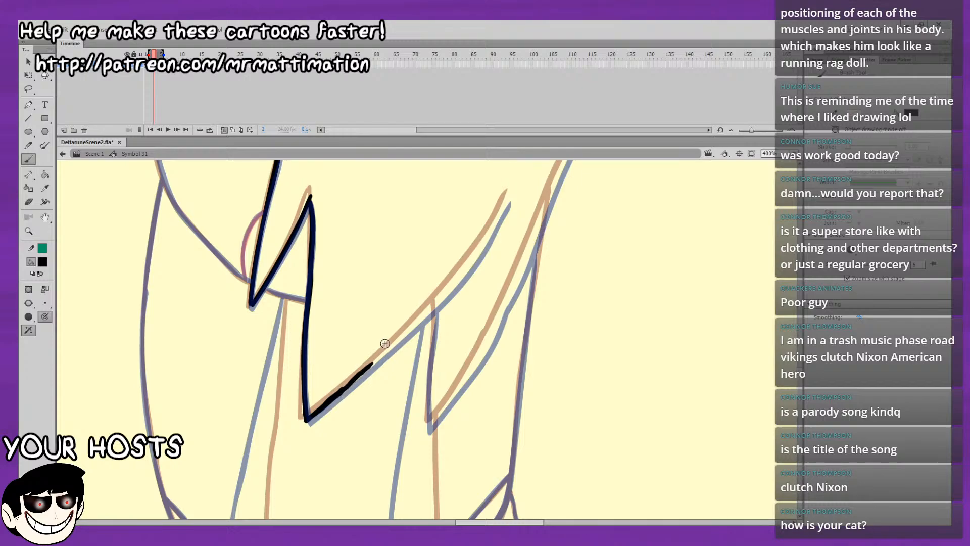
{"action": "left_click_drag", "start_coordinate": [425, 321], "coordinate": [297, 433]}
{"action": "left_click_drag", "start_coordinate": [377, 310], "coordinate": [296, 431]}
{"action": "key", "text": "ctrl+z"}
{"action": "key", "text": "ctrl+z"}
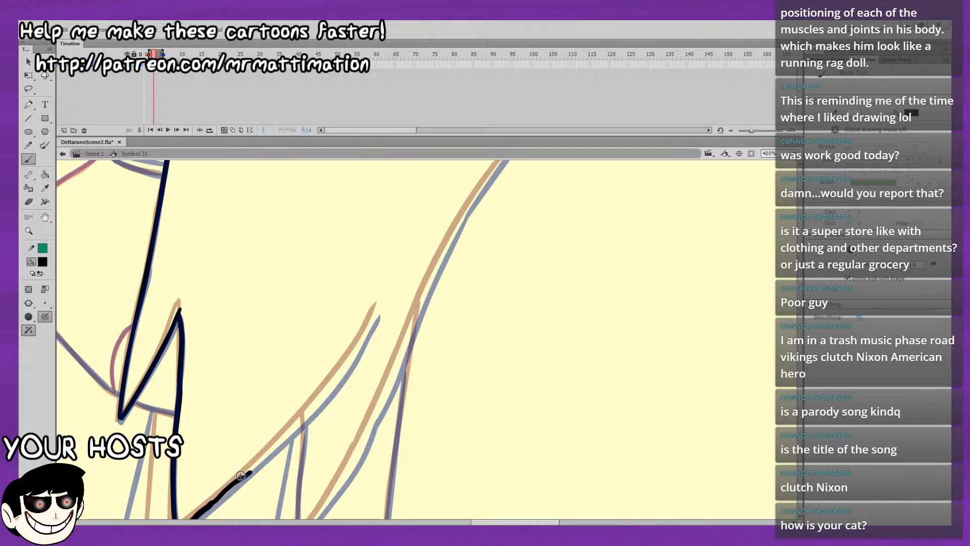
{"action": "left_click_drag", "start_coordinate": [238, 480], "coordinate": [266, 451]}
{"action": "key", "text": "ctrl+z"}
{"action": "mouse_move", "coordinate": [463, 360]}
{"action": "left_mouse_down"}
{"action": "mouse_move", "coordinate": [566, 335]}
{"action": "mouse_move", "coordinate": [650, 352]}
{"action": "left_mouse_up"}
{"action": "key", "text": "ctrl+z"}
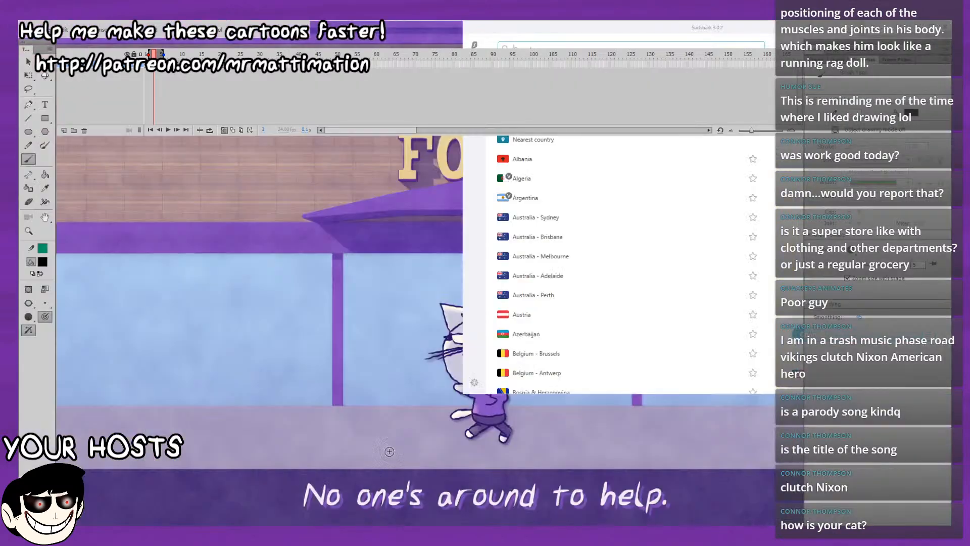
{"action": "mouse_move", "coordinate": [454, 351]}
{"action": "left_mouse_down"}
{"action": "mouse_move", "coordinate": [579, 330]}
{"action": "mouse_move", "coordinate": [625, 395]}
{"action": "left_mouse_up"}
{"action": "key", "text": "ctrl+z"}
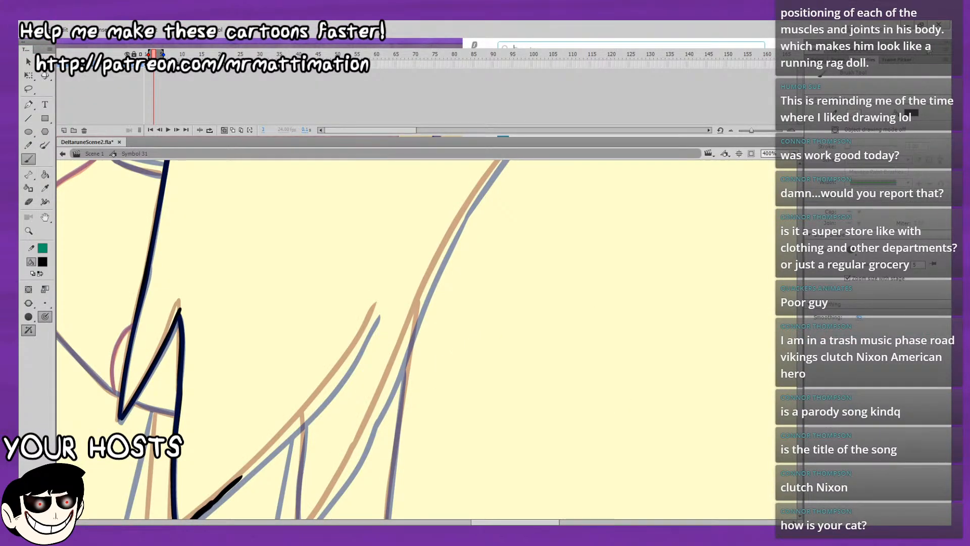
{"action": "left_click_drag", "start_coordinate": [575, 311], "coordinate": [661, 297]}
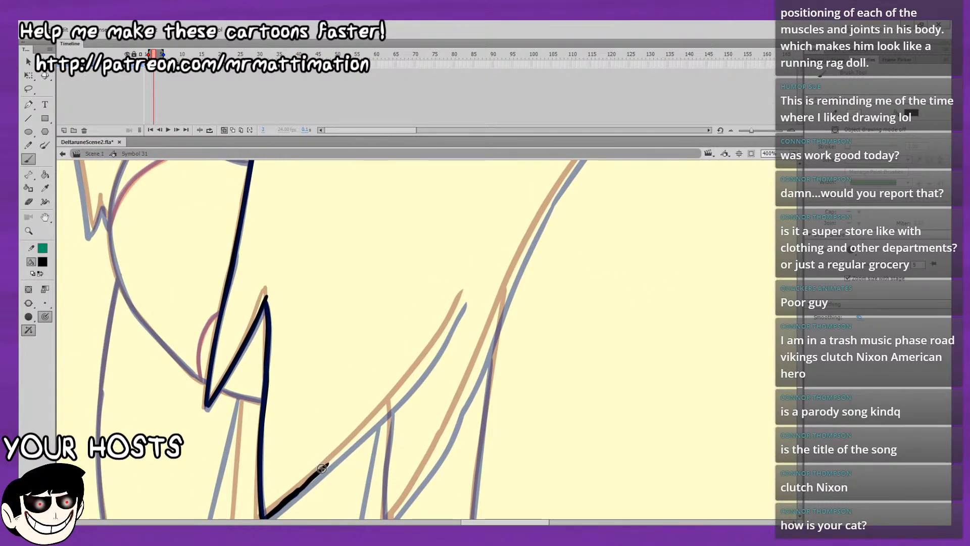
{"action": "left_click_drag", "start_coordinate": [332, 462], "coordinate": [358, 439]}
{"action": "key", "text": "ctrl+z"}
{"action": "key", "text": "ctrl+z"}
{"action": "left_click_drag", "start_coordinate": [322, 468], "coordinate": [411, 380]}
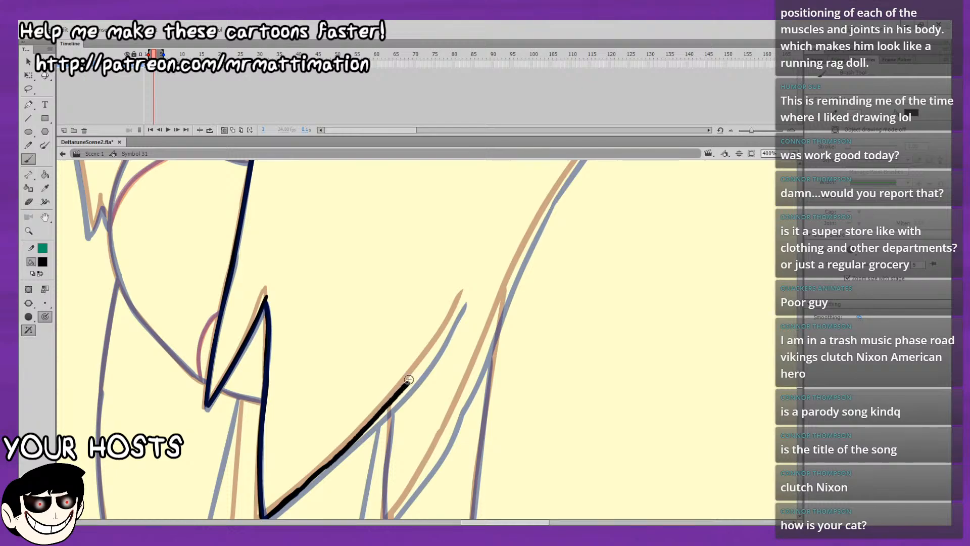
{"action": "key", "text": "ctrl+z"}
{"action": "left_click_drag", "start_coordinate": [458, 310], "coordinate": [280, 517]}
{"action": "key", "text": "ctrl+z"}
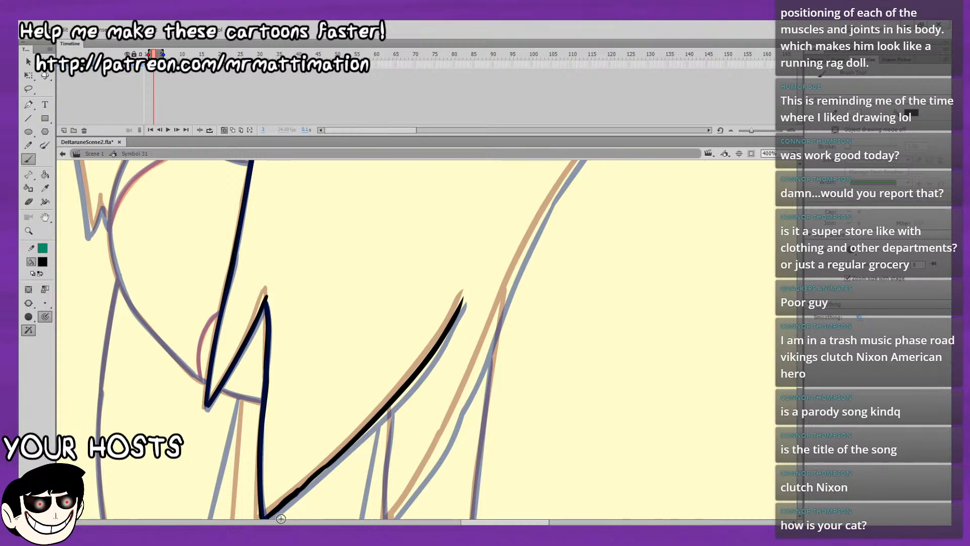
Select the long back edge of the larger lock, smooth it, and view the whole drawing.
{"action": "left_click", "coordinate": [29, 89]}
{"action": "mouse_move", "coordinate": [380, 393]}
{"action": "left_mouse_down"}
{"action": "mouse_move", "coordinate": [305, 439]}
{"action": "mouse_move", "coordinate": [400, 414]}
{"action": "left_mouse_up"}
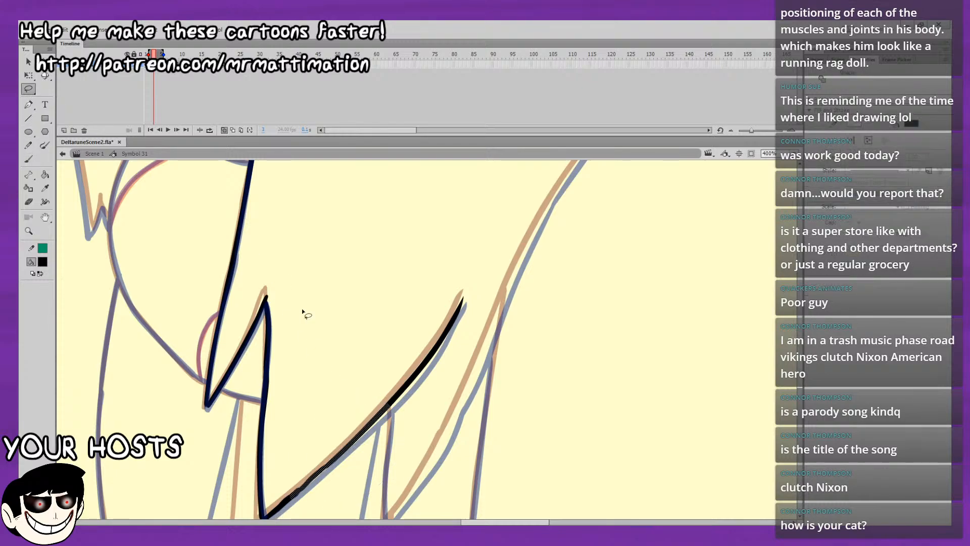
{"action": "left_click", "coordinate": [28, 61]}
{"action": "left_click", "coordinate": [353, 330]}
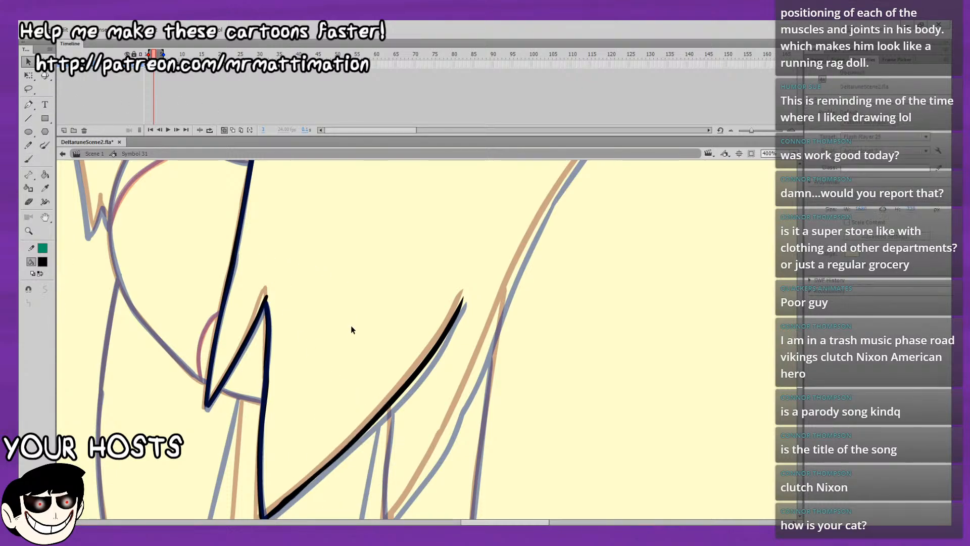
{"action": "left_click_drag", "start_coordinate": [484, 359], "coordinate": [432, 321]}
{"action": "left_click", "coordinate": [795, 164]}
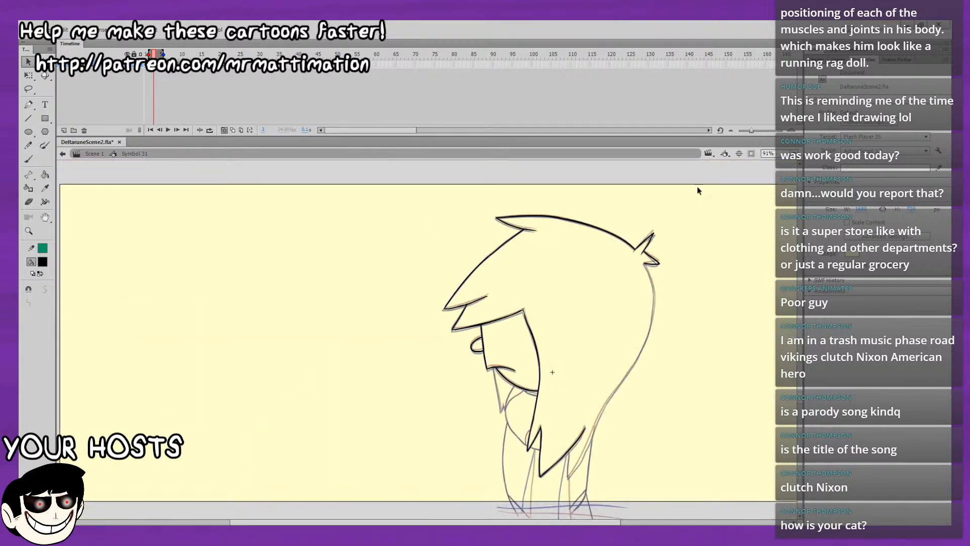
Ink the short front edge of the rearmost lock from the larger lock's back edge down to its tip.
{"action": "mouse_move", "coordinate": [691, 268]}
{"action": "left_mouse_down"}
{"action": "mouse_move", "coordinate": [643, 243]}
{"action": "mouse_move", "coordinate": [628, 210]}
{"action": "mouse_move", "coordinate": [491, 253]}
{"action": "left_mouse_up"}
{"action": "key", "text": "b"}
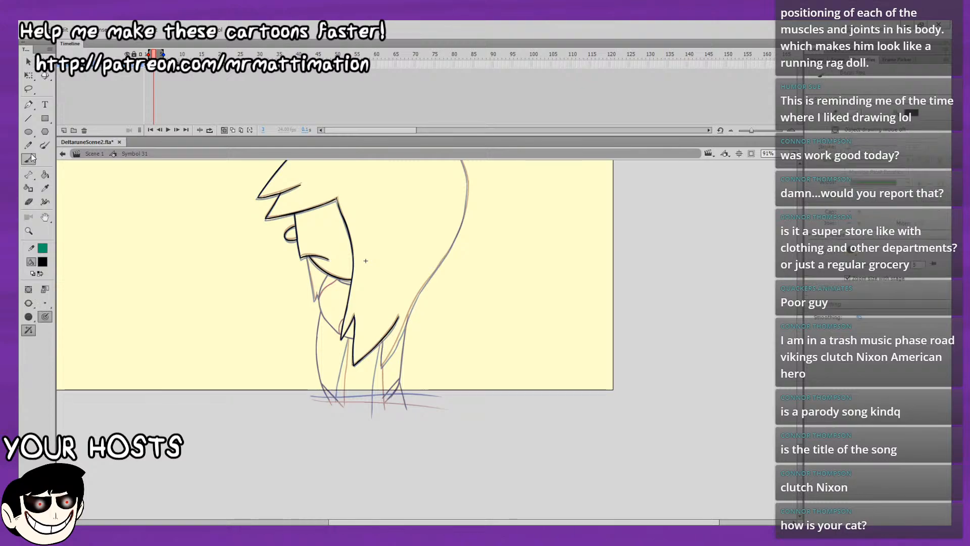
{"action": "left_click", "coordinate": [787, 236]}
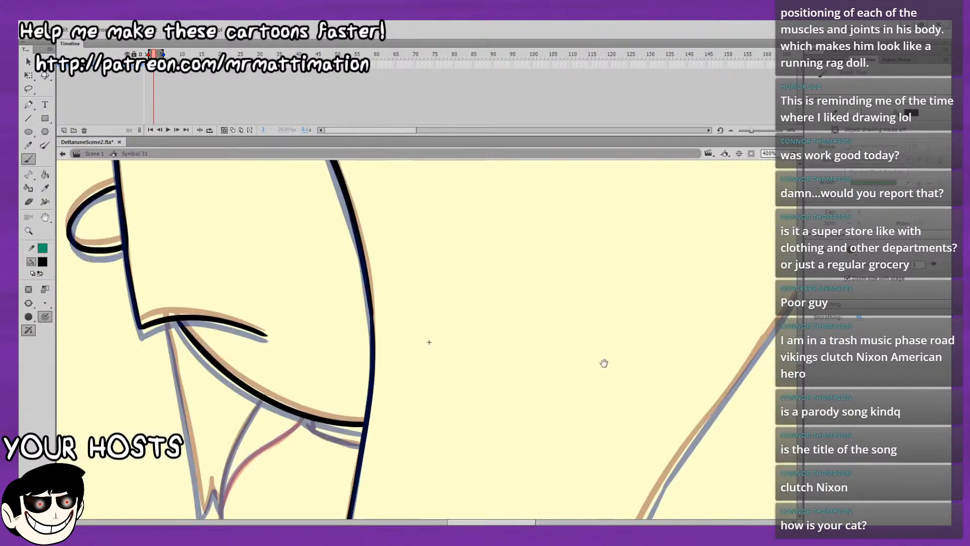
{"action": "left_click_drag", "start_coordinate": [479, 362], "coordinate": [442, 195]}
{"action": "left_click_drag", "start_coordinate": [563, 367], "coordinate": [422, 188]}
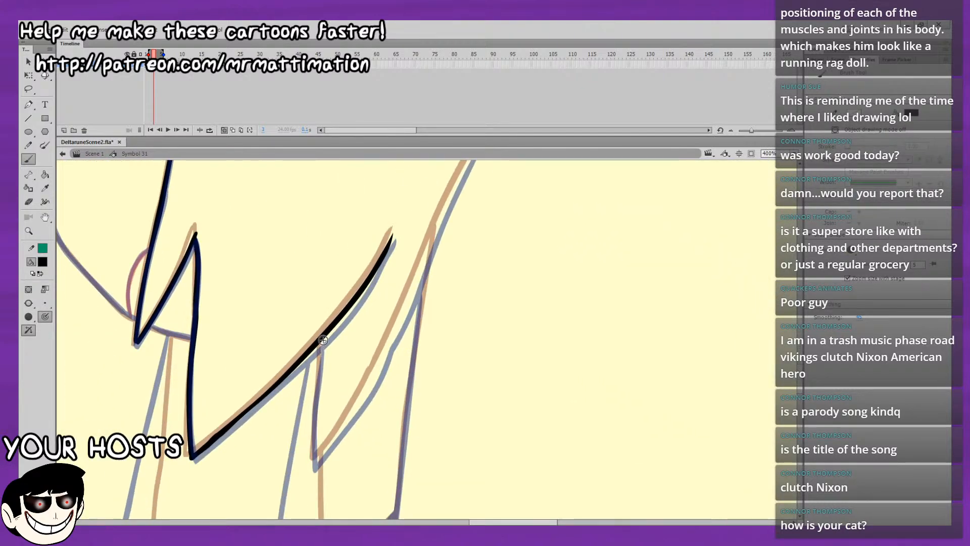
{"action": "left_click_drag", "start_coordinate": [321, 366], "coordinate": [320, 357]}
{"action": "key", "text": "ctrl+z"}
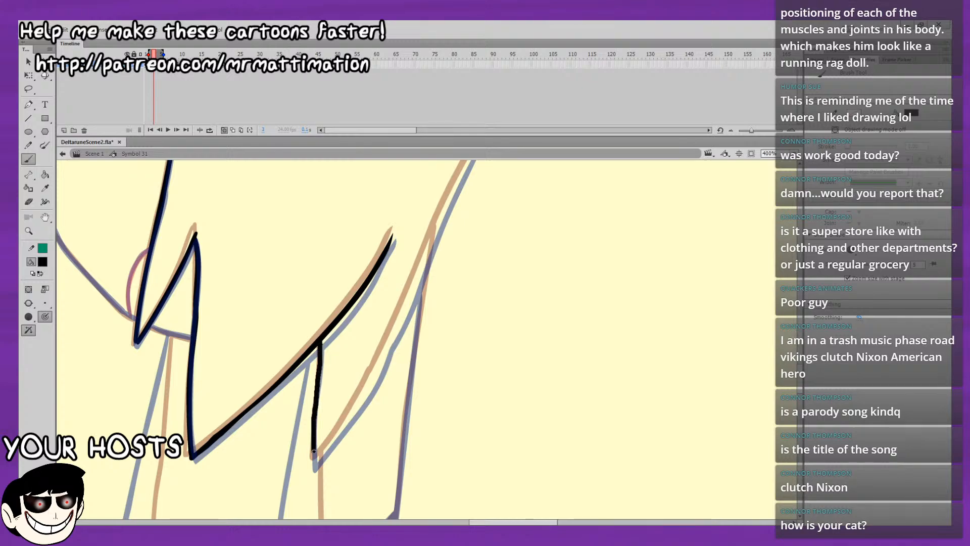
{"action": "left_click_drag", "start_coordinate": [314, 452], "coordinate": [315, 461]}
{"action": "left_click_drag", "start_coordinate": [388, 311], "coordinate": [343, 358]}
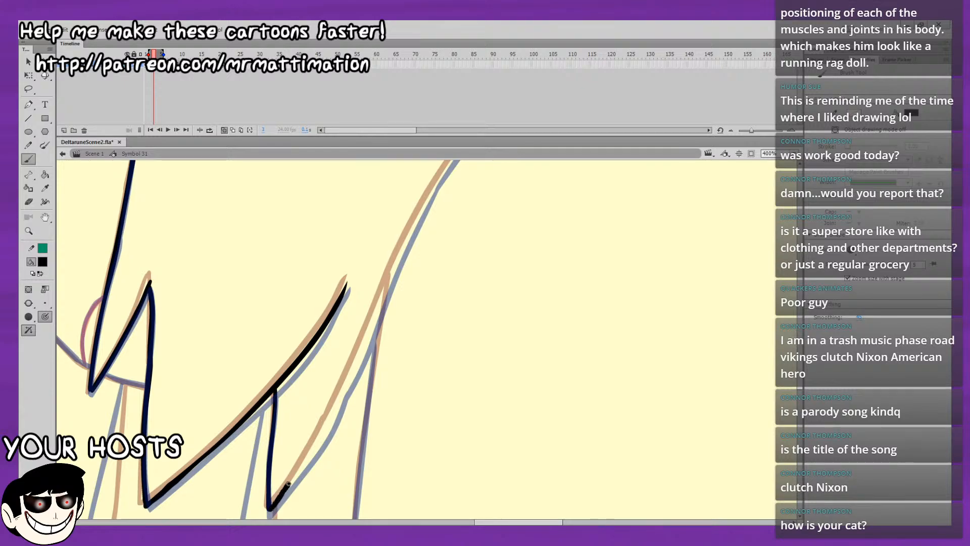
{"action": "left_click_drag", "start_coordinate": [289, 483], "coordinate": [297, 472]}
{"action": "key", "text": "ctrl+z"}
Ink the upper back-of-head hair outline from the rear tuft's inner corner down past the outline's widest point.
{"action": "left_click_drag", "start_coordinate": [427, 262], "coordinate": [339, 440]}
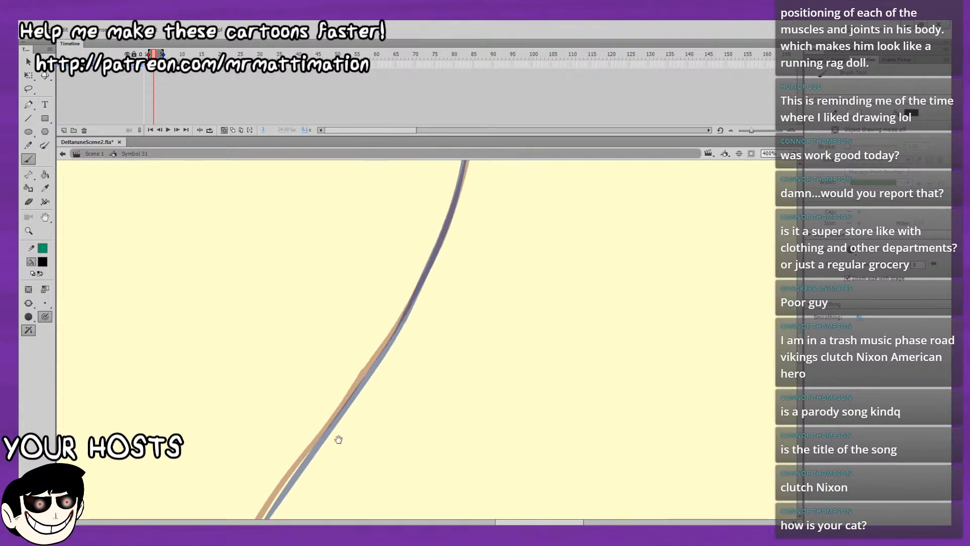
{"action": "mouse_move", "coordinate": [422, 301]}
{"action": "left_mouse_down"}
{"action": "mouse_move", "coordinate": [353, 455]}
{"action": "mouse_move", "coordinate": [384, 411]}
{"action": "mouse_move", "coordinate": [395, 421]}
{"action": "left_mouse_up"}
{"action": "left_click_drag", "start_coordinate": [399, 225], "coordinate": [388, 345]}
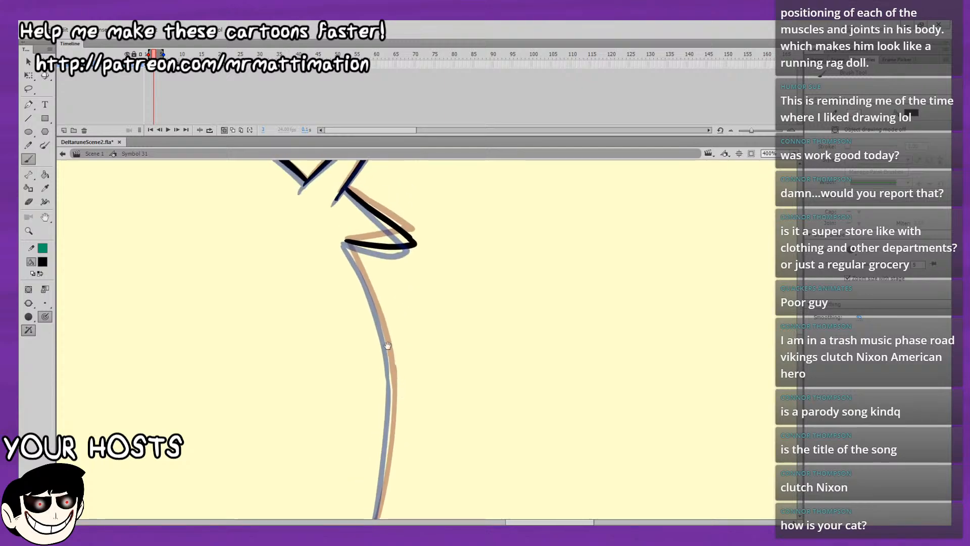
{"action": "left_click_drag", "start_coordinate": [346, 242], "coordinate": [376, 313]}
{"action": "key", "text": "ctrl+z"}
{"action": "left_click_drag", "start_coordinate": [384, 269], "coordinate": [374, 219]}
{"action": "left_click_drag", "start_coordinate": [376, 394], "coordinate": [379, 304]}
{"action": "key", "text": "ctrl+z"}
{"action": "left_click_drag", "start_coordinate": [376, 402], "coordinate": [380, 366]}
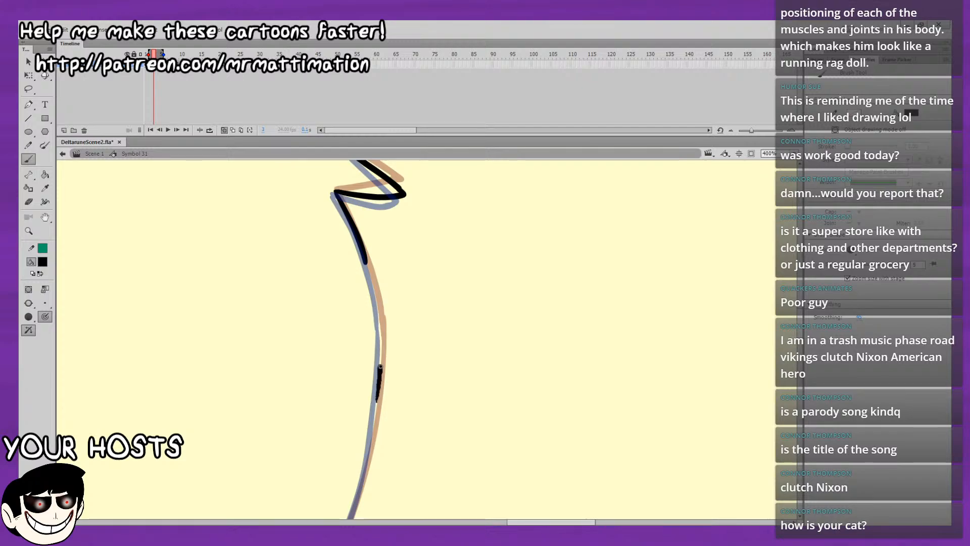
{"action": "left_click_drag", "start_coordinate": [370, 276], "coordinate": [364, 257]}
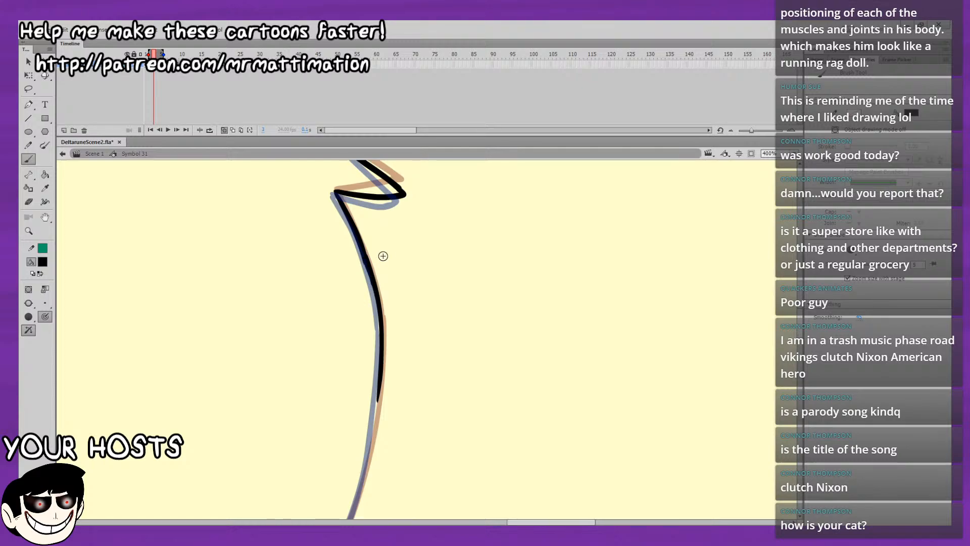
Select the newly inked upper back outline, smooth it, and nudge its edge into a cleaner curve.
{"action": "left_click", "coordinate": [29, 89]}
{"action": "mouse_move", "coordinate": [413, 264]}
{"action": "left_mouse_down"}
{"action": "mouse_move", "coordinate": [415, 305]}
{"action": "mouse_move", "coordinate": [400, 228]}
{"action": "left_mouse_up"}
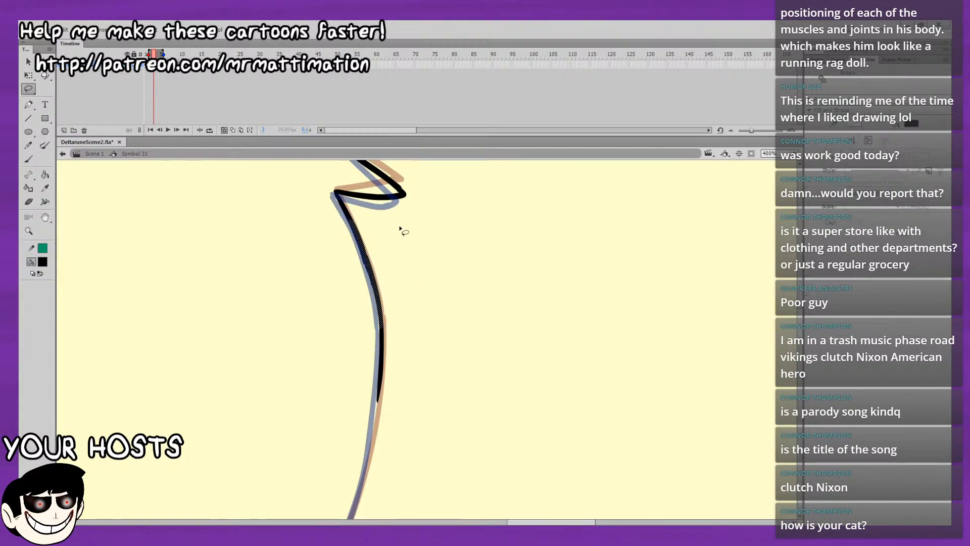
{"action": "left_click", "coordinate": [50, 289]}
{"action": "left_click", "coordinate": [143, 315]}
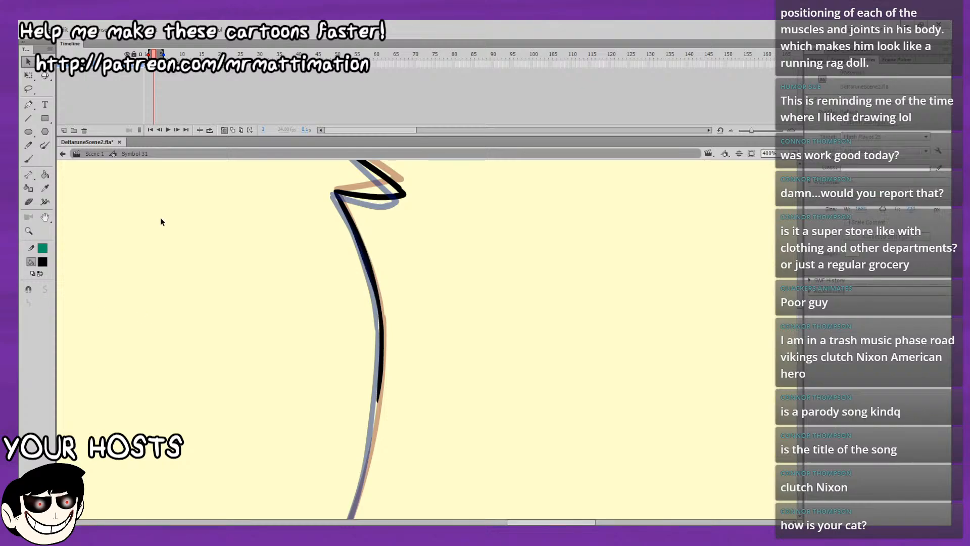
{"action": "left_click_drag", "start_coordinate": [203, 183], "coordinate": [230, 124]}
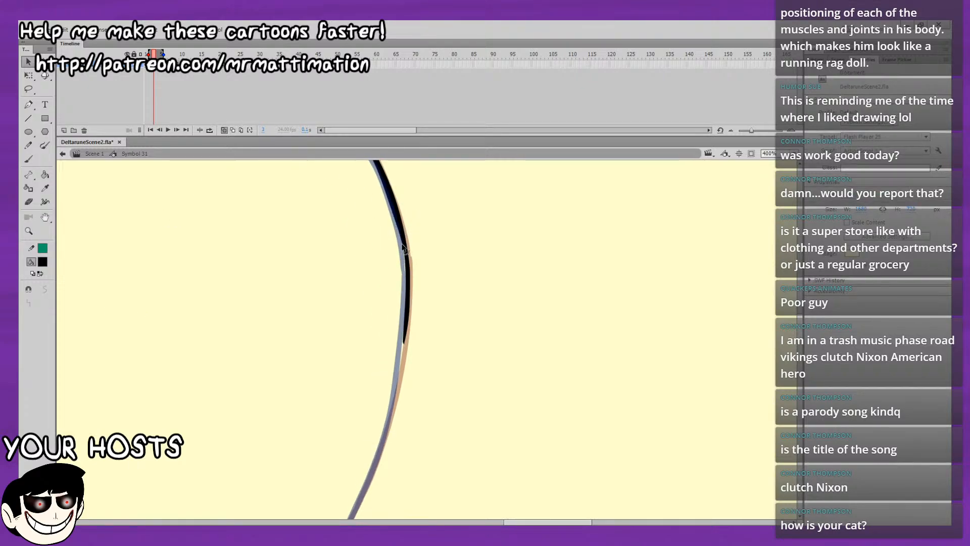
{"action": "left_click_drag", "start_coordinate": [389, 201], "coordinate": [391, 203]}
{"action": "left_click_drag", "start_coordinate": [336, 233], "coordinate": [329, 166]}
Ink the middle stretch of the back hair outline and join it to the upper curve.
{"action": "key", "text": "b"}
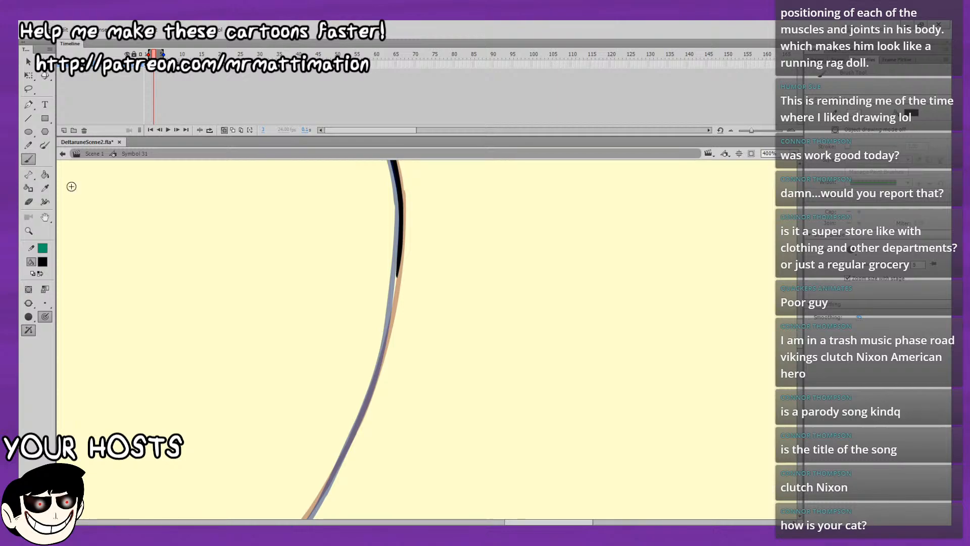
{"action": "left_click_drag", "start_coordinate": [240, 223], "coordinate": [332, 118]}
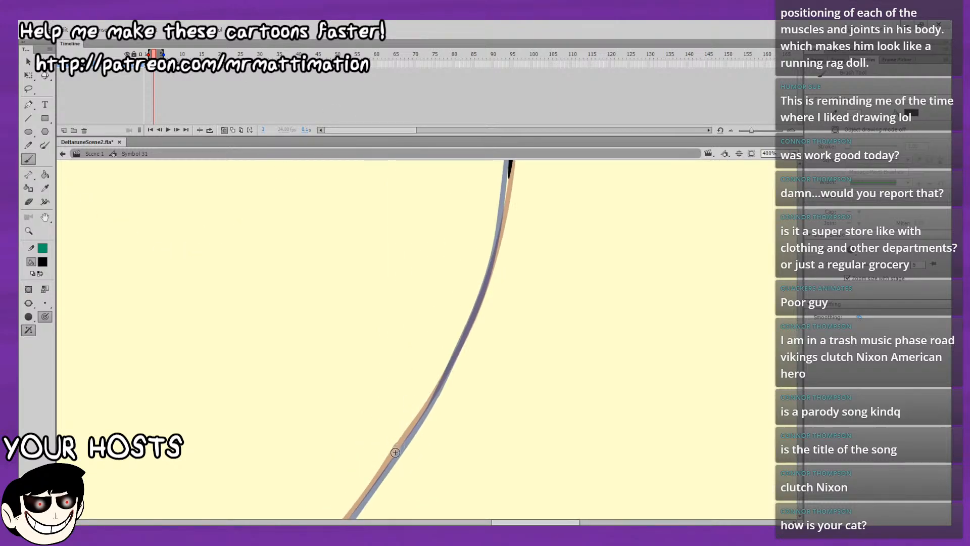
{"action": "key", "text": "comma"}
{"action": "key", "text": "period"}
{"action": "mouse_move", "coordinate": [405, 437]}
{"action": "left_mouse_down"}
{"action": "mouse_move", "coordinate": [471, 320]}
{"action": "mouse_move", "coordinate": [413, 418]}
{"action": "left_mouse_up"}
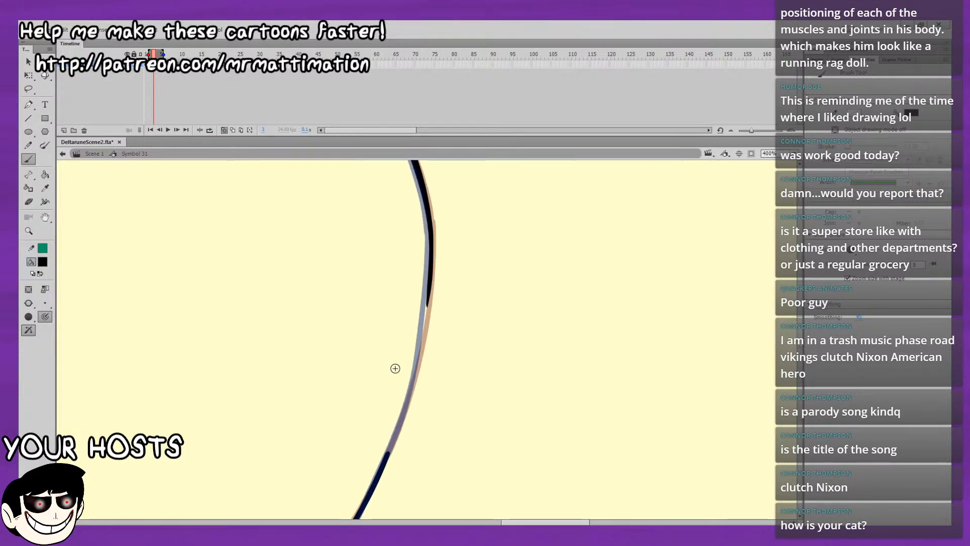
{"action": "left_click_drag", "start_coordinate": [379, 353], "coordinate": [369, 377]}
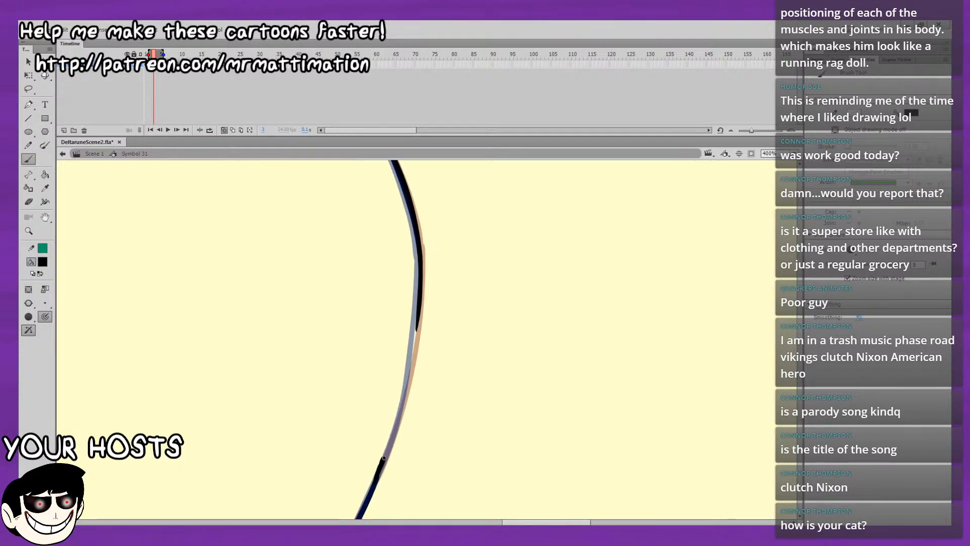
{"action": "key", "text": "ctrl+z"}
{"action": "left_click_drag", "start_coordinate": [381, 468], "coordinate": [401, 409]}
{"action": "left_click_drag", "start_coordinate": [412, 351], "coordinate": [417, 324]}
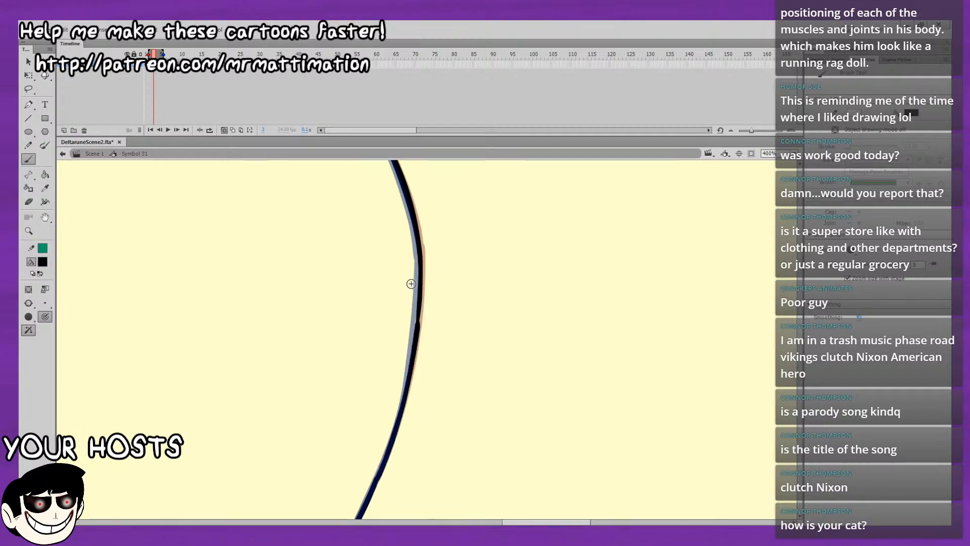
Continue inking the back hair outline down its inward diagonal, starting the bend toward the rearmost lock.
{"action": "left_click_drag", "start_coordinate": [457, 353], "coordinate": [541, 180]}
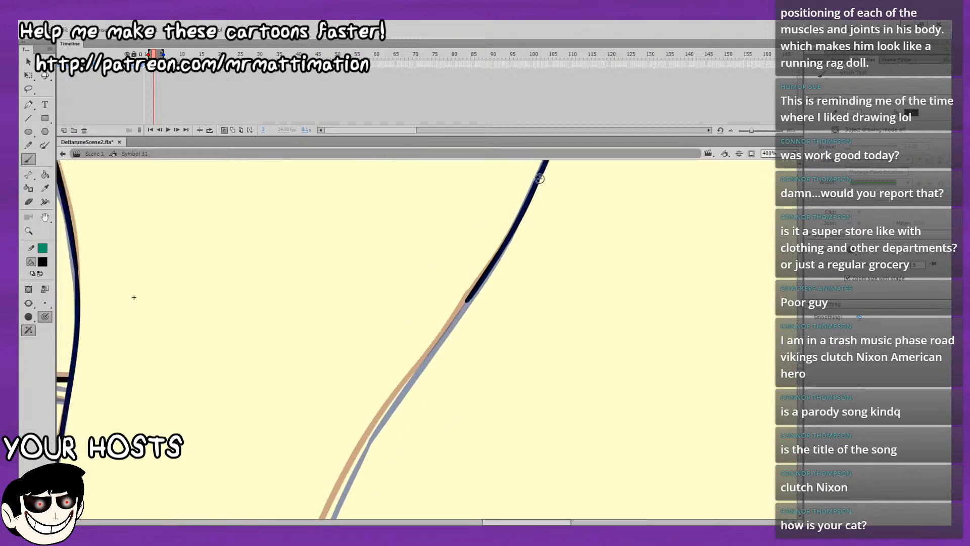
{"action": "left_click_drag", "start_coordinate": [355, 458], "coordinate": [364, 444]}
{"action": "key", "text": "ctrl+z"}
{"action": "left_click_drag", "start_coordinate": [342, 490], "coordinate": [356, 459]}
{"action": "left_click_drag", "start_coordinate": [343, 488], "coordinate": [436, 342]}
{"action": "key", "text": "ctrl+z"}
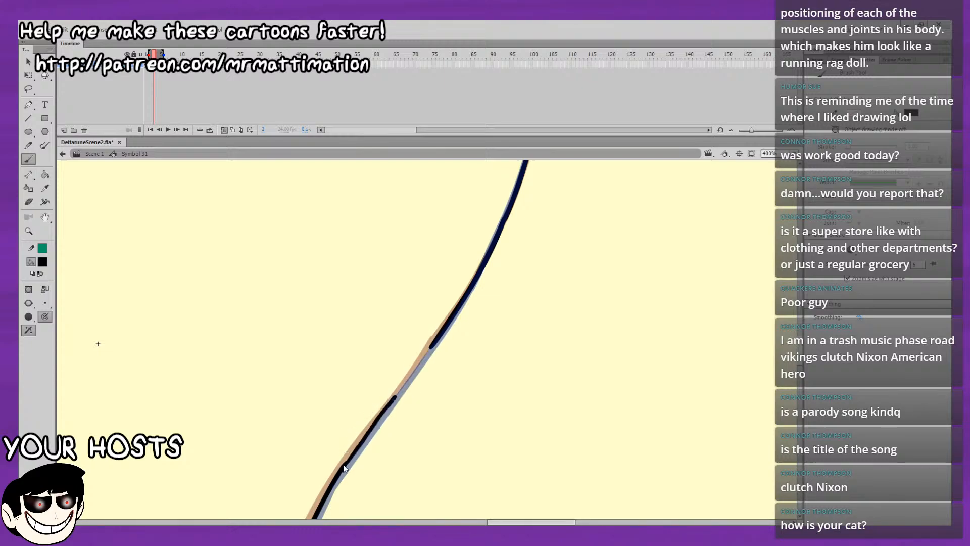
{"action": "key", "text": "ctrl+z"}
{"action": "left_click_drag", "start_coordinate": [384, 411], "coordinate": [435, 337]}
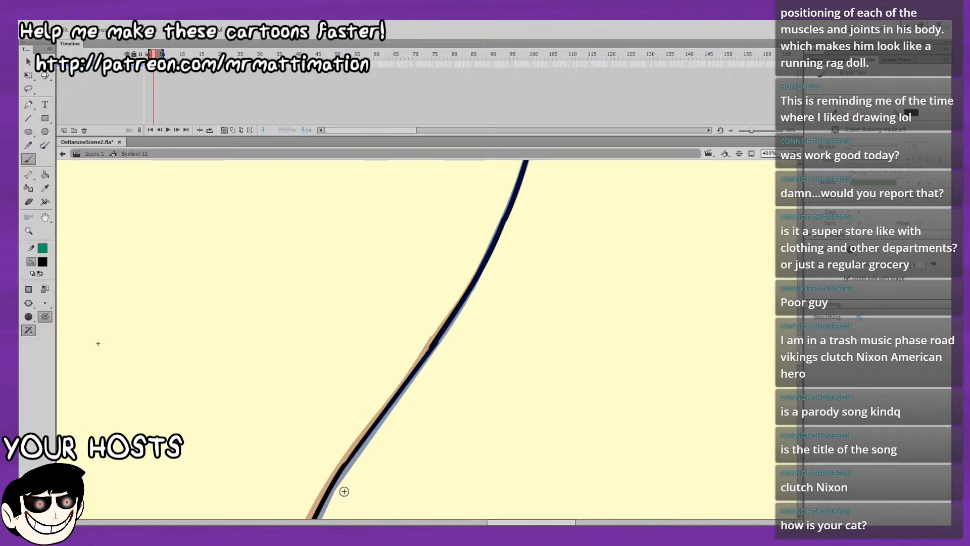
Try to ink the back hair outline downward from the bend toward the rearmost lock's tip.
{"action": "key", "text": "space"}
{"action": "mouse_move", "coordinate": [393, 401]}
{"action": "left_mouse_down"}
{"action": "mouse_move", "coordinate": [448, 296]}
{"action": "mouse_move", "coordinate": [464, 326]}
{"action": "left_mouse_up"}
{"action": "mouse_move", "coordinate": [433, 373]}
{"action": "left_mouse_down"}
{"action": "mouse_move", "coordinate": [470, 331]}
{"action": "mouse_move", "coordinate": [460, 296]}
{"action": "mouse_move", "coordinate": [420, 356]}
{"action": "left_mouse_up"}
{"action": "key", "text": "space"}
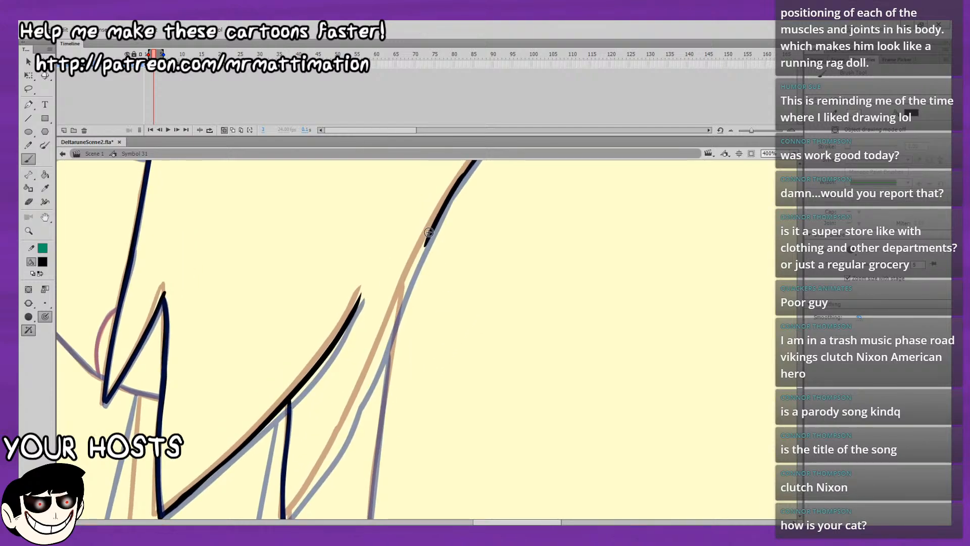
{"action": "left_click_drag", "start_coordinate": [418, 255], "coordinate": [410, 273]}
{"action": "key", "text": "ctrl+z"}
{"action": "left_click_drag", "start_coordinate": [433, 229], "coordinate": [395, 298]}
{"action": "key", "text": "ctrl+z"}
{"action": "key", "text": "ctrl+z"}
{"action": "left_click_drag", "start_coordinate": [428, 239], "coordinate": [363, 382]}
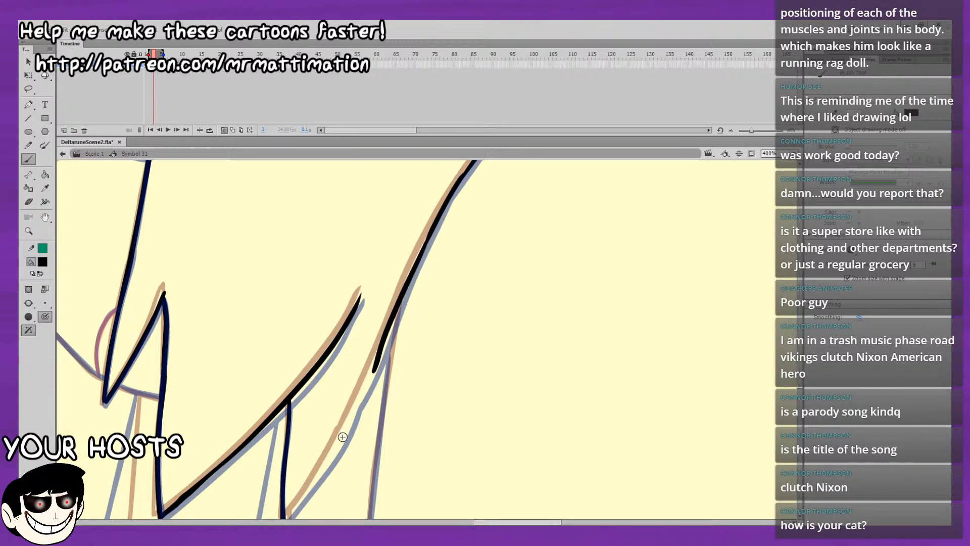
{"action": "key", "text": "ctrl+z"}
{"action": "left_click_drag", "start_coordinate": [350, 415], "coordinate": [358, 399]}
{"action": "key", "text": "ctrl+z"}
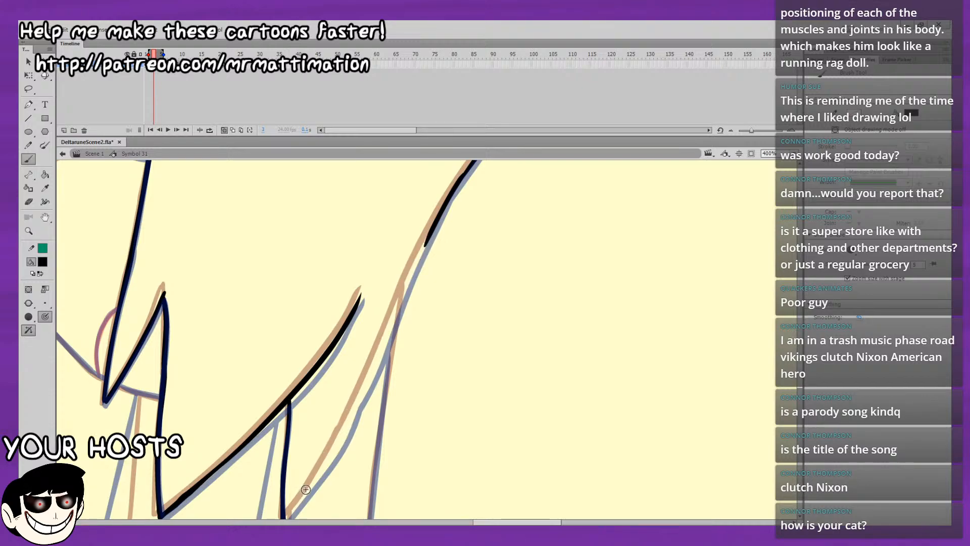
Ink the rearmost lock's back edge from near its tip up to the back-of-head outline.
{"action": "mouse_move", "coordinate": [308, 491]}
{"action": "left_mouse_down"}
{"action": "mouse_move", "coordinate": [357, 402]}
{"action": "mouse_move", "coordinate": [306, 442]}
{"action": "mouse_move", "coordinate": [344, 364]}
{"action": "mouse_move", "coordinate": [360, 381]}
{"action": "left_mouse_up"}
{"action": "key", "text": "ctrl+z"}
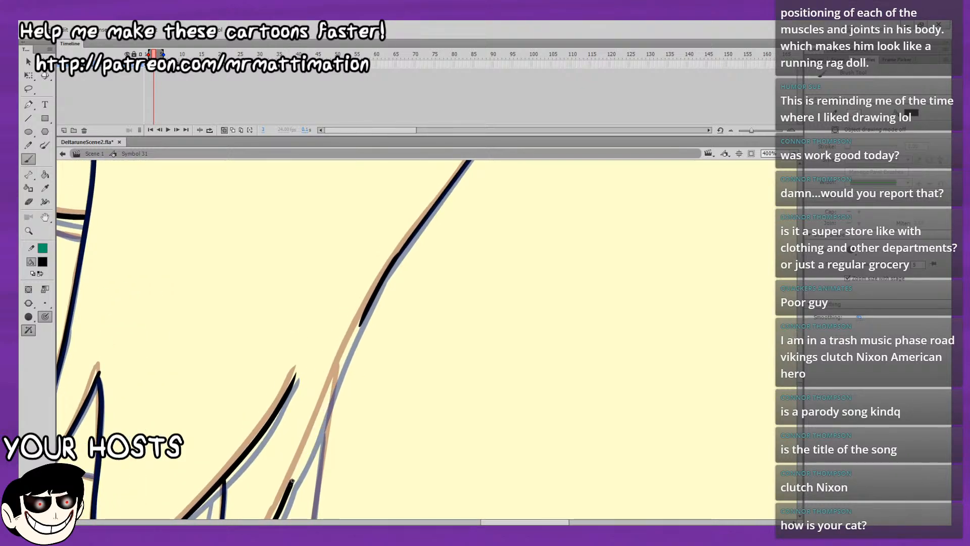
{"action": "left_click_drag", "start_coordinate": [318, 423], "coordinate": [332, 390]}
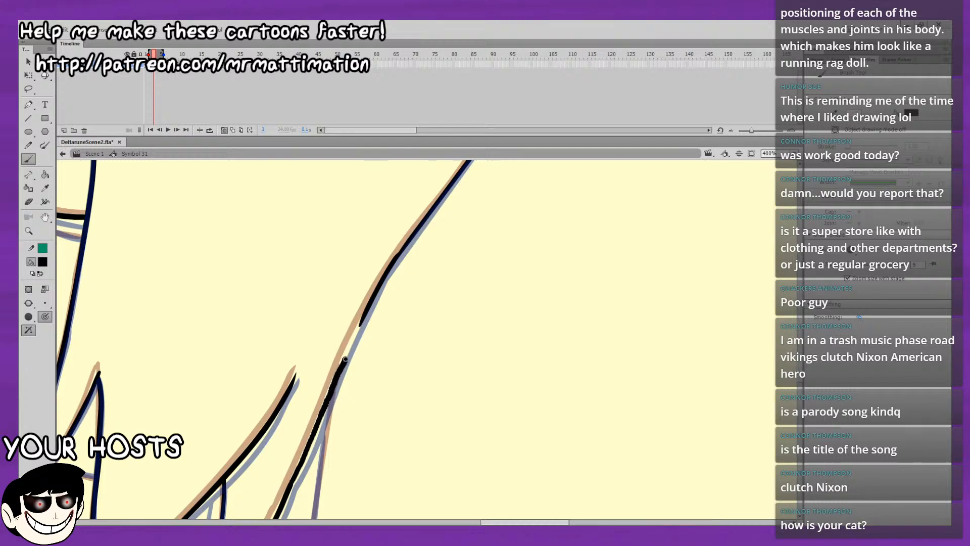
{"action": "key", "text": "ctrl+z"}
{"action": "left_click_drag", "start_coordinate": [299, 463], "coordinate": [305, 452]}
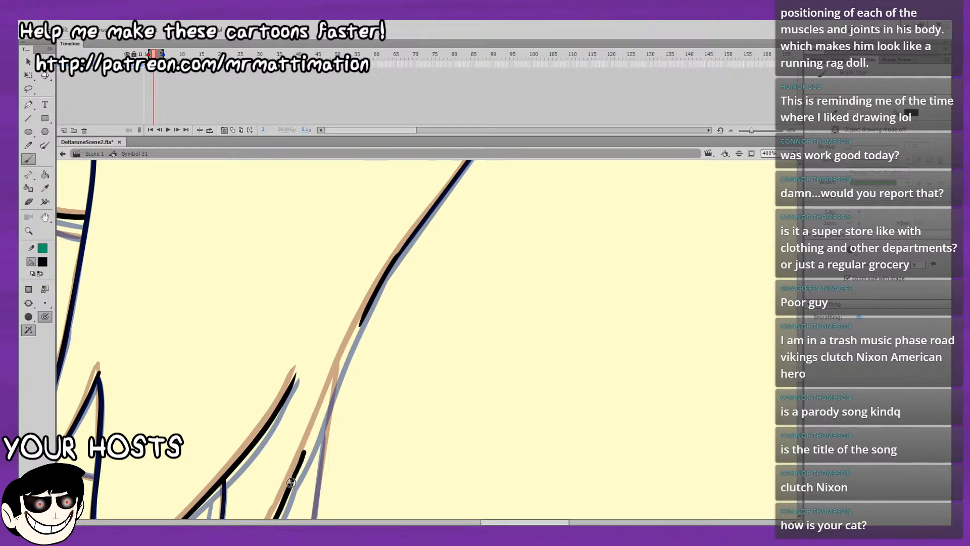
{"action": "key", "text": "ctrl+z"}
{"action": "left_click_drag", "start_coordinate": [289, 488], "coordinate": [316, 429]}
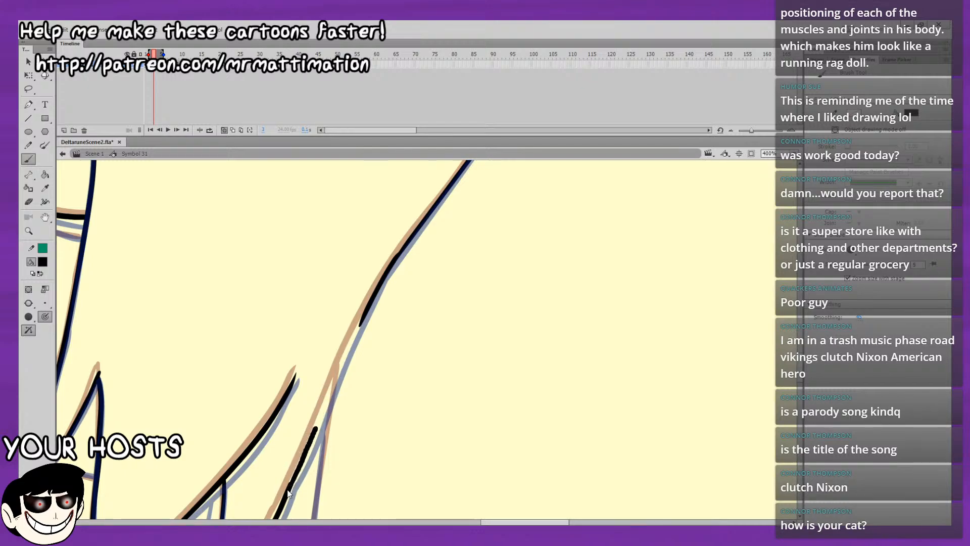
{"action": "key", "text": "ctrl+z"}
{"action": "mouse_move", "coordinate": [294, 475]}
{"action": "left_mouse_down"}
{"action": "mouse_move", "coordinate": [306, 451]}
{"action": "mouse_move", "coordinate": [297, 470]}
{"action": "mouse_move", "coordinate": [385, 285]}
{"action": "left_mouse_up"}
{"action": "key", "text": "ctrl+z"}
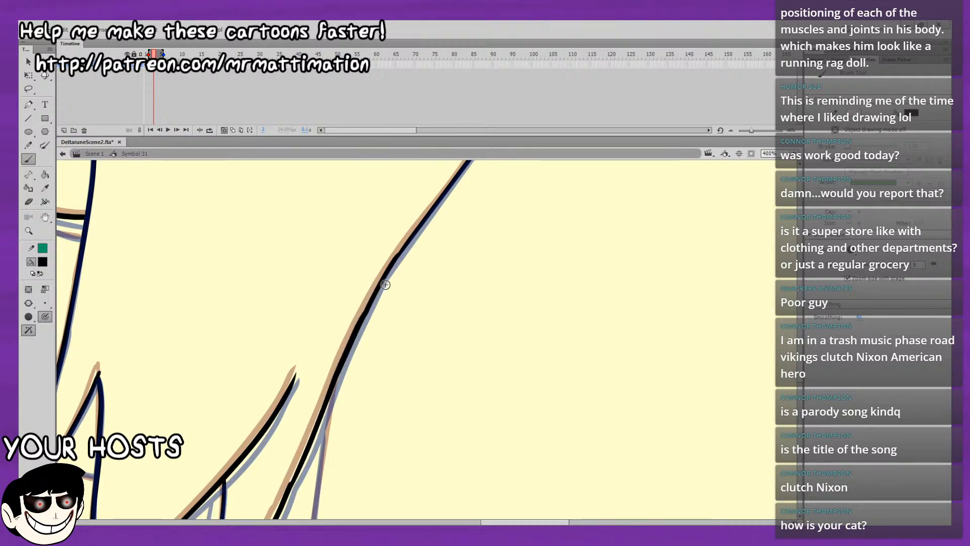
Select the bumpy join in the rearmost lock's back edge, smooth it, and reshape it into an even curve.
{"action": "left_click_drag", "start_coordinate": [381, 387], "coordinate": [485, 218]}
{"action": "key", "text": "l"}
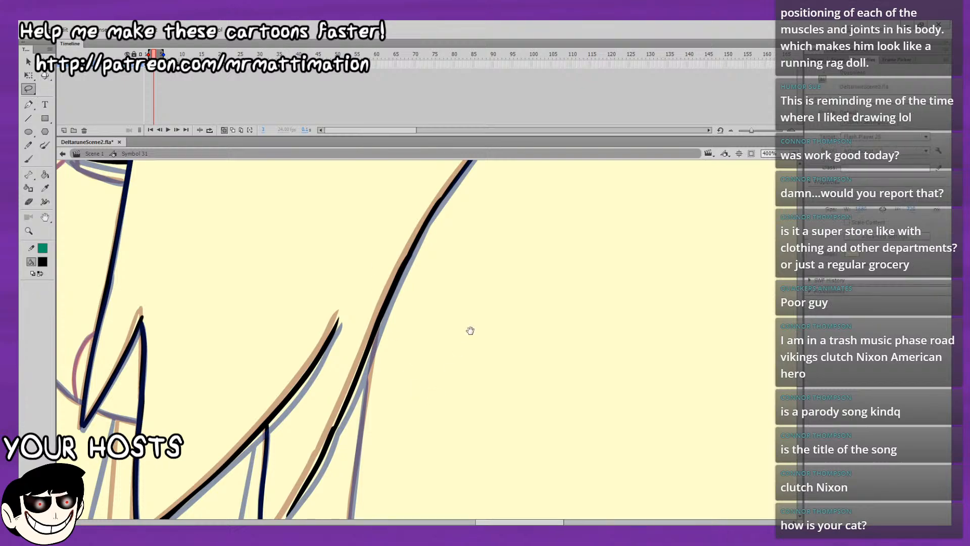
{"action": "left_click_drag", "start_coordinate": [485, 288], "coordinate": [365, 327]}
{"action": "key", "text": "v"}
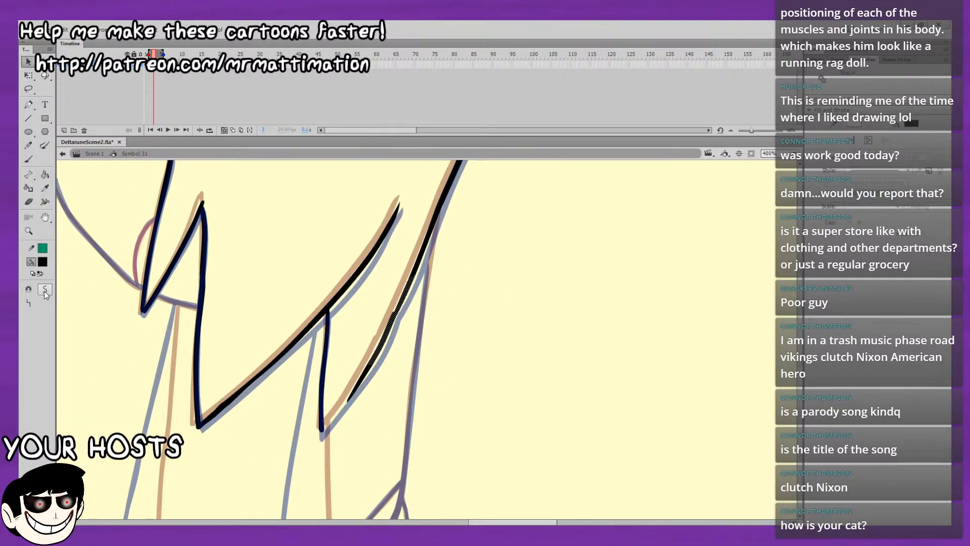
{"action": "left_click", "coordinate": [39, 289]}
{"action": "left_click", "coordinate": [385, 304]}
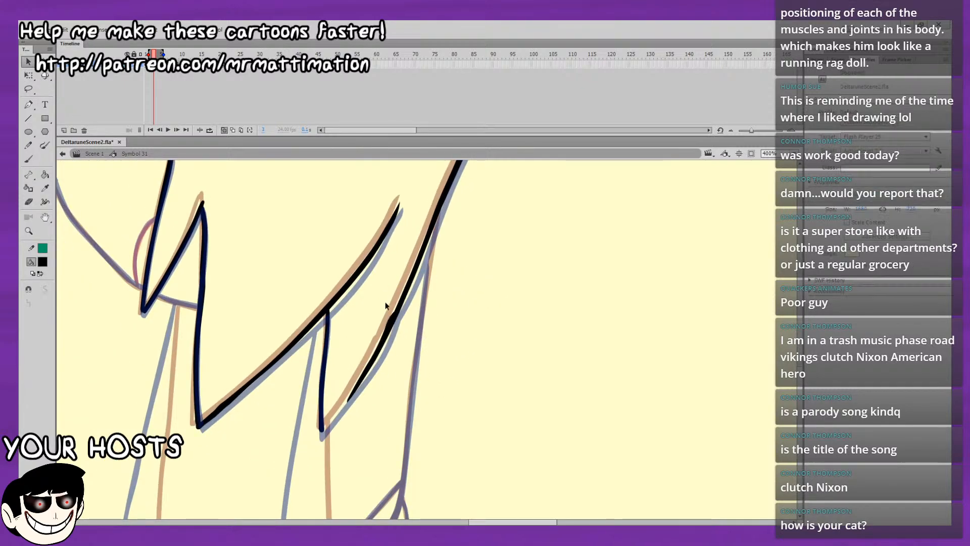
{"action": "left_click_drag", "start_coordinate": [389, 315], "coordinate": [395, 314]}
Ink the last bit of the rearmost lock's back edge, closing it at the lock's lower tip.
{"action": "key", "text": "b"}
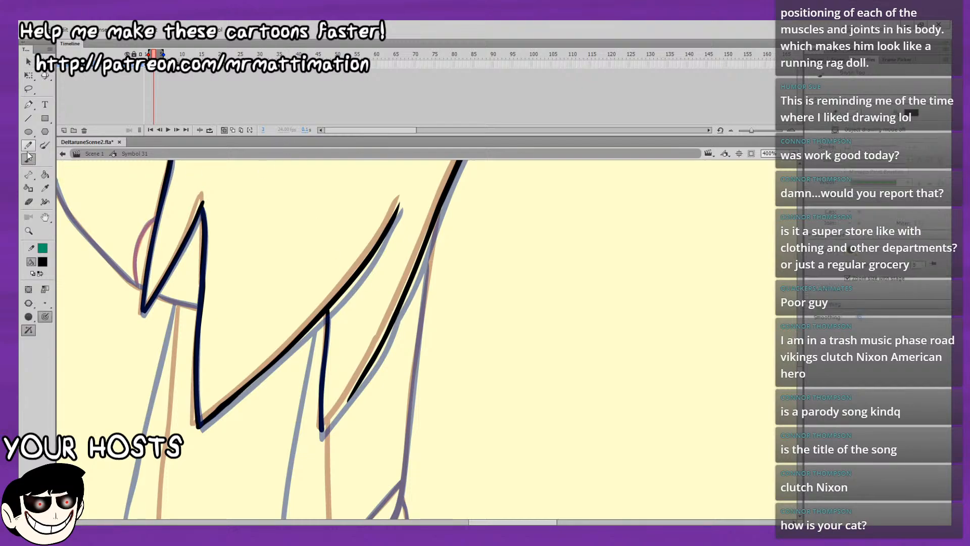
{"action": "left_click_drag", "start_coordinate": [343, 410], "coordinate": [356, 390]}
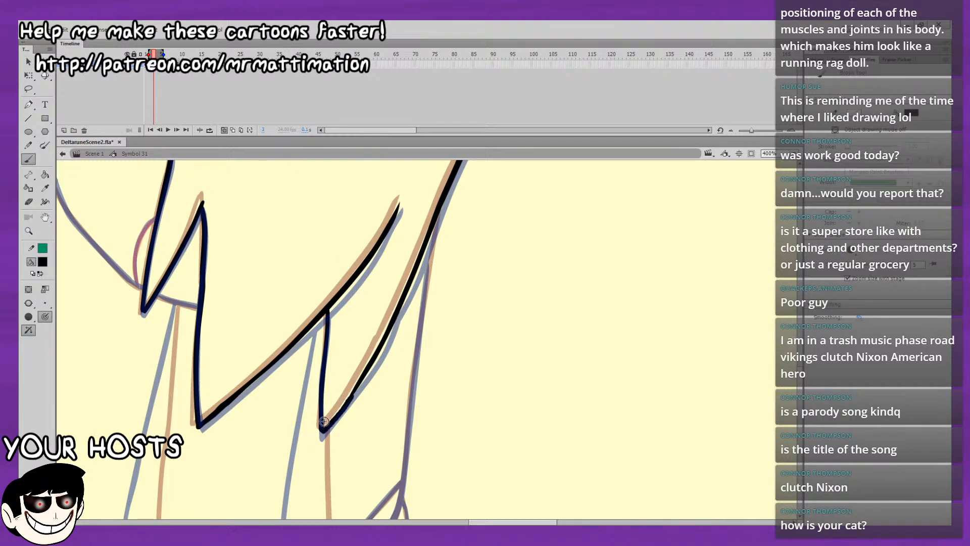
{"action": "key", "text": "ctrl+z"}
{"action": "left_click_drag", "start_coordinate": [322, 430], "coordinate": [360, 385]}
{"action": "key", "text": "ctrl+z"}
{"action": "left_click_drag", "start_coordinate": [322, 430], "coordinate": [363, 379]}
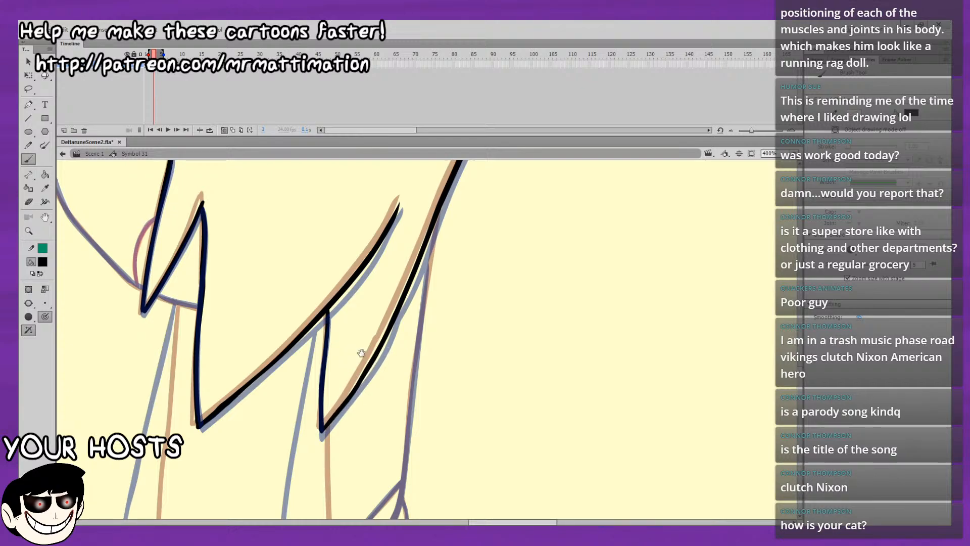
Turn off onion skinning, show the whole drawing, and play the animation from frame 1.
{"action": "scroll", "coordinate": [366, 349], "scroll_direction": "down", "scroll_amount": 3}
{"action": "left_click", "coordinate": [232, 130]}
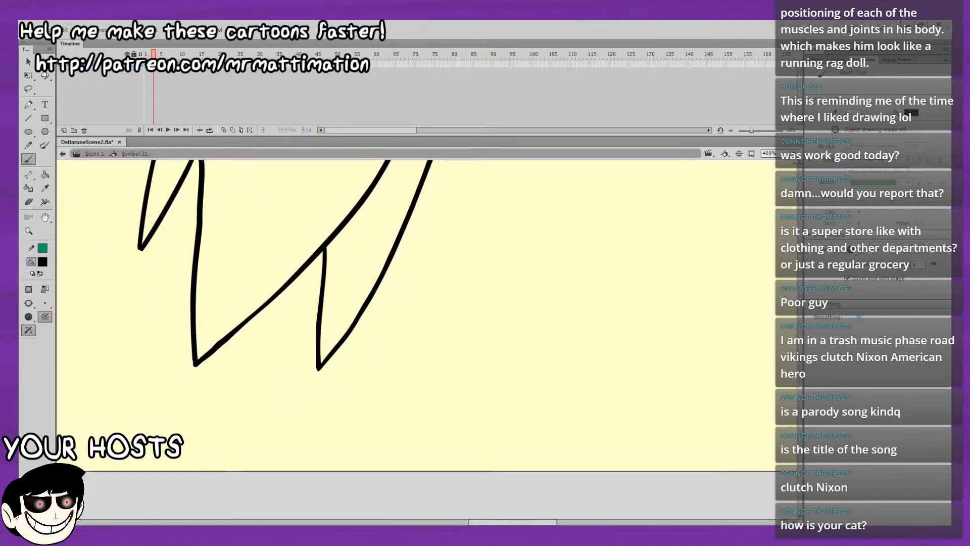
{"action": "left_click", "coordinate": [795, 155]}
{"action": "left_click", "coordinate": [773, 162]}
{"action": "key", "text": "comma"}
{"action": "key", "text": "comma"}
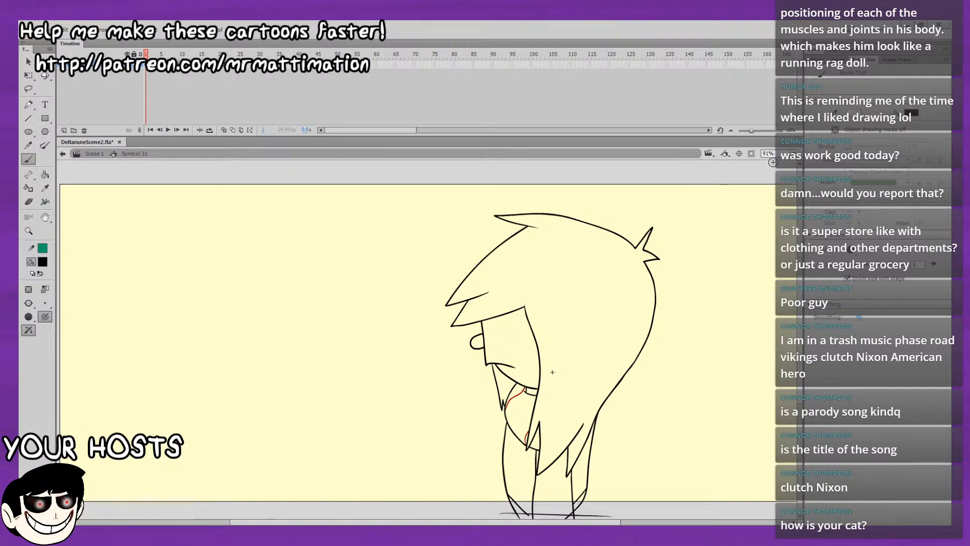
{"action": "key", "text": "Return"}
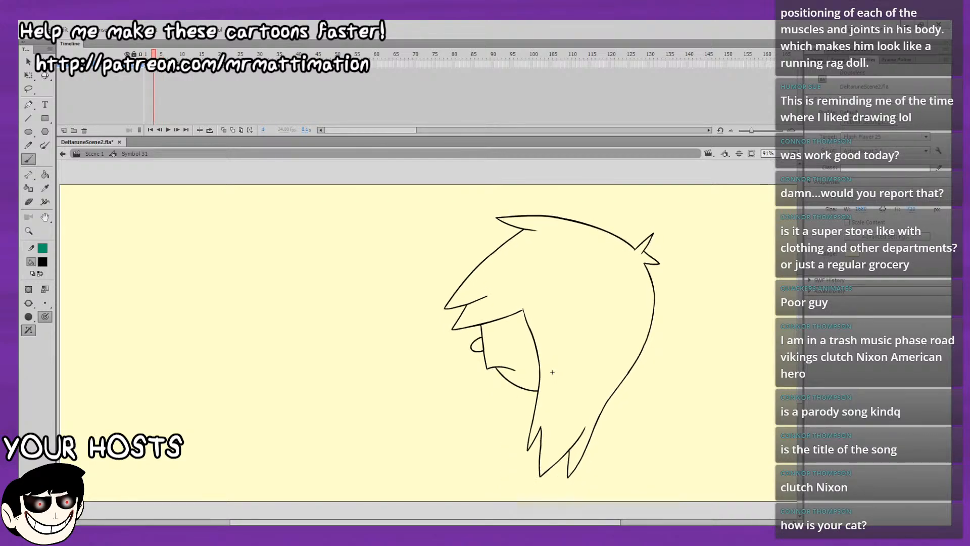
Turn onion skinning back on at frame 2 and bring the character's lower body into view.
{"action": "left_click", "coordinate": [224, 130]}
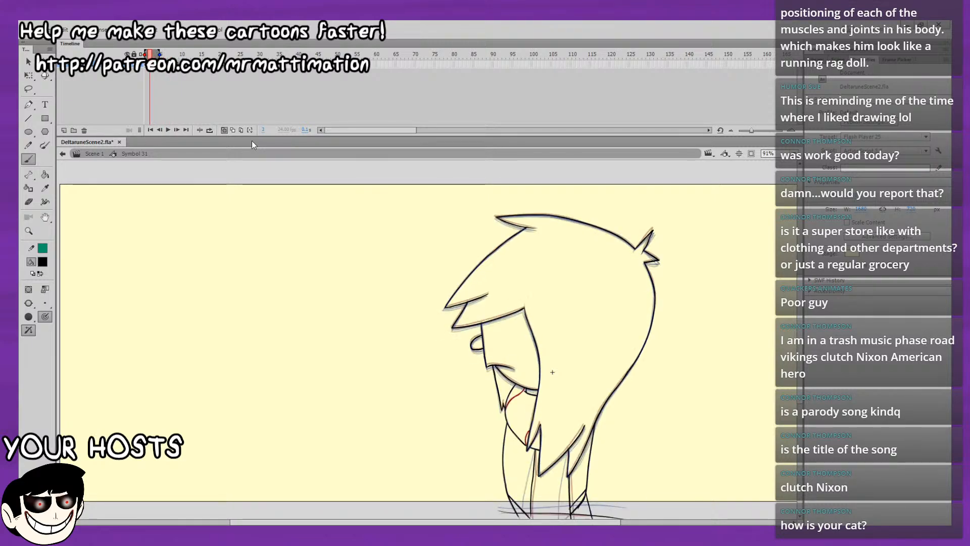
{"action": "left_click", "coordinate": [29, 62]}
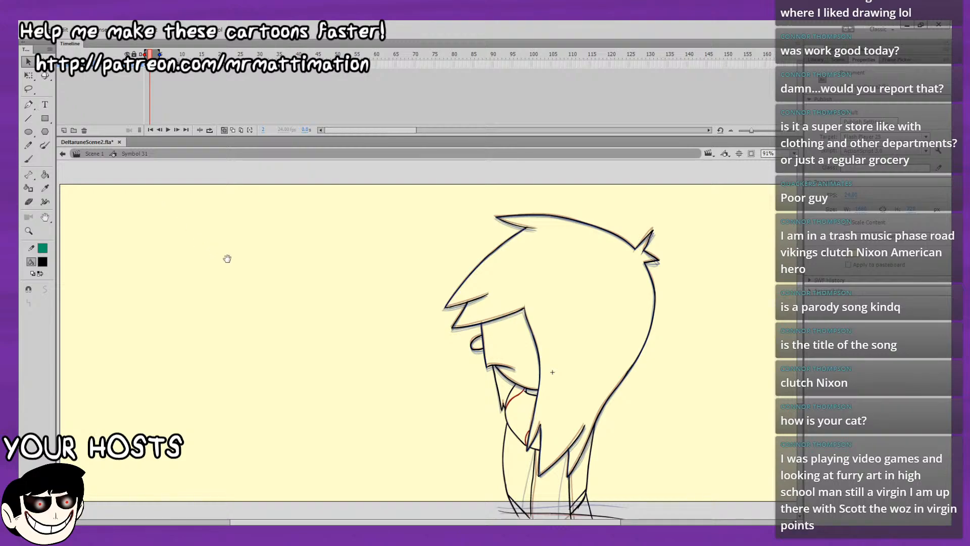
{"action": "left_click_drag", "start_coordinate": [234, 274], "coordinate": [170, 200]}
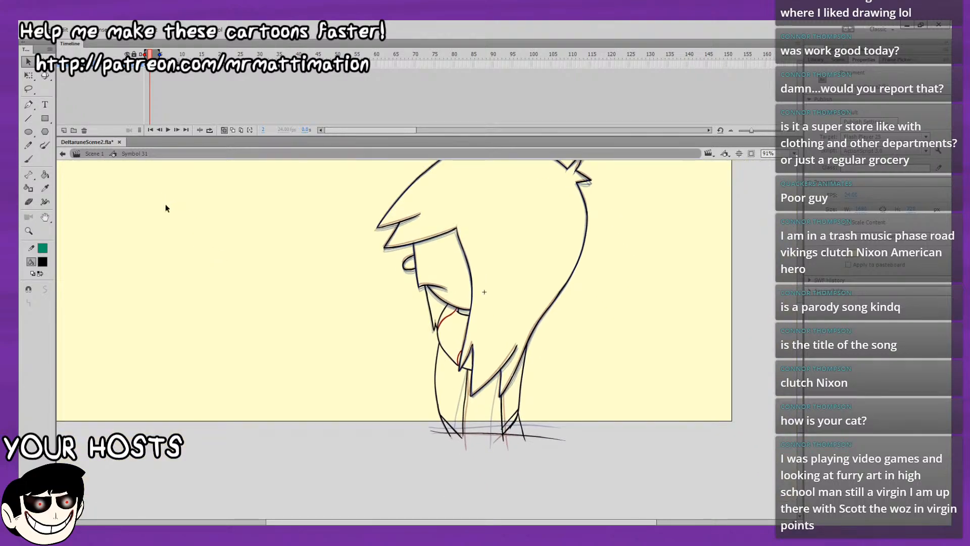
Zoom to the legs at 400% and compare the leg and ground lines across frames 1 to 3.
{"action": "mouse_move", "coordinate": [252, 214]}
{"action": "left_mouse_down"}
{"action": "mouse_move", "coordinate": [245, 232]}
{"action": "mouse_move", "coordinate": [155, 227]}
{"action": "left_mouse_up"}
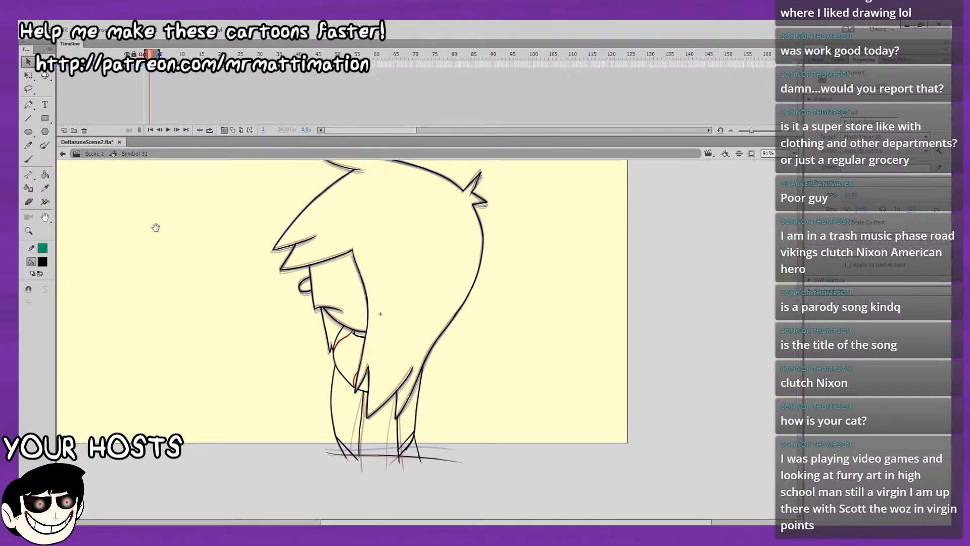
{"action": "key", "text": "ctrl+4"}
{"action": "left_click_drag", "start_coordinate": [409, 191], "coordinate": [617, 273]}
{"action": "left_click_drag", "start_coordinate": [527, 475], "coordinate": [443, 112]}
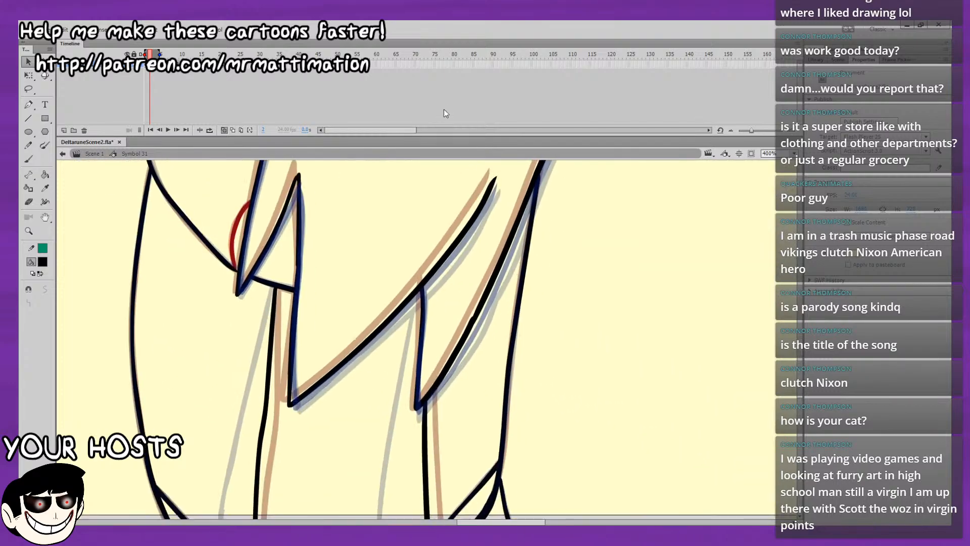
{"action": "left_click_drag", "start_coordinate": [554, 359], "coordinate": [510, 164]}
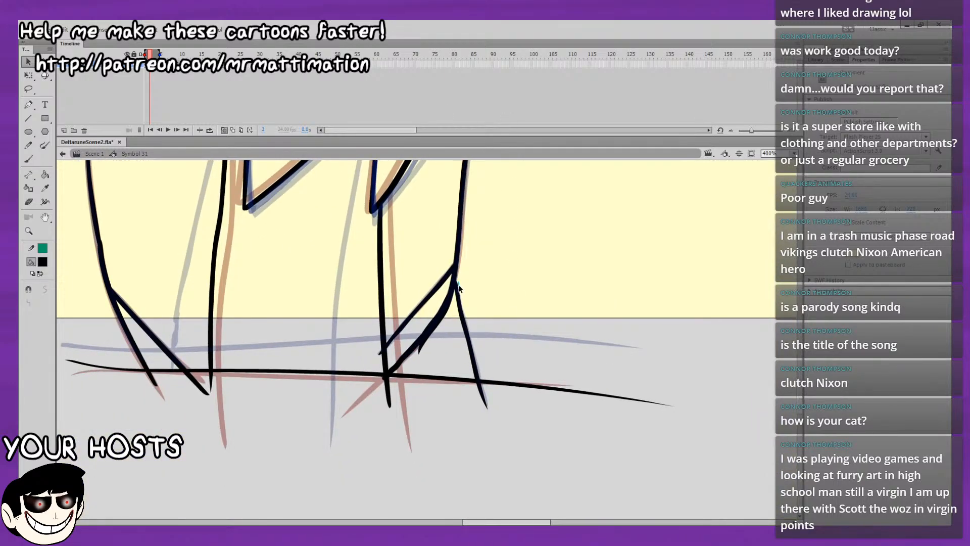
{"action": "key", "text": "comma"}
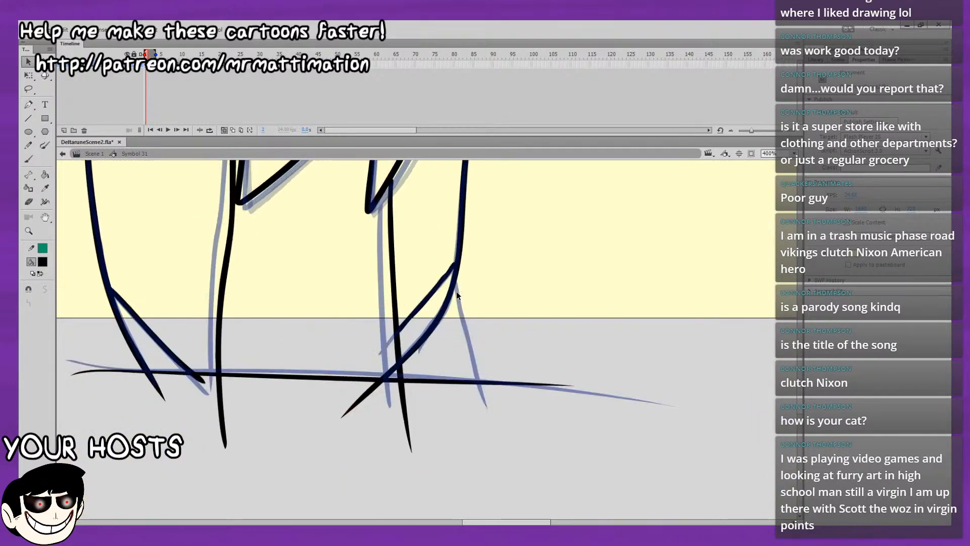
{"action": "key", "text": "period"}
{"action": "key", "text": "period"}
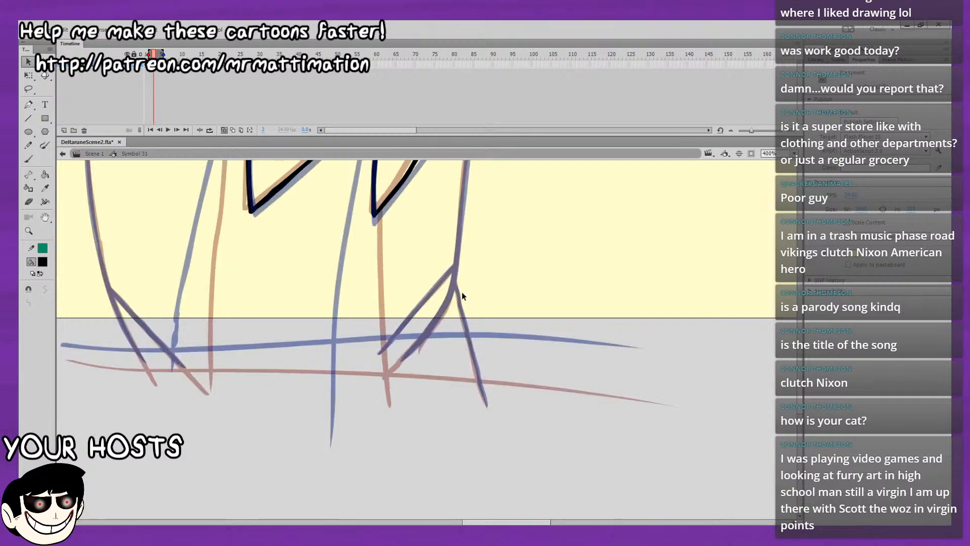
{"action": "key", "text": "comma"}
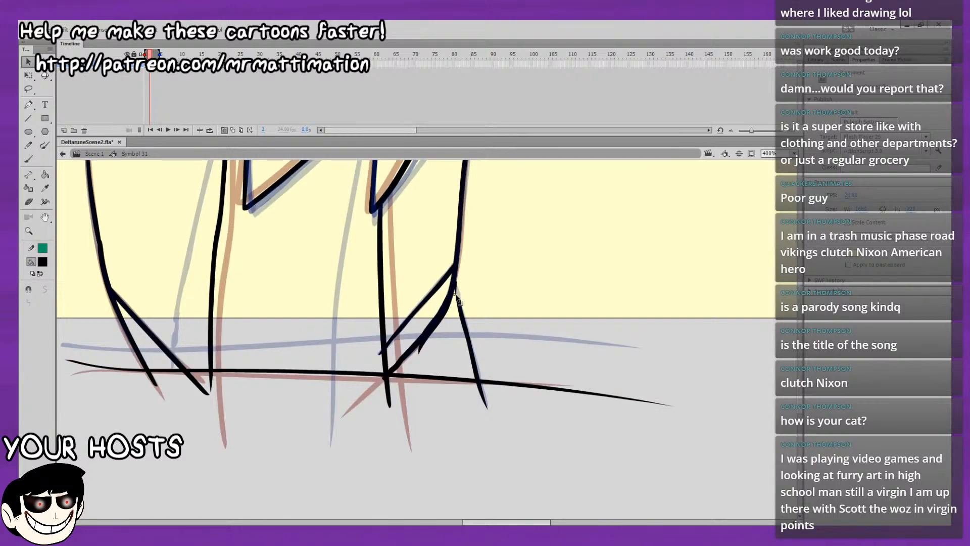
Delete the slanted line running from the rear body corner down to the ground line on frame 2.
{"action": "left_click", "coordinate": [459, 303]}
{"action": "left_click", "coordinate": [473, 314]}
{"action": "left_click_drag", "start_coordinate": [475, 378], "coordinate": [484, 379]}
{"action": "left_click", "coordinate": [474, 356]}
{"action": "key", "text": "Delete"}
Brush a replacement line on frame 2 from the body's rear lower curve to just past the ground line, closer to the rear leg.
{"action": "key", "text": "b"}
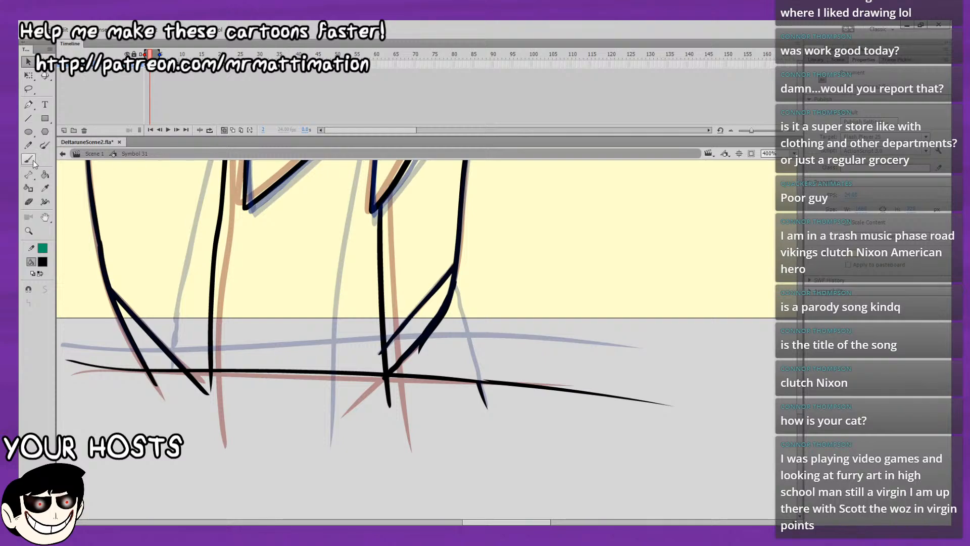
{"action": "left_click_drag", "start_coordinate": [444, 316], "coordinate": [447, 373]}
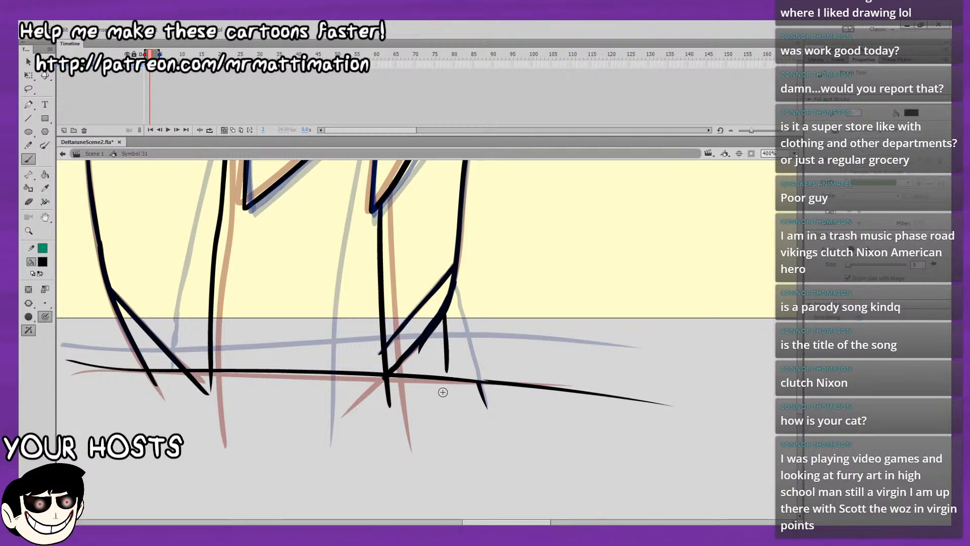
{"action": "key", "text": "ctrl+z"}
{"action": "key", "text": "period"}
{"action": "mouse_move", "coordinate": [474, 288]}
{"action": "left_mouse_down"}
{"action": "mouse_move", "coordinate": [481, 329]}
{"action": "mouse_move", "coordinate": [453, 384]}
{"action": "mouse_move", "coordinate": [460, 433]}
{"action": "left_mouse_up"}
{"action": "key", "text": "comma"}
{"action": "left_click_drag", "start_coordinate": [485, 308], "coordinate": [481, 342]}
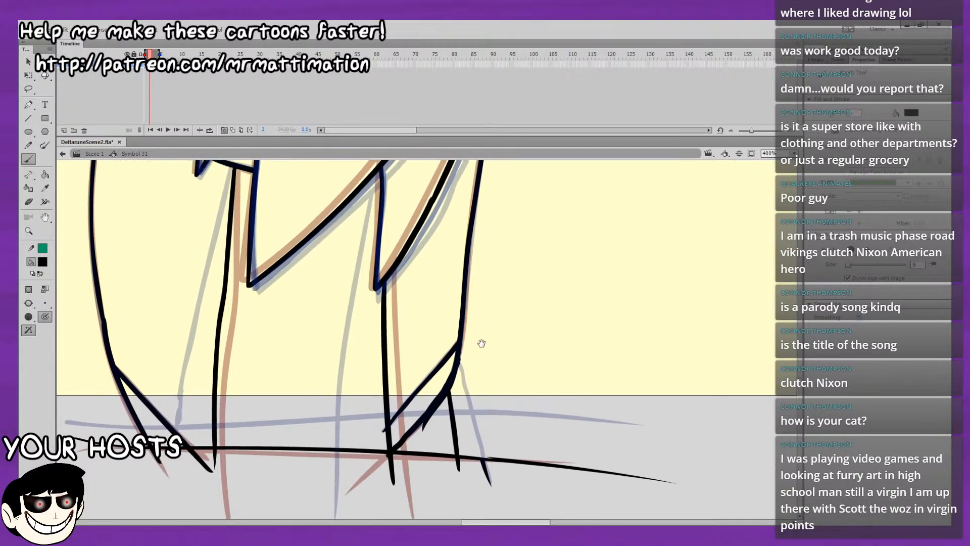
Ink the narrow pointed hair lock below the front of the face on frame 3, including the small notch at its tip.
{"action": "key", "text": "period"}
{"action": "mouse_move", "coordinate": [482, 217]}
{"action": "left_mouse_down"}
{"action": "mouse_move", "coordinate": [461, 362]}
{"action": "mouse_move", "coordinate": [470, 374]}
{"action": "left_mouse_up"}
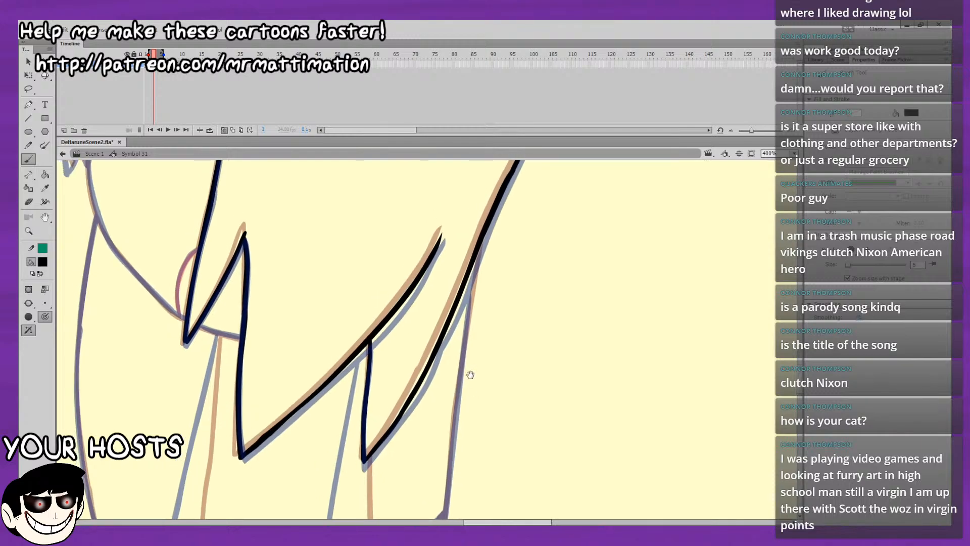
{"action": "left_click_drag", "start_coordinate": [477, 285], "coordinate": [498, 444]}
{"action": "mouse_move", "coordinate": [478, 387]}
{"action": "left_mouse_down"}
{"action": "mouse_move", "coordinate": [591, 260]}
{"action": "mouse_move", "coordinate": [524, 342]}
{"action": "mouse_move", "coordinate": [529, 382]}
{"action": "left_mouse_up"}
{"action": "left_click_drag", "start_coordinate": [515, 342], "coordinate": [550, 353]}
{"action": "left_click_drag", "start_coordinate": [381, 329], "coordinate": [424, 450]}
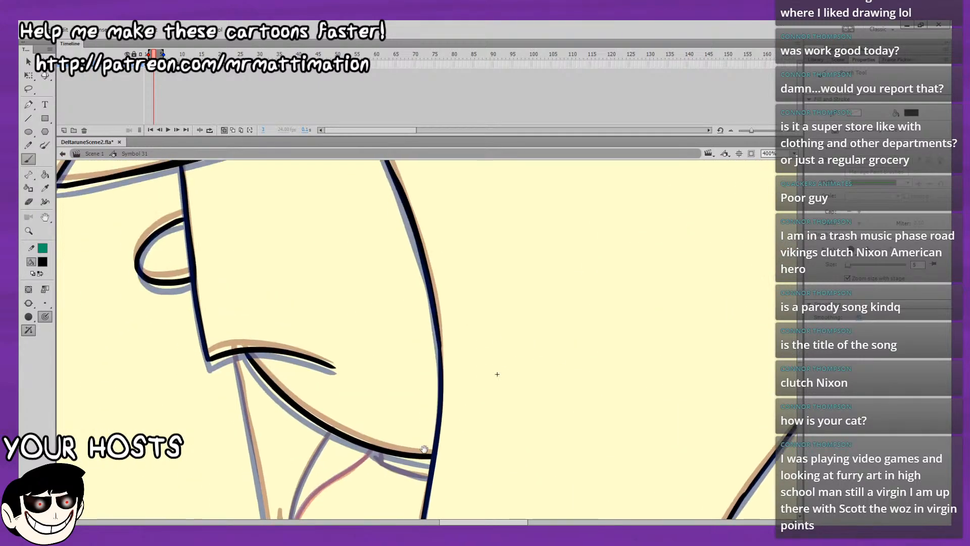
{"action": "left_click_drag", "start_coordinate": [529, 277], "coordinate": [548, 399]}
{"action": "left_click_drag", "start_coordinate": [485, 404], "coordinate": [487, 142]}
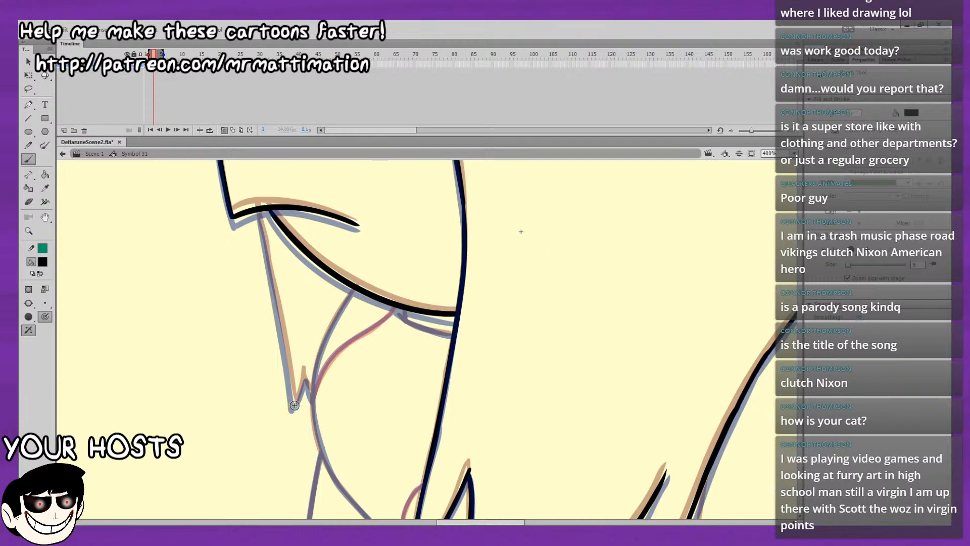
{"action": "key", "text": "ctrl+z"}
{"action": "left_click_drag", "start_coordinate": [259, 213], "coordinate": [266, 258]}
{"action": "left_click_drag", "start_coordinate": [278, 317], "coordinate": [281, 334]}
{"action": "left_click_drag", "start_coordinate": [295, 297], "coordinate": [286, 168]}
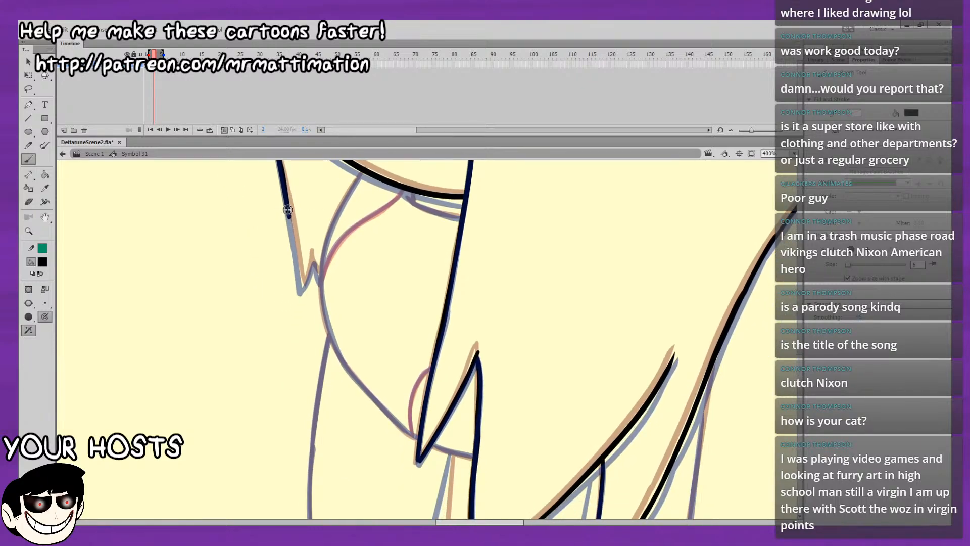
{"action": "left_click_drag", "start_coordinate": [290, 222], "coordinate": [295, 250]}
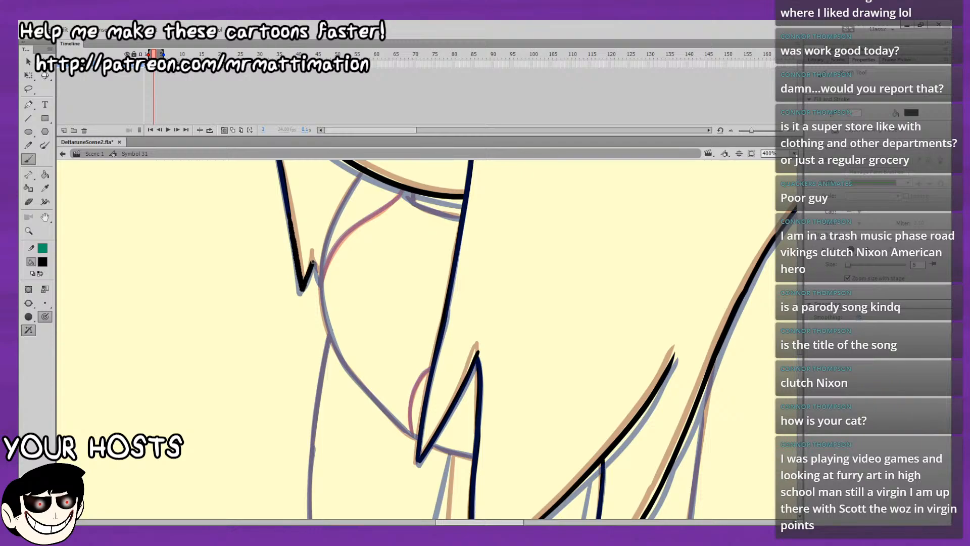
{"action": "left_click_drag", "start_coordinate": [314, 258], "coordinate": [317, 315]}
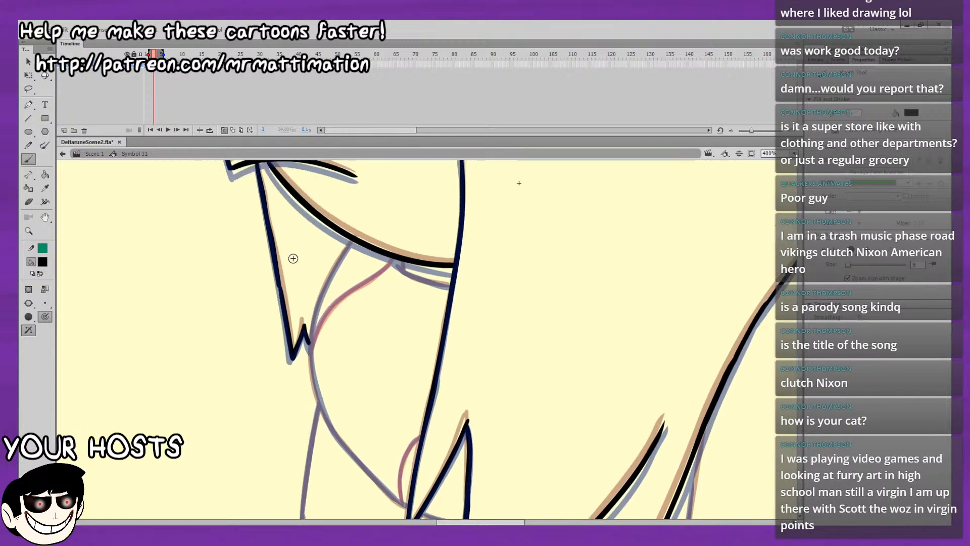
Ink the curved line on frame 3 from the underside of the jaw down to the front lock's notch.
{"action": "mouse_move", "coordinate": [308, 352]}
{"action": "left_mouse_down"}
{"action": "mouse_move", "coordinate": [327, 281]}
{"action": "mouse_move", "coordinate": [353, 241]}
{"action": "left_mouse_up"}
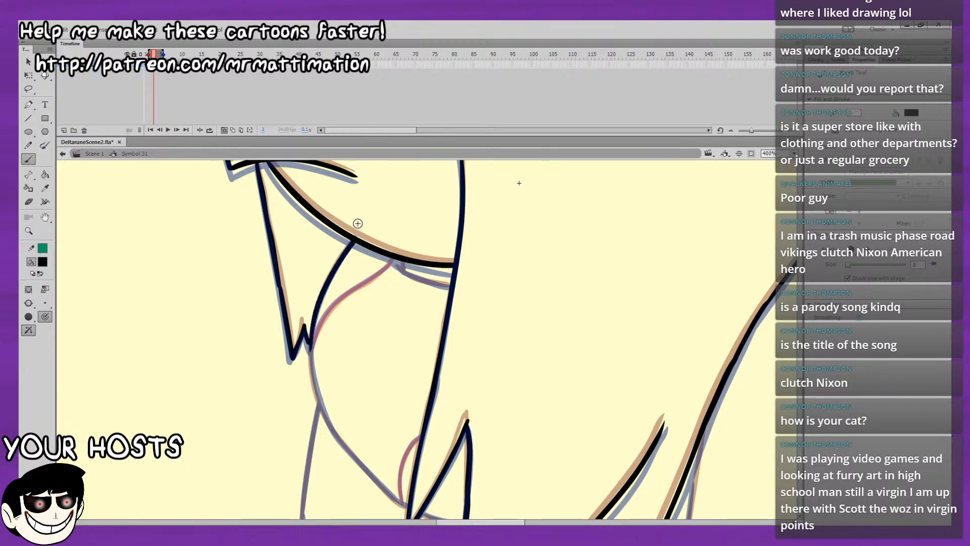
{"action": "key", "text": "ctrl+z"}
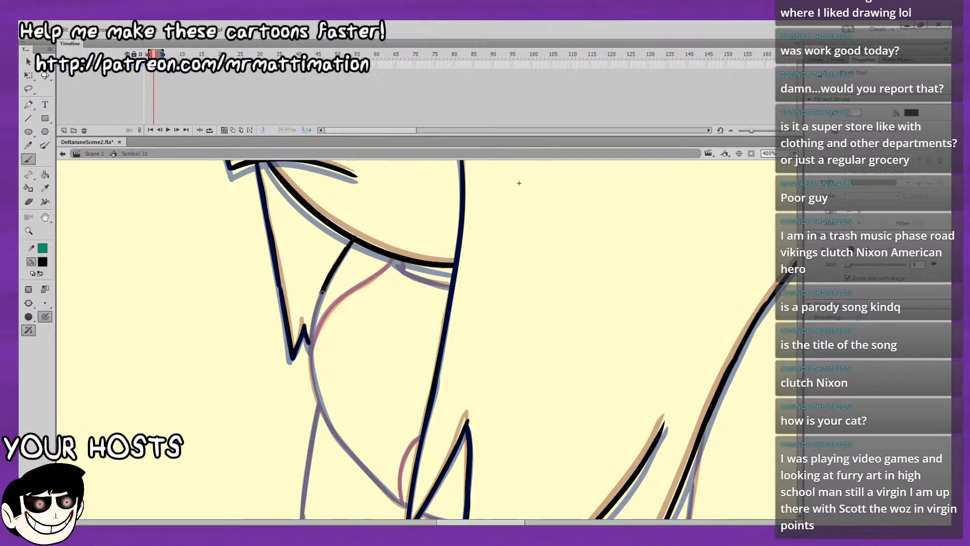
{"action": "key", "text": "ctrl+z"}
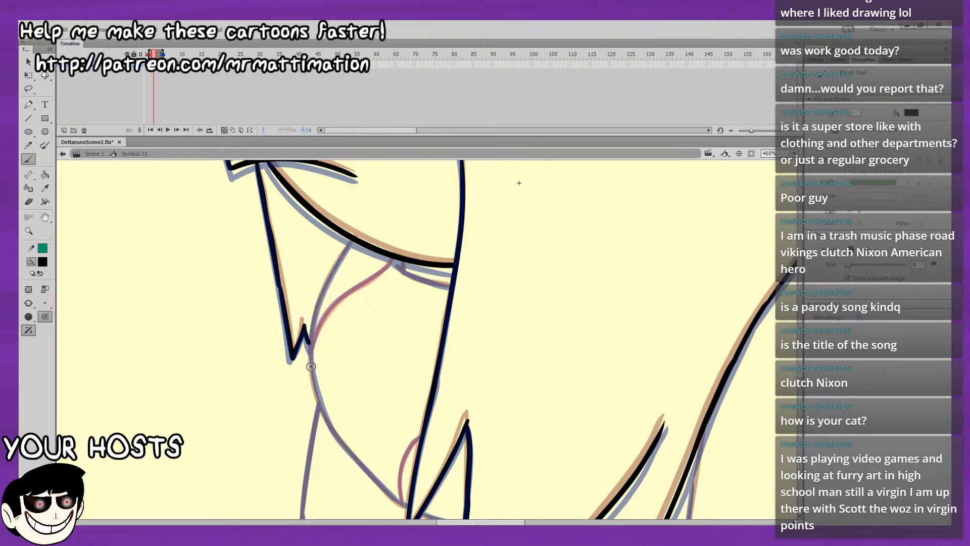
{"action": "key", "text": "ctrl+z"}
{"action": "left_click_drag", "start_coordinate": [313, 375], "coordinate": [321, 299]}
{"action": "key", "text": "ctrl+z"}
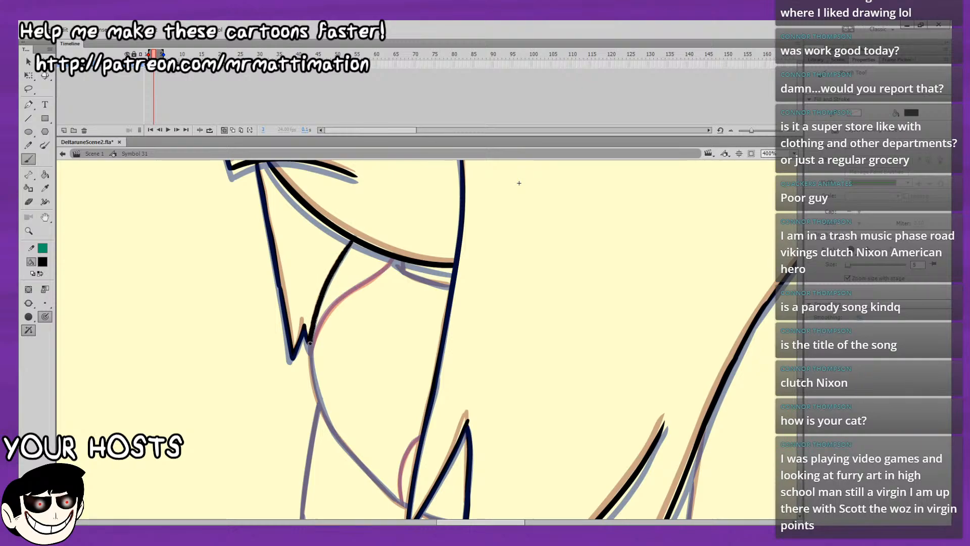
{"action": "left_click_drag", "start_coordinate": [310, 343], "coordinate": [310, 349]}
Ink the torso's front curve on frame 3 from the front lock's notch down to the tip of the long hair lock.
{"action": "mouse_move", "coordinate": [300, 279]}
{"action": "left_mouse_down"}
{"action": "mouse_move", "coordinate": [290, 209]}
{"action": "mouse_move", "coordinate": [299, 149]}
{"action": "left_mouse_up"}
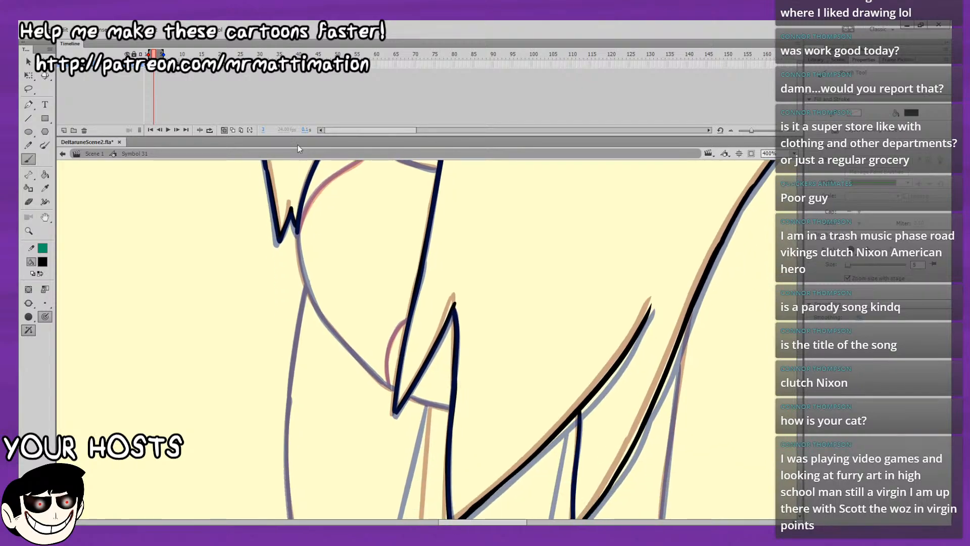
{"action": "left_click_drag", "start_coordinate": [297, 238], "coordinate": [306, 280]}
{"action": "key", "text": "ctrl+z"}
{"action": "left_click_drag", "start_coordinate": [298, 246], "coordinate": [303, 273]}
{"action": "left_click_drag", "start_coordinate": [322, 318], "coordinate": [339, 338]}
{"action": "mouse_move", "coordinate": [302, 250]}
{"action": "left_mouse_down"}
{"action": "mouse_move", "coordinate": [261, 190]}
{"action": "mouse_move", "coordinate": [209, 167]}
{"action": "left_mouse_up"}
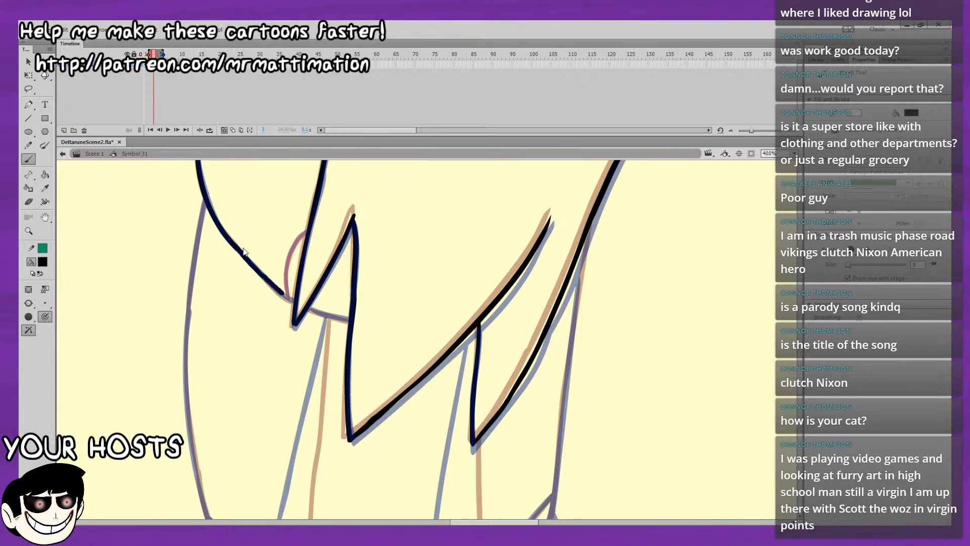
{"action": "key", "text": "ctrl+z"}
{"action": "key", "text": "ctrl+z"}
Ink the short torso edge on frame 3 between the small hair lock's tip and the long lock behind it.
{"action": "left_click_drag", "start_coordinate": [343, 323], "coordinate": [285, 286]}
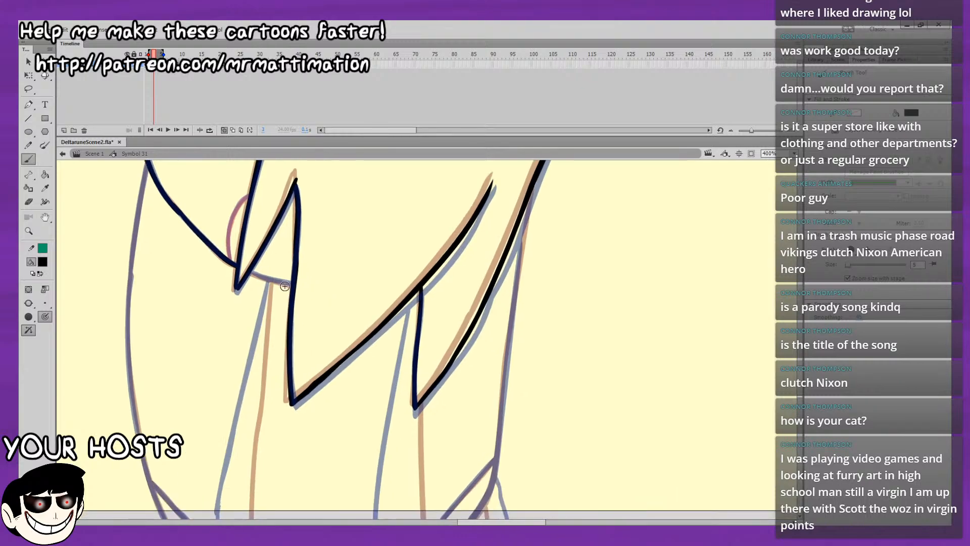
{"action": "key", "text": "ctrl+z"}
{"action": "key", "text": "ctrl+z"}
{"action": "mouse_move", "coordinate": [250, 273]}
{"action": "left_mouse_down"}
{"action": "mouse_move", "coordinate": [264, 278]}
{"action": "mouse_move", "coordinate": [200, 251]}
{"action": "left_mouse_up"}
{"action": "key", "text": "ctrl+z"}
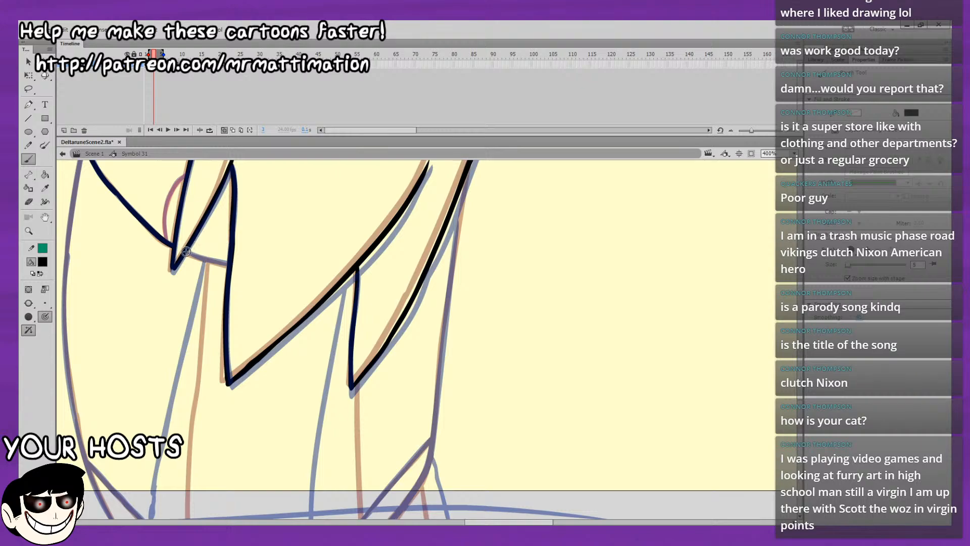
{"action": "key", "text": "ctrl+z"}
{"action": "left_click_drag", "start_coordinate": [188, 252], "coordinate": [214, 262]}
{"action": "key", "text": "ctrl+z"}
{"action": "key", "text": "ctrl+z"}
Ink the front leg line and the long ground line crossing it on frame 3, midway between the onion skins.
{"action": "left_click_drag", "start_coordinate": [229, 236], "coordinate": [260, 173]}
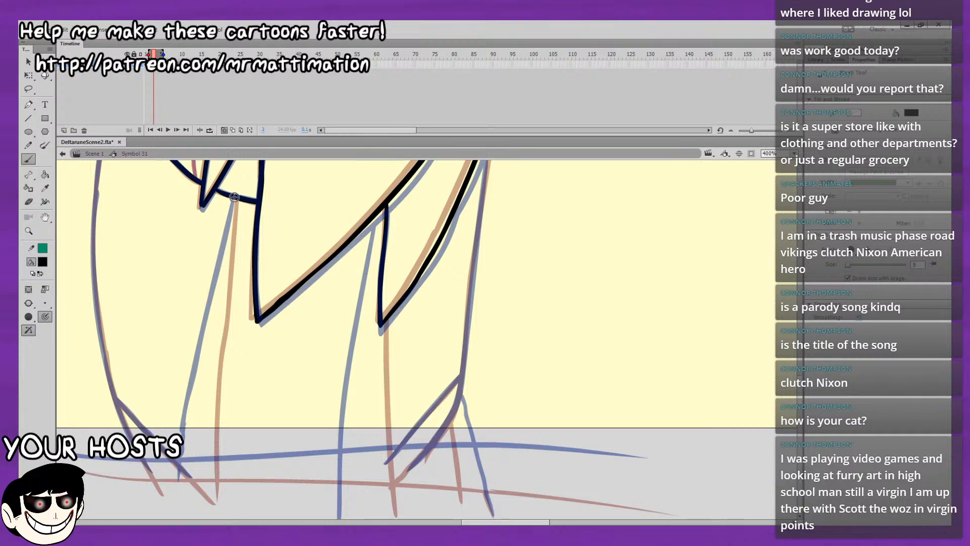
{"action": "left_click_drag", "start_coordinate": [233, 208], "coordinate": [187, 518]}
{"action": "mouse_move", "coordinate": [76, 460]}
{"action": "left_mouse_down"}
{"action": "mouse_move", "coordinate": [146, 472]}
{"action": "mouse_move", "coordinate": [588, 488]}
{"action": "left_mouse_up"}
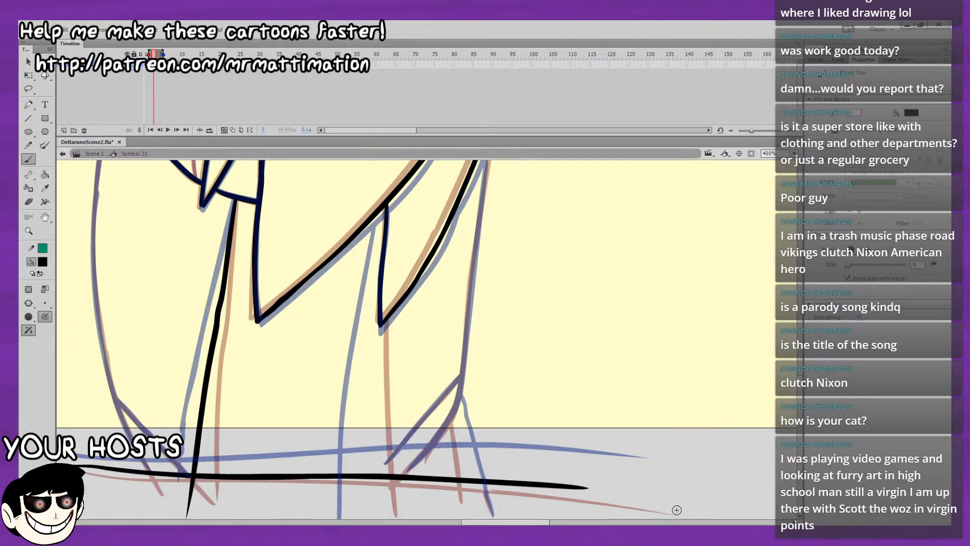
Ink the rear leg line on frame 3 from the notch between the hair locks down past the ground line.
{"action": "mouse_move", "coordinate": [601, 318]}
{"action": "left_mouse_down"}
{"action": "mouse_move", "coordinate": [615, 280]}
{"action": "mouse_move", "coordinate": [682, 282]}
{"action": "left_mouse_up"}
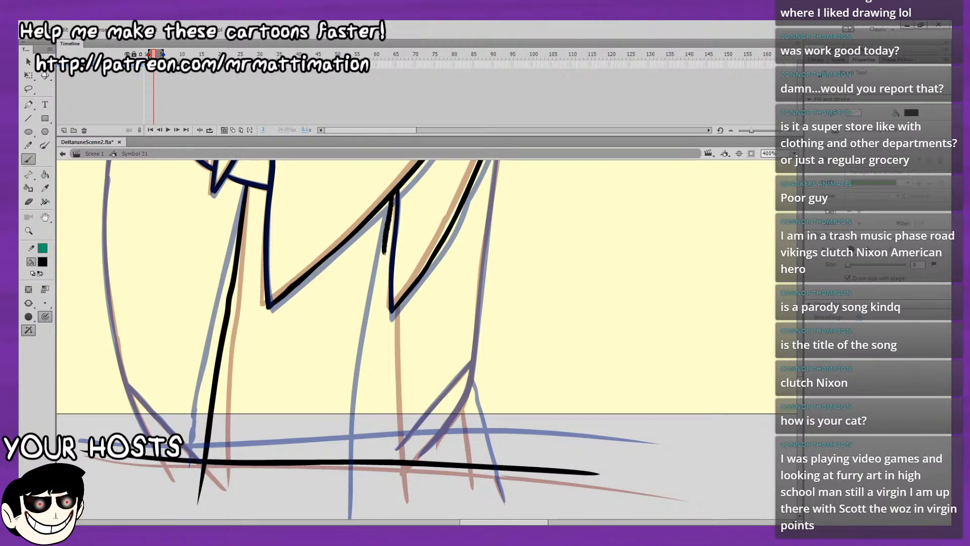
{"action": "left_click_drag", "start_coordinate": [395, 198], "coordinate": [382, 327]}
{"action": "key", "text": "ctrl+z"}
{"action": "mouse_move", "coordinate": [393, 191]}
{"action": "left_mouse_down"}
{"action": "mouse_move", "coordinate": [375, 345]}
{"action": "mouse_move", "coordinate": [378, 496]}
{"action": "left_mouse_up"}
{"action": "key", "text": "ctrl+z"}
{"action": "mouse_move", "coordinate": [393, 192]}
{"action": "left_mouse_down"}
{"action": "mouse_move", "coordinate": [374, 358]}
{"action": "mouse_move", "coordinate": [378, 518]}
{"action": "left_mouse_up"}
{"action": "key", "text": "ctrl+z"}
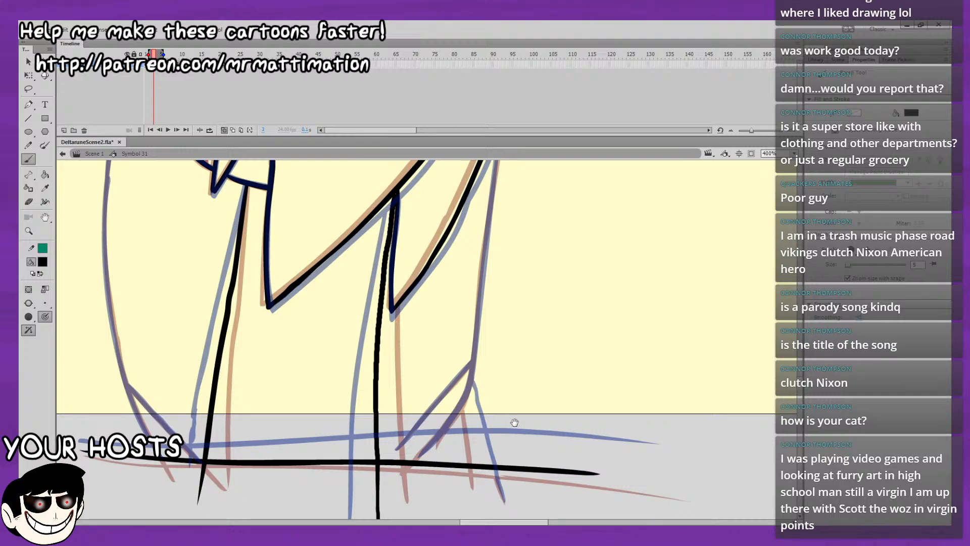
Turn off onion skinning, play the leg animation from frame 1, and turn onion skinning back on at frame 3.
{"action": "mouse_move", "coordinate": [514, 422]}
{"action": "left_mouse_down"}
{"action": "mouse_move", "coordinate": [704, 392]}
{"action": "mouse_move", "coordinate": [686, 388]}
{"action": "left_mouse_up"}
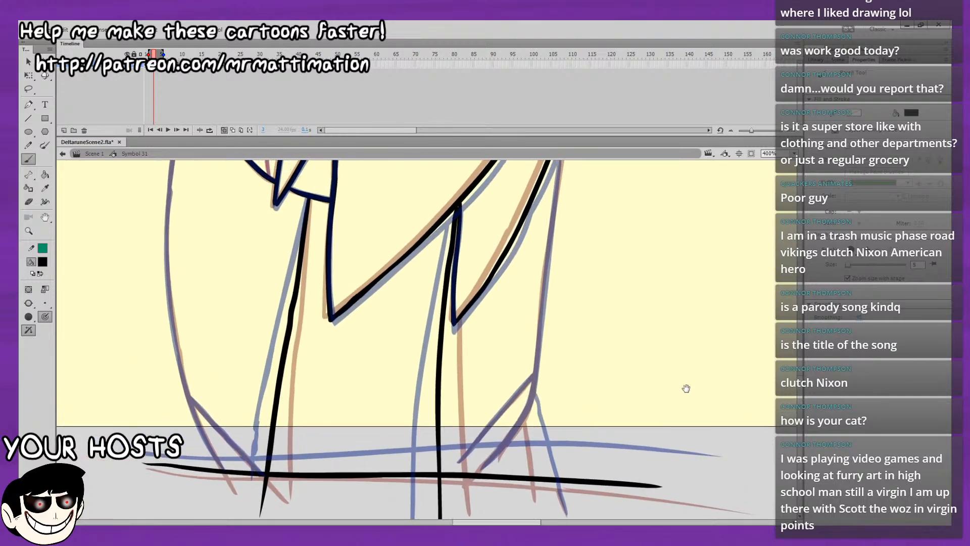
{"action": "left_click", "coordinate": [223, 129]}
{"action": "key", "text": "comma"}
{"action": "key", "text": "comma"}
{"action": "key", "text": "Return"}
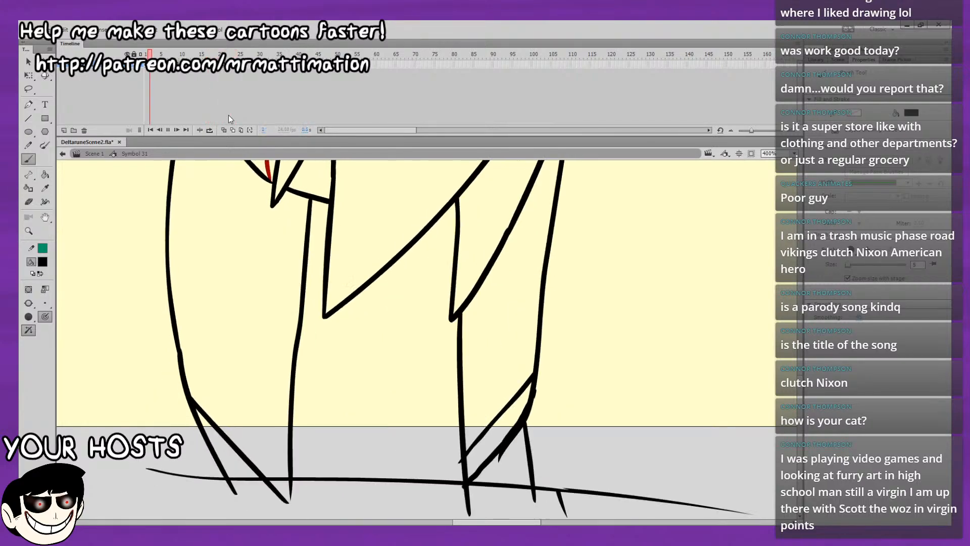
{"action": "key", "text": "Return"}
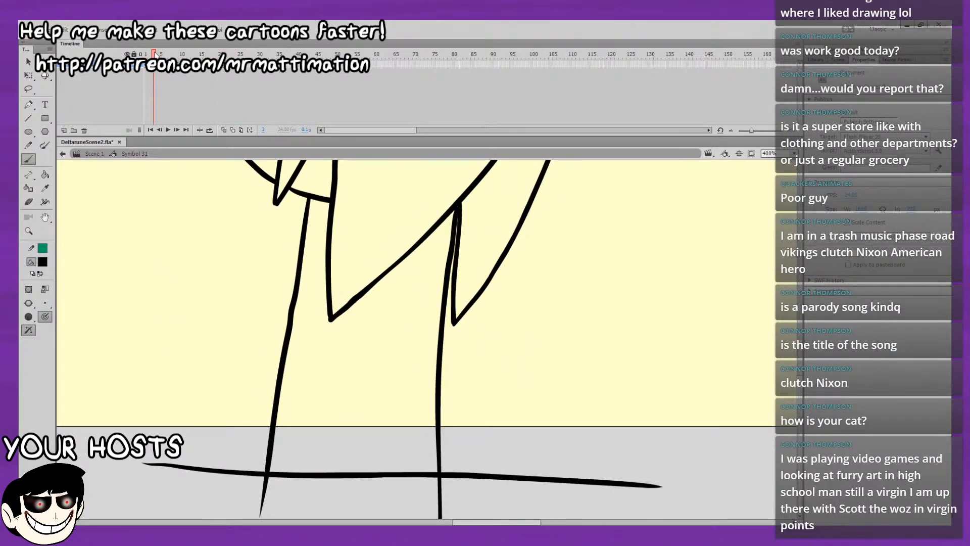
{"action": "left_click", "coordinate": [224, 130]}
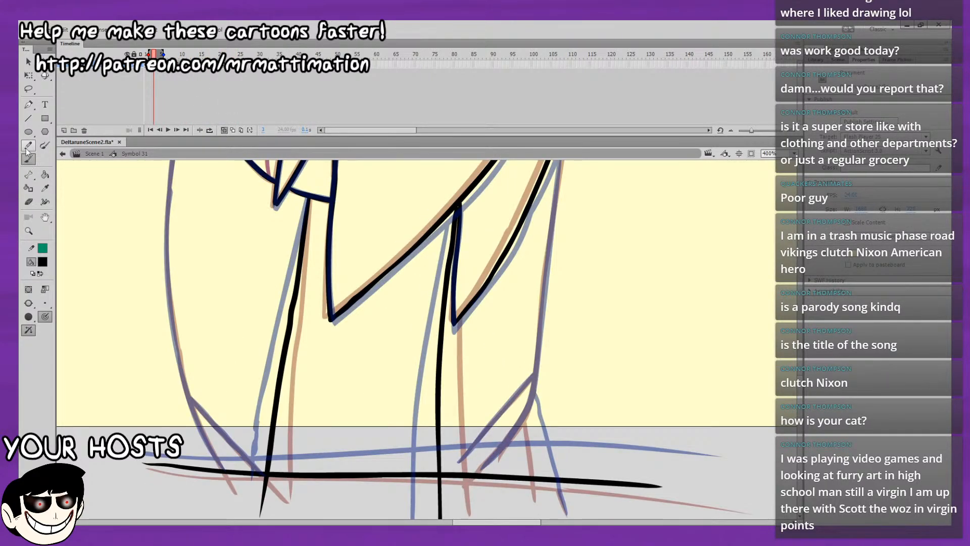
Ink a short rear foot edge just above the ground line on frame 3, and flip through the neighbouring frames to compare.
{"action": "left_click_drag", "start_coordinate": [583, 369], "coordinate": [634, 498]}
{"action": "left_click_drag", "start_coordinate": [662, 358], "coordinate": [645, 433]}
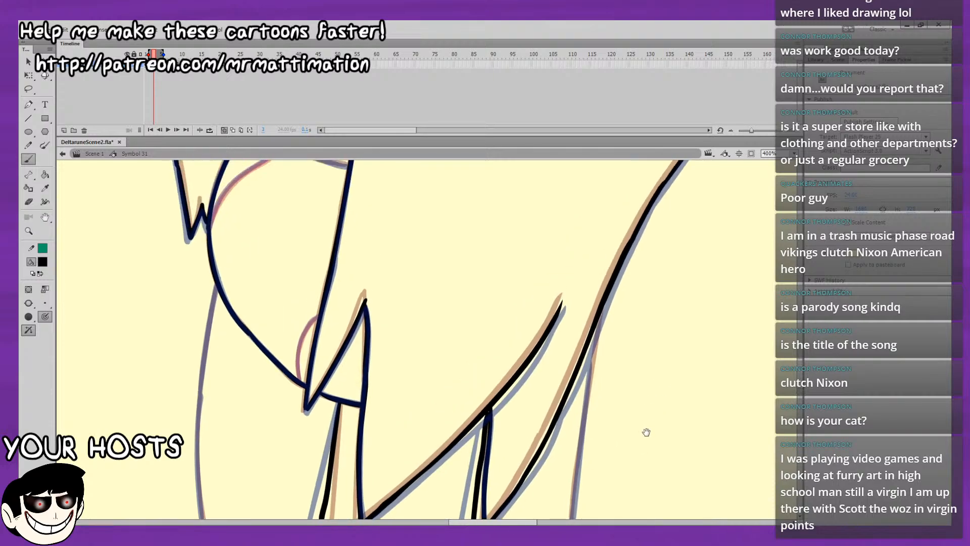
{"action": "mouse_move", "coordinate": [660, 311]}
{"action": "left_mouse_down"}
{"action": "mouse_move", "coordinate": [655, 506]}
{"action": "mouse_move", "coordinate": [682, 521]}
{"action": "mouse_move", "coordinate": [650, 242]}
{"action": "mouse_move", "coordinate": [657, 30]}
{"action": "left_mouse_up"}
{"action": "left_click_drag", "start_coordinate": [614, 202], "coordinate": [687, 503]}
{"action": "left_click_drag", "start_coordinate": [671, 467], "coordinate": [657, 158]}
{"action": "scroll", "coordinate": [550, 262], "scroll_direction": "down", "scroll_amount": 10}
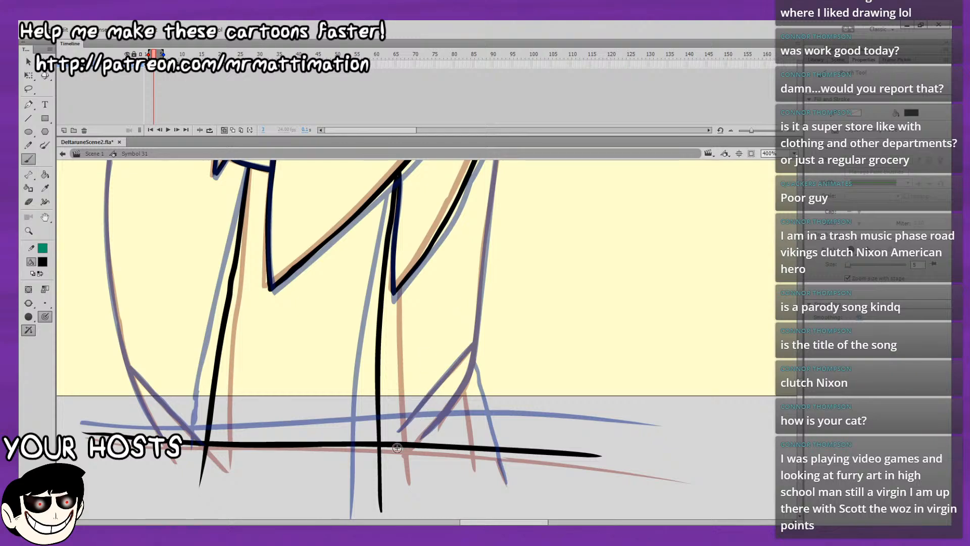
{"action": "left_click_drag", "start_coordinate": [407, 450], "coordinate": [444, 414]}
{"action": "key", "text": "period"}
{"action": "key", "text": "period"}
{"action": "key", "text": "comma"}
{"action": "key", "text": "comma"}
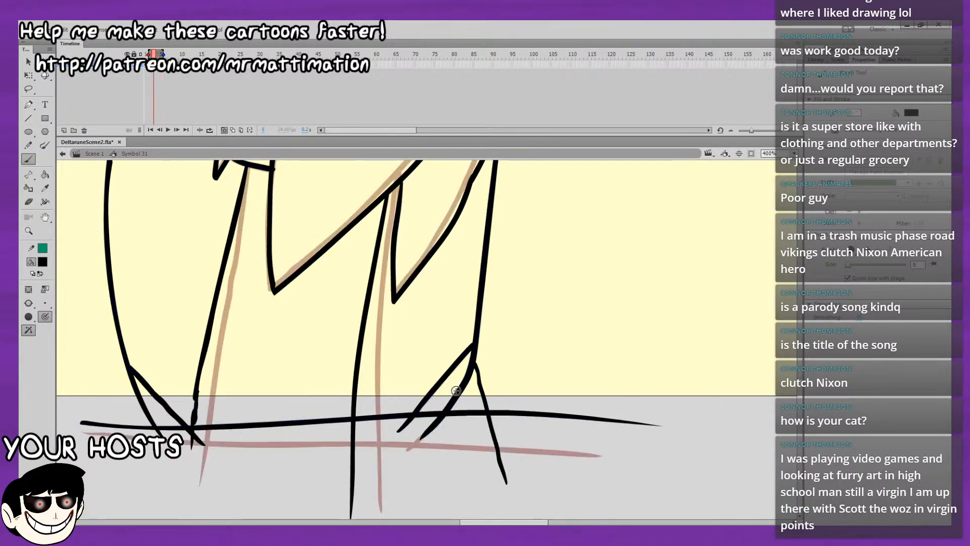
View the whole lower body at 100%, play the animation with onion skinning off, and turn onion skinning back on at frame 3.
{"action": "left_click_drag", "start_coordinate": [505, 359], "coordinate": [479, 388]}
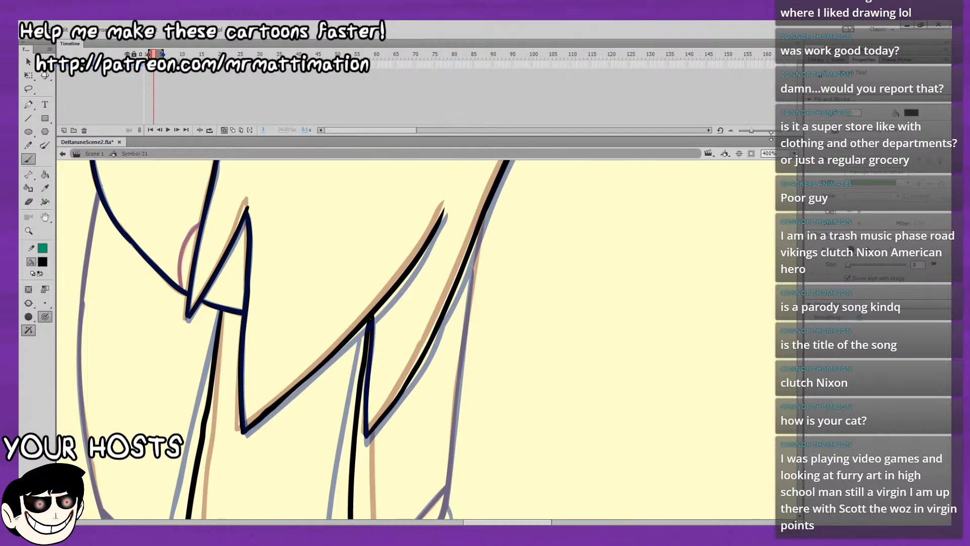
{"action": "key", "text": "ctrl+1"}
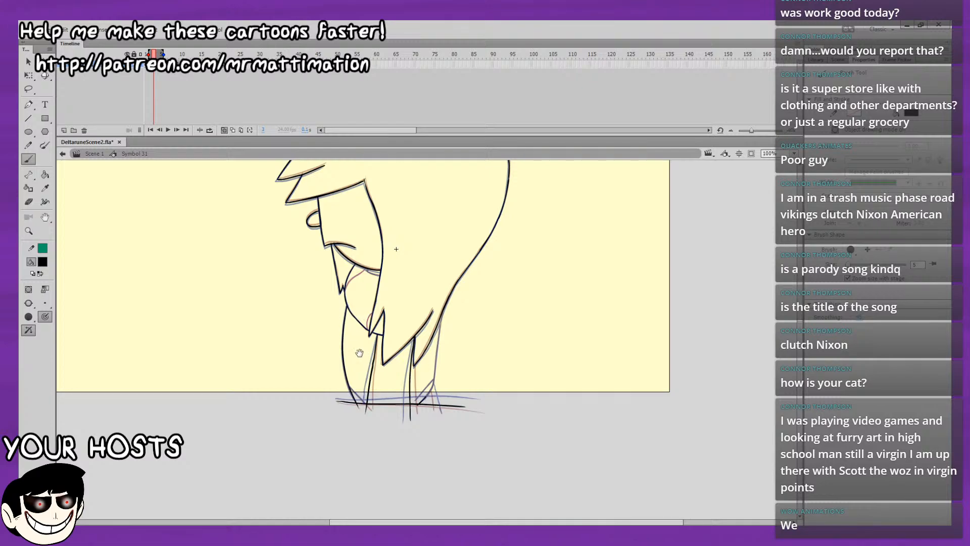
{"action": "left_click_drag", "start_coordinate": [382, 391], "coordinate": [336, 321]}
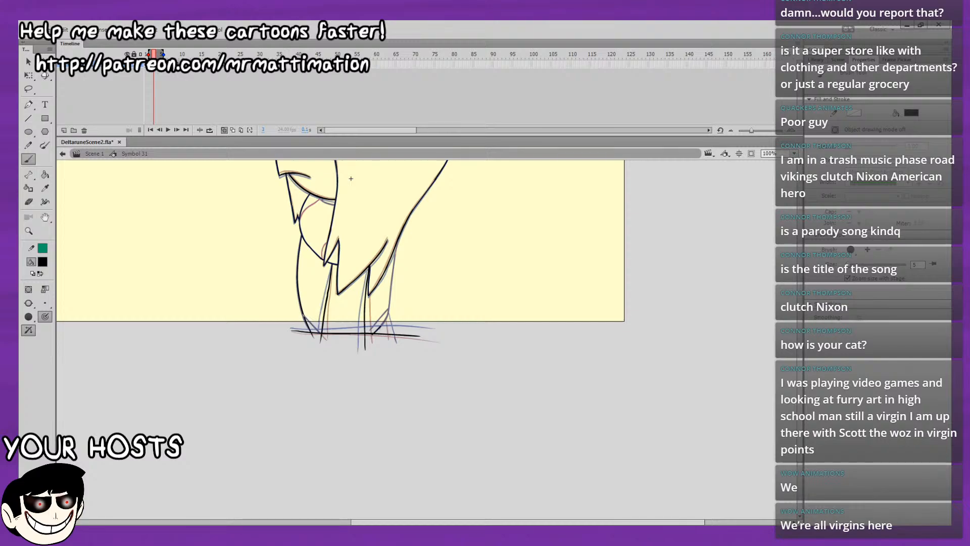
{"action": "left_click", "coordinate": [224, 131]}
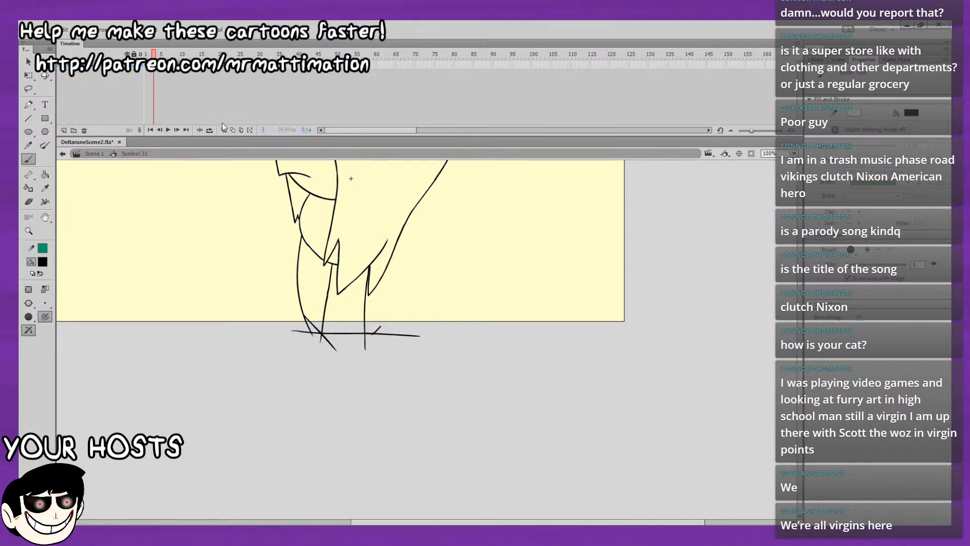
{"action": "key", "text": "Return"}
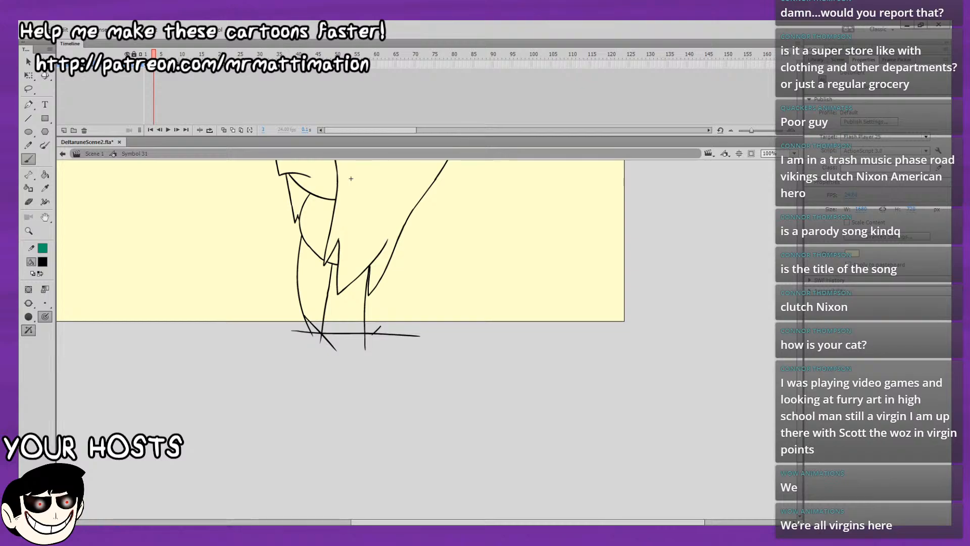
{"action": "left_click", "coordinate": [224, 130]}
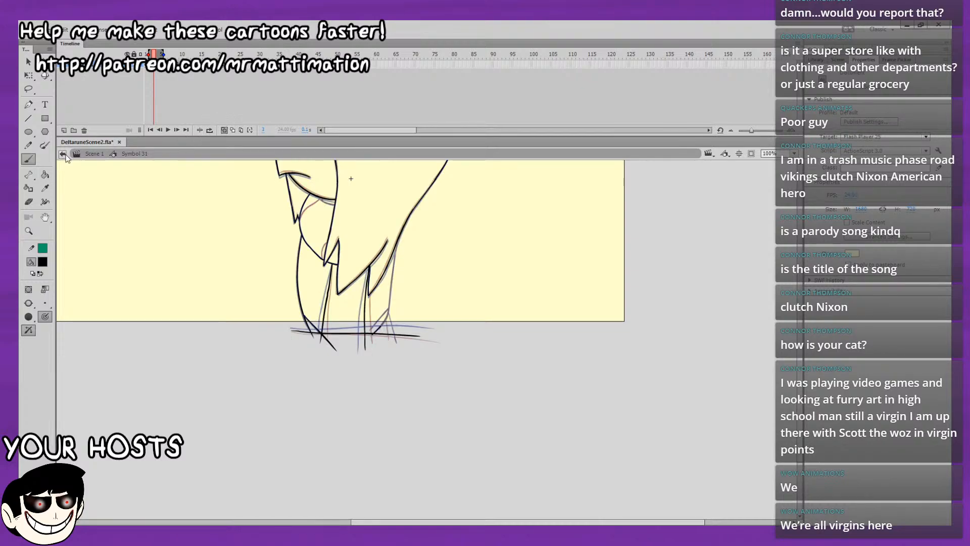
Extend the curved rear foot edge on frame 3 from the ground line up to the corner of the back outline.
{"action": "left_click_drag", "start_coordinate": [290, 345], "coordinate": [164, 326]}
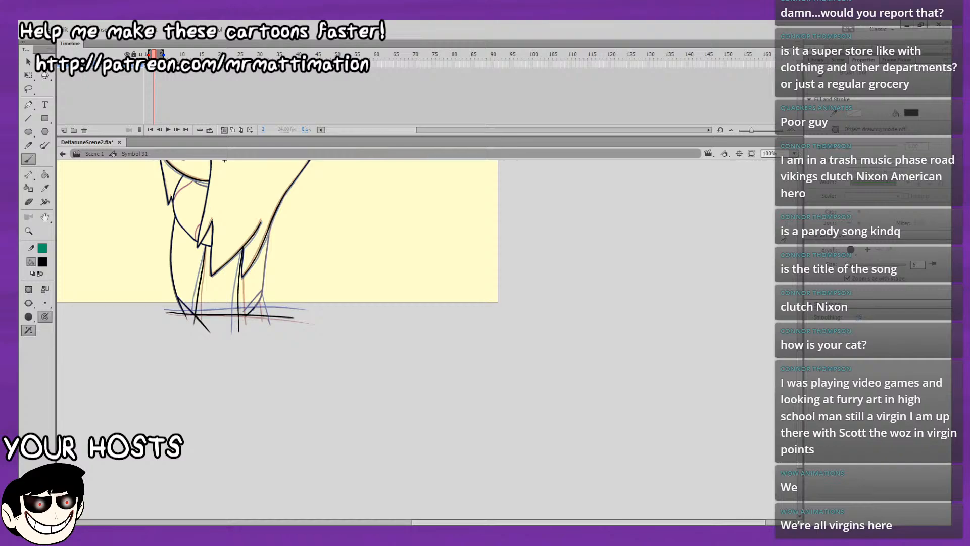
{"action": "left_click", "coordinate": [782, 237]}
{"action": "left_click_drag", "start_coordinate": [512, 349], "coordinate": [504, 305]}
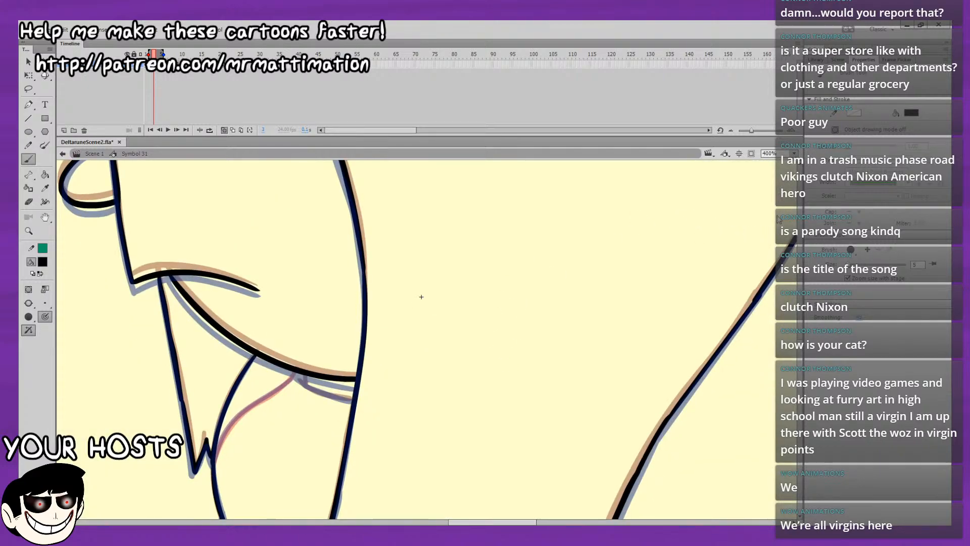
{"action": "key", "text": "ctrl+minus"}
{"action": "left_click_drag", "start_coordinate": [618, 288], "coordinate": [398, 190]}
{"action": "left_click_drag", "start_coordinate": [352, 237], "coordinate": [338, 124]}
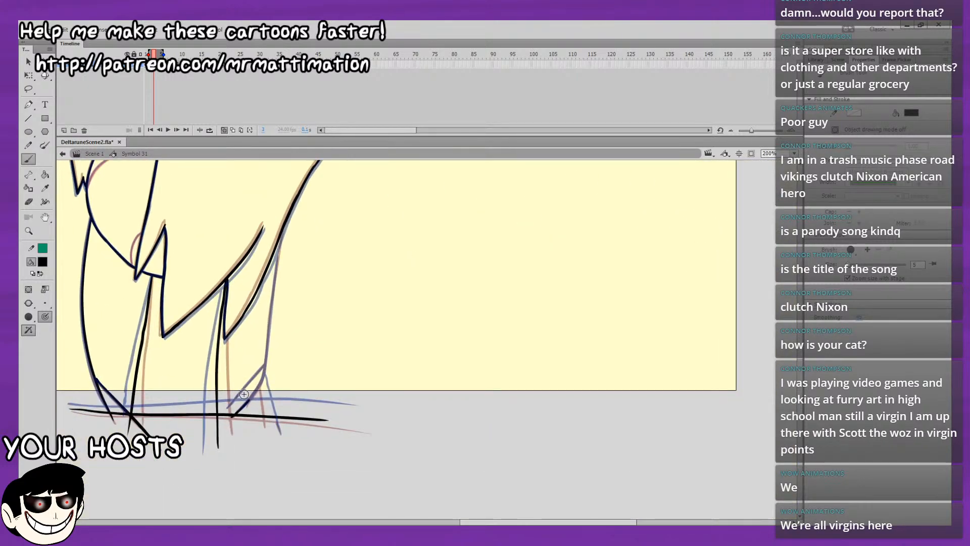
{"action": "left_click_drag", "start_coordinate": [249, 400], "coordinate": [264, 379]}
Ink the back outline on frame 3 from the long hair lock down to the rear foot, and trim its upper end.
{"action": "mouse_move", "coordinate": [280, 237]}
{"action": "left_mouse_down"}
{"action": "mouse_move", "coordinate": [277, 251]}
{"action": "mouse_move", "coordinate": [279, 239]}
{"action": "left_mouse_up"}
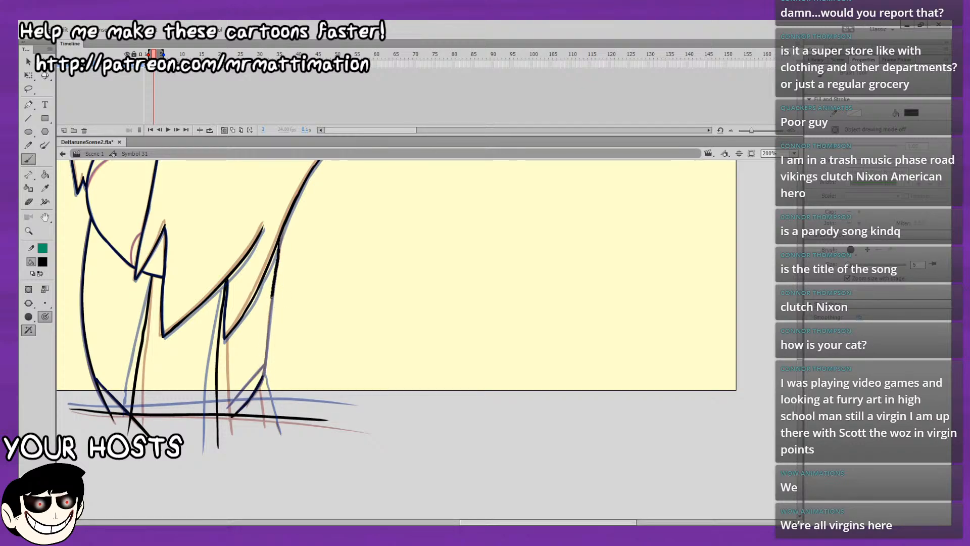
{"action": "left_click_drag", "start_coordinate": [265, 355], "coordinate": [265, 374]}
{"action": "key", "text": "ctrl+z"}
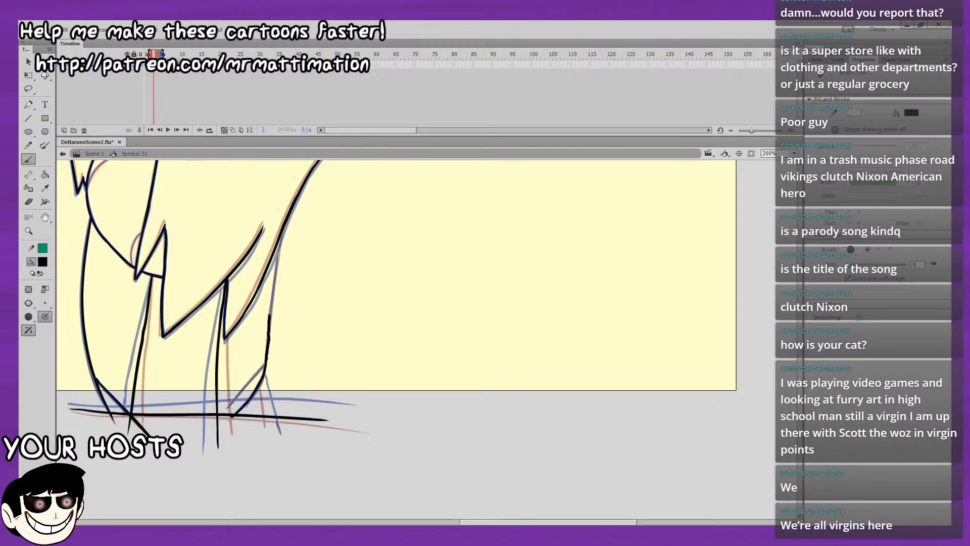
{"action": "left_click_drag", "start_coordinate": [279, 255], "coordinate": [280, 233]}
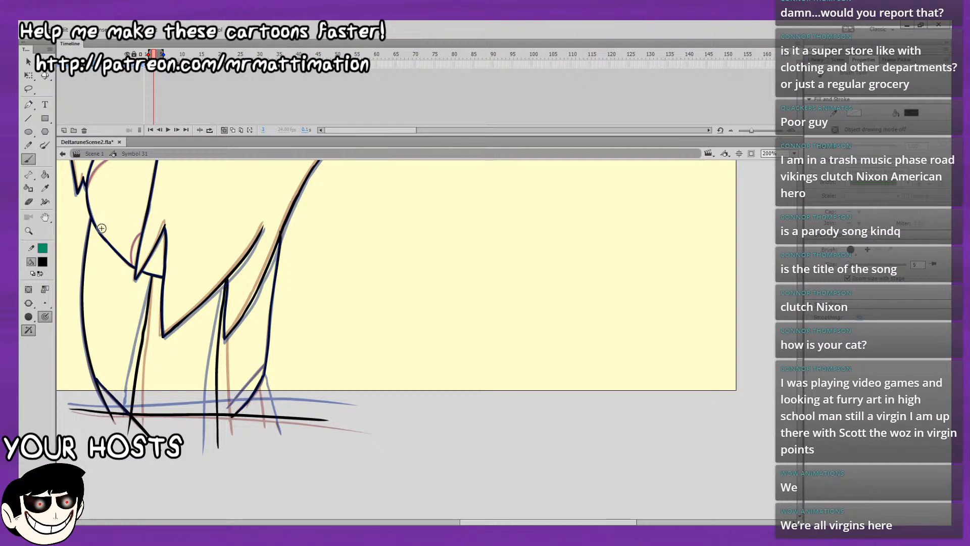
{"action": "left_click", "coordinate": [29, 202]}
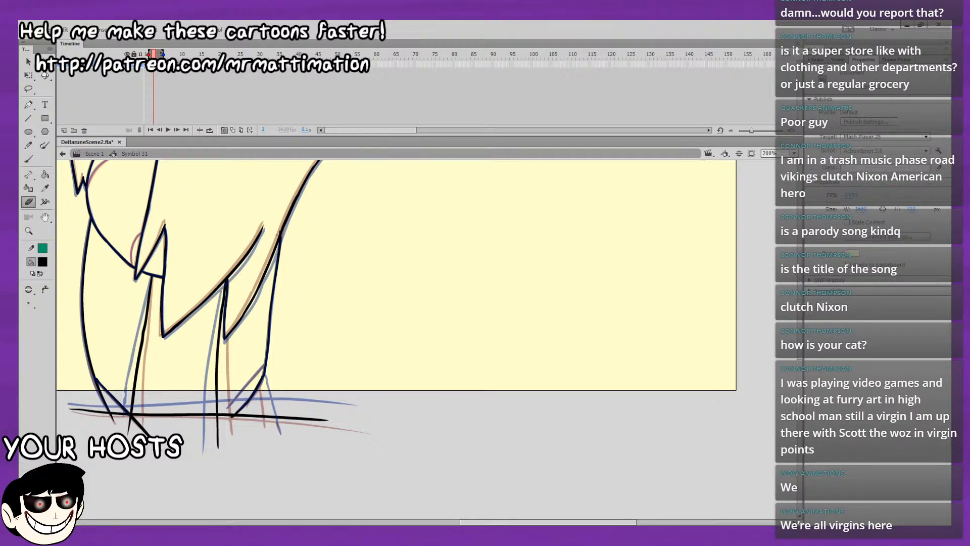
{"action": "left_click_drag", "start_coordinate": [277, 235], "coordinate": [280, 224]}
{"action": "key", "text": "b"}
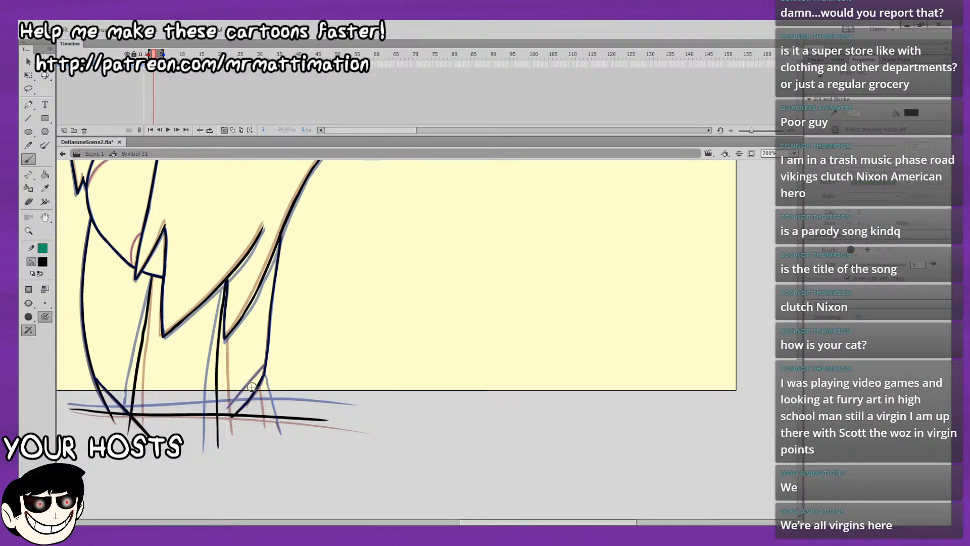
Ink the rear foot's straight diagonal edge on frame 3 and the short leg line running down from its upper corner.
{"action": "mouse_move", "coordinate": [221, 414]}
{"action": "left_mouse_down"}
{"action": "mouse_move", "coordinate": [268, 358]}
{"action": "mouse_move", "coordinate": [221, 415]}
{"action": "mouse_move", "coordinate": [258, 372]}
{"action": "left_mouse_up"}
{"action": "key", "text": "ctrl+z"}
{"action": "key", "text": "ctrl+z"}
{"action": "left_click_drag", "start_coordinate": [263, 375], "coordinate": [271, 427]}
{"action": "key", "text": "ctrl+z"}
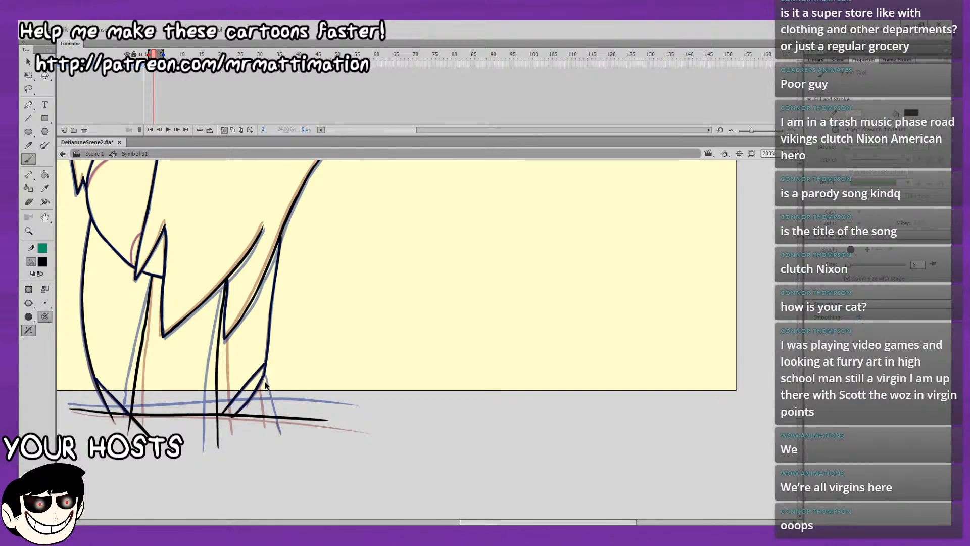
{"action": "left_click_drag", "start_coordinate": [263, 376], "coordinate": [274, 441]}
{"action": "left_click_drag", "start_coordinate": [255, 392], "coordinate": [272, 462]}
{"action": "left_click_drag", "start_coordinate": [269, 419], "coordinate": [285, 478]}
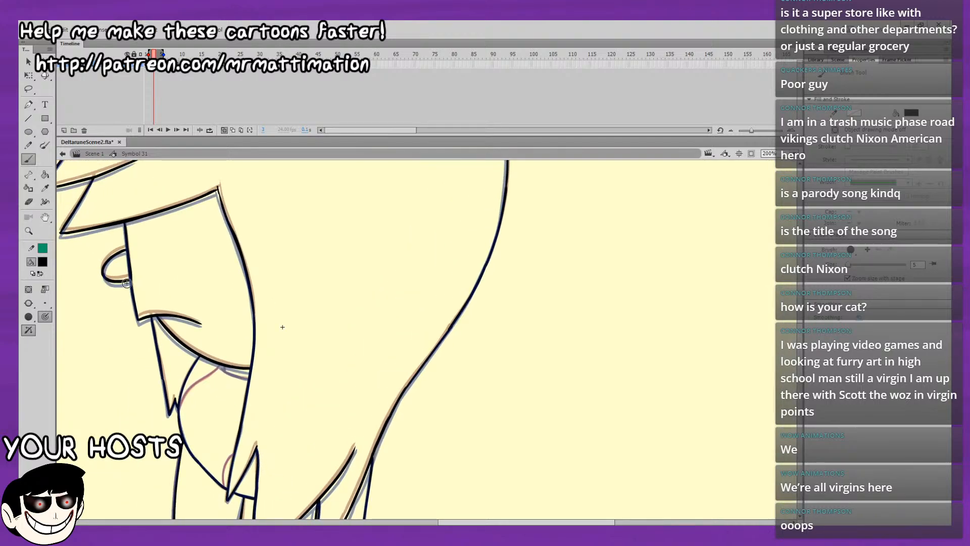
Ink the thin curves below the face in dark red on frame 3, and the short line under the face edge in black.
{"action": "left_click", "coordinate": [89, 328]}
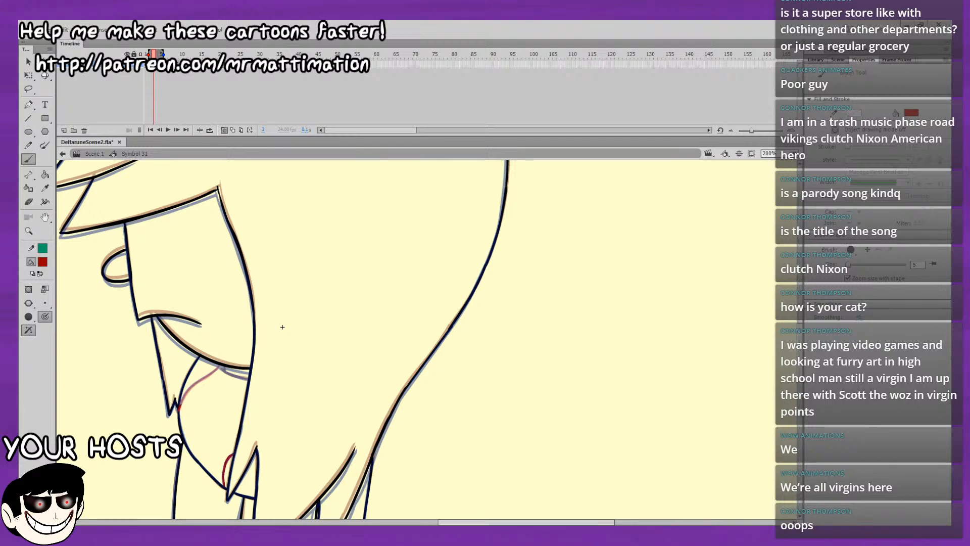
{"action": "left_click_drag", "start_coordinate": [212, 374], "coordinate": [220, 366]}
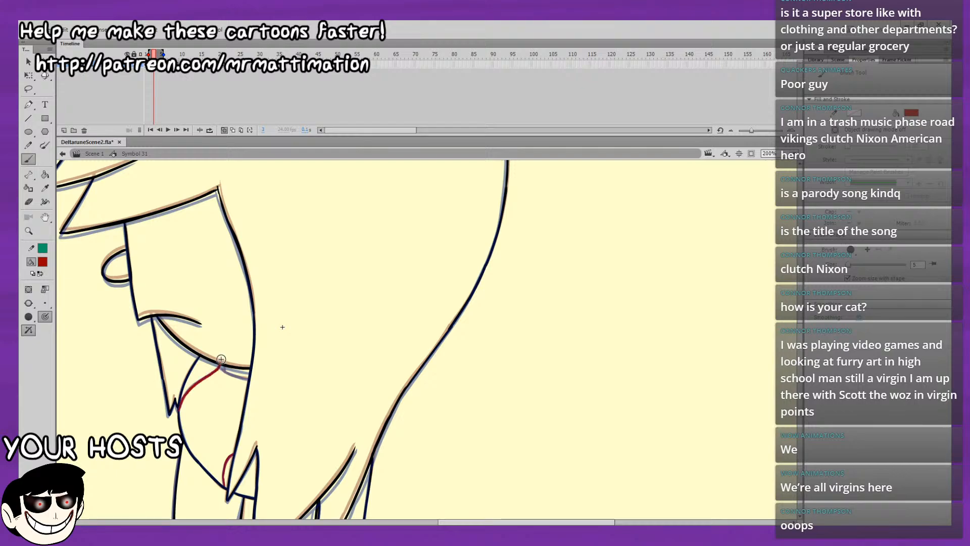
{"action": "left_click", "coordinate": [46, 261]}
{"action": "left_click", "coordinate": [63, 281]}
{"action": "left_click_drag", "start_coordinate": [248, 327], "coordinate": [251, 282]}
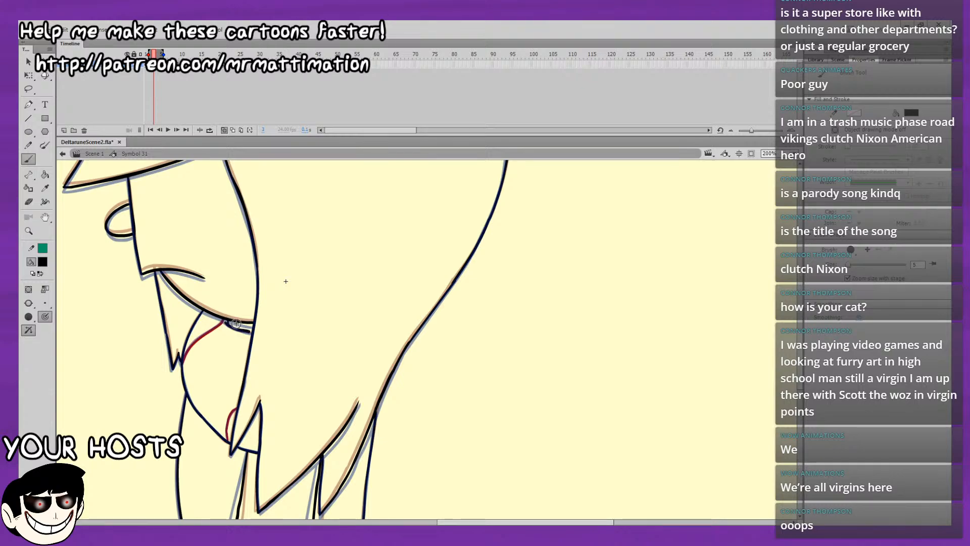
{"action": "key", "text": "ctrl+z"}
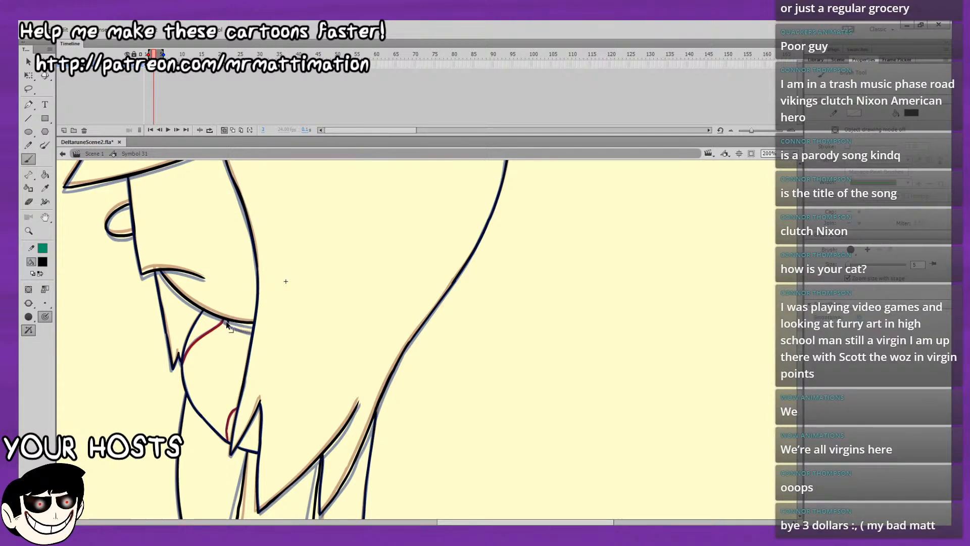
{"action": "left_click_drag", "start_coordinate": [225, 323], "coordinate": [245, 332]}
{"action": "left_click_drag", "start_coordinate": [229, 349], "coordinate": [267, 278]}
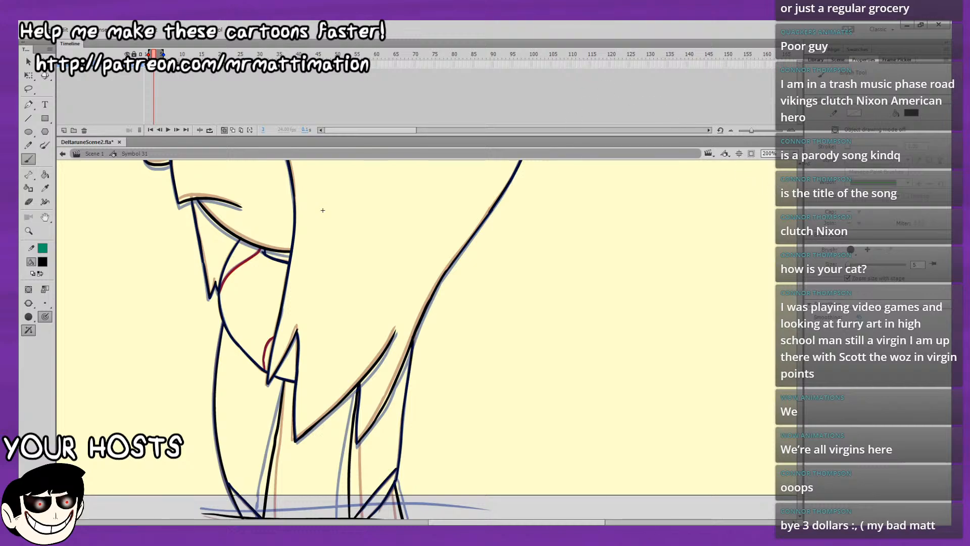
Turn off onion skinning, flip back and forth between frame 3 and its neighbours, and play the animation with the whole character in view.
{"action": "key", "text": "ctrl+2"}
{"action": "left_click", "coordinate": [224, 129]}
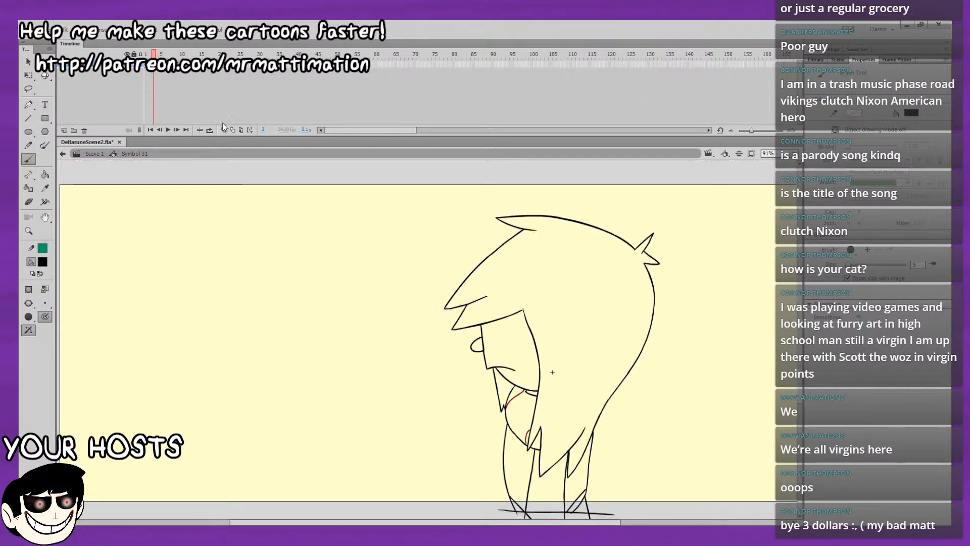
{"action": "key", "text": "comma"}
{"action": "key", "text": "period"}
{"action": "key", "text": "comma"}
{"action": "key", "text": "period"}
{"action": "key", "text": "comma"}
{"action": "key", "text": "period"}
{"action": "key", "text": "period"}
{"action": "key", "text": "comma"}
{"action": "key", "text": "period"}
{"action": "key", "text": "comma"}
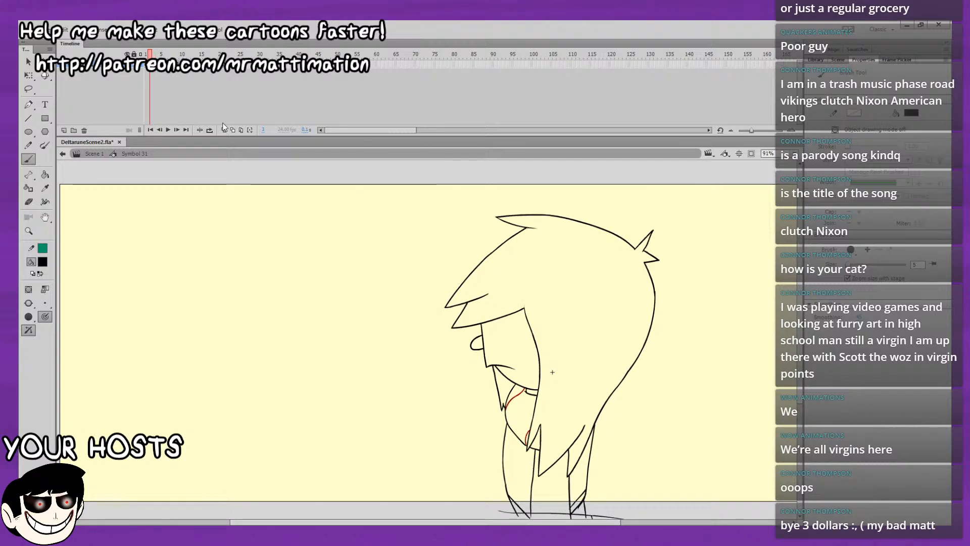
{"action": "key", "text": "period"}
{"action": "key", "text": "Return"}
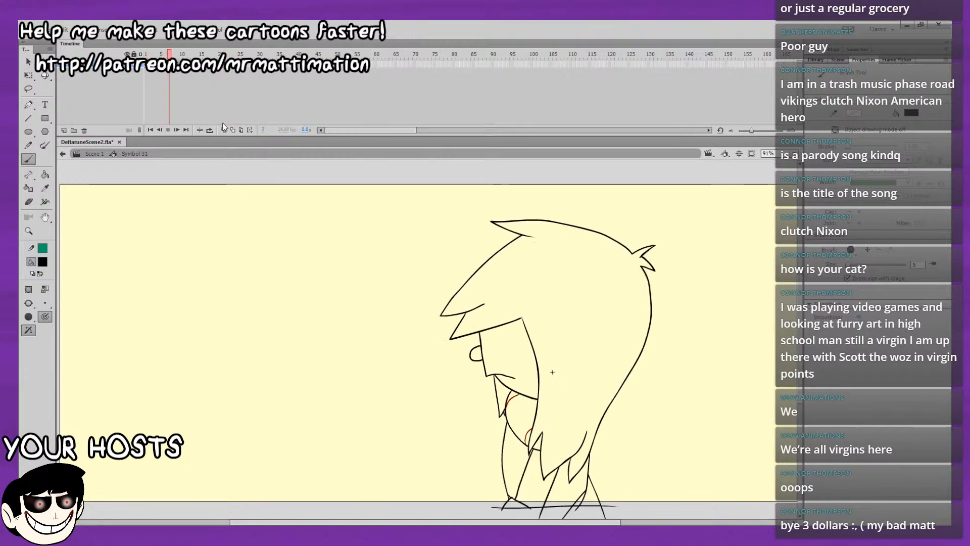
Scrub the first frames, go to the blank in-between at frame 5, and turn on onion skinning.
{"action": "mouse_move", "coordinate": [147, 55]}
{"action": "left_mouse_down"}
{"action": "mouse_move", "coordinate": [157, 70]}
{"action": "mouse_move", "coordinate": [146, 71]}
{"action": "mouse_move", "coordinate": [159, 71]}
{"action": "mouse_move", "coordinate": [144, 71]}
{"action": "mouse_move", "coordinate": [161, 74]}
{"action": "mouse_move", "coordinate": [141, 71]}
{"action": "mouse_move", "coordinate": [164, 71]}
{"action": "left_mouse_up"}
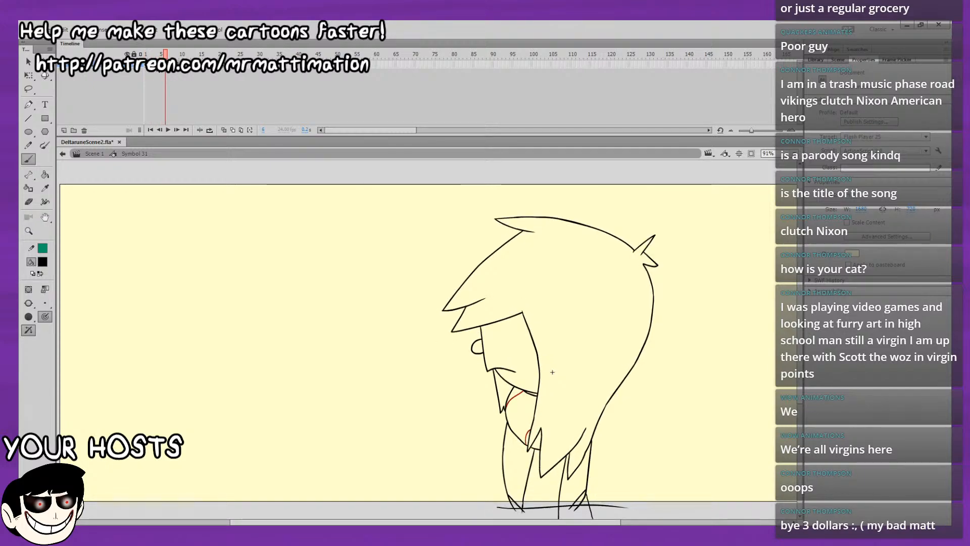
{"action": "left_click", "coordinate": [158, 65]}
{"action": "left_click", "coordinate": [162, 65]}
{"action": "left_click", "coordinate": [225, 130]}
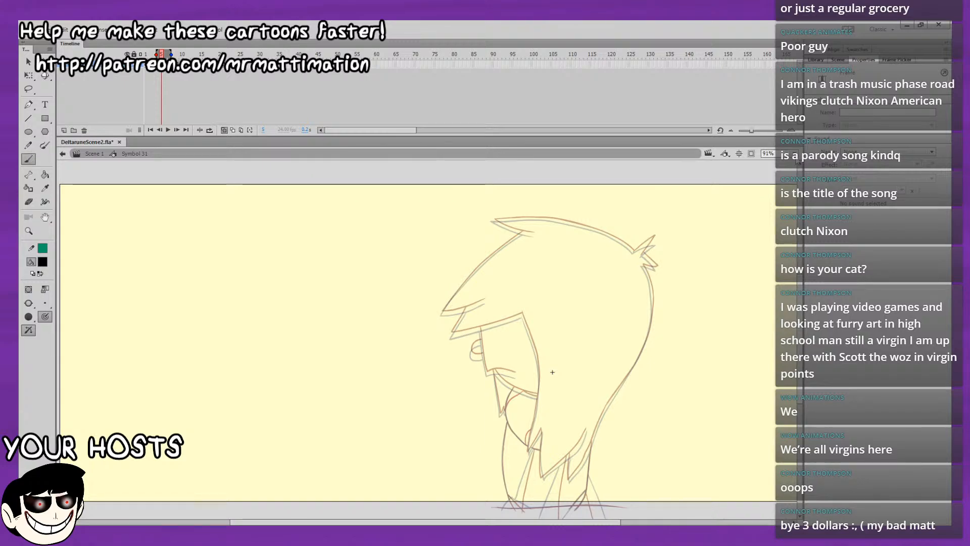
{"action": "key", "text": "ctrl+="}
{"action": "left_click_drag", "start_coordinate": [614, 316], "coordinate": [595, 362]}
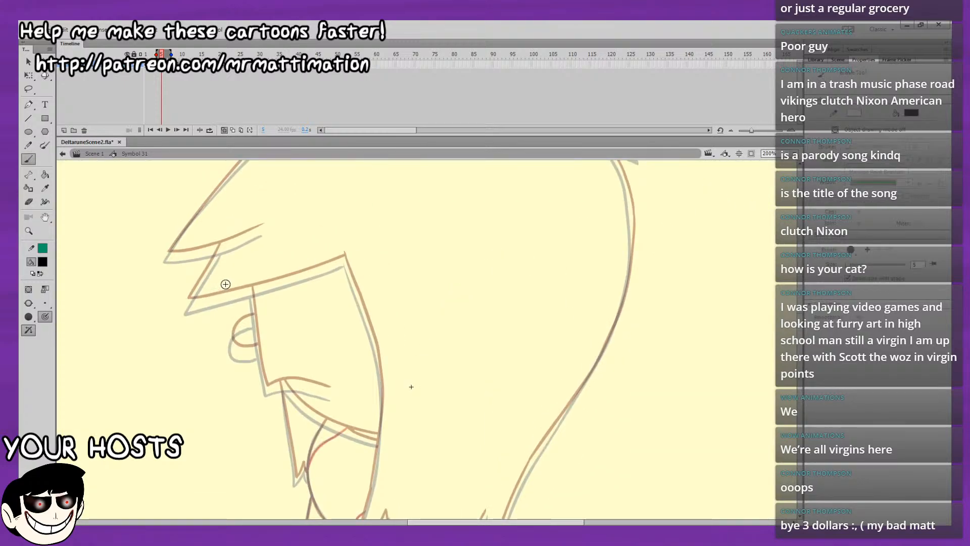
{"action": "scroll", "coordinate": [213, 238], "scroll_direction": "up", "scroll_amount": 2}
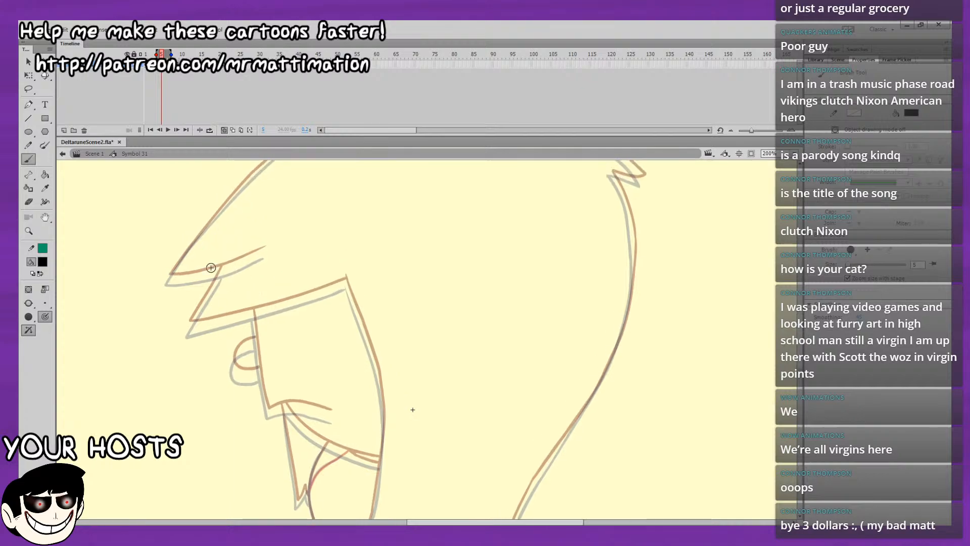
{"action": "left_click_drag", "start_coordinate": [171, 276], "coordinate": [269, 246]}
{"action": "key", "text": "ctrl+z"}
{"action": "key", "text": "ctrl+z"}
{"action": "left_click_drag", "start_coordinate": [246, 260], "coordinate": [169, 275]}
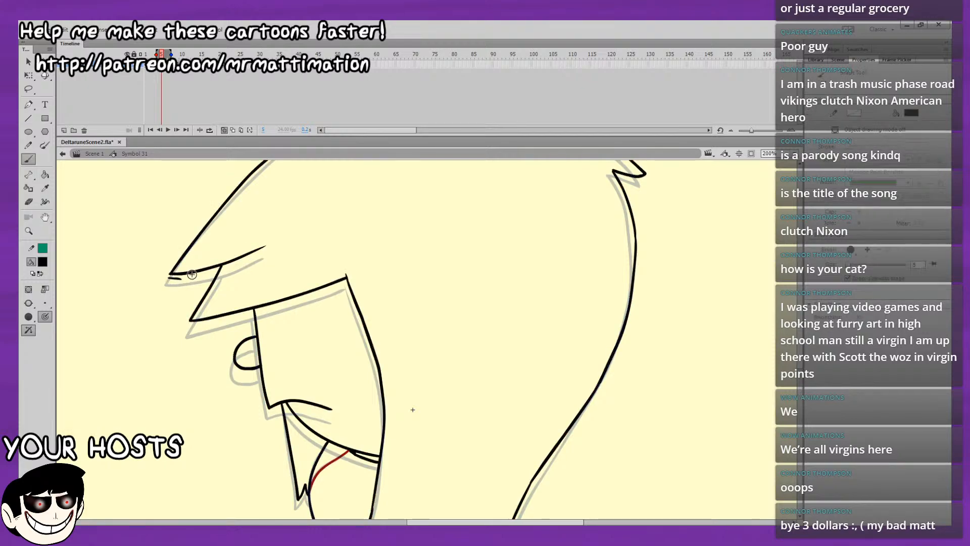
{"action": "key", "text": "ctrl+z"}
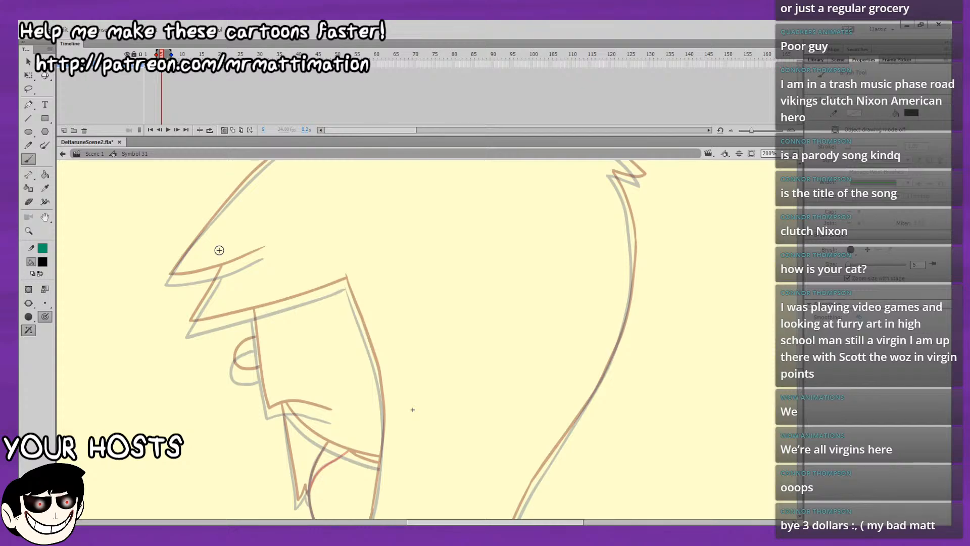
Ink the upper spike of the hair tuft at the back of the head on frame 5, following the onion skins.
{"action": "left_click_drag", "start_coordinate": [661, 246], "coordinate": [631, 304]}
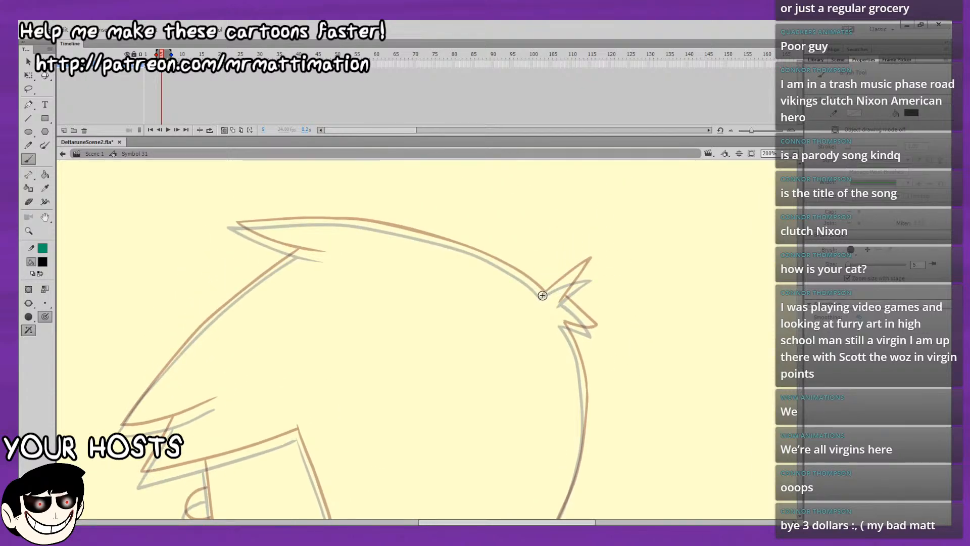
{"action": "key", "text": "ctrl+z"}
{"action": "left_click_drag", "start_coordinate": [542, 296], "coordinate": [590, 265]}
{"action": "left_click_drag", "start_coordinate": [559, 304], "coordinate": [586, 268]}
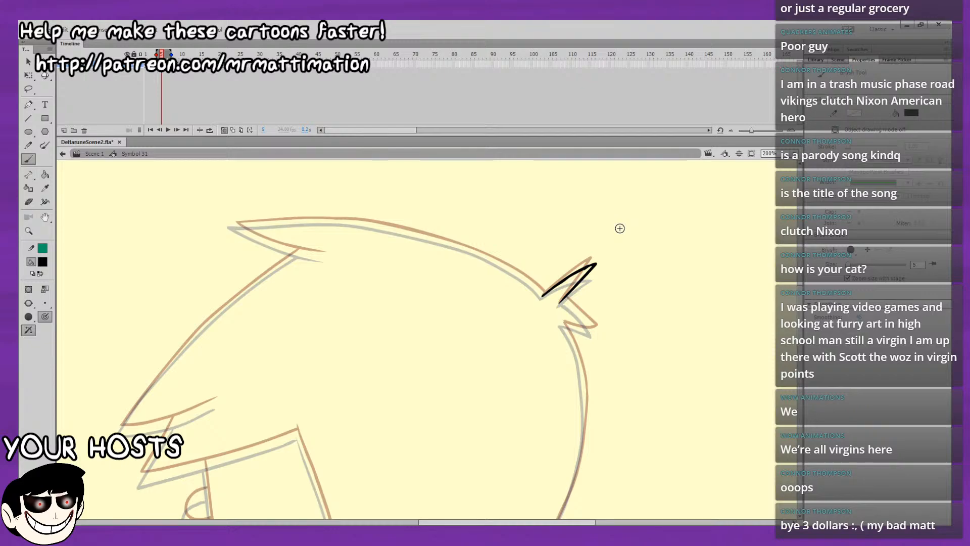
Redraw the upper spike of the hair tuft on frame 5 and ink the lower spike beneath it, following the onion skins.
{"action": "left_click_drag", "start_coordinate": [624, 296], "coordinate": [598, 291]}
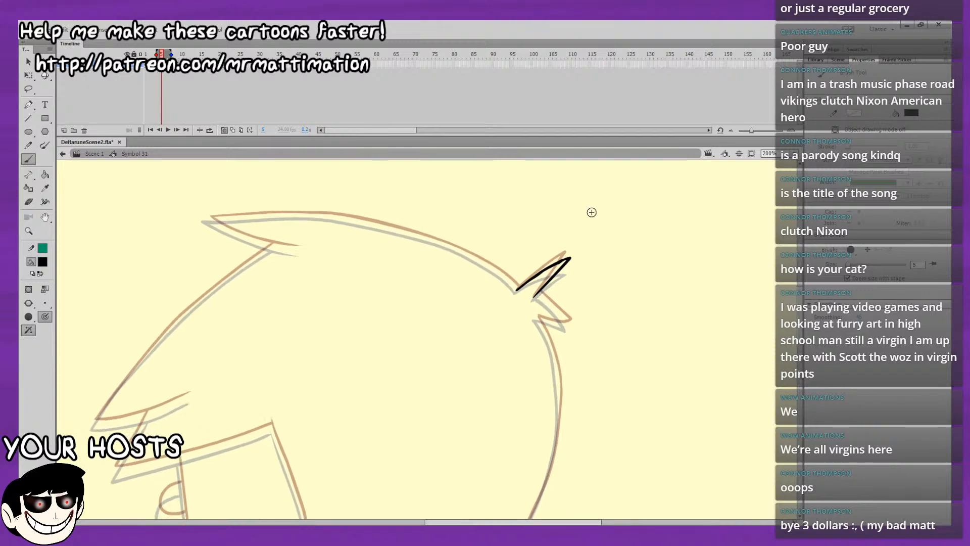
{"action": "key", "text": "ctrl+z"}
{"action": "key", "text": "ctrl+z"}
{"action": "left_click_drag", "start_coordinate": [516, 290], "coordinate": [561, 258]}
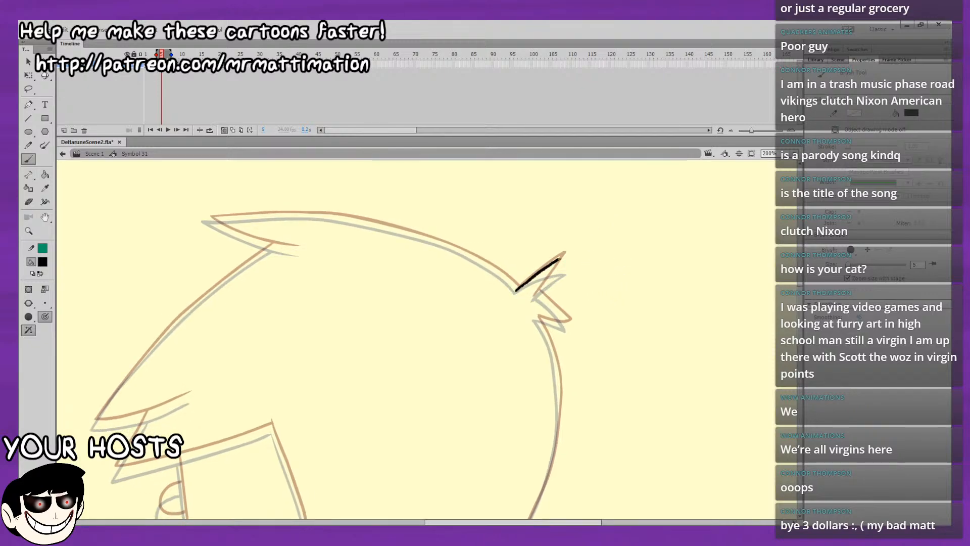
{"action": "key", "text": "ctrl+z"}
{"action": "left_click_drag", "start_coordinate": [516, 290], "coordinate": [564, 257]}
{"action": "left_click_drag", "start_coordinate": [534, 296], "coordinate": [563, 262]}
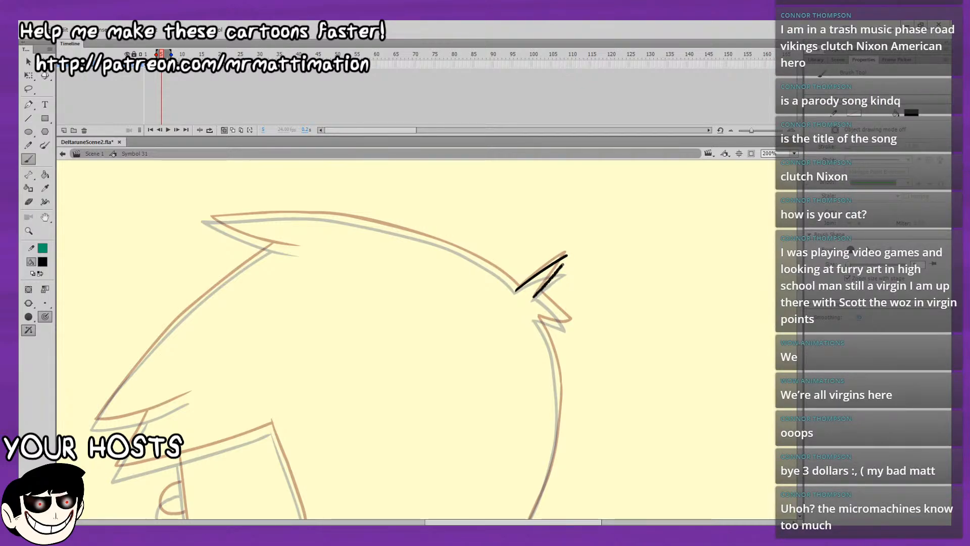
{"action": "key", "text": "ctrl+z"}
{"action": "left_click_drag", "start_coordinate": [533, 298], "coordinate": [543, 286]}
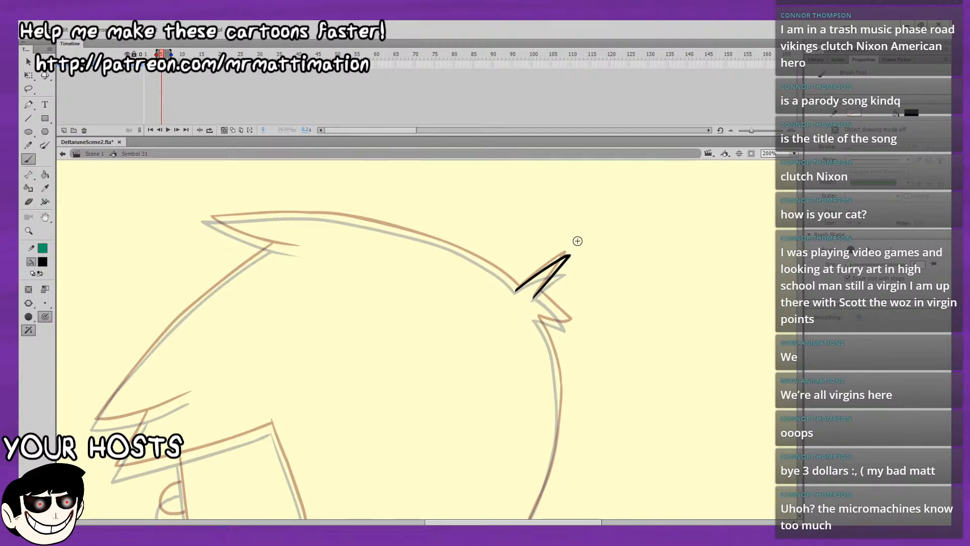
{"action": "mouse_move", "coordinate": [548, 322]}
{"action": "left_mouse_down"}
{"action": "mouse_move", "coordinate": [394, 297]}
{"action": "mouse_move", "coordinate": [423, 305]}
{"action": "left_mouse_up"}
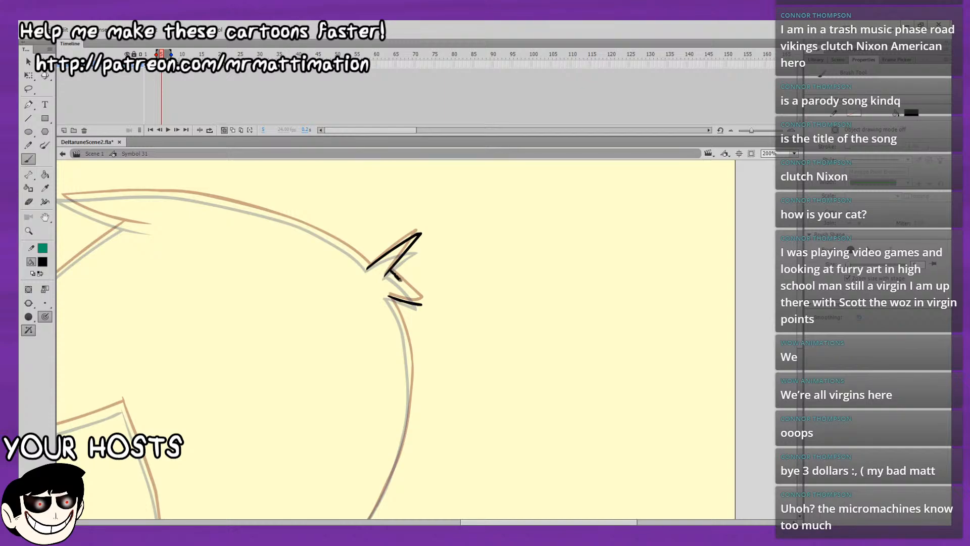
{"action": "left_click_drag", "start_coordinate": [386, 271], "coordinate": [420, 303]}
{"action": "left_click_drag", "start_coordinate": [488, 291], "coordinate": [568, 164]}
{"action": "left_click_drag", "start_coordinate": [549, 265], "coordinate": [653, 155]}
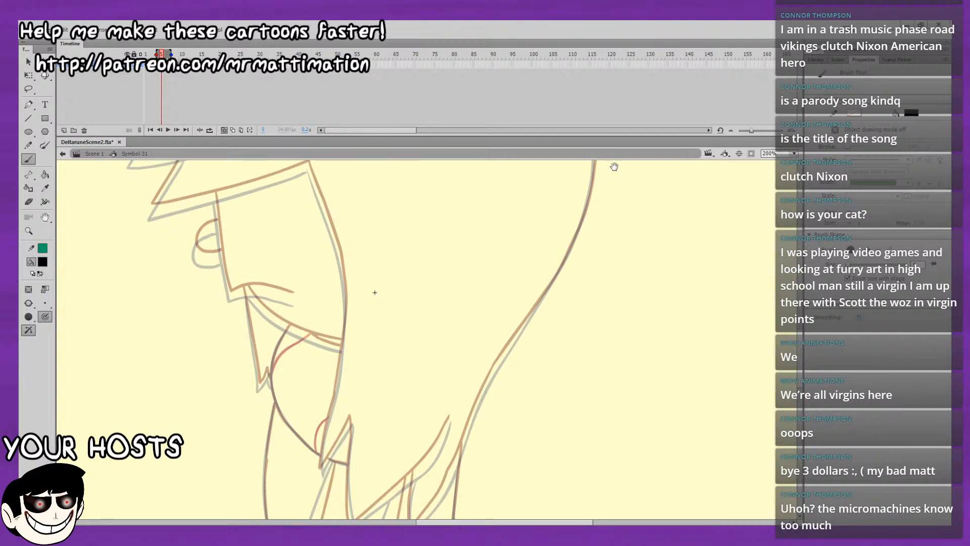
{"action": "left_click_drag", "start_coordinate": [506, 202], "coordinate": [575, 270]}
{"action": "left_click_drag", "start_coordinate": [577, 217], "coordinate": [599, 304]}
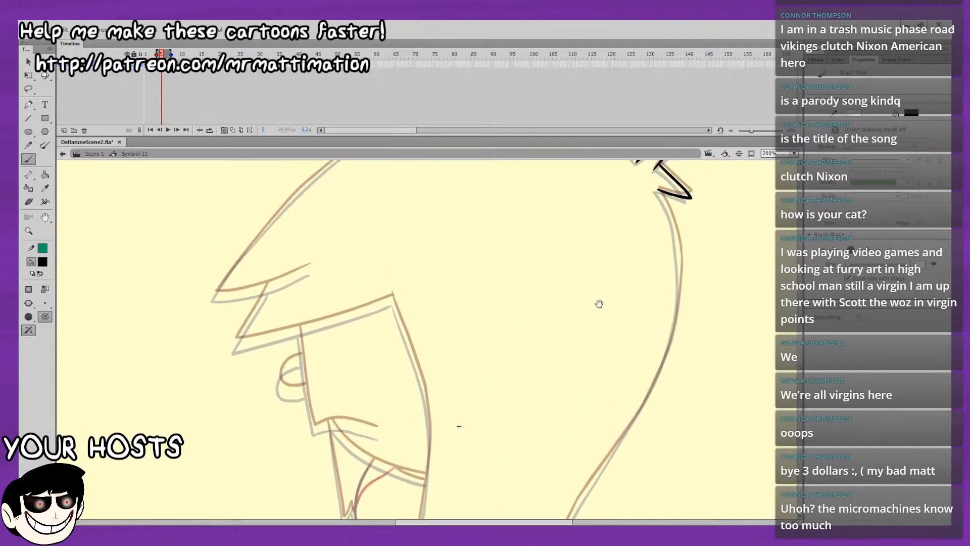
{"action": "left_click_drag", "start_coordinate": [589, 210], "coordinate": [596, 282]}
{"action": "left_click_drag", "start_coordinate": [592, 235], "coordinate": [525, 275]}
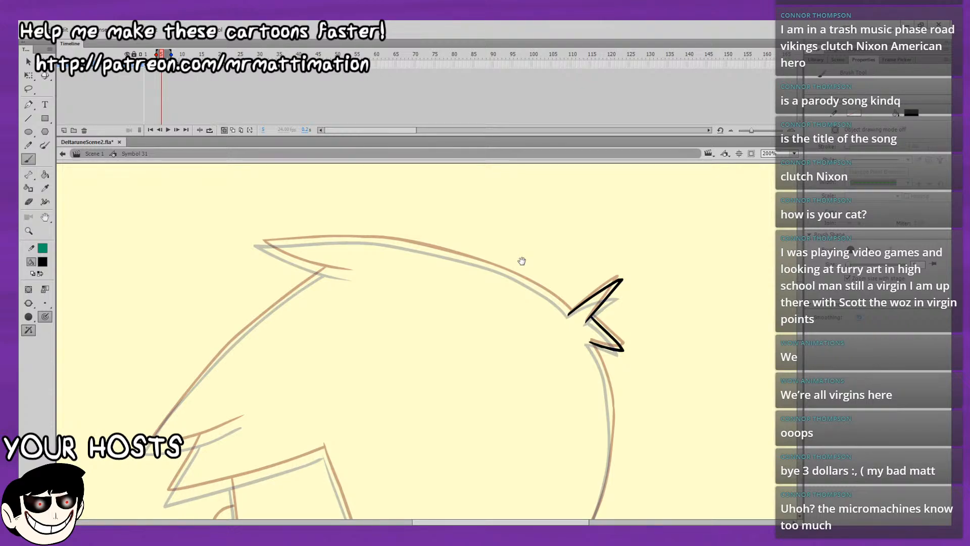
{"action": "left_click_drag", "start_coordinate": [558, 335], "coordinate": [616, 175]}
{"action": "left_click_drag", "start_coordinate": [595, 318], "coordinate": [537, 245]}
{"action": "left_click_drag", "start_coordinate": [417, 236], "coordinate": [511, 324]}
{"action": "left_click_drag", "start_coordinate": [620, 336], "coordinate": [628, 400]}
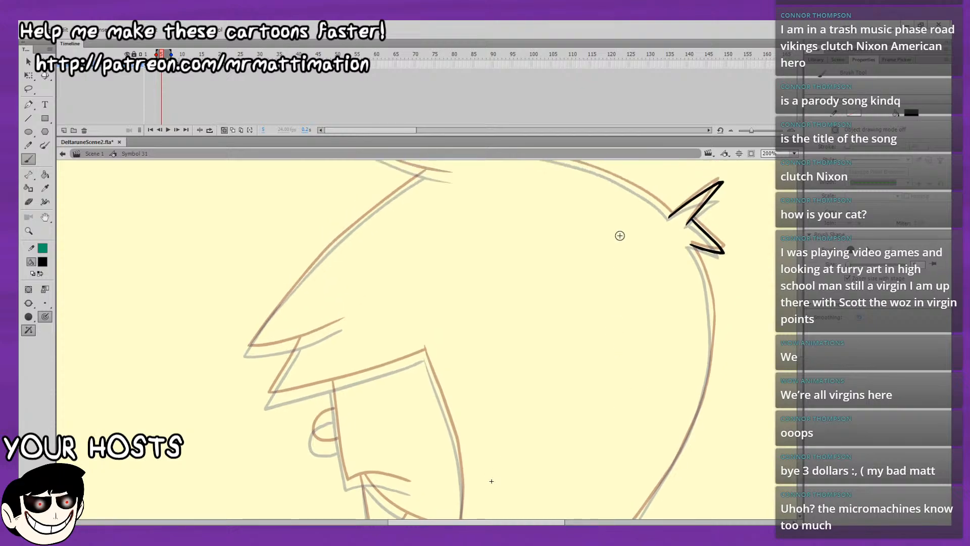
{"action": "left_click_drag", "start_coordinate": [649, 309], "coordinate": [526, 373]}
{"action": "left_click_drag", "start_coordinate": [643, 379], "coordinate": [611, 203]}
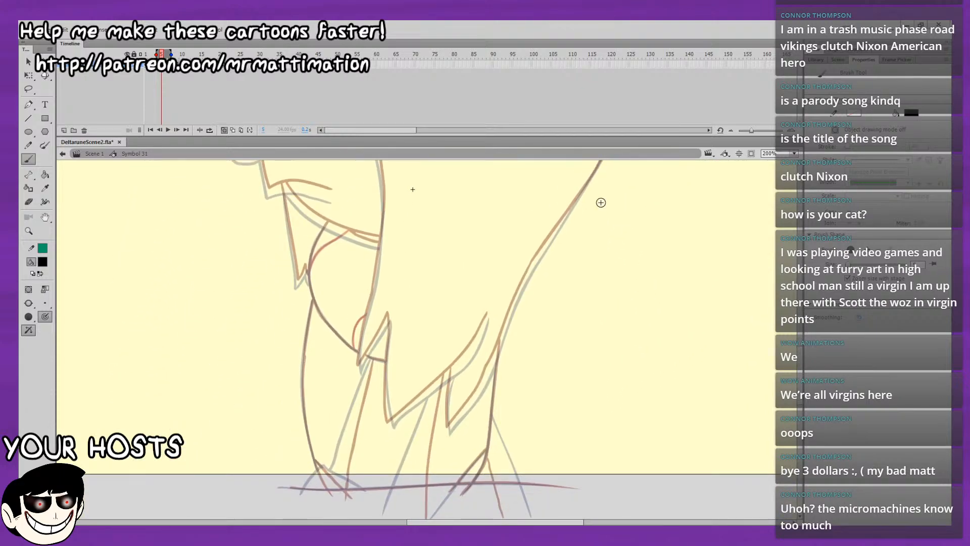
{"action": "mouse_move", "coordinate": [489, 359]}
{"action": "left_mouse_down"}
{"action": "mouse_move", "coordinate": [499, 307]}
{"action": "mouse_move", "coordinate": [476, 506]}
{"action": "left_mouse_up"}
{"action": "left_click_drag", "start_coordinate": [637, 216], "coordinate": [579, 379]}
{"action": "left_click_drag", "start_coordinate": [596, 333], "coordinate": [594, 374]}
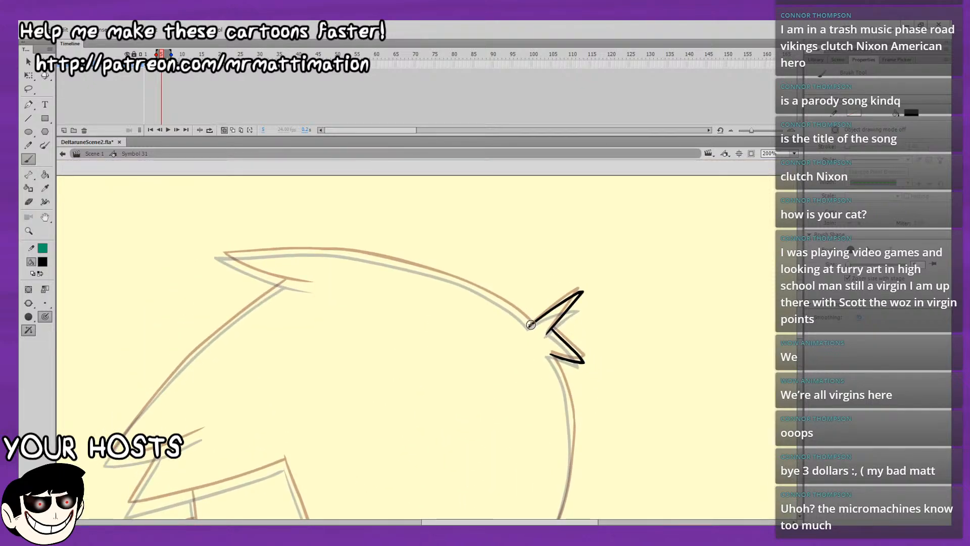
Ink the long top outline of the head between the front hair spike and the back tuft.
{"action": "left_click_drag", "start_coordinate": [530, 323], "coordinate": [524, 319]}
{"action": "key", "text": "ctrl+z"}
{"action": "left_click_drag", "start_coordinate": [524, 319], "coordinate": [488, 293]}
{"action": "key", "text": "ctrl+z"}
{"action": "mouse_move", "coordinate": [229, 254]}
{"action": "left_mouse_down"}
{"action": "mouse_move", "coordinate": [344, 207]}
{"action": "mouse_move", "coordinate": [287, 217]}
{"action": "mouse_move", "coordinate": [417, 217]}
{"action": "mouse_move", "coordinate": [512, 240]}
{"action": "mouse_move", "coordinate": [590, 287]}
{"action": "left_mouse_up"}
{"action": "key", "text": "ctrl+z"}
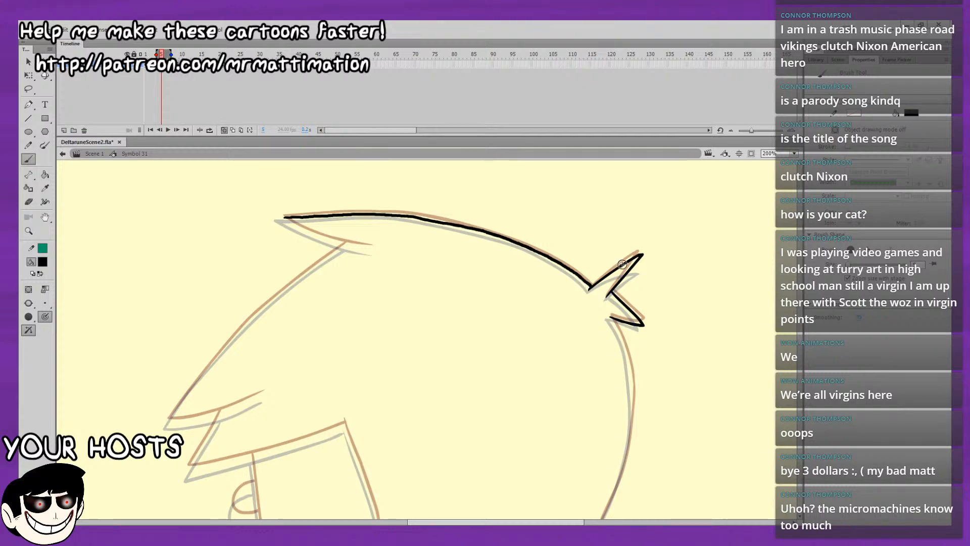
Select the inked top outline of the head and smooth its curve.
{"action": "left_click", "coordinate": [29, 88]}
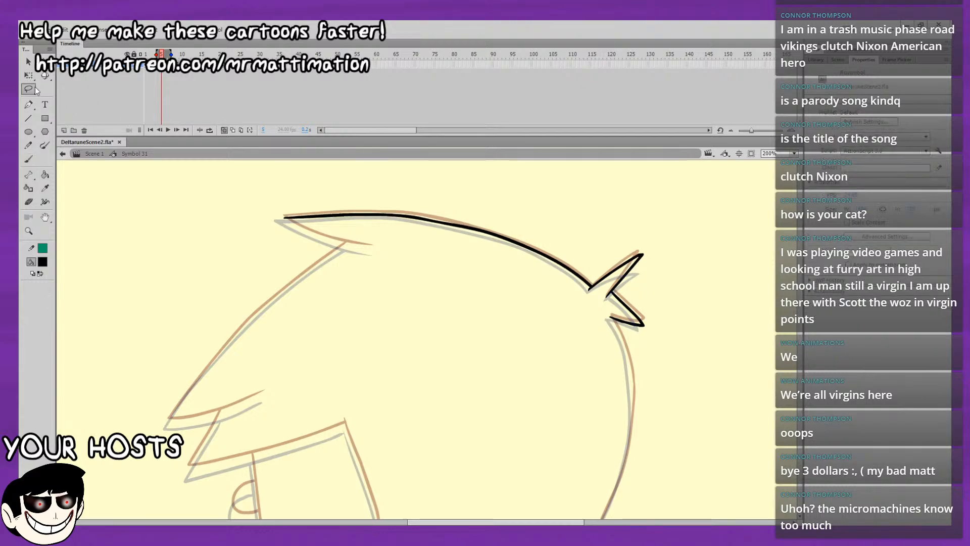
{"action": "mouse_move", "coordinate": [474, 202]}
{"action": "left_mouse_down"}
{"action": "mouse_move", "coordinate": [431, 232]}
{"action": "mouse_move", "coordinate": [528, 174]}
{"action": "left_mouse_up"}
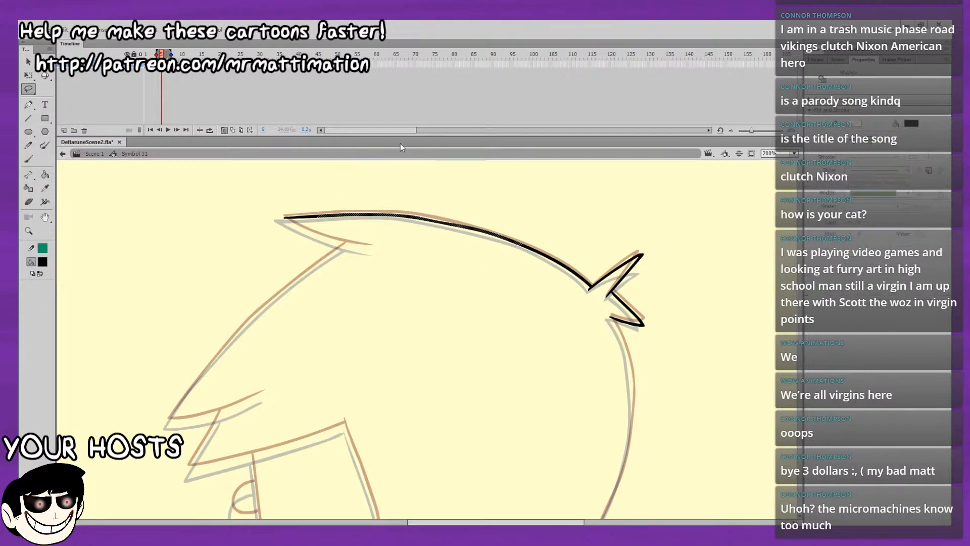
{"action": "left_click", "coordinate": [25, 62]}
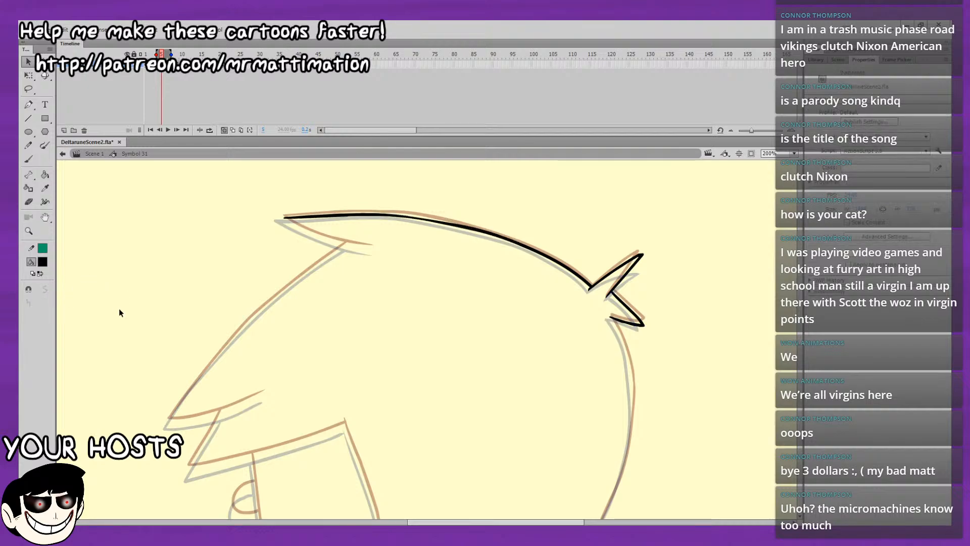
{"action": "left_click", "coordinate": [425, 212]}
{"action": "left_click_drag", "start_coordinate": [425, 219], "coordinate": [425, 217]}
Ink the underside of the front hair spike in black with the Brush, redoing the stroke until it fits.
{"action": "left_click", "coordinate": [29, 159]}
{"action": "left_click_drag", "start_coordinate": [255, 189], "coordinate": [202, 167]}
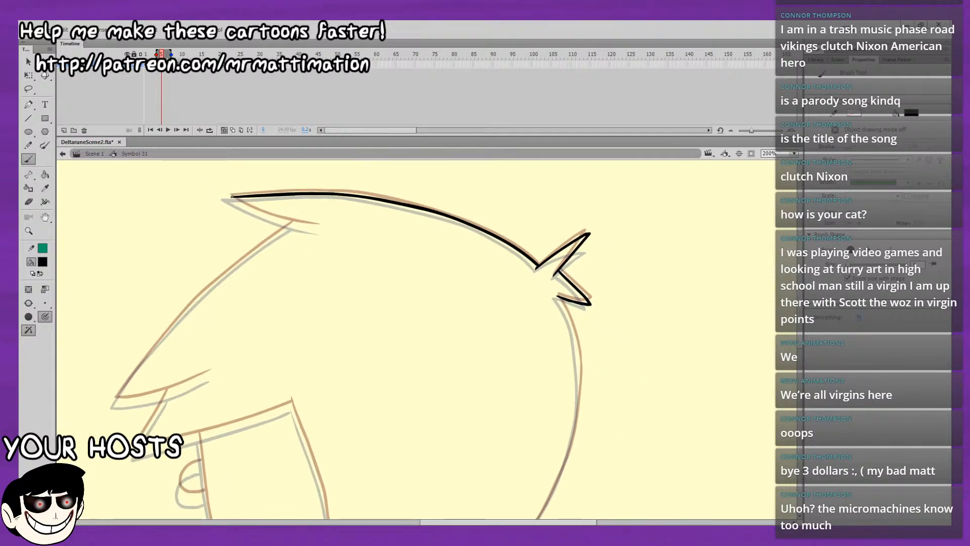
{"action": "key", "text": "ctrl+z"}
{"action": "key", "text": "ctrl+z"}
{"action": "left_click_drag", "start_coordinate": [266, 215], "coordinate": [317, 227]}
{"action": "left_click_drag", "start_coordinate": [312, 226], "coordinate": [320, 226]}
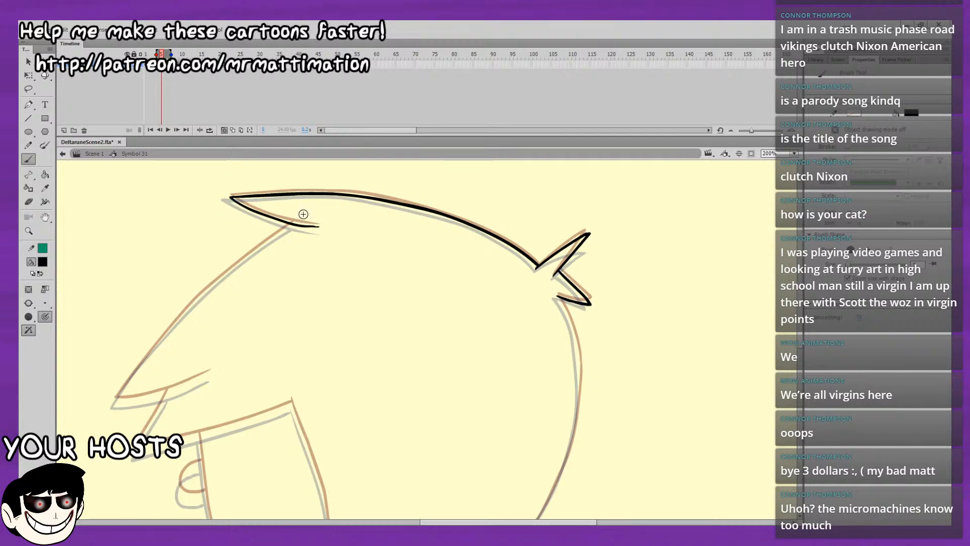
Smooth the underside line of the front hair spike and adjust its inner end.
{"action": "key", "text": "l"}
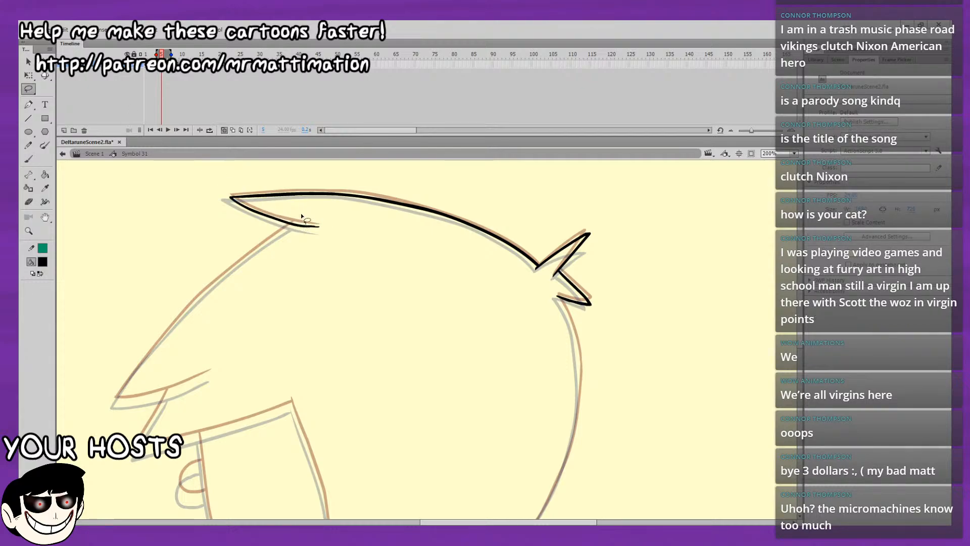
{"action": "mouse_move", "coordinate": [266, 204]}
{"action": "left_mouse_down"}
{"action": "mouse_move", "coordinate": [348, 234]}
{"action": "mouse_move", "coordinate": [270, 203]}
{"action": "left_mouse_up"}
{"action": "left_click", "coordinate": [29, 63]}
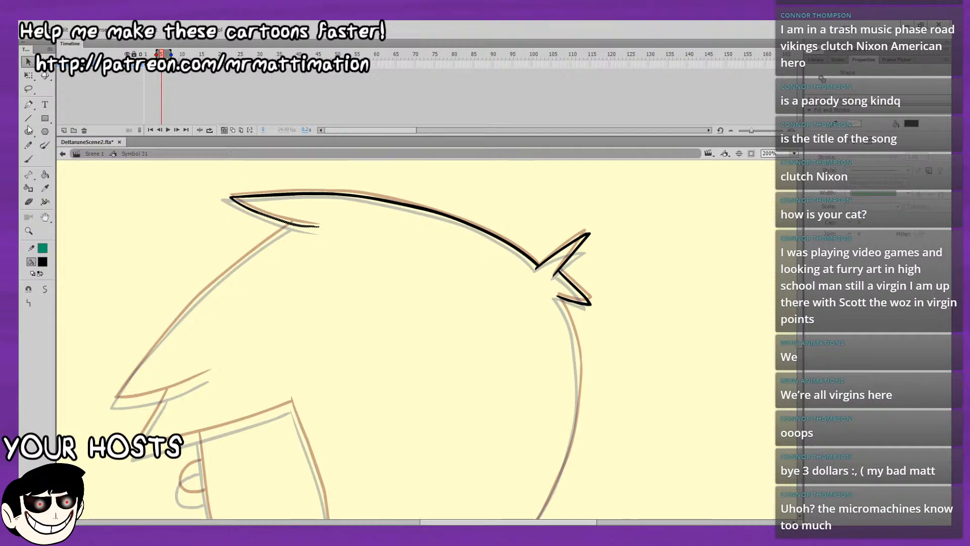
{"action": "left_click", "coordinate": [46, 289]}
{"action": "left_click", "coordinate": [104, 279]}
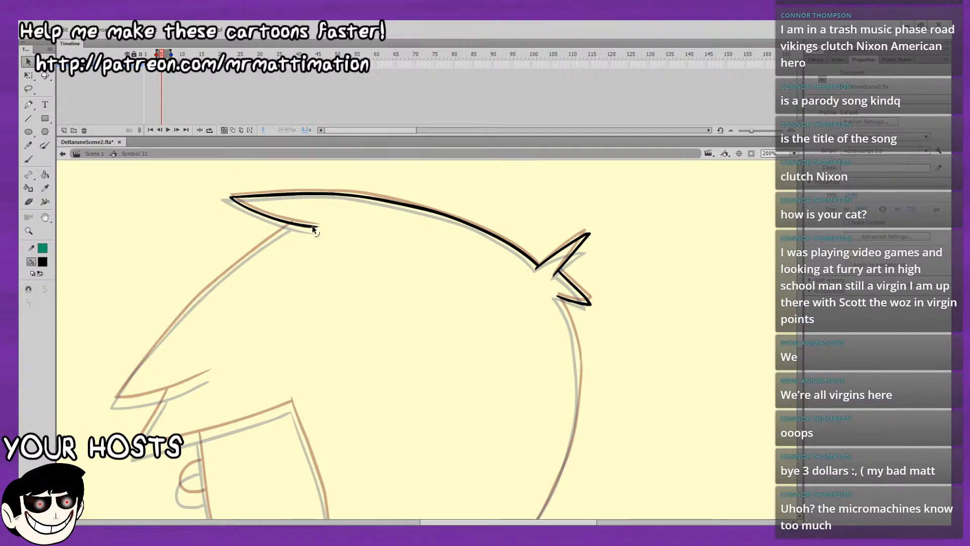
{"action": "mouse_move", "coordinate": [317, 228]}
{"action": "left_mouse_down"}
{"action": "mouse_move", "coordinate": [355, 184]}
{"action": "mouse_move", "coordinate": [395, 167]}
{"action": "left_mouse_up"}
Ink the upper part of the sloping front hair edge, starting beneath the front spike.
{"action": "left_click", "coordinate": [29, 159]}
{"action": "left_click_drag", "start_coordinate": [393, 299], "coordinate": [413, 327]}
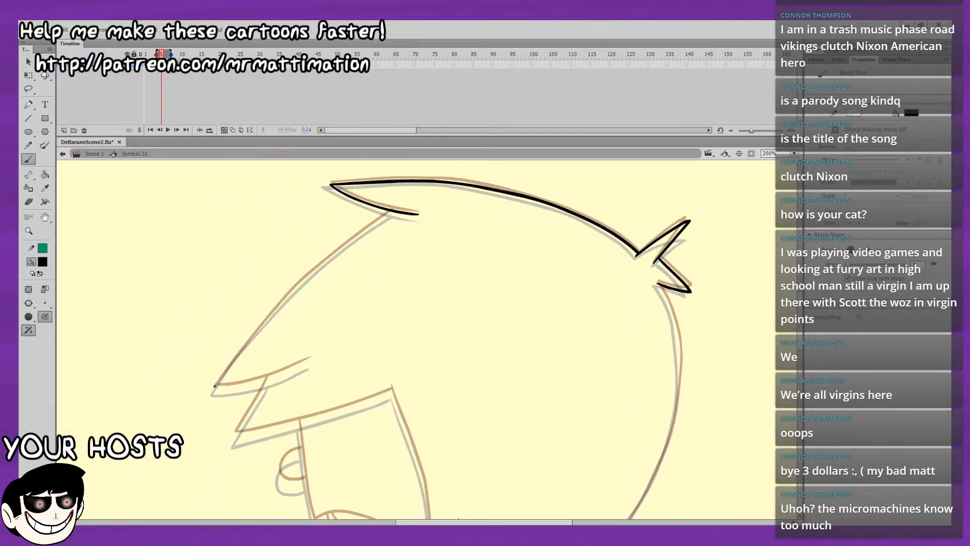
{"action": "mouse_move", "coordinate": [215, 386]}
{"action": "left_mouse_down"}
{"action": "mouse_move", "coordinate": [232, 363]}
{"action": "mouse_move", "coordinate": [216, 387]}
{"action": "mouse_move", "coordinate": [297, 290]}
{"action": "left_mouse_up"}
{"action": "key", "text": "ctrl+z"}
{"action": "key", "text": "ctrl+z"}
{"action": "left_click_drag", "start_coordinate": [322, 230], "coordinate": [283, 275]}
{"action": "key", "text": "ctrl+z"}
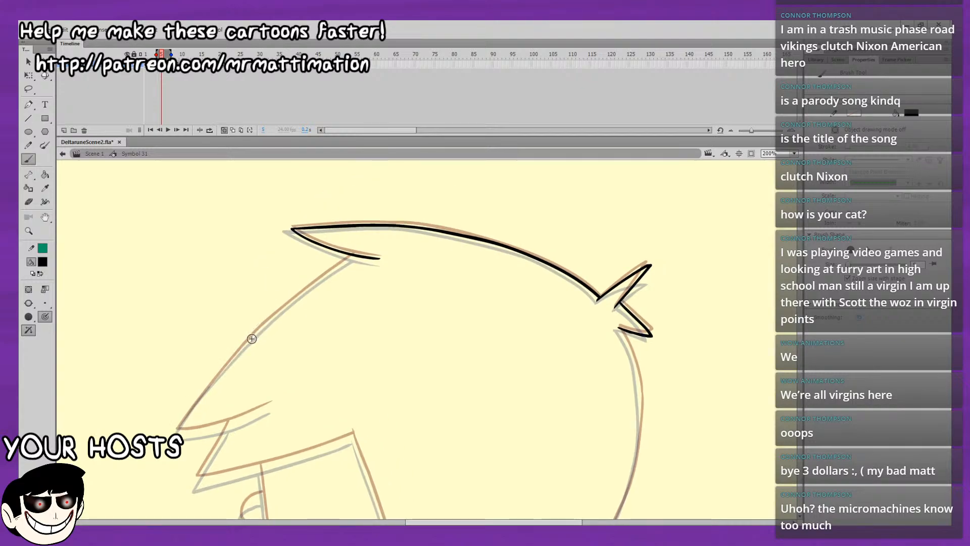
{"action": "left_click_drag", "start_coordinate": [283, 307], "coordinate": [350, 257]}
{"action": "key", "text": "ctrl+z"}
{"action": "left_click_drag", "start_coordinate": [261, 329], "coordinate": [316, 284]}
{"action": "left_click_drag", "start_coordinate": [353, 256], "coordinate": [413, 215]}
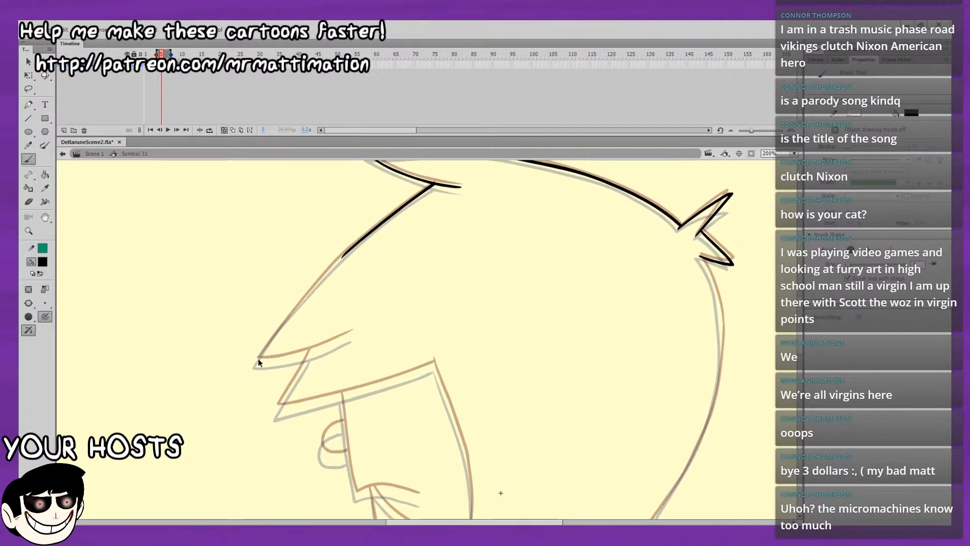
Ink the lower part of the sloping front hair edge down to its pointed tip, joining it to the upper part.
{"action": "left_click_drag", "start_coordinate": [281, 326], "coordinate": [296, 306]}
{"action": "key", "text": "ctrl+z"}
{"action": "left_click_drag", "start_coordinate": [257, 359], "coordinate": [268, 345]}
{"action": "key", "text": "ctrl+z"}
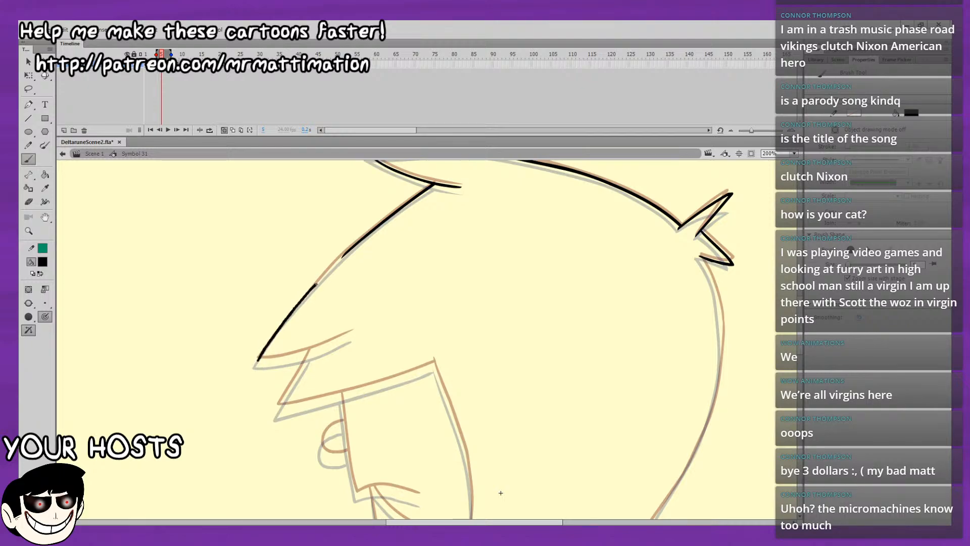
{"action": "mouse_move", "coordinate": [258, 360]}
{"action": "left_mouse_down"}
{"action": "mouse_move", "coordinate": [368, 234]}
{"action": "mouse_move", "coordinate": [341, 233]}
{"action": "left_mouse_up"}
Select part of the sloping front hair edge and widen the tools panel slightly.
{"action": "key", "text": "l"}
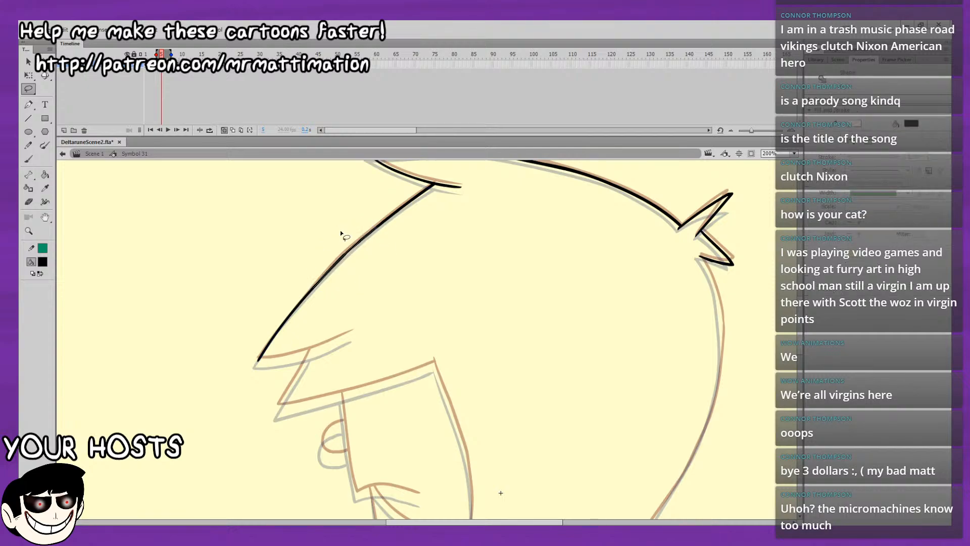
{"action": "mouse_move", "coordinate": [27, 49]}
{"action": "left_mouse_down"}
{"action": "mouse_move", "coordinate": [62, 138]}
{"action": "mouse_move", "coordinate": [56, 52]}
{"action": "mouse_move", "coordinate": [20, 65]}
{"action": "left_mouse_up"}
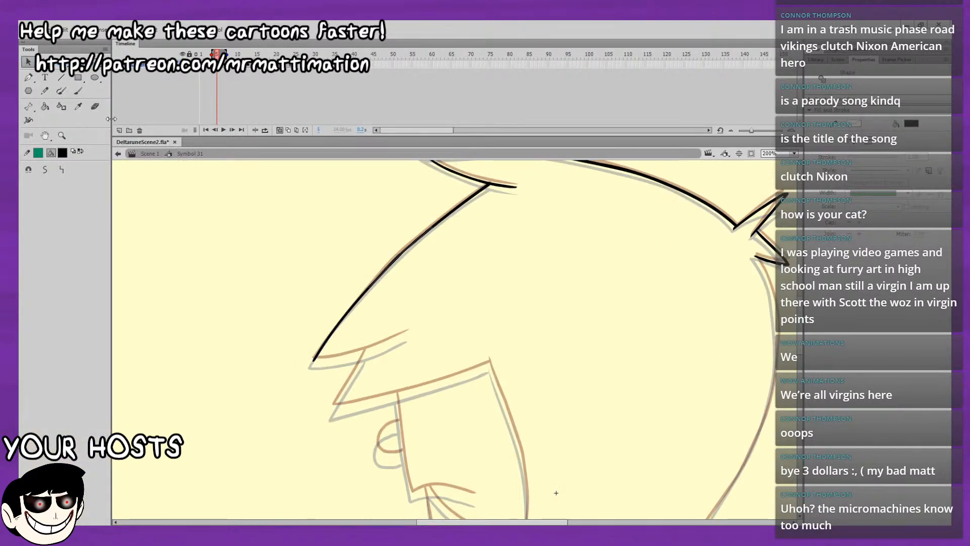
{"action": "left_click_drag", "start_coordinate": [112, 122], "coordinate": [62, 135]}
{"action": "left_click", "coordinate": [245, 211]}
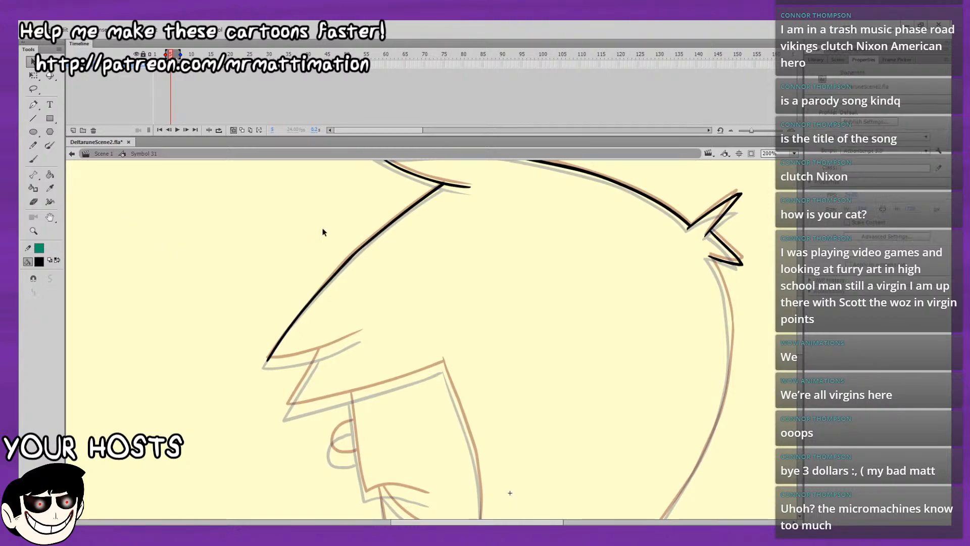
Ink the underside of the pointed front lock and the short slanted edge of the lock below it.
{"action": "left_click_drag", "start_coordinate": [244, 209], "coordinate": [243, 197]}
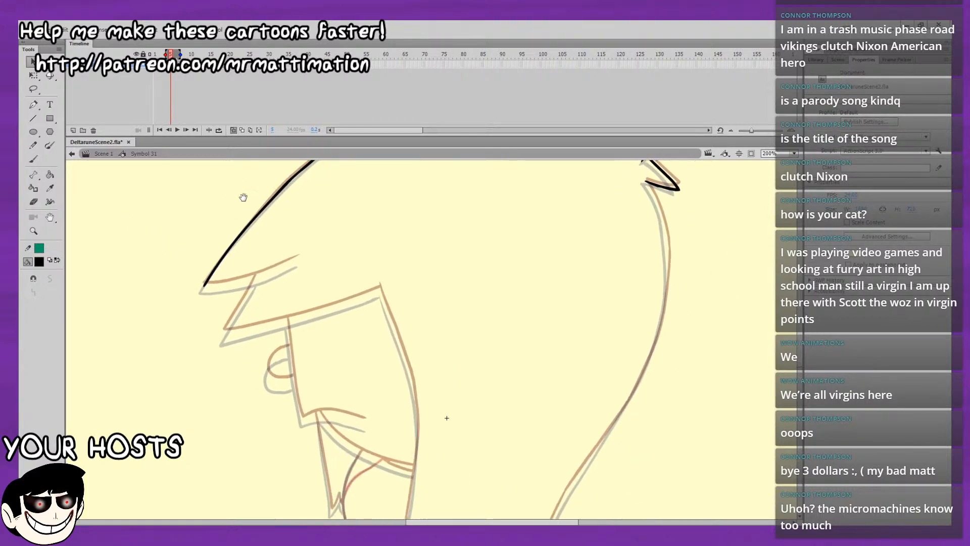
{"action": "left_click", "coordinate": [33, 158]}
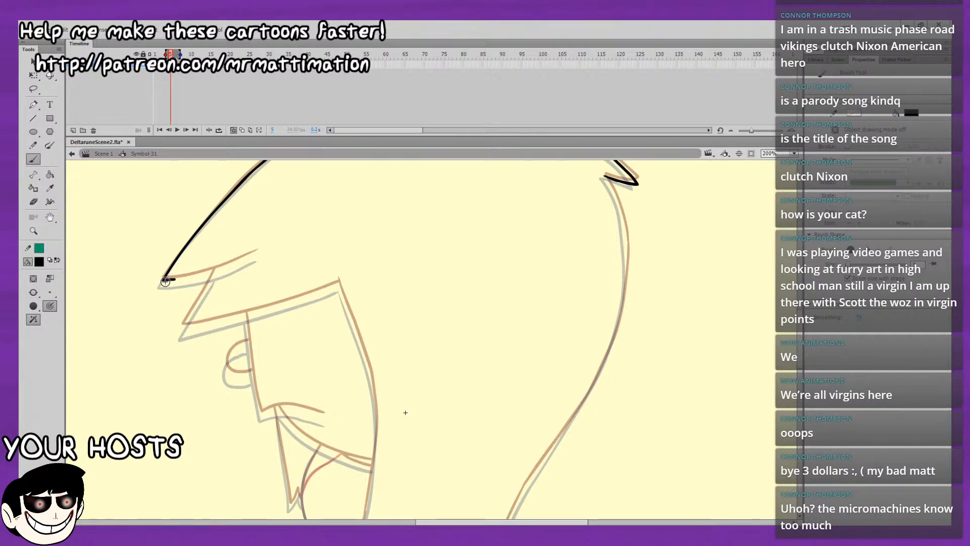
{"action": "key", "text": "ctrl+z"}
{"action": "key", "text": "ctrl+z"}
{"action": "left_click_drag", "start_coordinate": [163, 279], "coordinate": [195, 277]}
{"action": "left_click_drag", "start_coordinate": [252, 257], "coordinate": [259, 252]}
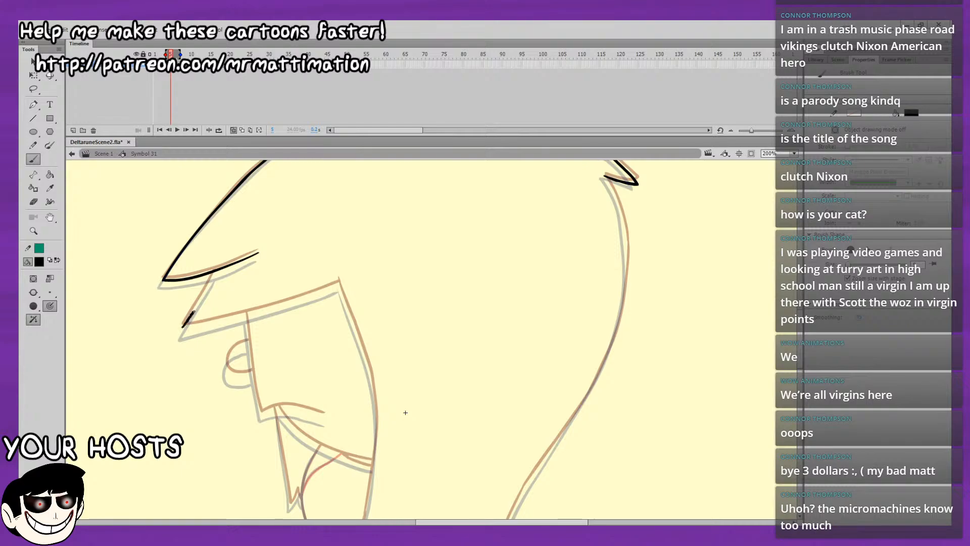
{"action": "left_click_drag", "start_coordinate": [196, 307], "coordinate": [213, 273]}
{"action": "left_click_drag", "start_coordinate": [202, 326], "coordinate": [193, 259]}
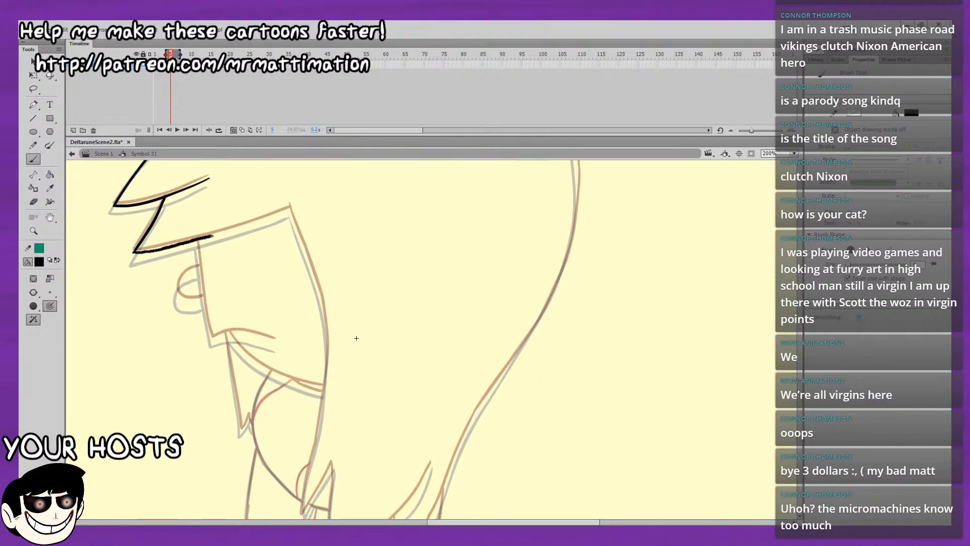
Ink the long curved side hair edge from the fringe corner down to the pointed tip beside the neck.
{"action": "left_click_drag", "start_coordinate": [292, 165], "coordinate": [258, 117]}
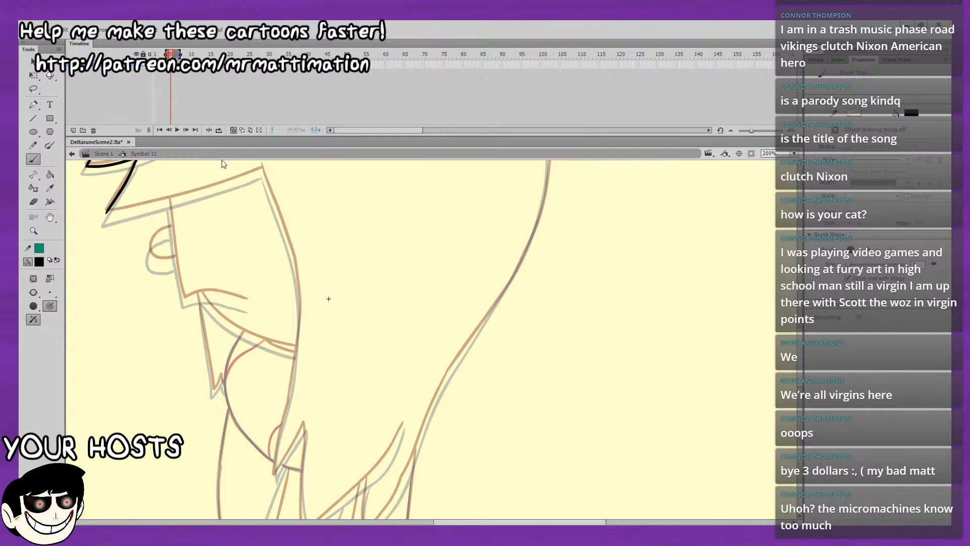
{"action": "left_click_drag", "start_coordinate": [259, 166], "coordinate": [290, 250]}
{"action": "key", "text": "ctrl+z"}
{"action": "left_click_drag", "start_coordinate": [285, 206], "coordinate": [283, 145]}
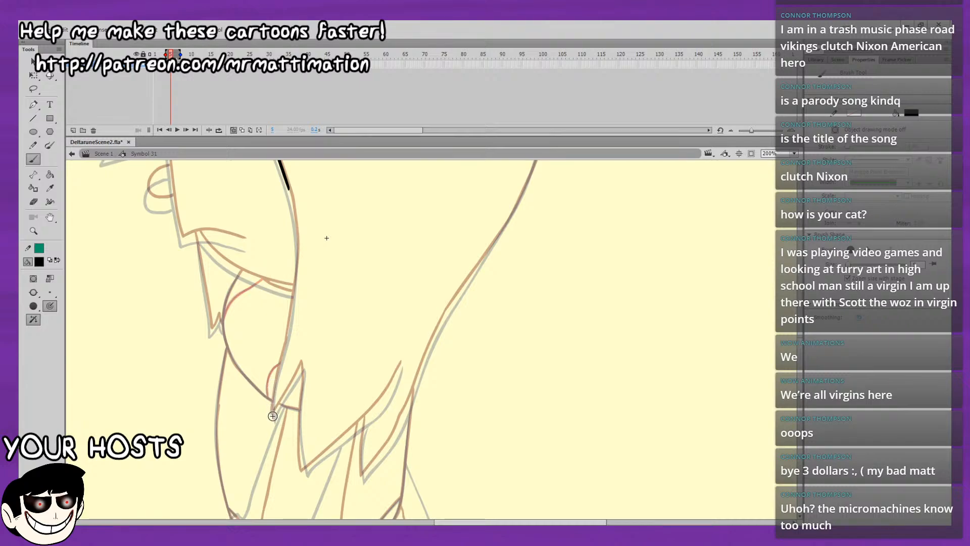
{"action": "mouse_move", "coordinate": [273, 416]}
{"action": "left_mouse_down"}
{"action": "mouse_move", "coordinate": [291, 281]}
{"action": "mouse_move", "coordinate": [285, 329]}
{"action": "left_mouse_up"}
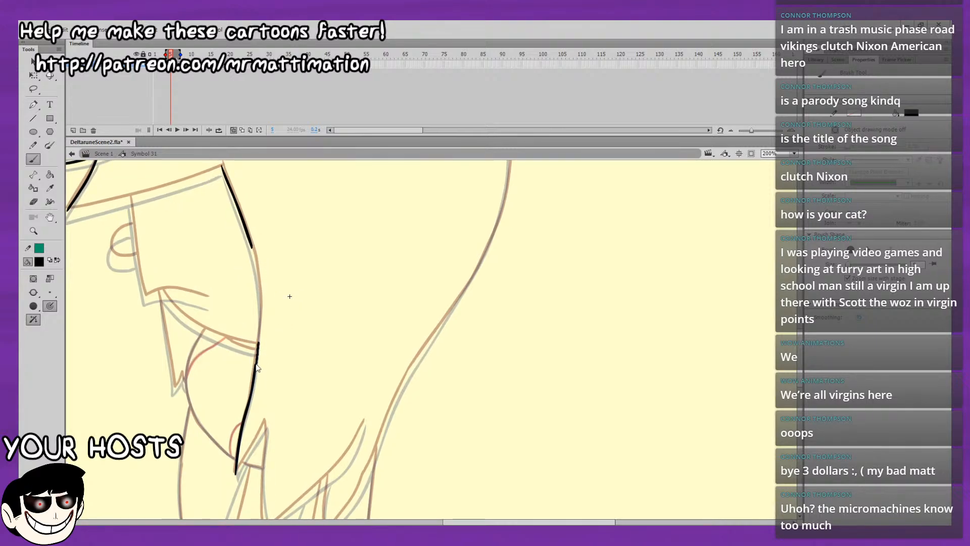
{"action": "left_click_drag", "start_coordinate": [257, 347], "coordinate": [260, 305]}
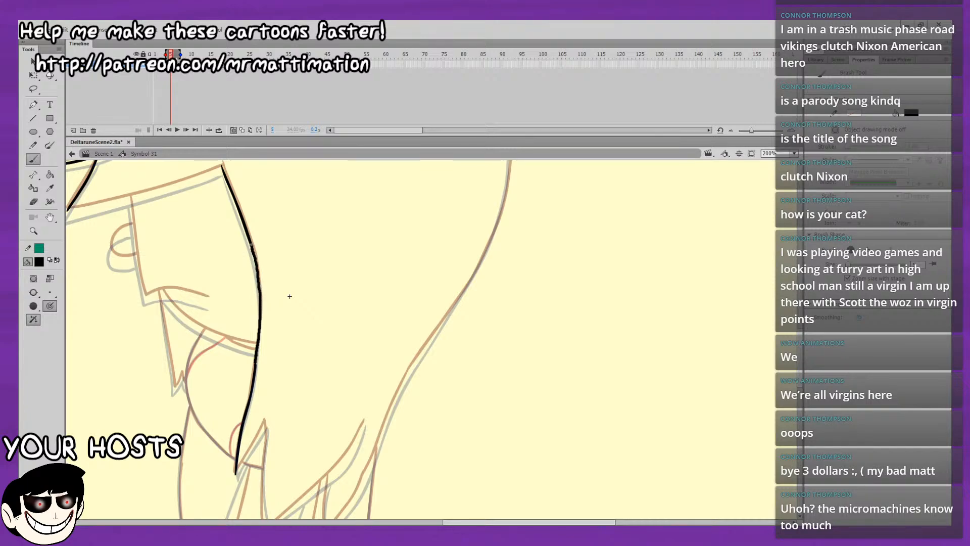
Smooth the newly inked curved side hair edge running from the fringe corner to the tip beside the neck.
{"action": "mouse_move", "coordinate": [251, 245]}
{"action": "left_mouse_down"}
{"action": "mouse_move", "coordinate": [249, 233]}
{"action": "mouse_move", "coordinate": [275, 330]}
{"action": "mouse_move", "coordinate": [246, 184]}
{"action": "left_mouse_up"}
{"action": "key", "text": "l"}
{"action": "left_click", "coordinate": [30, 62]}
{"action": "left_click", "coordinate": [52, 277]}
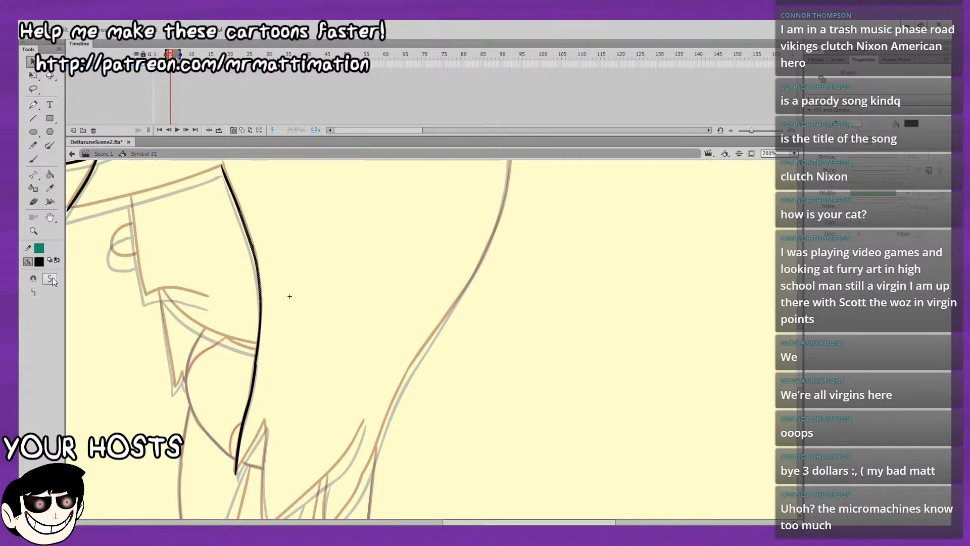
{"action": "left_click", "coordinate": [52, 277]}
{"action": "left_click", "coordinate": [113, 385]}
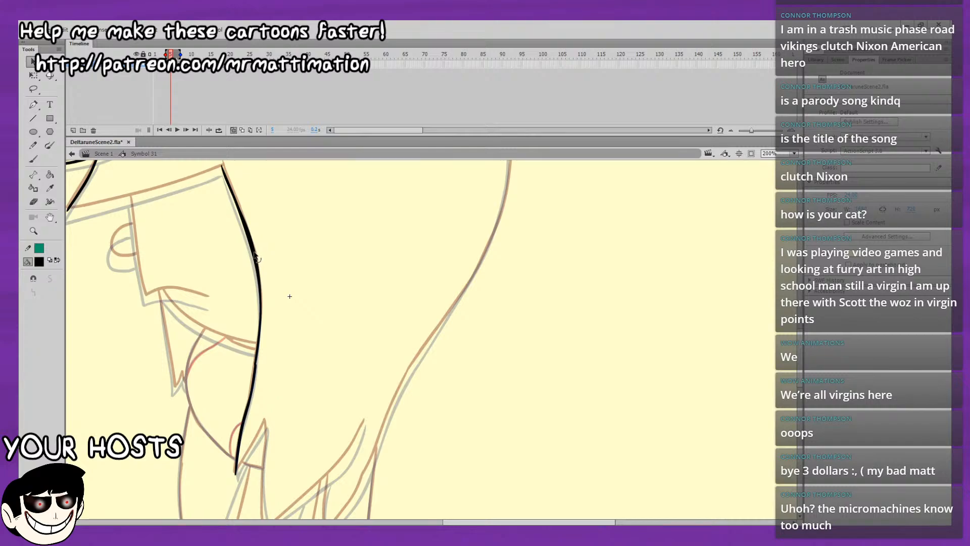
Ink the short slanted edge rising from the side lock's pointed tip to the peak of the neighbouring notch.
{"action": "left_click_drag", "start_coordinate": [257, 253], "coordinate": [266, 185]}
{"action": "key", "text": "b"}
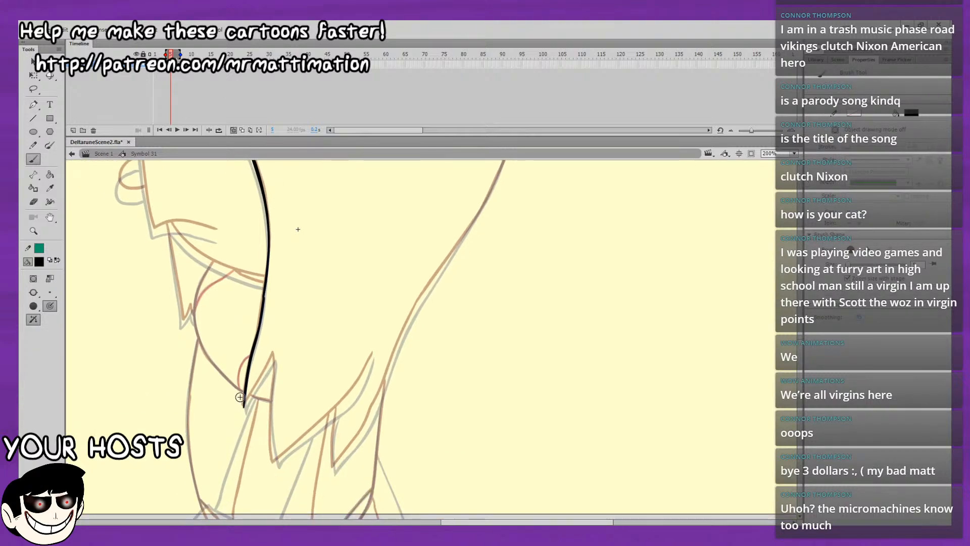
{"action": "mouse_move", "coordinate": [245, 405]}
{"action": "left_mouse_down"}
{"action": "mouse_move", "coordinate": [274, 358]}
{"action": "mouse_move", "coordinate": [283, 314]}
{"action": "left_mouse_up"}
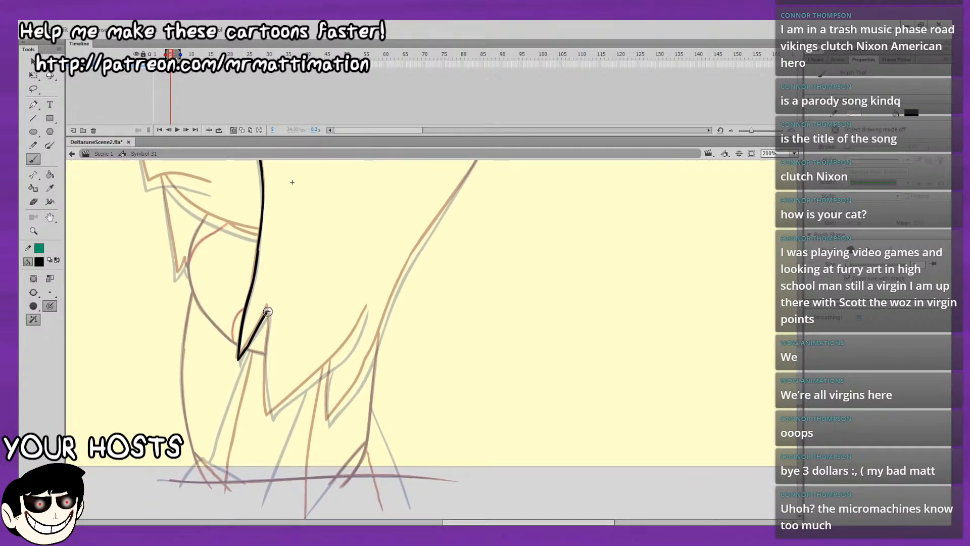
Hide the onion skins and play back the animation from frame 1.
{"action": "left_click", "coordinate": [233, 130]}
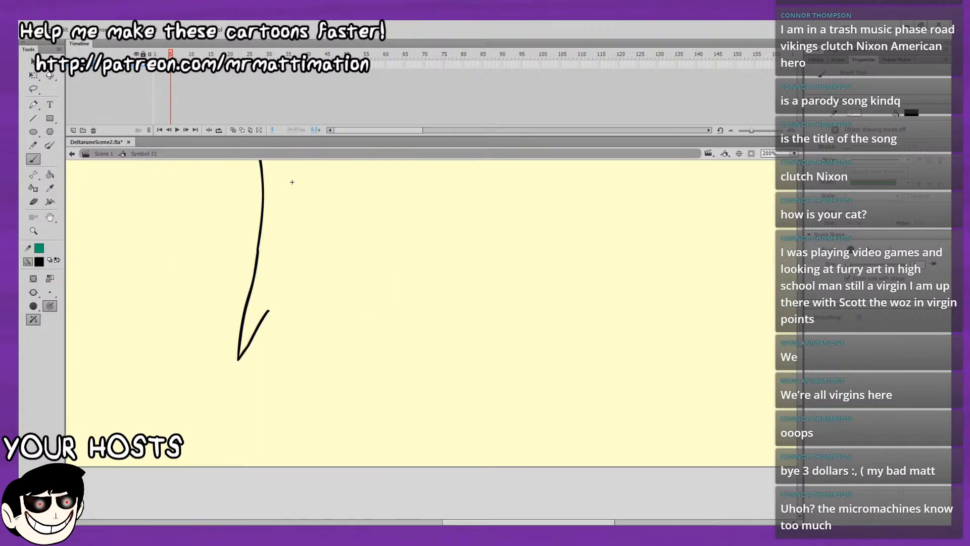
{"action": "left_click", "coordinate": [155, 54]}
{"action": "left_click", "coordinate": [793, 154]}
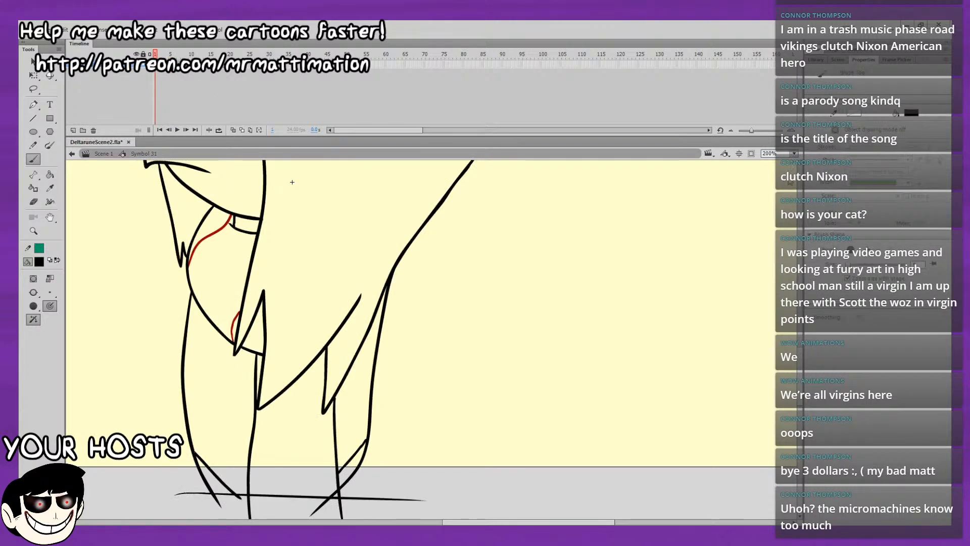
{"action": "left_click", "coordinate": [783, 179]}
{"action": "key", "text": "Return"}
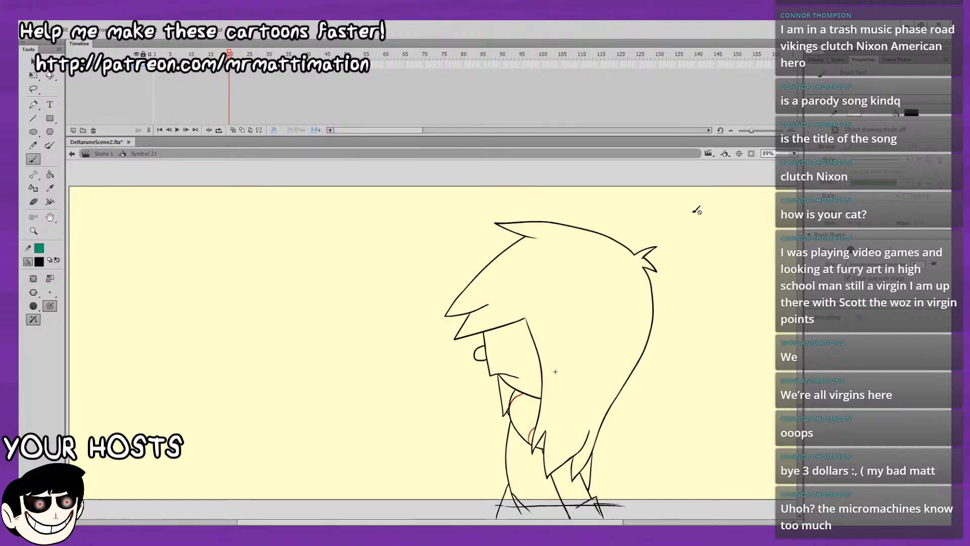
Flip back and forth between frame 5 and the frames before it to compare the hair lines.
{"action": "left_click", "coordinate": [167, 53]}
{"action": "key", "text": "comma"}
{"action": "key", "text": "period"}
{"action": "key", "text": "period"}
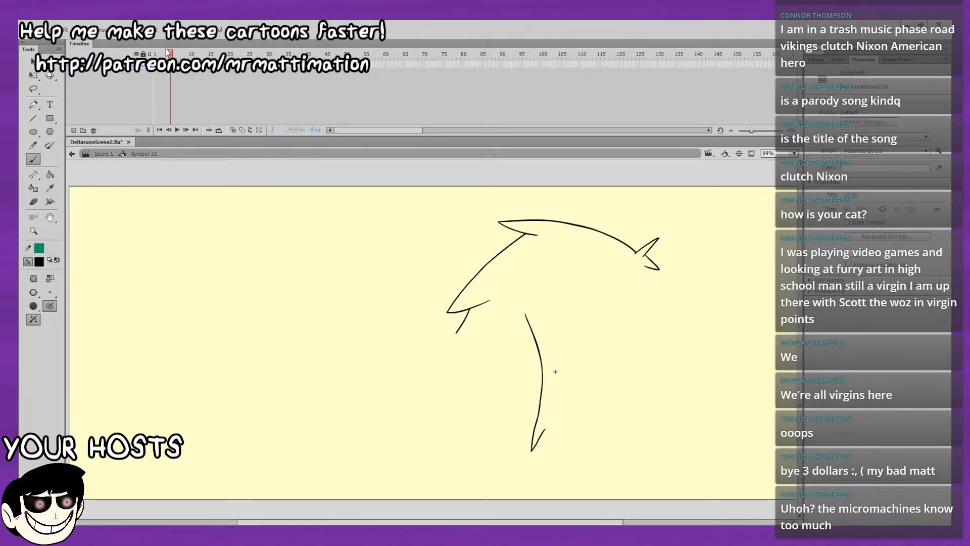
{"action": "key", "text": "comma"}
{"action": "key", "text": "comma"}
{"action": "key", "text": "period"}
{"action": "key", "text": "period"}
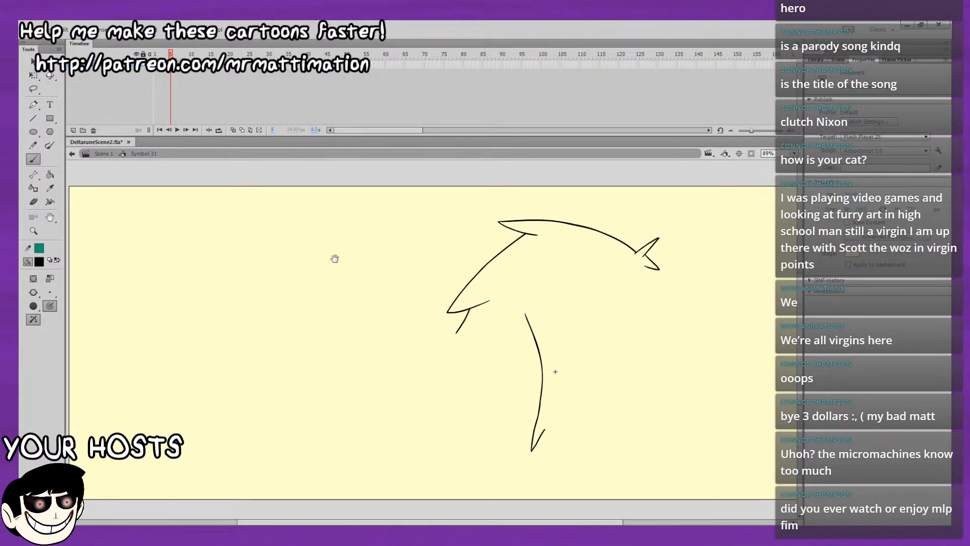
Show the onion skins again and ink the fringe's lower edge from the front lock's tip to the side hair corner.
{"action": "left_click_drag", "start_coordinate": [352, 257], "coordinate": [244, 208]}
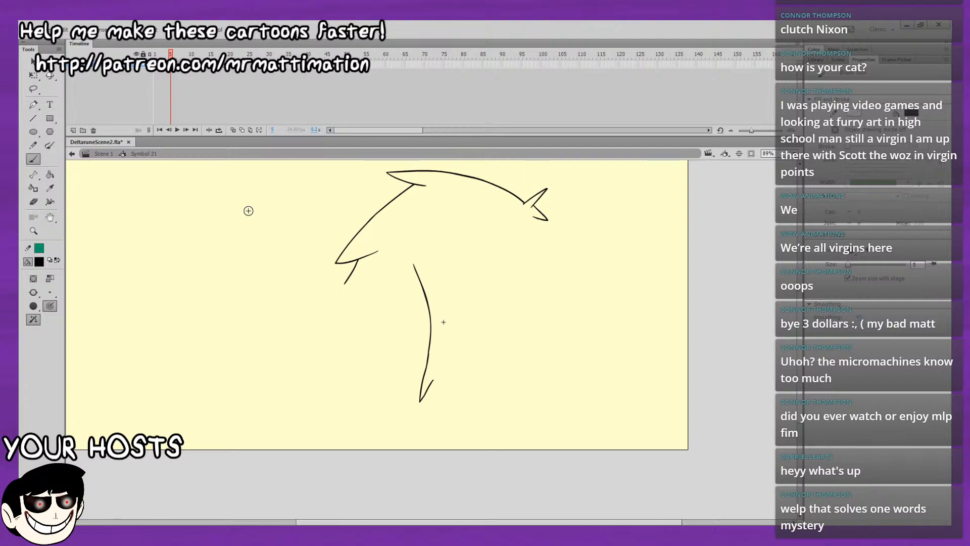
{"action": "left_click", "coordinate": [233, 129]}
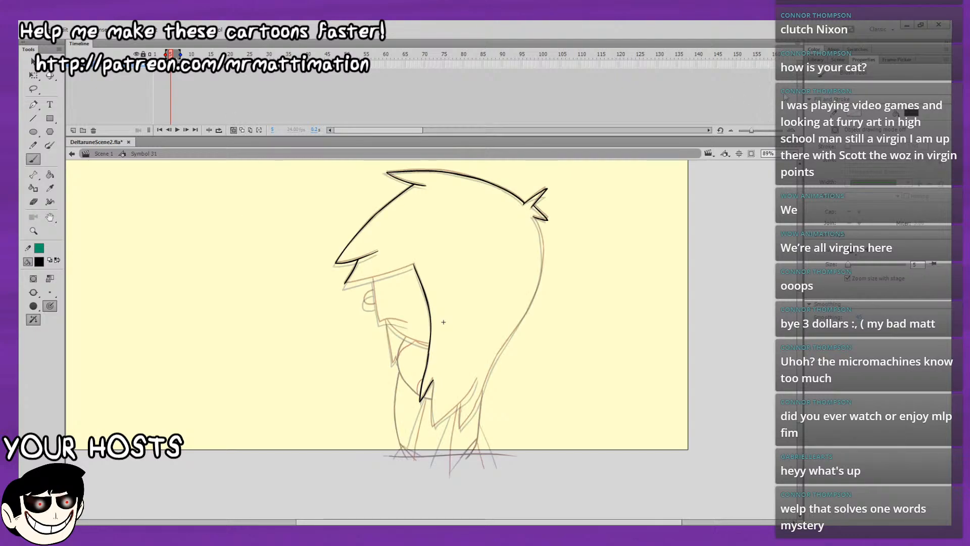
{"action": "left_click", "coordinate": [768, 153]}
{"action": "type", "text": "200"}
{"action": "key", "text": "Return"}
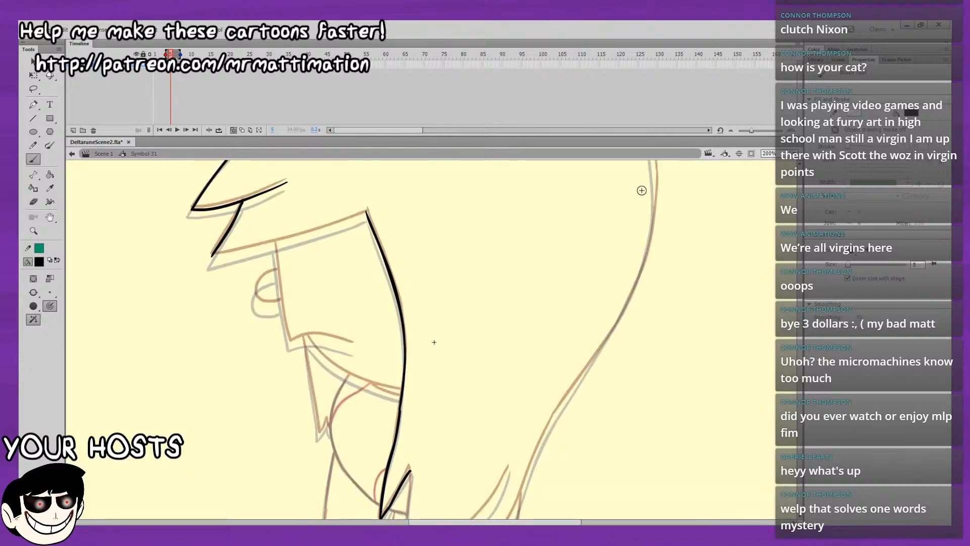
{"action": "left_click_drag", "start_coordinate": [641, 190], "coordinate": [684, 279]}
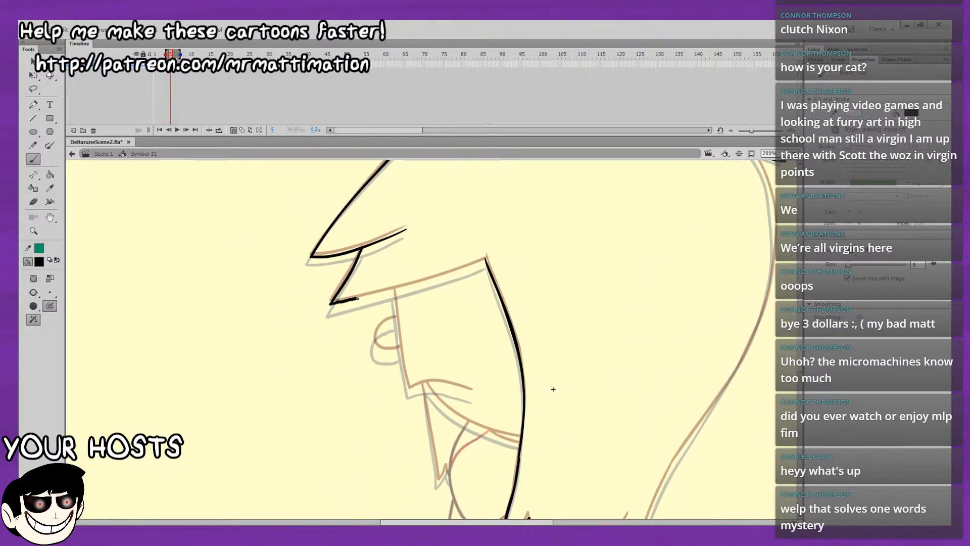
{"action": "left_click_drag", "start_coordinate": [330, 304], "coordinate": [486, 260]}
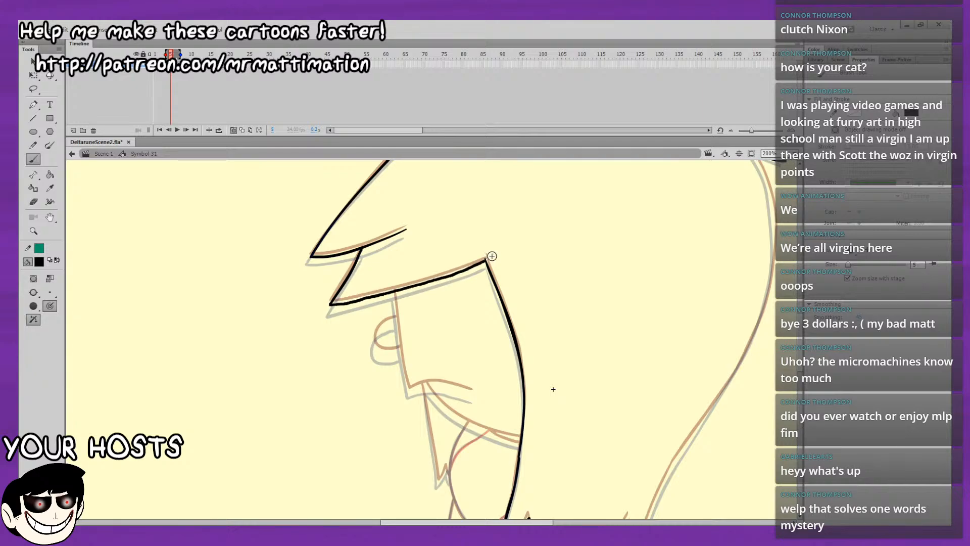
{"action": "mouse_move", "coordinate": [421, 275]}
{"action": "left_mouse_down"}
{"action": "mouse_move", "coordinate": [334, 293]}
{"action": "mouse_move", "coordinate": [250, 212]}
{"action": "left_mouse_up"}
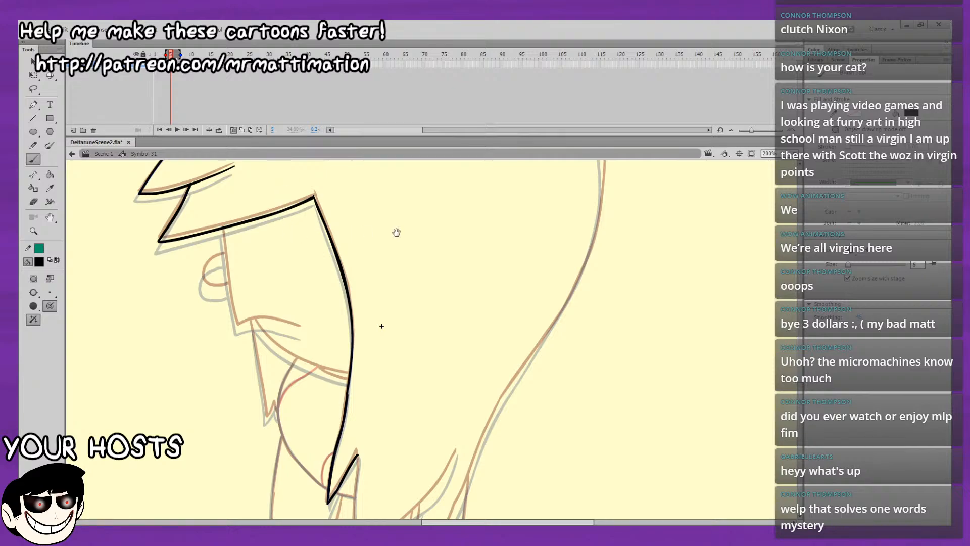
{"action": "left_click_drag", "start_coordinate": [424, 240], "coordinate": [417, 284]}
{"action": "mouse_move", "coordinate": [611, 188]}
{"action": "left_mouse_down"}
{"action": "mouse_move", "coordinate": [547, 285]}
{"action": "mouse_move", "coordinate": [532, 341]}
{"action": "left_mouse_up"}
{"action": "left_click_drag", "start_coordinate": [553, 290], "coordinate": [553, 286]}
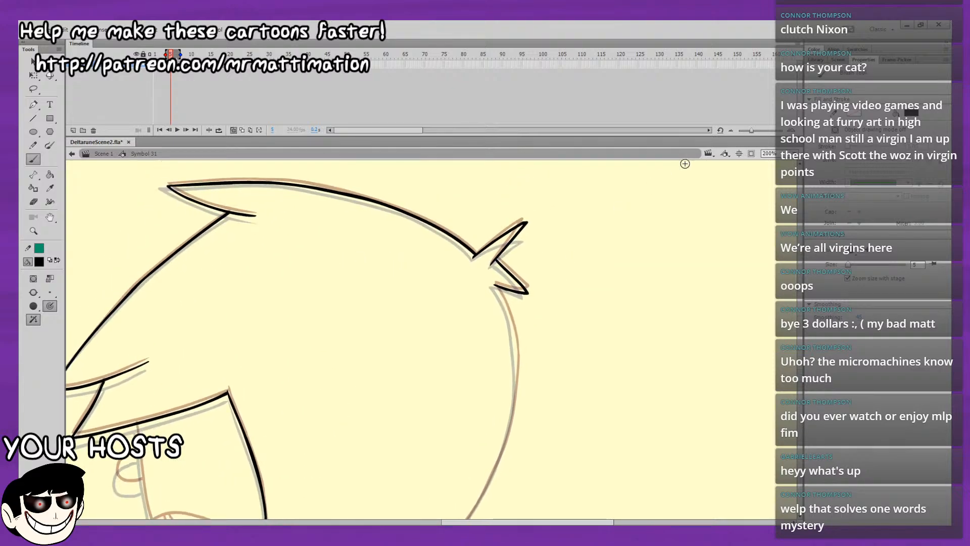
{"action": "key", "text": "ctrl+minus"}
{"action": "left_click_drag", "start_coordinate": [606, 247], "coordinate": [672, 72]}
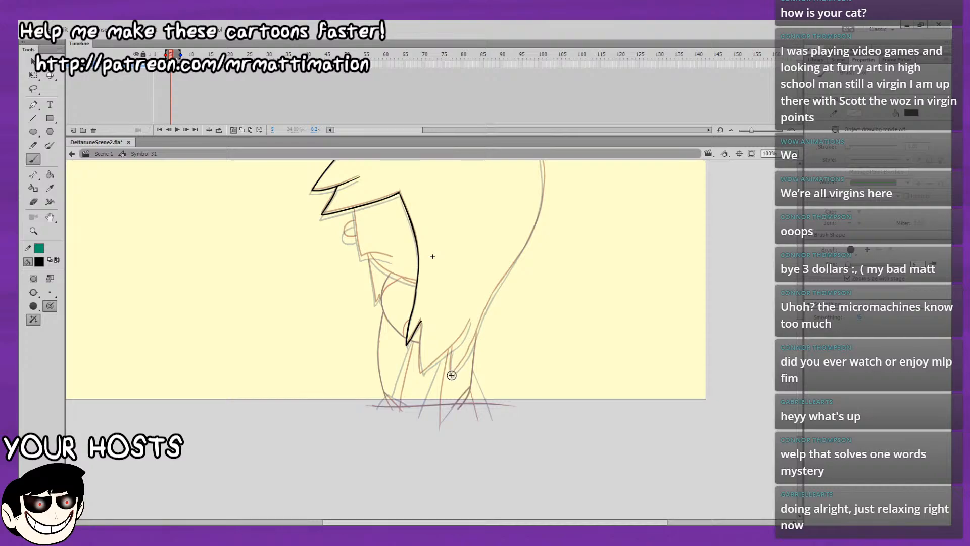
{"action": "left_click_drag", "start_coordinate": [453, 375], "coordinate": [467, 356]}
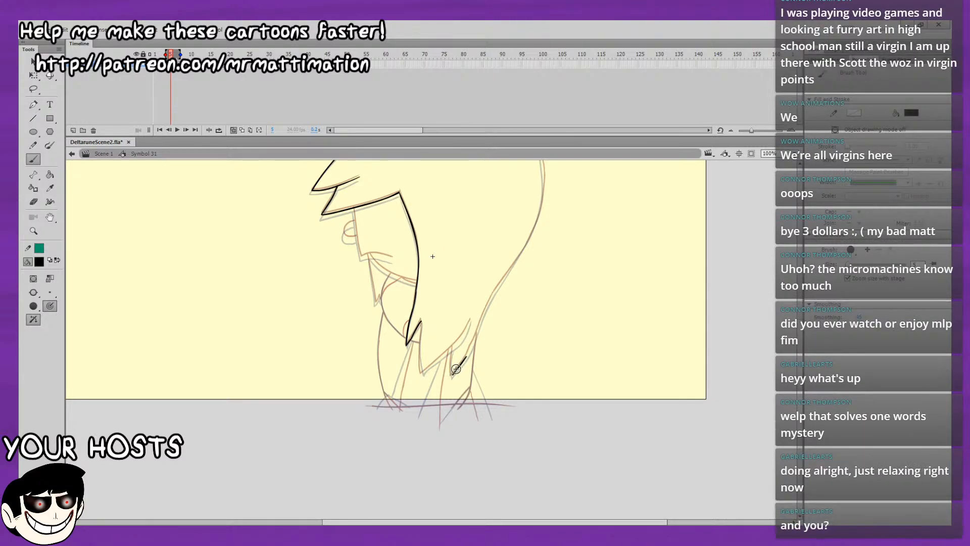
{"action": "key", "text": "ctrl+z"}
{"action": "key", "text": "ctrl+z"}
Ink the steep edge of the lower hair lock from its bottom tip up to the notch peak beside the neck.
{"action": "left_click_drag", "start_coordinate": [432, 256], "coordinate": [401, 302]}
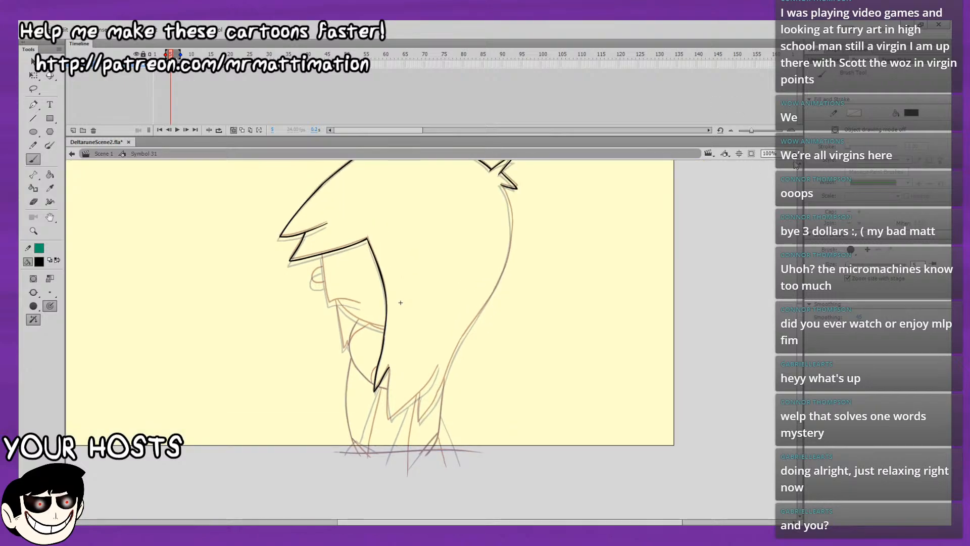
{"action": "key", "text": "ctrl+4"}
{"action": "left_click_drag", "start_coordinate": [711, 410], "coordinate": [601, 219]}
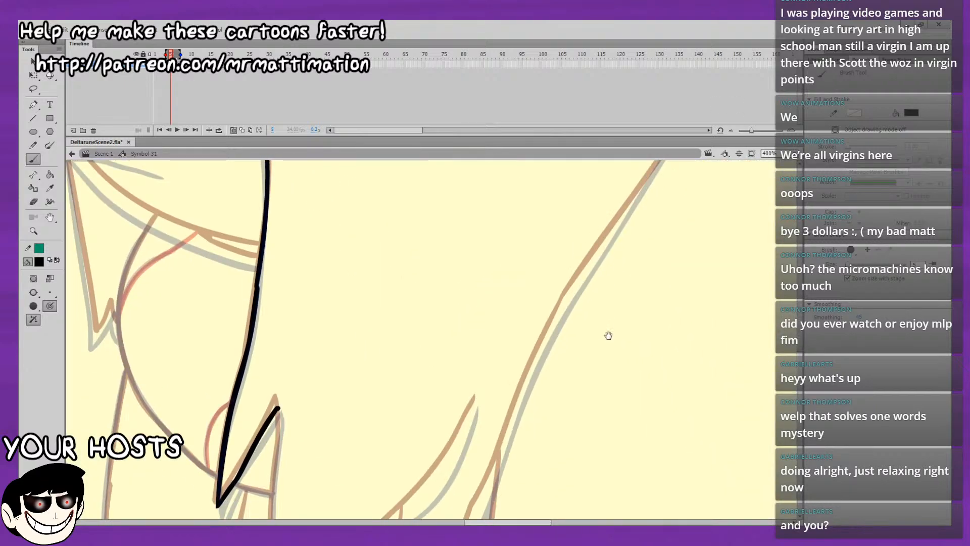
{"action": "mouse_move", "coordinate": [609, 335]}
{"action": "left_mouse_down"}
{"action": "mouse_move", "coordinate": [609, 247]}
{"action": "mouse_move", "coordinate": [611, 260]}
{"action": "mouse_move", "coordinate": [527, 307]}
{"action": "left_mouse_up"}
{"action": "left_click_drag", "start_coordinate": [596, 271], "coordinate": [649, 253]}
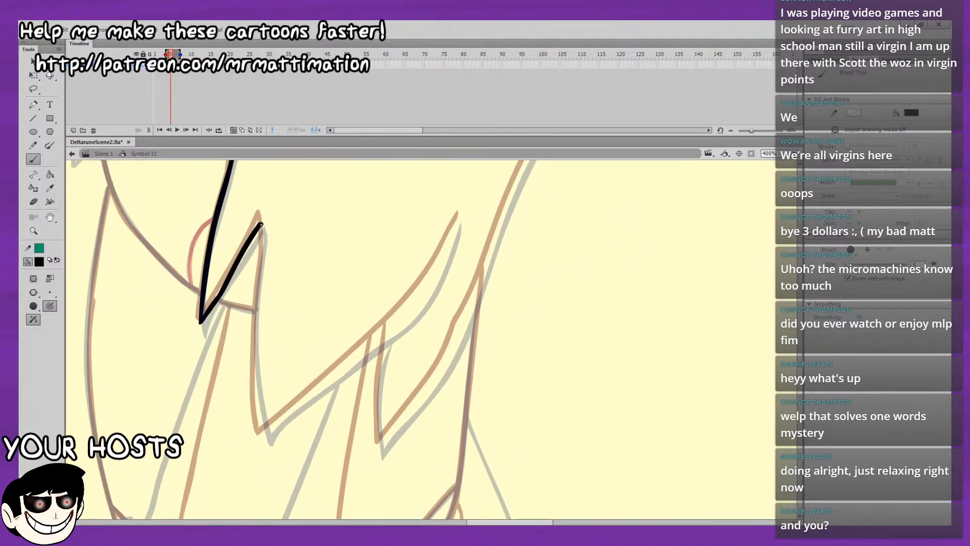
{"action": "left_click_drag", "start_coordinate": [260, 223], "coordinate": [251, 365]}
{"action": "key", "text": "ctrl+z"}
{"action": "left_click_drag", "start_coordinate": [263, 436], "coordinate": [257, 295]}
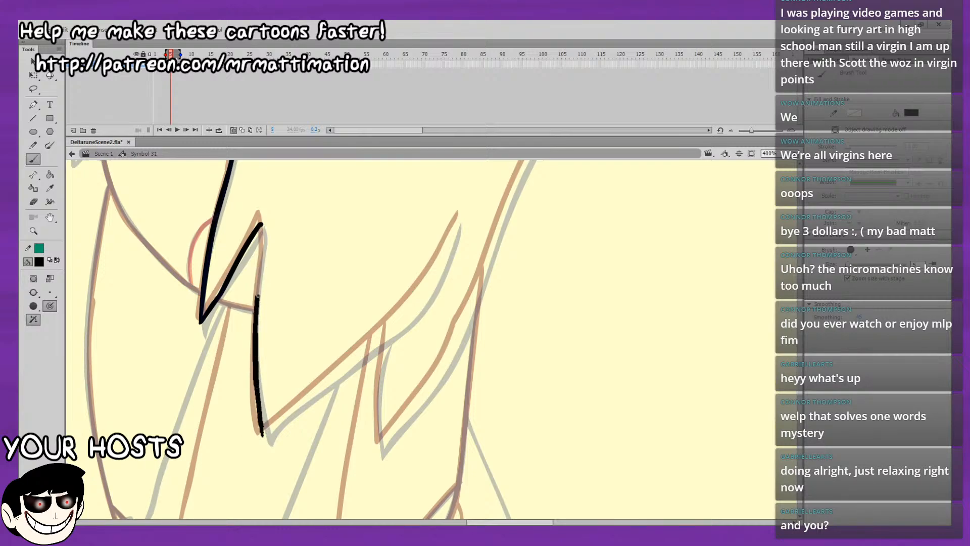
{"action": "left_click_drag", "start_coordinate": [261, 255], "coordinate": [263, 223]}
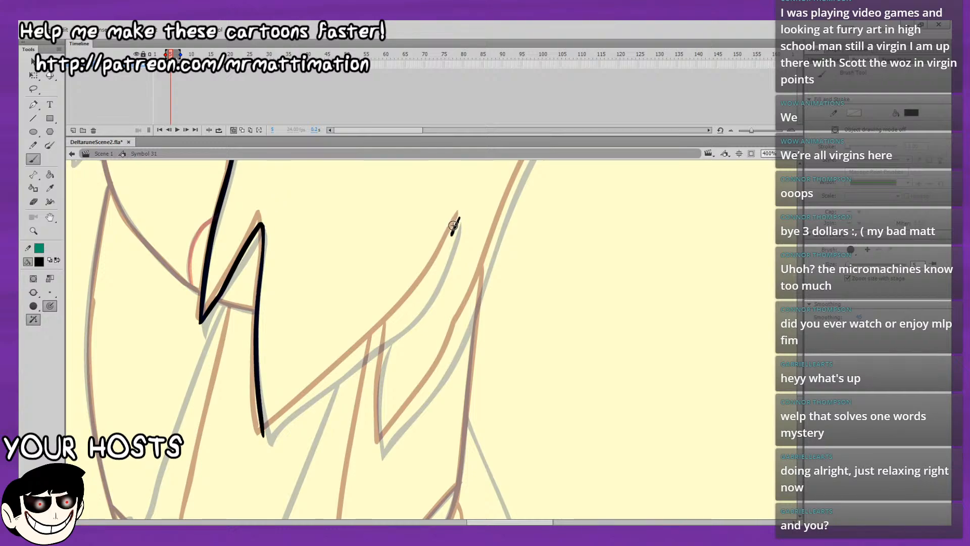
Ink the long sloping edge from the lower lock's bottom tip up to its pointed upper end.
{"action": "mouse_move", "coordinate": [459, 217]}
{"action": "left_mouse_down"}
{"action": "mouse_move", "coordinate": [410, 302]}
{"action": "mouse_move", "coordinate": [302, 403]}
{"action": "left_mouse_up"}
{"action": "key", "text": "ctrl+z"}
{"action": "mouse_move", "coordinate": [264, 434]}
{"action": "left_mouse_down"}
{"action": "mouse_move", "coordinate": [282, 413]}
{"action": "mouse_move", "coordinate": [267, 433]}
{"action": "mouse_move", "coordinate": [370, 342]}
{"action": "mouse_move", "coordinate": [306, 398]}
{"action": "mouse_move", "coordinate": [363, 311]}
{"action": "left_mouse_up"}
{"action": "key", "text": "ctrl+z"}
{"action": "key", "text": "ctrl+z"}
{"action": "key", "text": "ctrl+z"}
{"action": "left_click_drag", "start_coordinate": [368, 297], "coordinate": [369, 296]}
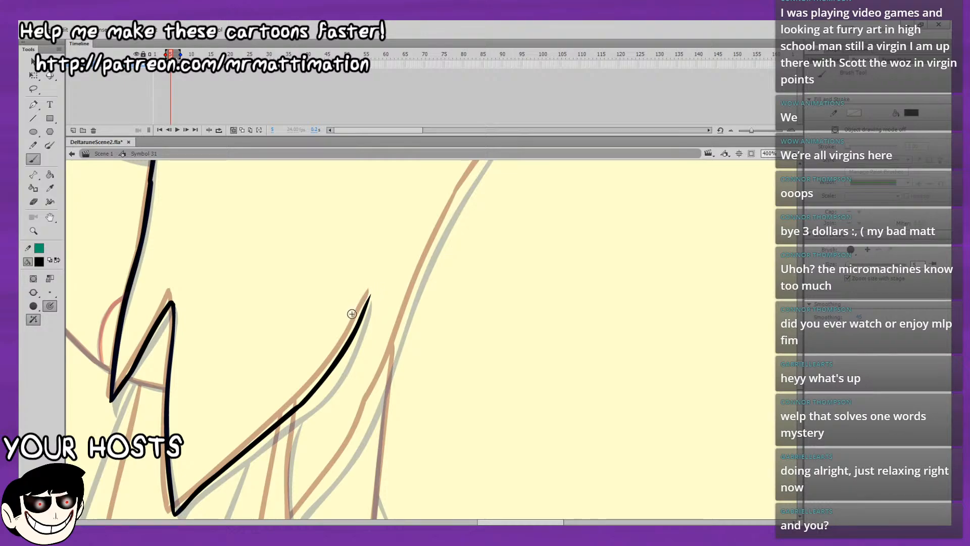
Review the lower hair locks on the earlier frames and play back the animation.
{"action": "left_click_drag", "start_coordinate": [358, 385], "coordinate": [372, 349]}
{"action": "key", "text": "comma"}
{"action": "key", "text": "comma"}
{"action": "key", "text": "comma"}
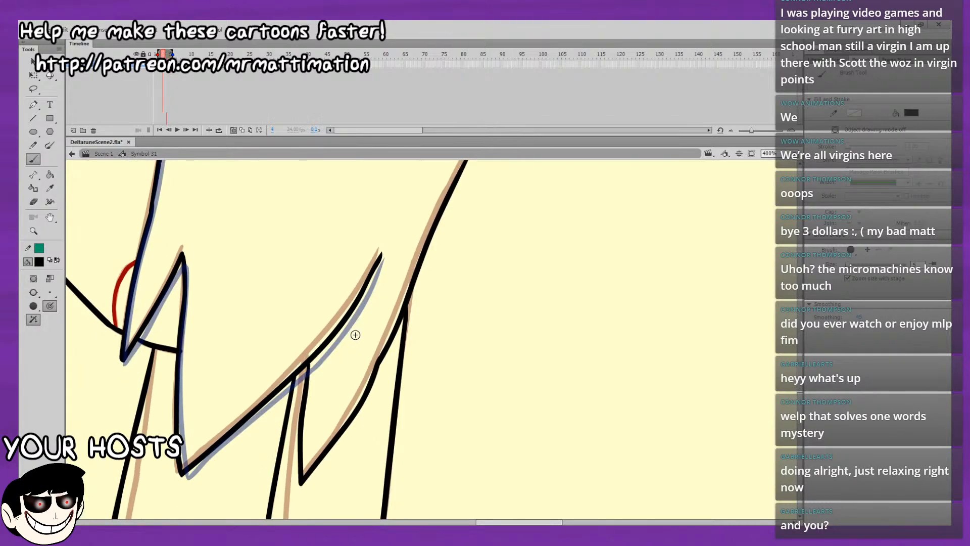
{"action": "key", "text": "Return"}
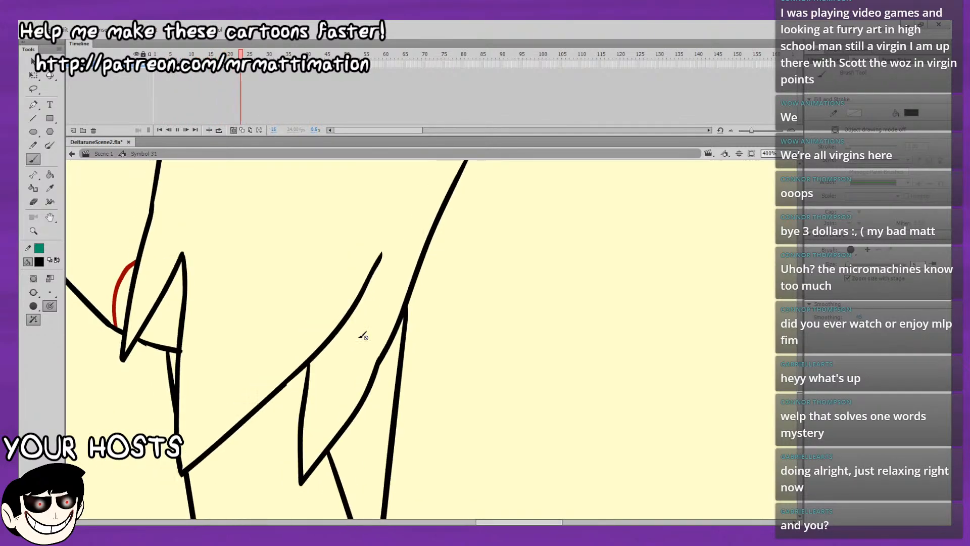
{"action": "key", "text": "Return"}
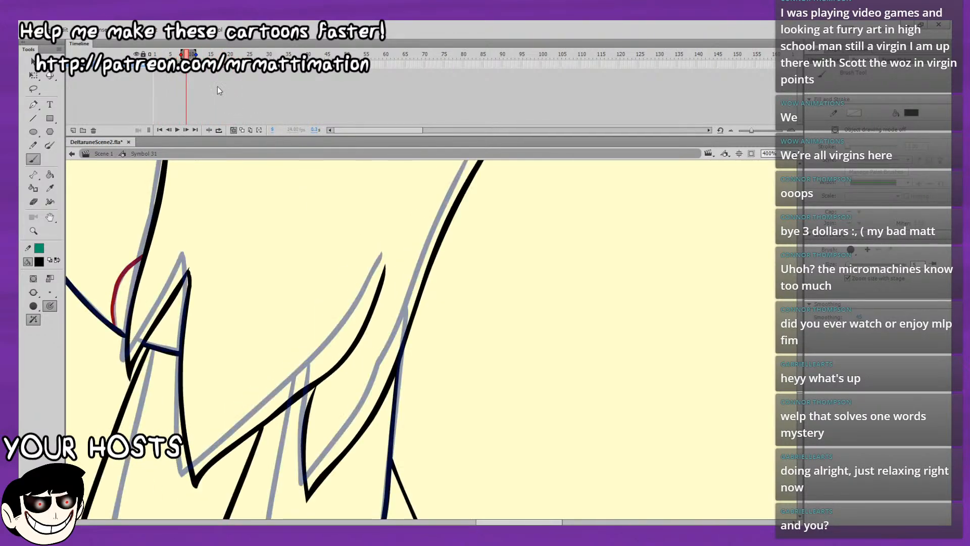
On frame 5, ink the small rear lock's steep edge down to its tip and the start of its rising edge.
{"action": "left_click_drag", "start_coordinate": [385, 334], "coordinate": [365, 212]}
{"action": "key", "text": "comma"}
{"action": "key", "text": "period"}
{"action": "key", "text": "period"}
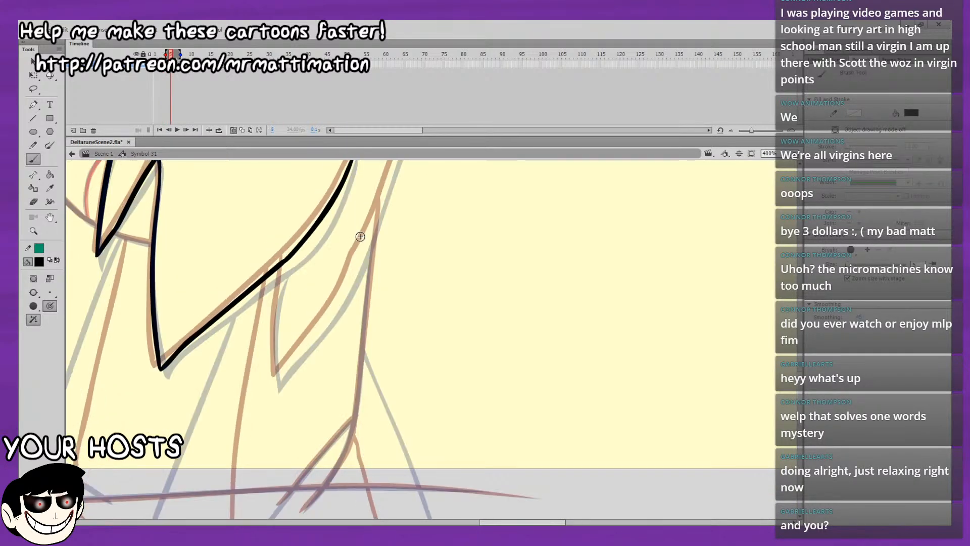
{"action": "mouse_move", "coordinate": [366, 268]}
{"action": "left_mouse_down"}
{"action": "mouse_move", "coordinate": [366, 333]}
{"action": "mouse_move", "coordinate": [369, 294]}
{"action": "left_mouse_up"}
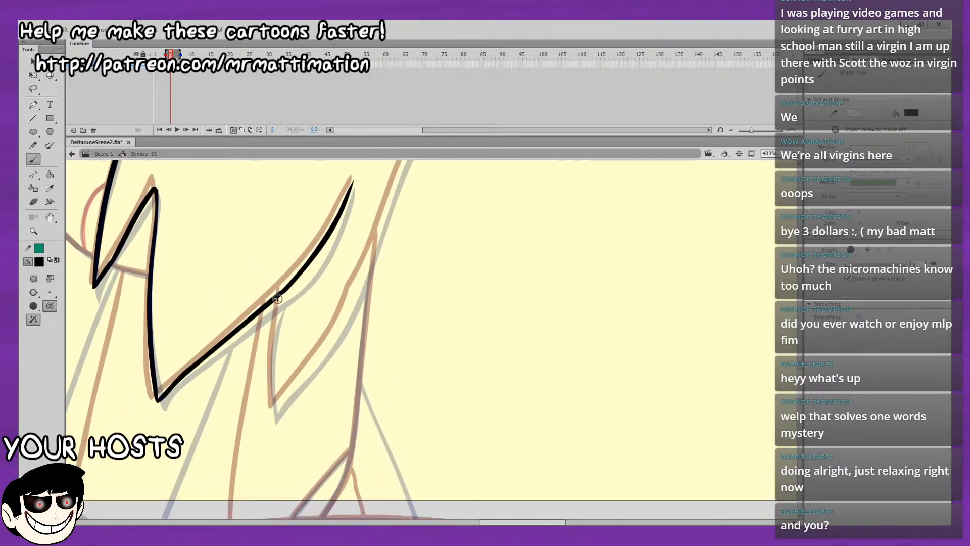
{"action": "left_click_drag", "start_coordinate": [281, 294], "coordinate": [277, 317]}
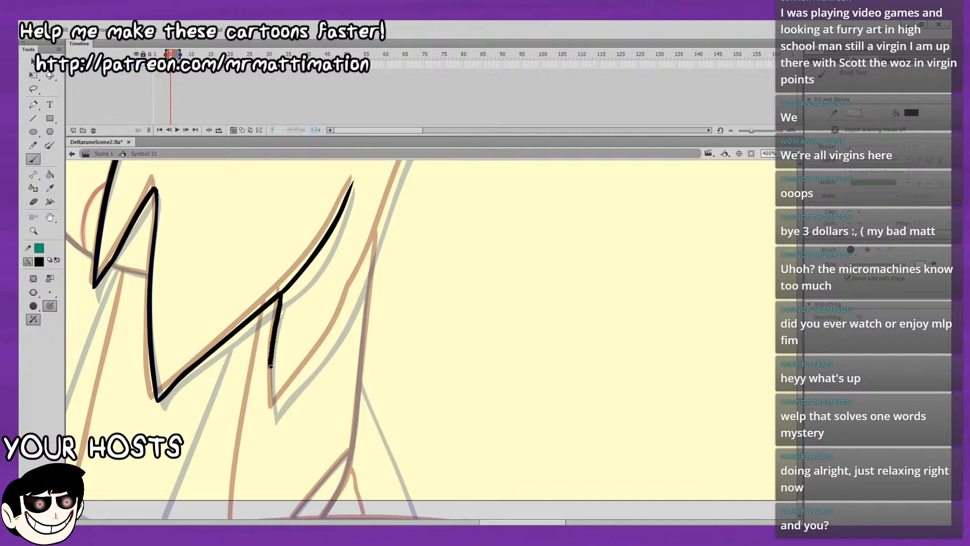
{"action": "mouse_move", "coordinate": [273, 406]}
{"action": "left_mouse_down"}
{"action": "mouse_move", "coordinate": [269, 362]}
{"action": "mouse_move", "coordinate": [286, 365]}
{"action": "mouse_move", "coordinate": [296, 353]}
{"action": "left_mouse_up"}
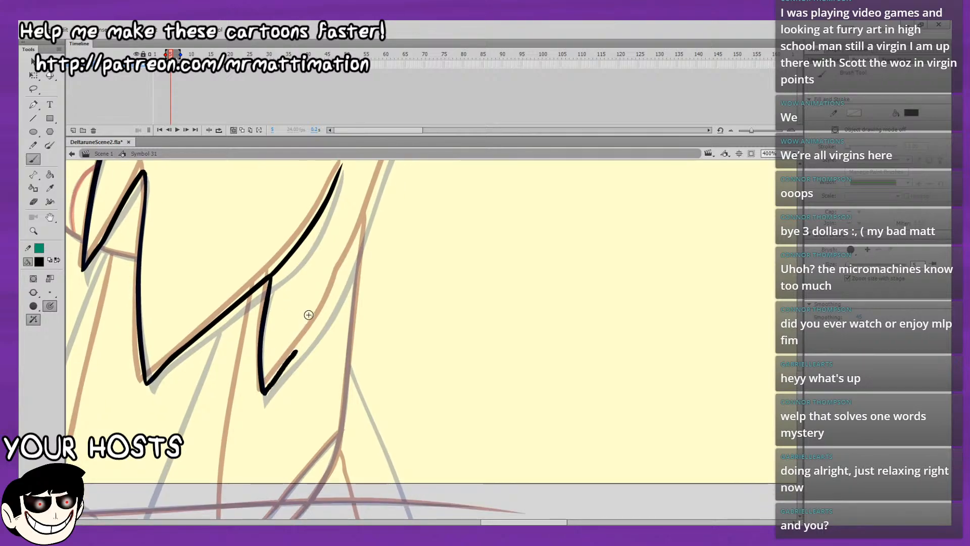
Ink the upper part of frame 5's back-of-head curve, starting from the inner corner of the small rear tuft.
{"action": "mouse_move", "coordinate": [386, 245]}
{"action": "left_mouse_down"}
{"action": "mouse_move", "coordinate": [251, 476]}
{"action": "mouse_move", "coordinate": [314, 363]}
{"action": "mouse_move", "coordinate": [420, 448]}
{"action": "mouse_move", "coordinate": [402, 295]}
{"action": "left_mouse_up"}
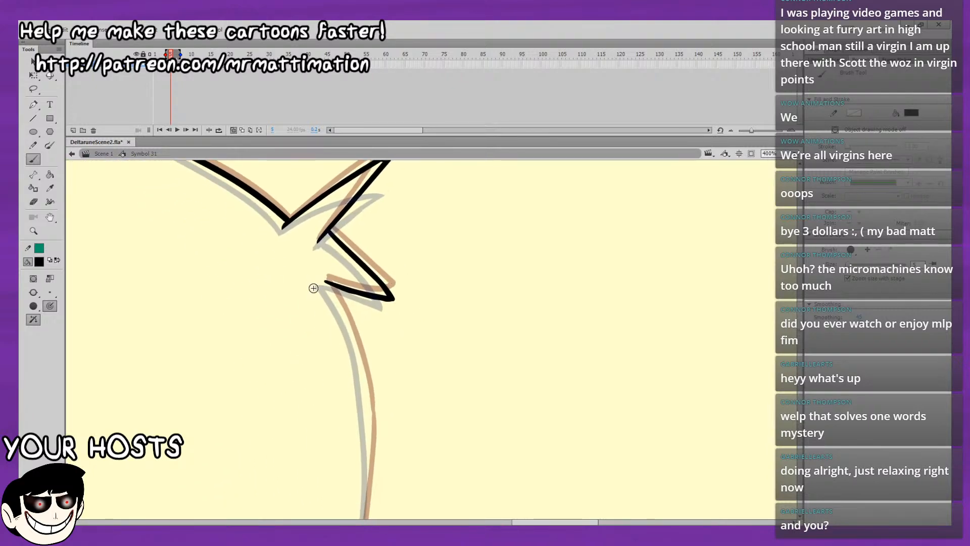
{"action": "mouse_move", "coordinate": [328, 288]}
{"action": "left_mouse_down"}
{"action": "mouse_move", "coordinate": [346, 317]}
{"action": "mouse_move", "coordinate": [358, 287]}
{"action": "left_mouse_up"}
{"action": "key", "text": "ctrl+z"}
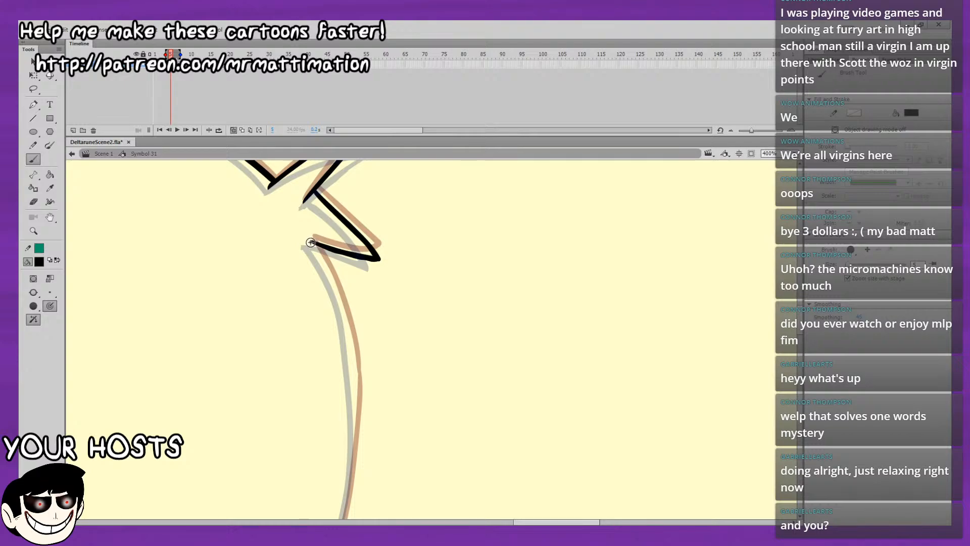
{"action": "left_click_drag", "start_coordinate": [311, 242], "coordinate": [333, 288]}
{"action": "key", "text": "ctrl+z"}
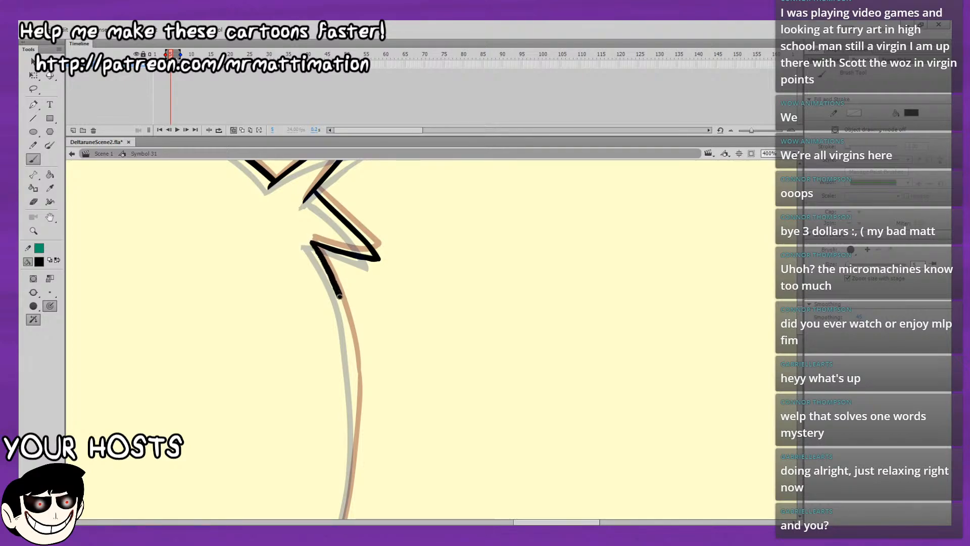
{"action": "mouse_move", "coordinate": [352, 360]}
{"action": "left_mouse_down"}
{"action": "mouse_move", "coordinate": [355, 393]}
{"action": "mouse_move", "coordinate": [406, 207]}
{"action": "mouse_move", "coordinate": [386, 302]}
{"action": "left_mouse_up"}
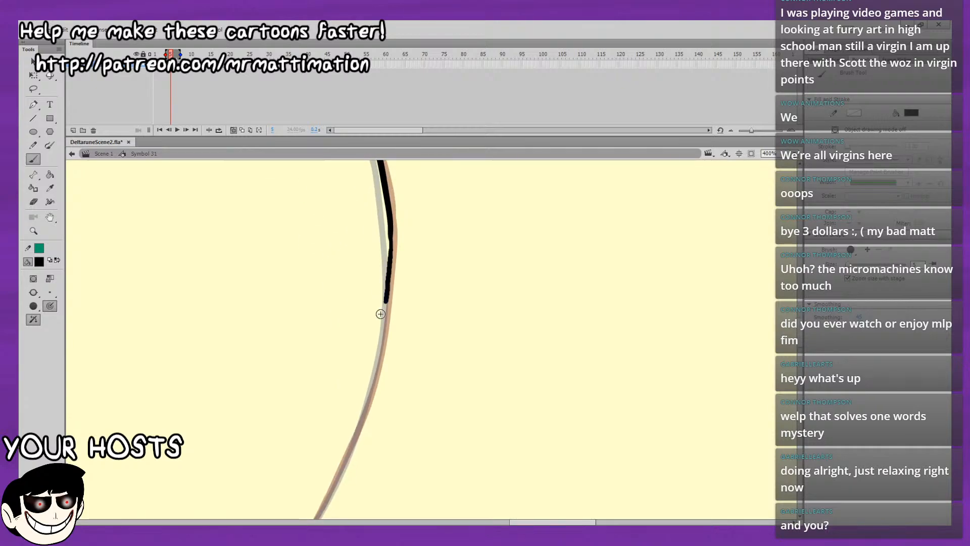
{"action": "key", "text": "ctrl+z"}
Ink the lower stretch of the back-of-head curve and try bridging the gap to the upper stretch.
{"action": "left_click_drag", "start_coordinate": [348, 455], "coordinate": [380, 346]}
{"action": "left_click_drag", "start_coordinate": [418, 280], "coordinate": [398, 296]}
{"action": "mouse_move", "coordinate": [364, 257]}
{"action": "left_mouse_down"}
{"action": "mouse_move", "coordinate": [344, 334]}
{"action": "mouse_move", "coordinate": [304, 326]}
{"action": "left_mouse_up"}
{"action": "left_click_drag", "start_coordinate": [309, 446], "coordinate": [310, 434]}
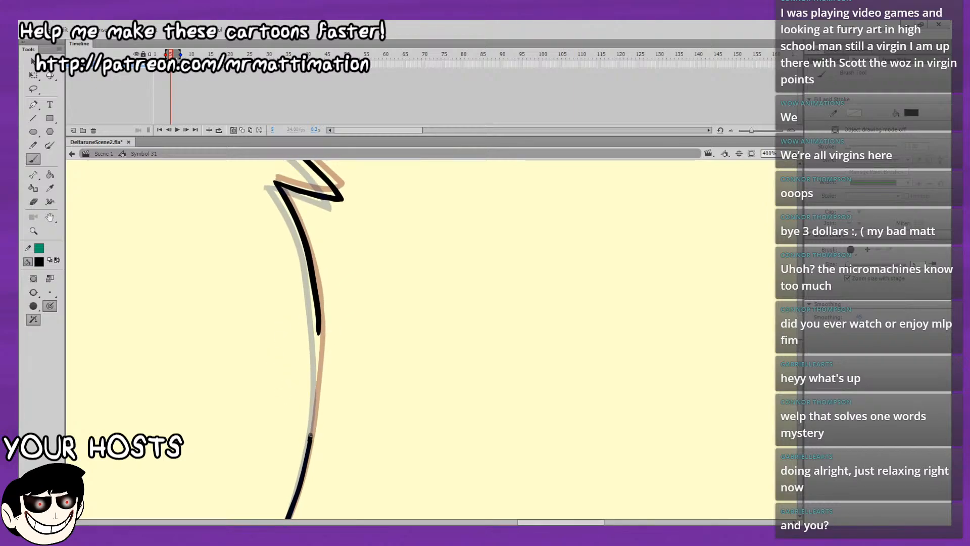
{"action": "mouse_move", "coordinate": [317, 362]}
{"action": "left_mouse_down"}
{"action": "mouse_move", "coordinate": [319, 324]}
{"action": "mouse_move", "coordinate": [316, 351]}
{"action": "left_mouse_up"}
{"action": "key", "text": "ctrl+z"}
{"action": "key", "text": "ctrl+z"}
{"action": "left_click_drag", "start_coordinate": [314, 394], "coordinate": [309, 441]}
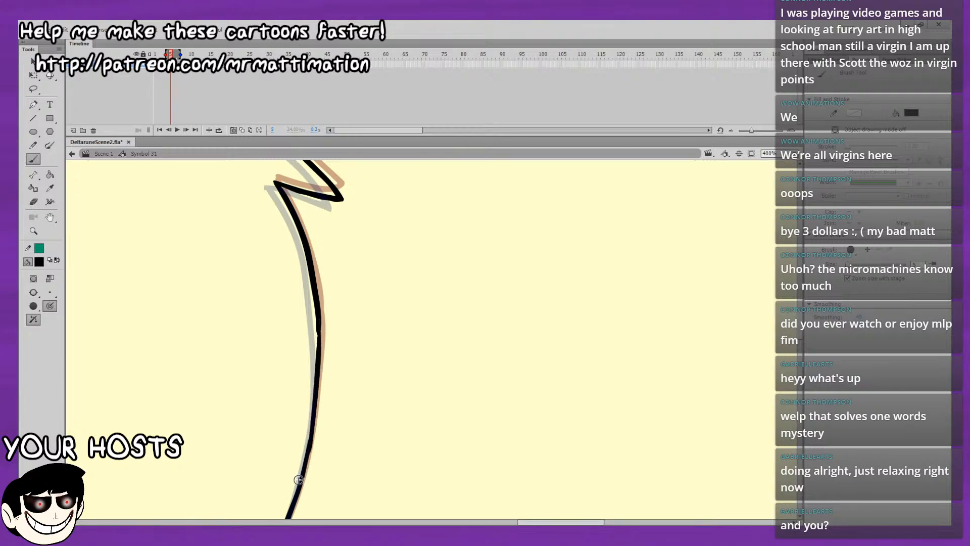
{"action": "key", "text": "ctrl+z"}
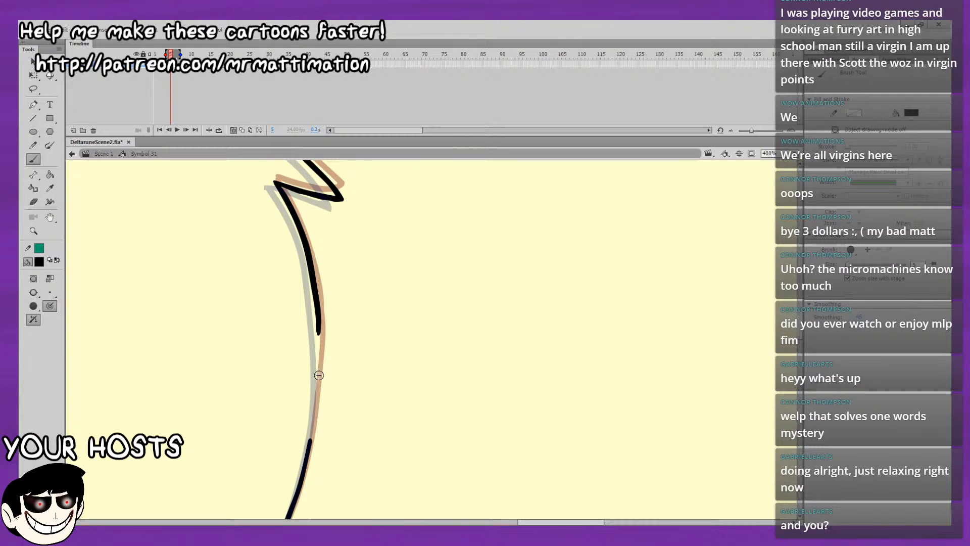
Compare the back-of-head curve with the neighbouring frames and ink the missing stretch between its upper and lower parts.
{"action": "key", "text": "period"}
{"action": "key", "text": "period"}
{"action": "key", "text": "period"}
{"action": "key", "text": "period"}
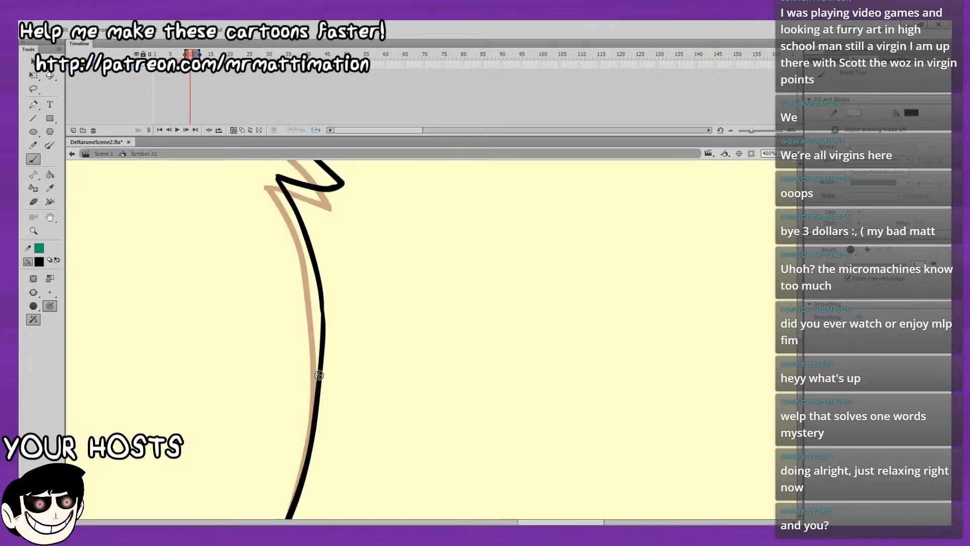
{"action": "key", "text": "comma"}
{"action": "key", "text": "comma"}
{"action": "key", "text": "comma"}
{"action": "key", "text": "comma"}
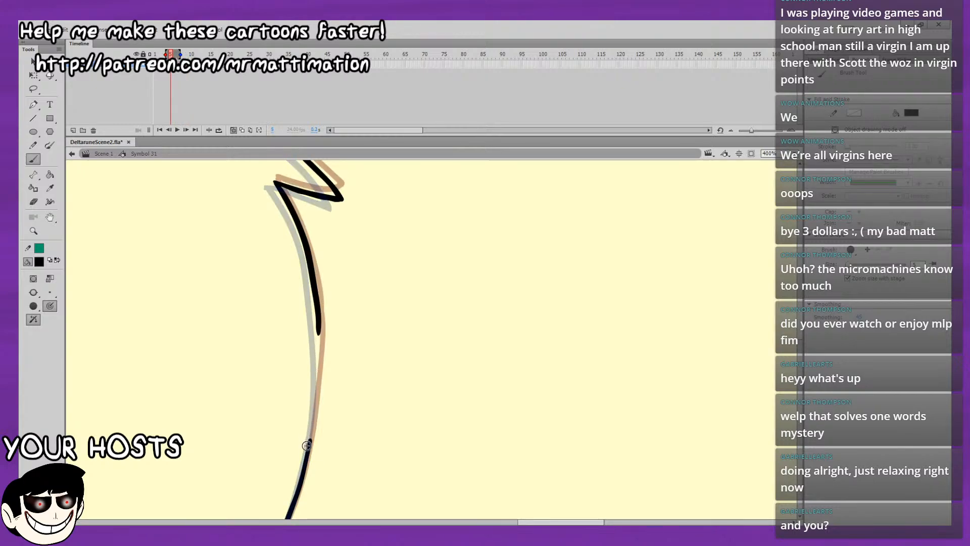
{"action": "left_click_drag", "start_coordinate": [313, 413], "coordinate": [317, 383]}
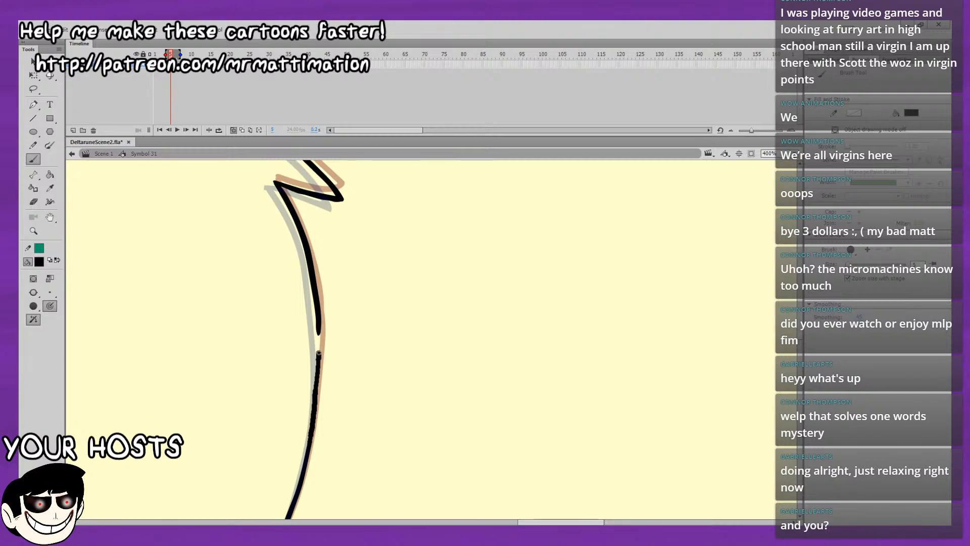
{"action": "mouse_move", "coordinate": [319, 323]}
{"action": "left_mouse_down"}
{"action": "mouse_move", "coordinate": [317, 315]}
{"action": "mouse_move", "coordinate": [309, 443]}
{"action": "mouse_move", "coordinate": [317, 372]}
{"action": "left_mouse_up"}
{"action": "key", "text": "ctrl+z"}
{"action": "key", "text": "ctrl+z"}
{"action": "left_click_drag", "start_coordinate": [318, 329], "coordinate": [319, 326]}
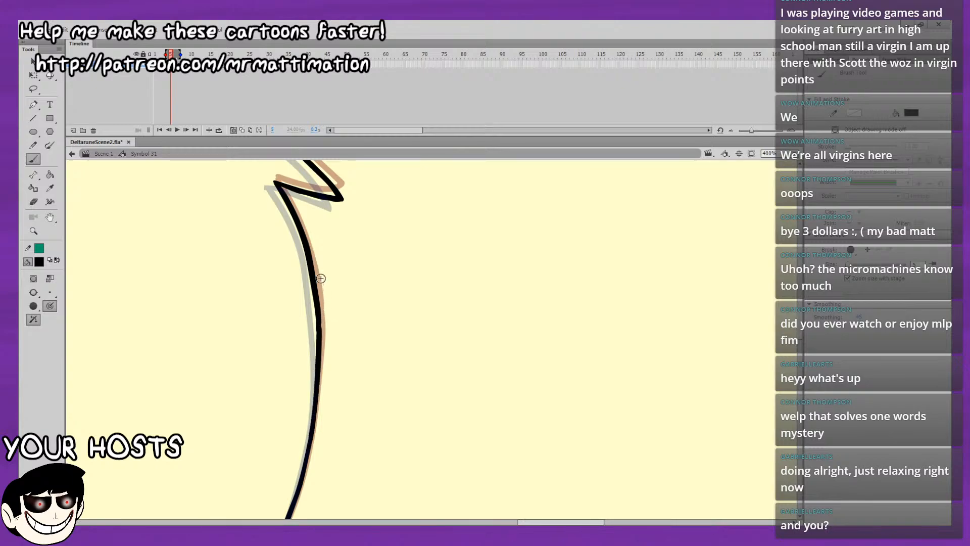
Review the rear head outline by playing back the animation with the whole drawing in view.
{"action": "left_click", "coordinate": [794, 155]}
{"action": "left_click", "coordinate": [792, 171]}
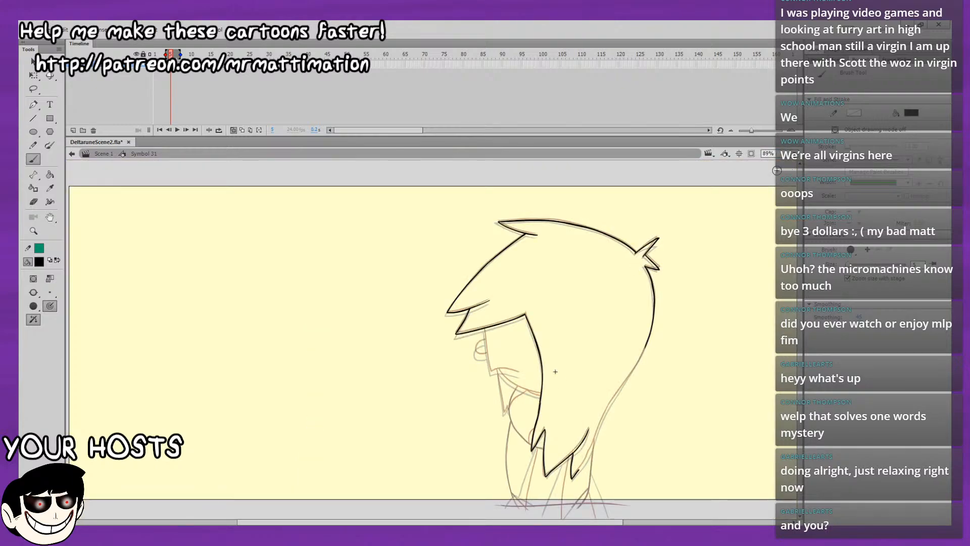
{"action": "key", "text": "Return"}
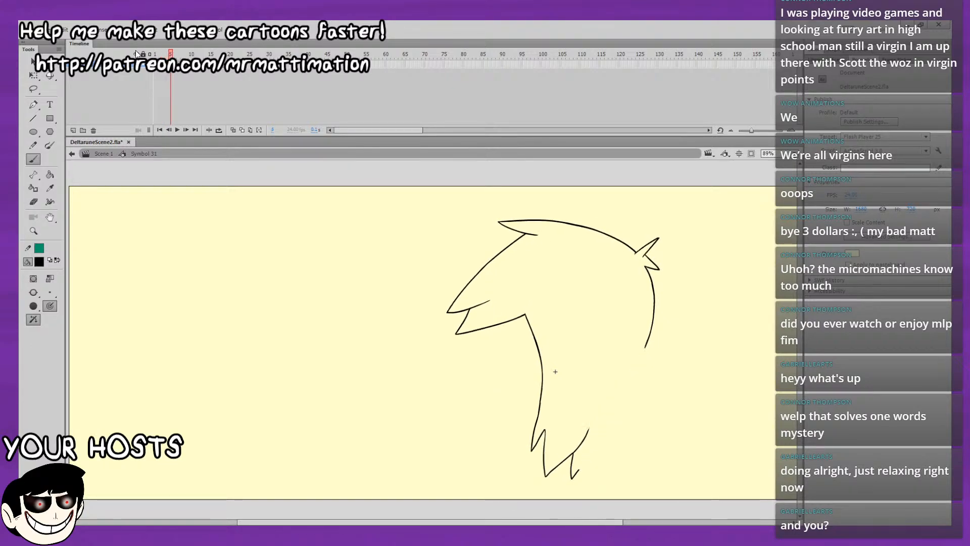
{"action": "left_click", "coordinate": [233, 124]}
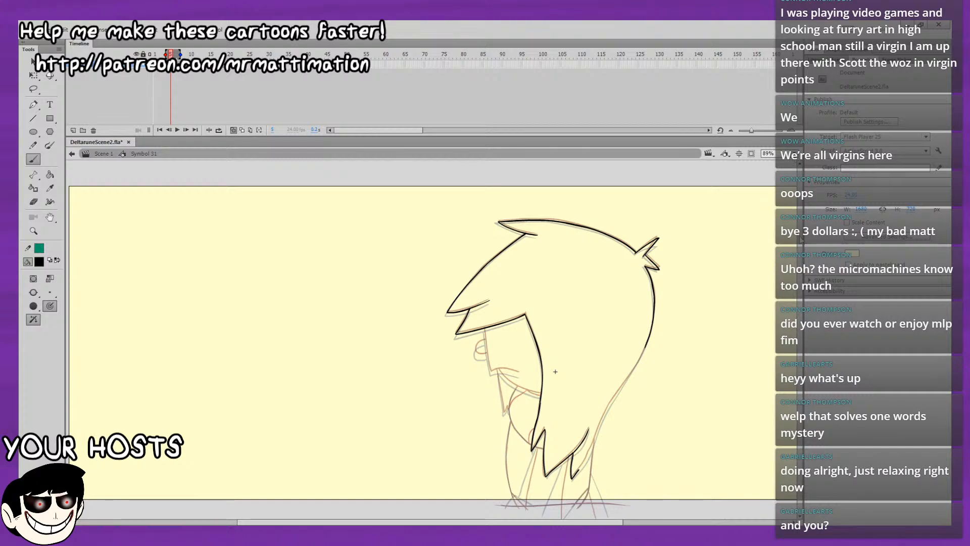
Ink the lower stretch of the back hair's outer edge, rising from just above the small rear lock.
{"action": "key", "text": "ctrl+4"}
{"action": "left_click_drag", "start_coordinate": [678, 326], "coordinate": [336, 163]}
{"action": "left_click_drag", "start_coordinate": [376, 319], "coordinate": [546, 66]}
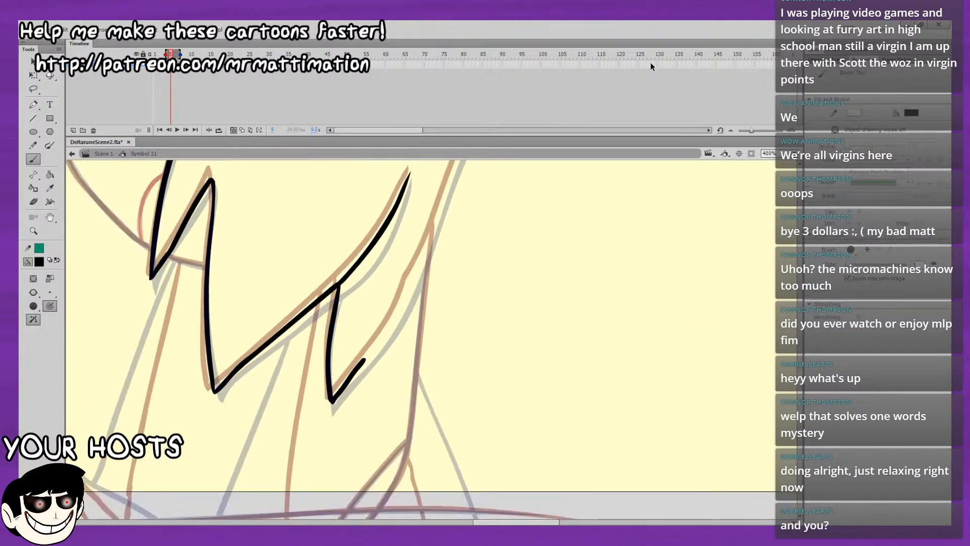
{"action": "left_click_drag", "start_coordinate": [446, 311], "coordinate": [373, 401]}
{"action": "left_click_drag", "start_coordinate": [581, 227], "coordinate": [571, 270]}
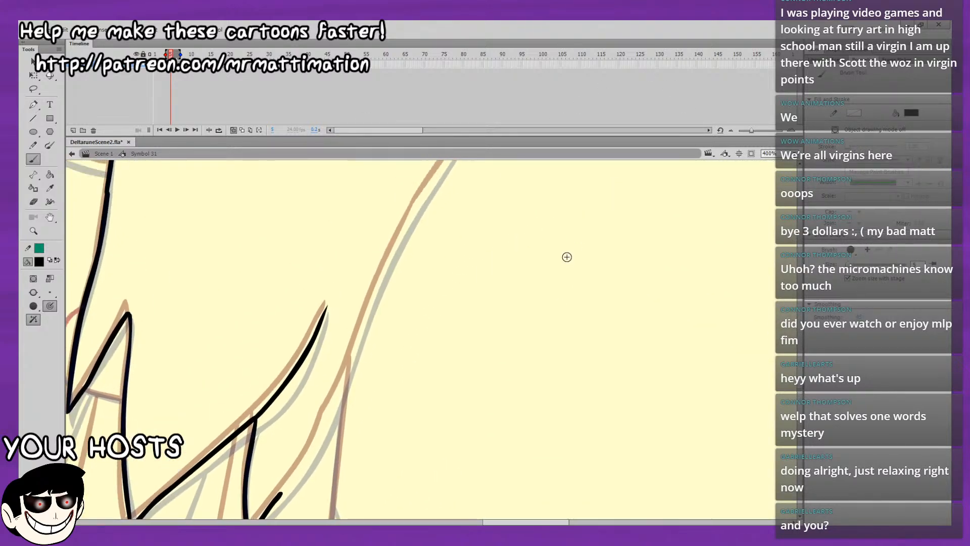
{"action": "mouse_move", "coordinate": [537, 206]}
{"action": "left_mouse_down"}
{"action": "mouse_move", "coordinate": [535, 383]}
{"action": "mouse_move", "coordinate": [601, 248]}
{"action": "left_mouse_up"}
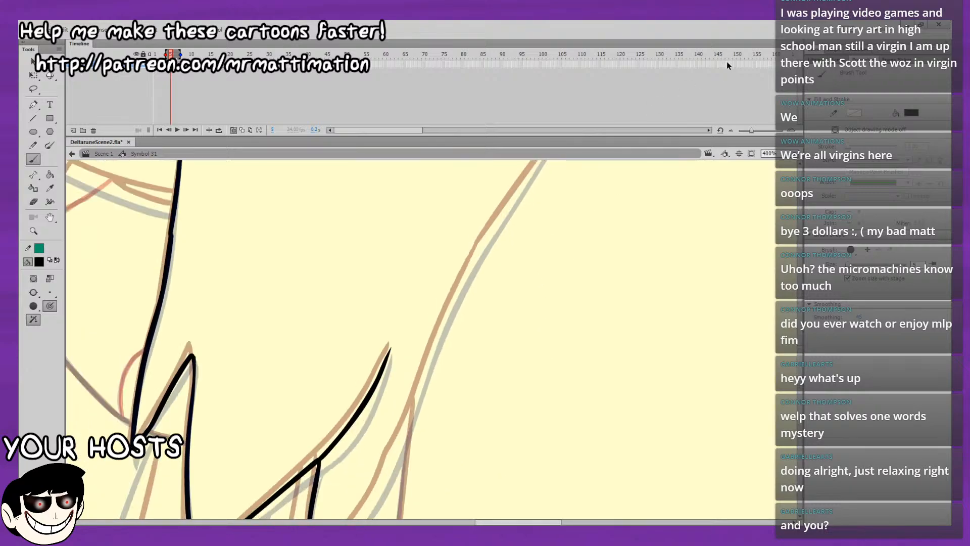
{"action": "left_click_drag", "start_coordinate": [657, 273], "coordinate": [650, 155]}
{"action": "mouse_move", "coordinate": [591, 228]}
{"action": "left_mouse_down"}
{"action": "mouse_move", "coordinate": [278, 462]}
{"action": "mouse_move", "coordinate": [625, 181]}
{"action": "left_mouse_up"}
{"action": "left_click_drag", "start_coordinate": [535, 266], "coordinate": [499, 295]}
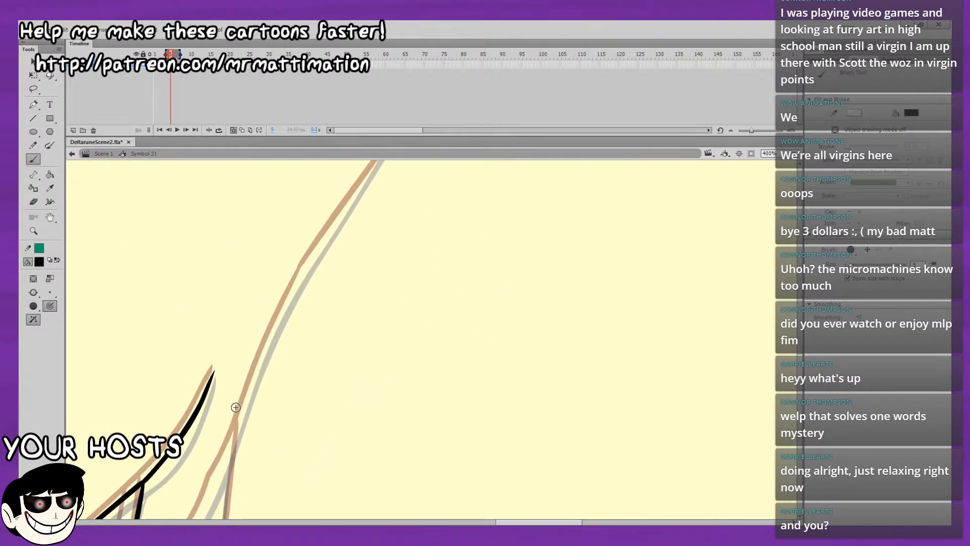
{"action": "left_click_drag", "start_coordinate": [240, 415], "coordinate": [277, 319]}
Continue the back hair's outer edge upward between the onion skins until it joins the back-of-head curve.
{"action": "mouse_move", "coordinate": [296, 283]}
{"action": "left_mouse_down"}
{"action": "mouse_move", "coordinate": [309, 260]}
{"action": "mouse_move", "coordinate": [206, 411]}
{"action": "mouse_move", "coordinate": [179, 389]}
{"action": "left_mouse_up"}
{"action": "left_click_drag", "start_coordinate": [179, 433], "coordinate": [198, 404]}
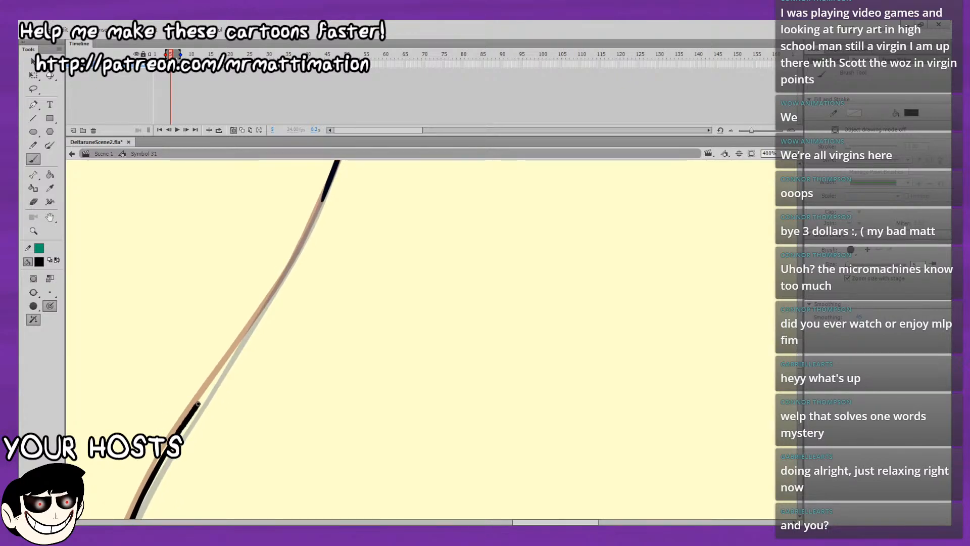
{"action": "left_click_drag", "start_coordinate": [236, 347], "coordinate": [250, 327]}
{"action": "left_click_drag", "start_coordinate": [293, 263], "coordinate": [190, 372]}
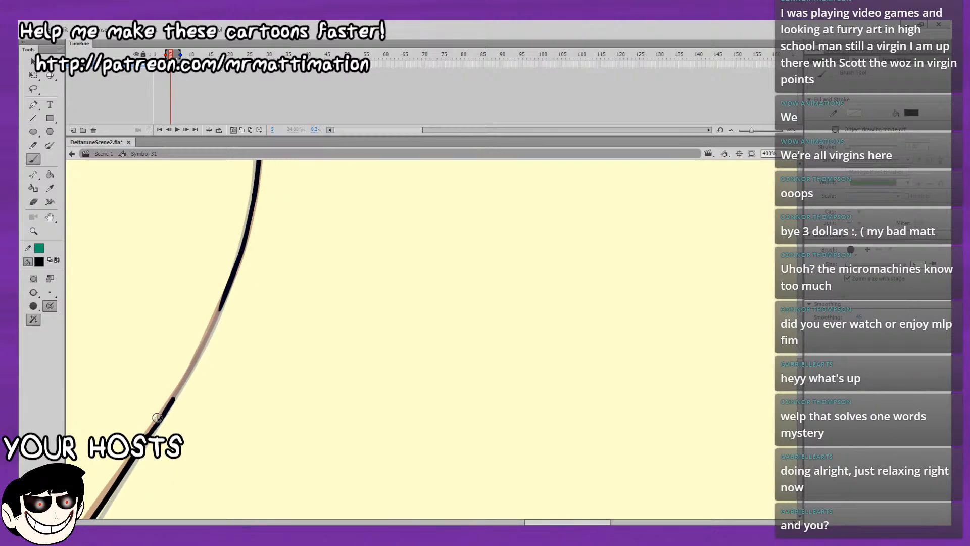
{"action": "left_click_drag", "start_coordinate": [159, 418], "coordinate": [201, 348]}
{"action": "key", "text": "ctrl+z"}
Extend the small rear lock's rising edge up to the lower end of the back hair's outer edge.
{"action": "mouse_move", "coordinate": [195, 301]}
{"action": "left_mouse_down"}
{"action": "mouse_move", "coordinate": [168, 342]}
{"action": "mouse_move", "coordinate": [184, 367]}
{"action": "mouse_move", "coordinate": [121, 472]}
{"action": "mouse_move", "coordinate": [335, 269]}
{"action": "mouse_move", "coordinate": [420, 171]}
{"action": "left_mouse_up"}
{"action": "left_click_drag", "start_coordinate": [380, 308], "coordinate": [435, 169]}
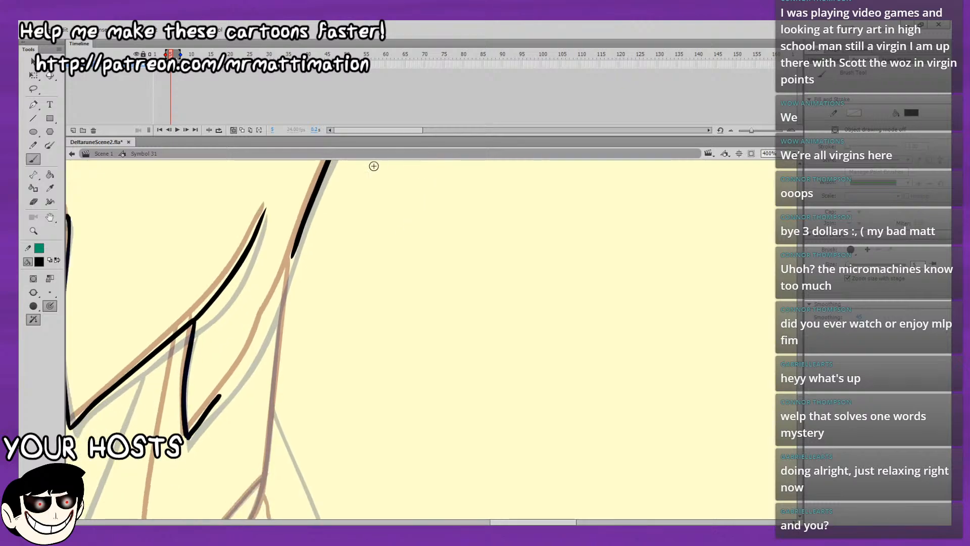
{"action": "left_click_drag", "start_coordinate": [227, 387], "coordinate": [275, 304]}
{"action": "key", "text": "ctrl+z"}
{"action": "mouse_move", "coordinate": [320, 278]}
{"action": "left_mouse_down"}
{"action": "mouse_move", "coordinate": [256, 379]}
{"action": "mouse_move", "coordinate": [269, 398]}
{"action": "mouse_move", "coordinate": [282, 372]}
{"action": "left_mouse_up"}
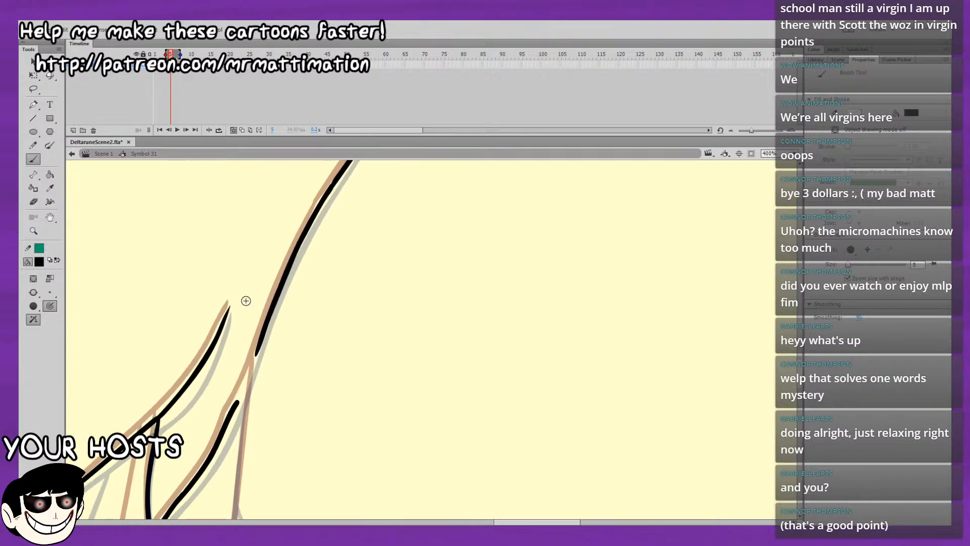
{"action": "left_click_drag", "start_coordinate": [236, 401], "coordinate": [250, 369]}
{"action": "key", "text": "ctrl+z"}
{"action": "left_click_drag", "start_coordinate": [232, 411], "coordinate": [275, 291]}
Check the completed hair outline without onion skins, play back the animation, and restore the onion skins.
{"action": "key", "text": "ctrl+2"}
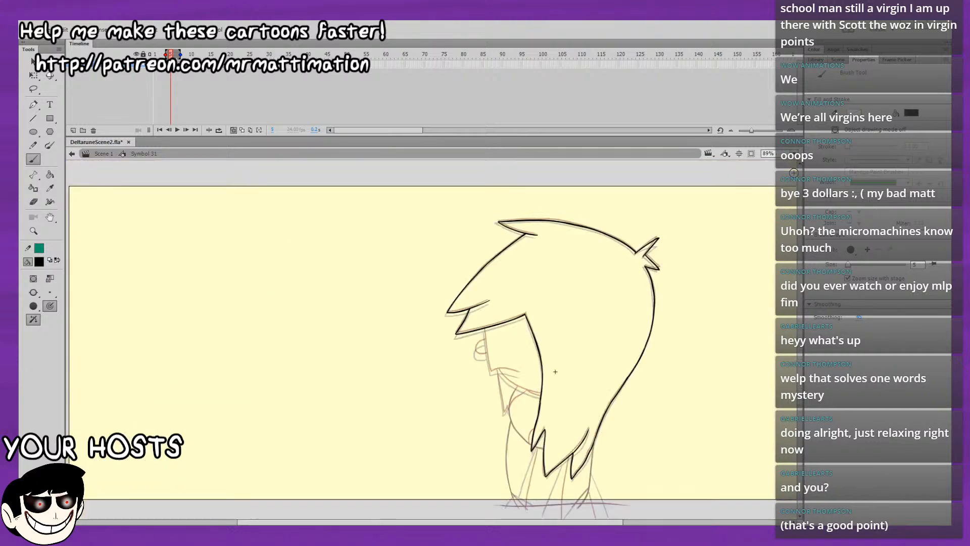
{"action": "left_click", "coordinate": [233, 130]}
{"action": "key", "text": "."}
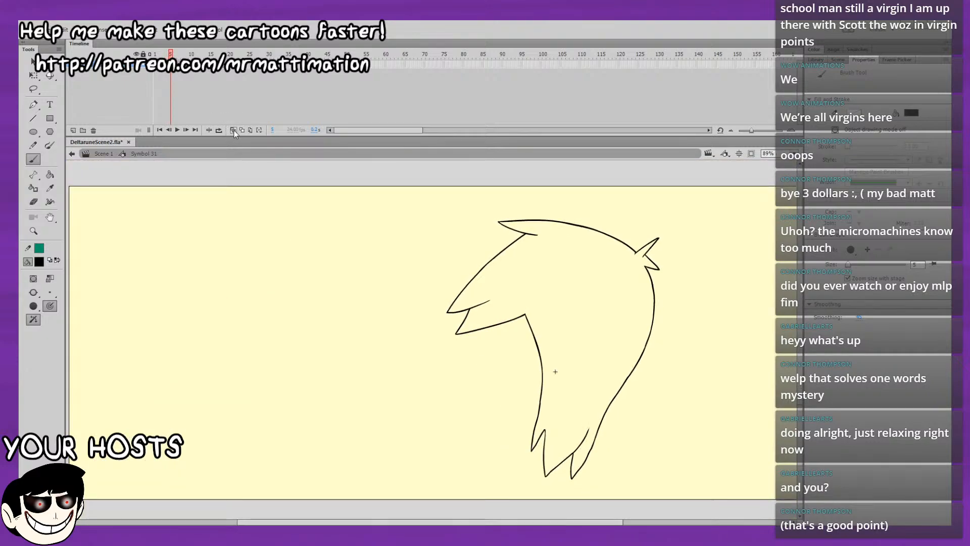
{"action": "key", "text": "Return"}
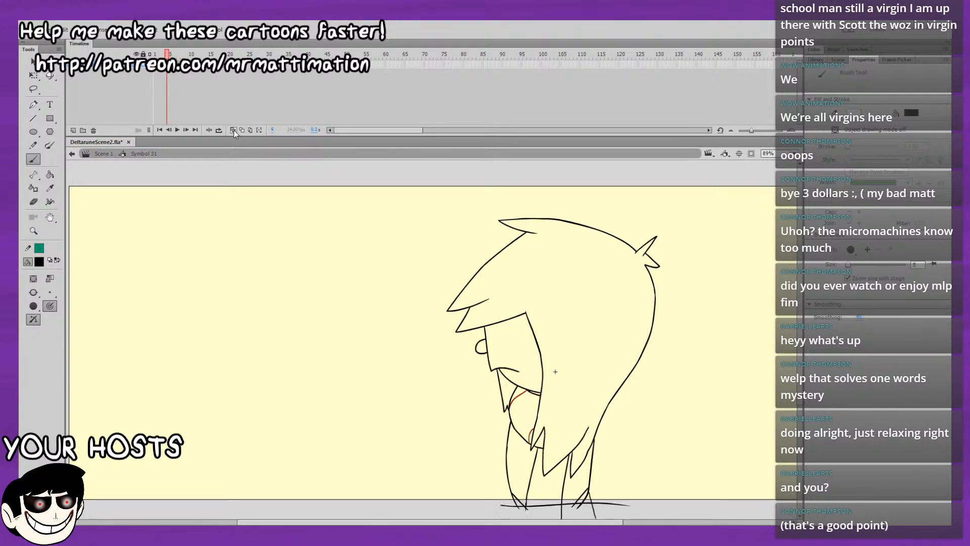
{"action": "left_click", "coordinate": [234, 130]}
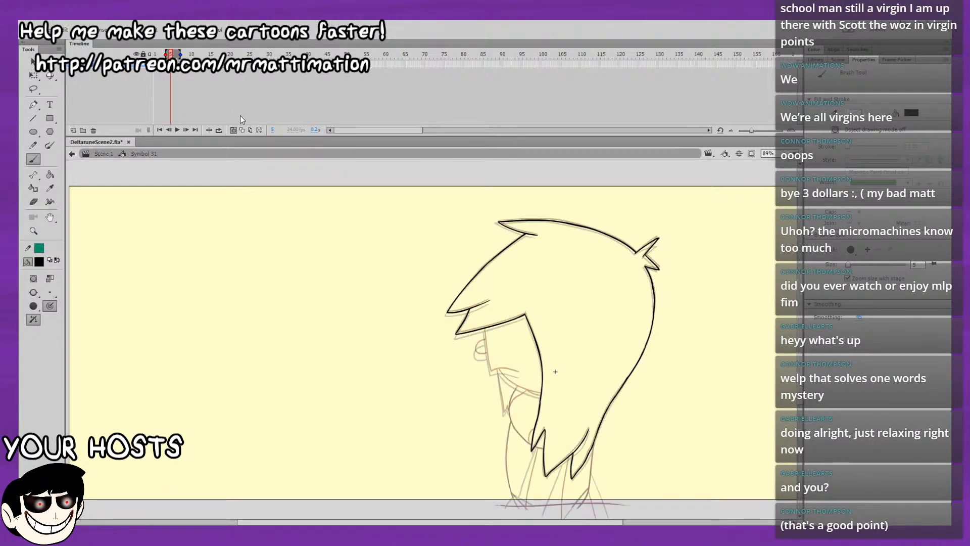
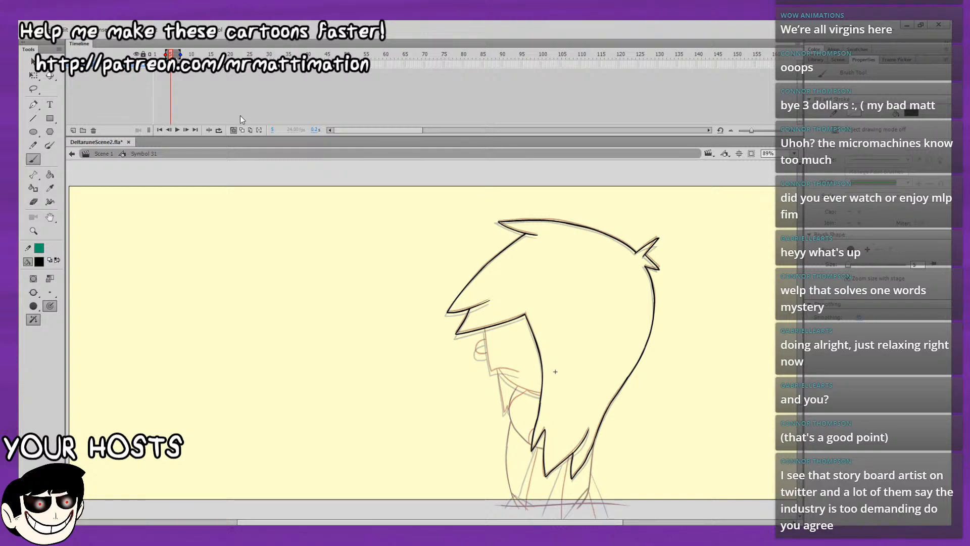
Ink the face's front edge, the mouth line and the rounded nose in black over the onion-skinned outlines.
{"action": "key", "text": "ctrl+="}
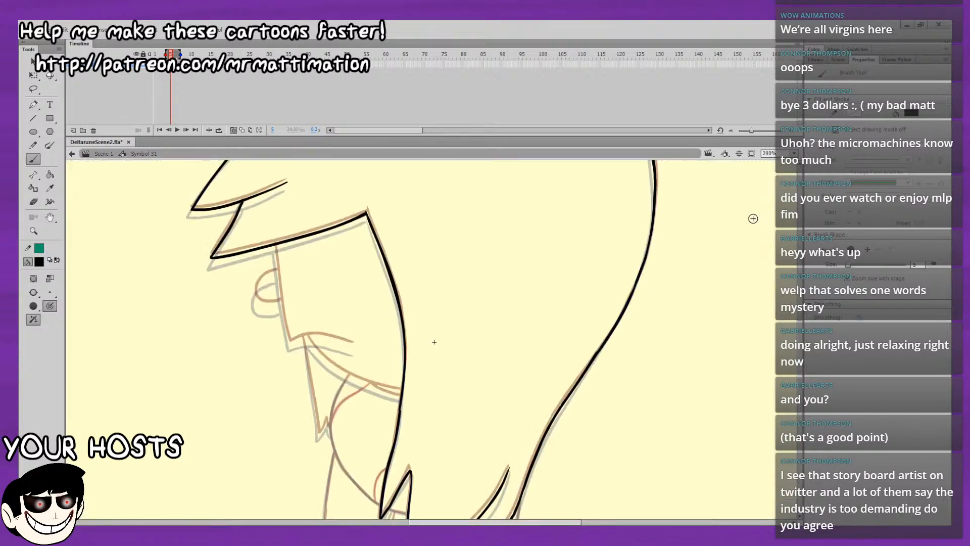
{"action": "left_click_drag", "start_coordinate": [673, 315], "coordinate": [697, 196]}
{"action": "left_click_drag", "start_coordinate": [580, 302], "coordinate": [604, 184]}
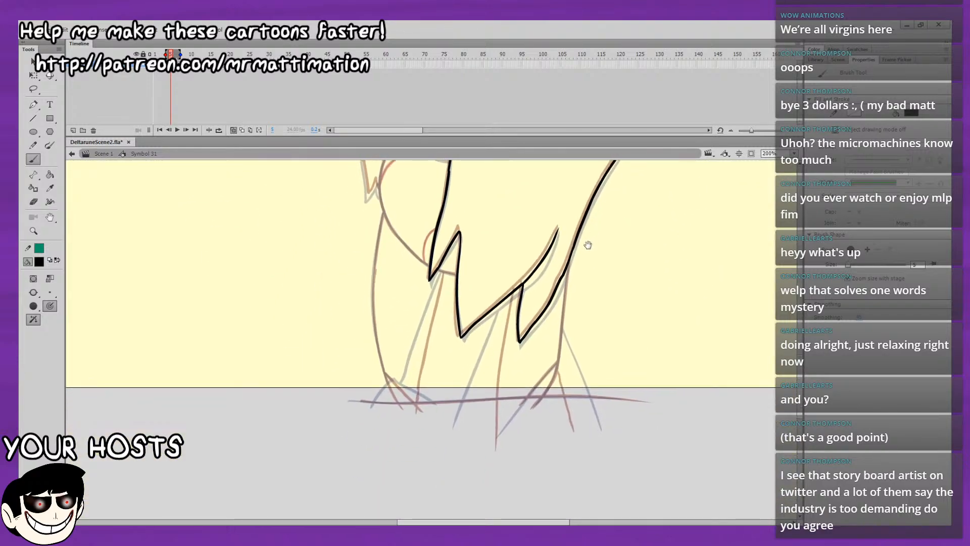
{"action": "left_click_drag", "start_coordinate": [586, 244], "coordinate": [566, 364]}
{"action": "left_click_drag", "start_coordinate": [571, 306], "coordinate": [562, 389]}
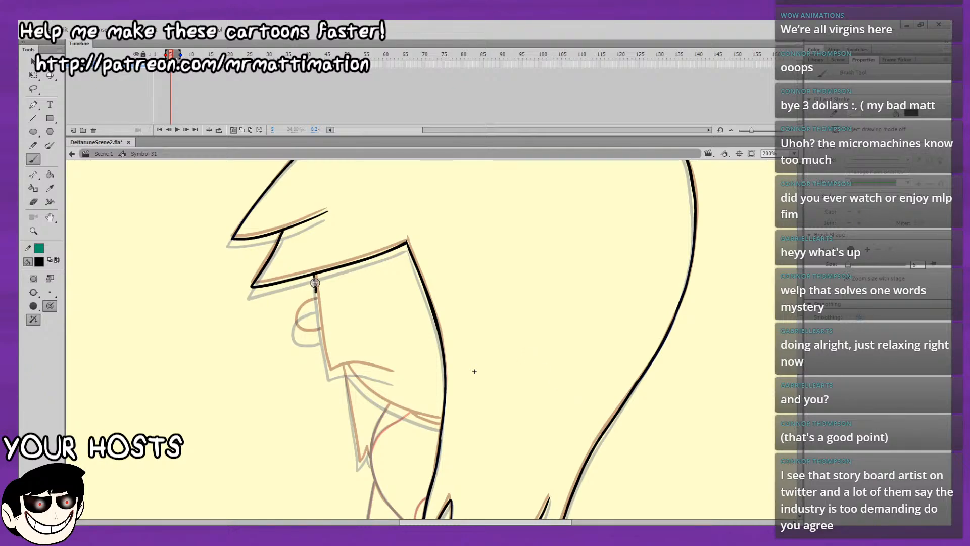
{"action": "key", "text": "ctrl+z"}
{"action": "left_click_drag", "start_coordinate": [325, 362], "coordinate": [331, 373]}
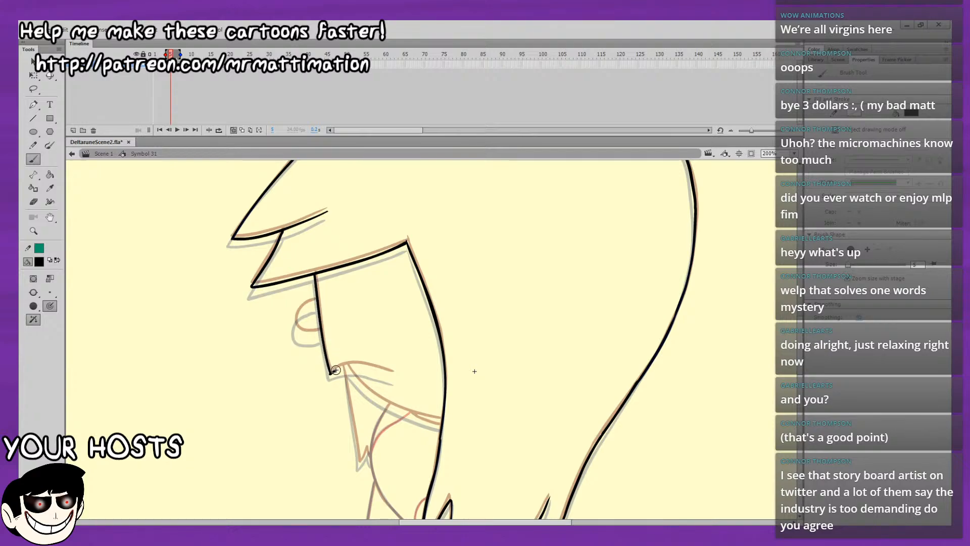
{"action": "left_click_drag", "start_coordinate": [354, 365], "coordinate": [395, 376]}
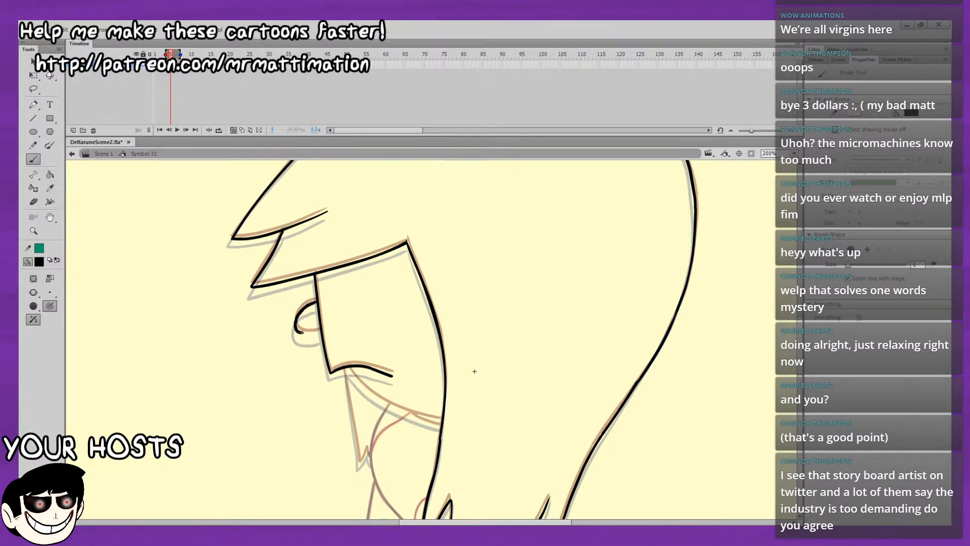
{"action": "key", "text": "ctrl+z"}
{"action": "mouse_move", "coordinate": [310, 304]}
{"action": "left_mouse_down"}
{"action": "mouse_move", "coordinate": [294, 329]}
{"action": "mouse_move", "coordinate": [321, 332]}
{"action": "left_mouse_up"}
Ink the jaw curve from the mouth to the long hair strand and the pointed lock hanging below the mouth.
{"action": "mouse_move", "coordinate": [497, 259]}
{"action": "left_mouse_down"}
{"action": "mouse_move", "coordinate": [407, 318]}
{"action": "mouse_move", "coordinate": [250, 218]}
{"action": "left_mouse_up"}
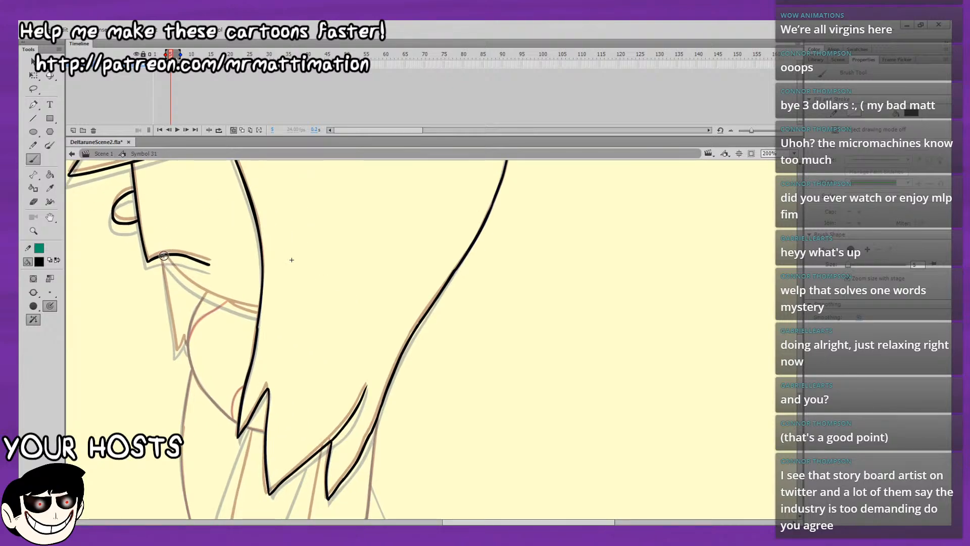
{"action": "mouse_move", "coordinate": [170, 263]}
{"action": "left_mouse_down"}
{"action": "mouse_move", "coordinate": [186, 281]}
{"action": "mouse_move", "coordinate": [260, 310]}
{"action": "left_mouse_up"}
{"action": "left_click_drag", "start_coordinate": [227, 265], "coordinate": [158, 215]}
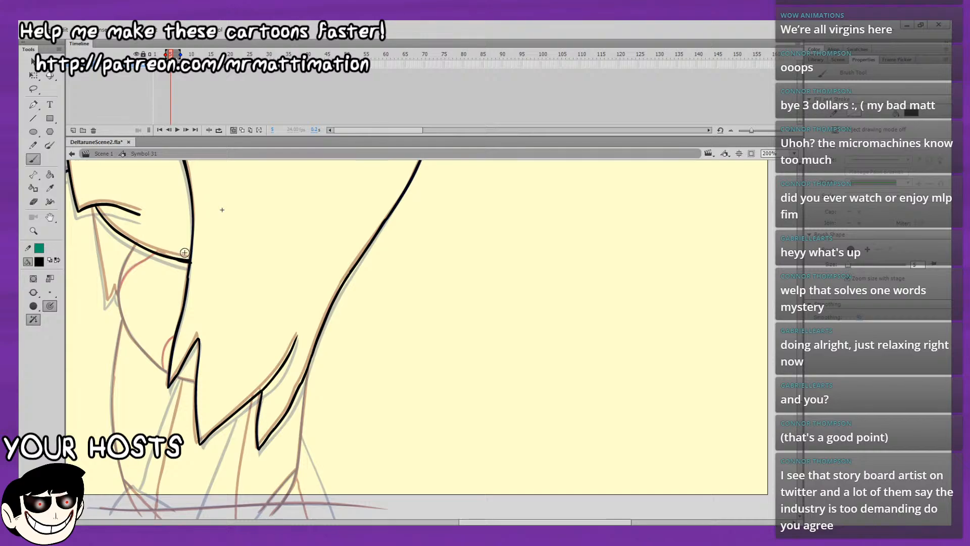
{"action": "key", "text": "e"}
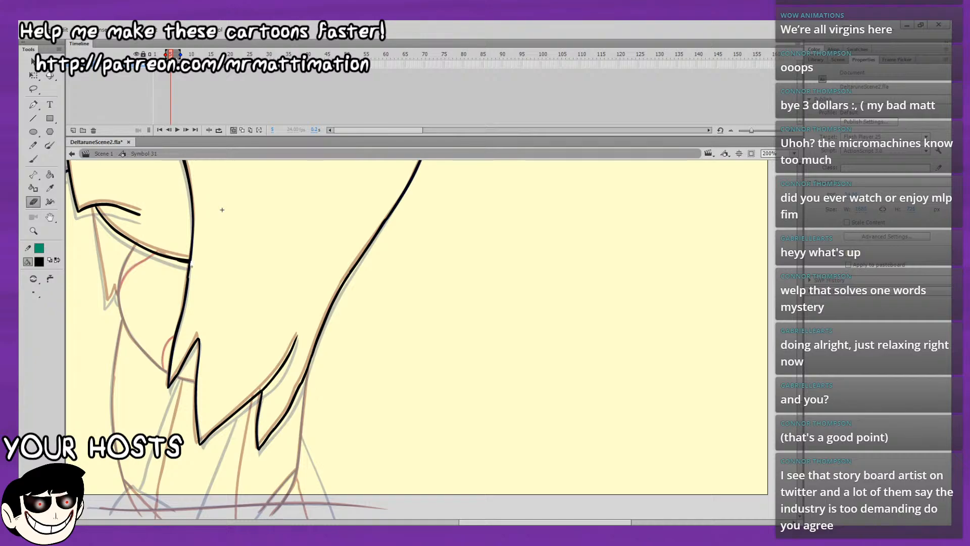
{"action": "left_click", "coordinate": [33, 160]}
{"action": "left_click_drag", "start_coordinate": [90, 238], "coordinate": [147, 262]}
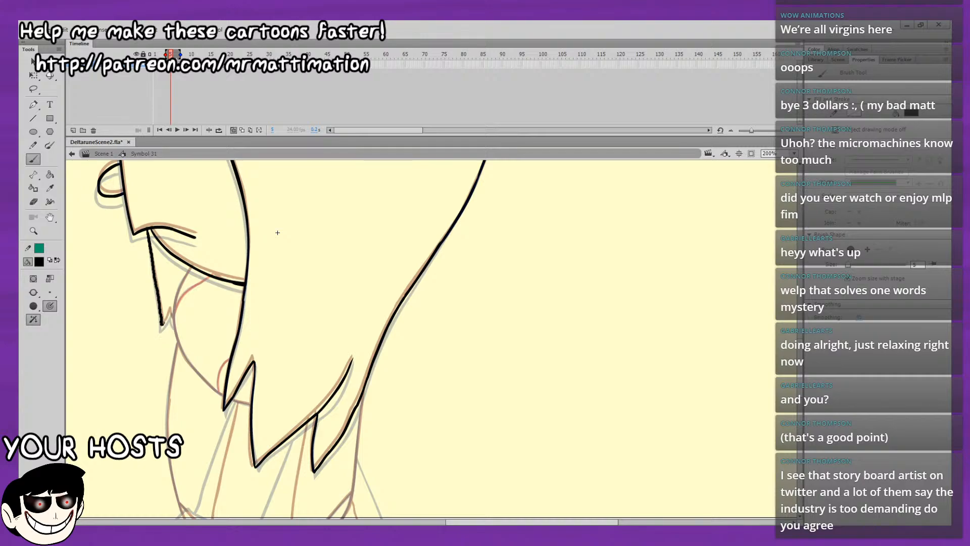
Ink the body's front edge and the rounded shoulder curve running from the jaw down to the hair tips.
{"action": "left_click_drag", "start_coordinate": [193, 312], "coordinate": [176, 233]}
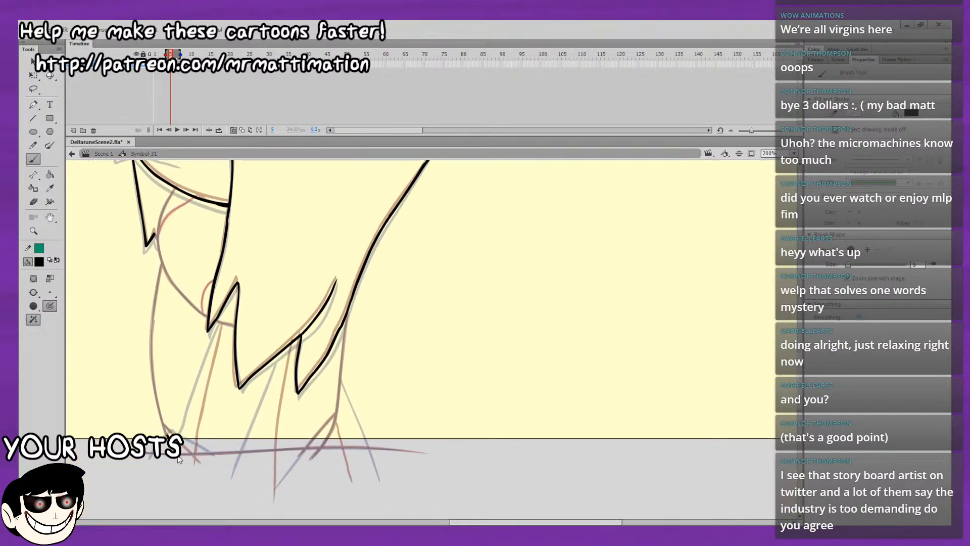
{"action": "mouse_move", "coordinate": [169, 439]}
{"action": "left_mouse_down"}
{"action": "mouse_move", "coordinate": [154, 385]}
{"action": "mouse_move", "coordinate": [153, 313]}
{"action": "left_mouse_up"}
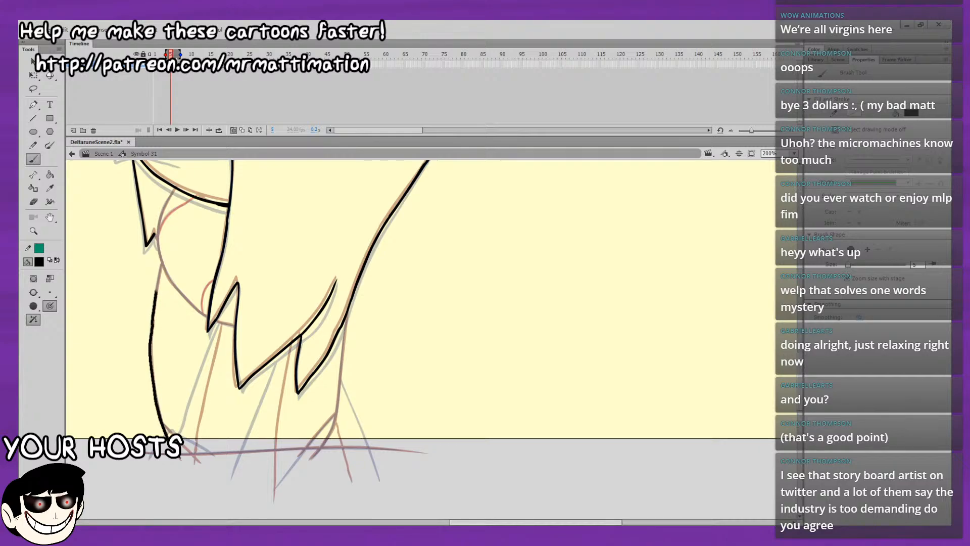
{"action": "left_click_drag", "start_coordinate": [159, 272], "coordinate": [197, 287]}
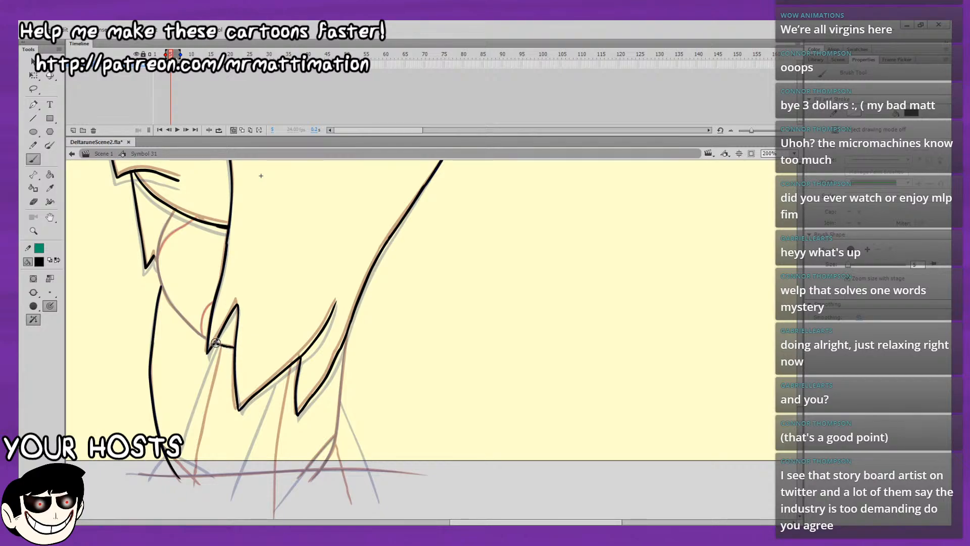
{"action": "key", "text": "ctrl+z"}
{"action": "left_click_drag", "start_coordinate": [199, 277], "coordinate": [212, 321]}
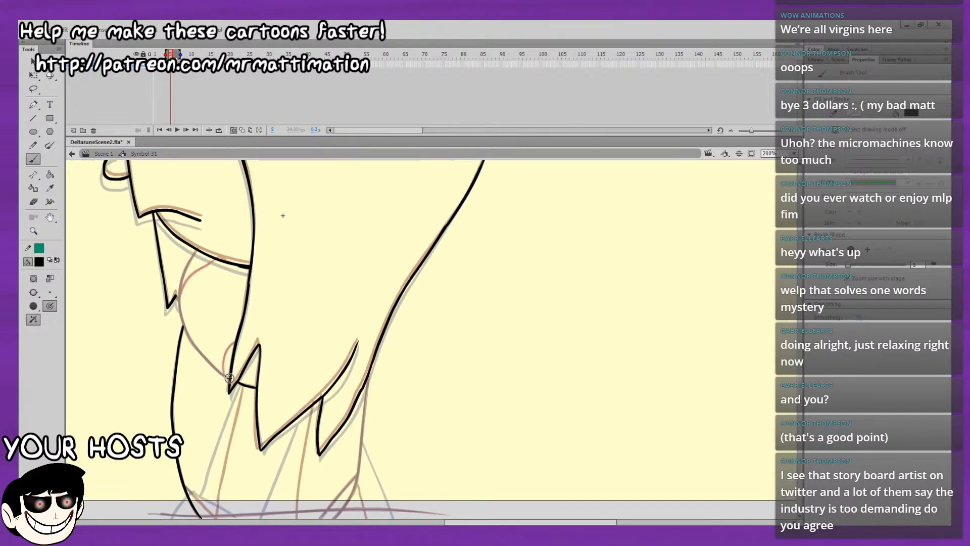
{"action": "left_click_drag", "start_coordinate": [210, 363], "coordinate": [191, 339]}
{"action": "left_click_drag", "start_coordinate": [178, 303], "coordinate": [196, 249]}
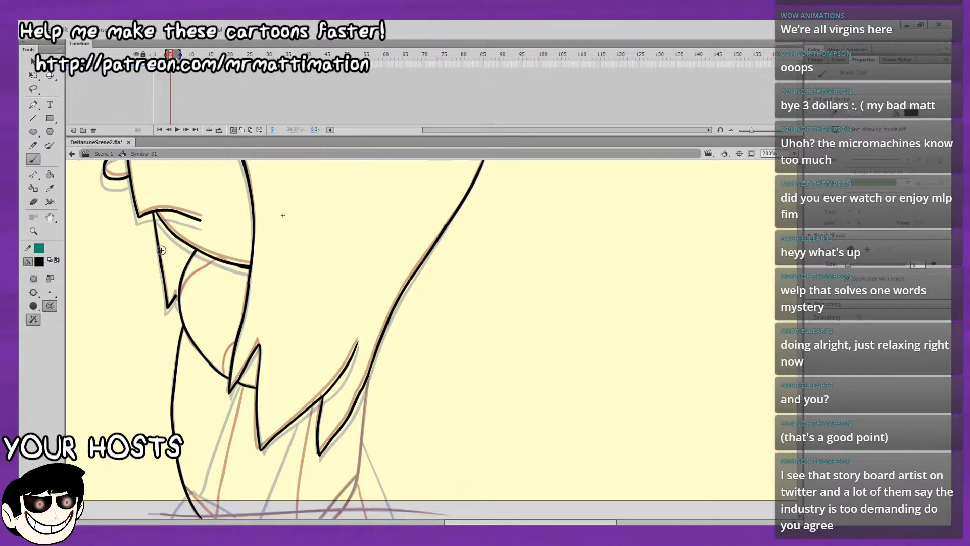
{"action": "left_click_drag", "start_coordinate": [176, 297], "coordinate": [178, 306]}
Ink the horizontal base line under the body and the back edge running from the hair down to it.
{"action": "left_click_drag", "start_coordinate": [459, 315], "coordinate": [503, 261]}
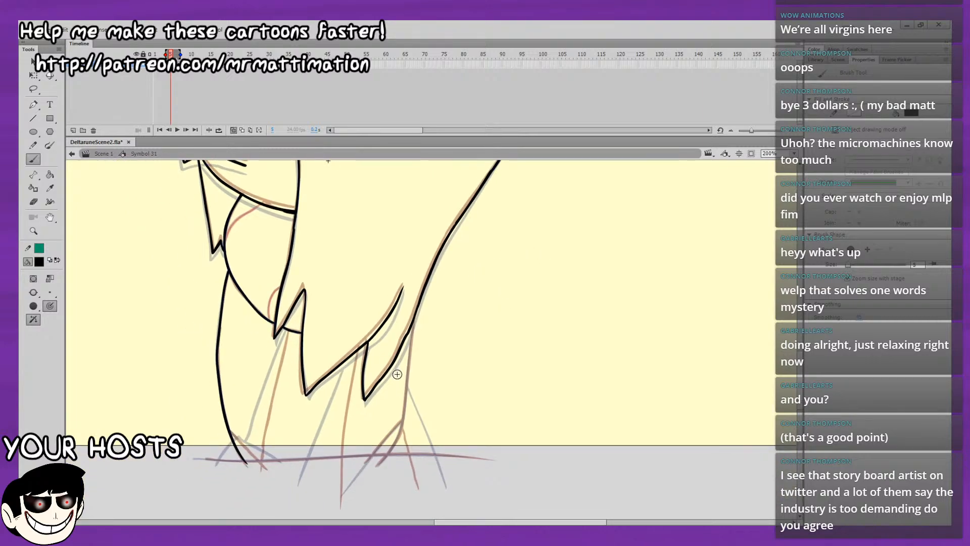
{"action": "left_click_drag", "start_coordinate": [207, 461], "coordinate": [470, 454]}
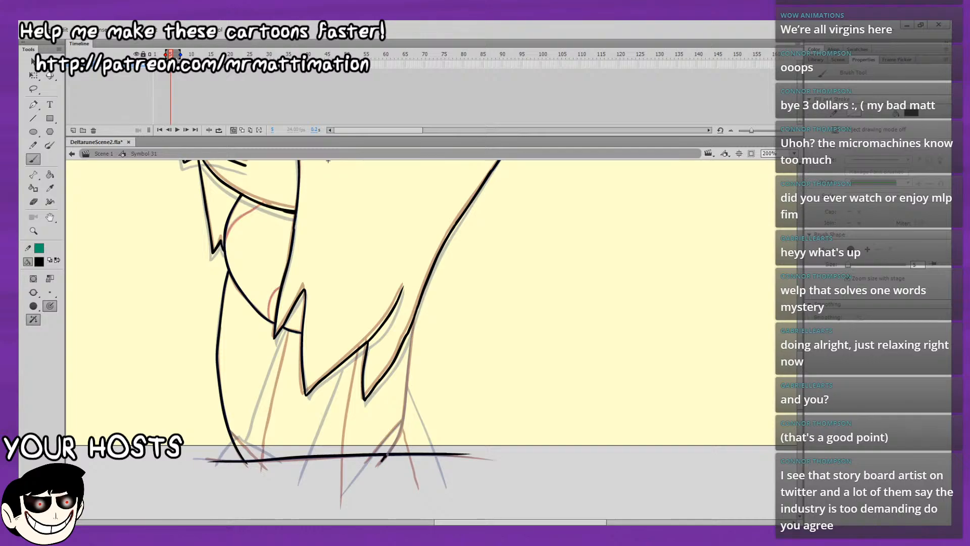
{"action": "left_click_drag", "start_coordinate": [404, 407], "coordinate": [405, 397]}
{"action": "key", "text": "ctrl+z"}
{"action": "left_click_drag", "start_coordinate": [413, 321], "coordinate": [410, 349]}
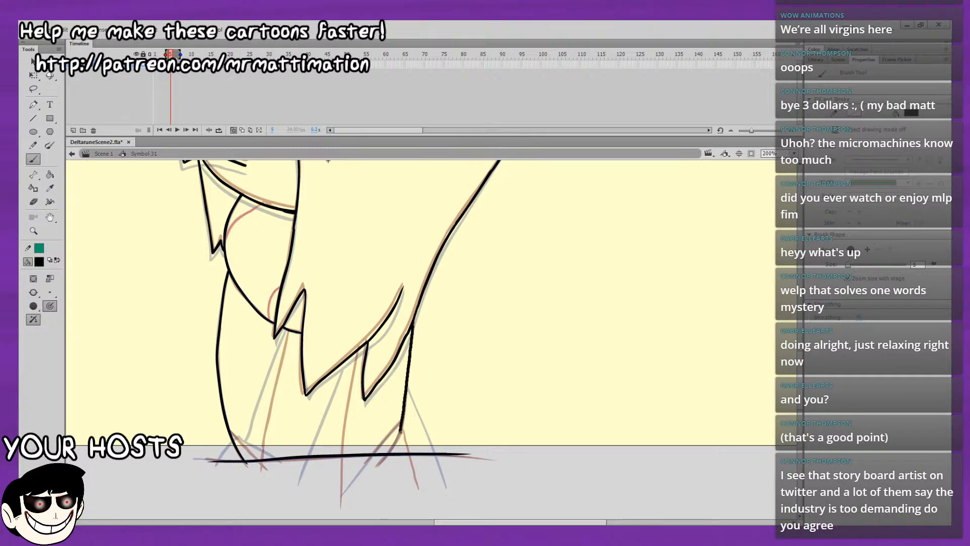
{"action": "key", "text": "ctrl+z"}
{"action": "left_click_drag", "start_coordinate": [410, 366], "coordinate": [407, 382]}
{"action": "key", "text": "ctrl+z"}
{"action": "left_click_drag", "start_coordinate": [412, 324], "coordinate": [411, 346]}
{"action": "key", "text": "ctrl+z"}
{"action": "left_click_drag", "start_coordinate": [404, 395], "coordinate": [377, 467]}
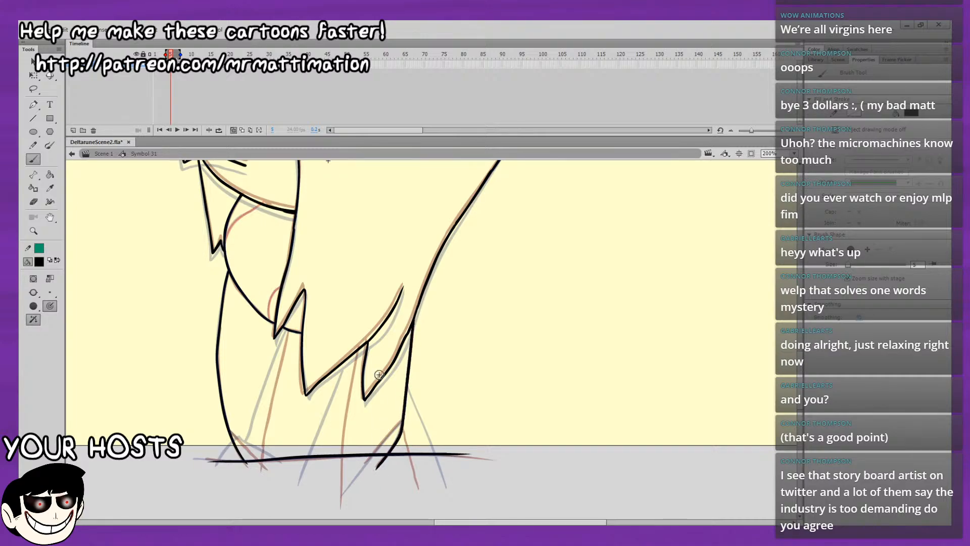
Ink the crossing lines at both lower corners of the body and the fold lines descending from the hair.
{"action": "left_click_drag", "start_coordinate": [422, 401], "coordinate": [441, 381]}
{"action": "left_click_drag", "start_coordinate": [383, 445], "coordinate": [393, 435]}
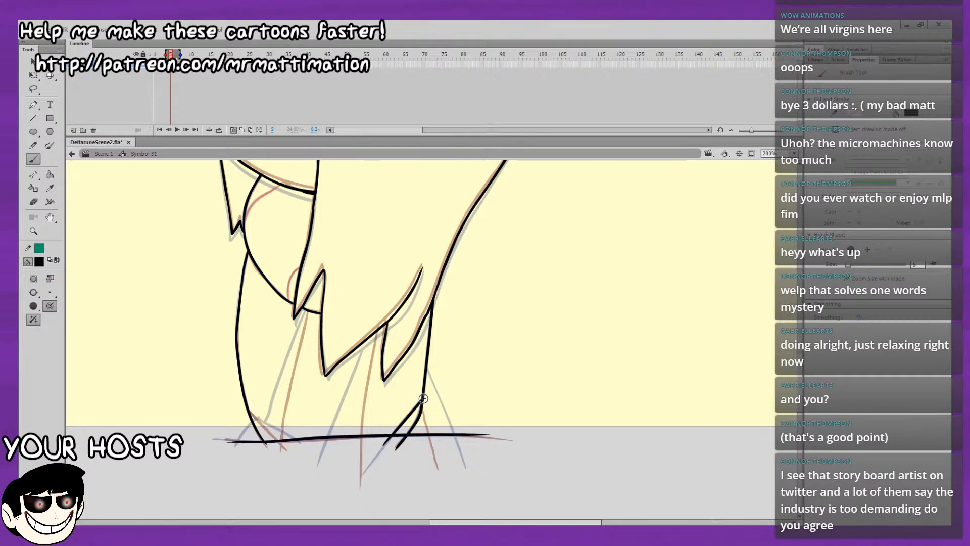
{"action": "left_click_drag", "start_coordinate": [424, 399], "coordinate": [443, 461]}
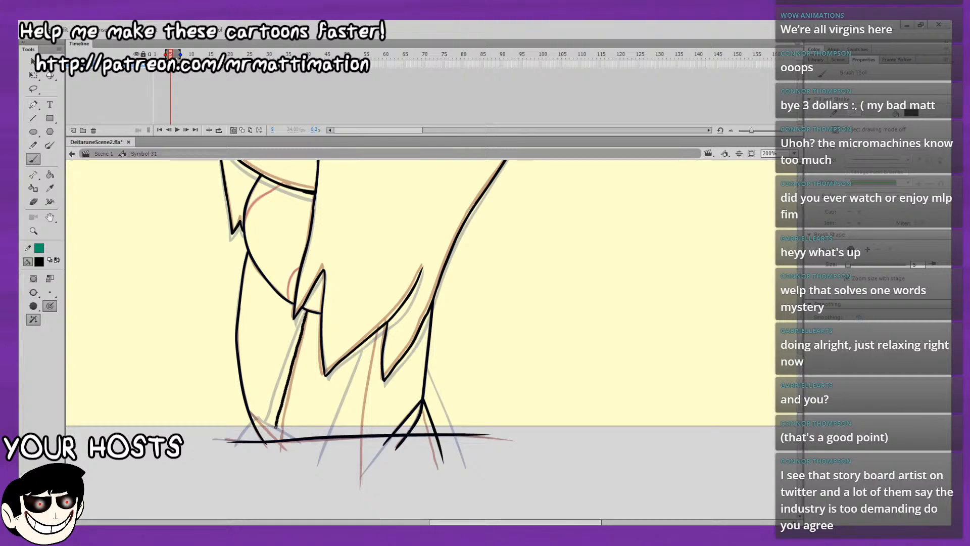
{"action": "mouse_move", "coordinate": [276, 427]}
{"action": "left_mouse_down"}
{"action": "mouse_move", "coordinate": [271, 452]}
{"action": "mouse_move", "coordinate": [259, 445]}
{"action": "left_mouse_up"}
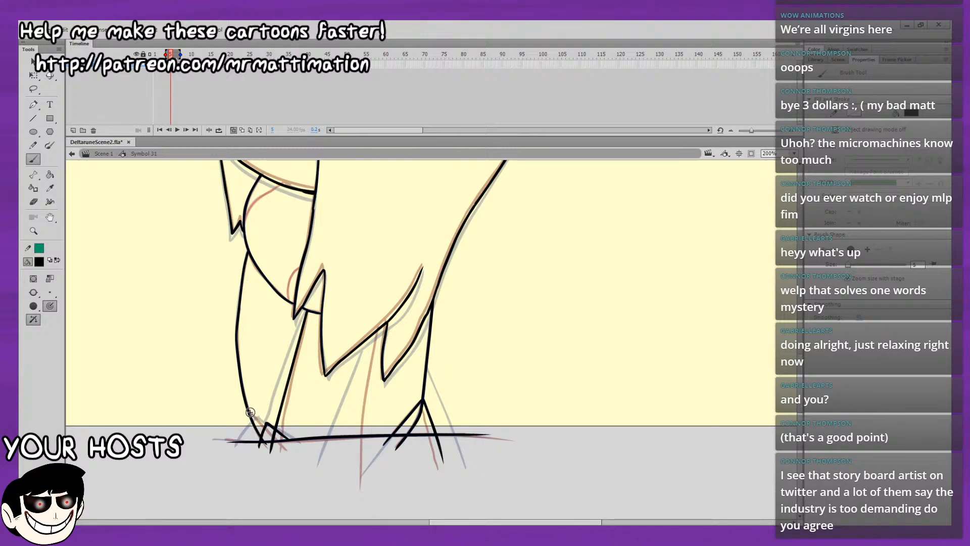
{"action": "left_click_drag", "start_coordinate": [248, 409], "coordinate": [266, 428]}
{"action": "left_click_drag", "start_coordinate": [367, 365], "coordinate": [374, 333]}
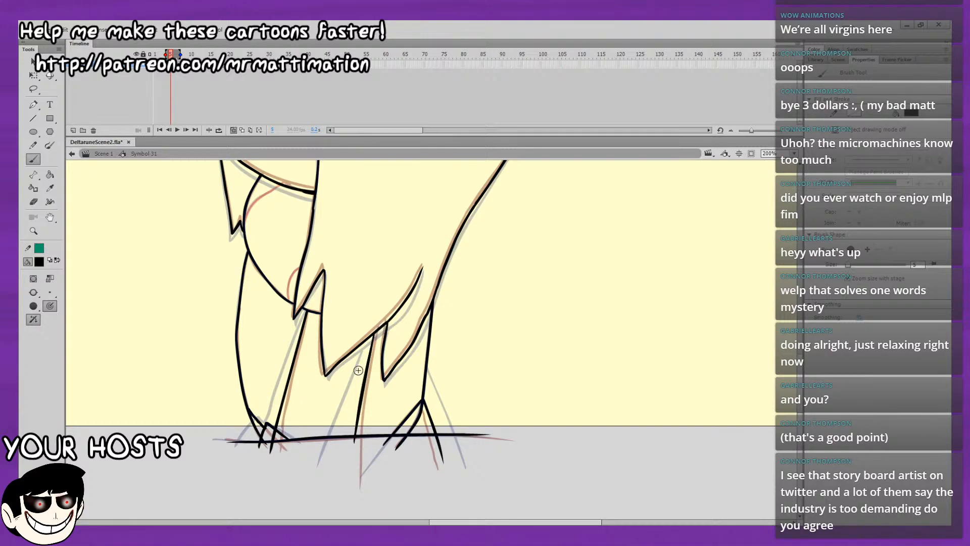
Set the brush fill to dark red and trace the two short curves inside the shoulder shape.
{"action": "scroll", "coordinate": [359, 370], "scroll_direction": "up", "scroll_amount": 3}
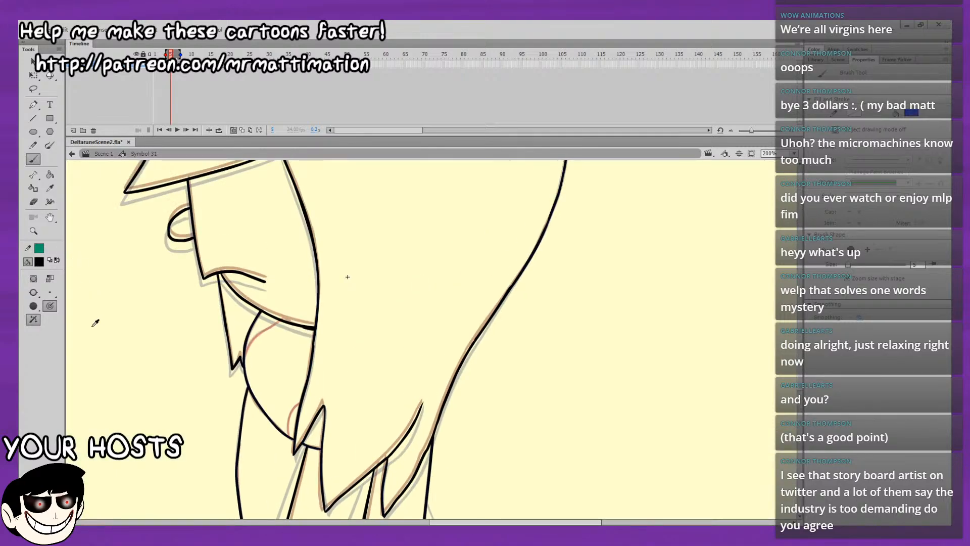
{"action": "left_click_drag", "start_coordinate": [380, 338], "coordinate": [410, 368]}
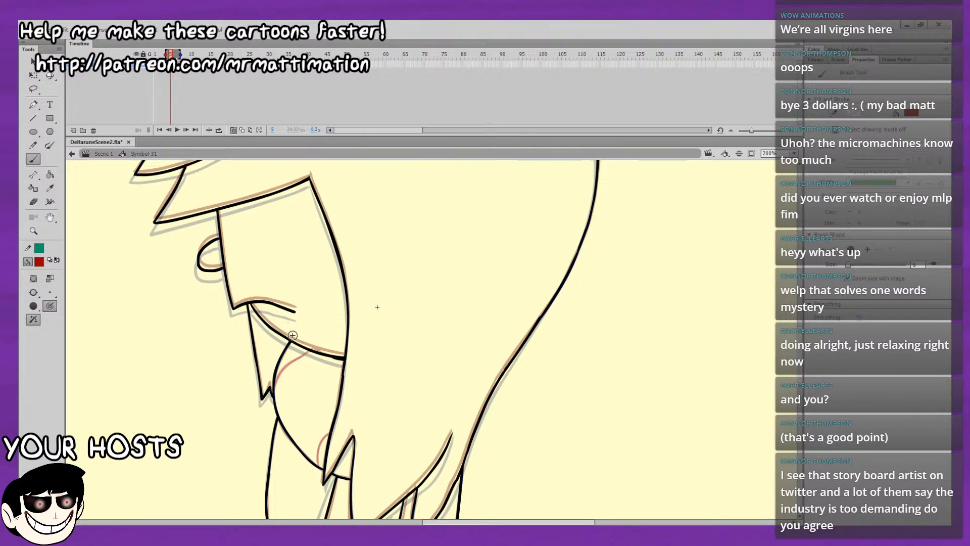
{"action": "left_click_drag", "start_coordinate": [274, 387], "coordinate": [309, 349]}
{"action": "left_click_drag", "start_coordinate": [318, 451], "coordinate": [329, 432]}
{"action": "key", "text": "ctrl+z"}
{"action": "key", "text": "ctrl+z"}
{"action": "key", "text": "ctrl+z"}
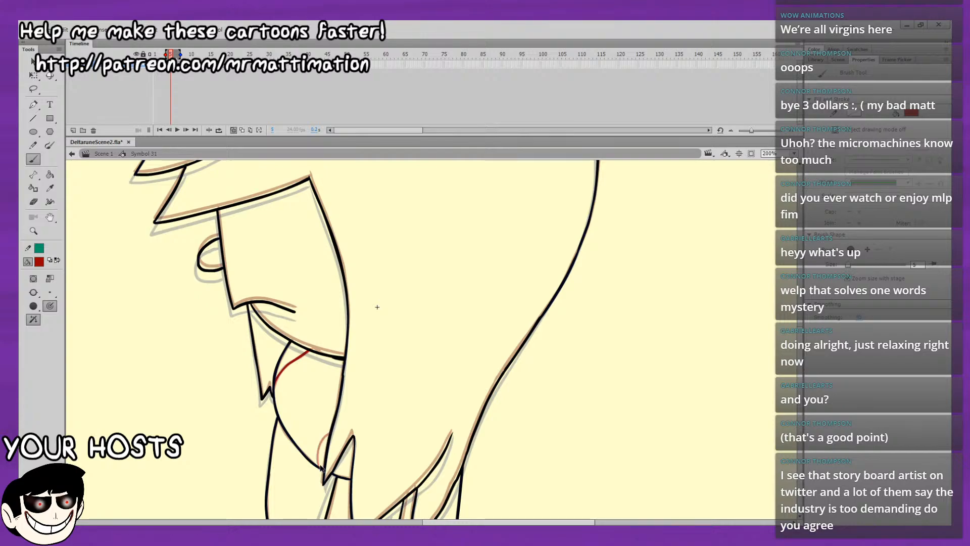
{"action": "key", "text": "ctrl+z"}
{"action": "left_click_drag", "start_coordinate": [318, 454], "coordinate": [331, 432]}
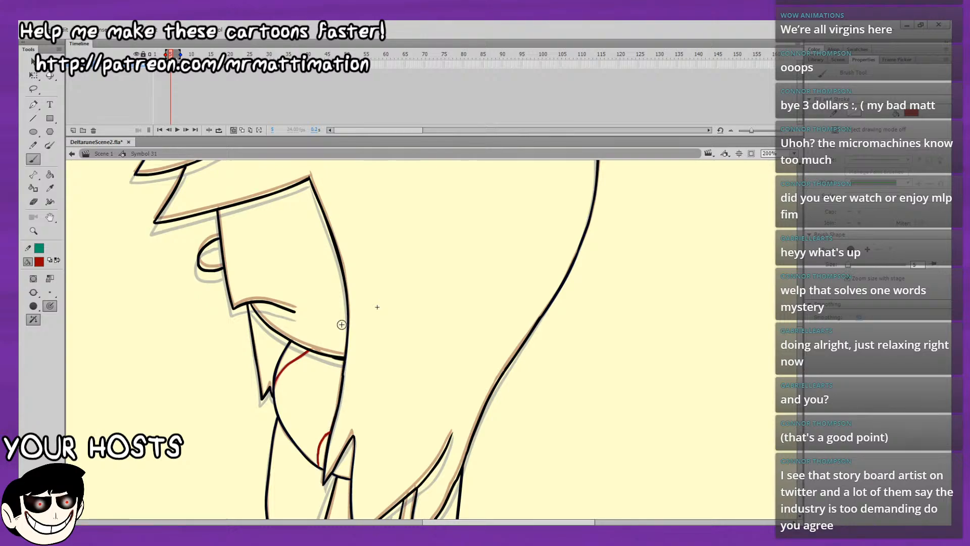
Turn off onion skinning, play back the animation and fit the whole drawing in view.
{"action": "left_click", "coordinate": [235, 129]}
{"action": "key", "text": "Return"}
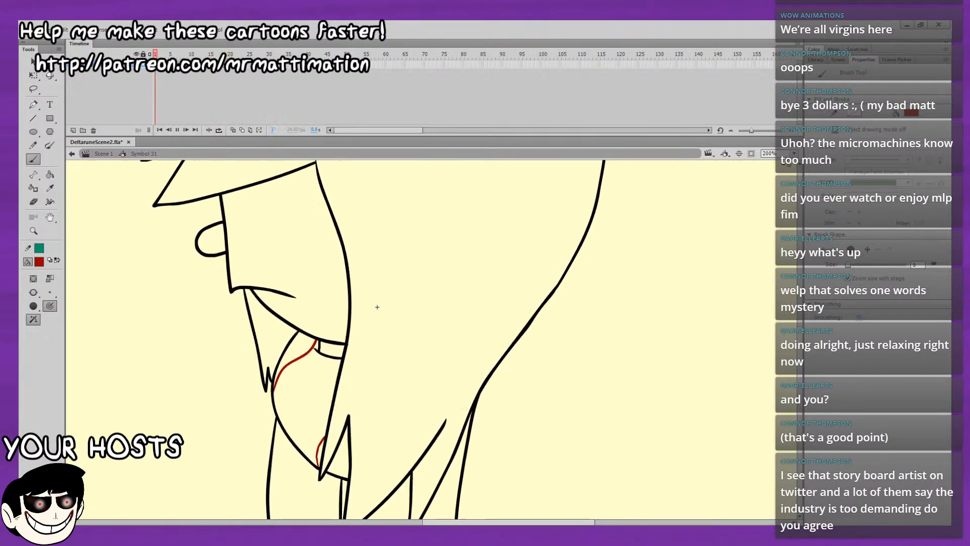
{"action": "left_click", "coordinate": [795, 153]}
{"action": "left_click", "coordinate": [780, 165]}
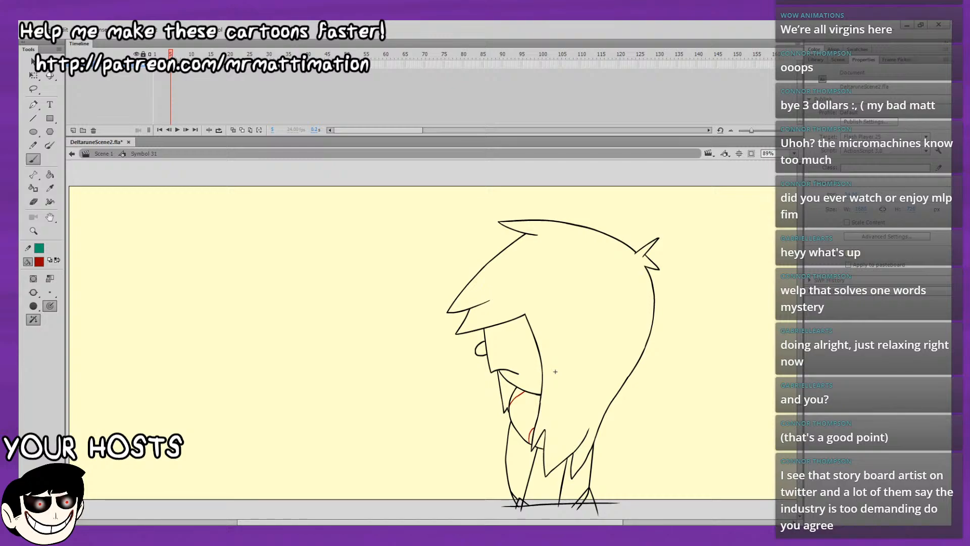
Insert a blank keyframe at frame 6 and turn onion skinning on.
{"action": "left_click", "coordinate": [175, 64]}
{"action": "key", "text": "F7"}
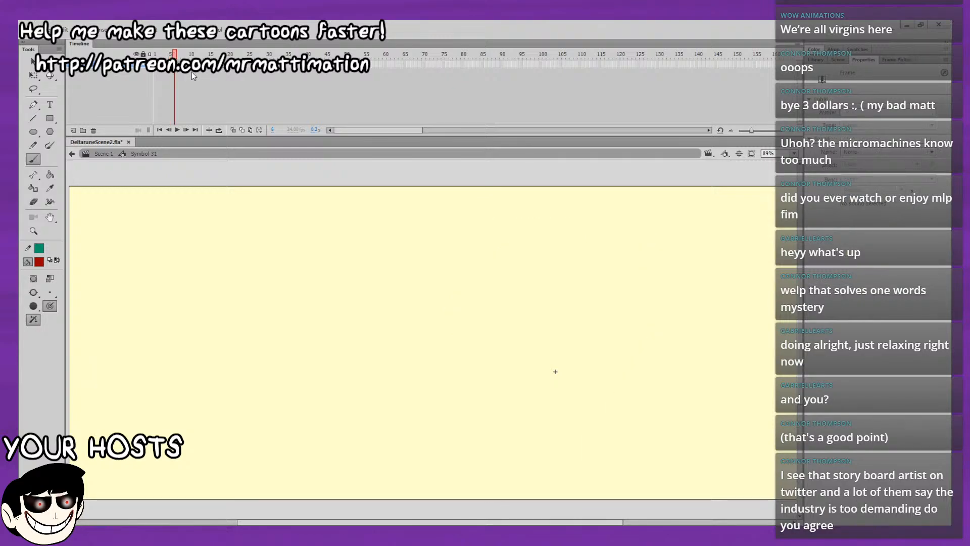
{"action": "left_click", "coordinate": [234, 130]}
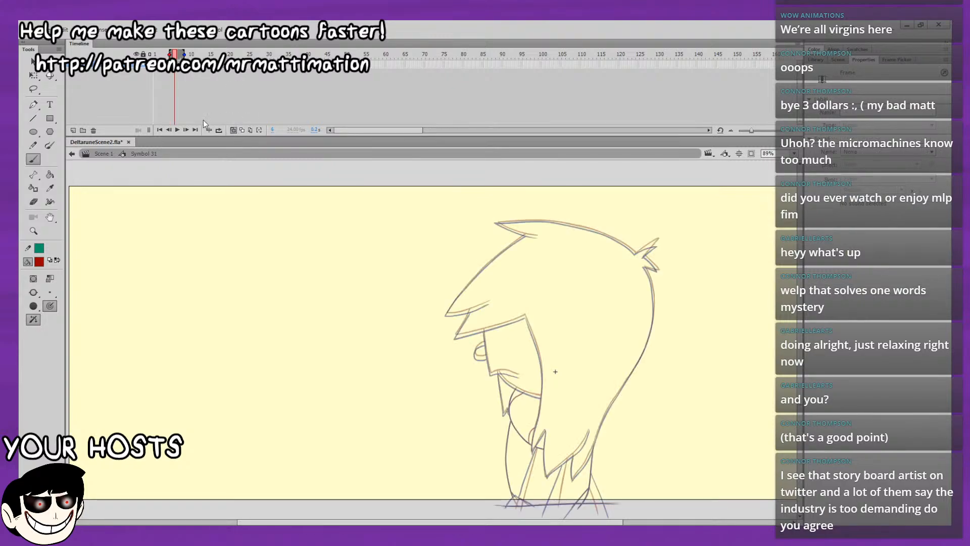
Set the brush fill to black and ink the front hair tips and the fringe's lower edge between the onion-skinned outlines.
{"action": "left_click_drag", "start_coordinate": [298, 253], "coordinate": [215, 266]}
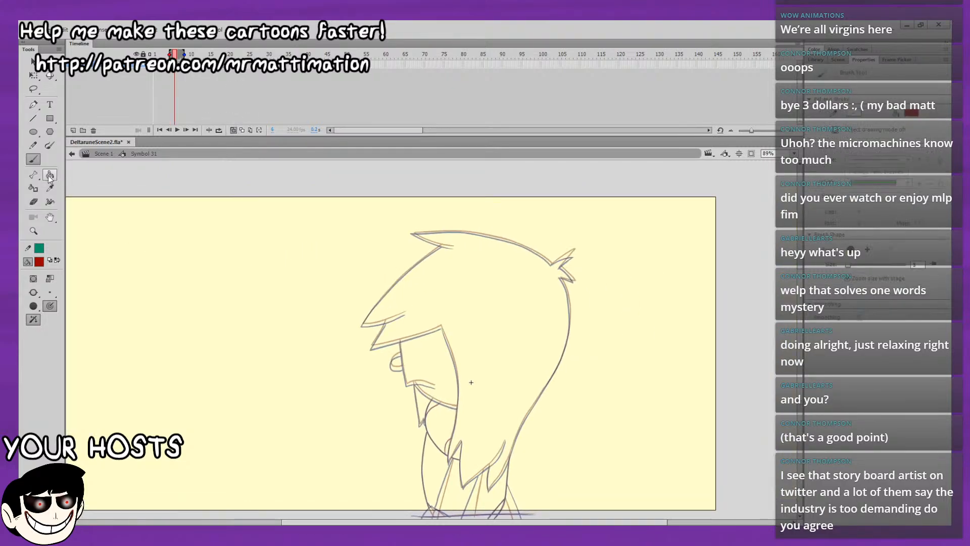
{"action": "left_click", "coordinate": [38, 262]}
{"action": "left_click", "coordinate": [67, 290]}
{"action": "key", "text": "ctrl+="}
{"action": "left_click_drag", "start_coordinate": [728, 428], "coordinate": [641, 383]}
{"action": "left_click_drag", "start_coordinate": [598, 307], "coordinate": [628, 387]}
{"action": "left_click_drag", "start_coordinate": [496, 337], "coordinate": [598, 342]}
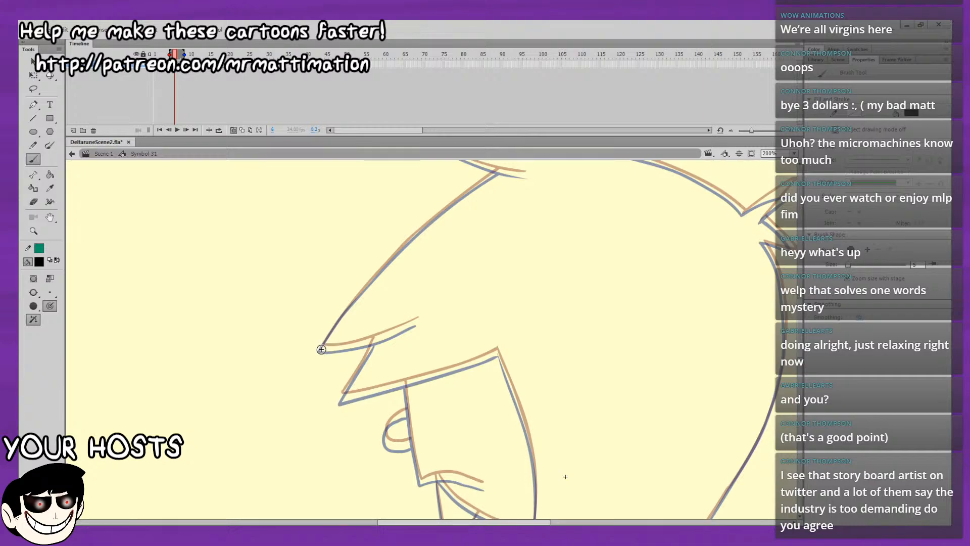
{"action": "left_click_drag", "start_coordinate": [371, 344], "coordinate": [418, 321]}
{"action": "key", "text": "ctrl+z"}
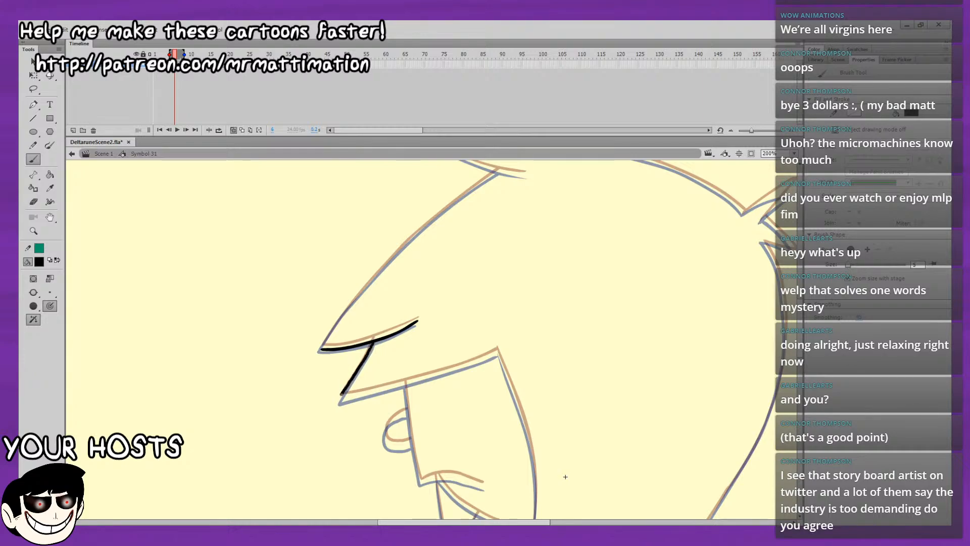
{"action": "left_click_drag", "start_coordinate": [429, 355], "coordinate": [549, 345]}
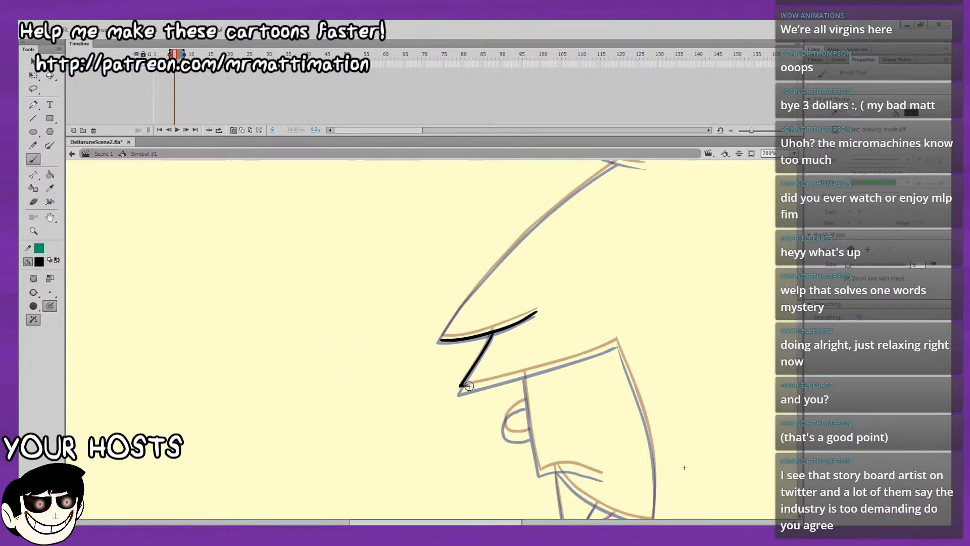
{"action": "left_click_drag", "start_coordinate": [486, 384], "coordinate": [543, 368]}
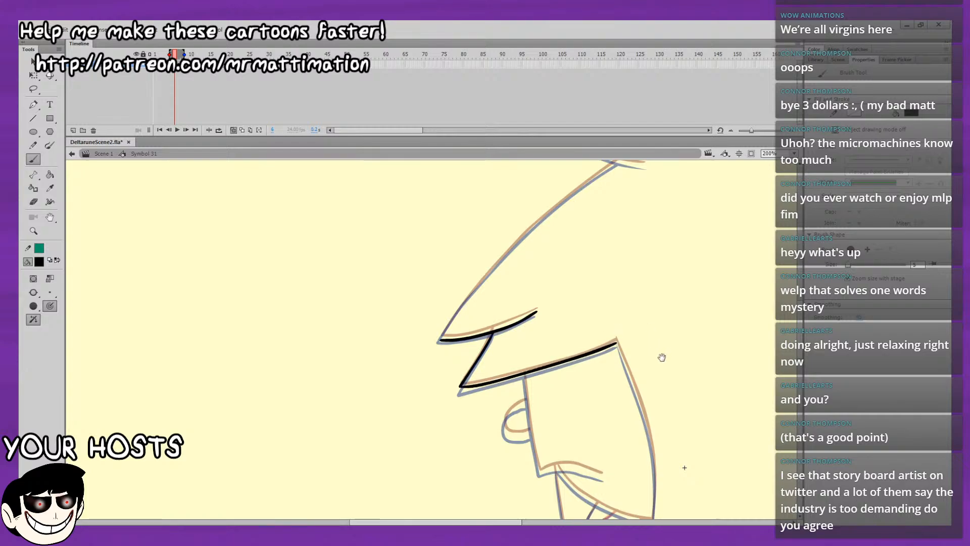
Undo the fringe's lower strokes and re-ink its short slanted edge and long lower edge between the onion-skinned outlines.
{"action": "mouse_move", "coordinate": [630, 346]}
{"action": "left_mouse_down"}
{"action": "mouse_move", "coordinate": [399, 253]}
{"action": "mouse_move", "coordinate": [429, 369]}
{"action": "left_mouse_up"}
{"action": "left_click_drag", "start_coordinate": [332, 322], "coordinate": [341, 234]}
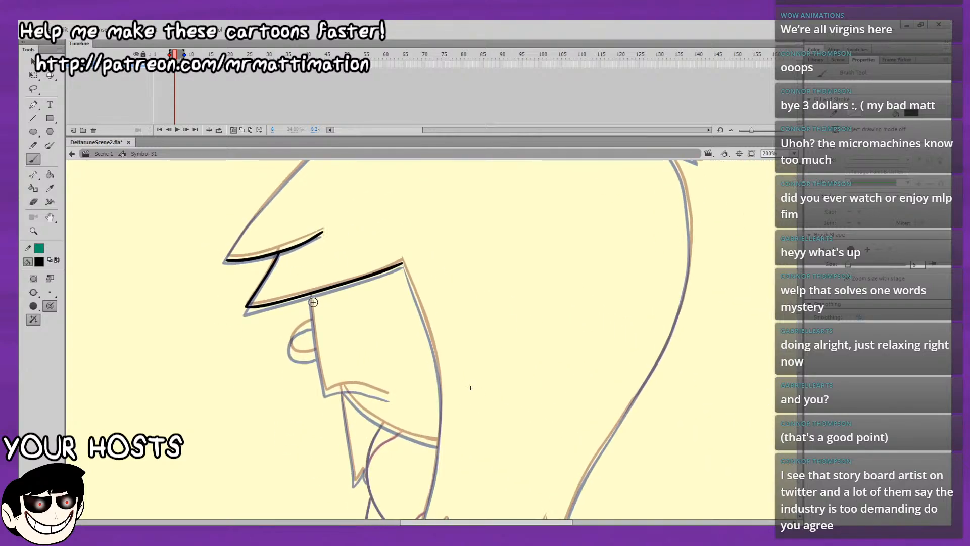
{"action": "key", "text": "ctrl+z"}
{"action": "key", "text": "ctrl+z"}
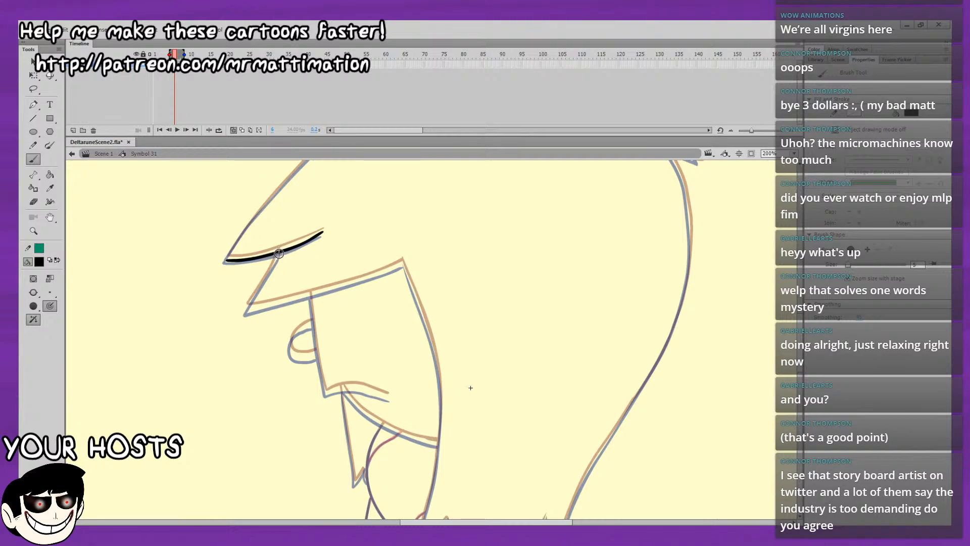
{"action": "mouse_move", "coordinate": [264, 279]}
{"action": "left_mouse_down"}
{"action": "mouse_move", "coordinate": [273, 267]}
{"action": "mouse_move", "coordinate": [246, 309]}
{"action": "left_mouse_up"}
{"action": "key", "text": "ctrl+z"}
{"action": "left_click_drag", "start_coordinate": [586, 406], "coordinate": [787, 435]}
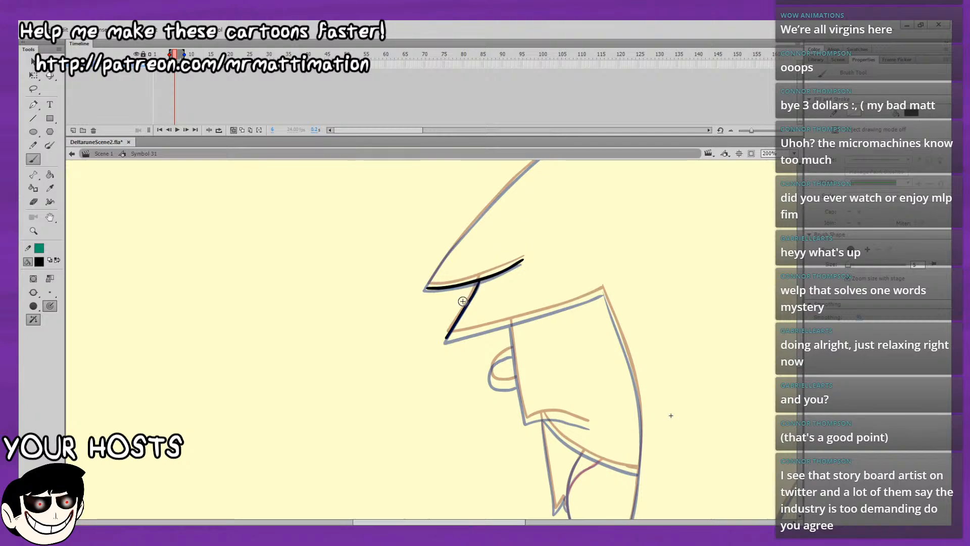
{"action": "left_click_drag", "start_coordinate": [447, 338], "coordinate": [493, 328]}
Ink the front edge of the face from the fringe down and the short curved upper lip line.
{"action": "mouse_move", "coordinate": [547, 312]}
{"action": "left_mouse_down"}
{"action": "mouse_move", "coordinate": [602, 294]}
{"action": "mouse_move", "coordinate": [574, 236]}
{"action": "mouse_move", "coordinate": [497, 151]}
{"action": "left_mouse_up"}
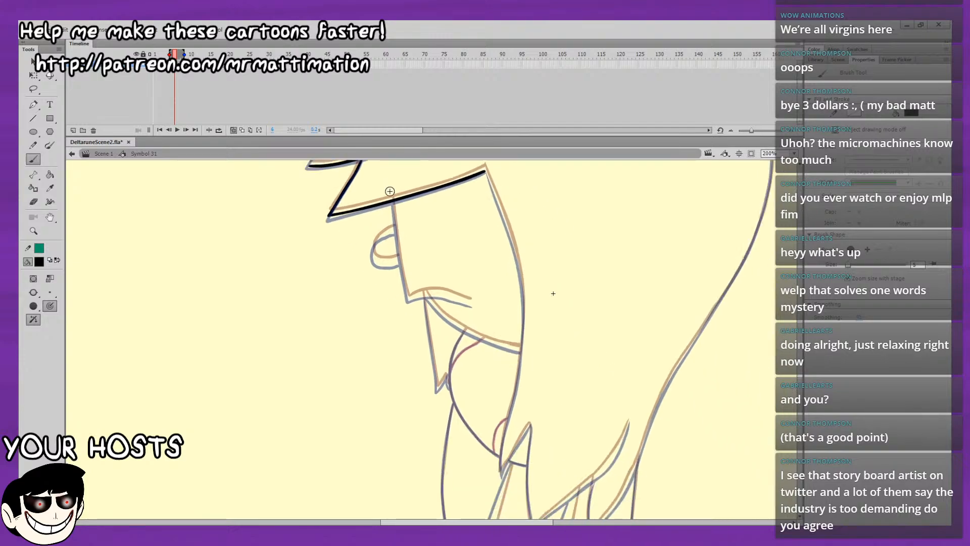
{"action": "left_click_drag", "start_coordinate": [393, 201], "coordinate": [394, 223]}
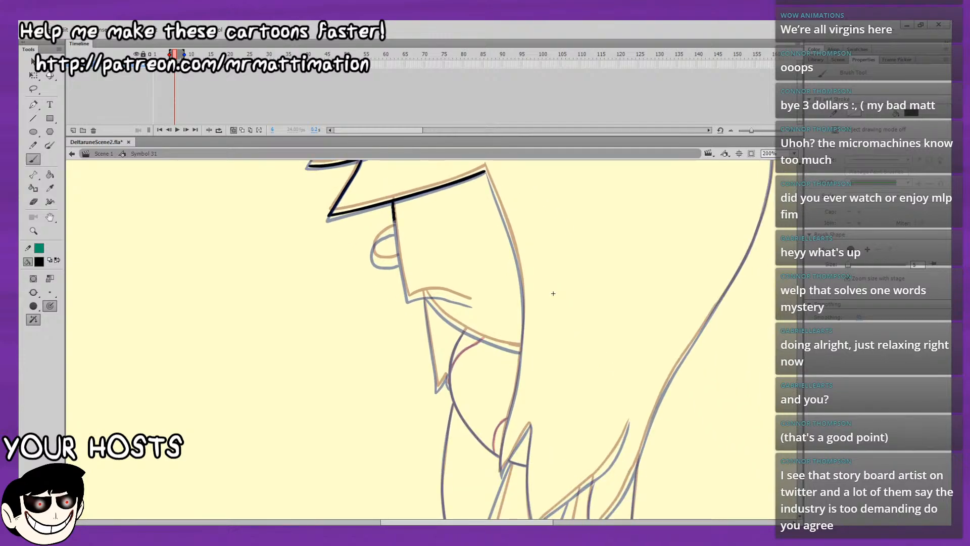
{"action": "mouse_move", "coordinate": [404, 277]}
{"action": "left_mouse_down"}
{"action": "mouse_move", "coordinate": [410, 298]}
{"action": "mouse_move", "coordinate": [471, 298]}
{"action": "left_mouse_up"}
{"action": "key", "text": "ctrl+z"}
{"action": "key", "text": "ctrl+z"}
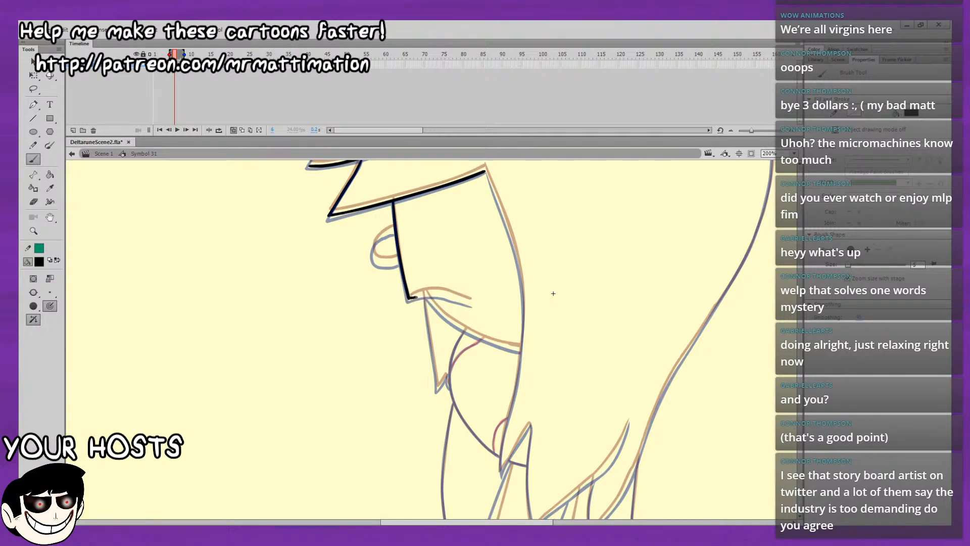
{"action": "mouse_move", "coordinate": [409, 298]}
{"action": "left_mouse_down"}
{"action": "mouse_move", "coordinate": [471, 303]}
{"action": "mouse_move", "coordinate": [273, 234]}
{"action": "mouse_move", "coordinate": [289, 212]}
{"action": "mouse_move", "coordinate": [237, 160]}
{"action": "left_mouse_up"}
{"action": "key", "text": "ctrl+z"}
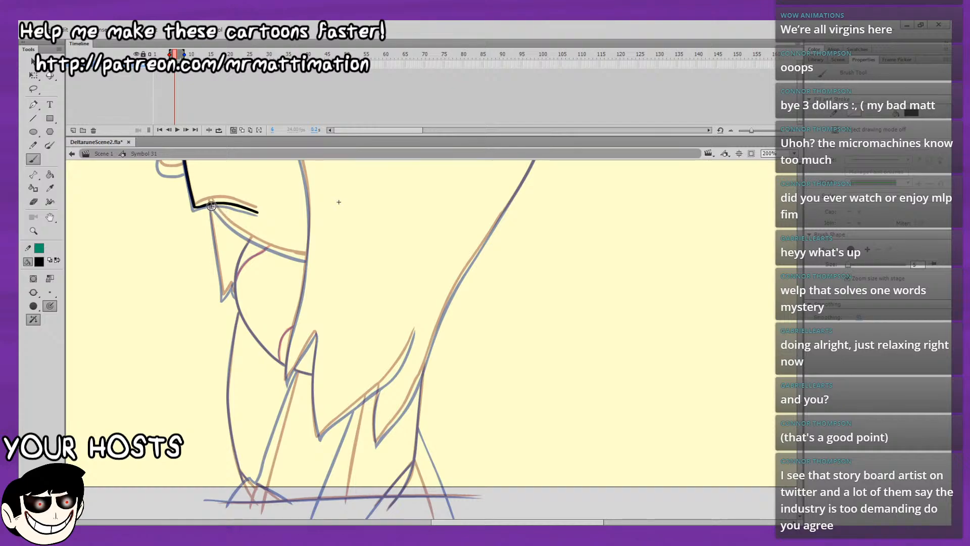
Ink the long curved mouth line back to the side hair and the pointed chin with its small notch.
{"action": "mouse_move", "coordinate": [211, 205]}
{"action": "left_mouse_down"}
{"action": "mouse_move", "coordinate": [237, 231]}
{"action": "mouse_move", "coordinate": [304, 259]}
{"action": "left_mouse_up"}
{"action": "key", "text": "ctrl+z"}
{"action": "key", "text": "ctrl+z"}
{"action": "left_click_drag", "start_coordinate": [219, 273], "coordinate": [217, 262]}
{"action": "key", "text": "ctrl+z"}
{"action": "left_click_drag", "start_coordinate": [223, 297], "coordinate": [223, 286]}
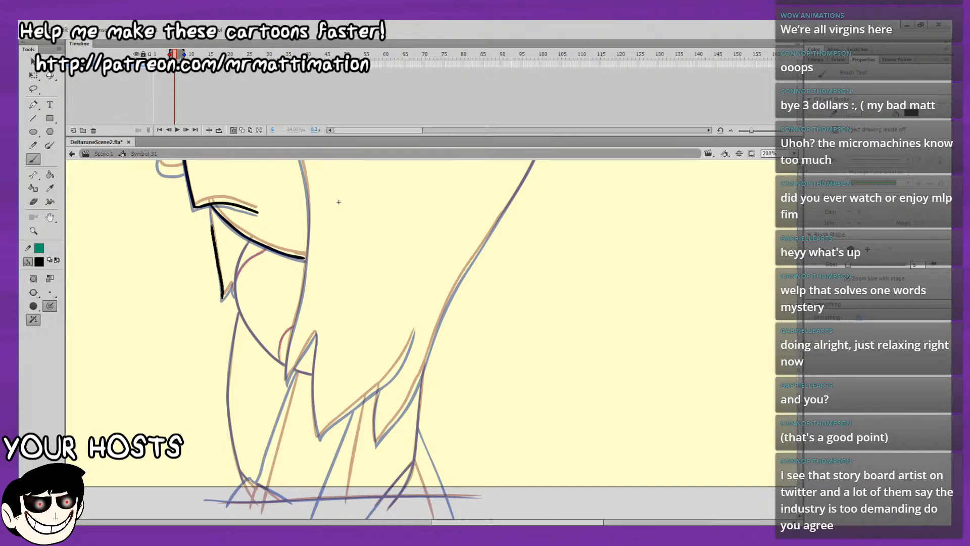
{"action": "left_click_drag", "start_coordinate": [211, 210], "coordinate": [210, 204]}
{"action": "left_click_drag", "start_coordinate": [223, 297], "coordinate": [228, 288]}
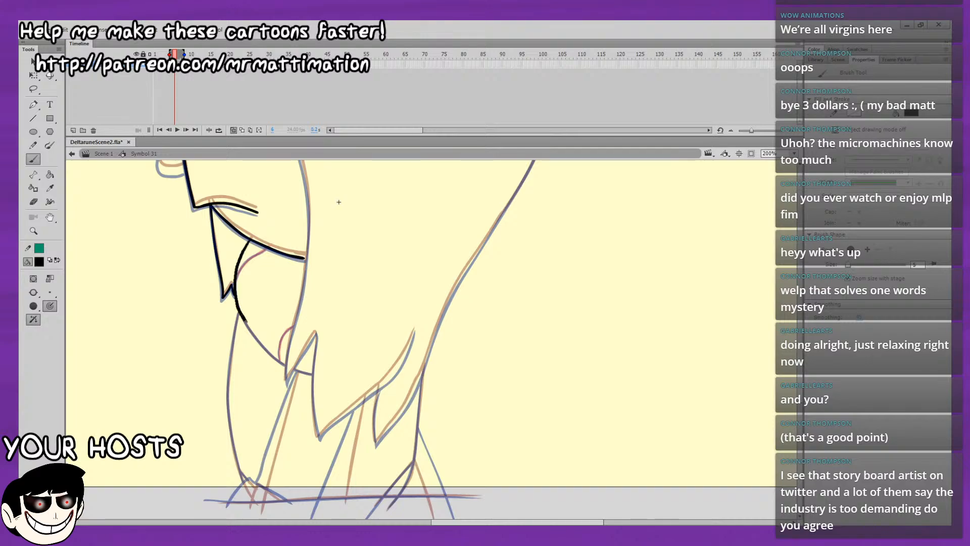
{"action": "left_click_drag", "start_coordinate": [246, 321], "coordinate": [253, 332]}
{"action": "key", "text": "ctrl+z"}
Ink the upper spike of the hair tuft at the back of the head.
{"action": "left_click_drag", "start_coordinate": [352, 162], "coordinate": [310, 377]}
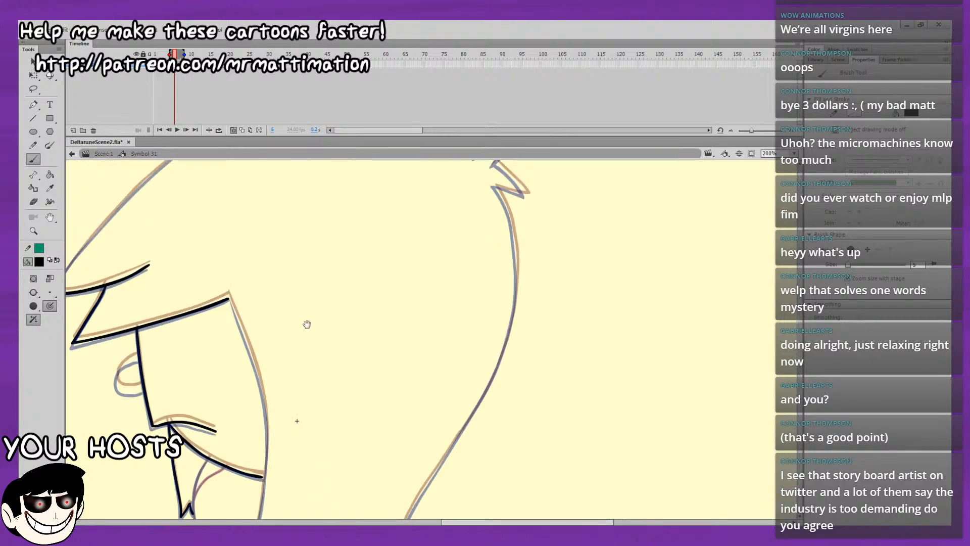
{"action": "mouse_move", "coordinate": [307, 324]}
{"action": "left_mouse_down"}
{"action": "mouse_move", "coordinate": [474, 400]}
{"action": "mouse_move", "coordinate": [592, 408]}
{"action": "mouse_move", "coordinate": [619, 349]}
{"action": "left_mouse_up"}
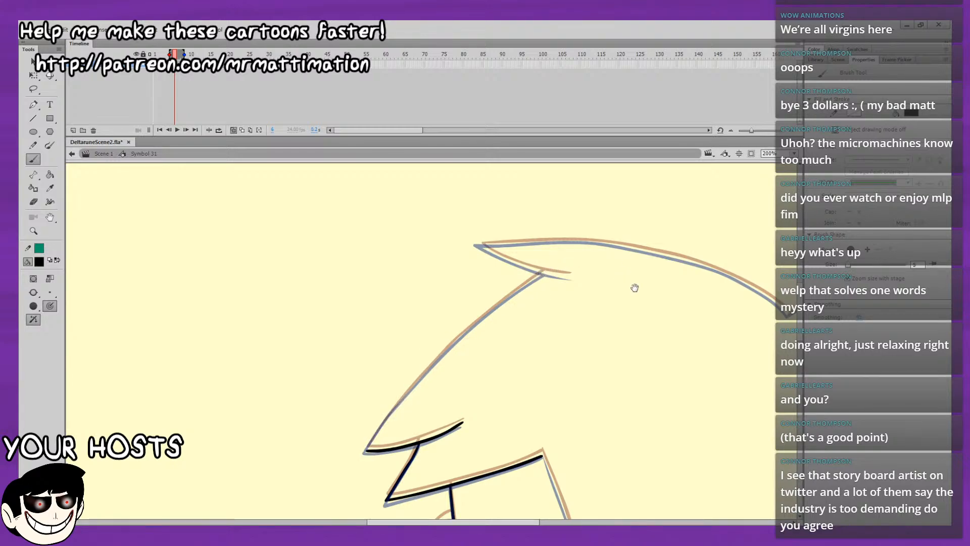
{"action": "left_click_drag", "start_coordinate": [635, 287], "coordinate": [490, 308]}
{"action": "mouse_move", "coordinate": [649, 363]}
{"action": "left_mouse_down"}
{"action": "mouse_move", "coordinate": [692, 249]}
{"action": "mouse_move", "coordinate": [745, 169]}
{"action": "left_mouse_up"}
{"action": "left_click_drag", "start_coordinate": [645, 382], "coordinate": [651, 201]}
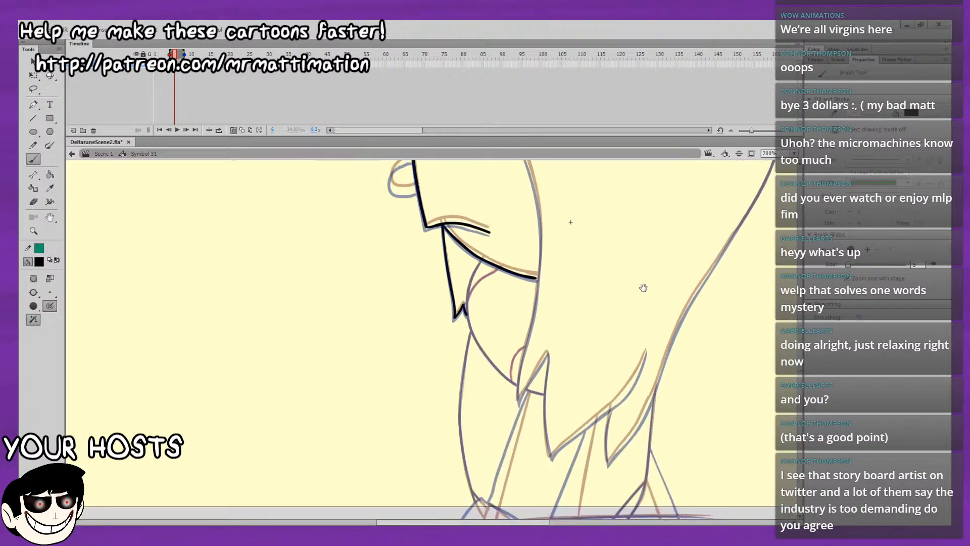
{"action": "left_click_drag", "start_coordinate": [667, 351], "coordinate": [550, 403]}
{"action": "left_click_drag", "start_coordinate": [623, 236], "coordinate": [546, 463]}
{"action": "left_click_drag", "start_coordinate": [560, 422], "coordinate": [549, 452]}
{"action": "left_click_drag", "start_coordinate": [548, 394], "coordinate": [540, 433]}
{"action": "mouse_move", "coordinate": [537, 293]}
{"action": "left_mouse_down"}
{"action": "mouse_move", "coordinate": [499, 313]}
{"action": "mouse_move", "coordinate": [547, 289]}
{"action": "mouse_move", "coordinate": [463, 293]}
{"action": "mouse_move", "coordinate": [397, 257]}
{"action": "mouse_move", "coordinate": [397, 271]}
{"action": "left_mouse_up"}
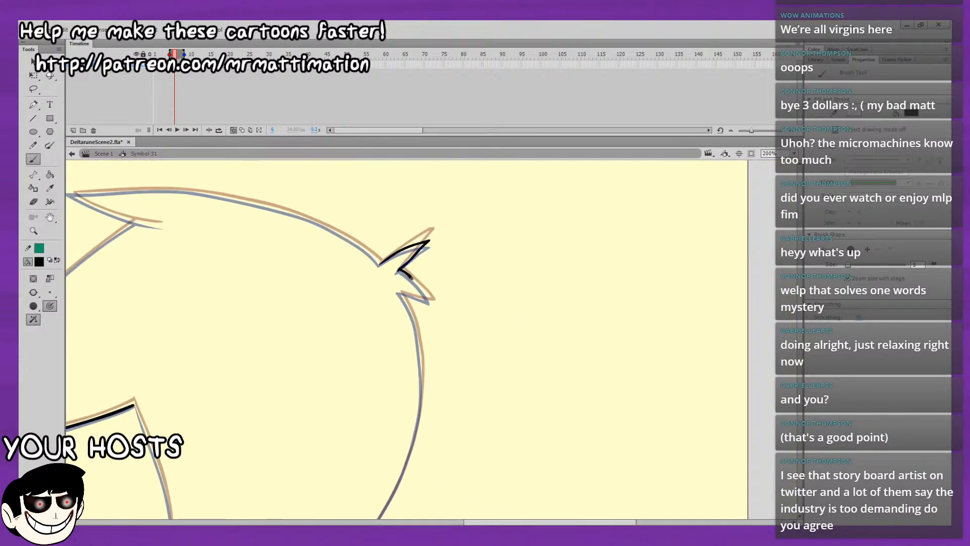
Redo the lower spike of the back hair tuft, inking it out to its tip and back in.
{"action": "key", "text": "ctrl+z"}
{"action": "mouse_move", "coordinate": [400, 270]}
{"action": "left_mouse_down"}
{"action": "mouse_move", "coordinate": [414, 282]}
{"action": "mouse_move", "coordinate": [399, 272]}
{"action": "left_mouse_up"}
{"action": "key", "text": "ctrl+z"}
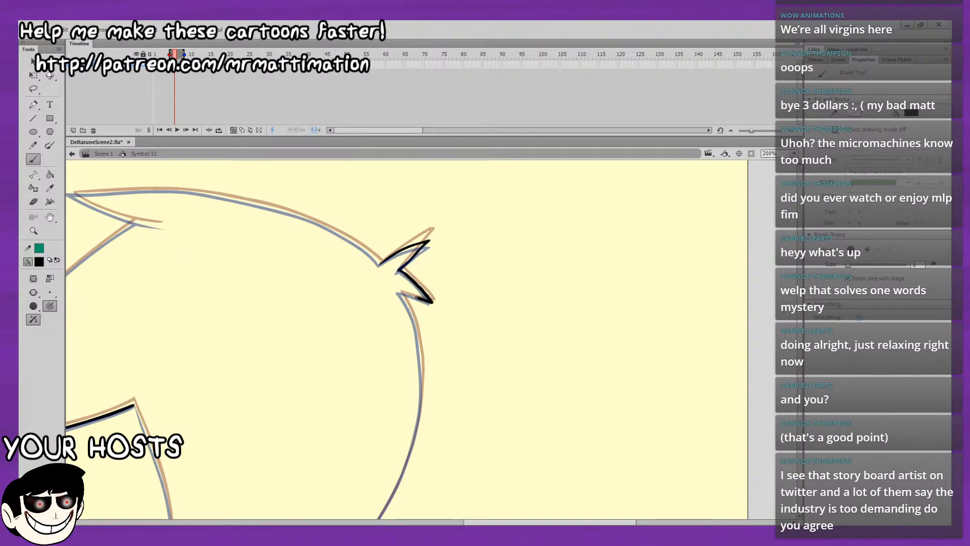
{"action": "key", "text": "ctrl+z"}
{"action": "key", "text": "ctrl+z"}
{"action": "key", "text": "ctrl+z"}
{"action": "mouse_move", "coordinate": [416, 283]}
{"action": "left_mouse_down"}
{"action": "mouse_move", "coordinate": [430, 301]}
{"action": "mouse_move", "coordinate": [175, 307]}
{"action": "left_mouse_up"}
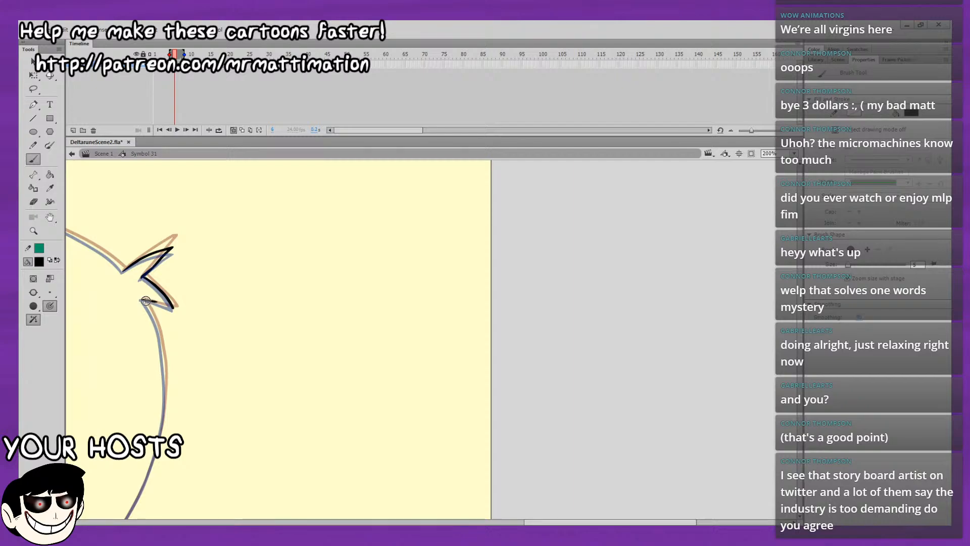
{"action": "left_click_drag", "start_coordinate": [142, 299], "coordinate": [151, 302]}
{"action": "key", "text": "ctrl+z"}
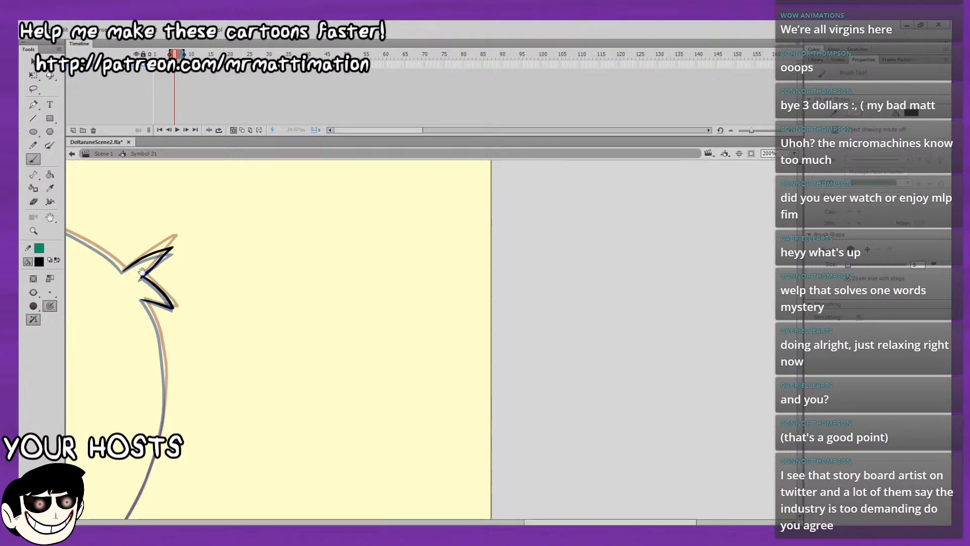
Ink the middle stretch of the long back hair outline, below the widest part of its curve.
{"action": "left_click_drag", "start_coordinate": [140, 221], "coordinate": [235, 216]}
{"action": "left_click_drag", "start_coordinate": [374, 285], "coordinate": [403, 243]}
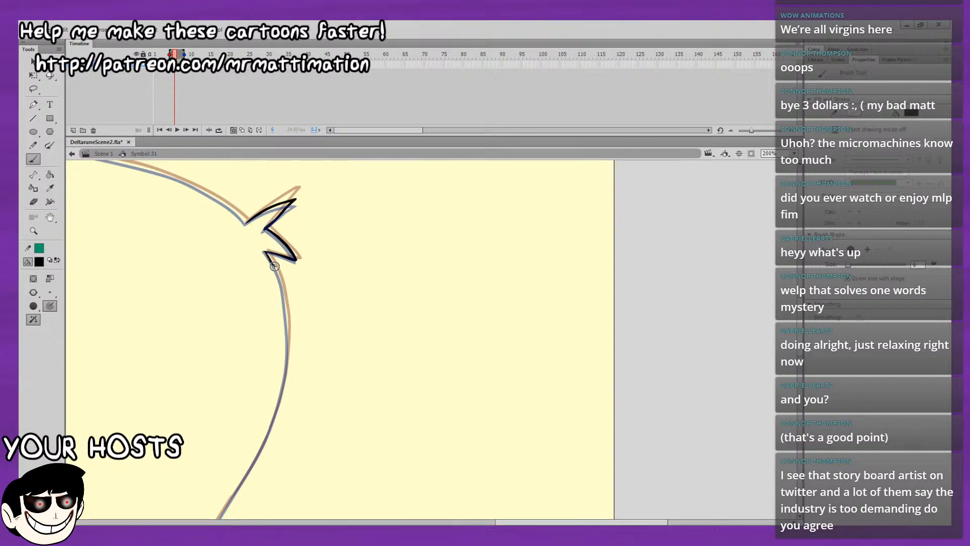
{"action": "left_click_drag", "start_coordinate": [264, 251], "coordinate": [280, 285]}
{"action": "left_click_drag", "start_coordinate": [254, 230], "coordinate": [267, 187]}
{"action": "key", "text": "ctrl+z"}
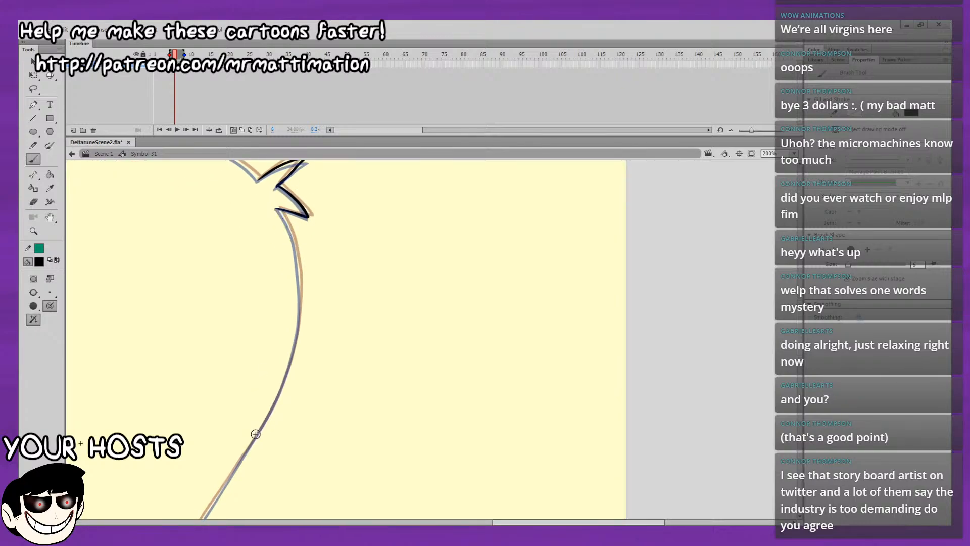
{"action": "left_click_drag", "start_coordinate": [244, 451], "coordinate": [268, 414]}
{"action": "left_click_drag", "start_coordinate": [284, 379], "coordinate": [288, 370]}
{"action": "left_click_drag", "start_coordinate": [296, 318], "coordinate": [264, 369]}
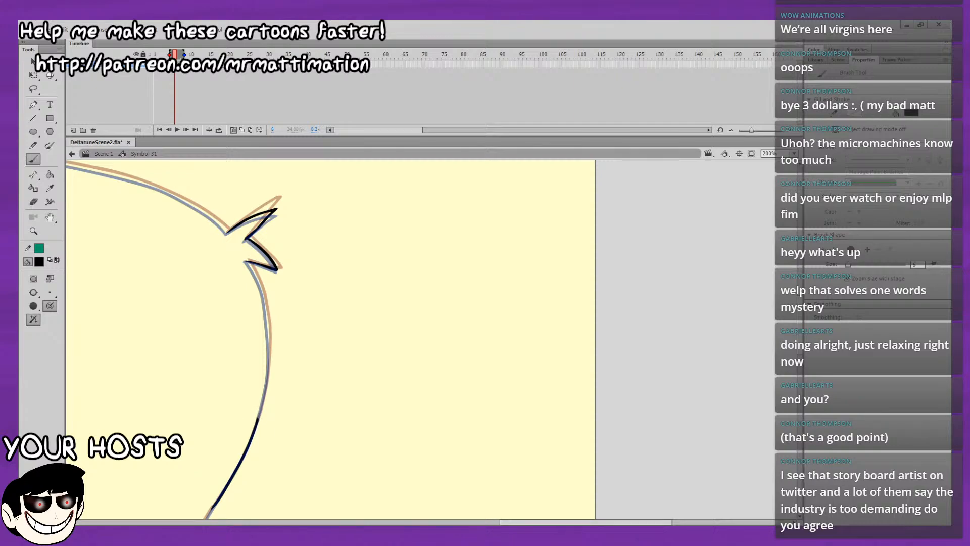
Ink the upper stretch of the back hair outline so it joins the lower spike of the tuft.
{"action": "key", "text": "ctrl+z"}
{"action": "left_click_drag", "start_coordinate": [260, 406], "coordinate": [266, 386]}
{"action": "mouse_move", "coordinate": [269, 352]}
{"action": "left_mouse_down"}
{"action": "mouse_move", "coordinate": [268, 341]}
{"action": "mouse_move", "coordinate": [294, 349]}
{"action": "mouse_move", "coordinate": [295, 373]}
{"action": "left_mouse_up"}
{"action": "key", "text": "space"}
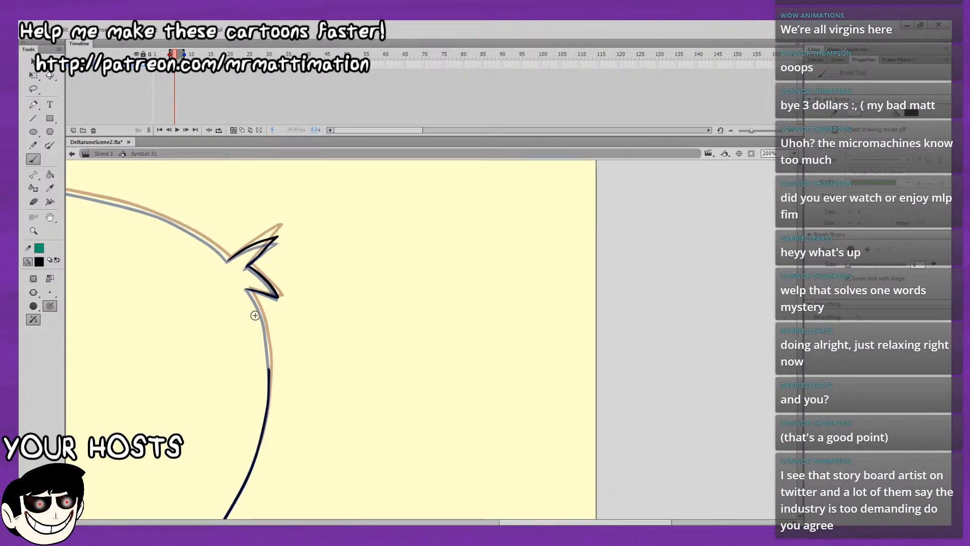
{"action": "left_click_drag", "start_coordinate": [247, 289], "coordinate": [266, 331]}
{"action": "key", "text": "ctrl+z"}
{"action": "key", "text": "ctrl+z"}
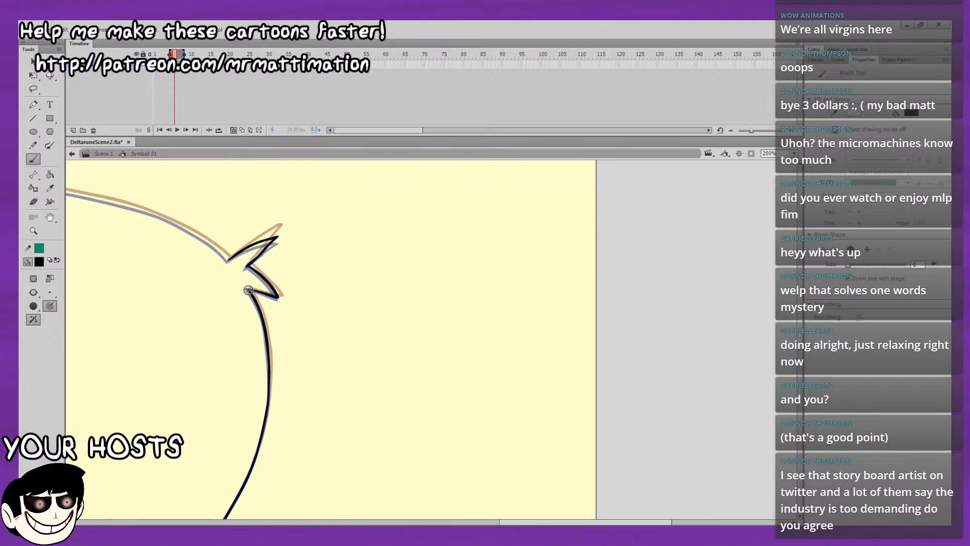
Ink the lower stretch of the back hair outline down toward the hair tips, closing the gap to the stroke above.
{"action": "mouse_move", "coordinate": [262, 390]}
{"action": "left_mouse_down"}
{"action": "mouse_move", "coordinate": [286, 385]}
{"action": "mouse_move", "coordinate": [337, 324]}
{"action": "mouse_move", "coordinate": [368, 264]}
{"action": "mouse_move", "coordinate": [334, 340]}
{"action": "mouse_move", "coordinate": [374, 260]}
{"action": "mouse_move", "coordinate": [362, 207]}
{"action": "left_mouse_up"}
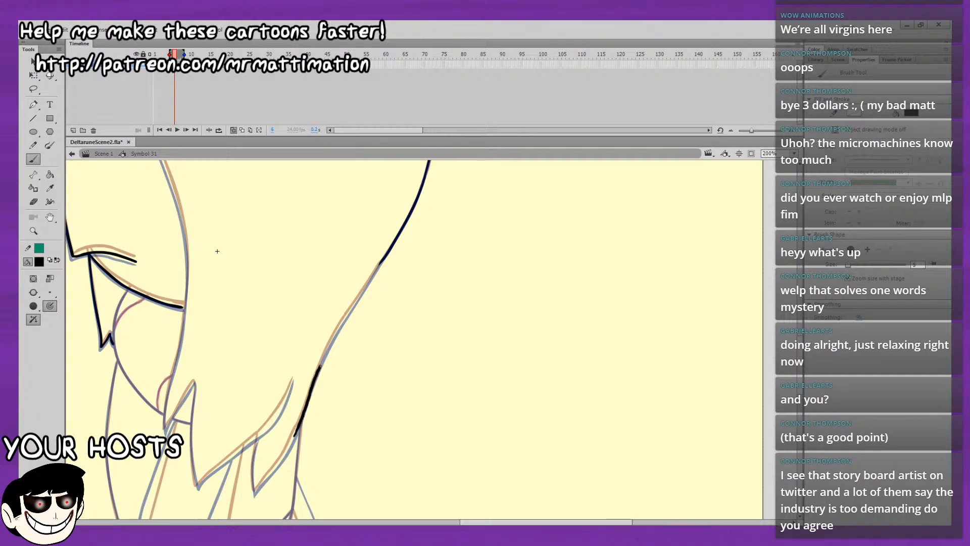
{"action": "left_click_drag", "start_coordinate": [347, 293], "coordinate": [318, 340]}
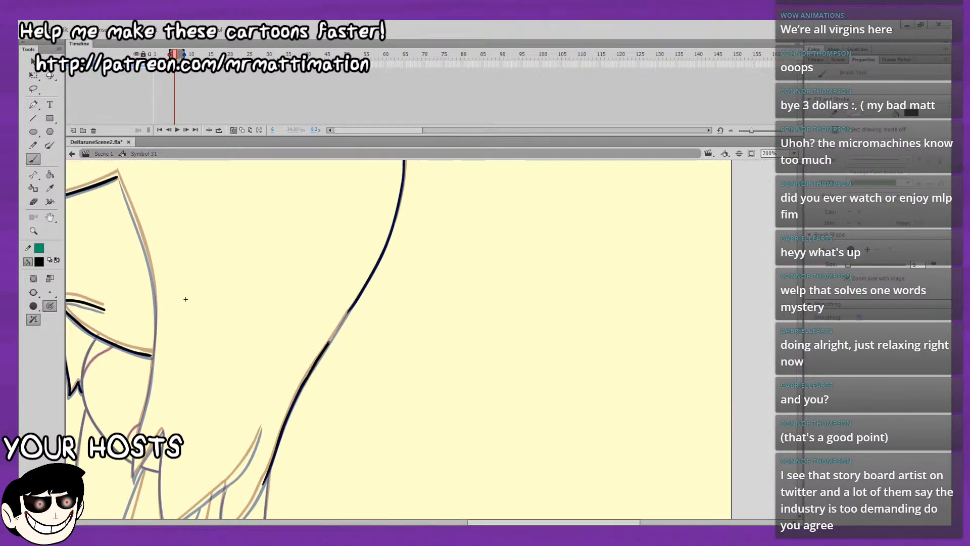
{"action": "left_click_drag", "start_coordinate": [346, 316], "coordinate": [354, 301]}
{"action": "mouse_move", "coordinate": [343, 389]}
{"action": "left_mouse_down"}
{"action": "mouse_move", "coordinate": [359, 318]}
{"action": "mouse_move", "coordinate": [385, 293]}
{"action": "left_mouse_up"}
Nudge the lower part of the inked back hair line slightly with the Selection tool.
{"action": "left_click", "coordinate": [33, 89]}
{"action": "mouse_move", "coordinate": [389, 238]}
{"action": "left_mouse_down"}
{"action": "mouse_move", "coordinate": [402, 273]}
{"action": "mouse_move", "coordinate": [328, 288]}
{"action": "left_mouse_up"}
{"action": "key", "text": "v"}
{"action": "left_click", "coordinate": [123, 402]}
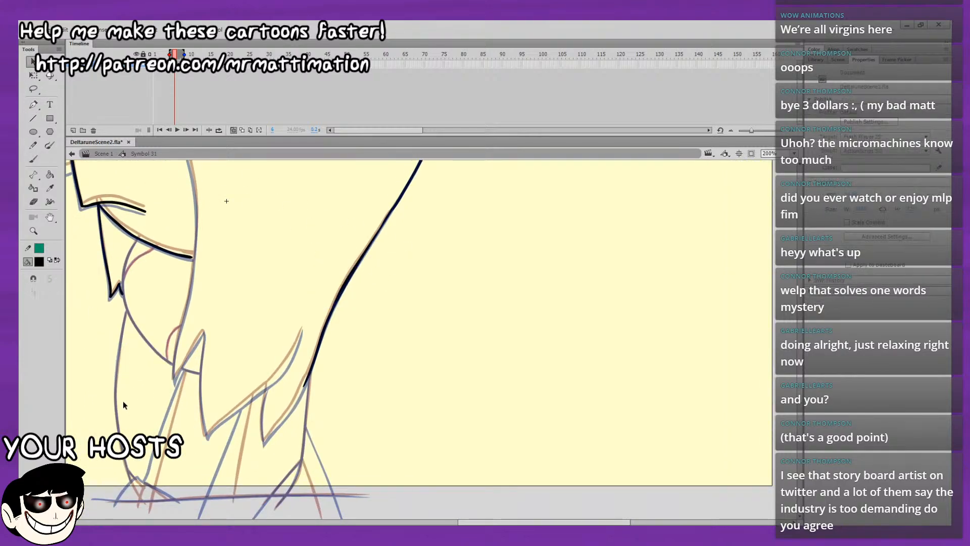
{"action": "left_click_drag", "start_coordinate": [343, 287], "coordinate": [344, 288]}
{"action": "left_click_drag", "start_coordinate": [247, 335], "coordinate": [335, 201]}
{"action": "scroll", "coordinate": [308, 323], "scroll_direction": "up", "scroll_amount": 2}
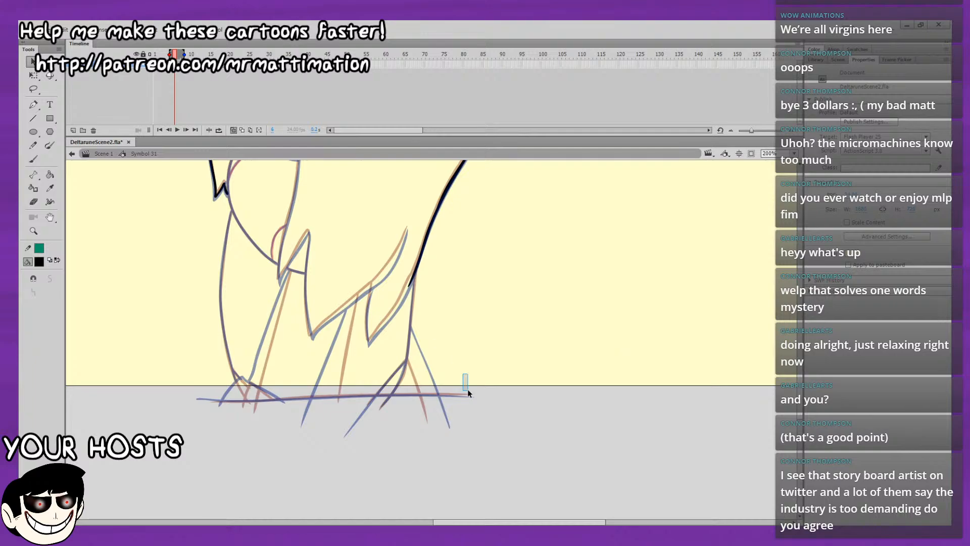
Brush the side hair edge from the fringe corner down past the mouth line and clean its joint with the Eraser.
{"action": "left_click", "coordinate": [34, 158]}
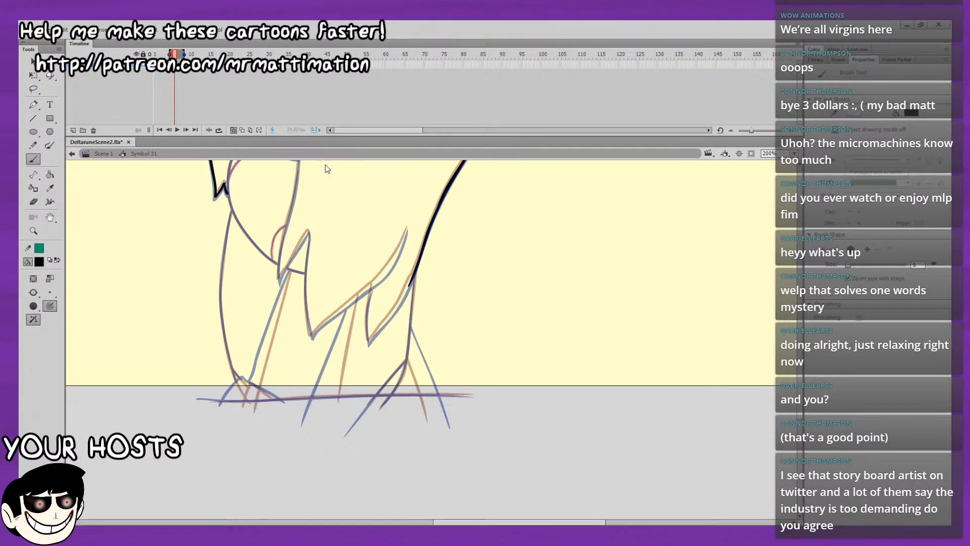
{"action": "left_click_drag", "start_coordinate": [344, 231], "coordinate": [350, 377]}
{"action": "left_click_drag", "start_coordinate": [334, 313], "coordinate": [344, 394]}
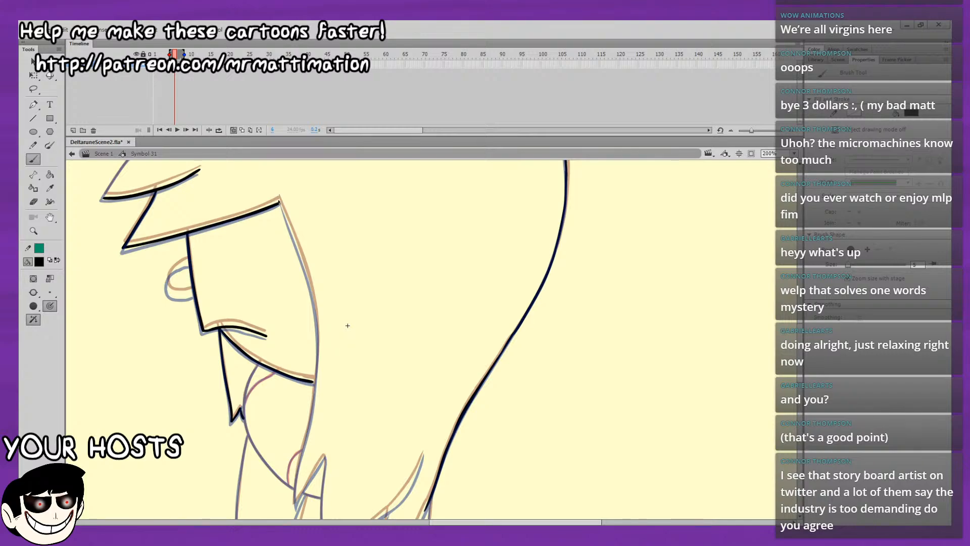
{"action": "left_click_drag", "start_coordinate": [279, 203], "coordinate": [286, 219]}
{"action": "key", "text": "ctrl+z"}
{"action": "left_click_drag", "start_coordinate": [301, 258], "coordinate": [305, 271]}
{"action": "left_click_drag", "start_coordinate": [307, 382], "coordinate": [315, 336]}
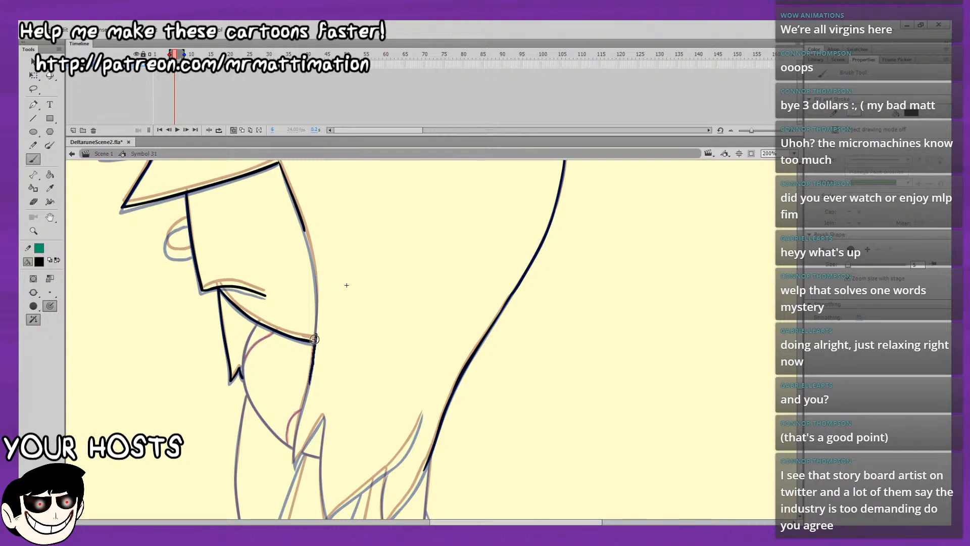
{"action": "key", "text": "ctrl+z"}
{"action": "left_click_drag", "start_coordinate": [316, 313], "coordinate": [305, 230]}
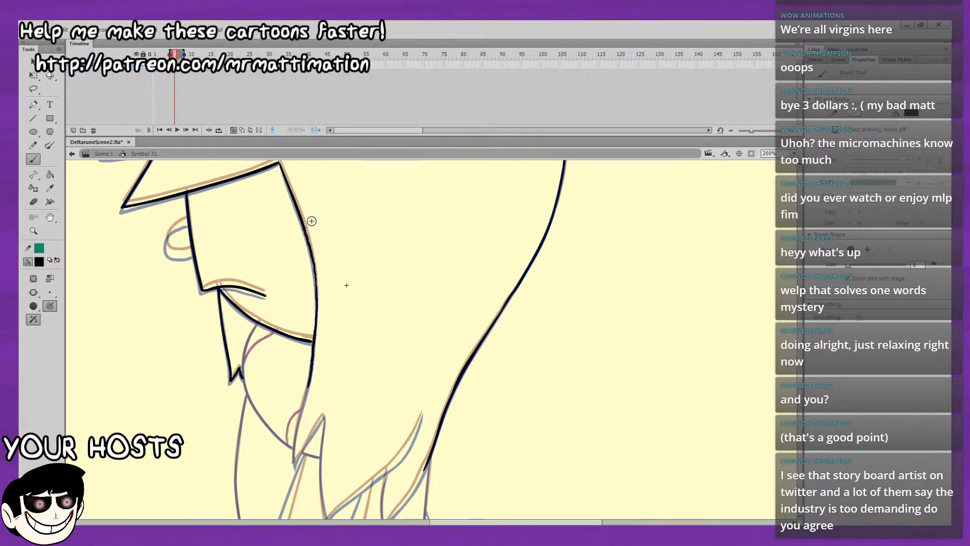
{"action": "left_click", "coordinate": [33, 202]}
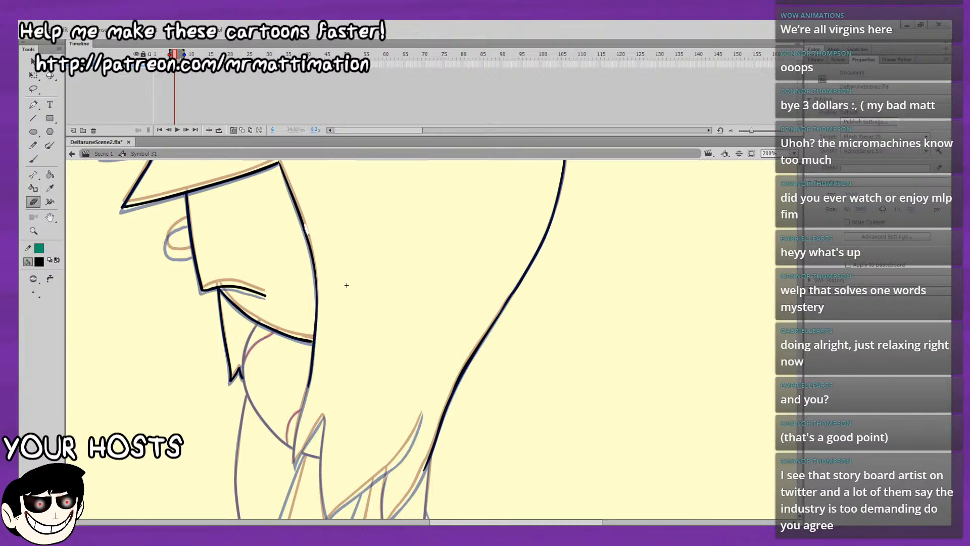
{"action": "left_click", "coordinate": [33, 160]}
Ink the rounded nose on the front edge of the face.
{"action": "mouse_move", "coordinate": [278, 212]}
{"action": "left_mouse_down"}
{"action": "mouse_move", "coordinate": [284, 246]}
{"action": "mouse_move", "coordinate": [390, 253]}
{"action": "left_mouse_up"}
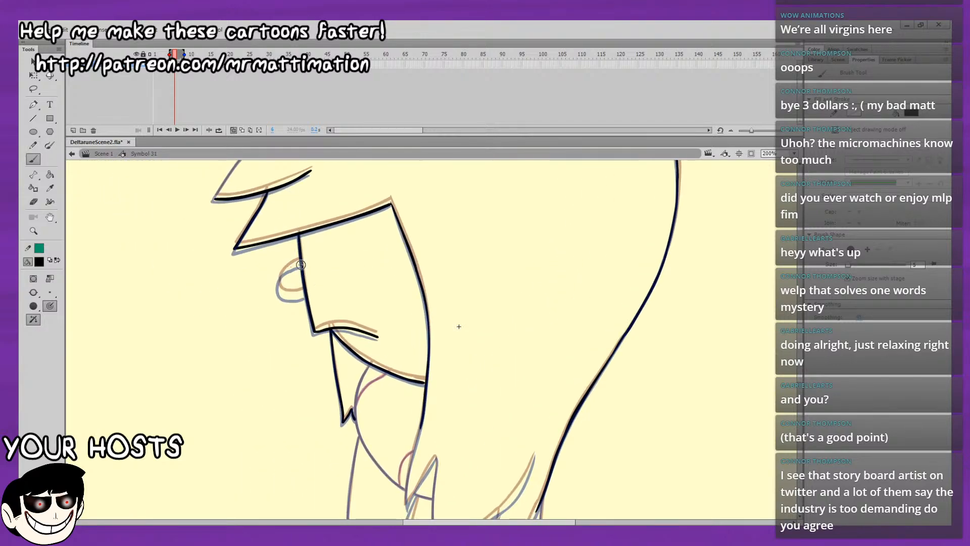
{"action": "mouse_move", "coordinate": [280, 273]}
{"action": "left_mouse_down"}
{"action": "mouse_move", "coordinate": [277, 286]}
{"action": "mouse_move", "coordinate": [305, 296]}
{"action": "left_mouse_up"}
{"action": "left_click_drag", "start_coordinate": [411, 324], "coordinate": [303, 266]}
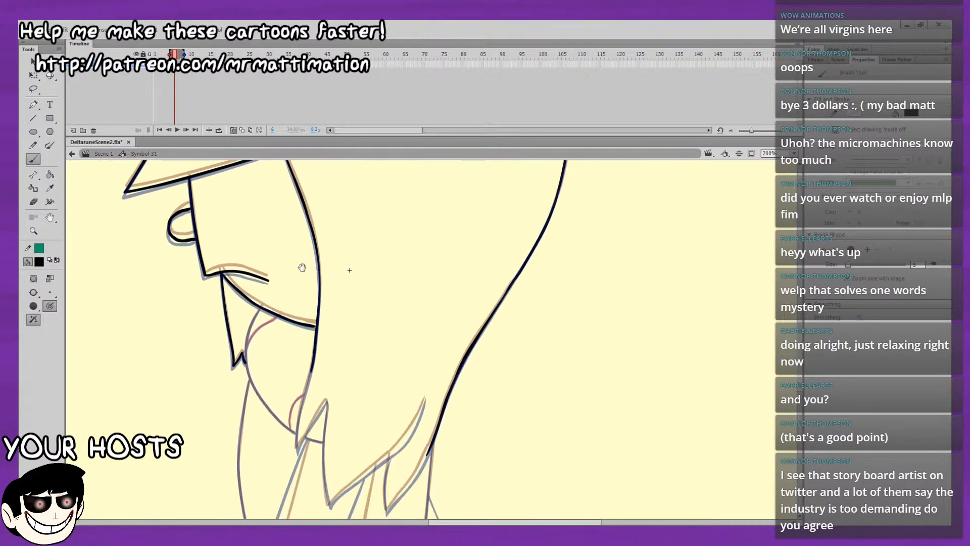
Continue the side hair edge down past the neck to its pointed lower tip.
{"action": "mouse_move", "coordinate": [317, 341]}
{"action": "left_mouse_down"}
{"action": "mouse_move", "coordinate": [318, 293]}
{"action": "mouse_move", "coordinate": [269, 286]}
{"action": "left_mouse_up"}
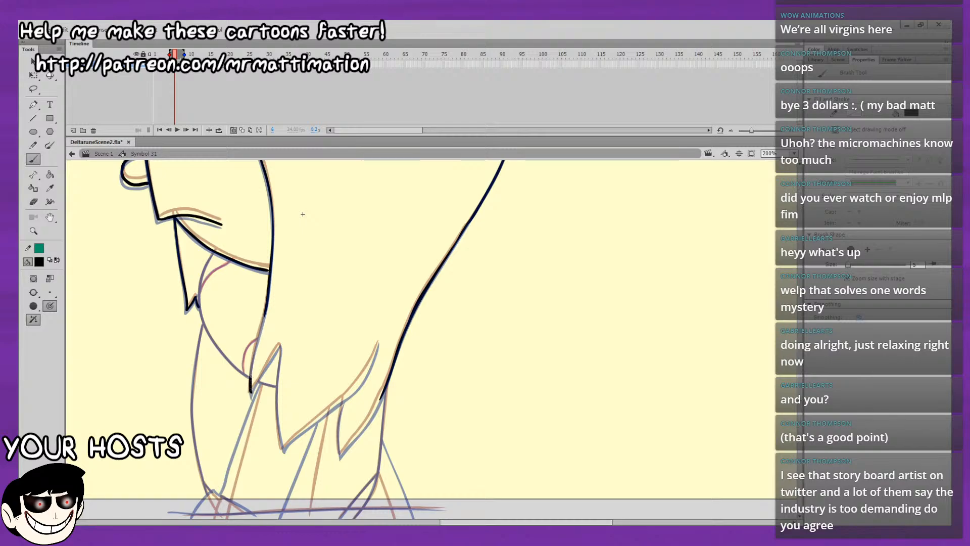
{"action": "mouse_move", "coordinate": [259, 335]}
{"action": "left_mouse_down"}
{"action": "mouse_move", "coordinate": [263, 280]}
{"action": "mouse_move", "coordinate": [288, 265]}
{"action": "left_mouse_up"}
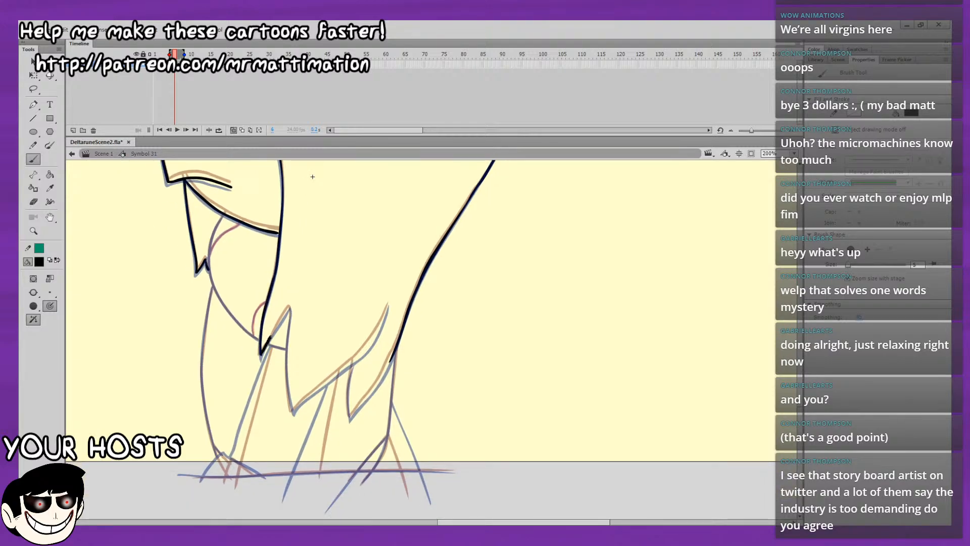
{"action": "left_click_drag", "start_coordinate": [281, 320], "coordinate": [287, 312]}
{"action": "key", "text": "ctrl+z"}
{"action": "left_click_drag", "start_coordinate": [264, 349], "coordinate": [260, 356]}
Ink the adjoining hair spike up to its peak and down to the next hair point.
{"action": "mouse_move", "coordinate": [294, 311]}
{"action": "left_mouse_down"}
{"action": "mouse_move", "coordinate": [293, 298]}
{"action": "mouse_move", "coordinate": [287, 318]}
{"action": "mouse_move", "coordinate": [288, 299]}
{"action": "mouse_move", "coordinate": [287, 315]}
{"action": "left_mouse_up"}
{"action": "key", "text": "ctrl+z"}
{"action": "key", "text": "ctrl+z"}
{"action": "left_click_drag", "start_coordinate": [284, 359], "coordinate": [290, 400]}
{"action": "left_click_drag", "start_coordinate": [307, 318], "coordinate": [238, 346]}
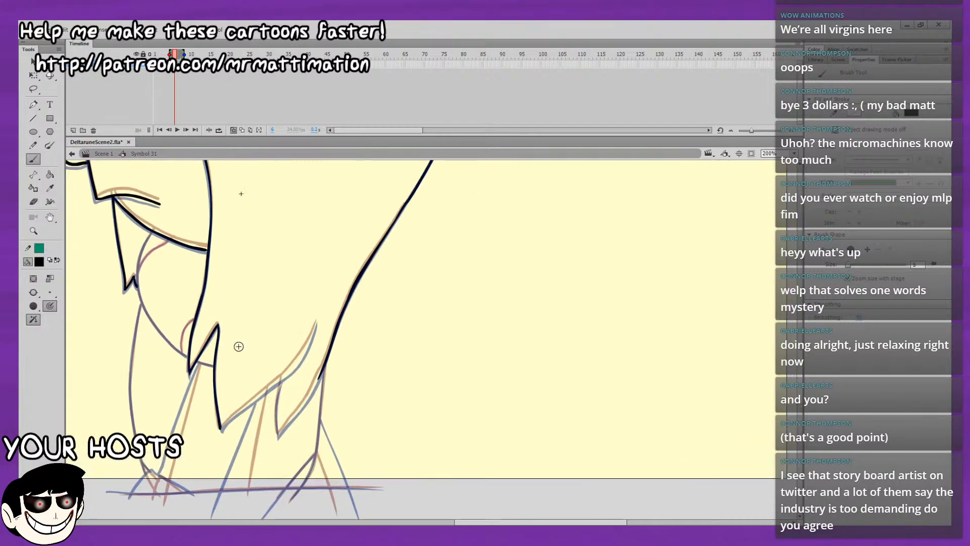
Ink the bottom hair edge from the lowest point up to its curved inner tip and smooth the stroke.
{"action": "left_click_drag", "start_coordinate": [221, 427], "coordinate": [273, 384]}
{"action": "key", "text": "ctrl+z"}
{"action": "left_click_drag", "start_coordinate": [235, 415], "coordinate": [282, 377]}
{"action": "left_click_drag", "start_coordinate": [314, 332], "coordinate": [317, 320]}
{"action": "scroll", "coordinate": [264, 375], "scroll_direction": "down", "scroll_amount": 3}
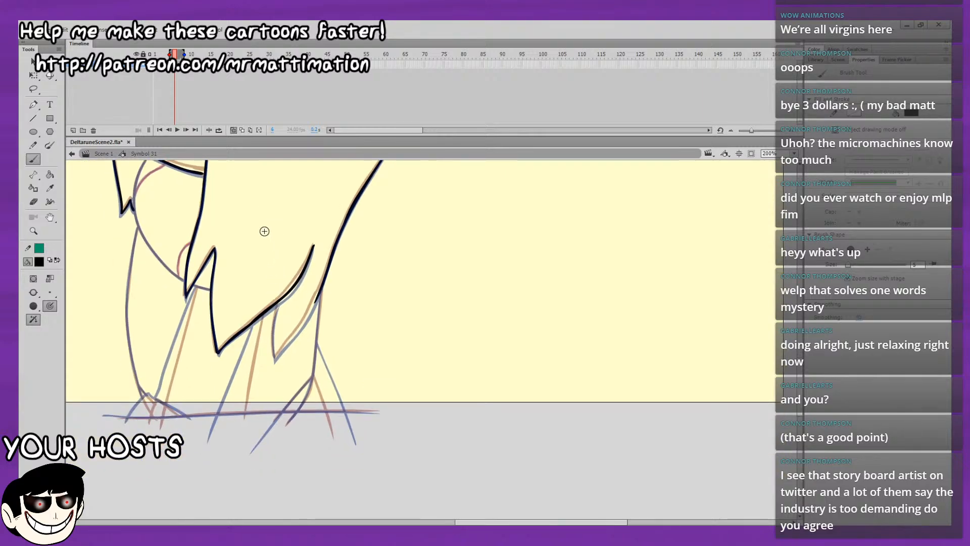
{"action": "key", "text": "l"}
{"action": "mouse_move", "coordinate": [238, 354]}
{"action": "left_mouse_down"}
{"action": "mouse_move", "coordinate": [321, 293]}
{"action": "mouse_move", "coordinate": [263, 298]}
{"action": "mouse_move", "coordinate": [238, 351]}
{"action": "left_mouse_up"}
{"action": "key", "text": "v"}
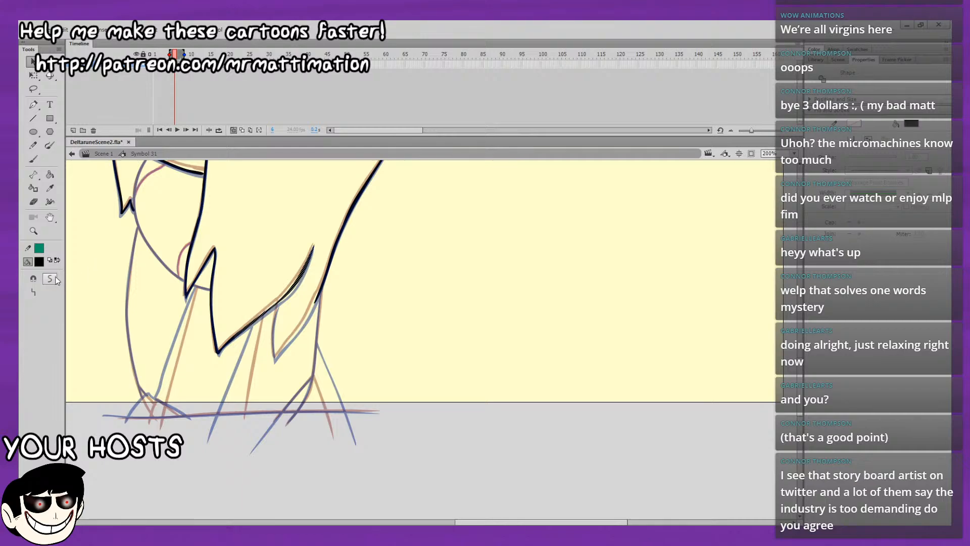
{"action": "left_click", "coordinate": [298, 273]}
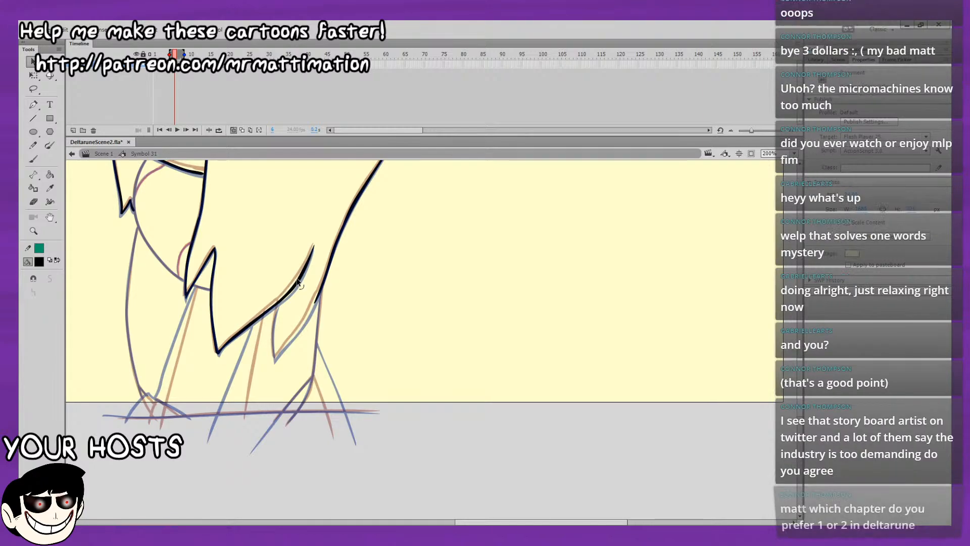
Ink the short hair spike between the bottom hair edge and the back hair line.
{"action": "left_click", "coordinate": [34, 159]}
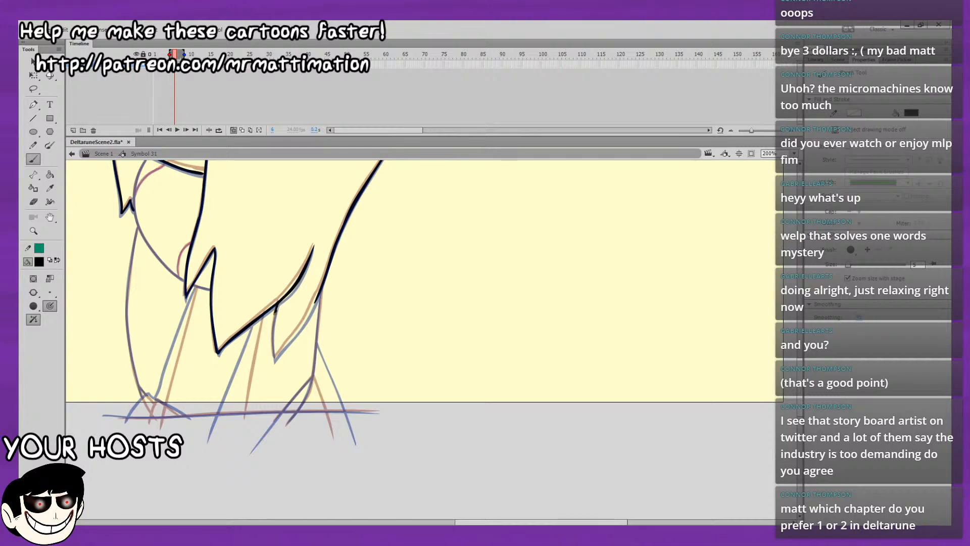
{"action": "left_click_drag", "start_coordinate": [276, 310], "coordinate": [273, 325]}
{"action": "key", "text": "ctrl+z"}
{"action": "mouse_move", "coordinate": [298, 329]}
{"action": "left_mouse_down"}
{"action": "mouse_move", "coordinate": [318, 291]}
{"action": "mouse_move", "coordinate": [276, 315]}
{"action": "mouse_move", "coordinate": [279, 303]}
{"action": "mouse_move", "coordinate": [273, 344]}
{"action": "left_mouse_up"}
{"action": "key", "text": "ctrl+z"}
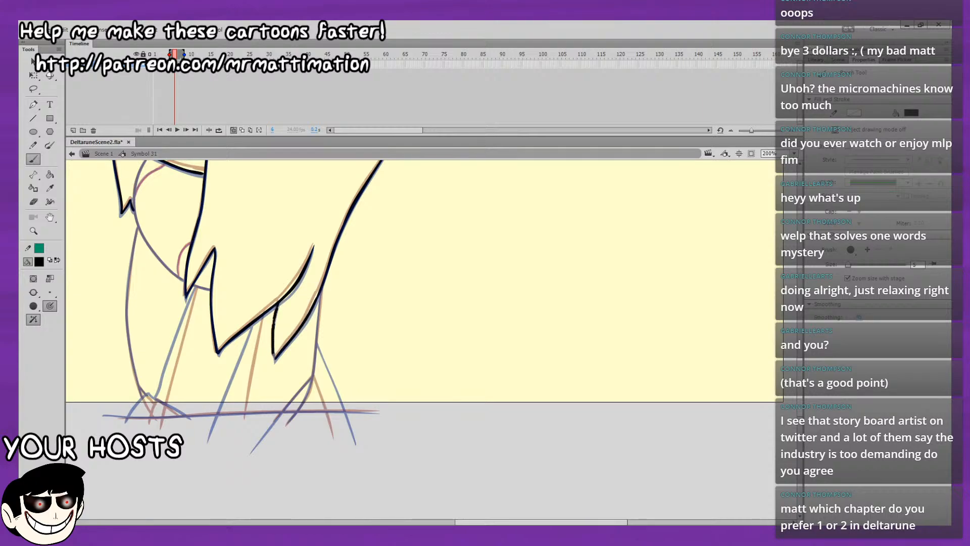
Ink the body's back line from the rear hair spike to the ground, plus the slanted line branching outward from it.
{"action": "scroll", "coordinate": [303, 243], "scroll_direction": "down", "scroll_amount": 3}
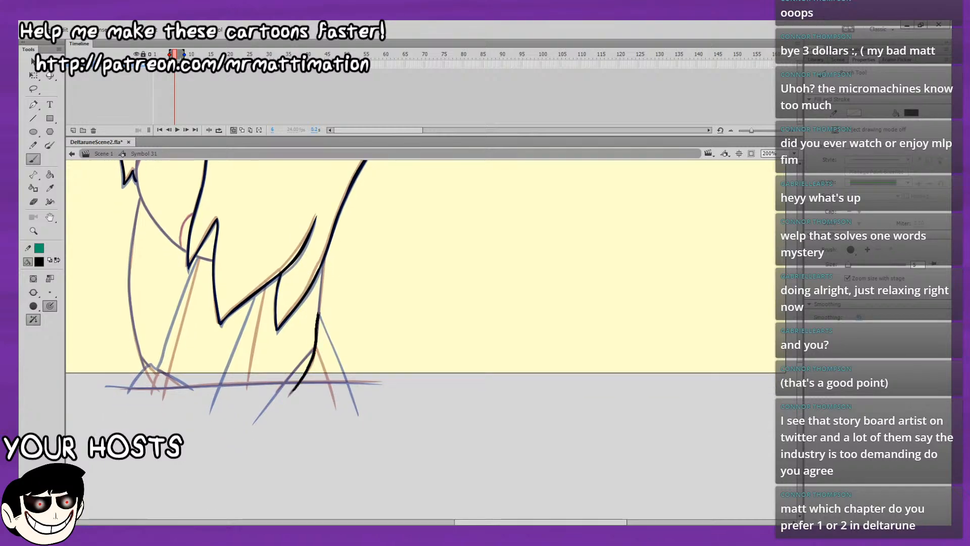
{"action": "left_click_drag", "start_coordinate": [321, 278], "coordinate": [323, 265]}
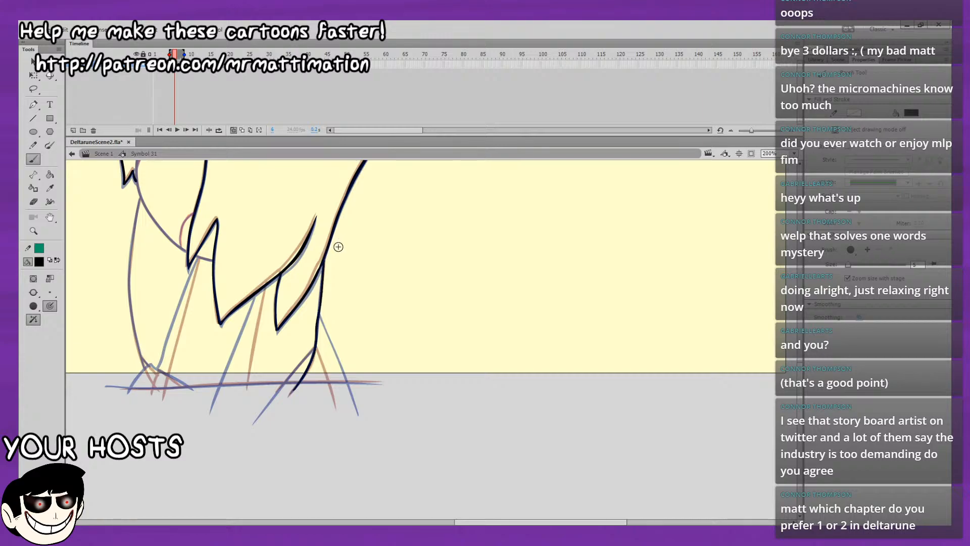
{"action": "left_click_drag", "start_coordinate": [318, 321], "coordinate": [344, 408]}
{"action": "key", "text": "ctrl+z"}
{"action": "left_click_drag", "start_coordinate": [319, 319], "coordinate": [355, 420]}
Ink the long, nearly horizontal ground line across the base of the figure.
{"action": "left_click_drag", "start_coordinate": [452, 314], "coordinate": [576, 325]}
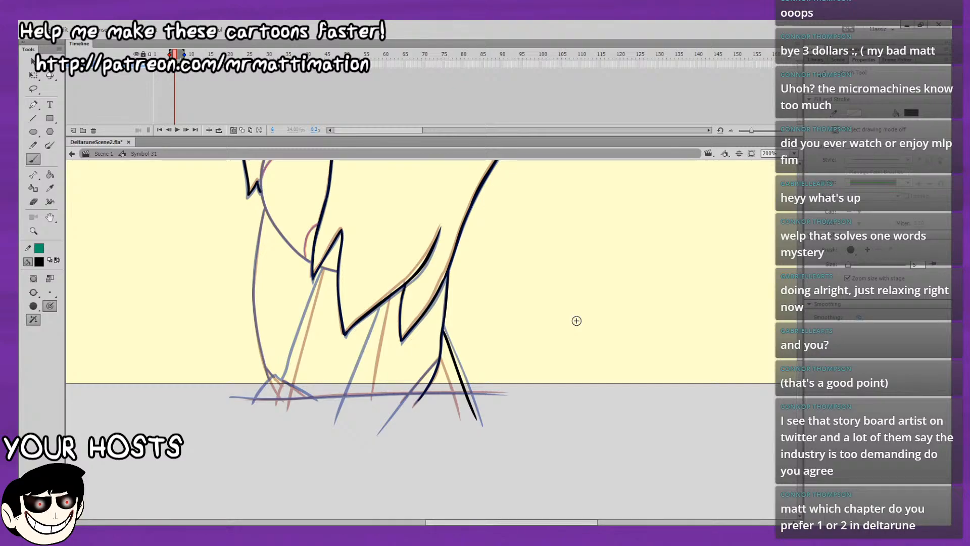
{"action": "left_click_drag", "start_coordinate": [238, 397], "coordinate": [533, 383]}
{"action": "key", "text": "ctrl+z"}
{"action": "left_click_drag", "start_coordinate": [218, 397], "coordinate": [576, 396]}
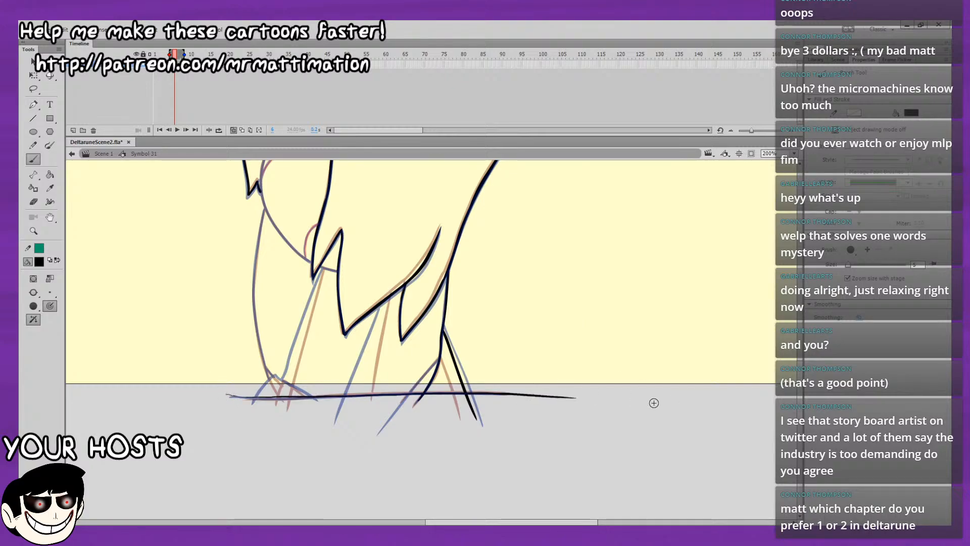
{"action": "key", "text": "ctrl+z"}
{"action": "left_click_drag", "start_coordinate": [236, 399], "coordinate": [528, 395]}
{"action": "key", "text": "ctrl+z"}
Ink the rounded line beneath the jaw, curving down behind the side hair point to the adjoining spike.
{"action": "left_click_drag", "start_coordinate": [453, 446], "coordinate": [449, 484]}
{"action": "left_click_drag", "start_coordinate": [519, 382], "coordinate": [509, 483]}
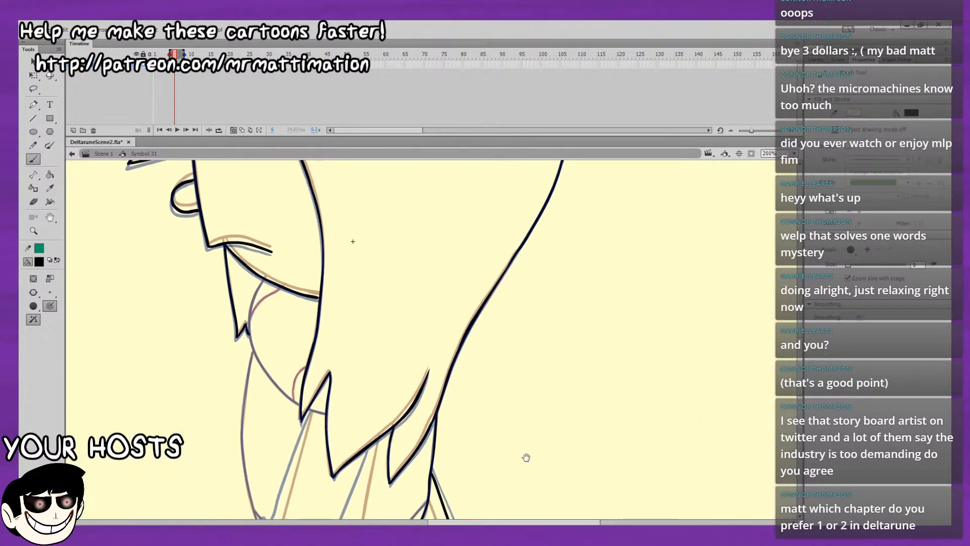
{"action": "left_click_drag", "start_coordinate": [555, 395], "coordinate": [538, 483]}
{"action": "left_click_drag", "start_coordinate": [530, 409], "coordinate": [521, 482]}
{"action": "mouse_move", "coordinate": [550, 429]}
{"action": "left_mouse_down"}
{"action": "mouse_move", "coordinate": [537, 477]}
{"action": "mouse_move", "coordinate": [619, 371]}
{"action": "mouse_move", "coordinate": [596, 253]}
{"action": "mouse_move", "coordinate": [611, 214]}
{"action": "left_mouse_up"}
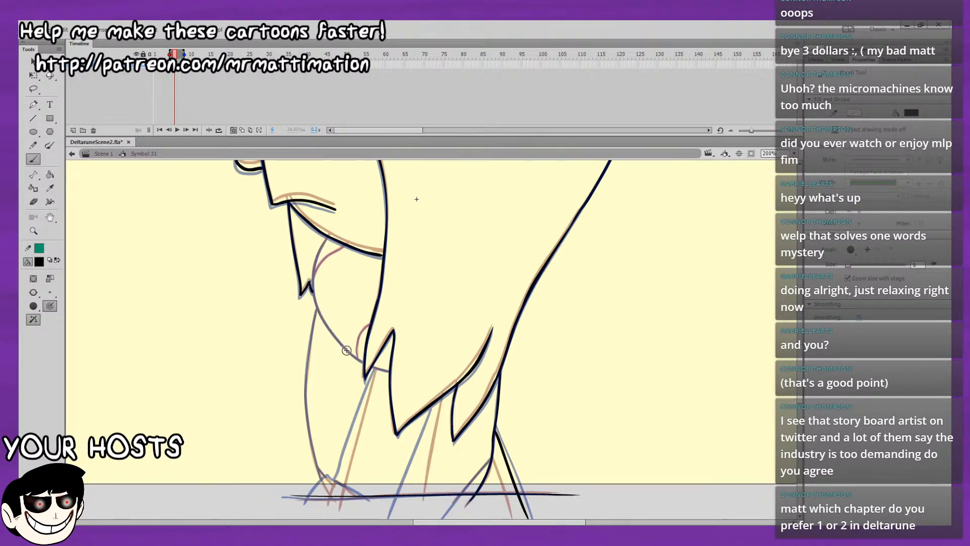
{"action": "left_click_drag", "start_coordinate": [329, 329], "coordinate": [316, 305]}
{"action": "key", "text": "ctrl+z"}
{"action": "key", "text": "ctrl+z"}
{"action": "key", "text": "ctrl+z"}
{"action": "left_click_drag", "start_coordinate": [327, 234], "coordinate": [316, 270]}
{"action": "key", "text": "ctrl+z"}
{"action": "key", "text": "ctrl+z"}
Ink the small peaked shape at the front of the figure's base, on the ground line.
{"action": "mouse_move", "coordinate": [414, 374]}
{"action": "left_mouse_down"}
{"action": "mouse_move", "coordinate": [315, 292]}
{"action": "mouse_move", "coordinate": [251, 282]}
{"action": "left_mouse_up"}
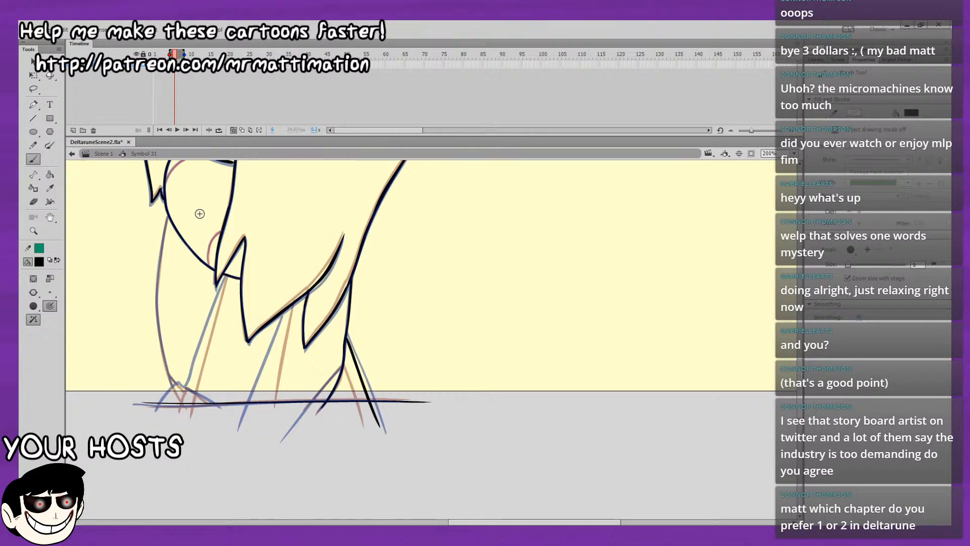
{"action": "left_click_drag", "start_coordinate": [388, 287], "coordinate": [412, 301]}
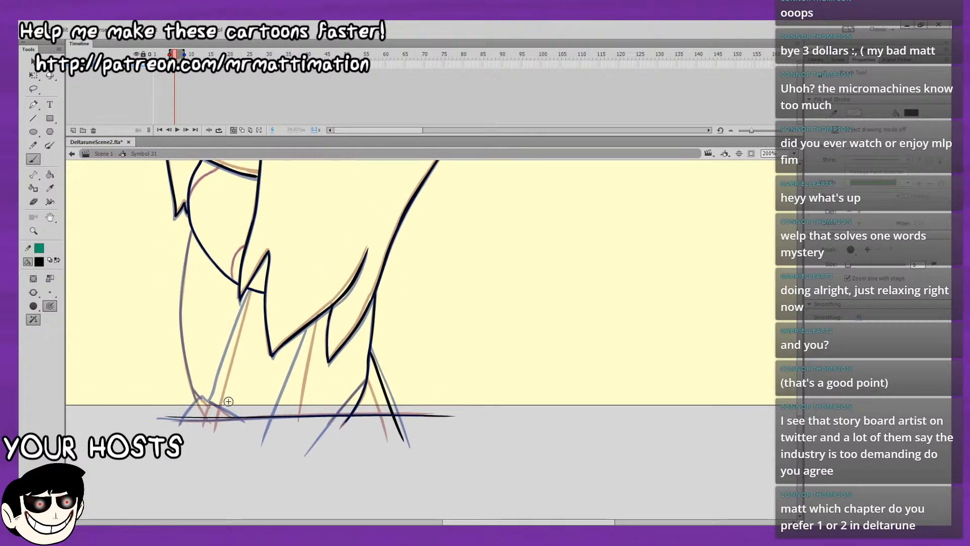
{"action": "left_click_drag", "start_coordinate": [187, 420], "coordinate": [201, 401]}
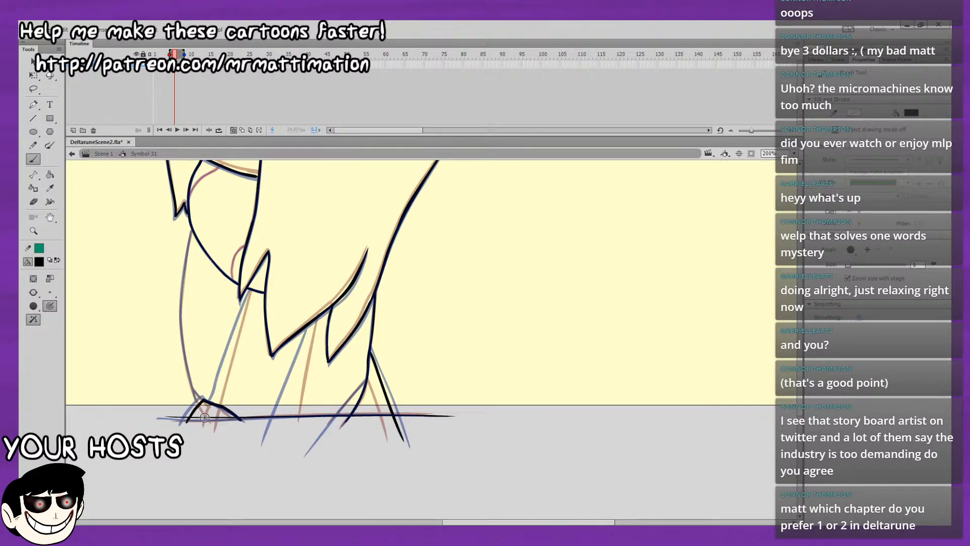
{"action": "key", "text": "ctrl+z"}
{"action": "mouse_move", "coordinate": [184, 423]}
{"action": "left_mouse_down"}
{"action": "mouse_move", "coordinate": [203, 397]}
{"action": "mouse_move", "coordinate": [241, 419]}
{"action": "left_mouse_up"}
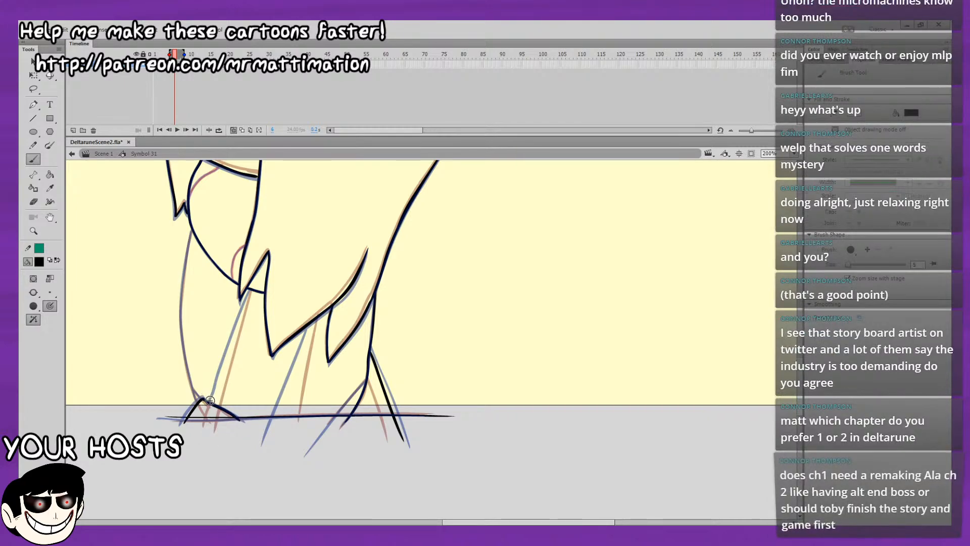
Ink the two slanted lines running from the bottom hair edges down to the ground line.
{"action": "left_click_drag", "start_coordinate": [218, 386], "coordinate": [223, 373]}
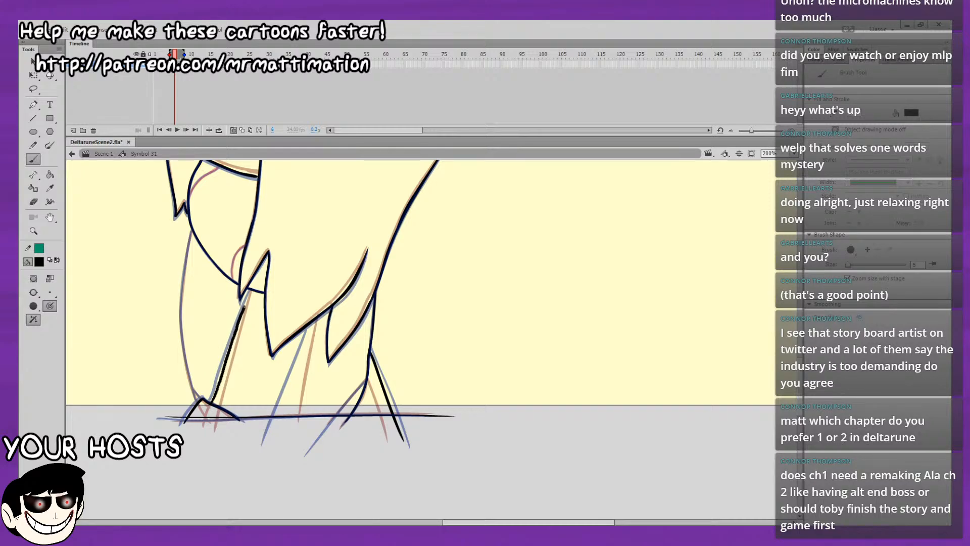
{"action": "left_click_drag", "start_coordinate": [247, 296], "coordinate": [247, 295]}
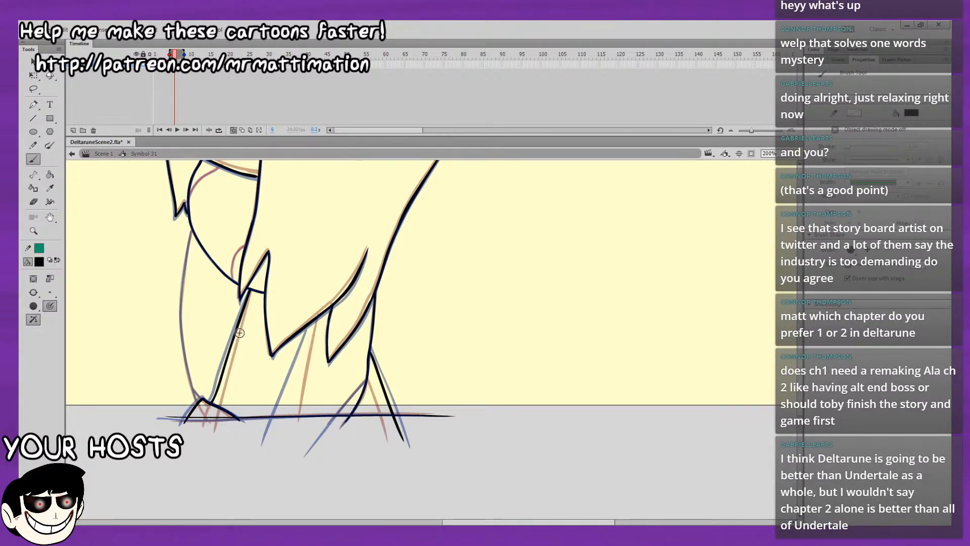
{"action": "left_click_drag", "start_coordinate": [282, 372], "coordinate": [247, 325]}
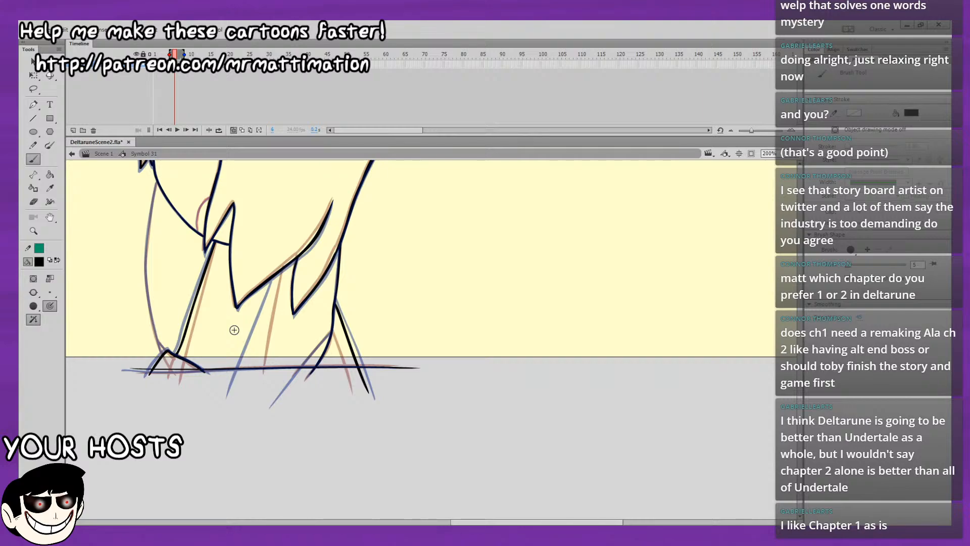
{"action": "left_click_drag", "start_coordinate": [494, 441], "coordinate": [505, 472]}
{"action": "key", "text": "ctrl+z"}
Ink the long front curve from the rounded line below the jaw down to the peaked shape at the base.
{"action": "left_click_drag", "start_coordinate": [287, 281], "coordinate": [306, 335]}
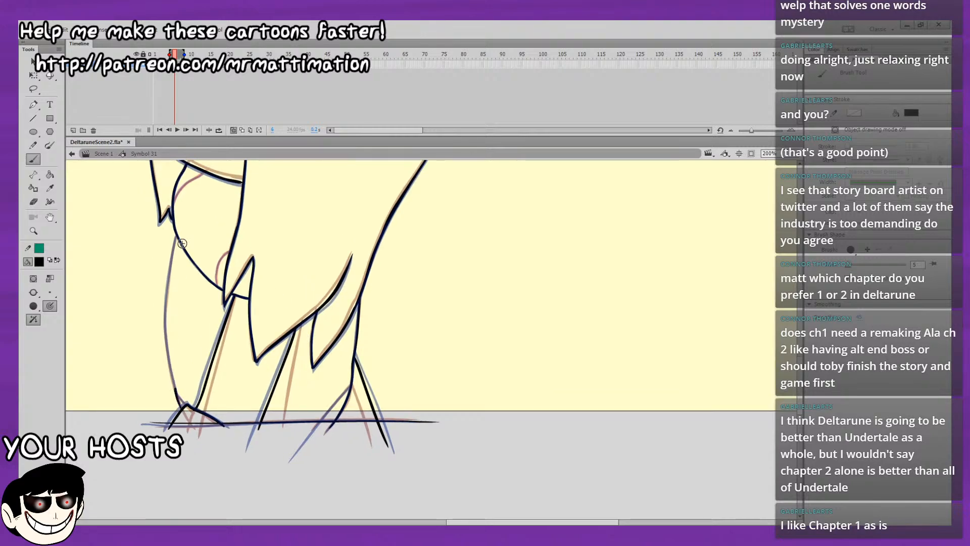
{"action": "left_click_drag", "start_coordinate": [176, 235], "coordinate": [170, 268]}
{"action": "left_click_drag", "start_coordinate": [164, 331], "coordinate": [168, 356]}
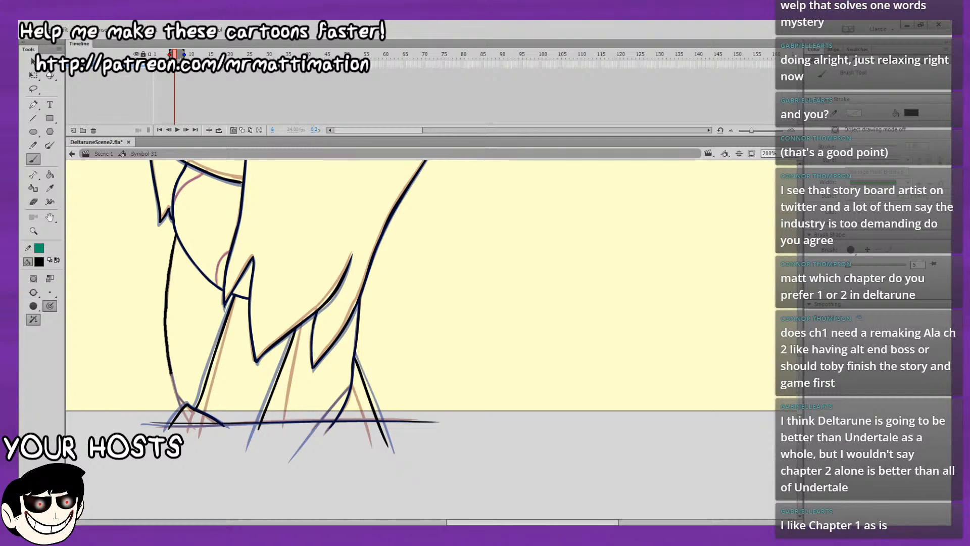
{"action": "left_click_drag", "start_coordinate": [180, 404], "coordinate": [179, 402]}
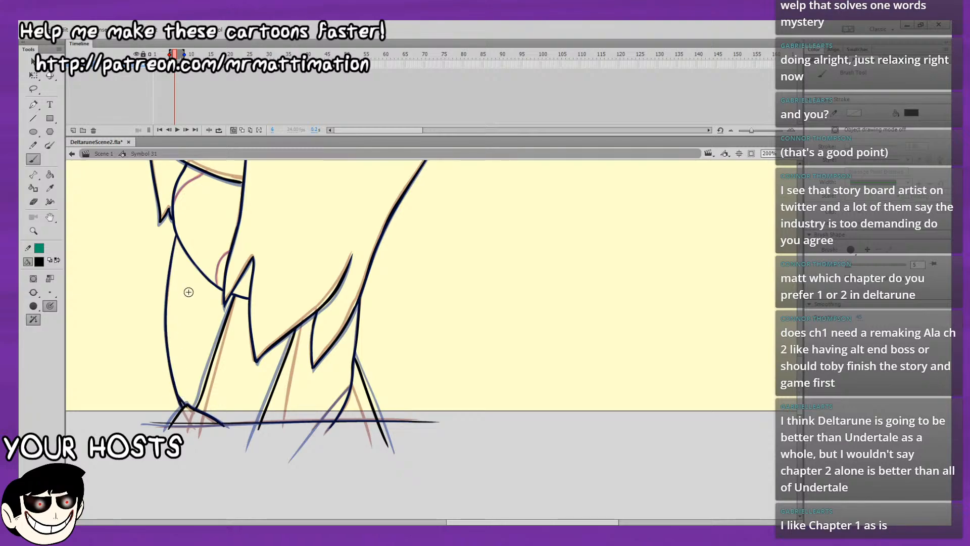
Ink the short slanted line beside the lower end of the body's back line.
{"action": "left_click_drag", "start_coordinate": [313, 252], "coordinate": [282, 218]}
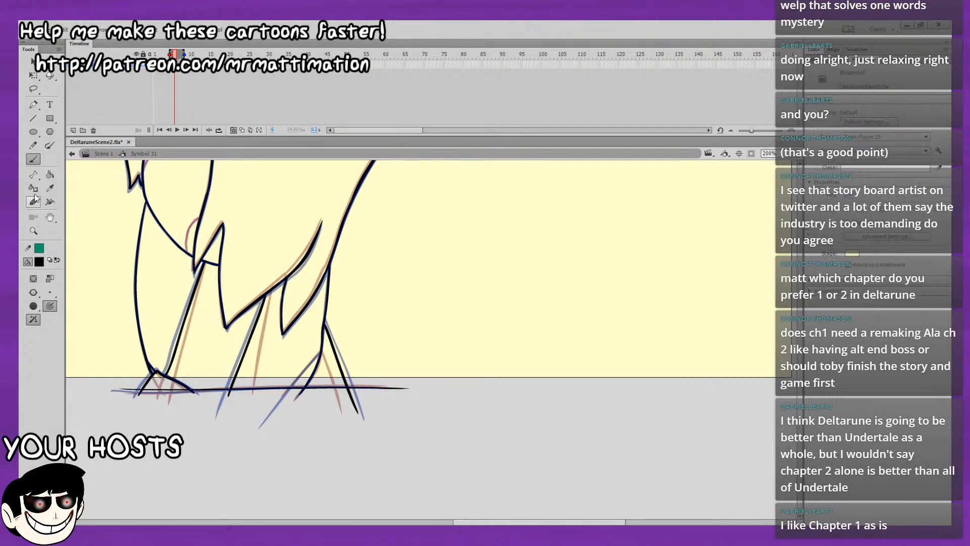
{"action": "key", "text": "e"}
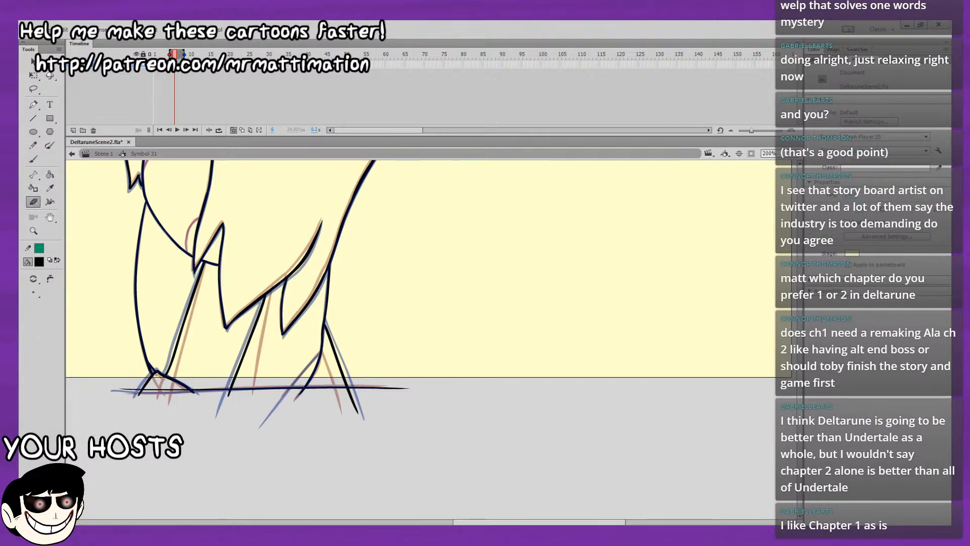
{"action": "key", "text": "b"}
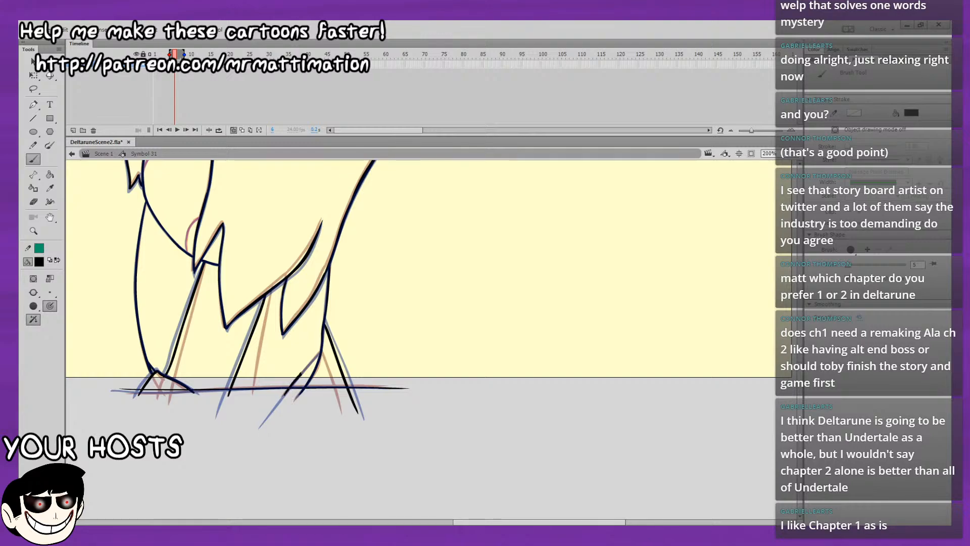
Brush the two small inner curves below the jaw in dark red and return the brush colour to black.
{"action": "scroll", "coordinate": [319, 349], "scroll_direction": "up", "scroll_amount": 3}
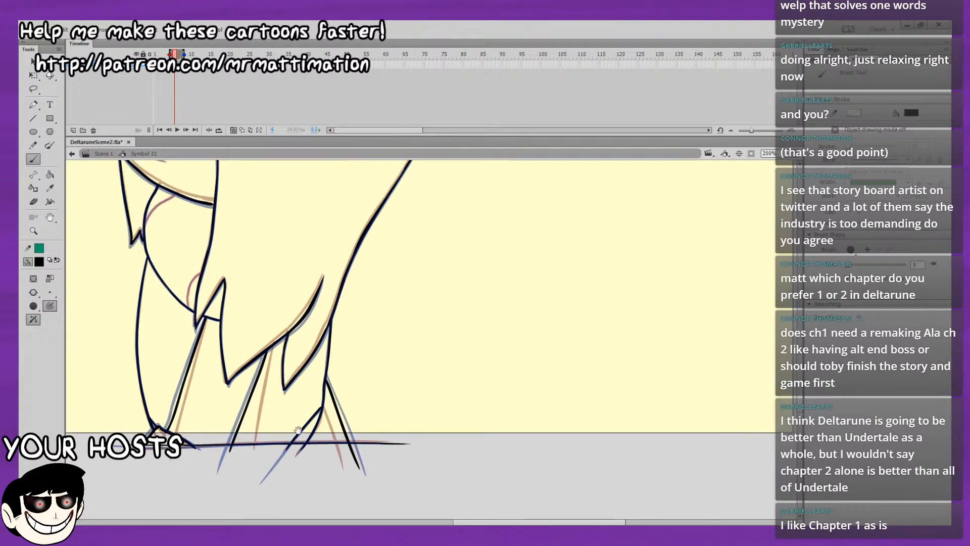
{"action": "left_click", "coordinate": [40, 262]}
{"action": "left_click", "coordinate": [110, 318]}
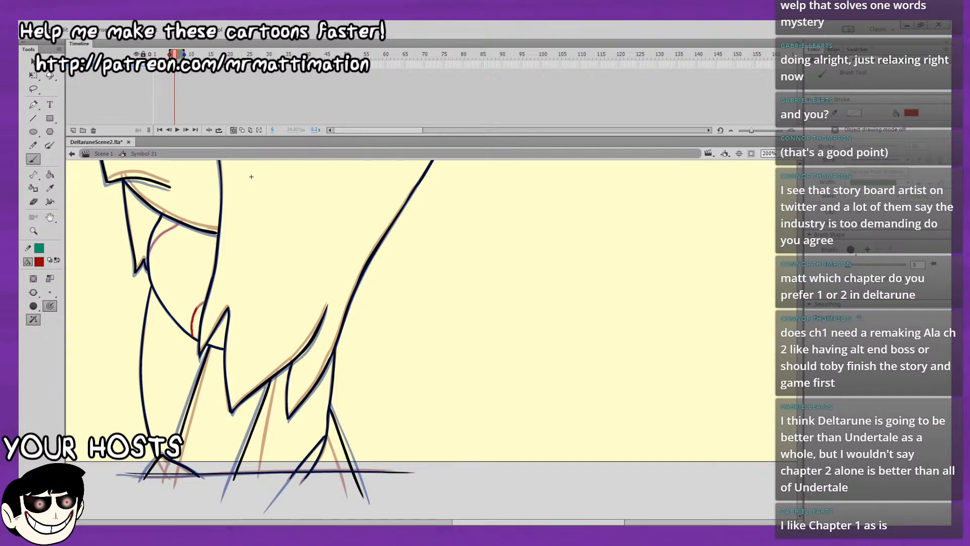
{"action": "left_click_drag", "start_coordinate": [198, 306], "coordinate": [204, 302]}
{"action": "left_click_drag", "start_coordinate": [155, 243], "coordinate": [179, 223]}
{"action": "left_click", "coordinate": [40, 261]}
{"action": "left_click", "coordinate": [71, 303]}
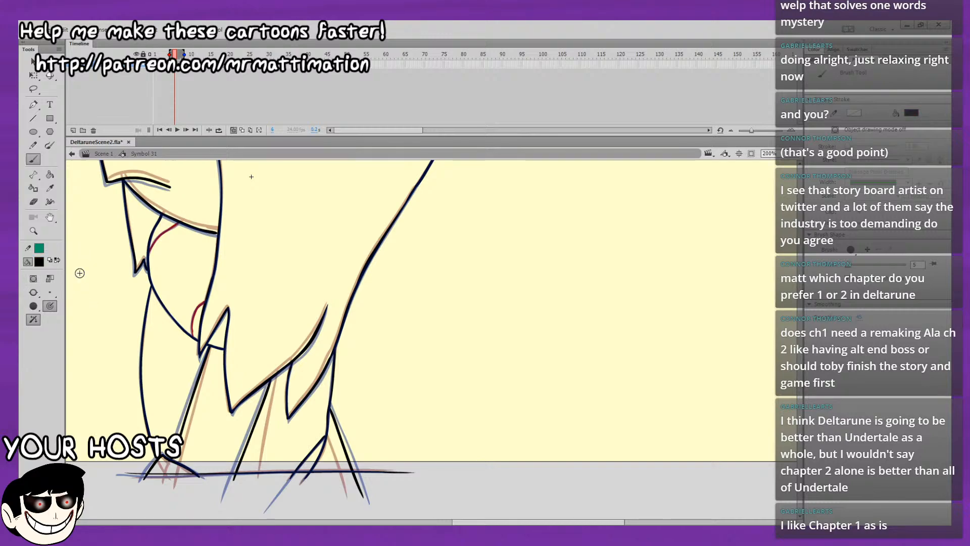
Check the motion by comparing neighbouring frames and playing the animation with onion skins off, and restore the onion skins.
{"action": "left_click", "coordinate": [234, 130]}
{"action": "key", "text": "comma"}
{"action": "key", "text": "period"}
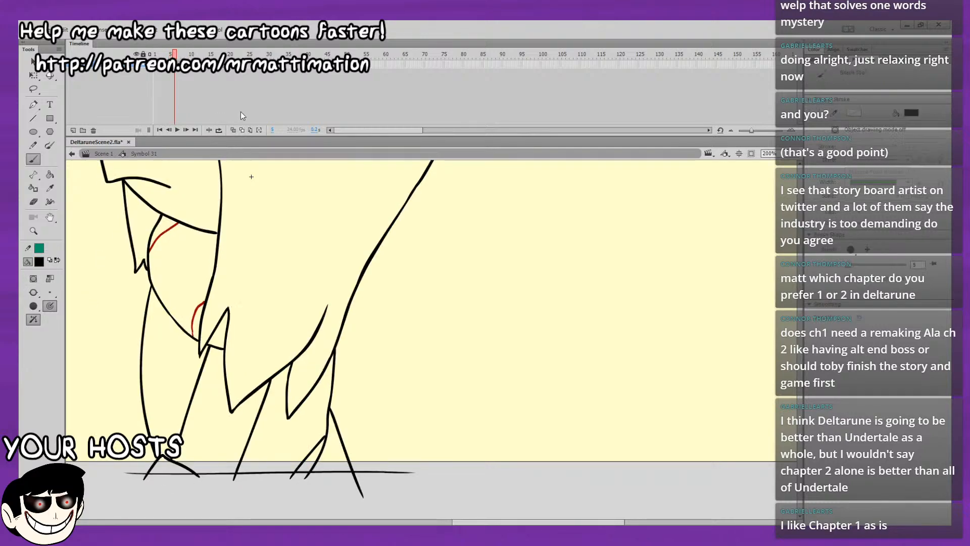
{"action": "key", "text": "comma"}
{"action": "key", "text": "period"}
{"action": "key", "text": "Return"}
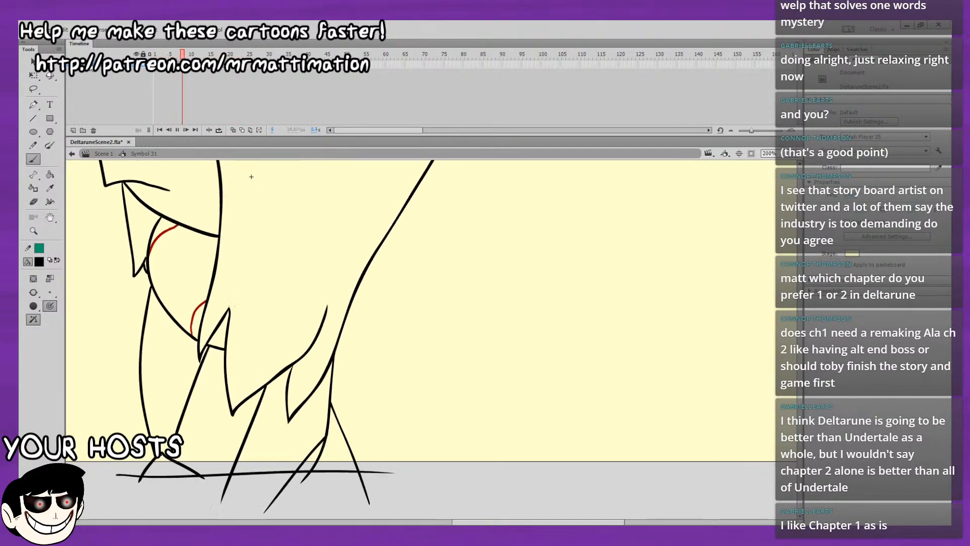
{"action": "key", "text": "ctrl+2"}
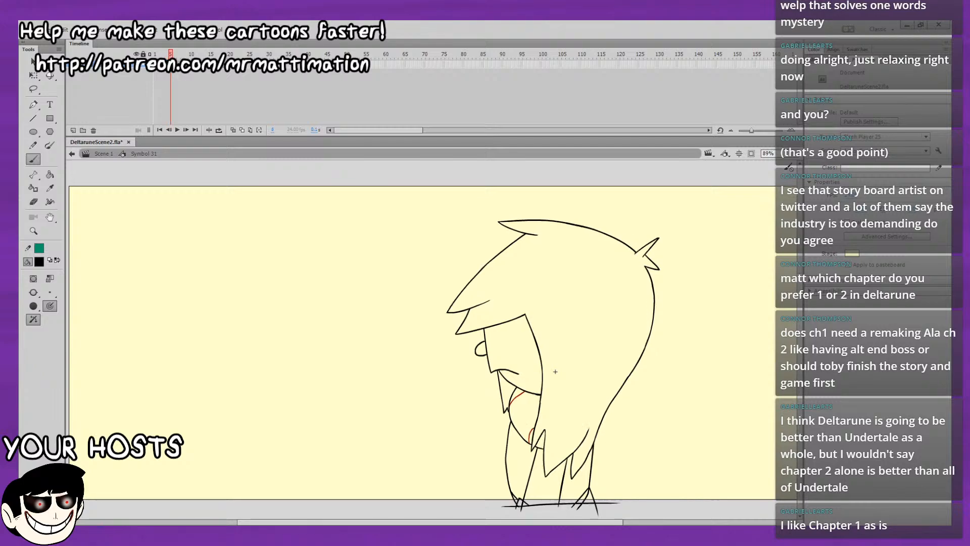
{"action": "key", "text": "Return"}
{"action": "left_click", "coordinate": [233, 130]}
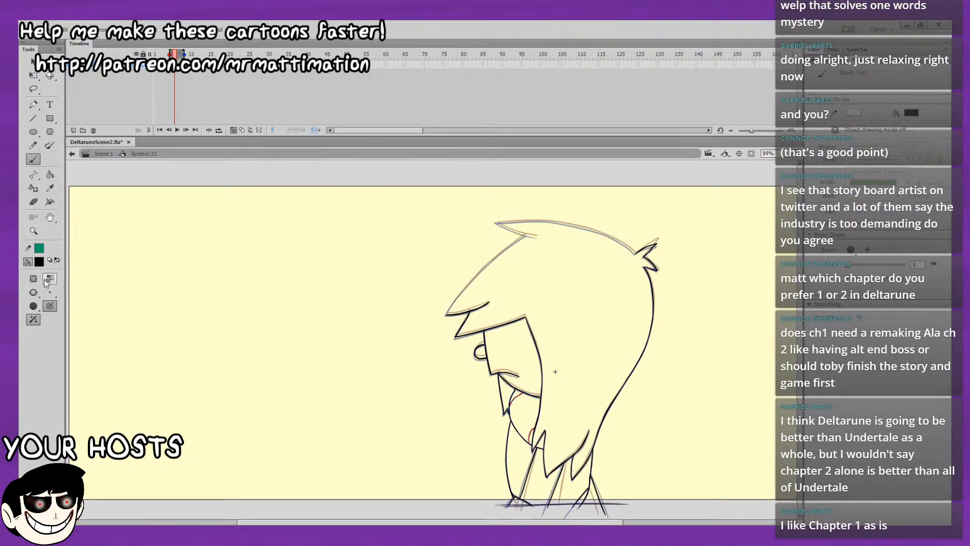
Try to extend the front hair edge up to the tuft at the crown.
{"action": "key", "text": "ctrl+equal"}
{"action": "mouse_move", "coordinate": [725, 306]}
{"action": "left_mouse_down"}
{"action": "mouse_move", "coordinate": [667, 450]}
{"action": "mouse_move", "coordinate": [738, 488]}
{"action": "left_mouse_up"}
{"action": "left_click_drag", "start_coordinate": [204, 391], "coordinate": [268, 306]}
{"action": "left_click_drag", "start_coordinate": [306, 275], "coordinate": [233, 344]}
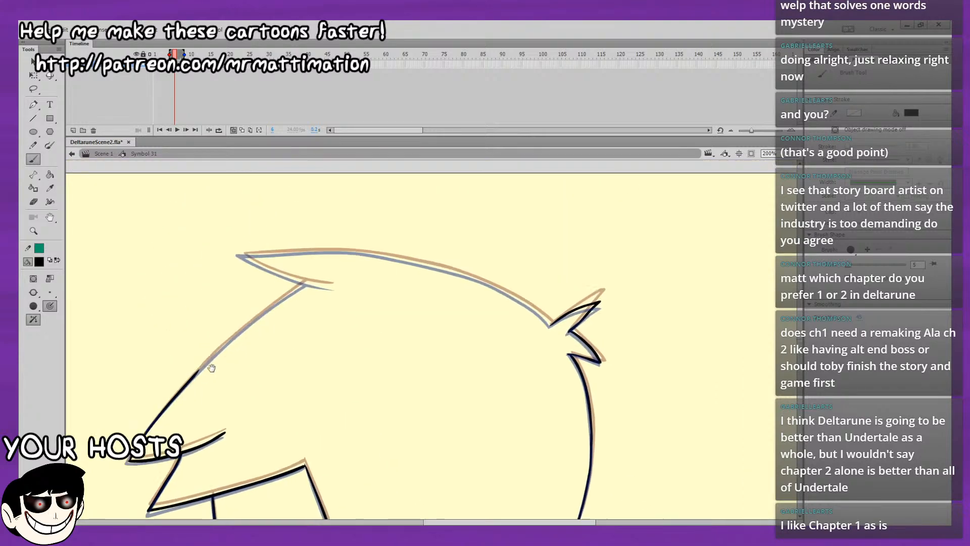
{"action": "left_click_drag", "start_coordinate": [198, 372], "coordinate": [299, 282]}
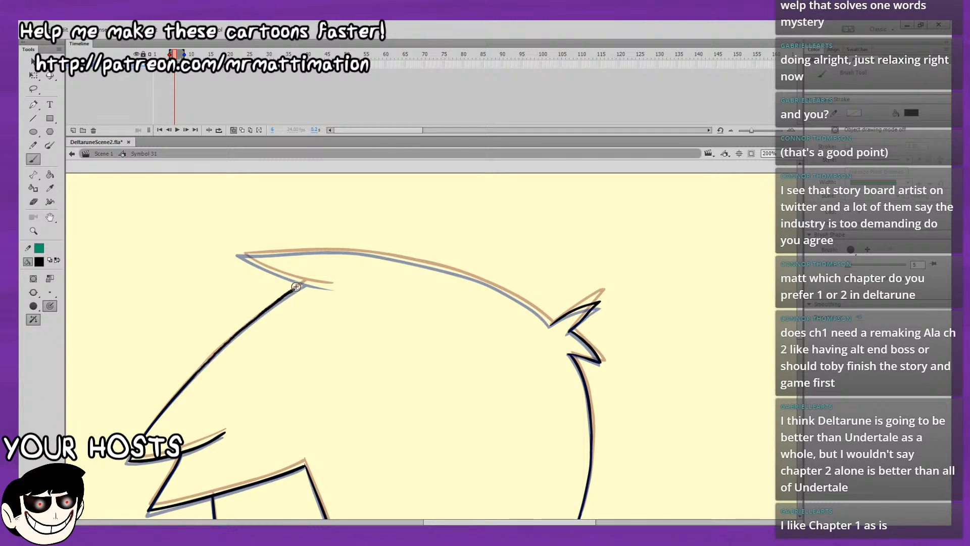
{"action": "key", "text": "ctrl+z"}
Ink the underside of the crown's front tuft out to its pointed tip.
{"action": "left_click_drag", "start_coordinate": [366, 256], "coordinate": [311, 252]}
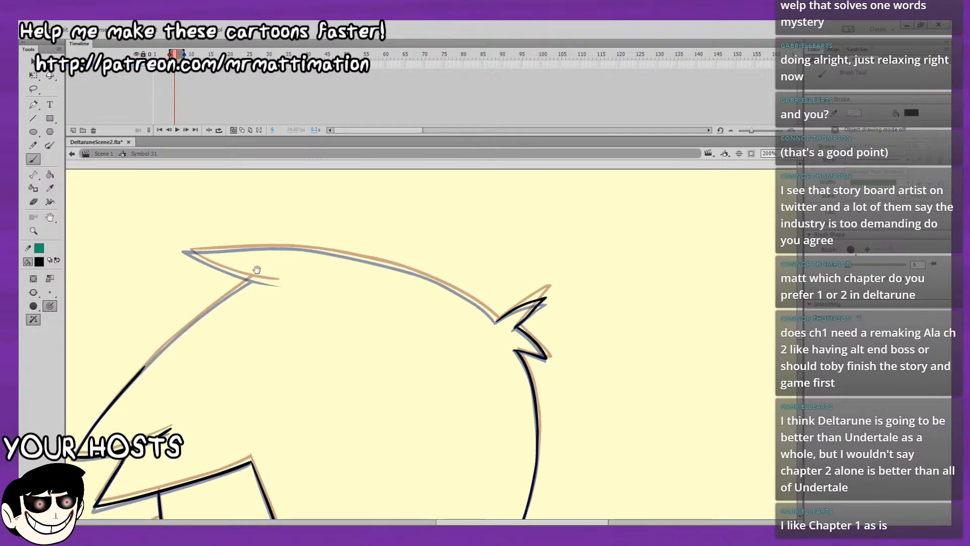
{"action": "left_click_drag", "start_coordinate": [256, 270], "coordinate": [204, 267]}
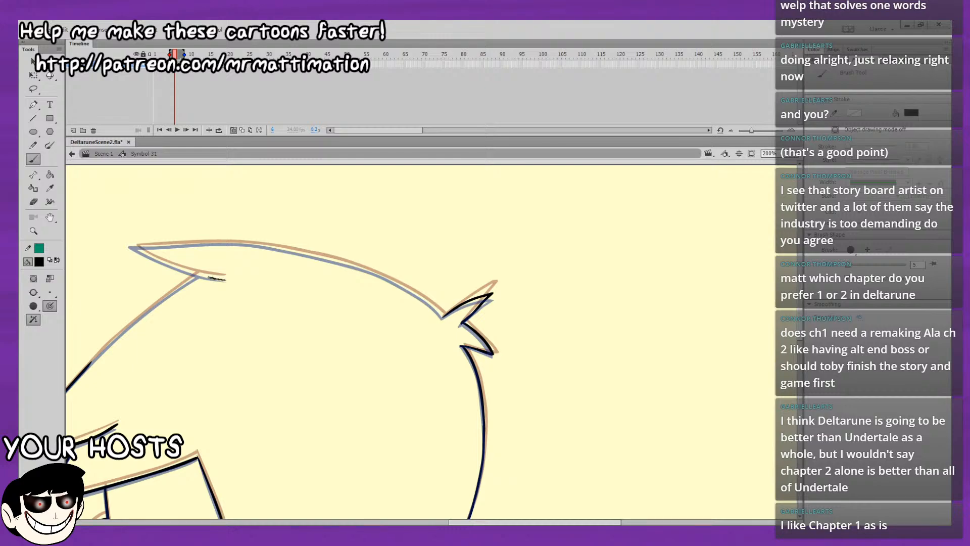
{"action": "left_click_drag", "start_coordinate": [161, 262], "coordinate": [124, 240]}
{"action": "left_click_drag", "start_coordinate": [189, 195], "coordinate": [95, 184]}
{"action": "left_click_drag", "start_coordinate": [192, 214], "coordinate": [225, 208]}
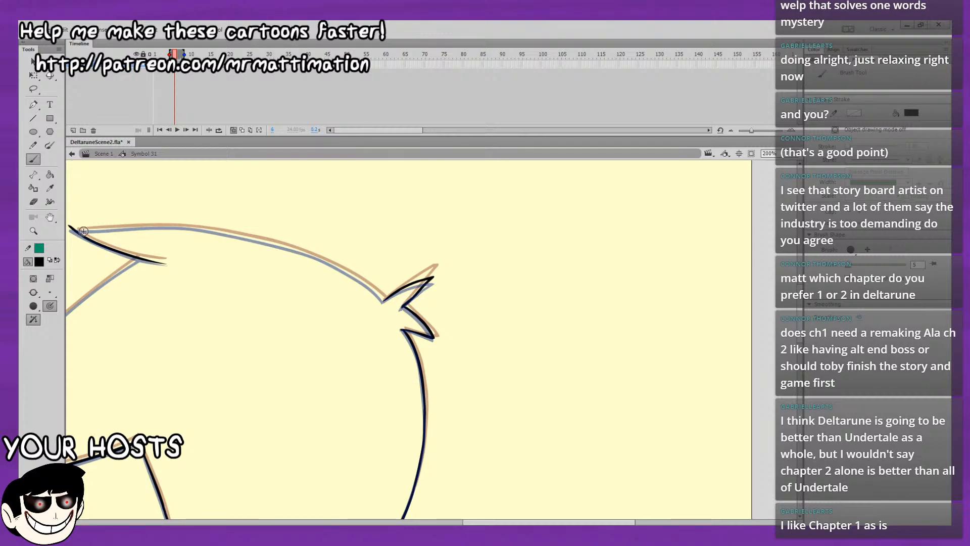
Ink the top contour of the head from the crown's front tuft back to the rear tuft.
{"action": "left_click_drag", "start_coordinate": [138, 191], "coordinate": [157, 185]}
{"action": "left_click_drag", "start_coordinate": [86, 224], "coordinate": [187, 220]}
{"action": "key", "text": "ctrl+z"}
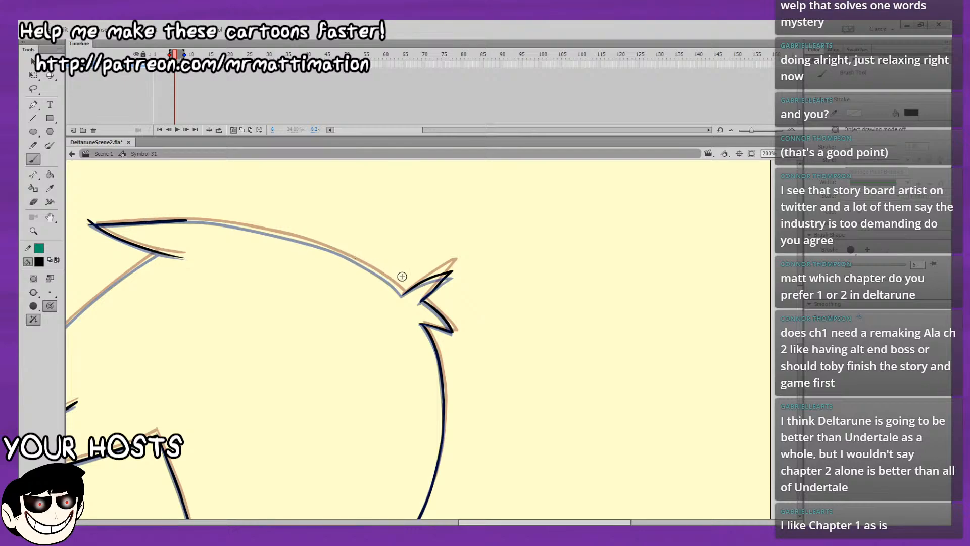
{"action": "mouse_move", "coordinate": [402, 293]}
{"action": "left_mouse_down"}
{"action": "mouse_move", "coordinate": [320, 246]}
{"action": "mouse_move", "coordinate": [186, 220]}
{"action": "left_mouse_up"}
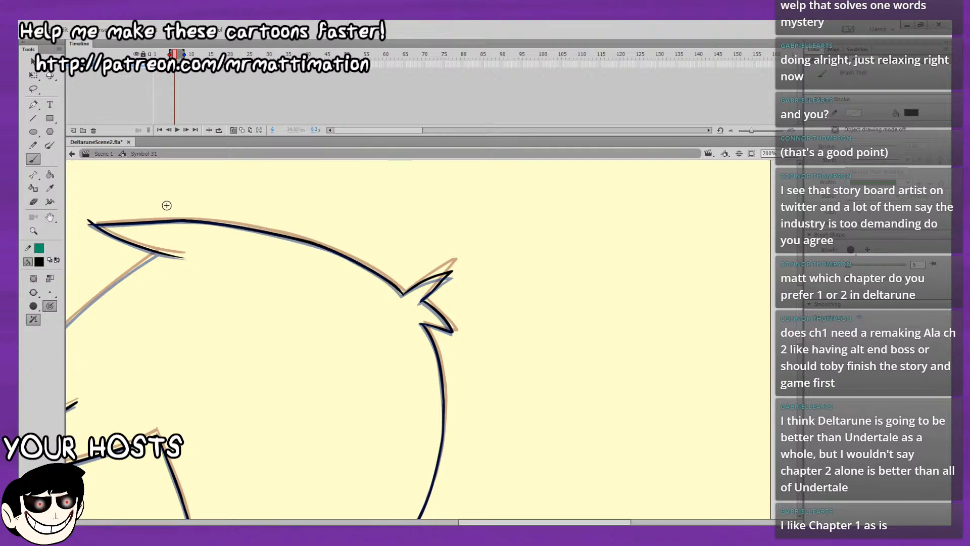
Lasso the newly inked top head contour and smooth it.
{"action": "left_click", "coordinate": [33, 88]}
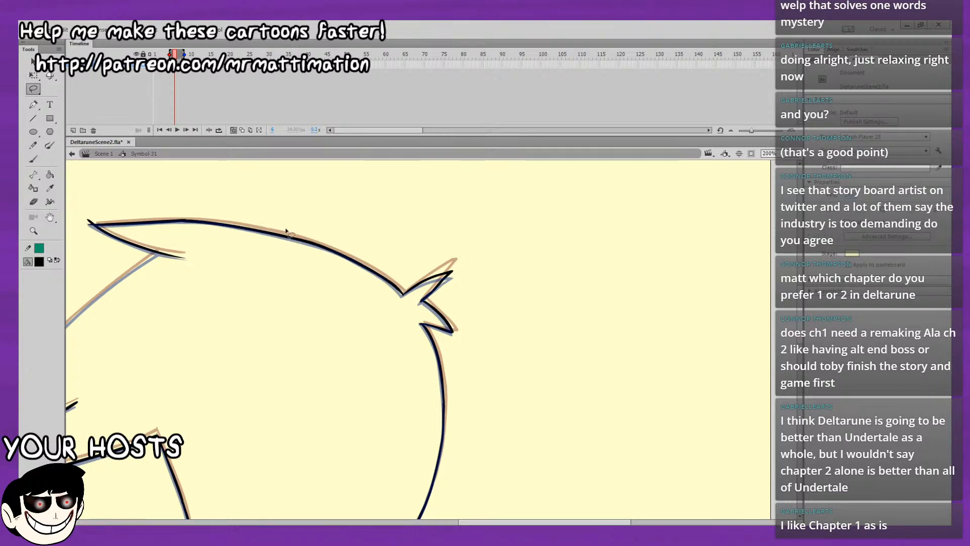
{"action": "mouse_move", "coordinate": [237, 194]}
{"action": "left_mouse_down"}
{"action": "mouse_move", "coordinate": [278, 262]}
{"action": "mouse_move", "coordinate": [176, 163]}
{"action": "left_mouse_up"}
{"action": "left_click", "coordinate": [33, 62]}
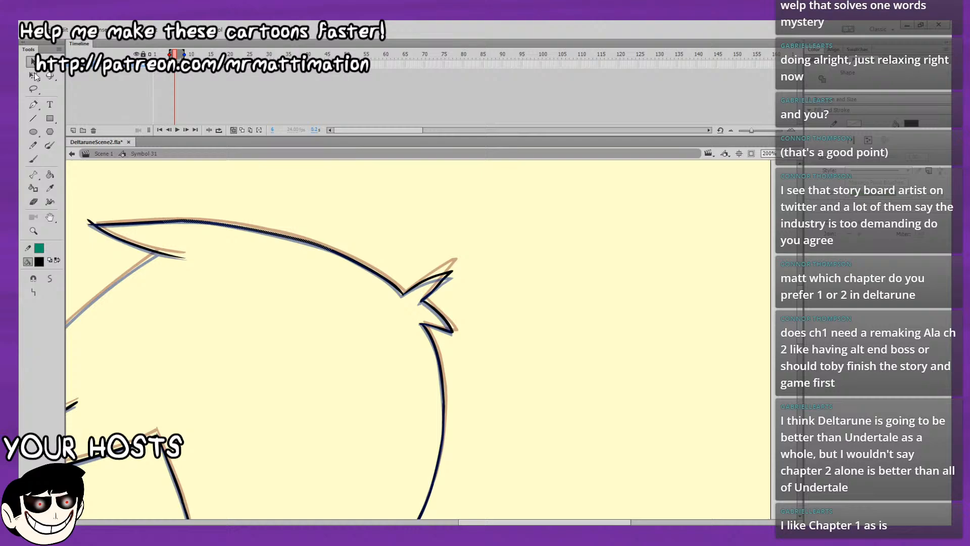
{"action": "left_click", "coordinate": [50, 279]}
{"action": "left_click", "coordinate": [152, 304]}
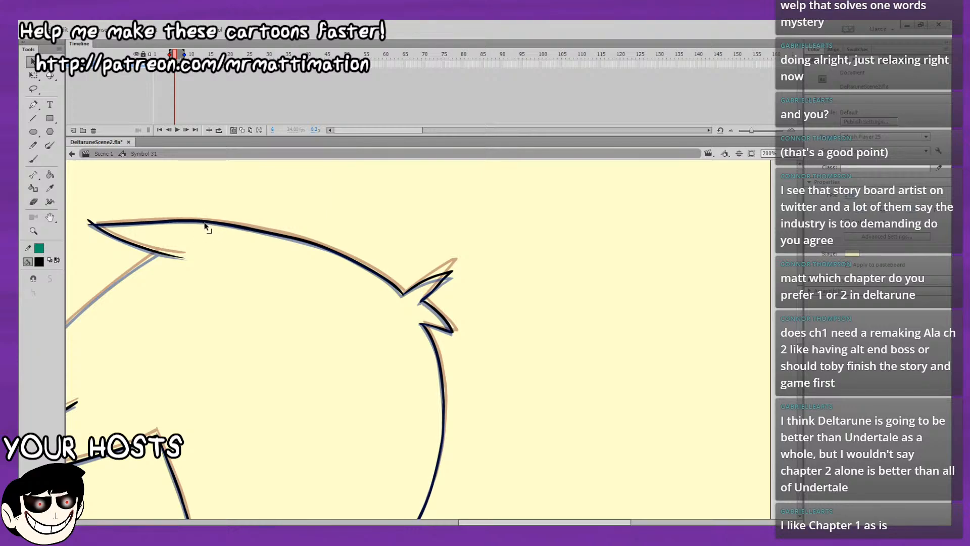
Ink the missing stretch of the front hair edge up to the underside of the crown's front tuft.
{"action": "left_click_drag", "start_coordinate": [140, 183], "coordinate": [274, 170]}
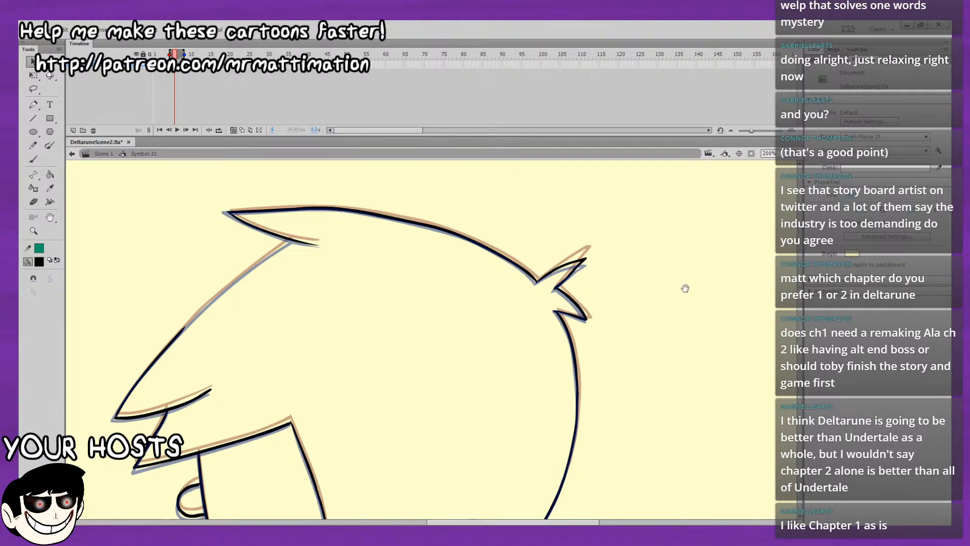
{"action": "left_click_drag", "start_coordinate": [685, 288], "coordinate": [721, 240]}
{"action": "left_click", "coordinate": [34, 158]}
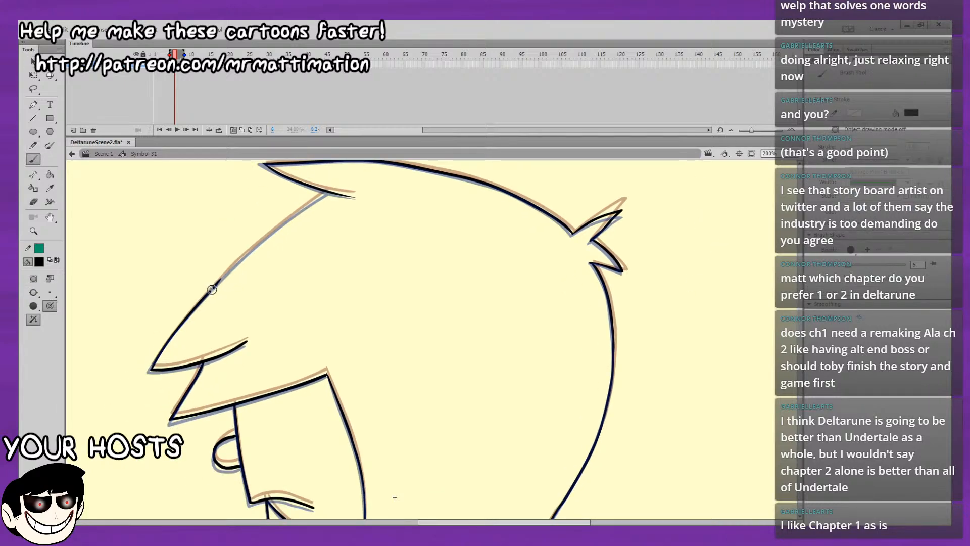
{"action": "left_click_drag", "start_coordinate": [213, 288], "coordinate": [288, 218]}
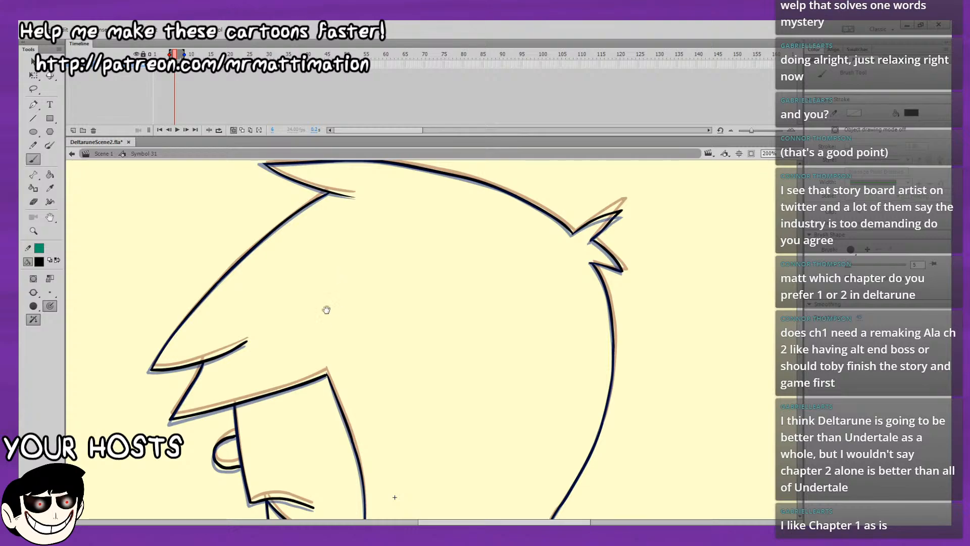
Look over the finished frame, turn the onion skins off and play the animation to check the motion.
{"action": "left_click_drag", "start_coordinate": [385, 459], "coordinate": [373, 181]}
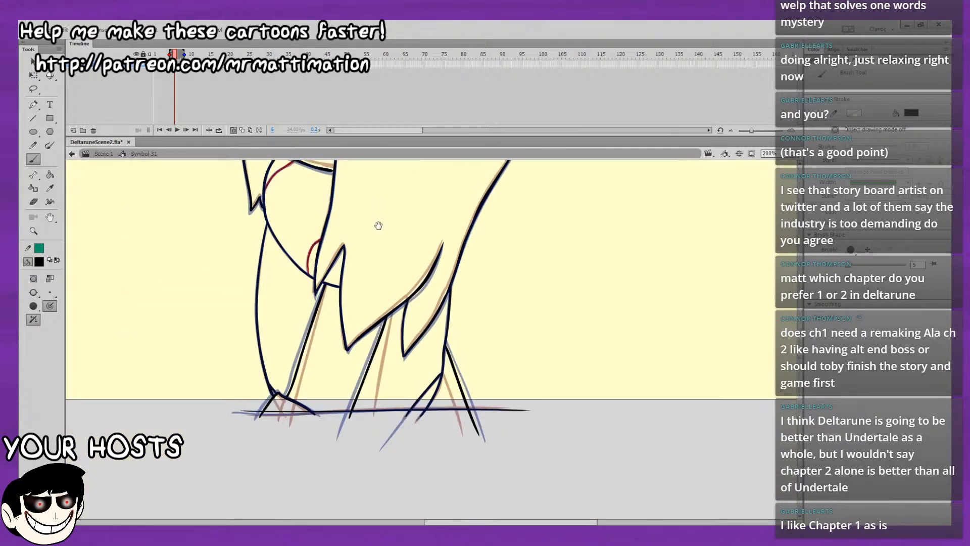
{"action": "scroll", "coordinate": [346, 210], "scroll_direction": "up", "scroll_amount": 10}
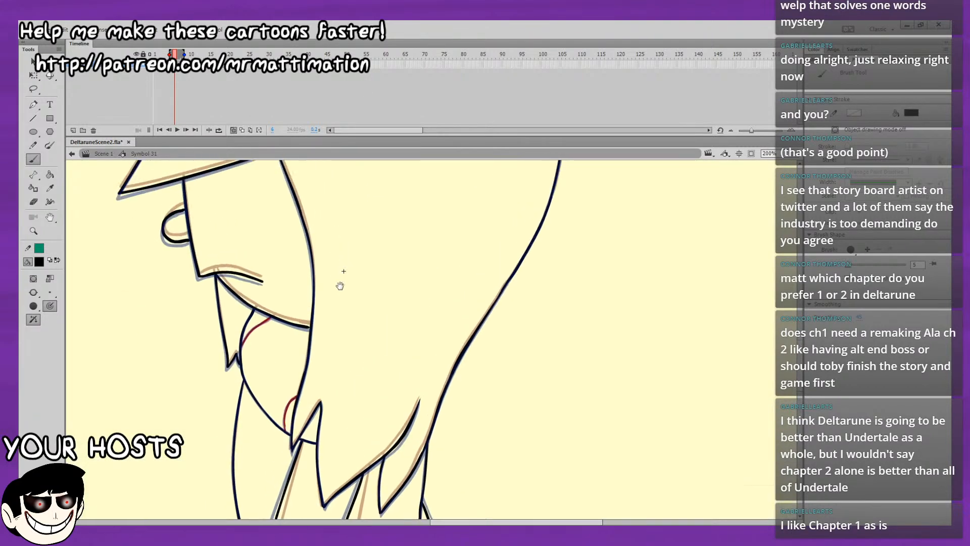
{"action": "left_click", "coordinate": [233, 131]}
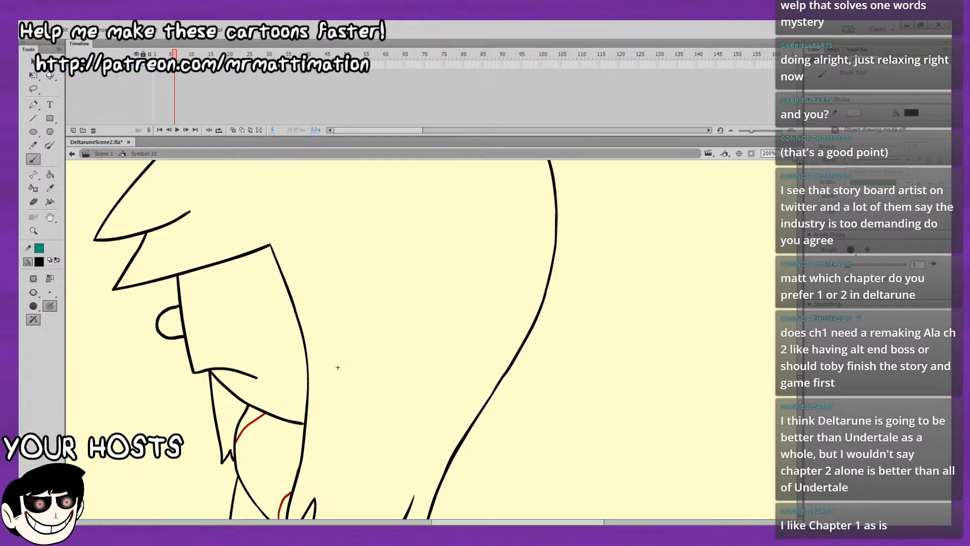
{"action": "left_click", "coordinate": [792, 154]}
{"action": "left_click", "coordinate": [792, 177]}
{"action": "key", "text": "Return"}
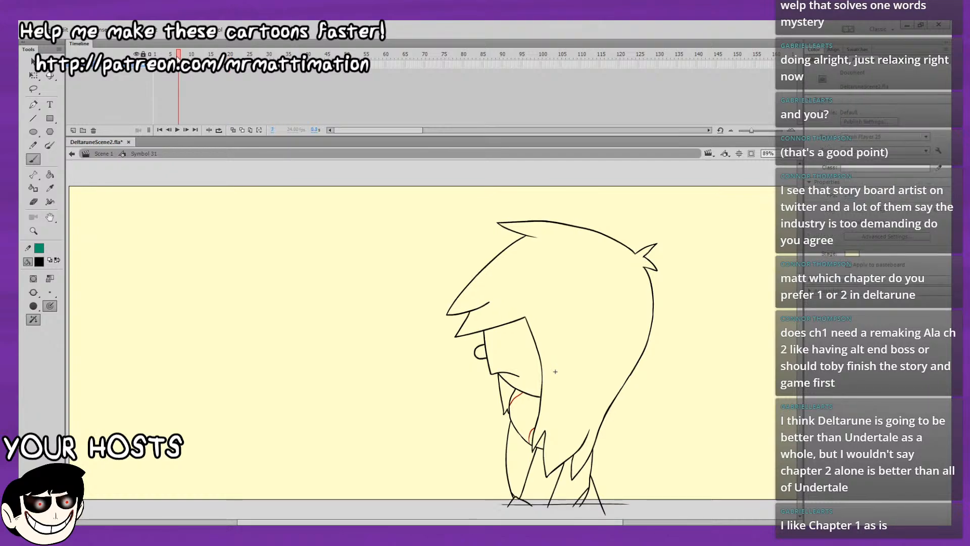
Replace the drawing on frame 8 with an in-place copy of the frame 6 drawing.
{"action": "left_click", "coordinate": [178, 72]}
{"action": "key", "text": "ctrl+a"}
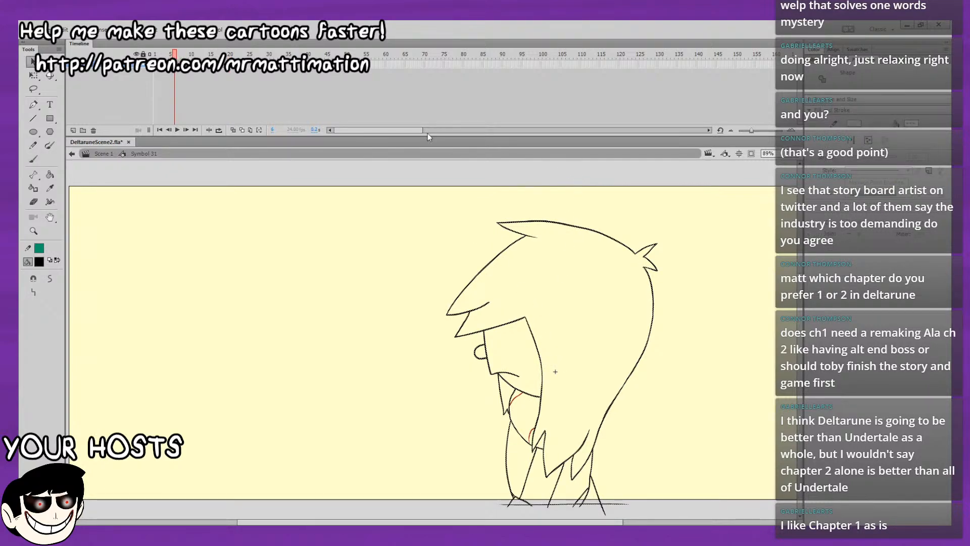
{"action": "key", "text": "period"}
{"action": "key", "text": "period"}
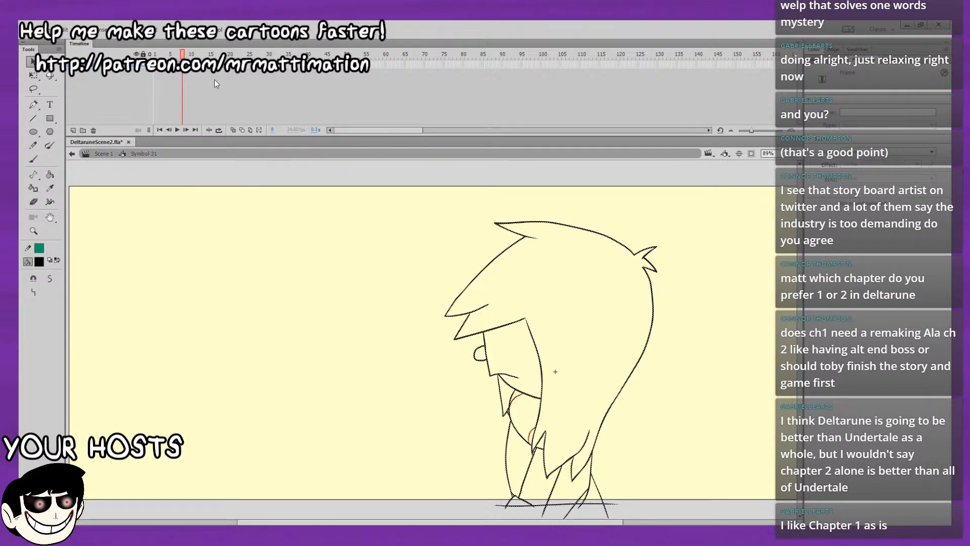
{"action": "mouse_move", "coordinate": [182, 55]}
{"action": "left_mouse_down"}
{"action": "mouse_move", "coordinate": [165, 55]}
{"action": "mouse_move", "coordinate": [210, 55]}
{"action": "left_mouse_up"}
{"action": "left_click", "coordinate": [182, 64]}
{"action": "left_click", "coordinate": [179, 64]}
{"action": "left_click", "coordinate": [175, 64]}
{"action": "left_click", "coordinate": [183, 64]}
{"action": "key", "text": "Delete"}
{"action": "key", "text": "ctrl+z"}
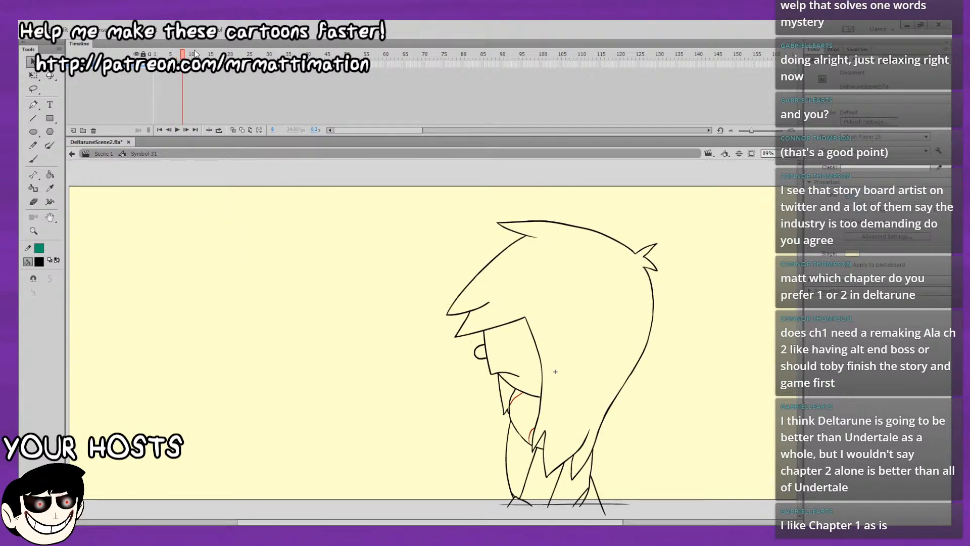
Try to place a copy of the frame 5 drawing on frame 9.
{"action": "key", "text": "comma"}
{"action": "key", "text": "comma"}
{"action": "key", "text": "comma"}
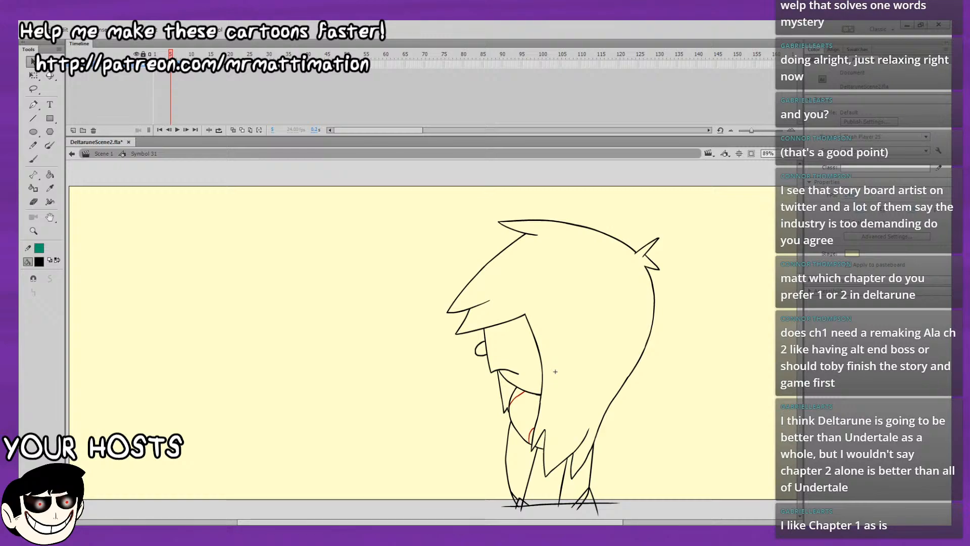
{"action": "key", "text": "F6"}
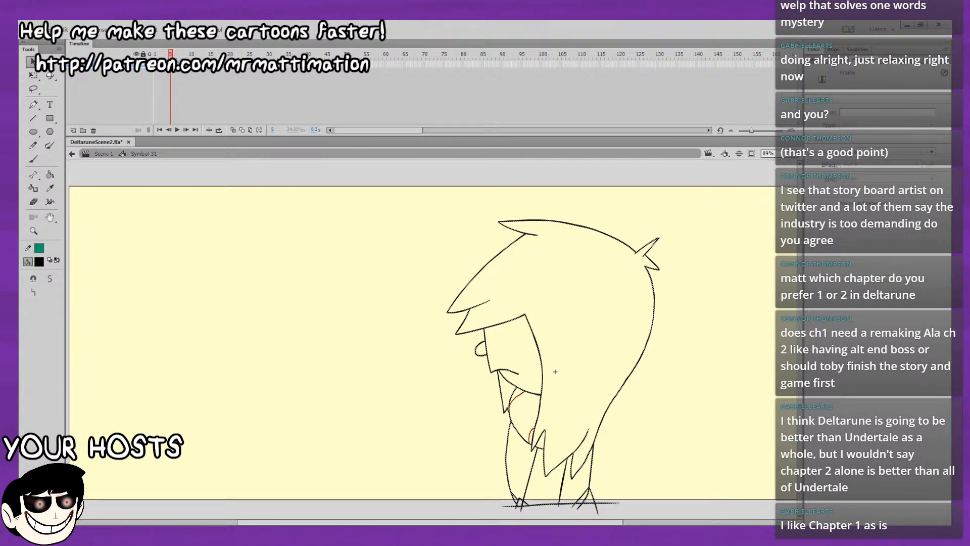
{"action": "key", "text": "Escape"}
{"action": "left_click_drag", "start_coordinate": [171, 55], "coordinate": [174, 55]}
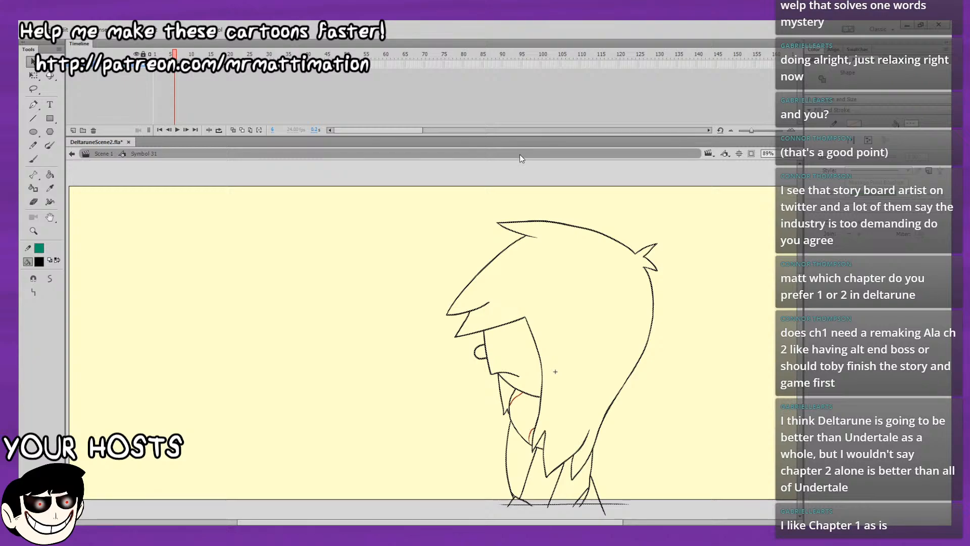
{"action": "key", "text": "period"}
{"action": "key", "text": "period"}
{"action": "key", "text": "period"}
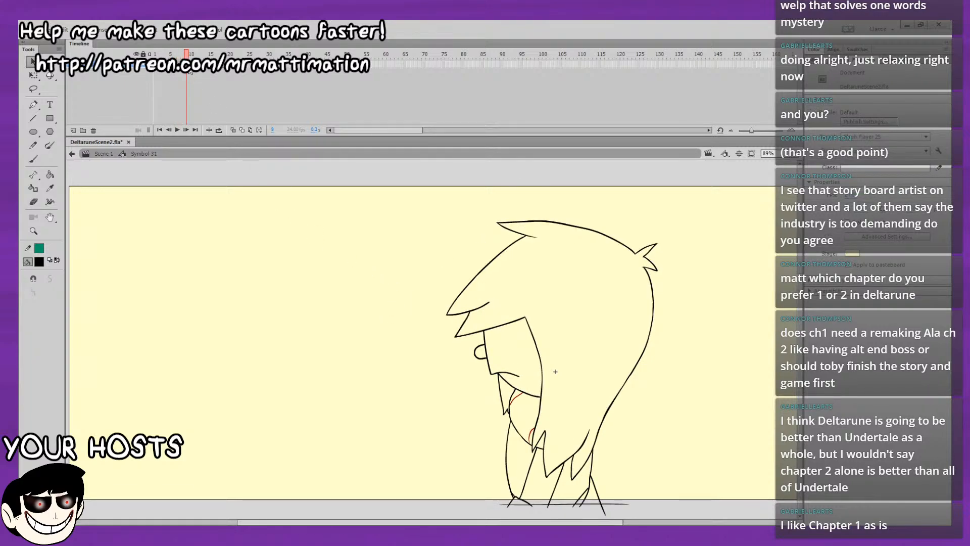
{"action": "key", "text": "period"}
{"action": "left_click", "coordinate": [269, 240]}
{"action": "key", "text": "ctrl+shift+v"}
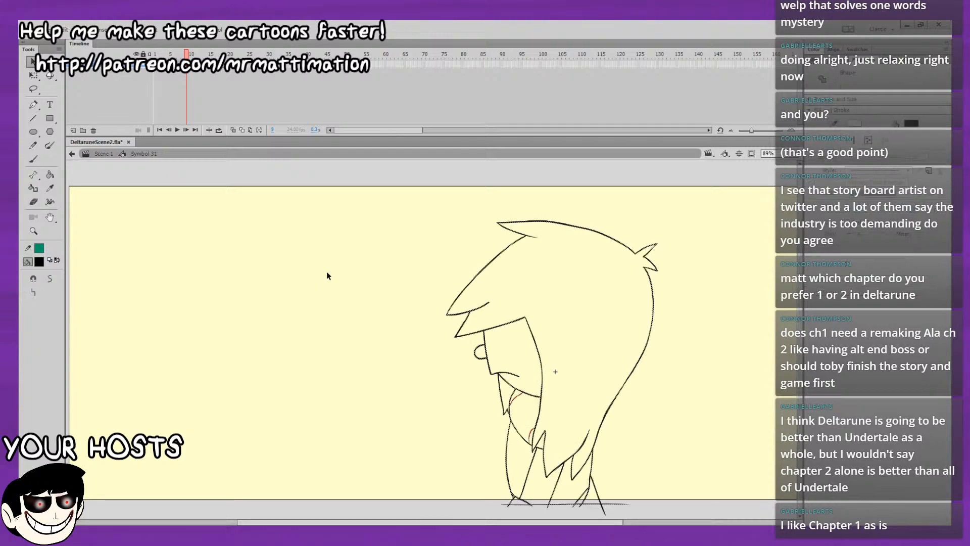
{"action": "left_click", "coordinate": [328, 271]}
Copy the frame 5 drawing, clear everything on frame 9 and paste the copy in place there.
{"action": "key", "text": "comma"}
{"action": "key", "text": "comma"}
{"action": "key", "text": "comma"}
{"action": "key", "text": "comma"}
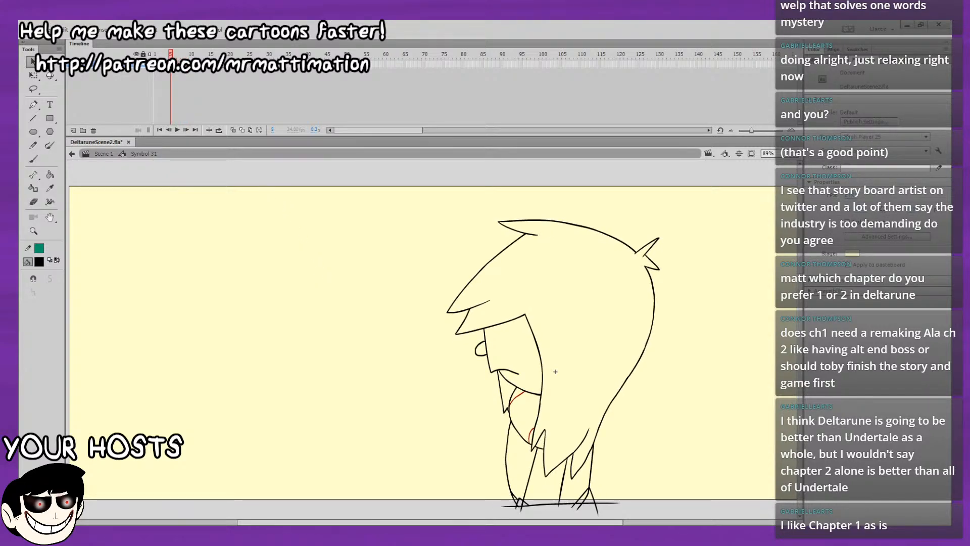
{"action": "left_click", "coordinate": [171, 65]}
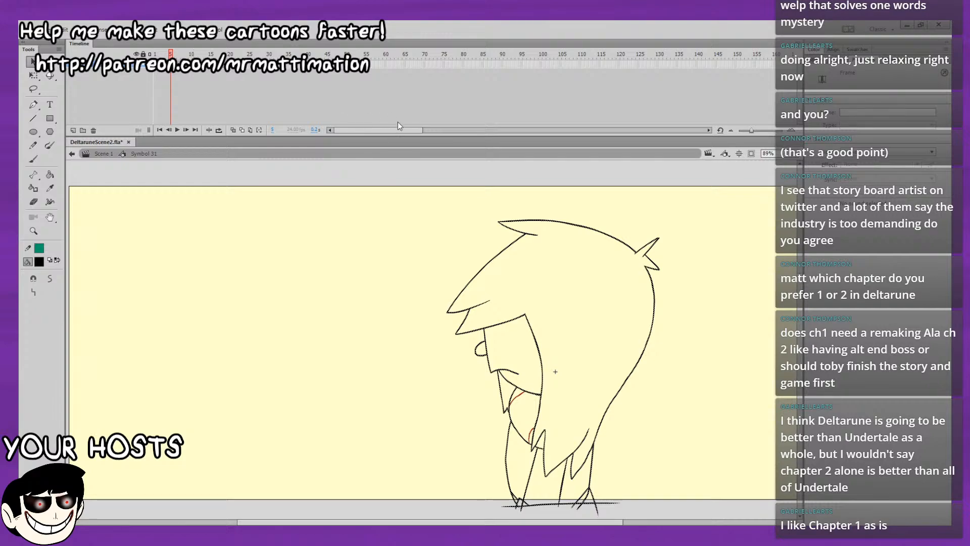
{"action": "left_click", "coordinate": [539, 317]}
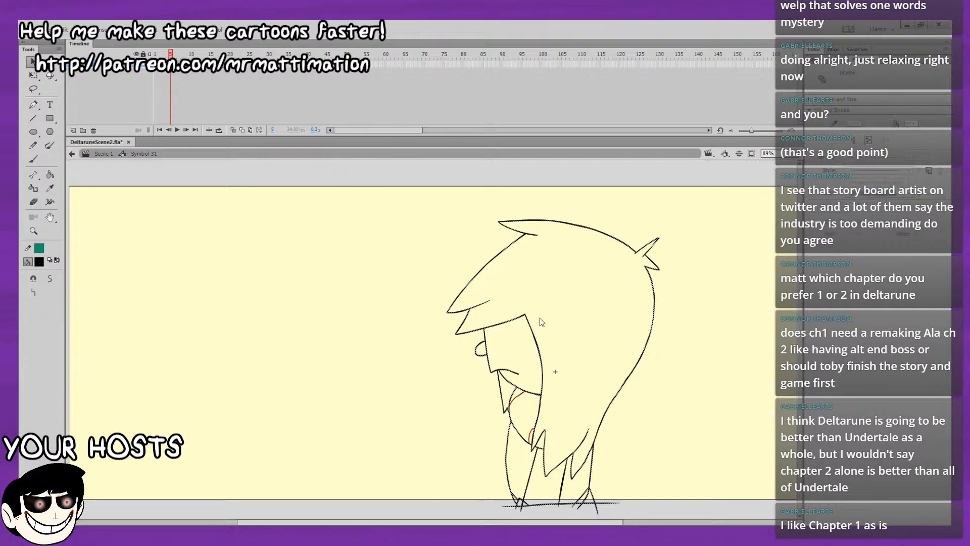
{"action": "left_click", "coordinate": [191, 53]}
{"action": "left_click_drag", "start_coordinate": [190, 52], "coordinate": [187, 54]}
{"action": "key", "text": "ctrl+a"}
{"action": "key", "text": "Delete"}
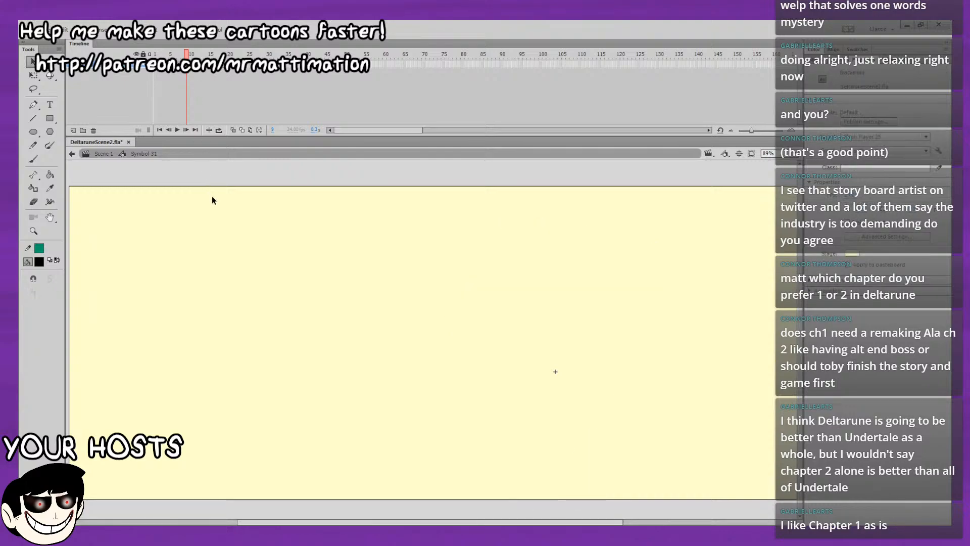
{"action": "key", "text": "ctrl+shift+v"}
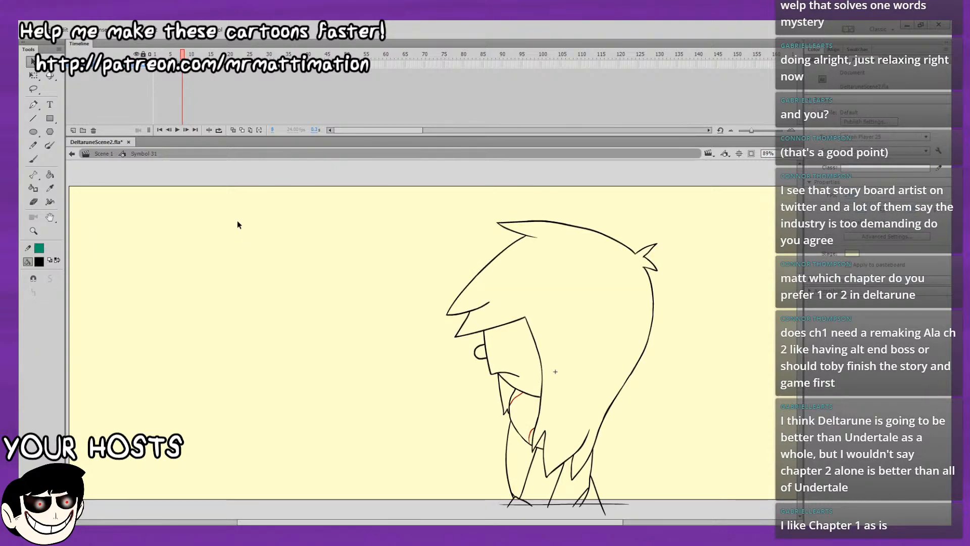
Play the animation to check the return motion.
{"action": "key", "text": "Return"}
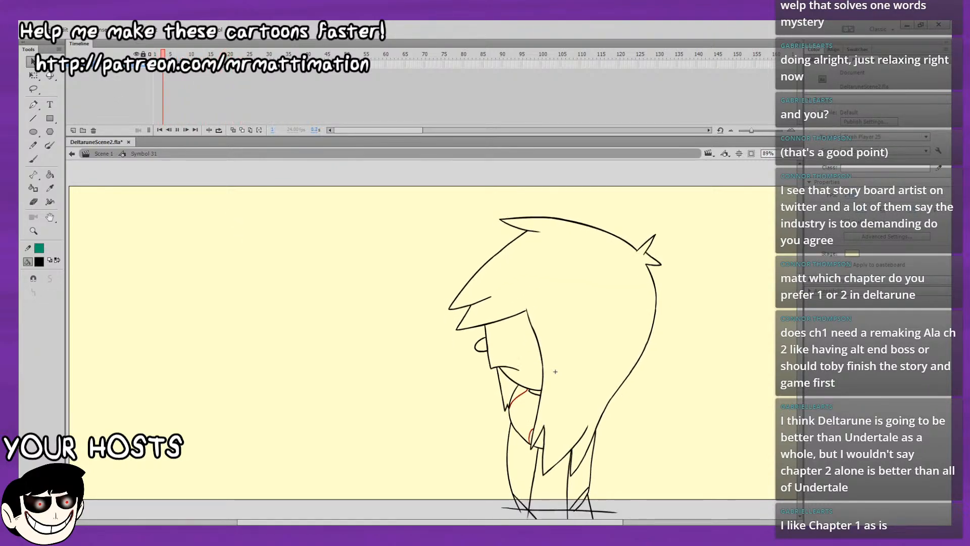
{"action": "key", "text": "Return"}
{"action": "key", "text": "Return"}
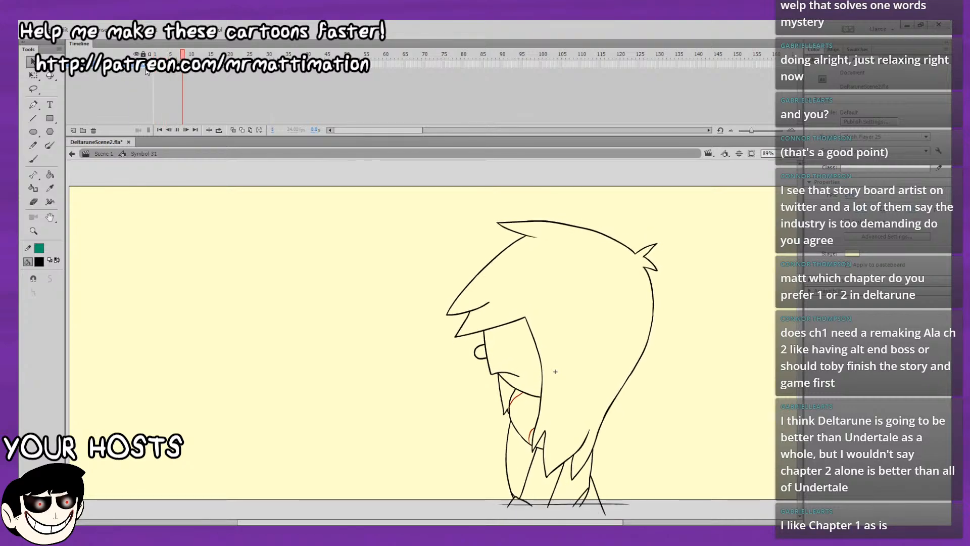
Place a copy of the frame 4 drawing on frame 10.
{"action": "mouse_move", "coordinate": [171, 67]}
{"action": "left_mouse_down"}
{"action": "mouse_move", "coordinate": [153, 70]}
{"action": "mouse_move", "coordinate": [191, 71]}
{"action": "left_mouse_up"}
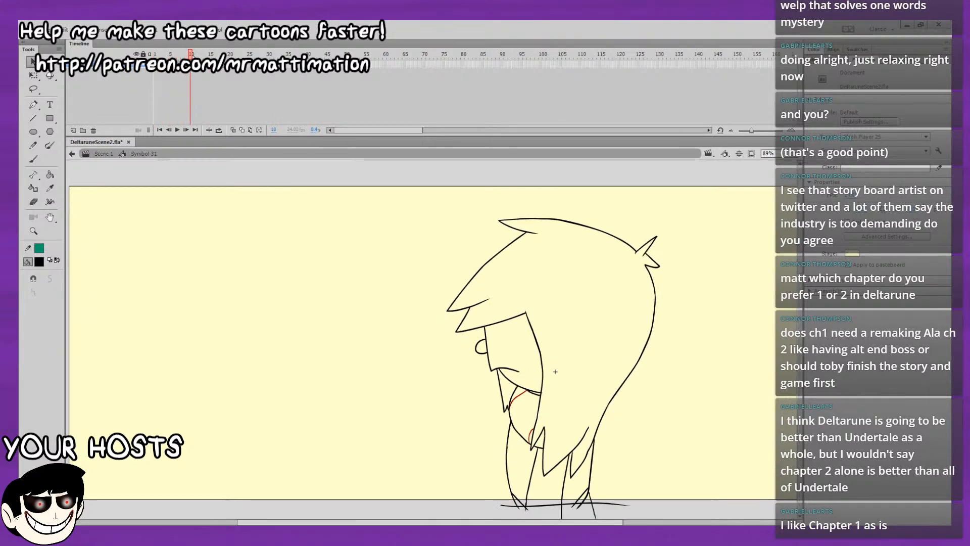
{"action": "key", "text": "."}
{"action": "left_click_drag", "start_coordinate": [528, 293], "coordinate": [502, 280]}
Step through frames 8 to 12 to examine the copied drawings of the return motion.
{"action": "key", "text": "comma"}
{"action": "key", "text": "comma"}
{"action": "key", "text": "comma"}
{"action": "key", "text": "comma"}
{"action": "key", "text": "period"}
{"action": "key", "text": "period"}
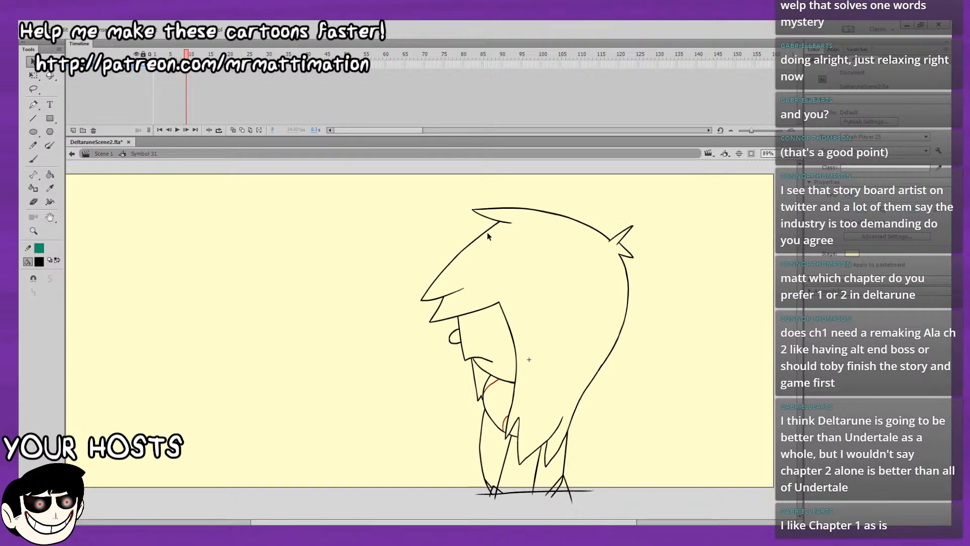
{"action": "key", "text": "period"}
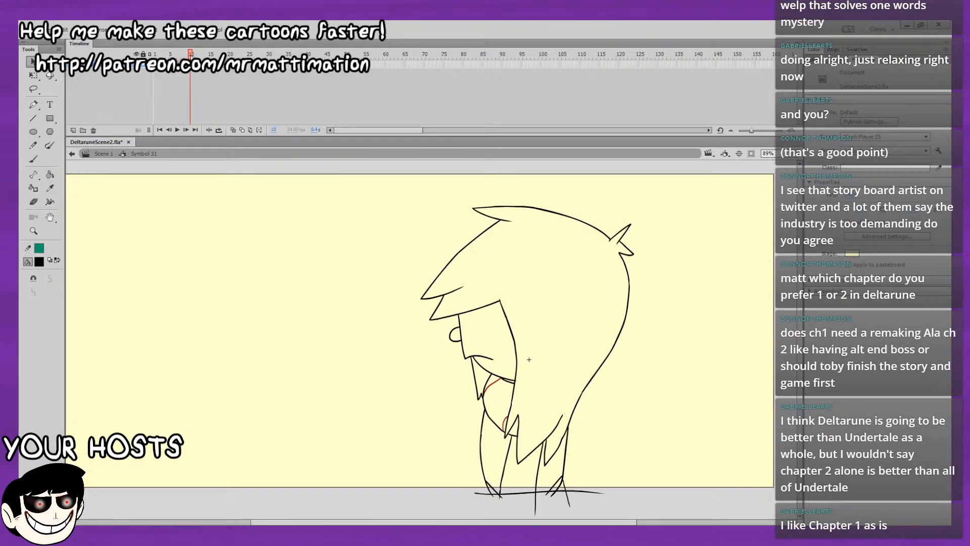
{"action": "key", "text": "period"}
Step back from frame 12 and flip between frames 3 and 4 to compare the character drawings.
{"action": "key", "text": "period"}
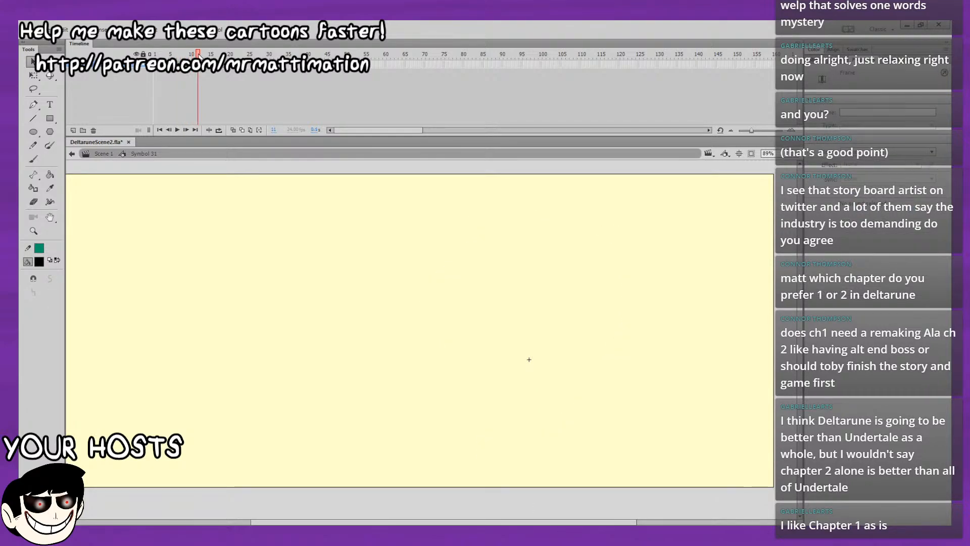
{"action": "key", "text": "comma"}
{"action": "key", "text": "comma"}
{"action": "key", "text": "comma"}
{"action": "key", "text": "comma"}
{"action": "key", "text": "comma"}
{"action": "key", "text": "comma"}
{"action": "key", "text": "comma"}
{"action": "key", "text": "comma"}
{"action": "key", "text": "comma"}
{"action": "key", "text": "period"}
{"action": "key", "text": "comma"}
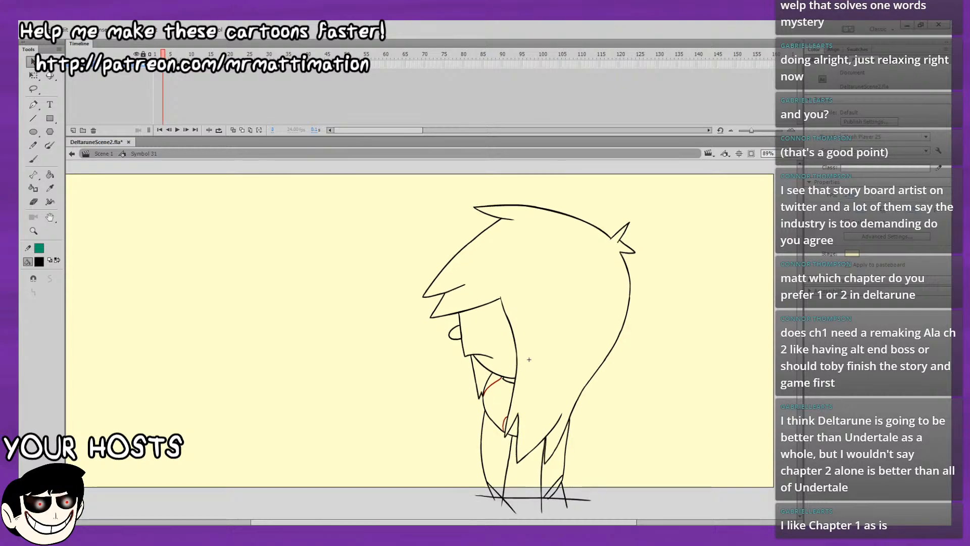
{"action": "key", "text": "period"}
{"action": "key", "text": "comma"}
{"action": "key", "text": "period"}
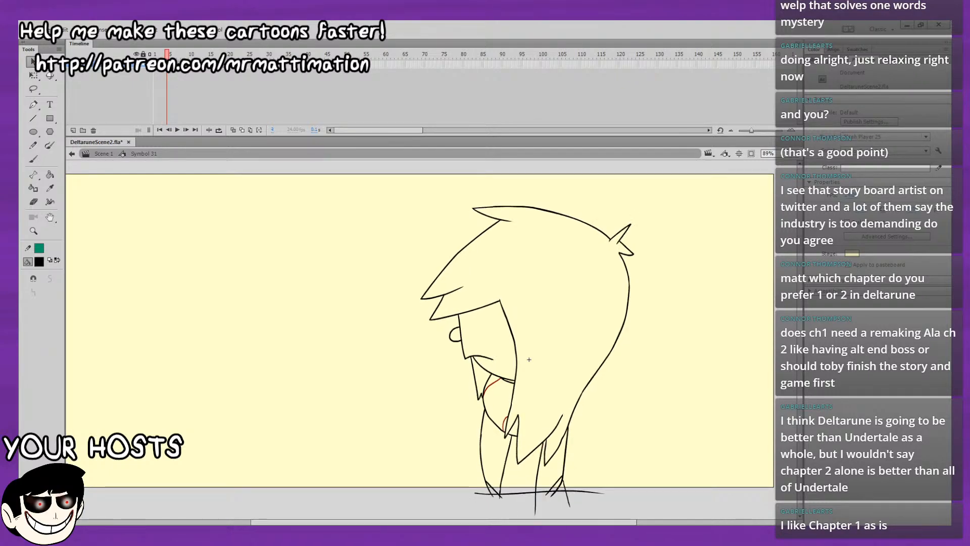
{"action": "key", "text": "comma"}
Copy the frame 3 drawing, insert a blank keyframe on frame 11 and paste the copy in place there.
{"action": "left_click", "coordinate": [163, 64]}
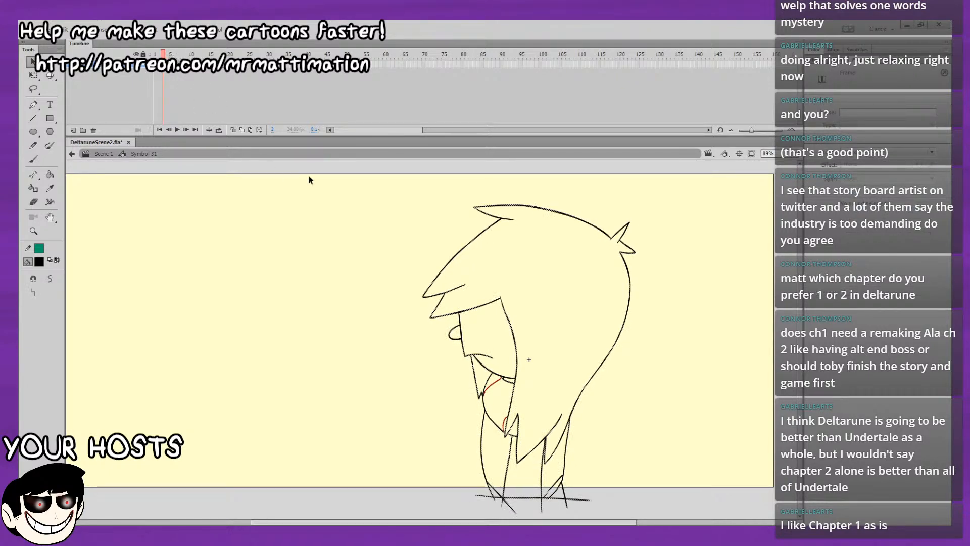
{"action": "left_click", "coordinate": [548, 296]}
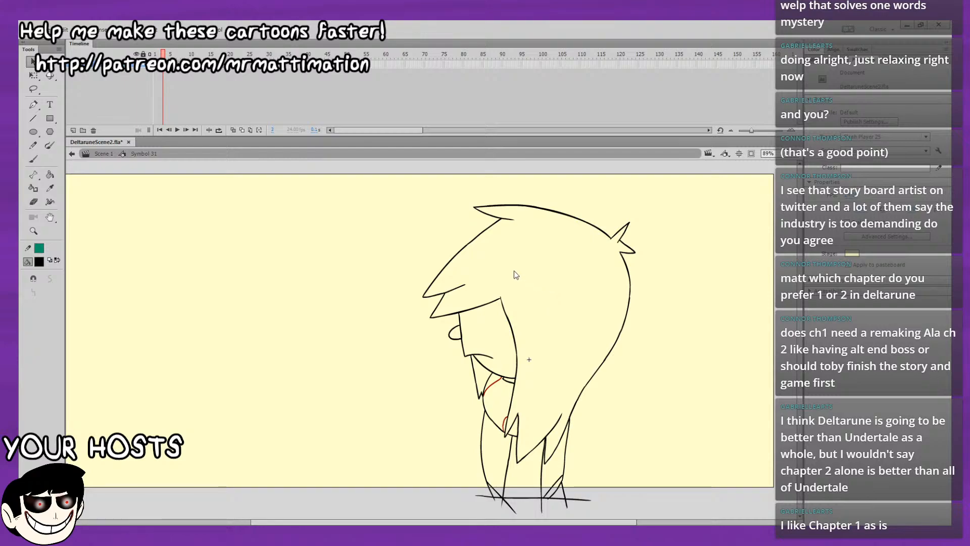
{"action": "left_click", "coordinate": [163, 64]}
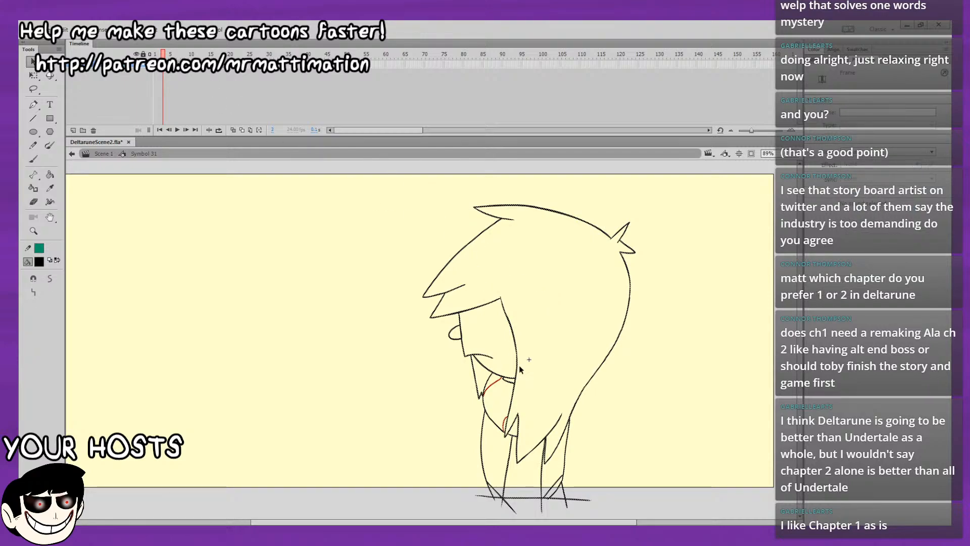
{"action": "left_click", "coordinate": [515, 394]}
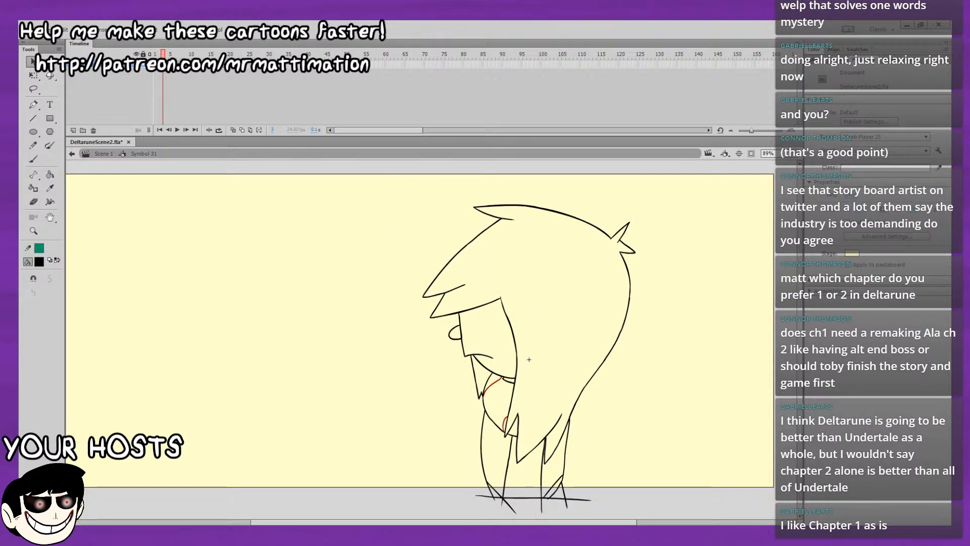
{"action": "left_click", "coordinate": [163, 64]}
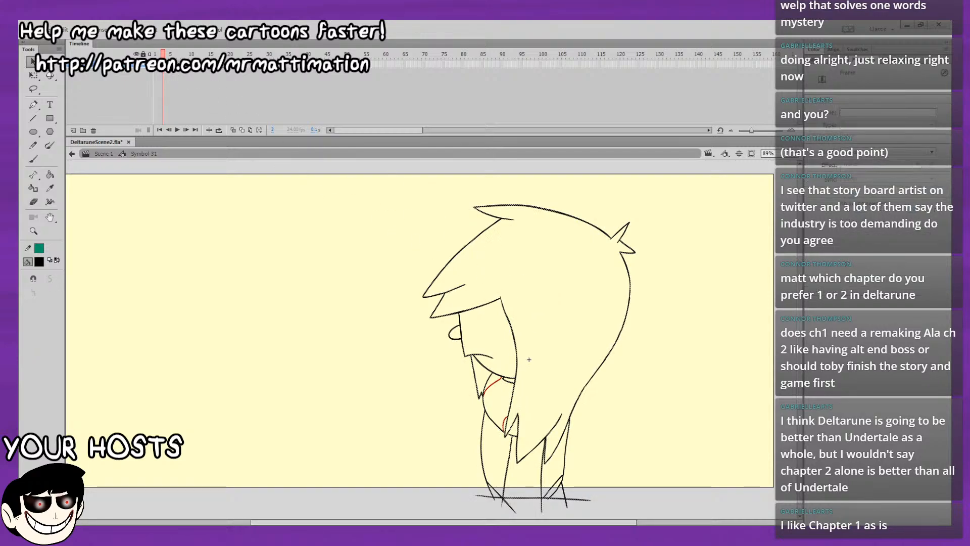
{"action": "left_click", "coordinate": [490, 375]}
{"action": "left_click", "coordinate": [192, 54]}
{"action": "key", "text": "F7"}
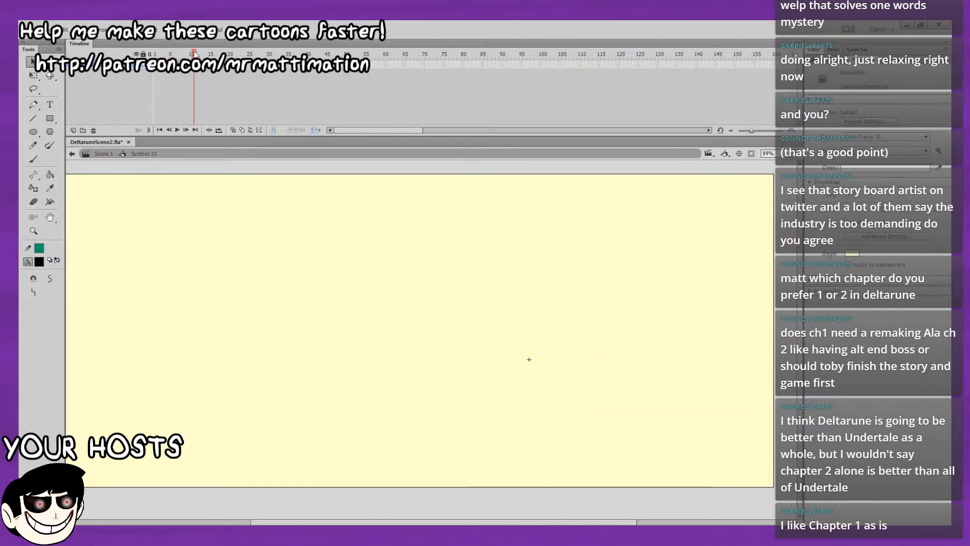
{"action": "key", "text": "ctrl+shift+v"}
Compare the drawings around frames 10 and 11 with the original drawings on frames 2 to 4.
{"action": "key", "text": "period"}
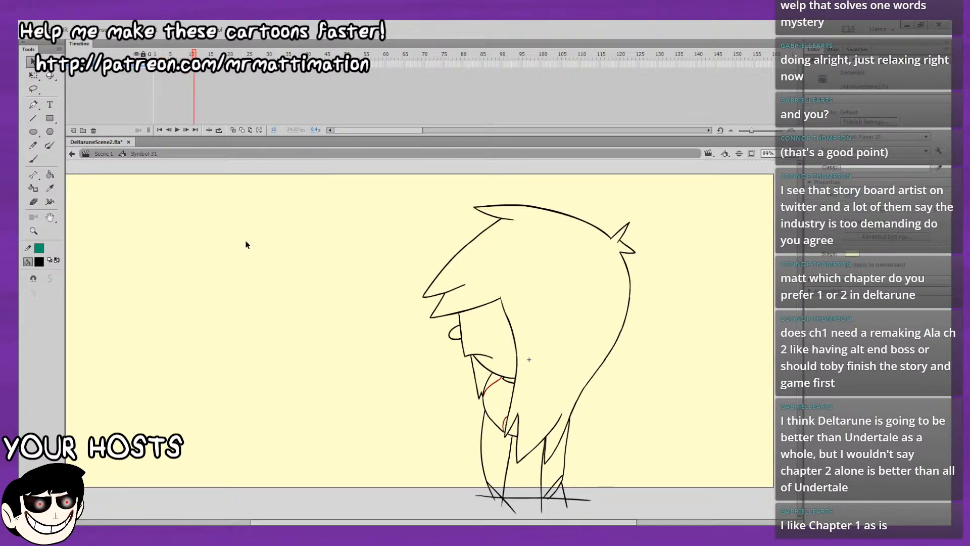
{"action": "key", "text": "comma"}
{"action": "key", "text": "period"}
{"action": "key", "text": "comma"}
{"action": "key", "text": "period"}
{"action": "left_click", "coordinate": [163, 55]}
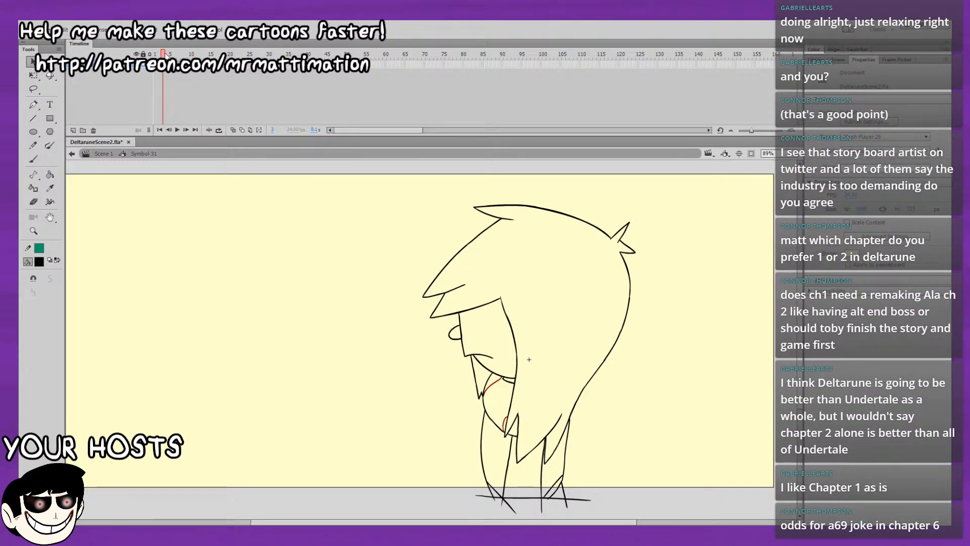
{"action": "left_click", "coordinate": [192, 54]}
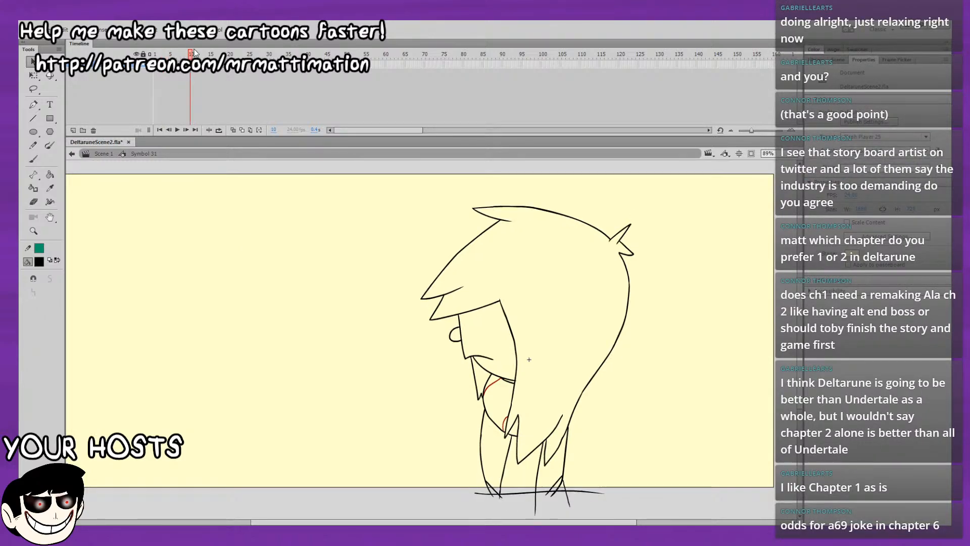
{"action": "left_click", "coordinate": [167, 54]}
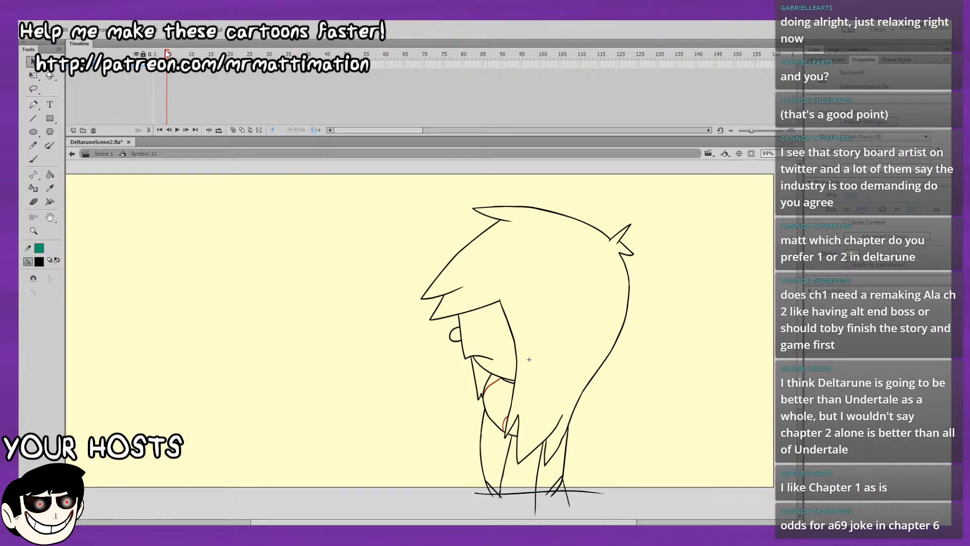
{"action": "left_click", "coordinate": [162, 54]}
{"action": "left_click", "coordinate": [159, 54]}
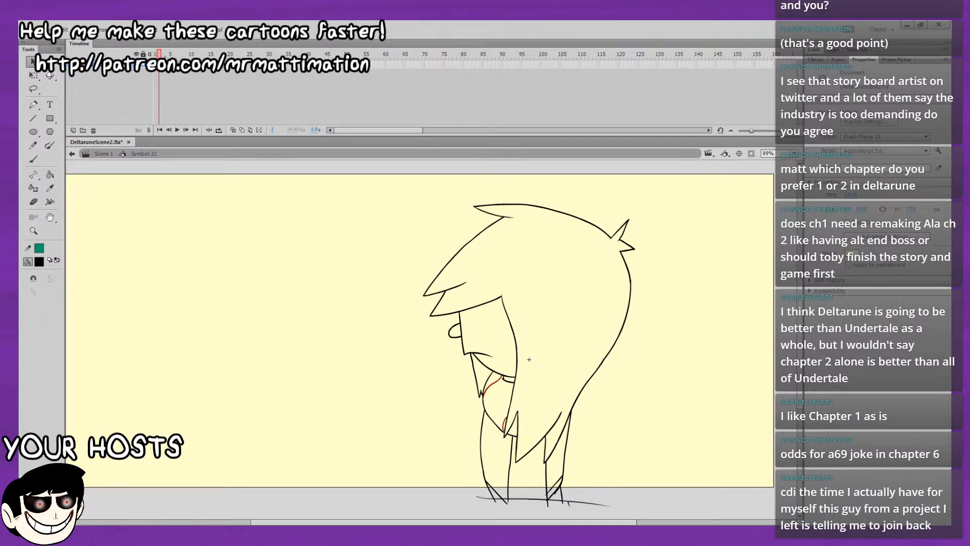
Place a copy of the frame 2 drawing on frame 12 at the same position.
{"action": "left_click", "coordinate": [159, 64]}
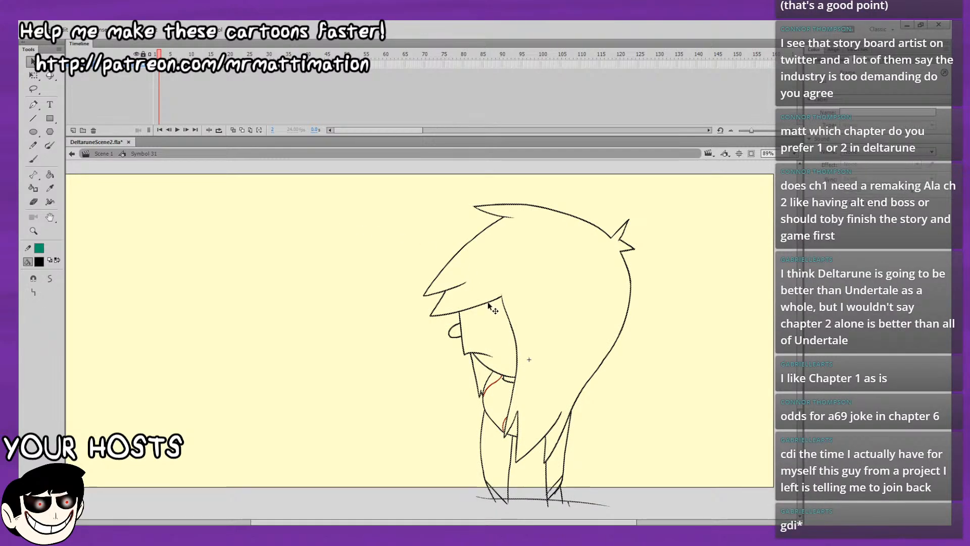
{"action": "left_click", "coordinate": [198, 60]}
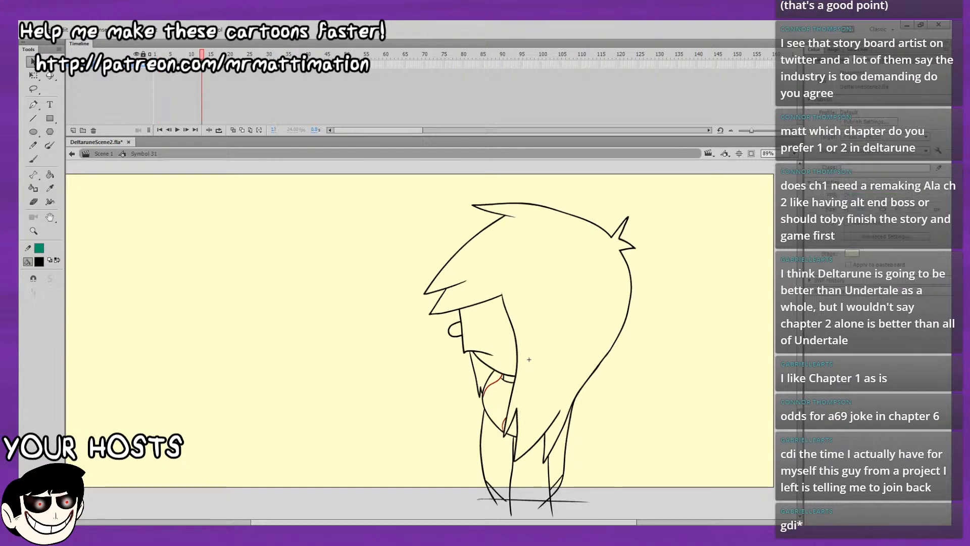
{"action": "key", "text": "F6"}
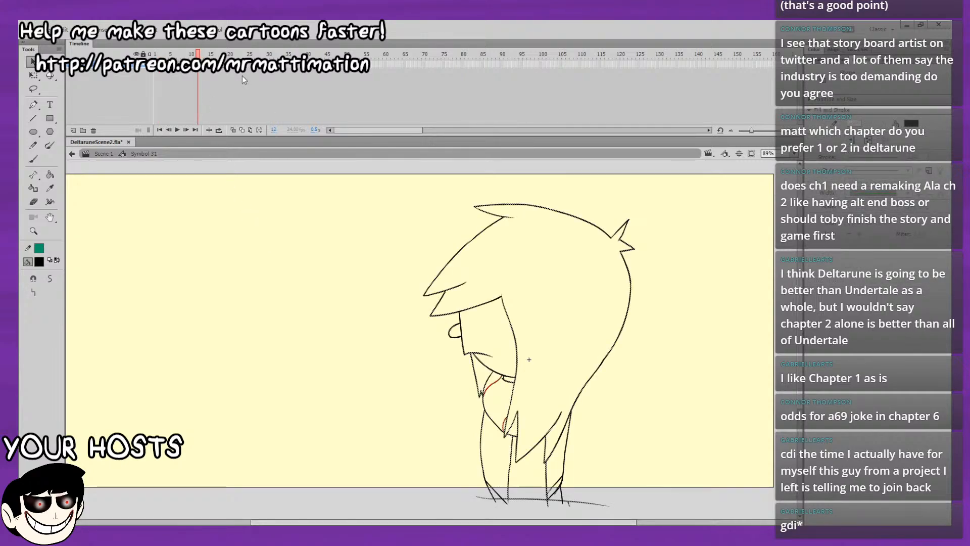
Play the animation from frame 1 several times to check the completed motion loop.
{"action": "left_click_drag", "start_coordinate": [198, 55], "coordinate": [124, 82]}
{"action": "key", "text": "Return"}
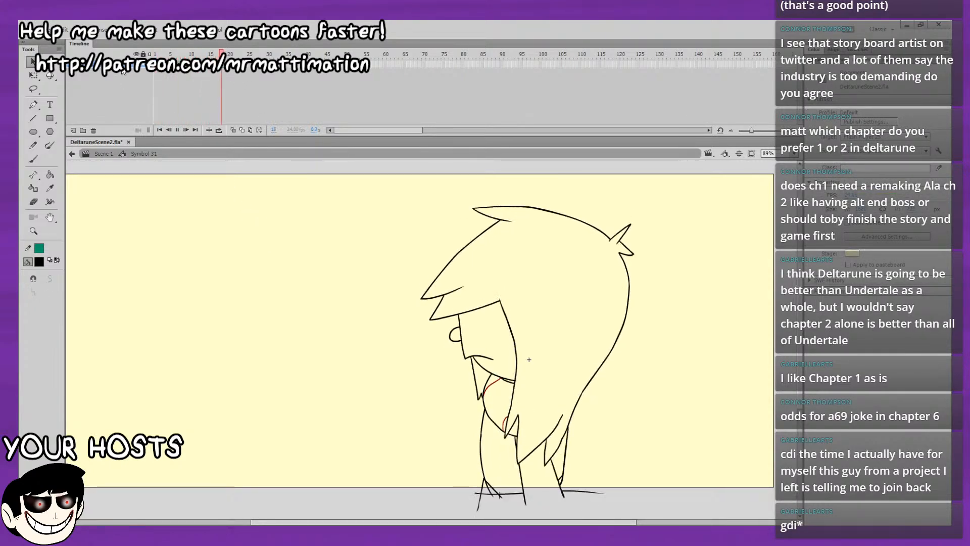
{"action": "left_click_drag", "start_coordinate": [203, 55], "coordinate": [124, 81]}
{"action": "key", "text": "Return"}
{"action": "left_click_drag", "start_coordinate": [197, 55], "coordinate": [100, 84]}
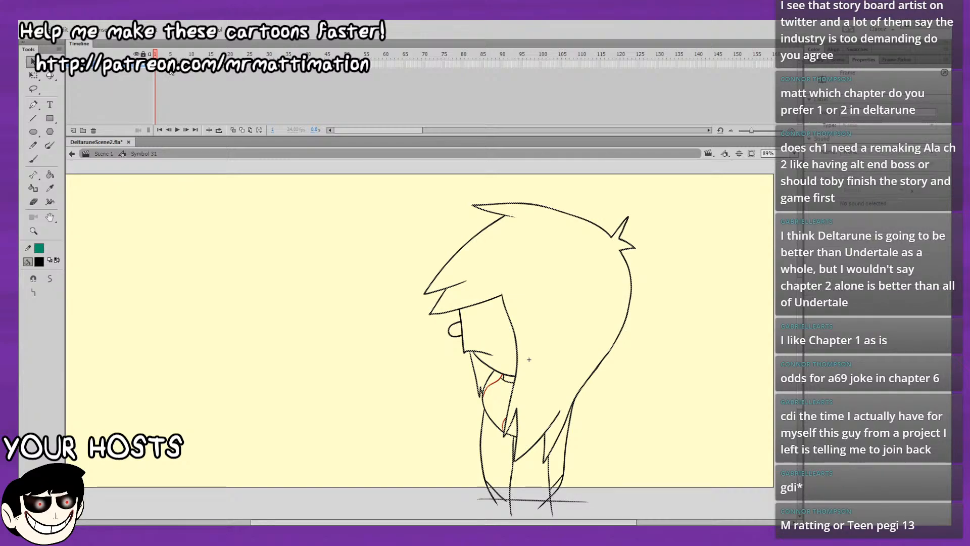
{"action": "left_click", "coordinate": [174, 54]}
{"action": "mouse_move", "coordinate": [174, 54]}
{"action": "left_mouse_down"}
{"action": "mouse_move", "coordinate": [212, 55]}
{"action": "mouse_move", "coordinate": [155, 54]}
{"action": "left_mouse_up"}
{"action": "key", "text": "Return"}
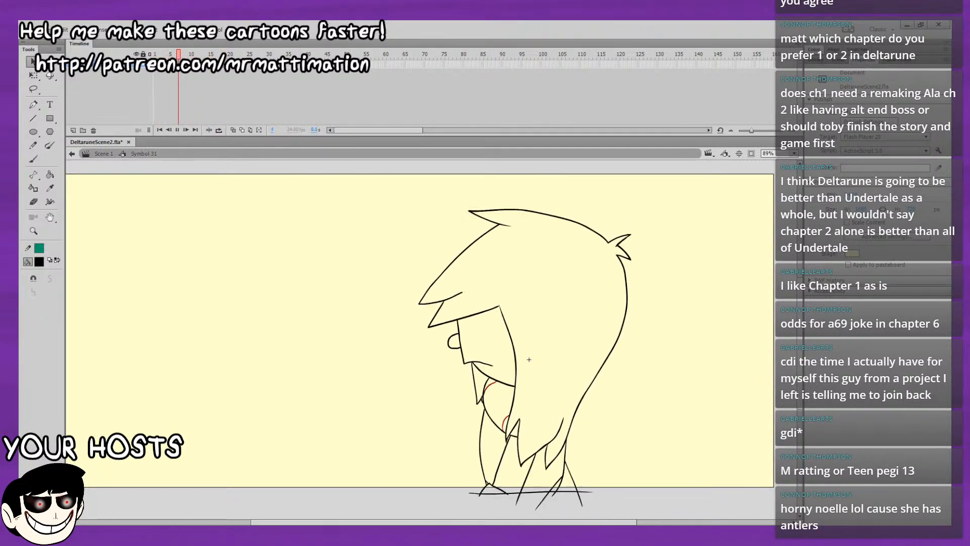
{"action": "key", "text": "Return"}
{"action": "key", "text": "Return"}
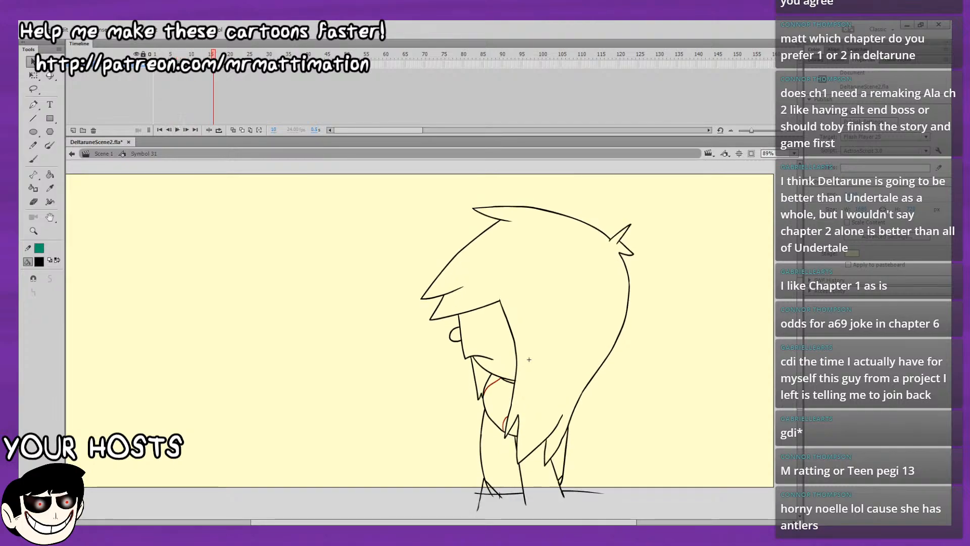
Step back and forth through the frames around frame 16 and play on to examine the repeated motion.
{"action": "key", "text": "comma"}
{"action": "key", "text": "comma"}
{"action": "key", "text": "comma"}
{"action": "key", "text": "comma"}
{"action": "key", "text": "comma"}
{"action": "key", "text": "comma"}
{"action": "key", "text": "comma"}
{"action": "key", "text": "comma"}
{"action": "key", "text": "comma"}
{"action": "key", "text": "comma"}
{"action": "key", "text": "comma"}
{"action": "key", "text": "comma"}
{"action": "key", "text": "comma"}
{"action": "key", "text": "comma"}
{"action": "key", "text": "period"}
{"action": "key", "text": "period"}
{"action": "key", "text": "period"}
{"action": "key", "text": "period"}
{"action": "key", "text": "period"}
{"action": "key", "text": "period"}
{"action": "key", "text": "period"}
{"action": "key", "text": "period"}
{"action": "key", "text": "period"}
{"action": "key", "text": "period"}
{"action": "key", "text": "period"}
{"action": "key", "text": "period"}
{"action": "key", "text": "period"}
{"action": "key", "text": "period"}
{"action": "key", "text": "period"}
{"action": "key", "text": "period"}
{"action": "key", "text": "period"}
{"action": "key", "text": "period"}
{"action": "key", "text": "period"}
{"action": "key", "text": "period"}
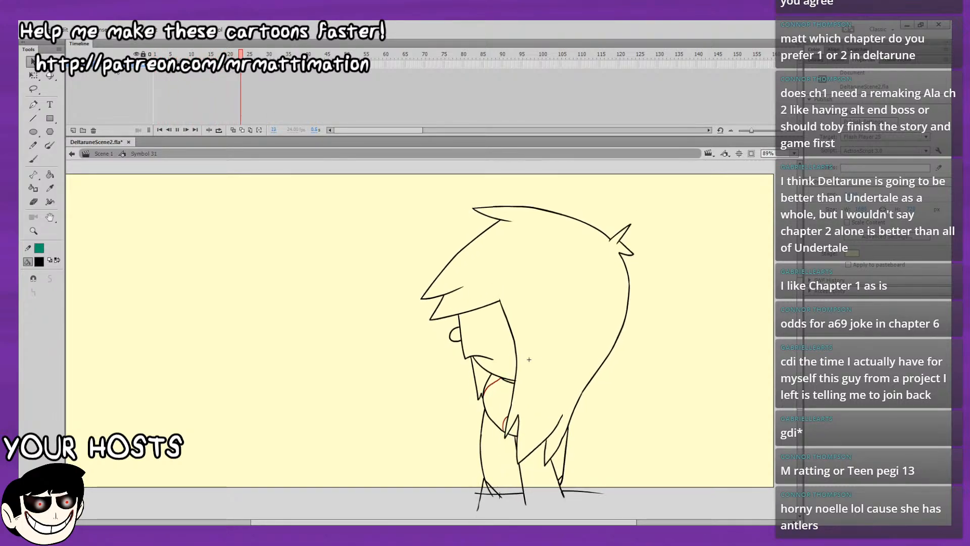
{"action": "key", "text": "Return"}
{"action": "left_click", "coordinate": [156, 65]}
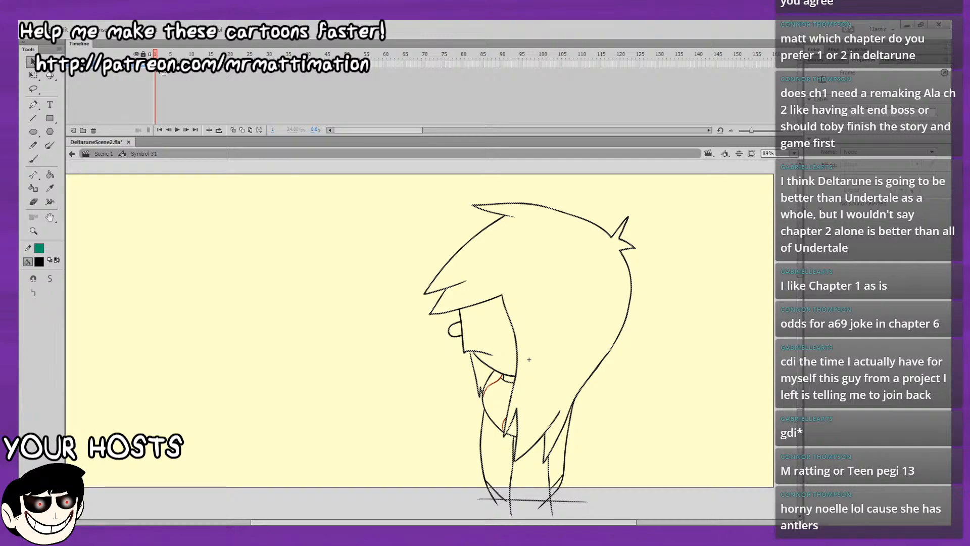
{"action": "key", "text": "Escape"}
{"action": "key", "text": "ctrl+a"}
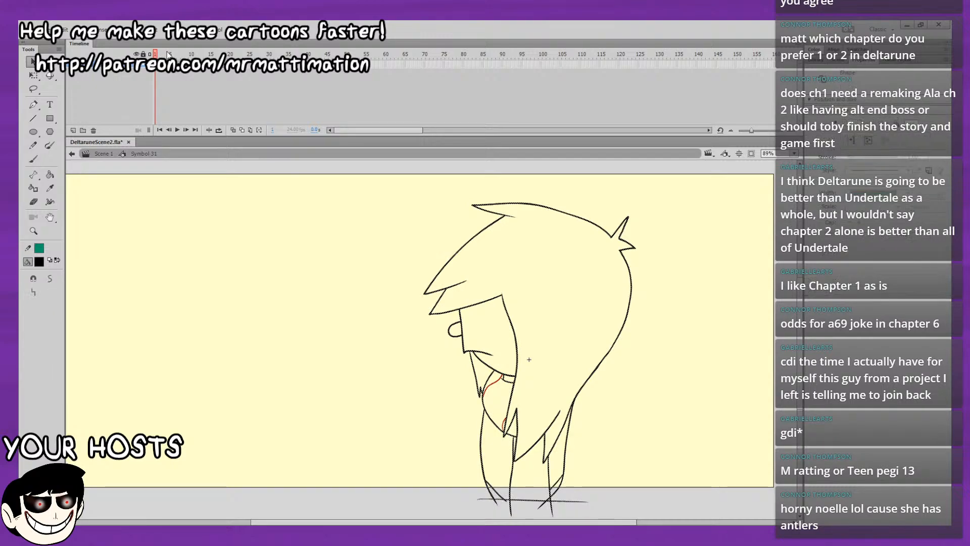
{"action": "key", "text": "Escape"}
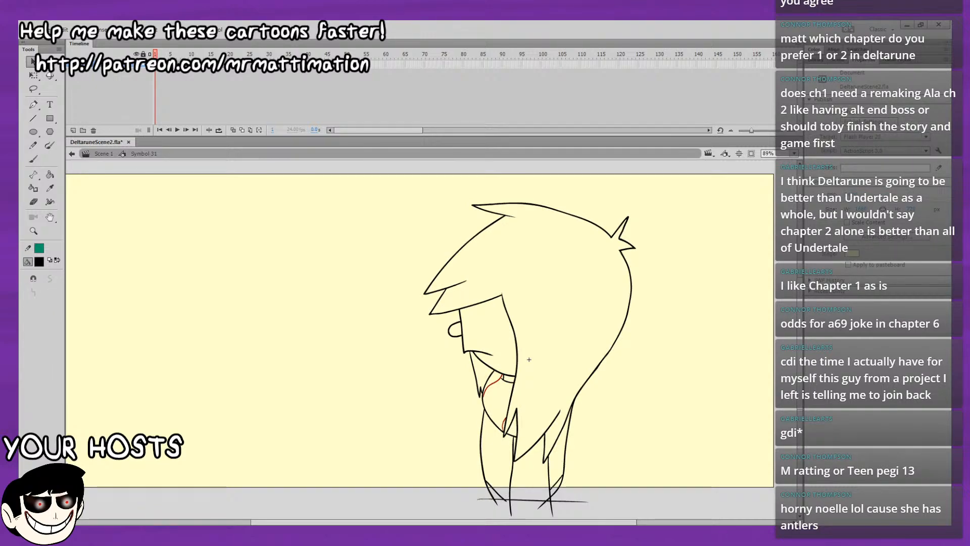
{"action": "left_click", "coordinate": [156, 65]}
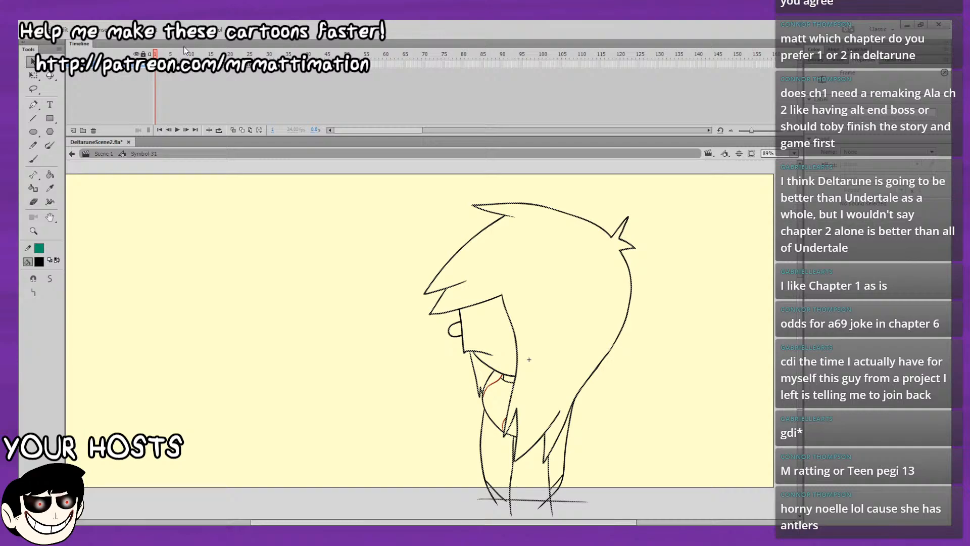
{"action": "left_click_drag", "start_coordinate": [163, 56], "coordinate": [237, 52]}
{"action": "double_click", "coordinate": [240, 47]}
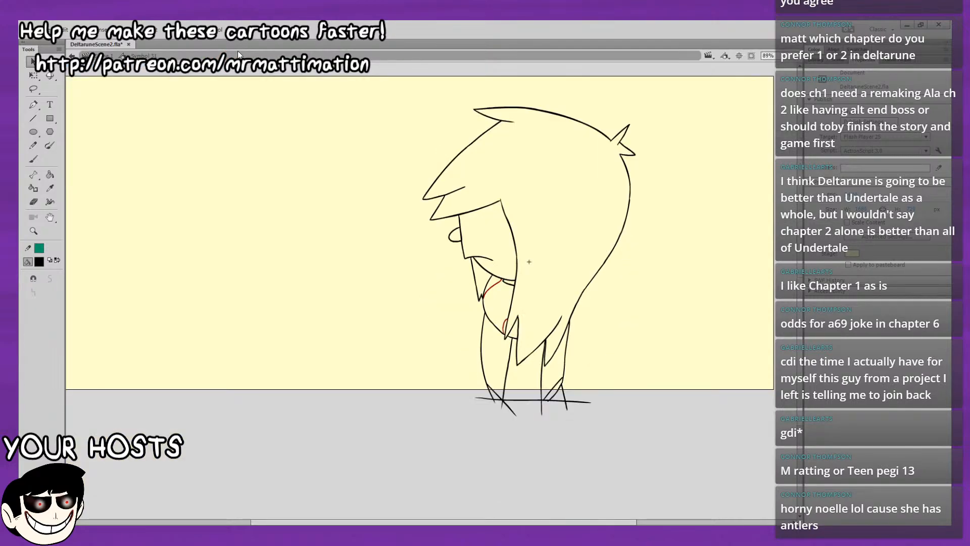
{"action": "double_click", "coordinate": [239, 44]}
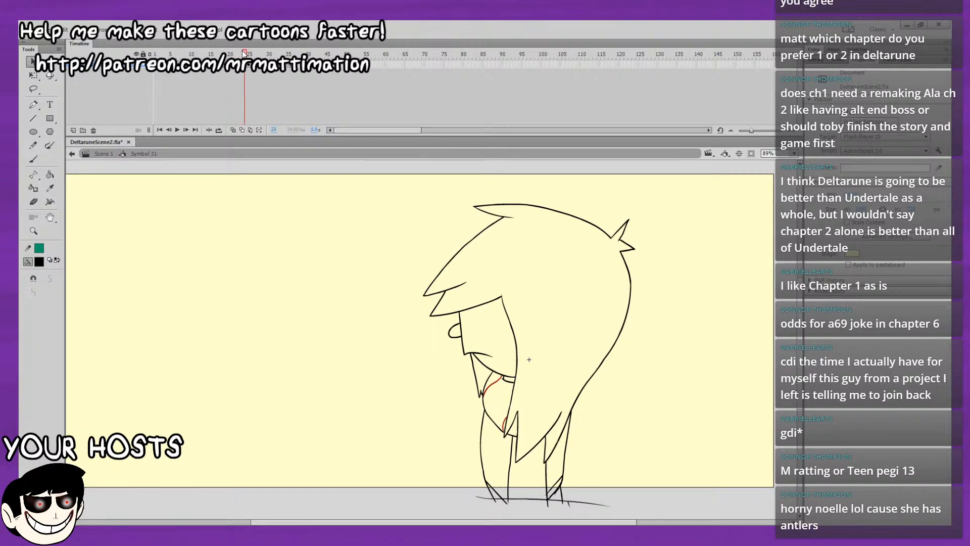
Replay the extended animation from frame 1 to check how the repeated cycles flow together.
{"action": "left_click_drag", "start_coordinate": [244, 50], "coordinate": [111, 94]}
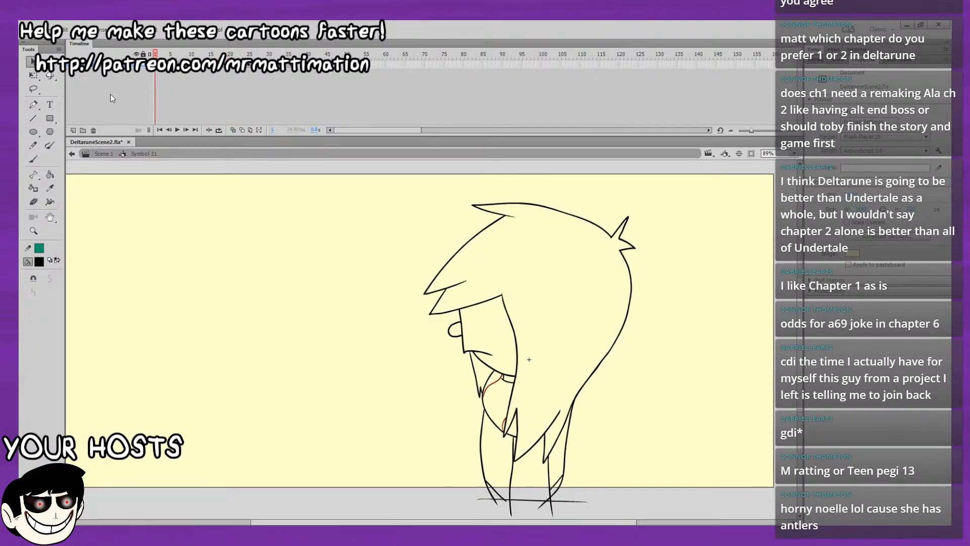
{"action": "key", "text": "Return"}
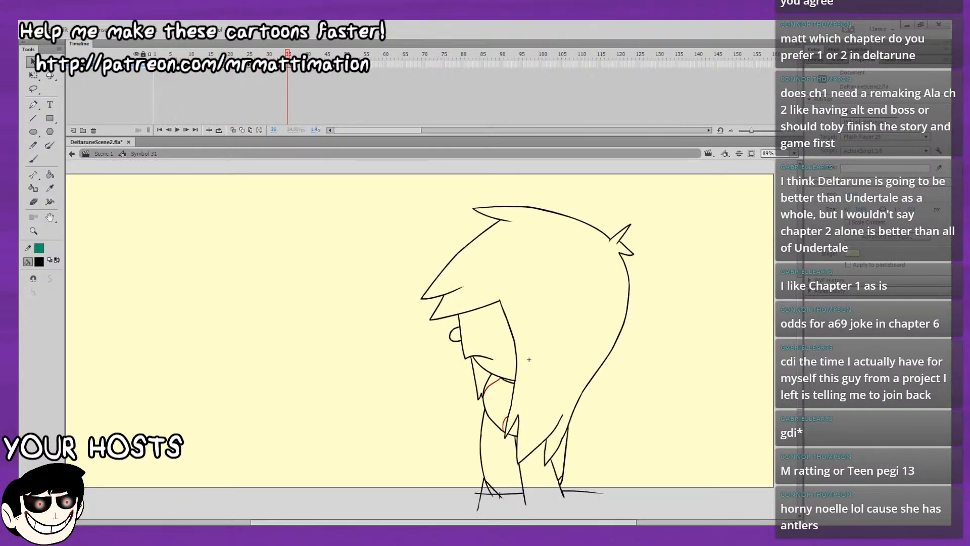
{"action": "left_click_drag", "start_coordinate": [288, 54], "coordinate": [151, 57]}
{"action": "key", "text": "Return"}
{"action": "mouse_move", "coordinate": [260, 54]}
{"action": "left_mouse_down"}
{"action": "mouse_move", "coordinate": [221, 54]}
{"action": "mouse_move", "coordinate": [116, 90]}
{"action": "left_mouse_up"}
{"action": "key", "text": "Return"}
{"action": "key", "text": "Return"}
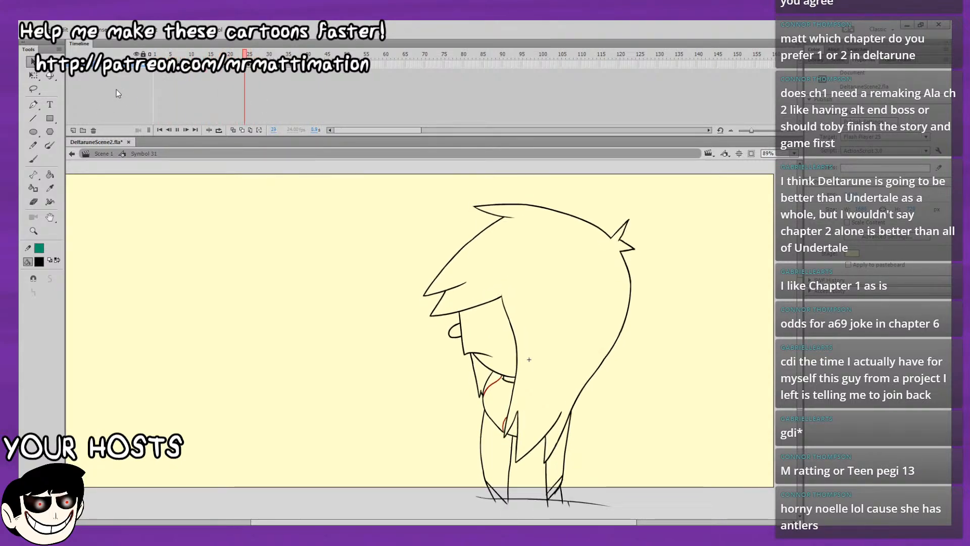
{"action": "left_click_drag", "start_coordinate": [279, 54], "coordinate": [118, 71]}
{"action": "key", "text": "Return"}
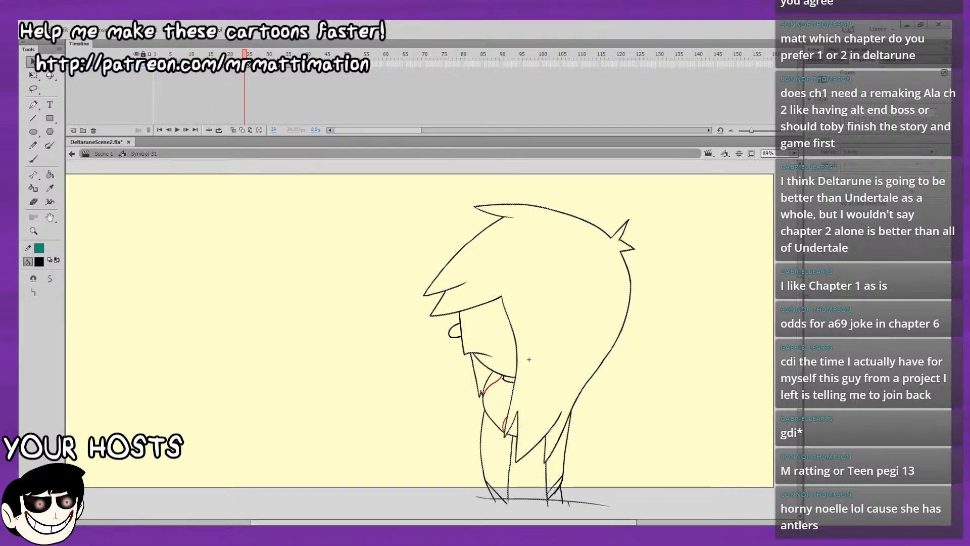
Step forward and back through the drawings from frame 22 onward to examine the transition between cycles.
{"action": "left_click_drag", "start_coordinate": [252, 54], "coordinate": [252, 54]}
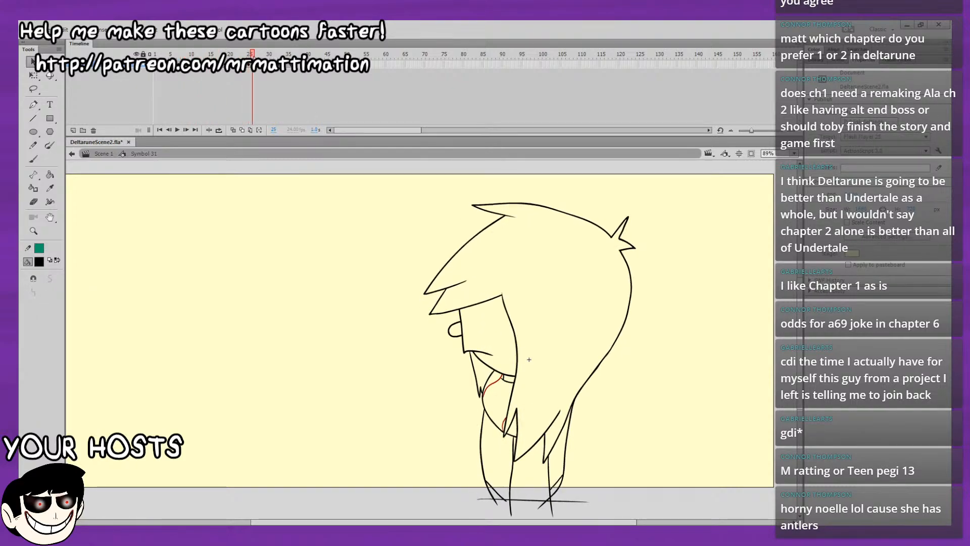
{"action": "left_click", "coordinate": [237, 65]}
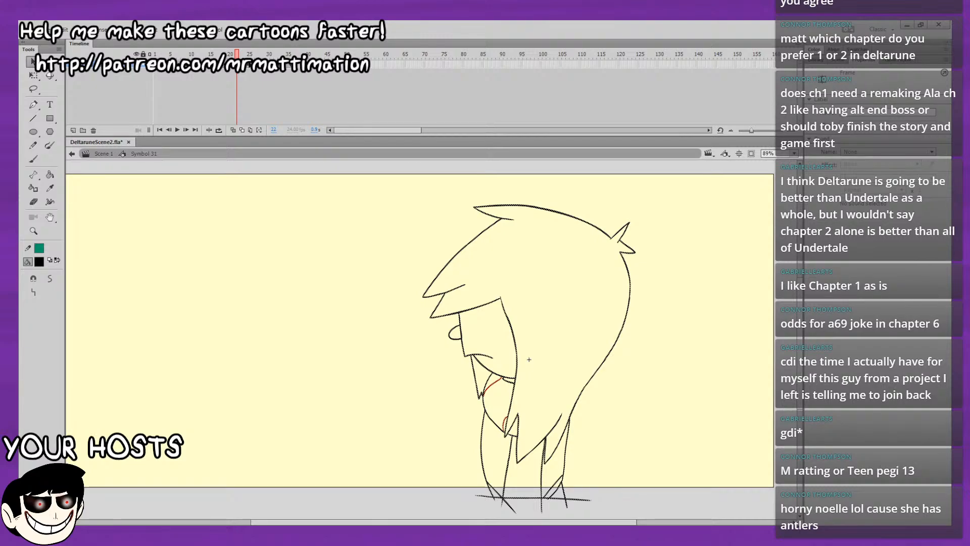
{"action": "key", "text": "period"}
{"action": "key", "text": "period"}
{"action": "key", "text": "period"}
{"action": "key", "text": "period"}
{"action": "key", "text": "period"}
{"action": "key", "text": "period"}
{"action": "key", "text": "period"}
{"action": "key", "text": "period"}
{"action": "key", "text": "period"}
{"action": "key", "text": "period"}
{"action": "key", "text": "period"}
{"action": "key", "text": "period"}
{"action": "key", "text": "period"}
{"action": "key", "text": "period"}
{"action": "key", "text": "period"}
{"action": "key", "text": "period"}
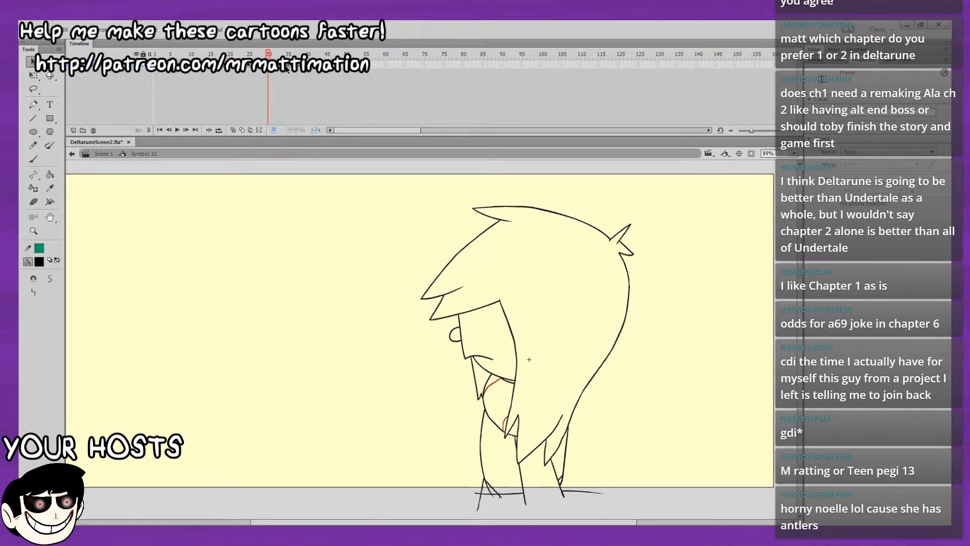
{"action": "key", "text": "comma"}
{"action": "key", "text": "comma"}
{"action": "key", "text": "comma"}
{"action": "key", "text": "comma"}
{"action": "key", "text": "comma"}
{"action": "key", "text": "comma"}
{"action": "key", "text": "comma"}
{"action": "key", "text": "comma"}
{"action": "key", "text": "comma"}
{"action": "key", "text": "comma"}
{"action": "key", "text": "comma"}
{"action": "key", "text": "comma"}
{"action": "key", "text": "comma"}
{"action": "key", "text": "comma"}
{"action": "key", "text": "comma"}
{"action": "key", "text": "comma"}
{"action": "key", "text": "comma"}
{"action": "key", "text": "comma"}
{"action": "key", "text": "comma"}
{"action": "key", "text": "period"}
{"action": "key", "text": "period"}
{"action": "key", "text": "period"}
{"action": "key", "text": "period"}
{"action": "key", "text": "period"}
{"action": "key", "text": "period"}
{"action": "key", "text": "period"}
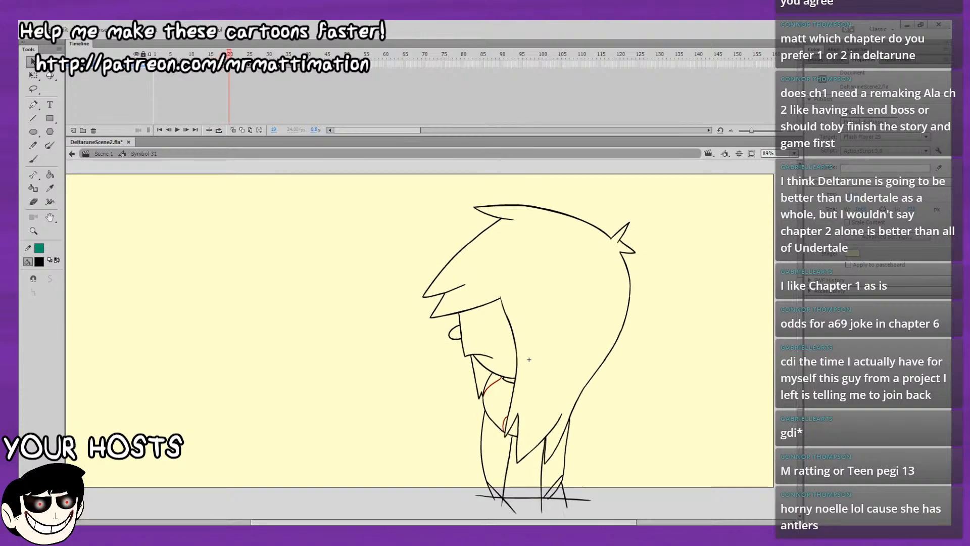
Step back and forth between frames 20 and 27 to compare the character's drawings at the transition between cycles.
{"action": "key", "text": "comma"}
{"action": "key", "text": "comma"}
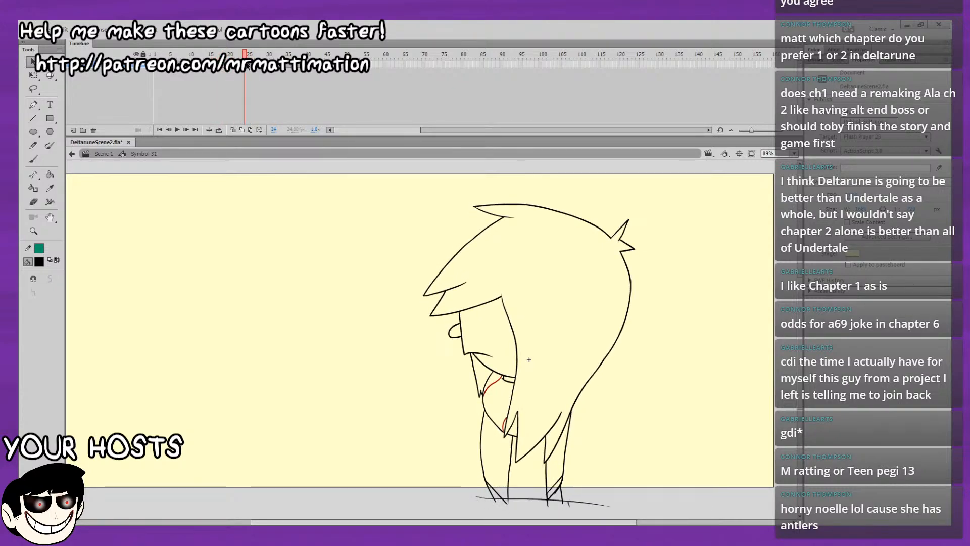
{"action": "left_click", "coordinate": [248, 67]}
{"action": "key", "text": "period"}
{"action": "key", "text": "period"}
{"action": "key", "text": "period"}
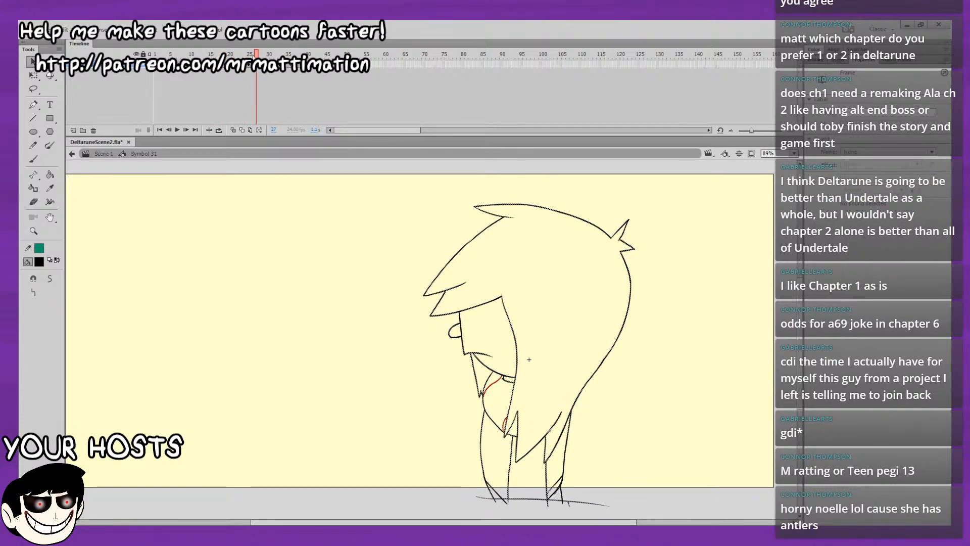
{"action": "key", "text": "comma"}
{"action": "key", "text": "comma"}
{"action": "key", "text": "comma"}
{"action": "key", "text": "comma"}
{"action": "key", "text": "comma"}
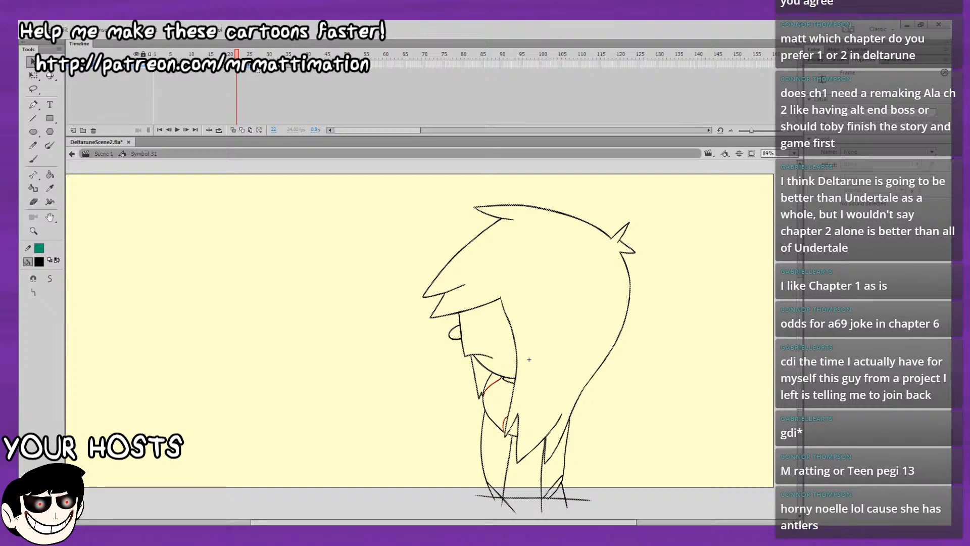
Play the animation on from frame 22, then check the earlier frames and frame 27 again.
{"action": "key", "text": "Return"}
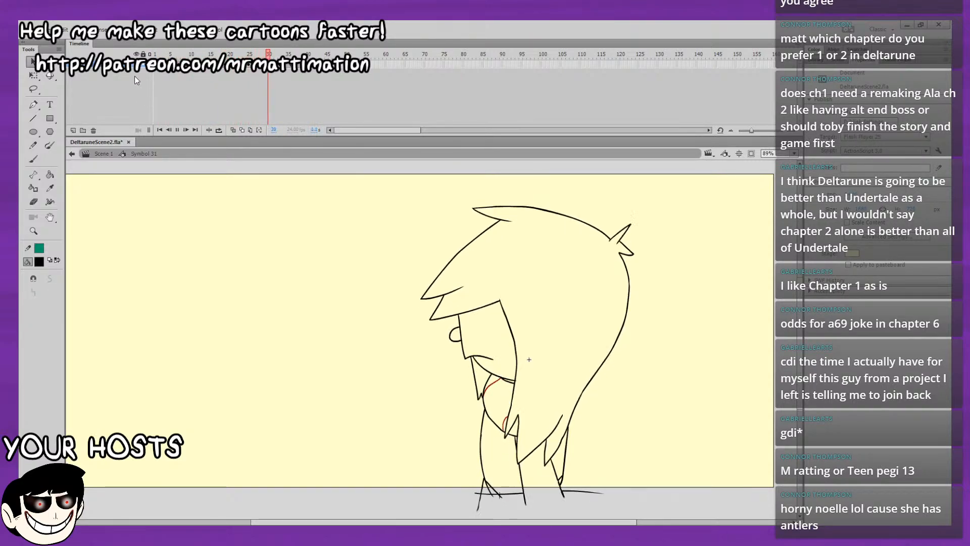
{"action": "left_click", "coordinate": [226, 76]}
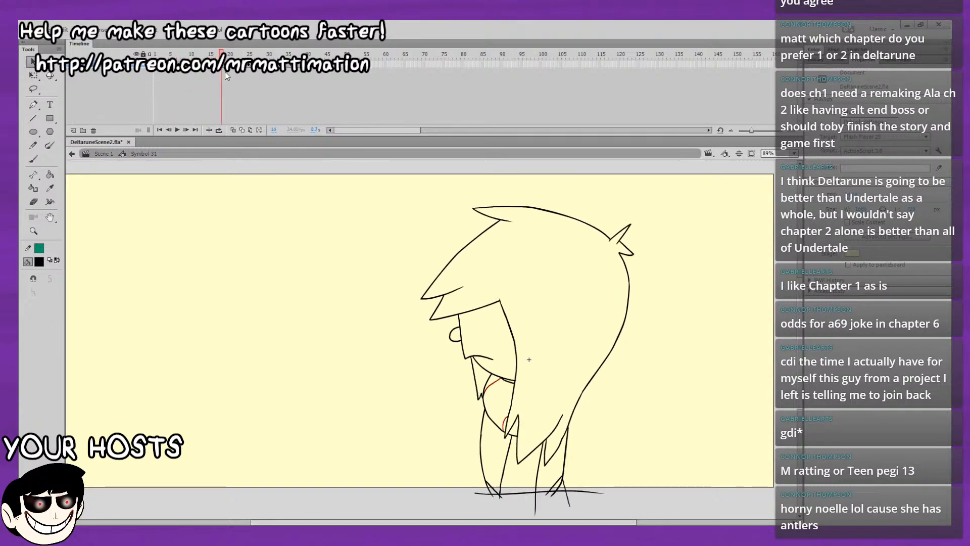
{"action": "mouse_move", "coordinate": [225, 76]}
{"action": "left_mouse_down"}
{"action": "mouse_move", "coordinate": [252, 63]}
{"action": "mouse_move", "coordinate": [155, 63]}
{"action": "left_mouse_up"}
{"action": "left_click", "coordinate": [236, 64]}
{"action": "left_click", "coordinate": [257, 64]}
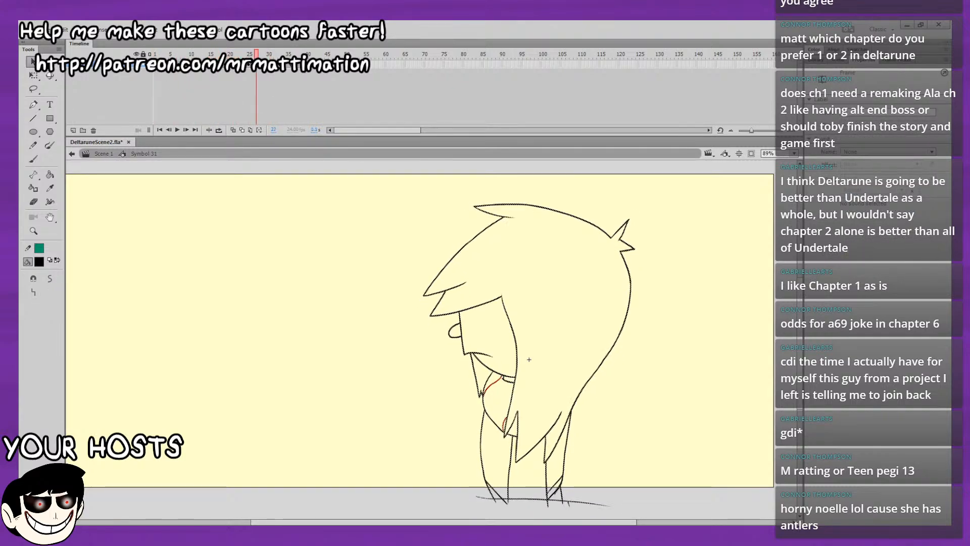
Scrub and jump between frames 23 and 29 to compare the neighbouring hair and leg poses.
{"action": "mouse_move", "coordinate": [256, 60]}
{"action": "left_mouse_down"}
{"action": "mouse_move", "coordinate": [299, 60]}
{"action": "mouse_move", "coordinate": [241, 54]}
{"action": "mouse_move", "coordinate": [252, 54]}
{"action": "left_mouse_up"}
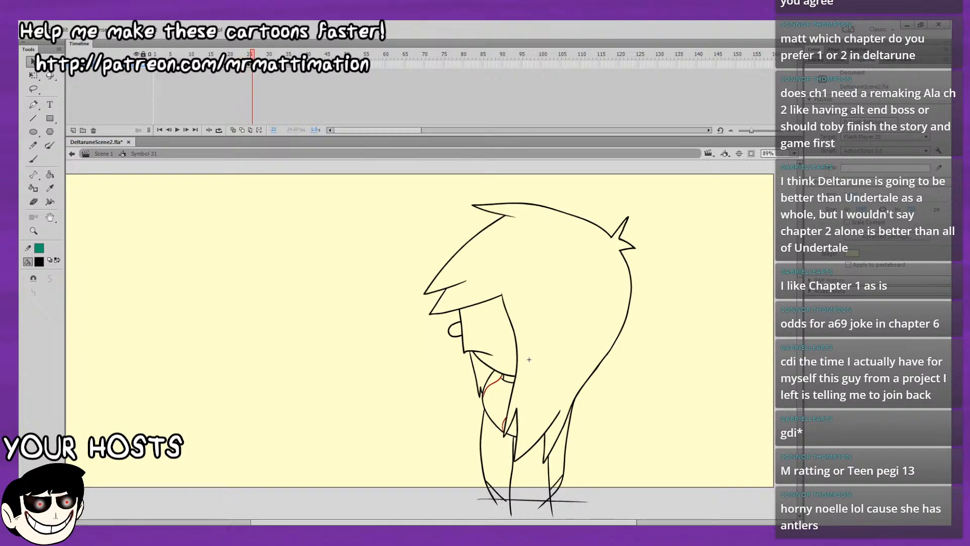
{"action": "left_click", "coordinate": [256, 64]}
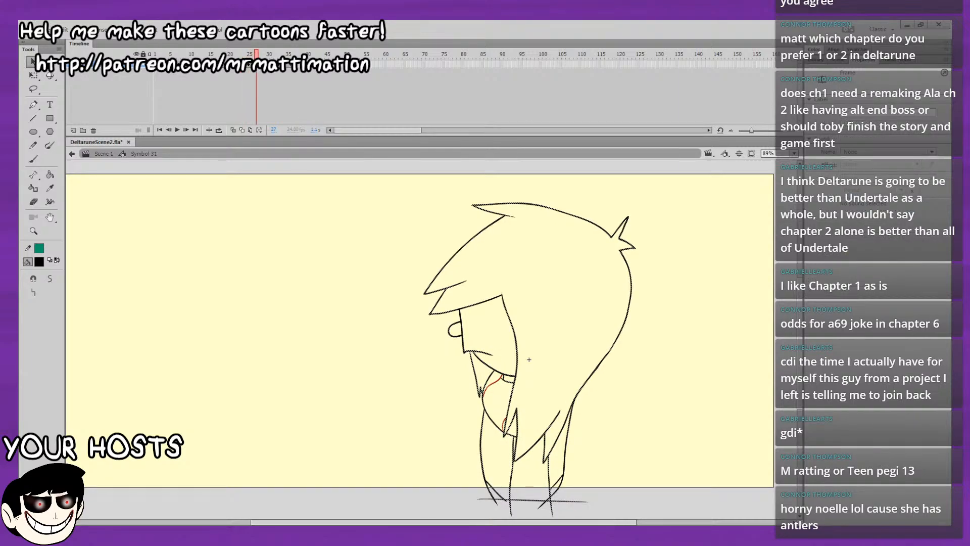
{"action": "mouse_move", "coordinate": [256, 56]}
{"action": "left_mouse_down"}
{"action": "mouse_move", "coordinate": [318, 53]}
{"action": "mouse_move", "coordinate": [241, 55]}
{"action": "left_mouse_up"}
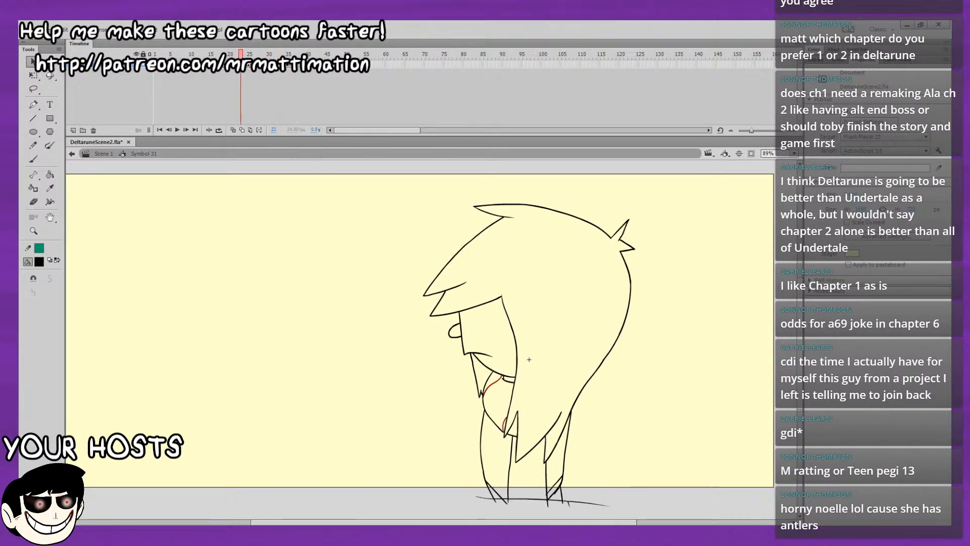
{"action": "left_click", "coordinate": [245, 64]}
{"action": "left_click", "coordinate": [253, 64]}
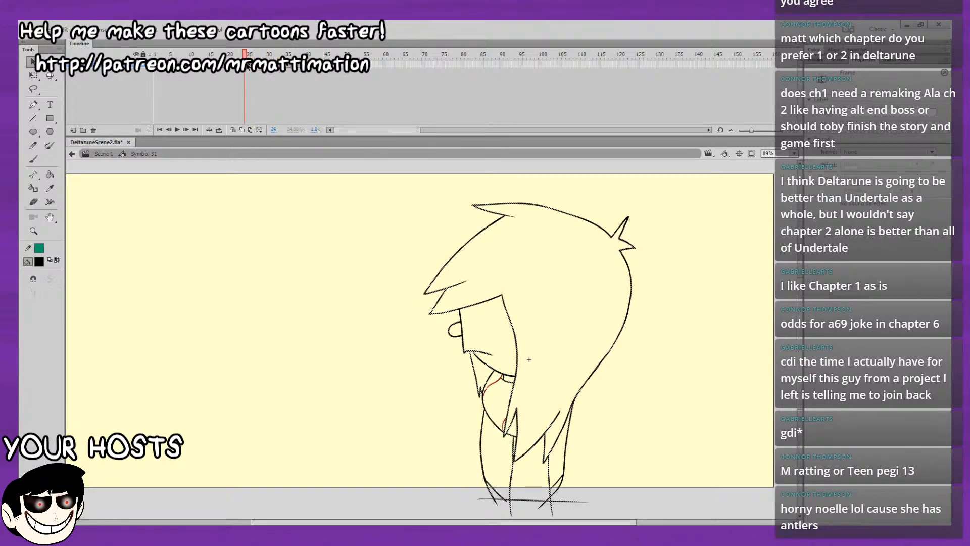
{"action": "left_click", "coordinate": [246, 64]}
{"action": "left_click", "coordinate": [257, 64]}
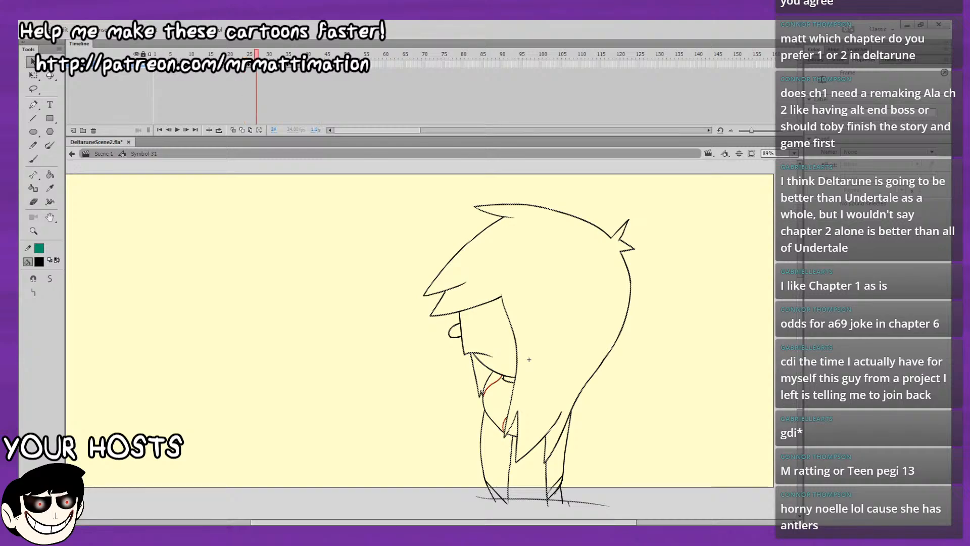
{"action": "left_click", "coordinate": [264, 64]}
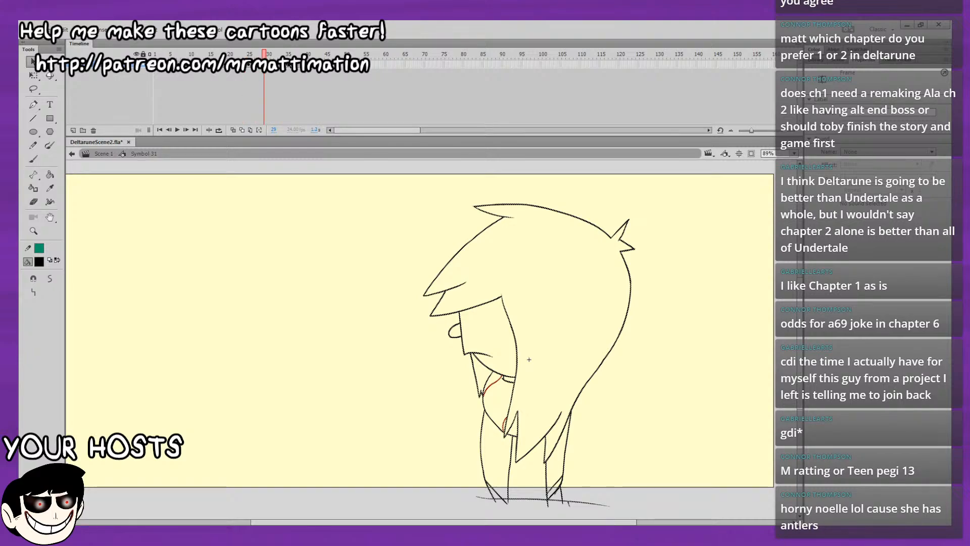
Examine the drawings from about frame 32 to frame 44, then return to frame 26.
{"action": "left_click", "coordinate": [275, 64]}
{"action": "key", "text": "period"}
{"action": "key", "text": "period"}
{"action": "key", "text": "period"}
{"action": "key", "text": "period"}
{"action": "key", "text": "period"}
{"action": "key", "text": "period"}
{"action": "key", "text": "period"}
{"action": "key", "text": "period"}
{"action": "key", "text": "period"}
{"action": "key", "text": "period"}
{"action": "key", "text": "period"}
{"action": "key", "text": "period"}
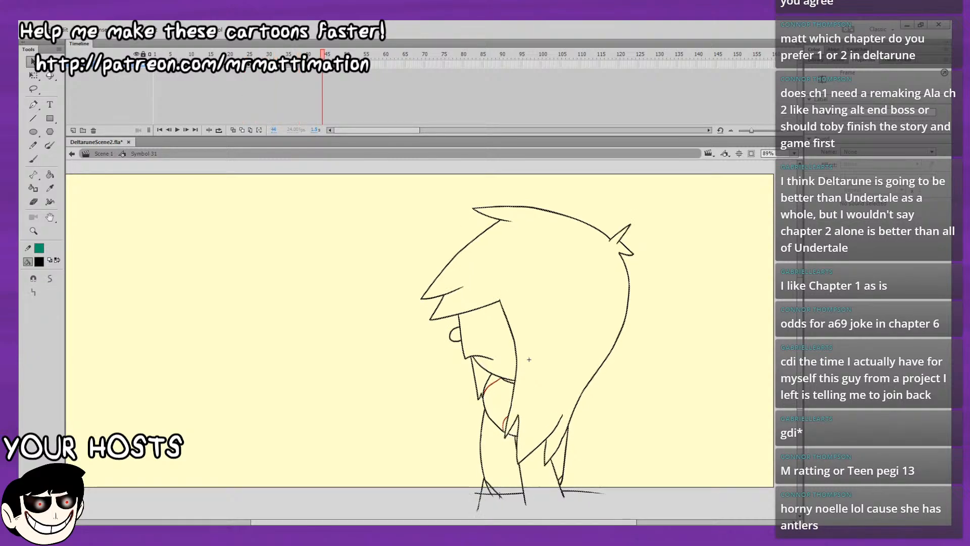
{"action": "key", "text": "comma"}
{"action": "key", "text": "comma"}
{"action": "key", "text": "comma"}
{"action": "key", "text": "comma"}
{"action": "key", "text": "comma"}
{"action": "key", "text": "comma"}
{"action": "key", "text": "comma"}
{"action": "key", "text": "comma"}
{"action": "key", "text": "comma"}
{"action": "key", "text": "comma"}
{"action": "key", "text": "comma"}
{"action": "key", "text": "comma"}
{"action": "key", "text": "comma"}
{"action": "key", "text": "comma"}
{"action": "key", "text": "comma"}
{"action": "key", "text": "comma"}
{"action": "key", "text": "comma"}
{"action": "key", "text": "comma"}
{"action": "key", "text": "period"}
{"action": "key", "text": "comma"}
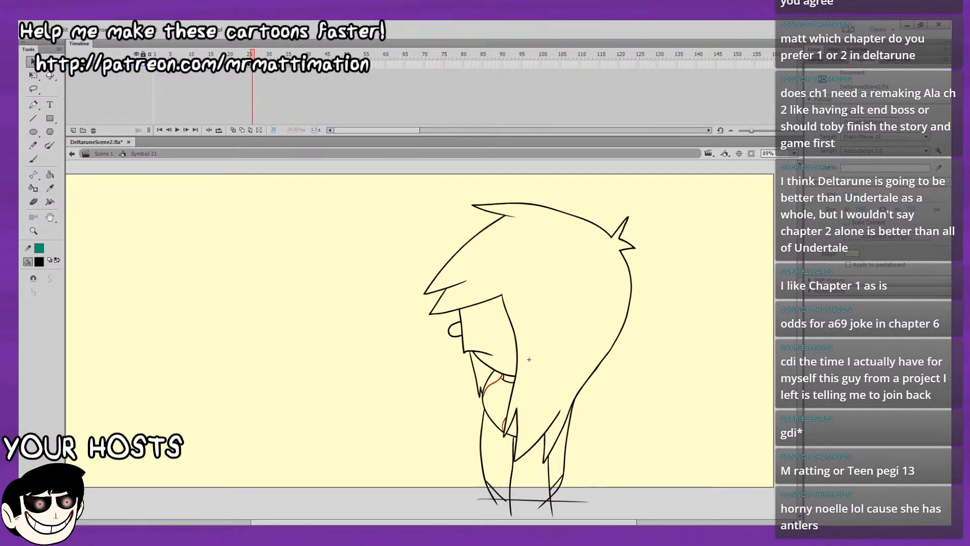
Flip back and forth between the drawings around frame 26 and work back past frame 22 to examine the turning point.
{"action": "key", "text": "period"}
{"action": "key", "text": "period"}
{"action": "key", "text": "comma"}
{"action": "key", "text": "comma"}
{"action": "key", "text": "period"}
{"action": "key", "text": "comma"}
{"action": "key", "text": "comma"}
{"action": "left_click", "coordinate": [246, 65]}
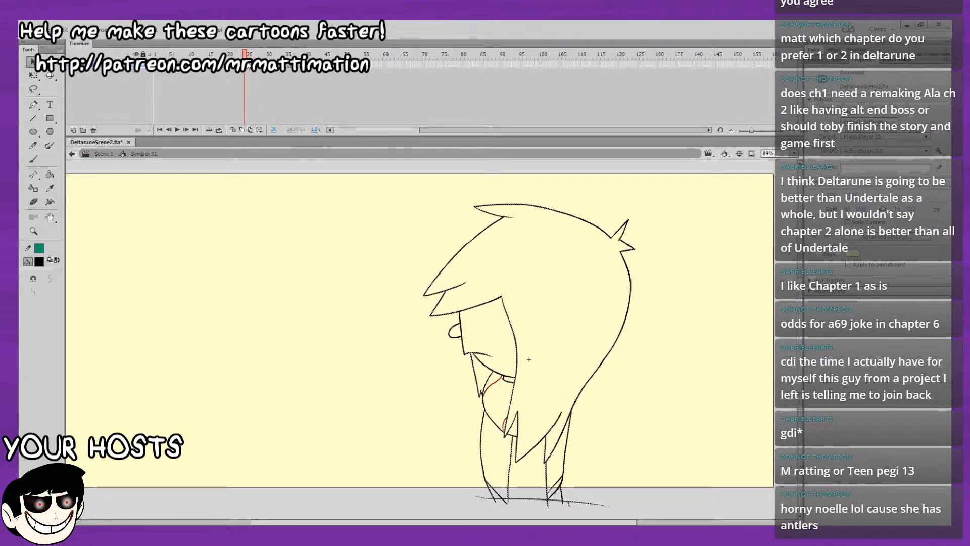
{"action": "key", "text": "comma"}
{"action": "key", "text": "comma"}
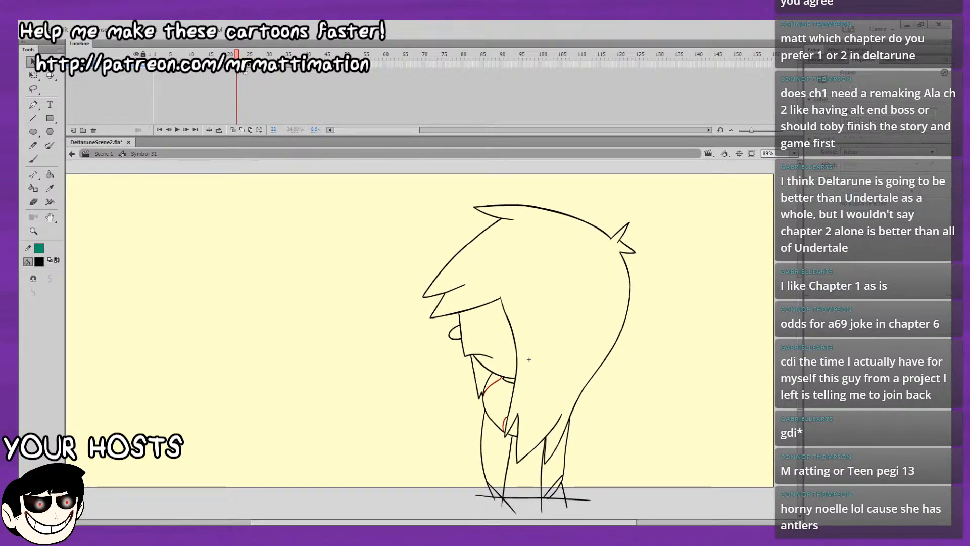
{"action": "key", "text": "comma"}
Play the second cycle through, then flip through the drawings around frame 28 to check the timing of the poses.
{"action": "key", "text": "Return"}
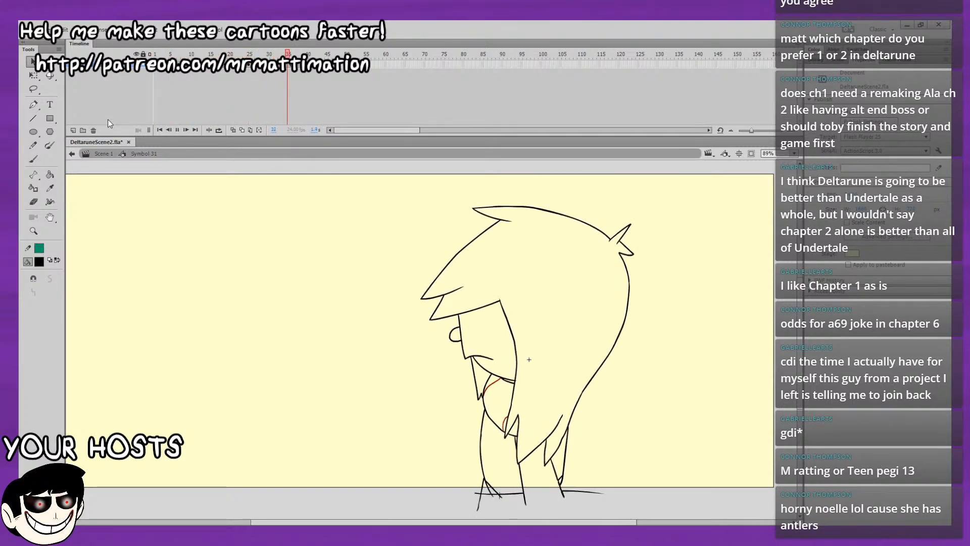
{"action": "left_click", "coordinate": [241, 64]}
{"action": "key", "text": "period"}
{"action": "key", "text": "period"}
{"action": "key", "text": "period"}
{"action": "key", "text": "period"}
{"action": "key", "text": "period"}
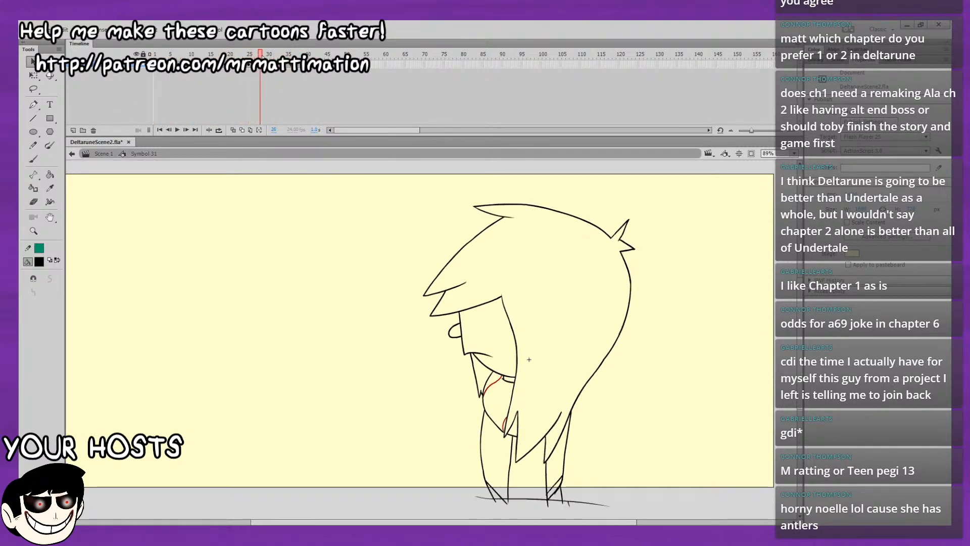
{"action": "key", "text": "comma"}
{"action": "key", "text": "comma"}
{"action": "key", "text": "comma"}
{"action": "key", "text": "comma"}
{"action": "key", "text": "comma"}
{"action": "key", "text": "comma"}
{"action": "key", "text": "comma"}
{"action": "key", "text": "comma"}
{"action": "key", "text": "period"}
{"action": "key", "text": "period"}
{"action": "key", "text": "period"}
{"action": "key", "text": "period"}
{"action": "key", "text": "period"}
Replay the animation to check the repeated motion and return to frame 27.
{"action": "key", "text": "Return"}
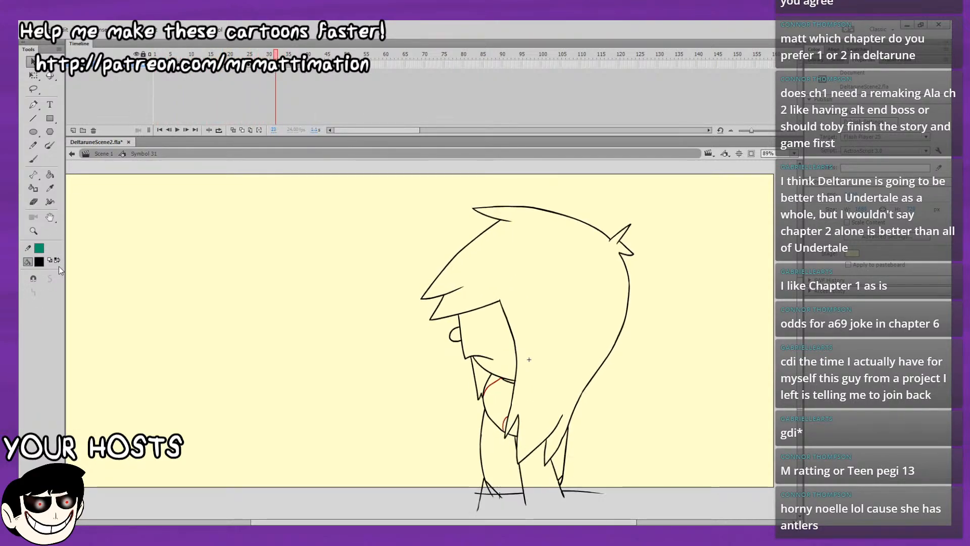
{"action": "key", "text": "Return"}
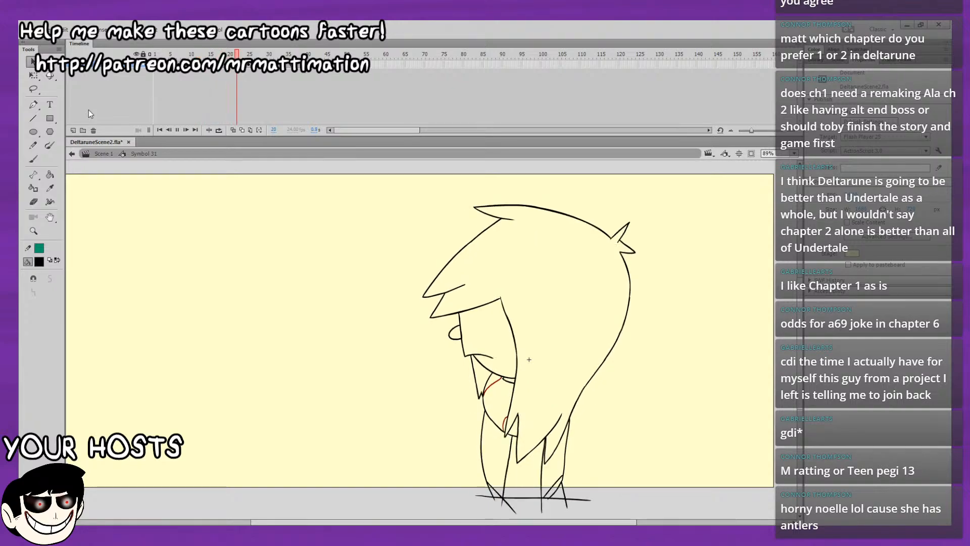
{"action": "key", "text": "Return"}
{"action": "mouse_move", "coordinate": [256, 52]}
{"action": "left_mouse_down"}
{"action": "mouse_move", "coordinate": [248, 50]}
{"action": "mouse_move", "coordinate": [256, 47]}
{"action": "left_mouse_up"}
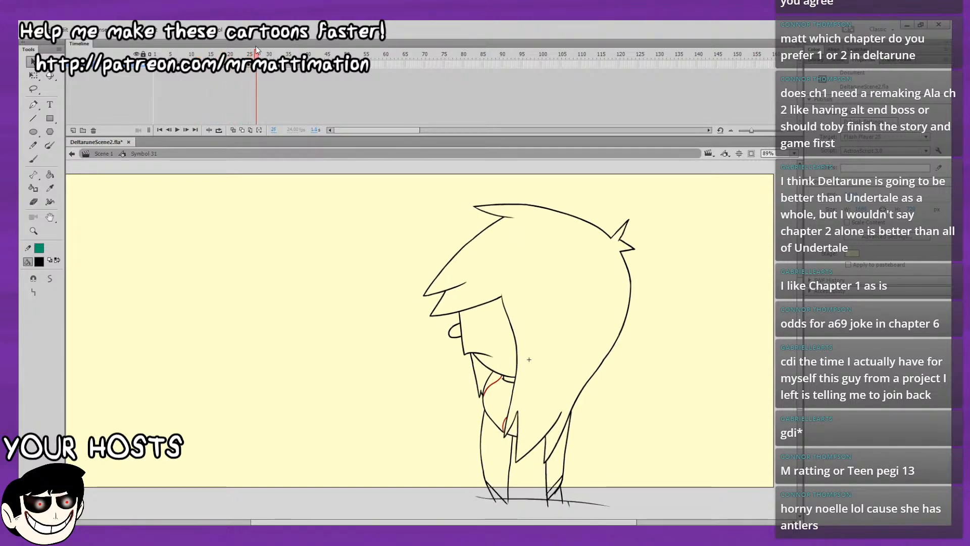
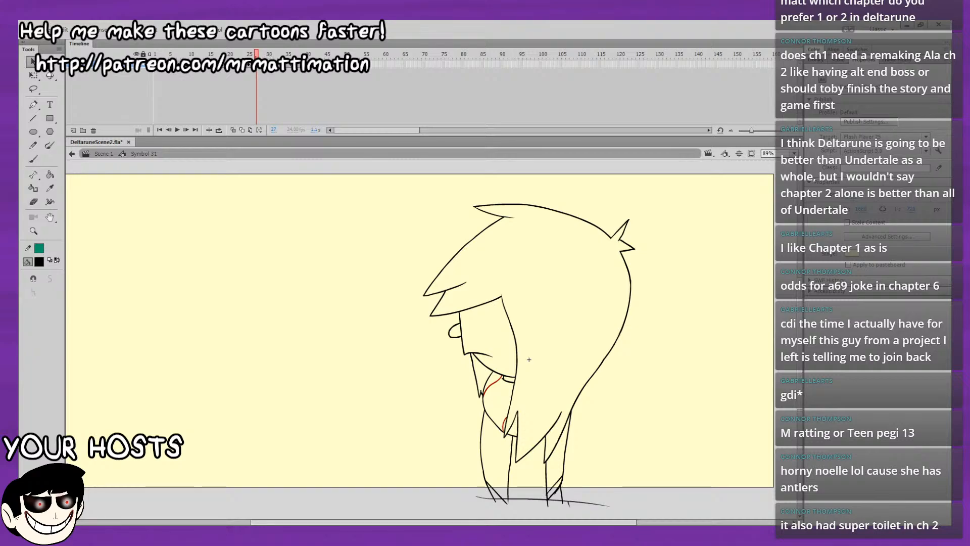
Flip back and forth through the drawings around frames 25 to 27 to compare the leg poses.
{"action": "key", "text": "period"}
{"action": "key", "text": "period"}
{"action": "key", "text": "period"}
{"action": "key", "text": "comma"}
{"action": "key", "text": "comma"}
{"action": "key", "text": "comma"}
{"action": "key", "text": "comma"}
{"action": "key", "text": "comma"}
{"action": "key", "text": "comma"}
{"action": "key", "text": "comma"}
{"action": "key", "text": "comma"}
{"action": "key", "text": "period"}
{"action": "key", "text": "period"}
{"action": "key", "text": "period"}
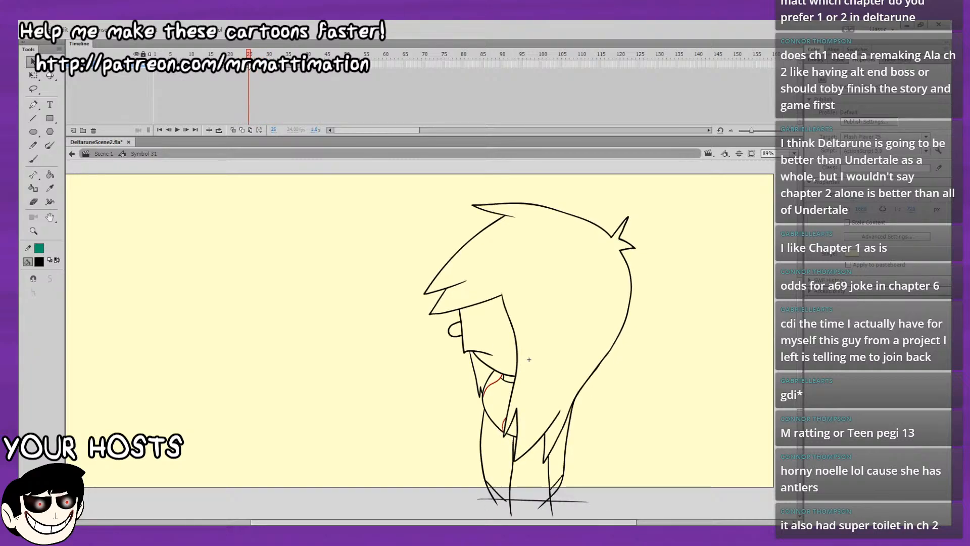
{"action": "key", "text": "period"}
{"action": "key", "text": "period"}
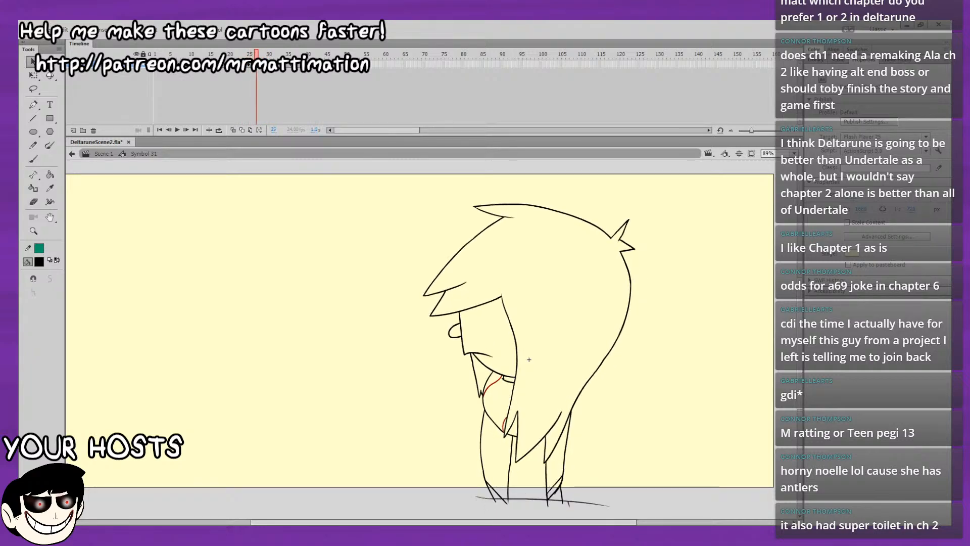
Delete the rear leg's inner line between the hair tips and the ground line on frame 27.
{"action": "left_click", "coordinate": [794, 153]}
{"action": "left_click", "coordinate": [773, 228]}
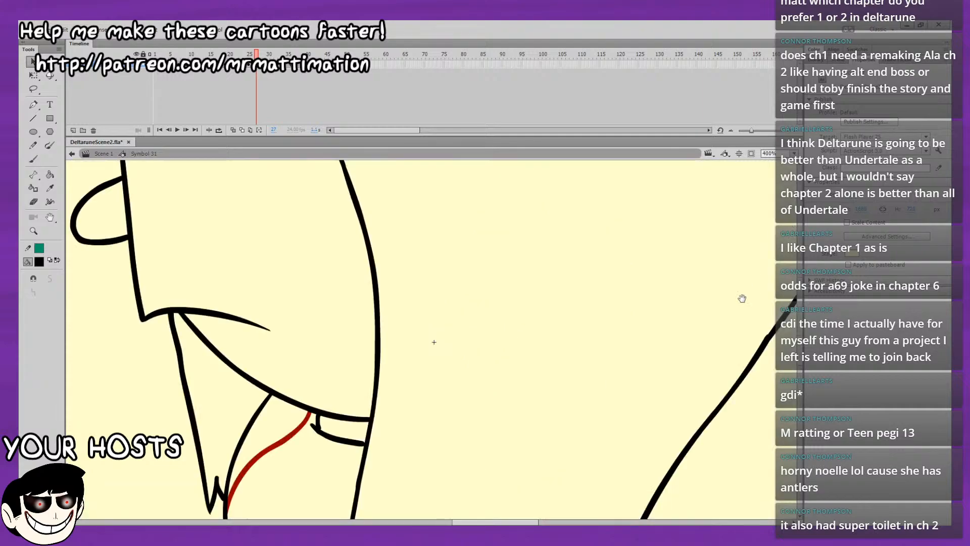
{"action": "left_click_drag", "start_coordinate": [571, 472], "coordinate": [422, 172]}
{"action": "left_click_drag", "start_coordinate": [282, 337], "coordinate": [314, 213]}
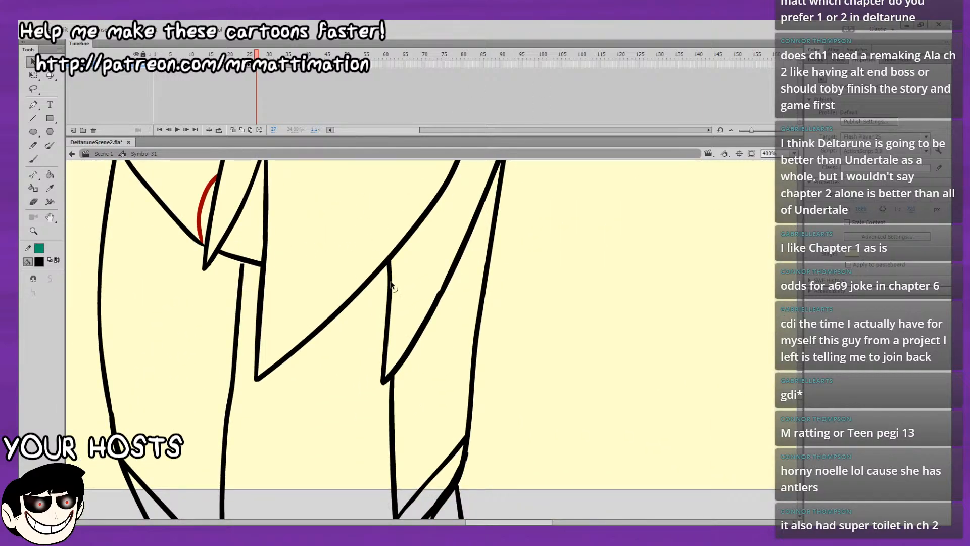
{"action": "left_click_drag", "start_coordinate": [402, 215], "coordinate": [471, 97]}
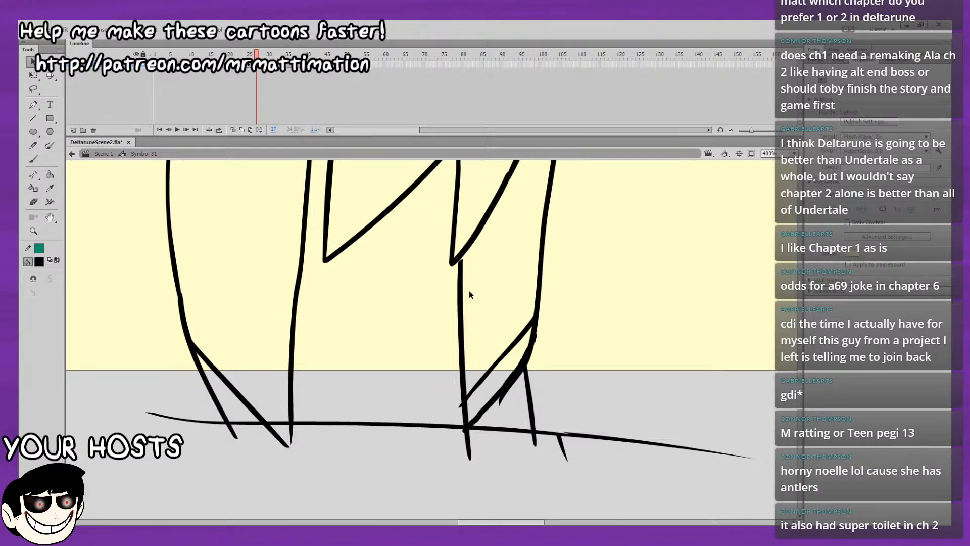
{"action": "left_click_drag", "start_coordinate": [468, 397], "coordinate": [458, 403]}
{"action": "mouse_move", "coordinate": [506, 325]}
{"action": "left_mouse_down"}
{"action": "mouse_move", "coordinate": [499, 359]}
{"action": "mouse_move", "coordinate": [491, 284]}
{"action": "mouse_move", "coordinate": [451, 253]}
{"action": "left_mouse_up"}
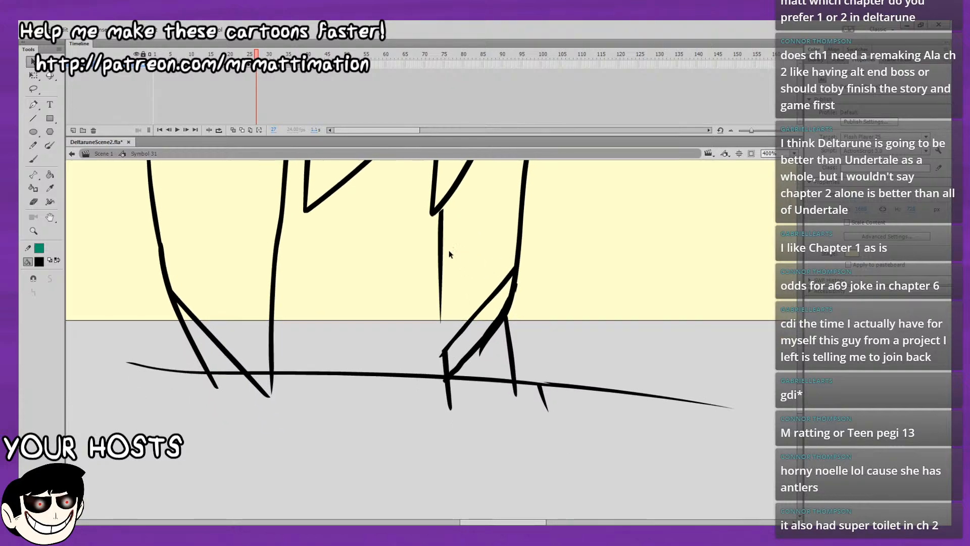
{"action": "left_click", "coordinate": [442, 356]}
{"action": "key", "text": "Delete"}
{"action": "left_click_drag", "start_coordinate": [443, 355], "coordinate": [438, 357]}
{"action": "left_click_drag", "start_coordinate": [448, 369], "coordinate": [443, 372]}
{"action": "left_click_drag", "start_coordinate": [469, 330], "coordinate": [471, 344]}
{"action": "mouse_move", "coordinate": [440, 245]}
{"action": "left_mouse_down"}
{"action": "mouse_move", "coordinate": [474, 336]}
{"action": "mouse_move", "coordinate": [474, 384]}
{"action": "left_mouse_up"}
{"action": "left_click", "coordinate": [480, 387]}
{"action": "key", "text": "Delete"}
Delete the front leg's inner line above the ground line on frame 27.
{"action": "left_click_drag", "start_coordinate": [392, 356], "coordinate": [434, 261]}
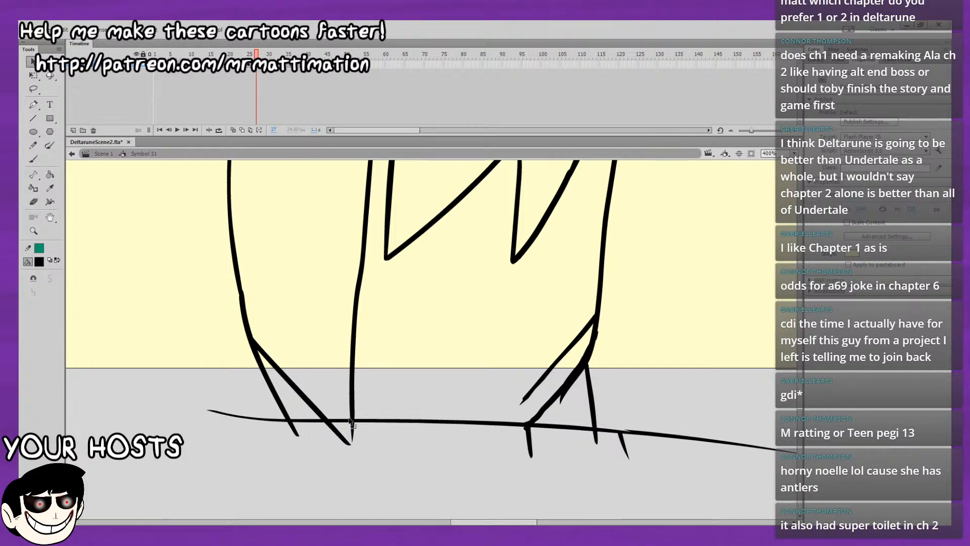
{"action": "left_click_drag", "start_coordinate": [349, 421], "coordinate": [353, 406]}
{"action": "left_click", "coordinate": [354, 389]}
{"action": "key", "text": "Delete"}
{"action": "left_click_drag", "start_coordinate": [376, 250], "coordinate": [381, 324]}
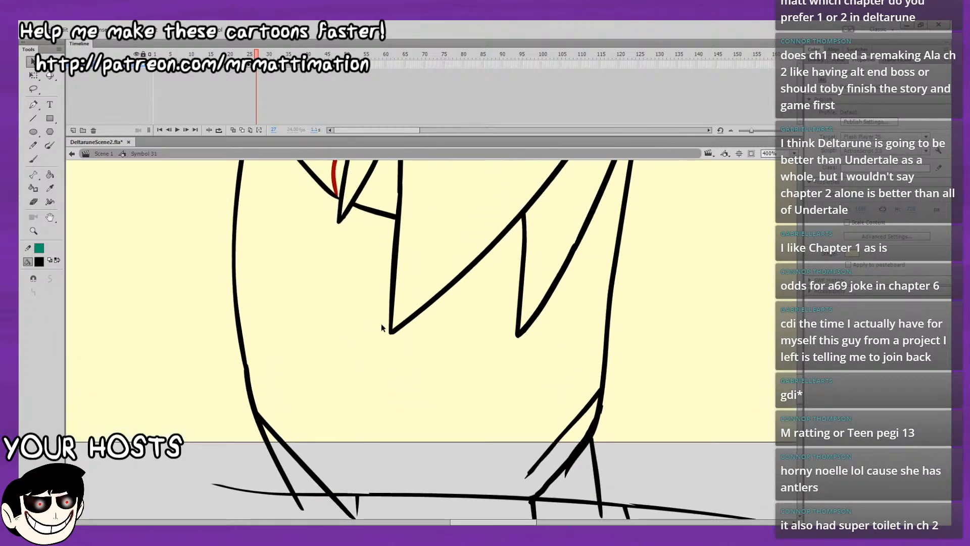
Turn on onion skinning for the frames around 27 and remove the drawing from frame 29.
{"action": "left_click", "coordinate": [233, 130]}
{"action": "left_click_drag", "start_coordinate": [266, 54], "coordinate": [273, 54]}
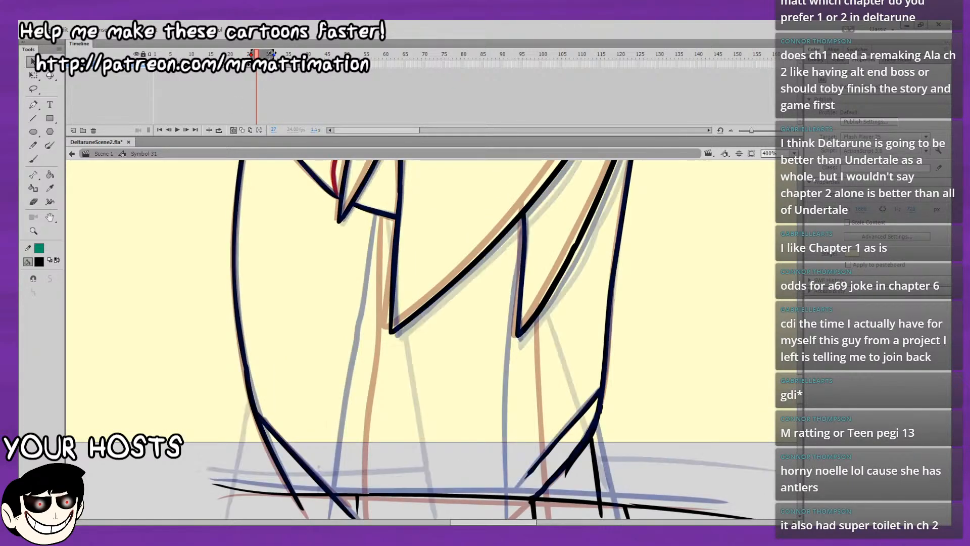
{"action": "left_click", "coordinate": [33, 159]}
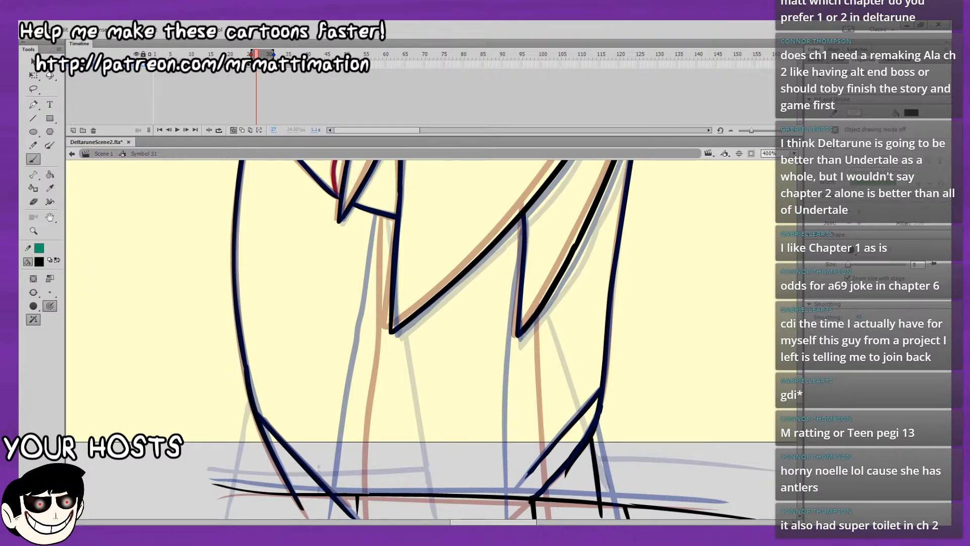
{"action": "key", "text": "."}
{"action": "key", "text": "."}
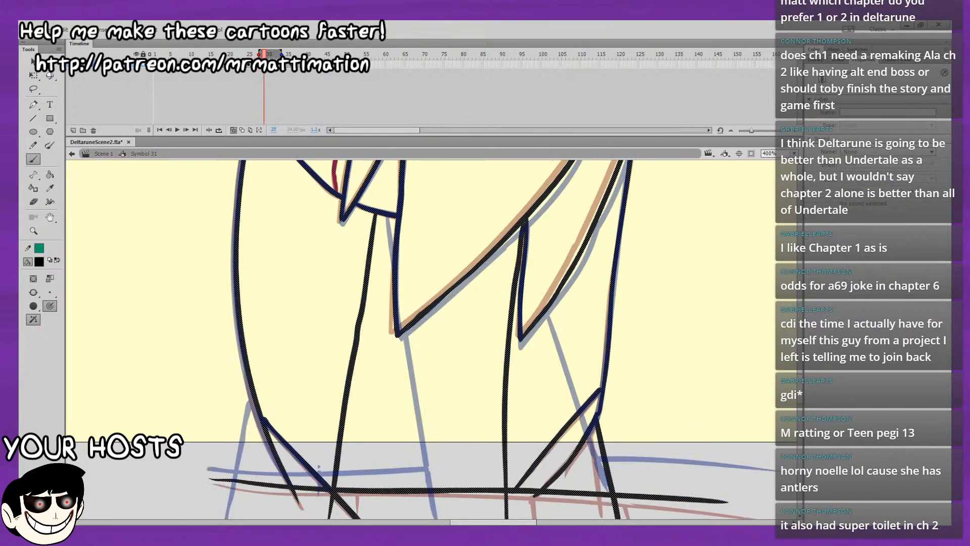
{"action": "key", "text": "ctrl+shift+v"}
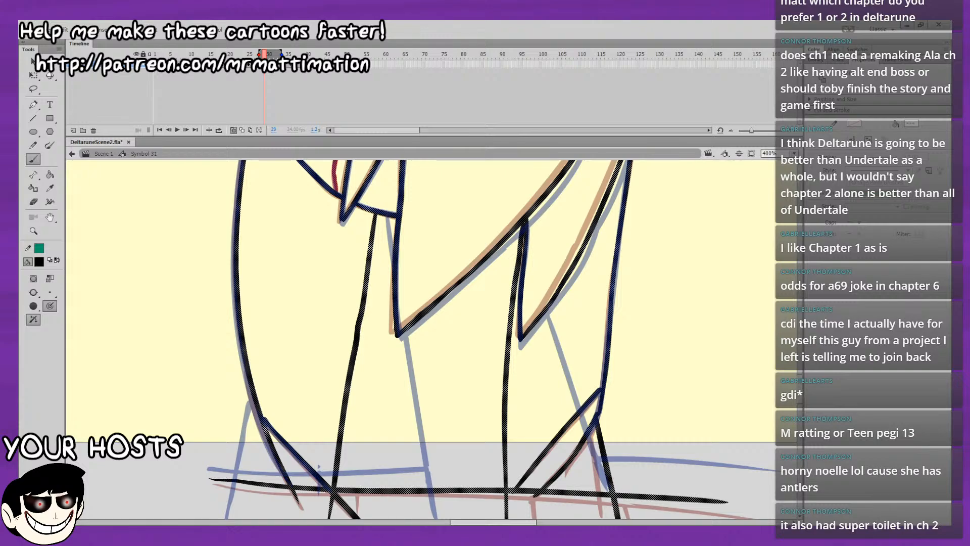
{"action": "key", "text": "comma"}
{"action": "key", "text": "comma"}
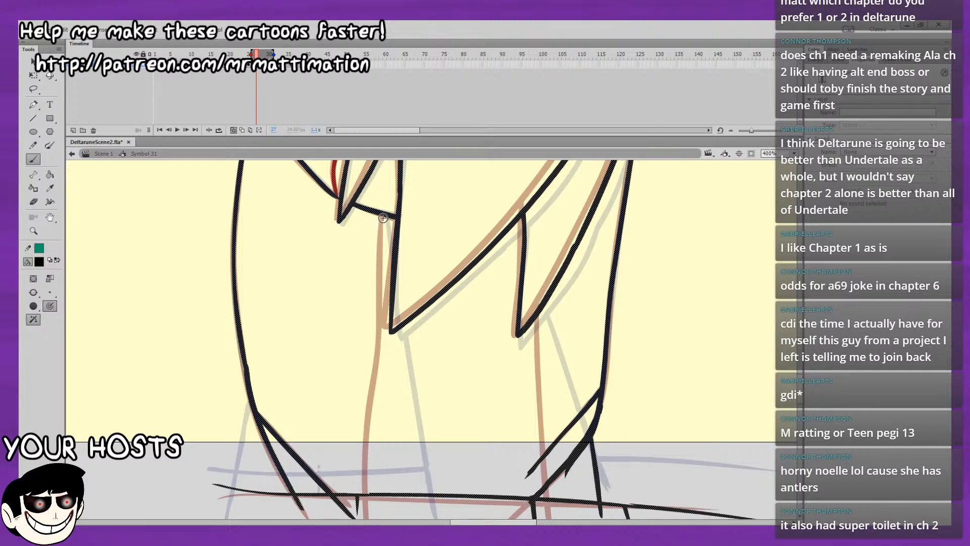
Brush new inner lines for both legs on frame 27, running from the torso and hair down past the ground line.
{"action": "left_click_drag", "start_coordinate": [383, 215], "coordinate": [384, 257]}
{"action": "key", "text": "ctrl+z"}
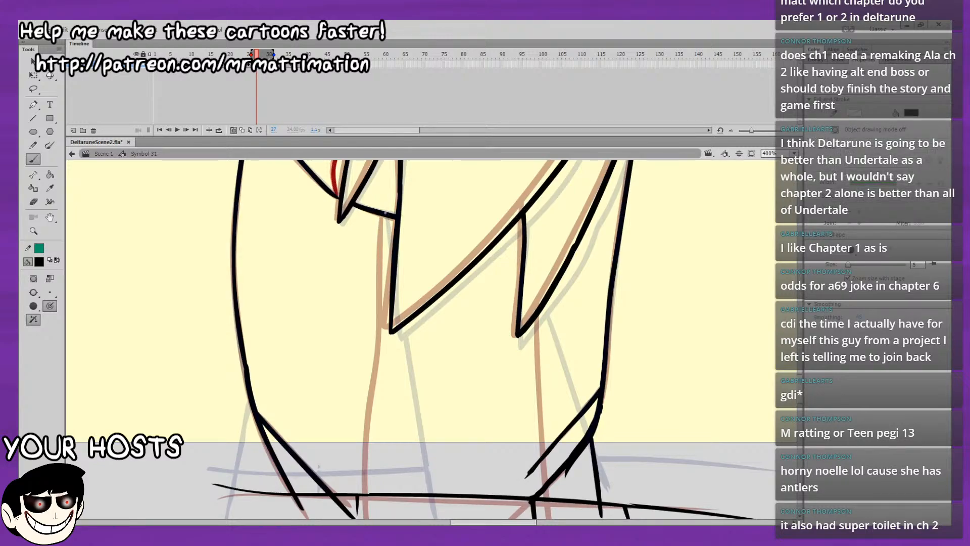
{"action": "left_click_drag", "start_coordinate": [385, 214], "coordinate": [387, 268]}
{"action": "key", "text": "ctrl+z"}
{"action": "left_click_drag", "start_coordinate": [385, 218], "coordinate": [392, 517]}
{"action": "mouse_move", "coordinate": [570, 335]}
{"action": "left_mouse_down"}
{"action": "mouse_move", "coordinate": [585, 296]}
{"action": "mouse_move", "coordinate": [551, 297]}
{"action": "mouse_move", "coordinate": [555, 322]}
{"action": "left_mouse_up"}
{"action": "key", "text": "ctrl+z"}
{"action": "left_click_drag", "start_coordinate": [548, 273], "coordinate": [586, 498]}
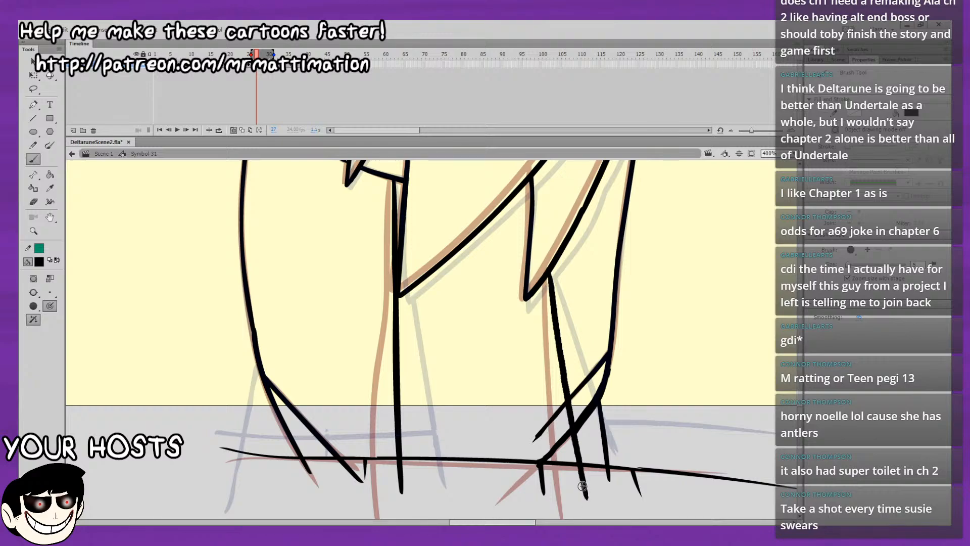
Trim the rear leg's diagonal cuff strokes where they extend past the new inner leg line on frame 27.
{"action": "left_click", "coordinate": [36, 201]}
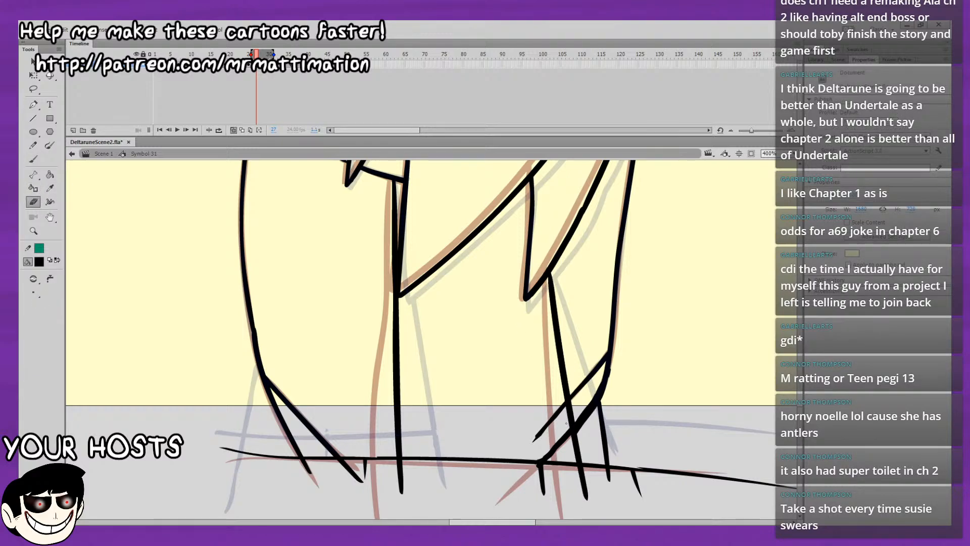
{"action": "left_click_drag", "start_coordinate": [562, 397], "coordinate": [585, 481]}
{"action": "left_click", "coordinate": [33, 62]}
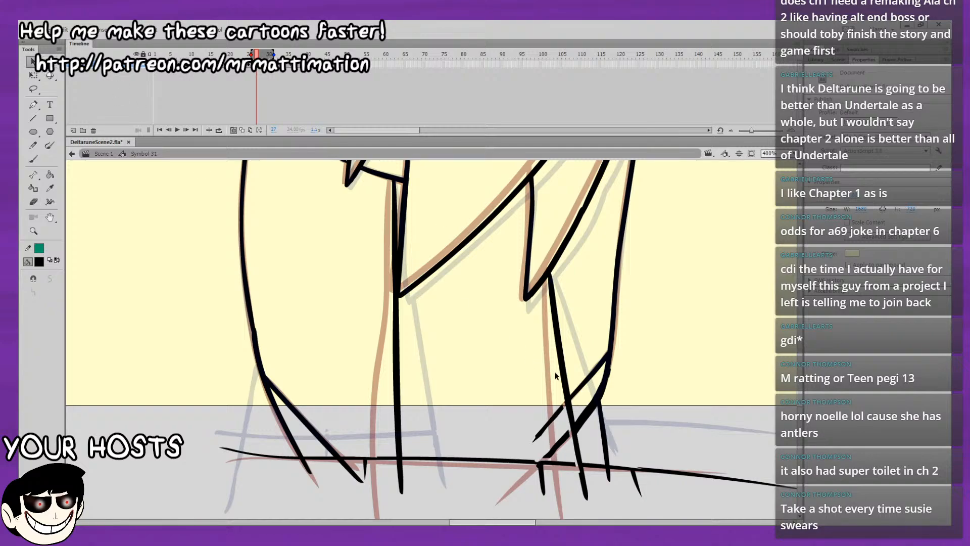
{"action": "left_click", "coordinate": [558, 410]}
{"action": "key", "text": "Delete"}
{"action": "left_click", "coordinate": [566, 435]}
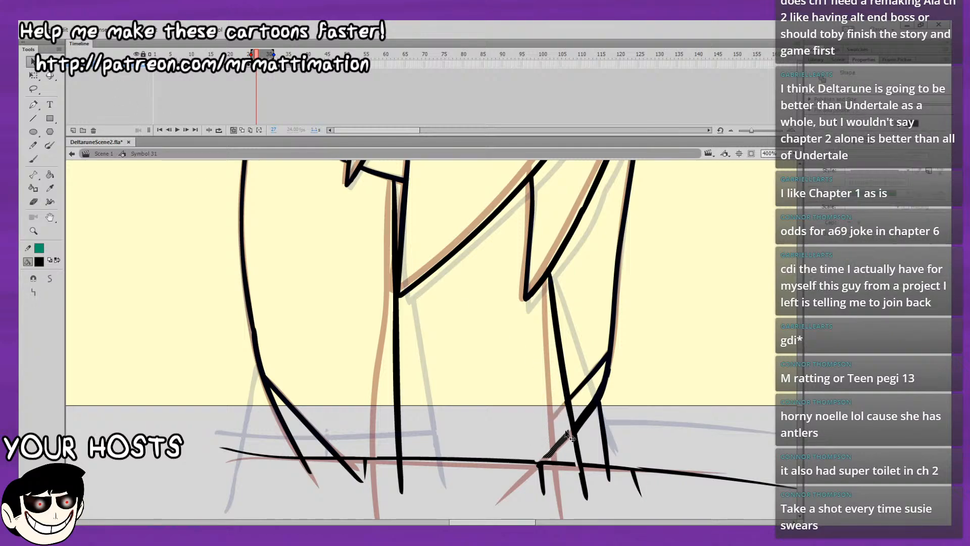
{"action": "key", "text": "Delete"}
{"action": "left_click", "coordinate": [34, 159]}
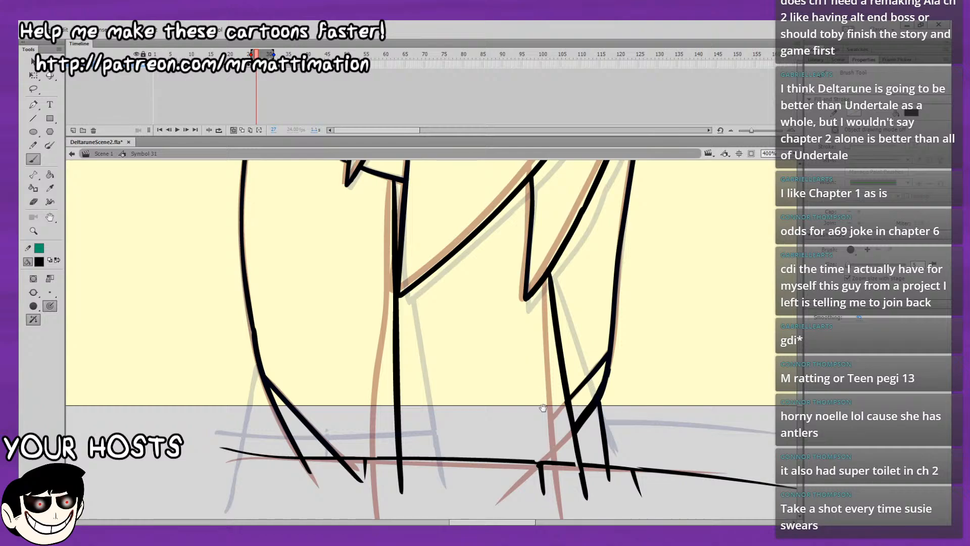
{"action": "left_click_drag", "start_coordinate": [543, 407], "coordinate": [546, 394]}
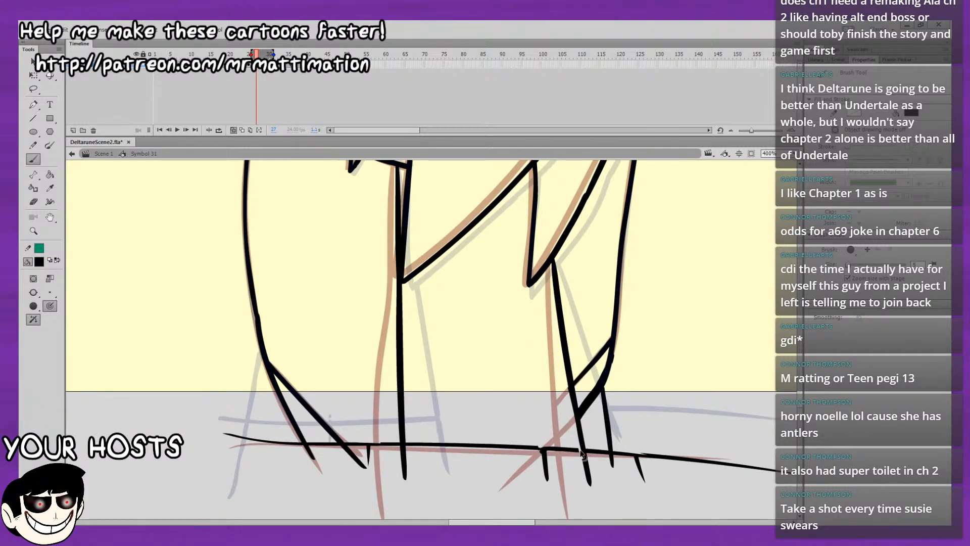
{"action": "left_click_drag", "start_coordinate": [575, 401], "coordinate": [571, 413]}
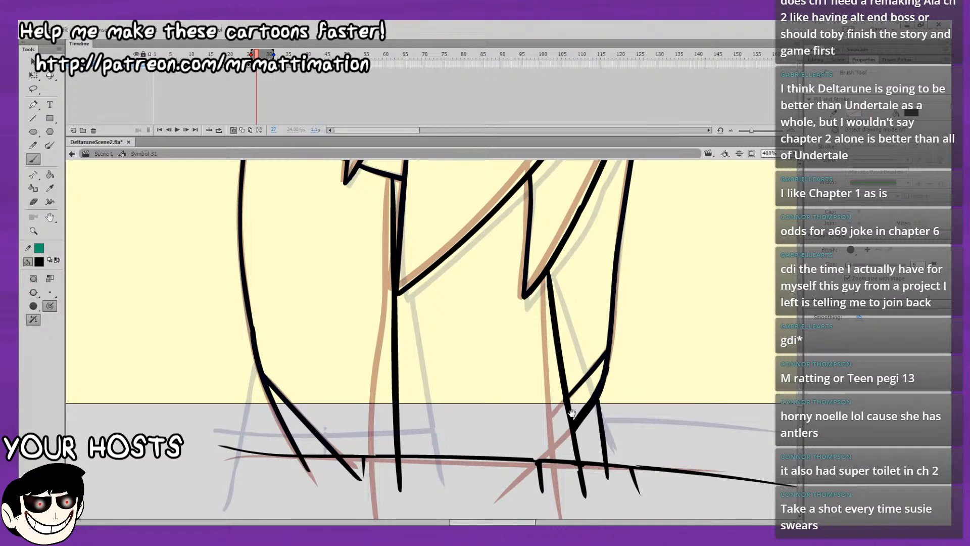
Turn off onion skinning and copy the drawing from frame 22 in place onto frame 29.
{"action": "left_click", "coordinate": [233, 131]}
{"action": "mouse_move", "coordinate": [259, 53]}
{"action": "left_mouse_down"}
{"action": "mouse_move", "coordinate": [248, 56]}
{"action": "mouse_move", "coordinate": [271, 75]}
{"action": "mouse_move", "coordinate": [252, 81]}
{"action": "left_mouse_up"}
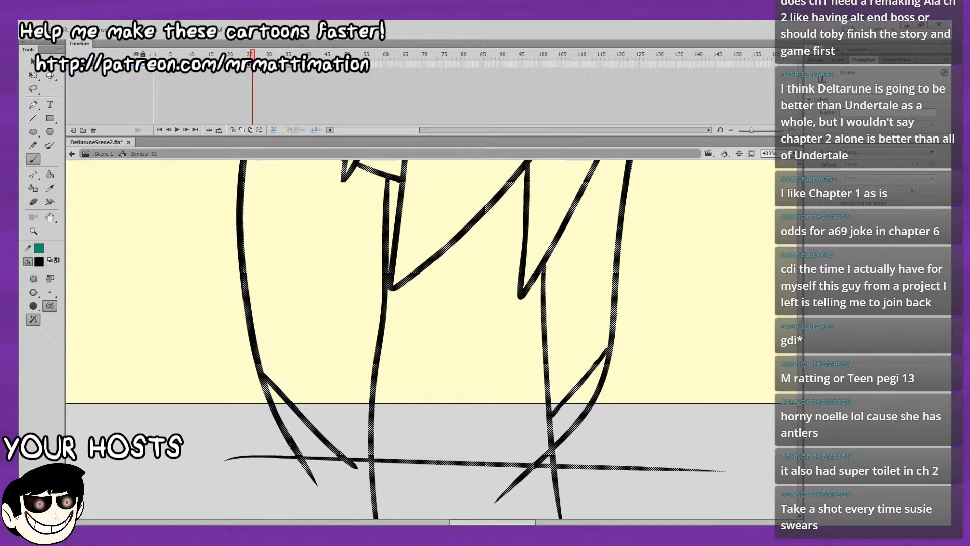
{"action": "left_click", "coordinate": [261, 66]}
{"action": "left_click", "coordinate": [254, 65]}
{"action": "left_click", "coordinate": [245, 65]}
{"action": "left_click", "coordinate": [238, 65]}
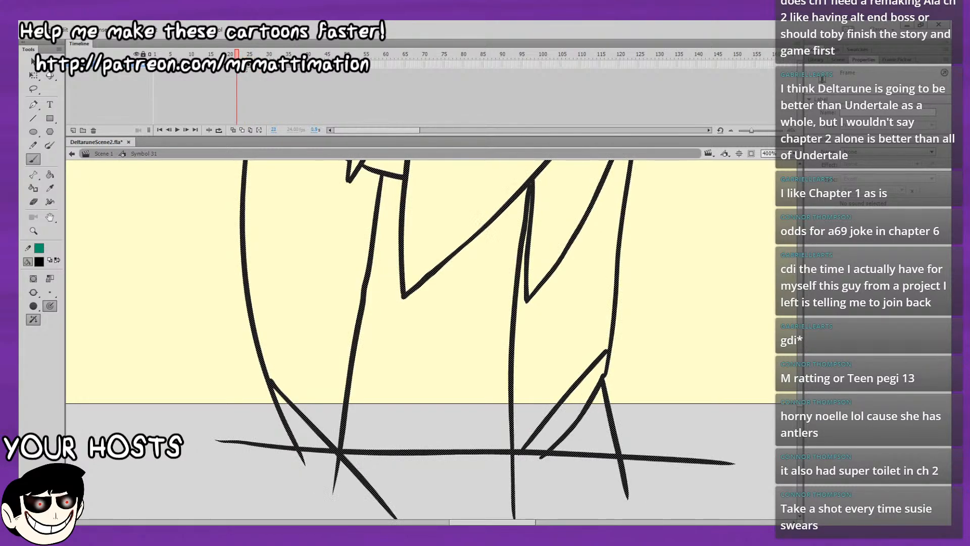
{"action": "left_click_drag", "start_coordinate": [265, 55], "coordinate": [264, 57]}
{"action": "key", "text": "period"}
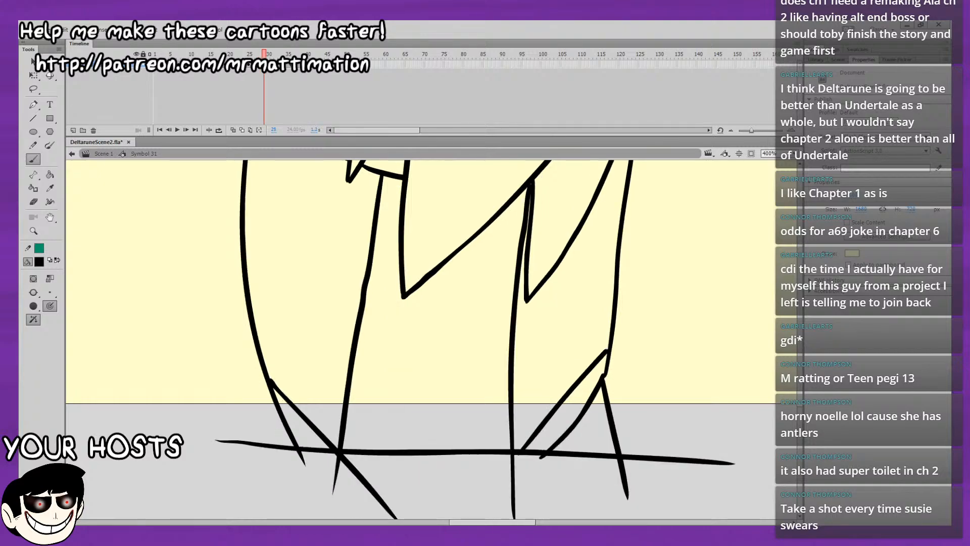
Delete the inner lines of both legs above the ground line on frame 29.
{"action": "key", "text": "v"}
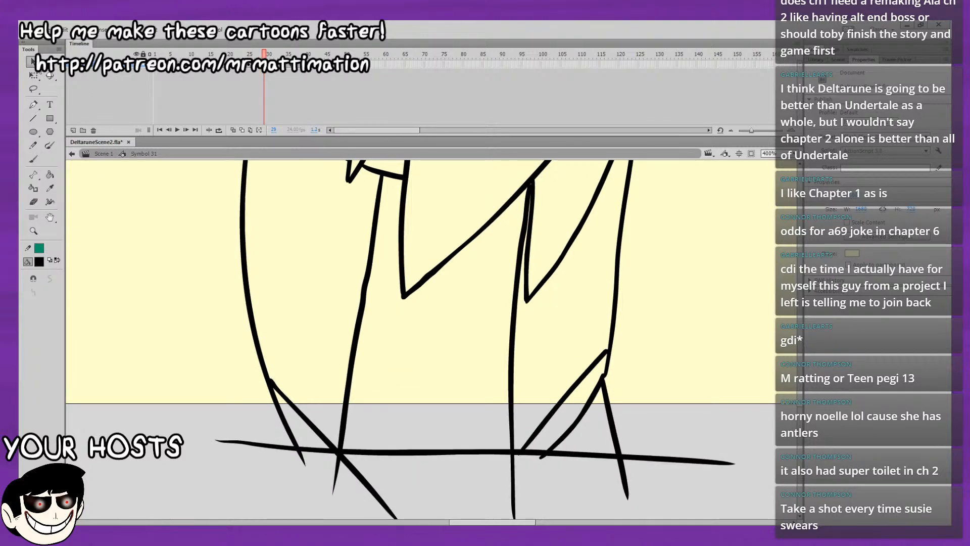
{"action": "left_click_drag", "start_coordinate": [380, 180], "coordinate": [397, 182]}
{"action": "left_click_drag", "start_coordinate": [528, 200], "coordinate": [529, 210]}
{"action": "left_click", "coordinate": [514, 438]}
{"action": "key", "text": "Delete"}
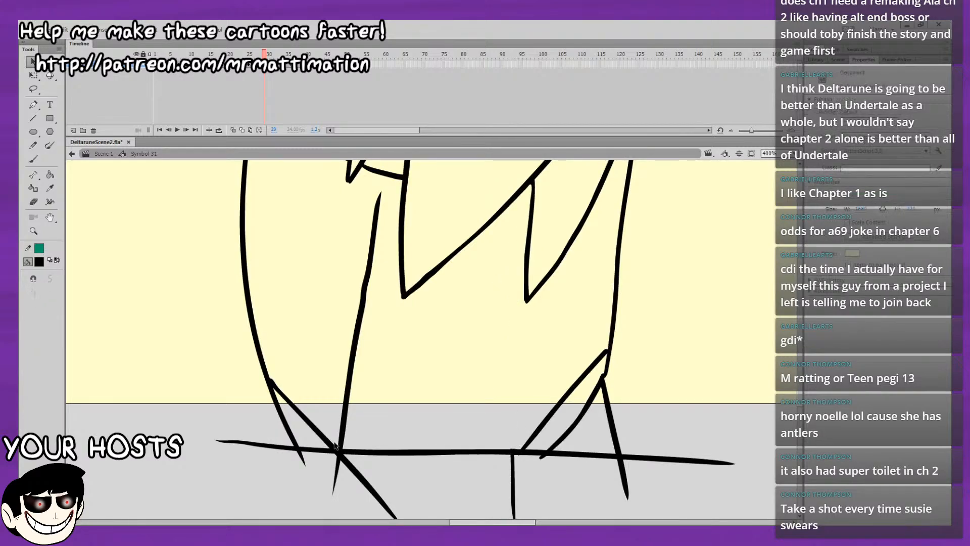
{"action": "left_click_drag", "start_coordinate": [341, 446], "coordinate": [373, 487]}
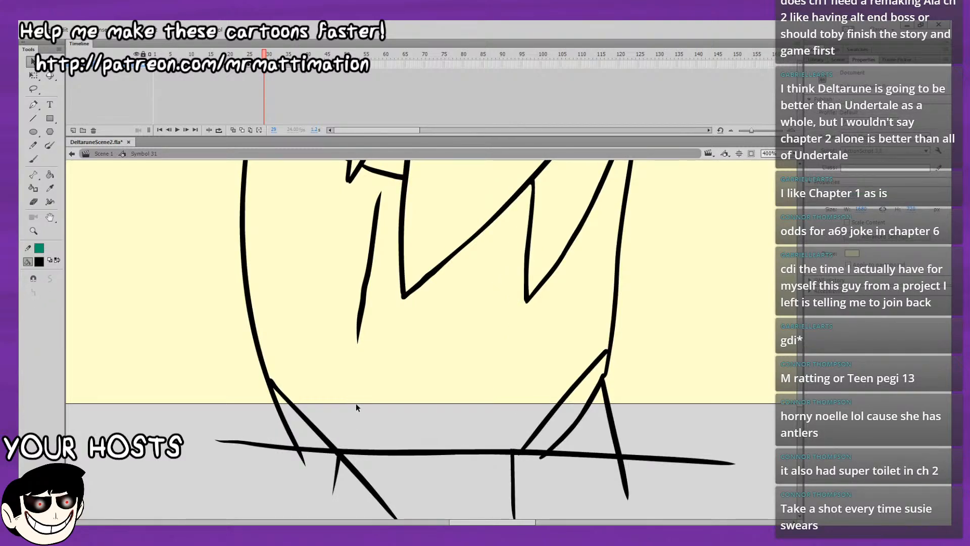
{"action": "left_click", "coordinate": [358, 326]}
{"action": "key", "text": "Delete"}
Delete the stray line behind the rear leg's cuff above the ground line on frames 28 and 29.
{"action": "mouse_move", "coordinate": [588, 260]}
{"action": "left_mouse_down"}
{"action": "mouse_move", "coordinate": [587, 302]}
{"action": "mouse_move", "coordinate": [604, 218]}
{"action": "left_mouse_up"}
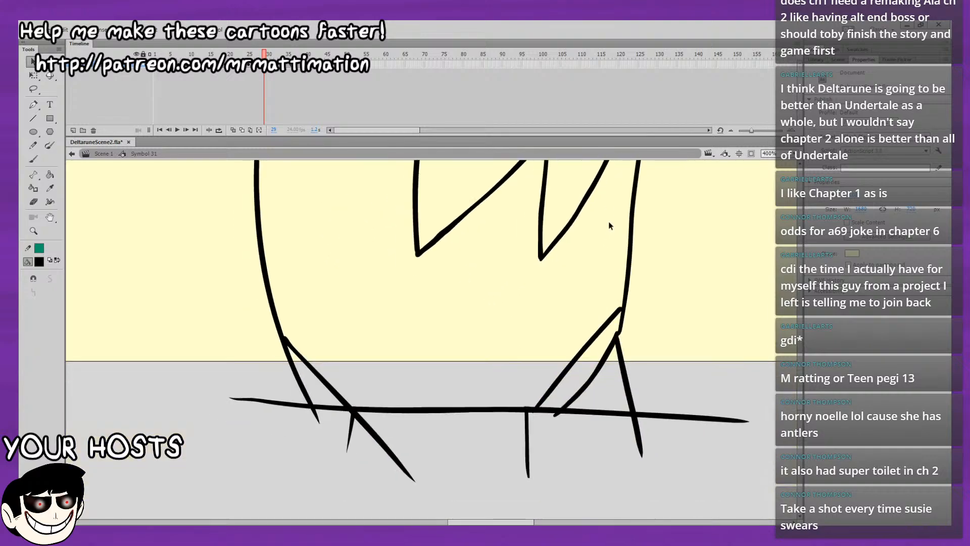
{"action": "key", "text": "."}
{"action": "left_click_drag", "start_coordinate": [619, 340], "coordinate": [613, 351]}
{"action": "left_click_drag", "start_coordinate": [629, 392], "coordinate": [646, 415]}
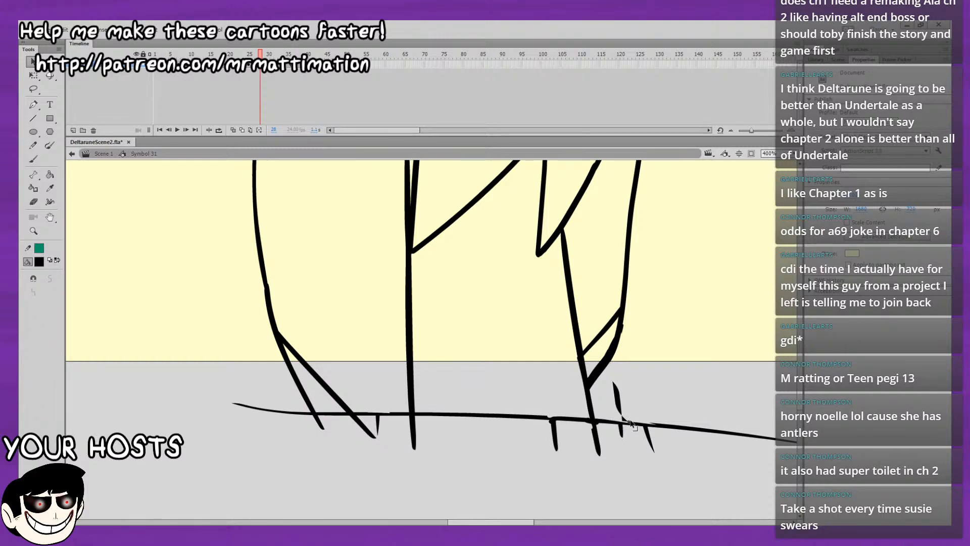
{"action": "left_click", "coordinate": [620, 403]}
{"action": "key", "text": "Delete"}
{"action": "key", "text": "."}
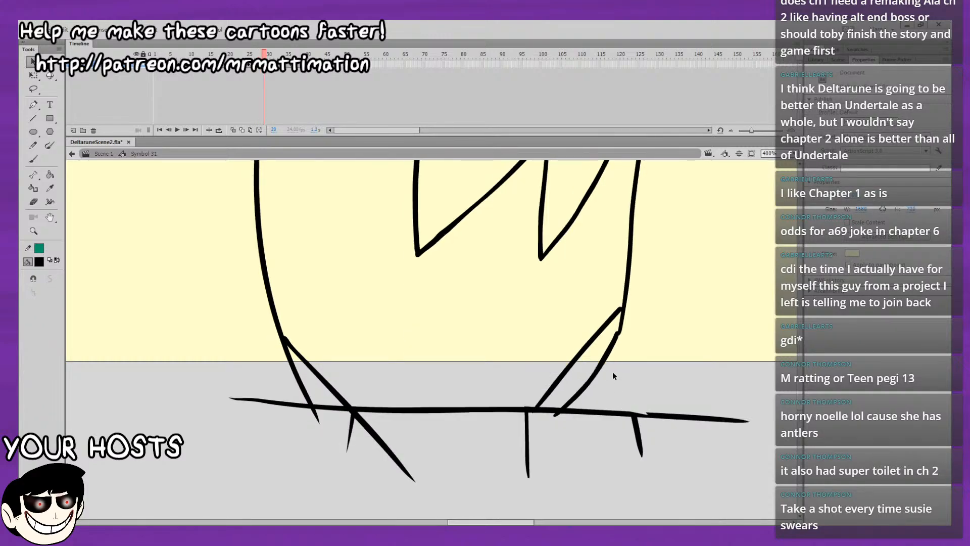
With onion skinning on, draw the front leg's inner line from the hair down past the ground line on frame 29.
{"action": "left_click", "coordinate": [235, 130]}
{"action": "key", "text": "b"}
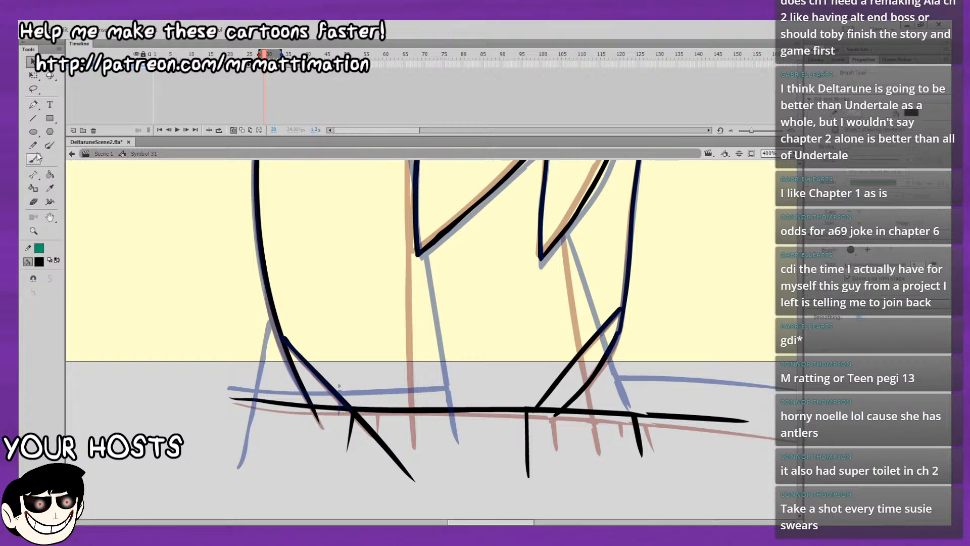
{"action": "key", "text": "ctrl+minus"}
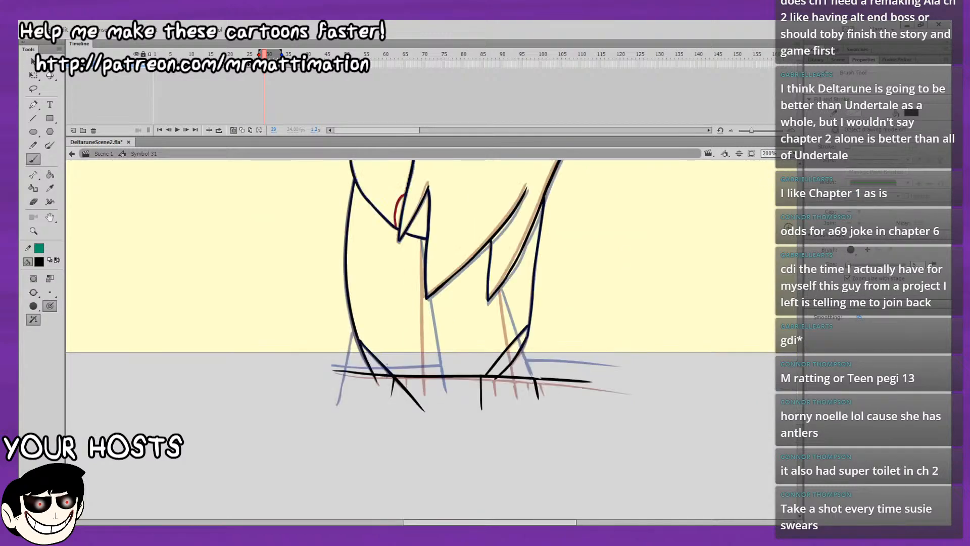
{"action": "scroll", "coordinate": [722, 212], "scroll_direction": "up", "scroll_amount": 3}
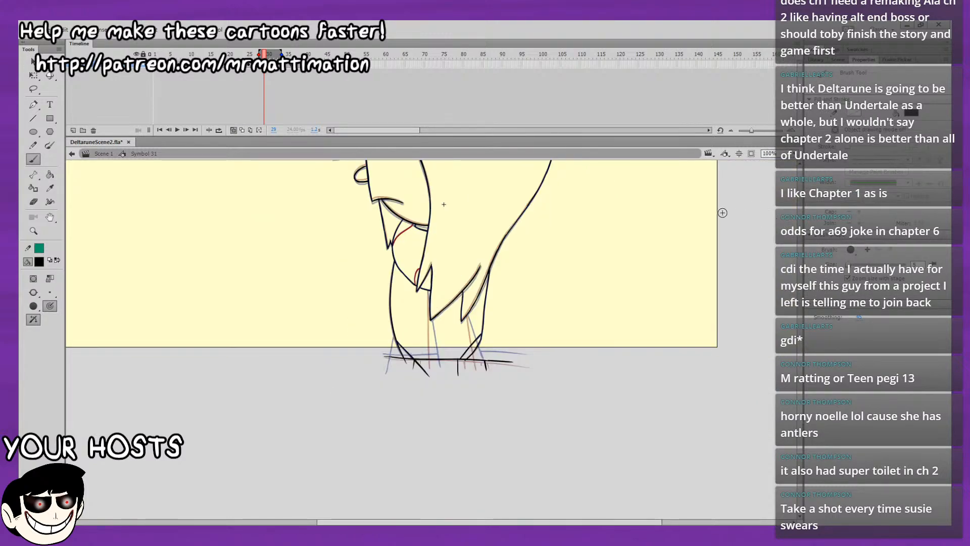
{"action": "key", "text": "ctrl+minus"}
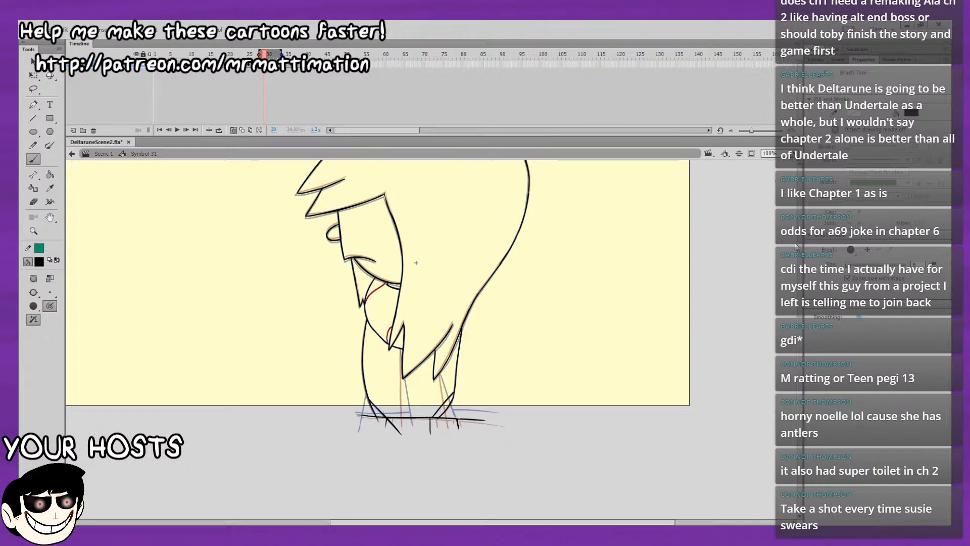
{"action": "key", "text": "ctrl+4"}
{"action": "left_click_drag", "start_coordinate": [656, 416], "coordinate": [690, 161]}
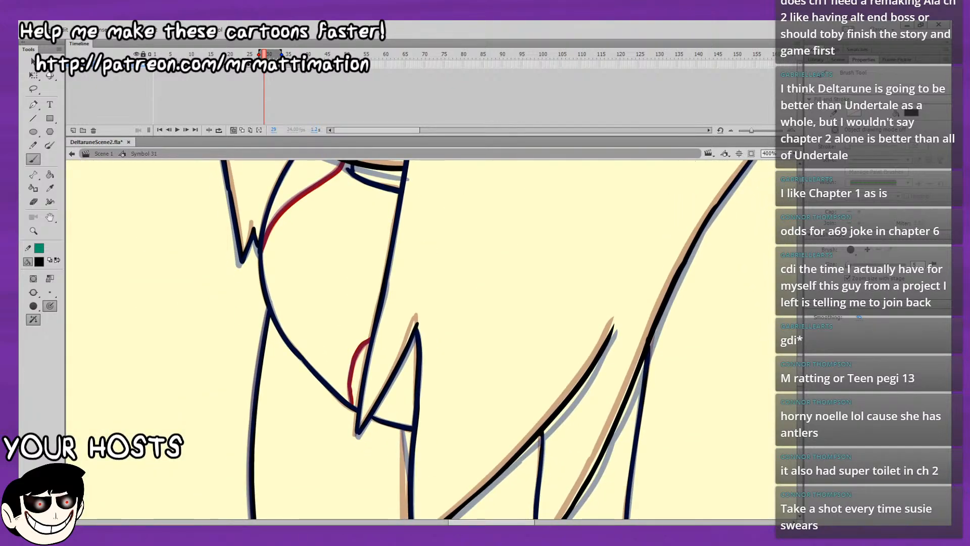
{"action": "key", "text": "ctrl+minus"}
{"action": "left_click_drag", "start_coordinate": [625, 347], "coordinate": [630, 231]}
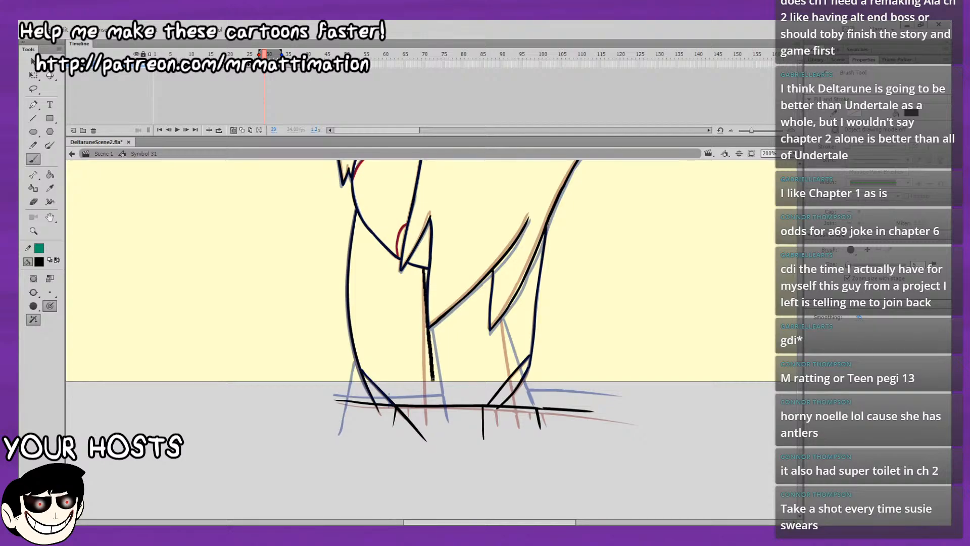
{"action": "left_click_drag", "start_coordinate": [432, 379], "coordinate": [436, 425]}
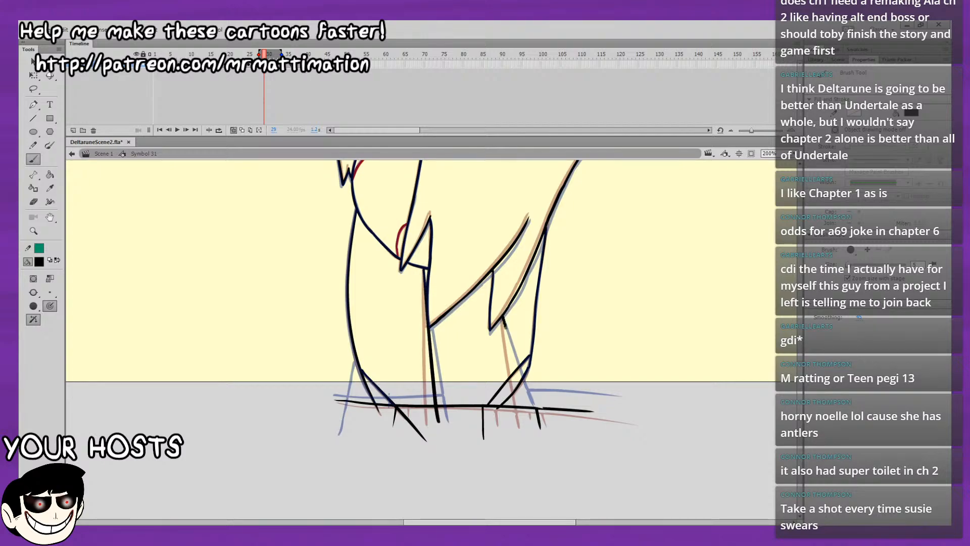
Draw the rear leg's slanted inner line from the hair tip down to the ground line on frame 29, redoing unsatisfactory strokes.
{"action": "left_click_drag", "start_coordinate": [505, 326], "coordinate": [533, 415]}
{"action": "key", "text": "ctrl+z"}
{"action": "key", "text": "ctrl+z"}
{"action": "left_click_drag", "start_coordinate": [502, 317], "coordinate": [532, 414]}
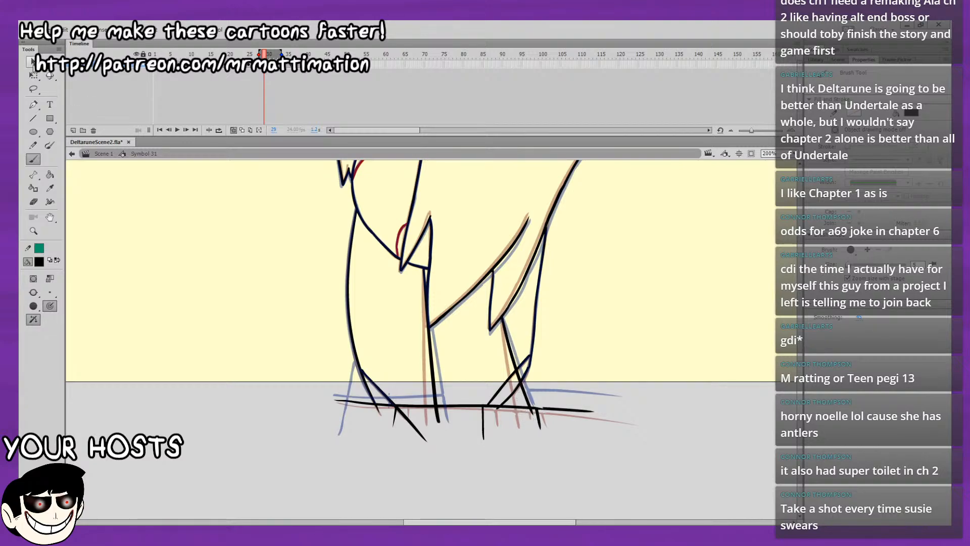
Delete the parts of the rear leg's cuff strokes that extend past the new inner line on frame 29.
{"action": "key", "text": "v"}
{"action": "mouse_move", "coordinate": [514, 374]}
{"action": "left_mouse_down"}
{"action": "mouse_move", "coordinate": [525, 406]}
{"action": "mouse_move", "coordinate": [511, 395]}
{"action": "left_mouse_up"}
{"action": "left_click", "coordinate": [511, 395]}
{"action": "left_click", "coordinate": [515, 398]}
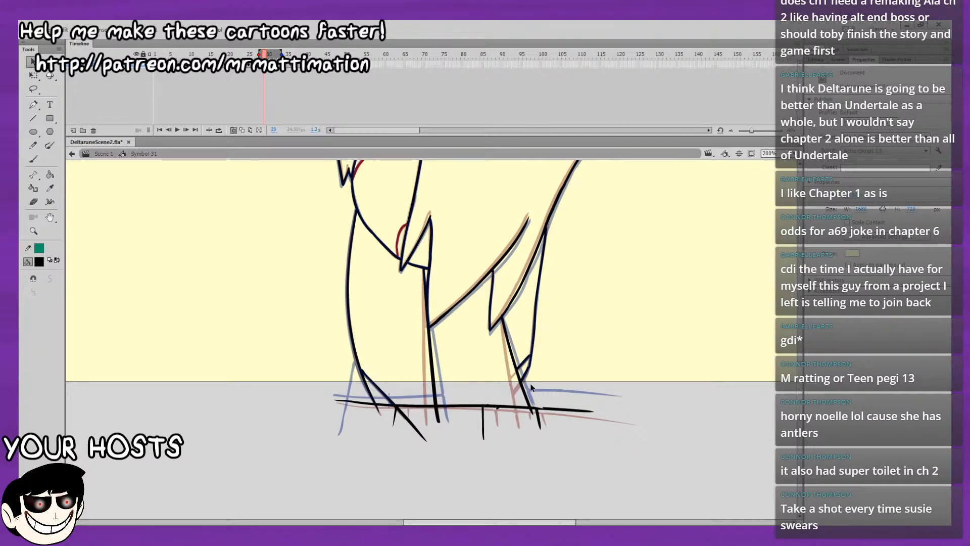
Step back through the earlier frames and play the animation without onion skinning to check the leg motion.
{"action": "key", "text": "b"}
{"action": "key", "text": "comma"}
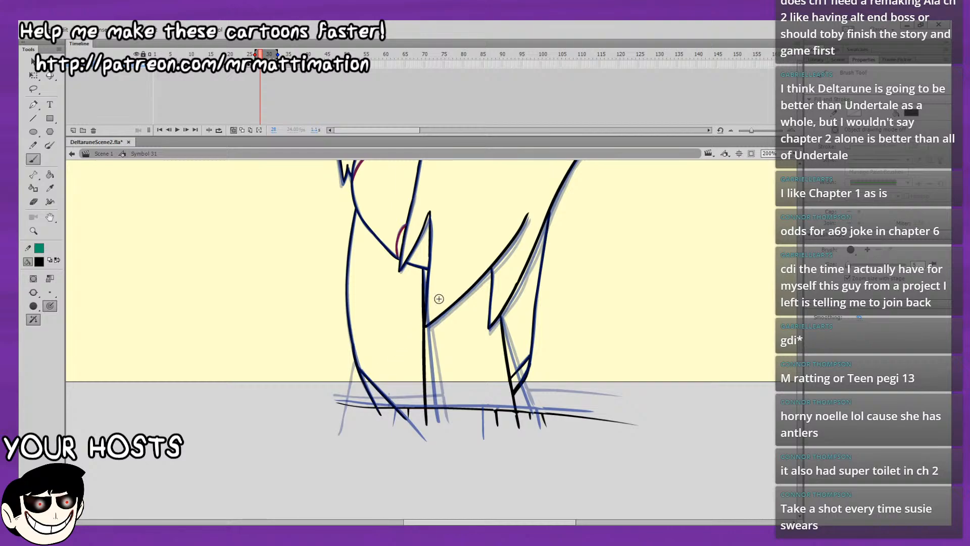
{"action": "key", "text": "comma"}
{"action": "key", "text": "comma"}
{"action": "key", "text": "comma"}
{"action": "key", "text": "comma"}
{"action": "key", "text": "comma"}
{"action": "key", "text": "comma"}
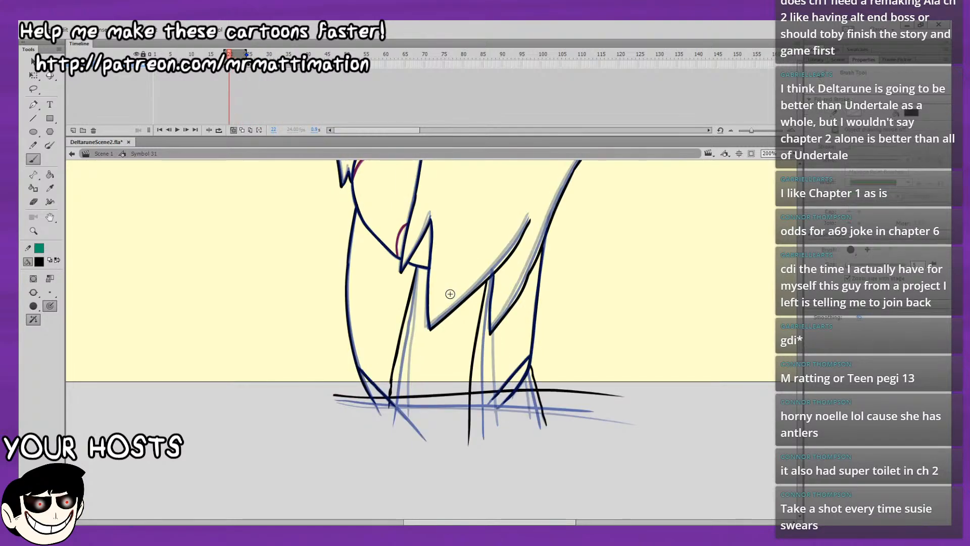
{"action": "key", "text": "comma"}
{"action": "key", "text": "comma"}
{"action": "key", "text": "comma"}
{"action": "key", "text": "comma"}
{"action": "key", "text": "comma"}
{"action": "key", "text": "comma"}
{"action": "key", "text": "comma"}
{"action": "key", "text": "comma"}
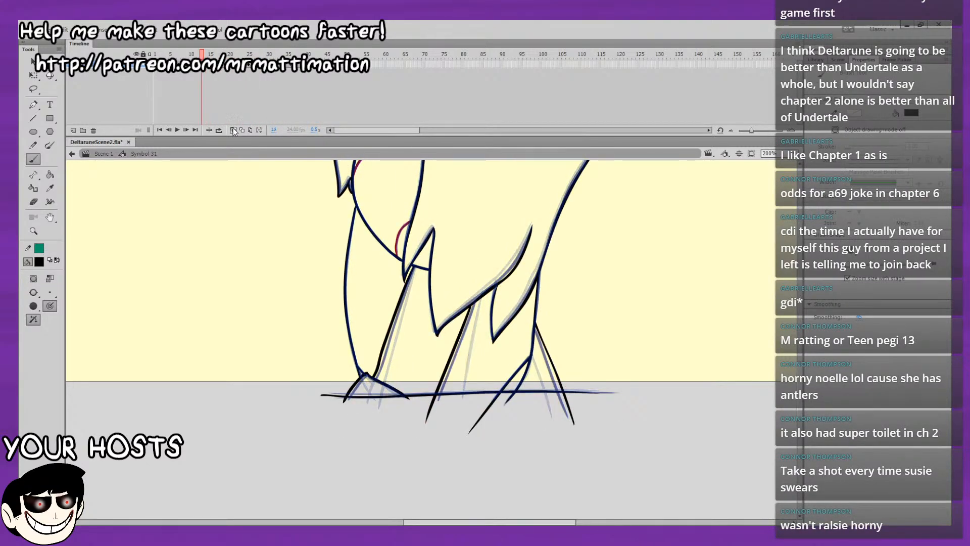
{"action": "left_click", "coordinate": [233, 131]}
{"action": "key", "text": "Return"}
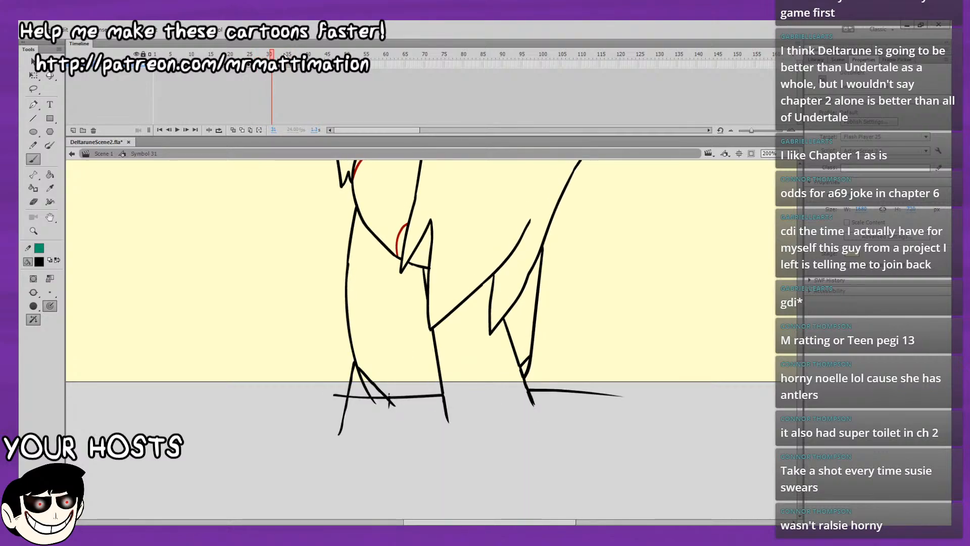
Draw a short line from the front leg's cuff corner down past the ground line on frames 29 and 28.
{"action": "key", "text": "comma"}
{"action": "key", "text": "comma"}
{"action": "left_click", "coordinate": [234, 130]}
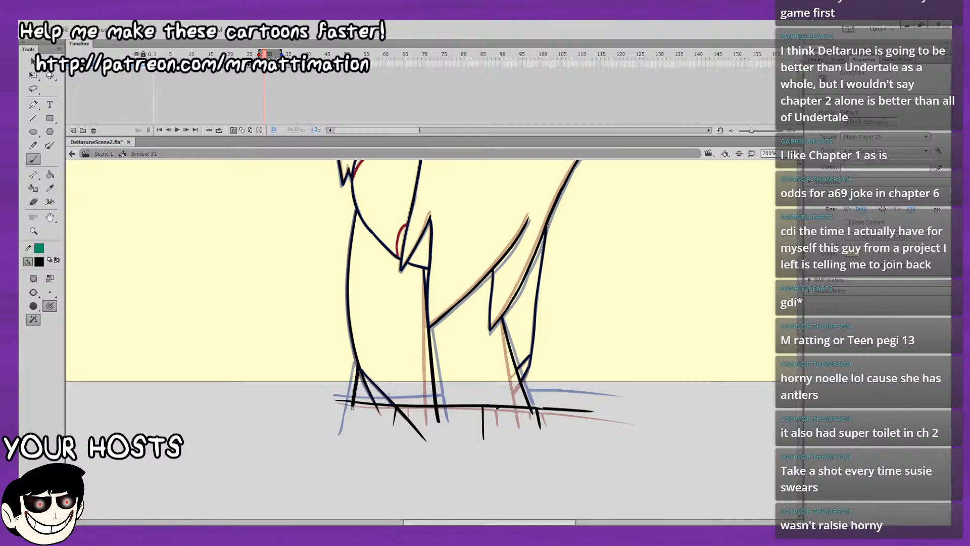
{"action": "key", "text": "period"}
{"action": "key", "text": "comma"}
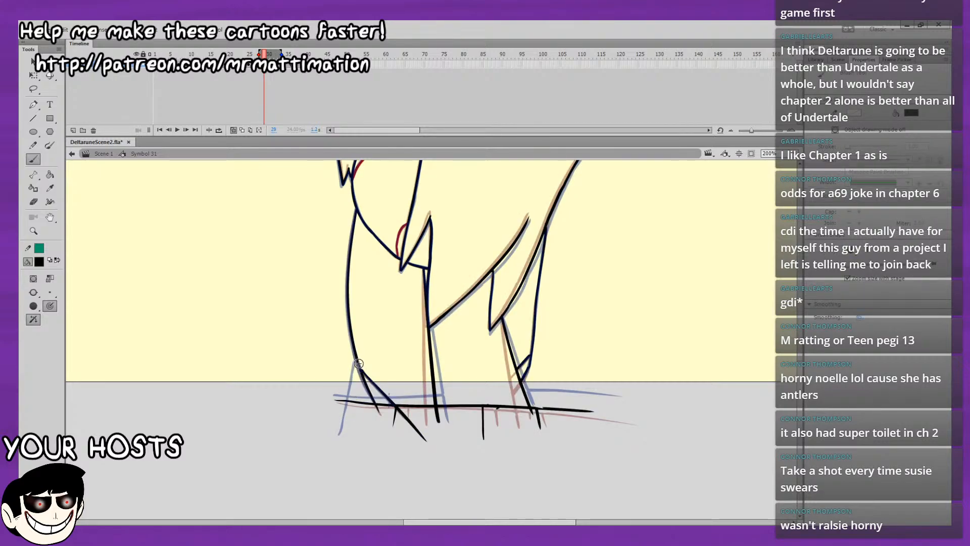
{"action": "key", "text": "comma"}
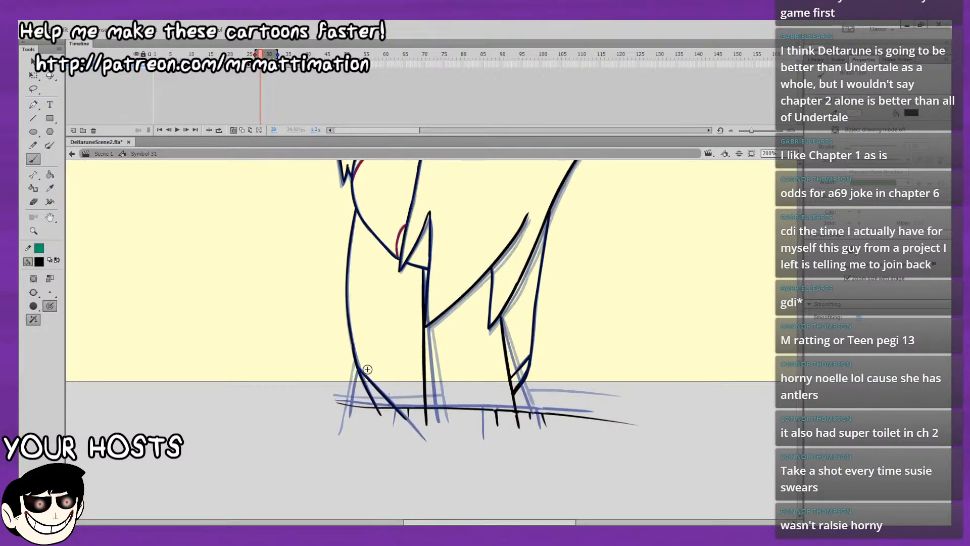
{"action": "left_click_drag", "start_coordinate": [357, 417], "coordinate": [361, 399]}
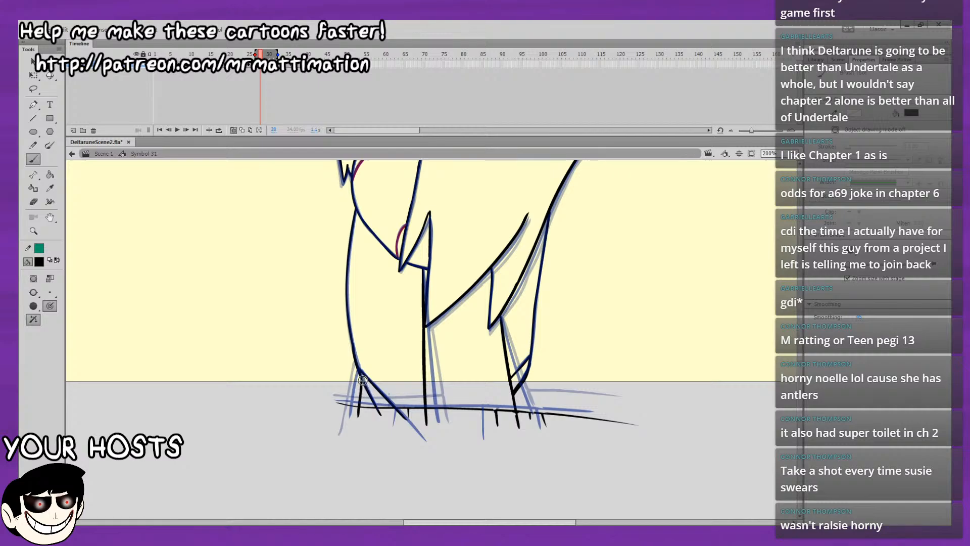
{"action": "key", "text": "period"}
{"action": "key", "text": "period"}
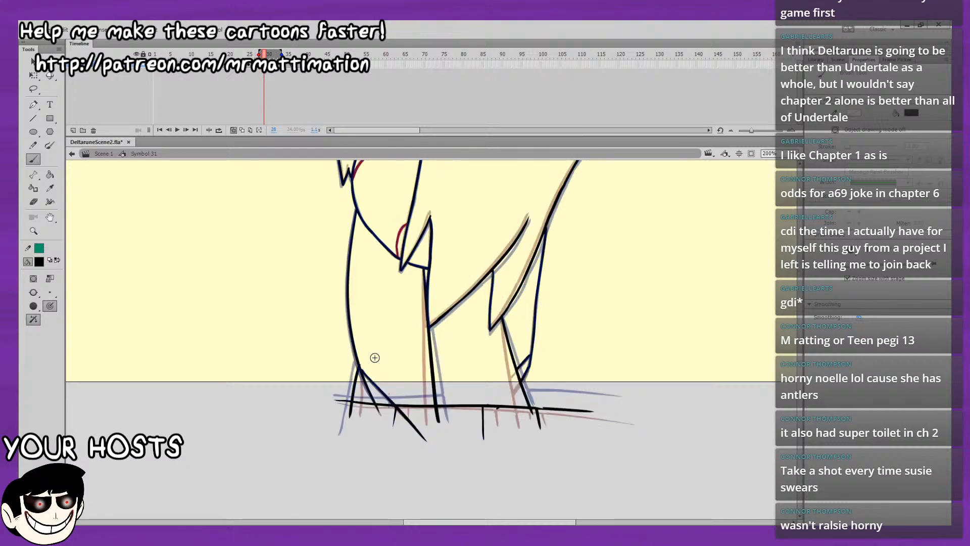
Extend the ground line from the front leg across the rear leg on frame 31 and turn off onion skinning.
{"action": "key", "text": "period"}
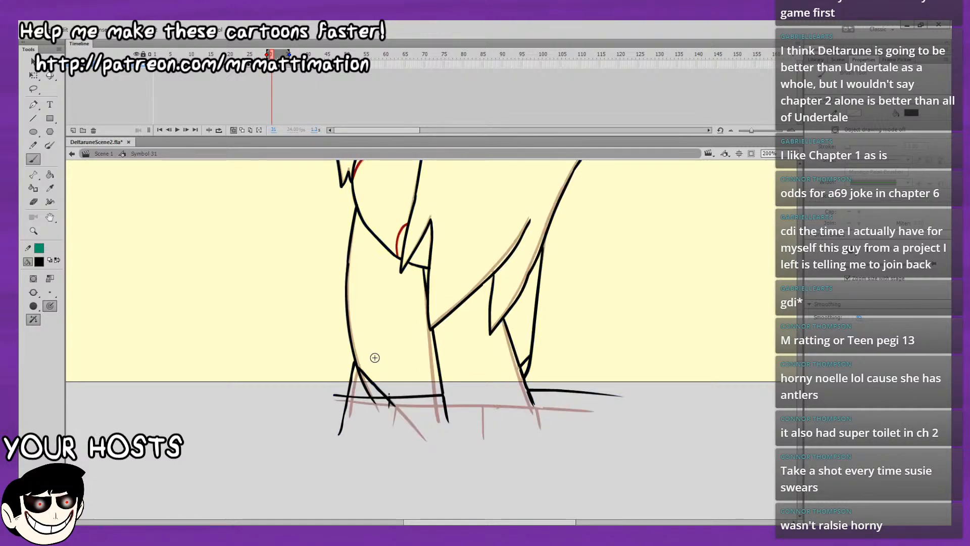
{"action": "key", "text": "comma"}
{"action": "key", "text": "period"}
{"action": "left_click_drag", "start_coordinate": [433, 397], "coordinate": [590, 398]}
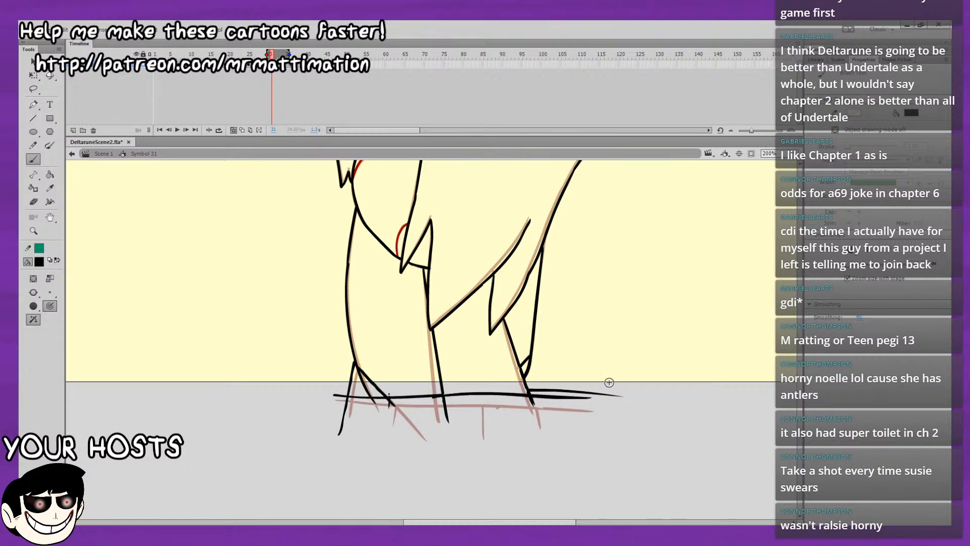
{"action": "left_click", "coordinate": [234, 130]}
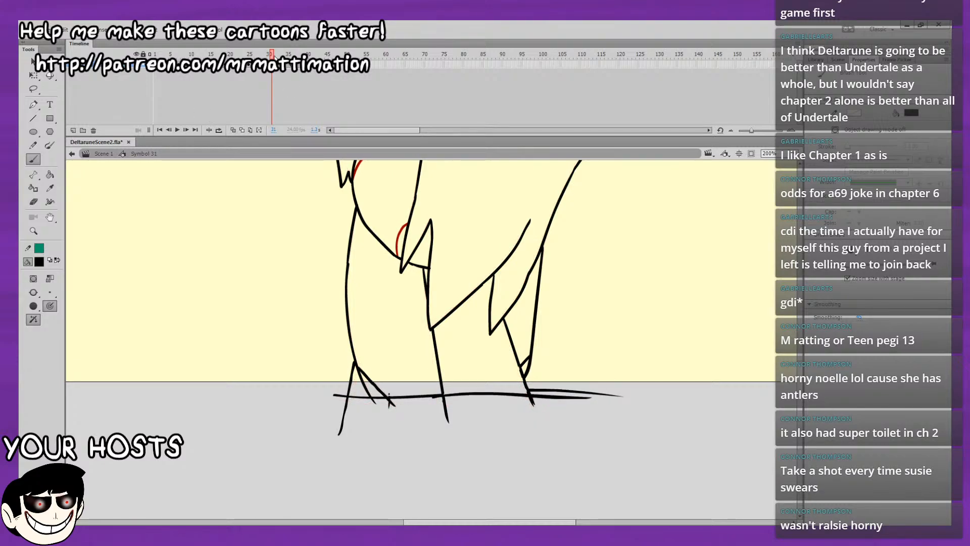
Play and scrub the timeline up to frame 37 to check the legs' motion close up.
{"action": "left_click_drag", "start_coordinate": [273, 55], "coordinate": [155, 71]}
{"action": "key", "text": "Return"}
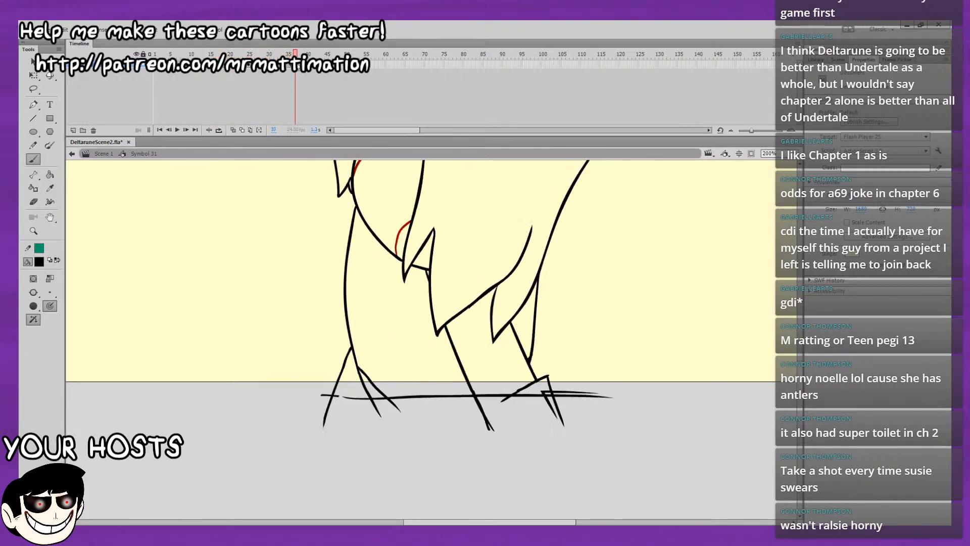
{"action": "mouse_move", "coordinate": [307, 76]}
{"action": "left_mouse_down"}
{"action": "mouse_move", "coordinate": [218, 84]}
{"action": "mouse_move", "coordinate": [302, 71]}
{"action": "mouse_move", "coordinate": [210, 72]}
{"action": "left_mouse_up"}
{"action": "left_click", "coordinate": [287, 66]}
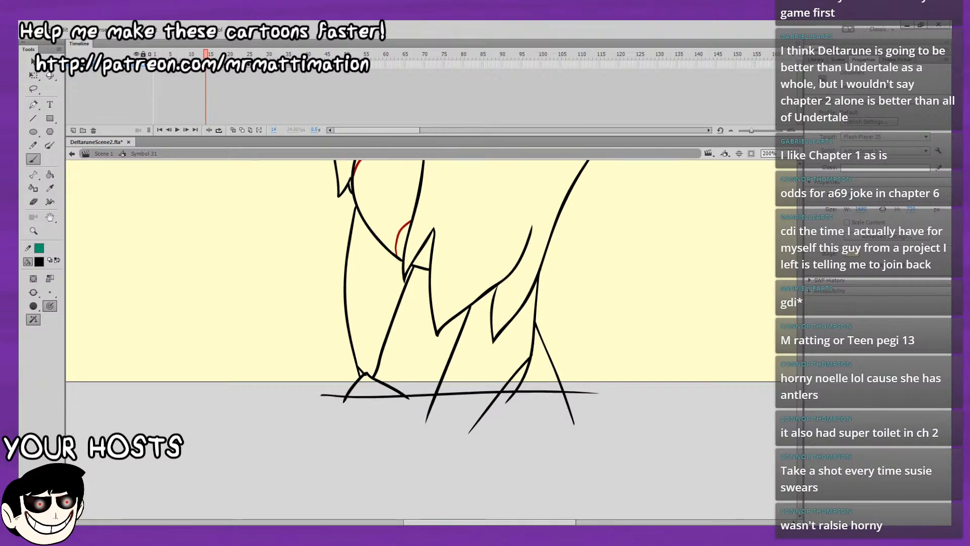
{"action": "left_click", "coordinate": [274, 65]}
{"action": "mouse_move", "coordinate": [271, 68]}
{"action": "left_mouse_down"}
{"action": "mouse_move", "coordinate": [222, 70]}
{"action": "mouse_move", "coordinate": [287, 67]}
{"action": "mouse_move", "coordinate": [279, 67]}
{"action": "left_mouse_up"}
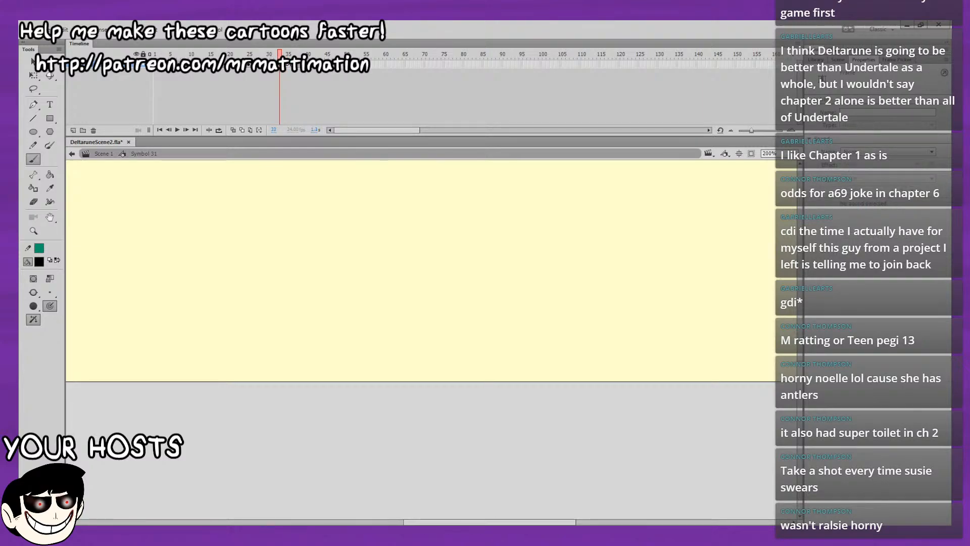
View the whole character and replay the motion loop, flipping between neighbouring frames to check the flow of the poses.
{"action": "key", "text": "ctrl+2"}
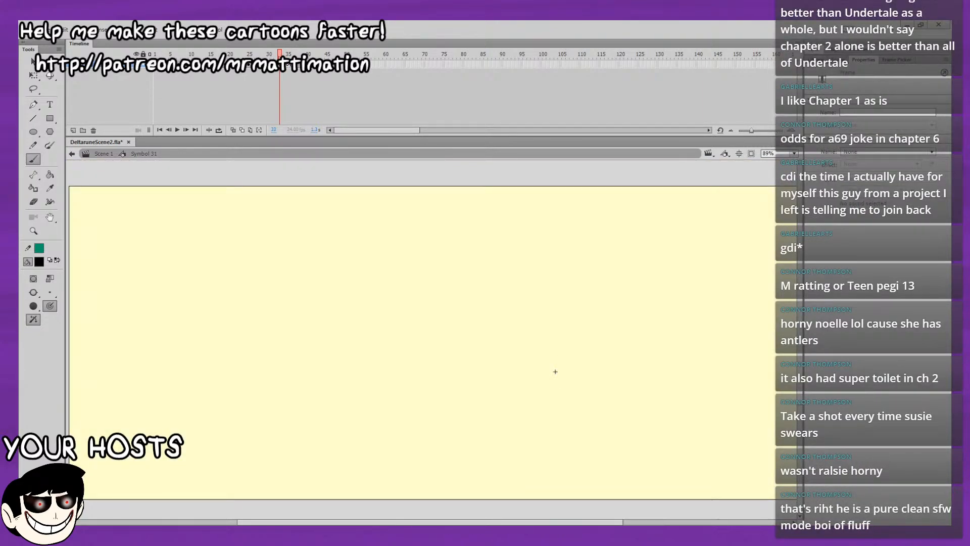
{"action": "key", "text": "comma"}
{"action": "key", "text": "period"}
{"action": "key", "text": "comma"}
{"action": "key", "text": "comma"}
{"action": "key", "text": "comma"}
{"action": "key", "text": "comma"}
{"action": "key", "text": "comma"}
{"action": "key", "text": "comma"}
{"action": "key", "text": "period"}
{"action": "key", "text": "period"}
{"action": "key", "text": "period"}
{"action": "key", "text": "period"}
{"action": "key", "text": "period"}
{"action": "key", "text": "period"}
{"action": "key", "text": "comma"}
{"action": "key", "text": "comma"}
{"action": "key", "text": "comma"}
{"action": "key", "text": "comma"}
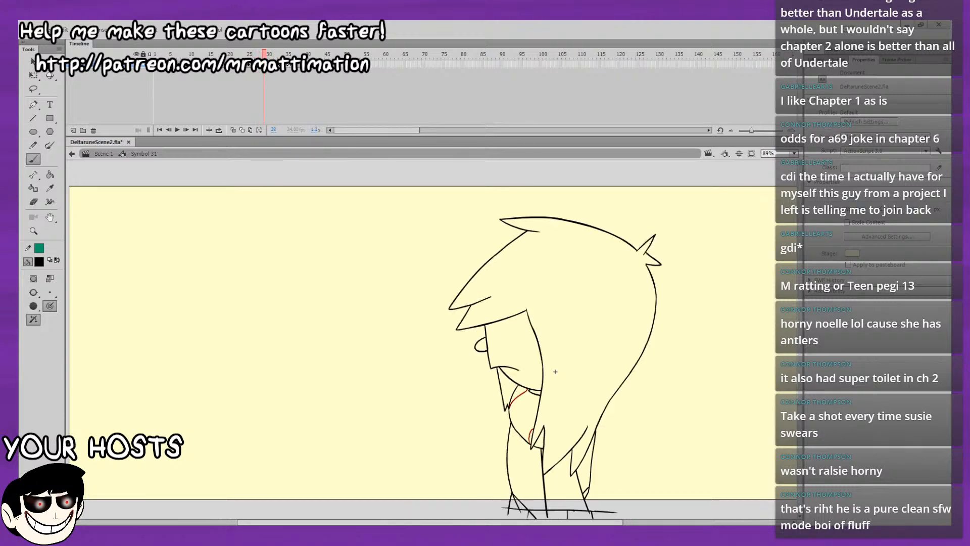
{"action": "key", "text": "shift+comma"}
{"action": "key", "text": "Return"}
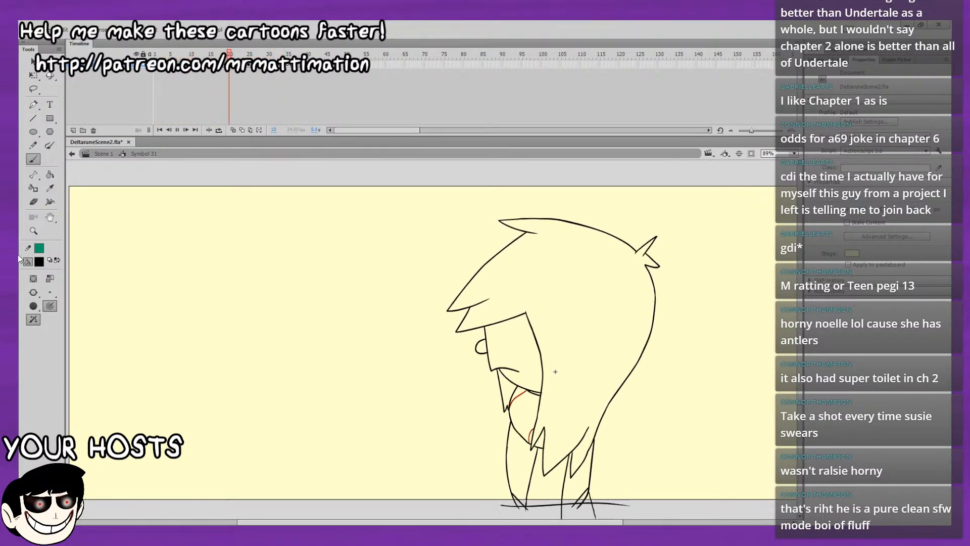
{"action": "key", "text": "Return"}
{"action": "key", "text": "period"}
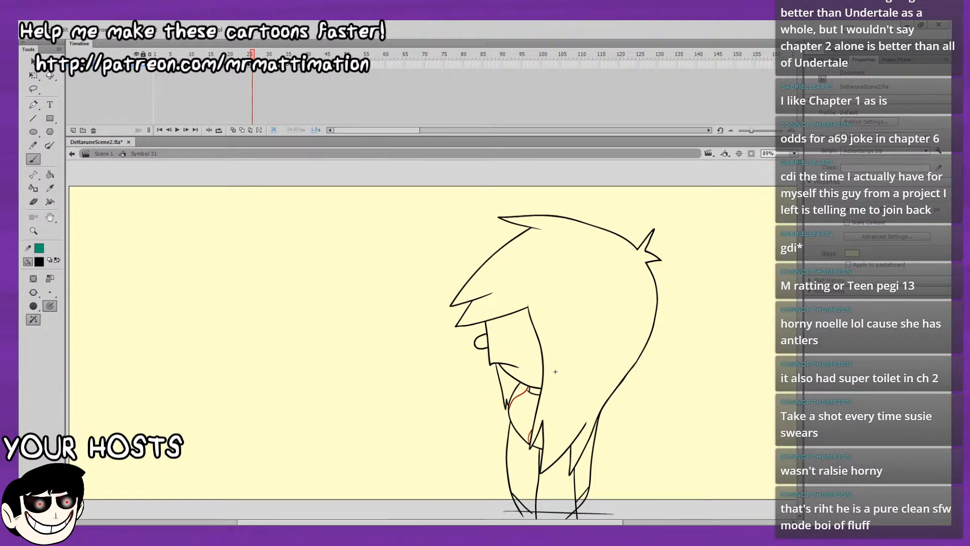
{"action": "key", "text": "shift+comma"}
{"action": "key", "text": "period"}
{"action": "key", "text": "period"}
{"action": "key", "text": "period"}
{"action": "key", "text": "period"}
{"action": "key", "text": "period"}
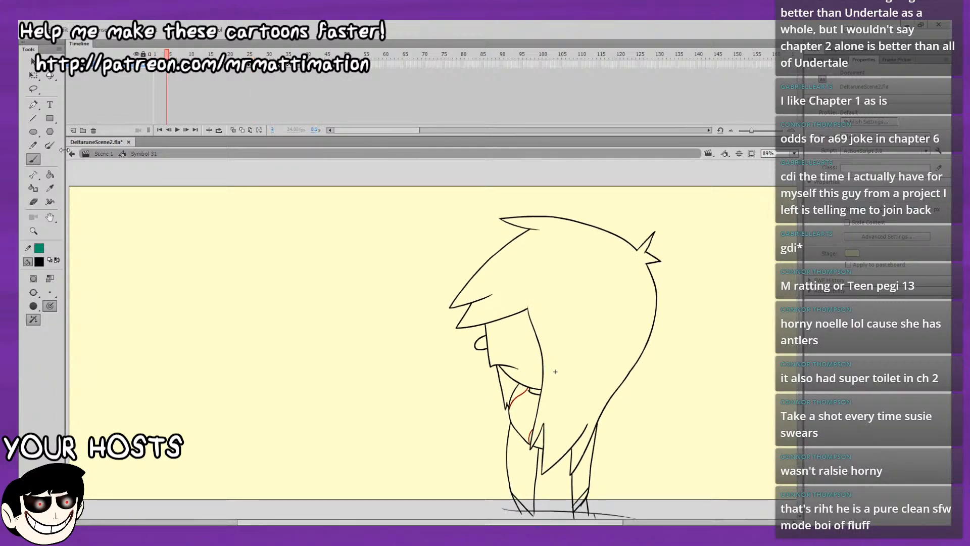
{"action": "key", "text": "Return"}
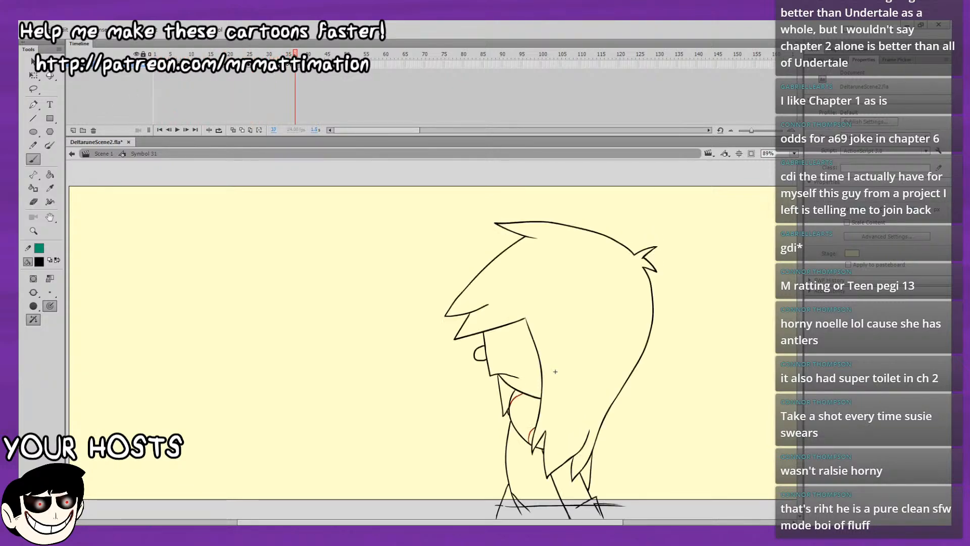
Step forward and back through the frames from frame 5 to frame 15 to examine the matching leg poses.
{"action": "left_click", "coordinate": [172, 53]}
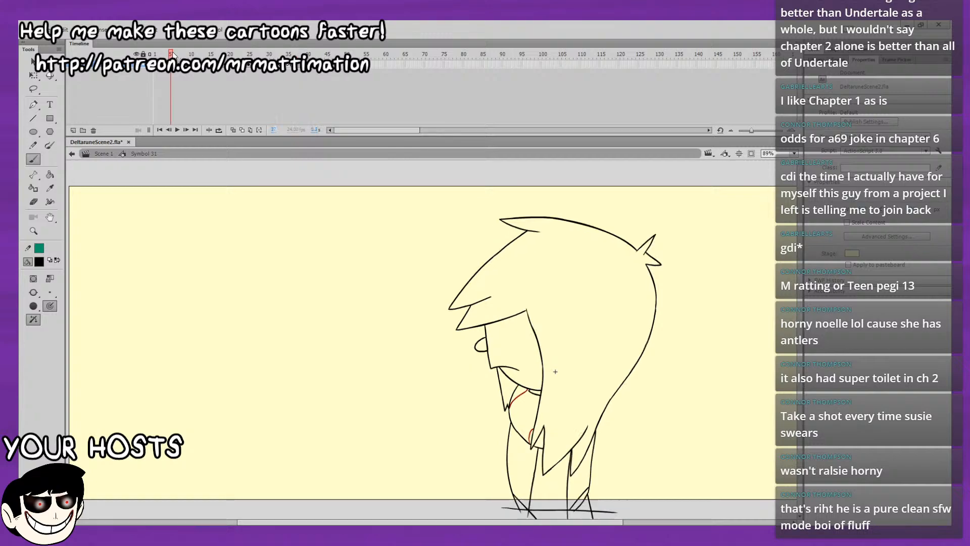
{"action": "key", "text": "period"}
{"action": "key", "text": "period"}
{"action": "key", "text": "period"}
{"action": "key", "text": "period"}
{"action": "key", "text": "period"}
{"action": "key", "text": "period"}
{"action": "key", "text": "period"}
{"action": "key", "text": "period"}
{"action": "key", "text": "period"}
{"action": "key", "text": "period"}
{"action": "key", "text": "period"}
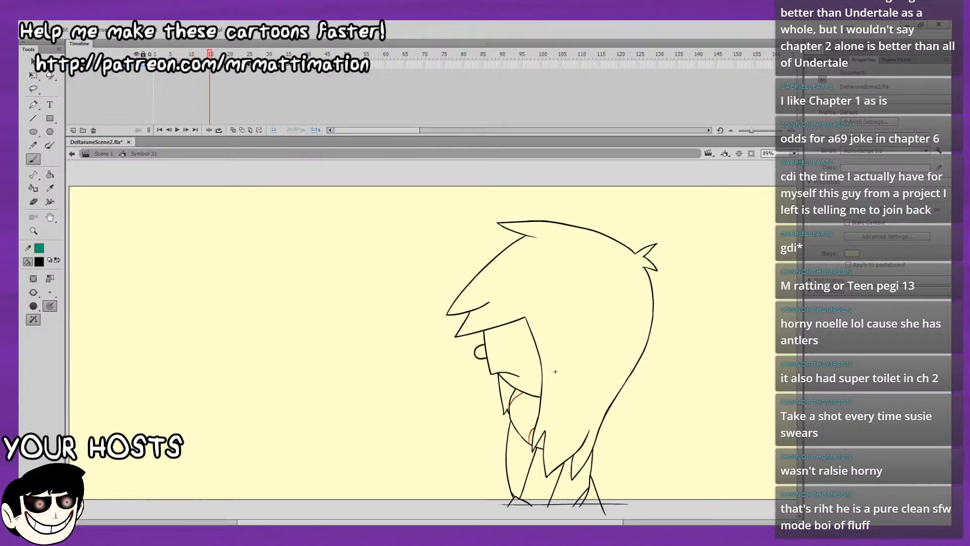
{"action": "key", "text": "comma"}
{"action": "key", "text": "comma"}
{"action": "key", "text": "comma"}
{"action": "key", "text": "comma"}
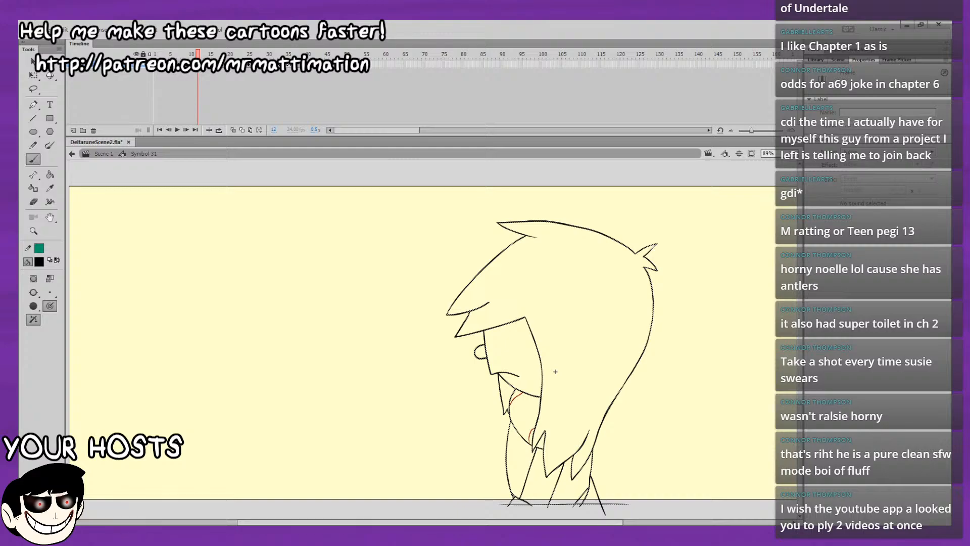
Copy the drawing from frame 12 in place onto frame 35.
{"action": "key", "text": "period"}
{"action": "key", "text": "period"}
{"action": "key", "text": "comma"}
{"action": "key", "text": "comma"}
{"action": "key", "text": "comma"}
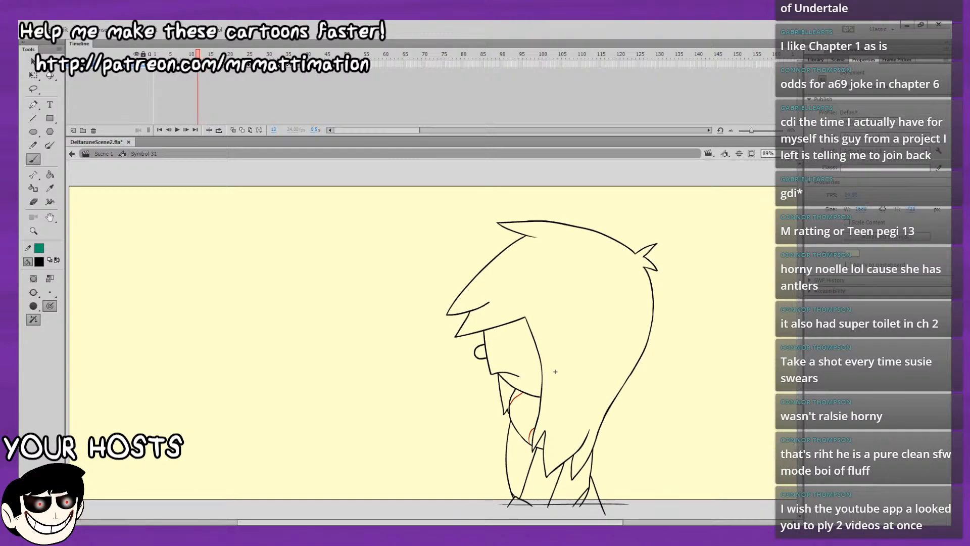
{"action": "key", "text": "F5"}
{"action": "key", "text": "comma"}
{"action": "key", "text": "comma"}
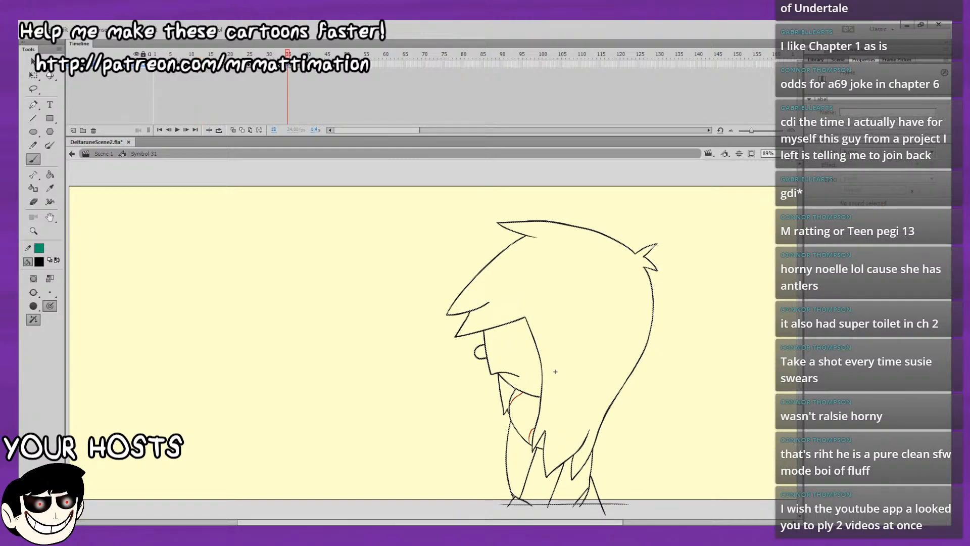
Play the motion loop from frame 33 to review how the legs move.
{"action": "left_click", "coordinate": [281, 71]}
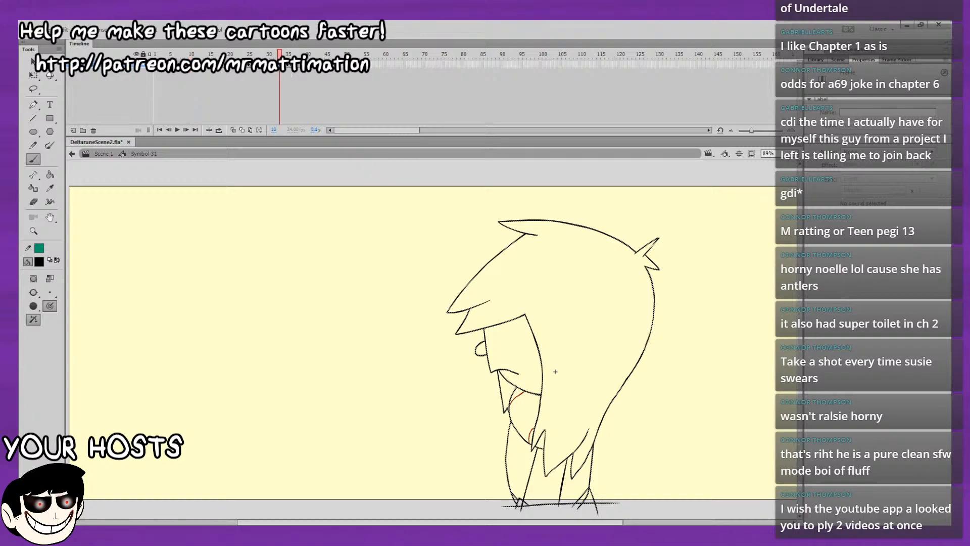
{"action": "key", "text": "Return"}
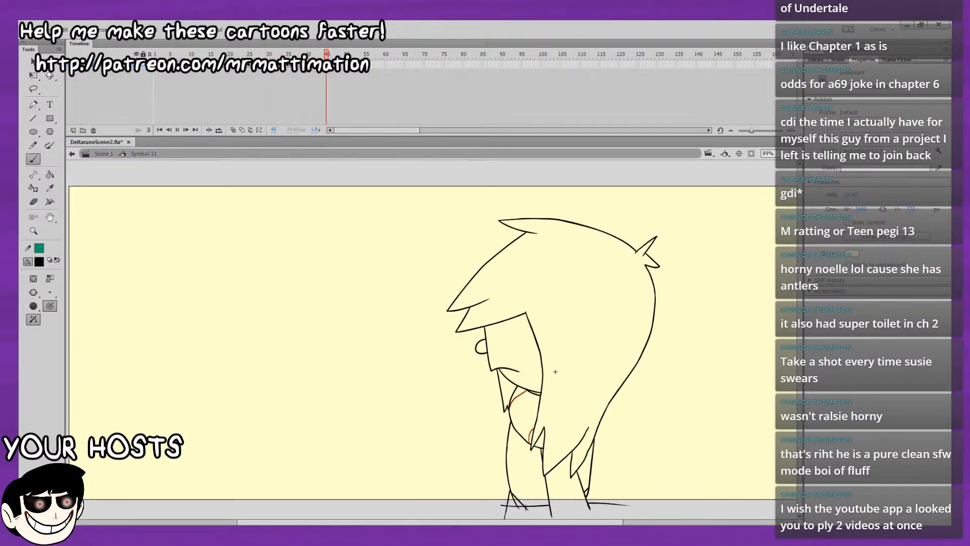
{"action": "key", "text": "Return"}
Step forward and back through the frames around 32 to 35 to compare the neighbouring leg poses.
{"action": "key", "text": "period"}
{"action": "key", "text": "period"}
{"action": "key", "text": "period"}
{"action": "key", "text": "period"}
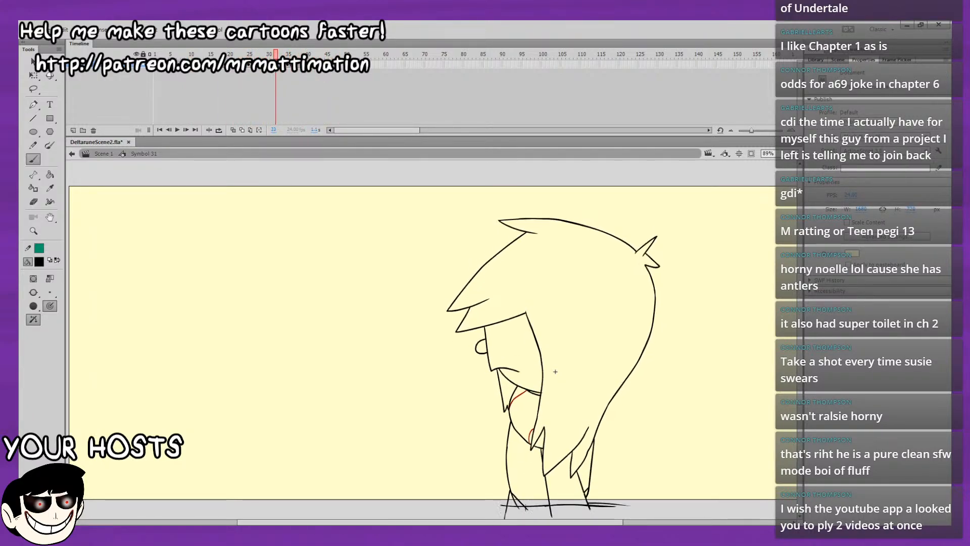
{"action": "key", "text": "period"}
{"action": "key", "text": "period"}
{"action": "key", "text": "period"}
{"action": "key", "text": "period"}
{"action": "key", "text": "comma"}
{"action": "key", "text": "comma"}
{"action": "key", "text": "comma"}
{"action": "key", "text": "comma"}
{"action": "key", "text": "comma"}
{"action": "key", "text": "comma"}
{"action": "key", "text": "comma"}
{"action": "key", "text": "comma"}
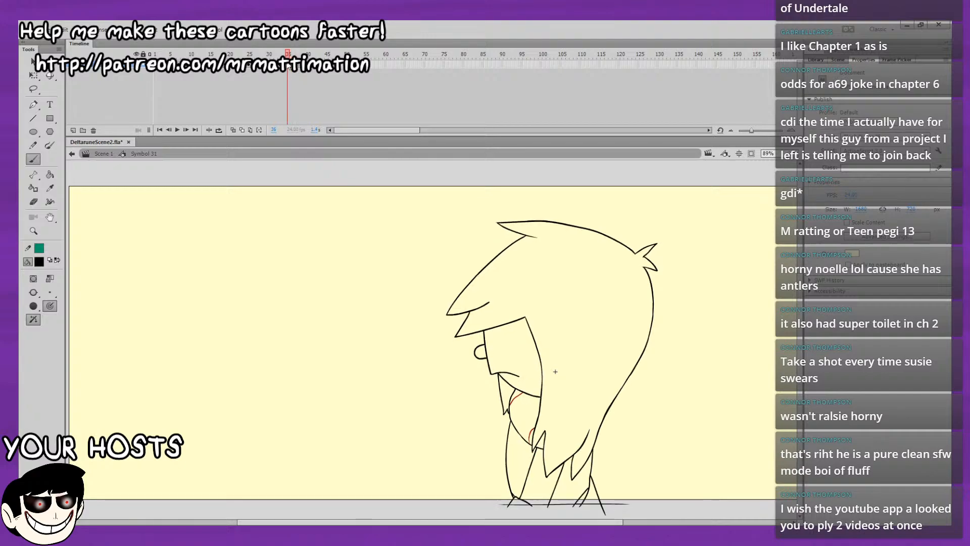
{"action": "key", "text": "period"}
{"action": "key", "text": "period"}
{"action": "key", "text": "period"}
{"action": "key", "text": "period"}
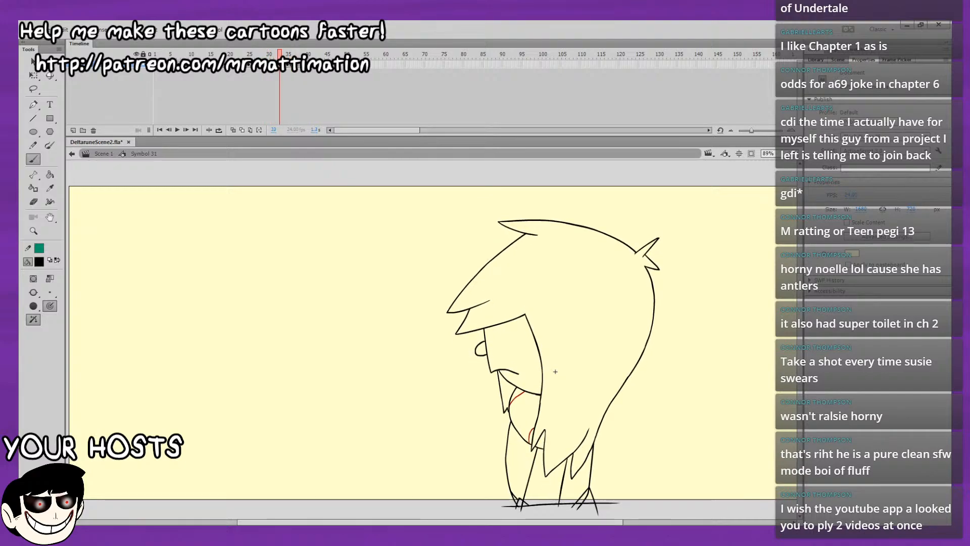
{"action": "key", "text": "comma"}
{"action": "key", "text": "period"}
{"action": "key", "text": "comma"}
{"action": "key", "text": "period"}
On frame 33, delete the small line piece where the front leg's inner line meets the belly line.
{"action": "key", "text": "ctrl+4"}
{"action": "left_click_drag", "start_coordinate": [679, 378], "coordinate": [681, 36]}
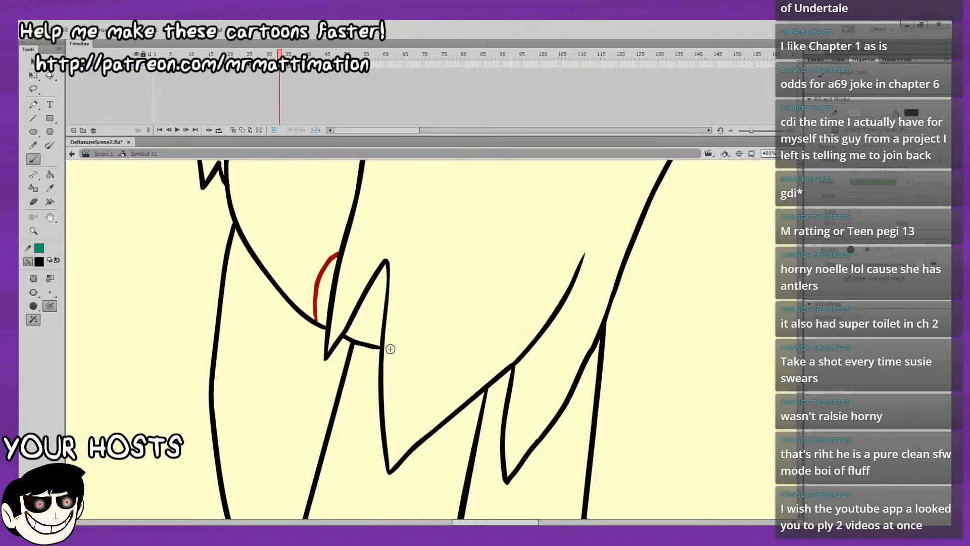
{"action": "key", "text": "v"}
{"action": "key", "text": "comma"}
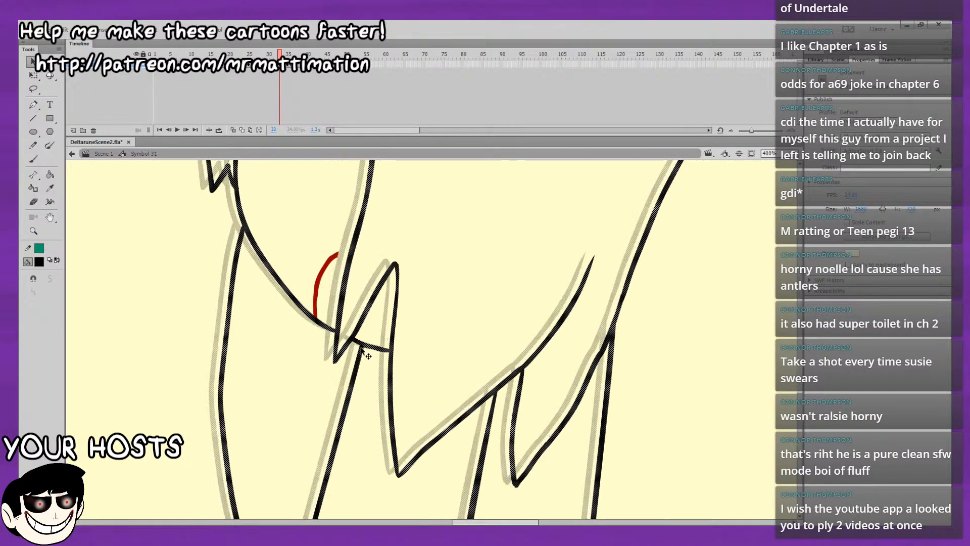
{"action": "key", "text": "period"}
{"action": "left_click", "coordinate": [352, 346]}
{"action": "key", "text": "Delete"}
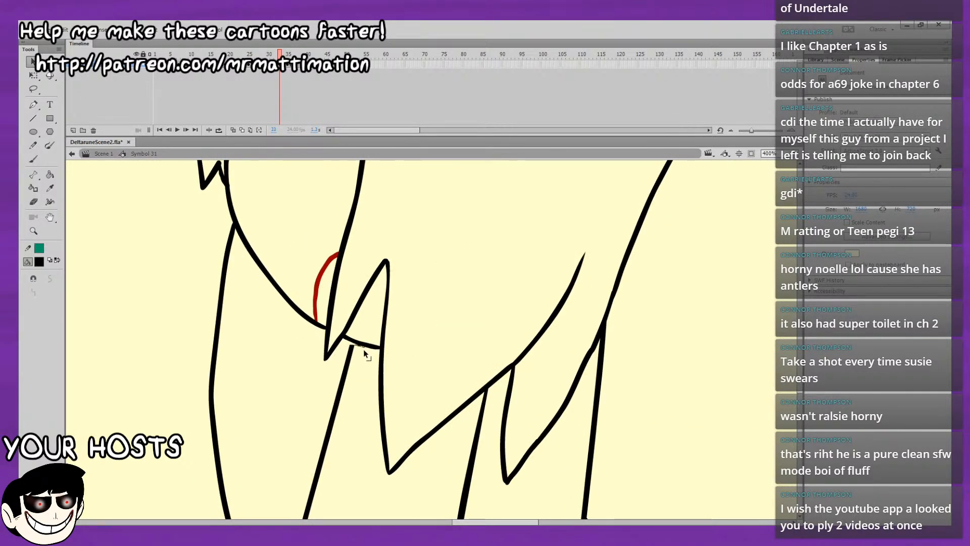
Delete the rear leg's inner line between the hair and the ground line on frame 33.
{"action": "left_click_drag", "start_coordinate": [441, 353], "coordinate": [418, 271]}
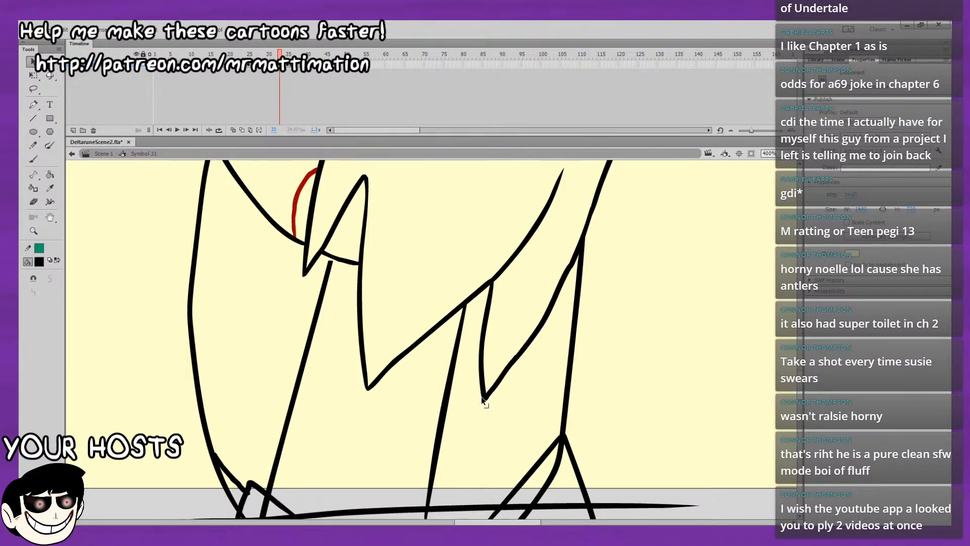
{"action": "left_click_drag", "start_coordinate": [557, 339], "coordinate": [564, 307]}
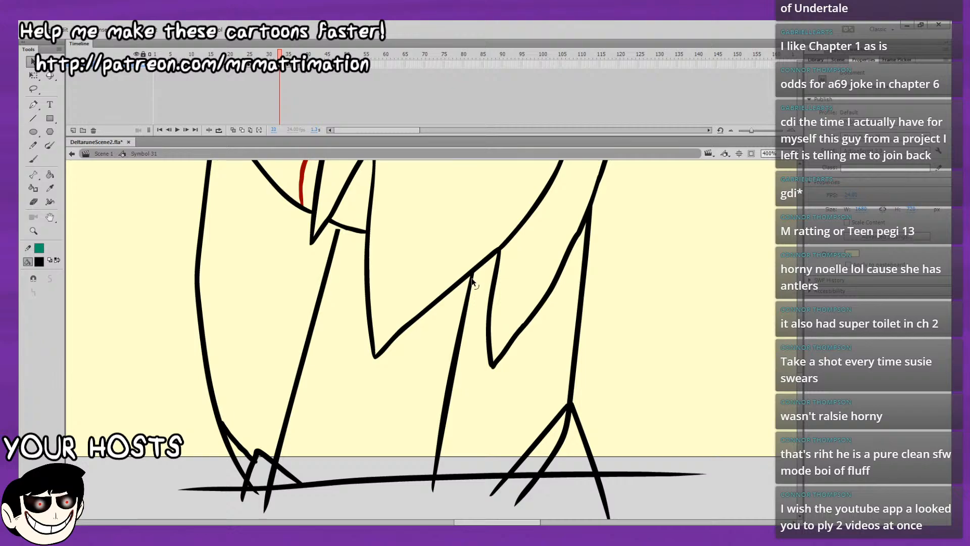
{"action": "left_click_drag", "start_coordinate": [475, 277], "coordinate": [454, 344]}
{"action": "left_click_drag", "start_coordinate": [433, 478], "coordinate": [448, 473]}
{"action": "left_click", "coordinate": [448, 475]}
{"action": "key", "text": "Delete"}
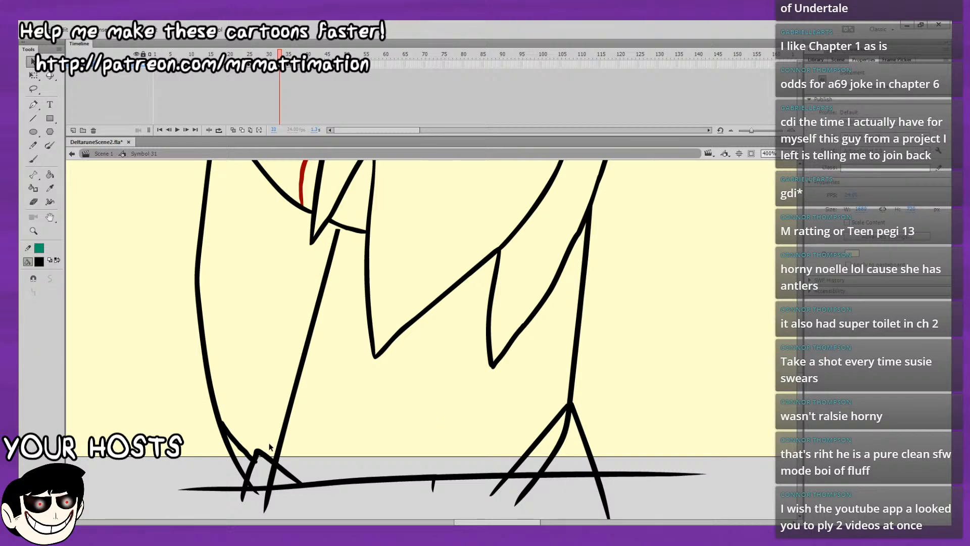
Delete the front leg's inner line and the toe lines of its foot on frame 33.
{"action": "key", "text": "comma"}
{"action": "key", "text": "period"}
{"action": "key", "text": "comma"}
{"action": "key", "text": "period"}
{"action": "mouse_move", "coordinate": [249, 468]}
{"action": "left_mouse_down"}
{"action": "mouse_move", "coordinate": [253, 478]}
{"action": "mouse_move", "coordinate": [256, 457]}
{"action": "mouse_move", "coordinate": [250, 470]}
{"action": "mouse_move", "coordinate": [319, 480]}
{"action": "left_mouse_up"}
{"action": "left_click", "coordinate": [271, 457]}
{"action": "left_click", "coordinate": [282, 451]}
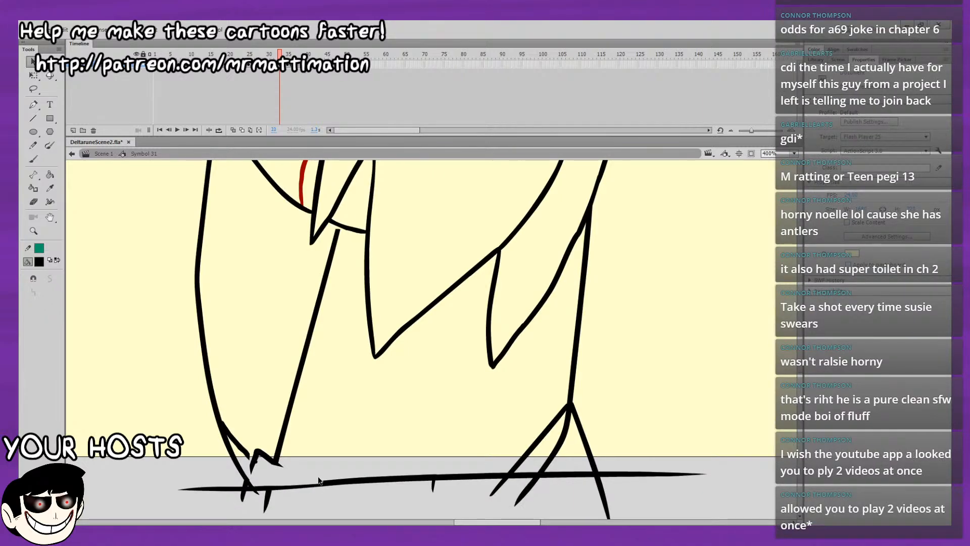
{"action": "left_click", "coordinate": [278, 461]}
{"action": "key", "text": "Delete"}
Turn on onion skinning, clear the pasted drawing from frame 35 and return to frame 33.
{"action": "left_click", "coordinate": [241, 130]}
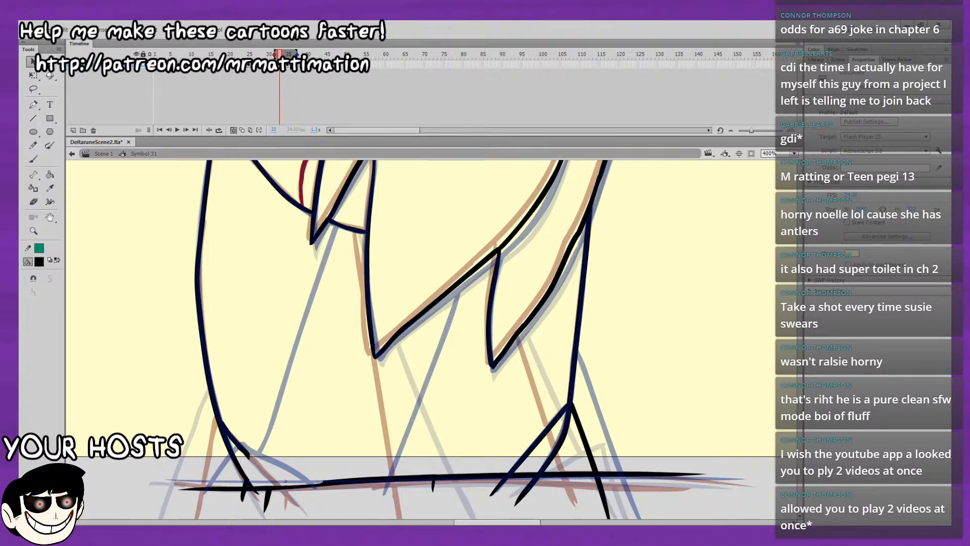
{"action": "left_click", "coordinate": [291, 64]}
{"action": "key", "text": "Delete"}
{"action": "left_click", "coordinate": [280, 64]}
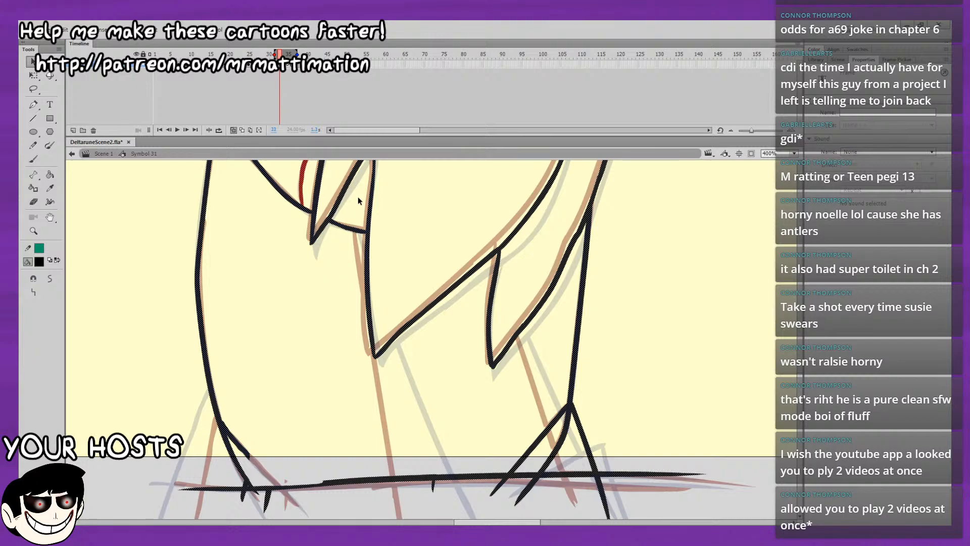
Brush the front foot's two flared edges from the ankle down past the ground line, following the onion-skin guides.
{"action": "left_click", "coordinate": [34, 160]}
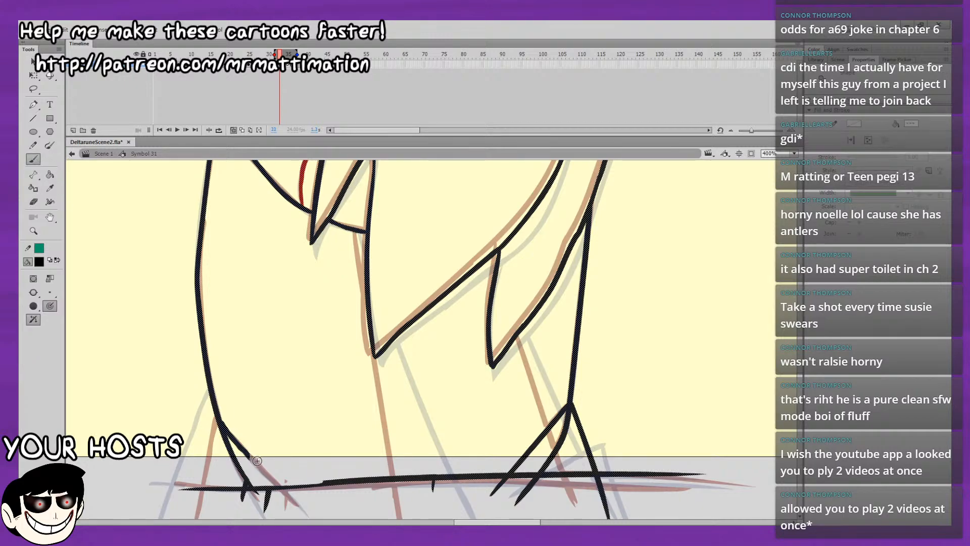
{"action": "left_click_drag", "start_coordinate": [248, 456], "coordinate": [304, 513]}
{"action": "left_click_drag", "start_coordinate": [566, 384], "coordinate": [610, 355]}
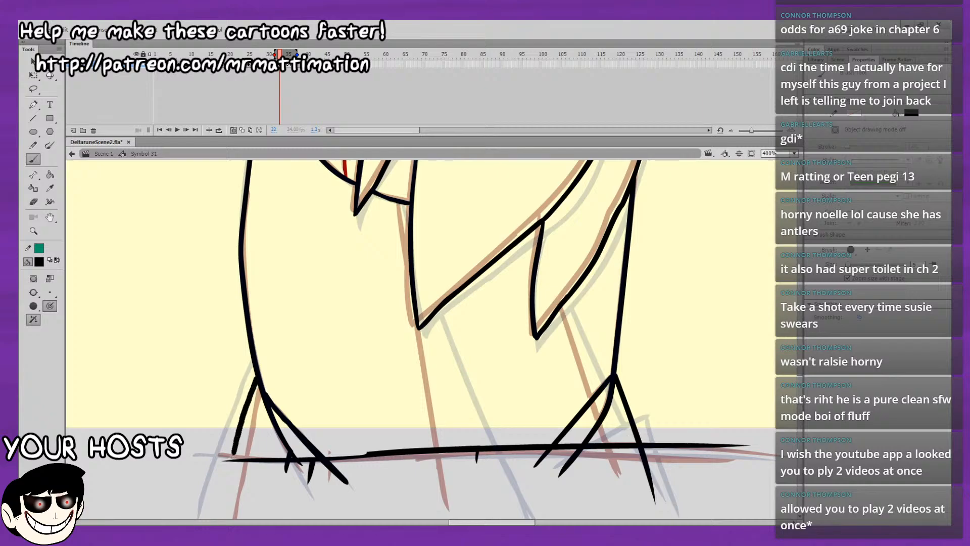
{"action": "left_click_drag", "start_coordinate": [258, 379], "coordinate": [230, 486]}
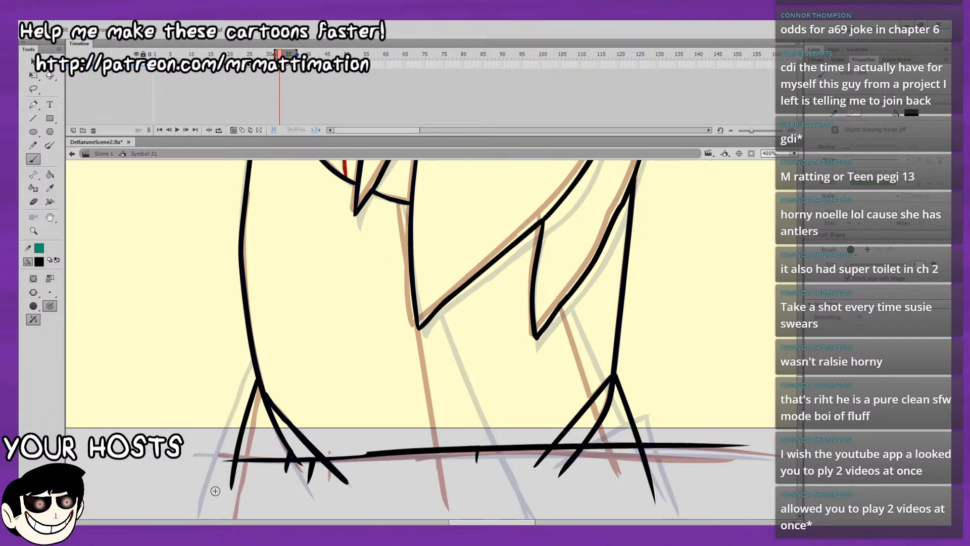
{"action": "left_click_drag", "start_coordinate": [673, 324], "coordinate": [507, 267]}
Delete the rear foot's back edge between the ankle and the ground line.
{"action": "key", "text": "v"}
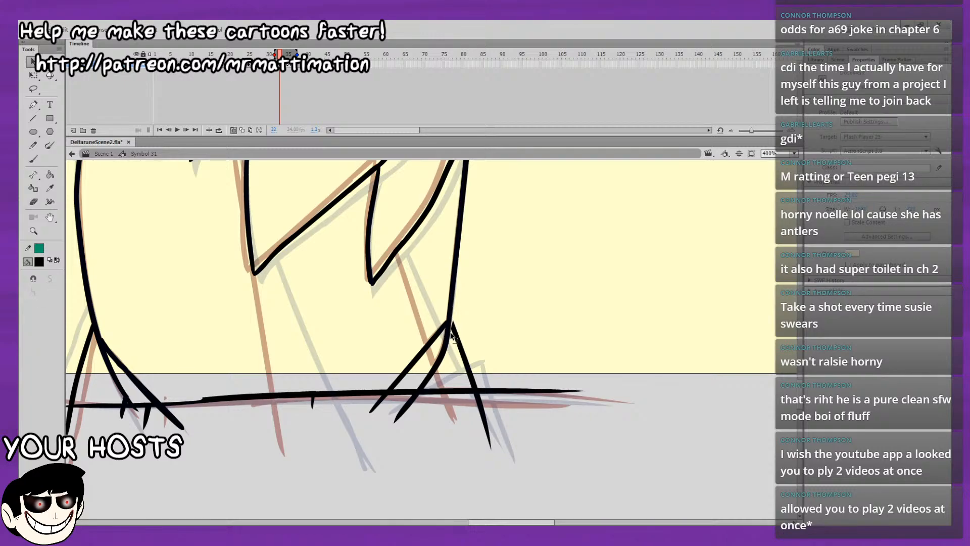
{"action": "left_click_drag", "start_coordinate": [472, 389], "coordinate": [470, 364]}
{"action": "left_click", "coordinate": [464, 351]}
{"action": "key", "text": "Delete"}
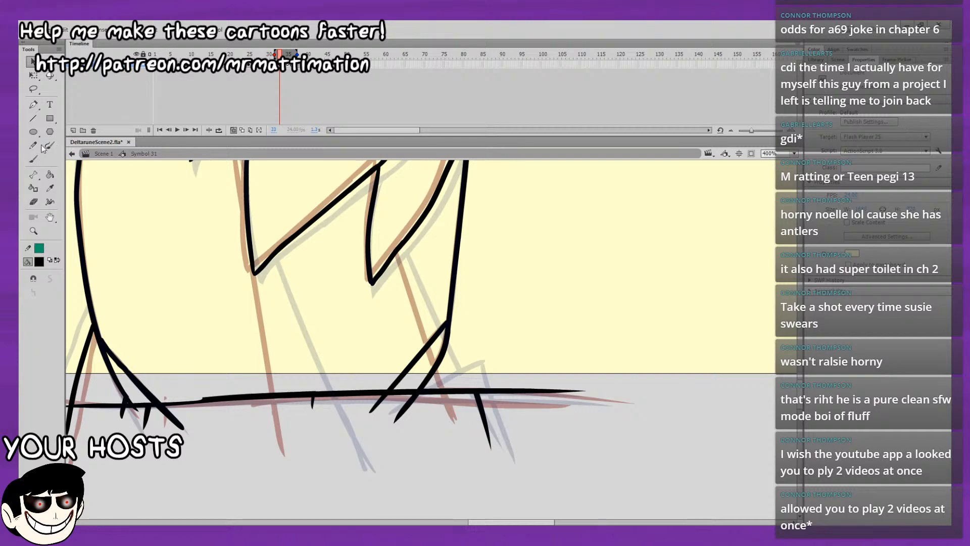
Brush new inner lines for the front and rear legs, from the hair edges down past the ground line.
{"action": "left_click", "coordinate": [33, 160]}
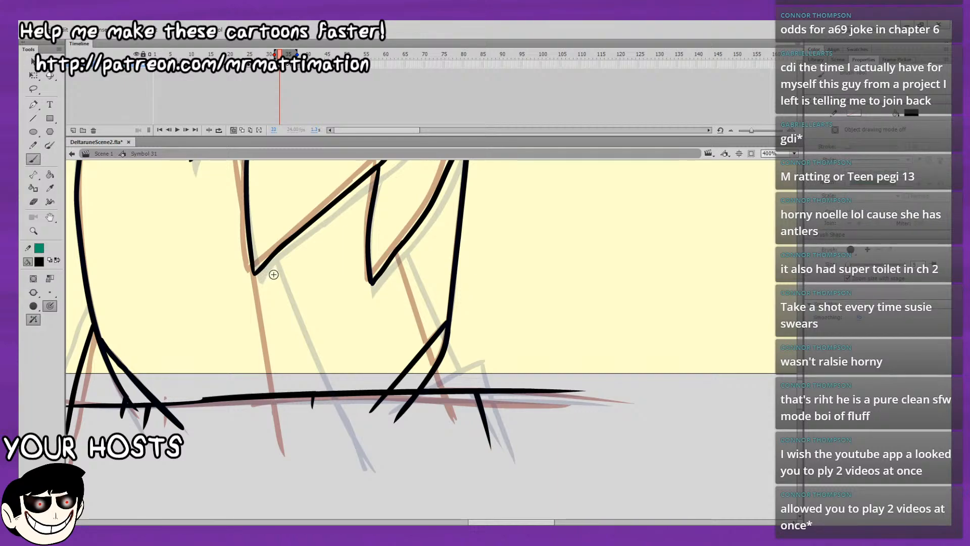
{"action": "left_click_drag", "start_coordinate": [259, 273], "coordinate": [307, 448]}
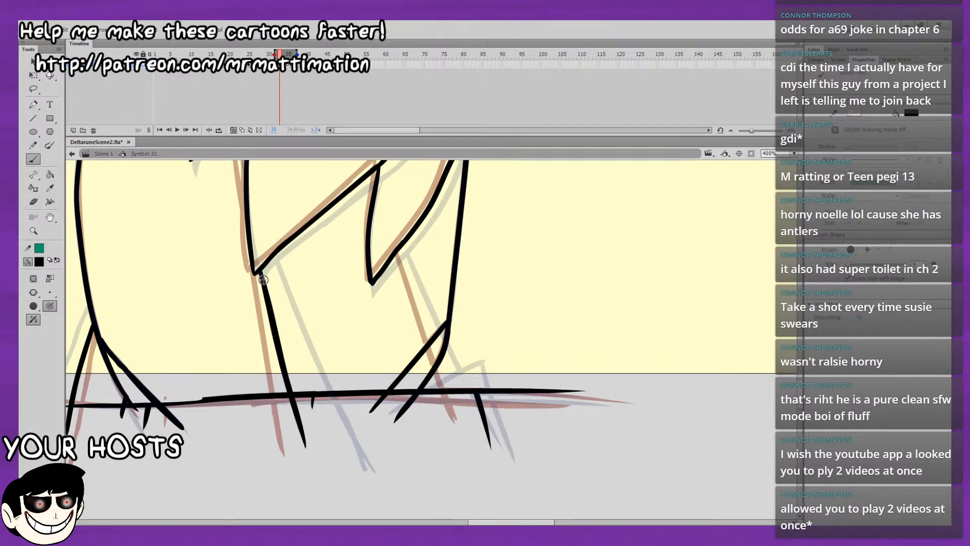
{"action": "key", "text": "ctrl+z"}
{"action": "left_click_drag", "start_coordinate": [259, 274], "coordinate": [308, 449]}
{"action": "key", "text": "ctrl+z"}
{"action": "mouse_move", "coordinate": [259, 273]}
{"action": "left_mouse_down"}
{"action": "mouse_move", "coordinate": [302, 444]}
{"action": "mouse_move", "coordinate": [262, 286]}
{"action": "mouse_move", "coordinate": [317, 459]}
{"action": "left_mouse_up"}
{"action": "key", "text": "ctrl+z"}
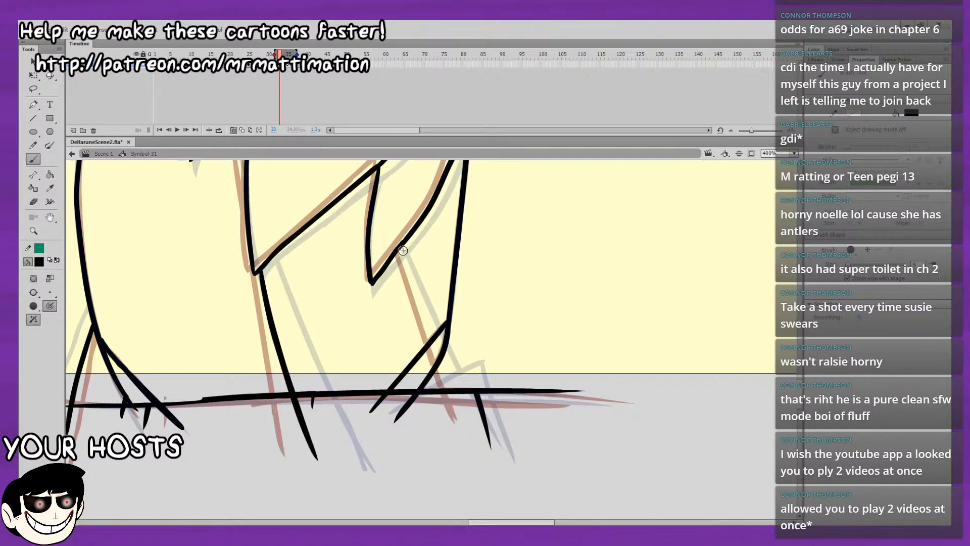
{"action": "left_click_drag", "start_coordinate": [399, 251], "coordinate": [422, 302]}
{"action": "key", "text": "ctrl+z"}
{"action": "left_click_drag", "start_coordinate": [399, 251], "coordinate": [462, 416]}
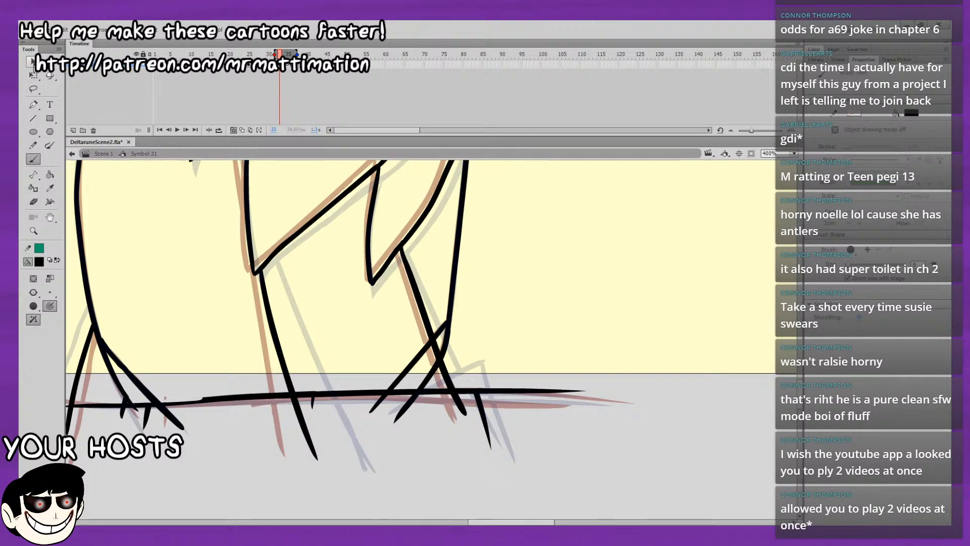
Delete the old foot lines and ground segment in front of the rear leg's new inner line.
{"action": "left_click", "coordinate": [32, 61]}
{"action": "left_click", "coordinate": [428, 343]}
{"action": "left_click", "coordinate": [433, 372], "text": "shift"}
{"action": "left_click", "coordinate": [437, 391], "text": "shift"}
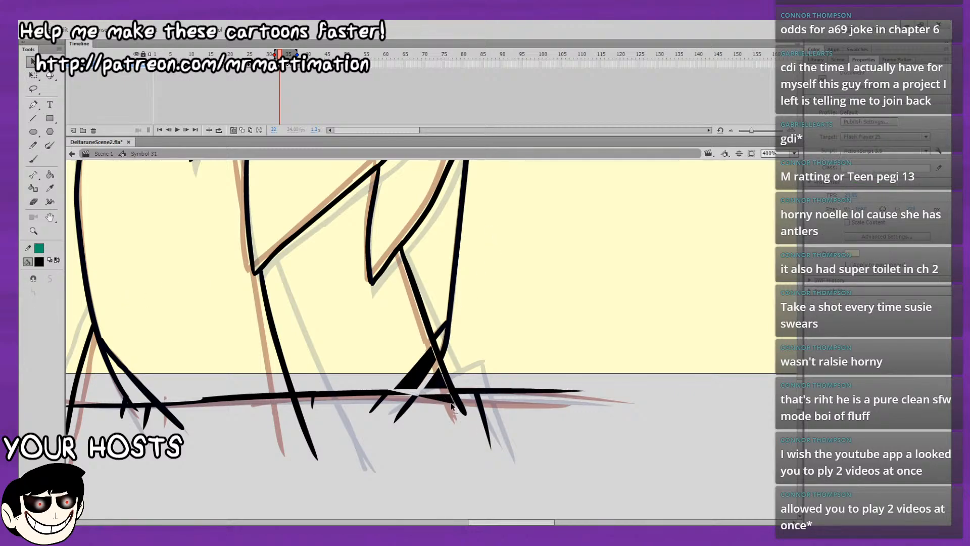
{"action": "key", "text": "Delete"}
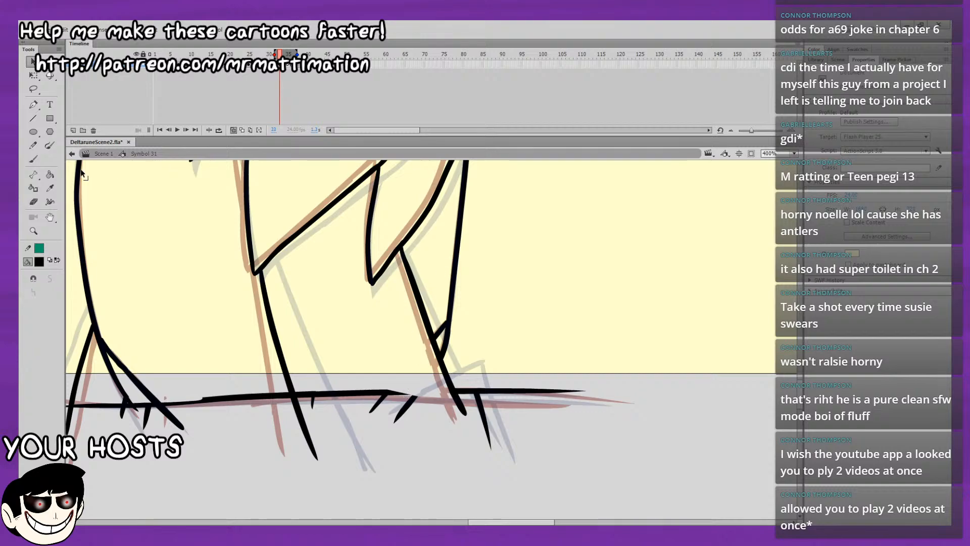
Redraw the missing ground line segment under the rear leg and brush a small toe shape behind it.
{"action": "left_click", "coordinate": [33, 158]}
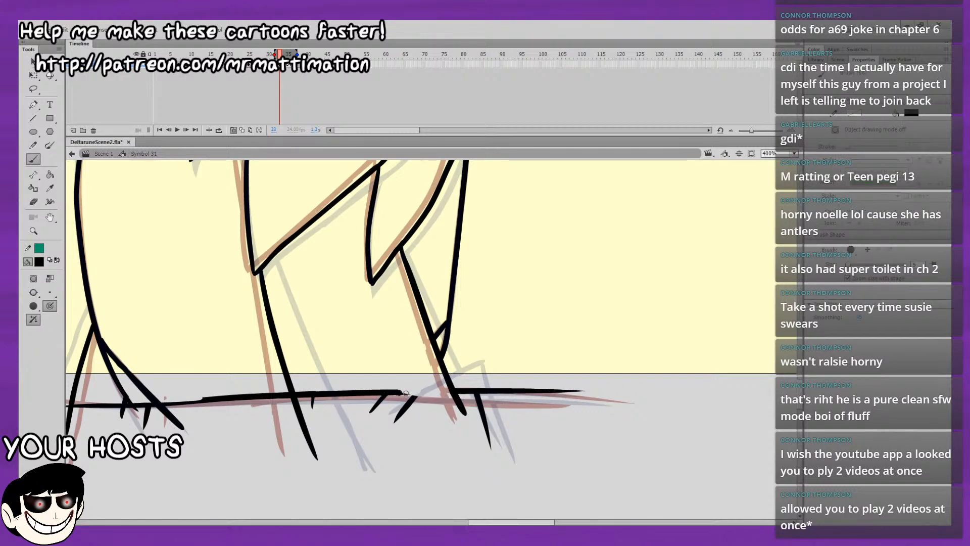
{"action": "left_click_drag", "start_coordinate": [406, 393], "coordinate": [490, 393]}
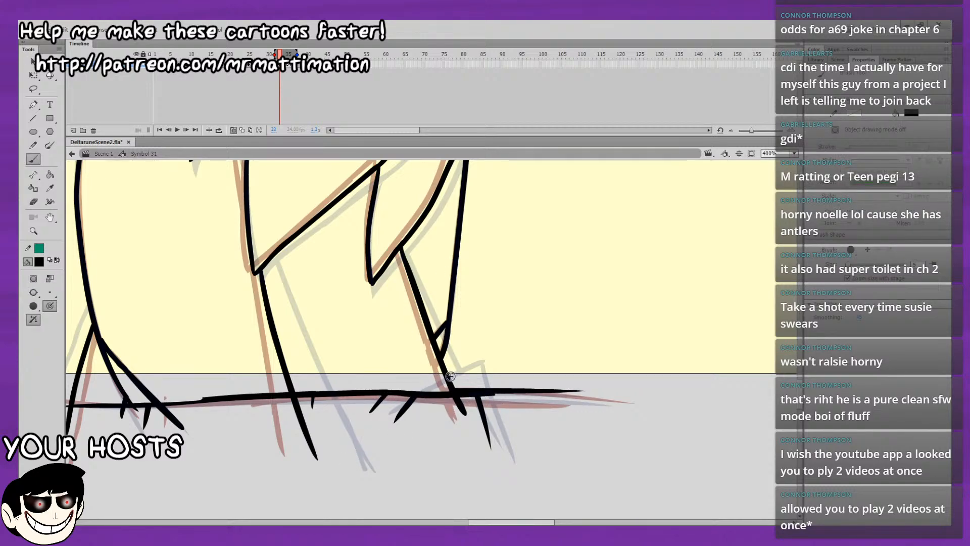
{"action": "left_click_drag", "start_coordinate": [448, 378], "coordinate": [458, 373]}
{"action": "key", "text": "ctrl+z"}
{"action": "left_click_drag", "start_coordinate": [459, 372], "coordinate": [476, 419]}
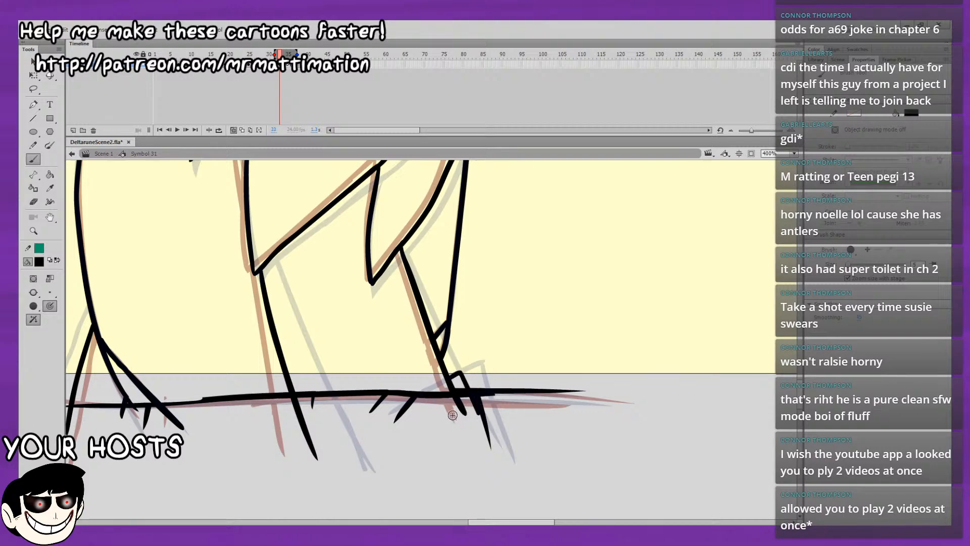
Brush a short leg line from the belly line down to the edge of the long hair strand.
{"action": "mouse_move", "coordinate": [548, 326]}
{"action": "left_mouse_down"}
{"action": "mouse_move", "coordinate": [561, 370]}
{"action": "mouse_move", "coordinate": [680, 411]}
{"action": "mouse_move", "coordinate": [668, 407]}
{"action": "mouse_move", "coordinate": [645, 493]}
{"action": "mouse_move", "coordinate": [648, 313]}
{"action": "left_mouse_up"}
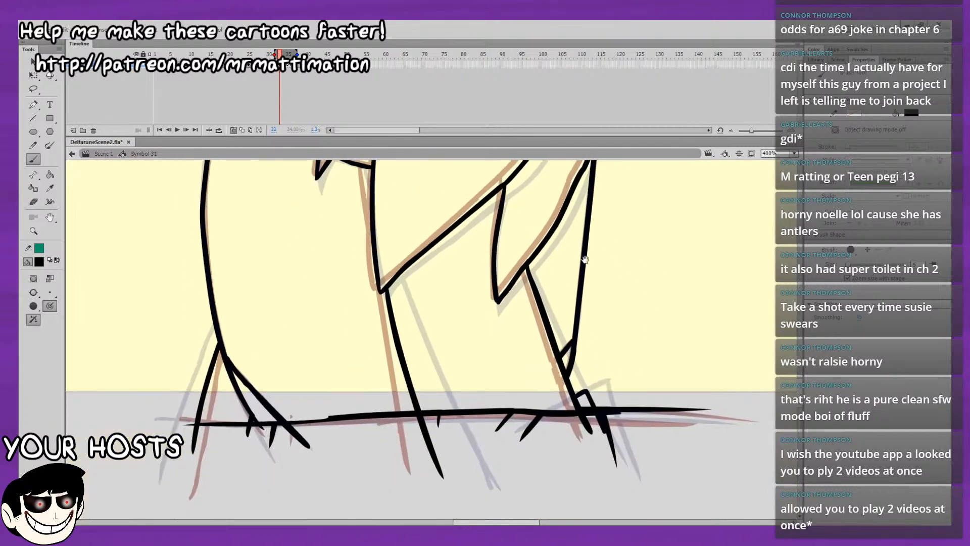
{"action": "left_click_drag", "start_coordinate": [514, 214], "coordinate": [502, 278]}
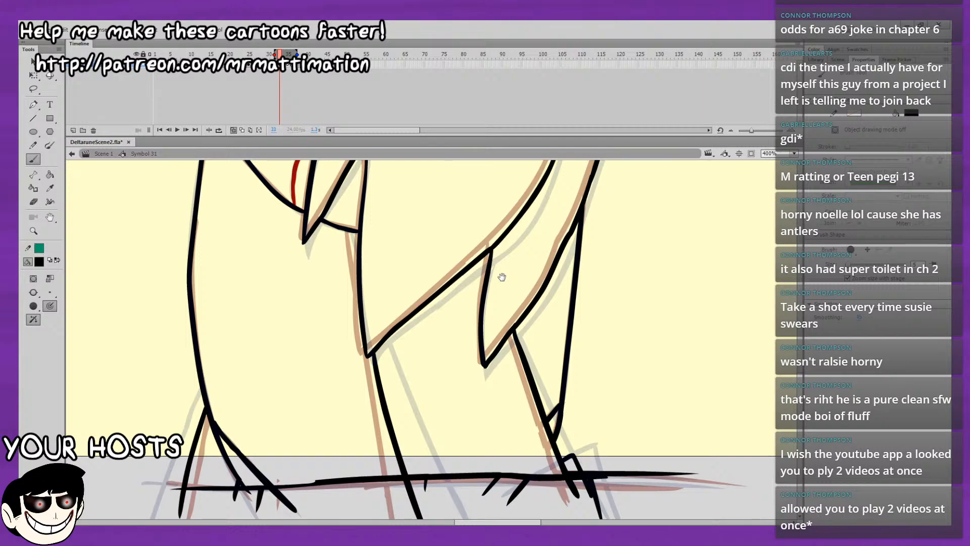
{"action": "left_click_drag", "start_coordinate": [398, 324], "coordinate": [370, 393]}
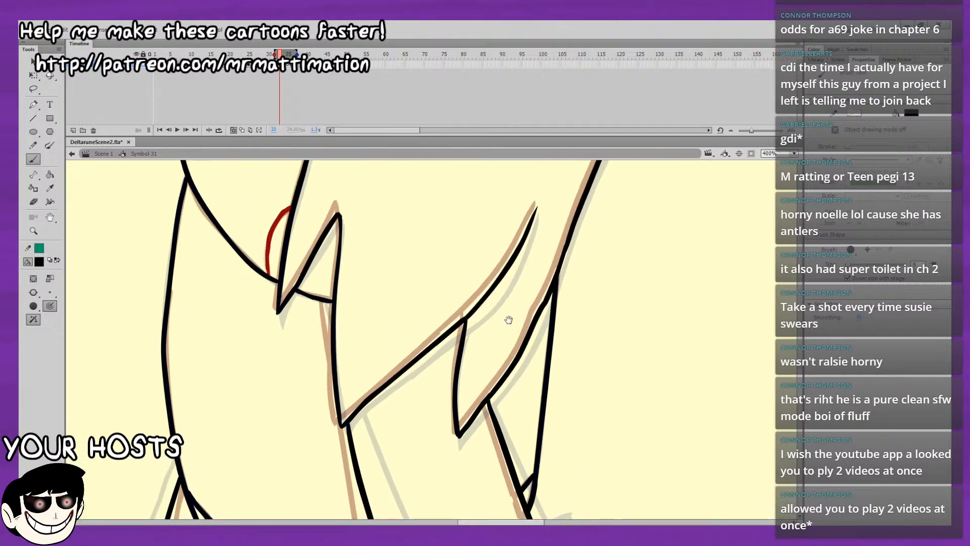
{"action": "left_click_drag", "start_coordinate": [508, 321], "coordinate": [520, 229]}
{"action": "left_click_drag", "start_coordinate": [527, 275], "coordinate": [529, 223]}
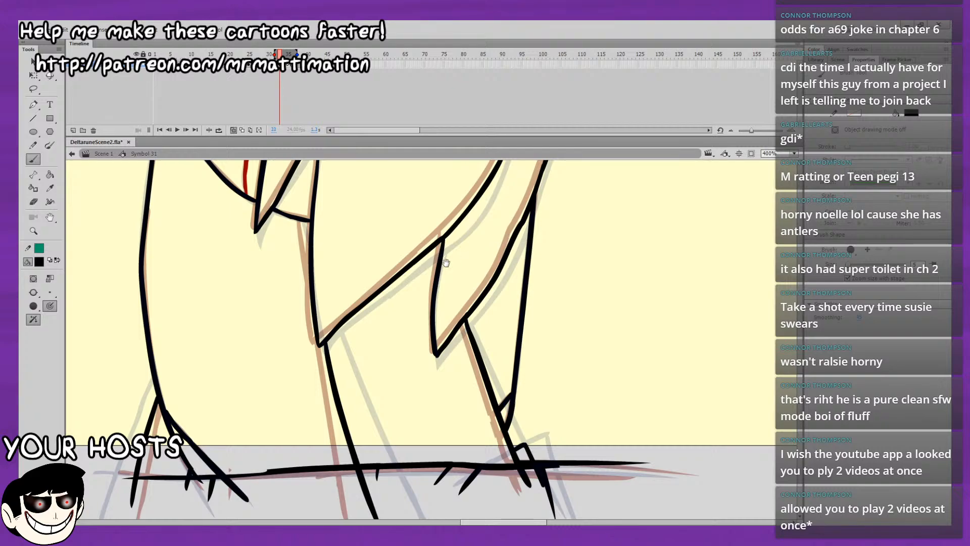
{"action": "left_click_drag", "start_coordinate": [299, 219], "coordinate": [305, 243]}
{"action": "key", "text": "ctrl+z"}
{"action": "mouse_move", "coordinate": [303, 241]}
{"action": "left_mouse_down"}
{"action": "mouse_move", "coordinate": [301, 224]}
{"action": "mouse_move", "coordinate": [308, 255]}
{"action": "left_mouse_up"}
{"action": "key", "text": "ctrl+z"}
{"action": "key", "text": "ctrl+z"}
{"action": "left_click_drag", "start_coordinate": [299, 220], "coordinate": [309, 268]}
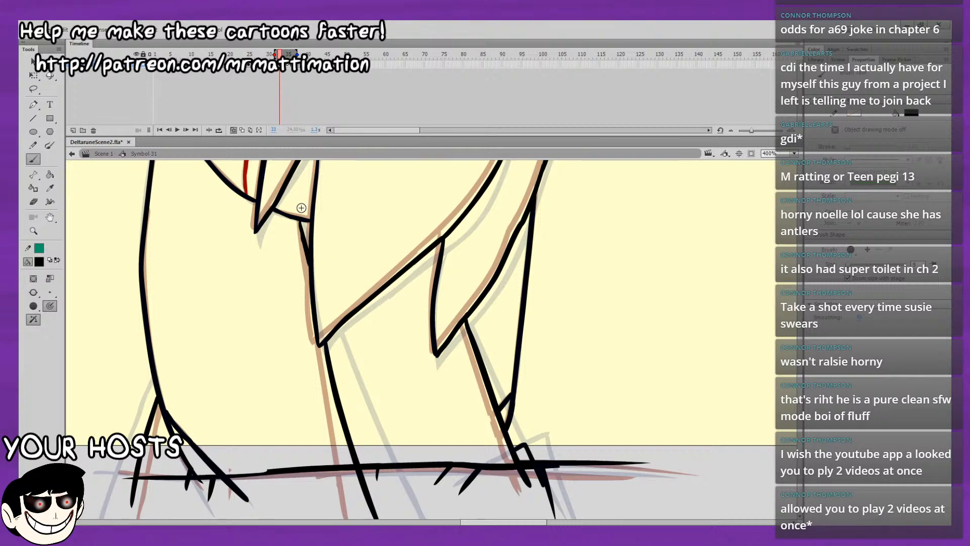
Show the whole character on frame 33 and turn off onion skinning.
{"action": "left_click", "coordinate": [793, 154]}
{"action": "left_click", "coordinate": [776, 167]}
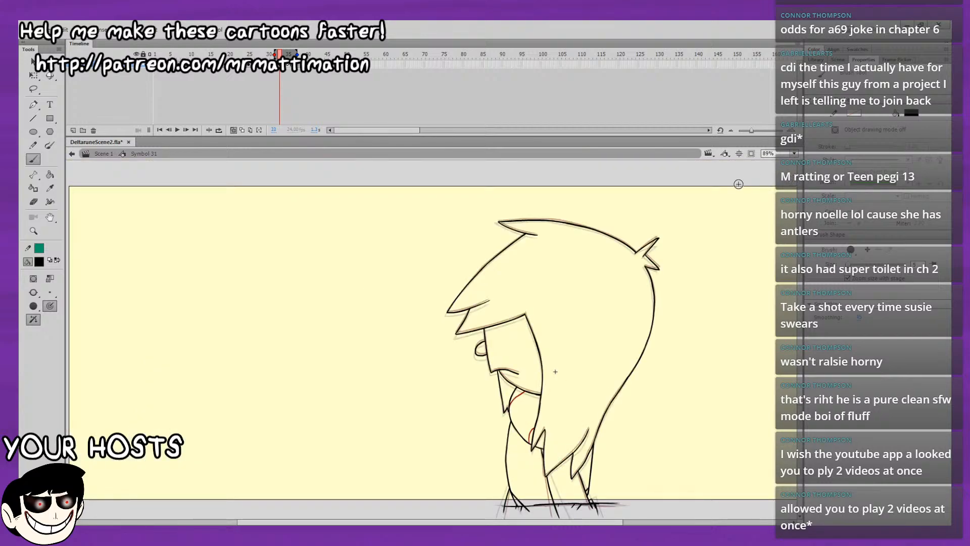
{"action": "left_click", "coordinate": [232, 129]}
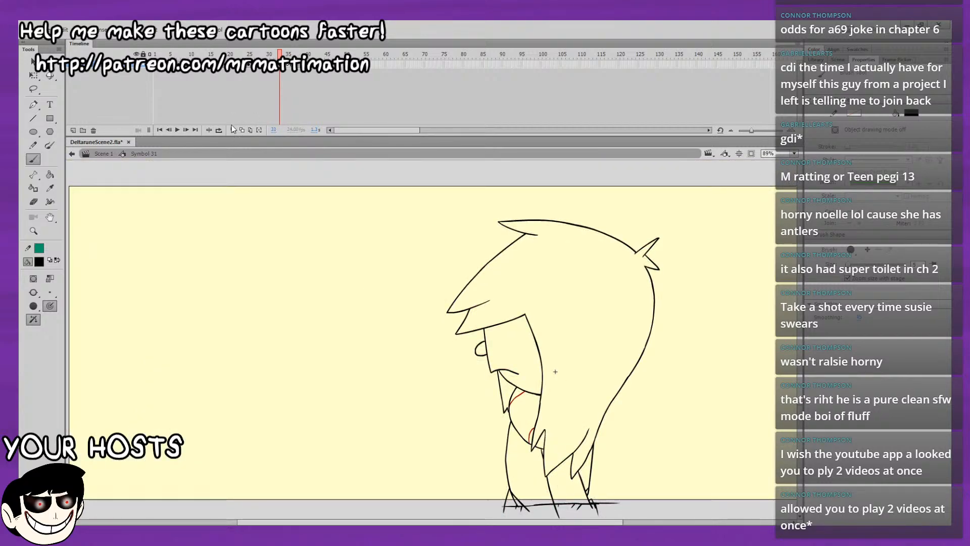
Play back the motion loop and check the leg poses, comparing frames 34 to 37.
{"action": "key", "text": "Return"}
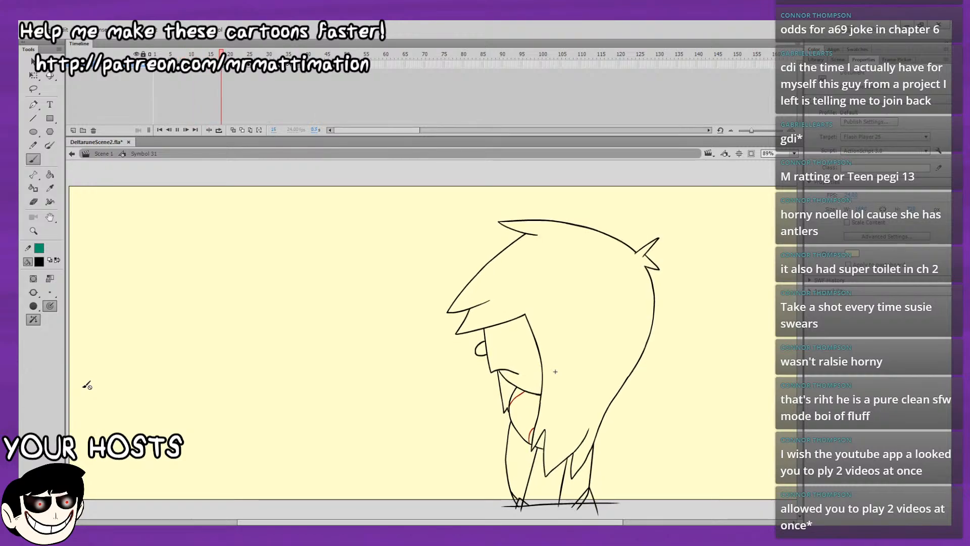
{"action": "left_click_drag", "start_coordinate": [233, 54], "coordinate": [216, 75]}
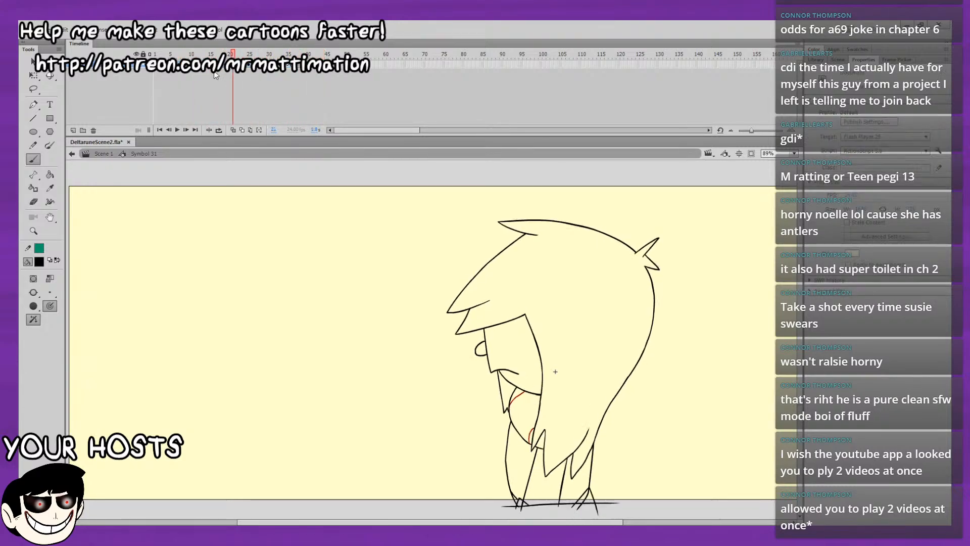
{"action": "key", "text": "Return"}
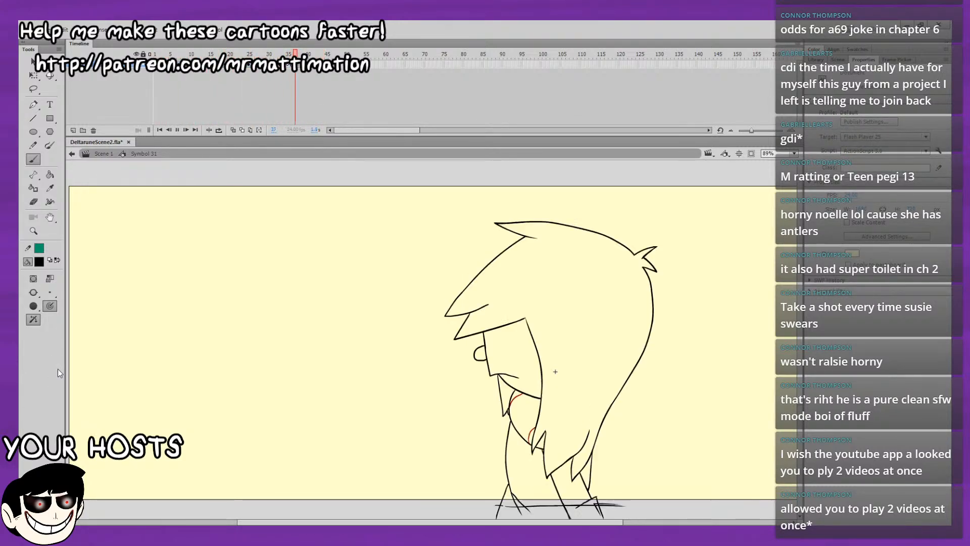
{"action": "key", "text": "Return"}
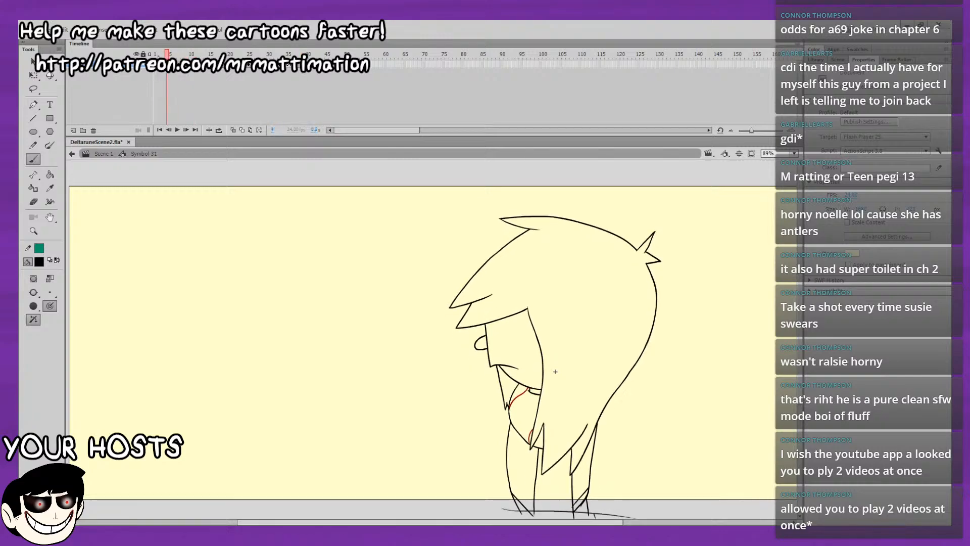
{"action": "mouse_move", "coordinate": [167, 70]}
{"action": "left_mouse_down"}
{"action": "mouse_move", "coordinate": [215, 71]}
{"action": "mouse_move", "coordinate": [198, 71]}
{"action": "left_mouse_up"}
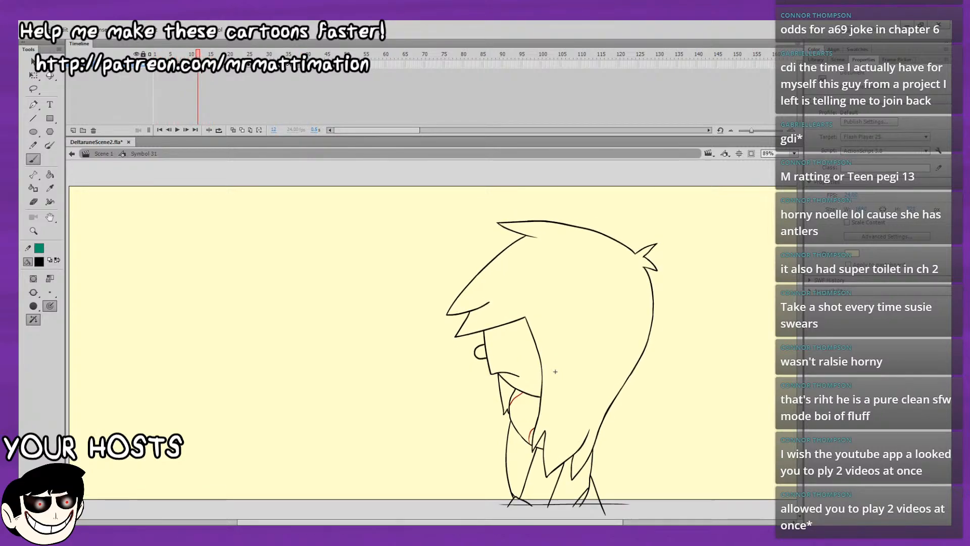
{"action": "left_click", "coordinate": [198, 65]}
{"action": "left_click_drag", "start_coordinate": [292, 67], "coordinate": [284, 68]}
{"action": "key", "text": "period"}
{"action": "key", "text": "comma"}
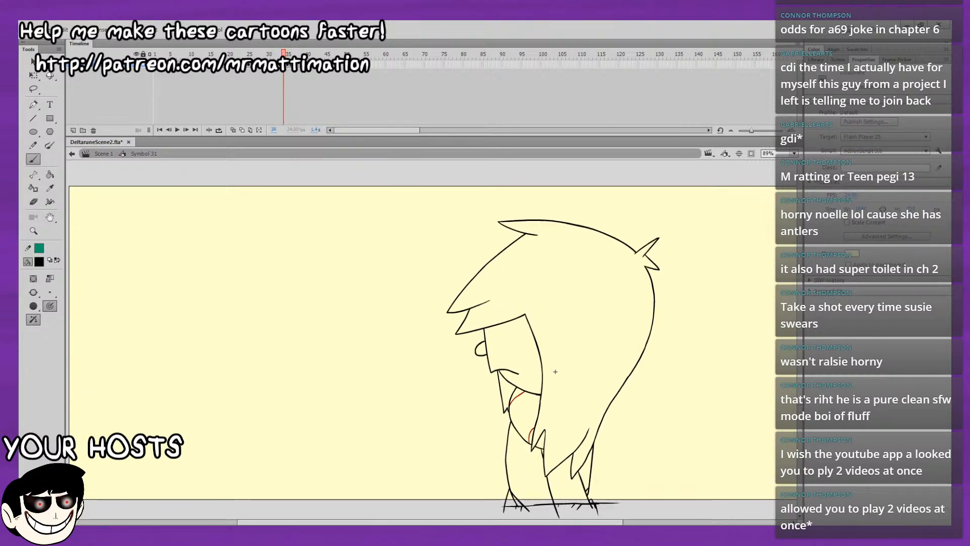
{"action": "key", "text": "period"}
{"action": "key", "text": "period"}
{"action": "key", "text": "period"}
{"action": "key", "text": "comma"}
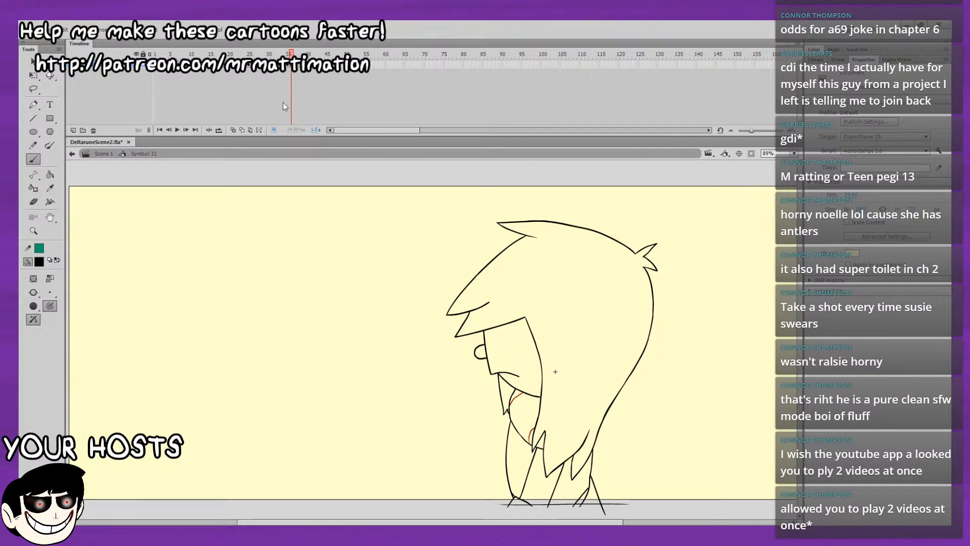
Delete the rear leg's slanted back foot line above the ground on frame 36.
{"action": "left_click", "coordinate": [31, 61]}
{"action": "left_click_drag", "start_coordinate": [681, 313], "coordinate": [624, 236]}
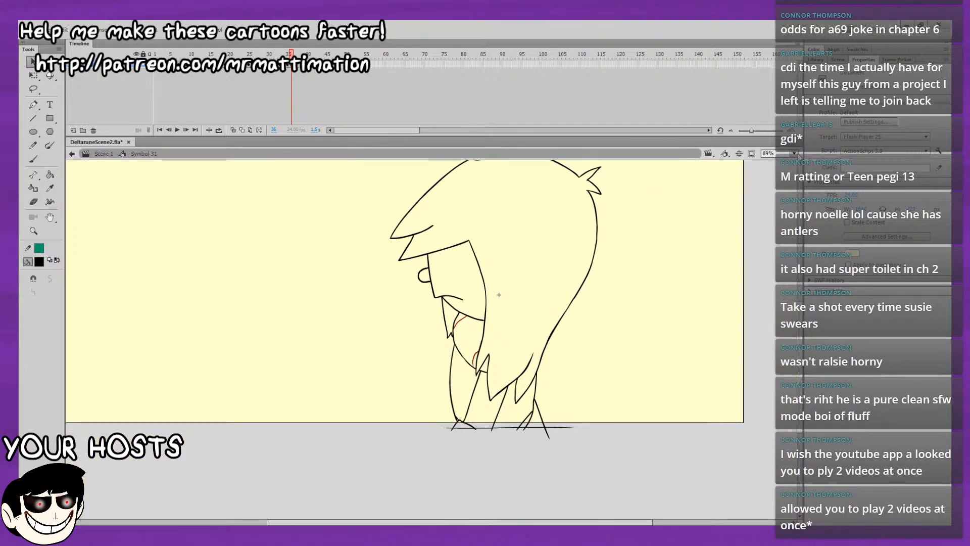
{"action": "left_click", "coordinate": [800, 237]}
{"action": "mouse_move", "coordinate": [712, 374]}
{"action": "left_mouse_down"}
{"action": "mouse_move", "coordinate": [609, 308]}
{"action": "mouse_move", "coordinate": [585, 167]}
{"action": "left_mouse_up"}
{"action": "left_click_drag", "start_coordinate": [464, 313], "coordinate": [461, 333]}
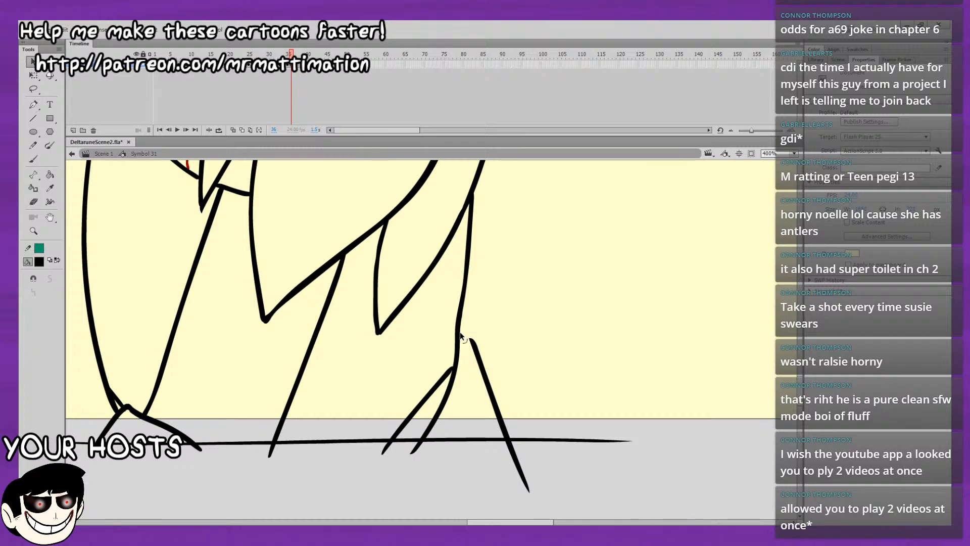
{"action": "left_click_drag", "start_coordinate": [505, 436], "coordinate": [540, 448]}
{"action": "left_click", "coordinate": [477, 349]}
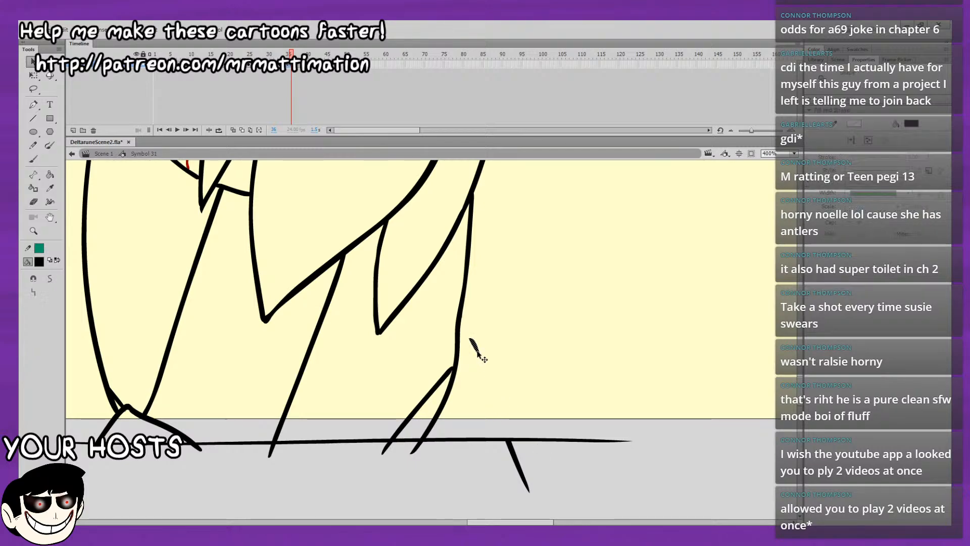
{"action": "key", "text": "Delete"}
Cut the two straight inner leg lines free from the belly line, the hair edge and the ground line.
{"action": "left_click_drag", "start_coordinate": [530, 369], "coordinate": [599, 470]}
{"action": "left_click_drag", "start_coordinate": [287, 296], "coordinate": [289, 298]}
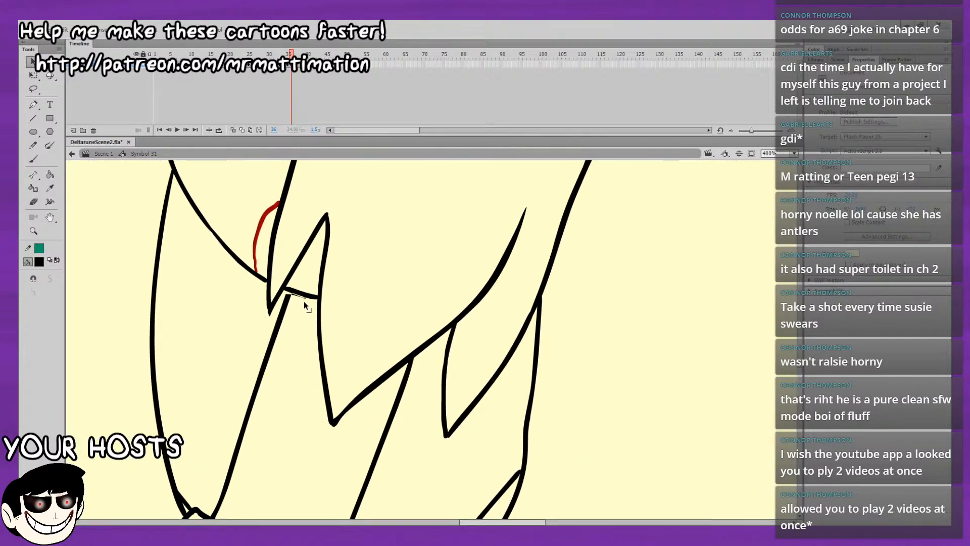
{"action": "left_click_drag", "start_coordinate": [408, 373], "coordinate": [419, 360]}
{"action": "scroll", "coordinate": [384, 399], "scroll_direction": "down", "scroll_amount": 5}
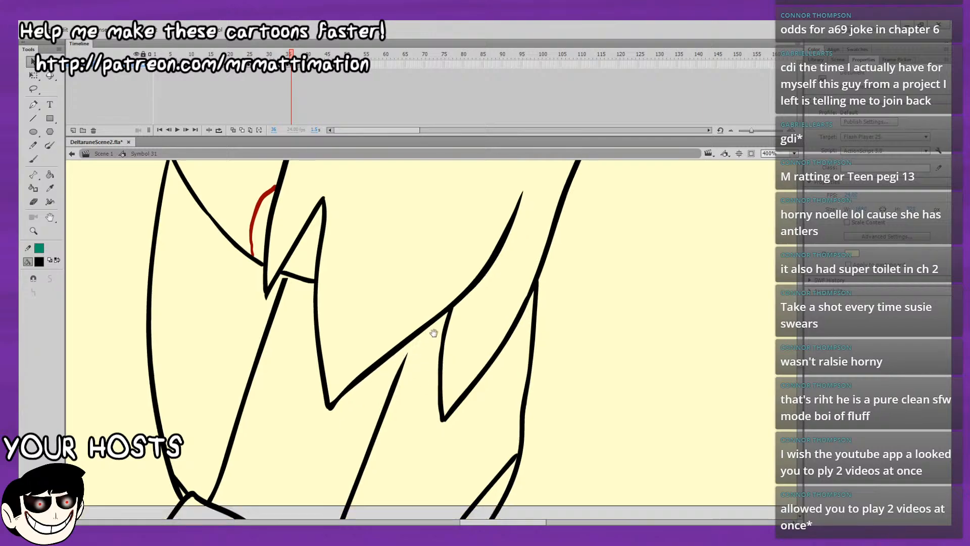
{"action": "left_click_drag", "start_coordinate": [353, 417], "coordinate": [368, 418]}
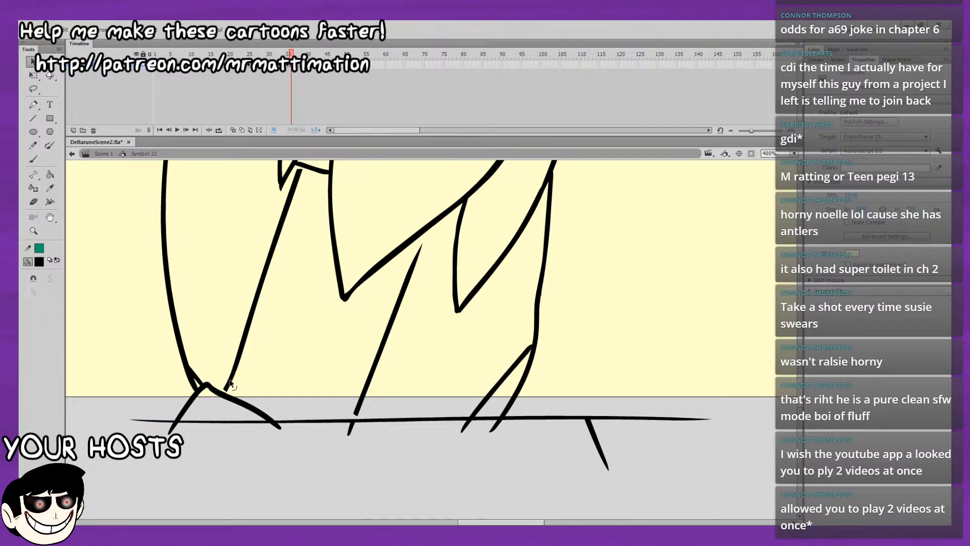
Separate the front foot from the leg's outer line and delete the foot lines above the ground.
{"action": "left_click_drag", "start_coordinate": [203, 383], "coordinate": [197, 379]}
{"action": "left_click", "coordinate": [196, 391]}
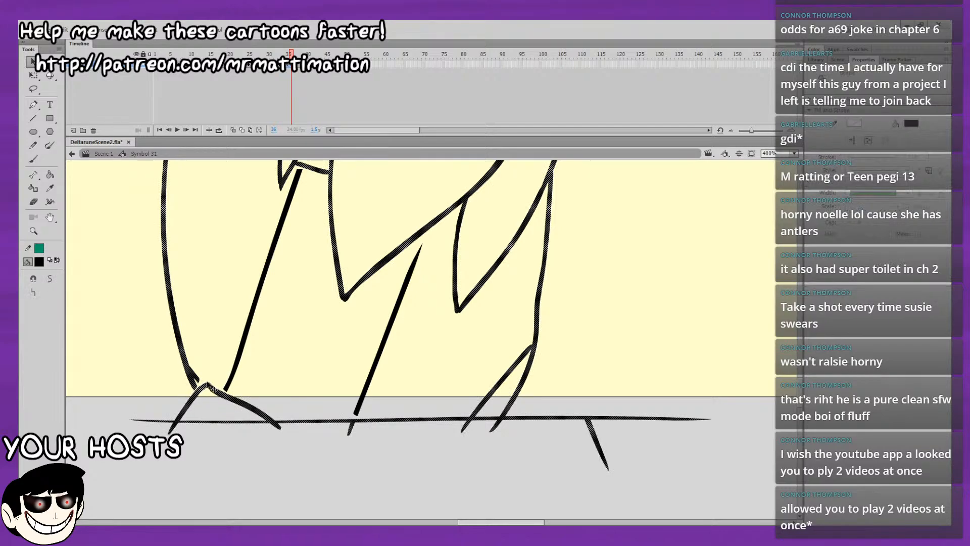
{"action": "left_click", "coordinate": [196, 402]}
{"action": "left_click_drag", "start_coordinate": [178, 420], "coordinate": [279, 415]}
{"action": "left_click", "coordinate": [262, 413]}
{"action": "left_click", "coordinate": [270, 406]}
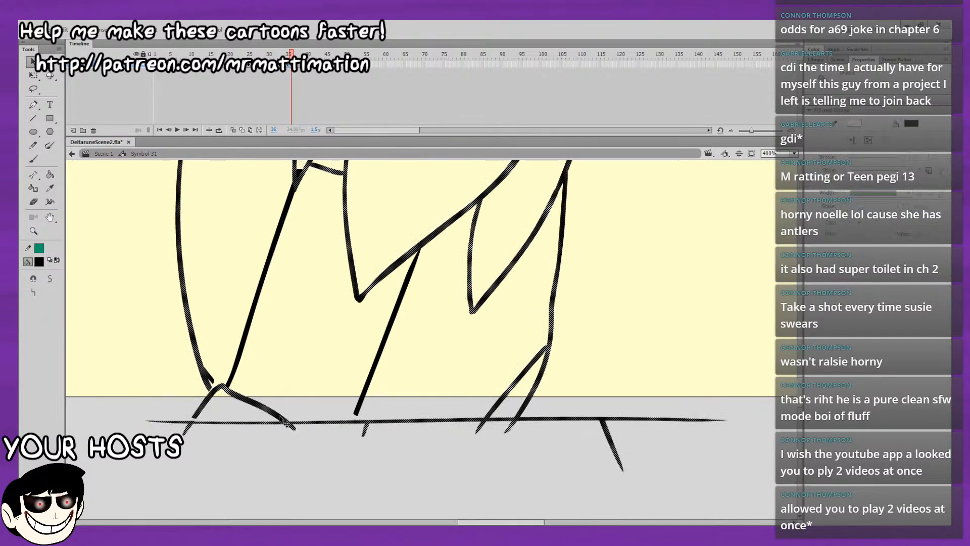
{"action": "key", "text": "ctrl+z"}
{"action": "left_click", "coordinate": [262, 414]}
{"action": "key", "text": "Delete"}
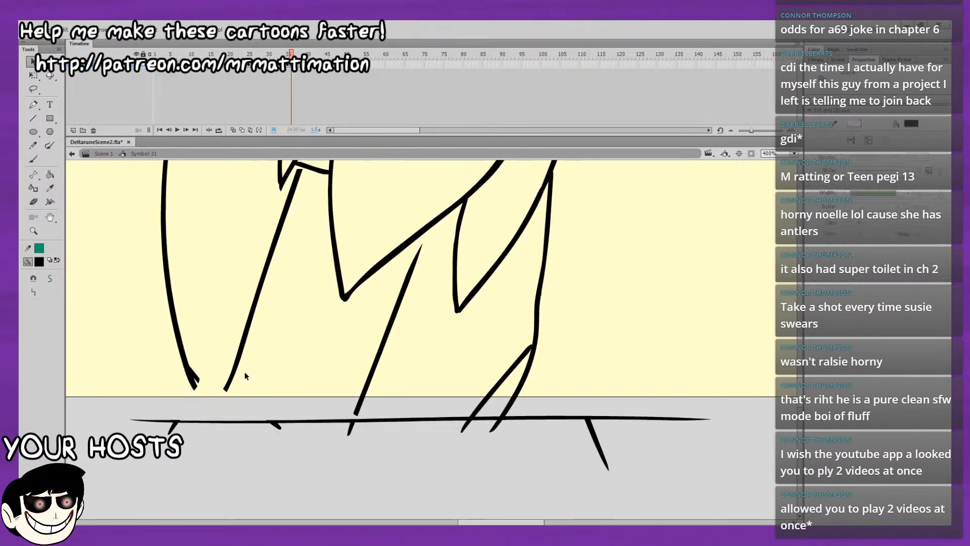
Delete the two detached inner leg lines under the belly and the long hair strand.
{"action": "left_click", "coordinate": [231, 379]}
{"action": "key", "text": "Delete"}
{"action": "left_click", "coordinate": [391, 322]}
{"action": "key", "text": "Delete"}
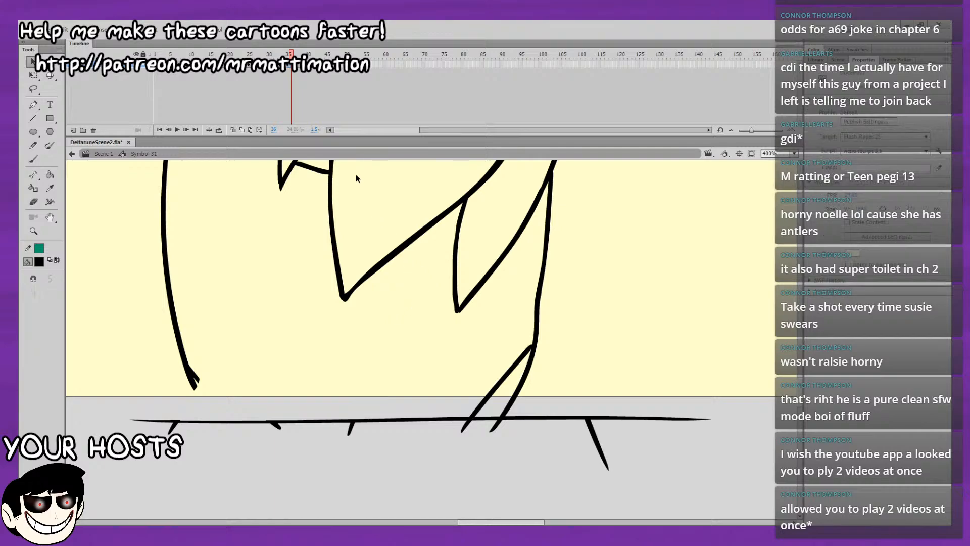
Turn on onion skinning and brush two slanted foot strokes from the front leg's outer line down past the ground.
{"action": "left_click", "coordinate": [233, 130]}
{"action": "key", "text": "b"}
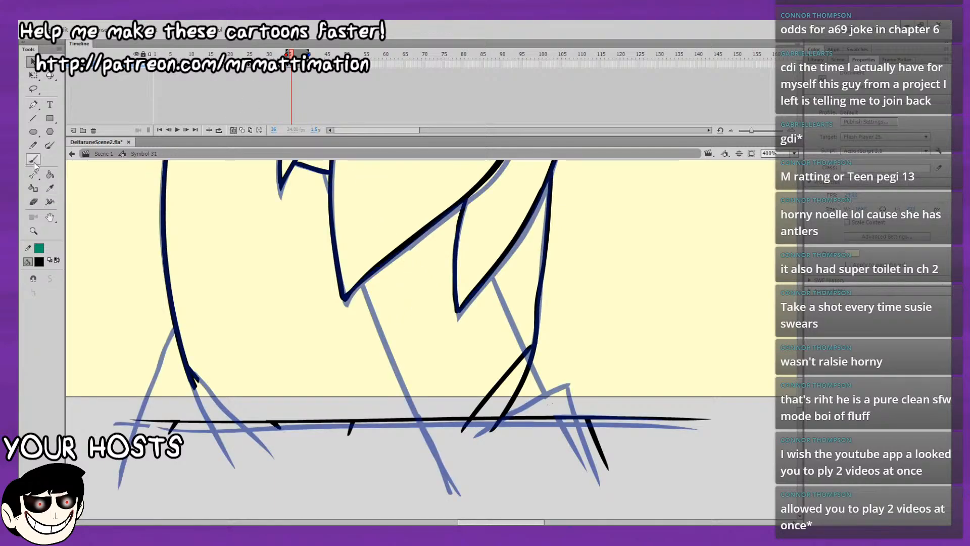
{"action": "left_click_drag", "start_coordinate": [191, 374], "coordinate": [222, 452]}
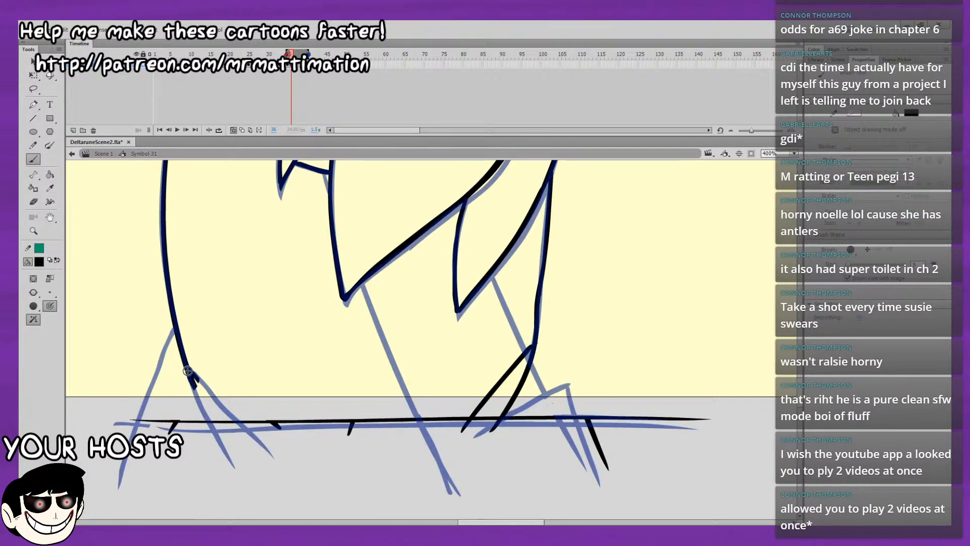
{"action": "left_click_drag", "start_coordinate": [190, 367], "coordinate": [268, 456]}
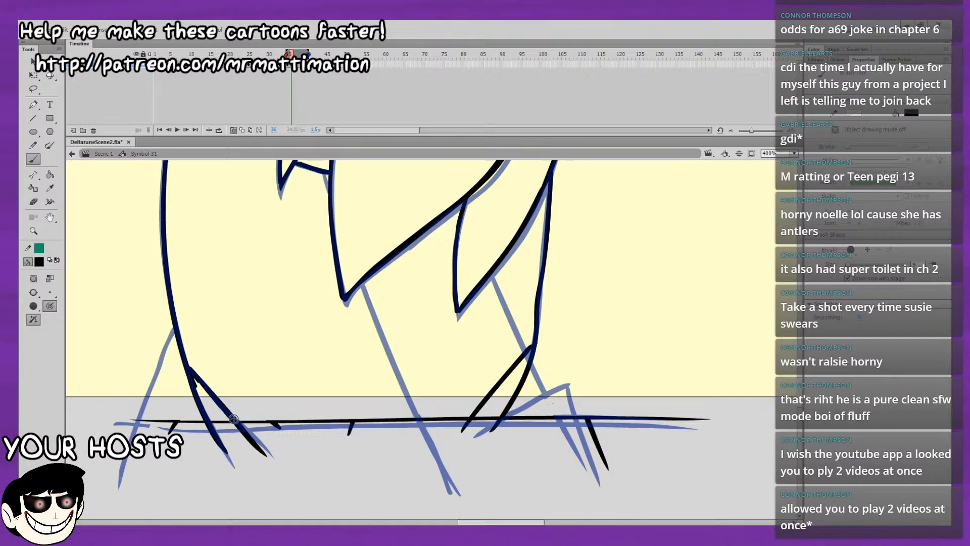
{"action": "mouse_move", "coordinate": [223, 323]}
{"action": "left_mouse_down"}
{"action": "mouse_move", "coordinate": [249, 294]}
{"action": "mouse_move", "coordinate": [246, 319]}
{"action": "left_mouse_up"}
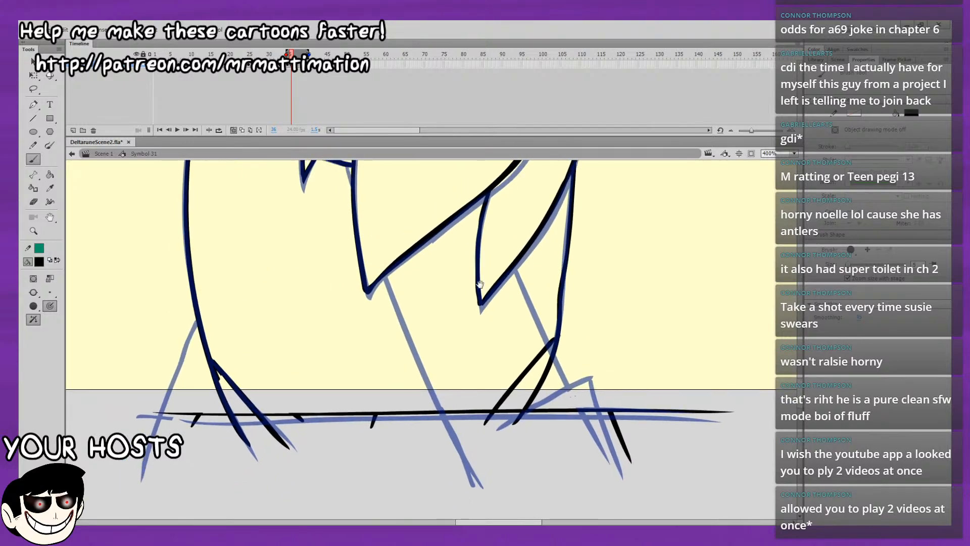
Extend the onion skin range to an earlier frame and brush the front foot's slanted front line from ground to leg.
{"action": "left_click_drag", "start_coordinate": [564, 263], "coordinate": [493, 236]}
{"action": "left_click_drag", "start_coordinate": [523, 283], "coordinate": [534, 335]}
{"action": "left_click_drag", "start_coordinate": [547, 274], "coordinate": [565, 315]}
{"action": "left_click_drag", "start_coordinate": [289, 53], "coordinate": [285, 52]}
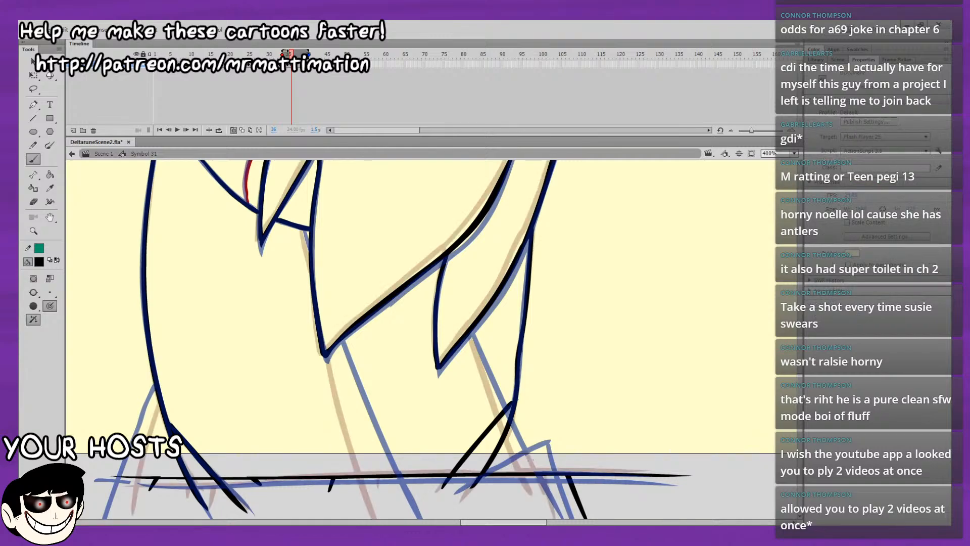
{"action": "scroll", "coordinate": [336, 277], "scroll_direction": "down", "scroll_amount": 3}
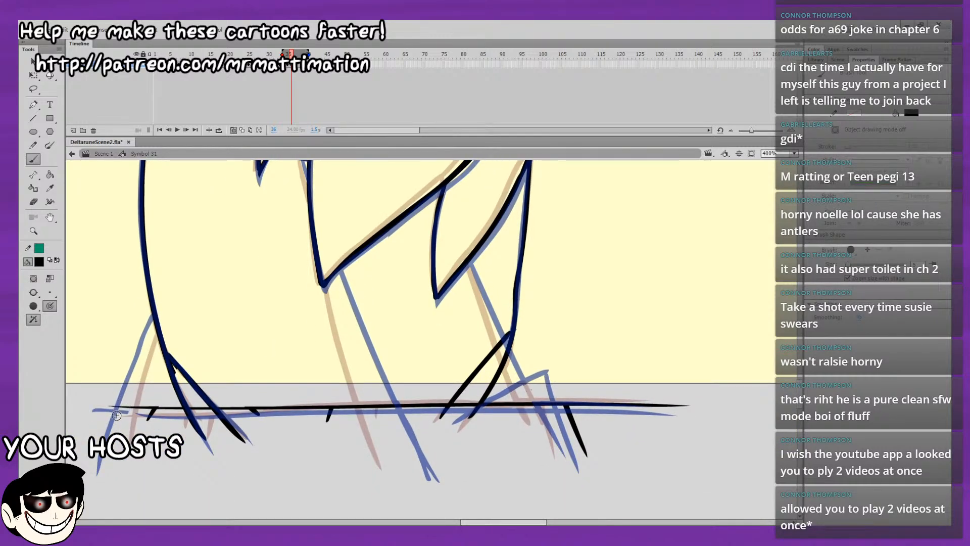
{"action": "left_click_drag", "start_coordinate": [120, 415], "coordinate": [155, 322]}
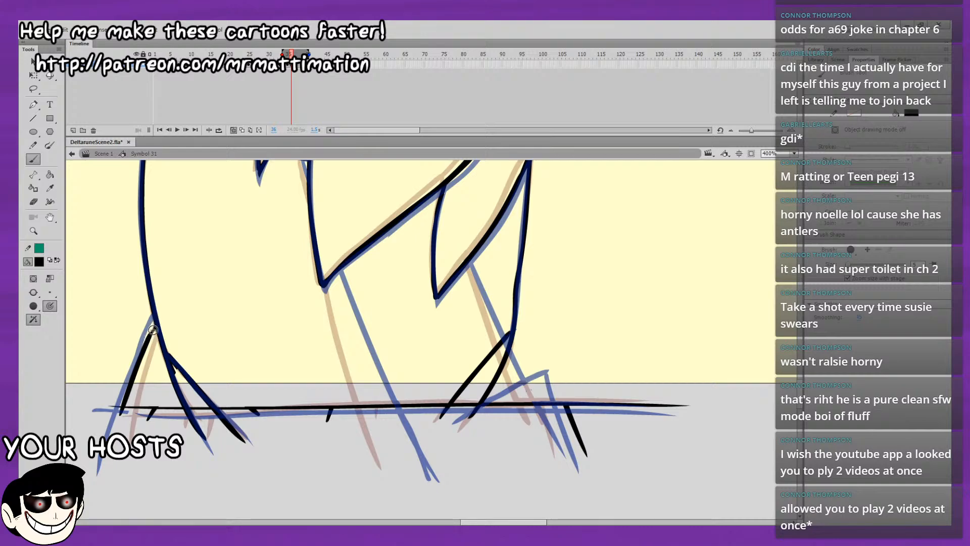
Brush two new inner leg lines from the hair strand edges down past the ground line.
{"action": "left_click_drag", "start_coordinate": [282, 313], "coordinate": [229, 275]}
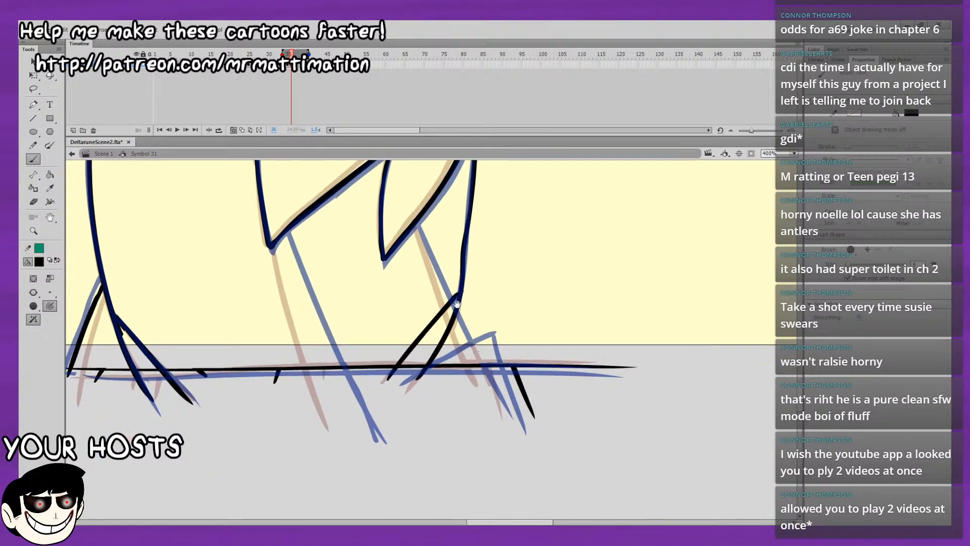
{"action": "mouse_move", "coordinate": [457, 304]}
{"action": "left_mouse_down"}
{"action": "mouse_move", "coordinate": [574, 196]}
{"action": "mouse_move", "coordinate": [418, 303]}
{"action": "left_mouse_up"}
{"action": "left_click_drag", "start_coordinate": [528, 268], "coordinate": [453, 300]}
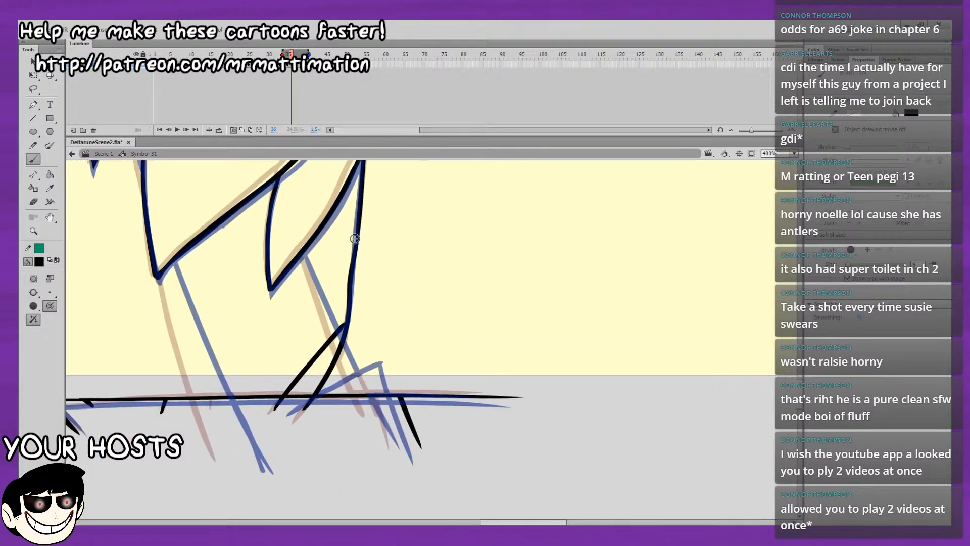
{"action": "left_click_drag", "start_coordinate": [169, 266], "coordinate": [246, 459]}
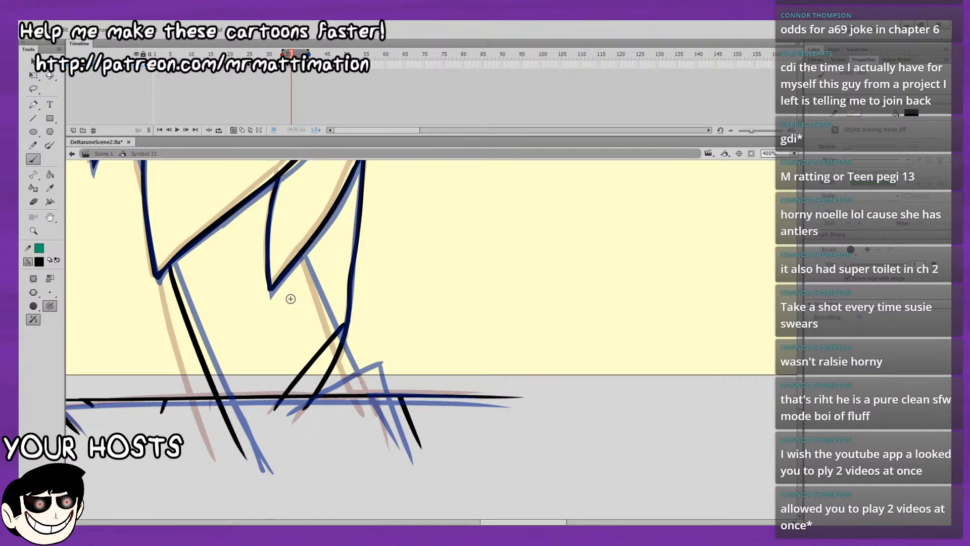
{"action": "left_click_drag", "start_coordinate": [303, 253], "coordinate": [372, 415]}
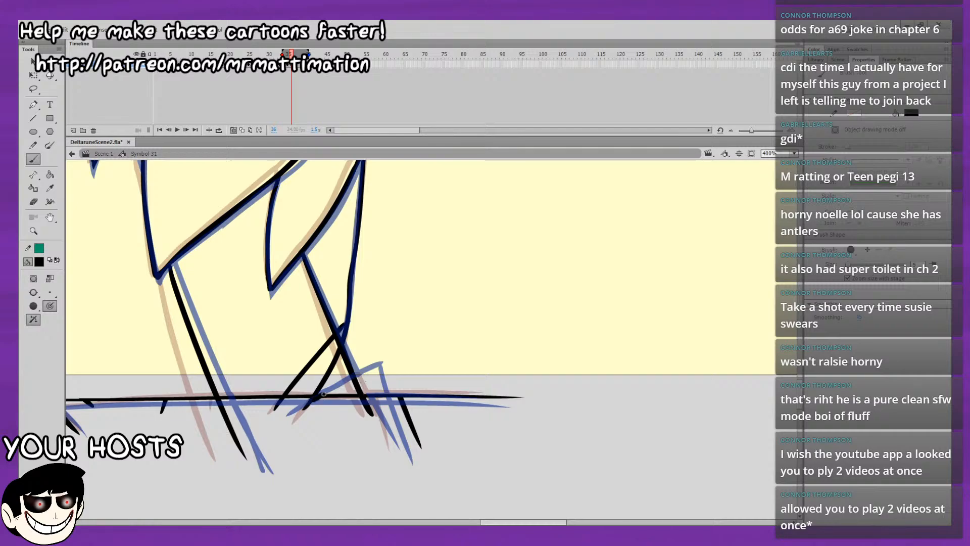
Brush a pointed toe shape across the lower end of the rear leg's new inner line.
{"action": "left_click_drag", "start_coordinate": [312, 401], "coordinate": [365, 371]}
{"action": "key", "text": "ctrl+z"}
{"action": "left_click_drag", "start_coordinate": [377, 385], "coordinate": [386, 418]}
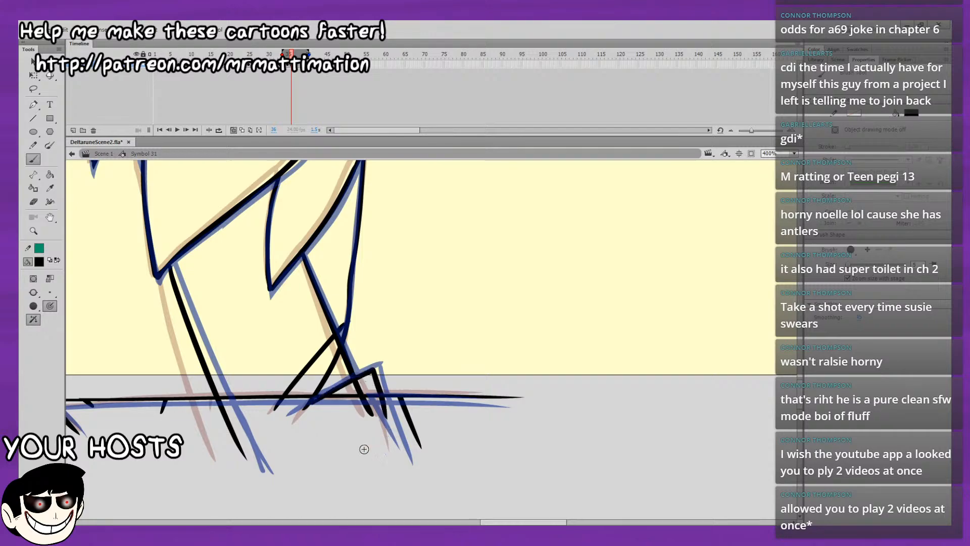
Delete the rear leg's old foot lines above the ground in front of its new inner line.
{"action": "key", "text": "v"}
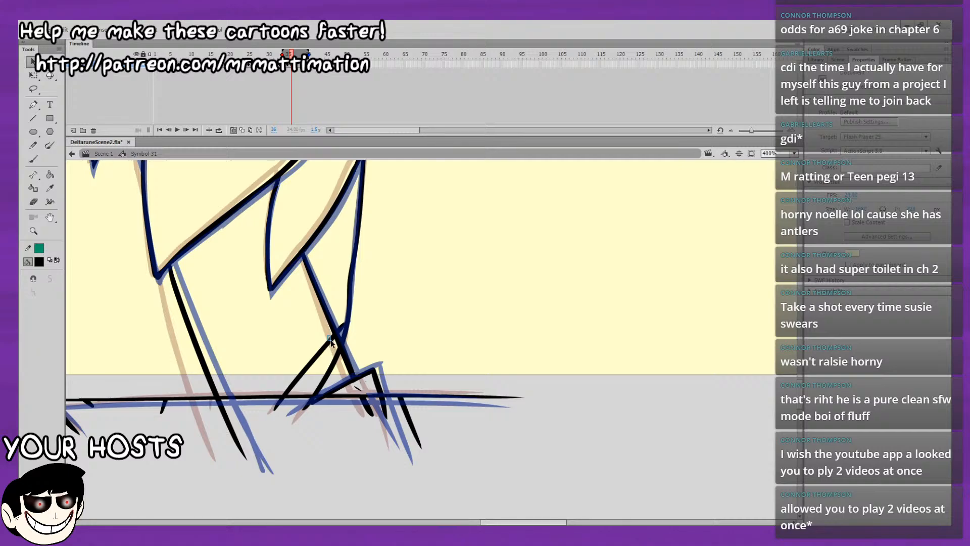
{"action": "left_click_drag", "start_coordinate": [330, 335], "coordinate": [340, 357]}
{"action": "left_click", "coordinate": [333, 370]}
{"action": "key", "text": "Delete"}
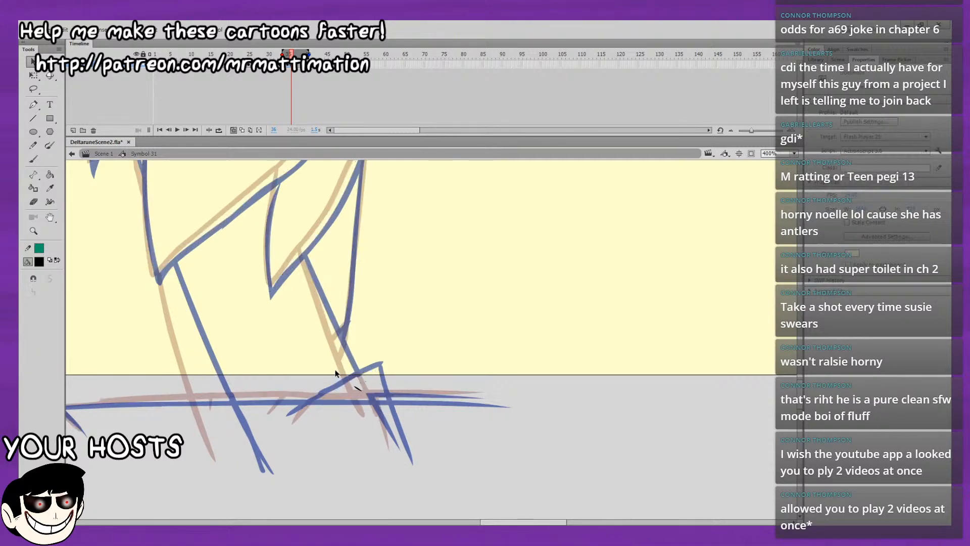
{"action": "key", "text": "ctrl+z"}
{"action": "left_click", "coordinate": [333, 372]}
{"action": "left_click_drag", "start_coordinate": [320, 393], "coordinate": [272, 391]}
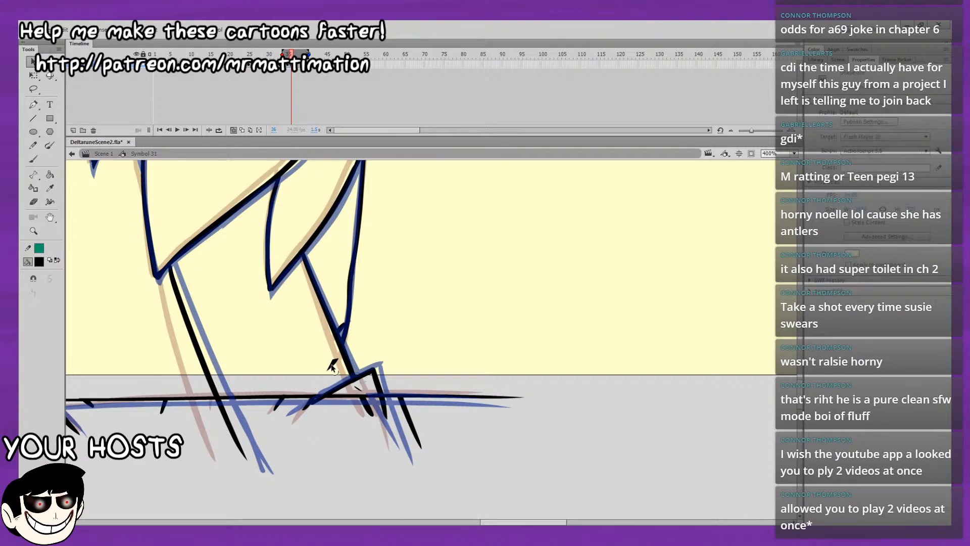
Turn off onion skinning, show the whole character, play the loop from frame 1 and return to frame 1.
{"action": "left_click_drag", "start_coordinate": [424, 319], "coordinate": [450, 393]}
{"action": "left_click_drag", "start_coordinate": [610, 302], "coordinate": [667, 350]}
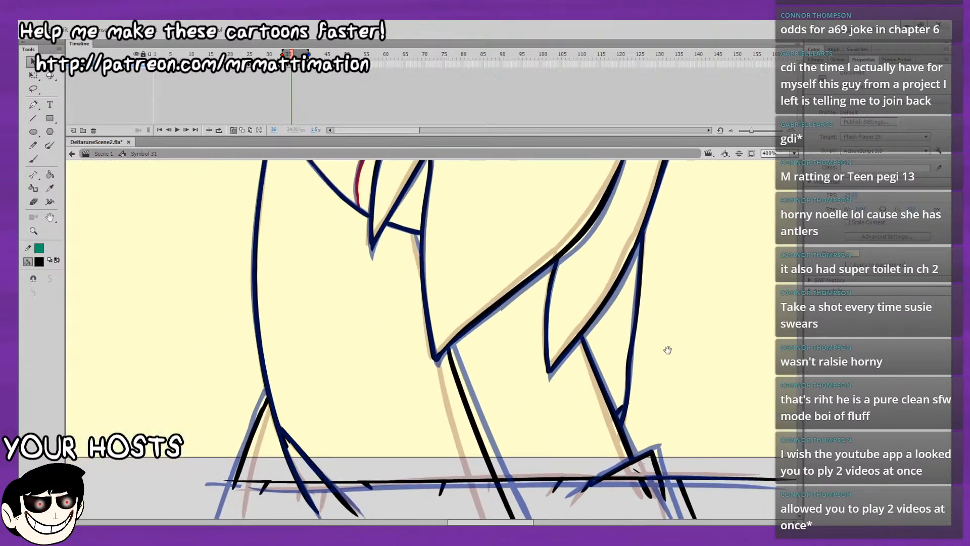
{"action": "left_click_drag", "start_coordinate": [560, 219], "coordinate": [543, 316]}
{"action": "left_click", "coordinate": [233, 130]}
{"action": "left_click_drag", "start_coordinate": [291, 54], "coordinate": [155, 57]}
{"action": "key", "text": "ctrl+2"}
{"action": "key", "text": "Return"}
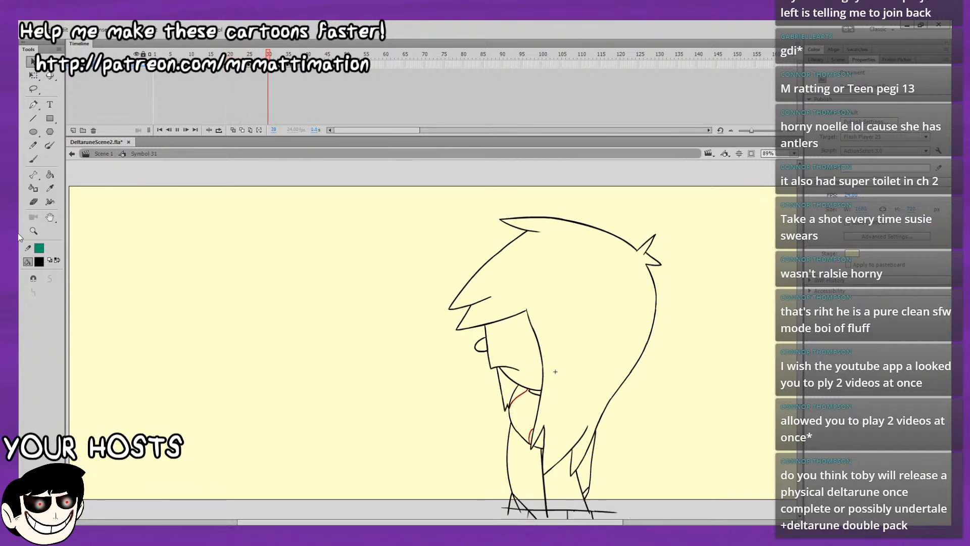
{"action": "left_click_drag", "start_coordinate": [259, 54], "coordinate": [151, 61]}
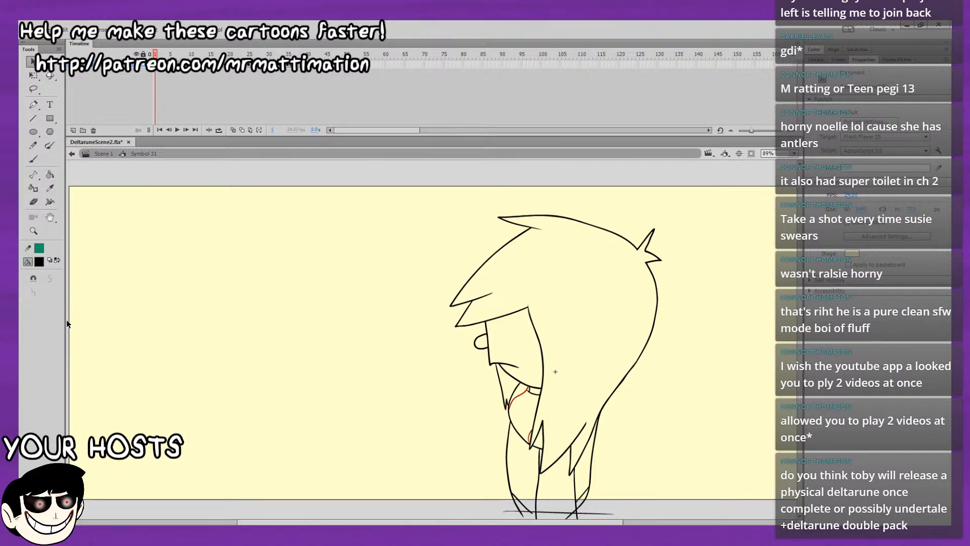
Play the character's motion loop with the stage view recentred on the figure.
{"action": "key", "text": "space"}
{"action": "left_click_drag", "start_coordinate": [522, 302], "coordinate": [541, 335]}
{"action": "key", "text": "Return"}
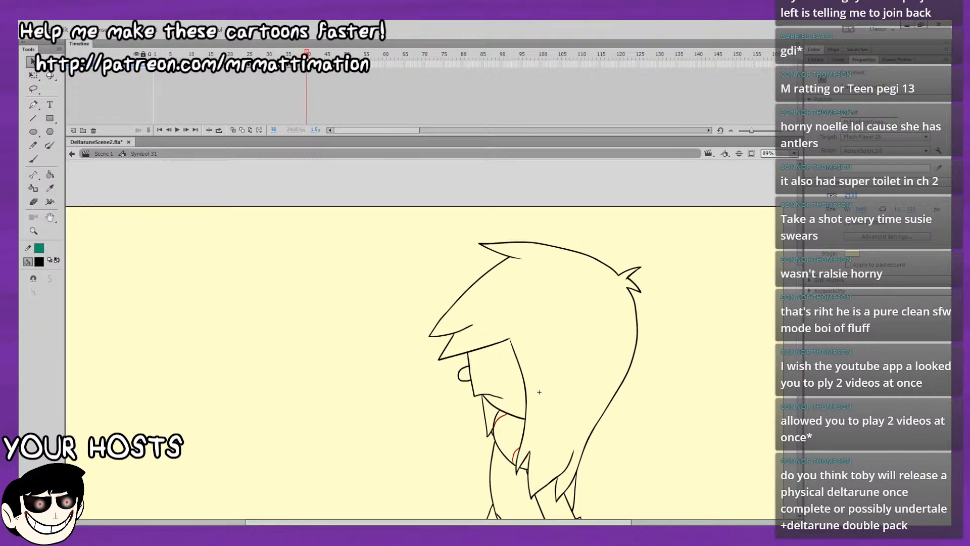
Insert a blank keyframe at frame 40, paste the copied drawing in place and scrub over the frames that follow.
{"action": "left_click", "coordinate": [303, 64]}
{"action": "key", "text": "F7"}
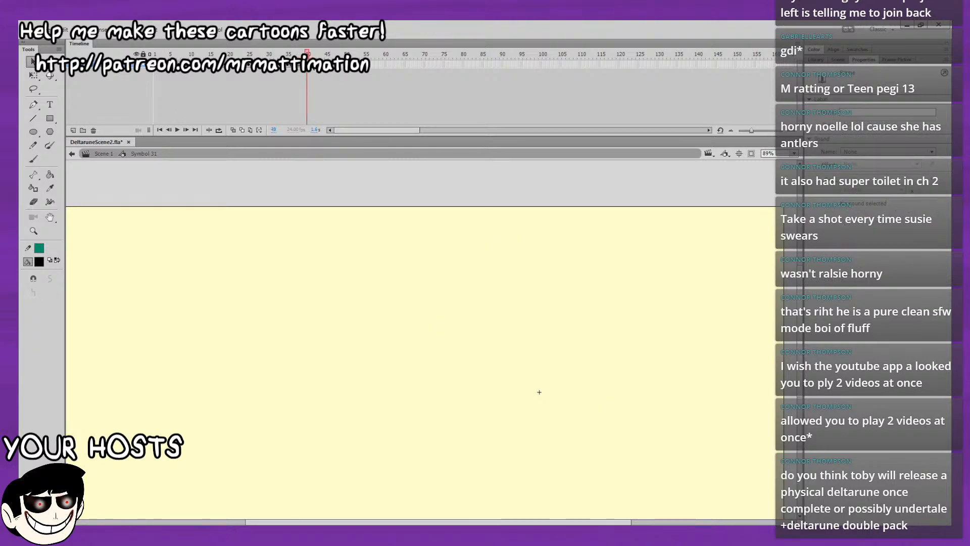
{"action": "key", "text": "ctrl+shift+v"}
{"action": "left_click_drag", "start_coordinate": [303, 53], "coordinate": [324, 53]}
Reuse the drawings of frames 36 and 34 in reverse order from frame 39 onward and play the motion.
{"action": "left_click", "coordinate": [292, 66]}
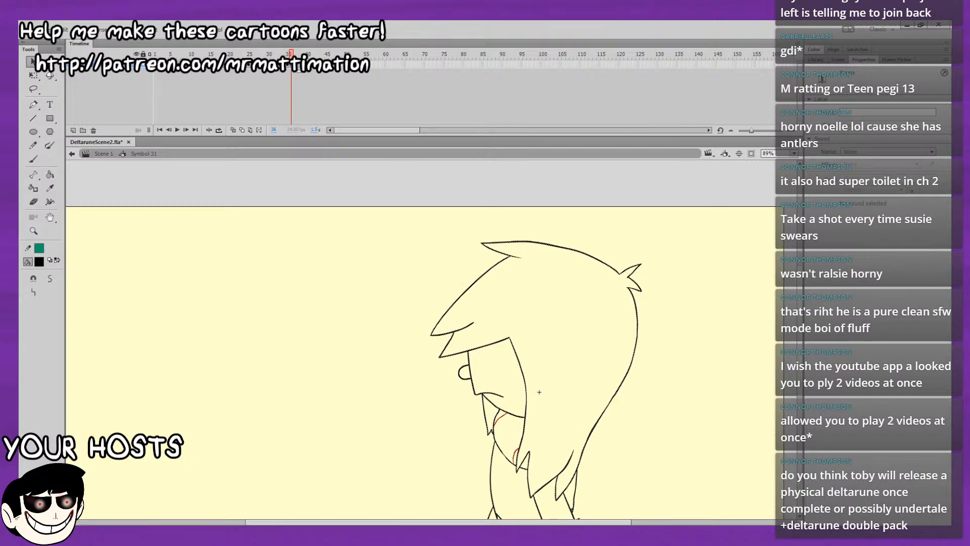
{"action": "left_click", "coordinate": [303, 65]}
{"action": "left_click", "coordinate": [292, 65]}
{"action": "left_click", "coordinate": [284, 65]}
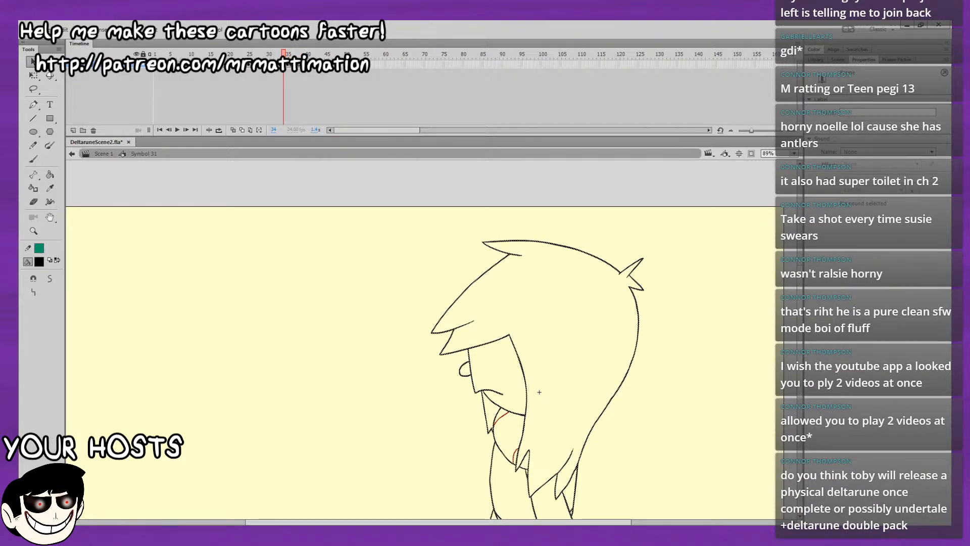
{"action": "mouse_move", "coordinate": [284, 53]}
{"action": "left_mouse_down"}
{"action": "mouse_move", "coordinate": [322, 53]}
{"action": "mouse_move", "coordinate": [326, 65]}
{"action": "mouse_move", "coordinate": [287, 53]}
{"action": "left_mouse_up"}
{"action": "key", "text": "Return"}
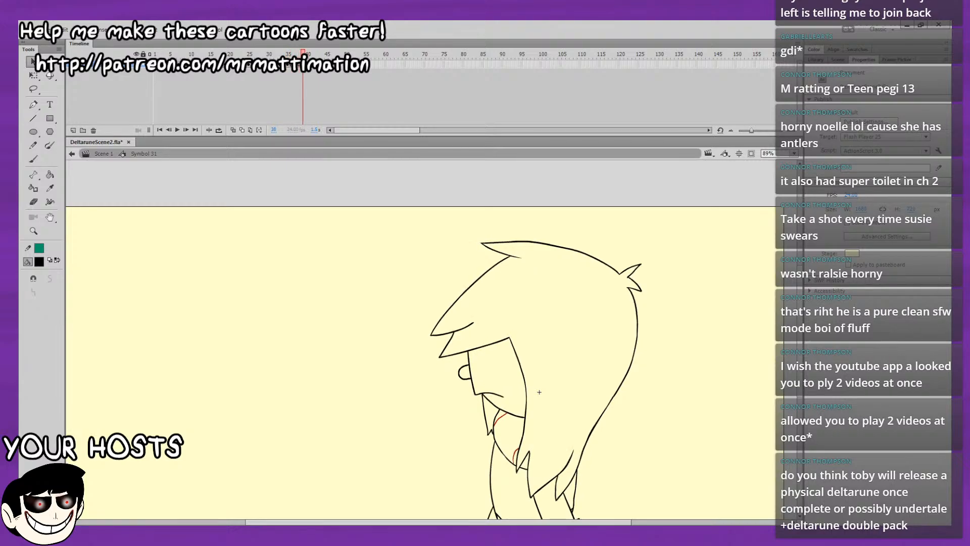
Step back through the poses from frame 39 to frame 32 and play the motion from frame 30.
{"action": "key", "text": "comma"}
{"action": "key", "text": "comma"}
{"action": "key", "text": "comma"}
{"action": "key", "text": "comma"}
{"action": "key", "text": "comma"}
{"action": "key", "text": "comma"}
{"action": "key", "text": "comma"}
{"action": "key", "text": "comma"}
{"action": "key", "text": "comma"}
{"action": "key", "text": "comma"}
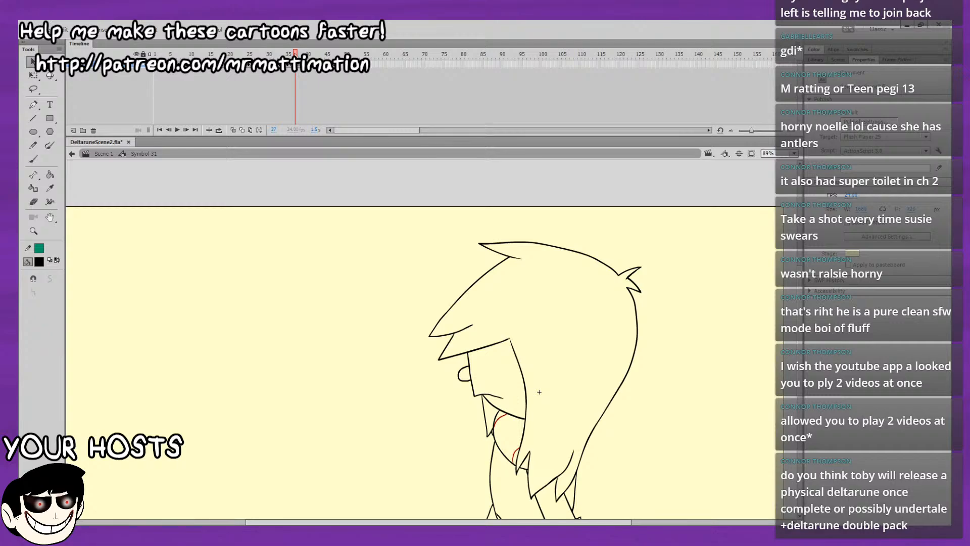
{"action": "key", "text": "period"}
{"action": "key", "text": "comma"}
{"action": "key", "text": "comma"}
{"action": "key", "text": "comma"}
{"action": "key", "text": "comma"}
{"action": "key", "text": "comma"}
{"action": "key", "text": "comma"}
{"action": "key", "text": "comma"}
{"action": "key", "text": "comma"}
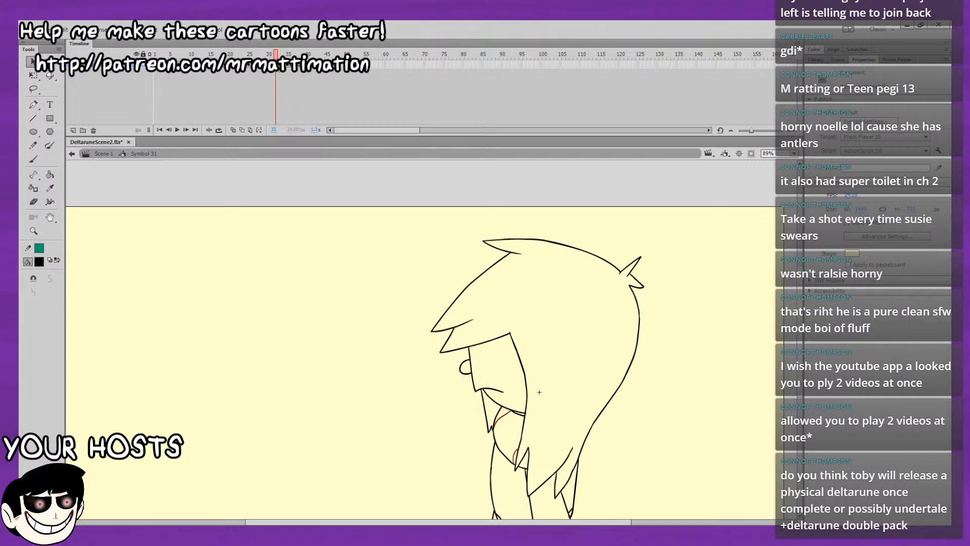
{"action": "left_click", "coordinate": [269, 65]}
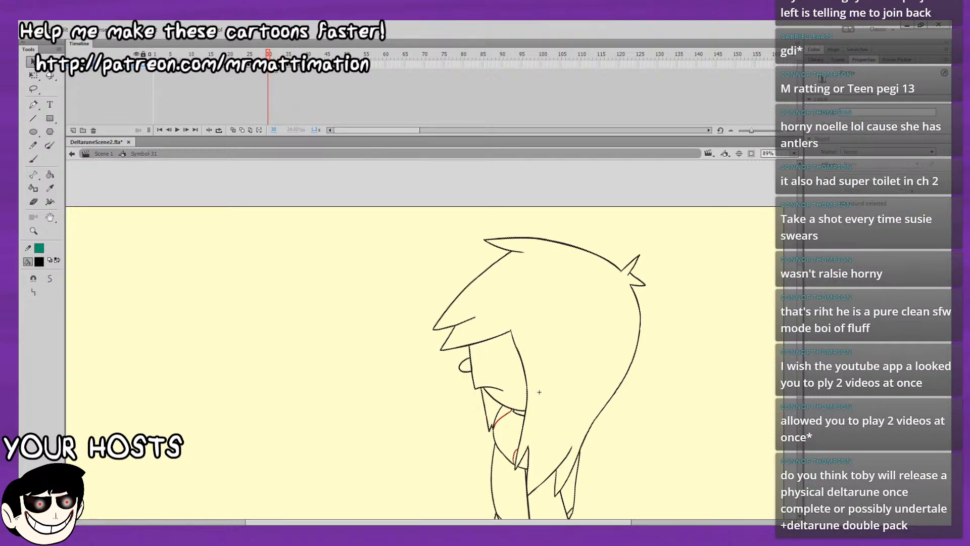
{"action": "key", "text": "Return"}
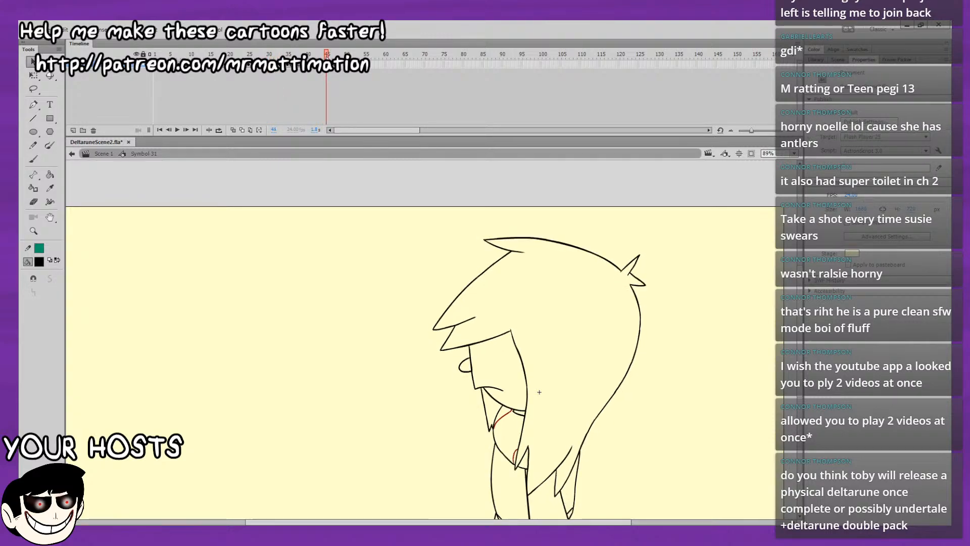
Step forward from frame 33 to frame 39 and back to frame 38, comparing the poses around the reversal.
{"action": "left_click", "coordinate": [279, 54]}
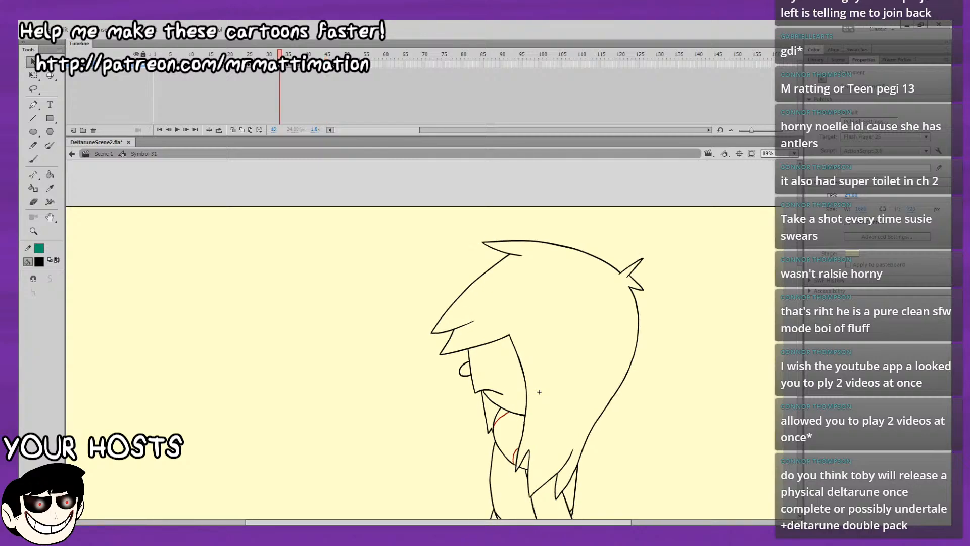
{"action": "key", "text": "period"}
{"action": "key", "text": "period"}
{"action": "key", "text": "period"}
{"action": "key", "text": "period"}
{"action": "key", "text": "period"}
{"action": "key", "text": "period"}
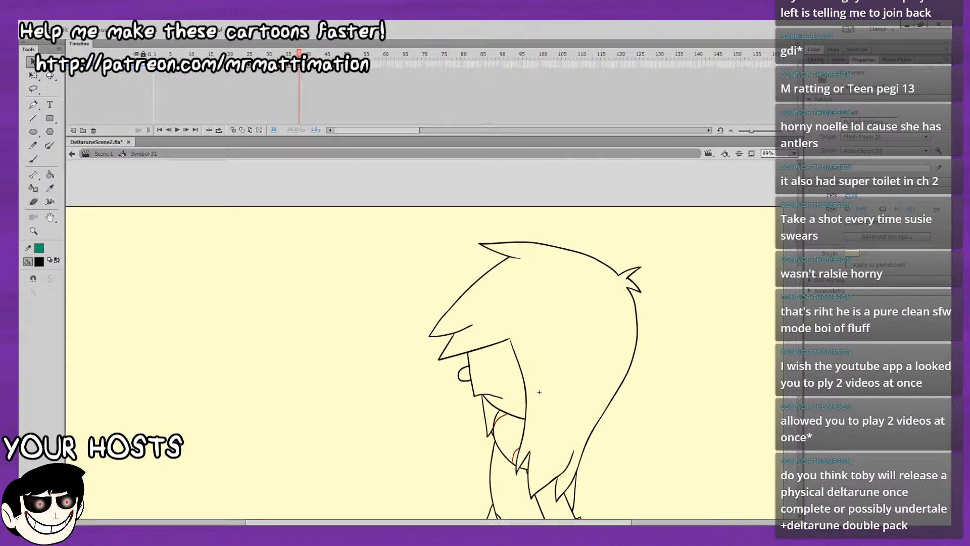
{"action": "key", "text": "period"}
{"action": "key", "text": "period"}
{"action": "key", "text": "period"}
{"action": "key", "text": "period"}
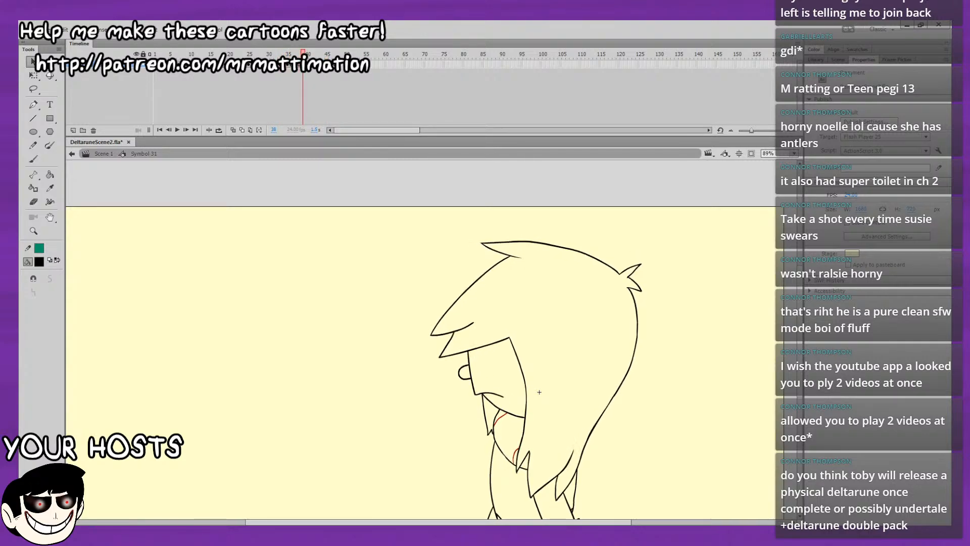
{"action": "key", "text": "comma"}
{"action": "key", "text": "comma"}
{"action": "key", "text": "comma"}
{"action": "key", "text": "comma"}
Turn on onion skinning, zoom to 200% on the legs at frame 36 and choose the Brush tool.
{"action": "left_click", "coordinate": [234, 130]}
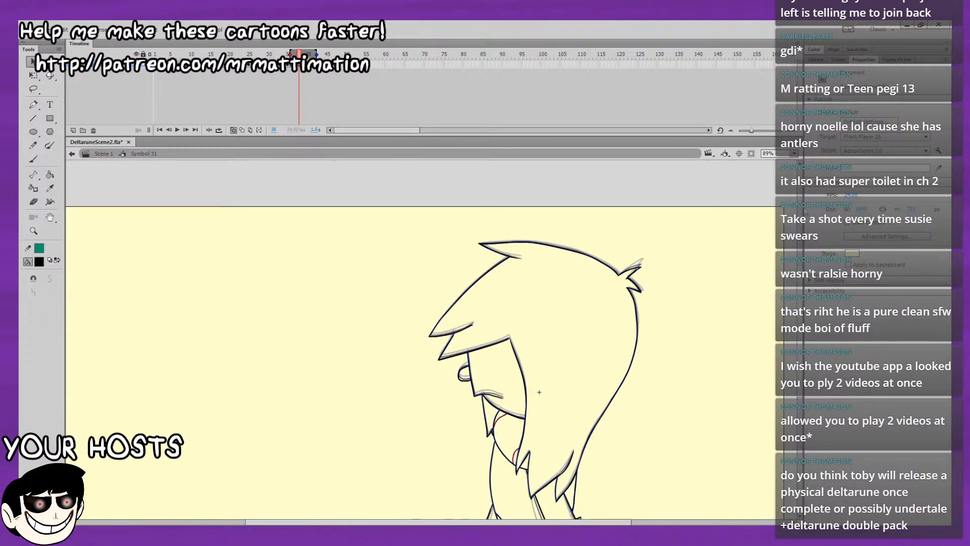
{"action": "left_click", "coordinate": [794, 154]}
{"action": "left_click", "coordinate": [763, 222]}
{"action": "scroll", "coordinate": [763, 225], "scroll_direction": "down", "scroll_amount": 3}
{"action": "key", "text": "comma"}
{"action": "key", "text": "comma"}
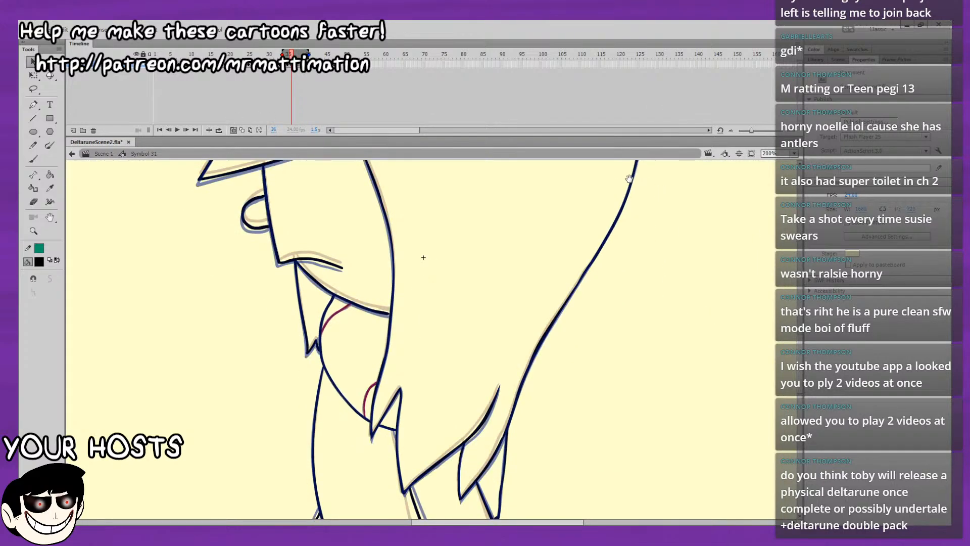
{"action": "left_click", "coordinate": [39, 155]}
{"action": "left_click_drag", "start_coordinate": [434, 297], "coordinate": [459, 230]}
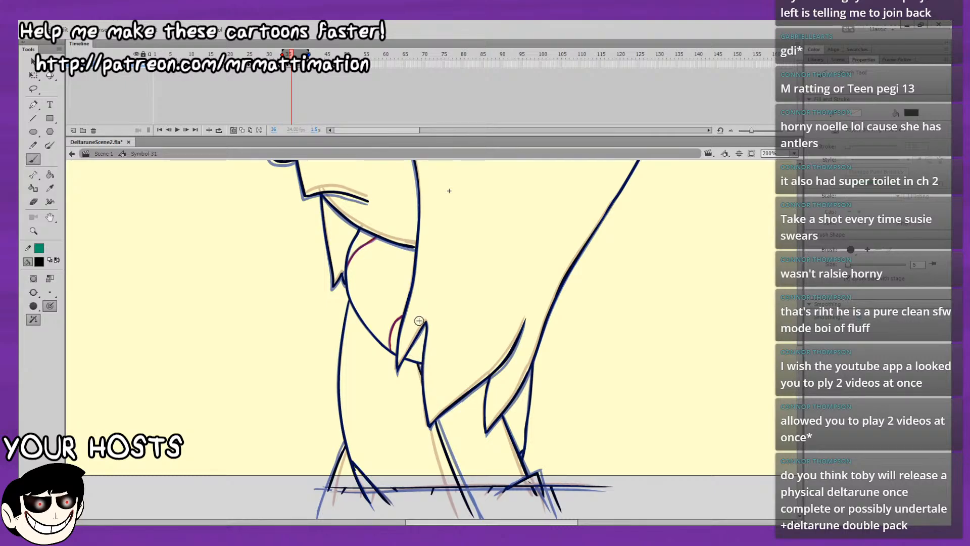
Compare the leg poses from frame 36 to frame 40, play the motion, and turn off onion skinning at frame 39.
{"action": "key", "text": "period"}
{"action": "key", "text": "period"}
{"action": "key", "text": "period"}
{"action": "key", "text": "period"}
{"action": "key", "text": "period"}
{"action": "key", "text": "period"}
{"action": "key", "text": "period"}
{"action": "key", "text": "period"}
{"action": "key", "text": "period"}
{"action": "key", "text": "period"}
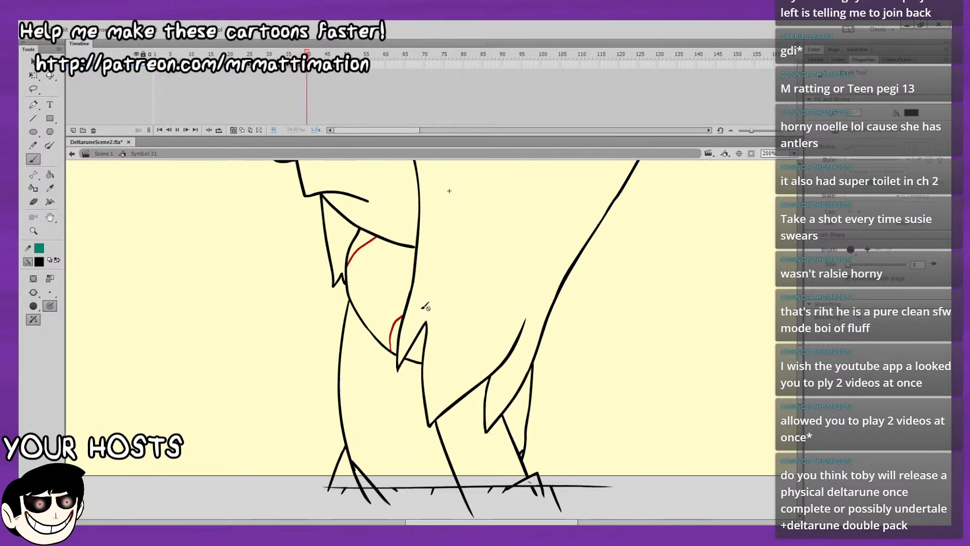
{"action": "key", "text": "comma"}
{"action": "key", "text": "comma"}
{"action": "key", "text": "comma"}
{"action": "key", "text": "comma"}
{"action": "key", "text": "comma"}
{"action": "key", "text": "comma"}
{"action": "key", "text": "comma"}
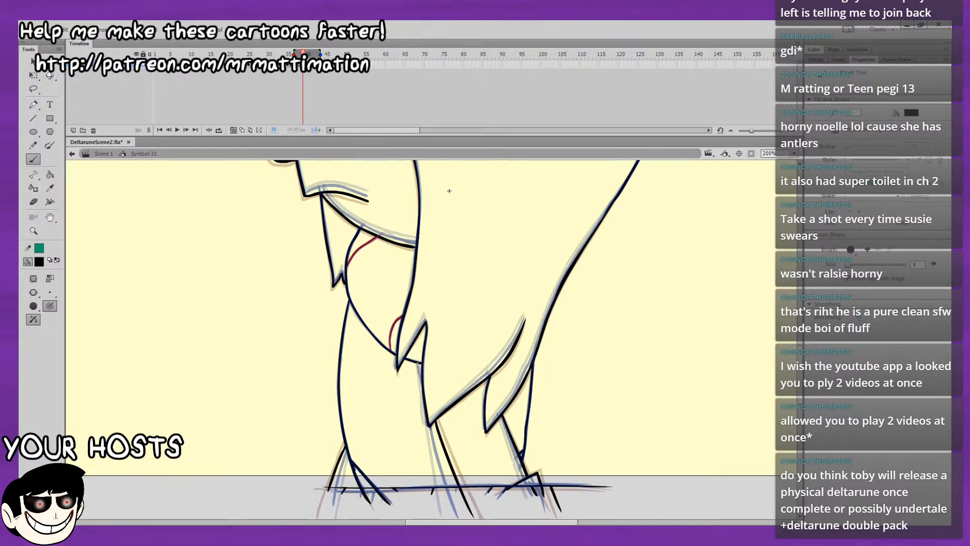
{"action": "key", "text": "Return"}
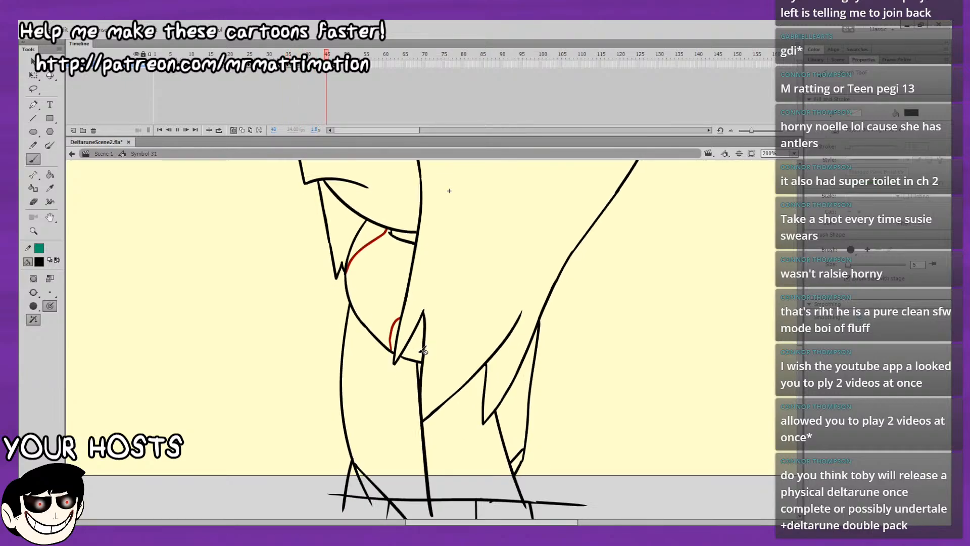
{"action": "key", "text": "Return"}
{"action": "mouse_move", "coordinate": [314, 54]}
{"action": "left_mouse_down"}
{"action": "mouse_move", "coordinate": [337, 53]}
{"action": "mouse_move", "coordinate": [324, 54]}
{"action": "mouse_move", "coordinate": [335, 53]}
{"action": "mouse_move", "coordinate": [311, 77]}
{"action": "mouse_move", "coordinate": [250, 77]}
{"action": "mouse_move", "coordinate": [310, 66]}
{"action": "mouse_move", "coordinate": [291, 65]}
{"action": "mouse_move", "coordinate": [303, 65]}
{"action": "left_mouse_up"}
{"action": "left_click", "coordinate": [233, 130]}
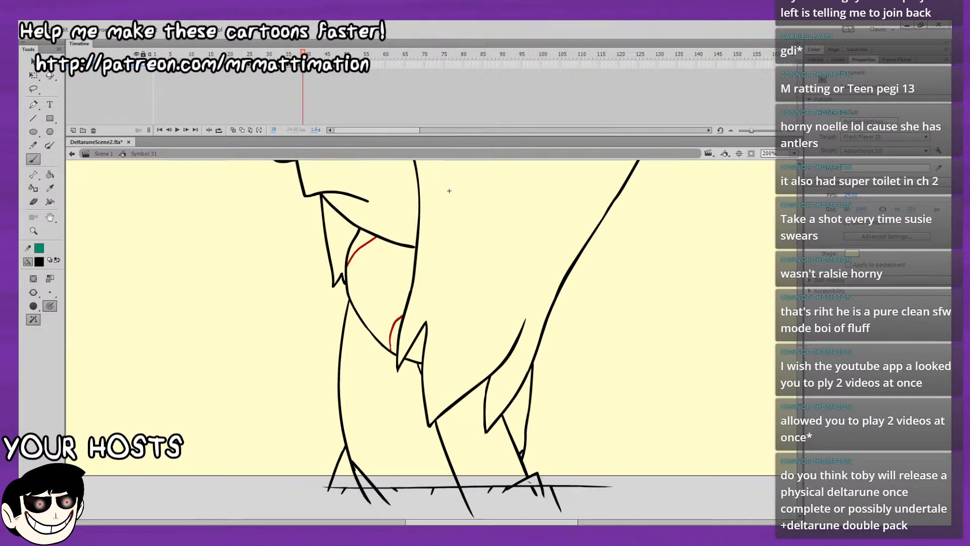
Insert a keyframe at frame 28 and play the loop from the start.
{"action": "key", "text": "period"}
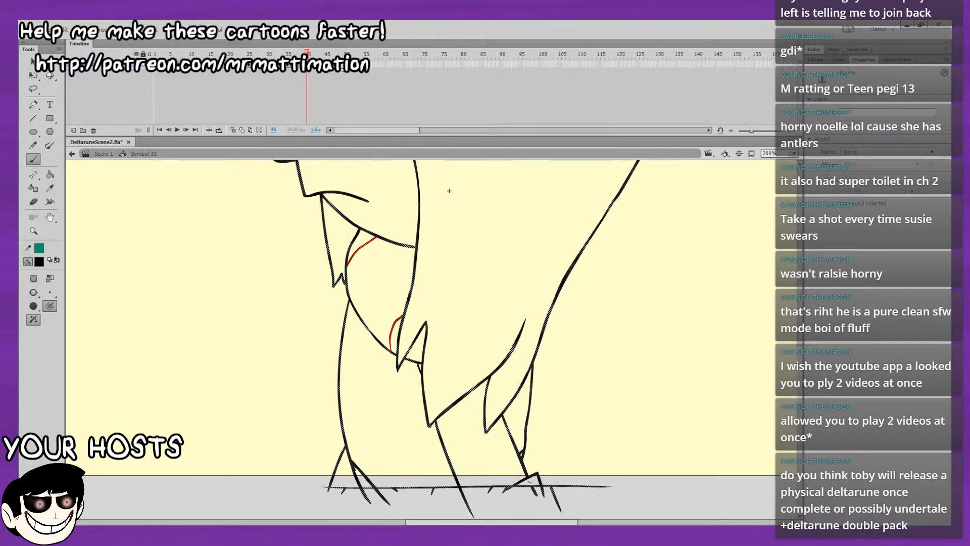
{"action": "key", "text": "period"}
{"action": "key", "text": "period"}
{"action": "key", "text": "period"}
{"action": "key", "text": "period"}
{"action": "key", "text": "period"}
{"action": "key", "text": "period"}
{"action": "key", "text": "period"}
{"action": "key", "text": "period"}
{"action": "mouse_move", "coordinate": [338, 54]}
{"action": "left_mouse_down"}
{"action": "mouse_move", "coordinate": [258, 79]}
{"action": "mouse_move", "coordinate": [322, 71]}
{"action": "mouse_move", "coordinate": [337, 64]}
{"action": "mouse_move", "coordinate": [258, 72]}
{"action": "mouse_move", "coordinate": [250, 64]}
{"action": "mouse_move", "coordinate": [257, 64]}
{"action": "left_mouse_up"}
{"action": "key", "text": "F6"}
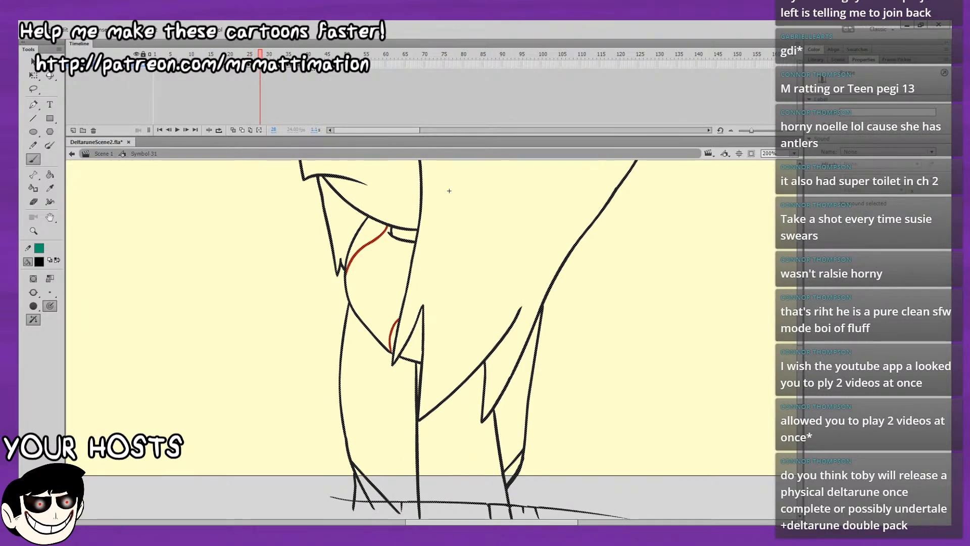
{"action": "left_click_drag", "start_coordinate": [336, 57], "coordinate": [43, 152]}
{"action": "key", "text": "Return"}
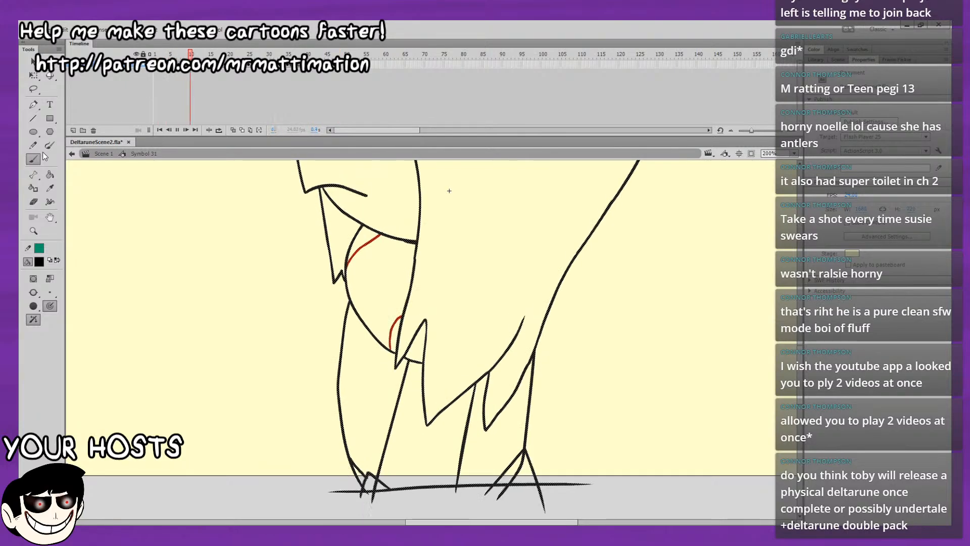
Show the whole stage, play the loop repeatedly, and compare its end at frames 45 and 46 with frame 1.
{"action": "key", "text": "ctrl+2"}
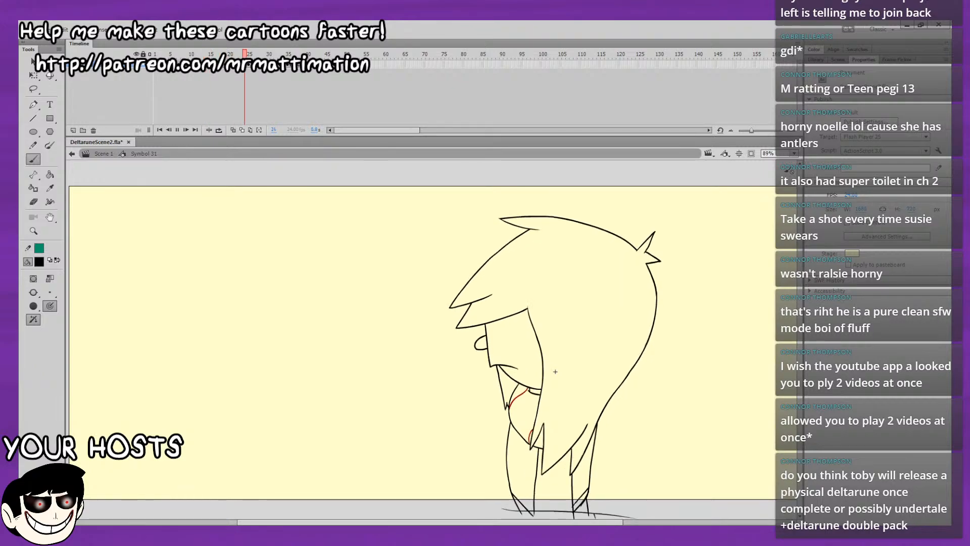
{"action": "key", "text": "Return"}
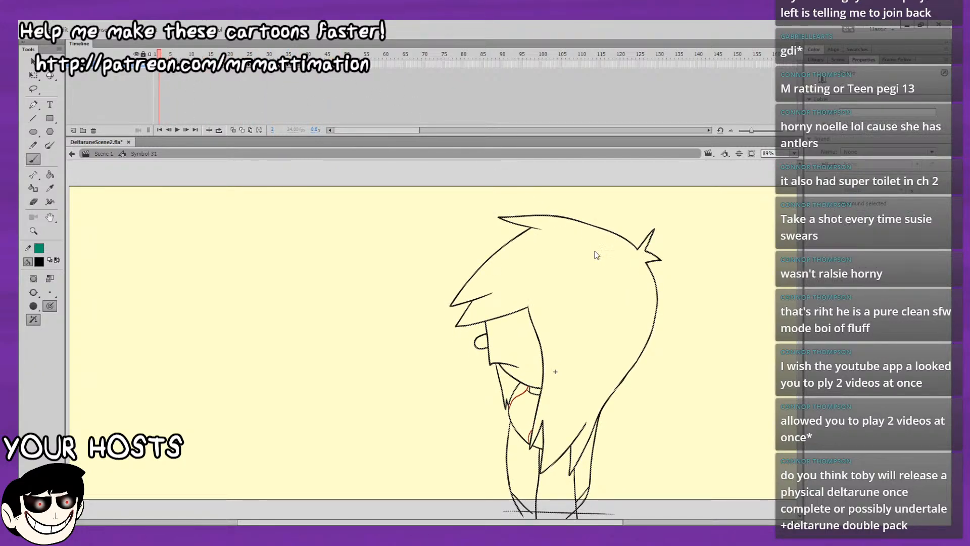
{"action": "key", "text": "Return"}
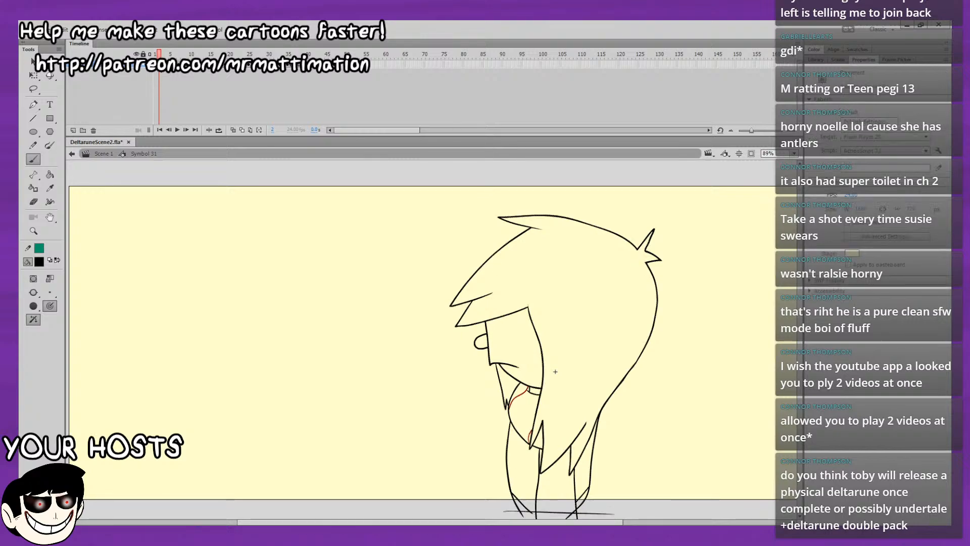
{"action": "key", "text": "Return"}
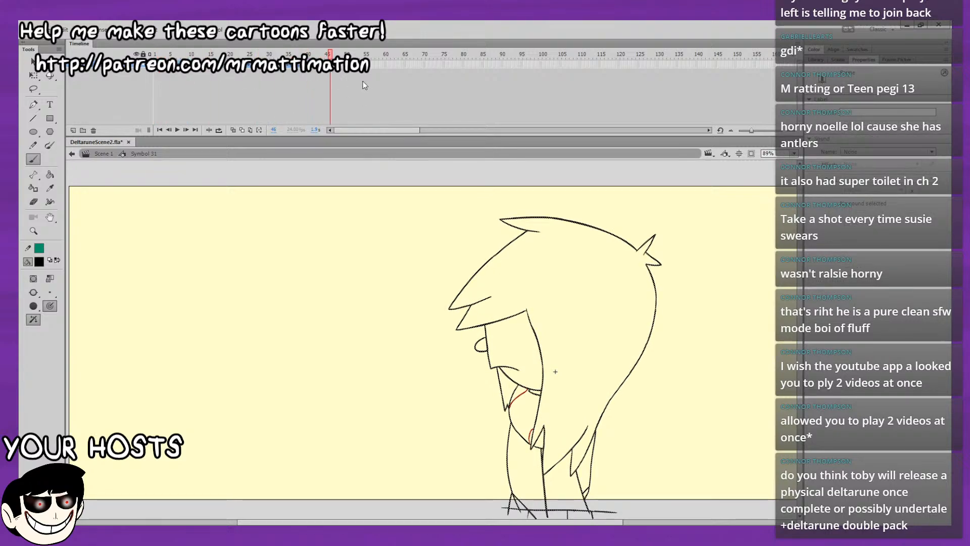
{"action": "key", "text": "Return"}
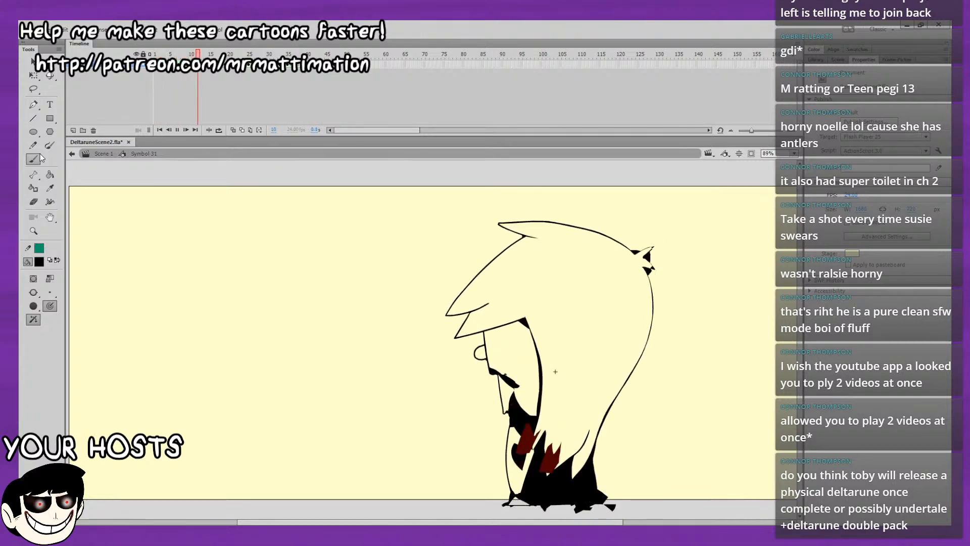
{"action": "key", "text": "Return"}
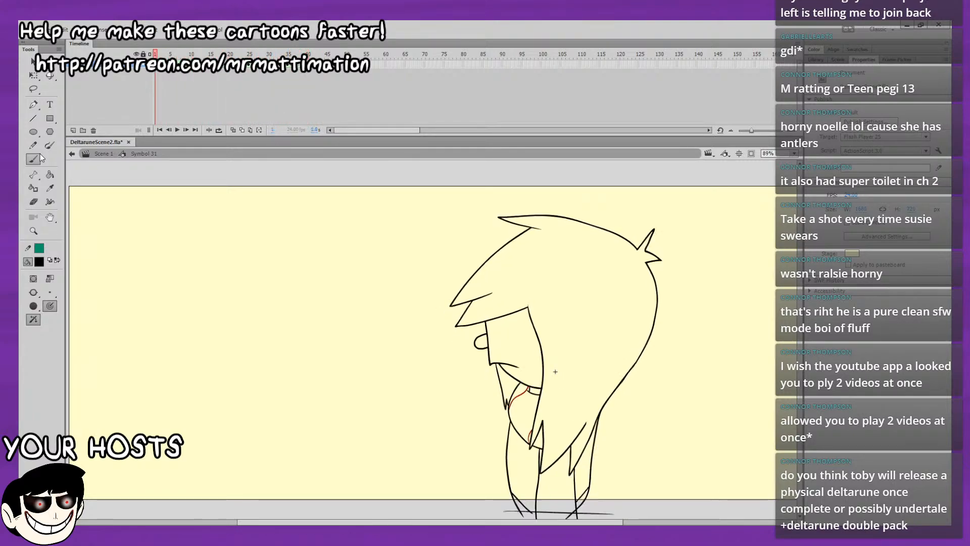
{"action": "left_click", "coordinate": [326, 65]}
{"action": "left_click", "coordinate": [330, 64]}
{"action": "left_click", "coordinate": [153, 54]}
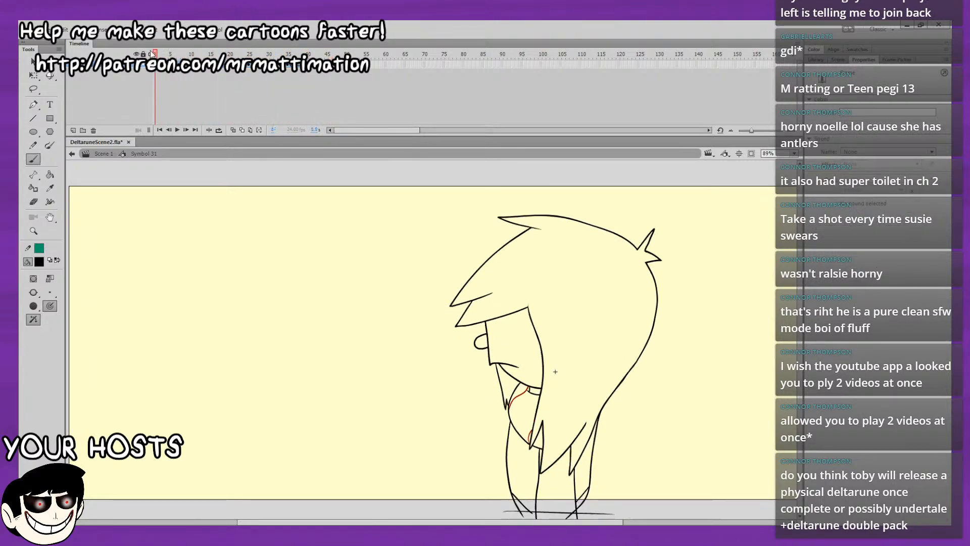
Remove the held duplicate frames from frame 2 through frame 10 so each pose in the loop lasts one frame.
{"action": "left_click", "coordinate": [159, 65]}
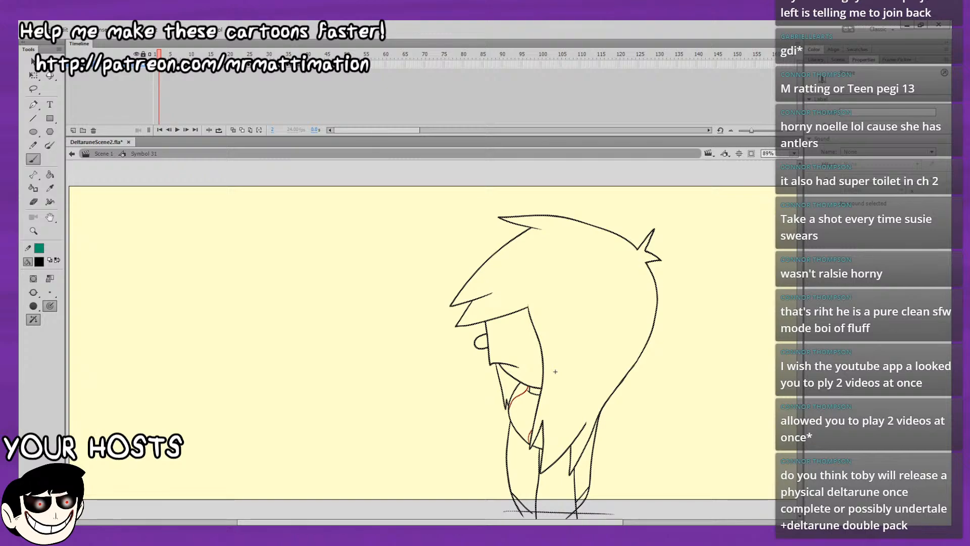
{"action": "key", "text": "."}
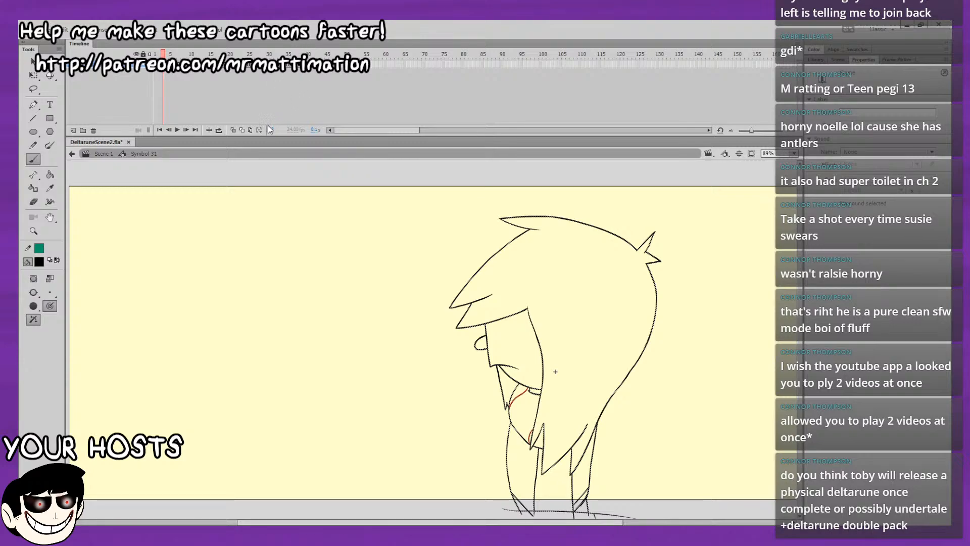
{"action": "key", "text": "shift+F5"}
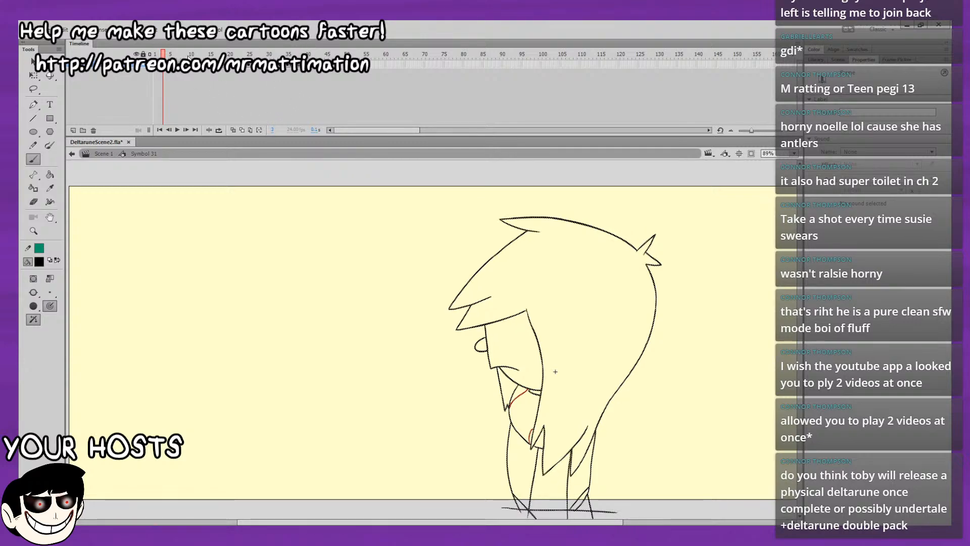
{"action": "left_click", "coordinate": [168, 53]}
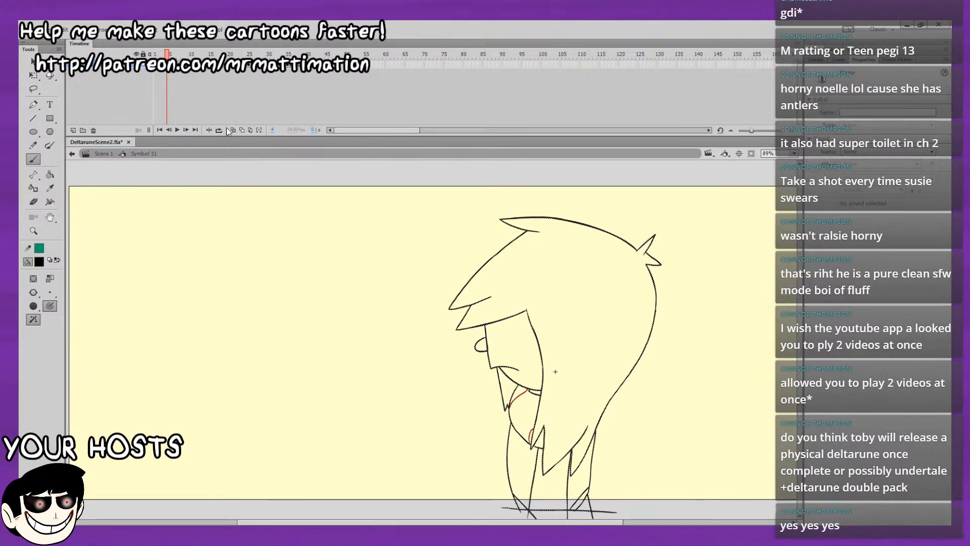
{"action": "key", "text": "shift+F5"}
{"action": "key", "text": "."}
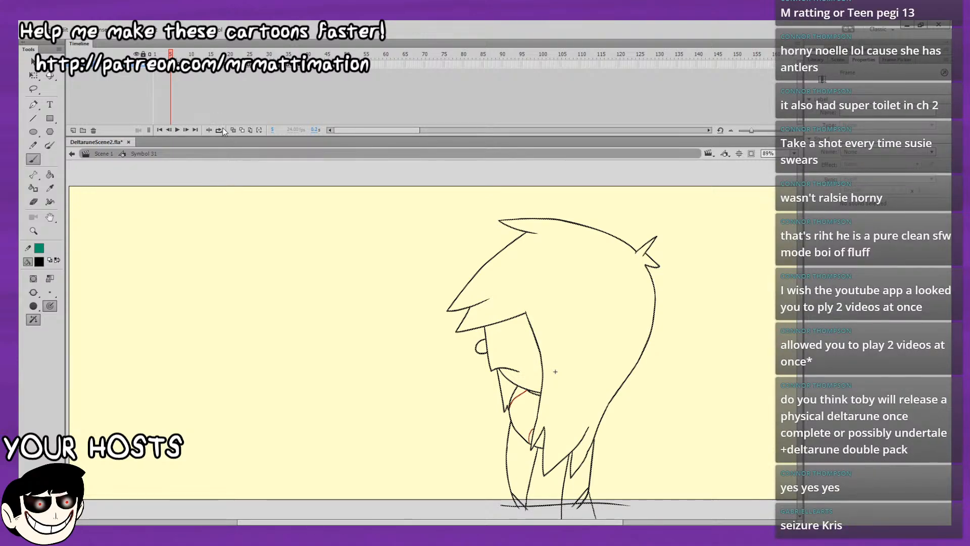
{"action": "key", "text": "."}
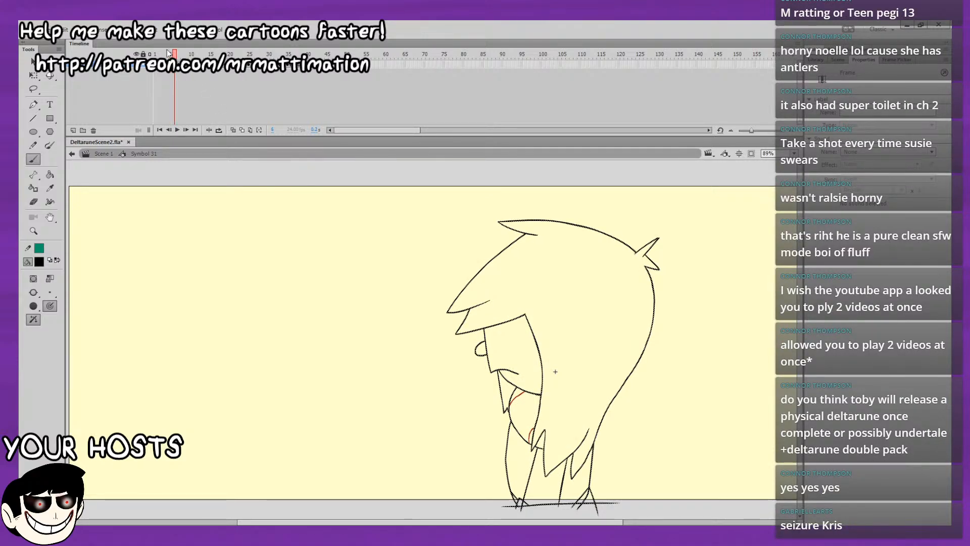
{"action": "key", "text": "."}
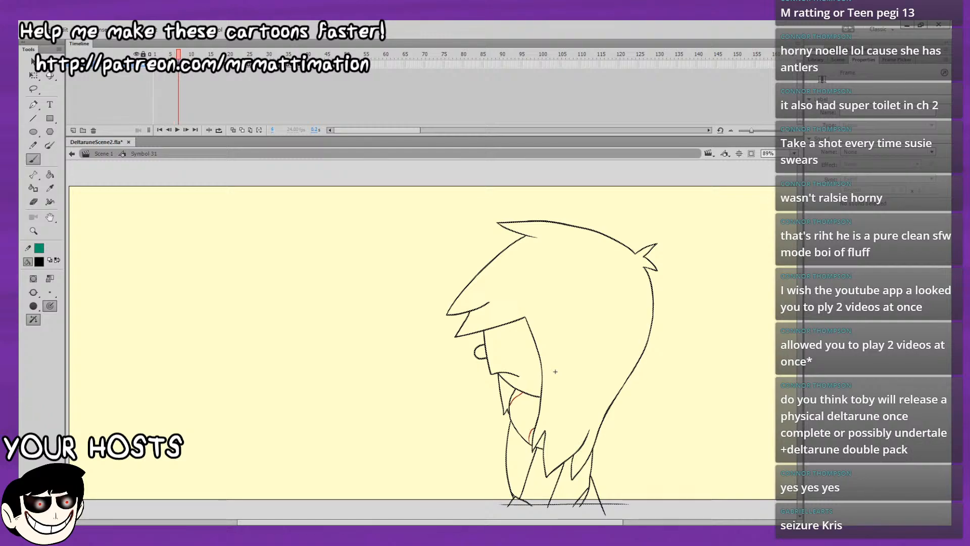
{"action": "key", "text": "period"}
{"action": "key", "text": "period"}
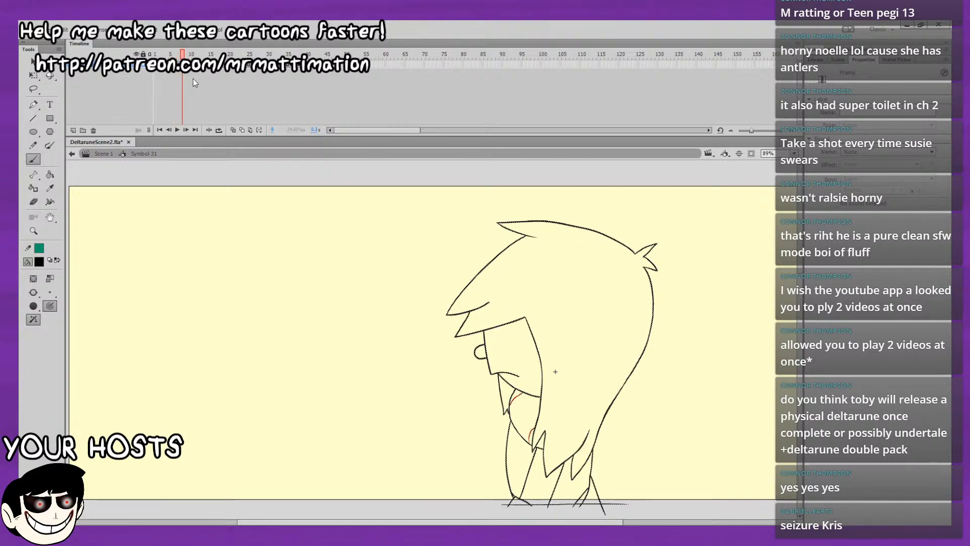
{"action": "key", "text": "period"}
{"action": "key", "text": "period"}
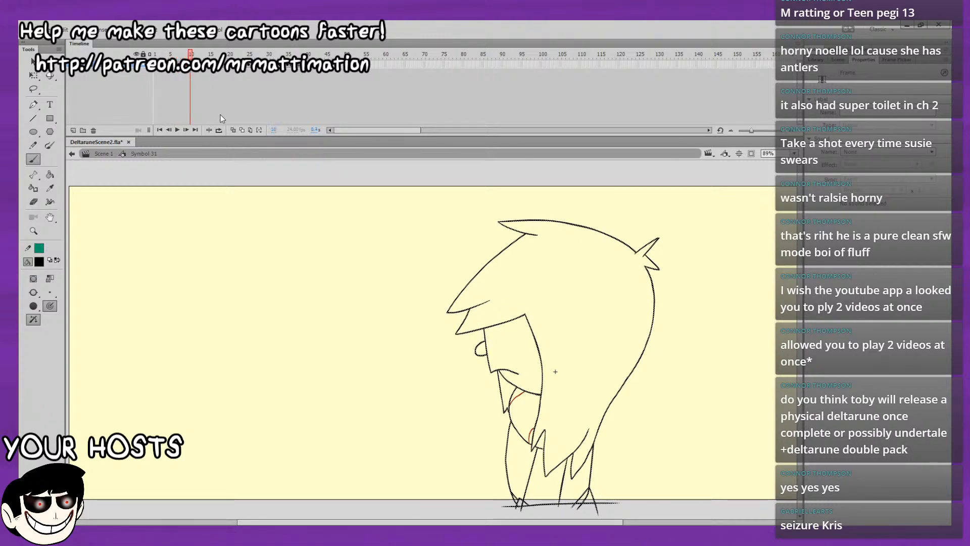
Remove the remaining held frames from frame 11 through frame 25, leaving each pose on a single frame.
{"action": "key", "text": "period"}
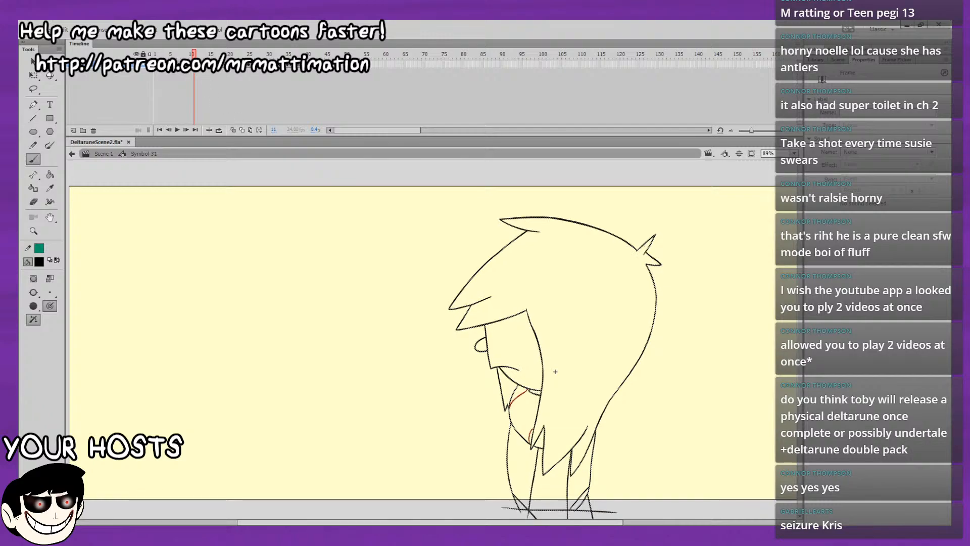
{"action": "key", "text": "period"}
{"action": "key", "text": "period"}
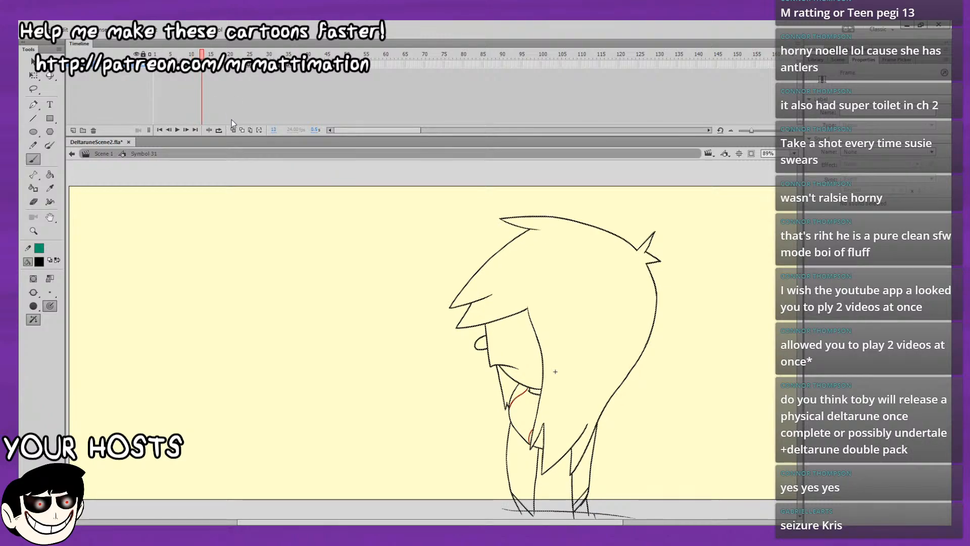
{"action": "key", "text": "period"}
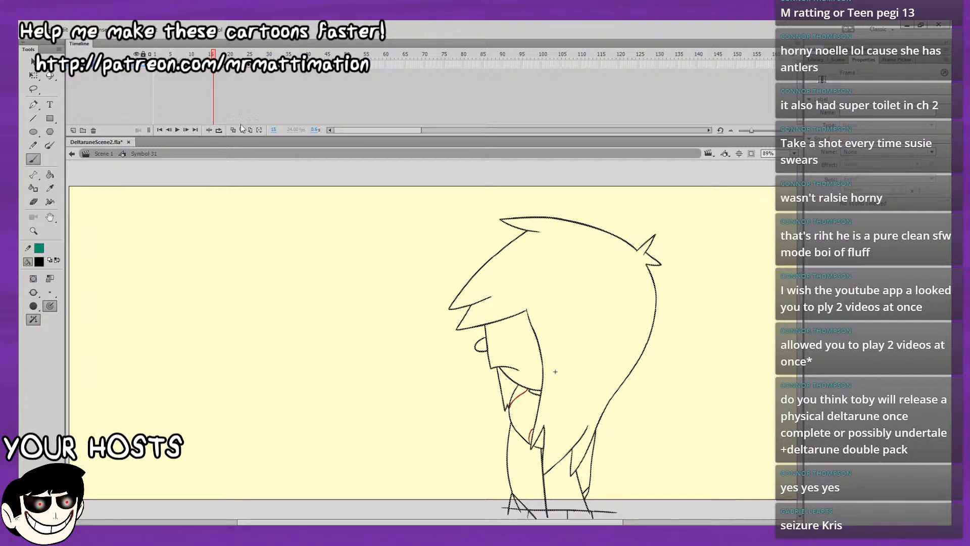
{"action": "key", "text": "period"}
{"action": "key", "text": "period"}
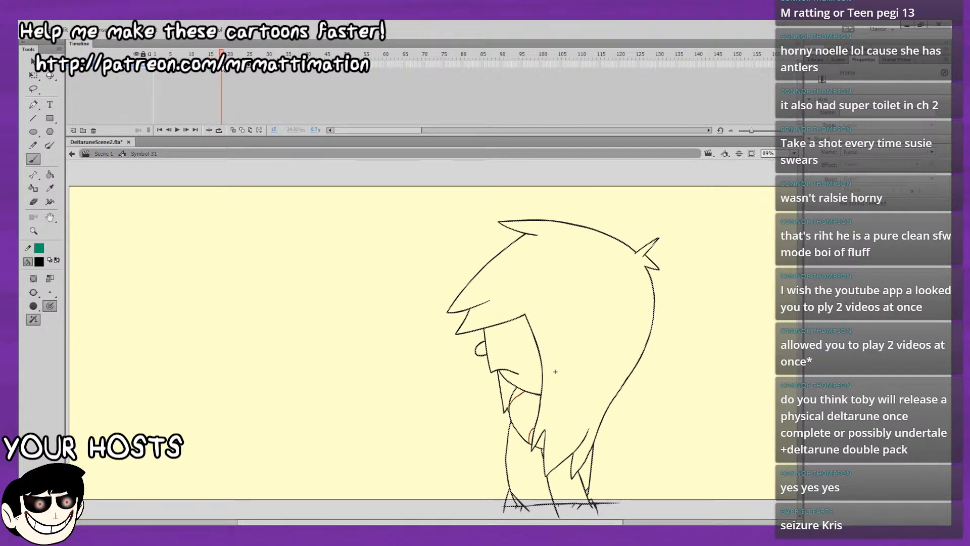
{"action": "key", "text": "period"}
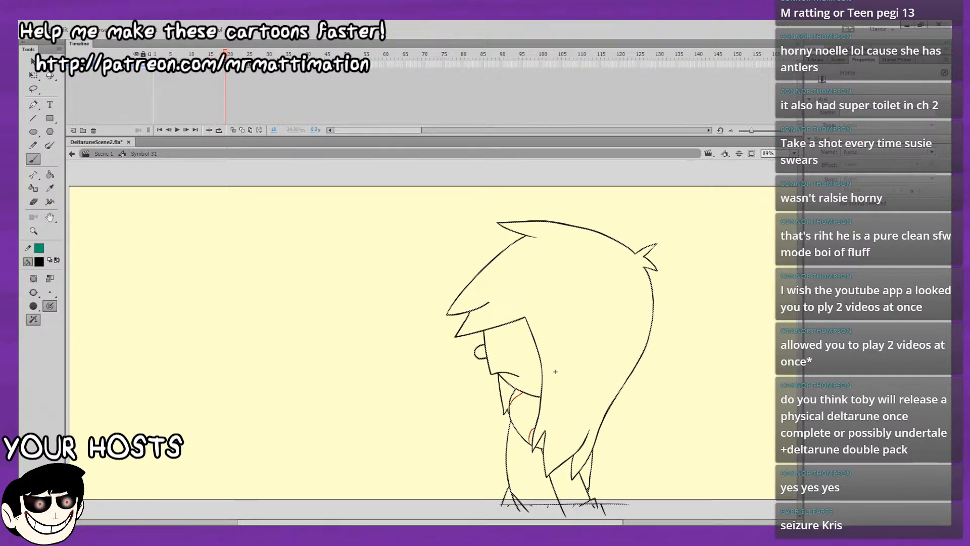
{"action": "key", "text": "period"}
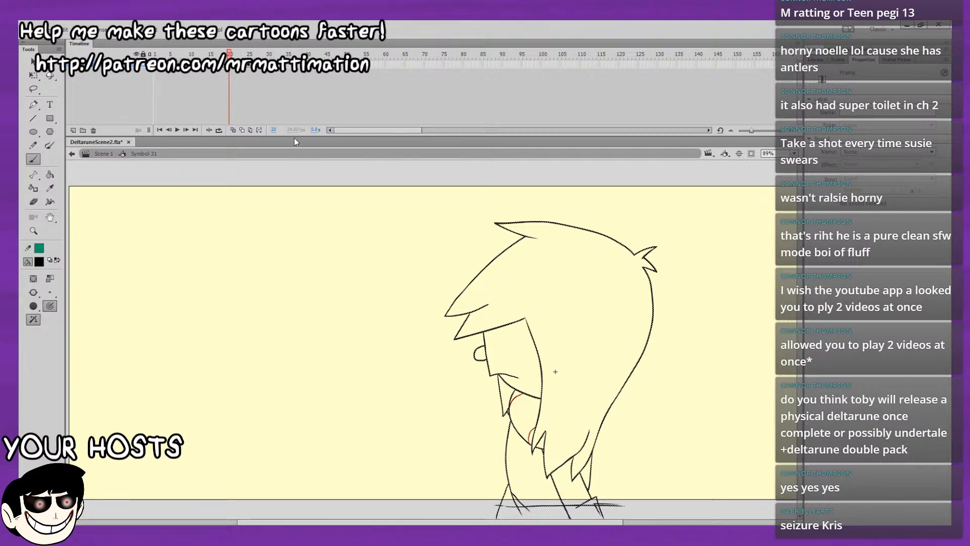
{"action": "key", "text": "period"}
{"action": "key", "text": "period"}
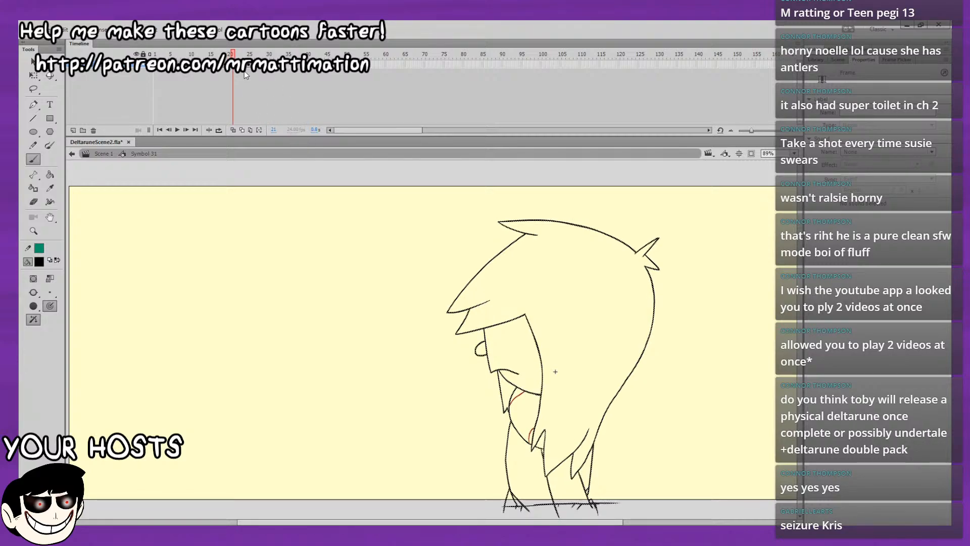
{"action": "key", "text": "period"}
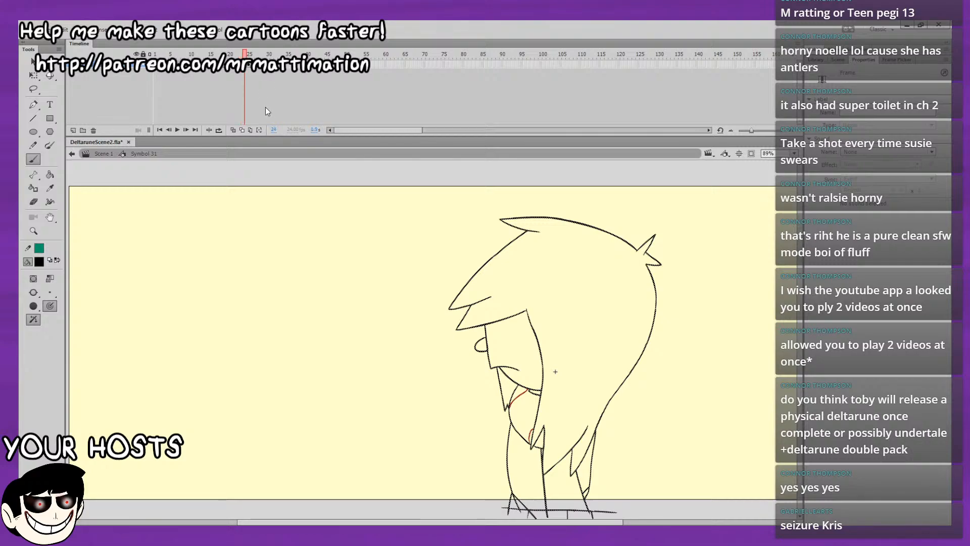
{"action": "key", "text": "period"}
{"action": "key", "text": "period"}
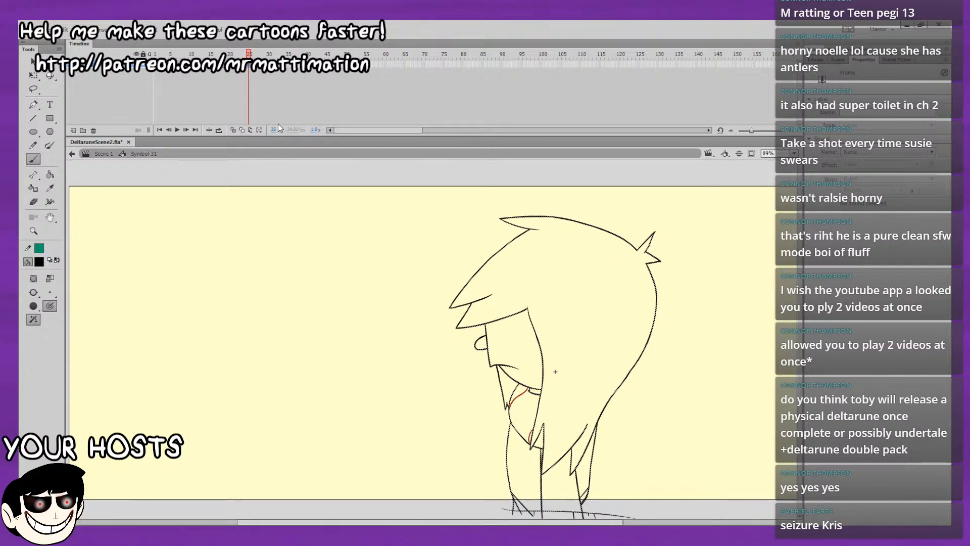
Play the shortened loop from frame 1, check its end at frame 24, and return to the first frame.
{"action": "key", "text": "comma"}
{"action": "key", "text": "shift+comma"}
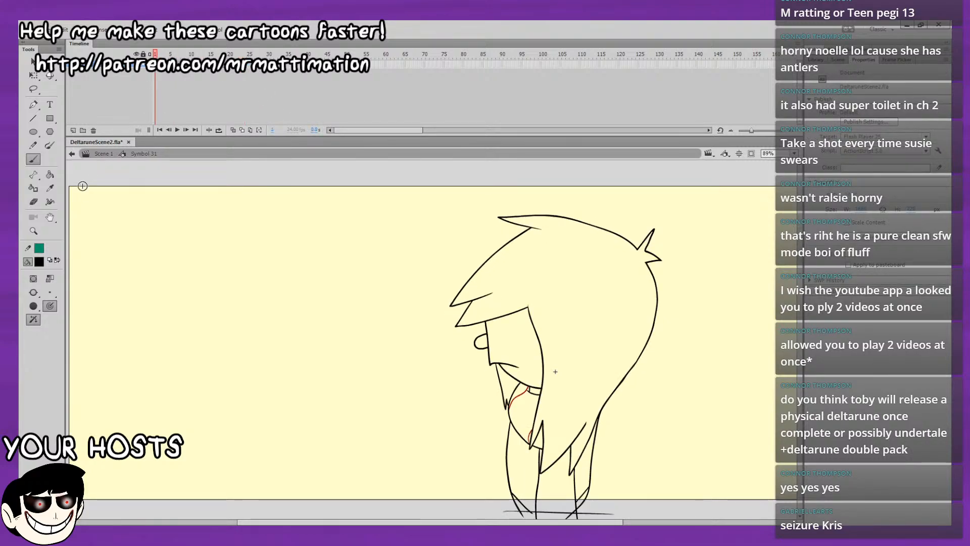
{"action": "key", "text": "Return"}
{"action": "left_click", "coordinate": [247, 66]}
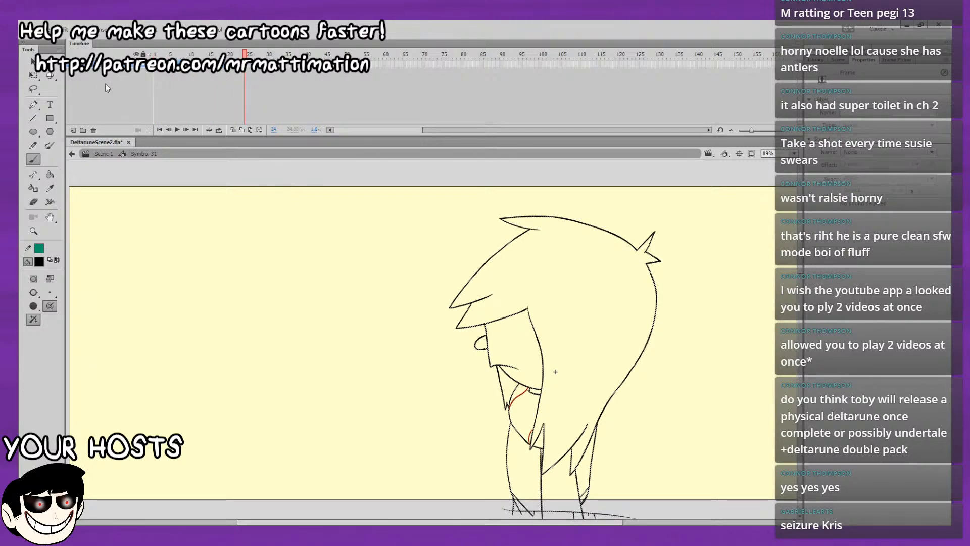
{"action": "left_click_drag", "start_coordinate": [168, 54], "coordinate": [155, 54]}
Add a new layer, choose the Brush tool with a black fill, and lock the character's existing line layer.
{"action": "left_click", "coordinate": [74, 129]}
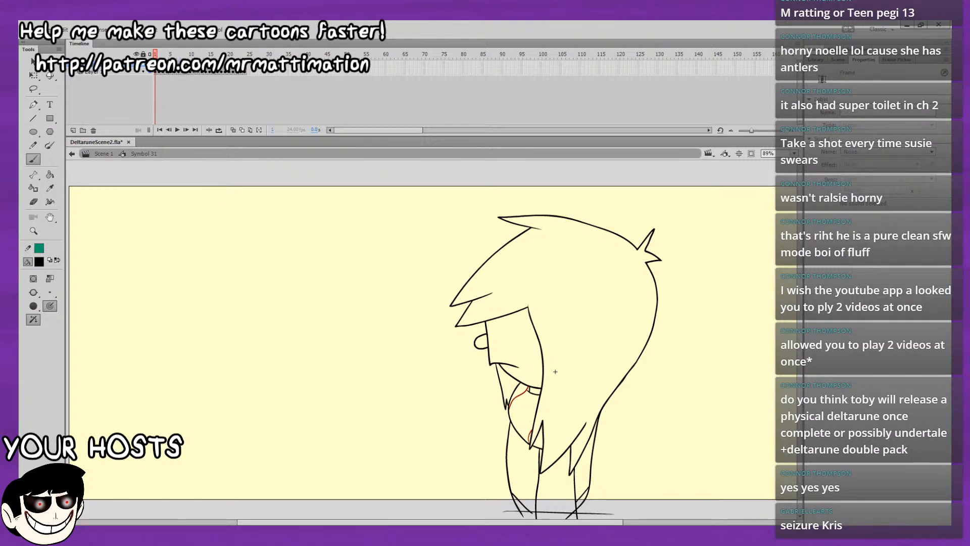
{"action": "left_click_drag", "start_coordinate": [175, 54], "coordinate": [155, 54]}
{"action": "left_click", "coordinate": [36, 157]}
{"action": "left_click", "coordinate": [42, 264]}
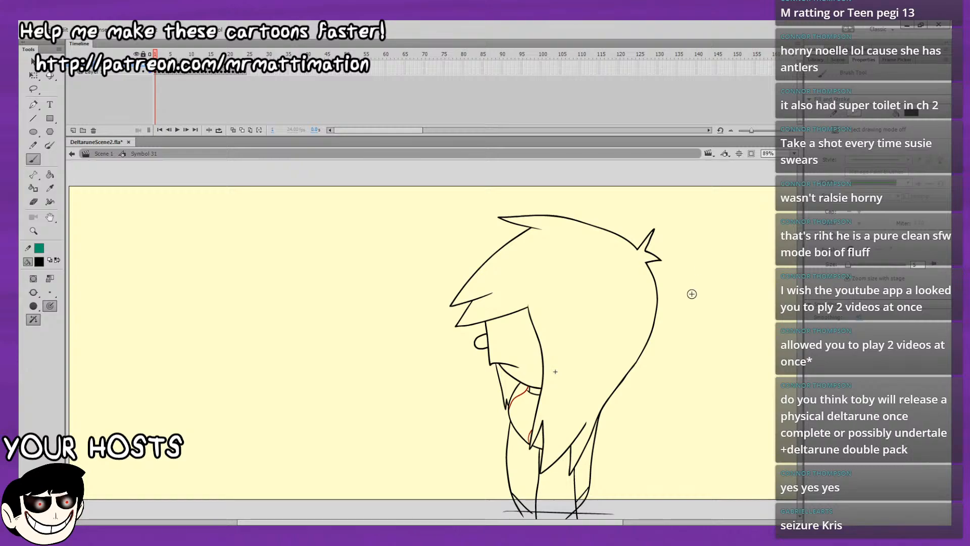
{"action": "left_click", "coordinate": [143, 72]}
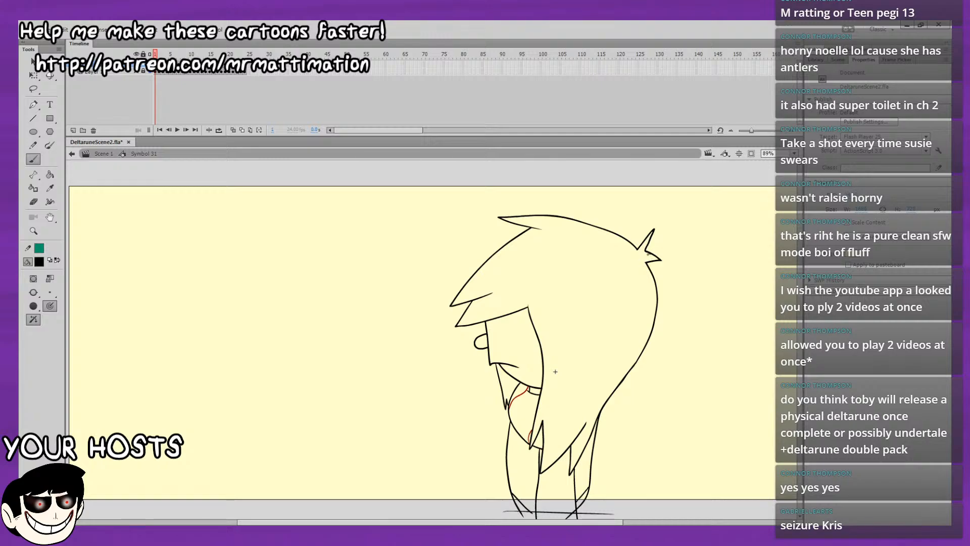
{"action": "mouse_move", "coordinate": [648, 254]}
{"action": "left_mouse_down"}
{"action": "mouse_move", "coordinate": [635, 259]}
{"action": "mouse_move", "coordinate": [635, 334]}
{"action": "mouse_move", "coordinate": [603, 396]}
{"action": "left_mouse_up"}
{"action": "key", "text": "ctrl+z"}
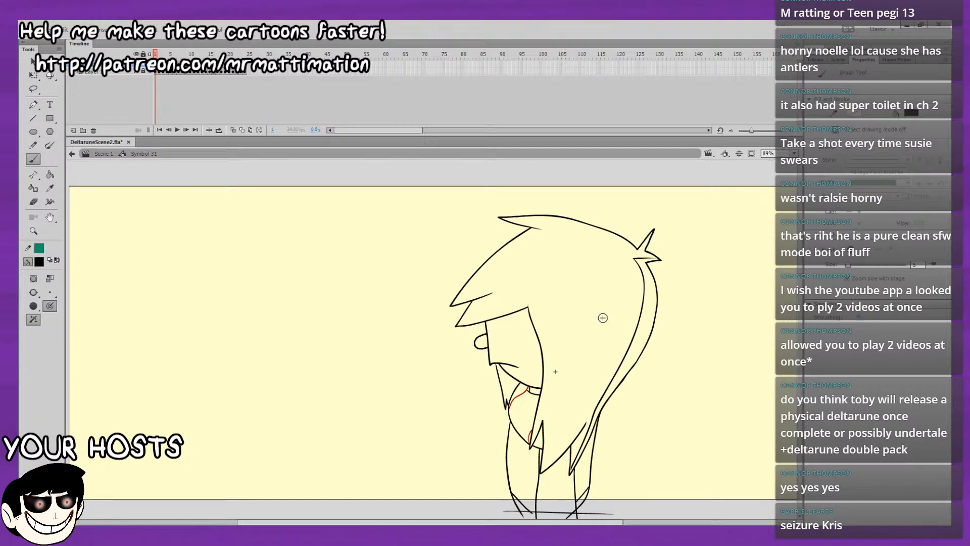
{"action": "key", "text": "ctrl+z"}
Draw an inner contour line along the back of the hair, from the rear spike down to the lower hair tip, on frame 1.
{"action": "left_click", "coordinate": [773, 207]}
{"action": "left_click_drag", "start_coordinate": [678, 167], "coordinate": [629, 334]}
{"action": "left_click", "coordinate": [787, 214]}
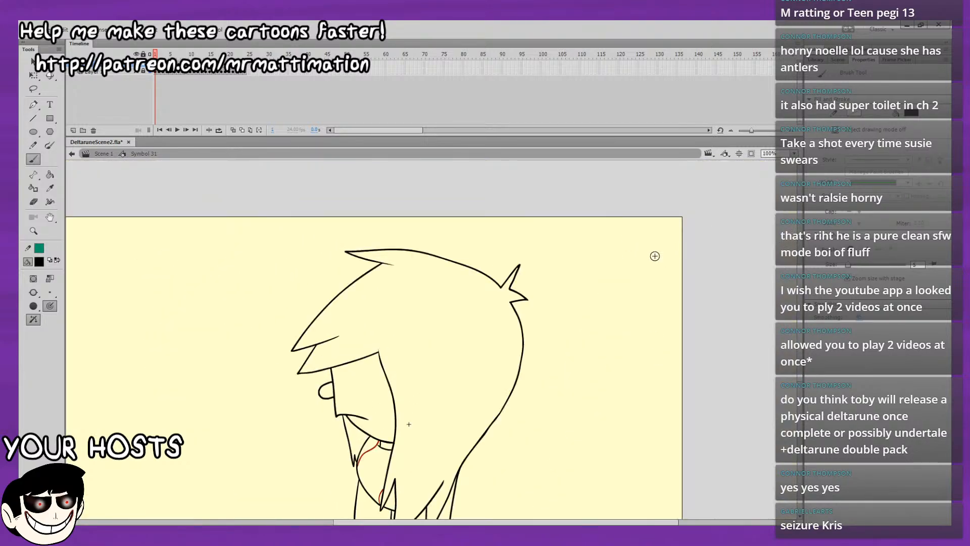
{"action": "left_click_drag", "start_coordinate": [608, 277], "coordinate": [670, 201]}
{"action": "left_click_drag", "start_coordinate": [585, 220], "coordinate": [565, 222]}
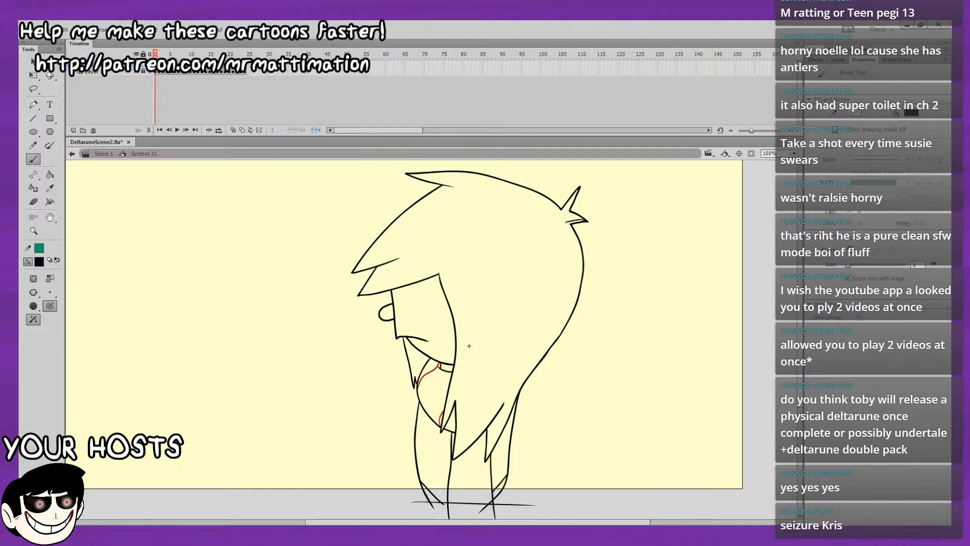
{"action": "left_click_drag", "start_coordinate": [568, 271], "coordinate": [525, 370]}
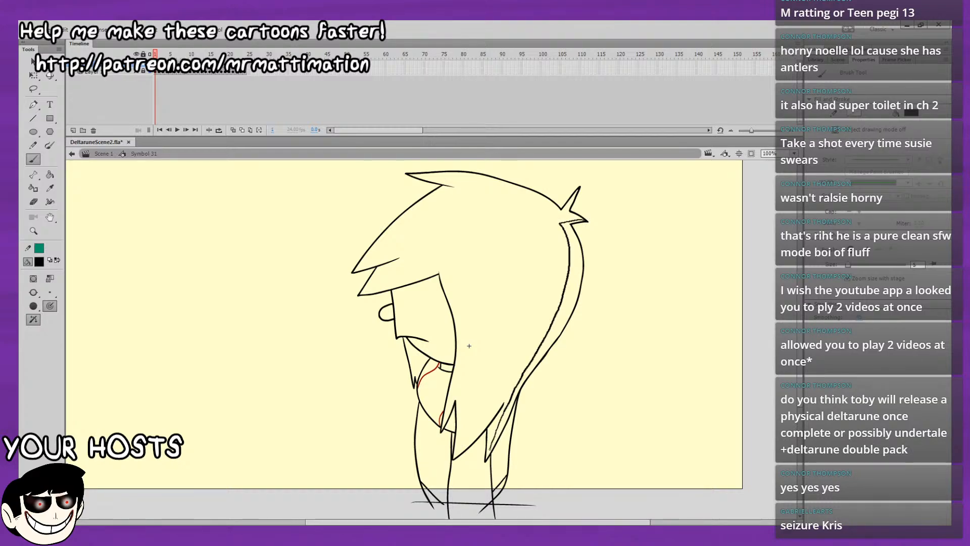
{"action": "left_click_drag", "start_coordinate": [488, 456], "coordinate": [486, 460]}
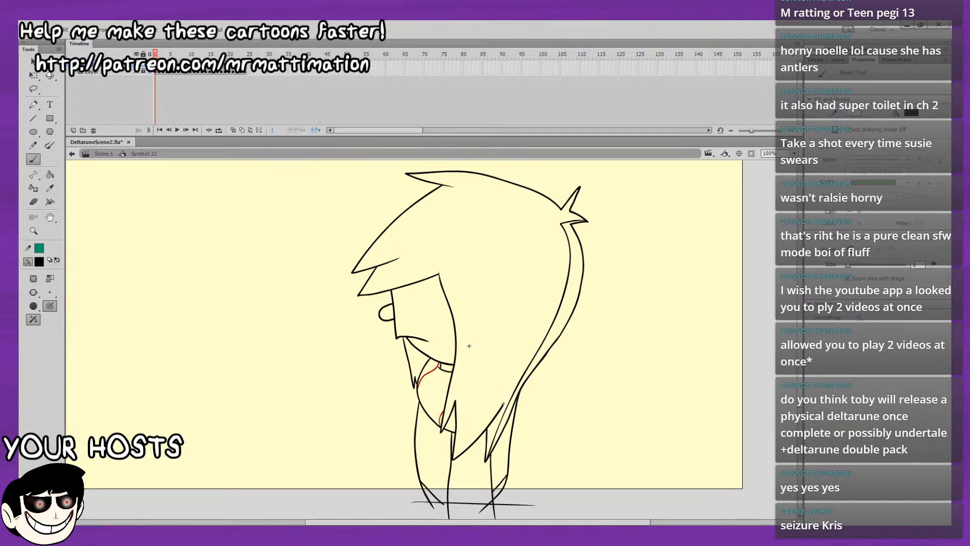
Draw an inner contour line along the lower hair edge, from the middle tip up to the notch beside the rear lock.
{"action": "left_click_drag", "start_coordinate": [483, 418], "coordinate": [454, 454]}
{"action": "left_click_drag", "start_coordinate": [485, 390], "coordinate": [493, 371]}
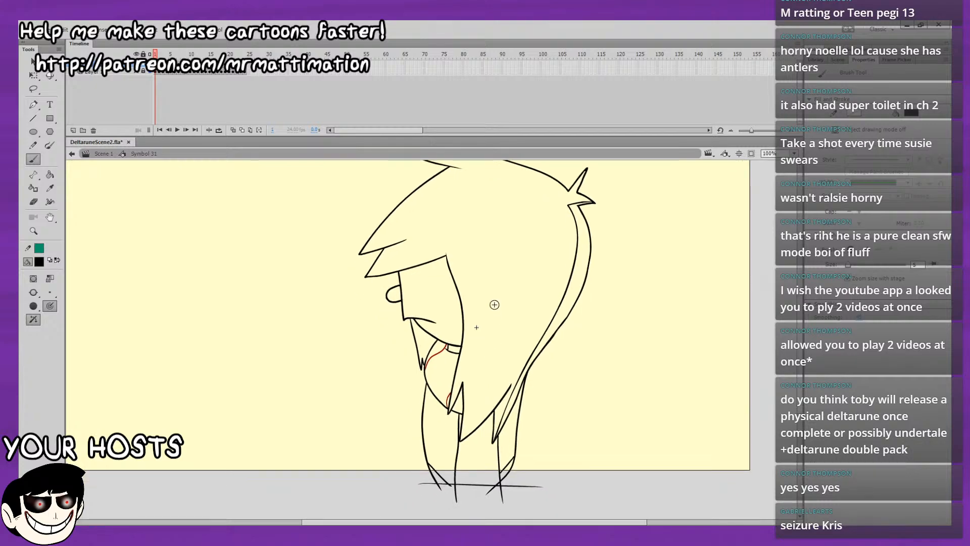
{"action": "left_click_drag", "start_coordinate": [460, 440], "coordinate": [514, 375]}
{"action": "left_click_drag", "start_coordinate": [467, 334], "coordinate": [454, 339]}
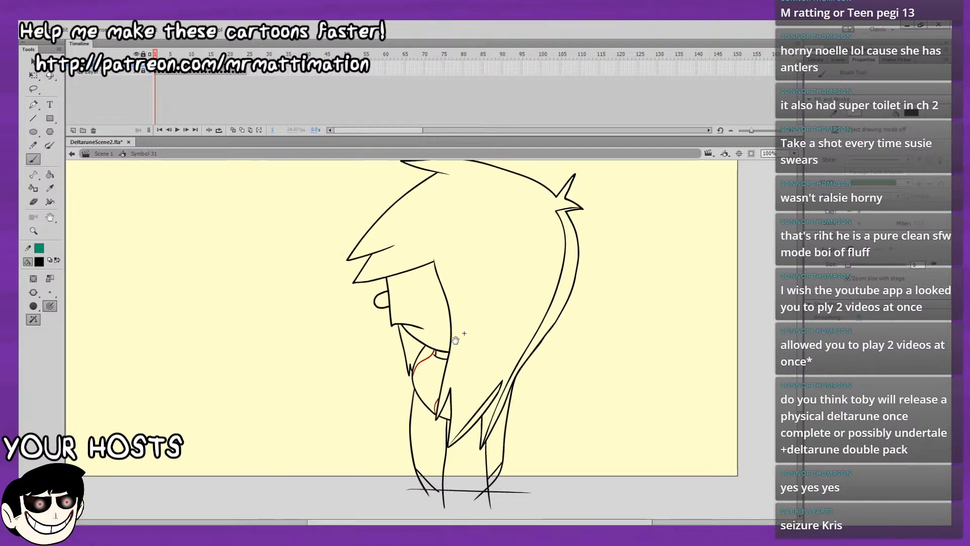
Draw the inner edge of the front hair tuft, a diagonal line down the torso, and a short vertical line by the rear leg.
{"action": "left_click_drag", "start_coordinate": [437, 417], "coordinate": [450, 379]}
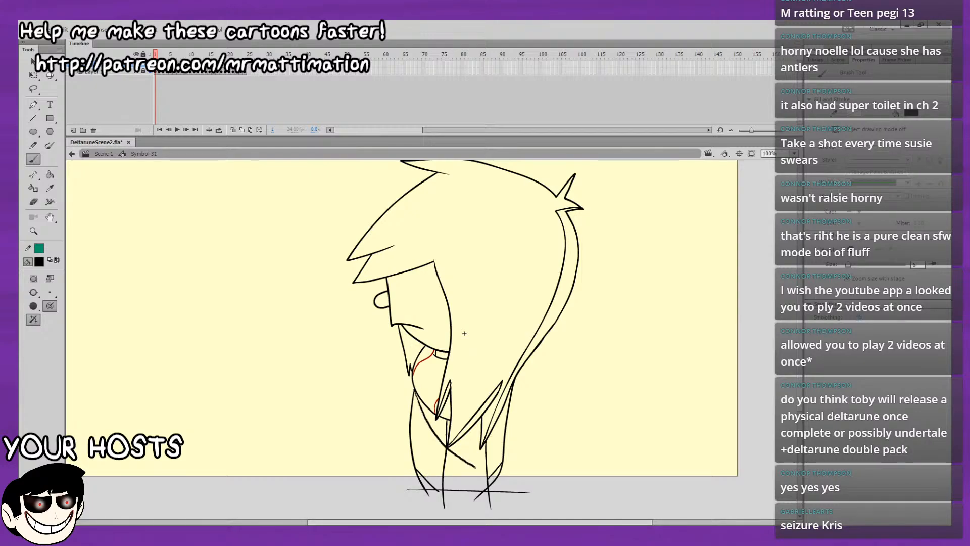
{"action": "left_click_drag", "start_coordinate": [484, 473], "coordinate": [475, 515]}
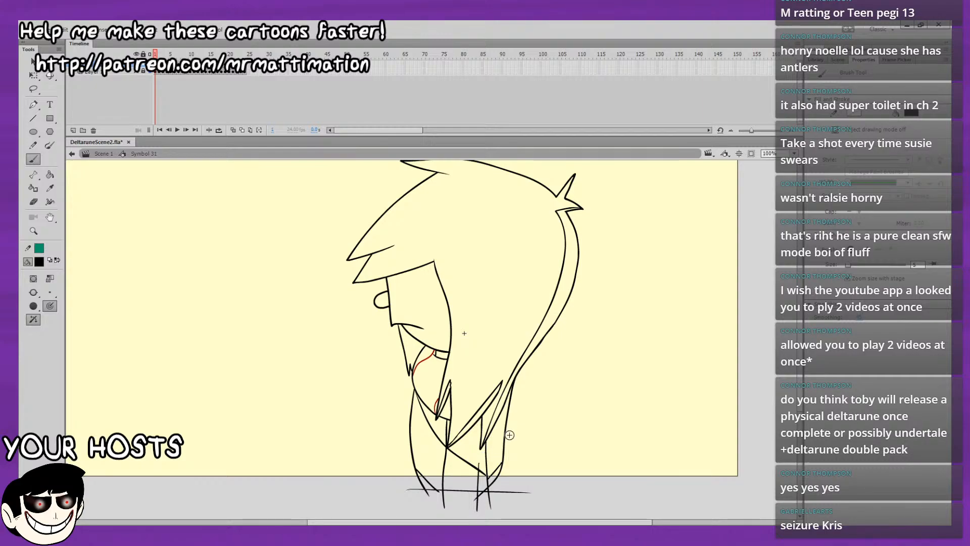
{"action": "scroll", "coordinate": [510, 432], "scroll_direction": "down", "scroll_amount": 2}
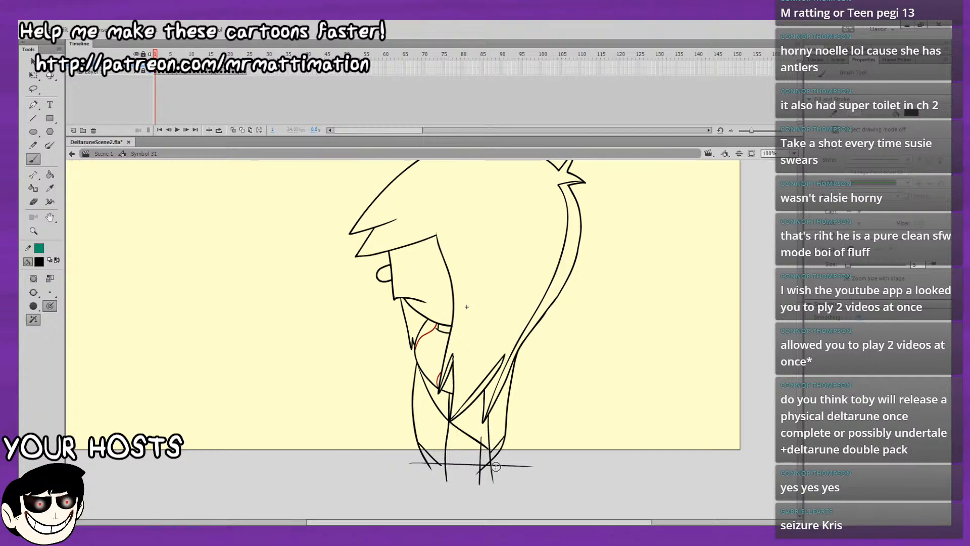
Draw a small pointed shape beside the rear leg, erase the end of the diagonal torso line, and return to the Brush tool.
{"action": "left_click_drag", "start_coordinate": [496, 459], "coordinate": [494, 433]}
{"action": "left_click_drag", "start_coordinate": [497, 427], "coordinate": [501, 449]}
{"action": "key", "text": "e"}
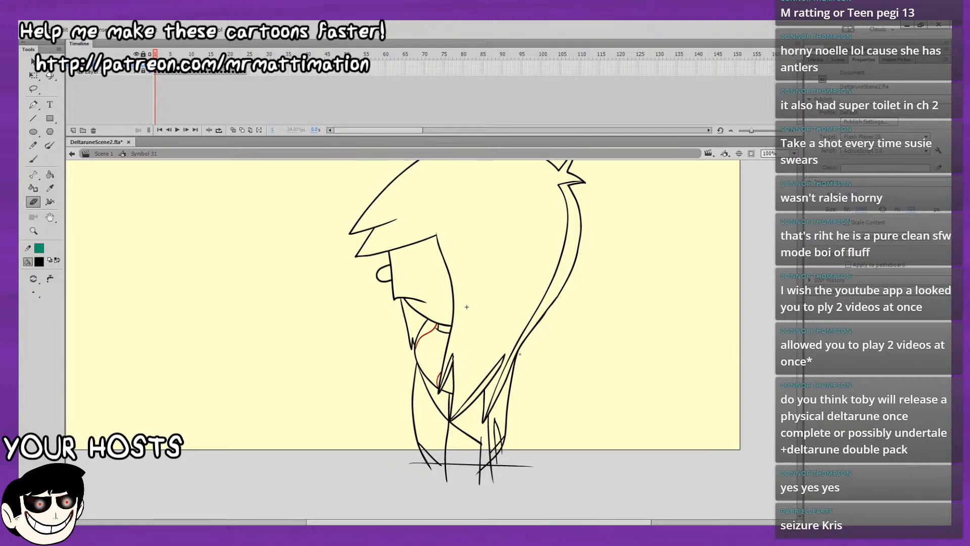
{"action": "scroll", "coordinate": [520, 353], "scroll_direction": "down", "scroll_amount": 1}
{"action": "left_click", "coordinate": [34, 159]}
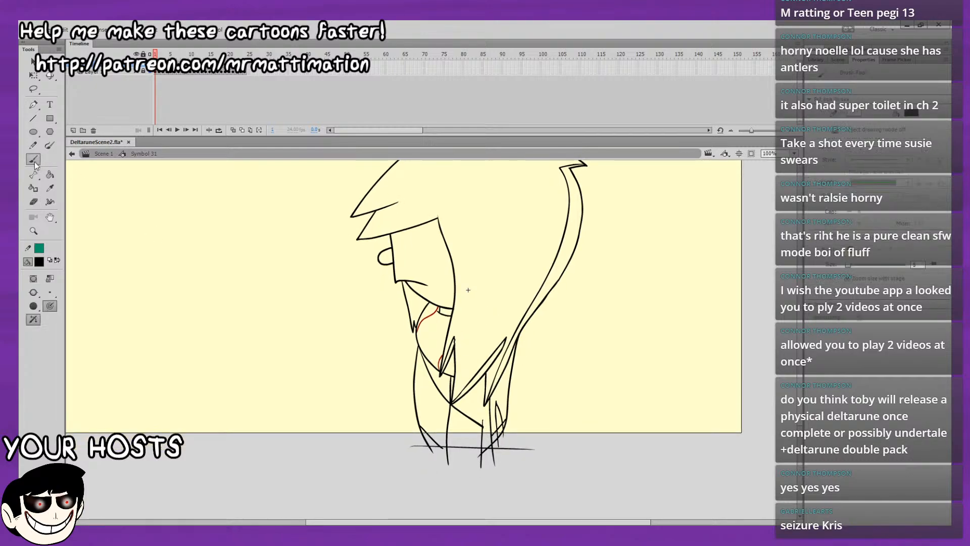
Delete the red sketch lines inside the character's upper torso on frames 1 to 5.
{"action": "key", "text": "space"}
{"action": "mouse_move", "coordinate": [546, 320]}
{"action": "left_mouse_down"}
{"action": "mouse_move", "coordinate": [559, 324]}
{"action": "mouse_move", "coordinate": [536, 304]}
{"action": "left_mouse_up"}
{"action": "left_click_drag", "start_coordinate": [533, 323], "coordinate": [536, 335]}
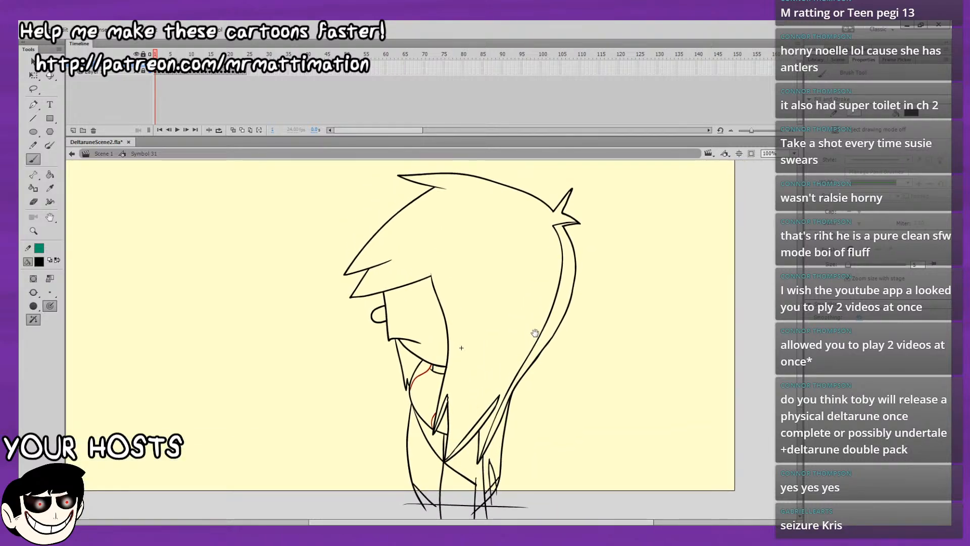
{"action": "key", "text": "v"}
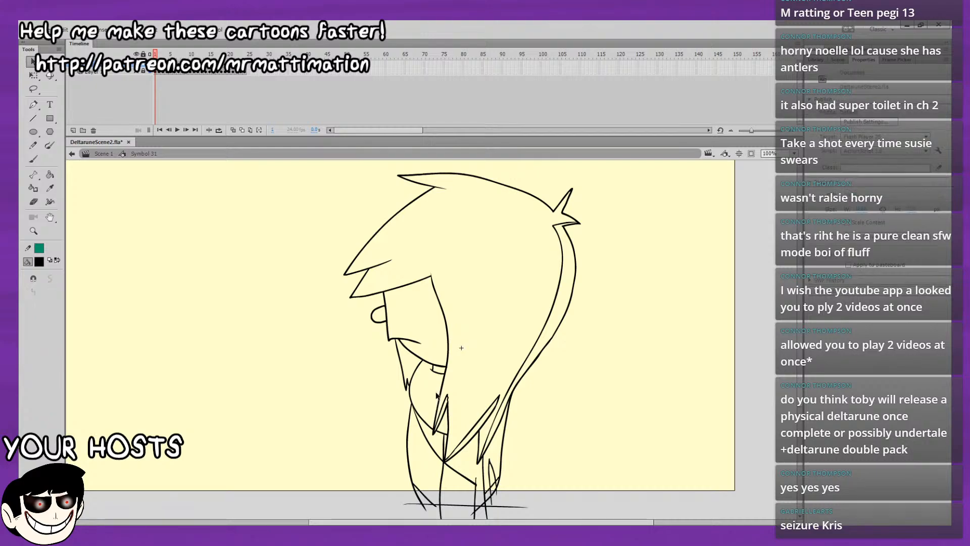
{"action": "key", "text": "period"}
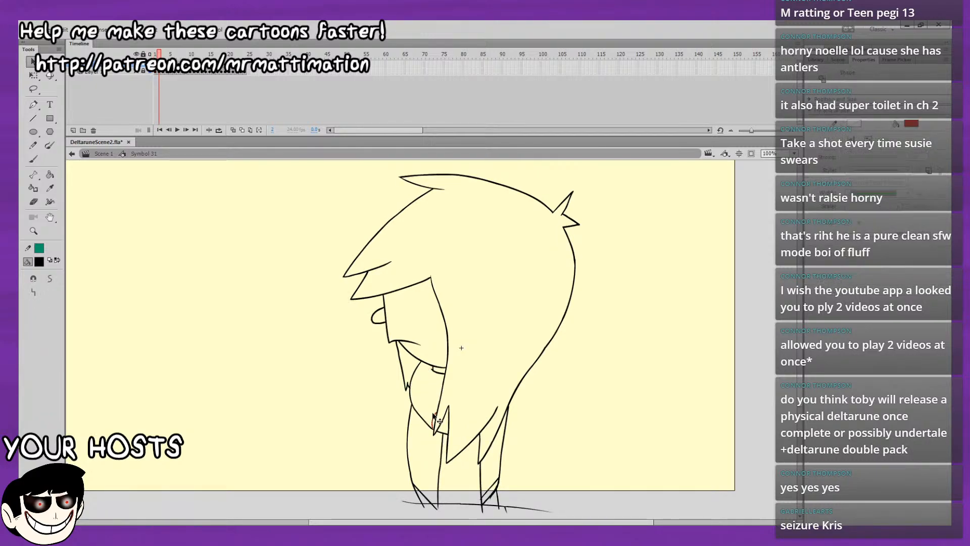
{"action": "key", "text": "period"}
{"action": "key", "text": "period"}
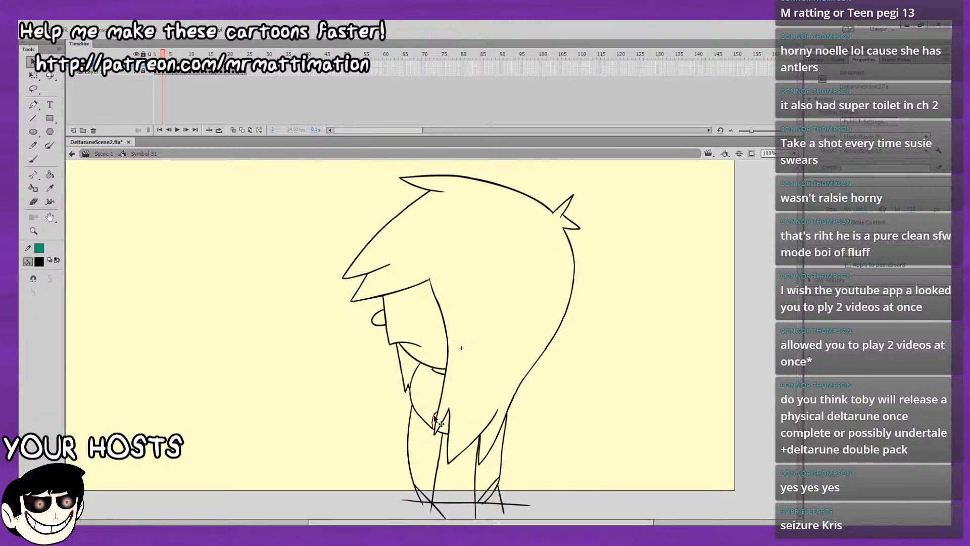
{"action": "key", "text": "period"}
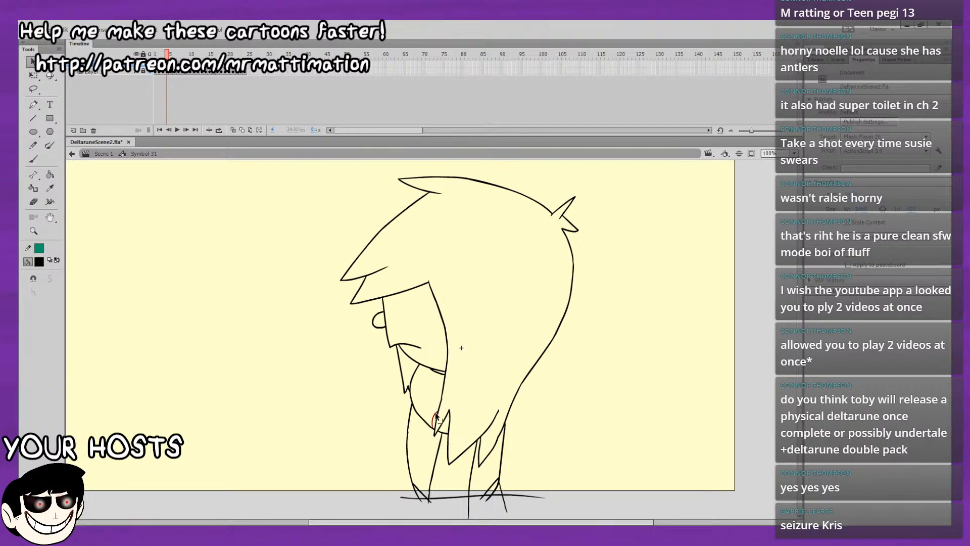
{"action": "key", "text": "period"}
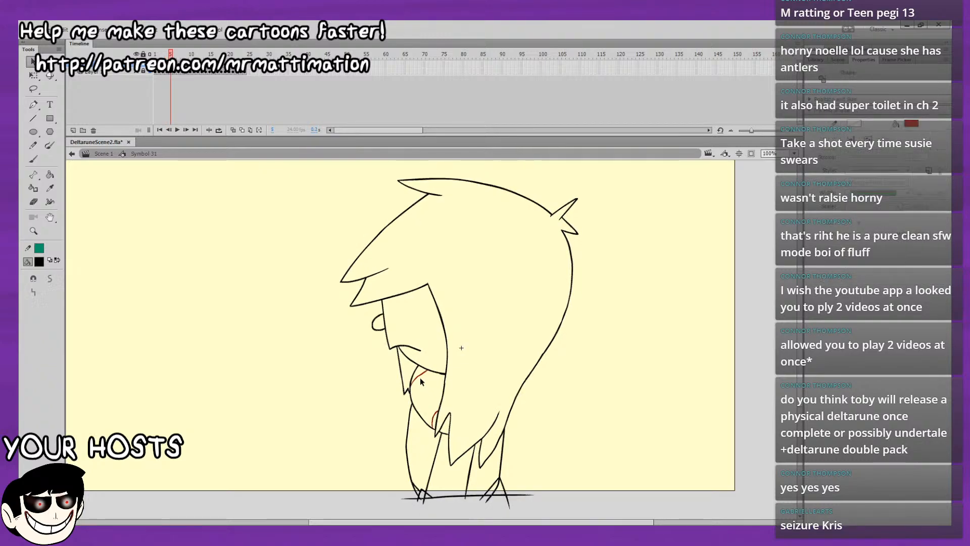
{"action": "key", "text": "Delete"}
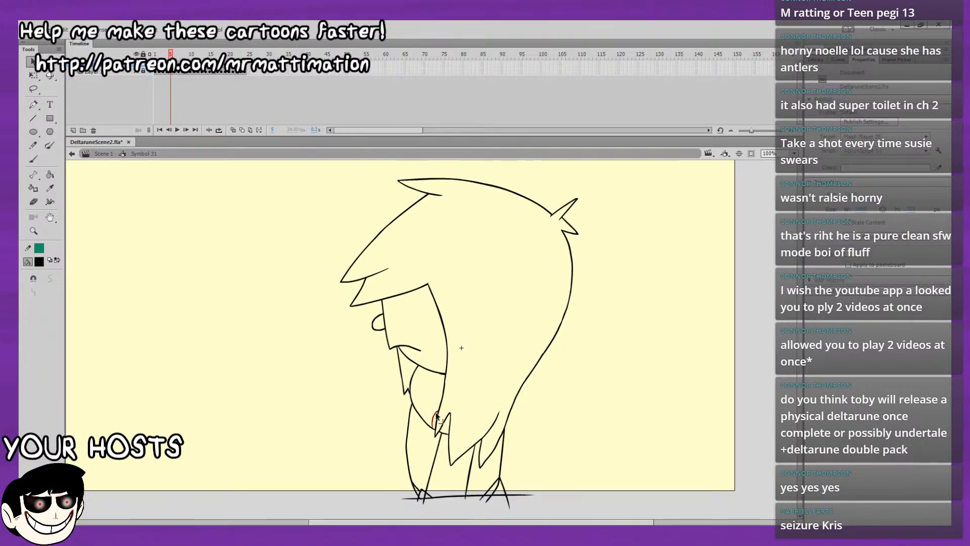
Delete the red sketch lines inside the upper torso on frames 6 to 10.
{"action": "key", "text": "period"}
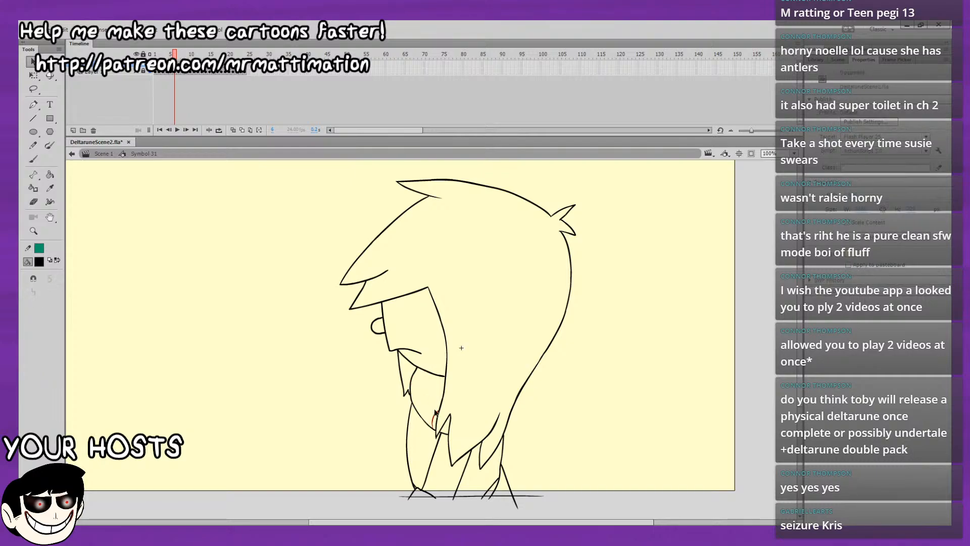
{"action": "key", "text": "period"}
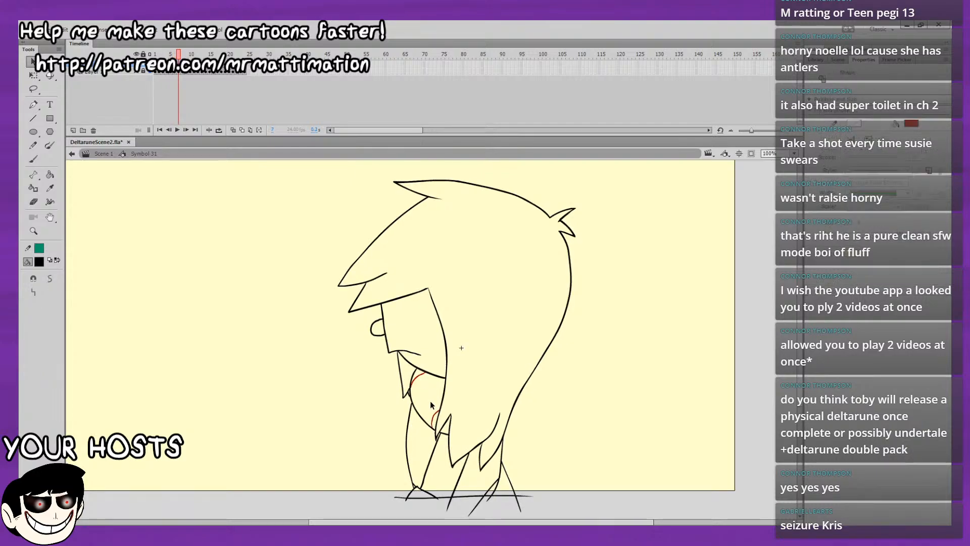
{"action": "key", "text": "period"}
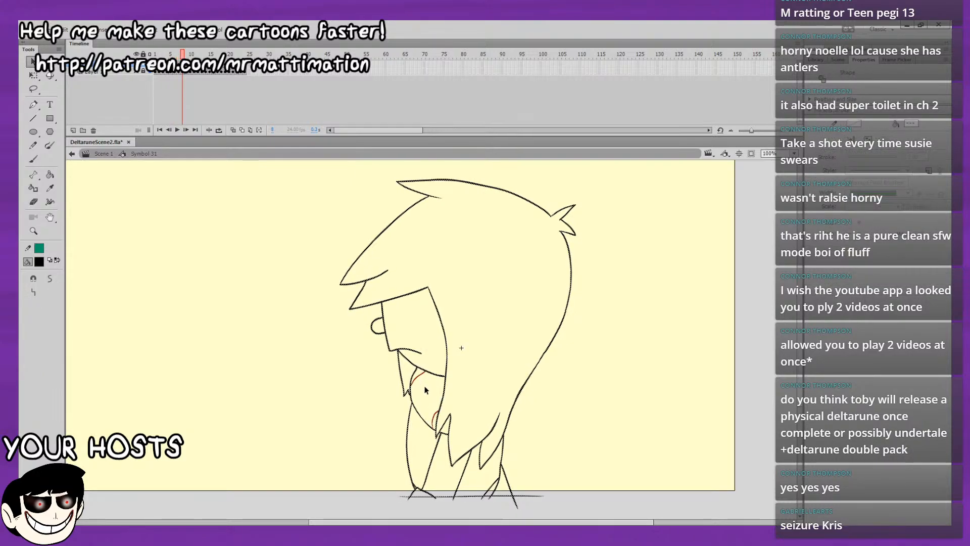
{"action": "key", "text": "period"}
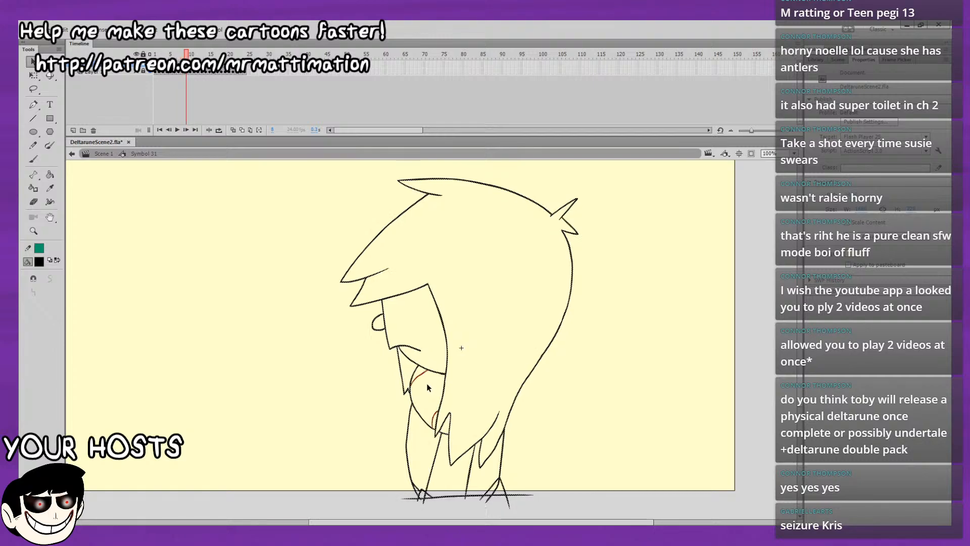
{"action": "key", "text": "period"}
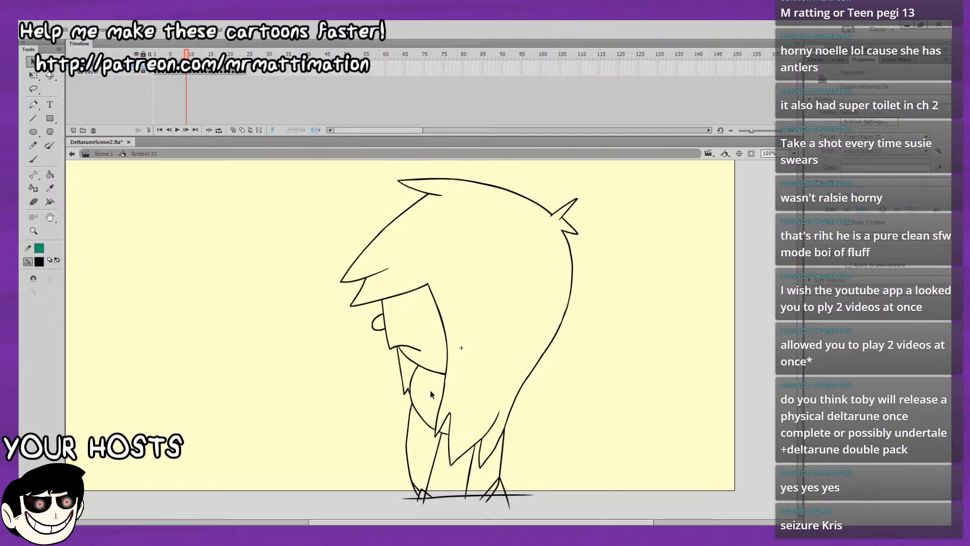
{"action": "key", "text": "period"}
{"action": "left_click", "coordinate": [433, 397]}
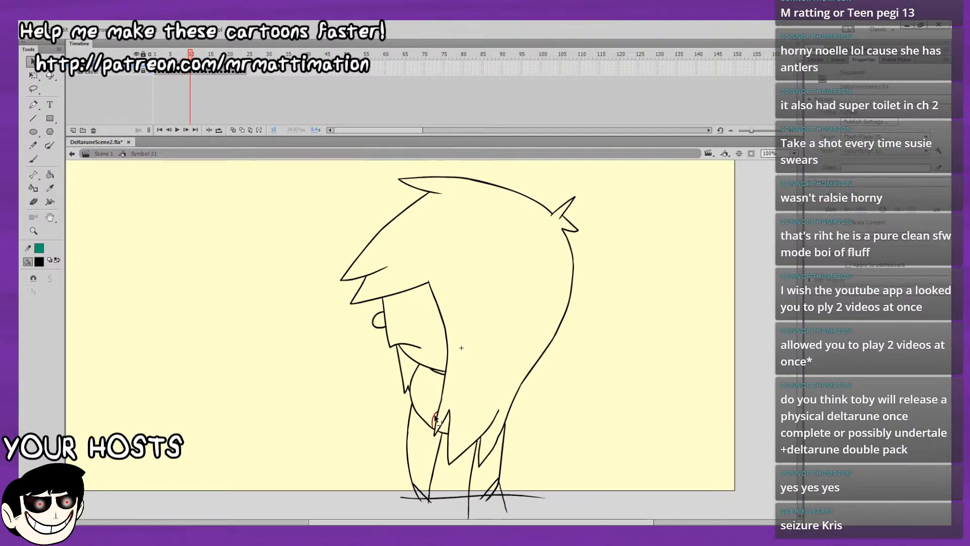
Delete the red sketch lines inside the upper torso on frames 11 to 16.
{"action": "key", "text": "period"}
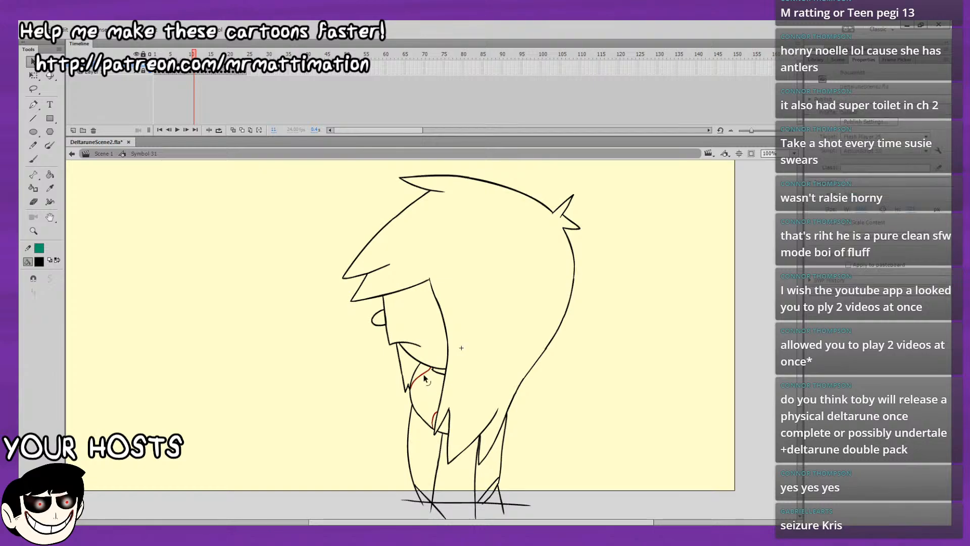
{"action": "key", "text": "period"}
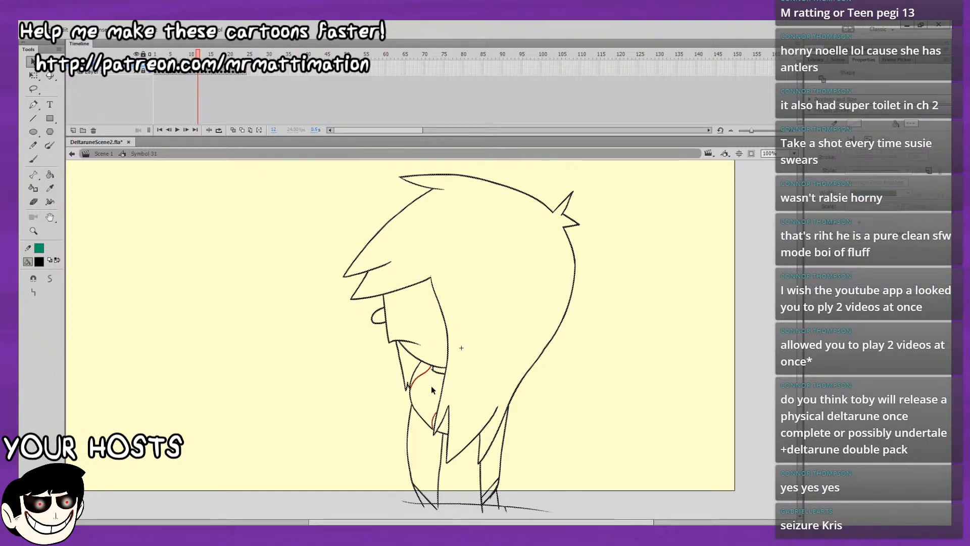
{"action": "key", "text": "period"}
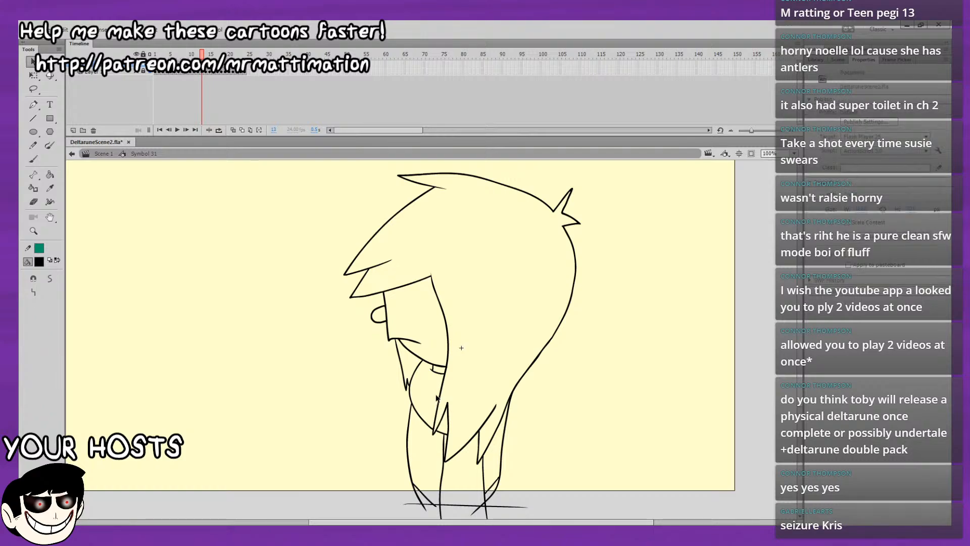
{"action": "key", "text": "period"}
{"action": "key", "text": "period"}
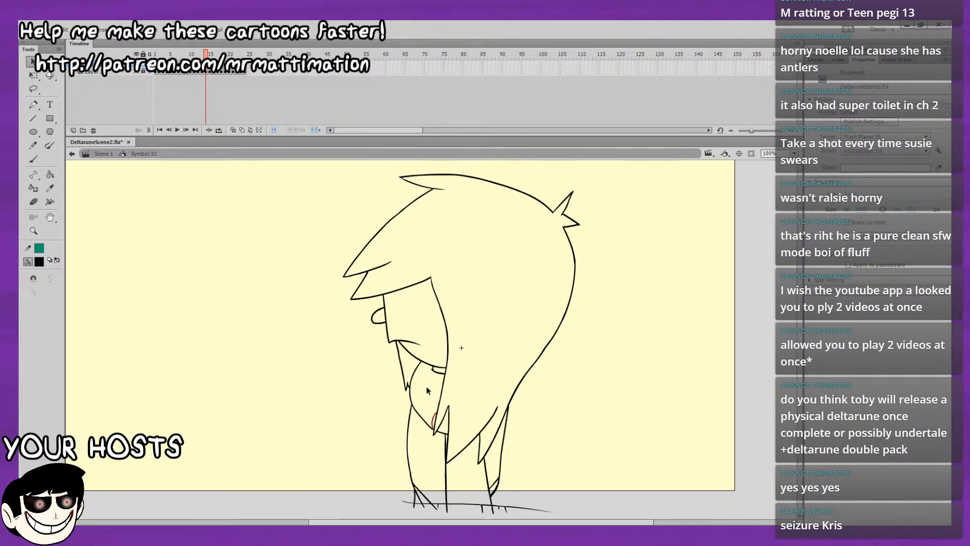
{"action": "key", "text": "period"}
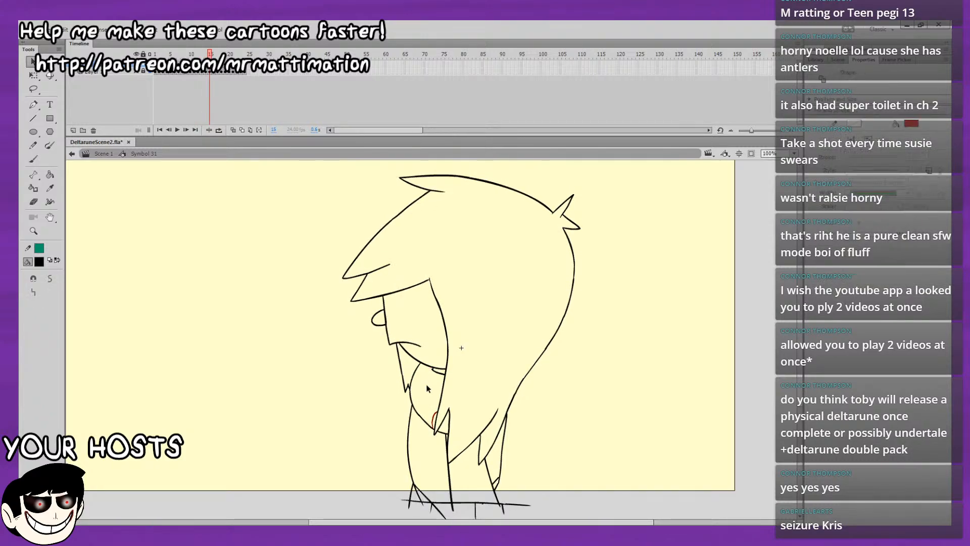
{"action": "key", "text": "period"}
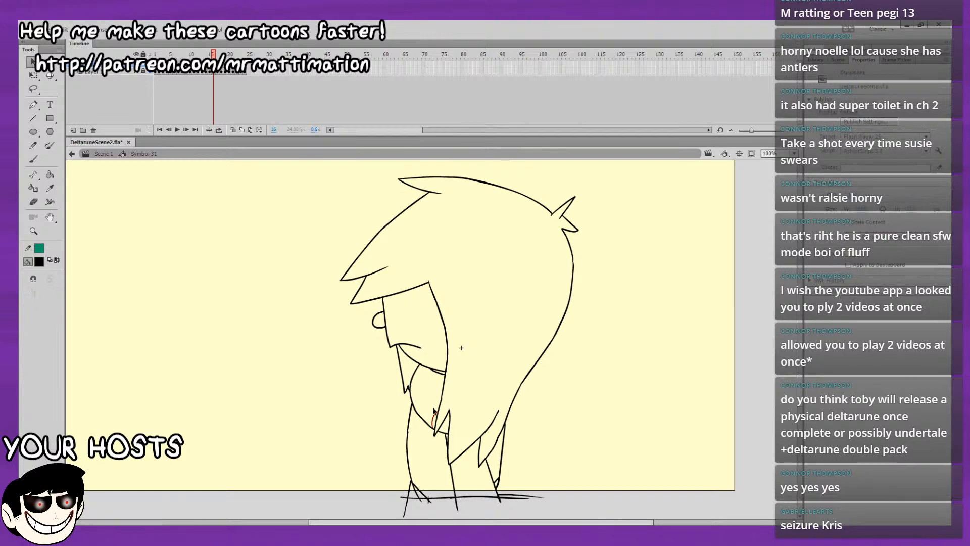
Delete the remaining red sketch lines inside the upper torso on frames 17 to 24.
{"action": "key", "text": "period"}
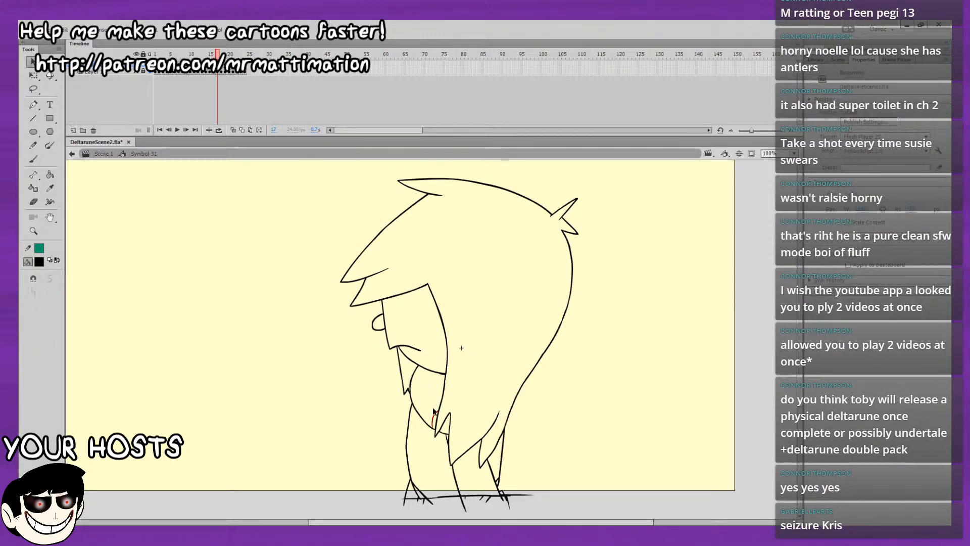
{"action": "key", "text": "period"}
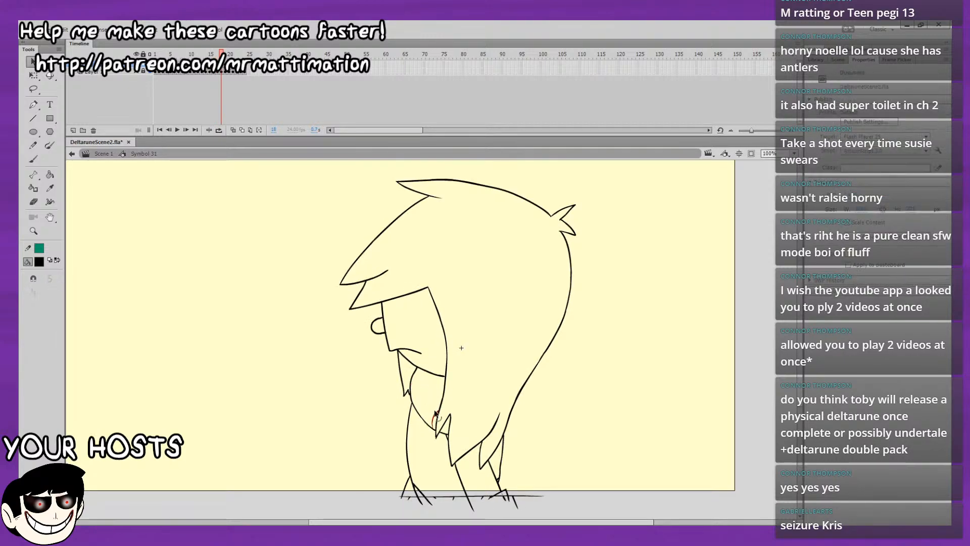
{"action": "key", "text": "period"}
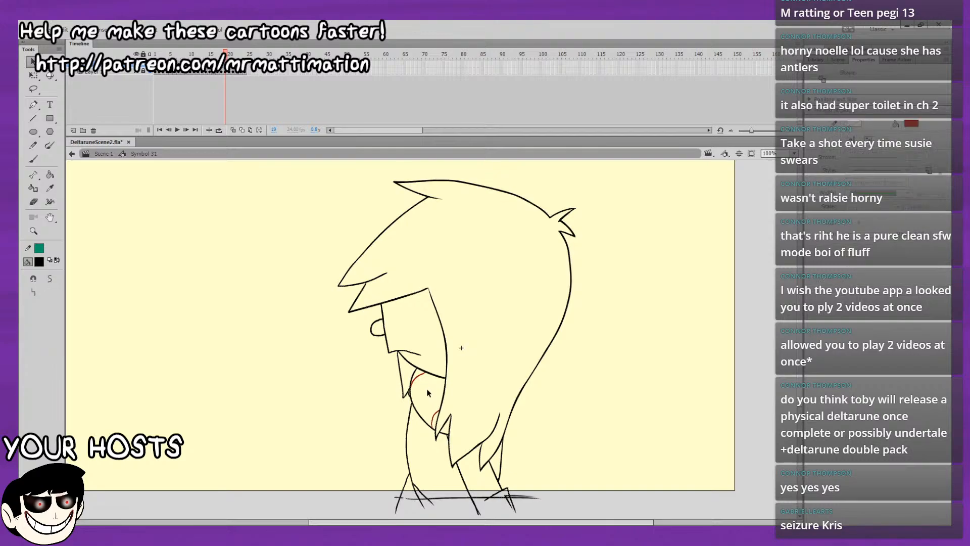
{"action": "left_click", "coordinate": [436, 414]}
{"action": "key", "text": "period"}
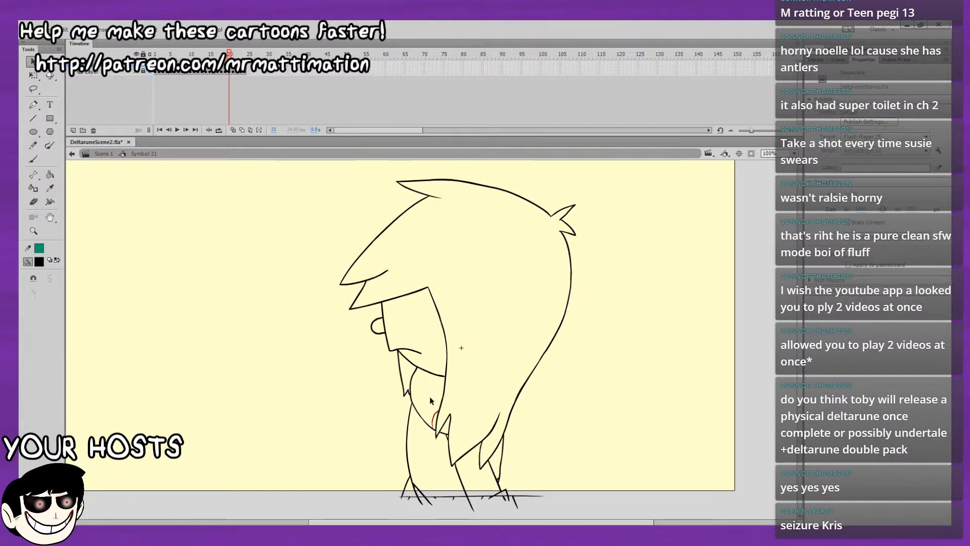
{"action": "key", "text": "period"}
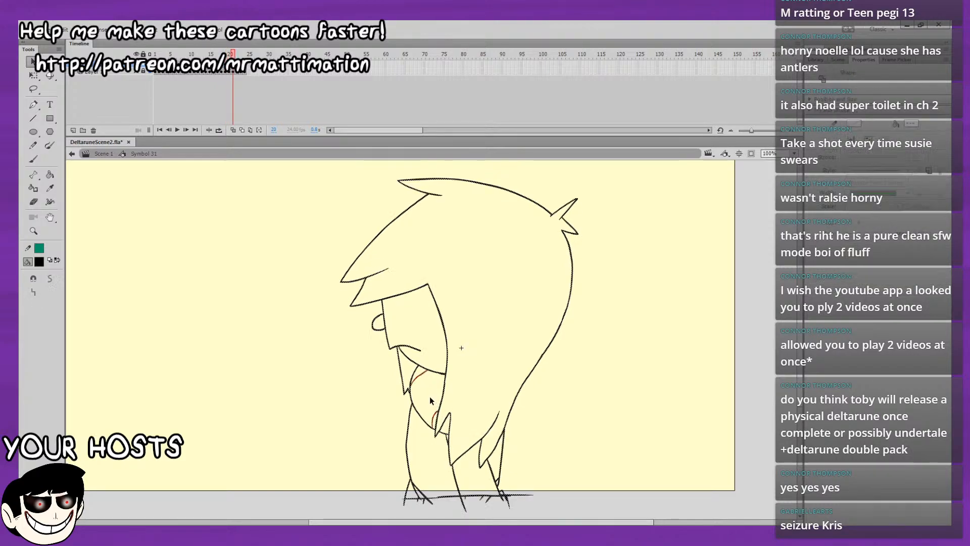
{"action": "key", "text": "period"}
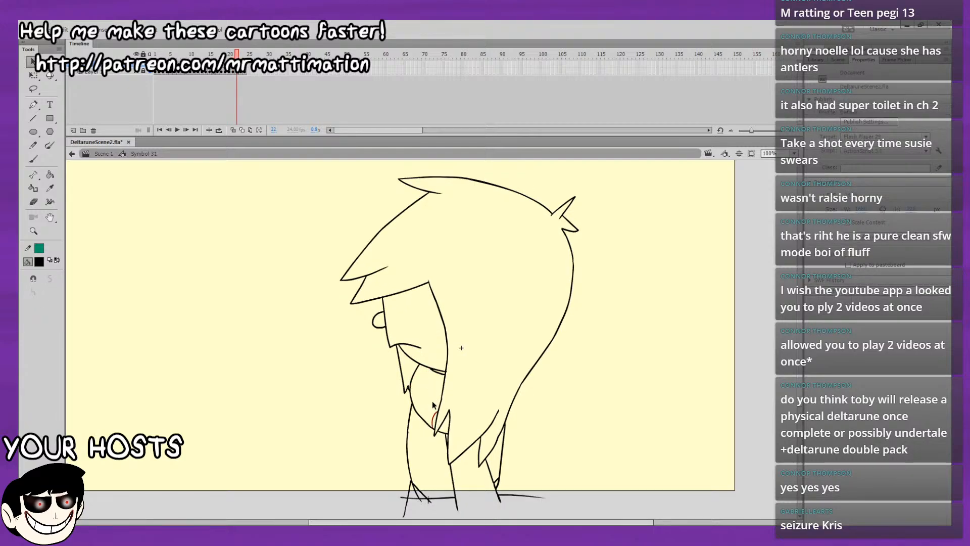
{"action": "key", "text": "period"}
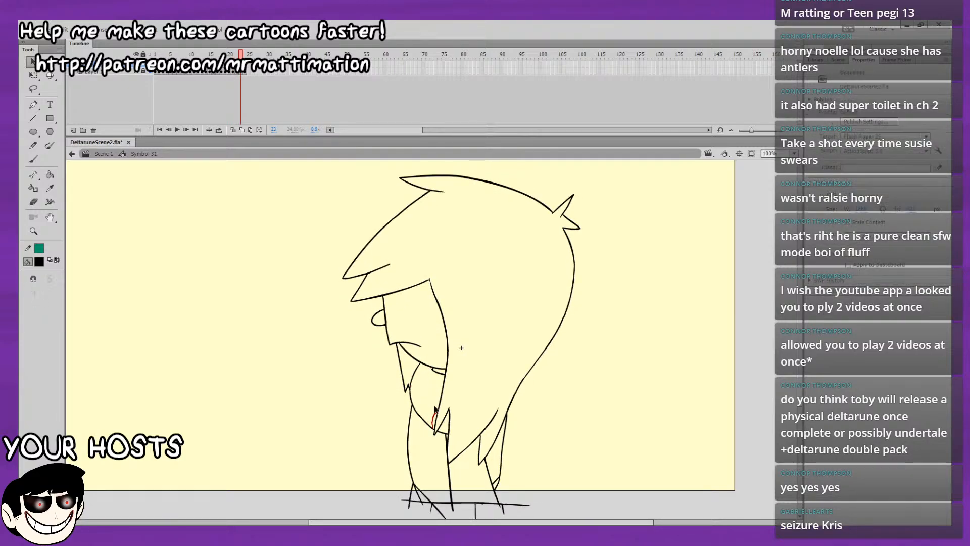
{"action": "key", "text": "period"}
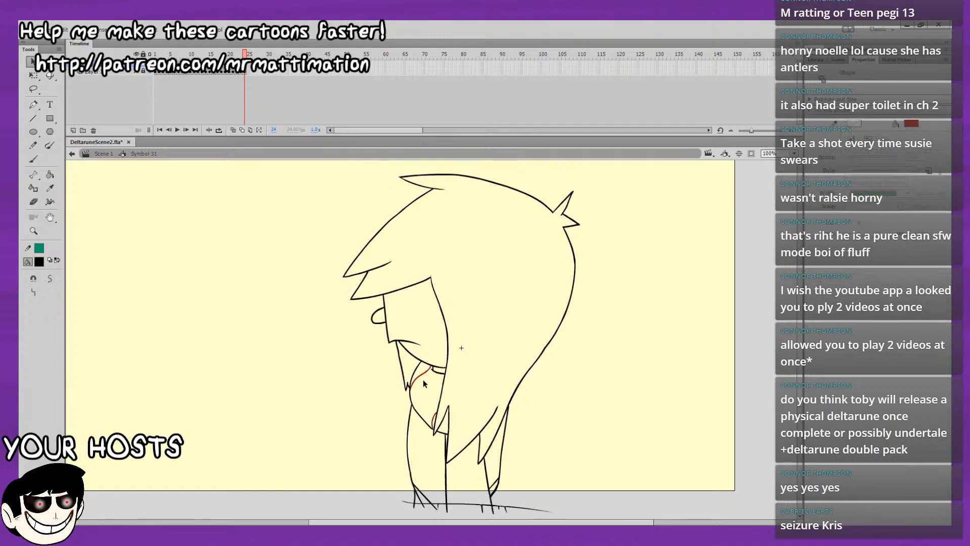
Play back the loop to check the cleaned-up frames and return to frame 1.
{"action": "key", "text": "Return"}
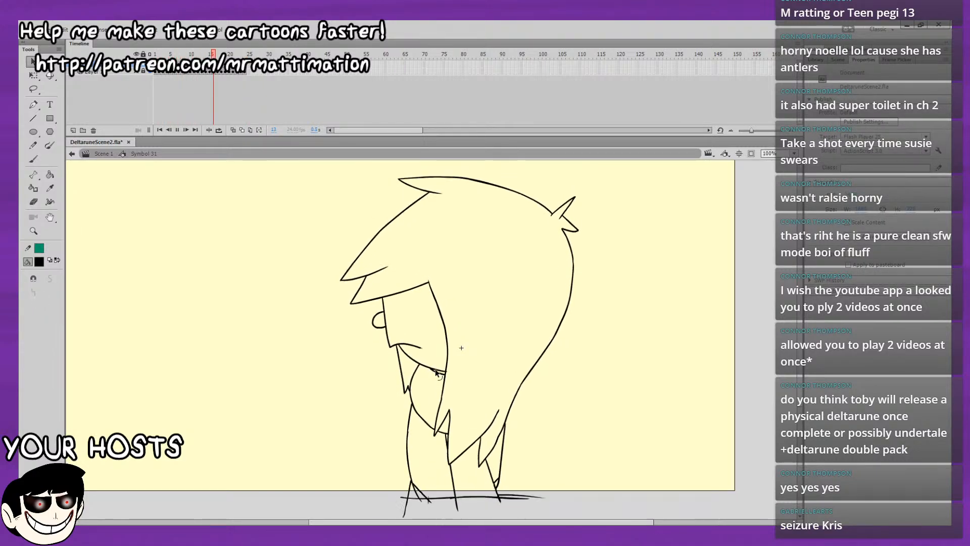
{"action": "key", "text": "Return"}
{"action": "left_click_drag", "start_coordinate": [174, 54], "coordinate": [132, 71]}
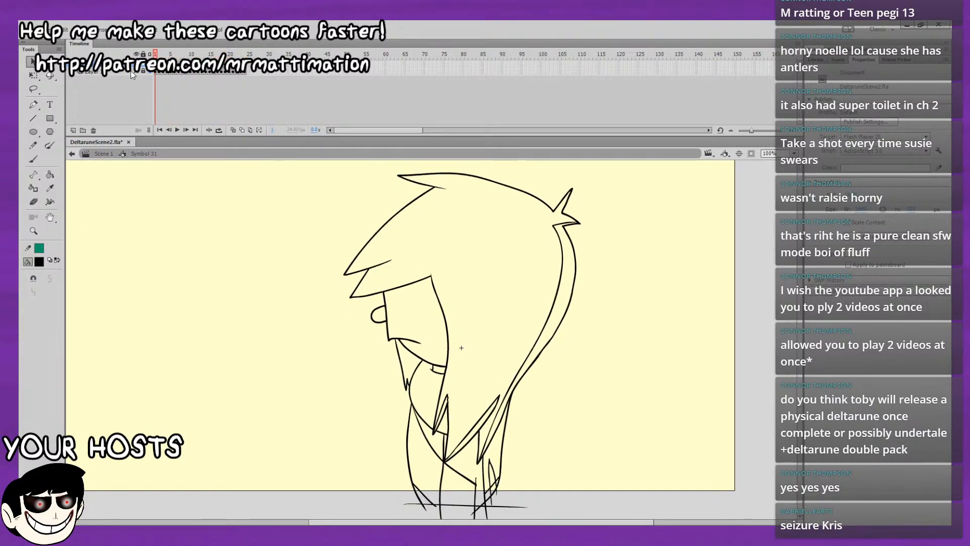
Draw a diagonal line across the upper torso below the chin and an inner edge along the rear hair spike on frame 1.
{"action": "left_click", "coordinate": [33, 158]}
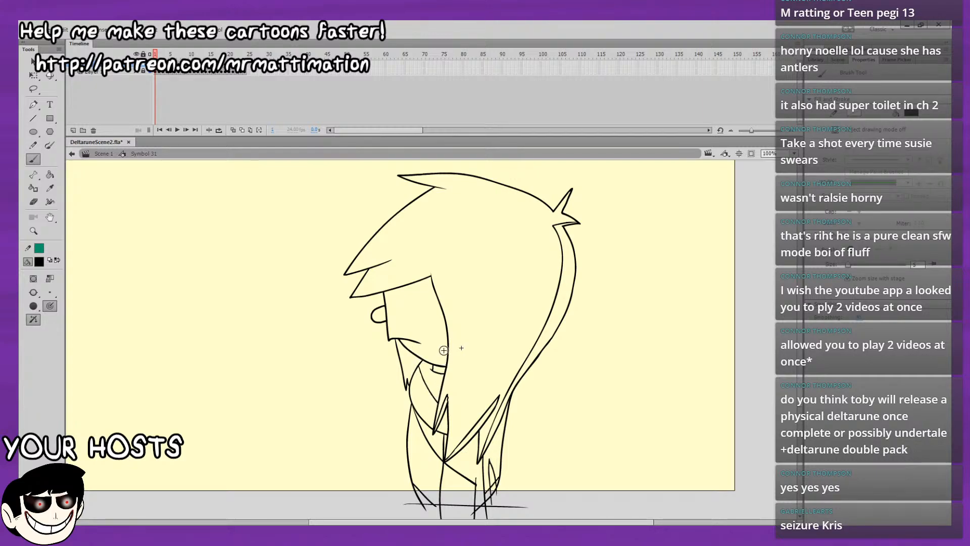
{"action": "left_click_drag", "start_coordinate": [618, 301], "coordinate": [610, 334]}
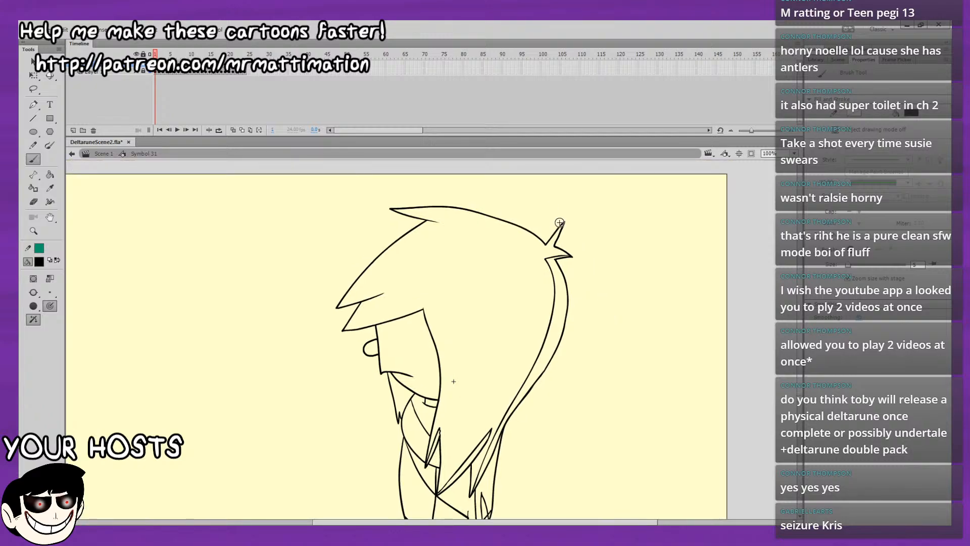
{"action": "left_click_drag", "start_coordinate": [562, 225], "coordinate": [552, 244]}
Draw inner contour lines and small curved shadow edges under the top hair tuft and the upper front bang.
{"action": "mouse_move", "coordinate": [436, 215]}
{"action": "left_mouse_down"}
{"action": "mouse_move", "coordinate": [415, 213]}
{"action": "mouse_move", "coordinate": [443, 217]}
{"action": "mouse_move", "coordinate": [411, 232]}
{"action": "left_mouse_up"}
{"action": "key", "text": "ctrl+z"}
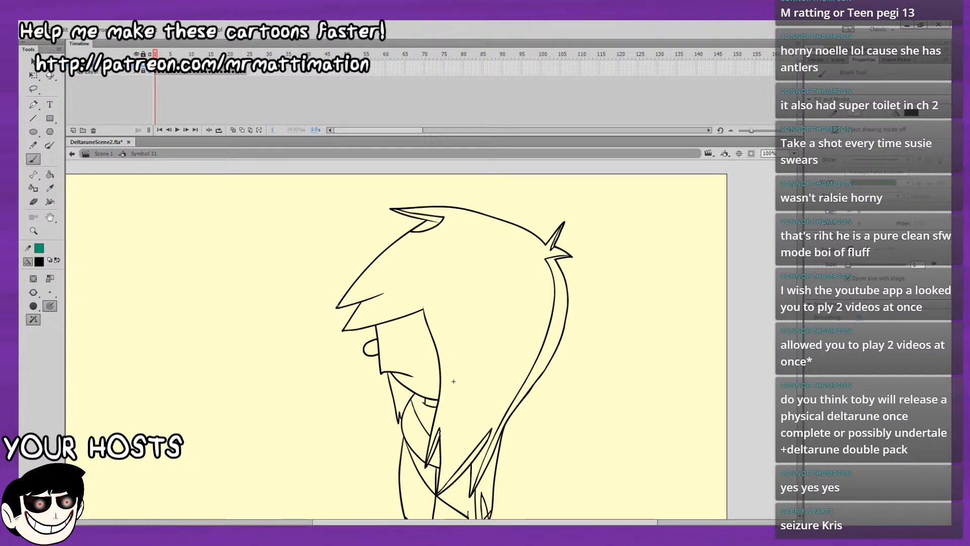
{"action": "mouse_move", "coordinate": [338, 305]}
{"action": "left_mouse_down"}
{"action": "mouse_move", "coordinate": [382, 293]}
{"action": "mouse_move", "coordinate": [356, 314]}
{"action": "left_mouse_up"}
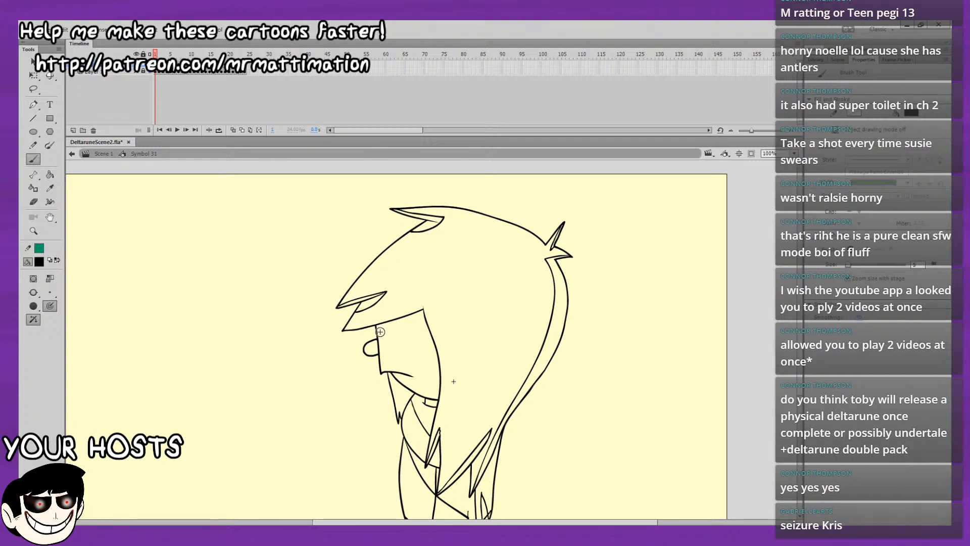
Draw a shadow line across the face below the fringe, from the nose up to the hair edge, redoing the first attempt lower.
{"action": "left_click_drag", "start_coordinate": [403, 338], "coordinate": [429, 335]}
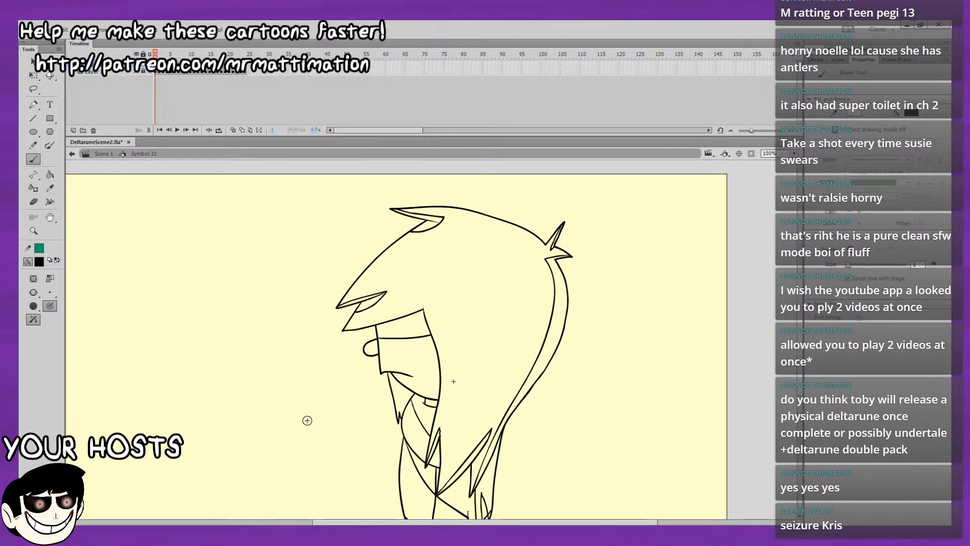
{"action": "key", "text": "ctrl+z"}
{"action": "left_click_drag", "start_coordinate": [378, 348], "coordinate": [429, 333]}
{"action": "key", "text": "ctrl+z"}
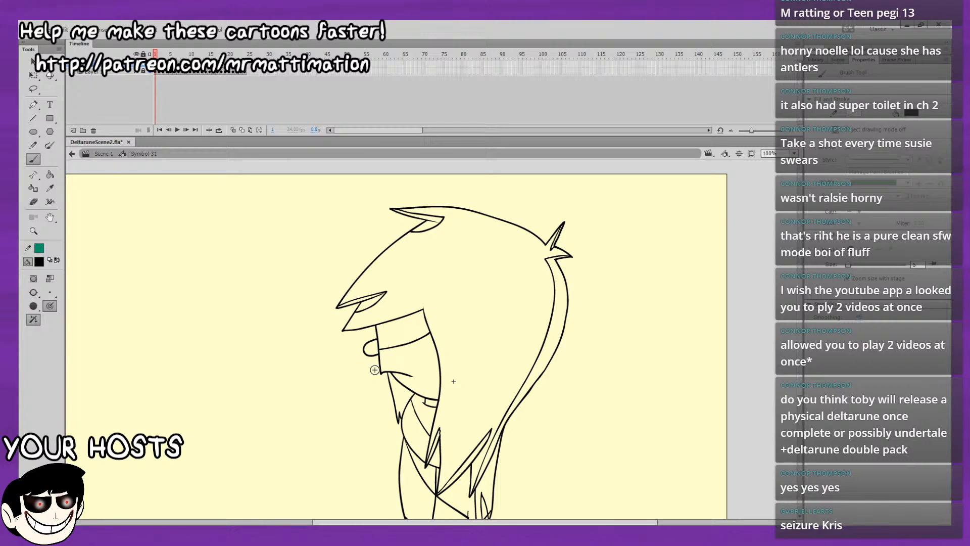
Draw an inner edge along the lower front bang on frame 1 and mark the hair area below the chin with an X.
{"action": "left_click_drag", "start_coordinate": [347, 327], "coordinate": [430, 305]}
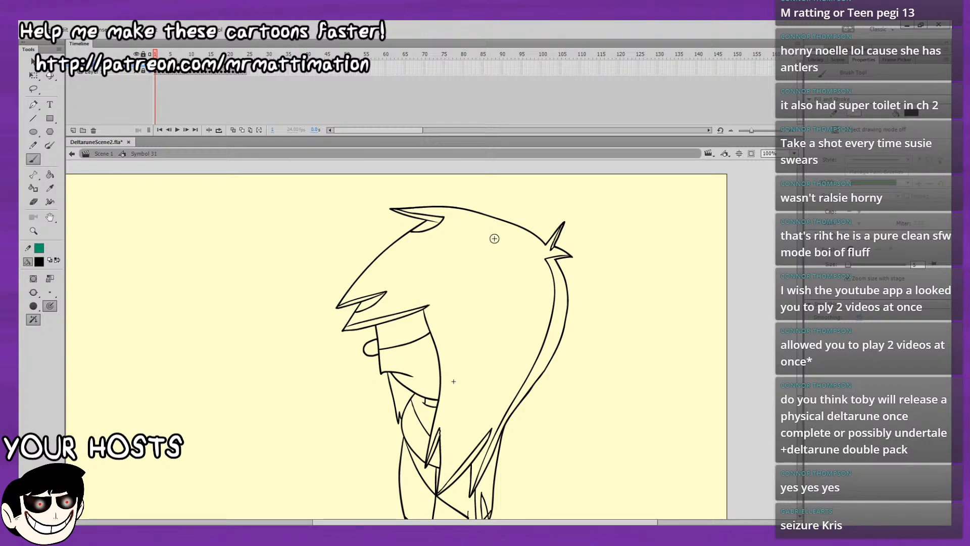
{"action": "left_click_drag", "start_coordinate": [520, 303], "coordinate": [497, 208]}
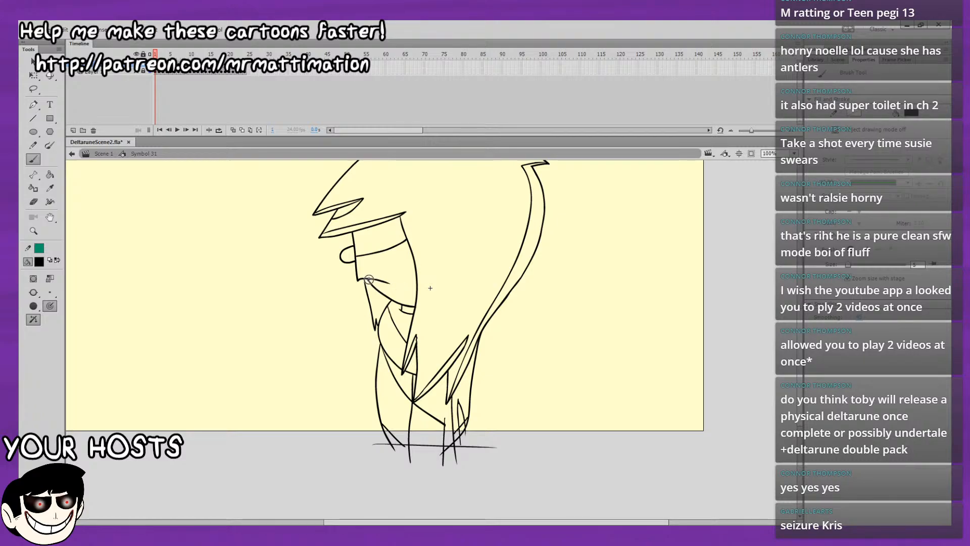
{"action": "left_click_drag", "start_coordinate": [368, 279], "coordinate": [396, 299]}
{"action": "key", "text": "ctrl+z"}
{"action": "key", "text": "ctrl+z"}
{"action": "left_click_drag", "start_coordinate": [377, 298], "coordinate": [382, 303]}
{"action": "left_click_drag", "start_coordinate": [382, 298], "coordinate": [377, 303]}
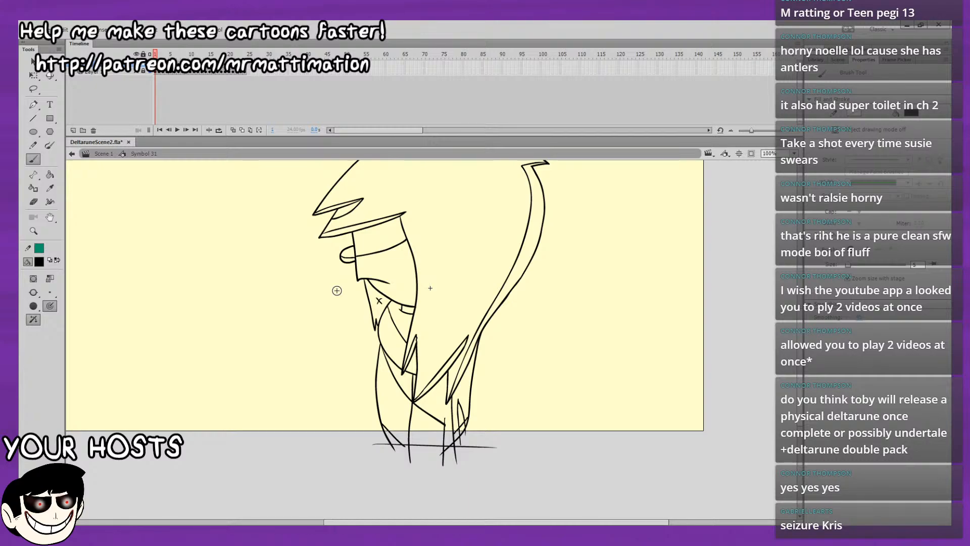
Mark the upper part of the nose on frame 1 with a small X, undoing the misplaced attempts.
{"action": "left_click_drag", "start_coordinate": [348, 250], "coordinate": [352, 258]}
{"action": "left_click_drag", "start_coordinate": [350, 253], "coordinate": [347, 257]}
{"action": "key", "text": "ctrl+equal"}
{"action": "left_click_drag", "start_coordinate": [536, 255], "coordinate": [668, 247]}
{"action": "key", "text": "ctrl+z"}
{"action": "key", "text": "ctrl+z"}
{"action": "mouse_move", "coordinate": [400, 277]}
{"action": "left_mouse_down"}
{"action": "mouse_move", "coordinate": [417, 272]}
{"action": "mouse_move", "coordinate": [404, 280]}
{"action": "left_mouse_up"}
{"action": "key", "text": "ctrl+z"}
{"action": "key", "text": "ctrl+z"}
{"action": "key", "text": "ctrl+z"}
{"action": "left_click_drag", "start_coordinate": [405, 275], "coordinate": [400, 280]}
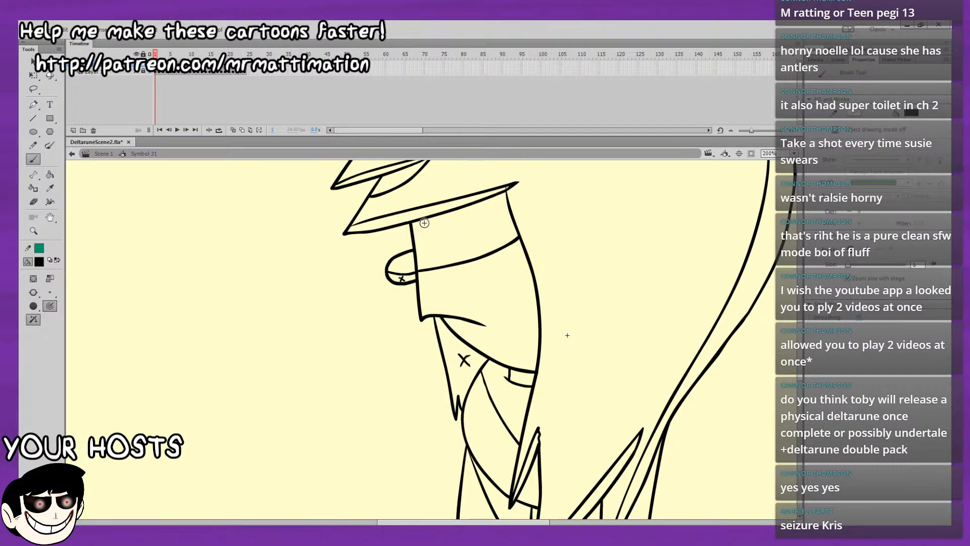
{"action": "key", "text": "ctrl+z"}
{"action": "left_click_drag", "start_coordinate": [400, 261], "coordinate": [407, 270]}
{"action": "left_click_drag", "start_coordinate": [407, 261], "coordinate": [399, 270]}
Compare the marked-up lower hair and body on frame 1 with the unshaded frames that follow.
{"action": "left_click_drag", "start_coordinate": [687, 252], "coordinate": [655, 242]}
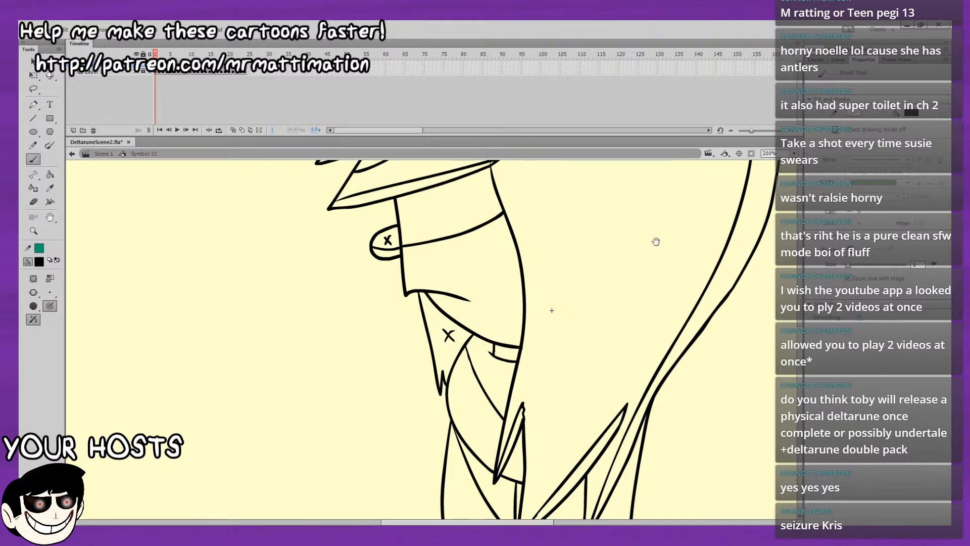
{"action": "mouse_move", "coordinate": [715, 387]}
{"action": "left_mouse_down"}
{"action": "mouse_move", "coordinate": [690, 197]}
{"action": "mouse_move", "coordinate": [678, 231]}
{"action": "mouse_move", "coordinate": [676, 308]}
{"action": "left_mouse_up"}
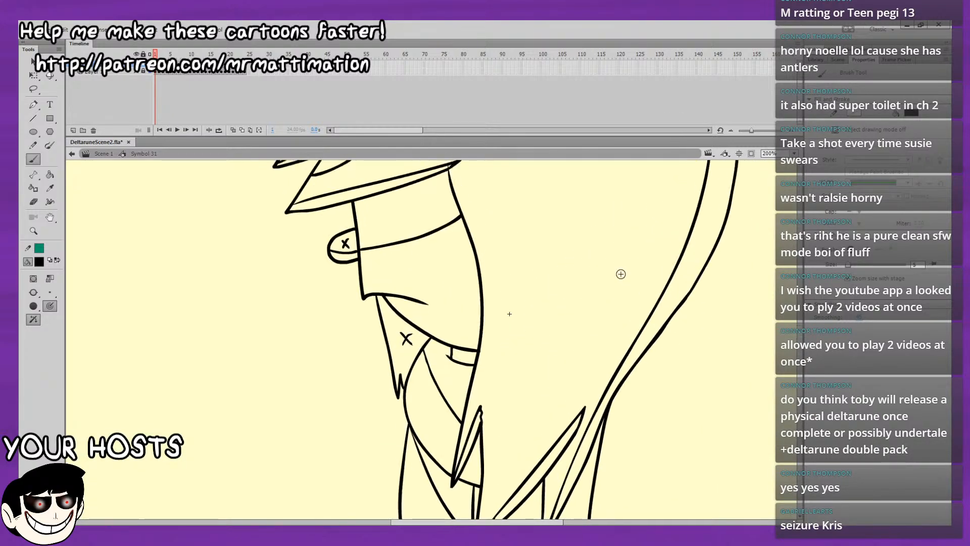
{"action": "key", "text": "period"}
{"action": "key", "text": "period"}
{"action": "key", "text": "period"}
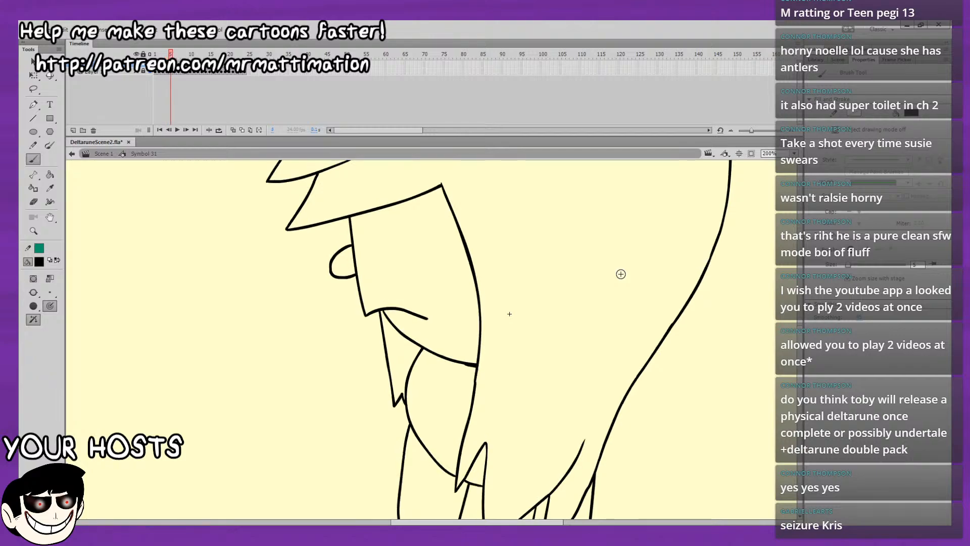
{"action": "left_click_drag", "start_coordinate": [574, 301], "coordinate": [565, 144]}
{"action": "key", "text": "comma"}
{"action": "key", "text": "comma"}
{"action": "key", "text": "comma"}
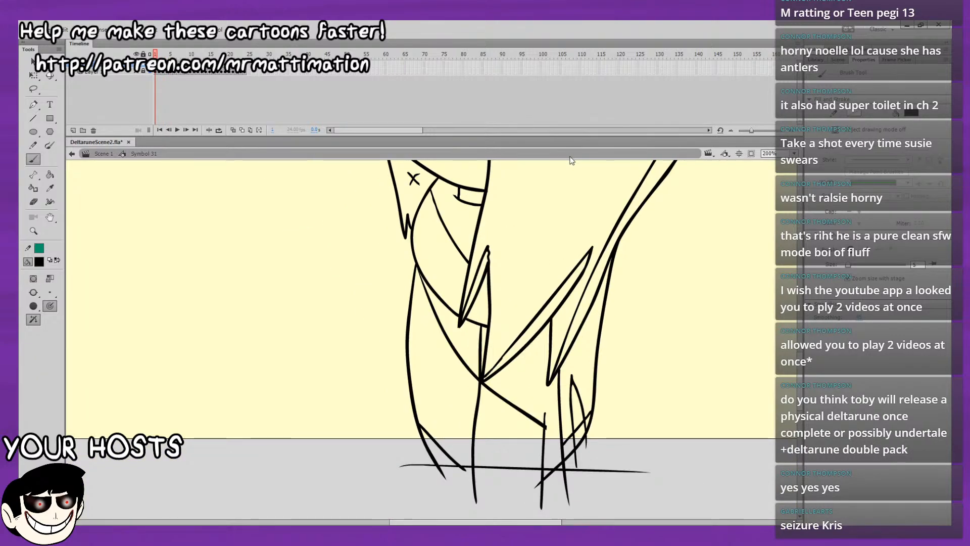
{"action": "key", "text": "period"}
{"action": "key", "text": "period"}
{"action": "key", "text": "period"}
Draw a long inner hair contour on frame 4 from the rear spike down to the lower back hair tip.
{"action": "scroll", "coordinate": [565, 281], "scroll_direction": "up", "scroll_amount": 10}
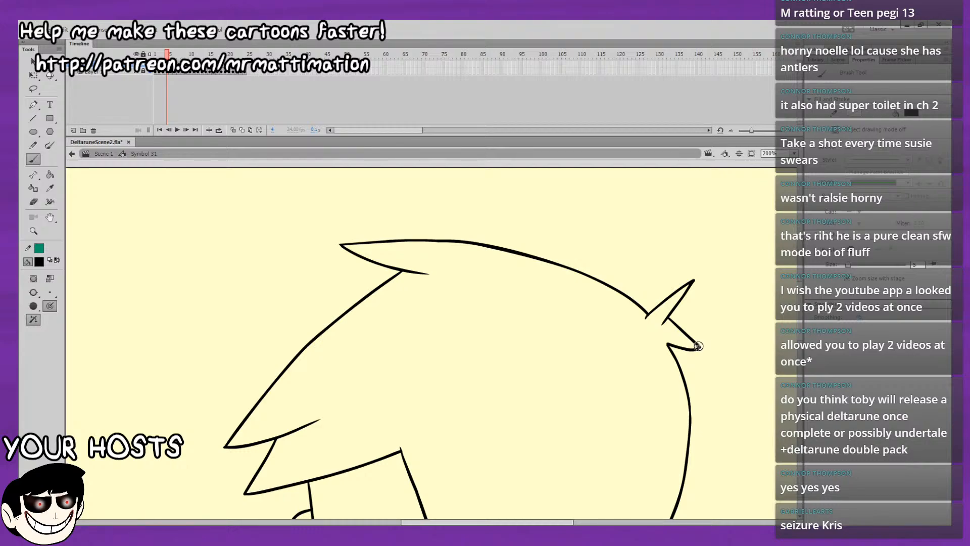
{"action": "mouse_move", "coordinate": [700, 347]}
{"action": "left_mouse_down"}
{"action": "mouse_move", "coordinate": [655, 336]}
{"action": "mouse_move", "coordinate": [553, 274]}
{"action": "left_mouse_up"}
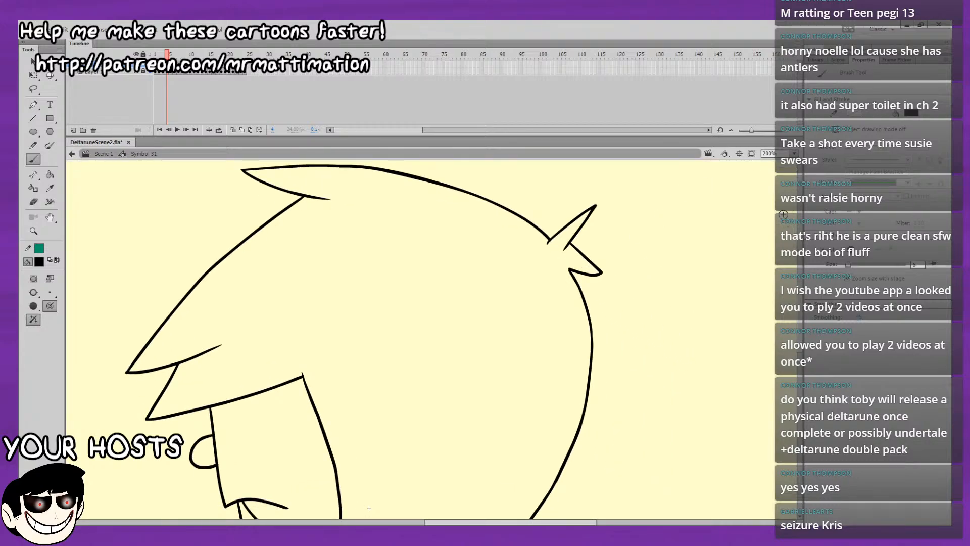
{"action": "key", "text": "ctrl+minus"}
{"action": "mouse_move", "coordinate": [518, 307]}
{"action": "left_mouse_down"}
{"action": "mouse_move", "coordinate": [495, 302]}
{"action": "mouse_move", "coordinate": [490, 378]}
{"action": "mouse_move", "coordinate": [458, 444]}
{"action": "left_mouse_up"}
{"action": "key", "text": "ctrl+z"}
{"action": "key", "text": "comma"}
{"action": "key", "text": "comma"}
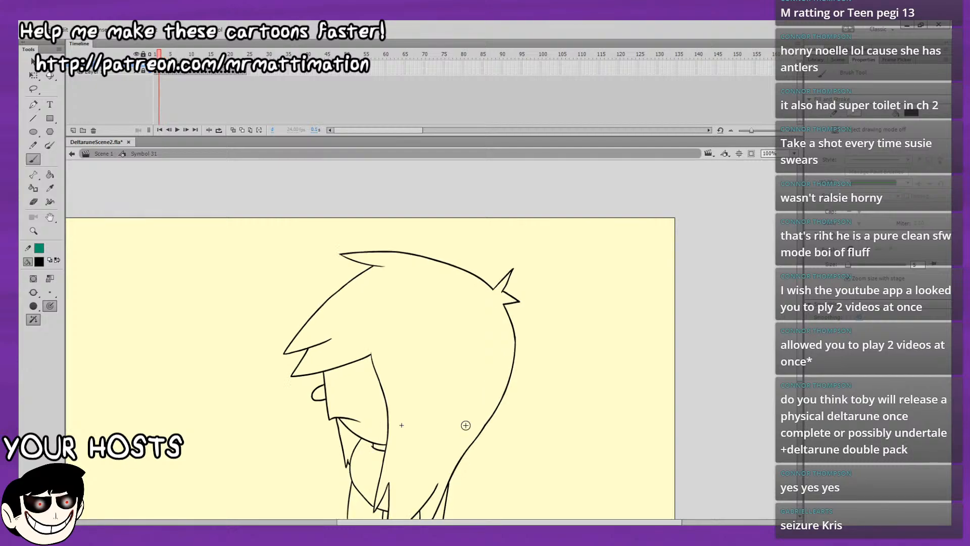
{"action": "key", "text": "comma"}
{"action": "key", "text": "period"}
{"action": "key", "text": "period"}
{"action": "key", "text": "period"}
{"action": "left_click_drag", "start_coordinate": [525, 350], "coordinate": [555, 227]}
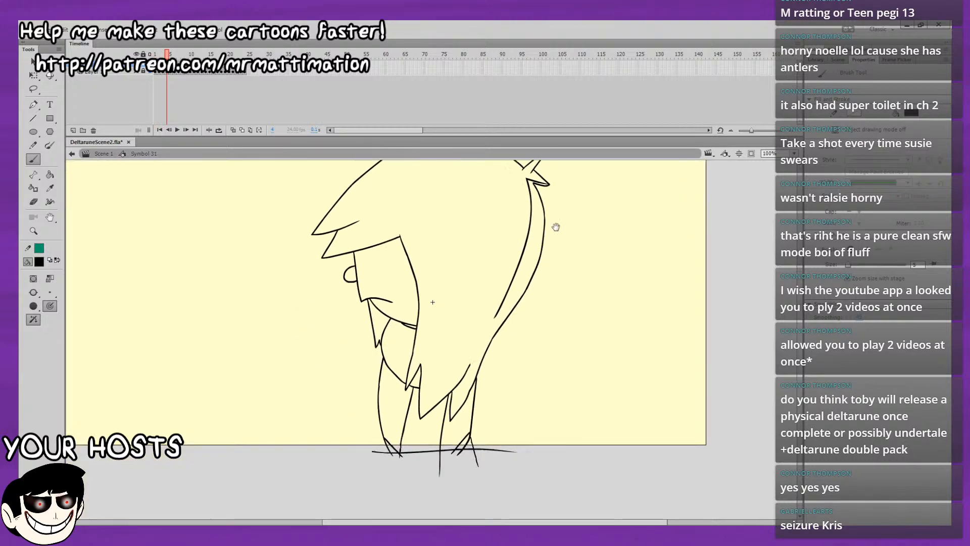
{"action": "left_click_drag", "start_coordinate": [451, 419], "coordinate": [503, 305]}
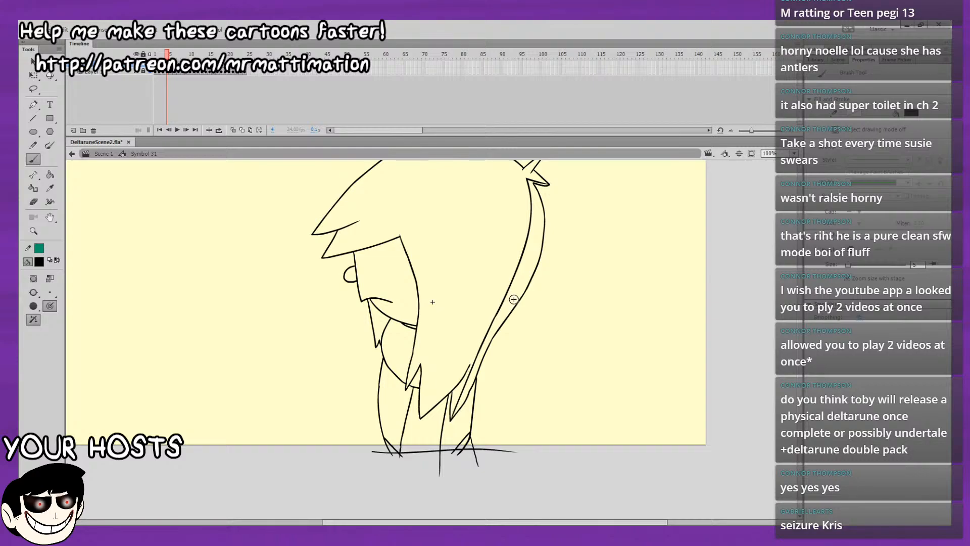
Flip back and forth between frames 1 and 4 to check how the rear hair's inner contour lines up.
{"action": "key", "text": "comma"}
{"action": "key", "text": "comma"}
{"action": "key", "text": "comma"}
{"action": "key", "text": "period"}
{"action": "key", "text": "period"}
{"action": "key", "text": "period"}
{"action": "key", "text": "comma"}
{"action": "key", "text": "comma"}
{"action": "key", "text": "comma"}
{"action": "key", "text": "period"}
{"action": "key", "text": "period"}
{"action": "key", "text": "period"}
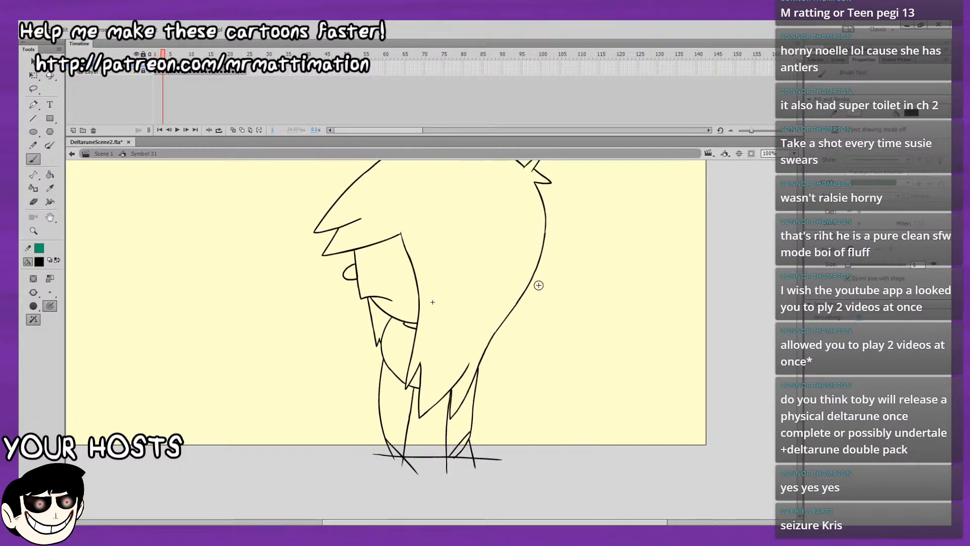
{"action": "key", "text": "comma"}
{"action": "key", "text": "period"}
{"action": "left_click_drag", "start_coordinate": [524, 322], "coordinate": [489, 391]}
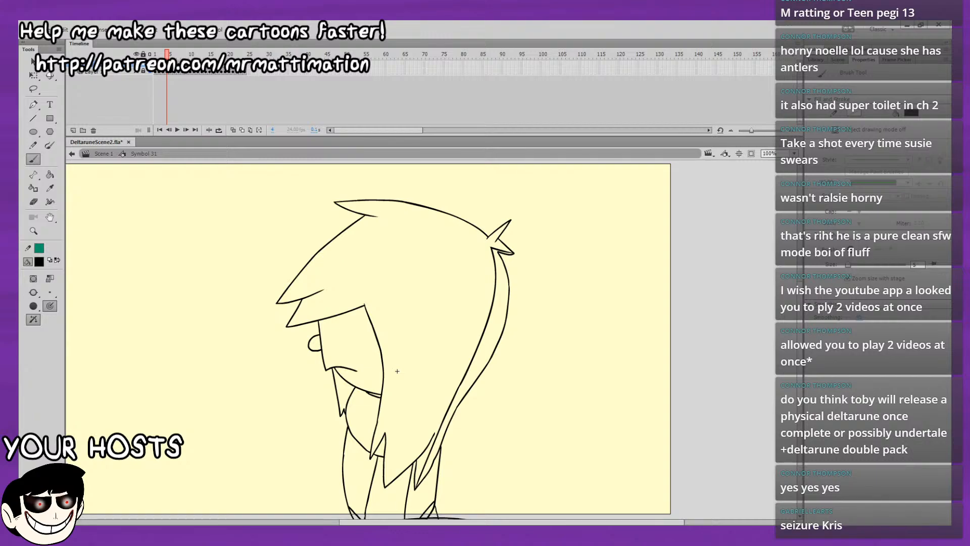
Compare frames 2 to 4 to examine how the lower hair, neck and body outlines shift between drawings.
{"action": "key", "text": "comma"}
{"action": "key", "text": "period"}
{"action": "left_click_drag", "start_coordinate": [592, 406], "coordinate": [613, 339]}
{"action": "key", "text": "comma"}
{"action": "key", "text": "period"}
{"action": "key", "text": "comma"}
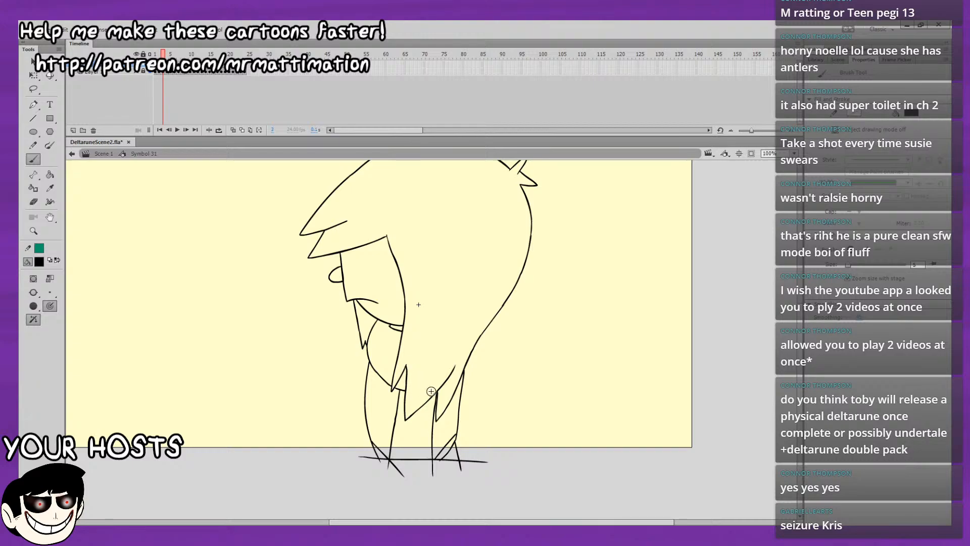
{"action": "key", "text": "period"}
{"action": "key", "text": "comma"}
{"action": "key", "text": "period"}
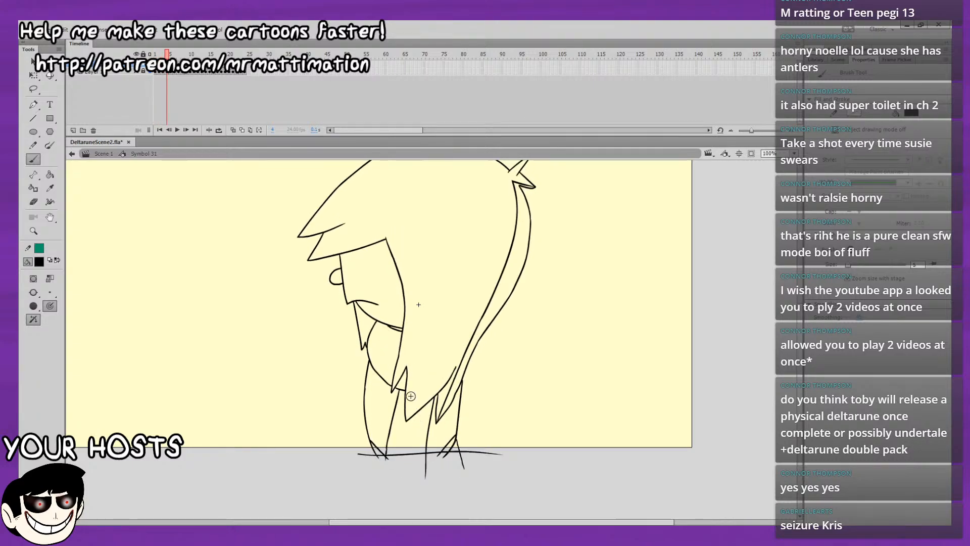
{"action": "key", "text": "comma"}
{"action": "key", "text": "comma"}
{"action": "key", "text": "period"}
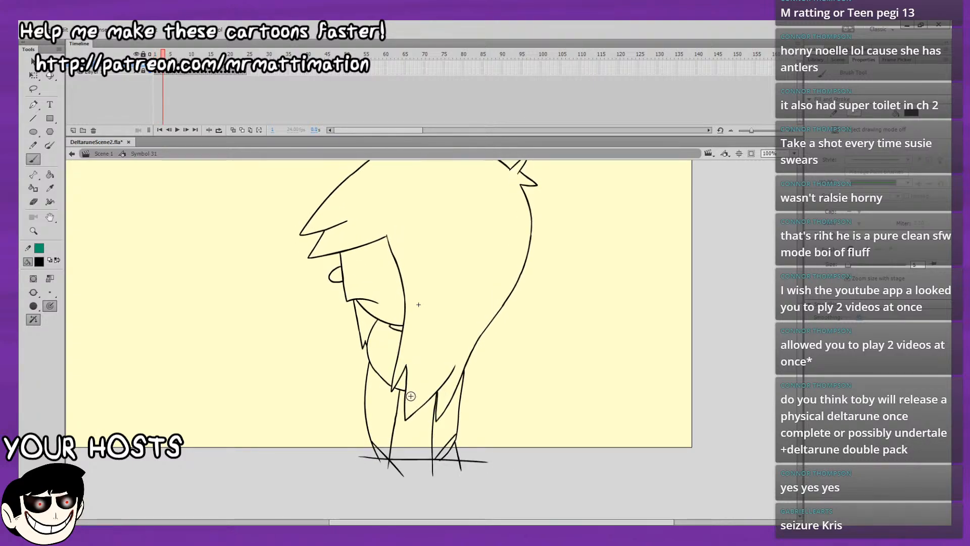
{"action": "key", "text": "period"}
{"action": "key", "text": "comma"}
{"action": "key", "text": "comma"}
{"action": "key", "text": "comma"}
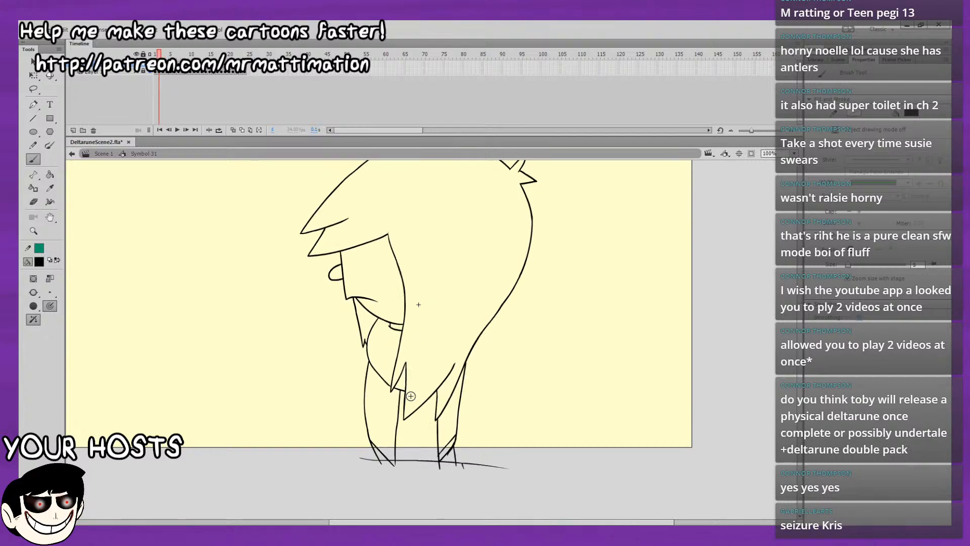
{"action": "key", "text": "period"}
{"action": "key", "text": "period"}
{"action": "key", "text": "period"}
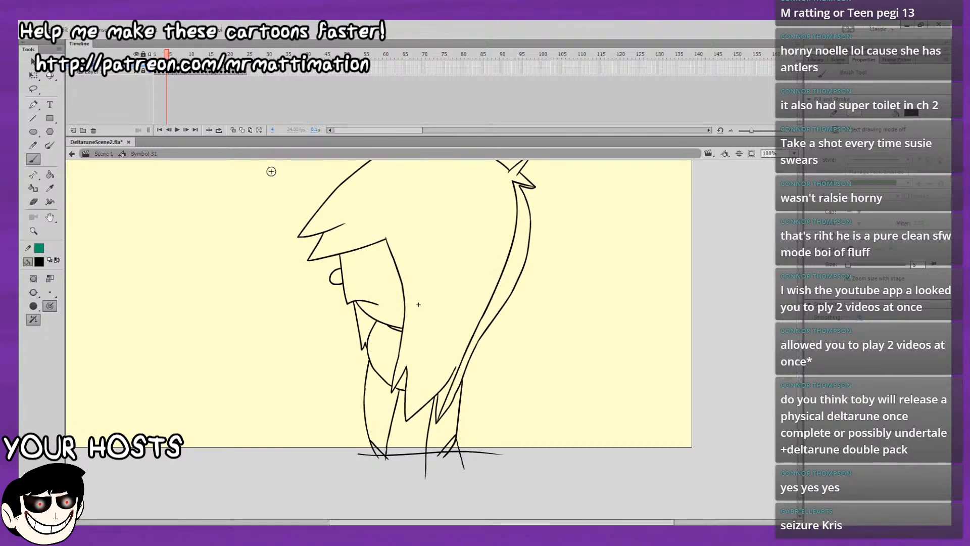
Turn on onion skinning on frame 4 and limit its range to the preceding frames.
{"action": "left_click", "coordinate": [233, 130]}
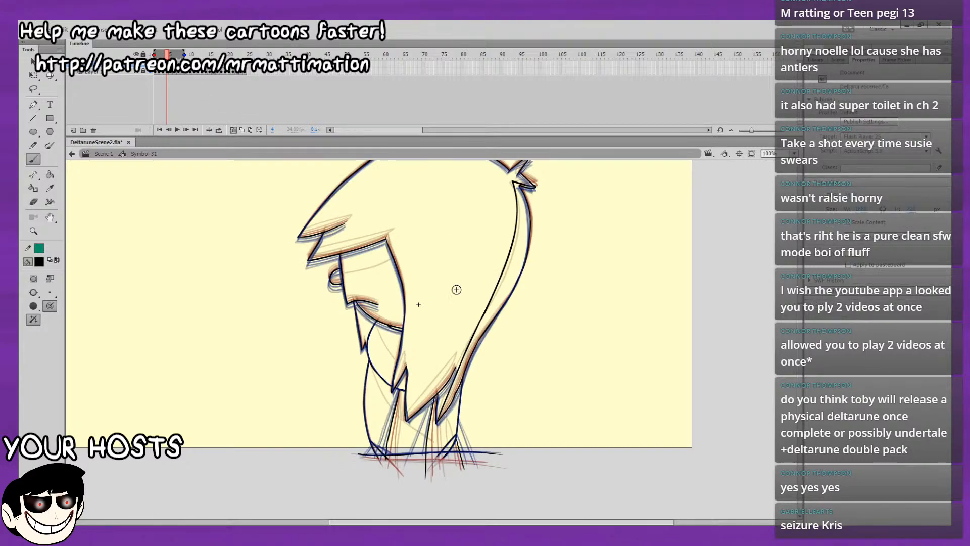
{"action": "left_click_drag", "start_coordinate": [499, 314], "coordinate": [507, 280]}
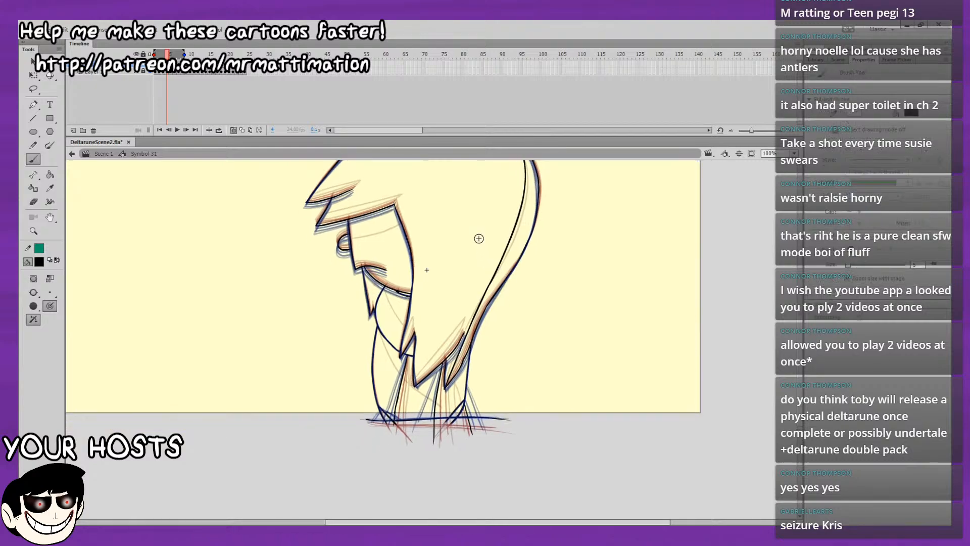
{"action": "left_click_drag", "start_coordinate": [185, 55], "coordinate": [169, 54]}
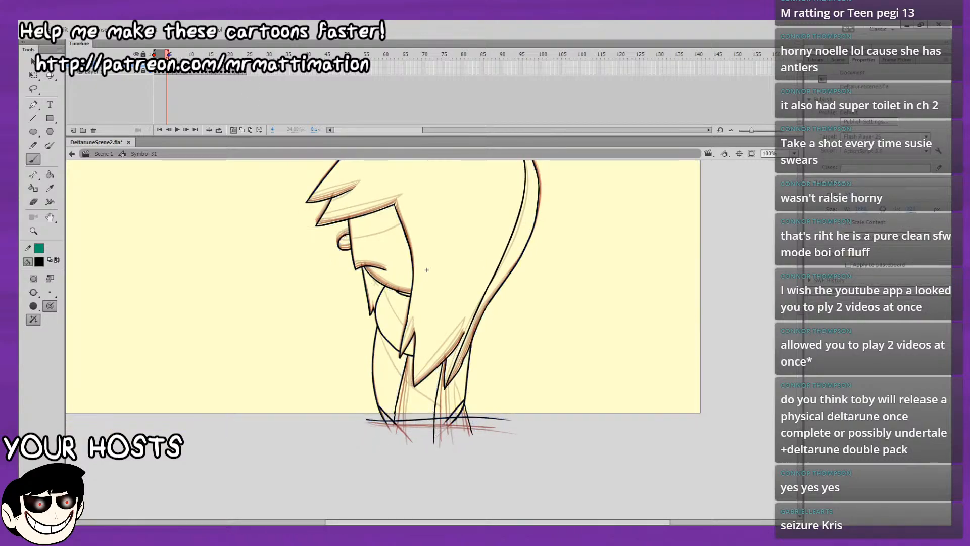
{"action": "left_click_drag", "start_coordinate": [441, 282], "coordinate": [438, 270]}
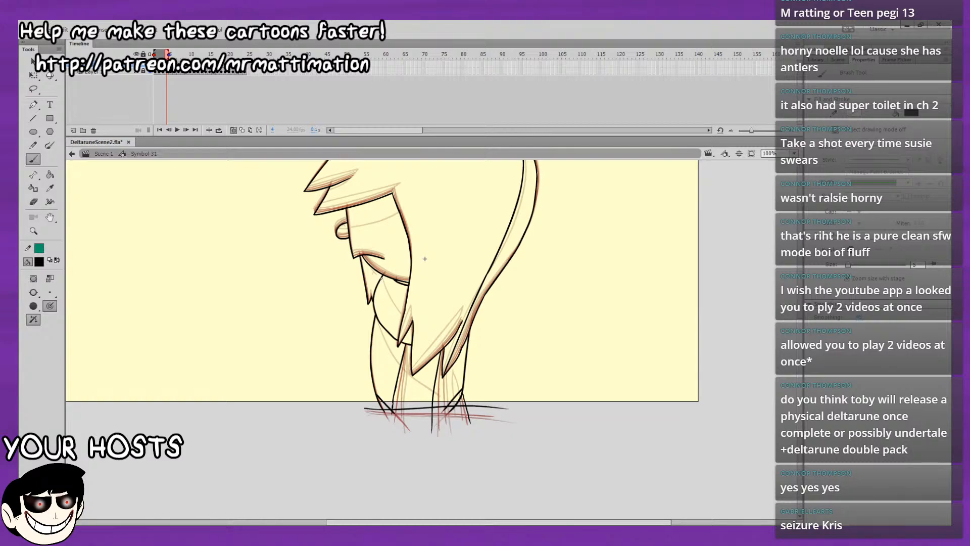
Draw the neck and shoulder shading curves on frame 4 and mark the area below the mouth with a small X.
{"action": "left_click_drag", "start_coordinate": [393, 310], "coordinate": [402, 320]}
{"action": "left_click_drag", "start_coordinate": [371, 273], "coordinate": [375, 281]}
{"action": "left_click_drag", "start_coordinate": [375, 272], "coordinate": [371, 282]}
{"action": "left_click_drag", "start_coordinate": [390, 236], "coordinate": [384, 198]}
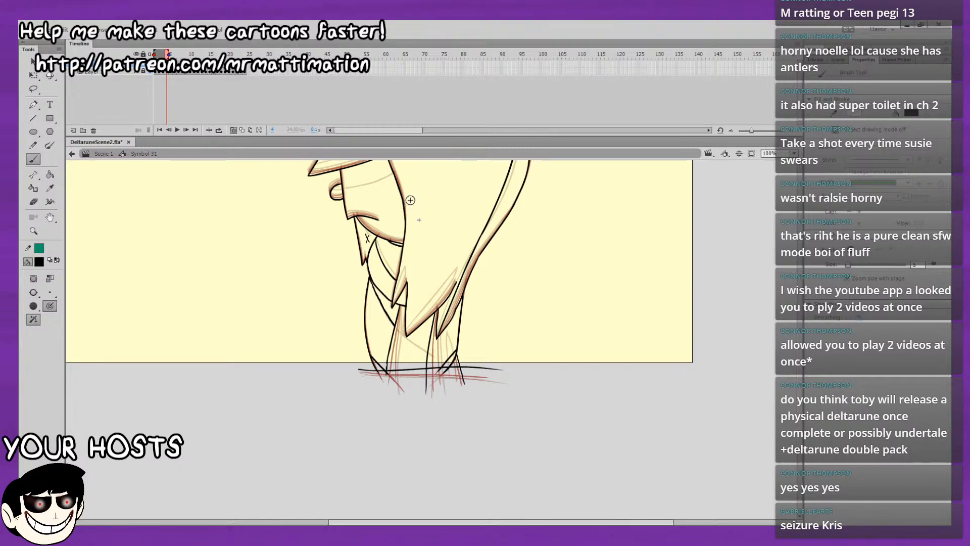
Draw the body shading line below the front hair tip on frame 4 and drop it vertically to the ground line, matching the earlier frames.
{"action": "key", "text": "comma"}
{"action": "key", "text": "comma"}
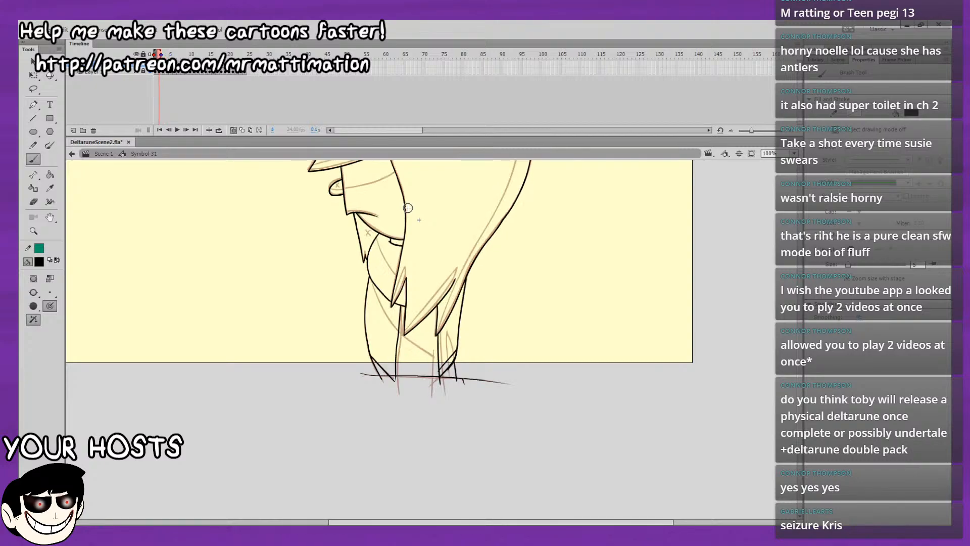
{"action": "key", "text": "comma"}
{"action": "key", "text": "period"}
{"action": "key", "text": "comma"}
{"action": "key", "text": "period"}
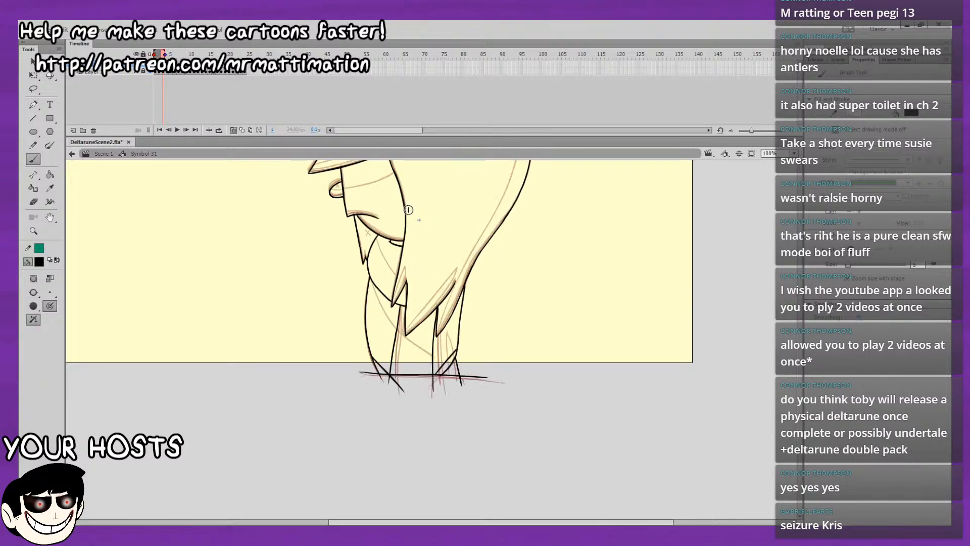
{"action": "key", "text": "period"}
{"action": "key", "text": "period"}
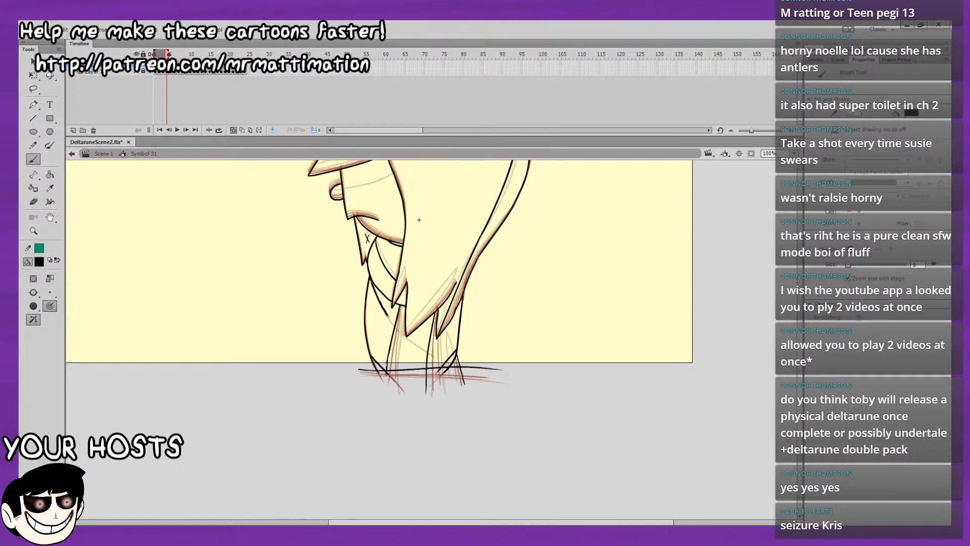
{"action": "left_click_drag", "start_coordinate": [408, 340], "coordinate": [414, 382]}
{"action": "key", "text": "ctrl+z"}
{"action": "left_click_drag", "start_coordinate": [415, 339], "coordinate": [414, 379]}
Turn off onion skinning and draw a line on frame 4 from the rear hair tip down to the ground line.
{"action": "key", "text": "comma"}
{"action": "key", "text": "comma"}
{"action": "key", "text": "comma"}
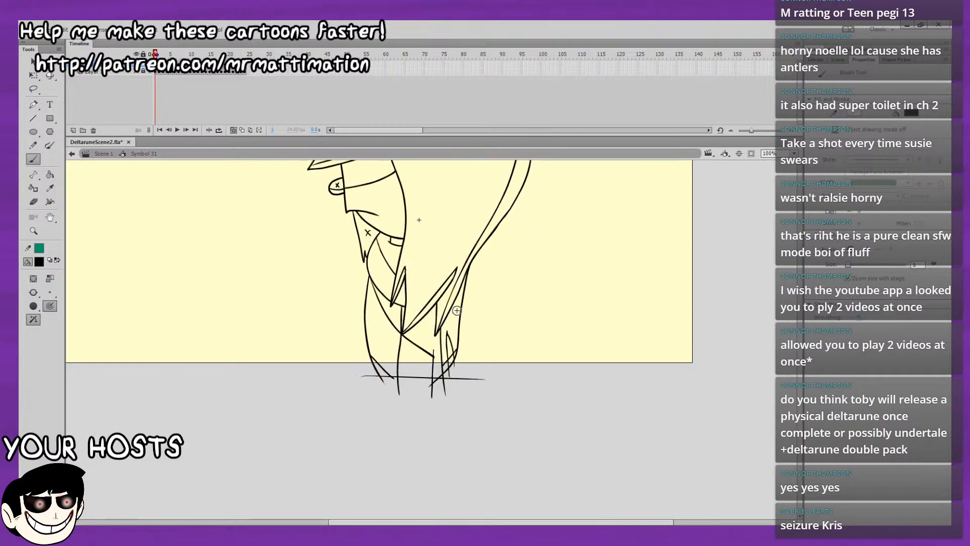
{"action": "key", "text": "period"}
{"action": "key", "text": "period"}
{"action": "key", "text": "period"}
{"action": "key", "text": "period"}
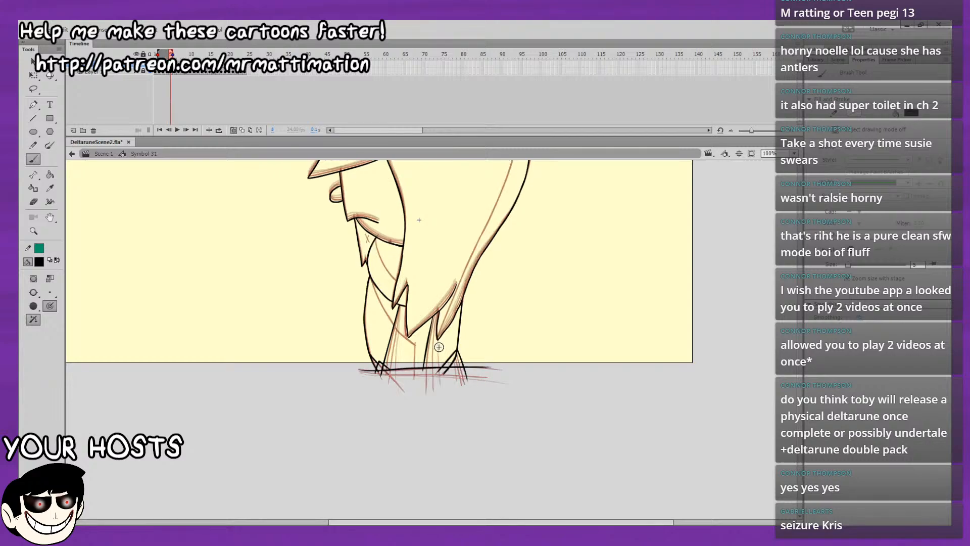
{"action": "key", "text": "comma"}
{"action": "left_click", "coordinate": [242, 131]}
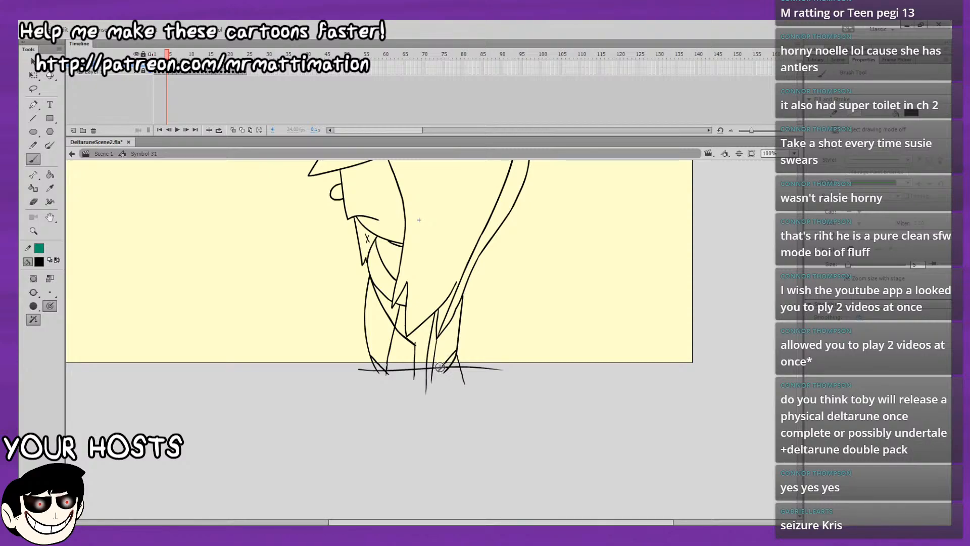
{"action": "left_click_drag", "start_coordinate": [437, 337], "coordinate": [430, 383]}
{"action": "left_click_drag", "start_coordinate": [441, 377], "coordinate": [445, 365]}
{"action": "key", "text": "comma"}
{"action": "key", "text": "comma"}
{"action": "key", "text": "comma"}
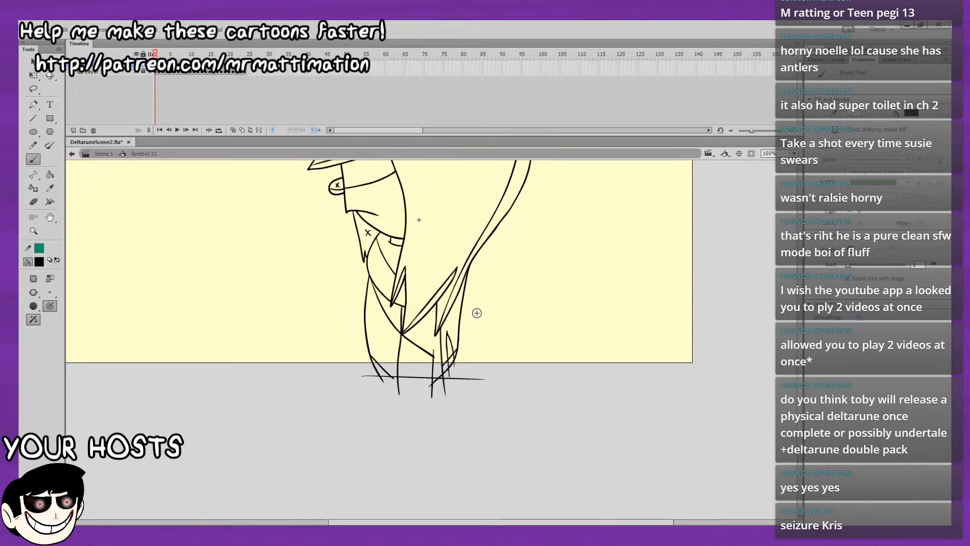
{"action": "key", "text": "period"}
{"action": "key", "text": "period"}
{"action": "key", "text": "period"}
{"action": "key", "text": "period"}
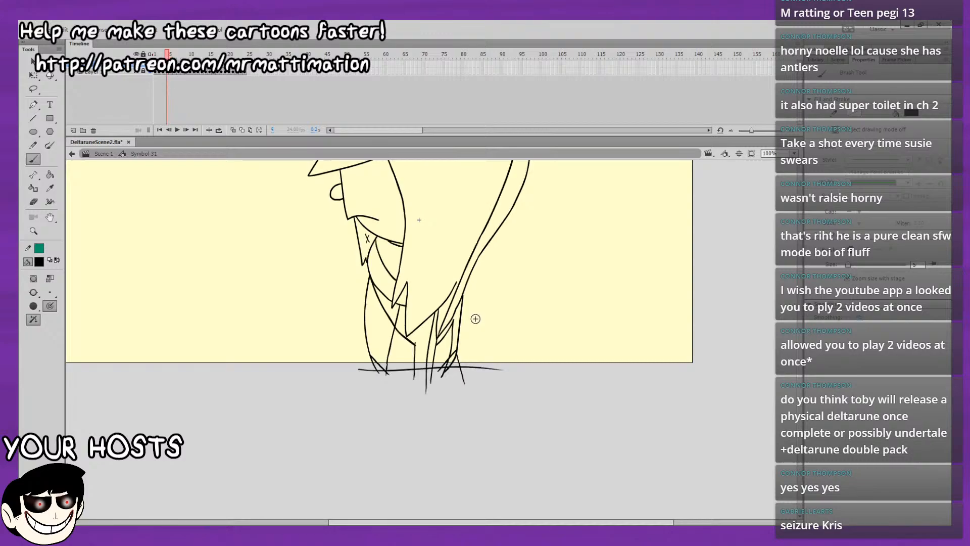
{"action": "key", "text": "comma"}
{"action": "key", "text": "comma"}
{"action": "key", "text": "comma"}
{"action": "key", "text": "comma"}
{"action": "key", "text": "period"}
{"action": "key", "text": "period"}
{"action": "key", "text": "period"}
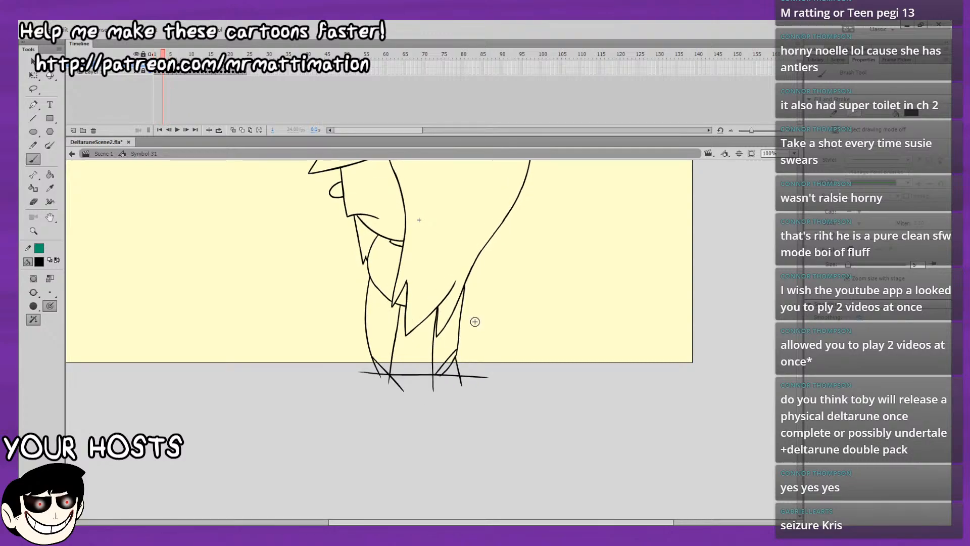
{"action": "key", "text": "ctrl+z"}
{"action": "key", "text": "ctrl+z"}
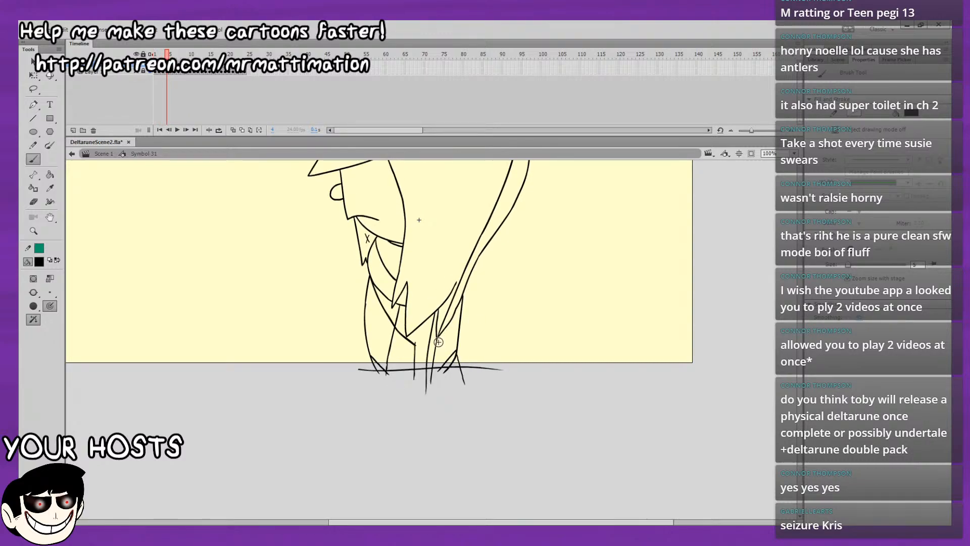
Draw a short shading edge below the rear hair tip on frame 4, turning down to the ground line.
{"action": "key", "text": "comma"}
{"action": "key", "text": "comma"}
{"action": "key", "text": "comma"}
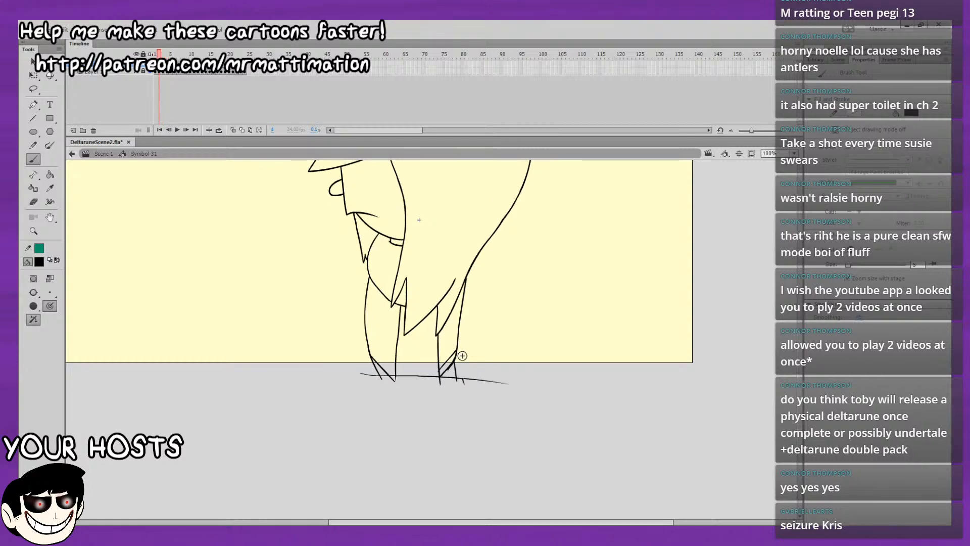
{"action": "key", "text": "period"}
{"action": "key", "text": "period"}
{"action": "key", "text": "period"}
{"action": "key", "text": "period"}
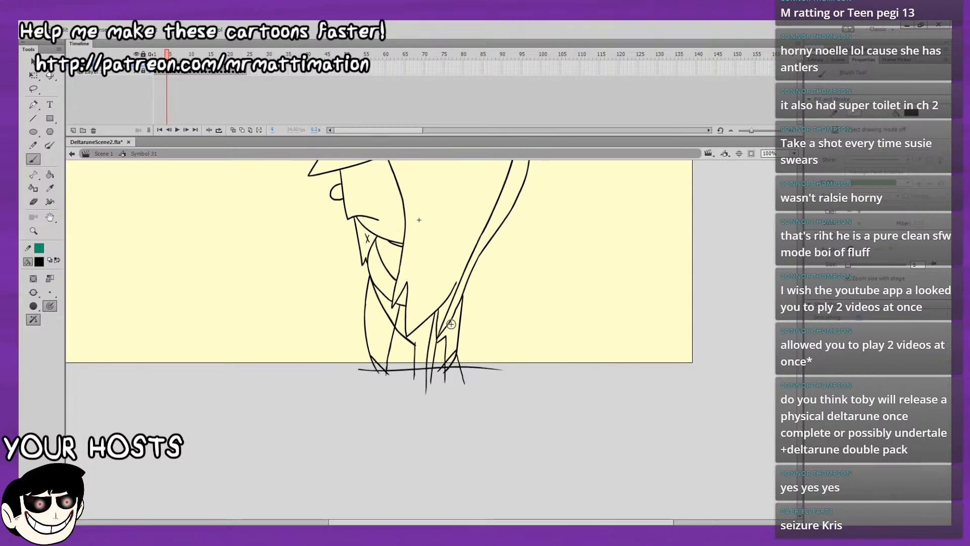
{"action": "left_click_drag", "start_coordinate": [448, 370], "coordinate": [447, 381]}
Complete the small pointed shading shape under the rear hair on frame 4 with its rear side, using frame 1 as reference.
{"action": "key", "text": "comma"}
{"action": "key", "text": "comma"}
{"action": "key", "text": "comma"}
{"action": "key", "text": "period"}
{"action": "key", "text": "period"}
{"action": "key", "text": "period"}
{"action": "left_click_drag", "start_coordinate": [445, 337], "coordinate": [454, 379]}
{"action": "key", "text": "comma"}
{"action": "key", "text": "comma"}
{"action": "key", "text": "comma"}
{"action": "key", "text": "period"}
{"action": "key", "text": "period"}
{"action": "key", "text": "period"}
Draw a shading line across the nose and face on frame 4 and mark the upper nose with a small X.
{"action": "scroll", "coordinate": [504, 408], "scroll_direction": "up", "scroll_amount": 3}
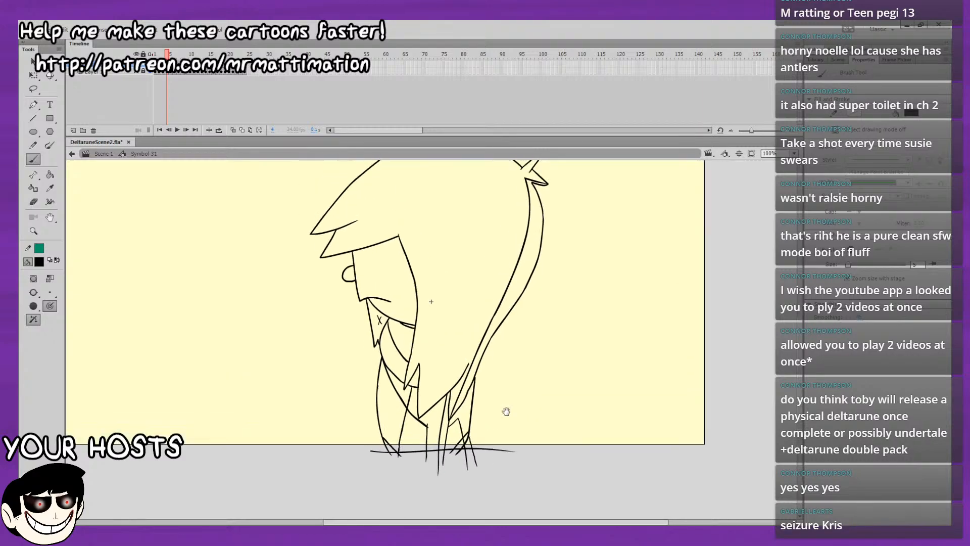
{"action": "key", "text": "comma"}
{"action": "key", "text": "comma"}
{"action": "key", "text": "comma"}
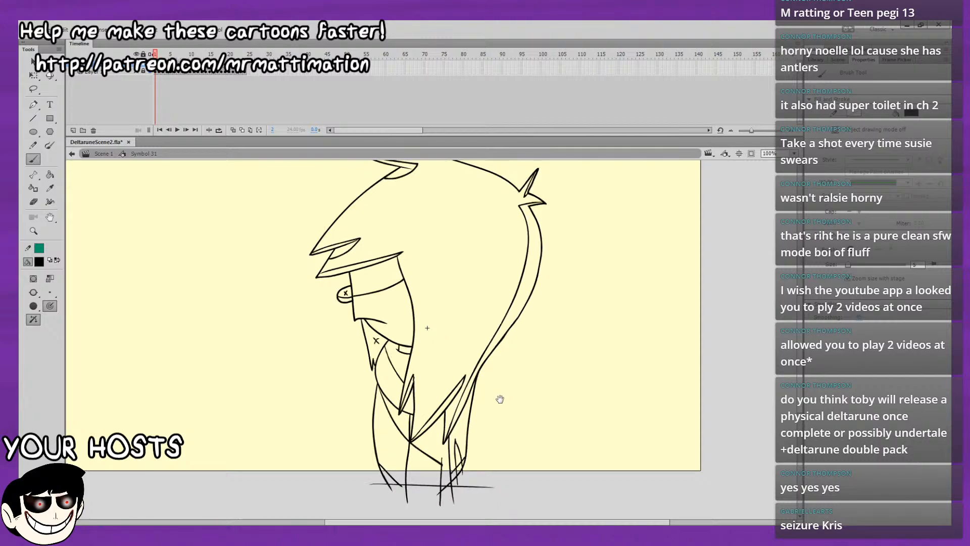
{"action": "key", "text": "period"}
{"action": "key", "text": "period"}
{"action": "key", "text": "period"}
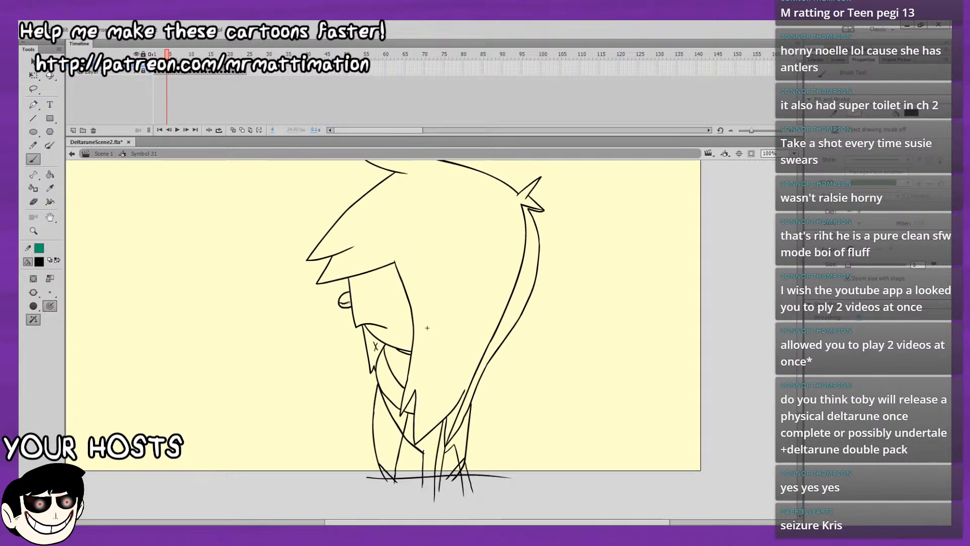
{"action": "left_click_drag", "start_coordinate": [340, 302], "coordinate": [405, 292]}
Check the face shading on frame 4 against the neighbouring frames and go over the X below the mouth.
{"action": "key", "text": "comma"}
{"action": "key", "text": "comma"}
{"action": "key", "text": "comma"}
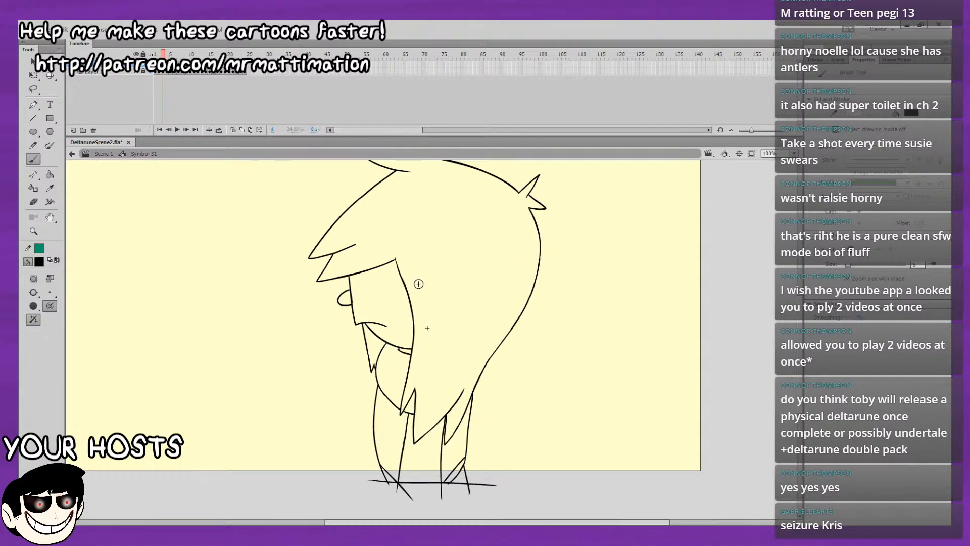
{"action": "key", "text": "period"}
{"action": "key", "text": "period"}
{"action": "key", "text": "period"}
{"action": "key", "text": "period"}
{"action": "key", "text": "comma"}
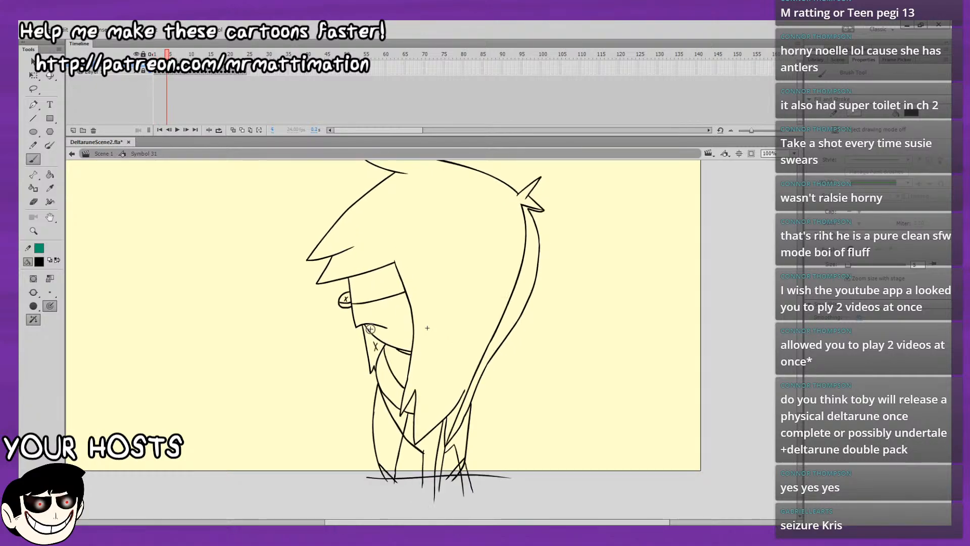
{"action": "left_click_drag", "start_coordinate": [373, 342], "coordinate": [377, 350]}
{"action": "left_click_drag", "start_coordinate": [377, 342], "coordinate": [374, 350]}
{"action": "key", "text": "period"}
{"action": "key", "text": "comma"}
Draw the inner edges of the top hair tuft and the two front bang tips on frame 4.
{"action": "left_click_drag", "start_coordinate": [433, 322], "coordinate": [390, 385]}
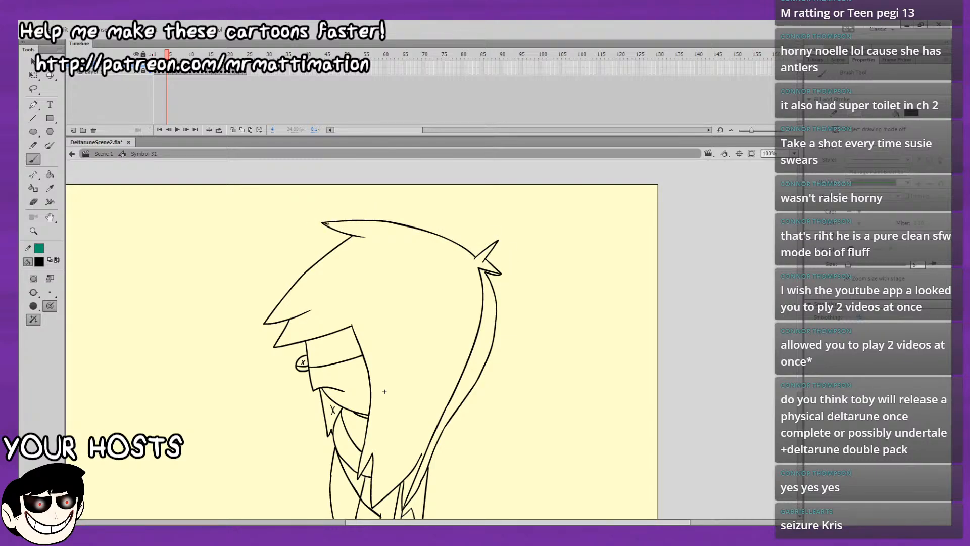
{"action": "mouse_move", "coordinate": [328, 223]}
{"action": "left_mouse_down"}
{"action": "mouse_move", "coordinate": [369, 235]}
{"action": "mouse_move", "coordinate": [344, 240]}
{"action": "left_mouse_up"}
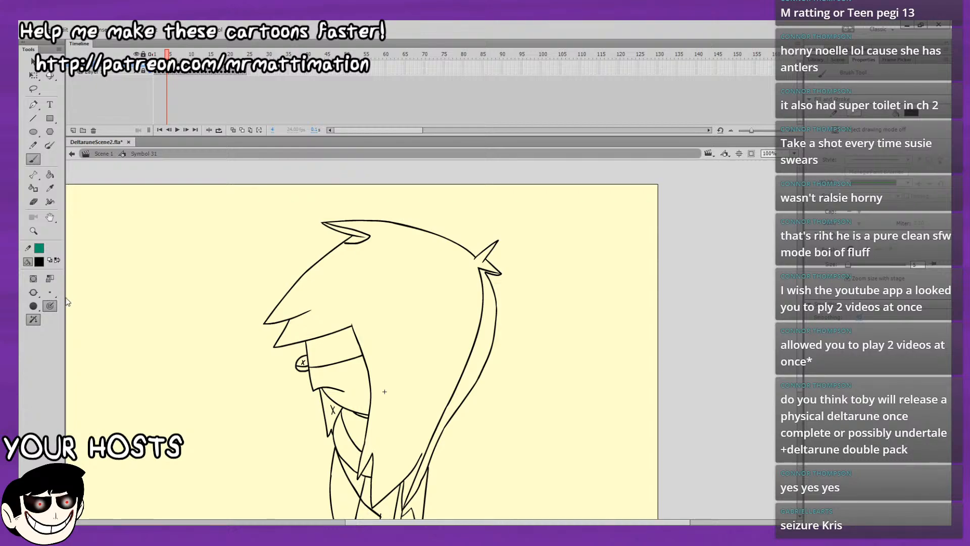
{"action": "left_click", "coordinate": [33, 319]}
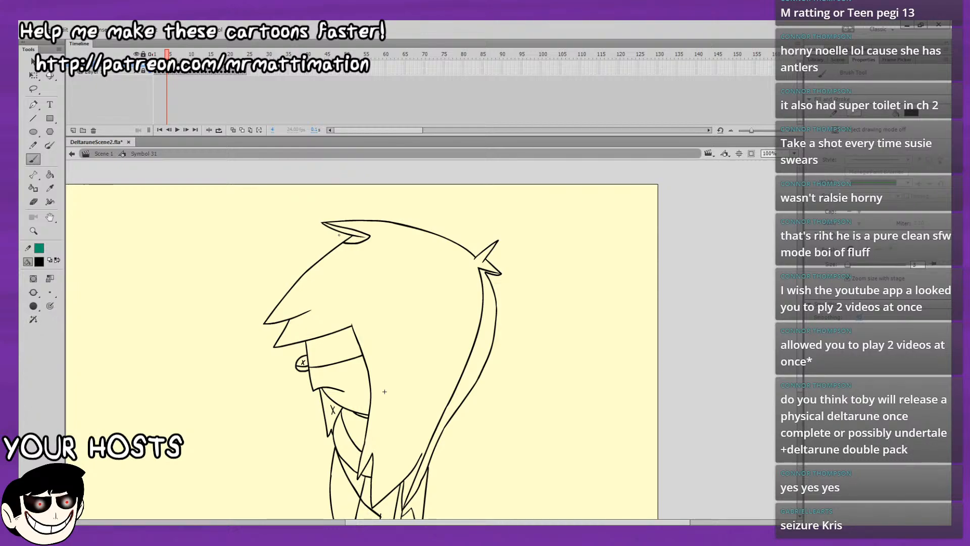
{"action": "left_click_drag", "start_coordinate": [293, 313], "coordinate": [313, 308]}
{"action": "left_click_drag", "start_coordinate": [276, 348], "coordinate": [353, 322]}
{"action": "key", "text": "ctrl+z"}
{"action": "left_click_drag", "start_coordinate": [274, 346], "coordinate": [352, 326]}
{"action": "key", "text": "comma"}
{"action": "key", "text": "comma"}
{"action": "key", "text": "period"}
{"action": "key", "text": "period"}
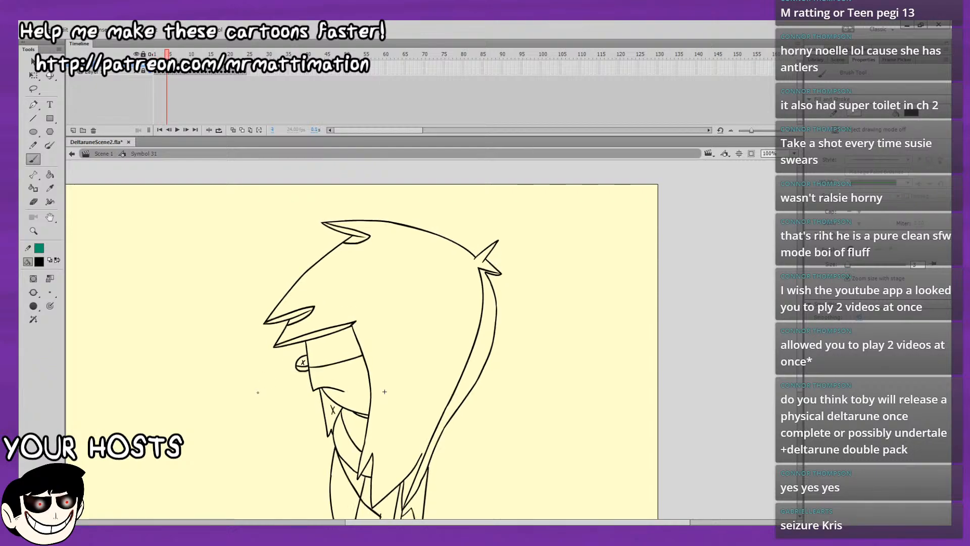
Draw the inner edge along the lower hair point on frame 4 to match frame 1, undoing the misplaced strokes.
{"action": "left_click_drag", "start_coordinate": [438, 385], "coordinate": [407, 225]}
{"action": "key", "text": "comma"}
{"action": "key", "text": "comma"}
{"action": "key", "text": "comma"}
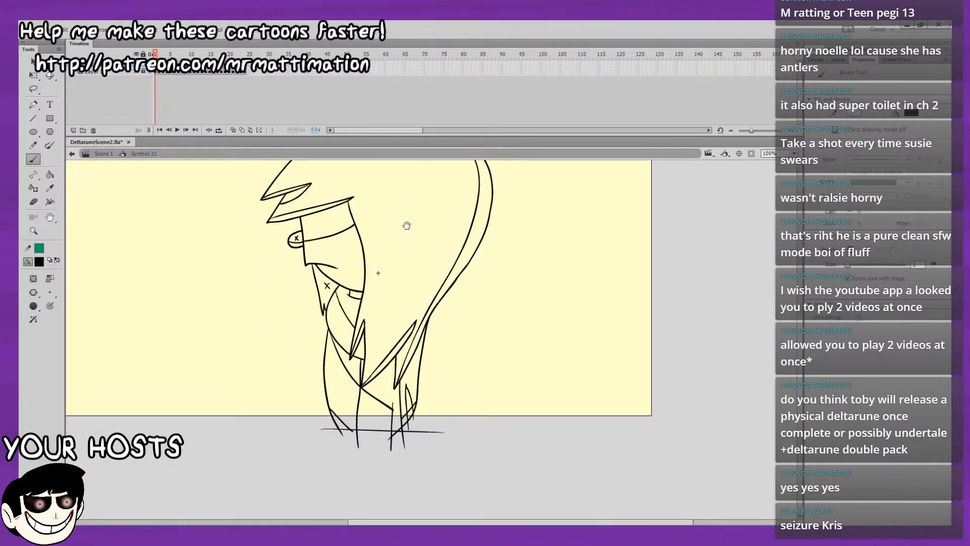
{"action": "key", "text": "period"}
{"action": "key", "text": "period"}
{"action": "key", "text": "period"}
{"action": "key", "text": "period"}
{"action": "key", "text": "comma"}
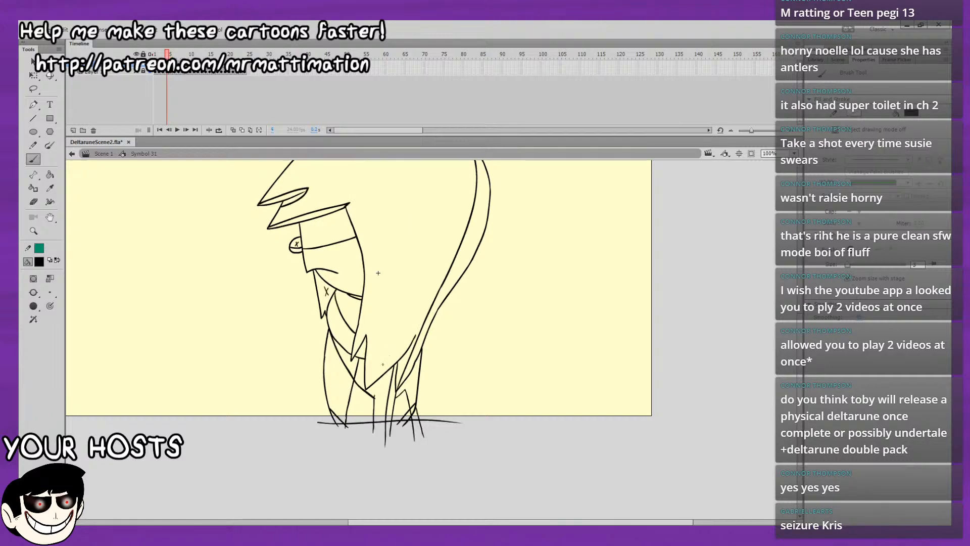
{"action": "key", "text": "comma"}
{"action": "key", "text": "ctrl+z"}
{"action": "left_click_drag", "start_coordinate": [366, 388], "coordinate": [407, 343]}
{"action": "key", "text": "ctrl+z"}
{"action": "key", "text": "ctrl+z"}
{"action": "left_click_drag", "start_coordinate": [383, 370], "coordinate": [416, 329]}
Reduce the brush size and move forward from frame 4 to the unshaded frame 6.
{"action": "left_click_drag", "start_coordinate": [851, 263], "coordinate": [846, 264]}
{"action": "left_click_drag", "start_coordinate": [462, 346], "coordinate": [445, 430]}
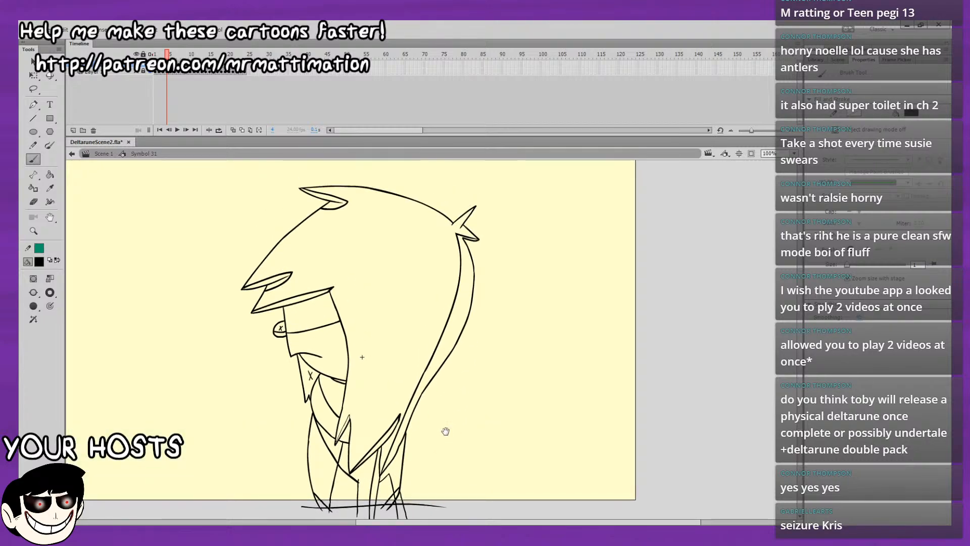
{"action": "key", "text": "period"}
{"action": "key", "text": "period"}
{"action": "key", "text": "period"}
{"action": "key", "text": "period"}
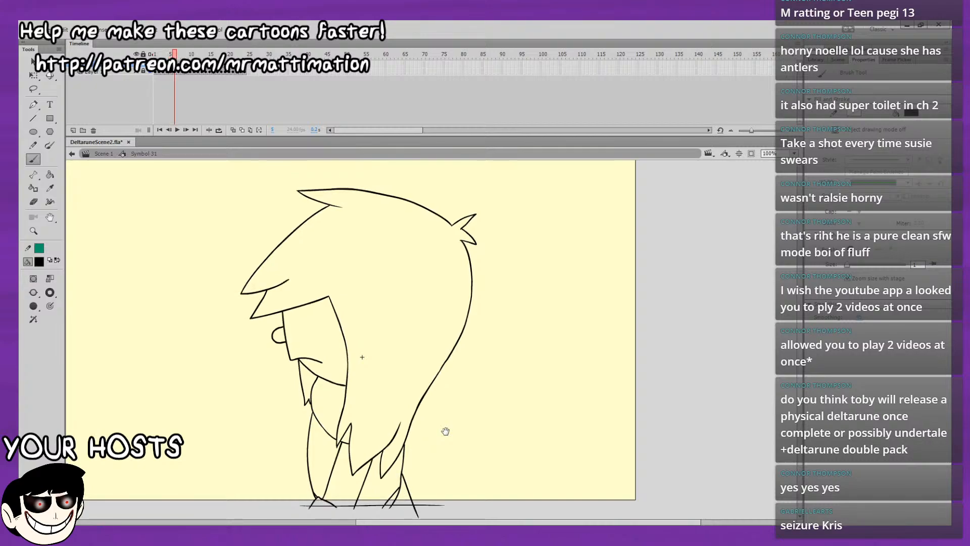
Set the brush size to 2 and draw the inner line down the back hair to its lower tip on frame 7.
{"action": "key", "text": "comma"}
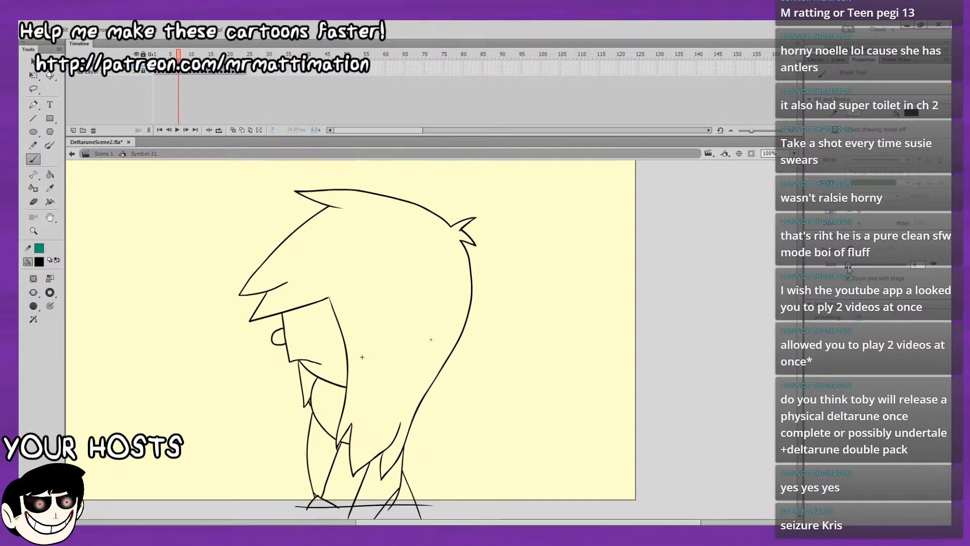
{"action": "left_click", "coordinate": [914, 264]}
{"action": "type", "text": "2"}
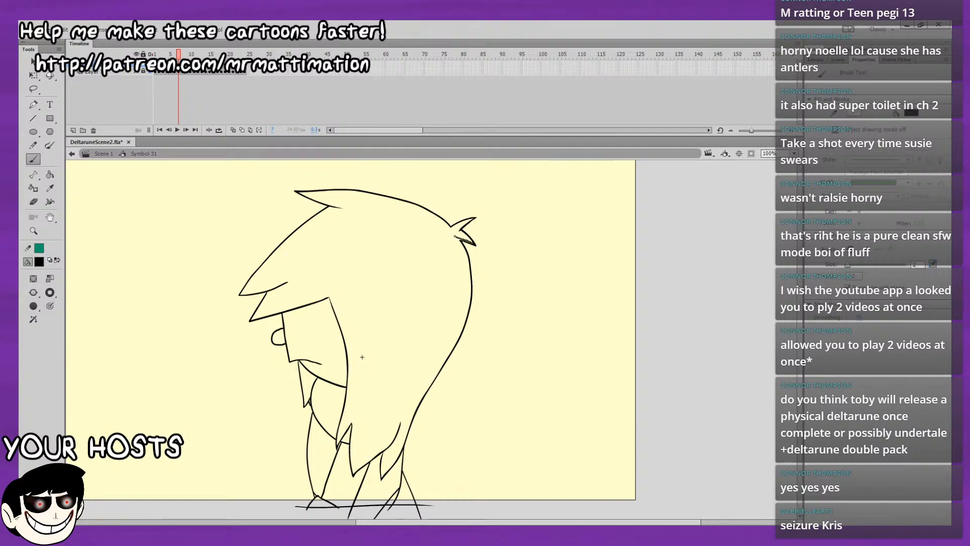
{"action": "left_click_drag", "start_coordinate": [464, 239], "coordinate": [458, 245]}
{"action": "left_click_drag", "start_coordinate": [458, 307], "coordinate": [408, 418]}
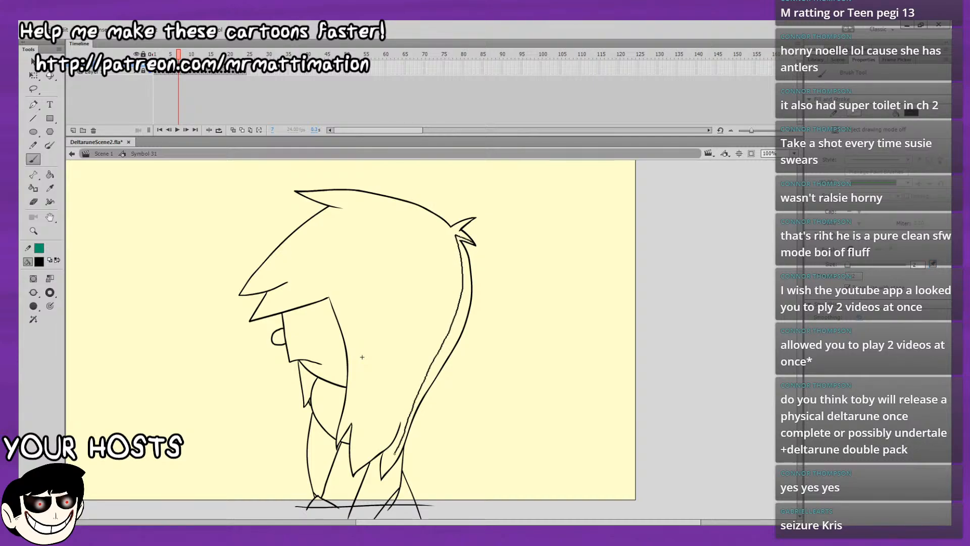
{"action": "left_click_drag", "start_coordinate": [384, 469], "coordinate": [380, 476]}
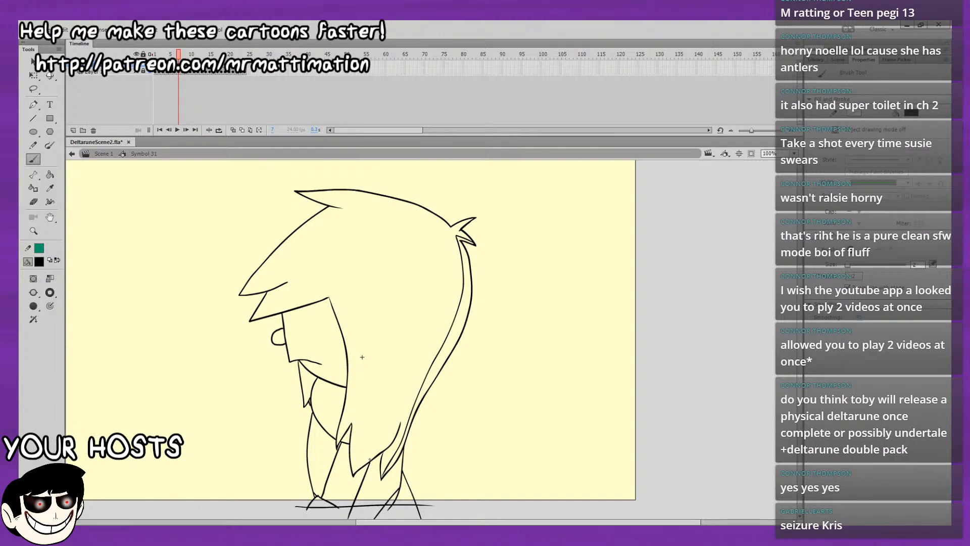
Draw the inner edges of the two lower front hair points on frame 7, redoing the misplaced stroke.
{"action": "left_click_drag", "start_coordinate": [354, 471], "coordinate": [400, 415]}
{"action": "key", "text": "ctrl+z"}
{"action": "left_click_drag", "start_coordinate": [354, 471], "coordinate": [401, 416]}
{"action": "left_click_drag", "start_coordinate": [337, 440], "coordinate": [352, 417]}
{"action": "left_click_drag", "start_coordinate": [362, 358], "coordinate": [383, 310]}
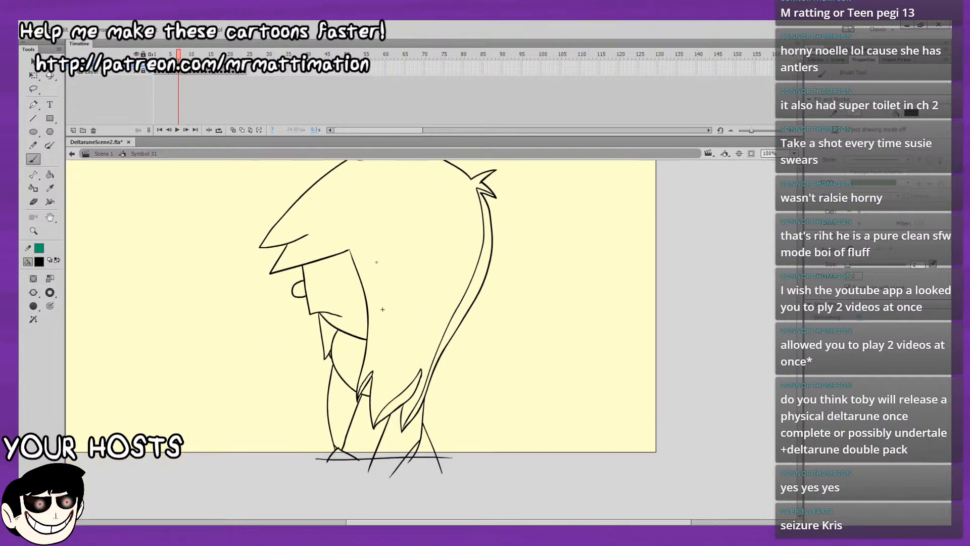
Turn on onion skinning and try out a shading line down the torso on frame 7, undoing the attempts.
{"action": "left_click", "coordinate": [233, 130]}
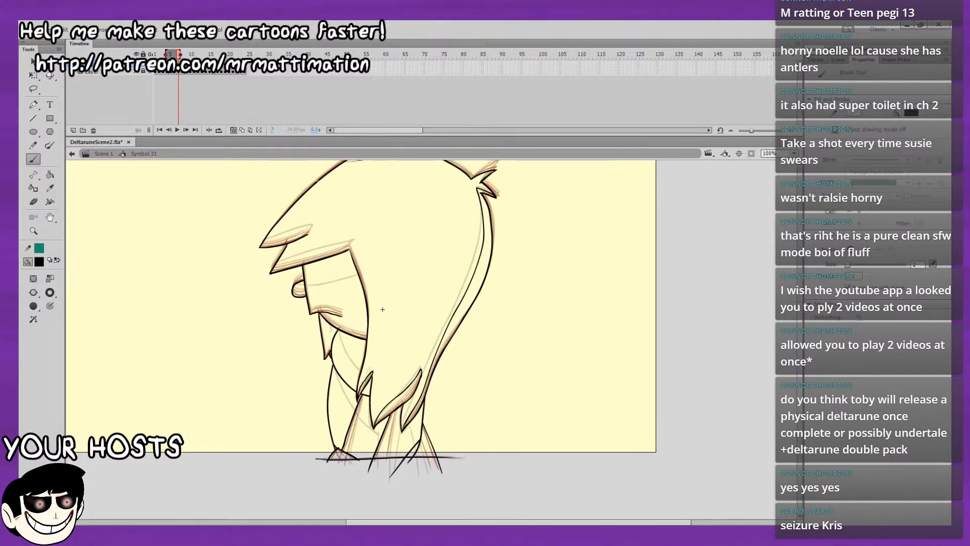
{"action": "left_click_drag", "start_coordinate": [333, 364], "coordinate": [337, 375]}
{"action": "key", "text": "ctrl+z"}
{"action": "key", "text": "ctrl+z"}
{"action": "key", "text": "ctrl+z"}
{"action": "left_click_drag", "start_coordinate": [333, 366], "coordinate": [368, 426]}
{"action": "key", "text": "ctrl+z"}
{"action": "mouse_move", "coordinate": [334, 365]}
{"action": "left_mouse_down"}
{"action": "mouse_move", "coordinate": [361, 420]}
{"action": "mouse_move", "coordinate": [324, 360]}
{"action": "mouse_move", "coordinate": [281, 320]}
{"action": "left_mouse_up"}
{"action": "key", "text": "ctrl+z"}
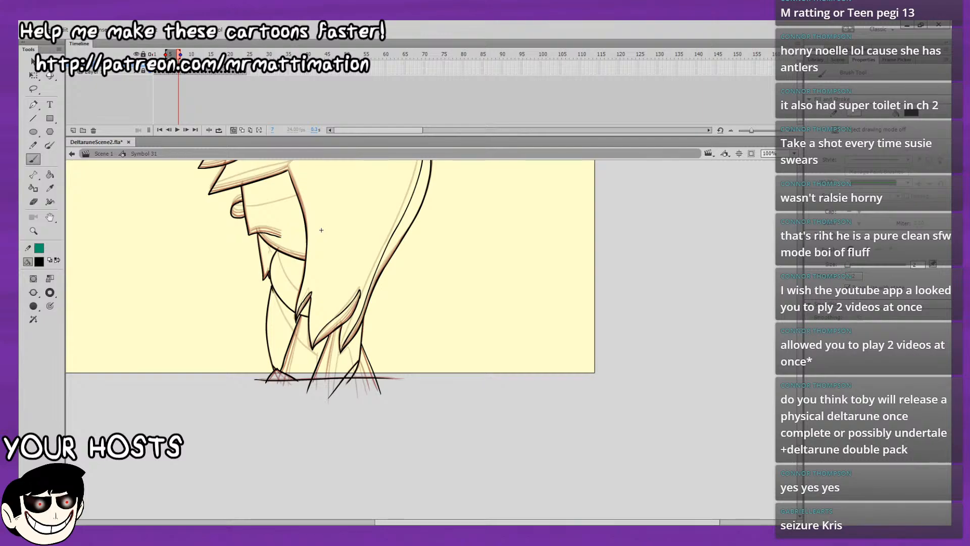
Draw the diagonal shading line across the torso and the zigzag shading lines down to the legs on frame 7.
{"action": "left_click_drag", "start_coordinate": [273, 289], "coordinate": [292, 333]}
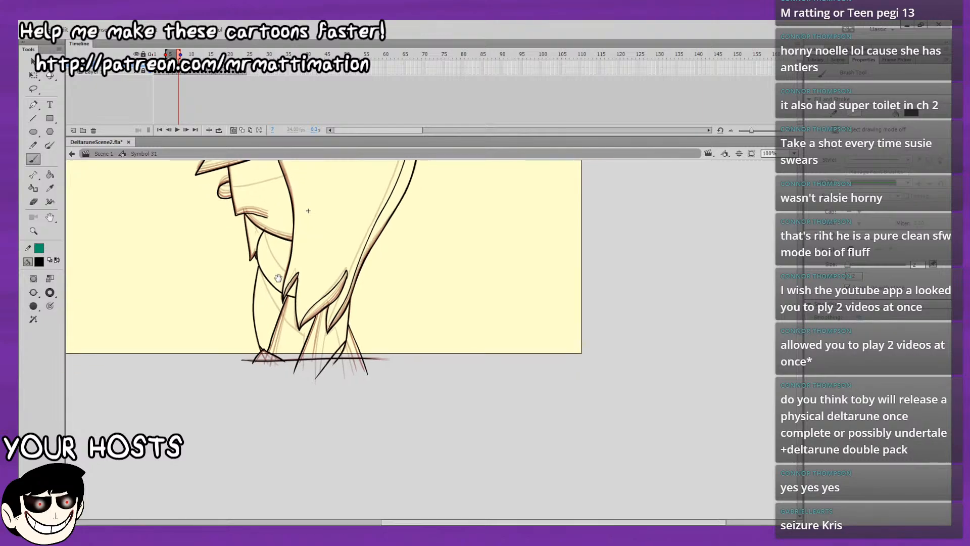
{"action": "left_click_drag", "start_coordinate": [321, 230], "coordinate": [305, 206]}
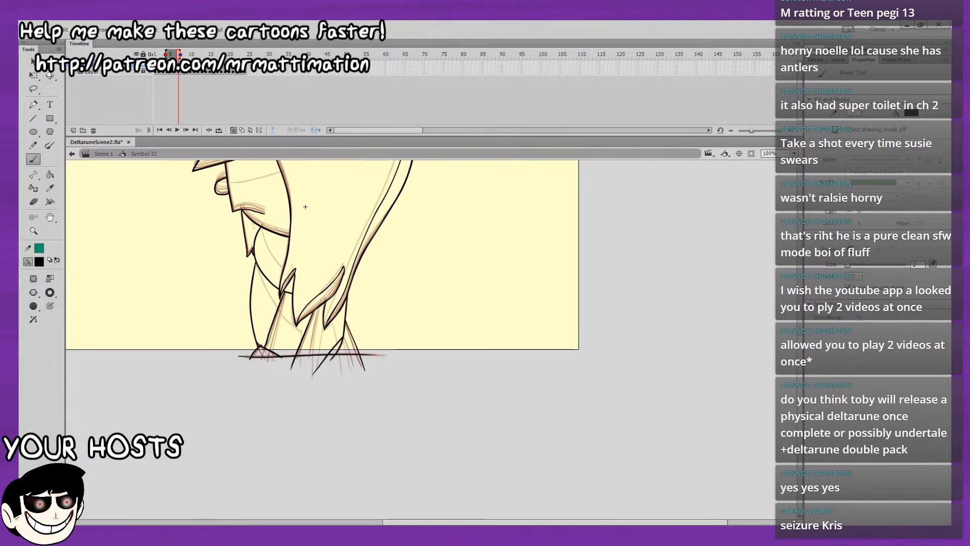
{"action": "left_click_drag", "start_coordinate": [255, 261], "coordinate": [275, 304]}
{"action": "key", "text": "ctrl+z"}
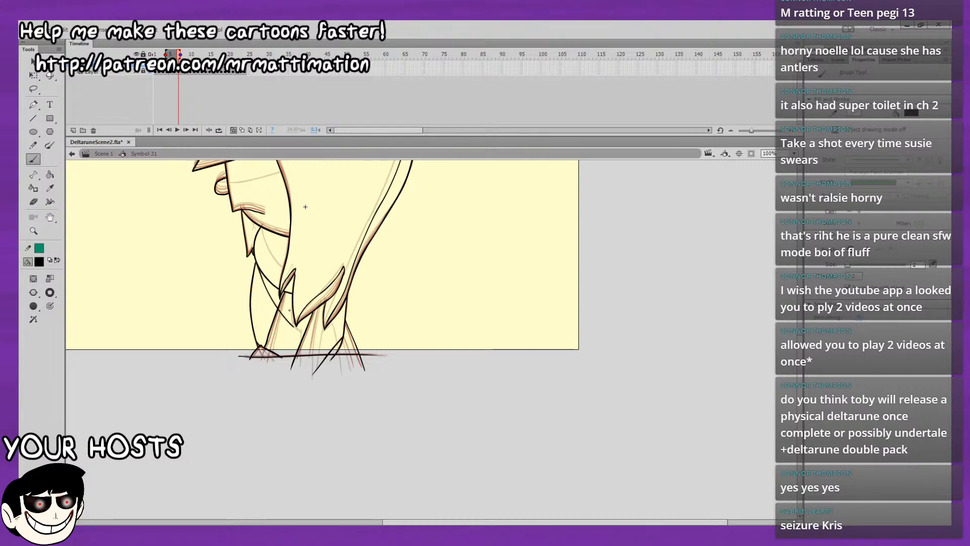
{"action": "left_click_drag", "start_coordinate": [294, 324], "coordinate": [286, 380]}
{"action": "mouse_move", "coordinate": [314, 325]}
{"action": "left_mouse_down"}
{"action": "mouse_move", "coordinate": [318, 336]}
{"action": "mouse_move", "coordinate": [332, 327]}
{"action": "mouse_move", "coordinate": [340, 356]}
{"action": "left_mouse_up"}
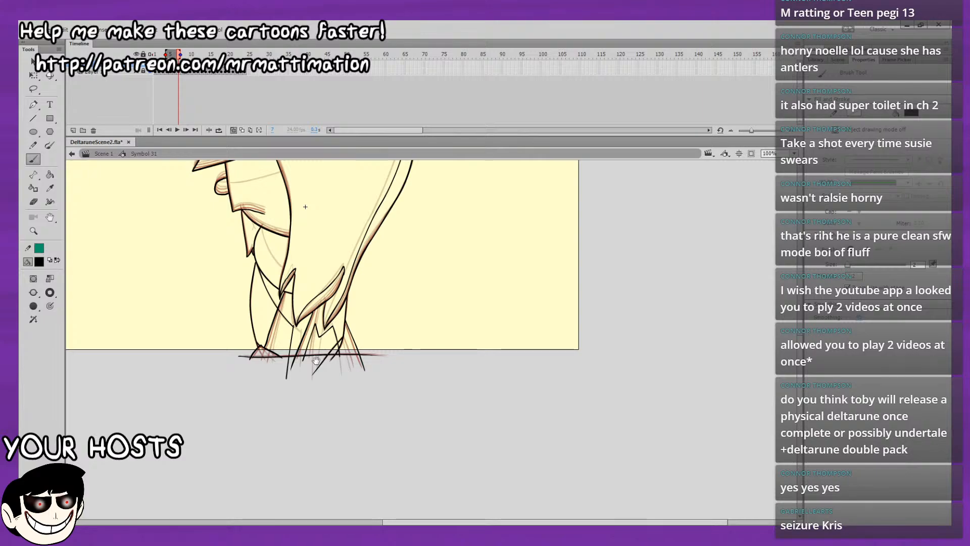
Mark the area below the mouth with an X and draw the curved neck shading line on frame 7.
{"action": "left_click_drag", "start_coordinate": [306, 207], "coordinate": [298, 280]}
{"action": "left_click_drag", "start_coordinate": [243, 300], "coordinate": [247, 307]}
{"action": "left_click_drag", "start_coordinate": [247, 300], "coordinate": [263, 335]}
{"action": "key", "text": "ctrl+z"}
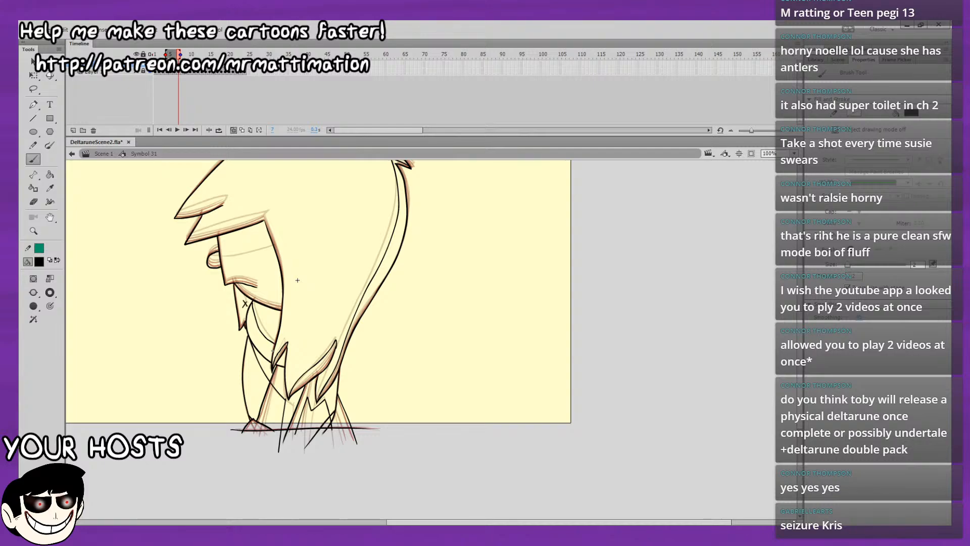
Draw the shading line across the nose and face on frame 7 and mark the nose with an X.
{"action": "key", "text": "ctrl+="}
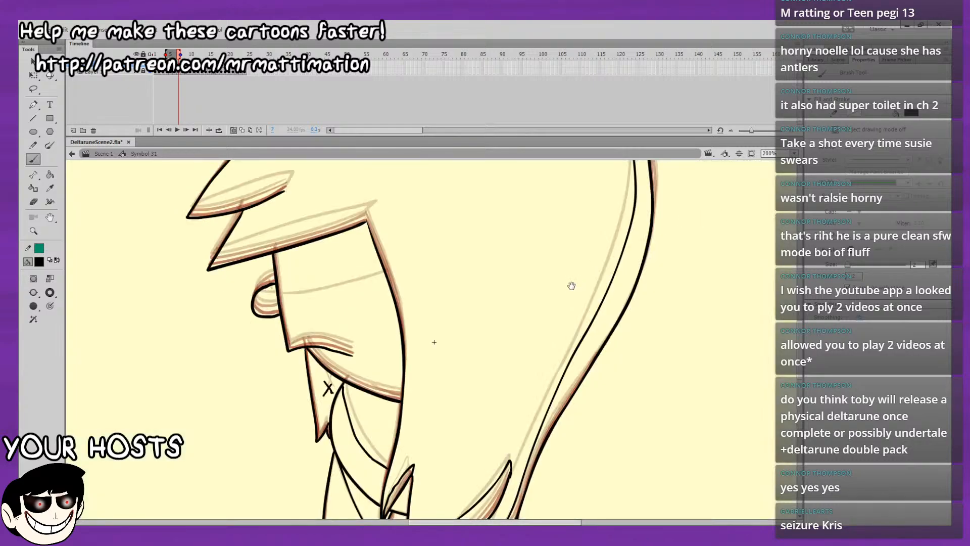
{"action": "left_click_drag", "start_coordinate": [570, 286], "coordinate": [578, 270]}
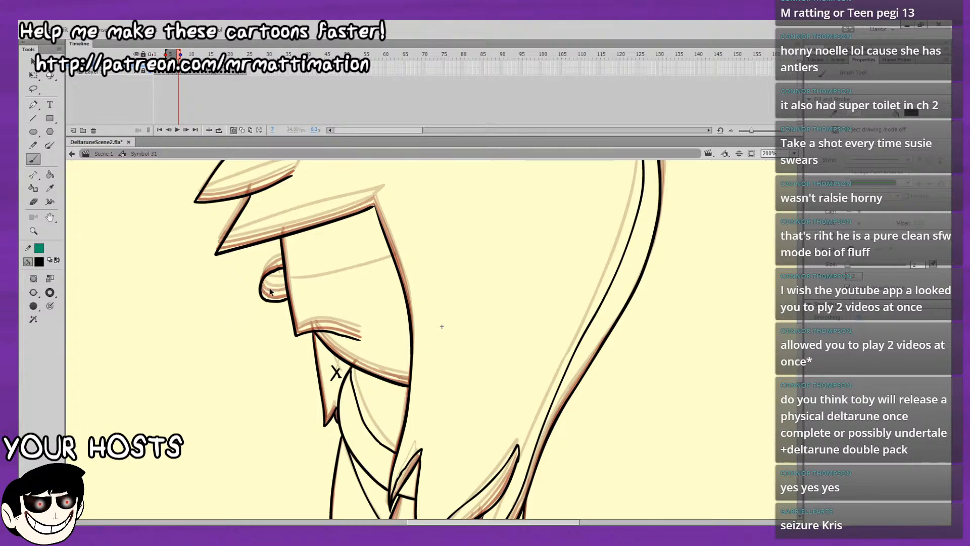
{"action": "mouse_move", "coordinate": [263, 289]}
{"action": "left_mouse_down"}
{"action": "mouse_move", "coordinate": [286, 287]}
{"action": "mouse_move", "coordinate": [278, 287]}
{"action": "left_mouse_up"}
{"action": "mouse_move", "coordinate": [271, 287]}
{"action": "left_mouse_down"}
{"action": "mouse_move", "coordinate": [310, 286]}
{"action": "mouse_move", "coordinate": [393, 262]}
{"action": "left_mouse_up"}
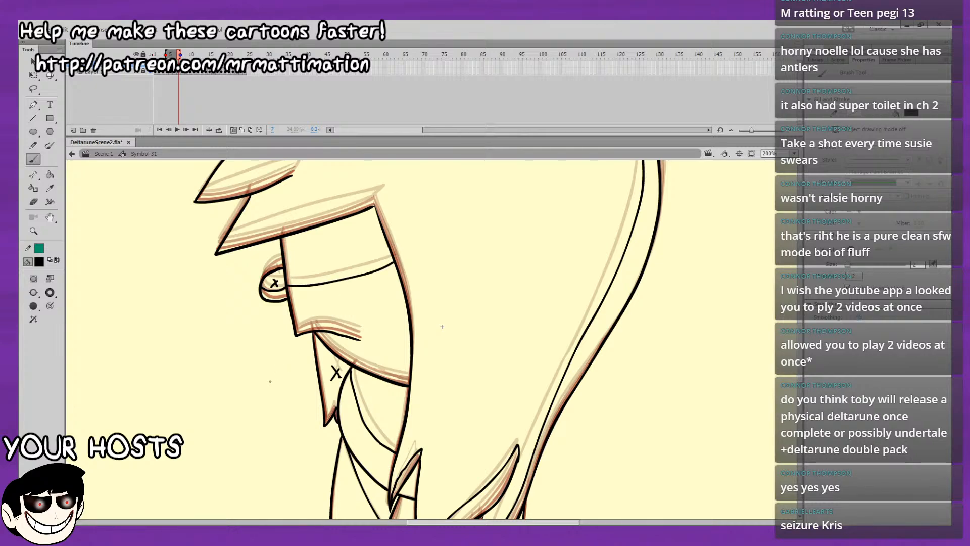
Draw the inner edges of the upper and lower front bang tips on frame 7.
{"action": "left_click_drag", "start_coordinate": [332, 284], "coordinate": [292, 369]}
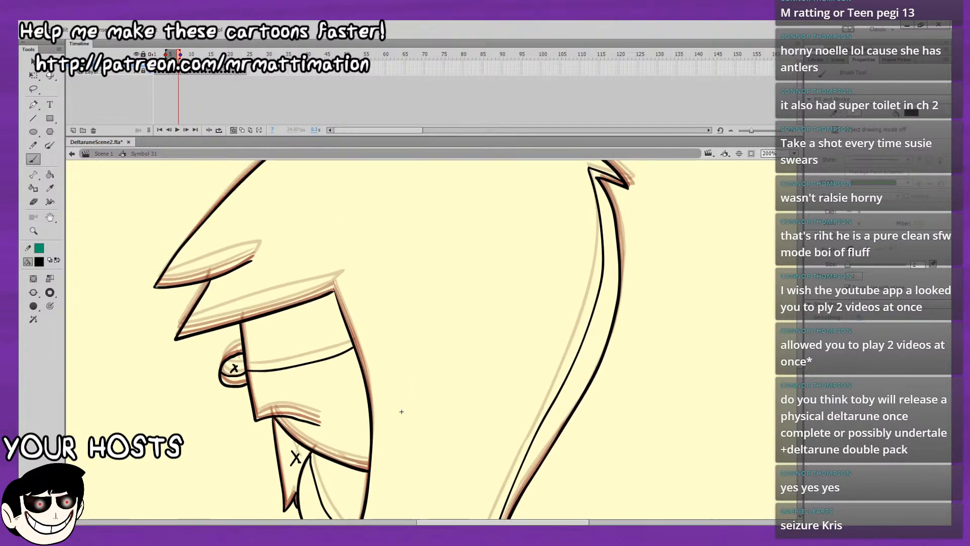
{"action": "mouse_move", "coordinate": [156, 285]}
{"action": "left_mouse_down"}
{"action": "mouse_move", "coordinate": [253, 248]}
{"action": "mouse_move", "coordinate": [251, 261]}
{"action": "left_mouse_up"}
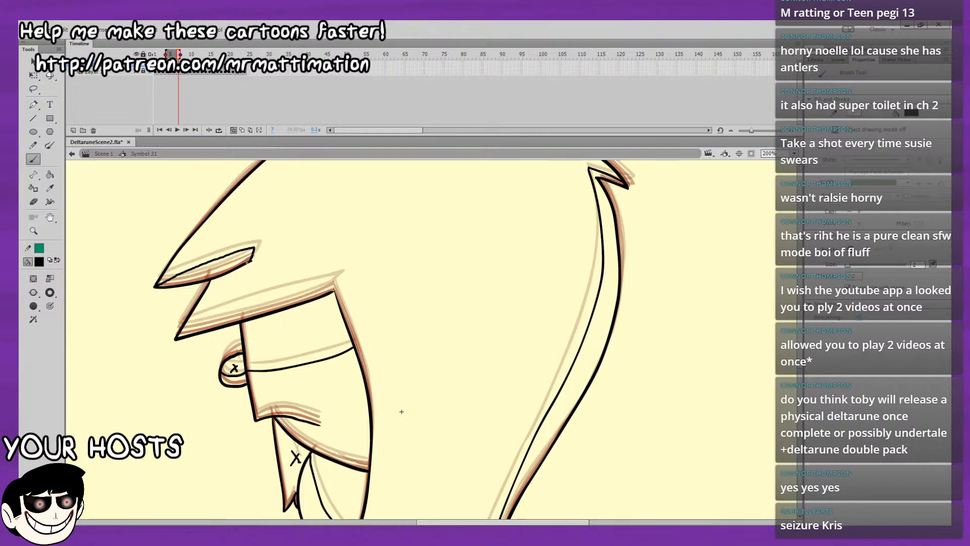
{"action": "key", "text": "ctrl+z"}
{"action": "left_click_drag", "start_coordinate": [154, 286], "coordinate": [255, 257]}
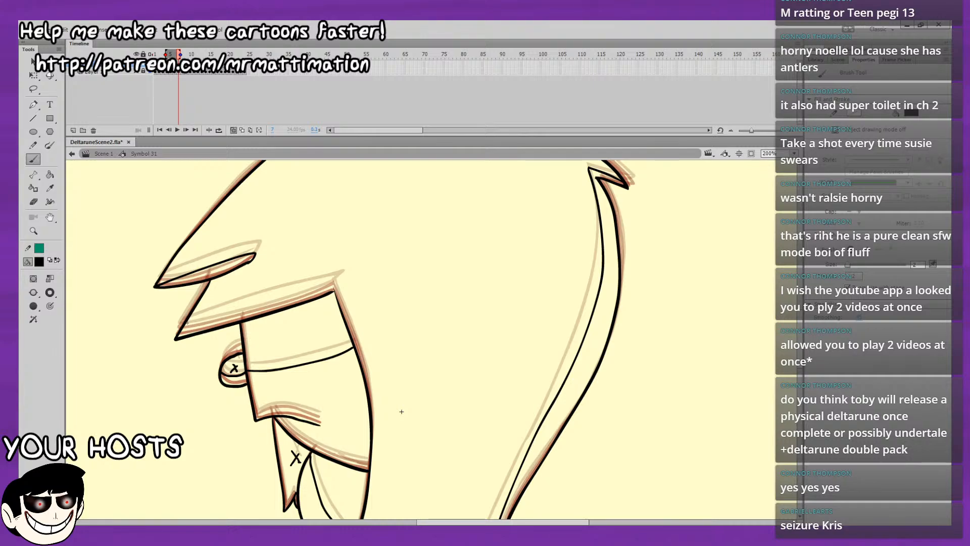
{"action": "left_click_drag", "start_coordinate": [470, 256], "coordinate": [582, 279]}
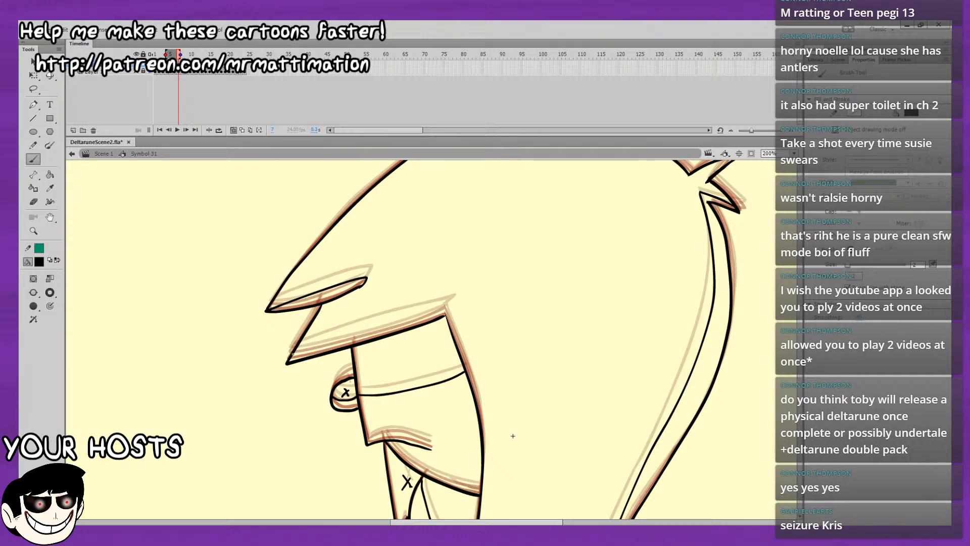
{"action": "left_click_drag", "start_coordinate": [292, 352], "coordinate": [453, 301]}
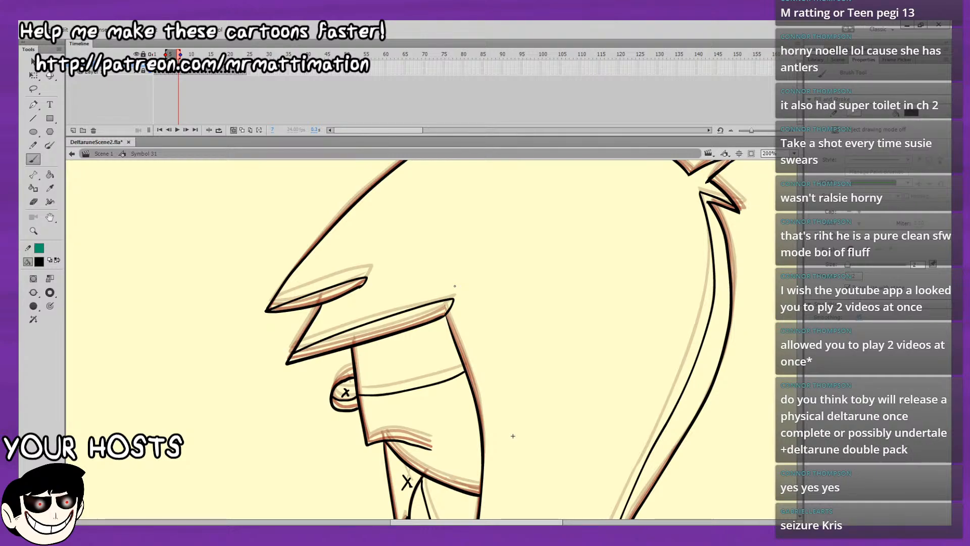
Draw the inner edges of the spiky tuft at the back of the head and the top hair tuft on frame 7.
{"action": "left_click_drag", "start_coordinate": [507, 349], "coordinate": [448, 329]}
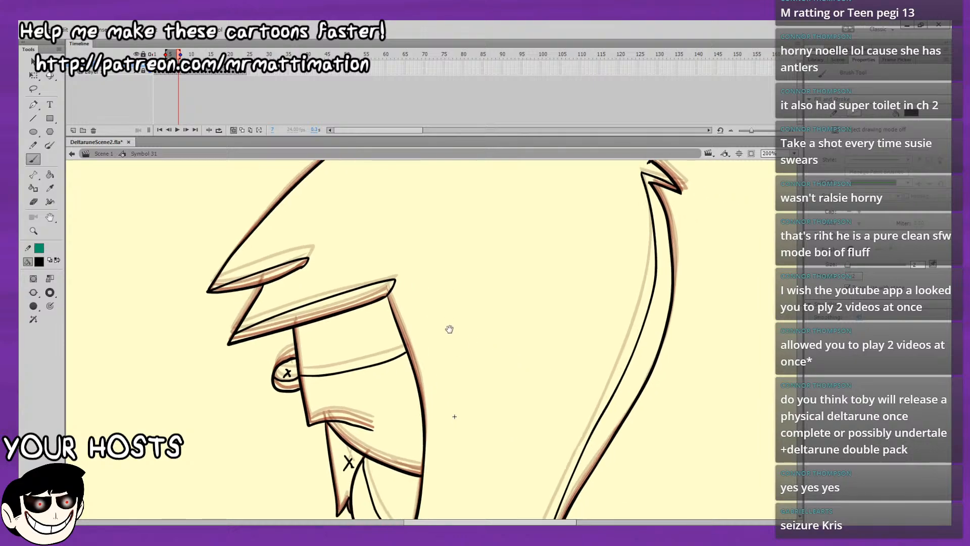
{"action": "left_click_drag", "start_coordinate": [698, 315], "coordinate": [640, 435]}
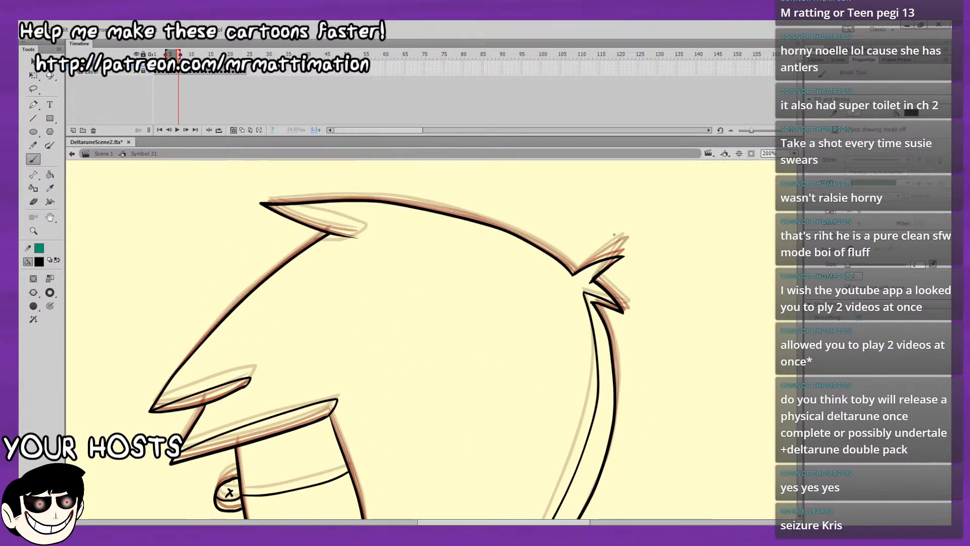
{"action": "mouse_move", "coordinate": [617, 257]}
{"action": "left_mouse_down"}
{"action": "mouse_move", "coordinate": [585, 286]}
{"action": "mouse_move", "coordinate": [605, 263]}
{"action": "left_mouse_up"}
{"action": "key", "text": "ctrl+z"}
{"action": "key", "text": "ctrl+z"}
{"action": "mouse_move", "coordinate": [627, 312]}
{"action": "left_mouse_down"}
{"action": "mouse_move", "coordinate": [643, 338]}
{"action": "mouse_move", "coordinate": [782, 305]}
{"action": "left_mouse_up"}
{"action": "left_click_drag", "start_coordinate": [683, 330], "coordinate": [628, 342]}
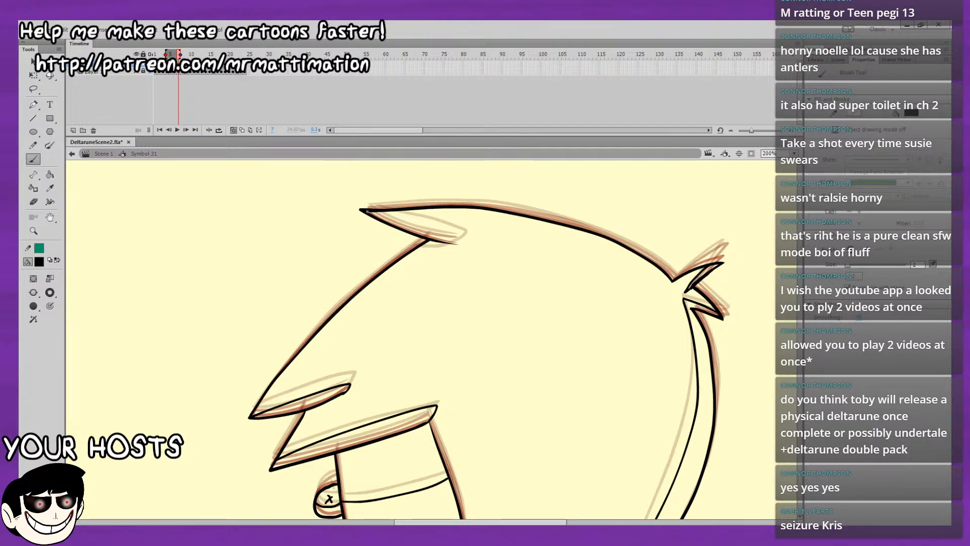
{"action": "mouse_move", "coordinate": [372, 211]}
{"action": "left_mouse_down"}
{"action": "mouse_move", "coordinate": [466, 242]}
{"action": "mouse_move", "coordinate": [419, 249]}
{"action": "mouse_move", "coordinate": [466, 241]}
{"action": "left_mouse_up"}
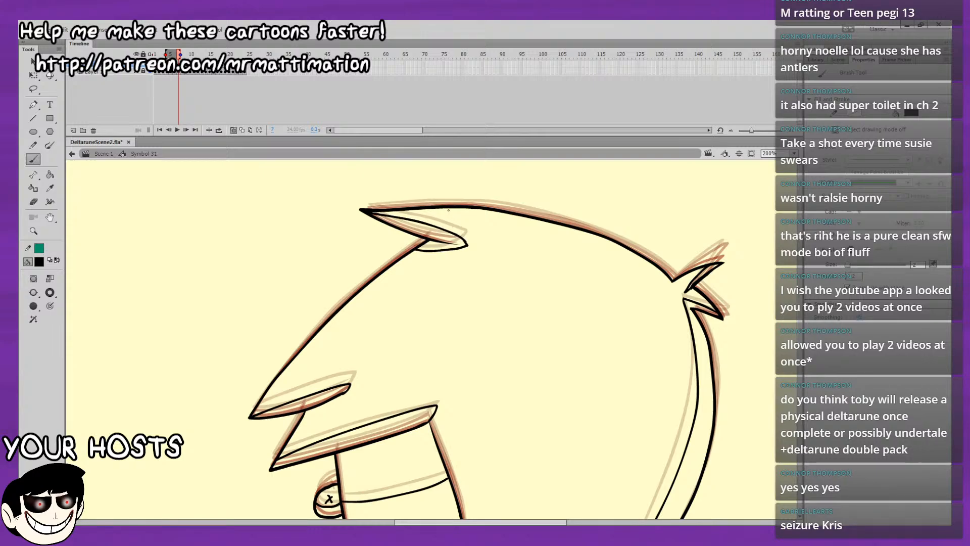
Play the loop from its first frames and check frame 7's shading with and without onion skinning.
{"action": "key", "text": "space"}
{"action": "mouse_move", "coordinate": [503, 333]}
{"action": "left_mouse_down"}
{"action": "mouse_move", "coordinate": [567, 256]}
{"action": "mouse_move", "coordinate": [576, 214]}
{"action": "left_mouse_up"}
{"action": "left_click_drag", "start_coordinate": [592, 298], "coordinate": [564, 180]}
{"action": "mouse_move", "coordinate": [561, 222]}
{"action": "left_mouse_down"}
{"action": "mouse_move", "coordinate": [561, 185]}
{"action": "mouse_move", "coordinate": [564, 221]}
{"action": "left_mouse_up"}
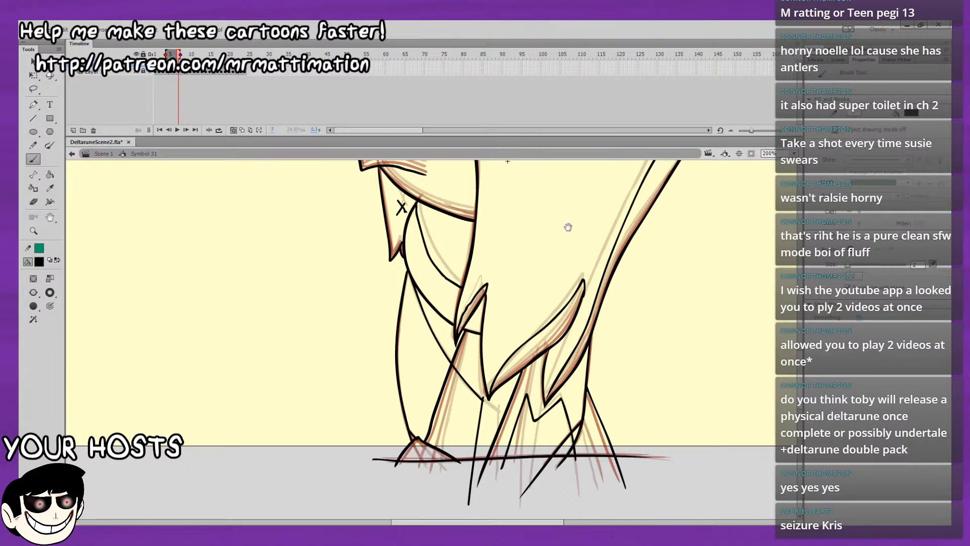
{"action": "key", "text": "comma"}
{"action": "key", "text": "comma"}
{"action": "key", "text": "comma"}
{"action": "key", "text": "comma"}
{"action": "key", "text": "comma"}
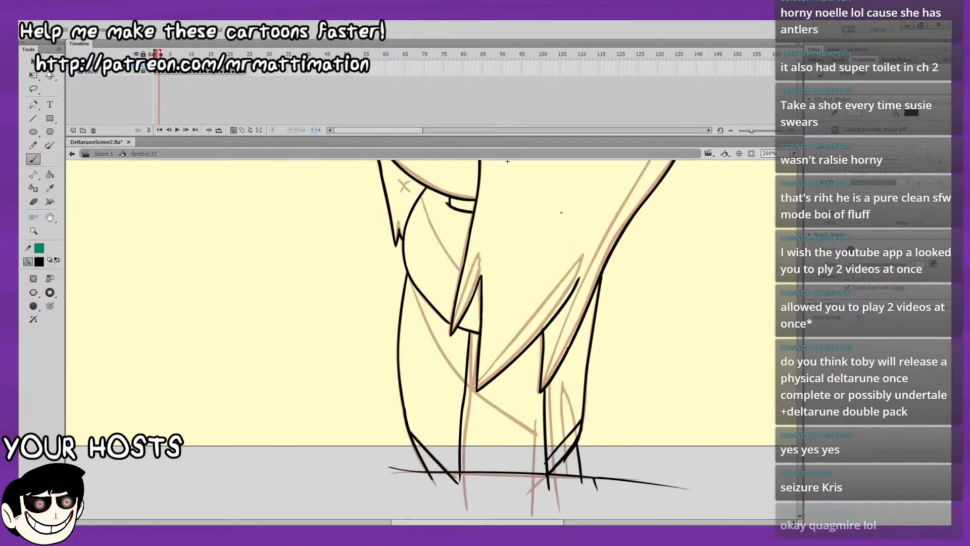
{"action": "key", "text": "Return"}
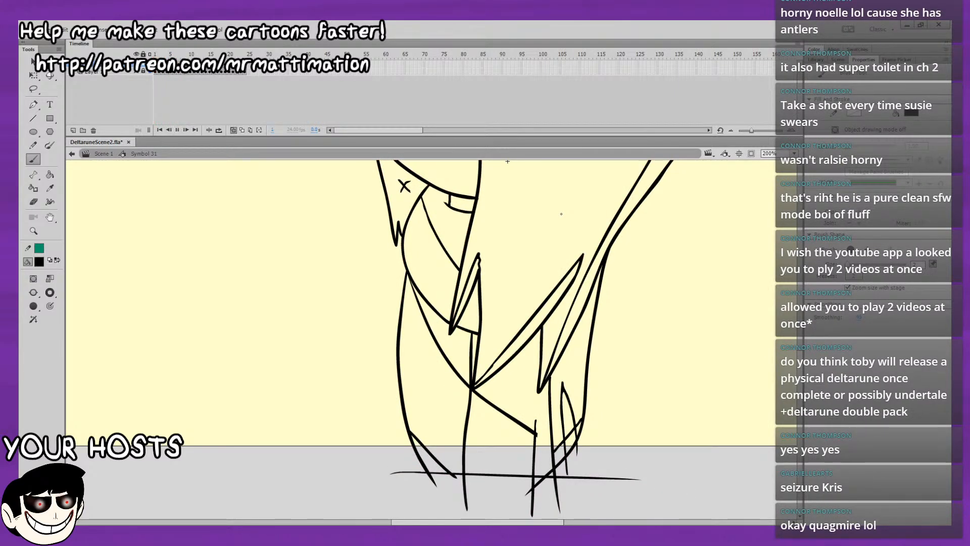
{"action": "key", "text": "Return"}
{"action": "left_click", "coordinate": [233, 130]}
{"action": "key", "text": "Return"}
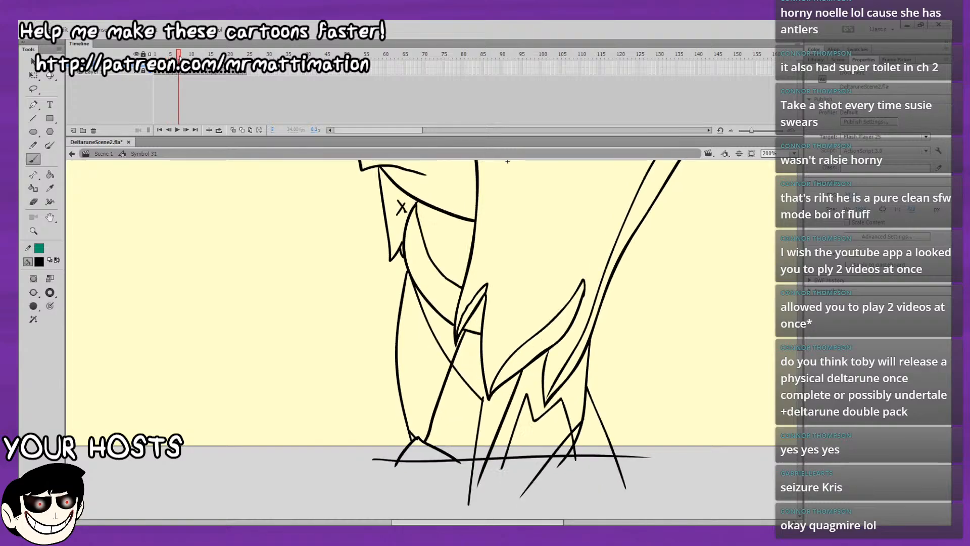
{"action": "left_click", "coordinate": [234, 131]}
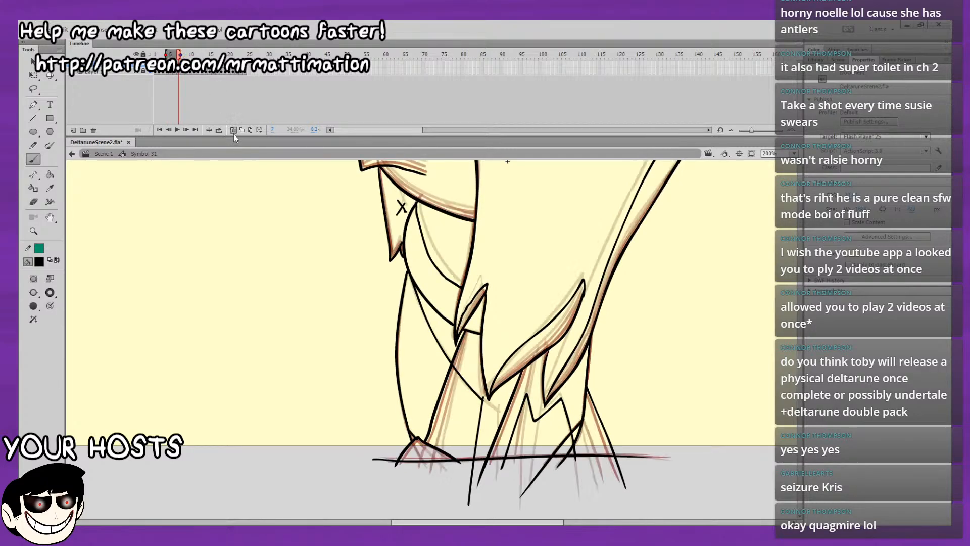
{"action": "left_click", "coordinate": [234, 130]}
{"action": "scroll", "coordinate": [494, 368], "scroll_direction": "up", "scroll_amount": 10}
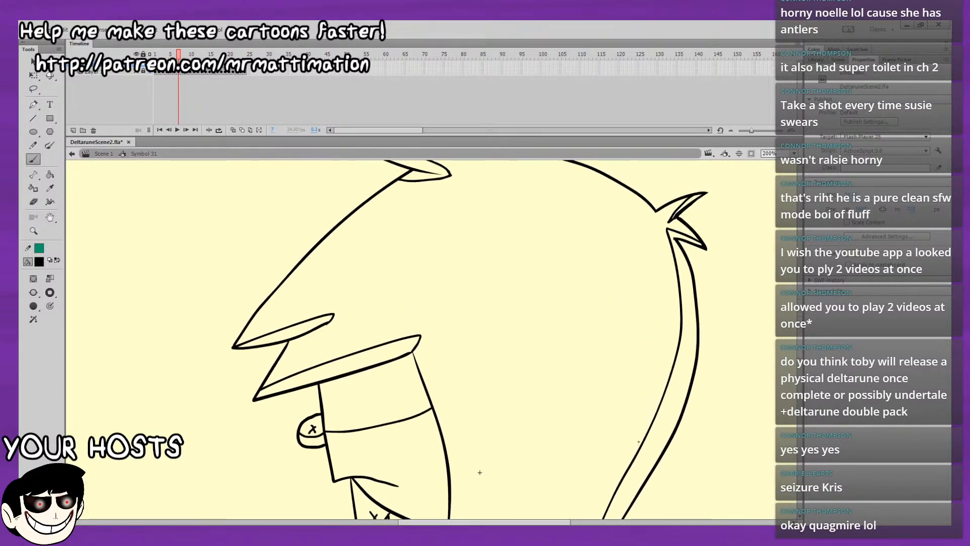
{"action": "key", "text": "ctrl+2"}
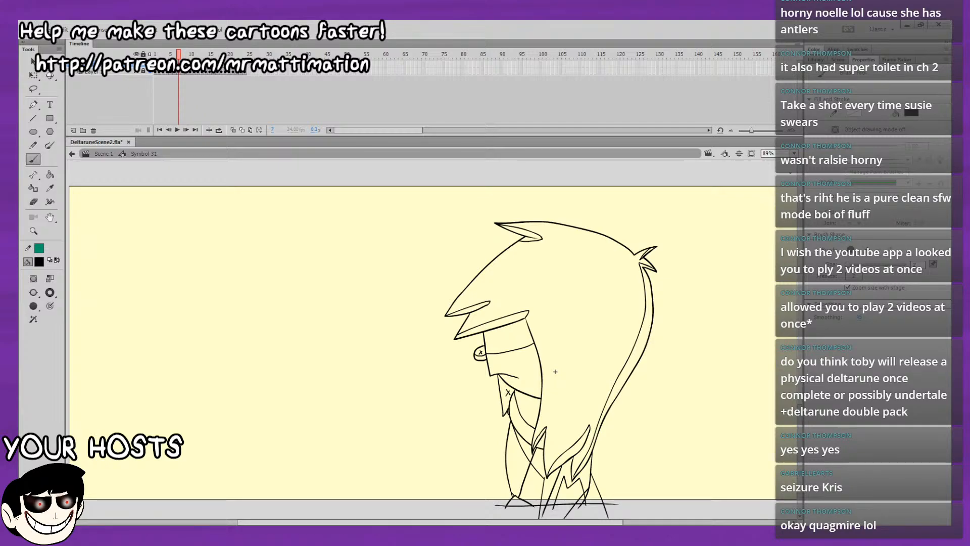
Go to the unshaded frame 2 and turn on onion skinning, extending its range to the following frame.
{"action": "key", "text": "period"}
{"action": "key", "text": "period"}
{"action": "key", "text": "period"}
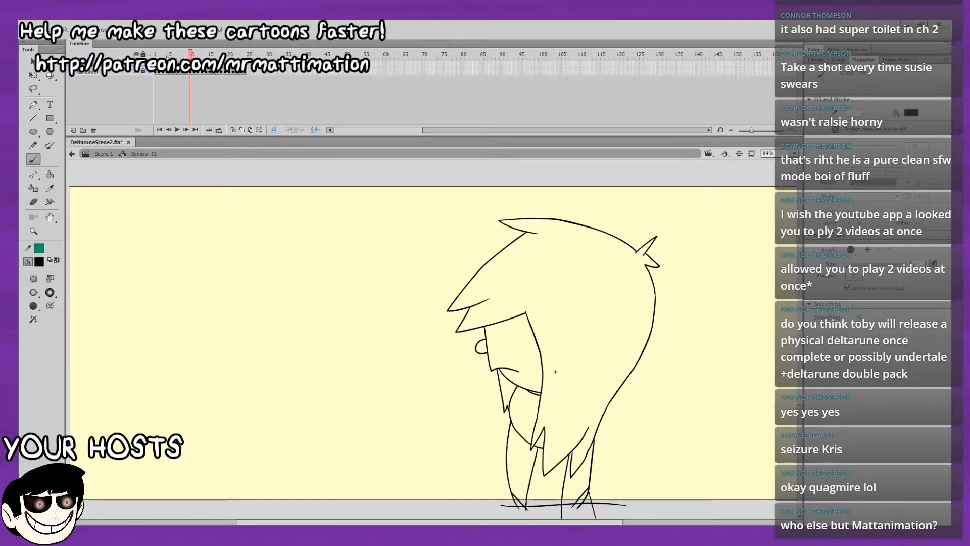
{"action": "left_click_drag", "start_coordinate": [167, 57], "coordinate": [137, 51]}
{"action": "key", "text": "period"}
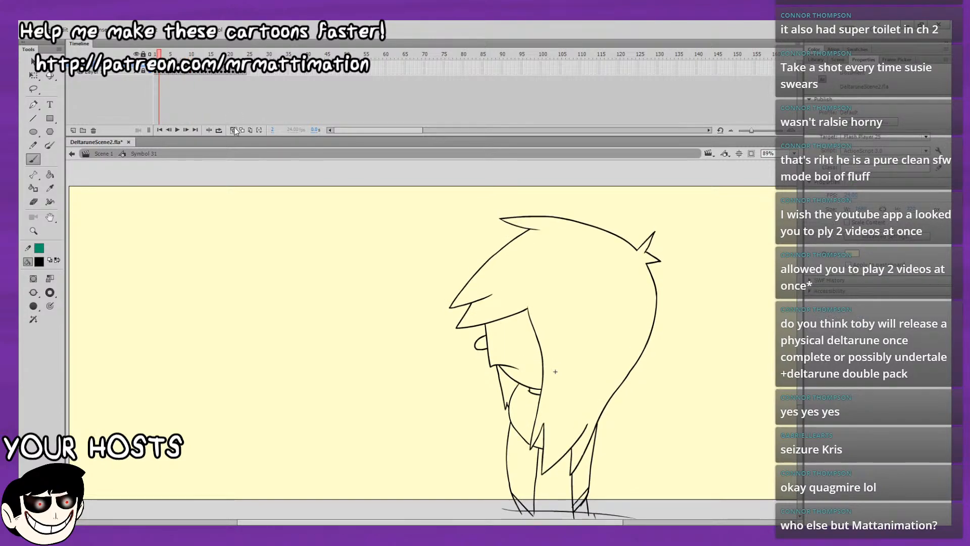
{"action": "left_click", "coordinate": [233, 131]}
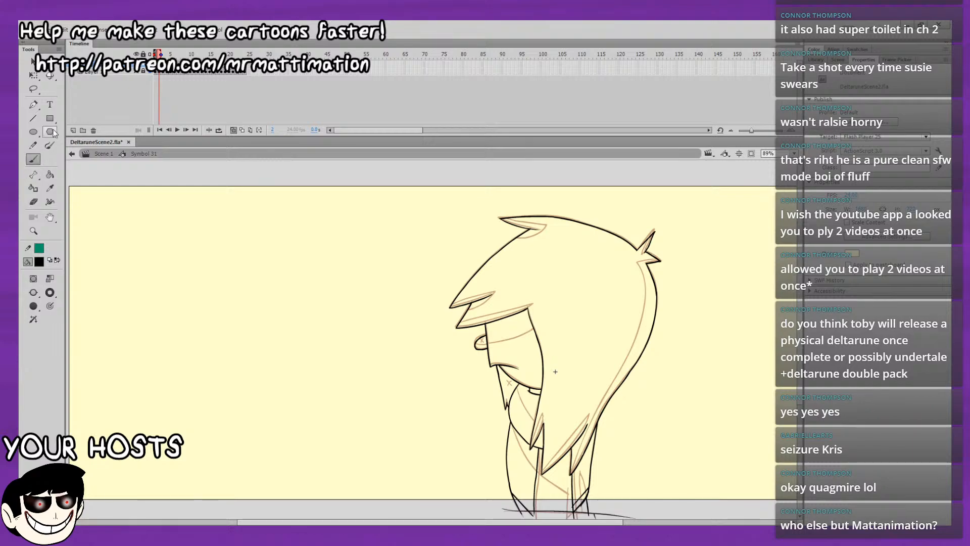
{"action": "left_click", "coordinate": [162, 53]}
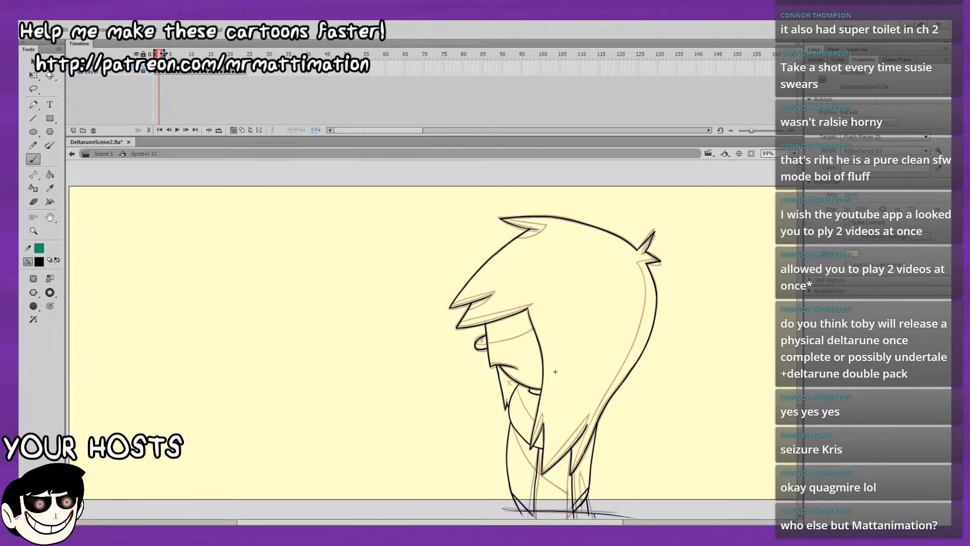
Extend the onion skin range over more following frames and draw the inner edges of the back-of-head tuft on frame 2.
{"action": "left_click", "coordinate": [166, 53]}
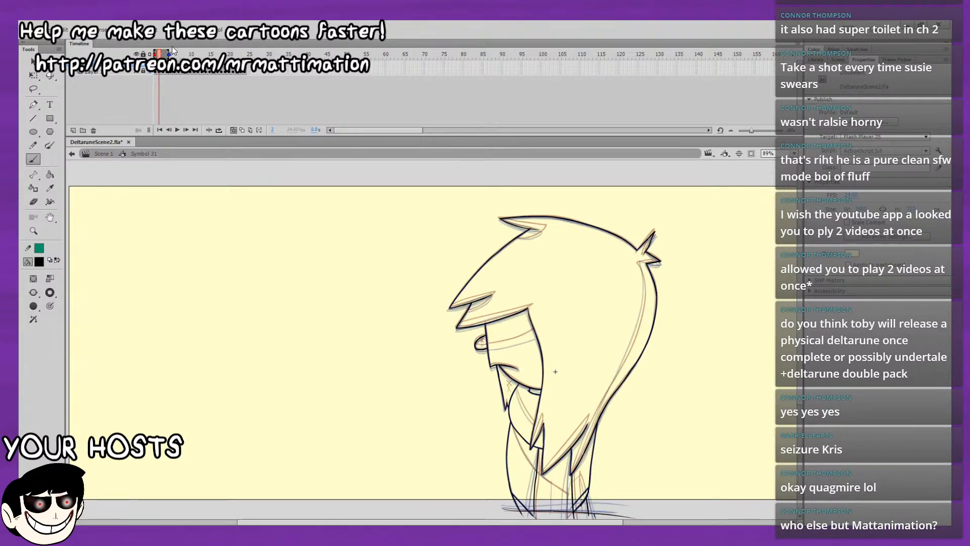
{"action": "left_click", "coordinate": [170, 54]}
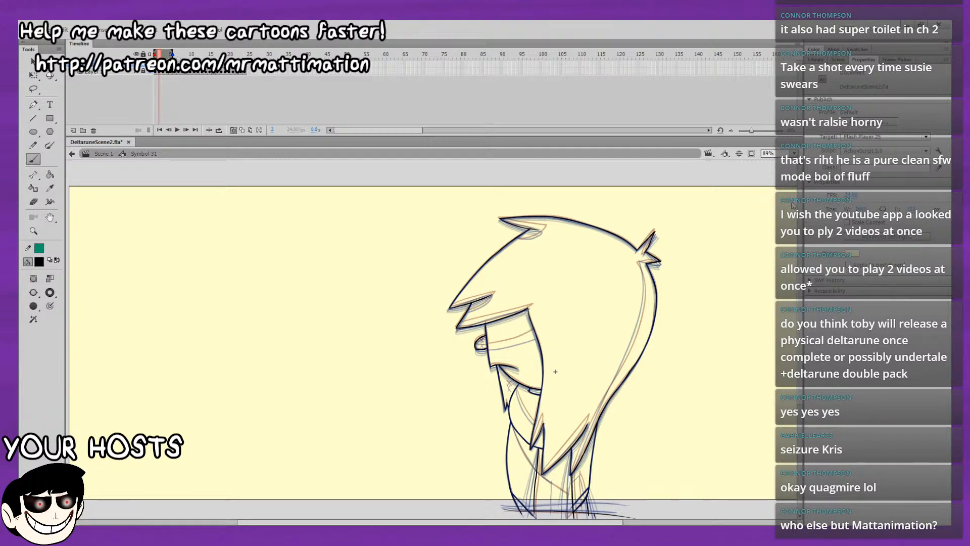
{"action": "key", "text": "ctrl+="}
{"action": "left_click_drag", "start_coordinate": [769, 251], "coordinate": [578, 407]}
{"action": "mouse_move", "coordinate": [649, 240]}
{"action": "left_mouse_down"}
{"action": "mouse_move", "coordinate": [554, 383]}
{"action": "mouse_move", "coordinate": [554, 401]}
{"action": "left_mouse_up"}
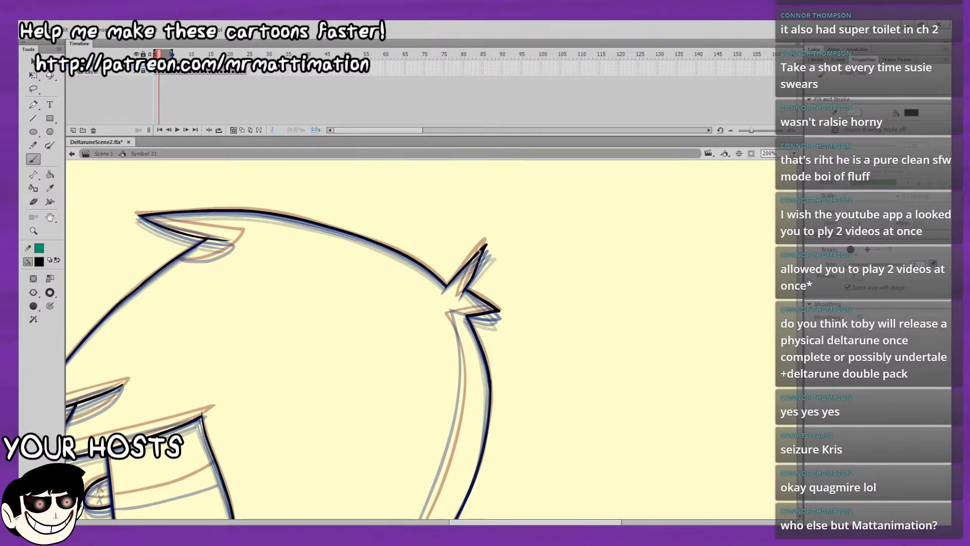
{"action": "left_click_drag", "start_coordinate": [477, 256], "coordinate": [457, 299]}
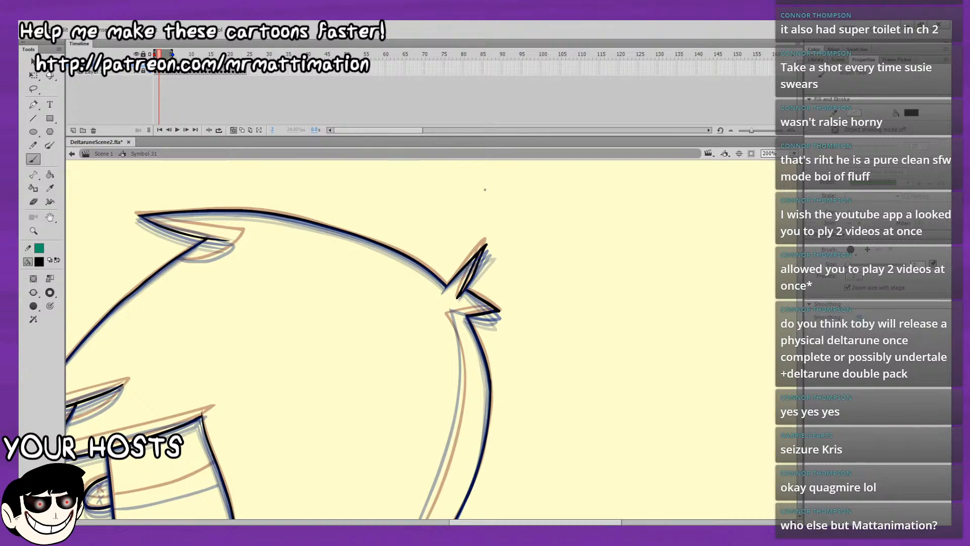
{"action": "mouse_move", "coordinate": [497, 307]}
{"action": "left_mouse_down"}
{"action": "mouse_move", "coordinate": [454, 313]}
{"action": "mouse_move", "coordinate": [463, 371]}
{"action": "mouse_move", "coordinate": [446, 383]}
{"action": "mouse_move", "coordinate": [462, 340]}
{"action": "mouse_move", "coordinate": [393, 322]}
{"action": "left_mouse_up"}
{"action": "scroll", "coordinate": [274, 446], "scroll_direction": "down", "scroll_amount": 4}
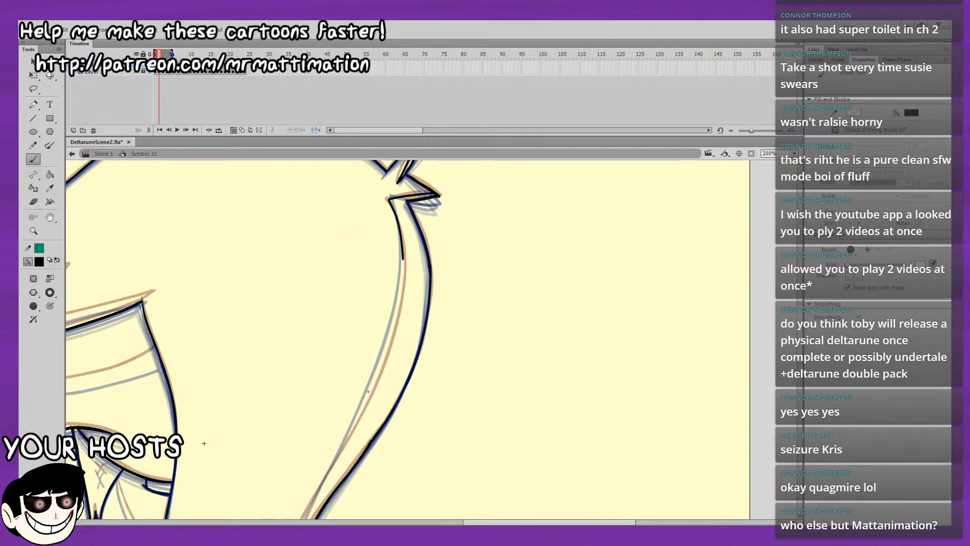
Draw the upper stretch of the inner shading line along the back of the long hair on frame 2.
{"action": "left_click_drag", "start_coordinate": [363, 405], "coordinate": [398, 308]}
{"action": "key", "text": "ctrl+z"}
{"action": "key", "text": "ctrl+z"}
{"action": "key", "text": "ctrl+z"}
{"action": "left_click_drag", "start_coordinate": [402, 256], "coordinate": [387, 344]}
{"action": "key", "text": "ctrl+z"}
{"action": "mouse_move", "coordinate": [347, 430]}
{"action": "left_mouse_down"}
{"action": "mouse_move", "coordinate": [447, 234]}
{"action": "mouse_move", "coordinate": [348, 437]}
{"action": "left_mouse_up"}
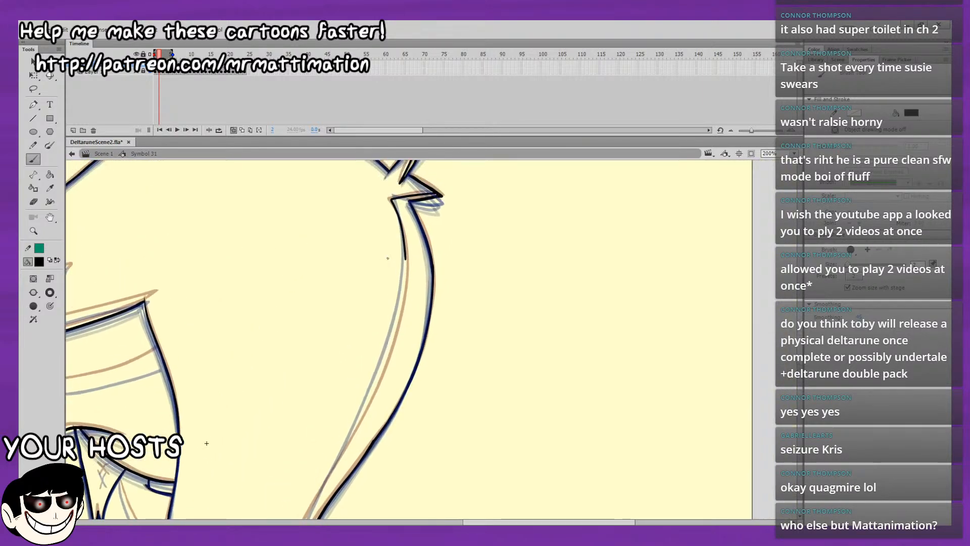
{"action": "mouse_move", "coordinate": [406, 258]}
{"action": "left_mouse_down"}
{"action": "mouse_move", "coordinate": [398, 320]}
{"action": "mouse_move", "coordinate": [364, 414]}
{"action": "left_mouse_up"}
Continue the back hair's inner shading line down to the rear hair tip on frame 2.
{"action": "left_click_drag", "start_coordinate": [206, 443], "coordinate": [256, 352]}
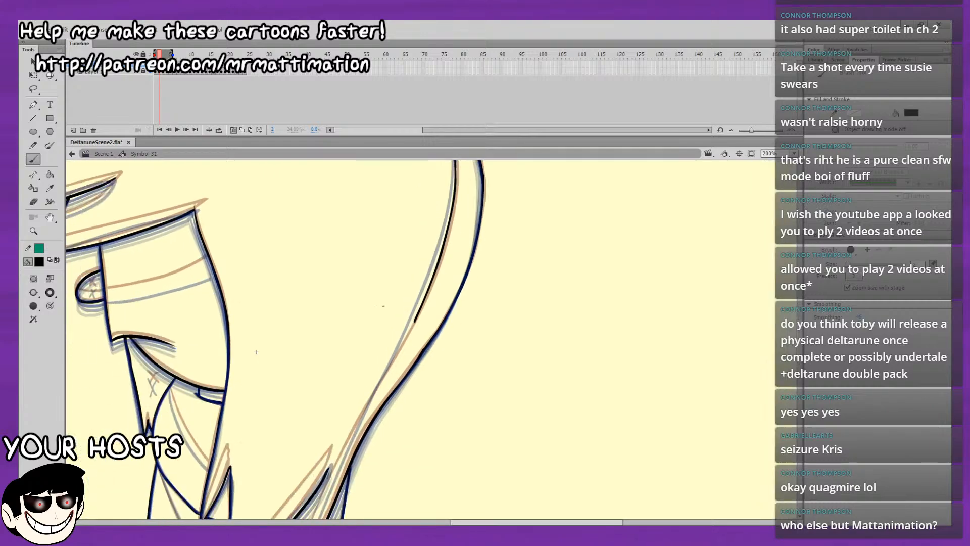
{"action": "mouse_move", "coordinate": [385, 373]}
{"action": "left_mouse_down"}
{"action": "mouse_move", "coordinate": [426, 294]}
{"action": "mouse_move", "coordinate": [424, 299]}
{"action": "left_mouse_up"}
{"action": "key", "text": "ctrl+z"}
{"action": "left_click_drag", "start_coordinate": [257, 351], "coordinate": [290, 257]}
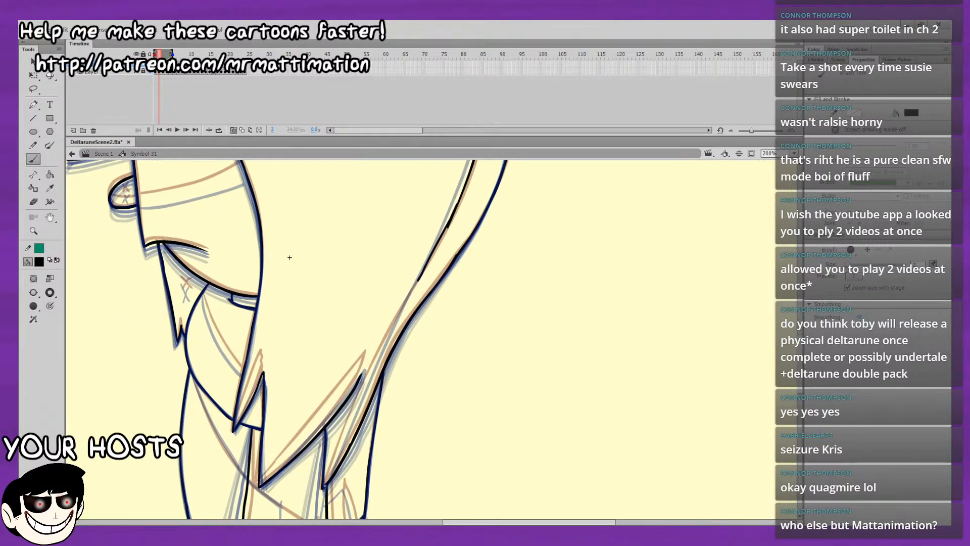
{"action": "mouse_move", "coordinate": [326, 488]}
{"action": "left_mouse_down"}
{"action": "mouse_move", "coordinate": [355, 400]}
{"action": "mouse_move", "coordinate": [421, 275]}
{"action": "left_mouse_up"}
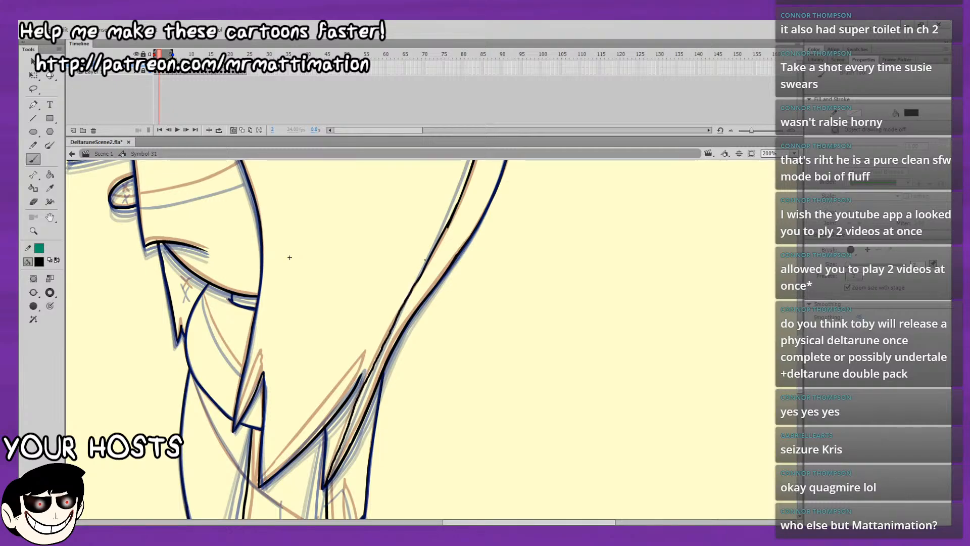
{"action": "left_click_drag", "start_coordinate": [287, 256], "coordinate": [322, 222]}
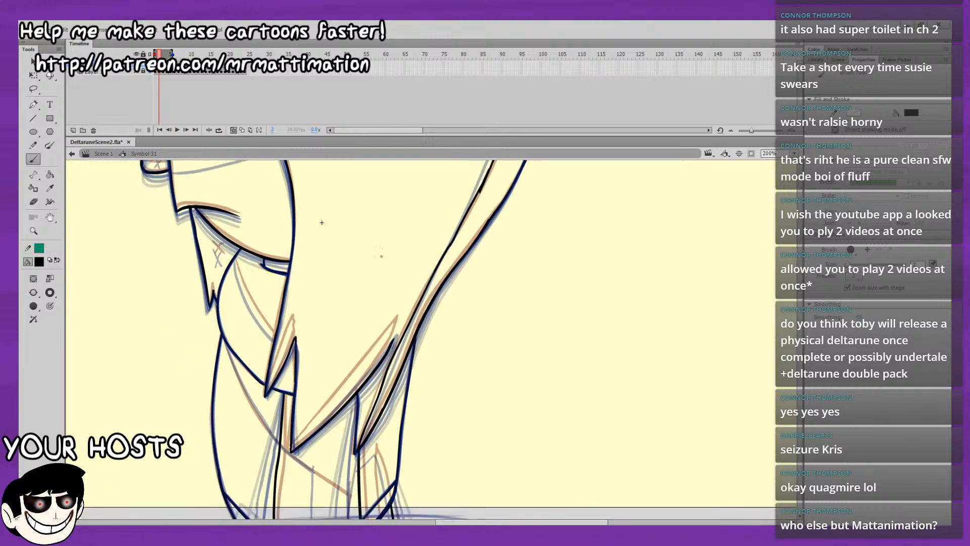
{"action": "left_click_drag", "start_coordinate": [292, 446], "coordinate": [358, 365]}
Shorten the onion skin range by one frame and draw the shading line across the face and nose on frame 2, with small X marks.
{"action": "left_click_drag", "start_coordinate": [411, 347], "coordinate": [470, 337]}
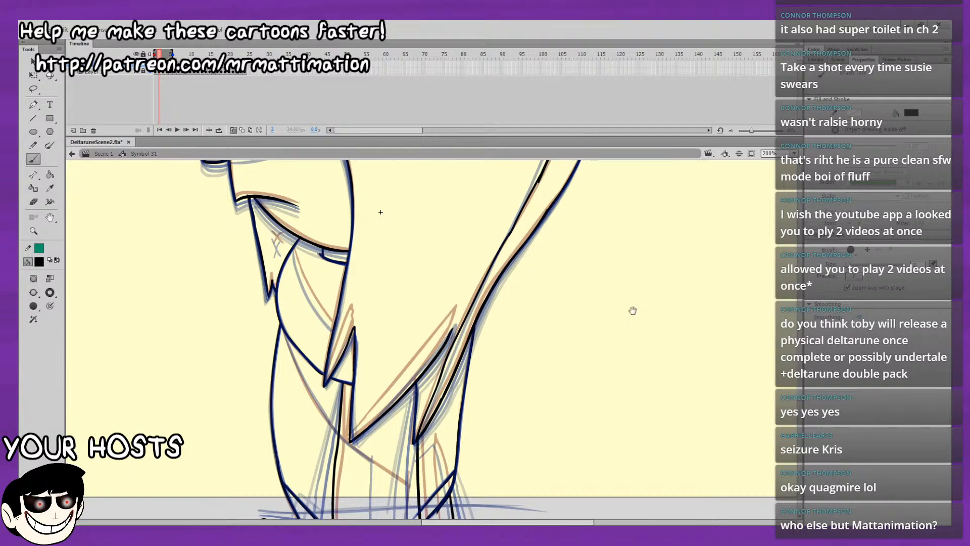
{"action": "left_click_drag", "start_coordinate": [576, 305], "coordinate": [619, 386]}
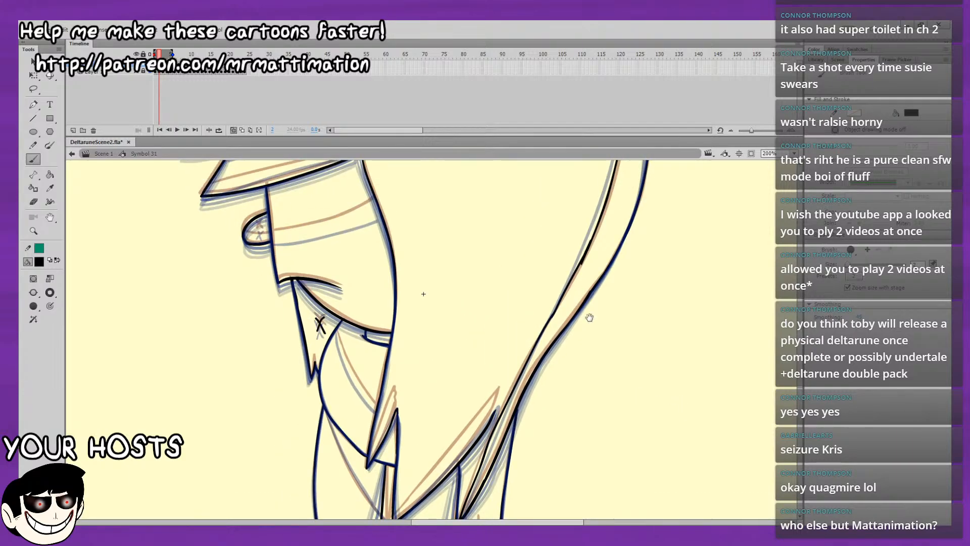
{"action": "left_click_drag", "start_coordinate": [423, 293], "coordinate": [515, 360]}
{"action": "mouse_move", "coordinate": [362, 298]}
{"action": "left_mouse_down"}
{"action": "mouse_move", "coordinate": [411, 286]}
{"action": "mouse_move", "coordinate": [378, 295]}
{"action": "mouse_move", "coordinate": [395, 292]}
{"action": "left_mouse_up"}
{"action": "key", "text": "ctrl+z"}
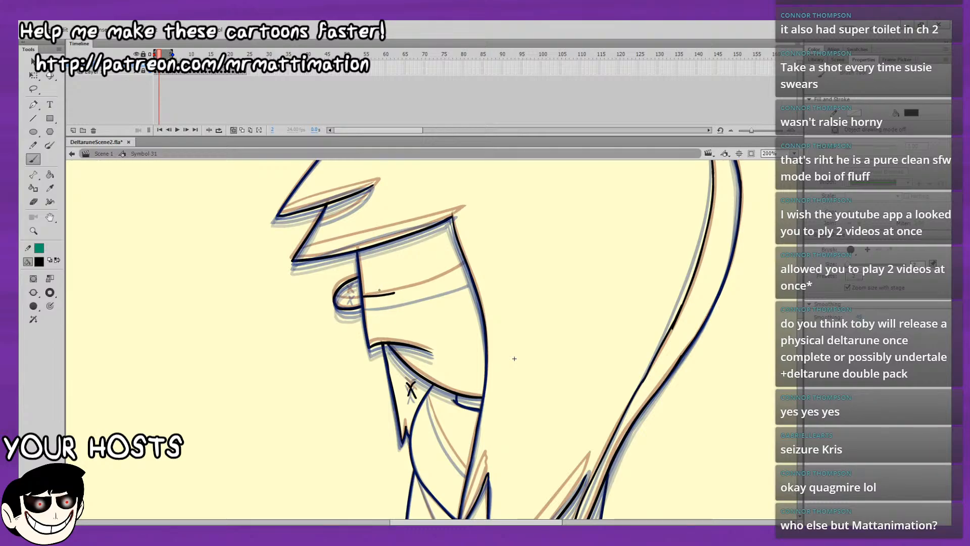
{"action": "left_click_drag", "start_coordinate": [172, 54], "coordinate": [168, 54]}
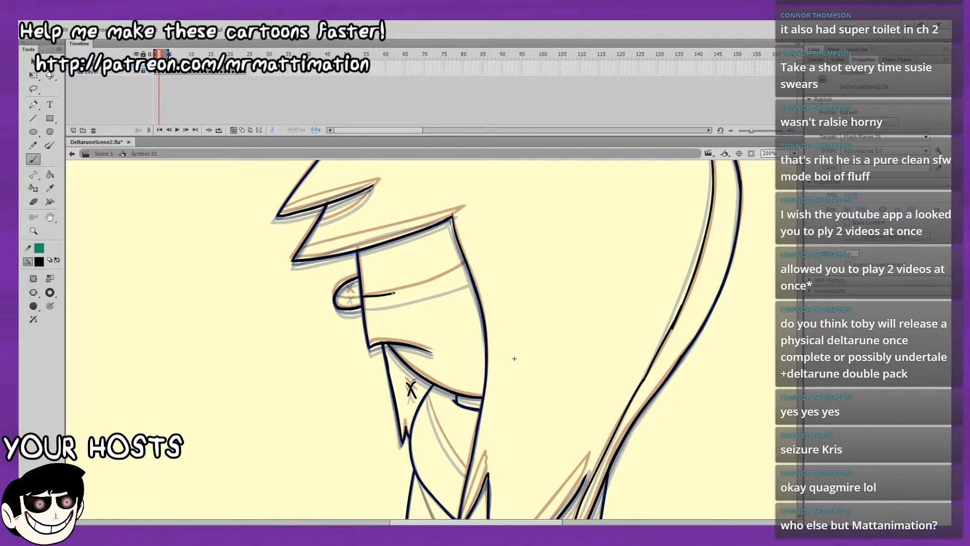
{"action": "mouse_move", "coordinate": [402, 292]}
{"action": "left_mouse_down"}
{"action": "mouse_move", "coordinate": [423, 282]}
{"action": "mouse_move", "coordinate": [402, 291]}
{"action": "mouse_move", "coordinate": [468, 267]}
{"action": "left_mouse_up"}
{"action": "key", "text": "ctrl+z"}
{"action": "key", "text": "ctrl+z"}
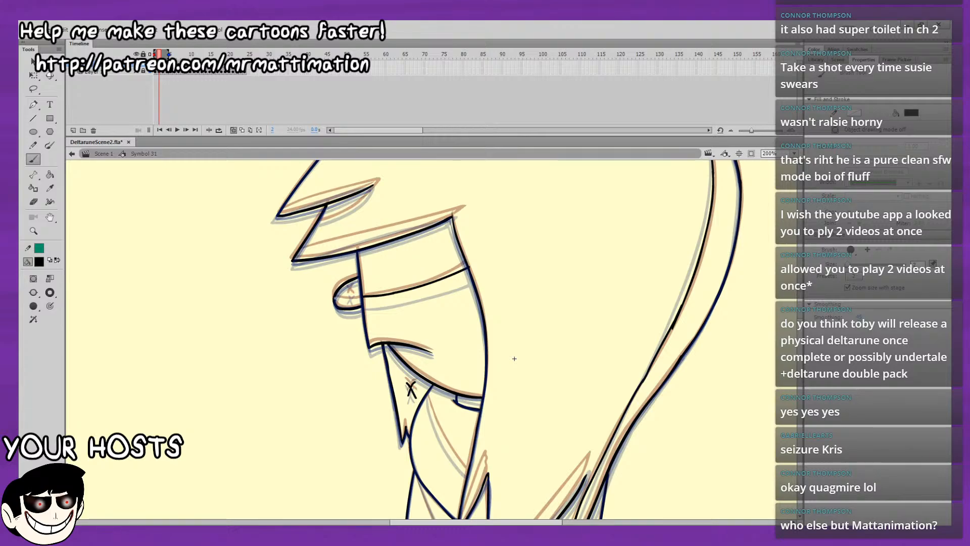
{"action": "left_click_drag", "start_coordinate": [336, 298], "coordinate": [347, 297]}
Draw the neck shading line and the inner edges of the two lower front hair tips on frame 2.
{"action": "mouse_move", "coordinate": [512, 344]}
{"action": "left_mouse_down"}
{"action": "mouse_move", "coordinate": [504, 272]}
{"action": "mouse_move", "coordinate": [477, 316]}
{"action": "mouse_move", "coordinate": [396, 206]}
{"action": "mouse_move", "coordinate": [288, 239]}
{"action": "mouse_move", "coordinate": [323, 301]}
{"action": "left_mouse_up"}
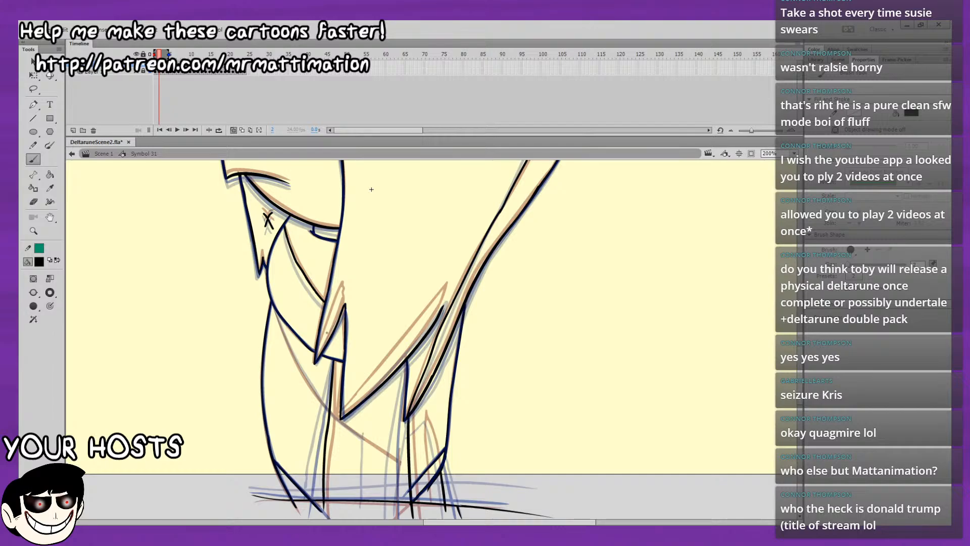
{"action": "mouse_move", "coordinate": [317, 352]}
{"action": "left_mouse_down"}
{"action": "mouse_move", "coordinate": [342, 286]}
{"action": "mouse_move", "coordinate": [345, 303]}
{"action": "left_mouse_up"}
{"action": "mouse_move", "coordinate": [341, 411]}
{"action": "left_mouse_down"}
{"action": "mouse_move", "coordinate": [446, 285]}
{"action": "mouse_move", "coordinate": [373, 373]}
{"action": "left_mouse_up"}
Draw the curved shading line across the torso and the short vertical line down from its end on frame 2.
{"action": "scroll", "coordinate": [374, 384], "scroll_direction": "down", "scroll_amount": 3}
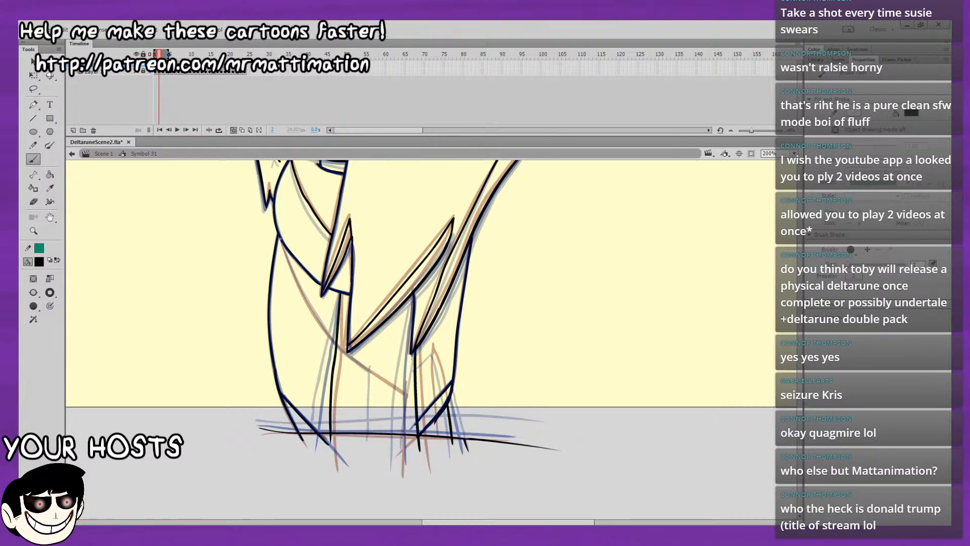
{"action": "left_click_drag", "start_coordinate": [280, 237], "coordinate": [310, 303]}
{"action": "mouse_move", "coordinate": [280, 238]}
{"action": "left_mouse_down"}
{"action": "mouse_move", "coordinate": [319, 320]}
{"action": "mouse_move", "coordinate": [375, 375]}
{"action": "left_mouse_up"}
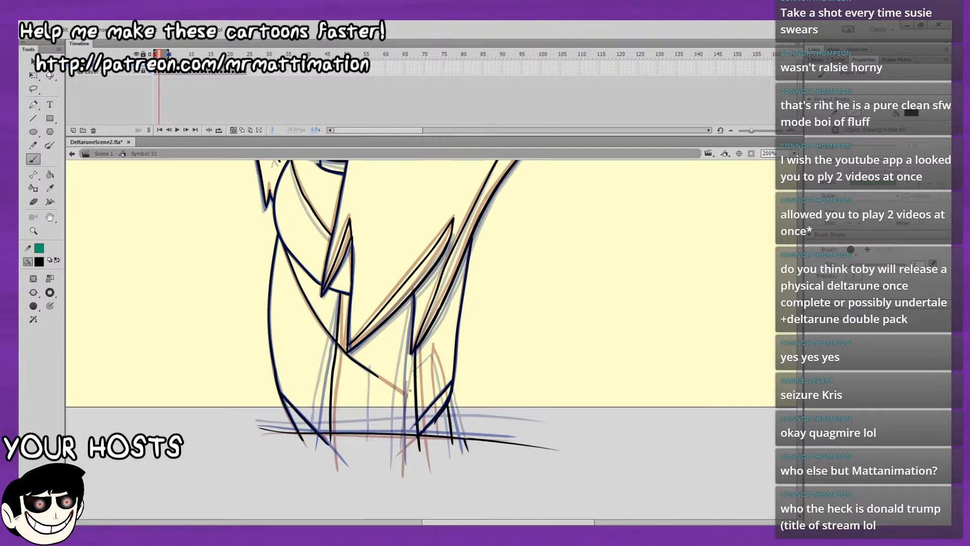
{"action": "mouse_move", "coordinate": [379, 377]}
{"action": "left_mouse_down"}
{"action": "mouse_move", "coordinate": [401, 390]}
{"action": "mouse_move", "coordinate": [400, 450]}
{"action": "left_mouse_up"}
{"action": "left_click_drag", "start_coordinate": [519, 361], "coordinate": [515, 339]}
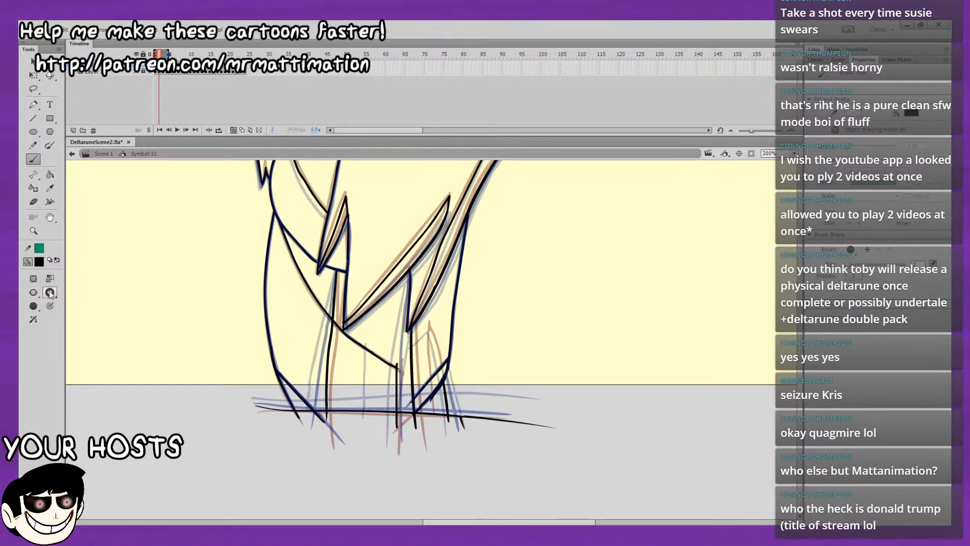
Write "BRB PEEING" with a thicker brush in the empty area behind the character.
{"action": "left_click_drag", "start_coordinate": [507, 251], "coordinate": [422, 420]}
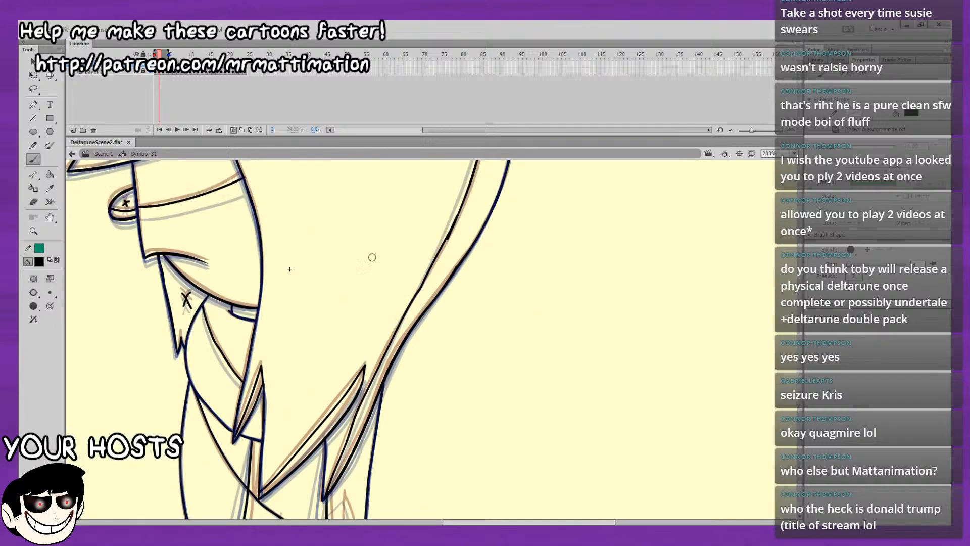
{"action": "left_click_drag", "start_coordinate": [534, 221], "coordinate": [534, 267]}
{"action": "mouse_move", "coordinate": [534, 222]}
{"action": "left_mouse_down"}
{"action": "mouse_move", "coordinate": [550, 226]}
{"action": "mouse_move", "coordinate": [557, 258]}
{"action": "left_mouse_up"}
{"action": "mouse_move", "coordinate": [533, 276]}
{"action": "left_mouse_down"}
{"action": "mouse_move", "coordinate": [550, 226]}
{"action": "mouse_move", "coordinate": [558, 267]}
{"action": "left_mouse_up"}
{"action": "left_click_drag", "start_coordinate": [573, 224], "coordinate": [573, 268]}
{"action": "mouse_move", "coordinate": [575, 223]}
{"action": "left_mouse_down"}
{"action": "mouse_move", "coordinate": [577, 252]}
{"action": "mouse_move", "coordinate": [604, 271]}
{"action": "left_mouse_up"}
{"action": "left_click_drag", "start_coordinate": [616, 219], "coordinate": [615, 276]}
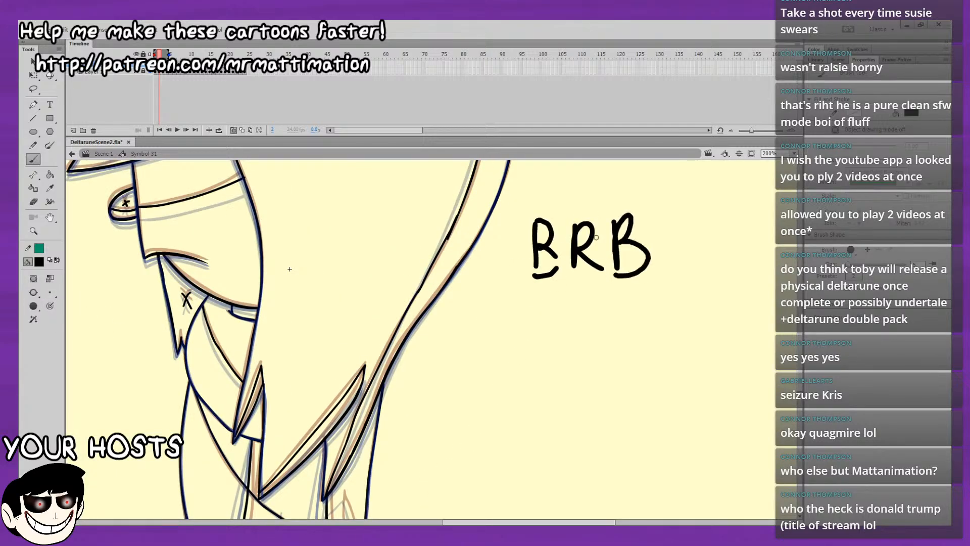
{"action": "mouse_move", "coordinate": [500, 305]}
{"action": "left_mouse_down"}
{"action": "mouse_move", "coordinate": [505, 362]}
{"action": "mouse_move", "coordinate": [505, 336]}
{"action": "left_mouse_up"}
{"action": "mouse_move", "coordinate": [559, 306]}
{"action": "left_mouse_down"}
{"action": "mouse_move", "coordinate": [565, 360]}
{"action": "mouse_move", "coordinate": [582, 328]}
{"action": "left_mouse_up"}
{"action": "mouse_move", "coordinate": [595, 312]}
{"action": "left_mouse_down"}
{"action": "mouse_move", "coordinate": [577, 339]}
{"action": "mouse_move", "coordinate": [609, 354]}
{"action": "left_mouse_up"}
{"action": "mouse_move", "coordinate": [581, 336]}
{"action": "left_mouse_down"}
{"action": "mouse_move", "coordinate": [609, 331]}
{"action": "mouse_move", "coordinate": [639, 362]}
{"action": "left_mouse_up"}
{"action": "left_click_drag", "start_coordinate": [640, 304], "coordinate": [659, 348]}
{"action": "mouse_move", "coordinate": [658, 348]}
{"action": "left_mouse_down"}
{"action": "mouse_move", "coordinate": [659, 300]}
{"action": "mouse_move", "coordinate": [704, 293]}
{"action": "left_mouse_up"}
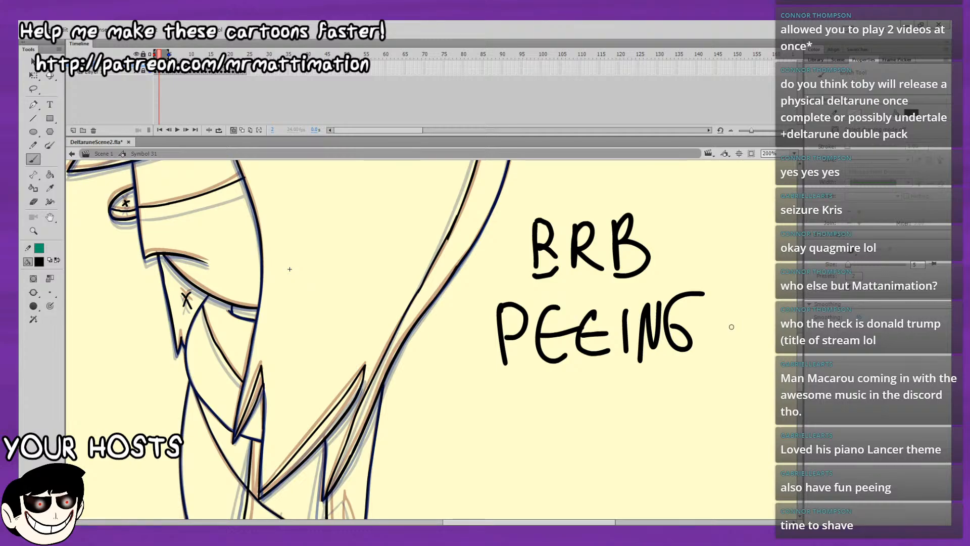
Set the brush size back to 2 and draw the upper and lower inner edges of the top hair tuft on frame 2.
{"action": "mouse_move", "coordinate": [469, 350]}
{"action": "left_mouse_down"}
{"action": "mouse_move", "coordinate": [468, 419]}
{"action": "mouse_move", "coordinate": [531, 440]}
{"action": "left_mouse_up"}
{"action": "key", "text": "ctrl+z"}
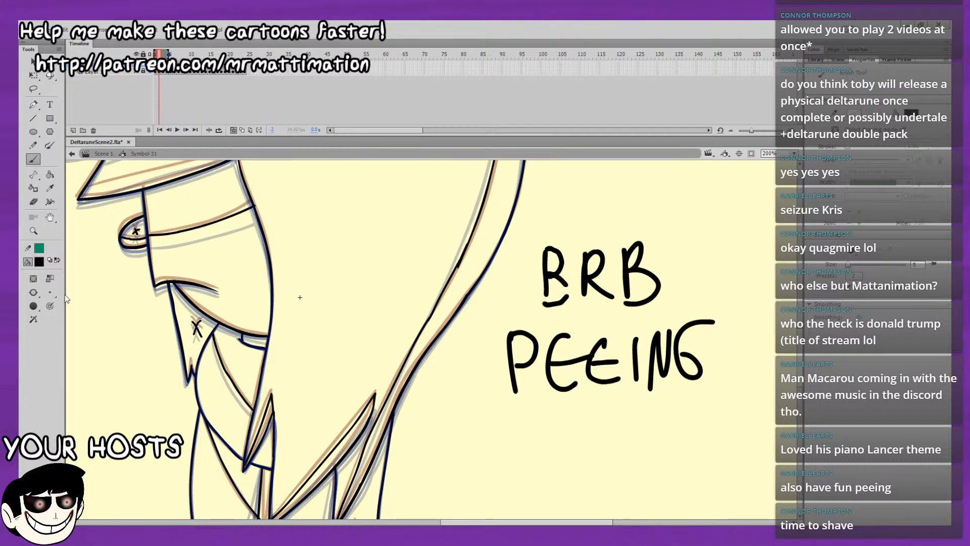
{"action": "left_click", "coordinate": [853, 276]}
{"action": "mouse_move", "coordinate": [649, 364]}
{"action": "left_mouse_down"}
{"action": "mouse_move", "coordinate": [653, 426]}
{"action": "mouse_move", "coordinate": [591, 473]}
{"action": "left_mouse_up"}
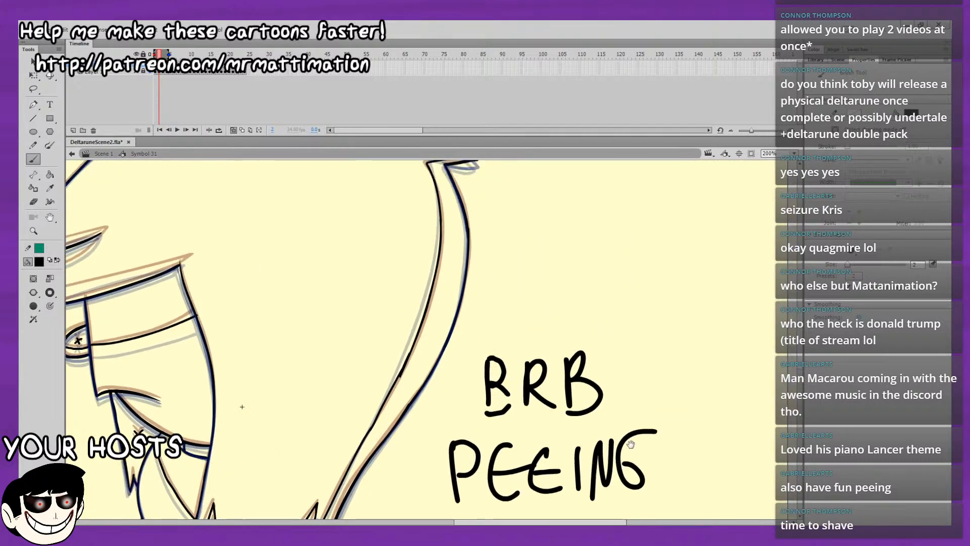
{"action": "left_click_drag", "start_coordinate": [685, 388], "coordinate": [712, 499]}
{"action": "mouse_move", "coordinate": [698, 426]}
{"action": "left_mouse_down"}
{"action": "mouse_move", "coordinate": [730, 458]}
{"action": "mouse_move", "coordinate": [812, 456]}
{"action": "left_mouse_up"}
{"action": "left_click_drag", "start_coordinate": [486, 354], "coordinate": [525, 351]}
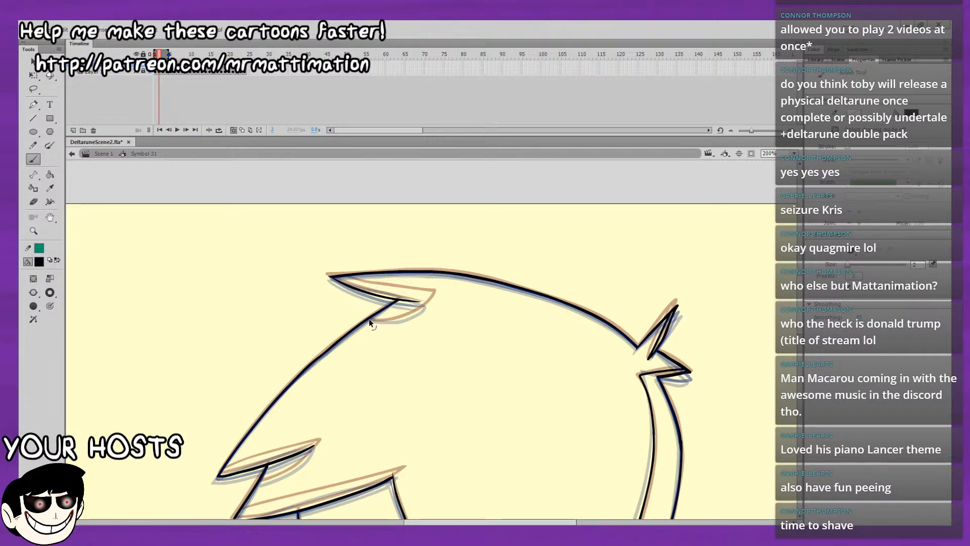
{"action": "left_click_drag", "start_coordinate": [371, 319], "coordinate": [387, 322]}
{"action": "key", "text": "ctrl+z"}
{"action": "mouse_move", "coordinate": [363, 247]}
{"action": "left_mouse_down"}
{"action": "mouse_move", "coordinate": [259, 237]}
{"action": "mouse_move", "coordinate": [223, 253]}
{"action": "mouse_move", "coordinate": [156, 216]}
{"action": "mouse_move", "coordinate": [244, 236]}
{"action": "left_mouse_up"}
{"action": "key", "text": "ctrl+z"}
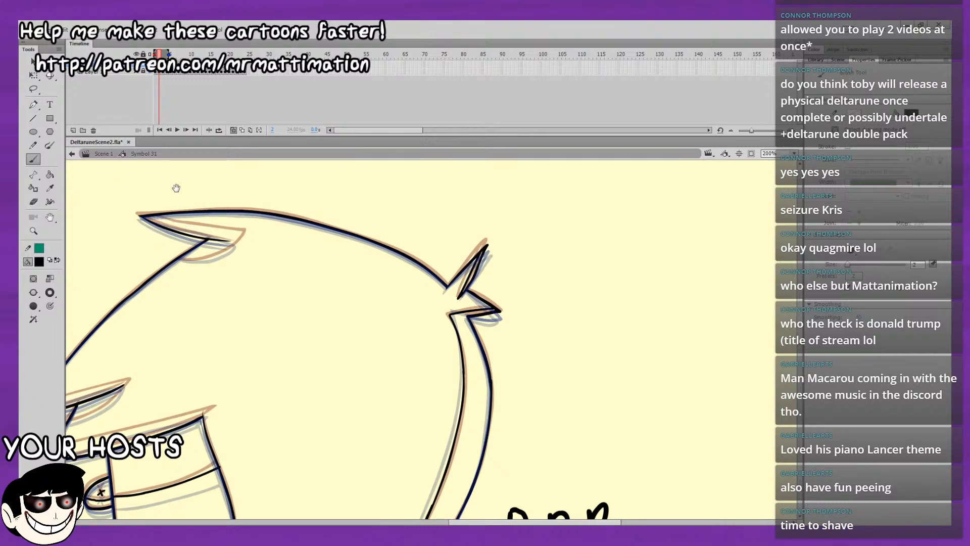
{"action": "mouse_move", "coordinate": [176, 188]}
{"action": "left_mouse_down"}
{"action": "mouse_move", "coordinate": [179, 170]}
{"action": "mouse_move", "coordinate": [179, 206]}
{"action": "mouse_move", "coordinate": [202, 208]}
{"action": "mouse_move", "coordinate": [168, 203]}
{"action": "mouse_move", "coordinate": [244, 217]}
{"action": "left_mouse_up"}
{"action": "key", "text": "ctrl+z"}
{"action": "left_click_drag", "start_coordinate": [456, 330], "coordinate": [593, 387]}
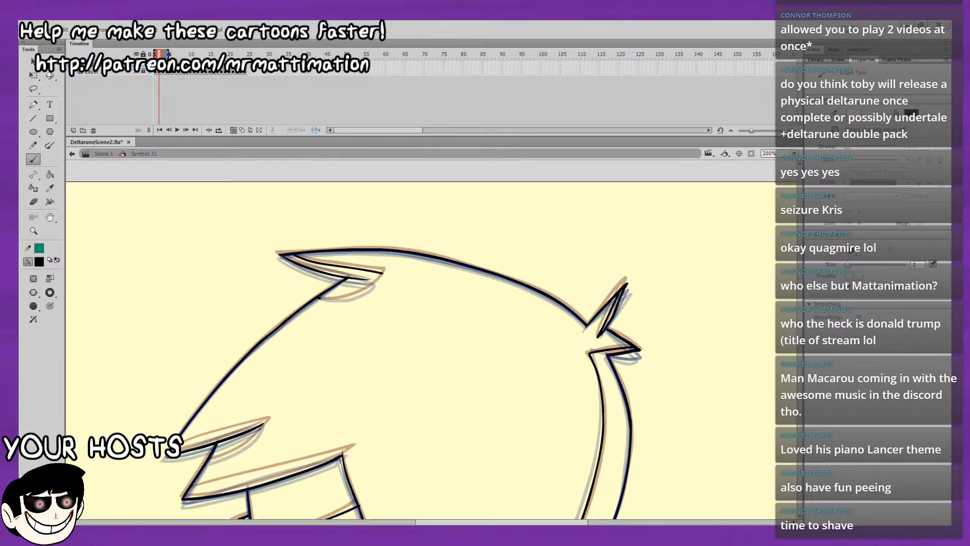
{"action": "mouse_move", "coordinate": [320, 299]}
{"action": "left_mouse_down"}
{"action": "mouse_move", "coordinate": [351, 297]}
{"action": "mouse_move", "coordinate": [382, 273]}
{"action": "left_mouse_up"}
{"action": "left_click_drag", "start_coordinate": [373, 310], "coordinate": [367, 277]}
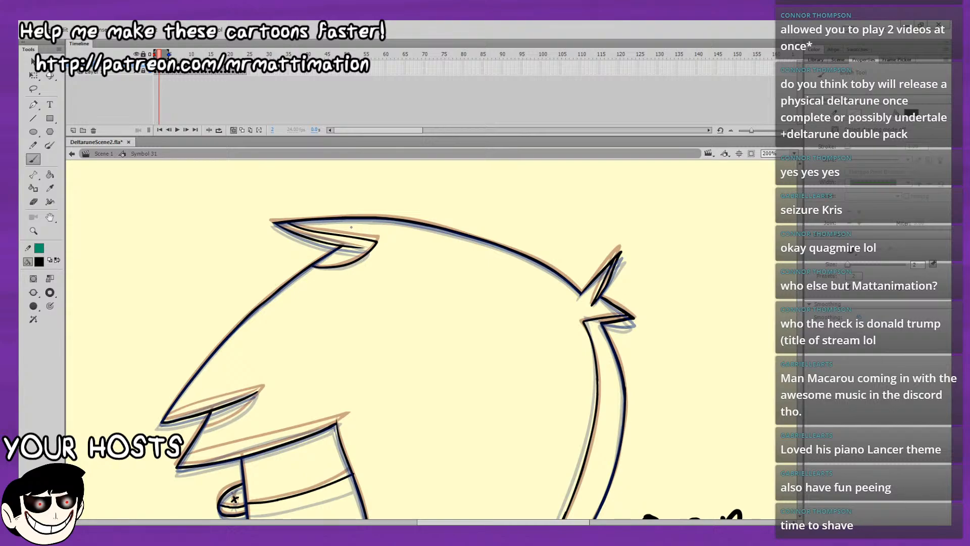
Draw the narrow pointed shading shape at the lower back of the body, below the rear hair tip, on frame 2.
{"action": "left_click_drag", "start_coordinate": [523, 348], "coordinate": [628, 226]}
{"action": "left_click_drag", "start_coordinate": [593, 318], "coordinate": [585, 249]}
{"action": "mouse_move", "coordinate": [581, 313]}
{"action": "left_mouse_down"}
{"action": "mouse_move", "coordinate": [575, 216]}
{"action": "mouse_move", "coordinate": [578, 279]}
{"action": "left_mouse_up"}
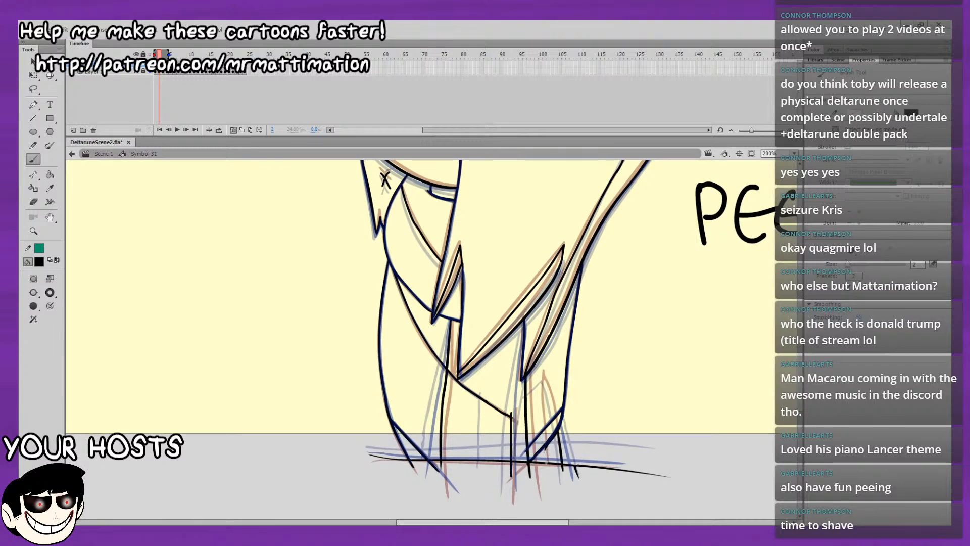
{"action": "mouse_move", "coordinate": [547, 467]}
{"action": "left_mouse_down"}
{"action": "mouse_move", "coordinate": [539, 377]}
{"action": "mouse_move", "coordinate": [550, 483]}
{"action": "left_mouse_up"}
{"action": "key", "text": "ctrl+z"}
{"action": "key", "text": "ctrl+z"}
{"action": "key", "text": "ctrl+z"}
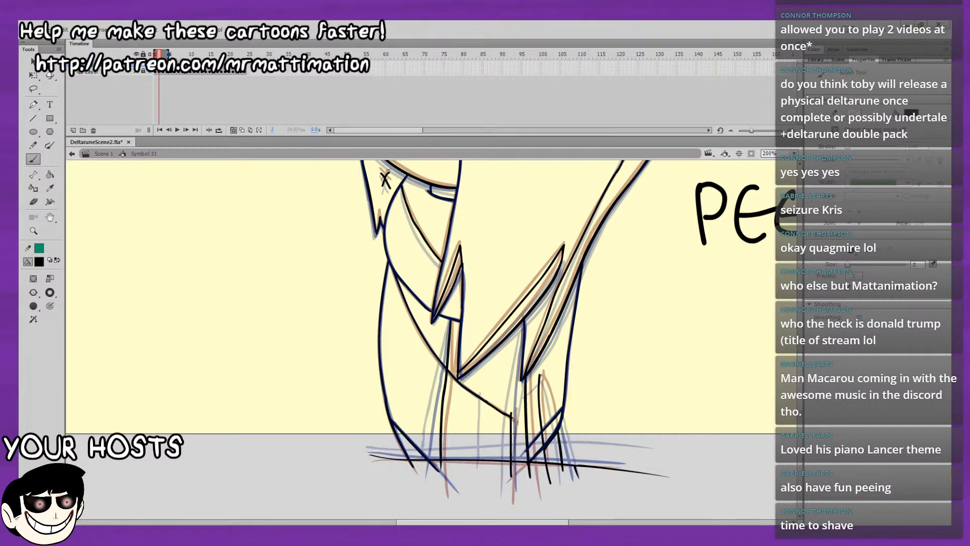
{"action": "left_click_drag", "start_coordinate": [540, 368], "coordinate": [561, 447]}
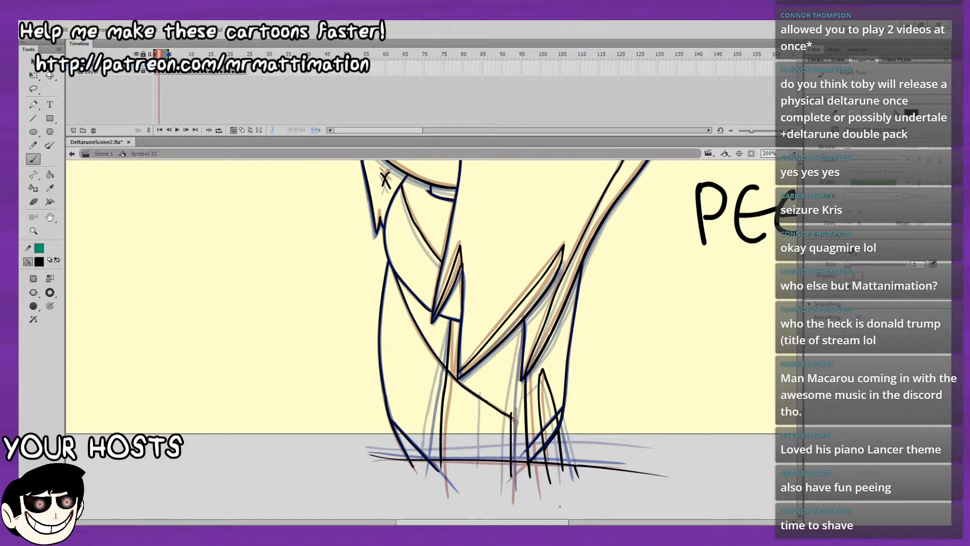
Draw the inner edges of the upper and lower front bang tips on frame 2.
{"action": "mouse_move", "coordinate": [362, 167]}
{"action": "left_mouse_down"}
{"action": "mouse_move", "coordinate": [326, 207]}
{"action": "mouse_move", "coordinate": [305, 301]}
{"action": "left_mouse_up"}
{"action": "left_click_drag", "start_coordinate": [307, 199], "coordinate": [269, 296]}
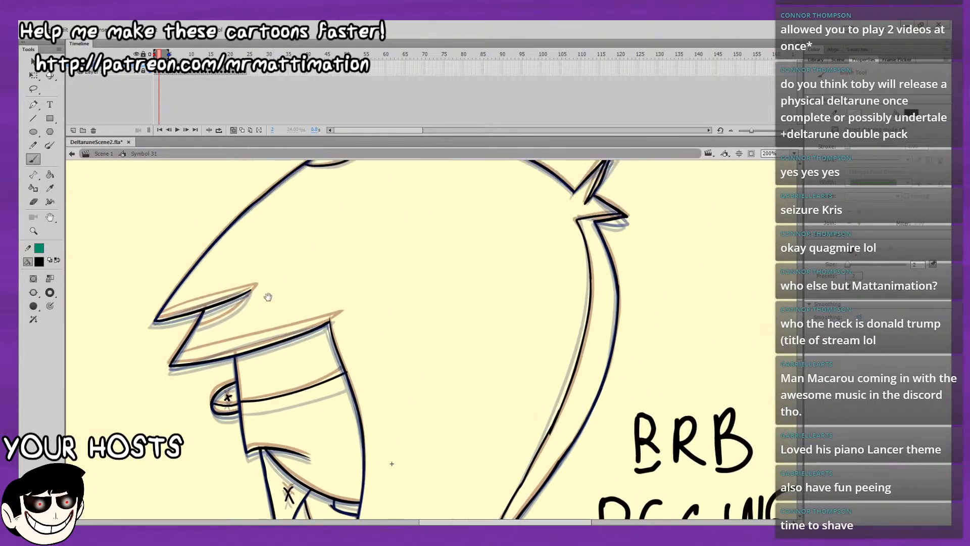
{"action": "left_click_drag", "start_coordinate": [365, 230], "coordinate": [411, 300]}
{"action": "mouse_move", "coordinate": [666, 376]}
{"action": "left_mouse_down"}
{"action": "mouse_move", "coordinate": [759, 380]}
{"action": "mouse_move", "coordinate": [680, 376]}
{"action": "left_mouse_up"}
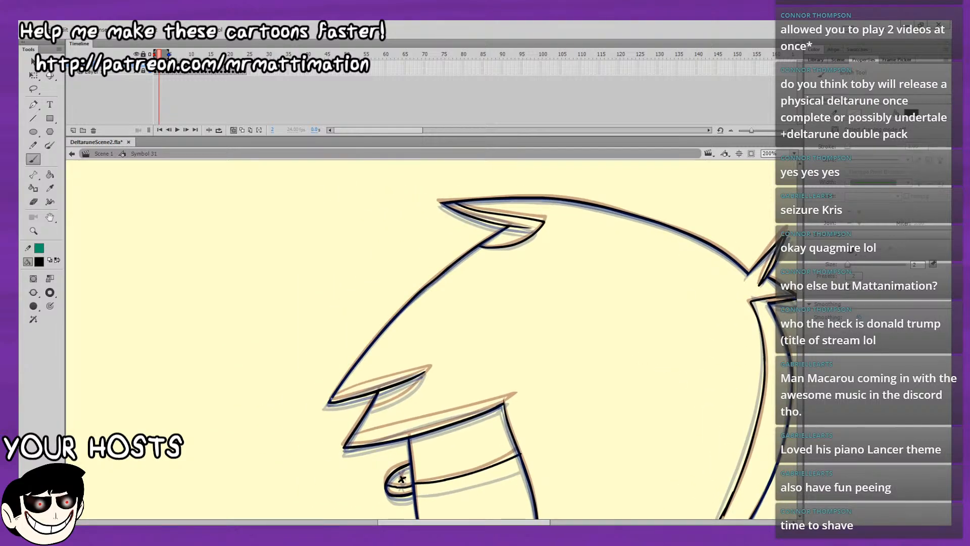
{"action": "mouse_move", "coordinate": [334, 397]}
{"action": "left_mouse_down"}
{"action": "mouse_move", "coordinate": [424, 369]}
{"action": "mouse_move", "coordinate": [406, 393]}
{"action": "mouse_move", "coordinate": [377, 406]}
{"action": "left_mouse_up"}
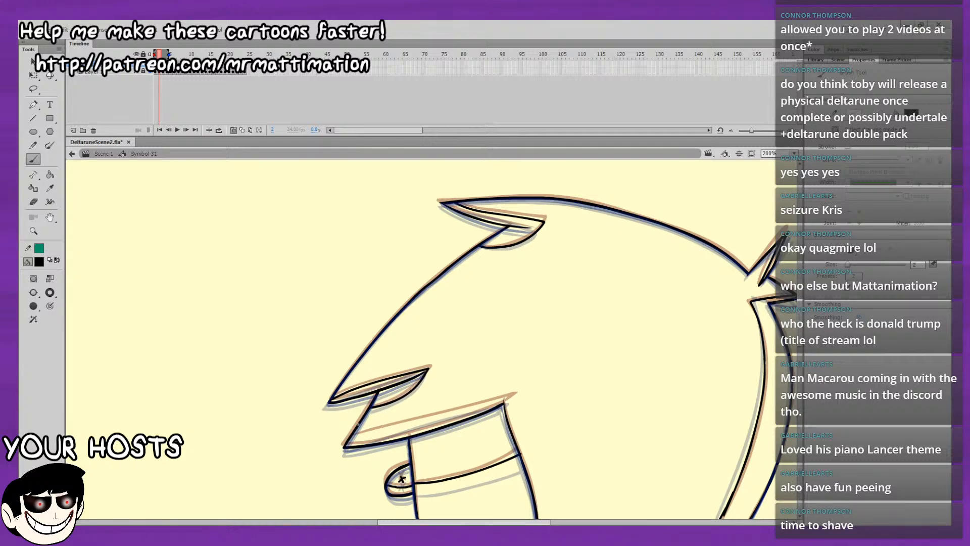
{"action": "left_click_drag", "start_coordinate": [350, 438], "coordinate": [511, 396]}
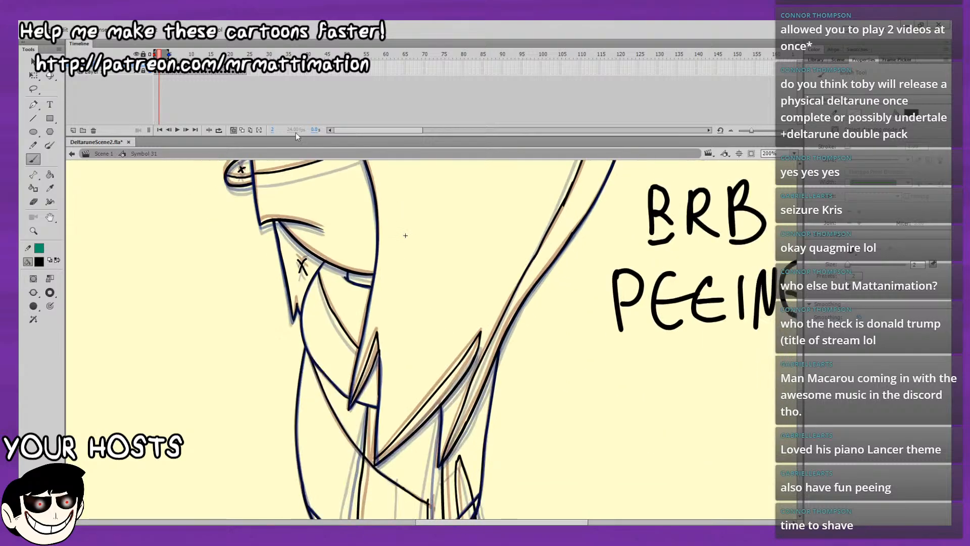
Turn off onion skinning and flip back and forth through frames 1 to 3 to check how the shading lines animate.
{"action": "left_click", "coordinate": [232, 130]}
{"action": "left_click", "coordinate": [231, 130]}
{"action": "left_click", "coordinate": [232, 130]}
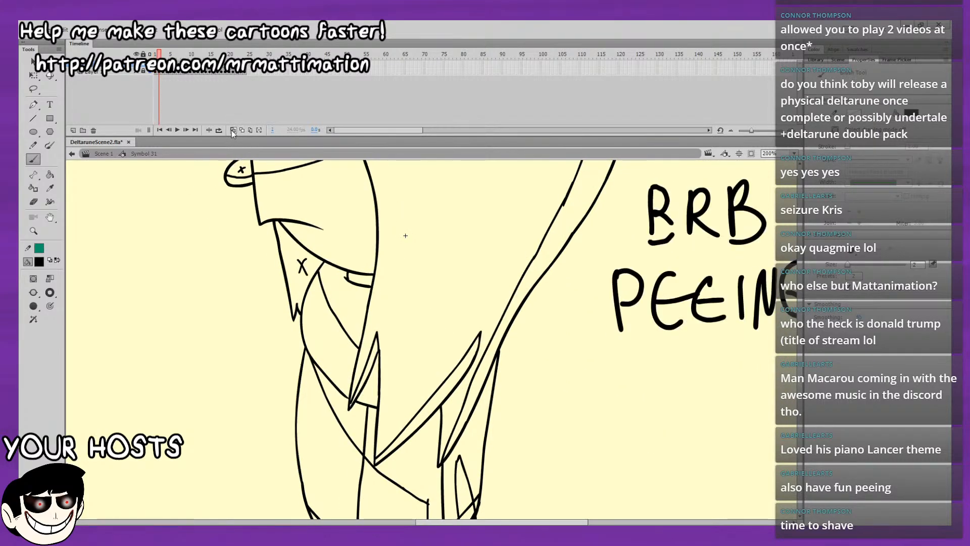
{"action": "key", "text": "comma"}
{"action": "key", "text": "period"}
{"action": "key", "text": "comma"}
{"action": "key", "text": "period"}
{"action": "left_click_drag", "start_coordinate": [332, 289], "coordinate": [302, 217]}
{"action": "key", "text": "comma"}
{"action": "key", "text": "period"}
{"action": "key", "text": "comma"}
{"action": "key", "text": "period"}
{"action": "key", "text": "comma"}
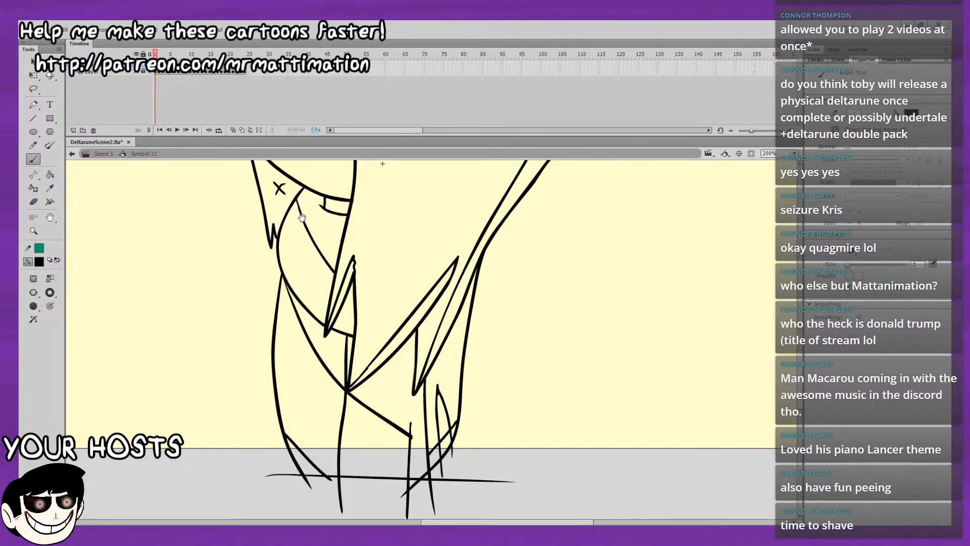
{"action": "key", "text": "period"}
{"action": "key", "text": "period"}
{"action": "key", "text": "comma"}
{"action": "key", "text": "period"}
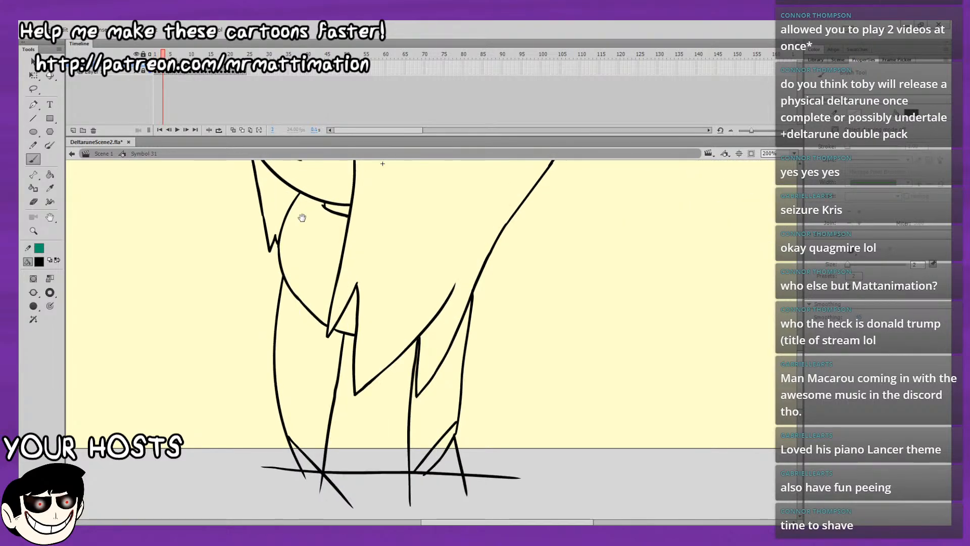
Turn onion skinning back on and mark the neck area below the chin with an X on frame 3.
{"action": "left_click", "coordinate": [232, 131]}
{"action": "left_click_drag", "start_coordinate": [296, 275], "coordinate": [325, 363]}
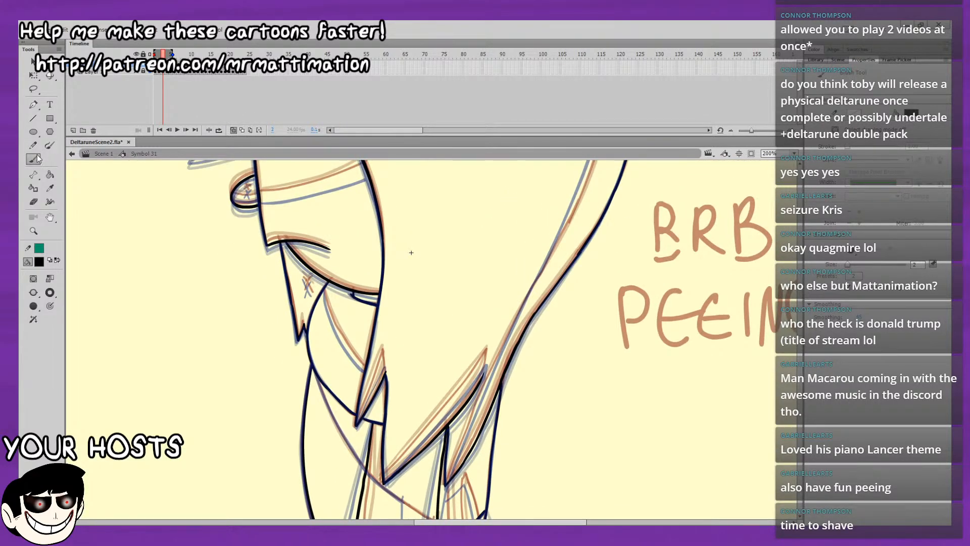
{"action": "left_click_drag", "start_coordinate": [295, 250], "coordinate": [320, 307]}
{"action": "left_click_drag", "start_coordinate": [318, 294], "coordinate": [312, 306]}
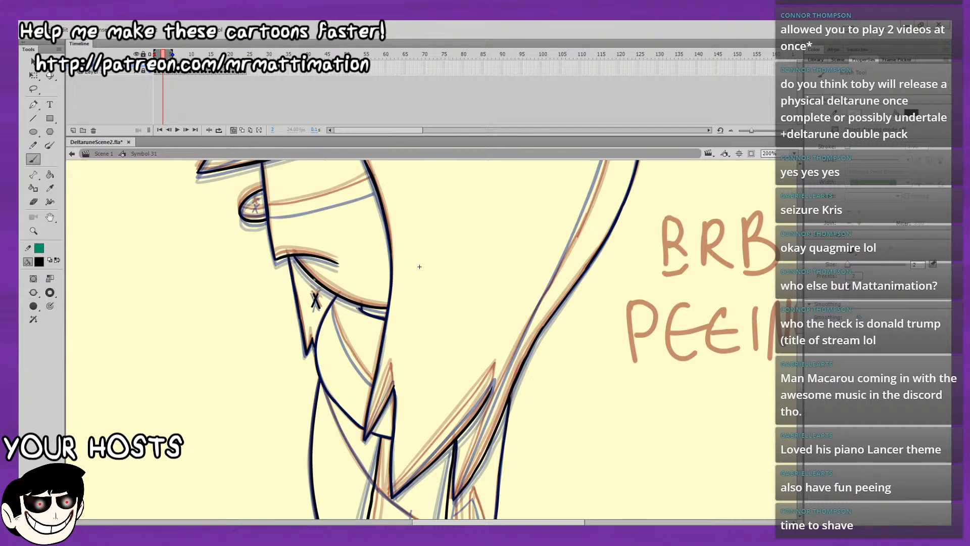
Narrow the onion skin range to the adjacent frames and draw the curved shading line on the upper body below the chin on frame 3.
{"action": "left_click_drag", "start_coordinate": [406, 219], "coordinate": [411, 312]}
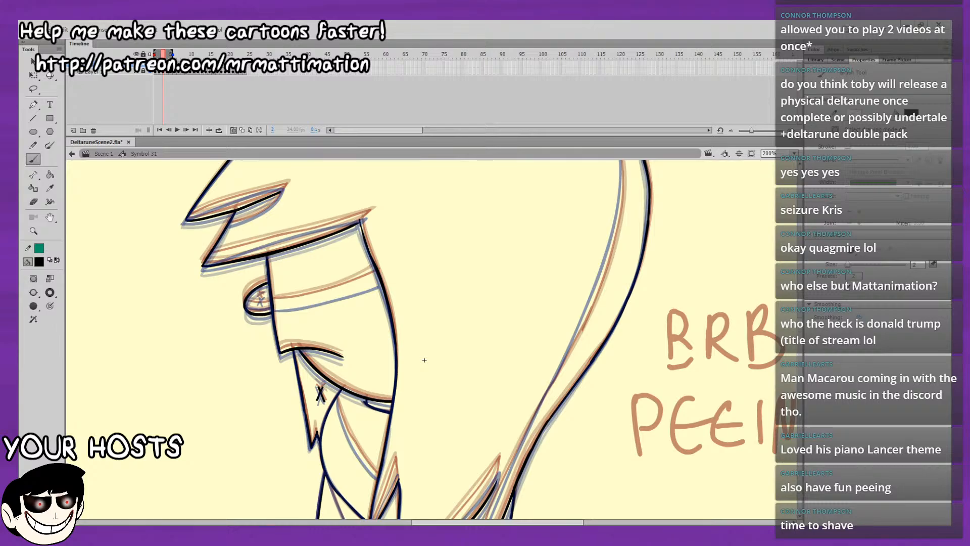
{"action": "left_click_drag", "start_coordinate": [463, 340], "coordinate": [468, 384]}
{"action": "left_click_drag", "start_coordinate": [607, 286], "coordinate": [655, 363]}
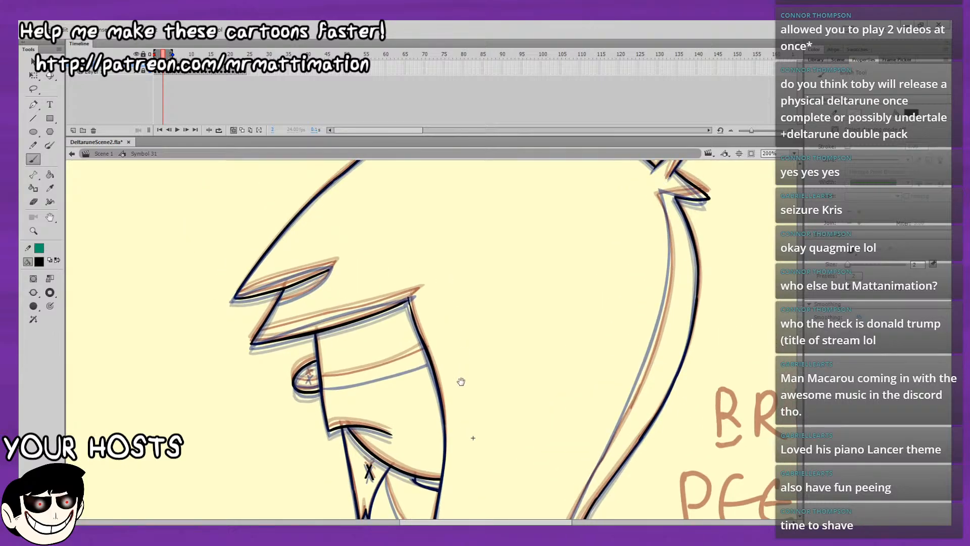
{"action": "left_click_drag", "start_coordinate": [461, 382], "coordinate": [458, 399]}
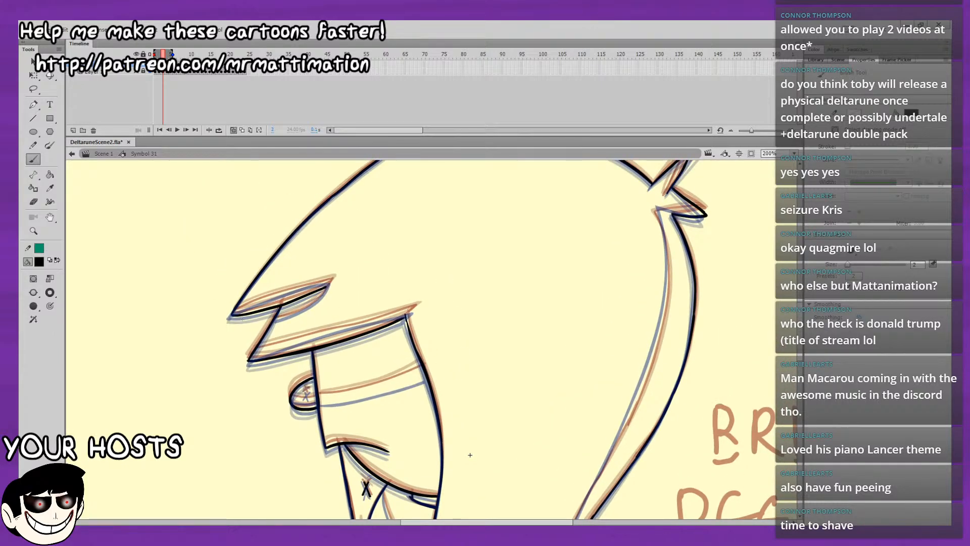
{"action": "key", "text": "period"}
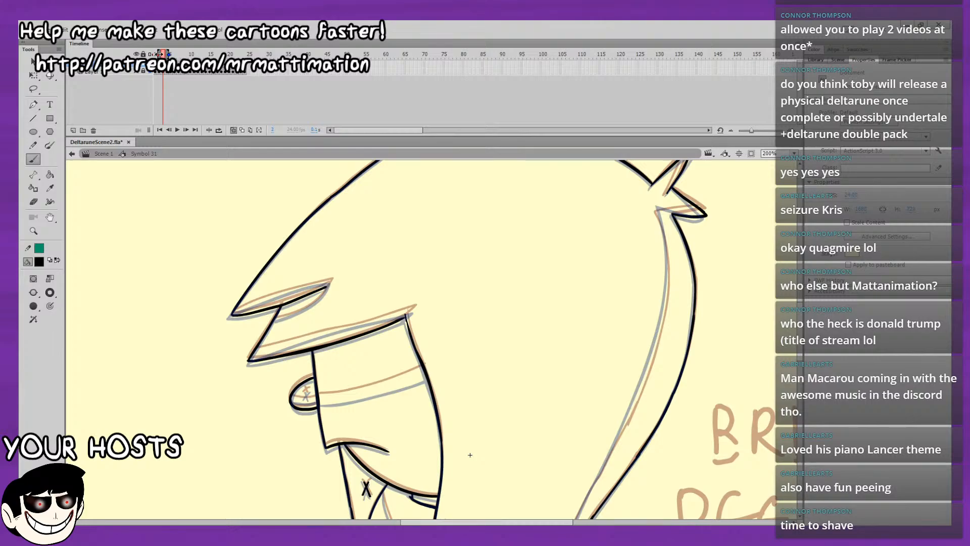
{"action": "mouse_move", "coordinate": [502, 389]}
{"action": "left_mouse_down"}
{"action": "mouse_move", "coordinate": [500, 251]}
{"action": "mouse_move", "coordinate": [426, 202]}
{"action": "left_mouse_up"}
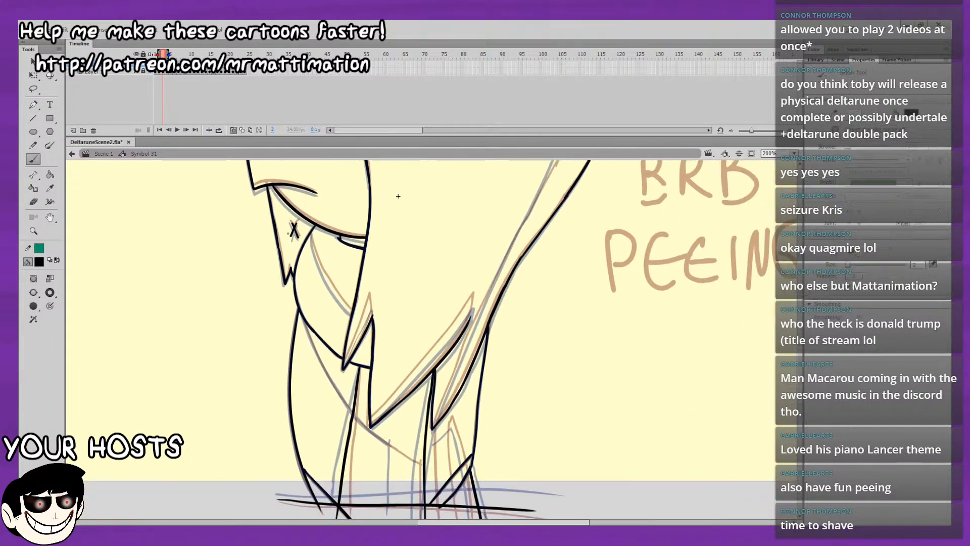
{"action": "left_click_drag", "start_coordinate": [309, 233], "coordinate": [315, 257]}
{"action": "left_click_drag", "start_coordinate": [335, 293], "coordinate": [349, 309]}
{"action": "left_click_drag", "start_coordinate": [341, 244], "coordinate": [325, 206]}
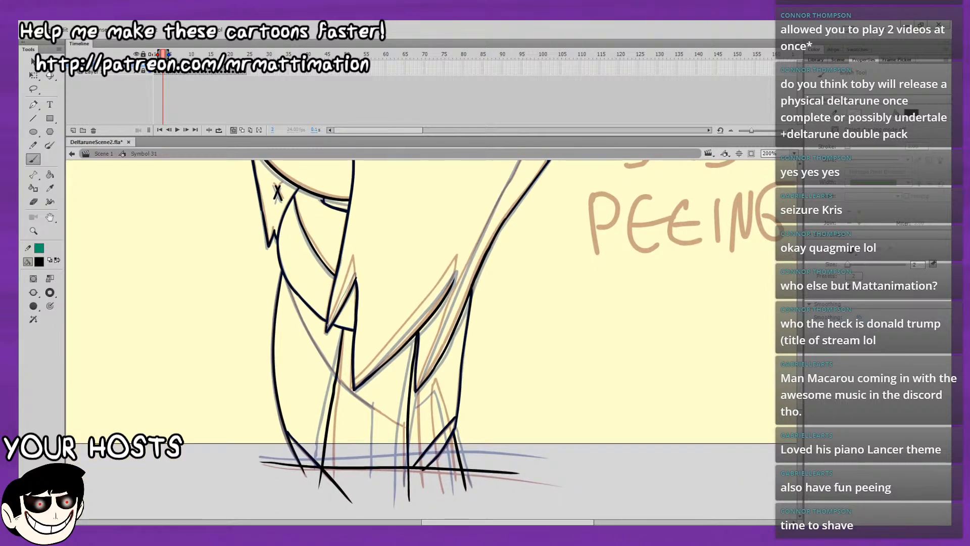
Draw the inner edges of the small front hair tip and the long middle hair tip over the body on frame 3.
{"action": "left_click_drag", "start_coordinate": [331, 321], "coordinate": [345, 287]}
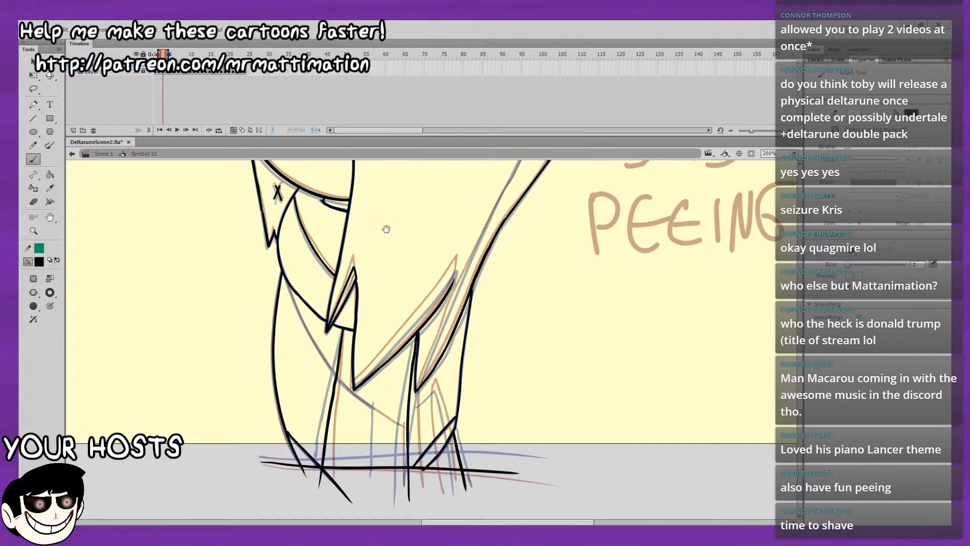
{"action": "mouse_move", "coordinate": [438, 194]}
{"action": "left_mouse_down"}
{"action": "mouse_move", "coordinate": [369, 222]}
{"action": "mouse_move", "coordinate": [347, 219]}
{"action": "left_mouse_up"}
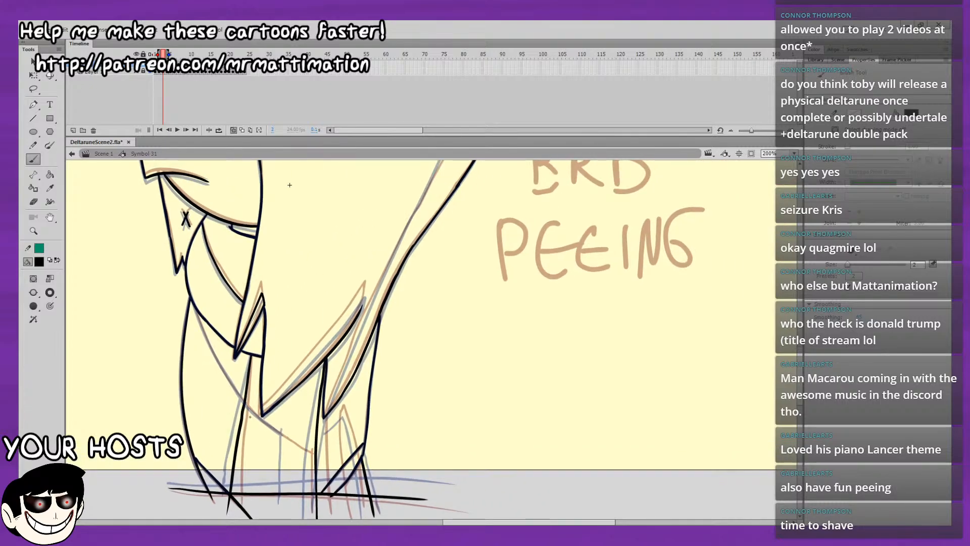
{"action": "left_click_drag", "start_coordinate": [318, 374], "coordinate": [302, 372]}
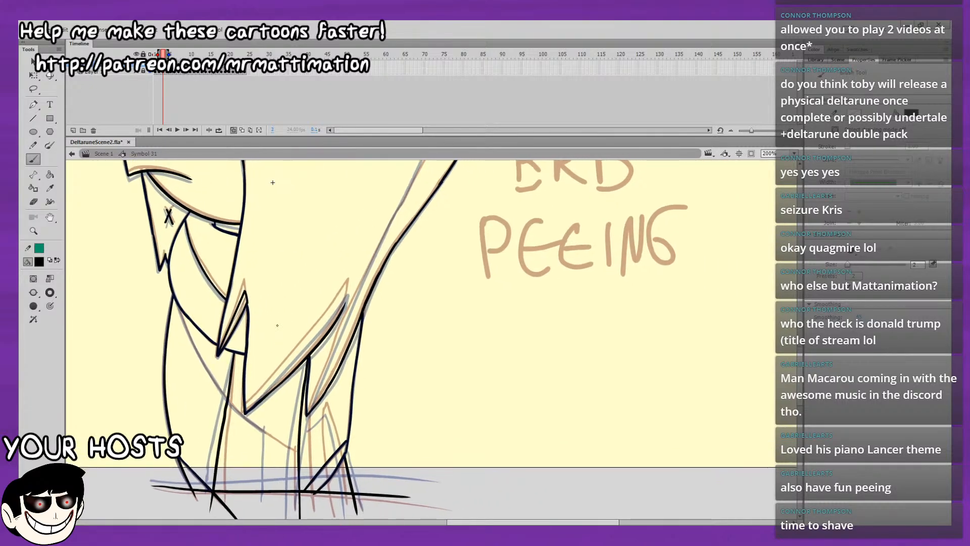
{"action": "mouse_move", "coordinate": [245, 410]}
{"action": "left_mouse_down"}
{"action": "mouse_move", "coordinate": [347, 290]}
{"action": "mouse_move", "coordinate": [344, 306]}
{"action": "left_mouse_up"}
Draw the inner edge rising from the rearmost lower hair tip on frame 3.
{"action": "mouse_move", "coordinate": [273, 183]}
{"action": "left_mouse_down"}
{"action": "mouse_move", "coordinate": [178, 225]}
{"action": "mouse_move", "coordinate": [179, 243]}
{"action": "left_mouse_up"}
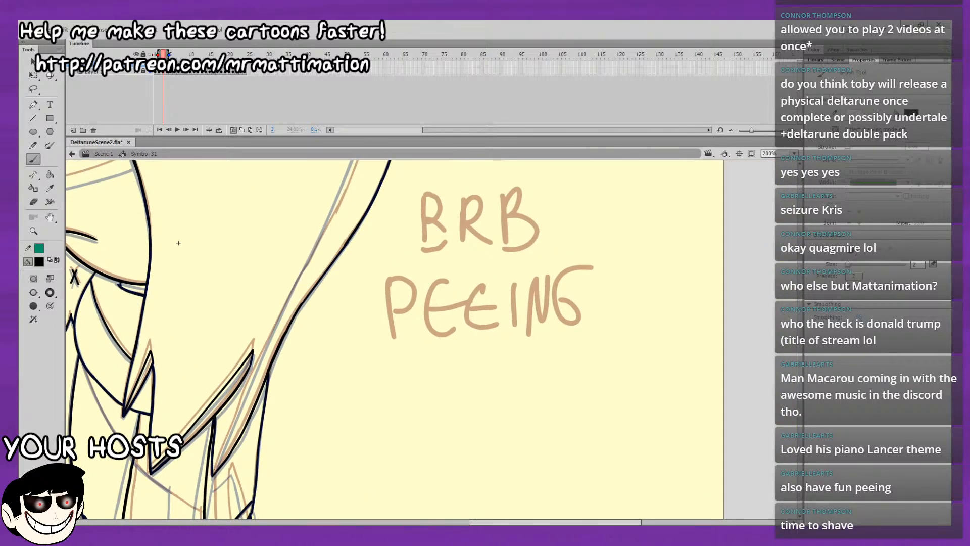
{"action": "left_click_drag", "start_coordinate": [221, 454], "coordinate": [229, 436]}
{"action": "key", "text": "ctrl+z"}
{"action": "left_click_drag", "start_coordinate": [215, 473], "coordinate": [261, 354]}
Draw the lower inner edge of the rear hair tuft and the upper part of the long rear hair's inner edge on frame 3.
{"action": "left_click_drag", "start_coordinate": [179, 242], "coordinate": [114, 383]}
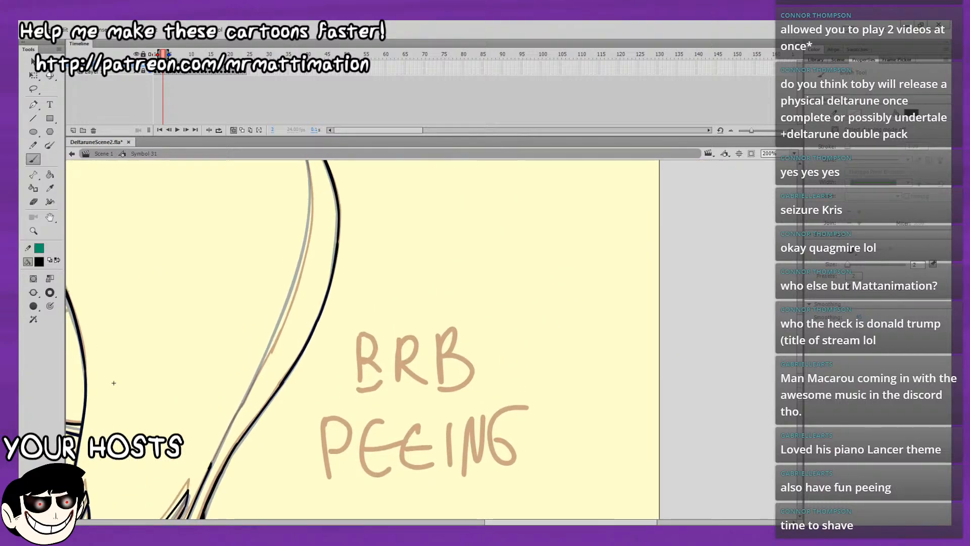
{"action": "left_click_drag", "start_coordinate": [212, 462], "coordinate": [247, 394]}
{"action": "key", "text": "ctrl+z"}
{"action": "left_click_drag", "start_coordinate": [315, 221], "coordinate": [321, 368]}
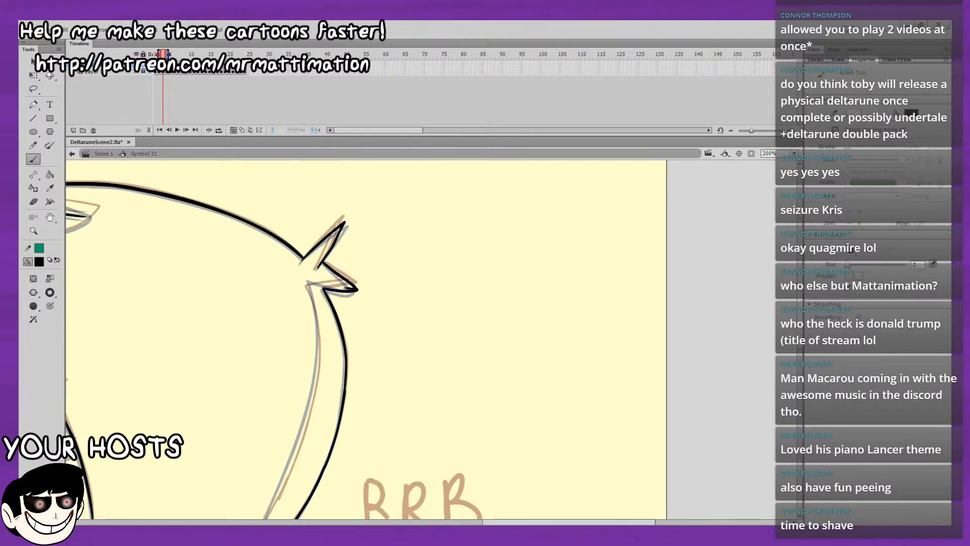
{"action": "mouse_move", "coordinate": [322, 283]}
{"action": "left_mouse_down"}
{"action": "mouse_move", "coordinate": [307, 286]}
{"action": "mouse_move", "coordinate": [317, 332]}
{"action": "mouse_move", "coordinate": [325, 227]}
{"action": "left_mouse_up"}
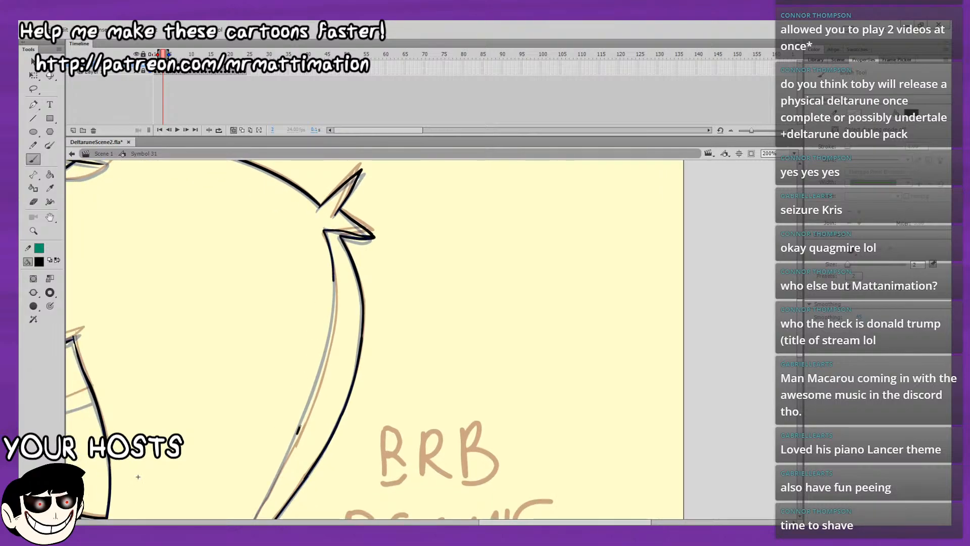
{"action": "left_click_drag", "start_coordinate": [312, 394], "coordinate": [317, 379]}
{"action": "key", "text": "ctrl+z"}
{"action": "left_click_drag", "start_coordinate": [301, 424], "coordinate": [329, 346]}
{"action": "mouse_move", "coordinate": [318, 308]}
{"action": "left_mouse_down"}
{"action": "mouse_move", "coordinate": [297, 351]}
{"action": "mouse_move", "coordinate": [313, 343]}
{"action": "left_mouse_up"}
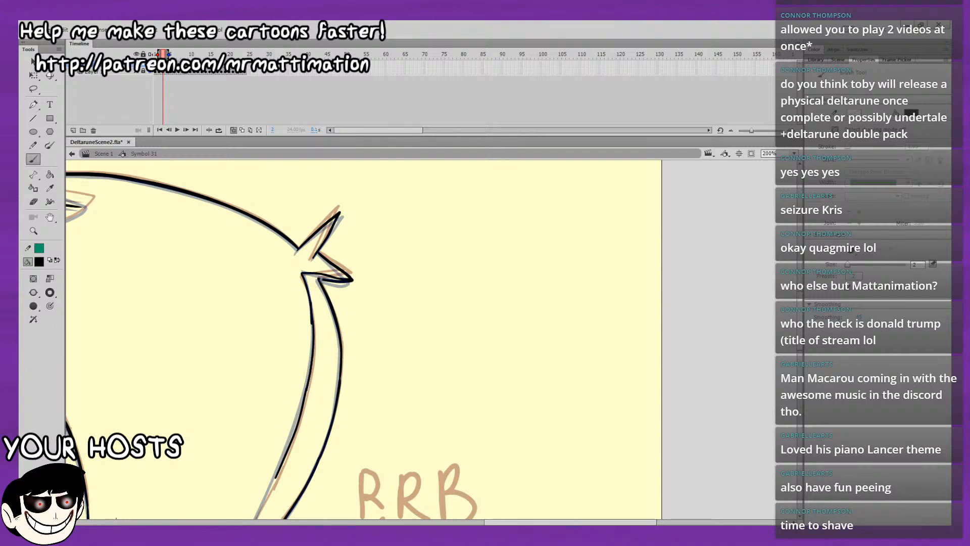
Erase the rough overlap where the strokes meet just below the rear hair tuft on frame 3.
{"action": "mouse_move", "coordinate": [317, 400]}
{"action": "left_mouse_down"}
{"action": "mouse_move", "coordinate": [372, 253]}
{"action": "mouse_move", "coordinate": [364, 339]}
{"action": "left_mouse_up"}
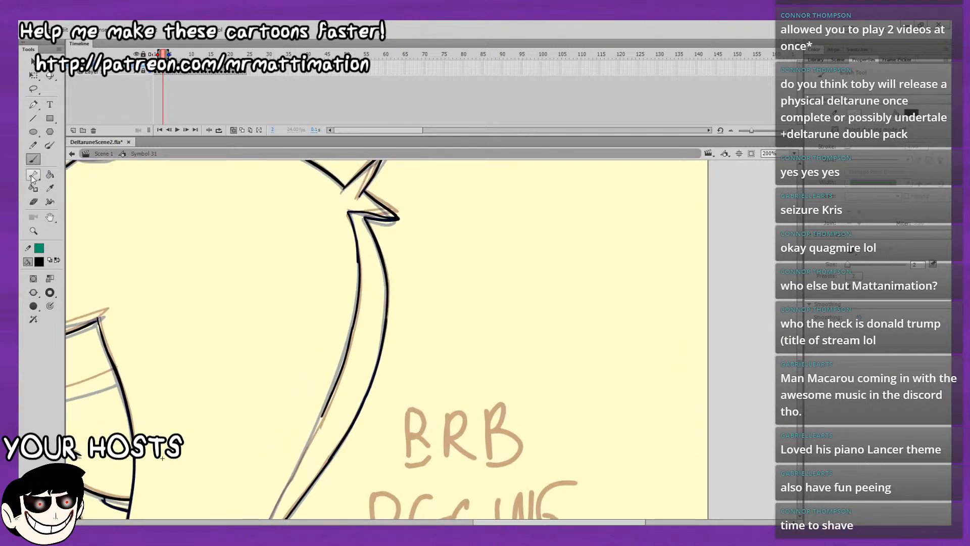
{"action": "left_click", "coordinate": [33, 202]}
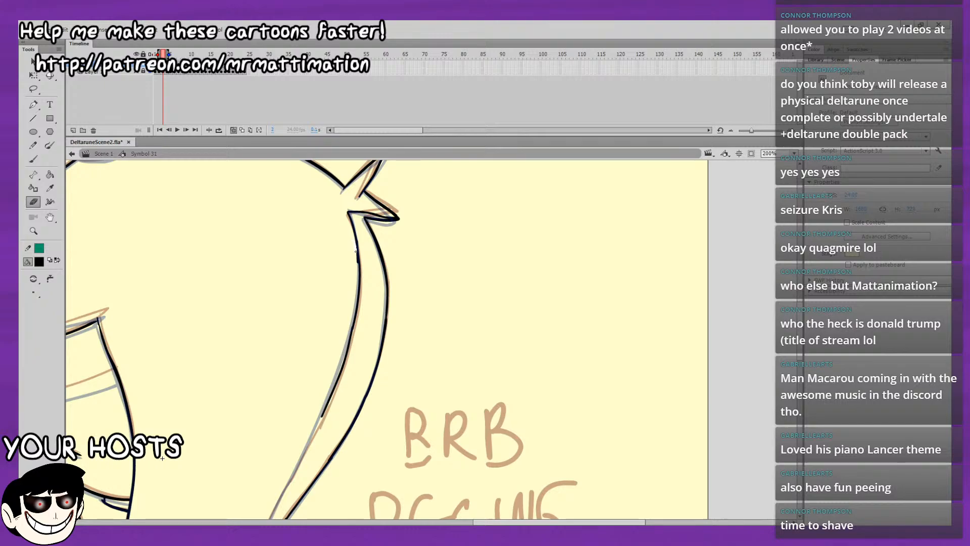
{"action": "left_click", "coordinate": [33, 160]}
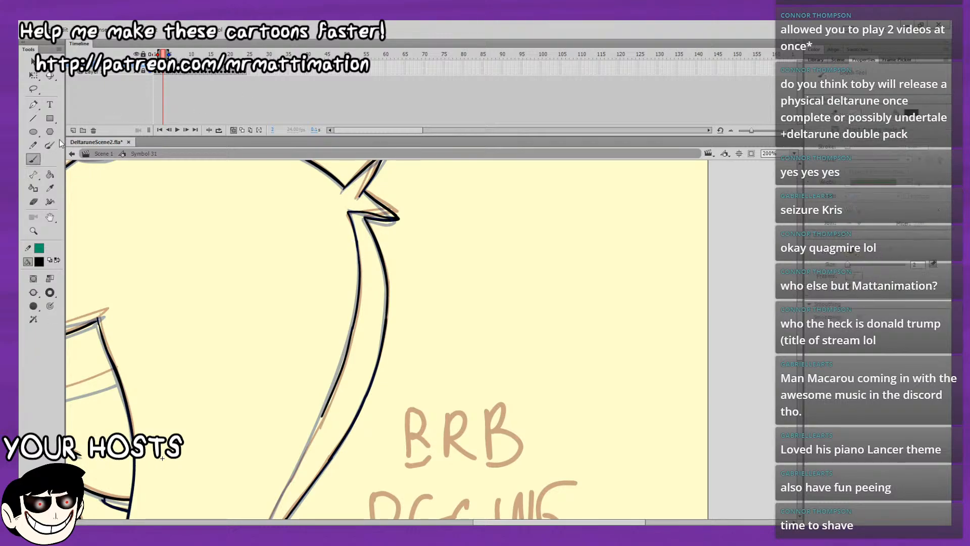
Close the gap between the upper and lower parts of the rear hair's inner edge on frame 3, redrawing the connecting stroke.
{"action": "left_click_drag", "start_coordinate": [325, 303], "coordinate": [388, 196]}
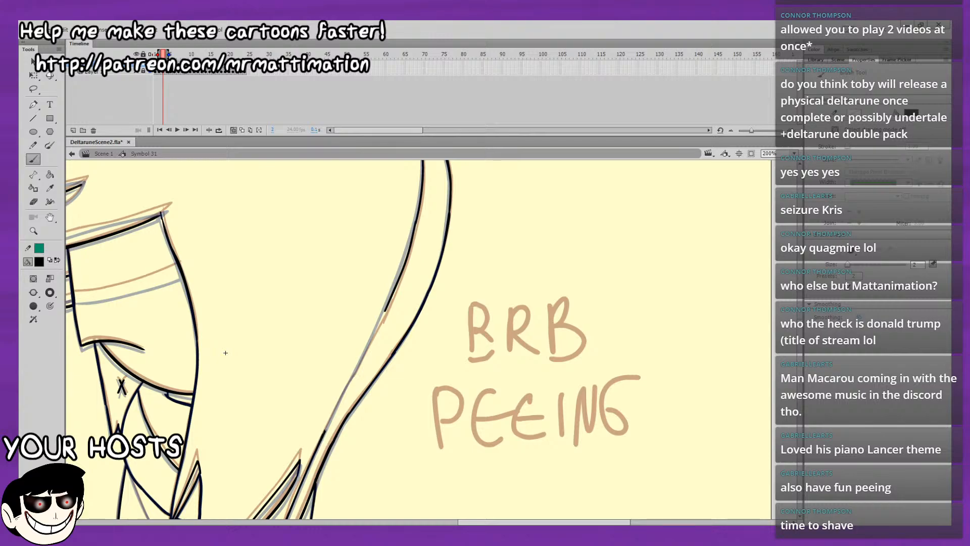
{"action": "left_click_drag", "start_coordinate": [343, 394], "coordinate": [372, 339]}
{"action": "left_click_drag", "start_coordinate": [388, 305], "coordinate": [389, 303]}
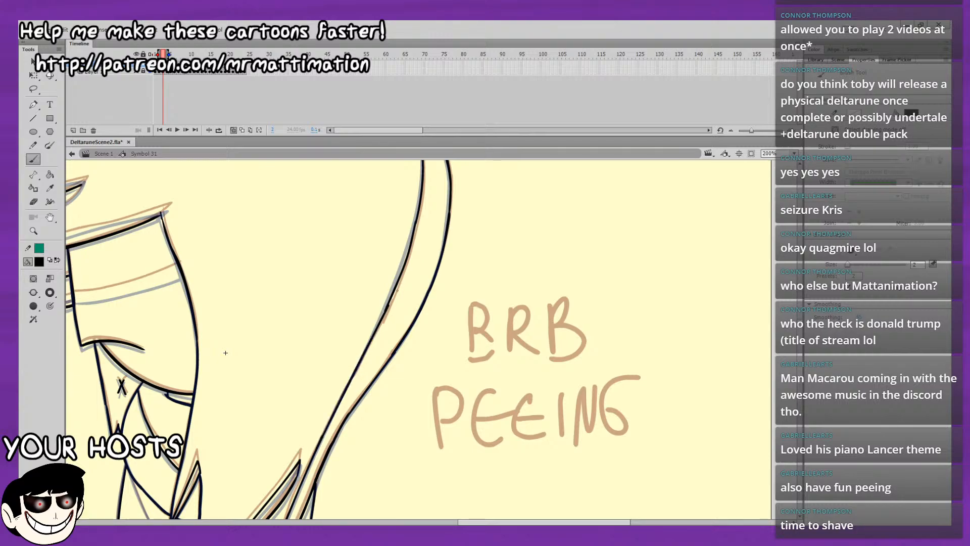
{"action": "key", "text": "ctrl+z"}
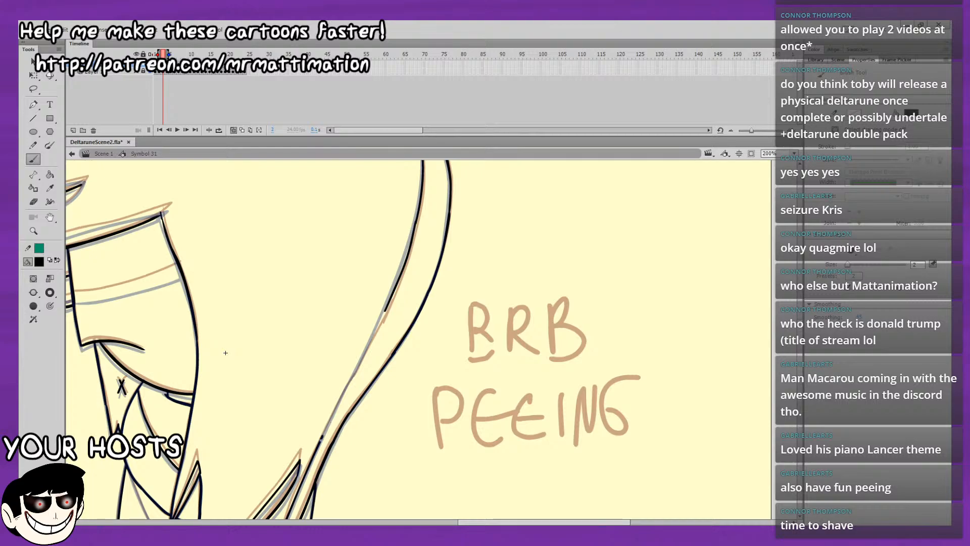
{"action": "left_click_drag", "start_coordinate": [336, 405], "coordinate": [364, 352]}
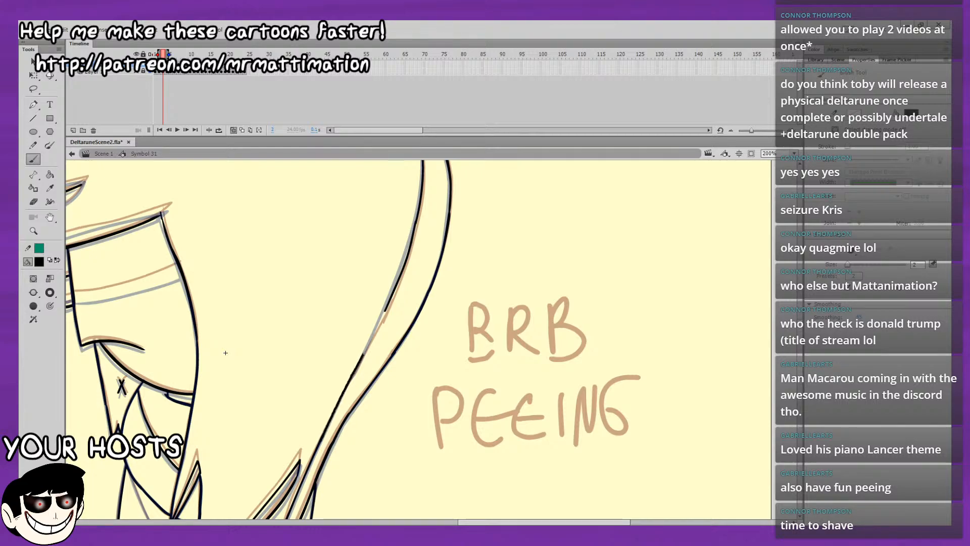
{"action": "left_click_drag", "start_coordinate": [384, 312], "coordinate": [390, 303]}
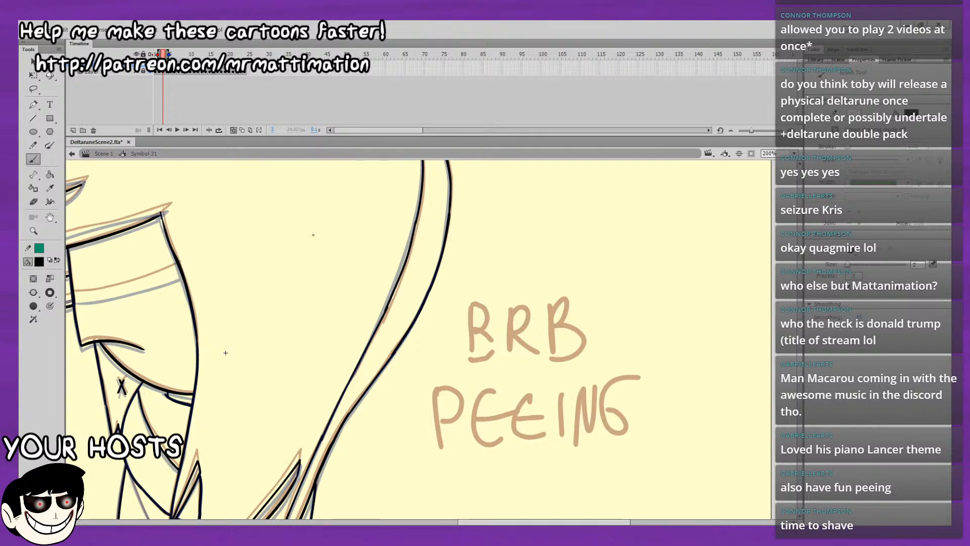
Clean up the joint where the connecting stroke meets the upper part of the rear hair's inner edge.
{"action": "key", "text": "v"}
{"action": "left_click_drag", "start_coordinate": [373, 280], "coordinate": [395, 325]}
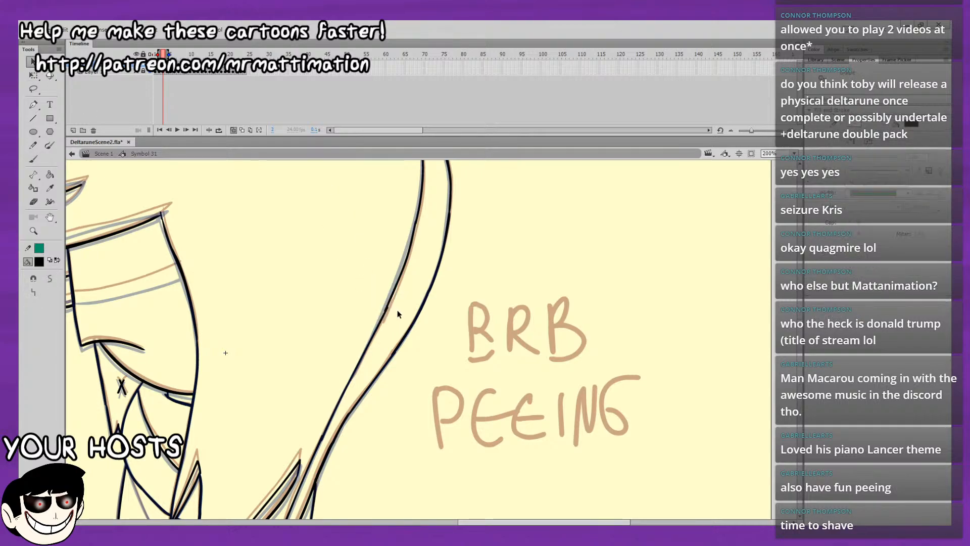
{"action": "left_click", "coordinate": [397, 310]}
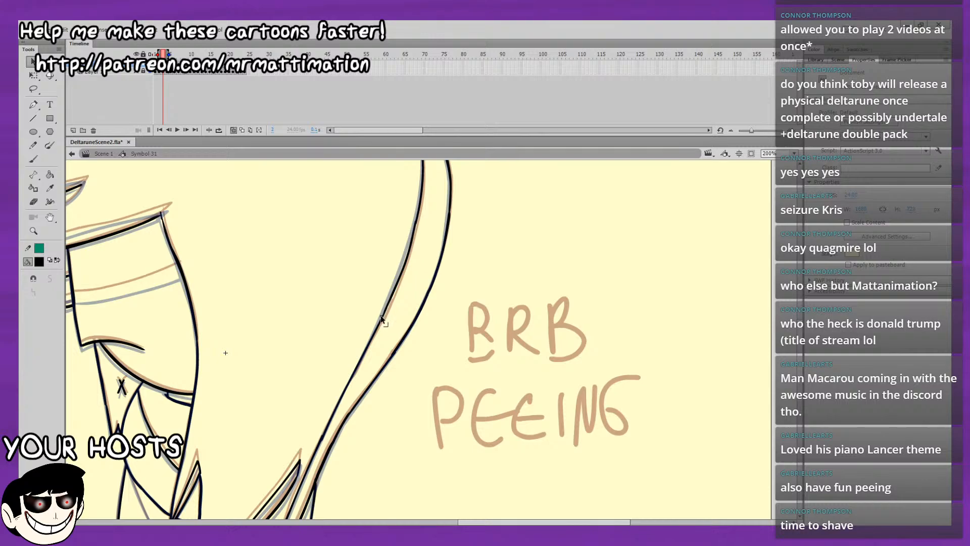
{"action": "left_click_drag", "start_coordinate": [378, 236], "coordinate": [394, 324]}
{"action": "left_click", "coordinate": [400, 293]}
{"action": "left_click", "coordinate": [34, 159]}
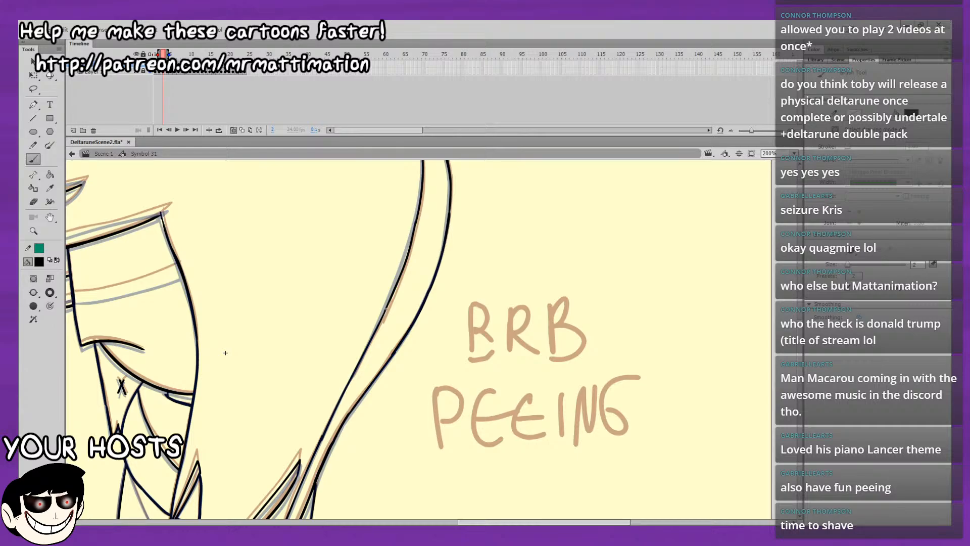
Draw the curved shading line across the lower body behind the hair tips and a vertical line down from its end on frame 3.
{"action": "scroll", "coordinate": [392, 278], "scroll_direction": "down", "scroll_amount": 5}
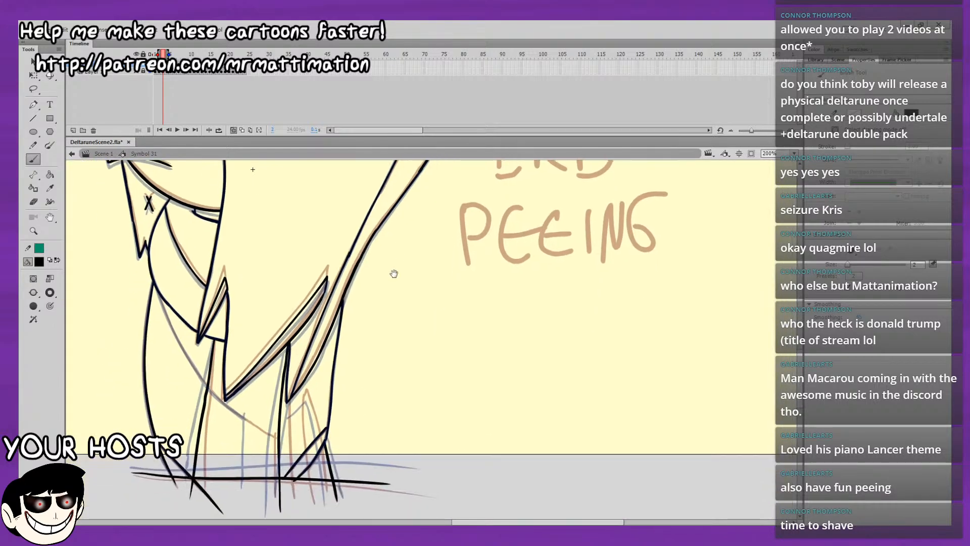
{"action": "left_click_drag", "start_coordinate": [388, 283], "coordinate": [393, 269]}
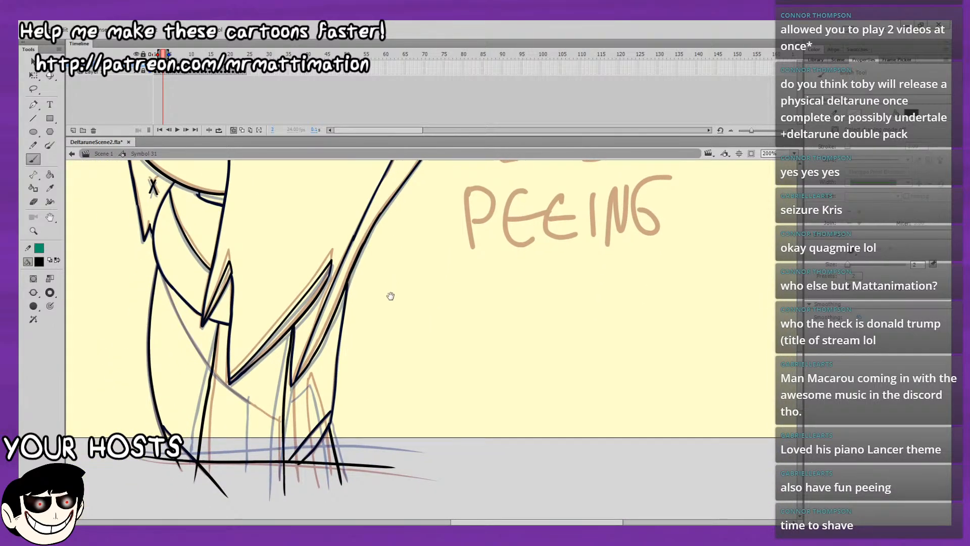
{"action": "left_click_drag", "start_coordinate": [392, 313], "coordinate": [487, 353]}
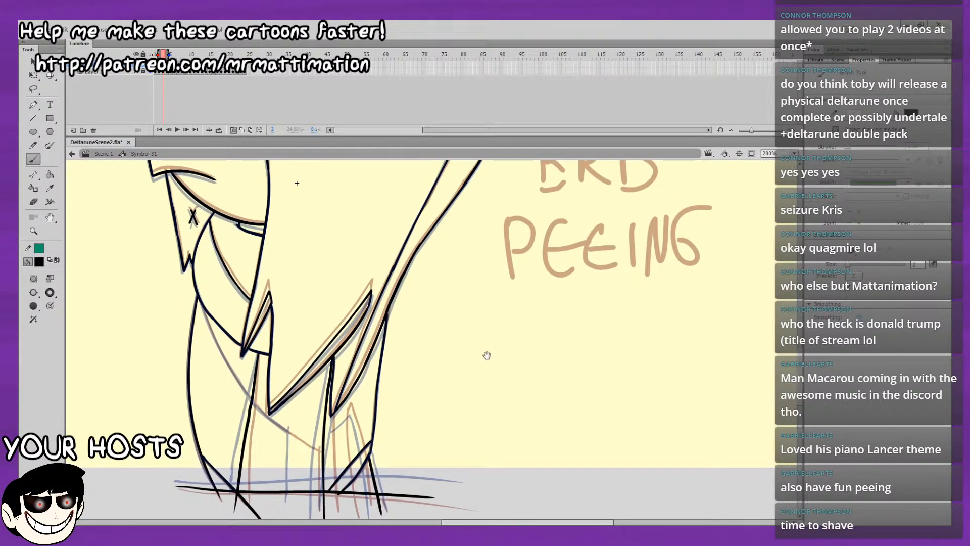
{"action": "left_click_drag", "start_coordinate": [487, 355], "coordinate": [427, 283]}
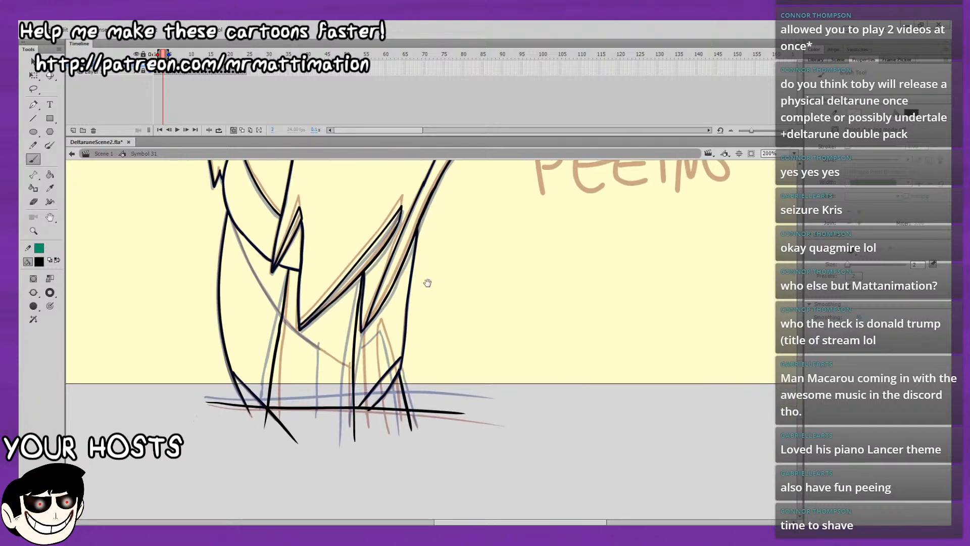
{"action": "mouse_move", "coordinate": [227, 213]}
{"action": "left_mouse_down"}
{"action": "mouse_move", "coordinate": [261, 287]}
{"action": "mouse_move", "coordinate": [325, 351]}
{"action": "left_mouse_up"}
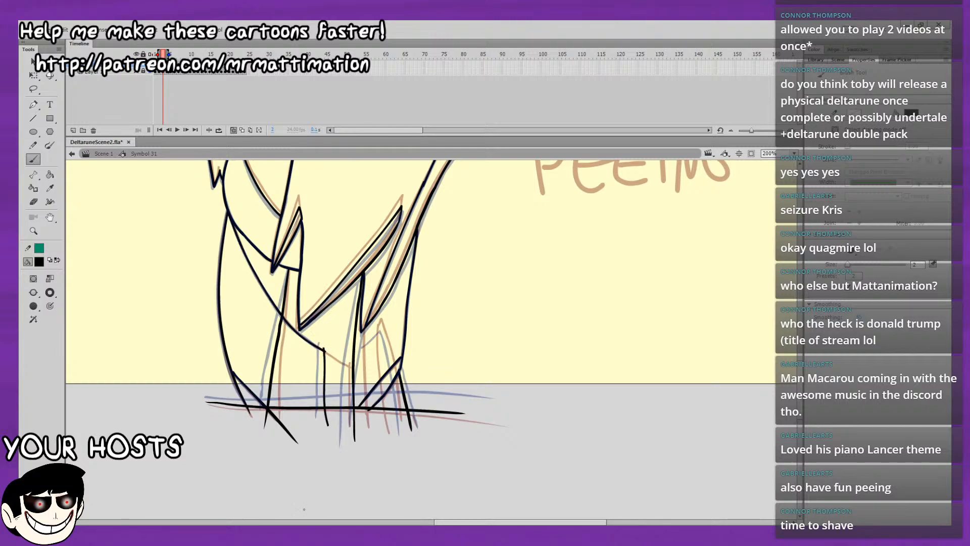
Extend the vertical line below the body's curved shading line on frame 3, checking it against the neighbouring frames.
{"action": "left_click_drag", "start_coordinate": [323, 347], "coordinate": [326, 437]}
{"action": "key", "text": "comma"}
{"action": "key", "text": "period"}
{"action": "key", "text": "period"}
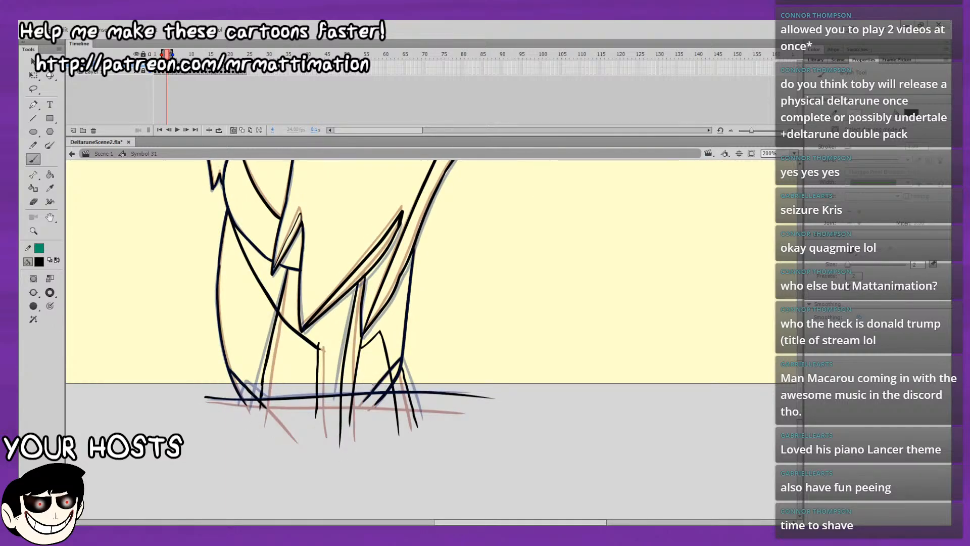
{"action": "key", "text": "comma"}
{"action": "key", "text": "period"}
{"action": "key", "text": "period"}
{"action": "key", "text": "comma"}
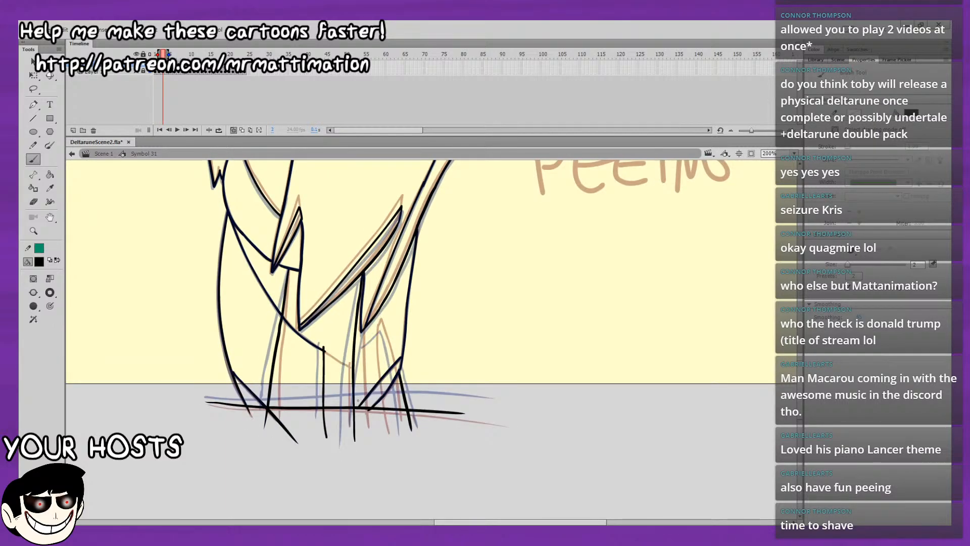
Draw the inner leg lines beneath the rear hair tips on frame 3, meeting in a peak and running down past the hem.
{"action": "mouse_move", "coordinate": [357, 414]}
{"action": "left_mouse_down"}
{"action": "mouse_move", "coordinate": [362, 355]}
{"action": "mouse_move", "coordinate": [380, 328]}
{"action": "left_mouse_up"}
{"action": "left_click_drag", "start_coordinate": [393, 365], "coordinate": [400, 433]}
{"action": "key", "text": "comma"}
{"action": "key", "text": "comma"}
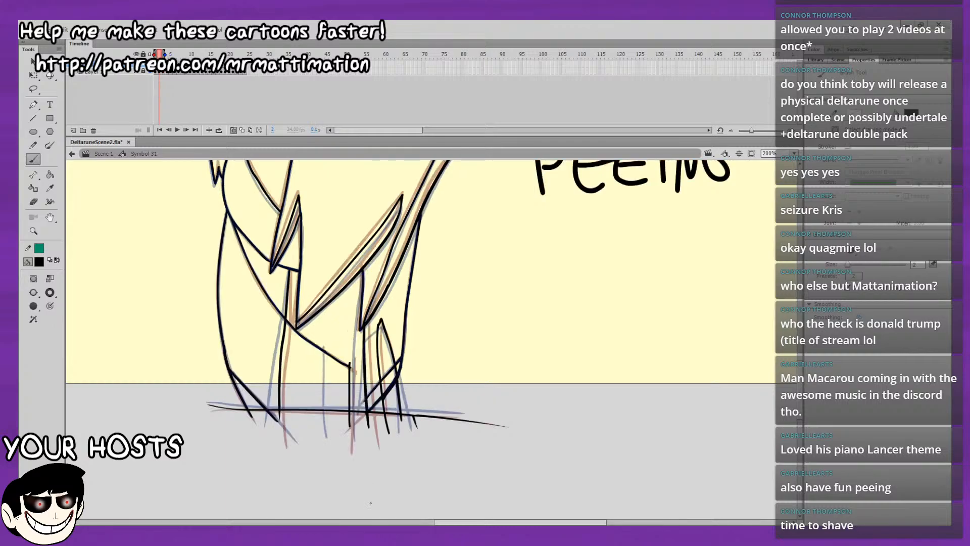
Play the loop and flip through the first frames to examine how the lower body lines move.
{"action": "key", "text": "Return"}
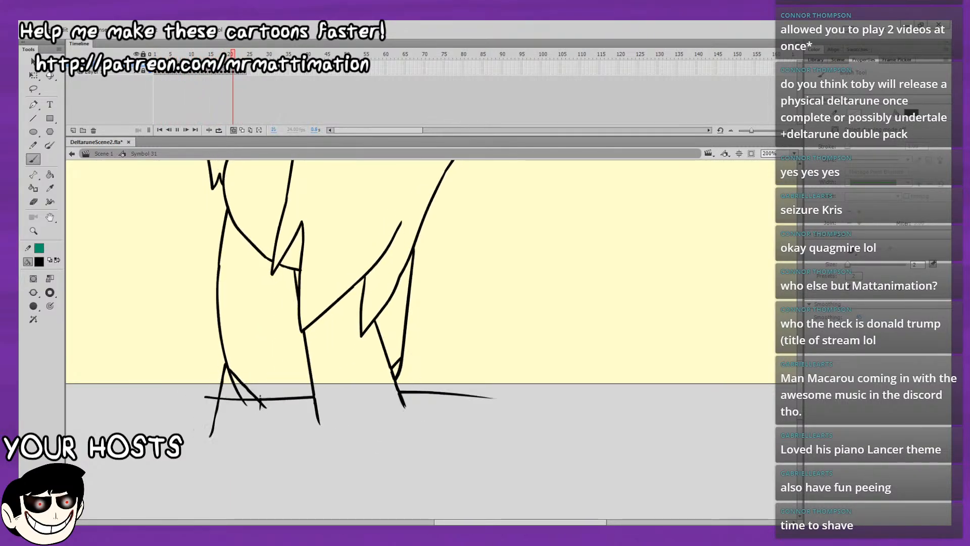
{"action": "left_click_drag", "start_coordinate": [172, 54], "coordinate": [132, 72]}
{"action": "key", "text": "period"}
{"action": "key", "text": "period"}
{"action": "key", "text": "period"}
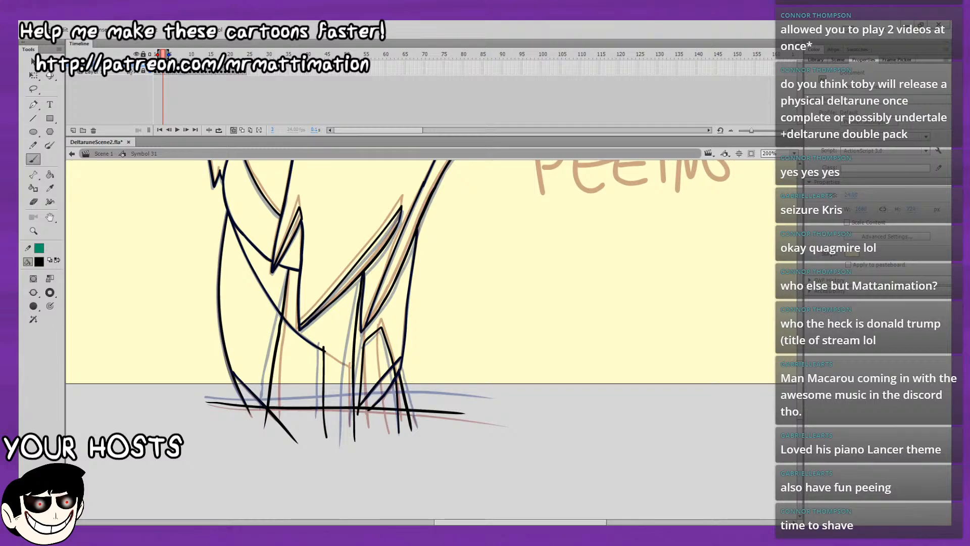
{"action": "key", "text": "comma"}
{"action": "key", "text": "period"}
{"action": "key", "text": "period"}
{"action": "key", "text": "comma"}
{"action": "key", "text": "comma"}
Draw the curved shading line across the face from the nose to the hair edge on frame 3.
{"action": "left_click_drag", "start_coordinate": [290, 354], "coordinate": [283, 463]}
{"action": "mouse_move", "coordinate": [435, 198]}
{"action": "left_mouse_down"}
{"action": "mouse_move", "coordinate": [476, 446]}
{"action": "mouse_move", "coordinate": [501, 402]}
{"action": "mouse_move", "coordinate": [503, 360]}
{"action": "left_mouse_up"}
{"action": "mouse_move", "coordinate": [494, 441]}
{"action": "left_mouse_down"}
{"action": "mouse_move", "coordinate": [513, 316]}
{"action": "mouse_move", "coordinate": [502, 385]}
{"action": "mouse_move", "coordinate": [508, 503]}
{"action": "left_mouse_up"}
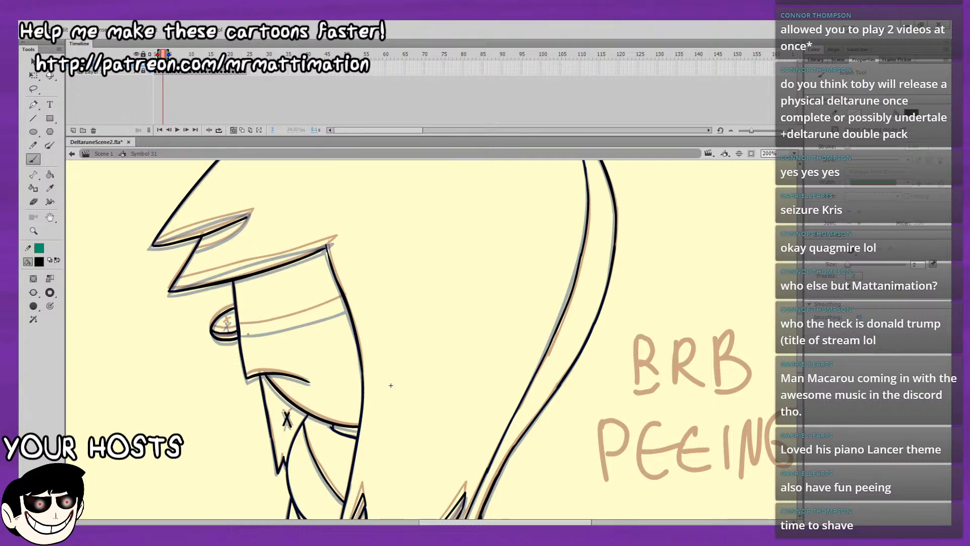
{"action": "left_click_drag", "start_coordinate": [241, 332], "coordinate": [305, 317]}
{"action": "key", "text": "ctrl+z"}
{"action": "left_click_drag", "start_coordinate": [240, 333], "coordinate": [349, 305]}
Draw the inner upper edge and the curved underside of the front fringe spike on frame 3.
{"action": "scroll", "coordinate": [384, 335], "scroll_direction": "up", "scroll_amount": 5}
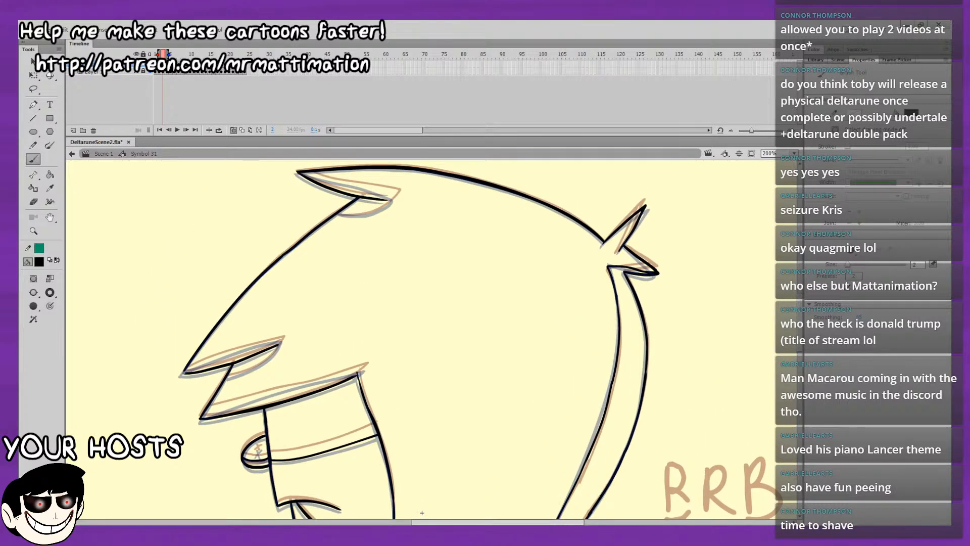
{"action": "left_click_drag", "start_coordinate": [185, 373], "coordinate": [280, 339]}
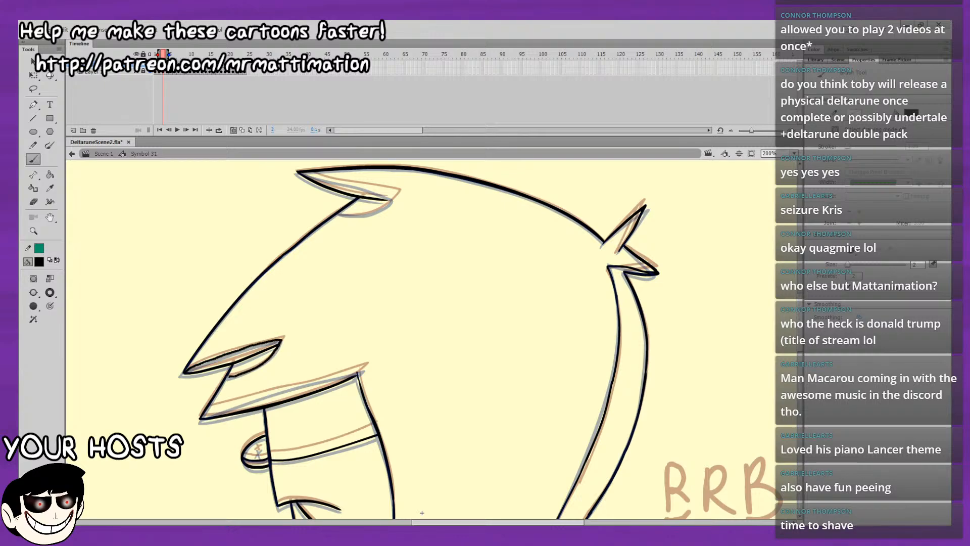
{"action": "mouse_move", "coordinate": [228, 377]}
{"action": "left_mouse_down"}
{"action": "mouse_move", "coordinate": [280, 339]}
{"action": "mouse_move", "coordinate": [238, 373]}
{"action": "left_mouse_up"}
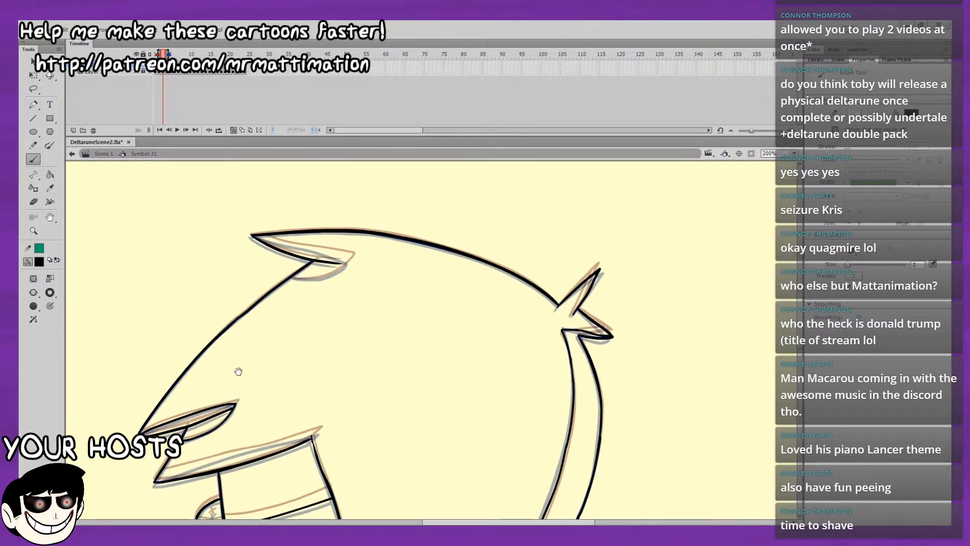
Draw the inner shading line along the lower fringe from its front tip to its rear corner on frame 3.
{"action": "mouse_move", "coordinate": [212, 436]}
{"action": "left_mouse_down"}
{"action": "mouse_move", "coordinate": [228, 374]}
{"action": "mouse_move", "coordinate": [226, 394]}
{"action": "left_mouse_up"}
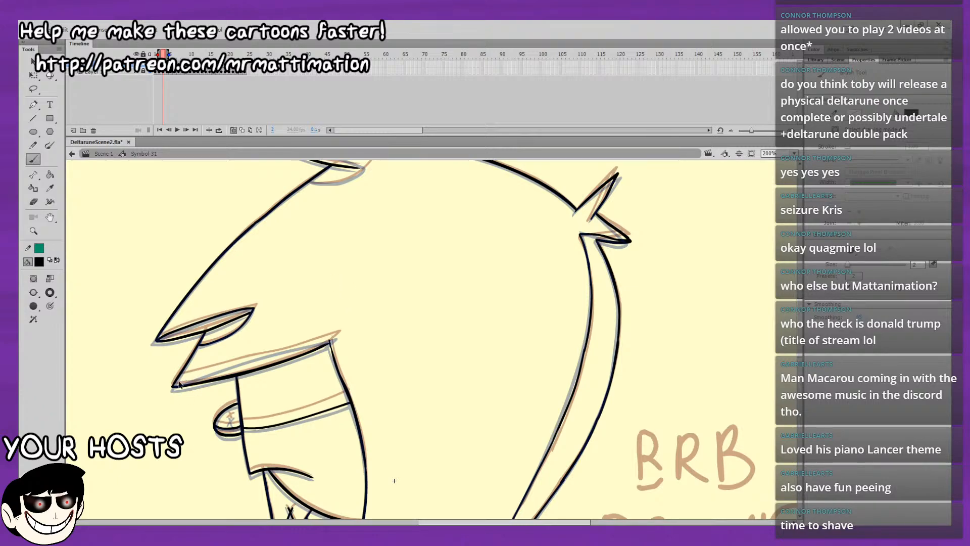
{"action": "left_click_drag", "start_coordinate": [177, 382], "coordinate": [253, 360]}
{"action": "key", "text": "ctrl+z"}
{"action": "left_click_drag", "start_coordinate": [177, 382], "coordinate": [270, 355]}
{"action": "key", "text": "ctrl+z"}
{"action": "left_click_drag", "start_coordinate": [176, 384], "coordinate": [322, 340]}
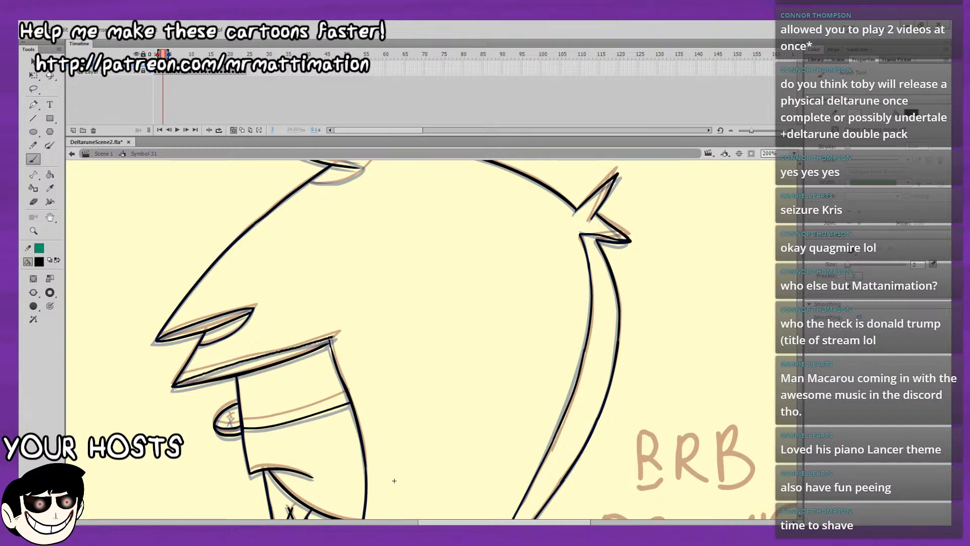
{"action": "left_click_drag", "start_coordinate": [333, 337], "coordinate": [333, 337]}
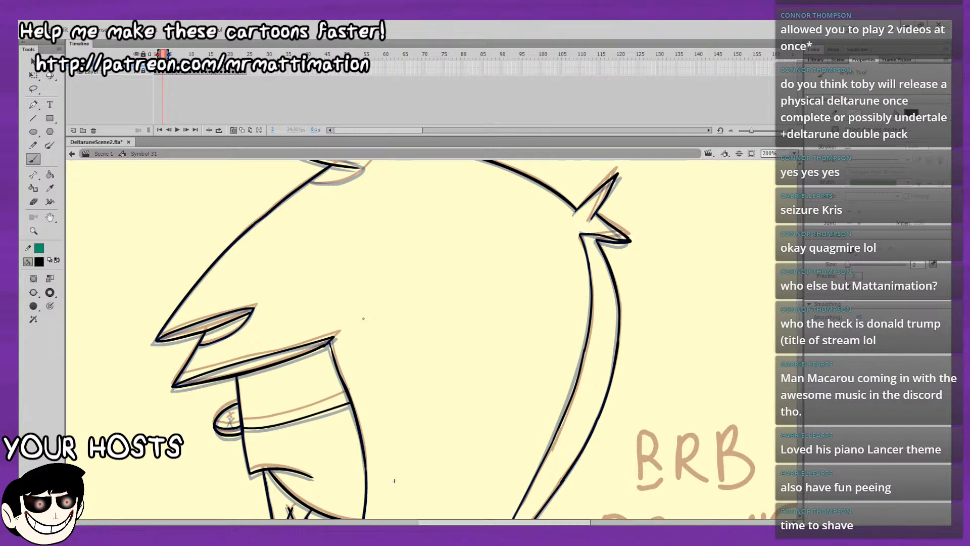
Draw the inner line of the hair tuft on top of the head from its tip backwards on frame 3.
{"action": "left_click_drag", "start_coordinate": [603, 428], "coordinate": [598, 271]}
{"action": "scroll", "coordinate": [607, 332], "scroll_direction": "up", "scroll_amount": 2}
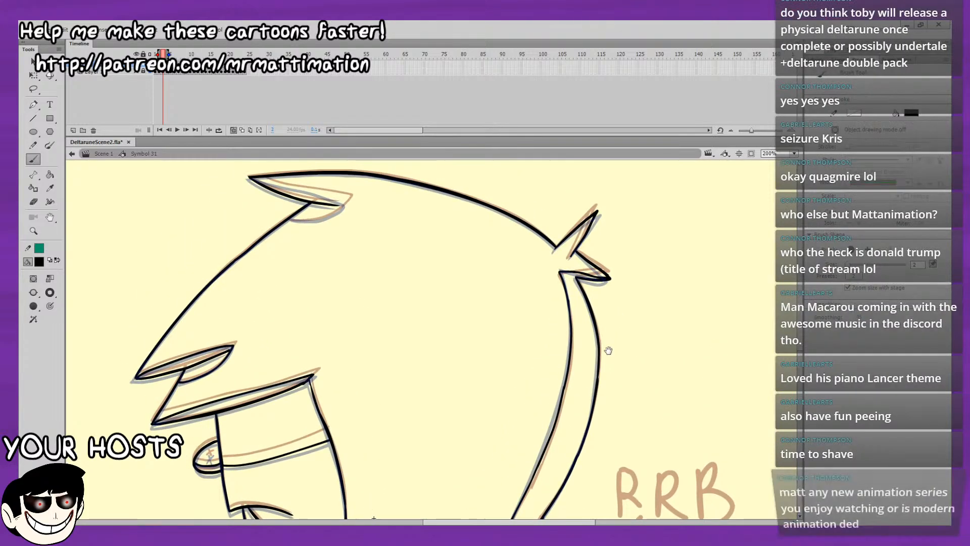
{"action": "left_click_drag", "start_coordinate": [611, 361], "coordinate": [593, 334]}
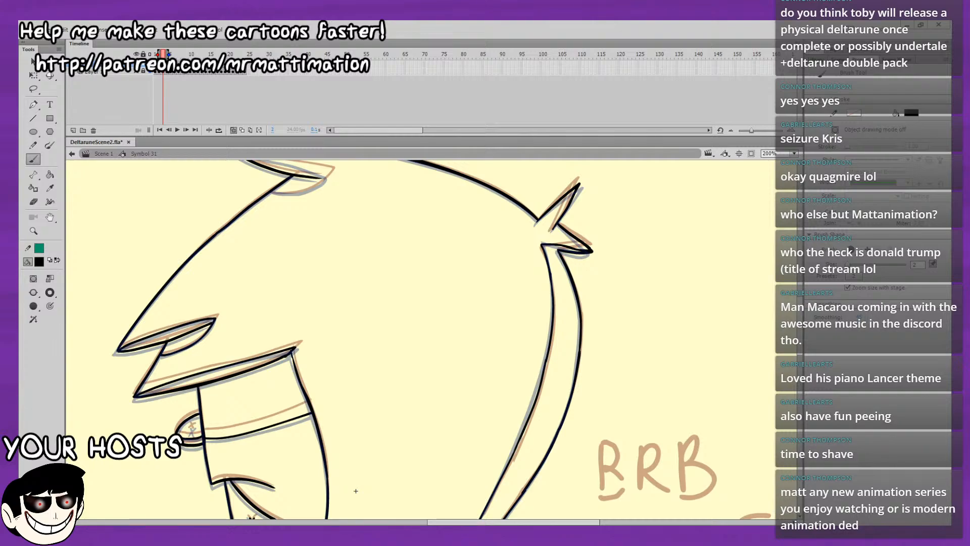
{"action": "left_click_drag", "start_coordinate": [422, 243], "coordinate": [342, 279]}
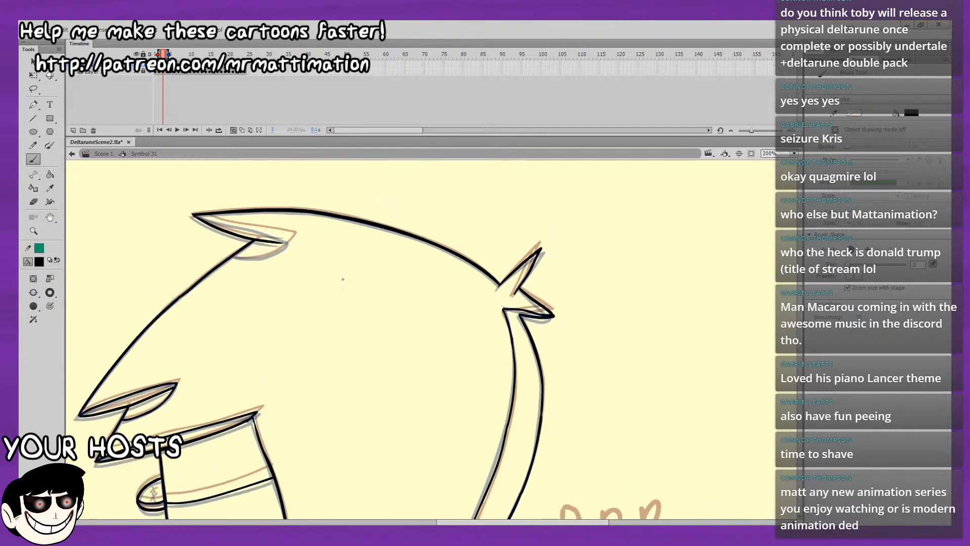
{"action": "left_click_drag", "start_coordinate": [207, 220], "coordinate": [159, 219]}
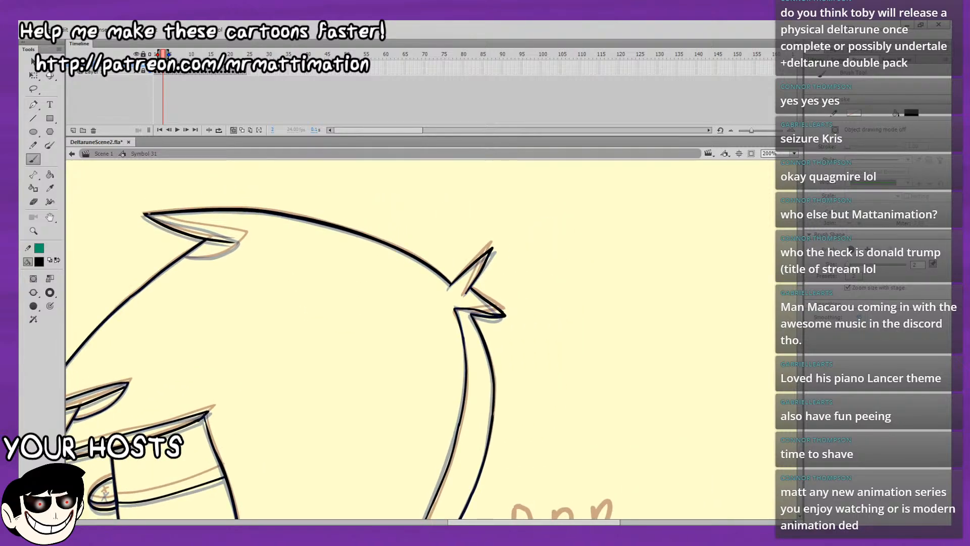
{"action": "left_click_drag", "start_coordinate": [149, 215], "coordinate": [227, 237]}
{"action": "mouse_move", "coordinate": [150, 213]}
{"action": "left_mouse_down"}
{"action": "mouse_move", "coordinate": [222, 233]}
{"action": "mouse_move", "coordinate": [243, 252]}
{"action": "mouse_move", "coordinate": [299, 239]}
{"action": "left_mouse_up"}
{"action": "key", "text": "ctrl+z"}
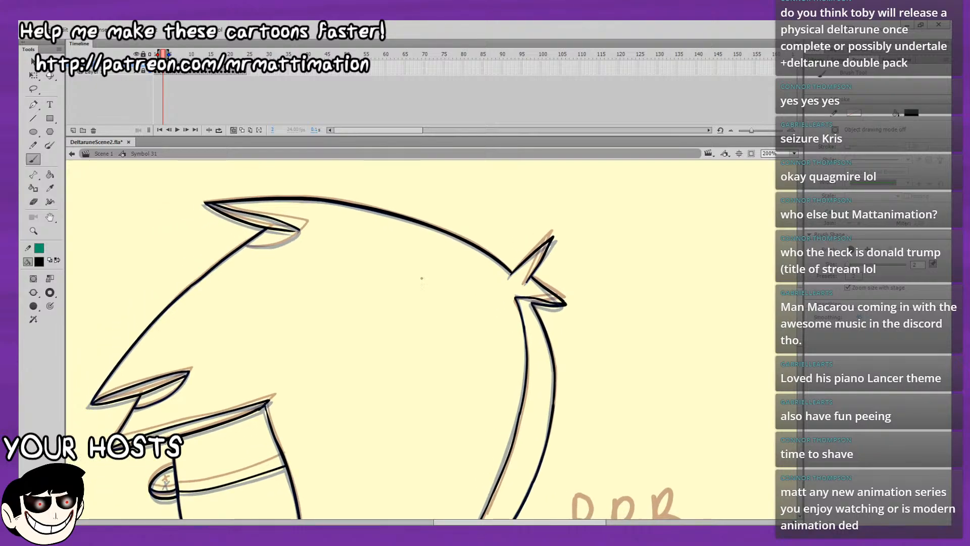
Draw the curved underside beneath the top hair tuft on frame 3, working at 400% zoom.
{"action": "left_click_drag", "start_coordinate": [422, 278], "coordinate": [517, 287]}
{"action": "left_click", "coordinate": [794, 153]}
{"action": "left_click", "coordinate": [764, 219]}
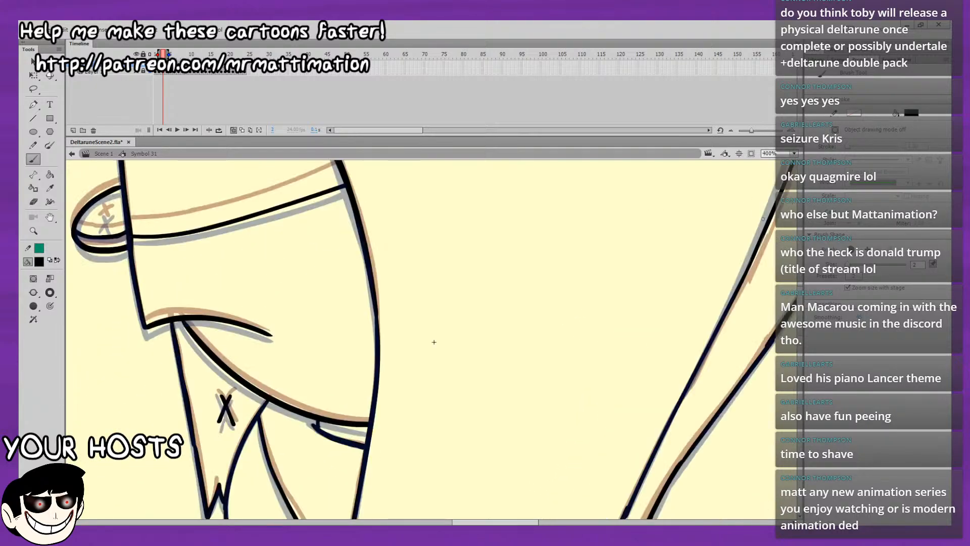
{"action": "left_click_drag", "start_coordinate": [632, 207], "coordinate": [643, 420]}
{"action": "left_click_drag", "start_coordinate": [650, 345], "coordinate": [723, 418]}
{"action": "left_click_drag", "start_coordinate": [700, 261], "coordinate": [718, 326]}
{"action": "mouse_move", "coordinate": [734, 207]}
{"action": "left_mouse_down"}
{"action": "mouse_move", "coordinate": [730, 310]}
{"action": "mouse_move", "coordinate": [718, 325]}
{"action": "left_mouse_up"}
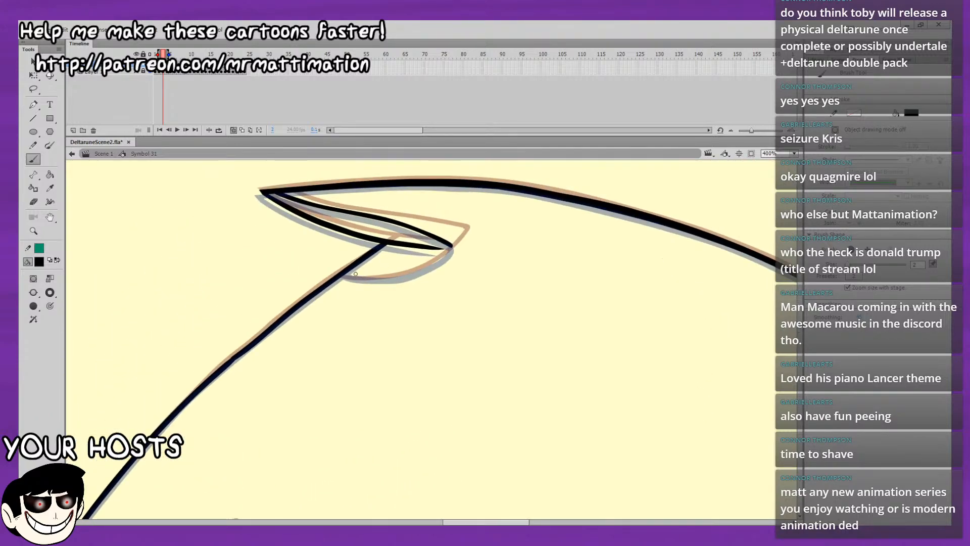
{"action": "mouse_move", "coordinate": [342, 275]}
{"action": "left_mouse_down"}
{"action": "mouse_move", "coordinate": [397, 276]}
{"action": "mouse_move", "coordinate": [452, 248]}
{"action": "left_mouse_up"}
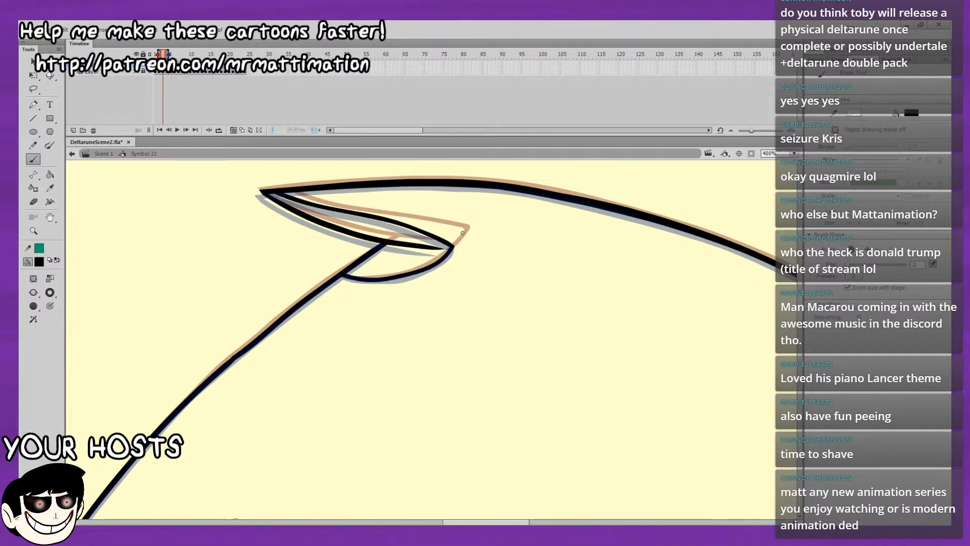
{"action": "left_click", "coordinate": [794, 153]}
{"action": "left_click", "coordinate": [793, 168]}
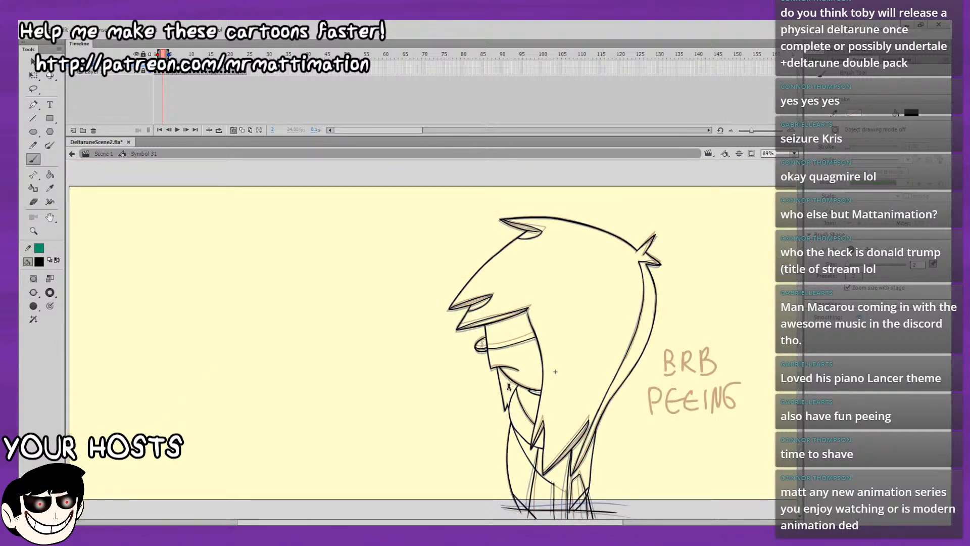
Draw an inner shading stroke in the upper spike of the rear hair tuft on frames 4 and 3.
{"action": "key", "text": "ctrl+4"}
{"action": "left_click_drag", "start_coordinate": [761, 336], "coordinate": [289, 480]}
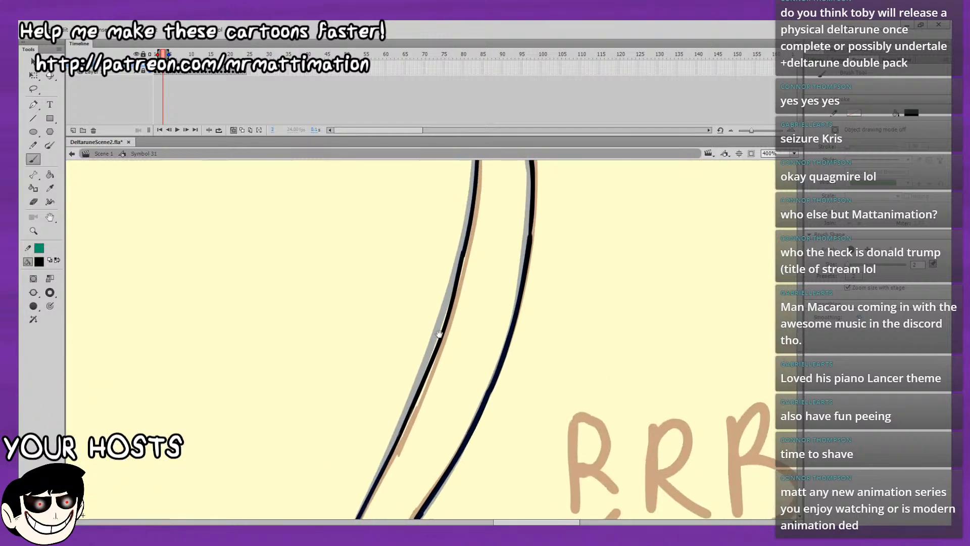
{"action": "mouse_move", "coordinate": [530, 174]}
{"action": "left_mouse_down"}
{"action": "mouse_move", "coordinate": [450, 381]}
{"action": "mouse_move", "coordinate": [442, 498]}
{"action": "left_mouse_up"}
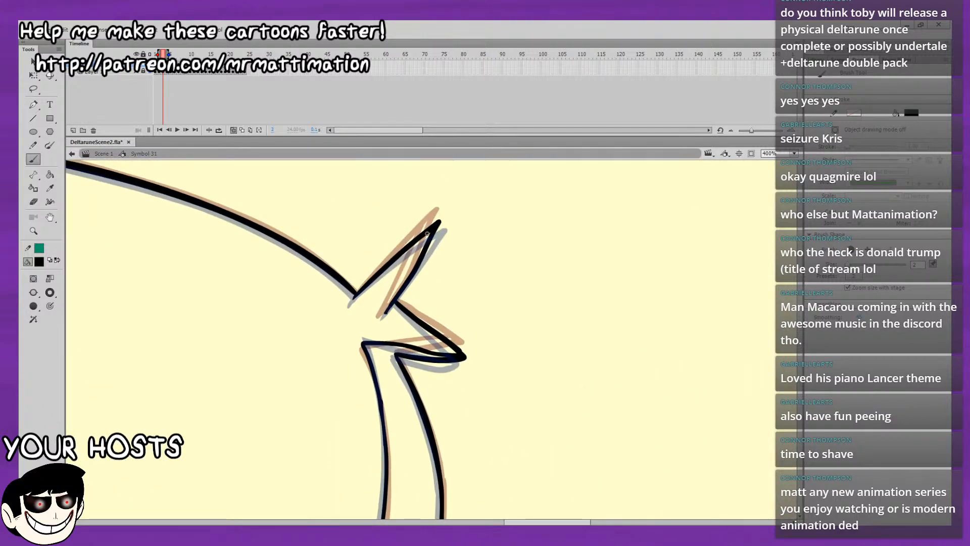
{"action": "key", "text": "period"}
{"action": "key", "text": "period"}
{"action": "key", "text": "comma"}
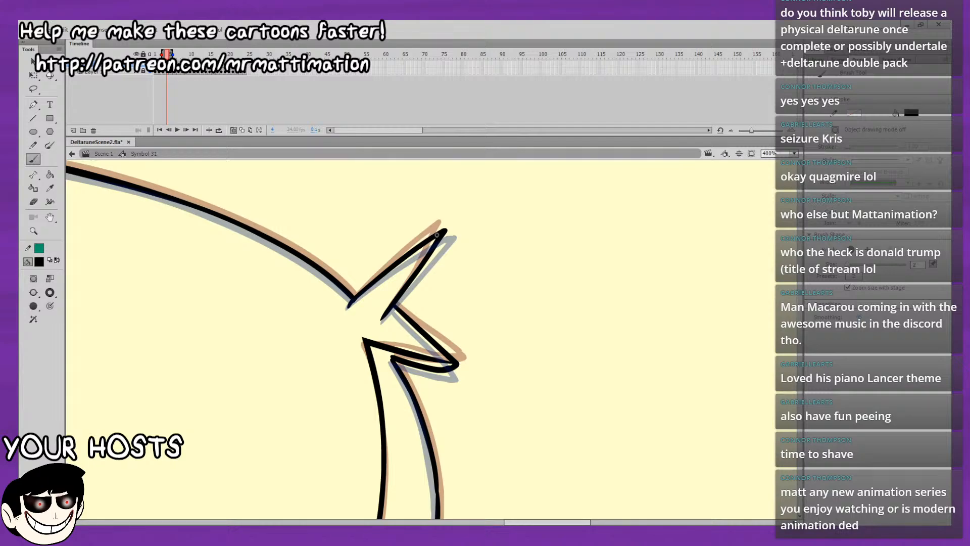
{"action": "left_click_drag", "start_coordinate": [437, 237], "coordinate": [372, 327]}
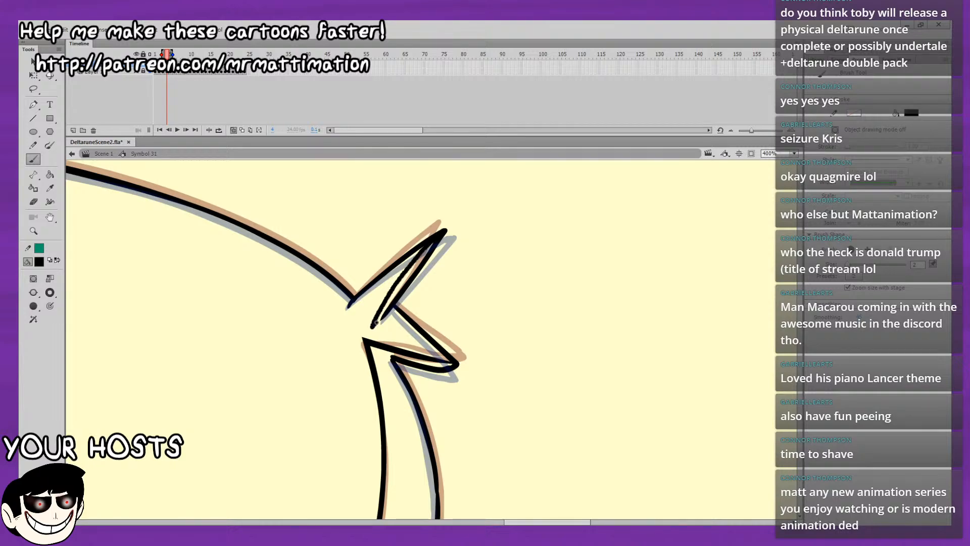
{"action": "key", "text": "comma"}
{"action": "left_click_drag", "start_coordinate": [431, 230], "coordinate": [373, 327]}
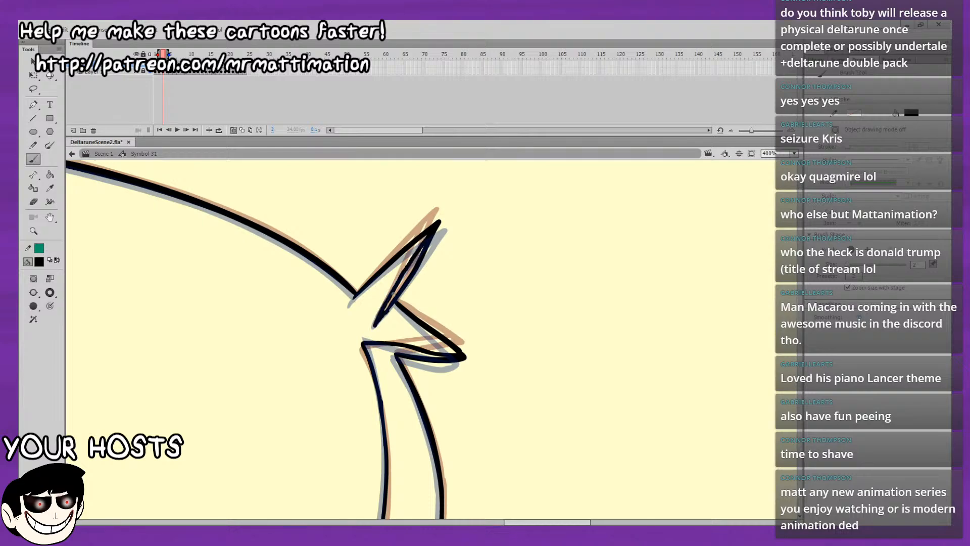
{"action": "left_click", "coordinate": [794, 153]}
{"action": "left_click", "coordinate": [783, 164]}
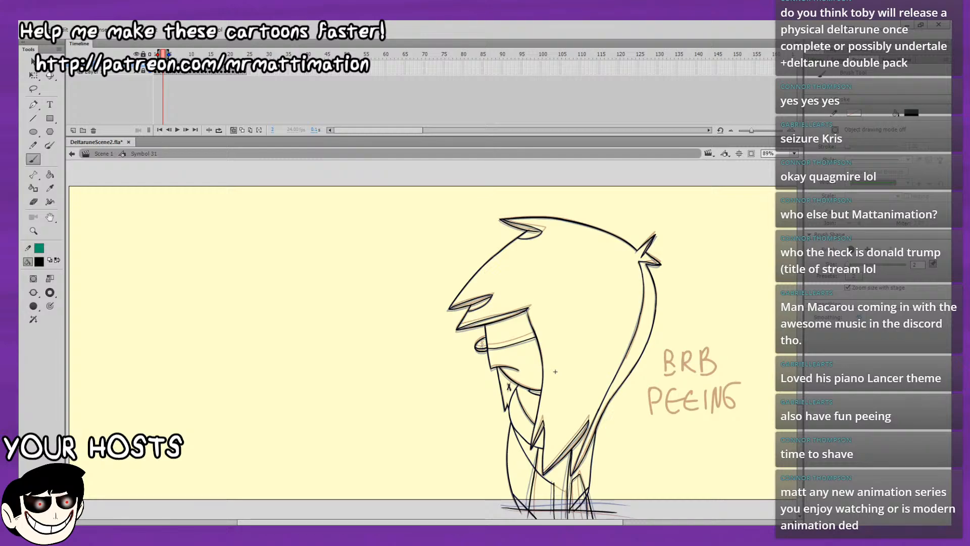
Lasso the handwritten "BRB PEEING" note beside the character on frame 2 and delete it.
{"action": "key", "text": "period"}
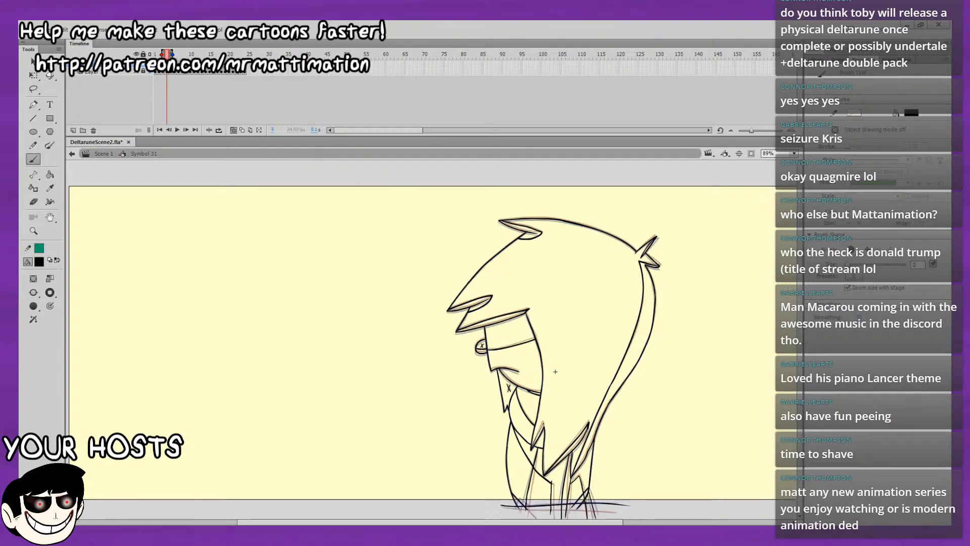
{"action": "key", "text": "comma"}
{"action": "key", "text": "comma"}
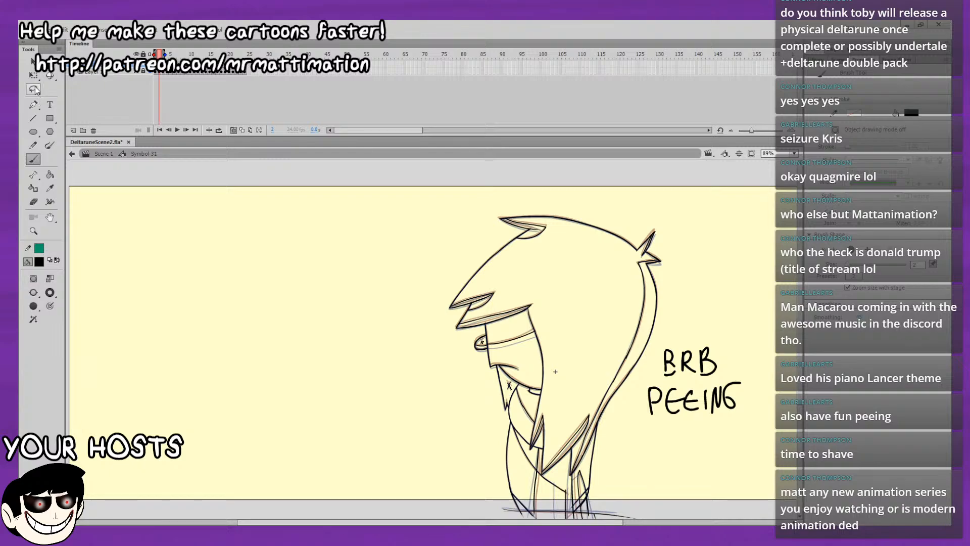
{"action": "left_click", "coordinate": [34, 89]}
{"action": "mouse_move", "coordinate": [730, 333]}
{"action": "left_mouse_down"}
{"action": "mouse_move", "coordinate": [692, 339]}
{"action": "mouse_move", "coordinate": [650, 384]}
{"action": "mouse_move", "coordinate": [775, 404]}
{"action": "mouse_move", "coordinate": [688, 324]}
{"action": "left_mouse_up"}
{"action": "key", "text": "Delete"}
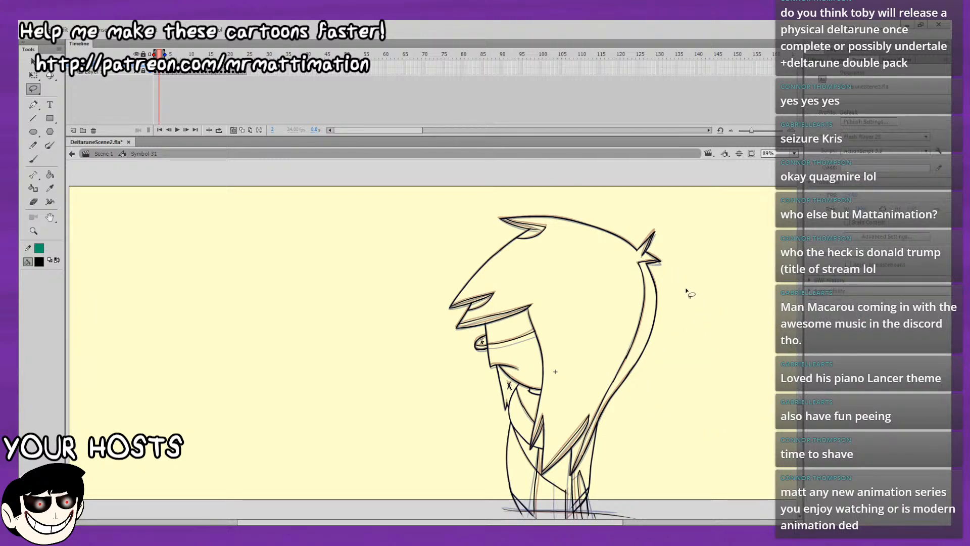
Inspect the rear hair tuft and fringe line work at 400% zoom, comparing frame 3 with the following frames.
{"action": "key", "text": "period"}
{"action": "key", "text": "period"}
{"action": "key", "text": "comma"}
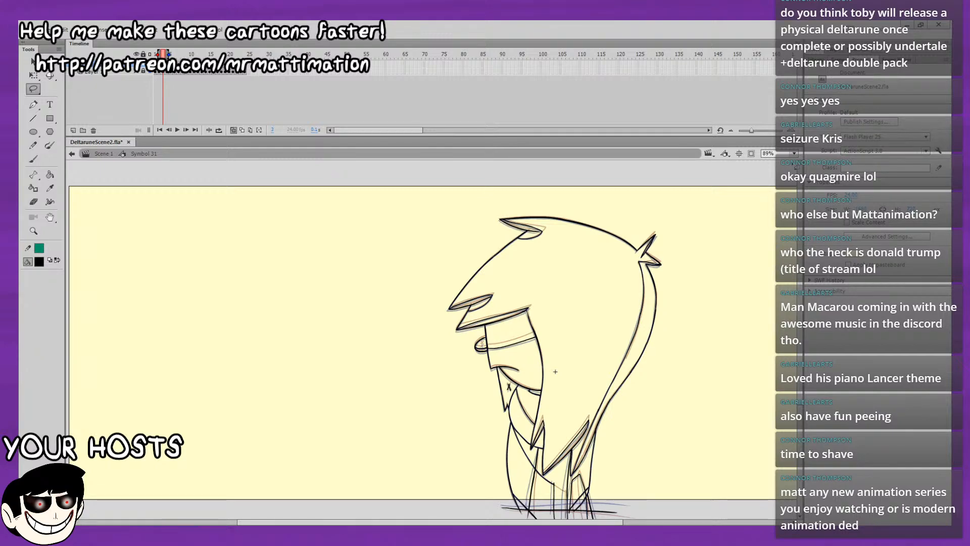
{"action": "key", "text": "ctrl+4"}
{"action": "left_click_drag", "start_coordinate": [680, 317], "coordinate": [424, 430]}
{"action": "left_click_drag", "start_coordinate": [596, 263], "coordinate": [546, 465]}
{"action": "left_click_drag", "start_coordinate": [641, 358], "coordinate": [645, 477]}
{"action": "key", "text": "period"}
{"action": "left_click_drag", "start_coordinate": [671, 298], "coordinate": [721, 206]}
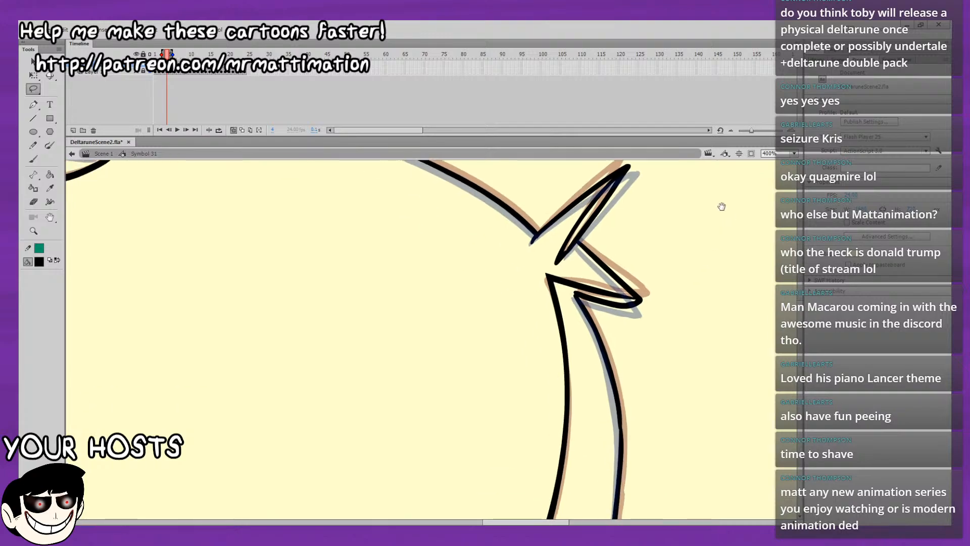
{"action": "key", "text": "period"}
{"action": "left_click_drag", "start_coordinate": [559, 214], "coordinate": [611, 282]}
{"action": "key", "text": "comma"}
{"action": "left_click_drag", "start_coordinate": [500, 301], "coordinate": [619, 342]}
{"action": "left_click_drag", "start_coordinate": [440, 454], "coordinate": [687, 145]}
{"action": "key", "text": "comma"}
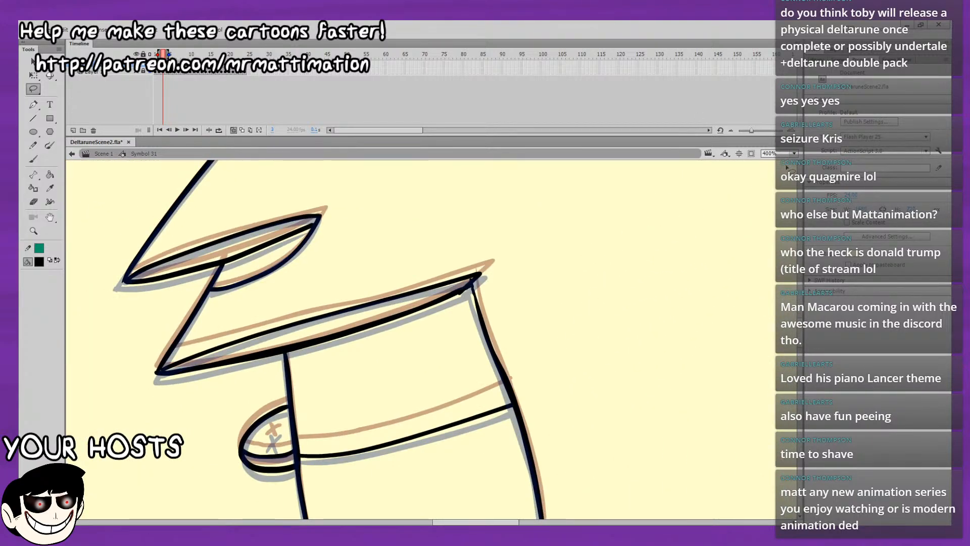
Compare frame 3 with its neighbour using the whole stage in view, and turn off onion skinning.
{"action": "key", "text": "ctrl+2"}
{"action": "key", "text": "period"}
{"action": "key", "text": "comma"}
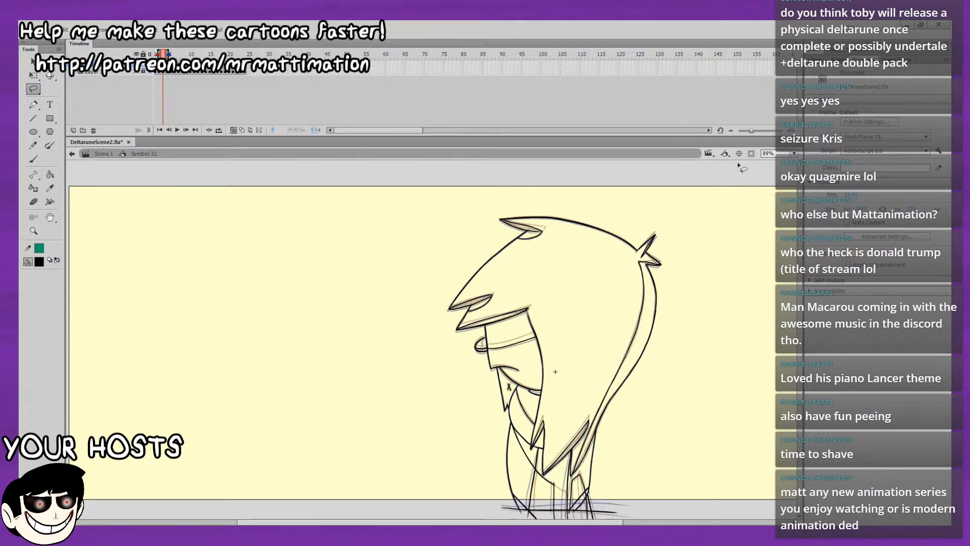
{"action": "key", "text": "period"}
{"action": "key", "text": "comma"}
{"action": "key", "text": "period"}
{"action": "key", "text": "comma"}
{"action": "key", "text": "period"}
{"action": "left_click", "coordinate": [231, 130]}
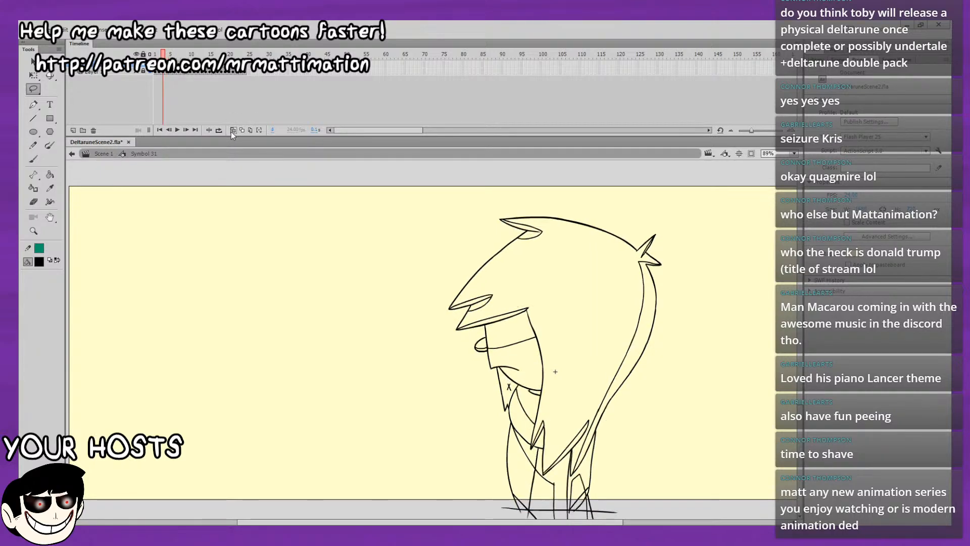
Flip repeatedly between frame 3 and frame 4 to compare the finished line work.
{"action": "key", "text": "comma"}
{"action": "key", "text": "period"}
{"action": "key", "text": "comma"}
{"action": "key", "text": "period"}
{"action": "key", "text": "comma"}
{"action": "key", "text": "period"}
{"action": "key", "text": "comma"}
{"action": "key", "text": "period"}
{"action": "key", "text": "comma"}
{"action": "key", "text": "period"}
{"action": "key", "text": "comma"}
{"action": "key", "text": "period"}
{"action": "key", "text": "comma"}
{"action": "key", "text": "period"}
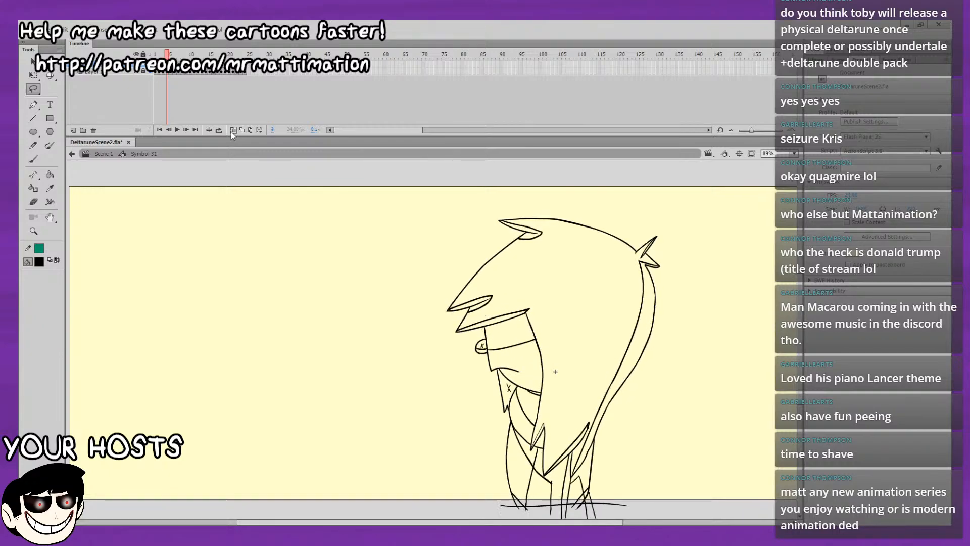
{"action": "key", "text": "comma"}
{"action": "key", "text": "period"}
{"action": "key", "text": "comma"}
{"action": "key", "text": "period"}
{"action": "key", "text": "comma"}
{"action": "key", "text": "period"}
{"action": "key", "text": "comma"}
{"action": "key", "text": "period"}
{"action": "key", "text": "comma"}
{"action": "key", "text": "comma"}
{"action": "key", "text": "period"}
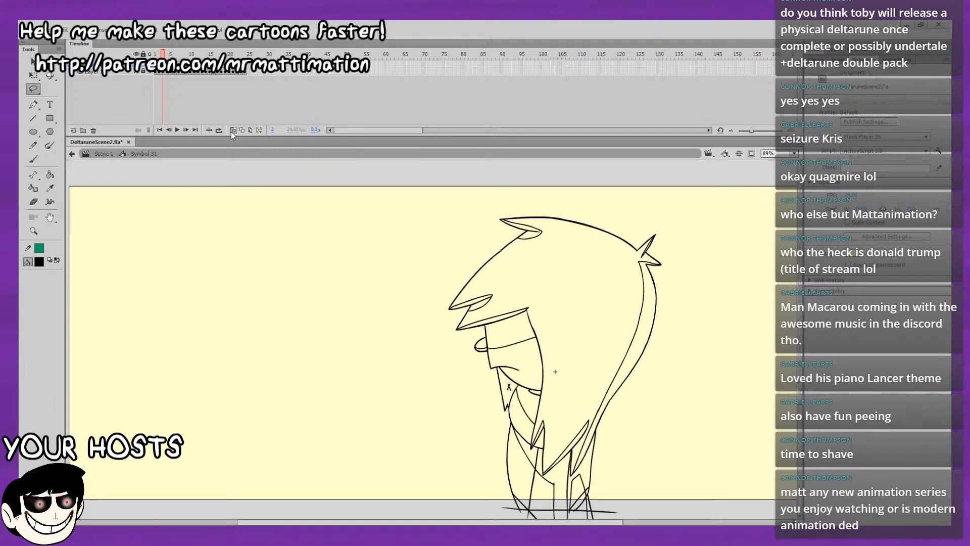
{"action": "key", "text": "period"}
{"action": "key", "text": "comma"}
{"action": "key", "text": "comma"}
Play the loop, rewind it, and step back and forth through frames 4 to 6 to review the motion.
{"action": "key", "text": "Return"}
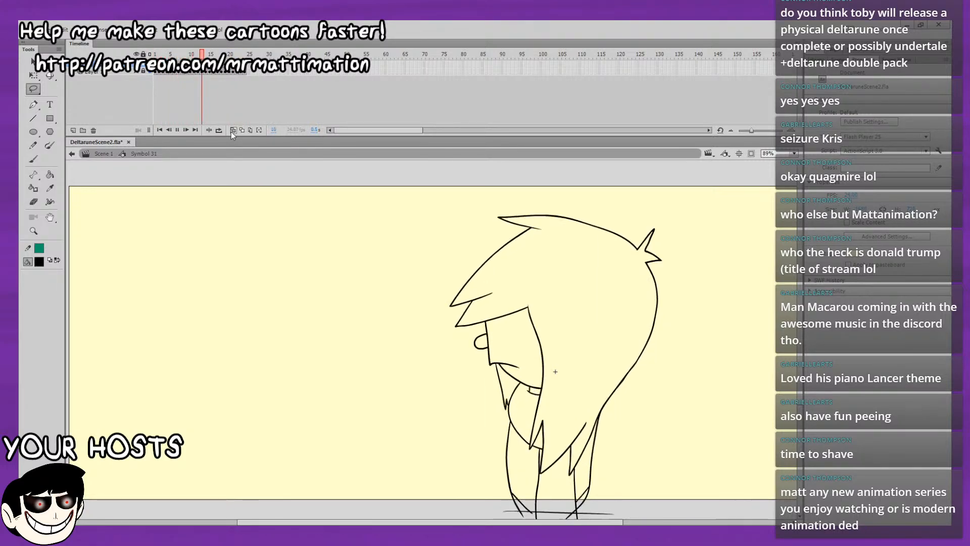
{"action": "key", "text": "Return"}
{"action": "left_click_drag", "start_coordinate": [217, 54], "coordinate": [101, 116]}
{"action": "key", "text": "period"}
{"action": "key", "text": "period"}
{"action": "key", "text": "period"}
{"action": "key", "text": "period"}
{"action": "key", "text": "period"}
{"action": "key", "text": "period"}
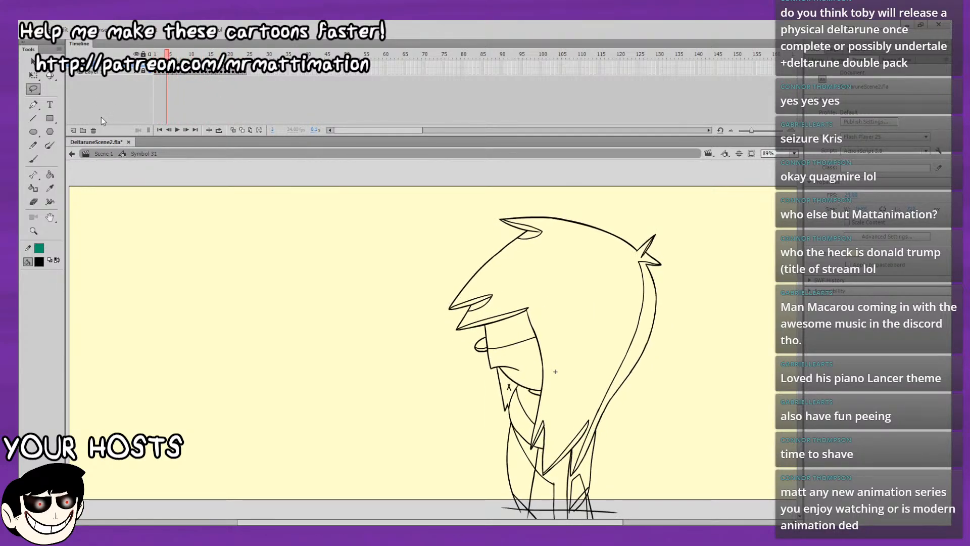
{"action": "key", "text": "comma"}
{"action": "key", "text": "comma"}
{"action": "key", "text": "comma"}
{"action": "key", "text": "comma"}
{"action": "key", "text": "comma"}
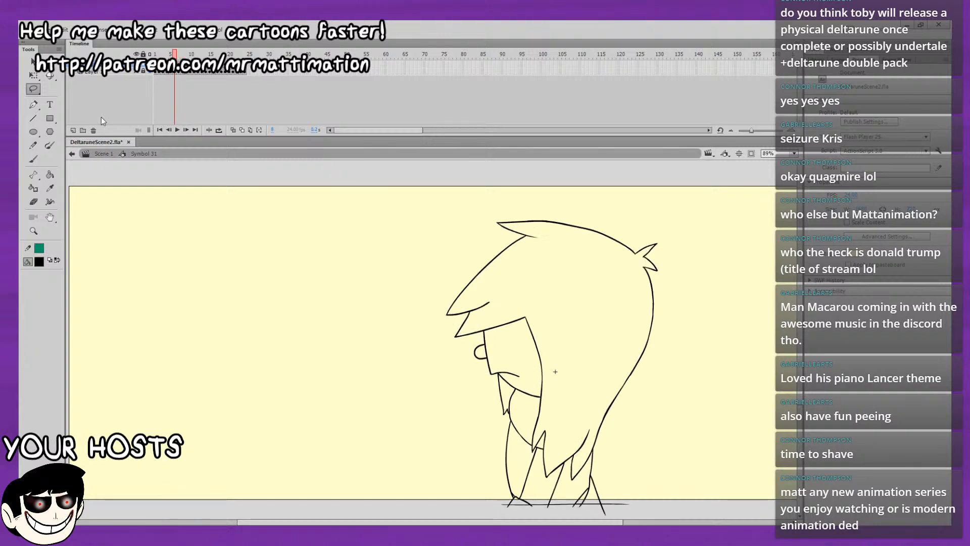
{"action": "key", "text": "period"}
{"action": "key", "text": "period"}
{"action": "key", "text": "period"}
{"action": "key", "text": "period"}
{"action": "key", "text": "period"}
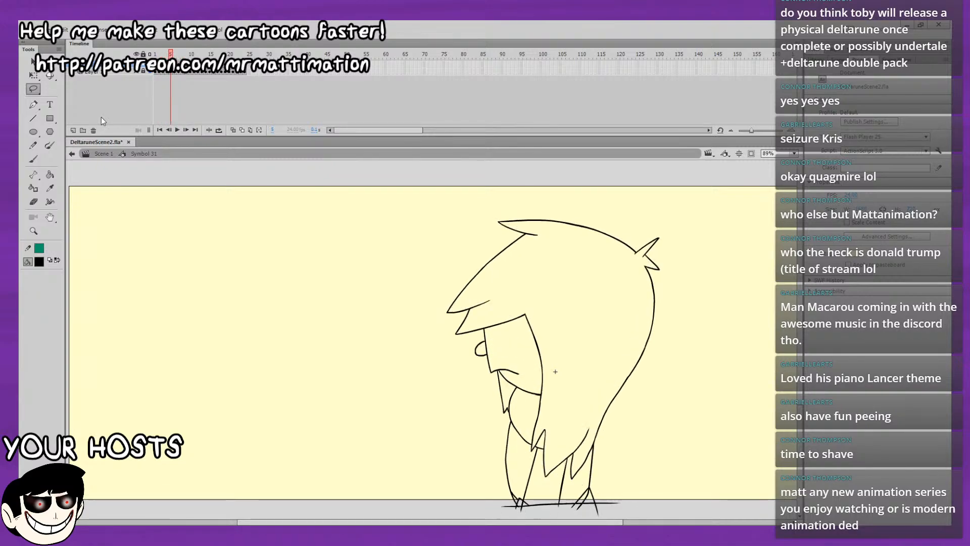
{"action": "key", "text": "comma"}
{"action": "key", "text": "comma"}
{"action": "key", "text": "comma"}
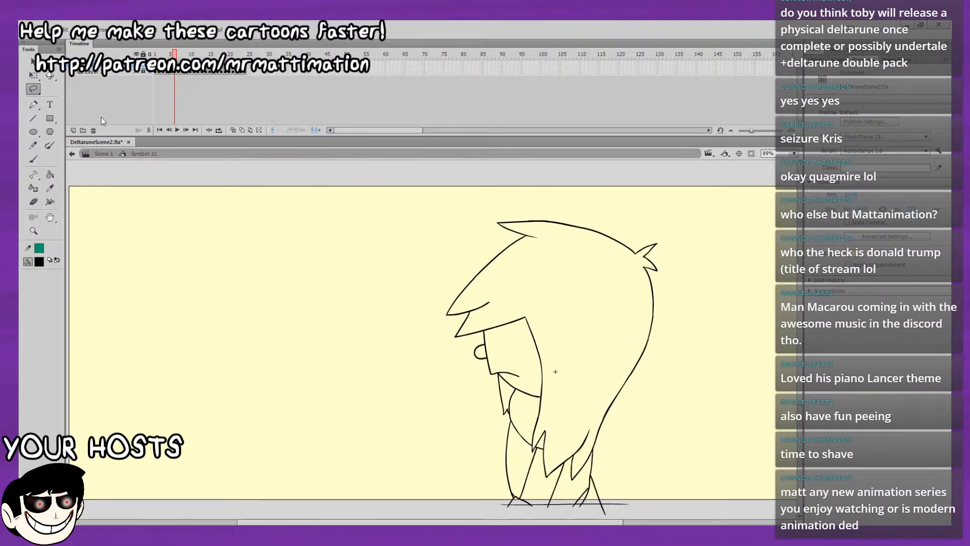
Turn on onion skinning at frame 5, ready the Brush, and extend the onion range to include frame 7.
{"action": "key", "text": "period"}
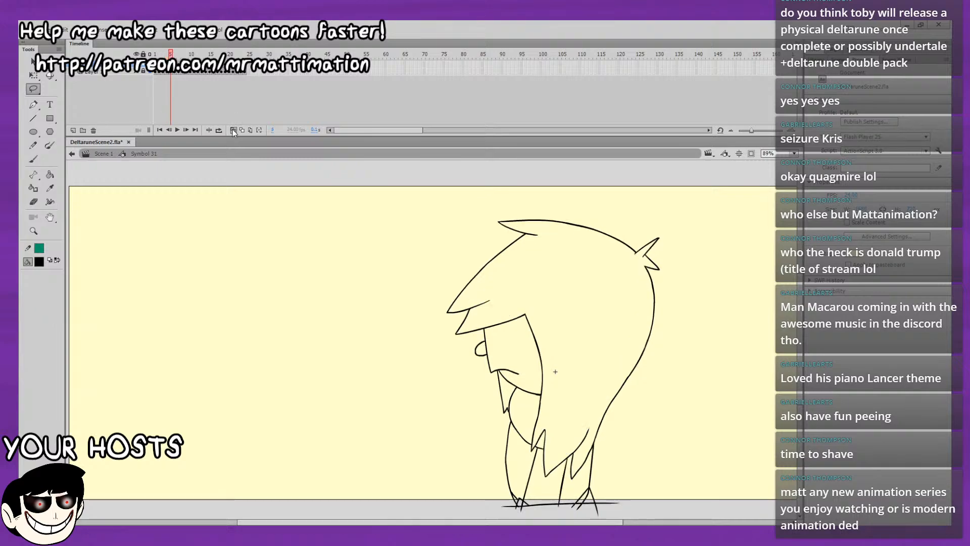
{"action": "left_click", "coordinate": [233, 130]}
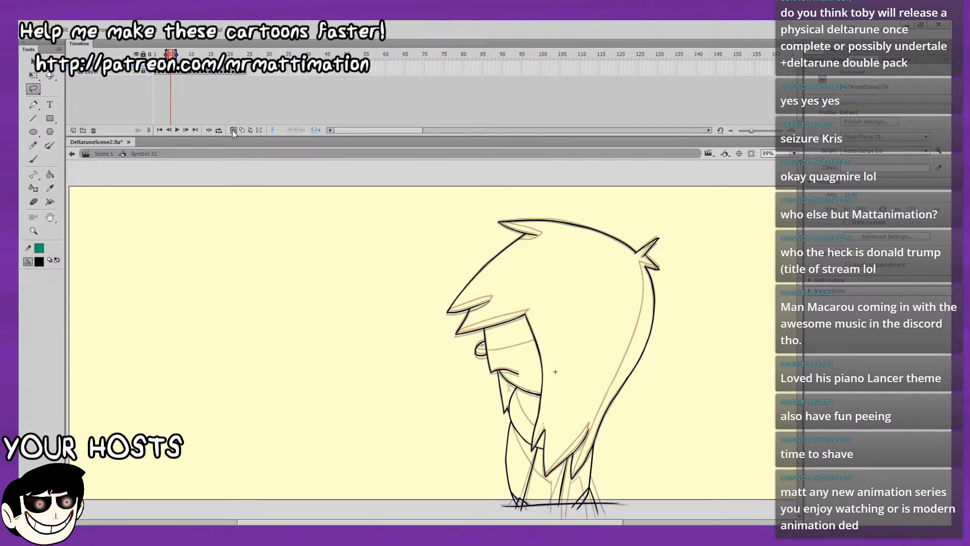
{"action": "key", "text": "b"}
{"action": "left_click_drag", "start_coordinate": [725, 250], "coordinate": [602, 203]}
{"action": "left_click_drag", "start_coordinate": [770, 228], "coordinate": [452, 465]}
{"action": "key", "text": "ctrl+4"}
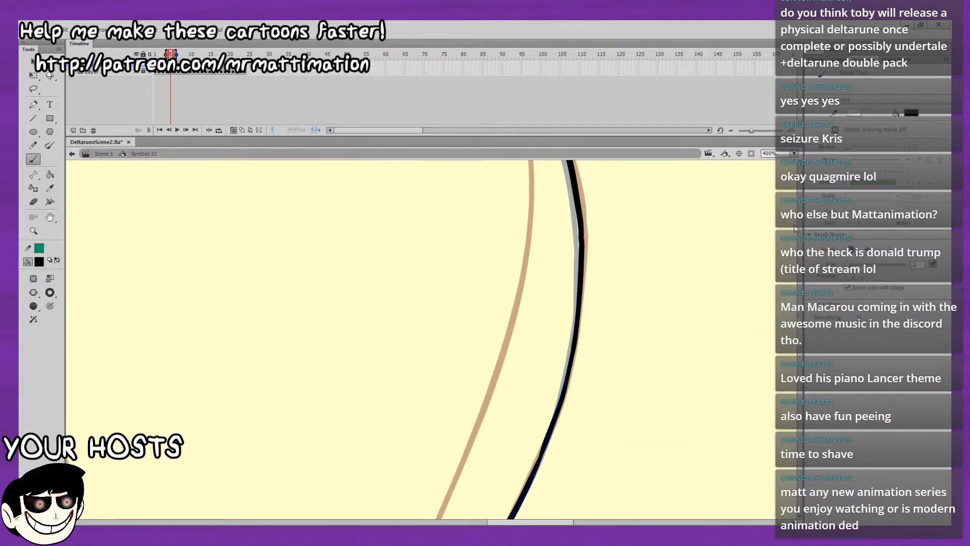
{"action": "key", "text": "ctrl+minus"}
{"action": "left_click_drag", "start_coordinate": [593, 285], "coordinate": [596, 348]}
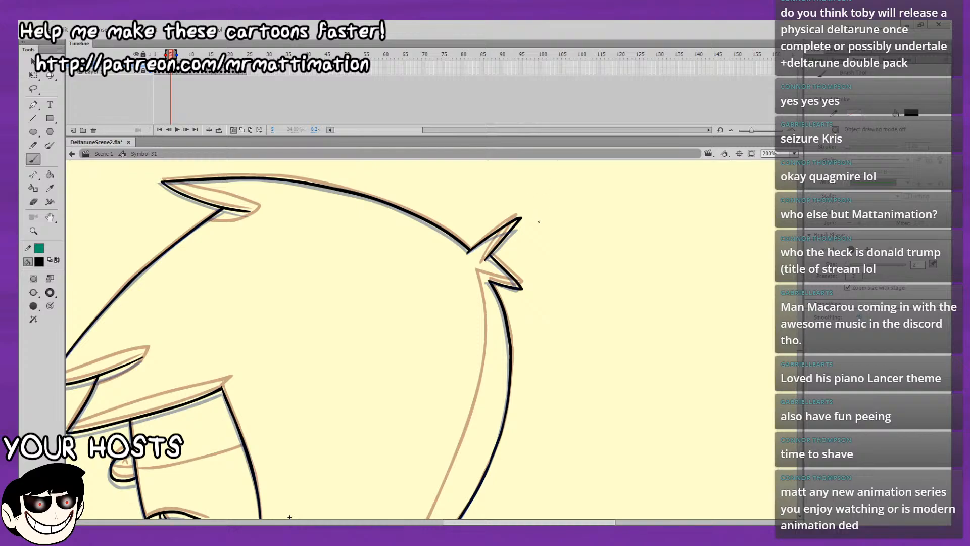
{"action": "left_click_drag", "start_coordinate": [542, 255], "coordinate": [548, 296]}
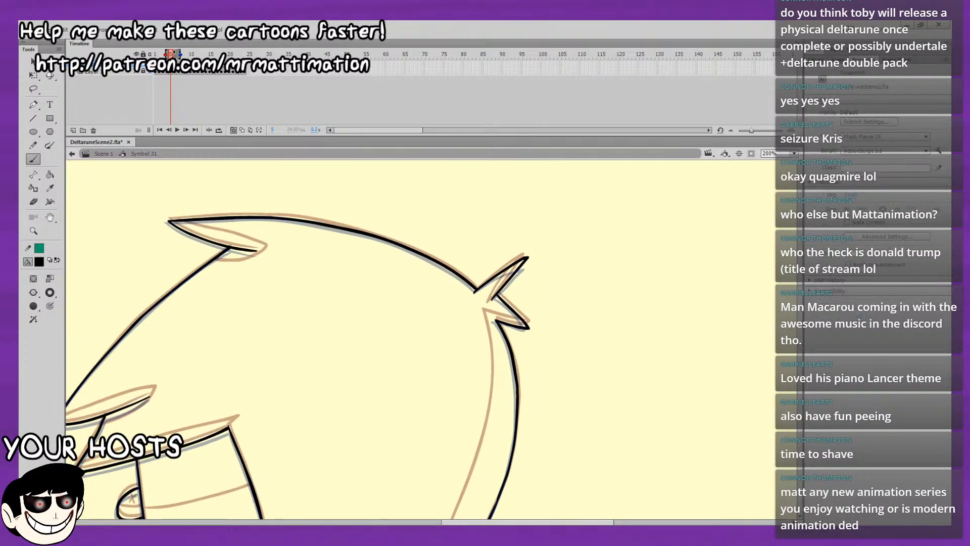
{"action": "left_click_drag", "start_coordinate": [180, 53], "coordinate": [177, 54]}
{"action": "left_click_drag", "start_coordinate": [264, 233], "coordinate": [345, 203]}
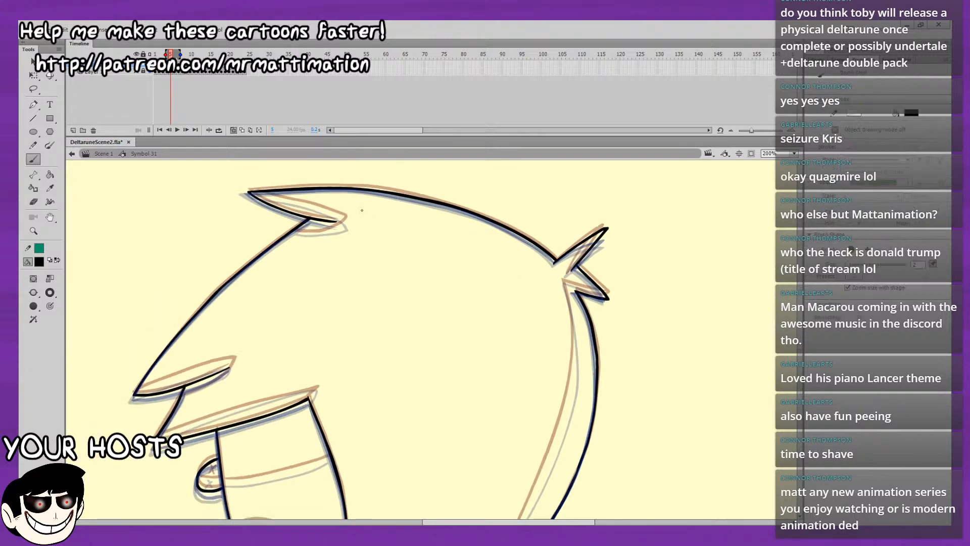
Draw the inner shading stroke and the curved underside of the hair tuft at the top front of the head on frame 5.
{"action": "left_click_drag", "start_coordinate": [391, 226], "coordinate": [346, 238]}
{"action": "mouse_move", "coordinate": [236, 212]}
{"action": "left_mouse_down"}
{"action": "mouse_move", "coordinate": [175, 220]}
{"action": "mouse_move", "coordinate": [216, 231]}
{"action": "left_mouse_up"}
{"action": "key", "text": "ctrl+z"}
{"action": "left_click_drag", "start_coordinate": [163, 215], "coordinate": [236, 234]}
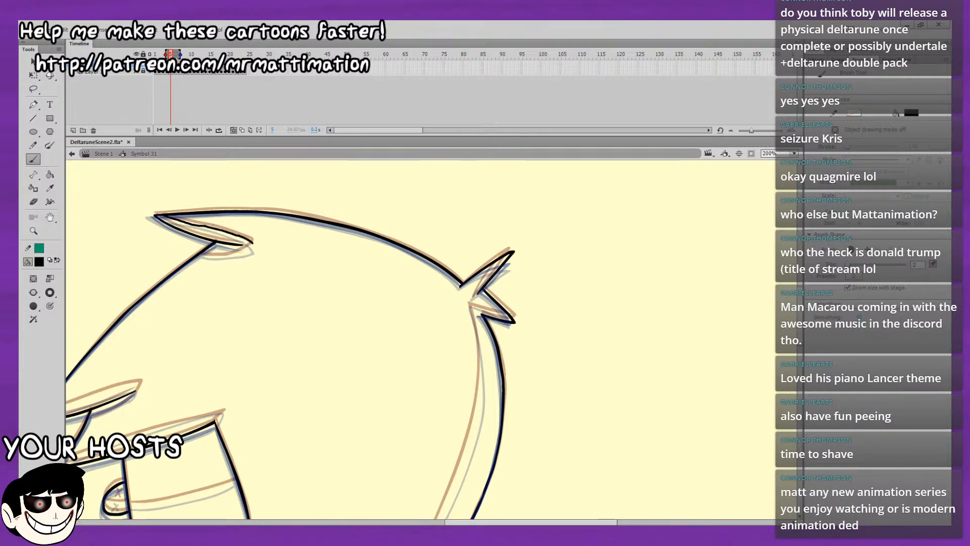
{"action": "mouse_move", "coordinate": [165, 180]}
{"action": "left_mouse_down"}
{"action": "mouse_move", "coordinate": [87, 171]}
{"action": "mouse_move", "coordinate": [160, 151]}
{"action": "left_mouse_up"}
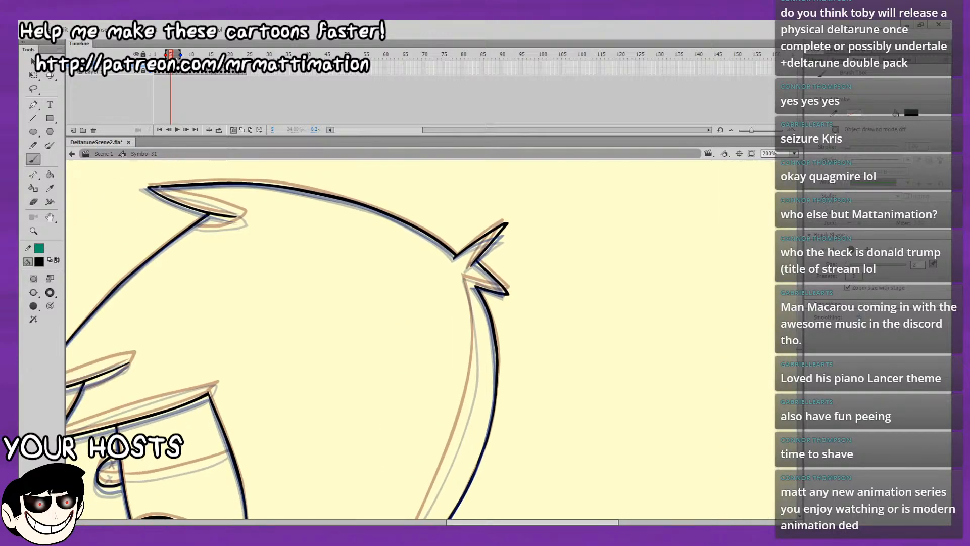
{"action": "left_click_drag", "start_coordinate": [170, 191], "coordinate": [215, 203]}
{"action": "key", "text": "ctrl+z"}
{"action": "left_click_drag", "start_coordinate": [162, 187], "coordinate": [246, 213]}
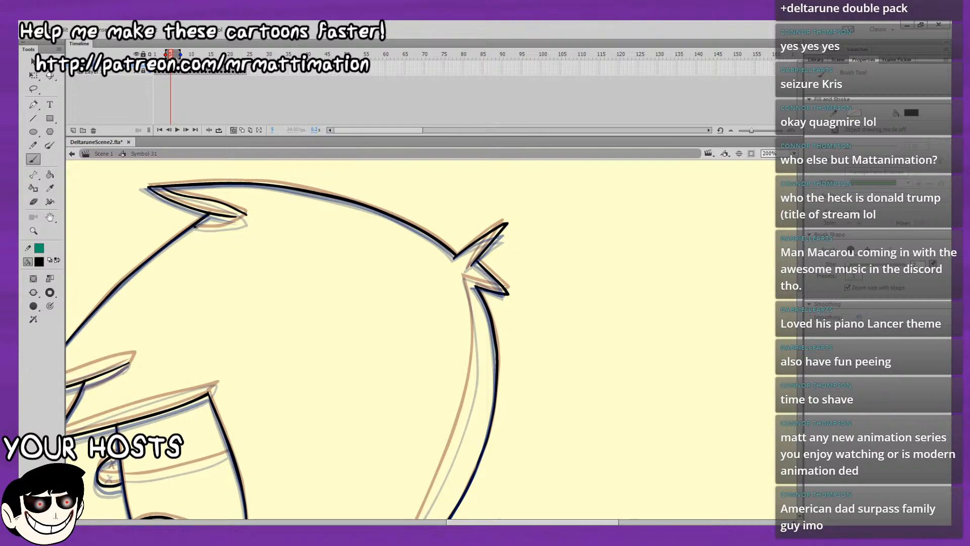
{"action": "left_click_drag", "start_coordinate": [197, 228], "coordinate": [246, 216]}
Draw the inner shading stroke in the upper spike of the rear hair tuft on frame 5.
{"action": "key", "text": "space"}
{"action": "mouse_move", "coordinate": [233, 306]}
{"action": "left_mouse_down"}
{"action": "mouse_move", "coordinate": [191, 328]}
{"action": "mouse_move", "coordinate": [287, 302]}
{"action": "mouse_move", "coordinate": [379, 218]}
{"action": "mouse_move", "coordinate": [478, 197]}
{"action": "mouse_move", "coordinate": [467, 234]}
{"action": "mouse_move", "coordinate": [455, 138]}
{"action": "mouse_move", "coordinate": [415, 243]}
{"action": "left_mouse_up"}
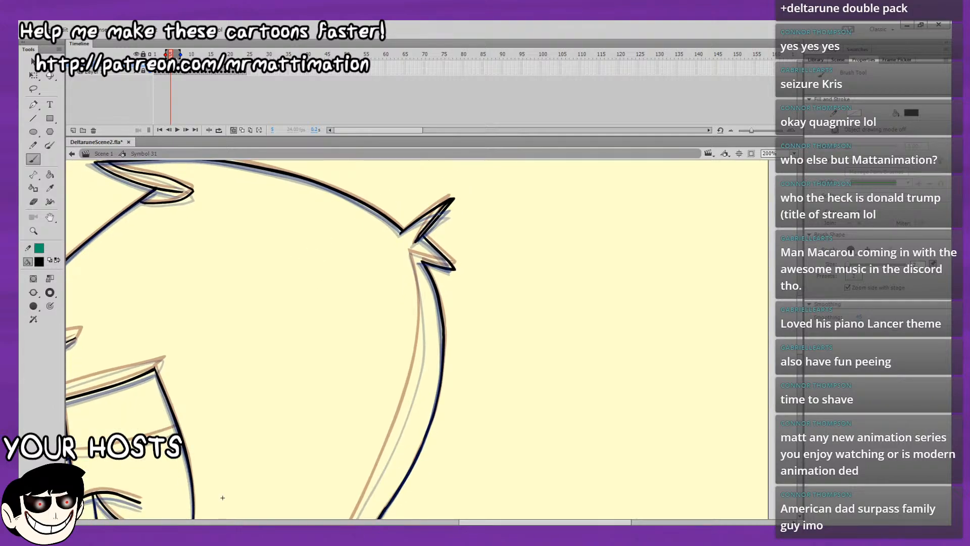
{"action": "key", "text": "ctrl+z"}
{"action": "left_click_drag", "start_coordinate": [450, 201], "coordinate": [414, 243]}
Draw the diagonal body shading line from the shoulder past the hair points, ending in a short vertical stroke, on frame 5.
{"action": "left_click_drag", "start_coordinate": [470, 190], "coordinate": [412, 179]}
{"action": "scroll", "coordinate": [407, 259], "scroll_direction": "down", "scroll_amount": 10}
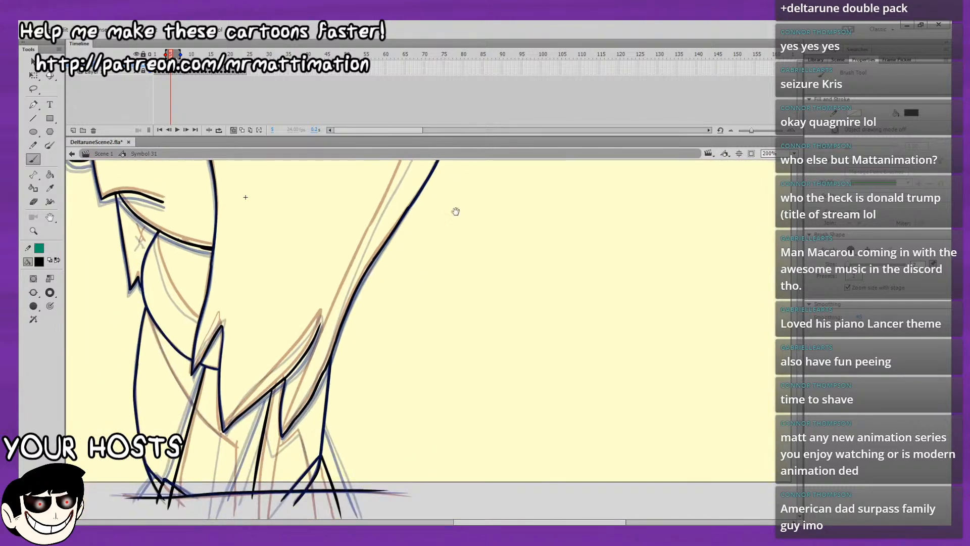
{"action": "left_click_drag", "start_coordinate": [388, 309], "coordinate": [445, 303]}
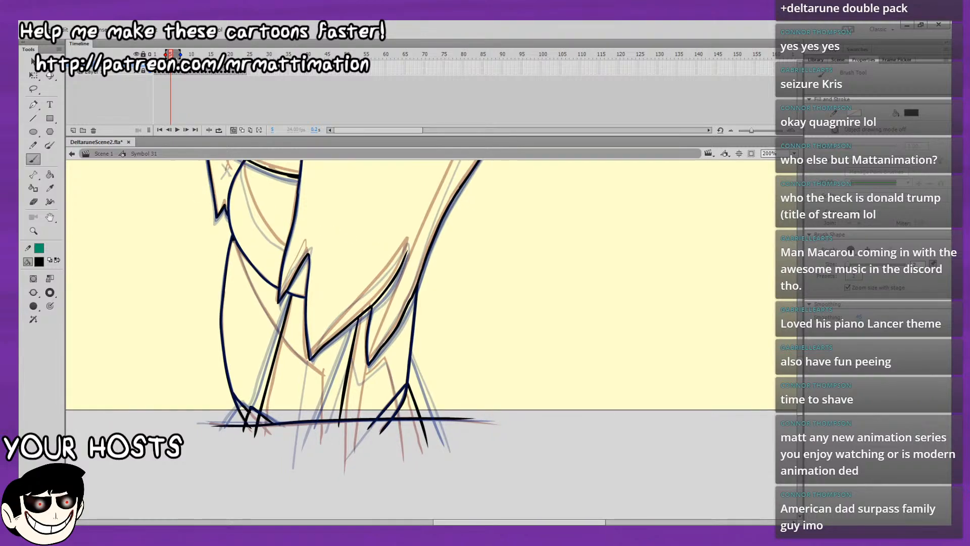
{"action": "left_click_drag", "start_coordinate": [234, 241], "coordinate": [276, 321]}
{"action": "key", "text": "ctrl+z"}
{"action": "left_click_drag", "start_coordinate": [234, 238], "coordinate": [256, 292]}
{"action": "key", "text": "ctrl+z"}
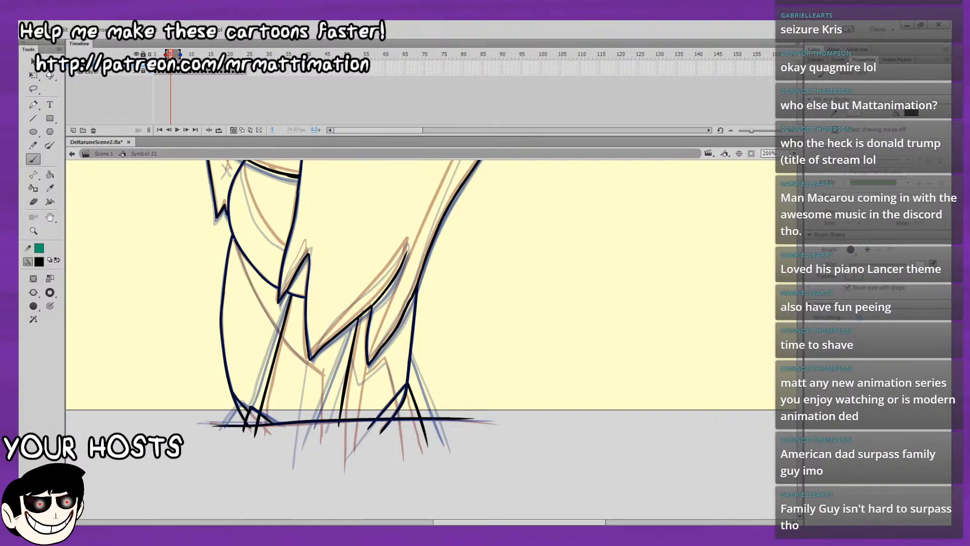
{"action": "mouse_move", "coordinate": [235, 244]}
{"action": "left_mouse_down"}
{"action": "mouse_move", "coordinate": [283, 339]}
{"action": "mouse_move", "coordinate": [318, 372]}
{"action": "mouse_move", "coordinate": [320, 443]}
{"action": "left_mouse_up"}
{"action": "key", "text": "ctrl+z"}
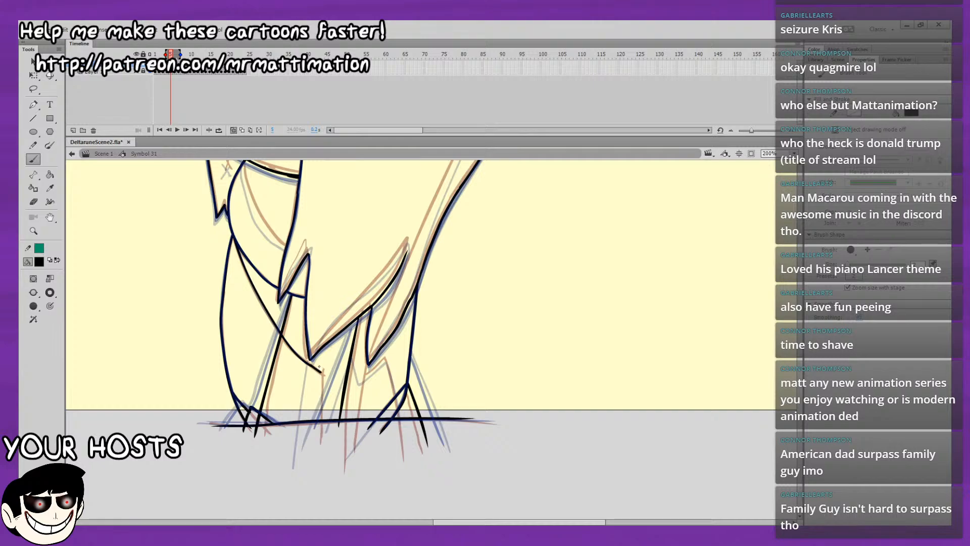
{"action": "left_click_drag", "start_coordinate": [320, 366], "coordinate": [317, 437]}
Draw the curved shading line on the neck below the jaw on frame 5.
{"action": "left_click_drag", "start_coordinate": [307, 233], "coordinate": [331, 288]}
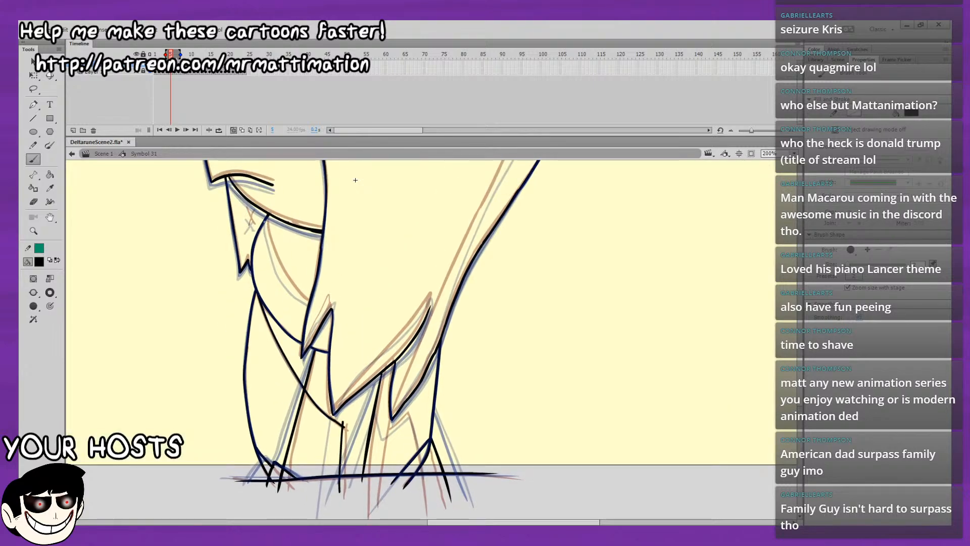
{"action": "left_click_drag", "start_coordinate": [266, 218], "coordinate": [277, 259]}
{"action": "key", "text": "ctrl+z"}
{"action": "key", "text": "ctrl+z"}
{"action": "left_click_drag", "start_coordinate": [266, 219], "coordinate": [277, 261]}
{"action": "key", "text": "ctrl+z"}
{"action": "mouse_move", "coordinate": [267, 220]}
{"action": "left_mouse_down"}
{"action": "mouse_move", "coordinate": [289, 283]}
{"action": "mouse_move", "coordinate": [310, 306]}
{"action": "left_mouse_up"}
{"action": "key", "text": "ctrl+z"}
Examine the rear hair, its tuft and the face on frame 5 at 200% against the onion-skinned neighbouring frames.
{"action": "left_click_drag", "start_coordinate": [474, 237], "coordinate": [418, 337]}
{"action": "left_click_drag", "start_coordinate": [463, 293], "coordinate": [400, 448]}
{"action": "left_click_drag", "start_coordinate": [235, 435], "coordinate": [229, 499]}
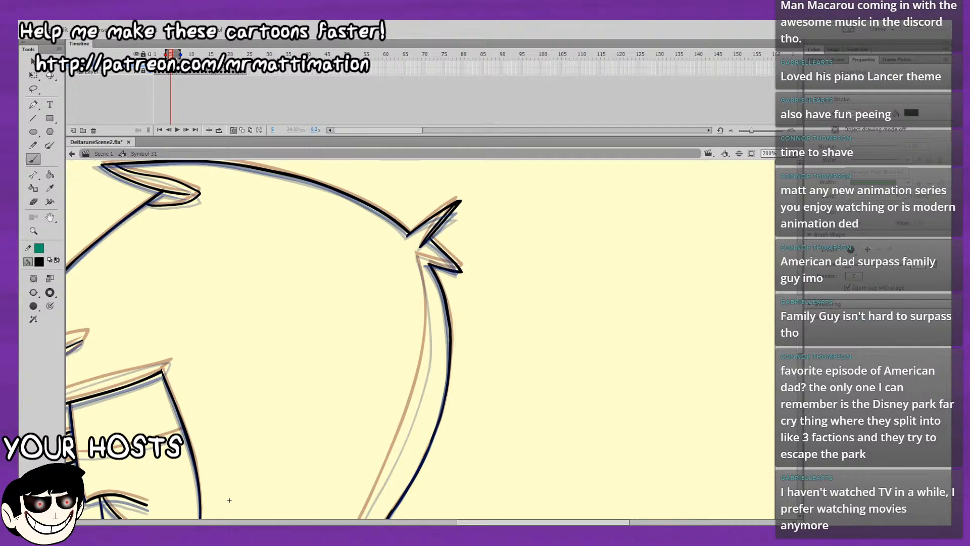
{"action": "left_click_drag", "start_coordinate": [467, 296], "coordinate": [479, 338]}
{"action": "key", "text": "ctrl+z"}
{"action": "left_click_drag", "start_coordinate": [509, 285], "coordinate": [556, 150]}
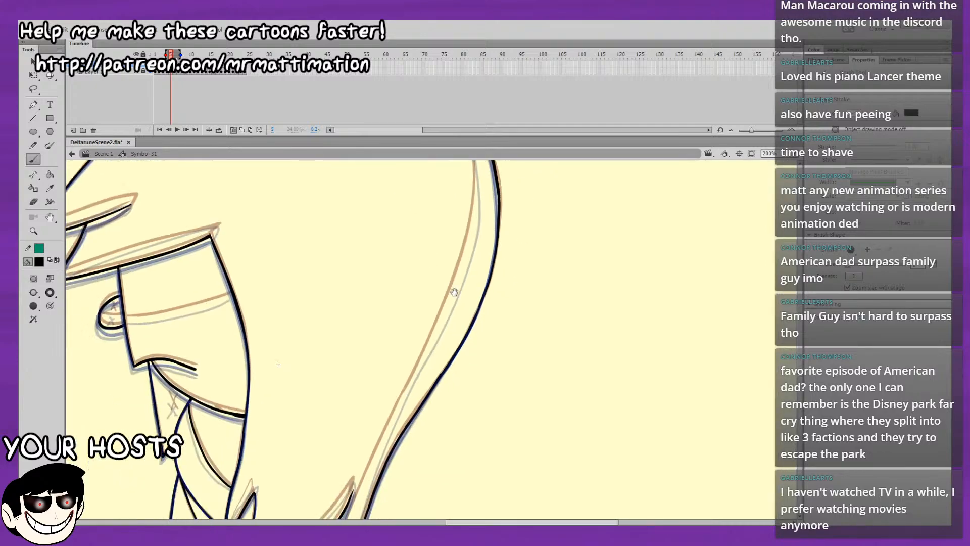
{"action": "left_click_drag", "start_coordinate": [461, 345], "coordinate": [495, 158]}
{"action": "left_click_drag", "start_coordinate": [483, 200], "coordinate": [429, 468]}
{"action": "left_click_drag", "start_coordinate": [460, 346], "coordinate": [435, 518]}
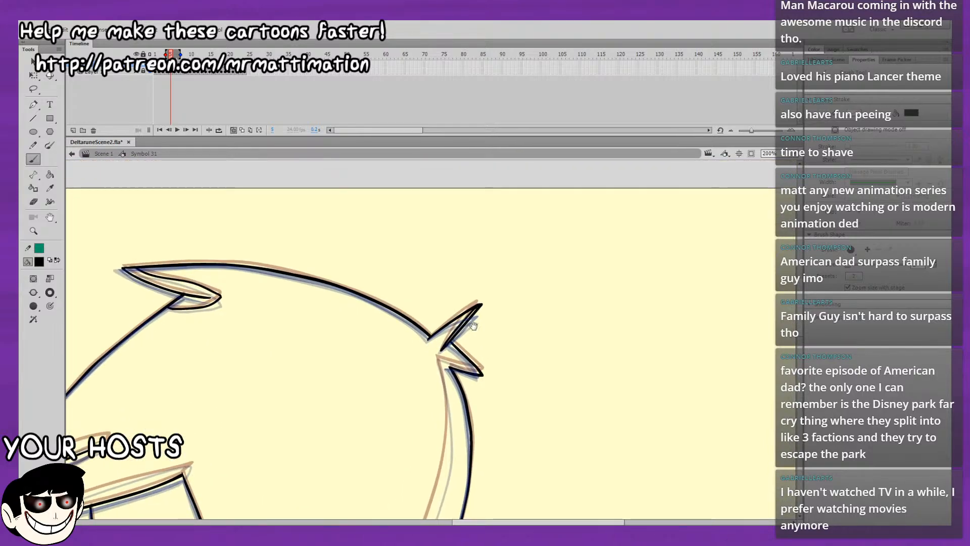
{"action": "left_click_drag", "start_coordinate": [472, 332], "coordinate": [589, 214]}
{"action": "left_click_drag", "start_coordinate": [497, 287], "coordinate": [613, 258]}
{"action": "left_click_drag", "start_coordinate": [581, 326], "coordinate": [656, 286]}
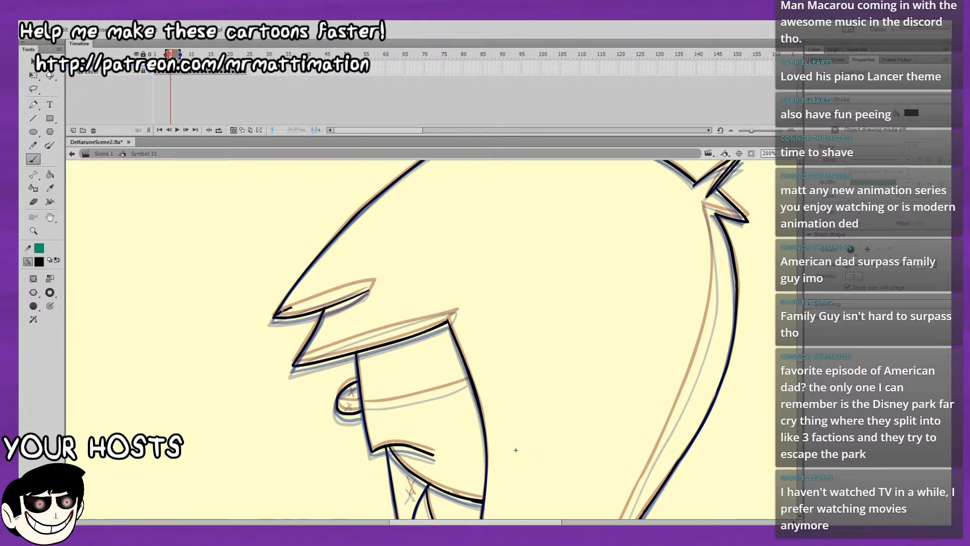
Draw the inner shading stroke and curved underside of the front fringe tuft above the face on frame 5.
{"action": "mouse_move", "coordinate": [275, 315]}
{"action": "left_mouse_down"}
{"action": "mouse_move", "coordinate": [371, 282]}
{"action": "mouse_move", "coordinate": [352, 306]}
{"action": "mouse_move", "coordinate": [321, 318]}
{"action": "left_mouse_up"}
{"action": "key", "text": "period"}
{"action": "key", "text": "period"}
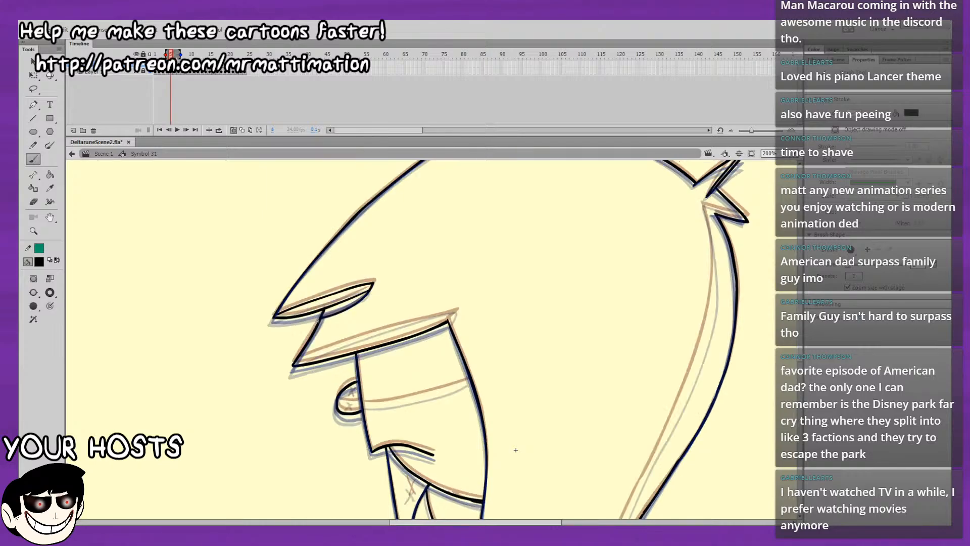
{"action": "key", "text": "comma"}
{"action": "key", "text": "comma"}
Add the curved underside stroke to the front fringe tuft on frame 7 and compare it with frame 5.
{"action": "key", "text": "period"}
{"action": "key", "text": "period"}
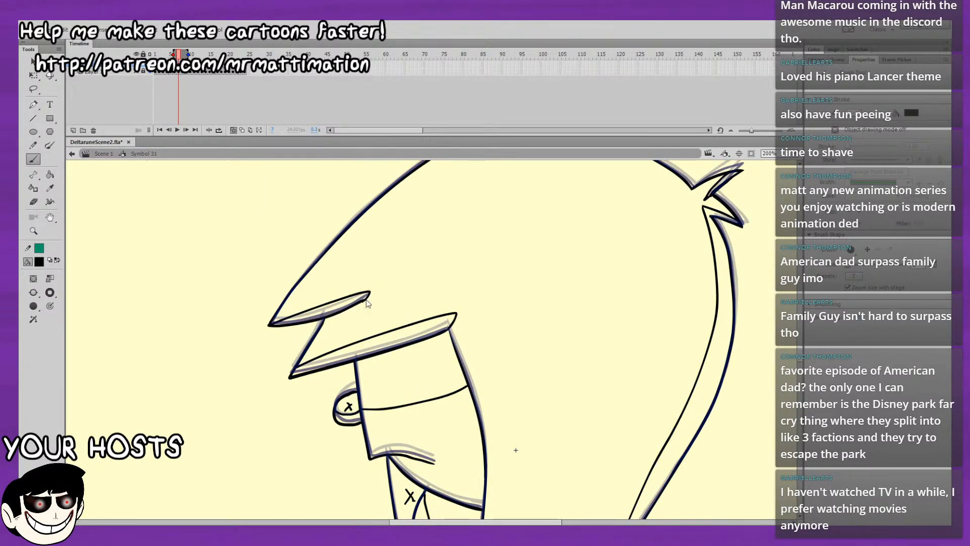
{"action": "left_click_drag", "start_coordinate": [368, 297], "coordinate": [322, 327]}
{"action": "key", "text": "comma"}
{"action": "key", "text": "comma"}
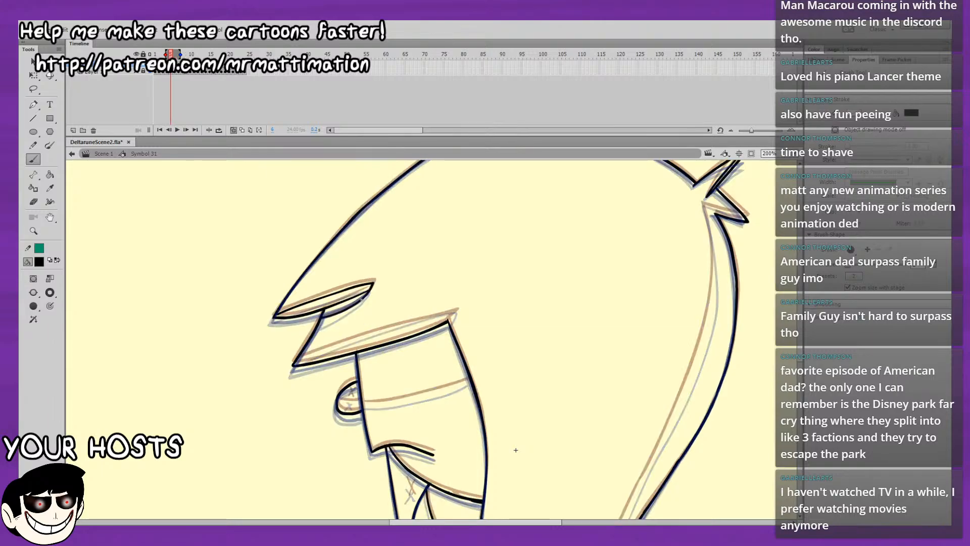
{"action": "key", "text": "period"}
{"action": "key", "text": "period"}
{"action": "key", "text": "comma"}
{"action": "key", "text": "comma"}
{"action": "key", "text": "period"}
{"action": "key", "text": "comma"}
Draw the lower-body lines beneath the rear hair points on frame 5 with the view at 100%.
{"action": "left_click_drag", "start_coordinate": [516, 449], "coordinate": [466, 399]}
{"action": "left_click_drag", "start_coordinate": [453, 260], "coordinate": [408, 251]}
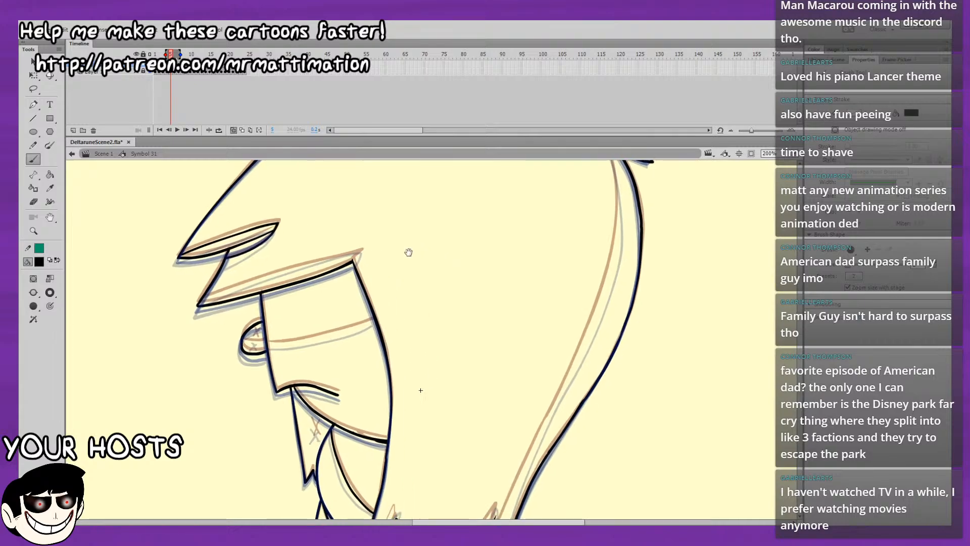
{"action": "left_click_drag", "start_coordinate": [472, 335], "coordinate": [460, 226]}
{"action": "left_click_drag", "start_coordinate": [470, 287], "coordinate": [467, 329]}
{"action": "mouse_move", "coordinate": [565, 260]}
{"action": "left_mouse_down"}
{"action": "mouse_move", "coordinate": [540, 296]}
{"action": "mouse_move", "coordinate": [511, 385]}
{"action": "left_mouse_up"}
{"action": "left_click_drag", "start_coordinate": [607, 234], "coordinate": [588, 187]}
{"action": "key", "text": "ctrl+minus"}
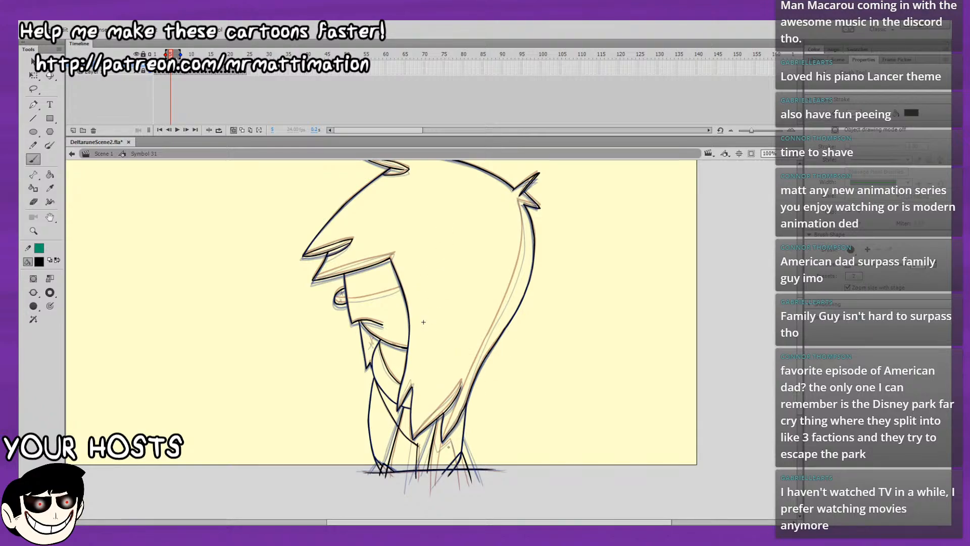
{"action": "mouse_move", "coordinate": [434, 474]}
{"action": "left_mouse_down"}
{"action": "mouse_move", "coordinate": [438, 449]}
{"action": "mouse_move", "coordinate": [435, 481]}
{"action": "left_mouse_up"}
{"action": "key", "text": "ctrl+z"}
{"action": "left_click_drag", "start_coordinate": [453, 450], "coordinate": [459, 490]}
Draw the shading stroke along the lower fringe edge and the shading line across the face on frame 5.
{"action": "left_click_drag", "start_coordinate": [423, 321], "coordinate": [425, 390]}
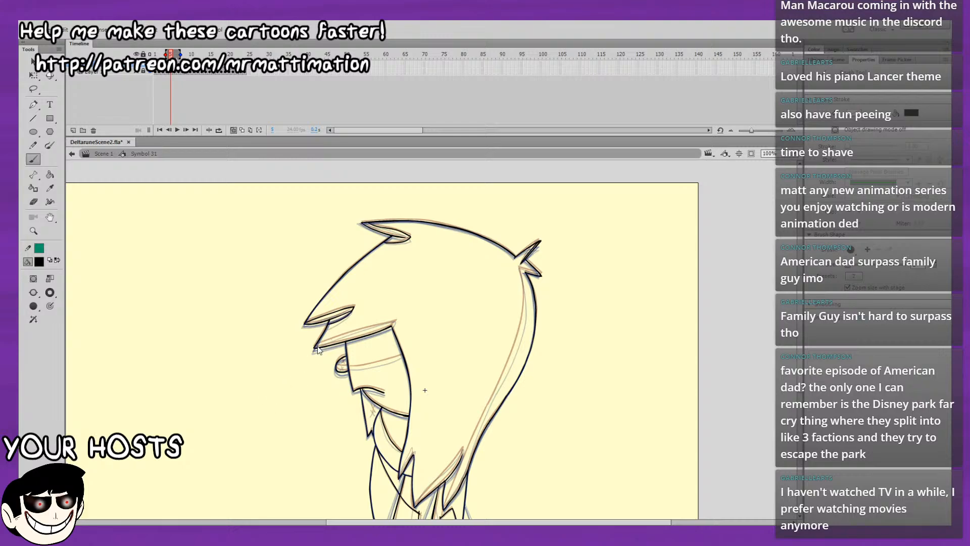
{"action": "left_click_drag", "start_coordinate": [347, 334], "coordinate": [398, 320]}
{"action": "left_click_drag", "start_coordinate": [366, 365], "coordinate": [402, 357]}
Draw the upper part of the inner shading line running down from the rear hair tuft on frame 5.
{"action": "mouse_move", "coordinate": [571, 330]}
{"action": "left_mouse_down"}
{"action": "mouse_move", "coordinate": [493, 310]}
{"action": "mouse_move", "coordinate": [433, 351]}
{"action": "mouse_move", "coordinate": [444, 316]}
{"action": "left_mouse_up"}
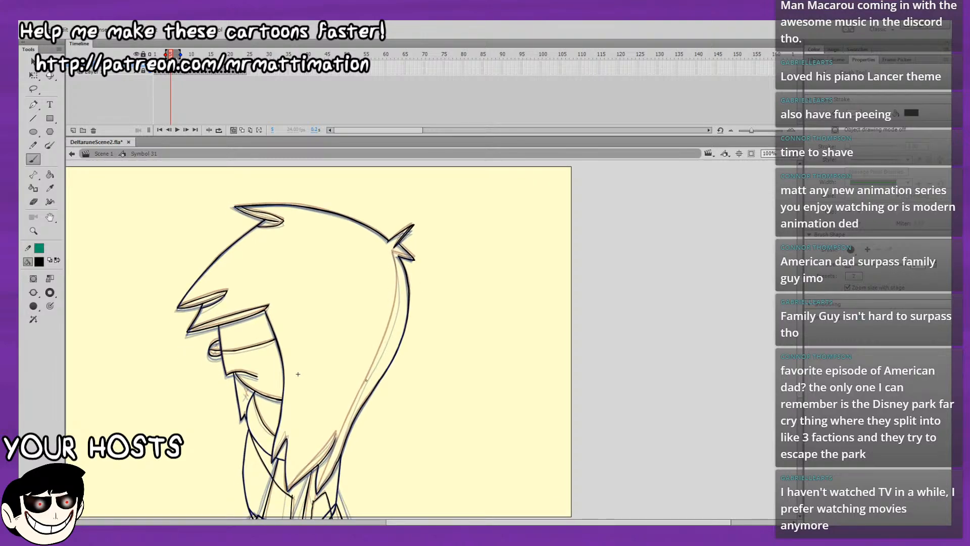
{"action": "left_click_drag", "start_coordinate": [372, 368], "coordinate": [395, 303]}
{"action": "key", "text": "ctrl+z"}
{"action": "mouse_move", "coordinate": [395, 265]}
{"action": "left_mouse_down"}
{"action": "mouse_move", "coordinate": [395, 310]}
{"action": "mouse_move", "coordinate": [393, 252]}
{"action": "left_mouse_up"}
{"action": "key", "text": "ctrl+z"}
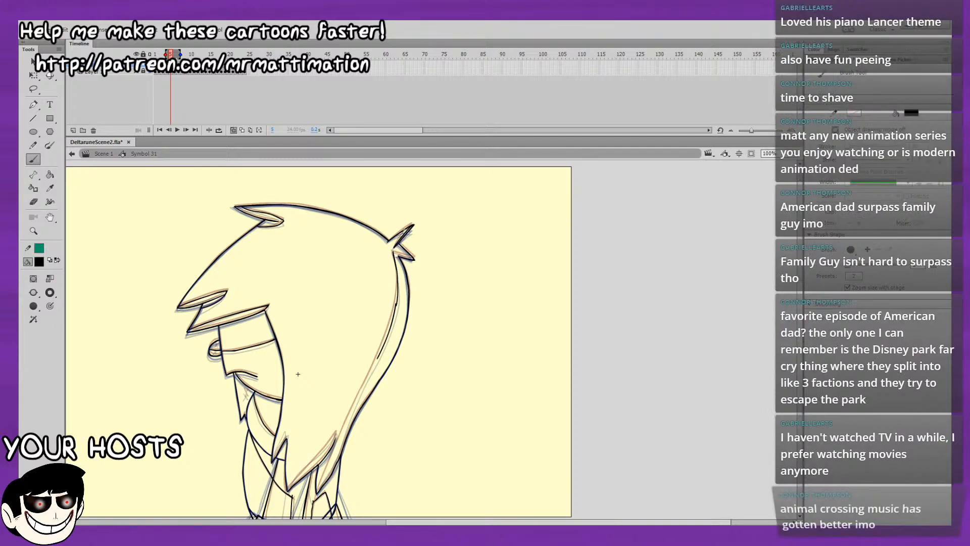
{"action": "key", "text": "ctrl+z"}
{"action": "key", "text": "ctrl+="}
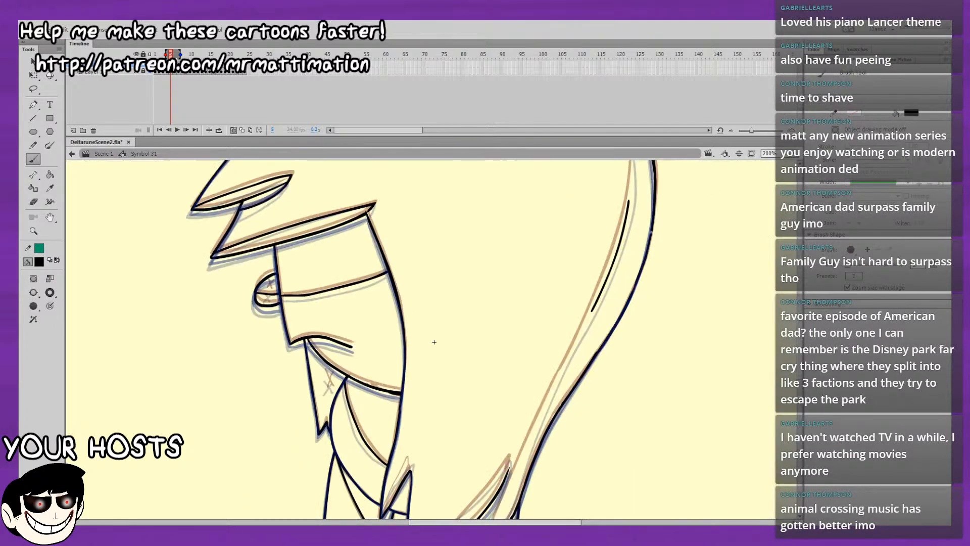
{"action": "left_click_drag", "start_coordinate": [582, 228], "coordinate": [347, 396]}
{"action": "left_click_drag", "start_coordinate": [384, 264], "coordinate": [390, 375]}
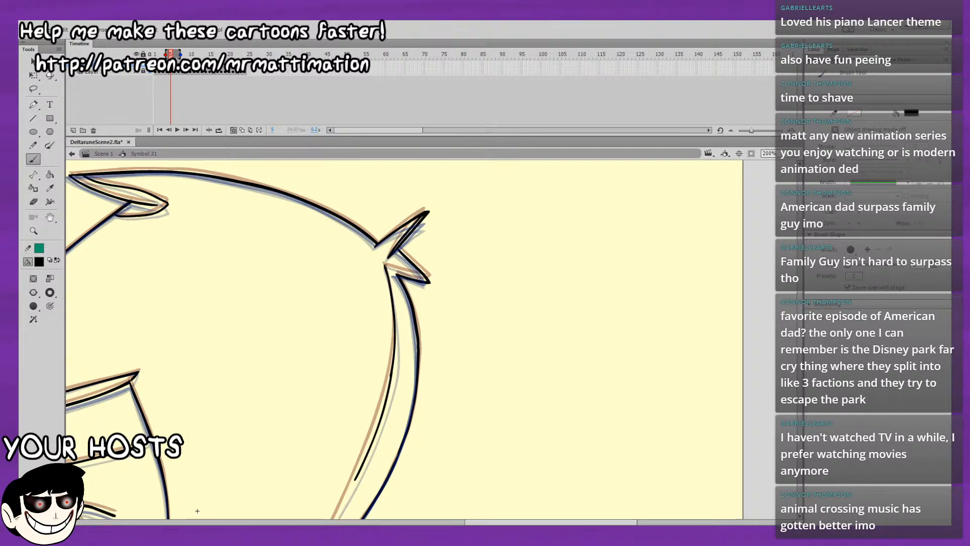
{"action": "mouse_move", "coordinate": [385, 264]}
{"action": "left_mouse_down"}
{"action": "mouse_move", "coordinate": [422, 276]}
{"action": "mouse_move", "coordinate": [392, 266]}
{"action": "mouse_move", "coordinate": [427, 281]}
{"action": "left_mouse_up"}
{"action": "key", "text": "ctrl+z"}
Extend the rear hair's inner shading line down to the lowest rear hair point on frame 5.
{"action": "mouse_move", "coordinate": [197, 511]}
{"action": "left_mouse_down"}
{"action": "mouse_move", "coordinate": [211, 401]}
{"action": "mouse_move", "coordinate": [253, 279]}
{"action": "left_mouse_up"}
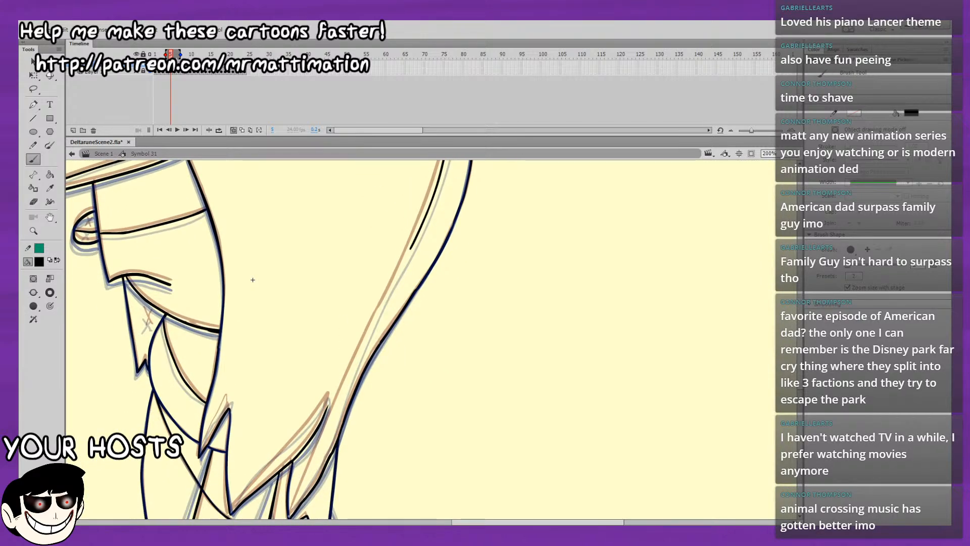
{"action": "left_click_drag", "start_coordinate": [292, 517], "coordinate": [363, 346]}
{"action": "left_click_drag", "start_coordinate": [417, 245], "coordinate": [298, 496]}
{"action": "key", "text": "ctrl+z"}
{"action": "key", "text": "ctrl+z"}
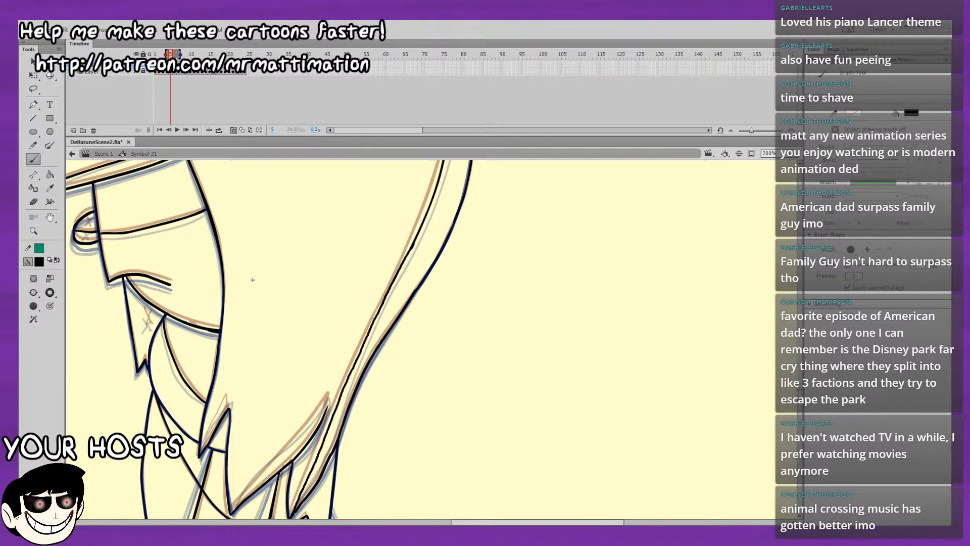
{"action": "left_click_drag", "start_coordinate": [253, 280], "coordinate": [289, 241]}
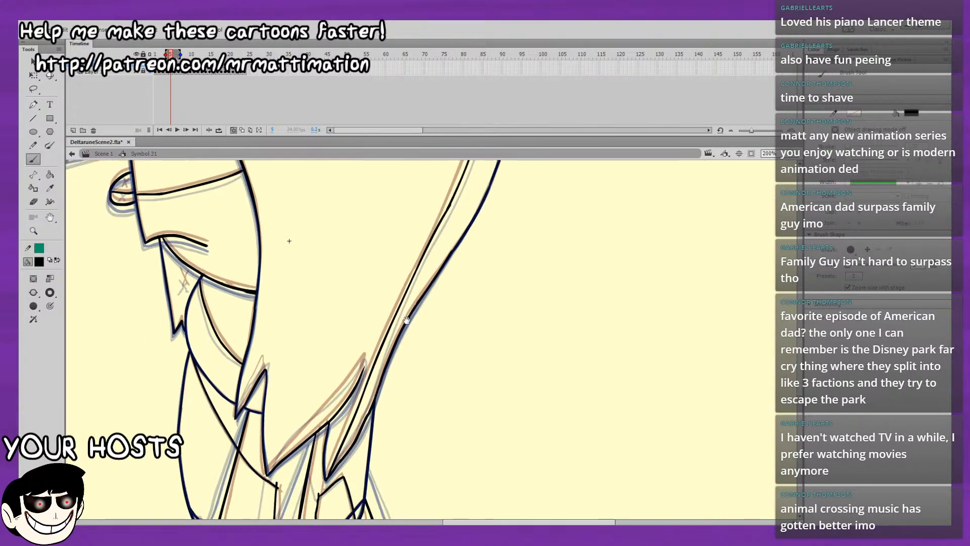
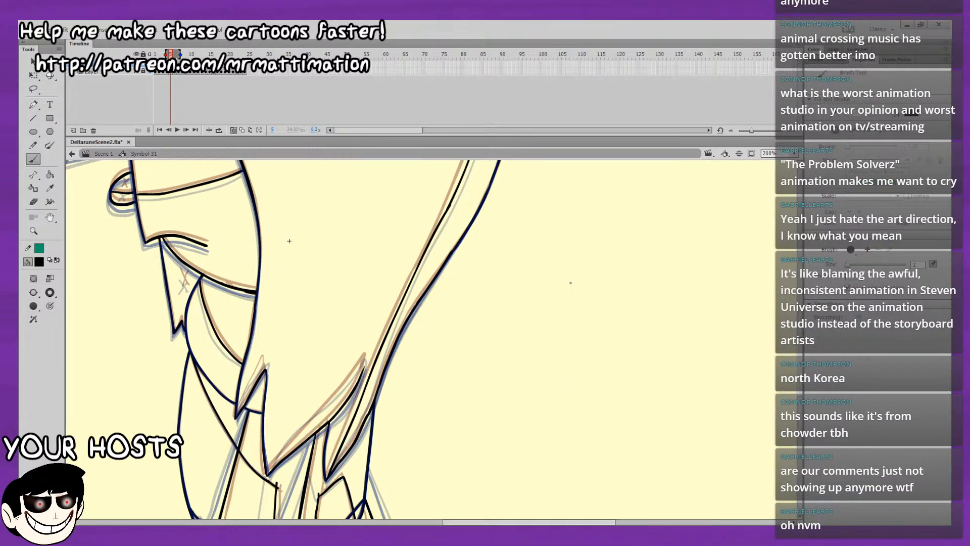
Draw the small X mark beneath the chin on frame 5.
{"action": "mouse_move", "coordinate": [588, 363]}
{"action": "left_mouse_down"}
{"action": "mouse_move", "coordinate": [657, 260]}
{"action": "mouse_move", "coordinate": [672, 410]}
{"action": "mouse_move", "coordinate": [688, 367]}
{"action": "left_mouse_up"}
{"action": "mouse_move", "coordinate": [305, 283]}
{"action": "left_mouse_down"}
{"action": "mouse_move", "coordinate": [299, 304]}
{"action": "mouse_move", "coordinate": [307, 299]}
{"action": "left_mouse_up"}
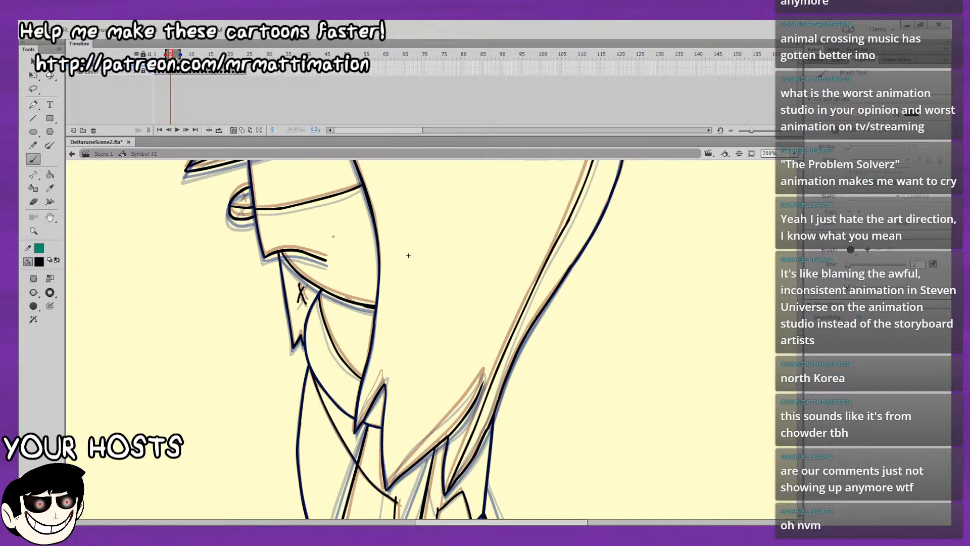
{"action": "left_click_drag", "start_coordinate": [337, 202], "coordinate": [381, 391]}
{"action": "left_click_drag", "start_coordinate": [365, 276], "coordinate": [382, 407]}
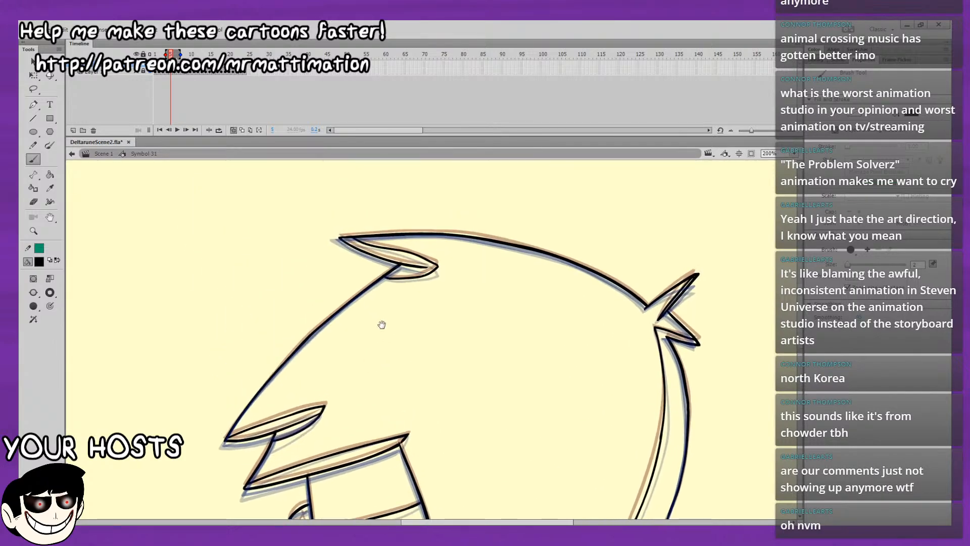
{"action": "mouse_move", "coordinate": [533, 277]}
{"action": "left_mouse_down"}
{"action": "mouse_move", "coordinate": [500, 243]}
{"action": "mouse_move", "coordinate": [487, 192]}
{"action": "left_mouse_up"}
{"action": "mouse_move", "coordinate": [552, 324]}
{"action": "left_mouse_down"}
{"action": "mouse_move", "coordinate": [540, 270]}
{"action": "mouse_move", "coordinate": [473, 204]}
{"action": "mouse_move", "coordinate": [473, 139]}
{"action": "left_mouse_up"}
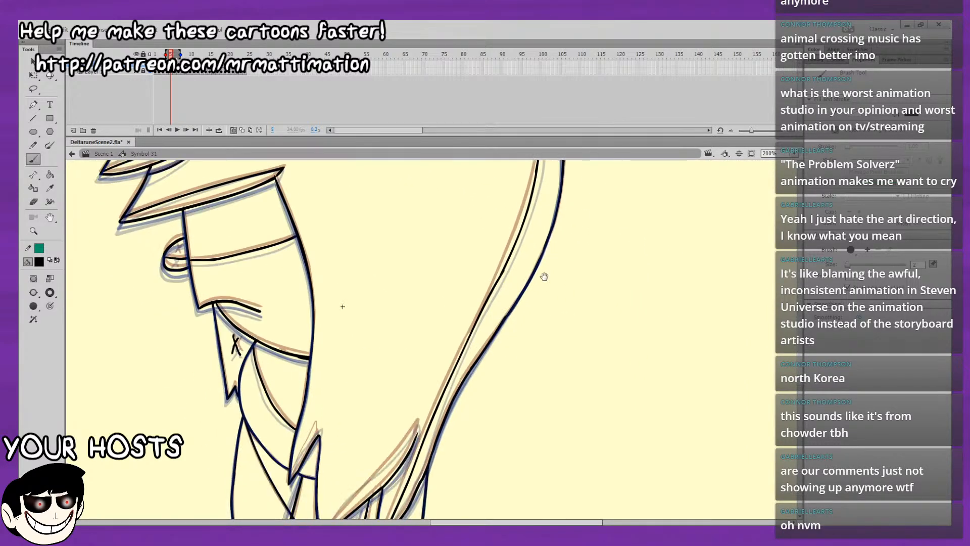
{"action": "left_click_drag", "start_coordinate": [544, 277], "coordinate": [582, 171]}
{"action": "mouse_move", "coordinate": [533, 325]}
{"action": "left_mouse_down"}
{"action": "mouse_move", "coordinate": [536, 239]}
{"action": "mouse_move", "coordinate": [535, 297]}
{"action": "left_mouse_up"}
Compare the lower hair points and body lines between frames 4 and 5.
{"action": "key", "text": "comma"}
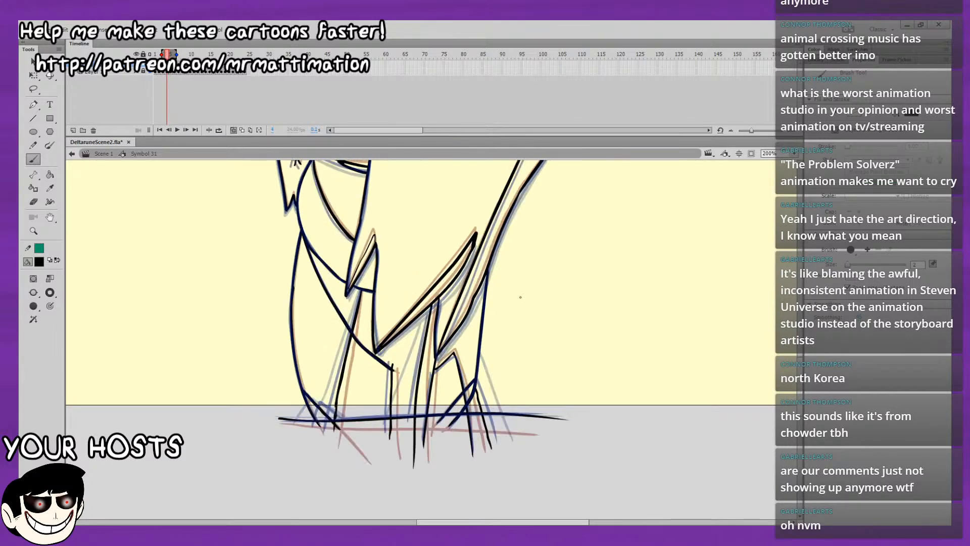
{"action": "key", "text": "period"}
{"action": "key", "text": "comma"}
{"action": "key", "text": "period"}
{"action": "key", "text": "comma"}
{"action": "key", "text": "period"}
{"action": "key", "text": "comma"}
{"action": "key", "text": "period"}
{"action": "key", "text": "period"}
{"action": "left_click_drag", "start_coordinate": [527, 273], "coordinate": [511, 308]}
{"action": "key", "text": "comma"}
{"action": "key", "text": "period"}
{"action": "key", "text": "comma"}
{"action": "key", "text": "period"}
{"action": "left_click_drag", "start_coordinate": [493, 264], "coordinate": [505, 283]}
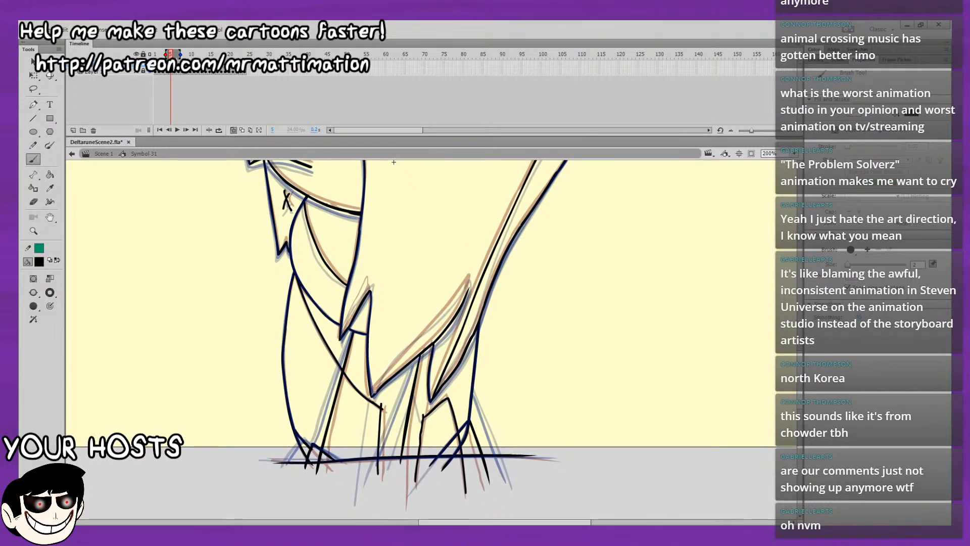
Draw the inner upper lines of the large rear hair point and the small front hair point on frame 5.
{"action": "left_click_drag", "start_coordinate": [374, 391], "coordinate": [469, 282]}
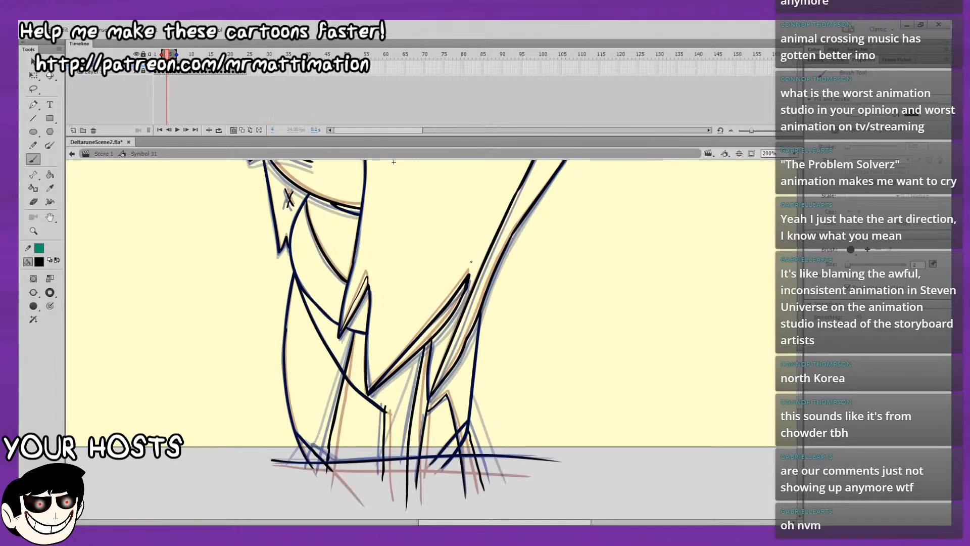
{"action": "left_click_drag", "start_coordinate": [450, 334], "coordinate": [453, 391]}
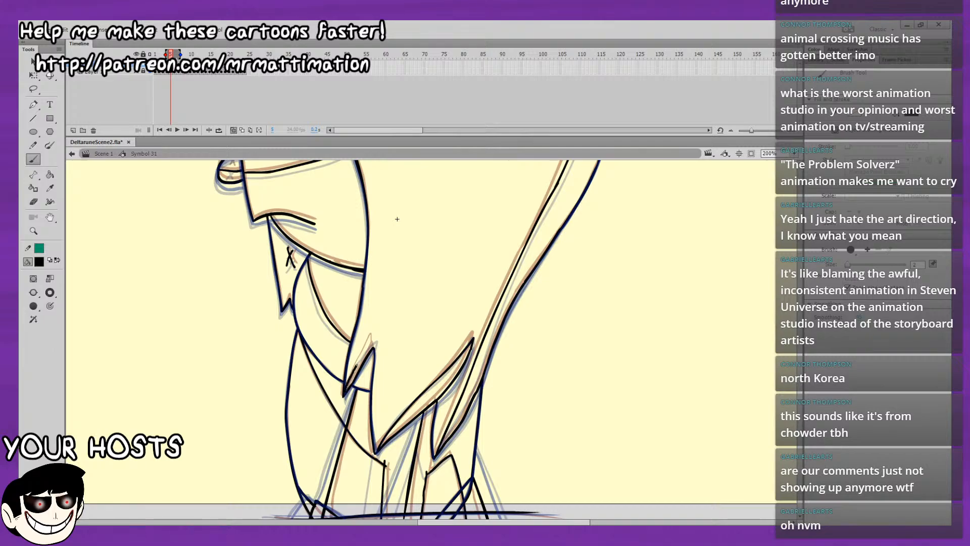
{"action": "left_click_drag", "start_coordinate": [355, 366], "coordinate": [375, 337]}
{"action": "left_click_drag", "start_coordinate": [489, 264], "coordinate": [523, 459]}
{"action": "mouse_move", "coordinate": [594, 319]}
{"action": "left_mouse_down"}
{"action": "mouse_move", "coordinate": [590, 396]}
{"action": "mouse_move", "coordinate": [641, 256]}
{"action": "mouse_move", "coordinate": [611, 167]}
{"action": "mouse_move", "coordinate": [594, 259]}
{"action": "mouse_move", "coordinate": [591, 203]}
{"action": "left_mouse_up"}
{"action": "left_click_drag", "start_coordinate": [587, 283], "coordinate": [583, 307]}
Compare the whole character between frames 4 and 5 with the full drawing in view.
{"action": "key", "text": "comma"}
{"action": "key", "text": "period"}
{"action": "left_click", "coordinate": [794, 153]}
{"action": "left_click", "coordinate": [782, 162]}
{"action": "key", "text": "comma"}
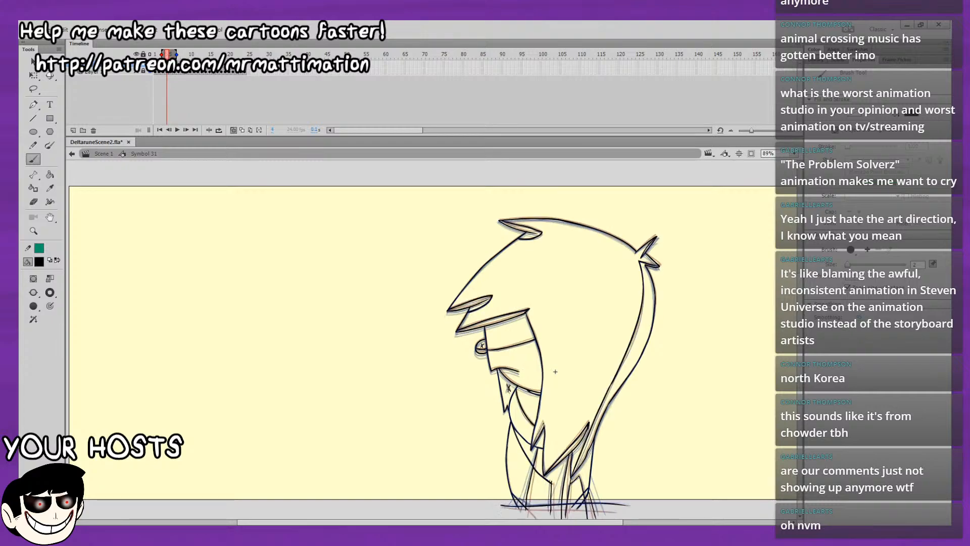
{"action": "key", "text": "period"}
{"action": "key", "text": "comma"}
{"action": "key", "text": "period"}
{"action": "key", "text": "comma"}
{"action": "key", "text": "period"}
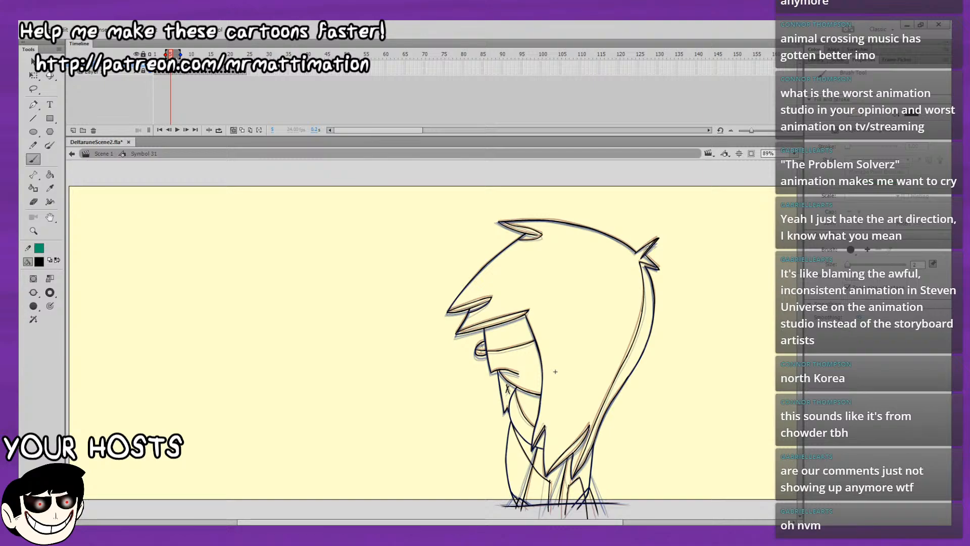
Go to frame 6 and shorten the onion skin range after the current frame.
{"action": "key", "text": "period"}
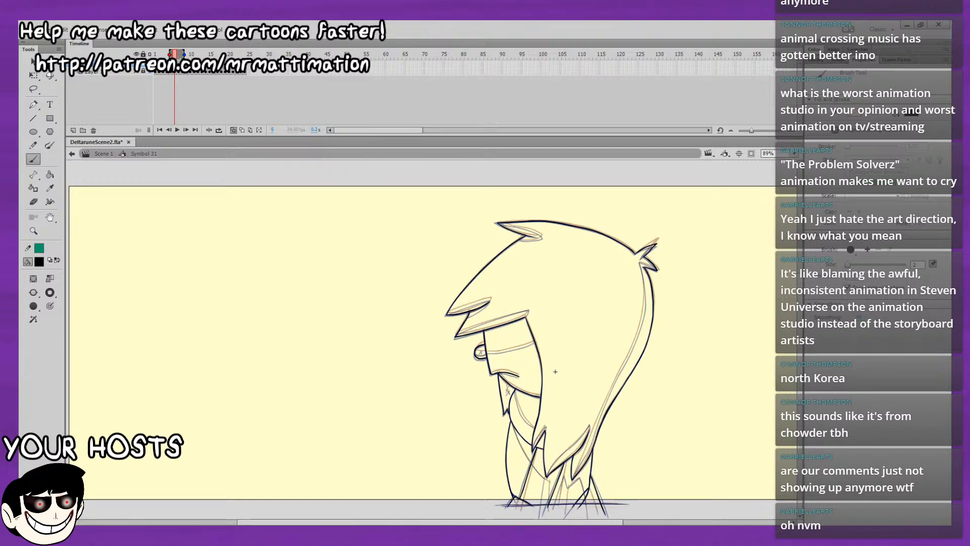
{"action": "left_click", "coordinate": [184, 54]}
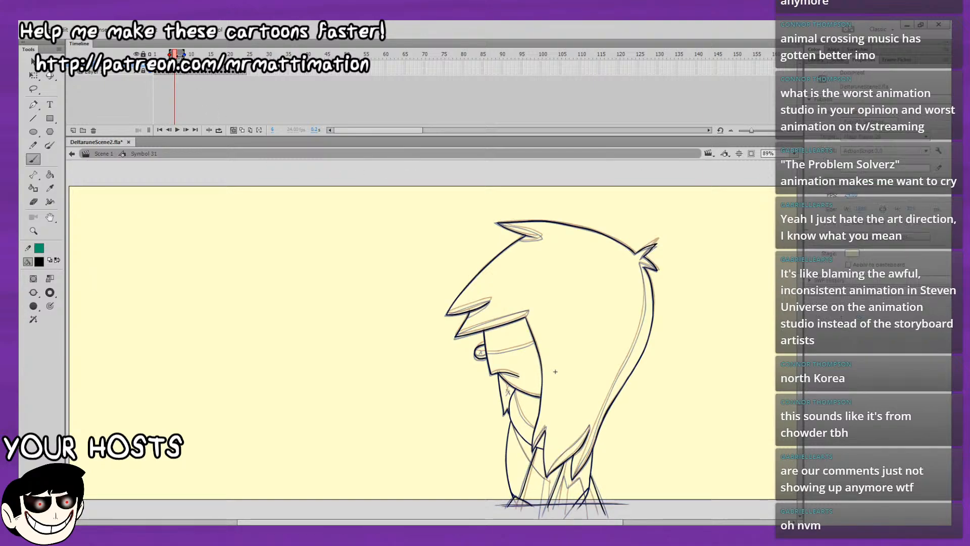
{"action": "left_click_drag", "start_coordinate": [185, 54], "coordinate": [181, 54]}
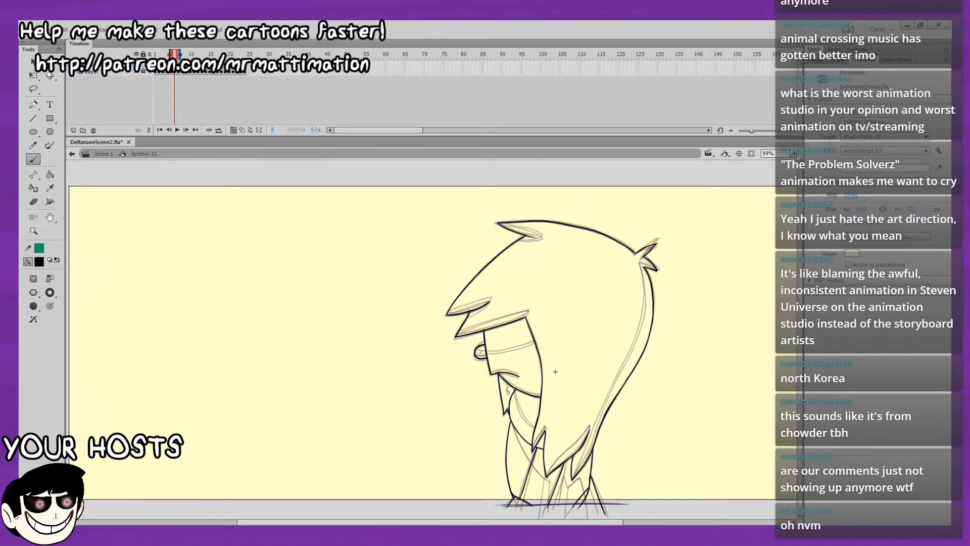
Draw the upper shading line and underside curve of the upper fringe point on frame 6 with the view at 200%.
{"action": "key", "text": "ctrl+1"}
{"action": "key", "text": "ctrl+equal"}
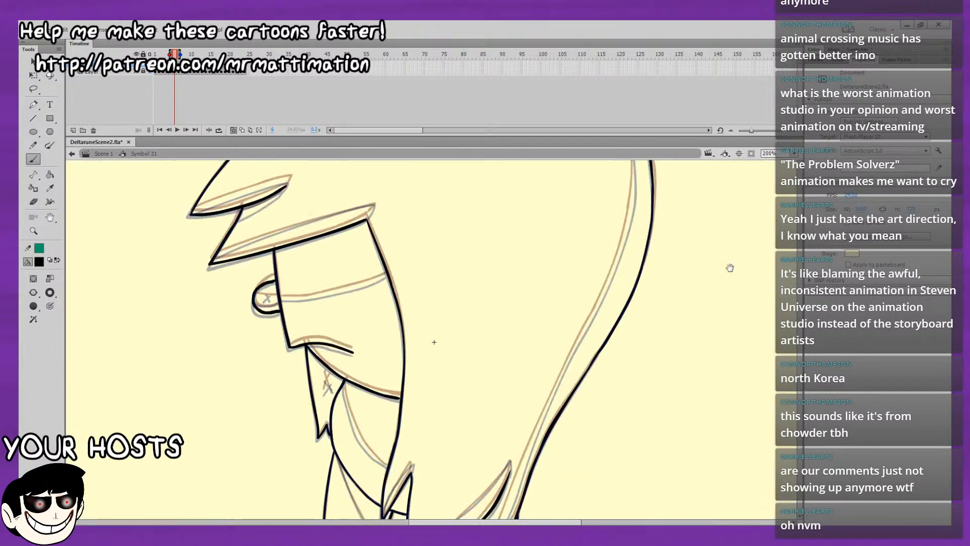
{"action": "left_click_drag", "start_coordinate": [727, 265], "coordinate": [597, 439]}
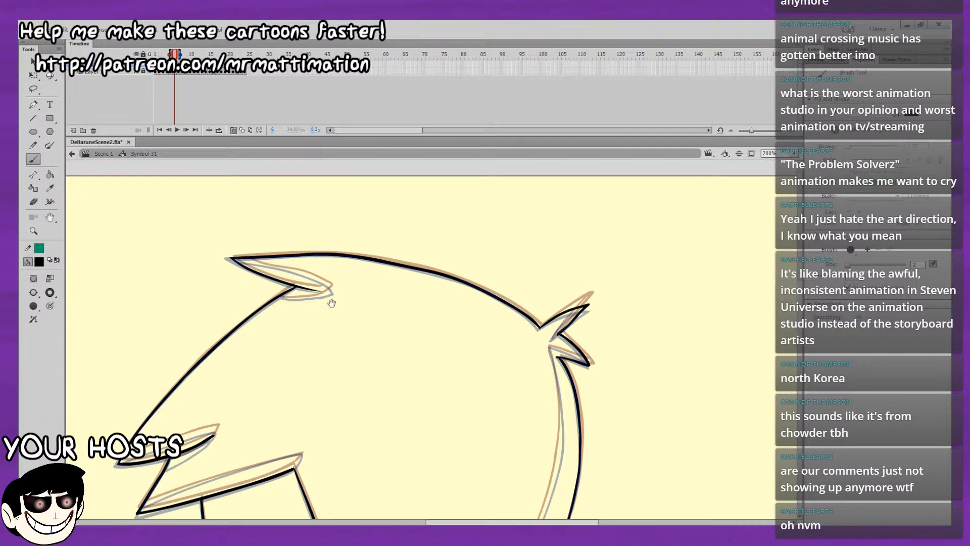
{"action": "left_click_drag", "start_coordinate": [331, 301], "coordinate": [499, 141]}
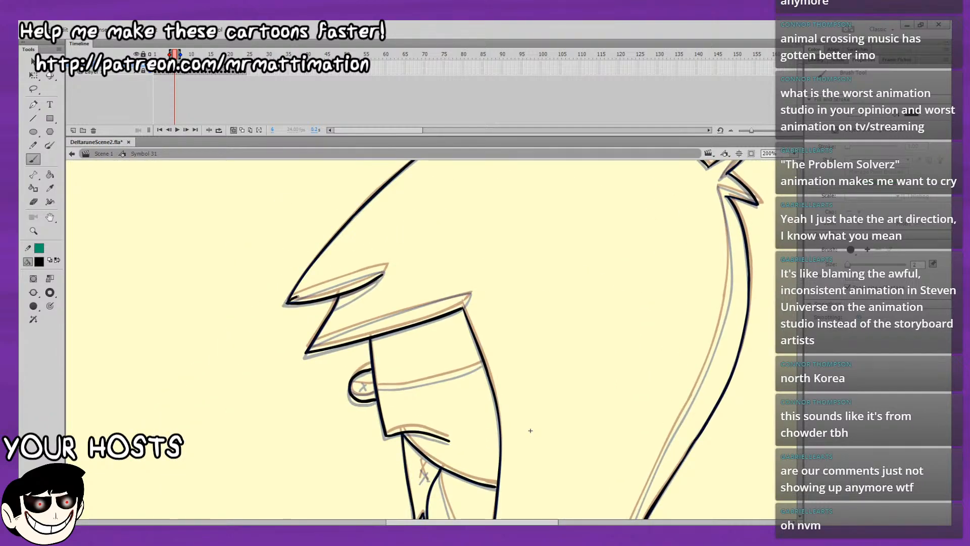
{"action": "mouse_move", "coordinate": [298, 297]}
{"action": "left_mouse_down"}
{"action": "mouse_move", "coordinate": [383, 269]}
{"action": "mouse_move", "coordinate": [336, 308]}
{"action": "left_mouse_up"}
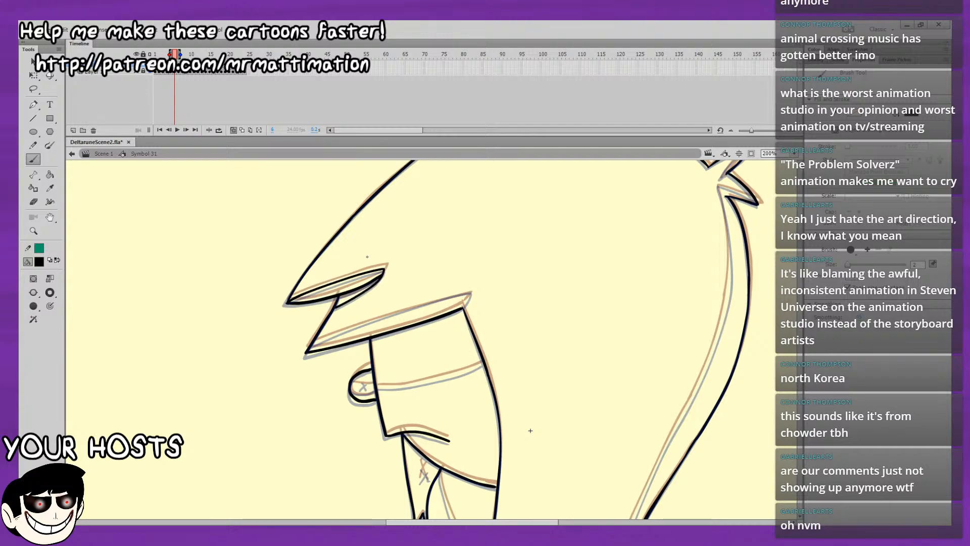
Draw the shading line along the lower fringe edge and close it at the rear tip on frame 6.
{"action": "left_click_drag", "start_coordinate": [530, 430], "coordinate": [500, 438]}
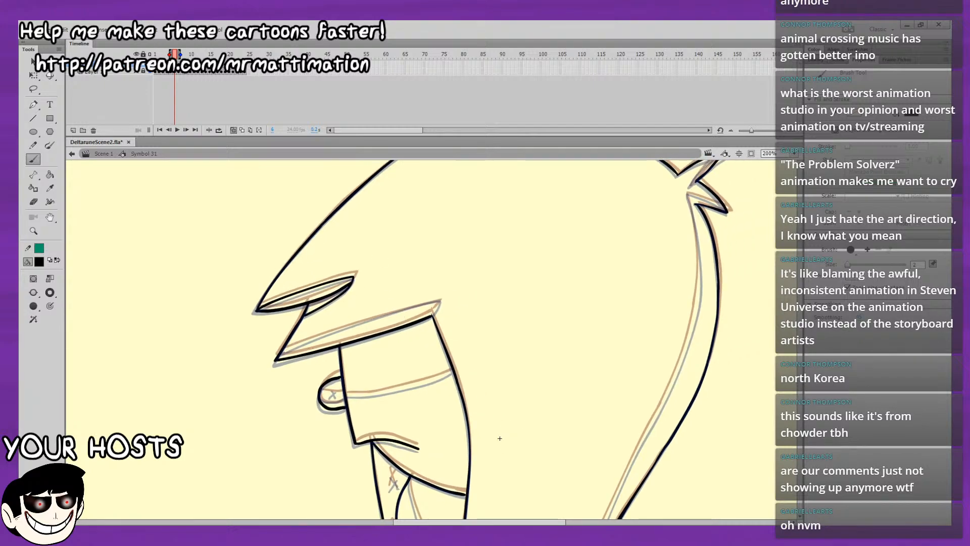
{"action": "mouse_move", "coordinate": [280, 355]}
{"action": "left_mouse_down"}
{"action": "mouse_move", "coordinate": [378, 316]}
{"action": "mouse_move", "coordinate": [281, 353]}
{"action": "mouse_move", "coordinate": [333, 331]}
{"action": "left_mouse_up"}
{"action": "key", "text": "ctrl+z"}
{"action": "key", "text": "ctrl+z"}
{"action": "key", "text": "ctrl+z"}
{"action": "mouse_move", "coordinate": [280, 354]}
{"action": "left_mouse_down"}
{"action": "mouse_move", "coordinate": [439, 300]}
{"action": "mouse_move", "coordinate": [432, 316]}
{"action": "left_mouse_up"}
{"action": "key", "text": "ctrl+z"}
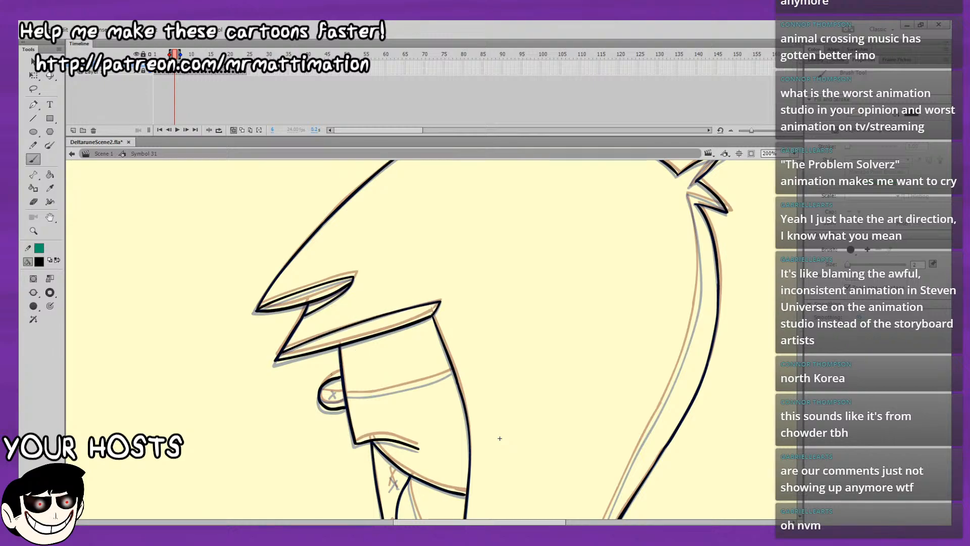
Draw the shading line across the nose and face on frame 6.
{"action": "left_click_drag", "start_coordinate": [499, 438], "coordinate": [507, 393]}
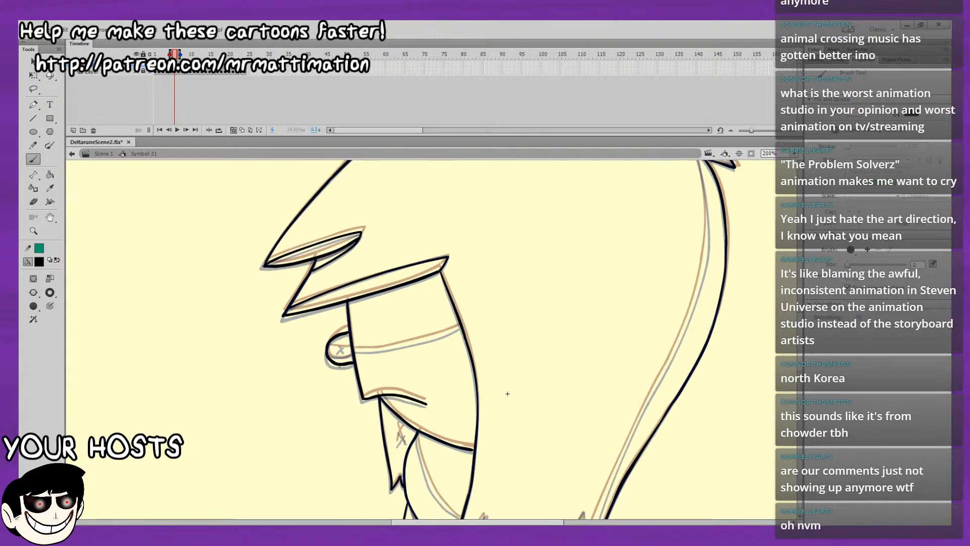
{"action": "mouse_move", "coordinate": [328, 352]}
{"action": "left_mouse_down"}
{"action": "mouse_move", "coordinate": [372, 352]}
{"action": "mouse_move", "coordinate": [458, 328]}
{"action": "mouse_move", "coordinate": [458, 285]}
{"action": "left_mouse_up"}
{"action": "key", "text": "ctrl+z"}
{"action": "key", "text": "ctrl+z"}
{"action": "key", "text": "ctrl+z"}
Draw the upper inner line of the hair tuft at the top of the head on frame 6.
{"action": "left_click_drag", "start_coordinate": [717, 210], "coordinate": [663, 363]}
{"action": "left_click_drag", "start_coordinate": [663, 260], "coordinate": [665, 329]}
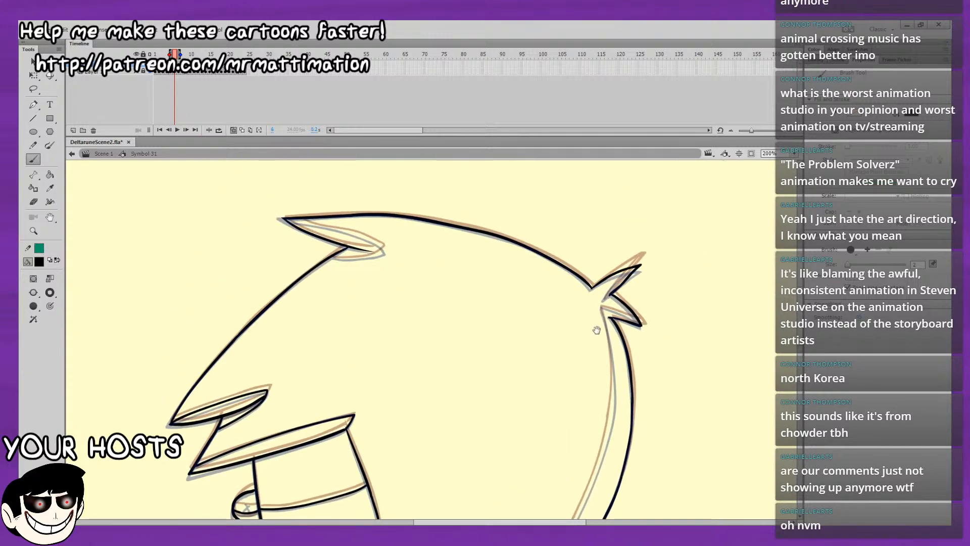
{"action": "left_click_drag", "start_coordinate": [226, 205], "coordinate": [165, 208]}
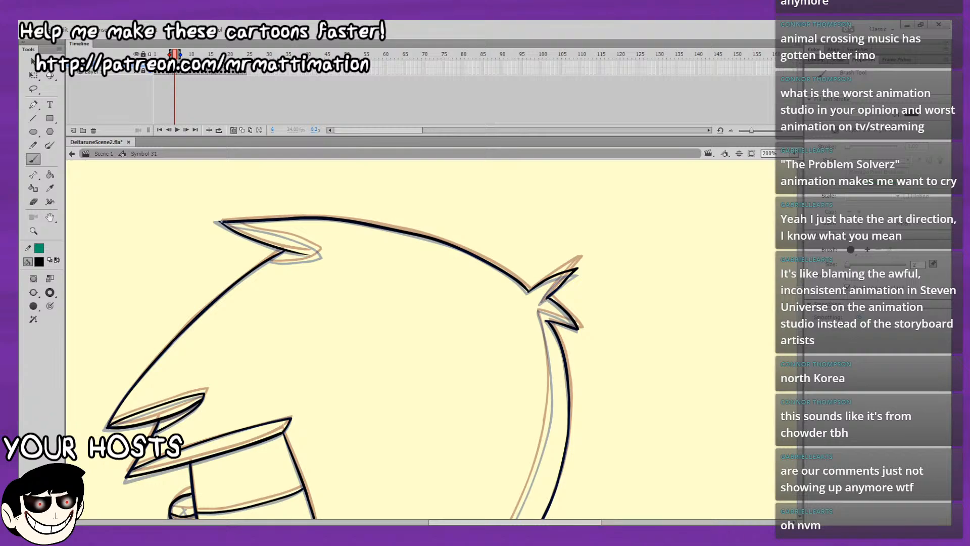
{"action": "mouse_move", "coordinate": [220, 222]}
{"action": "left_mouse_down"}
{"action": "mouse_move", "coordinate": [313, 246]}
{"action": "mouse_move", "coordinate": [222, 223]}
{"action": "mouse_move", "coordinate": [215, 195]}
{"action": "left_mouse_up"}
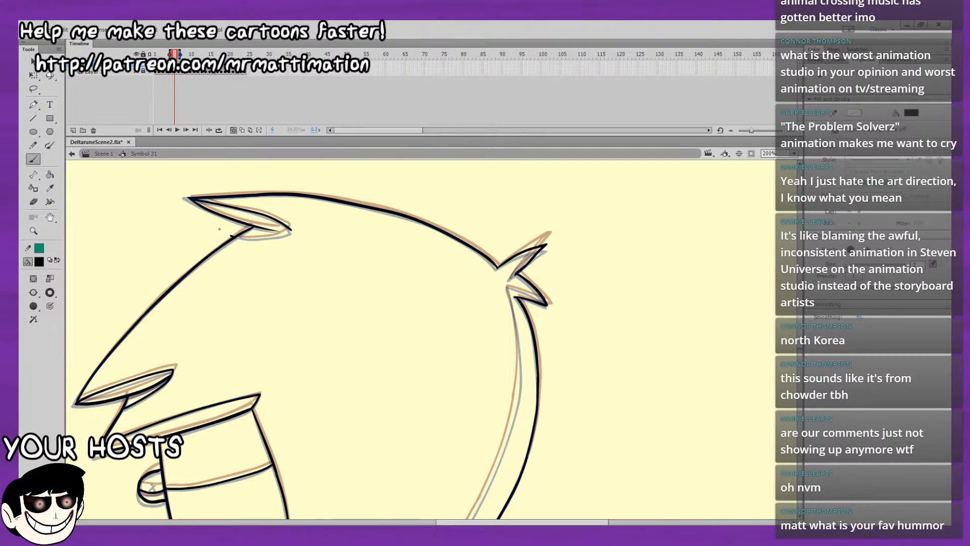
Try to draw the underside curve of the tuft at the top of the head on frame 6.
{"action": "mouse_move", "coordinate": [227, 238]}
{"action": "left_mouse_down"}
{"action": "mouse_move", "coordinate": [190, 233]}
{"action": "mouse_move", "coordinate": [255, 226]}
{"action": "left_mouse_up"}
{"action": "key", "text": "ctrl+z"}
{"action": "key", "text": "ctrl+z"}
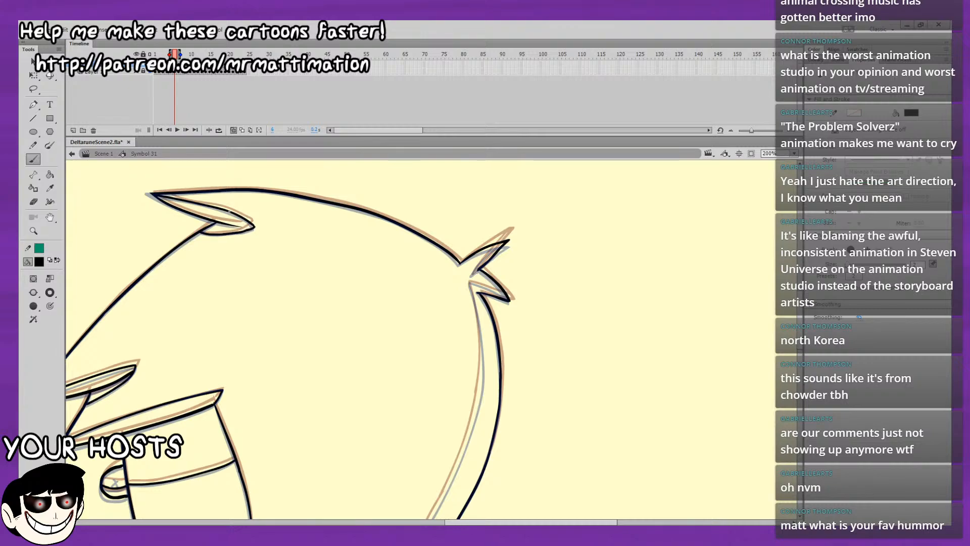
{"action": "key", "text": "ctrl+z"}
{"action": "left_click_drag", "start_coordinate": [222, 196], "coordinate": [140, 183]}
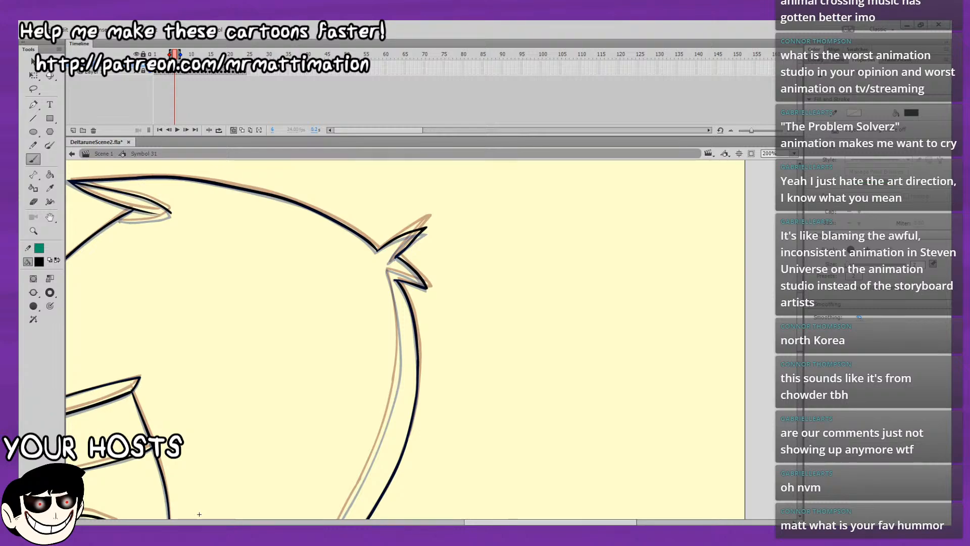
{"action": "key", "text": "ctrl+z"}
{"action": "mouse_move", "coordinate": [117, 219]}
{"action": "left_mouse_down"}
{"action": "mouse_move", "coordinate": [140, 220]}
{"action": "mouse_move", "coordinate": [124, 221]}
{"action": "mouse_move", "coordinate": [172, 214]}
{"action": "mouse_move", "coordinate": [144, 220]}
{"action": "left_mouse_up"}
{"action": "key", "text": "ctrl+z"}
{"action": "key", "text": "ctrl+z"}
{"action": "key", "text": "ctrl+z"}
{"action": "key", "text": "ctrl+z"}
{"action": "key", "text": "ctrl+z"}
{"action": "key", "text": "ctrl+z"}
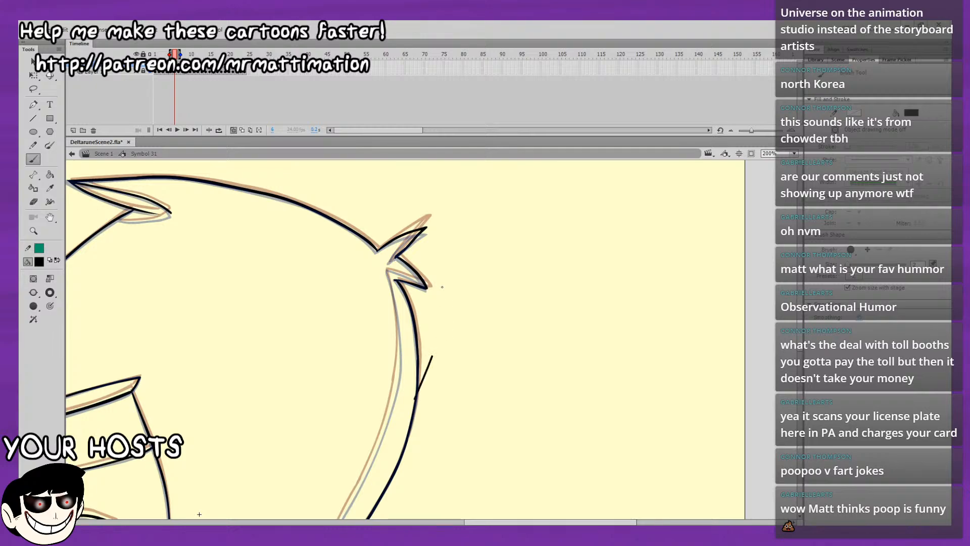
Draw the upper edge of the lower point in the rear hair tuft on frame 6.
{"action": "left_click_drag", "start_coordinate": [199, 514], "coordinate": [227, 453]}
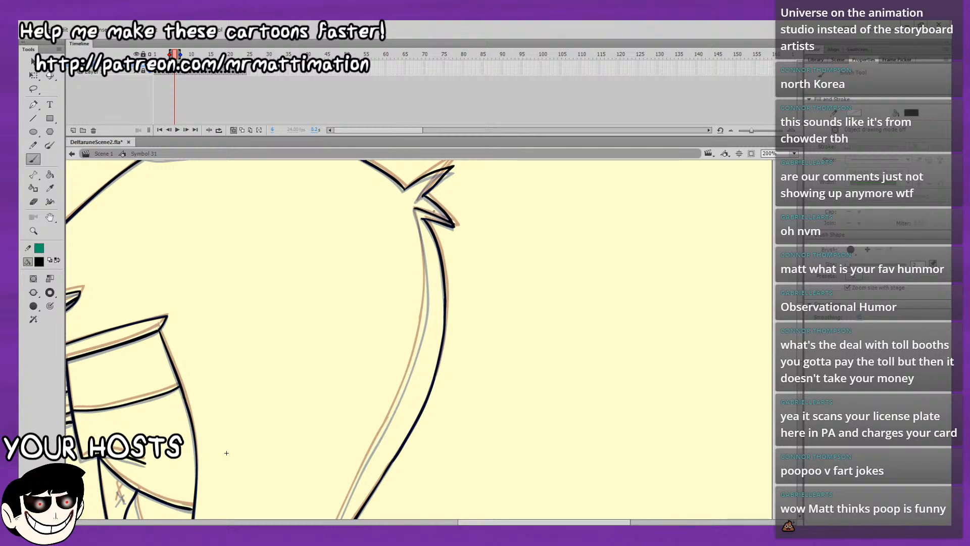
{"action": "left_click_drag", "start_coordinate": [226, 453], "coordinate": [236, 427]}
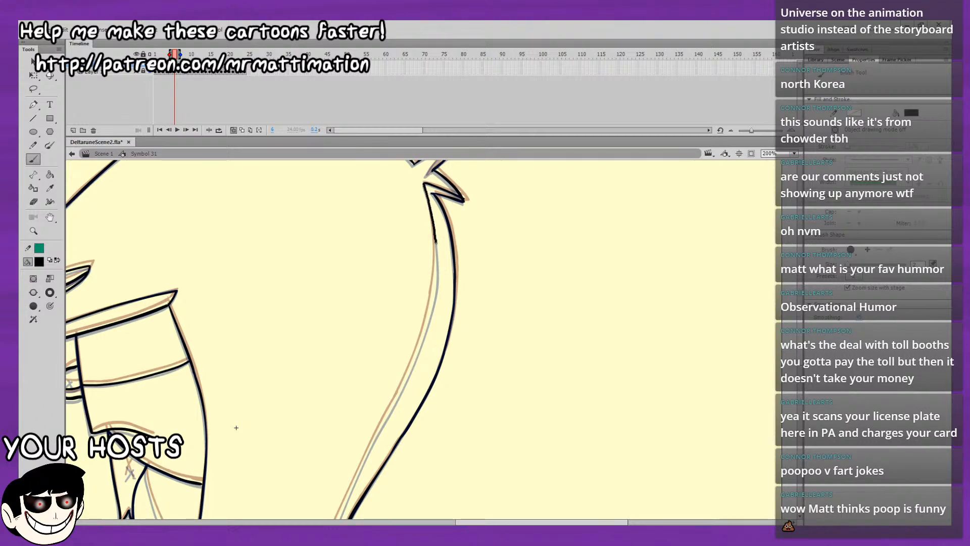
{"action": "left_click_drag", "start_coordinate": [236, 428], "coordinate": [388, 206]}
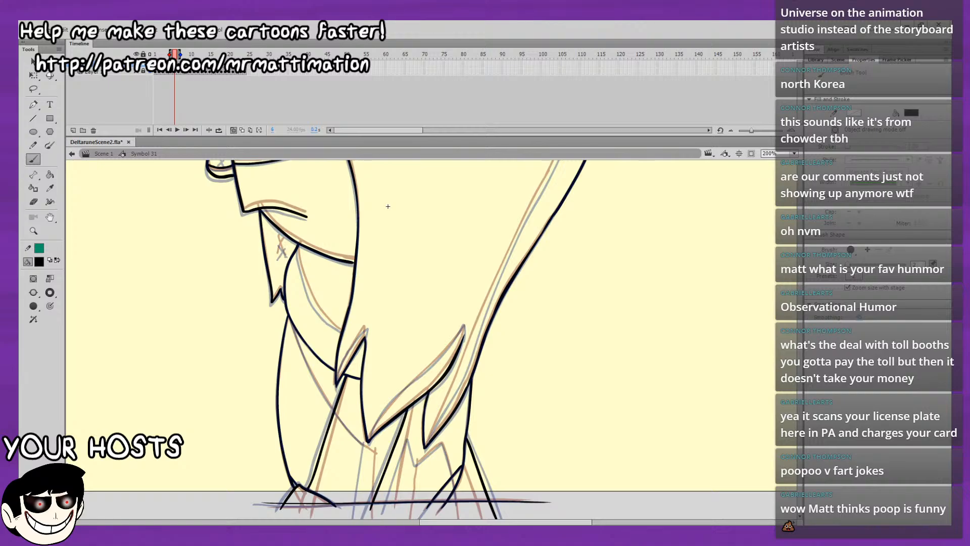
Draw the lower part of the rear hair's inner shading line upward from the lowest hair point on frame 6.
{"action": "left_click_drag", "start_coordinate": [427, 443], "coordinate": [471, 356]}
{"action": "left_click_drag", "start_coordinate": [388, 206], "coordinate": [286, 271]}
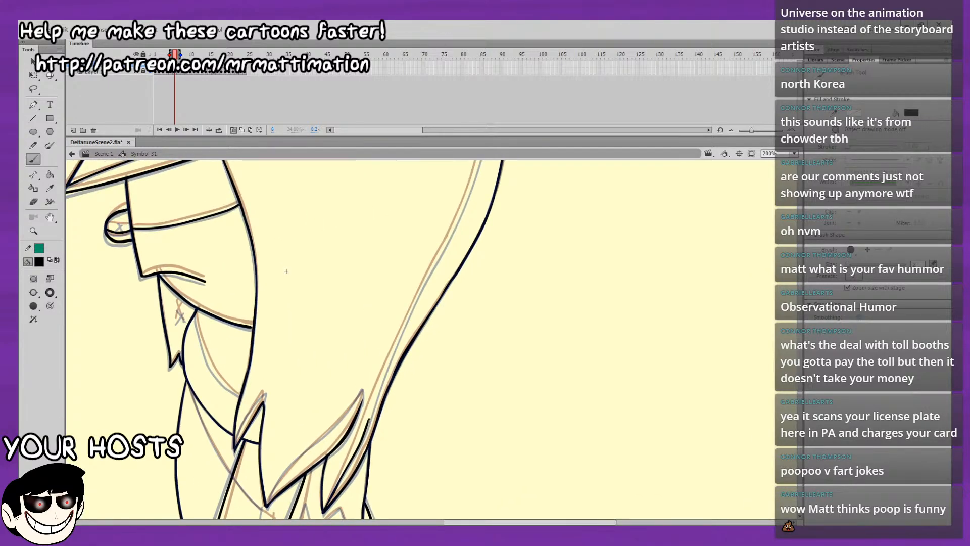
{"action": "left_click_drag", "start_coordinate": [368, 420], "coordinate": [409, 314]}
{"action": "left_click_drag", "start_coordinate": [284, 270], "coordinate": [195, 379]}
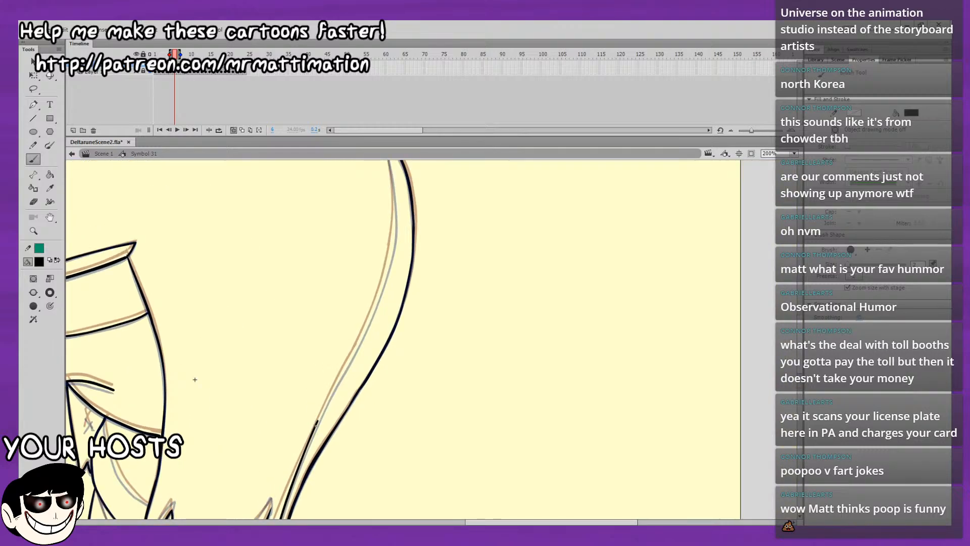
{"action": "left_click_drag", "start_coordinate": [317, 420], "coordinate": [361, 339]}
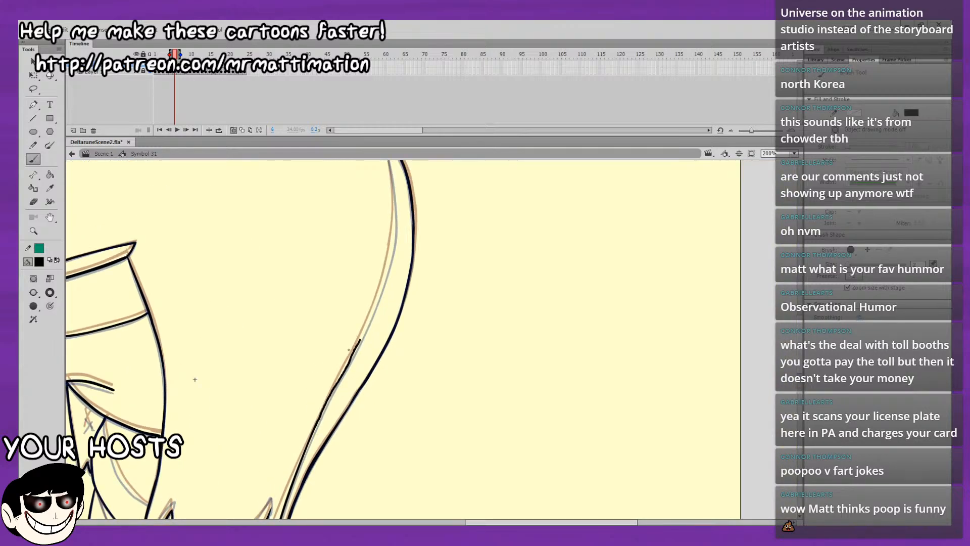
{"action": "key", "text": "ctrl+z"}
{"action": "mouse_move", "coordinate": [318, 422]}
{"action": "left_mouse_down"}
{"action": "mouse_move", "coordinate": [357, 346]}
{"action": "mouse_move", "coordinate": [293, 423]}
{"action": "left_mouse_up"}
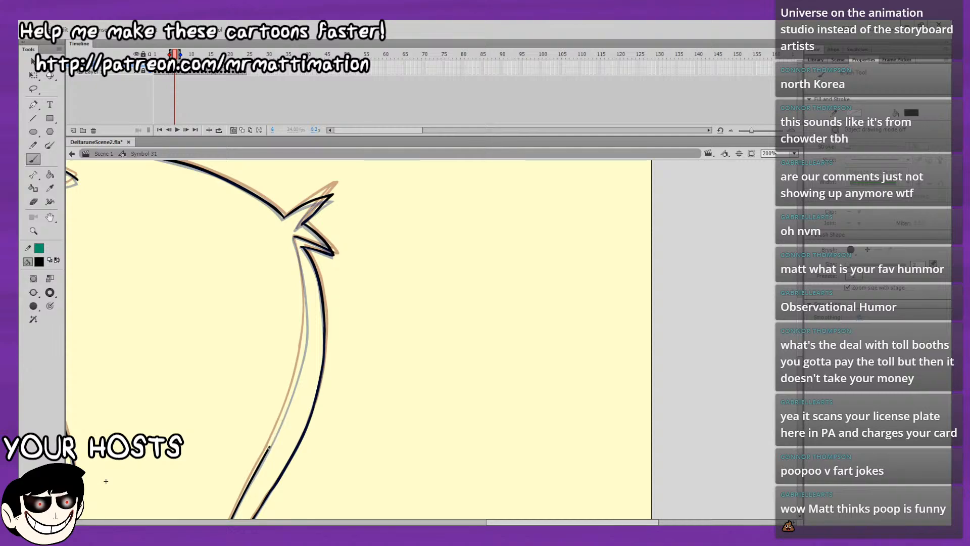
Extend the rear hair's inner shading line up to the rear hair tuft on frame 6.
{"action": "left_click_drag", "start_coordinate": [268, 448], "coordinate": [305, 338]}
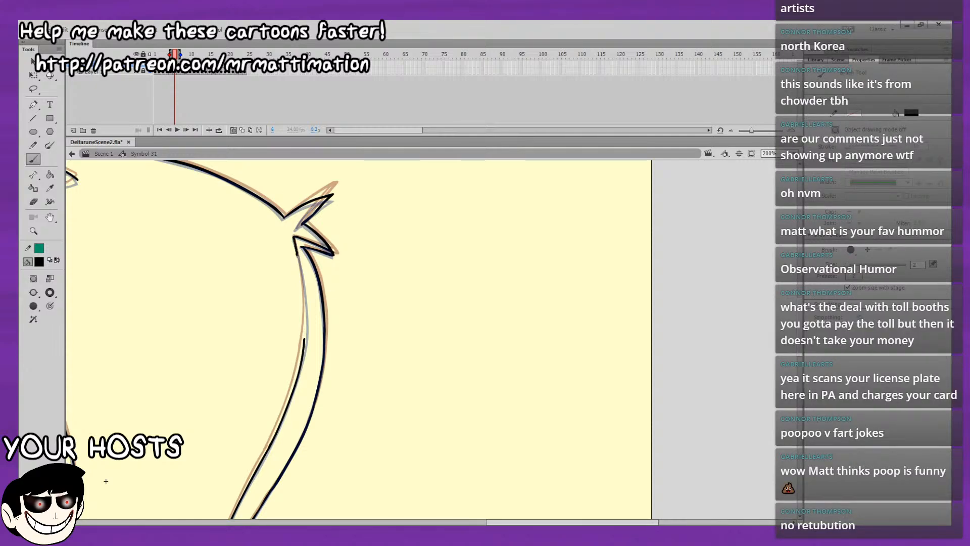
{"action": "left_click_drag", "start_coordinate": [295, 240], "coordinate": [305, 333]}
{"action": "mouse_move", "coordinate": [318, 377]}
{"action": "left_mouse_down"}
{"action": "mouse_move", "coordinate": [477, 249]}
{"action": "mouse_move", "coordinate": [465, 327]}
{"action": "mouse_move", "coordinate": [487, 290]}
{"action": "left_mouse_up"}
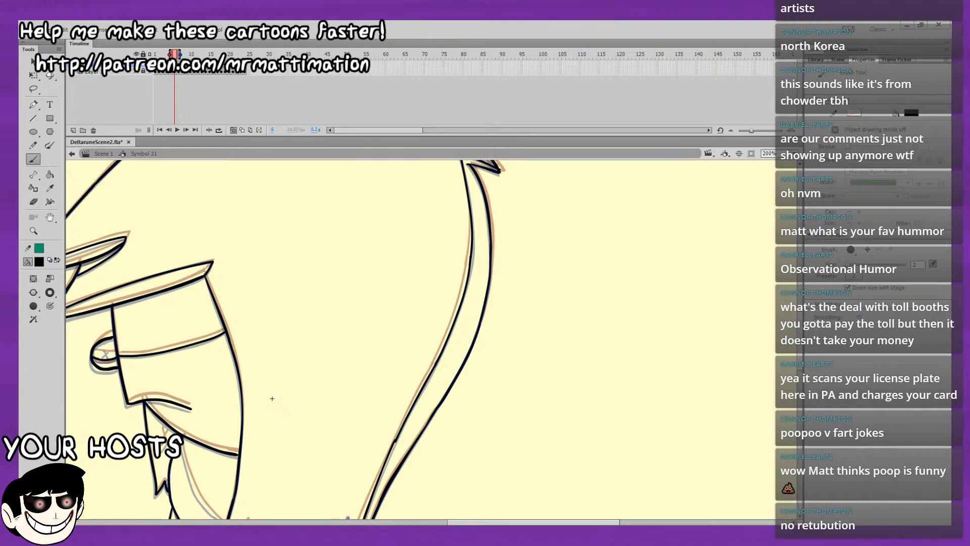
{"action": "left_click_drag", "start_coordinate": [363, 258], "coordinate": [369, 314]}
{"action": "key", "text": "ctrl+z"}
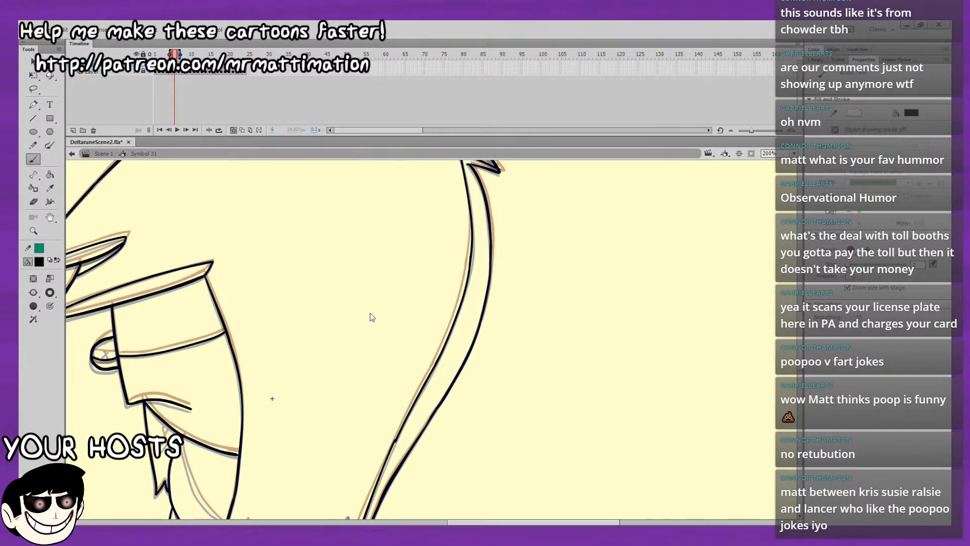
{"action": "mouse_move", "coordinate": [533, 399]}
{"action": "left_mouse_down"}
{"action": "mouse_move", "coordinate": [550, 333]}
{"action": "mouse_move", "coordinate": [618, 195]}
{"action": "left_mouse_up"}
{"action": "left_click_drag", "start_coordinate": [599, 249], "coordinate": [578, 198]}
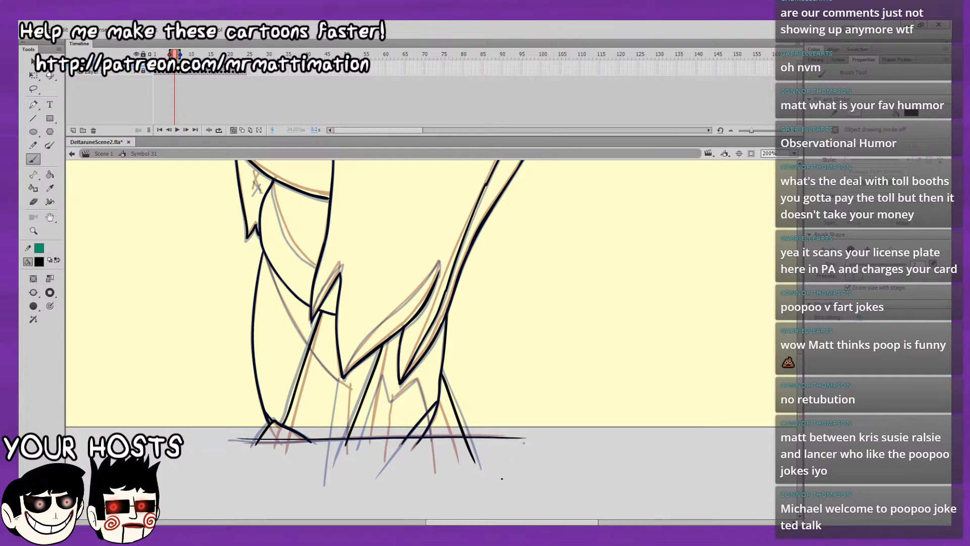
{"action": "left_click_drag", "start_coordinate": [577, 483], "coordinate": [623, 453]}
{"action": "key", "text": "ctrl+z"}
{"action": "scroll", "coordinate": [651, 419], "scroll_direction": "up", "scroll_amount": 10}
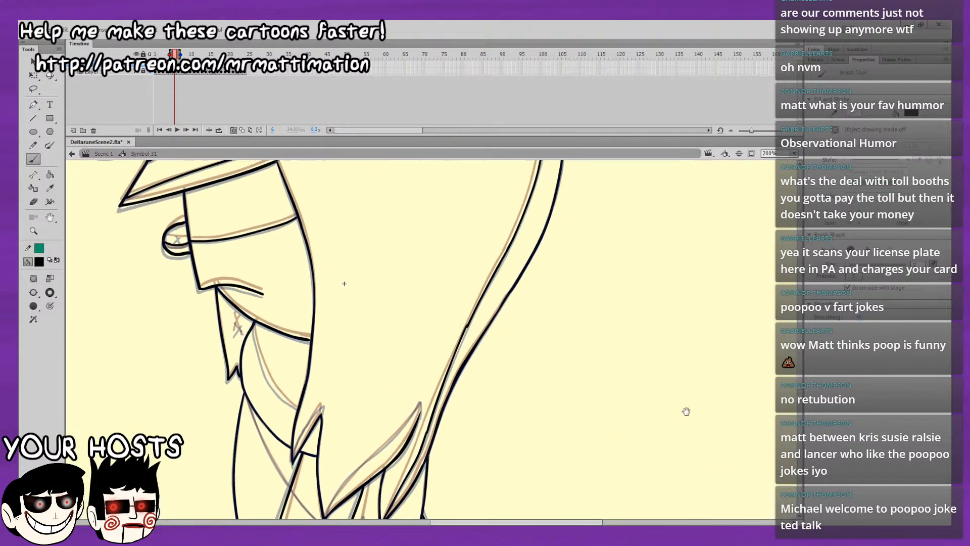
{"action": "scroll", "coordinate": [661, 386], "scroll_direction": "down", "scroll_amount": 3}
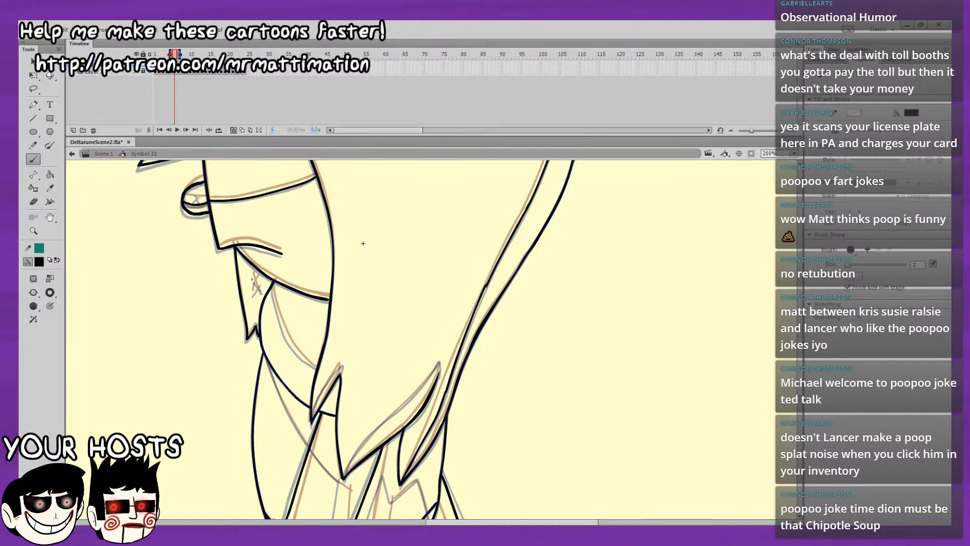
Draw the small X mark on the chest below the mouth on frame 6.
{"action": "mouse_move", "coordinate": [259, 278]}
{"action": "left_mouse_down"}
{"action": "mouse_move", "coordinate": [253, 292]}
{"action": "mouse_move", "coordinate": [261, 295]}
{"action": "left_mouse_up"}
{"action": "key", "text": "ctrl+z"}
{"action": "key", "text": "ctrl+z"}
{"action": "key", "text": "ctrl+z"}
{"action": "key", "text": "ctrl+z"}
{"action": "key", "text": "ctrl+z"}
{"action": "left_click_drag", "start_coordinate": [261, 281], "coordinate": [252, 297]}
Draw the inner underside line of the upper point in the rear hair tuft on frame 6.
{"action": "left_click_drag", "start_coordinate": [324, 226], "coordinate": [335, 324]}
{"action": "left_click_drag", "start_coordinate": [479, 210], "coordinate": [434, 334]}
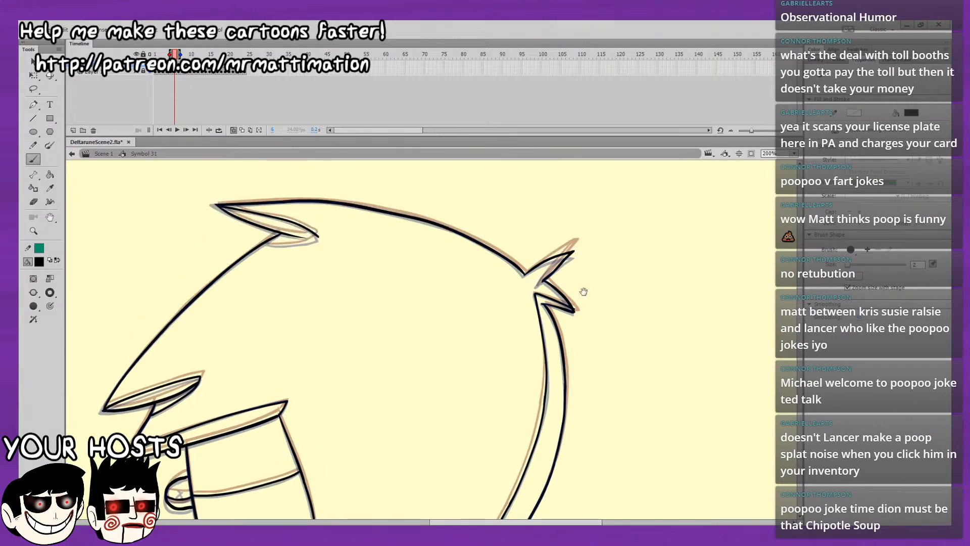
{"action": "left_click_drag", "start_coordinate": [599, 274], "coordinate": [481, 265]}
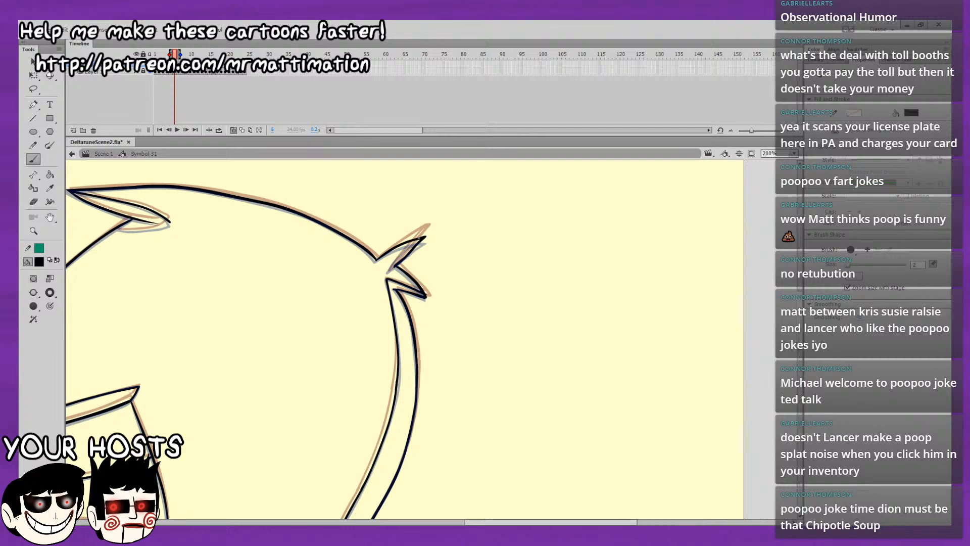
{"action": "mouse_move", "coordinate": [419, 238]}
{"action": "left_mouse_down"}
{"action": "mouse_move", "coordinate": [390, 277]}
{"action": "mouse_move", "coordinate": [416, 238]}
{"action": "left_mouse_up"}
{"action": "key", "text": "ctrl+z"}
{"action": "key", "text": "ctrl+z"}
{"action": "left_click_drag", "start_coordinate": [388, 272], "coordinate": [415, 241]}
{"action": "left_click_drag", "start_coordinate": [387, 273], "coordinate": [398, 263]}
Draw the underside curve of the tuft at the top of the head on frame 6.
{"action": "mouse_move", "coordinate": [464, 292]}
{"action": "left_mouse_down"}
{"action": "mouse_move", "coordinate": [550, 269]}
{"action": "mouse_move", "coordinate": [630, 320]}
{"action": "left_mouse_up"}
{"action": "left_click_drag", "start_coordinate": [525, 320], "coordinate": [608, 357]}
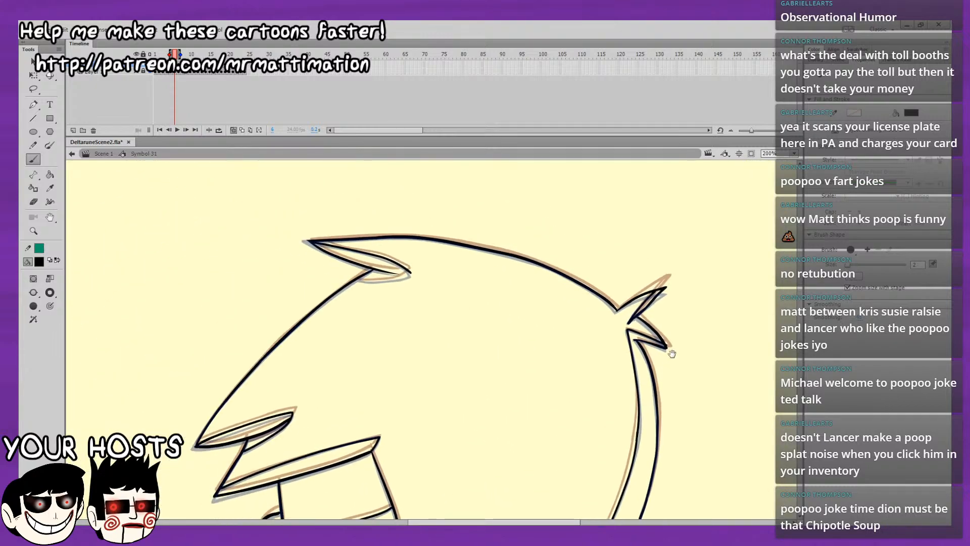
{"action": "left_click_drag", "start_coordinate": [388, 295], "coordinate": [322, 278]}
{"action": "left_click_drag", "start_coordinate": [289, 233], "coordinate": [229, 249]}
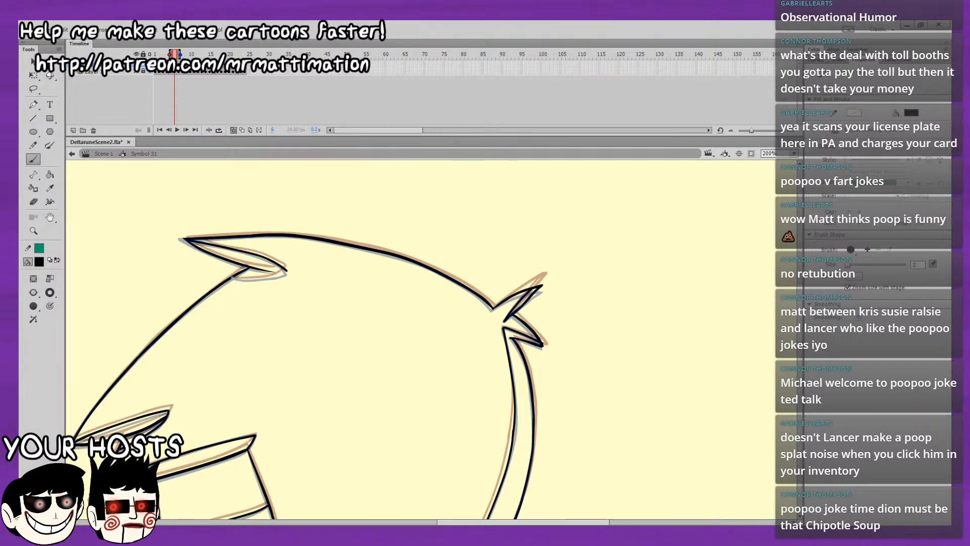
{"action": "left_click_drag", "start_coordinate": [231, 279], "coordinate": [288, 271]}
Draw the curved shading line below the jaw and the upper edge of the small front hair point on frame 6.
{"action": "left_click_drag", "start_coordinate": [317, 463], "coordinate": [507, 321]}
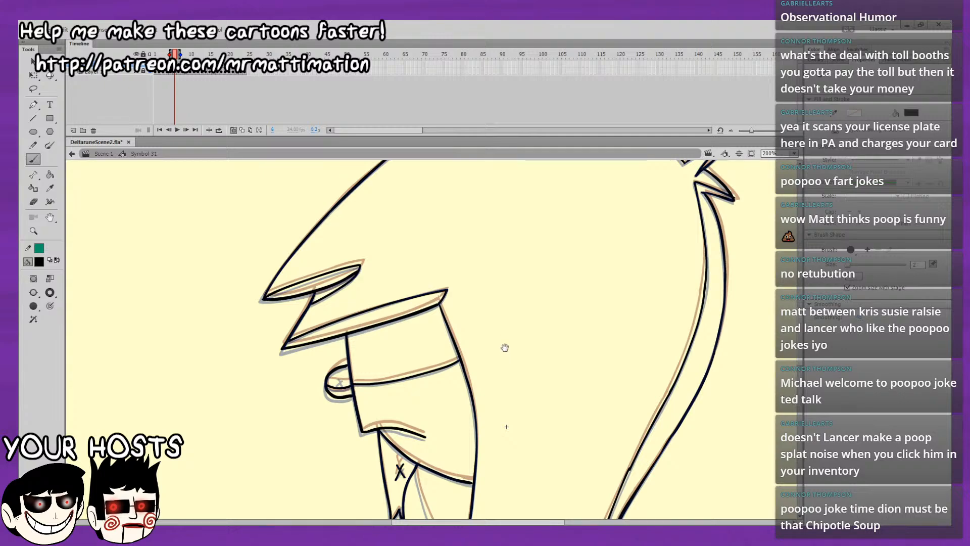
{"action": "mouse_move", "coordinate": [505, 375]}
{"action": "left_mouse_down"}
{"action": "mouse_move", "coordinate": [446, 276]}
{"action": "mouse_move", "coordinate": [430, 276]}
{"action": "mouse_move", "coordinate": [457, 268]}
{"action": "mouse_move", "coordinate": [440, 215]}
{"action": "left_mouse_up"}
{"action": "left_click_drag", "start_coordinate": [463, 274], "coordinate": [456, 200]}
{"action": "key", "text": "ctrl+z"}
{"action": "mouse_move", "coordinate": [310, 228]}
{"action": "left_mouse_down"}
{"action": "mouse_move", "coordinate": [324, 282]}
{"action": "mouse_move", "coordinate": [352, 311]}
{"action": "left_mouse_up"}
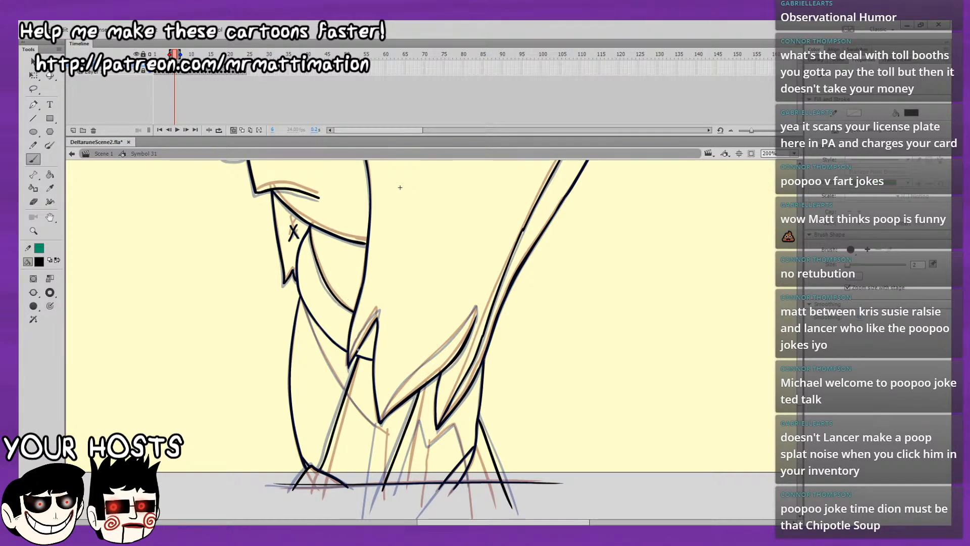
{"action": "left_click_drag", "start_coordinate": [349, 359], "coordinate": [378, 306]}
Draw the curved upper shading edge from the middle lower hair point up to the strand tip beside the rear hair on frame 6.
{"action": "scroll", "coordinate": [399, 290], "scroll_direction": "down", "scroll_amount": 3}
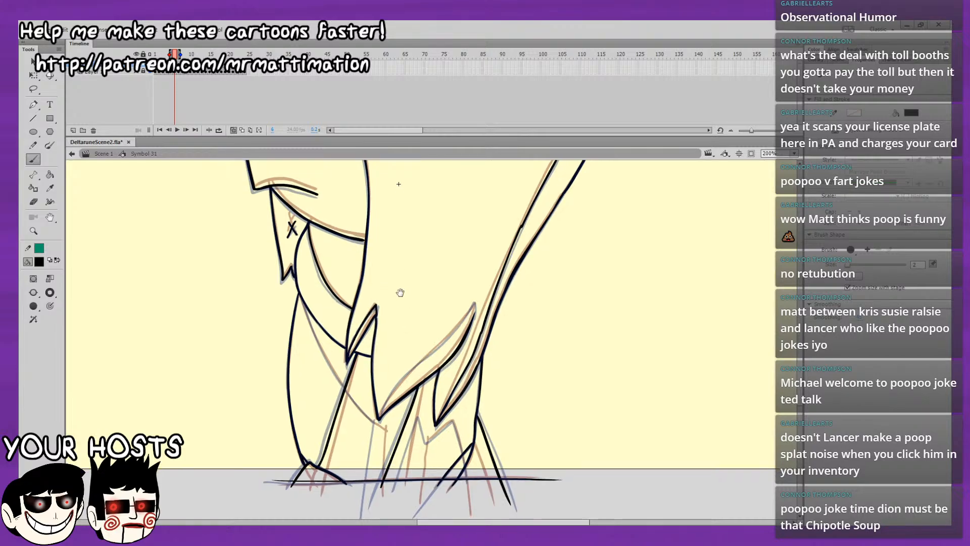
{"action": "left_click_drag", "start_coordinate": [393, 164], "coordinate": [298, 222]}
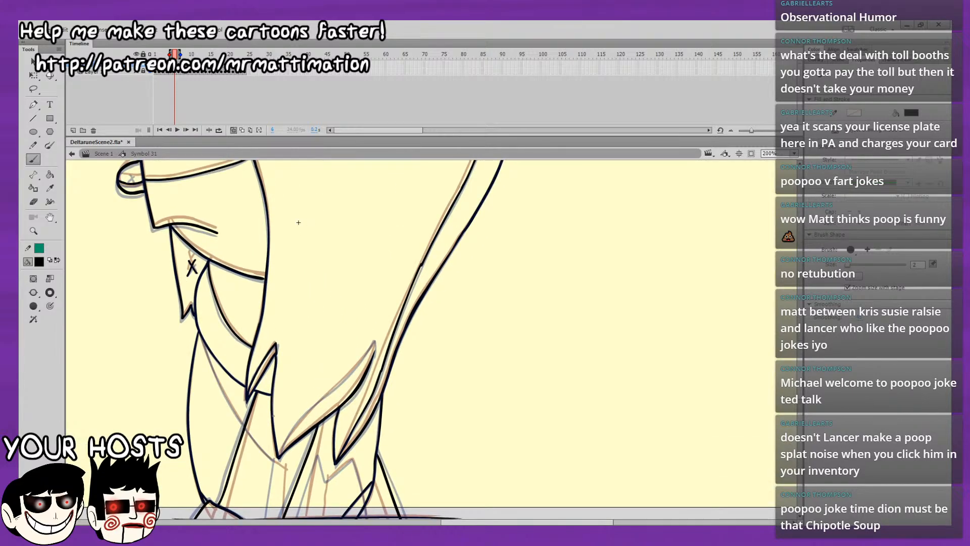
{"action": "mouse_move", "coordinate": [278, 457]}
{"action": "left_mouse_down"}
{"action": "mouse_move", "coordinate": [373, 359]}
{"action": "mouse_move", "coordinate": [359, 396]}
{"action": "left_mouse_up"}
{"action": "key", "text": "ctrl+z"}
{"action": "left_click_drag", "start_coordinate": [279, 456], "coordinate": [313, 403]}
{"action": "key", "text": "ctrl+z"}
{"action": "left_click_drag", "start_coordinate": [280, 455], "coordinate": [347, 377]}
{"action": "key", "text": "ctrl+z"}
{"action": "mouse_move", "coordinate": [279, 456]}
{"action": "left_mouse_down"}
{"action": "mouse_move", "coordinate": [375, 342]}
{"action": "mouse_move", "coordinate": [375, 362]}
{"action": "left_mouse_up"}
{"action": "key", "text": "ctrl+z"}
{"action": "key", "text": "ctrl+z"}
{"action": "key", "text": "e"}
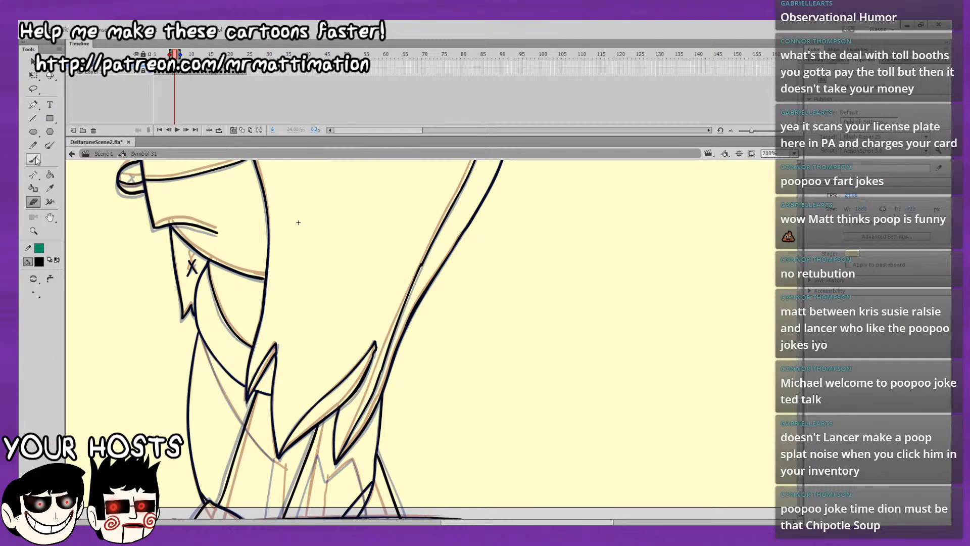
Draw the zigzag shading outline across the rear legs beneath the lowest hair points on frame 6.
{"action": "mouse_move", "coordinate": [448, 393]}
{"action": "left_mouse_down"}
{"action": "mouse_move", "coordinate": [463, 280]}
{"action": "mouse_move", "coordinate": [483, 278]}
{"action": "mouse_move", "coordinate": [486, 251]}
{"action": "left_mouse_up"}
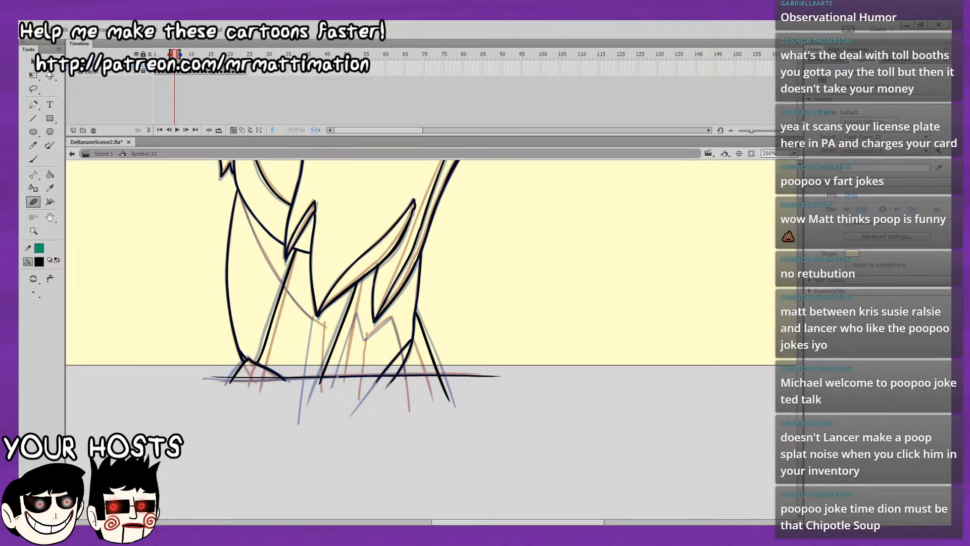
{"action": "left_click", "coordinate": [34, 160]}
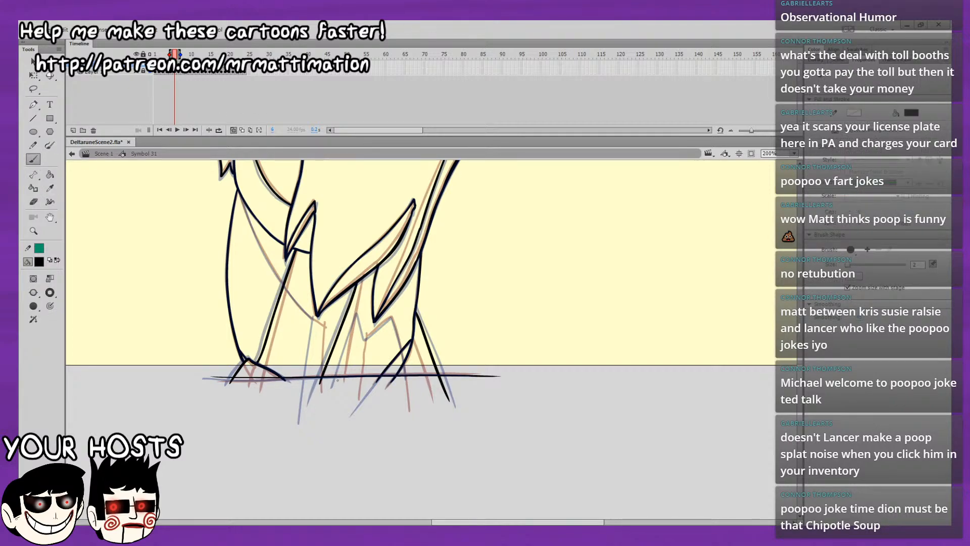
{"action": "mouse_move", "coordinate": [337, 380]}
{"action": "left_mouse_down"}
{"action": "mouse_move", "coordinate": [356, 312]}
{"action": "mouse_move", "coordinate": [362, 340]}
{"action": "mouse_move", "coordinate": [389, 318]}
{"action": "mouse_move", "coordinate": [395, 324]}
{"action": "mouse_move", "coordinate": [407, 388]}
{"action": "left_mouse_up"}
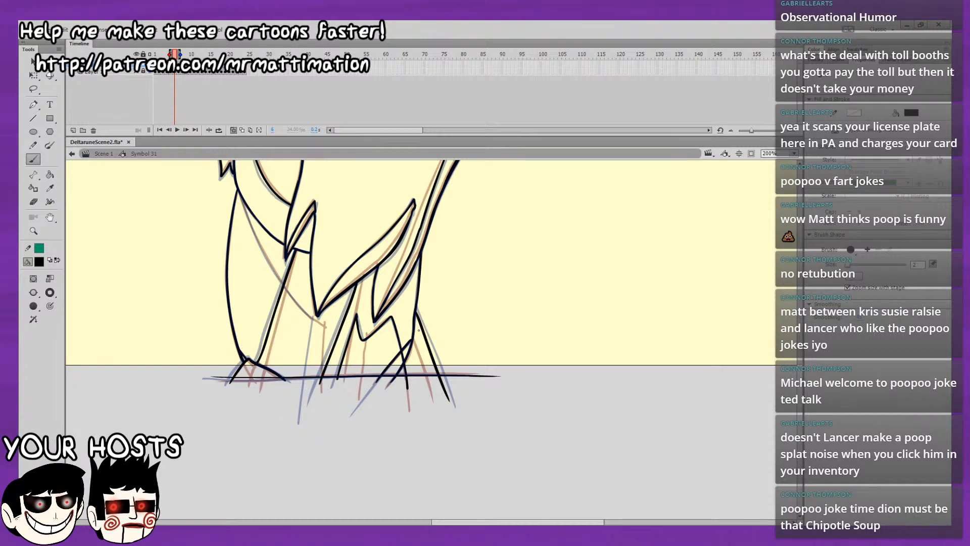
Draw the curved body shading line from the waist down to the middle hair point on frame 6.
{"action": "scroll", "coordinate": [434, 355], "scroll_direction": "up", "scroll_amount": 4}
{"action": "scroll", "coordinate": [354, 298], "scroll_direction": "left", "scroll_amount": 1}
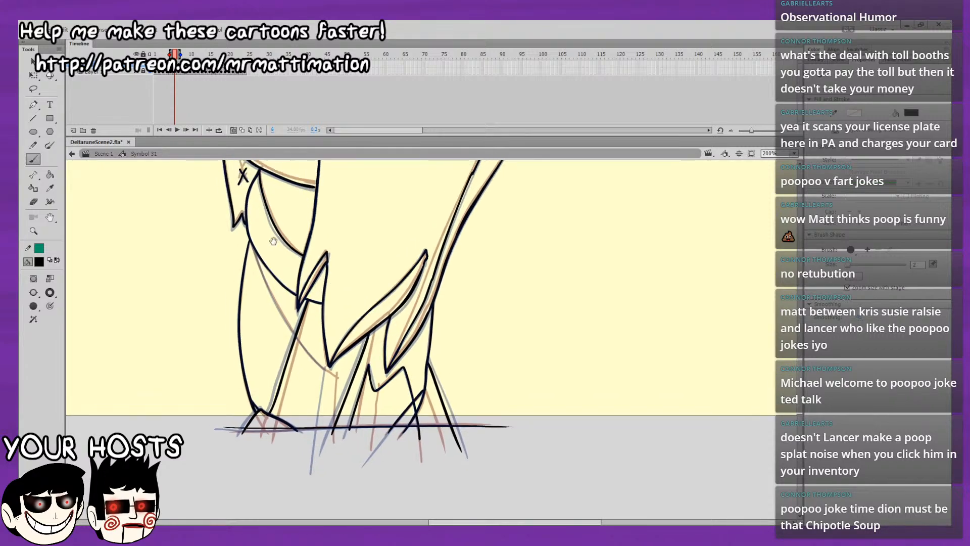
{"action": "scroll", "coordinate": [419, 288], "scroll_direction": "down", "scroll_amount": 2}
{"action": "scroll", "coordinate": [420, 288], "scroll_direction": "left", "scroll_amount": 2}
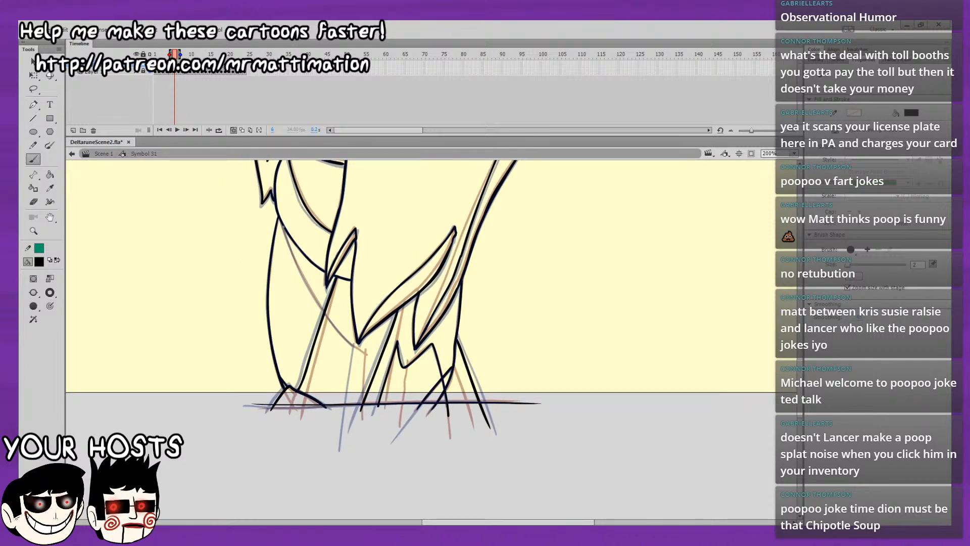
{"action": "mouse_move", "coordinate": [280, 219]}
{"action": "left_mouse_down"}
{"action": "mouse_move", "coordinate": [316, 299]}
{"action": "mouse_move", "coordinate": [358, 350]}
{"action": "mouse_move", "coordinate": [351, 419]}
{"action": "left_mouse_up"}
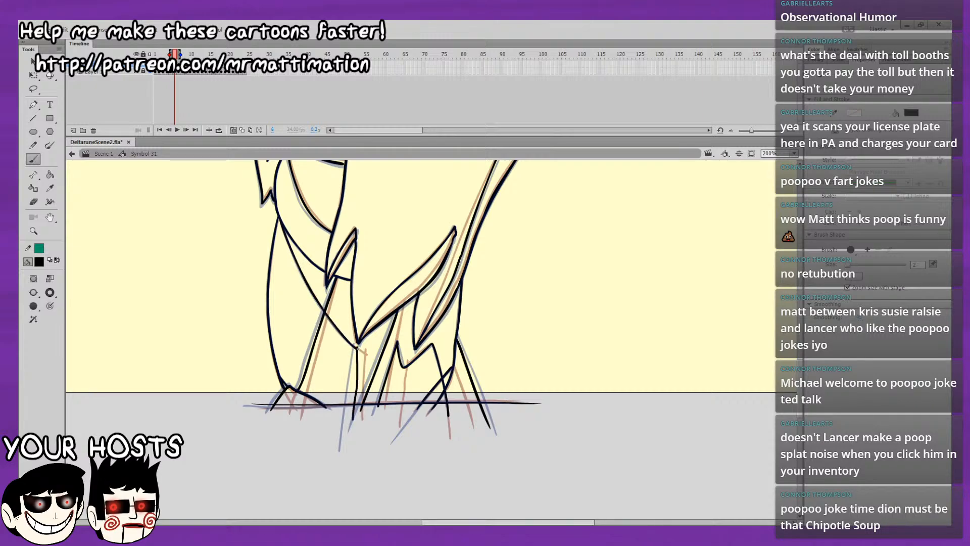
Redraw the leg shading line from the middle hair point down past the ground line on frame 6.
{"action": "key", "text": "ctrl+z"}
{"action": "left_click_drag", "start_coordinate": [357, 348], "coordinate": [348, 419]}
{"action": "key", "text": "ctrl+z"}
{"action": "left_click_drag", "start_coordinate": [357, 347], "coordinate": [349, 415]}
{"action": "key", "text": "ctrl+z"}
{"action": "left_click_drag", "start_coordinate": [356, 347], "coordinate": [347, 417]}
Turn off onion skinning for the symbol's timeline.
{"action": "key", "text": "space"}
{"action": "mouse_move", "coordinate": [617, 220]}
{"action": "left_mouse_down"}
{"action": "mouse_move", "coordinate": [559, 307]}
{"action": "mouse_move", "coordinate": [528, 421]}
{"action": "left_mouse_up"}
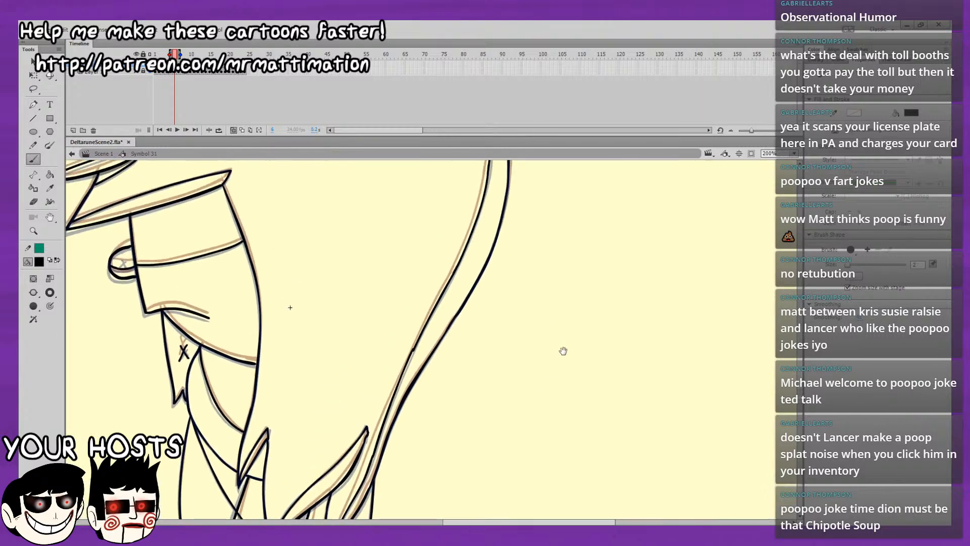
{"action": "mouse_move", "coordinate": [563, 329]}
{"action": "left_mouse_down"}
{"action": "mouse_move", "coordinate": [575, 384]}
{"action": "mouse_move", "coordinate": [647, 329]}
{"action": "mouse_move", "coordinate": [618, 232]}
{"action": "mouse_move", "coordinate": [608, 257]}
{"action": "left_mouse_up"}
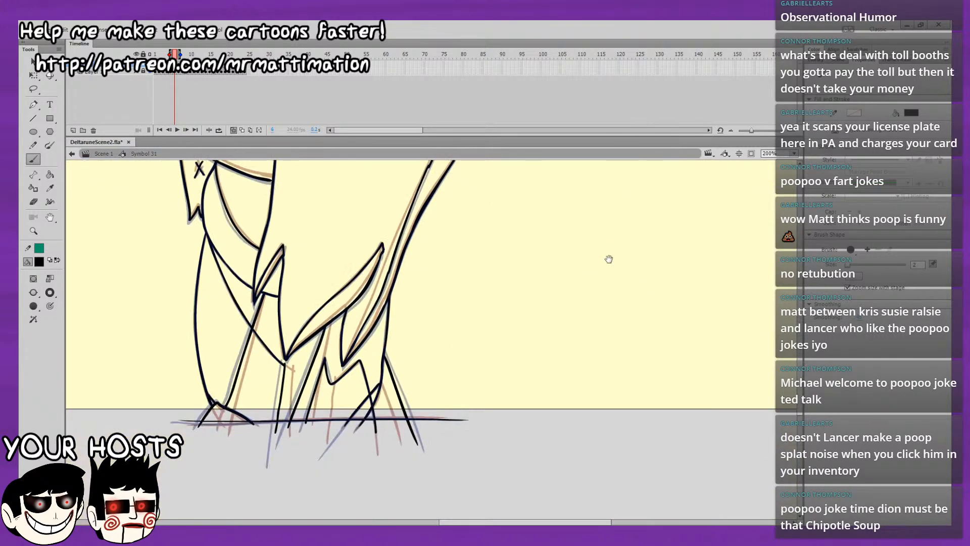
{"action": "left_click", "coordinate": [232, 130]}
Step through frames 1 to 8 to compare the shaded drawings with the frames that still lack inner lines.
{"action": "key", "text": "period"}
{"action": "key", "text": "comma"}
{"action": "key", "text": "period"}
{"action": "key", "text": "period"}
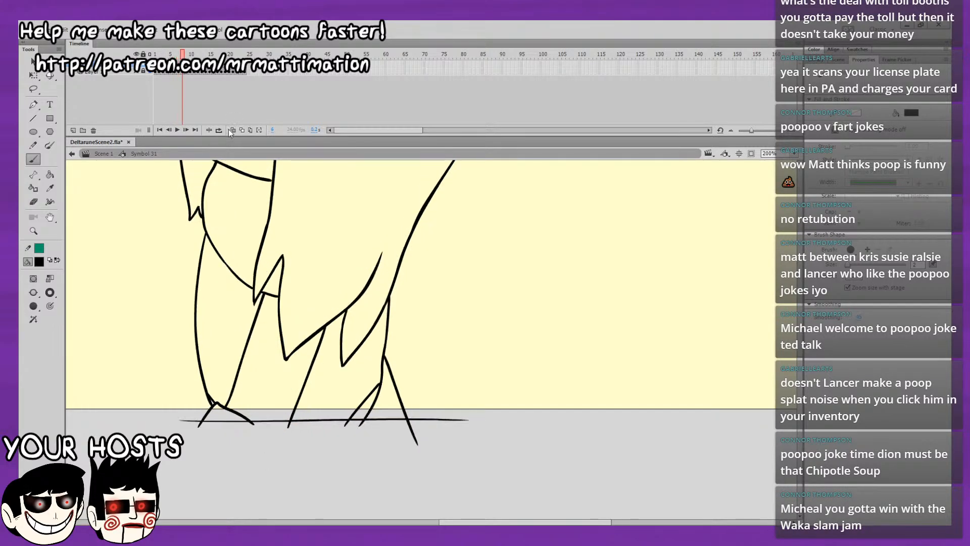
{"action": "key", "text": "comma"}
{"action": "key", "text": "comma"}
{"action": "key", "text": "comma"}
{"action": "key", "text": "comma"}
{"action": "key", "text": "comma"}
{"action": "key", "text": "comma"}
{"action": "key", "text": "comma"}
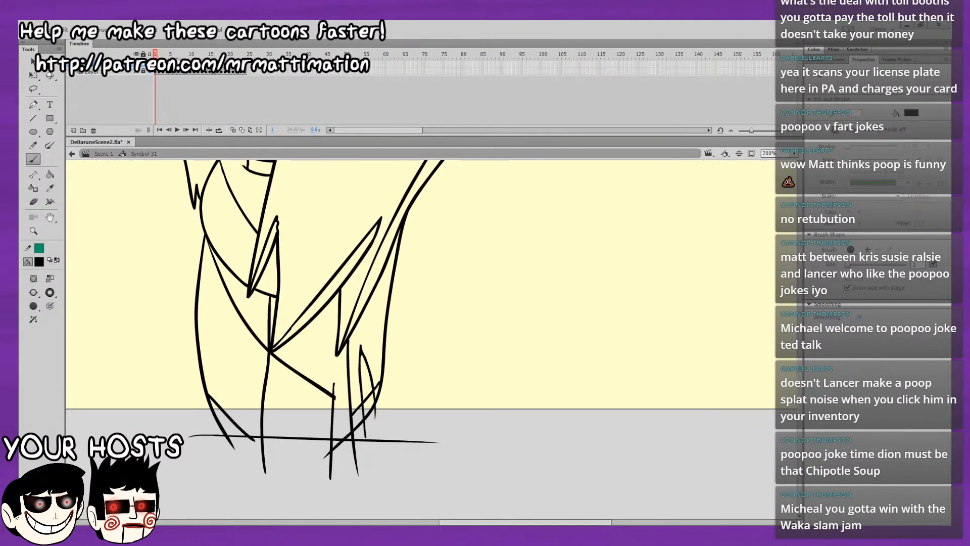
{"action": "left_click", "coordinate": [159, 55]}
{"action": "key", "text": "period"}
{"action": "key", "text": "period"}
{"action": "key", "text": "period"}
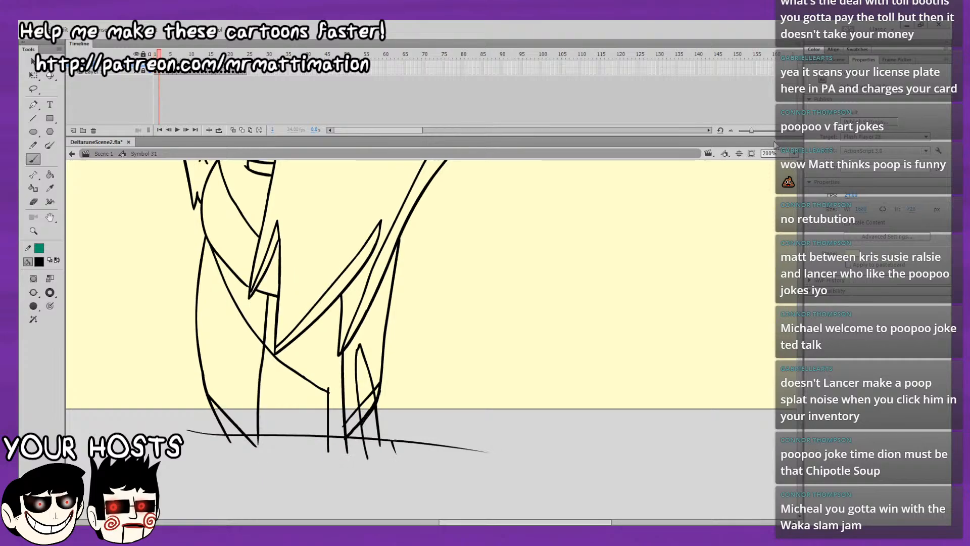
{"action": "key", "text": "period"}
{"action": "key", "text": "period"}
{"action": "key", "text": "period"}
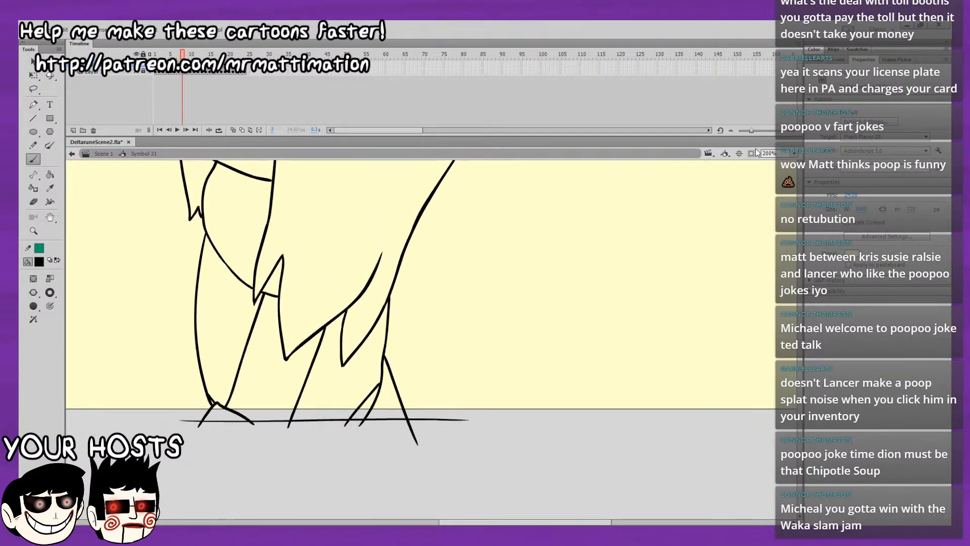
{"action": "key", "text": "period"}
{"action": "key", "text": "comma"}
{"action": "key", "text": "period"}
{"action": "key", "text": "comma"}
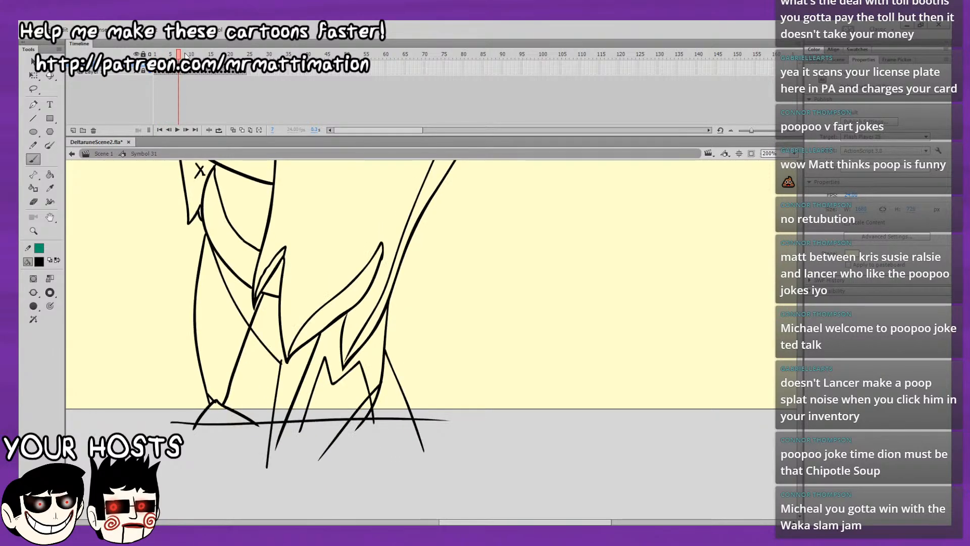
Copy all of frame 6's artwork and paste it in place on frame 8.
{"action": "left_click", "coordinate": [178, 70]}
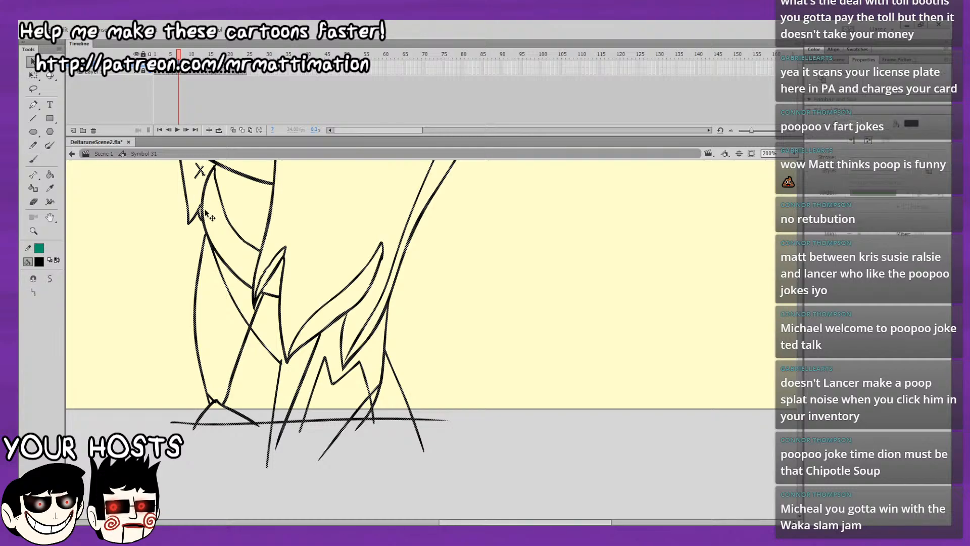
{"action": "key", "text": "v"}
{"action": "left_click", "coordinate": [183, 55]}
{"action": "left_click_drag", "start_coordinate": [183, 54], "coordinate": [174, 55]}
{"action": "key", "text": "ctrl+a"}
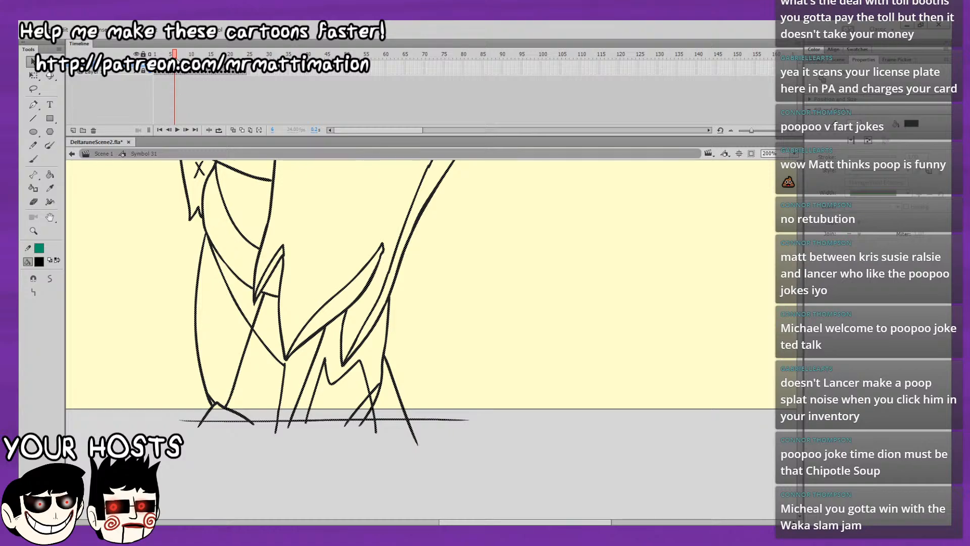
{"action": "left_click_drag", "start_coordinate": [176, 56], "coordinate": [182, 57]}
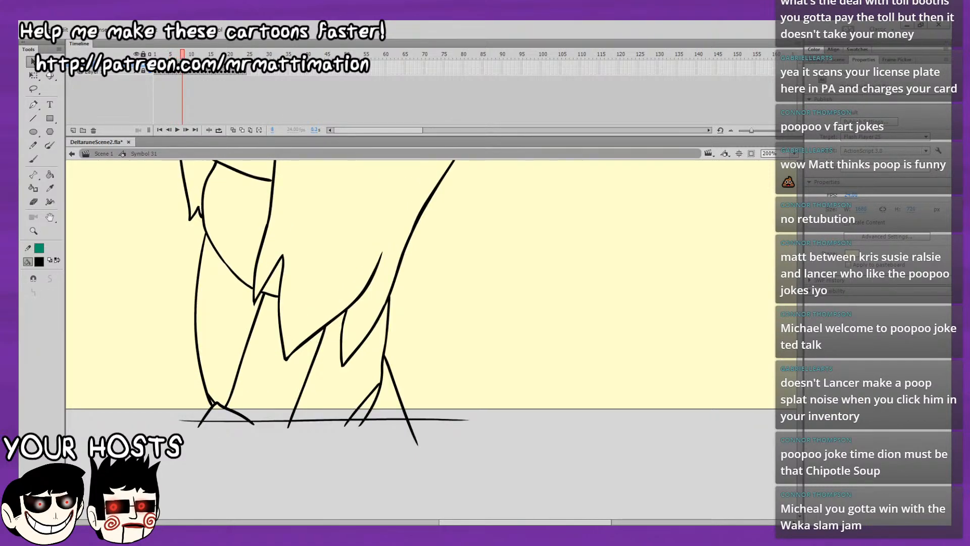
{"action": "key", "text": "ctrl+shift+v"}
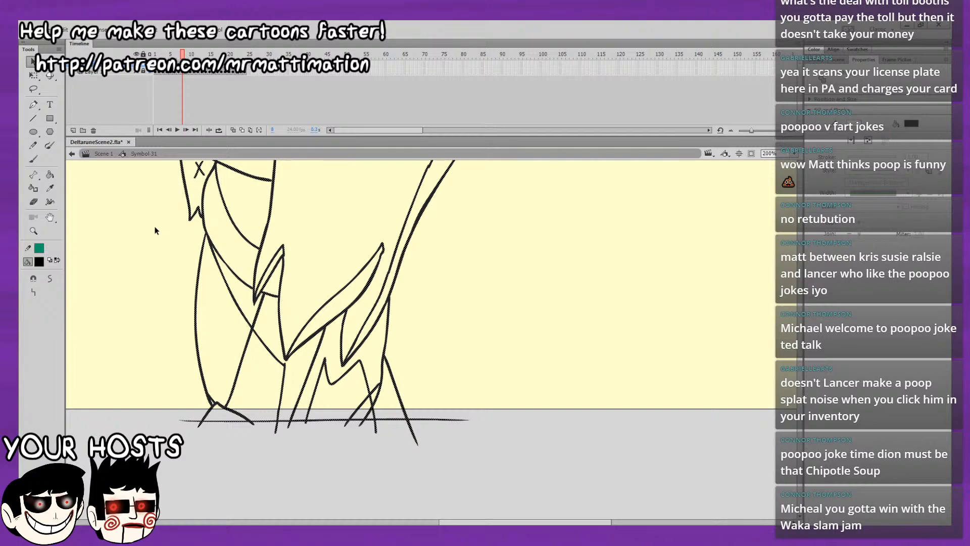
Copy all of frame 5's artwork and paste it in place on frame 9.
{"action": "left_click_drag", "start_coordinate": [182, 57], "coordinate": [175, 57]}
{"action": "key", "text": "comma"}
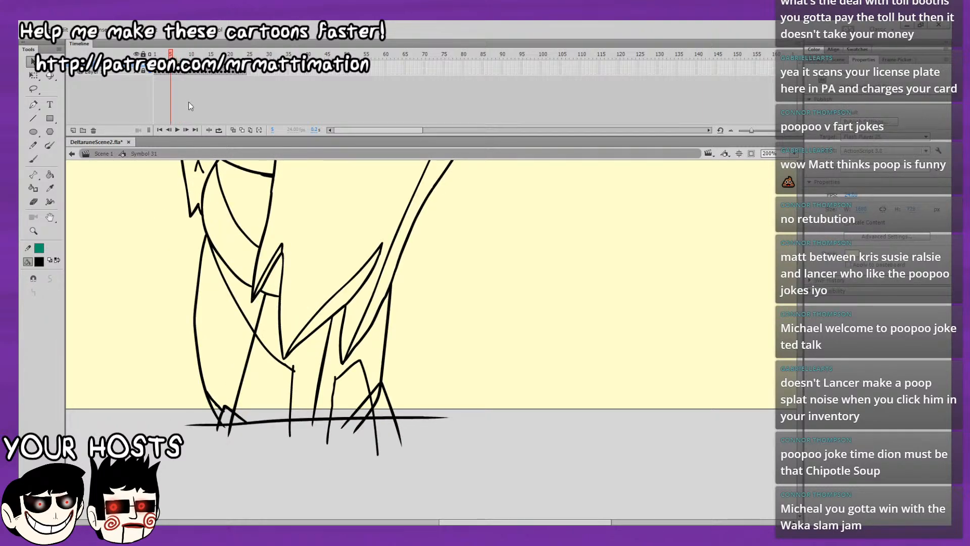
{"action": "key", "text": "ctrl+a"}
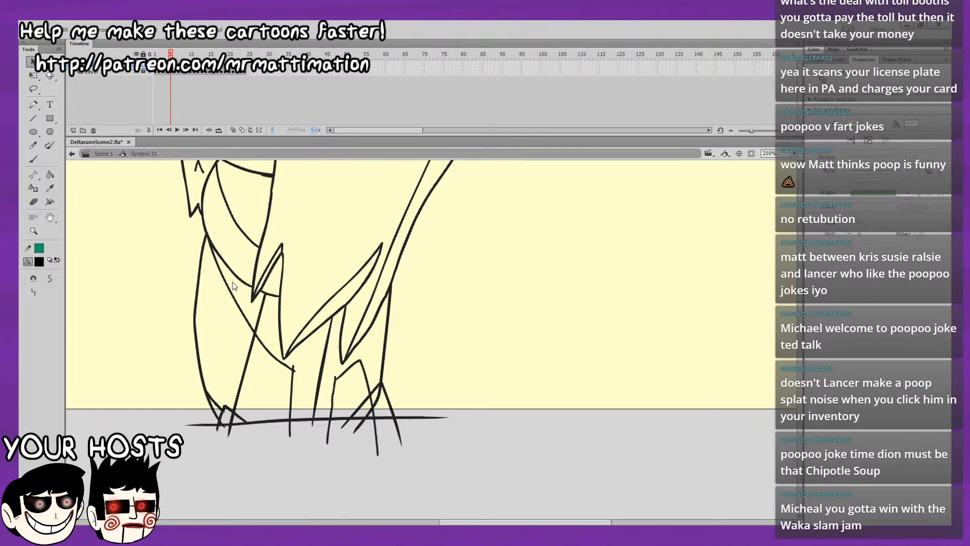
{"action": "left_click_drag", "start_coordinate": [172, 55], "coordinate": [186, 54]}
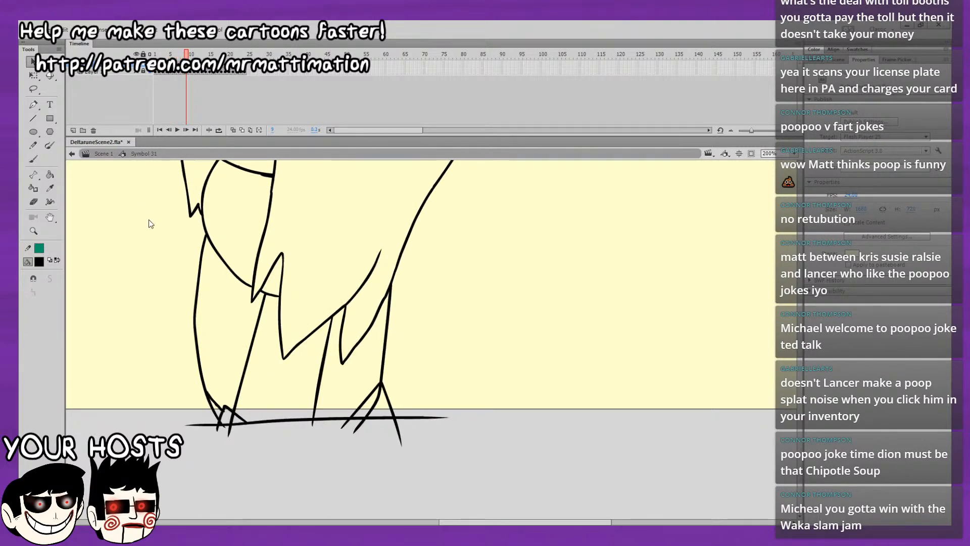
{"action": "key", "text": "ctrl+shift+v"}
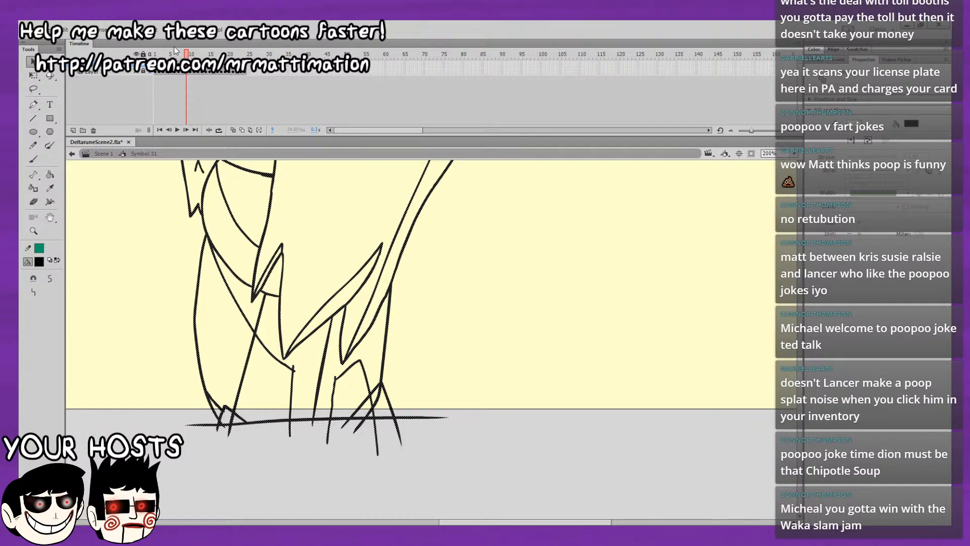
Copy all of frame 4's artwork and paste it in place on frame 10.
{"action": "left_click_drag", "start_coordinate": [188, 54], "coordinate": [167, 54]}
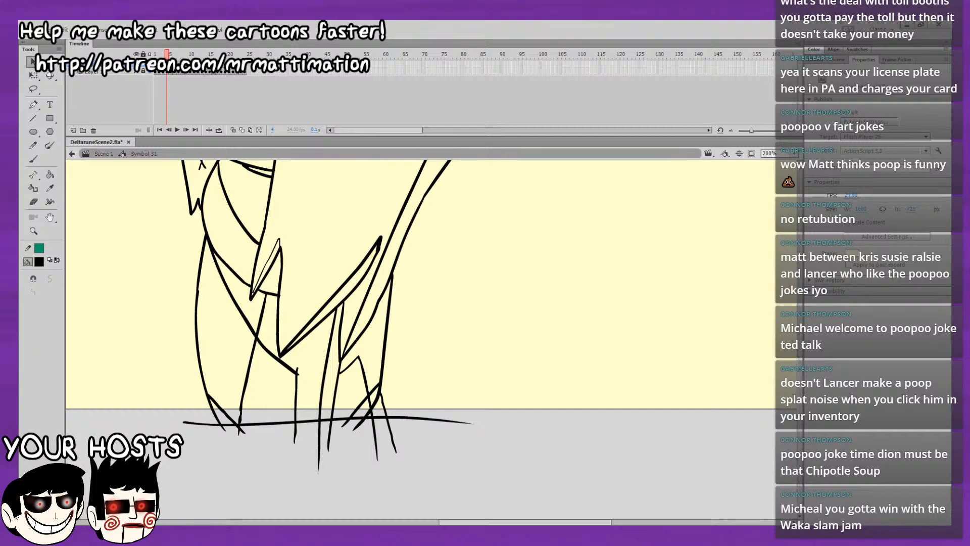
{"action": "key", "text": "ctrl+a"}
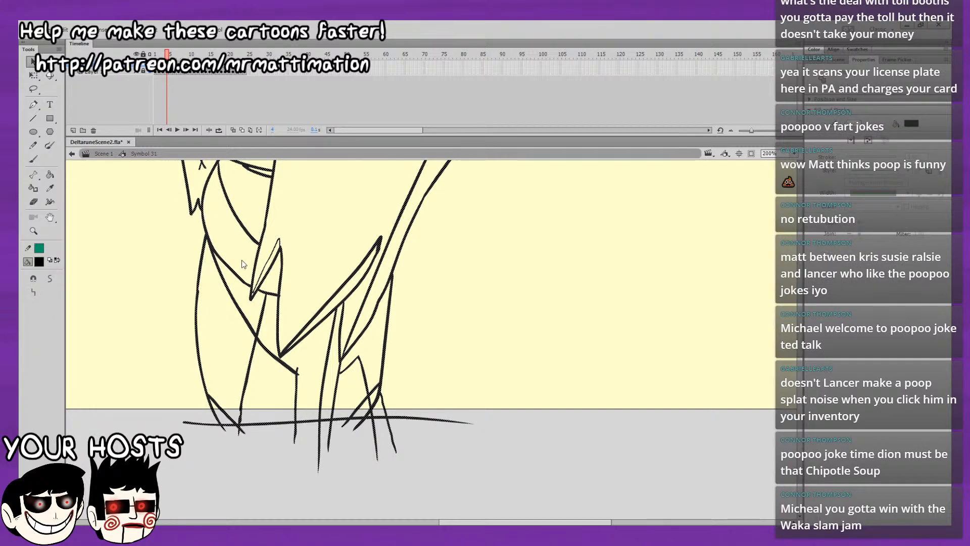
{"action": "left_click_drag", "start_coordinate": [168, 54], "coordinate": [187, 53]}
{"action": "key", "text": "ctrl+a"}
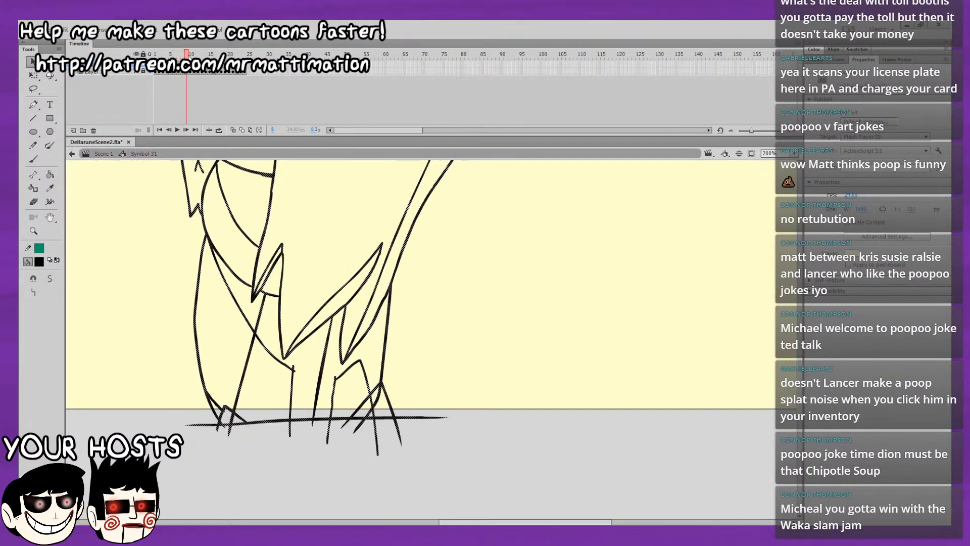
{"action": "left_click", "coordinate": [191, 73]}
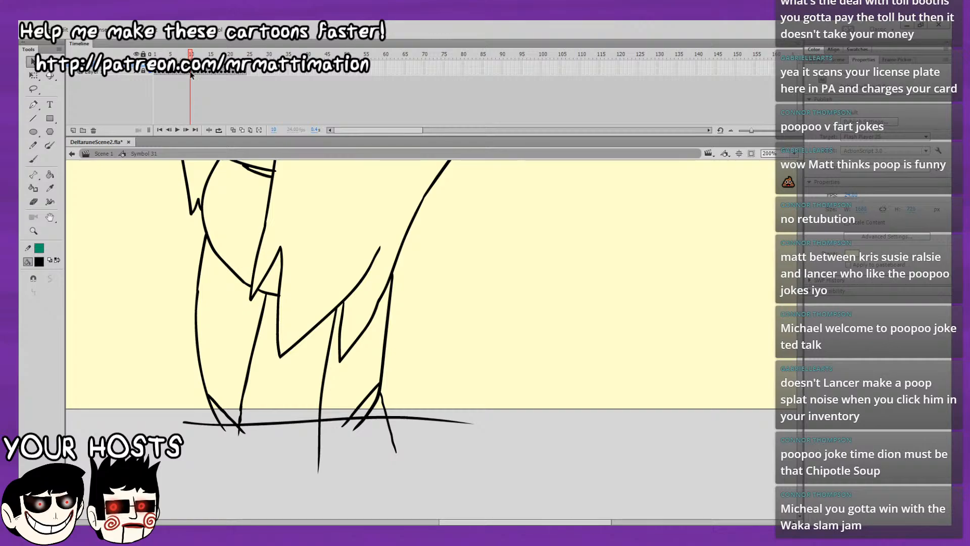
{"action": "key", "text": "ctrl+shift+v"}
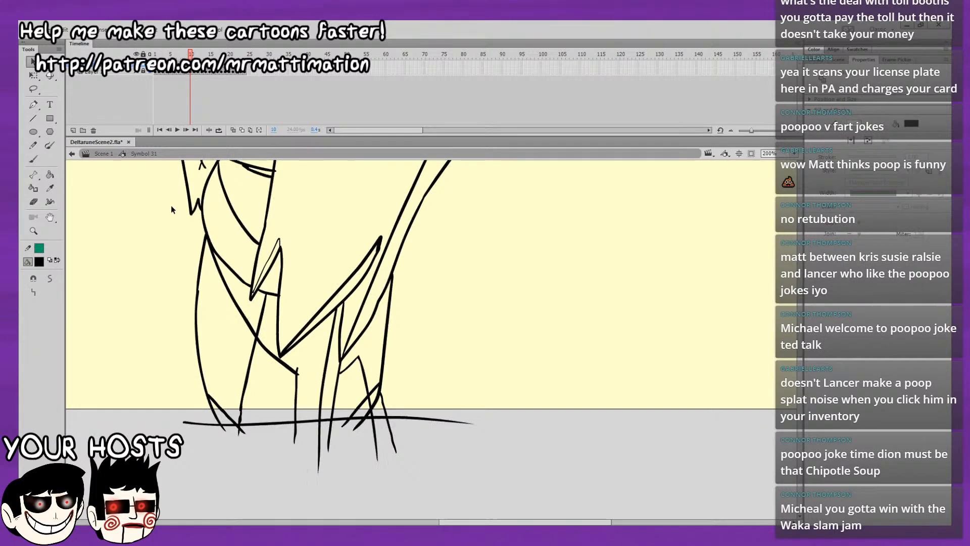
Copy all of frame 3's artwork and paste it in place on frame 11.
{"action": "key", "text": "Return"}
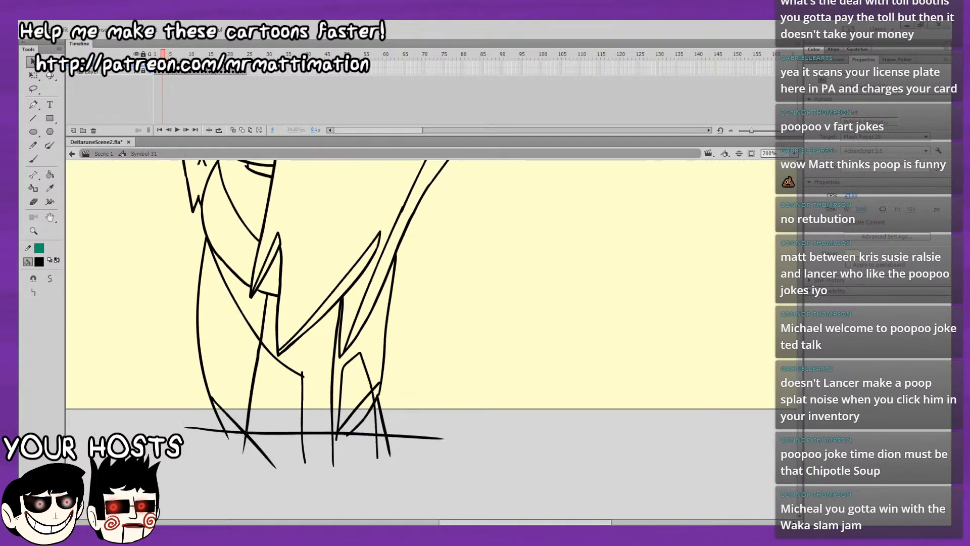
{"action": "left_click", "coordinate": [162, 72]}
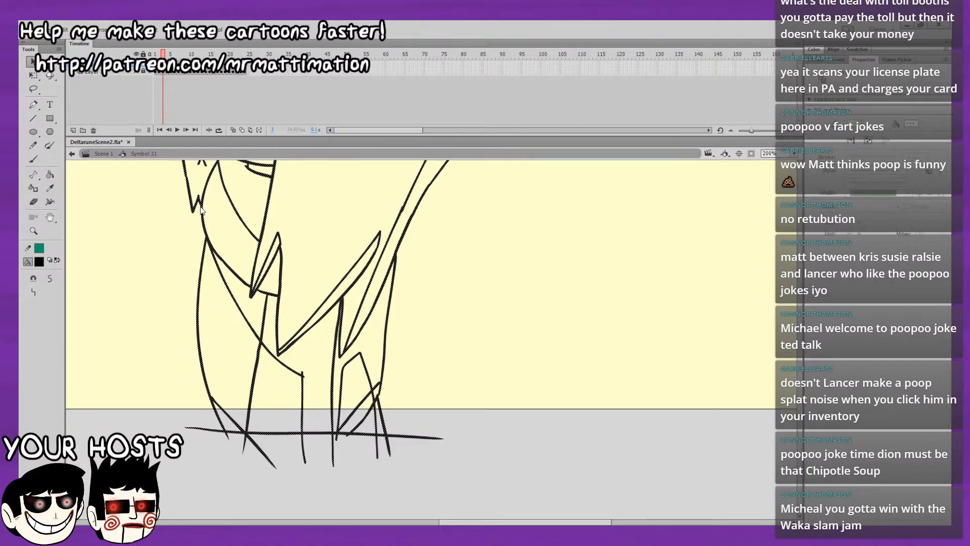
{"action": "key", "text": "Return"}
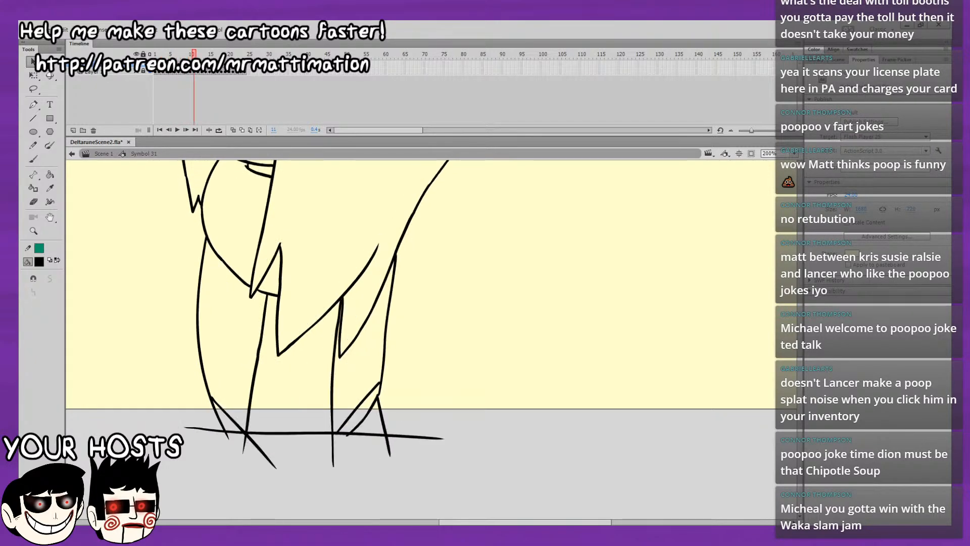
{"action": "key", "text": "ctrl+shift+v"}
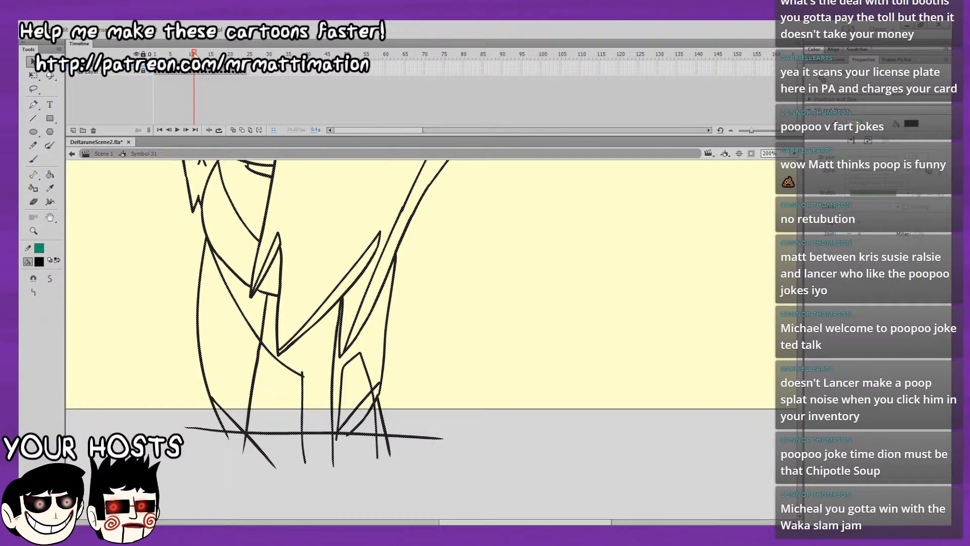
Copy all of frame 2's artwork and paste it in place on frame 12.
{"action": "left_click", "coordinate": [179, 65]}
{"action": "key", "text": "comma"}
{"action": "key", "text": "comma"}
{"action": "key", "text": "comma"}
{"action": "key", "text": "comma"}
{"action": "key", "text": "comma"}
{"action": "key", "text": "comma"}
{"action": "key", "text": "period"}
{"action": "key", "text": "period"}
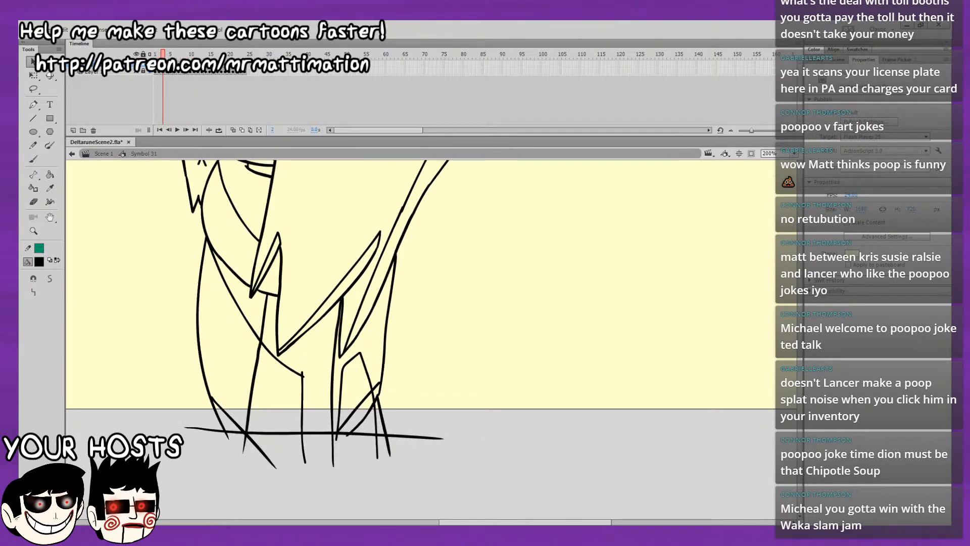
{"action": "key", "text": "period"}
{"action": "key", "text": "comma"}
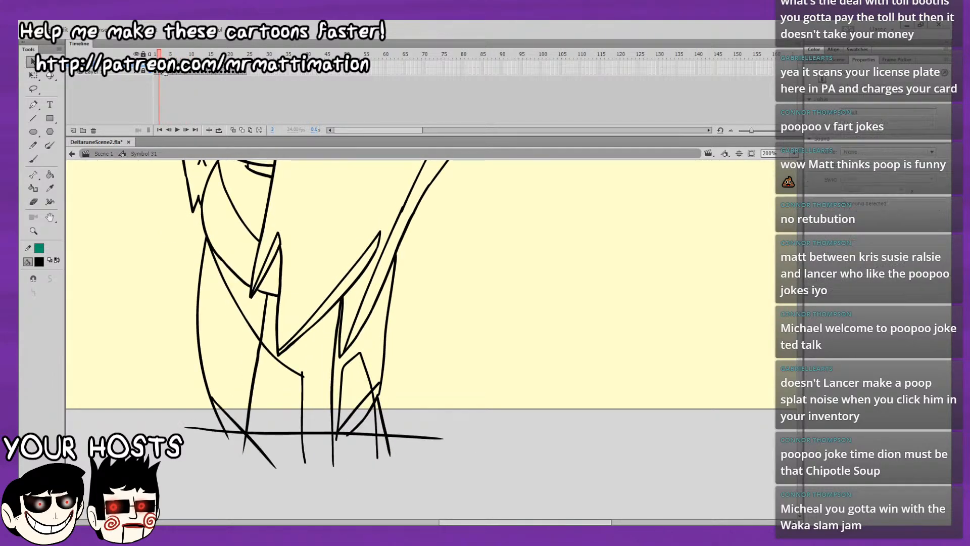
{"action": "left_click", "coordinate": [159, 64]}
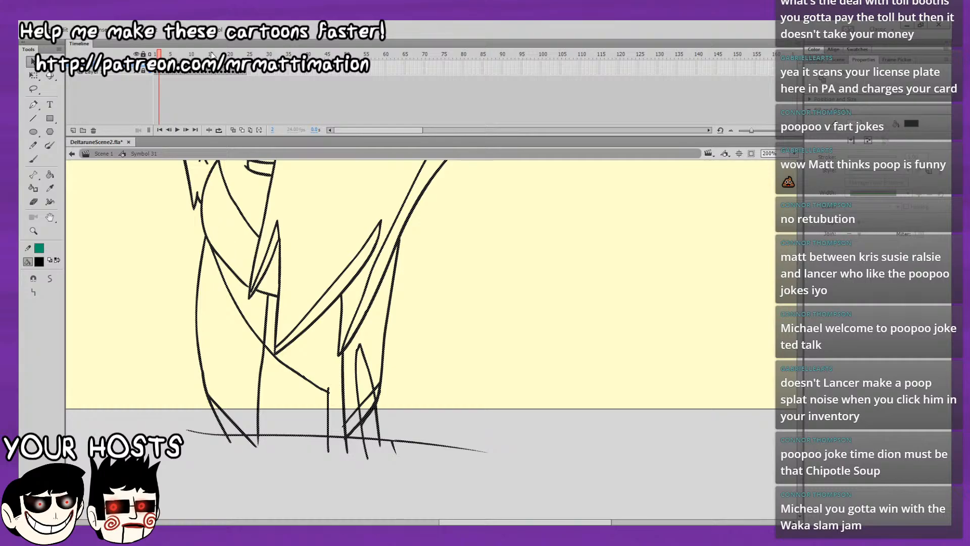
{"action": "left_click_drag", "start_coordinate": [196, 54], "coordinate": [198, 55]}
{"action": "left_click", "coordinate": [198, 64]}
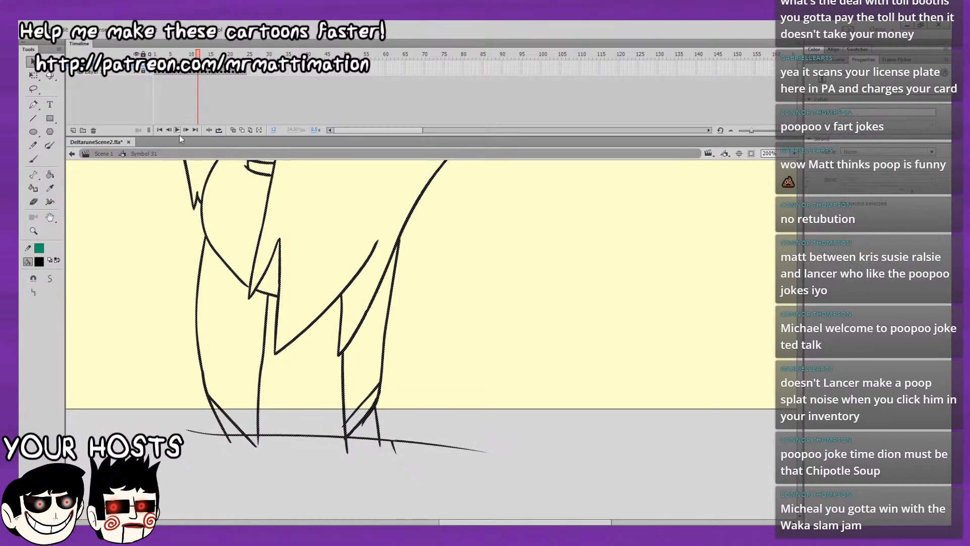
{"action": "left_click", "coordinate": [150, 200]}
{"action": "key", "text": "ctrl+shift+v"}
Copy all of frame 1's artwork and paste it in place on frame 13.
{"action": "left_click_drag", "start_coordinate": [197, 55], "coordinate": [152, 57]}
{"action": "left_click", "coordinate": [156, 65]}
{"action": "left_click", "coordinate": [204, 210]}
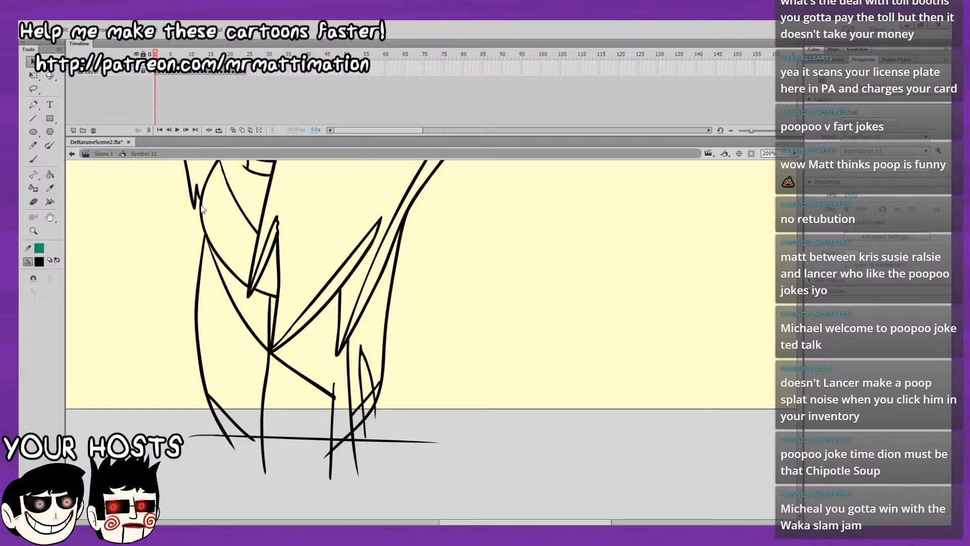
{"action": "left_click", "coordinate": [201, 198]}
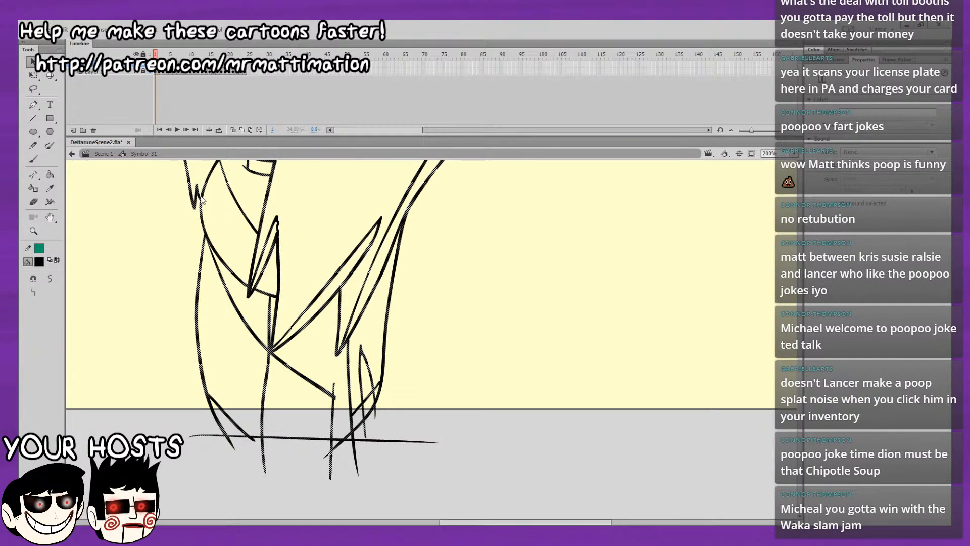
{"action": "left_click", "coordinate": [180, 53]}
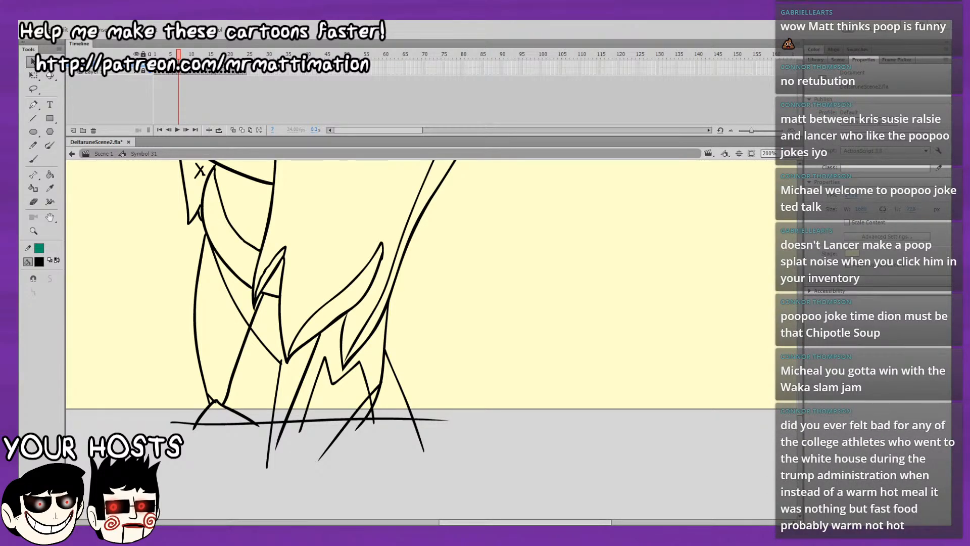
{"action": "key", "text": "period"}
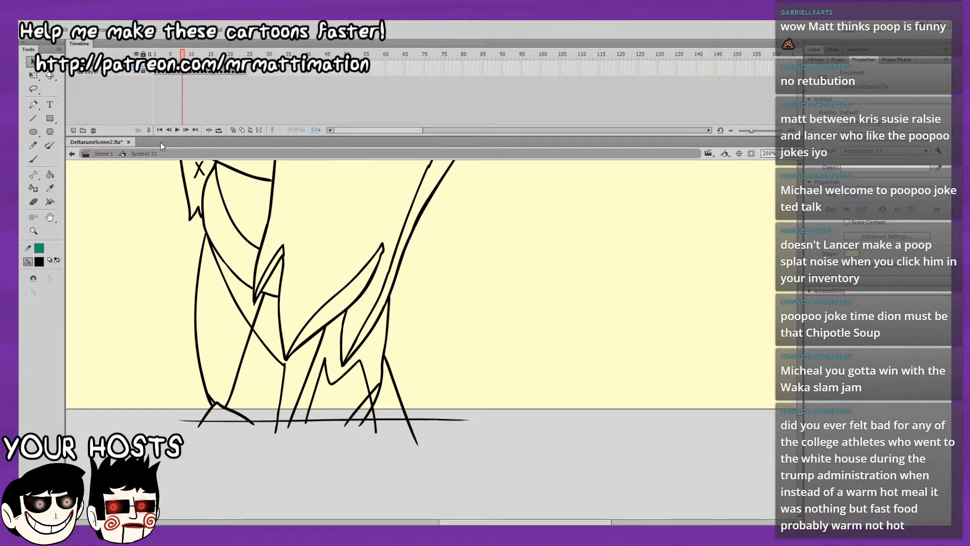
{"action": "key", "text": "period"}
{"action": "key", "text": "period"}
{"action": "key", "text": "period"}
{"action": "key", "text": "period"}
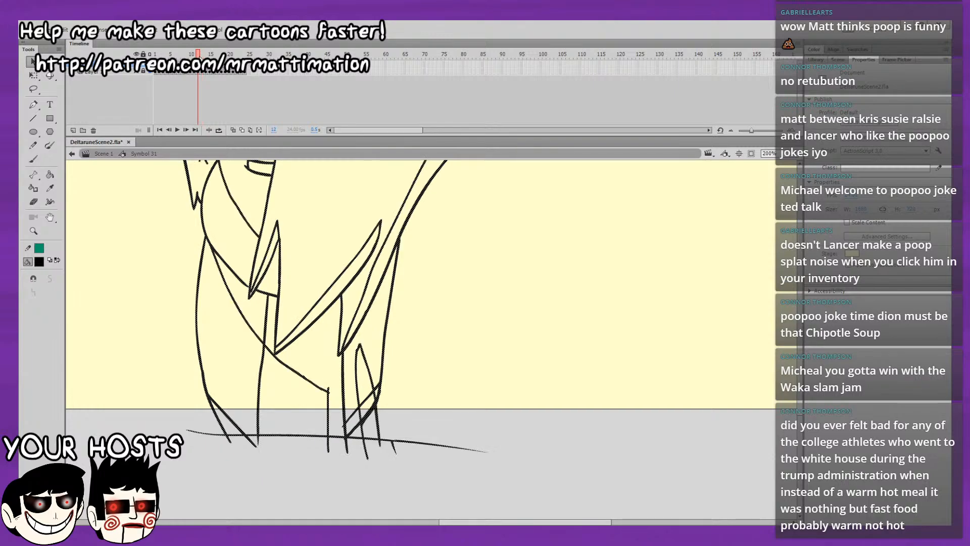
{"action": "key", "text": "ctrl+shift+v"}
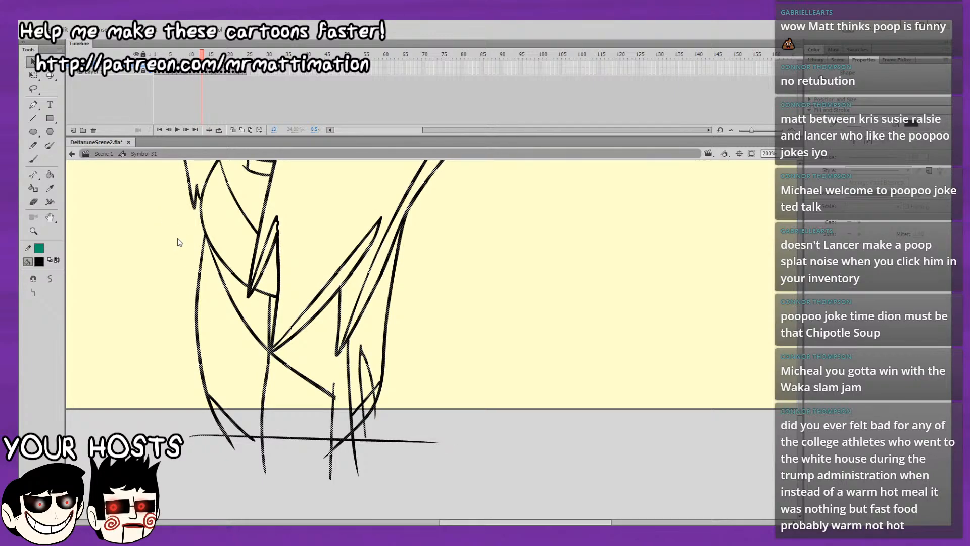
{"action": "left_click_drag", "start_coordinate": [158, 240], "coordinate": [159, 291]}
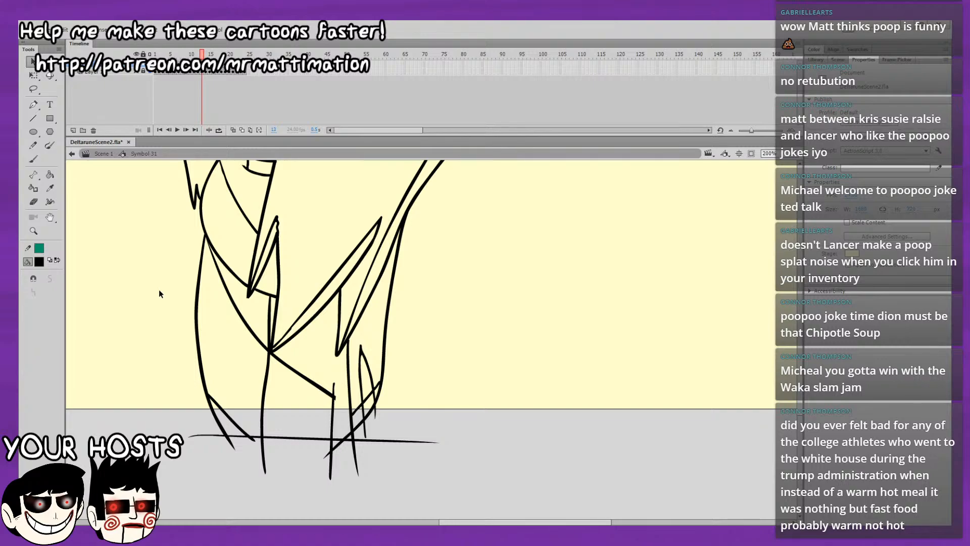
Lasso the character's head, hair and upper body on frame 2 and paste the selection in place on frame 14.
{"action": "key", "text": "period"}
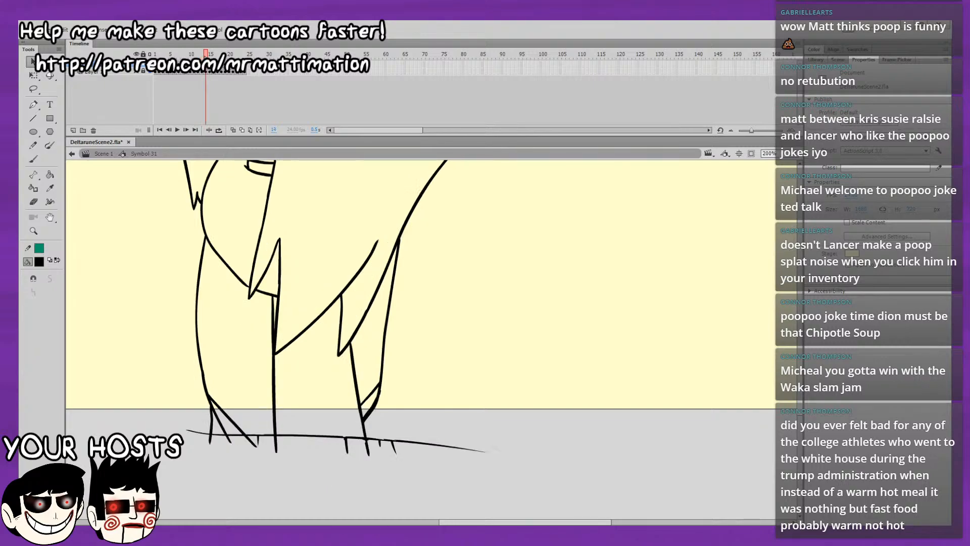
{"action": "left_click", "coordinate": [159, 54]}
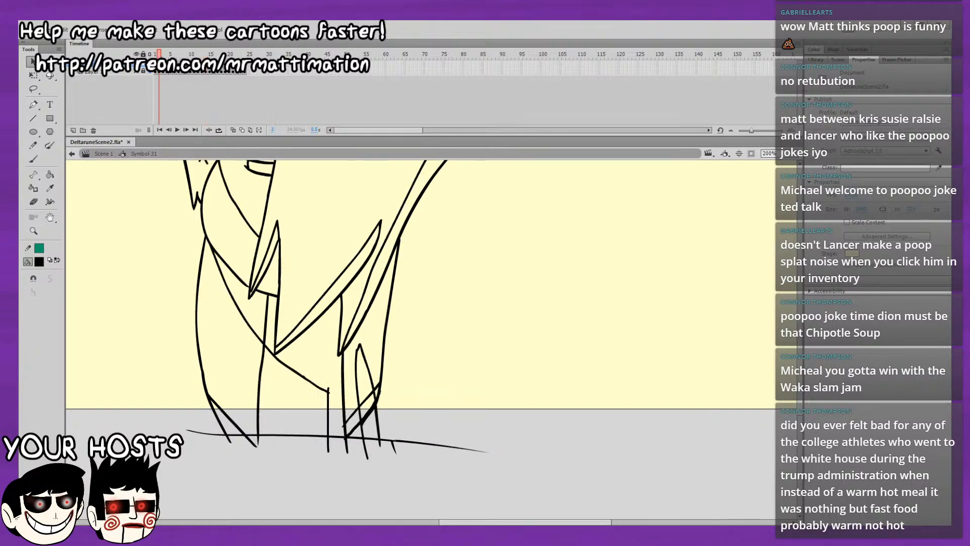
{"action": "left_click", "coordinate": [33, 89]}
{"action": "left_click", "coordinate": [791, 154]}
{"action": "left_click", "coordinate": [785, 216]}
{"action": "left_click_drag", "start_coordinate": [694, 312], "coordinate": [676, 342]}
{"action": "left_click_drag", "start_coordinate": [633, 230], "coordinate": [581, 334]}
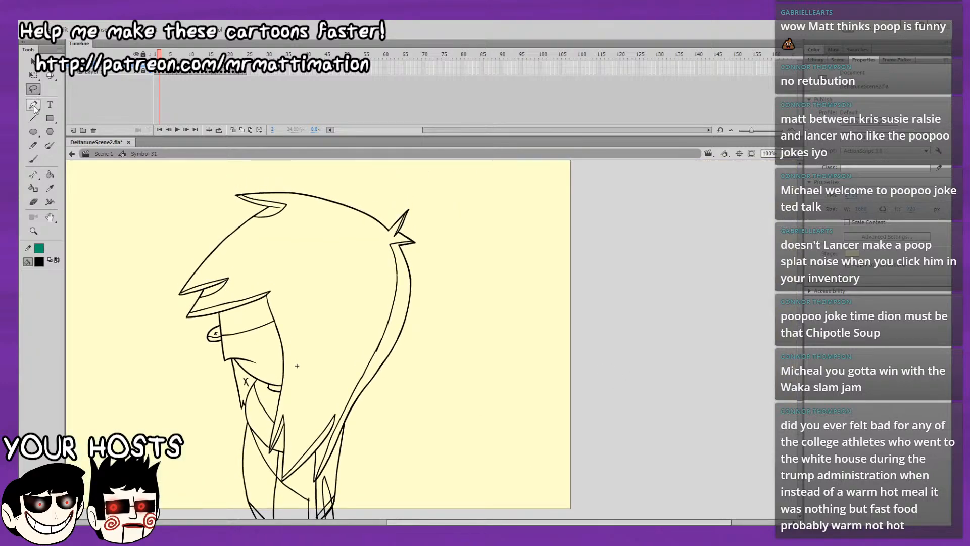
{"action": "mouse_move", "coordinate": [503, 263]}
{"action": "left_mouse_down"}
{"action": "mouse_move", "coordinate": [176, 200]}
{"action": "mouse_move", "coordinate": [220, 404]}
{"action": "mouse_move", "coordinate": [262, 427]}
{"action": "mouse_move", "coordinate": [270, 455]}
{"action": "mouse_move", "coordinate": [280, 444]}
{"action": "mouse_move", "coordinate": [285, 486]}
{"action": "mouse_move", "coordinate": [314, 487]}
{"action": "left_mouse_up"}
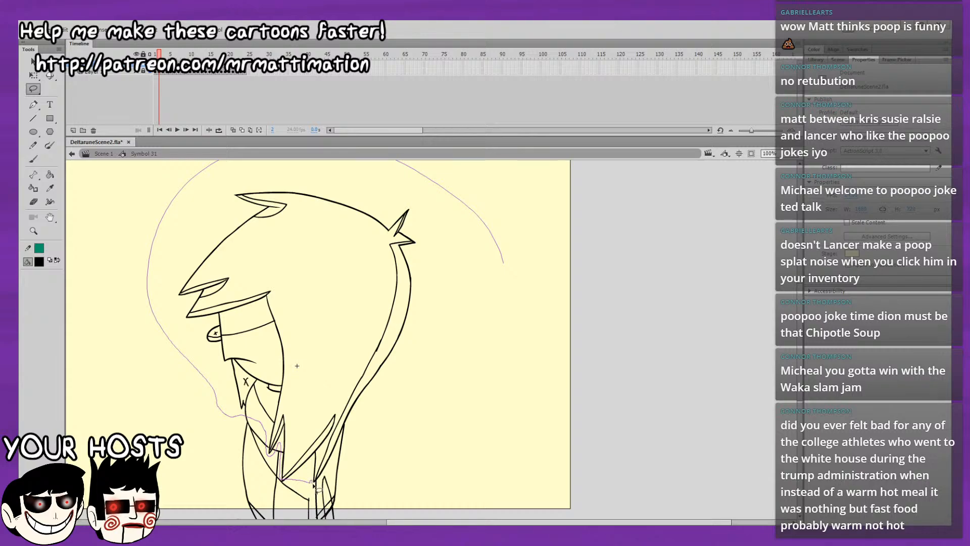
{"action": "mouse_move", "coordinate": [314, 486]}
{"action": "left_mouse_down"}
{"action": "mouse_move", "coordinate": [375, 432]}
{"action": "mouse_move", "coordinate": [458, 326]}
{"action": "mouse_move", "coordinate": [463, 189]}
{"action": "left_mouse_up"}
{"action": "key", "text": "v"}
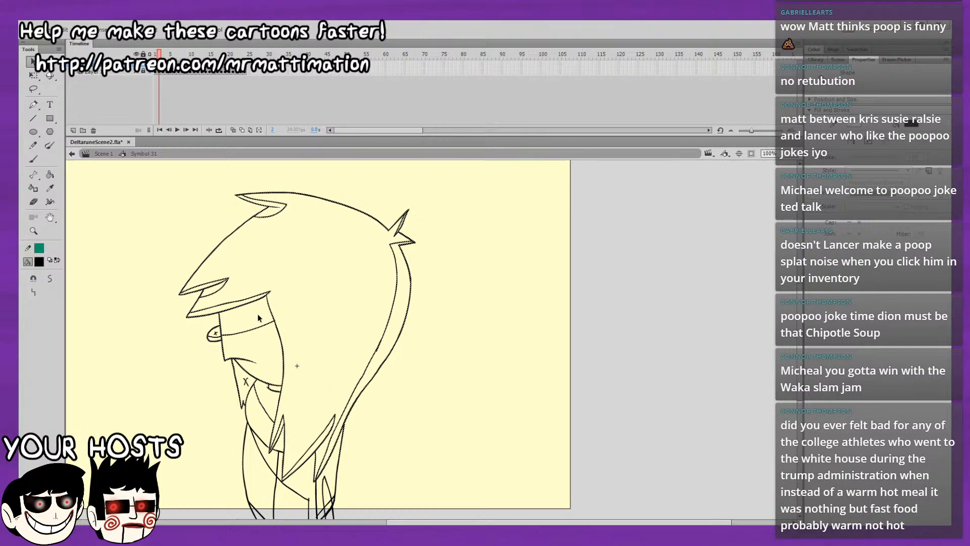
{"action": "left_click", "coordinate": [280, 321]}
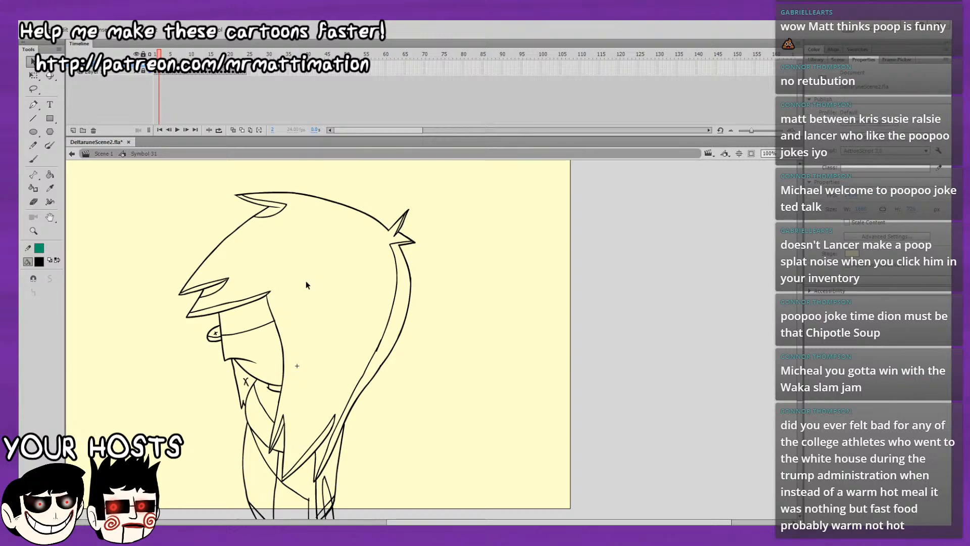
{"action": "key", "text": "ctrl+a"}
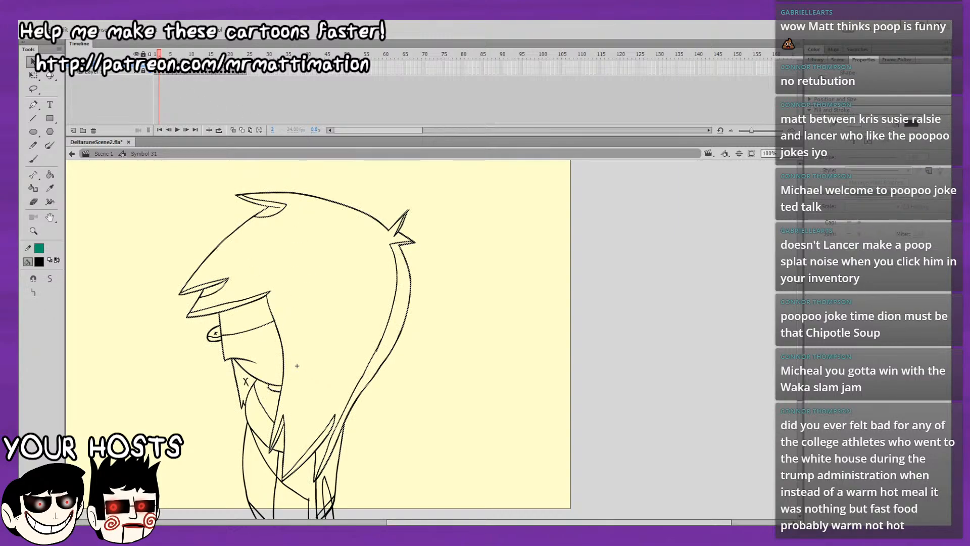
{"action": "key", "text": "Return"}
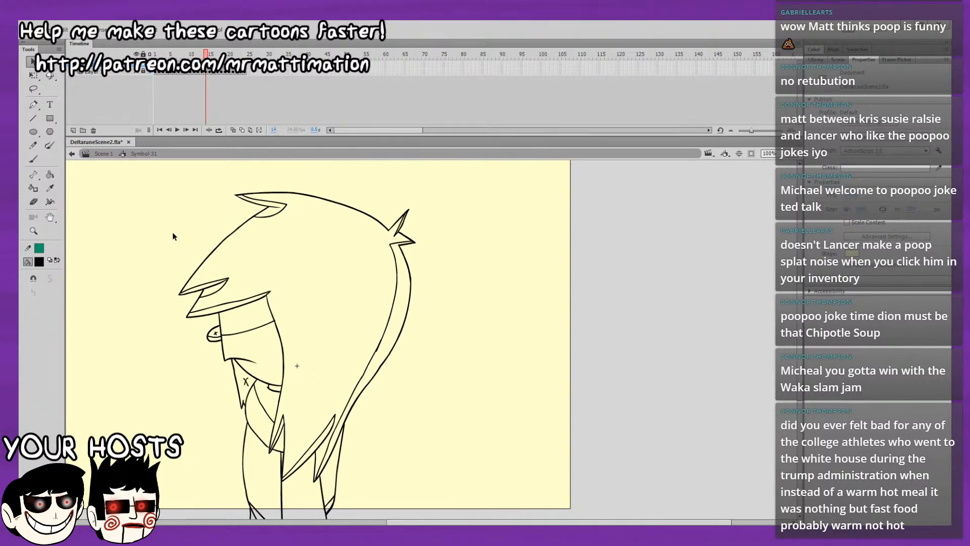
Turn on onion skinning and brush the diagonal inner body line on frame 14, following the neighbouring frame's line from the shoulder down towards the legs.
{"action": "left_click_drag", "start_coordinate": [200, 221], "coordinate": [195, 195]}
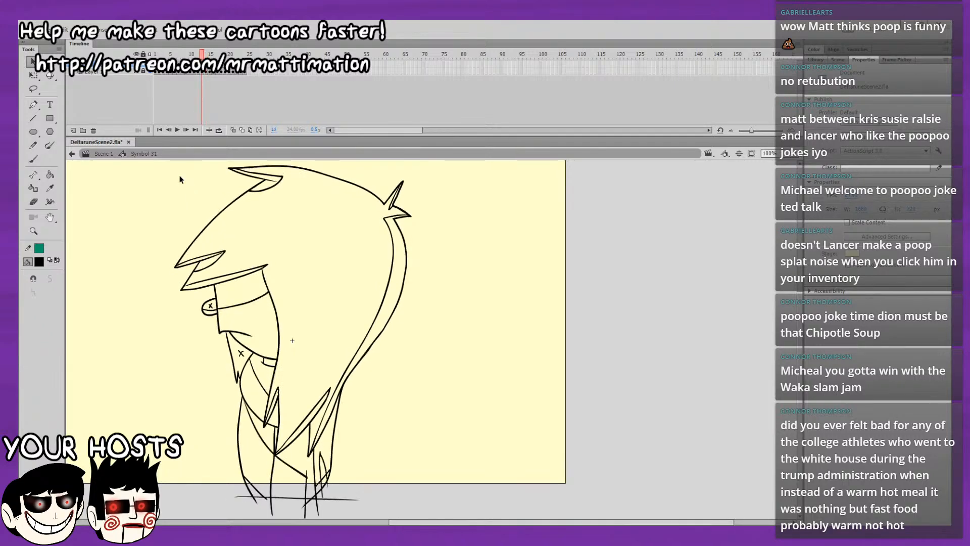
{"action": "left_click", "coordinate": [34, 159]}
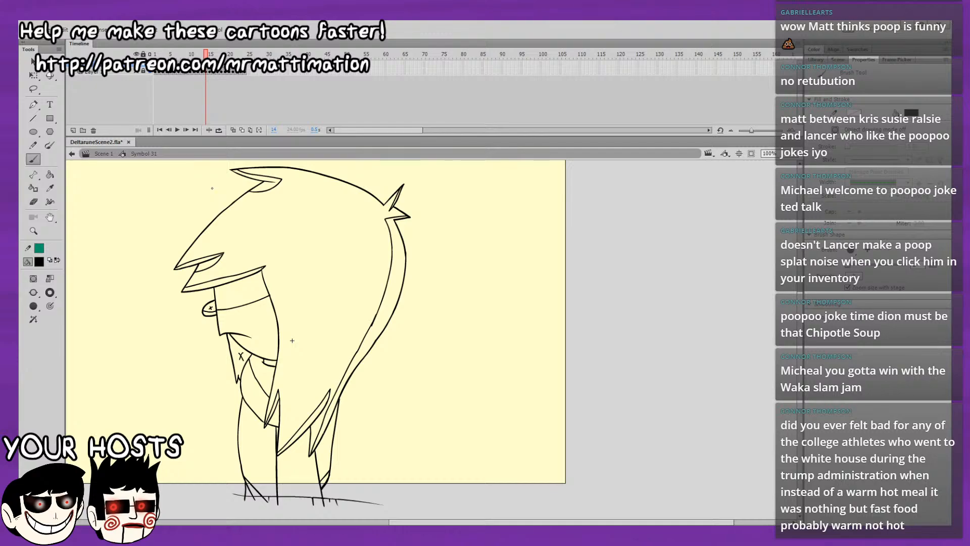
{"action": "left_click", "coordinate": [233, 130]}
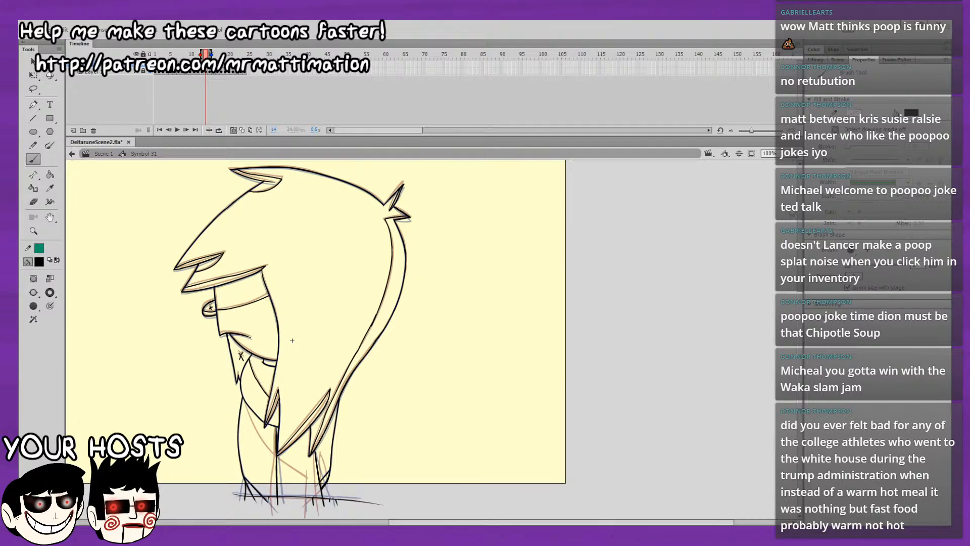
{"action": "key", "text": "ctrl+equal"}
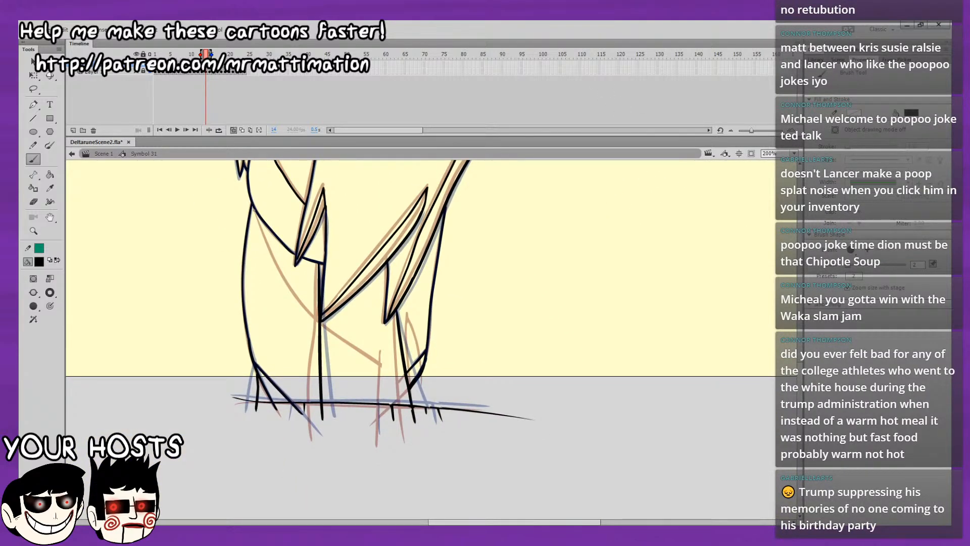
{"action": "mouse_move", "coordinate": [253, 207]}
{"action": "left_mouse_down"}
{"action": "mouse_move", "coordinate": [306, 309]}
{"action": "mouse_move", "coordinate": [382, 363]}
{"action": "left_mouse_up"}
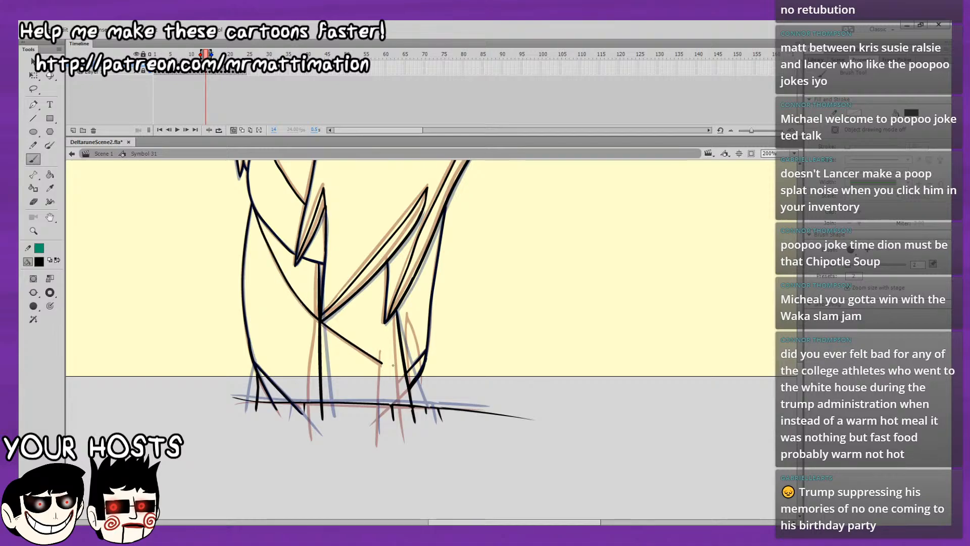
Brush the inner leg lines on frame 14 below the end of the diagonal body line, undoing and redrawing misplaced strokes.
{"action": "left_click_drag", "start_coordinate": [381, 362], "coordinate": [406, 438]}
{"action": "key", "text": "ctrl+z"}
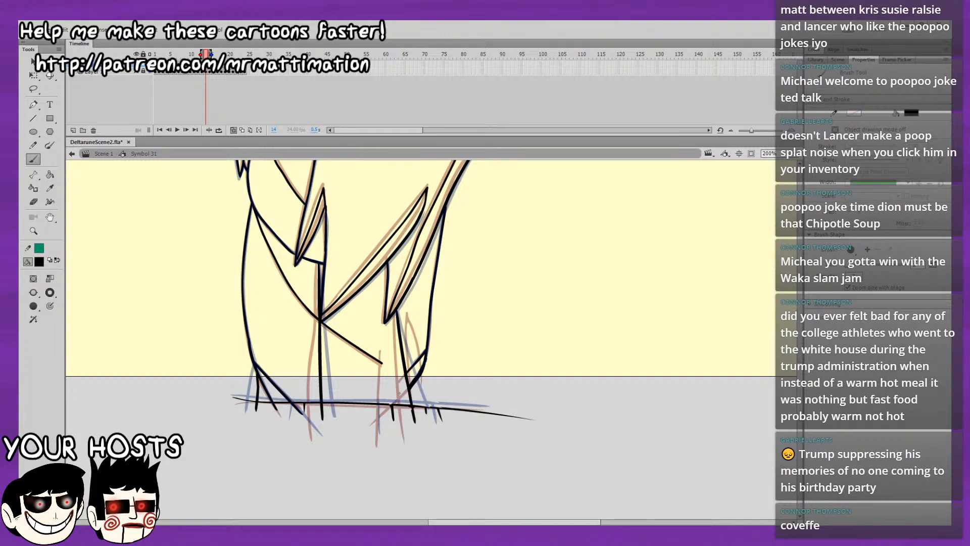
{"action": "mouse_move", "coordinate": [330, 327]}
{"action": "left_mouse_down"}
{"action": "mouse_move", "coordinate": [385, 361]}
{"action": "mouse_move", "coordinate": [392, 403]}
{"action": "left_mouse_up"}
{"action": "key", "text": "ctrl+z"}
{"action": "key", "text": "ctrl+z"}
{"action": "key", "text": "ctrl+z"}
{"action": "key", "text": "ctrl+z"}
{"action": "left_click_drag", "start_coordinate": [387, 359], "coordinate": [384, 416]}
{"action": "key", "text": "ctrl+z"}
{"action": "left_click_drag", "start_coordinate": [386, 358], "coordinate": [388, 426]}
{"action": "key", "text": "ctrl+z"}
{"action": "left_click_drag", "start_coordinate": [386, 359], "coordinate": [387, 421]}
{"action": "key", "text": "ctrl+z"}
{"action": "left_click_drag", "start_coordinate": [385, 361], "coordinate": [386, 422]}
{"action": "key", "text": "ctrl+z"}
{"action": "left_click_drag", "start_coordinate": [410, 324], "coordinate": [405, 340]}
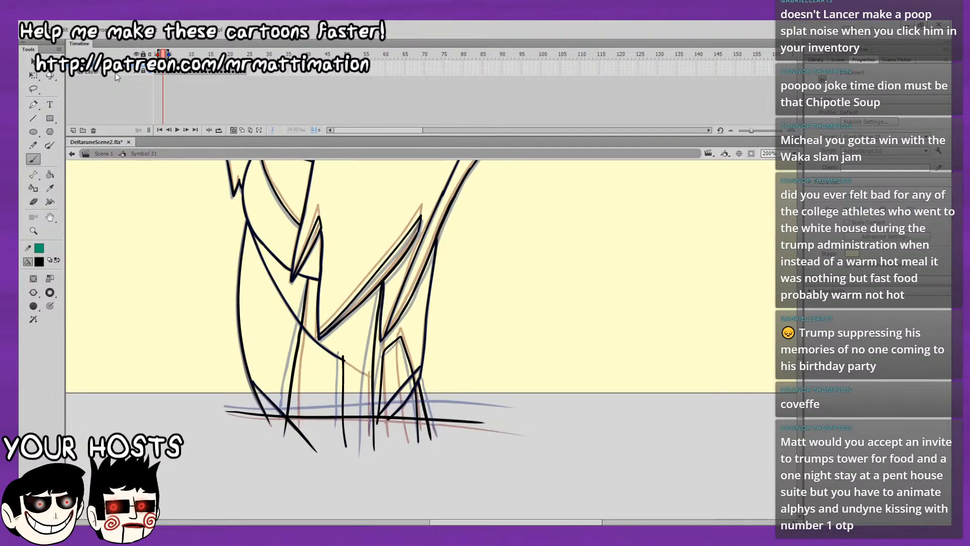
Lasso the character's head, hair and upper body on frame 3 and copy the selection.
{"action": "key", "text": "."}
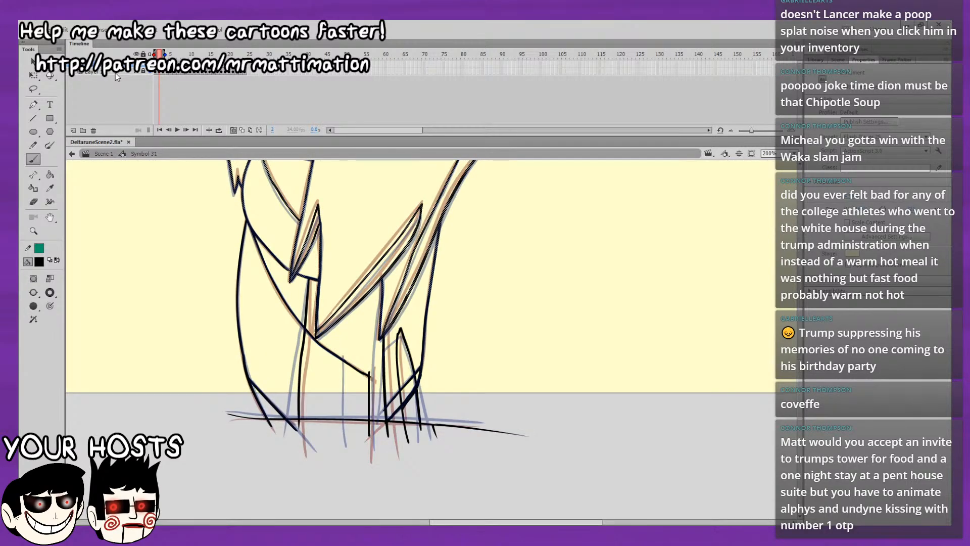
{"action": "key", "text": "."}
{"action": "key", "text": "v"}
{"action": "key", "text": "l"}
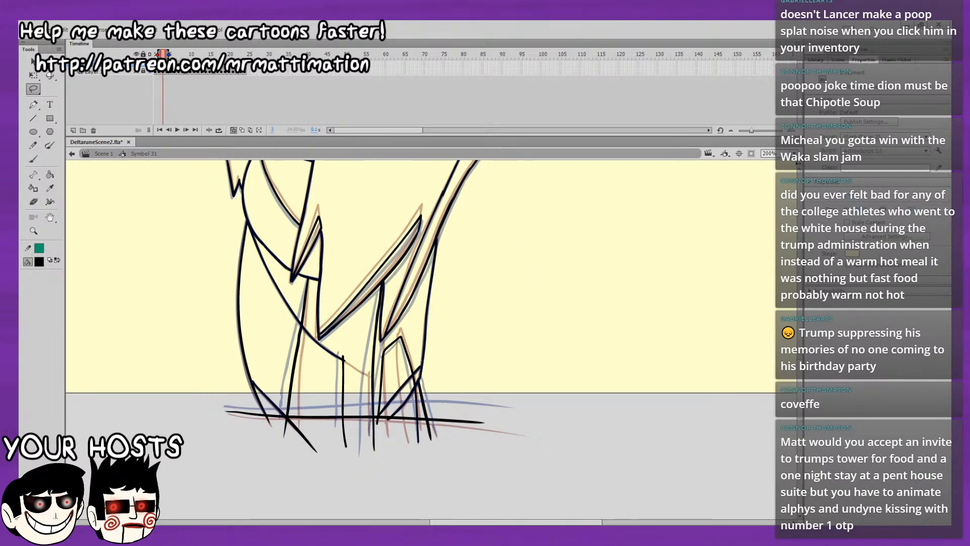
{"action": "left_click_drag", "start_coordinate": [724, 261], "coordinate": [717, 445]}
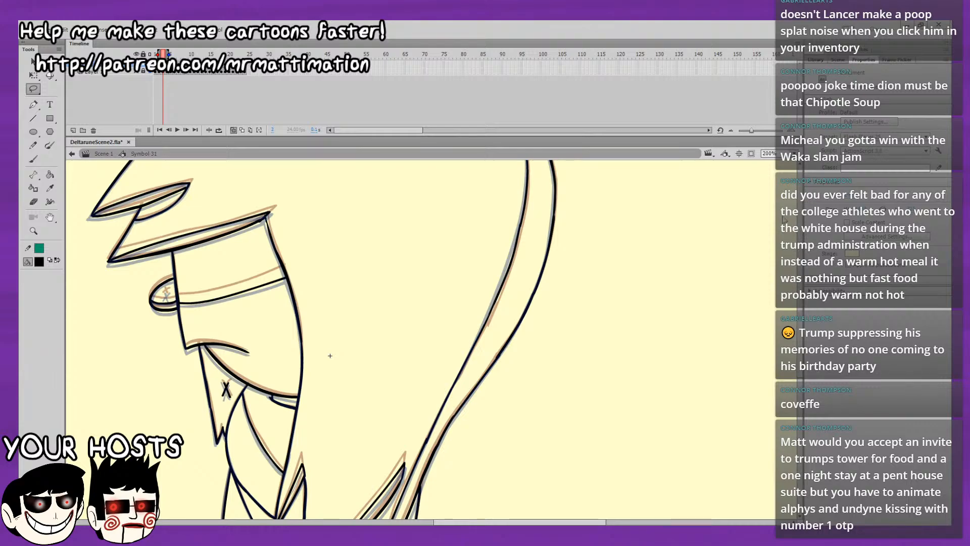
{"action": "key", "text": "ctrl+minus"}
{"action": "mouse_move", "coordinate": [617, 246]}
{"action": "left_mouse_down"}
{"action": "mouse_move", "coordinate": [329, 133]}
{"action": "mouse_move", "coordinate": [242, 327]}
{"action": "mouse_move", "coordinate": [273, 377]}
{"action": "mouse_move", "coordinate": [346, 410]}
{"action": "mouse_move", "coordinate": [361, 451]}
{"action": "mouse_move", "coordinate": [366, 435]}
{"action": "mouse_move", "coordinate": [370, 468]}
{"action": "mouse_move", "coordinate": [388, 463]}
{"action": "mouse_move", "coordinate": [404, 437]}
{"action": "mouse_move", "coordinate": [405, 471]}
{"action": "mouse_move", "coordinate": [415, 456]}
{"action": "mouse_move", "coordinate": [502, 427]}
{"action": "mouse_move", "coordinate": [584, 254]}
{"action": "mouse_move", "coordinate": [571, 205]}
{"action": "mouse_move", "coordinate": [577, 163]}
{"action": "left_mouse_up"}
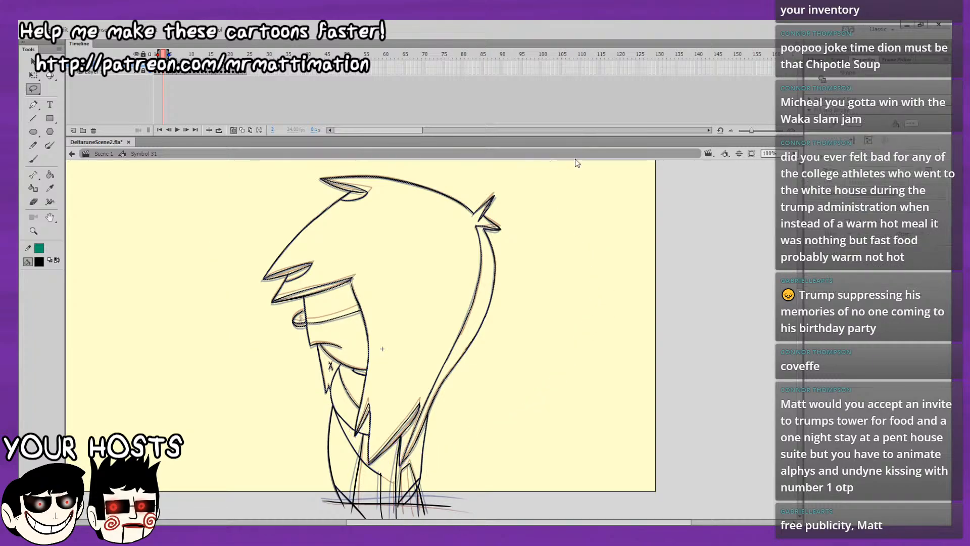
{"action": "left_click", "coordinate": [32, 61]}
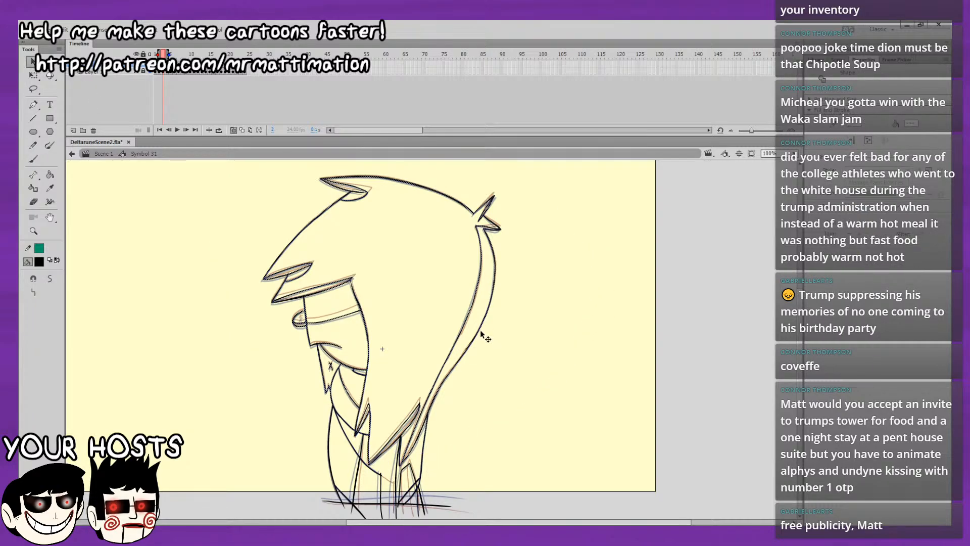
{"action": "left_click", "coordinate": [532, 192]}
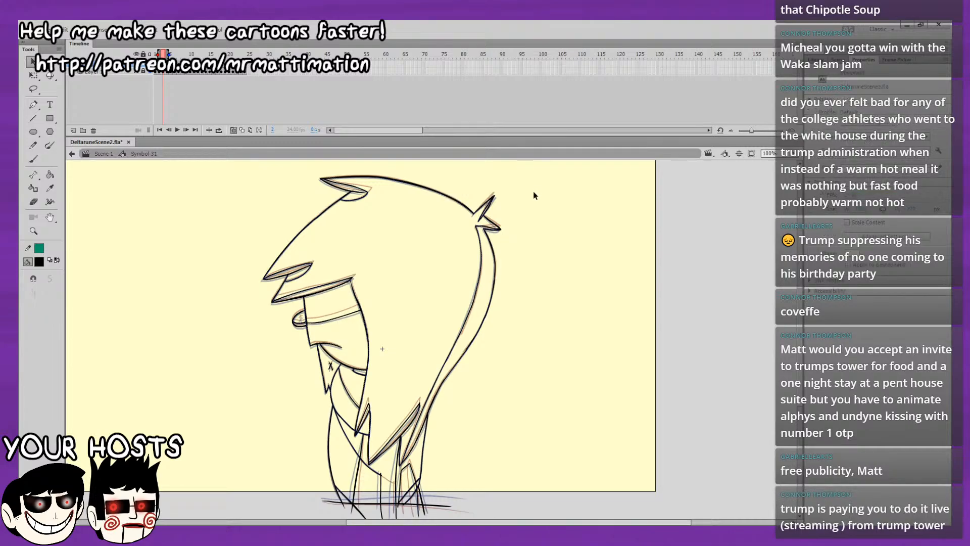
Paste the copied head, hair and upper body in place on frame 15 and compare it with the preceding frame.
{"action": "key", "text": "period"}
{"action": "key", "text": "period"}
{"action": "key", "text": "period"}
{"action": "key", "text": "period"}
{"action": "key", "text": "period"}
{"action": "key", "text": "period"}
{"action": "key", "text": "period"}
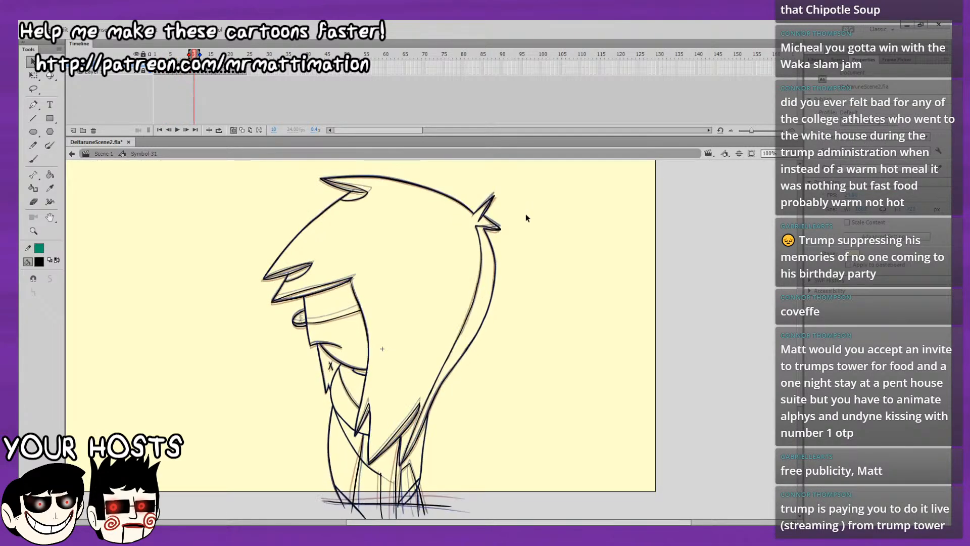
{"action": "key", "text": "period"}
{"action": "key", "text": "period"}
{"action": "key", "text": "period"}
{"action": "key", "text": "period"}
{"action": "key", "text": "period"}
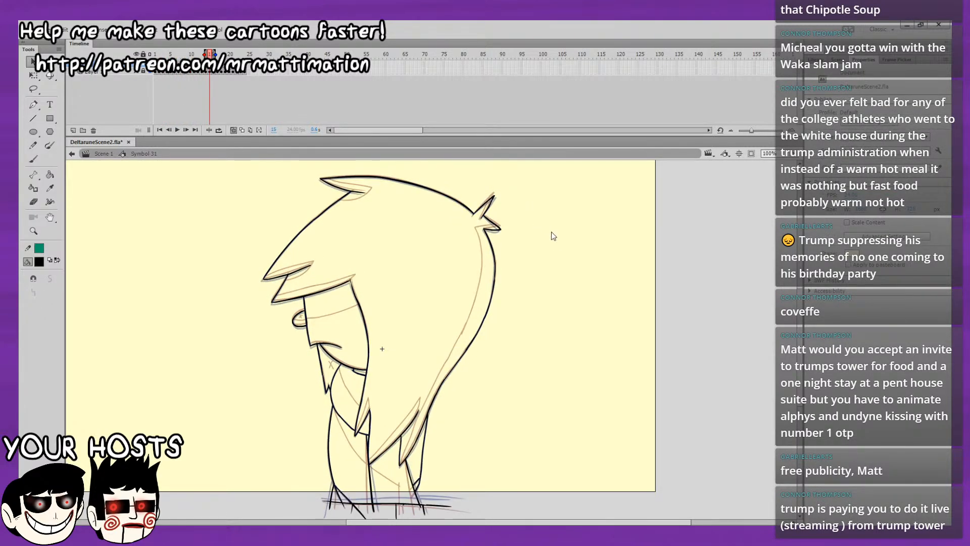
{"action": "key", "text": "ctrl+shift+v"}
{"action": "left_click", "coordinate": [556, 252]}
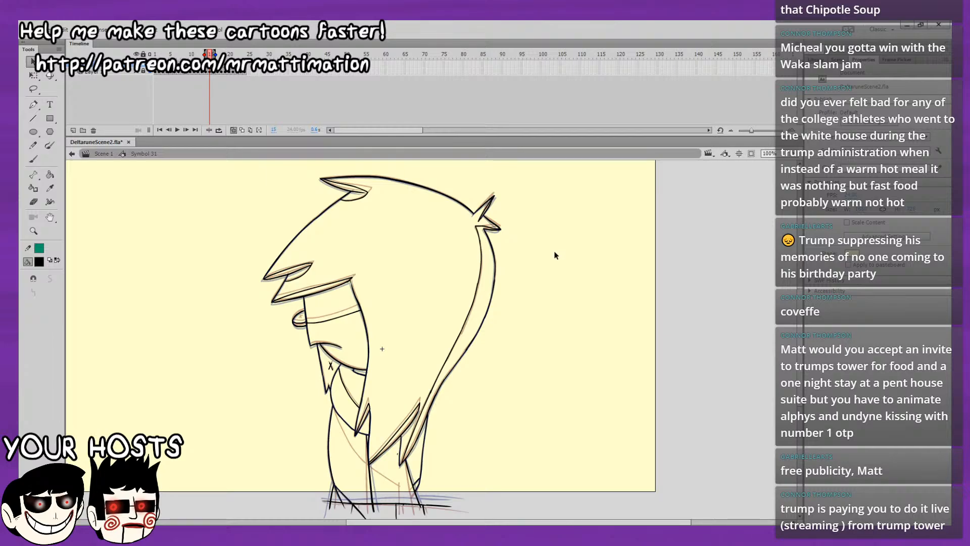
{"action": "key", "text": "comma"}
{"action": "key", "text": "period"}
Brush the diagonal inner body line and the slanted leg line at its lower end on frame 15, following the onion-skinned neighbour.
{"action": "left_click", "coordinate": [34, 160]}
{"action": "scroll", "coordinate": [435, 339], "scroll_direction": "up", "scroll_amount": 1}
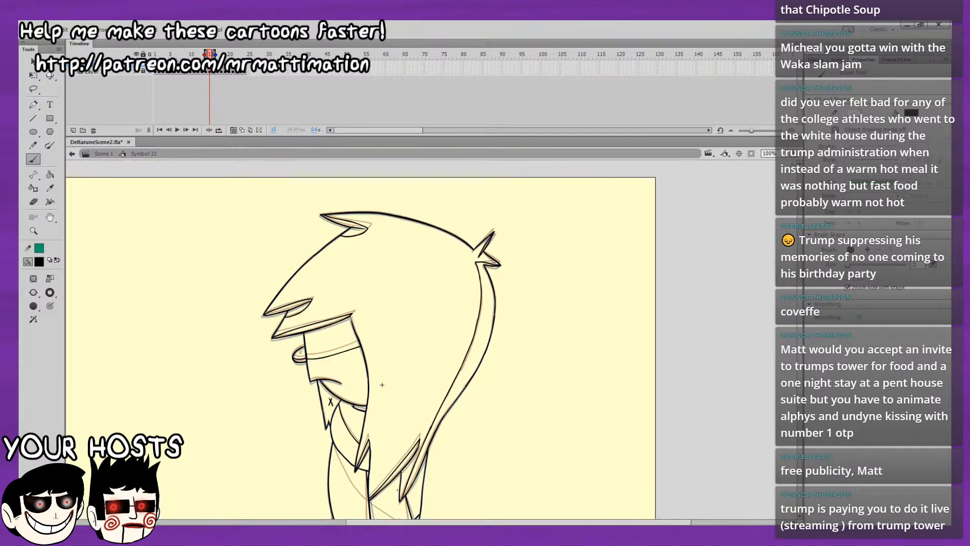
{"action": "key", "text": "ctrl+="}
{"action": "left_click_drag", "start_coordinate": [434, 342], "coordinate": [445, 184]}
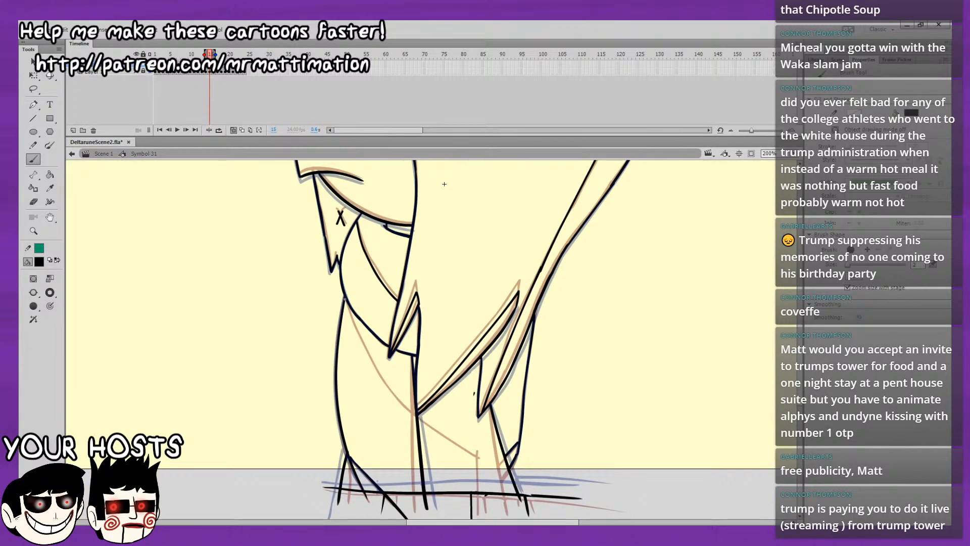
{"action": "left_click_drag", "start_coordinate": [374, 329], "coordinate": [342, 287]}
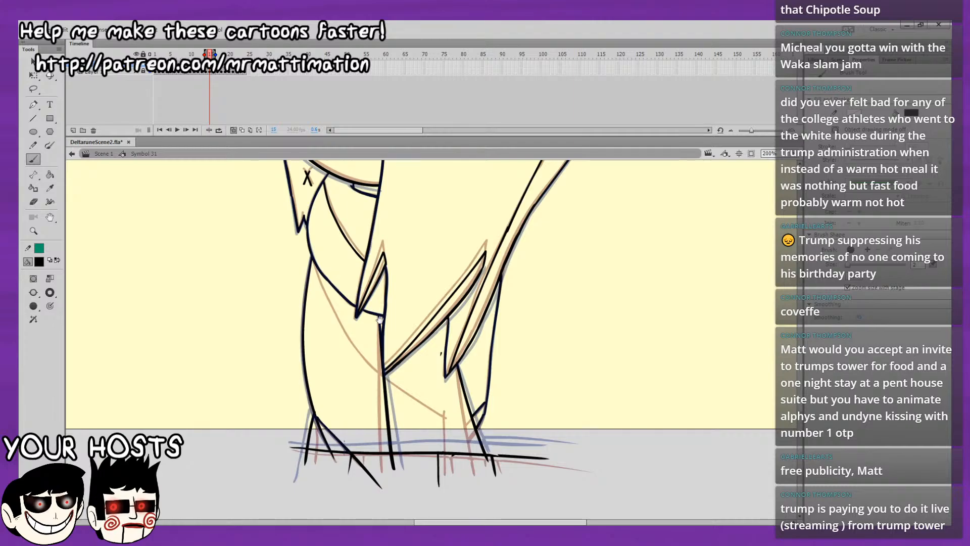
{"action": "left_click_drag", "start_coordinate": [406, 328], "coordinate": [382, 300]}
{"action": "left_click_drag", "start_coordinate": [484, 283], "coordinate": [452, 311]}
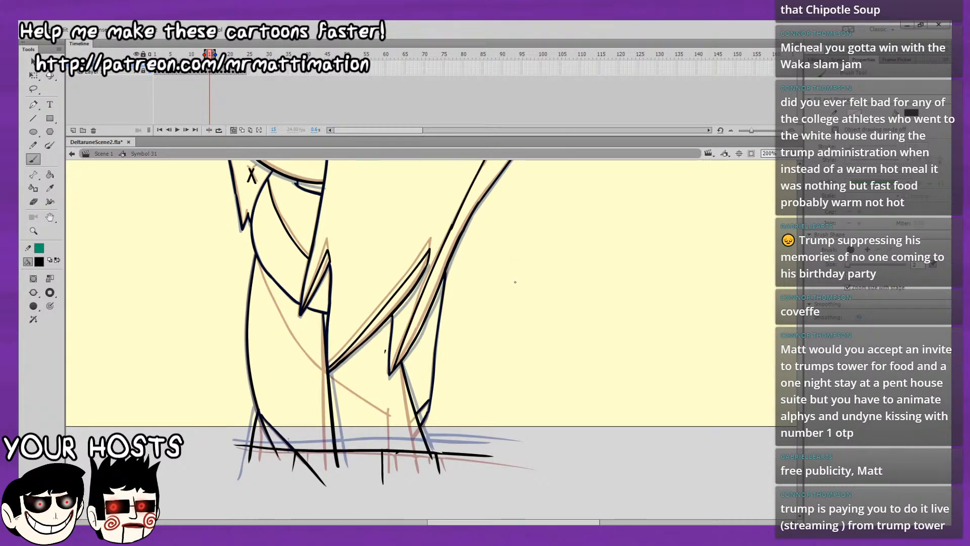
{"action": "left_click_drag", "start_coordinate": [513, 281], "coordinate": [492, 258]}
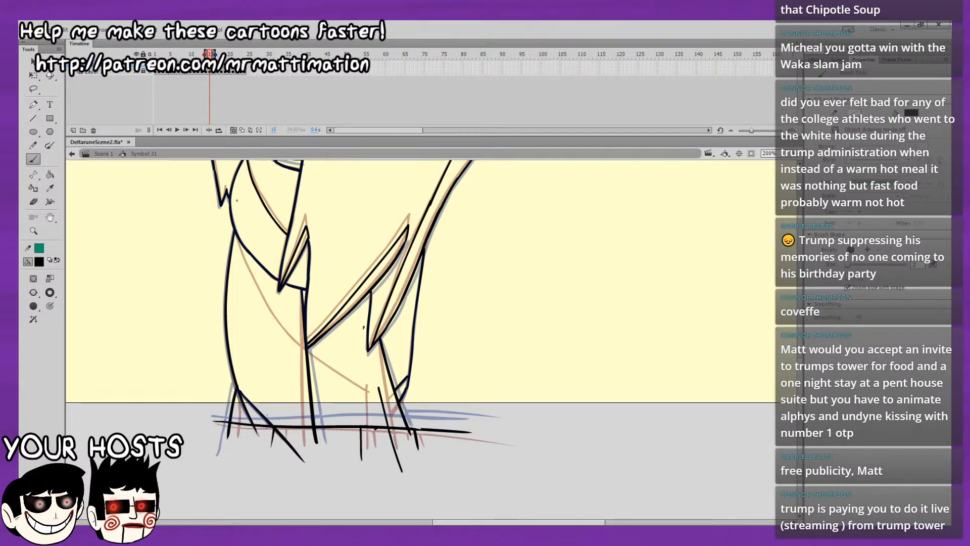
{"action": "mouse_move", "coordinate": [312, 312]}
{"action": "left_mouse_down"}
{"action": "mouse_move", "coordinate": [267, 261]}
{"action": "mouse_move", "coordinate": [274, 326]}
{"action": "left_mouse_up"}
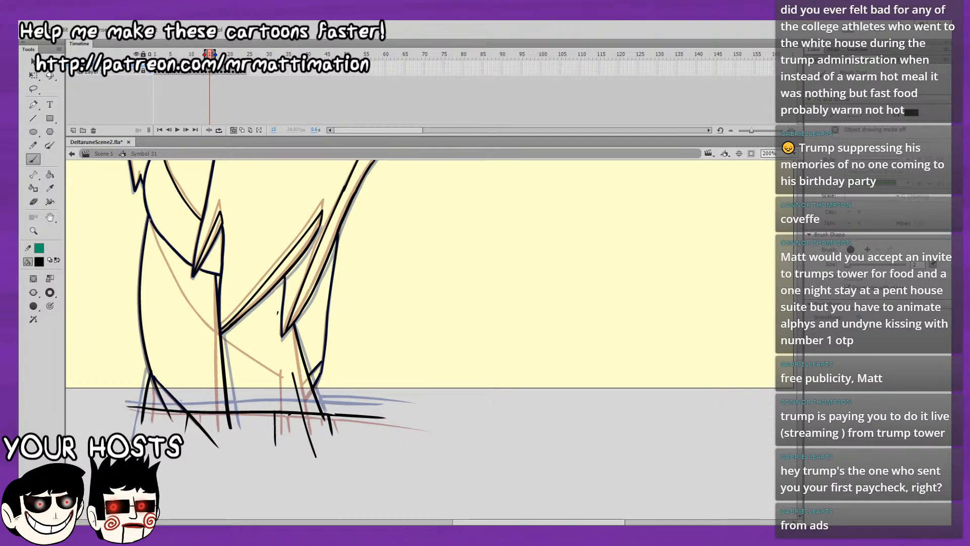
{"action": "mouse_move", "coordinate": [152, 227]}
{"action": "left_mouse_down"}
{"action": "mouse_move", "coordinate": [192, 306]}
{"action": "mouse_move", "coordinate": [227, 341]}
{"action": "mouse_move", "coordinate": [294, 377]}
{"action": "left_mouse_up"}
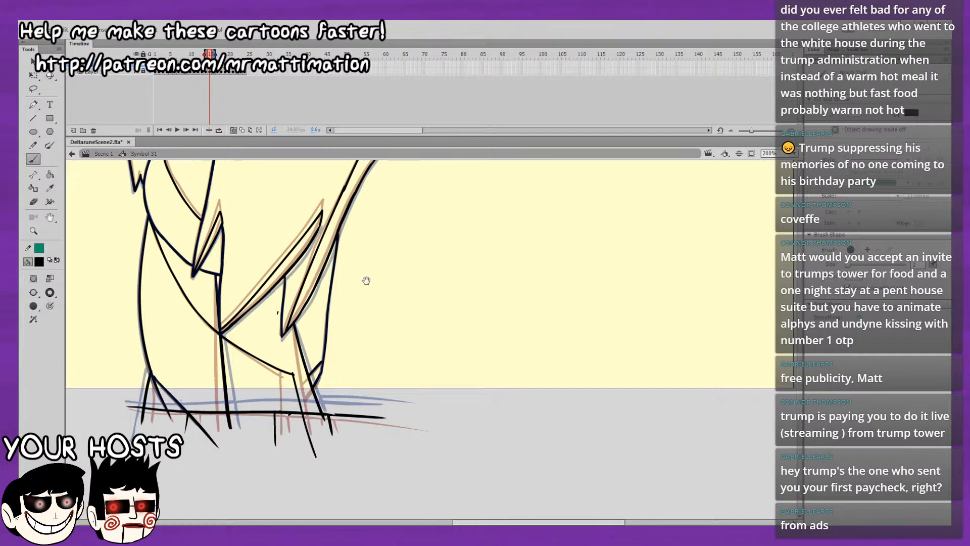
{"action": "left_click_drag", "start_coordinate": [378, 315], "coordinate": [398, 392]}
{"action": "left_click_drag", "start_coordinate": [383, 342], "coordinate": [411, 418]}
Turn off onion skinning and flip back and forth through the first frames to check the character's motion.
{"action": "mouse_move", "coordinate": [204, 54]}
{"action": "left_mouse_down"}
{"action": "mouse_move", "coordinate": [216, 54]}
{"action": "mouse_move", "coordinate": [155, 53]}
{"action": "left_mouse_up"}
{"action": "left_click", "coordinate": [232, 130]}
{"action": "key", "text": "period"}
{"action": "key", "text": "period"}
{"action": "key", "text": "period"}
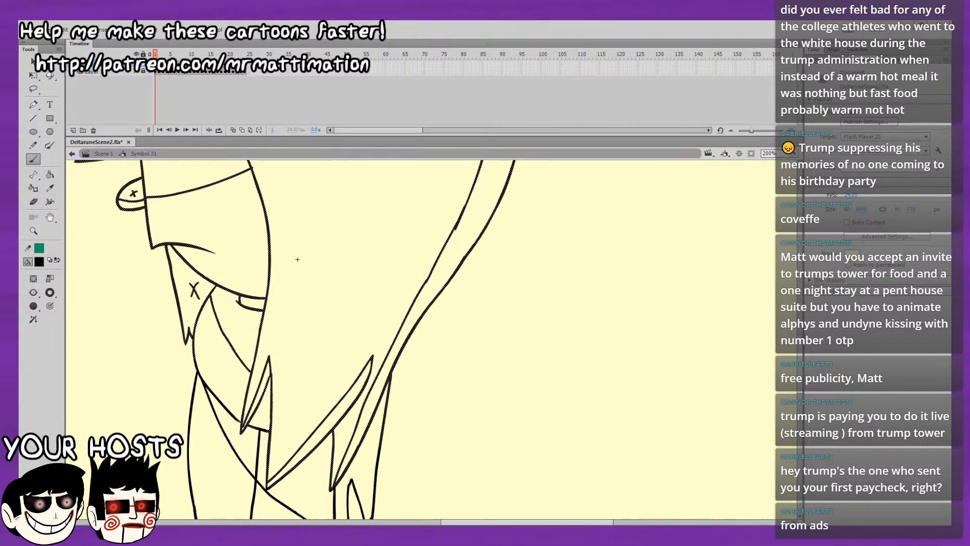
{"action": "key", "text": "comma"}
{"action": "key", "text": "comma"}
{"action": "key", "text": "comma"}
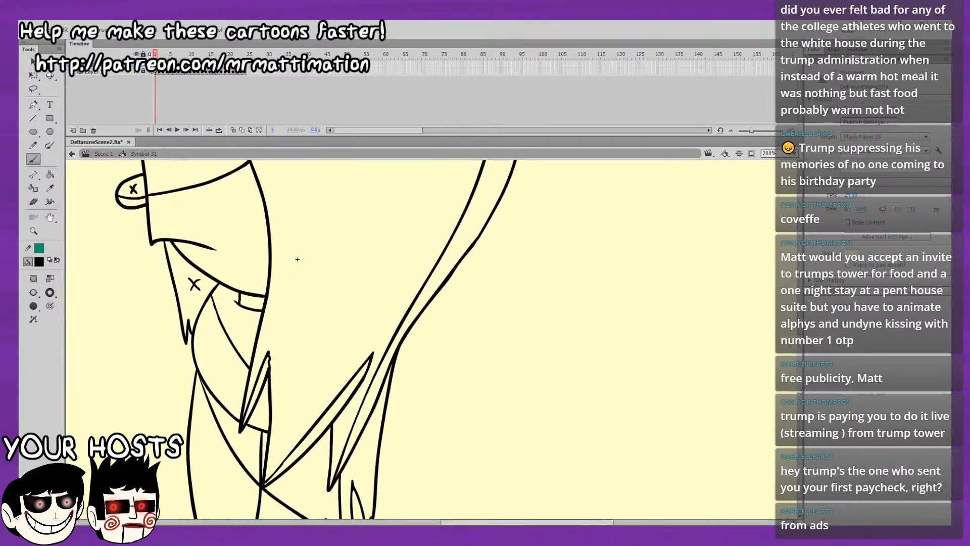
{"action": "key", "text": "period"}
{"action": "key", "text": "comma"}
{"action": "key", "text": "period"}
Lasso the character's head, hair and upper body on frame 4 at 100% zoom and copy the selection.
{"action": "key", "text": "period"}
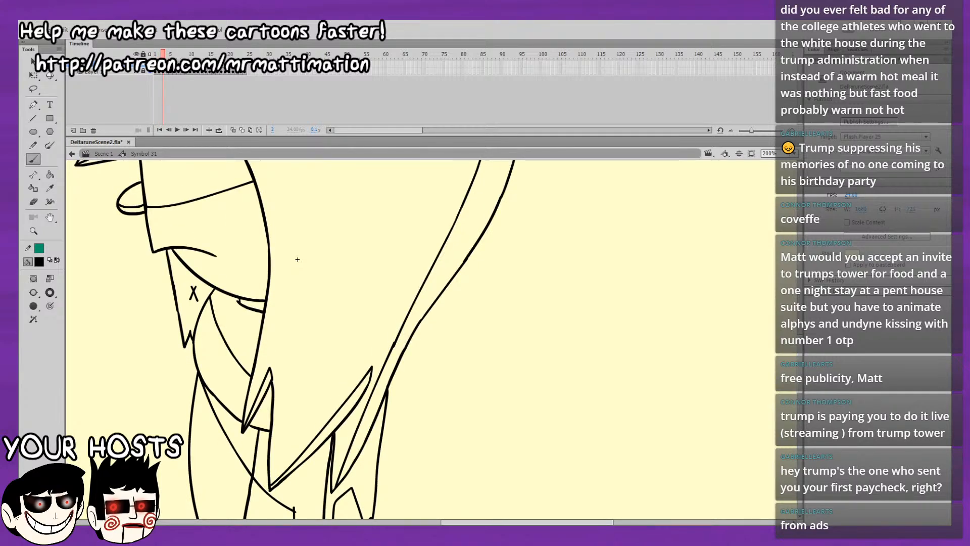
{"action": "key", "text": "period"}
{"action": "left_click", "coordinate": [34, 88]}
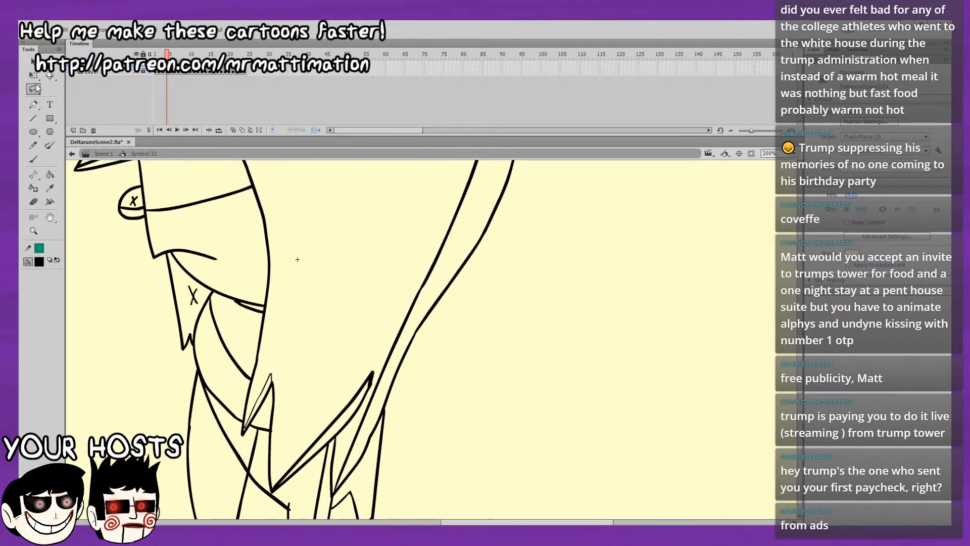
{"action": "left_click", "coordinate": [794, 153]}
{"action": "left_click", "coordinate": [775, 210]}
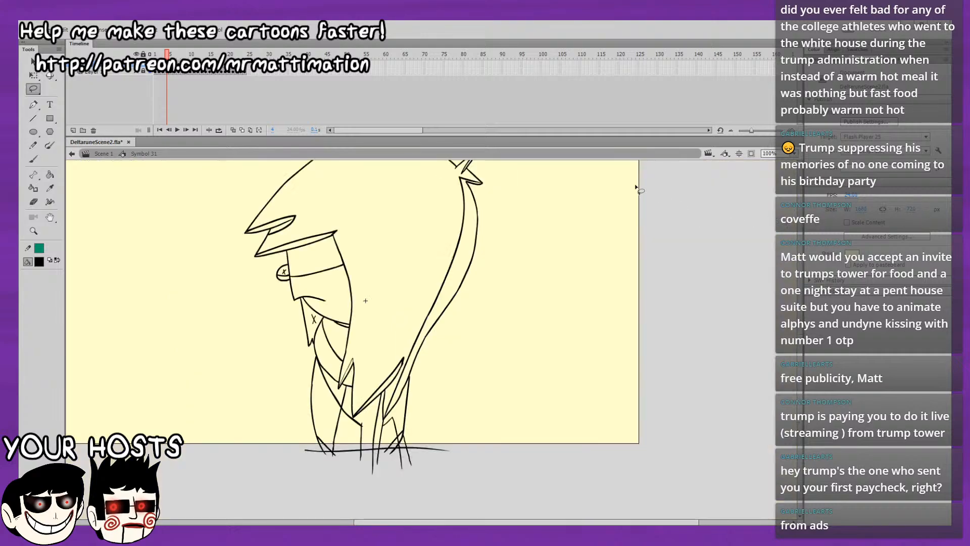
{"action": "mouse_move", "coordinate": [560, 233]}
{"action": "left_mouse_down"}
{"action": "mouse_move", "coordinate": [549, 340]}
{"action": "mouse_move", "coordinate": [548, 306]}
{"action": "mouse_move", "coordinate": [571, 308]}
{"action": "left_mouse_up"}
{"action": "mouse_move", "coordinate": [539, 263]}
{"action": "left_mouse_down"}
{"action": "mouse_move", "coordinate": [189, 310]}
{"action": "mouse_move", "coordinate": [255, 410]}
{"action": "mouse_move", "coordinate": [345, 472]}
{"action": "mouse_move", "coordinate": [353, 506]}
{"action": "mouse_move", "coordinate": [382, 475]}
{"action": "mouse_move", "coordinate": [388, 506]}
{"action": "mouse_move", "coordinate": [413, 486]}
{"action": "mouse_move", "coordinate": [507, 225]}
{"action": "mouse_move", "coordinate": [489, 222]}
{"action": "left_mouse_up"}
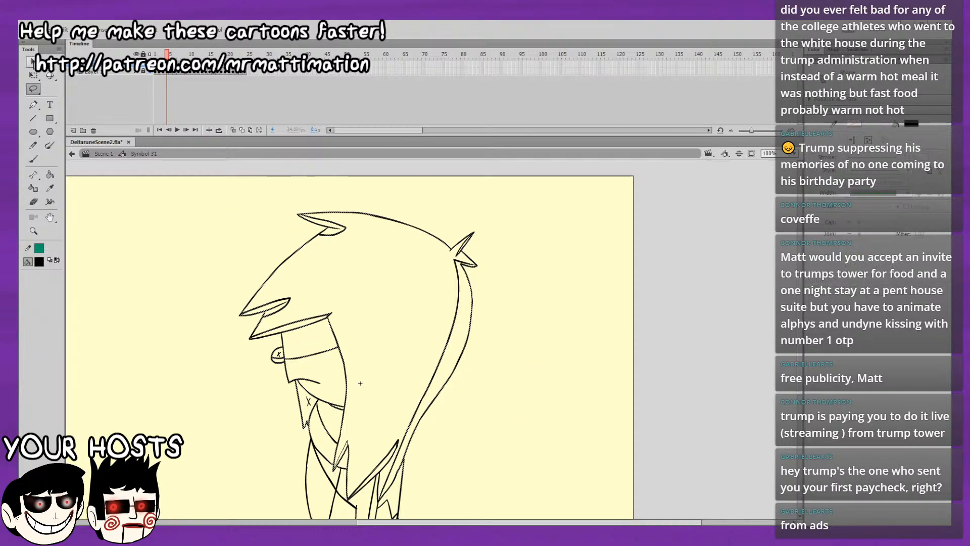
Paste the copied frame 4 artwork in place on frame 16.
{"action": "left_click", "coordinate": [31, 61]}
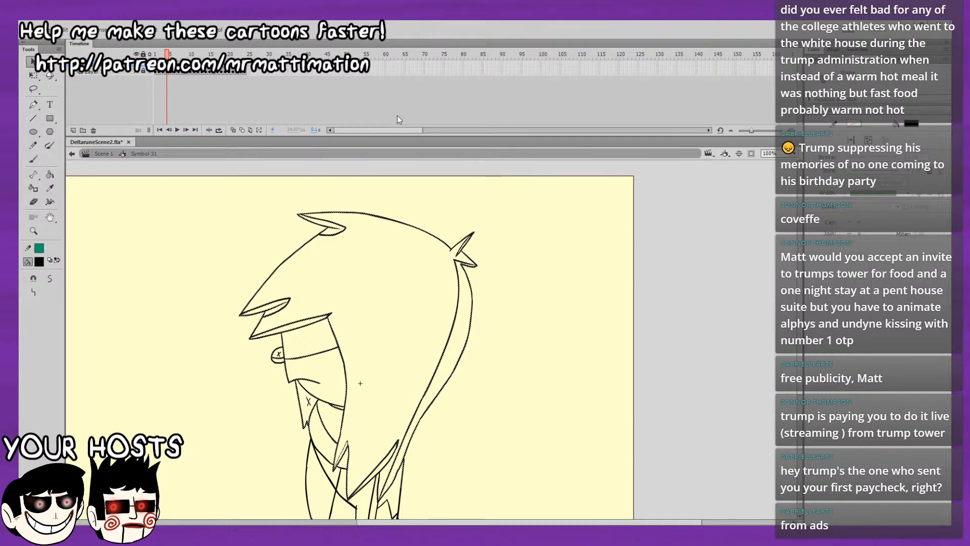
{"action": "key", "text": "period"}
{"action": "key", "text": "period"}
{"action": "key", "text": "period"}
{"action": "key", "text": "period"}
{"action": "key", "text": "period"}
{"action": "key", "text": "period"}
{"action": "key", "text": "period"}
{"action": "key", "text": "period"}
{"action": "key", "text": "period"}
{"action": "key", "text": "period"}
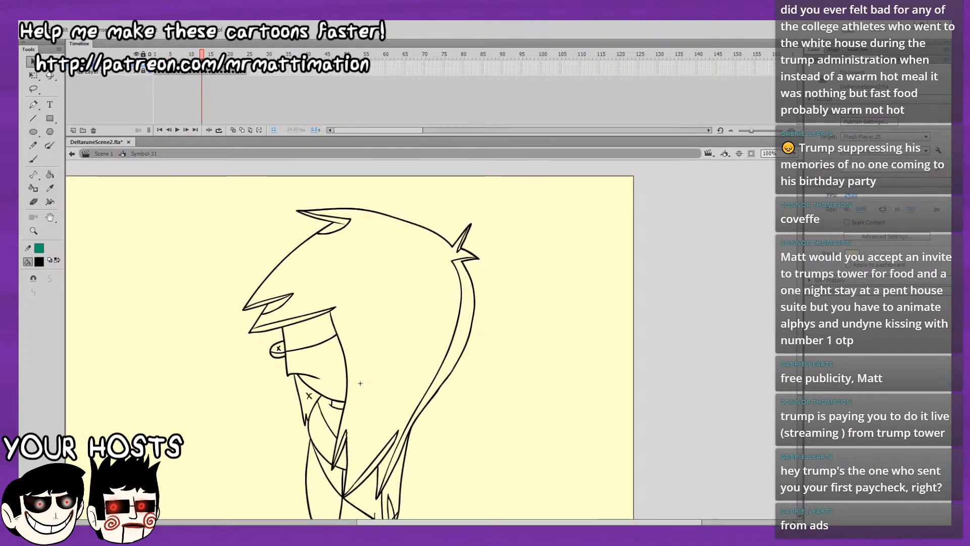
{"action": "key", "text": "period"}
{"action": "key", "text": "period"}
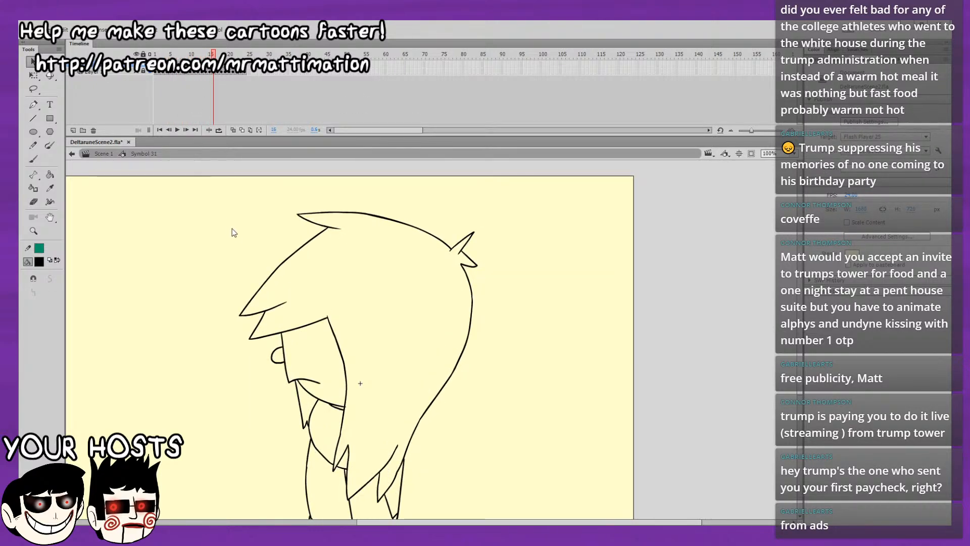
{"action": "key", "text": "ctrl+shift+v"}
{"action": "left_click", "coordinate": [243, 244]}
Onion-skin the previous frame and brush the diagonal inner body line and slanted leg line on frame 16, undoing and redrawing misplaced strokes.
{"action": "scroll", "coordinate": [226, 212], "scroll_direction": "down", "scroll_amount": 3}
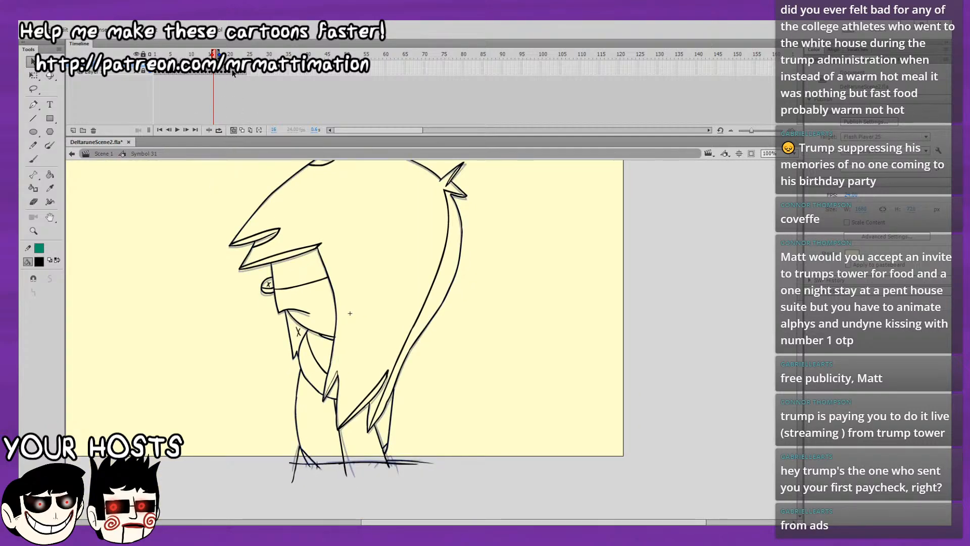
{"action": "left_click_drag", "start_coordinate": [212, 54], "coordinate": [215, 54]}
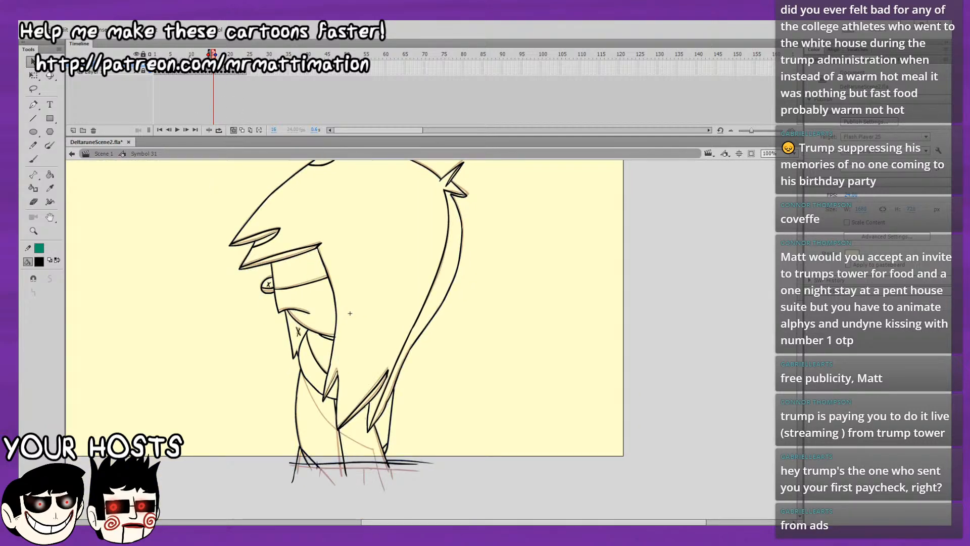
{"action": "left_click", "coordinate": [33, 159]}
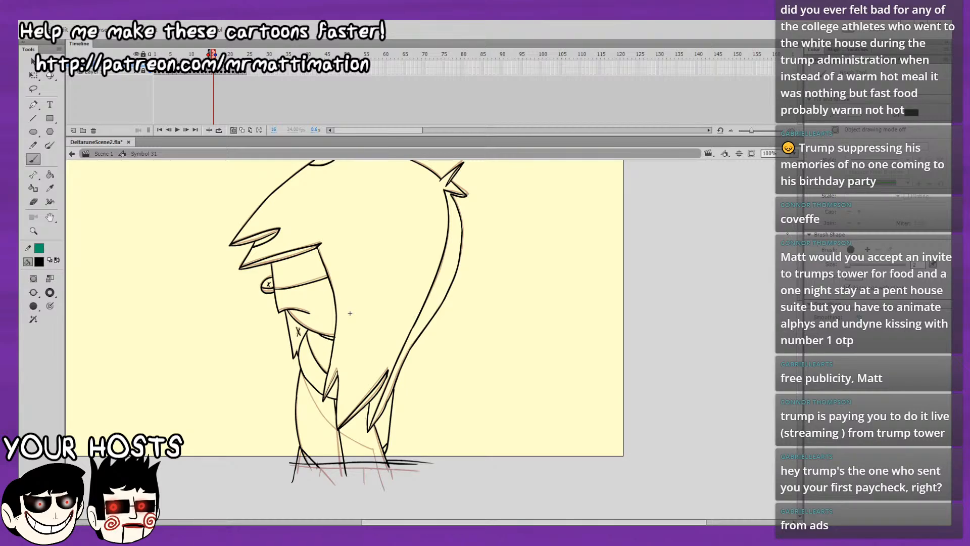
{"action": "key", "text": "ctrl+equal"}
{"action": "mouse_move", "coordinate": [279, 275]}
{"action": "left_mouse_down"}
{"action": "mouse_move", "coordinate": [335, 378]}
{"action": "mouse_move", "coordinate": [237, 252]}
{"action": "left_mouse_up"}
{"action": "key", "text": "ctrl+z"}
{"action": "mouse_move", "coordinate": [233, 297]}
{"action": "left_mouse_down"}
{"action": "mouse_move", "coordinate": [312, 336]}
{"action": "mouse_move", "coordinate": [321, 377]}
{"action": "left_mouse_up"}
{"action": "key", "text": "ctrl+z"}
{"action": "left_click_drag", "start_coordinate": [305, 333], "coordinate": [321, 382]}
{"action": "key", "text": "ctrl+z"}
{"action": "left_click_drag", "start_coordinate": [305, 332], "coordinate": [319, 378]}
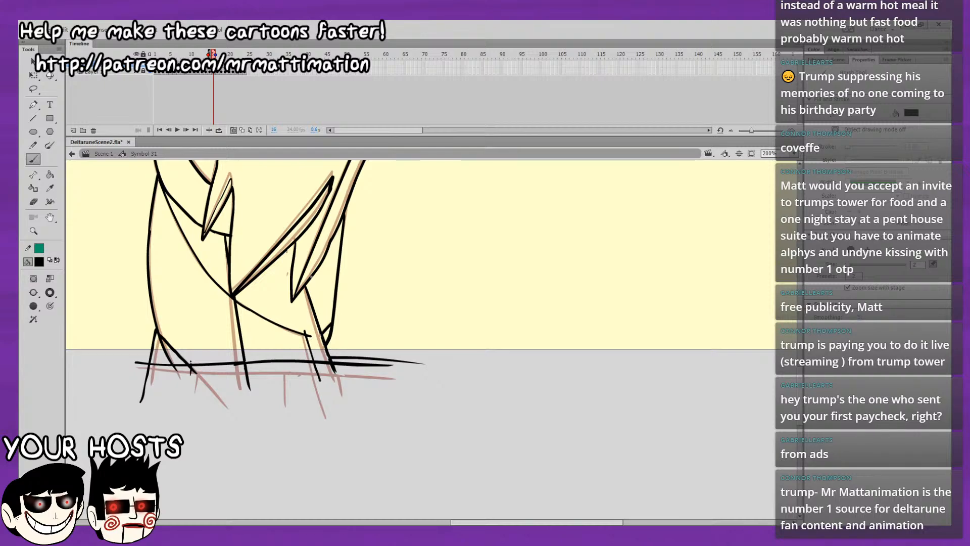
{"action": "mouse_move", "coordinate": [386, 319]}
{"action": "left_mouse_down"}
{"action": "mouse_move", "coordinate": [389, 398]}
{"action": "mouse_move", "coordinate": [389, 285]}
{"action": "left_mouse_up"}
Flip back and forth through frames 13 to 16 to compare the leg lines.
{"action": "left_click", "coordinate": [34, 201]}
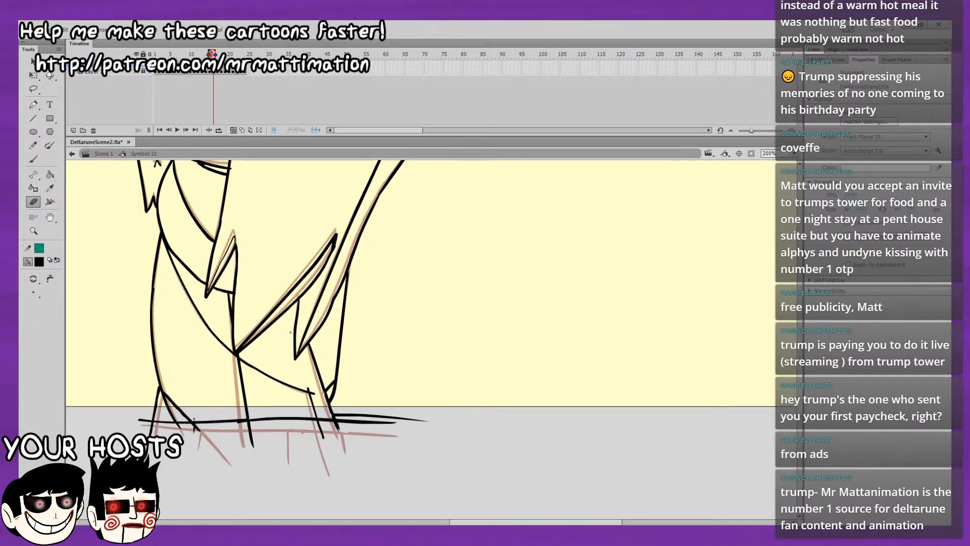
{"action": "key", "text": "comma"}
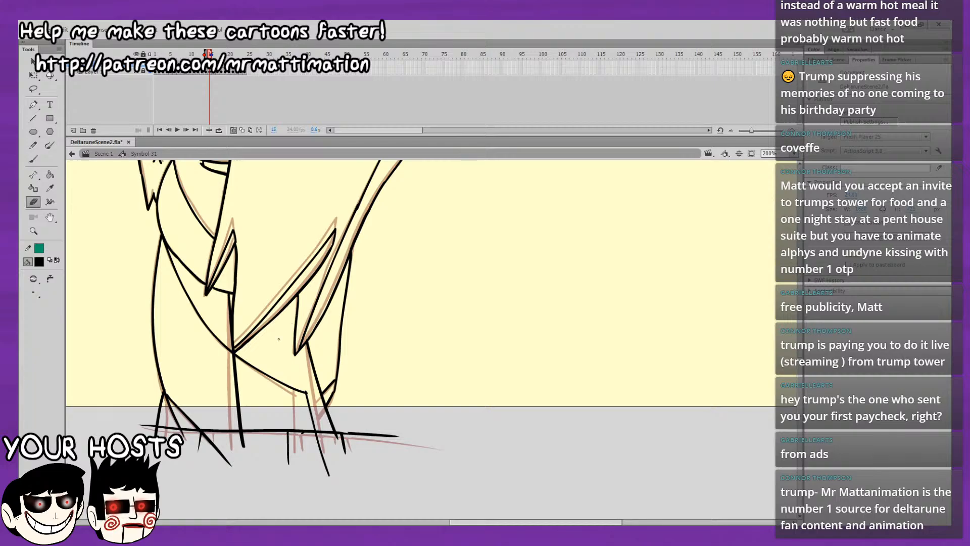
{"action": "key", "text": "period"}
{"action": "key", "text": "comma"}
{"action": "key", "text": "comma"}
{"action": "key", "text": "comma"}
{"action": "key", "text": "period"}
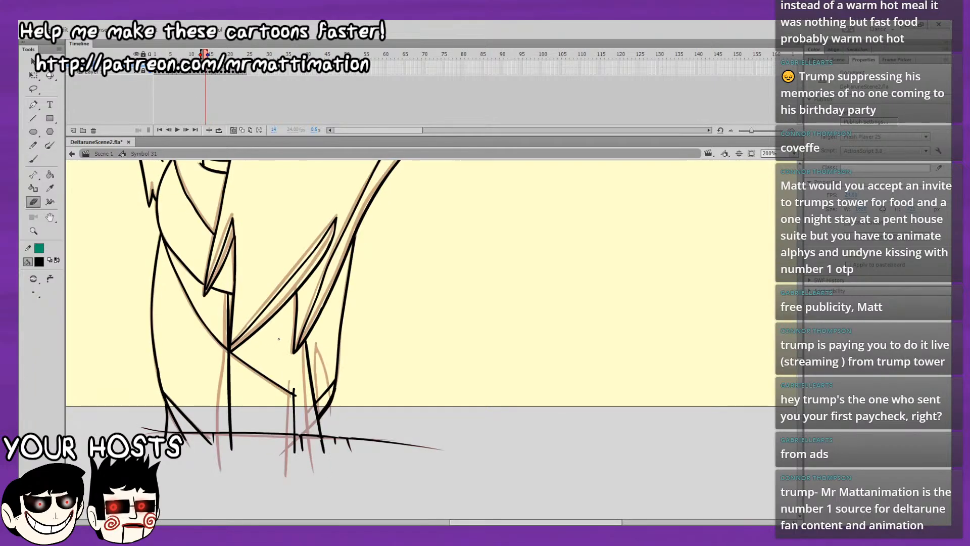
{"action": "key", "text": "period"}
{"action": "key", "text": "comma"}
Brush the missing narrow pointed line inside the rear leg on frame 14, following the onion-skinned previous frame.
{"action": "left_click", "coordinate": [33, 162]}
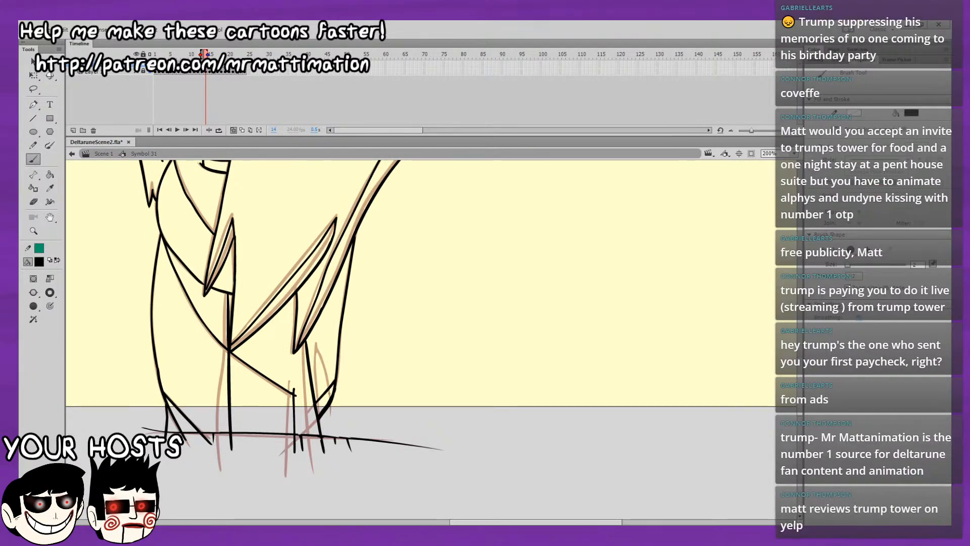
{"action": "mouse_move", "coordinate": [323, 412]}
{"action": "left_mouse_down"}
{"action": "mouse_move", "coordinate": [315, 348]}
{"action": "mouse_move", "coordinate": [331, 411]}
{"action": "left_mouse_up"}
{"action": "key", "text": "e"}
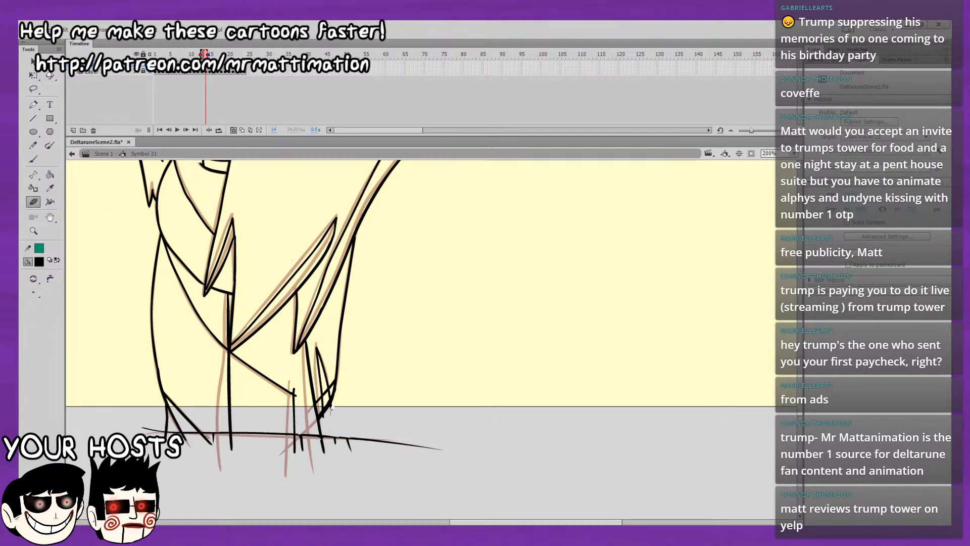
{"action": "key", "text": "."}
{"action": "key", "text": "."}
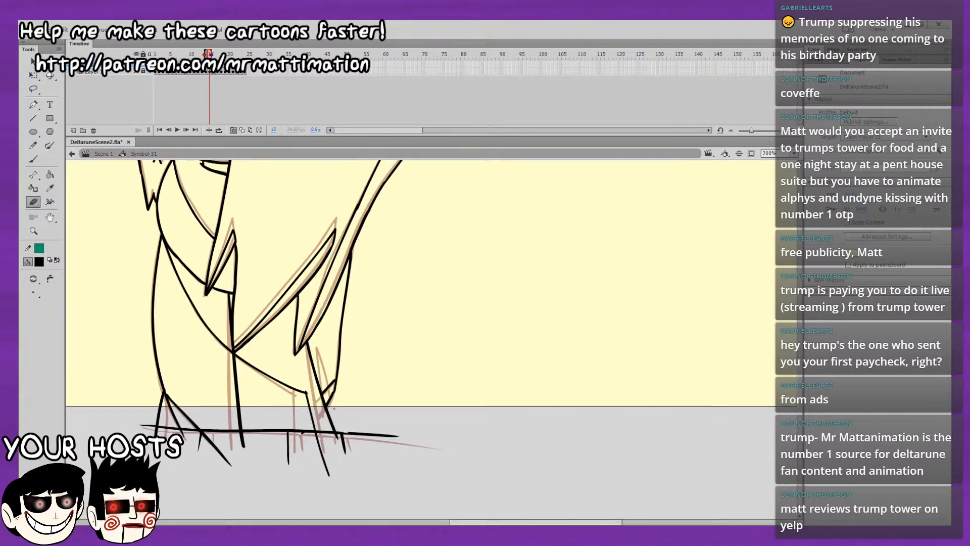
Flip through frames 14 to 17 to compare the hair, face and leg lines, both close up and with the whole character in view.
{"action": "key", "text": "."}
{"action": "key", "text": "."}
{"action": "key", "text": "."}
{"action": "left_click_drag", "start_coordinate": [271, 188], "coordinate": [292, 347]}
{"action": "key", "text": "."}
{"action": "left_click_drag", "start_coordinate": [349, 268], "coordinate": [367, 390]}
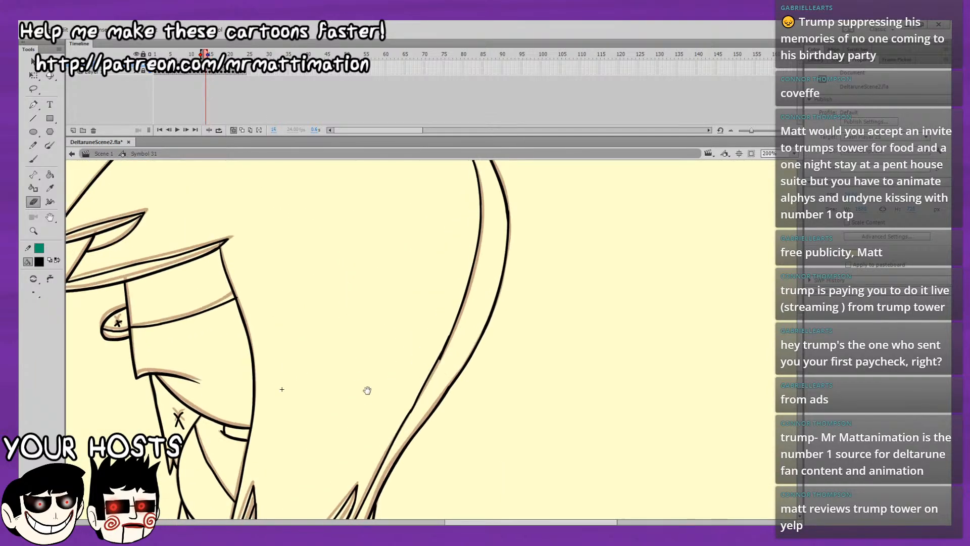
{"action": "key", "text": "."}
{"action": "key", "text": "."}
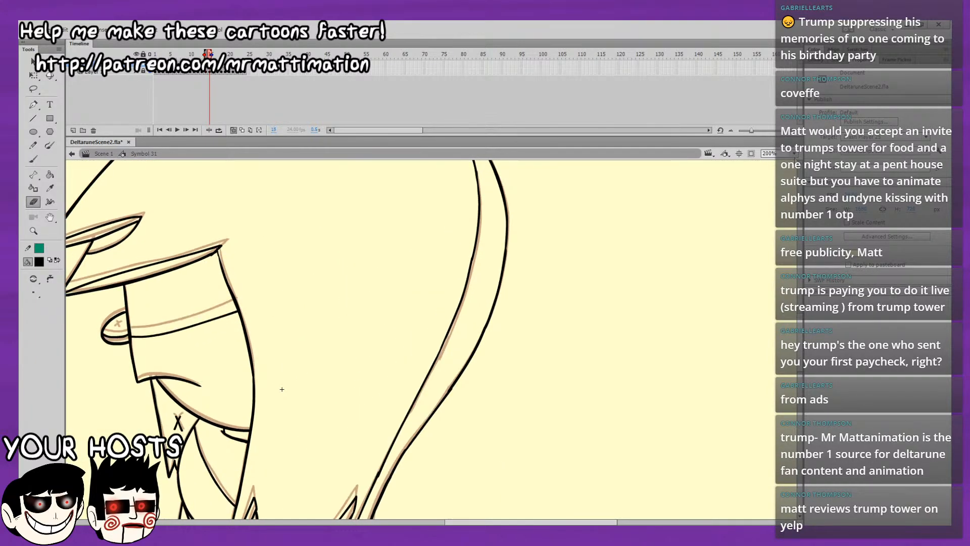
{"action": "key", "text": "ctrl+2"}
{"action": "key", "text": "."}
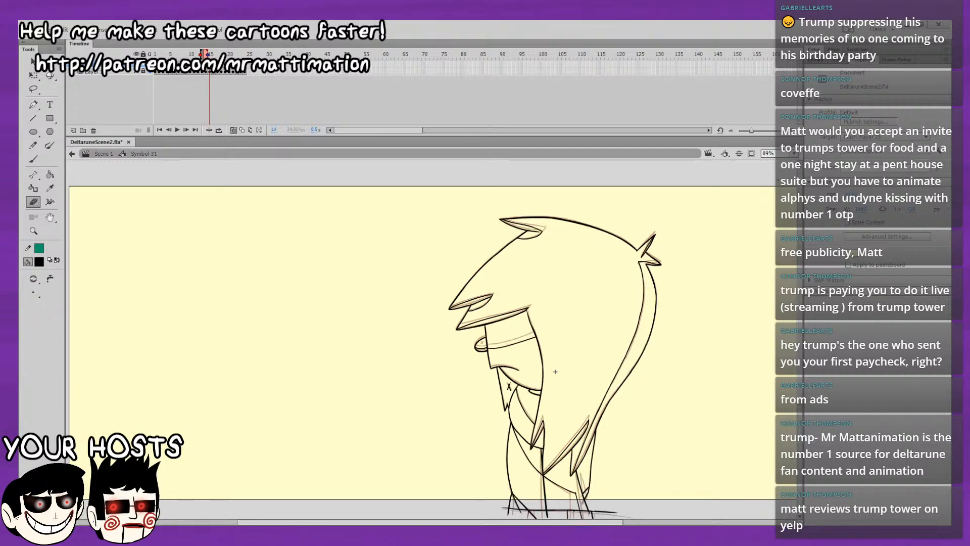
{"action": "key", "text": "."}
{"action": "key", "text": "."}
{"action": "key", "text": "."}
{"action": "key", "text": "."}
{"action": "key", "text": "."}
{"action": "key", "text": "."}
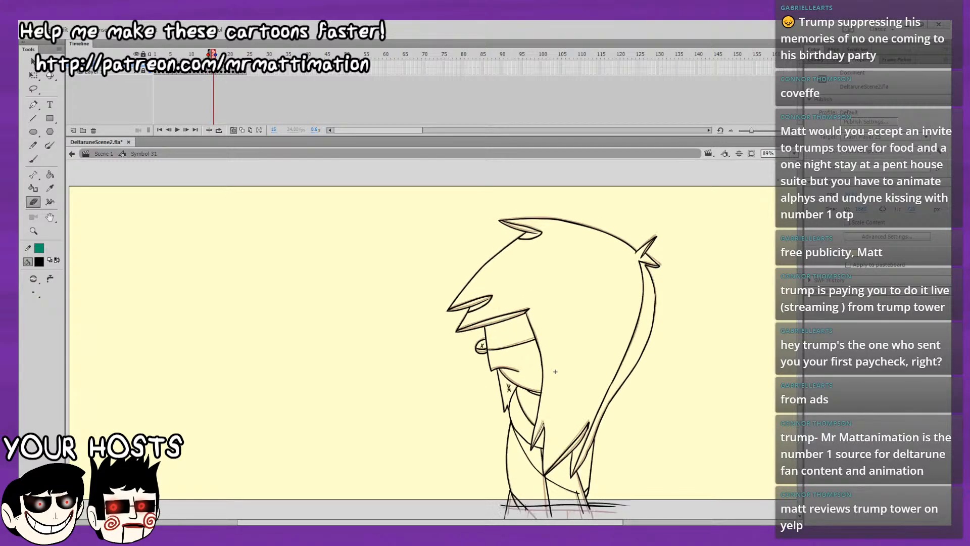
{"action": "key", "text": "."}
{"action": "key", "text": "."}
{"action": "key", "text": "."}
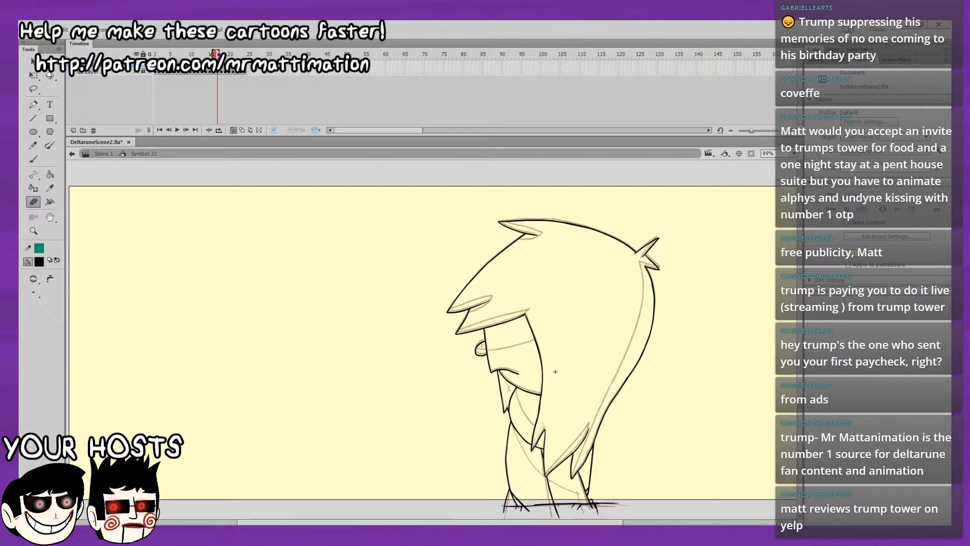
{"action": "key", "text": "."}
Lasso the head, hair and upper body artwork with its inner lines on frame 5 and copy it.
{"action": "left_click", "coordinate": [179, 55]}
{"action": "left_click", "coordinate": [155, 54]}
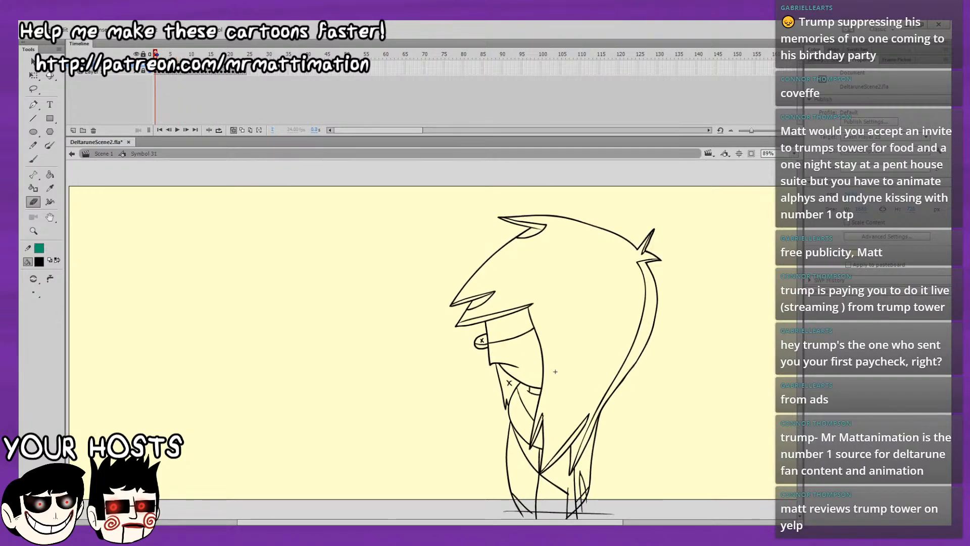
{"action": "key", "text": "."}
{"action": "key", "text": "."}
{"action": "key", "text": "."}
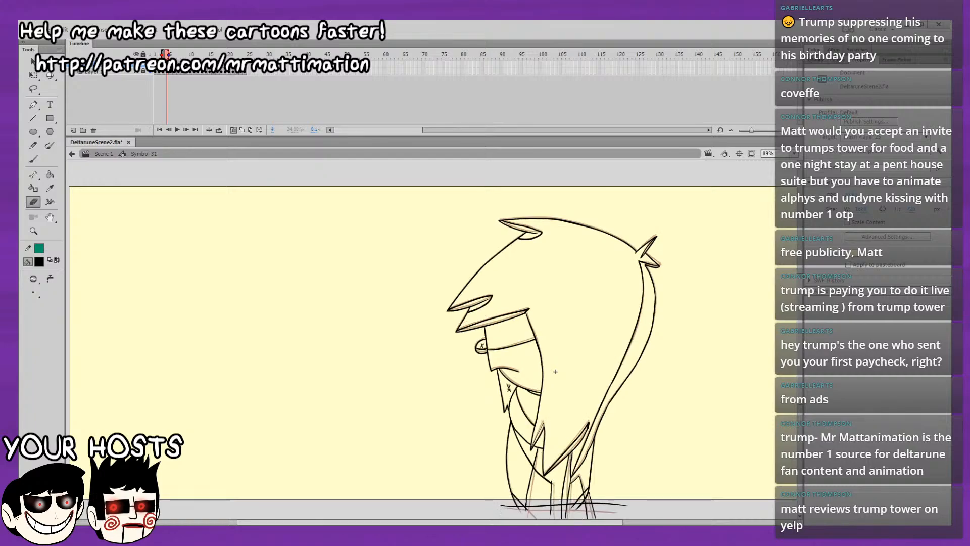
{"action": "key", "text": "."}
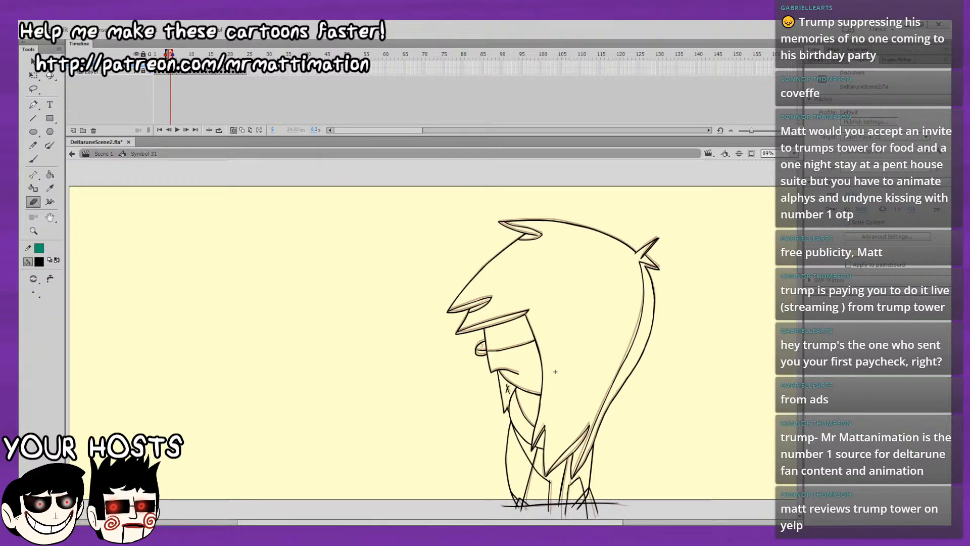
{"action": "left_click", "coordinate": [38, 88]}
{"action": "left_click_drag", "start_coordinate": [635, 335], "coordinate": [444, 277]}
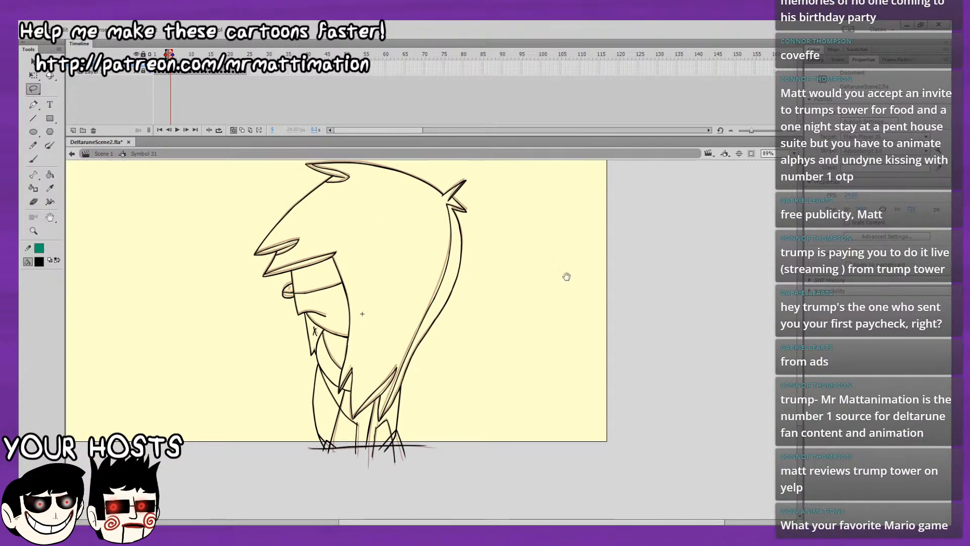
{"action": "left_click_drag", "start_coordinate": [566, 277], "coordinate": [581, 320]}
{"action": "mouse_move", "coordinate": [551, 240]}
{"action": "left_mouse_down"}
{"action": "mouse_move", "coordinate": [512, 189]}
{"action": "mouse_move", "coordinate": [266, 347]}
{"action": "mouse_move", "coordinate": [321, 402]}
{"action": "mouse_move", "coordinate": [344, 410]}
{"action": "mouse_move", "coordinate": [377, 464]}
{"action": "mouse_move", "coordinate": [394, 438]}
{"action": "mouse_move", "coordinate": [396, 468]}
{"action": "mouse_move", "coordinate": [485, 415]}
{"action": "mouse_move", "coordinate": [540, 215]}
{"action": "left_mouse_up"}
{"action": "left_click", "coordinate": [31, 64]}
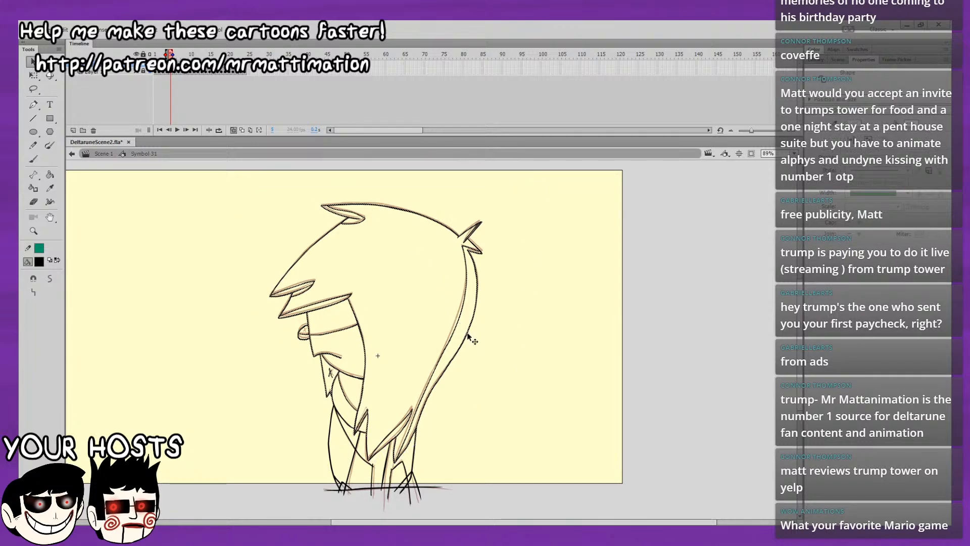
{"action": "left_click", "coordinate": [518, 203]}
Paste the copied frame 5 artwork in place on frame 17 and deselect it.
{"action": "key", "text": "period"}
{"action": "key", "text": "period"}
{"action": "key", "text": "period"}
{"action": "key", "text": "period"}
{"action": "key", "text": "period"}
{"action": "key", "text": "period"}
{"action": "key", "text": "period"}
{"action": "key", "text": "period"}
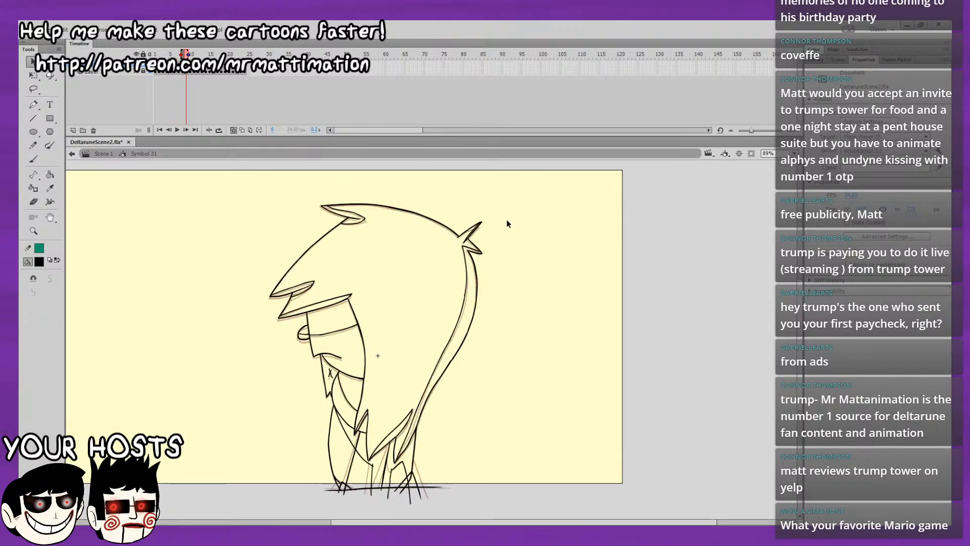
{"action": "key", "text": "period"}
{"action": "key", "text": "period"}
{"action": "key", "text": "period"}
{"action": "key", "text": "period"}
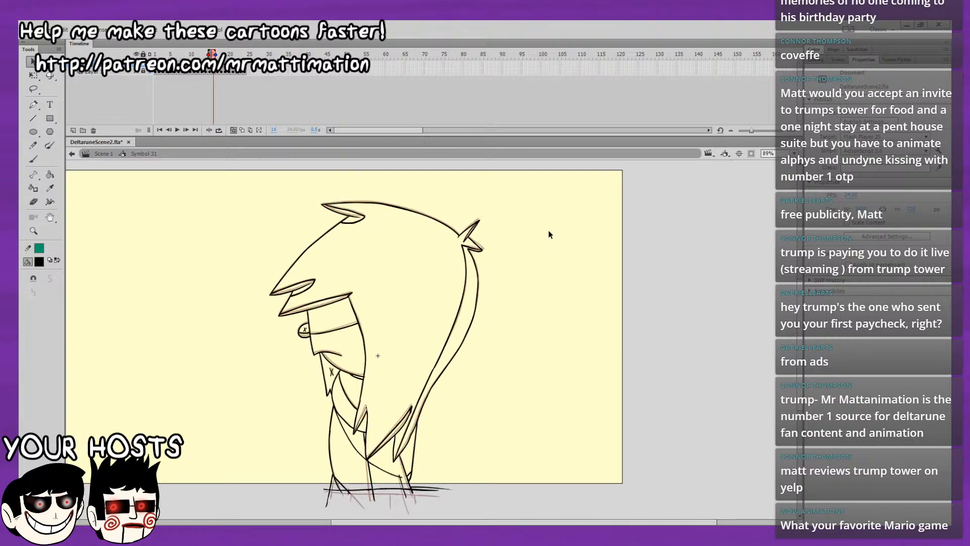
{"action": "key", "text": "period"}
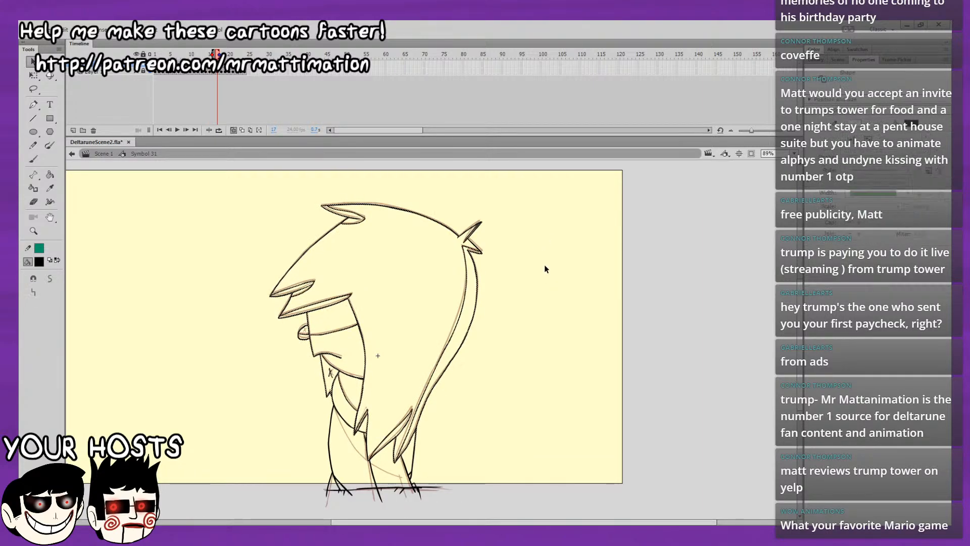
{"action": "key", "text": "ctrl+a"}
{"action": "left_click", "coordinate": [547, 304]}
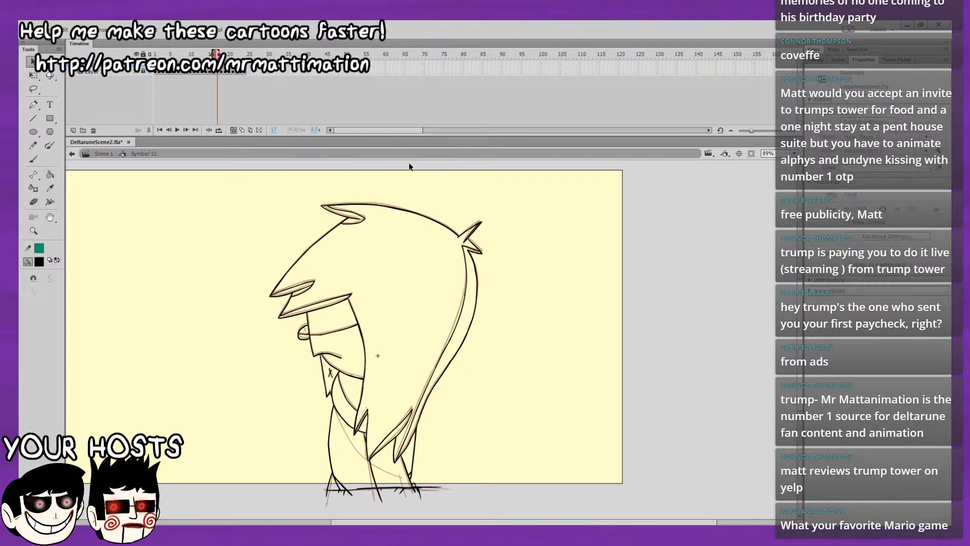
Brush the short slanted line inside the rear leg on frame 17, following the onion-skinned previous frame.
{"action": "left_click", "coordinate": [33, 159]}
{"action": "scroll", "coordinate": [513, 308], "scroll_direction": "down", "scroll_amount": 3}
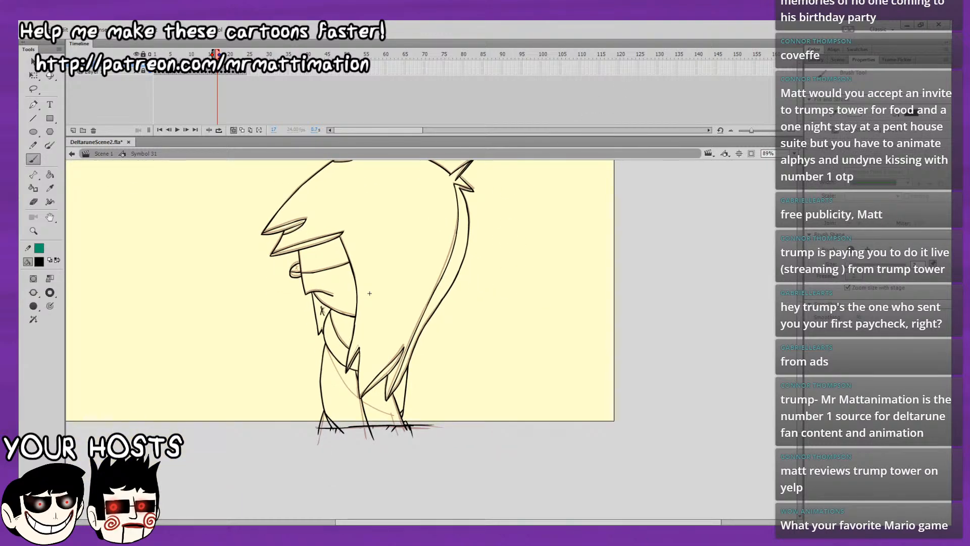
{"action": "left_click", "coordinate": [794, 202]}
{"action": "mouse_move", "coordinate": [546, 337]}
{"action": "left_mouse_down"}
{"action": "mouse_move", "coordinate": [535, 321]}
{"action": "mouse_move", "coordinate": [523, 197]}
{"action": "left_mouse_up"}
{"action": "left_click_drag", "start_coordinate": [561, 404], "coordinate": [536, 226]}
{"action": "left_click_drag", "start_coordinate": [547, 314], "coordinate": [540, 263]}
{"action": "left_click_drag", "start_coordinate": [553, 338], "coordinate": [546, 287]}
{"action": "left_click_drag", "start_coordinate": [461, 413], "coordinate": [482, 481]}
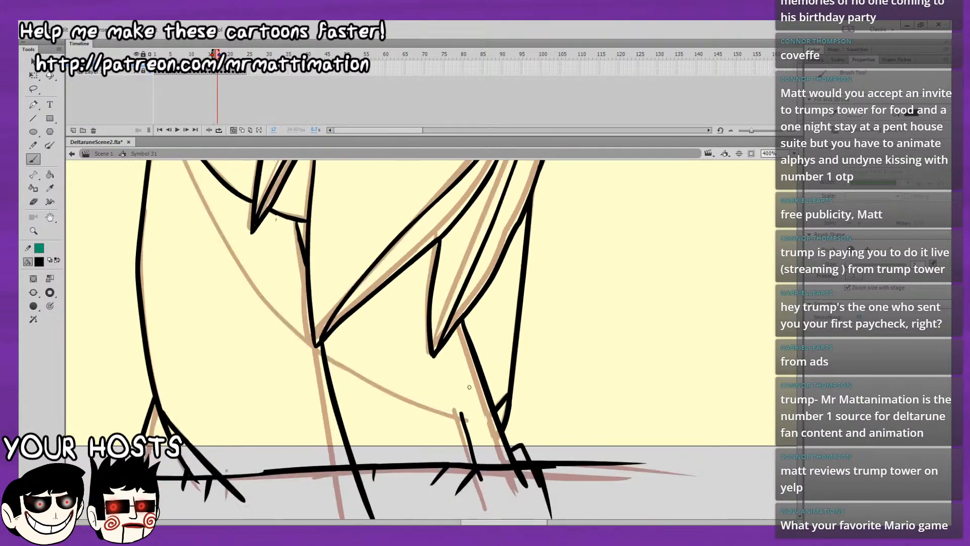
{"action": "key", "text": "."}
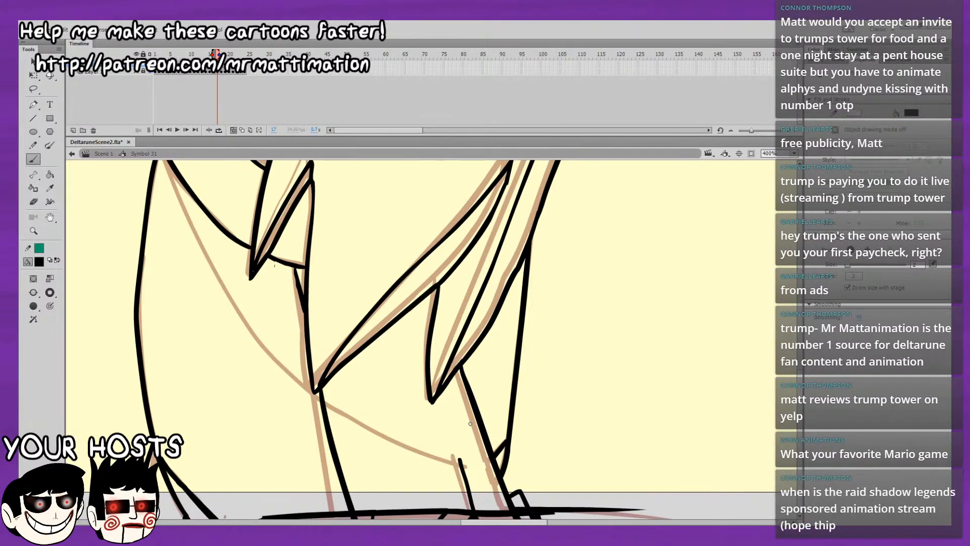
Brush the diagonal inner body line on frame 17 down to the rear leg, redrawing the misplaced stroke, and compare it with the neighbouring frames.
{"action": "left_click", "coordinate": [787, 223]}
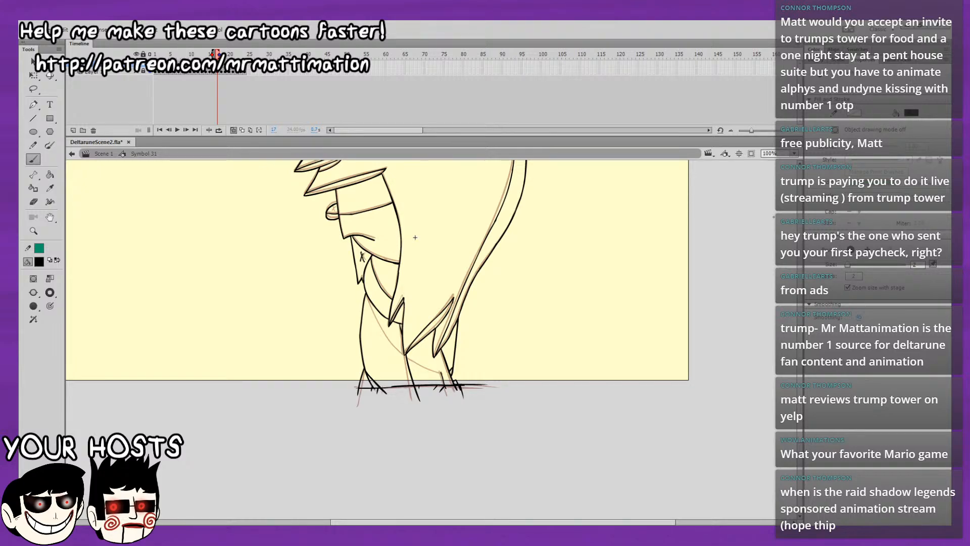
{"action": "mouse_move", "coordinate": [292, 189]}
{"action": "left_mouse_down"}
{"action": "mouse_move", "coordinate": [193, 289]}
{"action": "mouse_move", "coordinate": [164, 238]}
{"action": "left_mouse_up"}
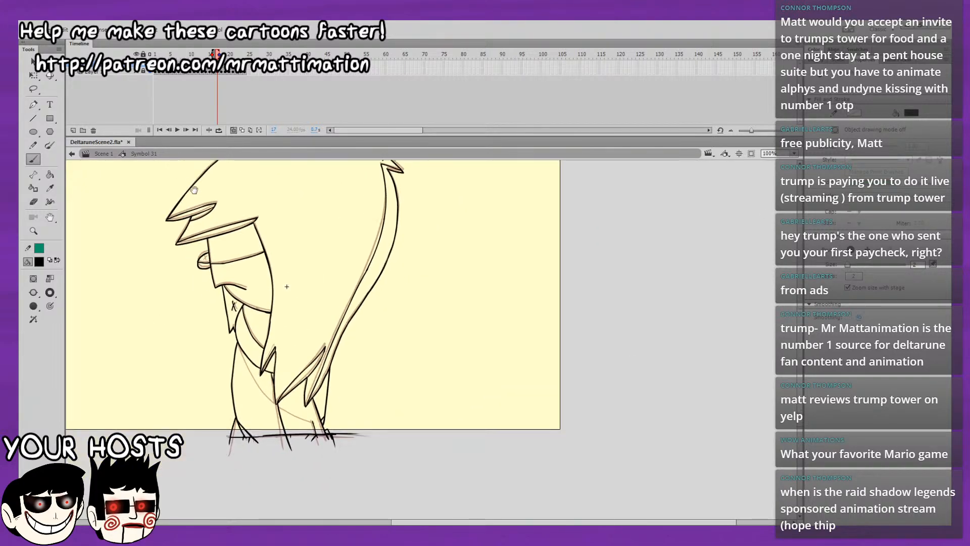
{"action": "left_click_drag", "start_coordinate": [194, 190], "coordinate": [181, 182]}
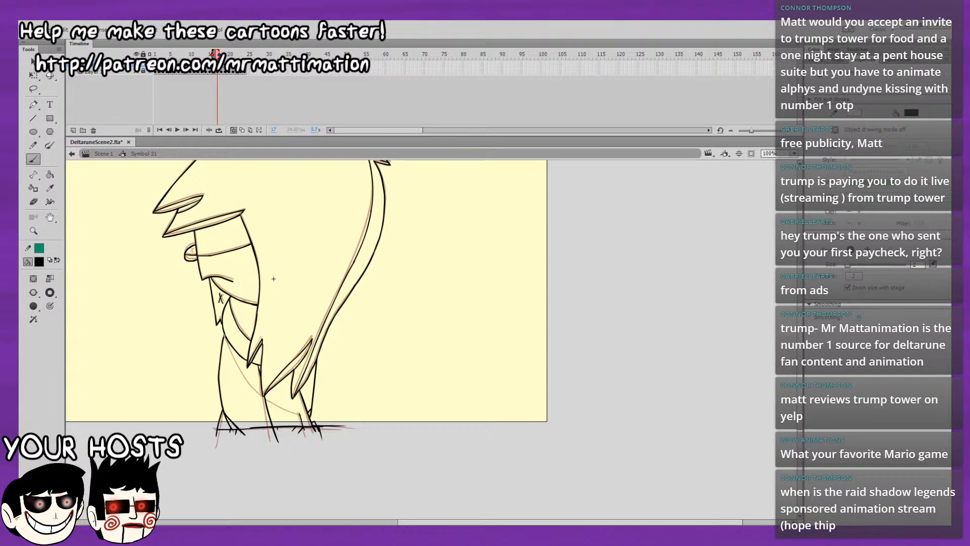
{"action": "left_click_drag", "start_coordinate": [227, 342], "coordinate": [235, 360]}
{"action": "key", "text": "ctrl+z"}
{"action": "left_click_drag", "start_coordinate": [261, 395], "coordinate": [302, 415]}
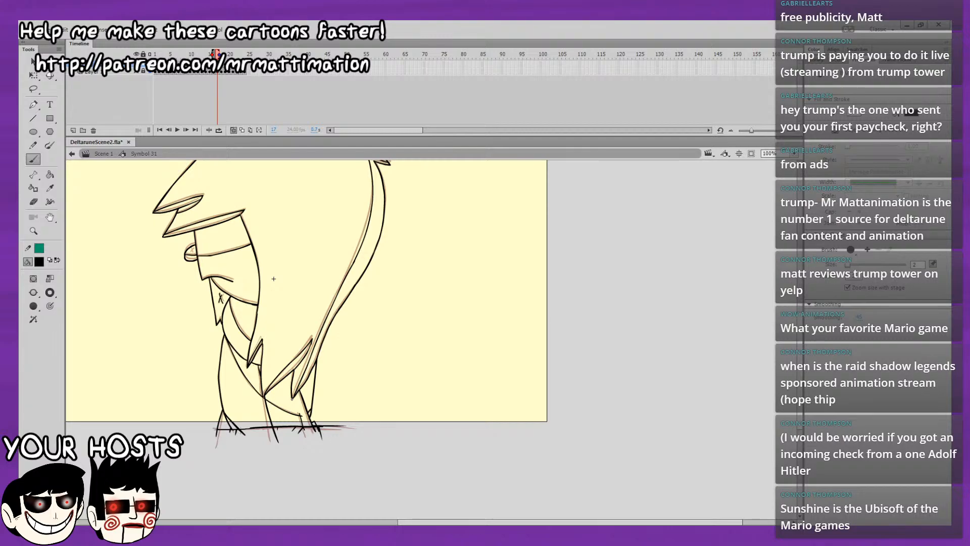
{"action": "key", "text": "period"}
{"action": "key", "text": "comma"}
{"action": "key", "text": "period"}
Try to reuse the lassoed head and hair artwork from frame 9 on frame 18.
{"action": "left_click_drag", "start_coordinate": [219, 53], "coordinate": [185, 54]}
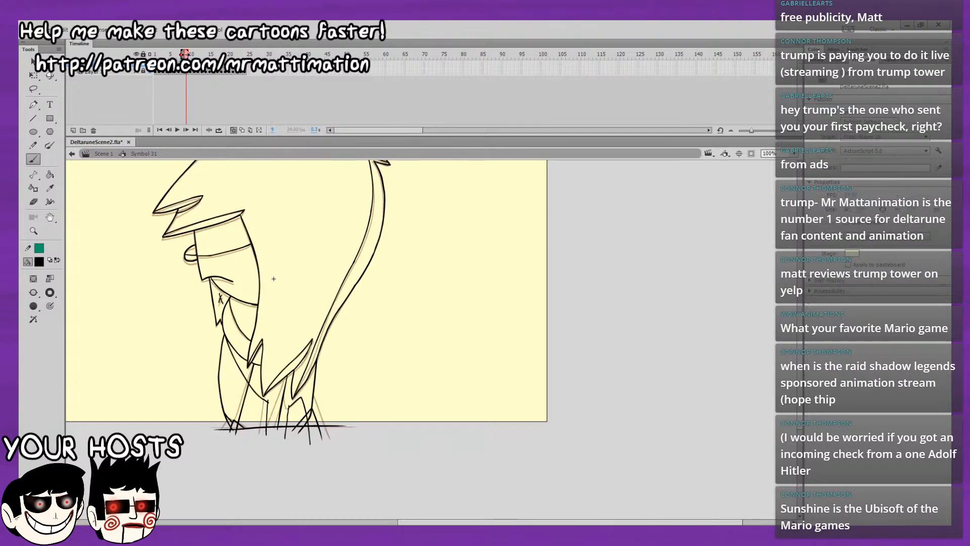
{"action": "left_click", "coordinate": [34, 88]}
{"action": "left_click_drag", "start_coordinate": [243, 328], "coordinate": [252, 388]}
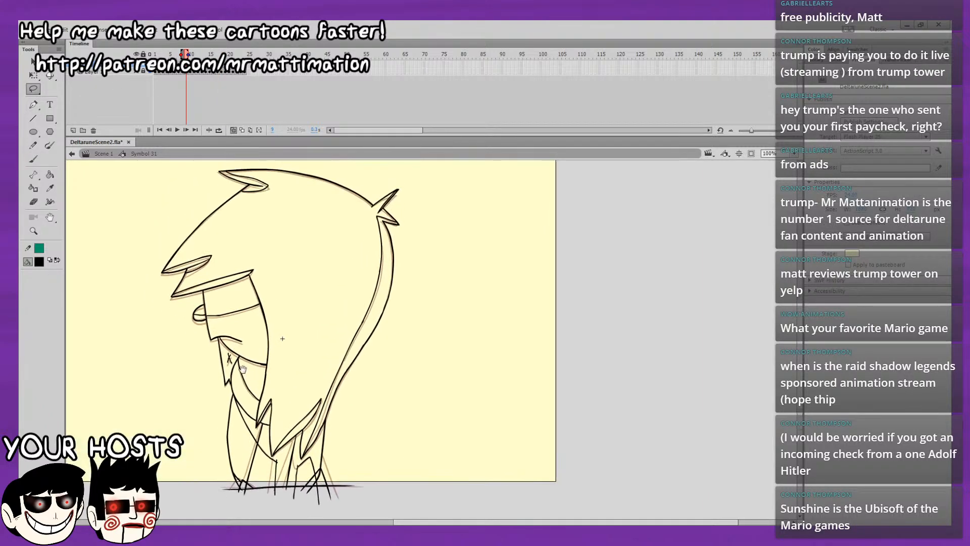
{"action": "mouse_move", "coordinate": [150, 400]}
{"action": "left_mouse_down"}
{"action": "mouse_move", "coordinate": [135, 317]}
{"action": "mouse_move", "coordinate": [322, 123]}
{"action": "mouse_move", "coordinate": [470, 212]}
{"action": "mouse_move", "coordinate": [430, 379]}
{"action": "mouse_move", "coordinate": [351, 460]}
{"action": "mouse_move", "coordinate": [330, 433]}
{"action": "mouse_move", "coordinate": [308, 458]}
{"action": "mouse_move", "coordinate": [305, 434]}
{"action": "mouse_move", "coordinate": [277, 462]}
{"action": "mouse_move", "coordinate": [266, 423]}
{"action": "mouse_move", "coordinate": [254, 429]}
{"action": "mouse_move", "coordinate": [234, 388]}
{"action": "mouse_move", "coordinate": [170, 404]}
{"action": "left_mouse_up"}
{"action": "key", "text": "v"}
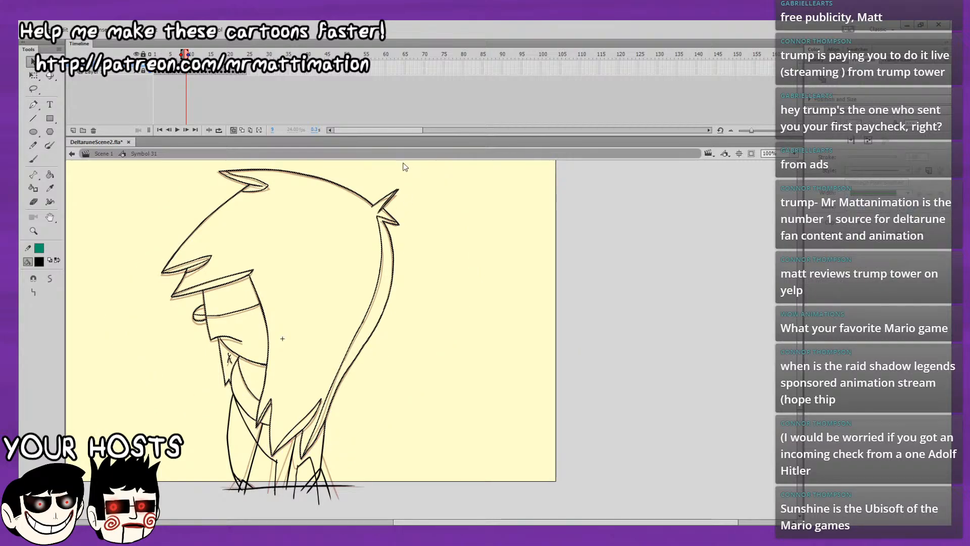
{"action": "left_click_drag", "start_coordinate": [193, 65], "coordinate": [198, 64]}
{"action": "key", "text": "period"}
{"action": "key", "text": "period"}
{"action": "key", "text": "period"}
{"action": "key", "text": "period"}
{"action": "key", "text": "period"}
{"action": "key", "text": "period"}
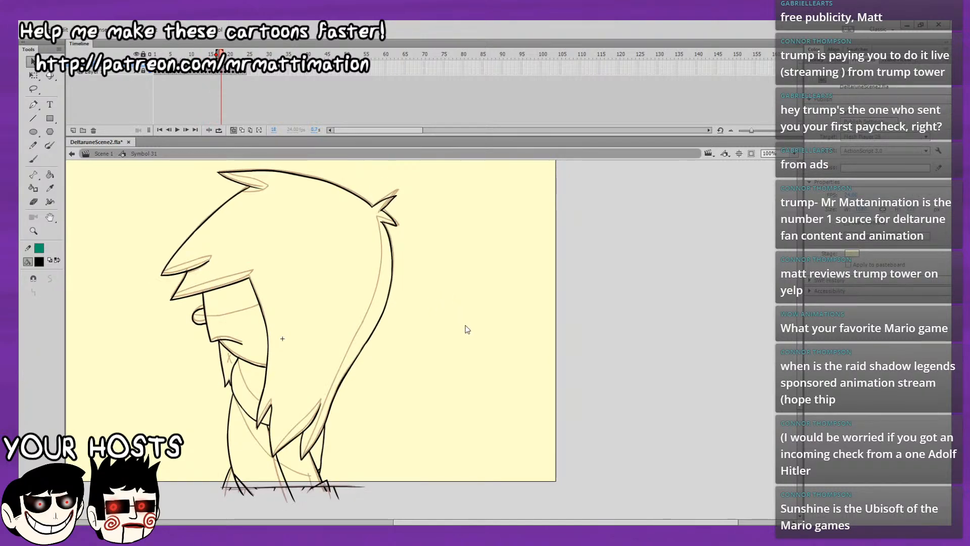
{"action": "key", "text": "ctrl+a"}
{"action": "left_click", "coordinate": [441, 301]}
Copy the lassoed head, hair and upper body artwork from frame 8 and paste it in place on frame 18.
{"action": "left_click", "coordinate": [187, 55]}
{"action": "key", "text": "period"}
{"action": "key", "text": "comma"}
{"action": "key", "text": "comma"}
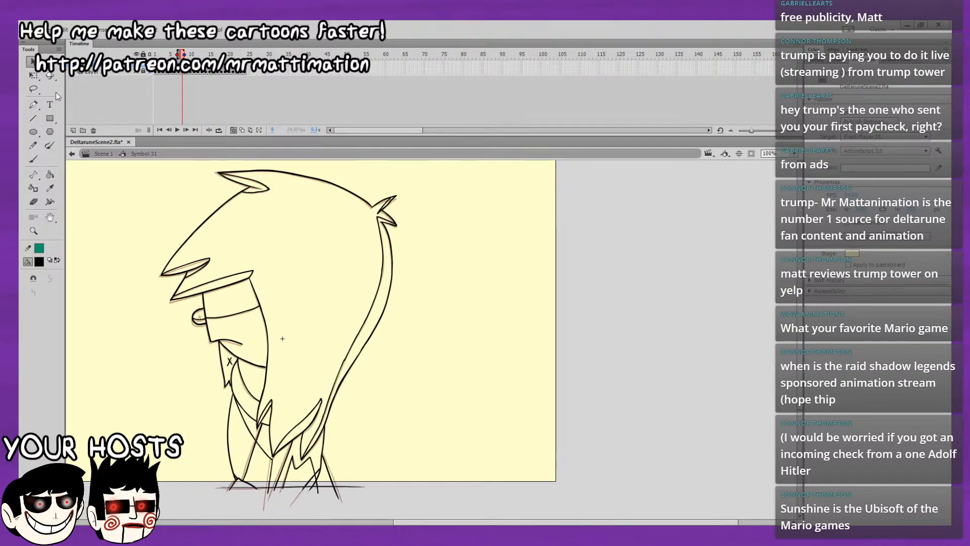
{"action": "left_click", "coordinate": [34, 88]}
{"action": "mouse_move", "coordinate": [141, 186]}
{"action": "left_mouse_down"}
{"action": "mouse_move", "coordinate": [133, 326]}
{"action": "mouse_move", "coordinate": [186, 386]}
{"action": "mouse_move", "coordinate": [241, 400]}
{"action": "mouse_move", "coordinate": [256, 431]}
{"action": "mouse_move", "coordinate": [267, 426]}
{"action": "mouse_move", "coordinate": [276, 461]}
{"action": "mouse_move", "coordinate": [297, 437]}
{"action": "mouse_move", "coordinate": [300, 462]}
{"action": "mouse_move", "coordinate": [314, 460]}
{"action": "mouse_move", "coordinate": [448, 352]}
{"action": "mouse_move", "coordinate": [452, 244]}
{"action": "mouse_move", "coordinate": [425, 169]}
{"action": "mouse_move", "coordinate": [289, 140]}
{"action": "mouse_move", "coordinate": [144, 183]}
{"action": "left_mouse_up"}
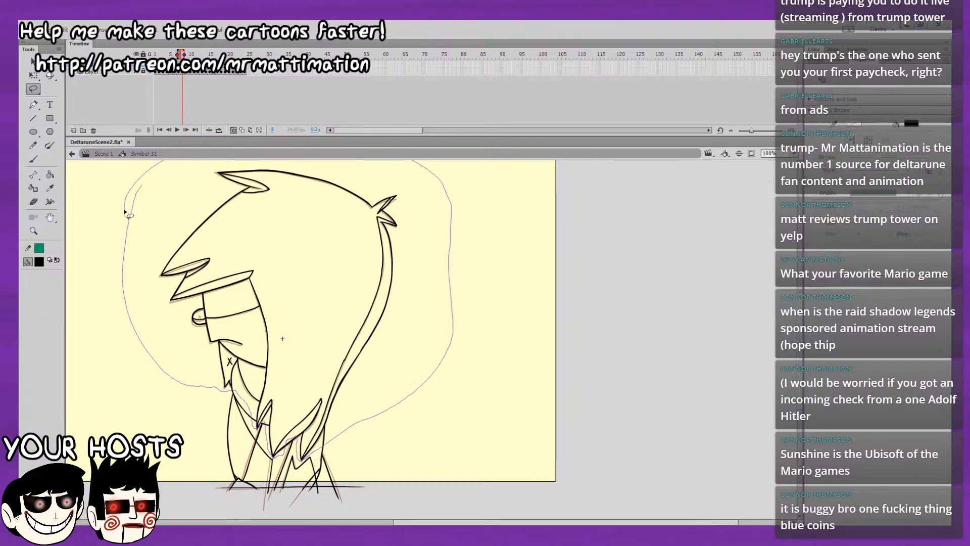
{"action": "left_click", "coordinate": [32, 61]}
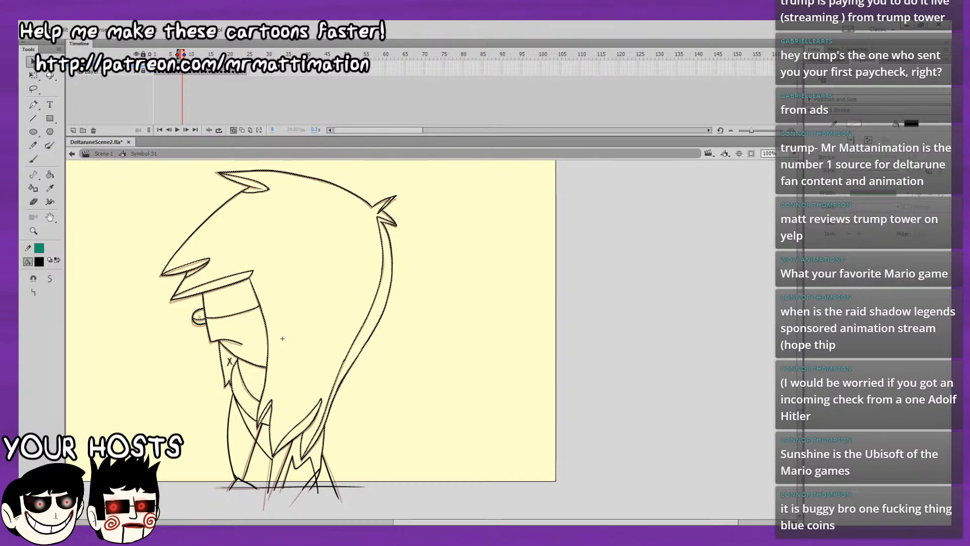
{"action": "left_click", "coordinate": [254, 399]}
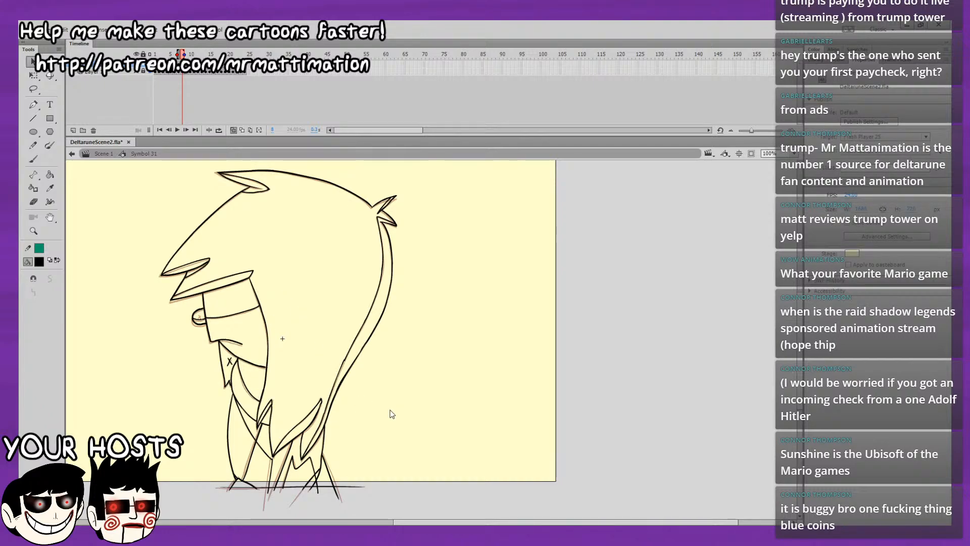
{"action": "left_click", "coordinate": [246, 387]}
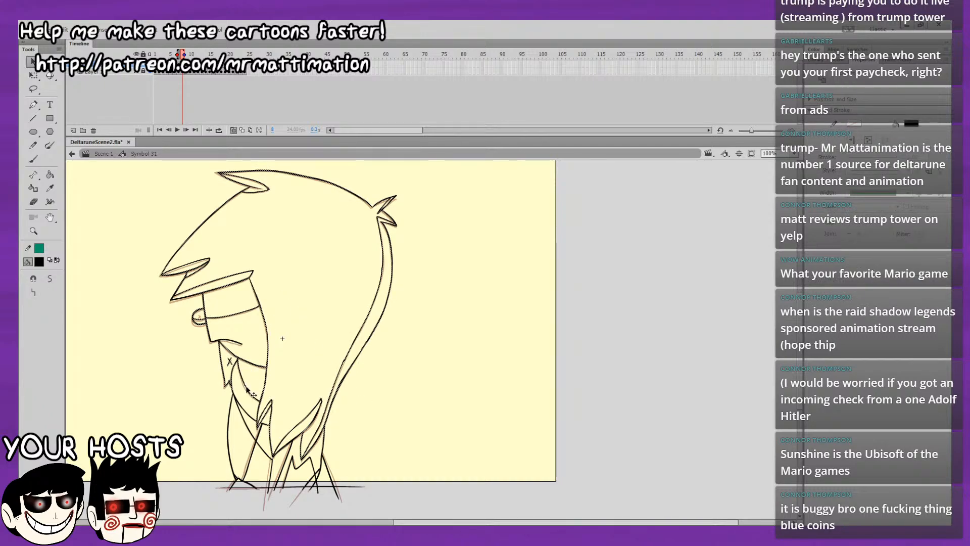
{"action": "key", "text": "Return"}
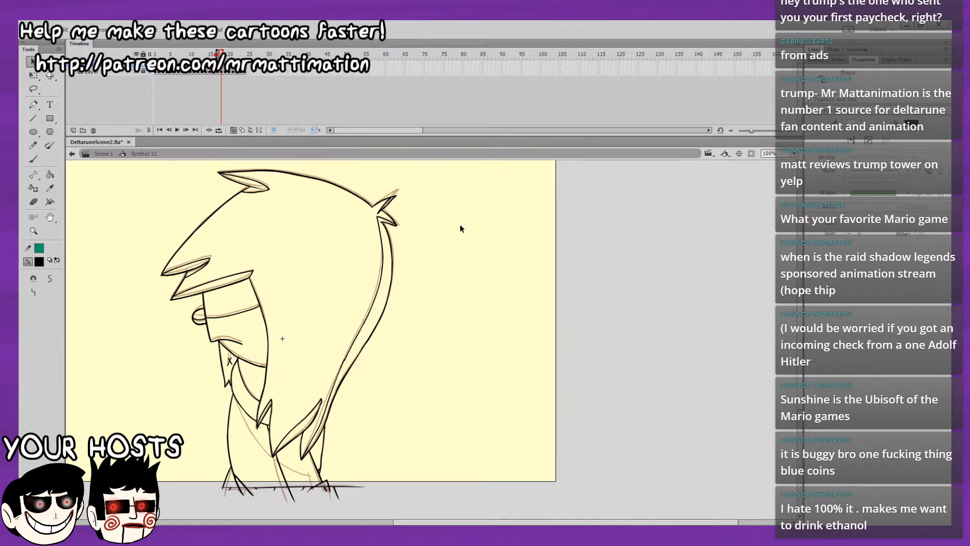
{"action": "left_click", "coordinate": [458, 238]}
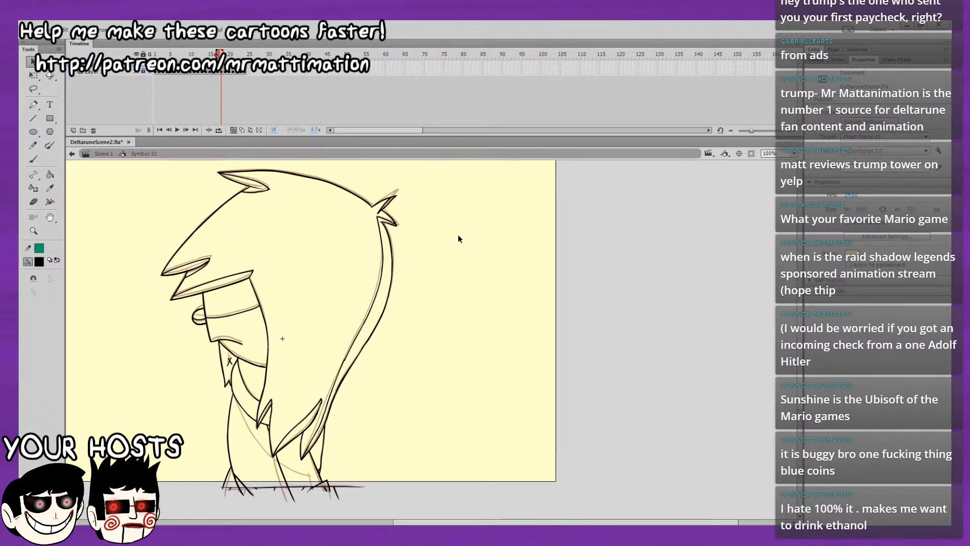
Brush the diagonal inner body line and slanted rear leg line on frame 18, then compare them with the neighbouring frames.
{"action": "left_click", "coordinate": [33, 159]}
{"action": "mouse_move", "coordinate": [242, 283]}
{"action": "left_mouse_down"}
{"action": "mouse_move", "coordinate": [216, 281]}
{"action": "mouse_move", "coordinate": [136, 235]}
{"action": "left_mouse_up"}
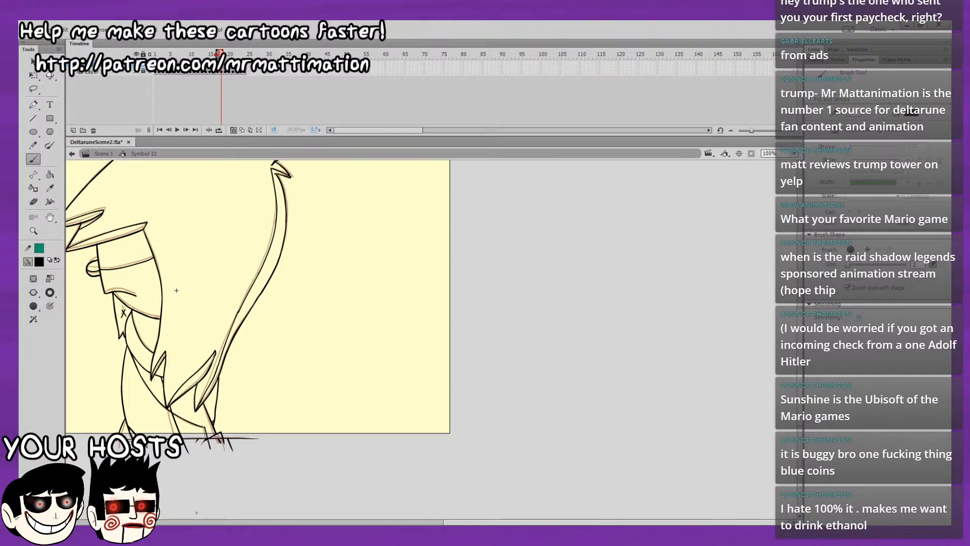
{"action": "left_click_drag", "start_coordinate": [298, 354], "coordinate": [309, 413]}
{"action": "key", "text": "period"}
{"action": "key", "text": "comma"}
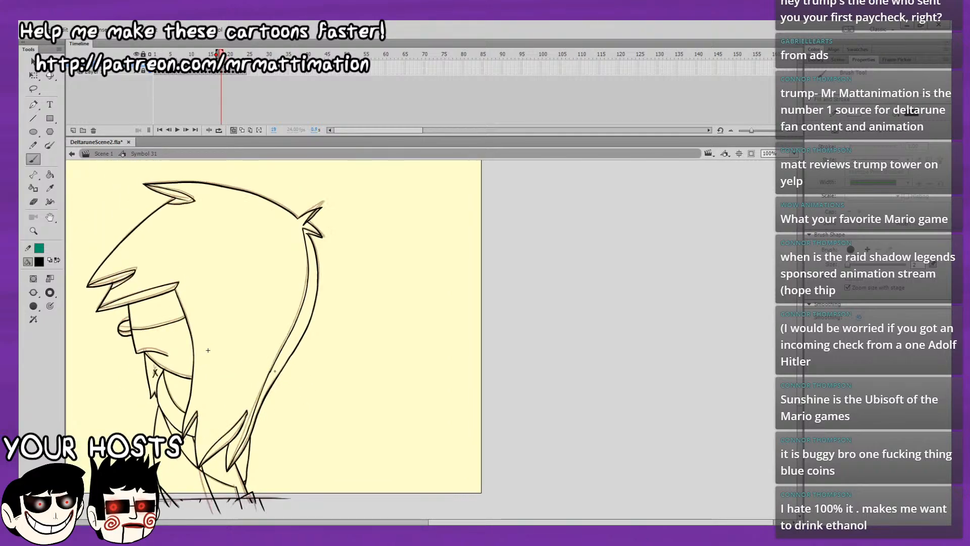
{"action": "key", "text": "period"}
{"action": "key", "text": "comma"}
{"action": "key", "text": "period"}
Copy the lassoed head, hair and upper body artwork from frame 7 and paste it in place on frame 19.
{"action": "key", "text": "period"}
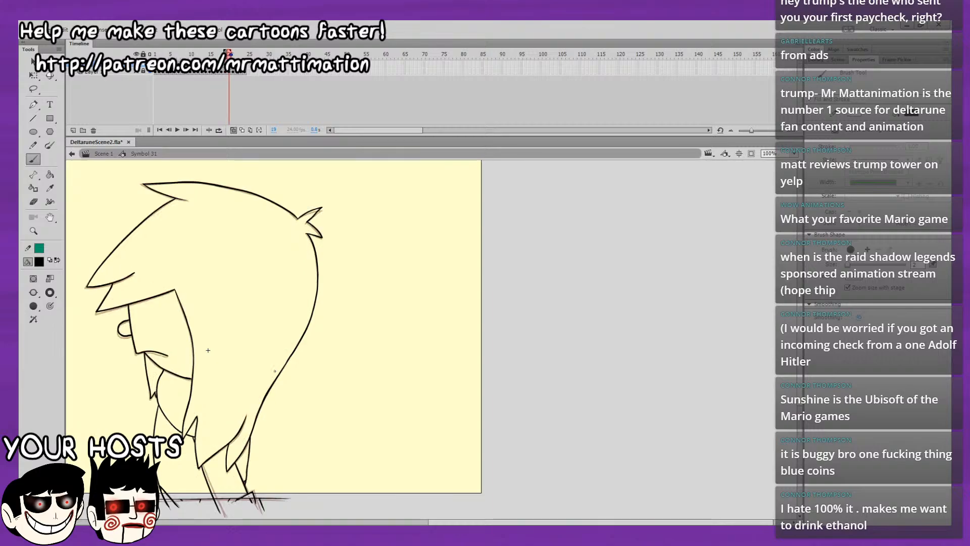
{"action": "key", "text": "comma"}
{"action": "key", "text": "period"}
{"action": "key", "text": "comma"}
{"action": "key", "text": "comma"}
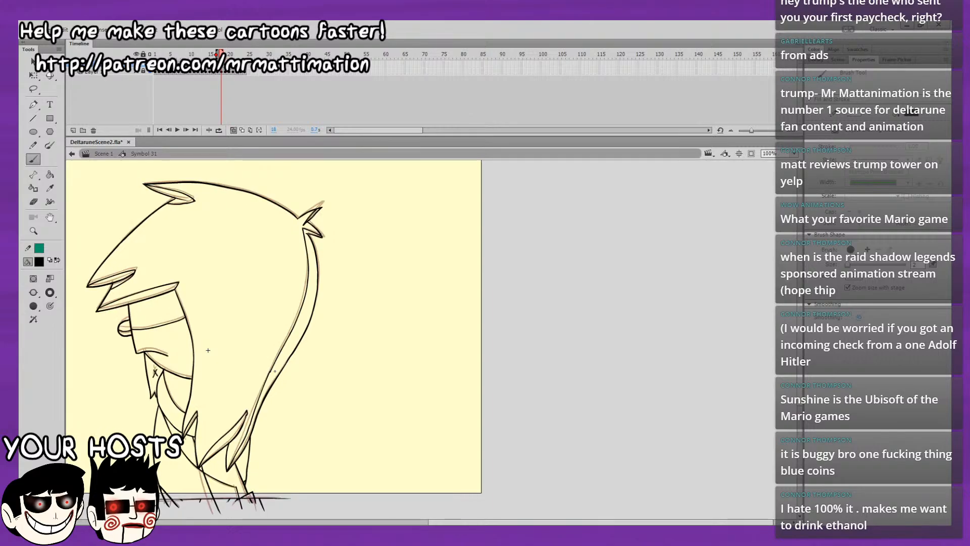
{"action": "key", "text": "comma"}
{"action": "key", "text": "comma"}
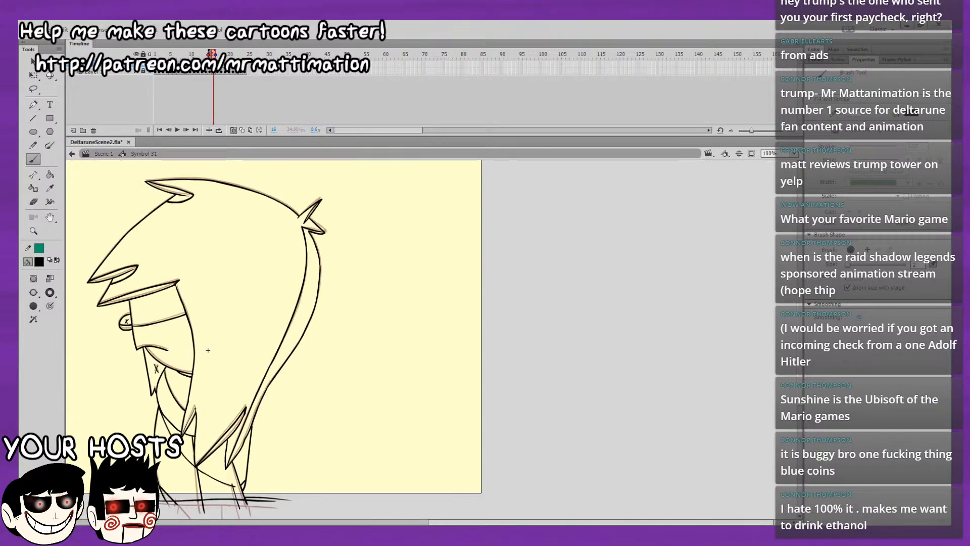
{"action": "mouse_move", "coordinate": [194, 55]}
{"action": "left_mouse_down"}
{"action": "mouse_move", "coordinate": [154, 74]}
{"action": "mouse_move", "coordinate": [176, 73]}
{"action": "left_mouse_up"}
{"action": "left_click", "coordinate": [34, 88]}
{"action": "mouse_move", "coordinate": [368, 209]}
{"action": "left_mouse_down"}
{"action": "mouse_move", "coordinate": [237, 153]}
{"action": "mouse_move", "coordinate": [113, 397]}
{"action": "mouse_move", "coordinate": [161, 407]}
{"action": "mouse_move", "coordinate": [190, 440]}
{"action": "mouse_move", "coordinate": [195, 432]}
{"action": "mouse_move", "coordinate": [201, 474]}
{"action": "mouse_move", "coordinate": [220, 452]}
{"action": "mouse_move", "coordinate": [231, 481]}
{"action": "mouse_move", "coordinate": [389, 255]}
{"action": "mouse_move", "coordinate": [338, 185]}
{"action": "left_mouse_up"}
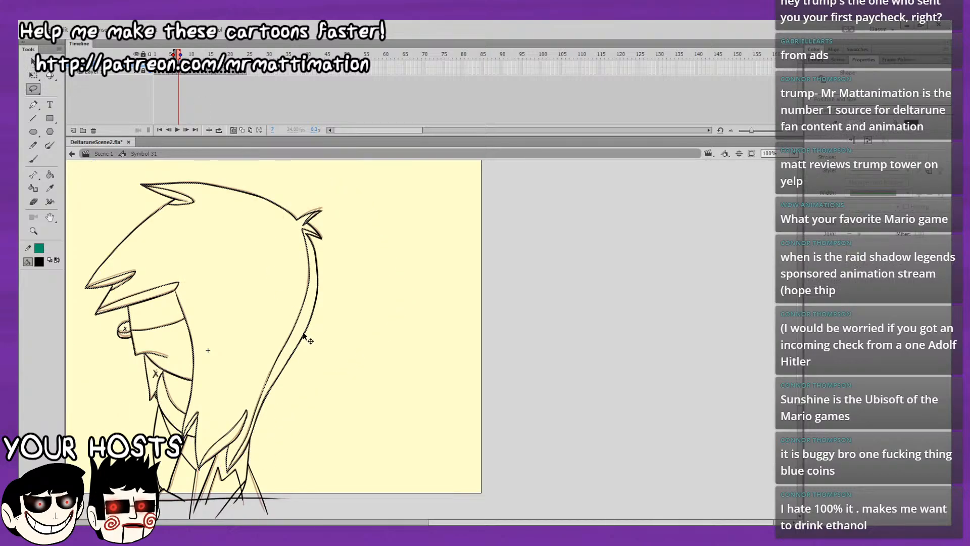
{"action": "left_click_drag", "start_coordinate": [215, 57], "coordinate": [225, 57]}
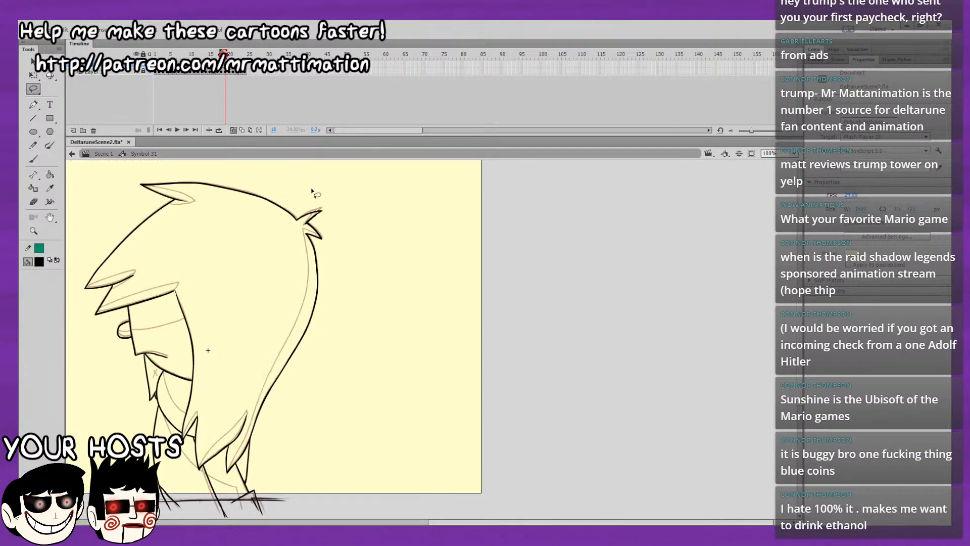
{"action": "key", "text": "ctrl+shift+v"}
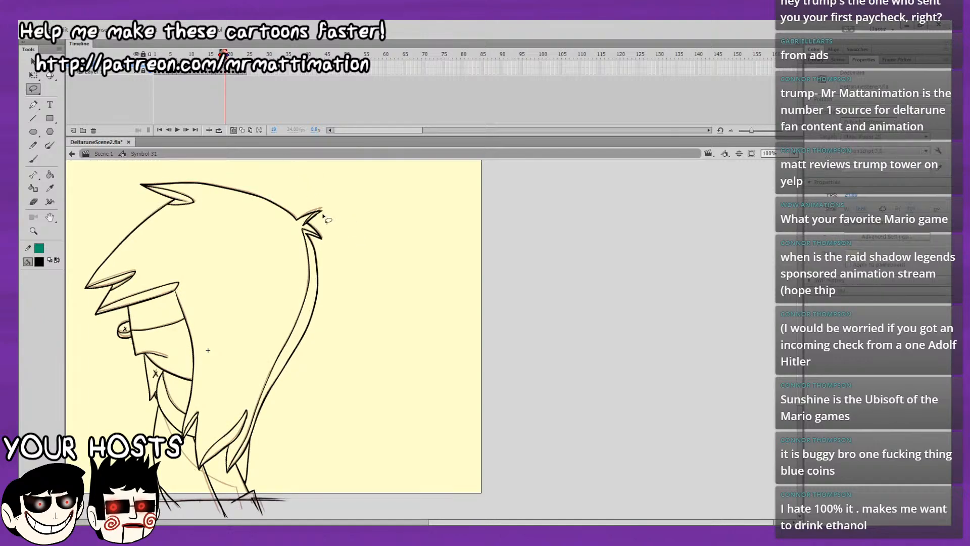
Brush the diagonal inner body line and the slanted rear leg line on frame 19, undoing and redrawing misplaced strokes.
{"action": "left_click", "coordinate": [33, 158]}
{"action": "left_click_drag", "start_coordinate": [172, 322], "coordinate": [165, 145]}
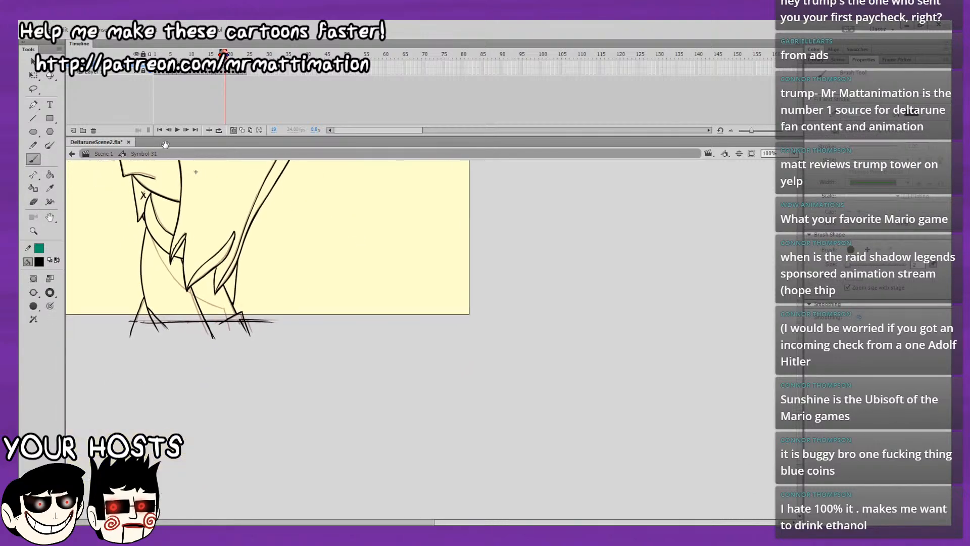
{"action": "left_click_drag", "start_coordinate": [201, 219], "coordinate": [242, 266]}
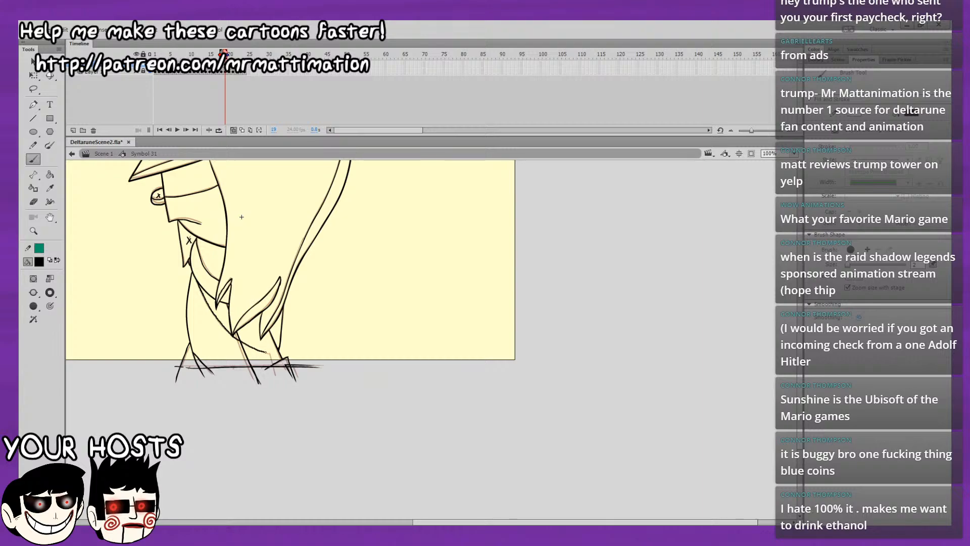
{"action": "key", "text": "ctrl+z"}
{"action": "left_click_drag", "start_coordinate": [275, 358], "coordinate": [281, 377]}
{"action": "key", "text": "ctrl+z"}
{"action": "left_click_drag", "start_coordinate": [323, 268], "coordinate": [316, 302]}
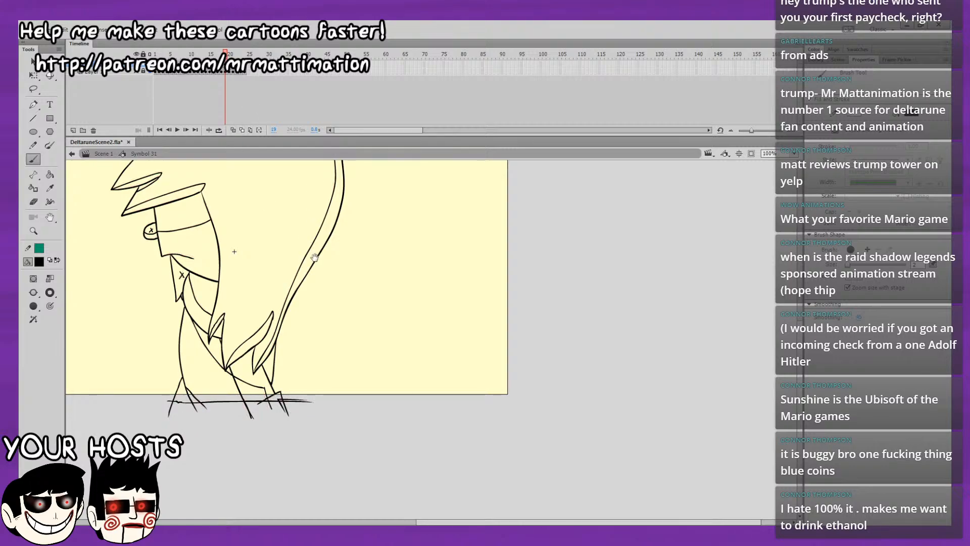
{"action": "left_click_drag", "start_coordinate": [293, 259], "coordinate": [307, 335]}
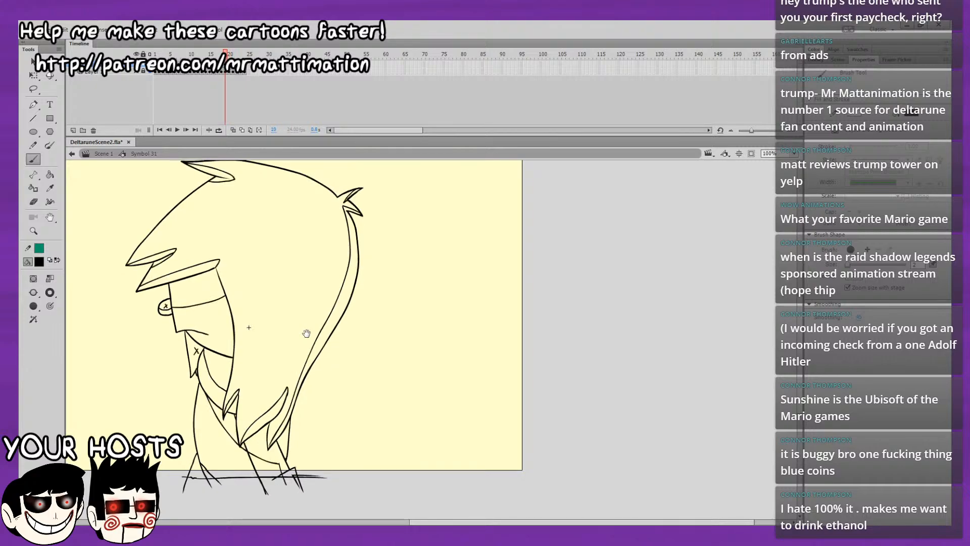
Copy the complete character drawing from frame 18 and paste it in place on frame 20.
{"action": "key", "text": "comma"}
{"action": "key", "text": "ctrl+z"}
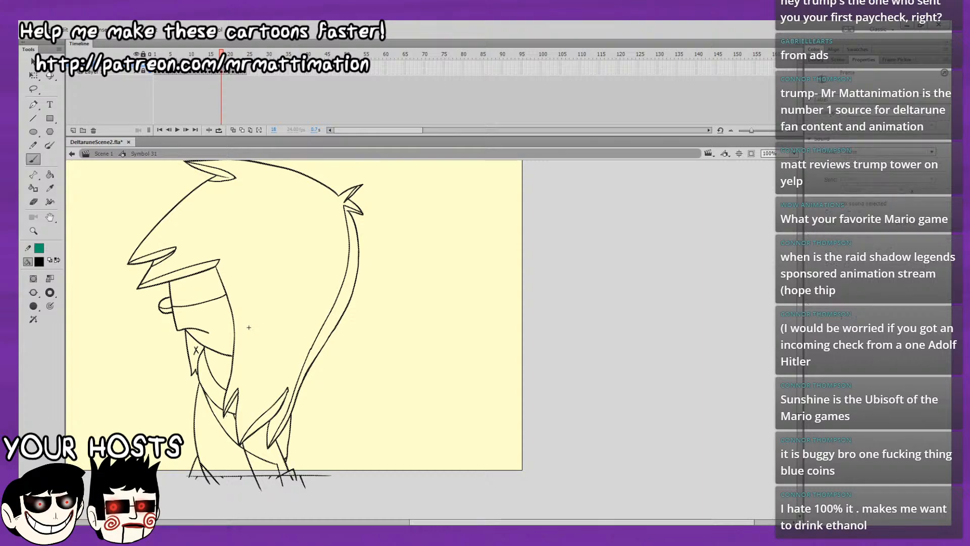
{"action": "key", "text": "v"}
{"action": "left_click", "coordinate": [317, 375]}
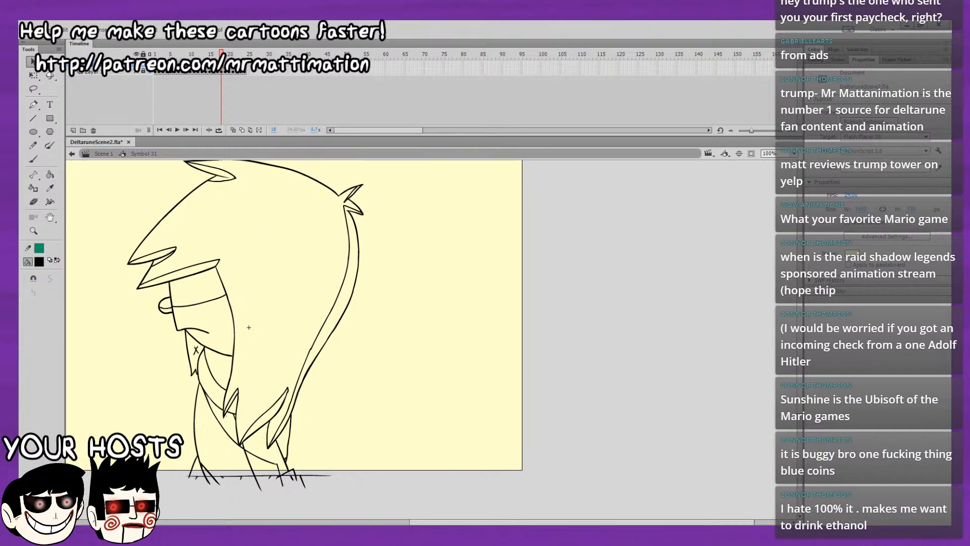
{"action": "left_click", "coordinate": [222, 71]}
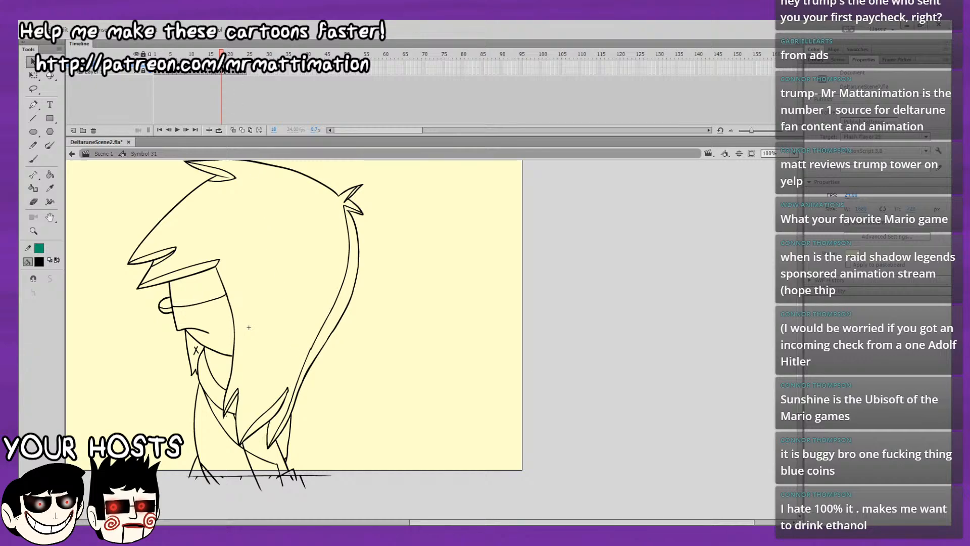
{"action": "left_click", "coordinate": [300, 389]}
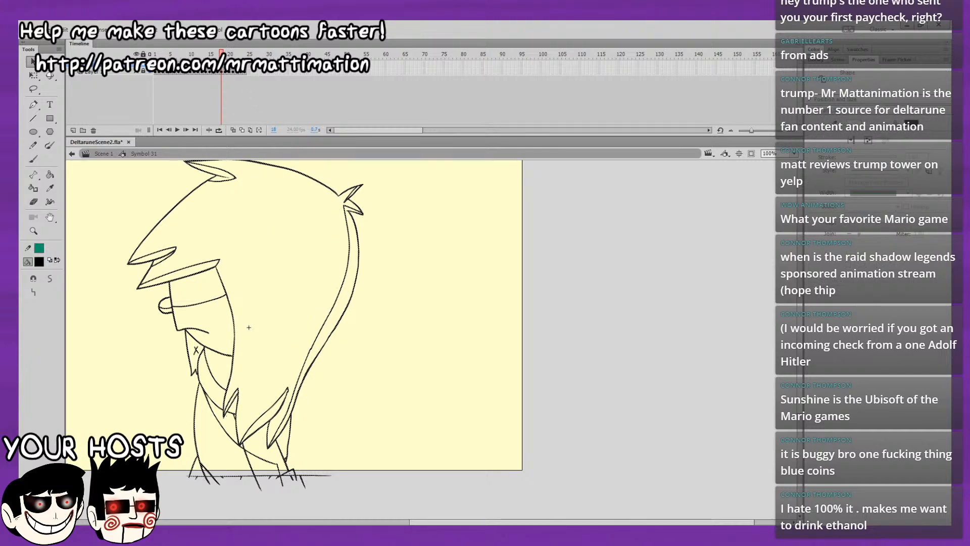
{"action": "key", "text": "period"}
{"action": "key", "text": "period"}
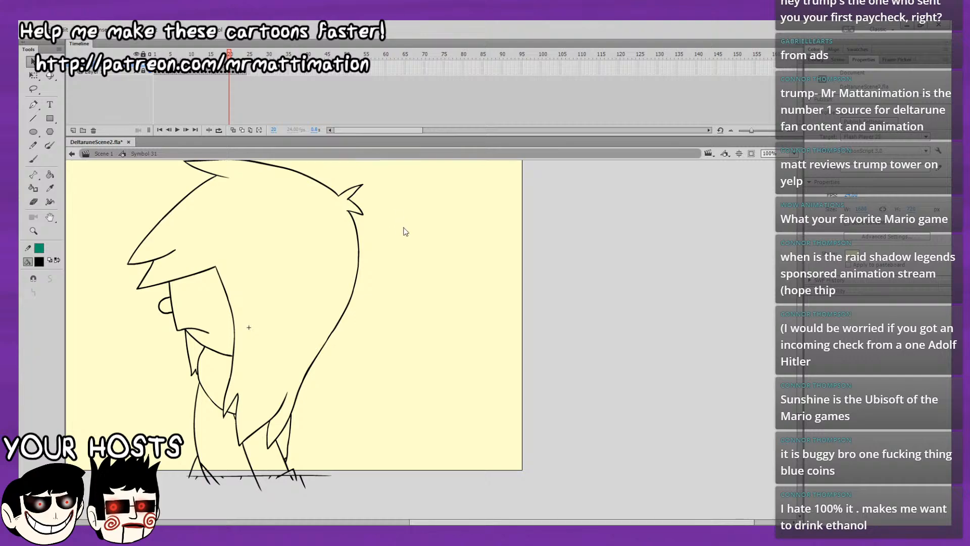
{"action": "key", "text": "ctrl+a"}
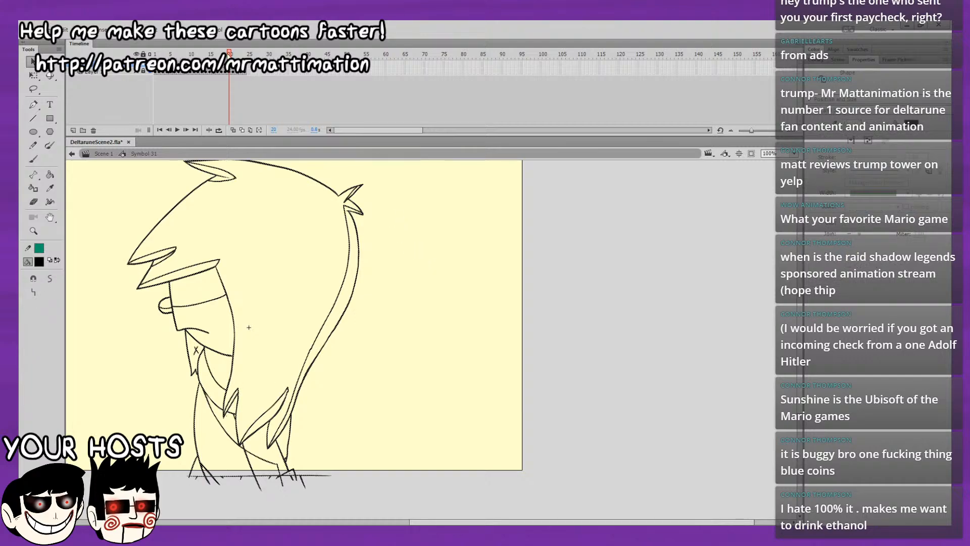
Copy the complete character drawing from frame 17 and paste it in place on frame 21.
{"action": "key", "text": "comma"}
{"action": "key", "text": "comma"}
{"action": "key", "text": "comma"}
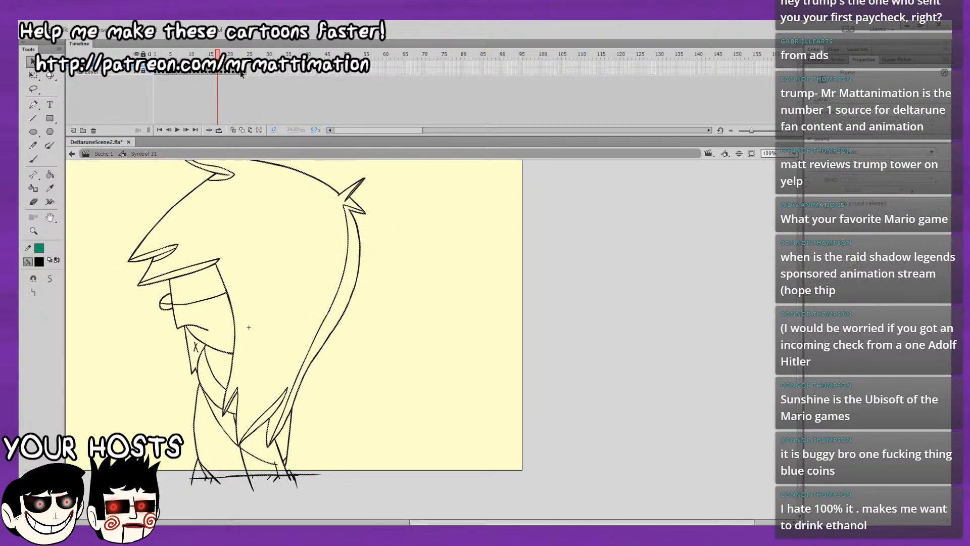
{"action": "left_click", "coordinate": [357, 215]}
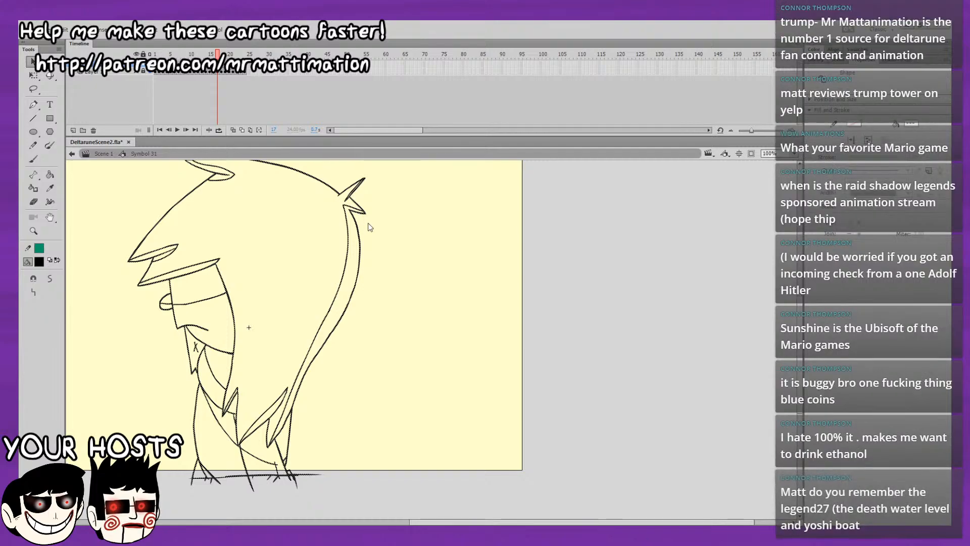
{"action": "key", "text": "period"}
{"action": "key", "text": "period"}
{"action": "key", "text": "period"}
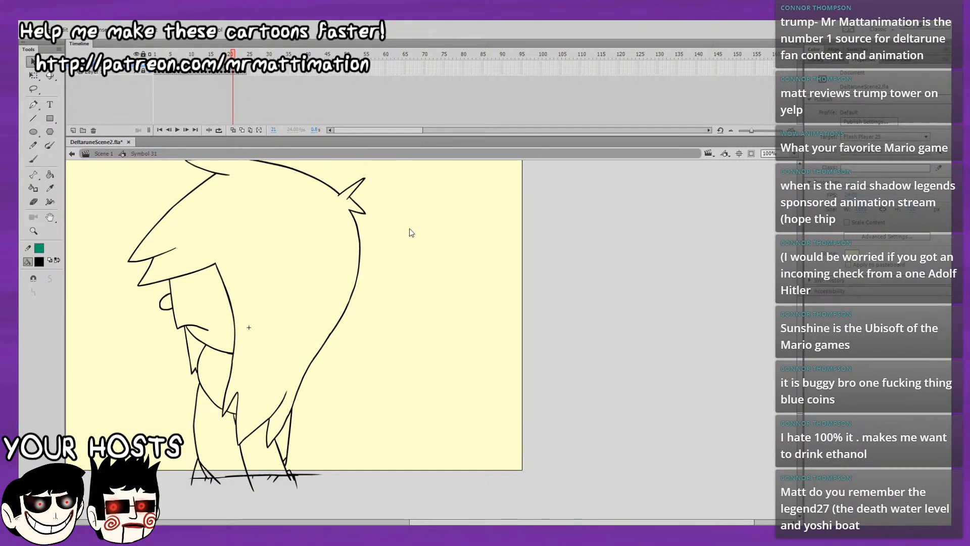
{"action": "left_click_drag", "start_coordinate": [139, 285], "coordinate": [219, 260]}
{"action": "left_click_drag", "start_coordinate": [172, 304], "coordinate": [226, 293]}
{"action": "left_click_drag", "start_coordinate": [344, 205], "coordinate": [291, 394]}
{"action": "left_click_drag", "start_coordinate": [204, 349], "coordinate": [226, 389]}
{"action": "left_click_drag", "start_coordinate": [347, 199], "coordinate": [365, 178]}
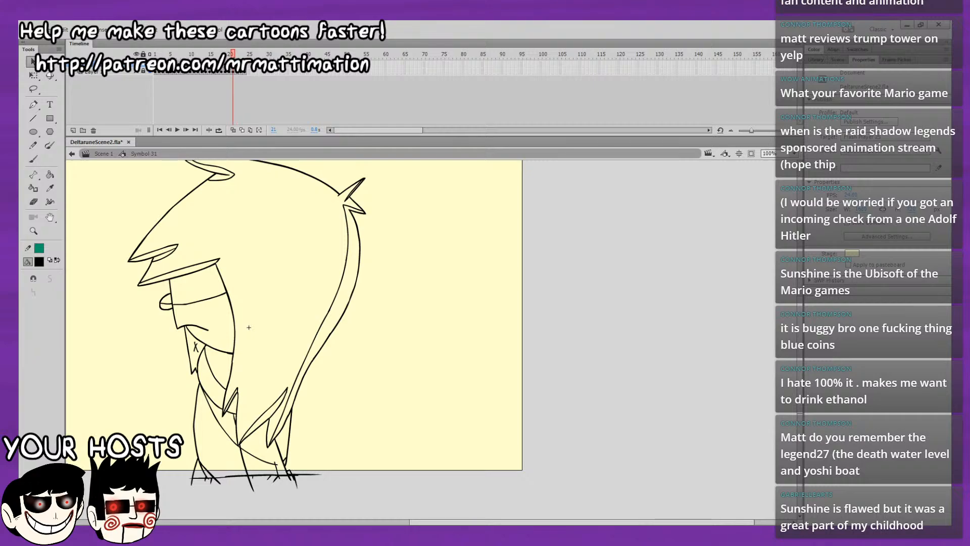
Step back and forth through the frames around 19 to 21 to compare the drawings and check the motion.
{"action": "key", "text": "comma"}
{"action": "key", "text": "period"}
{"action": "key", "text": "period"}
{"action": "key", "text": "comma"}
{"action": "key", "text": "comma"}
{"action": "key", "text": "comma"}
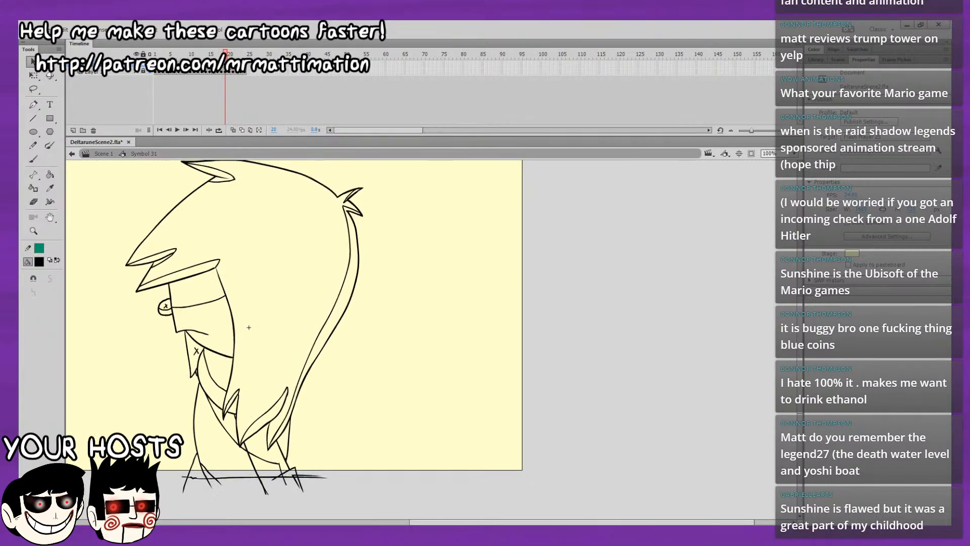
{"action": "key", "text": "period"}
{"action": "key", "text": "period"}
{"action": "key", "text": "period"}
{"action": "key", "text": "period"}
{"action": "key", "text": "comma"}
{"action": "key", "text": "comma"}
{"action": "key", "text": "comma"}
{"action": "key", "text": "period"}
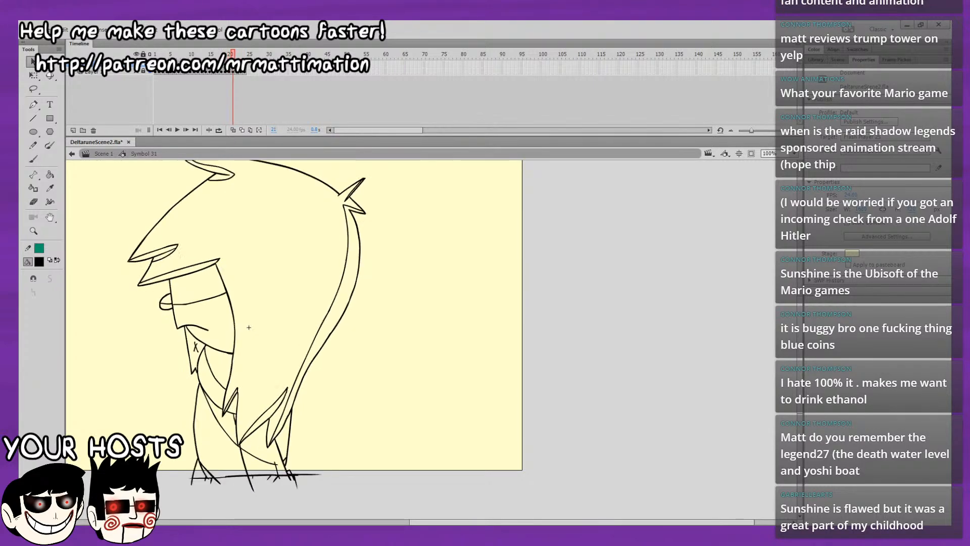
{"action": "key", "text": "period"}
{"action": "key", "text": "period"}
{"action": "key", "text": "period"}
{"action": "key", "text": "comma"}
{"action": "key", "text": "comma"}
{"action": "key", "text": "comma"}
Copy the complete character drawing from frame 16 and paste it in place on frame 22.
{"action": "left_click_drag", "start_coordinate": [240, 71], "coordinate": [215, 73]}
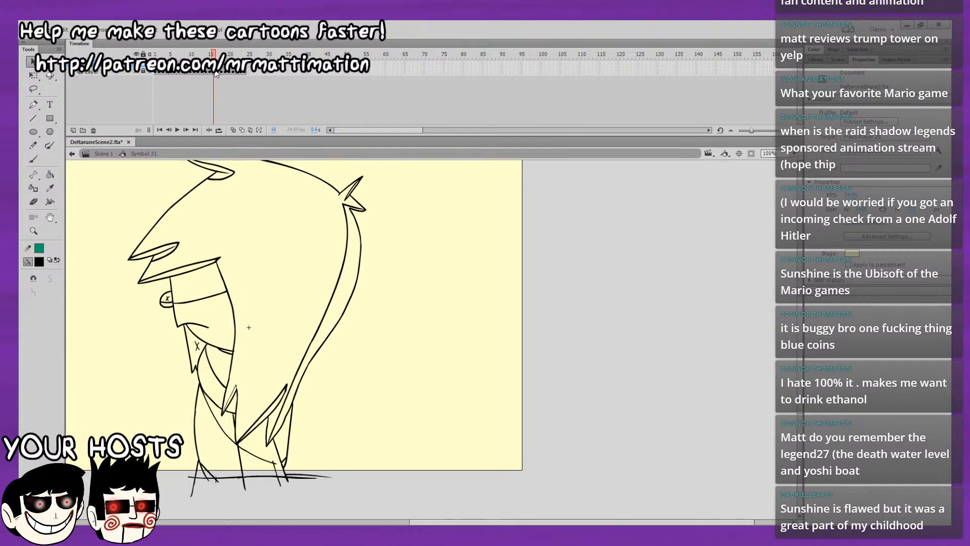
{"action": "left_click", "coordinate": [214, 67]}
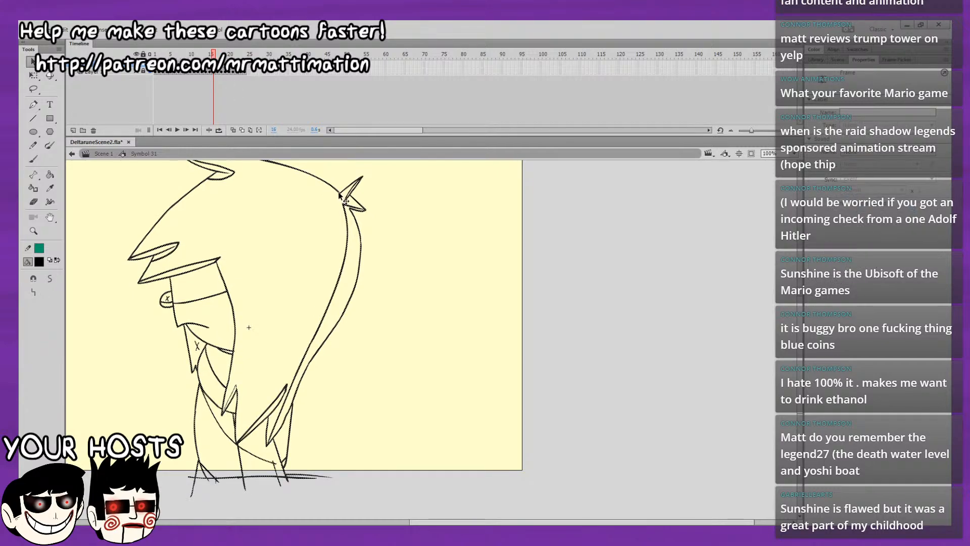
{"action": "left_click", "coordinate": [341, 197]}
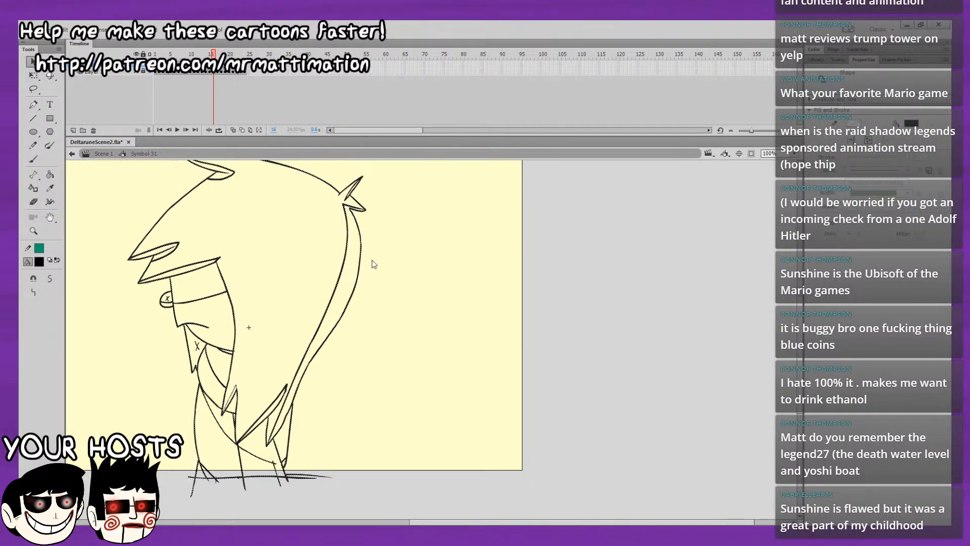
{"action": "key", "text": "period"}
{"action": "key", "text": "period"}
{"action": "key", "text": "period"}
{"action": "key", "text": "period"}
{"action": "key", "text": "period"}
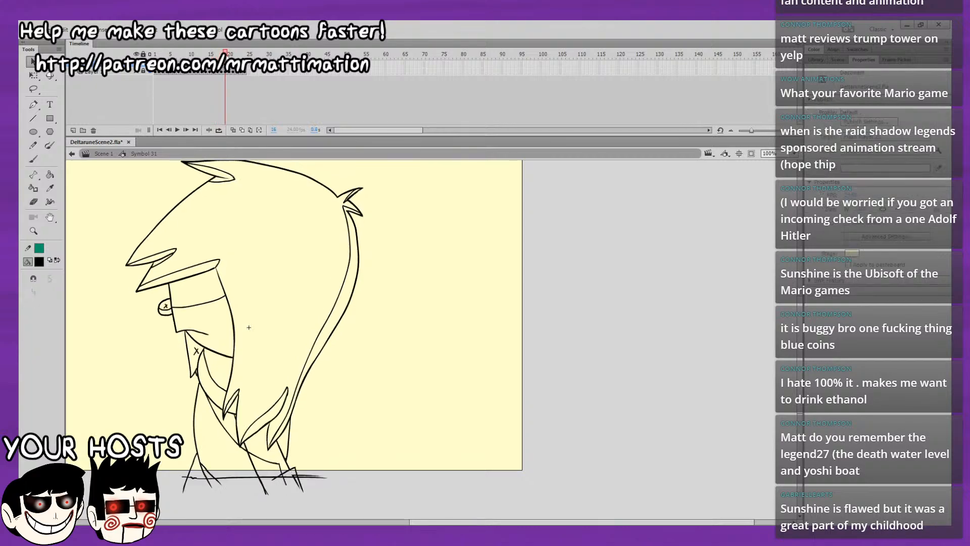
{"action": "key", "text": "period"}
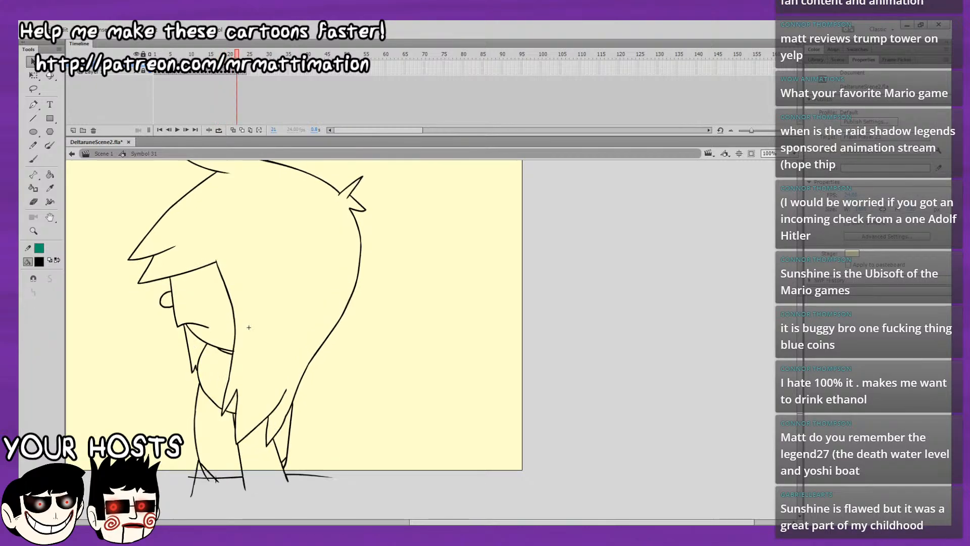
{"action": "key", "text": "ctrl+a"}
{"action": "left_click", "coordinate": [398, 196]}
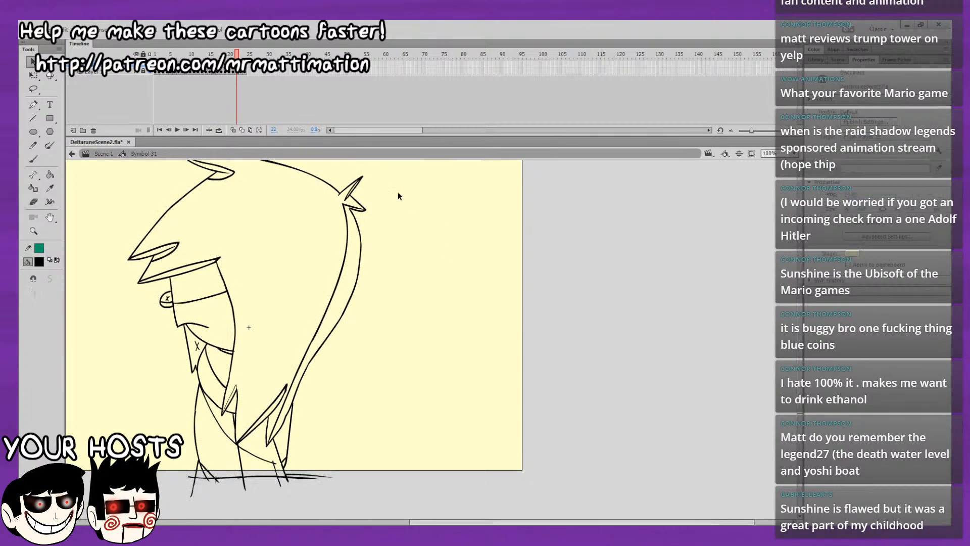
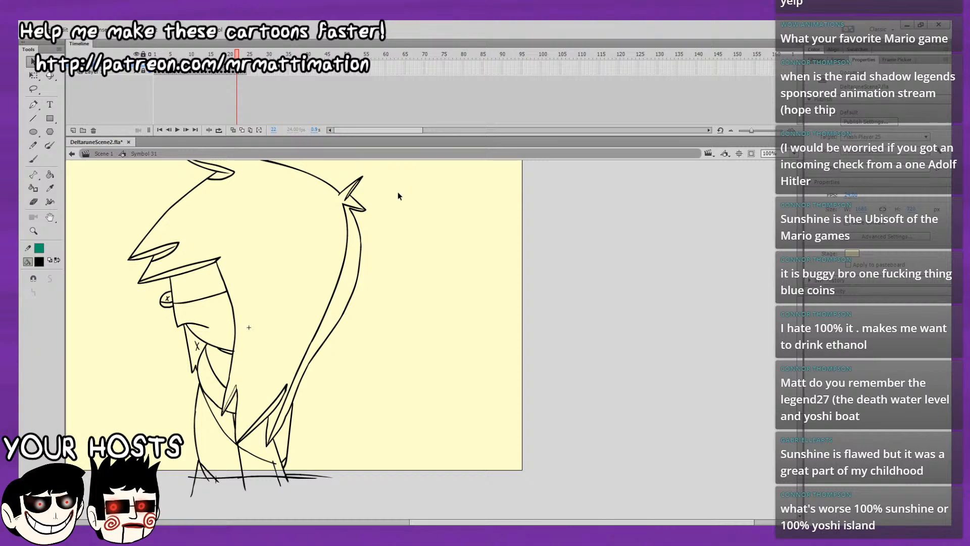
Examine the character's line drawings frame by frame around frames 15 to 22.
{"action": "key", "text": "period"}
{"action": "key", "text": "comma"}
{"action": "key", "text": "period"}
{"action": "key", "text": "comma"}
{"action": "key", "text": "comma"}
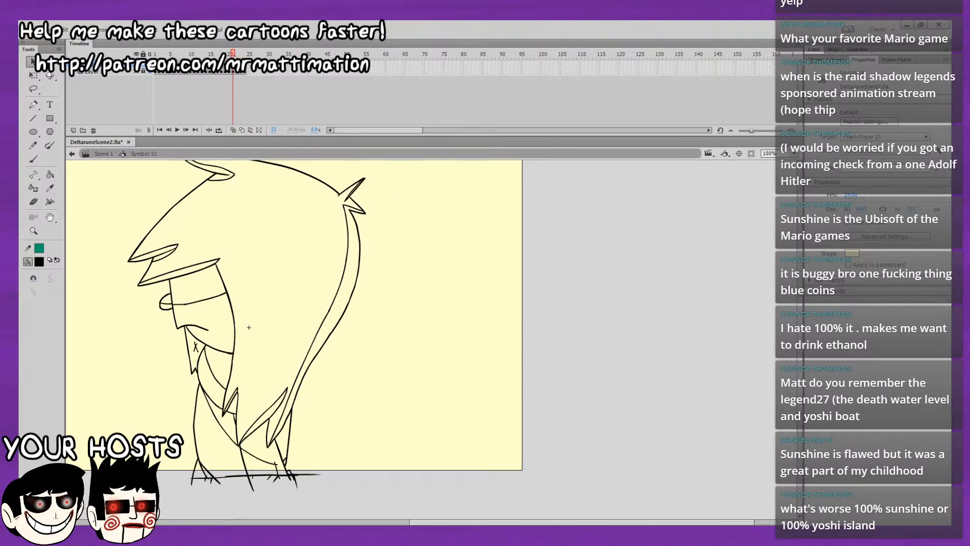
{"action": "key", "text": "period"}
{"action": "key", "text": "period"}
{"action": "key", "text": "comma"}
{"action": "key", "text": "comma"}
{"action": "key", "text": "comma"}
{"action": "key", "text": "comma"}
{"action": "key", "text": "comma"}
{"action": "key", "text": "comma"}
{"action": "key", "text": "comma"}
{"action": "key", "text": "comma"}
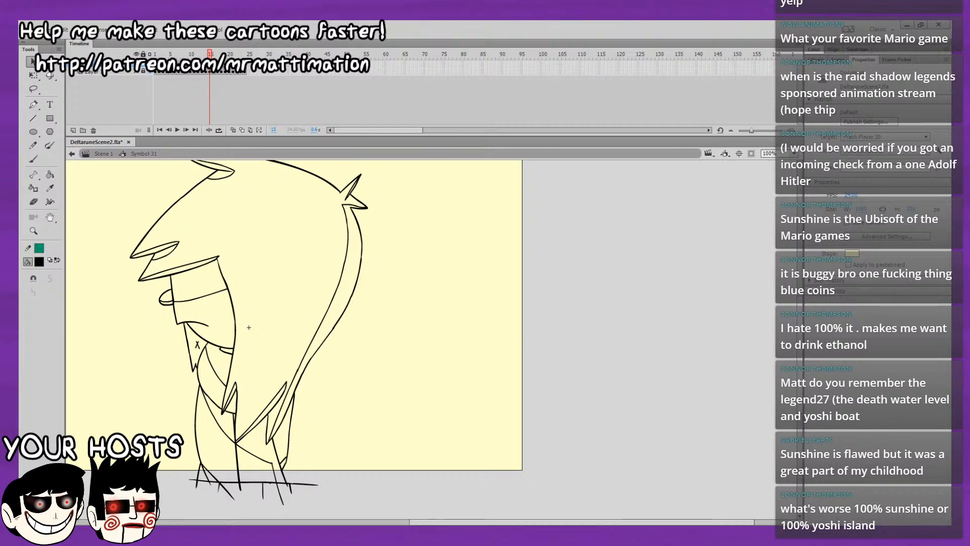
Copy the detailed line drawing from frame 15 and paste it in place on frame 23.
{"action": "left_click", "coordinate": [210, 66]}
{"action": "left_click", "coordinate": [355, 211]}
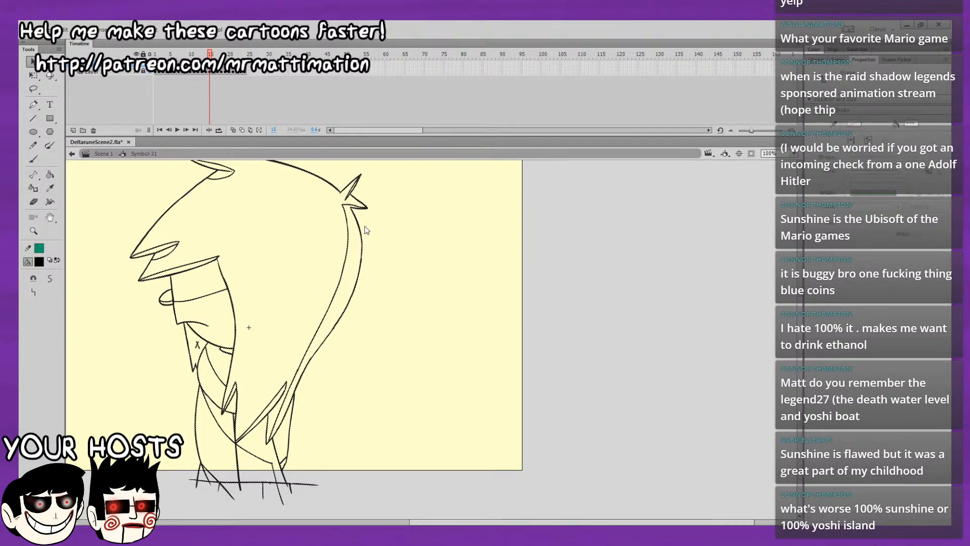
{"action": "key", "text": "period"}
{"action": "key", "text": "period"}
{"action": "key", "text": "period"}
{"action": "key", "text": "period"}
{"action": "key", "text": "period"}
{"action": "key", "text": "period"}
{"action": "key", "text": "period"}
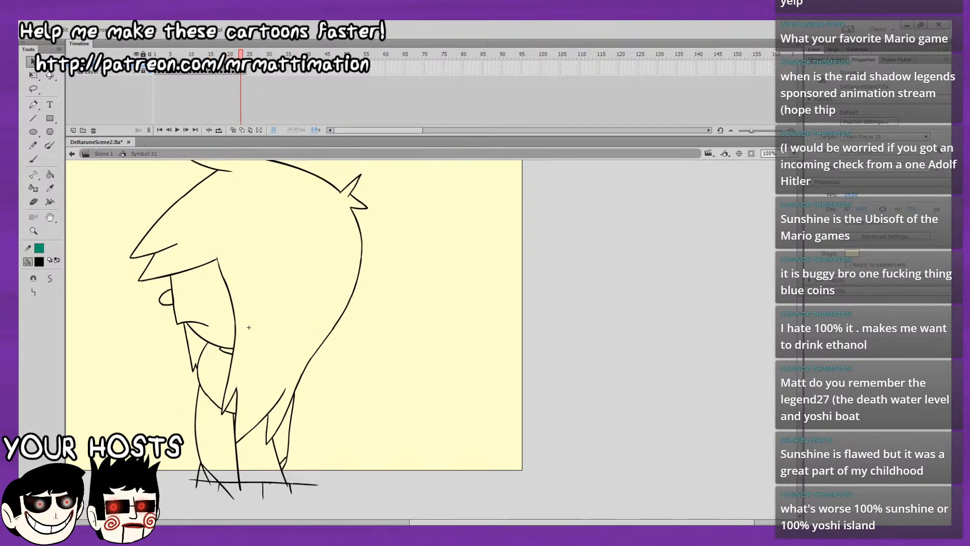
{"action": "key", "text": "comma"}
{"action": "key", "text": "comma"}
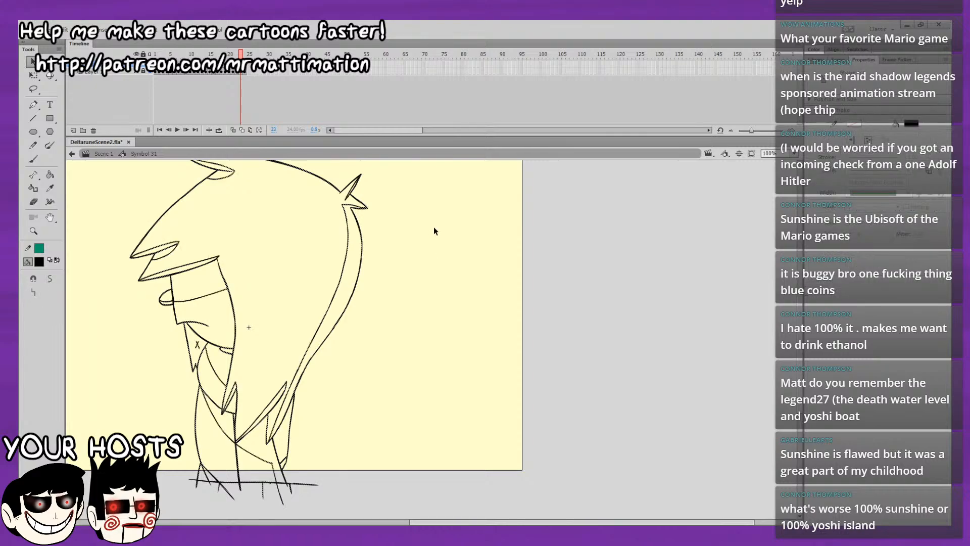
{"action": "left_click", "coordinate": [229, 65]}
{"action": "left_click_drag", "start_coordinate": [229, 62], "coordinate": [203, 74]}
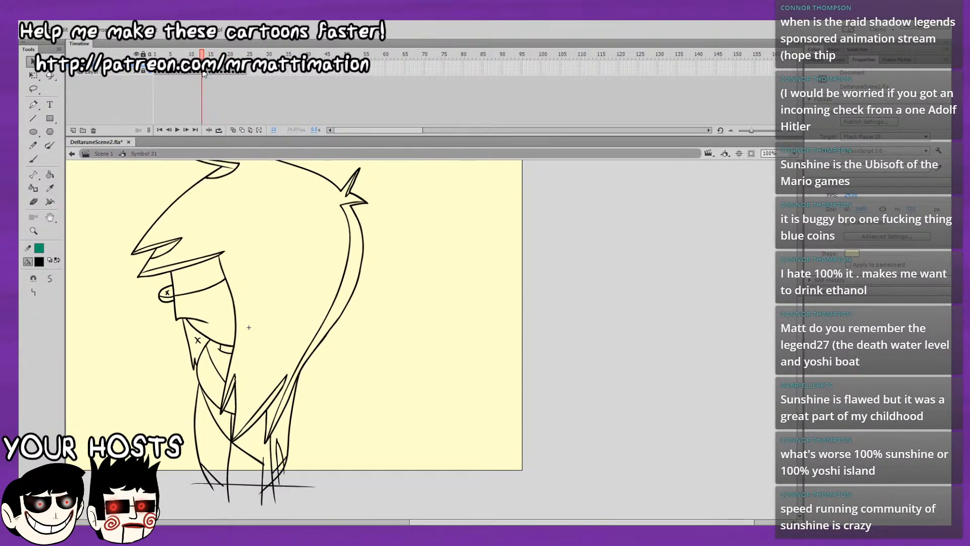
{"action": "left_click", "coordinate": [202, 66]}
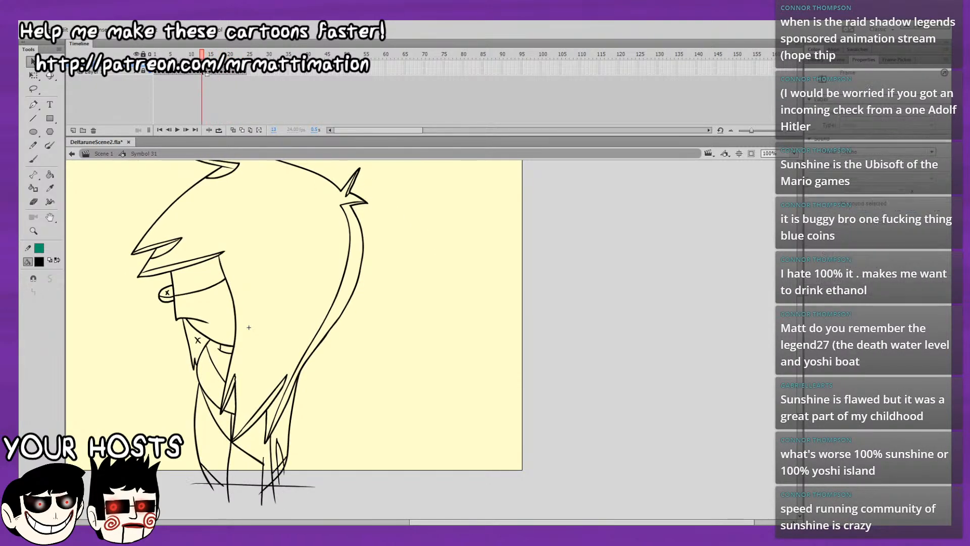
{"action": "left_click", "coordinate": [294, 390]}
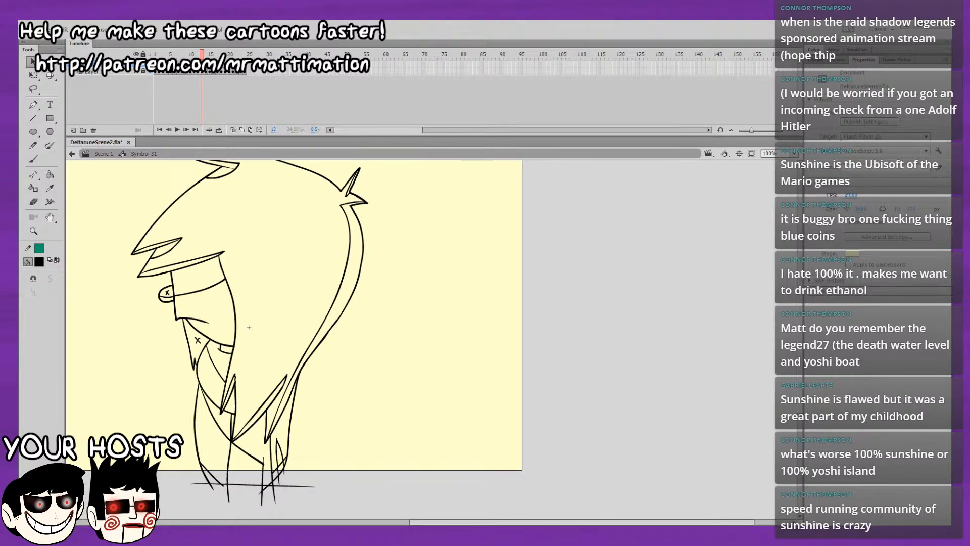
{"action": "left_click", "coordinate": [203, 65]}
{"action": "left_click", "coordinate": [297, 386]}
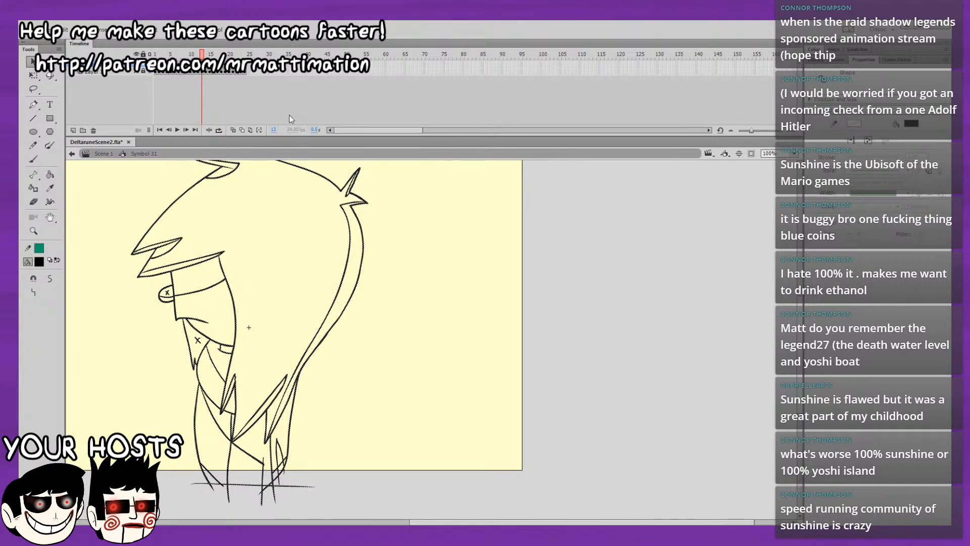
{"action": "left_click", "coordinate": [244, 54]}
Copy the detailed line drawing from frame 14 in place onto frame 24, and play the animation from frame 1.
{"action": "left_click_drag", "start_coordinate": [245, 54], "coordinate": [205, 75]}
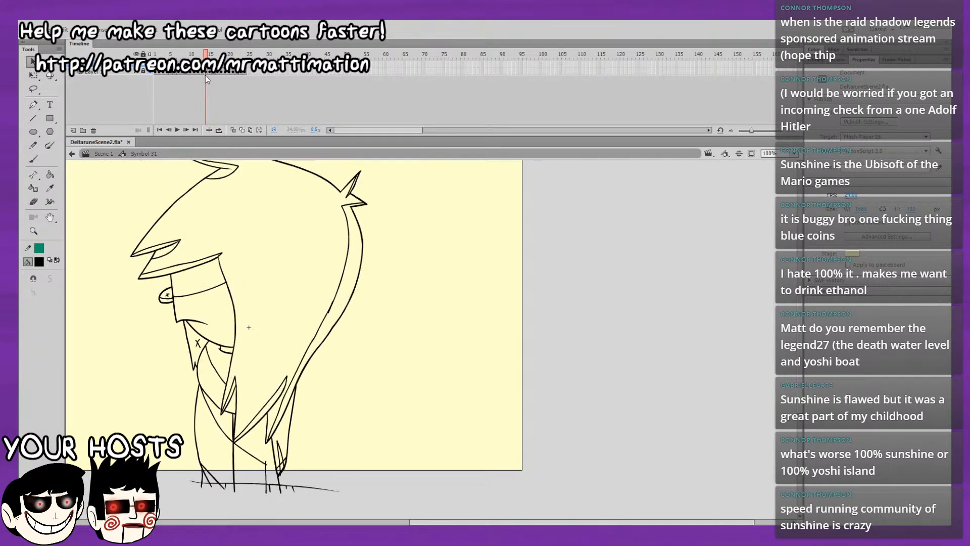
{"action": "left_click", "coordinate": [208, 71]}
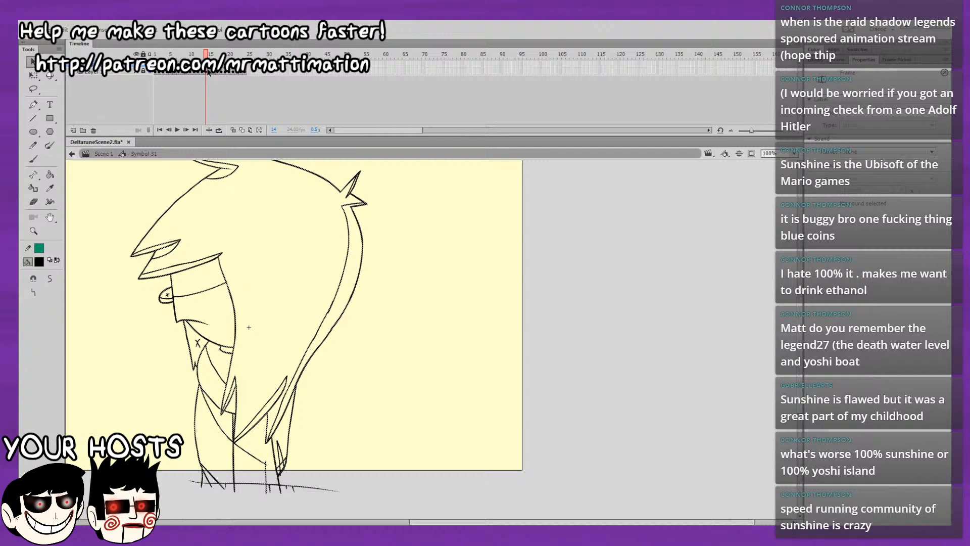
{"action": "left_click", "coordinate": [290, 428]}
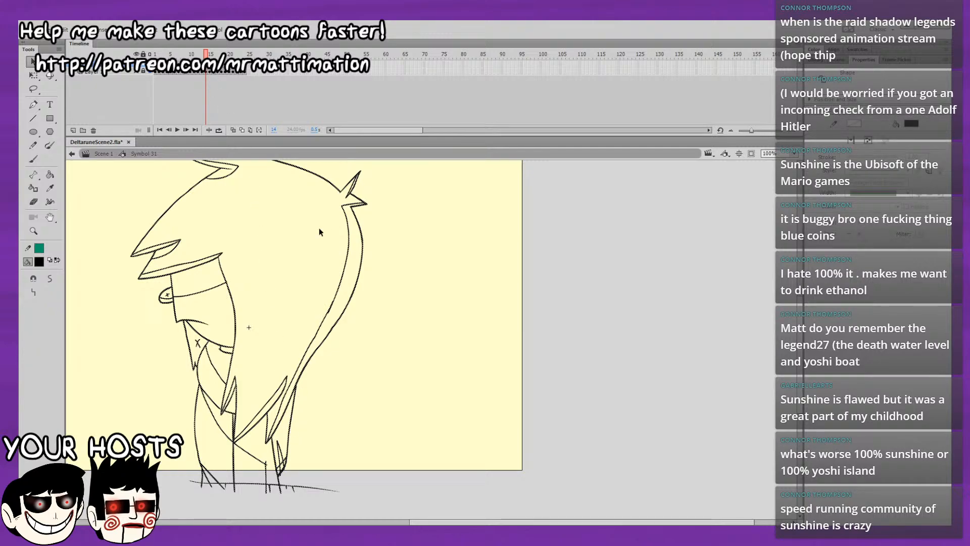
{"action": "left_click_drag", "start_coordinate": [240, 56], "coordinate": [241, 55]}
{"action": "key", "text": "period"}
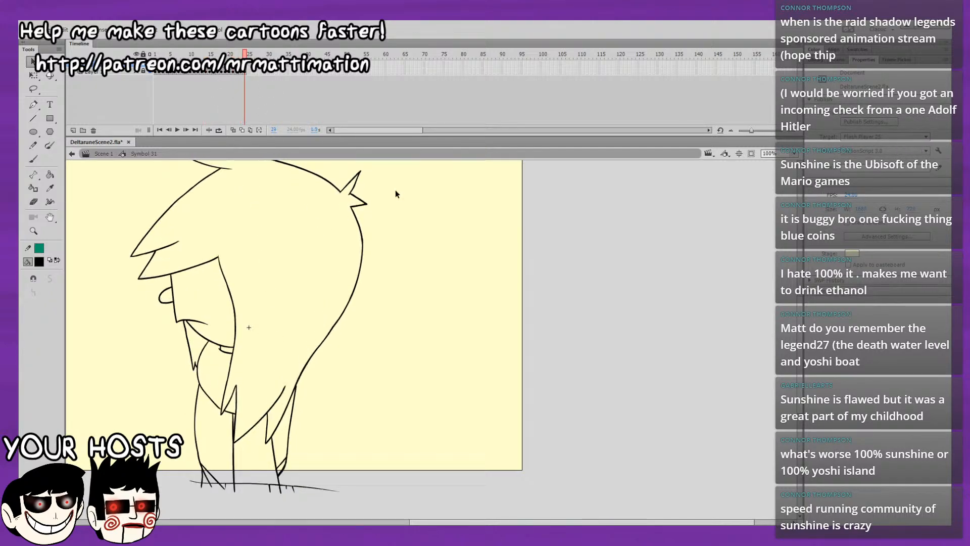
{"action": "key", "text": "ctrl+shift+v"}
{"action": "left_click", "coordinate": [429, 239]}
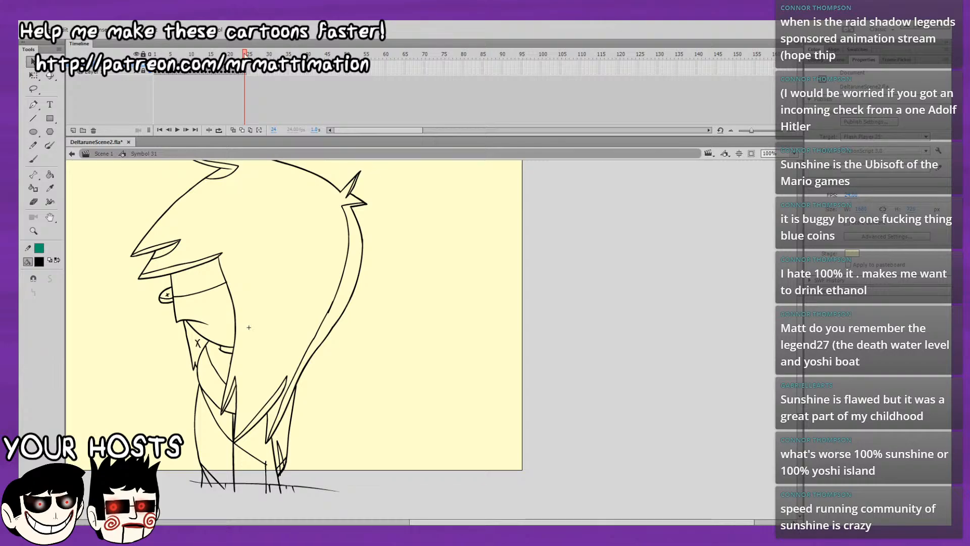
{"action": "left_click_drag", "start_coordinate": [245, 54], "coordinate": [155, 55]}
{"action": "key", "text": "Return"}
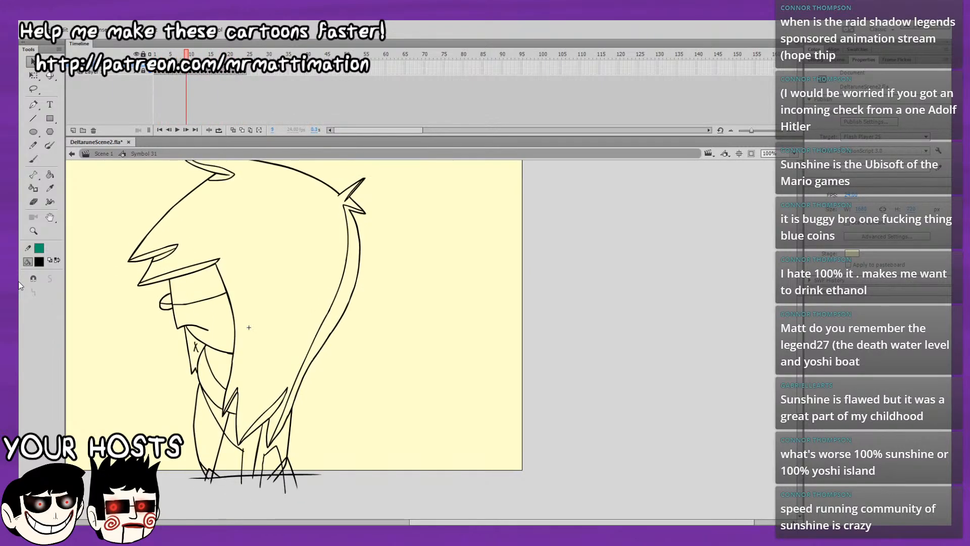
On frame 1, fill the shadow band across the face, the eye and the fringe undersides with black using the Paint Bucket.
{"action": "left_click", "coordinate": [155, 55]}
{"action": "left_click", "coordinate": [49, 174]}
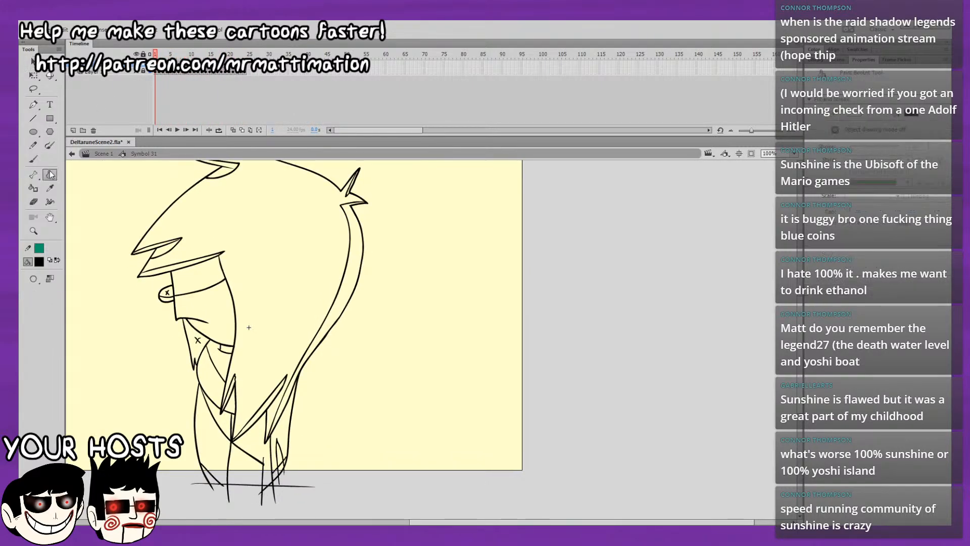
{"action": "left_click_drag", "start_coordinate": [271, 293], "coordinate": [308, 363]}
{"action": "left_click", "coordinate": [217, 347]}
{"action": "left_click", "coordinate": [202, 365]}
{"action": "left_click", "coordinate": [202, 317]}
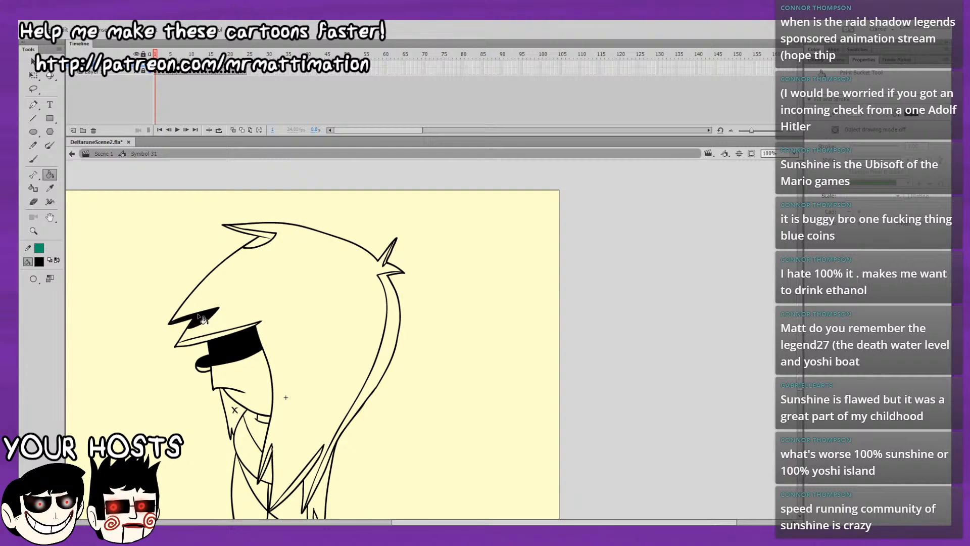
{"action": "left_click", "coordinate": [212, 338]}
Fill the shadows of the top tuft, rear spikes, back hair strand and lower hair tips with black on frame 1.
{"action": "left_click", "coordinate": [268, 244]}
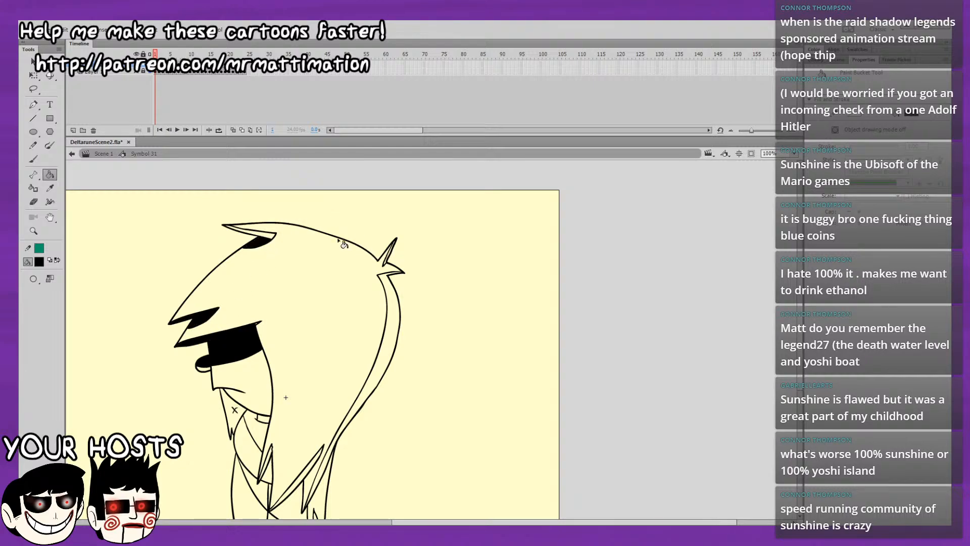
{"action": "left_click", "coordinate": [276, 238]}
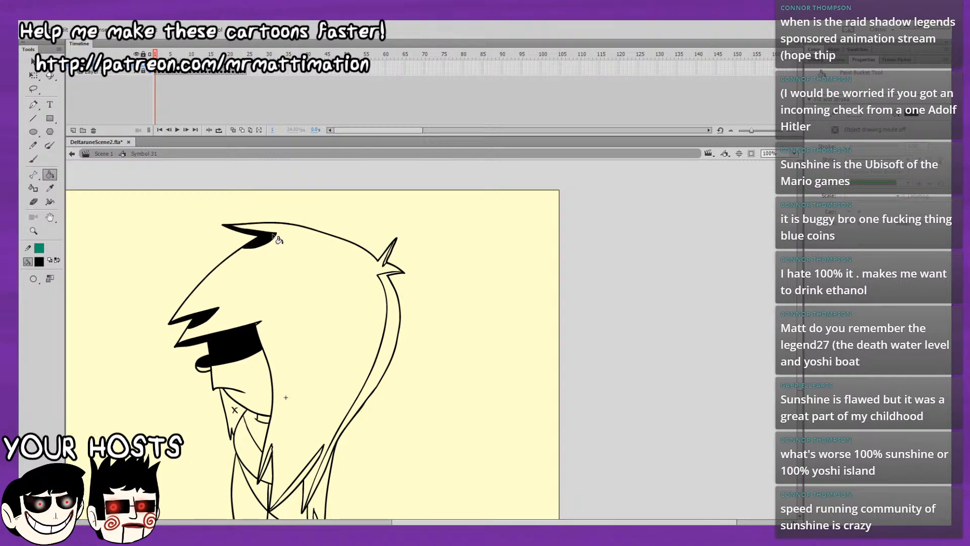
{"action": "left_click", "coordinate": [390, 268]}
{"action": "left_click", "coordinate": [393, 282]}
{"action": "scroll", "coordinate": [353, 313], "scroll_direction": "down", "scroll_amount": 5}
{"action": "left_click", "coordinate": [316, 352]}
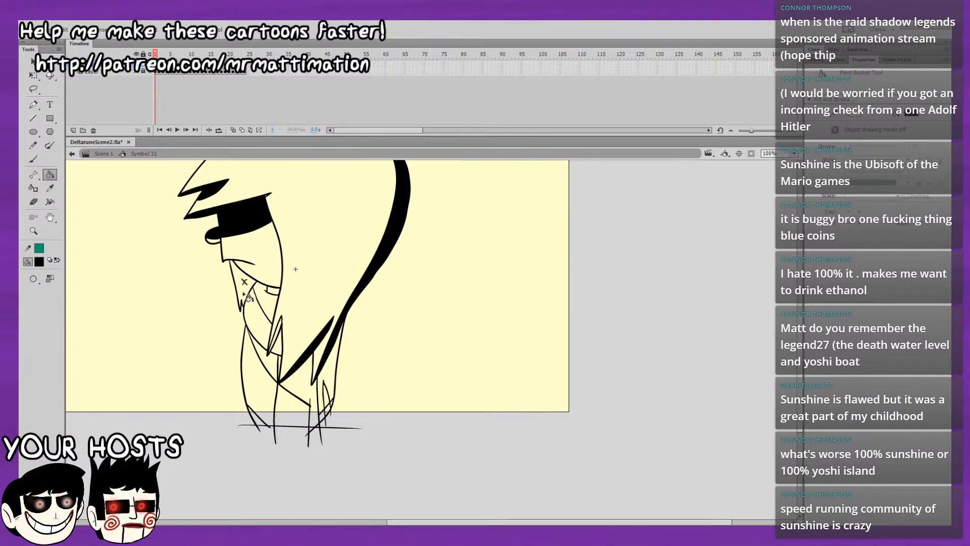
Fill the neck shadow, the lower front hair tip and the torso shadow with black on frame 1.
{"action": "left_click", "coordinate": [266, 301]}
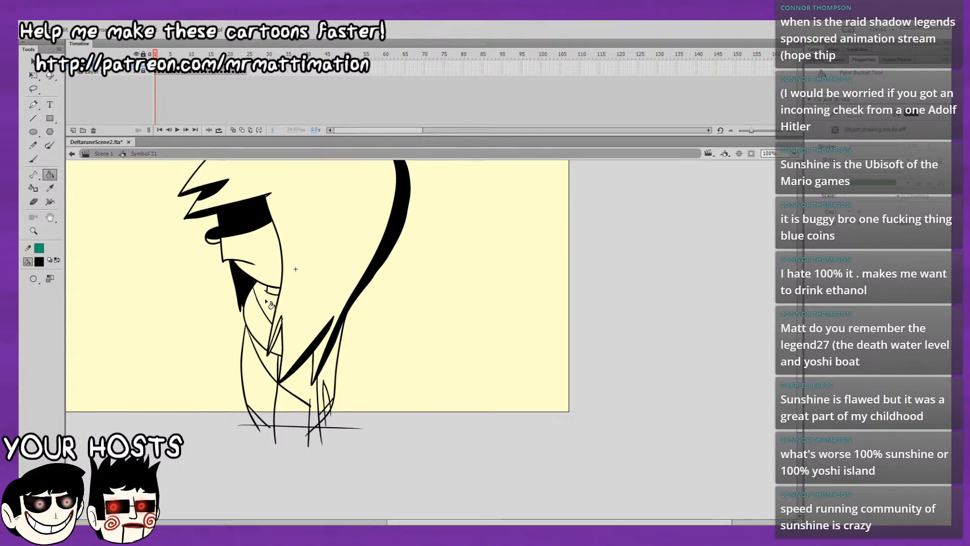
{"action": "left_click", "coordinate": [280, 336]}
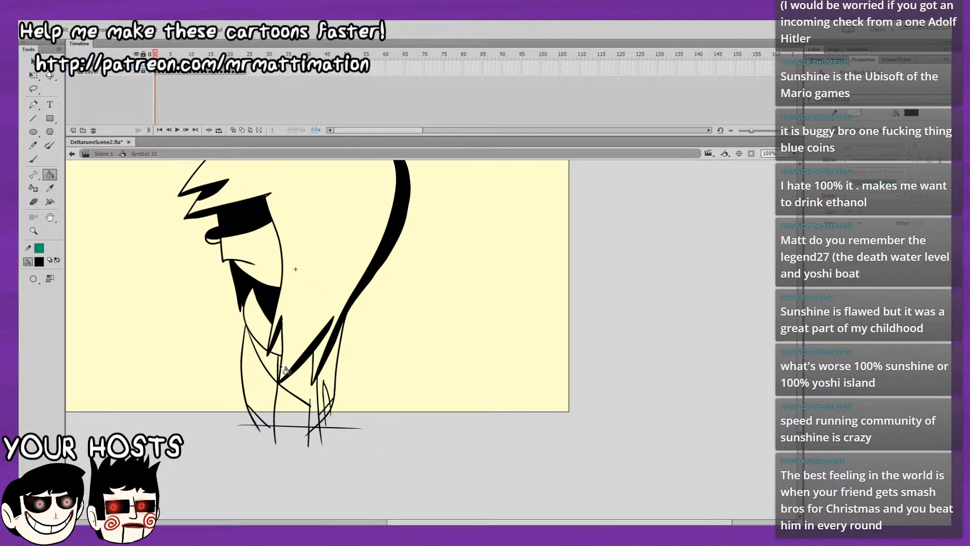
{"action": "left_click", "coordinate": [279, 365]}
{"action": "left_click", "coordinate": [273, 363]}
{"action": "left_click", "coordinate": [303, 383]}
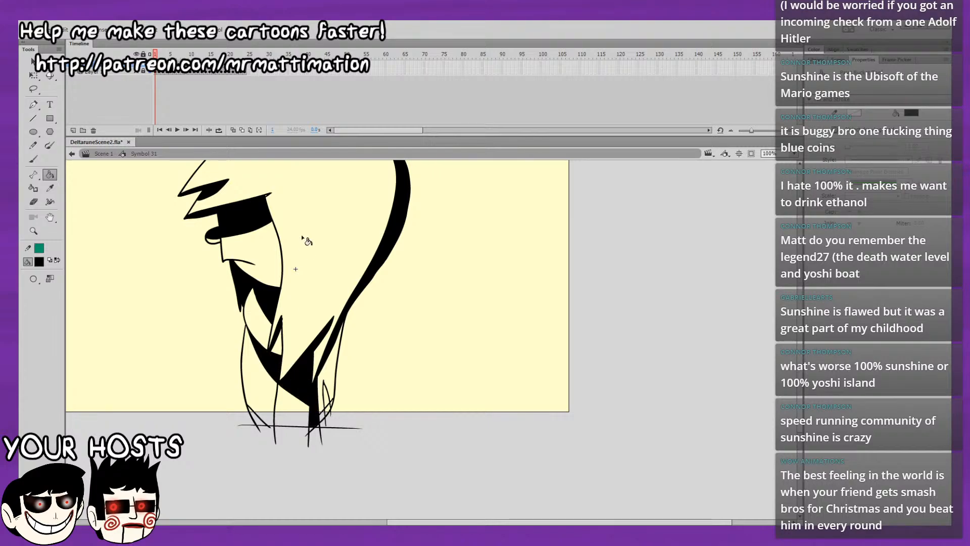
Fill the shadow along the back of the body and the rear leg with black on frame 1.
{"action": "left_click", "coordinate": [330, 373]}
{"action": "mouse_move", "coordinate": [343, 305]}
{"action": "left_mouse_down"}
{"action": "mouse_move", "coordinate": [338, 344]}
{"action": "mouse_move", "coordinate": [338, 297]}
{"action": "left_mouse_up"}
{"action": "left_click", "coordinate": [319, 409]}
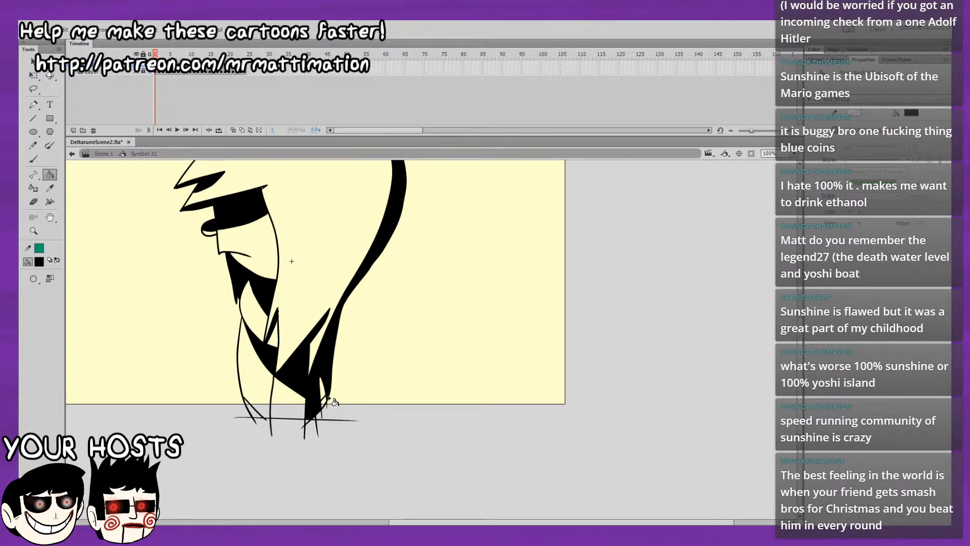
{"action": "mouse_move", "coordinate": [333, 360]}
{"action": "left_mouse_down"}
{"action": "mouse_move", "coordinate": [340, 426]}
{"action": "mouse_move", "coordinate": [372, 396]}
{"action": "mouse_move", "coordinate": [345, 296]}
{"action": "left_mouse_up"}
{"action": "mouse_move", "coordinate": [312, 256]}
{"action": "left_mouse_down"}
{"action": "mouse_move", "coordinate": [343, 374]}
{"action": "mouse_move", "coordinate": [320, 298]}
{"action": "left_mouse_up"}
On frame 2, fill the torso shadow areas with black, matching them against frame 1.
{"action": "key", "text": "period"}
{"action": "left_click", "coordinate": [271, 378]}
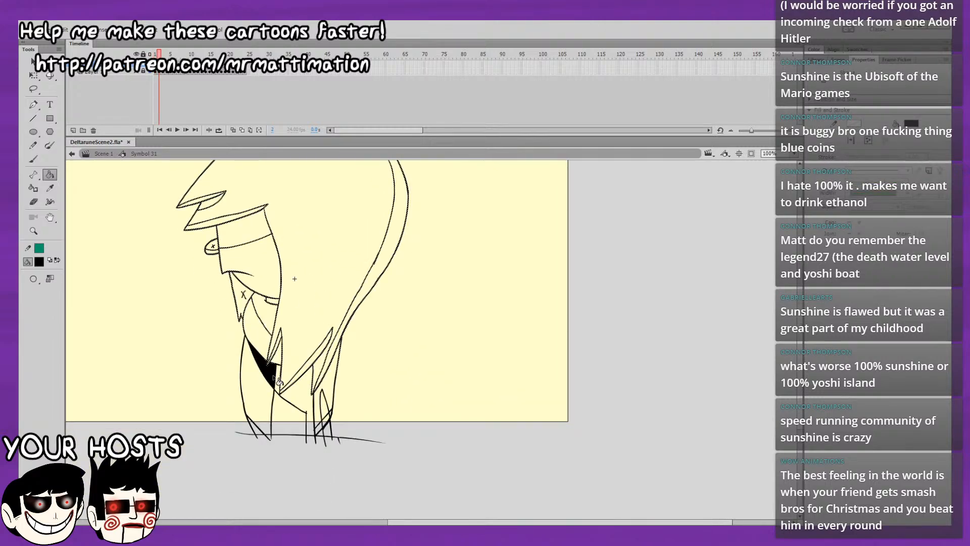
{"action": "key", "text": "comma"}
{"action": "key", "text": "period"}
{"action": "left_click", "coordinate": [291, 395]}
{"action": "key", "text": "comma"}
{"action": "key", "text": "period"}
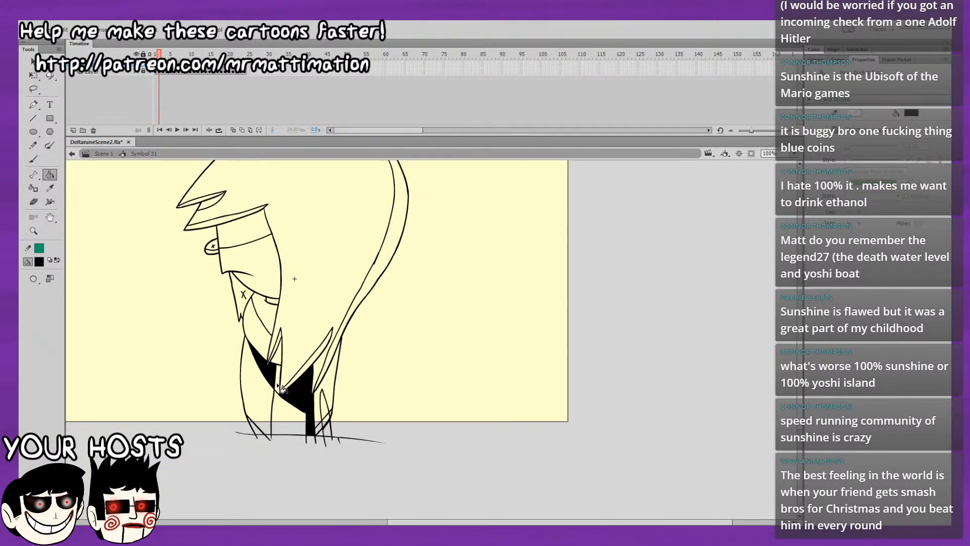
{"action": "key", "text": "comma"}
{"action": "key", "text": "period"}
Fill the neck and jaw shadows, the face's shadow band and the eye with black on frame 2.
{"action": "left_click", "coordinate": [273, 304]}
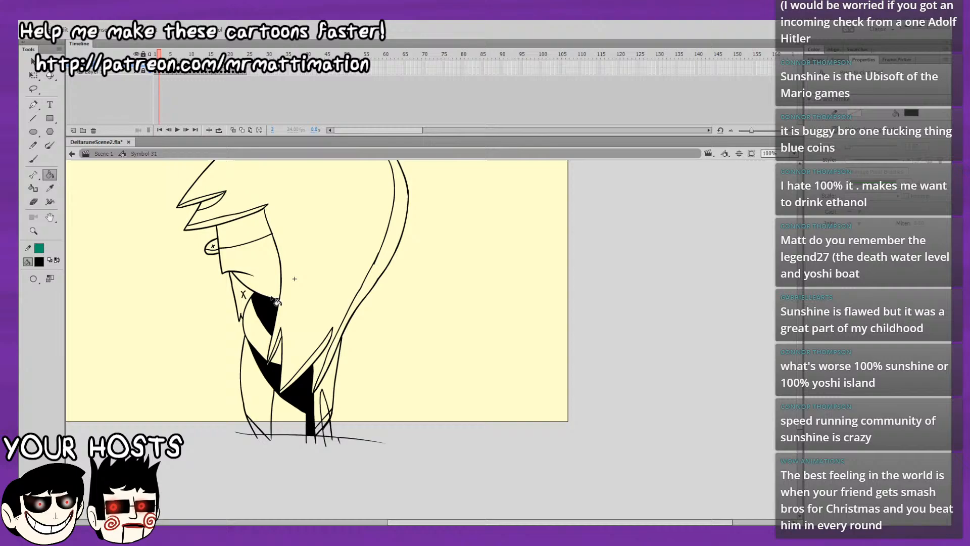
{"action": "left_click", "coordinate": [256, 234]}
{"action": "key", "text": "comma"}
{"action": "key", "text": "period"}
{"action": "left_click", "coordinate": [211, 246]}
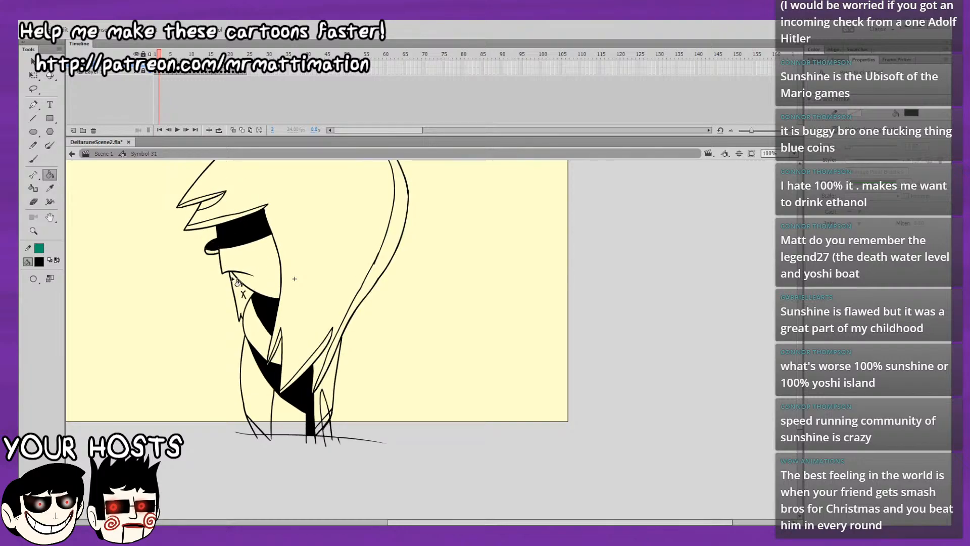
{"action": "left_click", "coordinate": [238, 283]}
Fill the back hair strand, the back of the body and the lower hair tips with black on frame 2.
{"action": "key", "text": "comma"}
{"action": "key", "text": "period"}
{"action": "left_click", "coordinate": [332, 361]}
{"action": "left_click", "coordinate": [336, 367]}
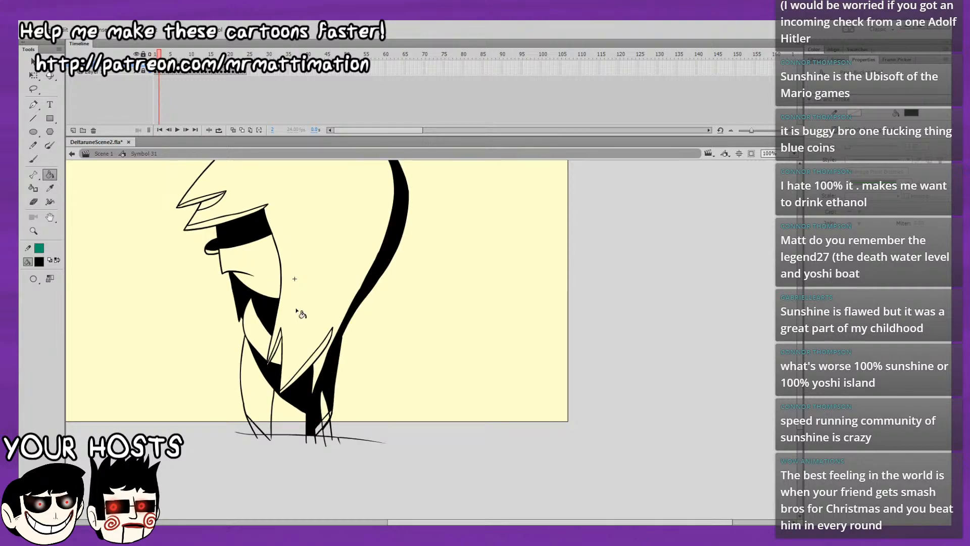
{"action": "left_click", "coordinate": [320, 353]}
{"action": "left_click", "coordinate": [279, 359]}
Fill the fringe undersides and the top tuft's shadow with black on frame 2, undoing a misplaced fill.
{"action": "left_click_drag", "start_coordinate": [327, 292], "coordinate": [326, 393]}
{"action": "left_click_drag", "start_coordinate": [362, 356], "coordinate": [394, 401]}
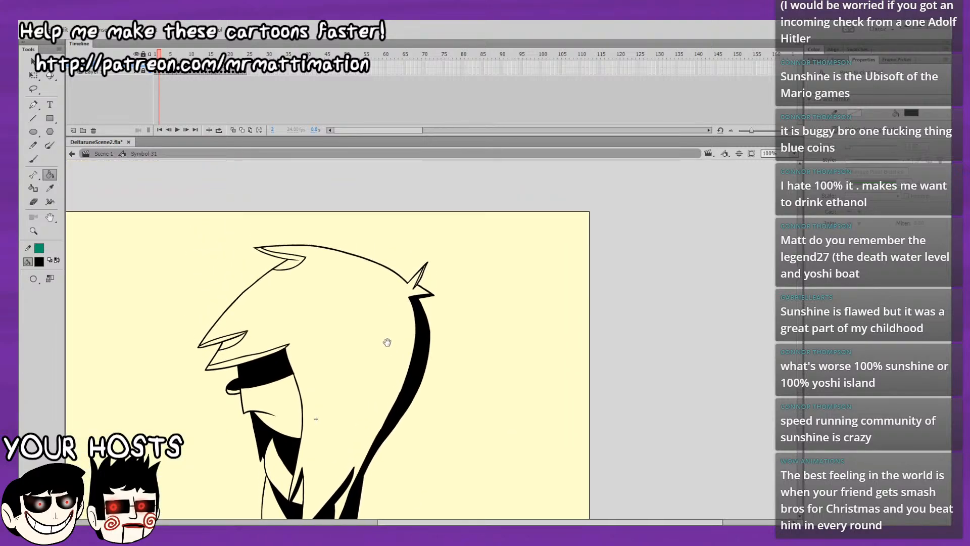
{"action": "left_click", "coordinate": [261, 356]}
{"action": "key", "text": "ctrl+z"}
{"action": "left_click", "coordinate": [287, 347]}
{"action": "left_click", "coordinate": [247, 336]}
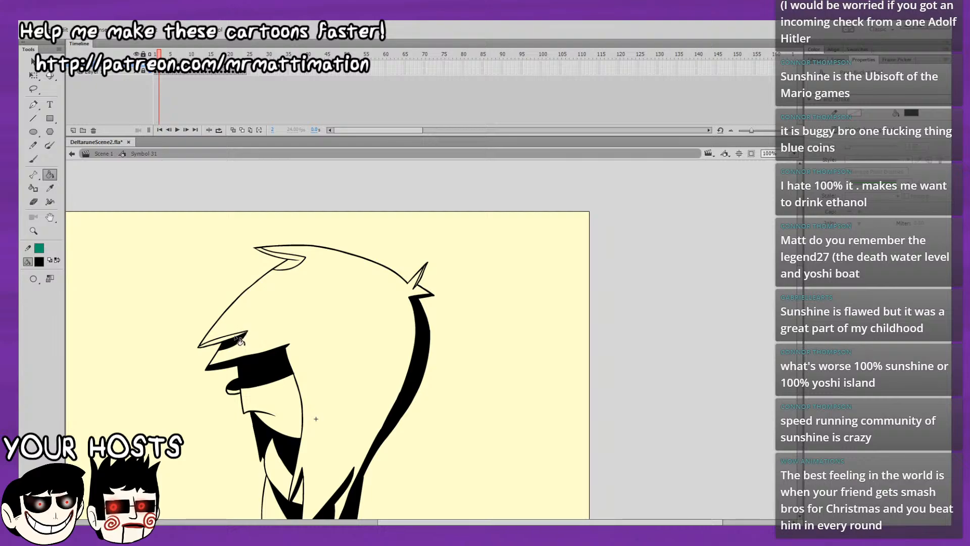
{"action": "left_click", "coordinate": [292, 265]}
Fill the spike shadow at the back of the head with black on frame 2, and compare the shading with frame 1.
{"action": "left_click_drag", "start_coordinate": [441, 259], "coordinate": [437, 216]}
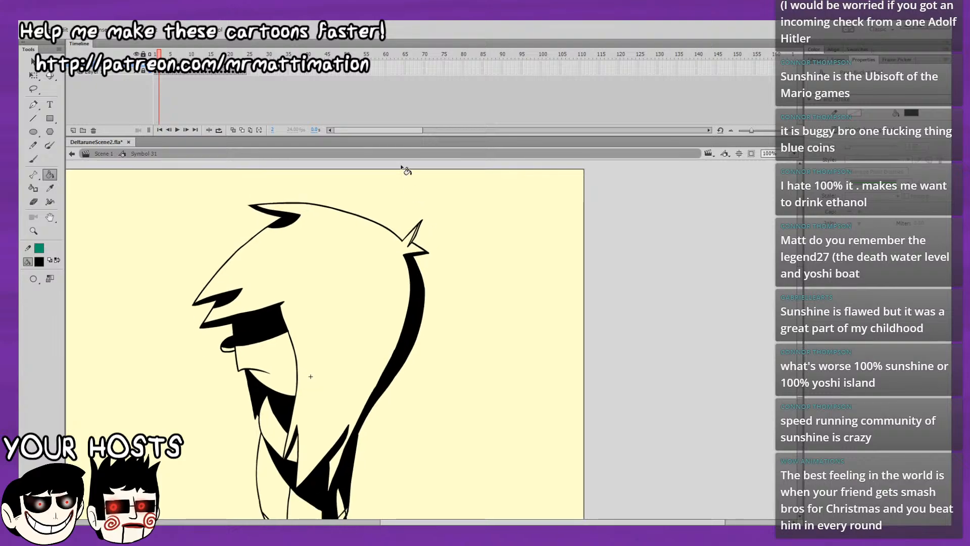
{"action": "left_click_drag", "start_coordinate": [416, 183], "coordinate": [415, 217]}
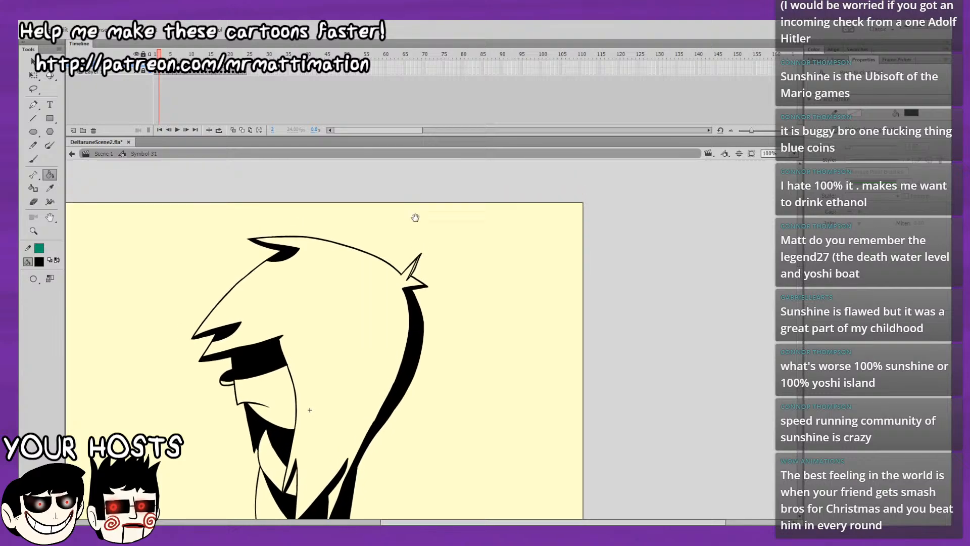
{"action": "left_click", "coordinate": [421, 273]}
{"action": "scroll", "coordinate": [411, 205], "scroll_direction": "down", "scroll_amount": 5}
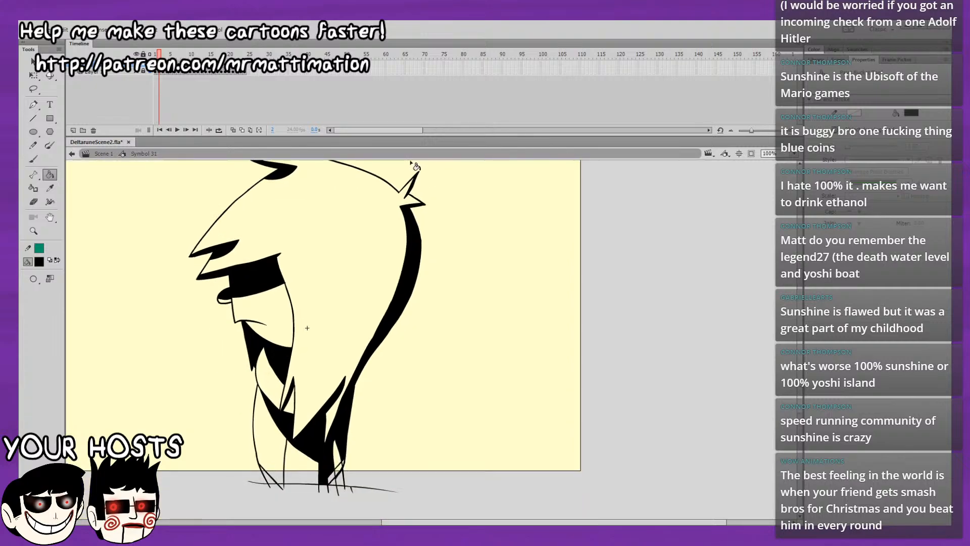
{"action": "key", "text": "."}
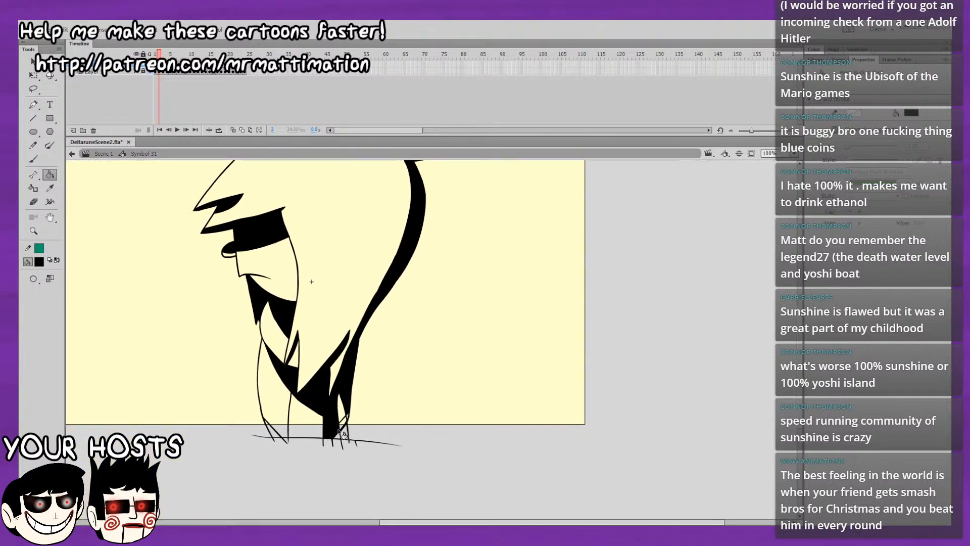
{"action": "key", "text": "."}
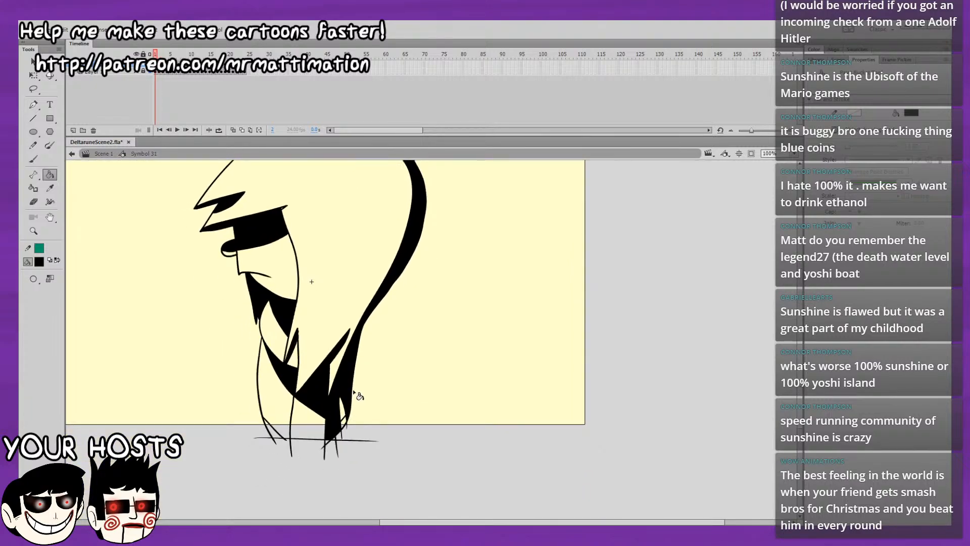
Flip between frames 1 and 2 to compare the black shading on the hair, face and body.
{"action": "key", "text": "."}
{"action": "left_click_drag", "start_coordinate": [435, 360], "coordinate": [440, 451]}
{"action": "key", "text": "."}
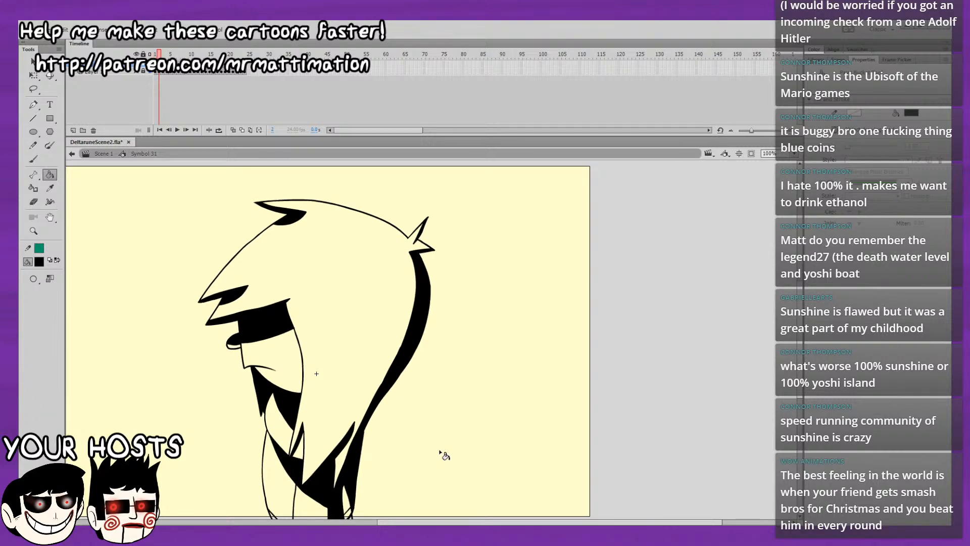
{"action": "key", "text": "."}
{"action": "left_click_drag", "start_coordinate": [517, 248], "coordinate": [531, 210]}
{"action": "key", "text": "."}
{"action": "key", "text": "."}
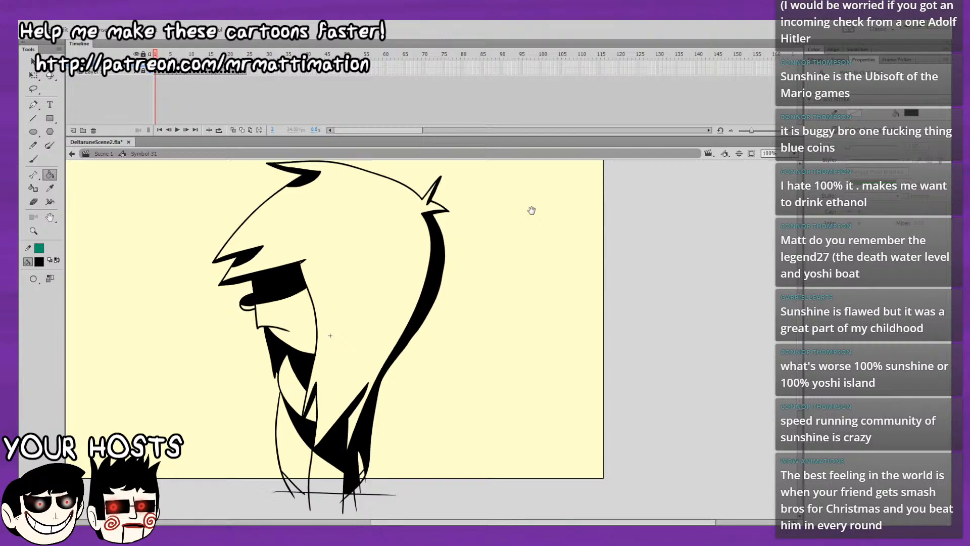
Fill the back hair strand, the back of the body and the central torso shadow with black on frame 3.
{"action": "key", "text": "."}
{"action": "key", "text": "."}
{"action": "key", "text": "."}
{"action": "left_click", "coordinate": [421, 314]}
{"action": "key", "text": "."}
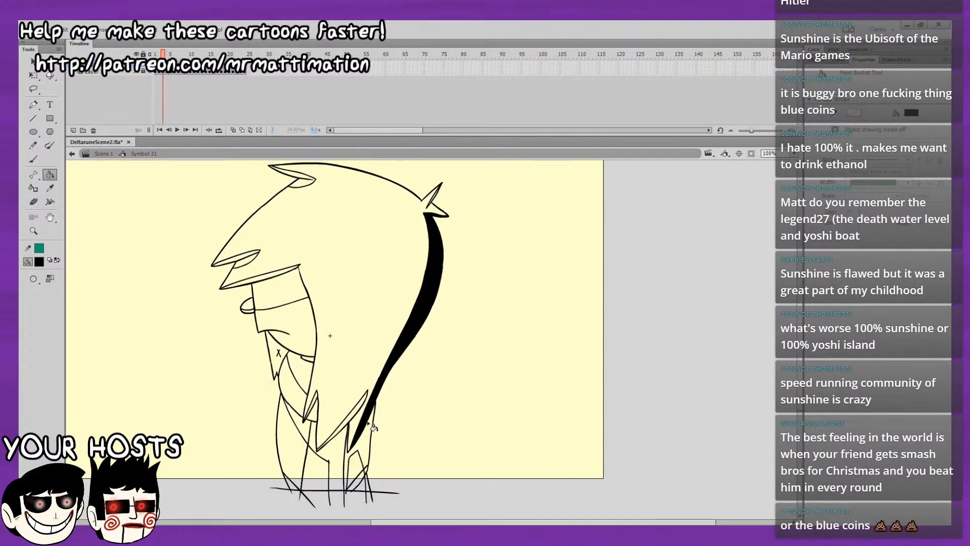
{"action": "left_click", "coordinate": [366, 439]}
{"action": "key", "text": "."}
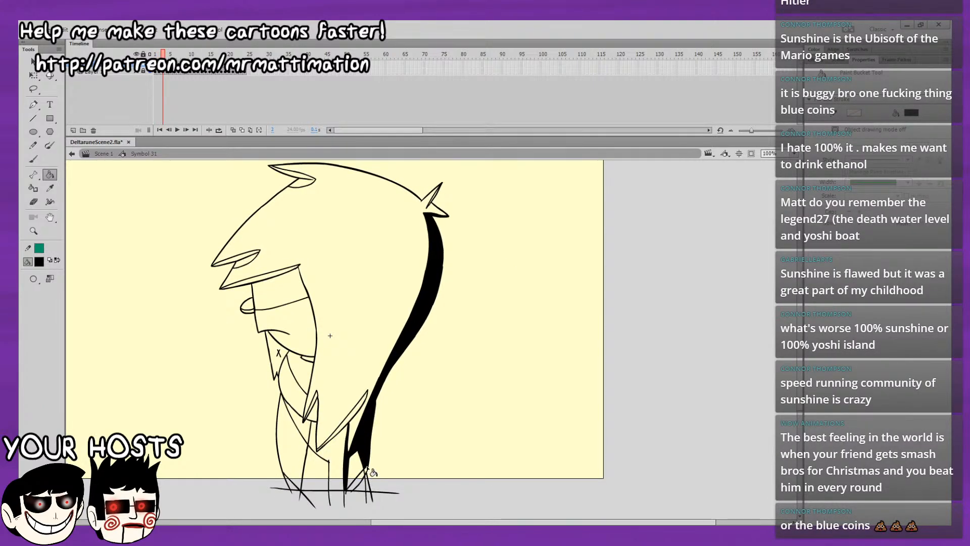
{"action": "left_click", "coordinate": [340, 461]}
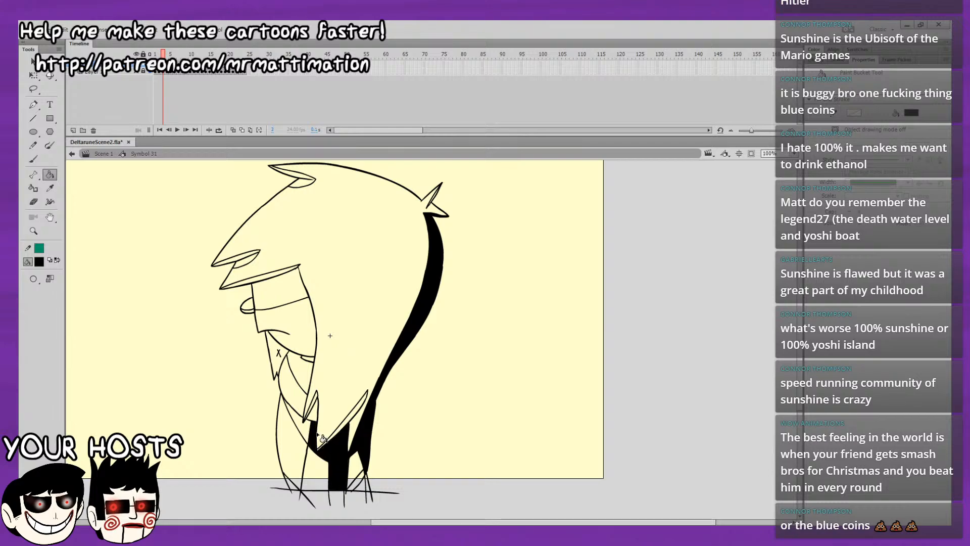
Fill the collar shadow, the long lower hair tip and the neck shadow with black on frame 3.
{"action": "left_click", "coordinate": [299, 420]}
{"action": "left_click", "coordinate": [336, 408]}
{"action": "left_click", "coordinate": [307, 380]}
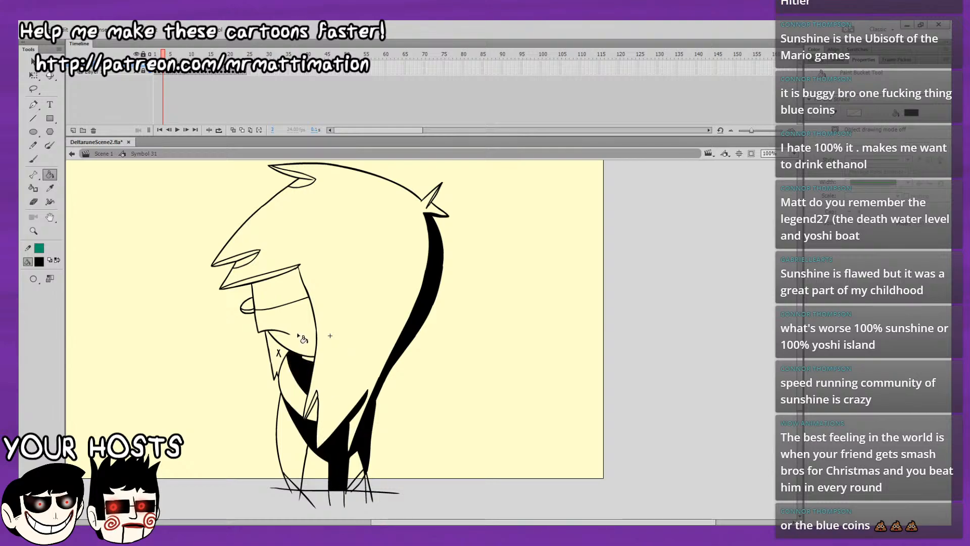
Fill the eye, the face's shadow band, the lower fringe underside, the jaw shadow and the hair tip beside the neck with black on frame 3.
{"action": "left_click", "coordinate": [254, 303]}
{"action": "left_click", "coordinate": [250, 306]}
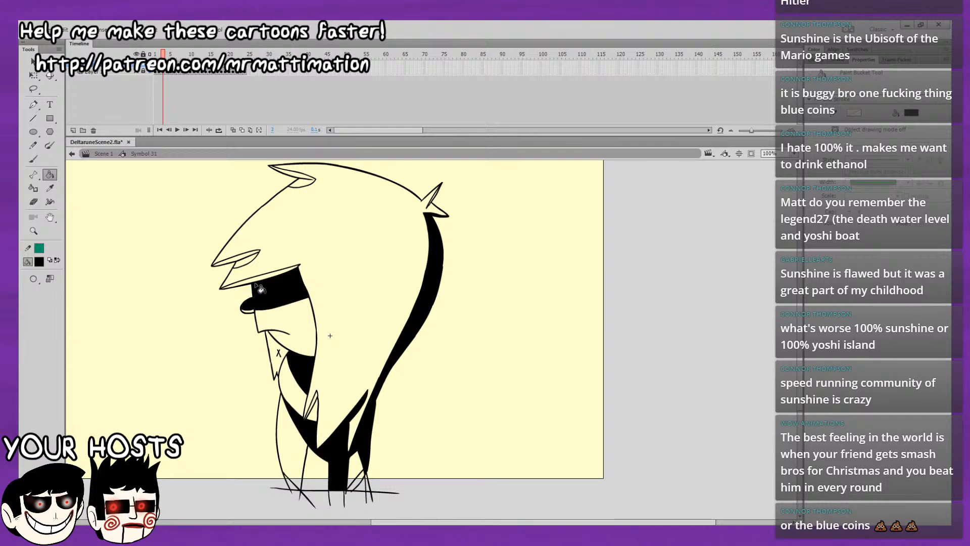
{"action": "left_click", "coordinate": [263, 280]}
{"action": "left_click", "coordinate": [284, 333]}
{"action": "key", "text": "comma"}
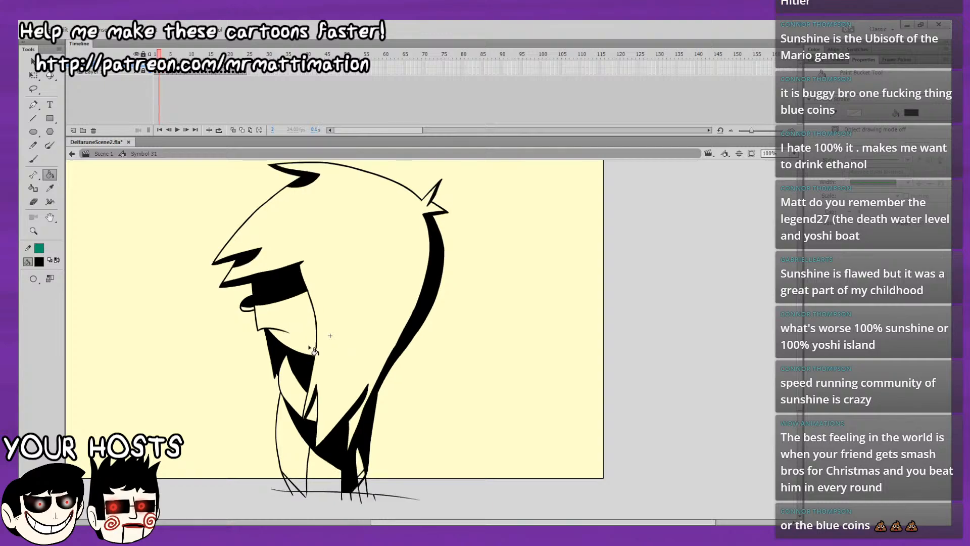
{"action": "key", "text": "period"}
{"action": "left_click", "coordinate": [315, 400]}
Compare frame 3 with frame 2, and fill the upper fringe underside, the top tuft's shadow and the back spike's shadow with black on frame 3.
{"action": "left_click_drag", "start_coordinate": [470, 379], "coordinate": [476, 422]}
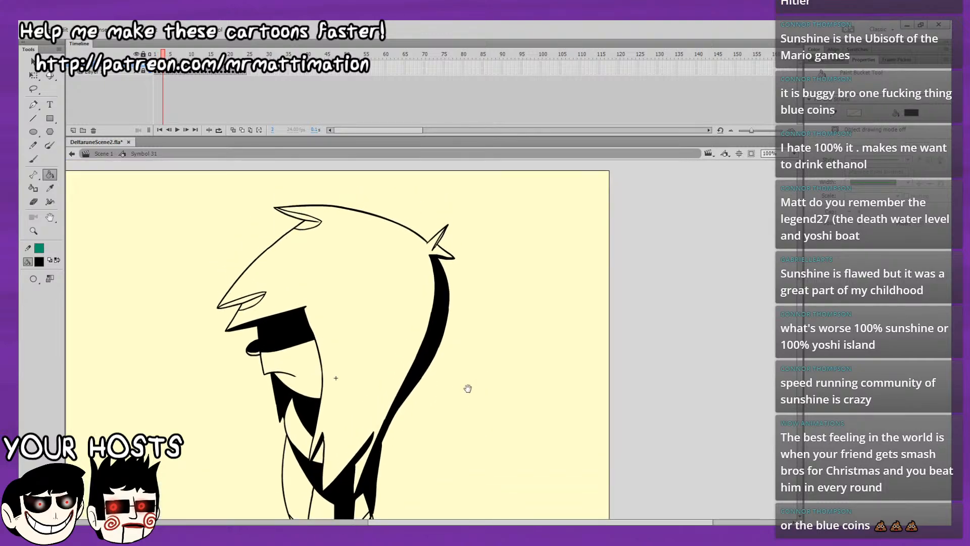
{"action": "left_click_drag", "start_coordinate": [390, 376], "coordinate": [393, 326]}
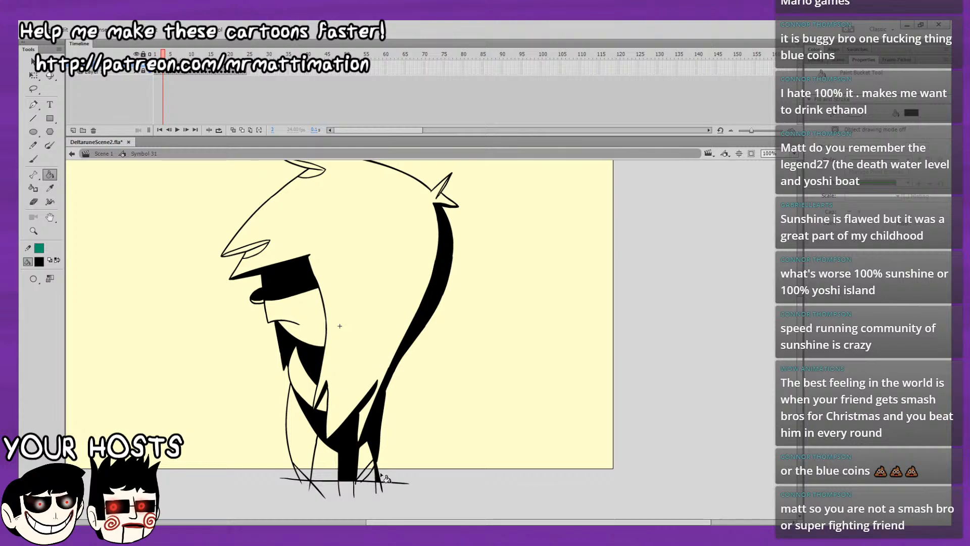
{"action": "key", "text": "comma"}
{"action": "key", "text": "period"}
{"action": "key", "text": "comma"}
{"action": "key", "text": "period"}
{"action": "left_click_drag", "start_coordinate": [393, 374], "coordinate": [406, 401]}
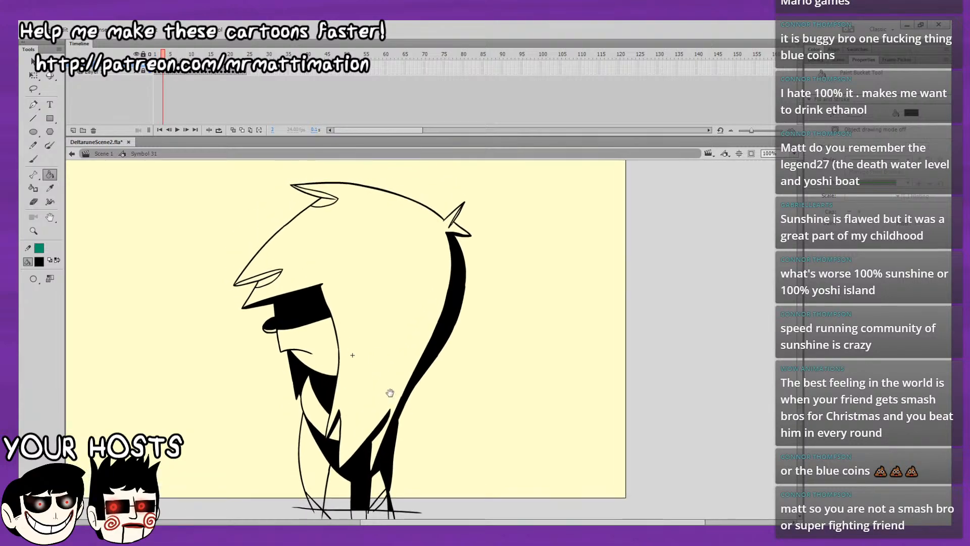
{"action": "left_click", "coordinate": [272, 279]}
{"action": "left_click", "coordinate": [275, 275]}
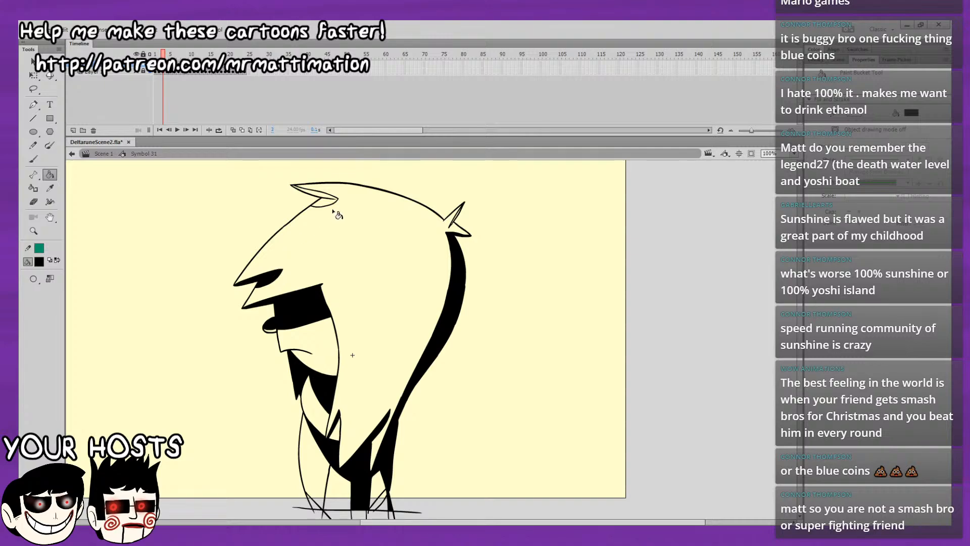
{"action": "left_click", "coordinate": [326, 203]}
{"action": "key", "text": "comma"}
{"action": "key", "text": "period"}
{"action": "left_click", "coordinate": [456, 215]}
Flip between frames 2, 3 and 4 to check the shading of frame 3 against its neighbours.
{"action": "key", "text": "comma"}
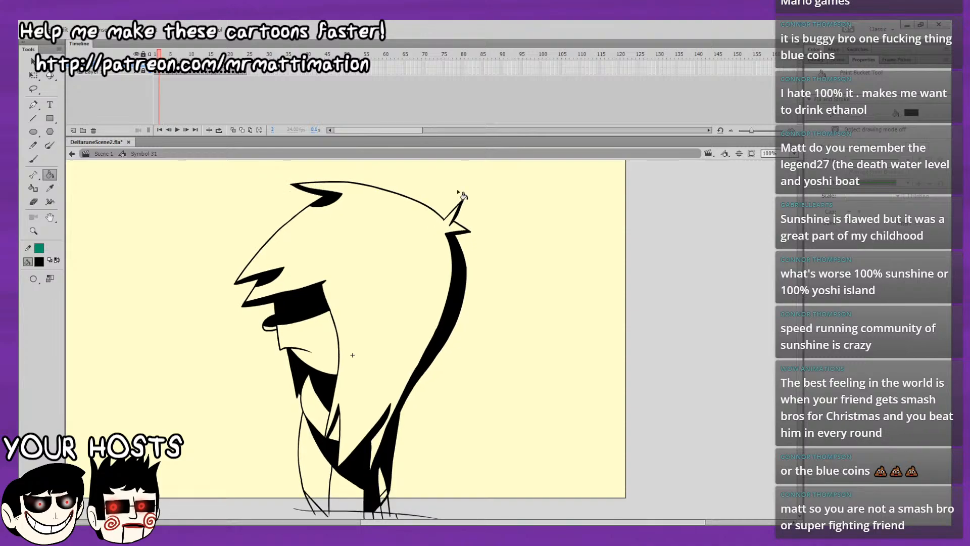
{"action": "key", "text": "period"}
{"action": "left_click_drag", "start_coordinate": [502, 255], "coordinate": [473, 288]}
{"action": "key", "text": "comma"}
{"action": "key", "text": "period"}
{"action": "key", "text": "comma"}
{"action": "key", "text": "period"}
{"action": "key", "text": "period"}
{"action": "key", "text": "comma"}
Fill the back hair strand, the top tuft's shadow and the fringe undersides with black on frame 4.
{"action": "key", "text": "period"}
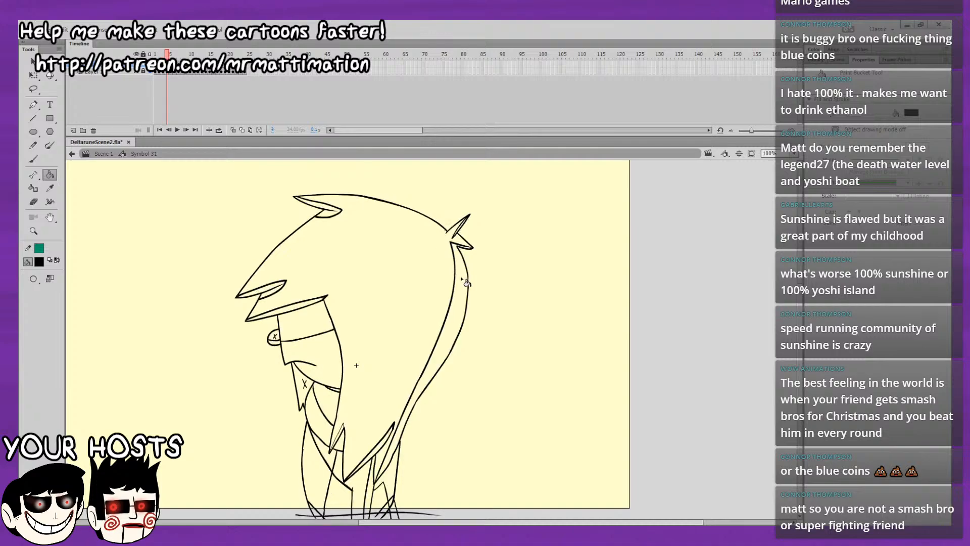
{"action": "left_click", "coordinate": [459, 275]}
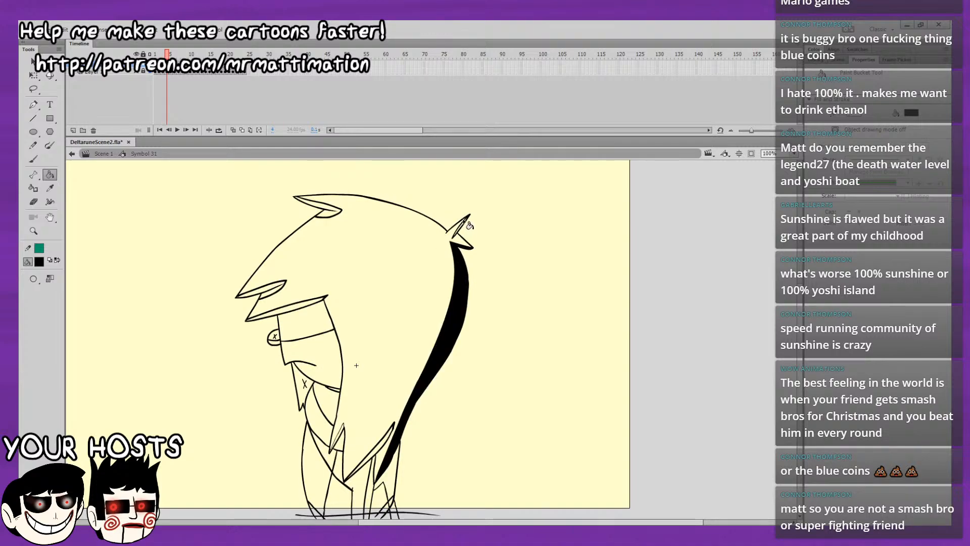
{"action": "left_click", "coordinate": [333, 212]}
{"action": "left_click", "coordinate": [271, 287]}
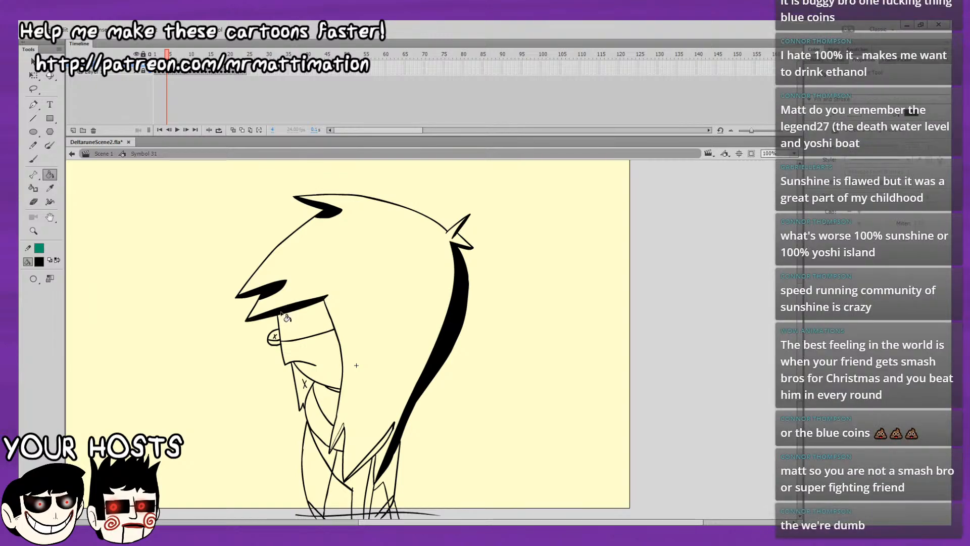
Fill the face's shadow band, the eye, and the jaw and neck shadows with black on frame 4.
{"action": "left_click", "coordinate": [286, 319]}
{"action": "left_click", "coordinate": [304, 389]}
{"action": "left_click", "coordinate": [330, 407]}
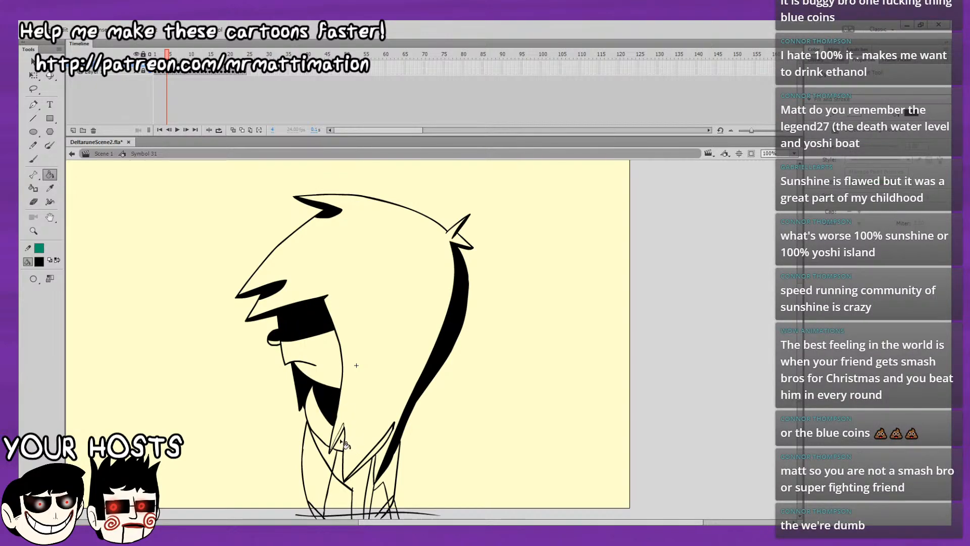
Fill the lower hair tips, the back of the body, and the torso and collar shadows with black on frame 4.
{"action": "left_click", "coordinate": [385, 451]}
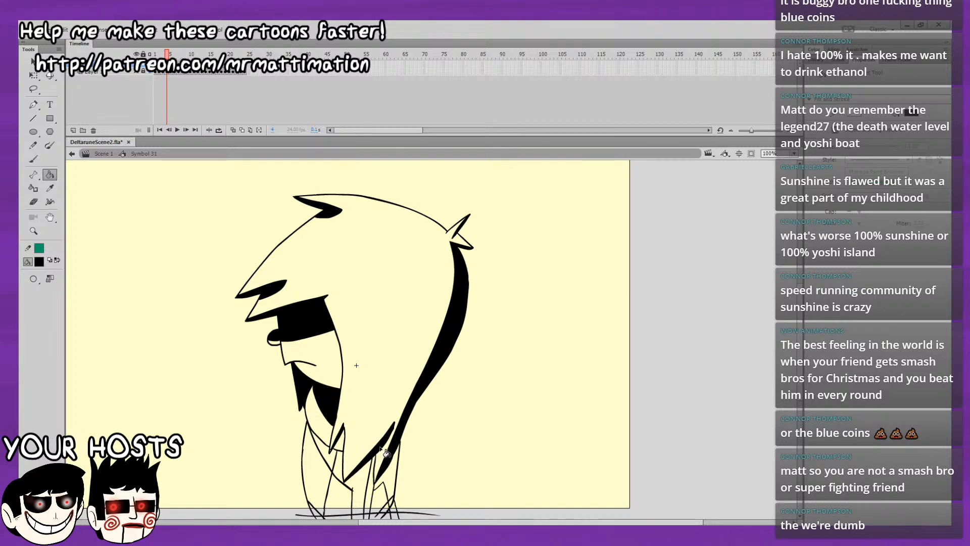
{"action": "left_click", "coordinate": [400, 483]}
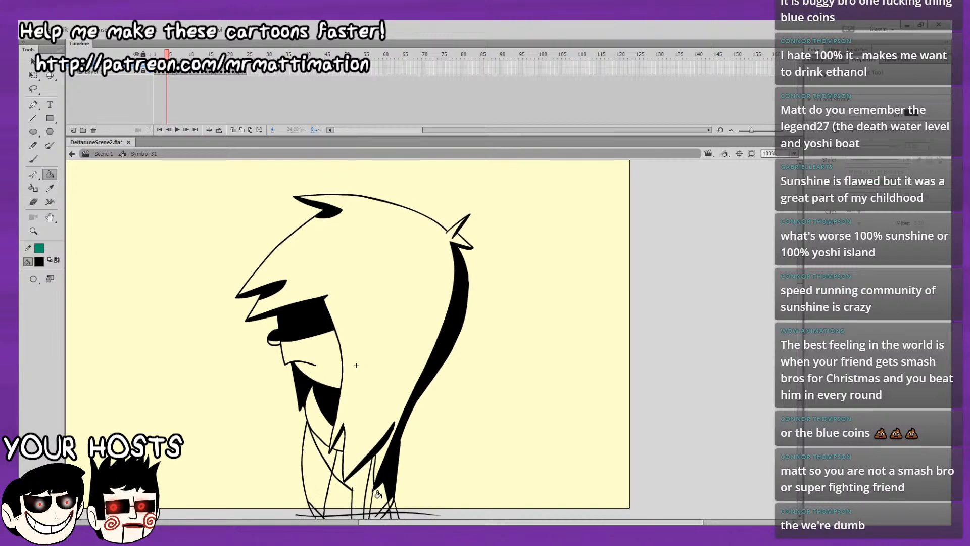
{"action": "scroll", "coordinate": [370, 431], "scroll_direction": "down", "scroll_amount": 3}
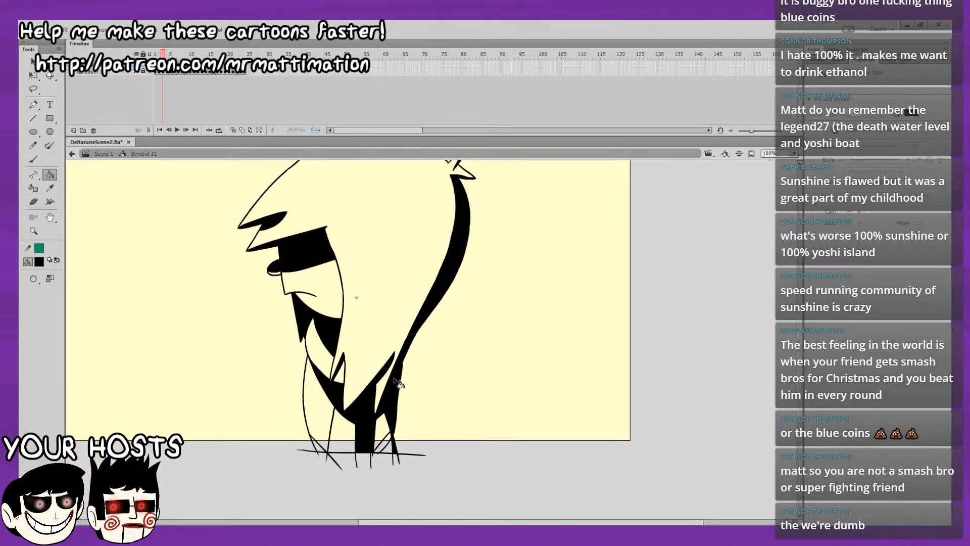
{"action": "left_click", "coordinate": [374, 400]}
{"action": "left_click", "coordinate": [362, 404]}
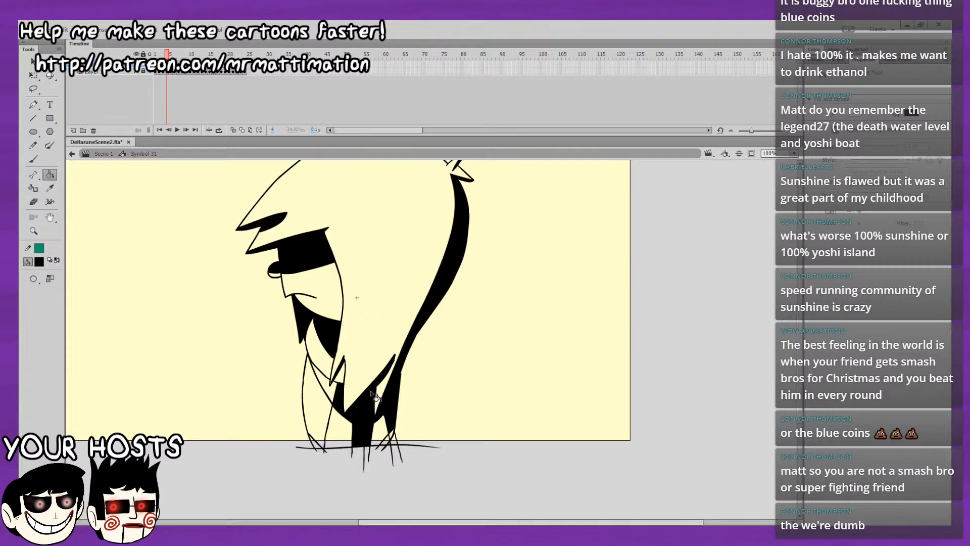
{"action": "left_click", "coordinate": [342, 395]}
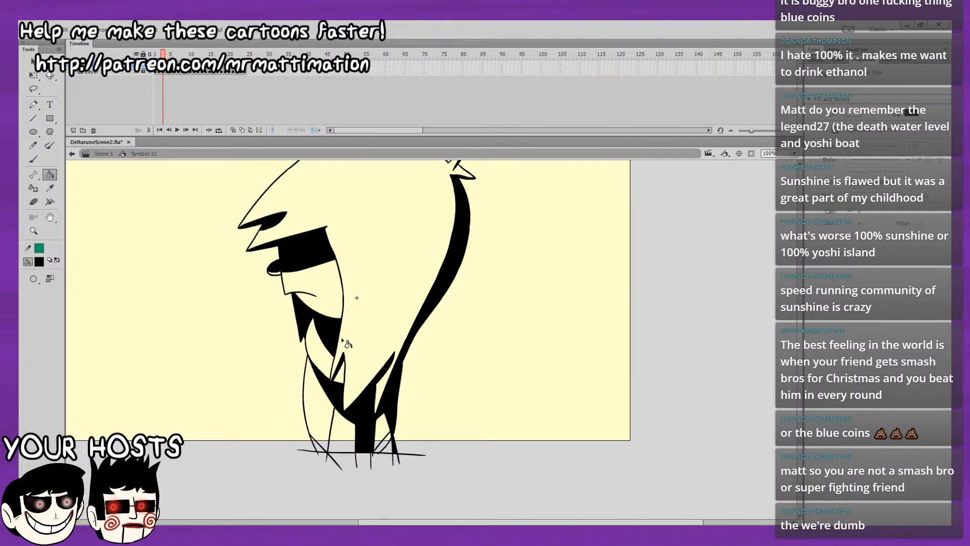
Flip repeatedly between frames 3 and 4 to compare their shading, and look at the unfilled line drawing on frame 5.
{"action": "key", "text": "comma"}
{"action": "key", "text": "period"}
{"action": "key", "text": "comma"}
{"action": "key", "text": "period"}
{"action": "key", "text": "comma"}
{"action": "key", "text": "period"}
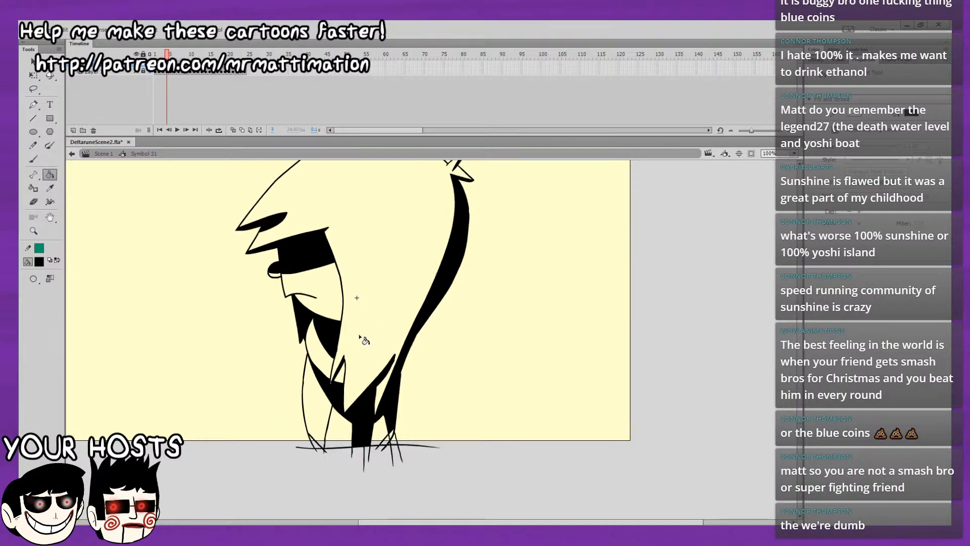
{"action": "key", "text": "comma"}
{"action": "key", "text": "period"}
{"action": "key", "text": "comma"}
{"action": "key", "text": "period"}
{"action": "left_click_drag", "start_coordinate": [405, 392], "coordinate": [404, 412]}
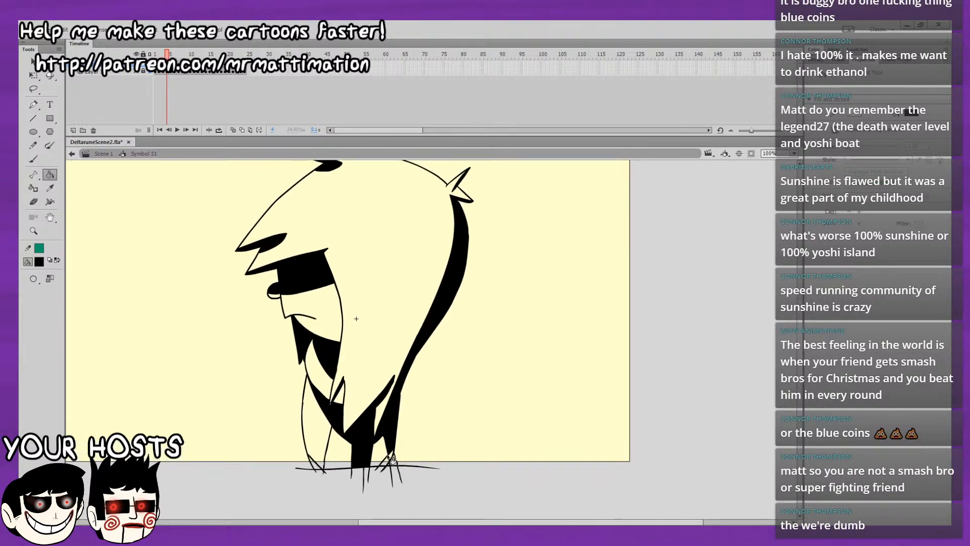
{"action": "key", "text": "comma"}
{"action": "key", "text": "period"}
{"action": "key", "text": "comma"}
{"action": "key", "text": "period"}
{"action": "key", "text": "comma"}
{"action": "key", "text": "period"}
{"action": "key", "text": "comma"}
{"action": "key", "text": "period"}
{"action": "key", "text": "comma"}
{"action": "key", "text": "period"}
{"action": "key", "text": "comma"}
{"action": "key", "text": "period"}
{"action": "key", "text": "comma"}
{"action": "key", "text": "period"}
{"action": "key", "text": "comma"}
{"action": "key", "text": "period"}
{"action": "key", "text": "period"}
{"action": "key", "text": "comma"}
{"action": "key", "text": "period"}
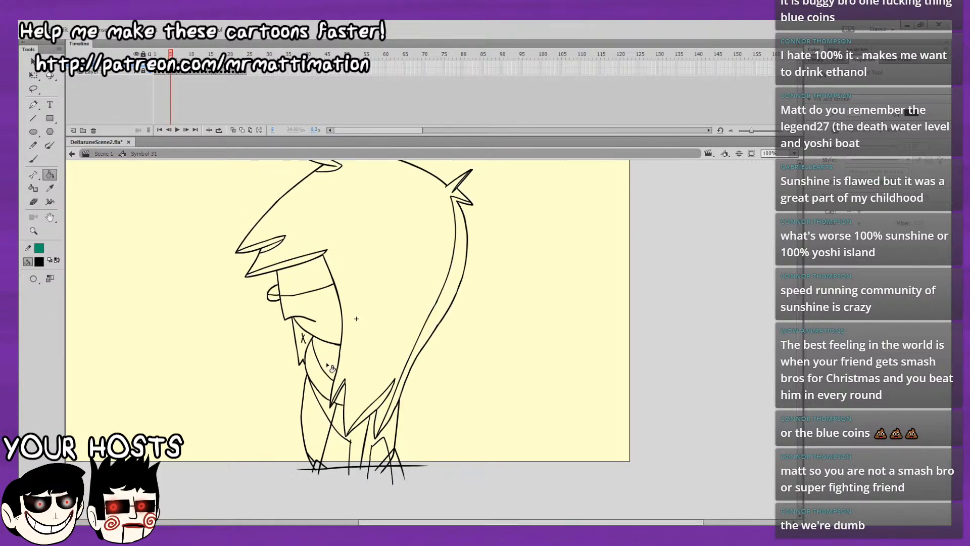
{"action": "key", "text": "comma"}
{"action": "key", "text": "comma"}
{"action": "key", "text": "period"}
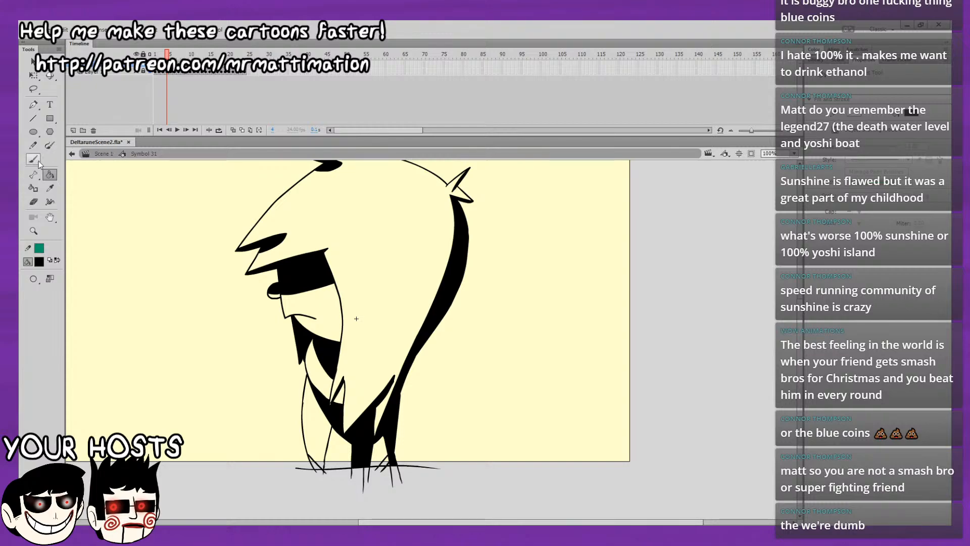
Fill the back hair strand with black on frame 5 using the Paint Bucket.
{"action": "key", "text": "b"}
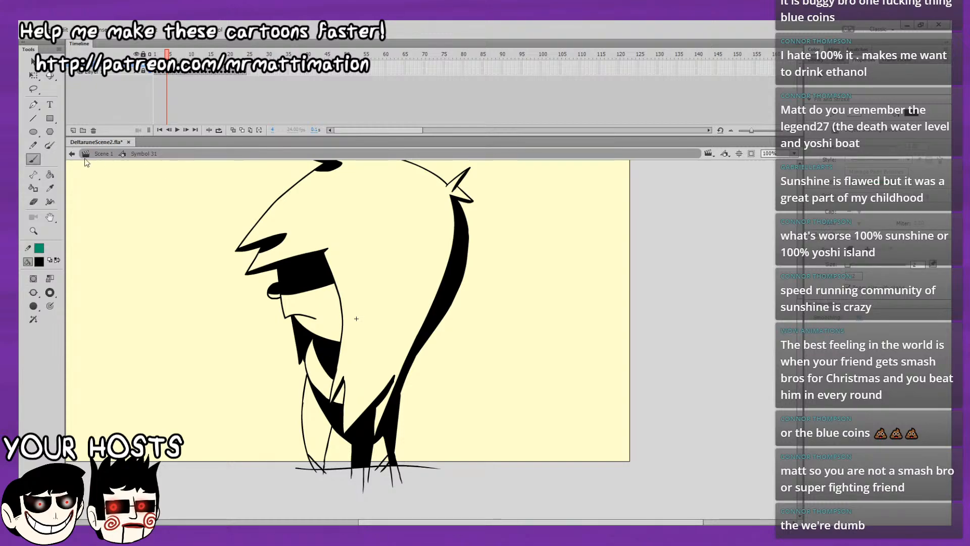
{"action": "key", "text": "k"}
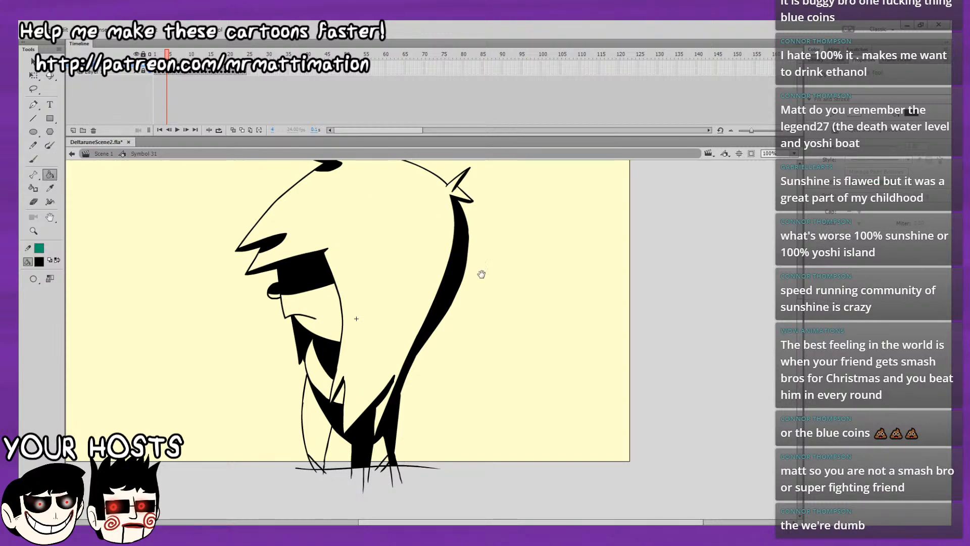
{"action": "left_click_drag", "start_coordinate": [482, 274], "coordinate": [494, 302]}
{"action": "key", "text": "period"}
{"action": "left_click", "coordinate": [472, 253]}
Fill the top tuft's shadow with black on frame 5, try to fill the upper fringe underside, and undo the misplaced fill.
{"action": "left_click_drag", "start_coordinate": [499, 188], "coordinate": [497, 202]}
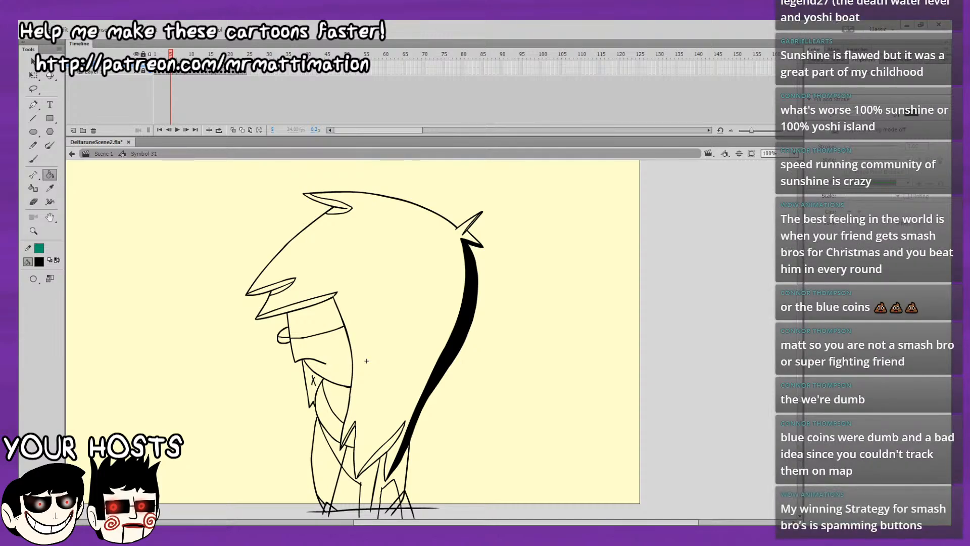
{"action": "scroll", "coordinate": [476, 332], "scroll_direction": "up", "scroll_amount": 1}
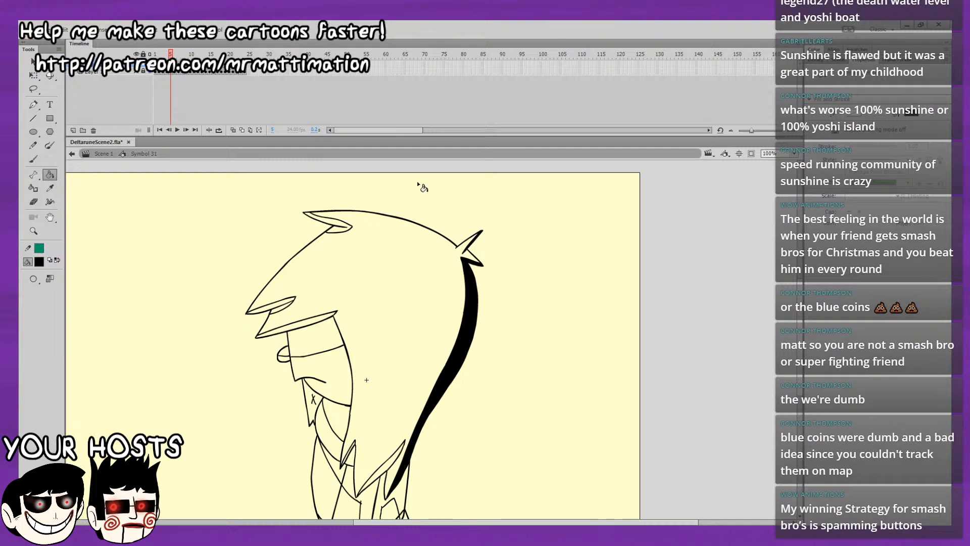
{"action": "left_click", "coordinate": [339, 226]}
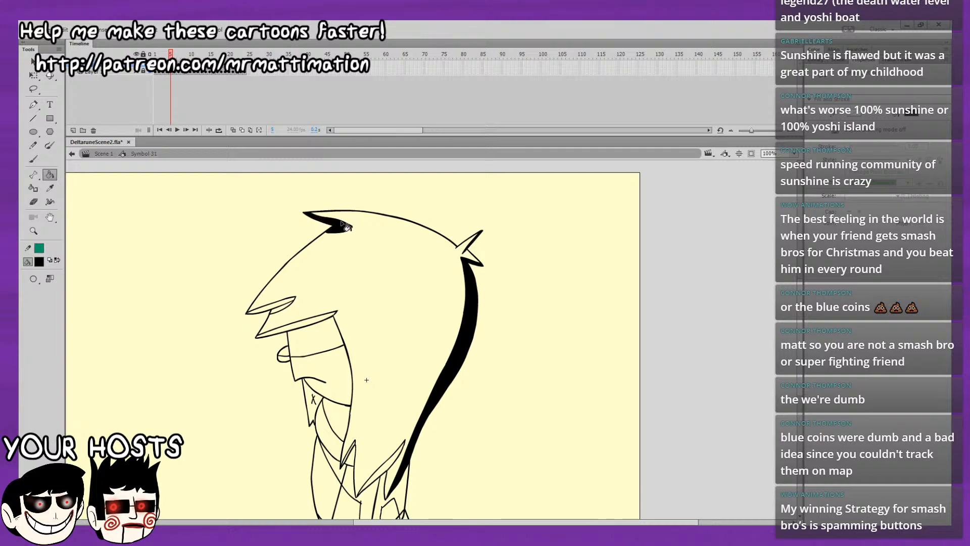
{"action": "left_click", "coordinate": [299, 312]}
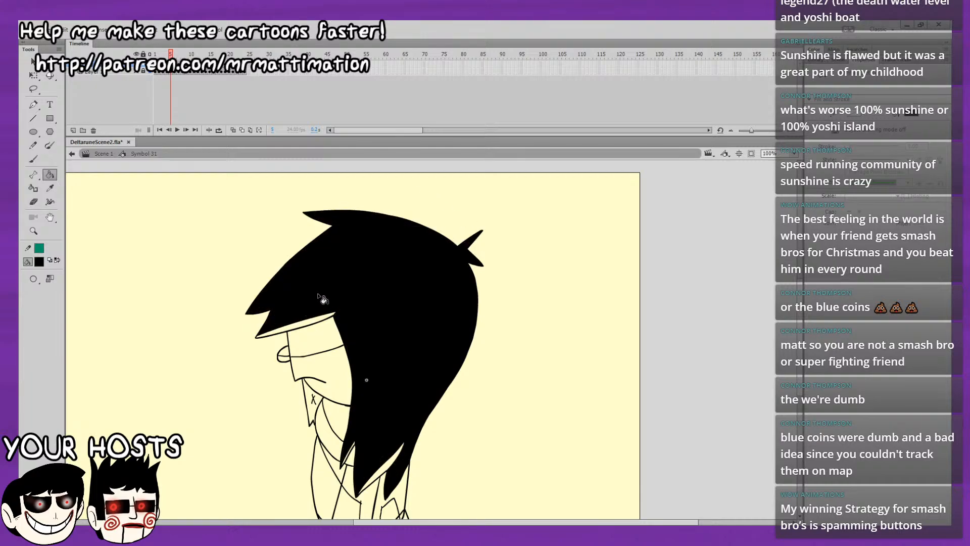
{"action": "key", "text": "ctrl+z"}
Fill the fringe undersides, the face's shadow band, the eye, and the jaw and neck shadows with black on frame 5.
{"action": "left_click", "coordinate": [318, 338]}
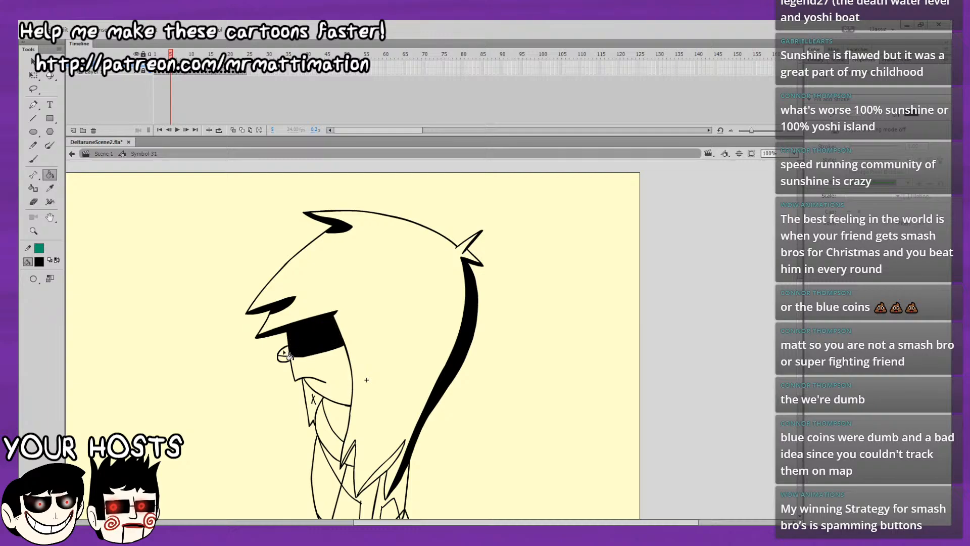
{"action": "left_click", "coordinate": [311, 404]}
{"action": "left_click", "coordinate": [333, 419]}
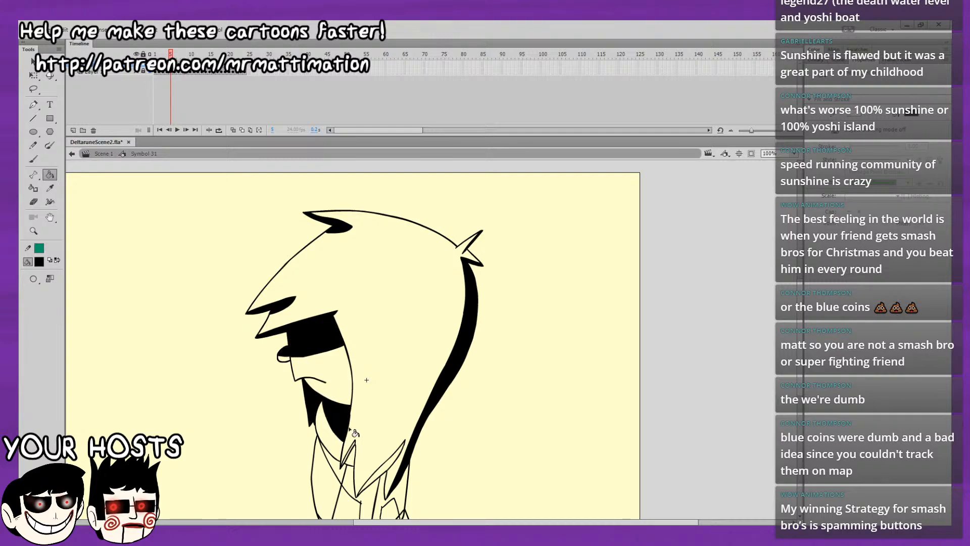
Fill the long lower hair tip and the back of the body with black on frame 5.
{"action": "left_click", "coordinate": [383, 470]}
{"action": "left_click_drag", "start_coordinate": [425, 357], "coordinate": [427, 267]}
{"action": "left_click", "coordinate": [403, 401]}
{"action": "left_click", "coordinate": [406, 428]}
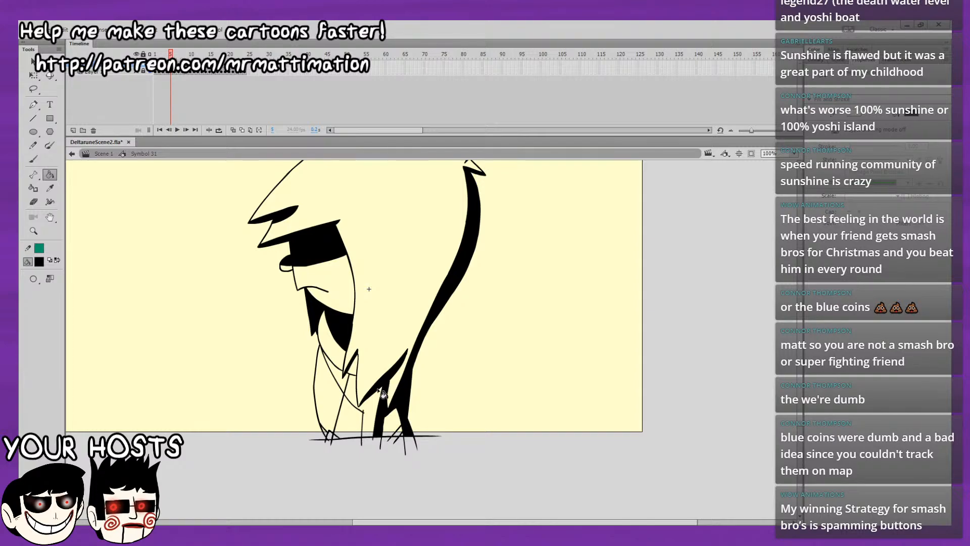
Fill the chest and collar shadows with black on frame 5 and compare the shading with frame 4.
{"action": "left_click", "coordinate": [375, 410]}
{"action": "left_click", "coordinate": [349, 365]}
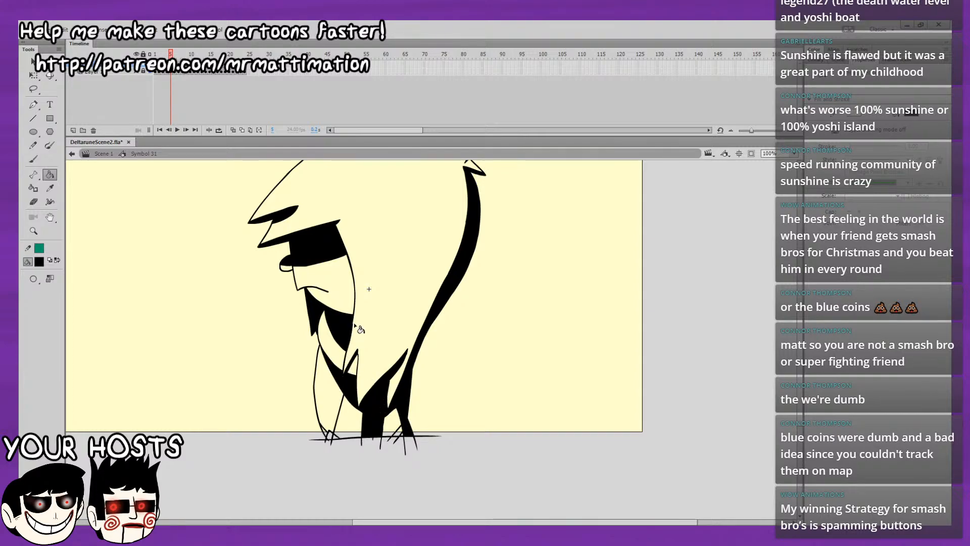
{"action": "key", "text": "."}
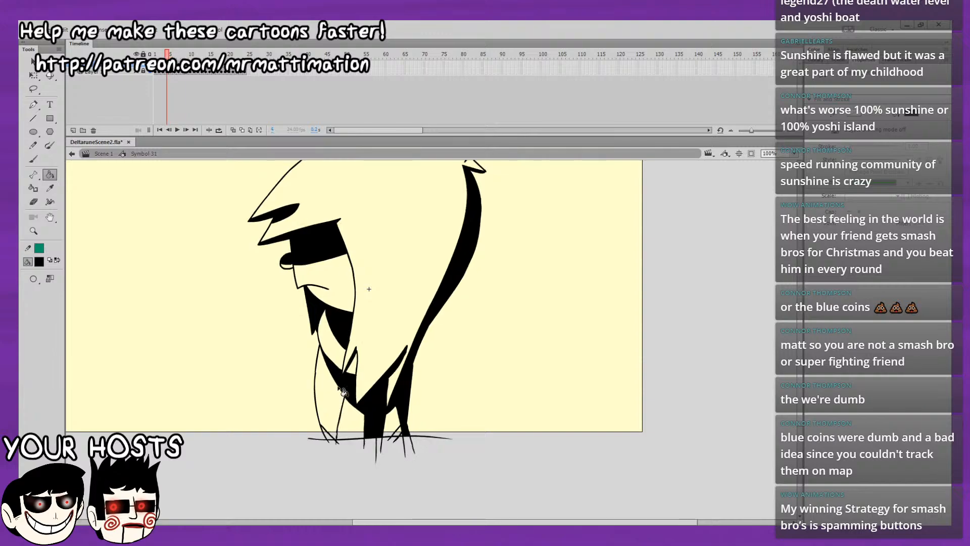
{"action": "key", "text": "."}
{"action": "key", "text": "."}
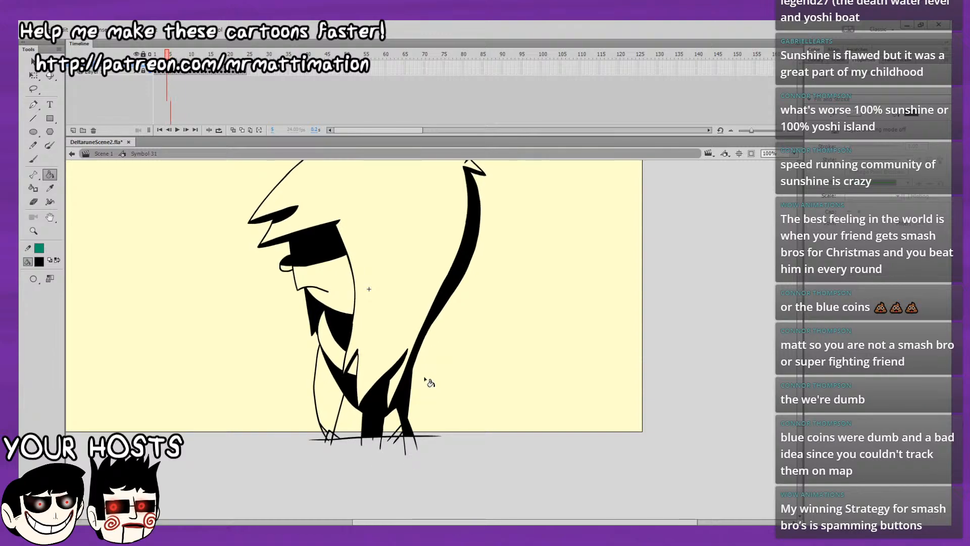
{"action": "key", "text": "."}
{"action": "left_click_drag", "start_coordinate": [507, 354], "coordinate": [464, 410]}
{"action": "key", "text": "."}
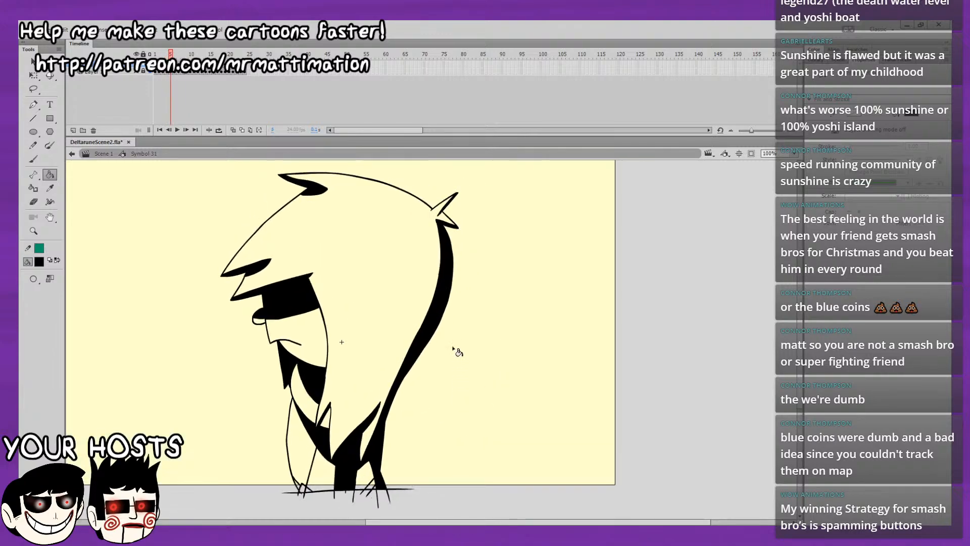
Fill the lower hair tip's shadow and the back of the body with black on frame 6.
{"action": "key", "text": "."}
{"action": "key", "text": "."}
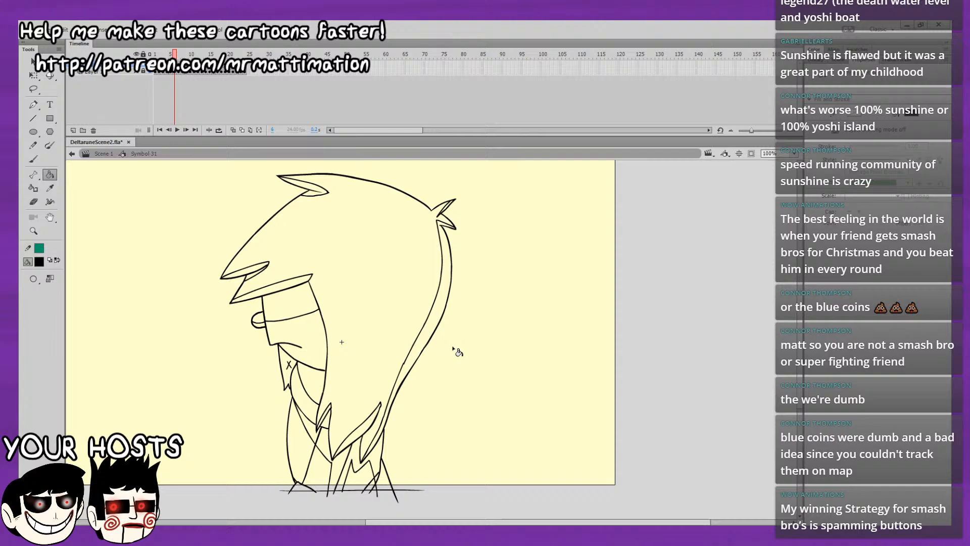
{"action": "left_click", "coordinate": [357, 442]}
{"action": "left_click", "coordinate": [359, 466]}
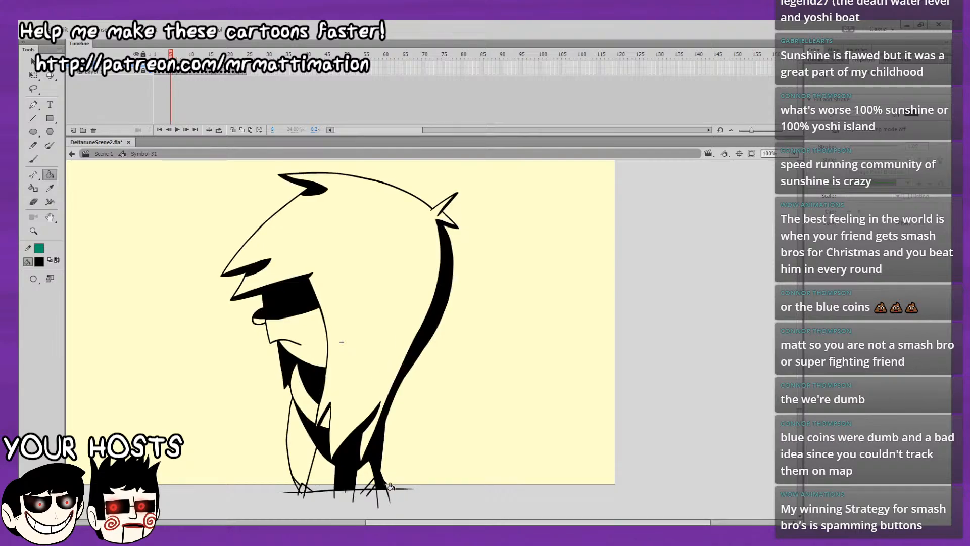
{"action": "key", "text": "."}
{"action": "left_click", "coordinate": [383, 486]}
{"action": "key", "text": "."}
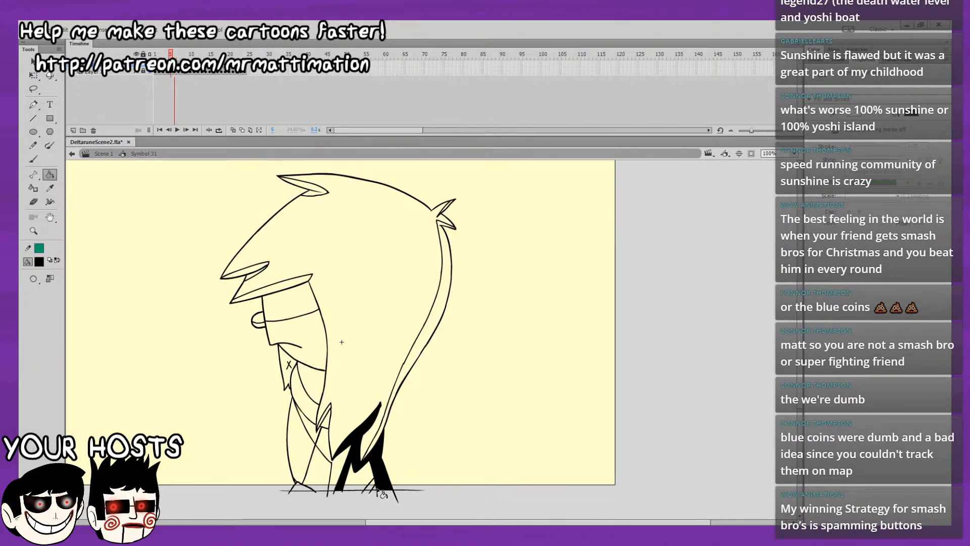
{"action": "key", "text": "."}
Fill the back hair strand, top tuft and upper fringe underside with black on frame 6, undoing the fill that floods the hair.
{"action": "left_click", "coordinate": [371, 451]}
{"action": "left_click_drag", "start_coordinate": [417, 296], "coordinate": [397, 375]}
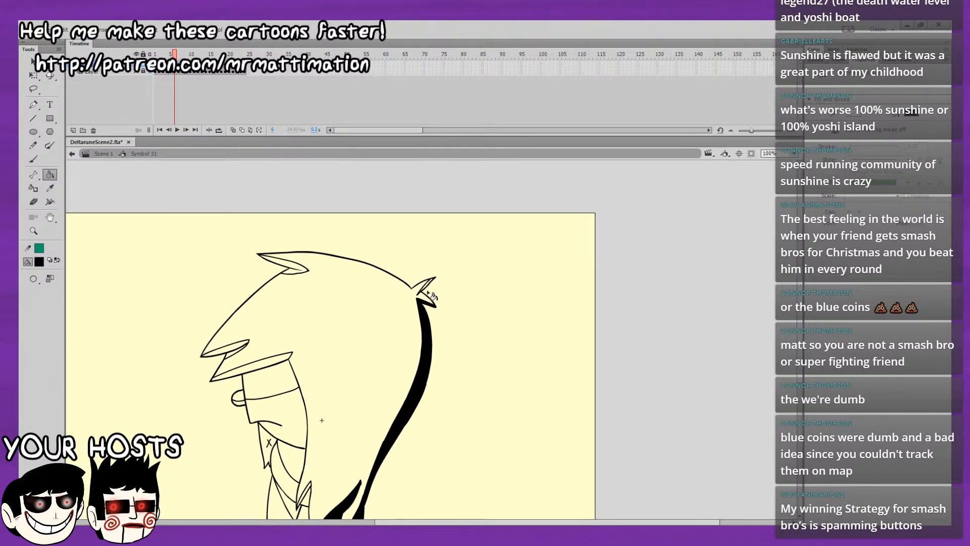
{"action": "key", "text": "."}
{"action": "left_click", "coordinate": [302, 268]}
{"action": "left_click", "coordinate": [235, 354]}
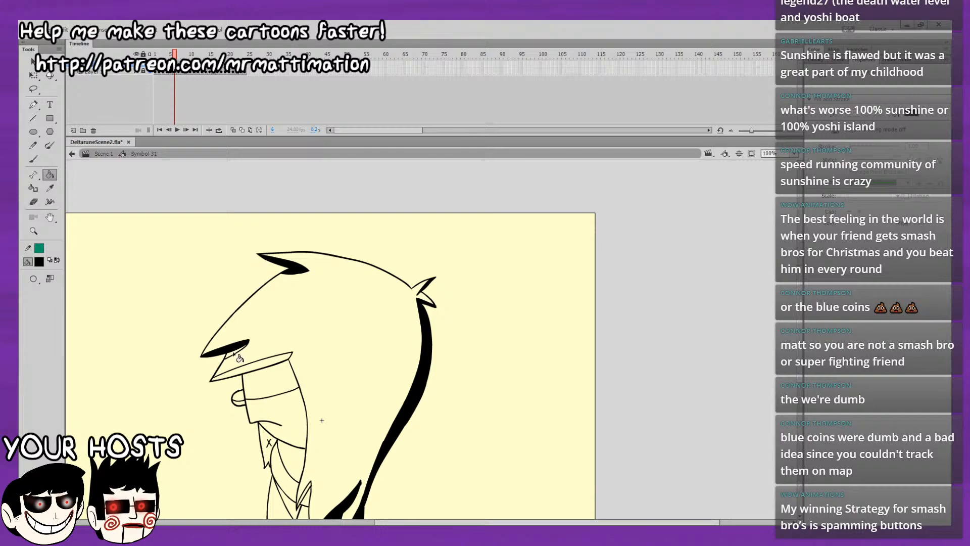
Fill the lower fringe underside, the face's shadow band, the eye and the jaw shadow with black on frame 6.
{"action": "left_click", "coordinate": [248, 368]}
{"action": "left_click", "coordinate": [247, 388]}
{"action": "left_click", "coordinate": [237, 394]}
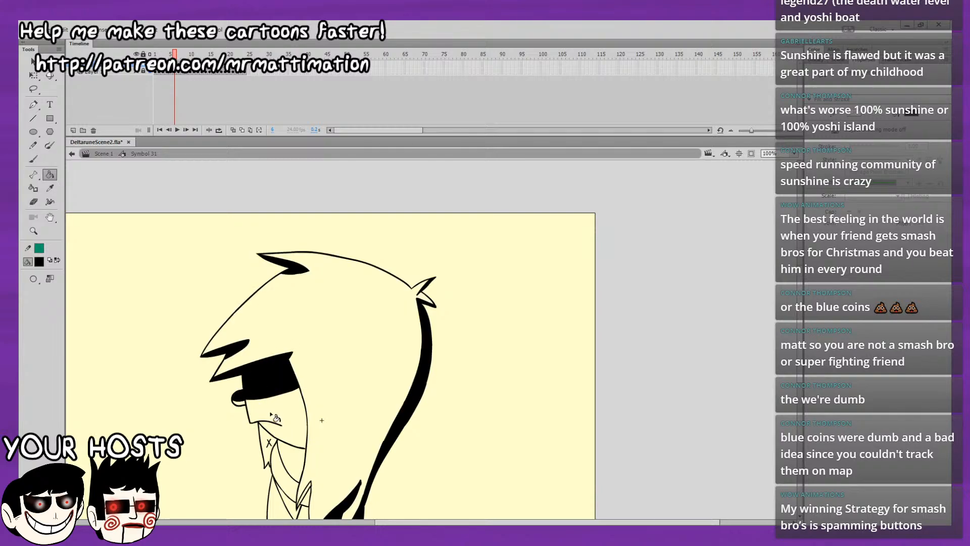
{"action": "key", "text": "."}
{"action": "left_click", "coordinate": [266, 443]}
{"action": "key", "text": "."}
Fill the neck shadow, the collar and chest shadows, and the front hair tip with black on frame 6.
{"action": "left_click_drag", "start_coordinate": [330, 432], "coordinate": [332, 421]}
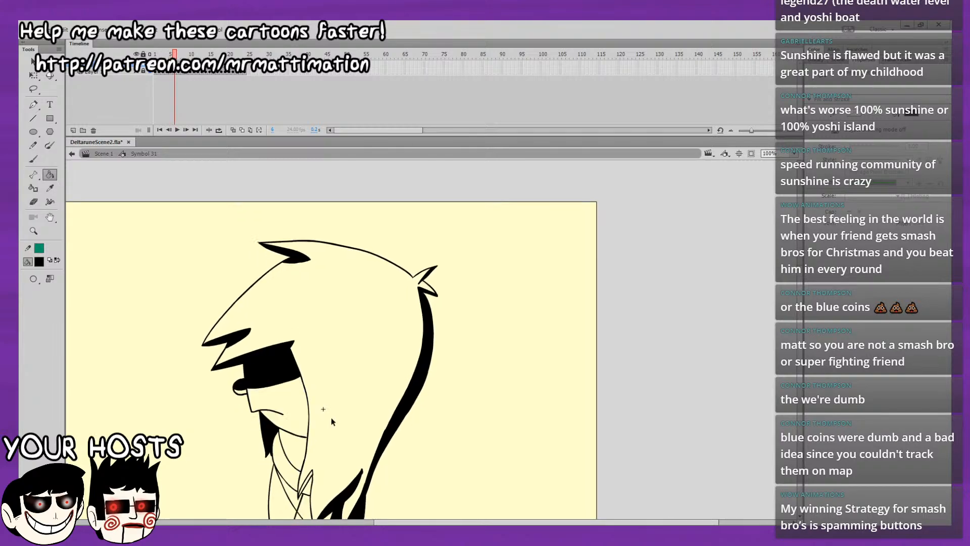
{"action": "key", "text": "b"}
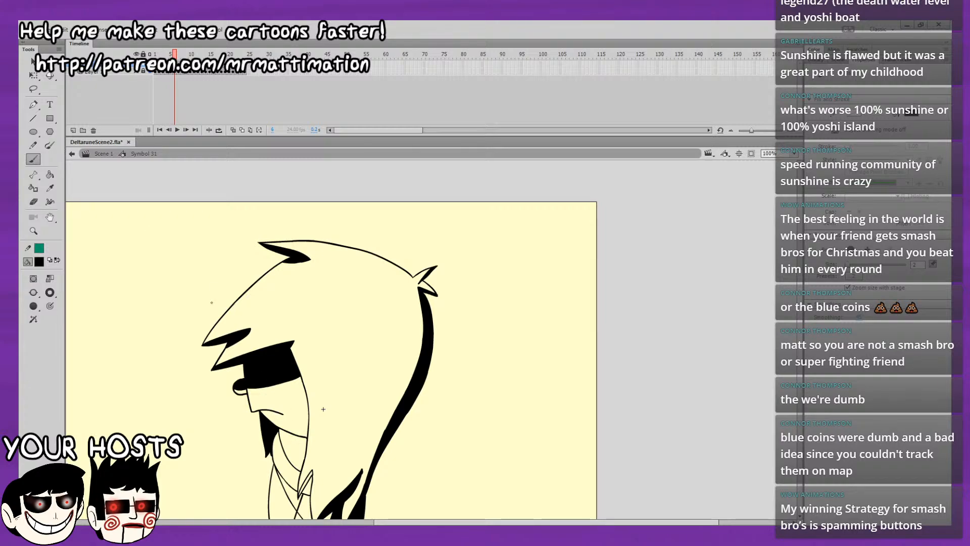
{"action": "left_click", "coordinate": [53, 176]}
{"action": "left_click", "coordinate": [299, 444]}
{"action": "left_click_drag", "start_coordinate": [296, 487], "coordinate": [300, 441]}
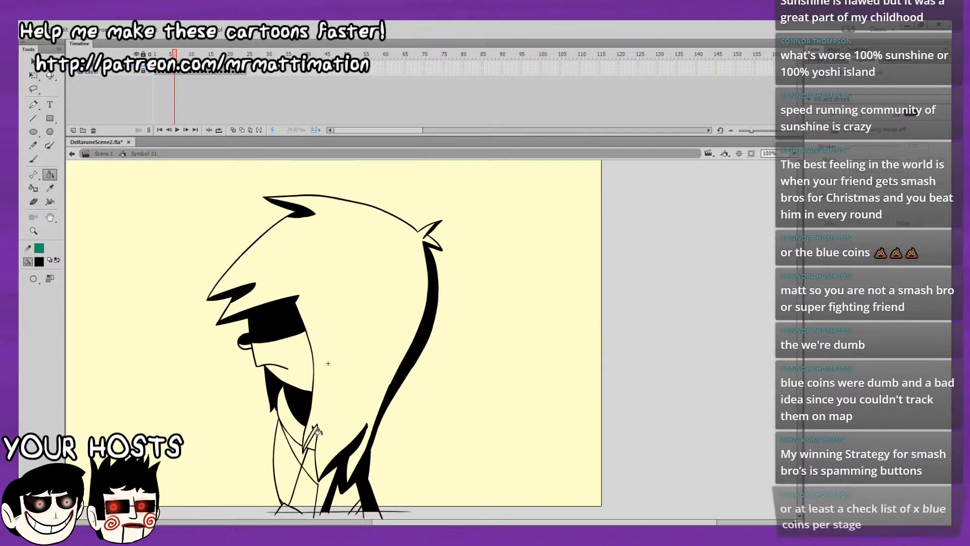
{"action": "left_click", "coordinate": [302, 454]}
{"action": "left_click", "coordinate": [312, 466]}
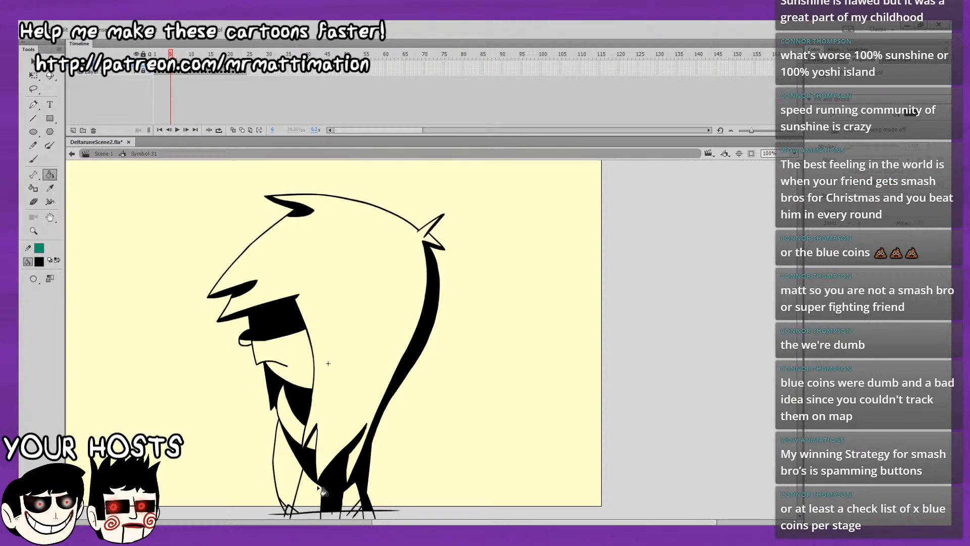
{"action": "left_click", "coordinate": [310, 440]}
Flip back and forth through frames 4 to 7 to compare the shading with the unfilled drawing.
{"action": "key", "text": "comma"}
{"action": "key", "text": "comma"}
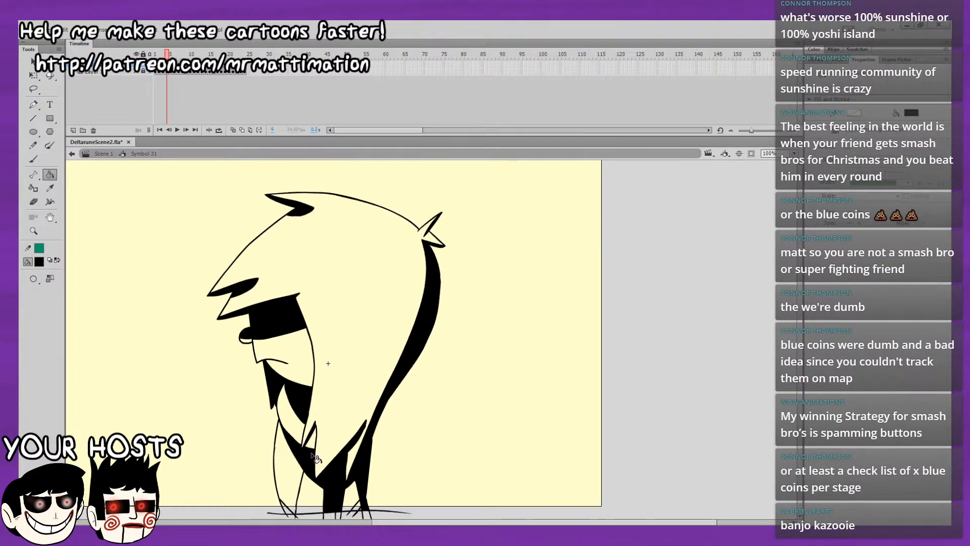
{"action": "key", "text": "period"}
{"action": "key", "text": "period"}
{"action": "key", "text": "comma"}
{"action": "key", "text": "period"}
{"action": "key", "text": "comma"}
{"action": "key", "text": "period"}
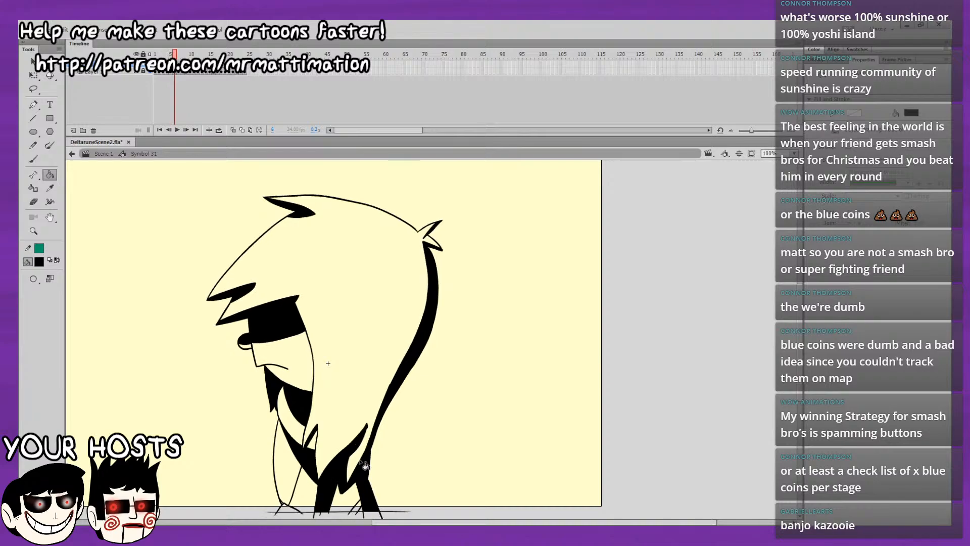
{"action": "key", "text": "comma"}
{"action": "key", "text": "period"}
{"action": "key", "text": "comma"}
{"action": "key", "text": "period"}
{"action": "key", "text": "comma"}
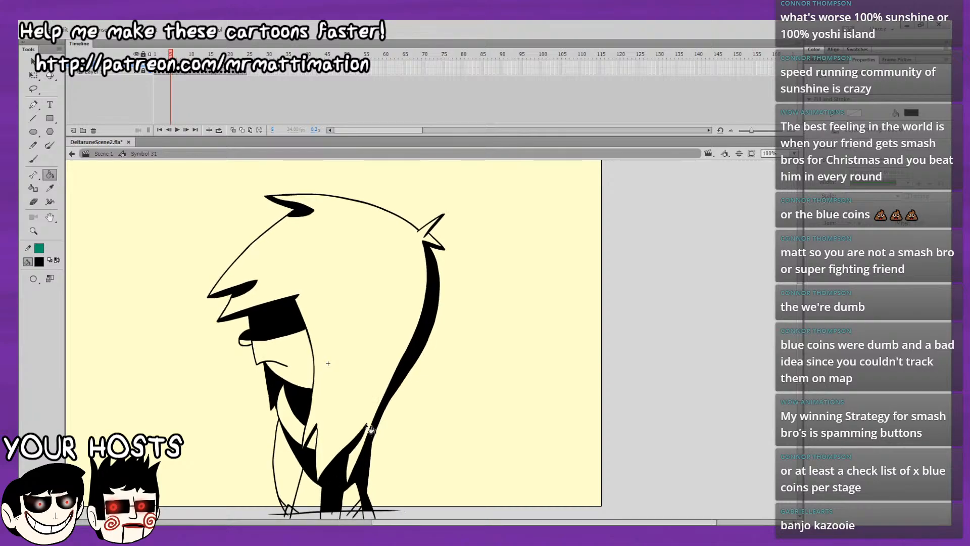
{"action": "key", "text": "period"}
{"action": "key", "text": "period"}
{"action": "key", "text": "comma"}
{"action": "key", "text": "period"}
{"action": "key", "text": "comma"}
{"action": "key", "text": "period"}
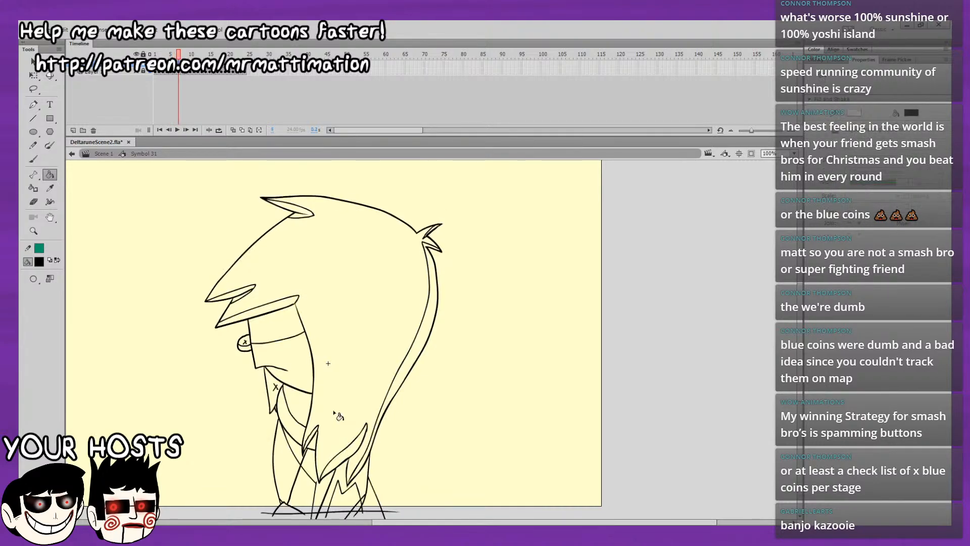
{"action": "key", "text": "comma"}
{"action": "key", "text": "period"}
{"action": "key", "text": "period"}
{"action": "key", "text": "comma"}
{"action": "key", "text": "comma"}
{"action": "key", "text": "period"}
Fill the jaw and neck shadows, the eye, the face's shadow band and the lower fringe underside with black on frame 7.
{"action": "left_click", "coordinate": [281, 383]}
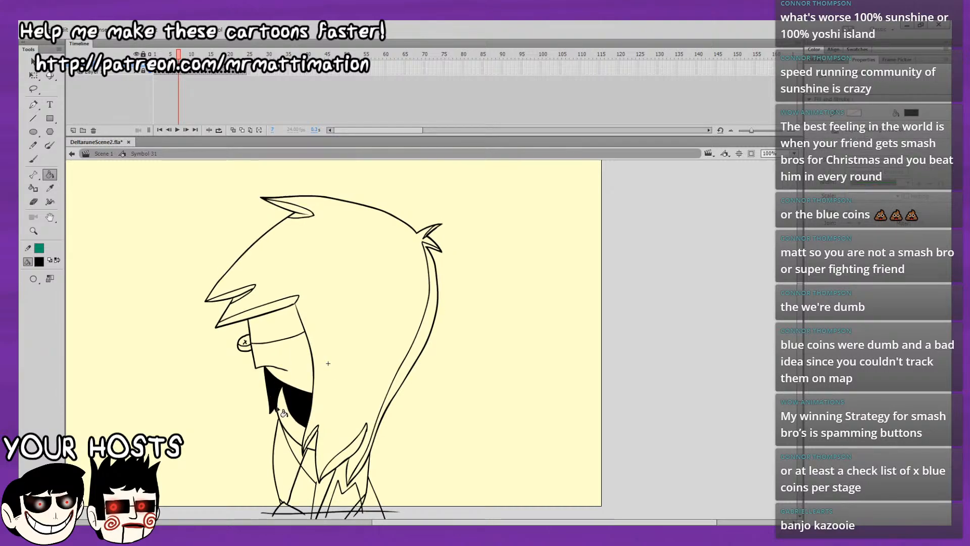
{"action": "key", "text": "period"}
{"action": "key", "text": "comma"}
{"action": "left_click", "coordinate": [252, 344]}
{"action": "left_click", "coordinate": [251, 346]}
{"action": "left_click", "coordinate": [271, 309]}
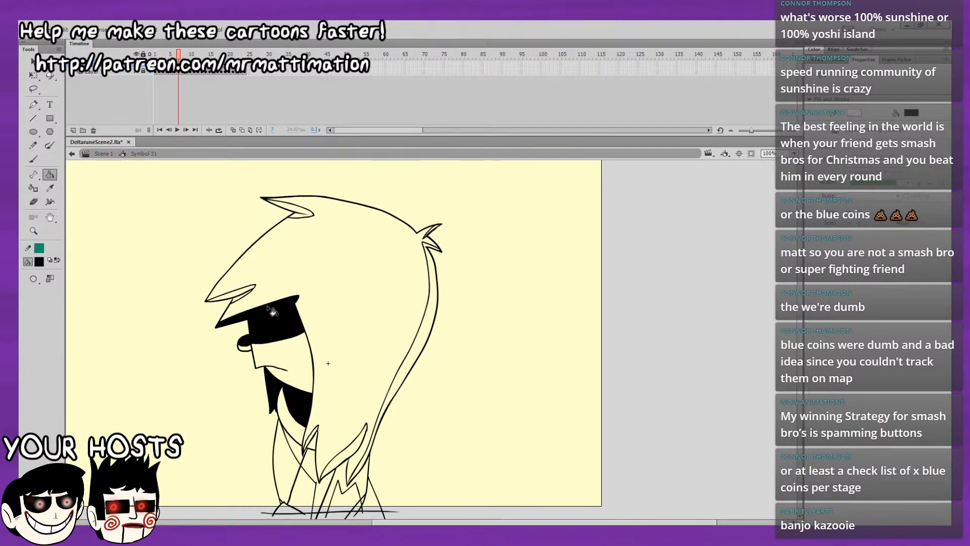
Fill the upper fringe underside and the top and back tufts with black on frame 7, undoing the misplaced fill.
{"action": "left_click", "coordinate": [248, 298]}
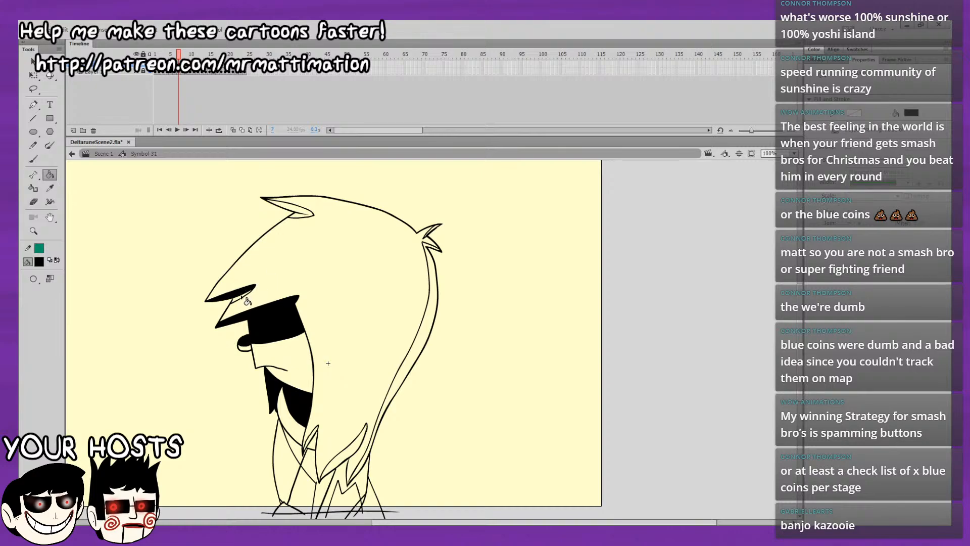
{"action": "left_click", "coordinate": [302, 216]}
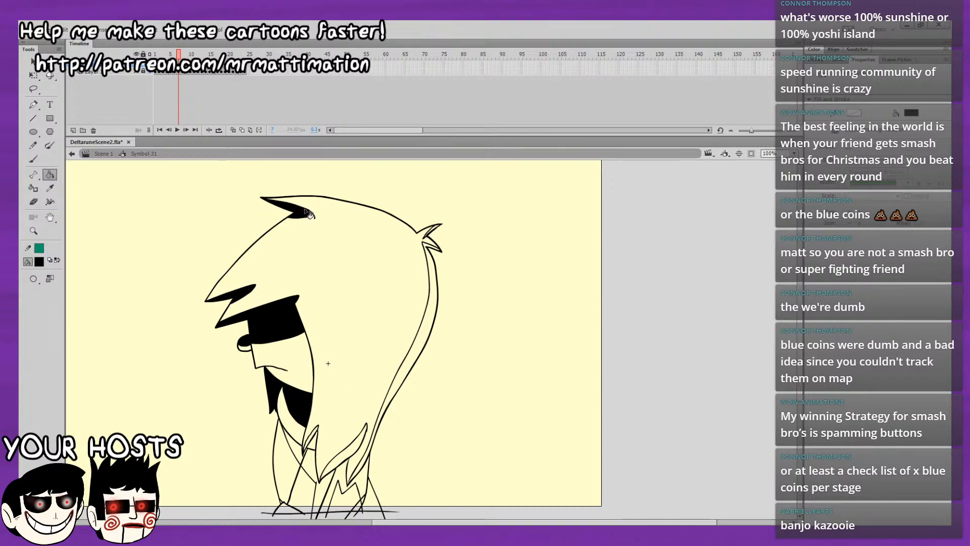
{"action": "left_click", "coordinate": [433, 250]}
{"action": "key", "text": "ctrl+z"}
{"action": "left_click", "coordinate": [437, 227]}
Fill the back hair strand and the long lower hair tip with black on frame 7 using the Paint Bucket.
{"action": "left_click", "coordinate": [33, 159]}
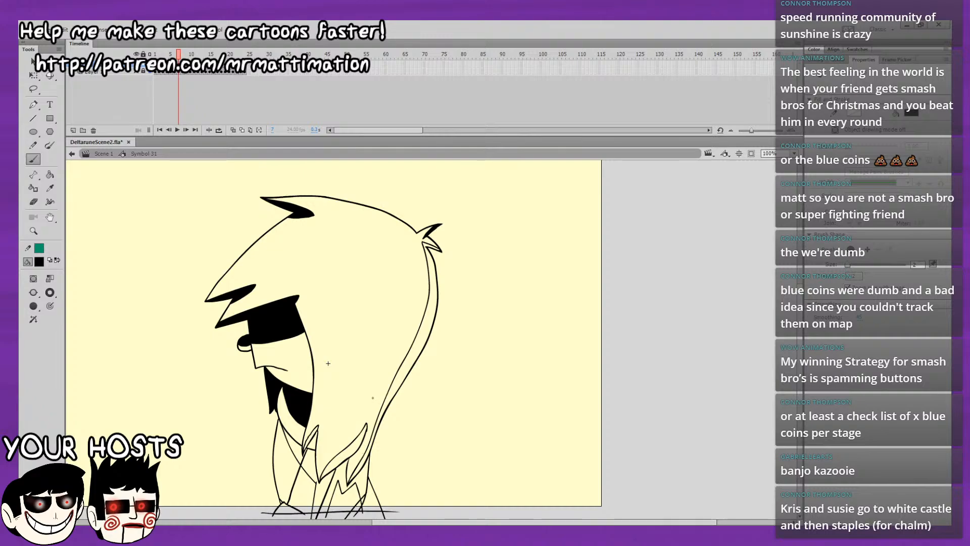
{"action": "left_click", "coordinate": [50, 175]}
{"action": "left_click", "coordinate": [372, 461]}
{"action": "left_click", "coordinate": [360, 440]}
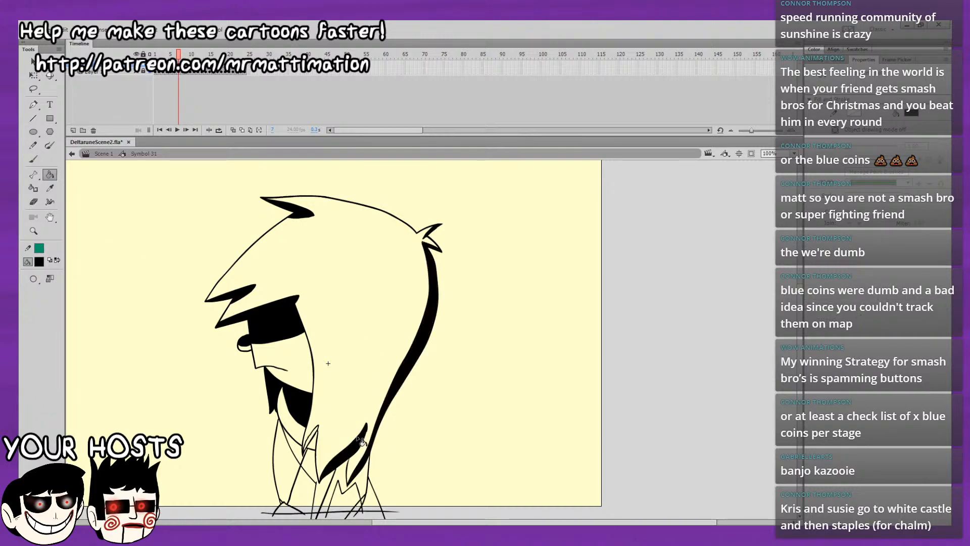
Fill the front hair tip, the collar and chest shadows, and the back of the body with black on frame 7.
{"action": "left_click", "coordinate": [313, 436]}
{"action": "left_click", "coordinate": [310, 457]}
{"action": "left_click", "coordinate": [299, 455]}
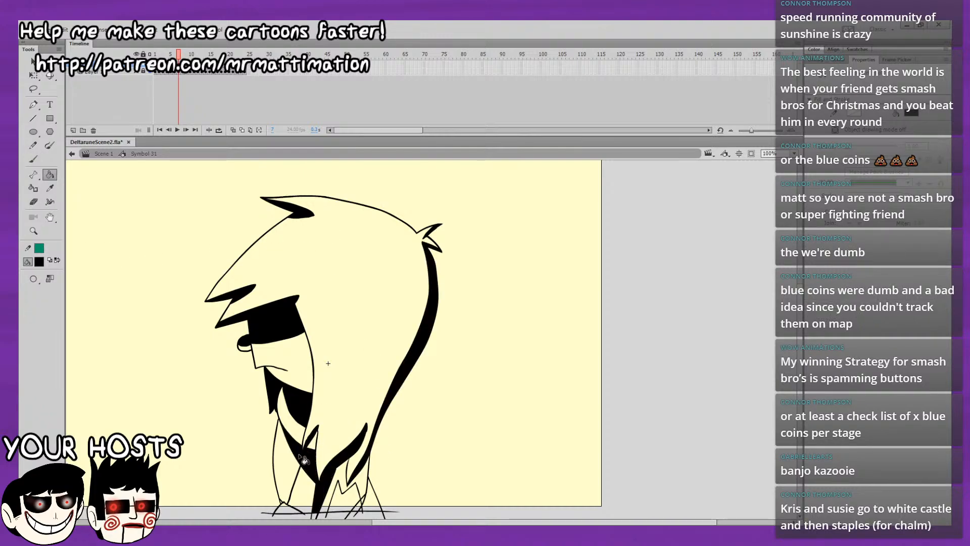
{"action": "left_click", "coordinate": [344, 483]}
{"action": "left_click", "coordinate": [372, 505]}
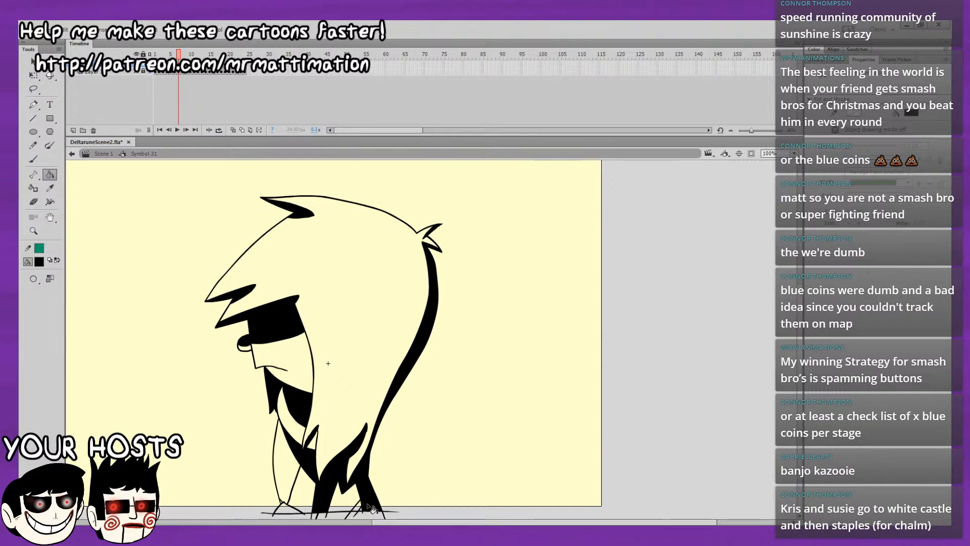
Flip back and forth between frames 6 and 7 to check that the shading matches.
{"action": "key", "text": "comma"}
{"action": "key", "text": "period"}
{"action": "key", "text": "comma"}
{"action": "key", "text": "period"}
{"action": "key", "text": "comma"}
{"action": "key", "text": "period"}
{"action": "key", "text": "comma"}
{"action": "key", "text": "period"}
{"action": "key", "text": "comma"}
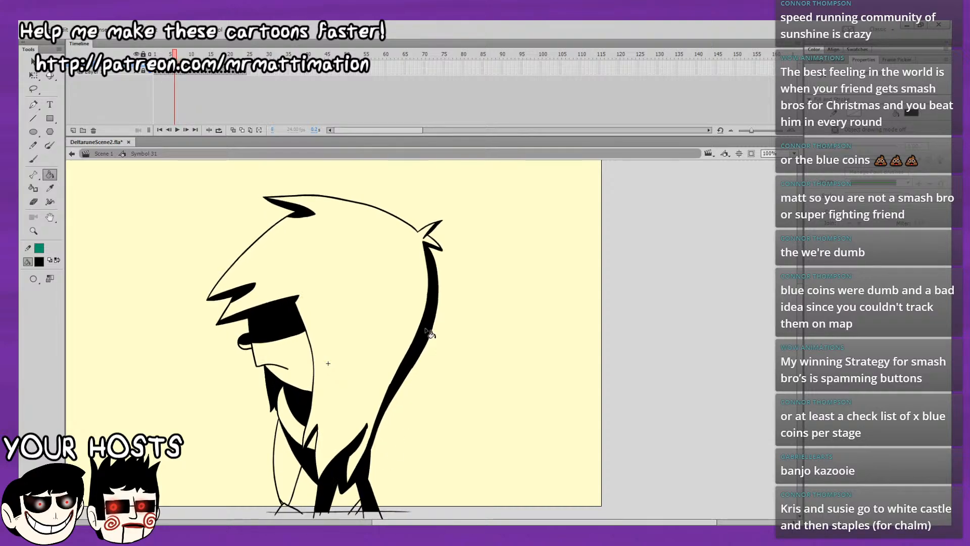
{"action": "key", "text": "period"}
{"action": "key", "text": "comma"}
{"action": "key", "text": "period"}
{"action": "key", "text": "comma"}
{"action": "key", "text": "period"}
{"action": "key", "text": "comma"}
{"action": "key", "text": "period"}
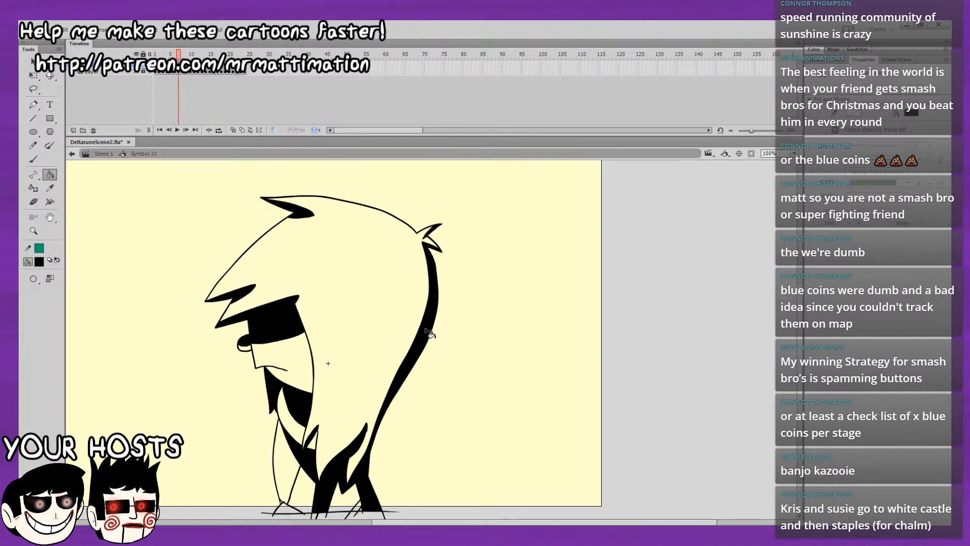
{"action": "key", "text": "comma"}
{"action": "key", "text": "period"}
{"action": "key", "text": "comma"}
{"action": "key", "text": "period"}
{"action": "key", "text": "comma"}
{"action": "key", "text": "period"}
{"action": "key", "text": "comma"}
{"action": "key", "text": "period"}
Fill the face's shadow band, eye, fringe undersides, top tuft and back hair strand with black on frame 8.
{"action": "left_click", "coordinate": [277, 328]}
{"action": "left_click", "coordinate": [263, 309]}
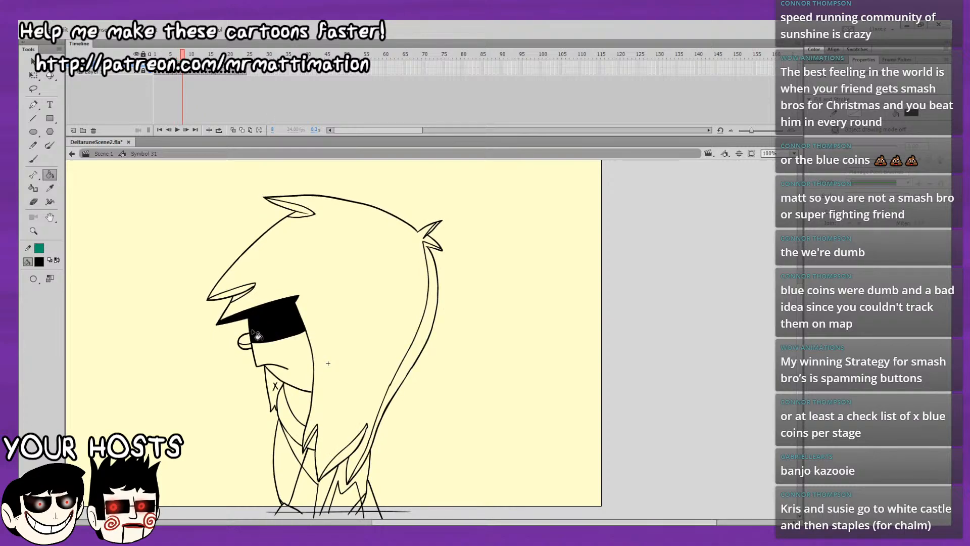
{"action": "left_click", "coordinate": [246, 342]}
{"action": "left_click", "coordinate": [247, 291]}
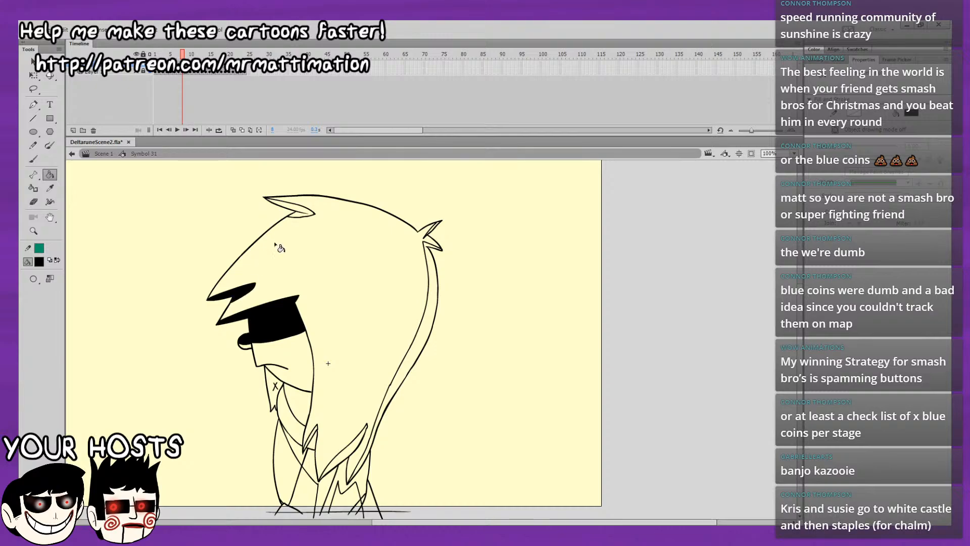
{"action": "left_click", "coordinate": [300, 217]}
{"action": "left_click", "coordinate": [429, 249]}
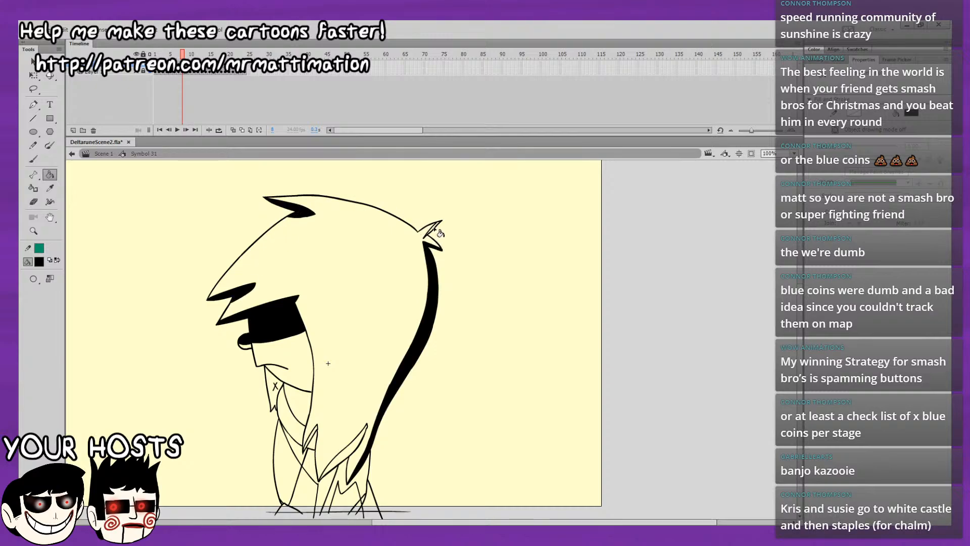
Fill the back tuft, the back of the body and the long lower hair tip with black on frame 8.
{"action": "key", "text": "comma"}
{"action": "key", "text": "period"}
{"action": "left_click", "coordinate": [364, 503]}
{"action": "key", "text": "comma"}
{"action": "key", "text": "period"}
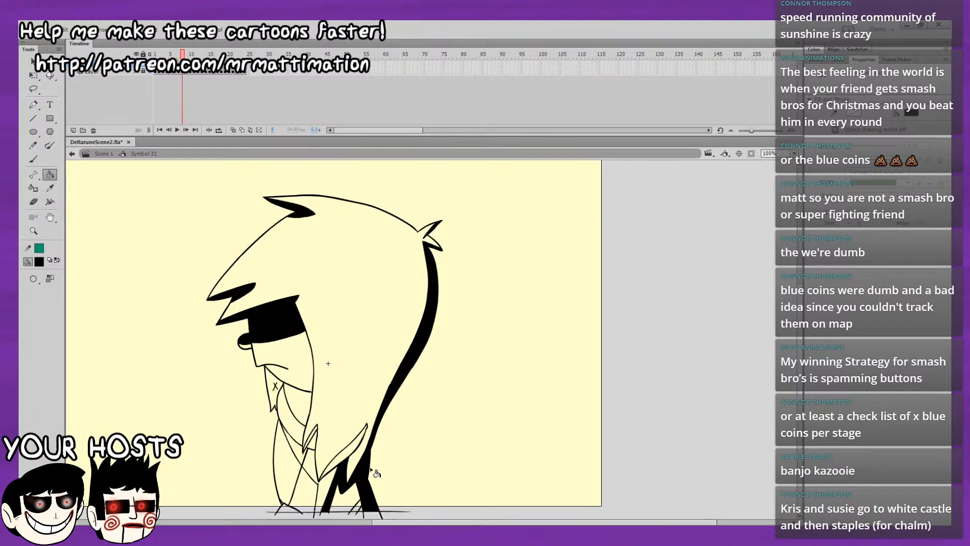
{"action": "left_click", "coordinate": [329, 496]}
{"action": "left_click", "coordinate": [344, 462]}
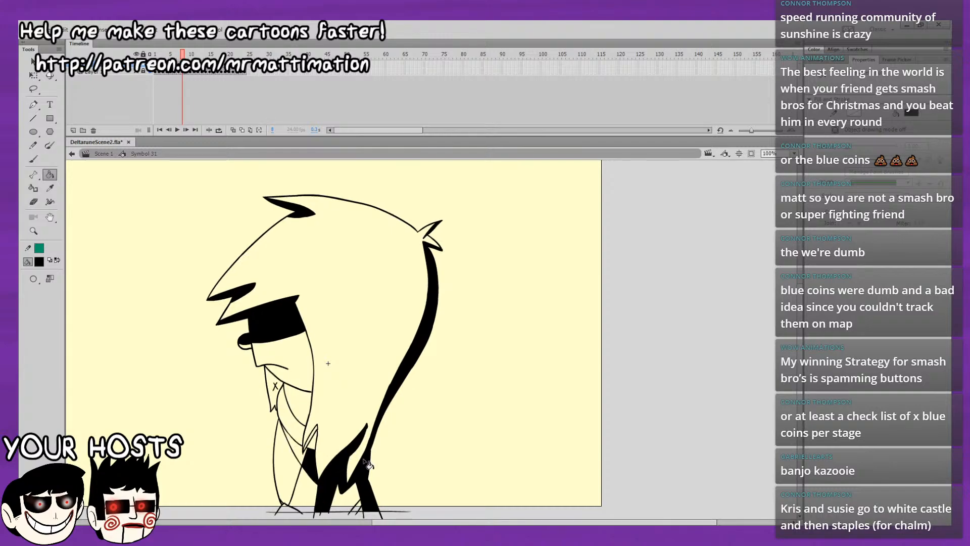
Fill the chest shadow, the neck shadow and the collar with black on frame 8.
{"action": "left_click", "coordinate": [299, 446]}
{"action": "left_click", "coordinate": [300, 398]}
{"action": "key", "text": "ctrl+z"}
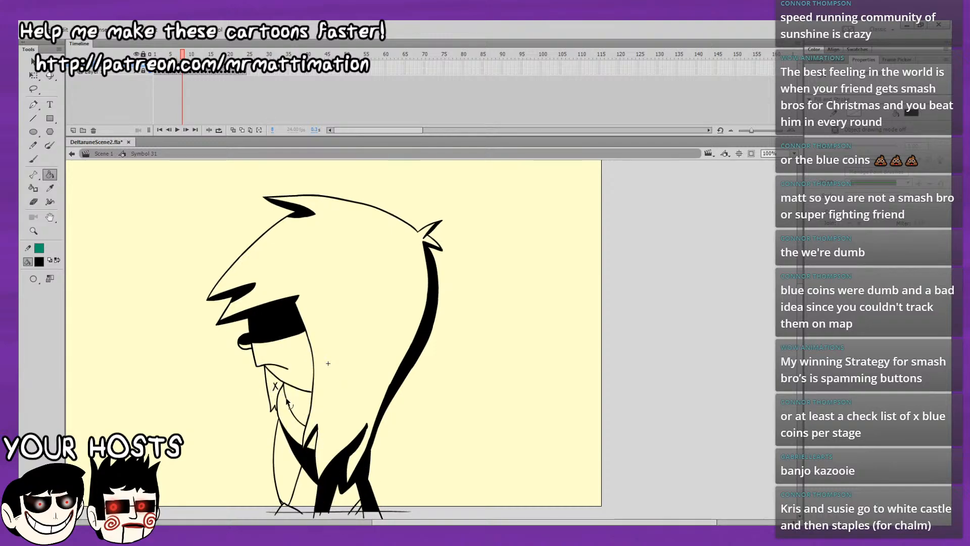
{"action": "key", "text": "b"}
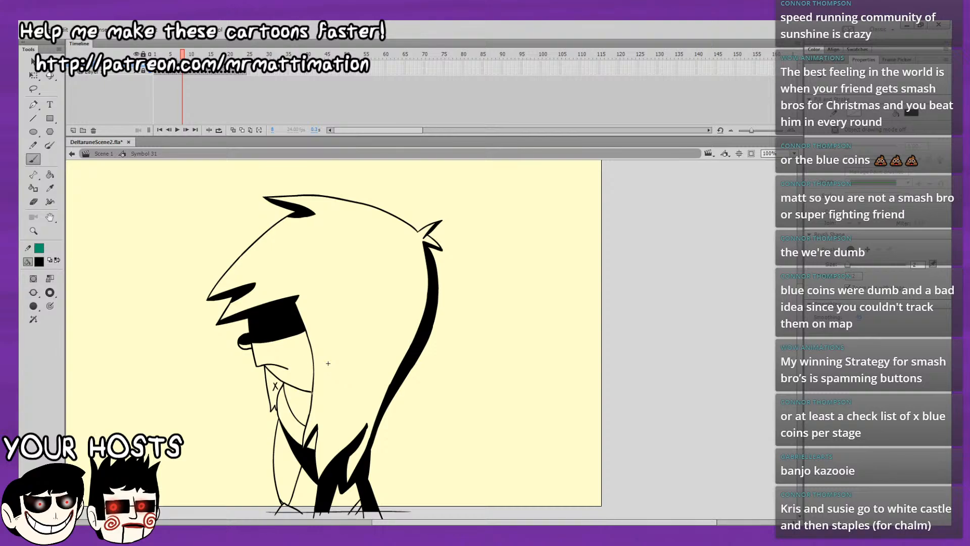
{"action": "key", "text": "k"}
{"action": "left_click", "coordinate": [306, 412]}
{"action": "left_click", "coordinate": [284, 384]}
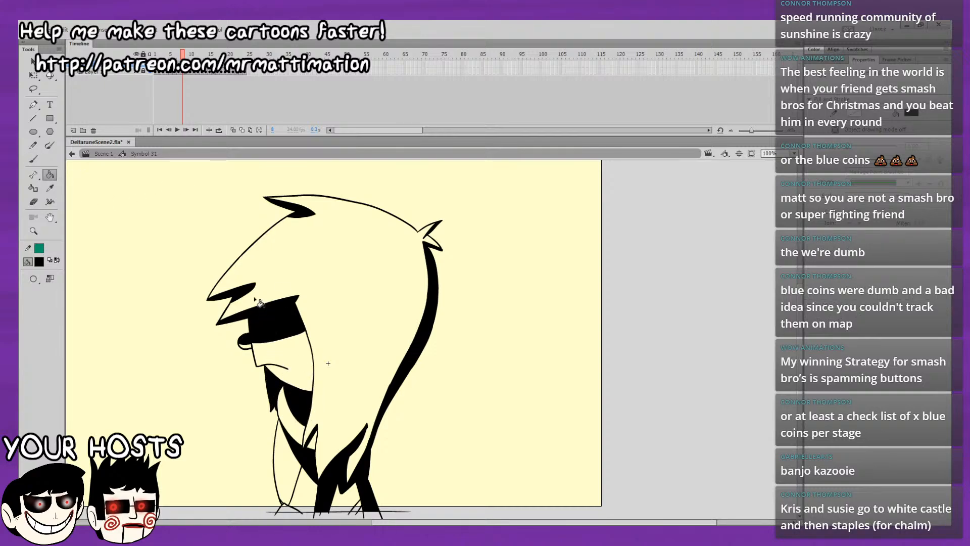
Flip back and forth between frames 7 and 8 to compare their shading.
{"action": "key", "text": "comma"}
{"action": "key", "text": "period"}
{"action": "key", "text": "comma"}
{"action": "key", "text": "period"}
{"action": "key", "text": "comma"}
{"action": "key", "text": "period"}
{"action": "key", "text": "comma"}
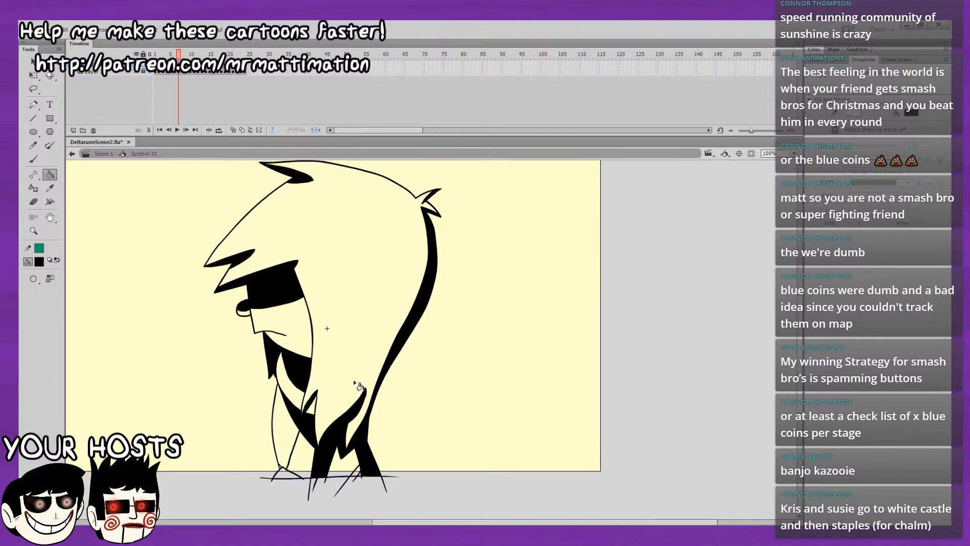
{"action": "key", "text": "period"}
{"action": "key", "text": "comma"}
{"action": "key", "text": "period"}
{"action": "key", "text": "comma"}
{"action": "key", "text": "period"}
{"action": "key", "text": "comma"}
{"action": "key", "text": "period"}
{"action": "left_click_drag", "start_coordinate": [435, 305], "coordinate": [426, 352]}
{"action": "key", "text": "comma"}
{"action": "key", "text": "period"}
{"action": "key", "text": "comma"}
{"action": "key", "text": "period"}
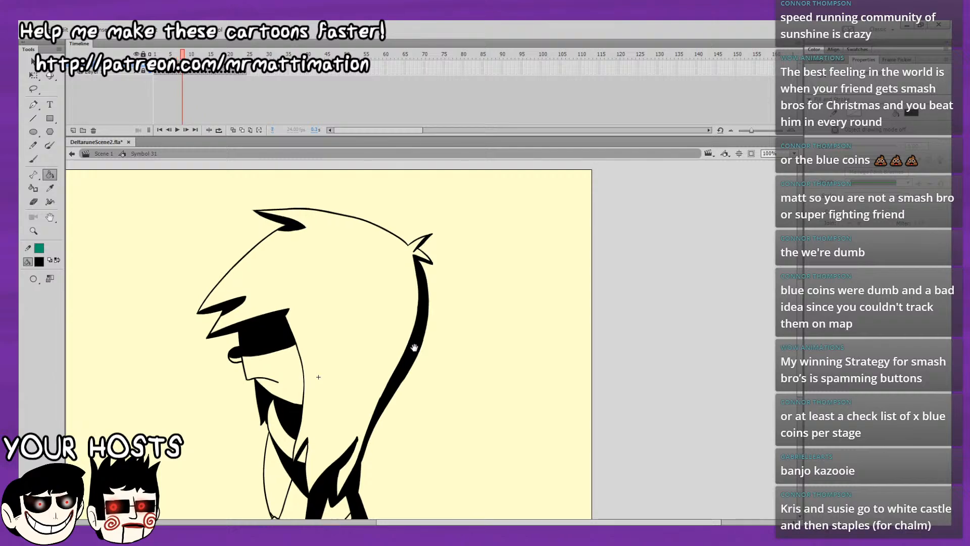
{"action": "key", "text": "comma"}
{"action": "key", "text": "period"}
Fill the back hair strand and the top tuft with black on frame 9.
{"action": "key", "text": "period"}
{"action": "key", "text": "comma"}
{"action": "key", "text": "period"}
{"action": "left_click", "coordinate": [414, 348]}
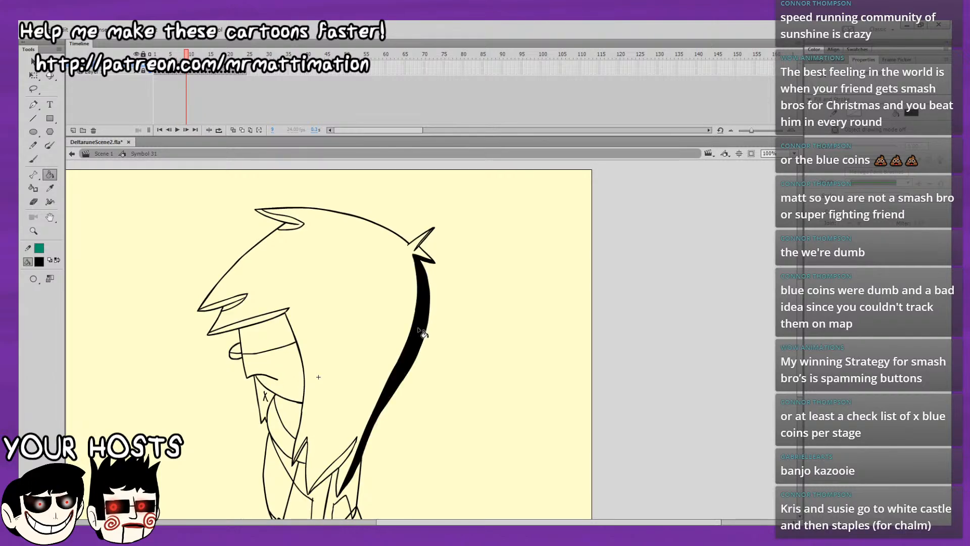
{"action": "key", "text": "comma"}
{"action": "key", "text": "period"}
{"action": "left_click", "coordinate": [289, 223]}
{"action": "left_click_drag", "start_coordinate": [380, 281], "coordinate": [429, 241]}
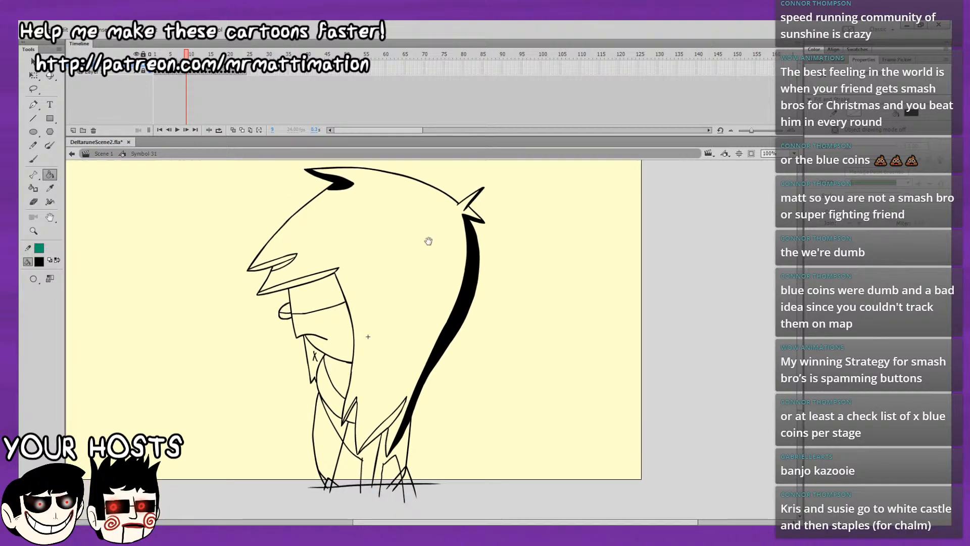
Fill the fringe undersides, face shadow band, eye, neck shadow and collar with black on frame 9.
{"action": "left_click", "coordinate": [312, 279]}
{"action": "left_click", "coordinate": [320, 283]}
{"action": "left_click", "coordinate": [286, 307]}
{"action": "left_click", "coordinate": [287, 261]}
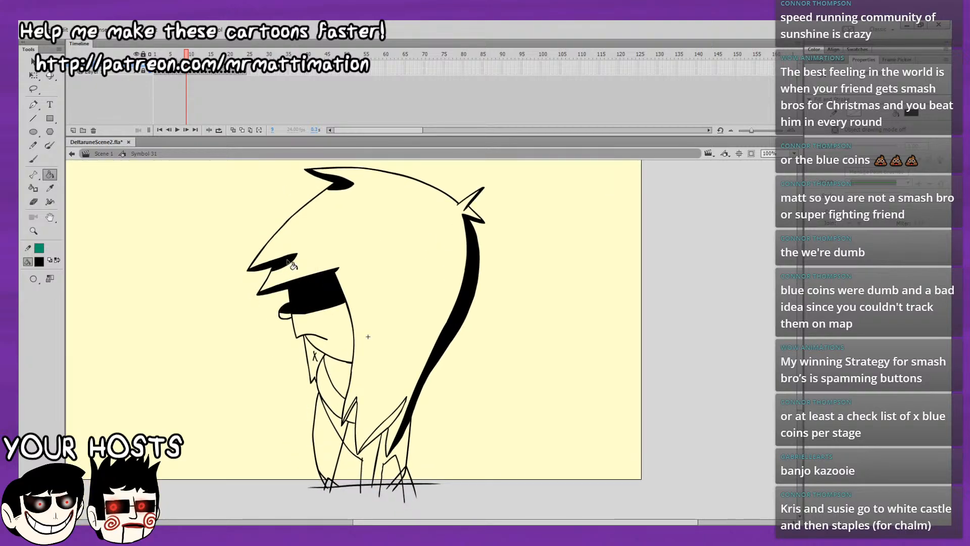
{"action": "left_click", "coordinate": [338, 368]}
{"action": "left_click", "coordinate": [316, 359]}
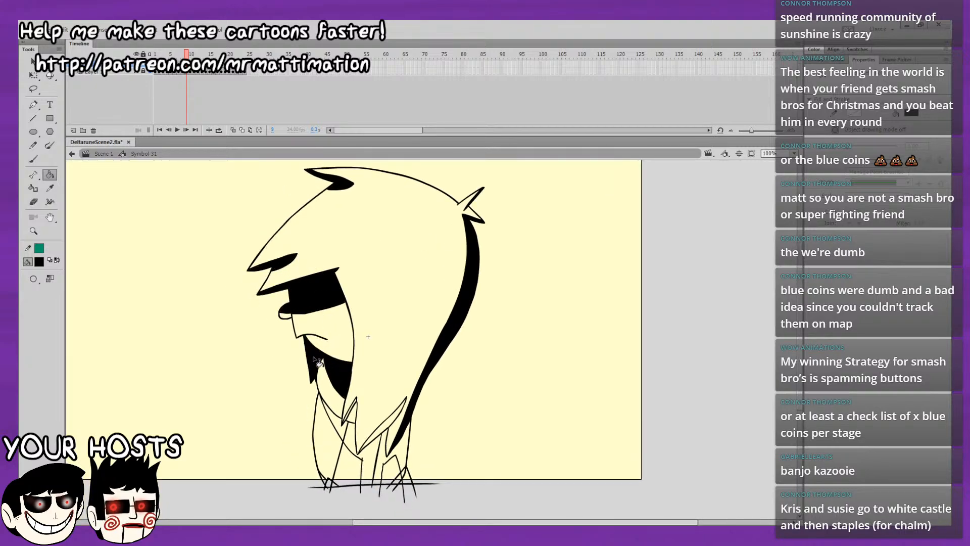
Fill the lower hair tips, the chest shadow and the back of the body with black on frame 9.
{"action": "left_click", "coordinate": [353, 410]}
{"action": "left_click", "coordinate": [384, 432]}
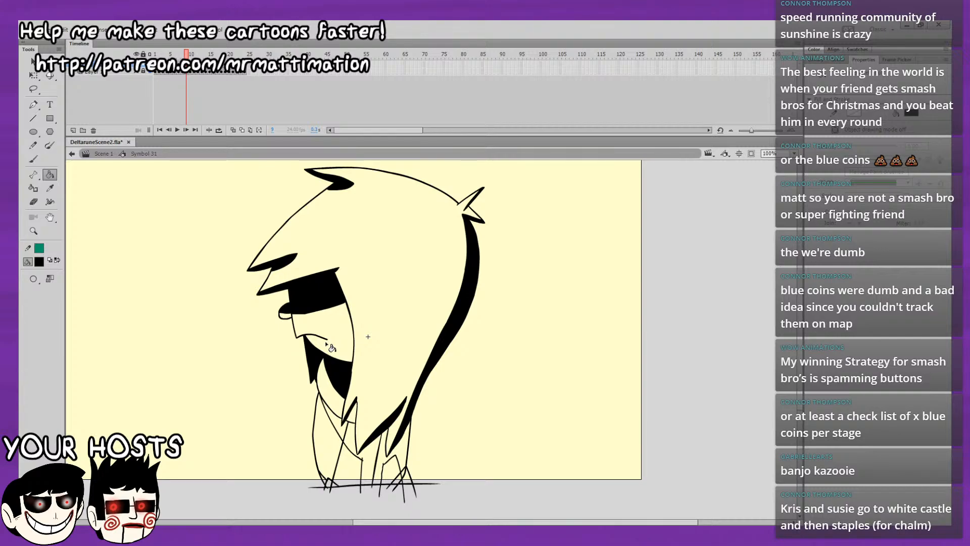
{"action": "left_click", "coordinate": [343, 429]}
{"action": "left_click", "coordinate": [371, 455]}
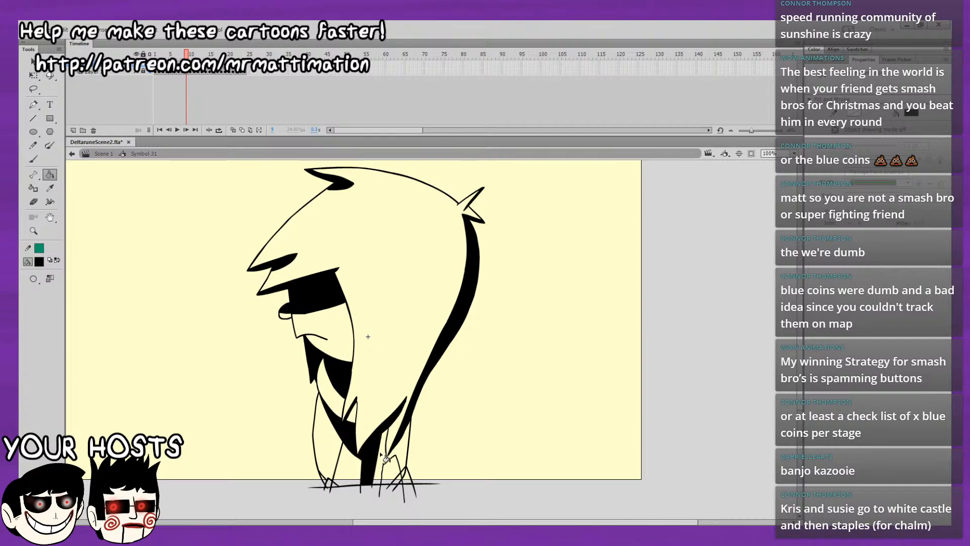
{"action": "left_click", "coordinate": [402, 462]}
{"action": "left_click", "coordinate": [405, 475]}
Flip back and forth between frames 8 and 9 to compare their shading.
{"action": "key", "text": "comma"}
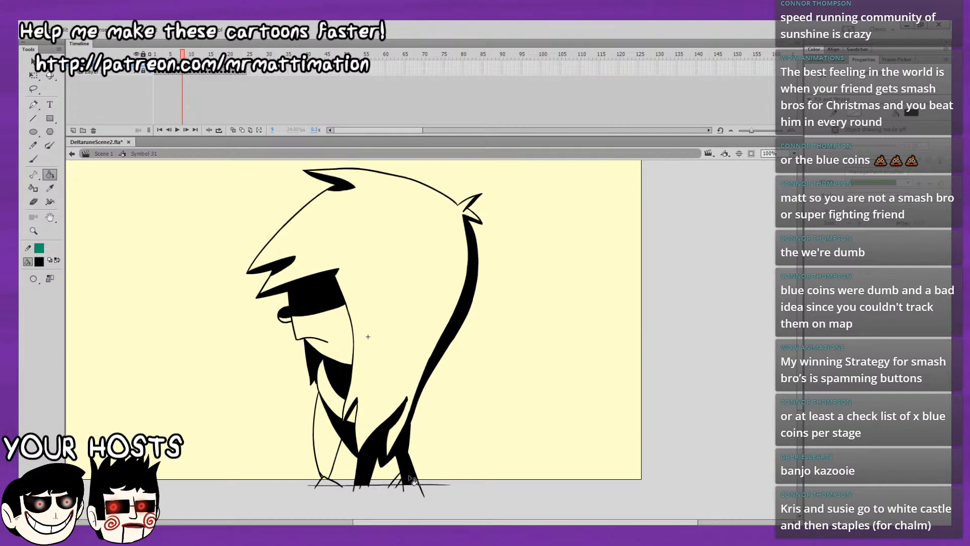
{"action": "key", "text": "period"}
{"action": "key", "text": "comma"}
{"action": "key", "text": "period"}
{"action": "key", "text": "comma"}
{"action": "key", "text": "period"}
{"action": "key", "text": "comma"}
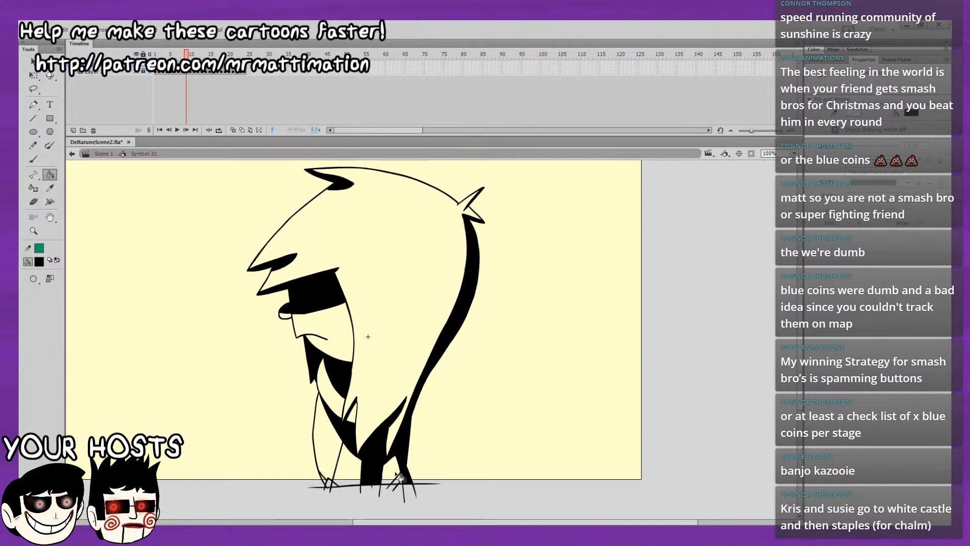
{"action": "key", "text": "period"}
{"action": "key", "text": "comma"}
{"action": "key", "text": "period"}
{"action": "key", "text": "comma"}
{"action": "key", "text": "period"}
{"action": "key", "text": "comma"}
{"action": "key", "text": "period"}
{"action": "key", "text": "comma"}
{"action": "key", "text": "period"}
{"action": "key", "text": "period"}
{"action": "key", "text": "comma"}
{"action": "key", "text": "period"}
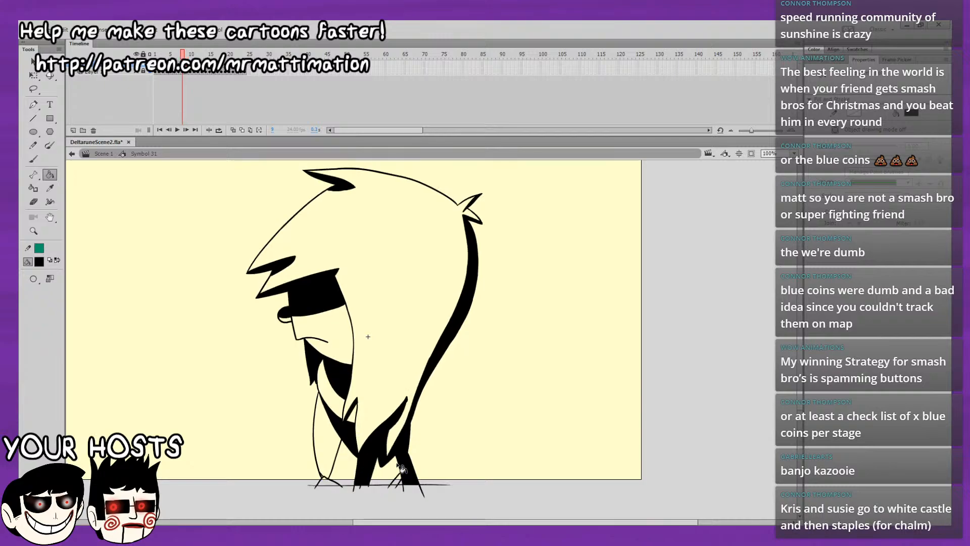
{"action": "key", "text": "comma"}
Fill the neck shadow, collar, face shadow band and eye with black on frame 10.
{"action": "key", "text": "period"}
{"action": "key", "text": "period"}
{"action": "key", "text": "comma"}
{"action": "key", "text": "period"}
{"action": "left_click", "coordinate": [342, 371]}
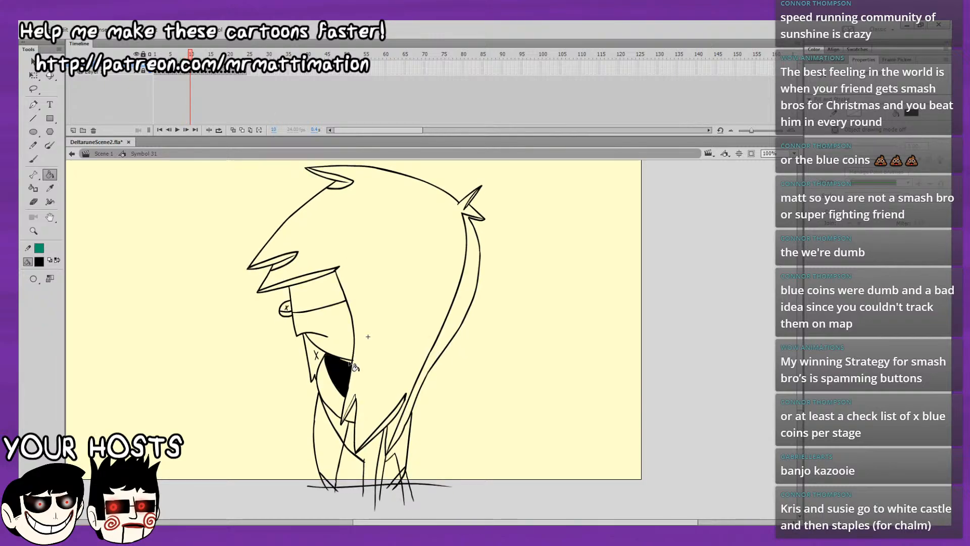
{"action": "left_click", "coordinate": [348, 361]}
{"action": "left_click", "coordinate": [319, 351]}
{"action": "left_click", "coordinate": [317, 306]}
{"action": "left_click", "coordinate": [286, 306]}
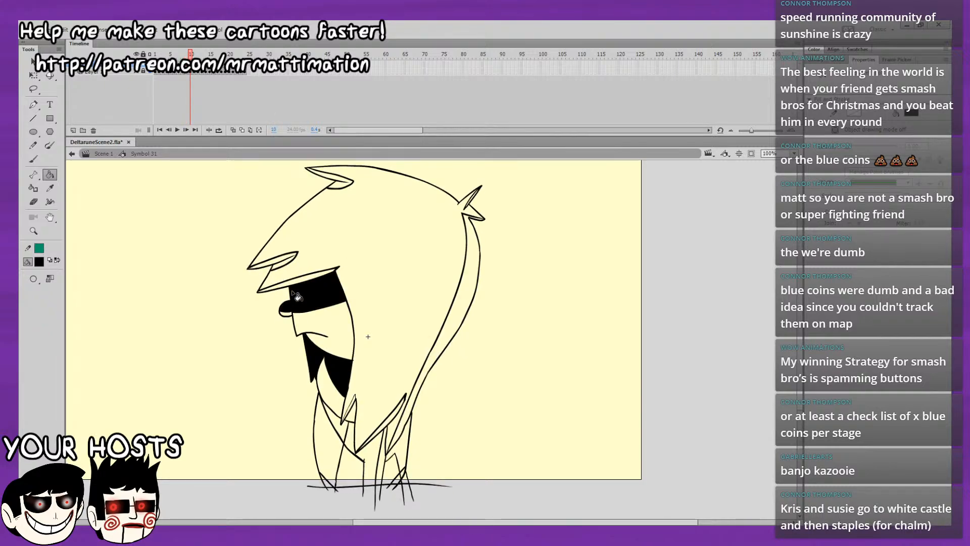
Fill the front fringe underside, top tuft, back hair strand, back tuft and long lower hair tip with black on frame 10.
{"action": "left_click", "coordinate": [288, 259]}
{"action": "left_click", "coordinate": [349, 184]}
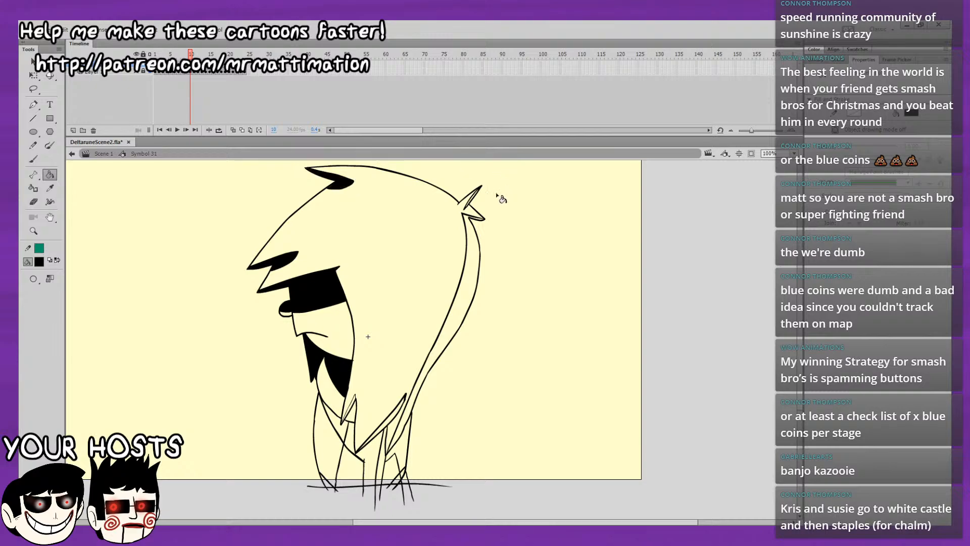
{"action": "left_click", "coordinate": [474, 222]}
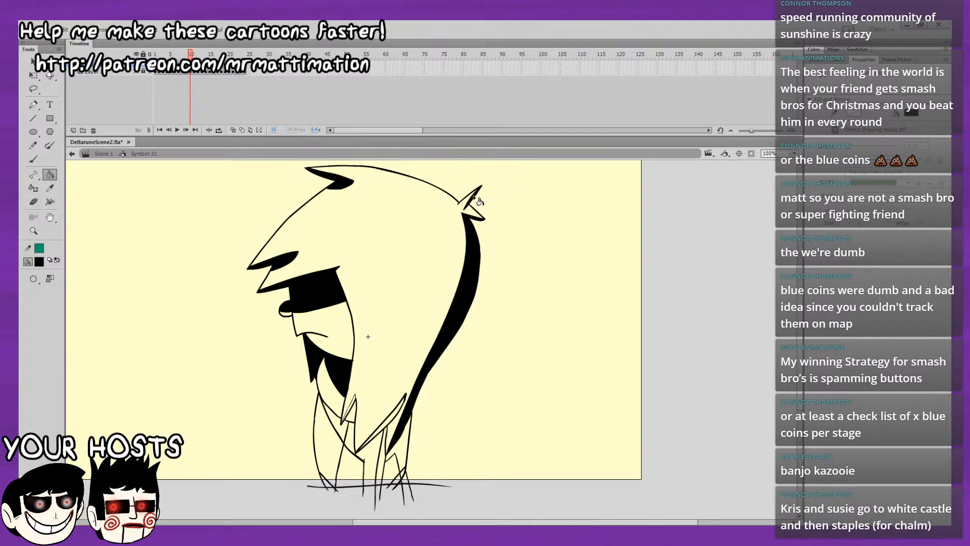
{"action": "left_click", "coordinate": [400, 413]}
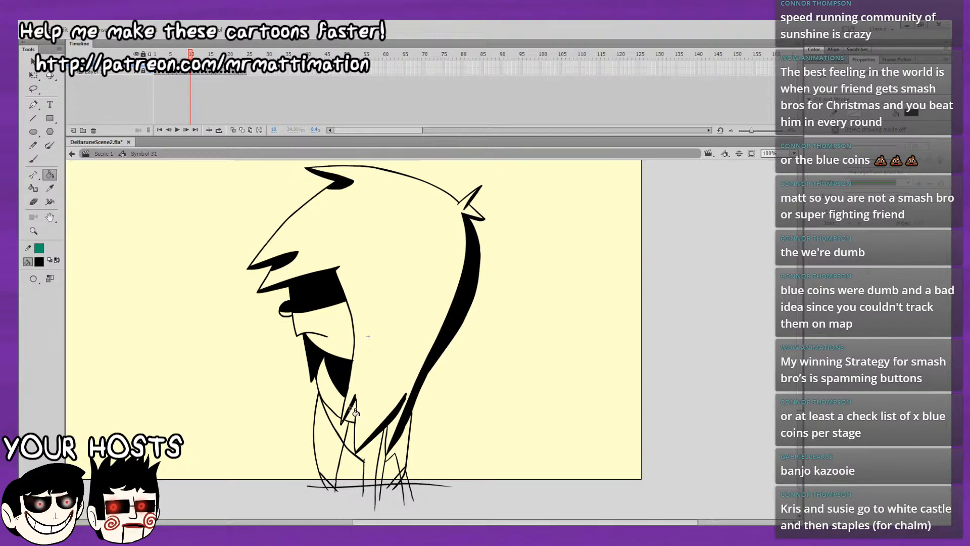
Fill the chest shadow and the back of the body with black on frame 10.
{"action": "left_click", "coordinate": [407, 465]}
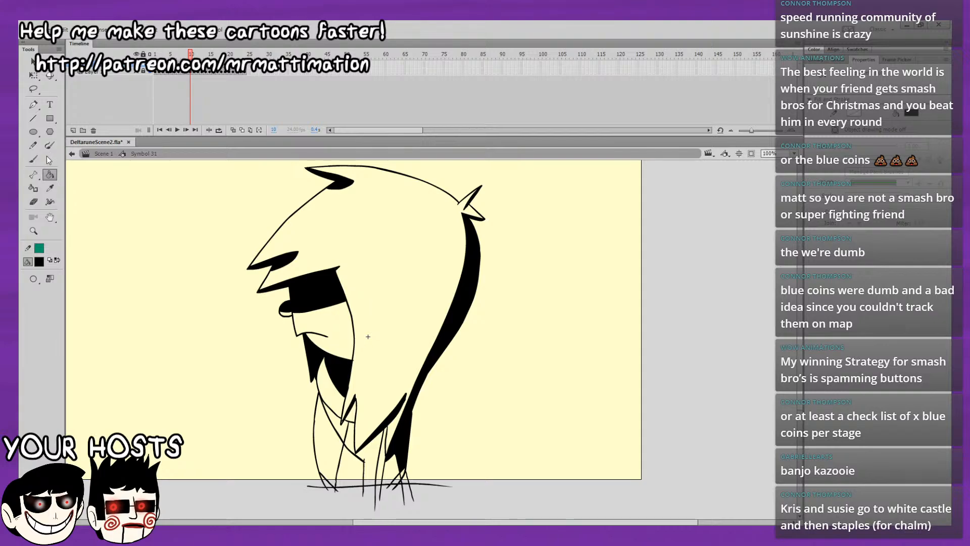
{"action": "key", "text": "b"}
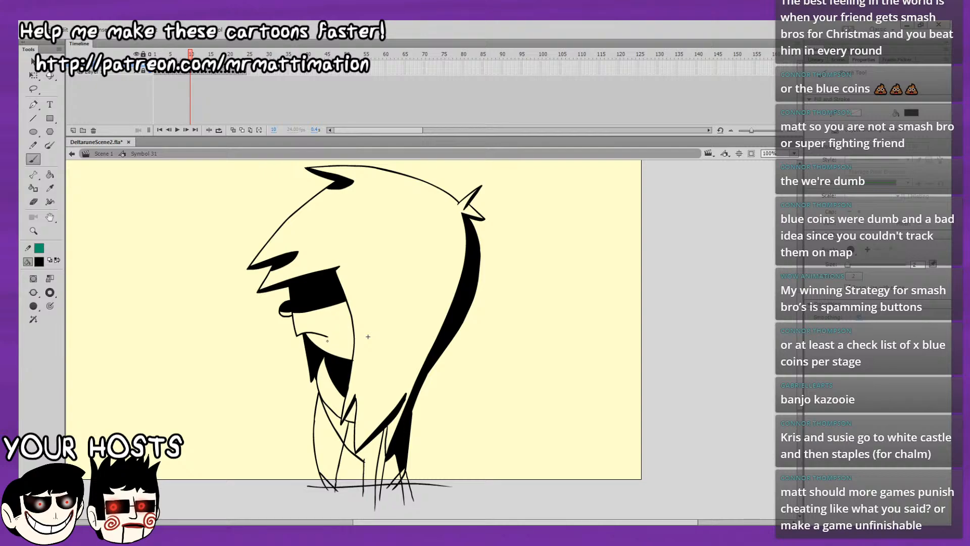
{"action": "key", "text": "k"}
{"action": "left_click", "coordinate": [344, 442]}
{"action": "left_click", "coordinate": [358, 457]}
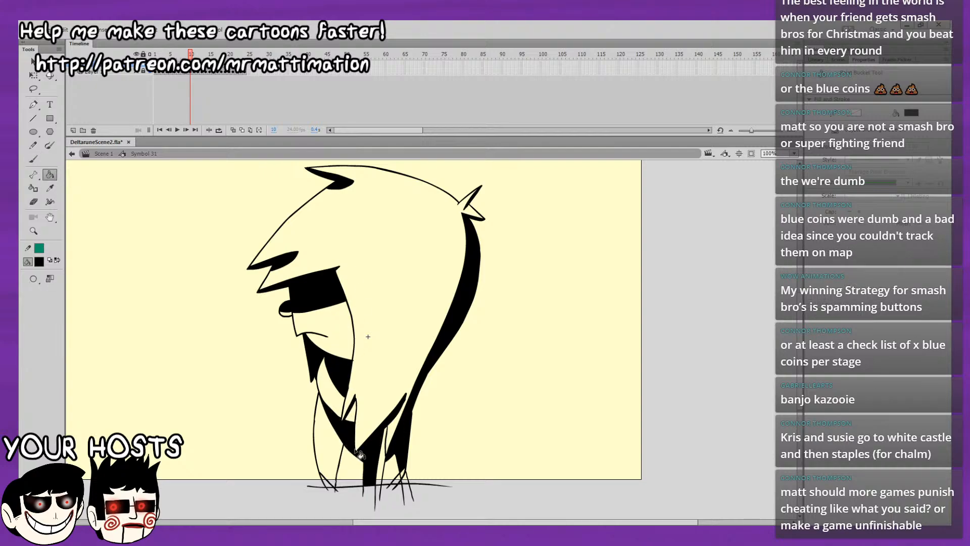
{"action": "left_click", "coordinate": [386, 470]}
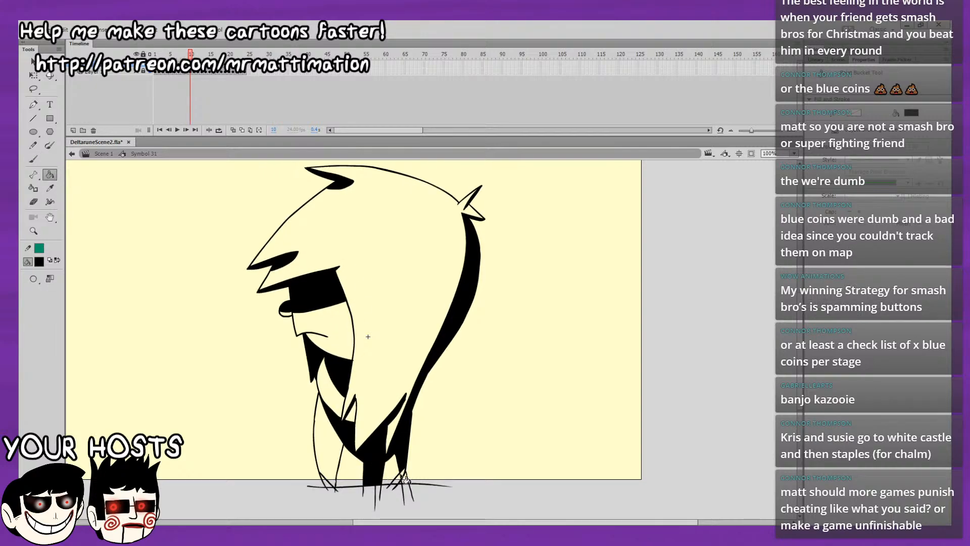
{"action": "left_click", "coordinate": [404, 478]}
Flip back and forth between frames 9 and 10 to compare their shading.
{"action": "key", "text": "comma"}
{"action": "key", "text": "period"}
{"action": "key", "text": "comma"}
{"action": "key", "text": "period"}
{"action": "key", "text": "comma"}
{"action": "key", "text": "period"}
{"action": "key", "text": "comma"}
{"action": "key", "text": "period"}
{"action": "key", "text": "comma"}
{"action": "key", "text": "period"}
{"action": "key", "text": "comma"}
{"action": "key", "text": "period"}
{"action": "key", "text": "comma"}
{"action": "key", "text": "period"}
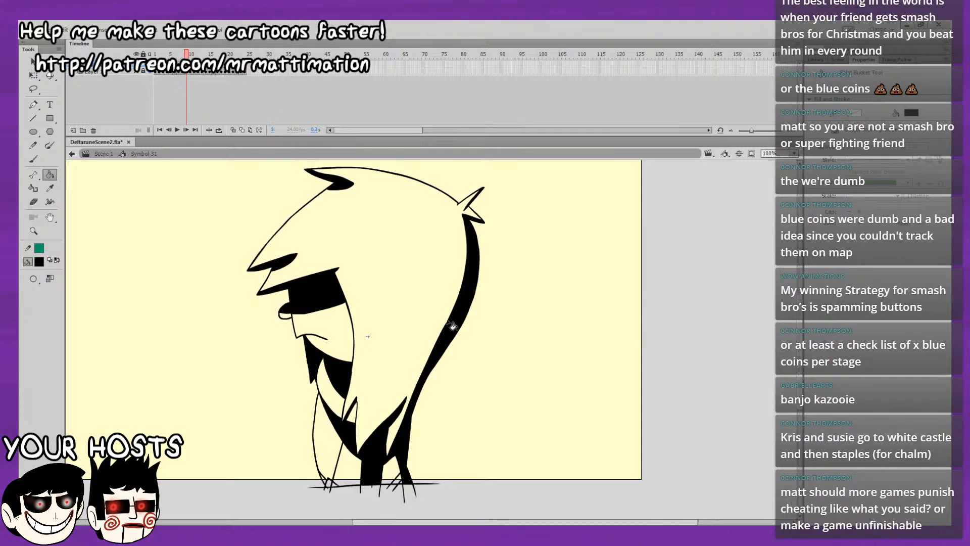
{"action": "left_click_drag", "start_coordinate": [495, 254], "coordinate": [489, 281]}
{"action": "key", "text": "comma"}
{"action": "key", "text": "period"}
{"action": "left_click_drag", "start_coordinate": [500, 338], "coordinate": [494, 294]}
{"action": "key", "text": "comma"}
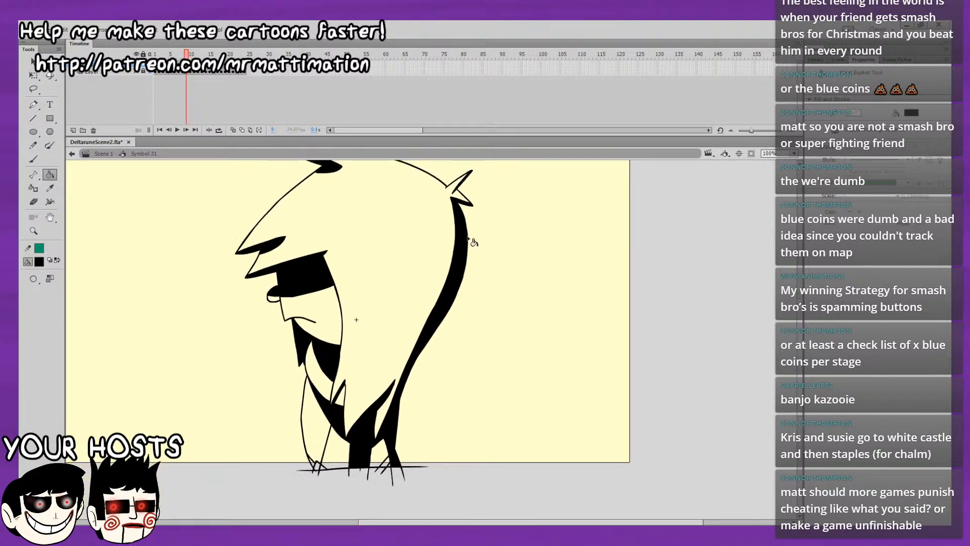
{"action": "key", "text": "period"}
{"action": "key", "text": "comma"}
{"action": "key", "text": "period"}
{"action": "key", "text": "comma"}
{"action": "key", "text": "period"}
{"action": "key", "text": "period"}
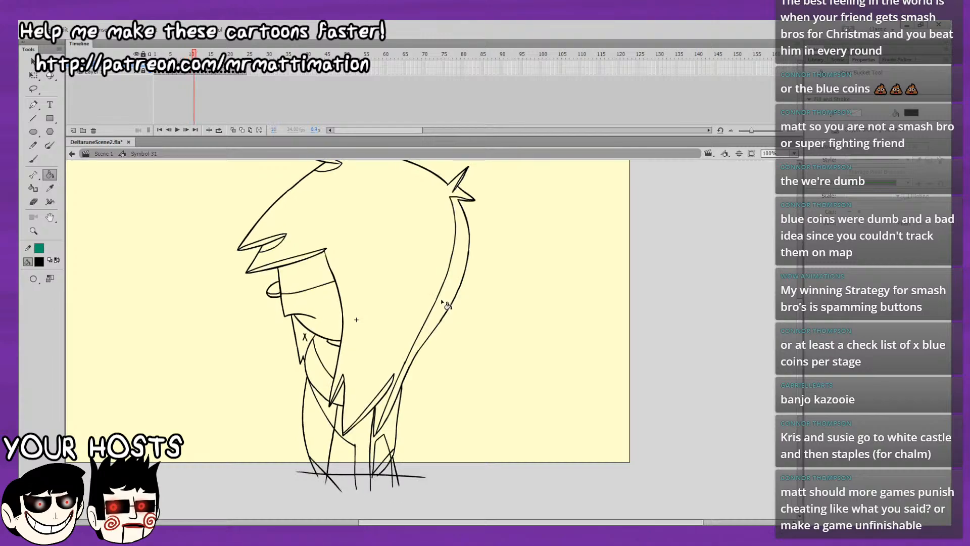
Fill the back hair strand, back tuft and top tuft with black on frame 11.
{"action": "left_click", "coordinate": [444, 300]}
{"action": "key", "text": "comma"}
{"action": "key", "text": "period"}
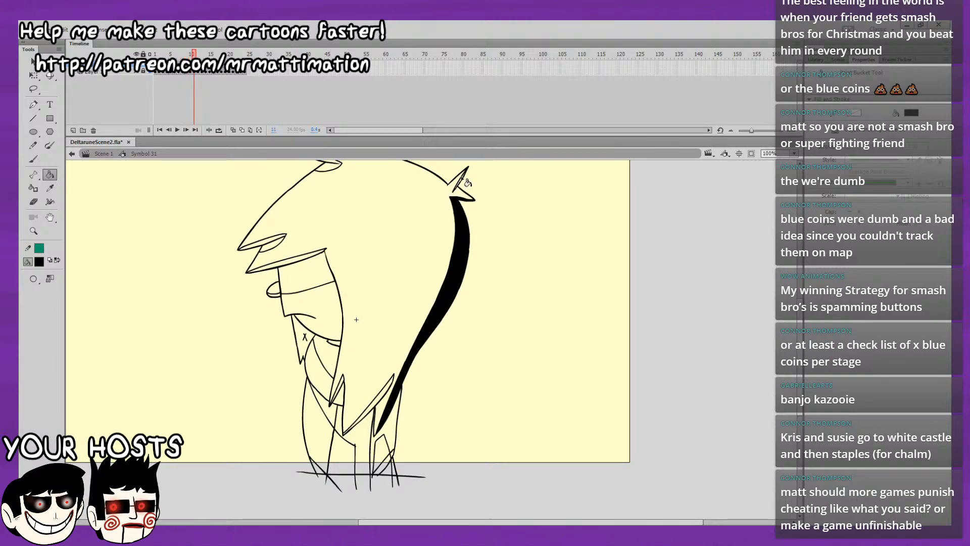
{"action": "left_click", "coordinate": [462, 177]}
{"action": "scroll", "coordinate": [477, 193], "scroll_direction": "up", "scroll_amount": 3}
{"action": "left_click", "coordinate": [322, 226]}
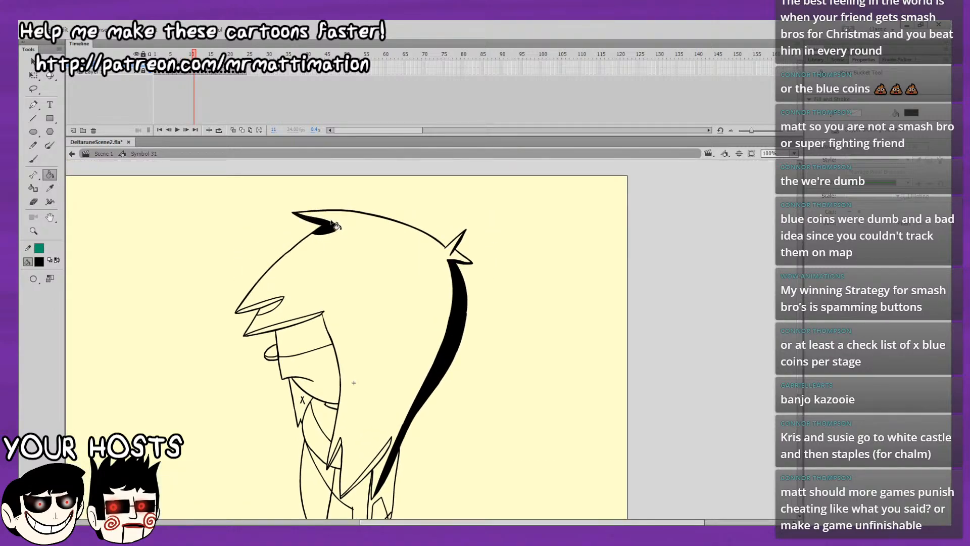
Fill the face shadow band, fringe undersides, eye, neck shadow and collar with black on frame 11.
{"action": "left_click", "coordinate": [299, 342]}
{"action": "left_click", "coordinate": [283, 324]}
{"action": "left_click", "coordinate": [265, 304]}
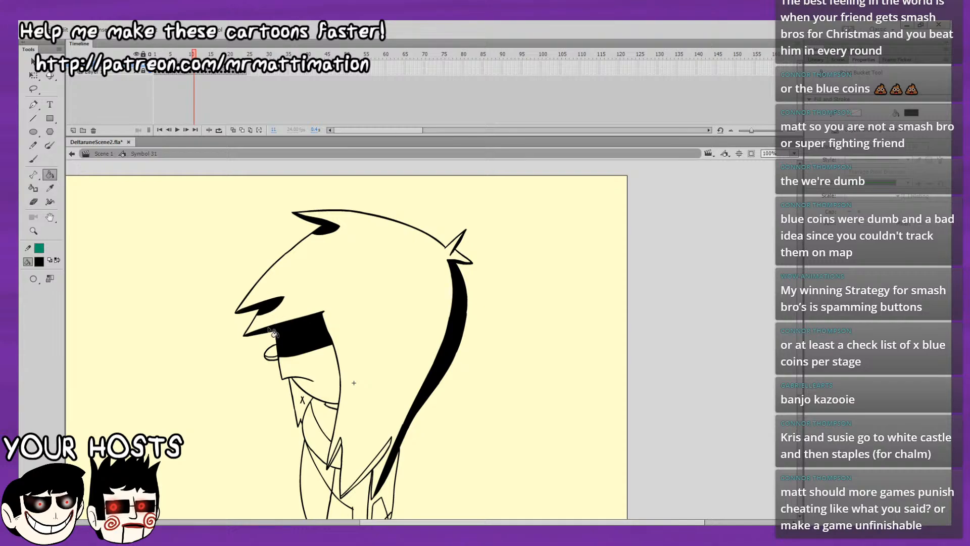
{"action": "left_click", "coordinate": [273, 354]}
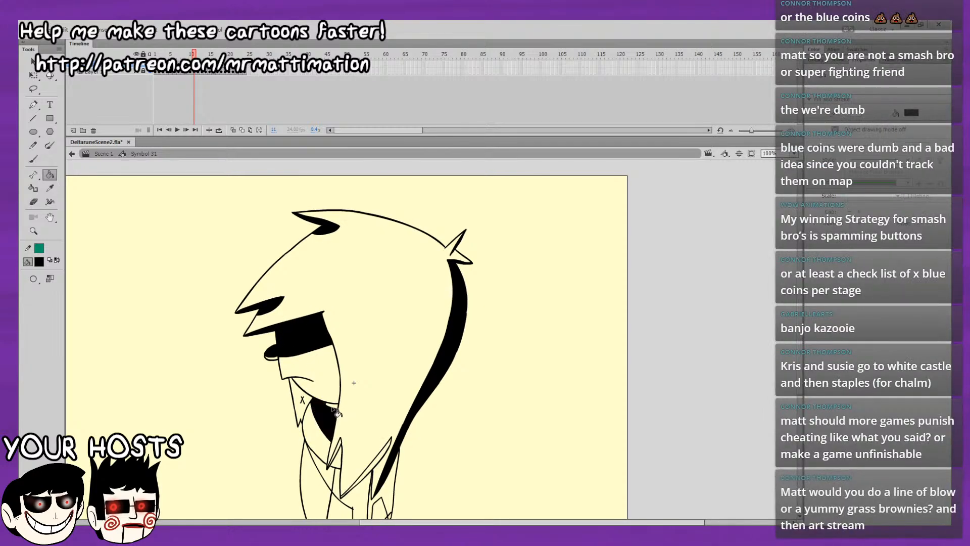
{"action": "left_click", "coordinate": [326, 409]}
{"action": "left_click", "coordinate": [309, 407]}
Fill the lower hair tips, the chest shadow and the back of the body with black on frame 11.
{"action": "left_click", "coordinate": [364, 431]}
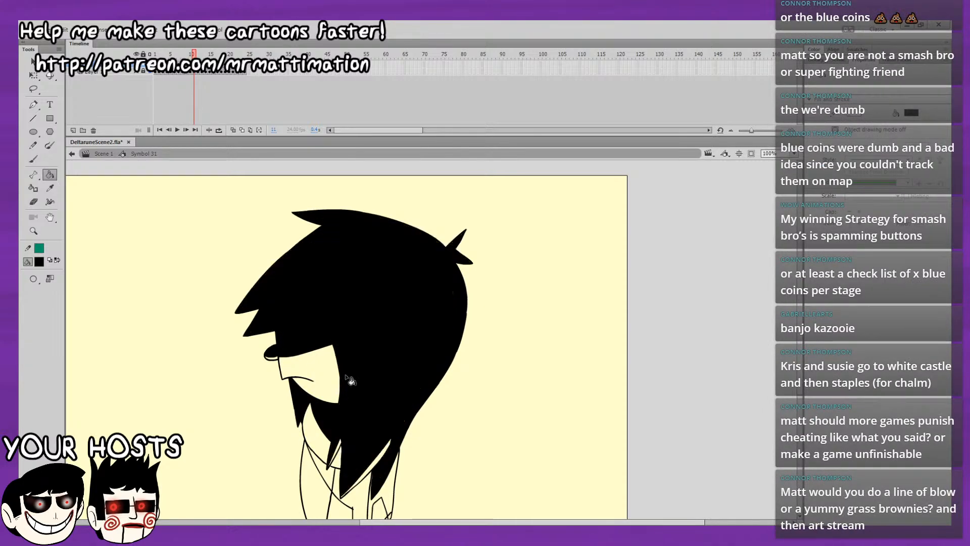
{"action": "key", "text": "ctrl+z"}
{"action": "key", "text": "space"}
{"action": "left_click_drag", "start_coordinate": [387, 397], "coordinate": [387, 343]}
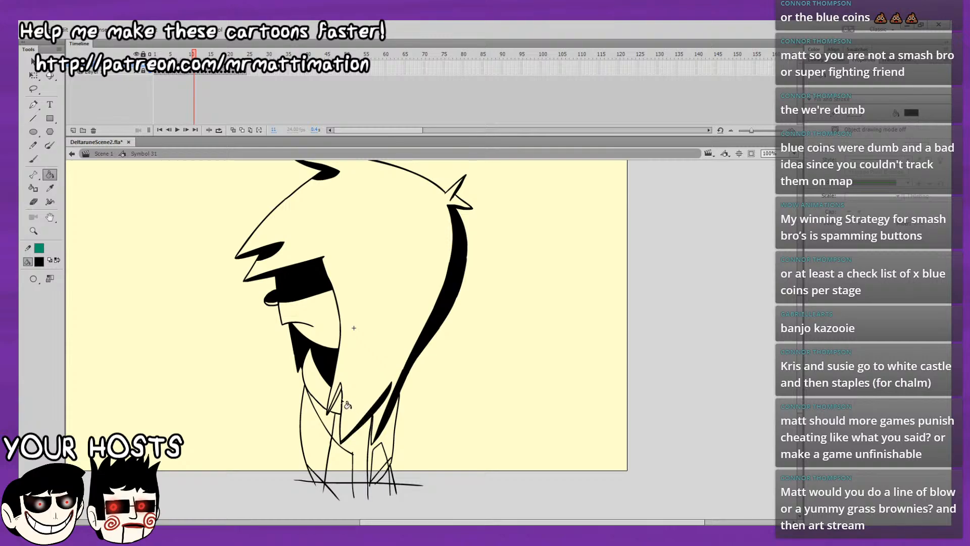
{"action": "left_click", "coordinate": [344, 423]}
{"action": "left_click", "coordinate": [348, 435]}
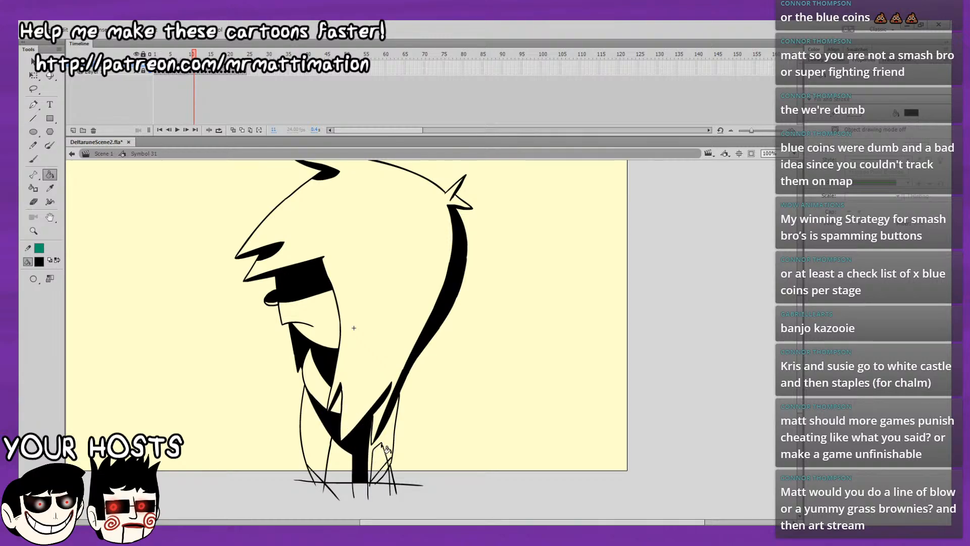
{"action": "left_click", "coordinate": [391, 459]}
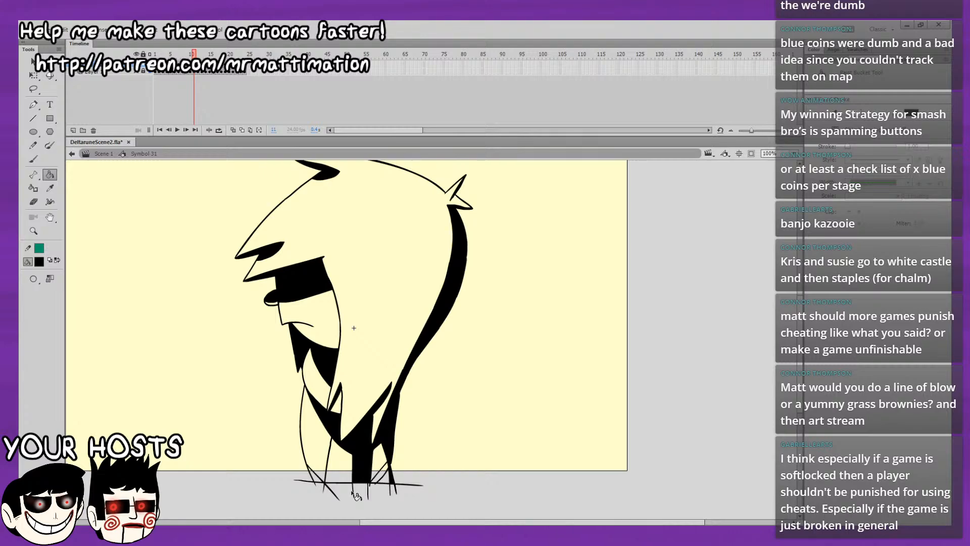
{"action": "left_click_drag", "start_coordinate": [488, 350], "coordinate": [492, 338]}
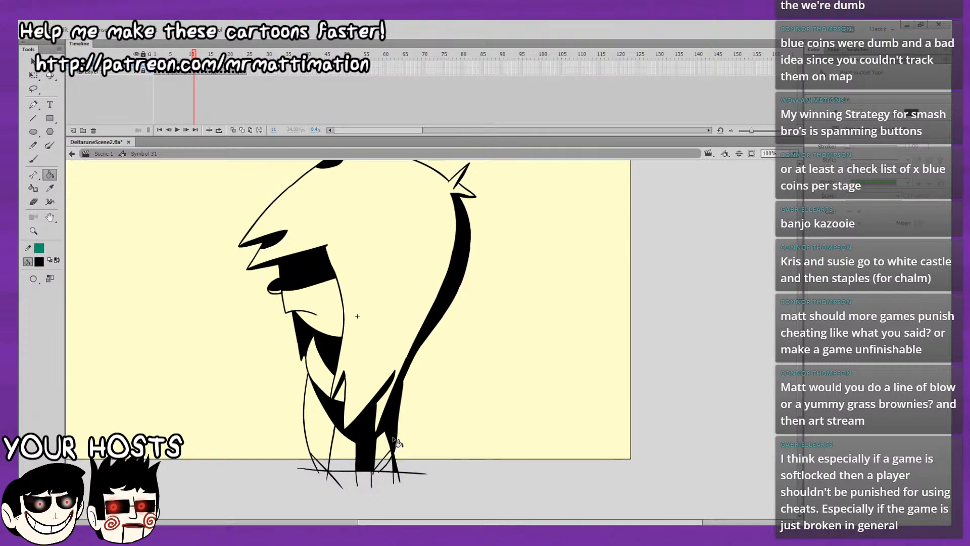
Fill the back hair strand, back tuft, top tuft and upper fringe underside with black on frame 12.
{"action": "key", "text": "."}
{"action": "key", "text": "."}
{"action": "key", "text": "."}
{"action": "key", "text": "."}
{"action": "left_click_drag", "start_coordinate": [555, 293], "coordinate": [554, 329]}
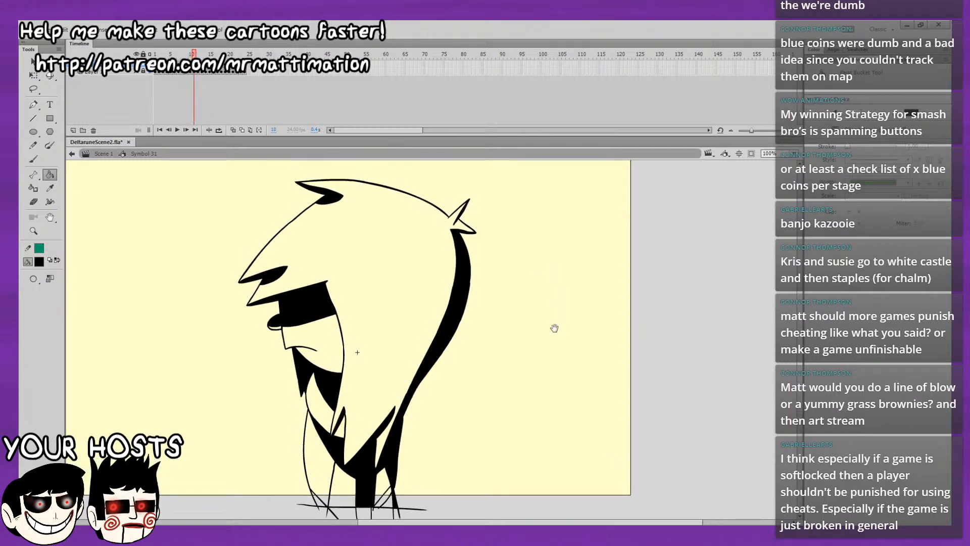
{"action": "key", "text": "."}
{"action": "key", "text": "."}
{"action": "key", "text": "."}
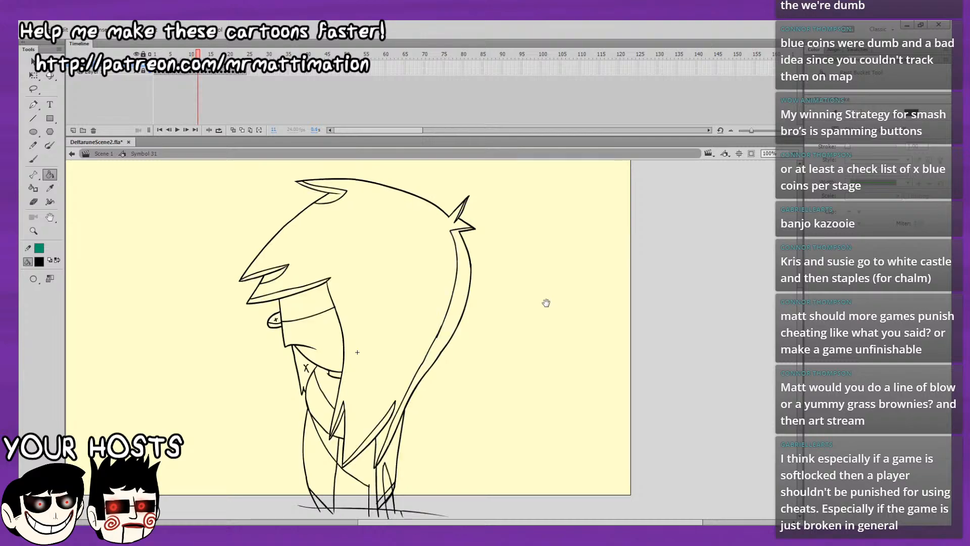
{"action": "key", "text": "."}
{"action": "left_click", "coordinate": [464, 262]}
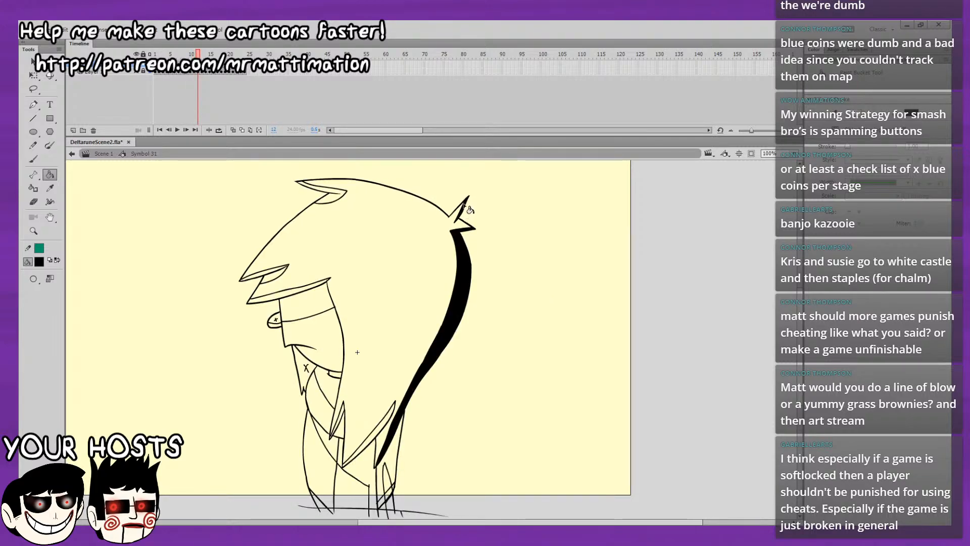
{"action": "left_click", "coordinate": [332, 195]}
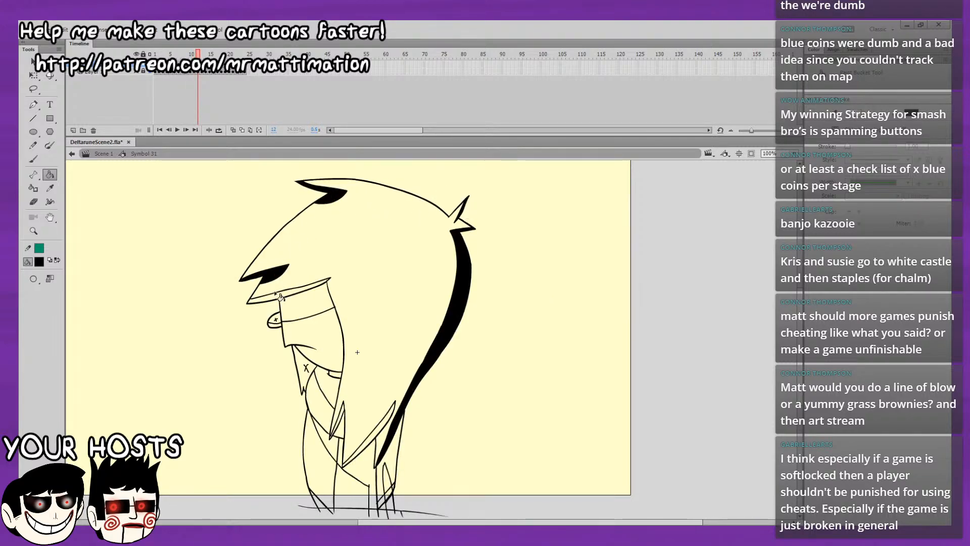
Fill the face shadow band, eye, neck shadow, collar and front hair tip with black on frame 12.
{"action": "left_click", "coordinate": [284, 318]}
{"action": "left_click", "coordinate": [286, 322]}
{"action": "left_click", "coordinate": [308, 371]}
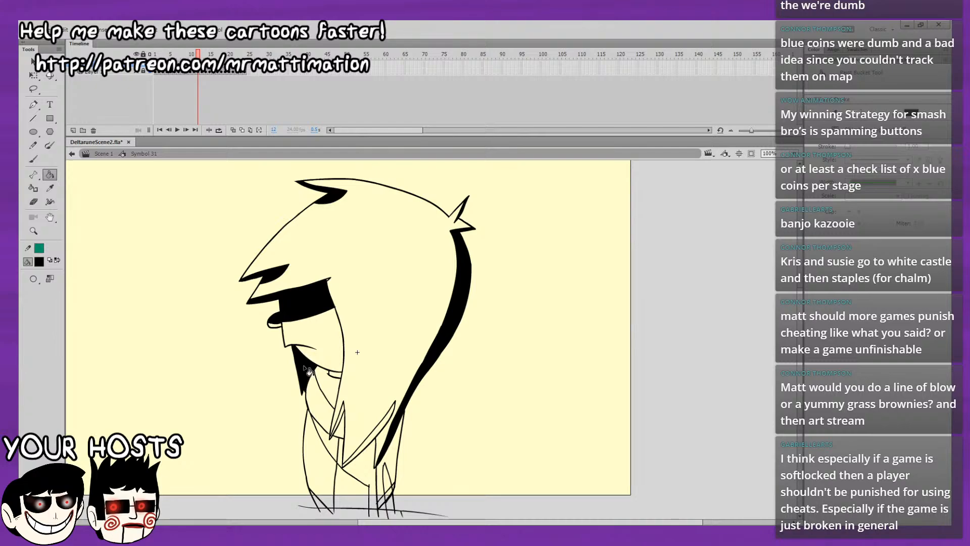
{"action": "left_click", "coordinate": [339, 380]}
{"action": "left_click", "coordinate": [345, 413]}
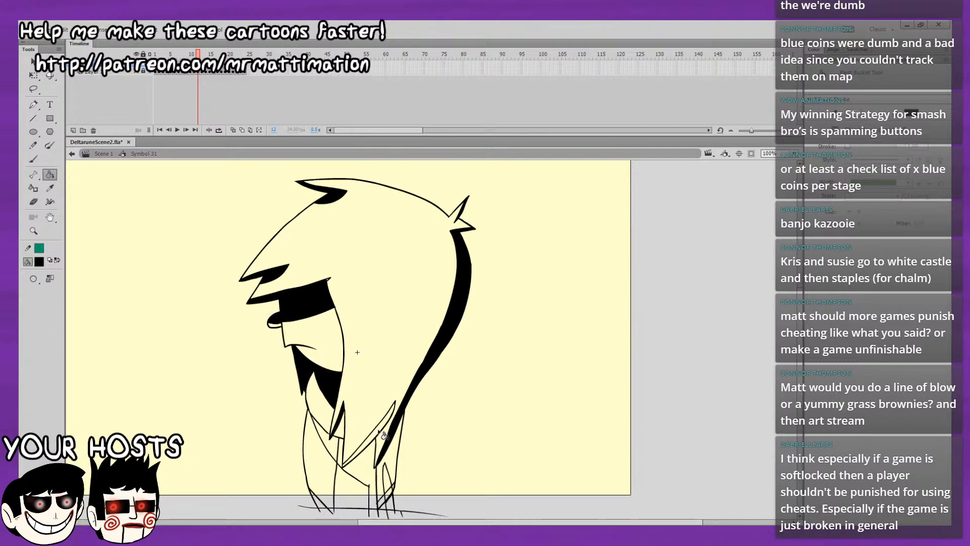
Fill the lower hair tip, the back of the body and the chest shadow with black on frame 12.
{"action": "left_click", "coordinate": [382, 432]}
{"action": "left_click", "coordinate": [394, 472]}
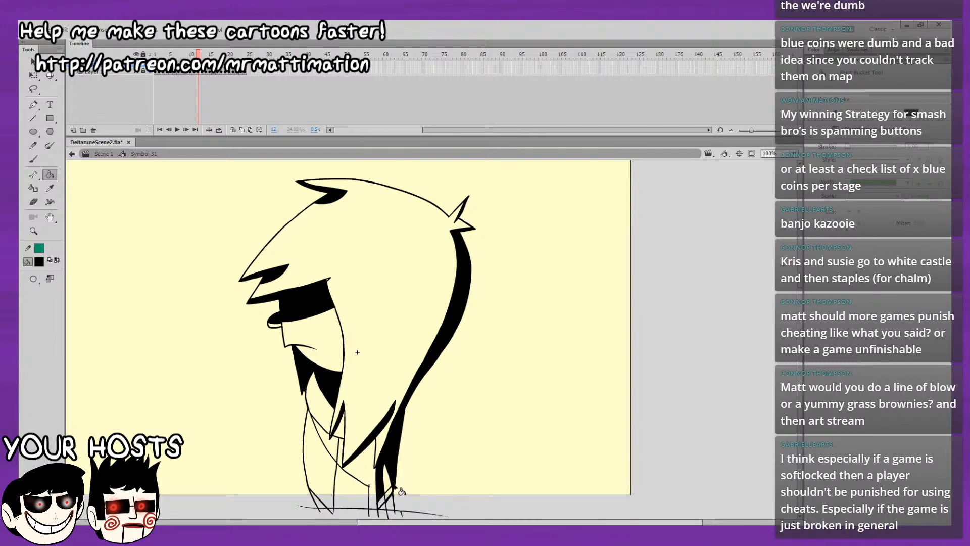
{"action": "left_click", "coordinate": [382, 500]}
{"action": "left_click", "coordinate": [348, 451]}
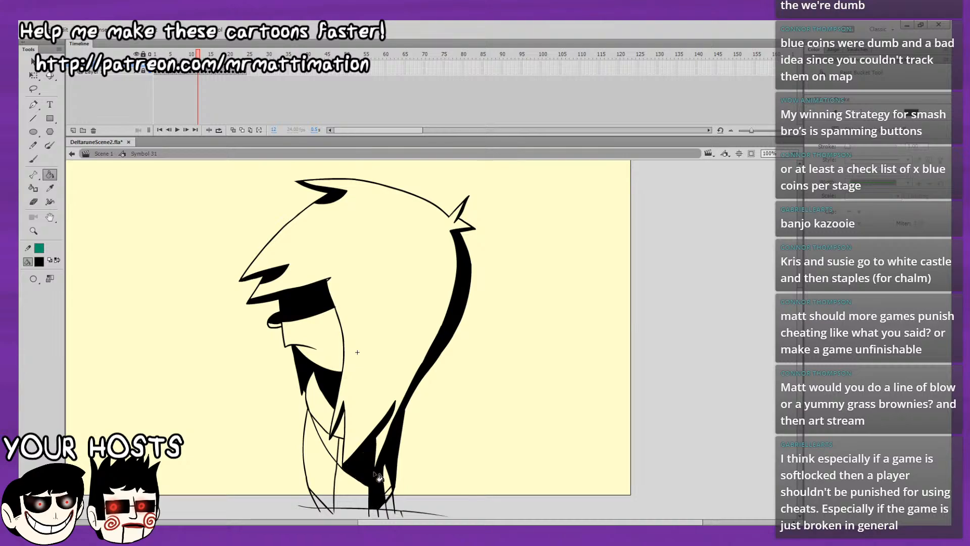
{"action": "left_click", "coordinate": [341, 449]}
{"action": "left_click", "coordinate": [332, 445]}
Flip back and forth between frames 11 and 12 to compare their shading.
{"action": "key", "text": "comma"}
{"action": "key", "text": "comma"}
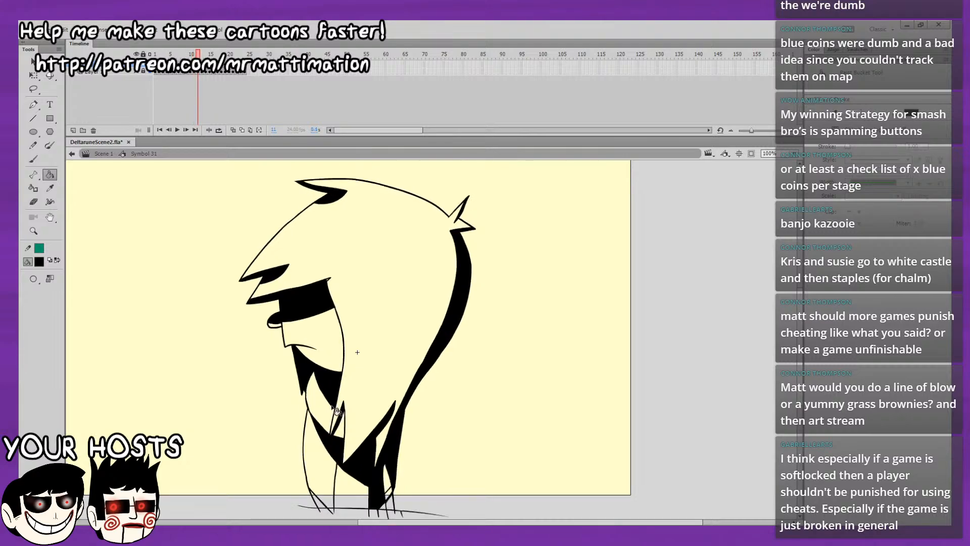
{"action": "key", "text": "period"}
{"action": "key", "text": "period"}
{"action": "key", "text": "comma"}
{"action": "key", "text": "period"}
{"action": "key", "text": "comma"}
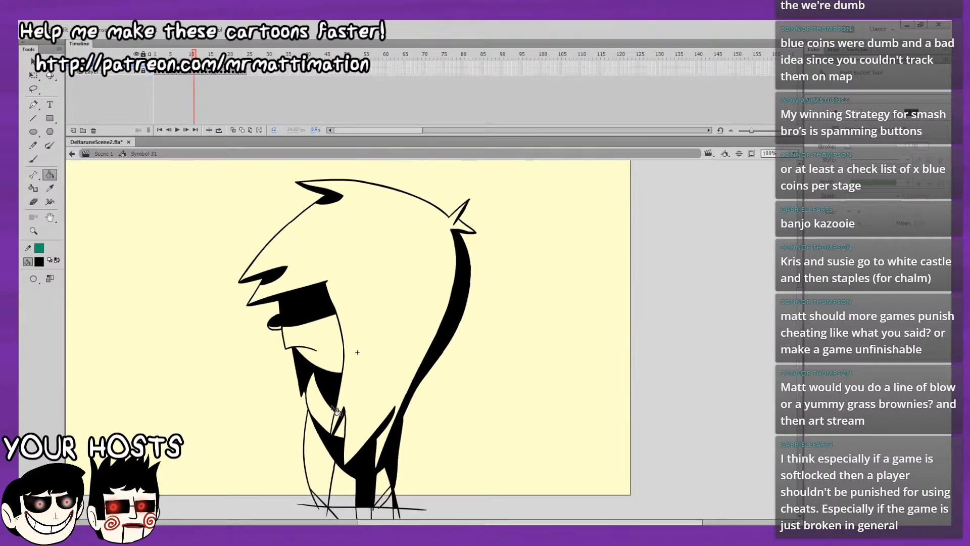
{"action": "key", "text": "period"}
{"action": "key", "text": "comma"}
{"action": "key", "text": "period"}
{"action": "key", "text": "comma"}
{"action": "key", "text": "period"}
{"action": "key", "text": "comma"}
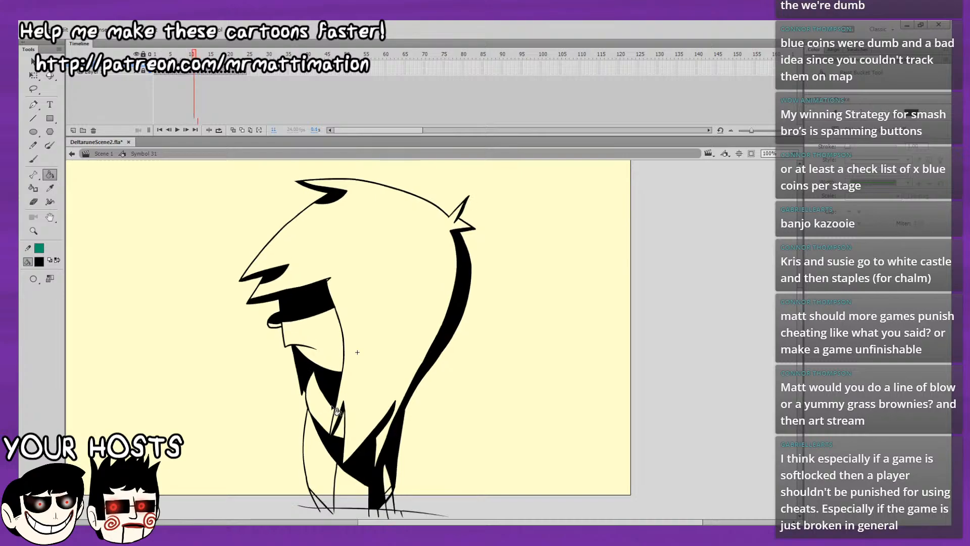
{"action": "key", "text": "period"}
{"action": "key", "text": "comma"}
{"action": "key", "text": "period"}
{"action": "left_click", "coordinate": [34, 159]}
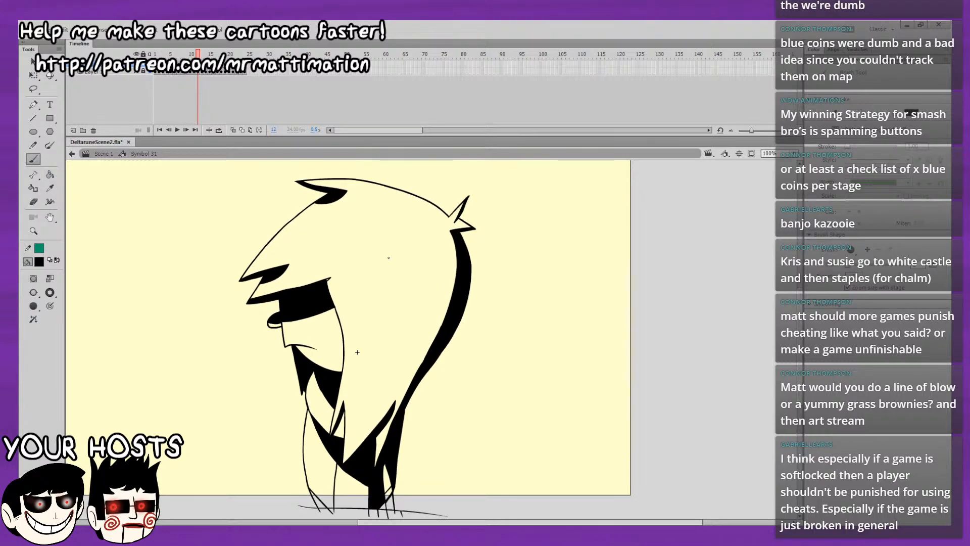
{"action": "left_click_drag", "start_coordinate": [394, 319], "coordinate": [392, 325]}
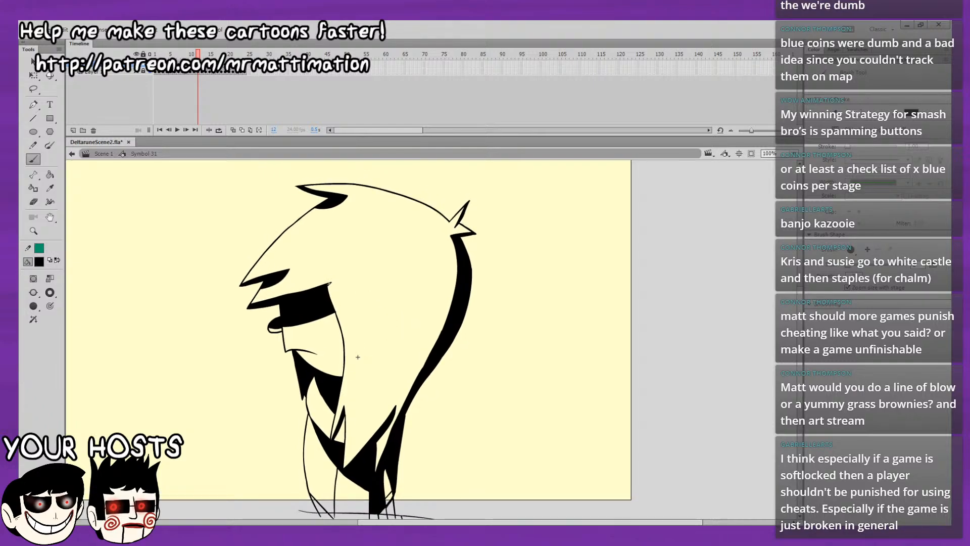
{"action": "left_click", "coordinate": [50, 174]}
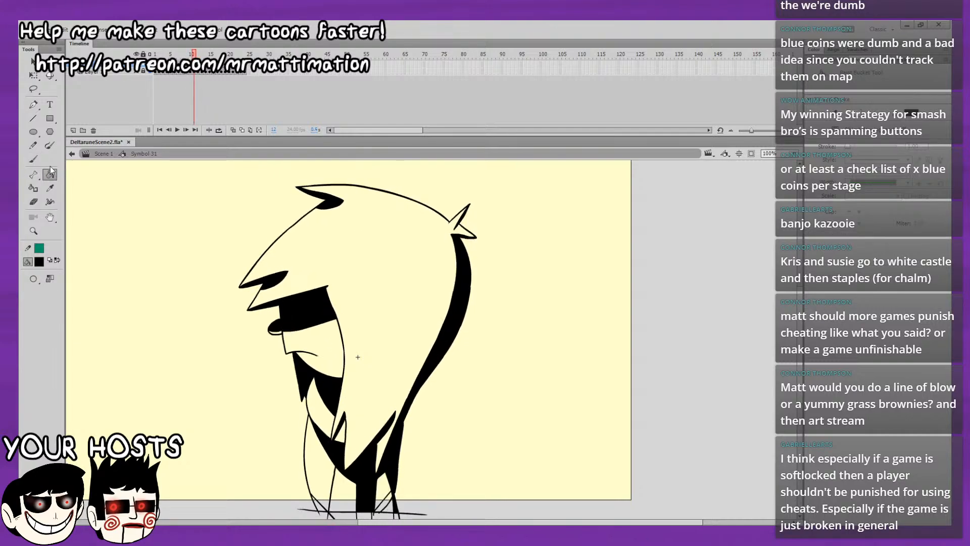
Fill the back of the body and the dark area below the hair with black on frame 13, checking against frame 12.
{"action": "key", "text": "period"}
{"action": "left_click", "coordinate": [397, 454]}
{"action": "key", "text": "comma"}
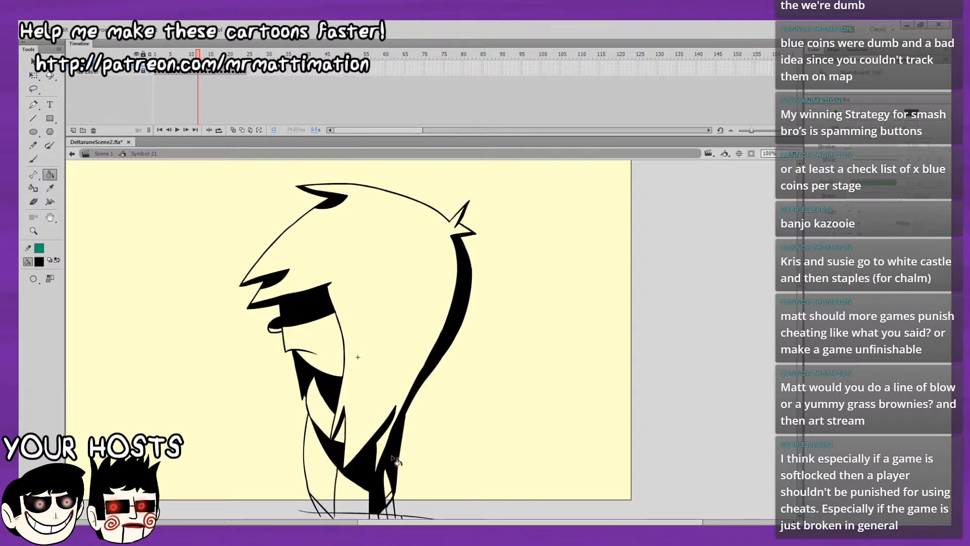
{"action": "key", "text": "period"}
{"action": "left_click", "coordinate": [371, 474]}
{"action": "key", "text": "comma"}
{"action": "key", "text": "period"}
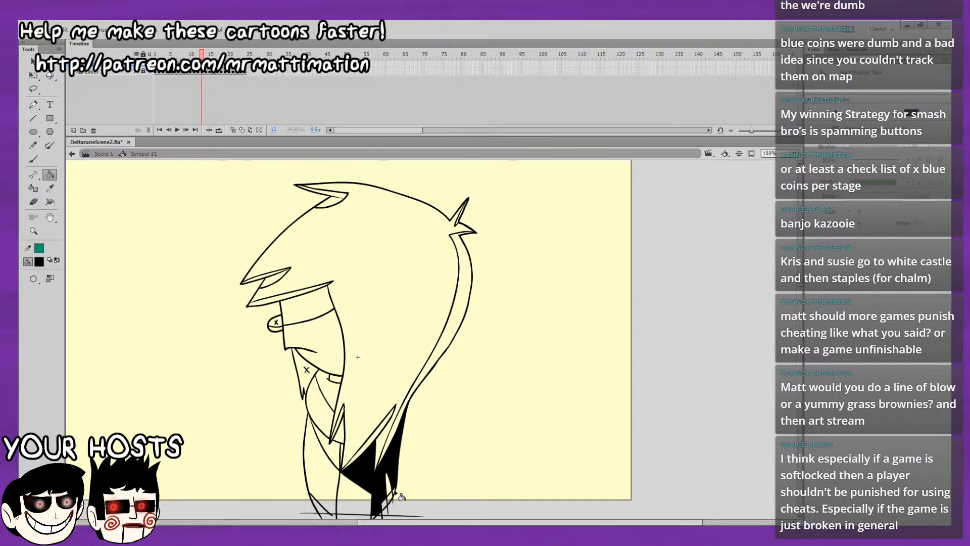
{"action": "key", "text": "comma"}
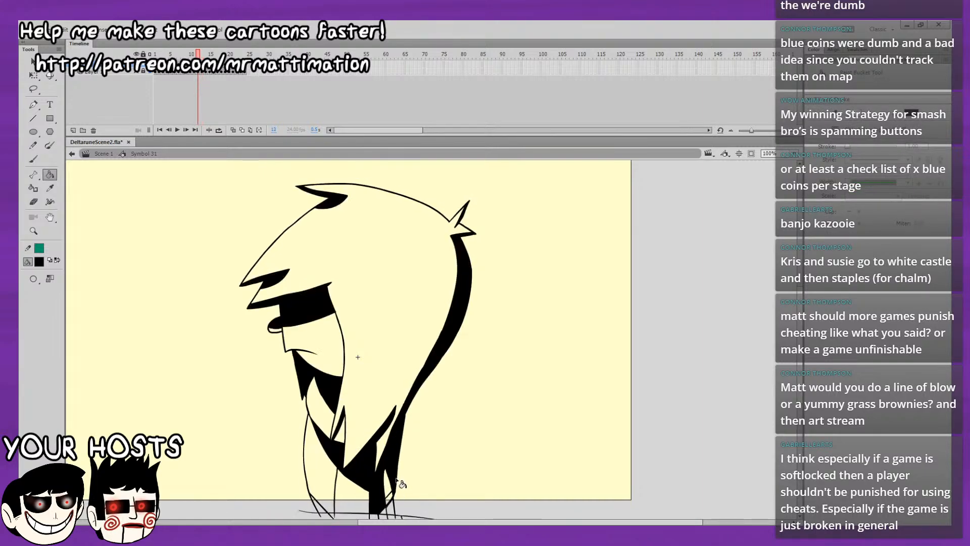
{"action": "key", "text": "period"}
{"action": "key", "text": "period"}
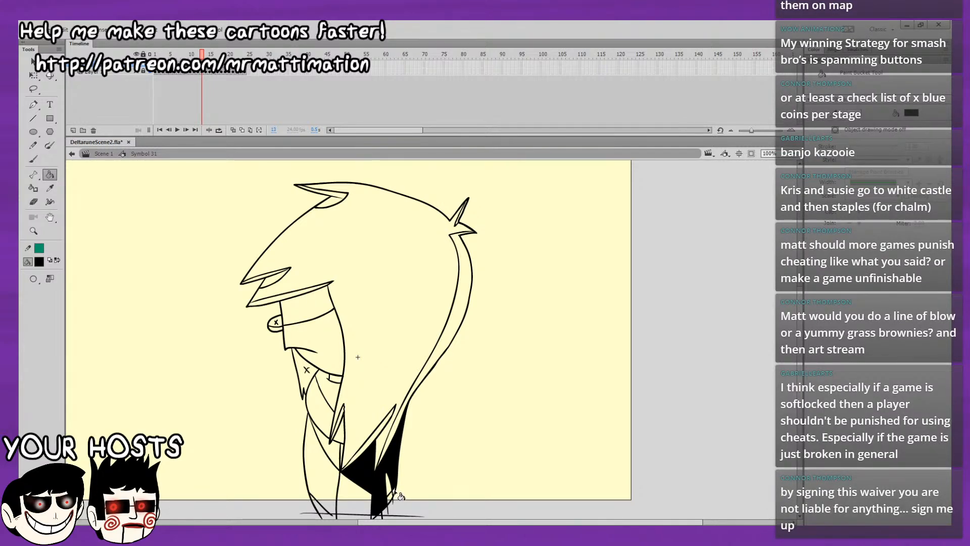
Fill the back hair strand, the lower hair tip and the chest shadow with black on frame 13.
{"action": "left_click_drag", "start_coordinate": [383, 398], "coordinate": [386, 350]}
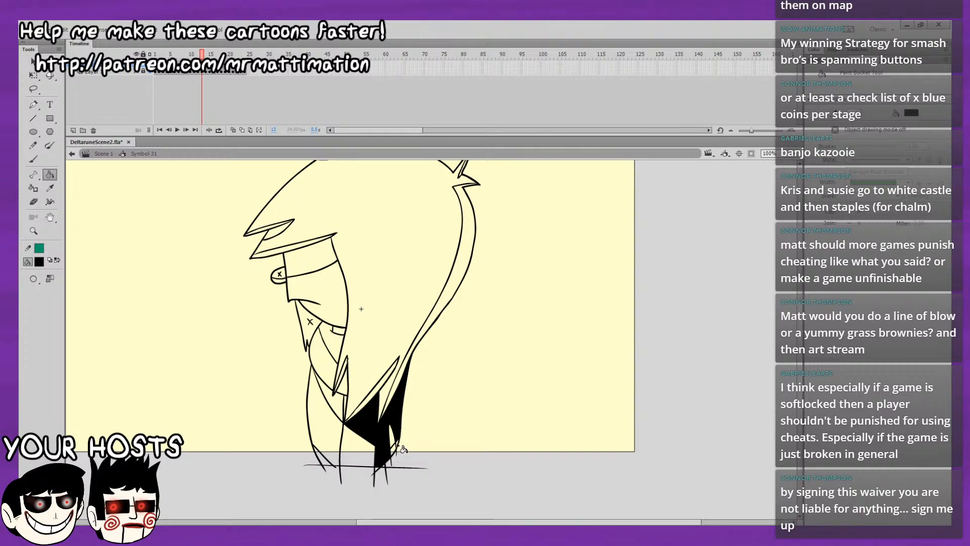
{"action": "left_click", "coordinate": [407, 373]}
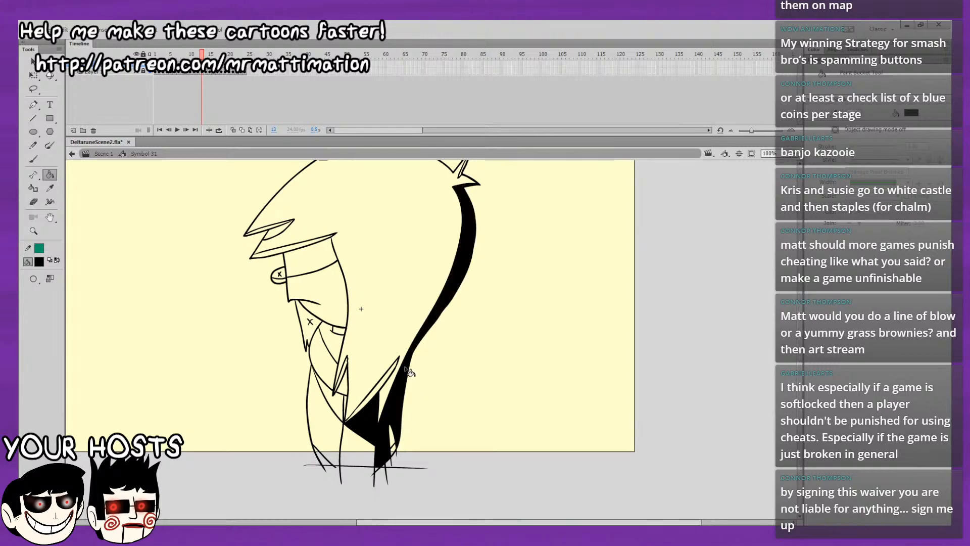
{"action": "left_click", "coordinate": [383, 383]}
{"action": "left_click_drag", "start_coordinate": [383, 330], "coordinate": [392, 395]}
{"action": "key", "text": "comma"}
{"action": "key", "text": "period"}
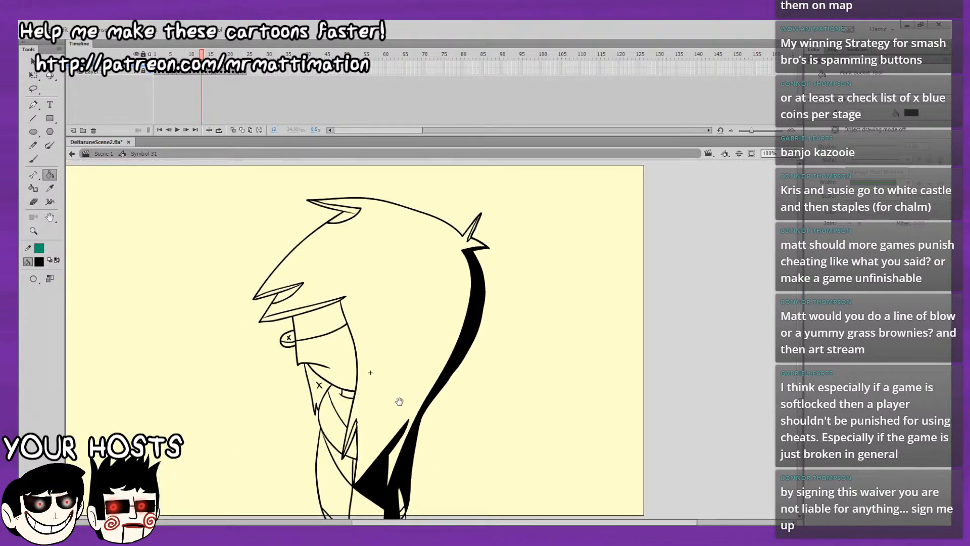
{"action": "key", "text": "comma"}
{"action": "key", "text": "period"}
{"action": "left_click", "coordinate": [350, 465]}
Fill the collar, face shadow band, eye, fringe undersides and top tuft with black on frame 13.
{"action": "key", "text": "period"}
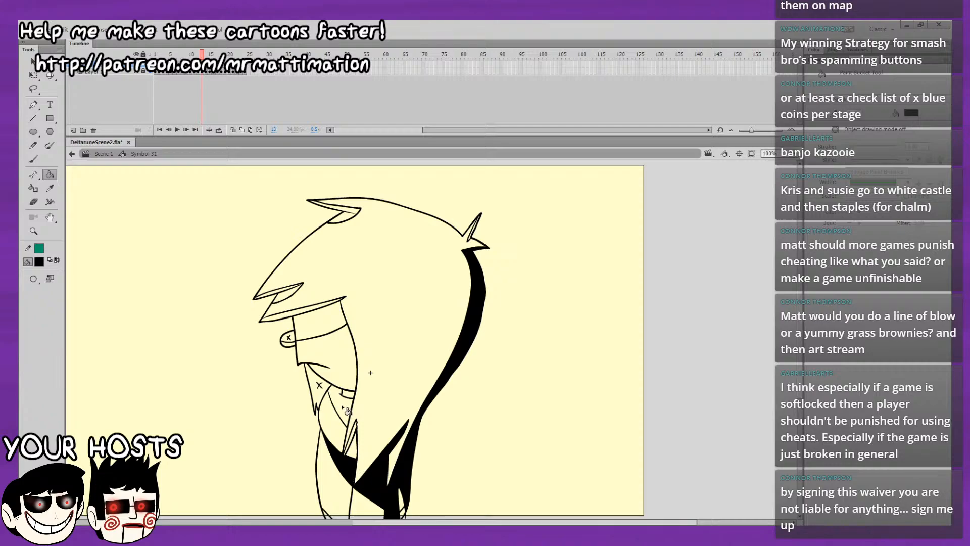
{"action": "left_click", "coordinate": [342, 359]}
{"action": "key", "text": "ctrl+z"}
{"action": "left_click", "coordinate": [290, 340]}
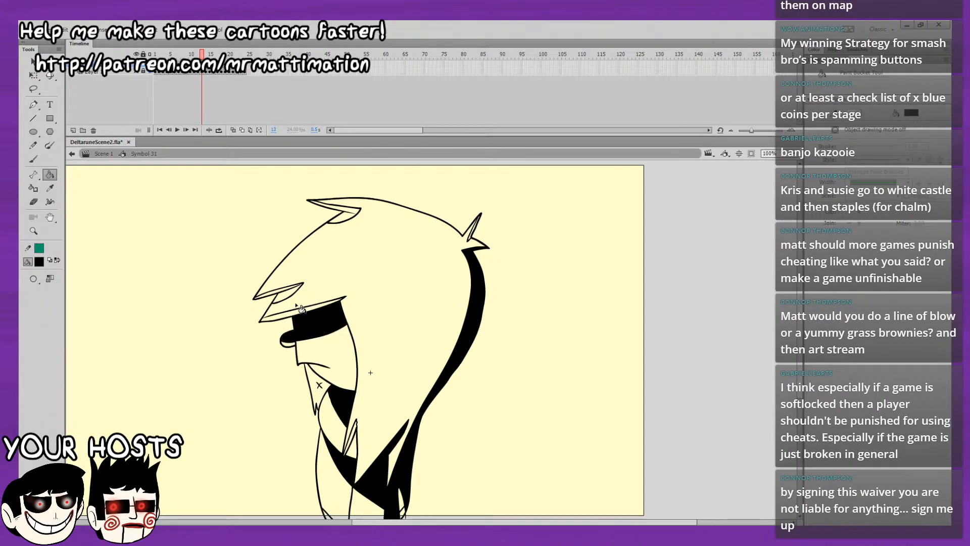
{"action": "left_click", "coordinate": [303, 311]}
{"action": "left_click", "coordinate": [291, 298]}
{"action": "left_click", "coordinate": [358, 215]}
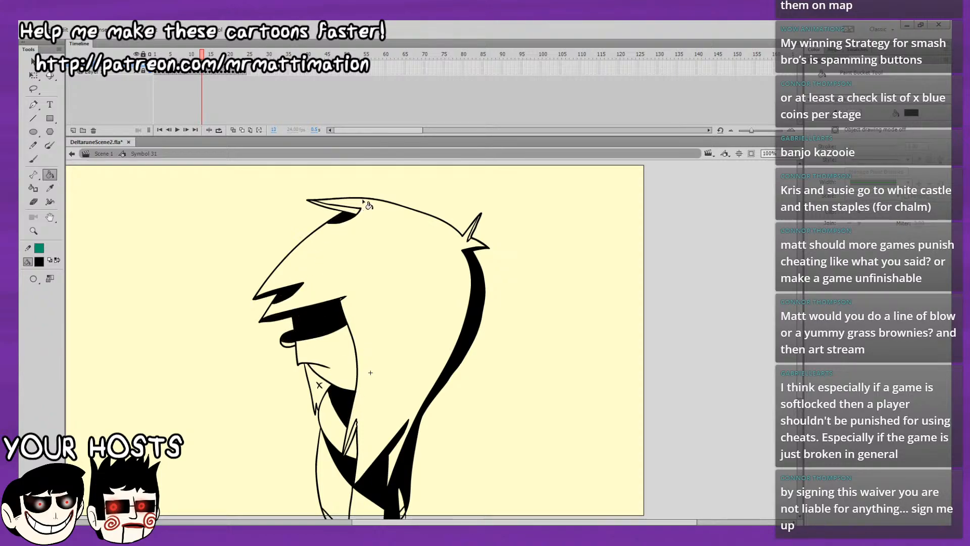
{"action": "left_click", "coordinate": [350, 209]}
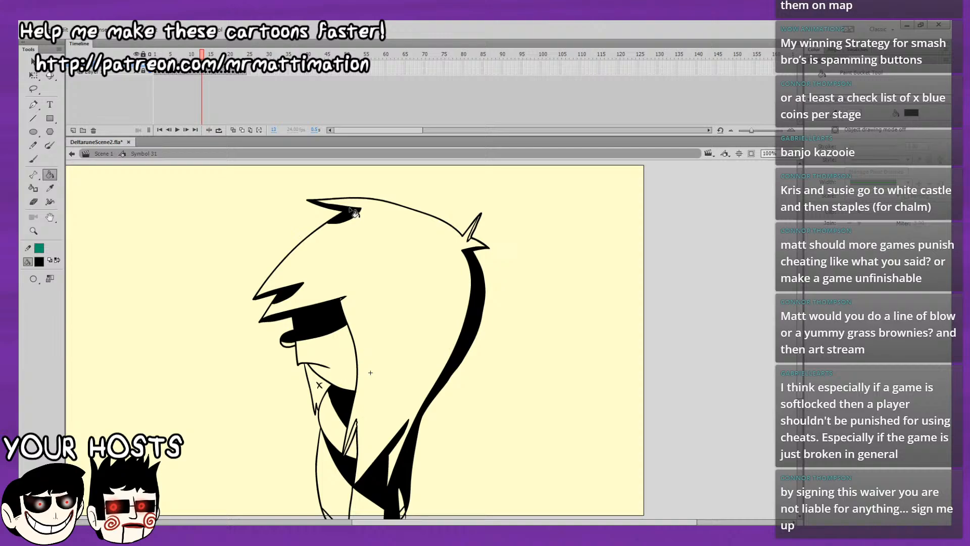
Fill the front hair tip, the neck shadow and the back tuft with black on frame 13.
{"action": "left_click", "coordinate": [353, 434]}
{"action": "left_click", "coordinate": [320, 388]}
{"action": "key", "text": "comma"}
{"action": "key", "text": "period"}
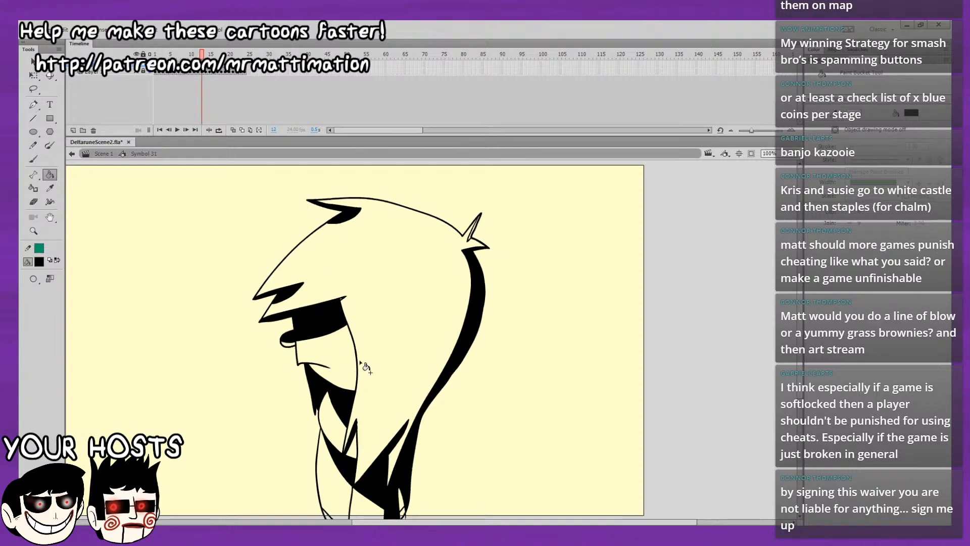
{"action": "key", "text": "comma"}
{"action": "key", "text": "period"}
{"action": "scroll", "coordinate": [478, 186], "scroll_direction": "down", "scroll_amount": 2}
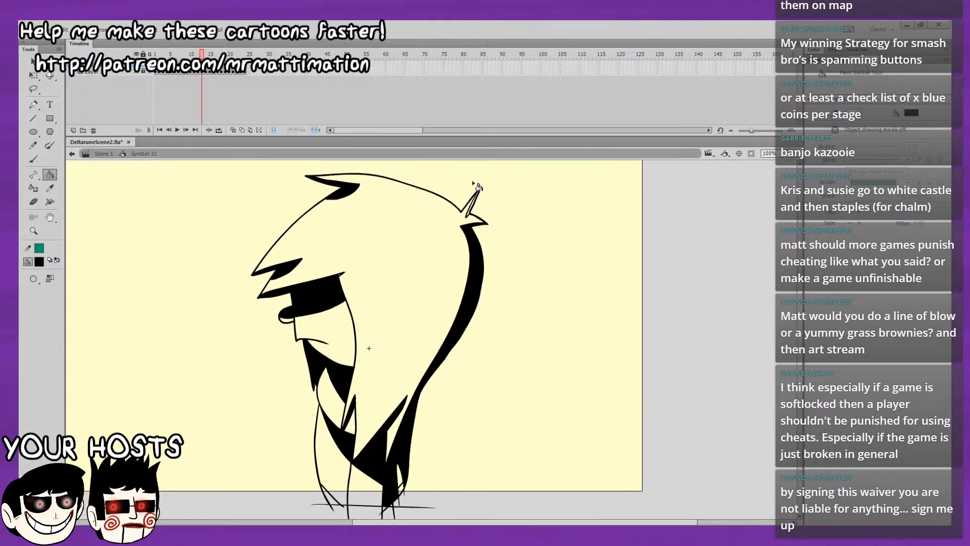
{"action": "left_click", "coordinate": [467, 215]}
{"action": "key", "text": "comma"}
{"action": "key", "text": "period"}
Flip back and forth between frames 12 and 13 to compare their shading.
{"action": "left_click_drag", "start_coordinate": [509, 316], "coordinate": [496, 345]}
{"action": "key", "text": "comma"}
{"action": "key", "text": "period"}
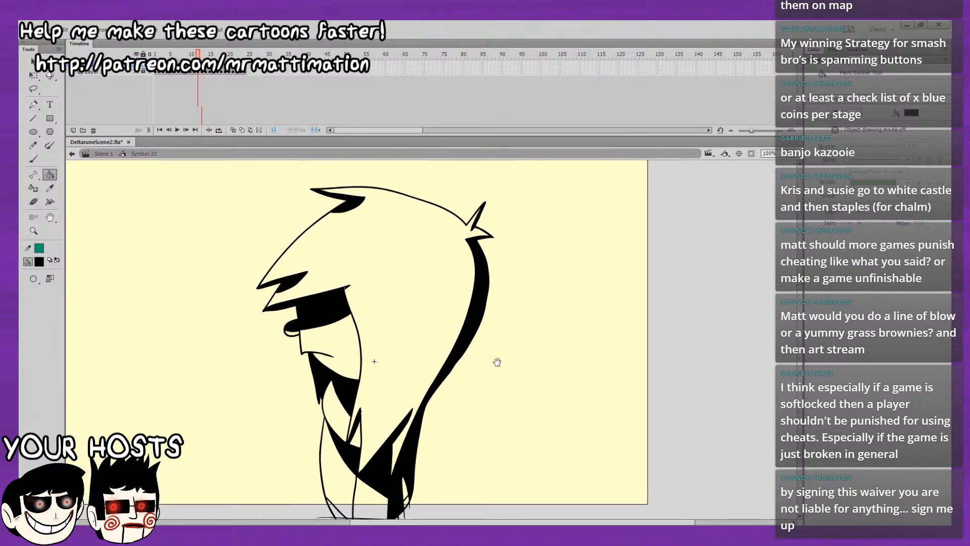
{"action": "key", "text": "comma"}
{"action": "key", "text": "period"}
{"action": "key", "text": "comma"}
{"action": "key", "text": "period"}
{"action": "key", "text": "comma"}
{"action": "key", "text": "period"}
{"action": "key", "text": "comma"}
{"action": "key", "text": "period"}
{"action": "key", "text": "comma"}
{"action": "key", "text": "period"}
{"action": "key", "text": "comma"}
{"action": "key", "text": "period"}
{"action": "key", "text": "comma"}
{"action": "key", "text": "period"}
Fill the back of the body and the dark area below the hair with black on frame 14, checking against frame 13.
{"action": "key", "text": "period"}
{"action": "key", "text": "comma"}
{"action": "key", "text": "period"}
{"action": "left_click", "coordinate": [398, 493]}
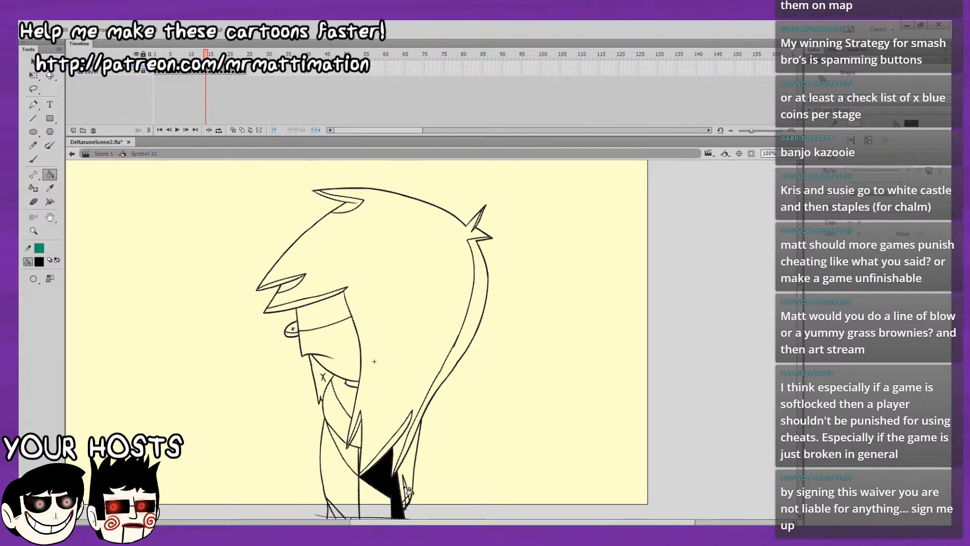
{"action": "key", "text": "comma"}
{"action": "key", "text": "period"}
{"action": "left_click", "coordinate": [410, 490]}
{"action": "key", "text": "comma"}
{"action": "key", "text": "period"}
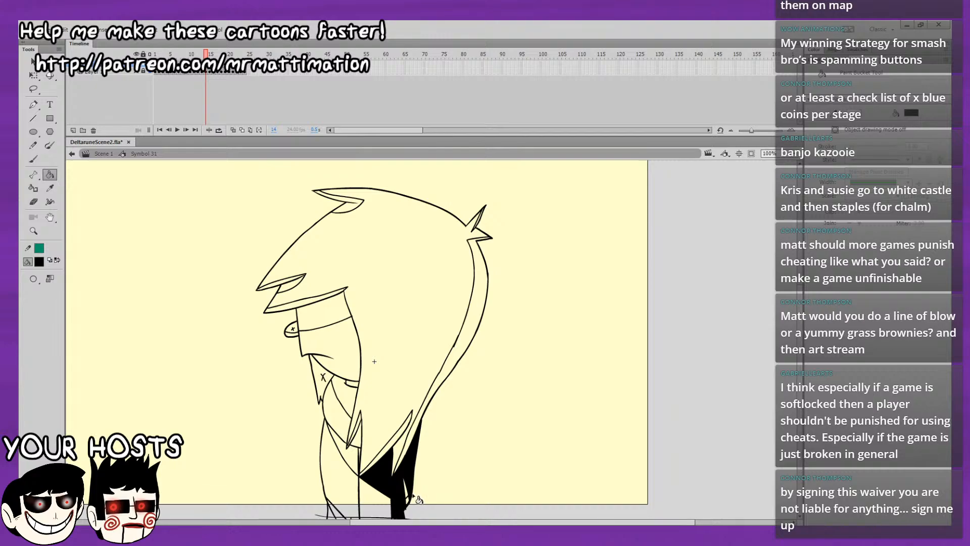
{"action": "key", "text": "comma"}
{"action": "key", "text": "period"}
{"action": "key", "text": "comma"}
{"action": "key", "text": "period"}
Fill the chest shadow, lower hair tip, back hair strand and top tuft with black on frame 14.
{"action": "left_click", "coordinate": [364, 457]}
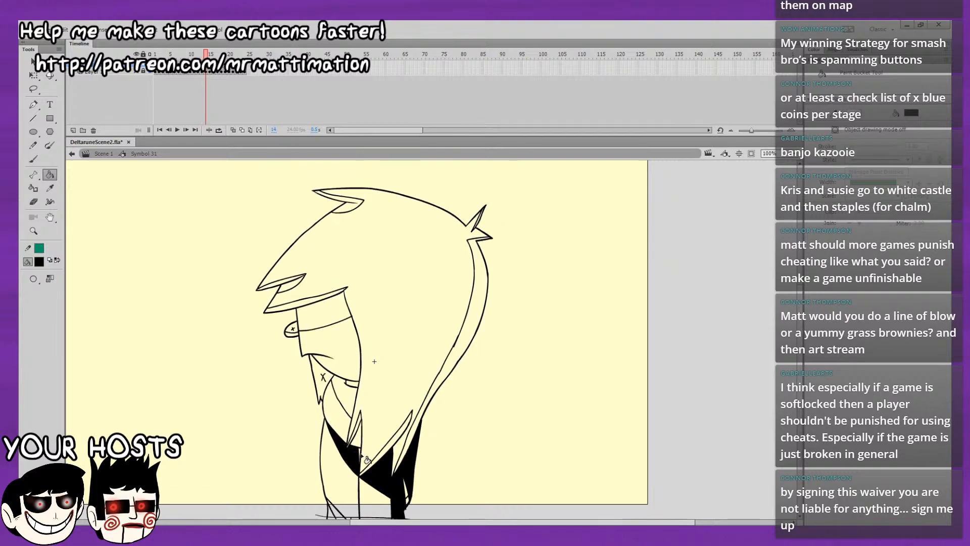
{"action": "left_click", "coordinate": [378, 462]}
{"action": "left_click", "coordinate": [410, 445]}
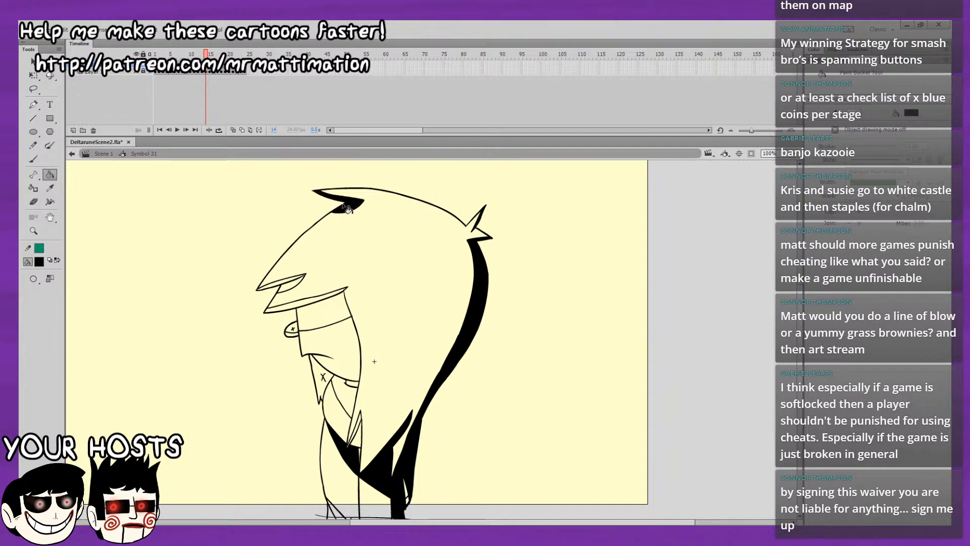
{"action": "left_click", "coordinate": [293, 281]}
{"action": "key", "text": "ctrl+z"}
{"action": "left_click", "coordinate": [293, 281]}
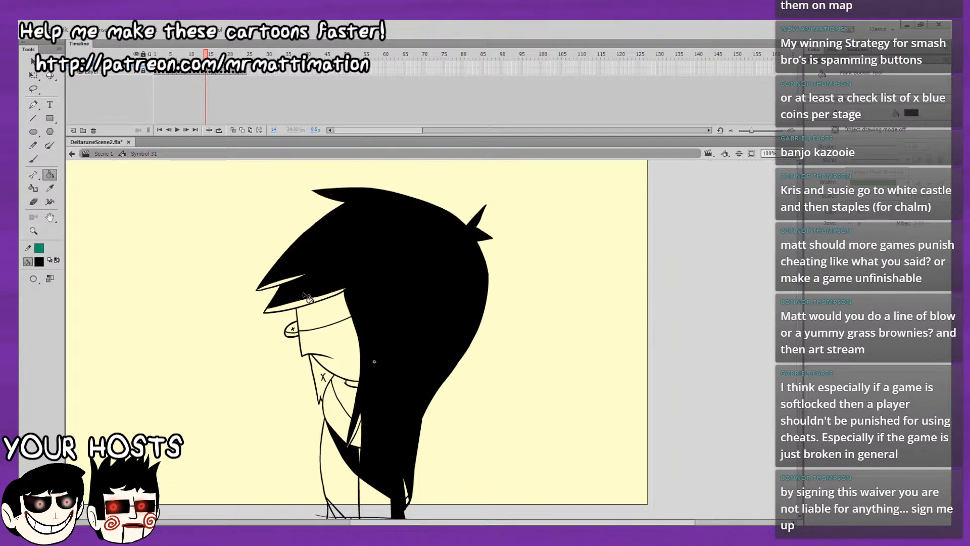
{"action": "key", "text": "ctrl+z"}
Fill the fringe undersides, face shadow band, eye, neck shadow and collar with black on frame 14.
{"action": "left_click", "coordinate": [298, 279]}
{"action": "left_click", "coordinate": [307, 306]}
{"action": "left_click", "coordinate": [331, 303]}
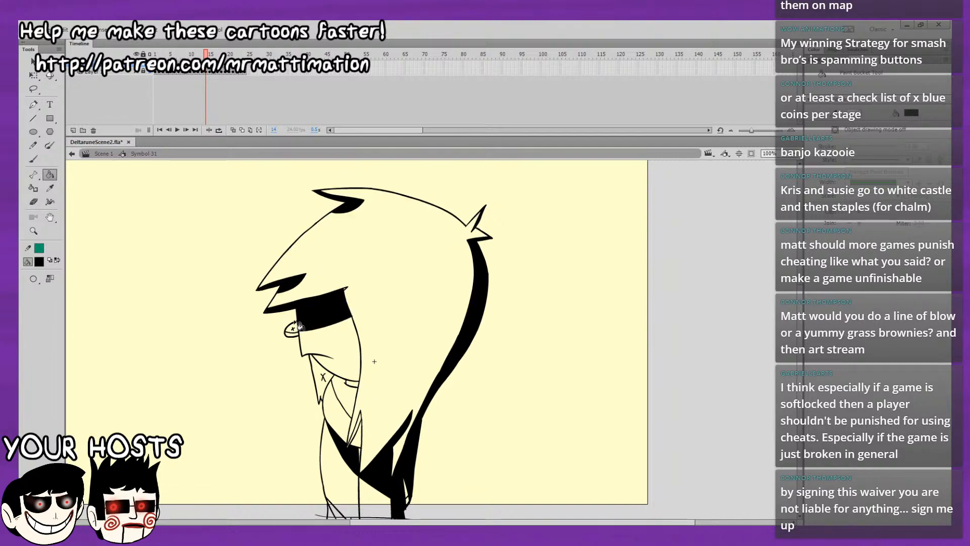
{"action": "left_click", "coordinate": [293, 327]}
{"action": "left_click", "coordinate": [326, 376]}
{"action": "left_click", "coordinate": [352, 396]}
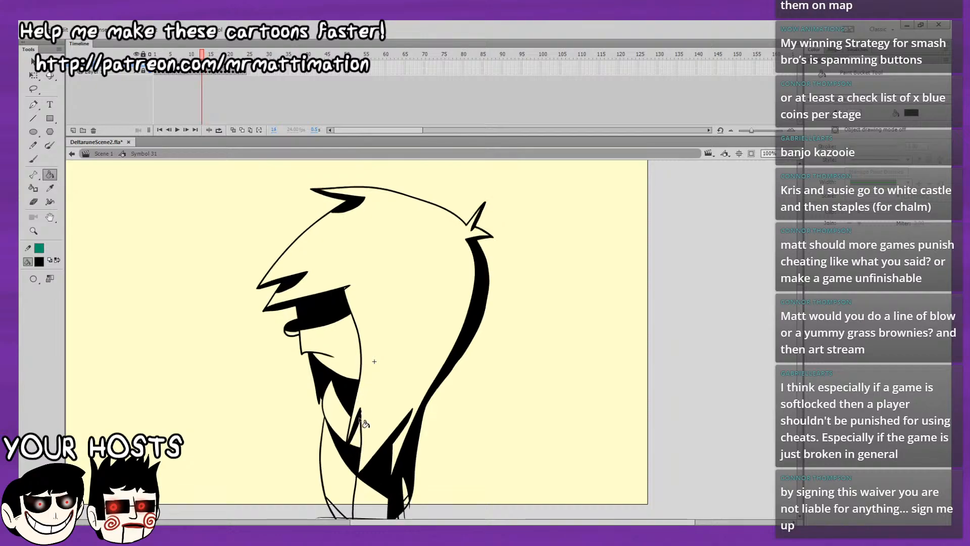
Flip back and forth between frames 13 and 14 to compare their black shading.
{"action": "mouse_move", "coordinate": [543, 312]}
{"action": "left_mouse_down"}
{"action": "mouse_move", "coordinate": [529, 351]}
{"action": "mouse_move", "coordinate": [535, 284]}
{"action": "left_mouse_up"}
{"action": "key", "text": "comma"}
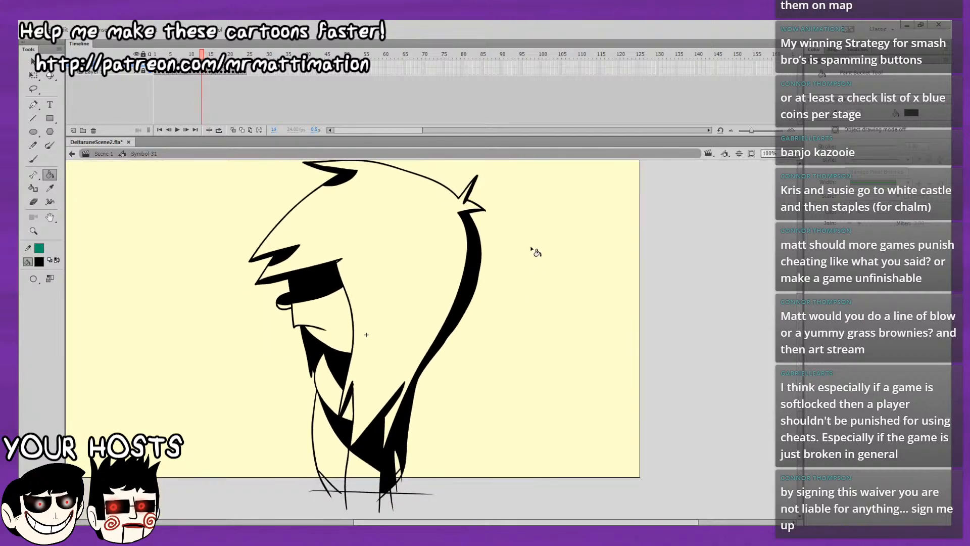
{"action": "key", "text": "period"}
{"action": "key", "text": "comma"}
{"action": "key", "text": "period"}
{"action": "key", "text": "comma"}
{"action": "key", "text": "period"}
{"action": "left_click_drag", "start_coordinate": [519, 358], "coordinate": [515, 381]}
{"action": "key", "text": "comma"}
{"action": "key", "text": "period"}
{"action": "key", "text": "comma"}
{"action": "key", "text": "period"}
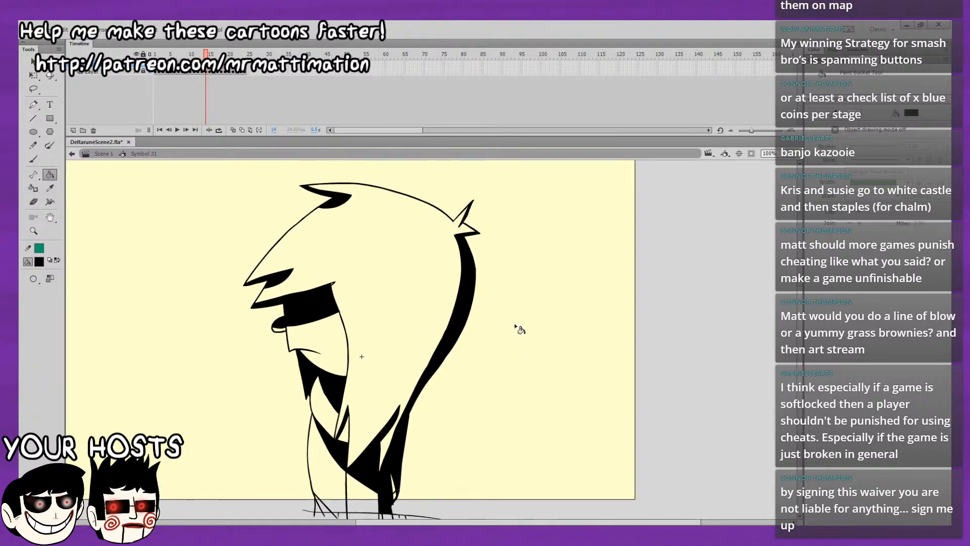
Fill the small triangle at the lower front edge of the body with black on frame 14, checking against frame 13.
{"action": "left_click", "coordinate": [319, 513]}
{"action": "key", "text": "comma"}
{"action": "key", "text": "period"}
{"action": "key", "text": "comma"}
{"action": "key", "text": "period"}
{"action": "left_click_drag", "start_coordinate": [488, 358], "coordinate": [483, 379]}
{"action": "key", "text": "period"}
{"action": "key", "text": "comma"}
{"action": "key", "text": "period"}
{"action": "key", "text": "comma"}
{"action": "key", "text": "period"}
{"action": "key", "text": "comma"}
{"action": "key", "text": "period"}
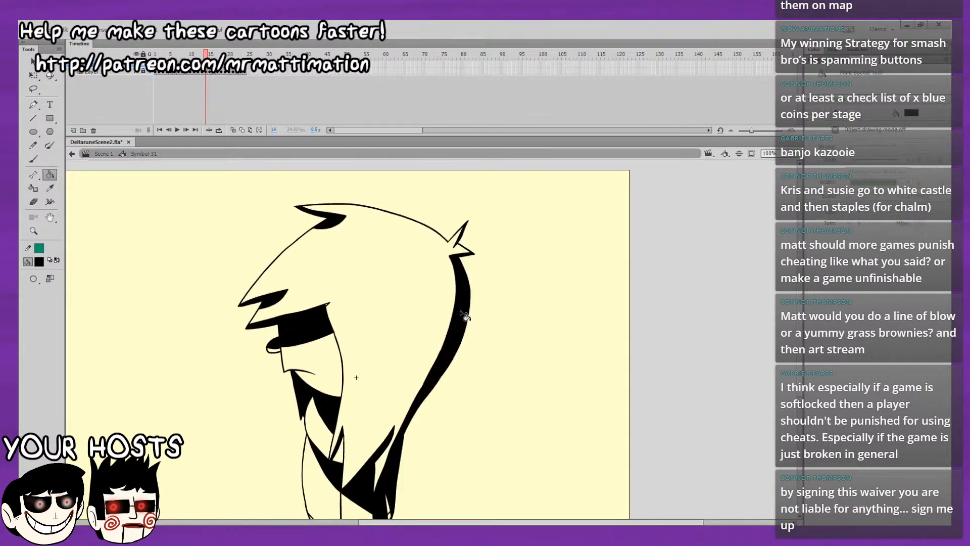
Fill the back hair strand, top tuft, fringe undersides and face shadow band with black on frame 15.
{"action": "key", "text": "period"}
{"action": "left_click", "coordinate": [460, 309]}
{"action": "key", "text": "comma"}
{"action": "key", "text": "period"}
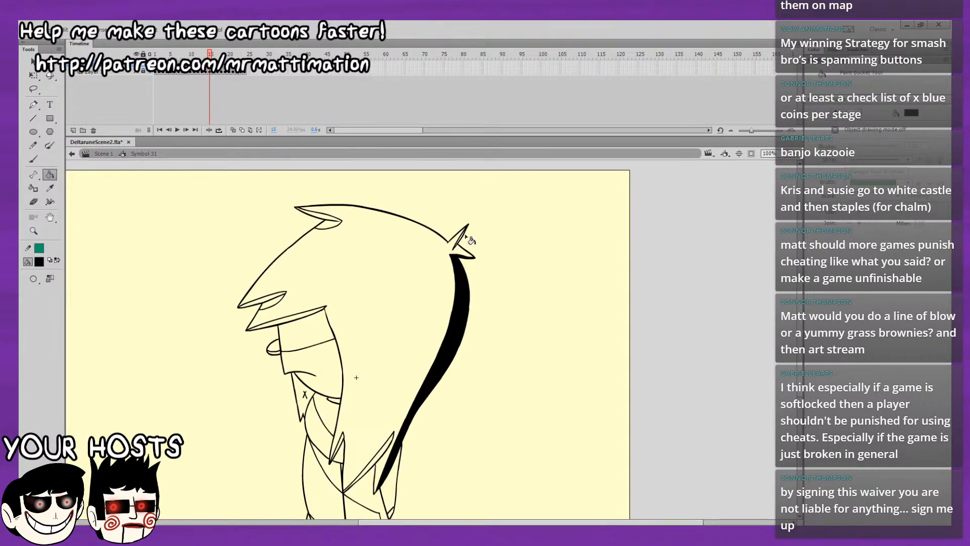
{"action": "left_click", "coordinate": [342, 222]}
{"action": "key", "text": "period"}
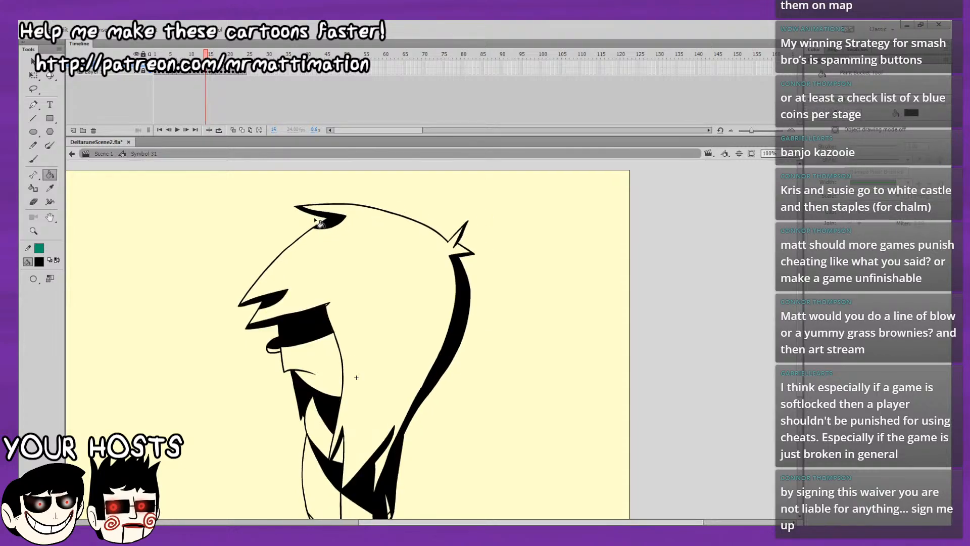
{"action": "key", "text": "comma"}
{"action": "left_click", "coordinate": [275, 300]}
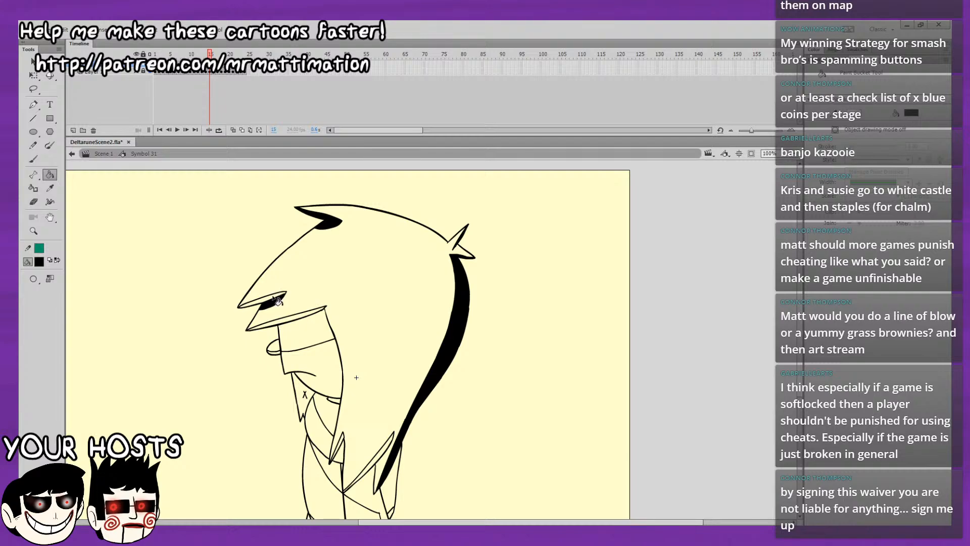
{"action": "left_click", "coordinate": [276, 299]}
{"action": "left_click", "coordinate": [297, 327]}
{"action": "left_click", "coordinate": [292, 334]}
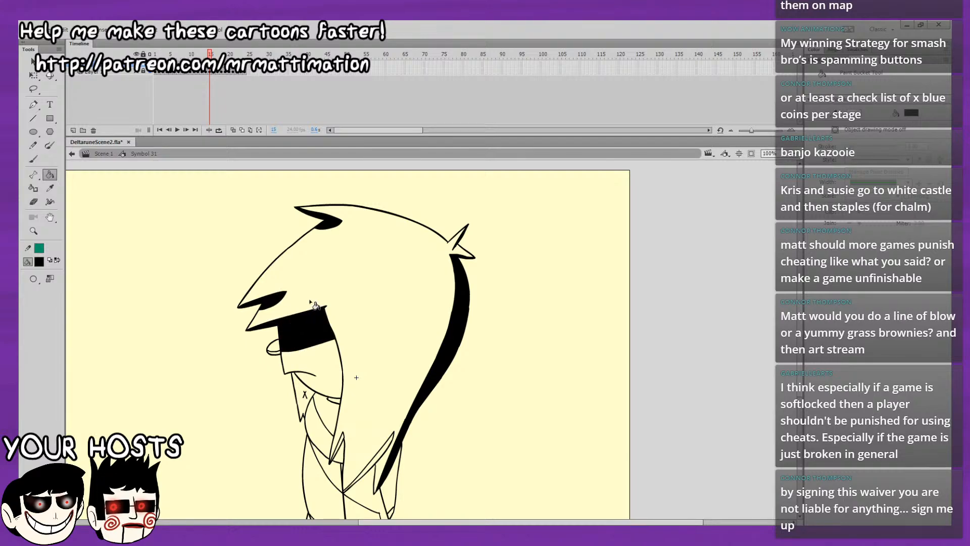
Fill the eye, collar, neck shadow, front hair tip and lower hair strand with black on frame 15.
{"action": "key", "text": "comma"}
{"action": "key", "text": "period"}
{"action": "key", "text": "comma"}
{"action": "key", "text": "period"}
{"action": "left_click", "coordinate": [300, 394]}
{"action": "left_click", "coordinate": [324, 406]}
{"action": "left_click", "coordinate": [342, 445]}
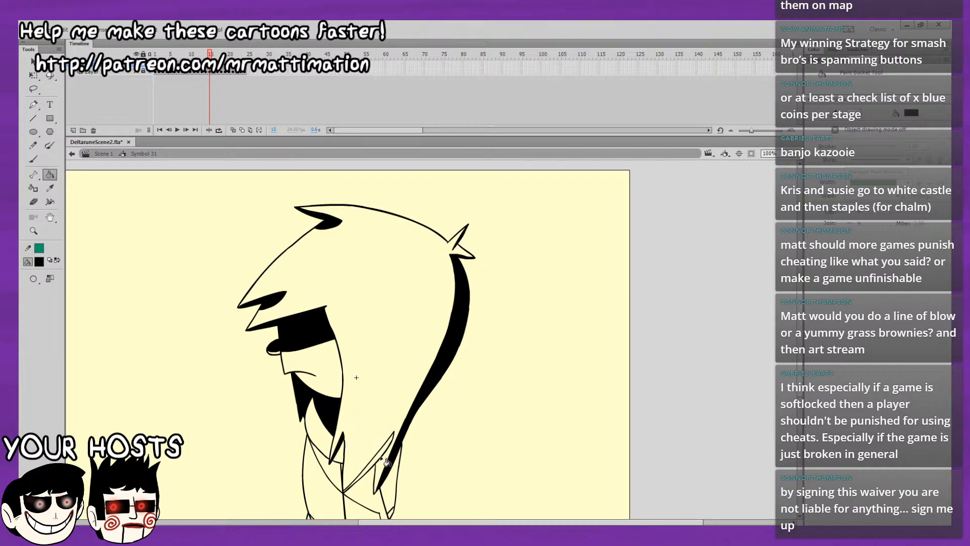
{"action": "left_click", "coordinate": [380, 455]}
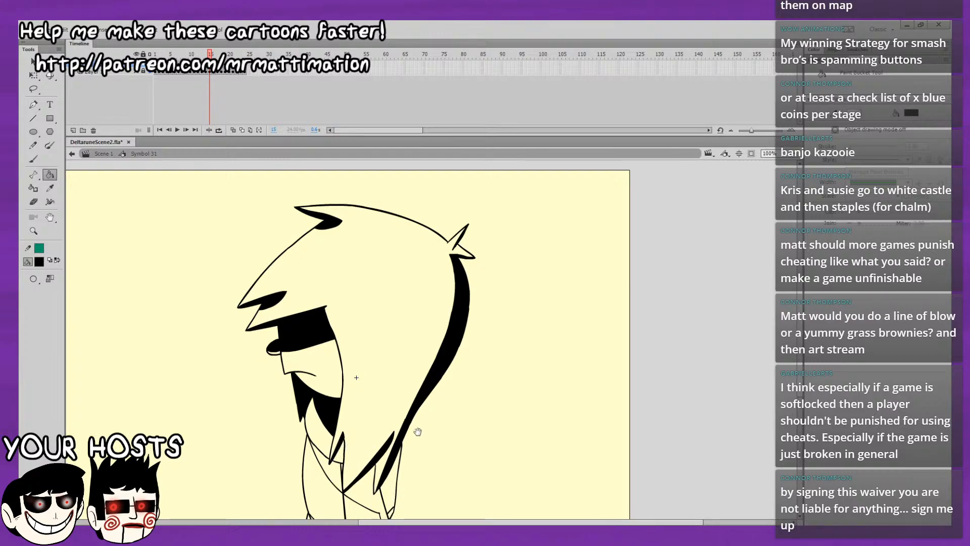
Fill the back of the body and the dark area below the hair with black on frame 15, checking against frame 14.
{"action": "left_click_drag", "start_coordinate": [417, 431], "coordinate": [423, 373]}
{"action": "key", "text": "comma"}
{"action": "key", "text": "period"}
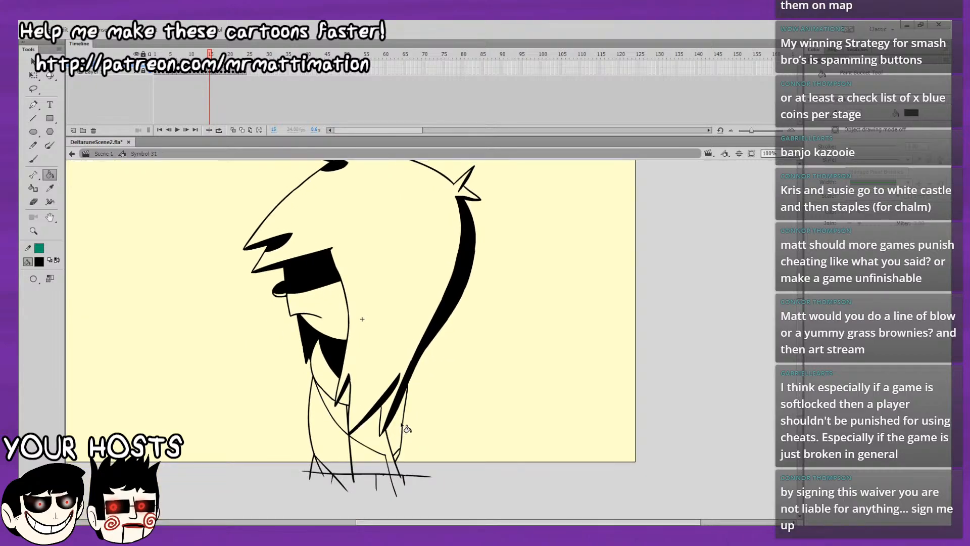
{"action": "key", "text": "comma"}
{"action": "key", "text": "period"}
{"action": "left_click", "coordinate": [389, 454]}
{"action": "key", "text": "comma"}
{"action": "key", "text": "period"}
{"action": "key", "text": "comma"}
{"action": "key", "text": "period"}
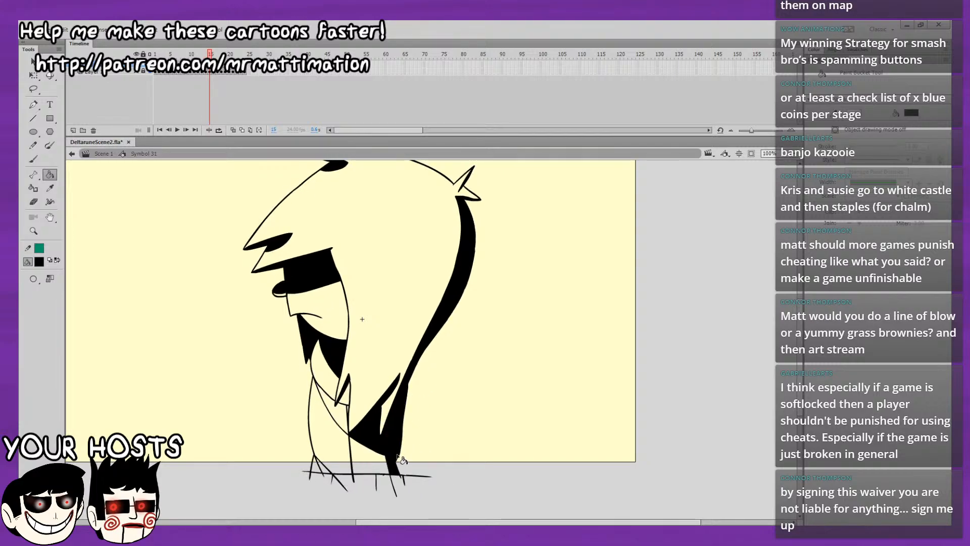
{"action": "key", "text": "comma"}
{"action": "key", "text": "period"}
{"action": "key", "text": "comma"}
{"action": "key", "text": "period"}
Fill the chest shadow and the small triangle at the lower front of the body with black on frame 15.
{"action": "left_click", "coordinate": [351, 421]}
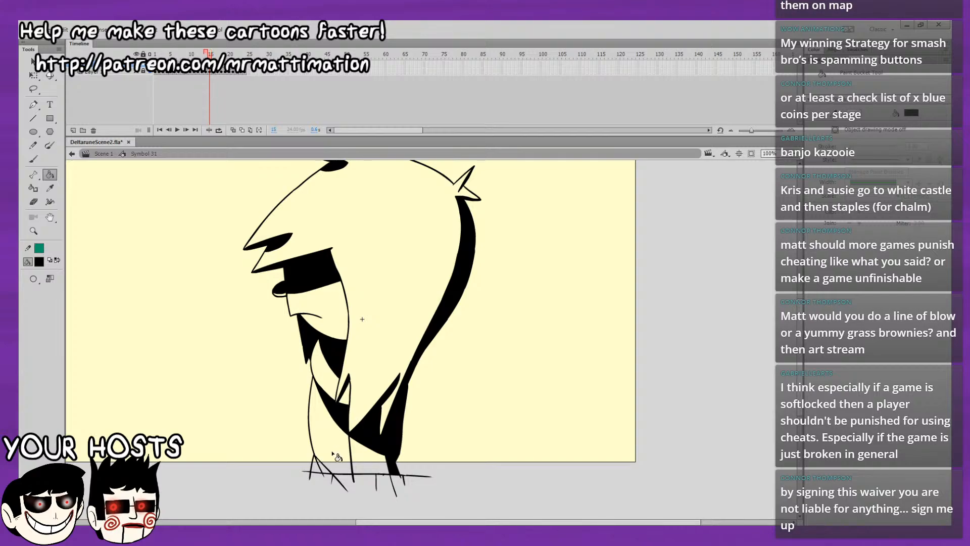
{"action": "key", "text": "comma"}
{"action": "key", "text": "period"}
{"action": "left_click", "coordinate": [326, 467]}
Flip between frames 14 and 15 to check that their shading matches.
{"action": "scroll", "coordinate": [589, 349], "scroll_direction": "up", "scroll_amount": 1}
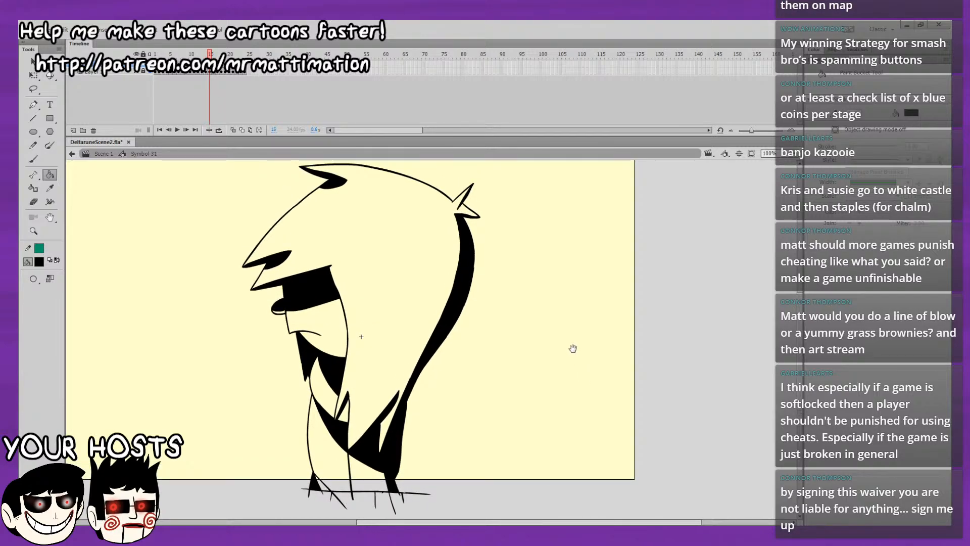
{"action": "mouse_move", "coordinate": [578, 364]}
{"action": "left_mouse_down"}
{"action": "mouse_move", "coordinate": [585, 382]}
{"action": "mouse_move", "coordinate": [591, 354]}
{"action": "left_mouse_up"}
{"action": "key", "text": "comma"}
{"action": "key", "text": "period"}
{"action": "key", "text": "comma"}
{"action": "key", "text": "period"}
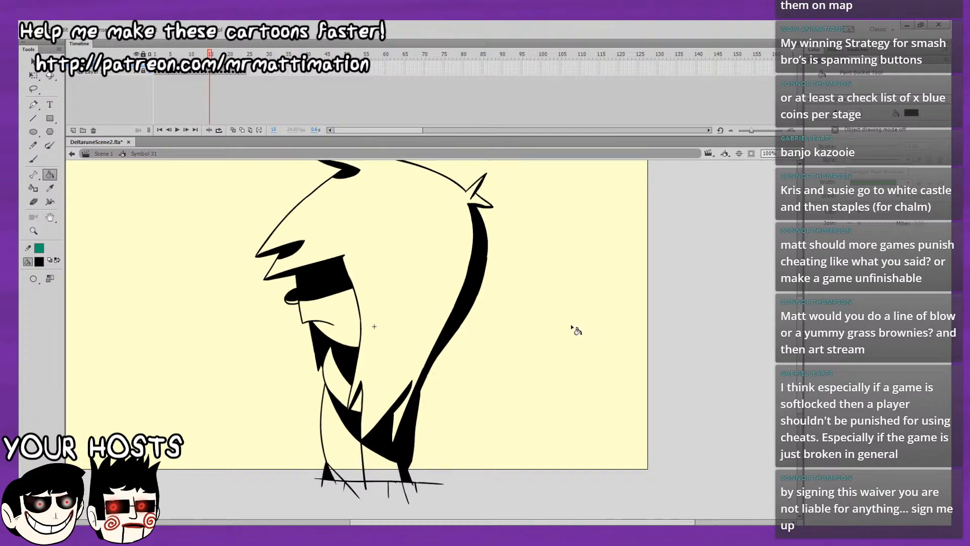
{"action": "key", "text": "comma"}
{"action": "key", "text": "period"}
{"action": "key", "text": "period"}
Fill the back hair strand, back of the body and dark area below the hair with black on frame 16.
{"action": "left_click", "coordinate": [442, 348]}
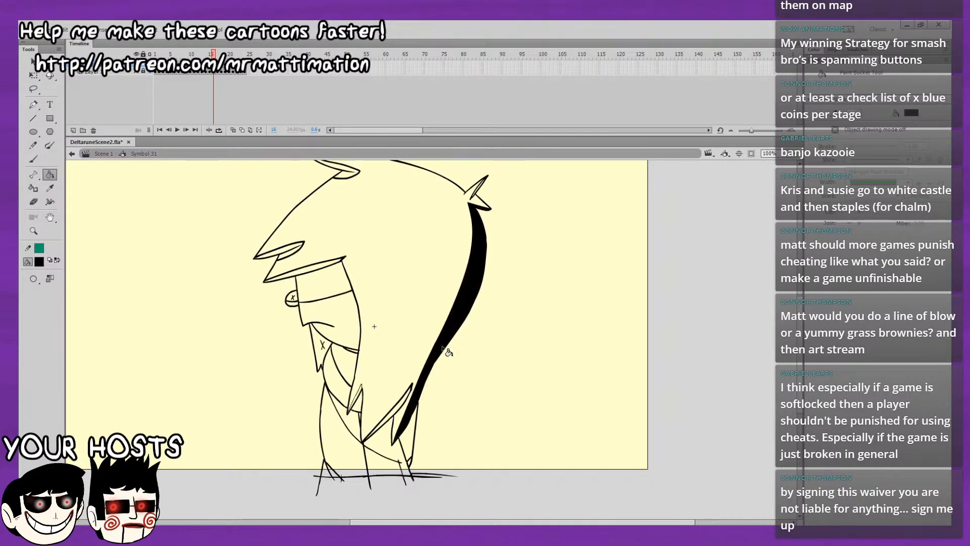
{"action": "key", "text": "comma"}
{"action": "key", "text": "period"}
{"action": "left_click", "coordinate": [412, 453]}
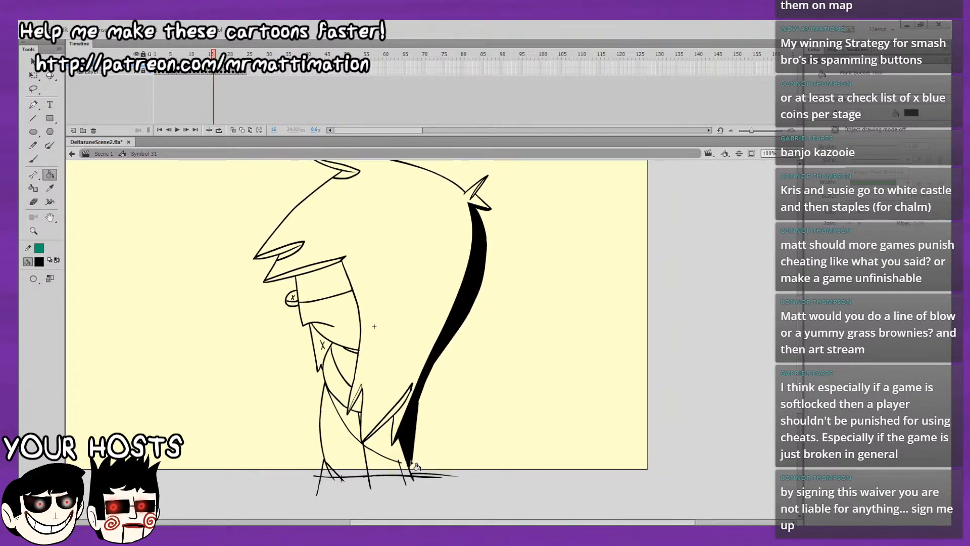
{"action": "left_click", "coordinate": [403, 456]}
Fill the lower hair strand, chest shadow and front hair tip with black on frame 16.
{"action": "left_click", "coordinate": [389, 415]}
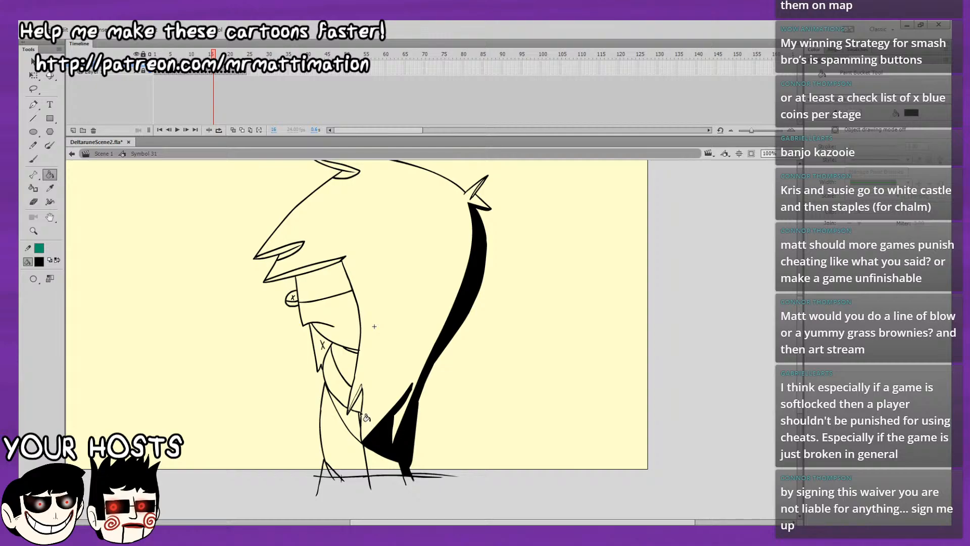
{"action": "left_click", "coordinate": [362, 413]}
{"action": "left_click", "coordinate": [359, 406]}
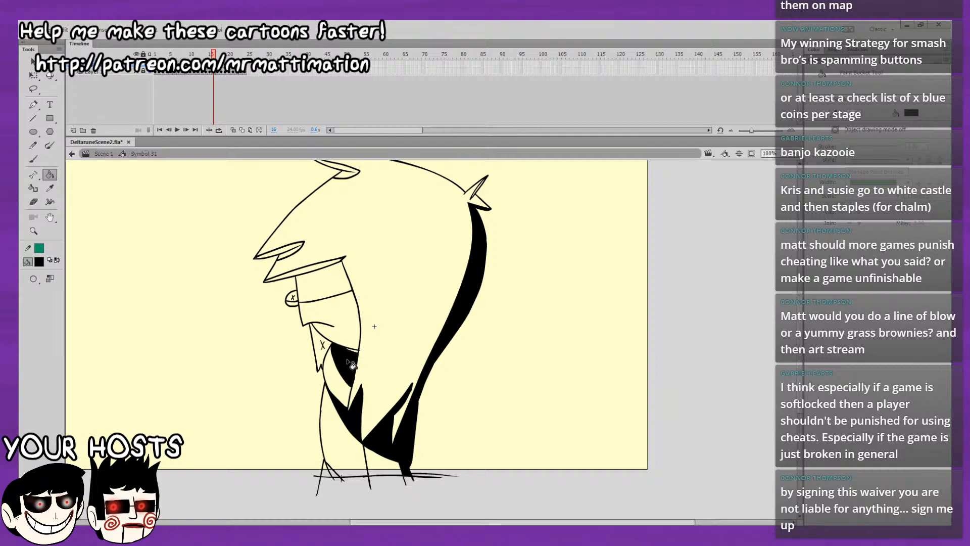
Fill the face shadow band, eye, collar, fringe undersides, top tuft and lower front triangle with black on frame 16.
{"action": "left_click", "coordinate": [335, 282]}
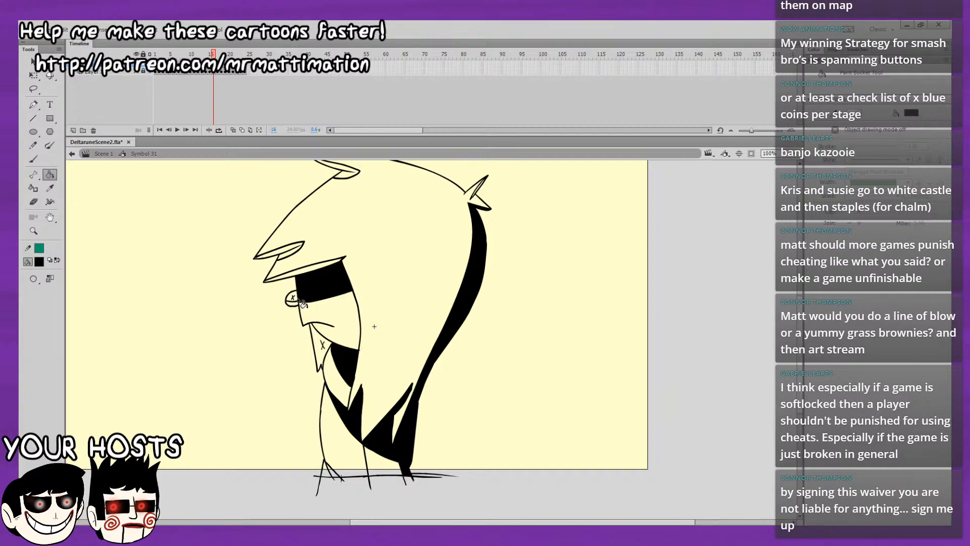
{"action": "left_click", "coordinate": [296, 299]}
{"action": "left_click", "coordinate": [323, 349]}
{"action": "left_click", "coordinate": [297, 275]}
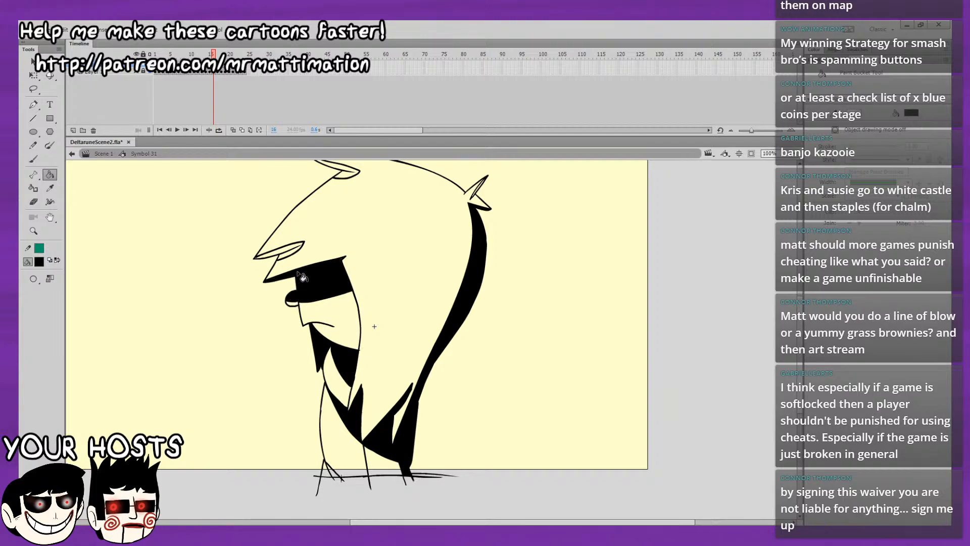
{"action": "left_click", "coordinate": [294, 252]}
{"action": "left_click", "coordinate": [347, 172]}
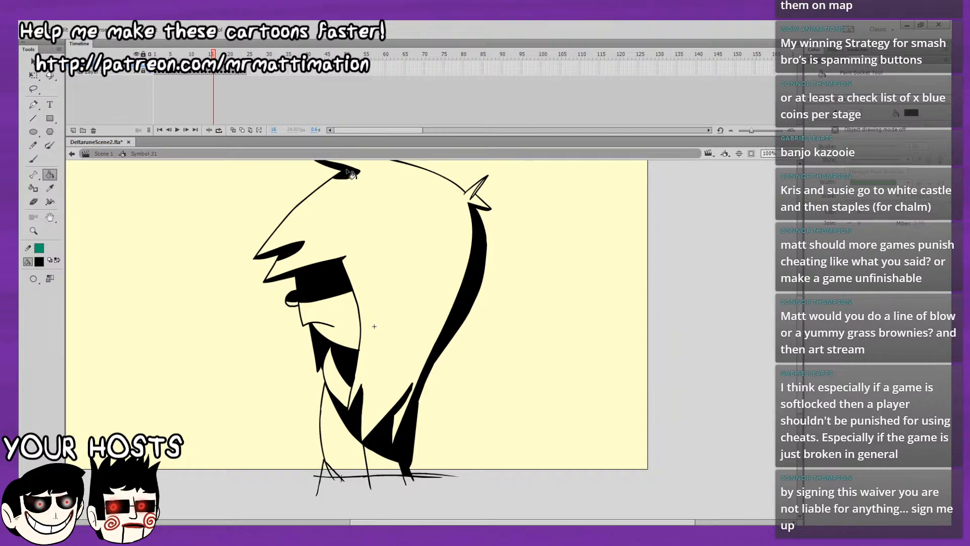
{"action": "scroll", "coordinate": [441, 215], "scroll_direction": "up", "scroll_amount": 2}
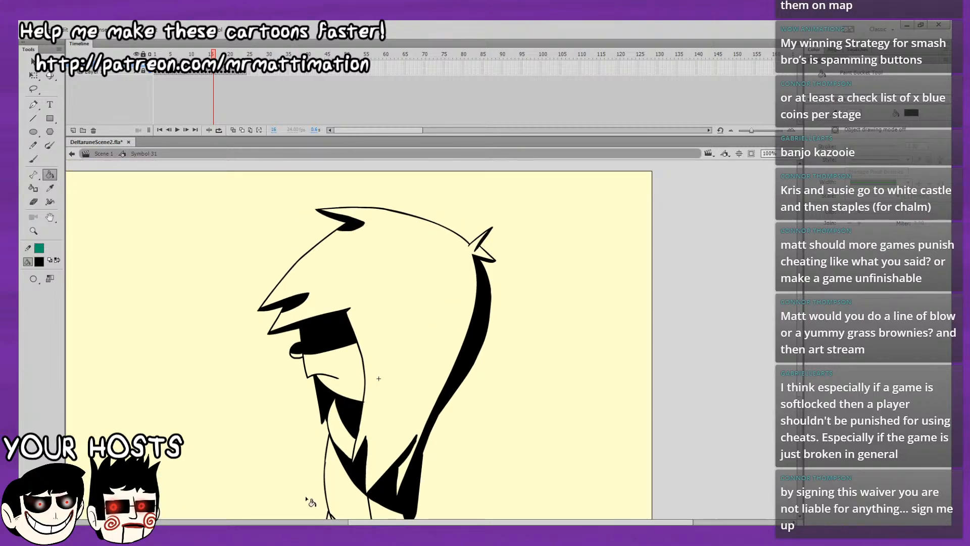
{"action": "scroll", "coordinate": [310, 502], "scroll_direction": "down", "scroll_amount": 3}
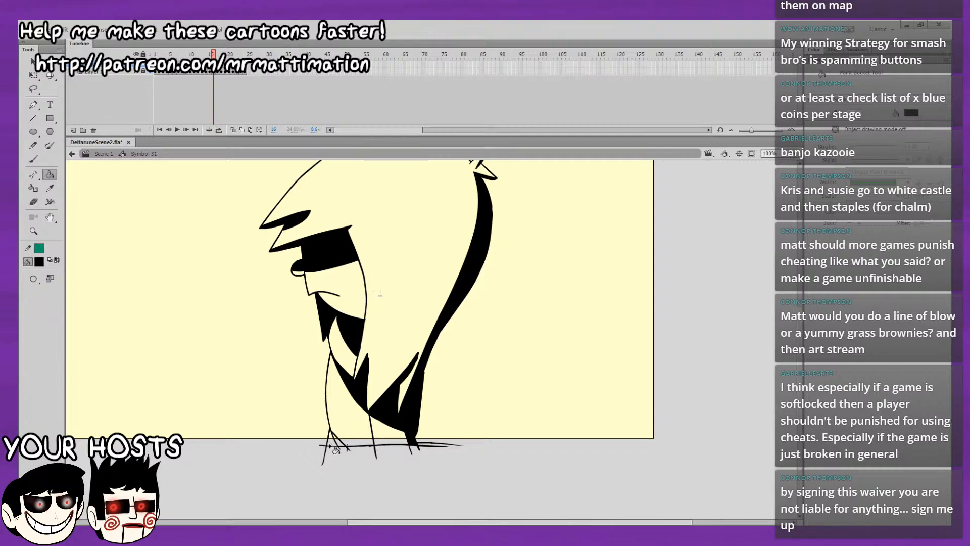
{"action": "scroll", "coordinate": [508, 382], "scroll_direction": "up", "scroll_amount": 2}
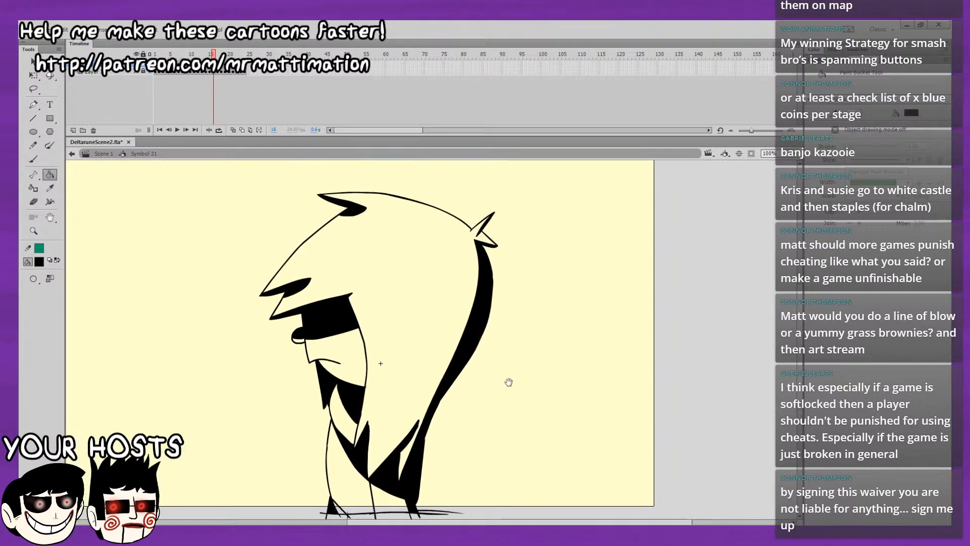
Fill the collar, neck shadow and chest shadow with black on frame 17, checking against frame 16.
{"action": "key", "text": "period"}
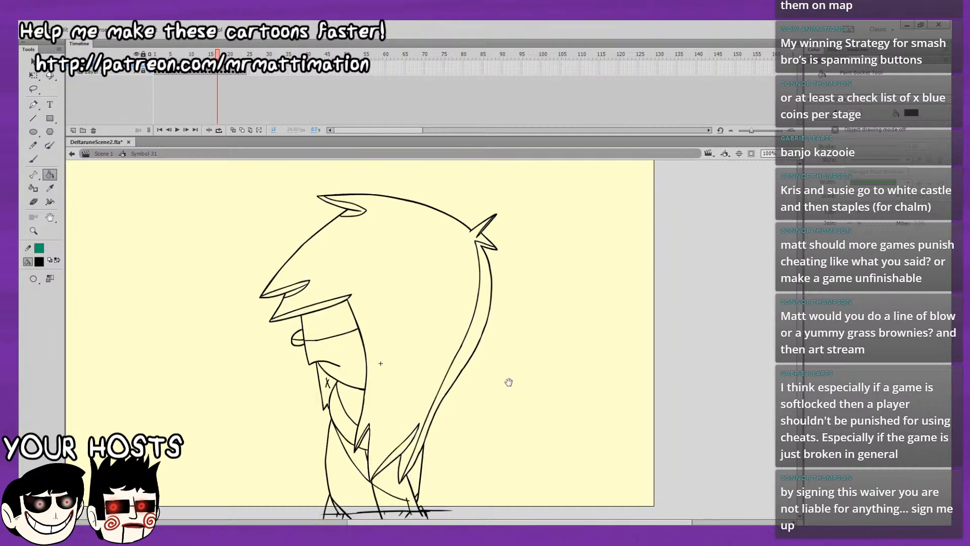
{"action": "key", "text": "comma"}
{"action": "key", "text": "period"}
{"action": "key", "text": "comma"}
{"action": "key", "text": "period"}
{"action": "left_click", "coordinate": [335, 394]}
{"action": "left_click", "coordinate": [353, 402]}
{"action": "left_click", "coordinate": [359, 458]}
{"action": "left_click", "coordinate": [367, 445]}
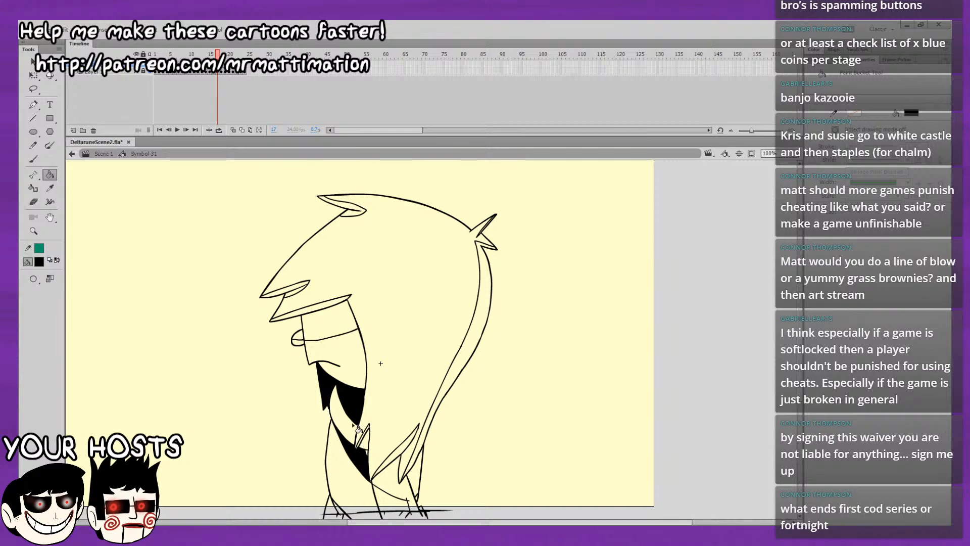
Fill the back hair strand, top tuft, fringe undersides, face shadow band and eye with black on frame 17.
{"action": "left_click", "coordinate": [461, 375]}
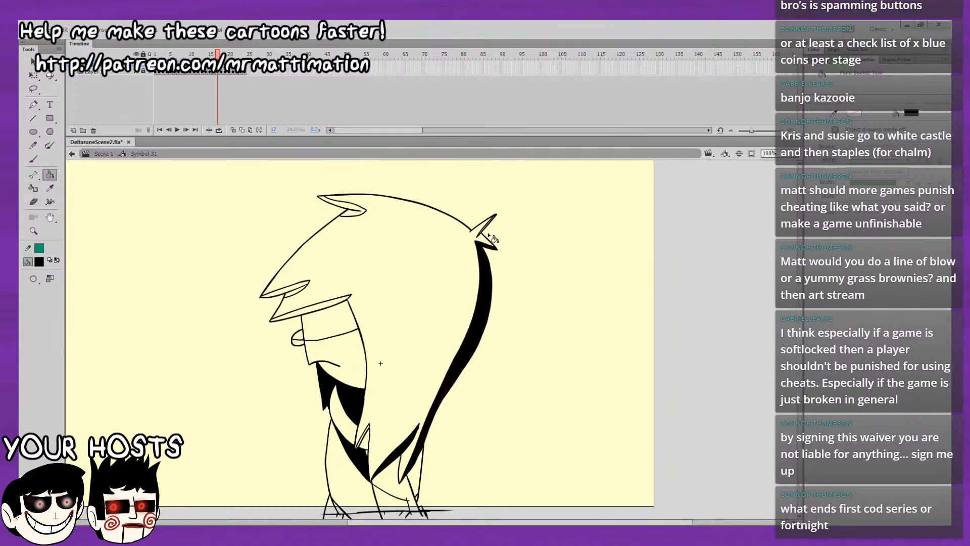
{"action": "left_click", "coordinate": [356, 211]}
{"action": "left_click_drag", "start_coordinate": [329, 364], "coordinate": [335, 334]}
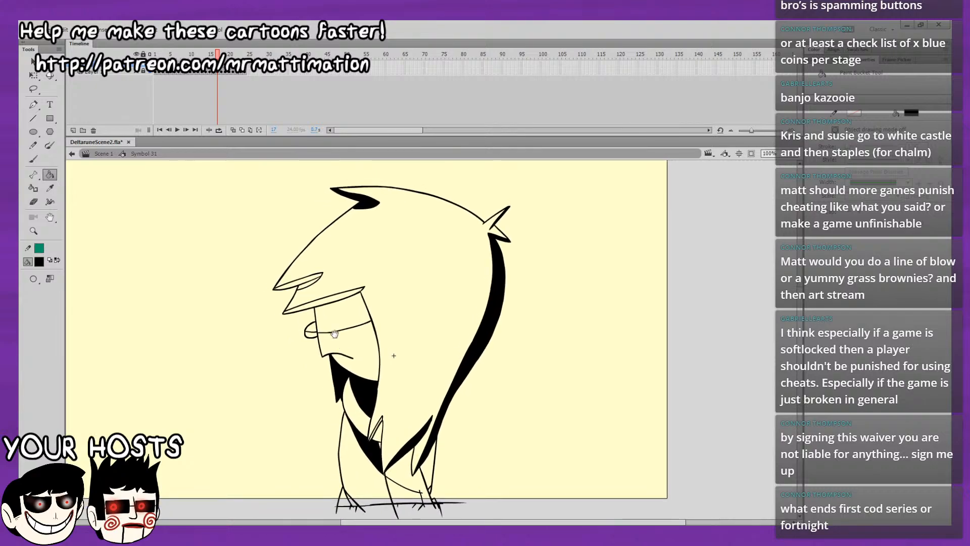
{"action": "left_click", "coordinate": [312, 281]}
{"action": "left_click", "coordinate": [330, 300]}
{"action": "left_click", "coordinate": [339, 317]}
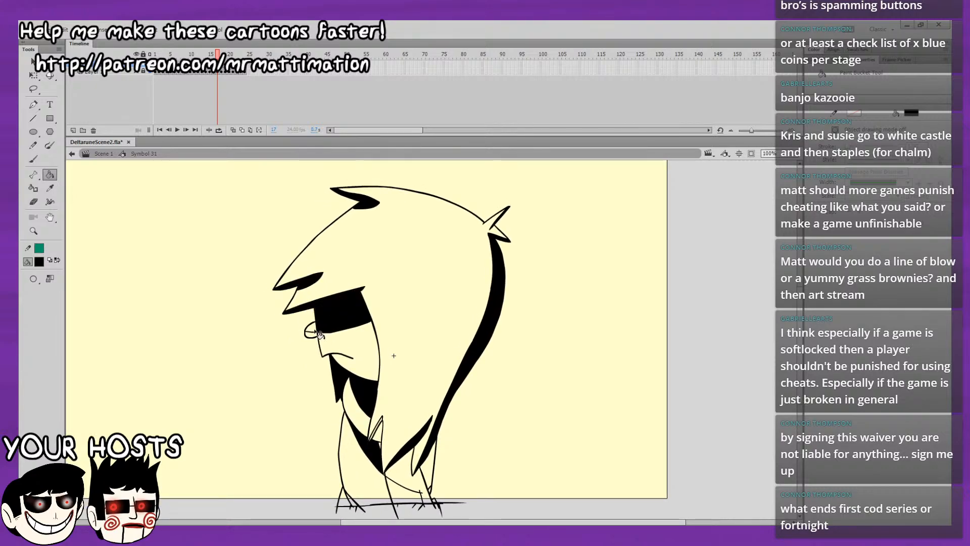
{"action": "left_click", "coordinate": [313, 329]}
{"action": "mouse_move", "coordinate": [307, 290]}
{"action": "left_mouse_down"}
{"action": "mouse_move", "coordinate": [269, 319]}
{"action": "mouse_move", "coordinate": [241, 293]}
{"action": "left_mouse_up"}
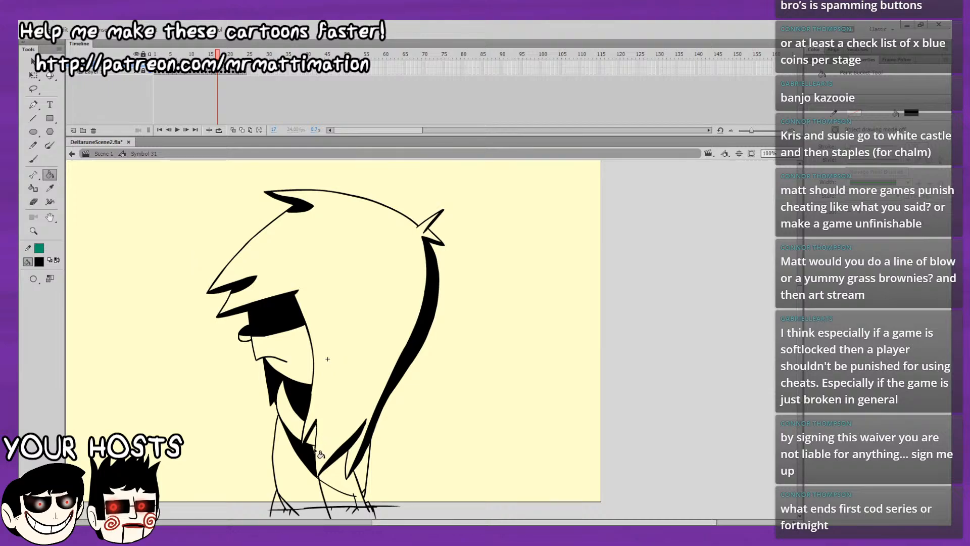
{"action": "left_click", "coordinate": [337, 472]}
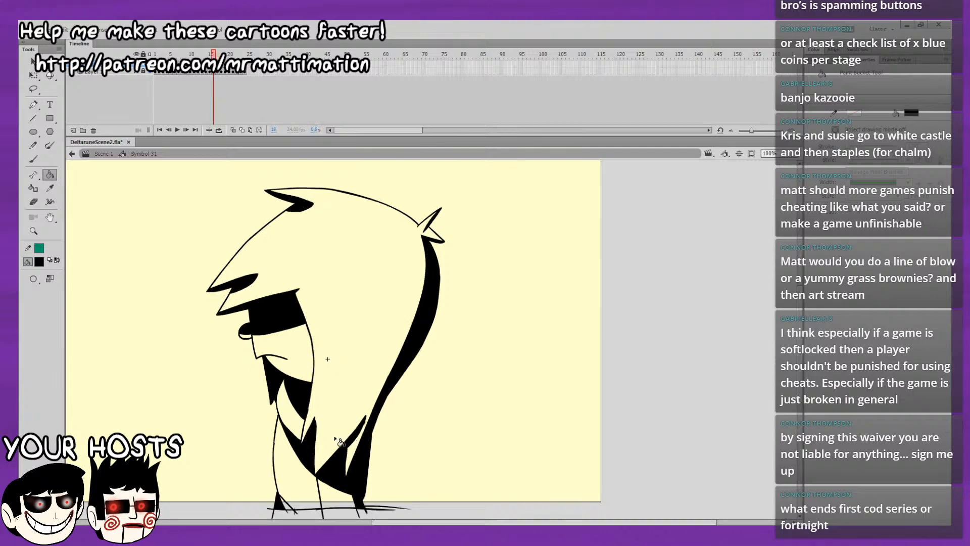
Step back through the frames before frame 17 and forward again to compare their shading.
{"action": "key", "text": "comma"}
{"action": "key", "text": "period"}
{"action": "key", "text": "comma"}
{"action": "key", "text": "comma"}
{"action": "key", "text": "comma"}
{"action": "key", "text": "period"}
{"action": "key", "text": "period"}
{"action": "key", "text": "period"}
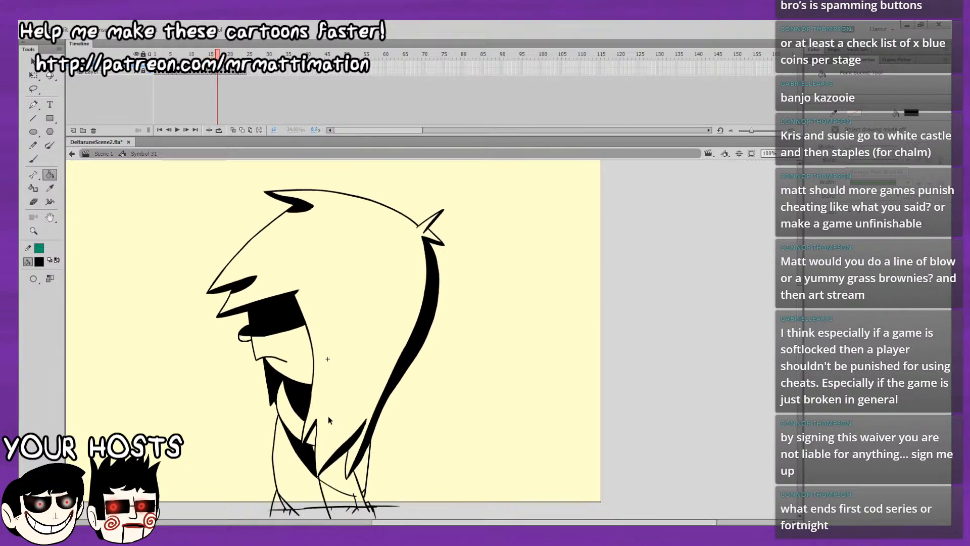
Undo the black fills made on frame 17.
{"action": "key", "text": "ctrl+z"}
{"action": "key", "text": "ctrl+z"}
{"action": "key", "text": "ctrl+z"}
{"action": "key", "text": "ctrl+z"}
{"action": "key", "text": "ctrl+z"}
{"action": "key", "text": "ctrl+z"}
{"action": "key", "text": "ctrl+z"}
{"action": "key", "text": "ctrl+z"}
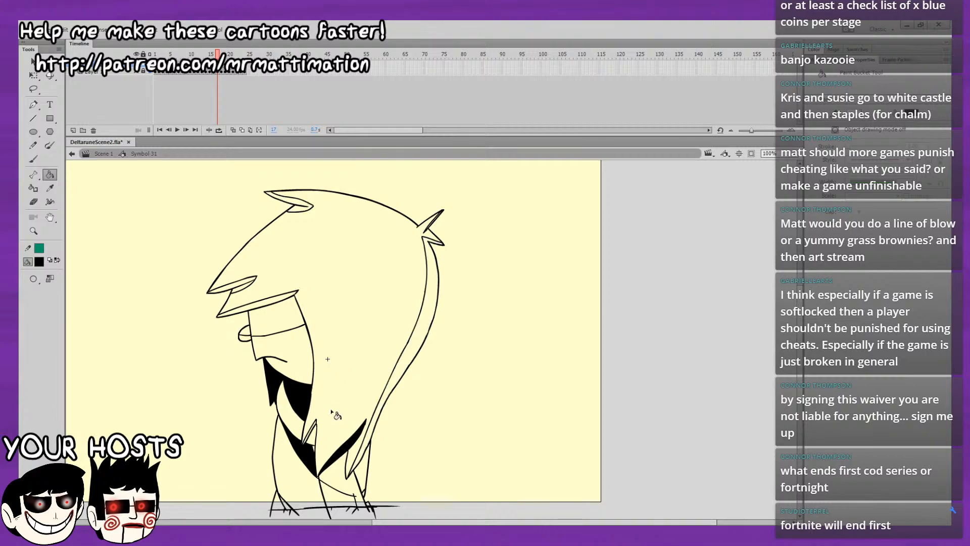
{"action": "key", "text": "ctrl+z"}
Undo the latest fills on frame 16, including the face, eye, collar, neck, fringe and top tuft.
{"action": "key", "text": "ctrl+z"}
{"action": "key", "text": "comma"}
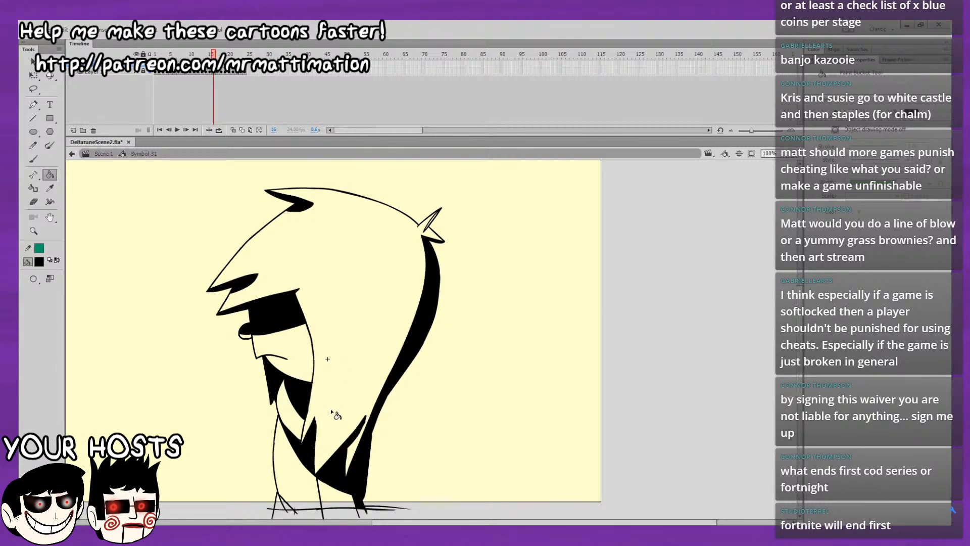
{"action": "key", "text": "ctrl+z"}
{"action": "key", "text": "ctrl+z"}
{"action": "key", "text": "ctrl+z"}
{"action": "key", "text": "ctrl+z"}
{"action": "key", "text": "ctrl+z"}
{"action": "key", "text": "ctrl+z"}
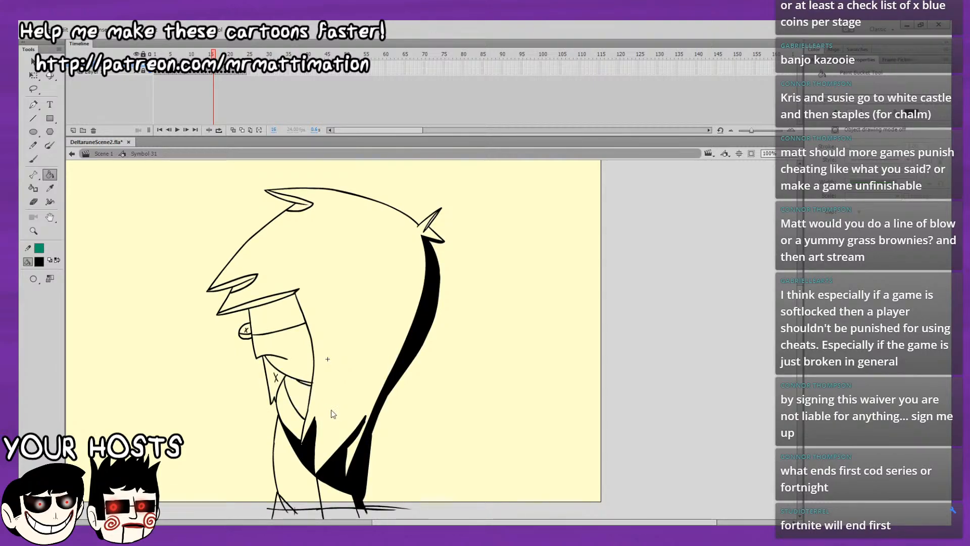
Undo the lower hair-tip fill on frame 16, then fill the top tuft, fringe undersides, face band, eye, collar and neck with black.
{"action": "key", "text": "ctrl+z"}
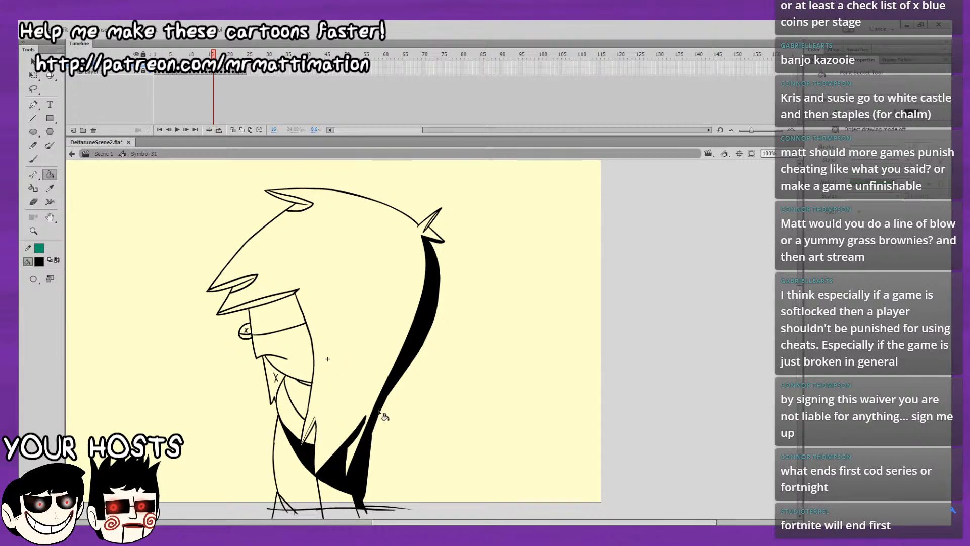
{"action": "left_click", "coordinate": [301, 204]}
{"action": "left_click", "coordinate": [246, 283]}
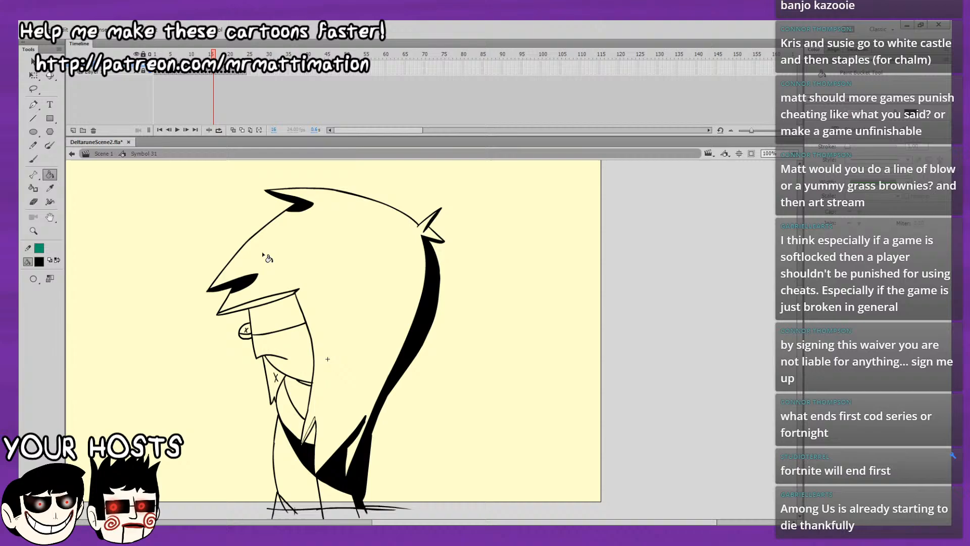
{"action": "left_click", "coordinate": [298, 303]}
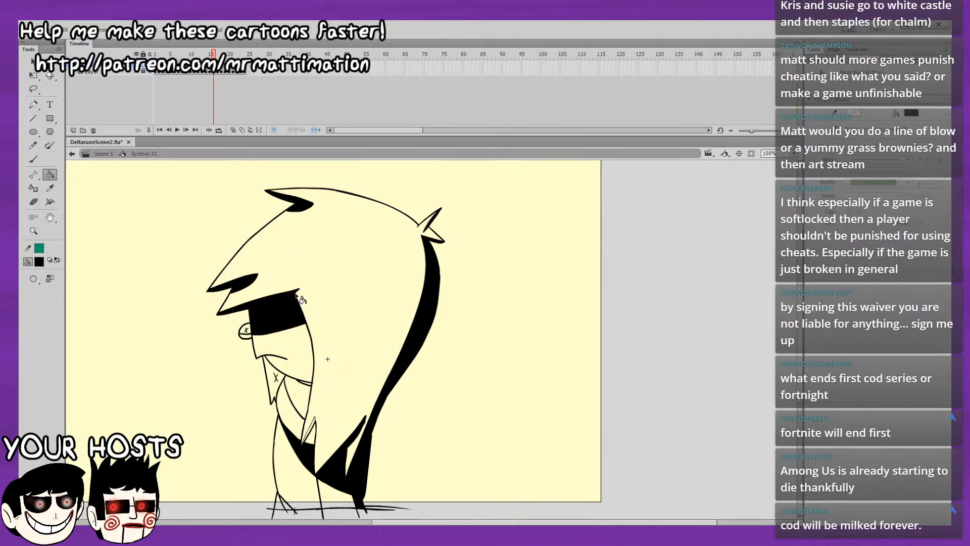
{"action": "left_click", "coordinate": [248, 331]}
{"action": "left_click", "coordinate": [274, 372]}
{"action": "left_click", "coordinate": [305, 390]}
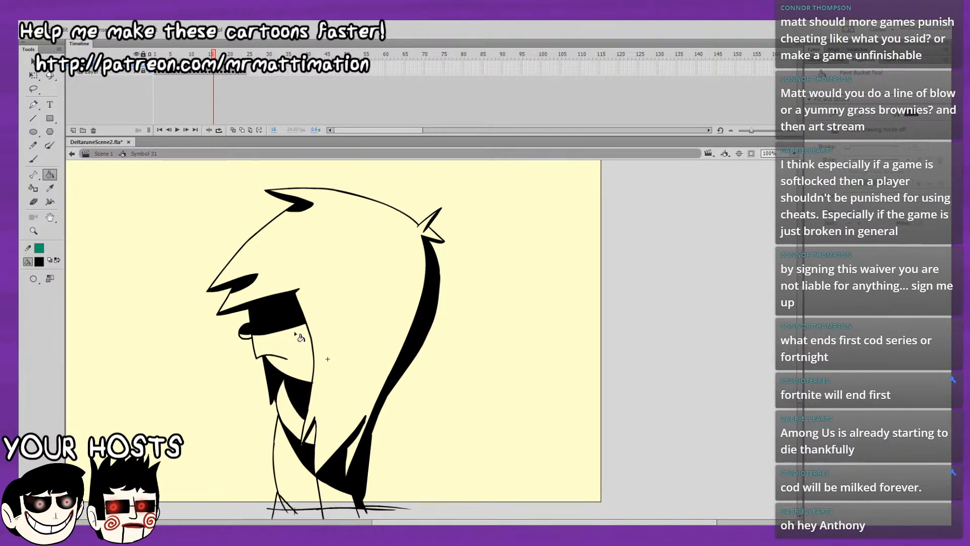
Fill the front foot's shadow on frame 16 with black and compare the frame's shading with its neighbours.
{"action": "left_click", "coordinate": [40, 157]}
{"action": "left_click_drag", "start_coordinate": [411, 345], "coordinate": [441, 291]}
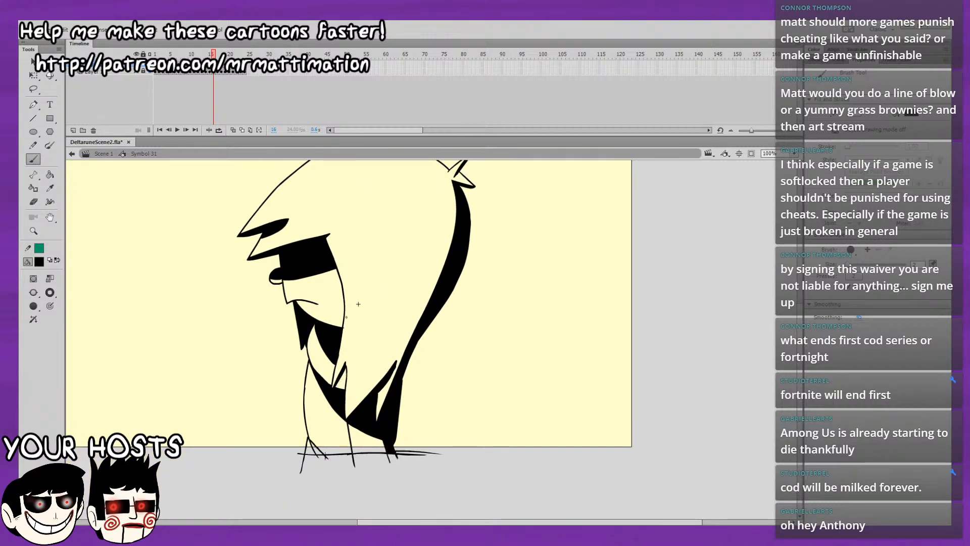
{"action": "left_click", "coordinate": [49, 174]}
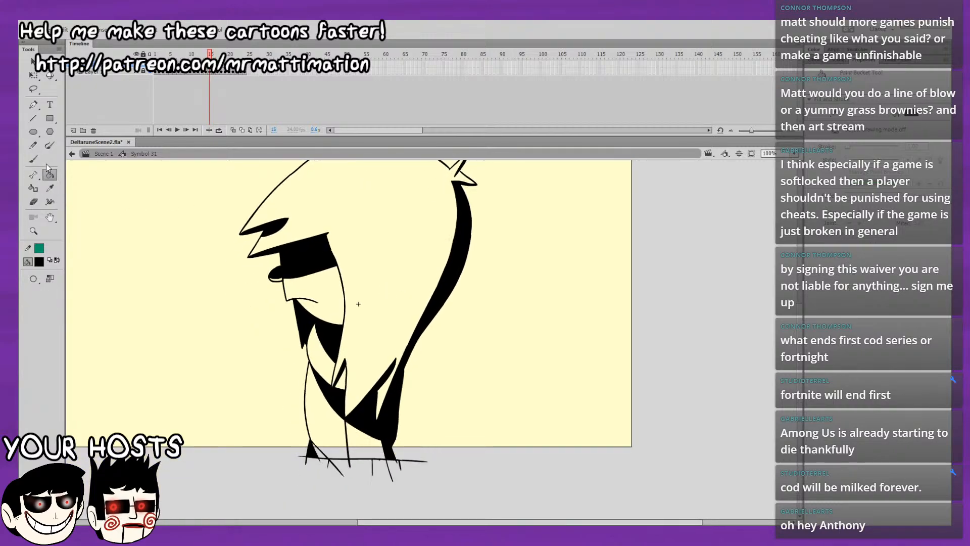
{"action": "key", "text": "."}
{"action": "left_click_drag", "start_coordinate": [431, 321], "coordinate": [436, 393]}
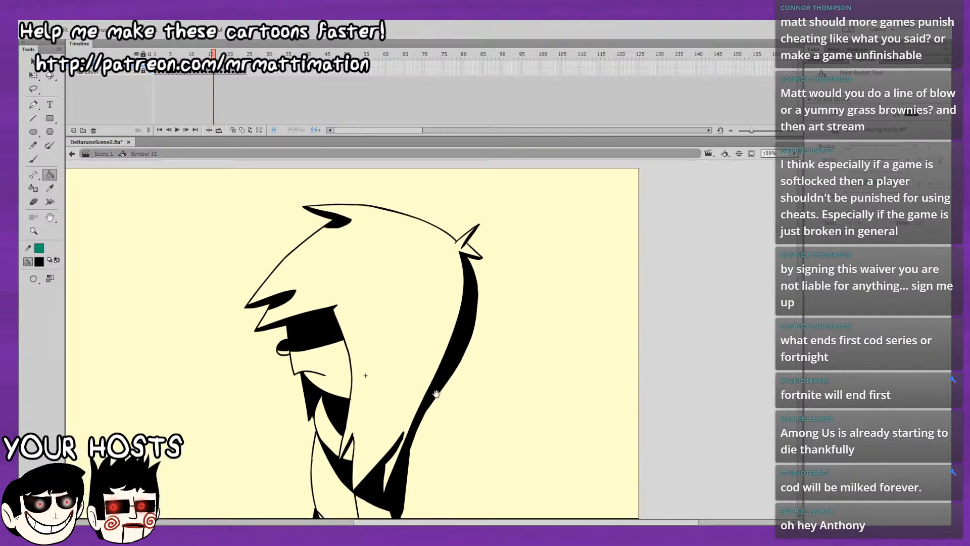
{"action": "key", "text": "."}
{"action": "key", "text": "."}
{"action": "key", "text": "."}
{"action": "left_click_drag", "start_coordinate": [479, 314], "coordinate": [475, 254]}
{"action": "key", "text": "."}
{"action": "key", "text": "."}
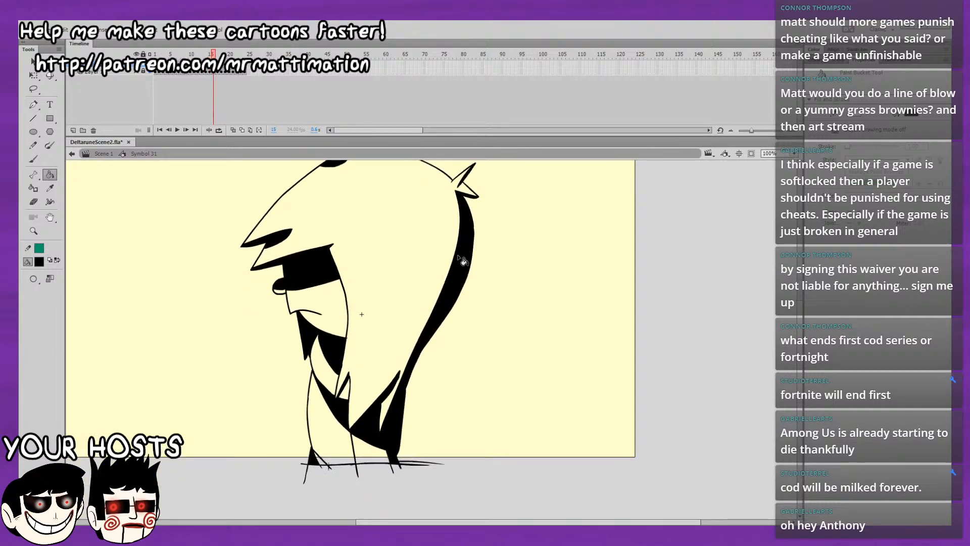
Fill the back hair strand, rear body shadow, rear foot and lower back hair point with black on frame 17.
{"action": "key", "text": "."}
{"action": "key", "text": "."}
{"action": "key", "text": "."}
{"action": "left_click", "coordinate": [446, 306]}
{"action": "key", "text": "."}
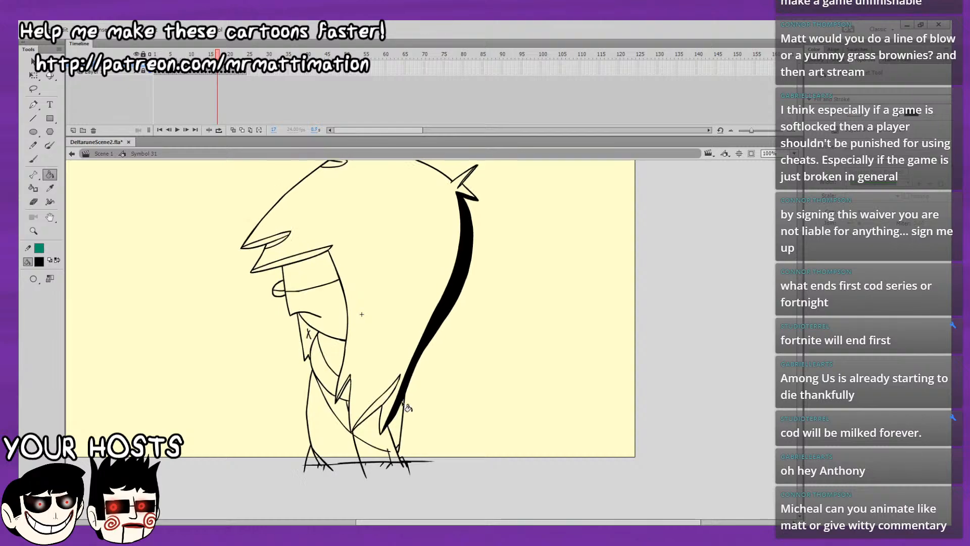
{"action": "left_click", "coordinate": [397, 441]}
{"action": "left_click", "coordinate": [399, 454]}
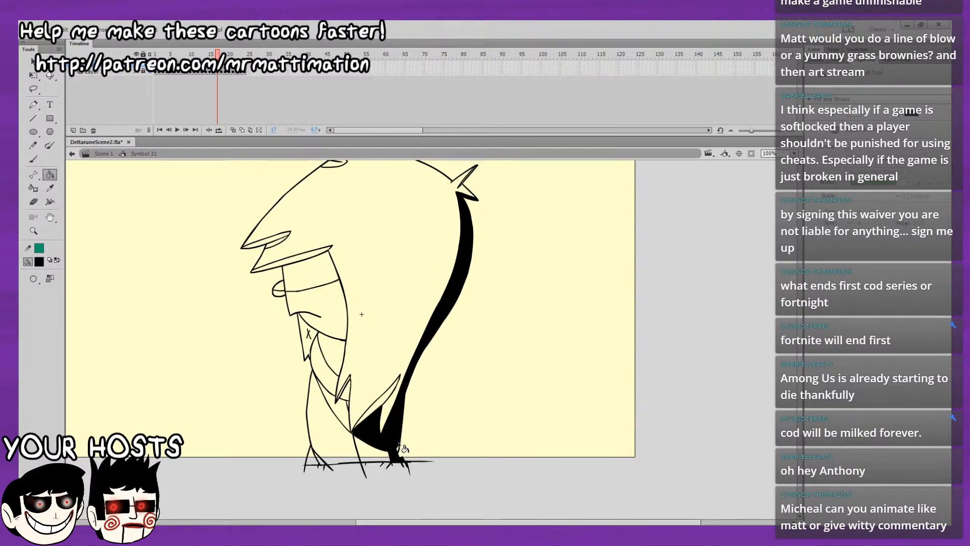
{"action": "key", "text": "ctrl+z"}
{"action": "left_click", "coordinate": [396, 438]}
{"action": "mouse_move", "coordinate": [415, 404]}
{"action": "left_mouse_down"}
{"action": "mouse_move", "coordinate": [409, 439]}
{"action": "mouse_move", "coordinate": [399, 421]}
{"action": "left_mouse_up"}
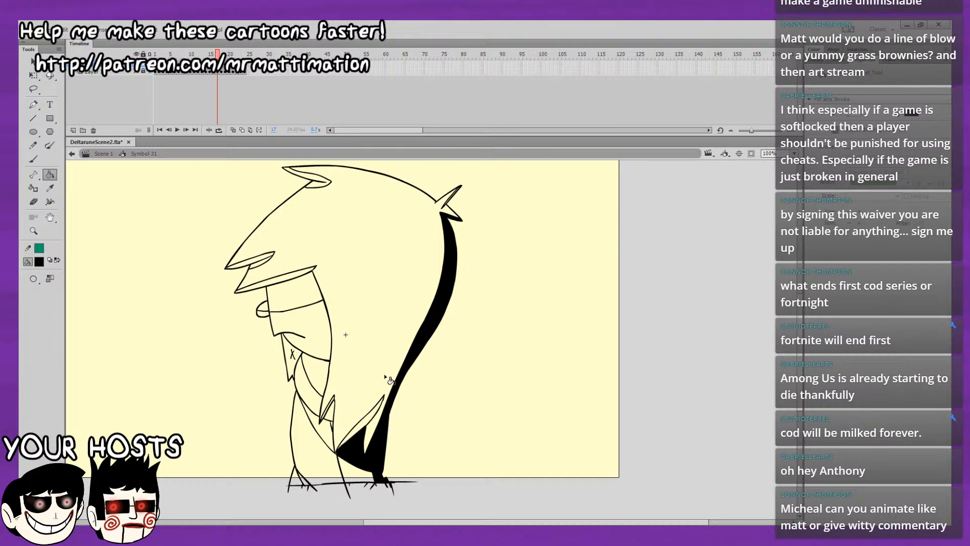
{"action": "left_click_drag", "start_coordinate": [471, 397], "coordinate": [509, 387]}
{"action": "left_click", "coordinate": [399, 414]}
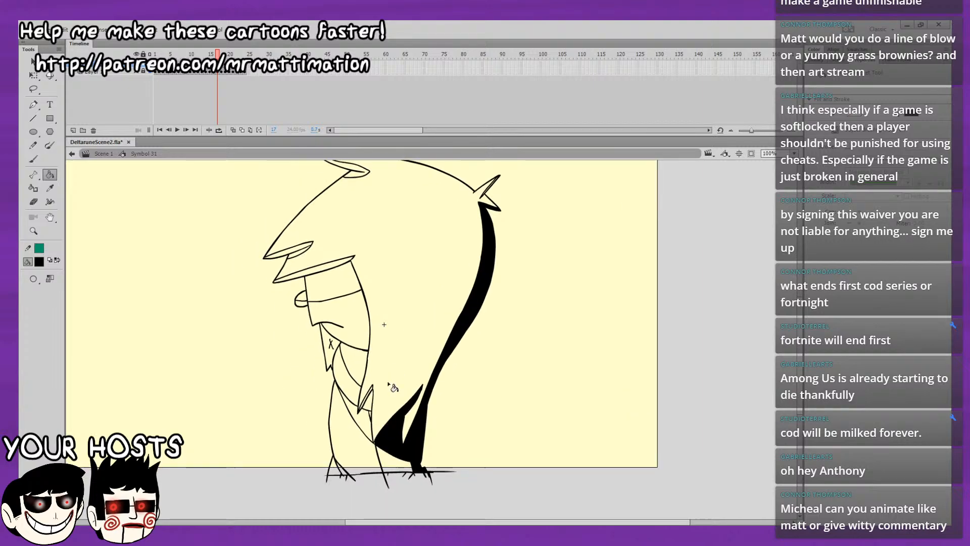
Fill the chest, neck, face band, eye and fringe undersides with black on frame 17.
{"action": "left_click", "coordinate": [373, 416]}
{"action": "left_click", "coordinate": [365, 404]}
{"action": "left_click", "coordinate": [318, 296]}
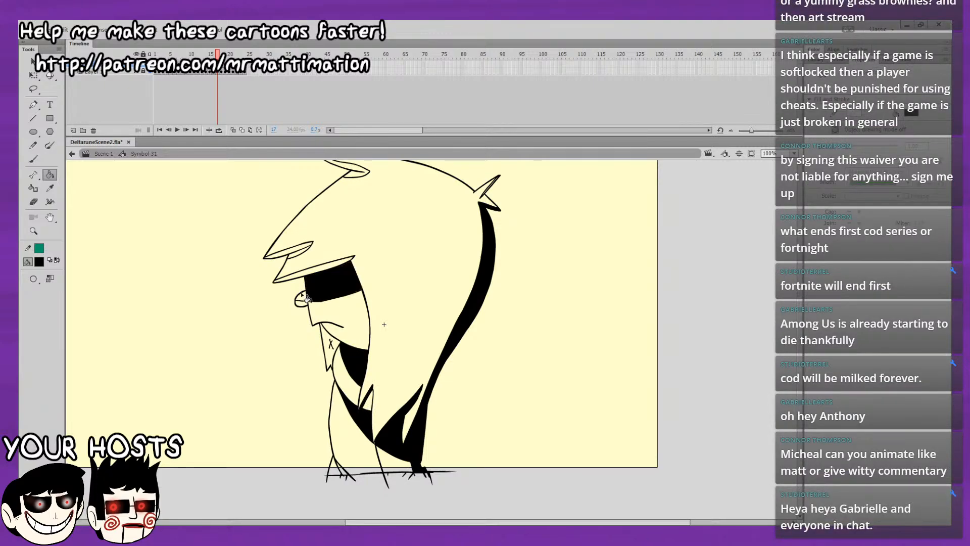
{"action": "left_click", "coordinate": [305, 300]}
{"action": "left_click", "coordinate": [325, 268]}
{"action": "left_click", "coordinate": [308, 252]}
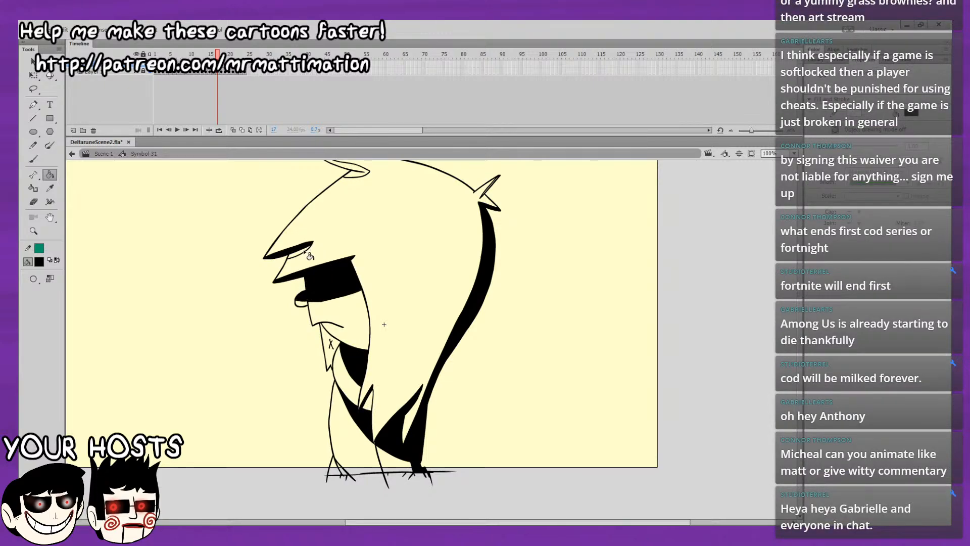
Fill the top tuft, the pointed collar flap and the front foot with black on frame 17.
{"action": "left_click_drag", "start_coordinate": [422, 326], "coordinate": [409, 375]}
{"action": "left_click", "coordinate": [346, 228]}
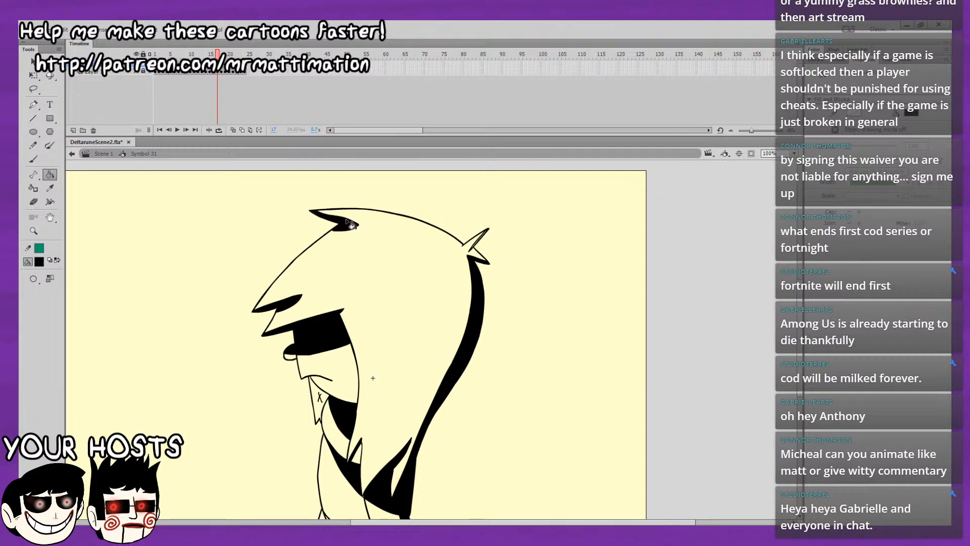
{"action": "left_click", "coordinate": [318, 402]}
{"action": "left_click_drag", "start_coordinate": [351, 434], "coordinate": [359, 384]}
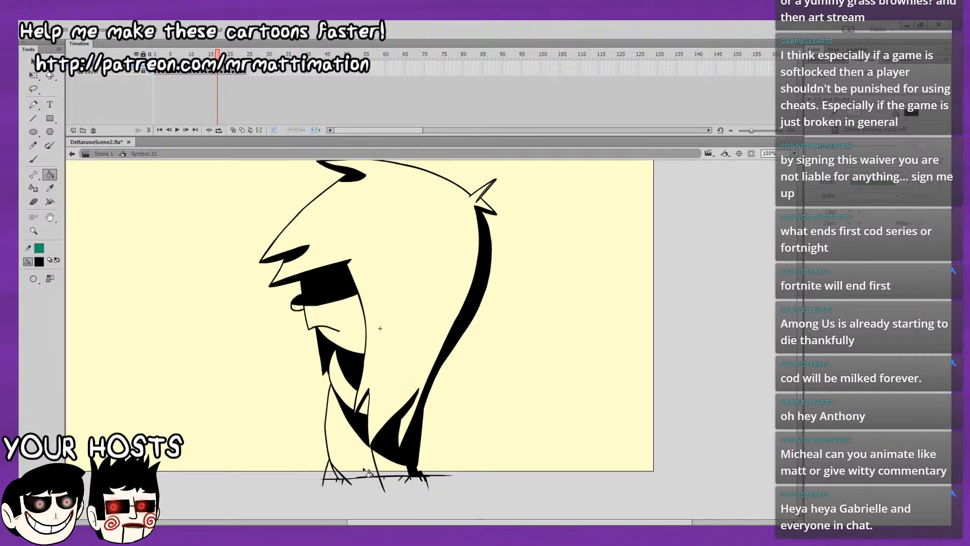
{"action": "left_click", "coordinate": [329, 472]}
Check frame 17's finished shading from hair to feet and compare it with the adjacent frames.
{"action": "left_click", "coordinate": [33, 159]}
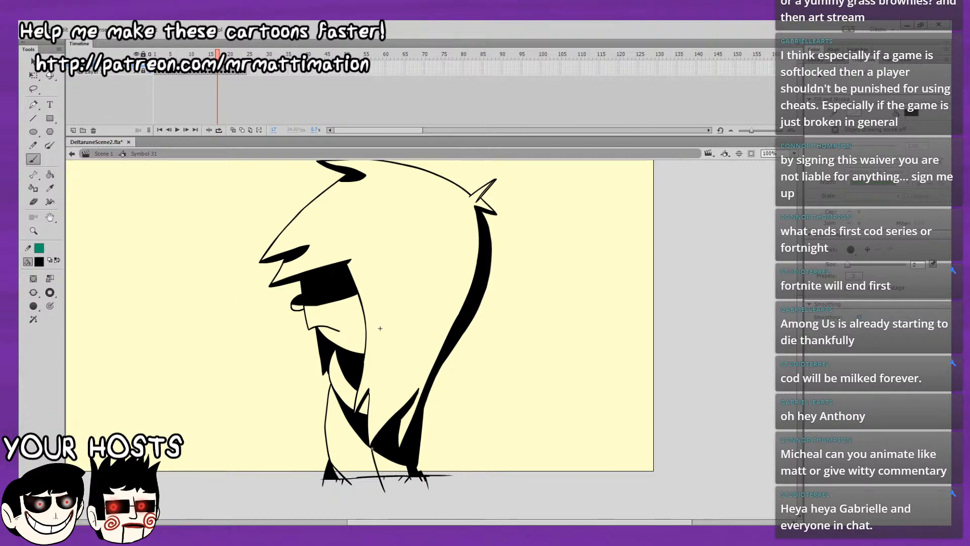
{"action": "left_click_drag", "start_coordinate": [380, 329], "coordinate": [390, 377]}
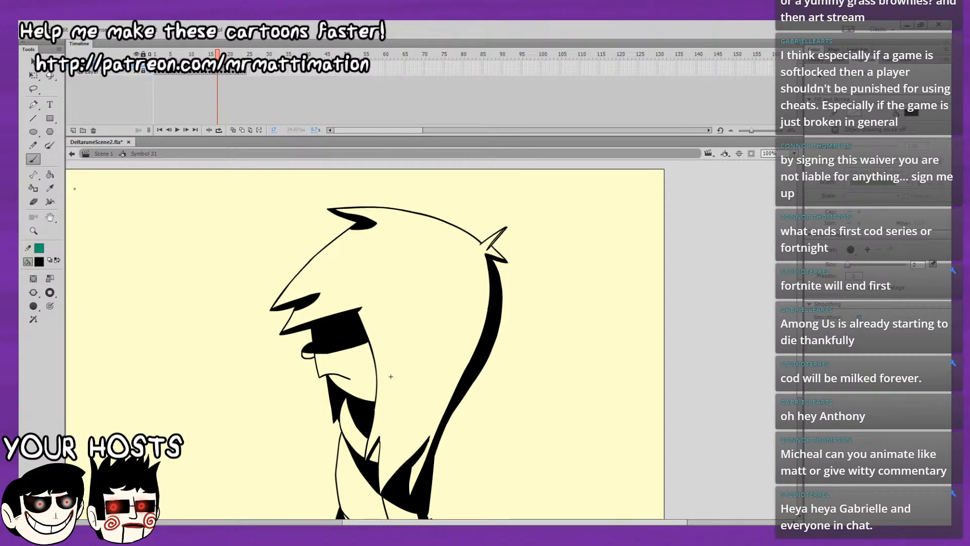
{"action": "left_click", "coordinate": [50, 174]}
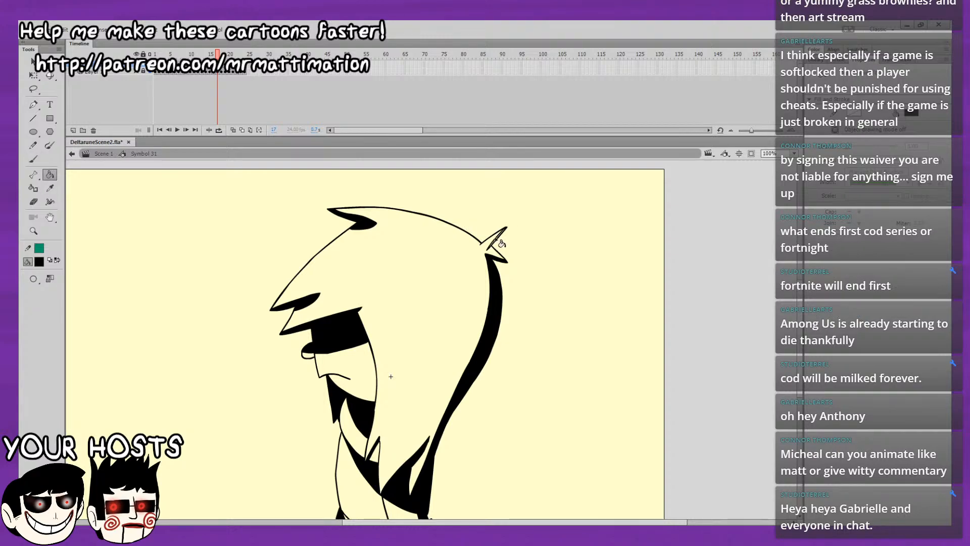
{"action": "left_click_drag", "start_coordinate": [471, 340], "coordinate": [464, 253]}
{"action": "key", "text": "comma"}
{"action": "key", "text": "period"}
{"action": "key", "text": "period"}
{"action": "key", "text": "comma"}
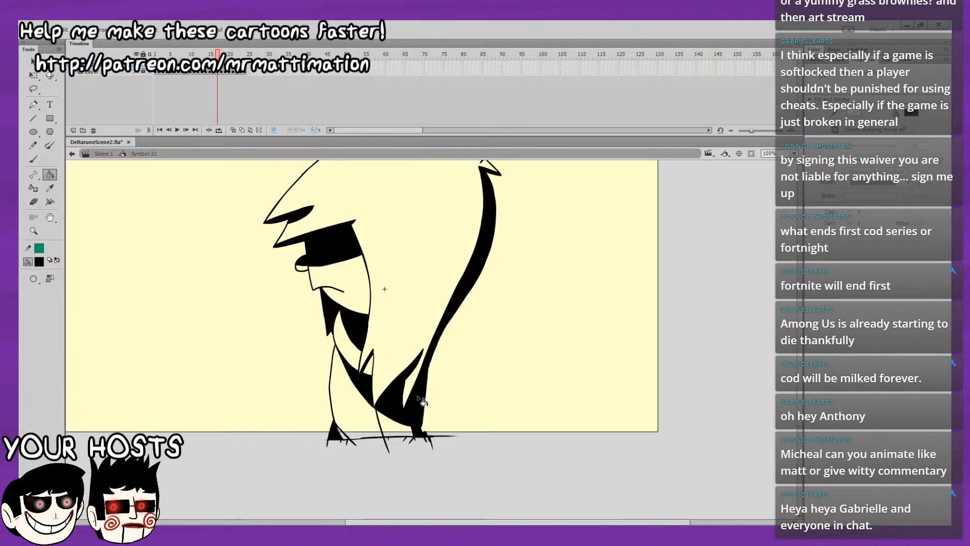
{"action": "key", "text": "period"}
Fill the rear body, front foot and chest shadows with black on frame 18, checking them against frame 17.
{"action": "left_click", "coordinate": [421, 404]}
{"action": "key", "text": "period"}
{"action": "key", "text": "comma"}
{"action": "key", "text": "period"}
{"action": "key", "text": "comma"}
{"action": "left_click", "coordinate": [412, 408]}
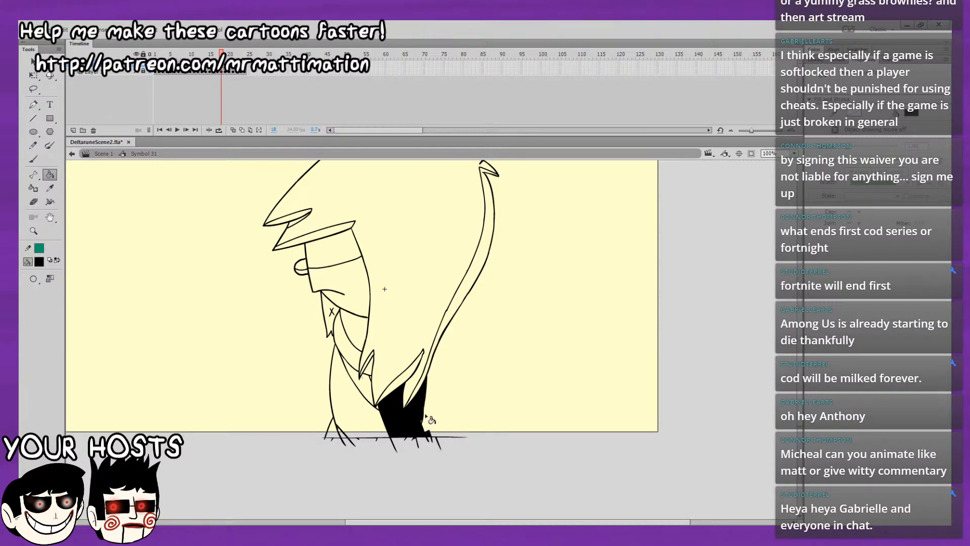
{"action": "left_click", "coordinate": [33, 158]}
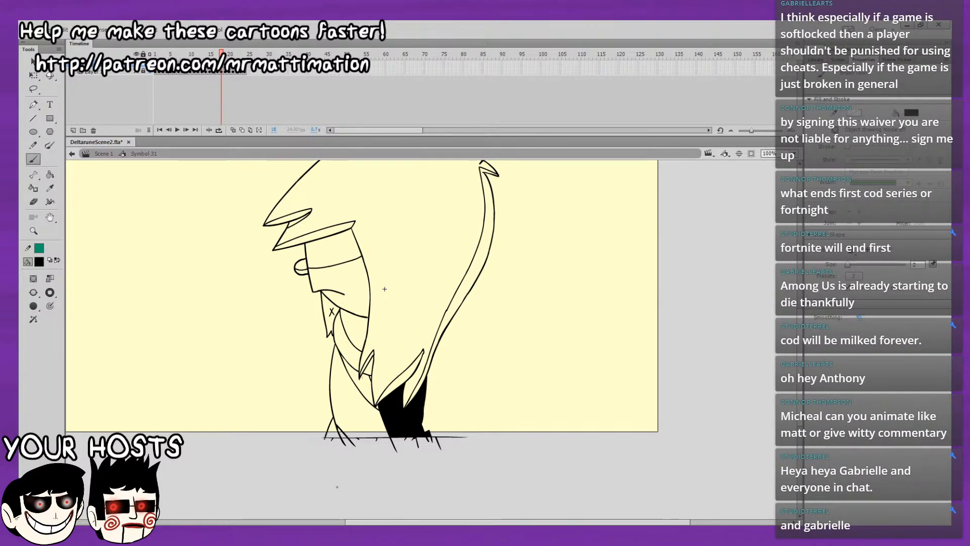
{"action": "key", "text": "k"}
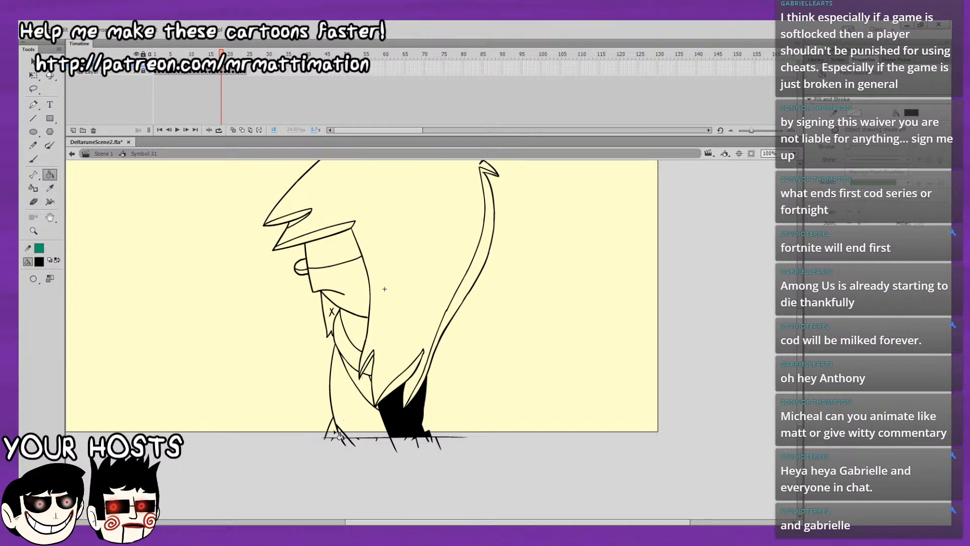
{"action": "left_click", "coordinate": [334, 430]}
{"action": "left_click", "coordinate": [370, 388]}
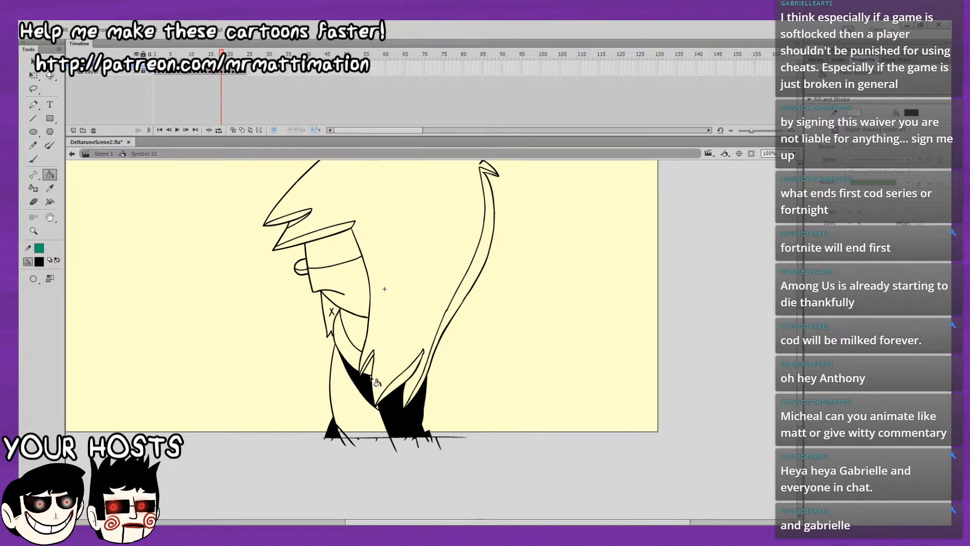
Fill the lower back hair point, back strand, top tuft, fringe undersides and face band with black on frame 18.
{"action": "left_click", "coordinate": [406, 371]}
{"action": "left_click", "coordinate": [437, 348]}
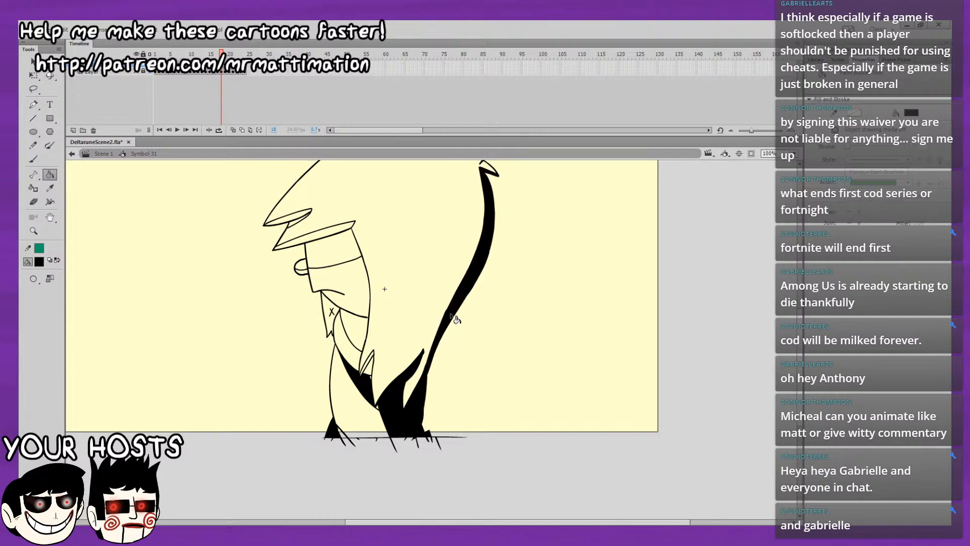
{"action": "scroll", "coordinate": [426, 269], "scroll_direction": "up", "scroll_amount": 5}
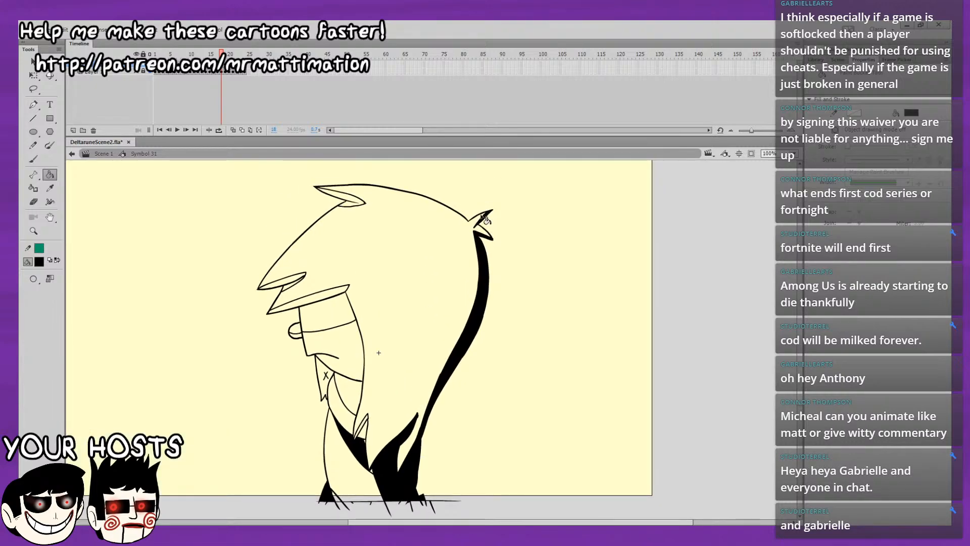
{"action": "left_click", "coordinate": [348, 198]}
{"action": "left_click", "coordinate": [292, 286]}
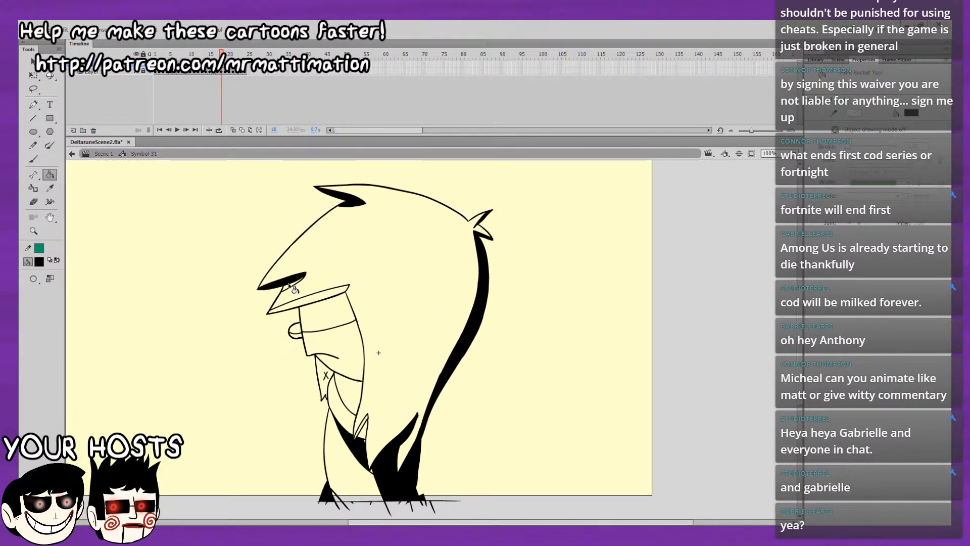
{"action": "left_click", "coordinate": [302, 298]}
{"action": "left_click", "coordinate": [326, 321]}
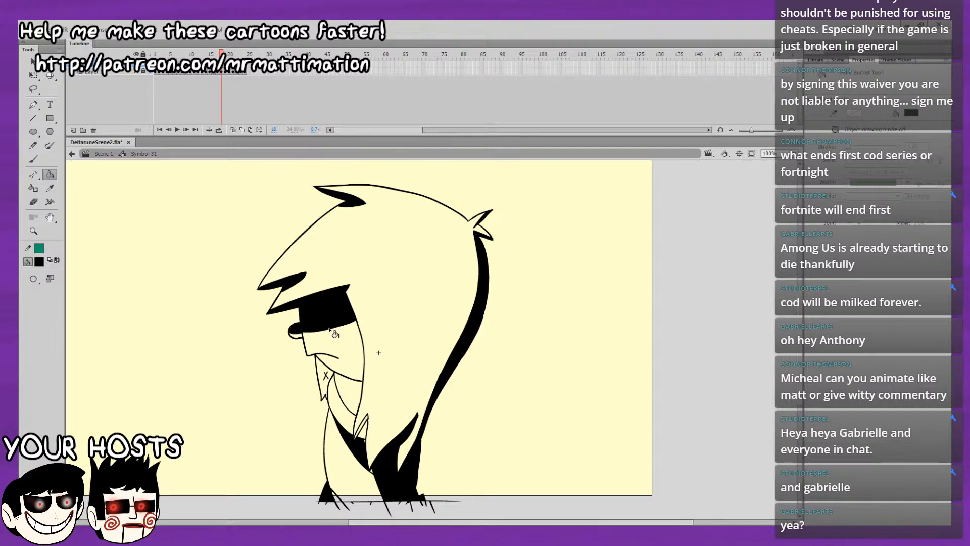
Fill the collar flap, neck and lower front hair tip with black on frame 18, undoing and redoing the neck fill.
{"action": "left_click", "coordinate": [328, 379]}
{"action": "left_click", "coordinate": [342, 387]}
{"action": "key", "text": "comma"}
{"action": "key", "text": "period"}
{"action": "key", "text": "ctrl+z"}
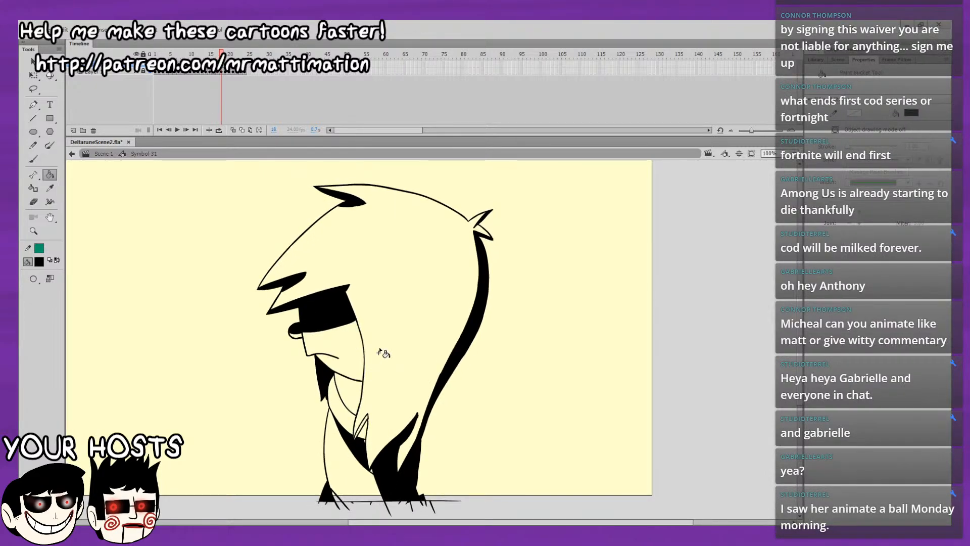
{"action": "left_click", "coordinate": [32, 159]}
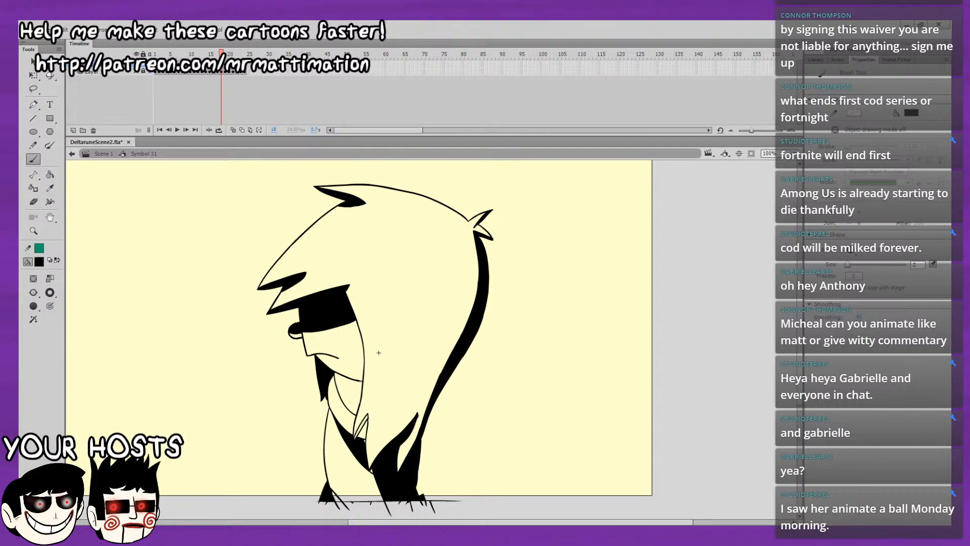
{"action": "key", "text": "k"}
{"action": "left_click", "coordinate": [349, 386]}
{"action": "key", "text": "comma"}
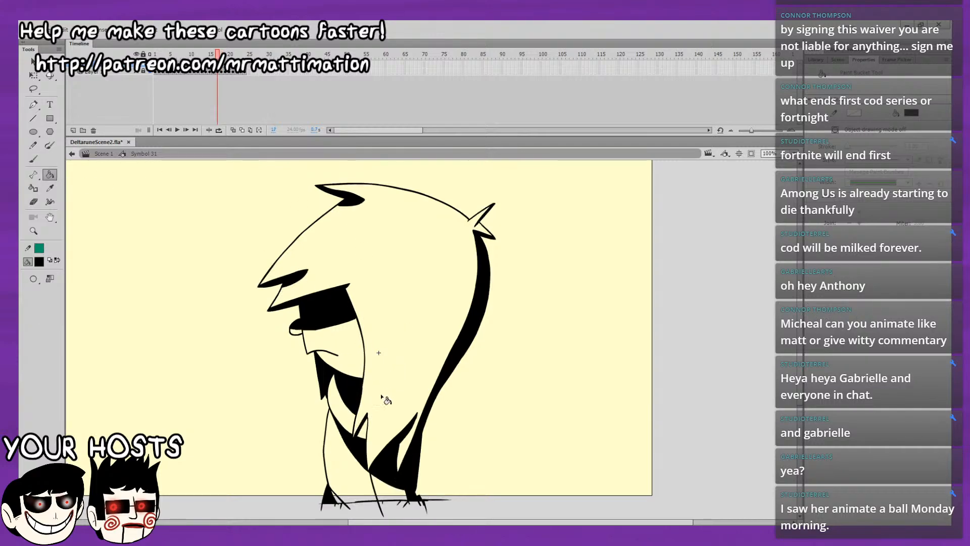
{"action": "key", "text": "period"}
{"action": "left_click", "coordinate": [367, 429]}
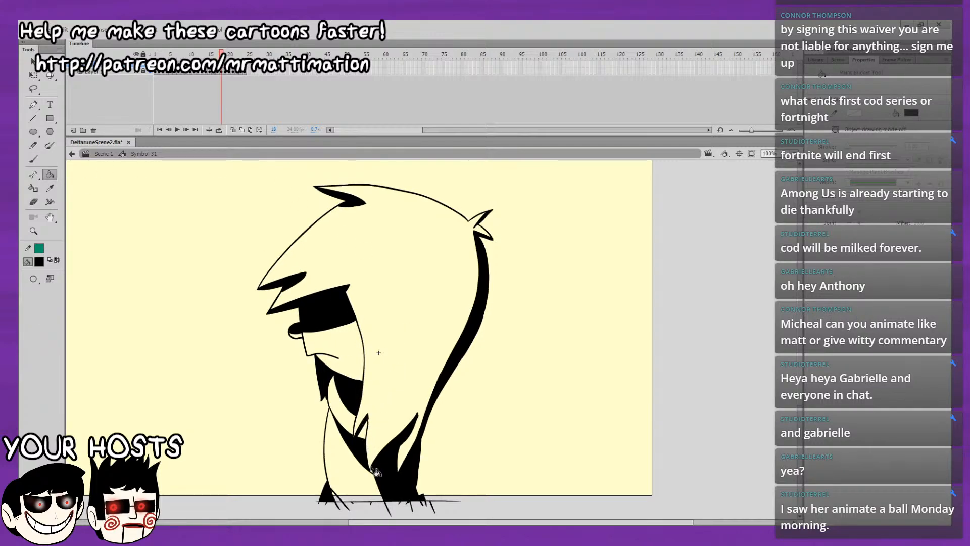
Step between frames 17 and 18 and back through the earlier frames to compare their shading.
{"action": "key", "text": "comma"}
{"action": "key", "text": "period"}
{"action": "key", "text": "comma"}
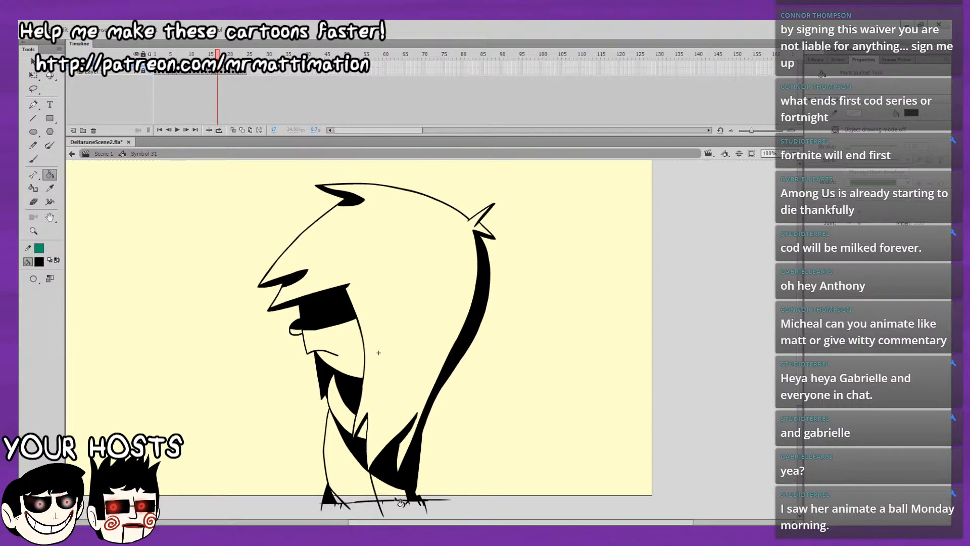
{"action": "key", "text": "comma"}
{"action": "key", "text": "comma"}
{"action": "key", "text": "comma"}
{"action": "key", "text": "comma"}
{"action": "key", "text": "comma"}
{"action": "key", "text": "comma"}
{"action": "key", "text": "comma"}
{"action": "key", "text": "comma"}
{"action": "key", "text": "comma"}
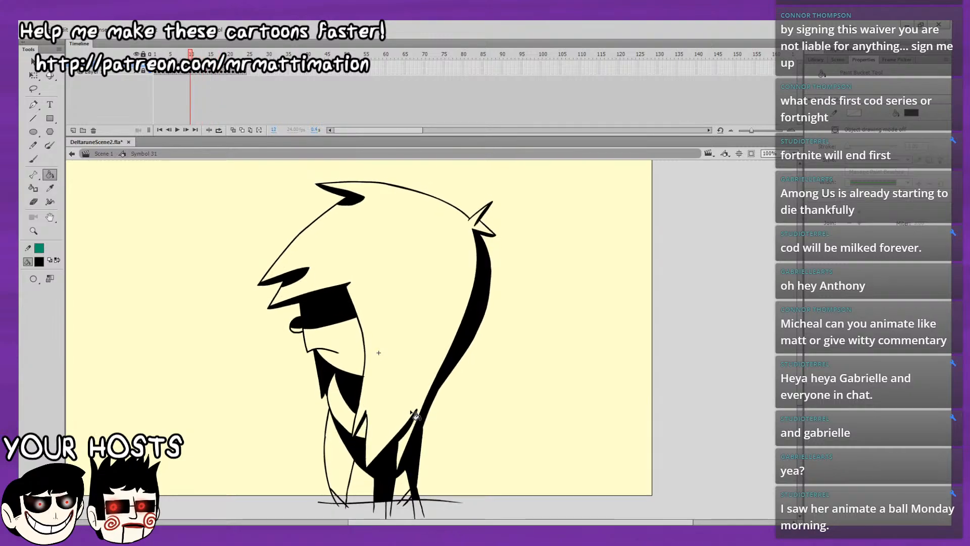
Step forward through the frames up to frame 18 to review how the shading carries across them.
{"action": "key", "text": "period"}
{"action": "key", "text": "period"}
{"action": "key", "text": "period"}
{"action": "key", "text": "period"}
{"action": "key", "text": "period"}
{"action": "key", "text": "period"}
{"action": "key", "text": "period"}
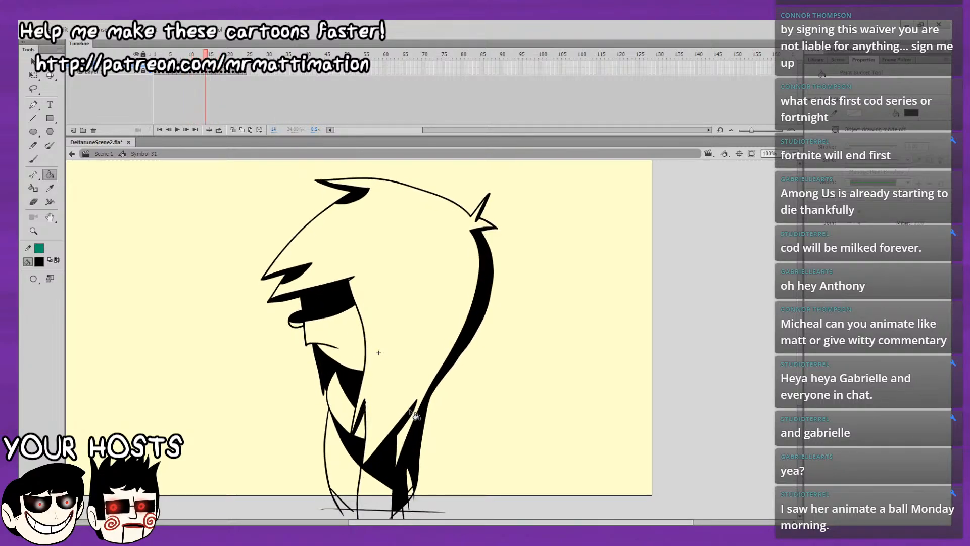
{"action": "key", "text": "period"}
{"action": "key", "text": "period"}
{"action": "key", "text": "period"}
{"action": "key", "text": "period"}
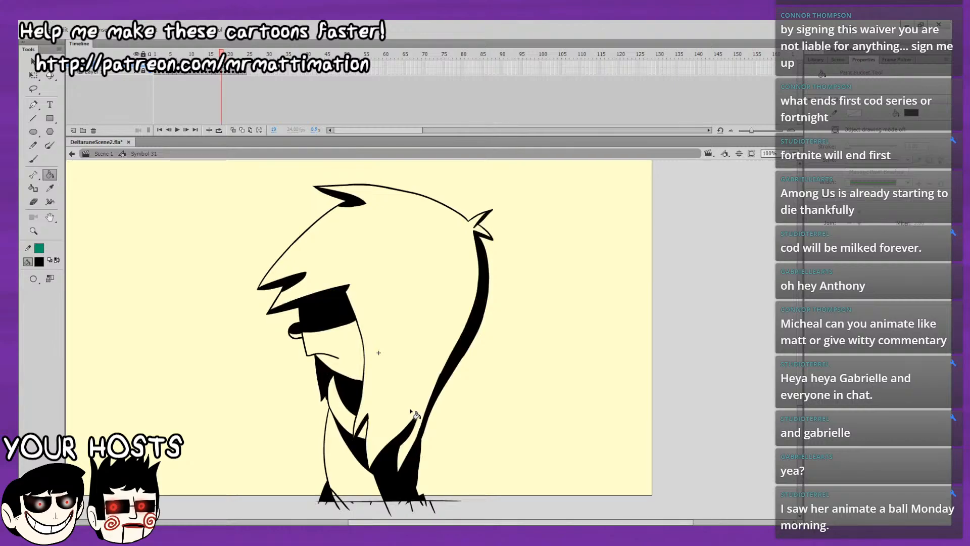
At 400% zoom on frame 18, erase a thin line just inside the front edge of the black lower body fill, redoing the stroke once.
{"action": "key", "text": "e"}
{"action": "key", "text": "comma"}
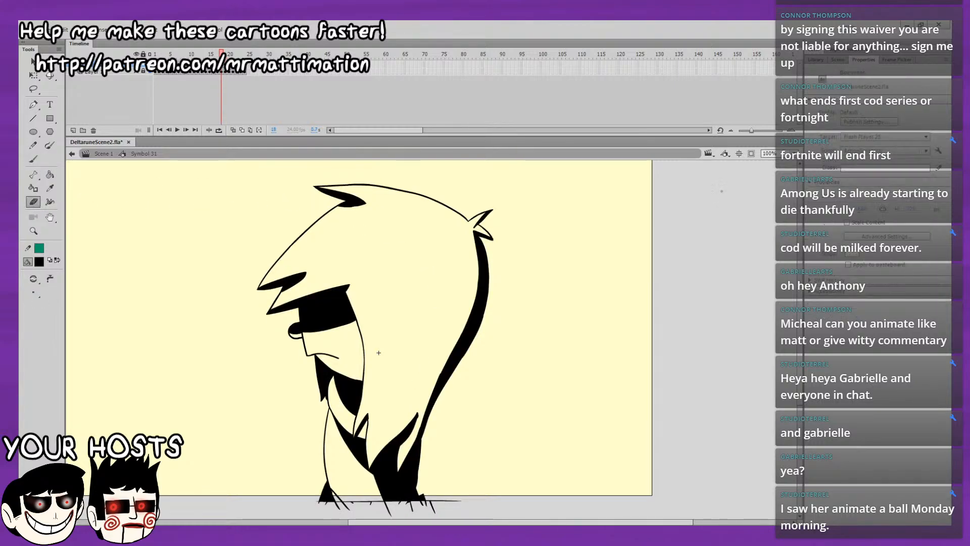
{"action": "left_click", "coordinate": [796, 154]}
{"action": "type", "text": "400"}
{"action": "key", "text": "Return"}
{"action": "scroll", "coordinate": [455, 248], "scroll_direction": "down", "scroll_amount": 10}
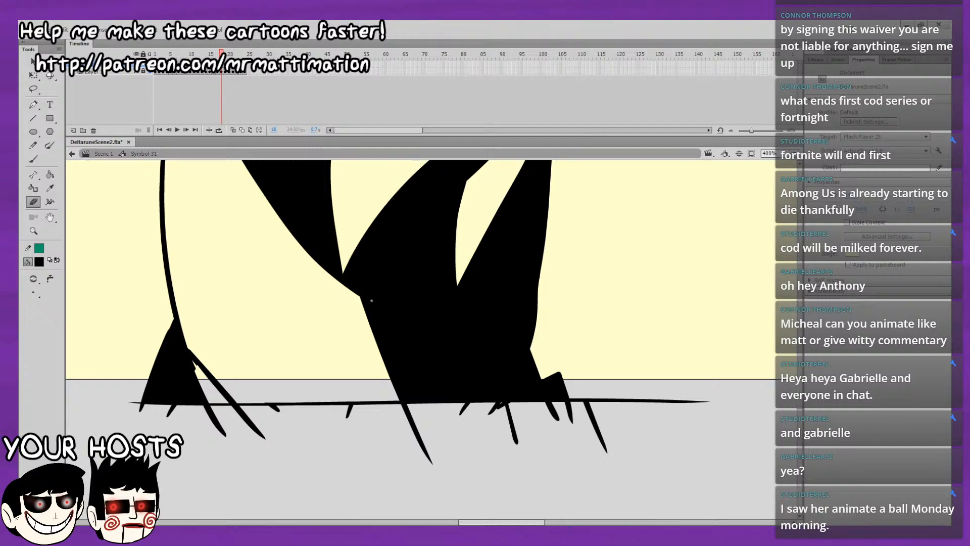
{"action": "left_click_drag", "start_coordinate": [370, 299], "coordinate": [434, 440]}
{"action": "key", "text": "ctrl+z"}
{"action": "left_click_drag", "start_coordinate": [368, 299], "coordinate": [429, 437]}
{"action": "left_click_drag", "start_coordinate": [370, 300], "coordinate": [381, 304]}
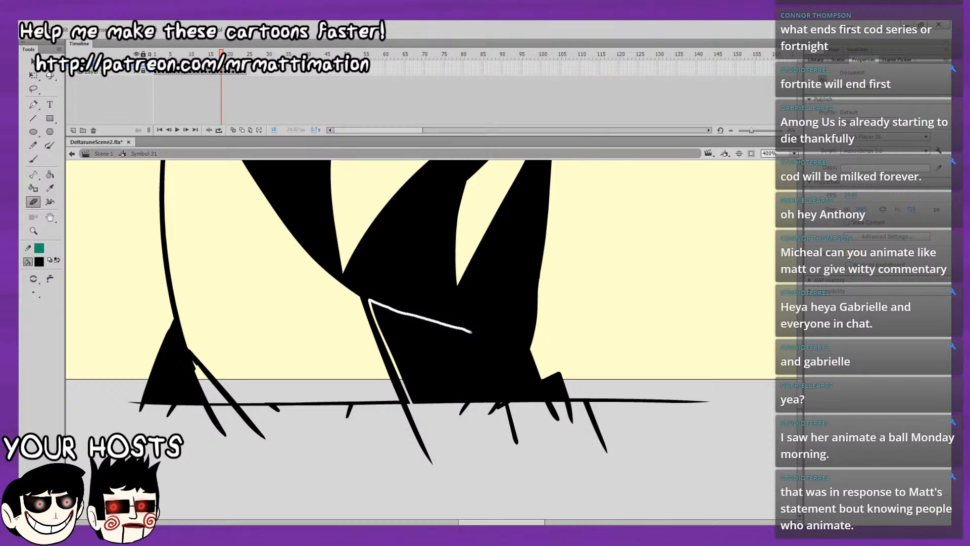
{"action": "left_click_drag", "start_coordinate": [498, 343], "coordinate": [524, 460]}
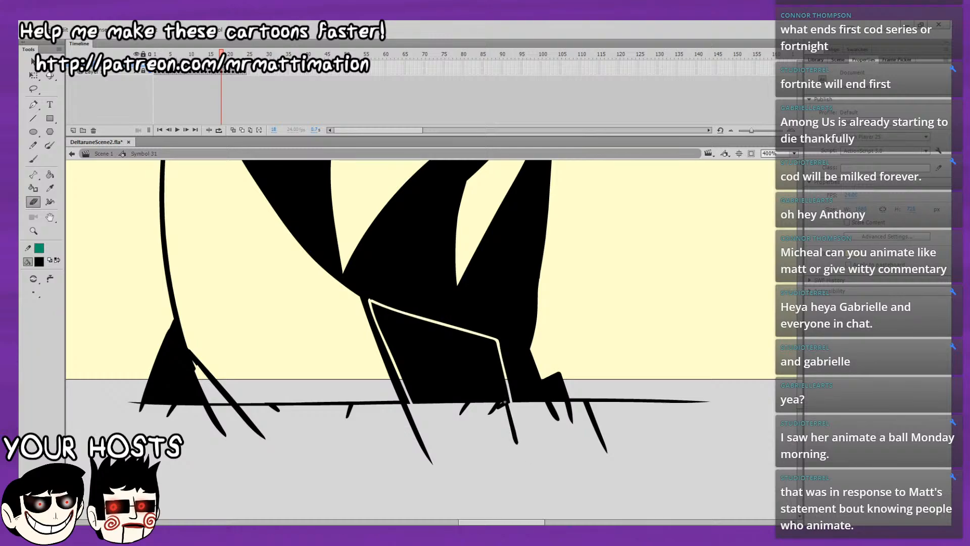
{"action": "key", "text": "ctrl+z"}
{"action": "left_click_drag", "start_coordinate": [489, 342], "coordinate": [380, 310]}
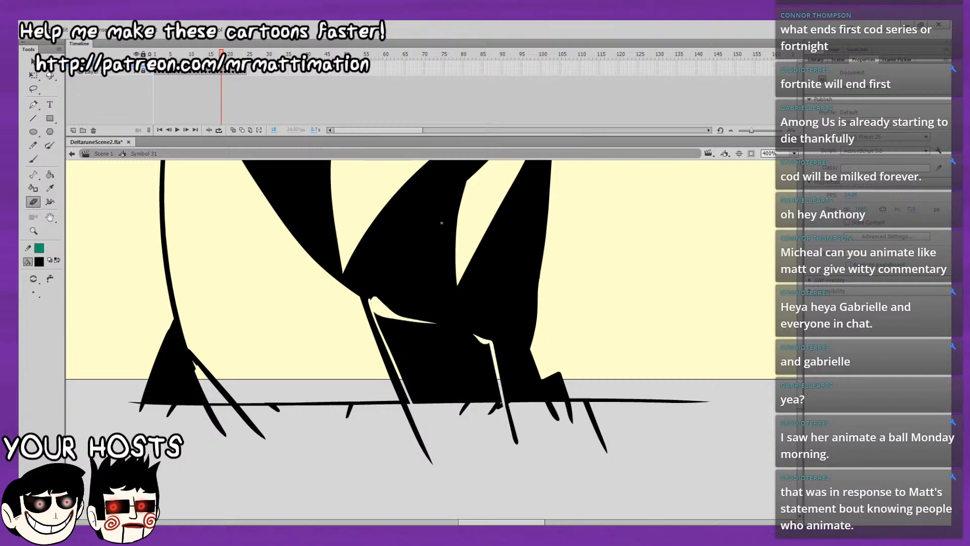
{"action": "key", "text": "ctrl+z"}
Erase dividing lines under the belly and down the rear foot on frame 18, and delete the black fill they enclose.
{"action": "left_click_drag", "start_coordinate": [361, 267], "coordinate": [300, 238]}
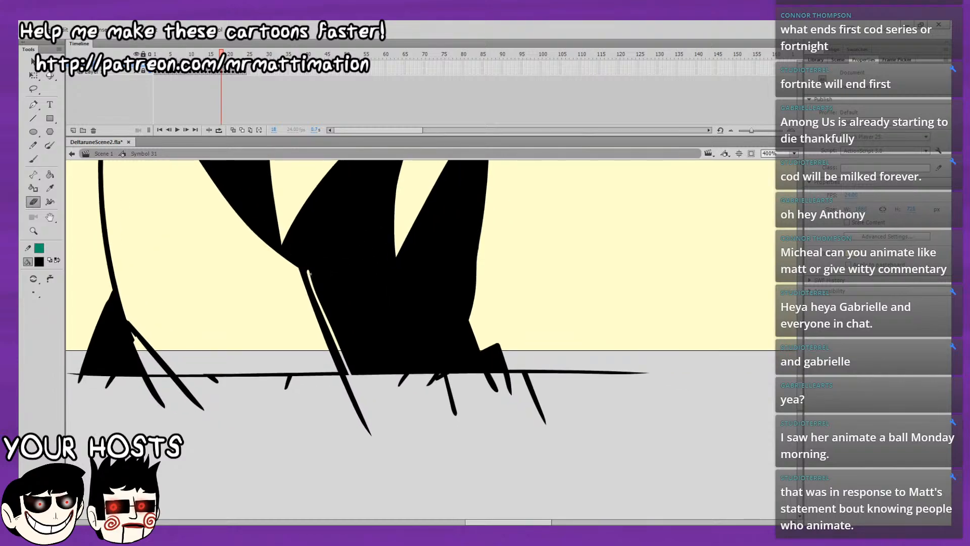
{"action": "left_click_drag", "start_coordinate": [318, 276], "coordinate": [431, 318]}
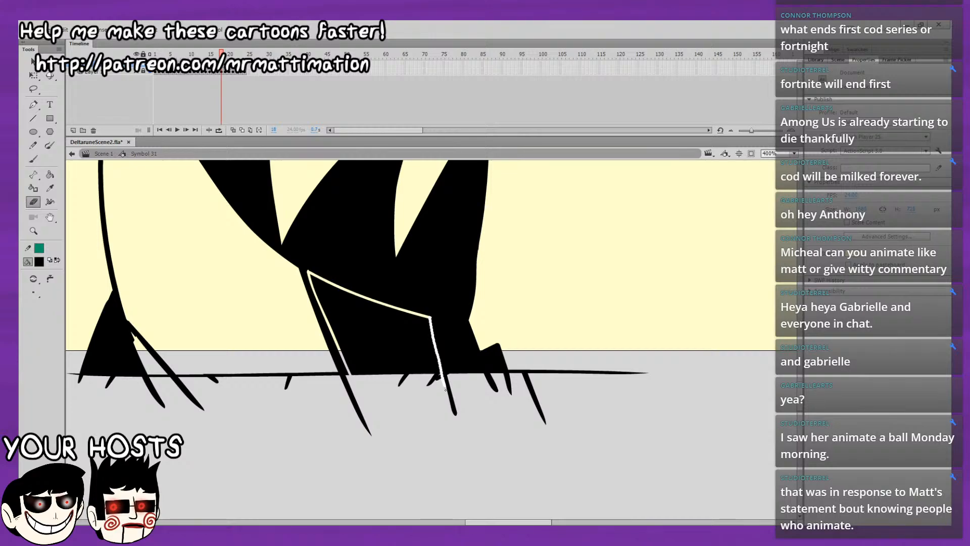
{"action": "left_click_drag", "start_coordinate": [445, 389], "coordinate": [445, 390]}
{"action": "left_click", "coordinate": [32, 61]}
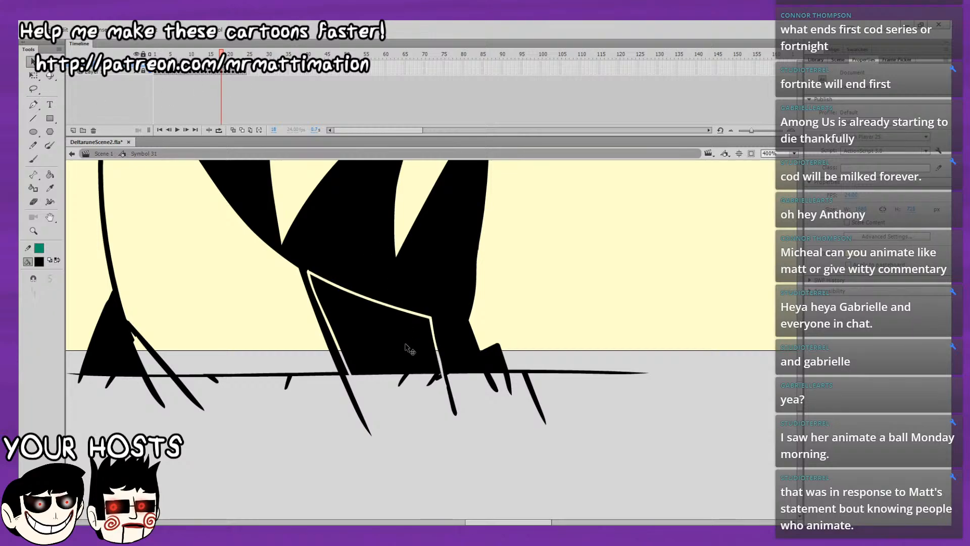
{"action": "left_click", "coordinate": [409, 361]}
{"action": "key", "text": "Delete"}
Flip between frame 18 and its neighbouring frames to compare the belly and foot shading.
{"action": "left_click_drag", "start_coordinate": [463, 352], "coordinate": [468, 392]}
{"action": "key", "text": "comma"}
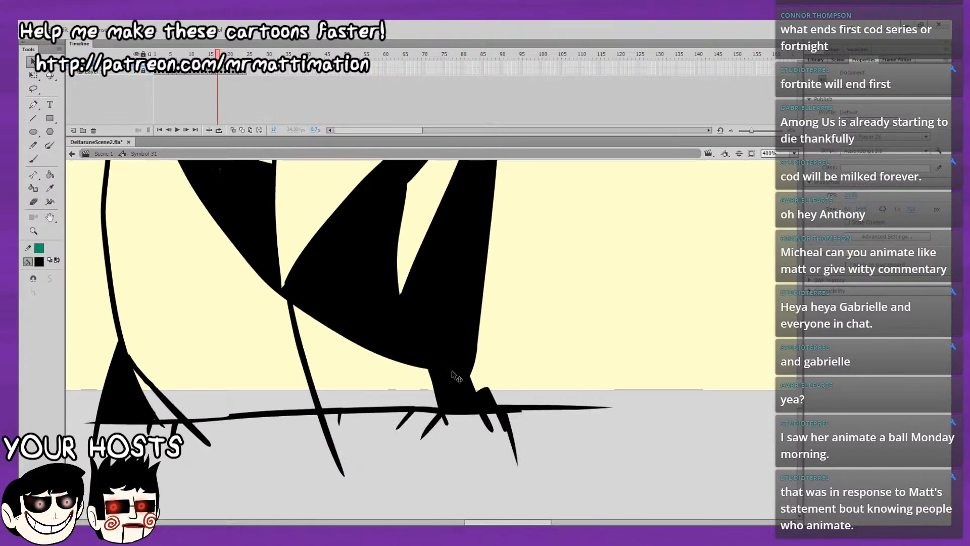
{"action": "key", "text": "period"}
{"action": "key", "text": "period"}
{"action": "key", "text": "comma"}
{"action": "key", "text": "period"}
{"action": "key", "text": "comma"}
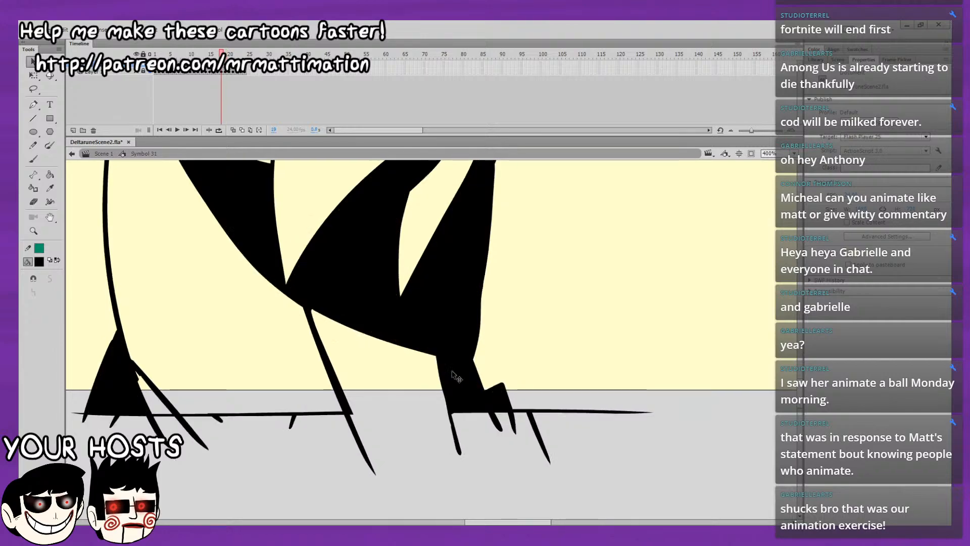
{"action": "key", "text": "comma"}
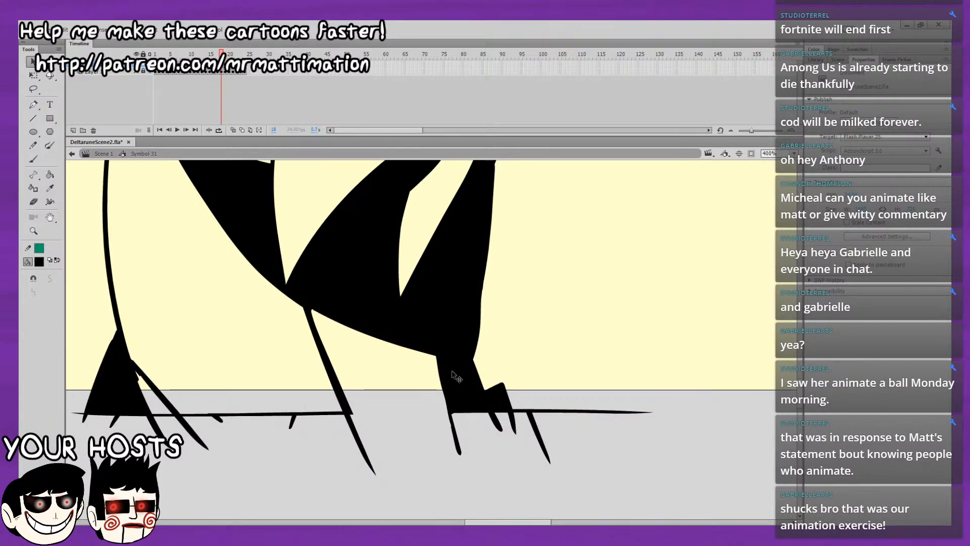
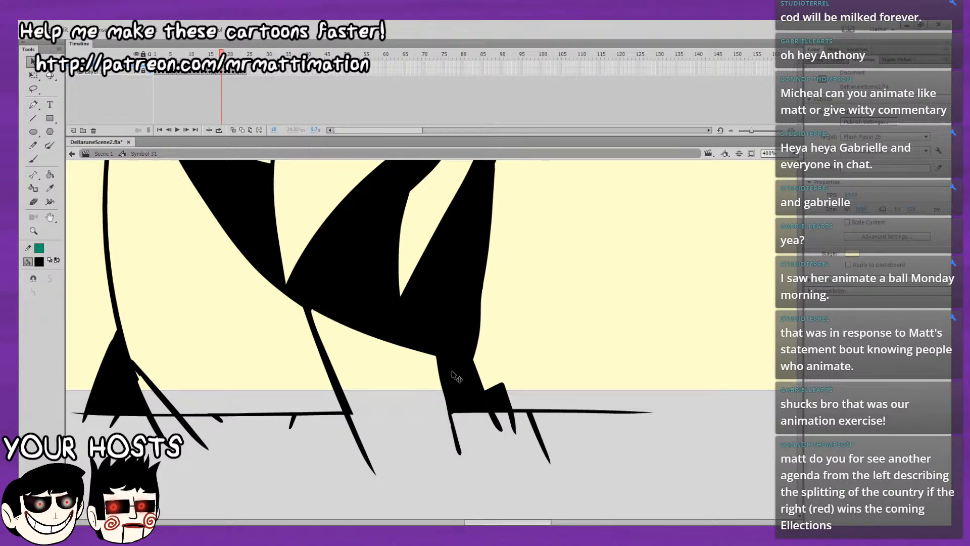
View the whole character and flip between frames 17 and 18 to compare the shading.
{"action": "key", "text": "k"}
{"action": "left_click", "coordinate": [792, 154]}
{"action": "left_click", "coordinate": [779, 175]}
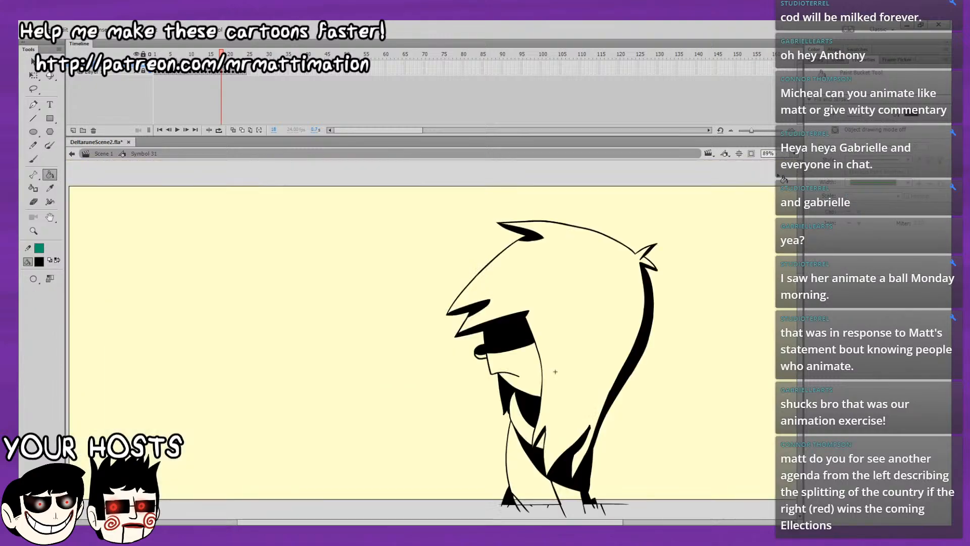
{"action": "key", "text": "comma"}
{"action": "key", "text": "period"}
{"action": "key", "text": "comma"}
{"action": "key", "text": "period"}
{"action": "key", "text": "comma"}
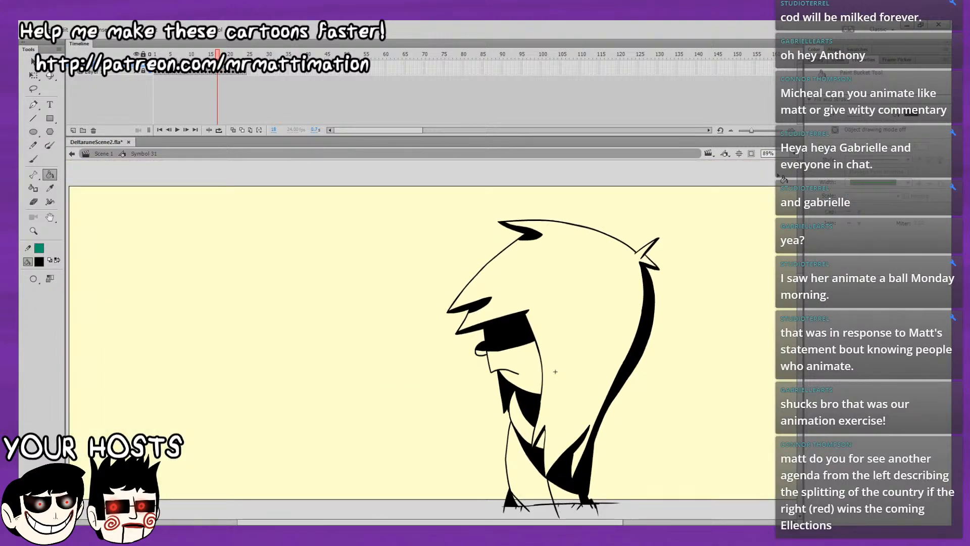
{"action": "key", "text": "period"}
{"action": "key", "text": "comma"}
{"action": "key", "text": "period"}
{"action": "key", "text": "comma"}
{"action": "key", "text": "period"}
{"action": "key", "text": "period"}
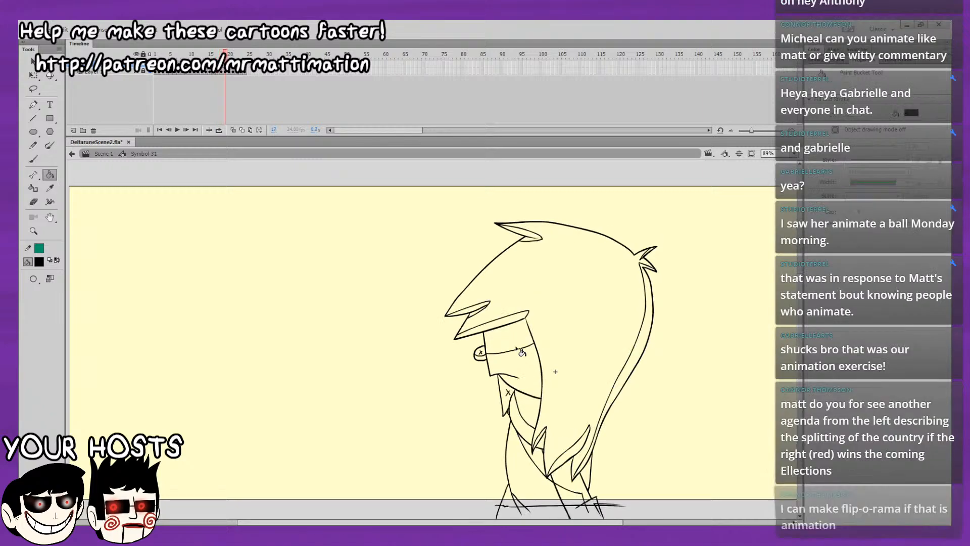
On frame 19, fill the eye band, the fringe tips, the top hair tuft and the upper back tuft with black.
{"action": "left_click", "coordinate": [488, 348]}
{"action": "key", "text": "comma"}
{"action": "key", "text": "period"}
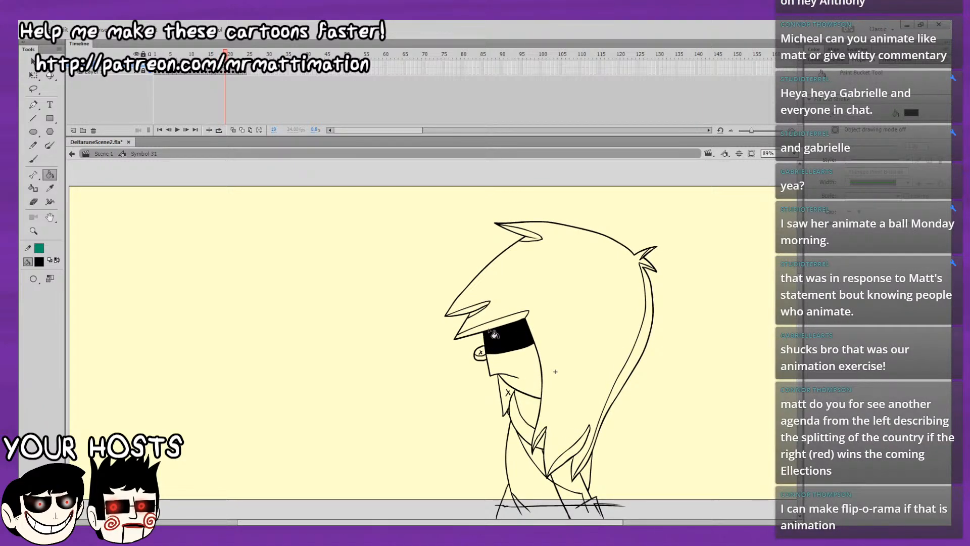
{"action": "left_click", "coordinate": [489, 319]}
{"action": "left_click", "coordinate": [483, 310]}
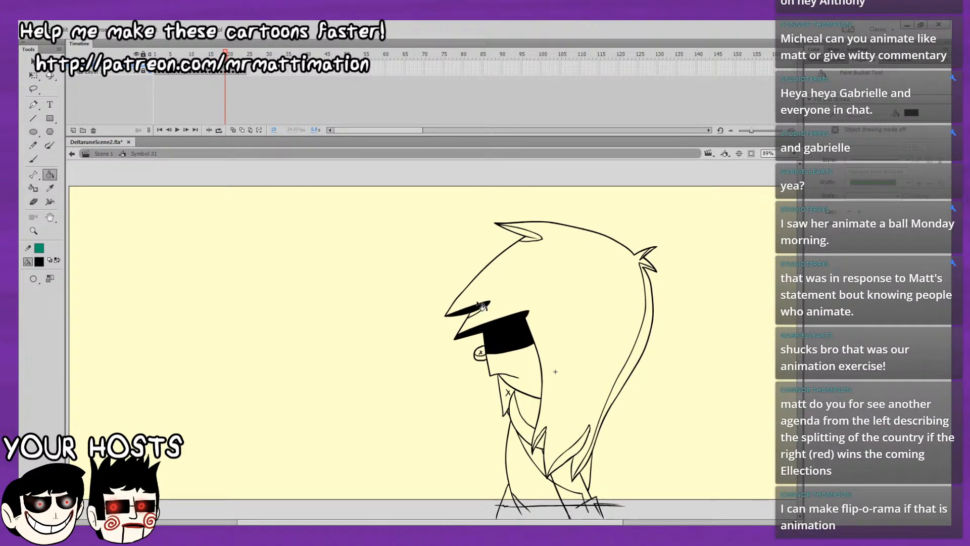
{"action": "left_click", "coordinate": [529, 235]}
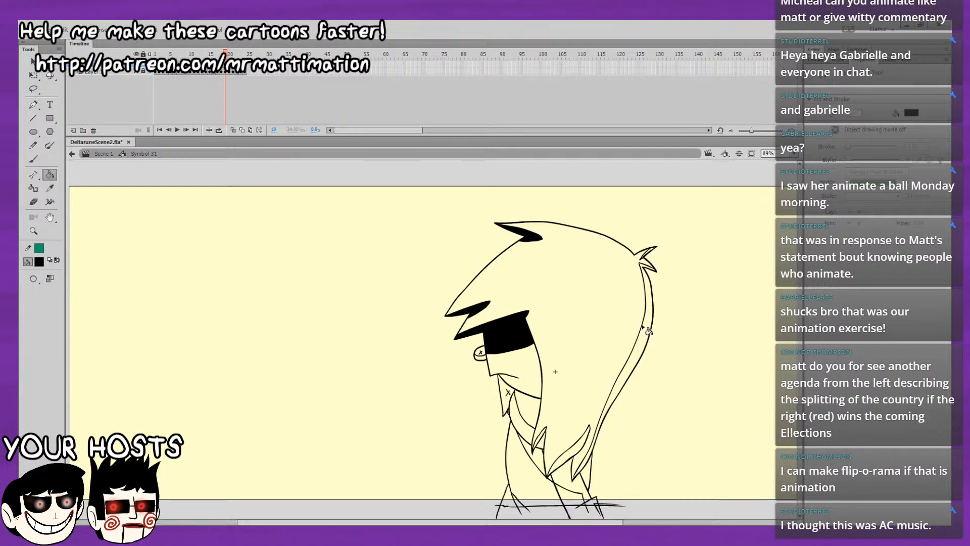
{"action": "left_click", "coordinate": [652, 258]}
{"action": "key", "text": "ctrl+z"}
{"action": "scroll", "coordinate": [683, 281], "scroll_direction": "down", "scroll_amount": 2}
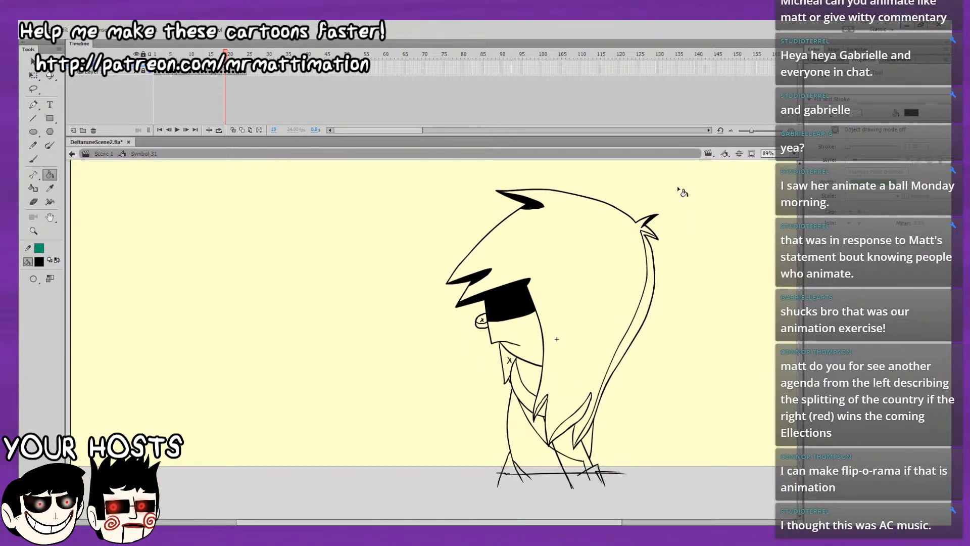
Zoom to 200% and fill the long strand down the back of the hair black on frame 19.
{"action": "key", "text": "b"}
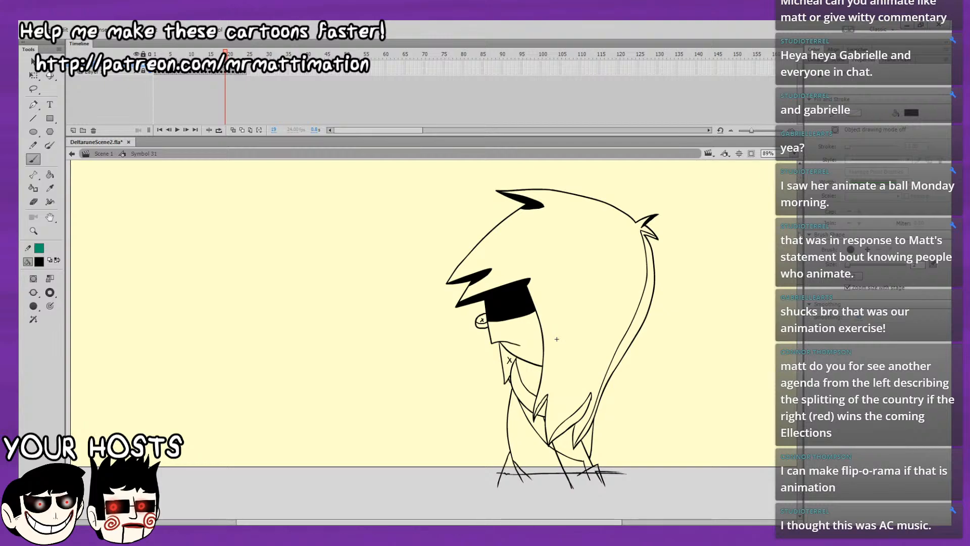
{"action": "key", "text": "ctrl+equal"}
{"action": "mouse_move", "coordinate": [626, 339]}
{"action": "left_mouse_down"}
{"action": "mouse_move", "coordinate": [596, 189]}
{"action": "mouse_move", "coordinate": [558, 160]}
{"action": "left_mouse_up"}
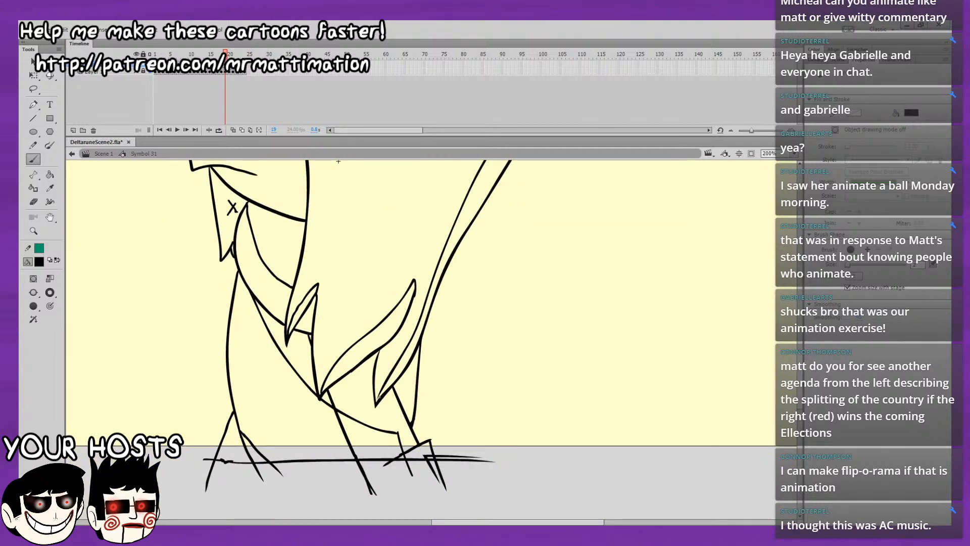
{"action": "left_click", "coordinate": [50, 175]}
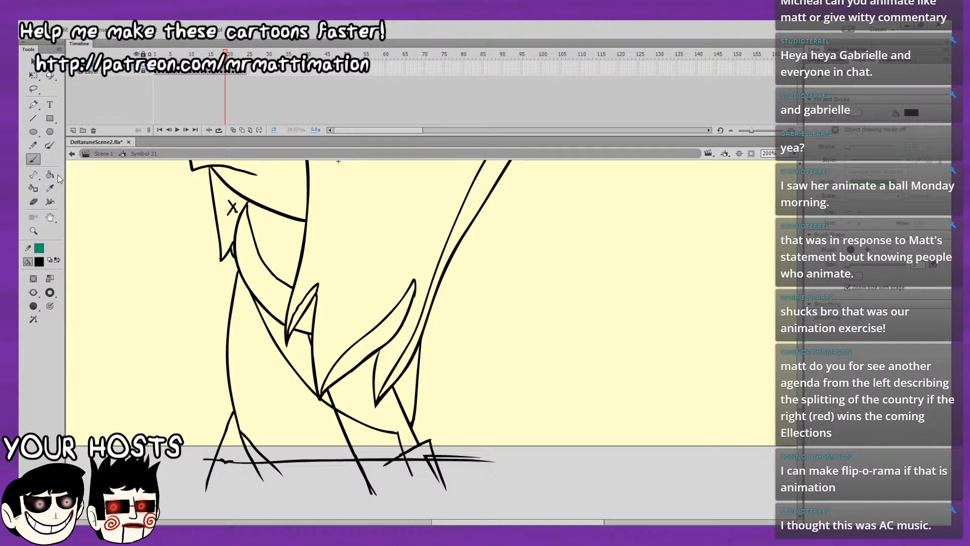
{"action": "left_click", "coordinate": [409, 369]}
{"action": "left_click", "coordinate": [413, 381]}
{"action": "key", "text": "ctrl+z"}
{"action": "left_click", "coordinate": [417, 378]}
{"action": "key", "text": "ctrl+z"}
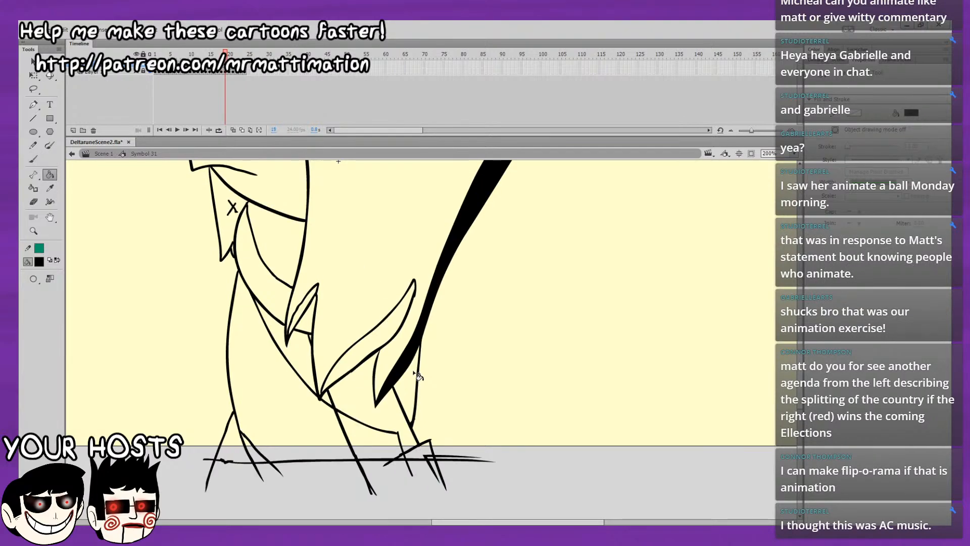
Fill the lower body, the rear foot, the chest strip and the lower hair locks black on frame 19.
{"action": "left_click", "coordinate": [410, 395]}
{"action": "left_click", "coordinate": [408, 431]}
{"action": "left_click", "coordinate": [427, 453]}
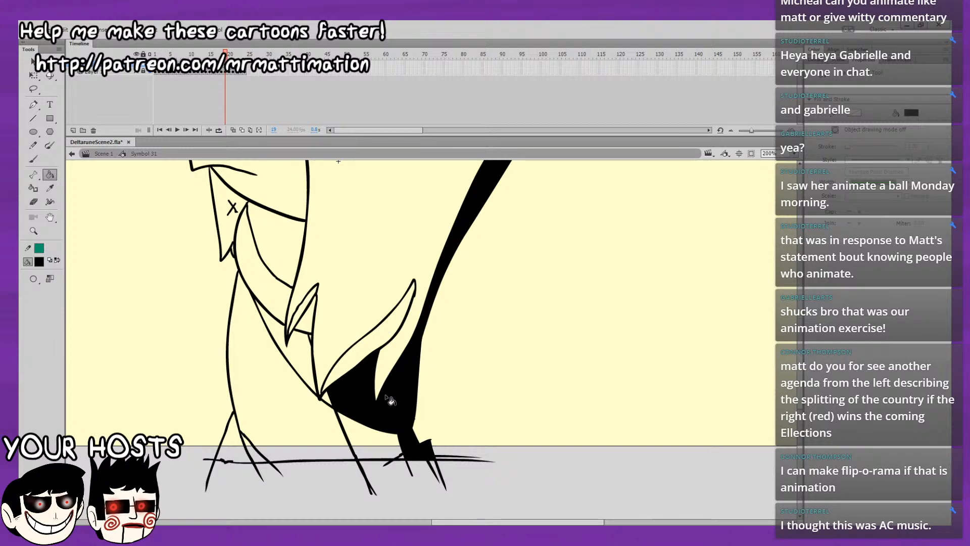
{"action": "left_click_drag", "start_coordinate": [311, 316], "coordinate": [335, 361]}
{"action": "left_click", "coordinate": [327, 403]}
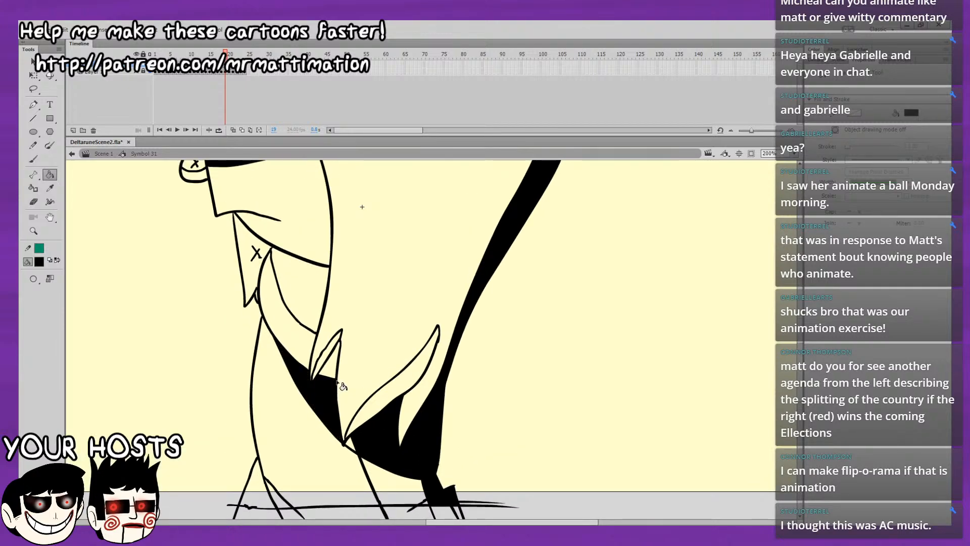
{"action": "left_click", "coordinate": [387, 412]}
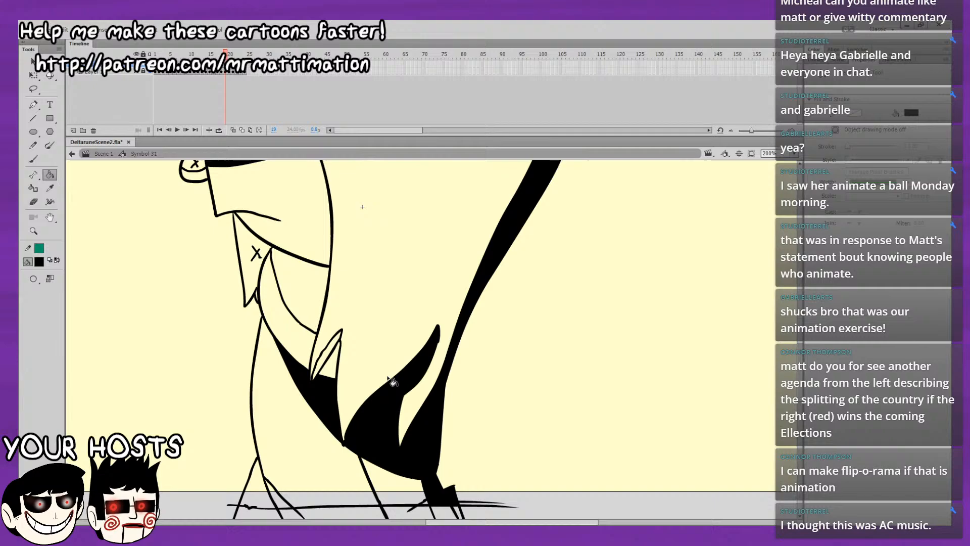
{"action": "left_click", "coordinate": [326, 354]}
Fill the neck shadow, the pointed shape under the chin and the upper part of the eye black on frame 19.
{"action": "left_click_drag", "start_coordinate": [375, 372], "coordinate": [385, 419]}
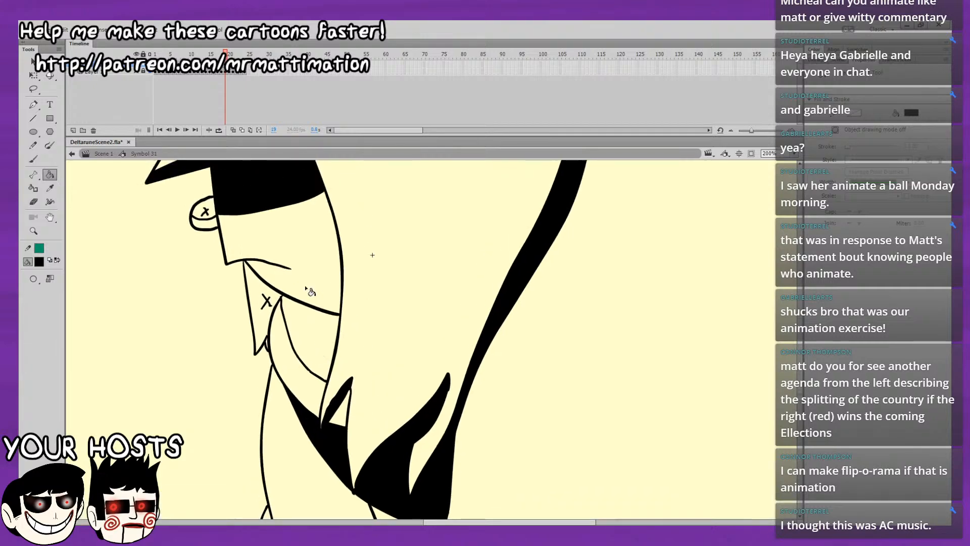
{"action": "left_click", "coordinate": [317, 329]}
{"action": "left_click", "coordinate": [265, 331]}
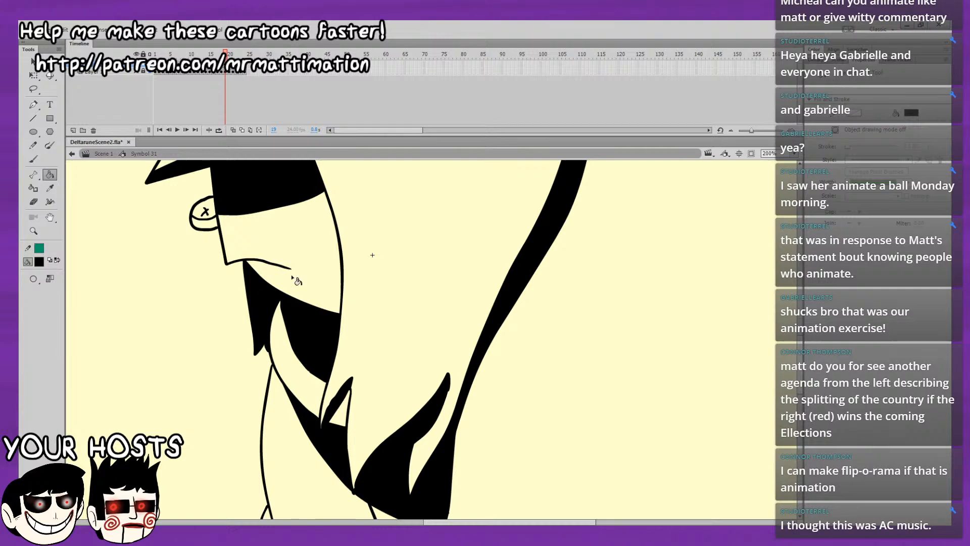
{"action": "left_click_drag", "start_coordinate": [351, 344], "coordinate": [396, 425]}
{"action": "left_click", "coordinate": [255, 295]}
View the whole character and flip between frames 18 and 19 to compare the shading.
{"action": "left_click", "coordinate": [794, 153]}
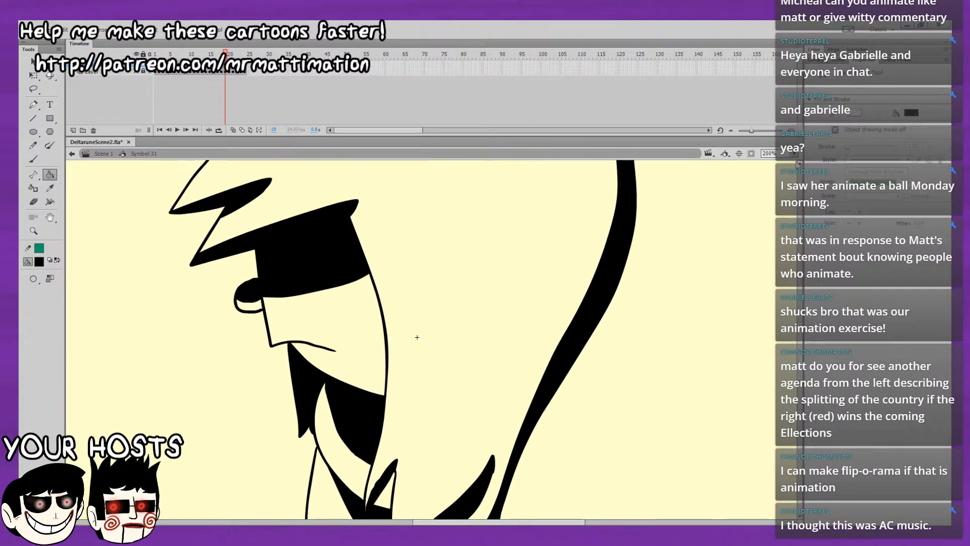
{"action": "left_click", "coordinate": [795, 174]}
{"action": "key", "text": "comma"}
{"action": "key", "text": "period"}
{"action": "key", "text": "comma"}
{"action": "key", "text": "period"}
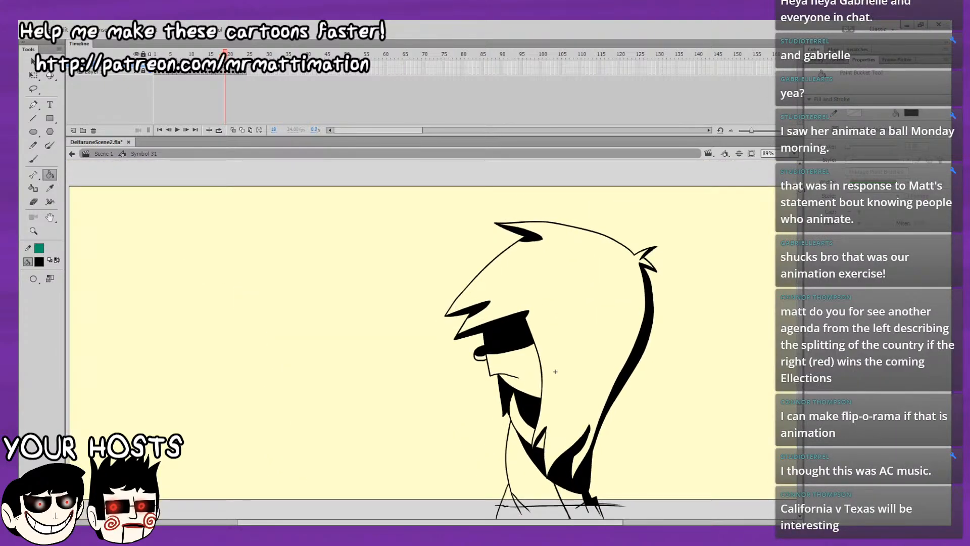
{"action": "key", "text": "comma"}
{"action": "key", "text": "period"}
{"action": "key", "text": "comma"}
{"action": "key", "text": "period"}
{"action": "key", "text": "comma"}
{"action": "key", "text": "period"}
{"action": "left_click_drag", "start_coordinate": [662, 413], "coordinate": [614, 371]}
{"action": "key", "text": "comma"}
{"action": "key", "text": "period"}
{"action": "key", "text": "comma"}
{"action": "key", "text": "period"}
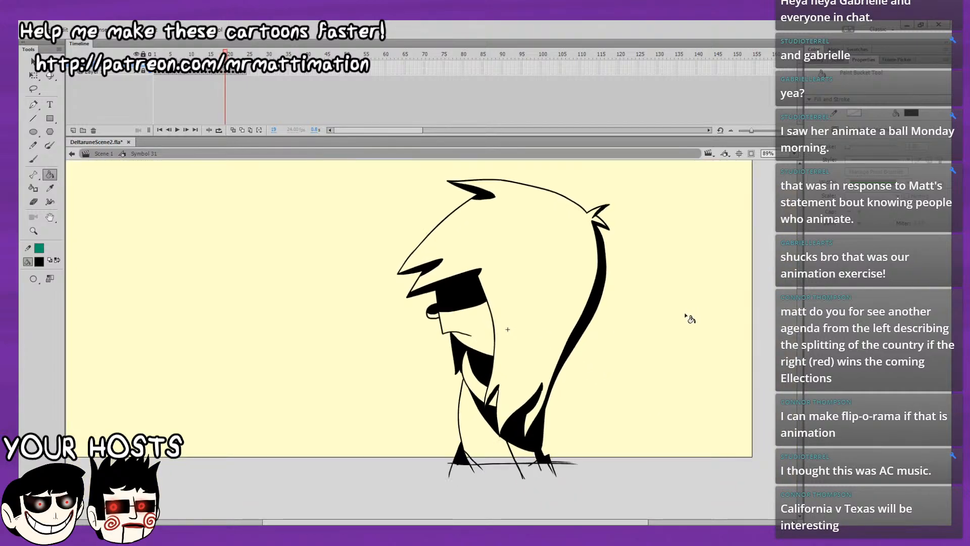
Flip between frames 19 and 20 to compare the filled drawing with the unshaded one.
{"action": "key", "text": "period"}
{"action": "key", "text": "comma"}
{"action": "key", "text": "period"}
{"action": "key", "text": "comma"}
{"action": "key", "text": "period"}
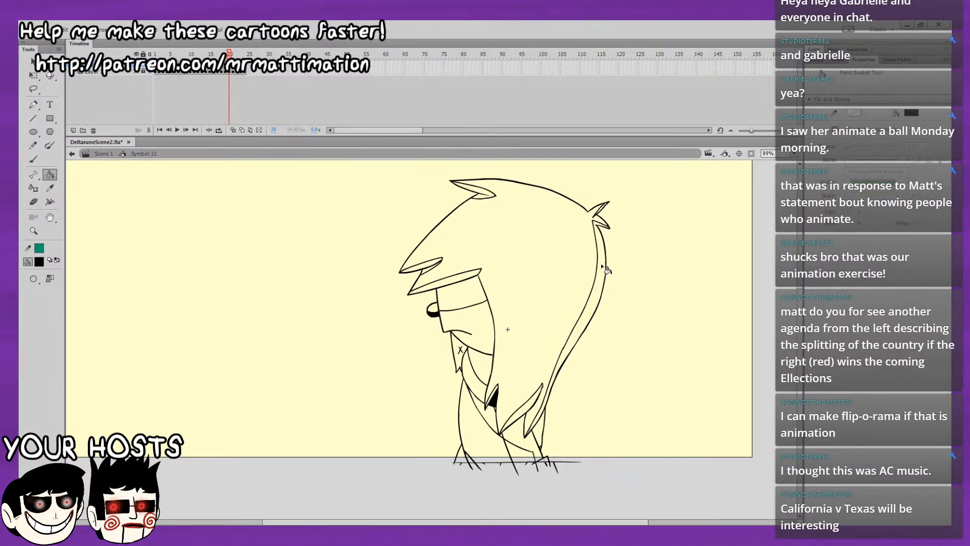
{"action": "key", "text": "comma"}
{"action": "key", "text": "period"}
{"action": "left_click", "coordinate": [604, 211]}
{"action": "left_click", "coordinate": [484, 193]}
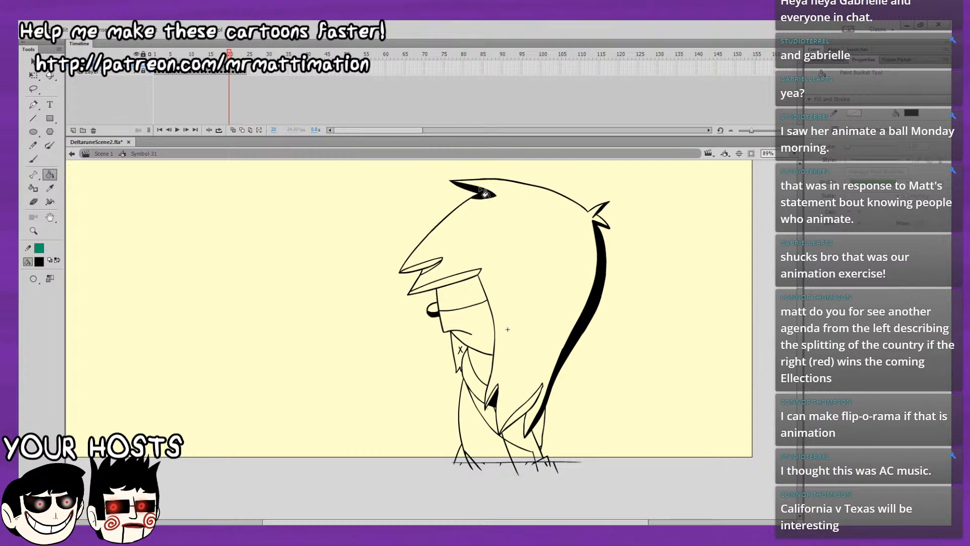
{"action": "left_click_drag", "start_coordinate": [553, 301], "coordinate": [530, 339]}
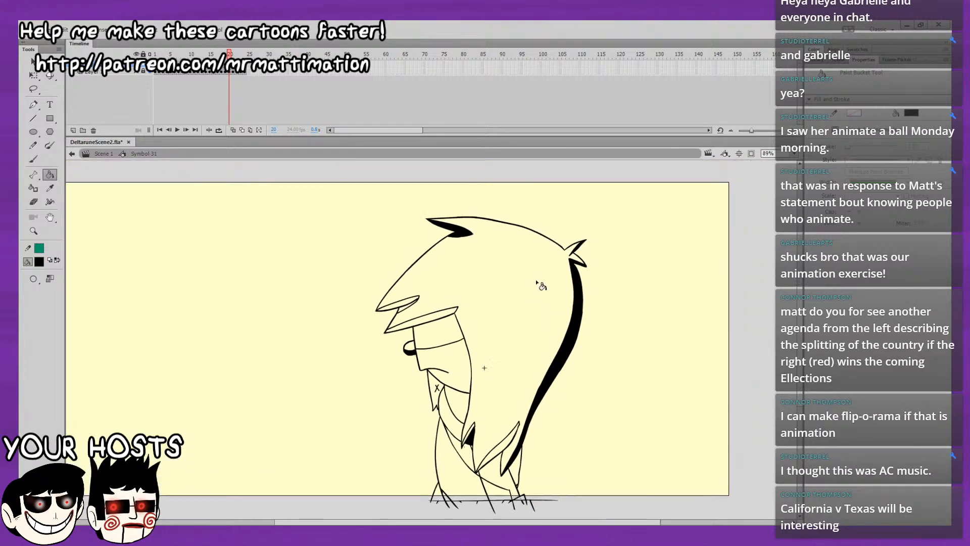
{"action": "left_click", "coordinate": [412, 309]}
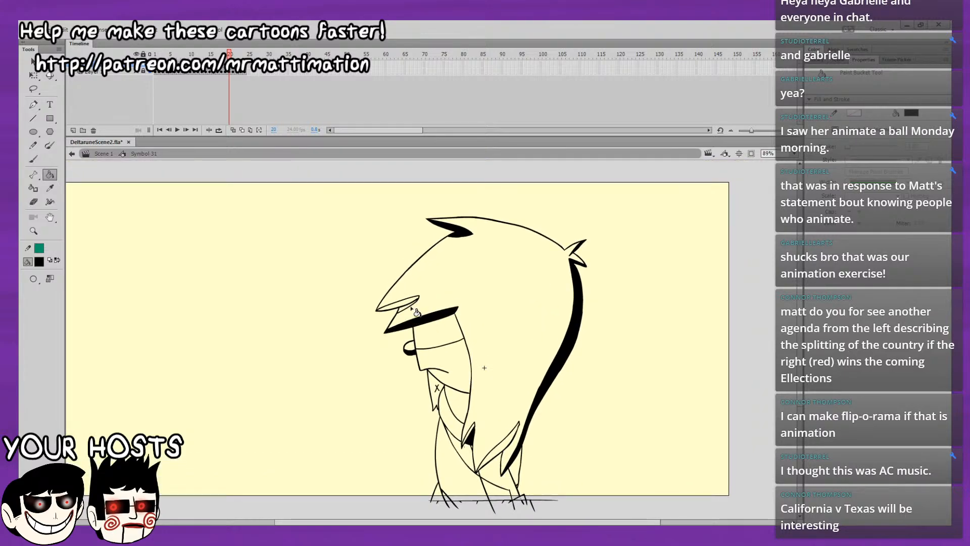
{"action": "left_click", "coordinate": [406, 306]}
{"action": "key", "text": "ctrl+z"}
{"action": "key", "text": "ctrl+z"}
Step back and forth through frames 19 to 21 to compare the drawings, ending on frame 20 with nothing selected.
{"action": "key", "text": "comma"}
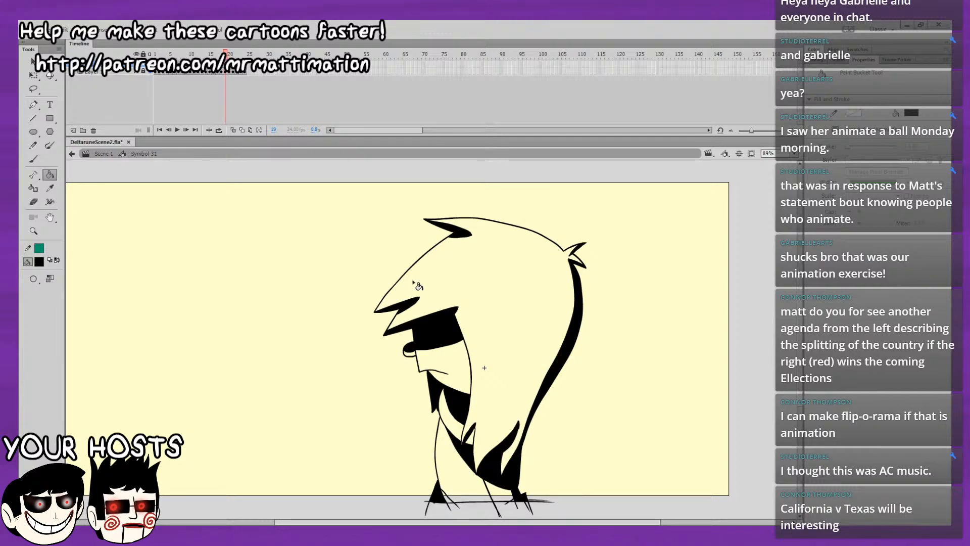
{"action": "key", "text": "period"}
{"action": "key", "text": "comma"}
{"action": "key", "text": "period"}
{"action": "key", "text": "period"}
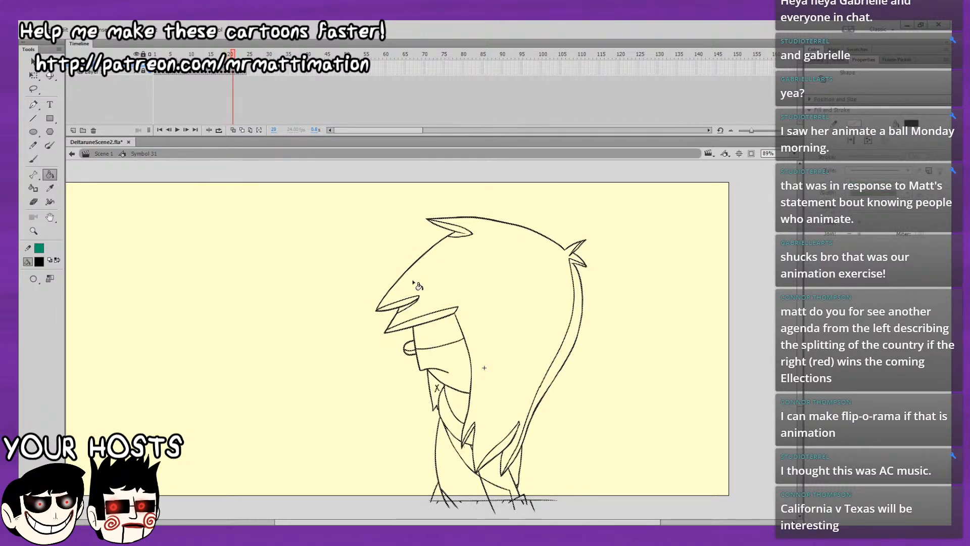
{"action": "key", "text": "comma"}
{"action": "key", "text": "comma"}
{"action": "key", "text": "period"}
{"action": "key", "text": "comma"}
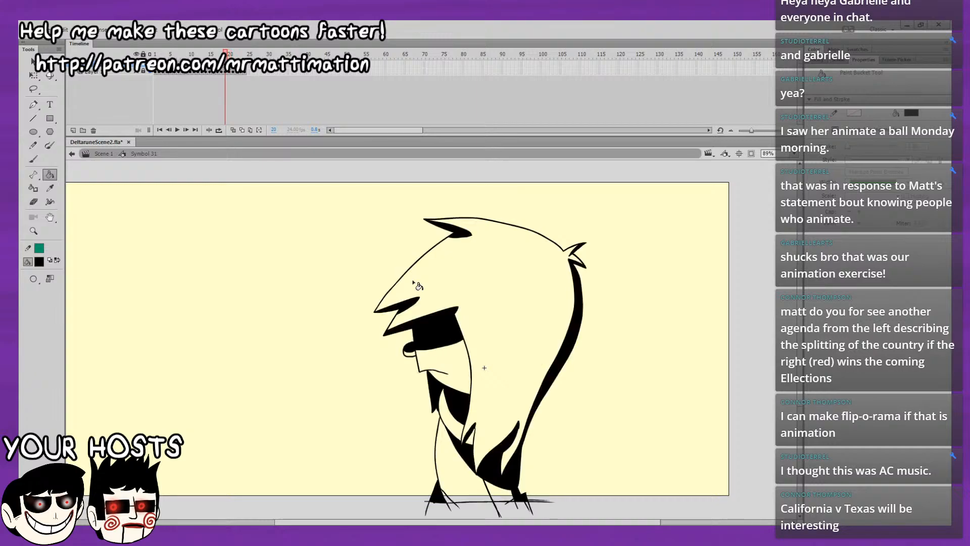
{"action": "key", "text": "period"}
{"action": "key", "text": "period"}
{"action": "key", "text": "comma"}
{"action": "key", "text": "comma"}
{"action": "key", "text": "period"}
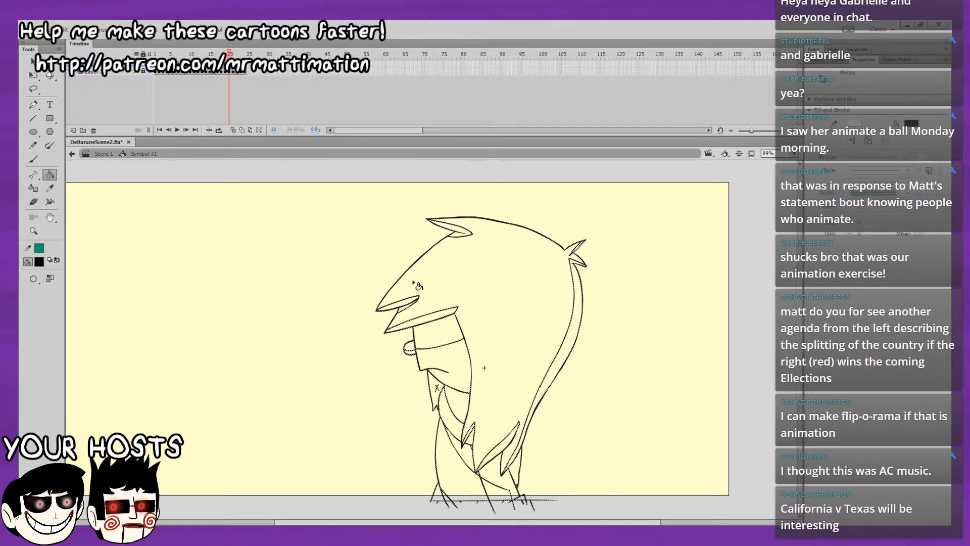
{"action": "key", "text": "comma"}
{"action": "key", "text": "comma"}
{"action": "key", "text": "period"}
{"action": "key", "text": "period"}
{"action": "key", "text": "v"}
{"action": "left_click_drag", "start_coordinate": [276, 199], "coordinate": [366, 273]}
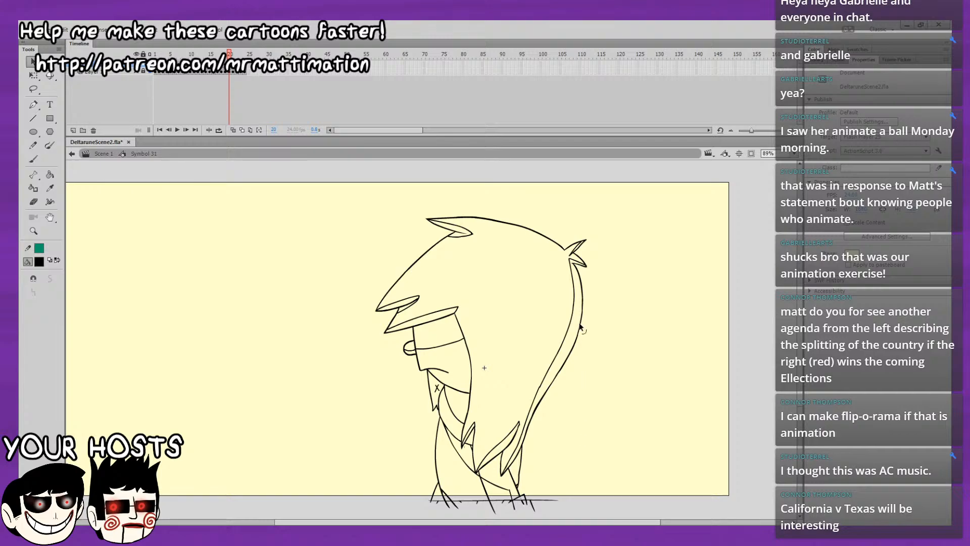
On frame 20, fill the chest strip, lower body, rear foot and small hair lock black, redoing the body fill once.
{"action": "left_click", "coordinate": [49, 174]}
{"action": "left_click", "coordinate": [466, 459]}
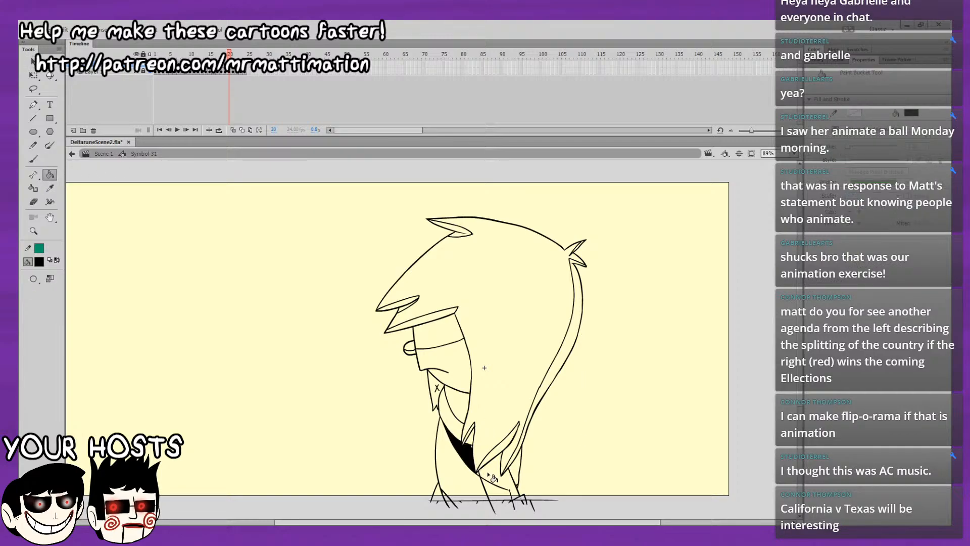
{"action": "left_click", "coordinate": [488, 474]}
{"action": "key", "text": "."}
{"action": "key", "text": "ctrl+z"}
{"action": "left_click", "coordinate": [33, 158]}
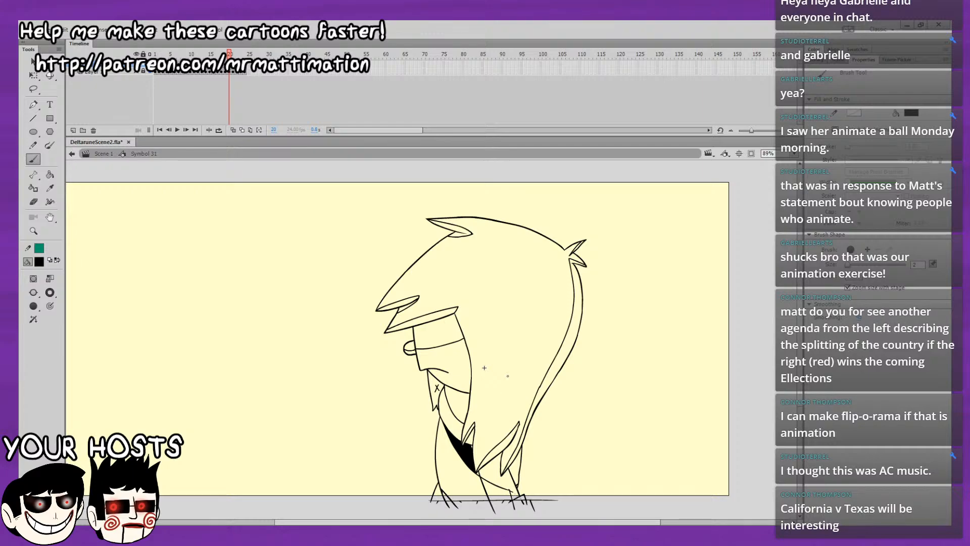
{"action": "key", "text": "k"}
{"action": "left_click", "coordinate": [498, 483]}
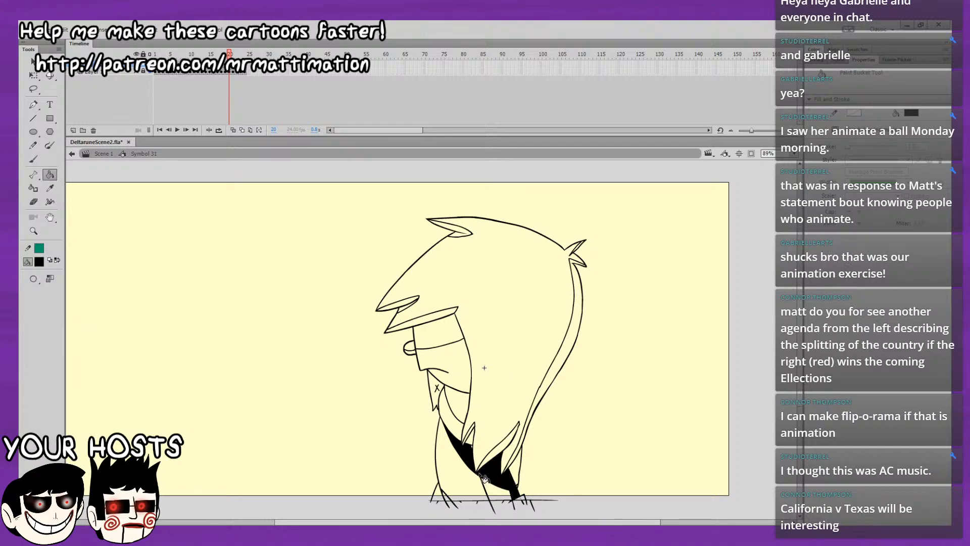
{"action": "left_click", "coordinate": [521, 488]}
{"action": "left_click", "coordinate": [470, 427]}
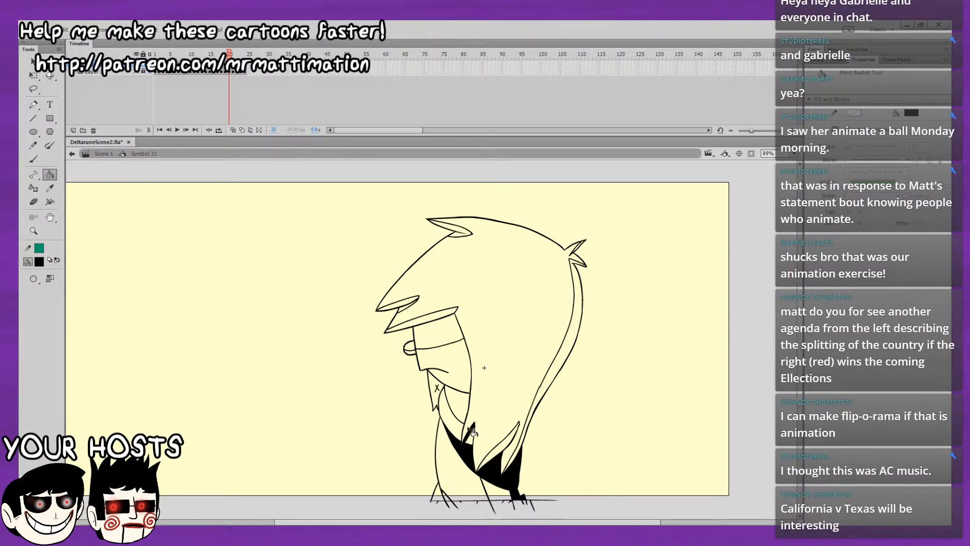
Fill the neck shadow and the pointed shape under the chin black on frame 20, undoing the first neck fill.
{"action": "left_click", "coordinate": [465, 414]}
{"action": "key", "text": "ctrl+z"}
{"action": "left_click", "coordinate": [34, 158]}
{"action": "scroll", "coordinate": [507, 369], "scroll_direction": "down", "scroll_amount": 2}
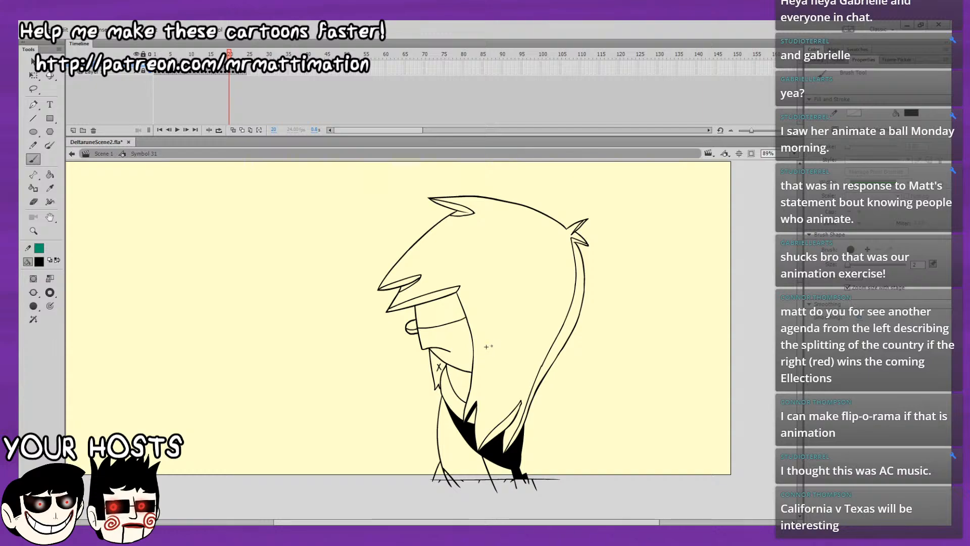
{"action": "left_click", "coordinate": [50, 174]}
{"action": "left_click", "coordinate": [457, 381]}
{"action": "left_click", "coordinate": [436, 368]}
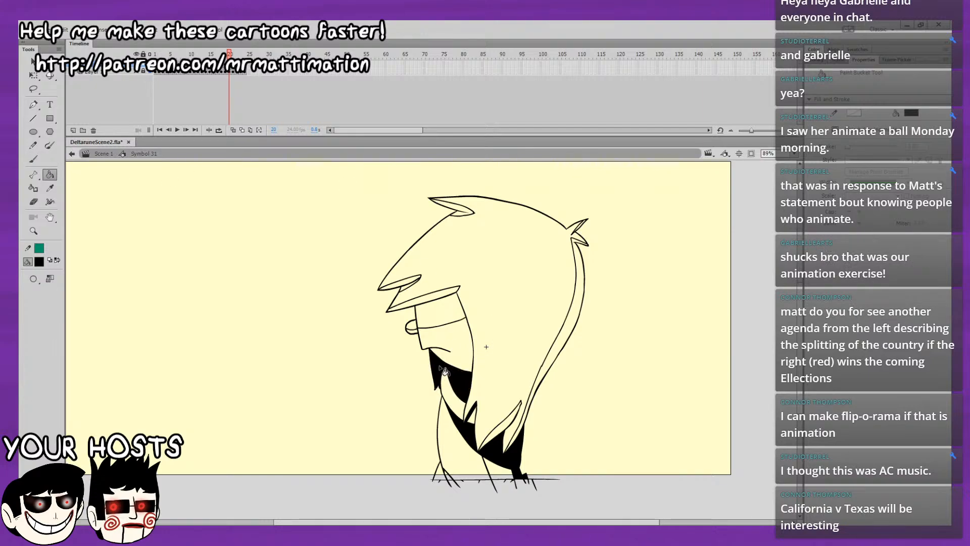
Fill the eye band, the brow strip above it and the upper fringe tip black on frame 20.
{"action": "left_click", "coordinate": [428, 318]}
{"action": "left_click", "coordinate": [419, 302]}
{"action": "left_click", "coordinate": [407, 284]}
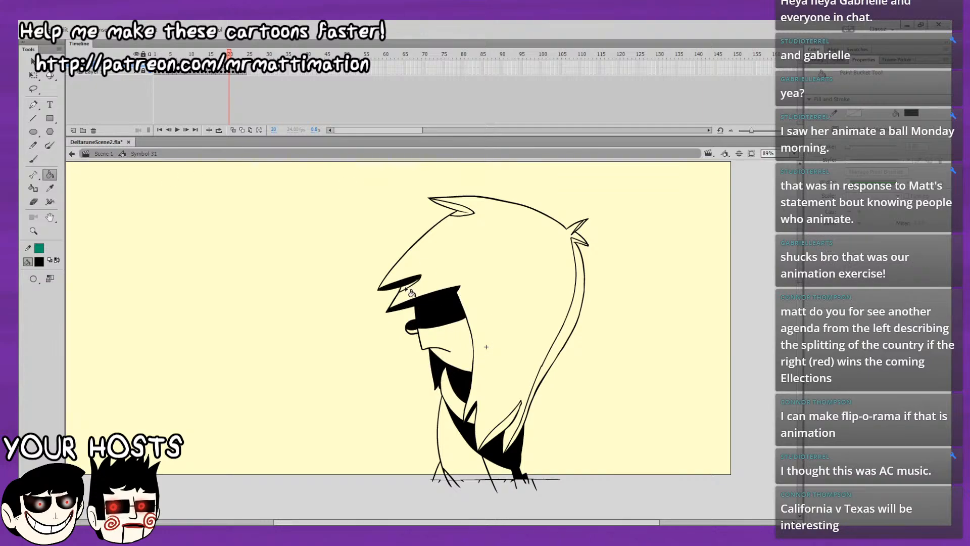
Fill the upper hair lock, rear tuft, back hair strip, lower hair lock and front foot black on frame 20.
{"action": "left_click", "coordinate": [465, 212]}
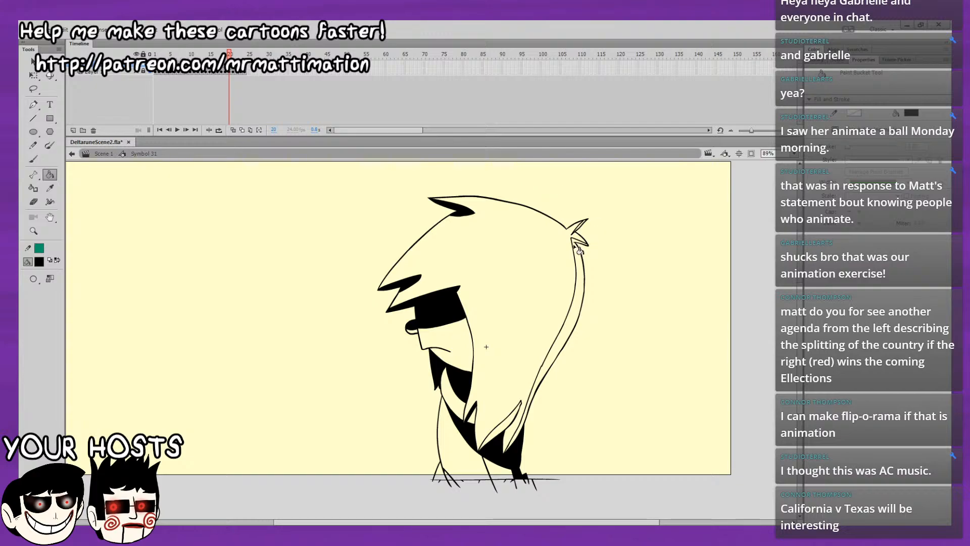
{"action": "left_click", "coordinate": [578, 227]}
{"action": "left_click", "coordinate": [576, 247]}
{"action": "left_click_drag", "start_coordinate": [543, 257], "coordinate": [550, 200]}
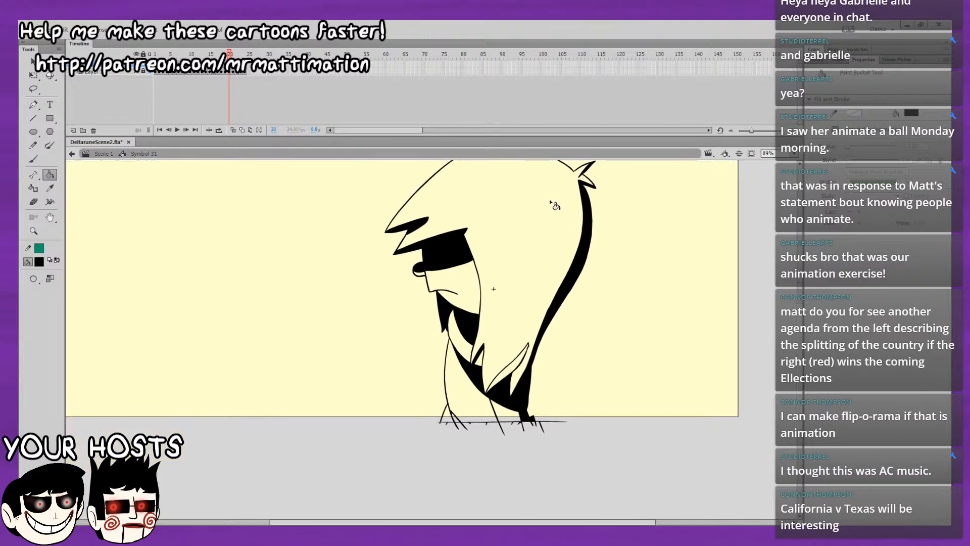
{"action": "left_click", "coordinate": [513, 366]}
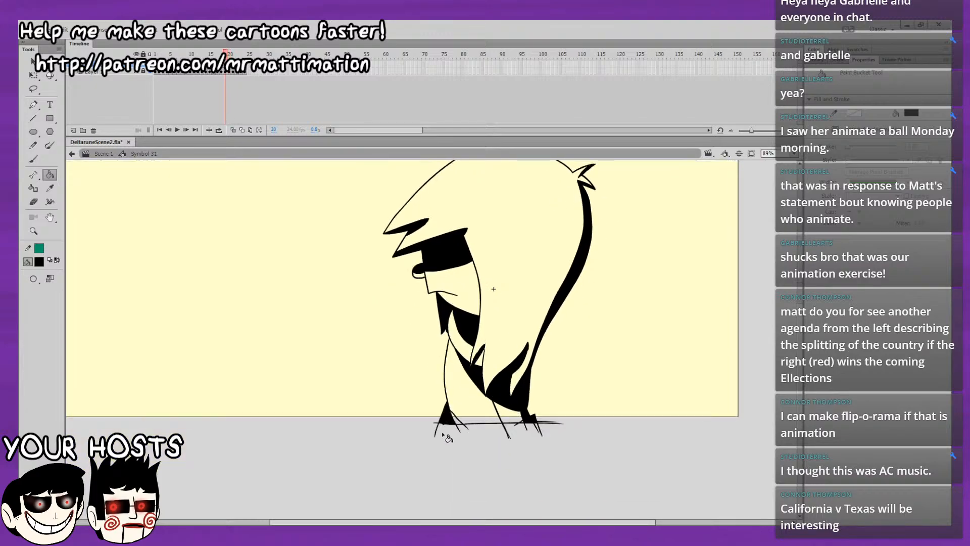
{"action": "left_click", "coordinate": [454, 413]}
Flip back and forth between frames 19, 20 and 21 to compare the black shading with the unfilled drawing.
{"action": "key", "text": "comma"}
{"action": "key", "text": "period"}
{"action": "key", "text": "comma"}
{"action": "left_click_drag", "start_coordinate": [567, 298], "coordinate": [572, 452]}
{"action": "key", "text": "period"}
{"action": "key", "text": "comma"}
{"action": "key", "text": "period"}
{"action": "key", "text": "comma"}
{"action": "key", "text": "period"}
{"action": "key", "text": "comma"}
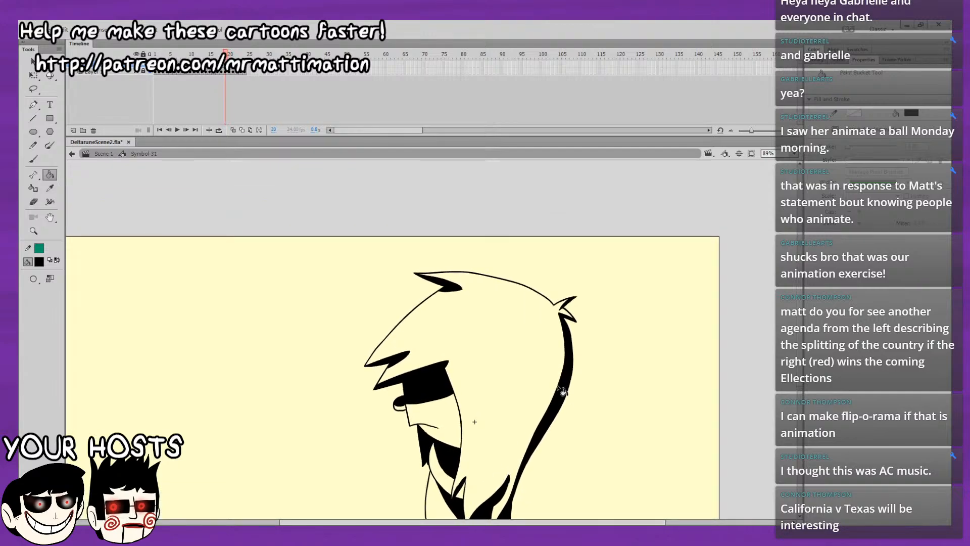
{"action": "key", "text": "period"}
{"action": "key", "text": "comma"}
{"action": "key", "text": "period"}
{"action": "key", "text": "comma"}
{"action": "key", "text": "period"}
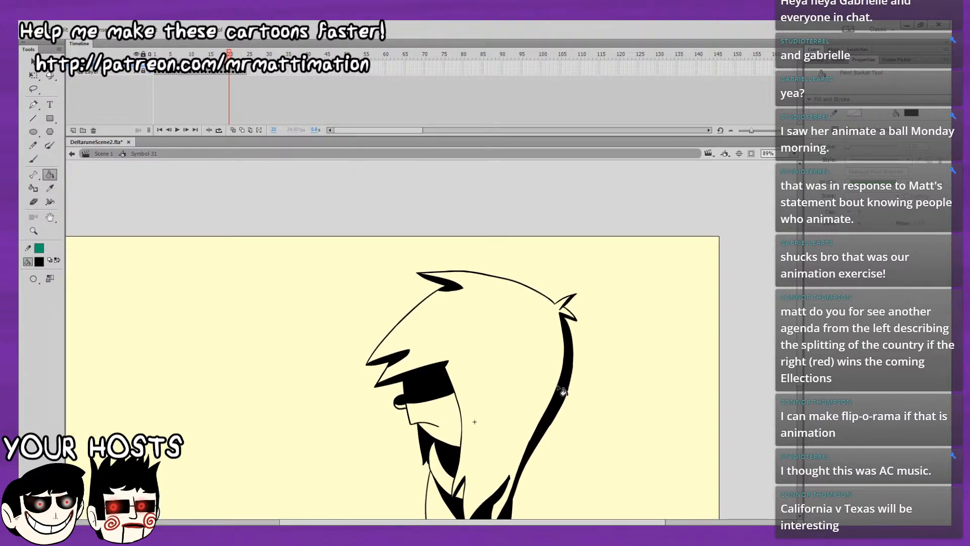
{"action": "key", "text": "period"}
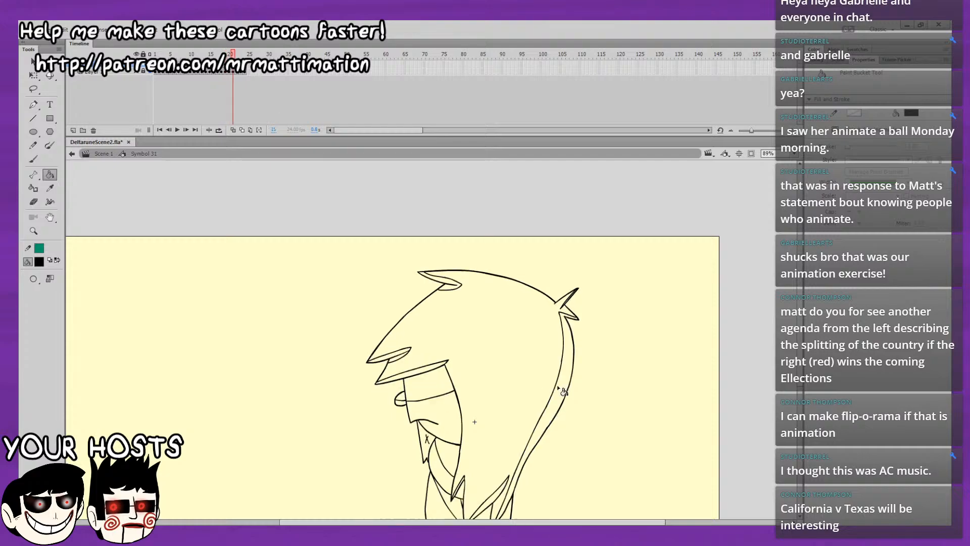
{"action": "key", "text": "comma"}
{"action": "key", "text": "period"}
{"action": "key", "text": "comma"}
{"action": "key", "text": "period"}
{"action": "key", "text": "comma"}
{"action": "key", "text": "period"}
Fill the back hair strip and the upper hair lock black on frame 21, checking against frame 20.
{"action": "left_click", "coordinate": [572, 379]}
{"action": "key", "text": "comma"}
{"action": "key", "text": "period"}
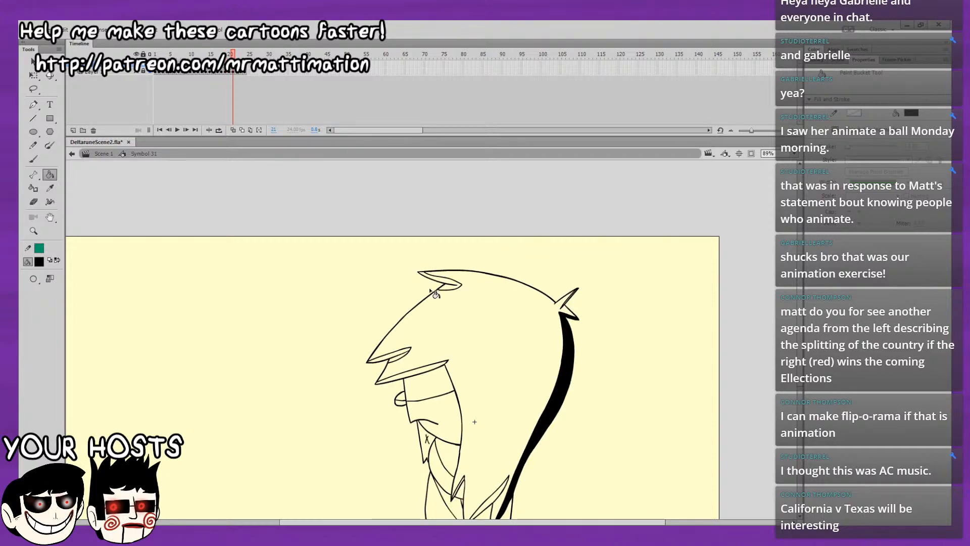
{"action": "left_click", "coordinate": [447, 285]}
Fill the brow strip, fringe tip, eye band, pointed shape under the chin and neck shadow black on frame 21.
{"action": "left_click", "coordinate": [431, 372]}
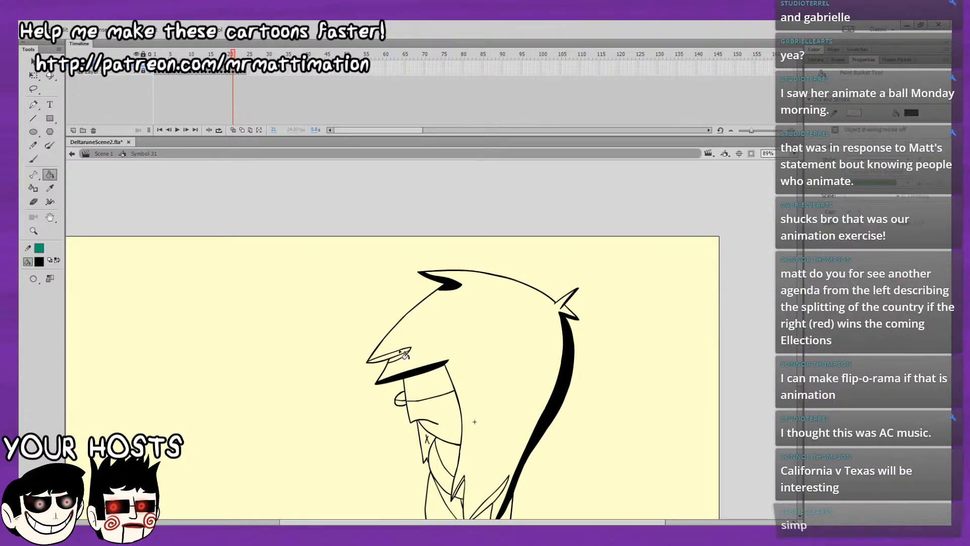
{"action": "left_click", "coordinate": [404, 357]}
{"action": "left_click", "coordinate": [427, 385]}
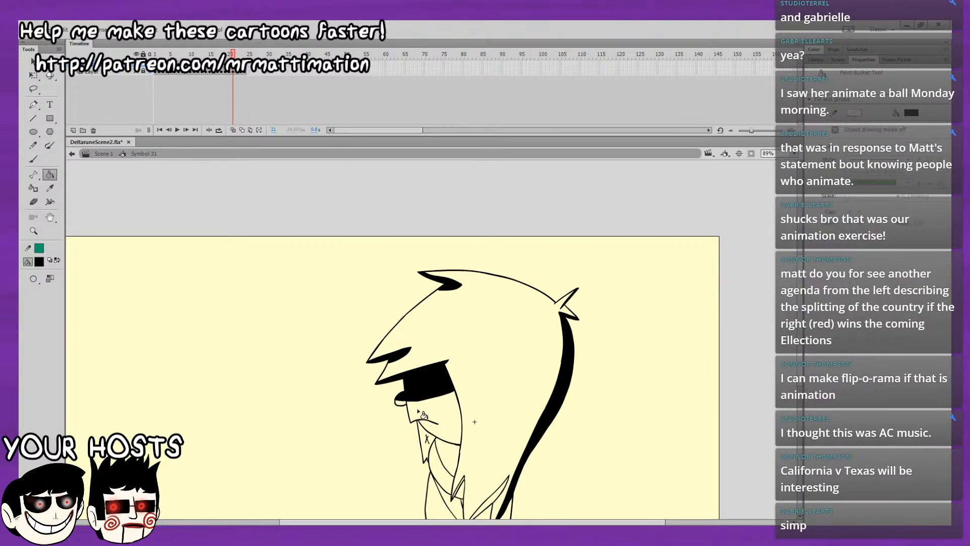
{"action": "left_click", "coordinate": [424, 441]}
{"action": "left_click", "coordinate": [434, 443]}
Fill the lower hair lock, lower body, chest strip and rear body side black on frame 21.
{"action": "scroll", "coordinate": [433, 442], "scroll_direction": "down", "scroll_amount": 3}
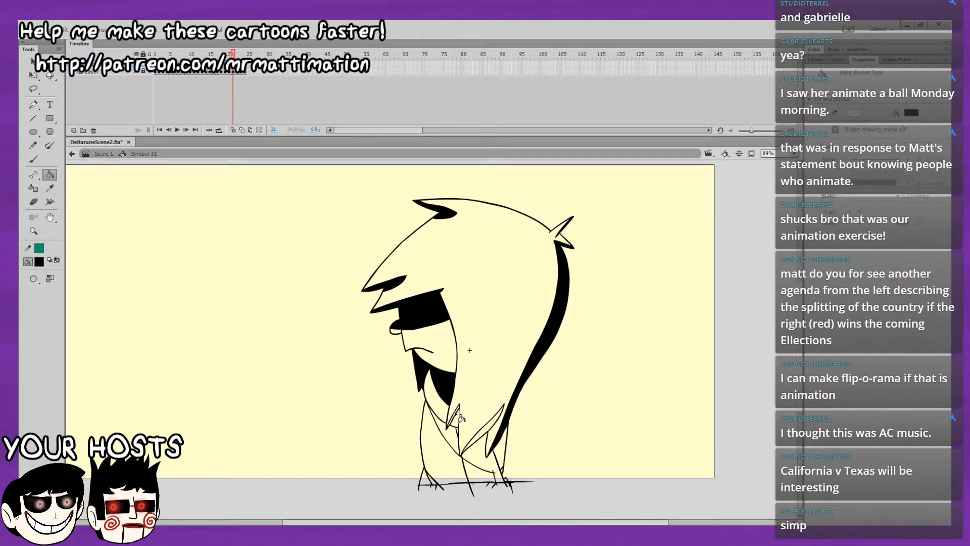
{"action": "left_click", "coordinate": [489, 435]}
{"action": "left_click", "coordinate": [479, 462]}
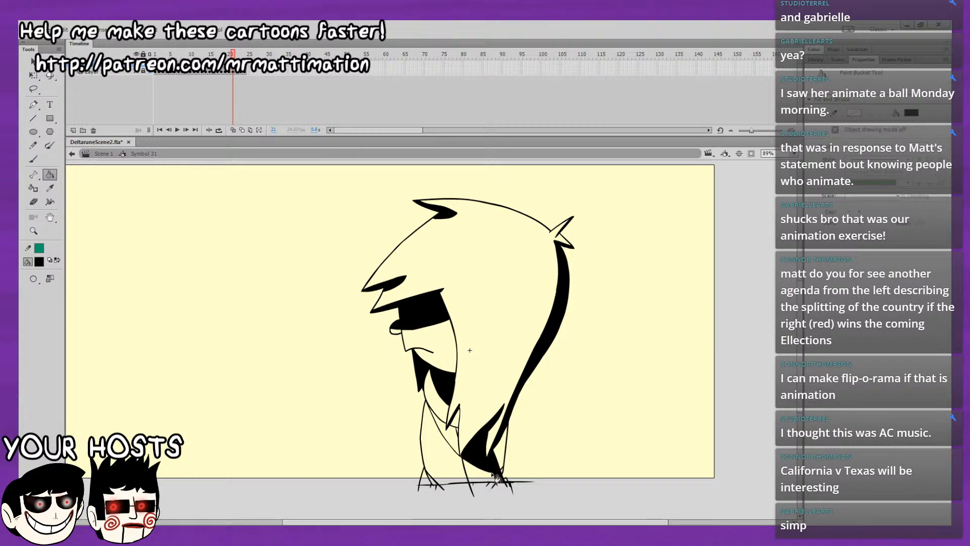
{"action": "left_click", "coordinate": [446, 430]}
{"action": "left_click", "coordinate": [461, 437]}
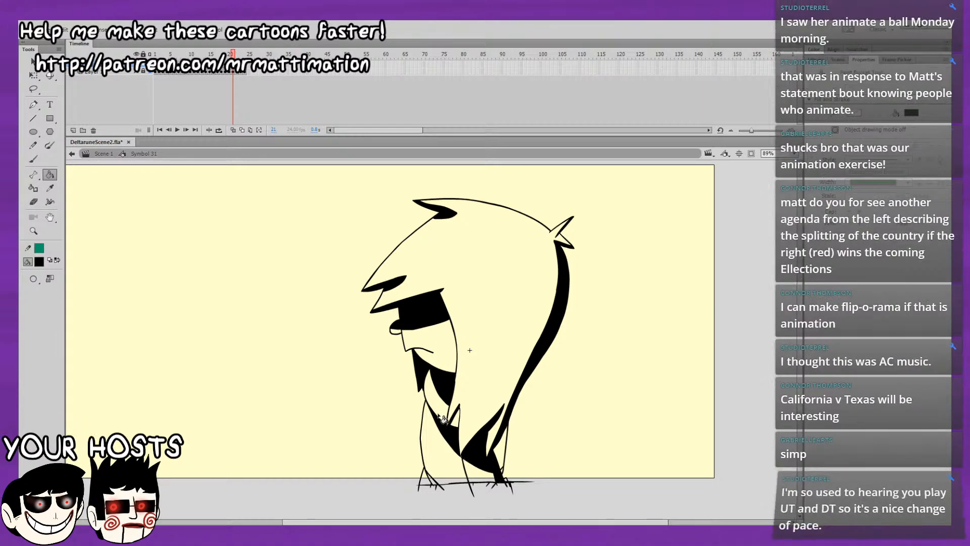
{"action": "left_click", "coordinate": [499, 451]}
Fill the front foot black on frame 21, checking the drawing against frame 20.
{"action": "key", "text": "comma"}
{"action": "key", "text": "period"}
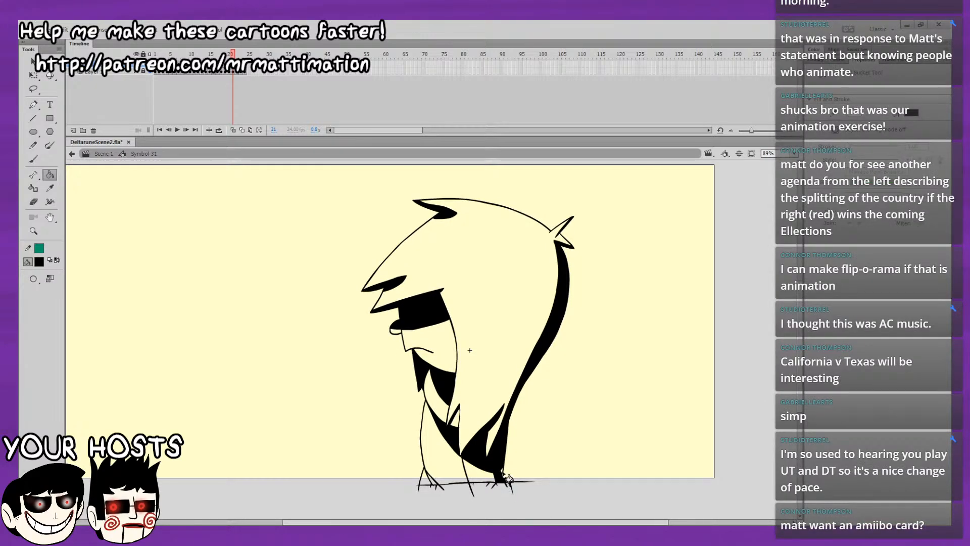
{"action": "left_click", "coordinate": [430, 482]}
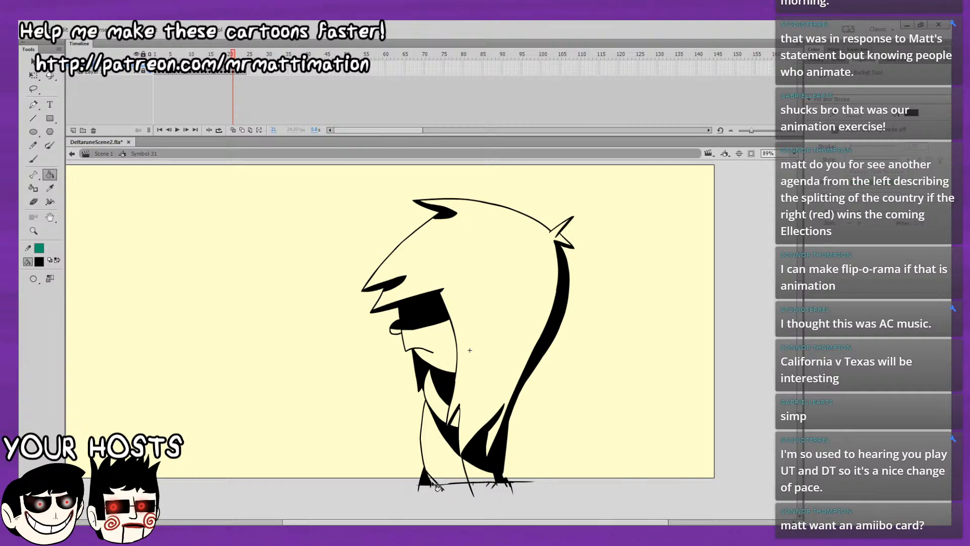
{"action": "key", "text": "comma"}
{"action": "key", "text": "period"}
{"action": "key", "text": "b"}
{"action": "left_click", "coordinate": [51, 293]}
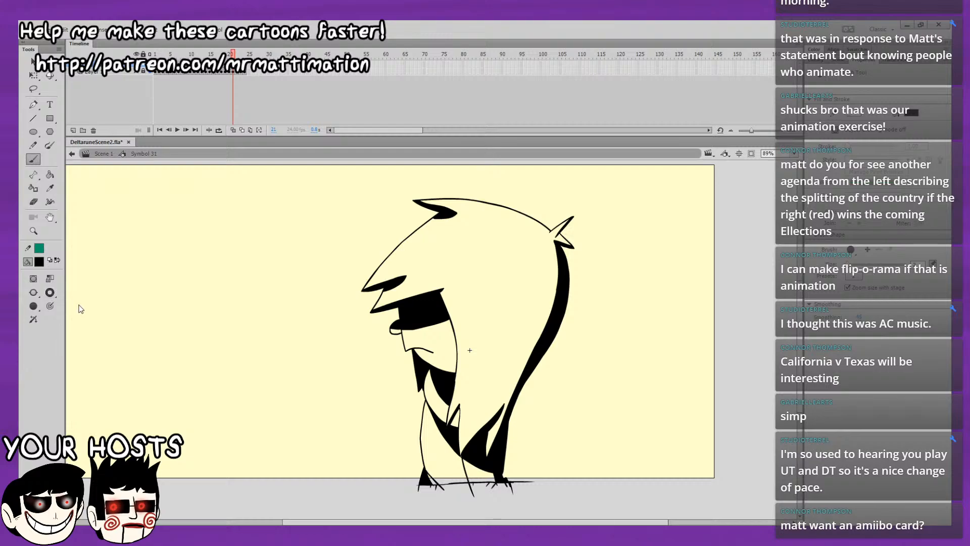
{"action": "left_click", "coordinate": [77, 304]}
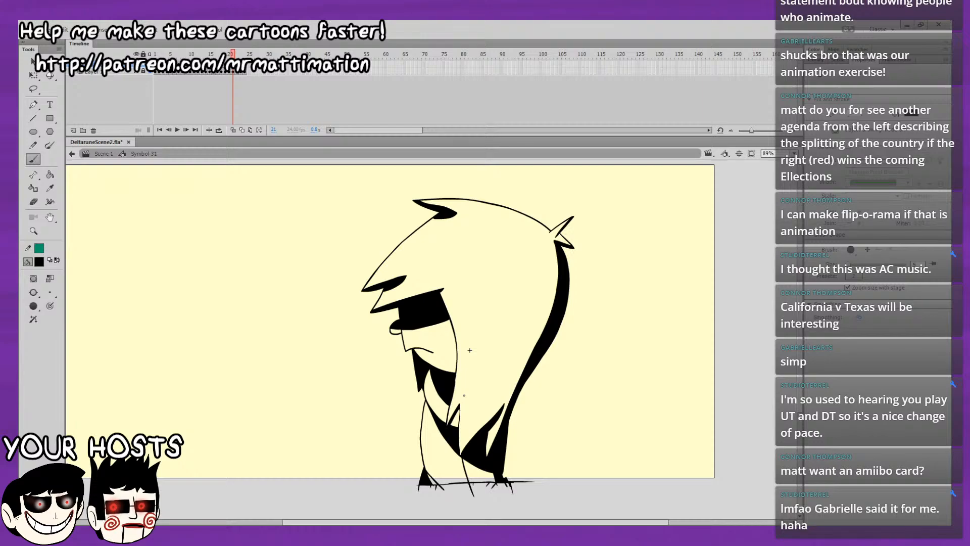
{"action": "left_click", "coordinate": [50, 174]}
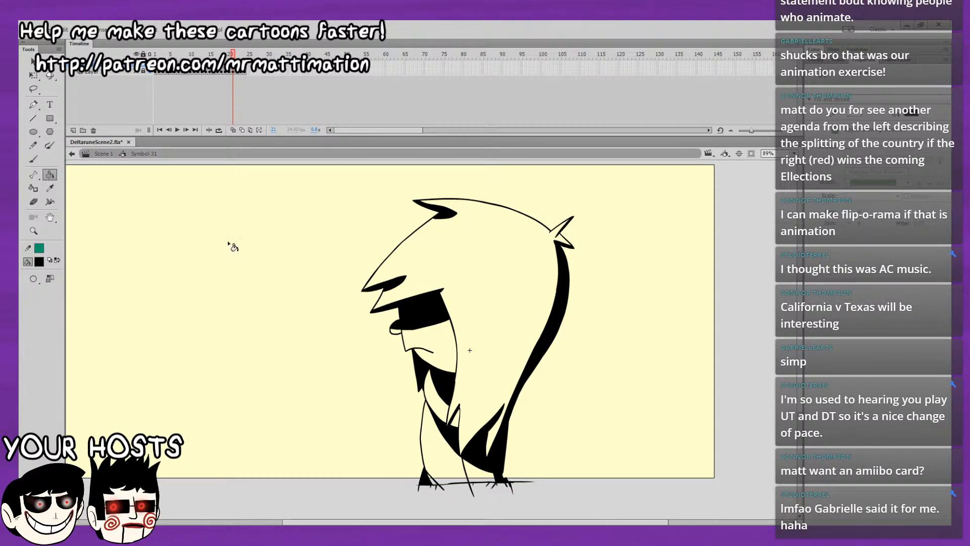
Flip repeatedly between frames 20 and 21 to compare the black shading of the two drawings.
{"action": "key", "text": "comma"}
{"action": "key", "text": "period"}
{"action": "key", "text": "comma"}
{"action": "key", "text": "period"}
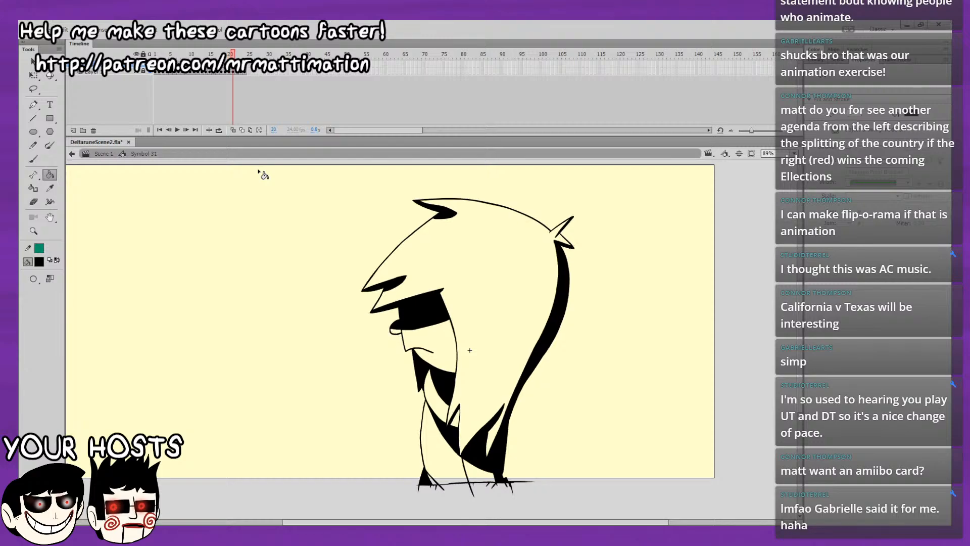
{"action": "key", "text": "comma"}
{"action": "key", "text": "period"}
{"action": "key", "text": "comma"}
{"action": "key", "text": "period"}
{"action": "key", "text": "comma"}
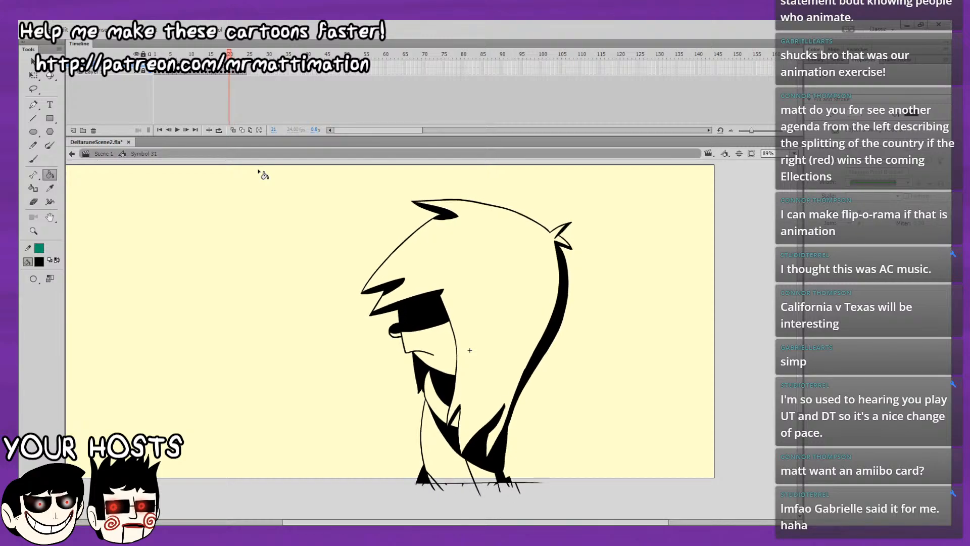
{"action": "key", "text": "period"}
{"action": "key", "text": "comma"}
{"action": "key", "text": "period"}
{"action": "key", "text": "b"}
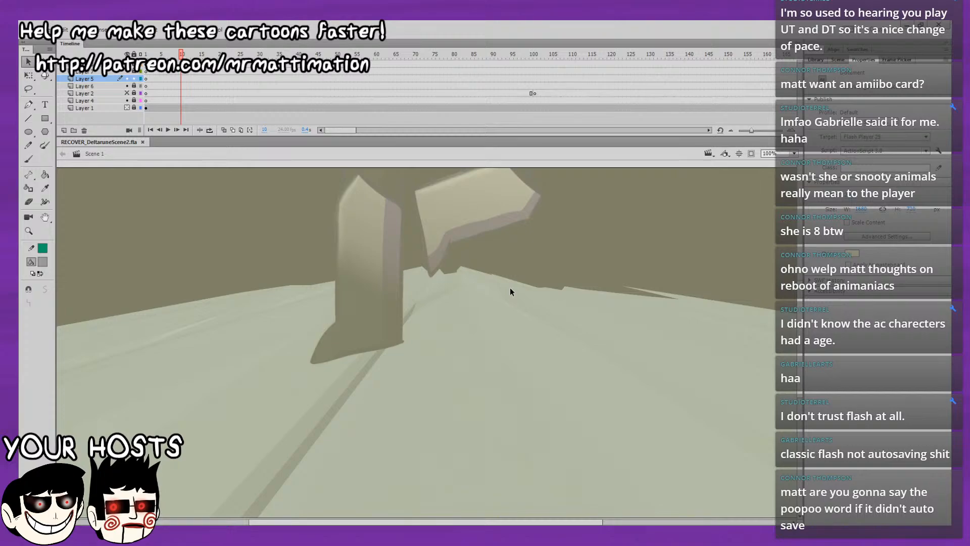
In the recovered scene file, go to frame 500 on Layer 5 and open the character symbol for editing.
{"action": "left_click_drag", "start_coordinate": [338, 130], "coordinate": [419, 130]}
{"action": "left_click", "coordinate": [418, 54]}
{"action": "left_click_drag", "start_coordinate": [418, 54], "coordinate": [410, 100]}
{"action": "left_click", "coordinate": [408, 86]}
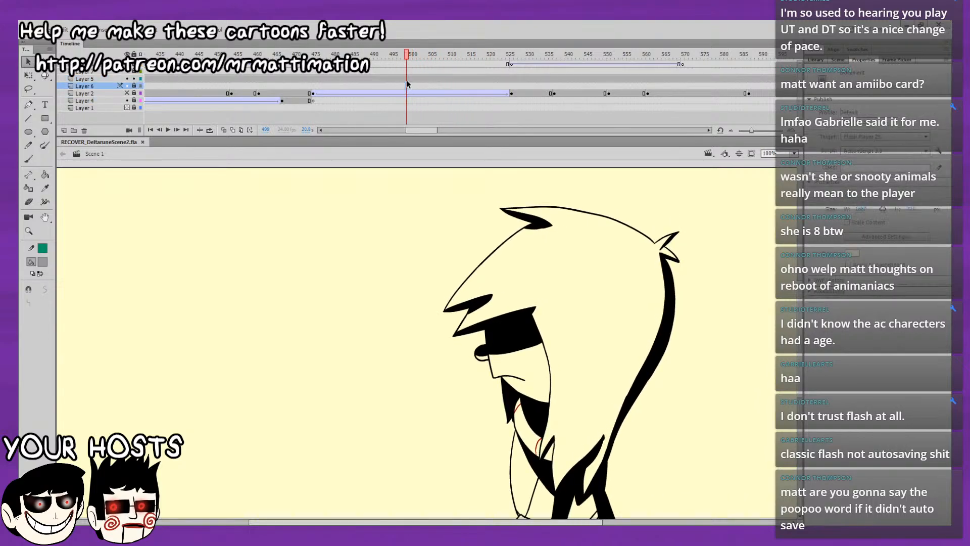
{"action": "left_click", "coordinate": [411, 79]}
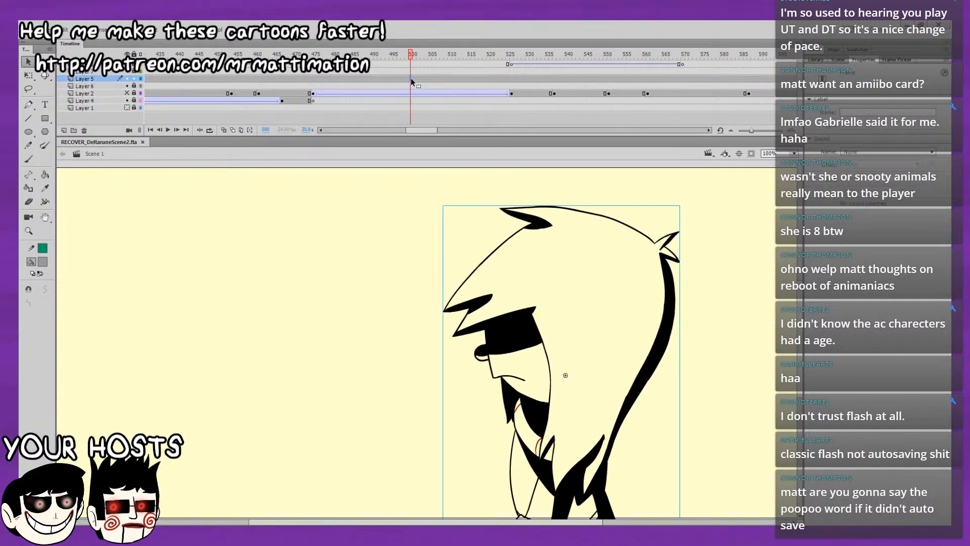
{"action": "double_click", "coordinate": [510, 337]}
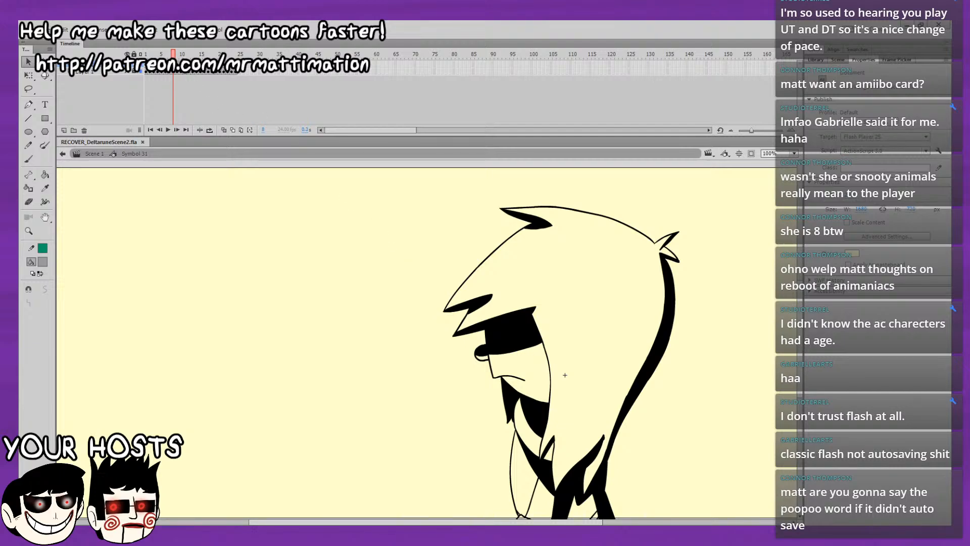
Ready the Paint Bucket and step through frames 9 to 12 of the symbol to compare them, ending on frame 11.
{"action": "key", "text": "period"}
{"action": "left_click_drag", "start_coordinate": [310, 299], "coordinate": [297, 235]}
{"action": "left_click", "coordinate": [45, 174]}
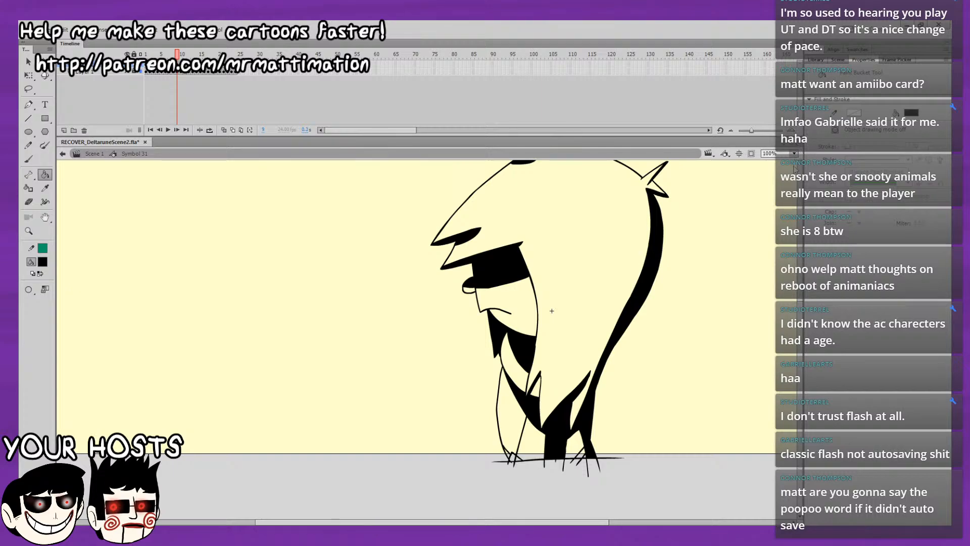
{"action": "left_click", "coordinate": [796, 183]}
{"action": "left_click_drag", "start_coordinate": [637, 257], "coordinate": [571, 256]}
{"action": "key", "text": "period"}
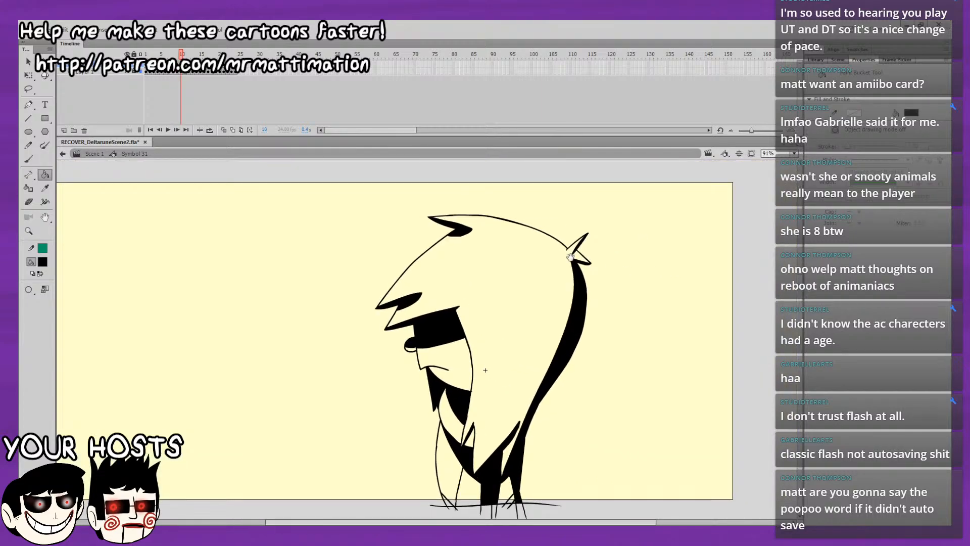
{"action": "key", "text": "comma"}
{"action": "key", "text": "period"}
{"action": "key", "text": "period"}
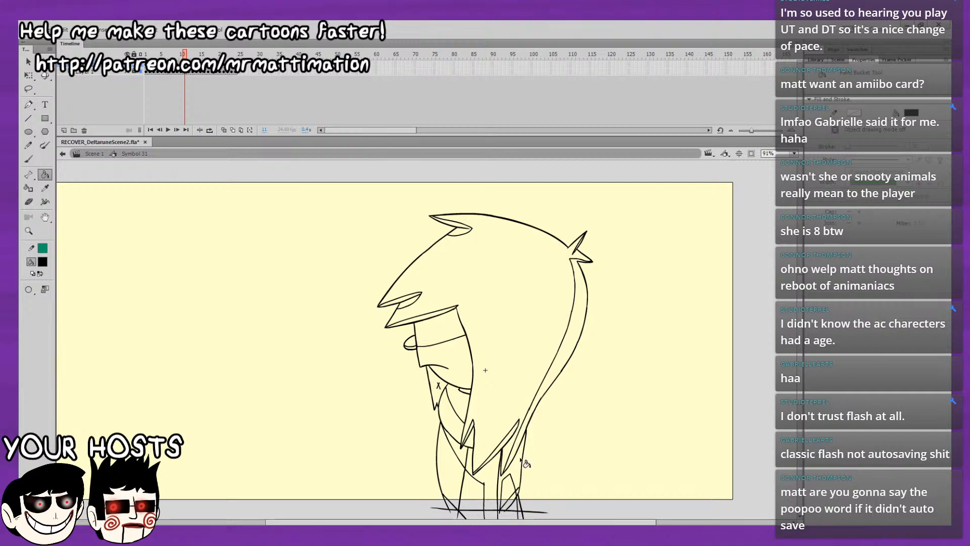
{"action": "key", "text": "comma"}
{"action": "key", "text": "period"}
{"action": "key", "text": "period"}
{"action": "key", "text": "period"}
{"action": "key", "text": "period"}
{"action": "key", "text": "comma"}
{"action": "key", "text": "comma"}
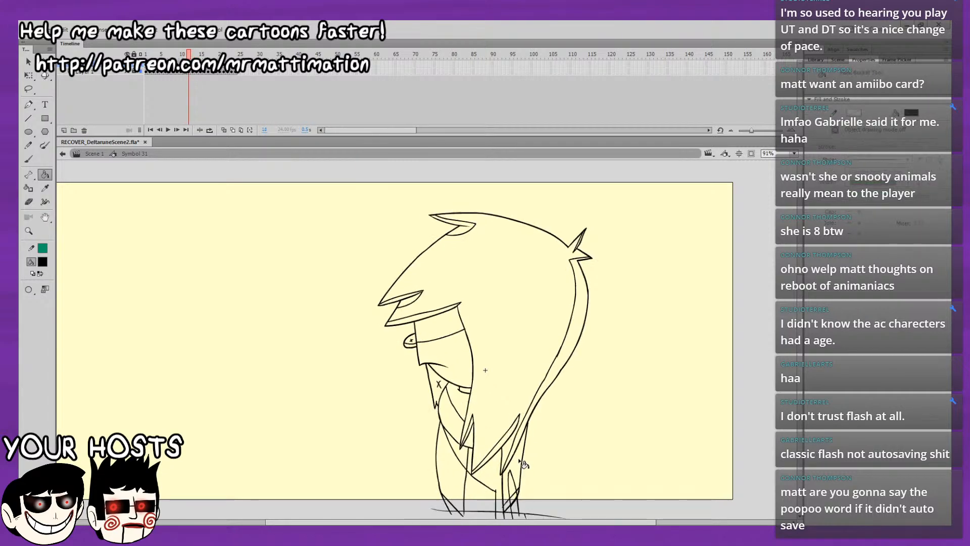
{"action": "key", "text": "comma"}
{"action": "key", "text": "comma"}
{"action": "key", "text": "period"}
Fill the rear body side and the dark lower body with its leg black on frame 11, checking against frame 10.
{"action": "left_click", "coordinate": [519, 465]}
{"action": "key", "text": "comma"}
{"action": "key", "text": "period"}
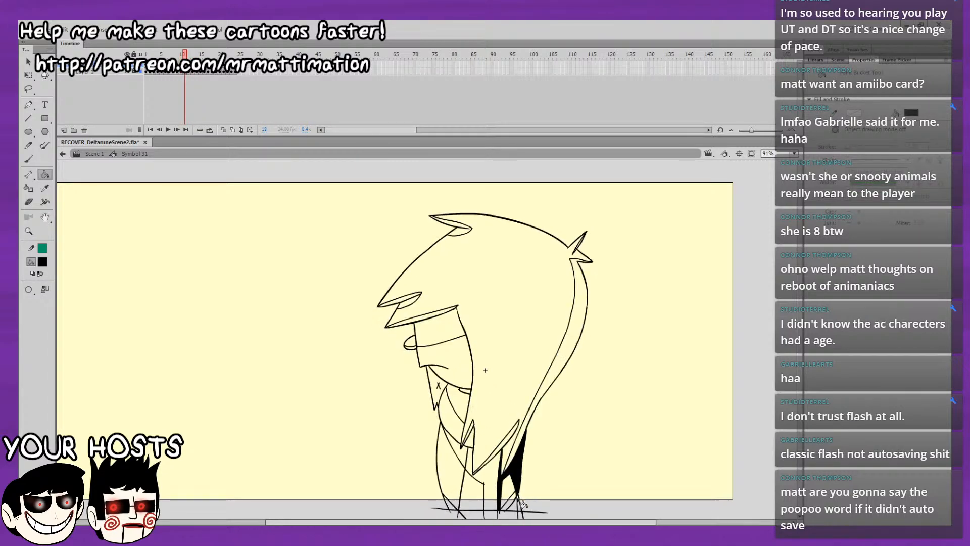
{"action": "key", "text": "comma"}
{"action": "key", "text": "period"}
{"action": "left_click", "coordinate": [492, 495]}
Fill the chest strip, small hair lock, lower hair lock and back hair strip black on frame 11.
{"action": "key", "text": "comma"}
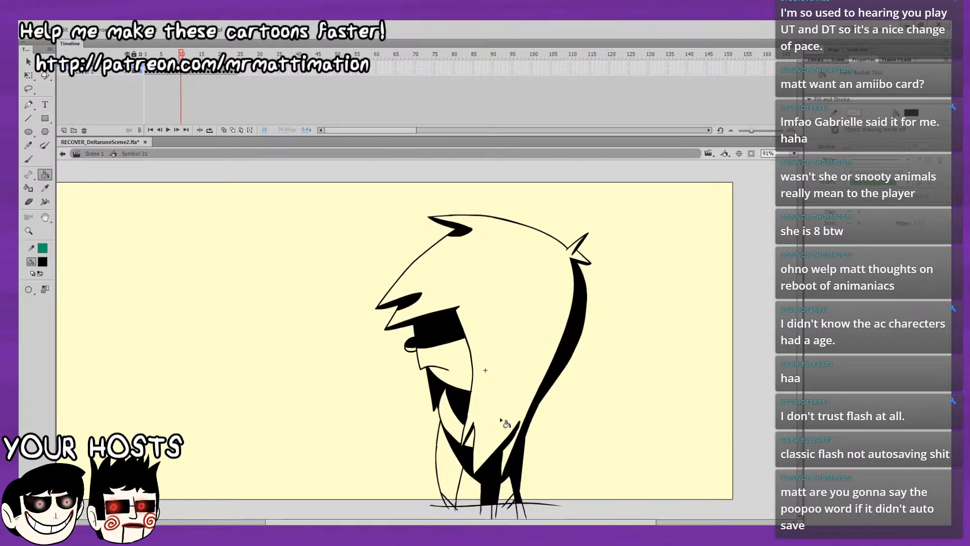
{"action": "key", "text": "period"}
{"action": "left_click", "coordinate": [464, 447]}
{"action": "left_click", "coordinate": [471, 441]}
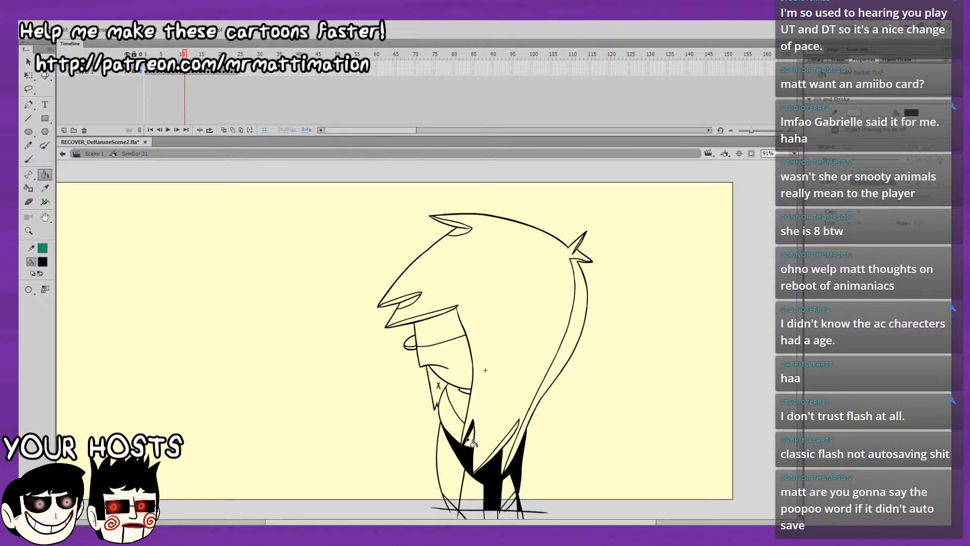
{"action": "left_click", "coordinate": [506, 441]}
{"action": "left_click", "coordinate": [525, 419]}
{"action": "key", "text": "comma"}
{"action": "key", "text": "period"}
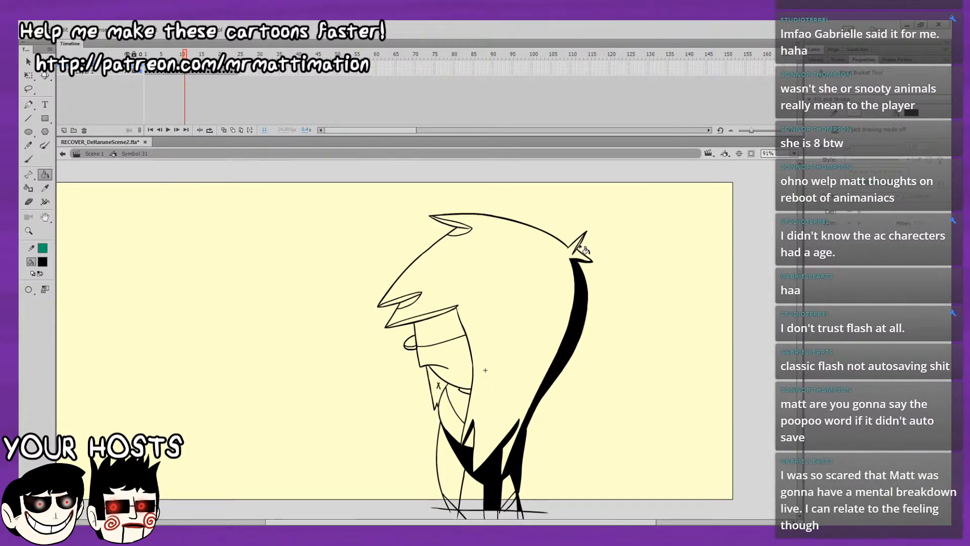
Fill the upper hair lock, fringe tip, brow strip, eye band, chin shape and neck shadow black on frame 11, and compare with frame 10.
{"action": "left_click", "coordinate": [461, 230]}
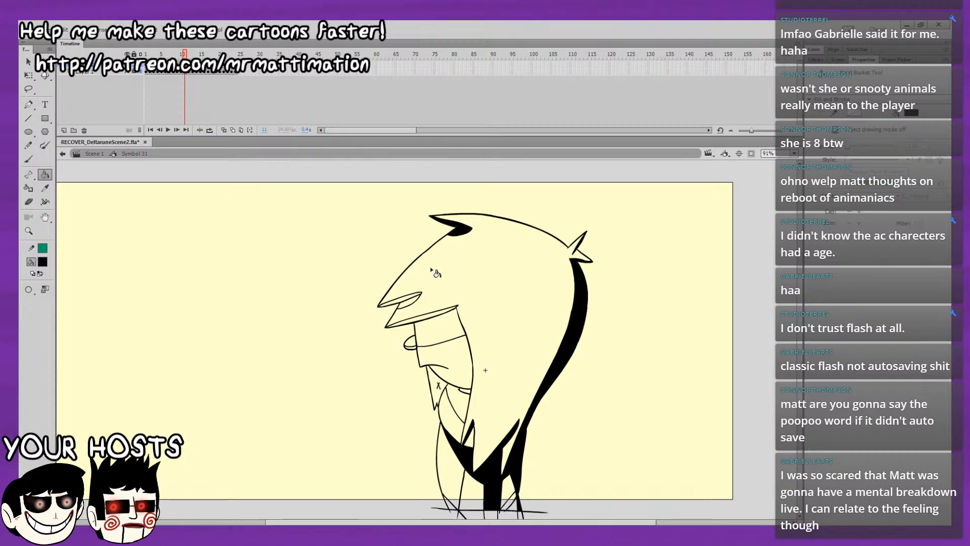
{"action": "left_click", "coordinate": [410, 307]}
{"action": "left_click", "coordinate": [411, 311]}
{"action": "left_click", "coordinate": [439, 328]}
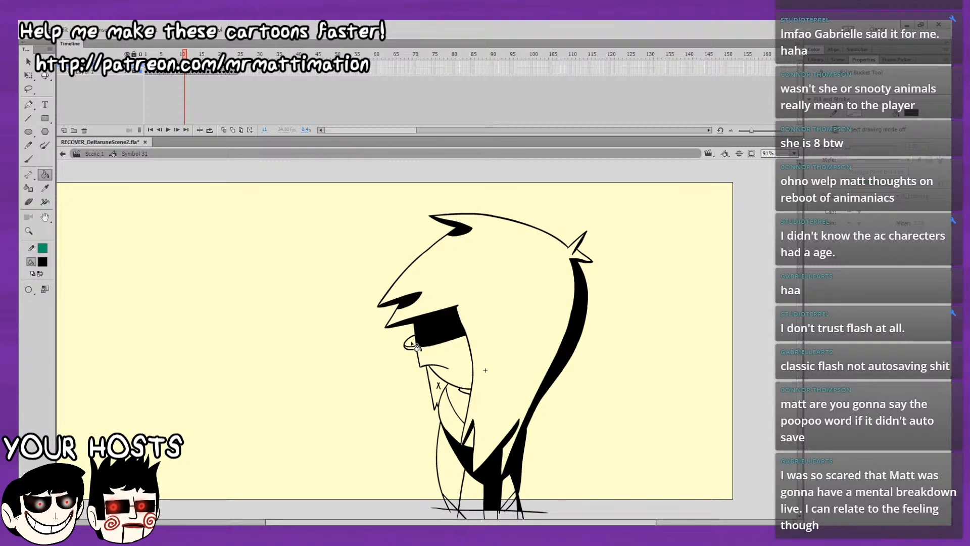
{"action": "left_click", "coordinate": [432, 388]}
{"action": "left_click", "coordinate": [455, 401]}
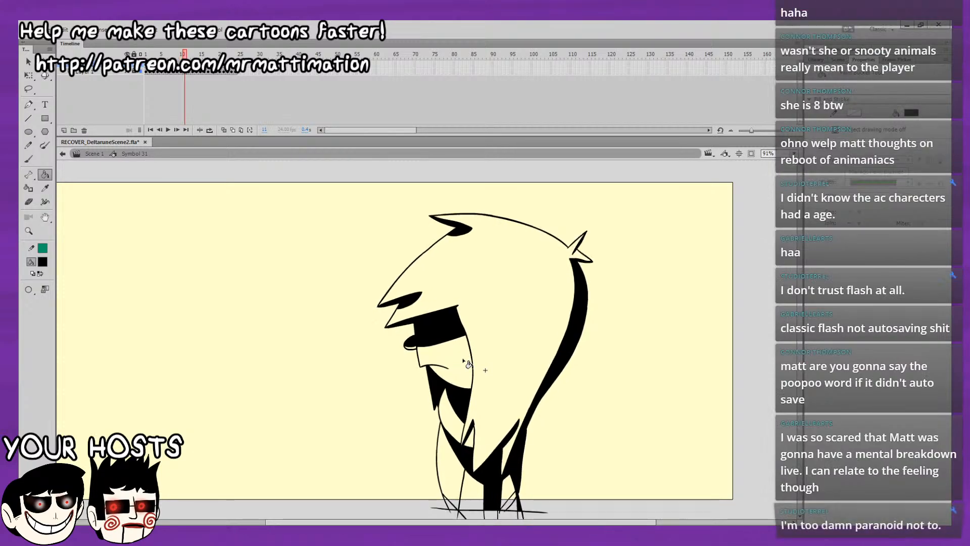
{"action": "key", "text": "comma"}
{"action": "key", "text": "period"}
{"action": "key", "text": "comma"}
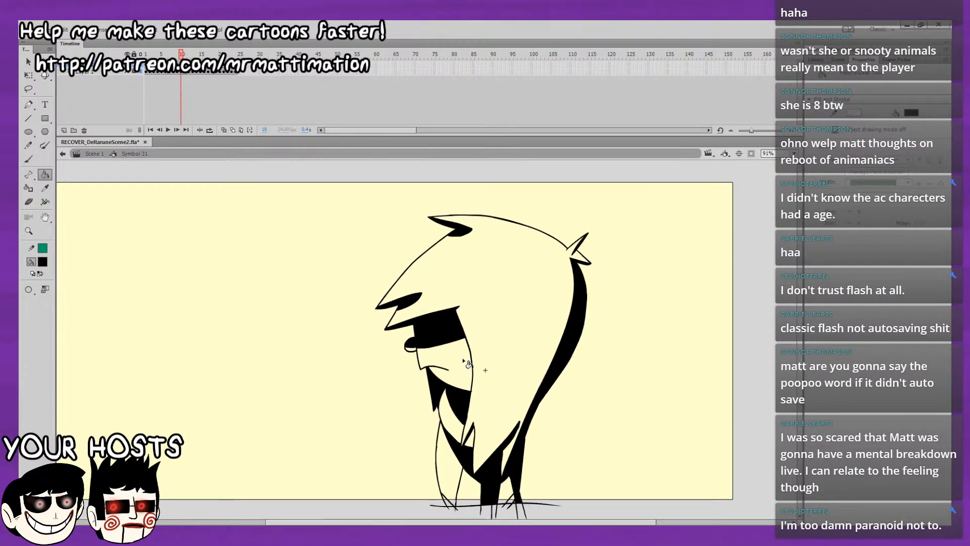
Flip repeatedly between frames 10 and 11 to compare their black fills.
{"action": "key", "text": "period"}
{"action": "key", "text": "comma"}
{"action": "key", "text": "period"}
{"action": "key", "text": "comma"}
{"action": "key", "text": "period"}
{"action": "key", "text": "comma"}
{"action": "key", "text": "period"}
{"action": "key", "text": "comma"}
{"action": "key", "text": "period"}
{"action": "key", "text": "comma"}
{"action": "key", "text": "period"}
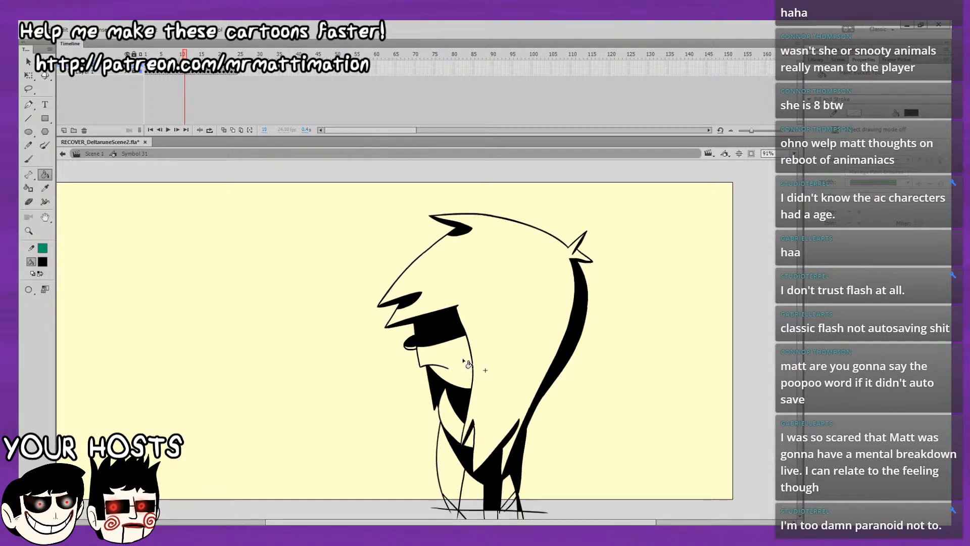
{"action": "key", "text": "comma"}
{"action": "key", "text": "period"}
On frame 12, fill the back hair strip, upper hair lock and fringe tip black, checking against frame 11.
{"action": "key", "text": "period"}
{"action": "key", "text": "comma"}
{"action": "key", "text": "period"}
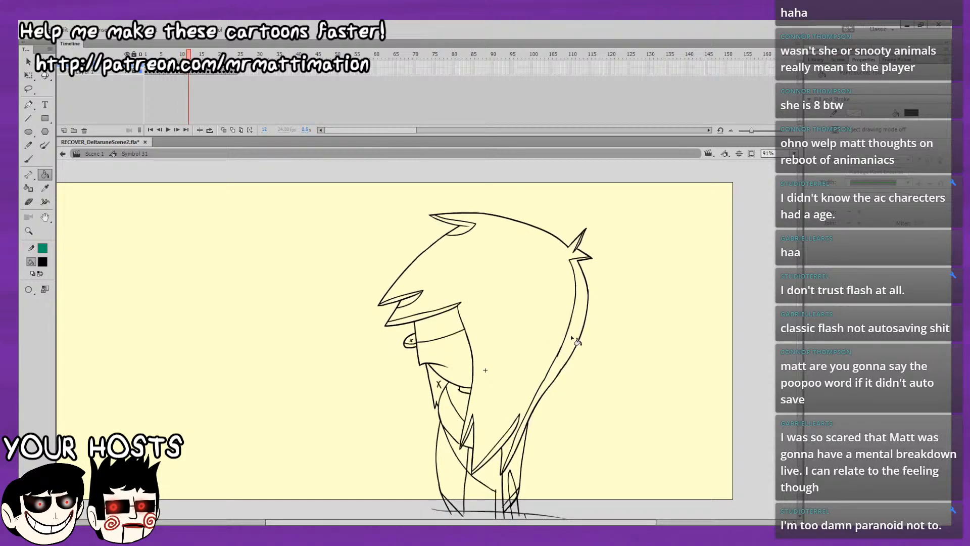
{"action": "left_click", "coordinate": [571, 334]}
{"action": "key", "text": "comma"}
{"action": "key", "text": "period"}
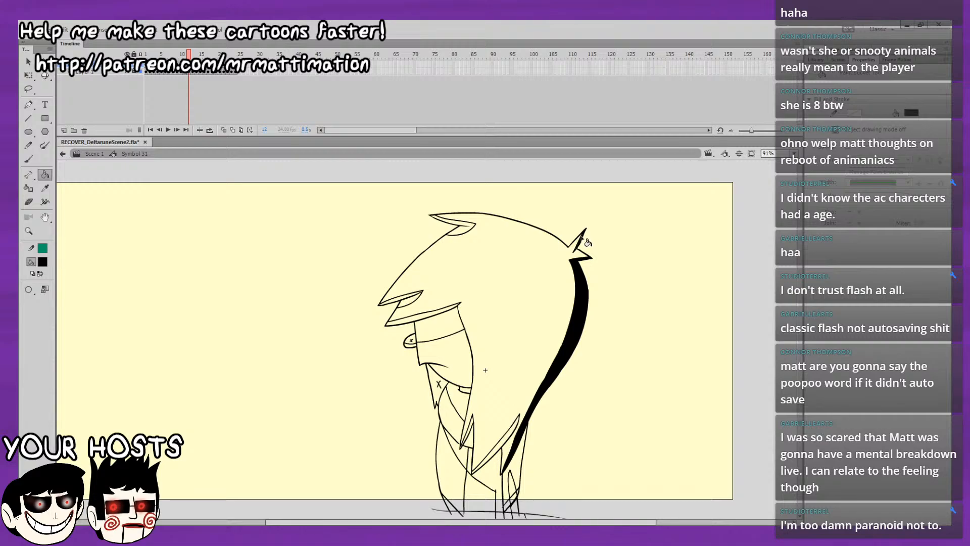
{"action": "left_click", "coordinate": [468, 228]}
{"action": "left_click", "coordinate": [411, 301]}
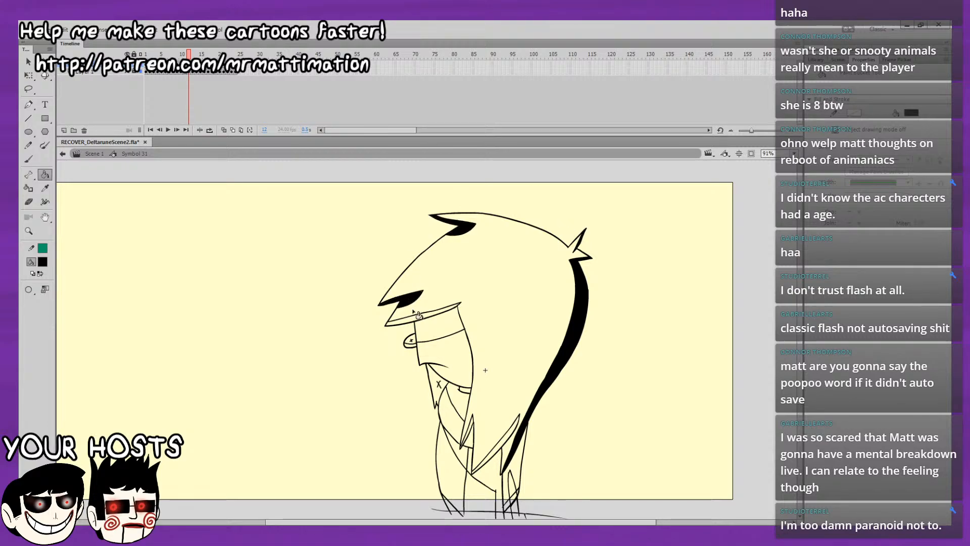
Fill the brow strip, eye band, eye shape, chin shape and neck shadow black on frame 12.
{"action": "left_click", "coordinate": [417, 314]}
{"action": "left_click", "coordinate": [434, 340]}
{"action": "left_click", "coordinate": [420, 346]}
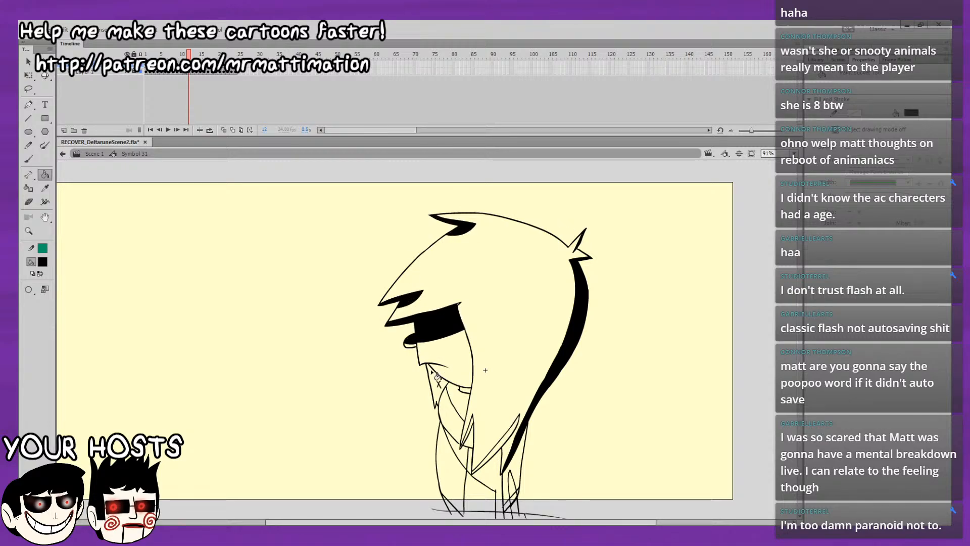
{"action": "left_click", "coordinate": [440, 386]}
{"action": "left_click", "coordinate": [467, 400]}
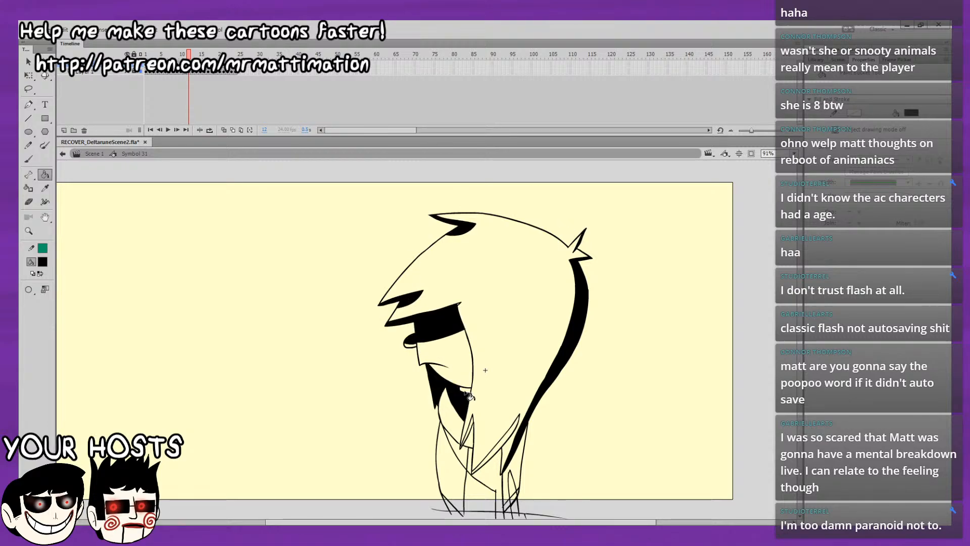
Fill the small and lower hair locks, chest strip, rear body side and lower body with its leg black on frame 12, comparing with frame 11.
{"action": "left_click", "coordinate": [474, 433]}
{"action": "left_click", "coordinate": [502, 462]}
{"action": "left_click", "coordinate": [499, 470]}
{"action": "left_click", "coordinate": [517, 479]}
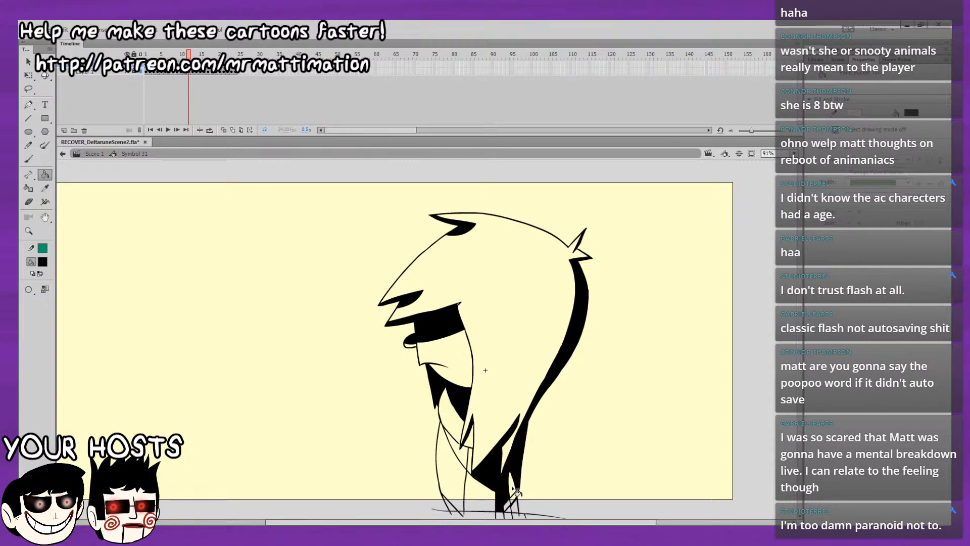
{"action": "left_click", "coordinate": [509, 505]}
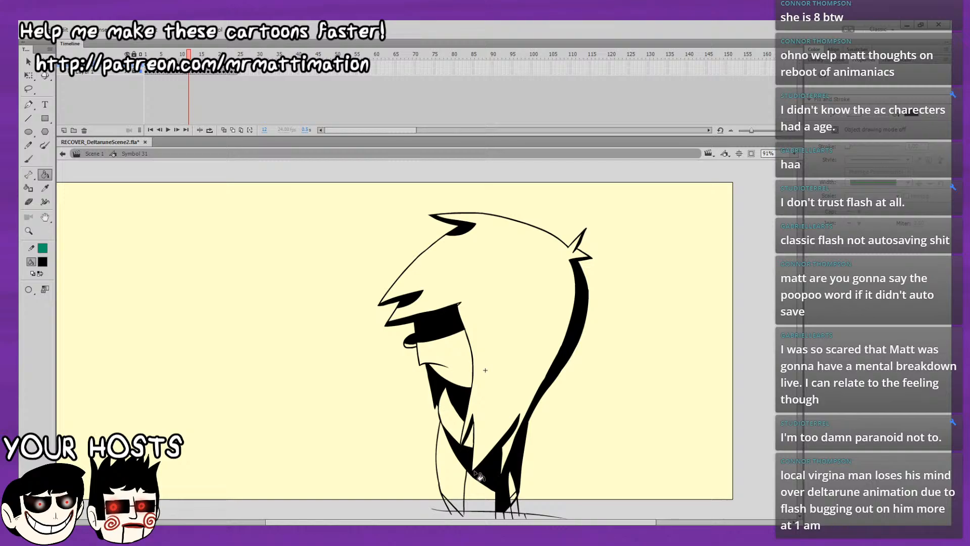
{"action": "key", "text": "."}
{"action": "key", "text": "."}
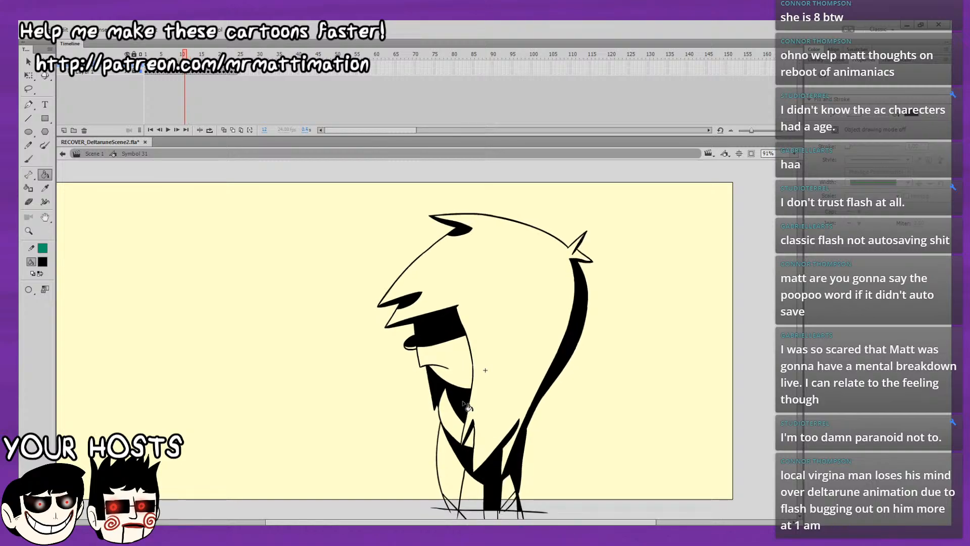
{"action": "key", "text": "."}
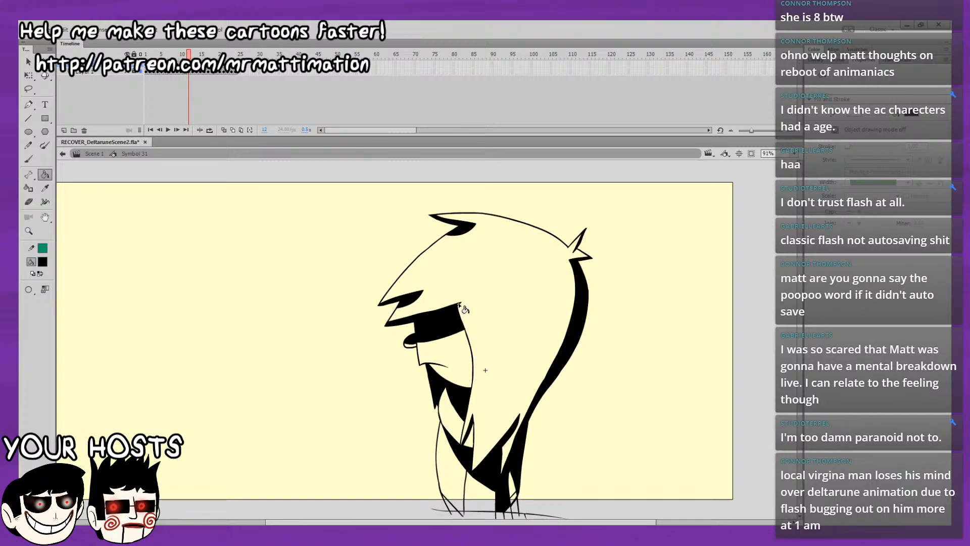
Advance to frame 13 and fill the eye band and brow strip black.
{"action": "key", "text": "."}
{"action": "left_click", "coordinate": [445, 323]}
{"action": "left_click", "coordinate": [453, 317]}
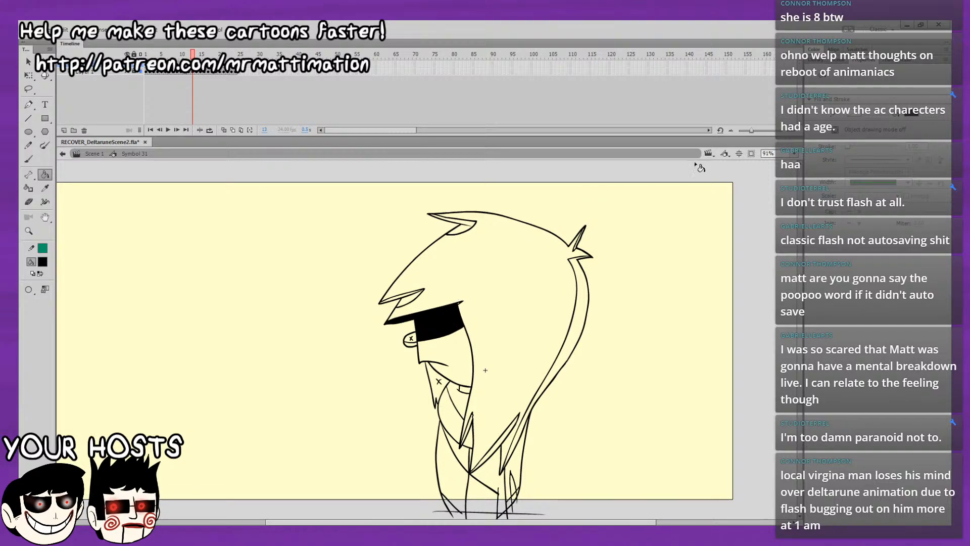
Fill the fringe tip, upper hair lock, back hair strip and rear tuft black on frame 13 with the Paint Bucket.
{"action": "key", "text": "b"}
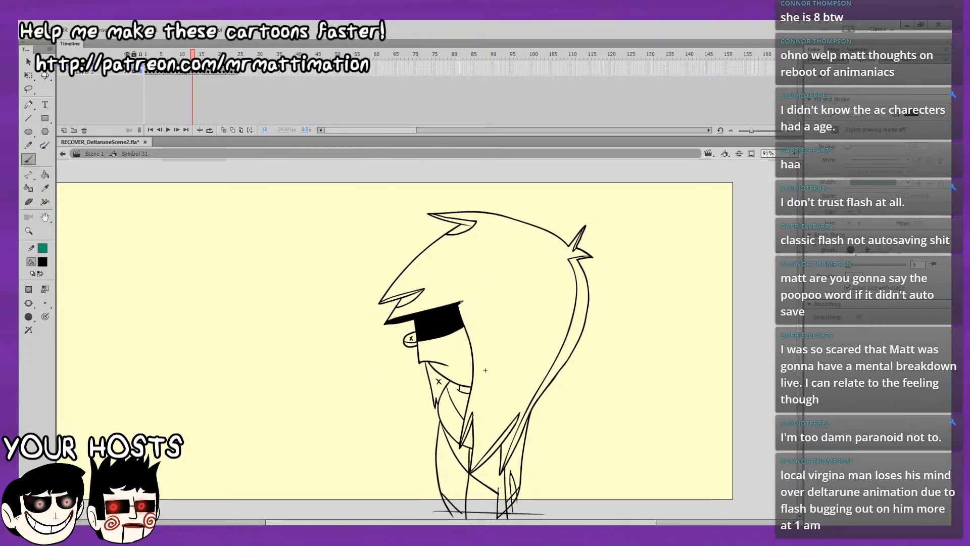
{"action": "left_click", "coordinate": [45, 175]}
{"action": "left_click", "coordinate": [411, 299]}
{"action": "left_click", "coordinate": [465, 228]}
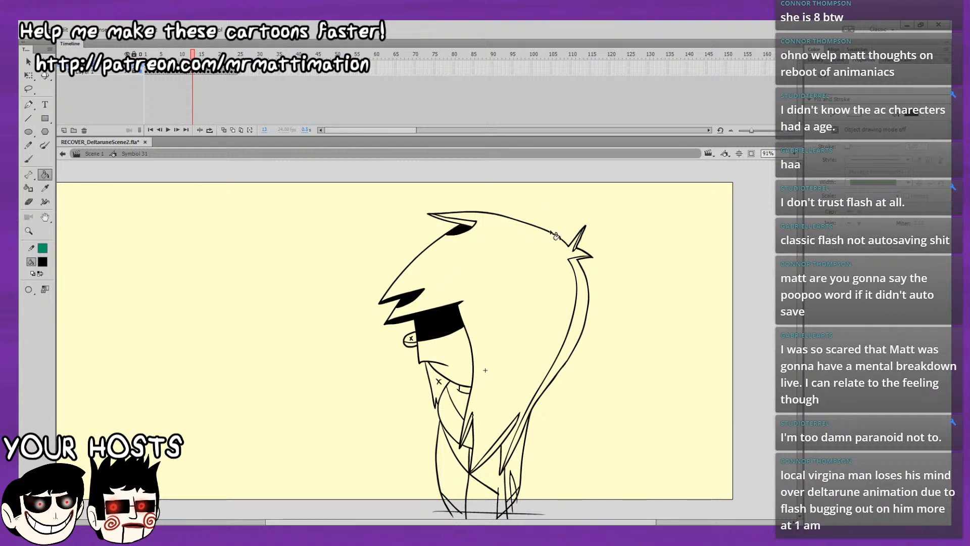
{"action": "left_click", "coordinate": [578, 266]}
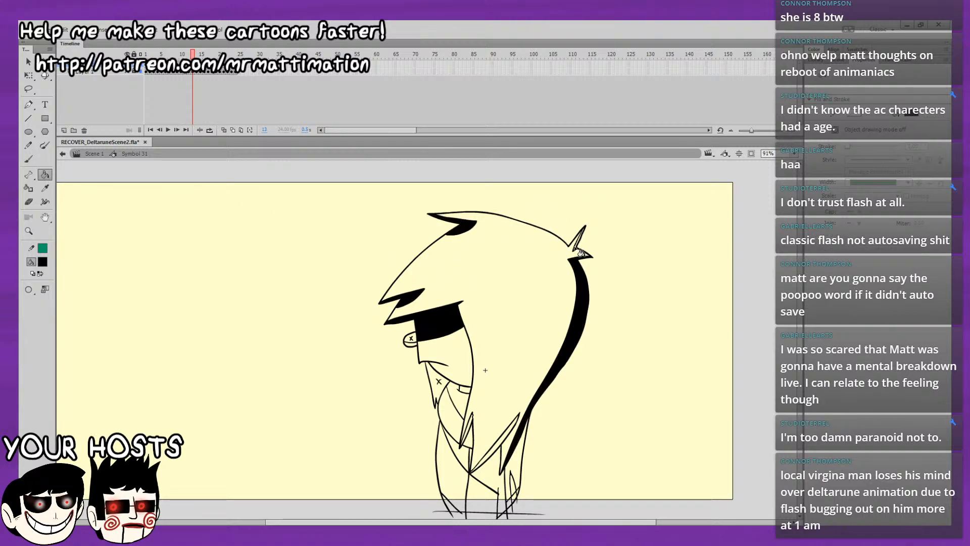
{"action": "left_click", "coordinate": [575, 248]}
Fill the lower hair lock, rear body side and lower body with its leg black on frame 13.
{"action": "left_click_drag", "start_coordinate": [557, 279], "coordinate": [580, 191]}
{"action": "left_click", "coordinate": [511, 372]}
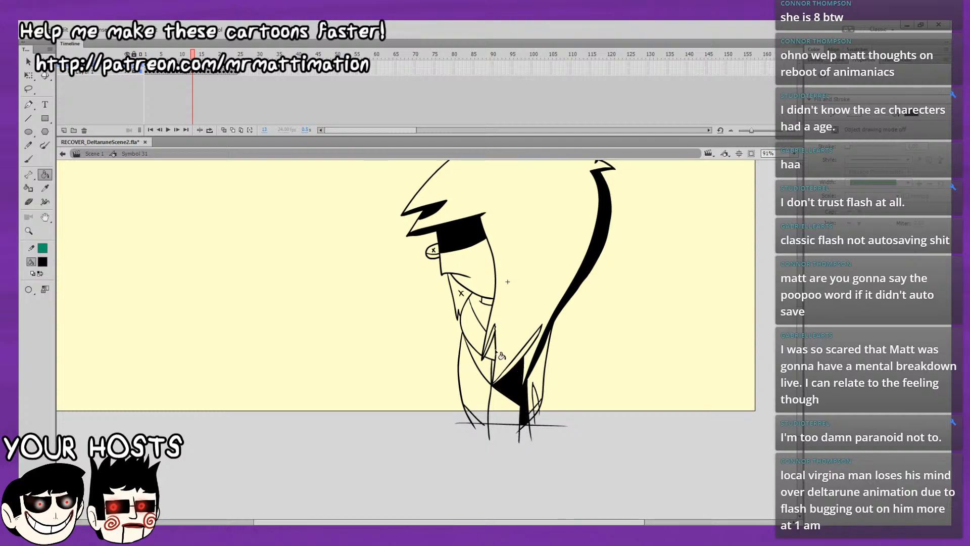
{"action": "key", "text": "ctrl+z"}
{"action": "left_click", "coordinate": [521, 353]}
{"action": "left_click", "coordinate": [537, 389]}
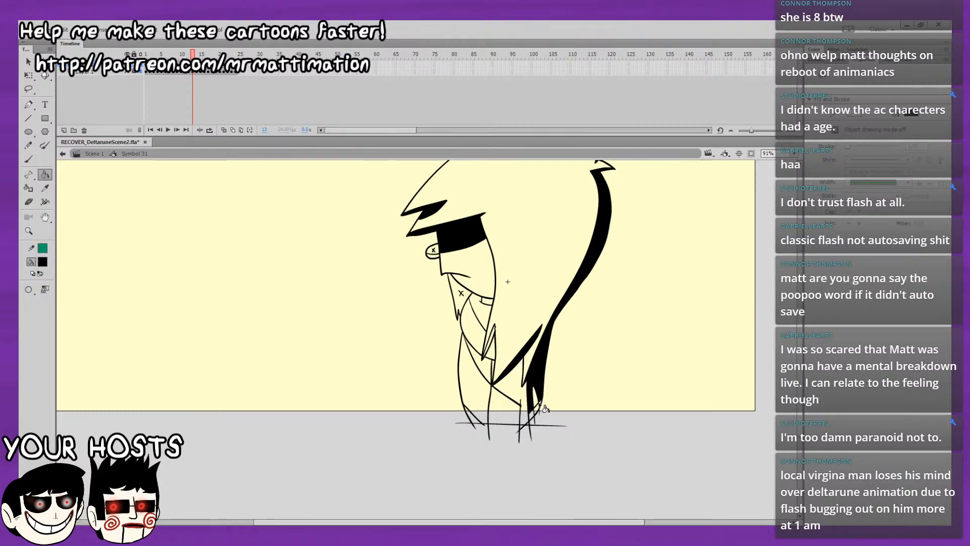
{"action": "left_click", "coordinate": [524, 410]}
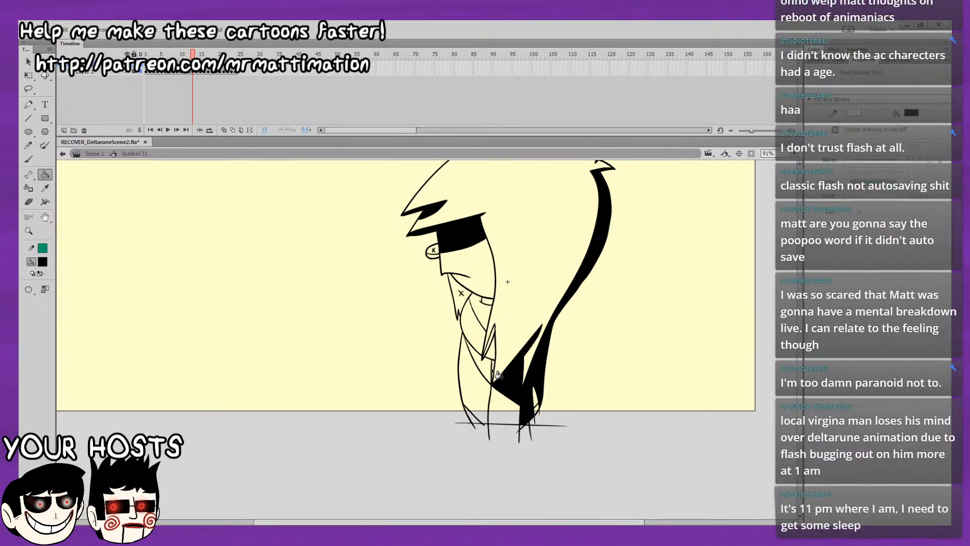
Fill the chest strip, neck shadow, chin shape and eye shape black on frame 13.
{"action": "left_click", "coordinate": [493, 370]}
{"action": "left_click", "coordinate": [486, 361]}
{"action": "left_click", "coordinate": [485, 322]}
{"action": "left_click", "coordinate": [486, 301]}
{"action": "left_click", "coordinate": [461, 293]}
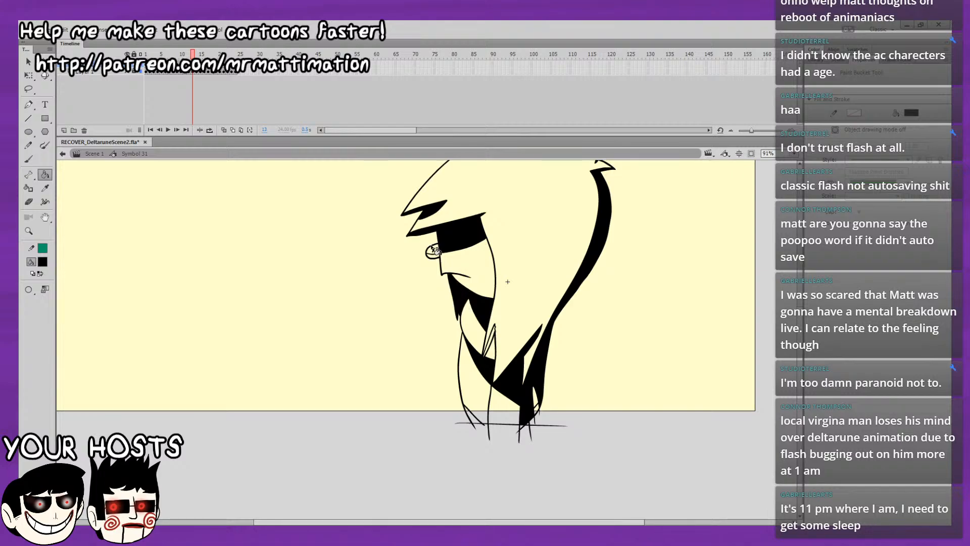
{"action": "left_click", "coordinate": [433, 250]}
Compare frame 13 with frame 12 and fill the small hair lock beside the neck black on frame 13.
{"action": "key", "text": "comma"}
{"action": "key", "text": "period"}
{"action": "key", "text": "comma"}
{"action": "key", "text": "period"}
{"action": "left_click", "coordinate": [490, 344]}
Flip repeatedly between frames 12 and 13 to compare the whole character's black fills.
{"action": "left_click_drag", "start_coordinate": [505, 313], "coordinate": [446, 383]}
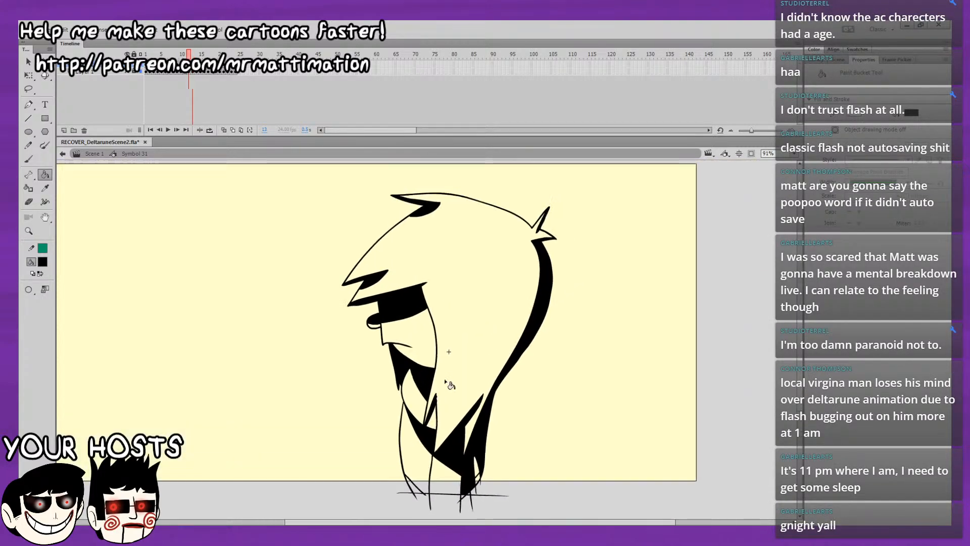
{"action": "key", "text": "comma"}
{"action": "key", "text": "period"}
{"action": "key", "text": "comma"}
{"action": "key", "text": "period"}
{"action": "key", "text": "comma"}
{"action": "key", "text": "period"}
{"action": "key", "text": "comma"}
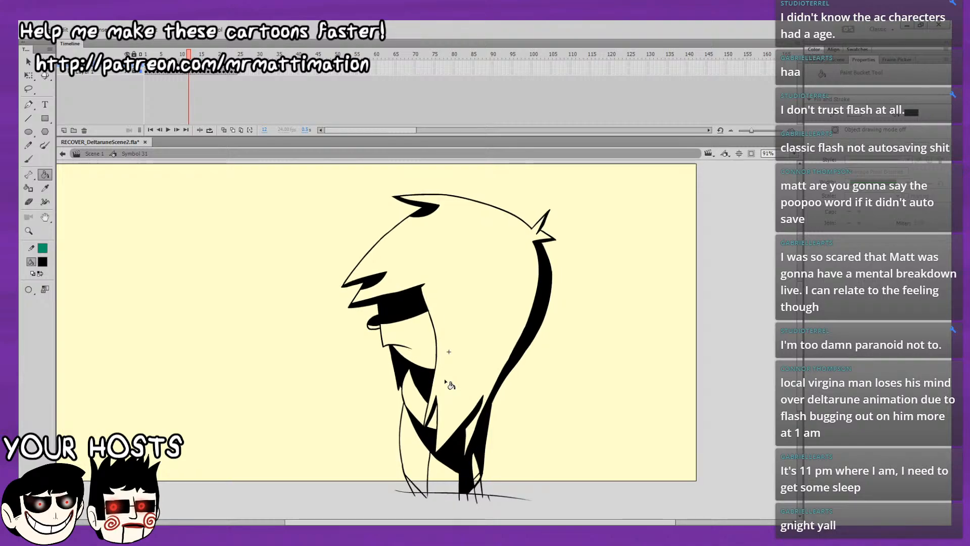
{"action": "key", "text": "period"}
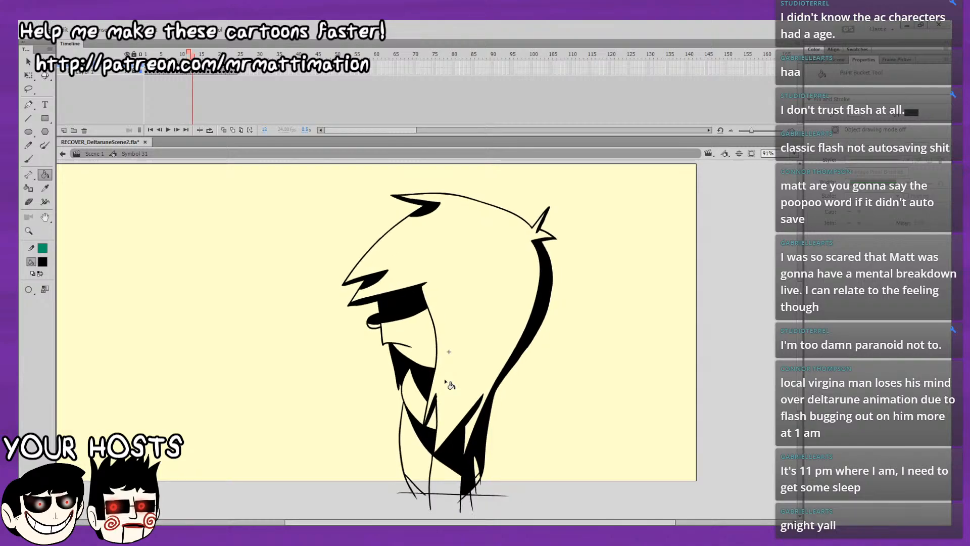
{"action": "key", "text": "comma"}
{"action": "key", "text": "period"}
{"action": "key", "text": "comma"}
{"action": "key", "text": "period"}
{"action": "key", "text": "comma"}
{"action": "key", "text": "period"}
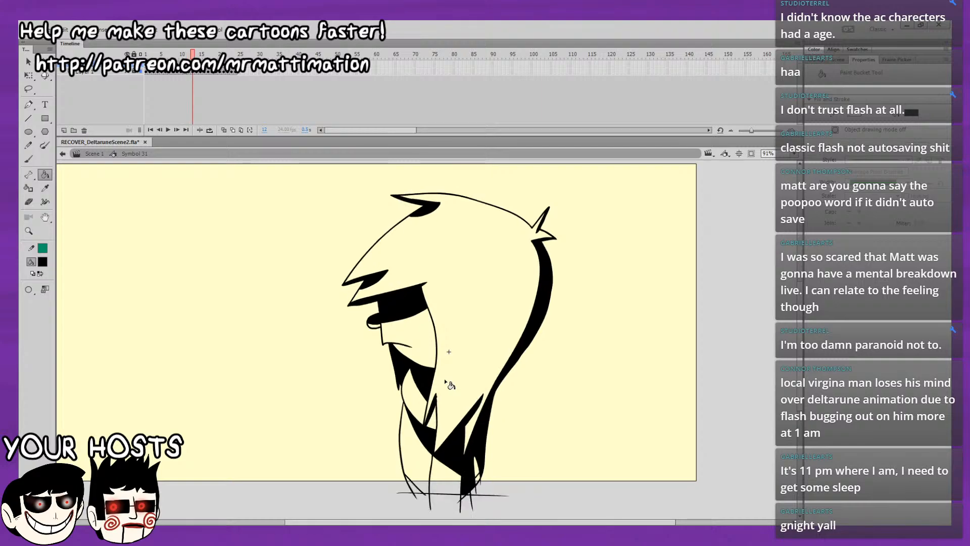
{"action": "key", "text": "comma"}
{"action": "left_click_drag", "start_coordinate": [562, 239], "coordinate": [554, 220]}
{"action": "key", "text": "period"}
{"action": "key", "text": "comma"}
{"action": "key", "text": "period"}
On frame 14, fill the back hair strip, upper hair lock and fringe tip black, checking against frame 13.
{"action": "key", "text": "period"}
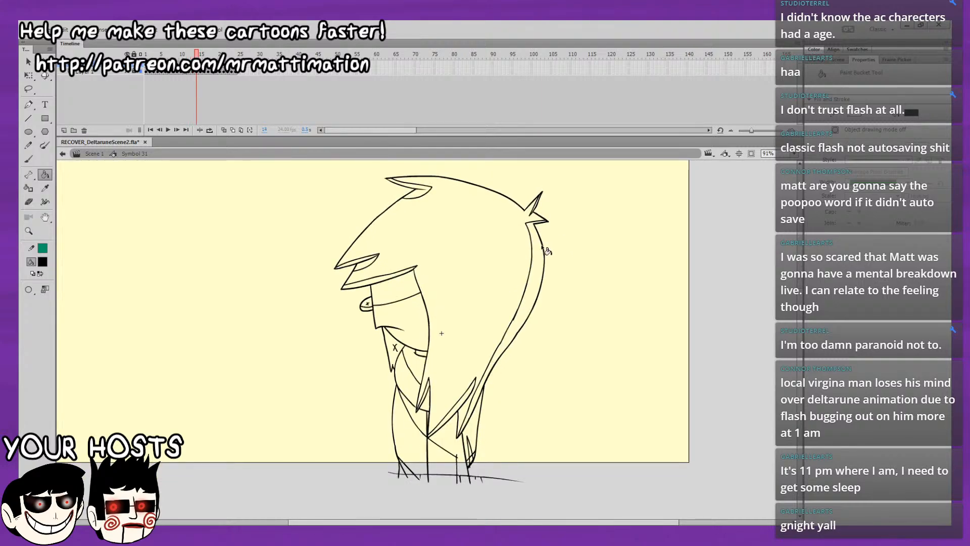
{"action": "key", "text": "comma"}
{"action": "key", "text": "period"}
{"action": "left_click", "coordinate": [541, 256]}
{"action": "key", "text": "comma"}
{"action": "key", "text": "period"}
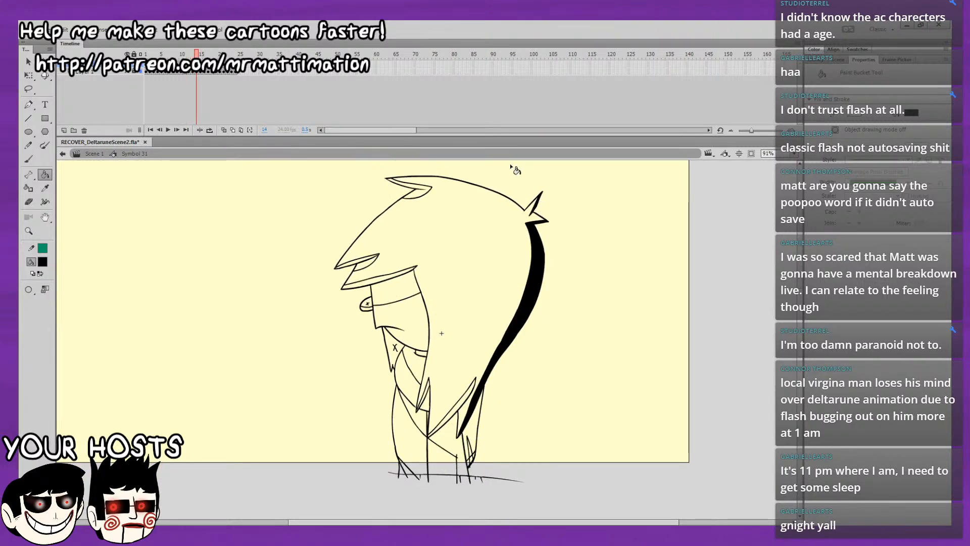
{"action": "left_click", "coordinate": [421, 193]}
{"action": "left_click", "coordinate": [365, 261]}
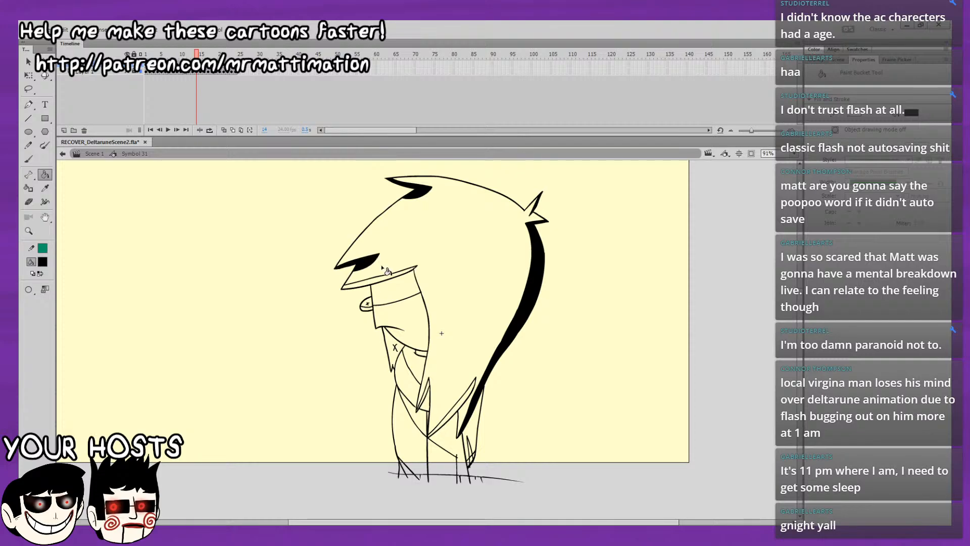
Fill the brow strip, eye band with the eye shape, chin shape and neck shadow black on frame 14.
{"action": "left_click", "coordinate": [383, 281]}
{"action": "left_click", "coordinate": [374, 302]}
{"action": "left_click", "coordinate": [390, 349]}
{"action": "left_click", "coordinate": [415, 366]}
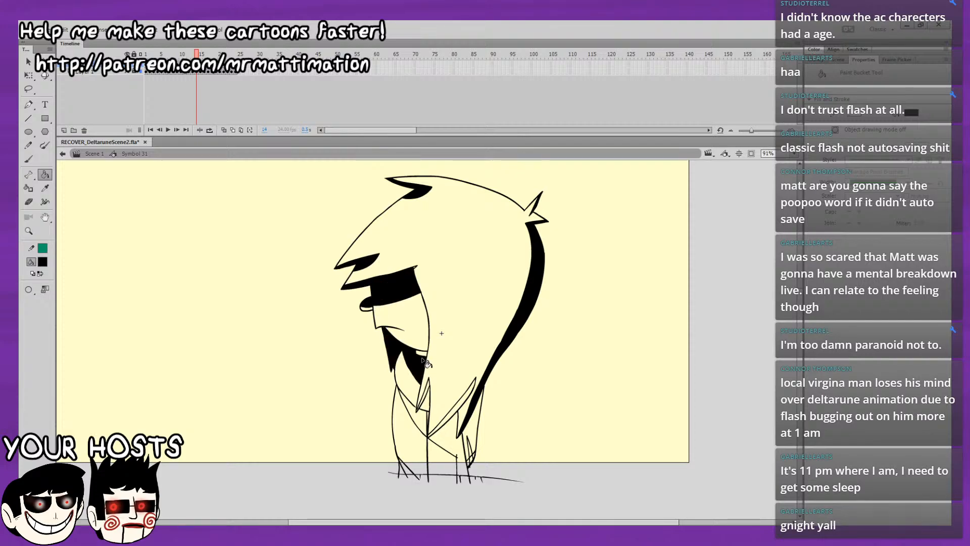
Fill the chest strip, small and lower hair locks, lower body with its leg and rear body side black on frame 14.
{"action": "left_click", "coordinate": [426, 410]}
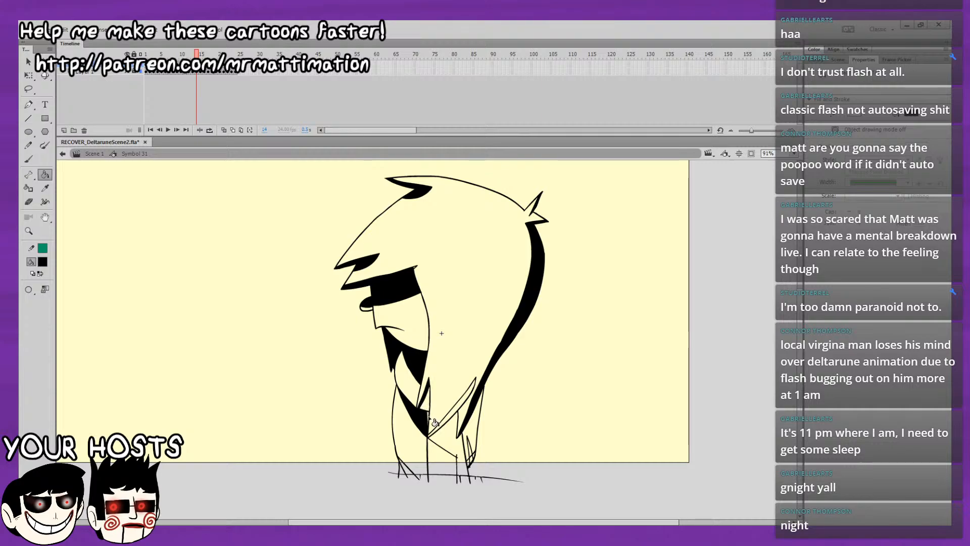
{"action": "left_click", "coordinate": [444, 435]}
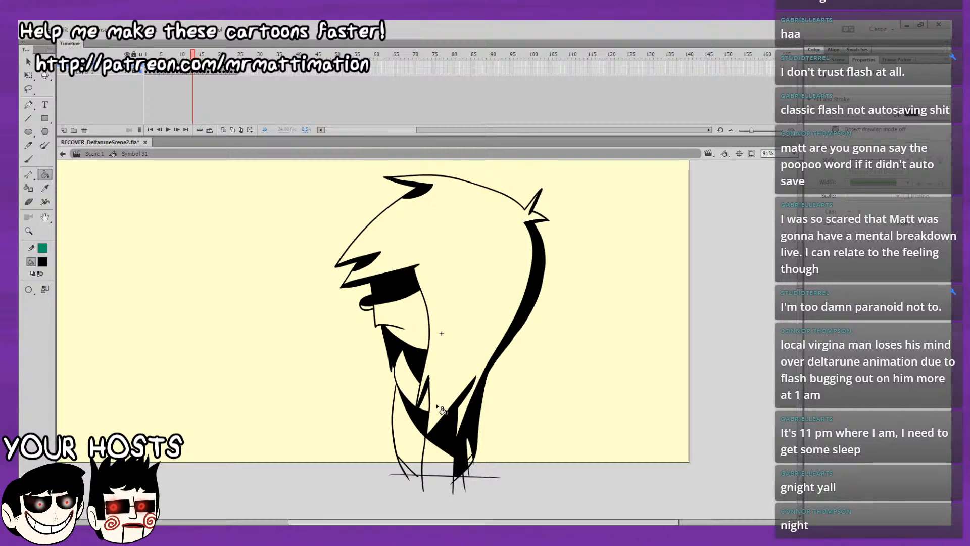
{"action": "left_click", "coordinate": [461, 404]}
{"action": "left_click", "coordinate": [471, 430]}
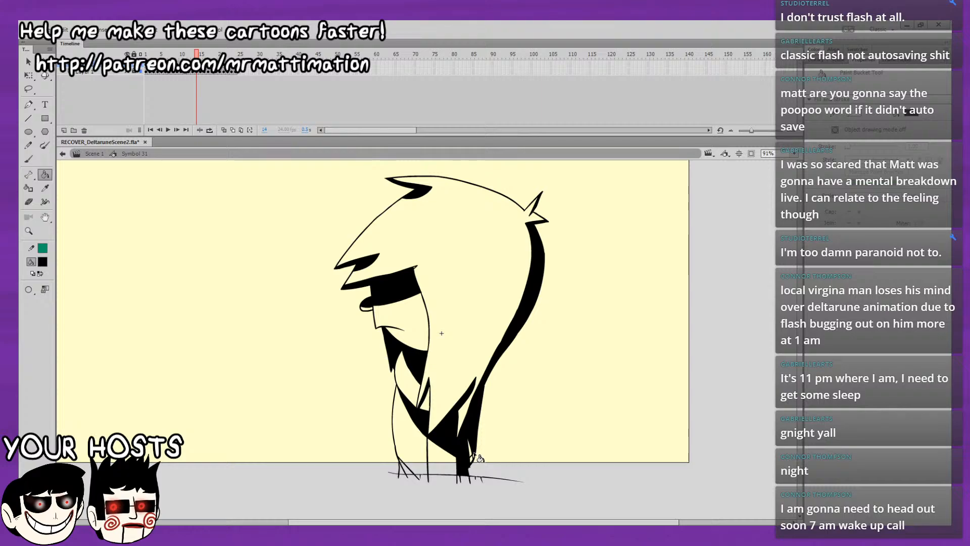
Flip between frames 13 and 14 to compare their black fills across the full figure.
{"action": "key", "text": "comma"}
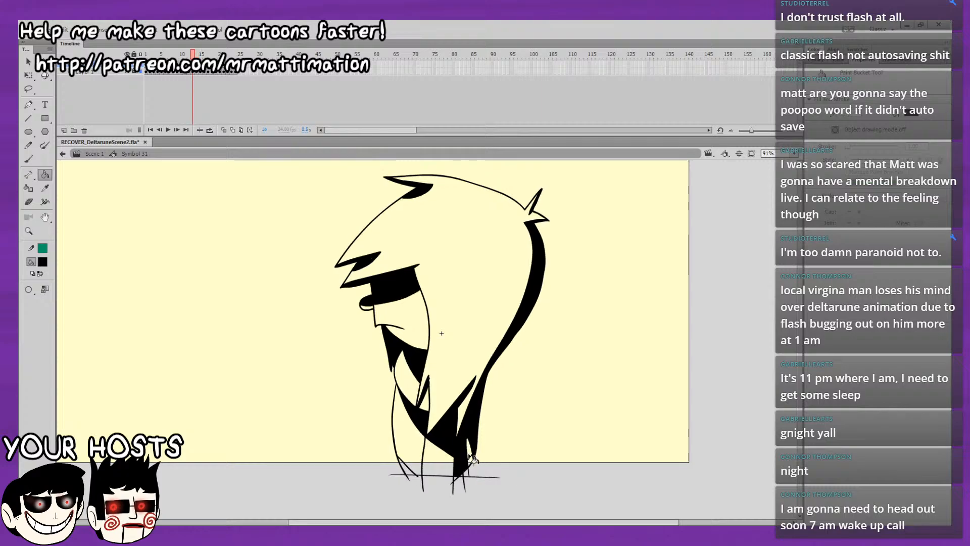
{"action": "key", "text": "period"}
{"action": "key", "text": "comma"}
{"action": "key", "text": "period"}
{"action": "left_click_drag", "start_coordinate": [528, 281], "coordinate": [529, 318]}
{"action": "key", "text": "comma"}
{"action": "key", "text": "period"}
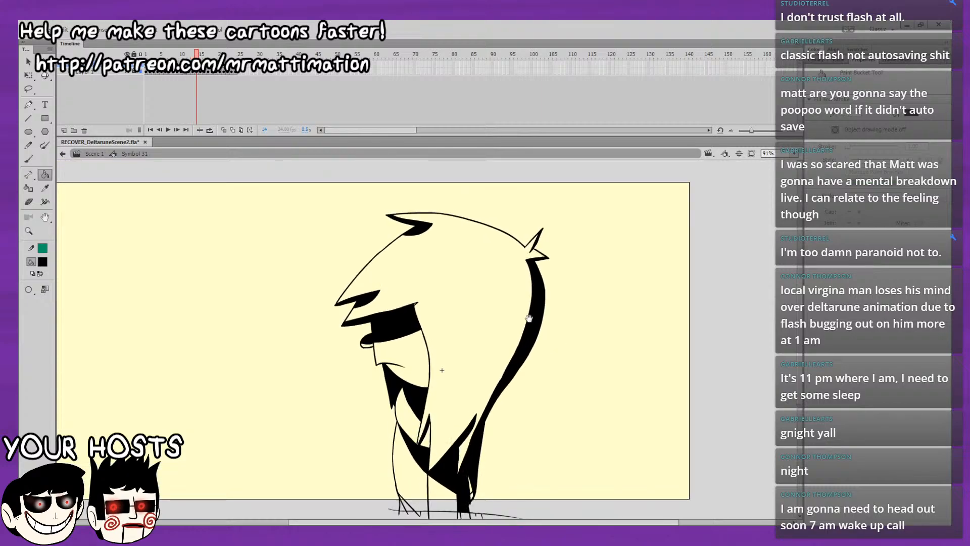
{"action": "key", "text": "comma"}
{"action": "key", "text": "period"}
On frame 15, fill the back hair strip, upper hair lock and fringe tip black, checking against frame 14.
{"action": "key", "text": "period"}
{"action": "key", "text": "comma"}
{"action": "key", "text": "period"}
{"action": "left_click", "coordinate": [543, 295]}
{"action": "key", "text": "comma"}
{"action": "key", "text": "period"}
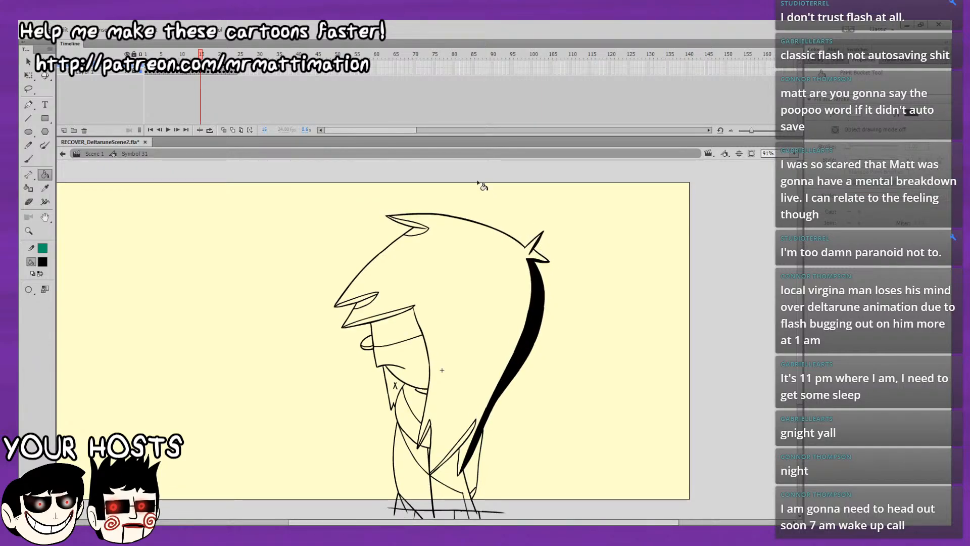
{"action": "left_click", "coordinate": [416, 226]}
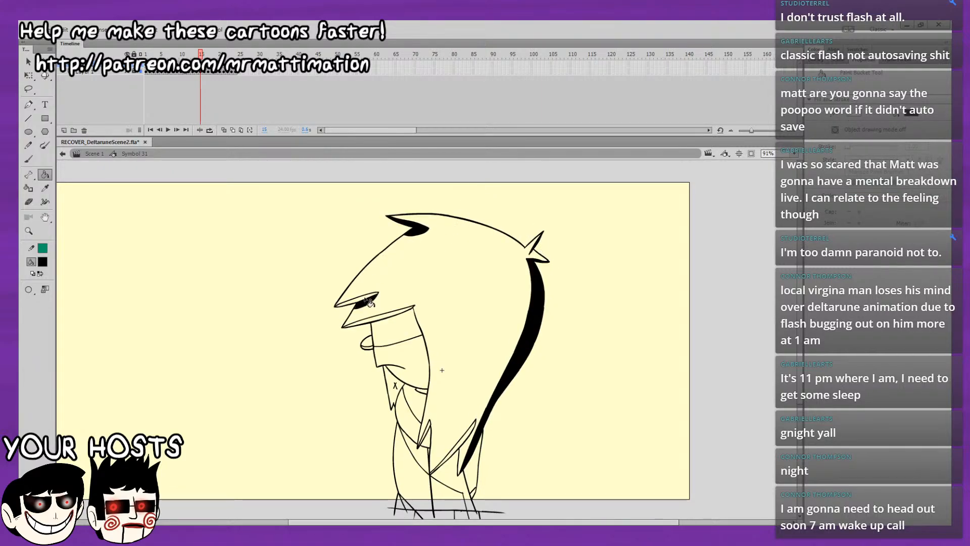
{"action": "left_click", "coordinate": [366, 299]}
Fill the eye band, chin shape, neck shadow and small hair lock black on frame 15.
{"action": "left_click", "coordinate": [382, 322]}
{"action": "left_click", "coordinate": [394, 377]}
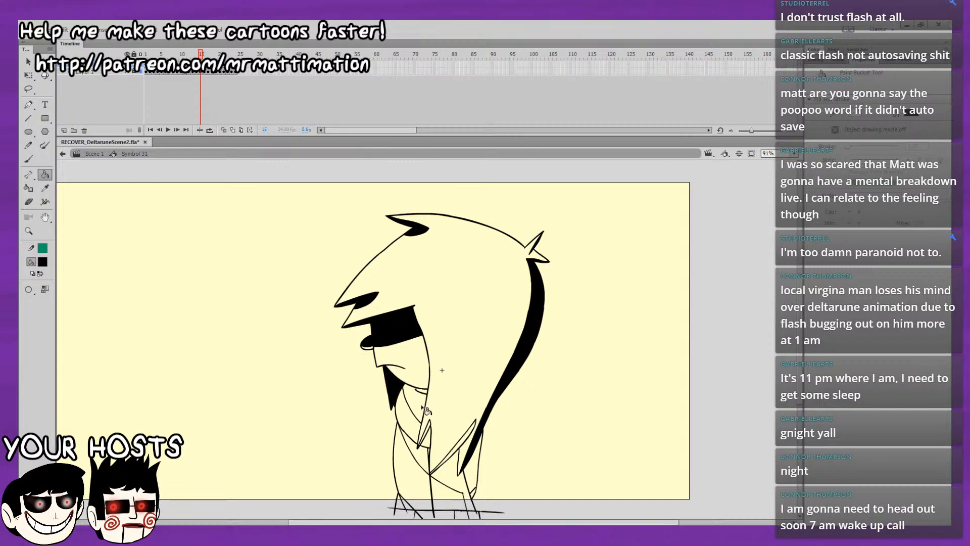
{"action": "left_click", "coordinate": [427, 399]}
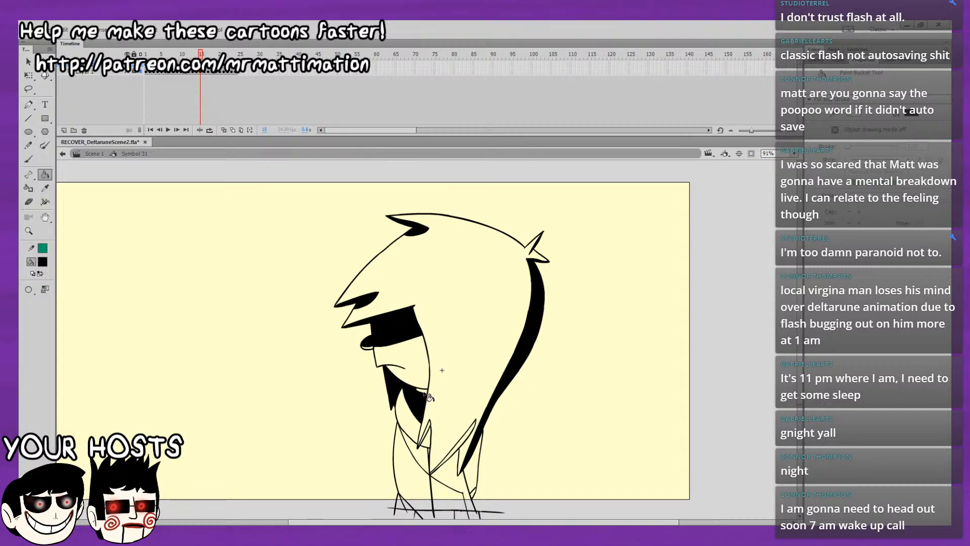
Fill the chest strip, lower hair lock, lower body and rear body side black on frame 15, checking against frame 14.
{"action": "left_click", "coordinate": [459, 443]}
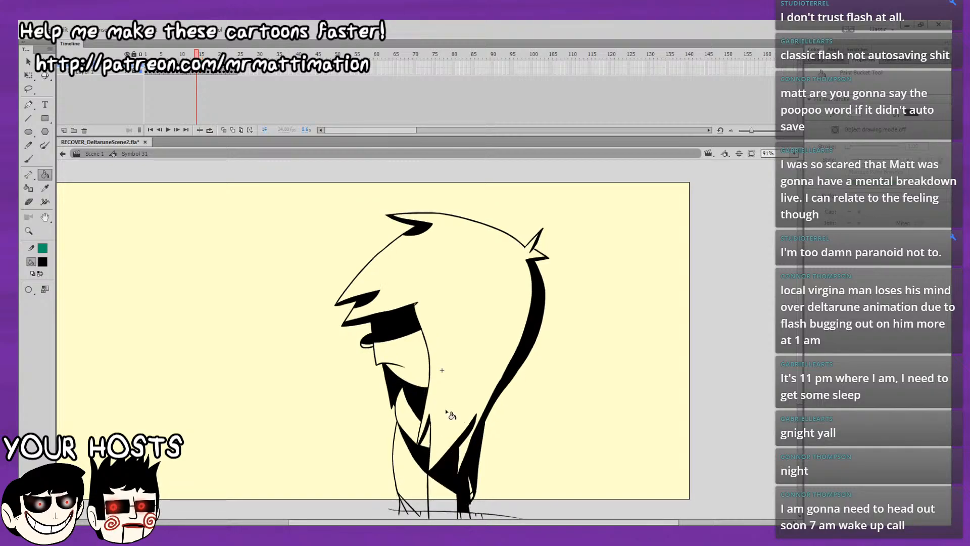
{"action": "left_click", "coordinate": [479, 476]}
{"action": "key", "text": "comma"}
{"action": "key", "text": "period"}
{"action": "key", "text": "comma"}
{"action": "key", "text": "period"}
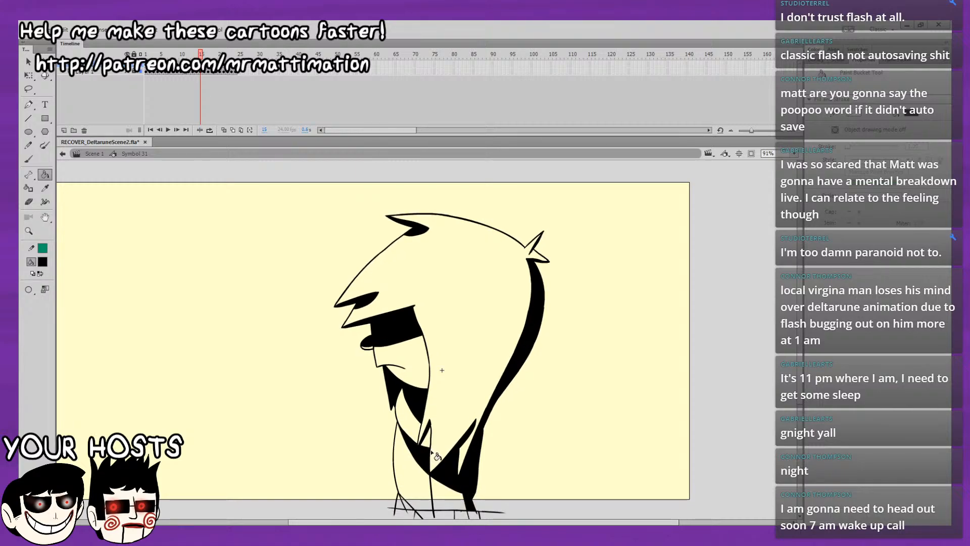
Flip between frames 14 and 15 to compare their black fills, undoing the stray fill made on the way.
{"action": "key", "text": "comma"}
{"action": "key", "text": "period"}
{"action": "key", "text": "comma"}
{"action": "key", "text": "period"}
{"action": "left_click", "coordinate": [436, 352]}
{"action": "key", "text": "comma"}
{"action": "key", "text": "period"}
{"action": "key", "text": "ctrl+z"}
{"action": "left_click_drag", "start_coordinate": [466, 385], "coordinate": [464, 323]}
{"action": "key", "text": "comma"}
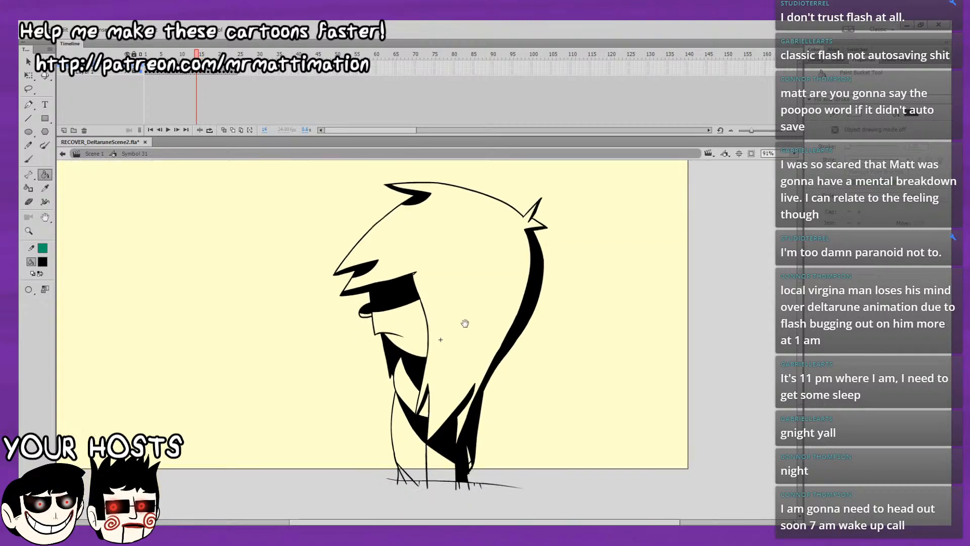
{"action": "key", "text": "period"}
{"action": "key", "text": "comma"}
{"action": "key", "text": "period"}
{"action": "key", "text": "comma"}
{"action": "key", "text": "period"}
{"action": "key", "text": "comma"}
Flip repeatedly through frames 13 to 15 to check that the black fills move consistently.
{"action": "left_click", "coordinate": [29, 159]}
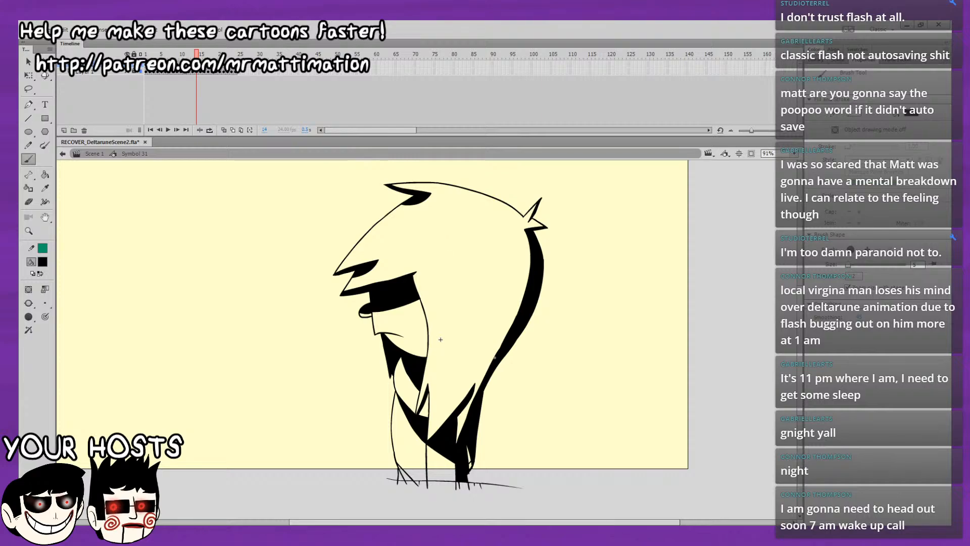
{"action": "left_click", "coordinate": [47, 176]}
{"action": "key", "text": "comma"}
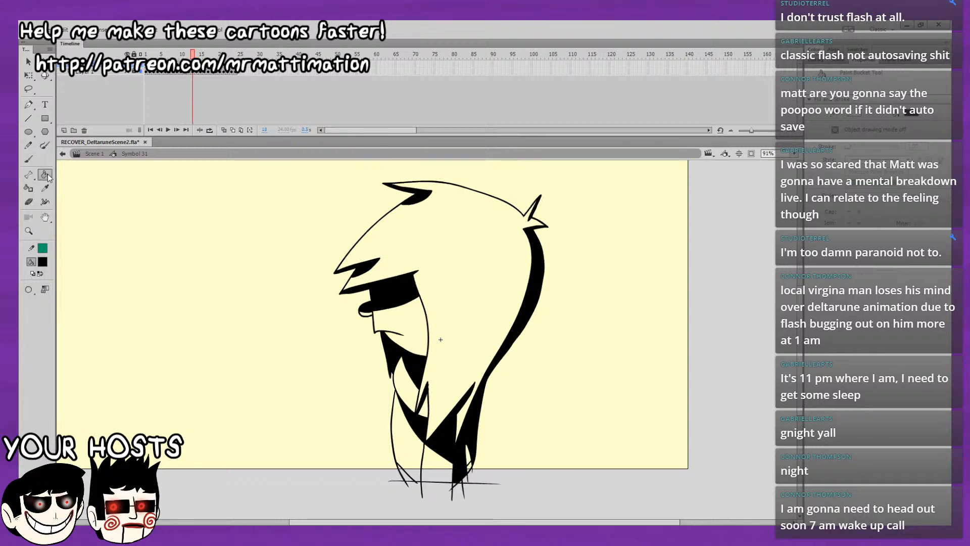
{"action": "key", "text": "period"}
{"action": "key", "text": "comma"}
{"action": "key", "text": "period"}
{"action": "key", "text": "comma"}
{"action": "key", "text": "period"}
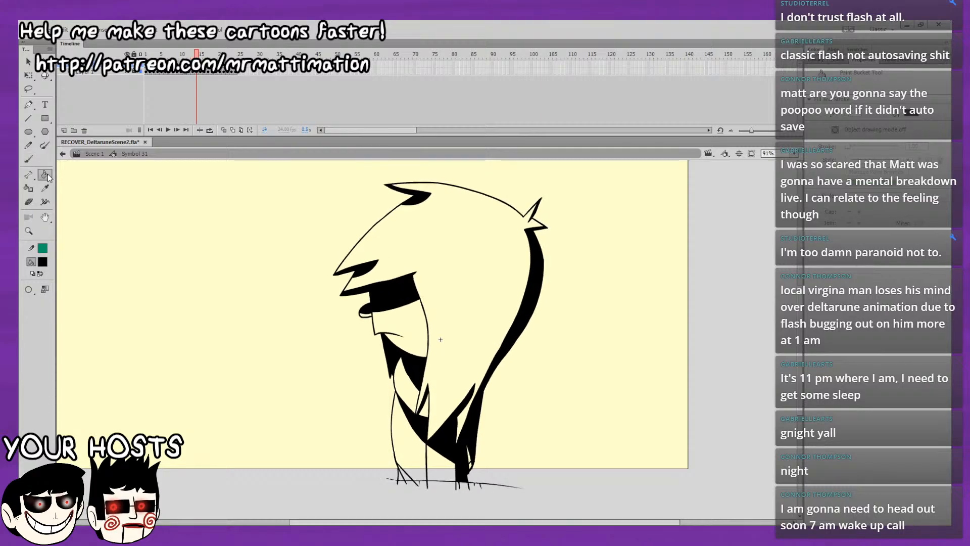
{"action": "key", "text": "comma"}
{"action": "key", "text": "period"}
{"action": "key", "text": "comma"}
{"action": "key", "text": "period"}
{"action": "key", "text": "comma"}
{"action": "key", "text": "period"}
{"action": "key", "text": "period"}
{"action": "key", "text": "comma"}
{"action": "key", "text": "period"}
{"action": "key", "text": "comma"}
{"action": "key", "text": "period"}
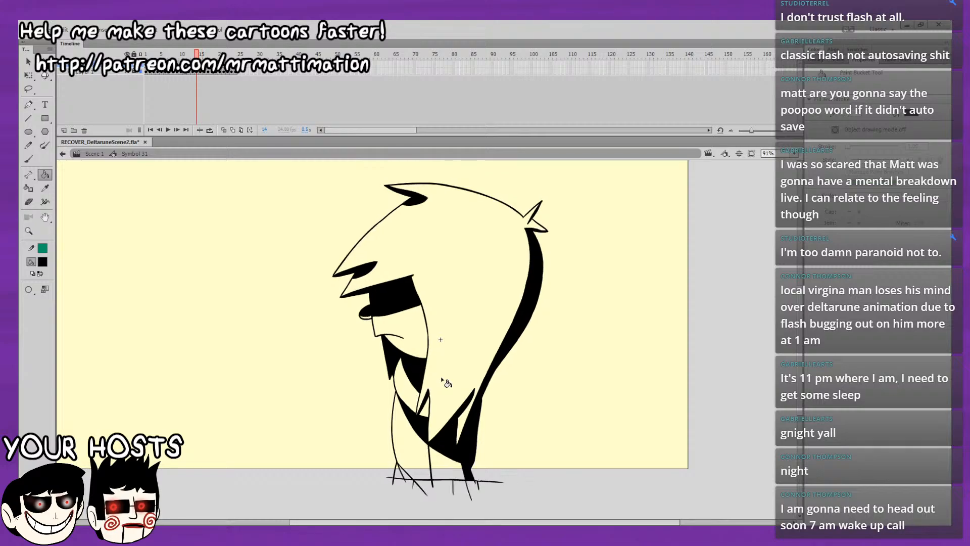
{"action": "key", "text": "comma"}
{"action": "key", "text": "period"}
On frame 16, fill the back hair strip, upper hair lock, fringe locks and eye band black.
{"action": "key", "text": "period"}
{"action": "key", "text": "comma"}
{"action": "key", "text": "period"}
{"action": "left_click", "coordinate": [542, 241]}
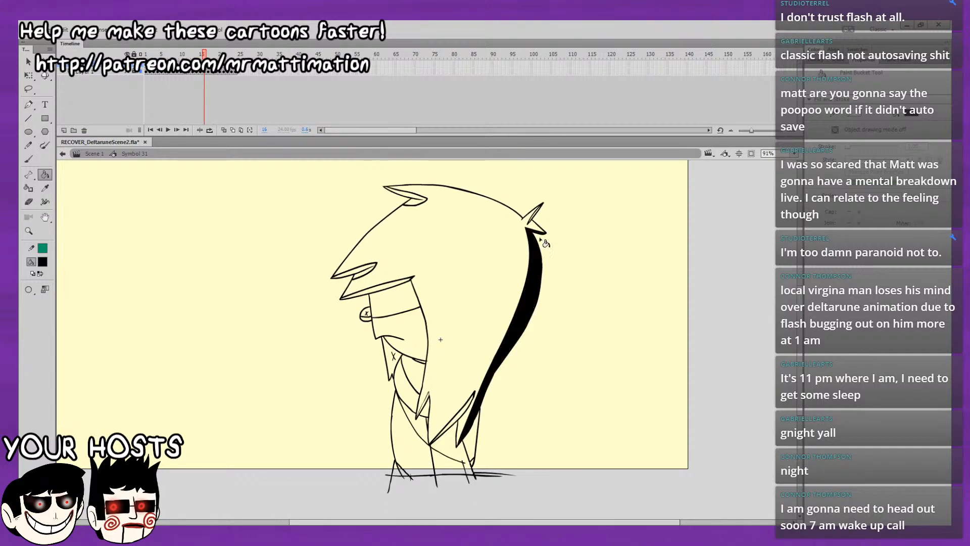
{"action": "left_click", "coordinate": [415, 202]}
{"action": "left_click", "coordinate": [361, 271]}
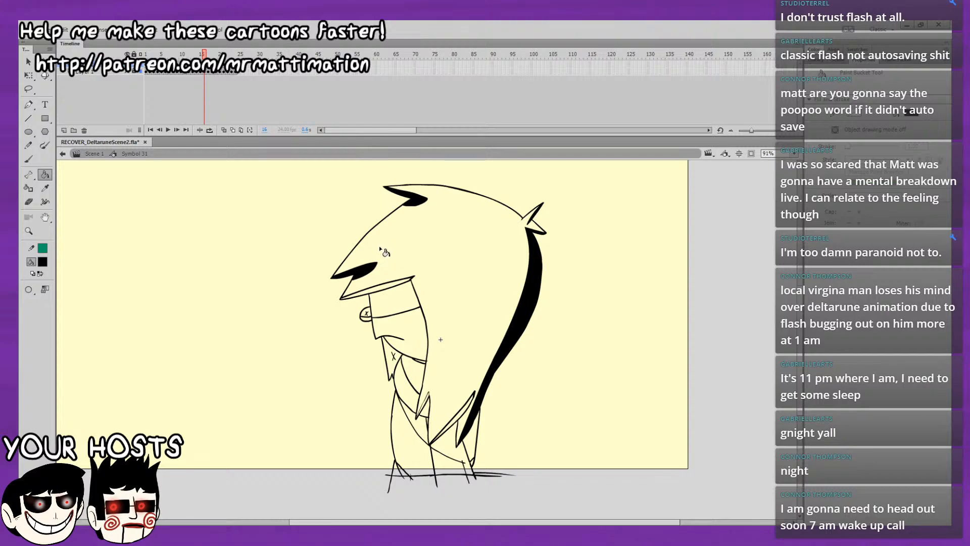
{"action": "left_click", "coordinate": [392, 291]}
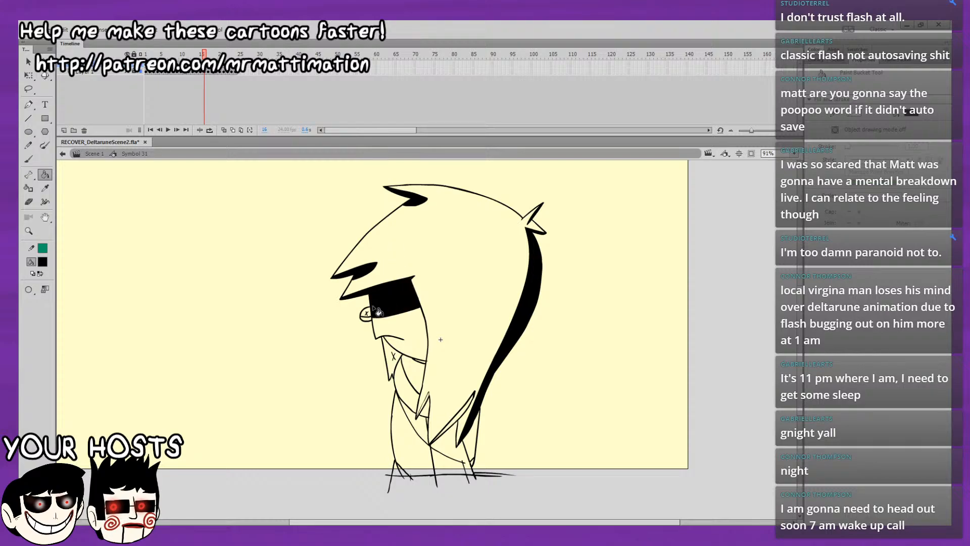
Fill the nose shadow, chin shape and neck shadow black on frame 16.
{"action": "left_click", "coordinate": [390, 303]}
{"action": "left_click", "coordinate": [393, 353]}
{"action": "left_click", "coordinate": [423, 366]}
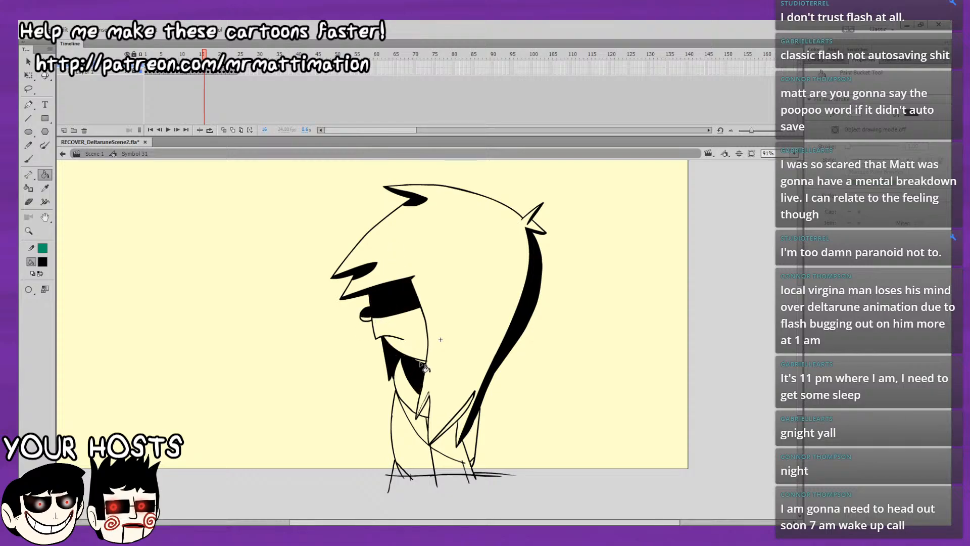
Fill the chest strip, small and lower hair locks, lower body and rear body side black on frame 16.
{"action": "left_click", "coordinate": [423, 428]}
{"action": "left_click", "coordinate": [427, 413]}
{"action": "left_click", "coordinate": [455, 418]}
{"action": "left_click", "coordinate": [453, 444]}
{"action": "left_click", "coordinate": [470, 448]}
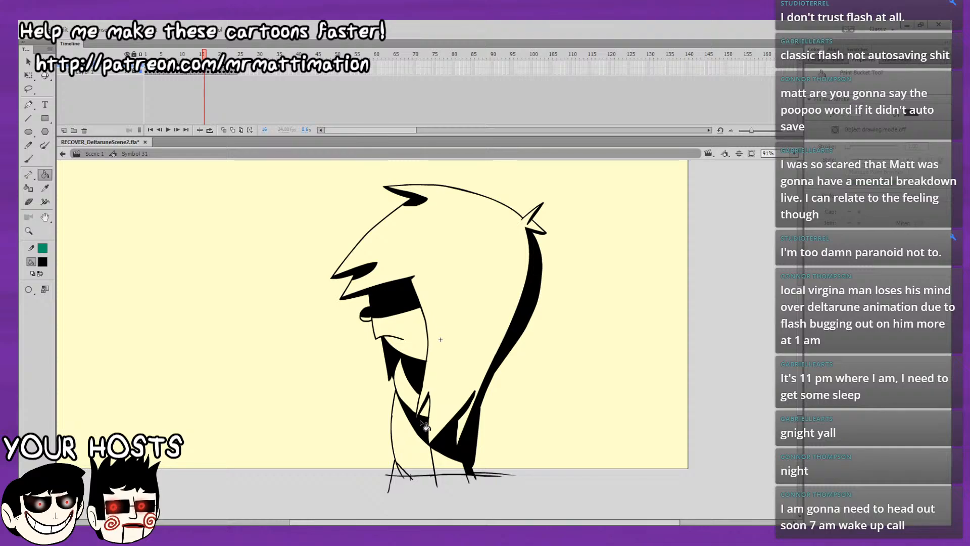
{"action": "key", "text": "b"}
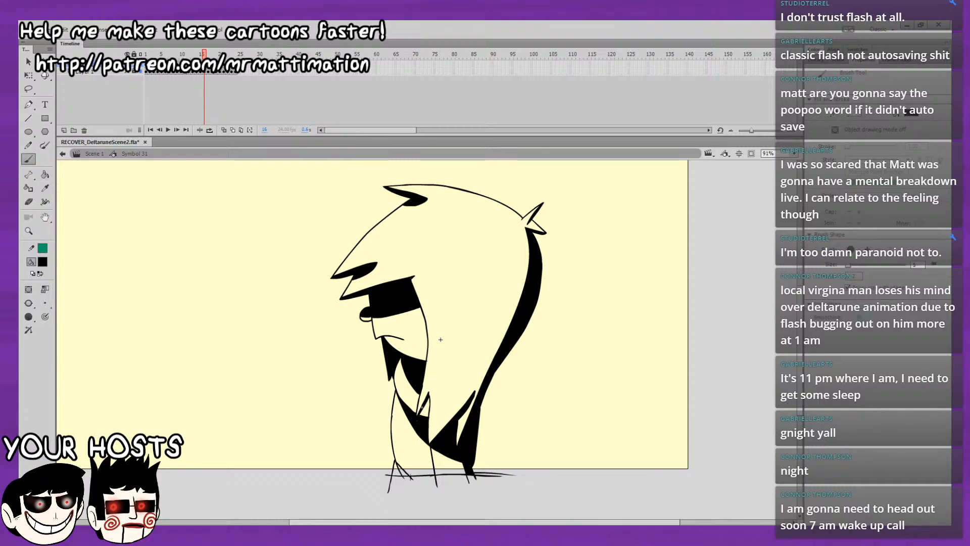
{"action": "left_click", "coordinate": [42, 174]}
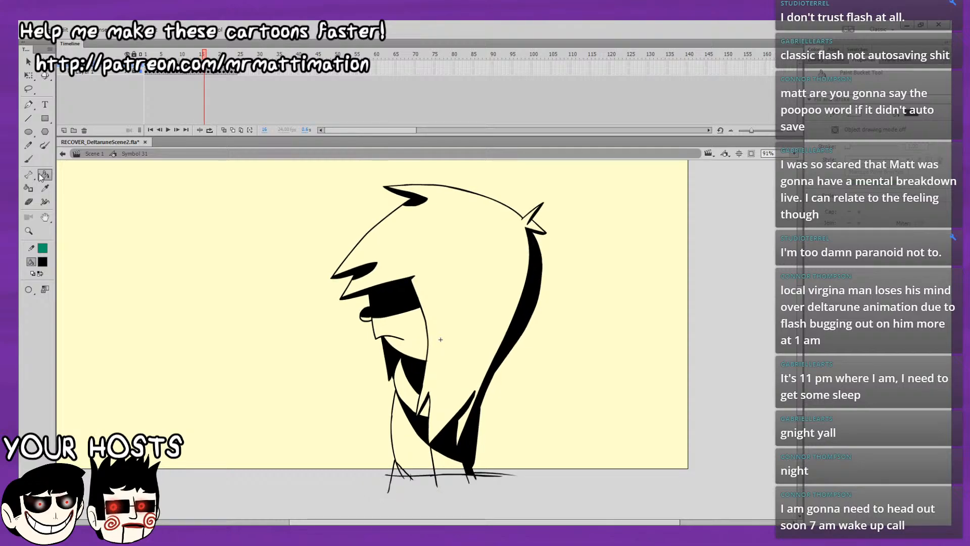
On frame 17, fill the back hair strip black, checking against frame 16.
{"action": "key", "text": "comma"}
{"action": "key", "text": "period"}
{"action": "key", "text": "period"}
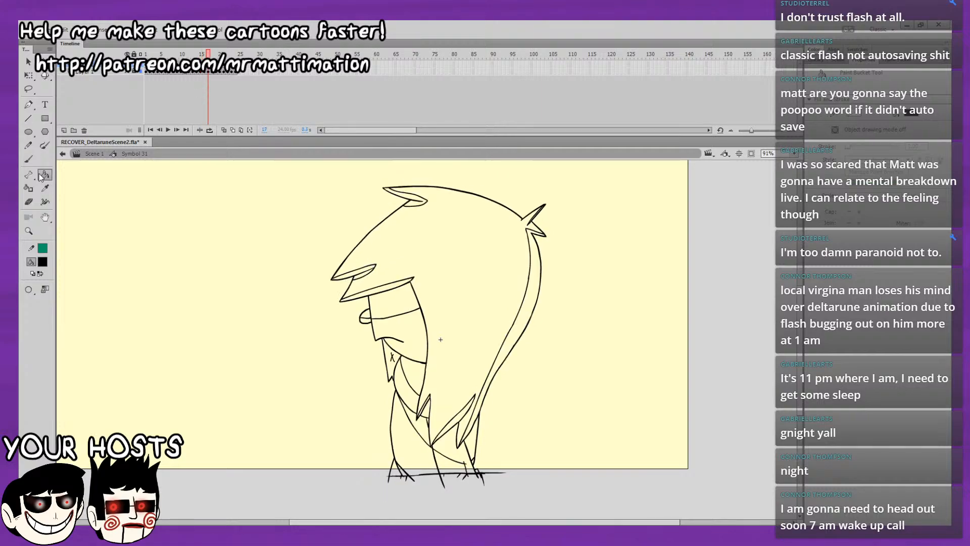
{"action": "key", "text": "comma"}
{"action": "key", "text": "period"}
{"action": "left_click", "coordinate": [534, 280]}
{"action": "key", "text": "comma"}
{"action": "key", "text": "period"}
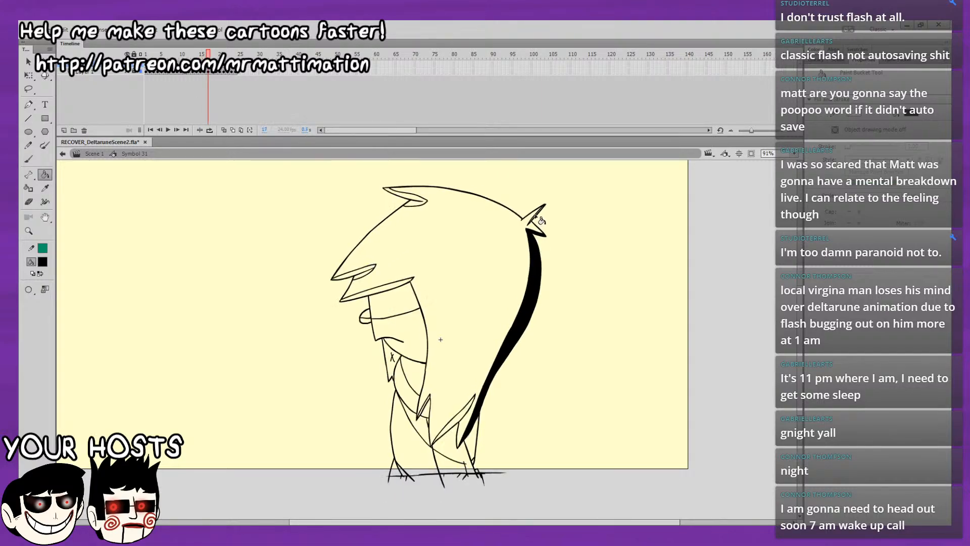
Fill the upper hair lock, fringe locks, eye band, nose, chin and neck shadows black on frame 17.
{"action": "left_click", "coordinate": [416, 200]}
{"action": "left_click", "coordinate": [359, 273]}
{"action": "left_click", "coordinate": [392, 295]}
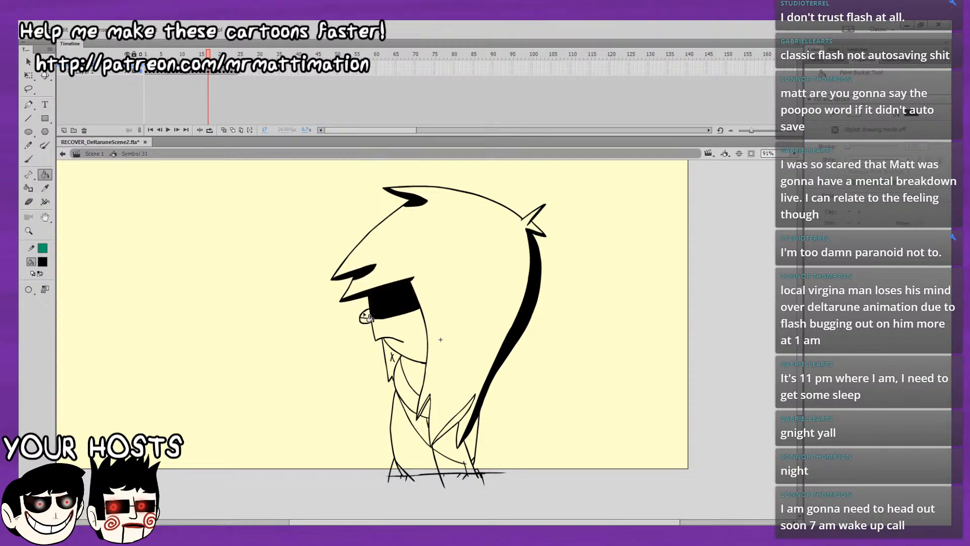
{"action": "left_click", "coordinate": [417, 377]}
{"action": "left_click", "coordinate": [399, 369]}
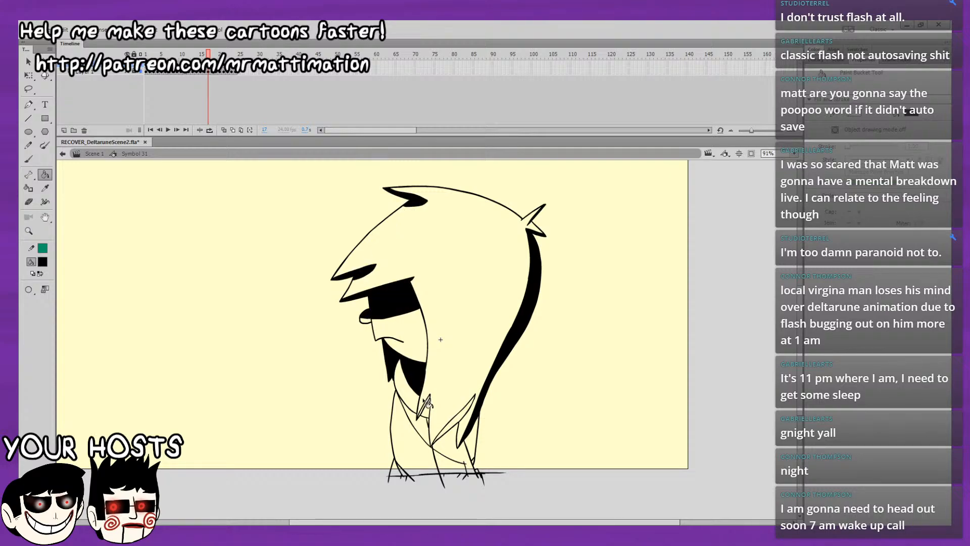
Fill the lower hair locks, lower body, chest strip and rear body side black on frame 17.
{"action": "left_click", "coordinate": [455, 425]}
{"action": "left_click", "coordinate": [451, 448]}
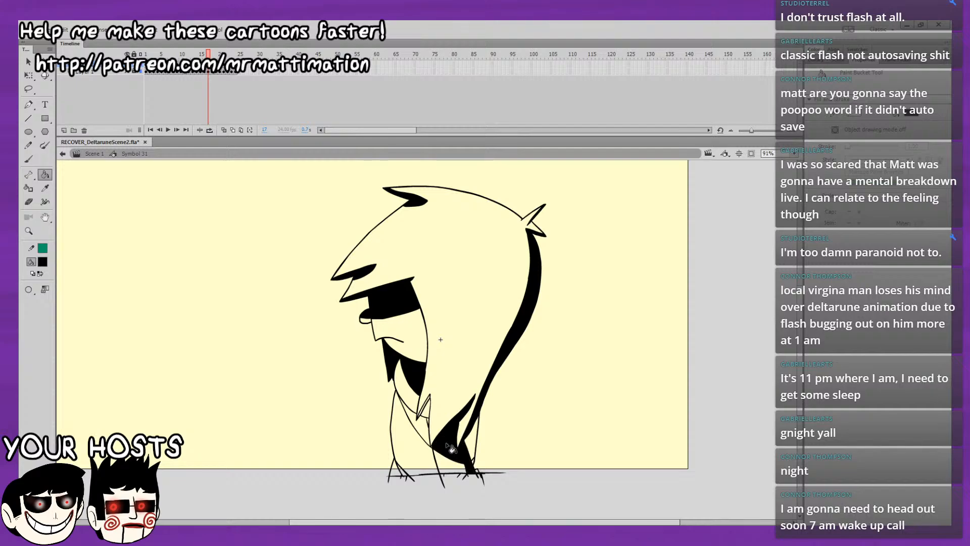
{"action": "left_click", "coordinate": [433, 432]}
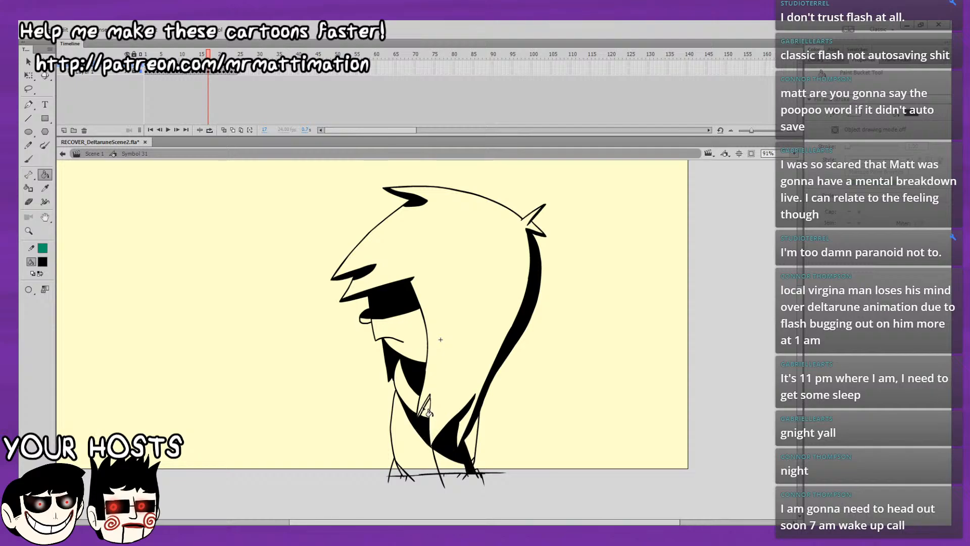
{"action": "left_click_drag", "start_coordinate": [456, 361], "coordinate": [448, 330]}
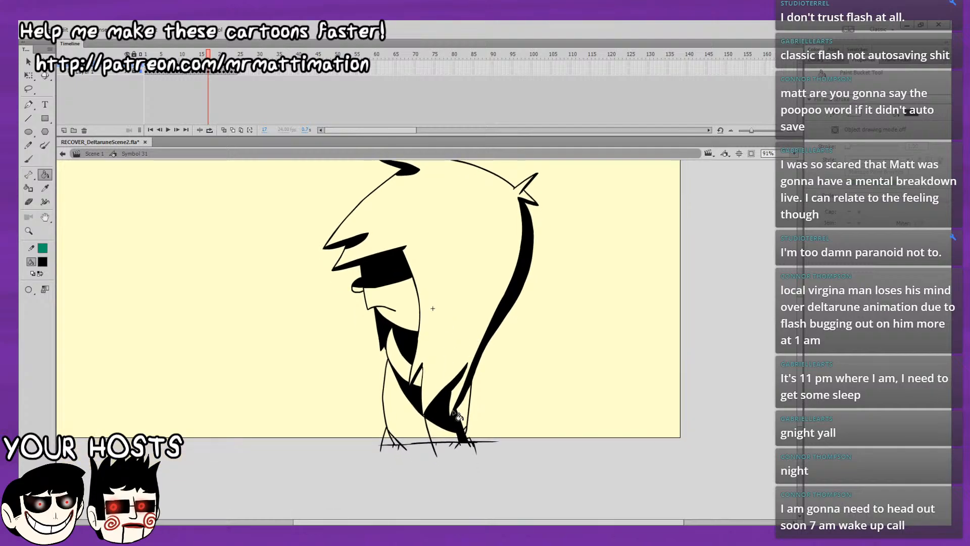
{"action": "left_click", "coordinate": [464, 419]}
Check the following frames, and brush over the corner where the chest strip meets the lower body on frame 17.
{"action": "key", "text": "period"}
{"action": "key", "text": "period"}
{"action": "key", "text": "comma"}
{"action": "key", "text": "comma"}
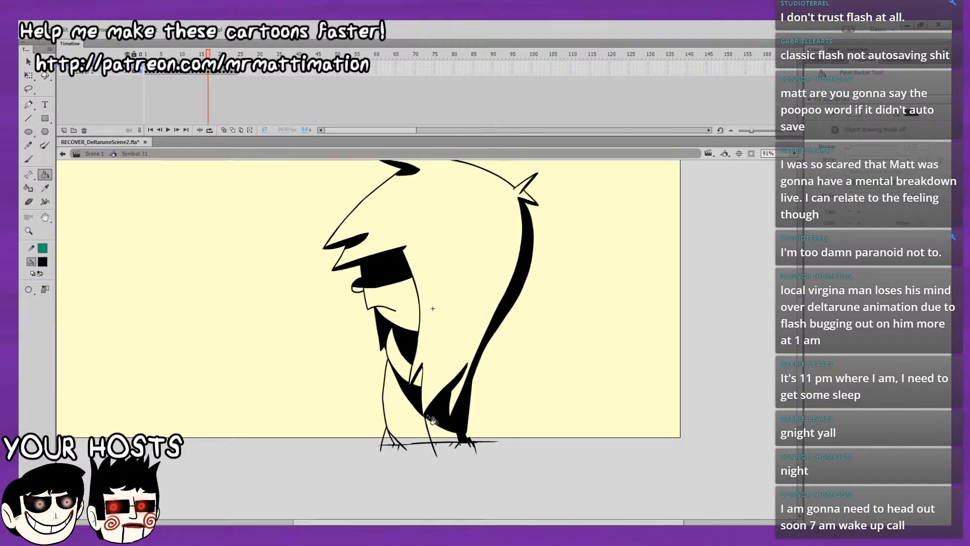
{"action": "key", "text": "b"}
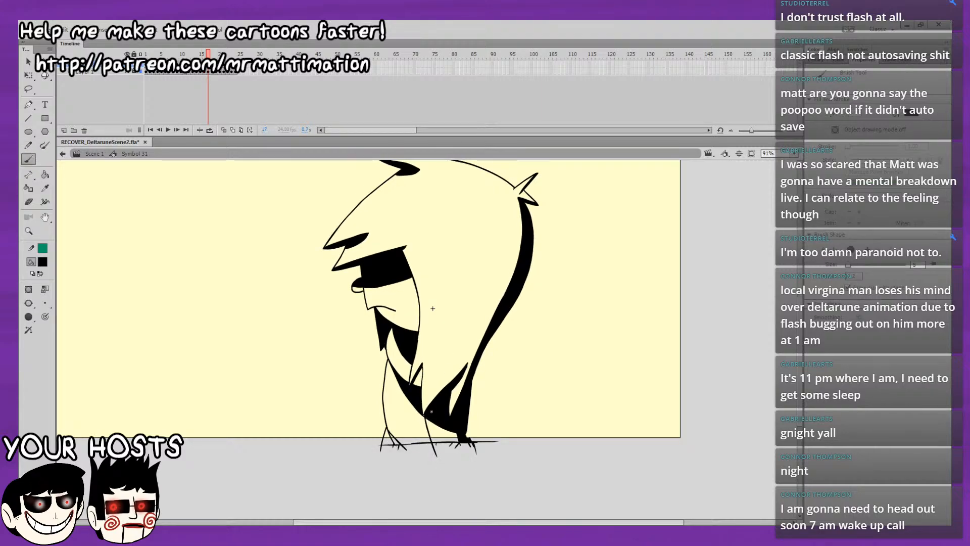
{"action": "left_click_drag", "start_coordinate": [432, 413], "coordinate": [425, 415]}
Fill the front foot black on frame 16 and check the feet on the earlier frames back to 13.
{"action": "key", "text": "comma"}
{"action": "key", "text": "k"}
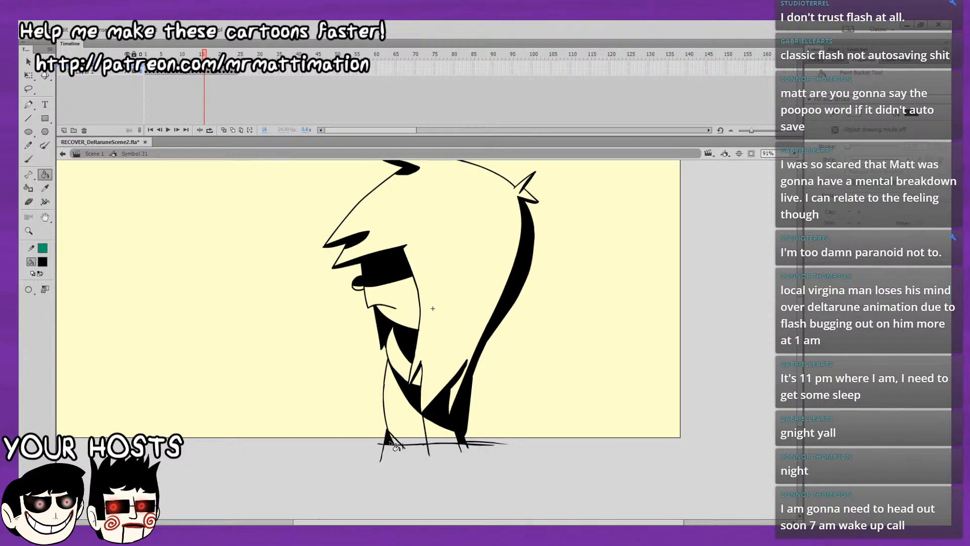
{"action": "key", "text": "comma"}
{"action": "key", "text": "comma"}
Return to frame 17 and fill its front foot black, comparing it with frame 16.
{"action": "key", "text": "comma"}
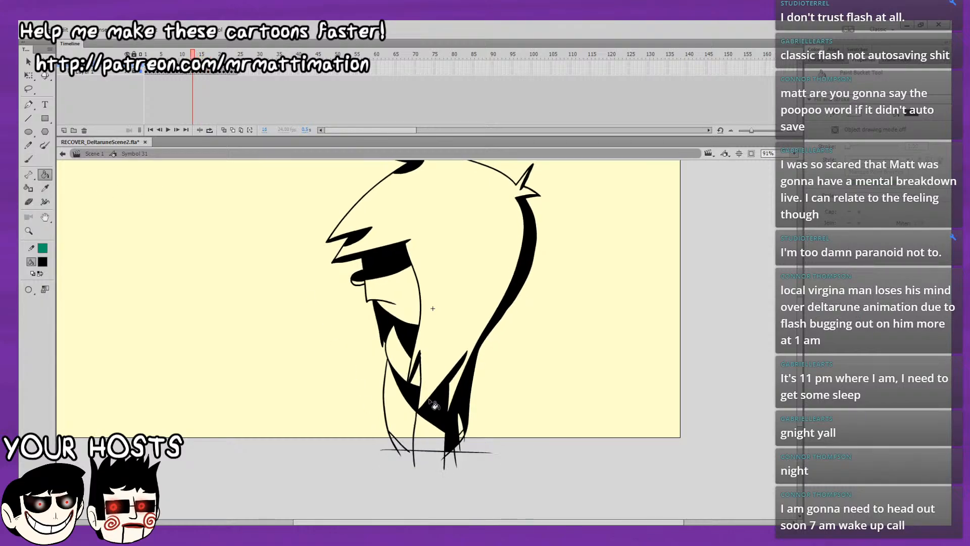
{"action": "key", "text": "period"}
{"action": "key", "text": "comma"}
{"action": "key", "text": "period"}
{"action": "key", "text": "period"}
{"action": "key", "text": "period"}
{"action": "key", "text": "period"}
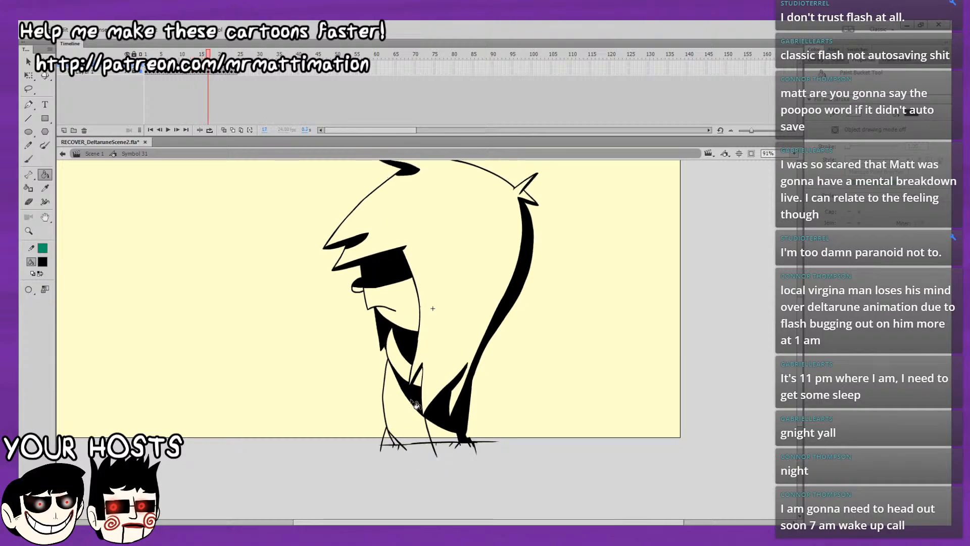
{"action": "left_click", "coordinate": [390, 439]}
{"action": "key", "text": "comma"}
{"action": "key", "text": "period"}
On frame 18, fill the eye band, nose shadow and chin shape black.
{"action": "left_click_drag", "start_coordinate": [513, 302], "coordinate": [490, 362]}
{"action": "key", "text": "comma"}
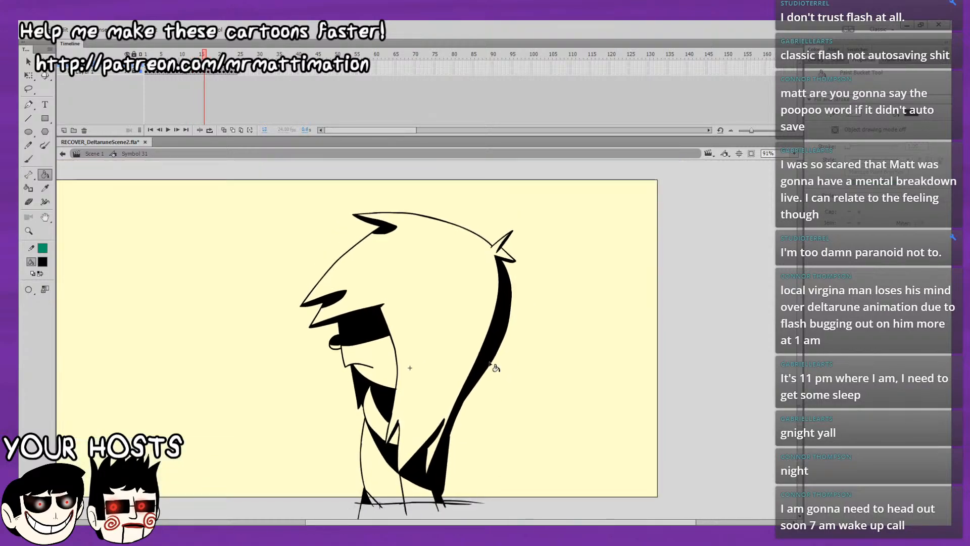
{"action": "key", "text": "period"}
{"action": "key", "text": "period"}
{"action": "left_click", "coordinate": [363, 331]}
{"action": "left_click", "coordinate": [335, 347]}
{"action": "left_click", "coordinate": [368, 389]}
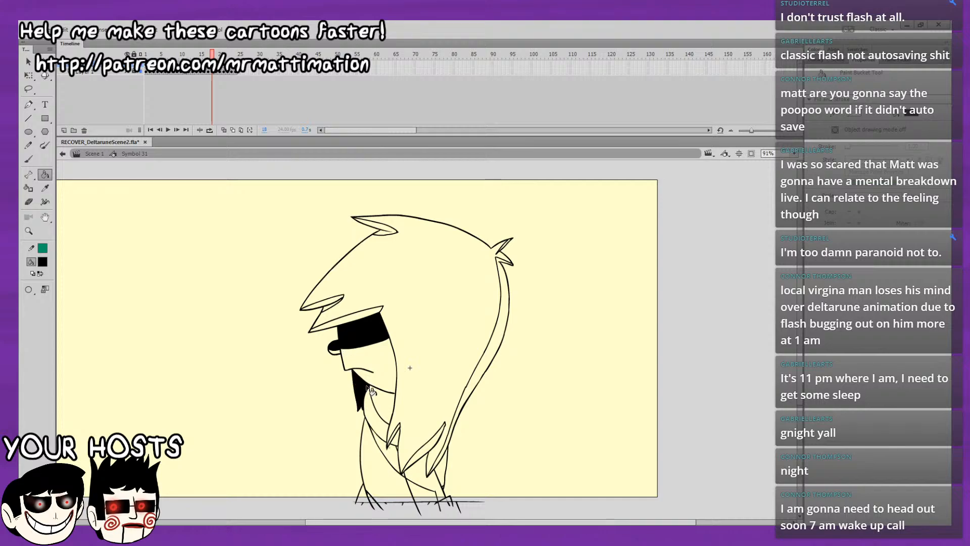
Undo the stray face fill on frame 18 and fill the neck shadow black.
{"action": "left_click", "coordinate": [376, 359]}
{"action": "key", "text": "ctrl+z"}
{"action": "left_click", "coordinate": [28, 159]}
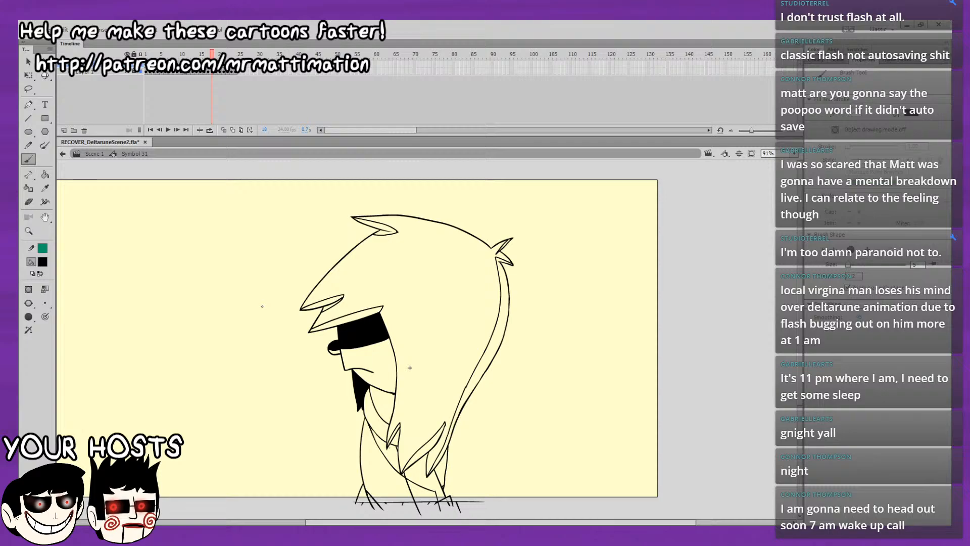
{"action": "key", "text": "k"}
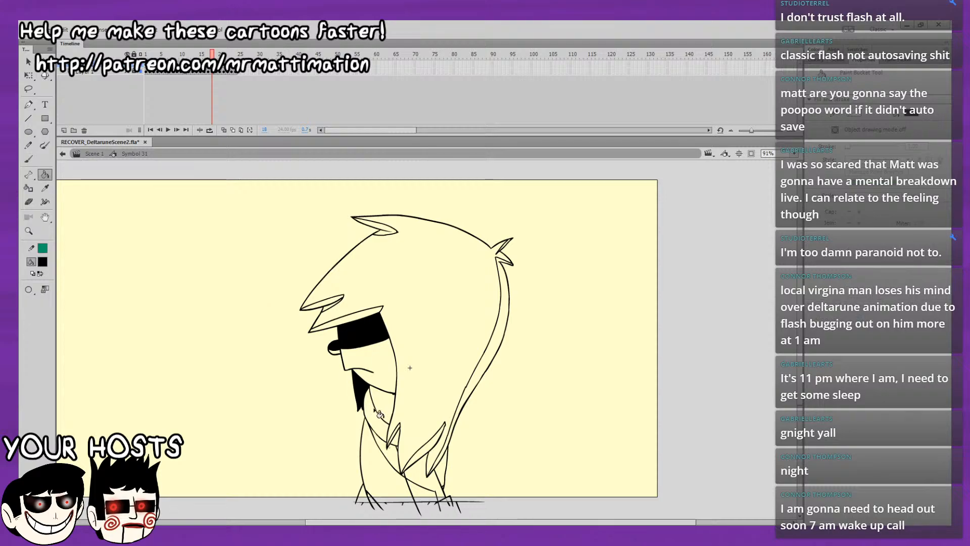
{"action": "left_click", "coordinate": [387, 418]}
Fill the back hair strip, upper hair lock, fringe locks, chest strip and lower hair lock black on frame 18.
{"action": "left_click_drag", "start_coordinate": [377, 346], "coordinate": [362, 307]}
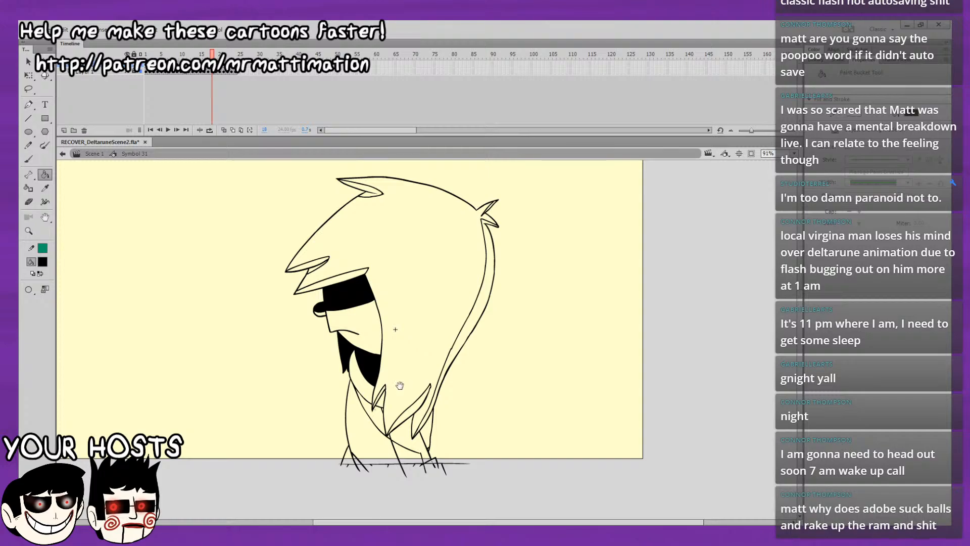
{"action": "left_click_drag", "start_coordinate": [435, 368], "coordinate": [419, 382]}
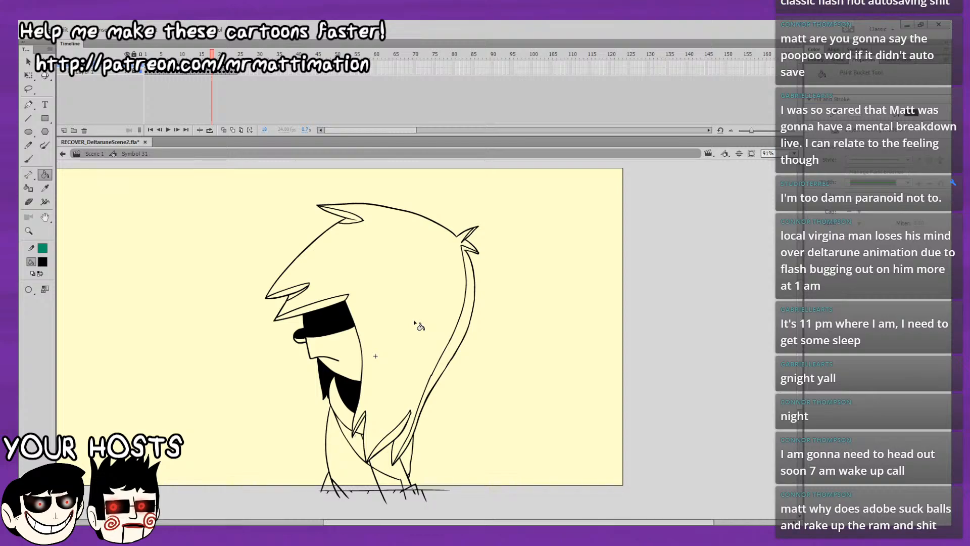
{"action": "left_click", "coordinate": [451, 348]}
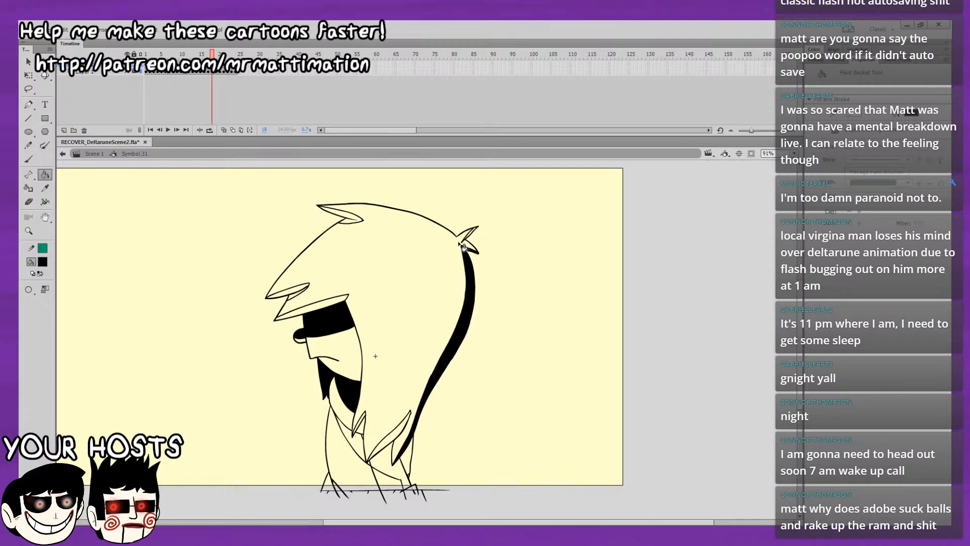
{"action": "left_click", "coordinate": [352, 218]}
{"action": "left_click", "coordinate": [301, 292]}
{"action": "left_click", "coordinate": [300, 299]}
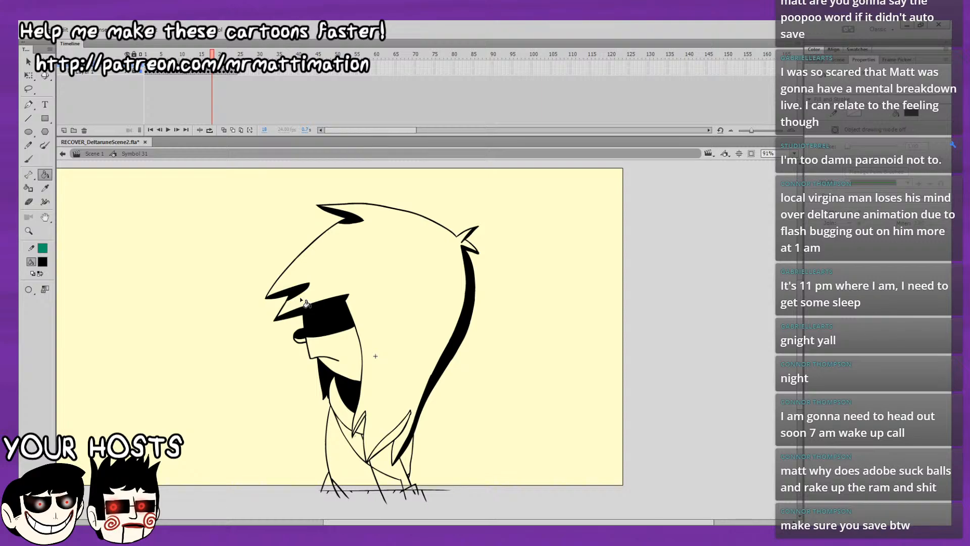
{"action": "left_click", "coordinate": [358, 440]}
{"action": "left_click", "coordinate": [382, 449]}
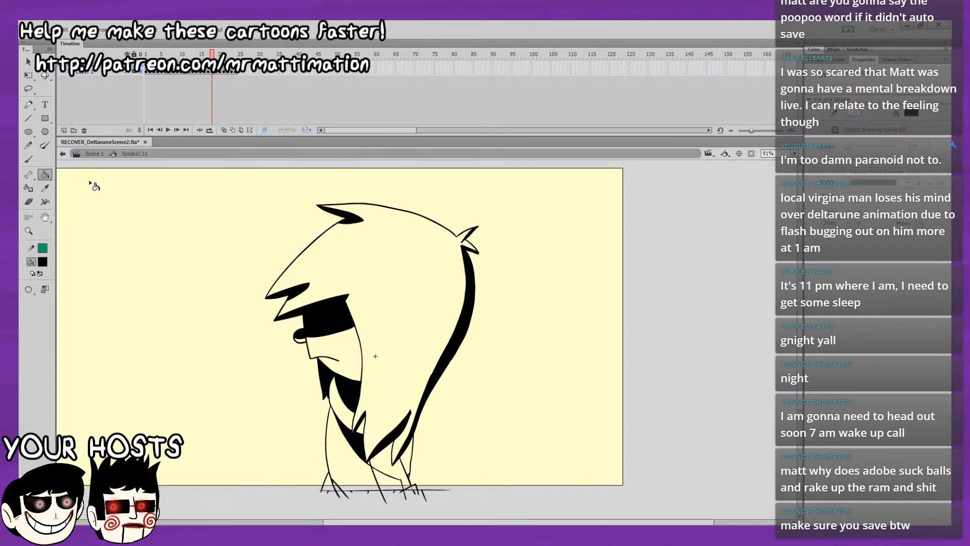
On frame 18, close the outline gap at the rear foot and fill the lower body, both feet and rear leg black.
{"action": "left_click", "coordinate": [29, 158]}
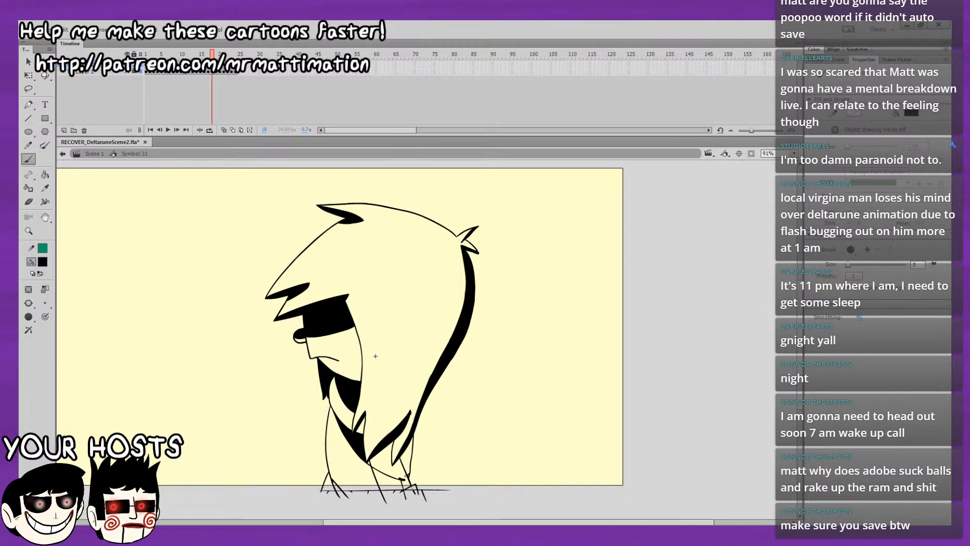
{"action": "key", "text": "k"}
{"action": "left_click", "coordinate": [375, 463]}
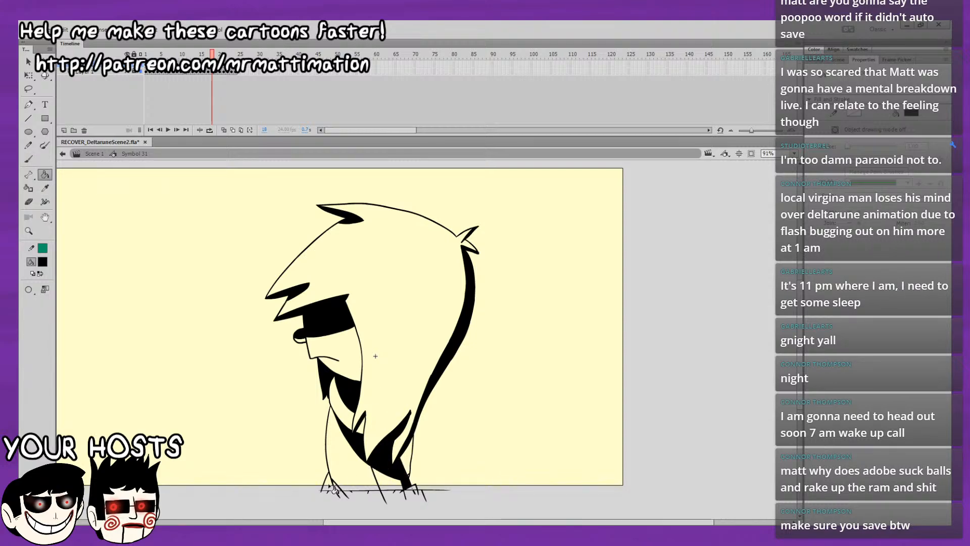
{"action": "key", "text": "comma"}
{"action": "key", "text": "period"}
{"action": "left_click", "coordinate": [410, 475]}
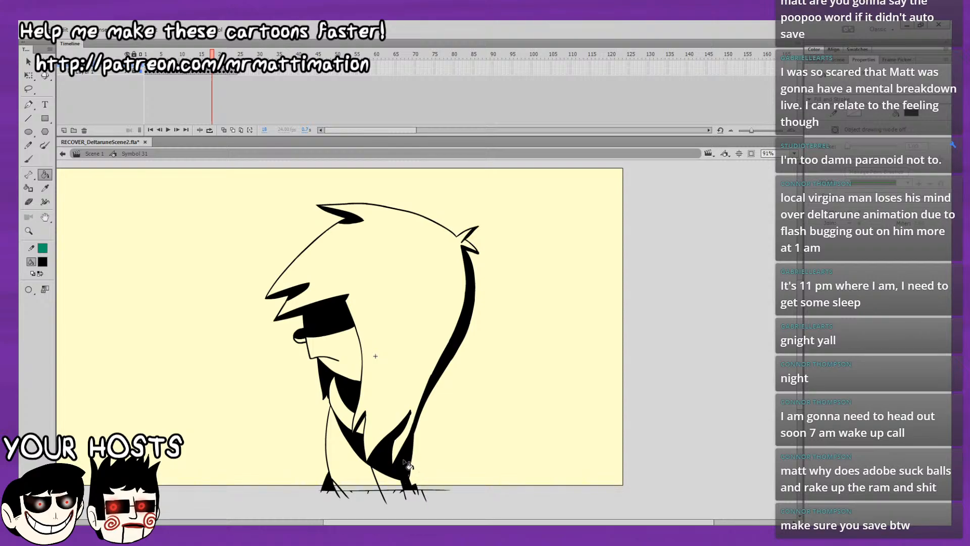
{"action": "left_click", "coordinate": [29, 159]}
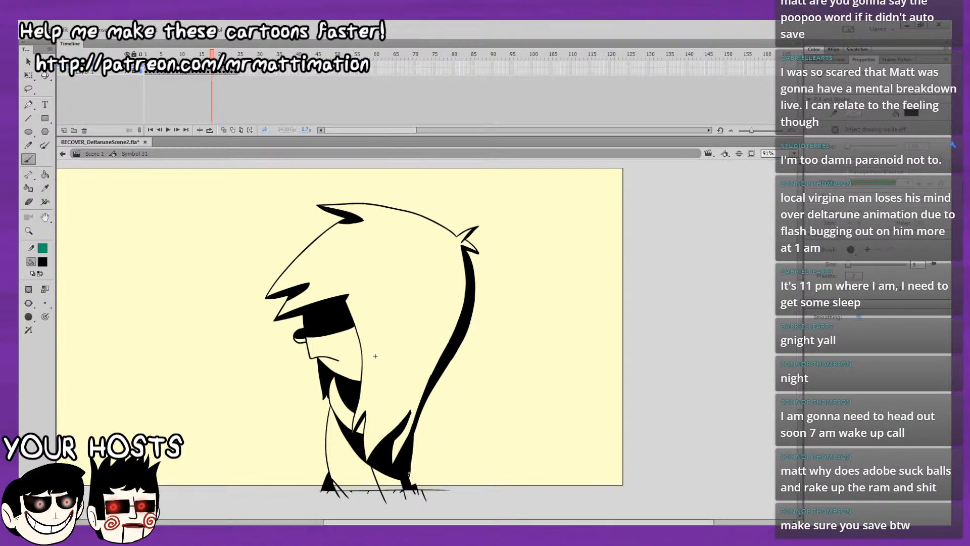
{"action": "left_click", "coordinate": [44, 175]}
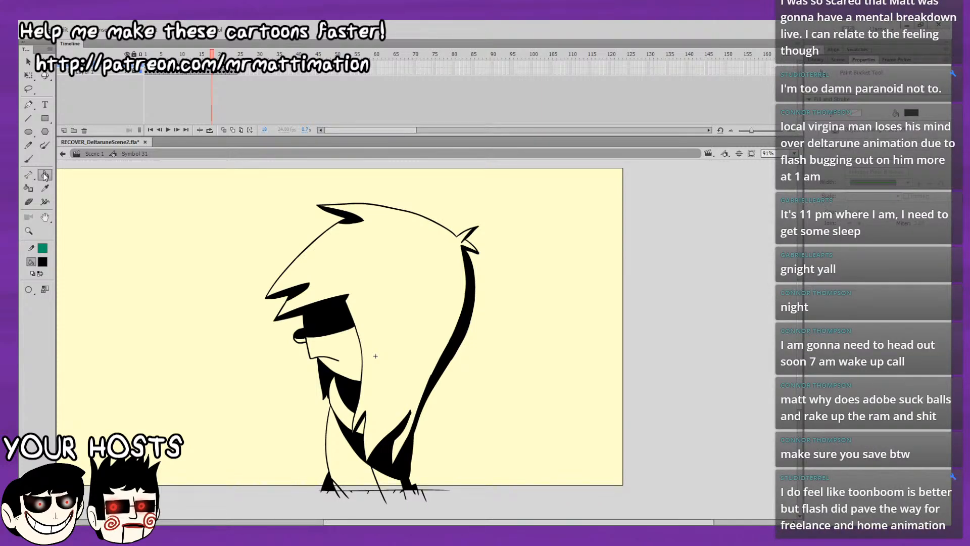
{"action": "key", "text": "comma"}
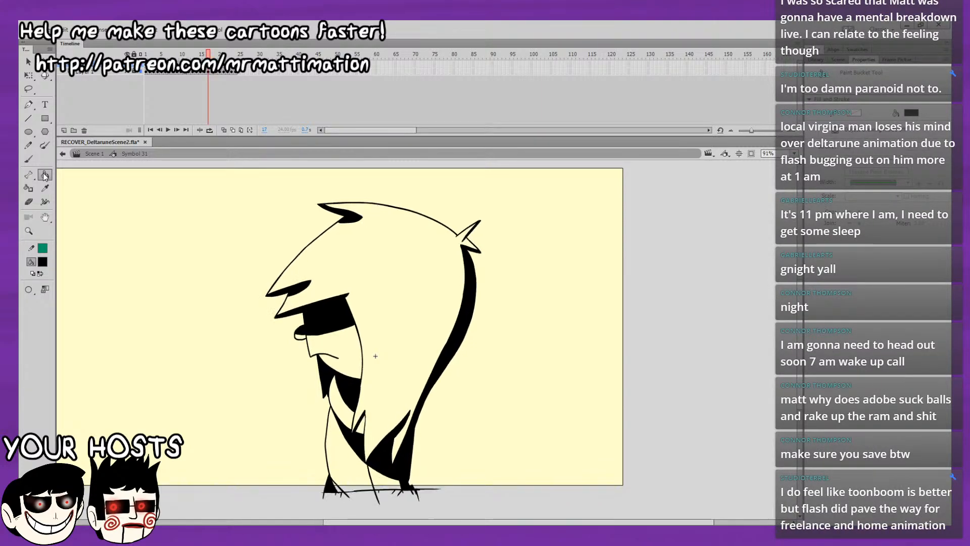
On frame 19, fill the front foot, lower body, chest strip, neck shadow and chin shape black.
{"action": "key", "text": "period"}
{"action": "key", "text": "period"}
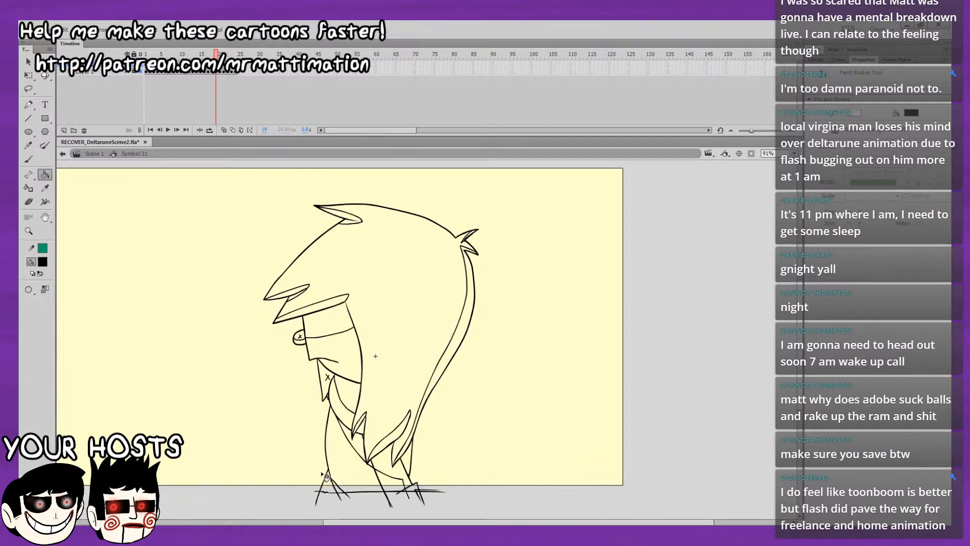
{"action": "left_click", "coordinate": [326, 477]}
{"action": "left_click", "coordinate": [387, 458]}
{"action": "left_click", "coordinate": [362, 449]}
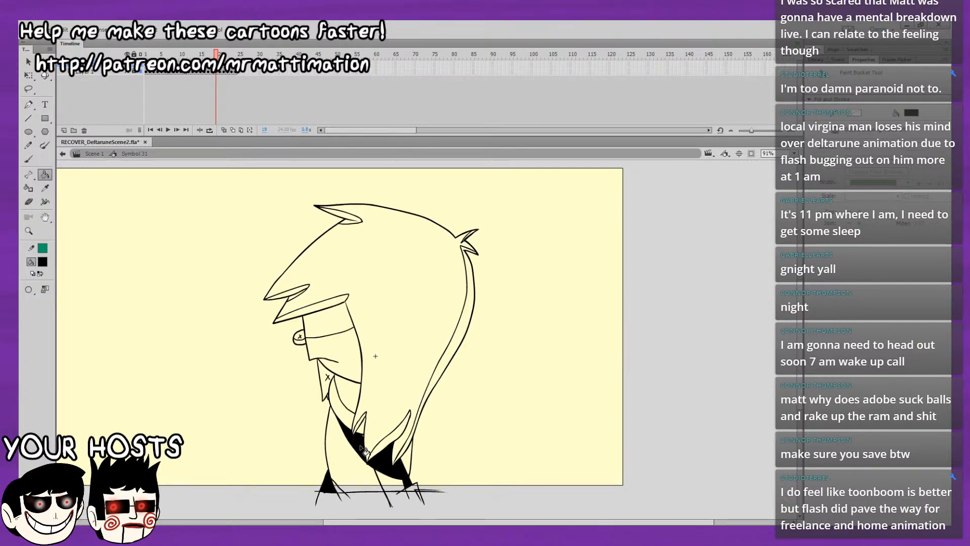
{"action": "left_click", "coordinate": [352, 404]}
{"action": "left_click", "coordinate": [326, 371]}
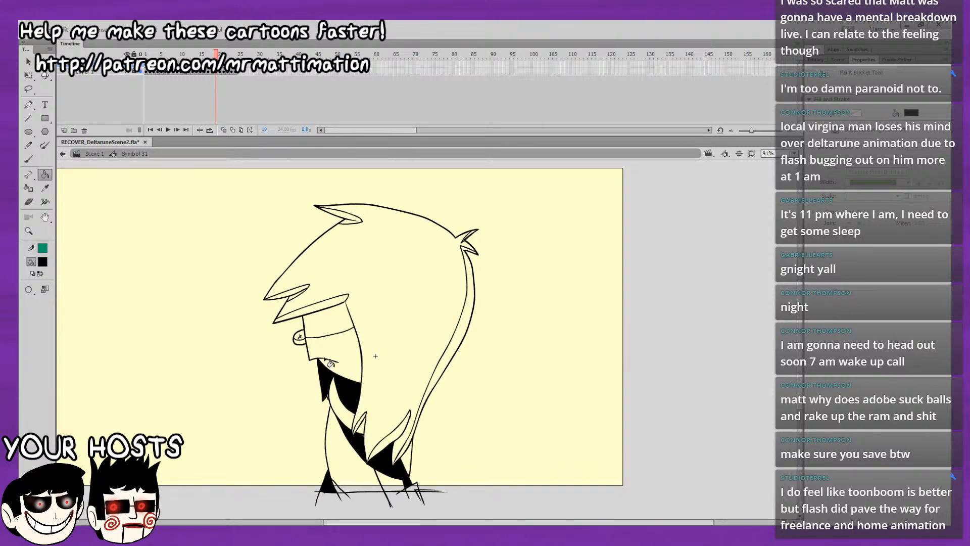
Fill the eye band, nose shadow, fringe locks, upper hair lock and back hair tuft black on frame 19.
{"action": "left_click", "coordinate": [327, 325]}
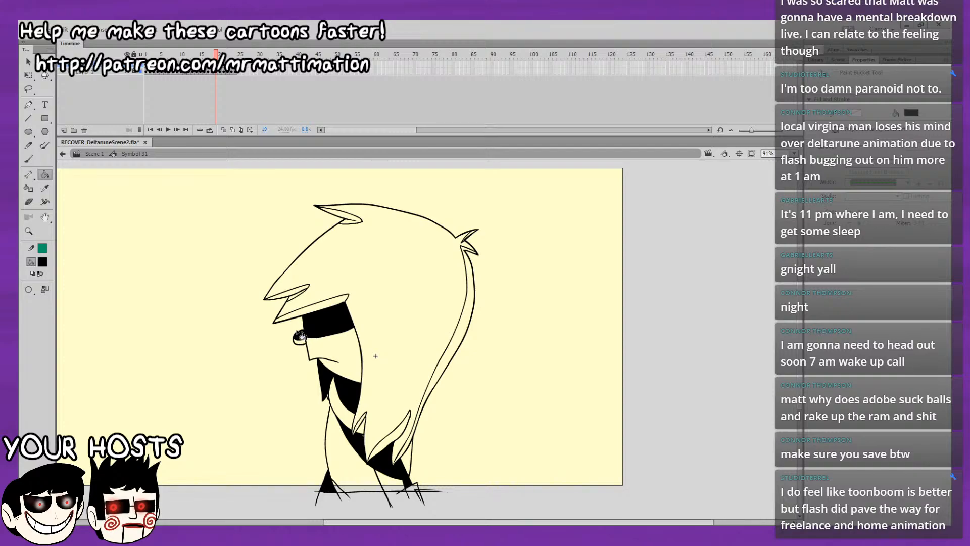
{"action": "left_click", "coordinate": [304, 316]}
{"action": "left_click", "coordinate": [301, 294]}
{"action": "left_click", "coordinate": [356, 219]}
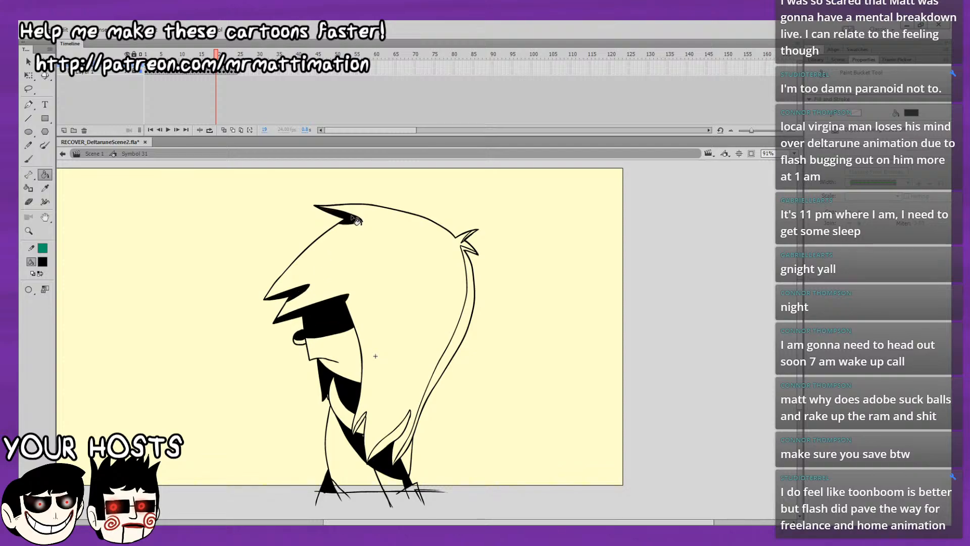
{"action": "left_click", "coordinate": [472, 235]}
Undo the stray fills, close the outline gap, and fill the back hair strip, rear leg and lower hair lock black on frame 19.
{"action": "left_click", "coordinate": [468, 271]}
{"action": "key", "text": "ctrl+z"}
{"action": "left_click", "coordinate": [470, 284]}
{"action": "key", "text": "ctrl+z"}
{"action": "key", "text": "b"}
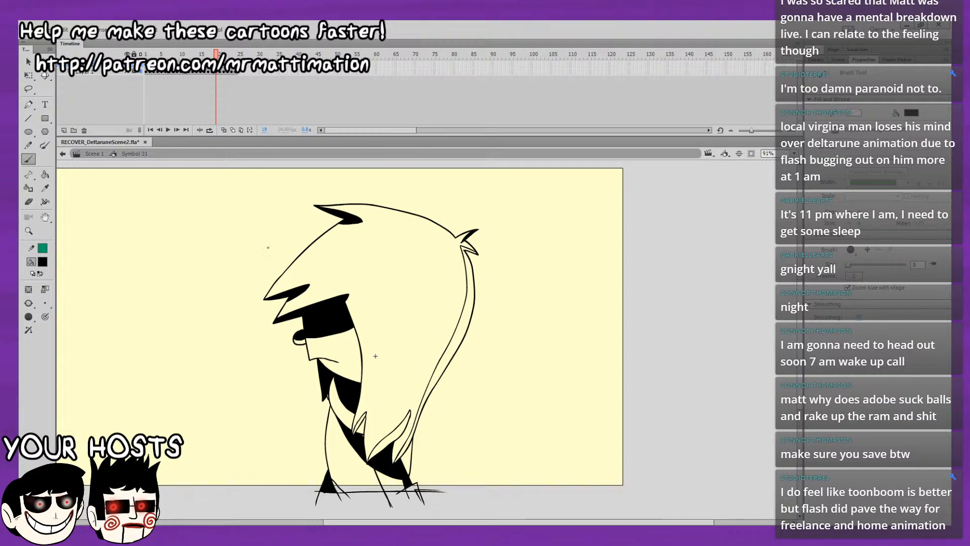
{"action": "key", "text": "k"}
{"action": "left_click", "coordinate": [410, 455]}
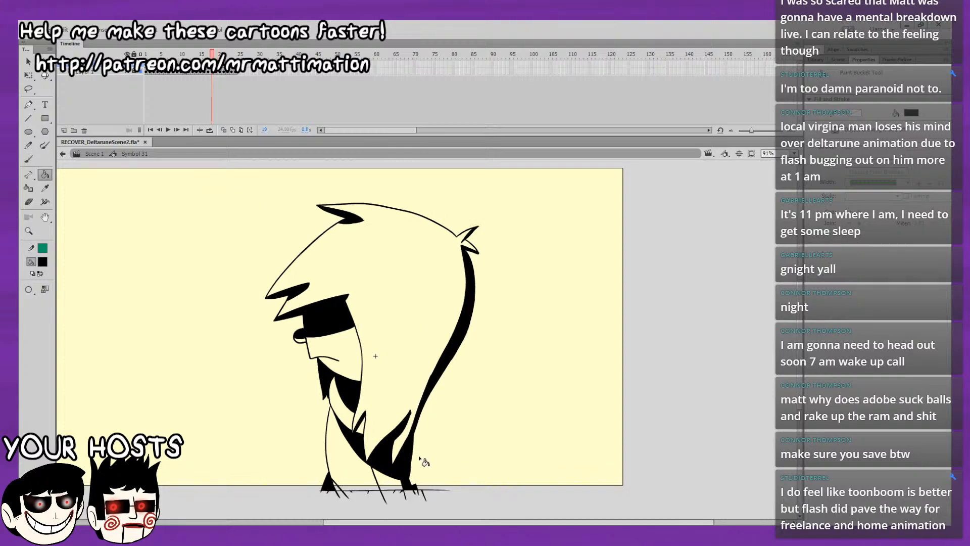
{"action": "left_click", "coordinate": [399, 435]}
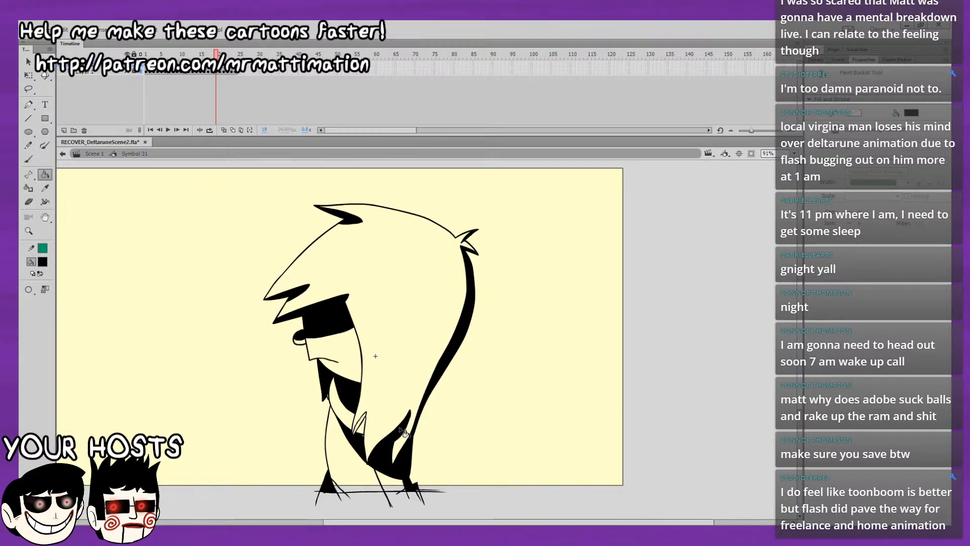
Fill the small lock over the chest black on frame 19, comparing it with frame 18.
{"action": "key", "text": "comma"}
{"action": "key", "text": "period"}
{"action": "left_click", "coordinate": [360, 423]}
{"action": "key", "text": "comma"}
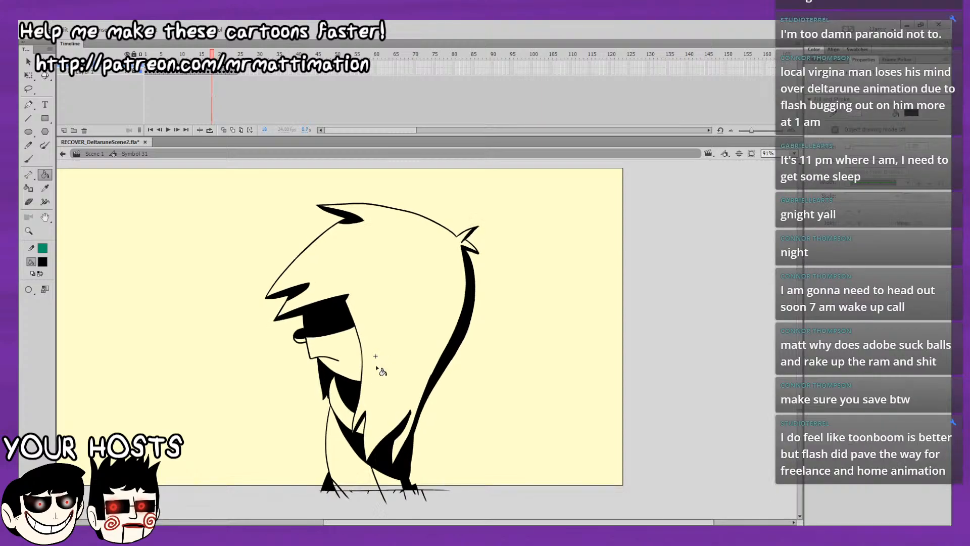
{"action": "key", "text": "period"}
{"action": "left_click", "coordinate": [33, 158]}
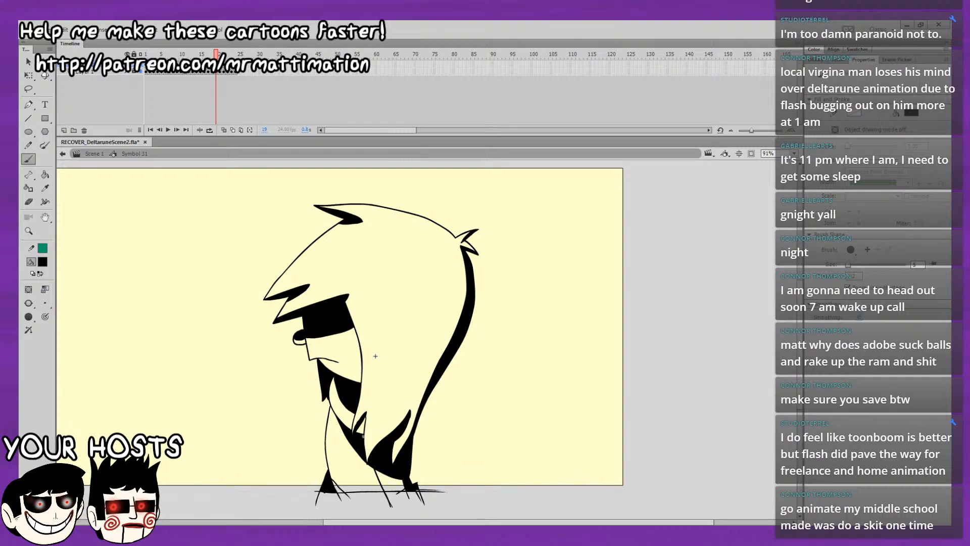
{"action": "key", "text": "k"}
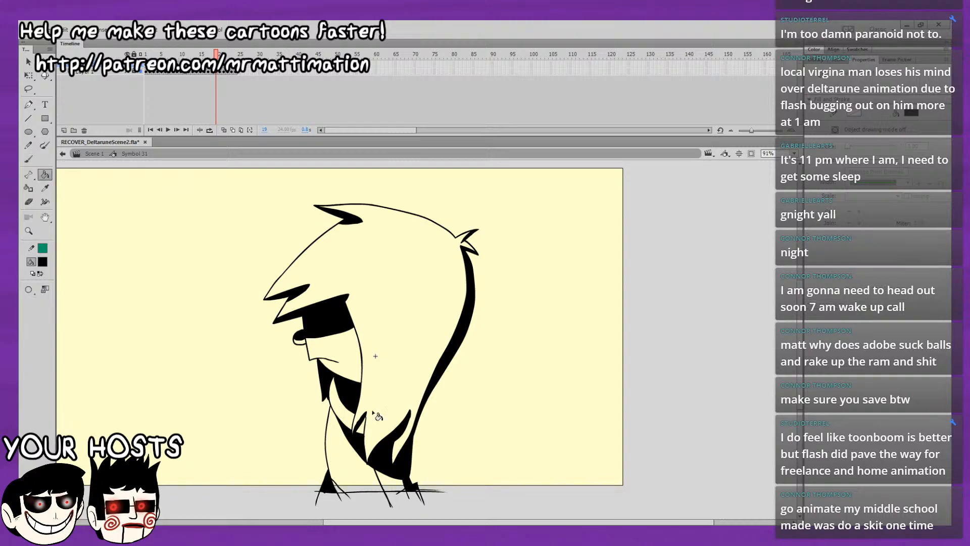
Flip back and forth between frames 18, 19 and 20 to compare the black fills.
{"action": "key", "text": "comma"}
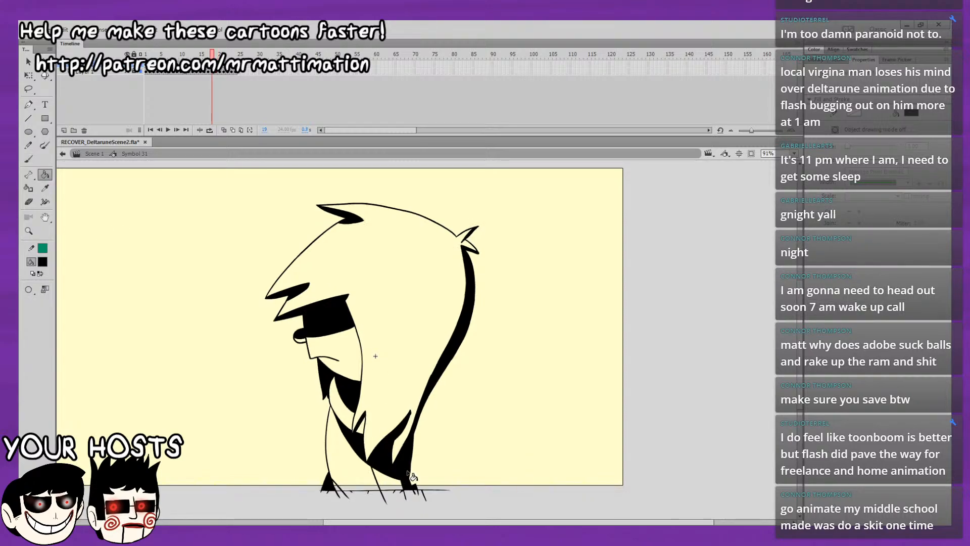
{"action": "key", "text": "period"}
{"action": "key", "text": "comma"}
{"action": "mouse_move", "coordinate": [512, 353]}
{"action": "left_mouse_down"}
{"action": "mouse_move", "coordinate": [509, 381]}
{"action": "mouse_move", "coordinate": [552, 319]}
{"action": "mouse_move", "coordinate": [572, 350]}
{"action": "left_mouse_up"}
{"action": "key", "text": "period"}
{"action": "key", "text": "comma"}
{"action": "key", "text": "period"}
{"action": "key", "text": "comma"}
{"action": "key", "text": "period"}
{"action": "key", "text": "period"}
{"action": "key", "text": "comma"}
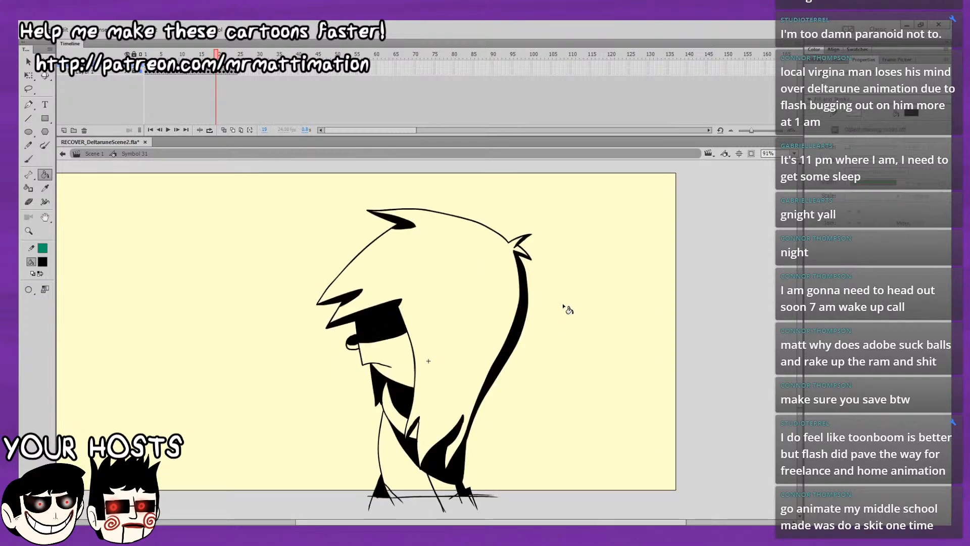
On frame 20, fill the back hair strip, upper hair lock, fringe locks, eye band and nose shadow black.
{"action": "key", "text": "period"}
{"action": "key", "text": "comma"}
{"action": "key", "text": "period"}
{"action": "left_click", "coordinate": [522, 276]}
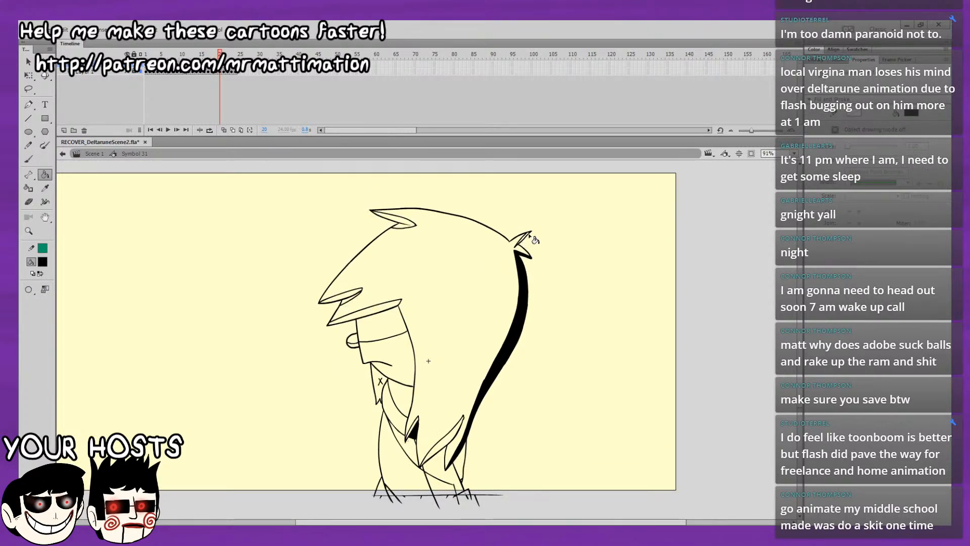
{"action": "left_click", "coordinate": [350, 301]}
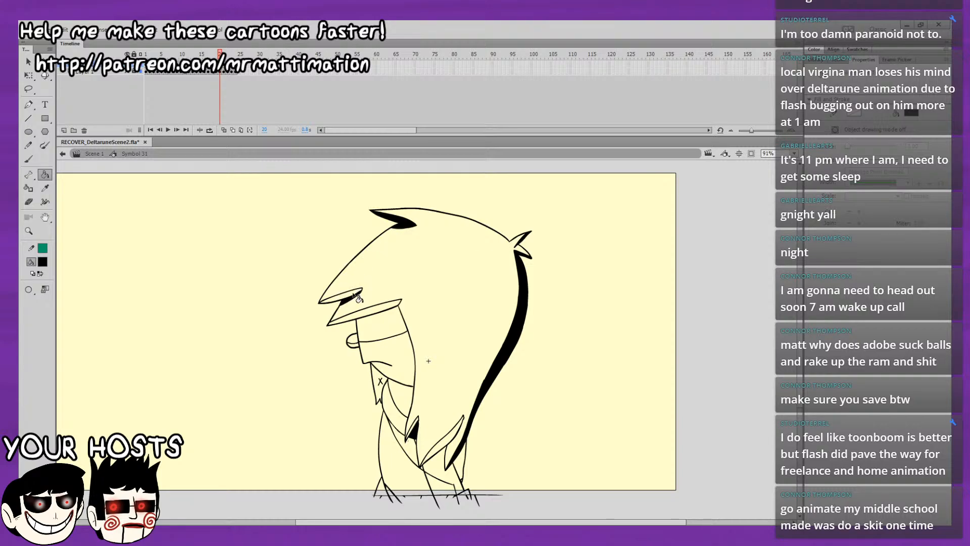
{"action": "left_click", "coordinate": [358, 297]}
{"action": "left_click", "coordinate": [364, 318]}
{"action": "left_click", "coordinate": [377, 332]}
{"action": "left_click", "coordinate": [354, 343]}
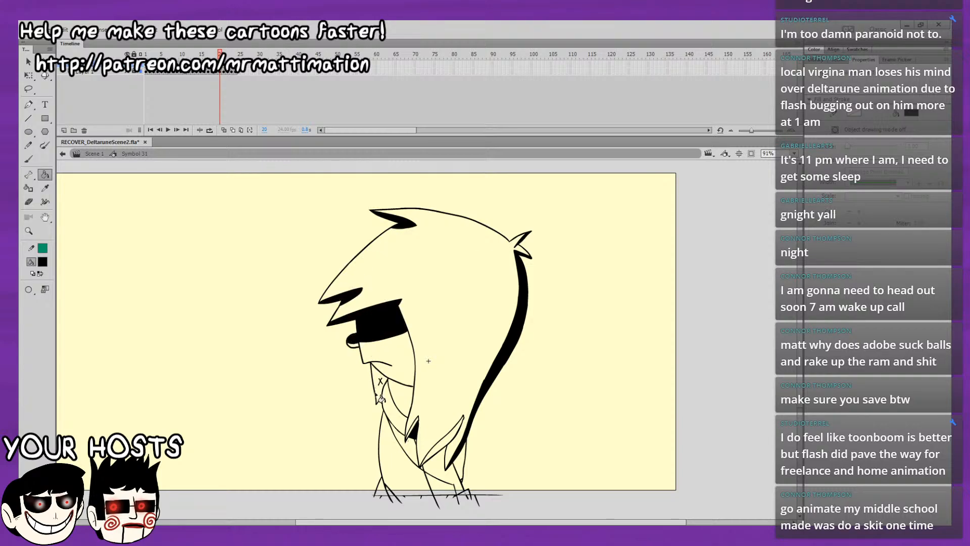
Fill the chin shape black on frame 20, then zoom to 200%, seal the jawline gap and fill the neck shadow.
{"action": "left_click", "coordinate": [382, 399]}
{"action": "left_click", "coordinate": [405, 398]}
{"action": "key", "text": "ctrl+z"}
{"action": "key", "text": "b"}
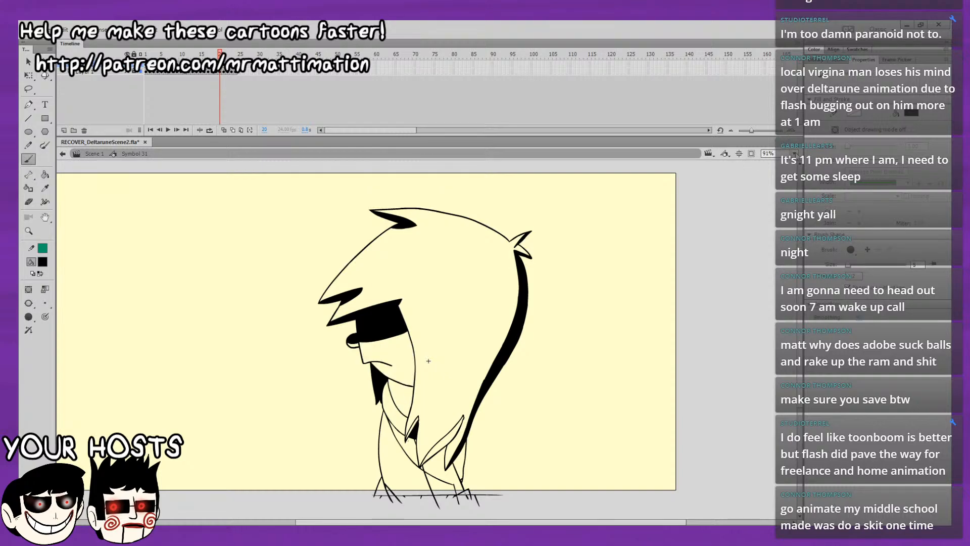
{"action": "left_click", "coordinate": [795, 154]}
{"action": "left_click", "coordinate": [774, 214]}
{"action": "left_click_drag", "start_coordinate": [502, 350], "coordinate": [513, 306]}
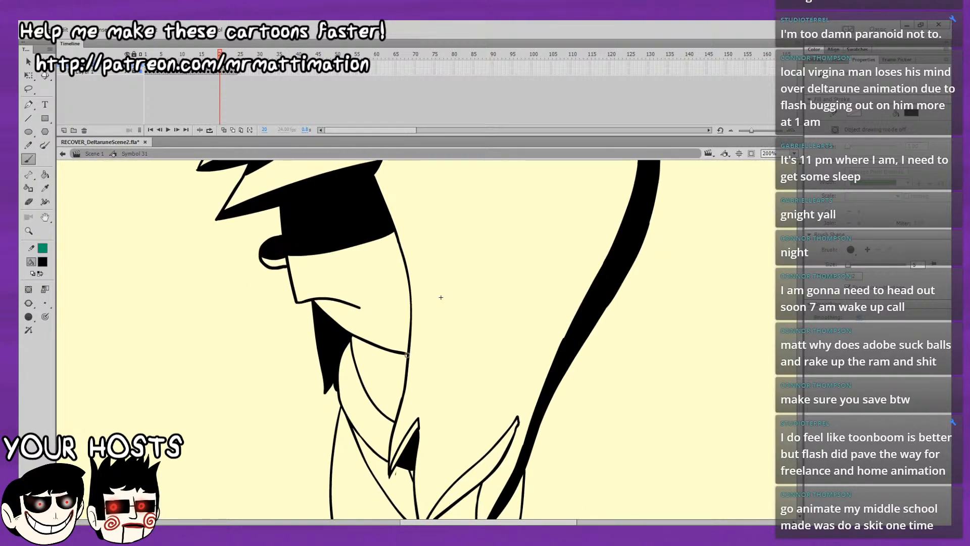
{"action": "left_click", "coordinate": [45, 174]}
{"action": "left_click", "coordinate": [383, 382]}
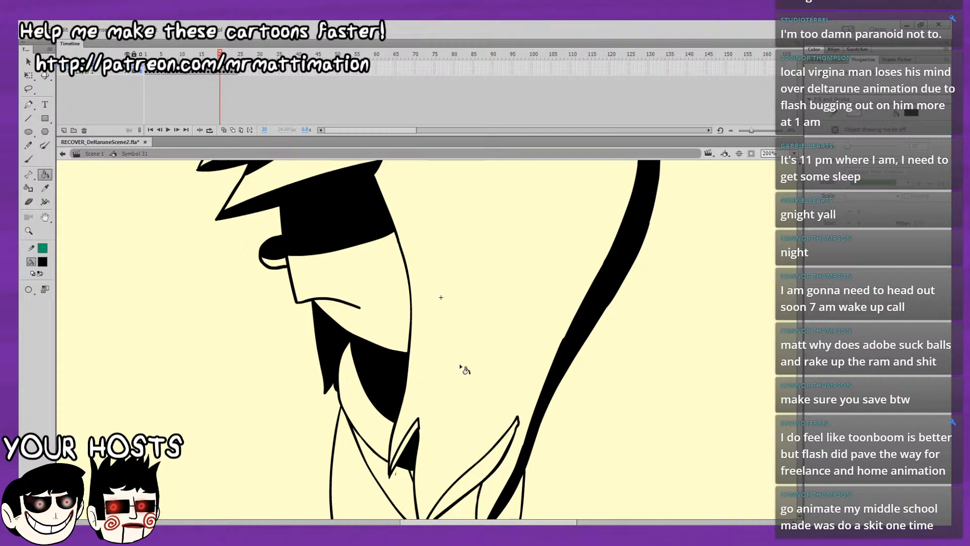
Fill the chest strip, small chest lock and lower hair lock black on frame 20.
{"action": "left_click_drag", "start_coordinate": [464, 403], "coordinate": [462, 389]}
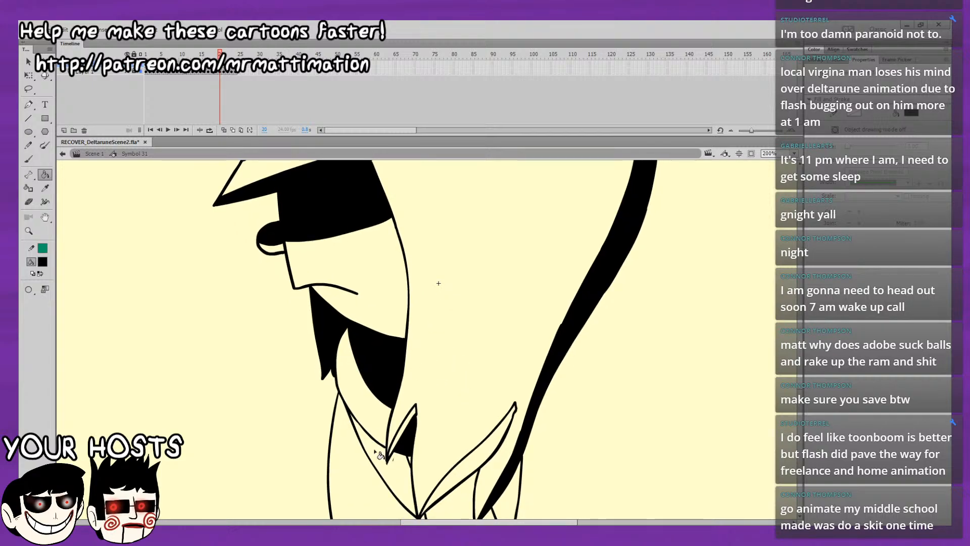
{"action": "left_click", "coordinate": [399, 454]}
{"action": "left_click", "coordinate": [400, 440]}
{"action": "left_click", "coordinate": [462, 458]}
{"action": "left_click_drag", "start_coordinate": [505, 369], "coordinate": [516, 271]}
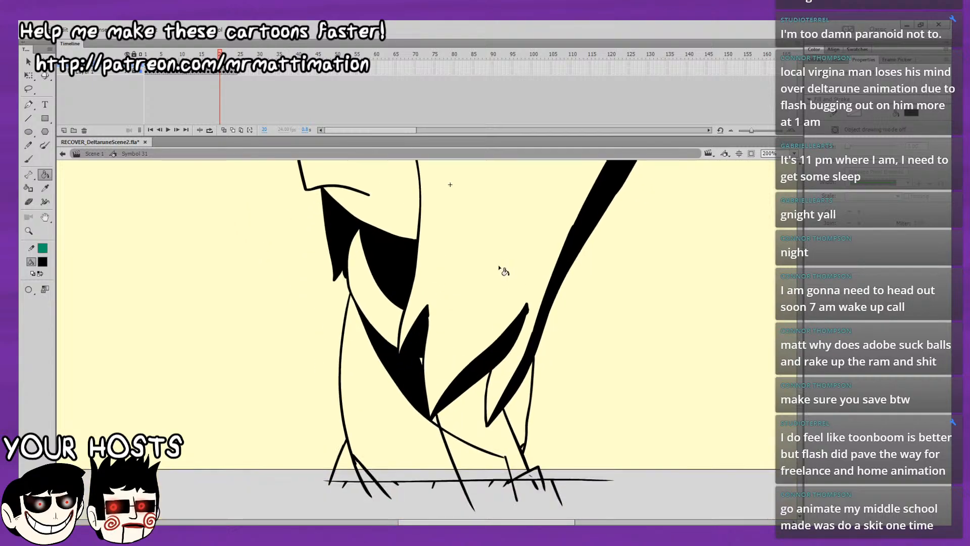
Seal the gap in the belly line near the rear foot on frame 20 and fill the lower body and rear leg black.
{"action": "left_click", "coordinate": [487, 429]}
{"action": "left_click_drag", "start_coordinate": [510, 369], "coordinate": [515, 343]}
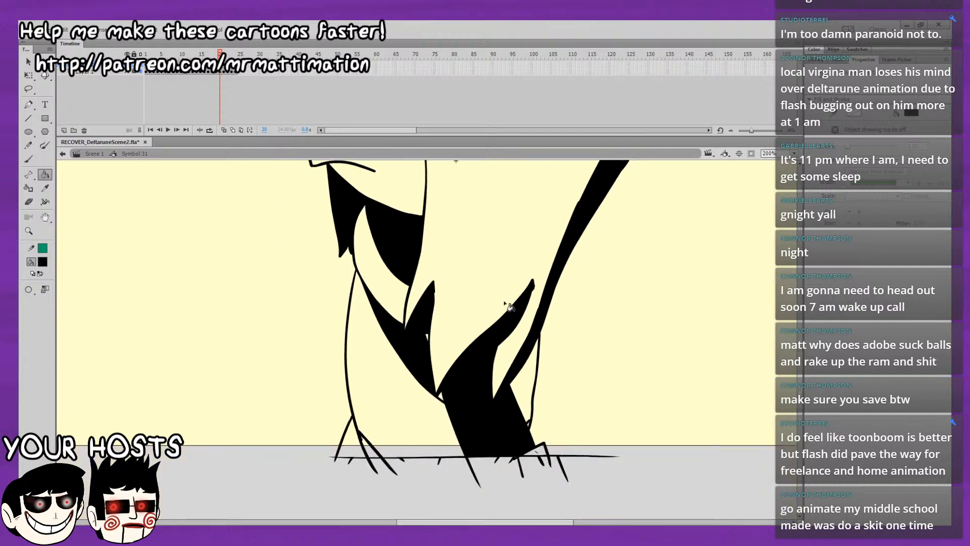
{"action": "left_click", "coordinate": [29, 160]}
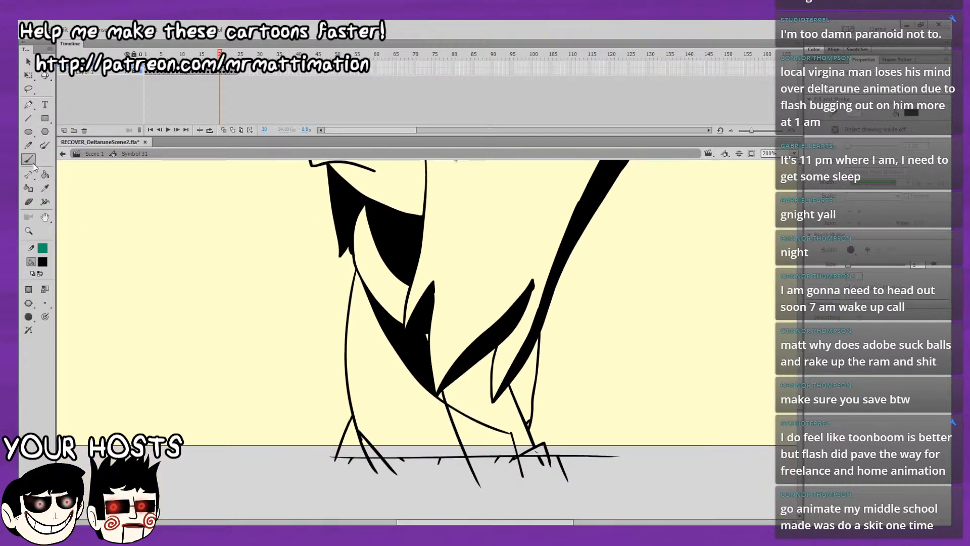
{"action": "key", "text": "k"}
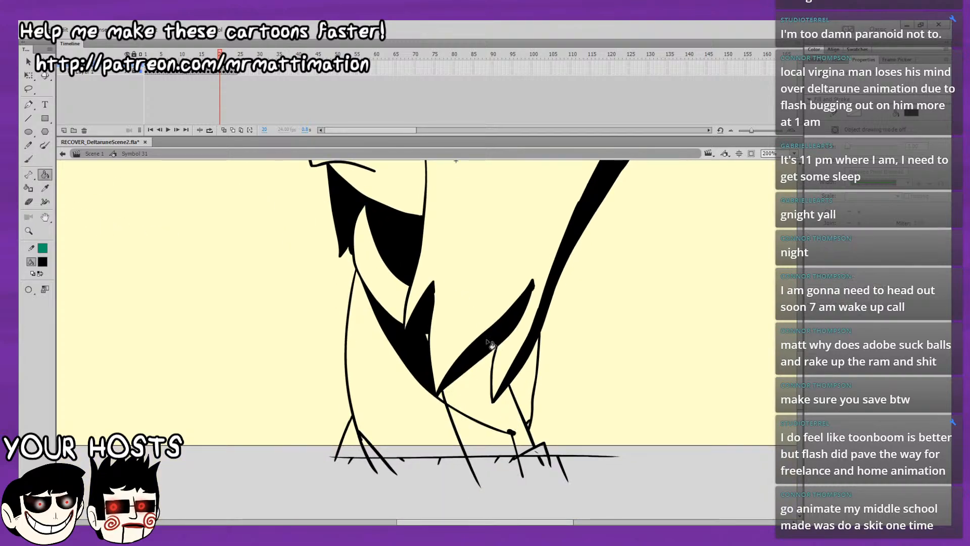
{"action": "left_click", "coordinate": [507, 420]}
{"action": "left_click", "coordinate": [520, 394]}
{"action": "key", "text": "ctrl+z"}
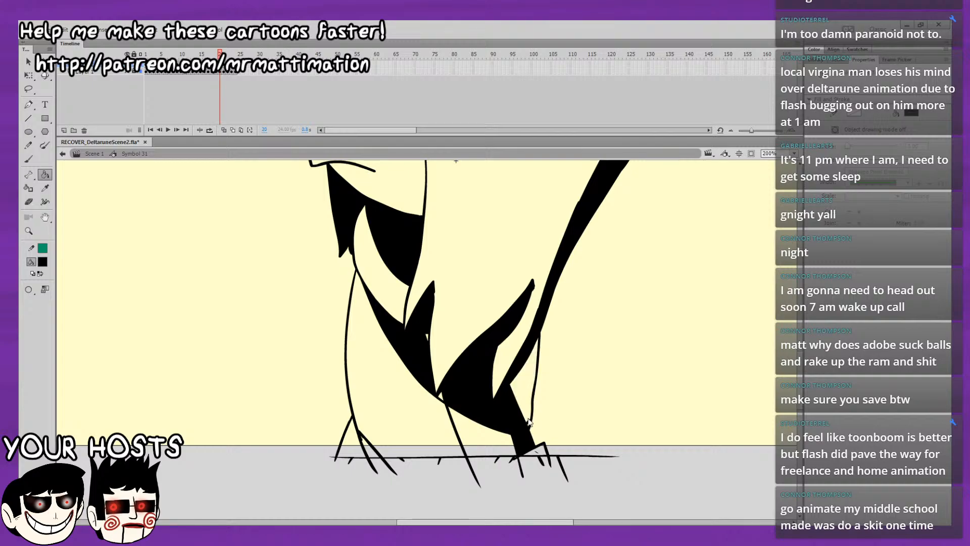
{"action": "left_click", "coordinate": [527, 413]}
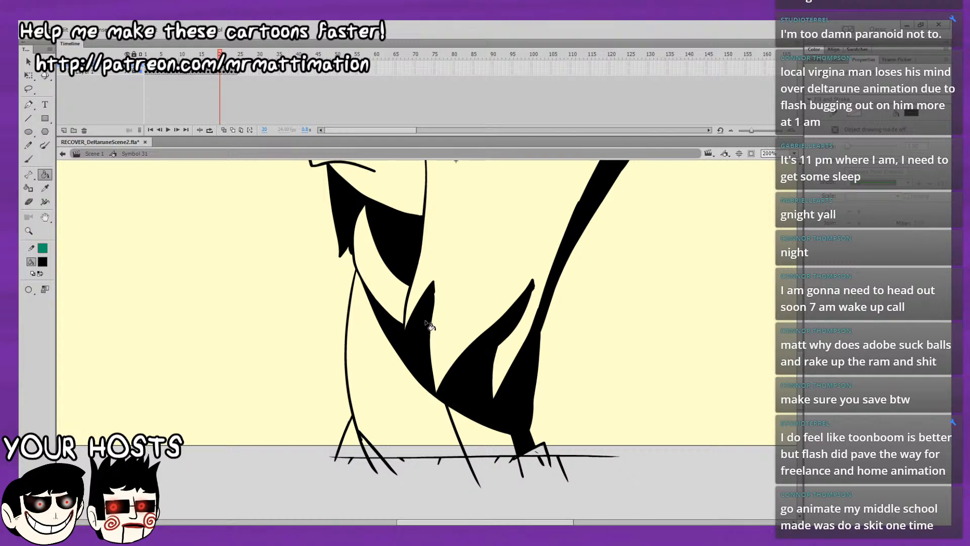
Undo the frame 20 fills of the rear leg, lower body, hair locks, chest strip, neck shadow and chin shape.
{"action": "key", "text": "comma"}
{"action": "key", "text": "period"}
{"action": "key", "text": "ctrl+z"}
{"action": "key", "text": "ctrl+z"}
{"action": "key", "text": "ctrl+z"}
{"action": "key", "text": "ctrl+z"}
{"action": "key", "text": "ctrl+z"}
{"action": "key", "text": "ctrl+z"}
{"action": "key", "text": "ctrl+z"}
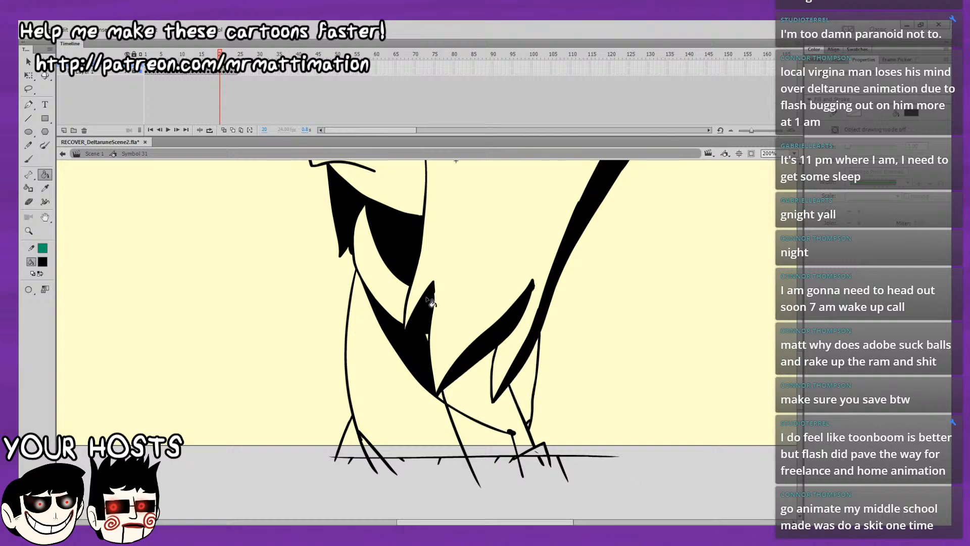
{"action": "key", "text": "ctrl+z"}
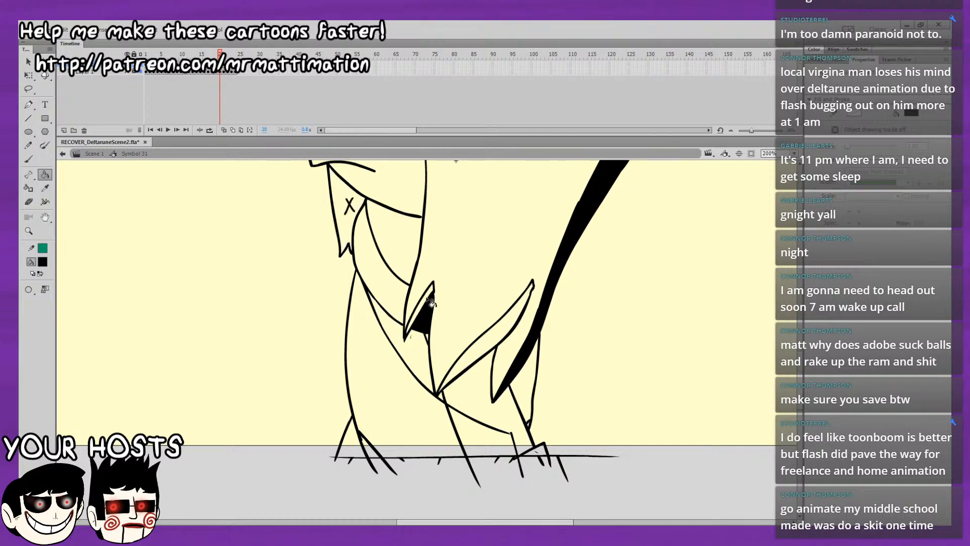
{"action": "scroll", "coordinate": [498, 397], "scroll_direction": "up", "scroll_amount": 3}
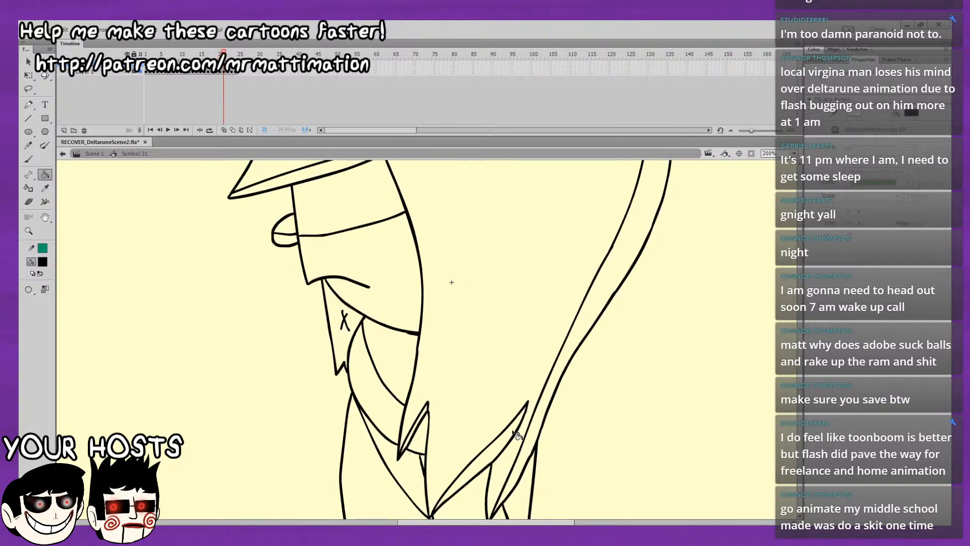
Compare frame 20 with its neighbours, undo the stray nose fill on frame 20 and save the file.
{"action": "key", "text": "comma"}
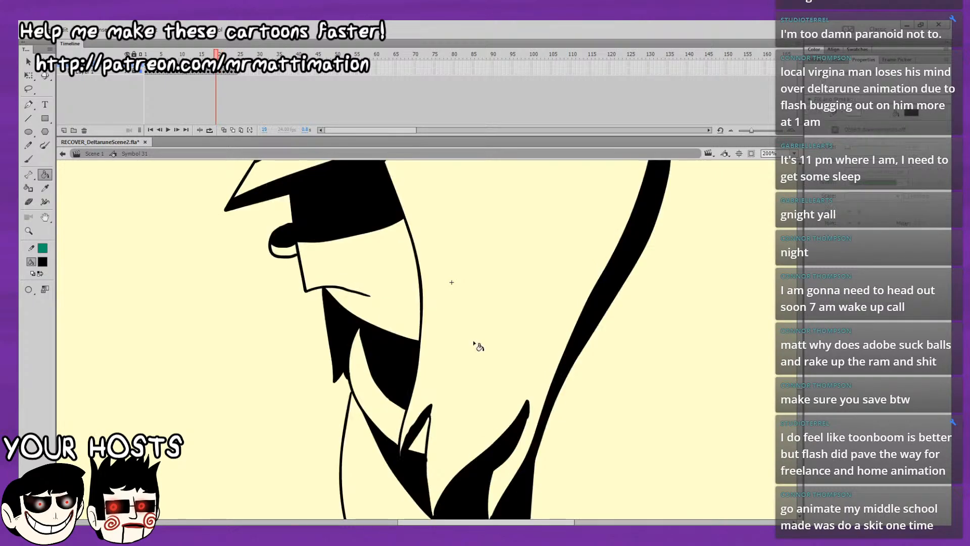
{"action": "key", "text": "period"}
{"action": "key", "text": "comma"}
{"action": "key", "text": "period"}
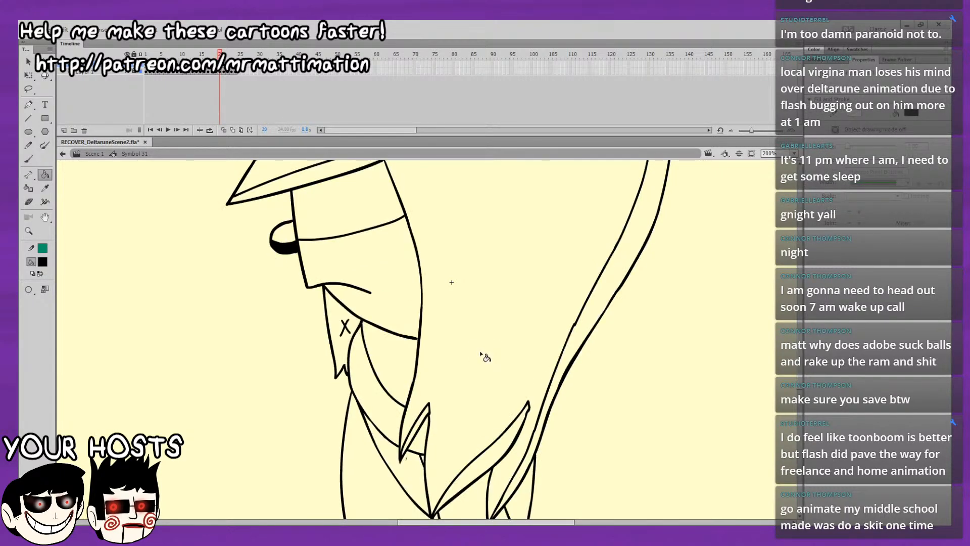
{"action": "key", "text": "ctrl+a"}
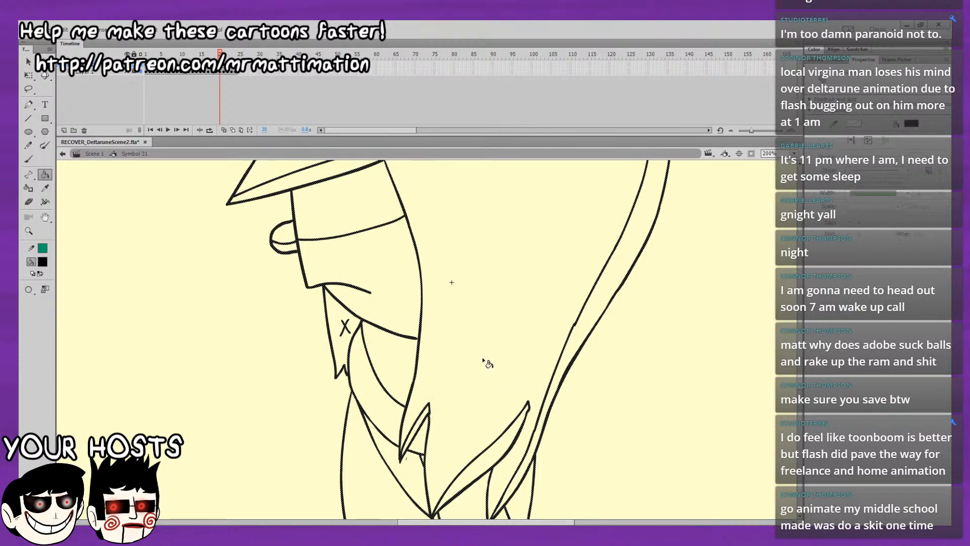
{"action": "key", "text": "v"}
{"action": "left_click", "coordinate": [220, 265]}
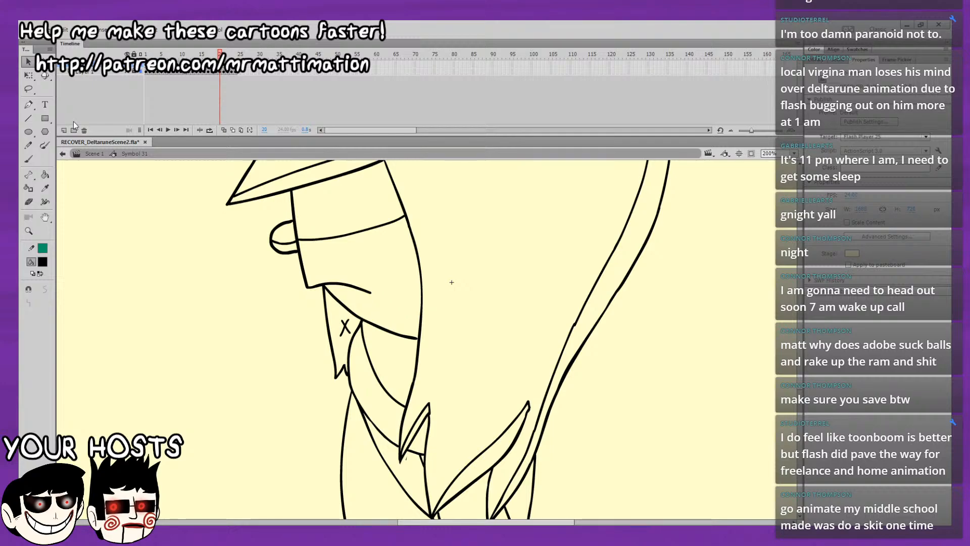
{"action": "key", "text": "ctrl+s"}
Fill the chest strip and small chest lock black on frame 20, then seal the gap at the jawline's rear end.
{"action": "left_click", "coordinate": [45, 175]}
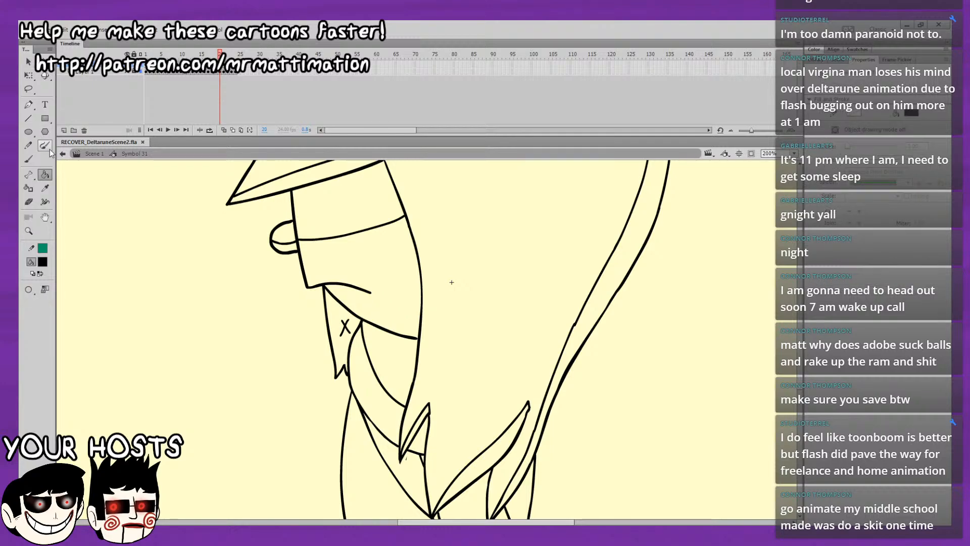
{"action": "left_click", "coordinate": [413, 452]}
{"action": "left_click", "coordinate": [412, 447]}
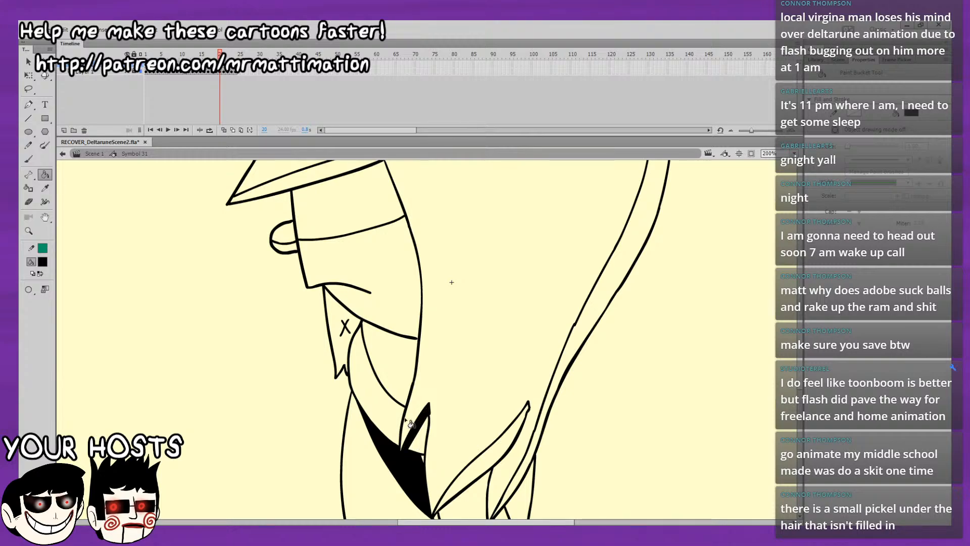
{"action": "left_click", "coordinate": [368, 278]}
{"action": "key", "text": "ctrl+z"}
{"action": "left_click", "coordinate": [29, 160]}
{"action": "left_click", "coordinate": [415, 341]}
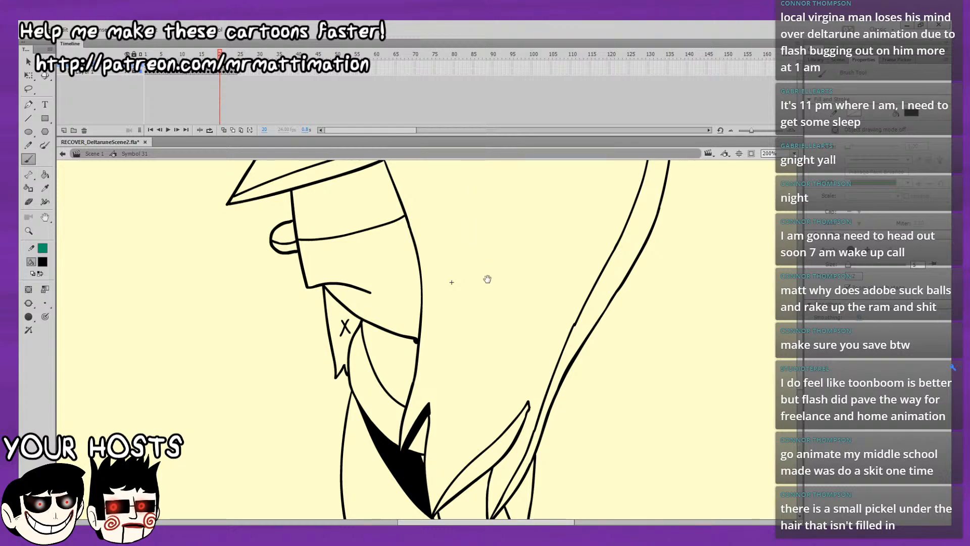
Compare the chest, neck and leg areas across frames 18 to 21.
{"action": "mouse_move", "coordinate": [487, 277]}
{"action": "left_mouse_down"}
{"action": "mouse_move", "coordinate": [478, 280]}
{"action": "mouse_move", "coordinate": [479, 232]}
{"action": "mouse_move", "coordinate": [470, 230]}
{"action": "left_mouse_up"}
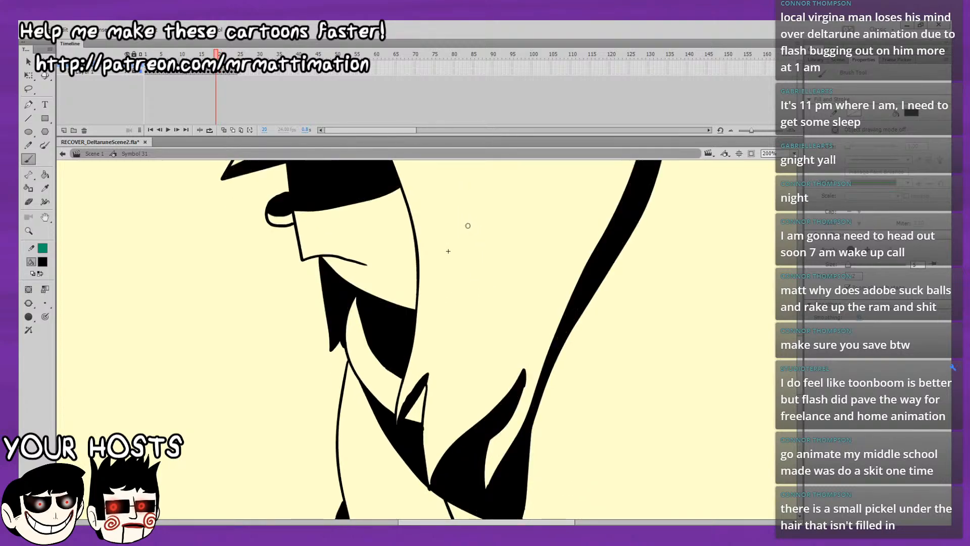
{"action": "key", "text": "."}
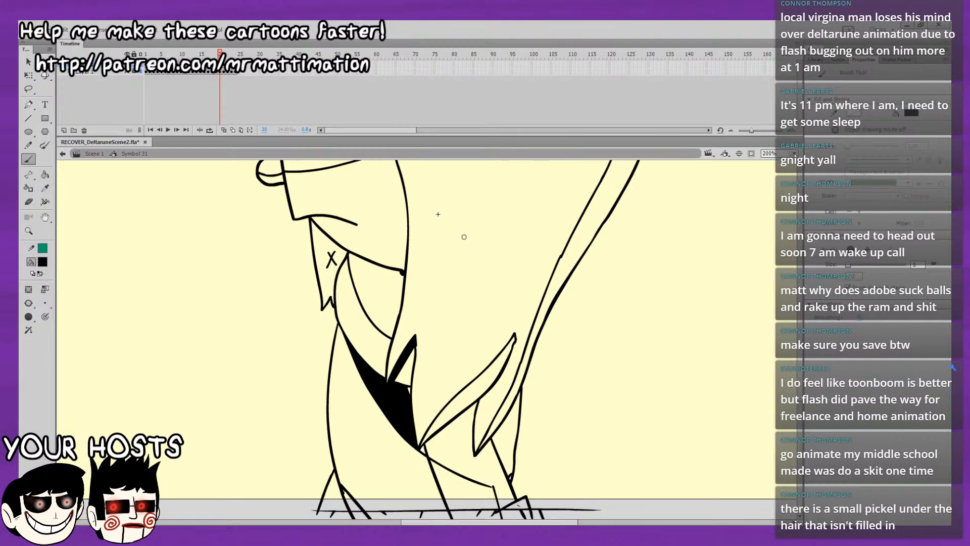
{"action": "key", "text": "."}
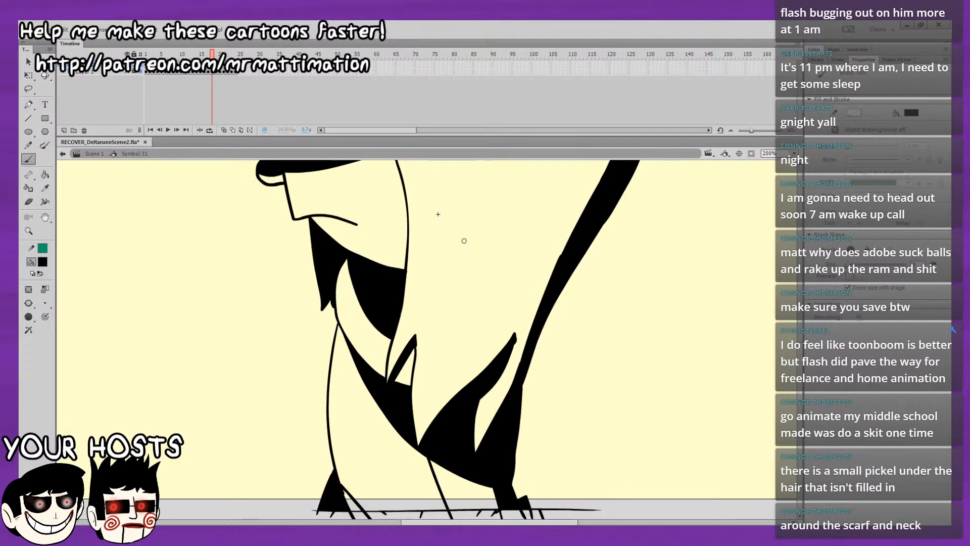
{"action": "key", "text": "."}
{"action": "key", "text": "."}
{"action": "key", "text": "."}
{"action": "key", "text": "."}
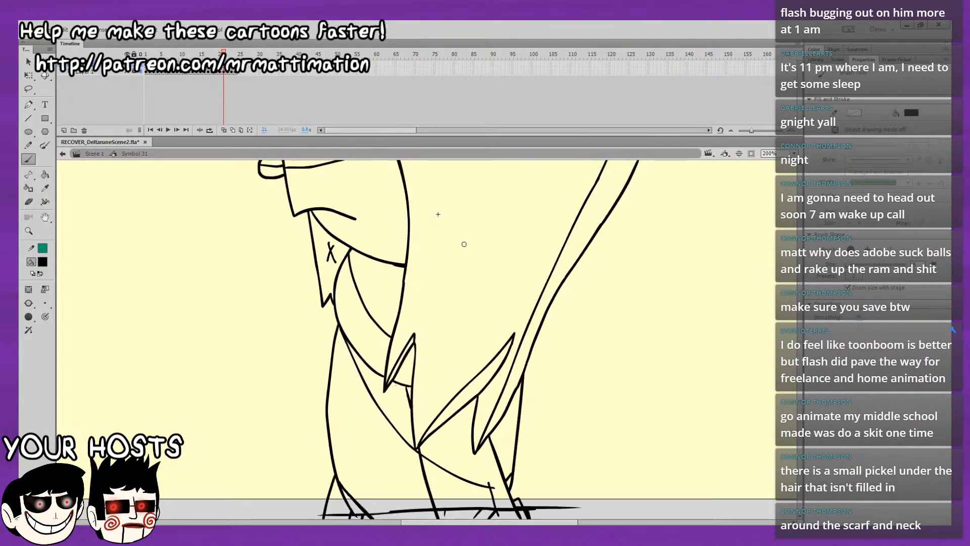
{"action": "left_click", "coordinate": [45, 175]}
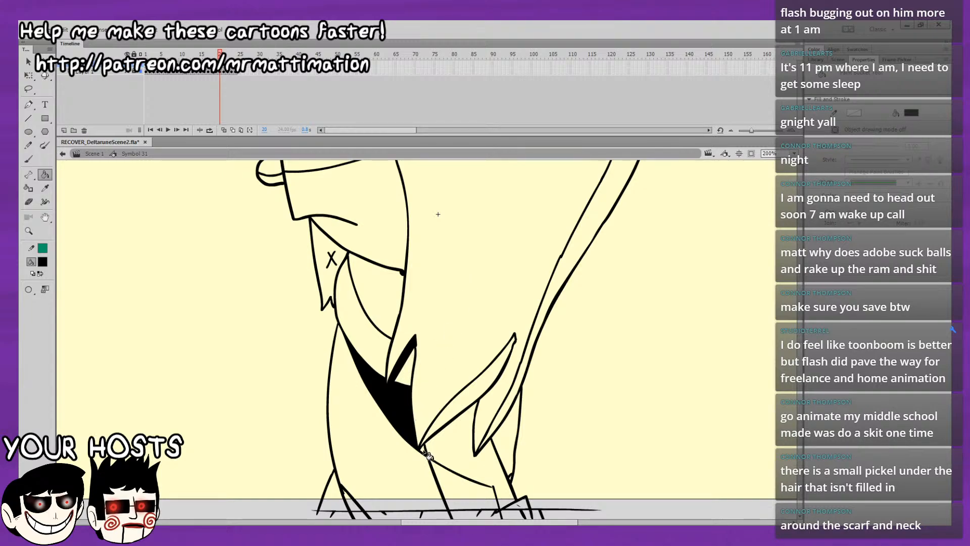
{"action": "left_click", "coordinate": [451, 447]}
{"action": "left_click", "coordinate": [460, 410]}
{"action": "key", "text": "ctrl+z"}
{"action": "key", "text": "ctrl+z"}
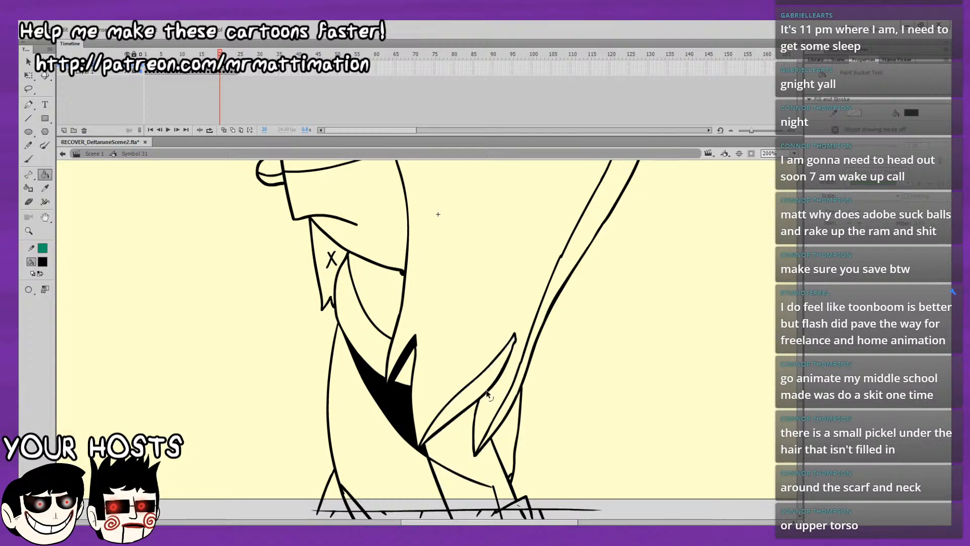
Seal the belly line gap near the rear foot on frame 20, then fill the lower body, tail strip and rear leg black.
{"action": "key", "text": "b"}
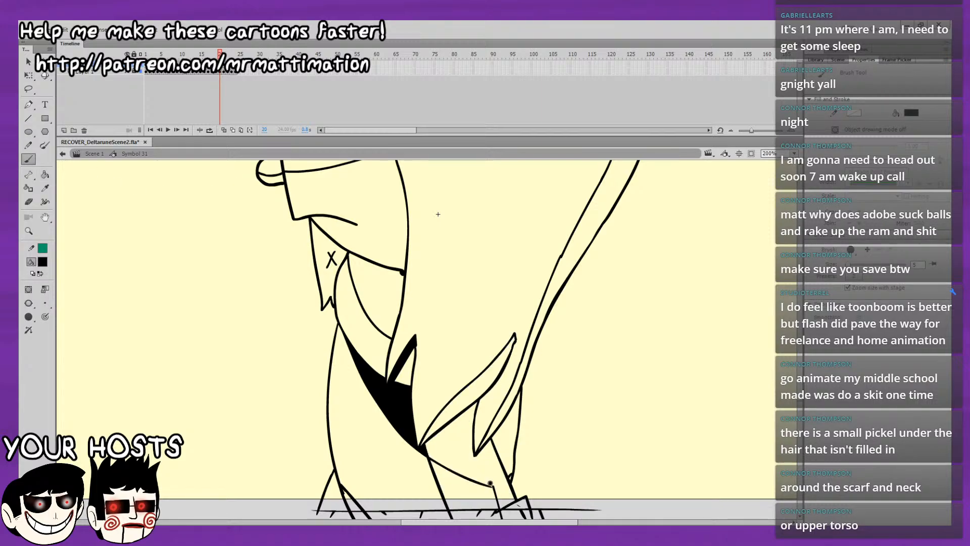
{"action": "left_click", "coordinate": [44, 174]}
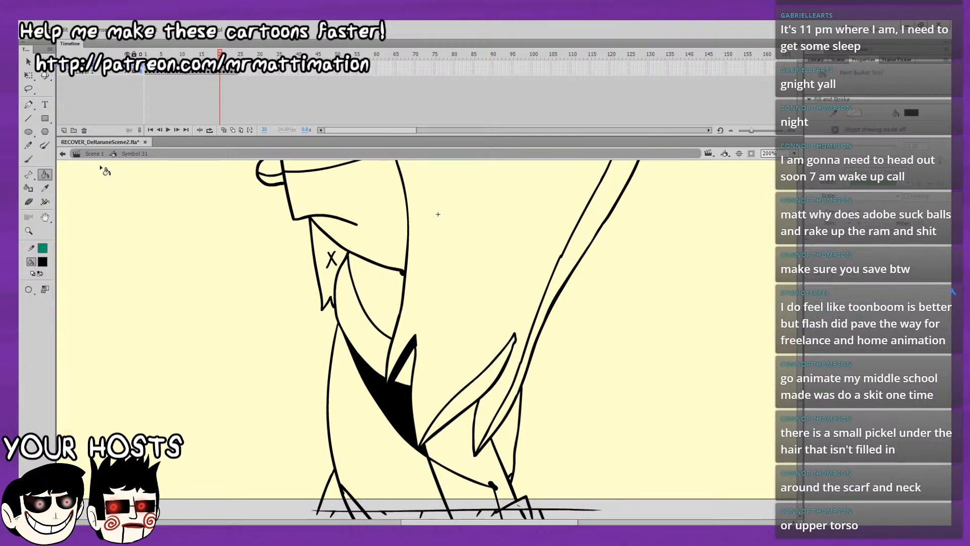
{"action": "left_click", "coordinate": [464, 437]}
{"action": "left_click", "coordinate": [469, 410]}
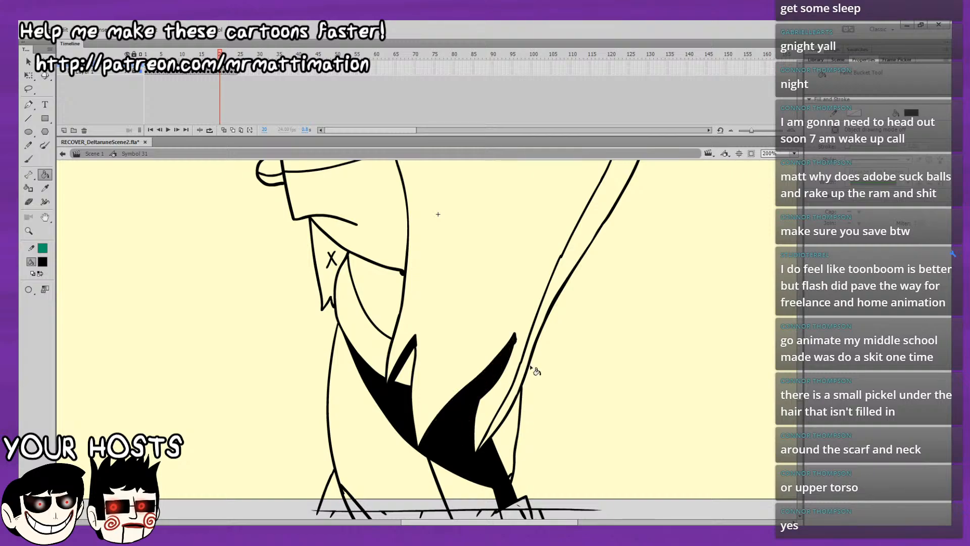
{"action": "left_click", "coordinate": [524, 381]}
{"action": "left_click", "coordinate": [507, 466]}
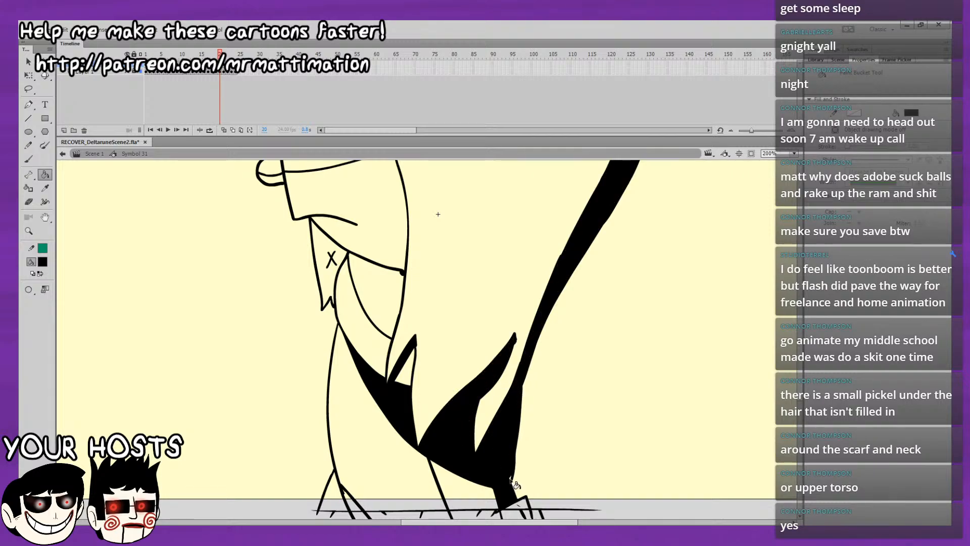
{"action": "left_click", "coordinate": [528, 512]}
Fill the neck shadow, chin shape, upper face band and upper half of the nose black on frame 20.
{"action": "left_click", "coordinate": [393, 307]}
{"action": "left_click", "coordinate": [323, 232]}
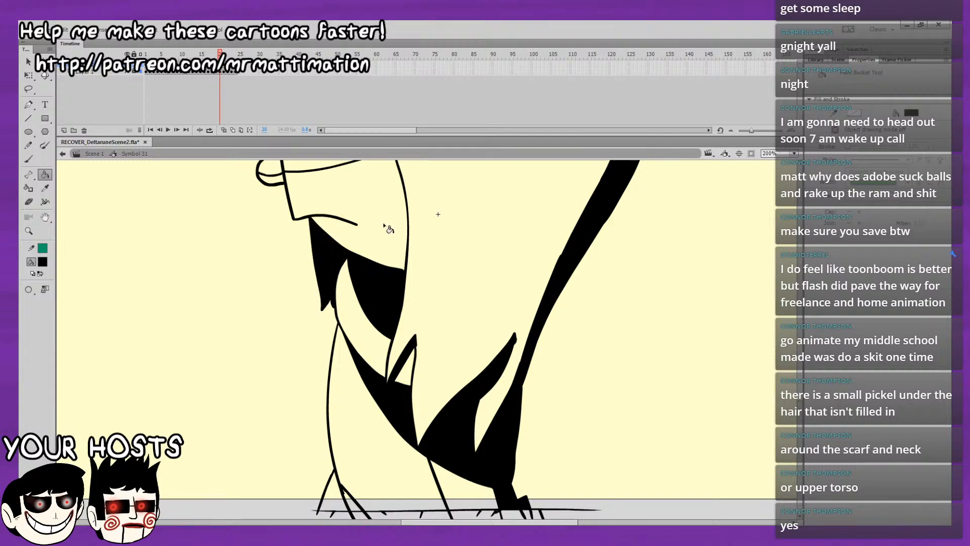
{"action": "scroll", "coordinate": [390, 229], "scroll_direction": "up", "scroll_amount": 3}
{"action": "left_click", "coordinate": [302, 252]}
{"action": "left_click", "coordinate": [271, 262]}
{"action": "left_click_drag", "start_coordinate": [392, 395], "coordinate": [398, 312]}
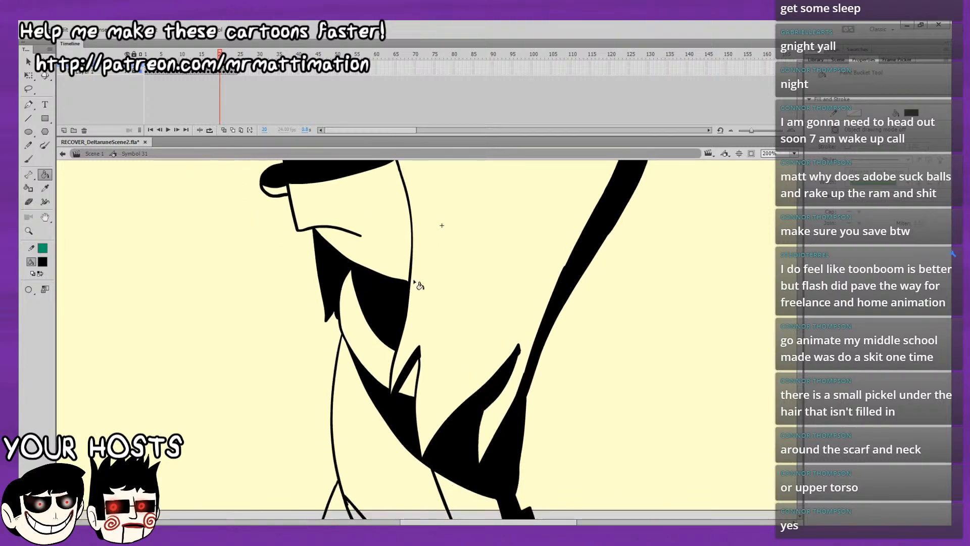
{"action": "key", "text": "comma"}
{"action": "key", "text": "period"}
Fill the undersides of the brow locks, the front hair tuft and the rear tuft black on frame 20.
{"action": "left_click_drag", "start_coordinate": [438, 341], "coordinate": [426, 509]}
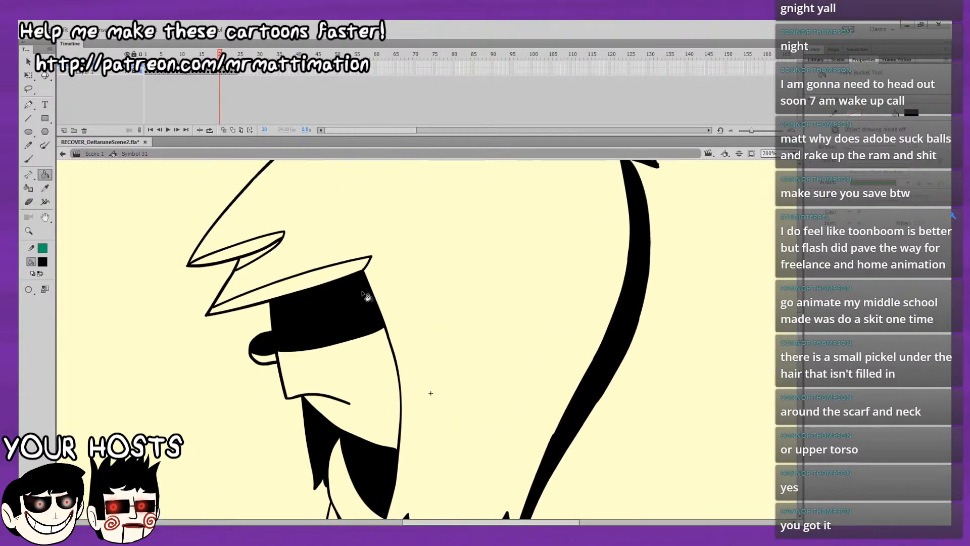
{"action": "left_click", "coordinate": [304, 277]}
{"action": "left_click", "coordinate": [254, 256]}
{"action": "left_click_drag", "start_coordinate": [443, 346], "coordinate": [372, 504]}
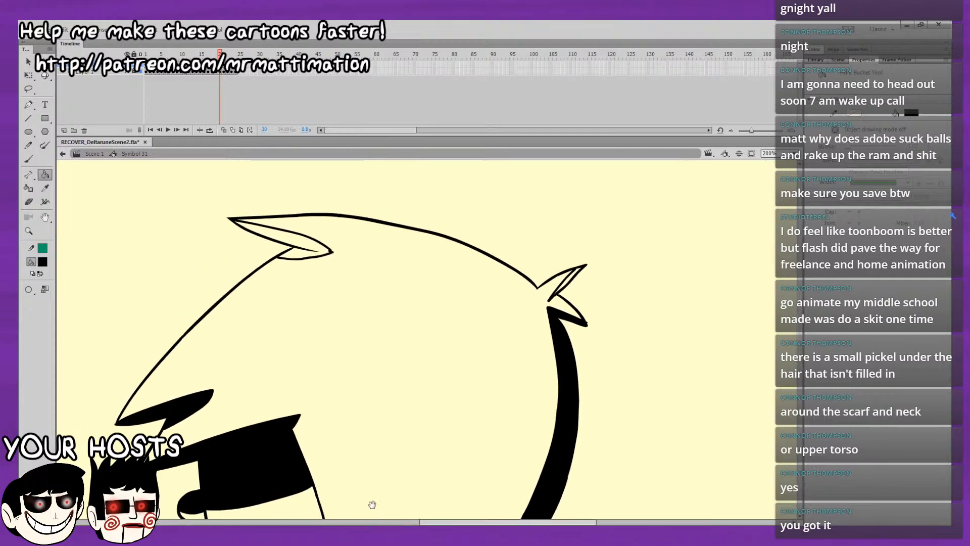
{"action": "left_click", "coordinate": [317, 254]}
{"action": "left_click", "coordinate": [566, 281]}
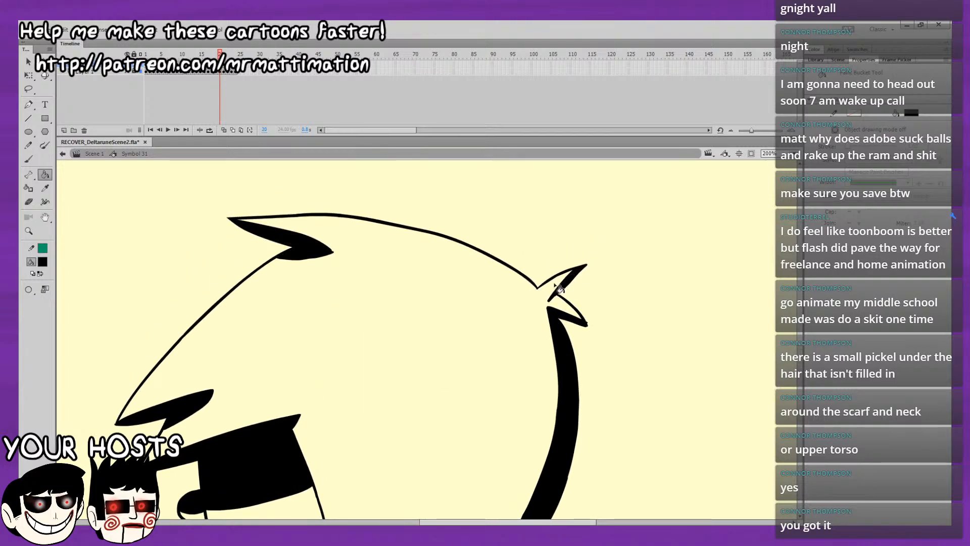
Fill the front foot shadow black on frame 20, checking it against frame 19.
{"action": "left_click_drag", "start_coordinate": [512, 495], "coordinate": [576, 350]}
{"action": "left_click_drag", "start_coordinate": [578, 399], "coordinate": [586, 286]}
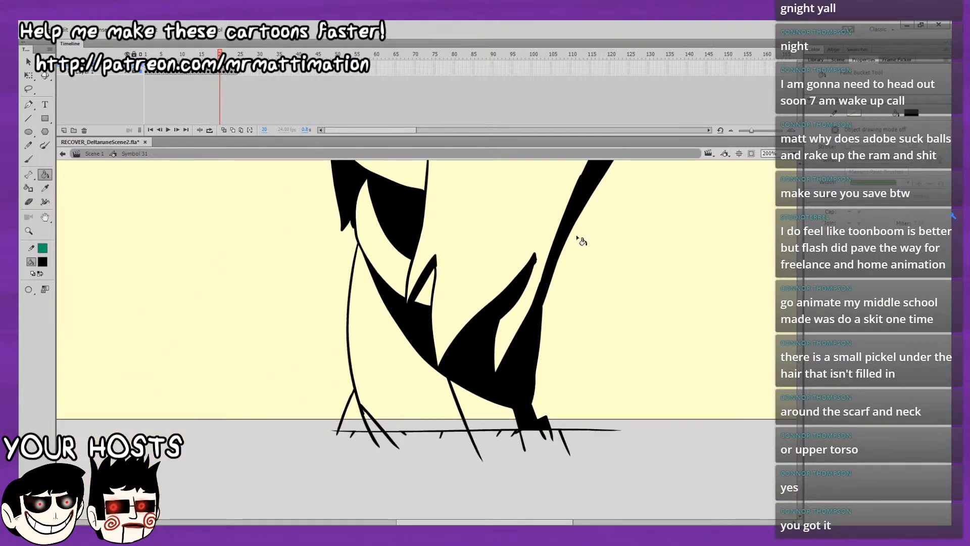
{"action": "key", "text": "comma"}
{"action": "key", "text": "period"}
{"action": "left_click", "coordinate": [356, 400]}
{"action": "key", "text": "comma"}
{"action": "key", "text": "period"}
Fill the lower body, lower hair lock, tail strip and rear leg black on frame 21.
{"action": "left_click_drag", "start_coordinate": [583, 350], "coordinate": [534, 457]}
{"action": "key", "text": "comma"}
{"action": "key", "text": "period"}
{"action": "key", "text": "period"}
{"action": "left_click", "coordinate": [465, 402]}
{"action": "key", "text": "comma"}
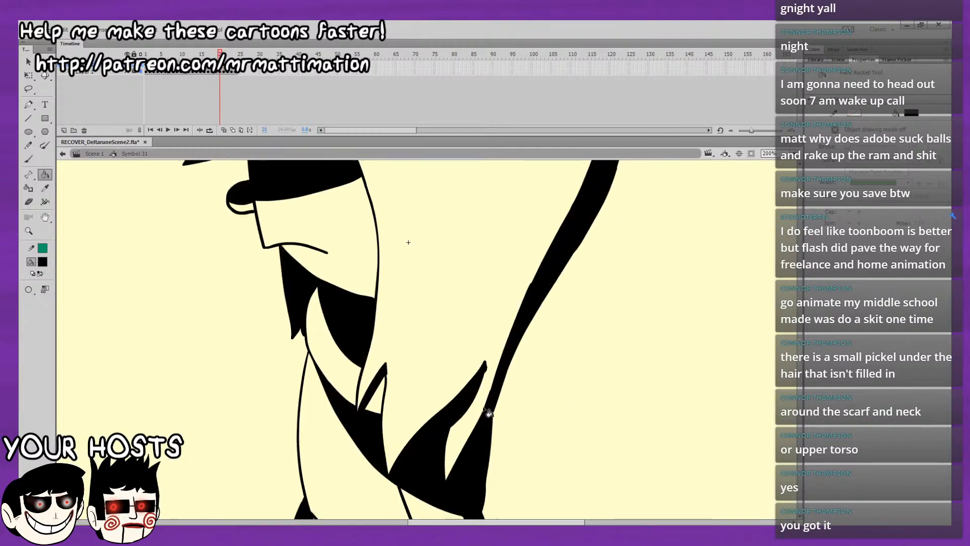
{"action": "key", "text": "period"}
{"action": "left_click", "coordinate": [489, 423]}
{"action": "left_click", "coordinate": [471, 474]}
{"action": "left_click", "coordinate": [441, 466]}
Compare frame 21 with frame 20 and fill the front foot shadow and chest strip black on frame 21.
{"action": "left_click_drag", "start_coordinate": [487, 422], "coordinate": [531, 311]}
{"action": "key", "text": "comma"}
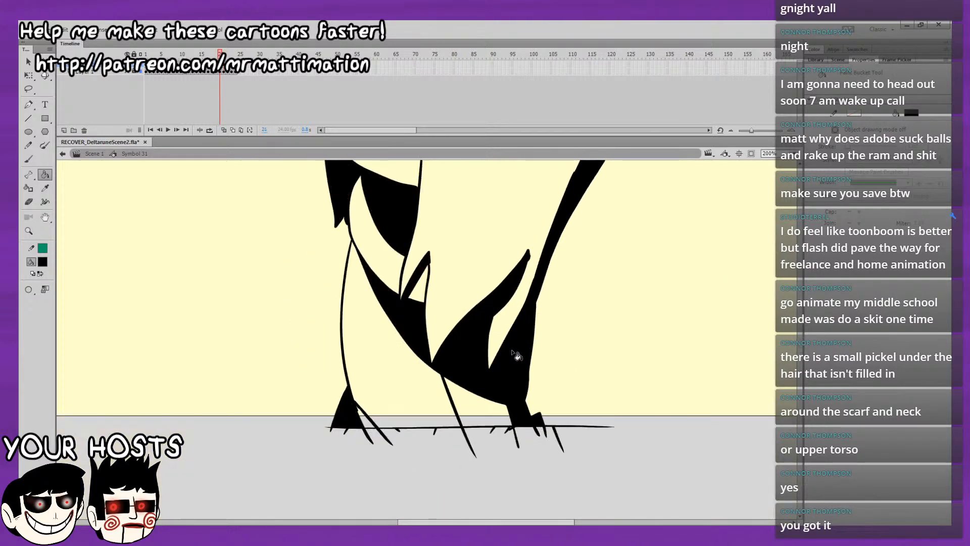
{"action": "key", "text": "period"}
{"action": "key", "text": "comma"}
{"action": "key", "text": "period"}
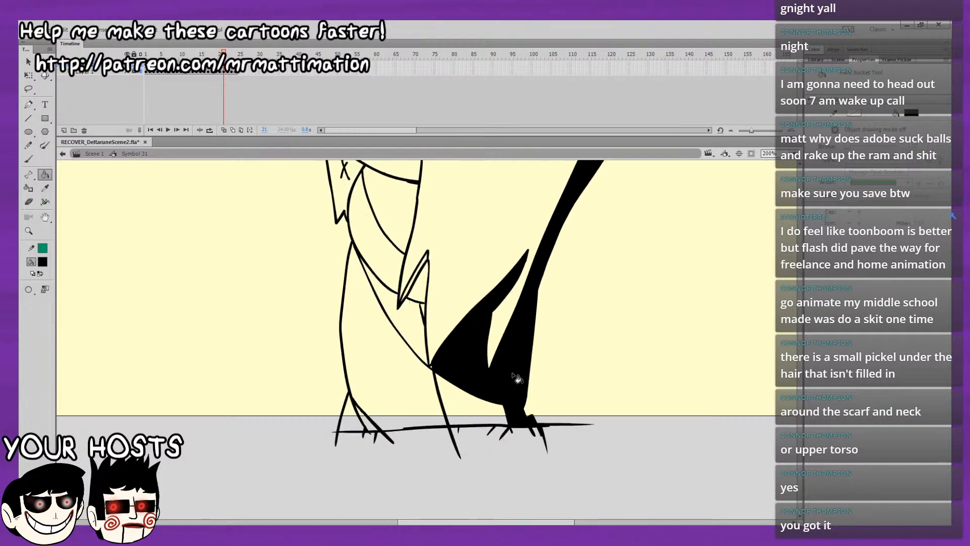
{"action": "left_click", "coordinate": [356, 413]}
{"action": "left_click_drag", "start_coordinate": [372, 409], "coordinate": [367, 487]}
{"action": "left_click", "coordinate": [409, 387]}
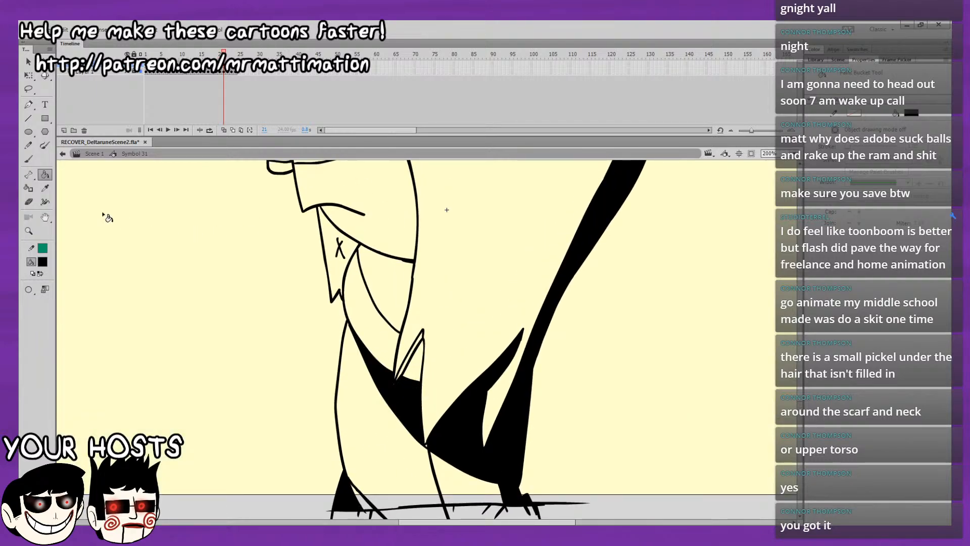
Fill the neck shadow, chin shape, upper face band and upper half of the nose black on frame 21.
{"action": "key", "text": "b"}
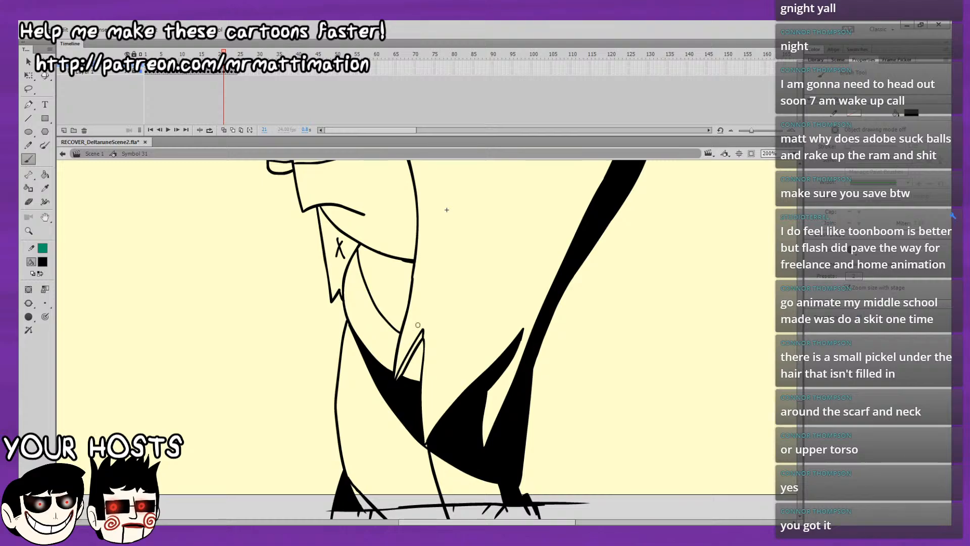
{"action": "key", "text": "k"}
{"action": "left_click", "coordinate": [359, 236]}
{"action": "left_click", "coordinate": [339, 266]}
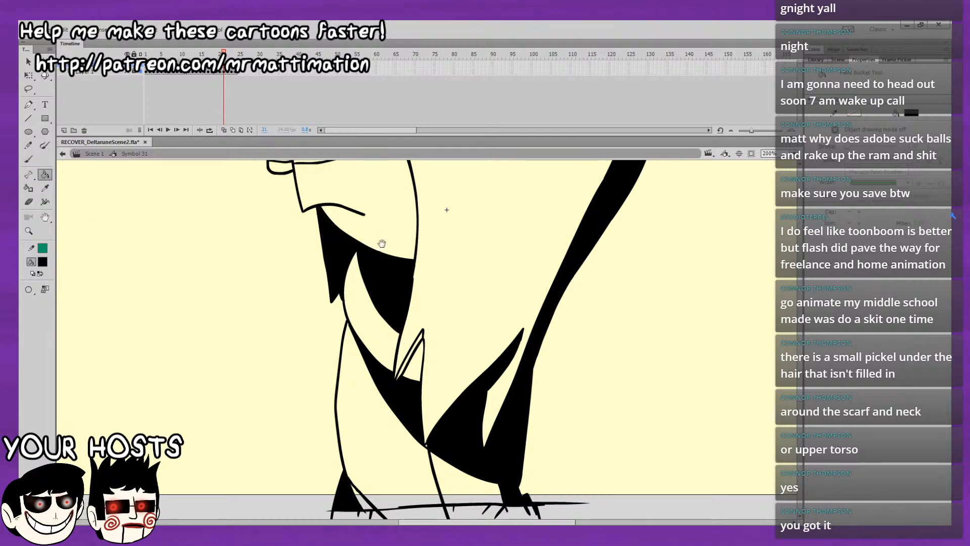
{"action": "left_click_drag", "start_coordinate": [379, 242], "coordinate": [403, 332]}
{"action": "left_click", "coordinate": [306, 236]}
{"action": "left_click", "coordinate": [320, 220]}
{"action": "left_click_drag", "start_coordinate": [322, 222], "coordinate": [350, 293]}
Fill the undersides of the brow locks and the front hair tuft black on frame 21.
{"action": "left_click", "coordinate": [334, 224]}
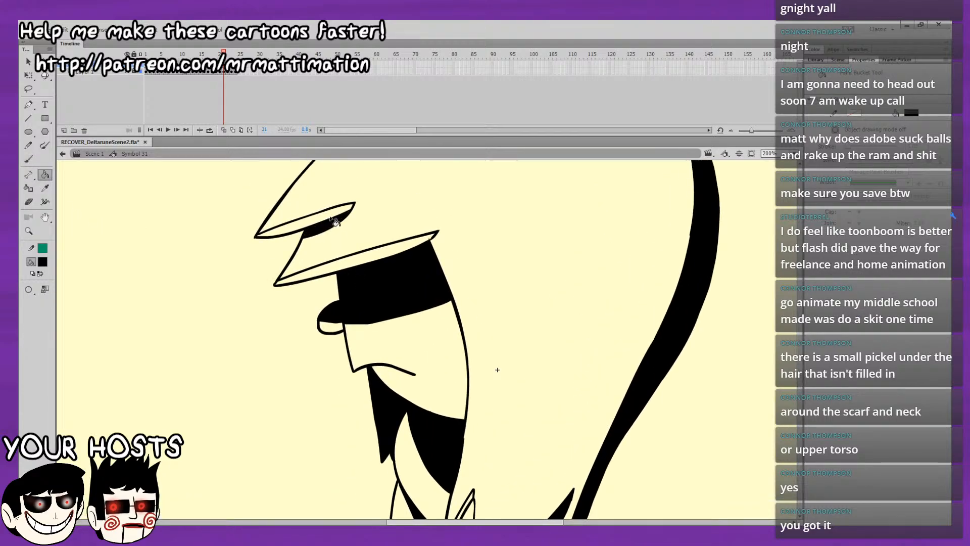
{"action": "left_click", "coordinate": [331, 215]}
{"action": "left_click_drag", "start_coordinate": [410, 251], "coordinate": [415, 351]}
{"action": "left_click", "coordinate": [440, 264]}
{"action": "left_click_drag", "start_coordinate": [448, 239], "coordinate": [434, 134]}
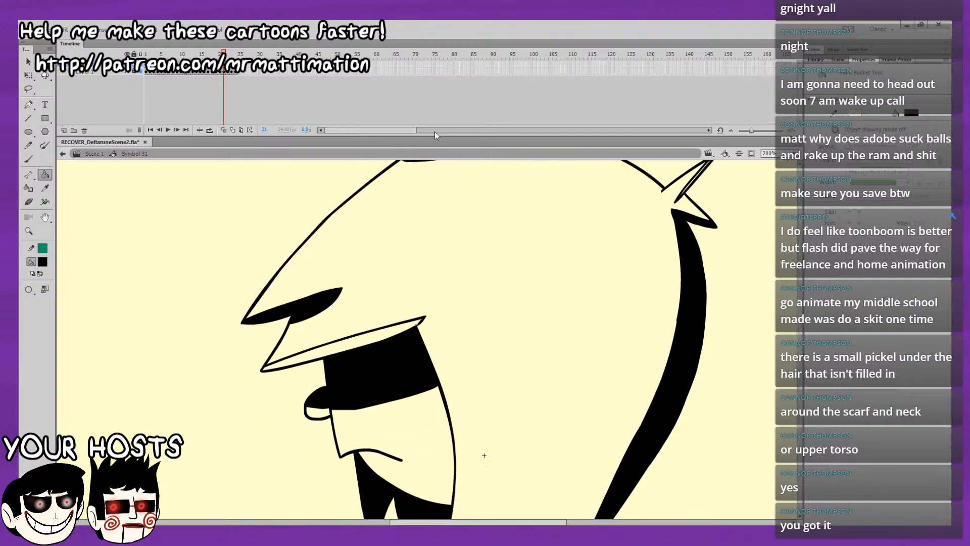
{"action": "left_click", "coordinate": [390, 334]}
Fill the rear hair tuft and the small chest lock black on frame 21.
{"action": "left_click_drag", "start_coordinate": [520, 166], "coordinate": [499, 218]}
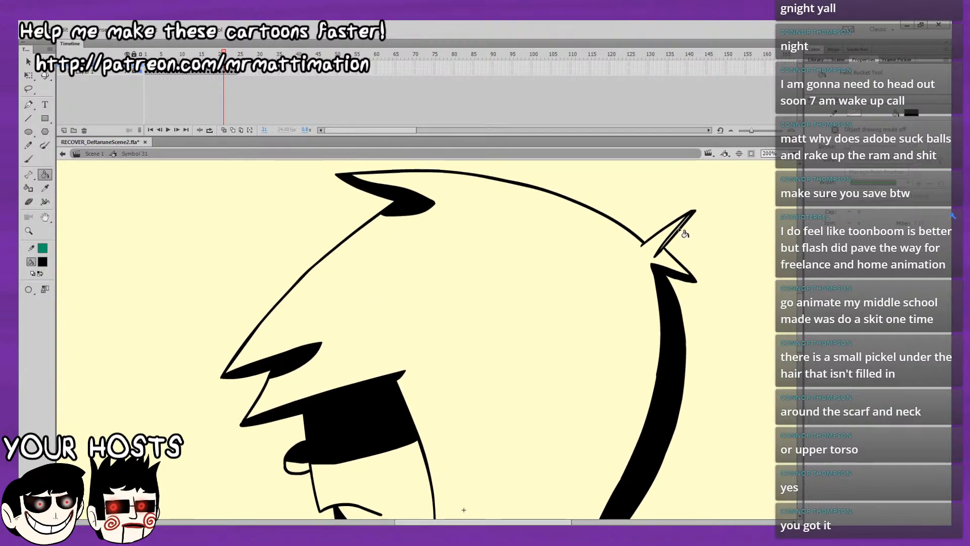
{"action": "left_click", "coordinate": [680, 231]}
{"action": "left_click_drag", "start_coordinate": [650, 395], "coordinate": [680, 108]}
{"action": "key", "text": "period"}
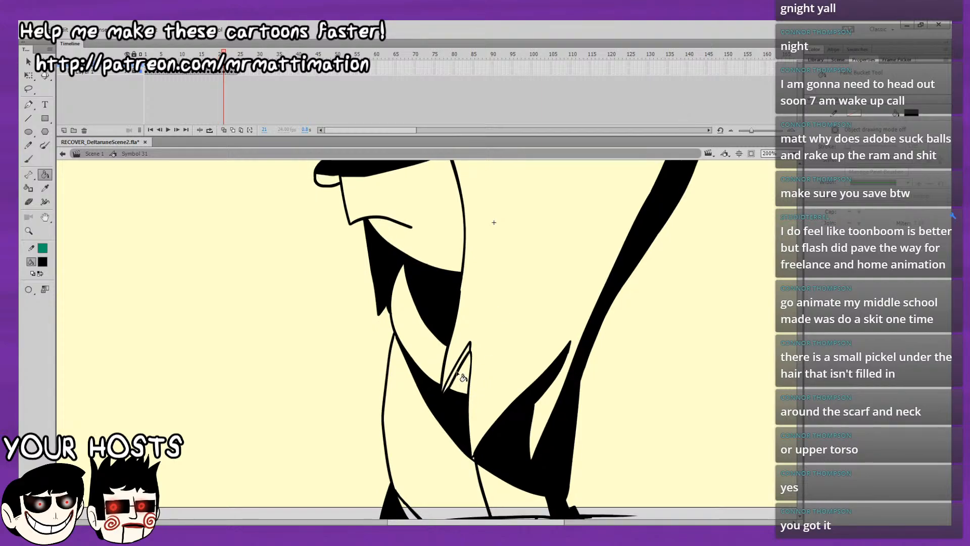
{"action": "left_click", "coordinate": [460, 374]}
Compare the finished fills of frame 21 with frame 20, then move on to frame 22 with the Brush tool.
{"action": "left_click", "coordinate": [30, 158]}
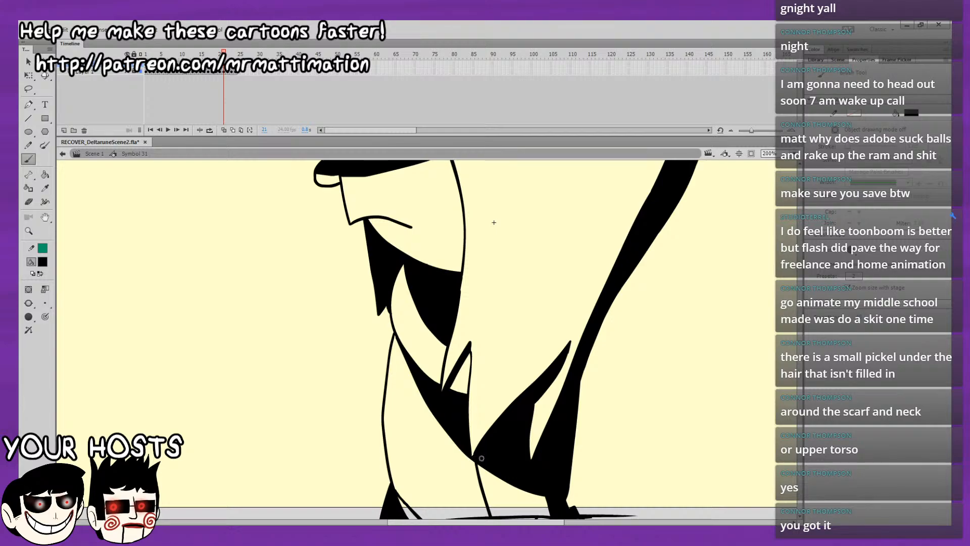
{"action": "key", "text": "comma"}
{"action": "key", "text": "period"}
{"action": "key", "text": "comma"}
{"action": "key", "text": "period"}
{"action": "key", "text": "comma"}
{"action": "key", "text": "period"}
{"action": "key", "text": "period"}
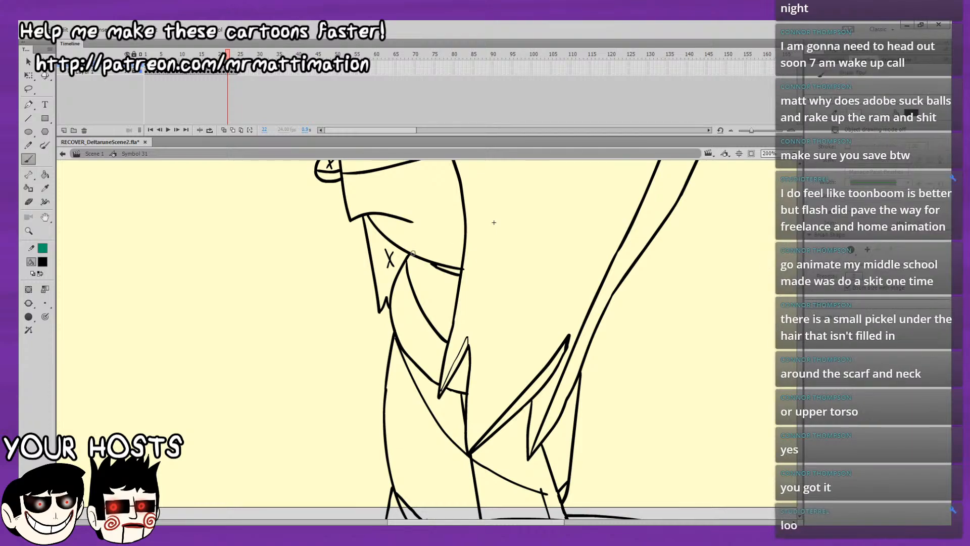
Fill the rear hair strand, the back shadow and the lower torso shadow black on frame 22, using frame 21 as reference.
{"action": "left_click", "coordinate": [45, 174]}
{"action": "left_click_drag", "start_coordinate": [629, 344], "coordinate": [609, 296]}
{"action": "key", "text": "comma"}
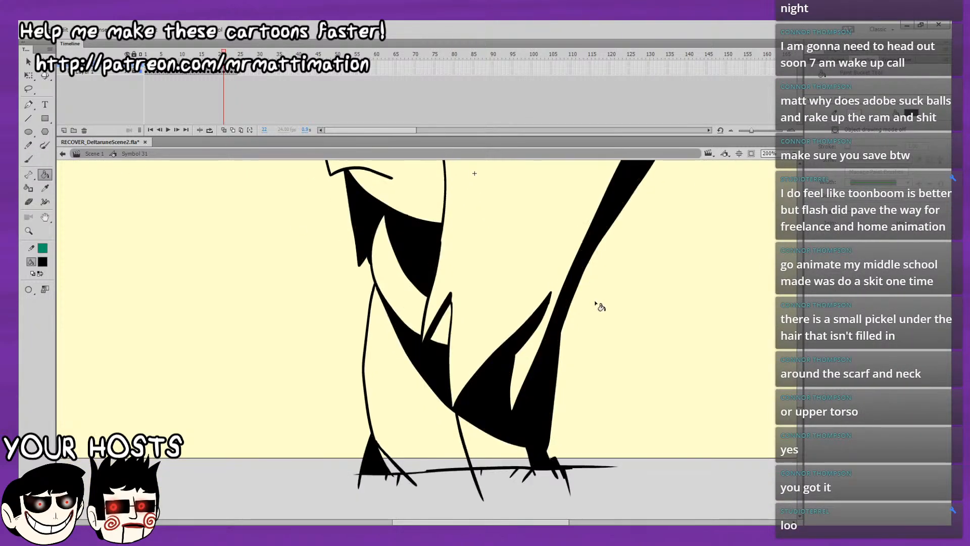
{"action": "key", "text": "period"}
{"action": "left_click", "coordinate": [565, 303]}
{"action": "left_click", "coordinate": [553, 396]}
{"action": "left_click", "coordinate": [546, 449]}
{"action": "left_click", "coordinate": [527, 401]}
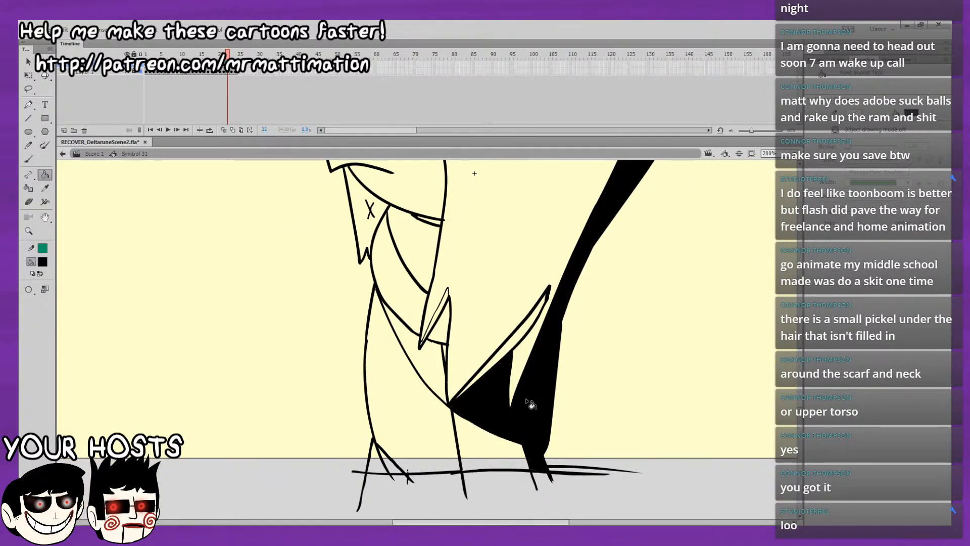
Fill the long front hair lock, the small chest lock and the chest shadow black on frame 22.
{"action": "left_click", "coordinate": [499, 362]}
{"action": "left_click", "coordinate": [434, 324]}
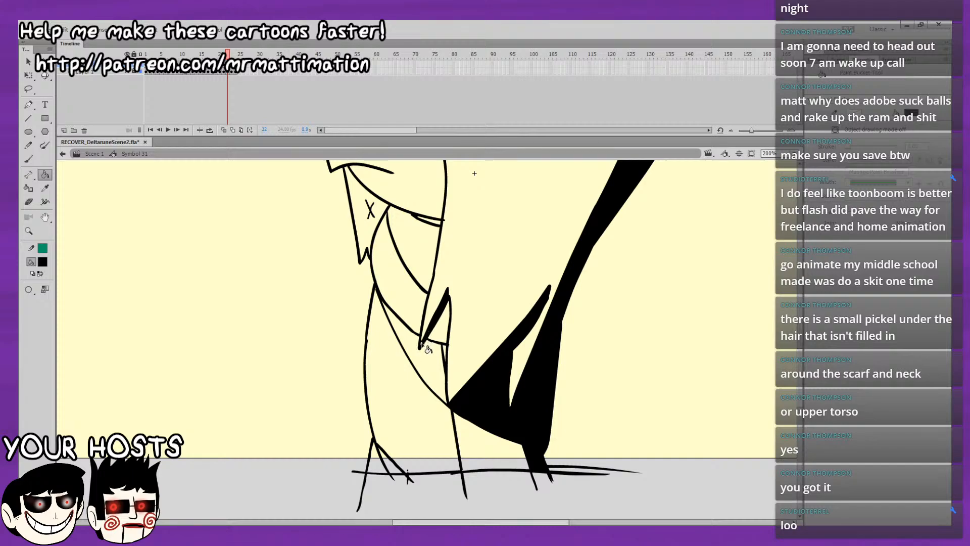
{"action": "left_click", "coordinate": [430, 341]}
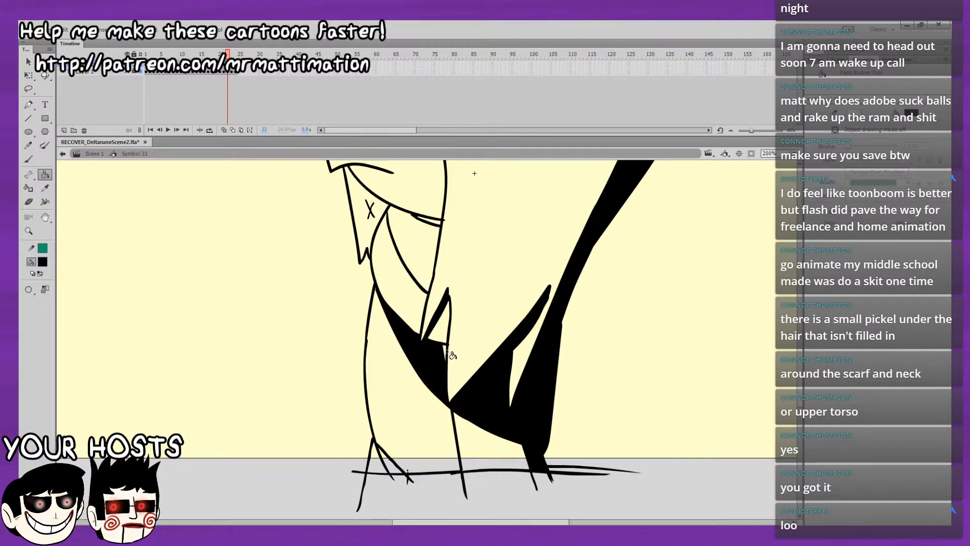
Fill the neck shadow, chin shape and upper face band black on frame 22.
{"action": "left_click_drag", "start_coordinate": [493, 328], "coordinate": [506, 442]}
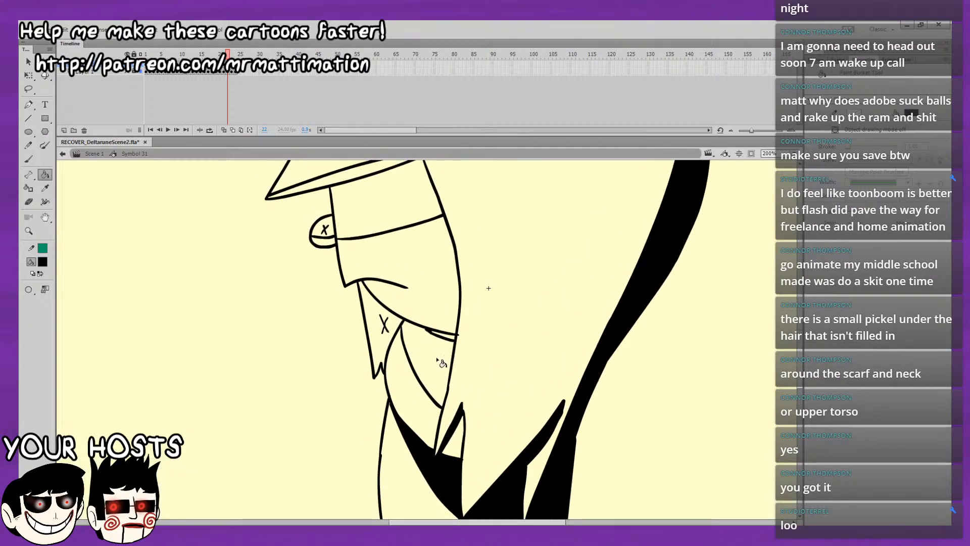
{"action": "left_click", "coordinate": [444, 356]}
{"action": "left_click", "coordinate": [395, 338]}
{"action": "left_click_drag", "start_coordinate": [427, 320], "coordinate": [447, 429]}
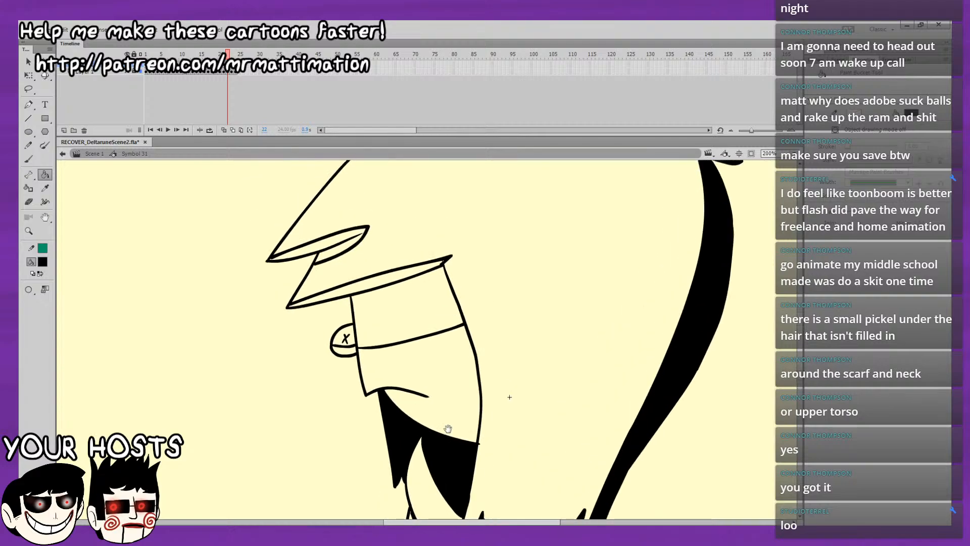
{"action": "left_click", "coordinate": [413, 314]}
Fill the undersides of the brow locks, the upper half of the nose and both hair tufts black on frame 22.
{"action": "left_click", "coordinate": [354, 288]}
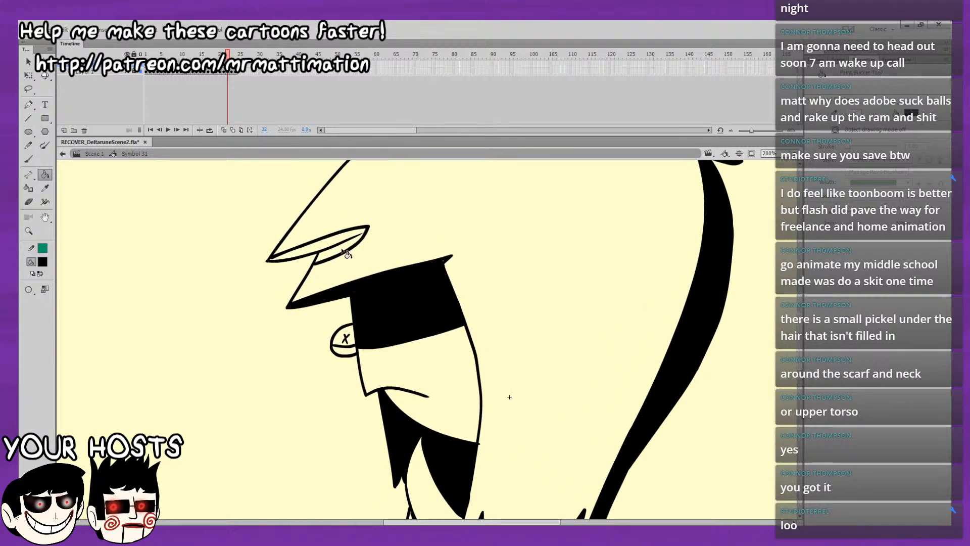
{"action": "left_click", "coordinate": [346, 242]}
{"action": "left_click", "coordinate": [344, 337]}
{"action": "left_click_drag", "start_coordinate": [630, 254], "coordinate": [555, 413]}
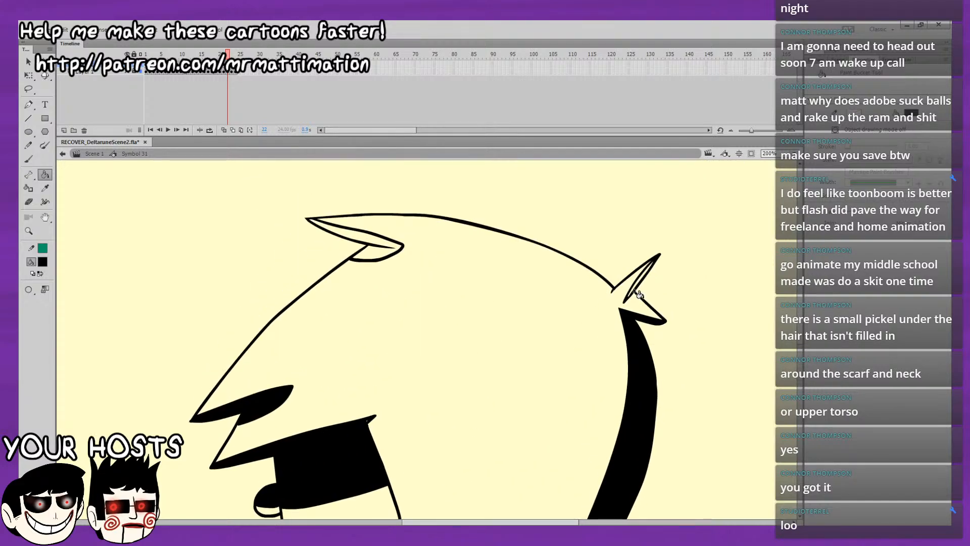
{"action": "left_click", "coordinate": [387, 246]}
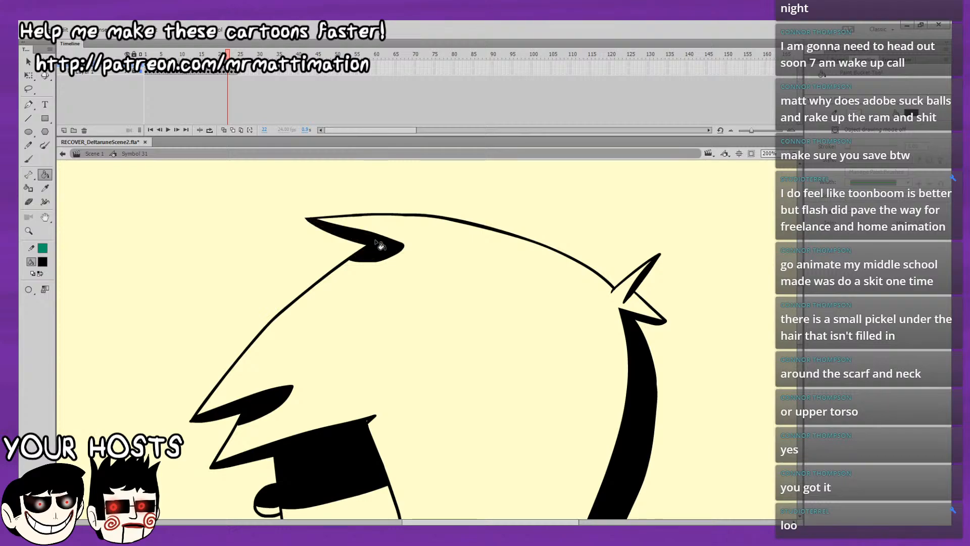
Compare the fills of frame 22 with frame 21 from the face down to the base of the body.
{"action": "scroll", "coordinate": [505, 401], "scroll_direction": "down", "scroll_amount": 5}
{"action": "left_click_drag", "start_coordinate": [532, 406], "coordinate": [542, 489]}
{"action": "key", "text": "b"}
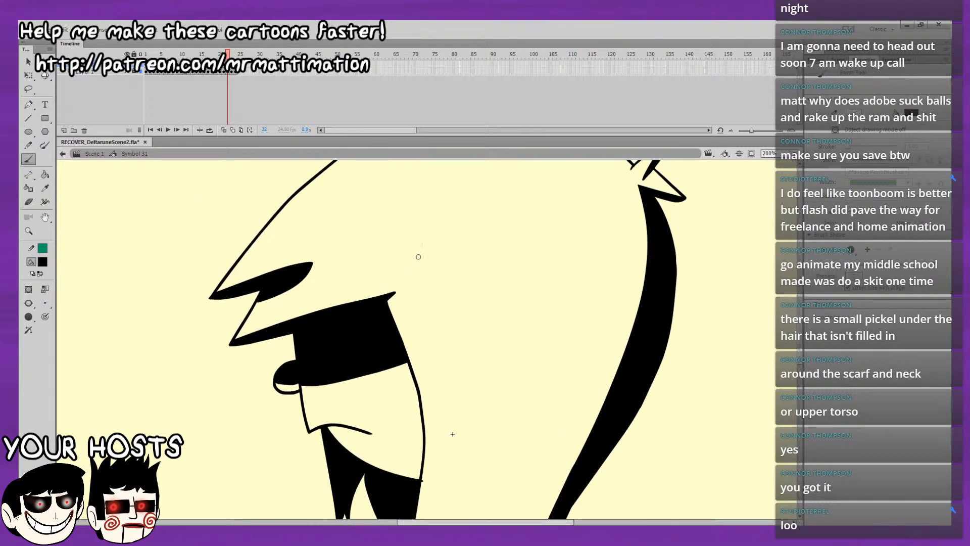
{"action": "left_click_drag", "start_coordinate": [427, 295], "coordinate": [363, 127]}
{"action": "key", "text": "comma"}
{"action": "key", "text": "period"}
{"action": "key", "text": "comma"}
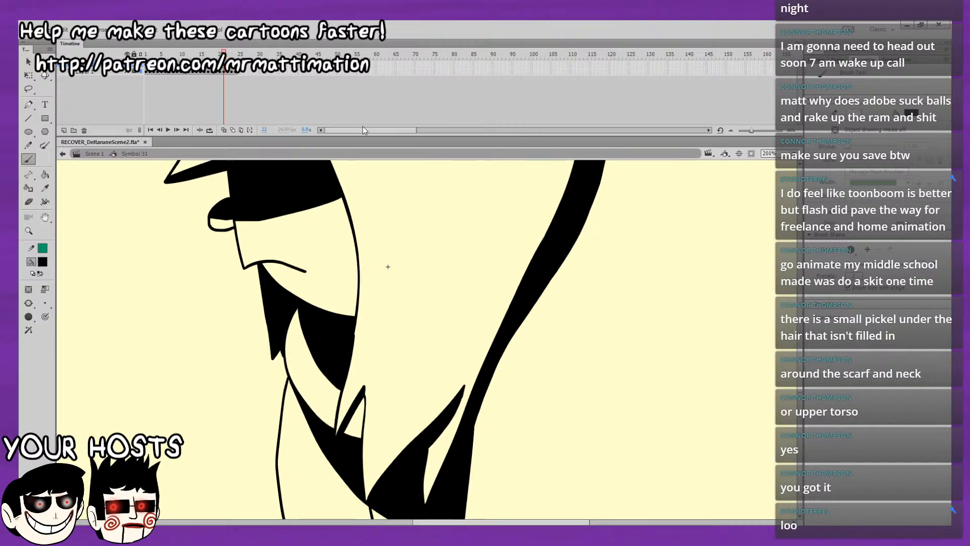
{"action": "key", "text": "comma"}
{"action": "left_click_drag", "start_coordinate": [386, 266], "coordinate": [357, 183]}
{"action": "key", "text": "period"}
{"action": "key", "text": "comma"}
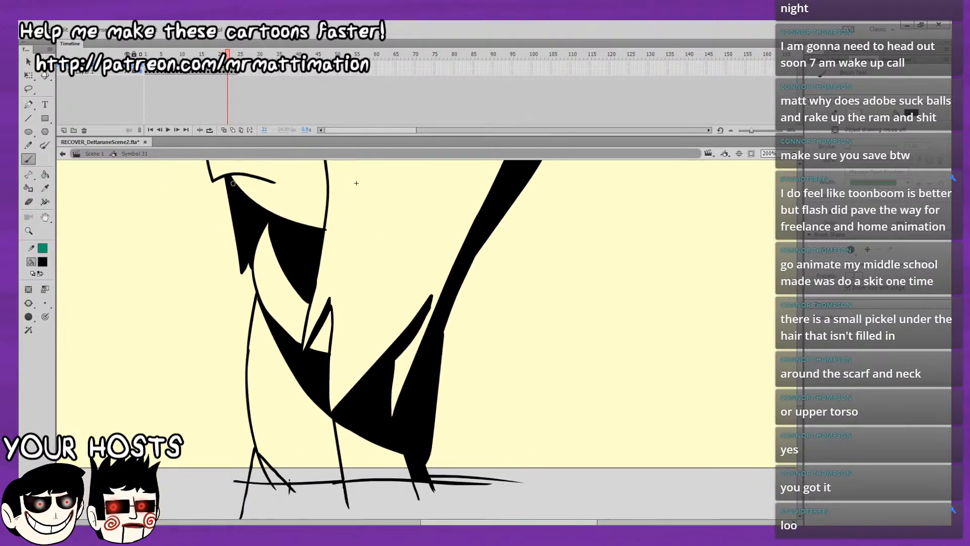
{"action": "key", "text": "period"}
{"action": "key", "text": "period"}
{"action": "key", "text": "comma"}
{"action": "key", "text": "comma"}
Fill the small triangle at the front base of the body black on frame 22.
{"action": "key", "text": "period"}
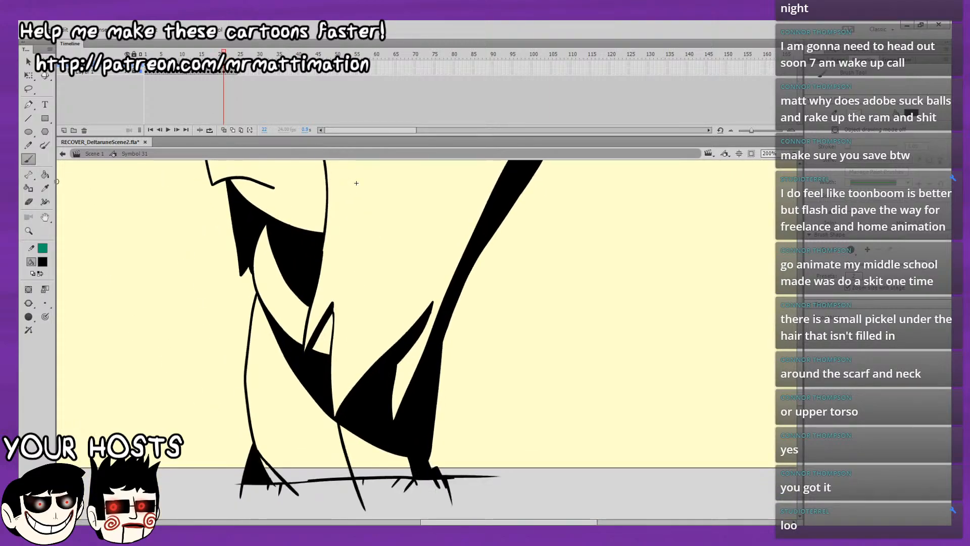
{"action": "key", "text": "period"}
{"action": "key", "text": "k"}
{"action": "left_click", "coordinate": [255, 446]}
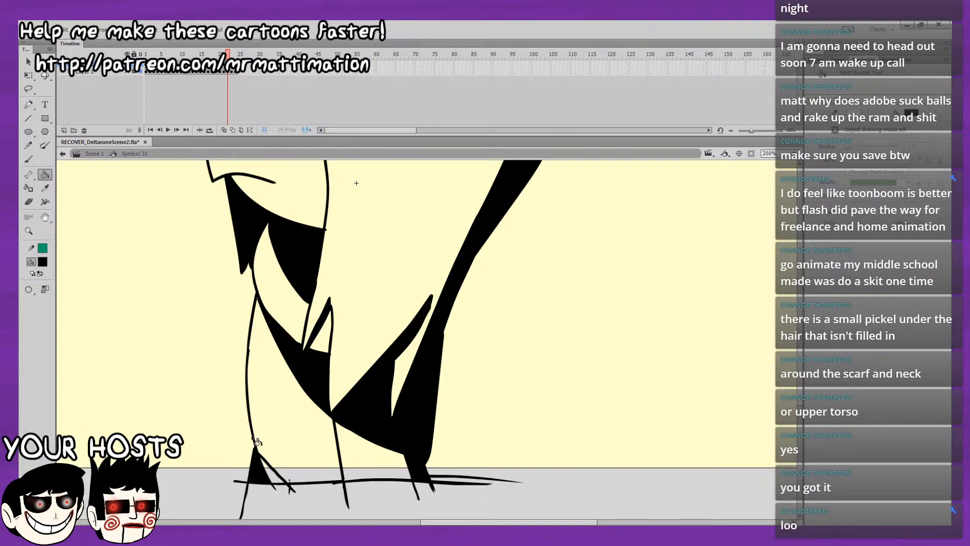
Flip repeatedly between frames 21 and 22 to check that their fills match.
{"action": "key", "text": "comma"}
{"action": "key", "text": "period"}
{"action": "key", "text": "comma"}
{"action": "key", "text": "period"}
{"action": "key", "text": "comma"}
{"action": "key", "text": "period"}
{"action": "key", "text": "comma"}
{"action": "key", "text": "period"}
{"action": "key", "text": "comma"}
{"action": "key", "text": "period"}
{"action": "key", "text": "comma"}
{"action": "key", "text": "period"}
{"action": "key", "text": "comma"}
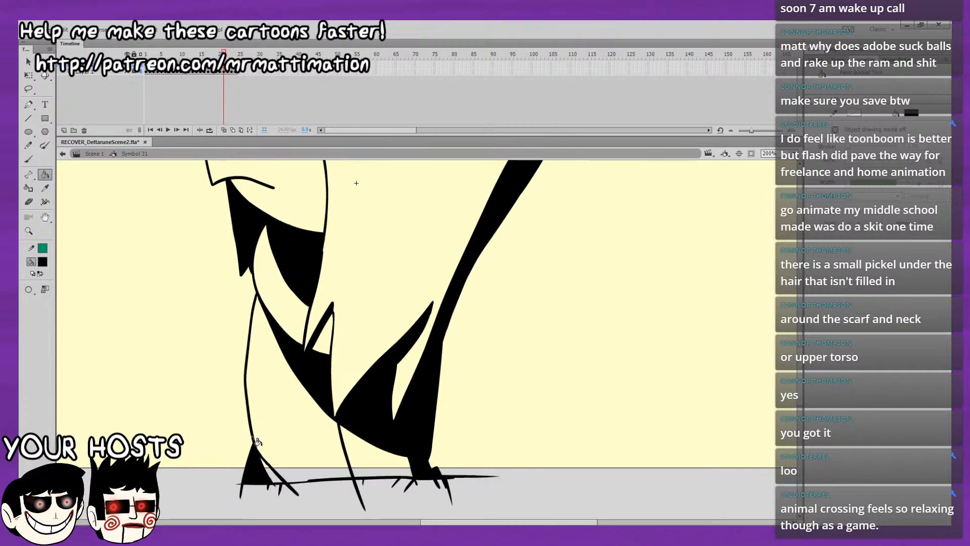
{"action": "key", "text": "period"}
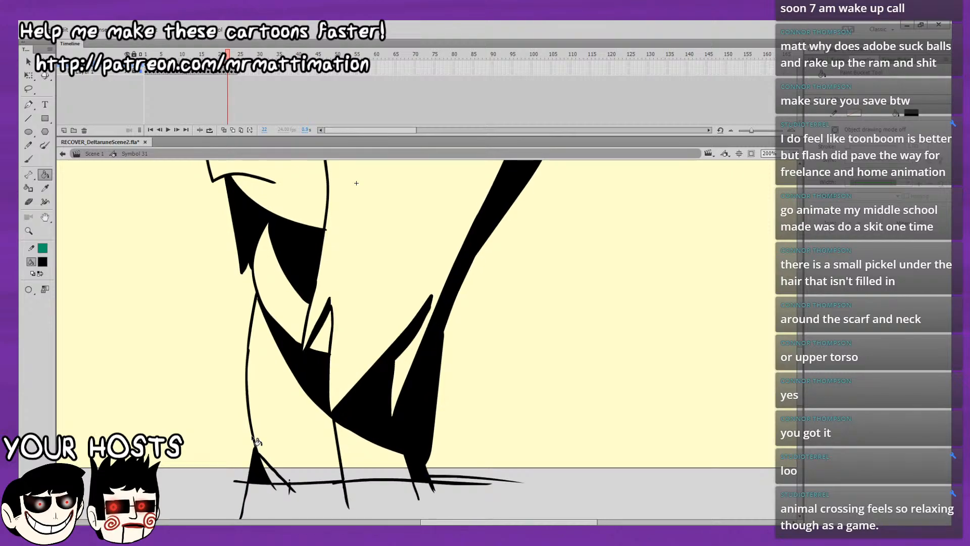
Advance to frame 23 and compare its line drawing with the filled frame 22.
{"action": "key", "text": "period"}
{"action": "key", "text": "comma"}
{"action": "key", "text": "period"}
{"action": "key", "text": "comma"}
{"action": "key", "text": "period"}
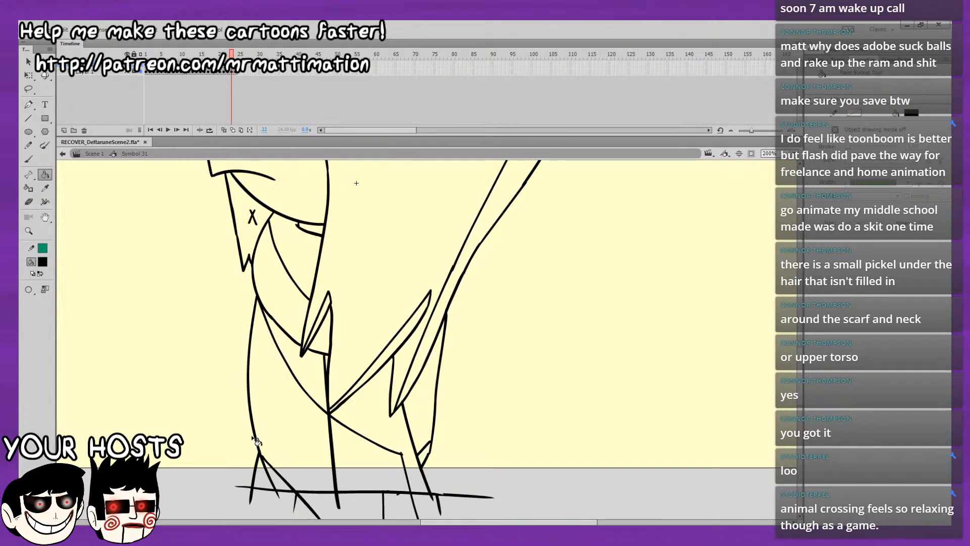
{"action": "key", "text": "comma"}
{"action": "key", "text": "period"}
{"action": "key", "text": "comma"}
{"action": "key", "text": "period"}
Fill the neck shadow, the sliver beneath the jaw and the chin shape black on frame 23.
{"action": "left_click_drag", "start_coordinate": [406, 247], "coordinate": [464, 318]}
{"action": "left_click", "coordinate": [361, 332]}
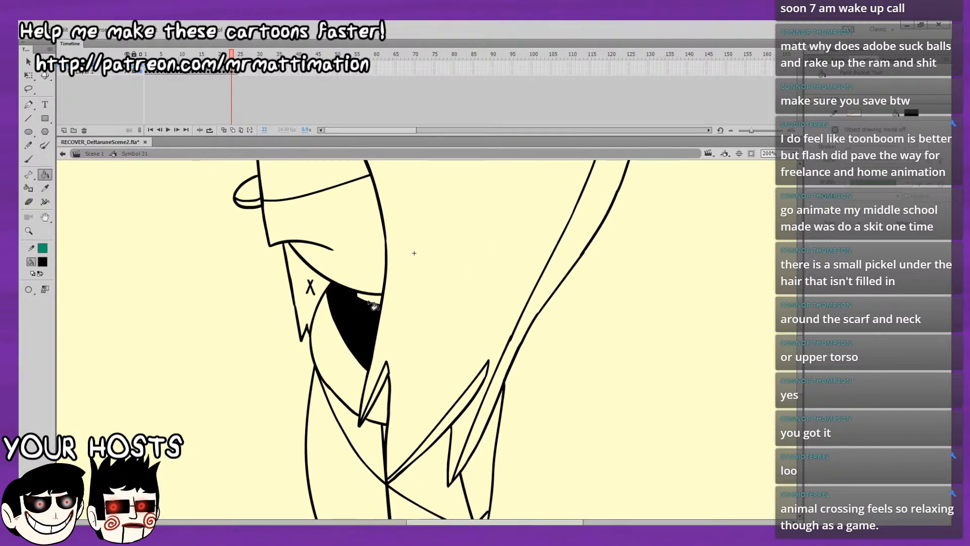
{"action": "left_click", "coordinate": [310, 295]}
{"action": "left_click_drag", "start_coordinate": [391, 294], "coordinate": [402, 315]}
{"action": "left_click", "coordinate": [383, 327]}
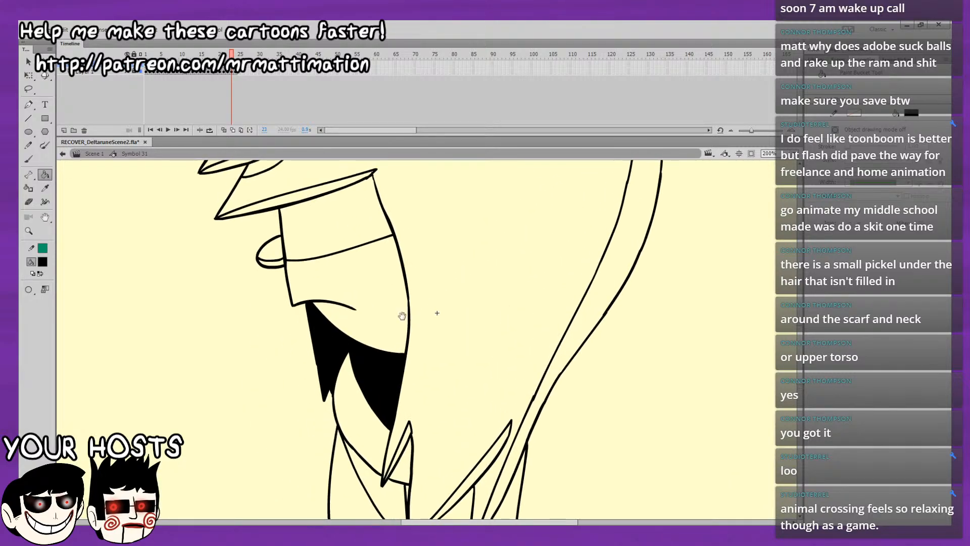
Fill the upper face band, upper half of the nose and undersides of the brow locks black on frame 23.
{"action": "left_click", "coordinate": [332, 245]}
{"action": "left_click", "coordinate": [284, 261]}
{"action": "left_click_drag", "start_coordinate": [323, 239], "coordinate": [340, 277]}
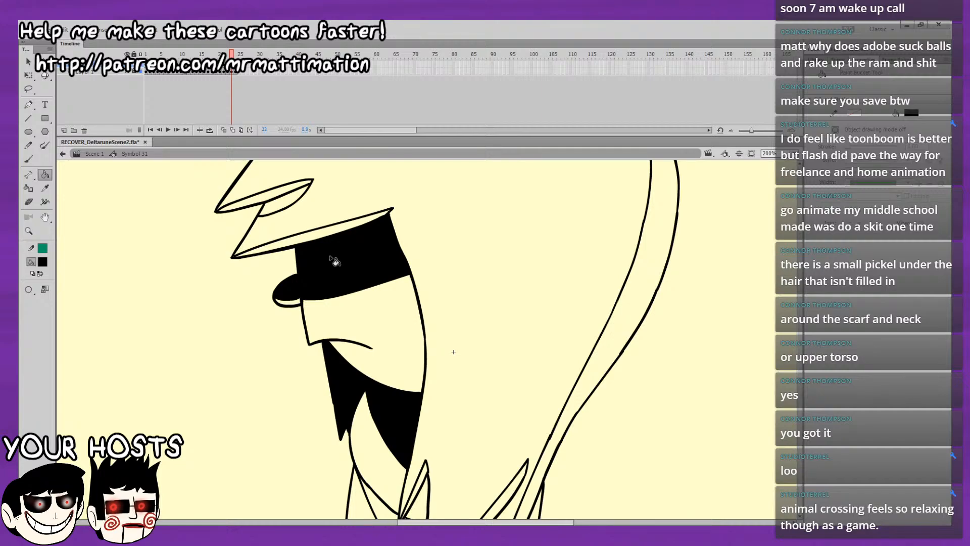
{"action": "left_click", "coordinate": [322, 235]}
{"action": "left_click", "coordinate": [291, 199]}
{"action": "left_click", "coordinate": [284, 189]}
Fill the front hair tuft, the long rear hair strand and the rear tuft black on frame 23.
{"action": "left_click_drag", "start_coordinate": [452, 250], "coordinate": [469, 395]}
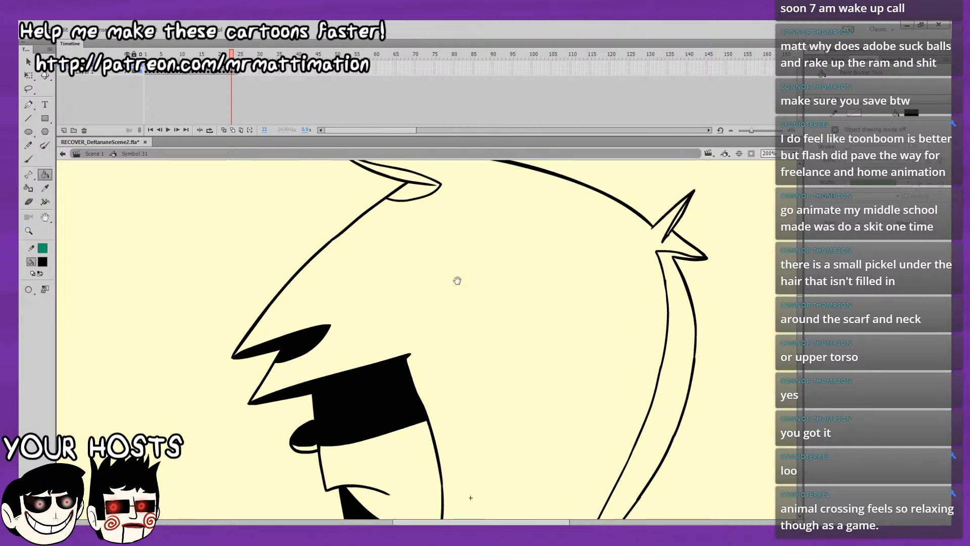
{"action": "left_click_drag", "start_coordinate": [457, 281], "coordinate": [461, 307]}
{"action": "left_click", "coordinate": [419, 213]}
{"action": "left_click_drag", "start_coordinate": [574, 217], "coordinate": [521, 107]}
{"action": "left_click", "coordinate": [616, 208]}
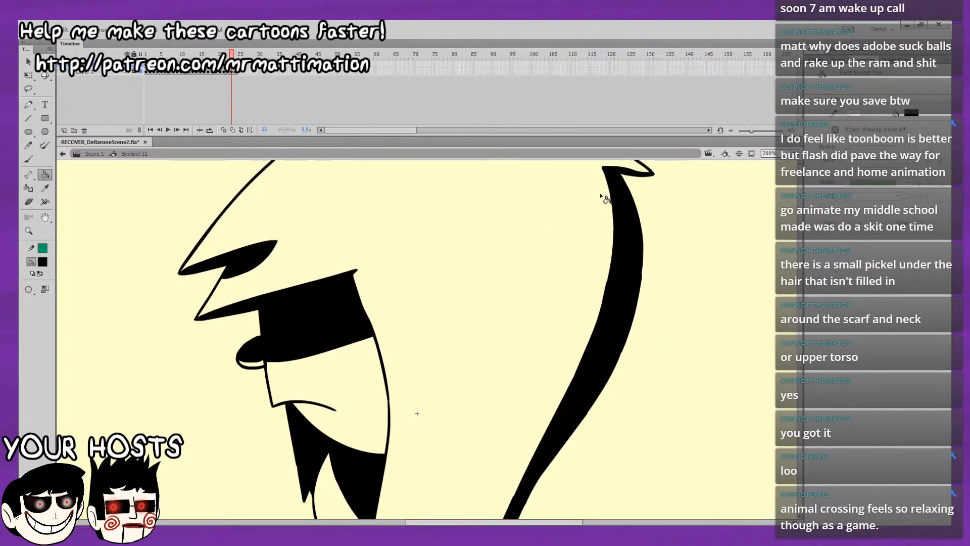
{"action": "left_click_drag", "start_coordinate": [554, 257], "coordinate": [468, 372]}
{"action": "left_click", "coordinate": [539, 256]}
{"action": "left_click_drag", "start_coordinate": [596, 267], "coordinate": [624, 65]}
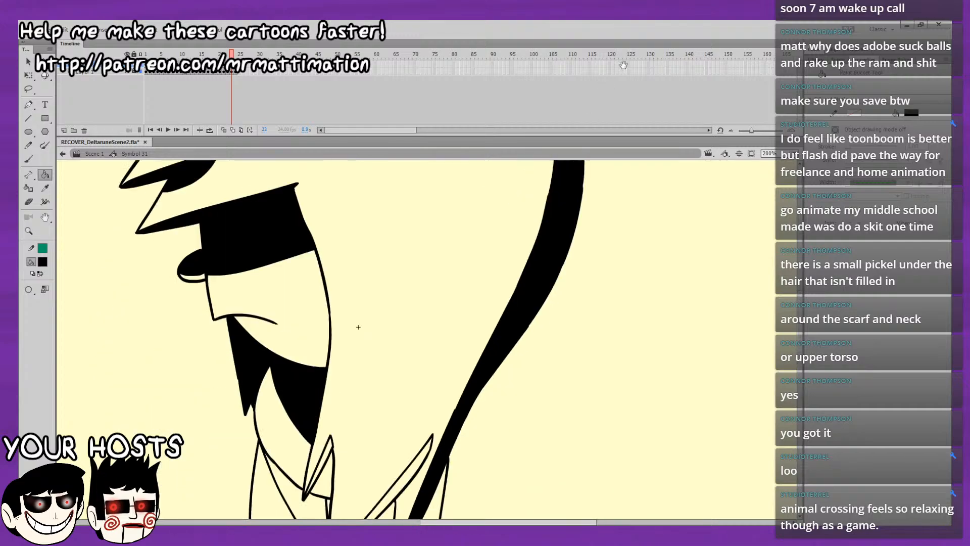
Fill the small chest lock, the long front hair lock and the torso and chest shadows black on frame 23.
{"action": "left_click", "coordinate": [373, 378]}
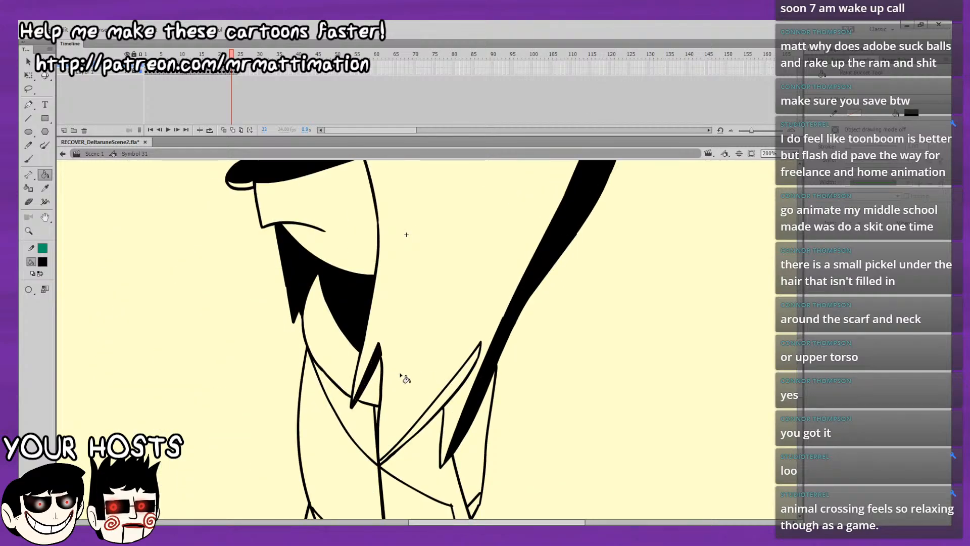
{"action": "left_click", "coordinate": [432, 410]}
{"action": "left_click", "coordinate": [410, 446]}
{"action": "left_click", "coordinate": [370, 435]}
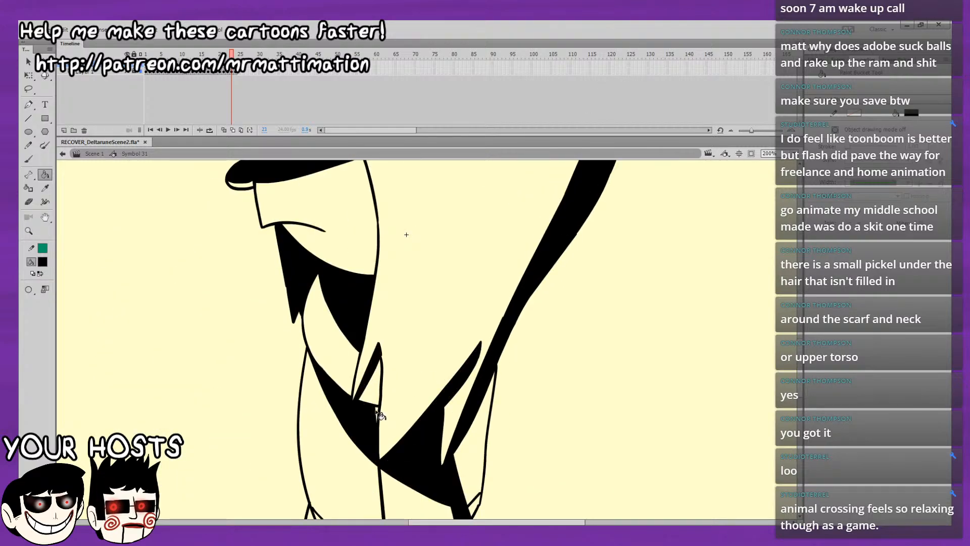
Fill the back shadow and the small triangle at the front base of the body black on frame 23.
{"action": "left_click_drag", "start_coordinate": [382, 415], "coordinate": [420, 349]}
{"action": "left_click", "coordinate": [468, 389]}
{"action": "left_click", "coordinate": [461, 379]}
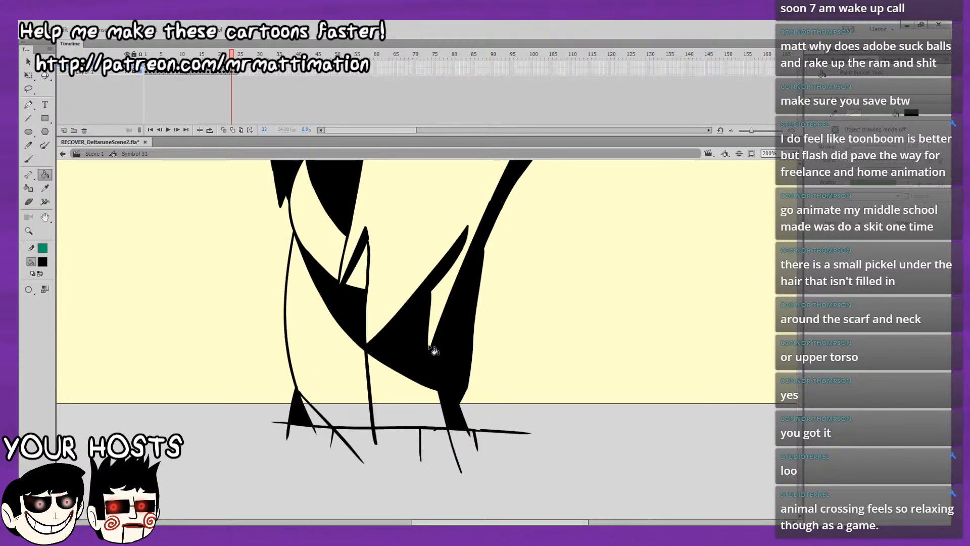
Compare the whole filled figure on frame 23 with the next drawing and move on to frame 24.
{"action": "scroll", "coordinate": [457, 357], "scroll_direction": "up", "scroll_amount": 3}
{"action": "left_click", "coordinate": [794, 176]}
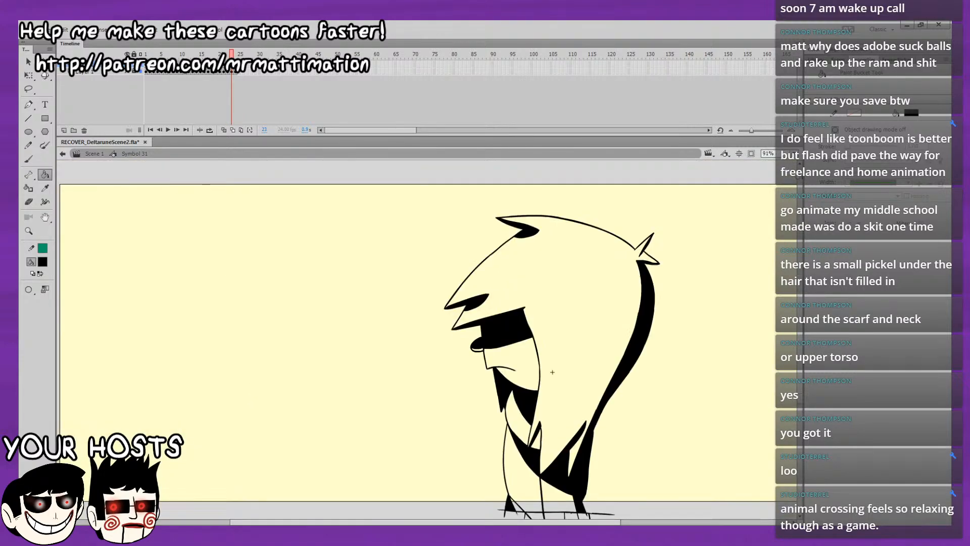
{"action": "key", "text": "period"}
{"action": "key", "text": "comma"}
{"action": "key", "text": "period"}
{"action": "key", "text": "comma"}
{"action": "key", "text": "period"}
{"action": "key", "text": "comma"}
{"action": "key", "text": "period"}
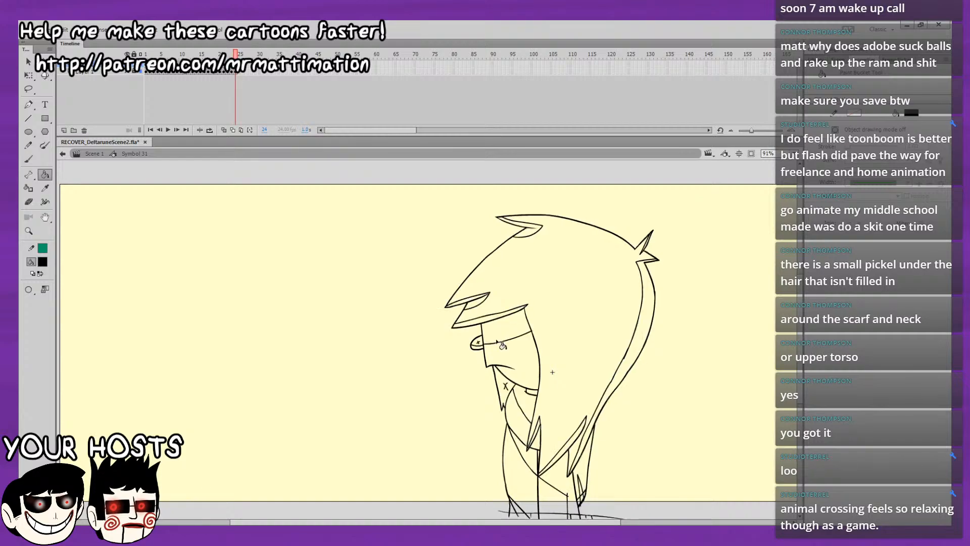
Fill the upper face band, upper half of the nose, brow lock undersides and front hair tuft black on frame 24.
{"action": "left_click", "coordinate": [492, 334]}
{"action": "left_click", "coordinate": [476, 342]}
{"action": "left_click", "coordinate": [480, 321]}
{"action": "left_click", "coordinate": [478, 300]}
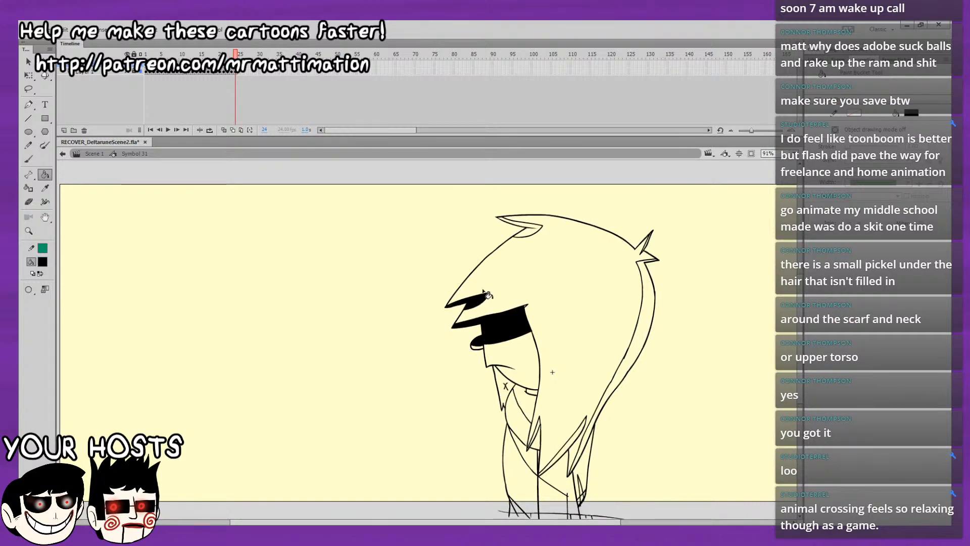
{"action": "left_click", "coordinate": [532, 234]}
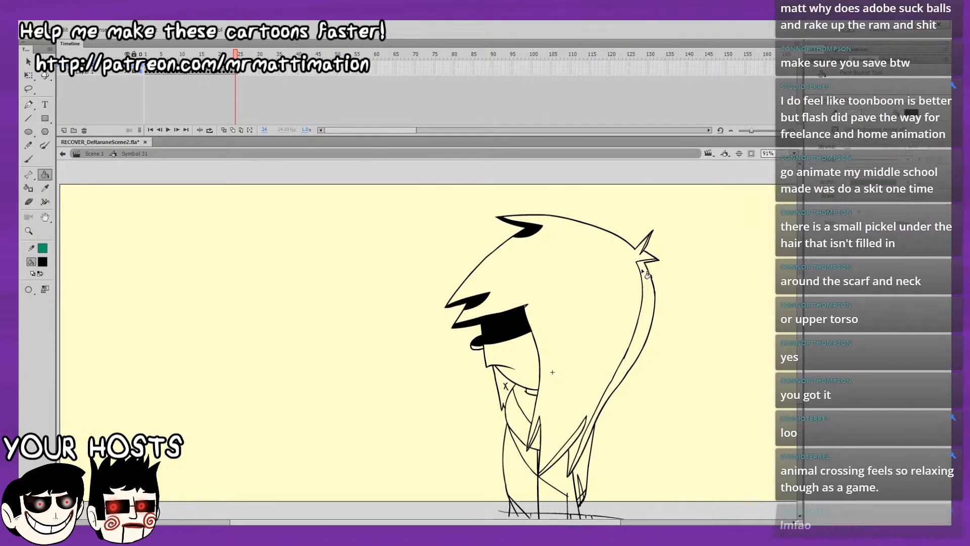
Fill the rear hair tuft and strand, the neck shadow and the chin shape black on frame 24.
{"action": "left_click", "coordinate": [647, 253]}
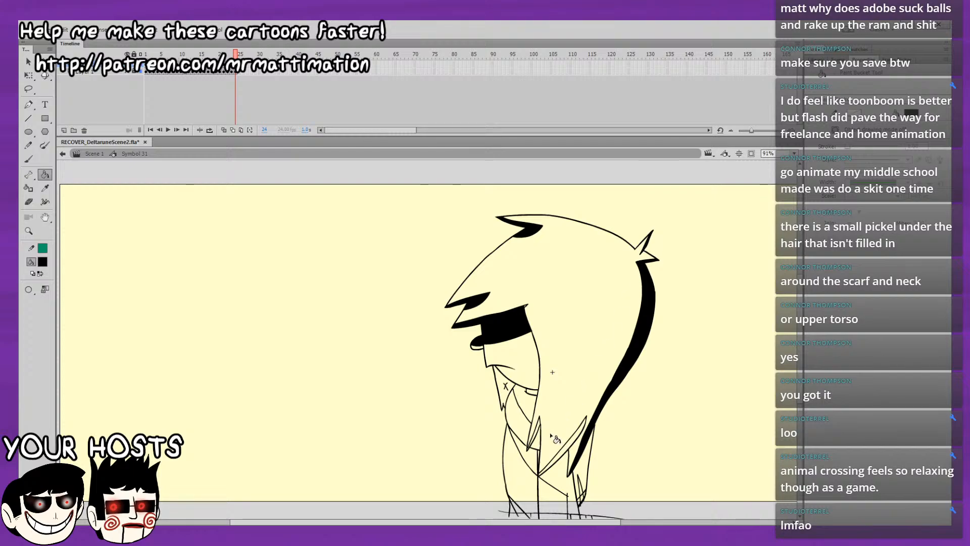
{"action": "left_click", "coordinate": [535, 401]}
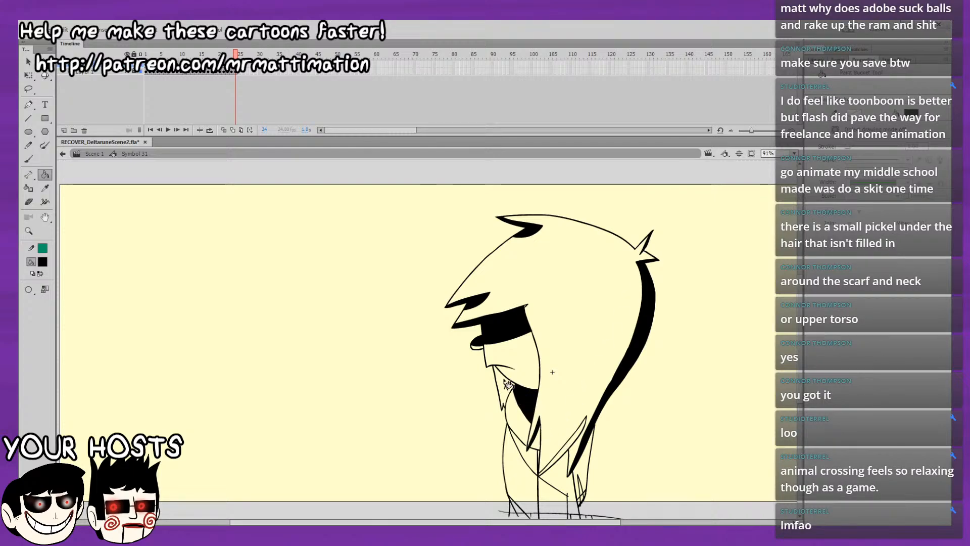
{"action": "left_click", "coordinate": [507, 386]}
Fill the long front hair lock, the back shadow and the torso and chest shadows black on frame 24.
{"action": "scroll", "coordinate": [563, 404], "scroll_direction": "down", "scroll_amount": 3}
{"action": "scroll", "coordinate": [563, 404], "scroll_direction": "right", "scroll_amount": 1}
{"action": "left_click", "coordinate": [550, 355]}
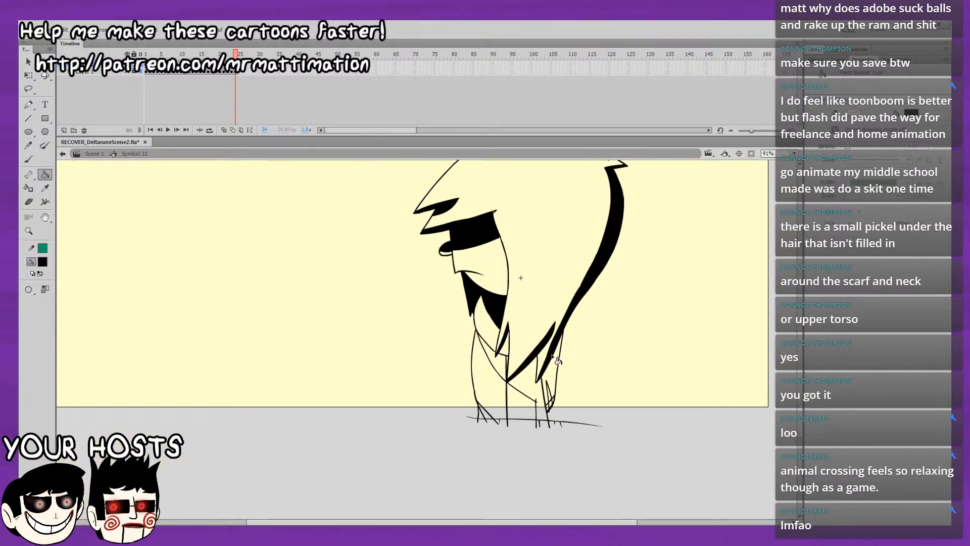
{"action": "left_click", "coordinate": [555, 392]}
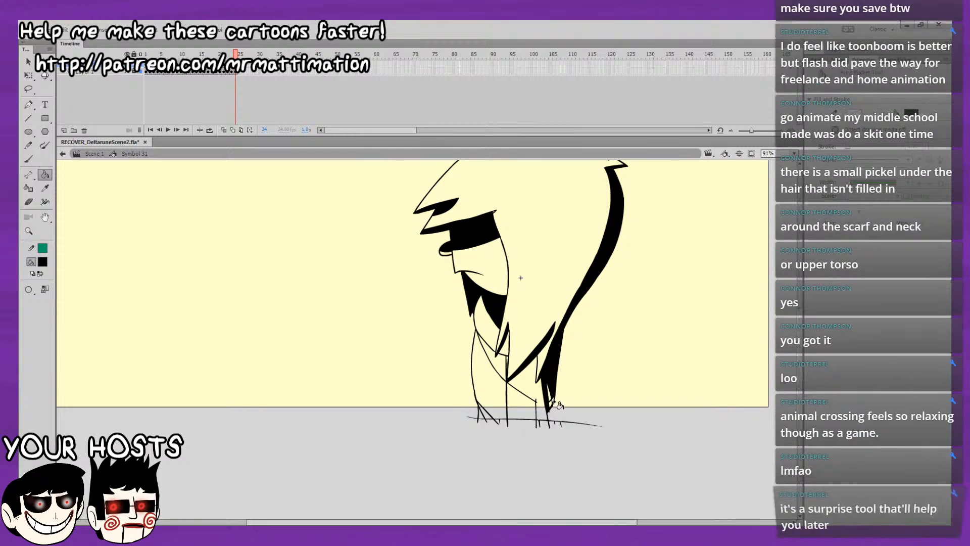
{"action": "left_click", "coordinate": [535, 391]}
{"action": "left_click", "coordinate": [501, 363]}
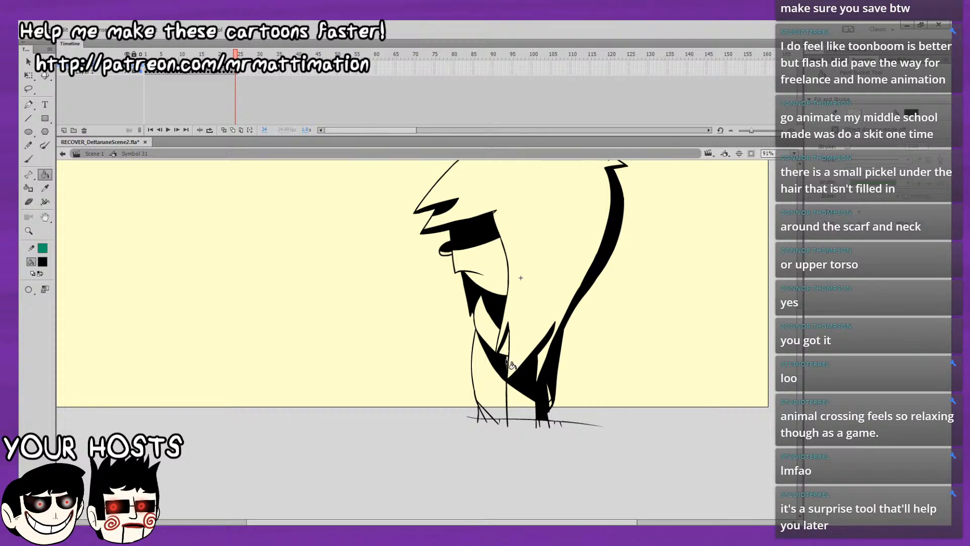
Play the animation to review the black fills across all frames, and return to frame 1 with the Brush tool for another playback.
{"action": "left_click_drag", "start_coordinate": [621, 327], "coordinate": [568, 393]}
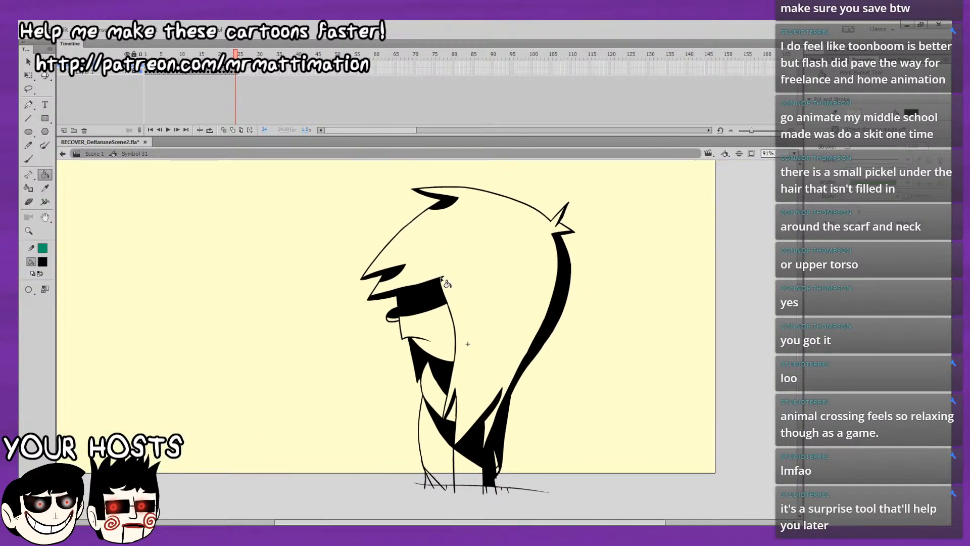
{"action": "key", "text": "Return"}
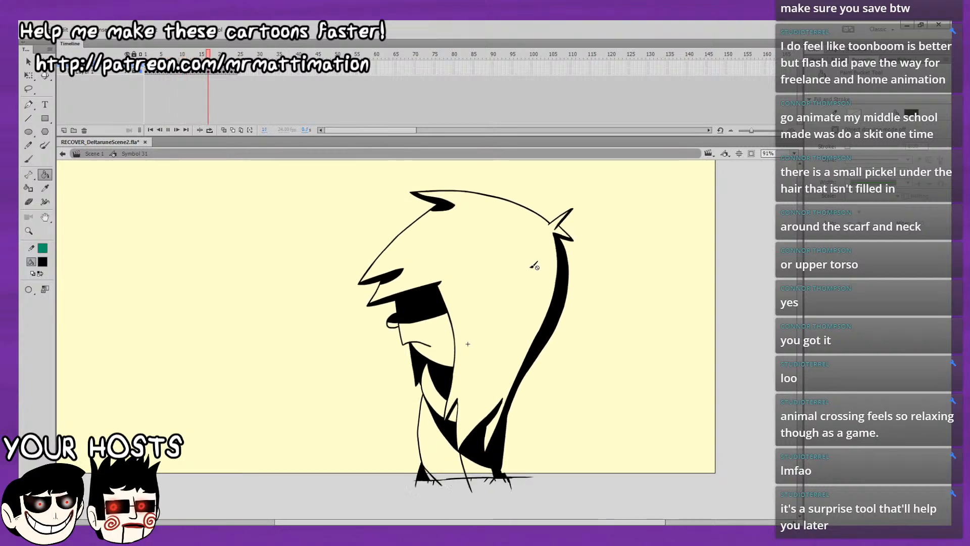
{"action": "key", "text": "Return"}
{"action": "key", "text": "comma"}
{"action": "key", "text": "comma"}
{"action": "key", "text": "comma"}
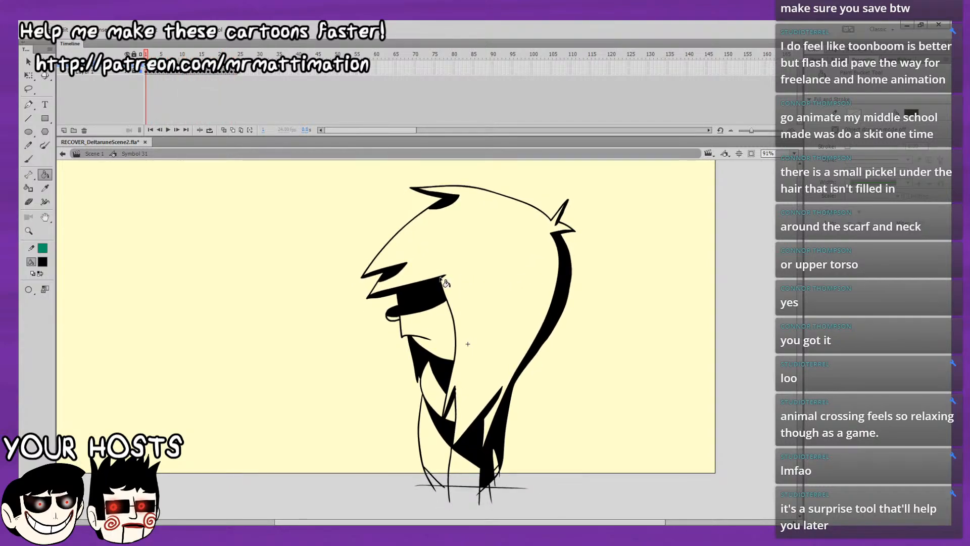
{"action": "left_click", "coordinate": [28, 158]}
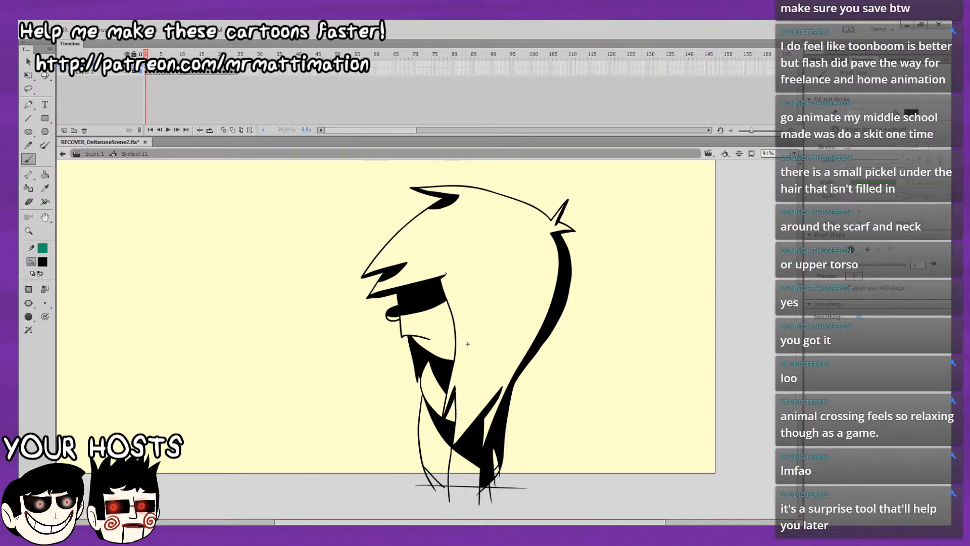
{"action": "key", "text": "Return"}
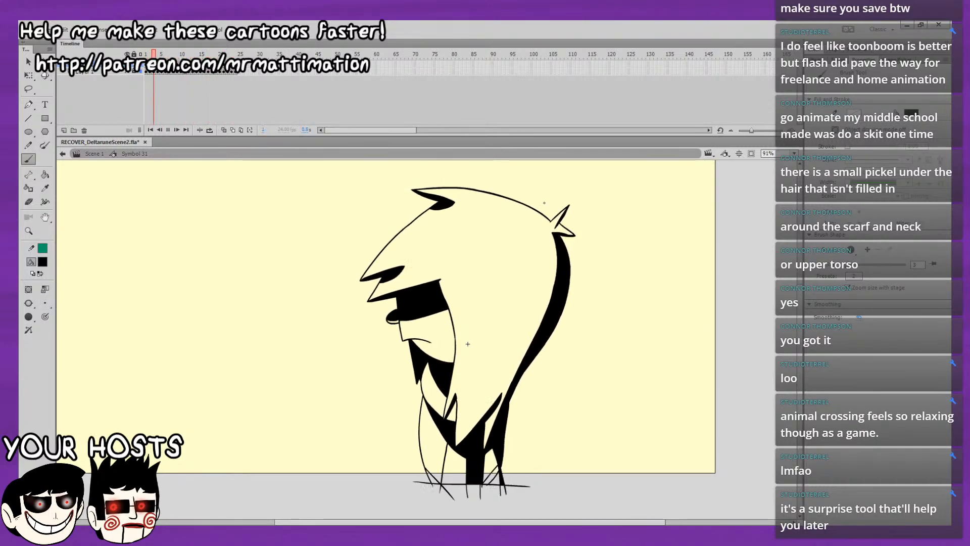
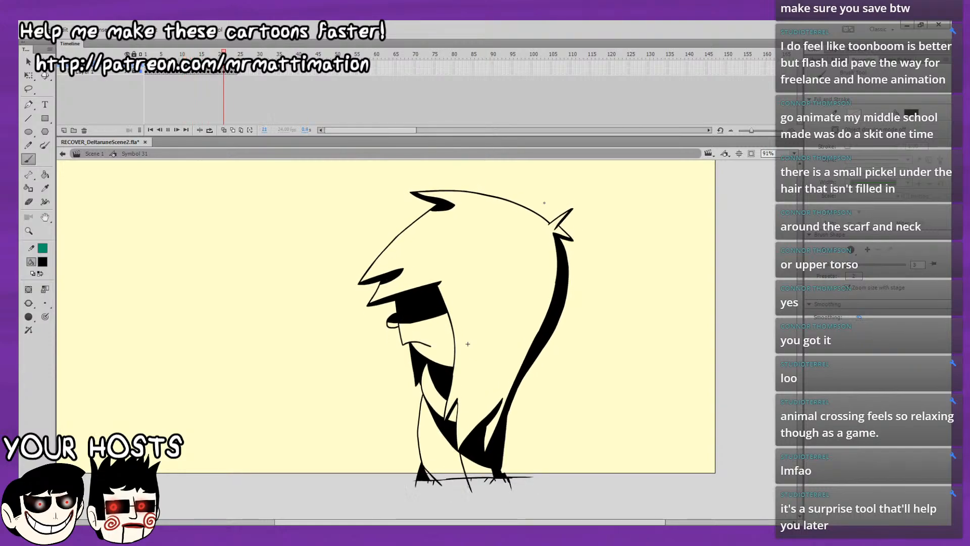
Stop the playback, return to frame 1 and enable multiple-frame editing across all frames through frame 24.
{"action": "left_click", "coordinate": [179, 73]}
{"action": "key", "text": "shift+comma"}
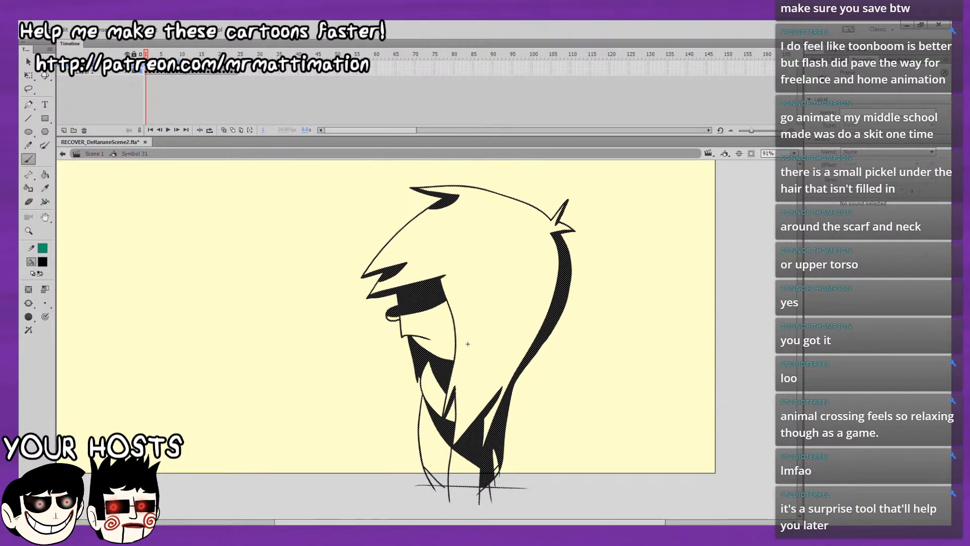
{"action": "left_click", "coordinate": [205, 95]}
{"action": "left_click", "coordinate": [242, 130]}
{"action": "left_click_drag", "start_coordinate": [155, 54], "coordinate": [249, 54]}
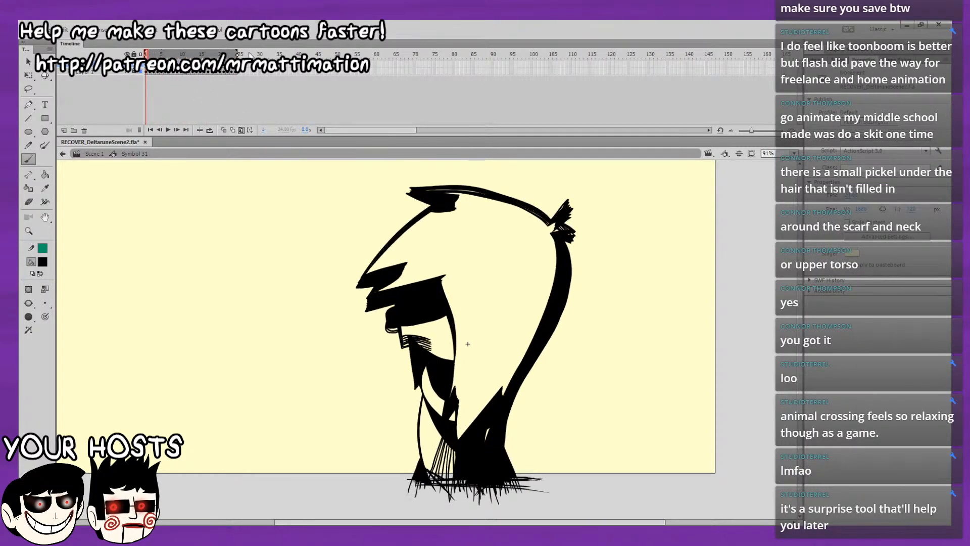
Recolour the character drawings on all frames to semi-transparent black and turn multiple-frame editing off.
{"action": "key", "text": "v"}
{"action": "key", "text": "ctrl+a"}
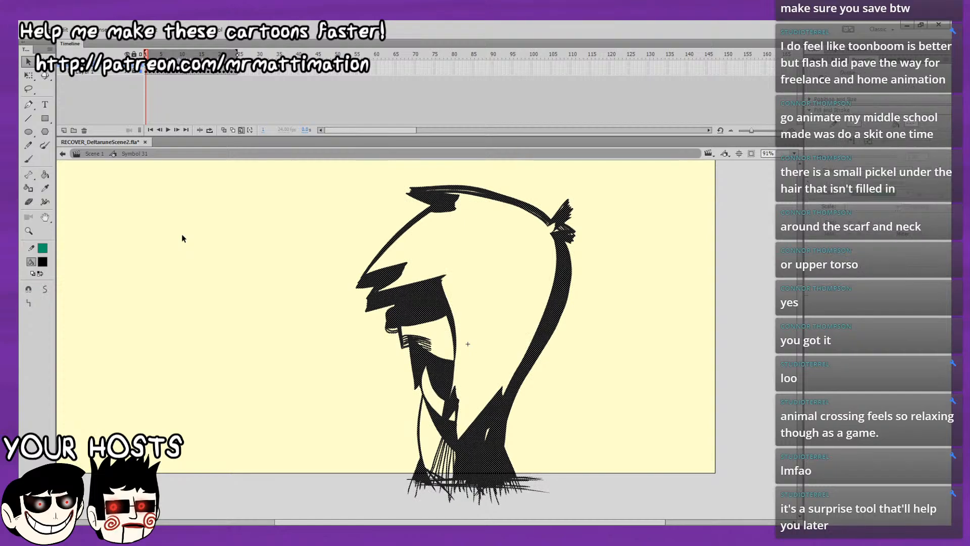
{"action": "left_click", "coordinate": [45, 266]}
{"action": "left_click", "coordinate": [108, 281]}
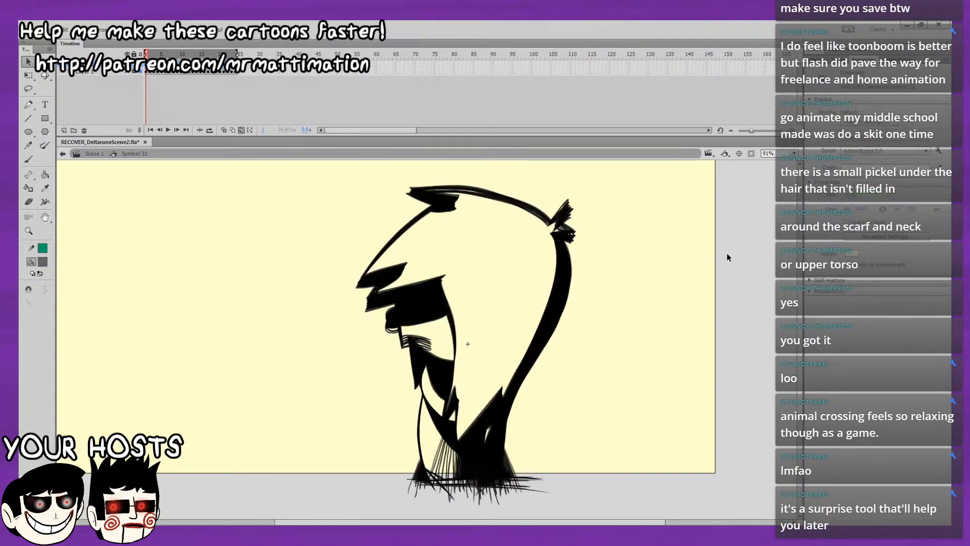
{"action": "left_click", "coordinate": [249, 120]}
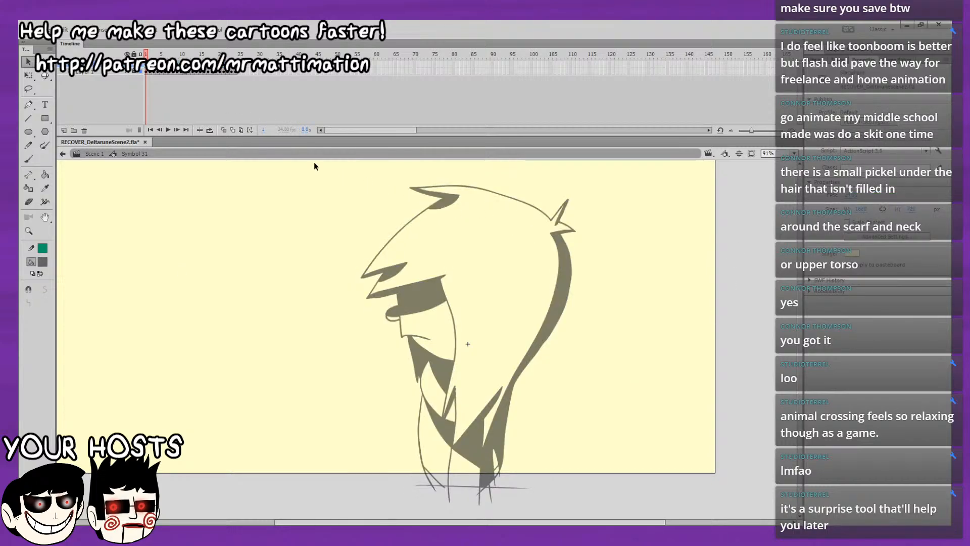
Convert the complete character drawing on each of frames 1, 2 and 3 into its own graphic symbol.
{"action": "key", "text": "ctrl+a"}
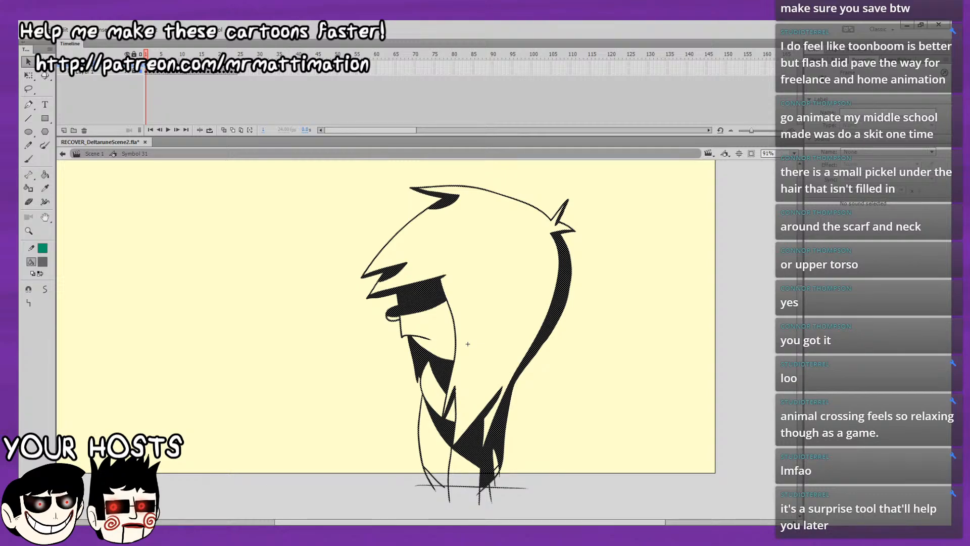
{"action": "key", "text": "F8"}
{"action": "key", "text": "Return"}
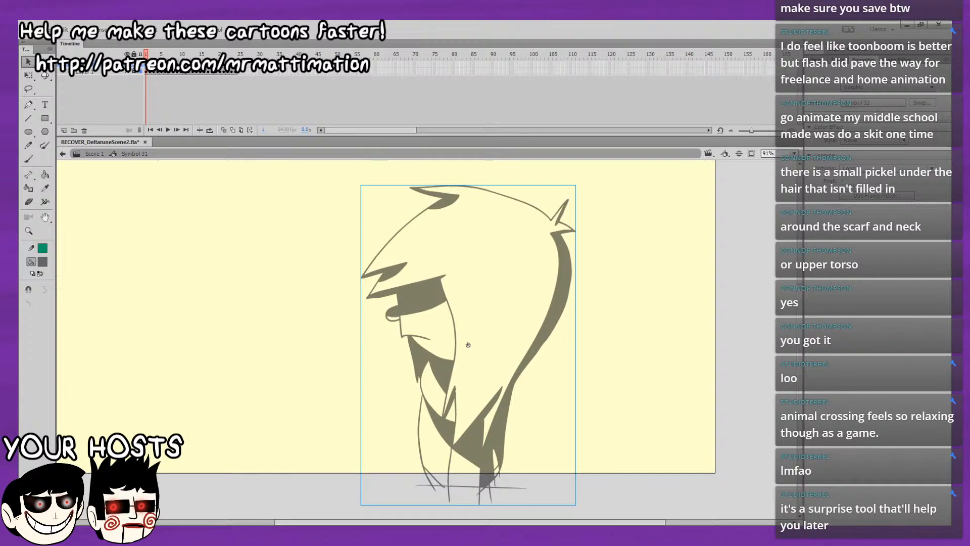
{"action": "key", "text": "."}
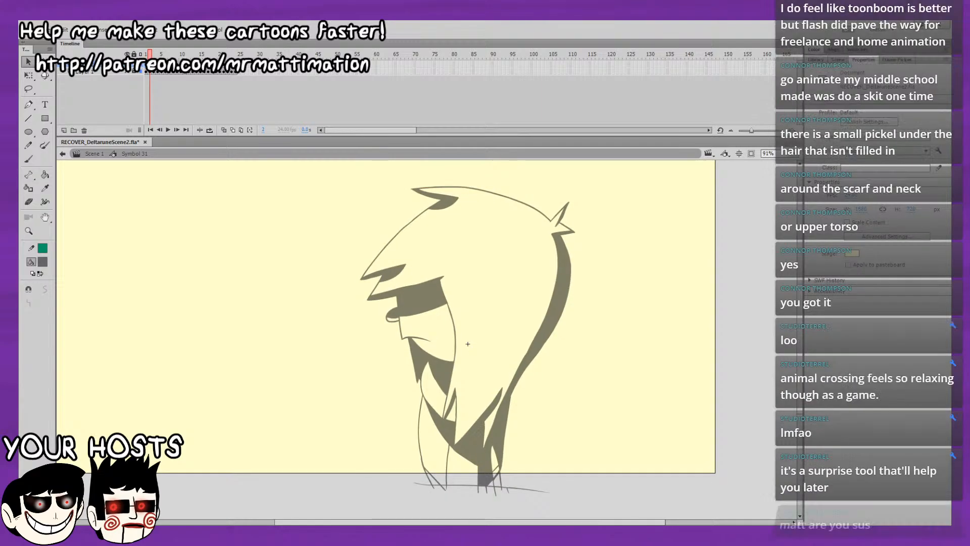
{"action": "key", "text": "ctrl+a"}
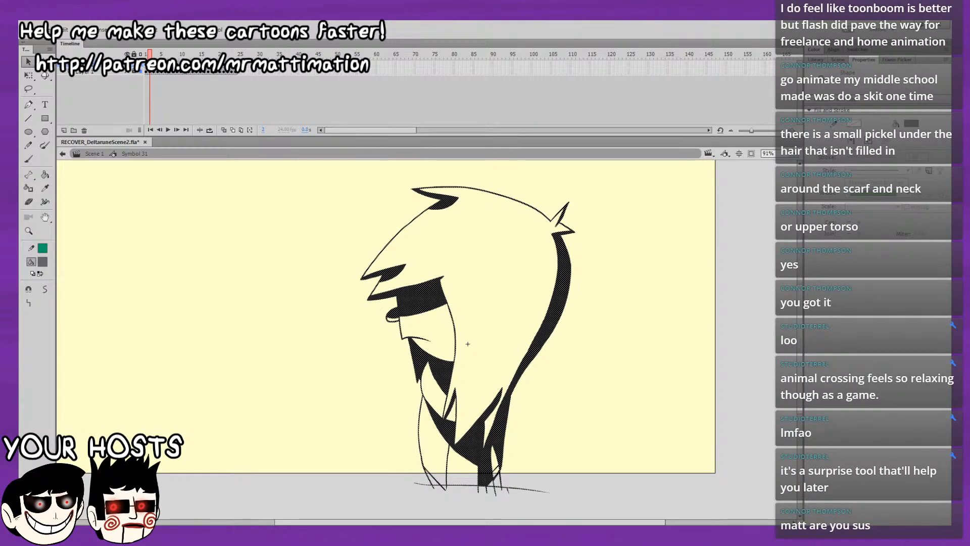
{"action": "key", "text": "."}
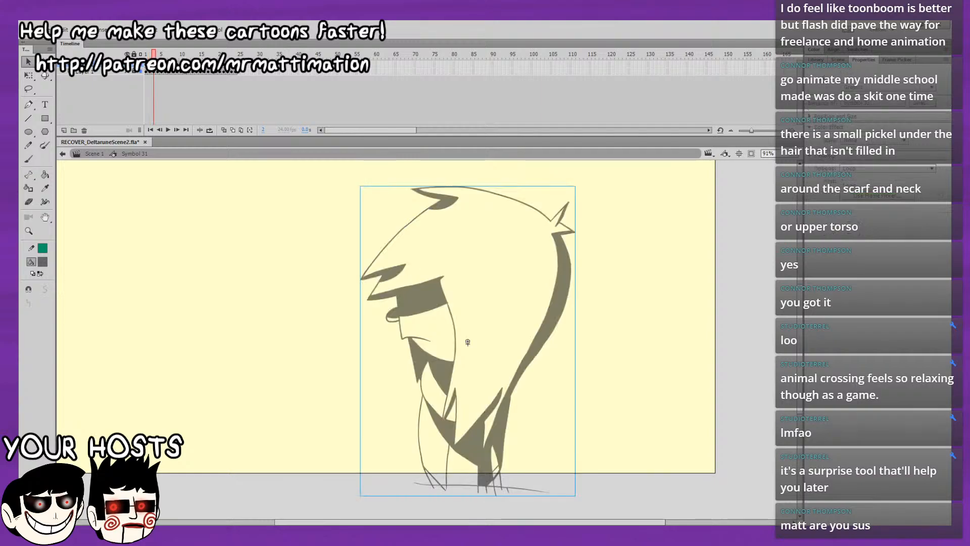
{"action": "key", "text": "ctrl+a"}
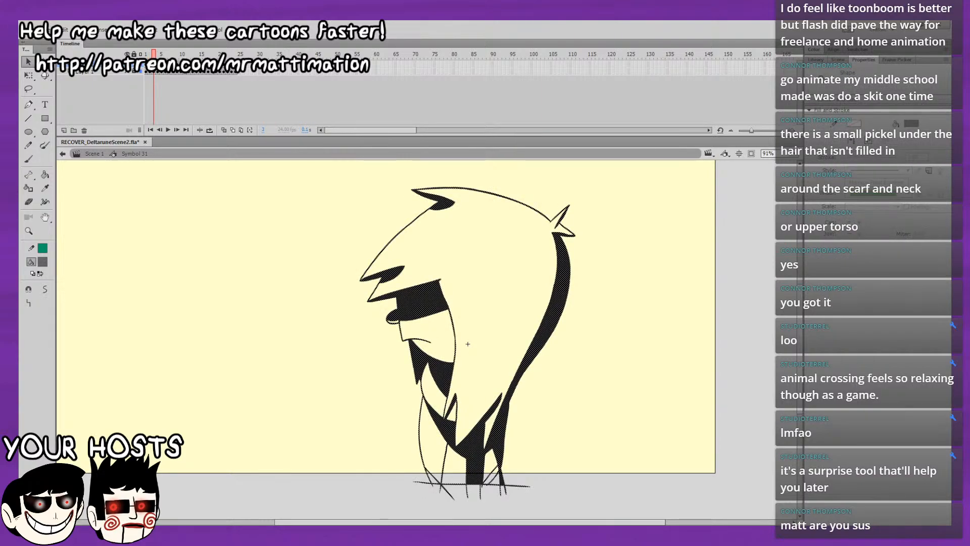
{"action": "key", "text": "ctrl+g"}
Convert the complete character drawing on each of frames 4, 5 and 6 into its own graphic symbol.
{"action": "key", "text": "."}
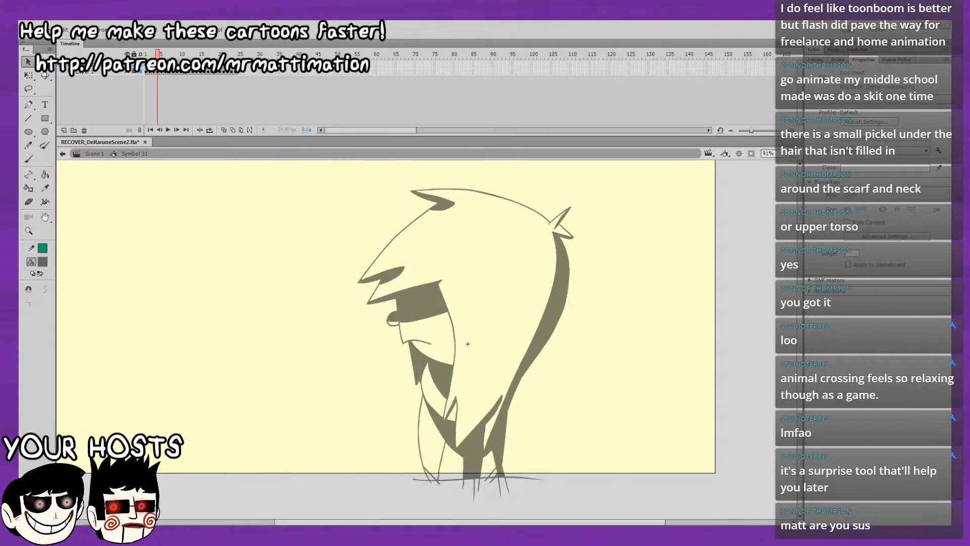
{"action": "key", "text": "ctrl+a"}
{"action": "key", "text": "ctrl+g"}
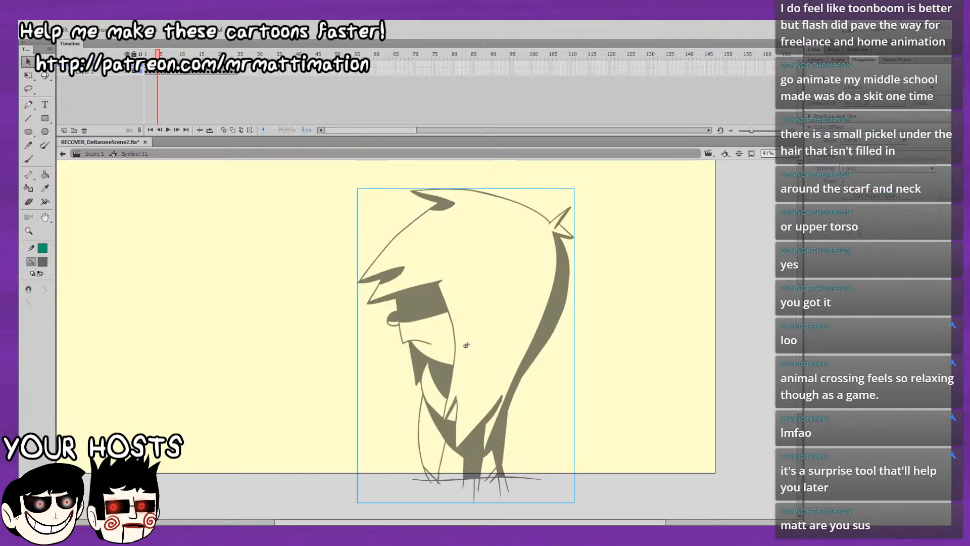
{"action": "key", "text": "."}
{"action": "key", "text": "ctrl+a"}
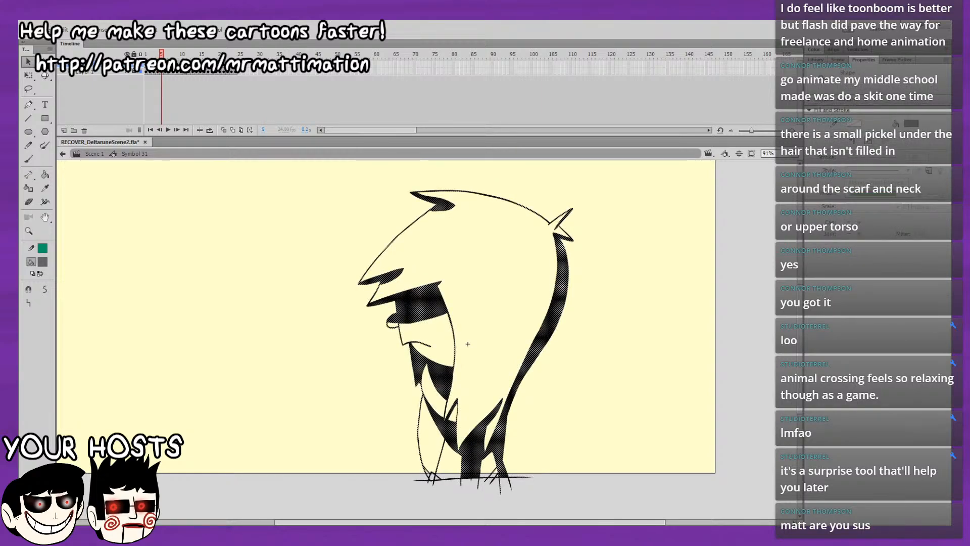
{"action": "key", "text": "ctrl+g"}
{"action": "key", "text": "."}
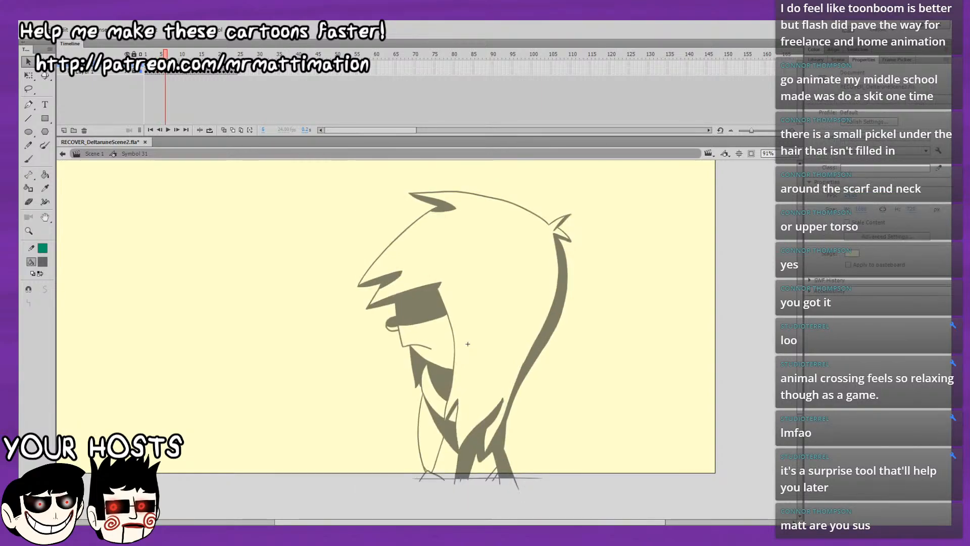
{"action": "key", "text": "ctrl+a"}
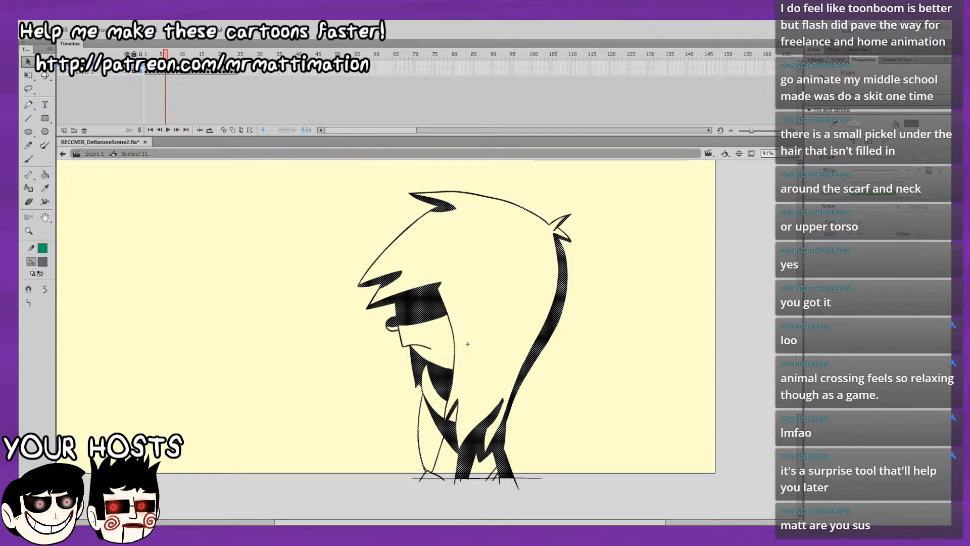
{"action": "key", "text": "ctrl+g"}
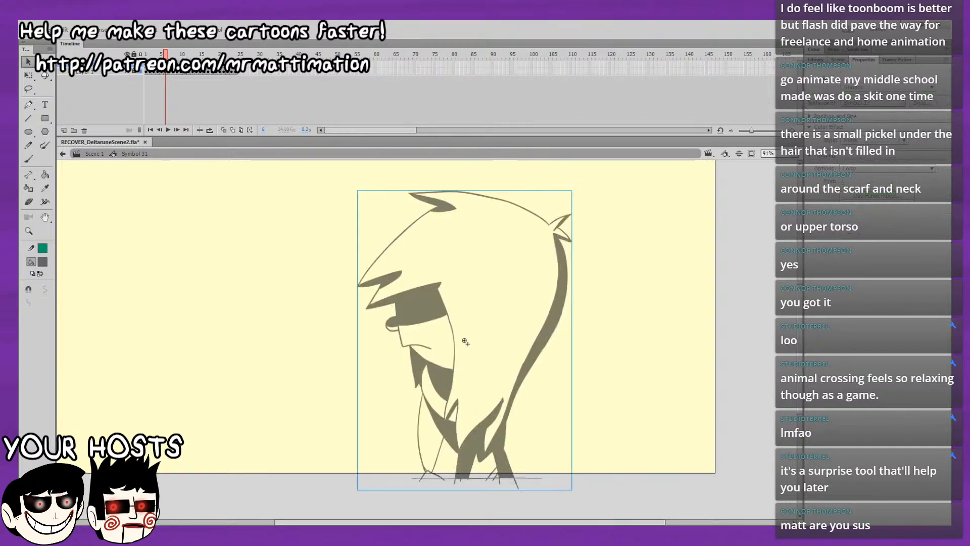
Convert the complete character drawing on each of frames 7, 8 and 9 into its own graphic symbol.
{"action": "key", "text": "."}
{"action": "key", "text": "ctrl+a"}
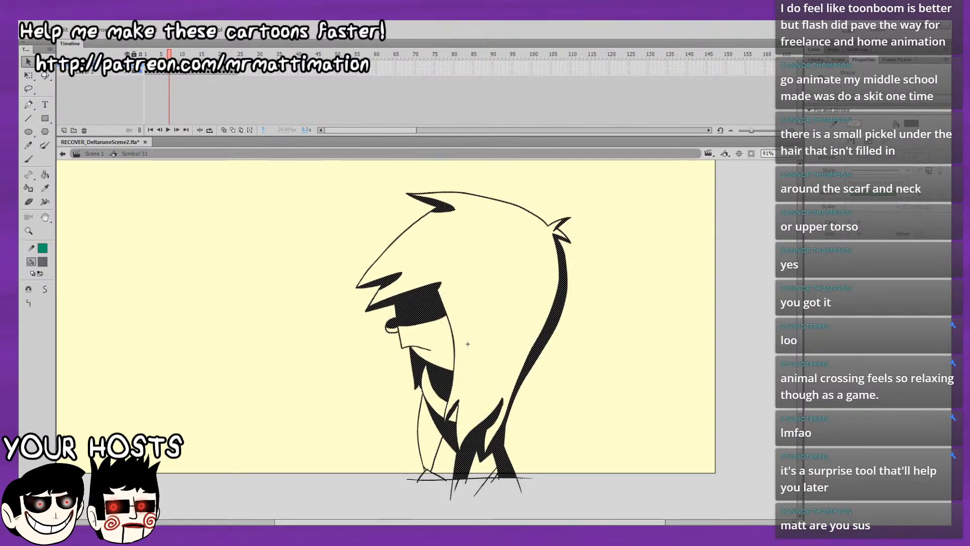
{"action": "key", "text": "ctrl+g"}
{"action": "key", "text": "."}
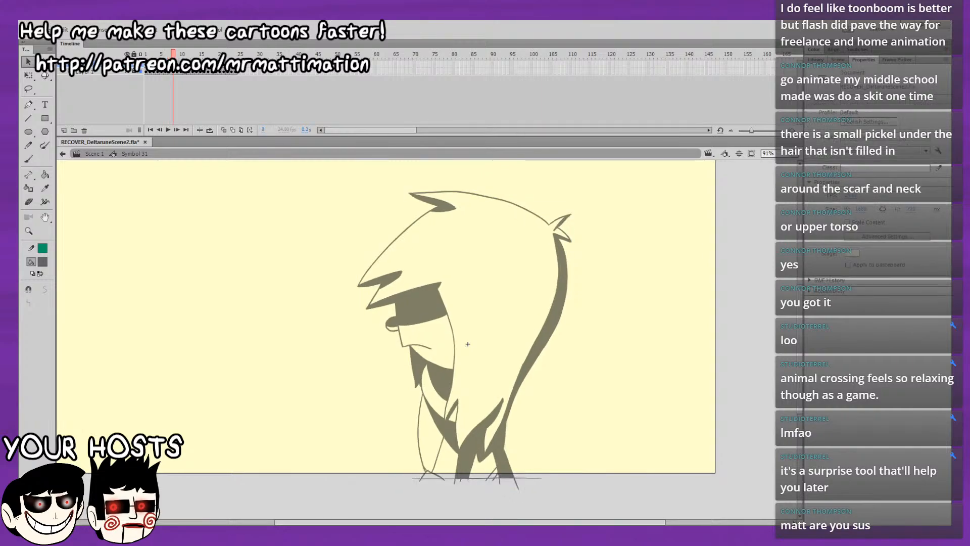
{"action": "key", "text": "ctrl+a"}
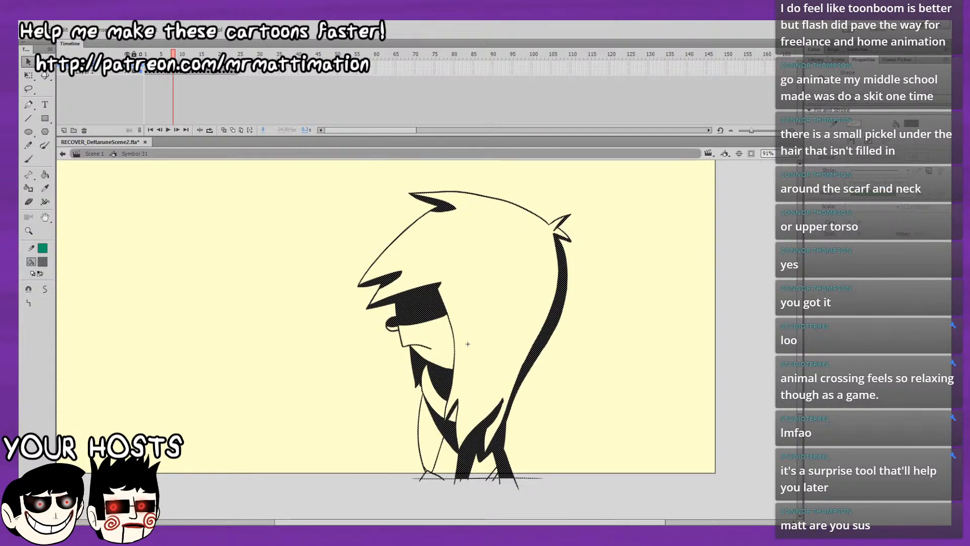
{"action": "key", "text": "ctrl+g"}
{"action": "key", "text": "."}
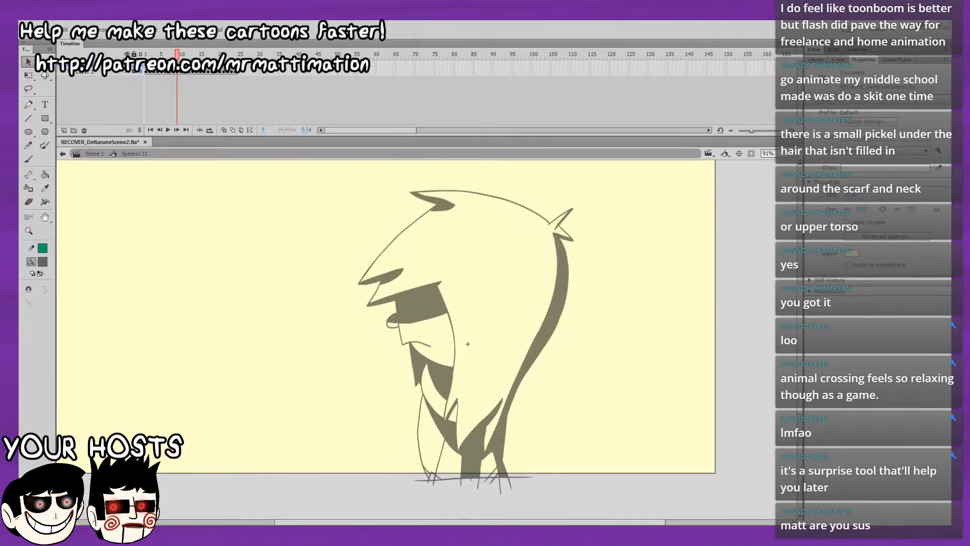
{"action": "key", "text": "ctrl+a"}
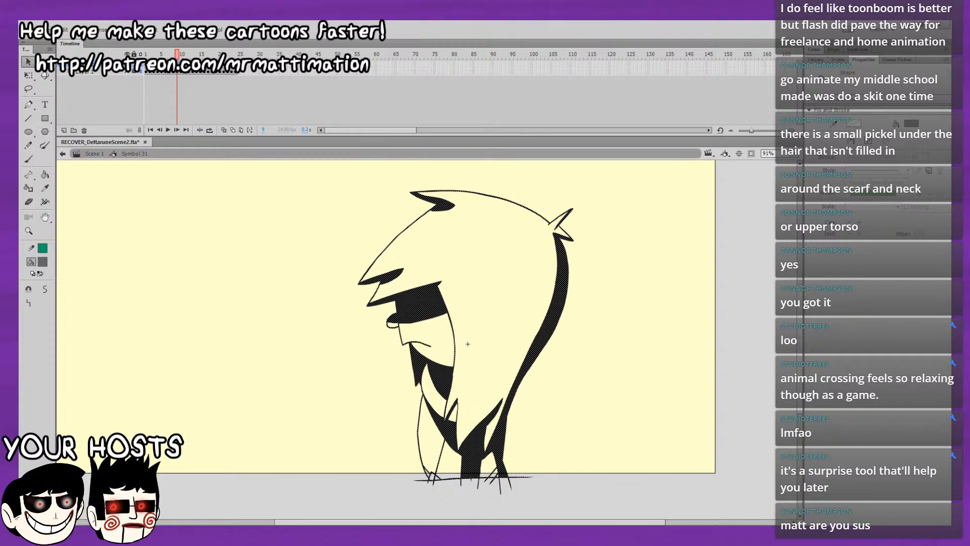
{"action": "key", "text": "ctrl+g"}
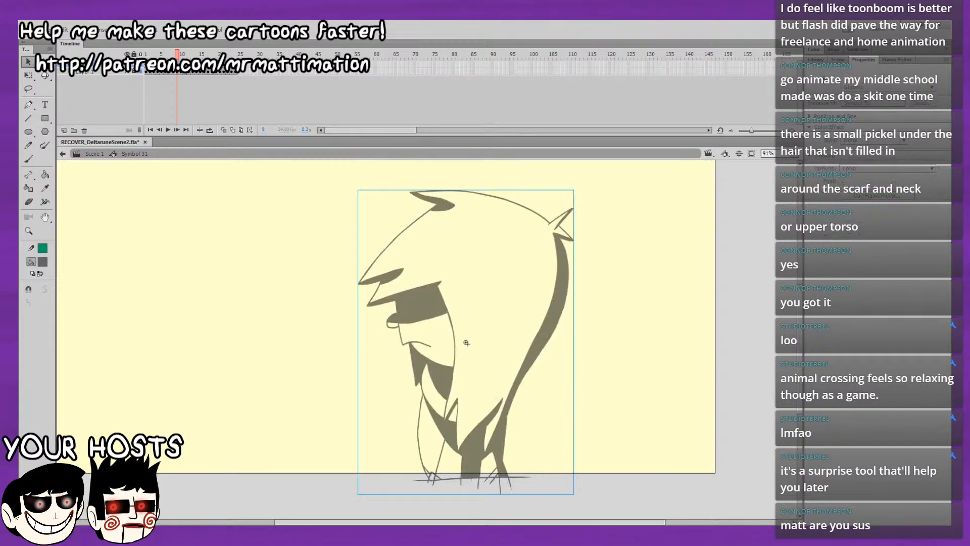
Convert the complete character drawing on each of frames 10, 11 and 12 into its own graphic symbol.
{"action": "key", "text": "."}
{"action": "key", "text": "ctrl+a"}
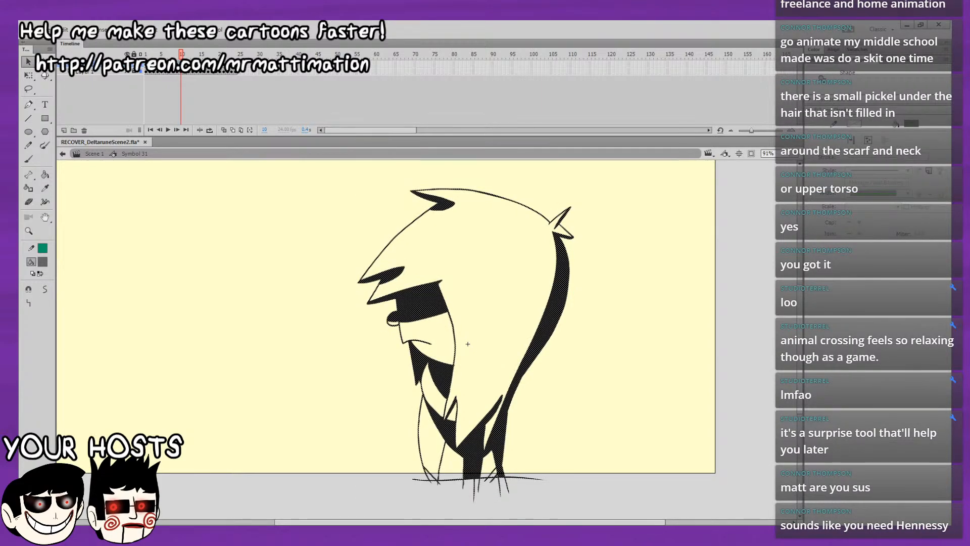
{"action": "key", "text": "ctrl+g"}
{"action": "key", "text": "."}
{"action": "key", "text": "ctrl+a"}
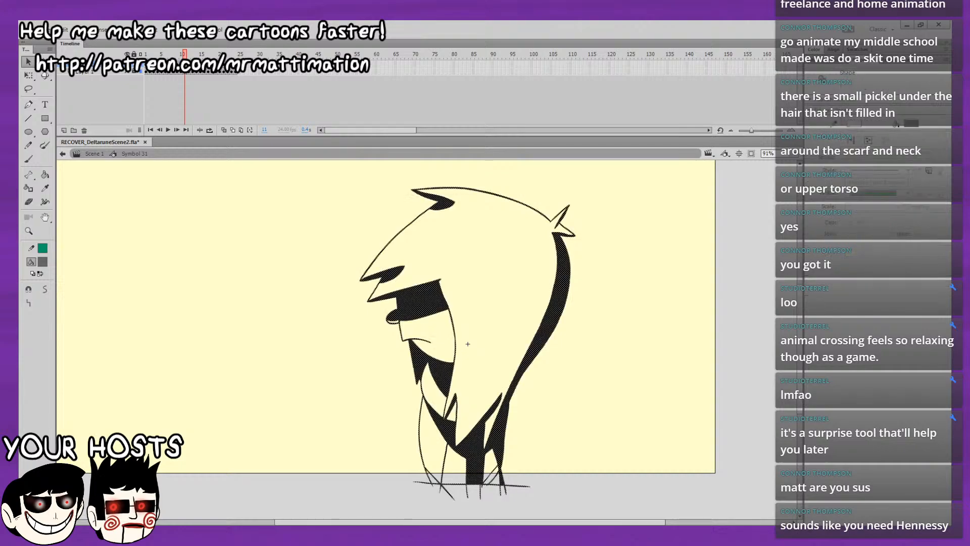
{"action": "key", "text": "ctrl+g"}
{"action": "key", "text": "."}
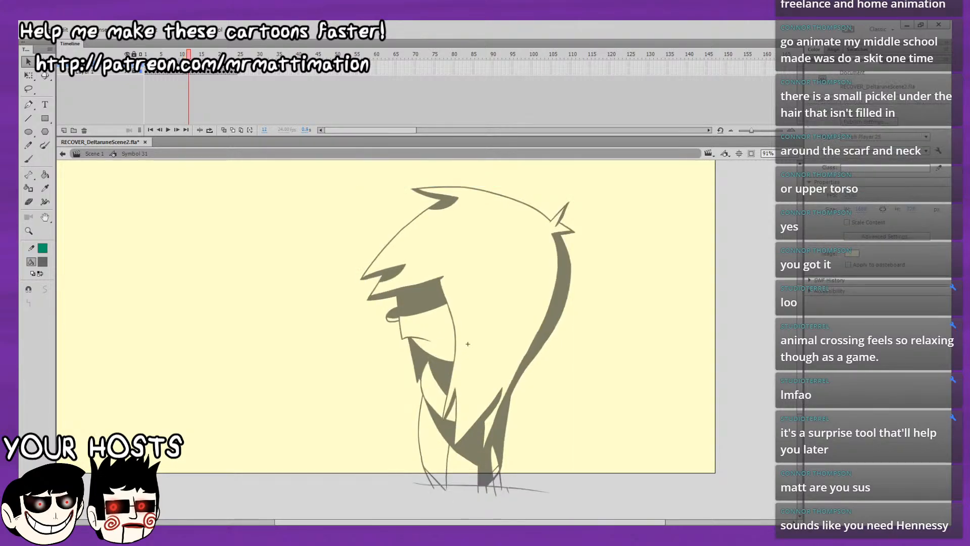
{"action": "key", "text": "ctrl+a"}
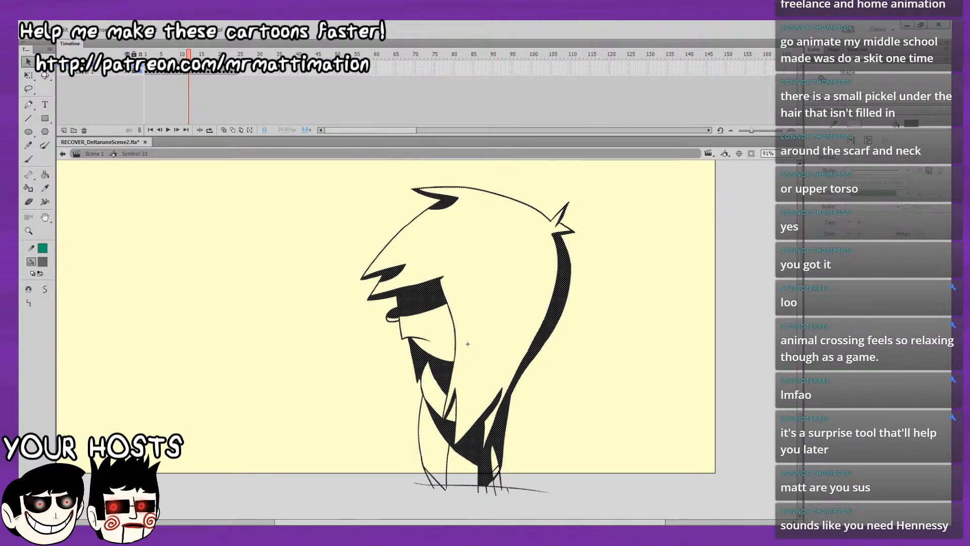
{"action": "key", "text": "ctrl+g"}
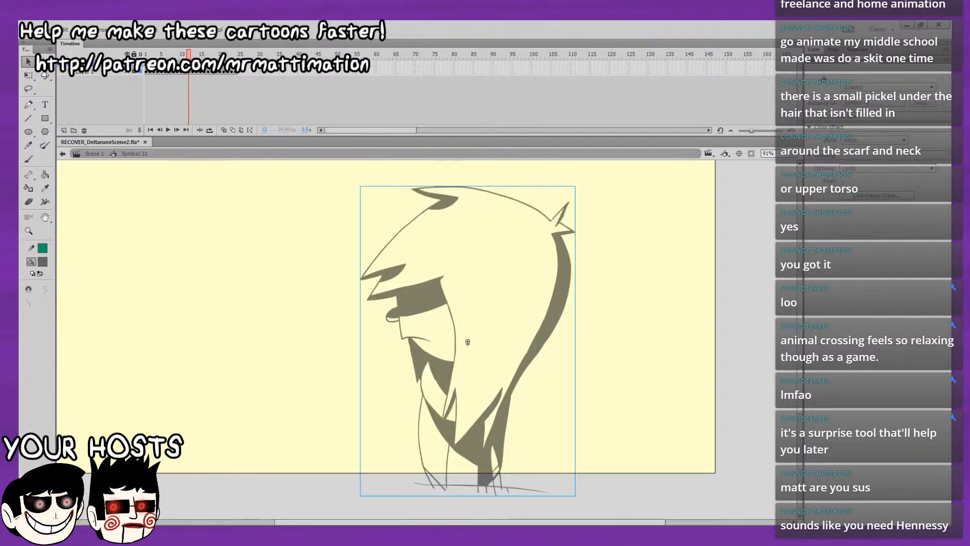
Convert the complete character drawing on each of frames 13, 14 and 15 into its own graphic symbol.
{"action": "key", "text": "."}
{"action": "key", "text": "ctrl+a"}
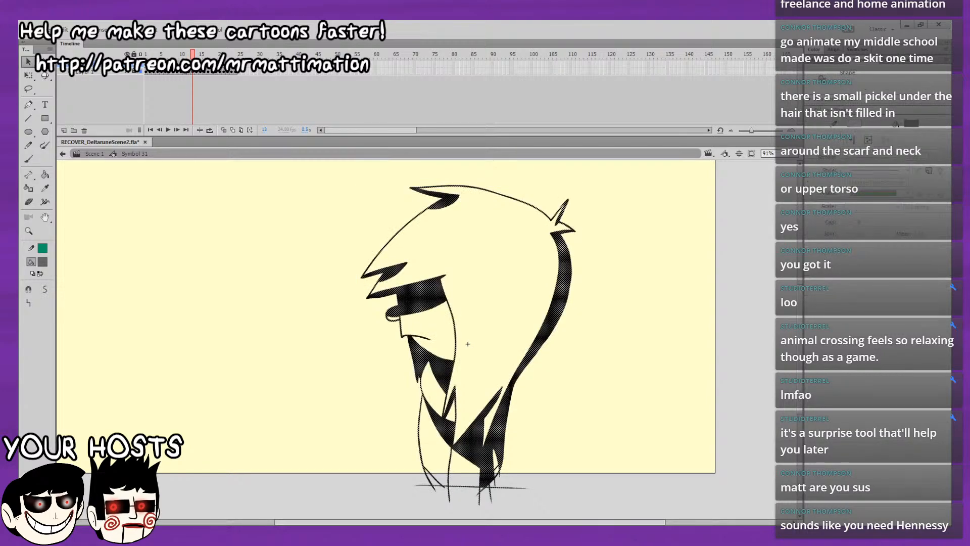
{"action": "key", "text": "ctrl+g"}
{"action": "key", "text": "."}
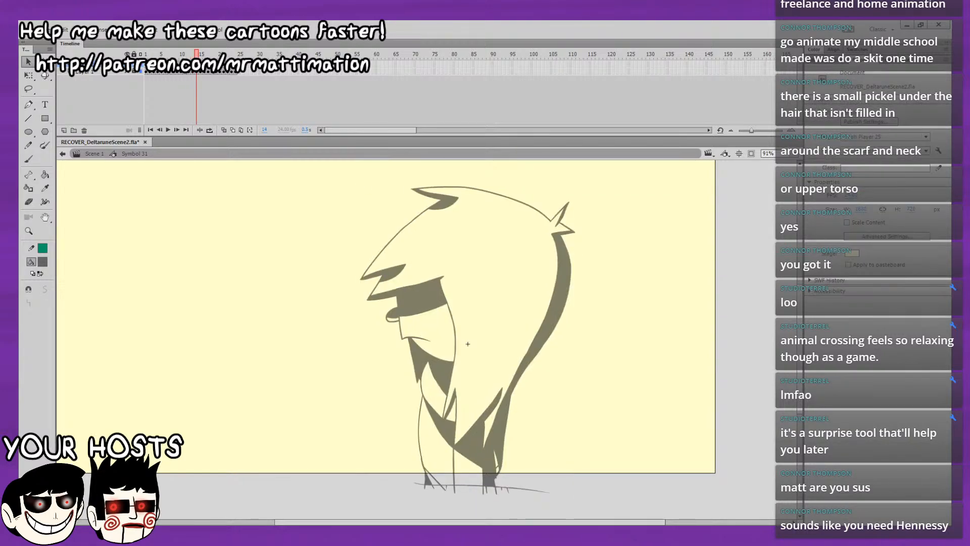
{"action": "key", "text": "ctrl+a"}
{"action": "key", "text": "ctrl+g"}
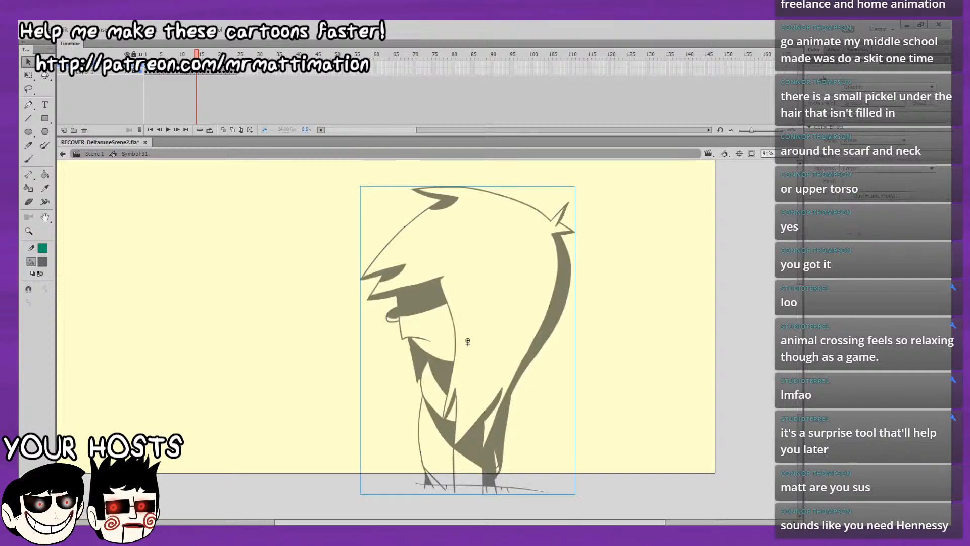
{"action": "key", "text": "period"}
{"action": "key", "text": "ctrl+a"}
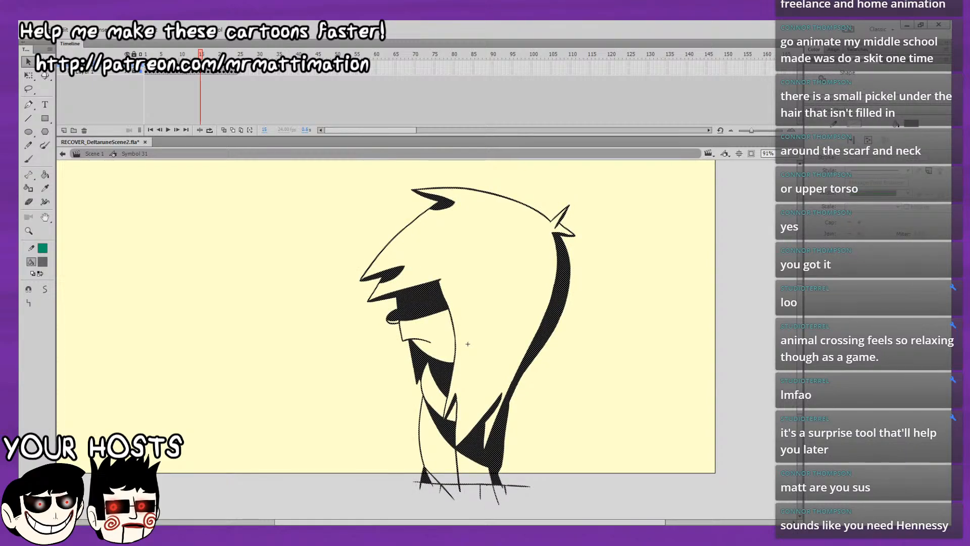
{"action": "key", "text": "ctrl+g"}
Convert the complete character drawing on each of frames 16 and 17 into its own graphic symbol.
{"action": "key", "text": "period"}
{"action": "key", "text": "ctrl+a"}
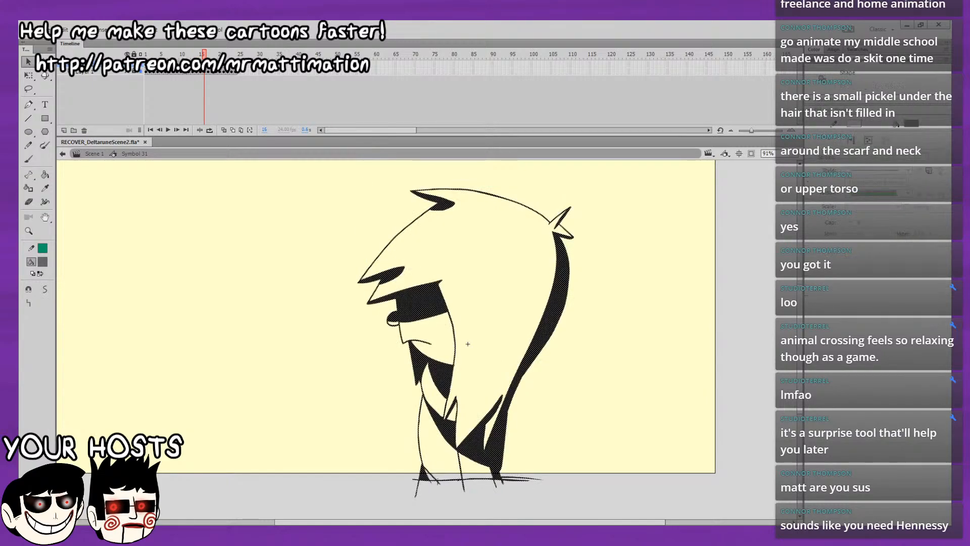
{"action": "key", "text": "ctrl+g"}
{"action": "key", "text": "period"}
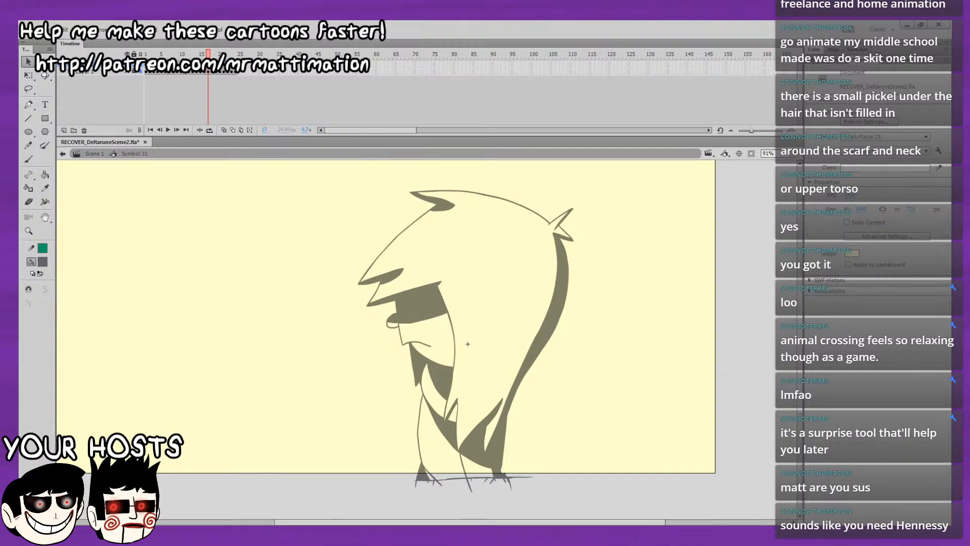
{"action": "key", "text": "ctrl+a"}
{"action": "key", "text": "ctrl+g"}
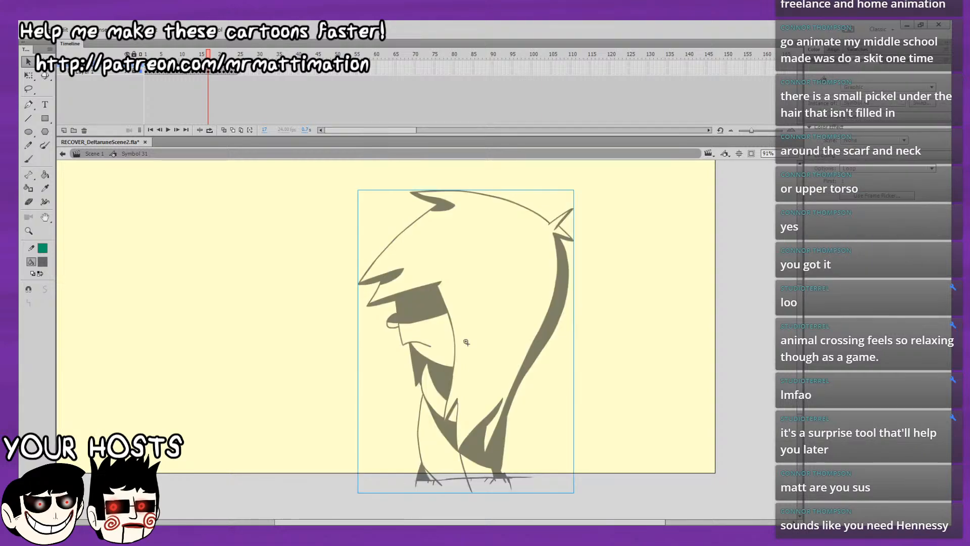
Convert the complete shading drawing on each of frames 18, 19 and 20 into its own graphic symbol.
{"action": "key", "text": "period"}
{"action": "key", "text": "ctrl+a"}
{"action": "key", "text": "ctrl+g"}
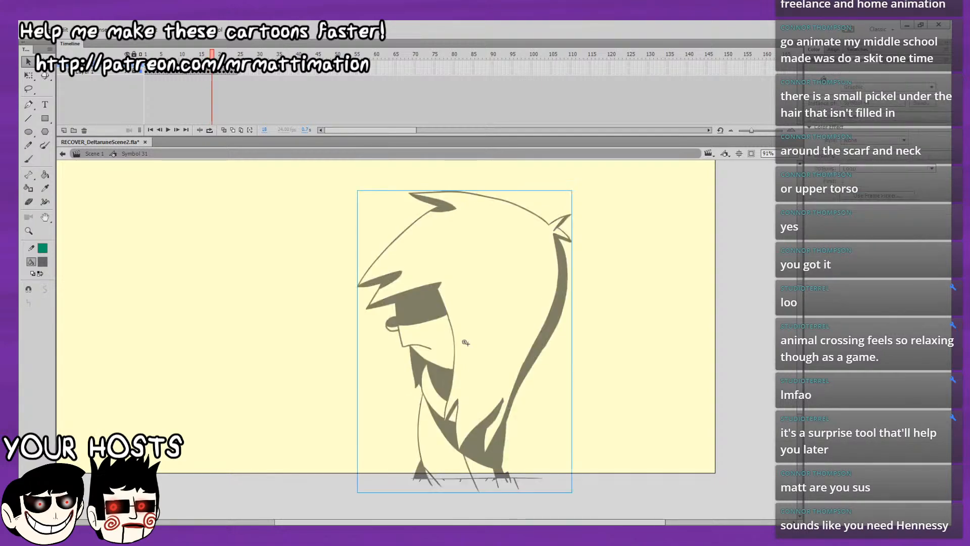
{"action": "key", "text": "period"}
{"action": "key", "text": "ctrl+a"}
{"action": "key", "text": "ctrl+g"}
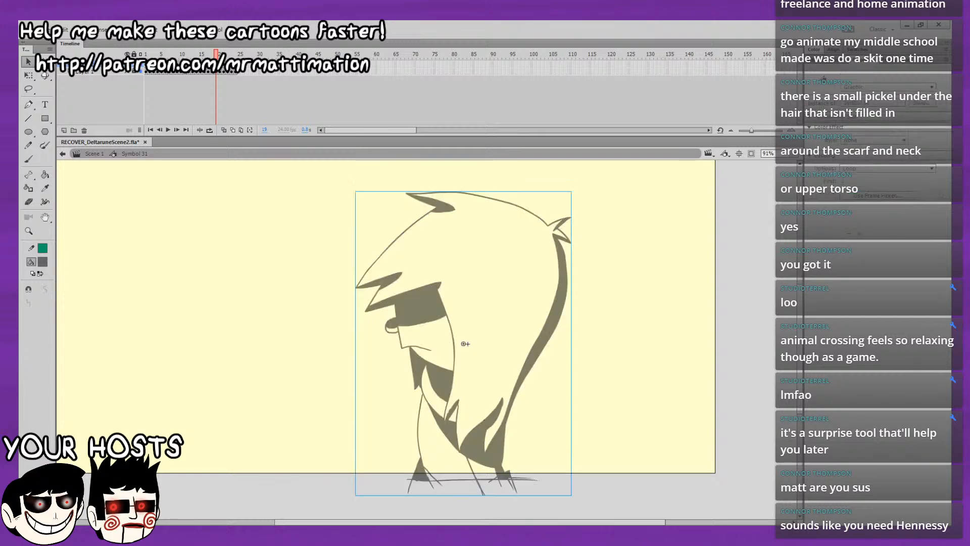
{"action": "key", "text": "period"}
{"action": "key", "text": "ctrl+a"}
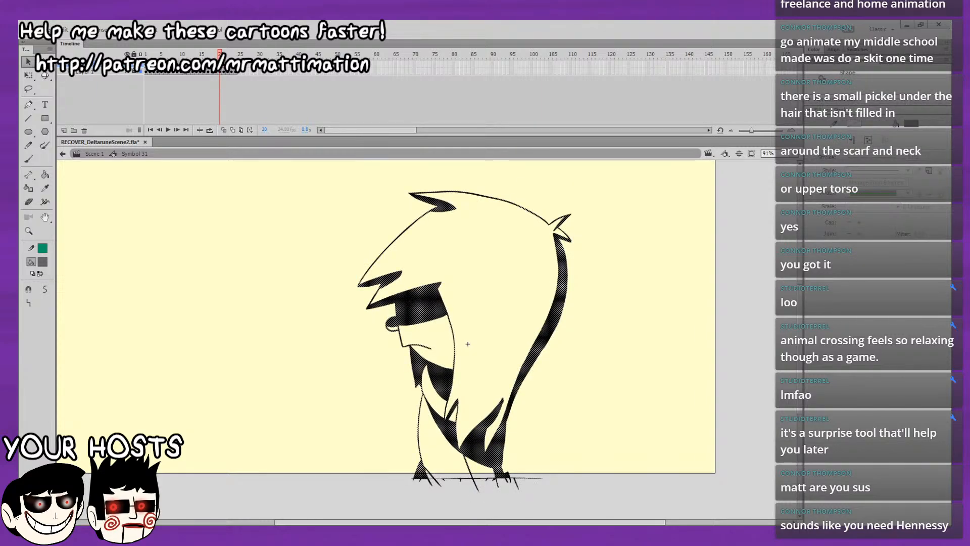
{"action": "key", "text": "ctrl+g"}
Convert the complete shading drawing on each of frames 21 and 22 into its own graphic symbol.
{"action": "key", "text": "period"}
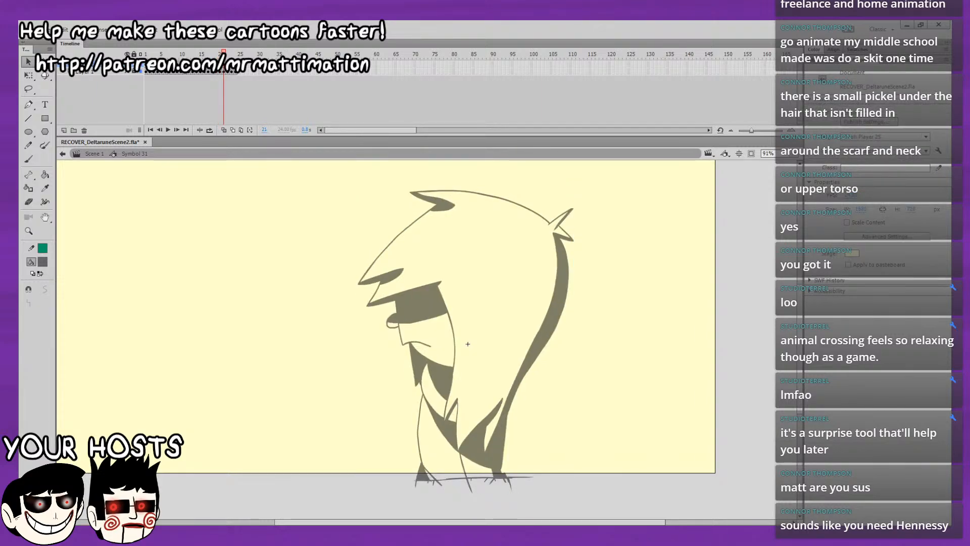
{"action": "key", "text": "ctrl+a"}
{"action": "key", "text": "F8"}
{"action": "key", "text": "Return"}
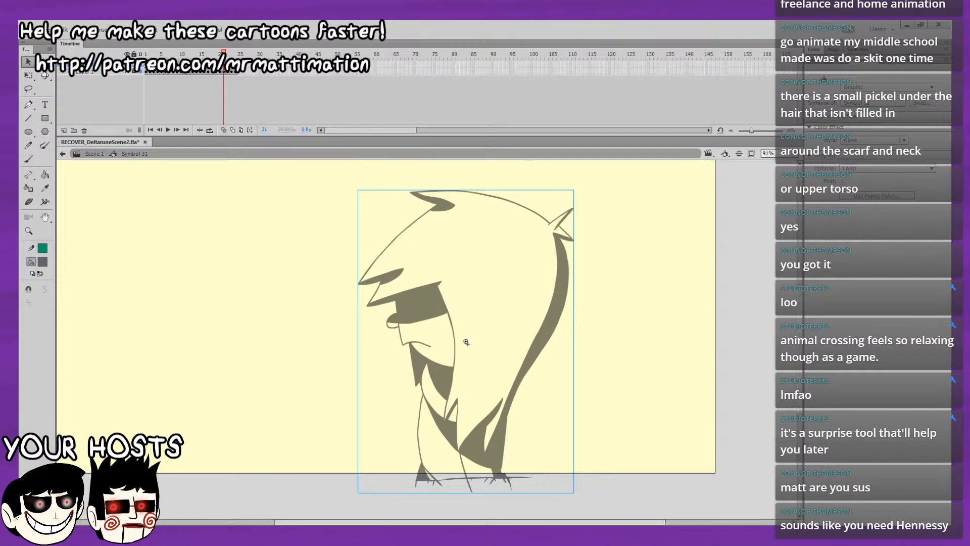
{"action": "key", "text": "period"}
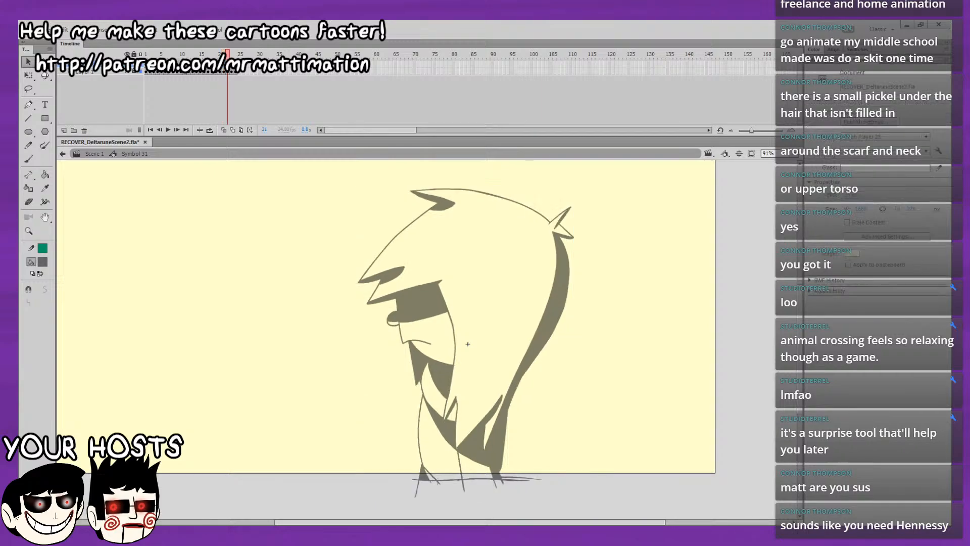
{"action": "key", "text": "ctrl+a"}
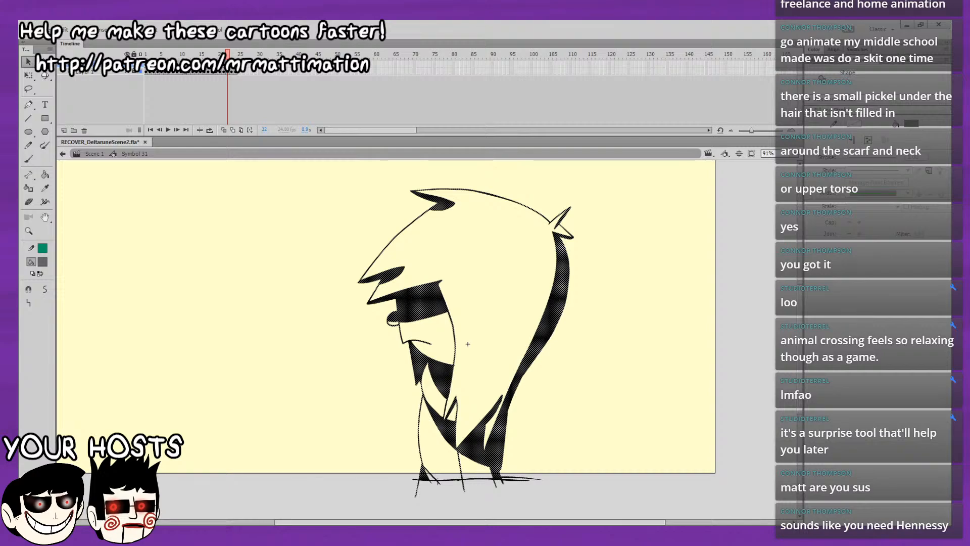
Convert the complete shading drawing on each of frames 23 and 24 into its own graphic symbol.
{"action": "key", "text": "period"}
{"action": "key", "text": "ctrl+a"}
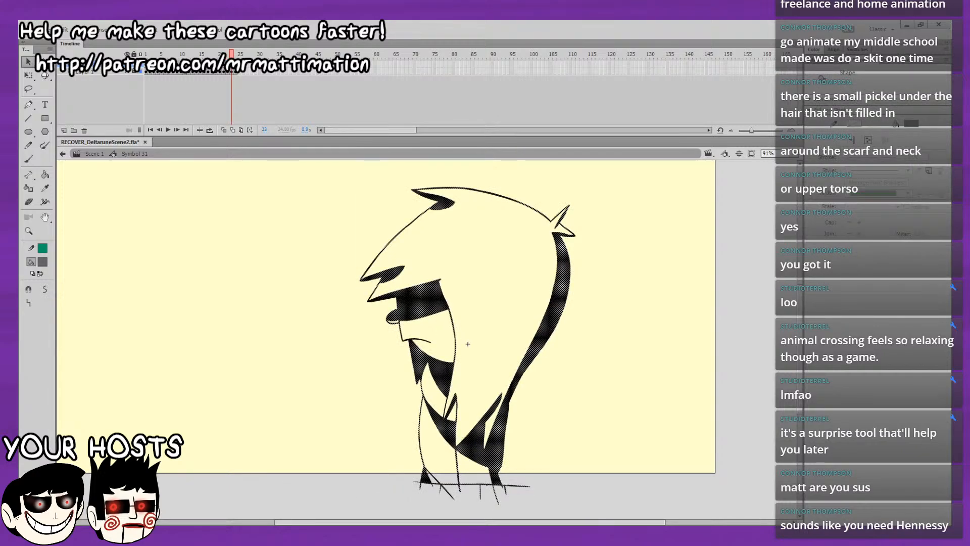
{"action": "key", "text": "ctrl+g"}
{"action": "key", "text": "period"}
{"action": "key", "text": "ctrl+a"}
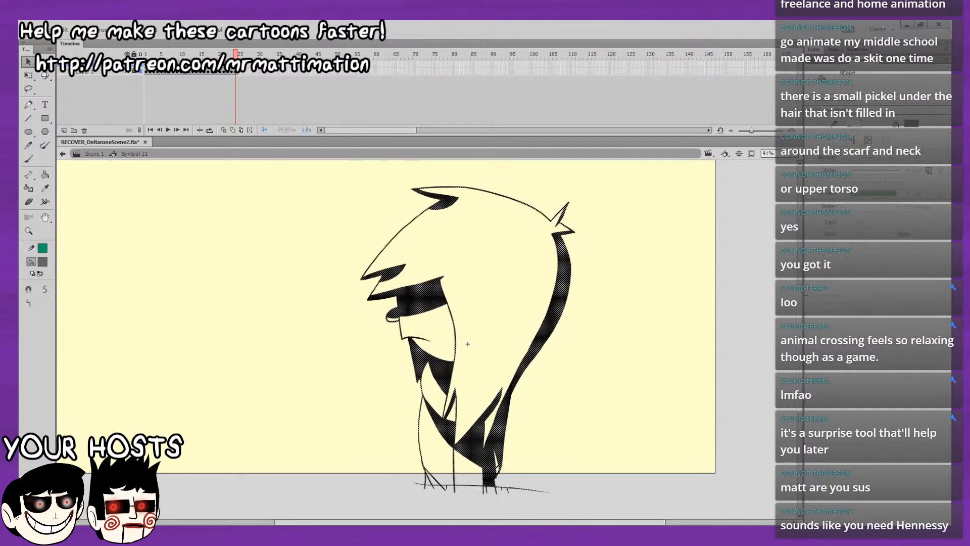
{"action": "key", "text": "ctrl+g"}
{"action": "key", "text": "Return"}
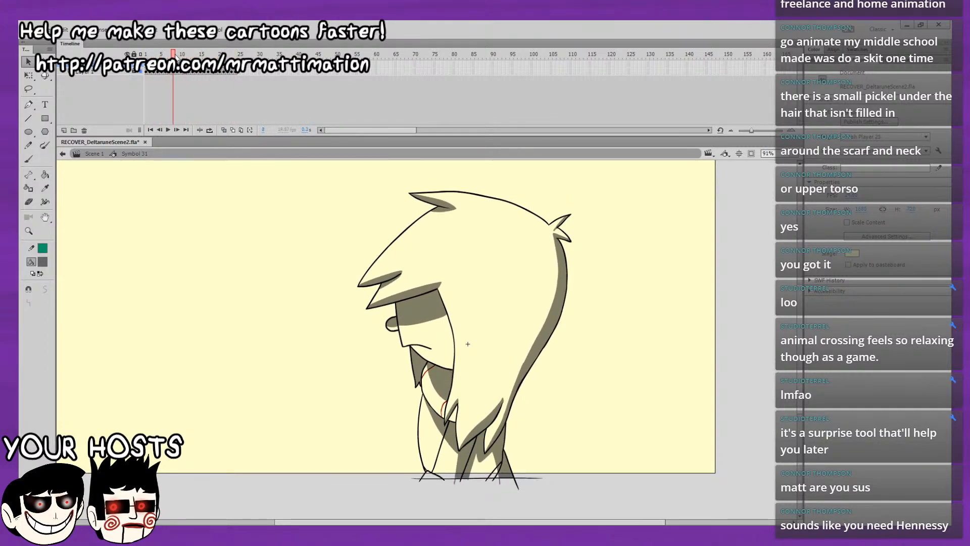
Find the coloured artwork of the character in the library and place it on a new layer at frame 1.
{"action": "left_click", "coordinate": [147, 72]}
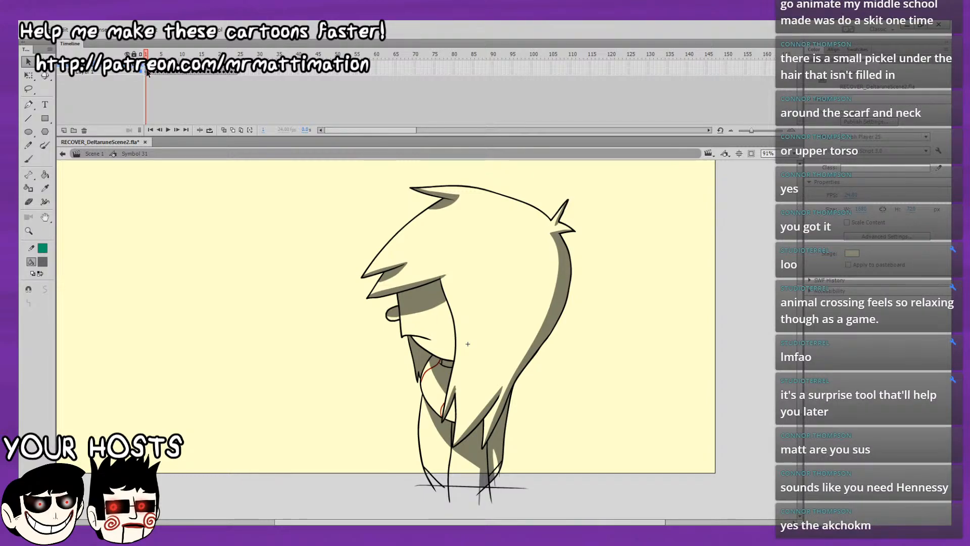
{"action": "left_click", "coordinate": [96, 192]}
{"action": "left_click", "coordinate": [834, 60]}
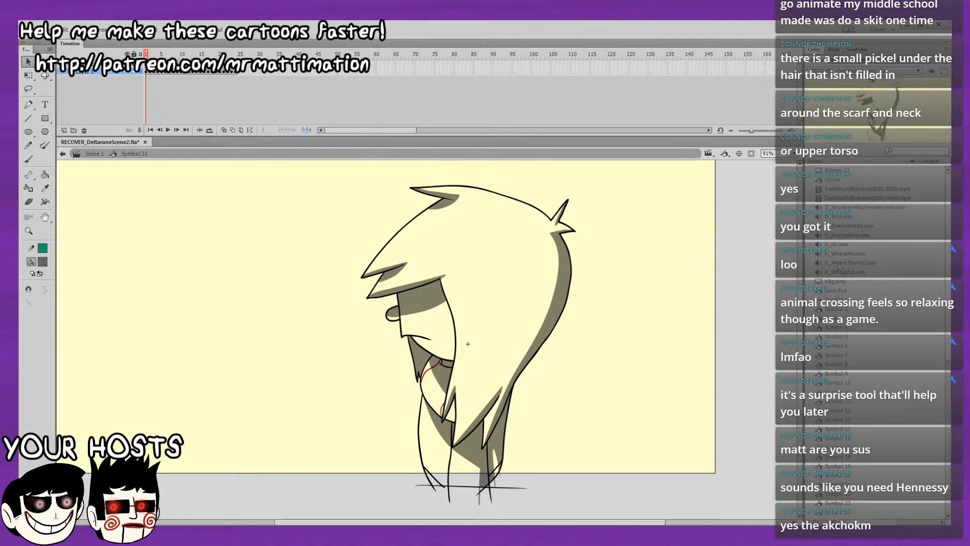
{"action": "left_click", "coordinate": [835, 282]}
{"action": "key", "text": "Down"}
{"action": "key", "text": "Down"}
{"action": "key", "text": "Down"}
{"action": "key", "text": "Down"}
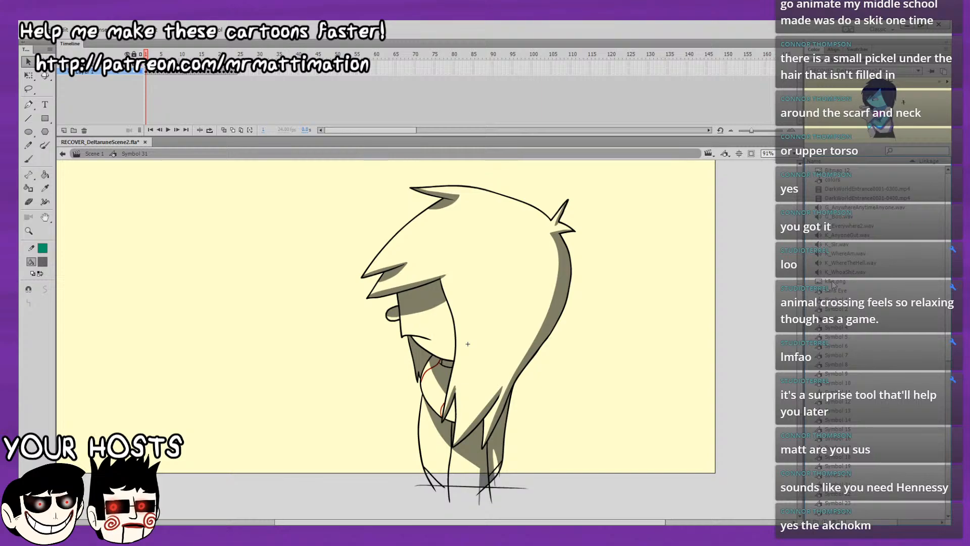
{"action": "left_click", "coordinate": [63, 130]}
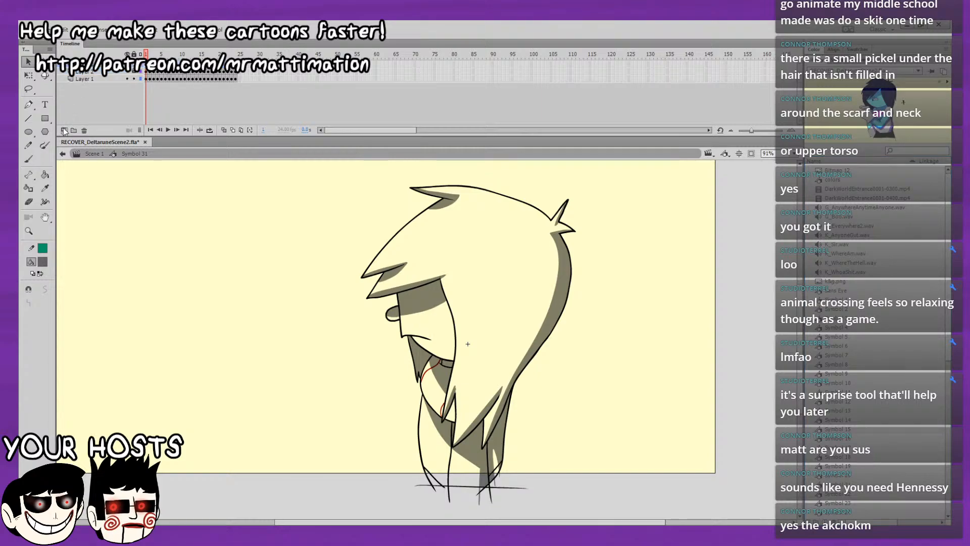
{"action": "left_click_drag", "start_coordinate": [879, 109], "coordinate": [109, 379]}
Move the coloured reference character off the stage, past its left edge.
{"action": "left_click", "coordinate": [738, 345]}
{"action": "left_click_drag", "start_coordinate": [586, 382], "coordinate": [733, 353]}
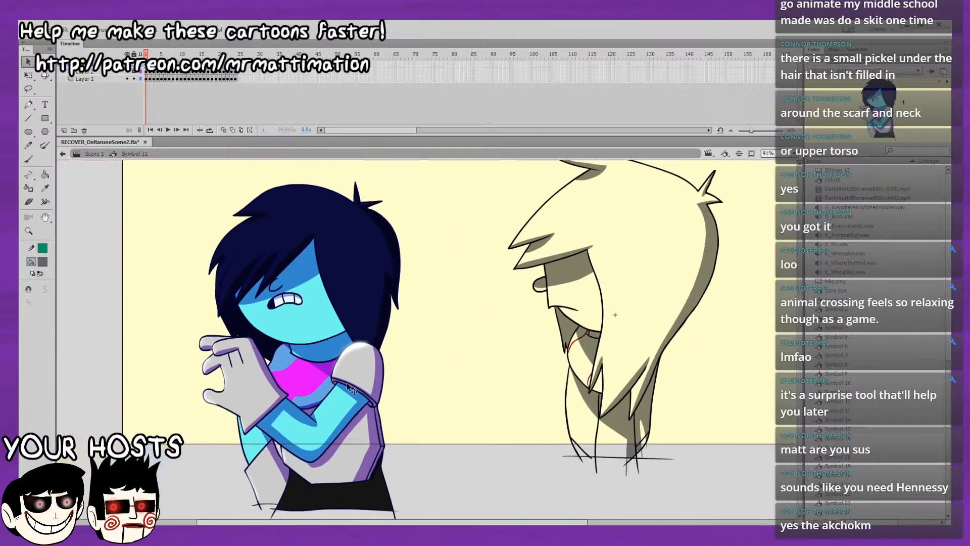
{"action": "left_click_drag", "start_coordinate": [349, 385], "coordinate": [28, 389]}
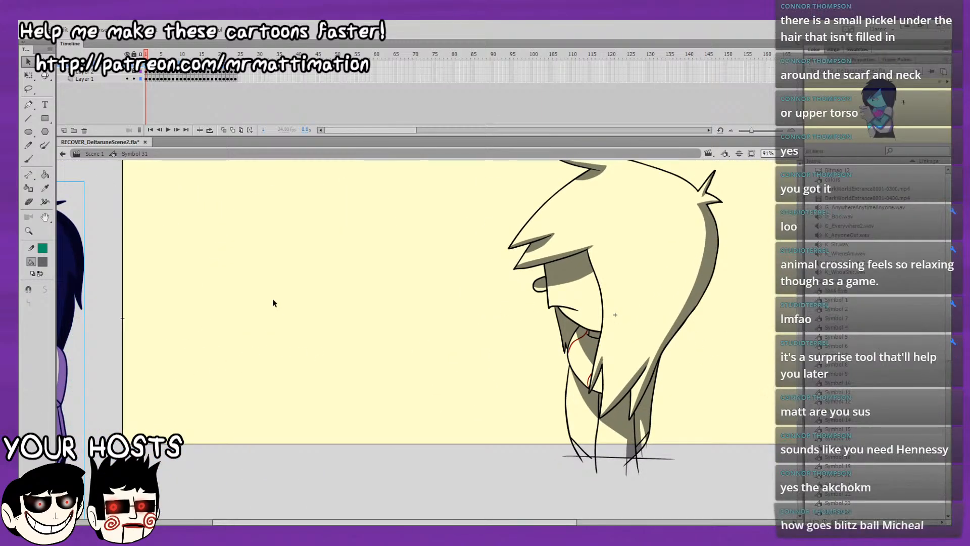
Make the outline drawing on Layer 1 editable from frame 1 and hide the shading layer above it.
{"action": "left_click", "coordinate": [134, 79]}
{"action": "left_click", "coordinate": [147, 80]}
{"action": "left_click", "coordinate": [134, 79]}
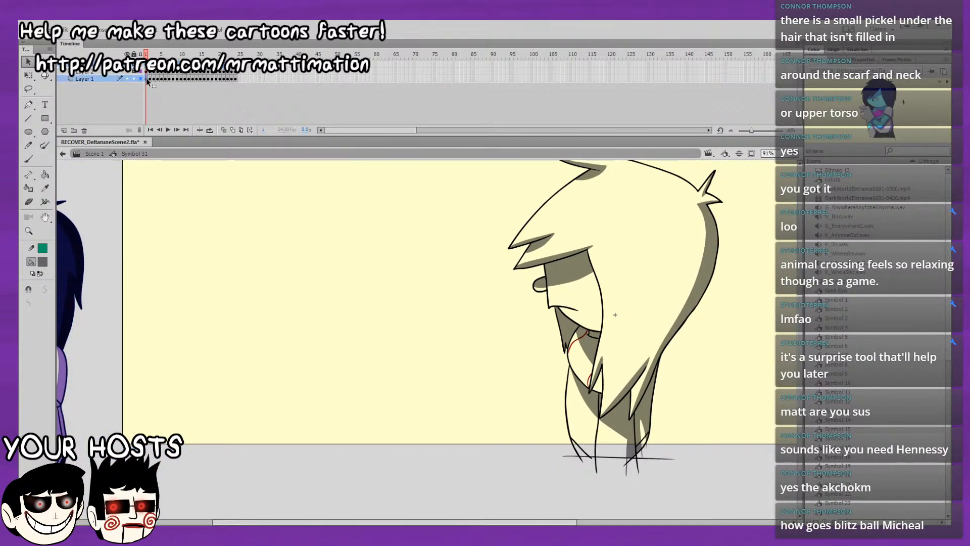
{"action": "left_click", "coordinate": [147, 79]}
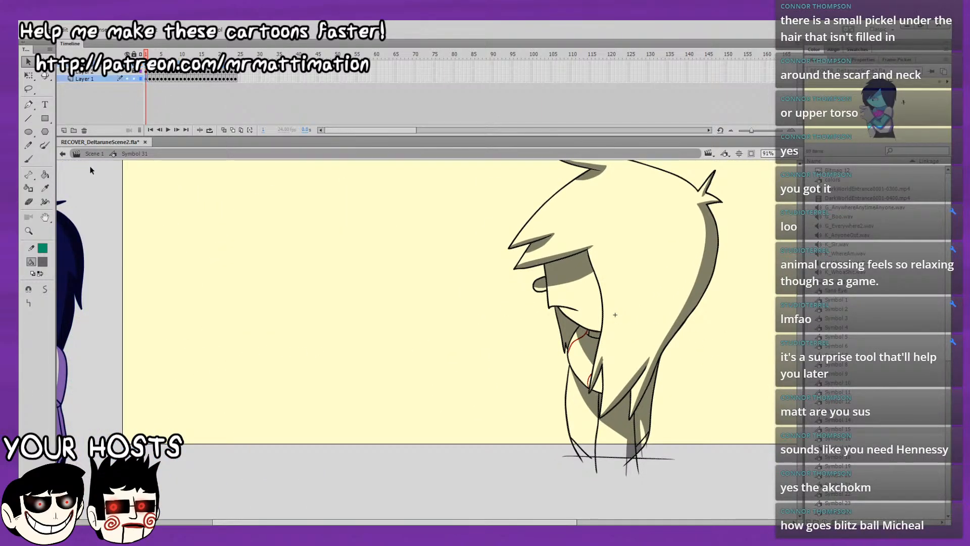
{"action": "left_click", "coordinate": [128, 72]}
{"action": "left_click_drag", "start_coordinate": [406, 352], "coordinate": [256, 383]}
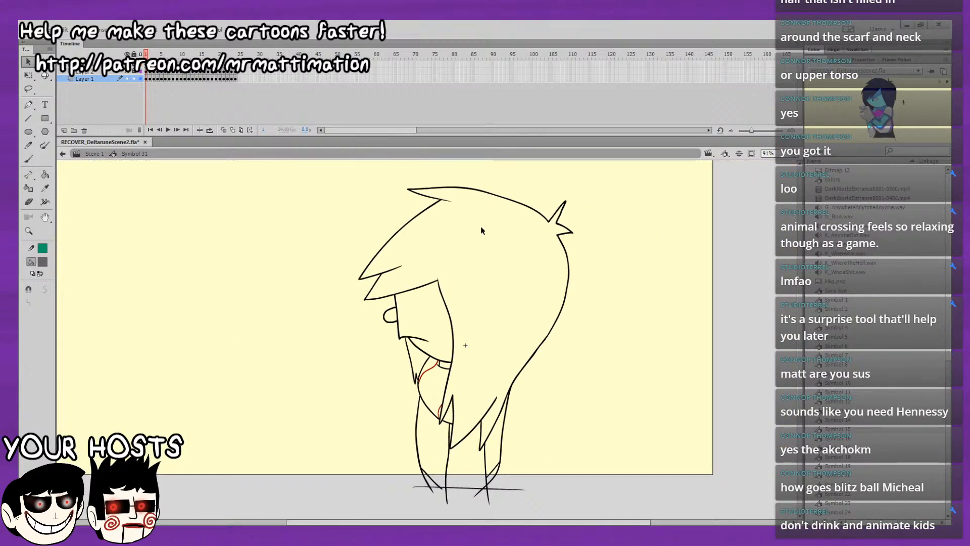
Group the two red scarf lines of the outline drawing on each of frames 1 and 2.
{"action": "left_click_drag", "start_coordinate": [426, 375], "coordinate": [422, 380]}
{"action": "left_click", "coordinate": [449, 359]}
{"action": "key", "text": "period"}
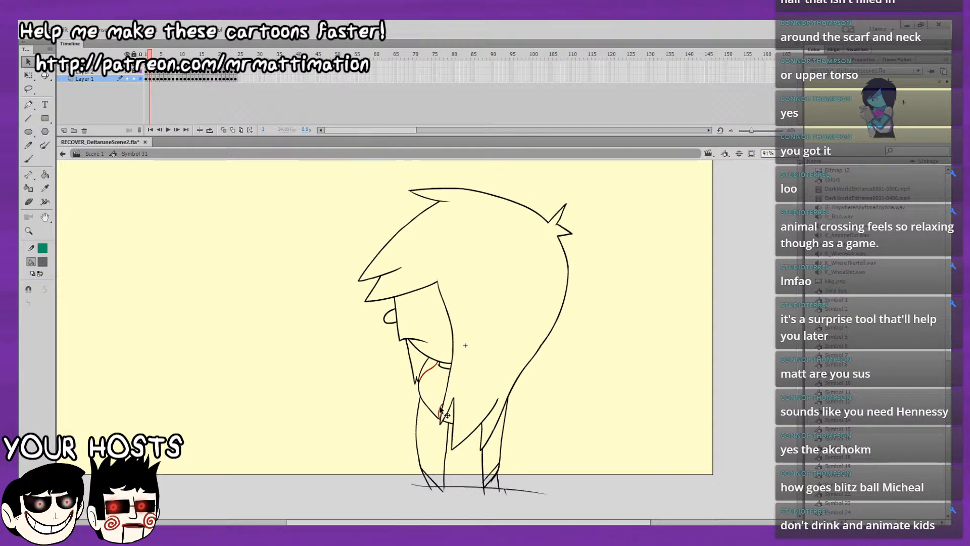
{"action": "left_click", "coordinate": [450, 384]}
{"action": "left_click", "coordinate": [545, 373]}
Group the two red scarf lines of the outline drawing on each of frames 3 and 4.
{"action": "key", "text": "period"}
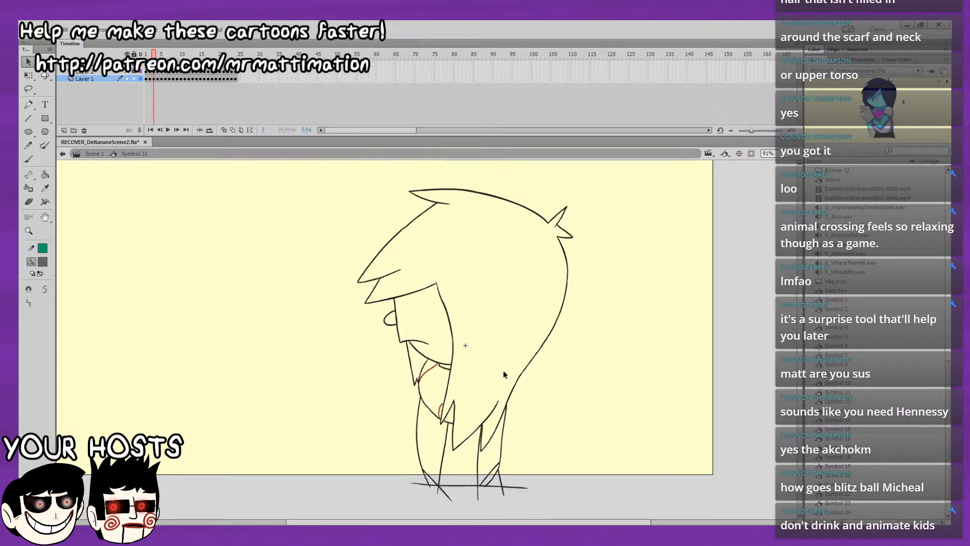
{"action": "key", "text": "period"}
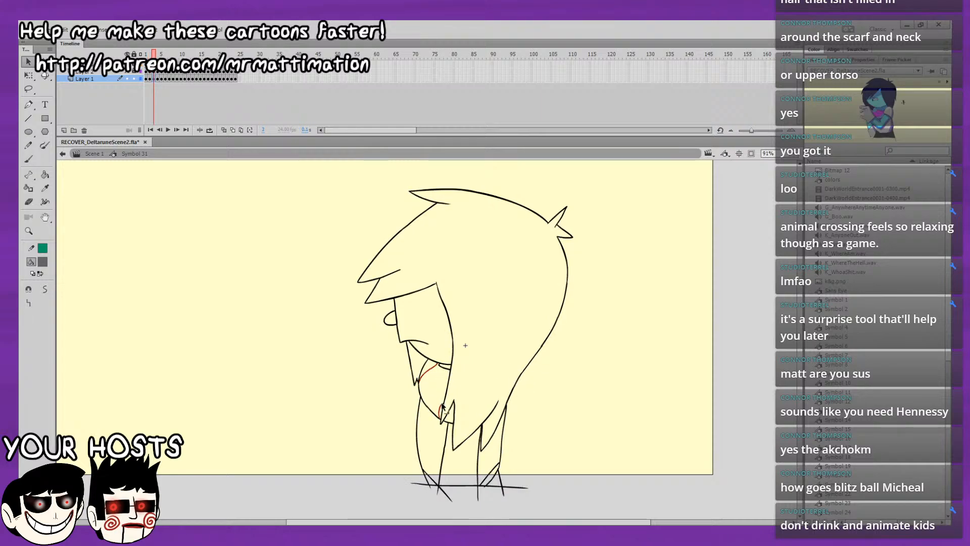
{"action": "left_click", "coordinate": [440, 408], "text": "shift"}
{"action": "key", "text": "ctrl+g"}
{"action": "left_click", "coordinate": [532, 365]}
{"action": "key", "text": "period"}
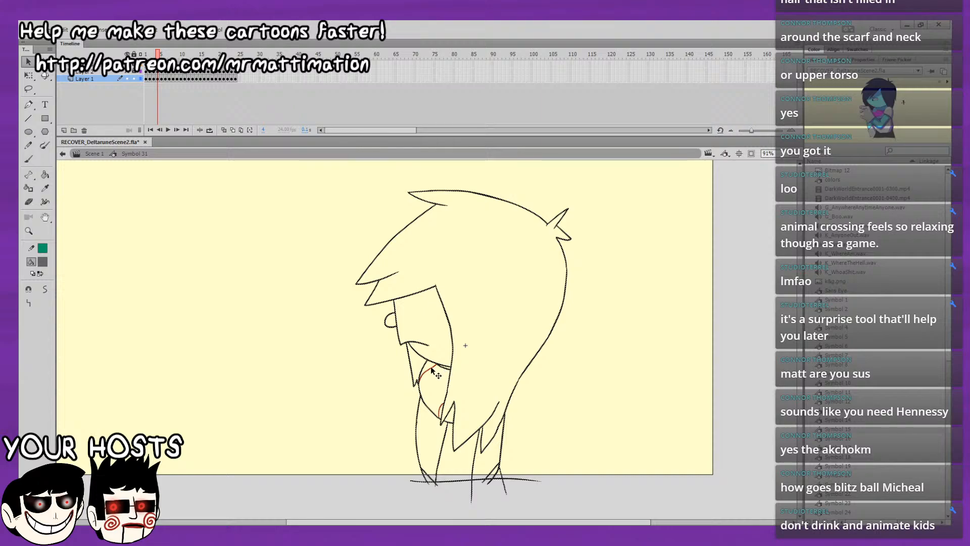
{"action": "left_click", "coordinate": [433, 369]}
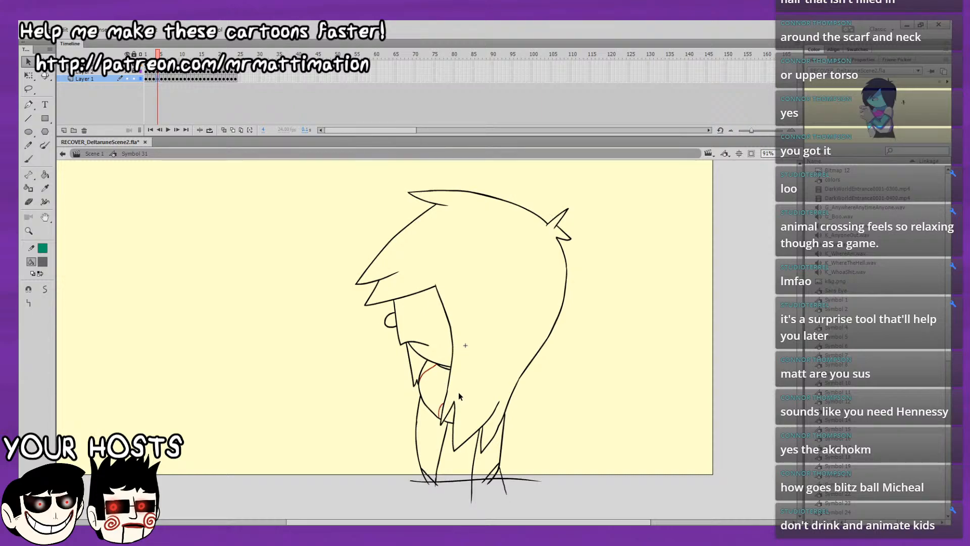
Group the two red scarf lines of the outline drawing on each of frames 5 and 6.
{"action": "key", "text": "period"}
{"action": "left_click", "coordinate": [426, 373]}
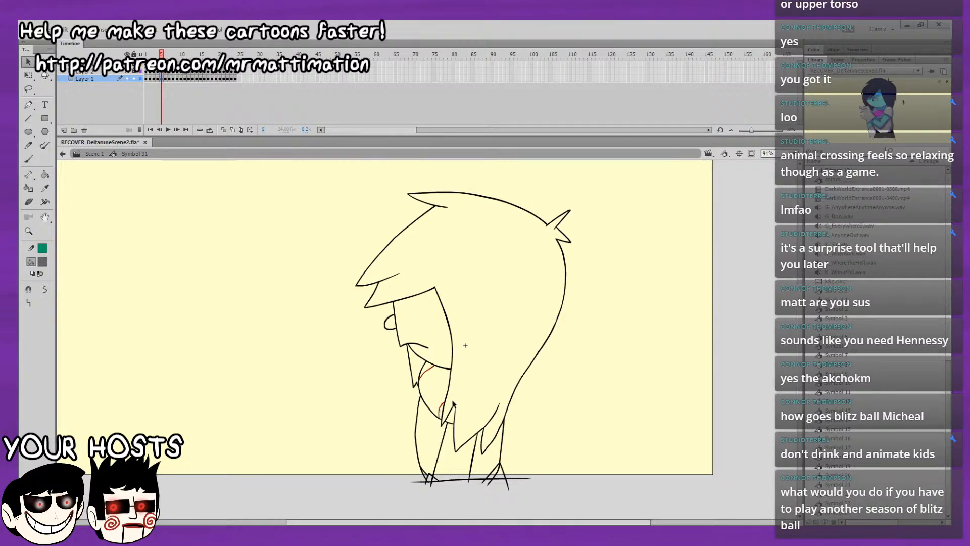
{"action": "key", "text": "ctrl+g"}
{"action": "left_click", "coordinate": [546, 368]}
{"action": "key", "text": "period"}
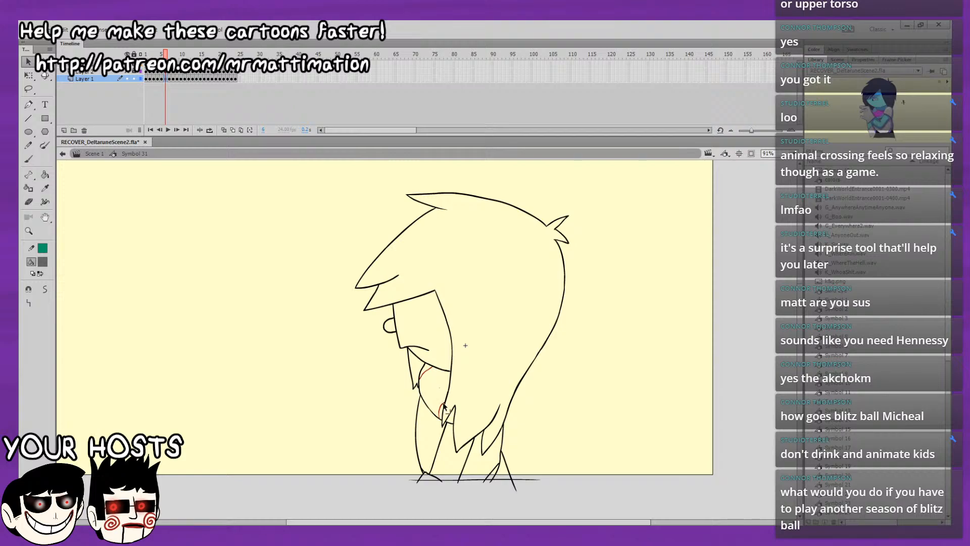
{"action": "left_click", "coordinate": [428, 369]}
{"action": "left_click", "coordinate": [442, 403], "text": "shift"}
{"action": "key", "text": "ctrl+g"}
Group the two red scarf lines of the outline drawing on each of frames 7 and 8.
{"action": "key", "text": "."}
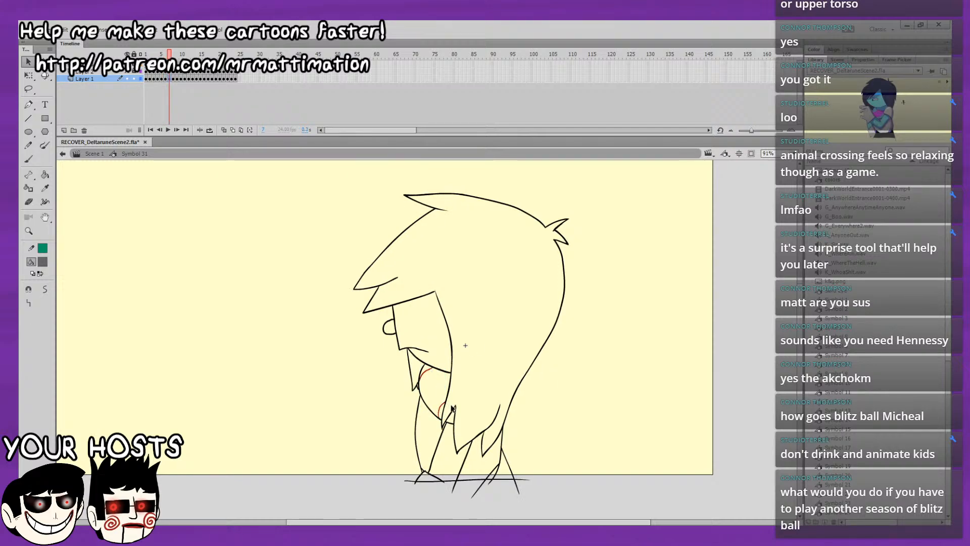
{"action": "left_click", "coordinate": [540, 402]}
{"action": "key", "text": "."}
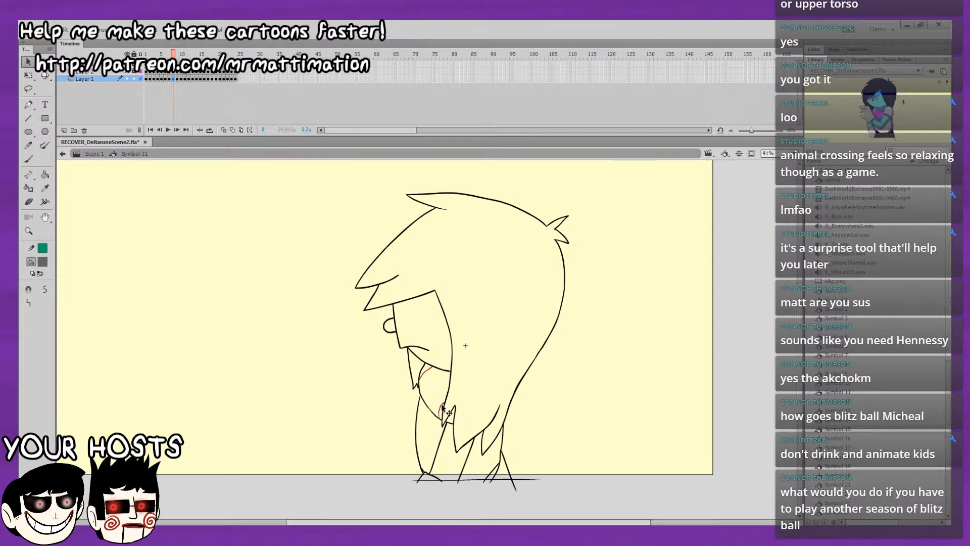
{"action": "left_click", "coordinate": [445, 402]}
Group the two red scarf lines of the outline drawing on each of frames 9 and 10.
{"action": "key", "text": "."}
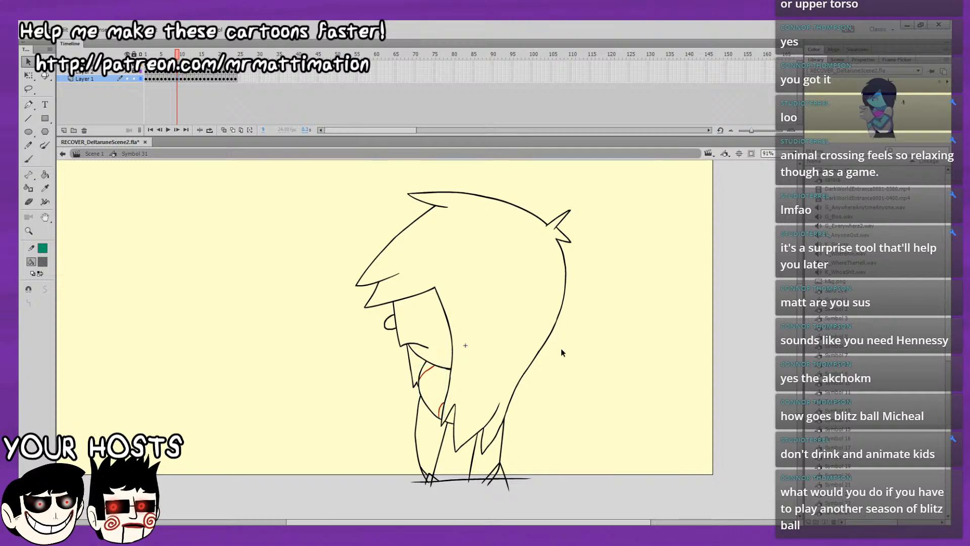
{"action": "key", "text": "."}
{"action": "left_click", "coordinate": [430, 371]}
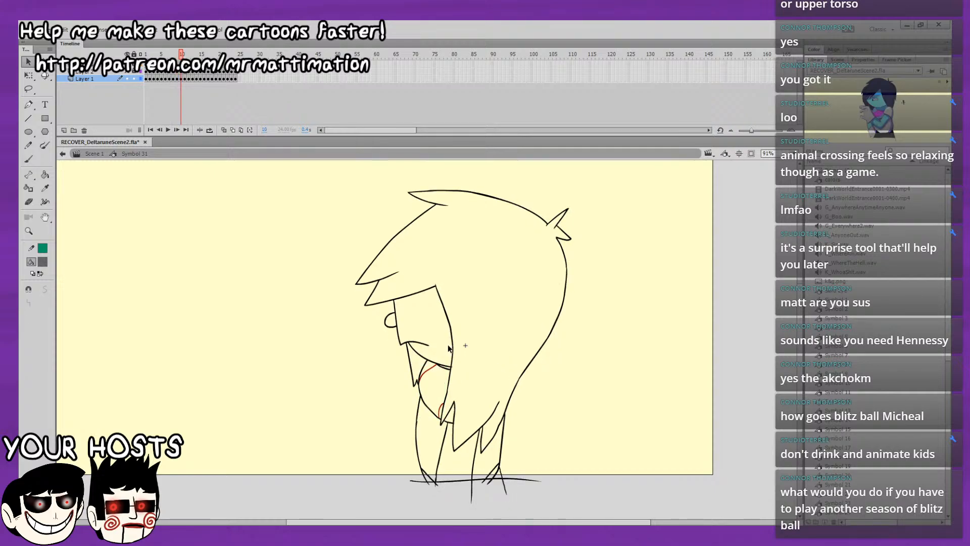
{"action": "left_click", "coordinate": [433, 368]}
{"action": "key", "text": "ctrl+g"}
{"action": "left_click", "coordinate": [548, 374]}
Group the two red scarf lines of the outline drawing on each of frames 11 and 12.
{"action": "key", "text": "period"}
{"action": "left_click", "coordinate": [430, 369]}
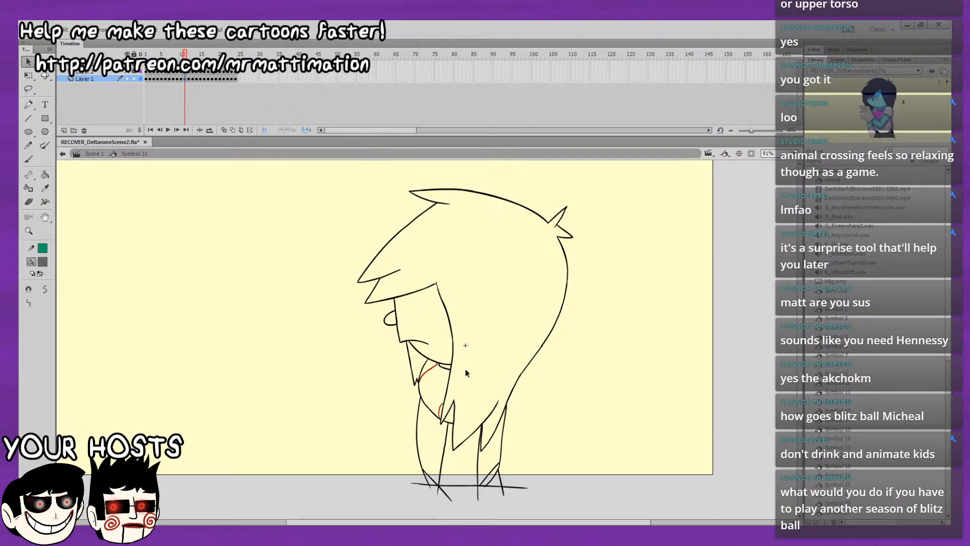
{"action": "key", "text": "ctrl+g"}
{"action": "key", "text": "ctrl+b"}
{"action": "left_click", "coordinate": [432, 371], "text": "shift"}
{"action": "key", "text": "ctrl+g"}
{"action": "left_click", "coordinate": [555, 399]}
{"action": "key", "text": "period"}
{"action": "key", "text": "period"}
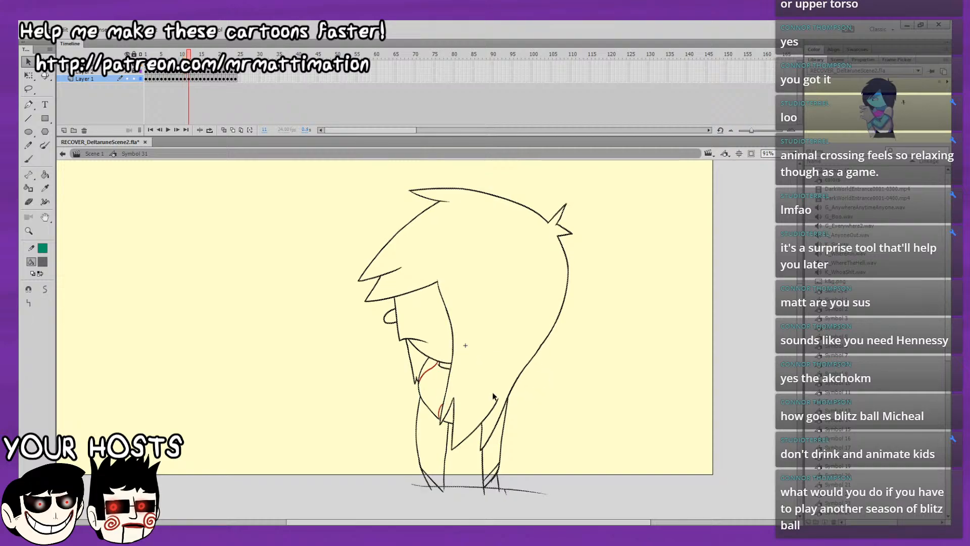
{"action": "key", "text": "period"}
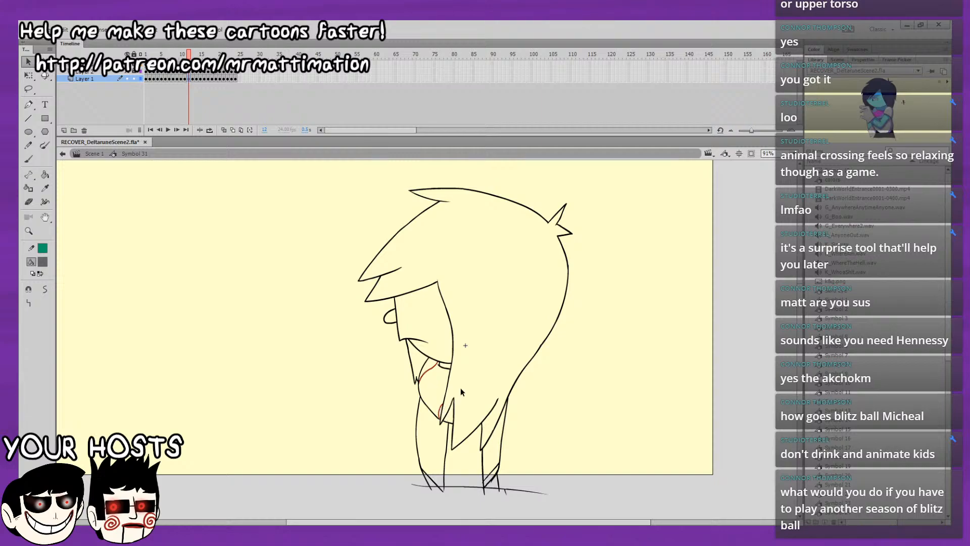
{"action": "key", "text": "ctrl+g"}
Group the two red scarf lines of the outline drawing on each of frames 13 and 14.
{"action": "key", "text": "period"}
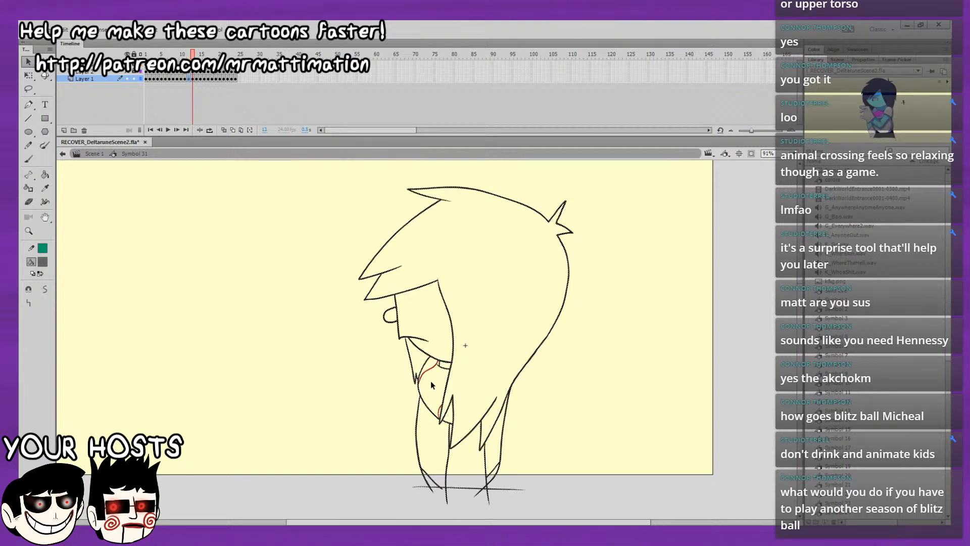
{"action": "left_click", "coordinate": [428, 372]}
{"action": "left_click", "coordinate": [441, 405]}
{"action": "left_click", "coordinate": [441, 404]}
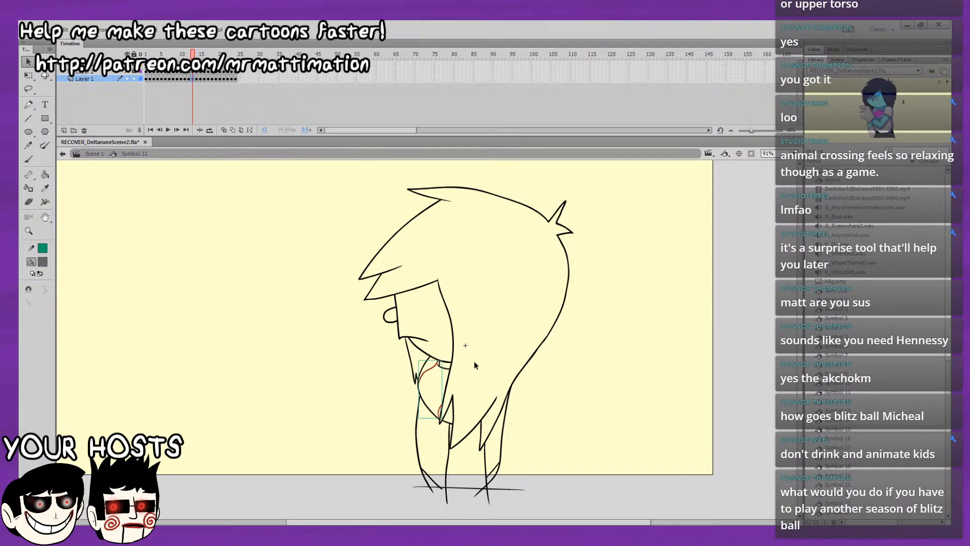
{"action": "key", "text": "period"}
{"action": "key", "text": "period"}
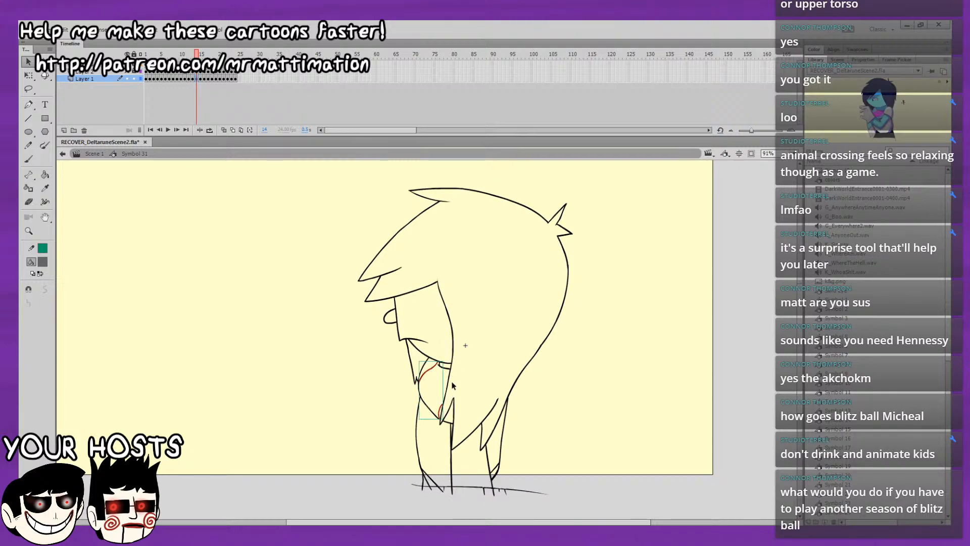
Group the two red scarf lines of the outline drawing on each of frames 15, 16 and 17.
{"action": "key", "text": "period"}
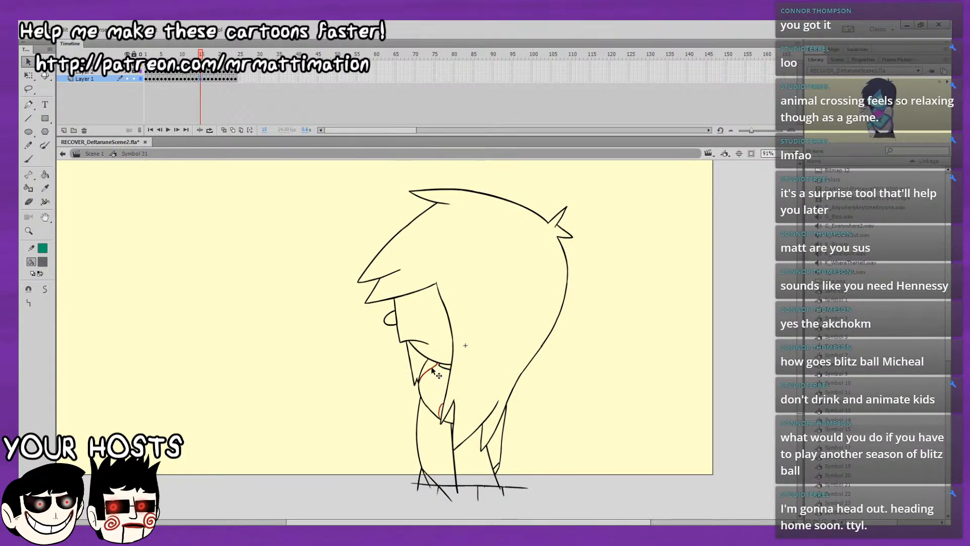
{"action": "left_click", "coordinate": [436, 384]}
{"action": "key", "text": "period"}
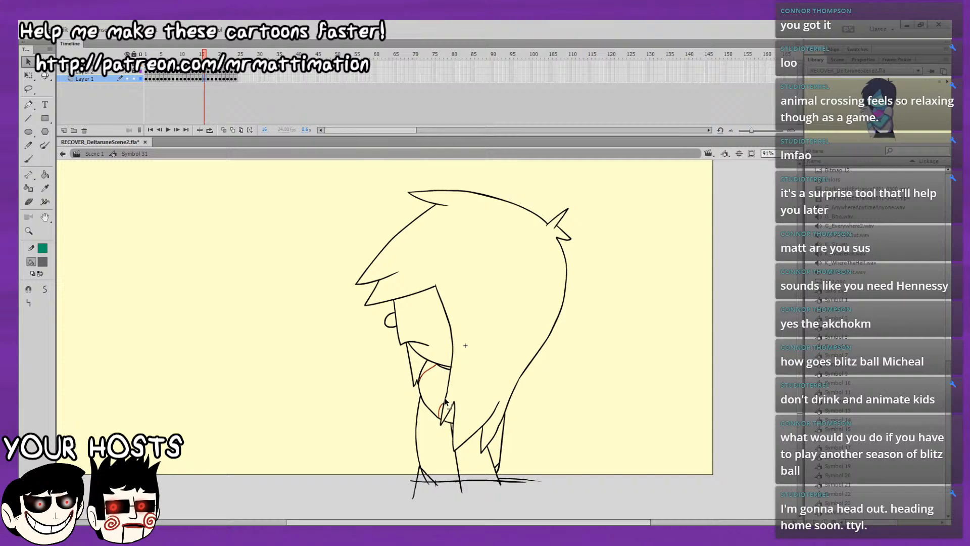
{"action": "left_click", "coordinate": [446, 399]}
{"action": "key", "text": "period"}
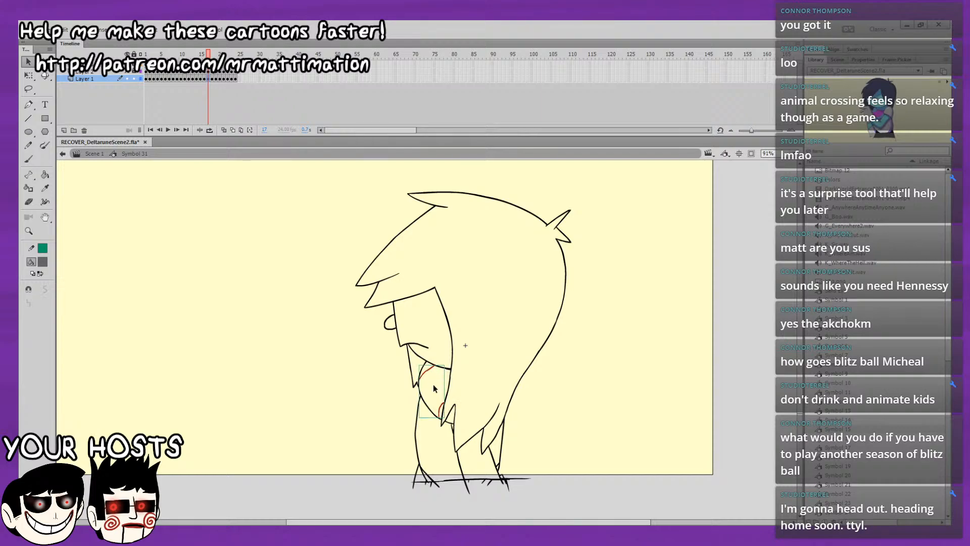
Group the two red scarf lines of the outline drawing on each of frames 18, 19 and 20.
{"action": "key", "text": "."}
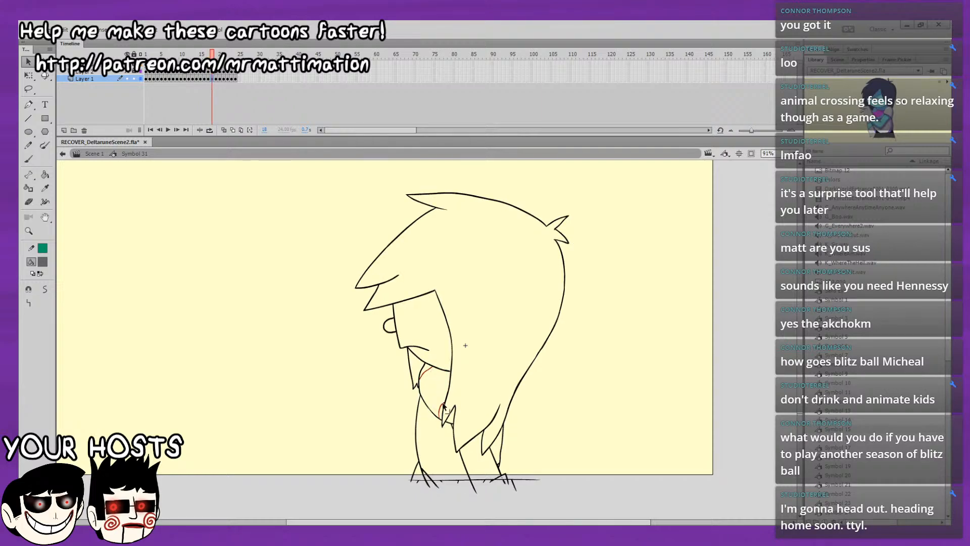
{"action": "left_click", "coordinate": [439, 397]}
{"action": "left_click", "coordinate": [433, 397]}
{"action": "key", "text": "."}
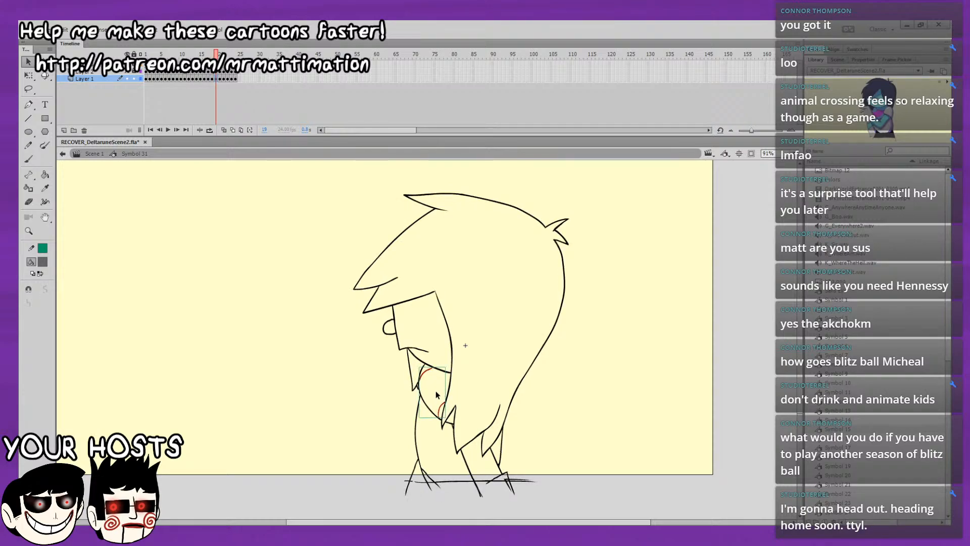
{"action": "key", "text": "."}
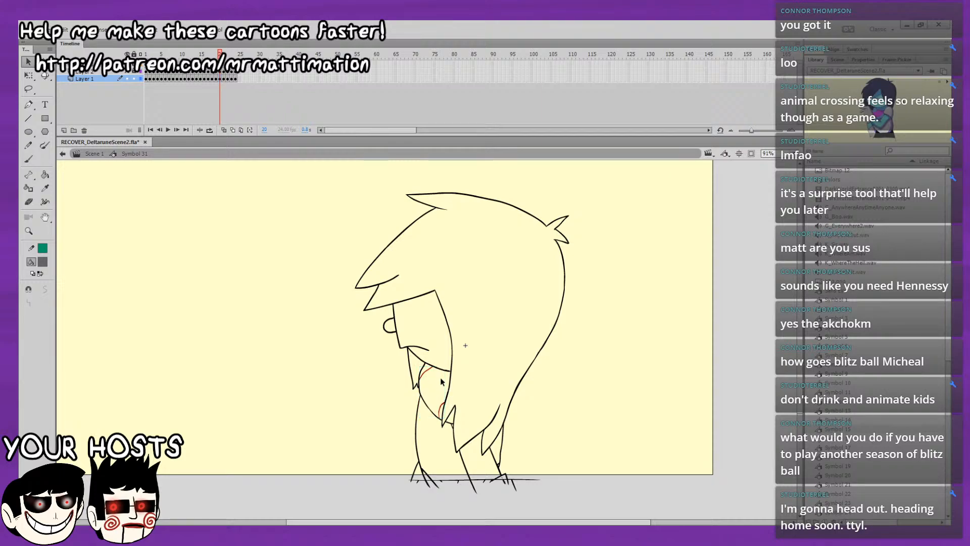
Group the two red scarf lines of the outline drawing on each of frames 21 and 22.
{"action": "key", "text": "."}
{"action": "left_click", "coordinate": [430, 372]}
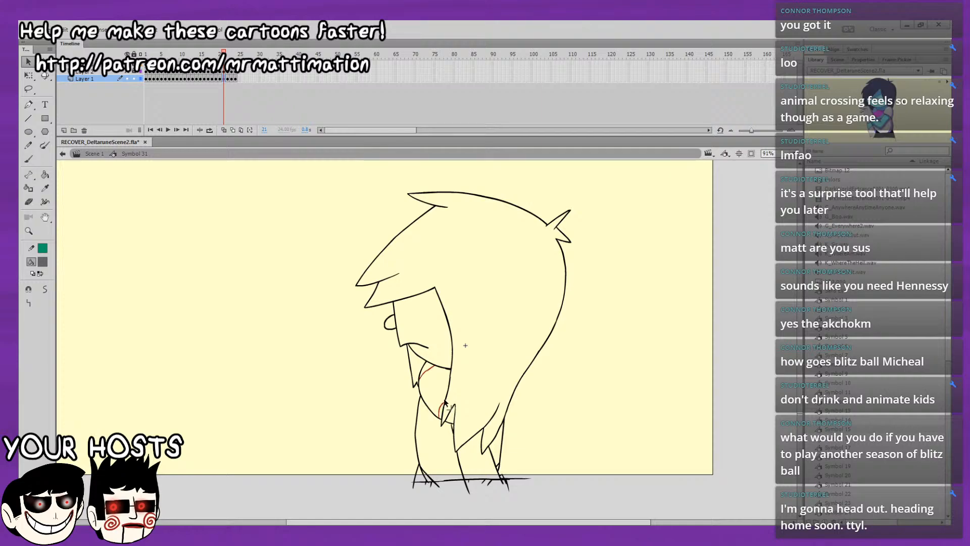
{"action": "key", "text": "."}
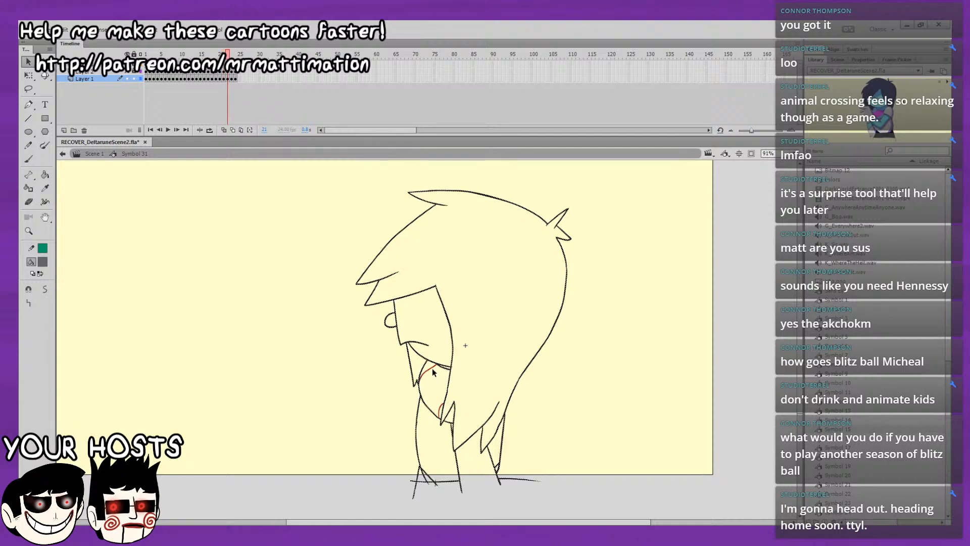
{"action": "key", "text": "."}
{"action": "left_click", "coordinate": [443, 402]}
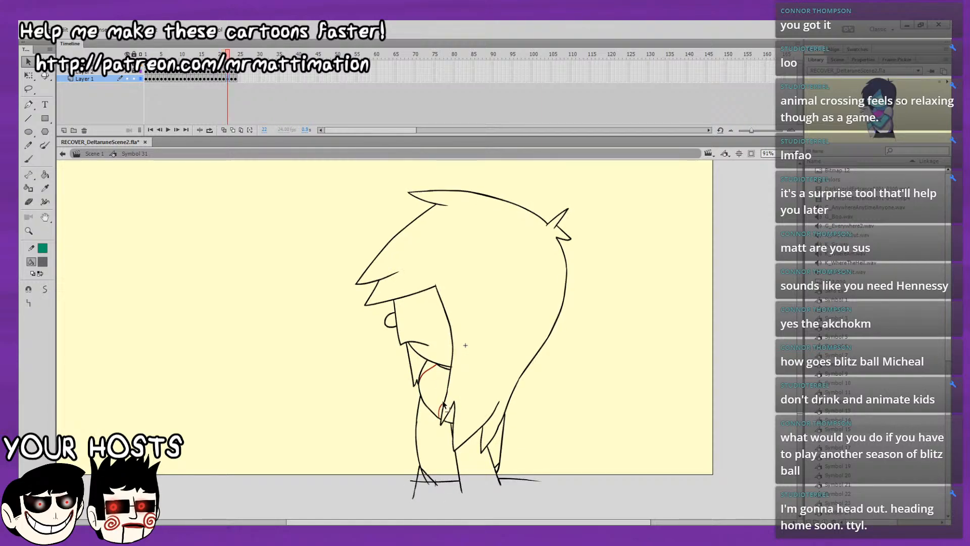
{"action": "left_click", "coordinate": [432, 380]}
Group the two red scarf lines of the outline drawing on each of frames 23 and 24.
{"action": "key", "text": "."}
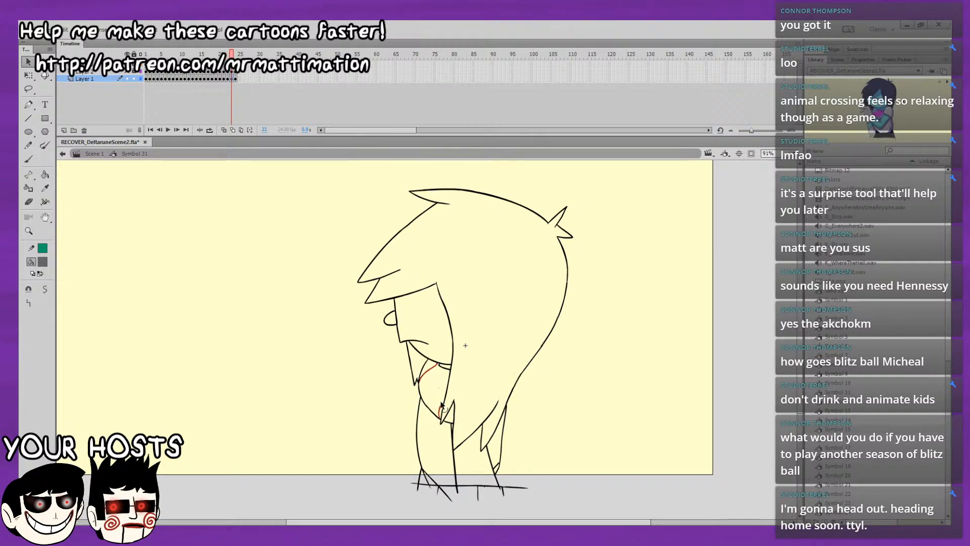
{"action": "left_click", "coordinate": [444, 402]}
{"action": "double_click", "coordinate": [444, 398]}
{"action": "left_click", "coordinate": [440, 387]}
{"action": "key", "text": "."}
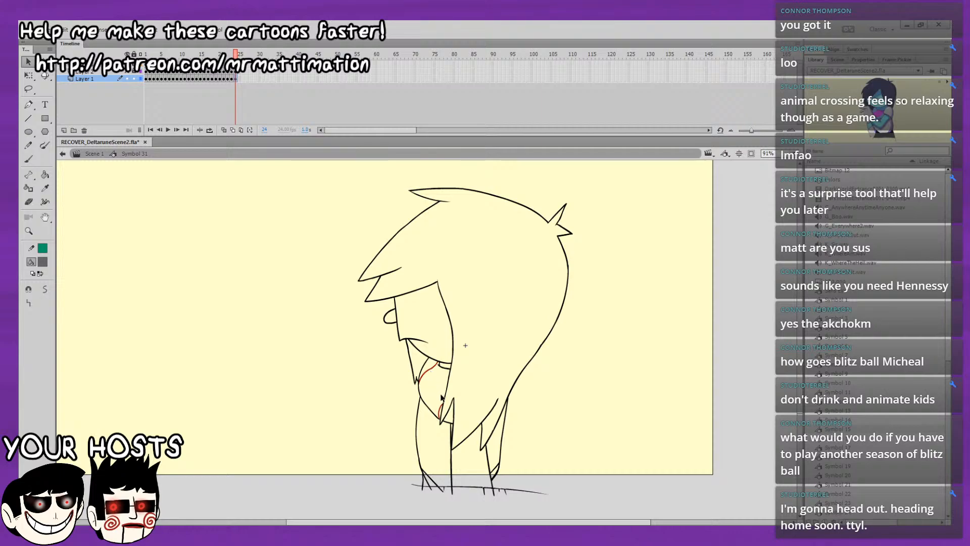
{"action": "left_click", "coordinate": [444, 399]}
{"action": "left_click", "coordinate": [578, 386]}
Play back the outline loop from its first frame to check the animation.
{"action": "key", "text": "Return"}
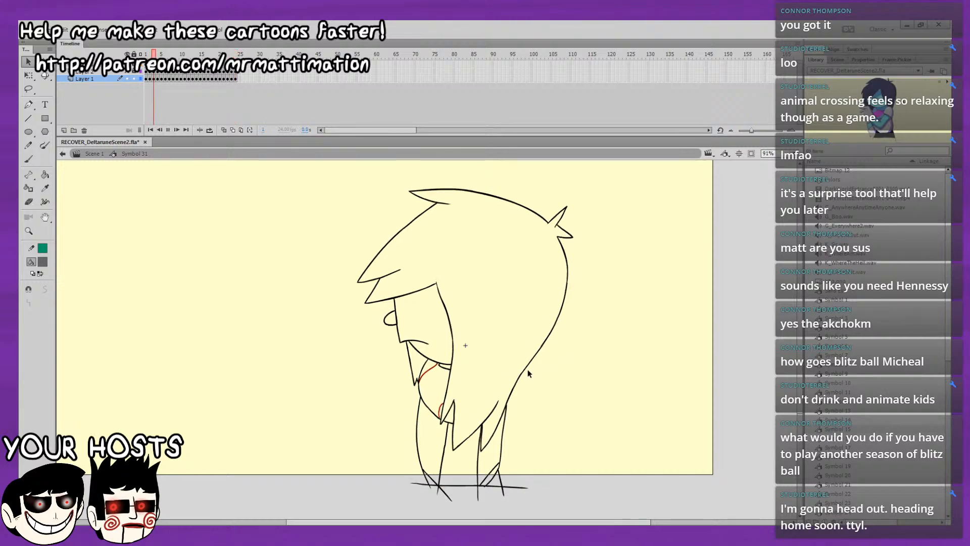
{"action": "key", "text": "Return"}
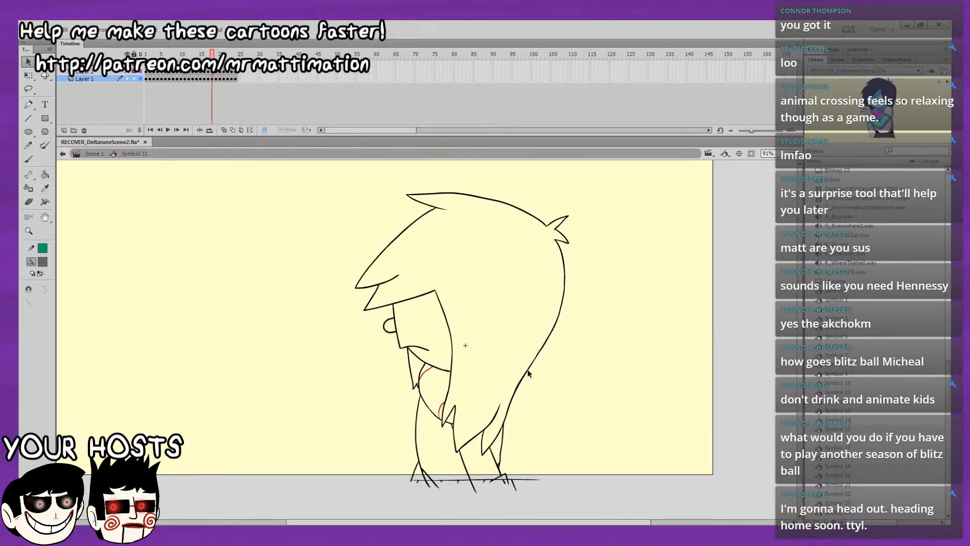
{"action": "left_click_drag", "start_coordinate": [212, 55], "coordinate": [117, 96]}
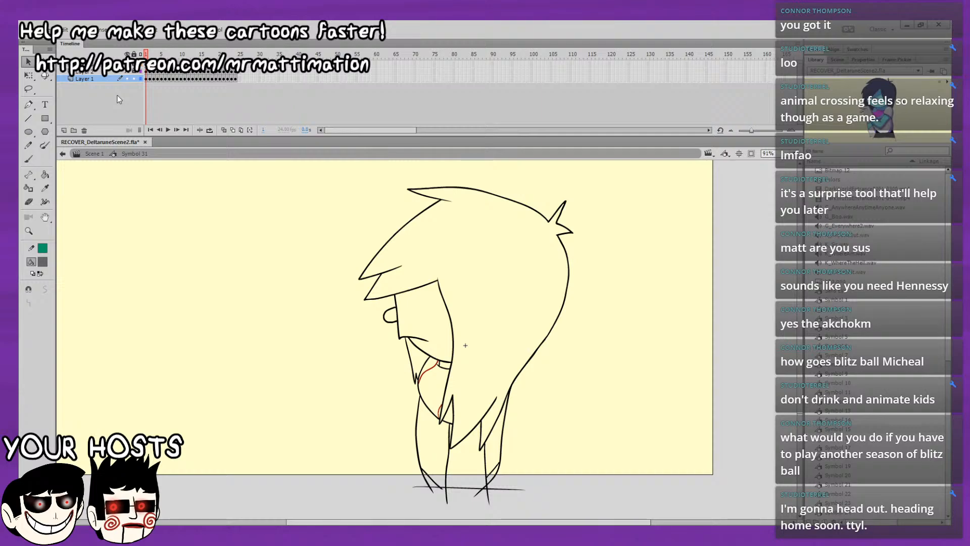
{"action": "key", "text": "Return"}
Recolour the black outlines dark blue on all frames at once, leaving the grouped red scarf lines out.
{"action": "left_click", "coordinate": [148, 80]}
{"action": "left_click", "coordinate": [147, 80]}
{"action": "left_click", "coordinate": [240, 130]}
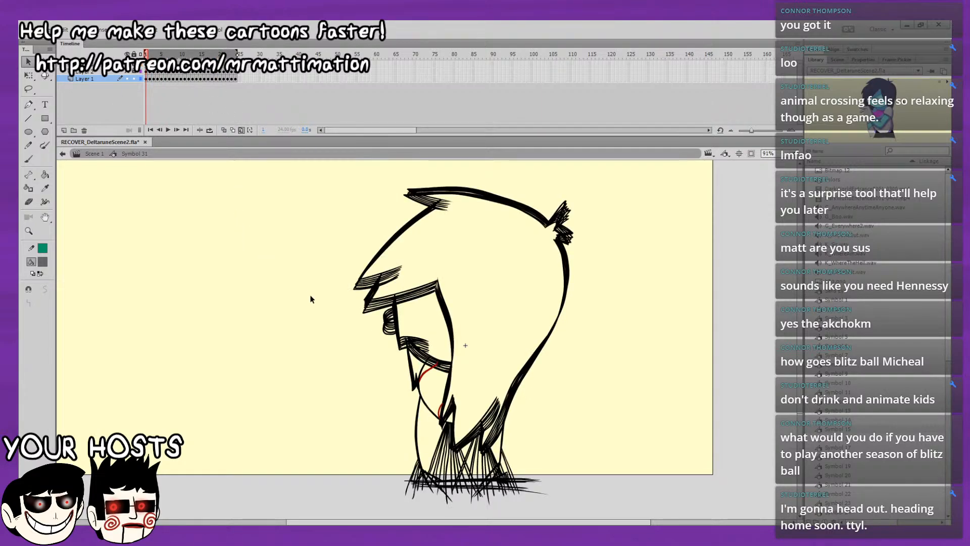
{"action": "key", "text": "ctrl+a"}
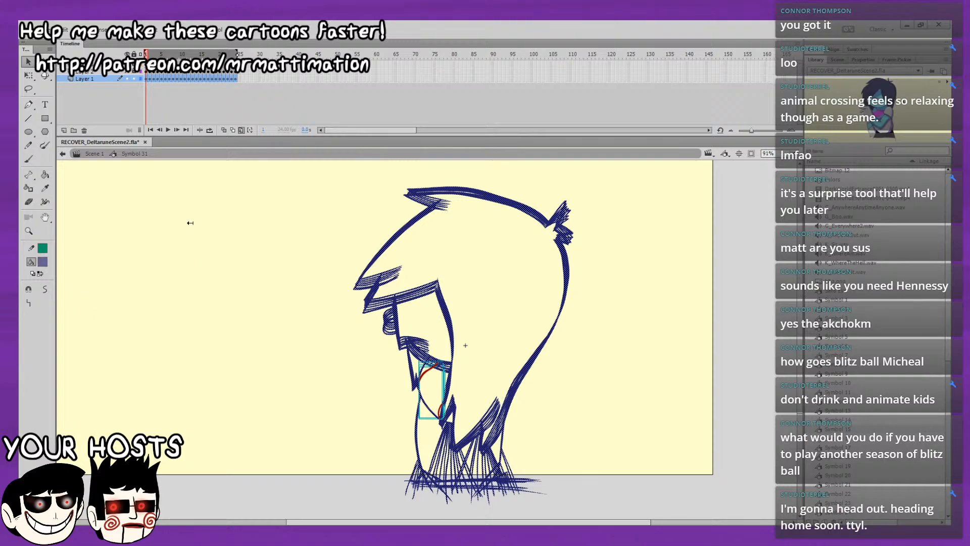
{"action": "left_click", "coordinate": [81, 265]}
{"action": "left_click", "coordinate": [241, 129]}
{"action": "left_click", "coordinate": [306, 289]}
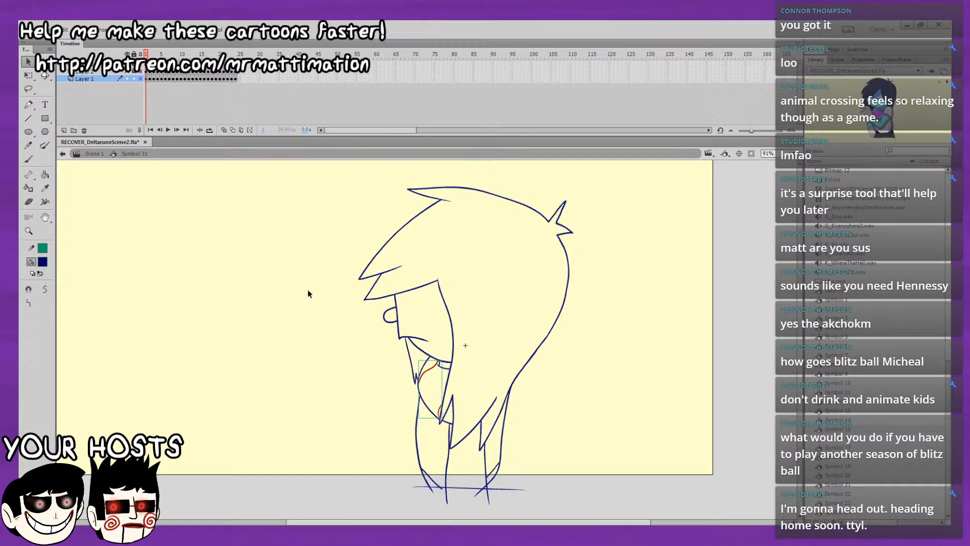
{"action": "key", "text": "Return"}
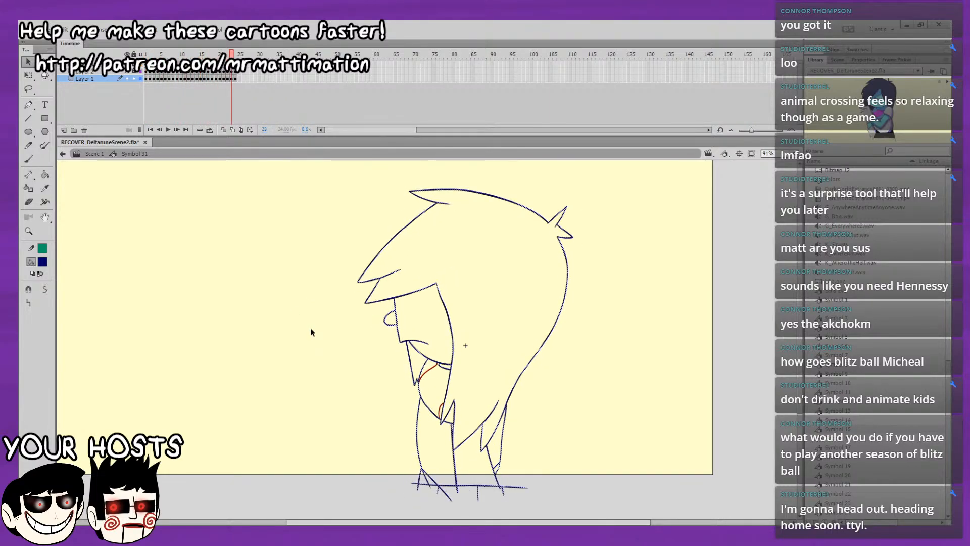
Break apart the grouped red scarf lines on all frames at once using multiple-frame editing.
{"action": "left_click", "coordinate": [241, 129]}
{"action": "key", "text": "ctrl+a"}
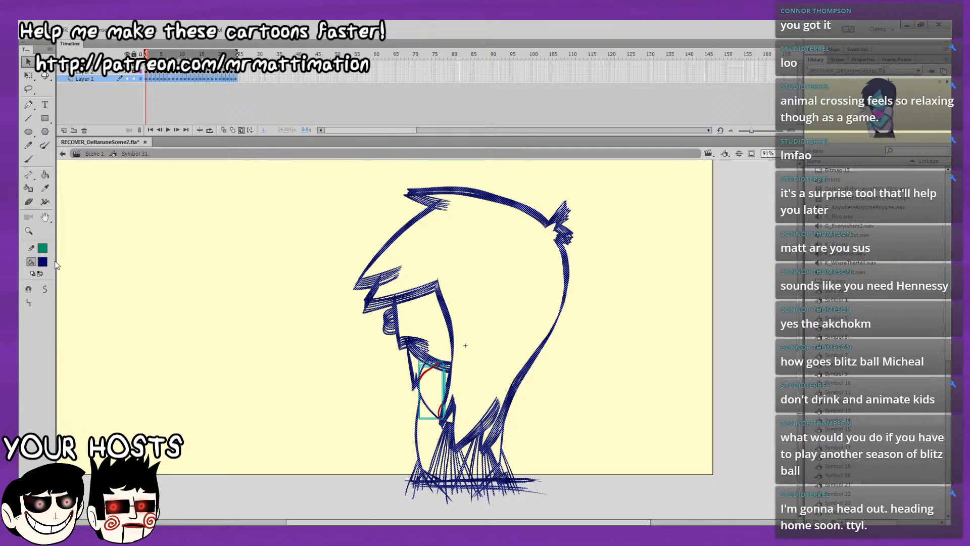
{"action": "key", "text": "ctrl+b"}
{"action": "left_click", "coordinate": [240, 129]}
{"action": "left_click", "coordinate": [267, 261]}
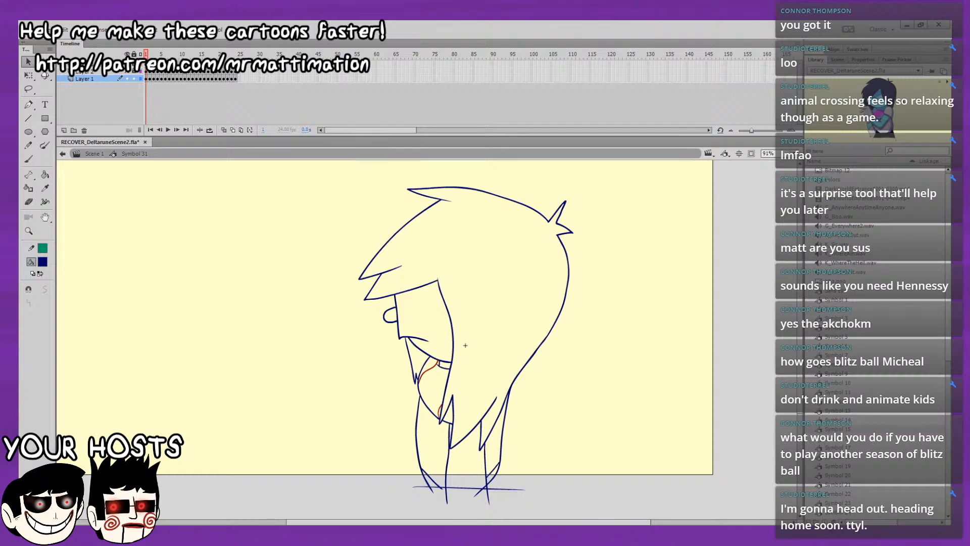
Move the coloured reference character close beside the outline drawing on frame 1.
{"action": "mouse_move", "coordinate": [266, 264]}
{"action": "left_mouse_down"}
{"action": "mouse_move", "coordinate": [556, 327]}
{"action": "mouse_move", "coordinate": [390, 218]}
{"action": "left_mouse_up"}
{"action": "left_click_drag", "start_coordinate": [164, 238], "coordinate": [290, 236]}
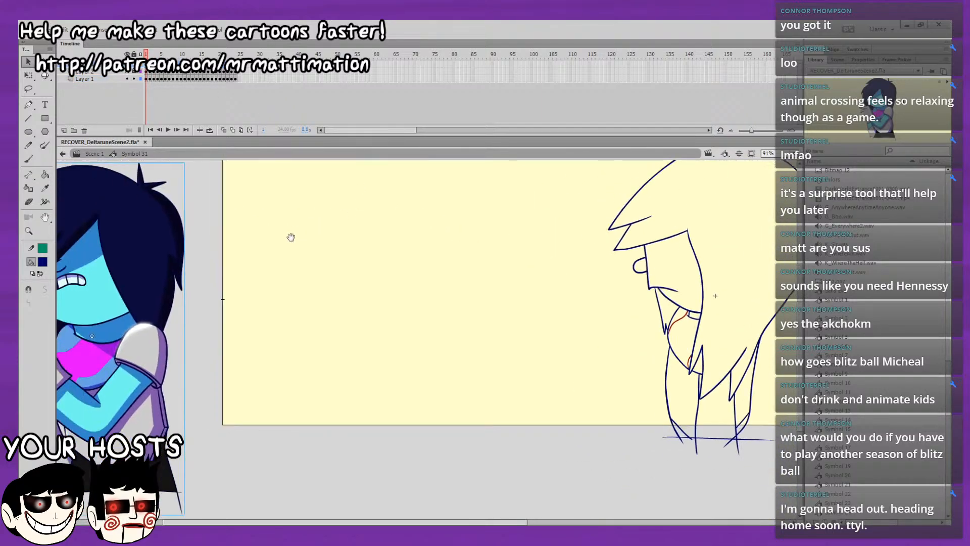
{"action": "left_click_drag", "start_coordinate": [176, 271], "coordinate": [412, 268]}
{"action": "left_click_drag", "start_coordinate": [503, 305], "coordinate": [313, 350]}
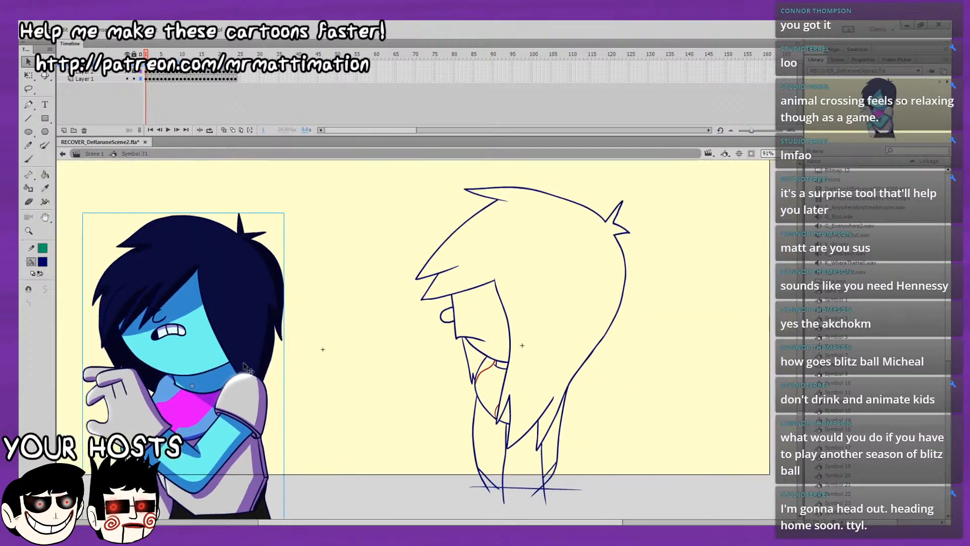
{"action": "left_click_drag", "start_coordinate": [245, 361], "coordinate": [269, 323]}
{"action": "left_click_drag", "start_coordinate": [366, 304], "coordinate": [281, 347]}
{"action": "left_click", "coordinate": [287, 388]}
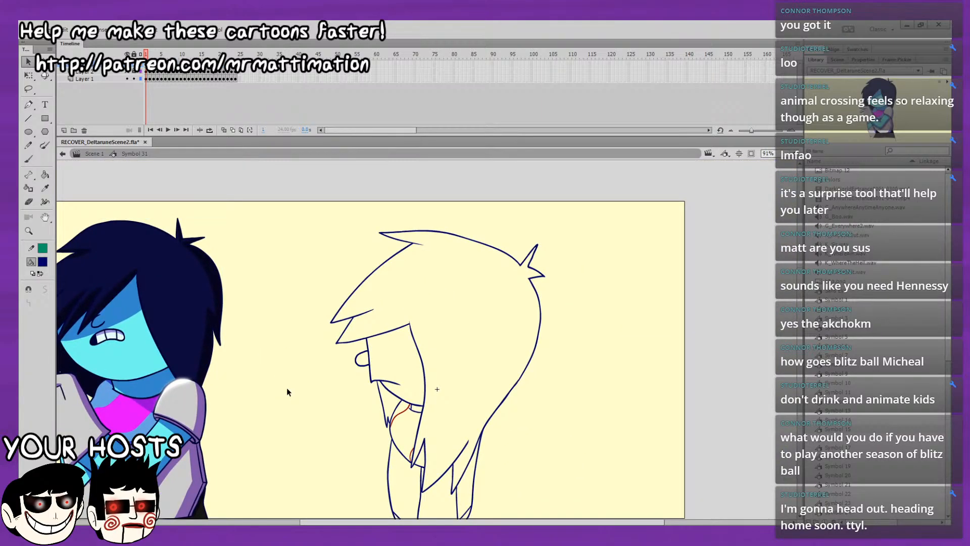
Fill the main hair and the small lock under the chin with dark navy on frame 1, using the Paint Bucket.
{"action": "left_click", "coordinate": [45, 174]}
{"action": "left_click", "coordinate": [485, 288]}
{"action": "scroll", "coordinate": [485, 288], "scroll_direction": "down", "scroll_amount": 1}
{"action": "scroll", "coordinate": [475, 316], "scroll_direction": "down", "scroll_amount": 2}
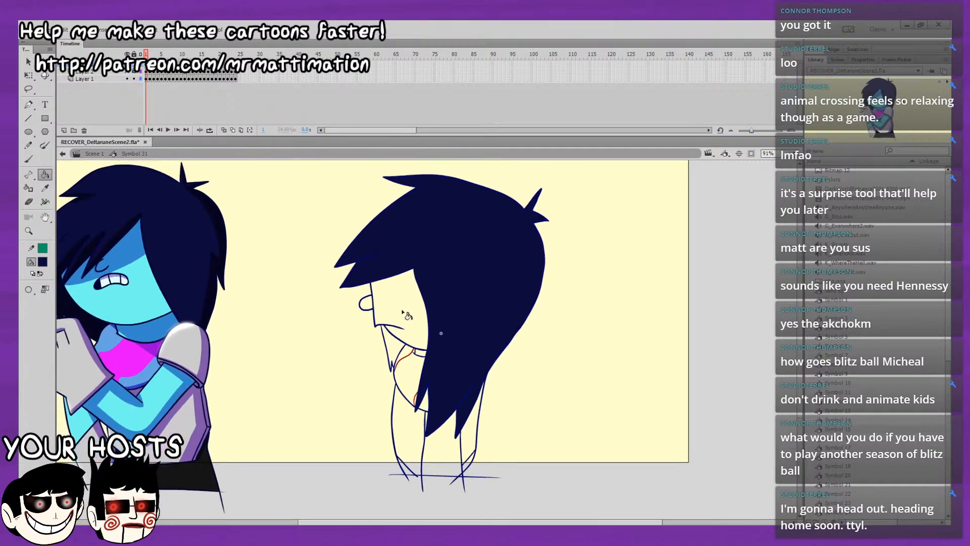
{"action": "left_click", "coordinate": [396, 348]}
Fill the main hair and the small lock with dark navy on frame 2, and compare it with frame 1.
{"action": "key", "text": "period"}
{"action": "left_click", "coordinate": [477, 255]}
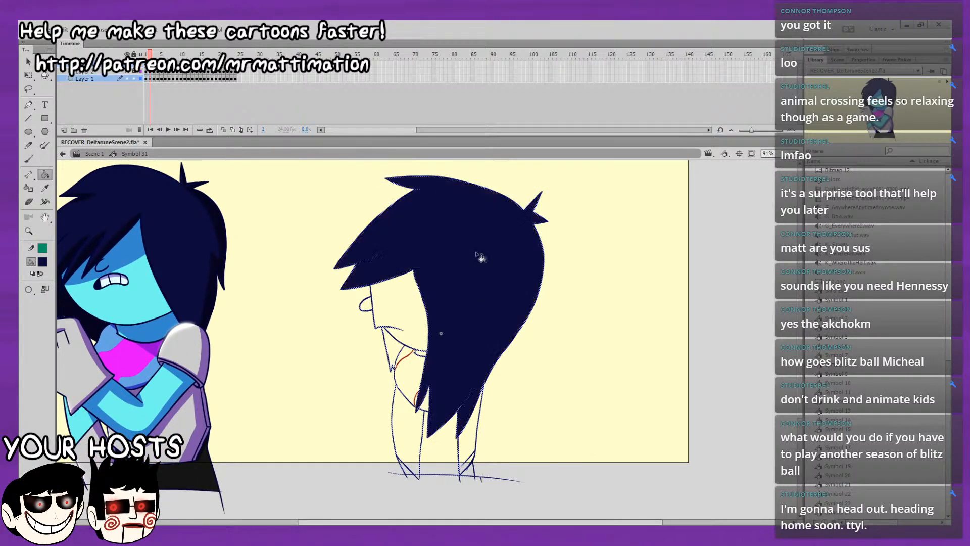
{"action": "left_click", "coordinate": [393, 349]}
{"action": "key", "text": "comma"}
{"action": "key", "text": "period"}
{"action": "key", "text": "comma"}
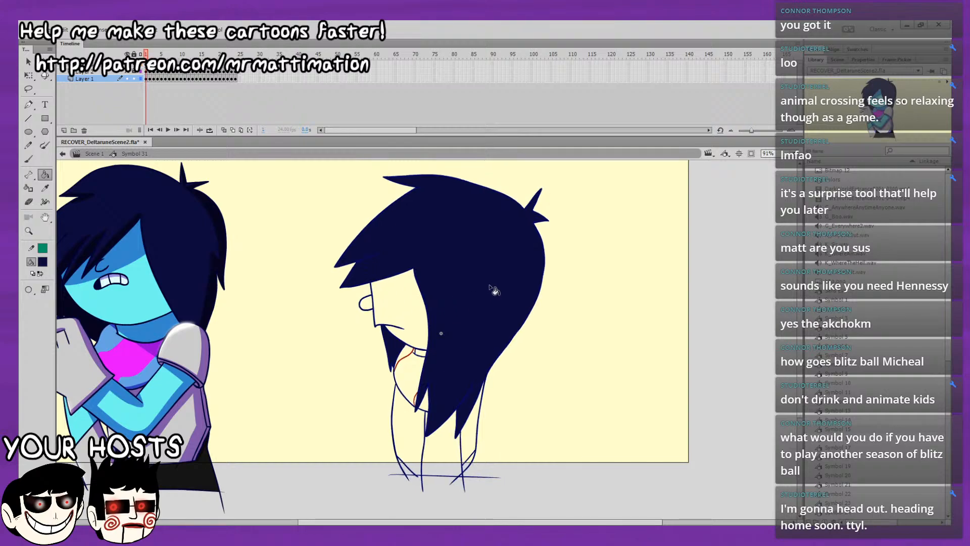
Fill the main hair and the small lock with dark navy on frame 3, flipping between neighbouring frames to check.
{"action": "key", "text": "period"}
{"action": "key", "text": "period"}
{"action": "key", "text": "comma"}
{"action": "key", "text": "period"}
{"action": "left_click", "coordinate": [478, 300]}
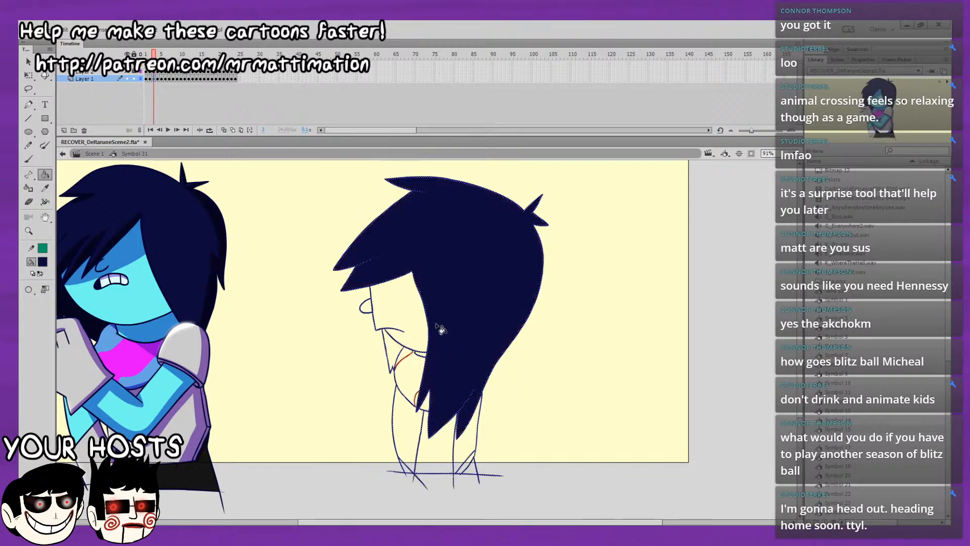
{"action": "key", "text": "comma"}
{"action": "key", "text": "period"}
{"action": "left_click", "coordinate": [395, 349]}
{"action": "key", "text": "comma"}
{"action": "key", "text": "period"}
{"action": "key", "text": "comma"}
Fill the main hair and the small lock with dark navy on each of frames 4 and 5.
{"action": "key", "text": "period"}
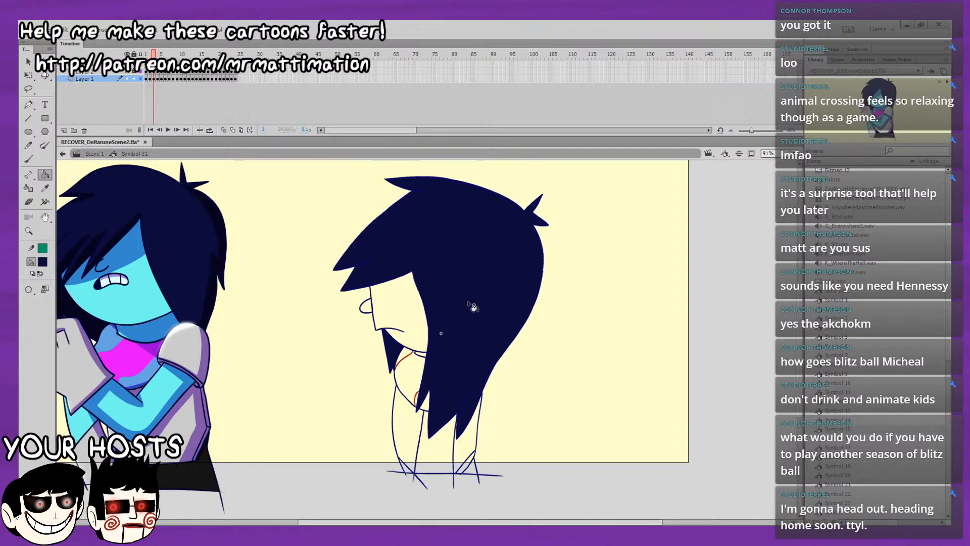
{"action": "key", "text": "period"}
{"action": "left_click", "coordinate": [472, 306]}
{"action": "left_click", "coordinate": [411, 337]}
{"action": "key", "text": "comma"}
{"action": "key", "text": "period"}
{"action": "key", "text": "period"}
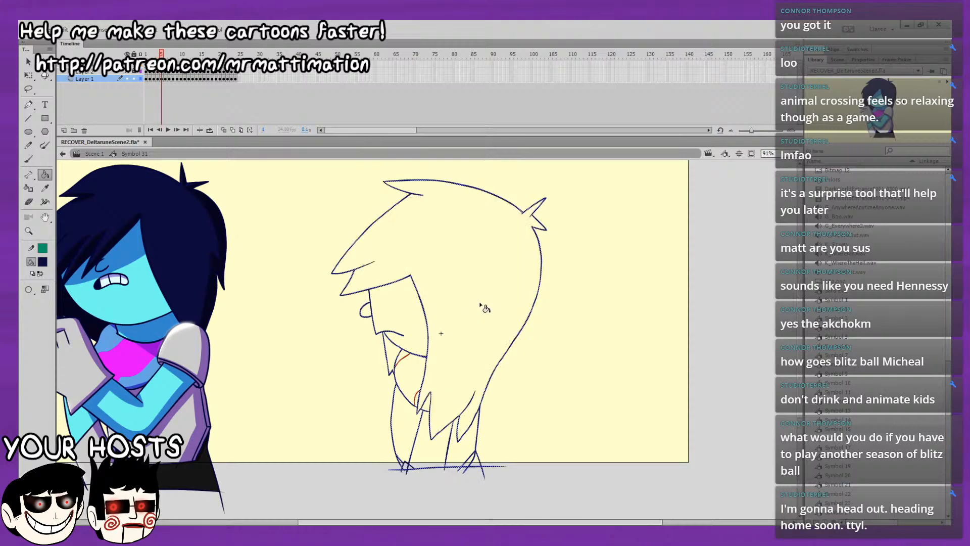
{"action": "left_click", "coordinate": [478, 304]}
{"action": "left_click", "coordinate": [396, 351]}
{"action": "key", "text": "comma"}
Fill the main hair and the small lock with dark navy on each of frames 6 and 7.
{"action": "key", "text": "period"}
{"action": "key", "text": "period"}
{"action": "left_click", "coordinate": [474, 306]}
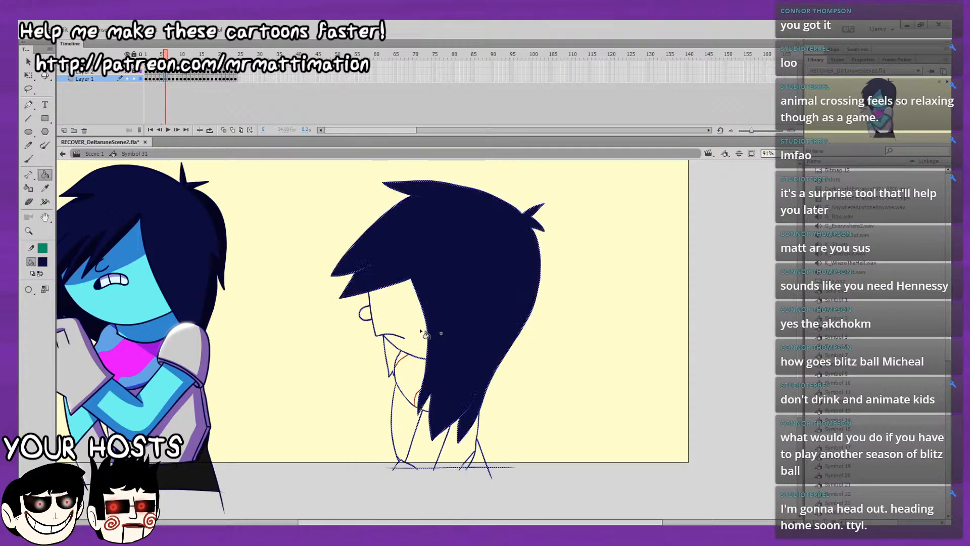
{"action": "left_click", "coordinate": [394, 354]}
{"action": "key", "text": "comma"}
{"action": "key", "text": "period"}
Fill the main hair and the small lock with dark navy on each of frames 8 and 9.
{"action": "key", "text": "period"}
{"action": "left_click", "coordinate": [472, 308]}
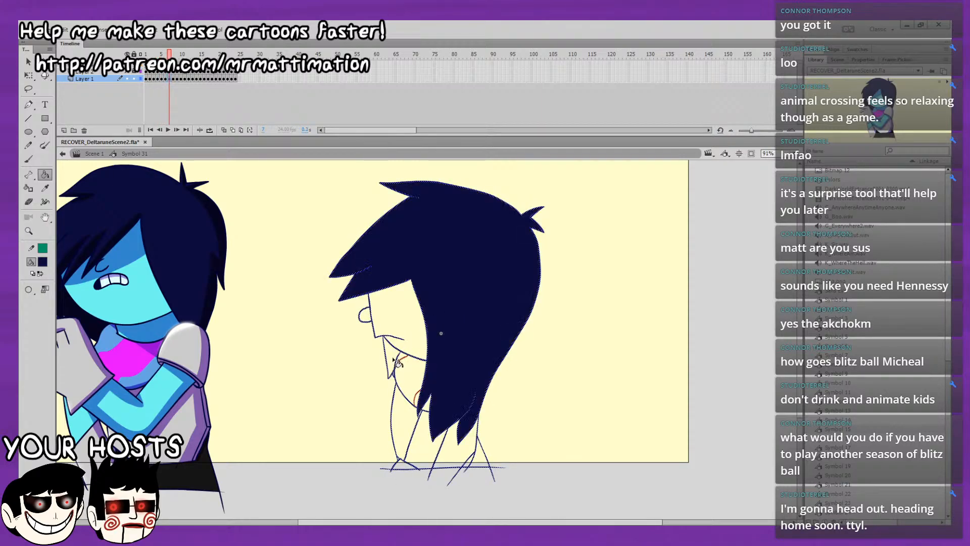
{"action": "left_click", "coordinate": [395, 354]}
{"action": "key", "text": "period"}
{"action": "left_click", "coordinate": [475, 307]}
{"action": "left_click", "coordinate": [395, 354]}
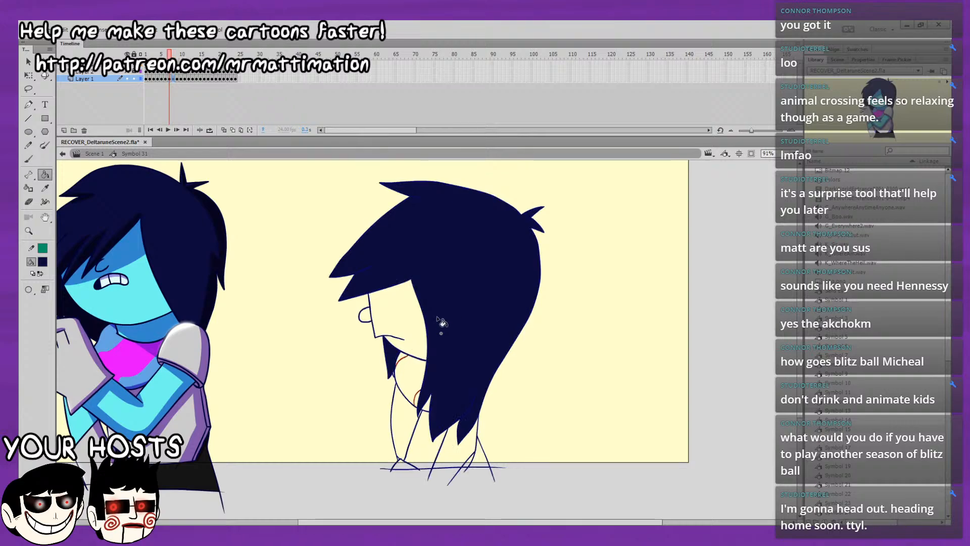
{"action": "key", "text": "period"}
{"action": "left_click", "coordinate": [439, 310]}
{"action": "left_click", "coordinate": [395, 354]}
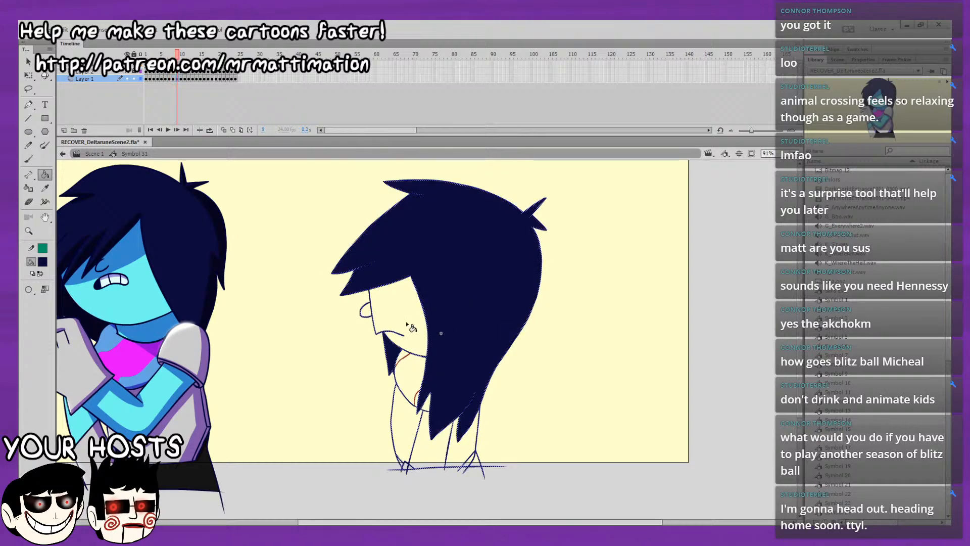
Fill the main hair and the small lock with dark navy on each of frames 10, 11 and 12.
{"action": "key", "text": "period"}
{"action": "left_click", "coordinate": [461, 282]}
{"action": "left_click", "coordinate": [407, 347]}
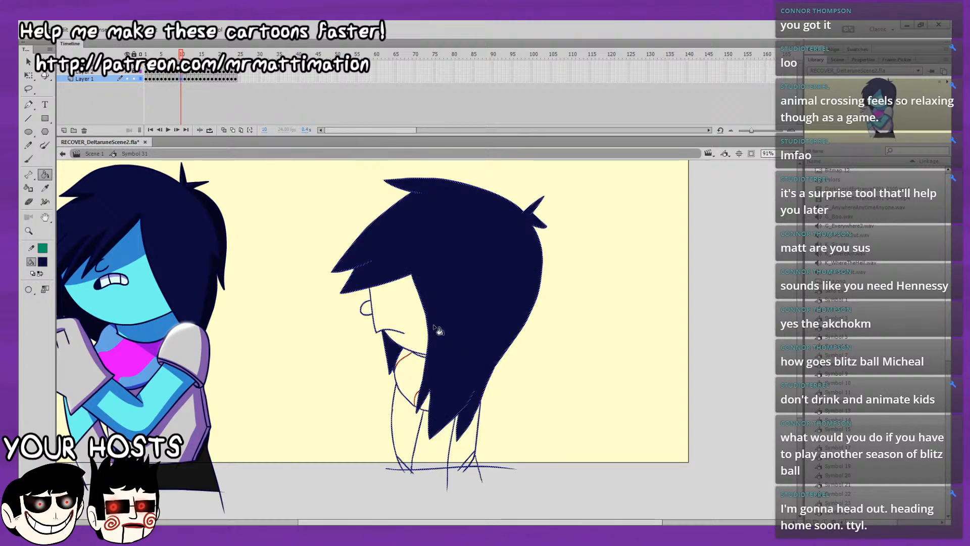
{"action": "key", "text": "period"}
{"action": "left_click", "coordinate": [472, 321]}
{"action": "left_click", "coordinate": [404, 354]}
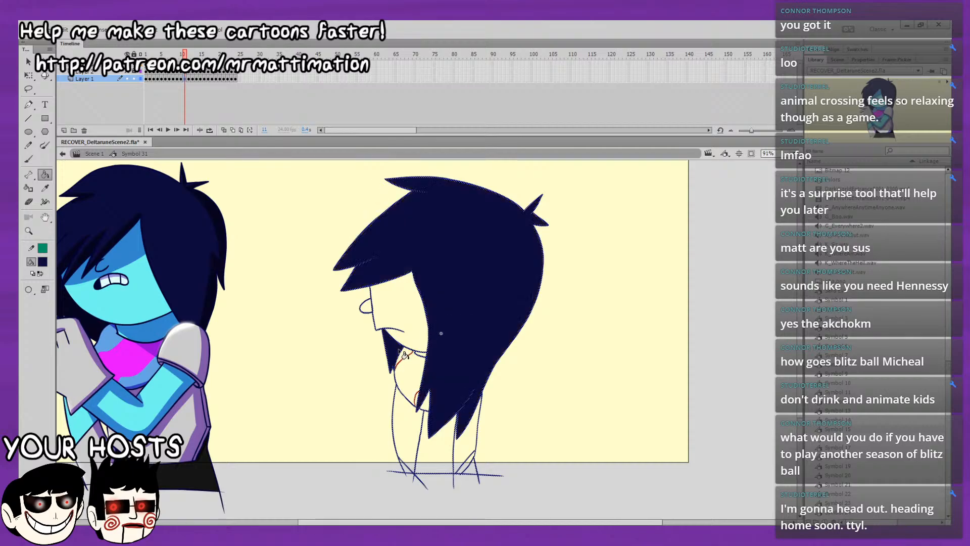
{"action": "key", "text": "period"}
{"action": "left_click", "coordinate": [457, 306]}
{"action": "left_click", "coordinate": [401, 352]}
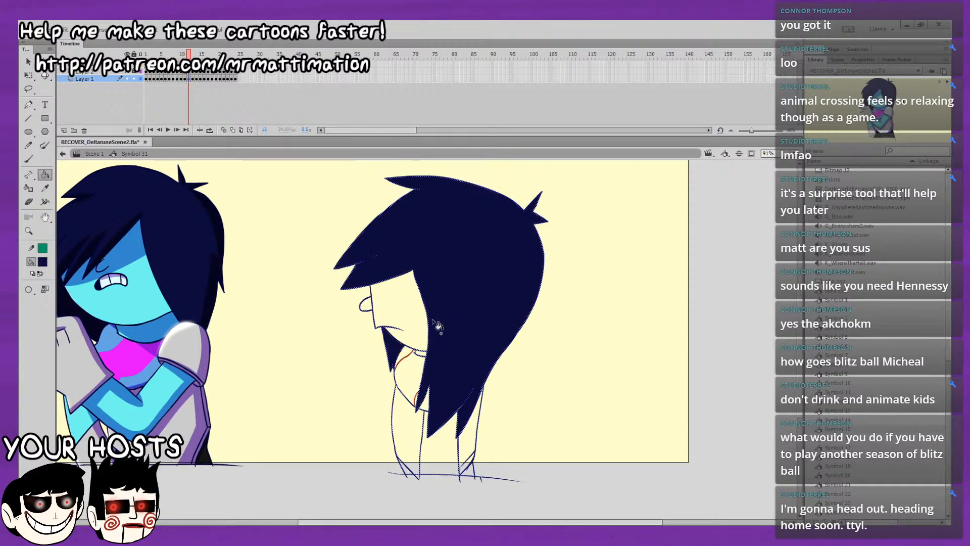
Fill the main hair and the small lock with dark navy on each of frames 13 and 14.
{"action": "key", "text": "comma"}
{"action": "key", "text": "period"}
{"action": "key", "text": "period"}
{"action": "left_click", "coordinate": [474, 306]}
{"action": "left_click", "coordinate": [403, 346]}
{"action": "key", "text": "comma"}
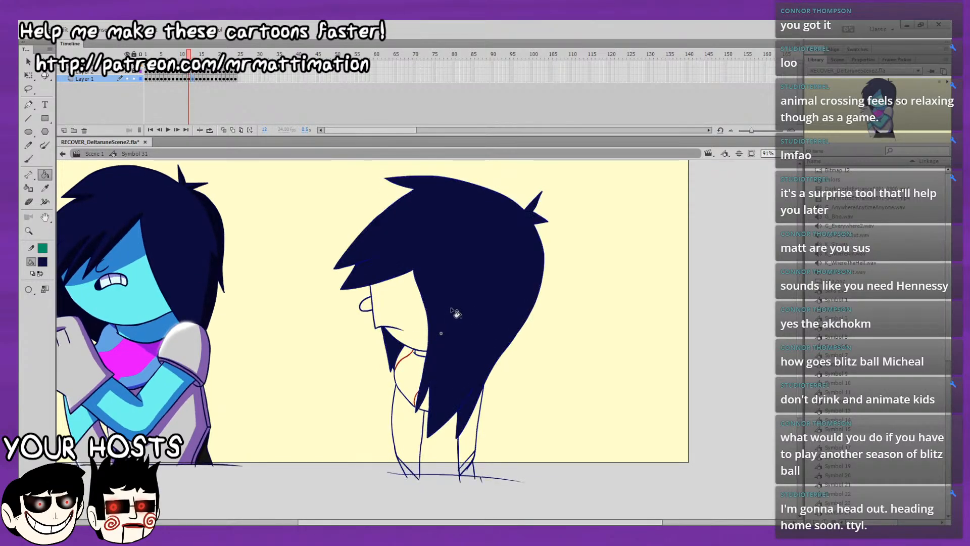
{"action": "key", "text": "period"}
{"action": "key", "text": "period"}
{"action": "left_click", "coordinate": [467, 317]}
{"action": "left_click", "coordinate": [399, 353]}
{"action": "key", "text": "comma"}
{"action": "key", "text": "period"}
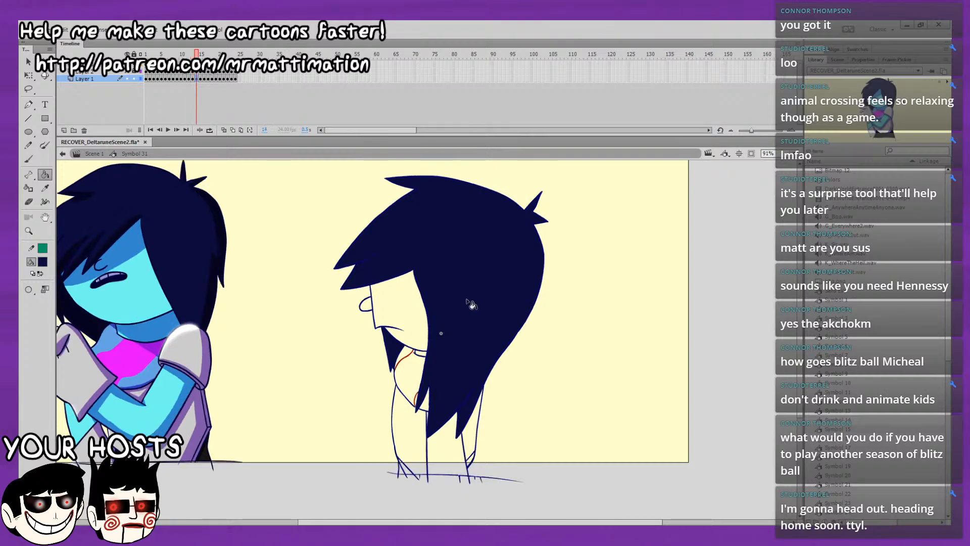
Fill the main hair and the small lock with dark navy on each of frames 15 and 16.
{"action": "key", "text": "comma"}
{"action": "key", "text": "period"}
{"action": "key", "text": "period"}
{"action": "left_click", "coordinate": [460, 314]}
{"action": "left_click", "coordinate": [399, 353]}
Fill the main hair and the small lock with dark navy on each of frames 17 and 18.
{"action": "key", "text": "period"}
{"action": "key", "text": "period"}
{"action": "left_click", "coordinate": [459, 313]}
{"action": "left_click", "coordinate": [398, 353]}
{"action": "key", "text": "comma"}
{"action": "key", "text": "period"}
{"action": "key", "text": "period"}
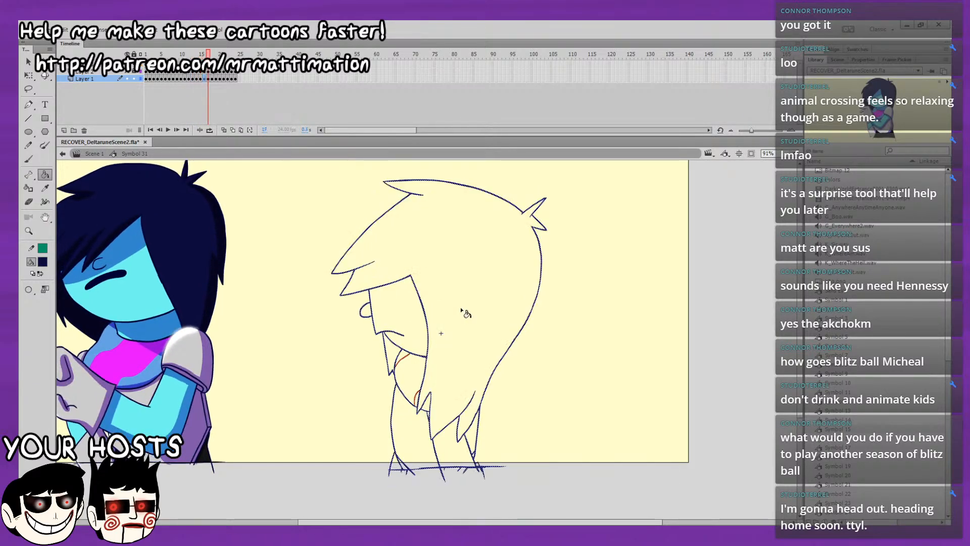
{"action": "left_click", "coordinate": [462, 310]}
{"action": "left_click", "coordinate": [398, 355]}
{"action": "key", "text": "comma"}
Fill the main hair and the small lock with dark navy on each of frames 19 and 20.
{"action": "key", "text": "period"}
{"action": "key", "text": "period"}
{"action": "left_click", "coordinate": [466, 310]}
{"action": "left_click", "coordinate": [397, 360]}
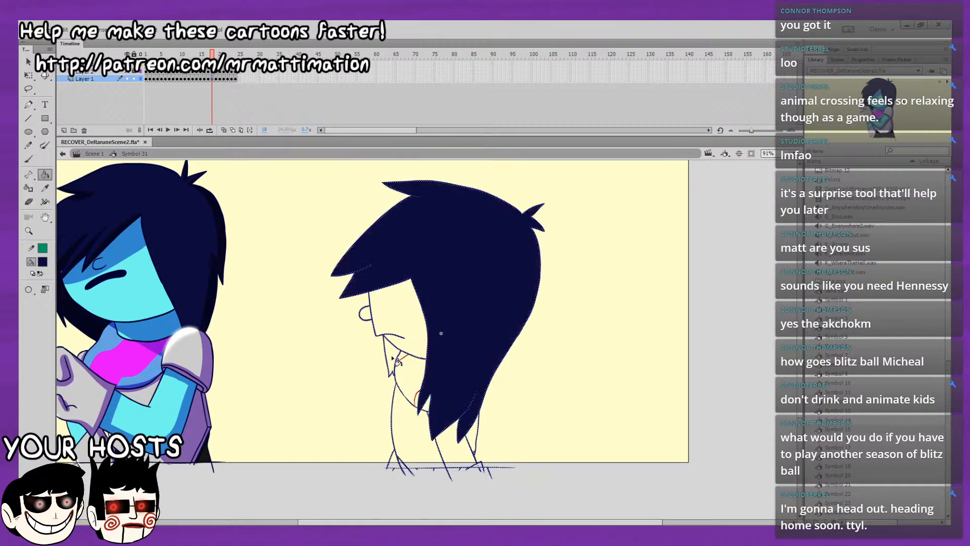
{"action": "left_click", "coordinate": [392, 358]}
{"action": "key", "text": "comma"}
{"action": "key", "text": "period"}
{"action": "key", "text": "period"}
{"action": "left_click", "coordinate": [465, 307]}
{"action": "left_click", "coordinate": [391, 358]}
{"action": "key", "text": "comma"}
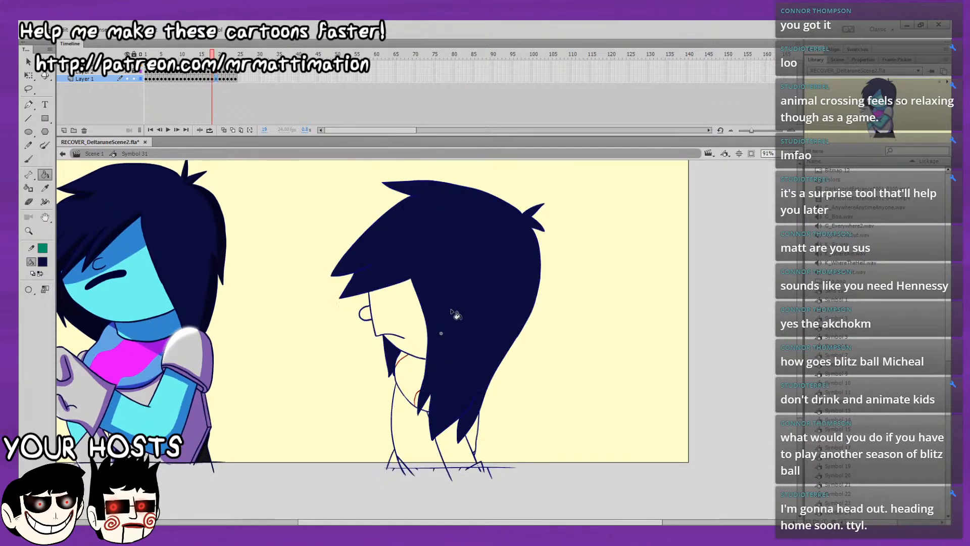
{"action": "key", "text": "period"}
{"action": "key", "text": "period"}
{"action": "left_click", "coordinate": [469, 306]}
{"action": "left_click", "coordinate": [393, 356]}
{"action": "key", "text": "comma"}
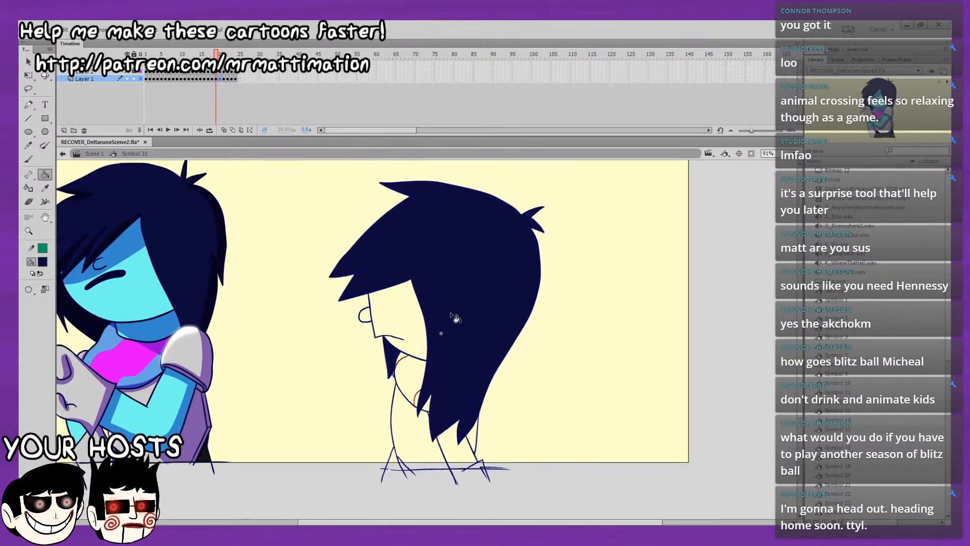
Fill the main hair and the small lock with dark navy on each of frames 21 and 22.
{"action": "key", "text": "period"}
{"action": "key", "text": "period"}
{"action": "left_click", "coordinate": [467, 309]}
{"action": "left_click", "coordinate": [393, 356]}
{"action": "key", "text": "comma"}
{"action": "key", "text": "period"}
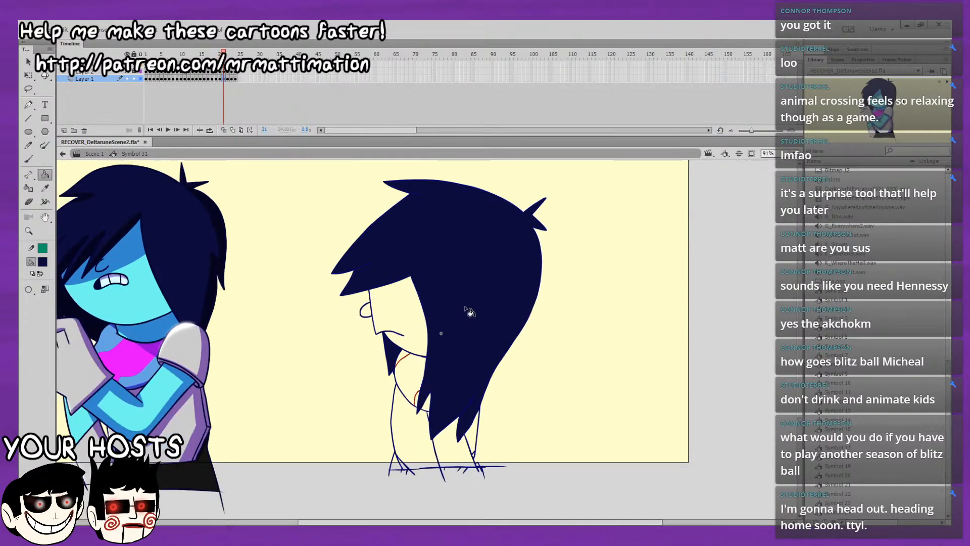
{"action": "key", "text": "period"}
{"action": "left_click", "coordinate": [457, 312]}
{"action": "left_click", "coordinate": [393, 355]}
Fill the main hair and the small lock with dark navy on frames 23 and 24, and play back the loop.
{"action": "key", "text": "comma"}
{"action": "key", "text": "period"}
{"action": "key", "text": "period"}
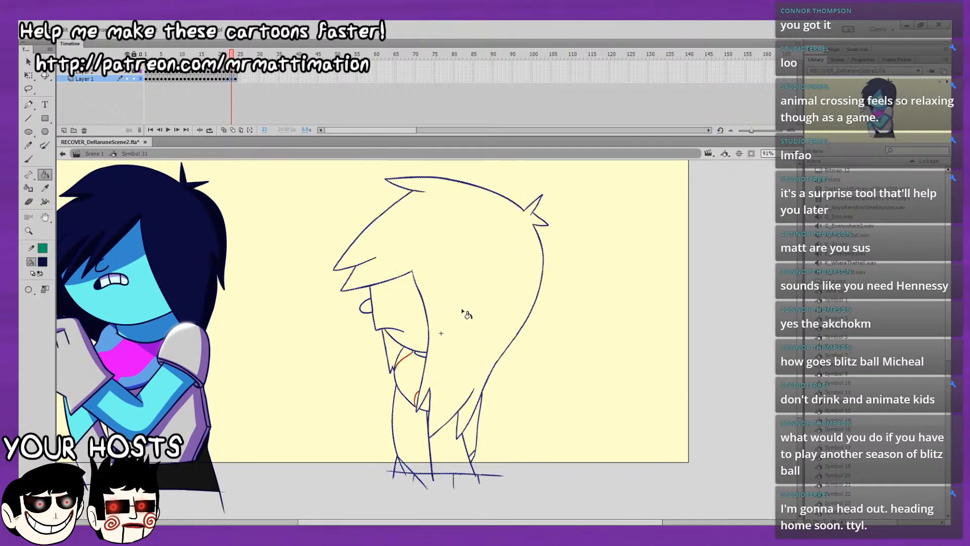
{"action": "left_click", "coordinate": [462, 311]}
{"action": "left_click", "coordinate": [393, 355]}
{"action": "key", "text": "comma"}
{"action": "key", "text": "period"}
{"action": "key", "text": "period"}
{"action": "left_click", "coordinate": [451, 322]}
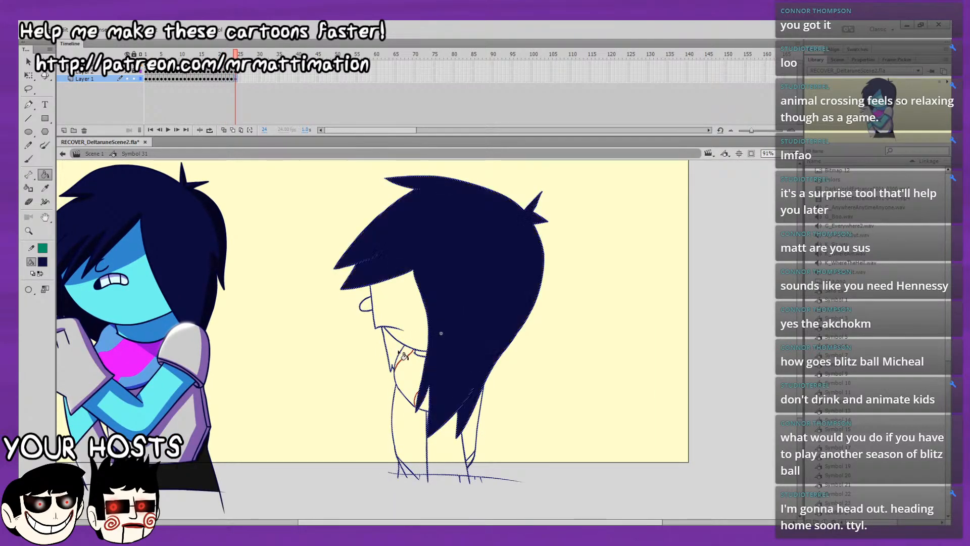
{"action": "left_click", "coordinate": [400, 354]}
{"action": "key", "text": "Return"}
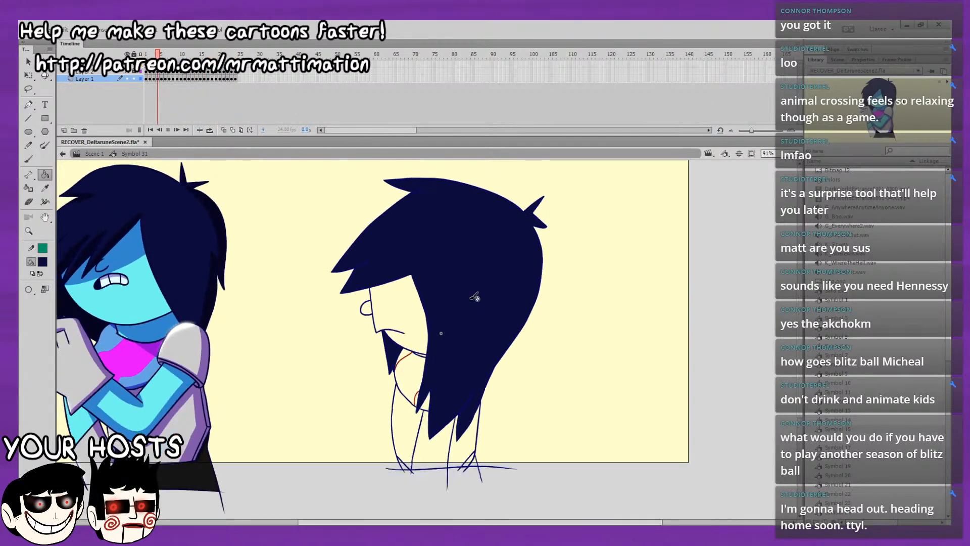
{"action": "key", "text": "Return"}
Sample the light cyan skin colour from the finished character's face and fill the face, nose, neck and arm on frame 1.
{"action": "key", "text": "comma"}
{"action": "key", "text": "comma"}
{"action": "key", "text": "comma"}
{"action": "key", "text": "comma"}
{"action": "key", "text": "comma"}
{"action": "key", "text": "comma"}
{"action": "key", "text": "comma"}
{"action": "left_click_drag", "start_coordinate": [469, 341], "coordinate": [535, 328]}
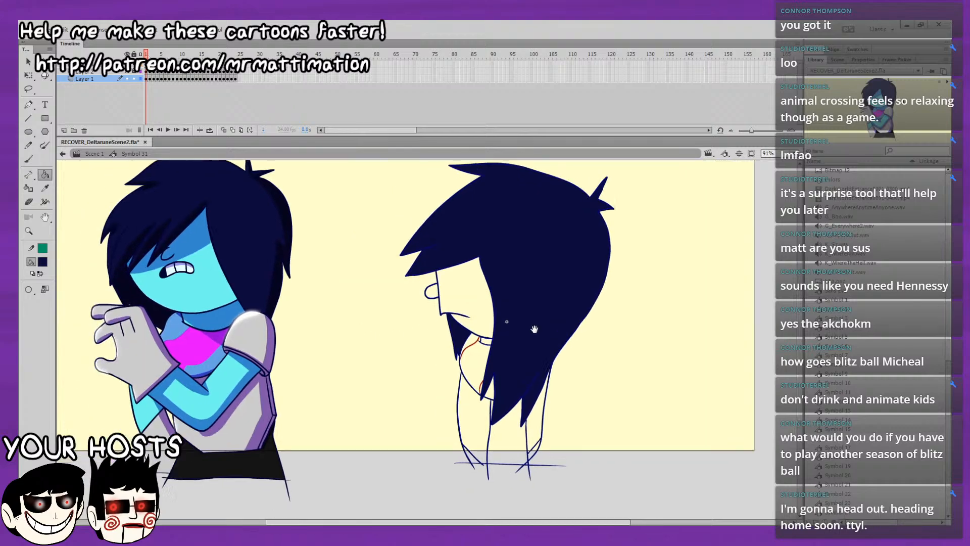
{"action": "left_click", "coordinate": [42, 263]}
{"action": "left_click", "coordinate": [203, 253]}
{"action": "left_click", "coordinate": [468, 283]}
{"action": "left_click_drag", "start_coordinate": [487, 299], "coordinate": [483, 316]}
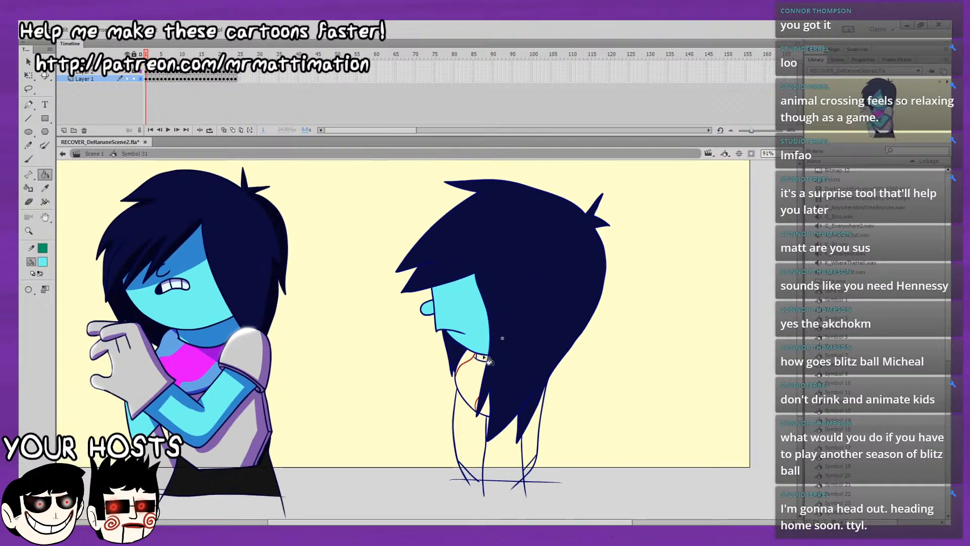
{"action": "left_click", "coordinate": [507, 480]}
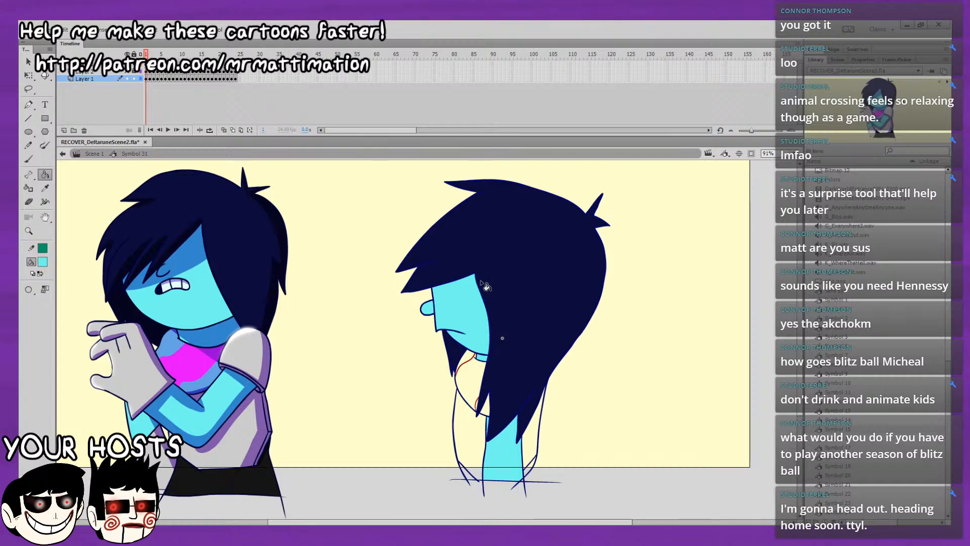
Fill the face, nose and arm with light cyan on each of frames 2 and 3.
{"action": "left_click_drag", "start_coordinate": [542, 359], "coordinate": [545, 393]}
{"action": "left_click_drag", "start_coordinate": [515, 343], "coordinate": [507, 316]}
{"action": "key", "text": "period"}
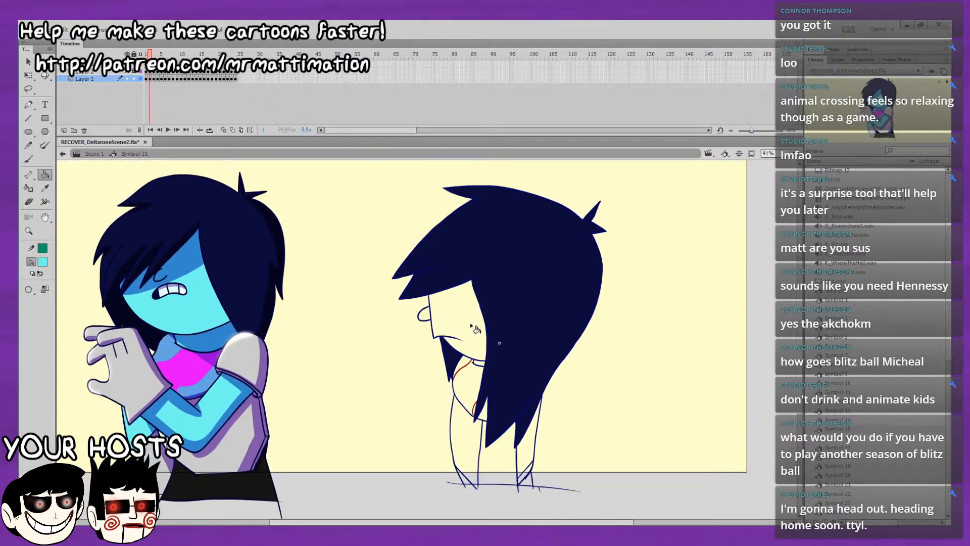
{"action": "left_click", "coordinate": [469, 322]}
{"action": "left_click", "coordinate": [425, 314]}
{"action": "left_click", "coordinate": [498, 451]}
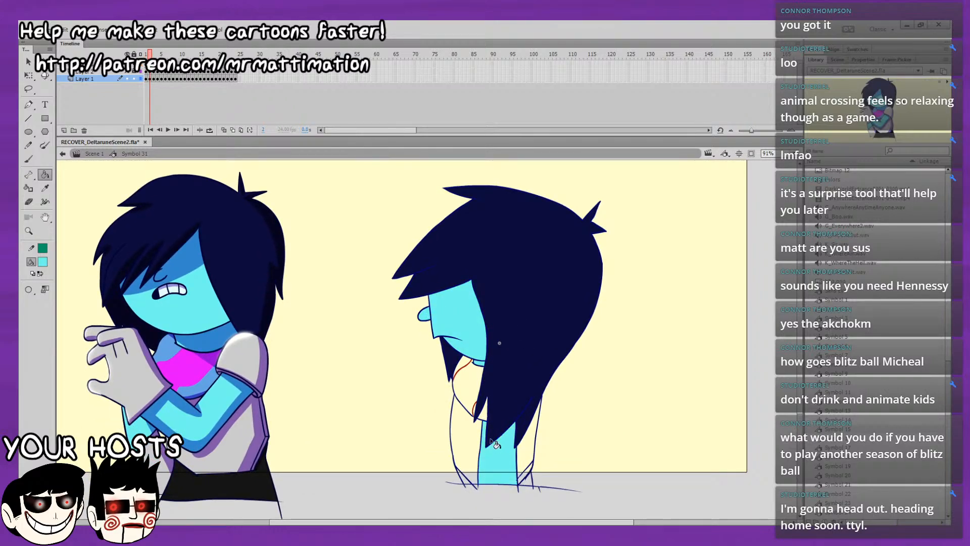
{"action": "key", "text": "period"}
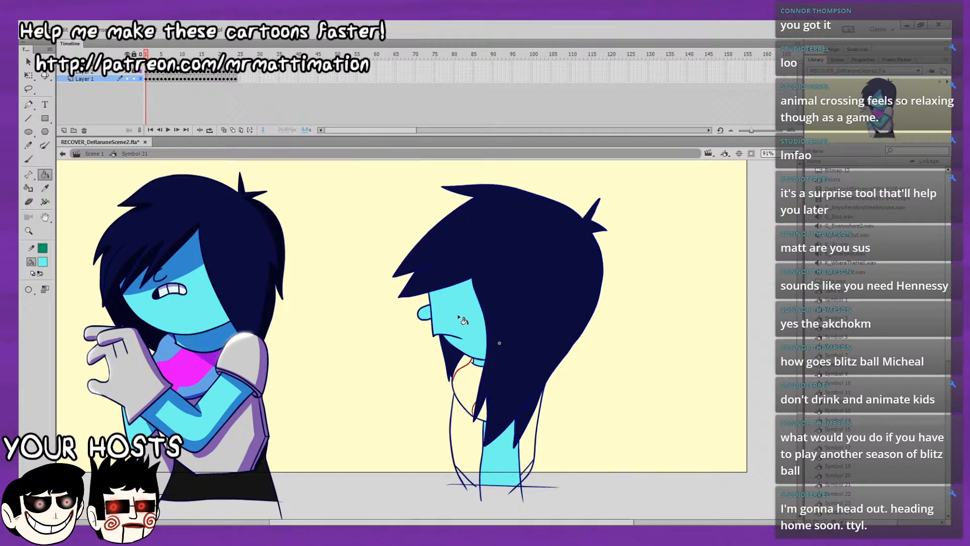
{"action": "left_click", "coordinate": [467, 324]}
{"action": "left_click", "coordinate": [425, 316]}
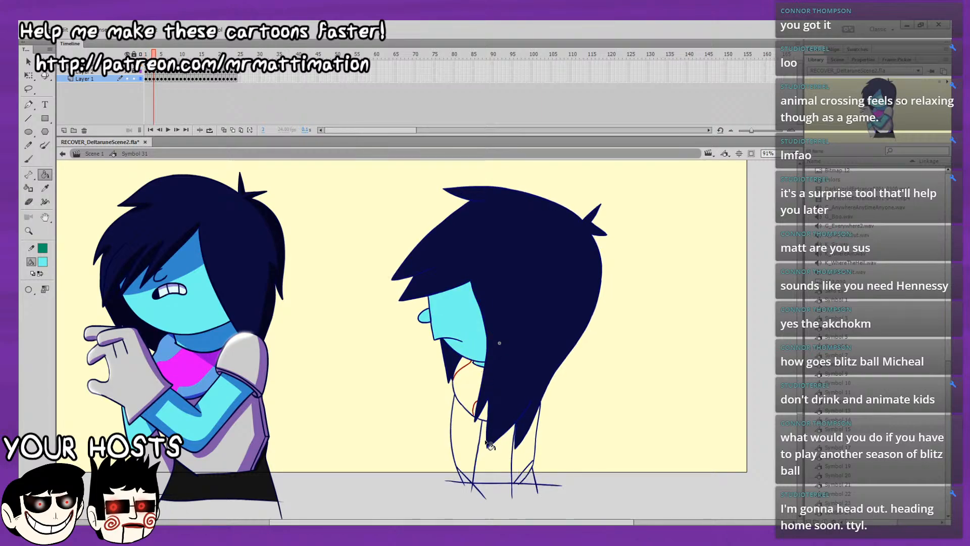
{"action": "left_click", "coordinate": [491, 445]}
Fill the arm, face and nose with light cyan on frame 4, and undo the extra fill below the chin.
{"action": "key", "text": "period"}
{"action": "left_click", "coordinate": [498, 461]}
{"action": "left_click", "coordinate": [480, 345]}
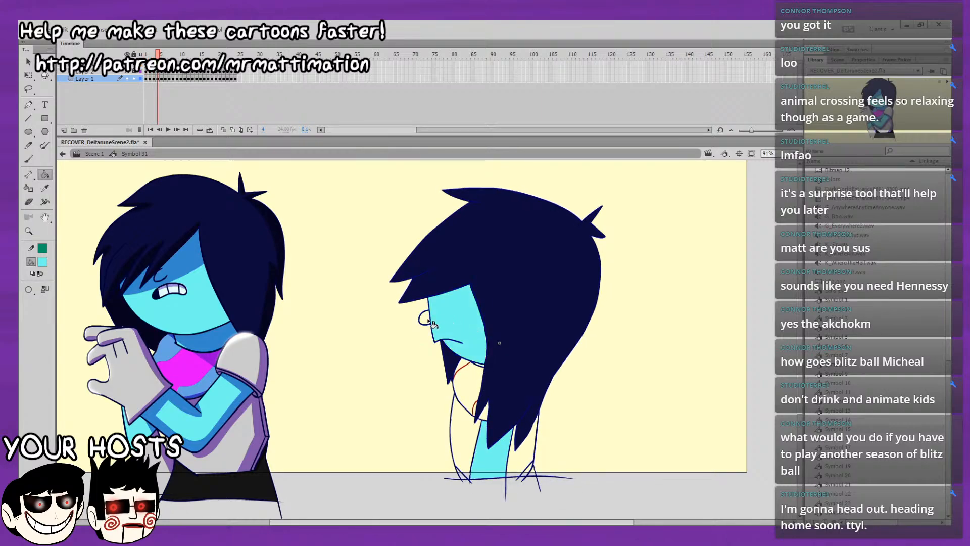
{"action": "left_click", "coordinate": [425, 317]}
{"action": "left_click", "coordinate": [482, 369]}
{"action": "key", "text": "ctrl+z"}
Compare frames 1 to 4 and fill the small triangle behind the character's lower back with light cyan on frame 4.
{"action": "key", "text": "comma"}
{"action": "key", "text": "period"}
{"action": "key", "text": "comma"}
{"action": "key", "text": "comma"}
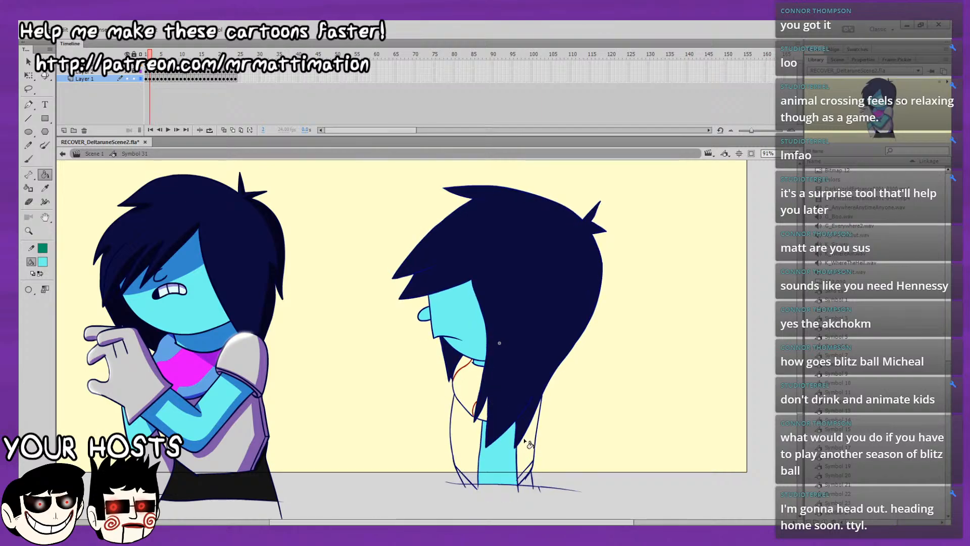
{"action": "key", "text": "comma"}
{"action": "key", "text": "period"}
{"action": "key", "text": "period"}
{"action": "key", "text": "comma"}
{"action": "key", "text": "period"}
{"action": "key", "text": "period"}
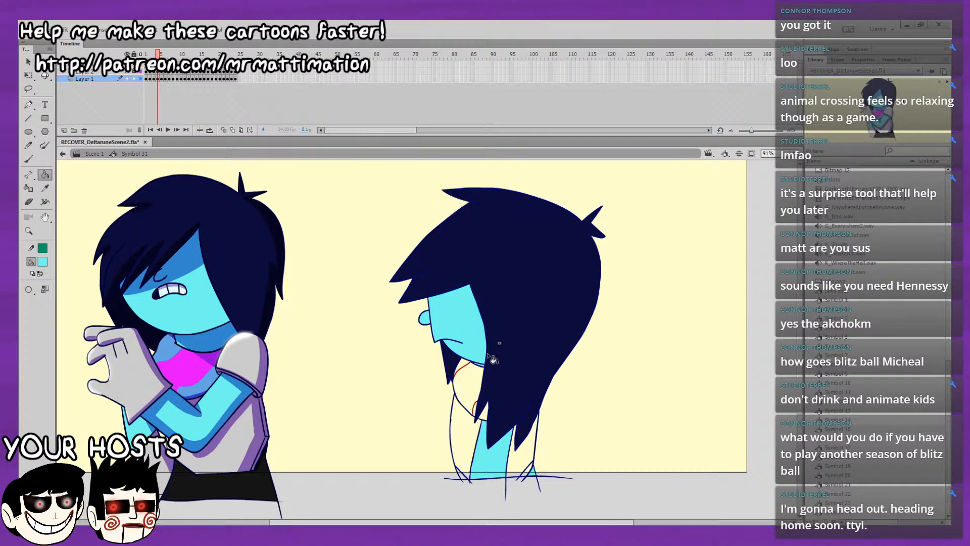
Fill the face, nose, arm and small triangle at the lower back with light cyan on frame 5.
{"action": "key", "text": "period"}
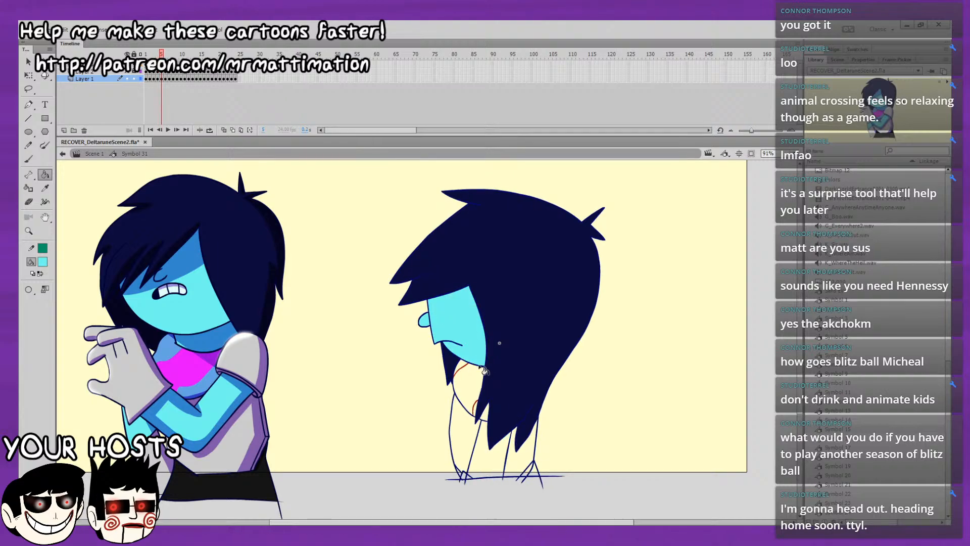
{"action": "left_click", "coordinate": [492, 439]}
{"action": "key", "text": "comma"}
{"action": "key", "text": "period"}
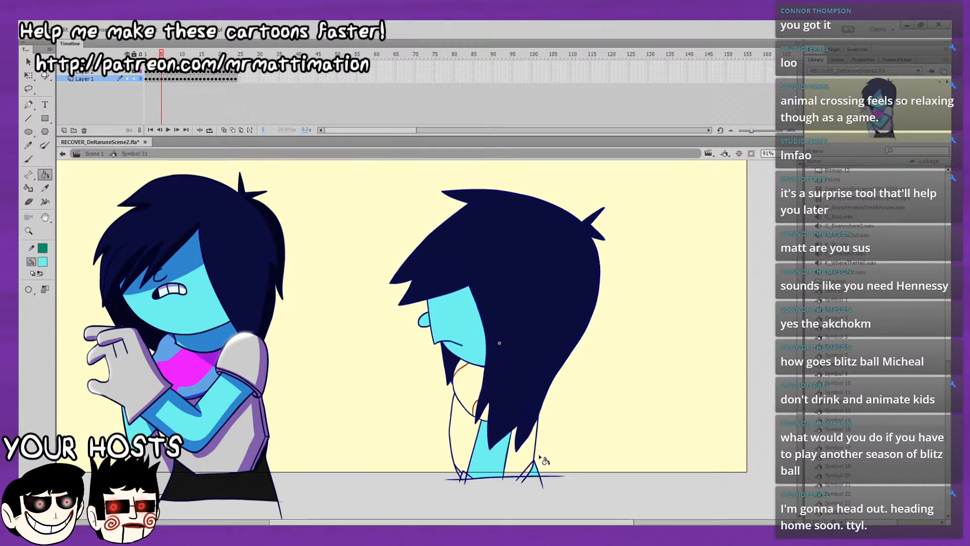
Fill the arm, face and nose with light cyan on frame 6, undoing and redoing the face fill, and compare with frame 5.
{"action": "key", "text": "period"}
{"action": "left_click", "coordinate": [482, 449]}
{"action": "left_click", "coordinate": [470, 333]}
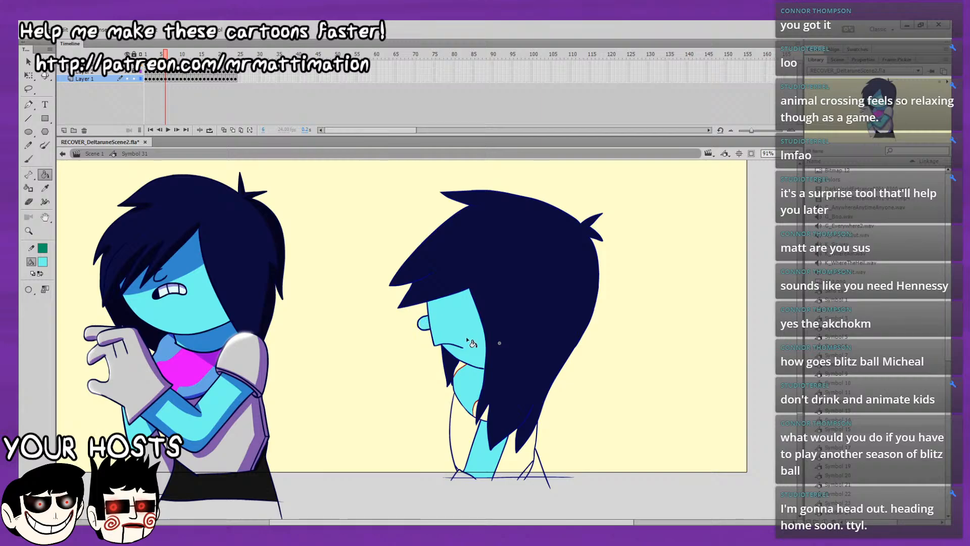
{"action": "key", "text": "ctrl+z"}
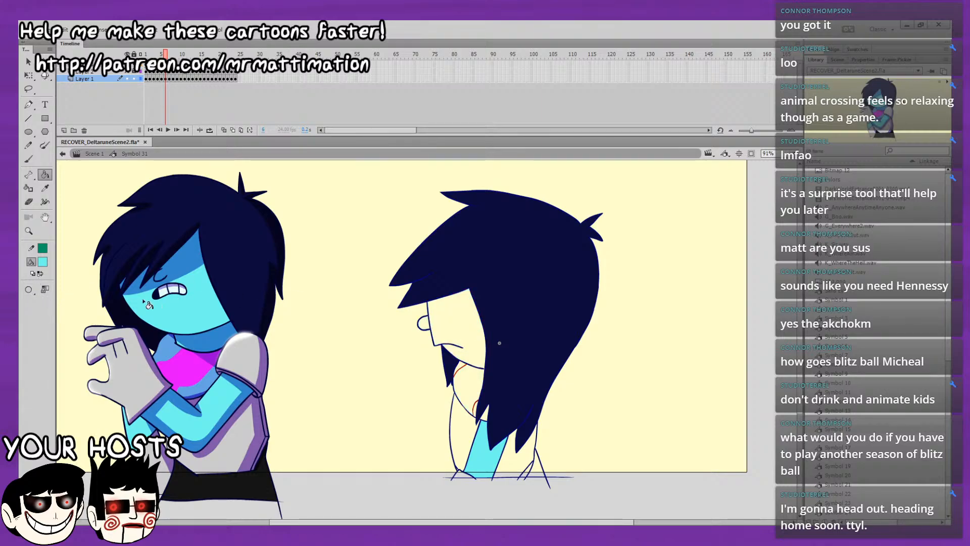
{"action": "left_click", "coordinate": [458, 328]}
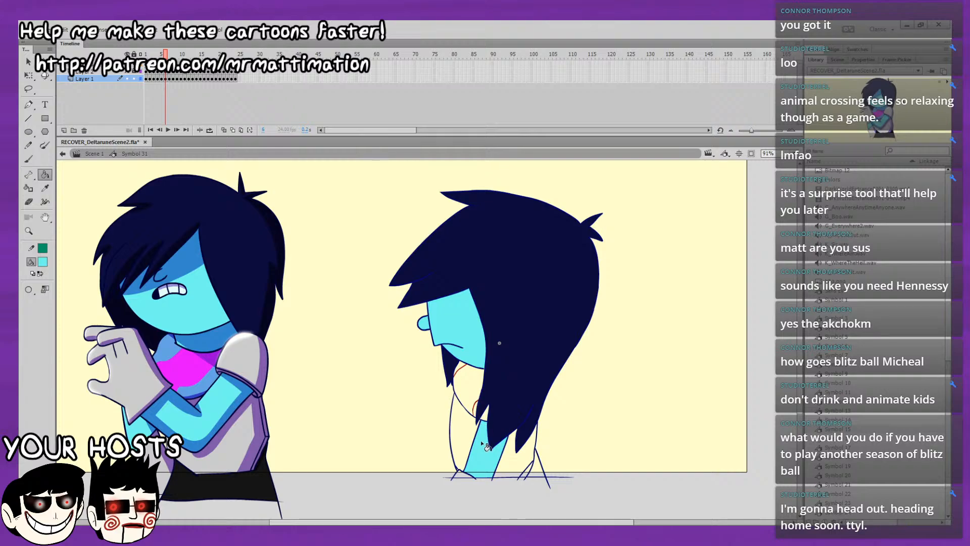
{"action": "key", "text": "comma"}
{"action": "key", "text": "period"}
{"action": "key", "text": "comma"}
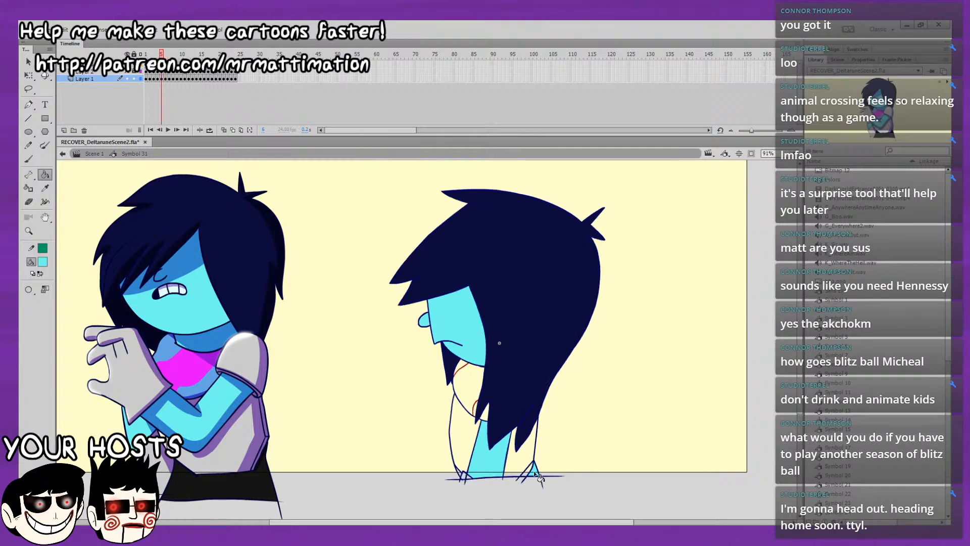
Fill the face, nose, arm and small triangle at the lower back with light cyan on frame 7.
{"action": "key", "text": "period"}
{"action": "key", "text": "period"}
{"action": "key", "text": "comma"}
{"action": "key", "text": "period"}
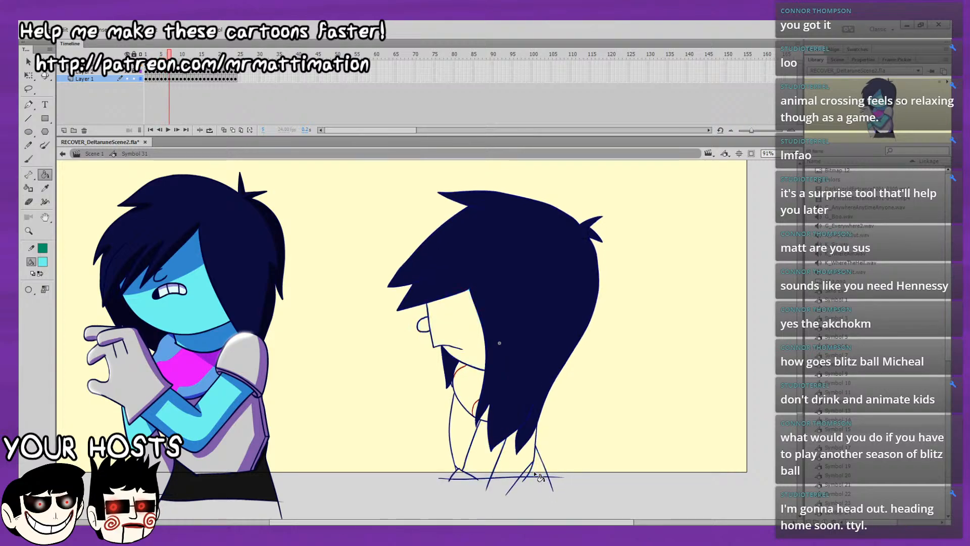
{"action": "left_click", "coordinate": [469, 328]}
{"action": "left_click", "coordinate": [493, 316]}
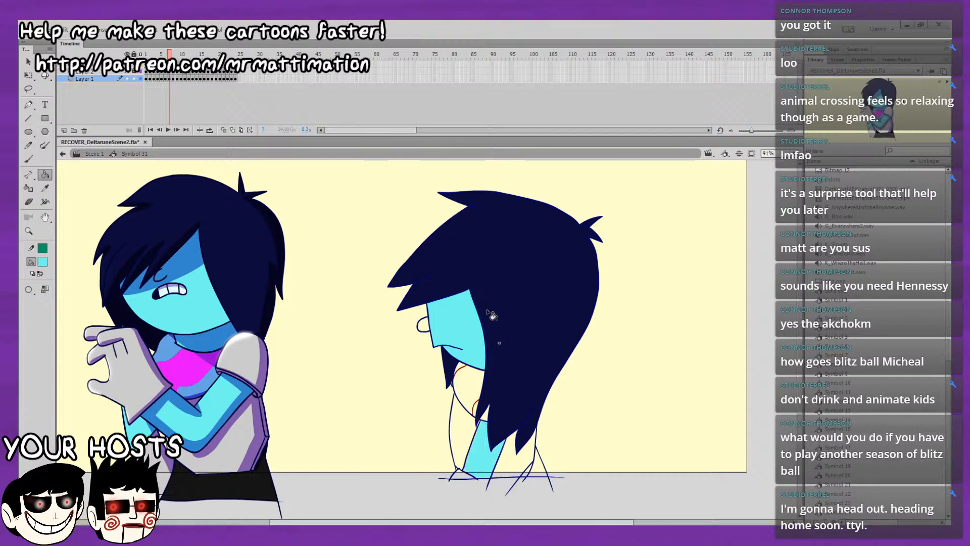
Fill the arm, face, nose and small back triangle with light cyan on frame 8, undoing and redoing the face fill.
{"action": "key", "text": "period"}
{"action": "key", "text": "comma"}
{"action": "key", "text": "period"}
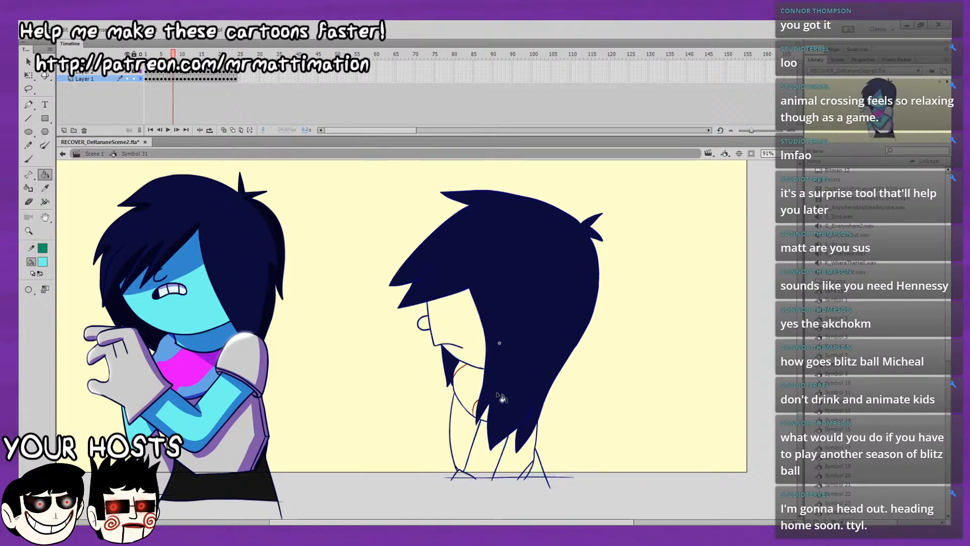
{"action": "left_click", "coordinate": [486, 450]}
{"action": "left_click", "coordinate": [466, 331]}
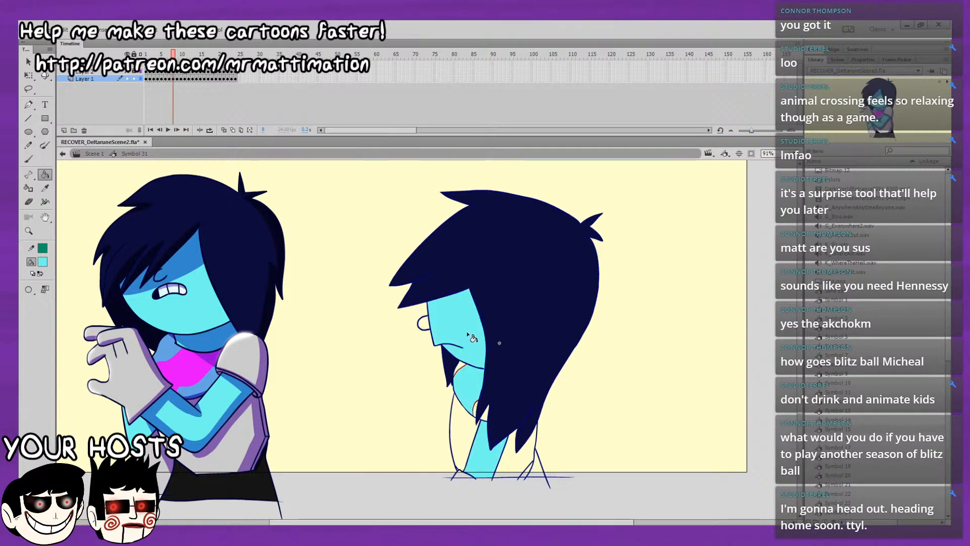
{"action": "left_click", "coordinate": [429, 325]}
{"action": "key", "text": "ctrl+z"}
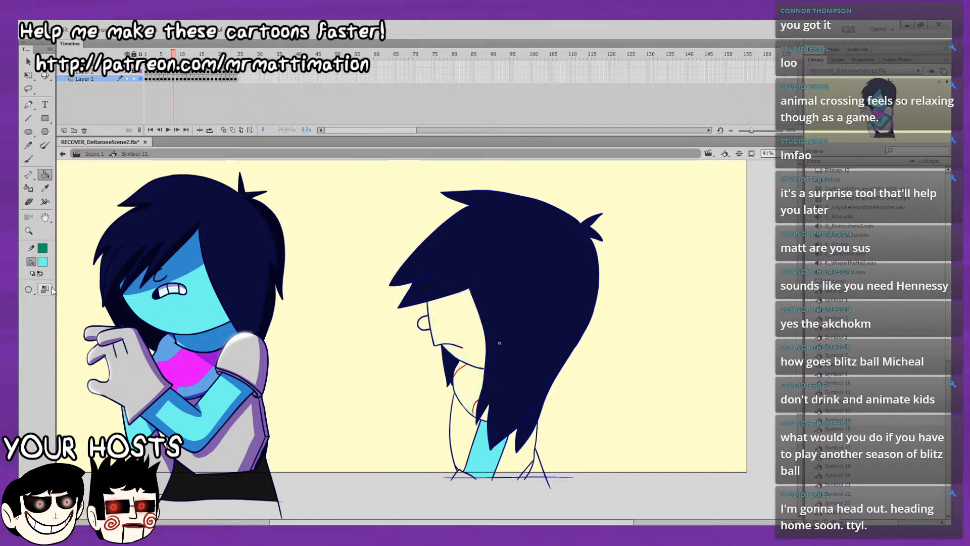
{"action": "left_click", "coordinate": [471, 336]}
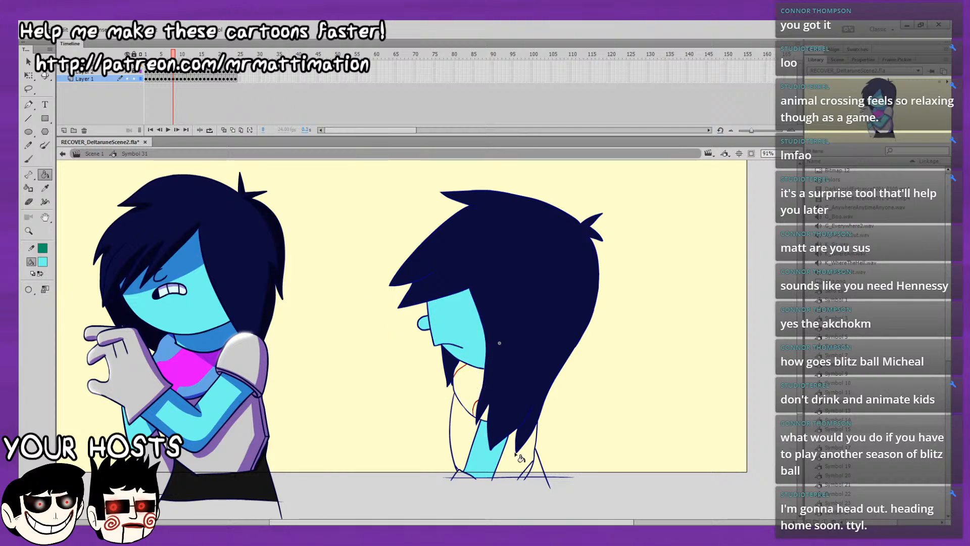
{"action": "left_click", "coordinate": [538, 473]}
Flip back and forth between frames 7, 8 and 9 to compare the colour fills.
{"action": "key", "text": "comma"}
{"action": "key", "text": "period"}
{"action": "key", "text": "comma"}
{"action": "key", "text": "period"}
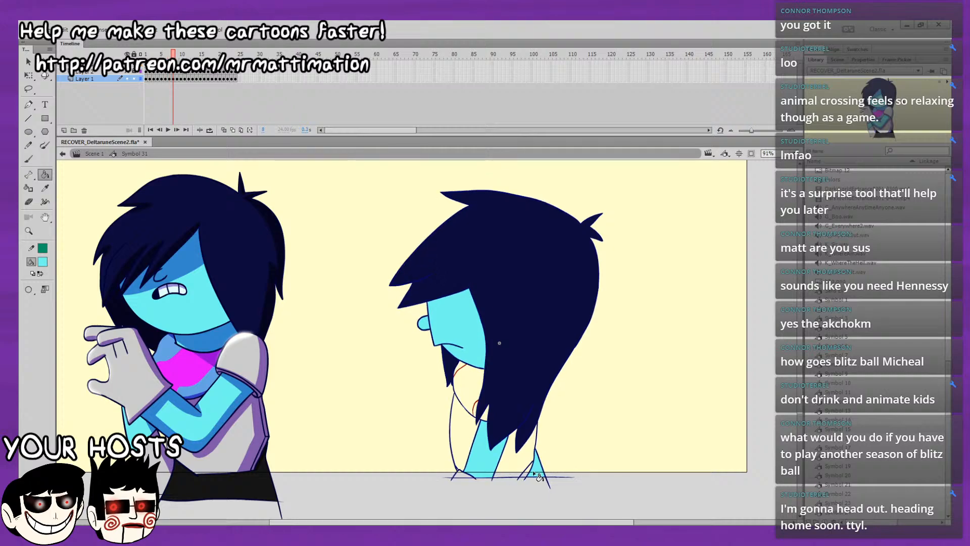
{"action": "key", "text": "period"}
{"action": "key", "text": "comma"}
{"action": "key", "text": "comma"}
{"action": "key", "text": "period"}
{"action": "key", "text": "comma"}
Touch up the navy hair on frame 7 with the Brush tool, and restore light cyan as the paint bucket's fill colour.
{"action": "key", "text": "i"}
{"action": "left_click", "coordinate": [451, 370]}
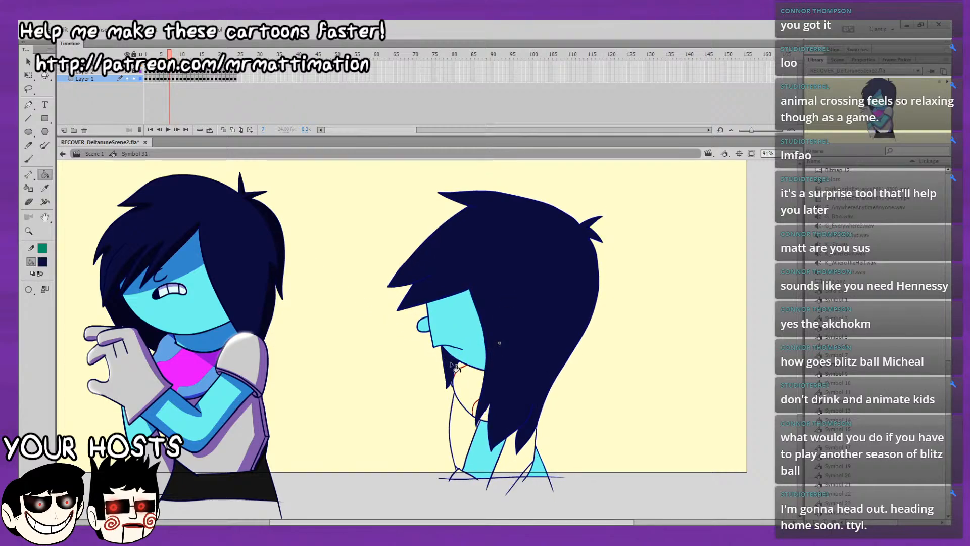
{"action": "left_click", "coordinate": [29, 161]}
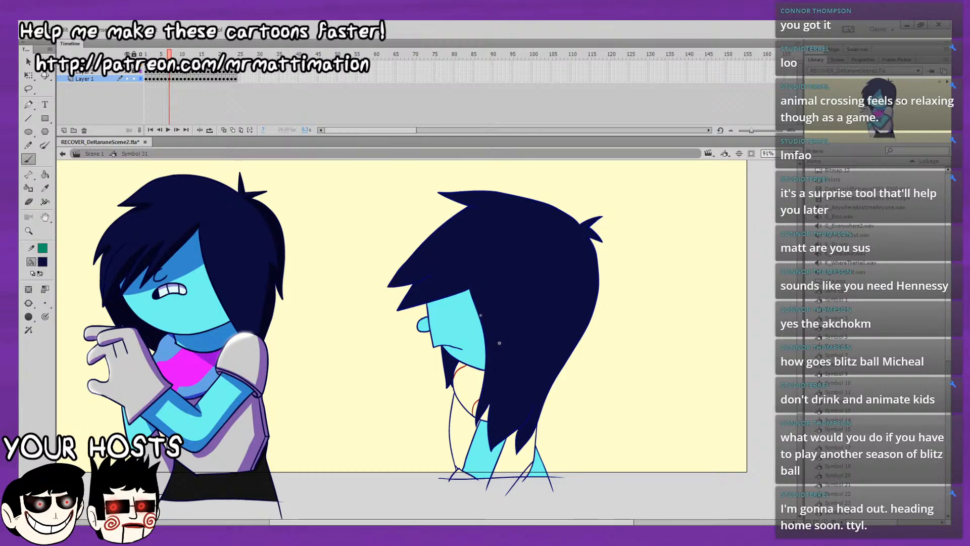
{"action": "left_click", "coordinate": [46, 175]}
{"action": "left_click", "coordinate": [44, 262]}
{"action": "left_click", "coordinate": [172, 314]}
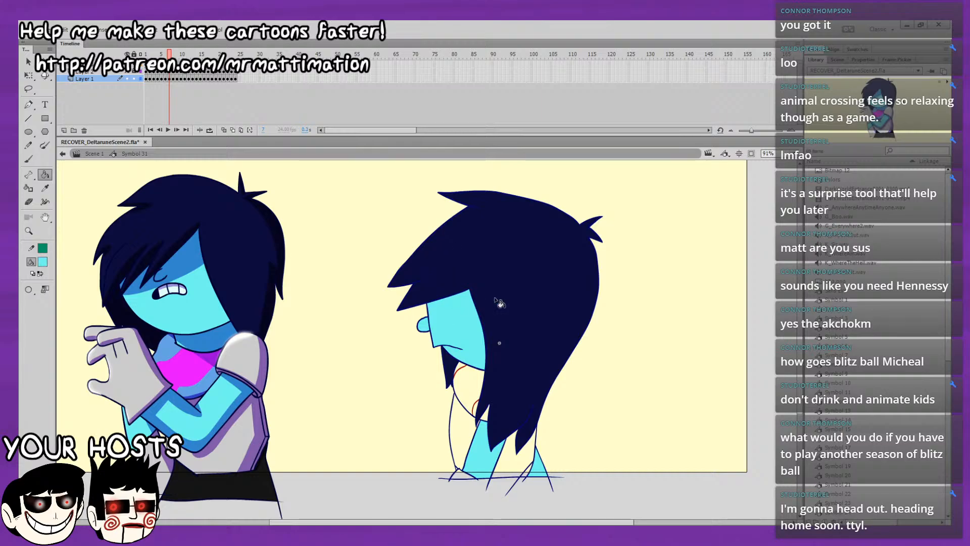
Fill the arm, face and nose with light cyan on frame 9, and compare with frame 8.
{"action": "key", "text": "period"}
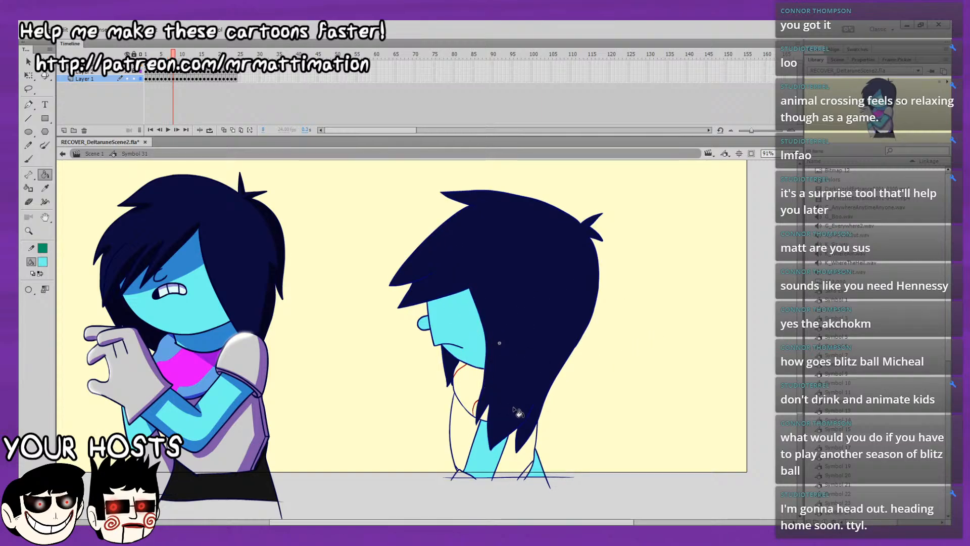
{"action": "key", "text": "period"}
{"action": "left_click", "coordinate": [490, 447]}
{"action": "left_click", "coordinate": [471, 311]}
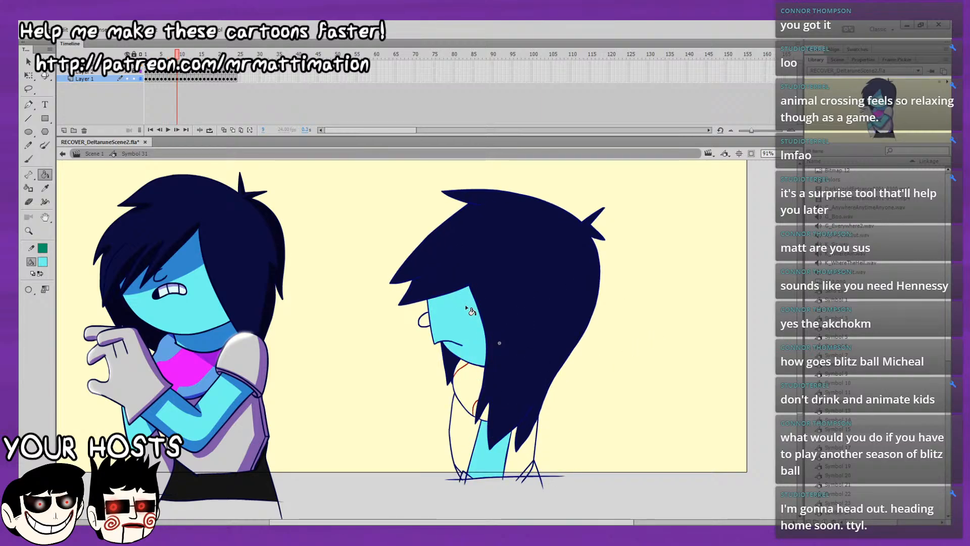
{"action": "left_click", "coordinate": [425, 319]}
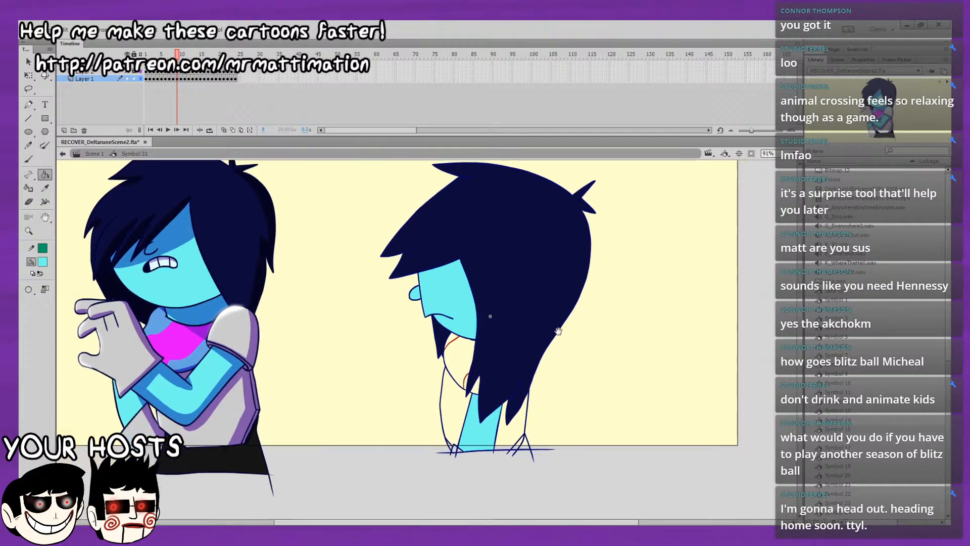
{"action": "scroll", "coordinate": [524, 409], "scroll_direction": "down", "scroll_amount": 1}
{"action": "key", "text": "comma"}
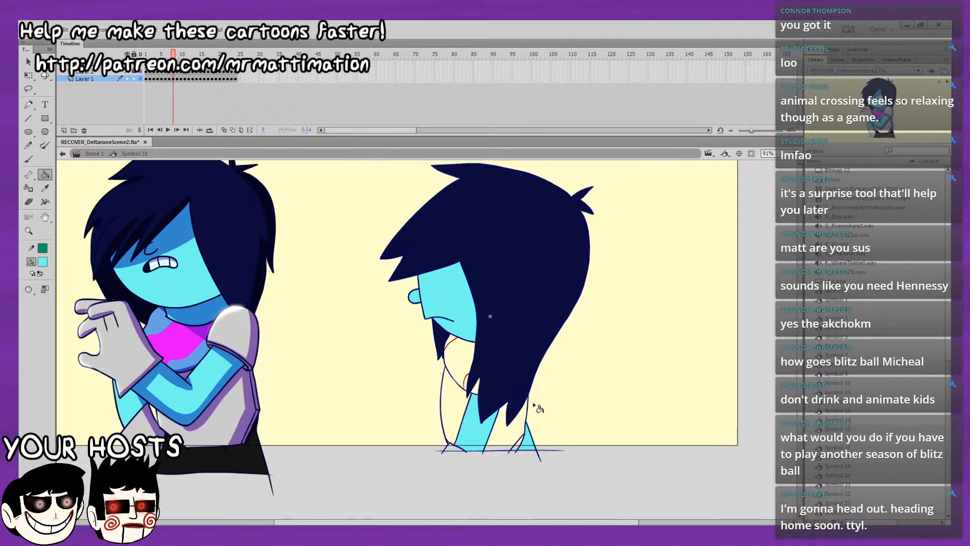
Fill the arm, face and nose with light cyan on frame 10, and compare with frame 9.
{"action": "key", "text": "period"}
{"action": "key", "text": "period"}
{"action": "left_click", "coordinate": [479, 436]}
{"action": "left_click", "coordinate": [458, 335]}
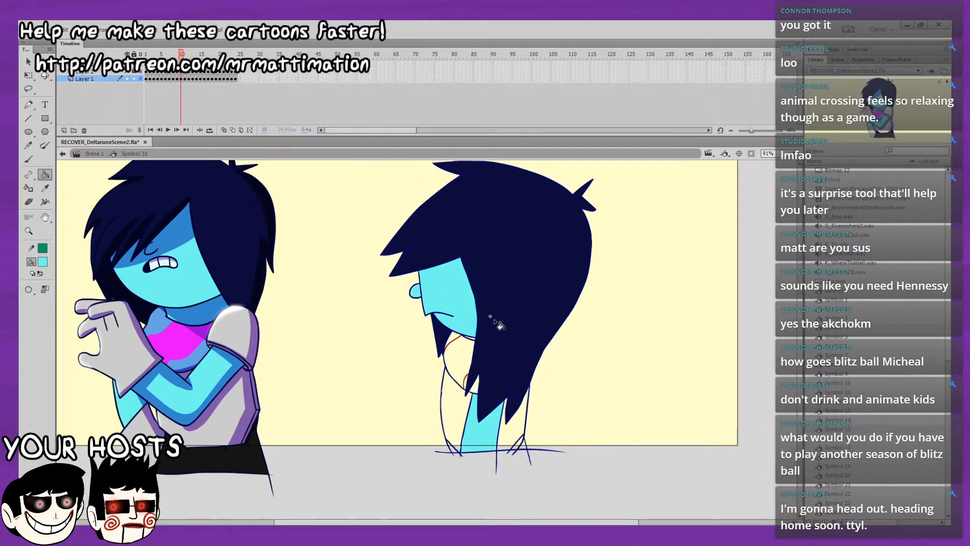
{"action": "key", "text": "comma"}
{"action": "key", "text": "period"}
{"action": "key", "text": "period"}
Fill the arm, face and nose with light cyan on frame 11.
{"action": "left_click", "coordinate": [484, 423]}
{"action": "left_click", "coordinate": [448, 297]}
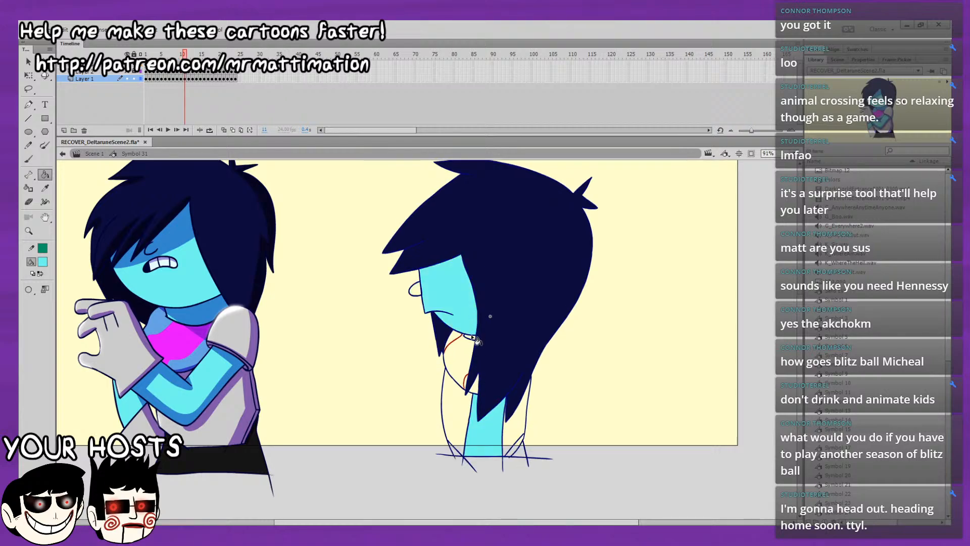
{"action": "left_click", "coordinate": [415, 289]}
{"action": "left_click_drag", "start_coordinate": [526, 392], "coordinate": [521, 375]}
Fill the arm, face and nose with light cyan on frame 12.
{"action": "key", "text": "period"}
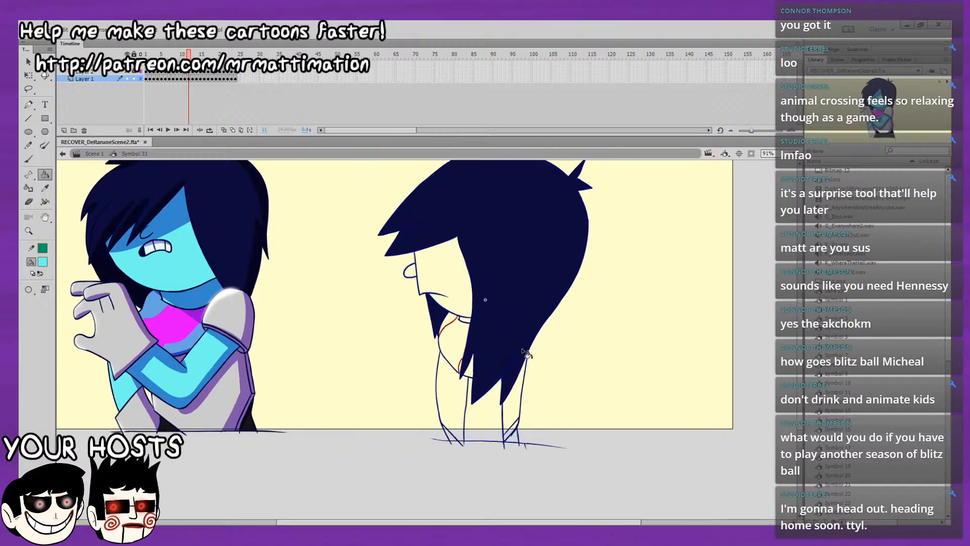
{"action": "left_click", "coordinate": [484, 404]}
{"action": "left_click", "coordinate": [459, 297]}
{"action": "left_click", "coordinate": [411, 271]}
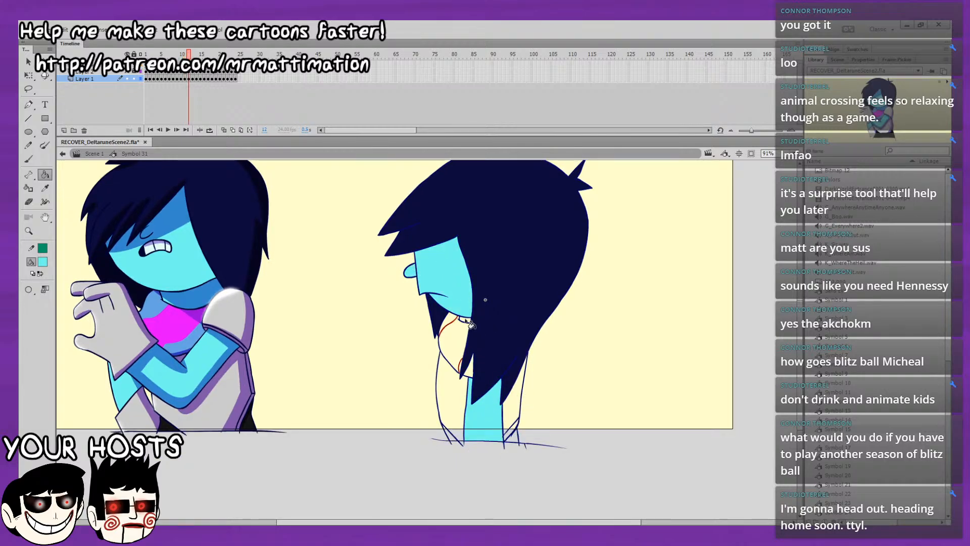
Fill the arm, face, nose and neck with light cyan on frame 13, and the small lower-back triangle on frame 12.
{"action": "key", "text": "period"}
{"action": "left_click", "coordinate": [488, 408]}
{"action": "left_click", "coordinate": [455, 277]}
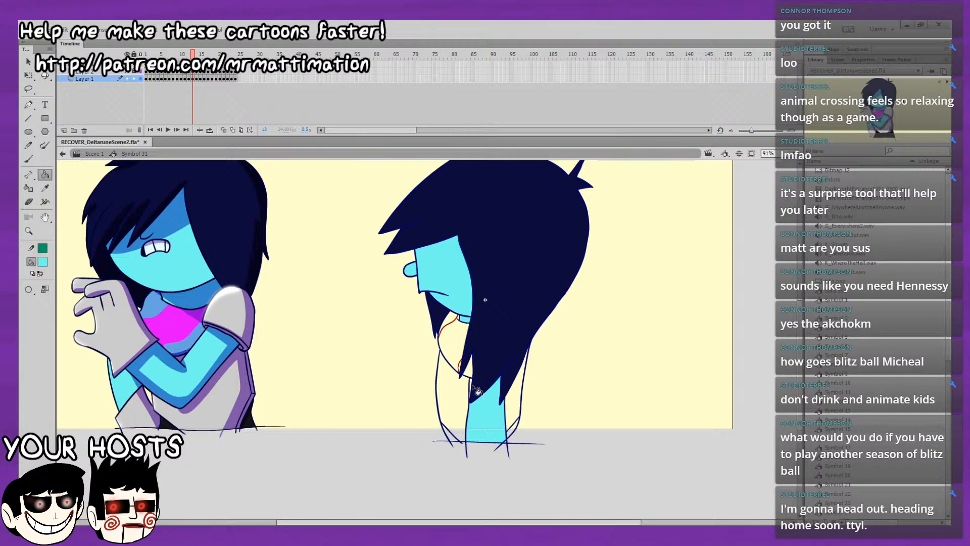
{"action": "key", "text": "period"}
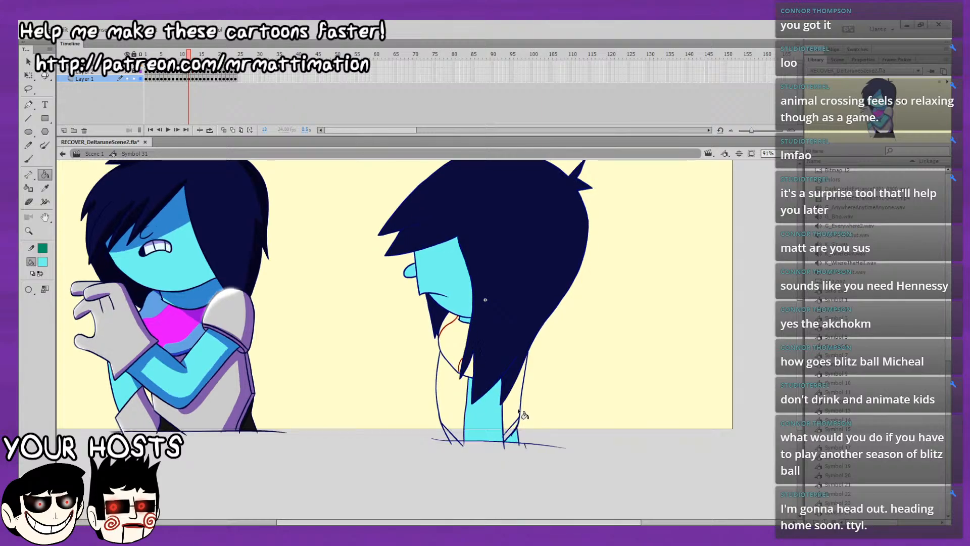
{"action": "key", "text": "comma"}
{"action": "key", "text": "period"}
Fill the arm, face, nose and neck with light cyan on frame 14, and compare with frame 13.
{"action": "left_click", "coordinate": [504, 425]}
{"action": "left_click", "coordinate": [442, 275]}
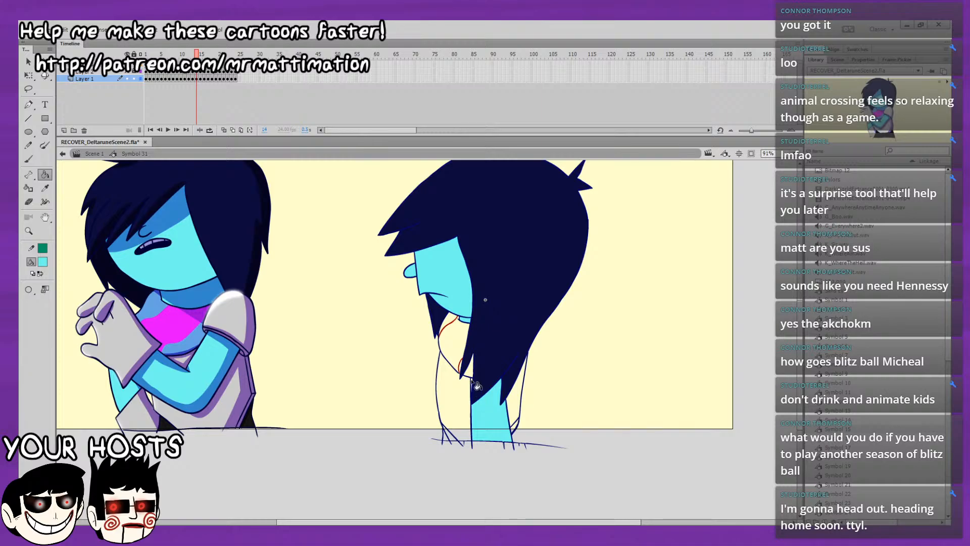
{"action": "key", "text": "comma"}
{"action": "key", "text": "period"}
{"action": "key", "text": "comma"}
{"action": "key", "text": "period"}
{"action": "key", "text": "period"}
Fill the arm, face, nose and the small neck gap with light cyan on frame 15.
{"action": "left_click", "coordinate": [507, 420]}
{"action": "left_click", "coordinate": [468, 300]}
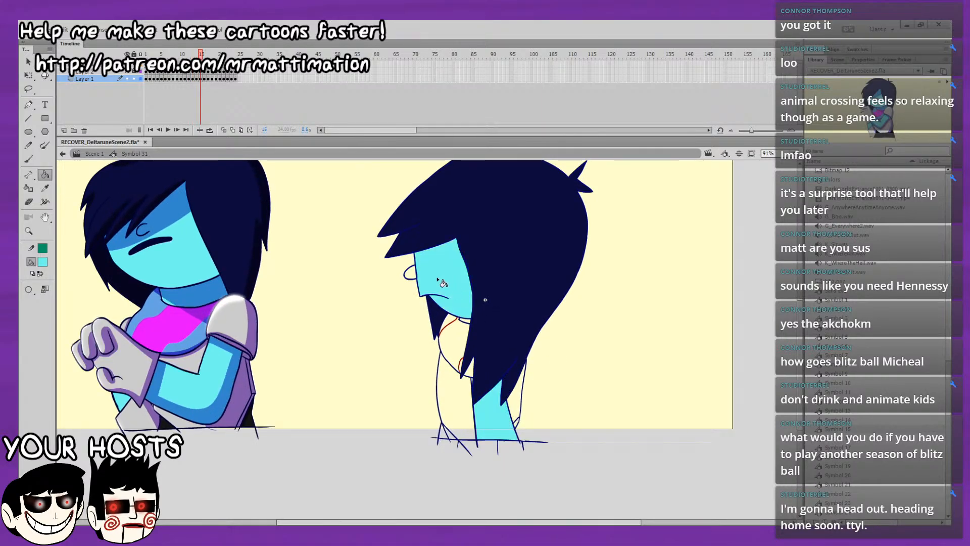
{"action": "left_click", "coordinate": [464, 321]}
Fill the face, nose and arm with light cyan on frame 16, undoing the stray fills beside the neck and hair.
{"action": "key", "text": "period"}
{"action": "left_click", "coordinate": [451, 282]}
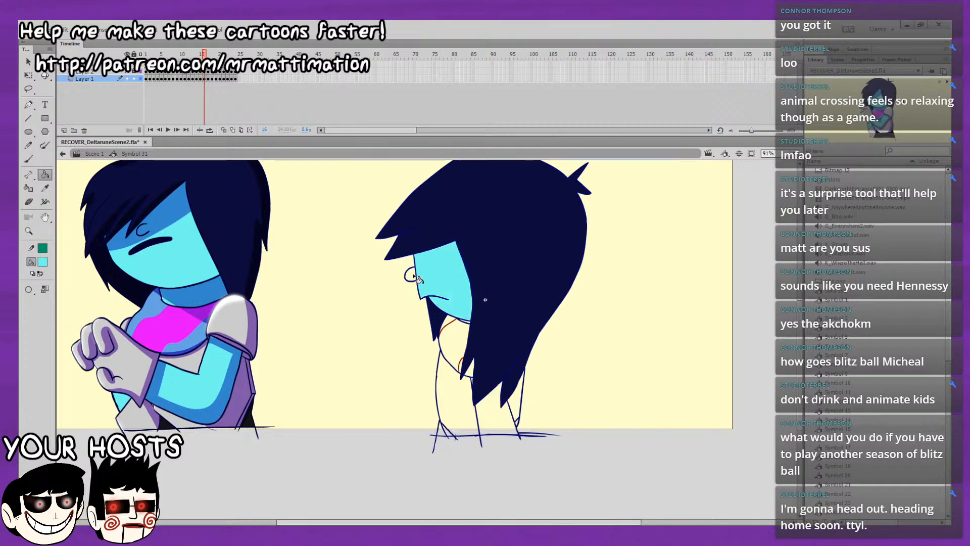
{"action": "left_click", "coordinate": [411, 273]}
{"action": "left_click", "coordinate": [469, 325]}
{"action": "key", "text": "ctrl+z"}
{"action": "left_click", "coordinate": [467, 324]}
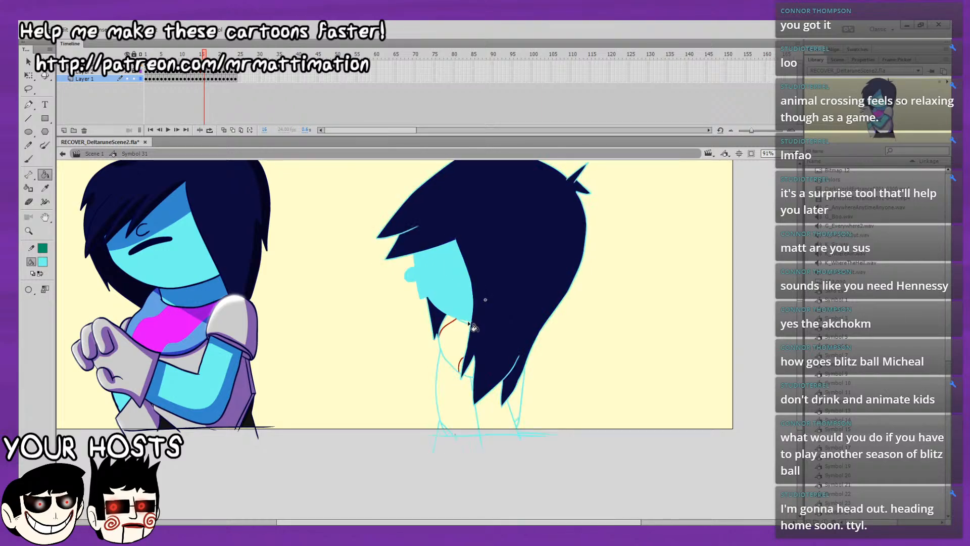
{"action": "key", "text": "ctrl+z"}
{"action": "left_click", "coordinate": [469, 326]}
{"action": "key", "text": "ctrl+z"}
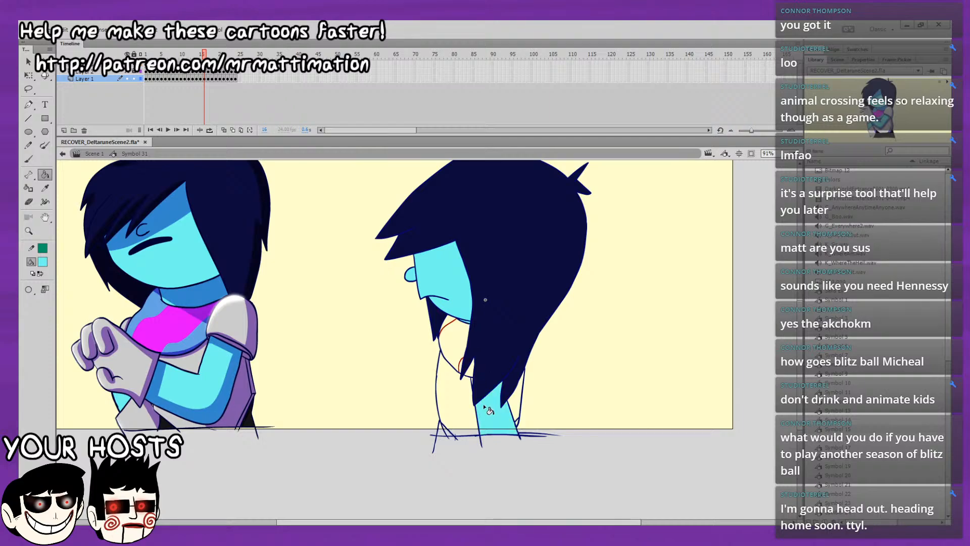
{"action": "left_click", "coordinate": [515, 406]}
{"action": "key", "text": "ctrl+z"}
Fill the face, nose and arm with light cyan on frame 17, undoing the stray fills at the hair's lower edge.
{"action": "key", "text": "period"}
{"action": "left_click", "coordinate": [449, 283]}
{"action": "left_click", "coordinate": [410, 275]}
{"action": "left_click", "coordinate": [478, 386]}
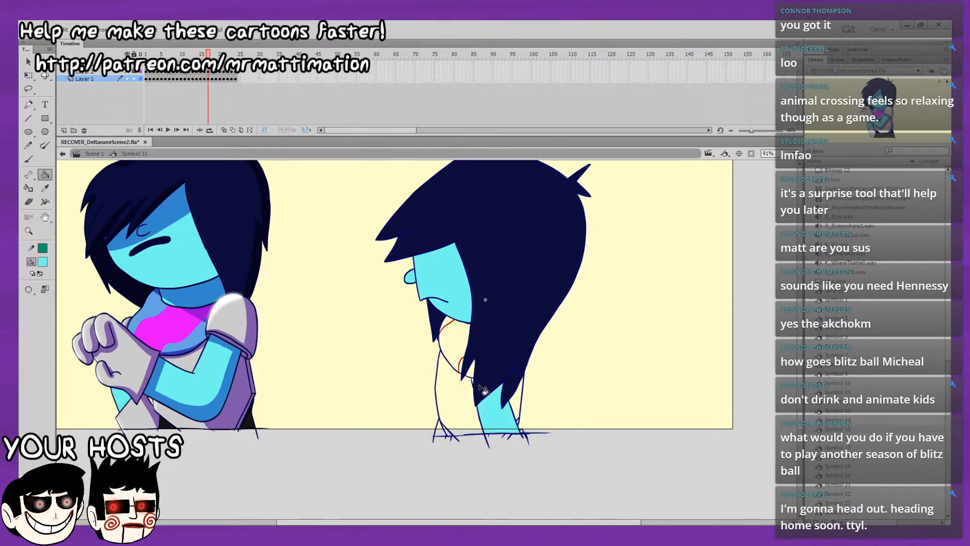
{"action": "left_click", "coordinate": [478, 385]}
{"action": "key", "text": "ctrl+z"}
{"action": "left_click", "coordinate": [477, 386]}
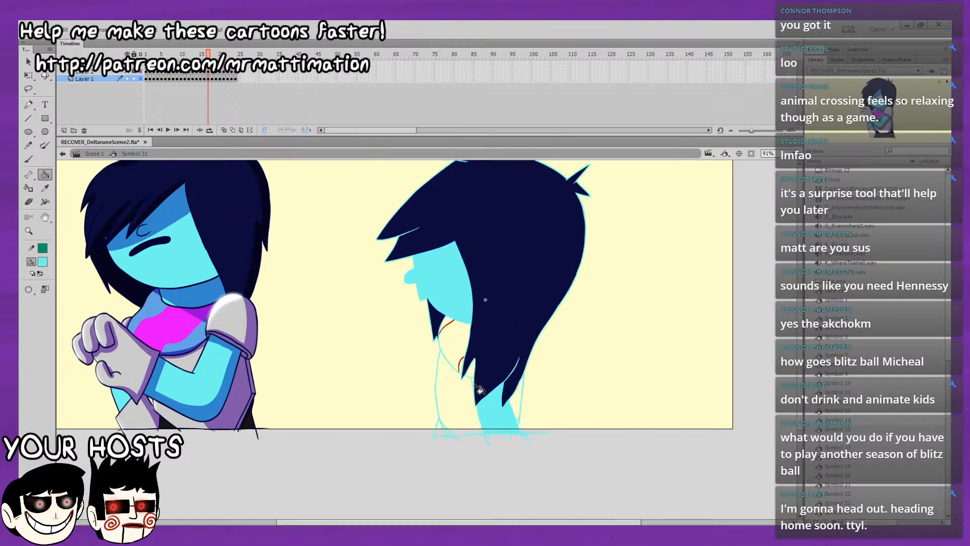
{"action": "key", "text": "ctrl+z"}
Fill the small lower-front triangle with light cyan on frames 14 and 17, comparing the neighbouring frames.
{"action": "key", "text": "comma"}
{"action": "key", "text": "period"}
{"action": "key", "text": "comma"}
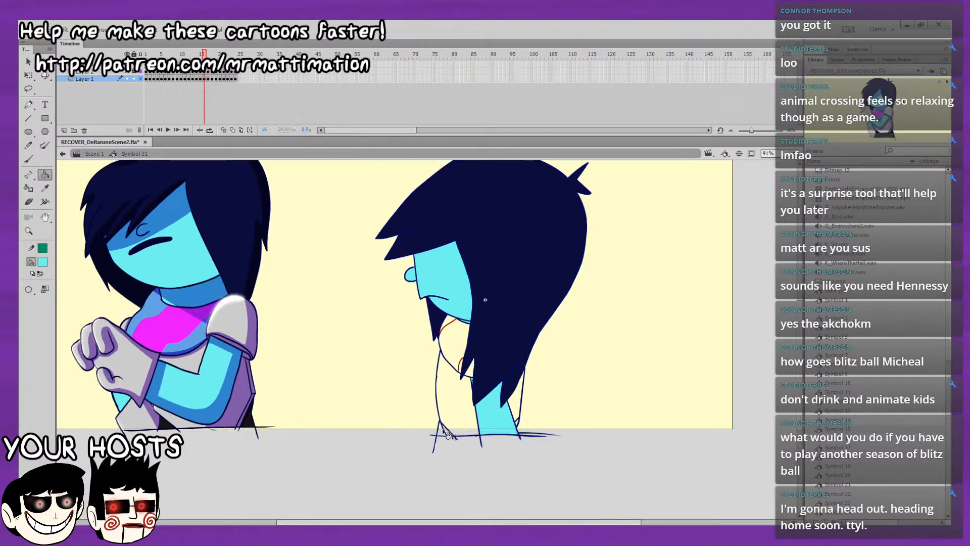
{"action": "key", "text": "comma"}
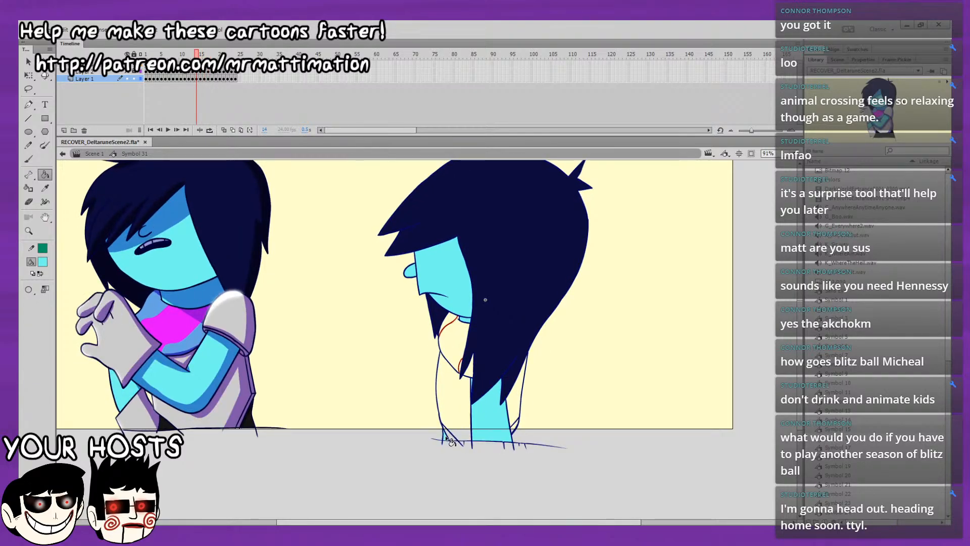
{"action": "key", "text": "period"}
{"action": "key", "text": "period"}
Fill the arm with light cyan on frame 18, and compare with frames 16 and 17.
{"action": "key", "text": "period"}
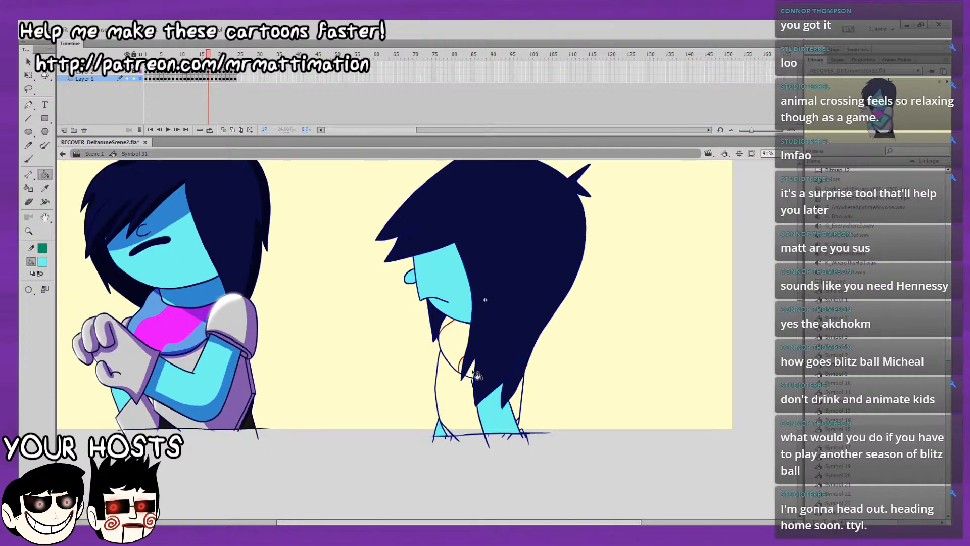
{"action": "key", "text": "period"}
{"action": "key", "text": "comma"}
{"action": "key", "text": "comma"}
{"action": "key", "text": "period"}
{"action": "key", "text": "period"}
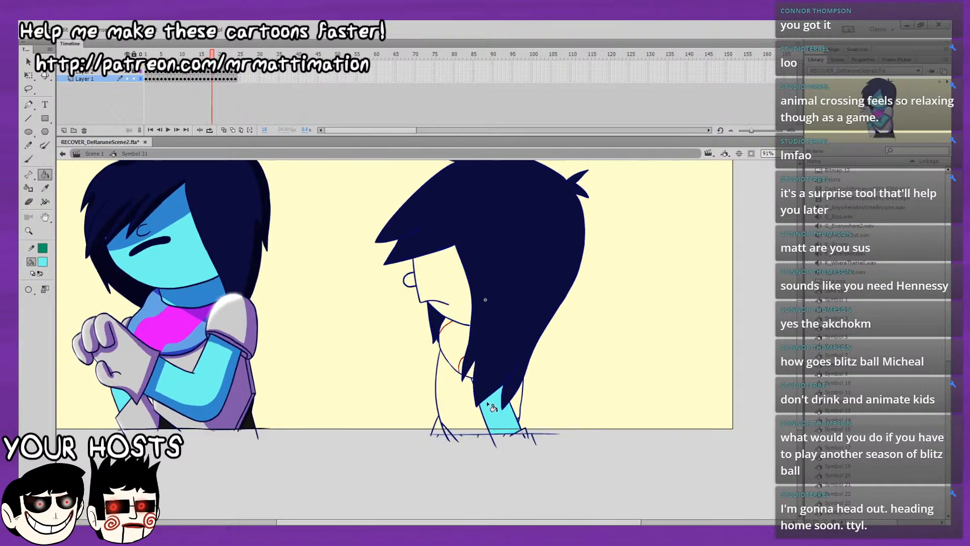
{"action": "key", "text": "comma"}
{"action": "key", "text": "period"}
Fill the lower-front triangle, face and nose with light cyan on frame 18, redoing the face fill and undoing the torso fill.
{"action": "left_click", "coordinate": [439, 427]}
{"action": "left_click", "coordinate": [449, 297]}
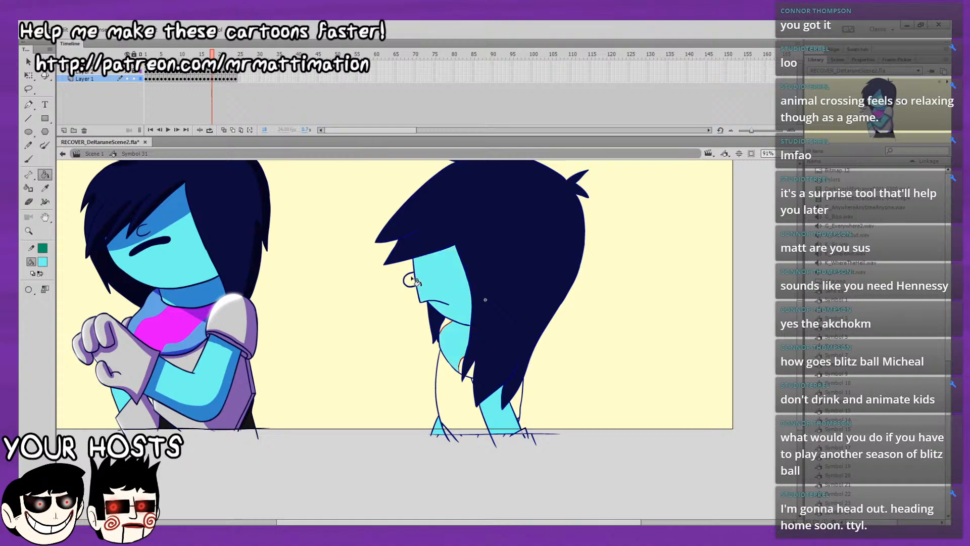
{"action": "key", "text": "ctrl+z"}
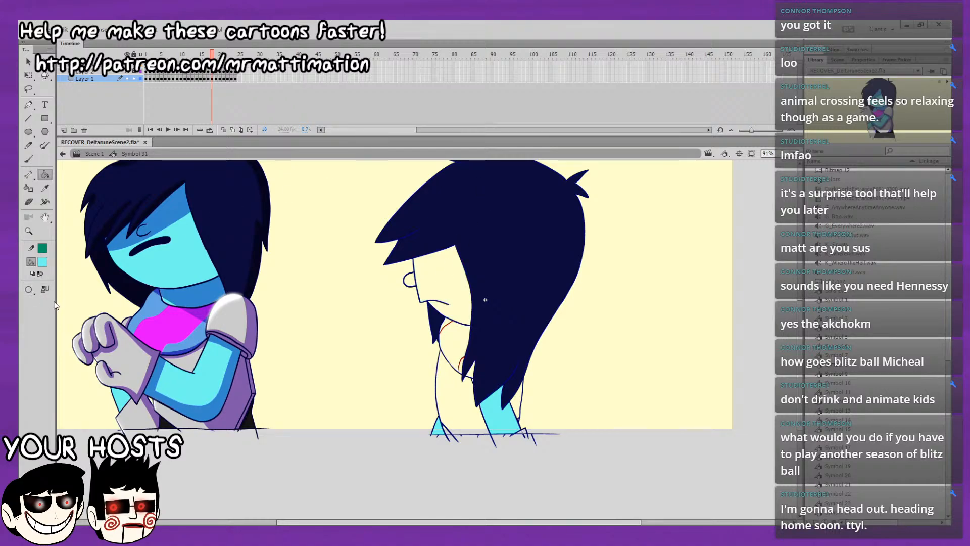
{"action": "left_click", "coordinate": [435, 290]}
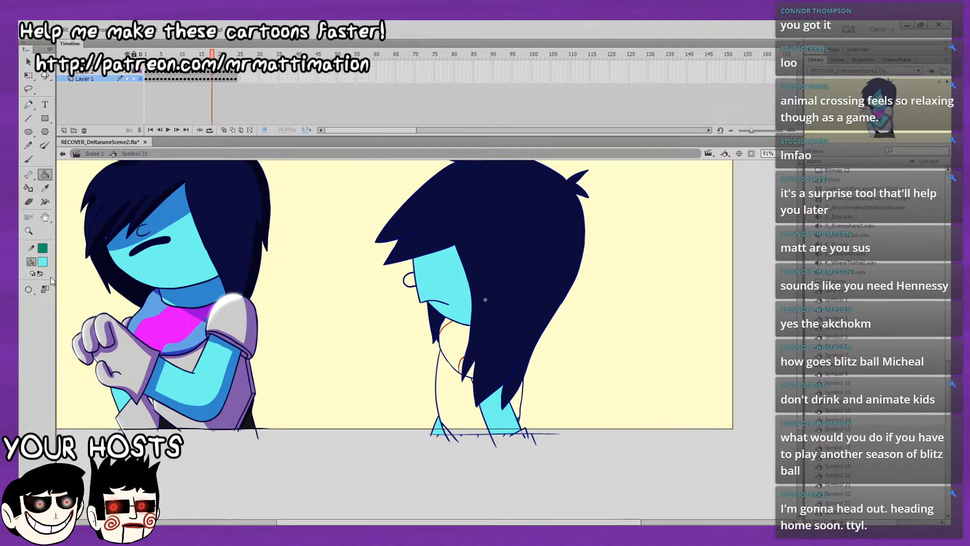
{"action": "left_click", "coordinate": [410, 284]}
{"action": "left_click", "coordinate": [473, 380]}
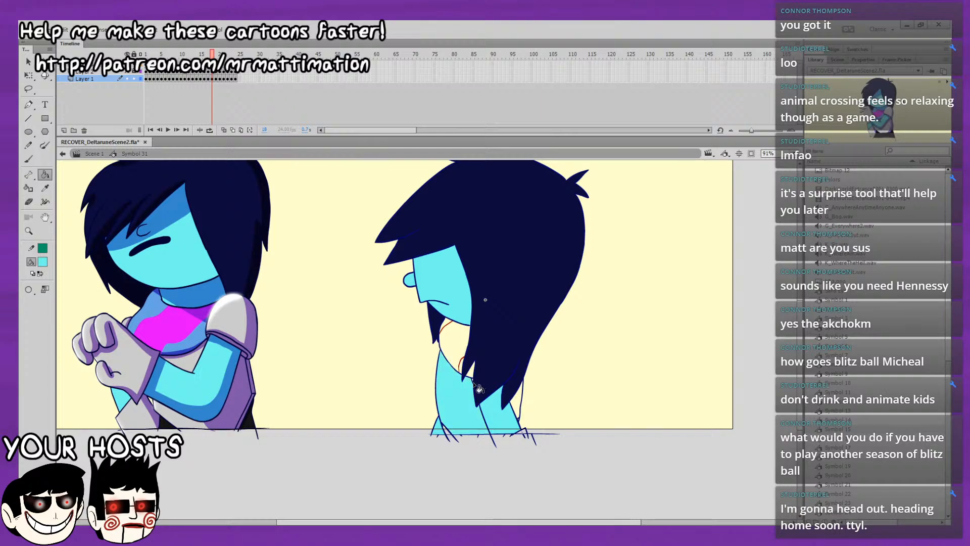
{"action": "key", "text": "ctrl+z"}
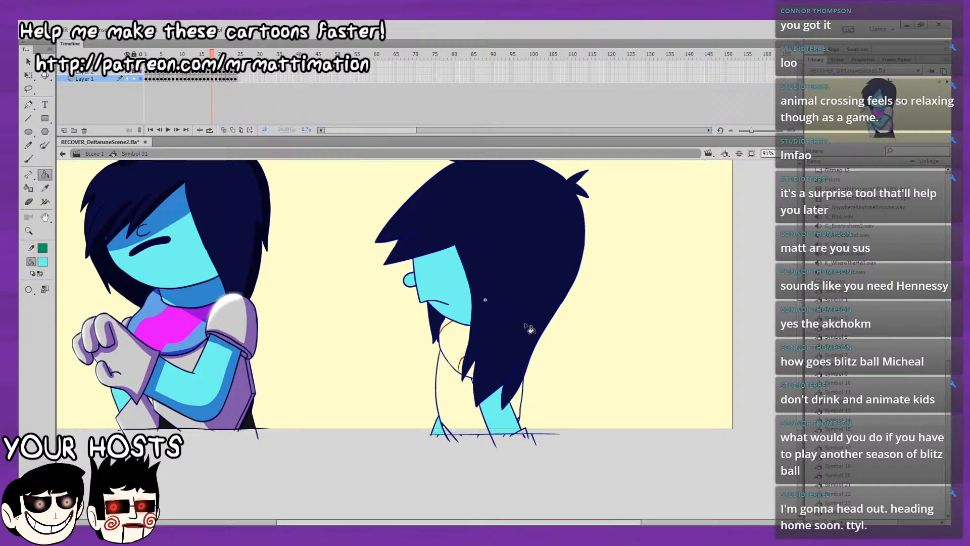
Fill the face, nose, arm and small lower-front triangle with light cyan on frame 19.
{"action": "key", "text": "period"}
{"action": "left_click", "coordinate": [440, 285]}
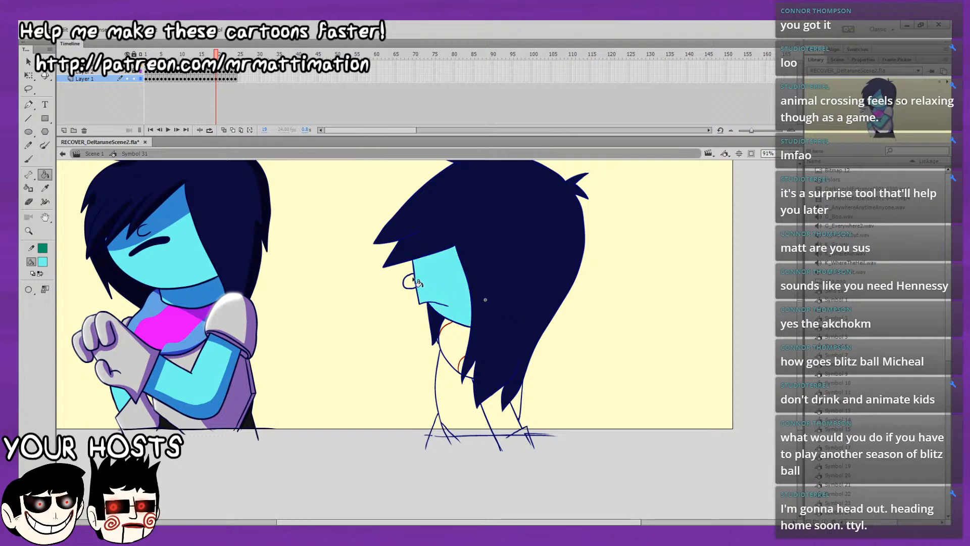
{"action": "left_click", "coordinate": [488, 391]}
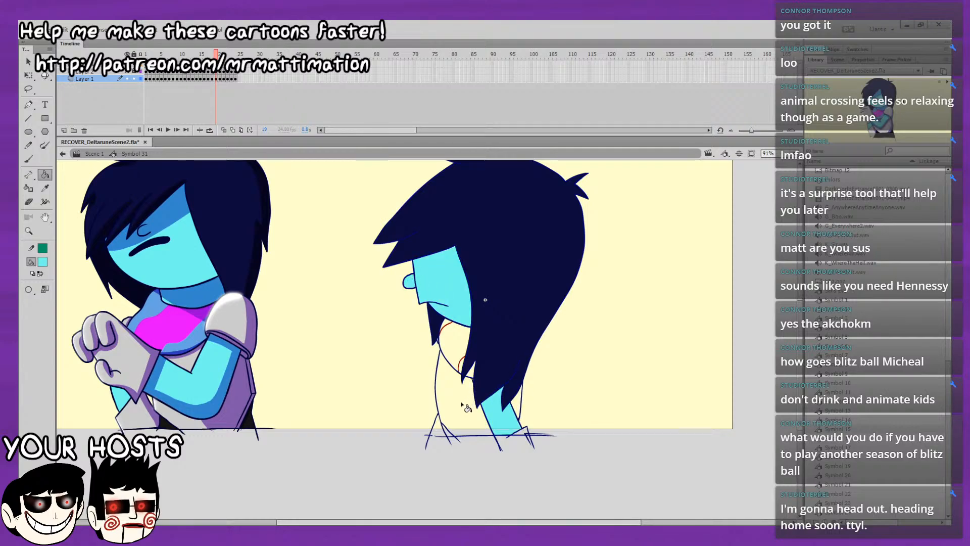
{"action": "left_click", "coordinate": [28, 158]}
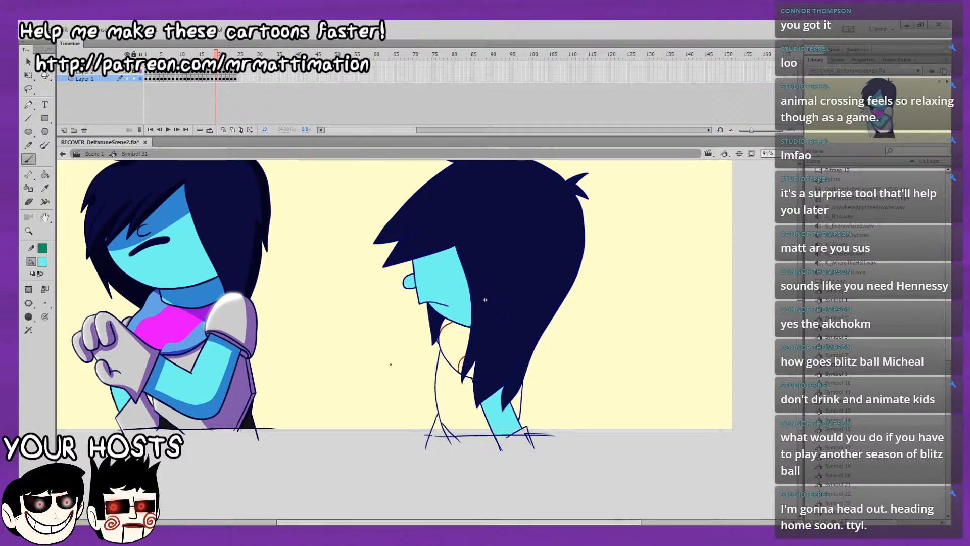
{"action": "key", "text": "k"}
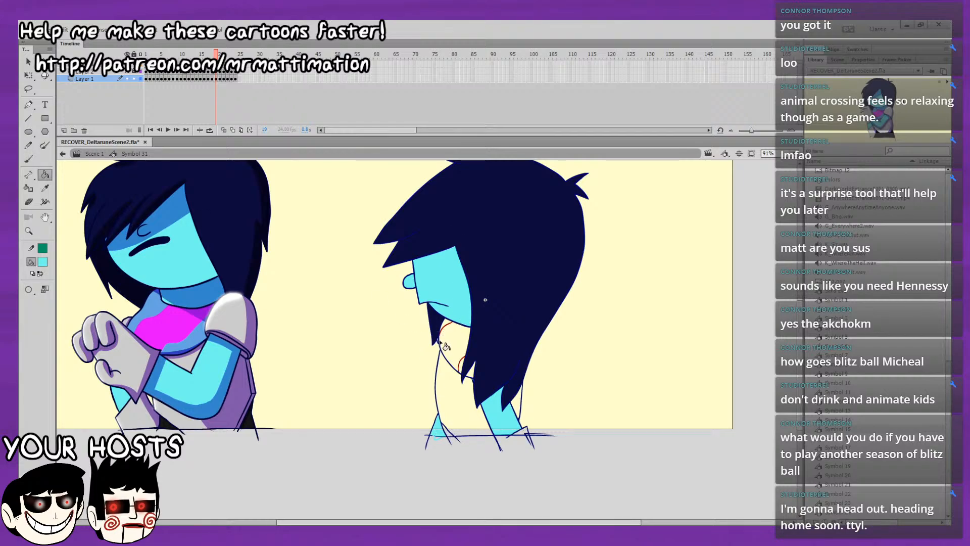
{"action": "left_click", "coordinate": [43, 262]}
{"action": "left_click", "coordinate": [444, 229]}
{"action": "left_click", "coordinate": [29, 160]}
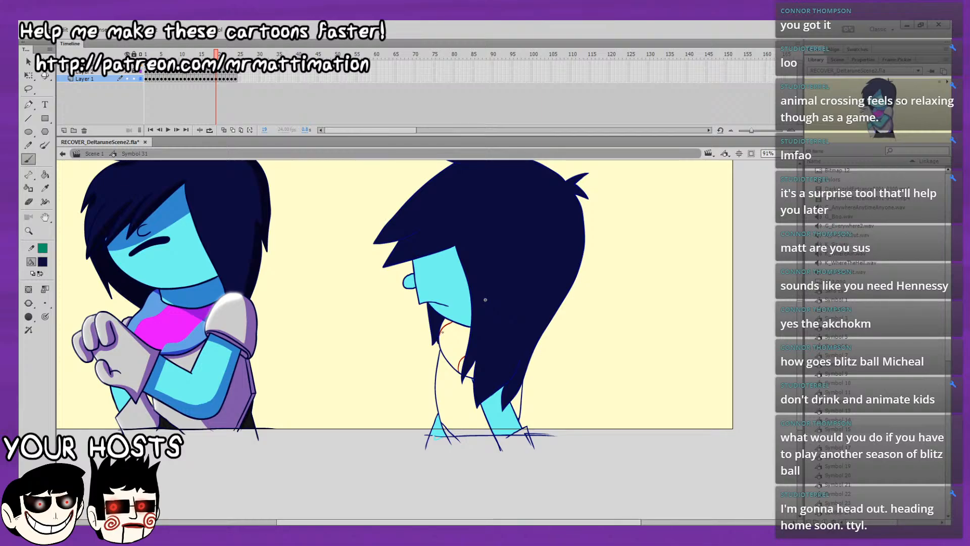
{"action": "key", "text": "k"}
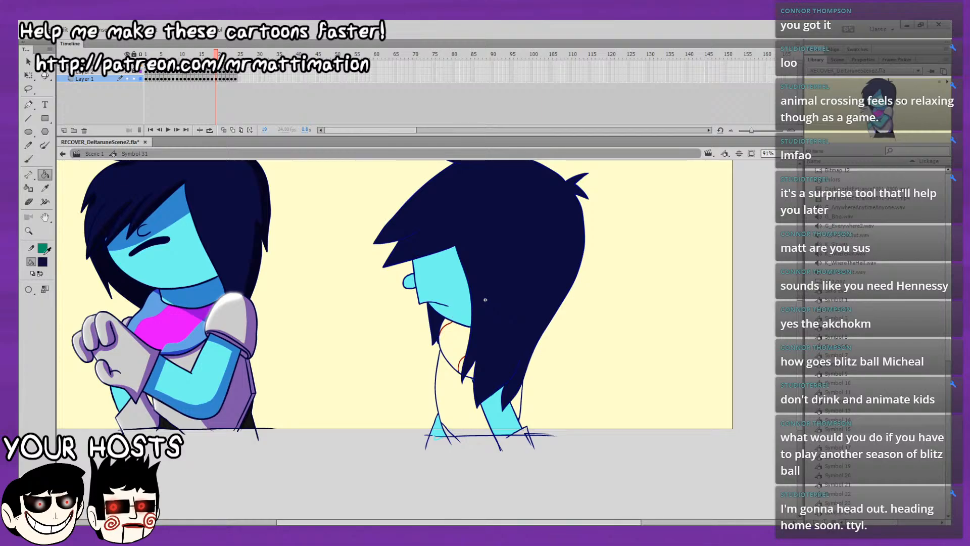
{"action": "left_click", "coordinate": [444, 282]}
Fill the arm, small lower-front triangle, nose and face with light cyan on frame 20, undoing the stray fills.
{"action": "key", "text": "period"}
{"action": "left_click", "coordinate": [503, 425]}
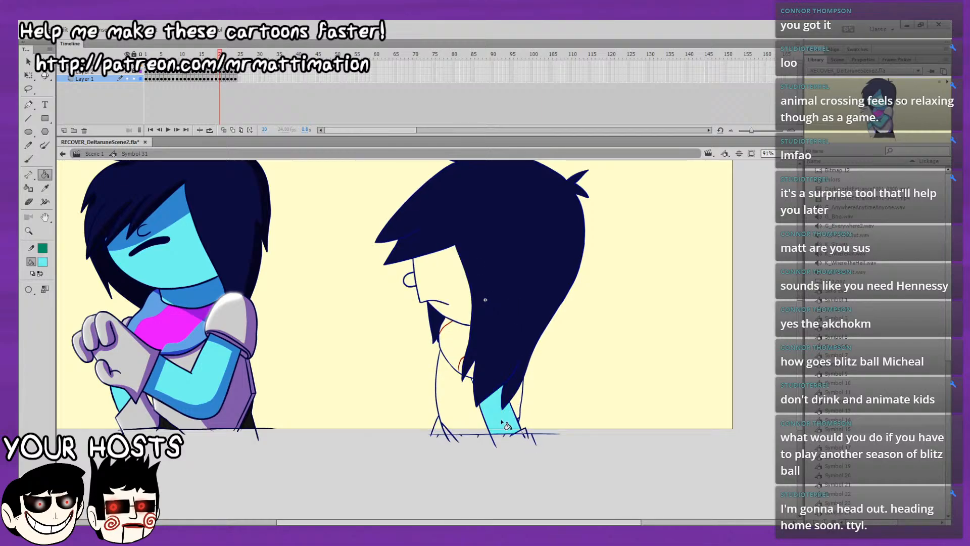
{"action": "left_click", "coordinate": [442, 434]}
{"action": "left_click", "coordinate": [459, 308]}
{"action": "key", "text": "ctrl+z"}
{"action": "left_click", "coordinate": [410, 281]}
{"action": "left_click", "coordinate": [443, 289]}
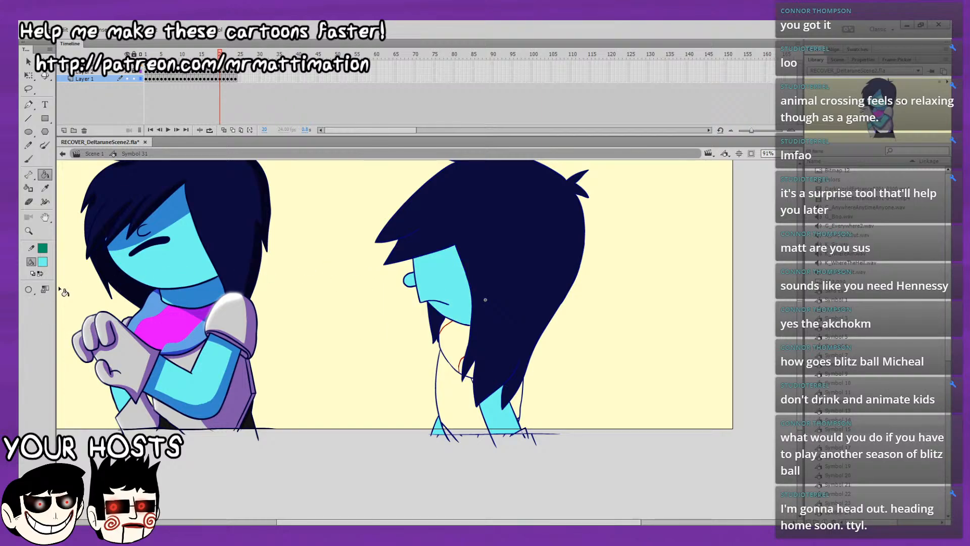
{"action": "scroll", "coordinate": [481, 337], "scroll_direction": "down", "scroll_amount": 1}
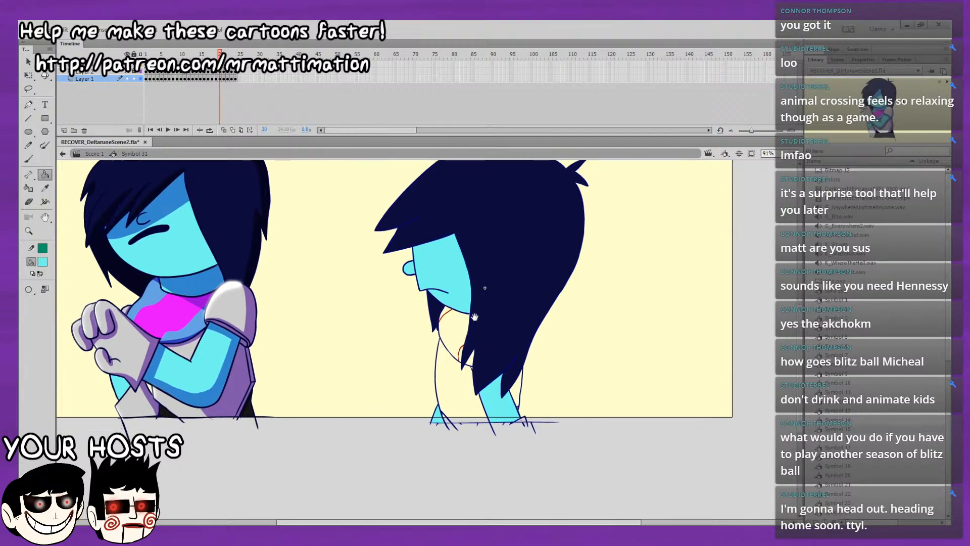
{"action": "left_click", "coordinate": [472, 367]}
{"action": "key", "text": "ctrl+z"}
Fill the arm, face, nose and small lower-front triangle with light cyan on frame 21, and compare with frame 20.
{"action": "left_click_drag", "start_coordinate": [516, 323], "coordinate": [468, 324]}
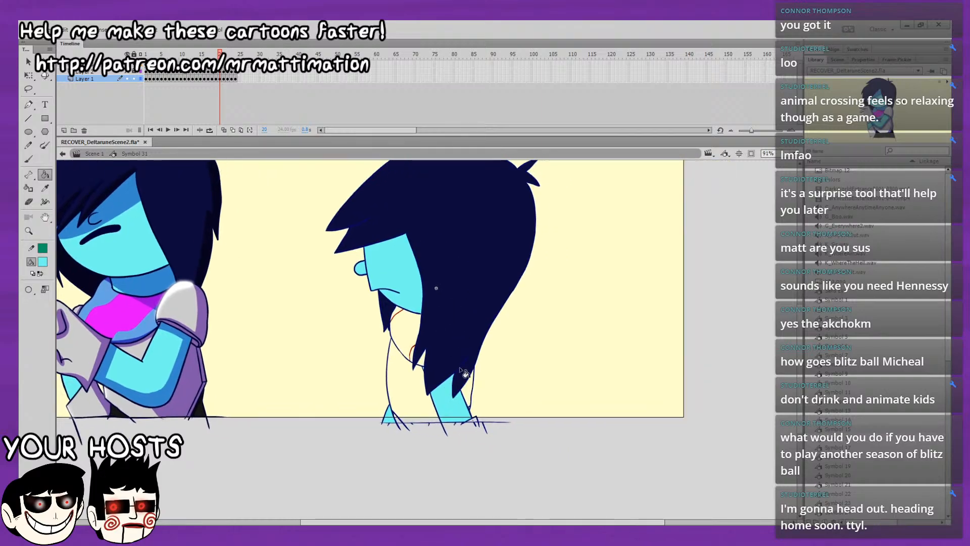
{"action": "key", "text": "period"}
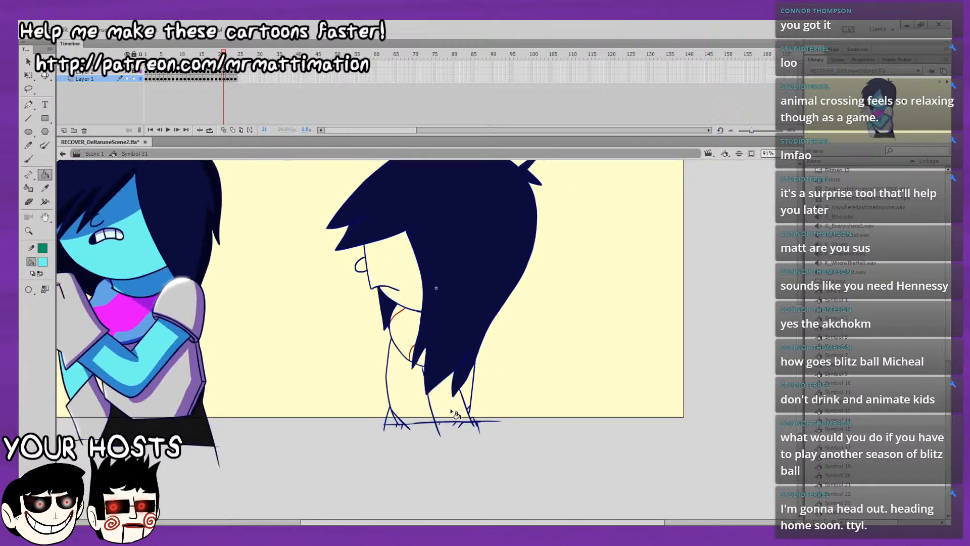
{"action": "left_click", "coordinate": [442, 393]}
{"action": "left_click", "coordinate": [423, 366]}
{"action": "key", "text": "ctrl+z"}
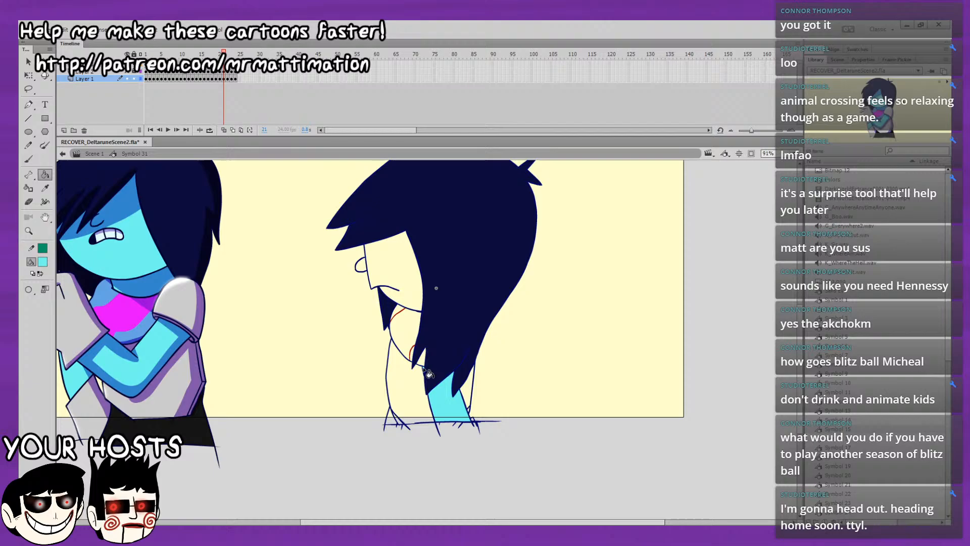
{"action": "left_click", "coordinate": [391, 267]}
{"action": "key", "text": "comma"}
{"action": "key", "text": "period"}
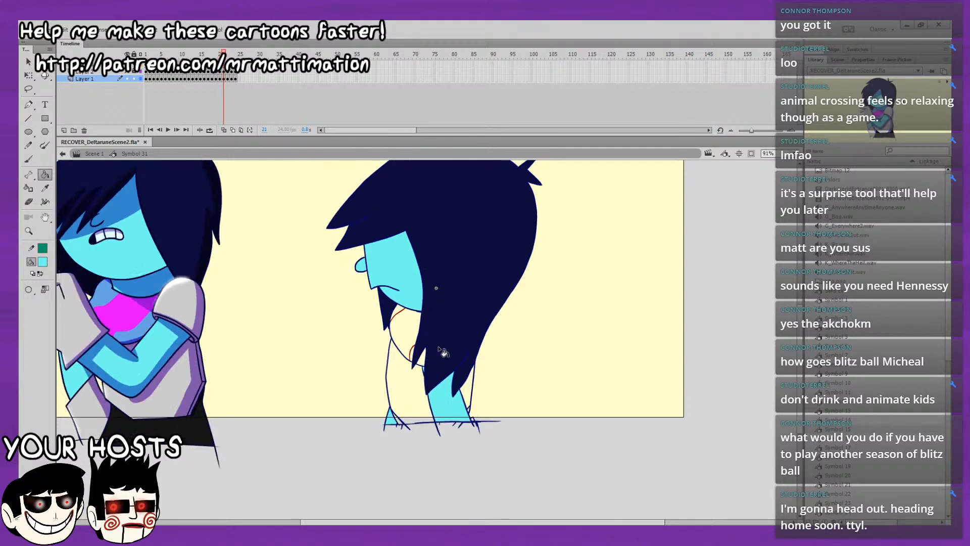
{"action": "key", "text": "comma"}
{"action": "key", "text": "period"}
{"action": "key", "text": "period"}
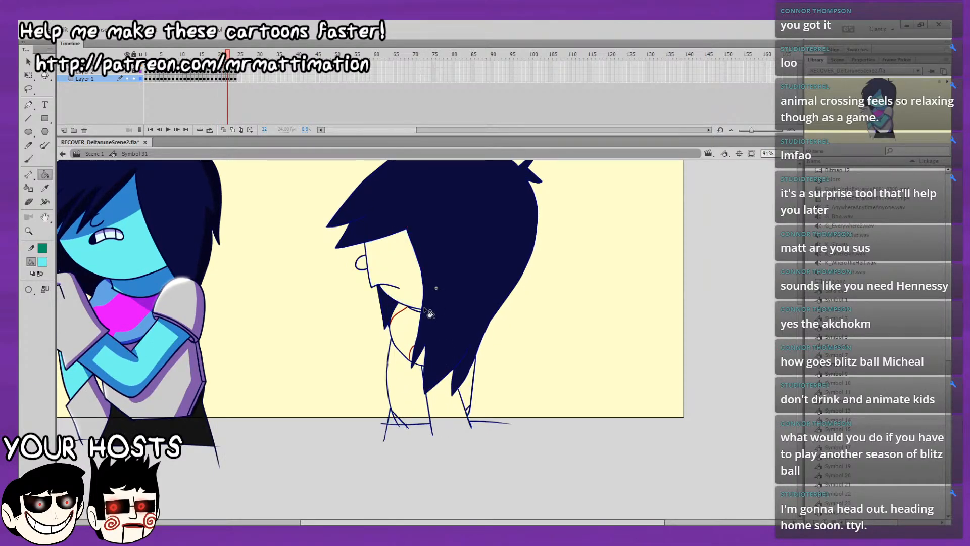
Close the arm's open lower edge with a light cyan brush stroke on frame 22, and fill the arm, face and small lower-front triangle.
{"action": "left_click", "coordinate": [34, 161]}
{"action": "left_click_drag", "start_coordinate": [428, 426], "coordinate": [495, 429]}
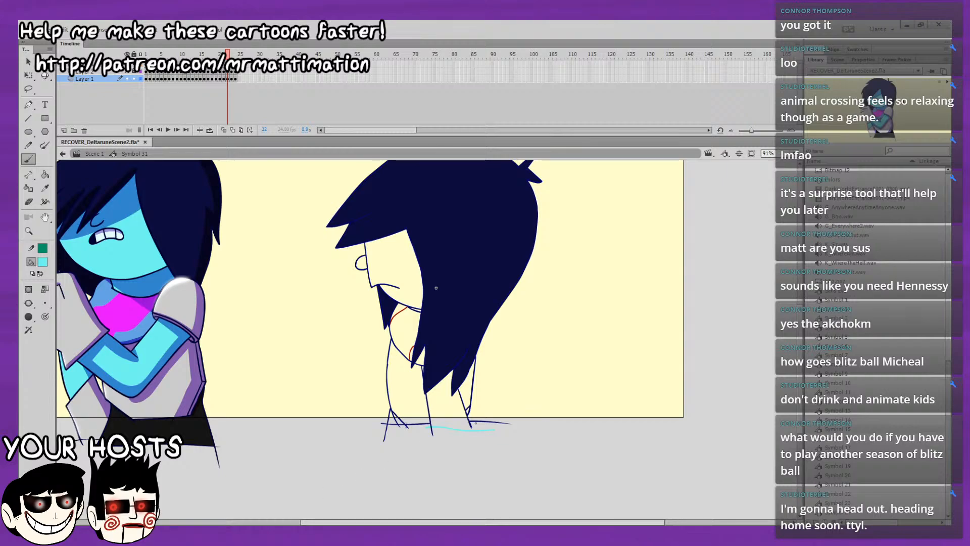
{"action": "key", "text": "k"}
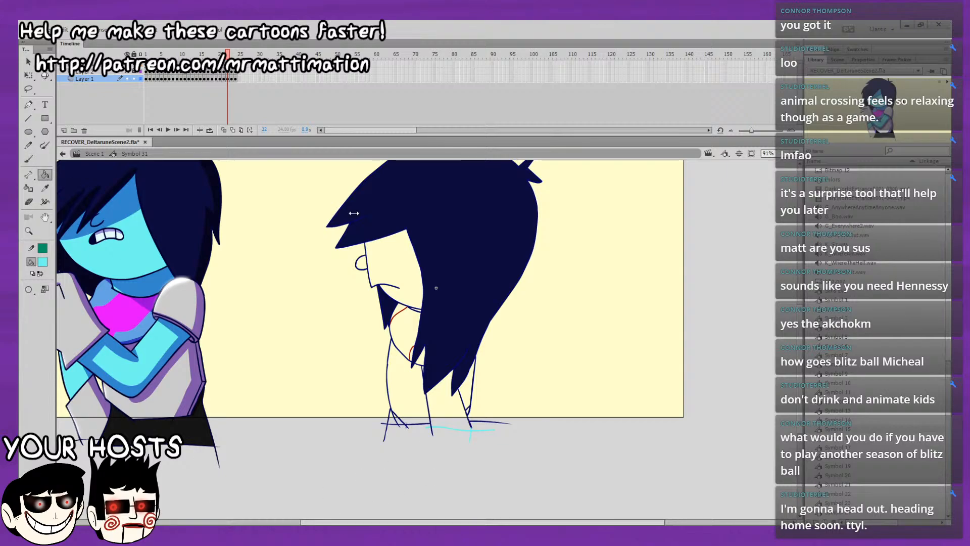
{"action": "left_click", "coordinate": [456, 399]}
{"action": "left_click", "coordinate": [409, 295]}
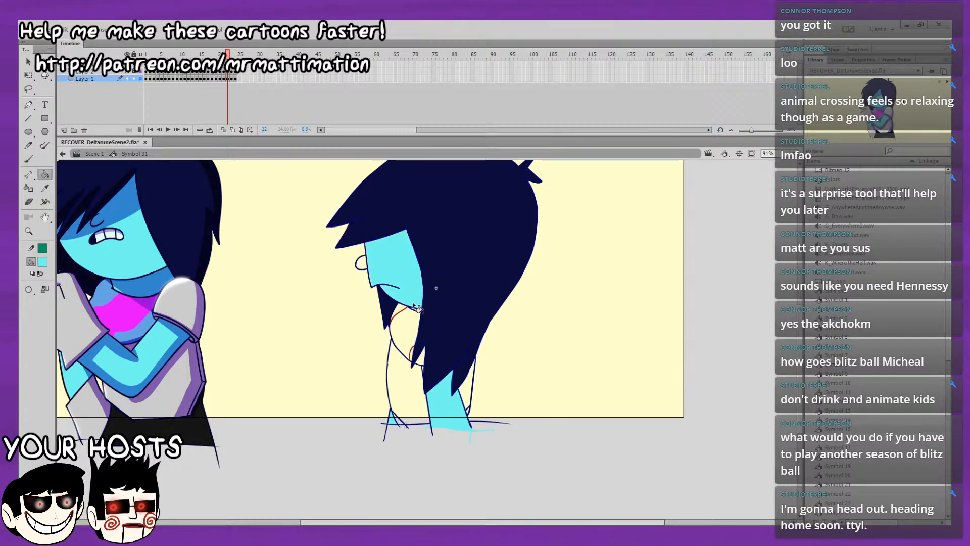
{"action": "left_click", "coordinate": [417, 309]}
{"action": "key", "text": "ctrl+z"}
Fill the arm, face and small lower-front triangle with light cyan on frame 23, and the nose on frame 22.
{"action": "key", "text": "period"}
{"action": "key", "text": "period"}
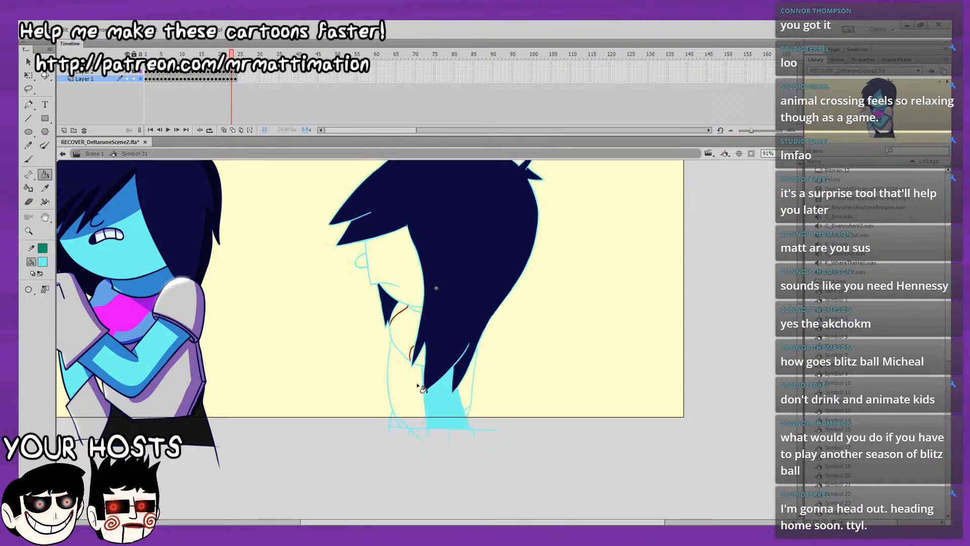
{"action": "left_click", "coordinate": [427, 376]}
{"action": "left_click", "coordinate": [420, 292]}
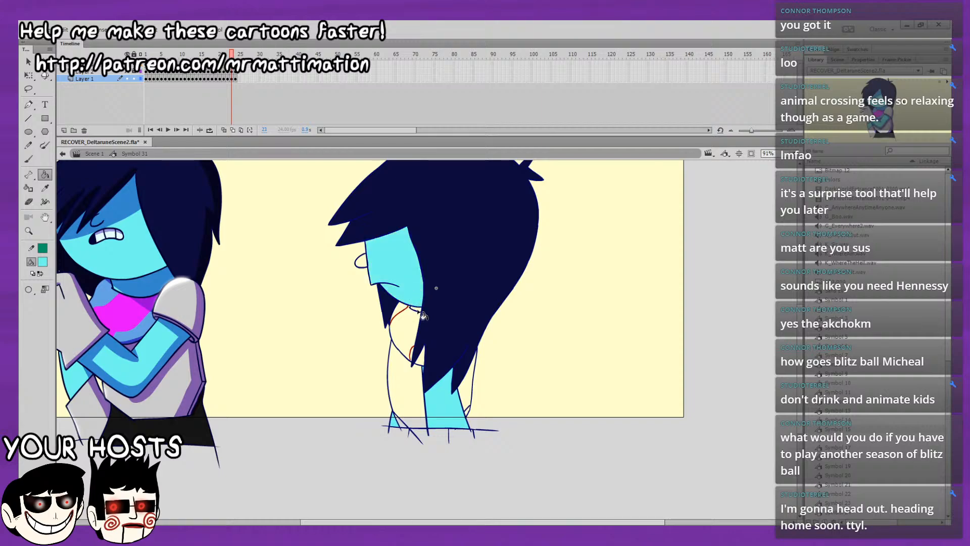
{"action": "left_click", "coordinate": [422, 310]}
{"action": "left_click", "coordinate": [366, 264]}
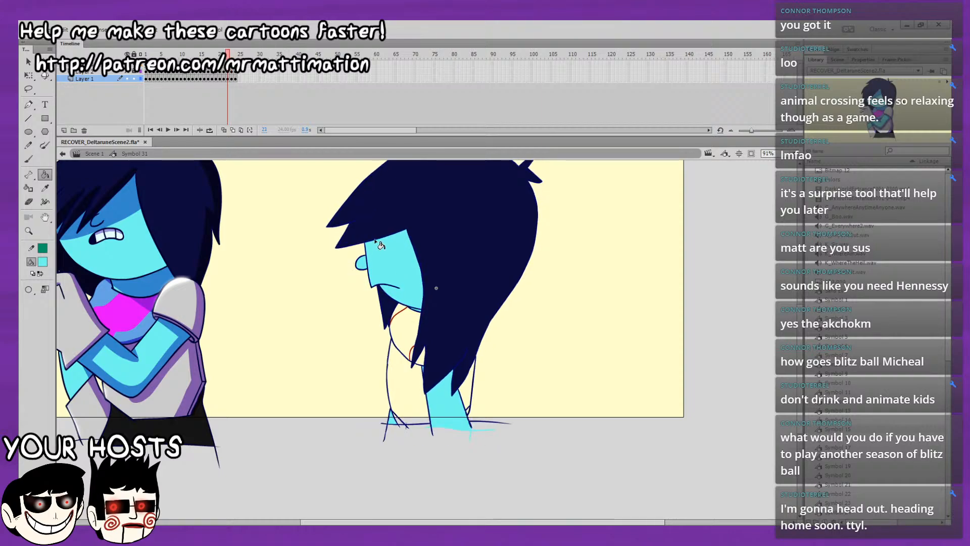
Fill the face, nose and arm with light cyan on frame 24.
{"action": "key", "text": "period"}
{"action": "left_click", "coordinate": [379, 245]}
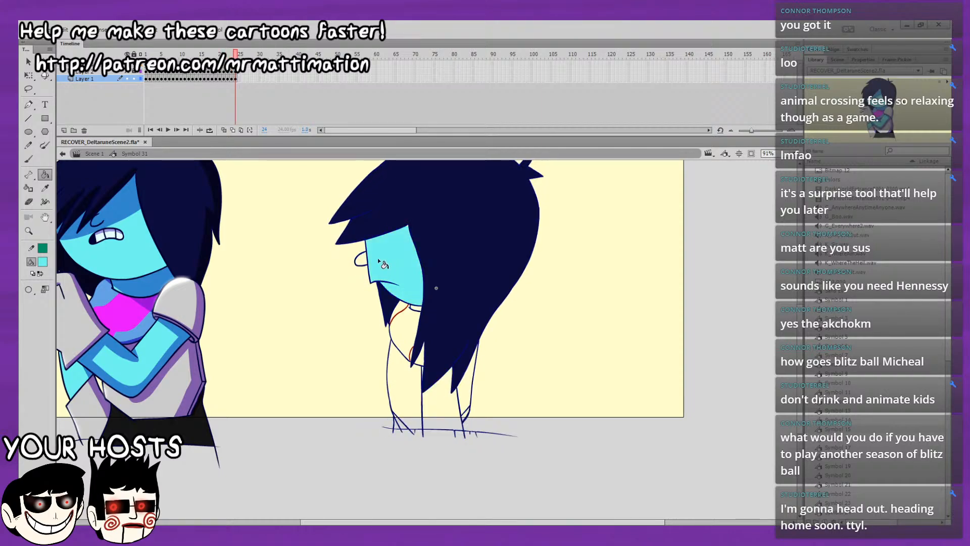
{"action": "left_click", "coordinate": [361, 259]}
{"action": "left_click", "coordinate": [428, 404]}
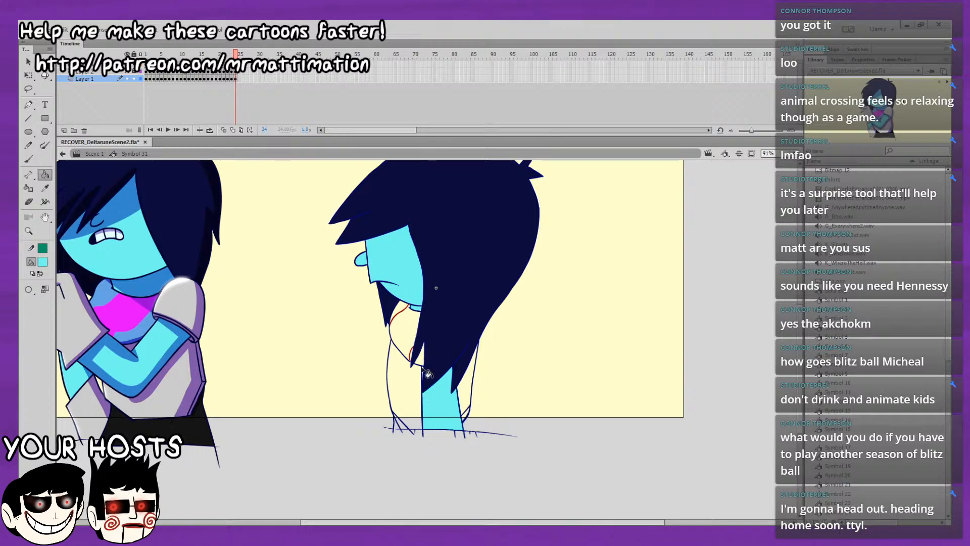
Compare frame 24 with frame 23, and play back the loop to check the skin fills.
{"action": "key", "text": "comma"}
{"action": "key", "text": "period"}
{"action": "key", "text": "Return"}
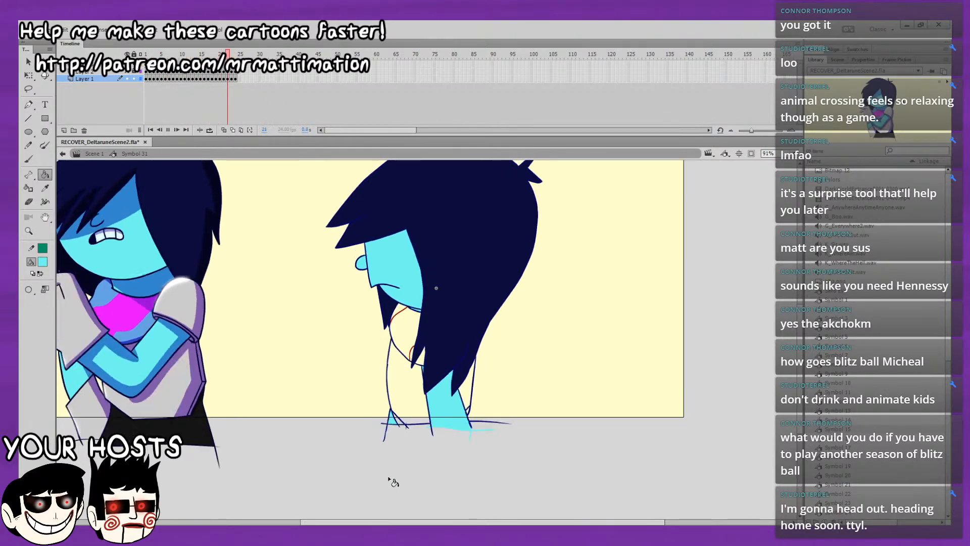
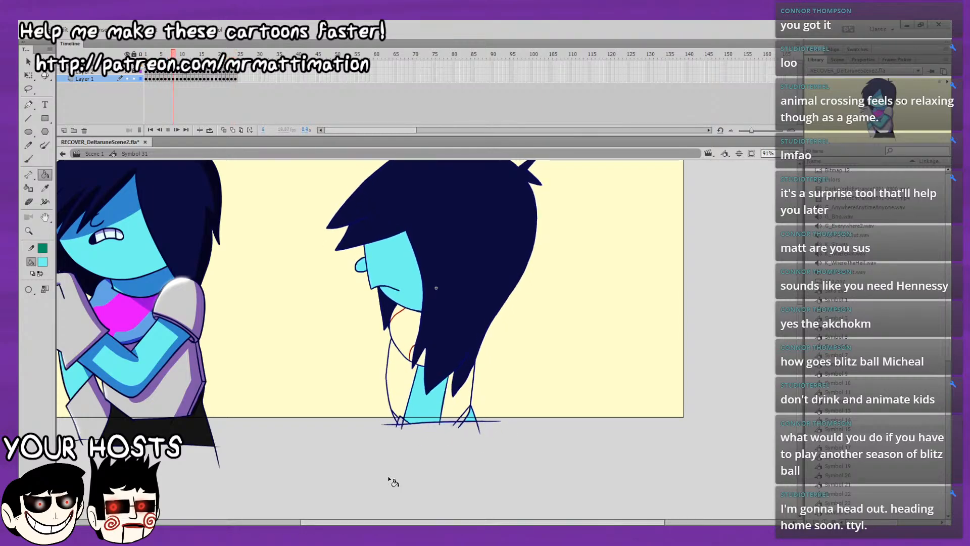
Sample the light grey of the reference character's shirt on frame 1 and fill both sides of the shirt with it on frames 1 to 3.
{"action": "left_click", "coordinate": [146, 54]}
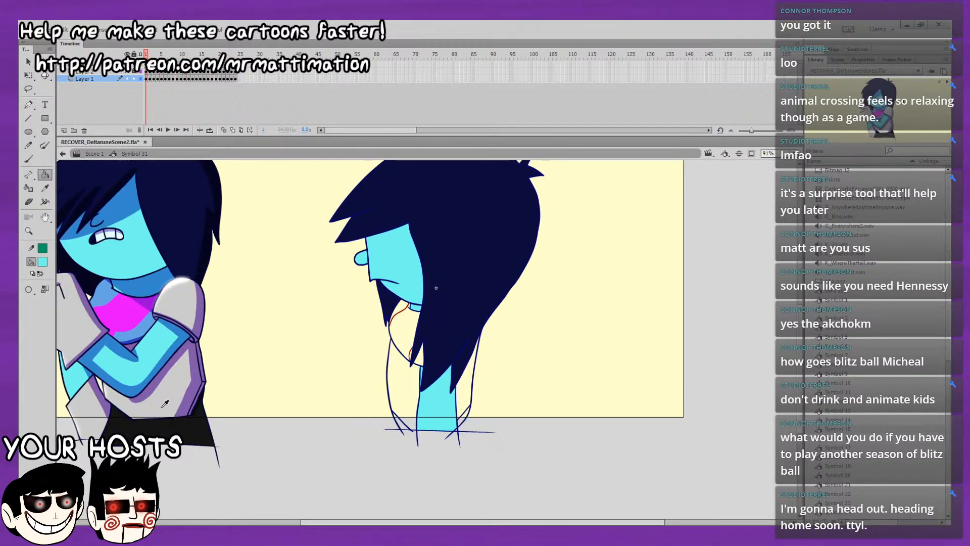
{"action": "left_click", "coordinate": [410, 387]}
{"action": "left_click", "coordinate": [468, 393]}
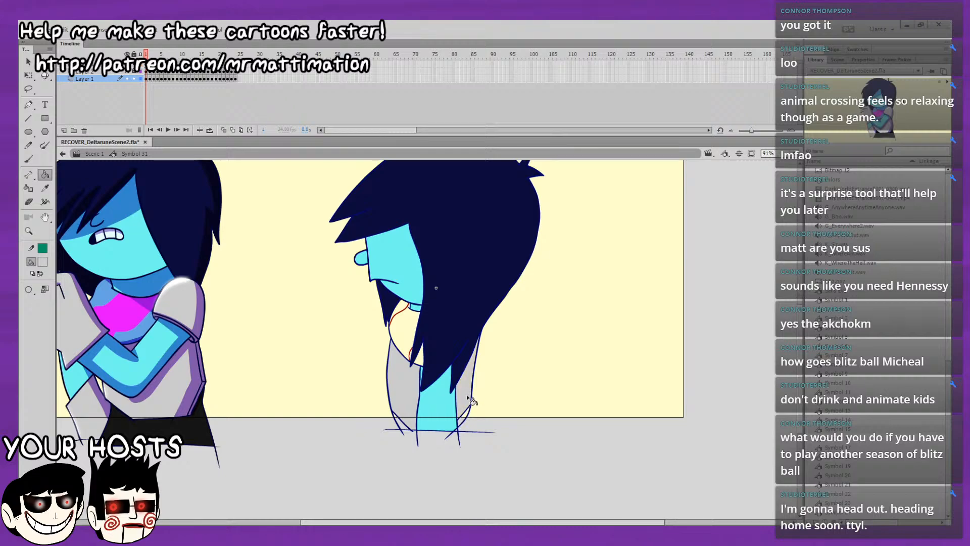
{"action": "key", "text": "."}
{"action": "left_click", "coordinate": [405, 388]}
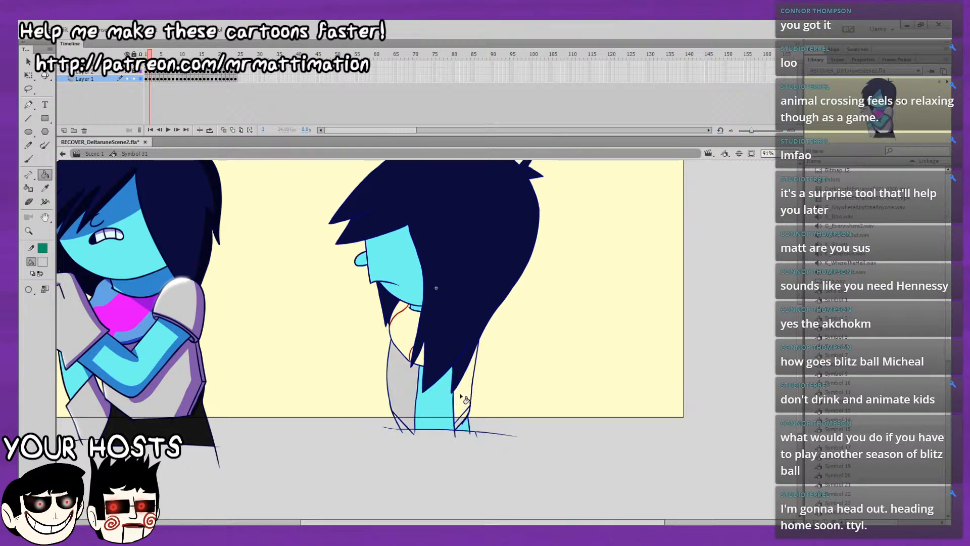
{"action": "left_click", "coordinate": [461, 395]}
{"action": "key", "text": "."}
{"action": "left_click", "coordinate": [420, 390]}
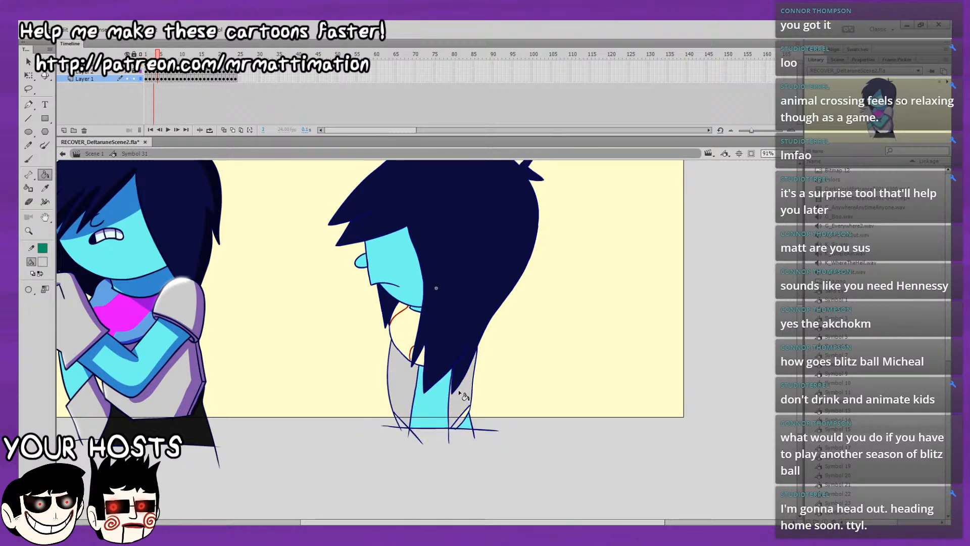
Fill the front and back shirt areas with light grey on frames 4 to 6.
{"action": "key", "text": "."}
{"action": "left_click", "coordinate": [407, 386]}
{"action": "left_click", "coordinate": [461, 394]}
{"action": "key", "text": "."}
{"action": "left_click", "coordinate": [401, 399]}
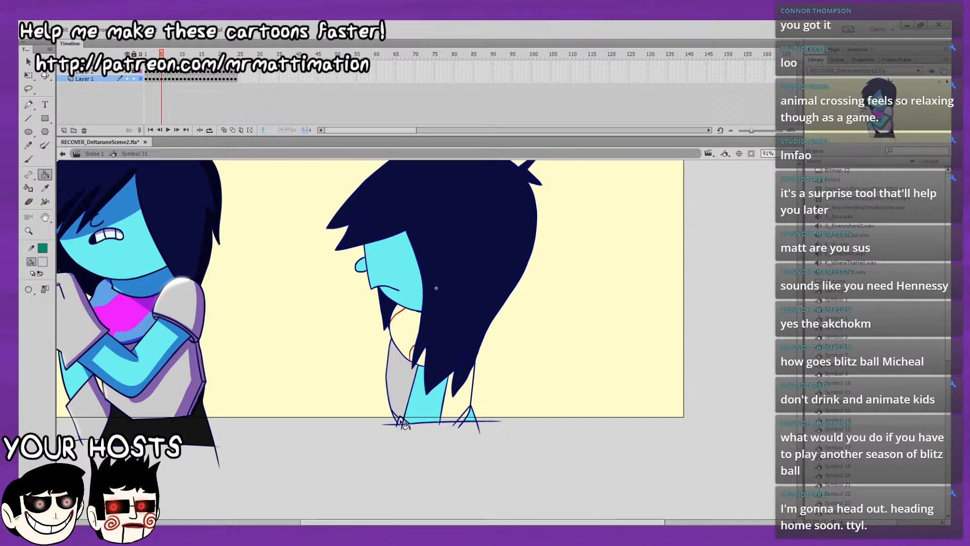
{"action": "left_click", "coordinate": [467, 404]}
{"action": "key", "text": "."}
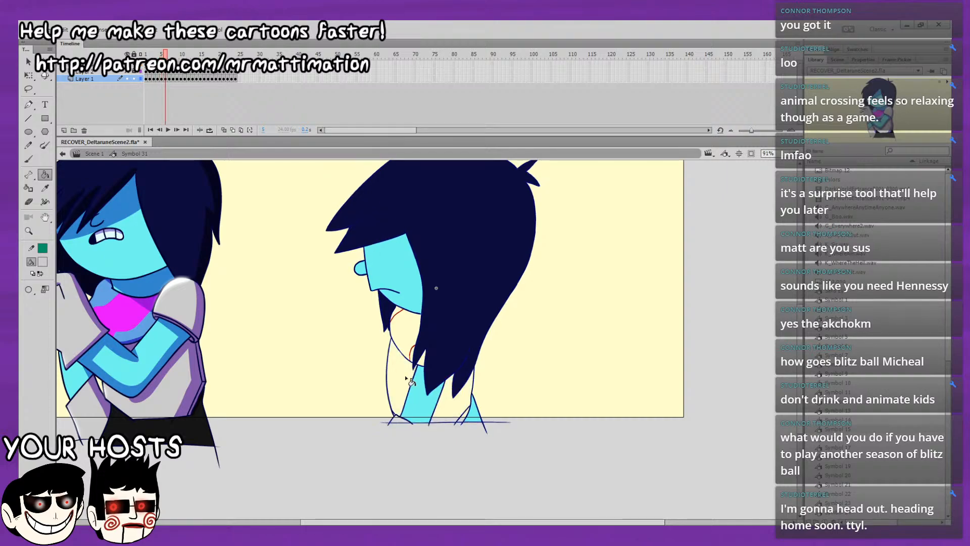
{"action": "key", "text": "."}
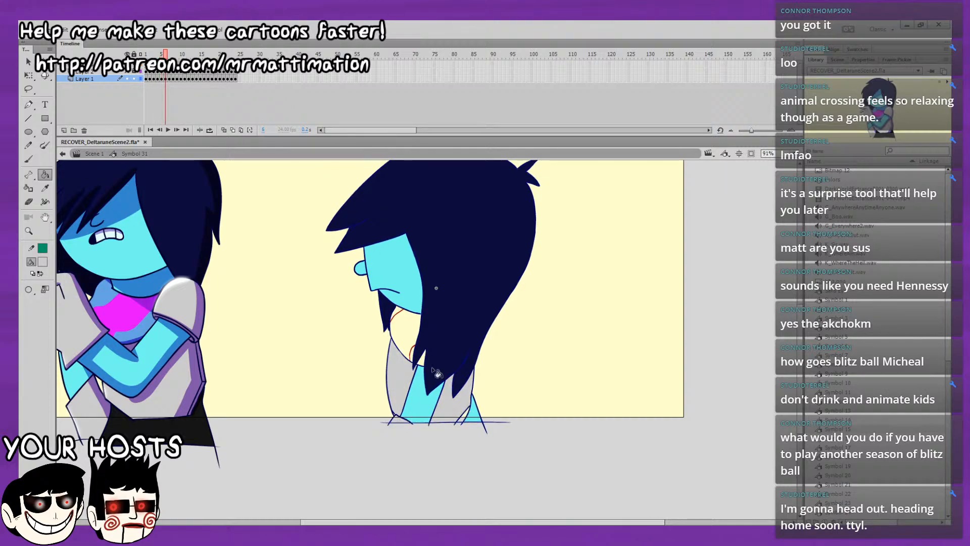
Fill the front and back shirt areas with light grey on frames 7 to 9.
{"action": "key", "text": "."}
{"action": "left_click", "coordinate": [403, 400]}
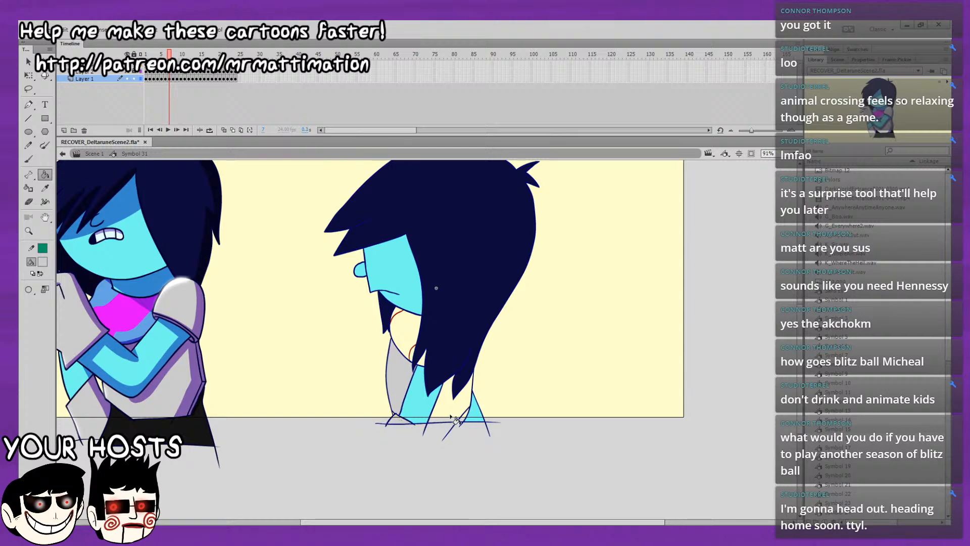
{"action": "left_click", "coordinate": [457, 395]}
{"action": "key", "text": "period"}
{"action": "key", "text": "comma"}
{"action": "key", "text": "period"}
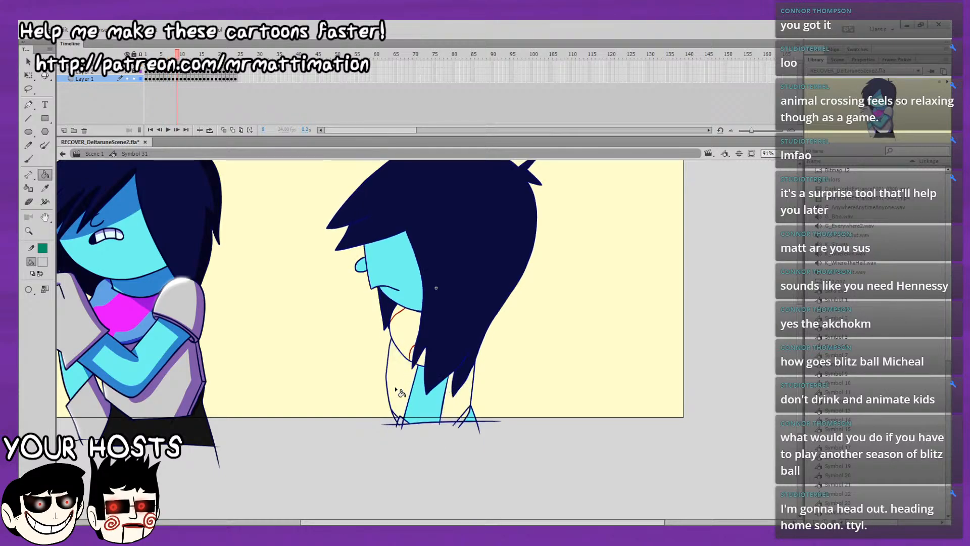
{"action": "key", "text": "period"}
{"action": "key", "text": "period"}
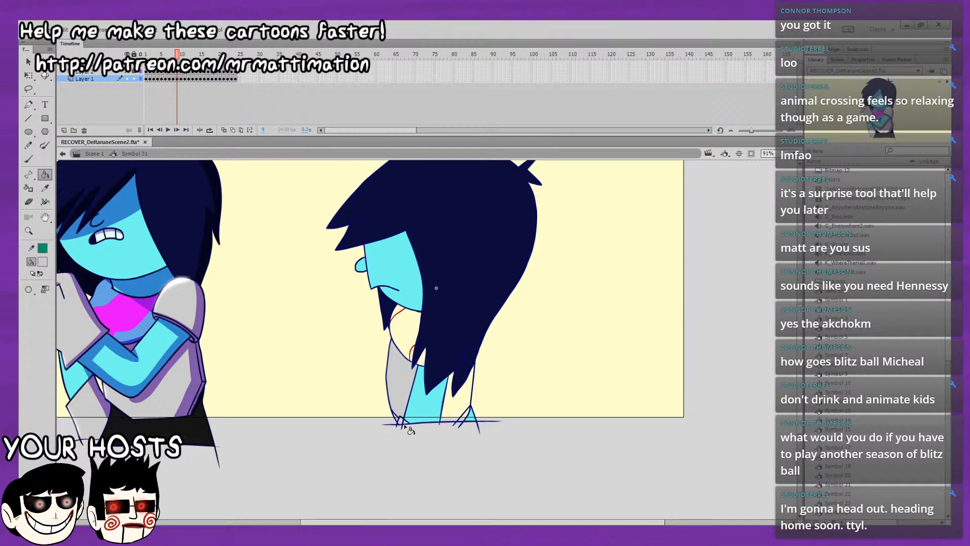
{"action": "left_click", "coordinate": [454, 408]}
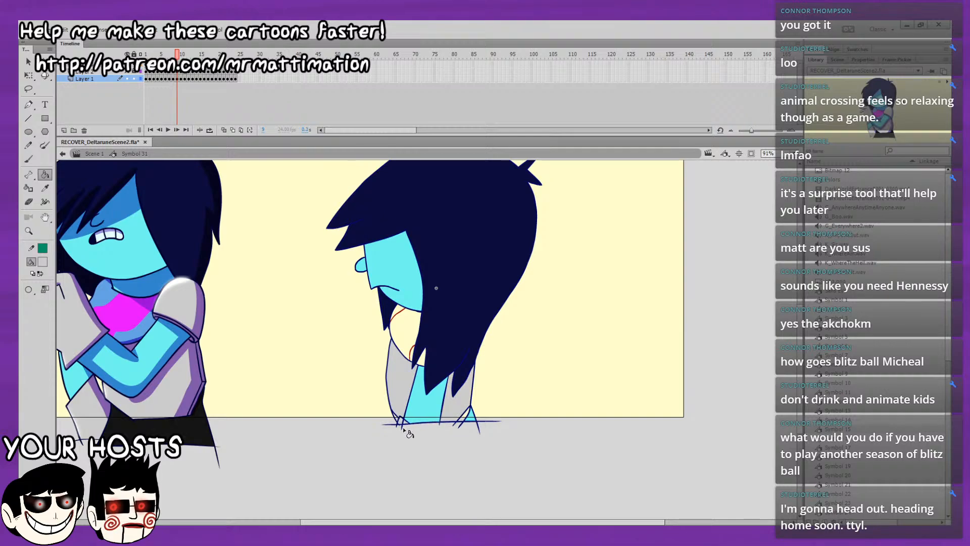
Fill the front and back shirt areas with light grey on frames 10 to 12.
{"action": "key", "text": "period"}
{"action": "key", "text": "period"}
{"action": "left_click", "coordinate": [404, 398]}
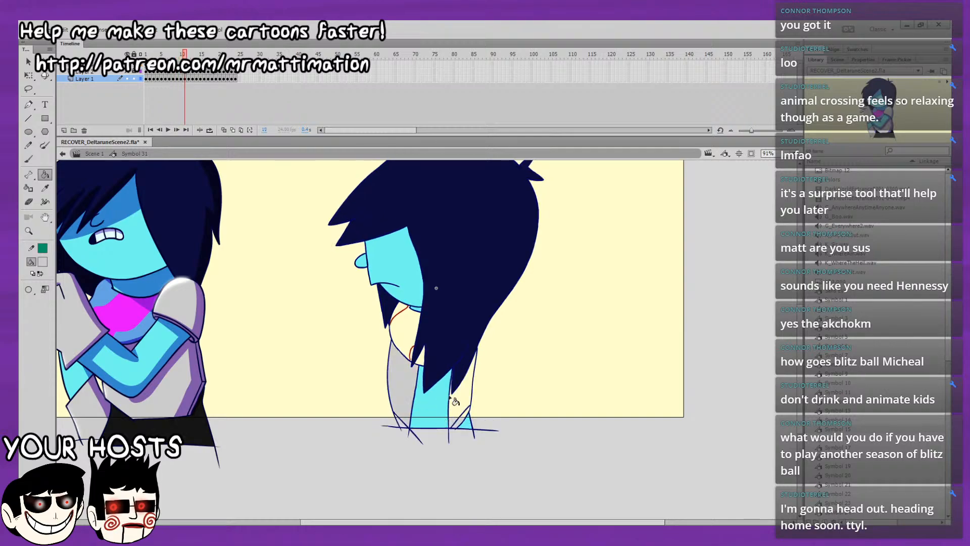
{"action": "left_click", "coordinate": [454, 398]}
Fill the front and back shirt areas with light grey on frames 13 to 15.
{"action": "key", "text": "period"}
{"action": "left_click", "coordinate": [405, 399]}
{"action": "left_click", "coordinate": [466, 395]}
{"action": "key", "text": "period"}
{"action": "left_click", "coordinate": [406, 399]}
{"action": "left_click", "coordinate": [469, 395]}
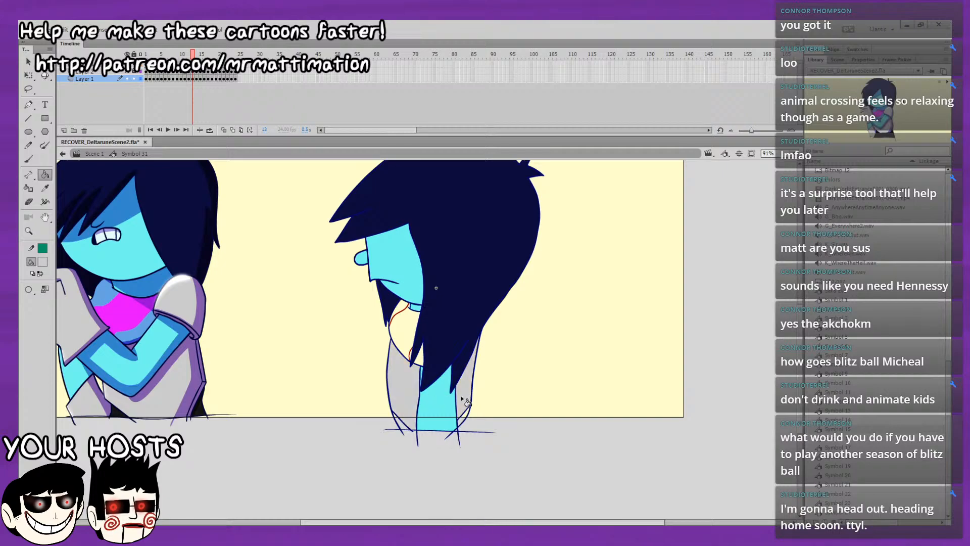
{"action": "key", "text": "period"}
{"action": "left_click", "coordinate": [402, 400]}
{"action": "left_click", "coordinate": [461, 397]}
Fill the front and back shirt areas with light grey on frames 16 to 18.
{"action": "key", "text": "period"}
{"action": "left_click", "coordinate": [404, 399]}
{"action": "left_click", "coordinate": [464, 397]}
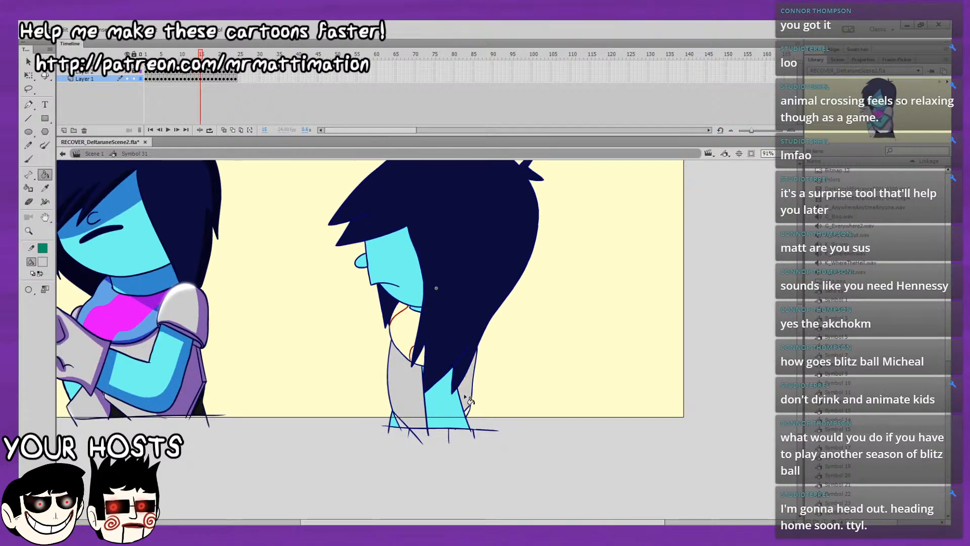
{"action": "key", "text": "period"}
{"action": "left_click", "coordinate": [405, 399]}
{"action": "left_click", "coordinate": [466, 396]}
{"action": "key", "text": "period"}
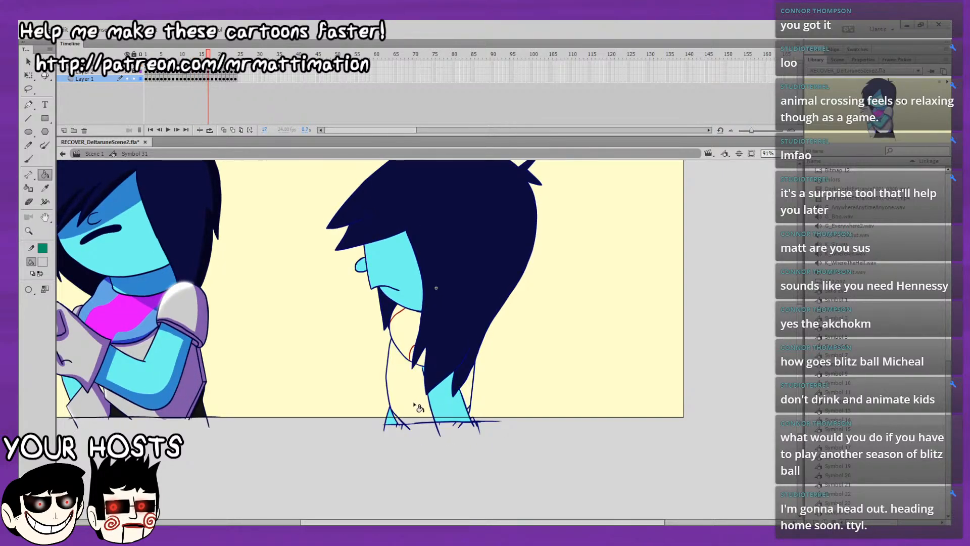
{"action": "left_click", "coordinate": [414, 404]}
{"action": "left_click", "coordinate": [470, 395]}
Fill the front and back shirt areas with light grey on frames 19 and 20, undoing the extra fill near the arm's lower edge.
{"action": "key", "text": "period"}
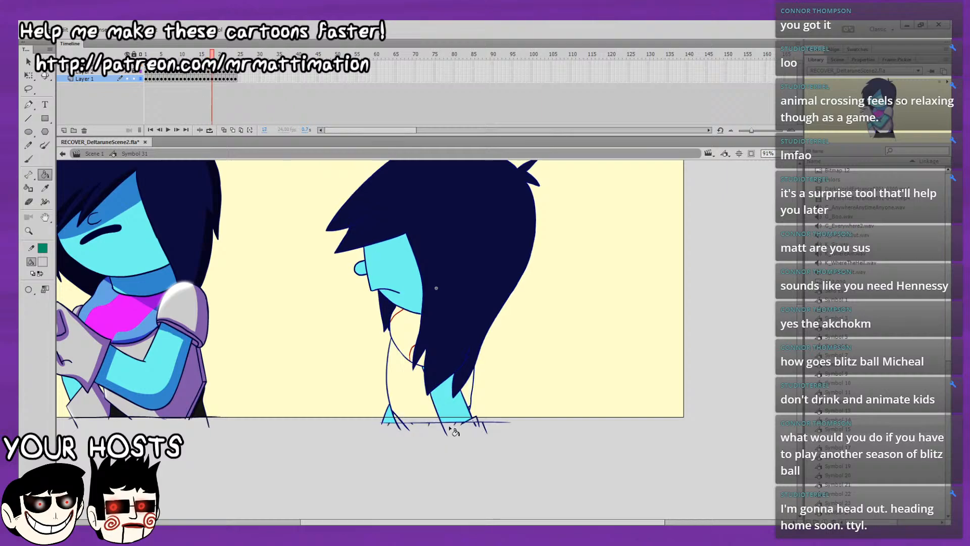
{"action": "left_click", "coordinate": [412, 400]}
{"action": "left_click", "coordinate": [469, 399]}
{"action": "key", "text": "period"}
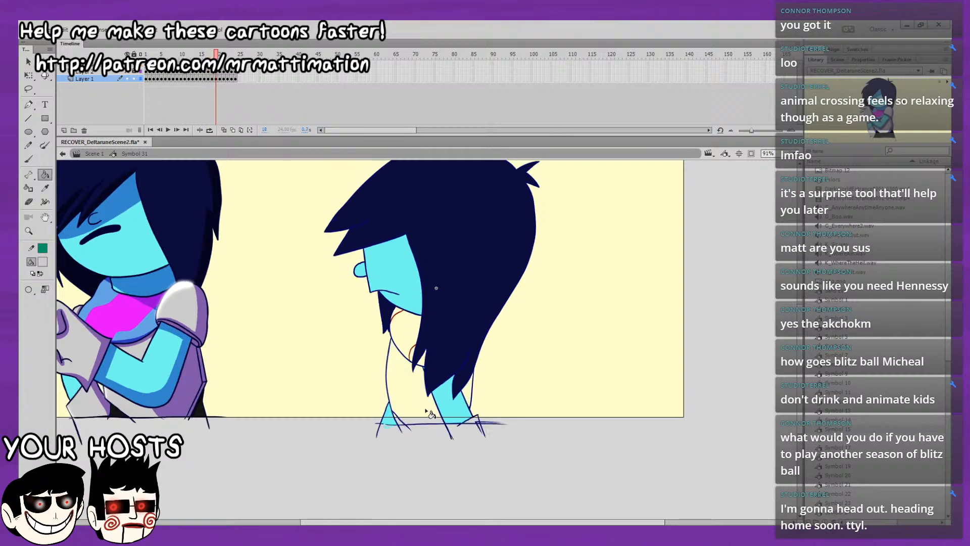
{"action": "left_click", "coordinate": [412, 399]}
{"action": "left_click", "coordinate": [469, 399]}
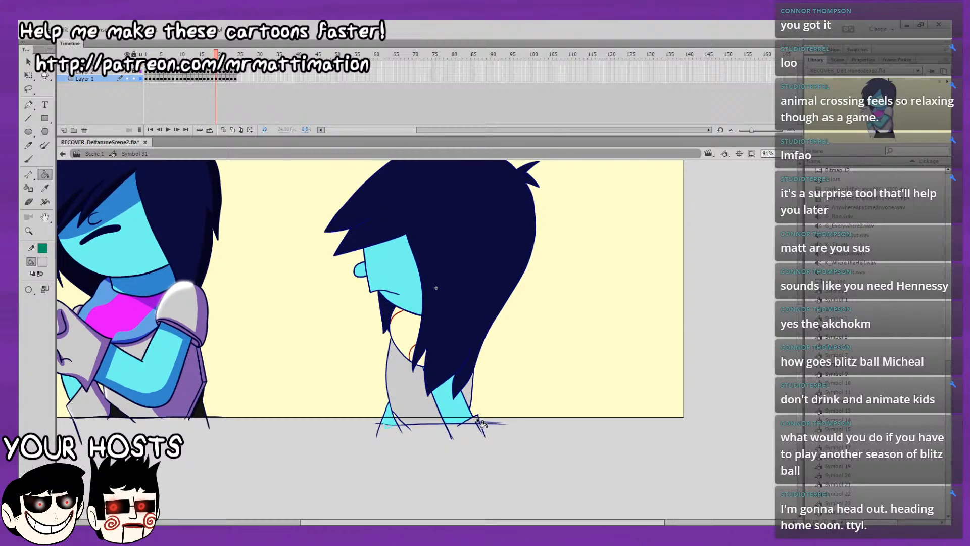
{"action": "key", "text": "period"}
{"action": "left_click", "coordinate": [411, 399]}
{"action": "left_click", "coordinate": [469, 400]}
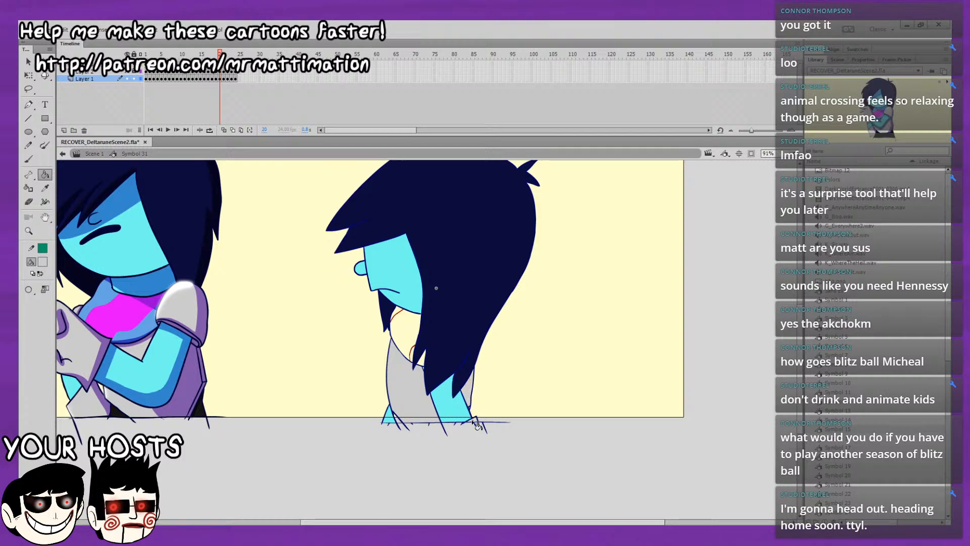
{"action": "left_click", "coordinate": [472, 421]}
{"action": "key", "text": "ctrl+z"}
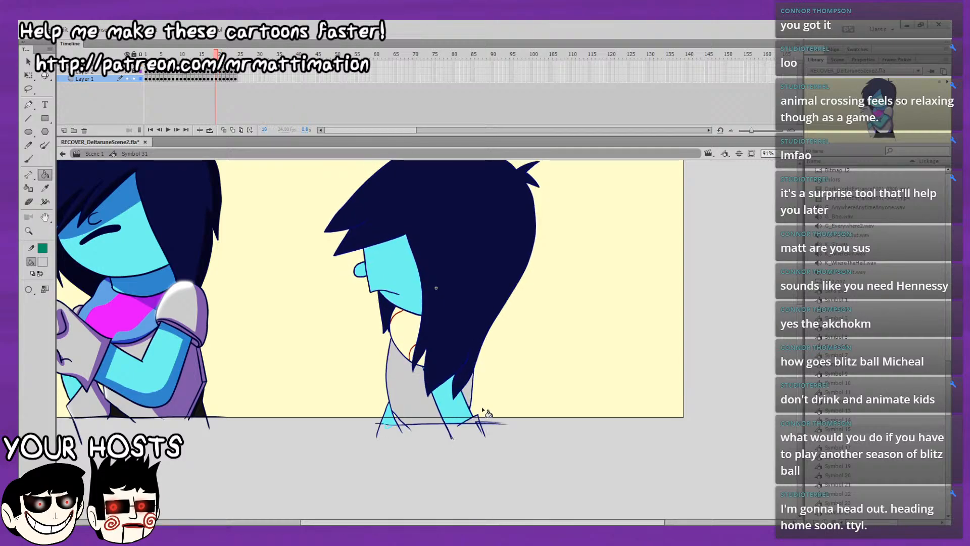
Fill both shirt areas with light grey on frame 21, undoing the extra fill near the arm's lower edge.
{"action": "key", "text": "period"}
{"action": "left_click", "coordinate": [424, 408]}
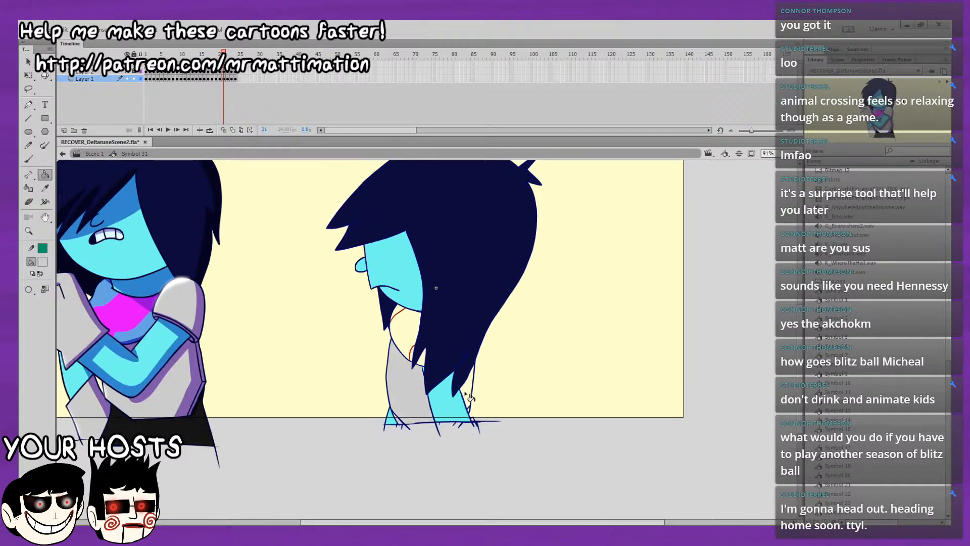
{"action": "left_click", "coordinate": [465, 392]}
{"action": "key", "text": "comma"}
{"action": "key", "text": "period"}
{"action": "left_click", "coordinate": [474, 423]}
{"action": "key", "text": "ctrl+z"}
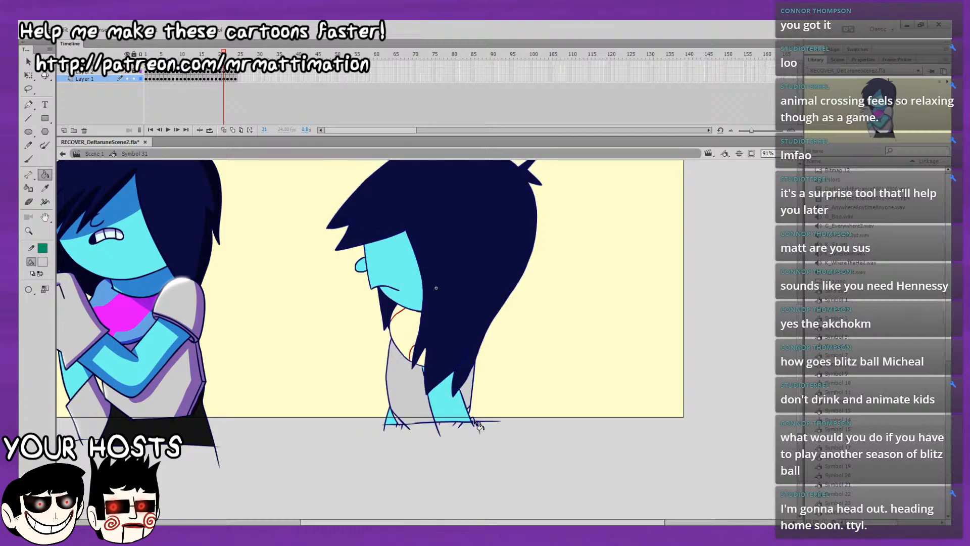
Compare the shirt fills on frames 20 and 21 by flipping between them.
{"action": "key", "text": "comma"}
{"action": "key", "text": "period"}
{"action": "key", "text": "comma"}
{"action": "key", "text": "period"}
{"action": "key", "text": "comma"}
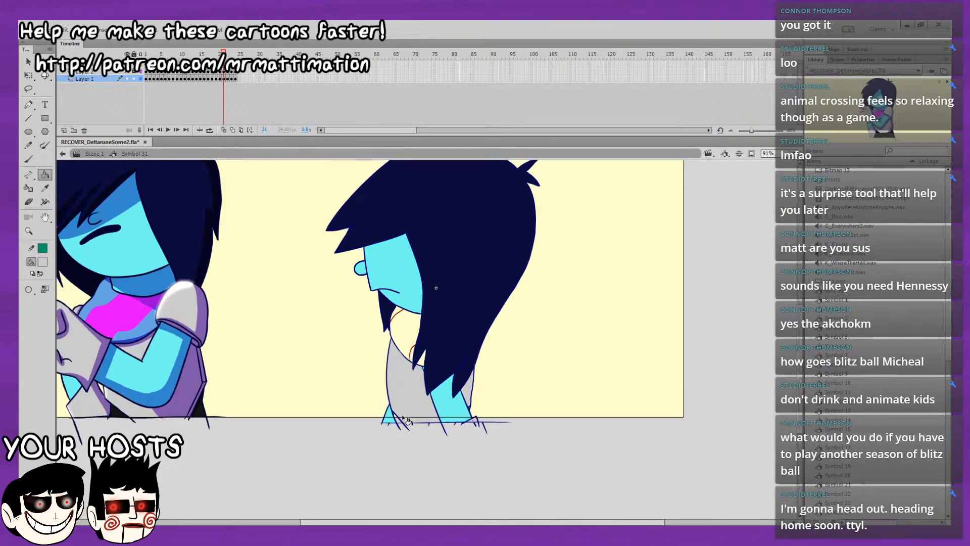
{"action": "key", "text": "period"}
{"action": "key", "text": "comma"}
{"action": "key", "text": "period"}
{"action": "key", "text": "period"}
Fill the front and back shirt areas with light grey on frames 22 to 24, and play back the loop.
{"action": "left_click", "coordinate": [410, 395]}
{"action": "left_click", "coordinate": [469, 396]}
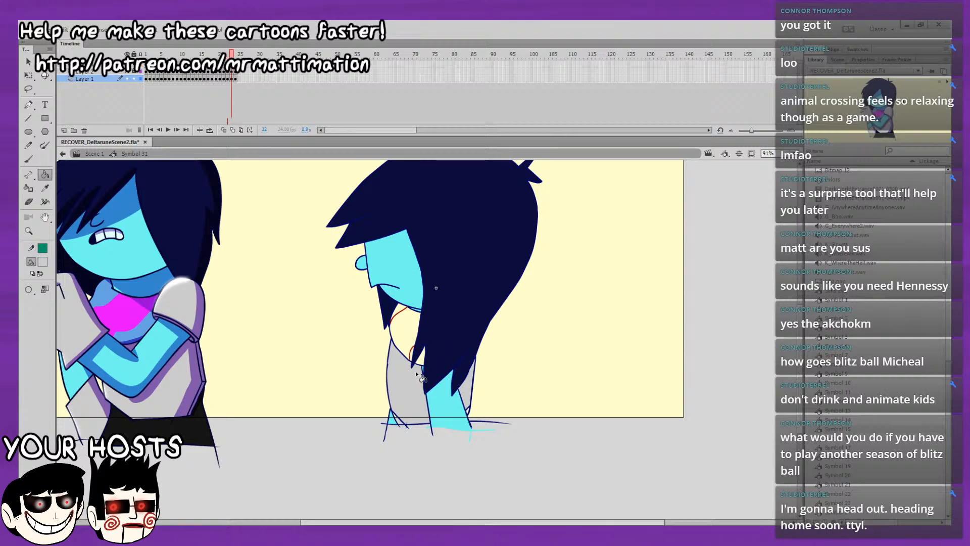
{"action": "key", "text": "period"}
{"action": "left_click", "coordinate": [411, 394]}
{"action": "left_click", "coordinate": [467, 392]}
{"action": "key", "text": "period"}
{"action": "left_click", "coordinate": [414, 394]}
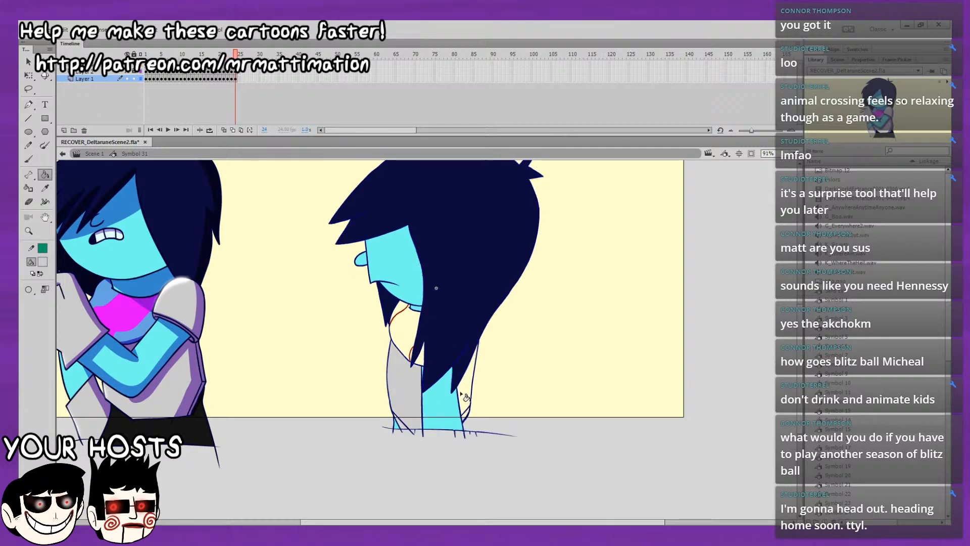
{"action": "left_click", "coordinate": [468, 395]}
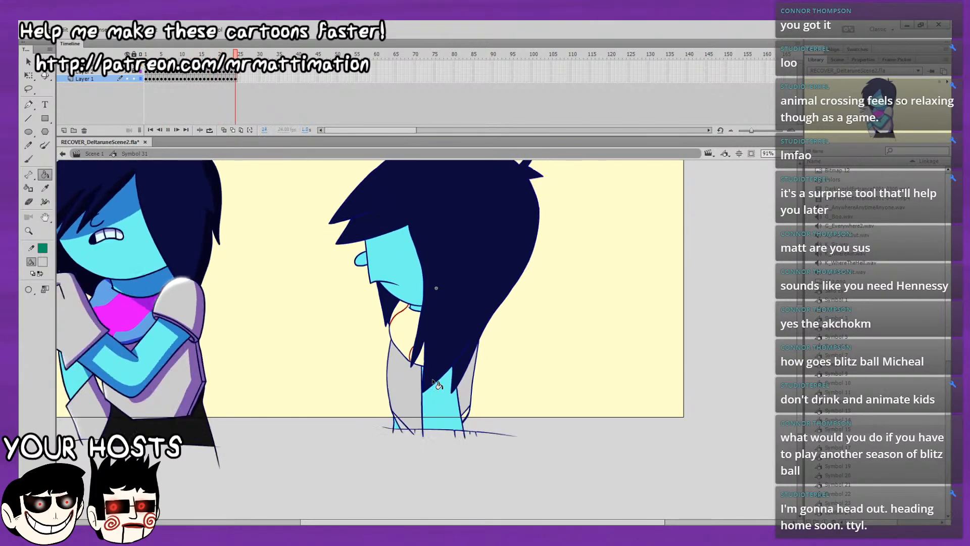
{"action": "key", "text": "Return"}
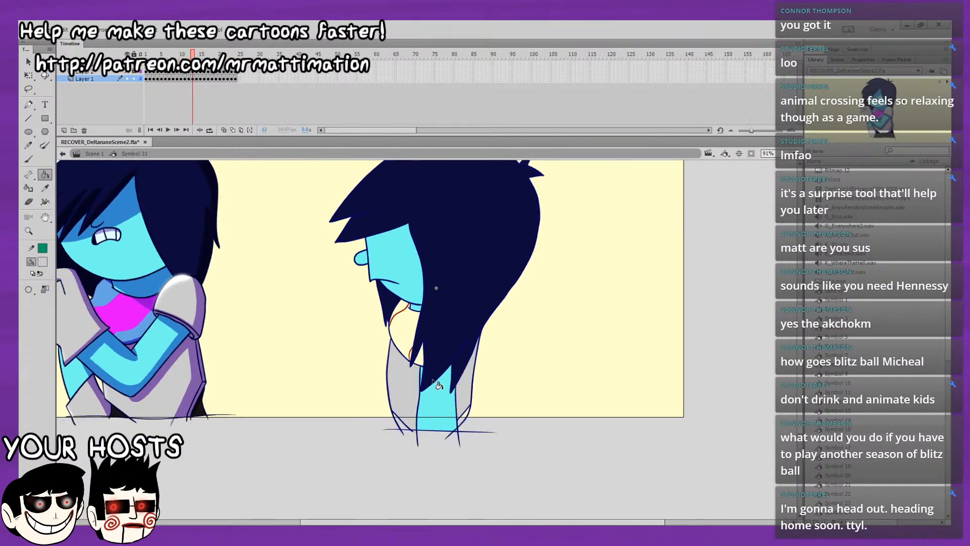
Return to frame 1, set the fill colour to black, and fill the small gaps below the shirt hem through frame 3.
{"action": "left_click_drag", "start_coordinate": [191, 54], "coordinate": [108, 76]}
{"action": "key", "text": "space"}
{"action": "left_click_drag", "start_coordinate": [257, 251], "coordinate": [409, 200]}
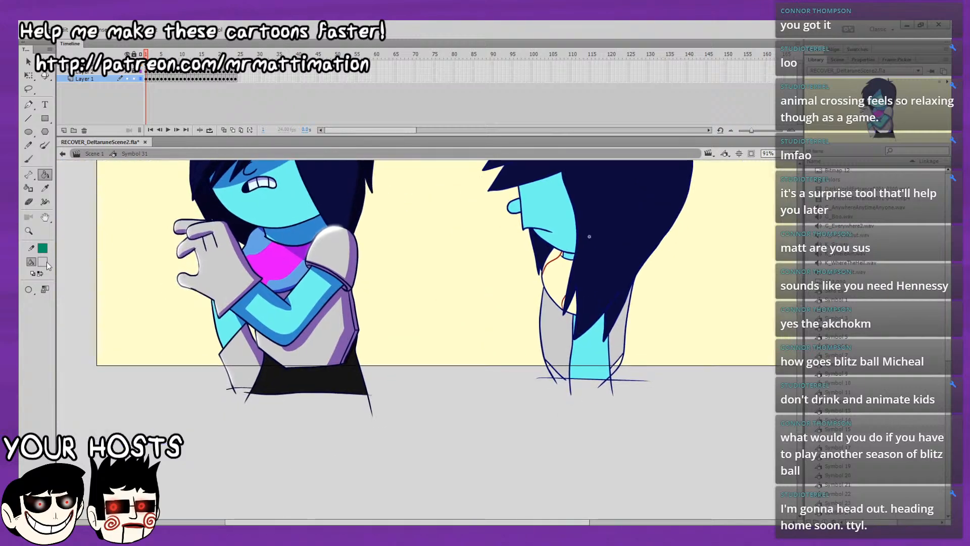
{"action": "left_click_drag", "start_coordinate": [460, 342], "coordinate": [240, 405]}
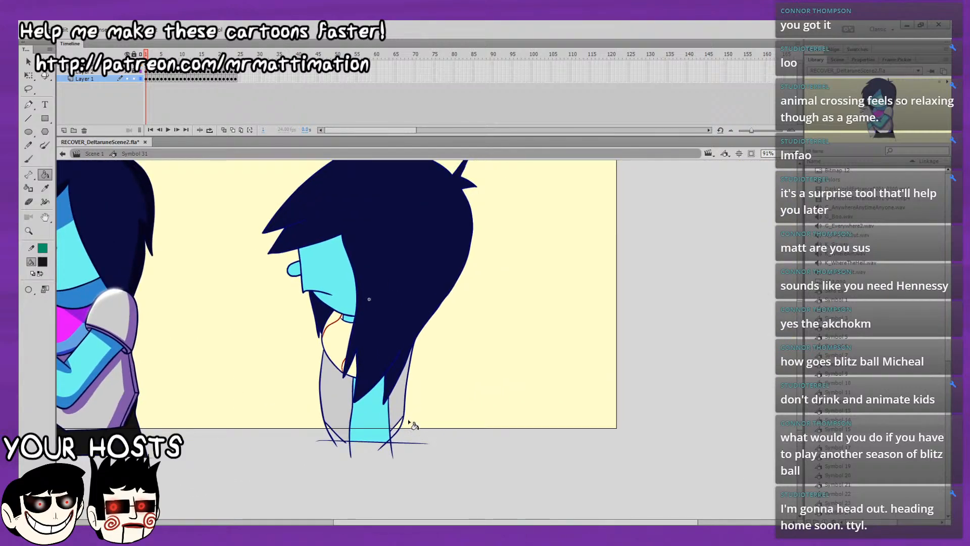
{"action": "key", "text": "."}
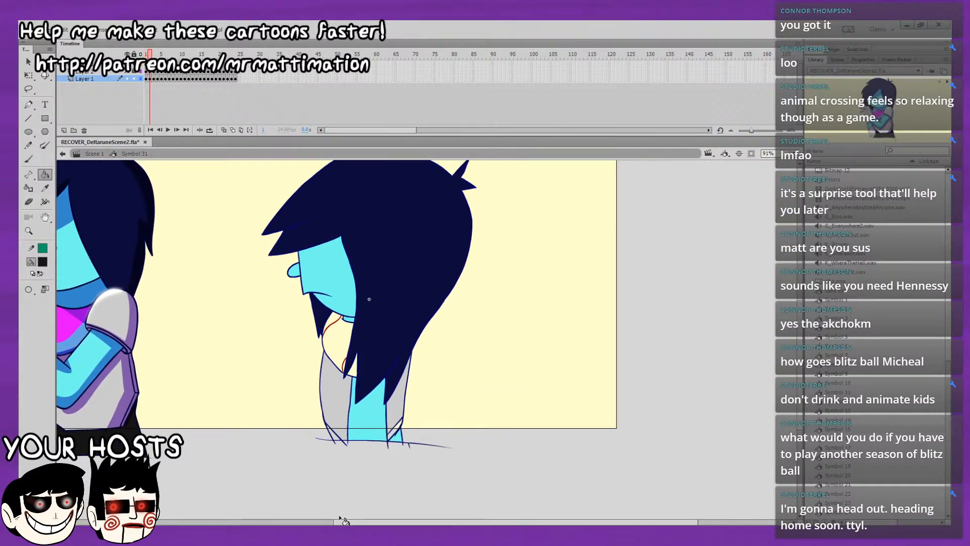
{"action": "key", "text": "."}
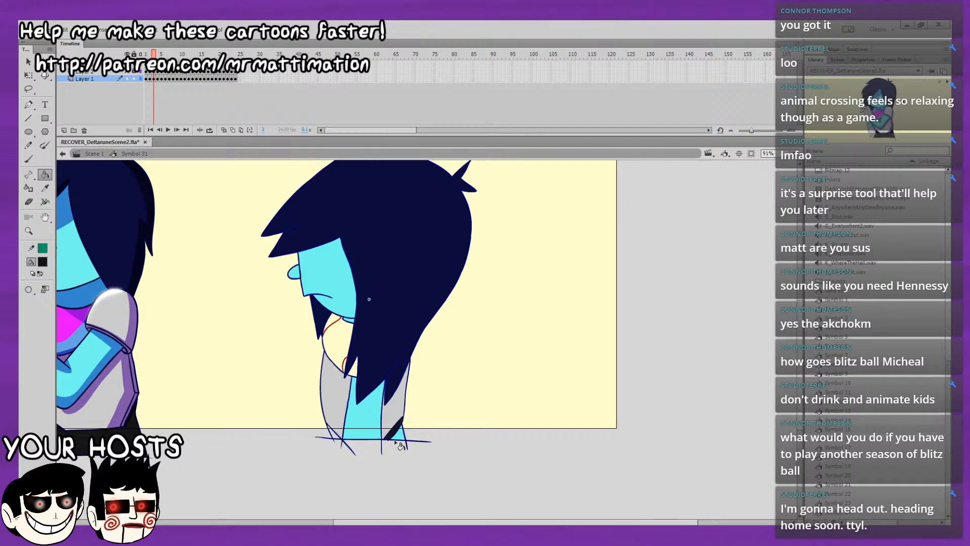
Fill the small gaps below the shirt hem with black on frames 4 to 8.
{"action": "key", "text": "."}
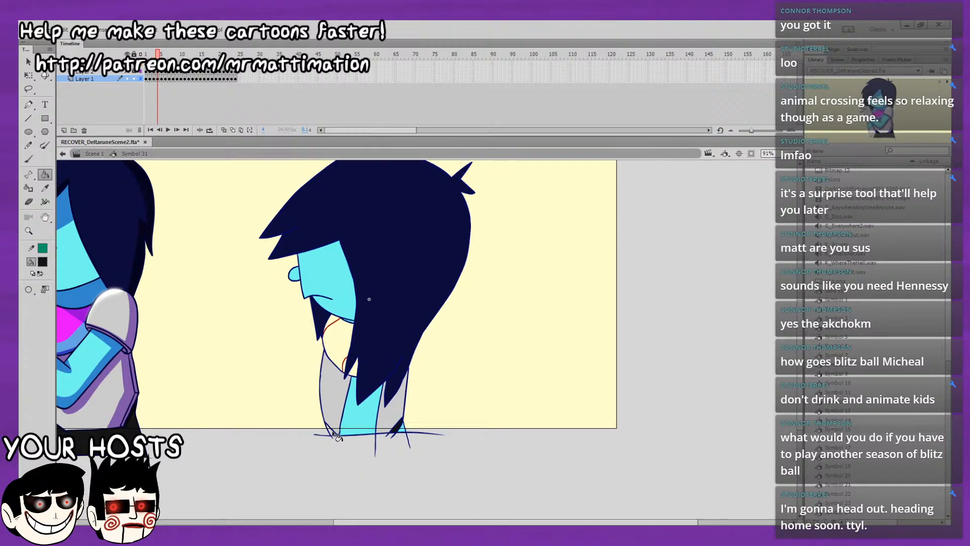
{"action": "key", "text": "."}
{"action": "key", "text": "."}
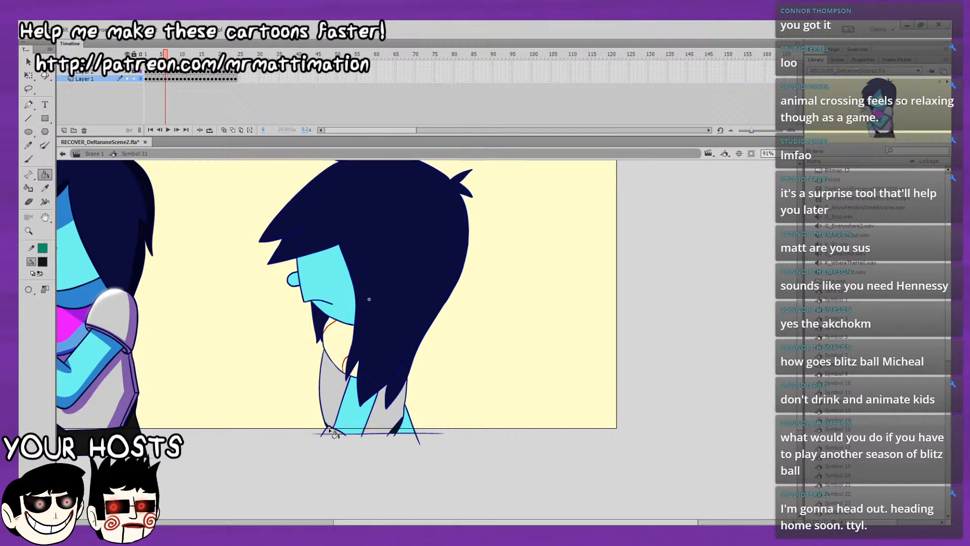
{"action": "key", "text": "."}
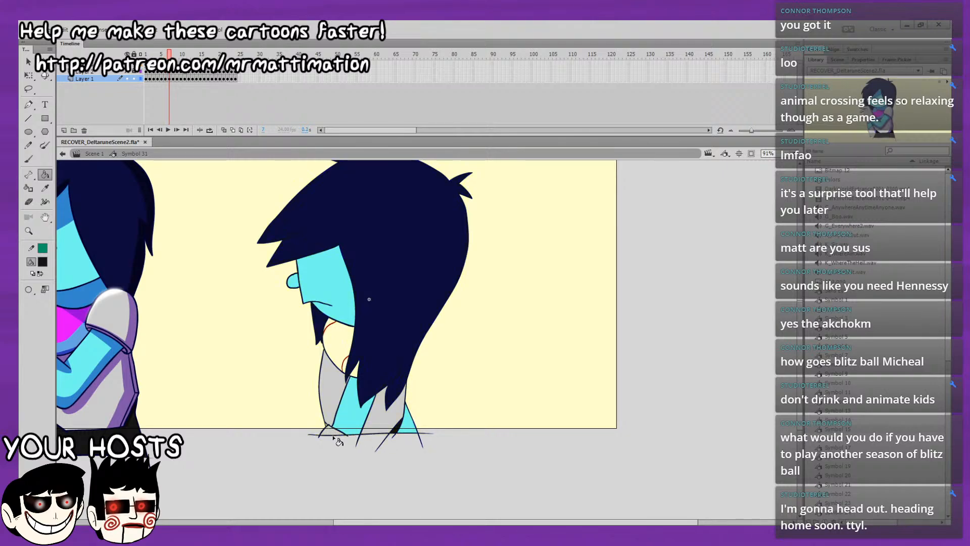
{"action": "key", "text": "."}
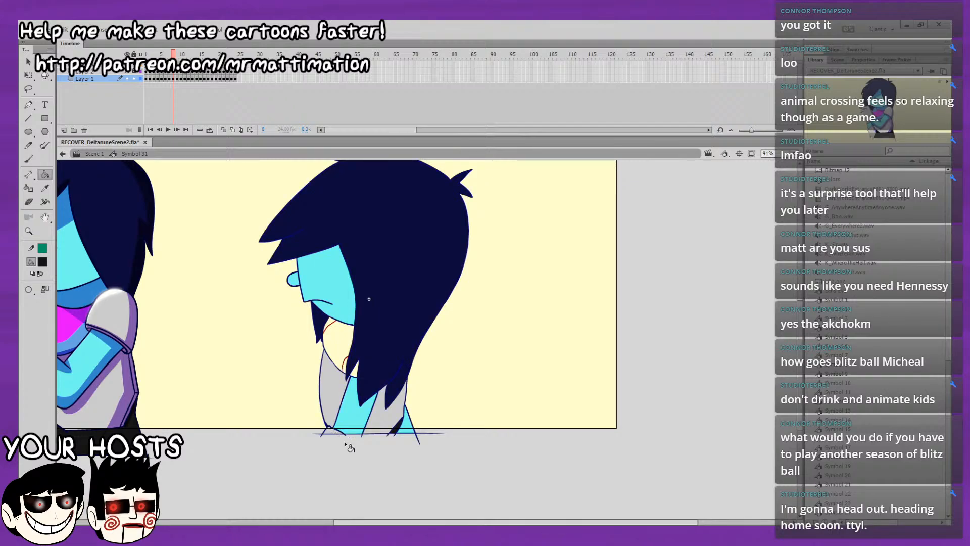
Fill the small gaps below the shirt hem with black on frames 9 to 14.
{"action": "key", "text": "."}
{"action": "key", "text": "."}
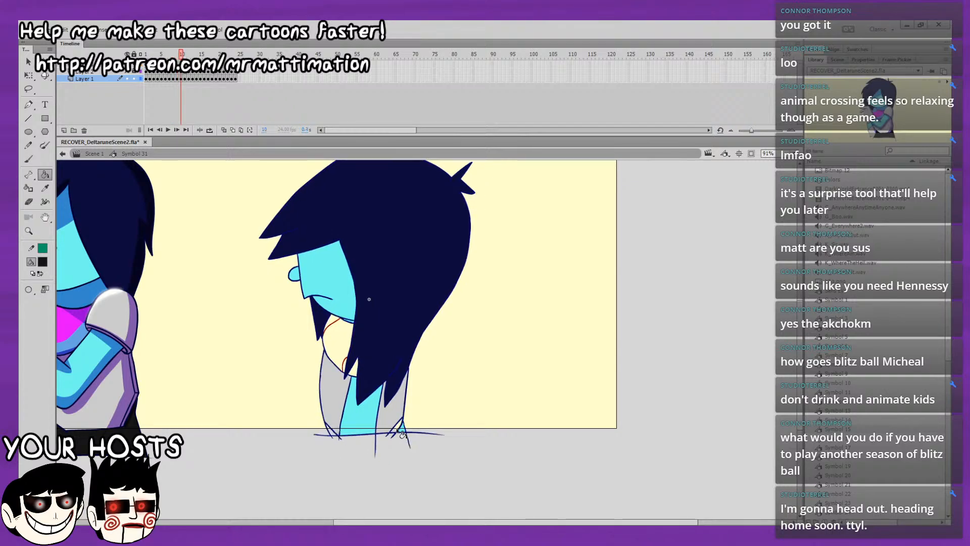
{"action": "key", "text": "."}
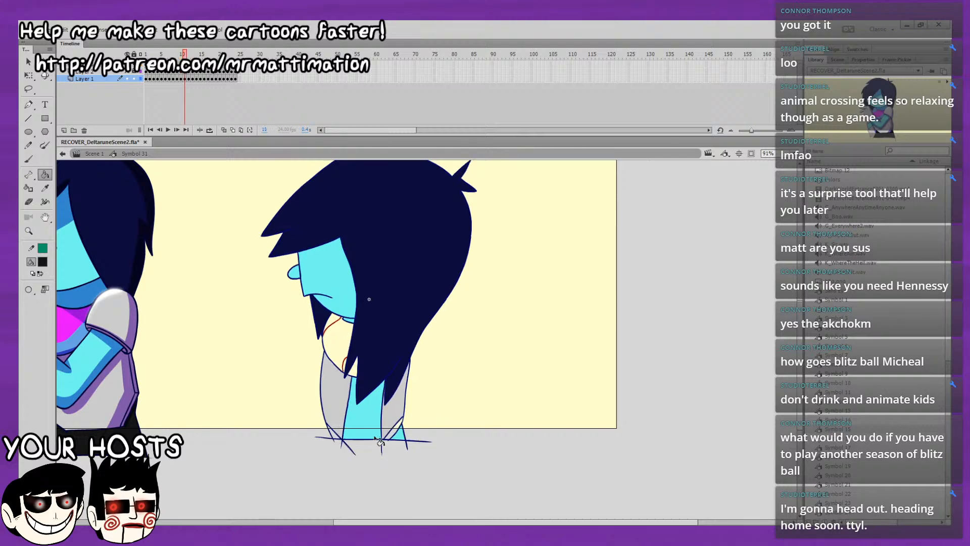
{"action": "key", "text": "."}
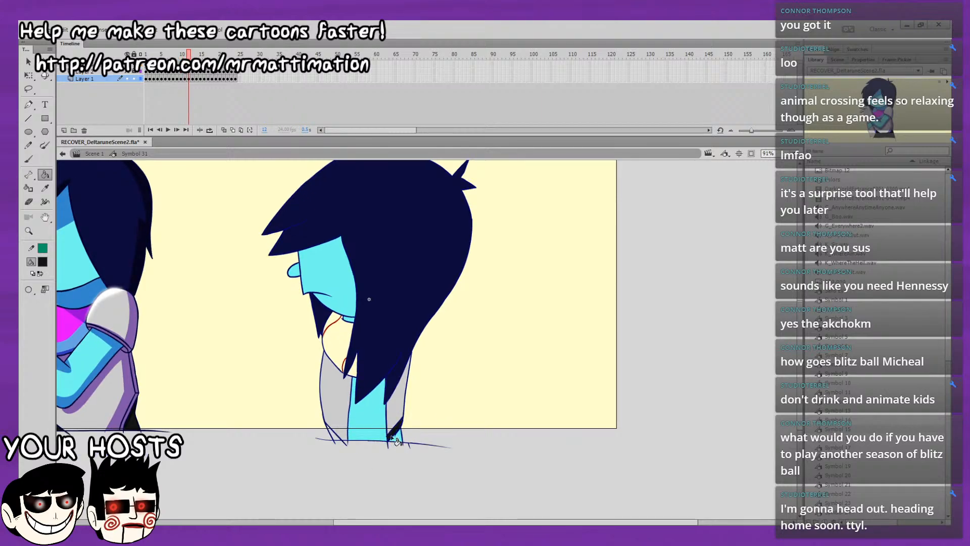
{"action": "key", "text": "."}
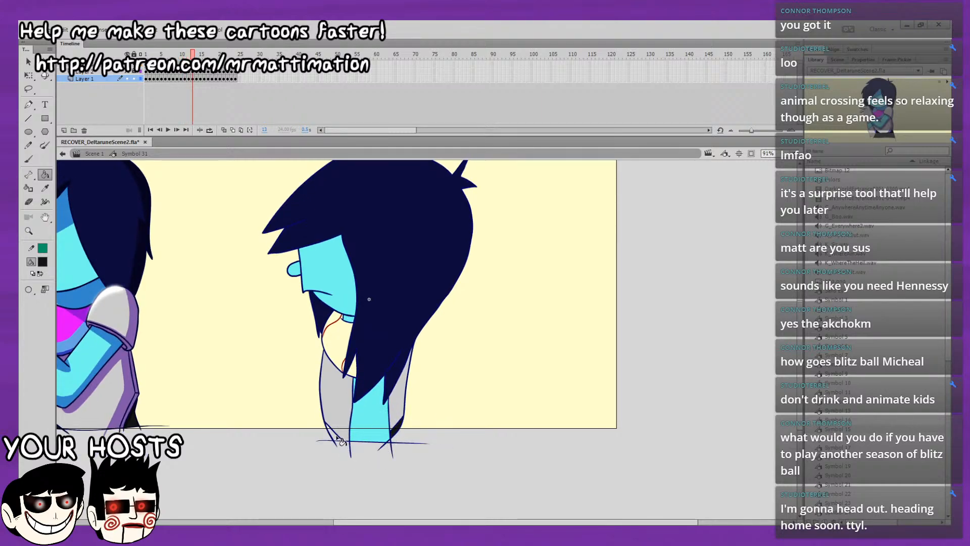
{"action": "key", "text": "."}
Fill the small gaps below the shirt hem with black on frames 15 to 19.
{"action": "key", "text": "."}
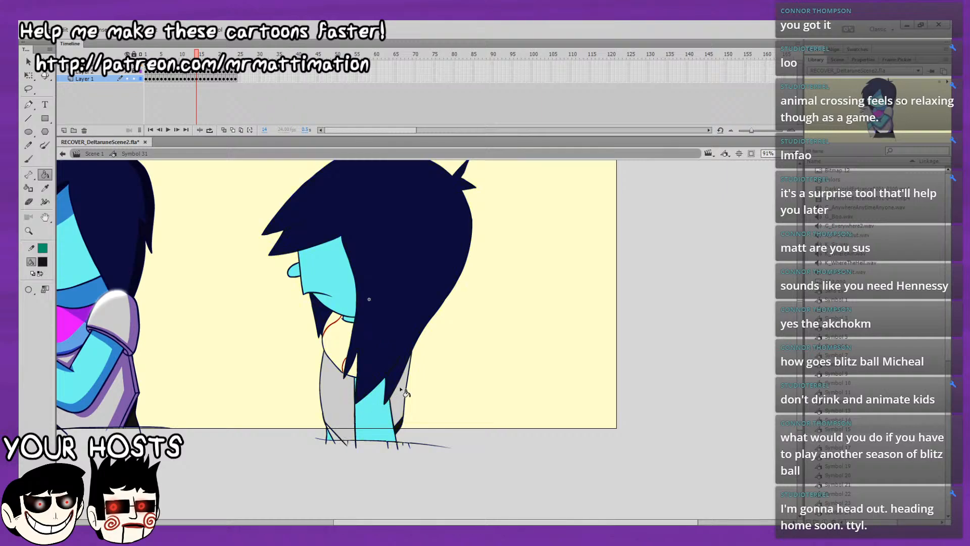
{"action": "key", "text": "."}
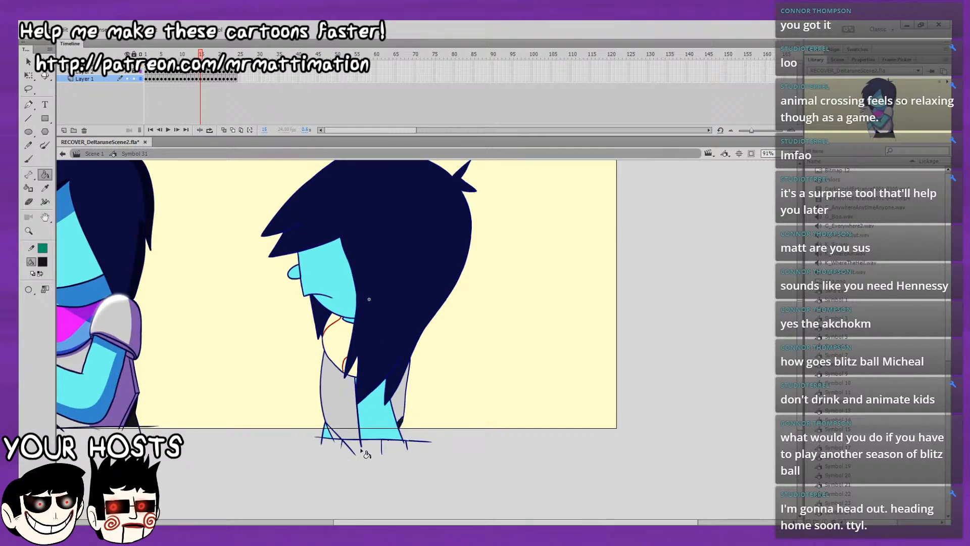
{"action": "key", "text": "."}
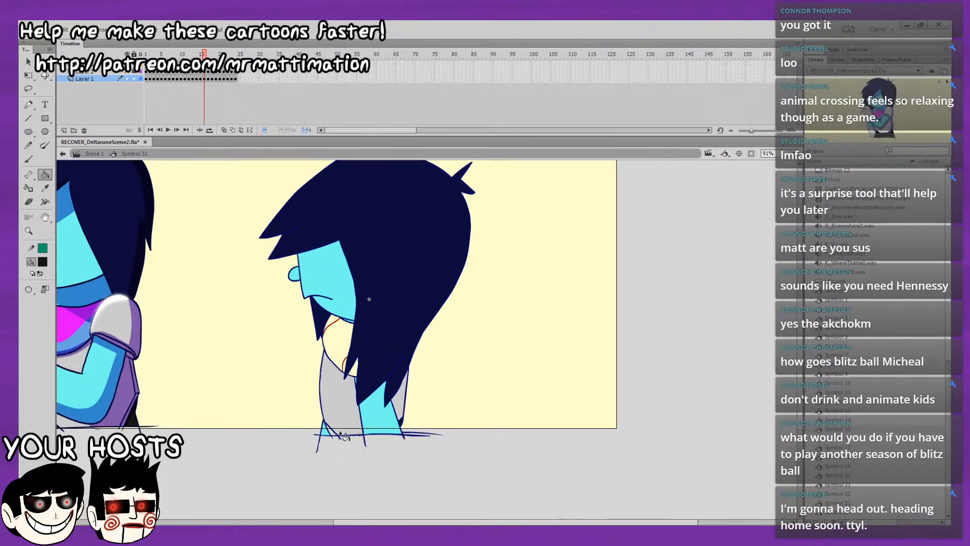
{"action": "key", "text": "."}
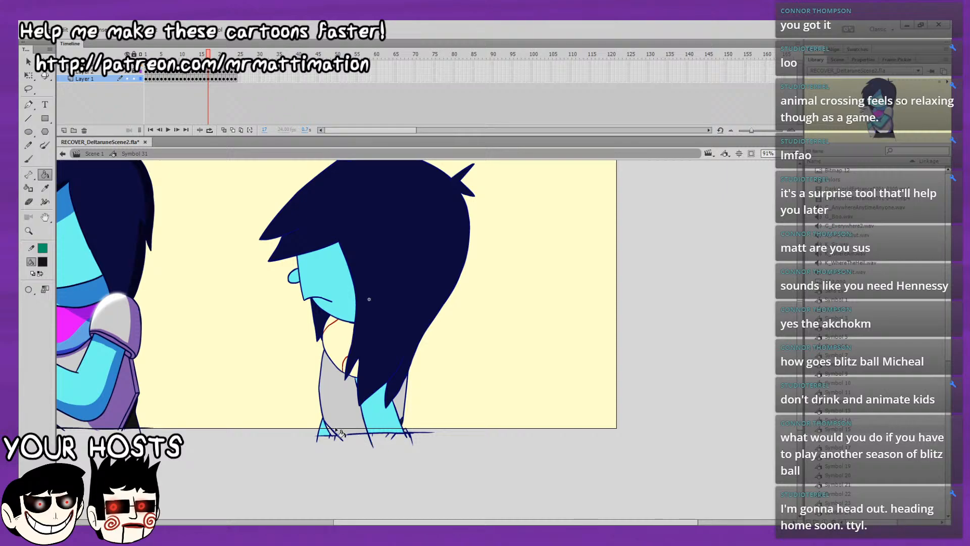
{"action": "key", "text": "."}
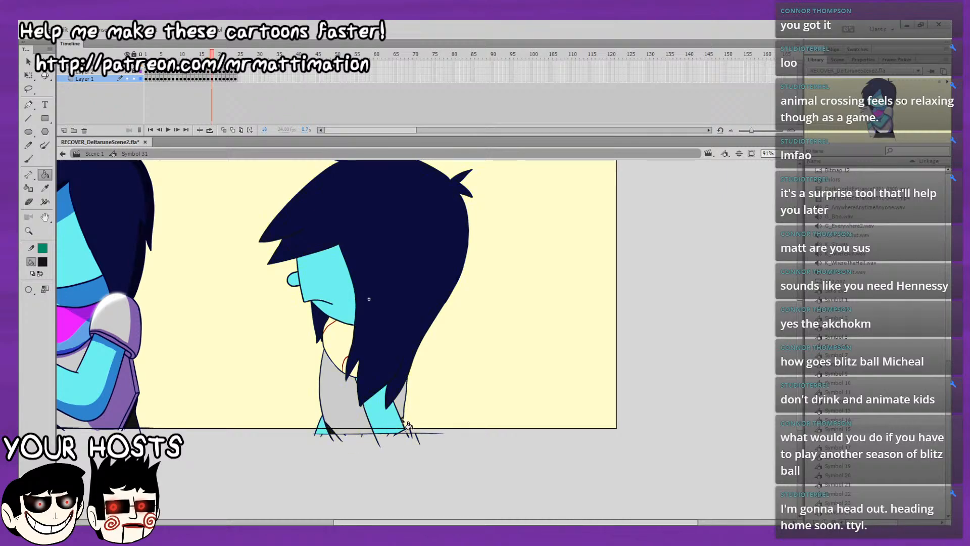
{"action": "key", "text": "."}
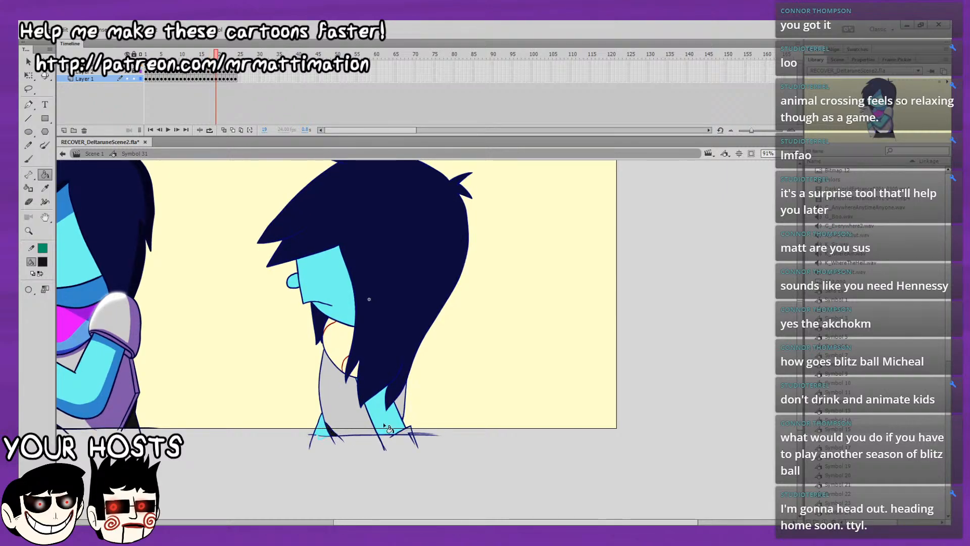
Fill the small gap below the front of the shirt hem with black on frame 20.
{"action": "key", "text": "."}
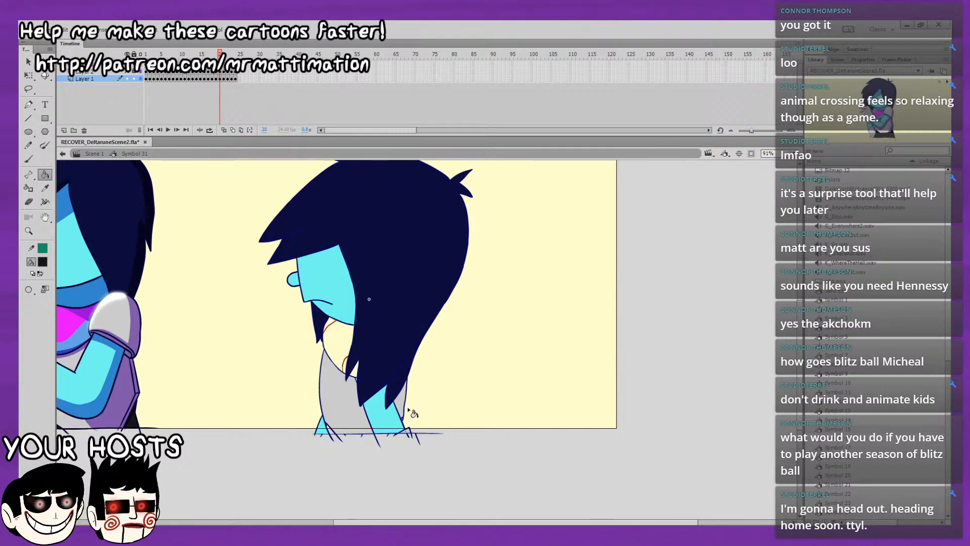
{"action": "left_click", "coordinate": [768, 154]}
{"action": "key", "text": "ctrl+="}
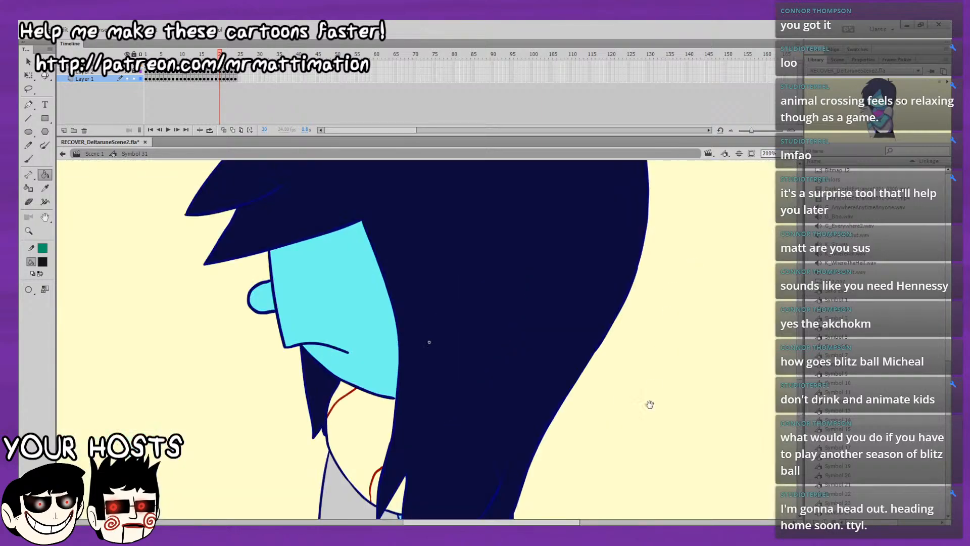
{"action": "left_click_drag", "start_coordinate": [650, 405], "coordinate": [601, 147]}
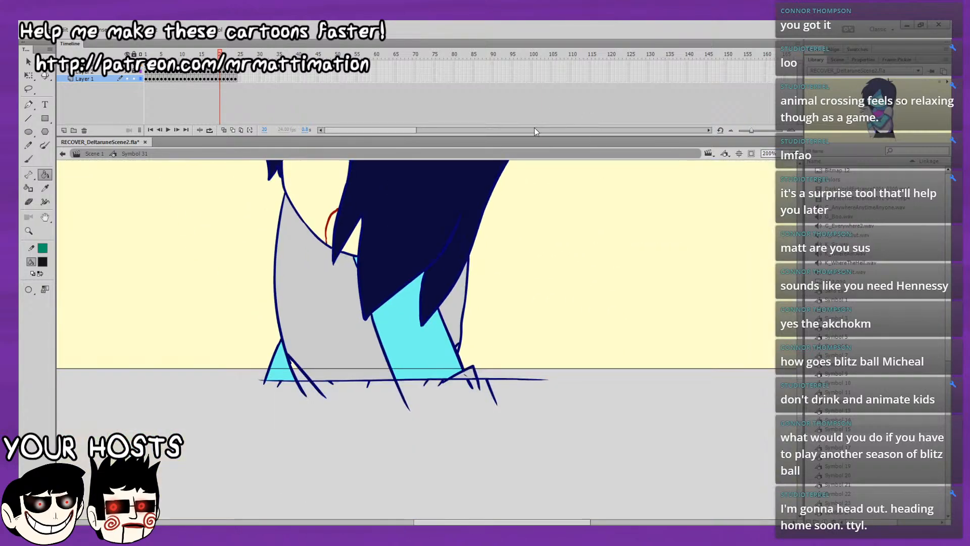
{"action": "left_click", "coordinate": [298, 372]}
Compare the black hem fills on frames 19 and 20 by flipping between them.
{"action": "left_click", "coordinate": [793, 178]}
{"action": "key", "text": "comma"}
{"action": "key", "text": "period"}
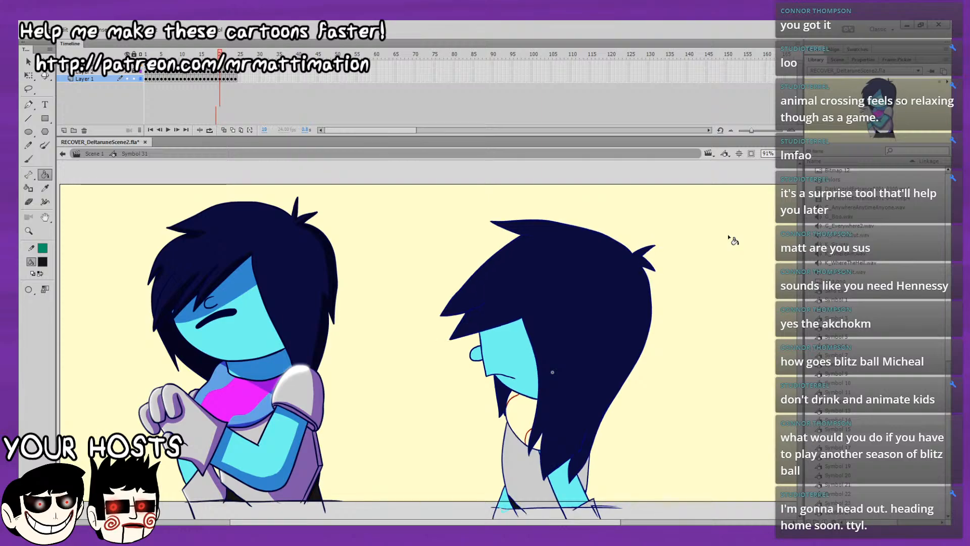
{"action": "key", "text": "comma"}
{"action": "key", "text": "period"}
{"action": "key", "text": "comma"}
{"action": "key", "text": "period"}
{"action": "key", "text": "comma"}
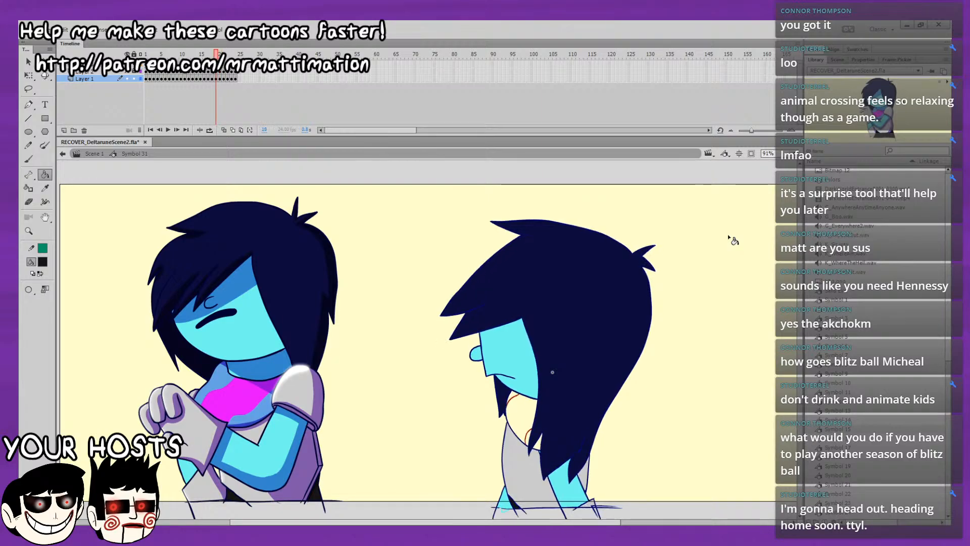
{"action": "key", "text": "period"}
{"action": "key", "text": "period"}
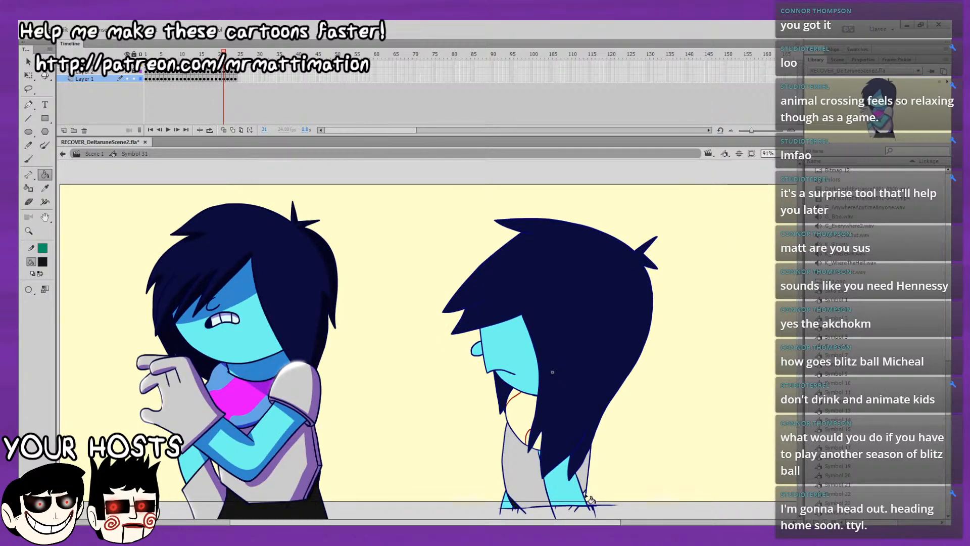
Fill the small gaps below the shirt hem with black on frames 21 and 22, flipping frames to check.
{"action": "key", "text": "comma"}
{"action": "key", "text": "period"}
{"action": "key", "text": "comma"}
{"action": "key", "text": "period"}
{"action": "key", "text": "period"}
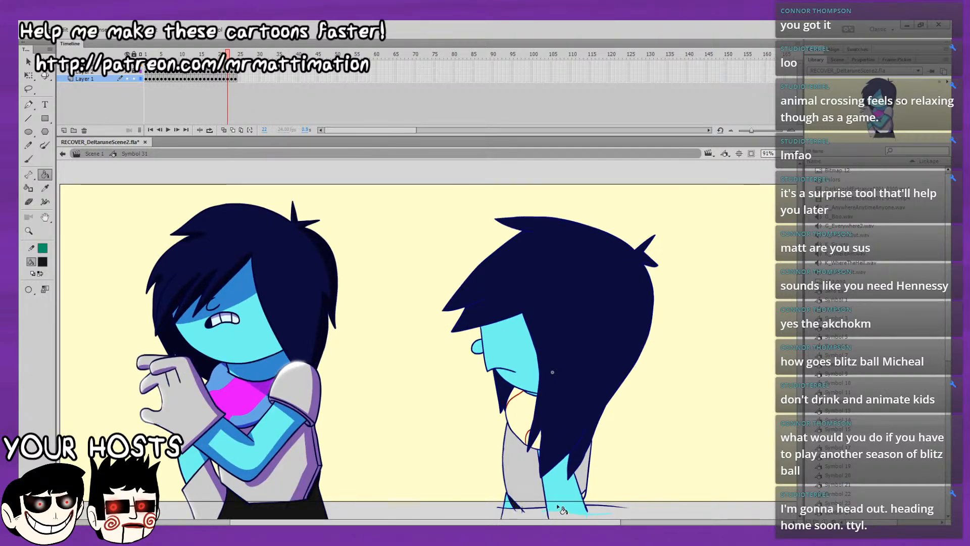
Play back the loop and recheck the black hem fills around frames 20 to 22.
{"action": "key", "text": "Return"}
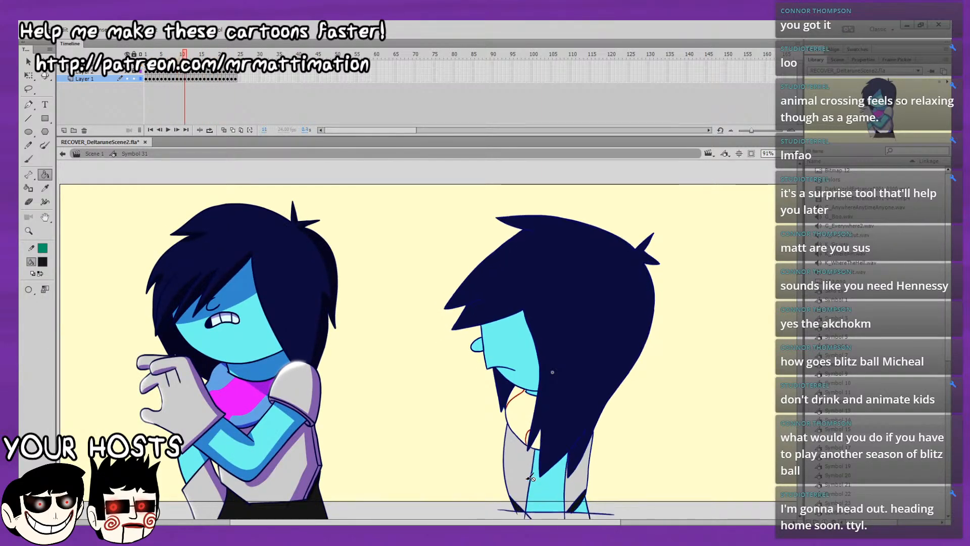
{"action": "key", "text": "Return"}
{"action": "key", "text": "period"}
{"action": "key", "text": "period"}
{"action": "key", "text": "period"}
{"action": "key", "text": "period"}
{"action": "key", "text": "period"}
{"action": "key", "text": "period"}
{"action": "key", "text": "period"}
{"action": "key", "text": "period"}
{"action": "key", "text": "period"}
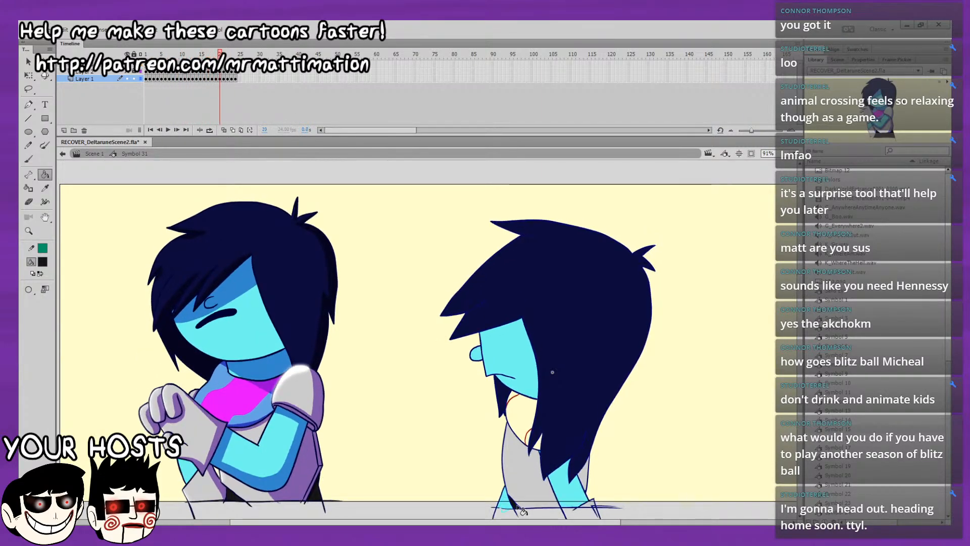
{"action": "key", "text": "comma"}
{"action": "key", "text": "comma"}
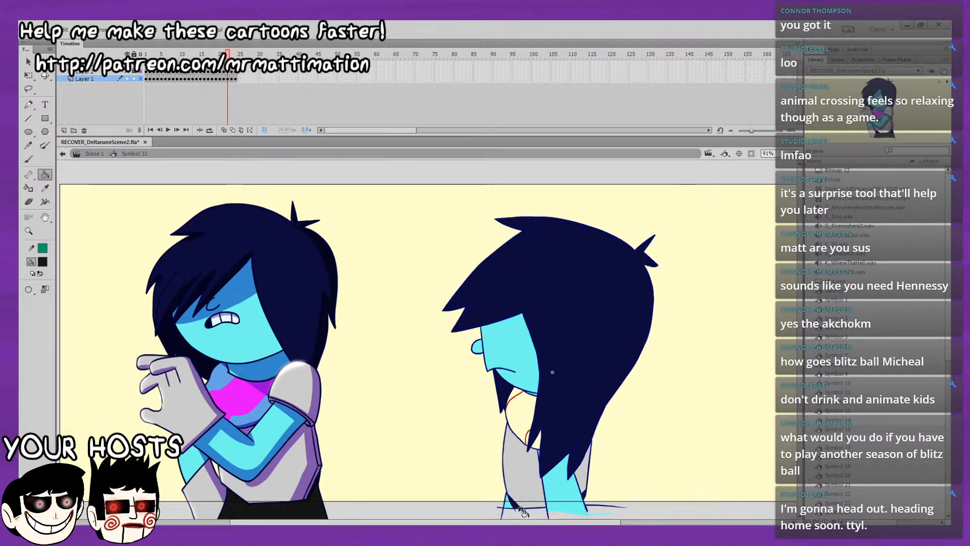
Fill the small gaps below the shirt hem with black on frames 23 and 24, and play back the loop.
{"action": "key", "text": "period"}
{"action": "left_click", "coordinate": [584, 494]}
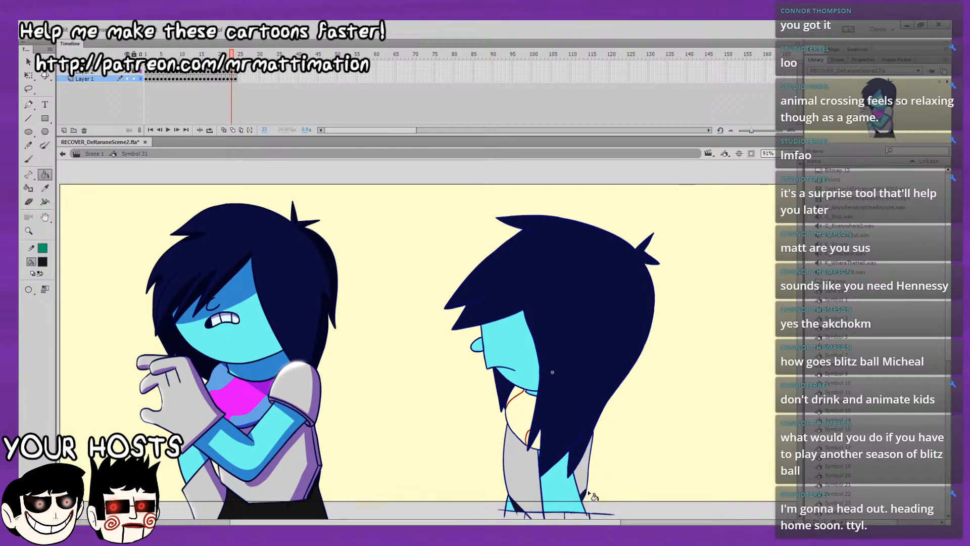
{"action": "key", "text": "comma"}
{"action": "key", "text": "period"}
{"action": "key", "text": "period"}
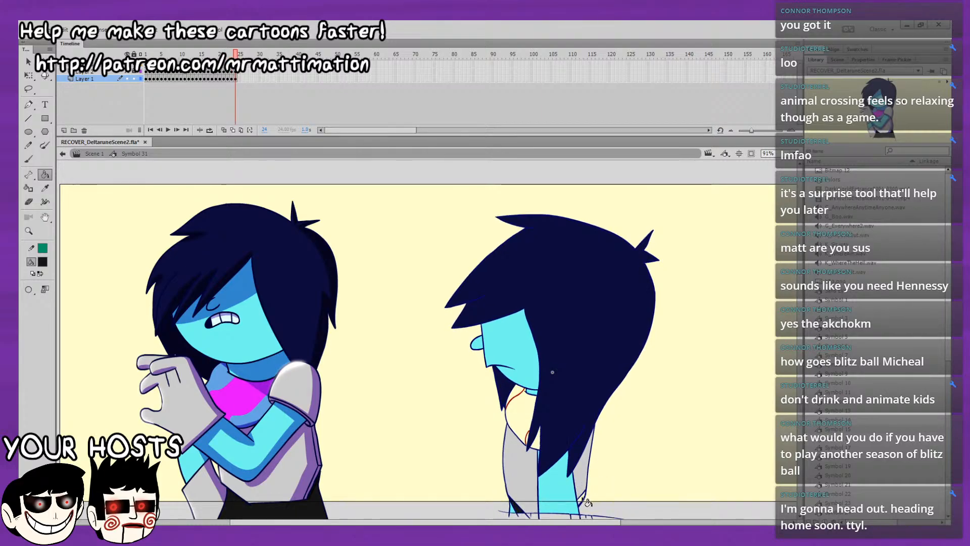
{"action": "key", "text": "Return"}
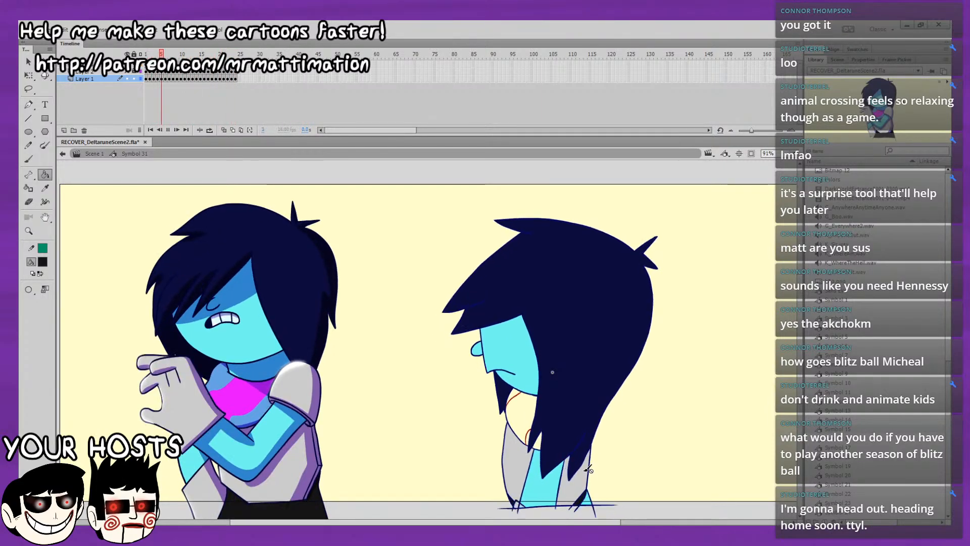
{"action": "key", "text": "Return"}
Return to frame 1, sample magenta from the finished character's scarf, and fill the scarf's main area on frames 1 to 3.
{"action": "left_click", "coordinate": [146, 54]}
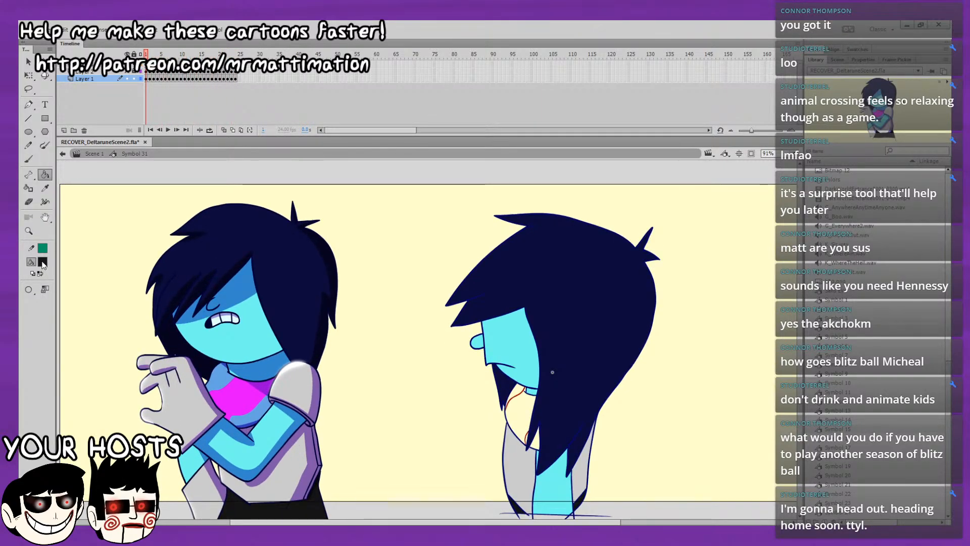
{"action": "left_click", "coordinate": [231, 400], "text": "alt"}
{"action": "left_click", "coordinate": [520, 410]}
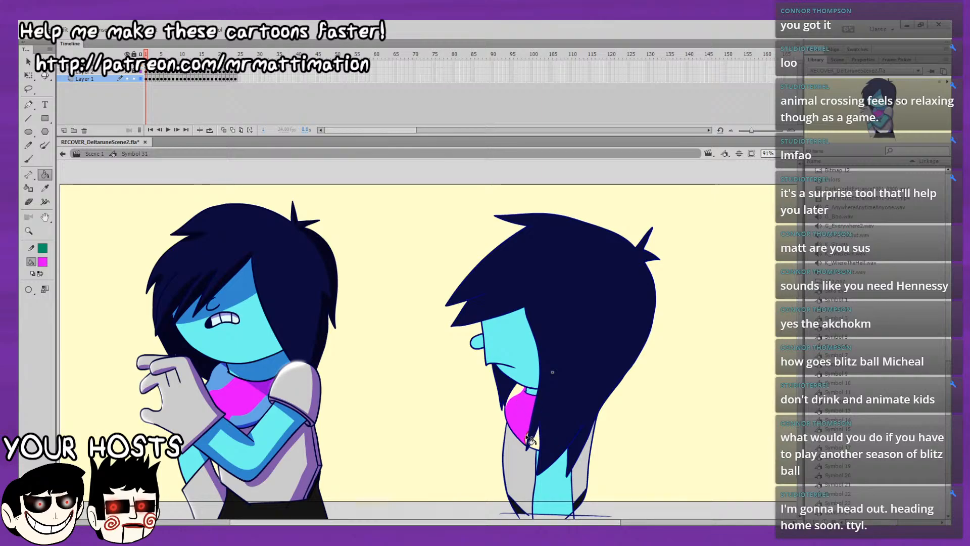
{"action": "key", "text": "period"}
{"action": "left_click", "coordinate": [524, 400]}
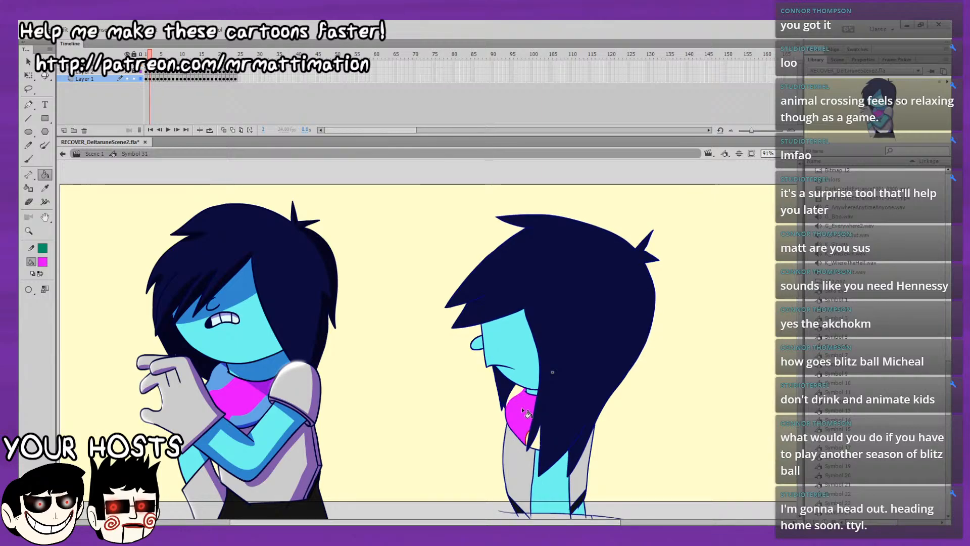
{"action": "key", "text": "period"}
{"action": "left_click", "coordinate": [523, 404]}
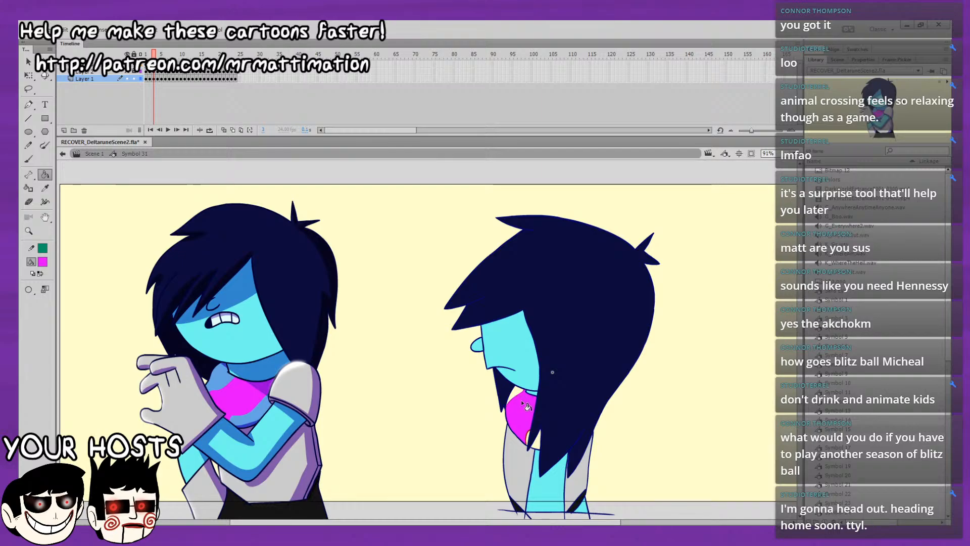
Fill the scarf's main area with magenta on frames 4 to 6.
{"action": "key", "text": "period"}
{"action": "left_click", "coordinate": [521, 403]}
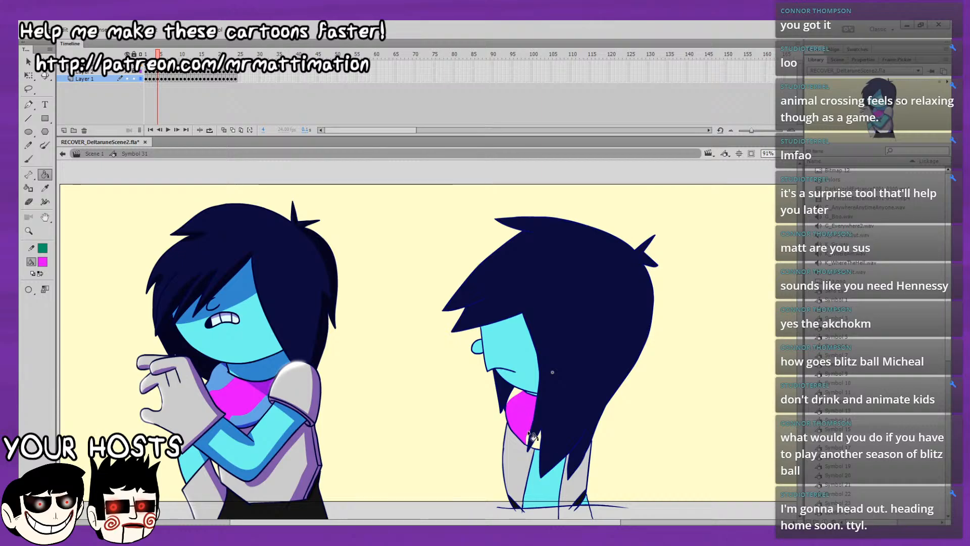
{"action": "key", "text": "period"}
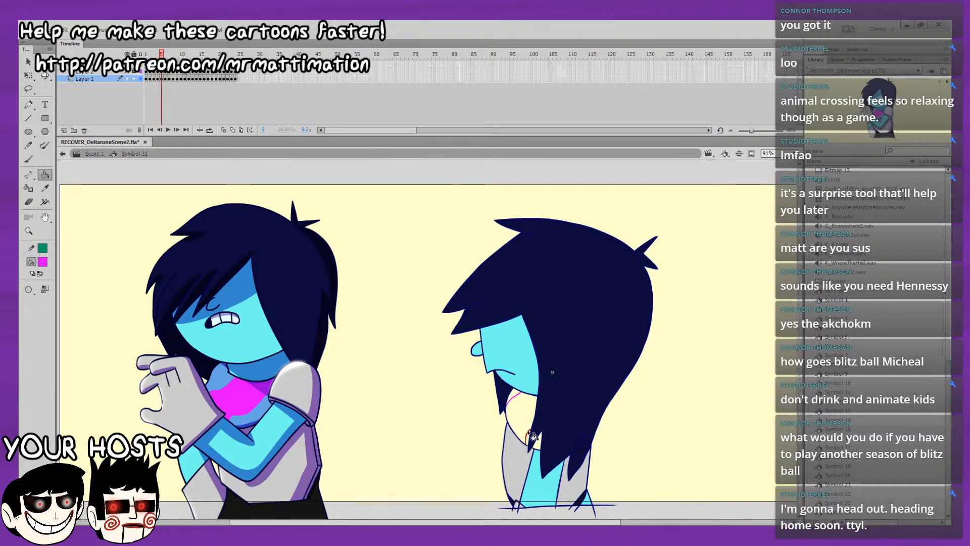
{"action": "left_click", "coordinate": [533, 435]}
{"action": "key", "text": "period"}
{"action": "left_click", "coordinate": [518, 402]}
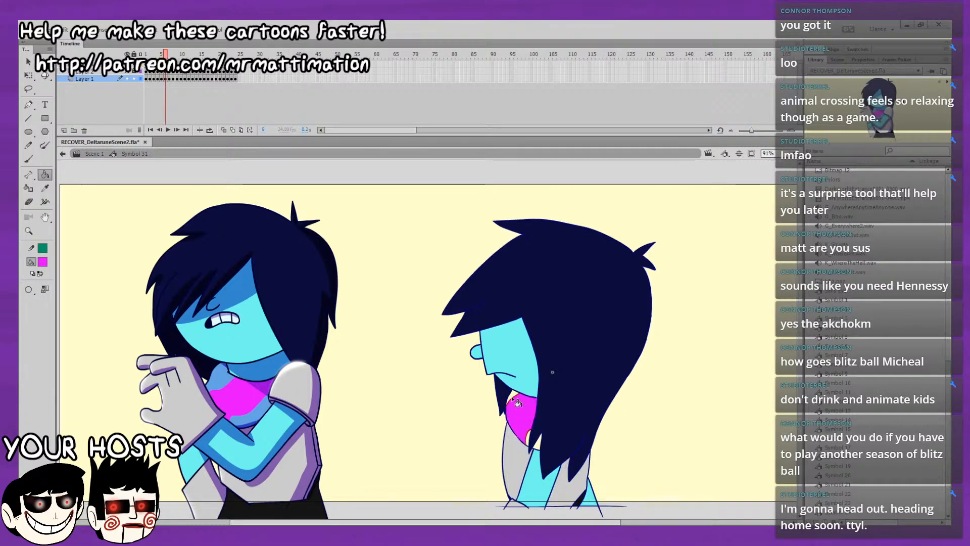
Fill the scarf's main area with magenta on frames 7 to 10.
{"action": "key", "text": "period"}
{"action": "left_click", "coordinate": [518, 403]}
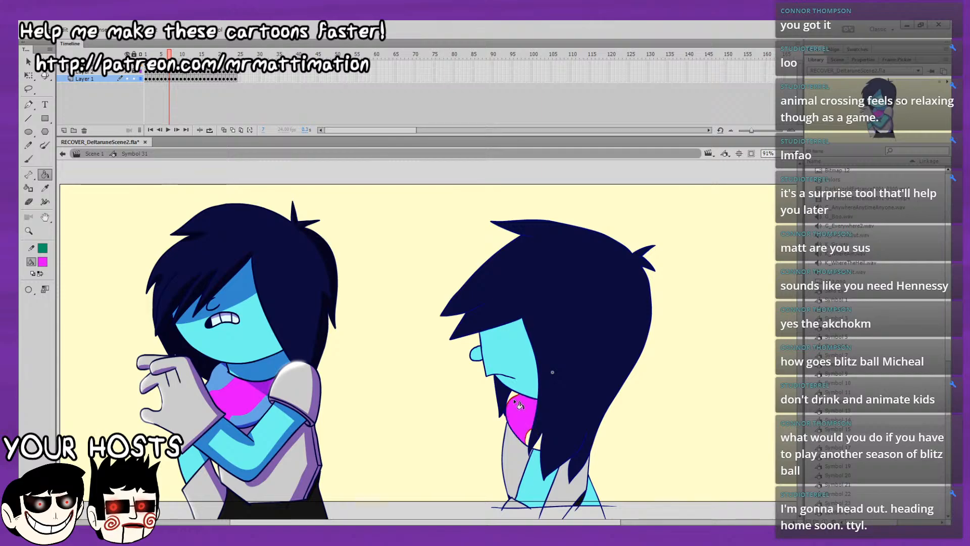
{"action": "key", "text": "period"}
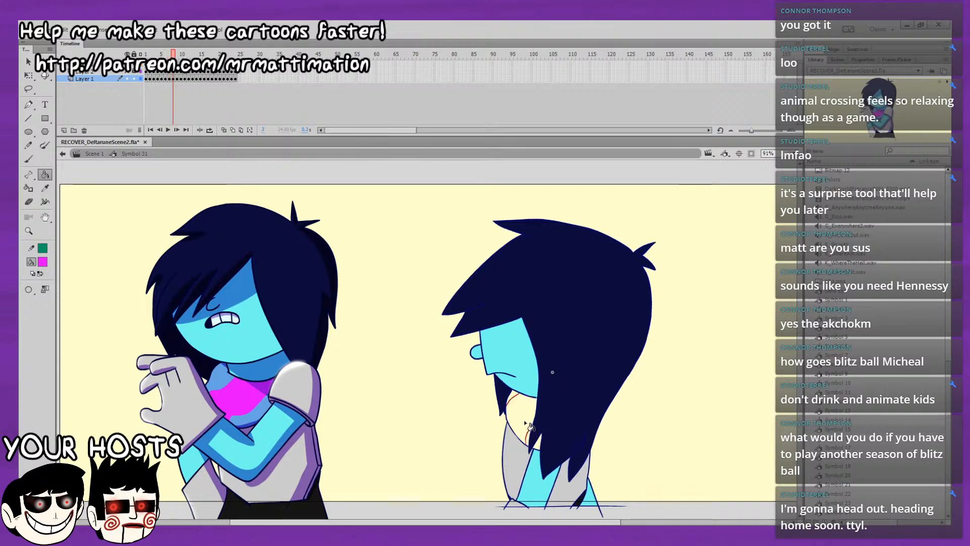
{"action": "left_click", "coordinate": [516, 402]}
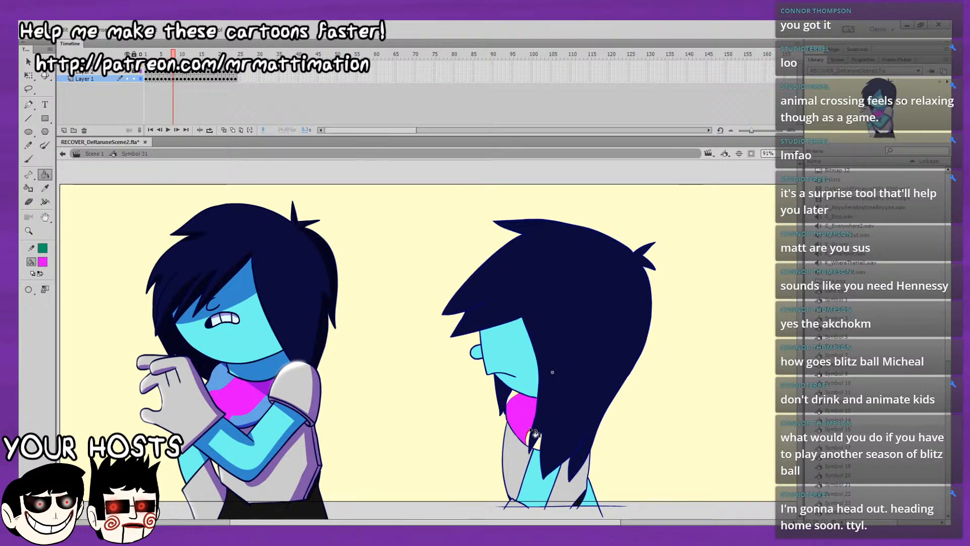
{"action": "key", "text": "period"}
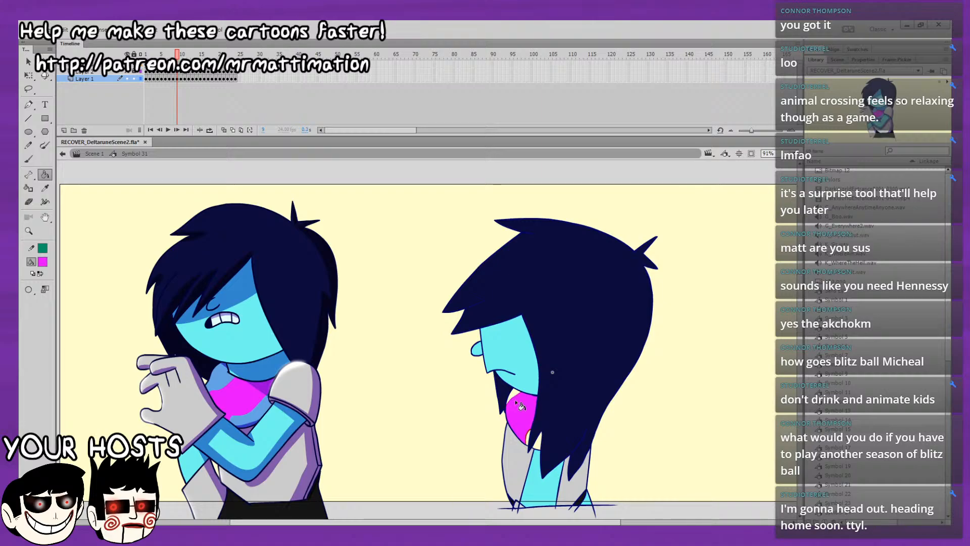
{"action": "key", "text": "period"}
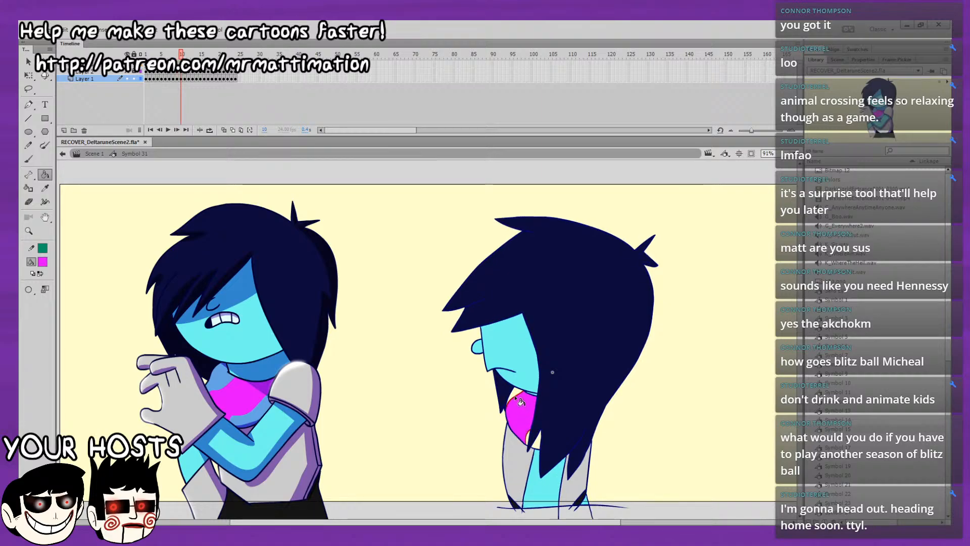
Fill the scarf's main area with magenta on frames 10 to 13.
{"action": "left_click", "coordinate": [518, 401]}
{"action": "key", "text": "period"}
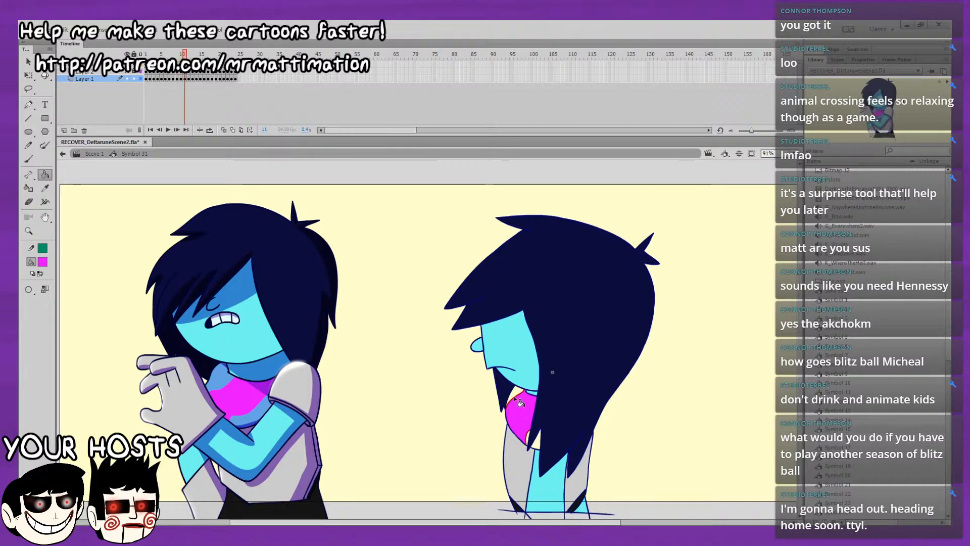
{"action": "key", "text": "period"}
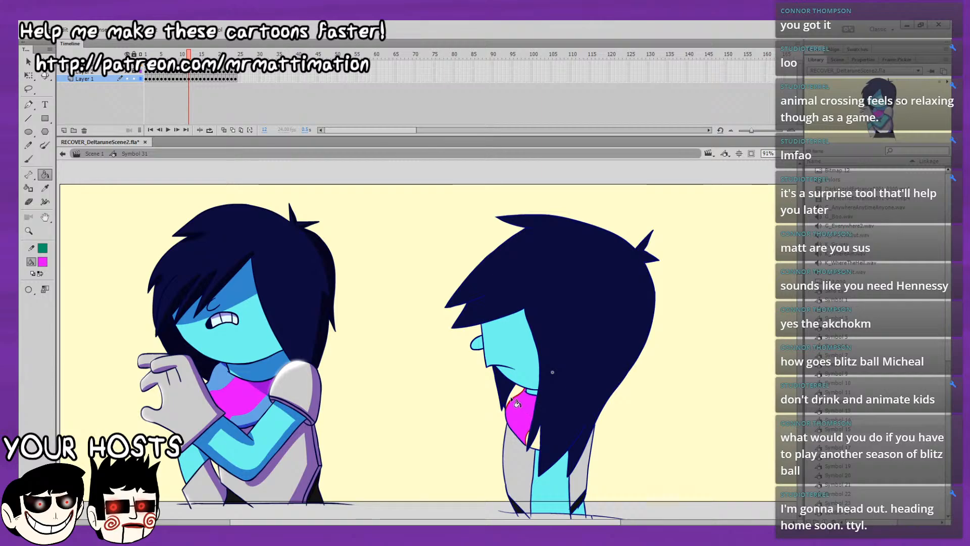
{"action": "key", "text": "period"}
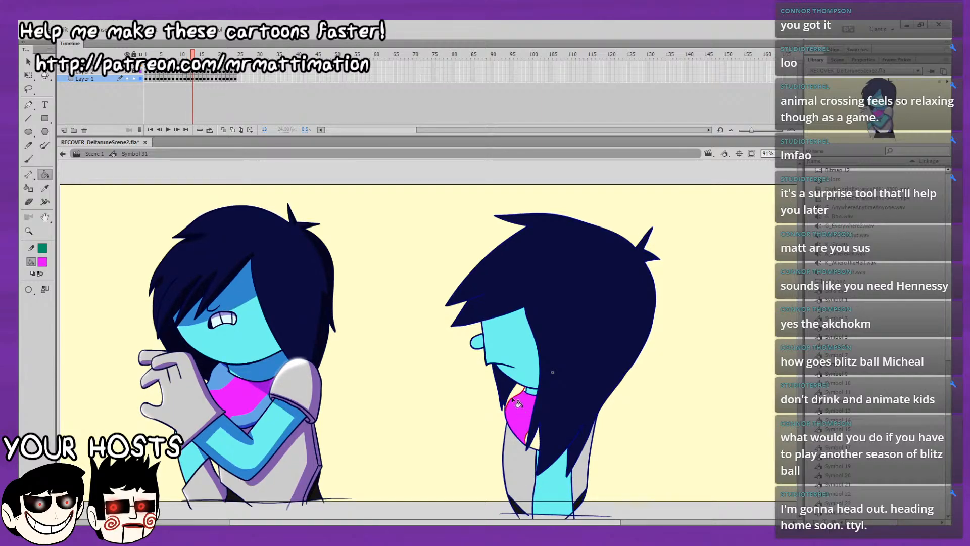
{"action": "left_click", "coordinate": [515, 401]}
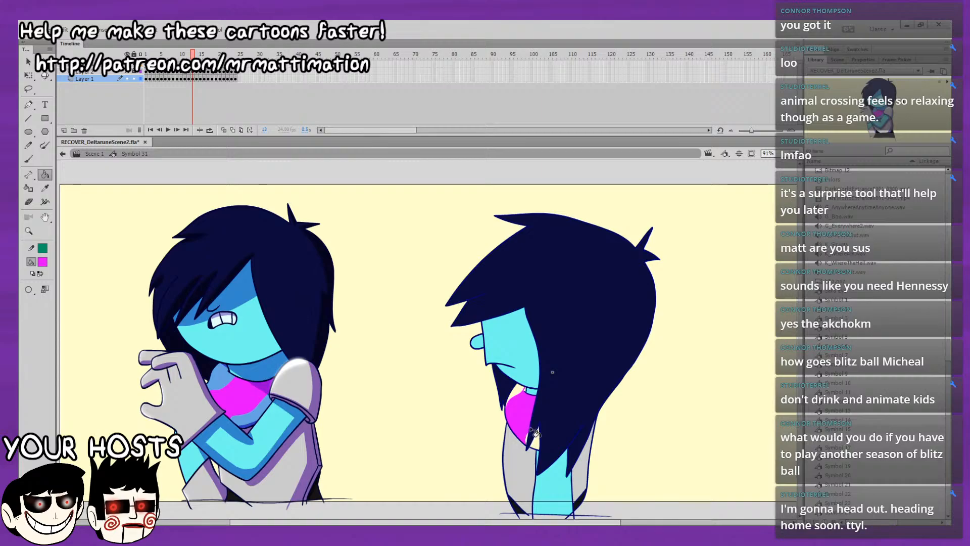
Fill the scarf's main area with magenta on frames 14 to 16, rechecking the neighbouring frames.
{"action": "key", "text": "period"}
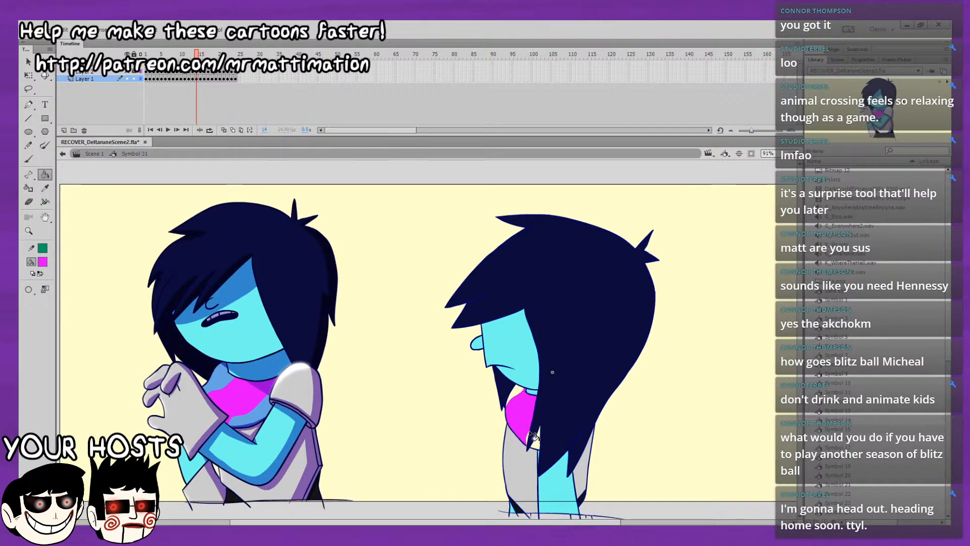
{"action": "key", "text": "period"}
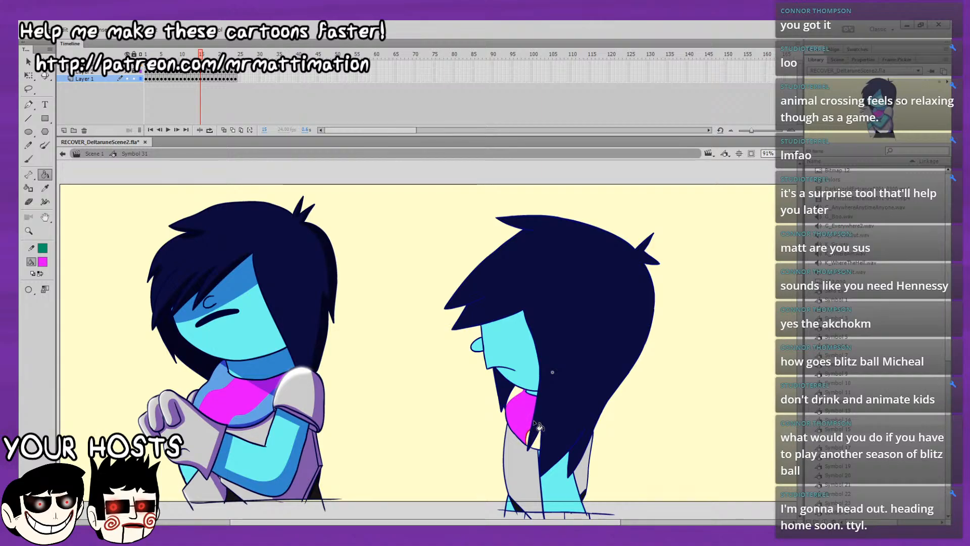
{"action": "key", "text": "comma"}
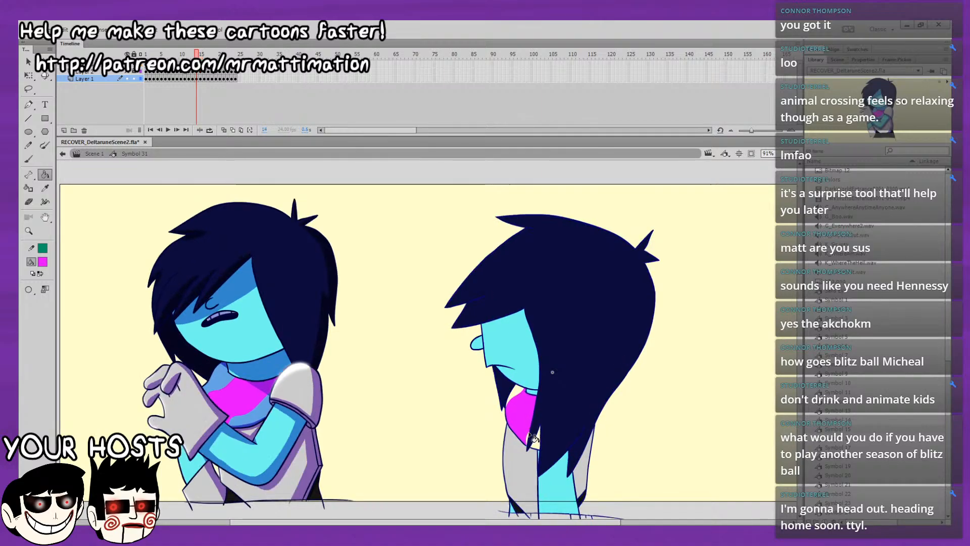
{"action": "key", "text": "period"}
{"action": "key", "text": "comma"}
{"action": "key", "text": "comma"}
{"action": "key", "text": "comma"}
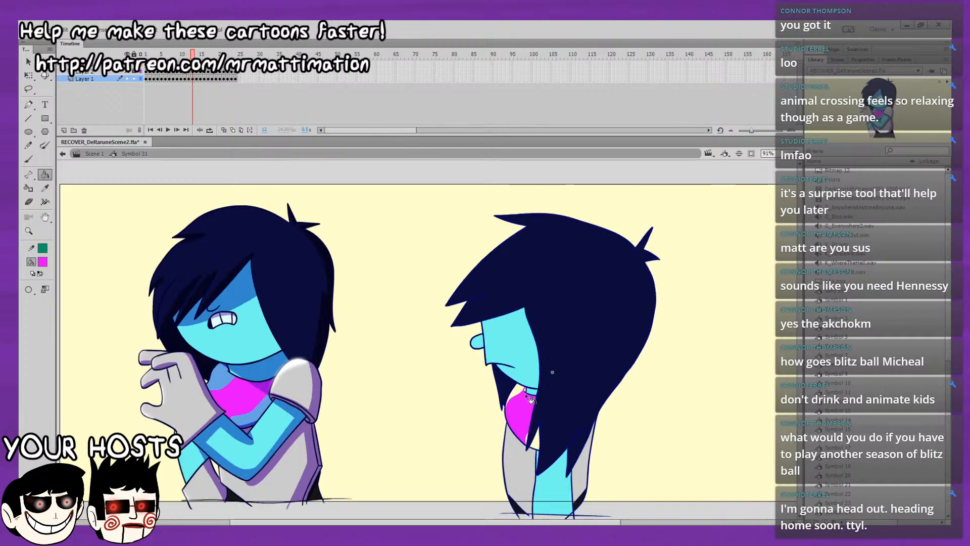
{"action": "key", "text": "period"}
{"action": "key", "text": "period"}
{"action": "key", "text": "period"}
{"action": "key", "text": "period"}
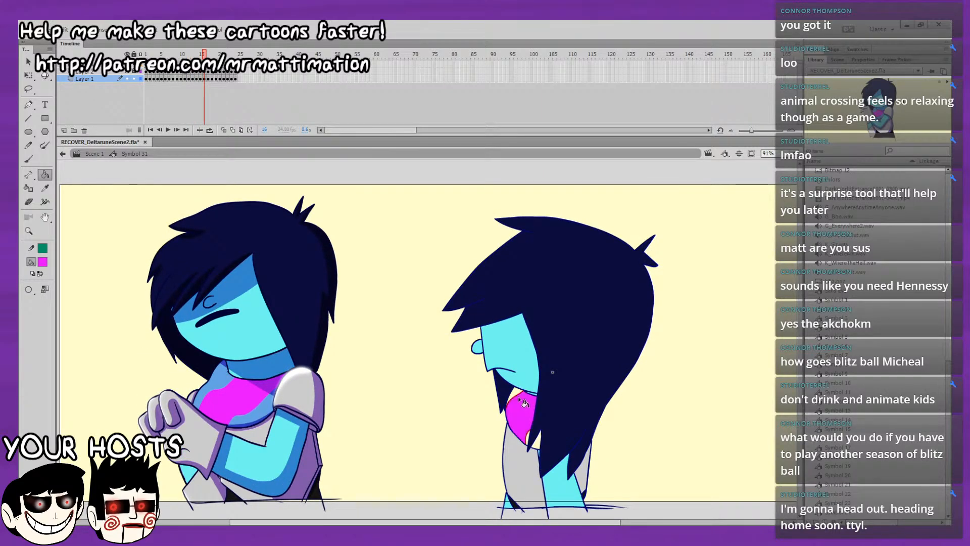
Fill the scarf's main area with magenta on frames 17 to 20.
{"action": "key", "text": "period"}
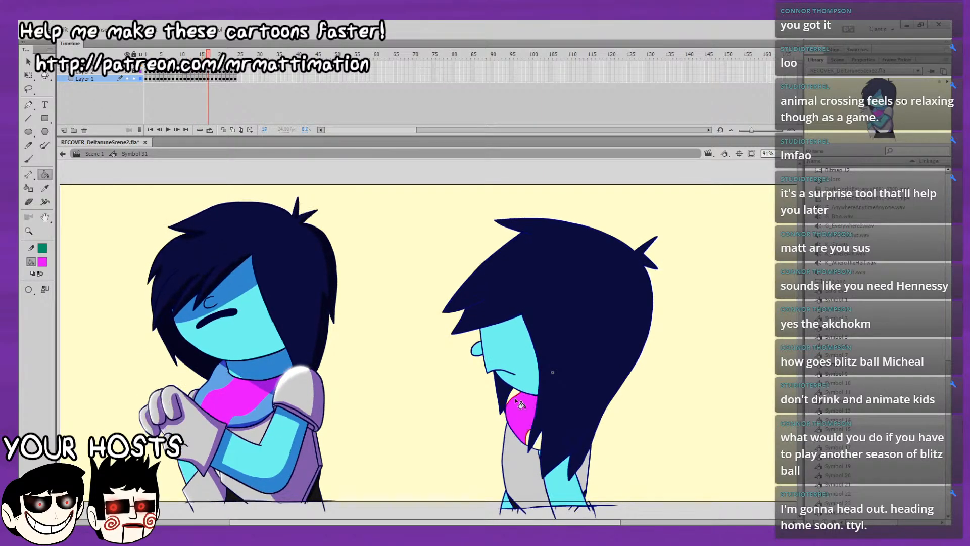
{"action": "key", "text": "period"}
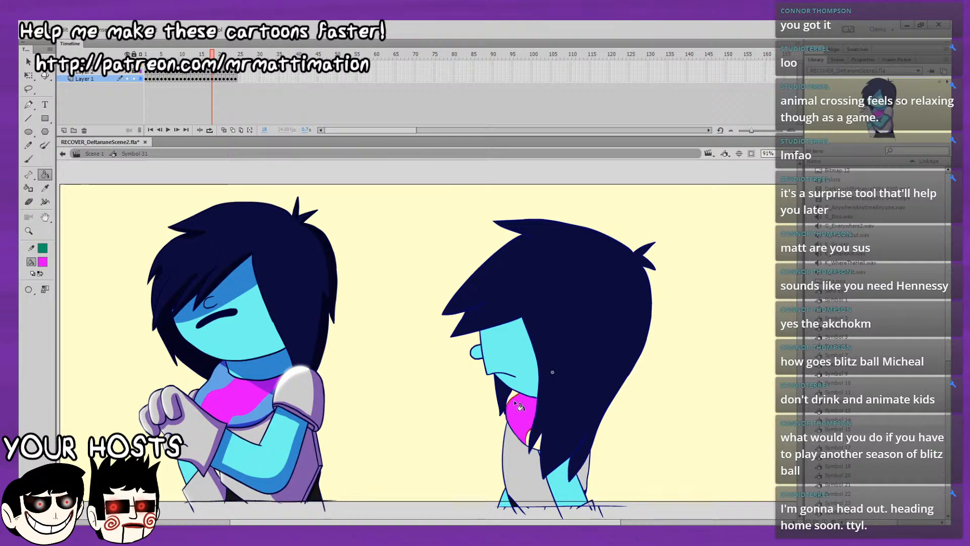
{"action": "key", "text": "period"}
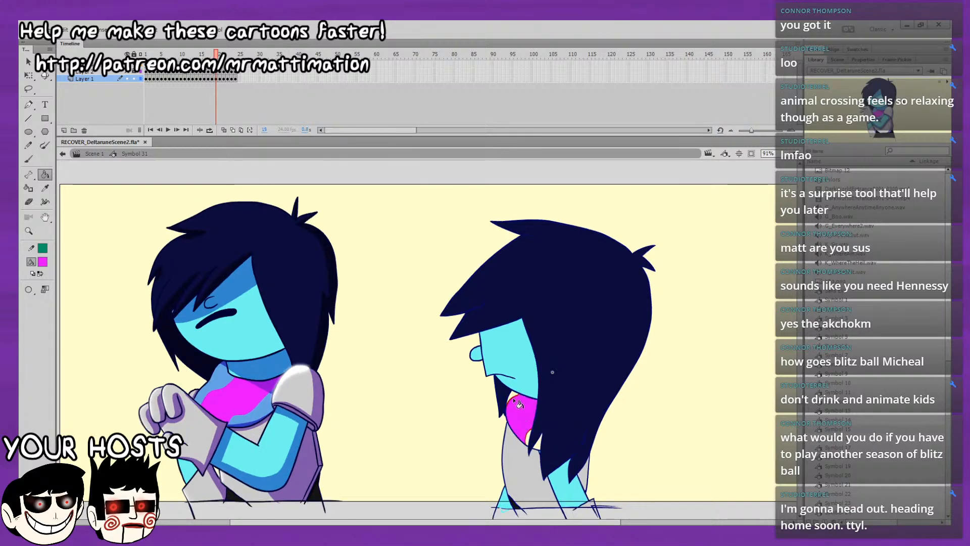
{"action": "key", "text": "period"}
{"action": "left_click", "coordinate": [521, 410]}
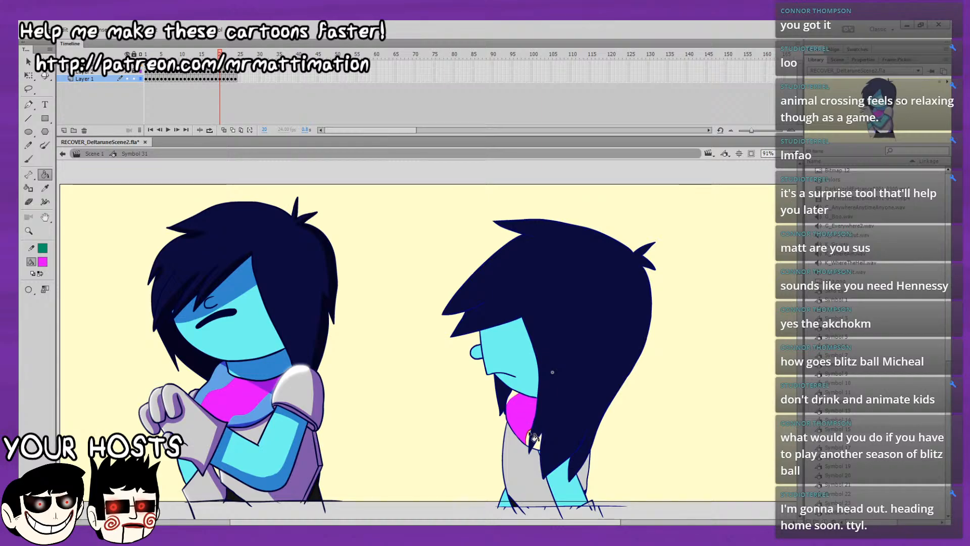
Fill the scarf's main area with magenta on frames 21 to 24, and play back the loop.
{"action": "key", "text": "period"}
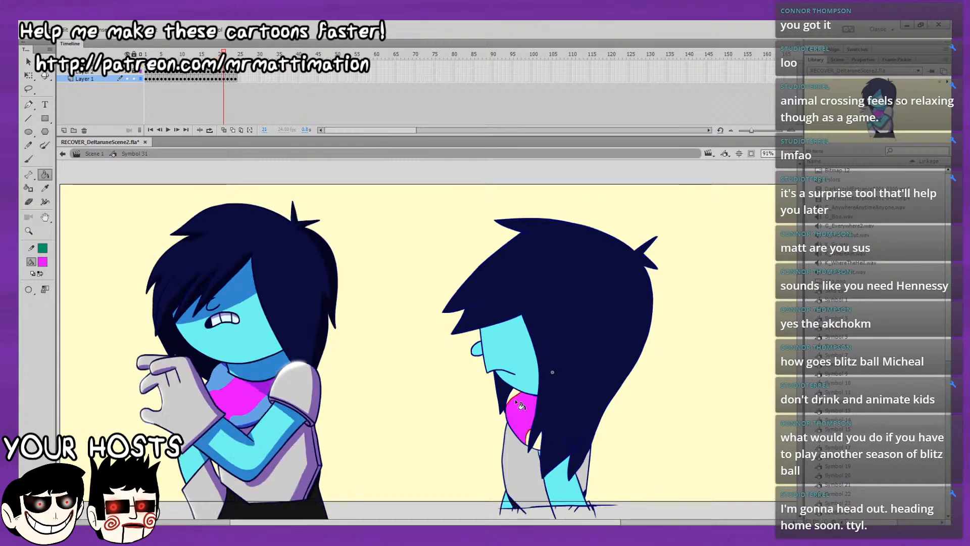
{"action": "key", "text": "period"}
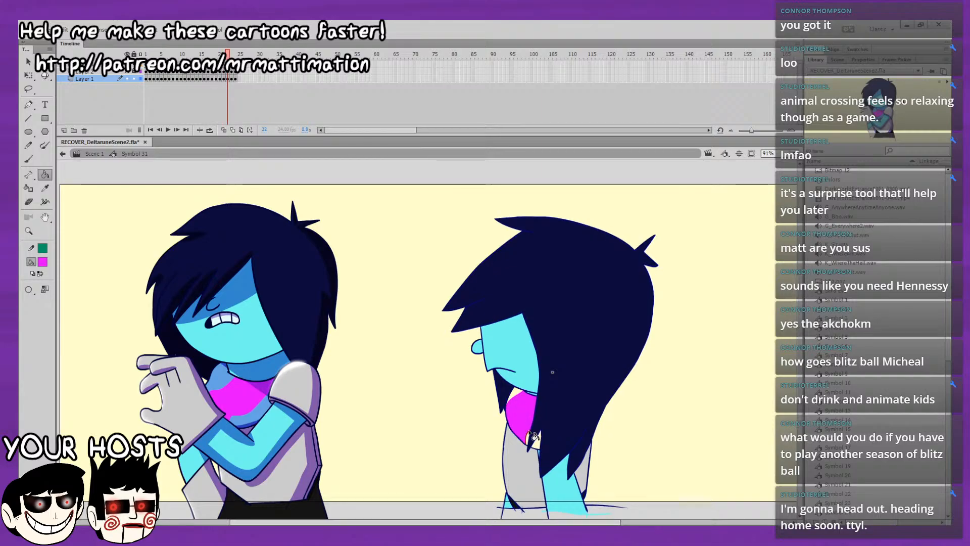
{"action": "key", "text": "period"}
{"action": "left_click", "coordinate": [514, 402]}
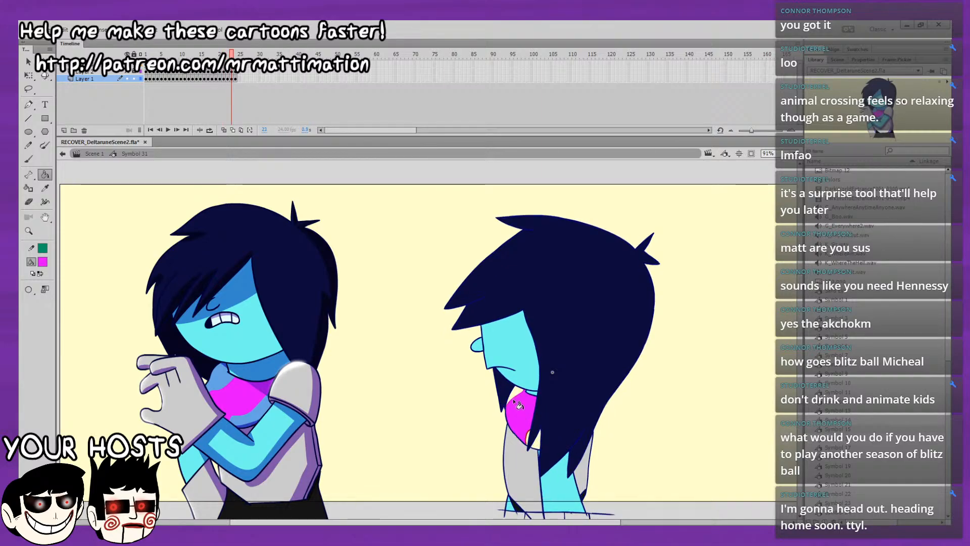
{"action": "key", "text": "period"}
{"action": "left_click", "coordinate": [514, 402]}
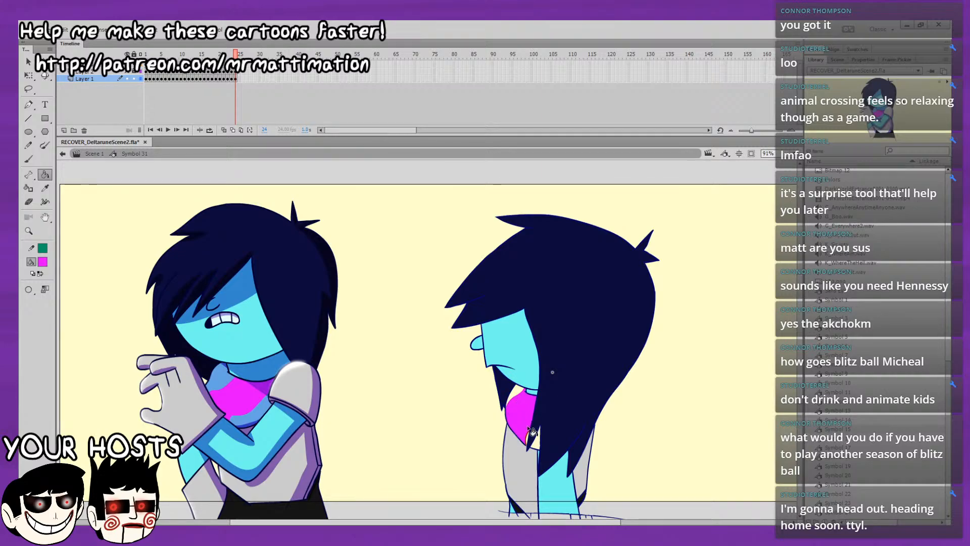
{"action": "key", "text": "Return"}
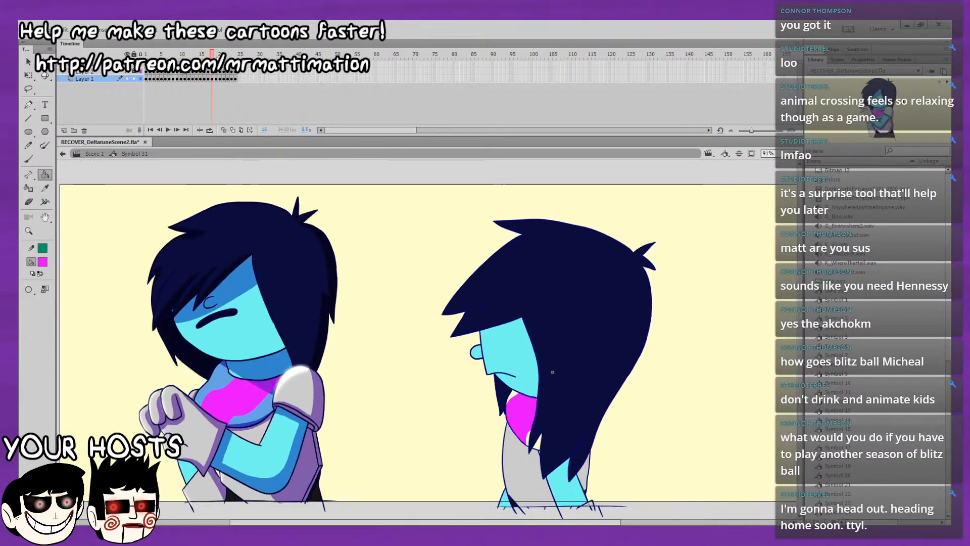
{"action": "key", "text": "Return"}
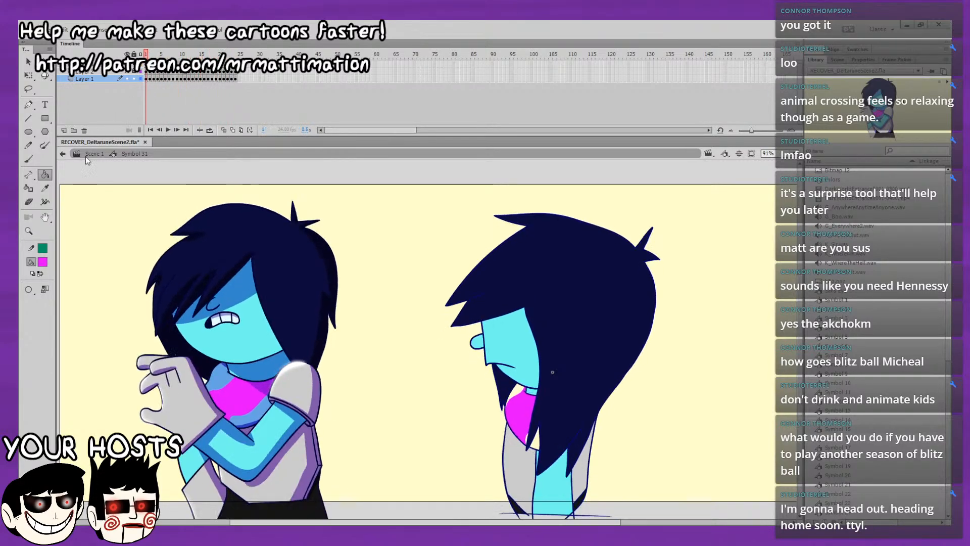
On frame 1, sample light blue from the finished character's scarf and fill the scarf's remaining areas above and below the magenta.
{"action": "left_click", "coordinate": [263, 405], "text": "alt"}
{"action": "left_click", "coordinate": [520, 395]}
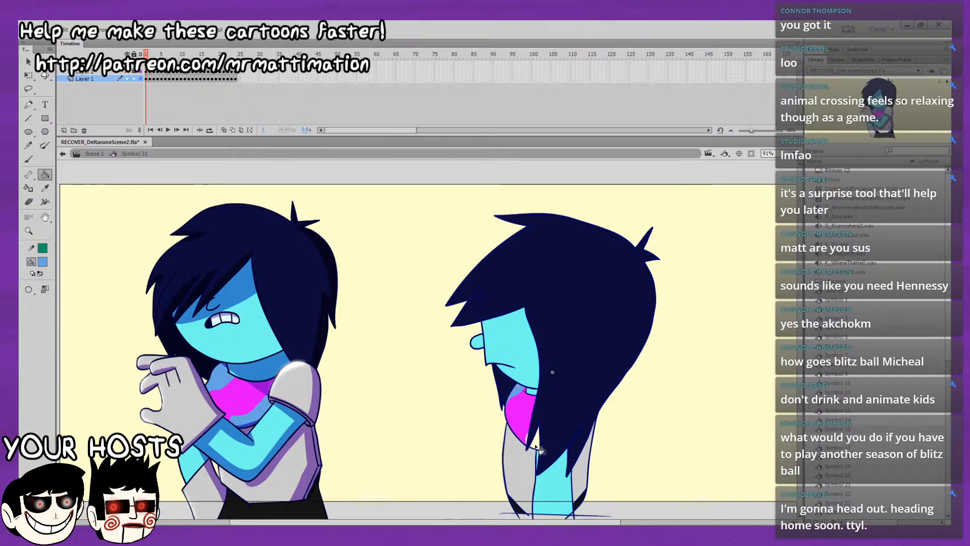
{"action": "left_click", "coordinate": [529, 438]}
{"action": "key", "text": "ctrl+z"}
{"action": "left_click", "coordinate": [527, 438]}
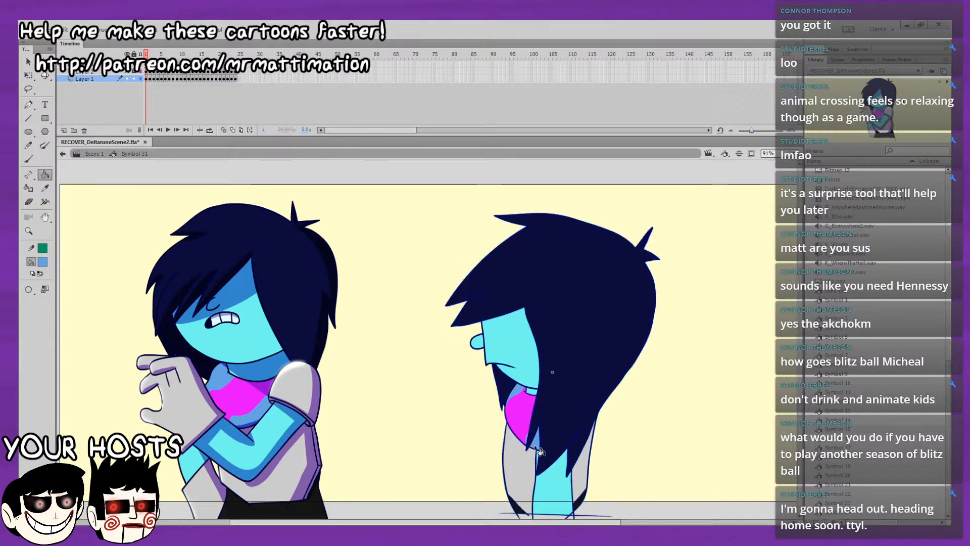
Fill the scarf areas above and below the magenta with light blue on frames 2 to 7.
{"action": "key", "text": "."}
{"action": "key", "text": "."}
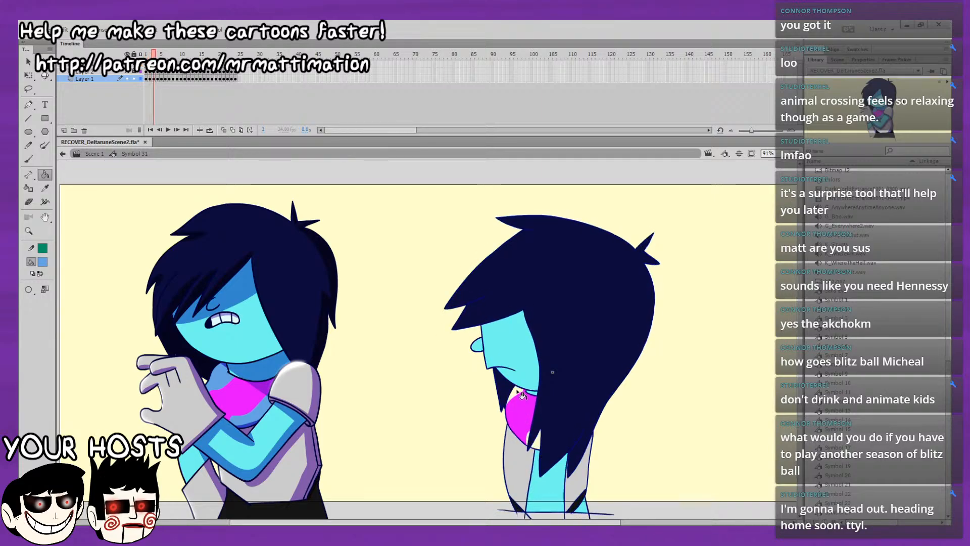
{"action": "key", "text": "."}
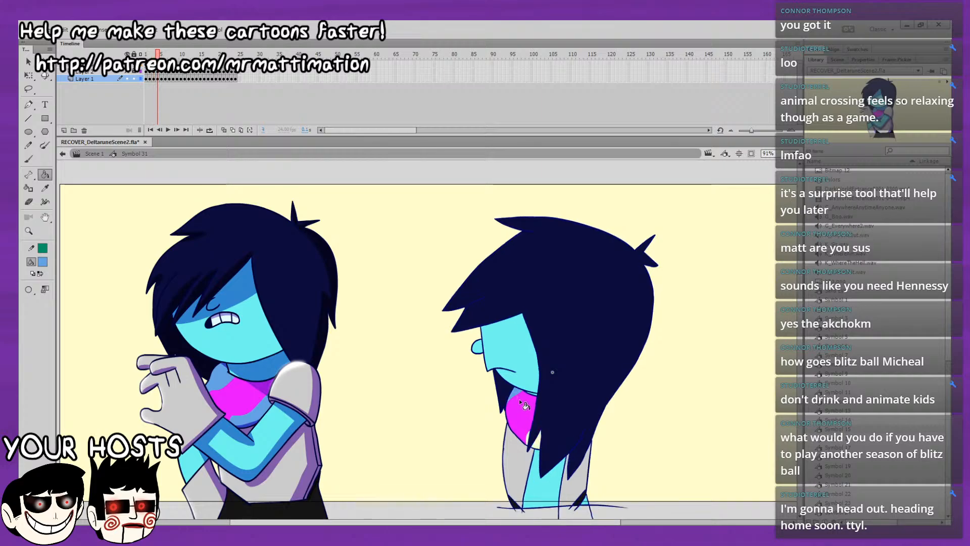
{"action": "key", "text": "."}
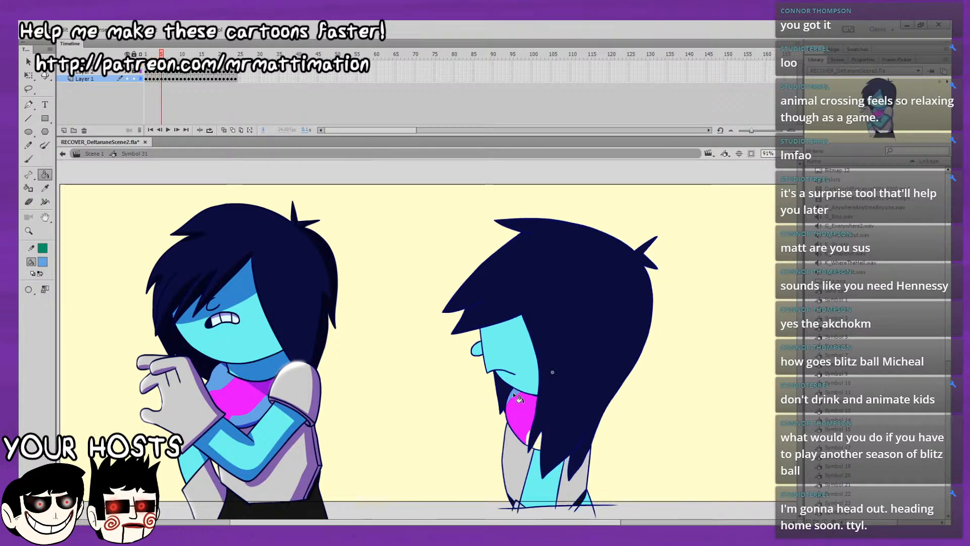
{"action": "key", "text": "."}
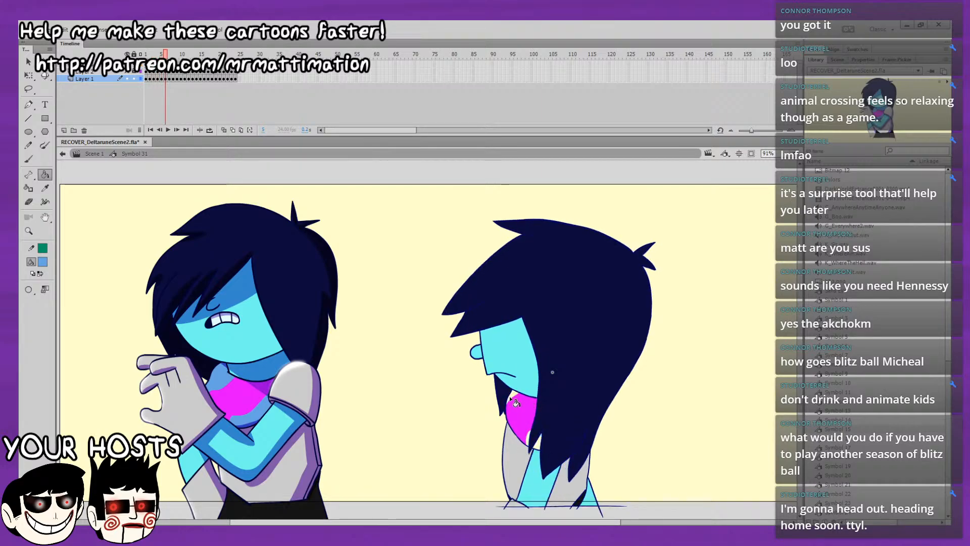
Fill the scarf areas around the magenta with light blue on frame 8, undoing misplaced fills.
{"action": "key", "text": "."}
{"action": "key", "text": "."}
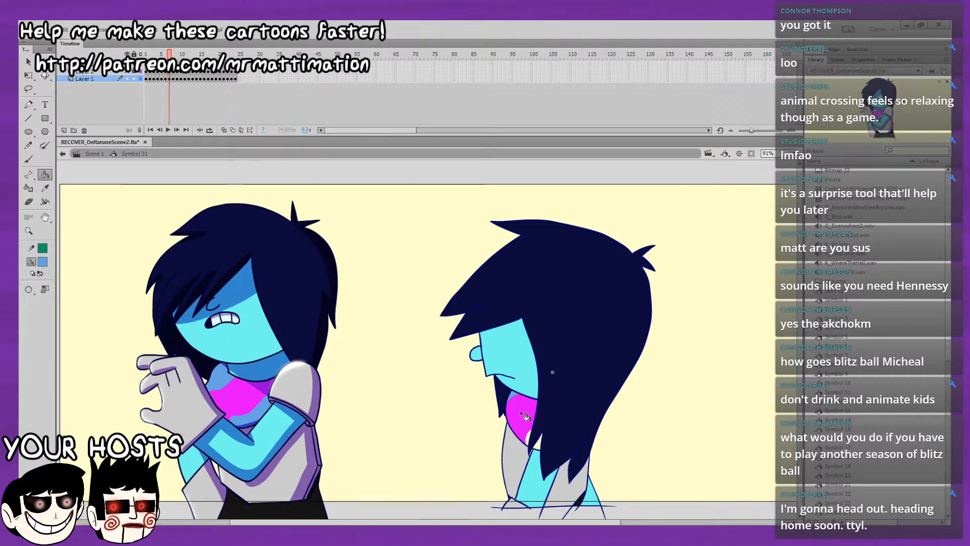
{"action": "left_click", "coordinate": [529, 439]}
{"action": "key", "text": "."}
{"action": "left_click", "coordinate": [512, 394]}
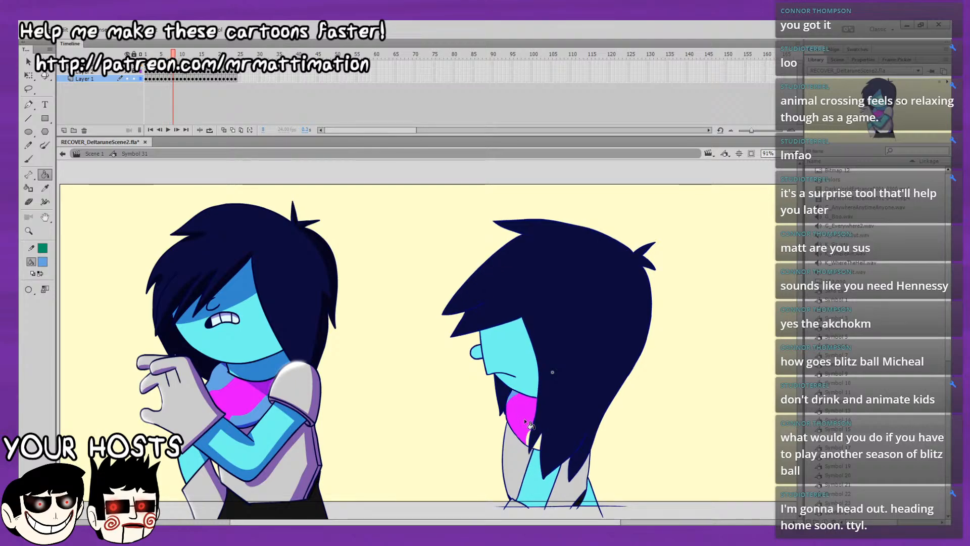
{"action": "left_click", "coordinate": [530, 440]}
{"action": "key", "text": "ctrl+z"}
{"action": "left_click", "coordinate": [529, 438]}
{"action": "left_click", "coordinate": [533, 441]}
{"action": "key", "text": "ctrl+z"}
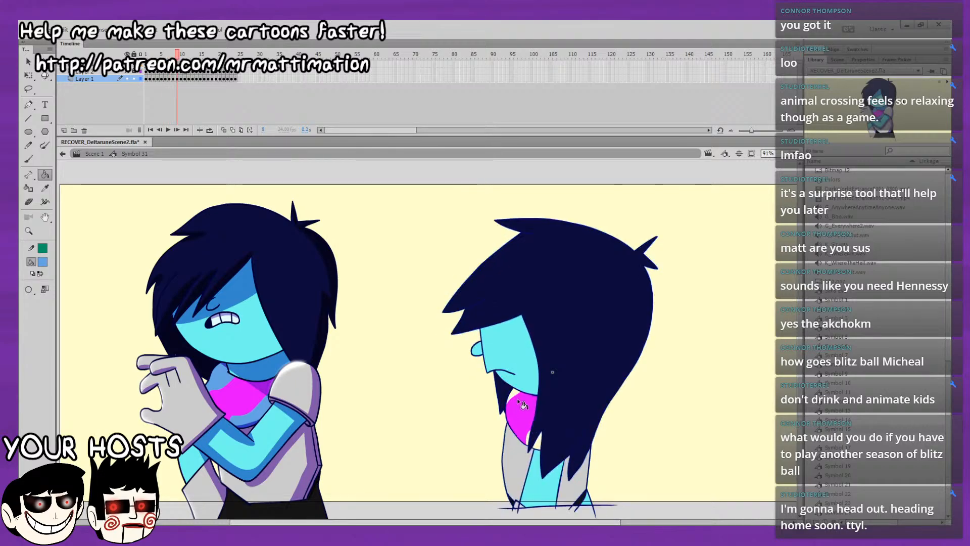
Fill the scarf areas around the magenta with light blue on frame 9, undoing the fill that lands on the hair.
{"action": "left_click", "coordinate": [538, 422]}
{"action": "key", "text": "ctrl+z"}
{"action": "key", "text": "."}
{"action": "left_click", "coordinate": [515, 397]}
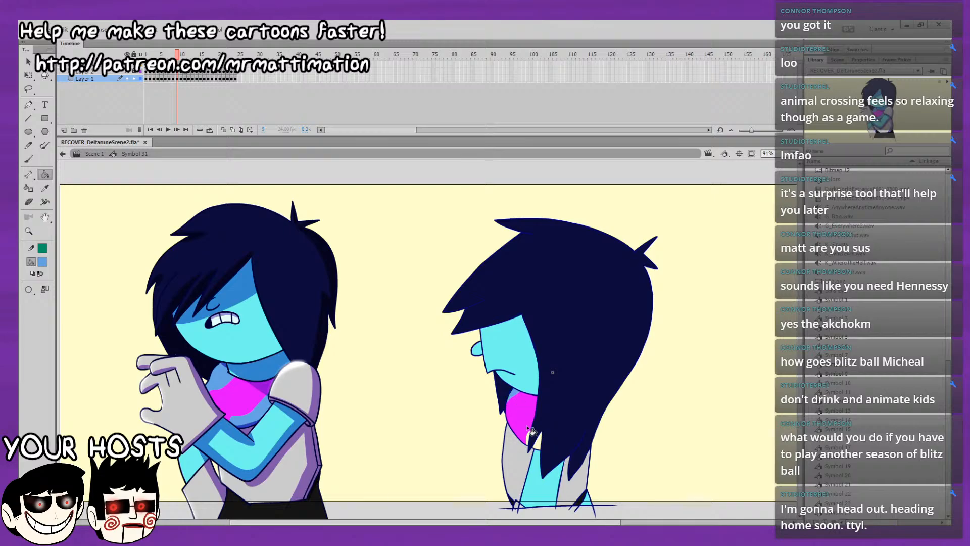
{"action": "left_click", "coordinate": [534, 442]}
{"action": "key", "text": "ctrl+z"}
{"action": "left_click", "coordinate": [544, 444]}
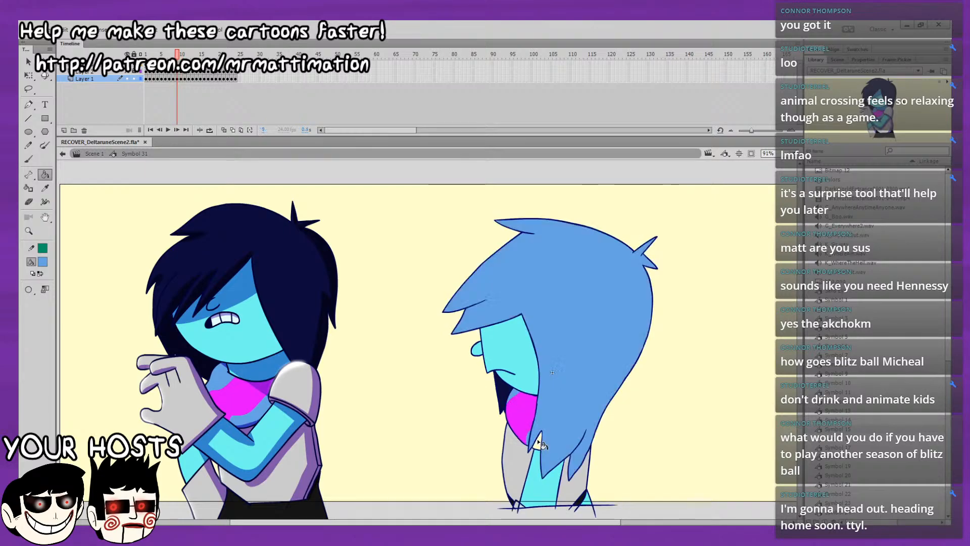
{"action": "key", "text": "ctrl+z"}
{"action": "left_click", "coordinate": [538, 443]}
Fill the scarf's upper area and the gaps between the hair tips with light blue on frame 10.
{"action": "key", "text": "."}
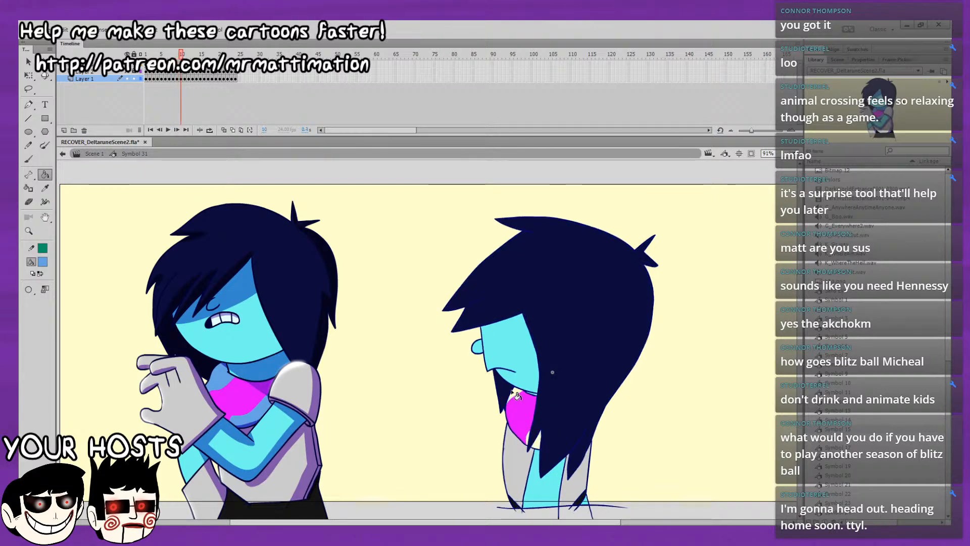
{"action": "left_click", "coordinate": [538, 441]}
{"action": "key", "text": "ctrl+z"}
{"action": "left_click", "coordinate": [515, 394]}
{"action": "left_click", "coordinate": [538, 441]}
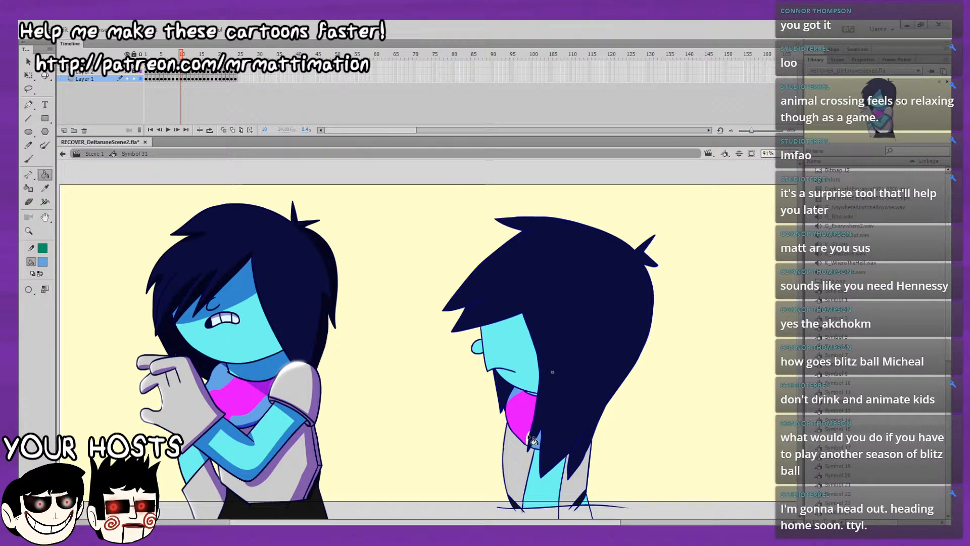
{"action": "left_click", "coordinate": [529, 436]}
Fill the scarf areas above and below the magenta with light blue on frames 11 and 12.
{"action": "key", "text": "."}
{"action": "left_click", "coordinate": [539, 442]}
{"action": "left_click", "coordinate": [529, 436]}
{"action": "left_click", "coordinate": [515, 395]}
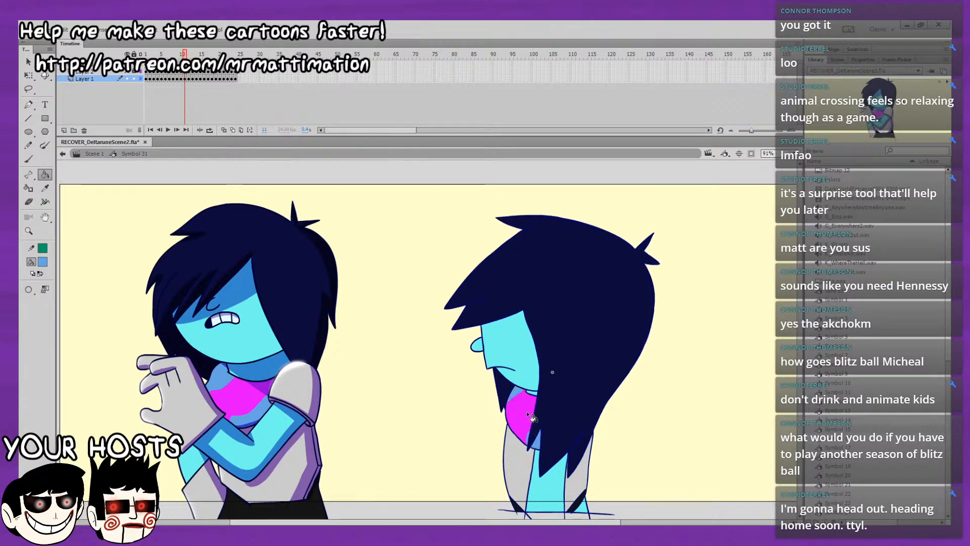
{"action": "key", "text": "."}
{"action": "left_click", "coordinate": [537, 442]}
{"action": "left_click", "coordinate": [515, 394]}
Fill the scarf areas above and below the magenta with light blue on frames 13, 14 and 15.
{"action": "key", "text": "."}
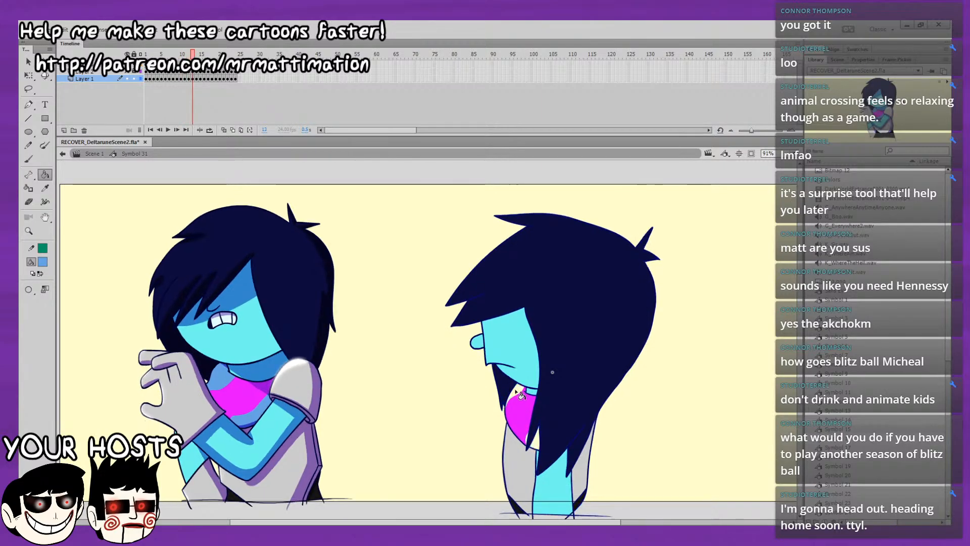
{"action": "left_click", "coordinate": [516, 393]}
{"action": "left_click", "coordinate": [535, 445]}
{"action": "key", "text": "."}
{"action": "left_click", "coordinate": [516, 394]}
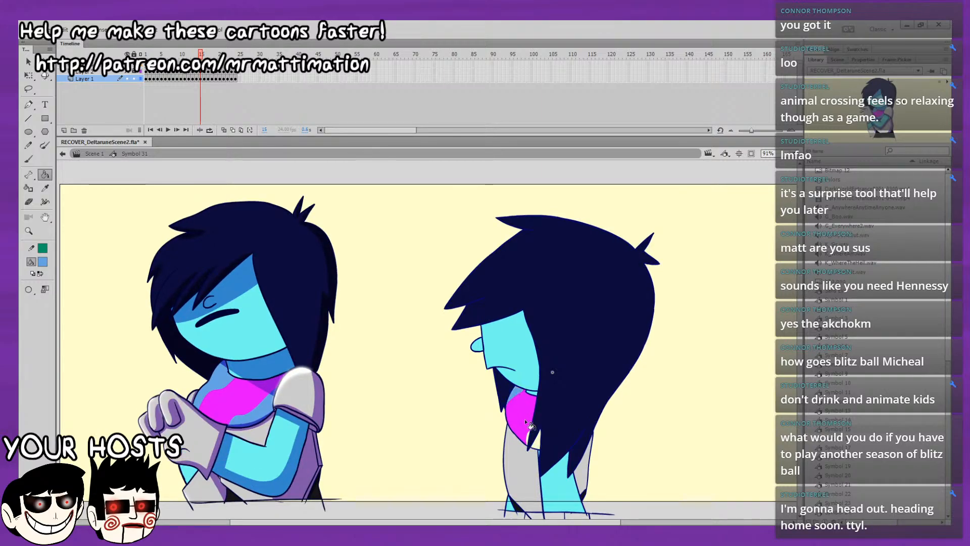
{"action": "left_click", "coordinate": [535, 443]}
Fill the scarf's upper area and the gap between the hair tips with light blue on frames 16 and 17.
{"action": "key", "text": "."}
{"action": "left_click", "coordinate": [517, 394]}
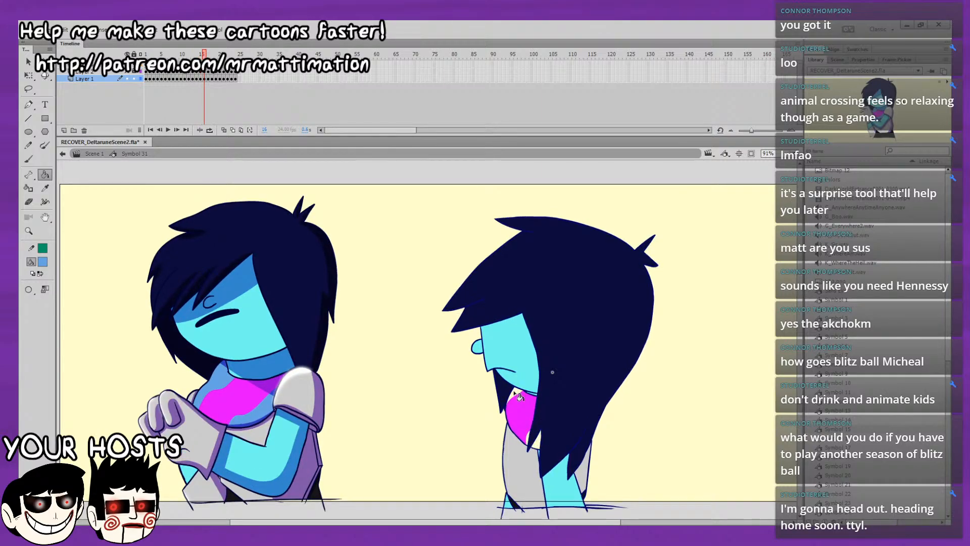
{"action": "left_click", "coordinate": [535, 441]}
{"action": "key", "text": "."}
{"action": "left_click", "coordinate": [518, 395]}
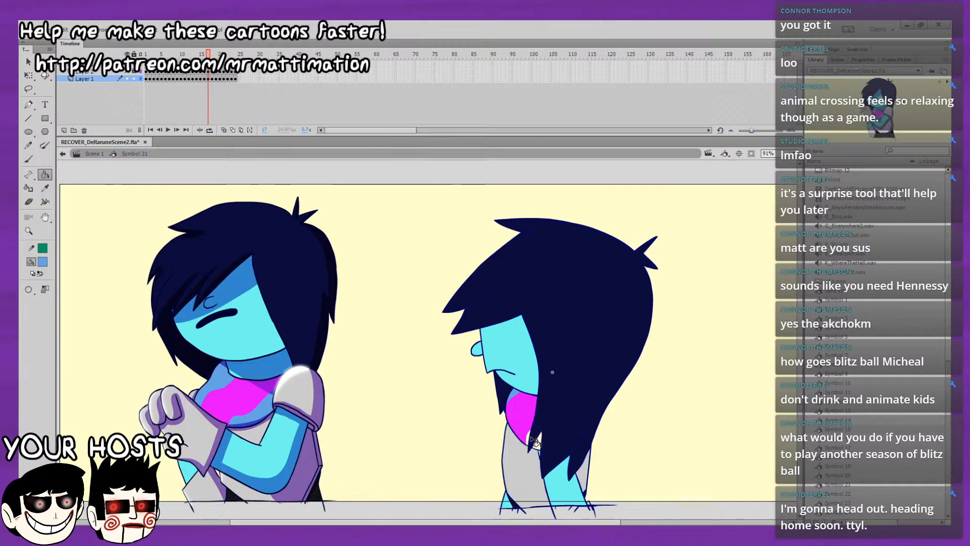
{"action": "left_click", "coordinate": [535, 439]}
Fill the remaining scarf areas around the magenta with light blue on frames 18 and 19, undoing the misplaced fill.
{"action": "key", "text": "."}
{"action": "left_click", "coordinate": [517, 399]}
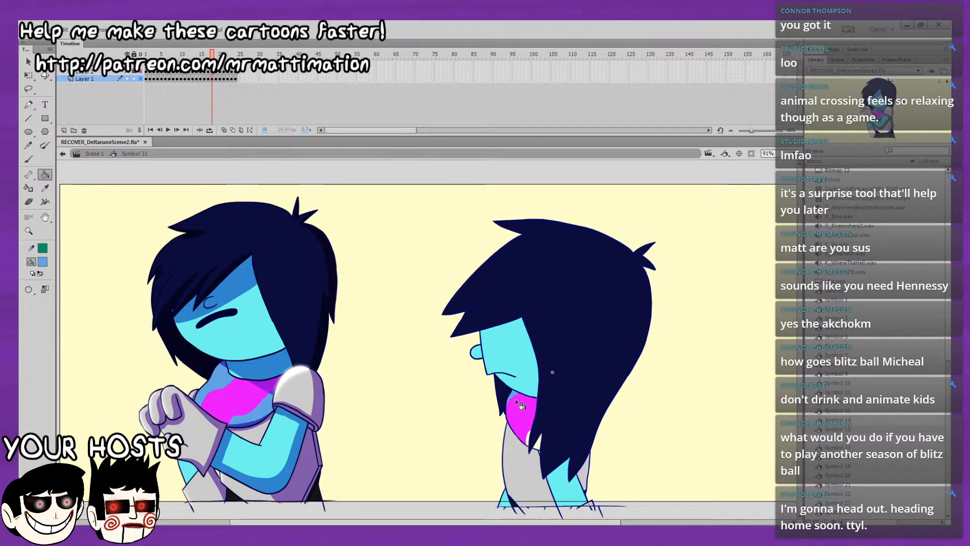
{"action": "left_click", "coordinate": [536, 440]}
{"action": "key", "text": "."}
{"action": "key", "text": "."}
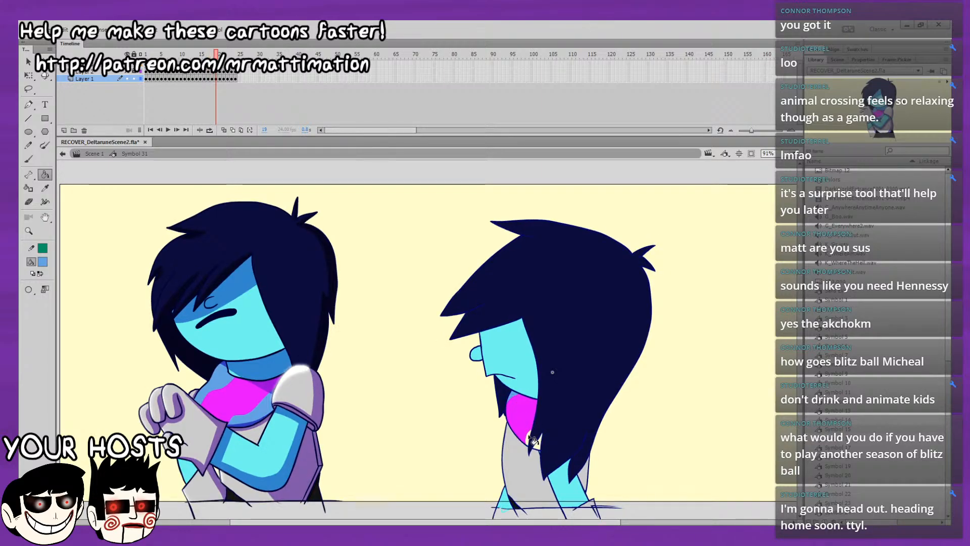
{"action": "left_click", "coordinate": [535, 429]}
{"action": "key", "text": "ctrl+z"}
{"action": "left_click", "coordinate": [544, 442]}
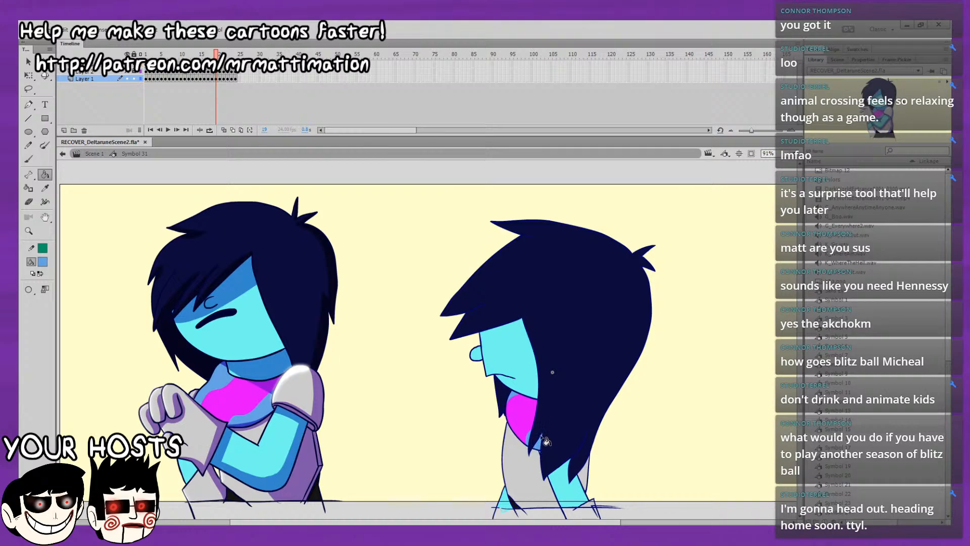
Fill the scarf areas above and below the magenta with light blue on frames 20 and 21, undoing misplaced fills.
{"action": "key", "text": "."}
{"action": "left_click", "coordinate": [512, 395]}
{"action": "left_click", "coordinate": [529, 436]}
{"action": "left_click", "coordinate": [537, 441]}
{"action": "left_click", "coordinate": [536, 435]}
{"action": "key", "text": "ctrl+z"}
{"action": "key", "text": "."}
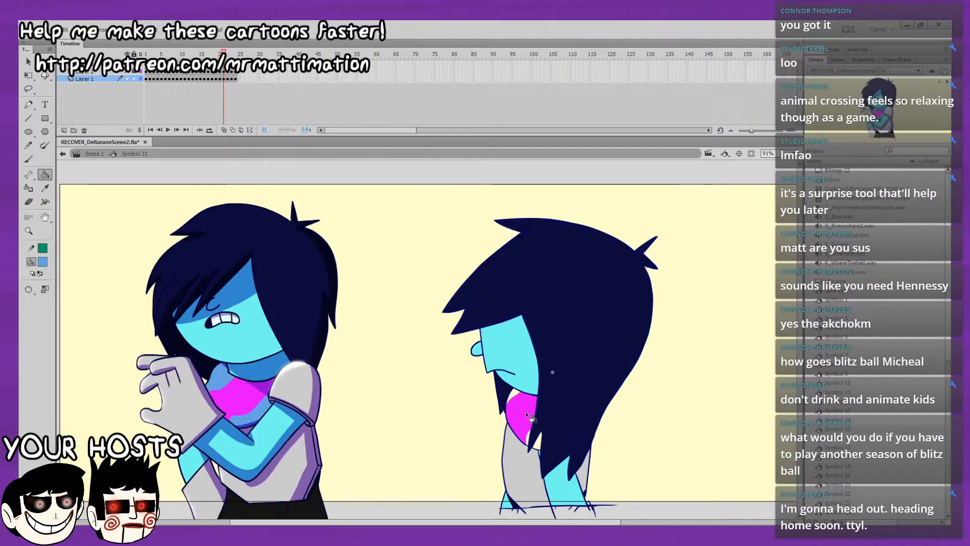
{"action": "left_click", "coordinate": [537, 420]}
{"action": "key", "text": "ctrl+z"}
{"action": "left_click", "coordinate": [540, 441]}
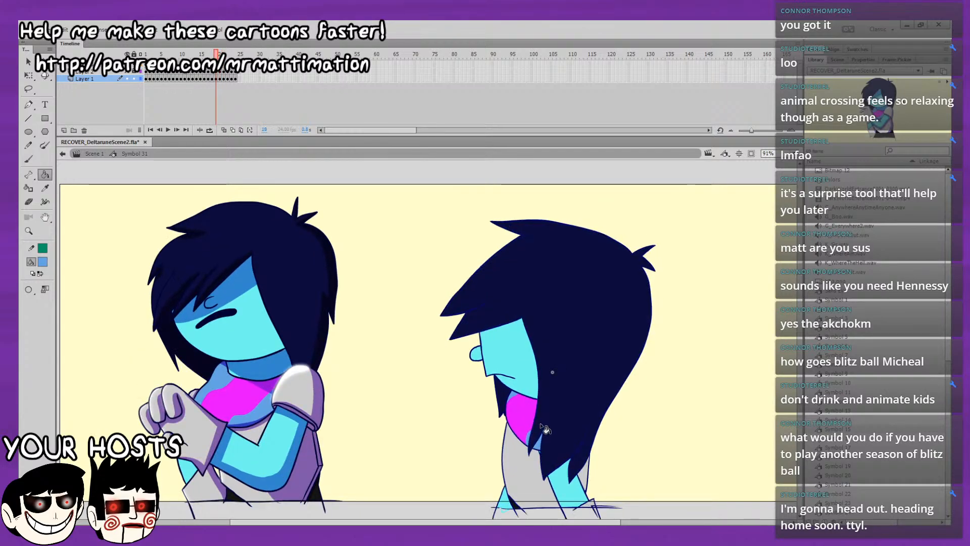
{"action": "key", "text": "."}
Fill the scarf areas around the magenta with light blue on frames 22 to 24 and play back the loop.
{"action": "key", "text": "."}
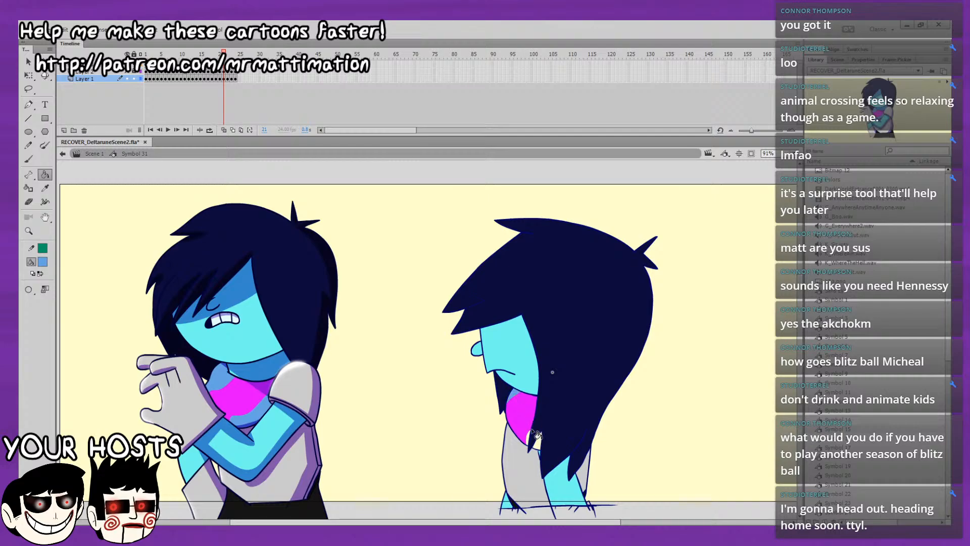
{"action": "key", "text": "."}
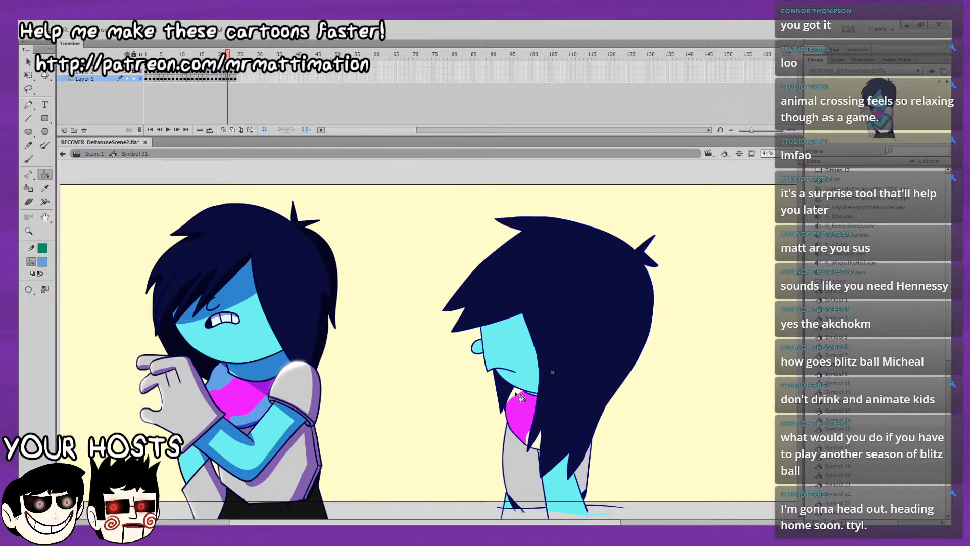
{"action": "key", "text": "."}
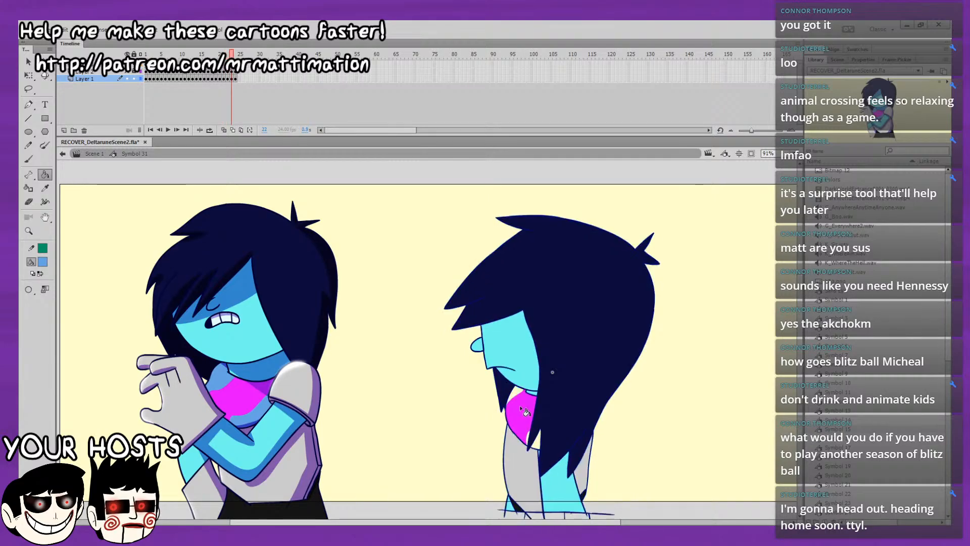
{"action": "left_click", "coordinate": [536, 438]}
{"action": "key", "text": "."}
{"action": "left_click", "coordinate": [516, 393]}
{"action": "key", "text": "."}
{"action": "key", "text": "."}
{"action": "left_click", "coordinate": [517, 394]}
{"action": "left_click", "coordinate": [528, 437]}
{"action": "left_click", "coordinate": [537, 436]}
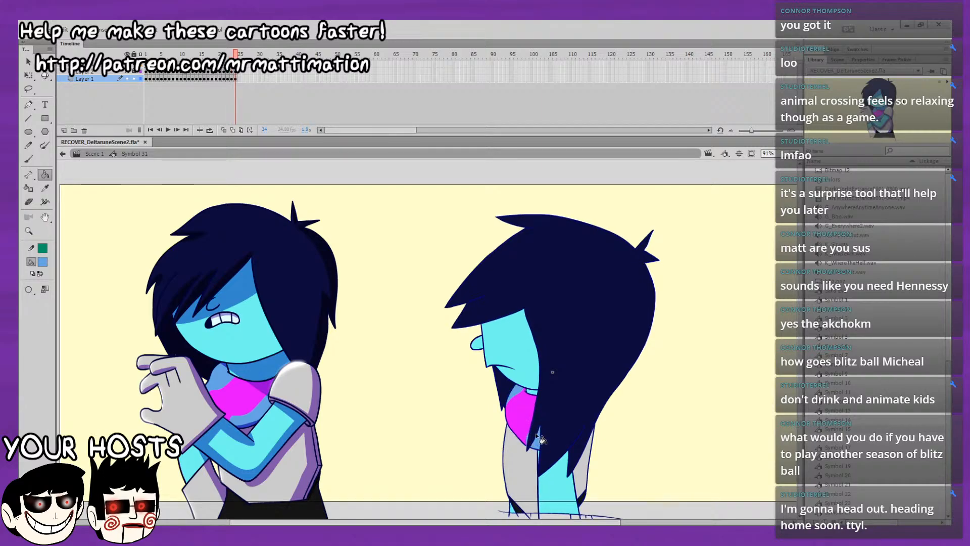
{"action": "key", "text": "Return"}
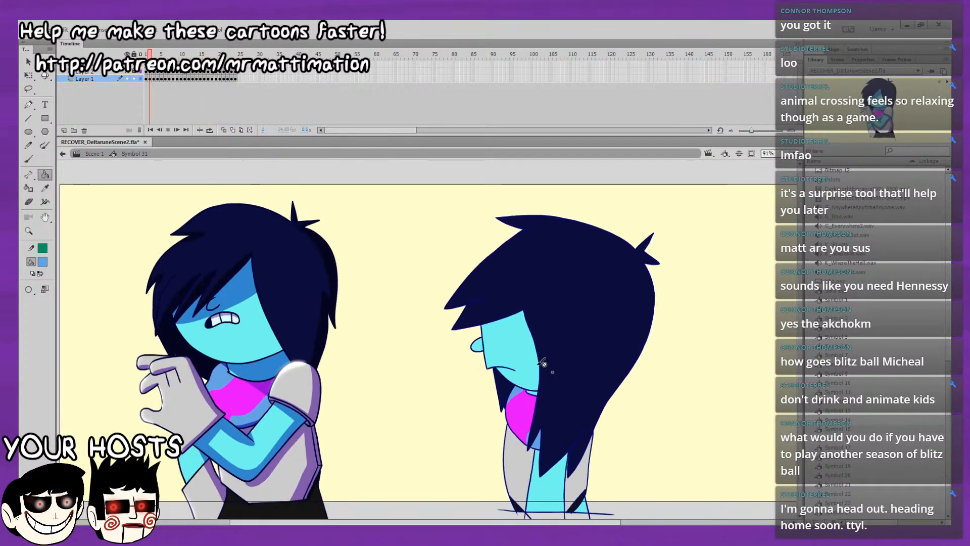
{"action": "key", "text": "Return"}
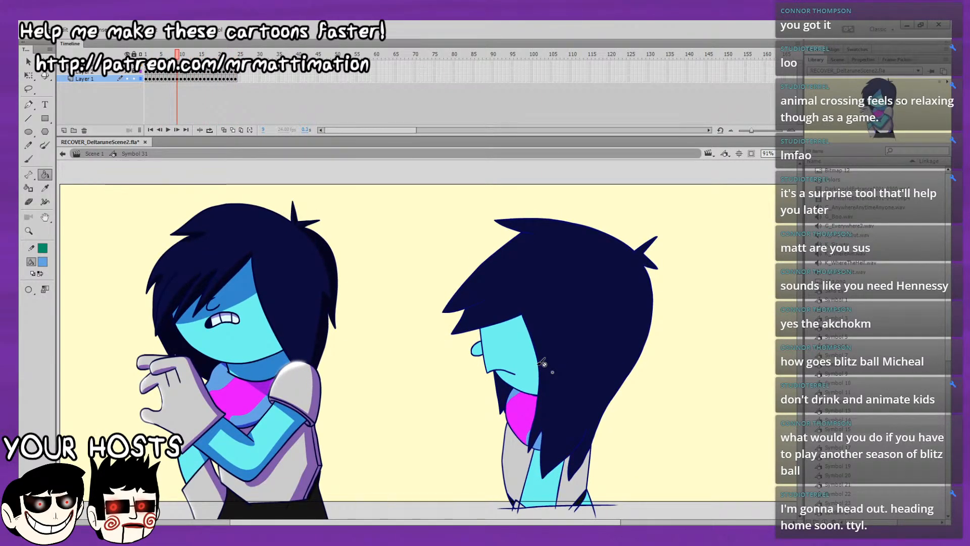
Delete the reference character from frame 1 and show the shading layer over the drawing.
{"action": "left_click", "coordinate": [146, 54]}
{"action": "left_click", "coordinate": [30, 63]}
{"action": "left_click", "coordinate": [225, 245]}
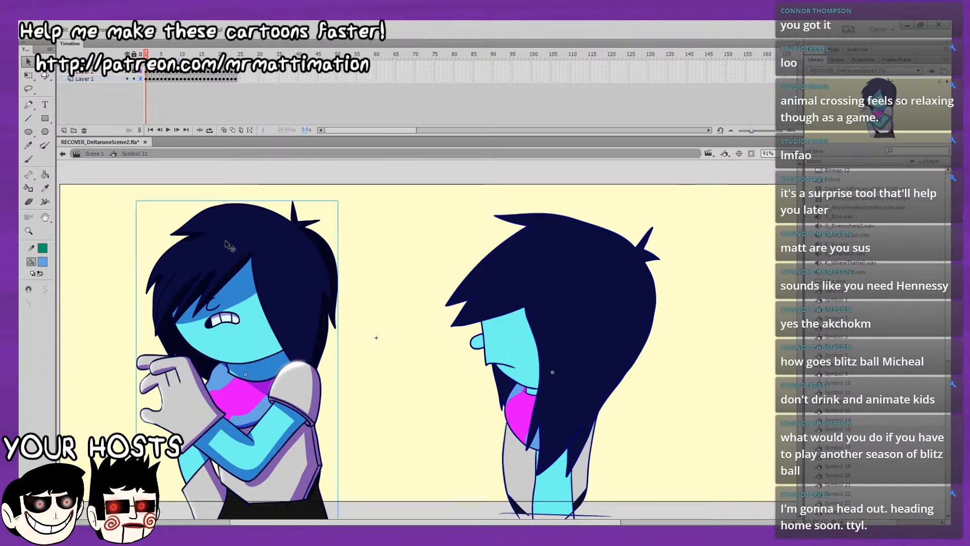
{"action": "key", "text": "Delete"}
{"action": "left_click", "coordinate": [135, 72]}
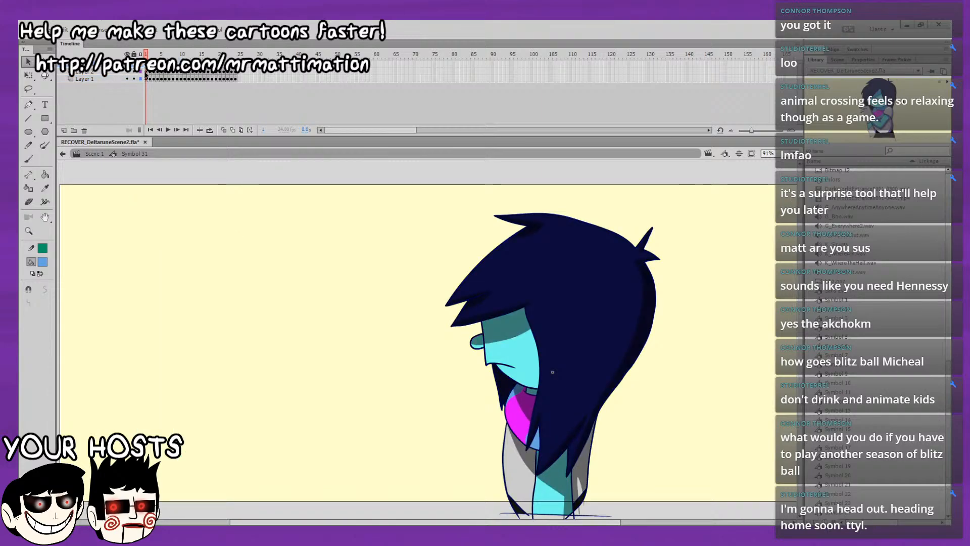
Turn on multiple-frame editing across all 24 frames, lock Layer 1 and select the shading instances on every frame.
{"action": "left_click", "coordinate": [146, 72]}
{"action": "left_click", "coordinate": [241, 130]}
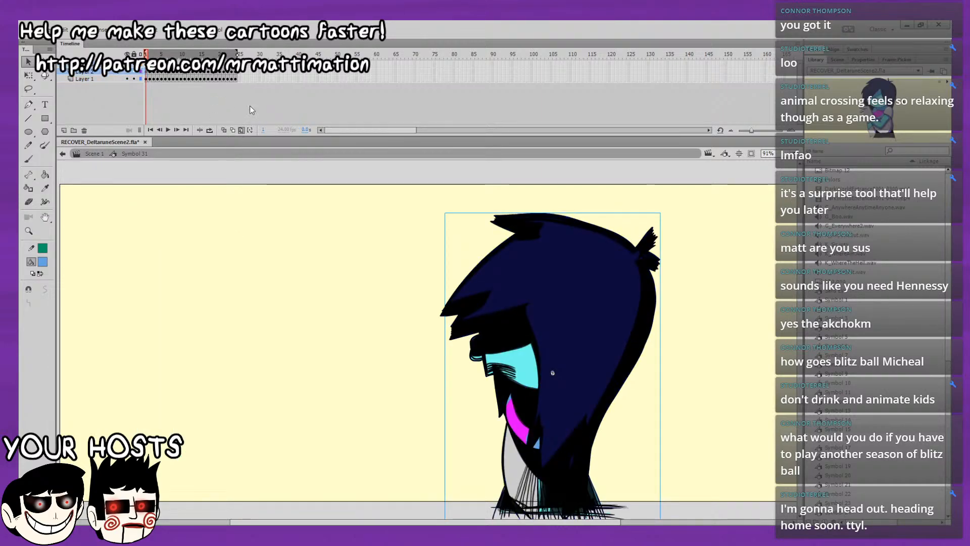
{"action": "left_click", "coordinate": [317, 327]}
{"action": "key", "text": "ctrl+alt+a"}
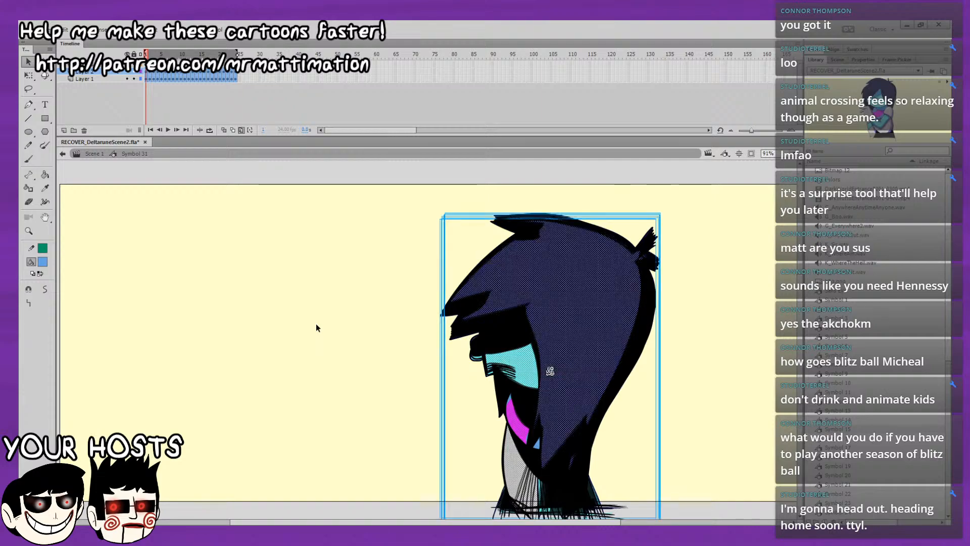
{"action": "left_click", "coordinate": [135, 80]}
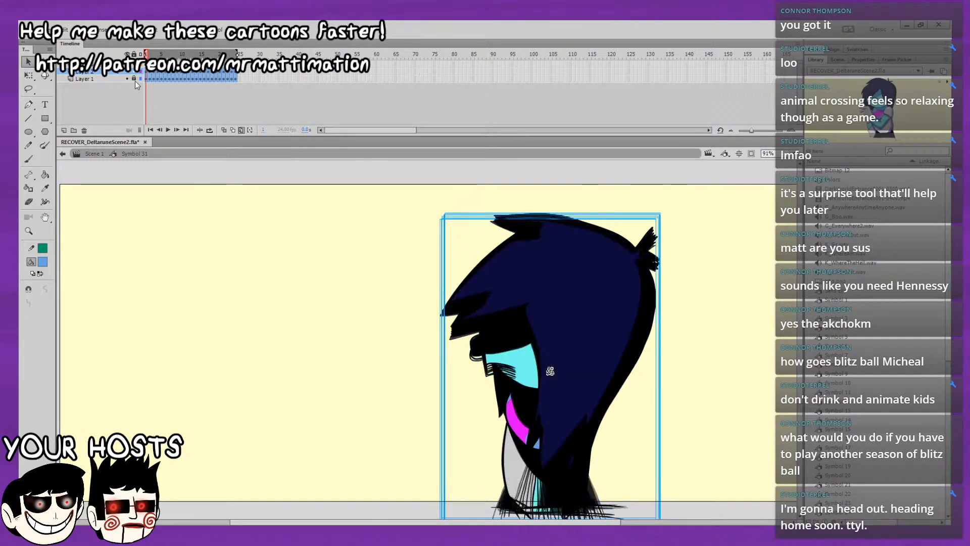
{"action": "left_click", "coordinate": [863, 59]}
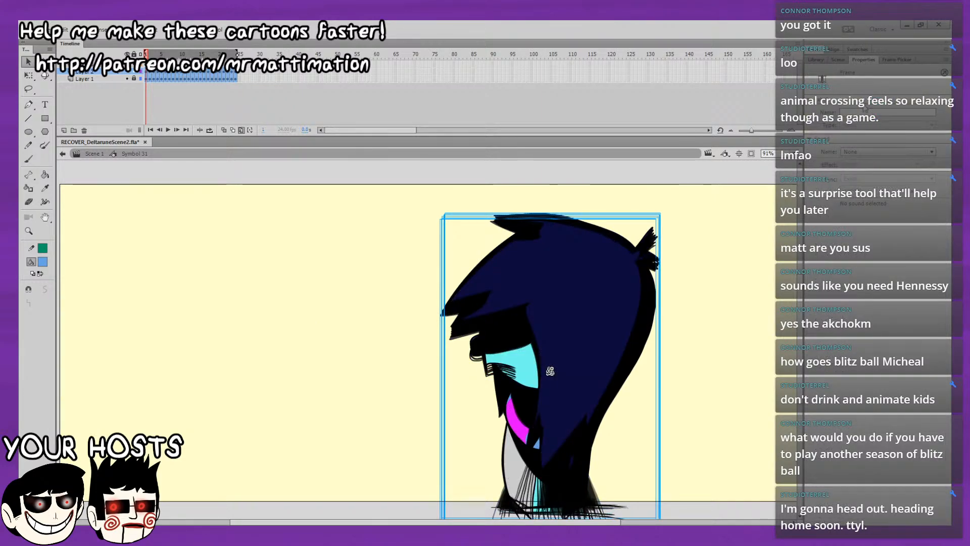
{"action": "left_click", "coordinate": [652, 313]}
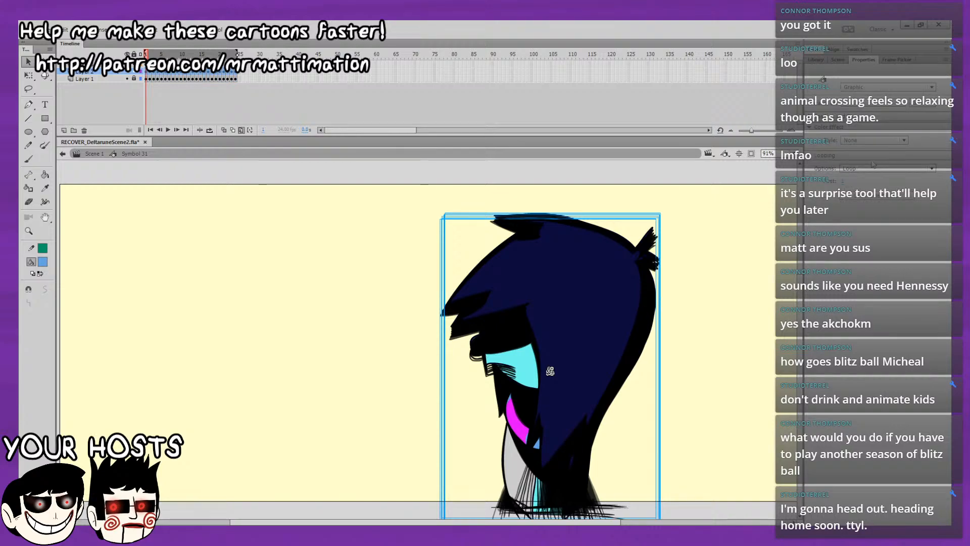
Change the selected shading instances to Movie Clip and give them an Advanced color effect with 60% alpha.
{"action": "left_click", "coordinate": [874, 90]}
{"action": "left_click", "coordinate": [870, 102]}
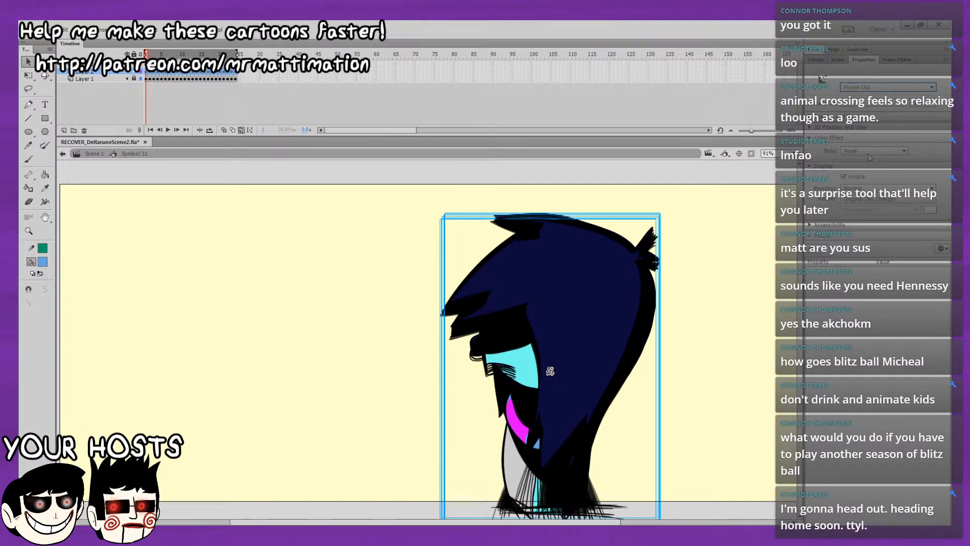
{"action": "left_click", "coordinate": [858, 196]}
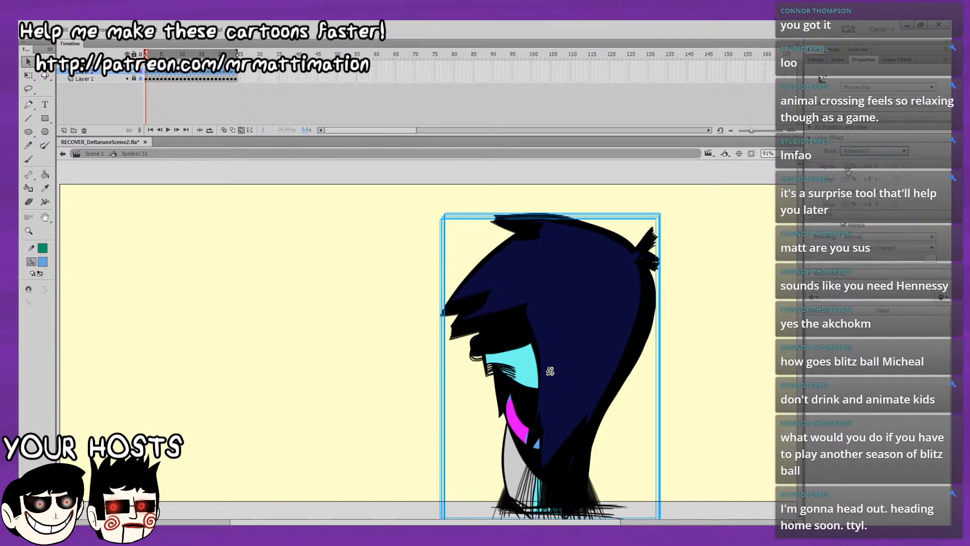
{"action": "left_click", "coordinate": [847, 165]}
{"action": "type", "text": "60"}
Tint the shading purple by setting the color effect's red offset to 90 and blue offset to 180.
{"action": "key", "text": "Tab"}
{"action": "key", "text": "Tab"}
{"action": "key", "text": "Tab"}
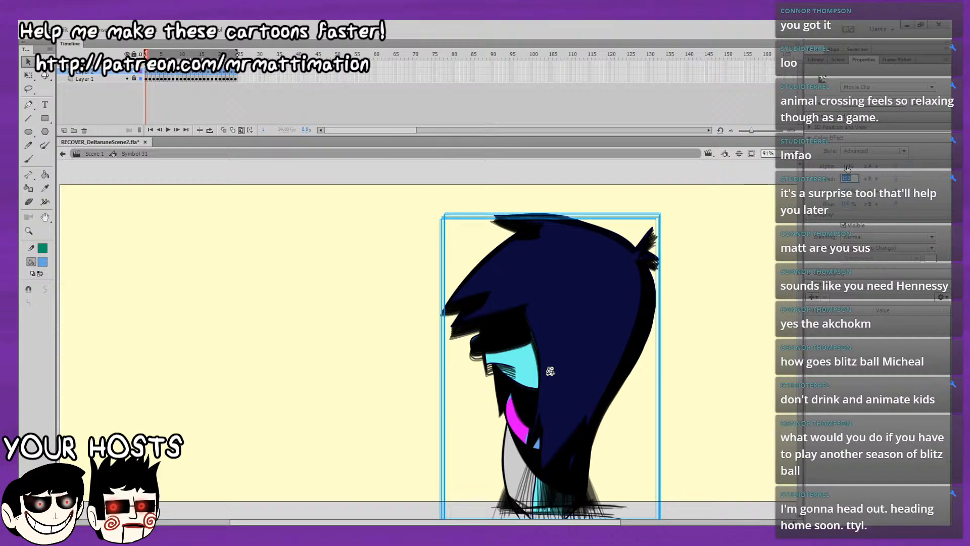
{"action": "type", "text": "90"}
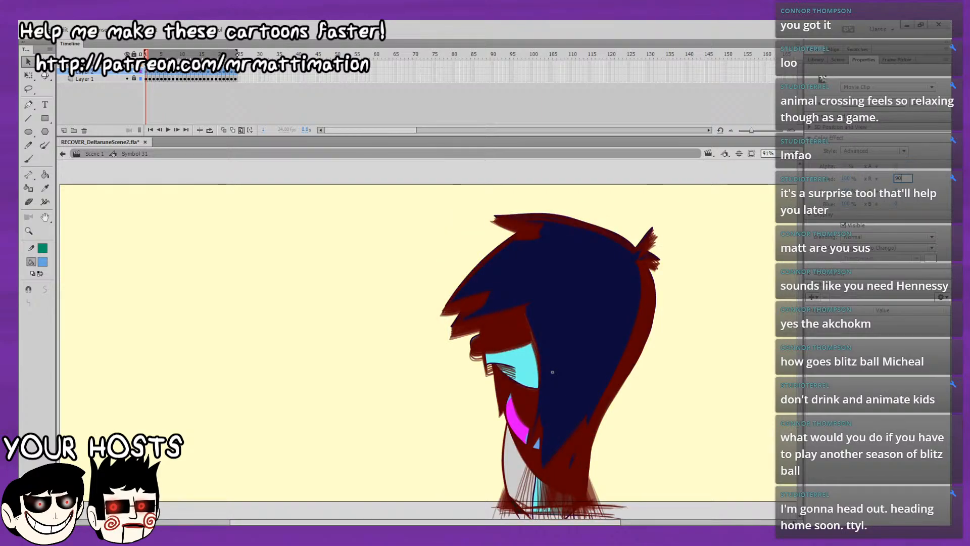
{"action": "key", "text": "Tab"}
{"action": "key", "text": "Tab"}
{"action": "key", "text": "Tab"}
{"action": "key", "text": "Tab"}
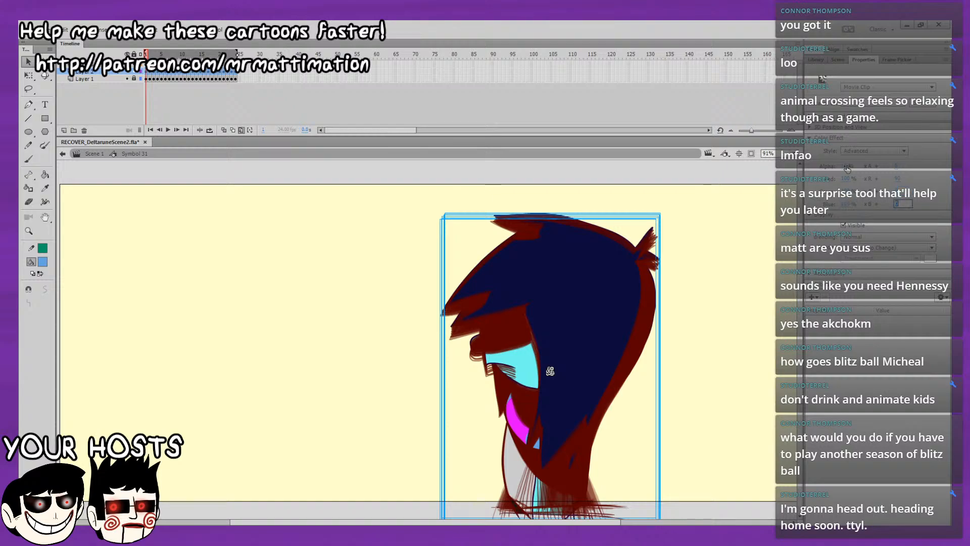
{"action": "type", "text": "180"}
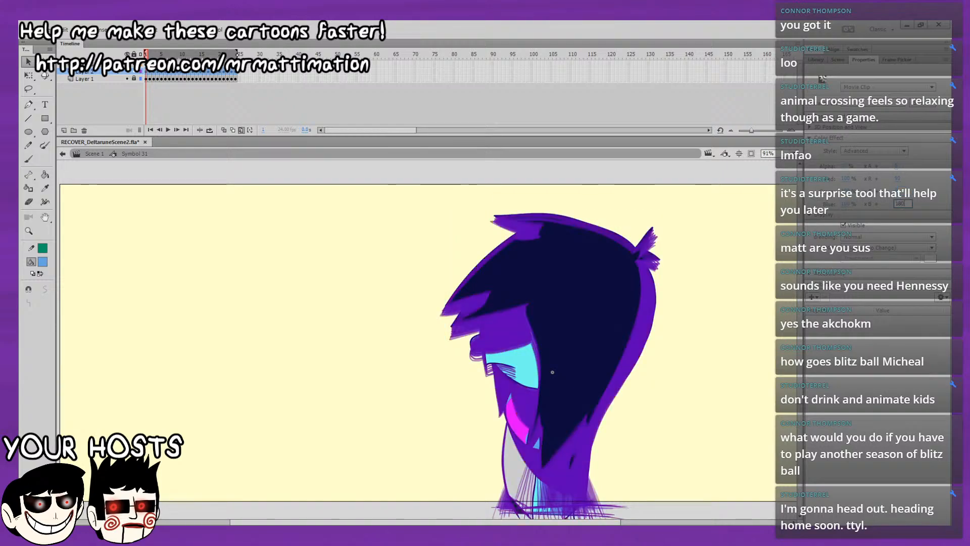
{"action": "key", "text": "Escape"}
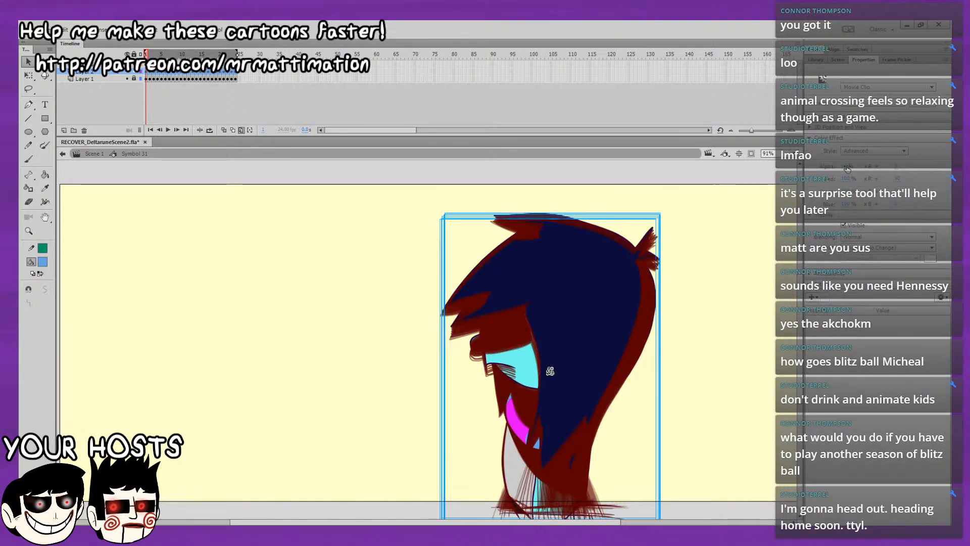
{"action": "left_click", "coordinate": [897, 204]}
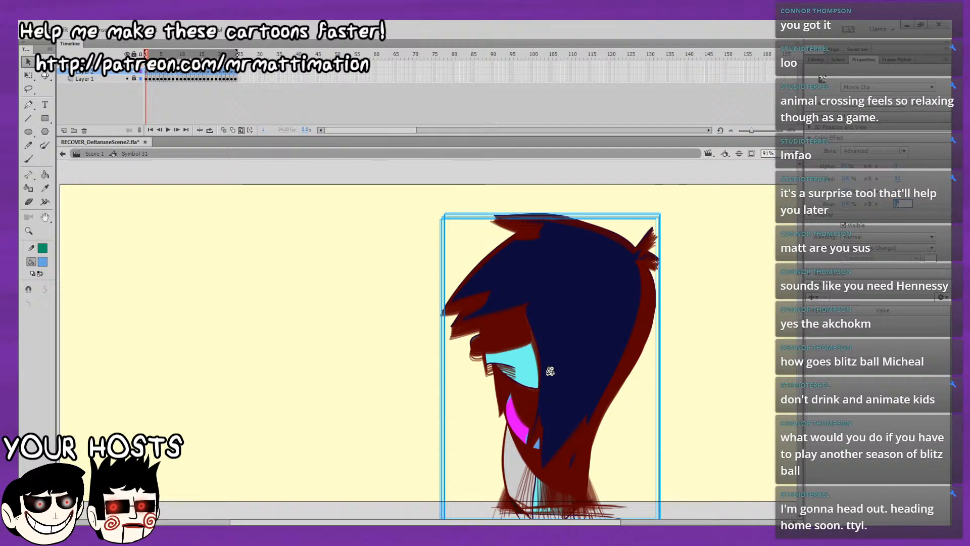
{"action": "type", "text": "180"}
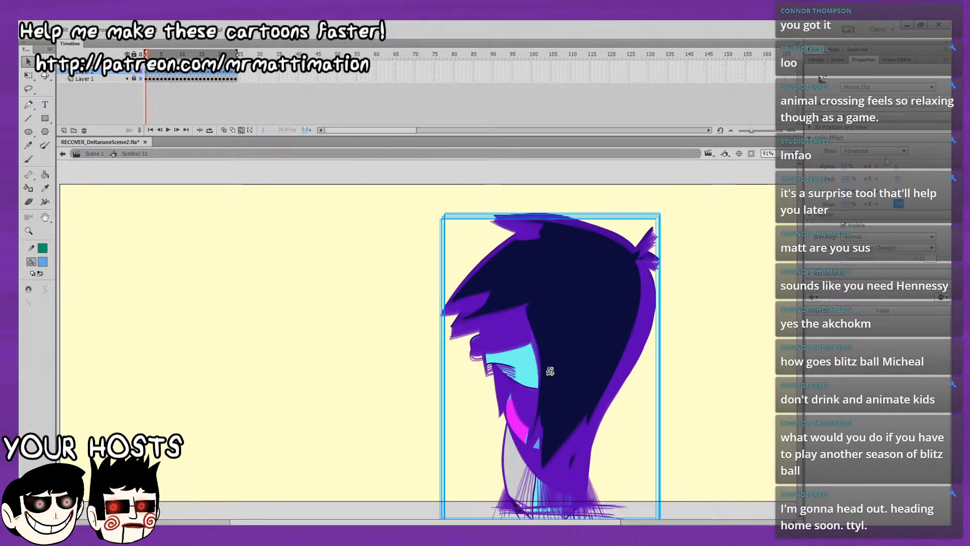
Change the shading instances to a darkening blend mode and duplicate the shading layer.
{"action": "left_click", "coordinate": [902, 238]}
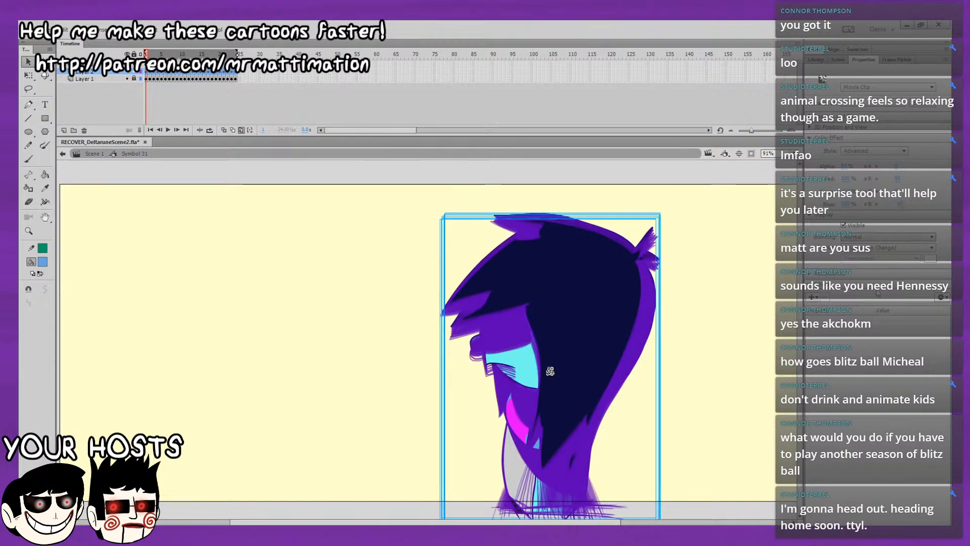
{"action": "left_click", "coordinate": [874, 279]}
{"action": "left_click", "coordinate": [753, 313]}
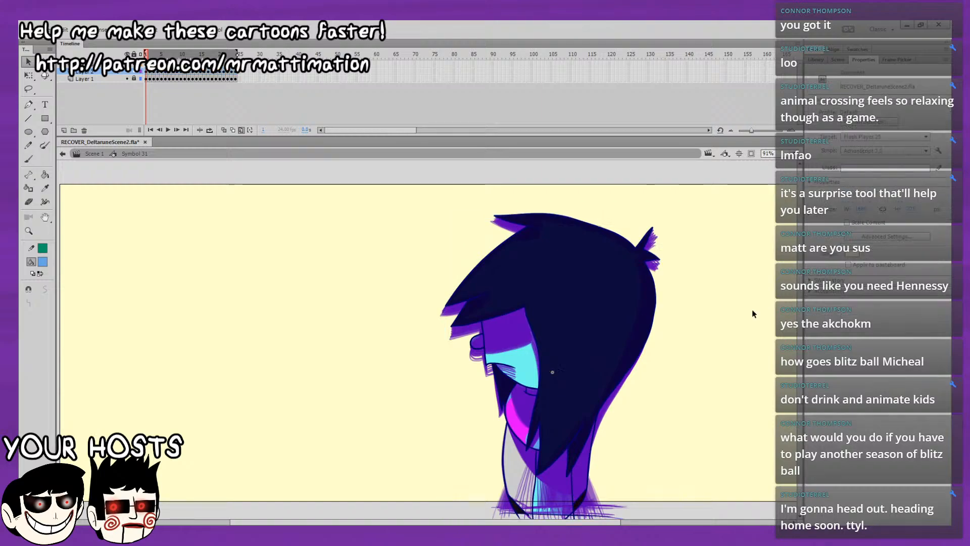
{"action": "left_click", "coordinate": [553, 371]}
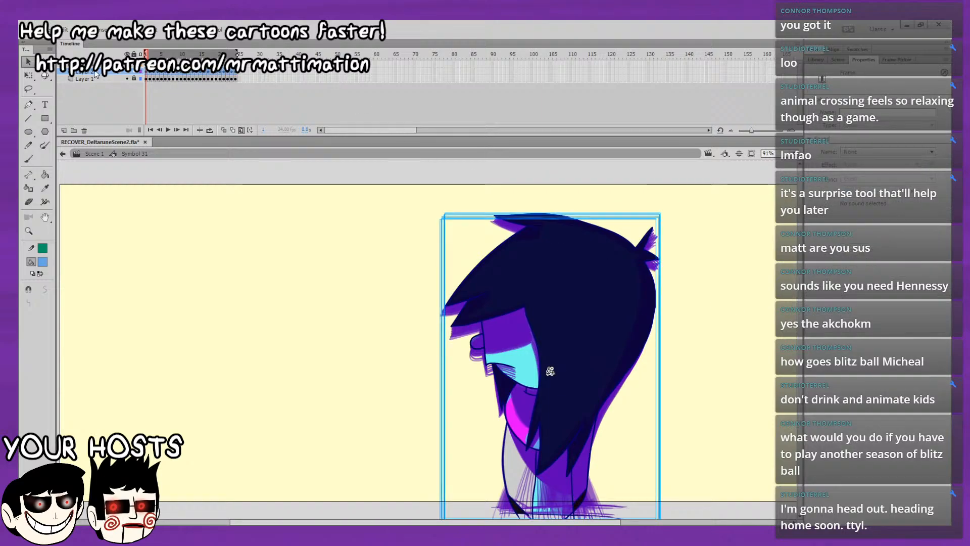
{"action": "left_click", "coordinate": [127, 175]}
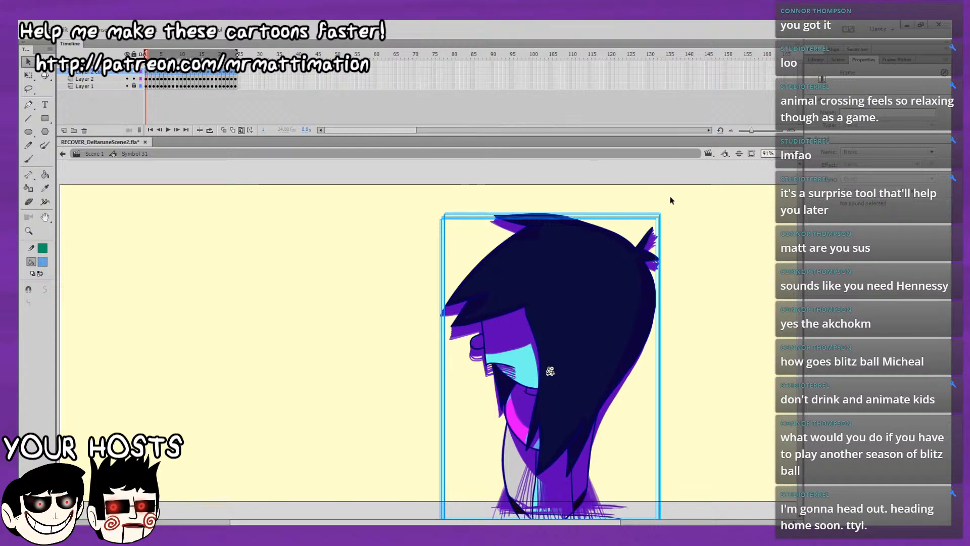
Lock Layer 2, then remove the color effect from the duplicated shading instances on every frame and change their blend mode.
{"action": "left_click", "coordinate": [347, 258]}
{"action": "left_click", "coordinate": [134, 79]}
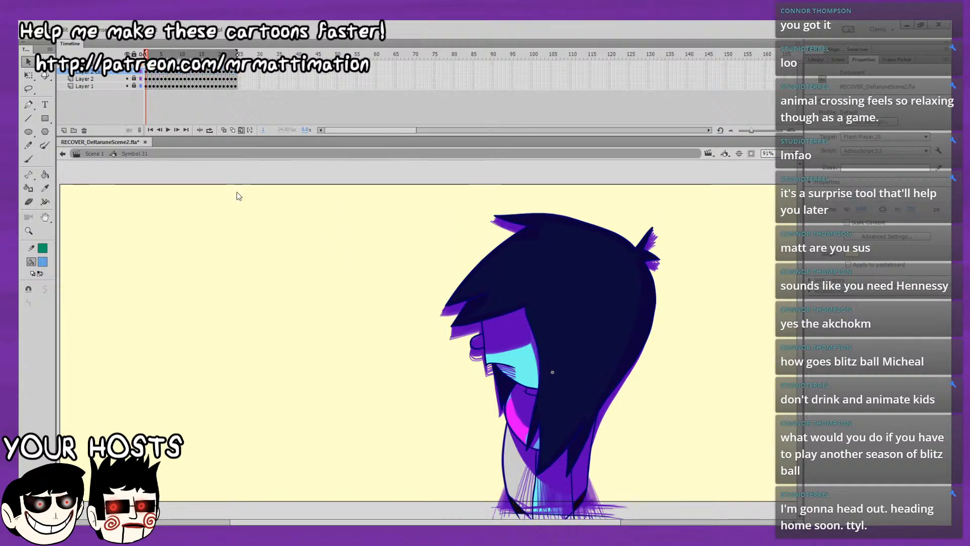
{"action": "key", "text": "ctrl+a"}
{"action": "left_click", "coordinate": [861, 152]}
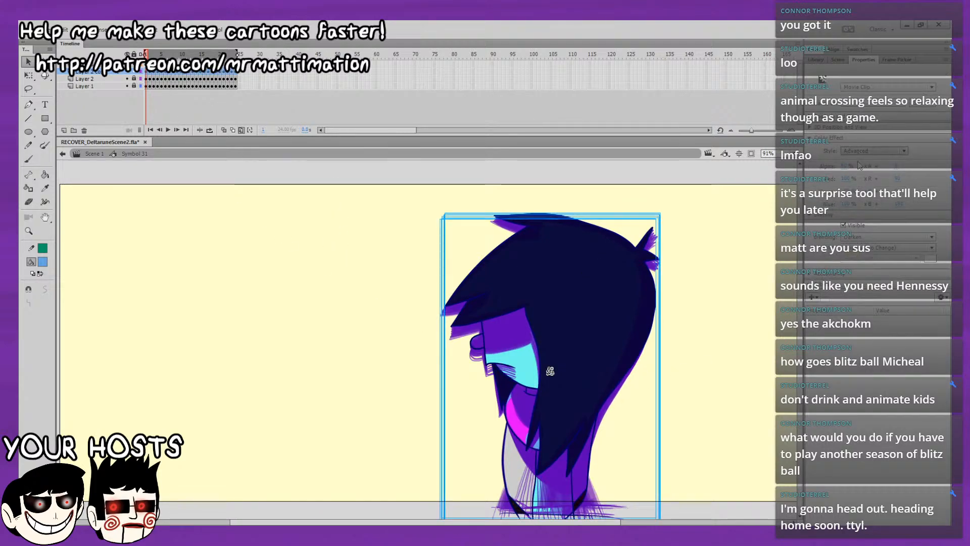
{"action": "left_click", "coordinate": [860, 161]}
{"action": "left_click", "coordinate": [888, 188]}
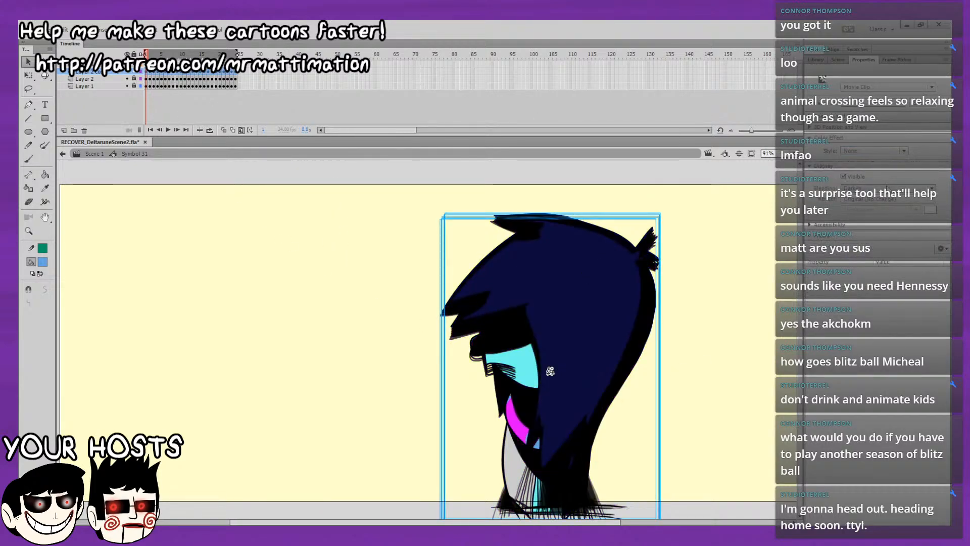
{"action": "left_click", "coordinate": [865, 275]}
{"action": "left_click", "coordinate": [241, 130]}
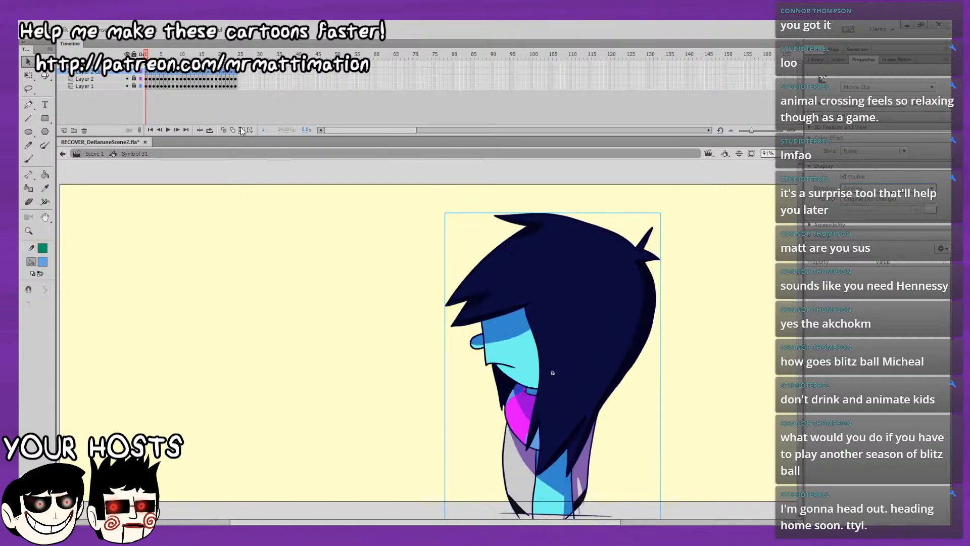
{"action": "left_click", "coordinate": [284, 394]}
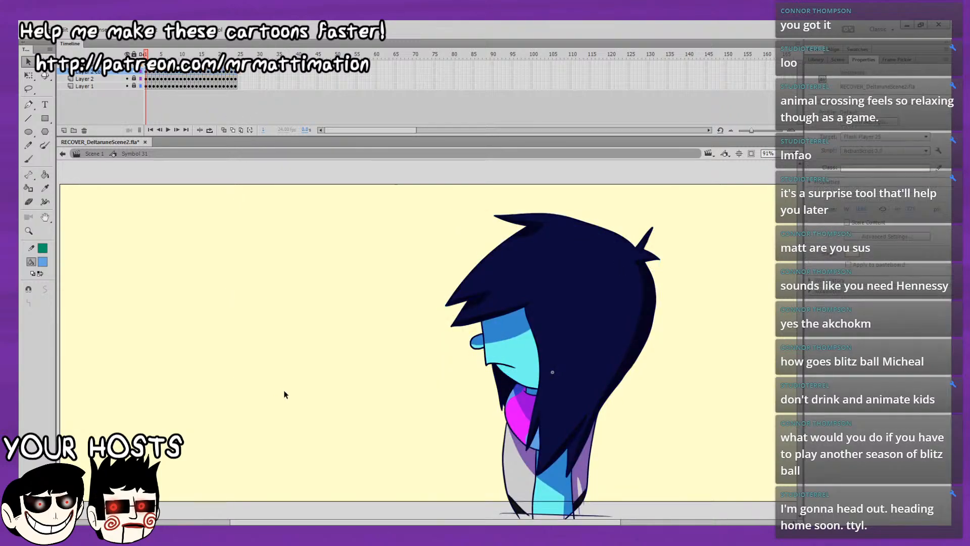
{"action": "key", "text": "Return"}
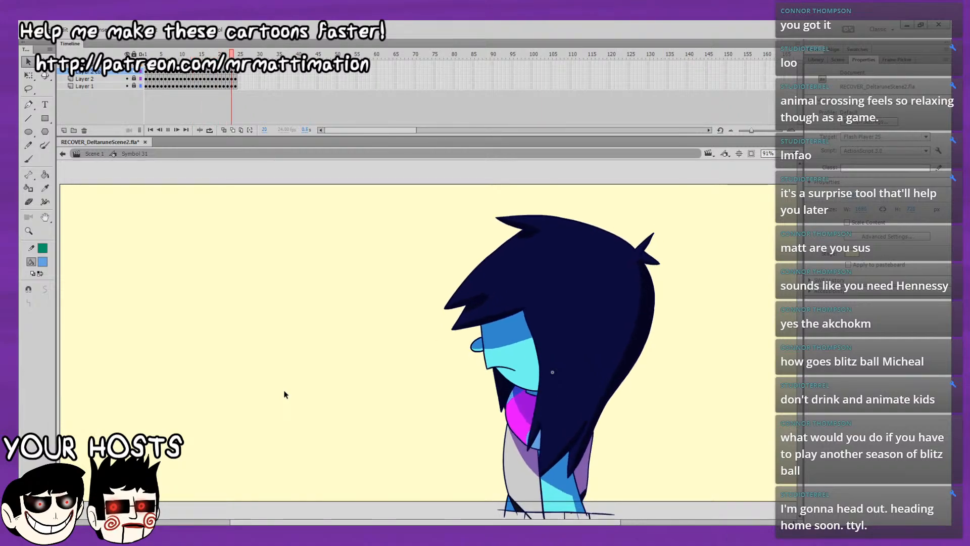
{"action": "key", "text": "Return"}
On frame 1, lock the duplicated shading layer and set up a pressure-sensitive Brush with white fill on the layer above.
{"action": "left_click", "coordinate": [146, 54]}
{"action": "left_click", "coordinate": [134, 71]}
{"action": "left_click", "coordinate": [96, 65]}
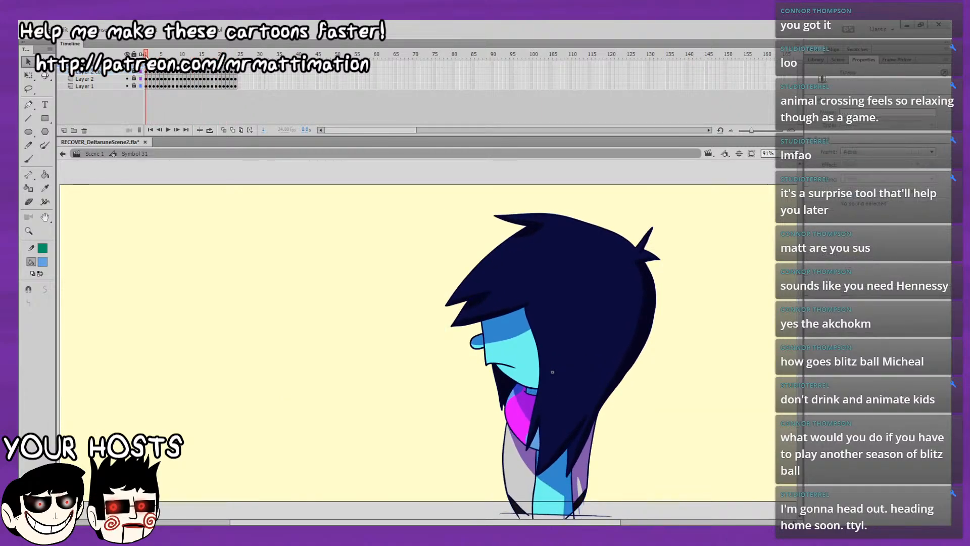
{"action": "left_click", "coordinate": [28, 159]}
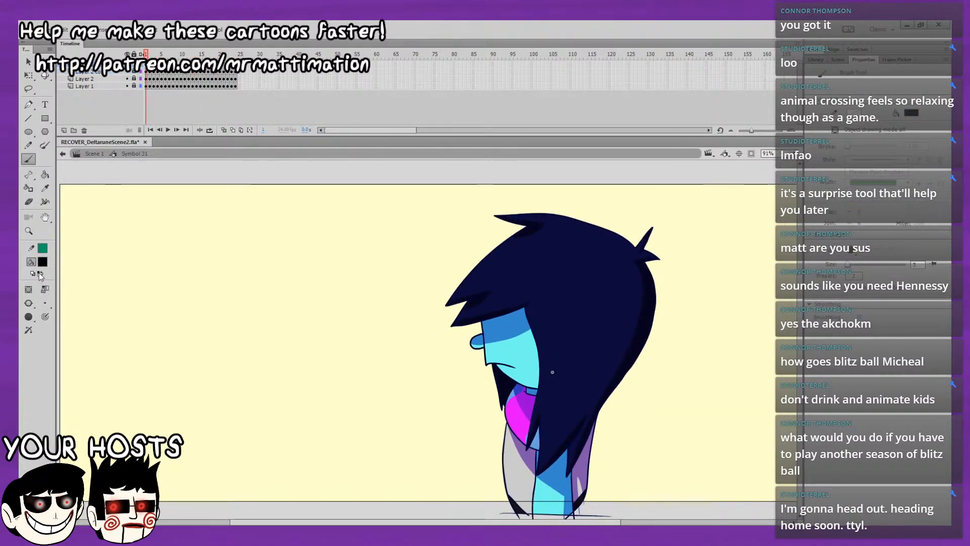
{"action": "left_click", "coordinate": [70, 322]}
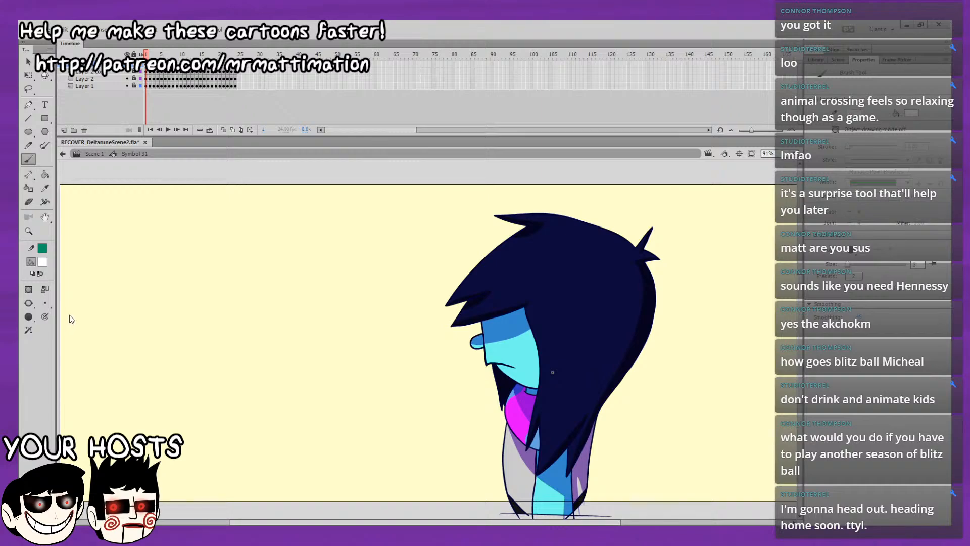
{"action": "left_click", "coordinate": [45, 317]}
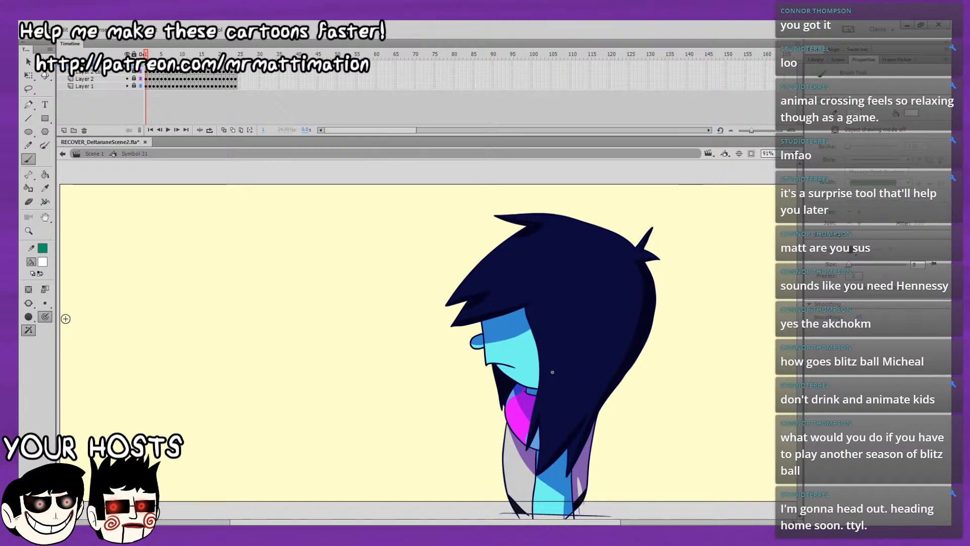
Paint a thin white highlight down the front edge of the character's grey torso on frame 1.
{"action": "key", "text": "ctrl+1"}
{"action": "left_click_drag", "start_coordinate": [576, 363], "coordinate": [580, 298]}
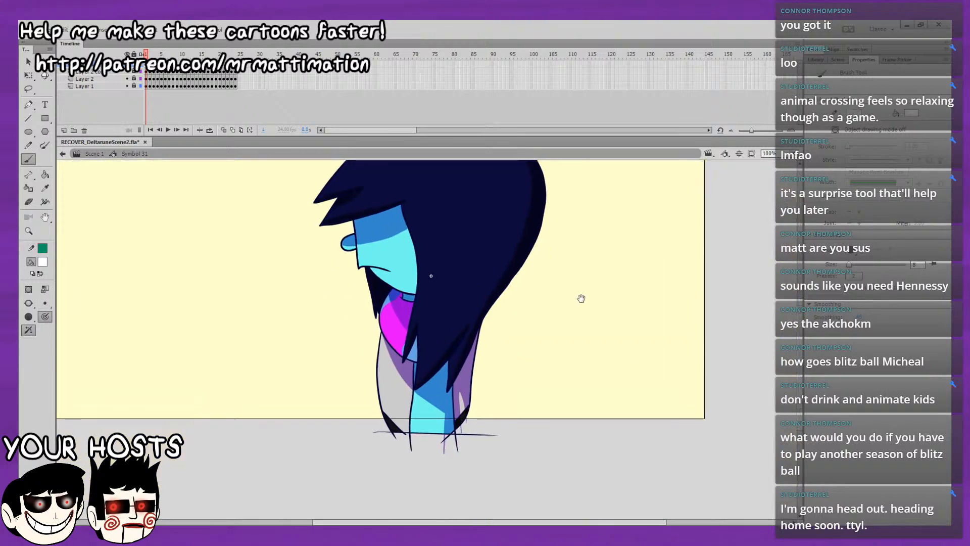
{"action": "left_click_drag", "start_coordinate": [383, 352], "coordinate": [397, 411]}
{"action": "key", "text": "ctrl+z"}
{"action": "left_click", "coordinate": [794, 155]}
{"action": "left_click", "coordinate": [778, 207]}
{"action": "left_click_drag", "start_coordinate": [633, 331], "coordinate": [710, 136]}
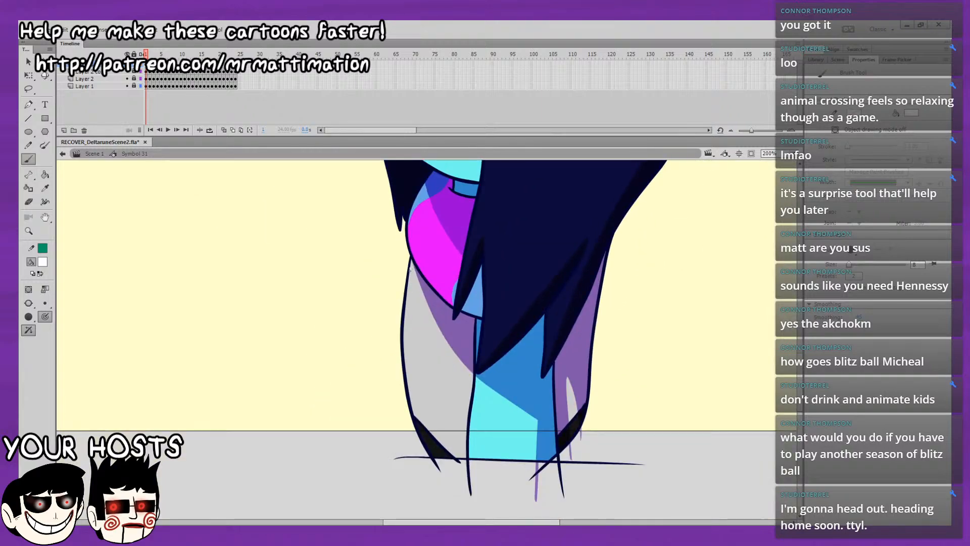
{"action": "key", "text": "ctrl+z"}
{"action": "left_click_drag", "start_coordinate": [407, 318], "coordinate": [413, 409]}
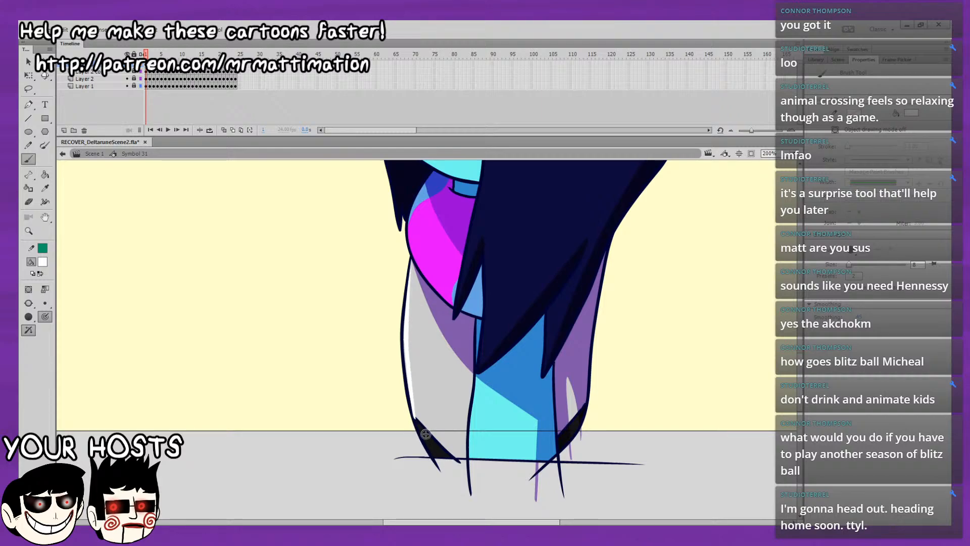
Convert the white torso highlight to a symbol and change its instance type to Movie Clip.
{"action": "left_click", "coordinate": [29, 201]}
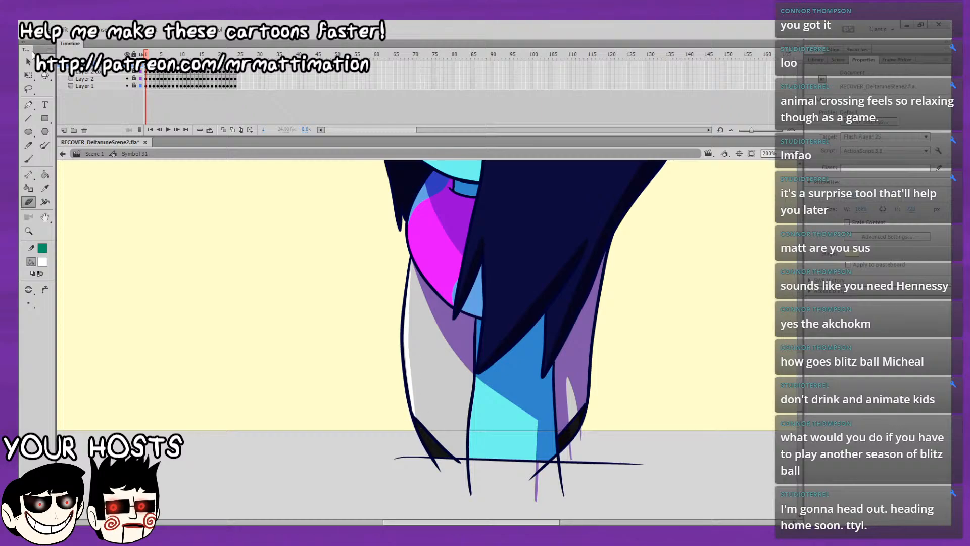
{"action": "left_click", "coordinate": [29, 61]}
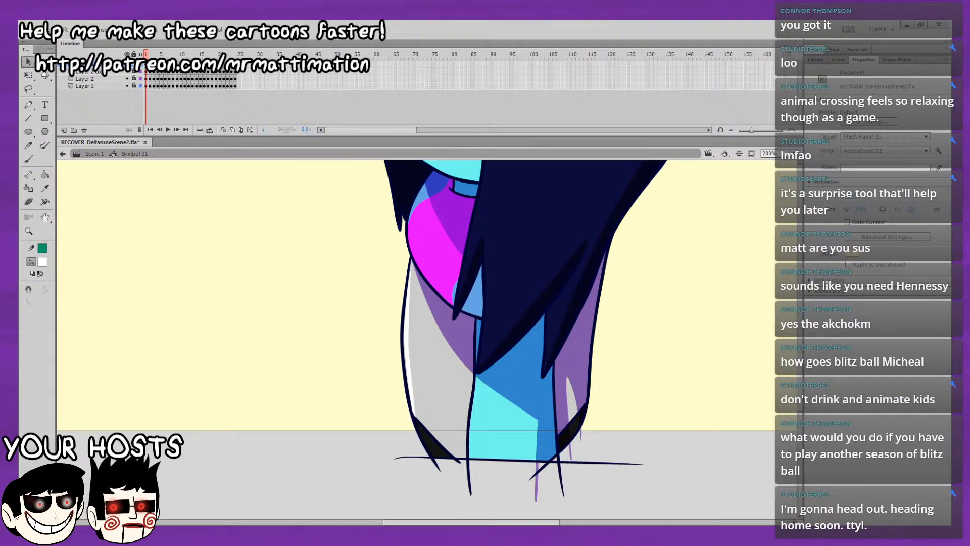
{"action": "left_click", "coordinate": [146, 65]}
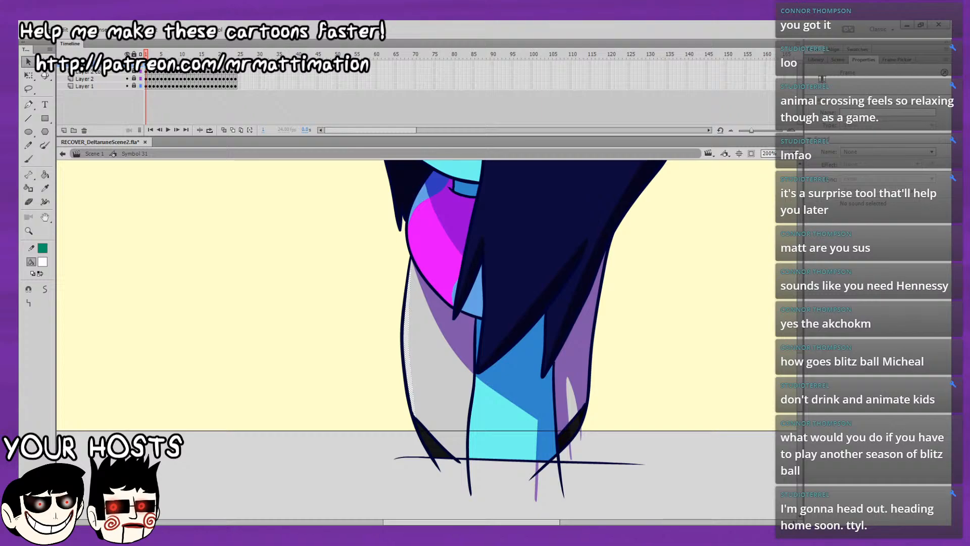
{"action": "key", "text": "F8"}
{"action": "key", "text": "Return"}
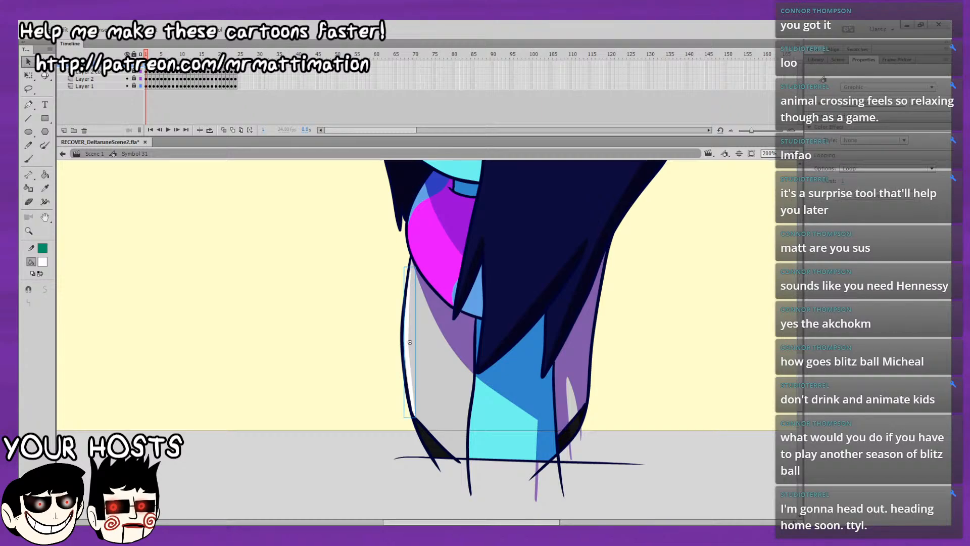
{"action": "left_click", "coordinate": [889, 87]}
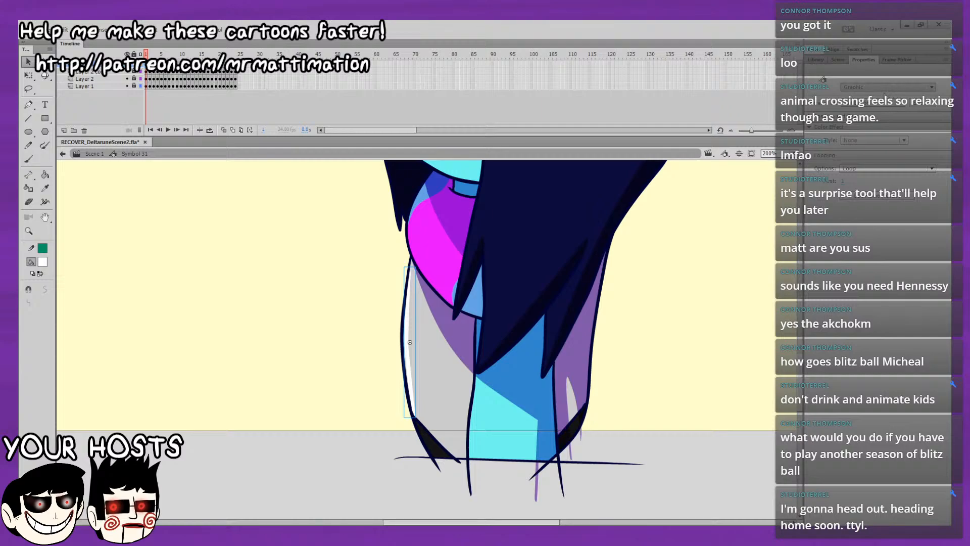
{"action": "left_click", "coordinate": [885, 71]}
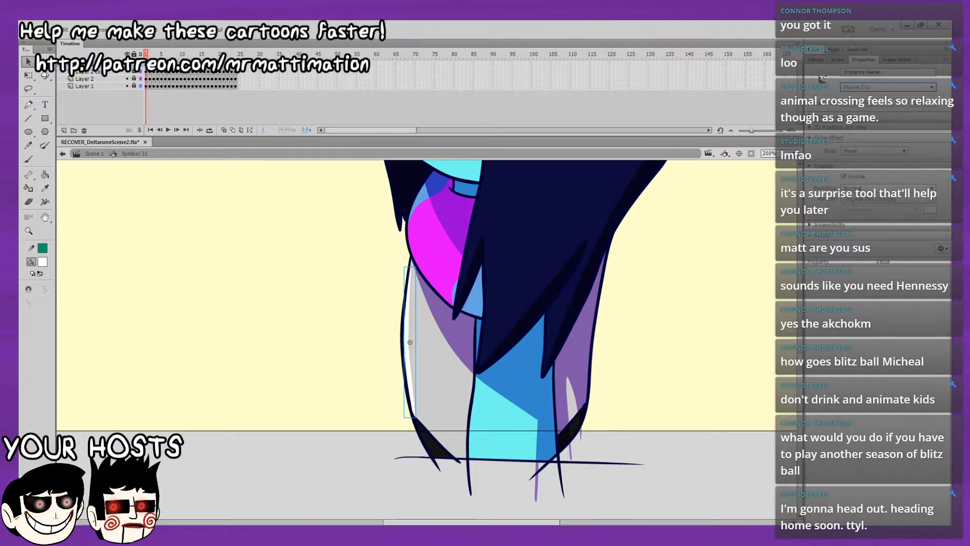
Add a white Glow filter to the highlight instance with higher quality, 200% strength and a blur of 10.
{"action": "left_click", "coordinate": [839, 279]}
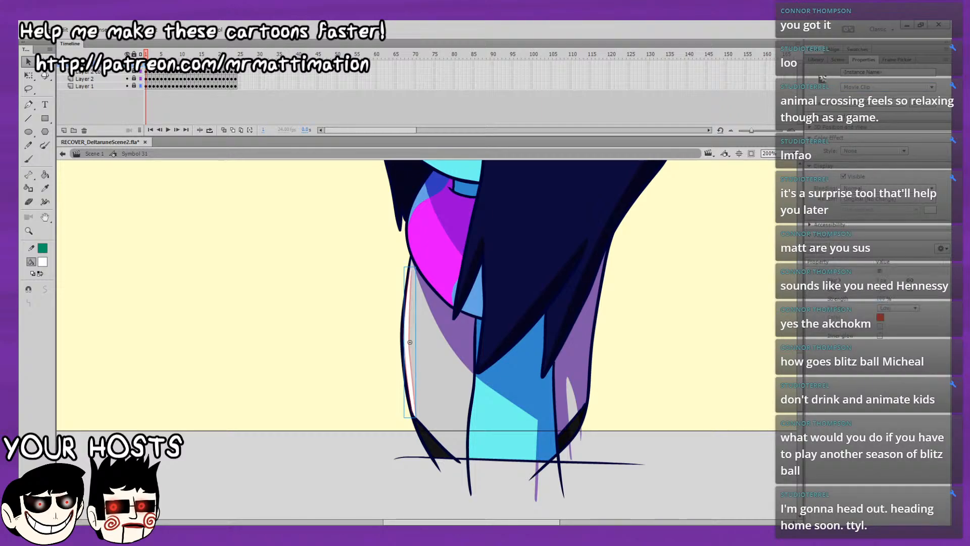
{"action": "left_click", "coordinate": [881, 319]}
{"action": "left_click", "coordinate": [742, 384]}
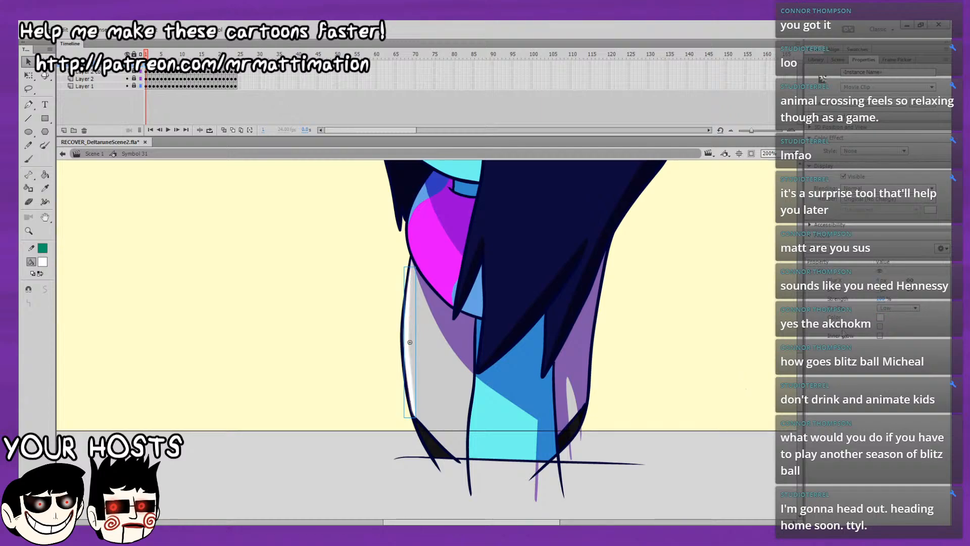
{"action": "left_click", "coordinate": [898, 307]}
{"action": "left_click", "coordinate": [893, 337]}
{"action": "left_click", "coordinate": [880, 299]}
{"action": "type", "text": "200"}
{"action": "key", "text": "Return"}
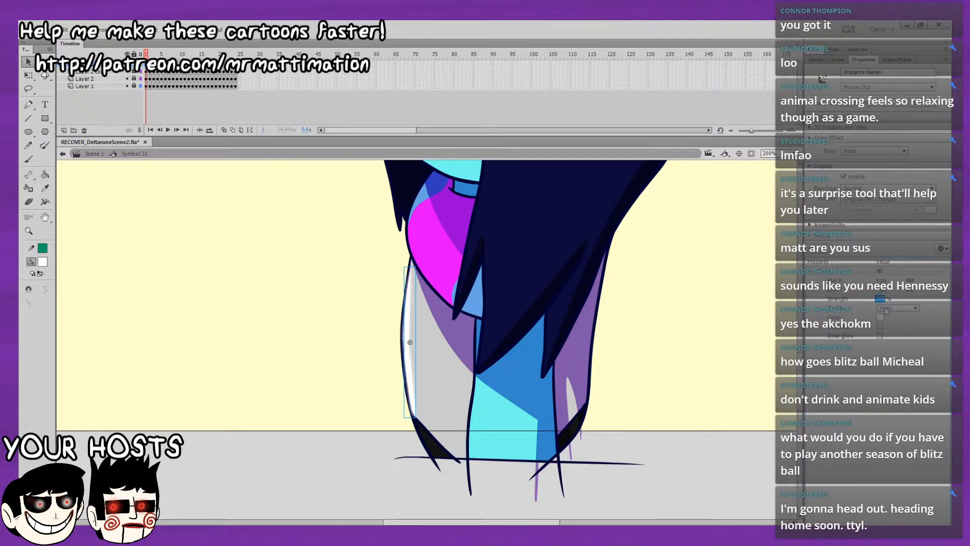
{"action": "left_click", "coordinate": [878, 291]}
{"action": "type", "text": "100"}
{"action": "key", "text": "Return"}
Play the loop with the glowing highlight and break its instance apart into a plain shape.
{"action": "left_click_drag", "start_coordinate": [706, 408], "coordinate": [742, 372]}
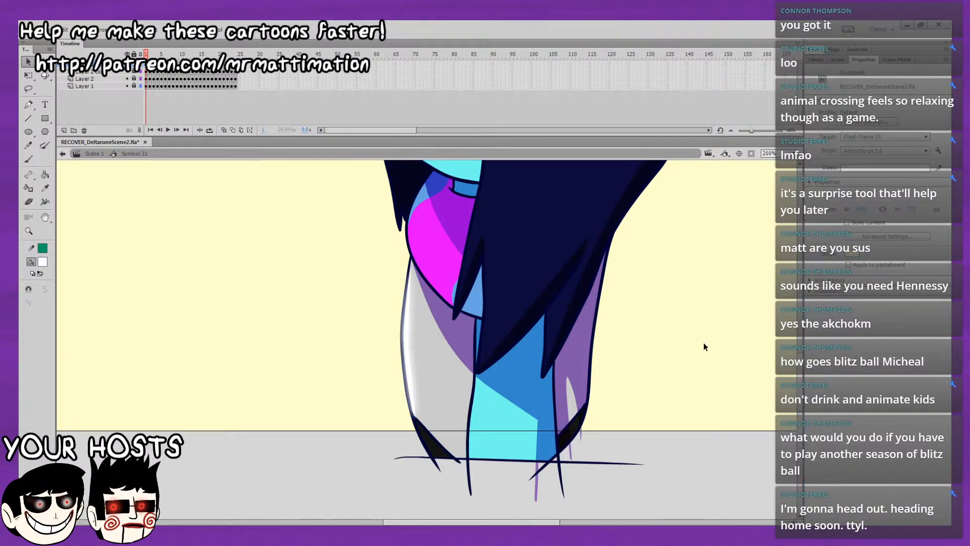
{"action": "key", "text": "Return"}
{"action": "left_click", "coordinate": [409, 342]}
{"action": "left_click", "coordinate": [384, 311]}
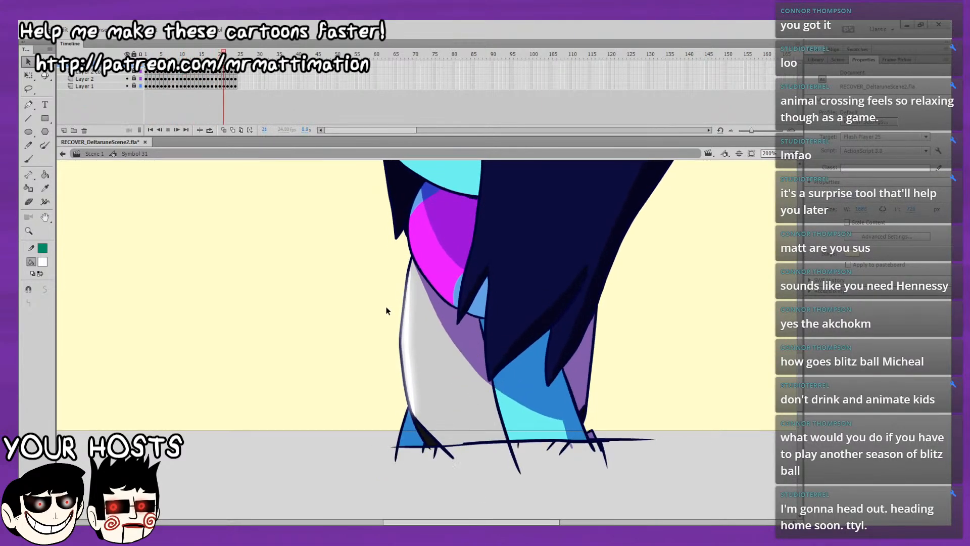
{"action": "left_click", "coordinate": [408, 336]}
{"action": "key", "text": "ctrl+b"}
{"action": "left_click", "coordinate": [380, 371]}
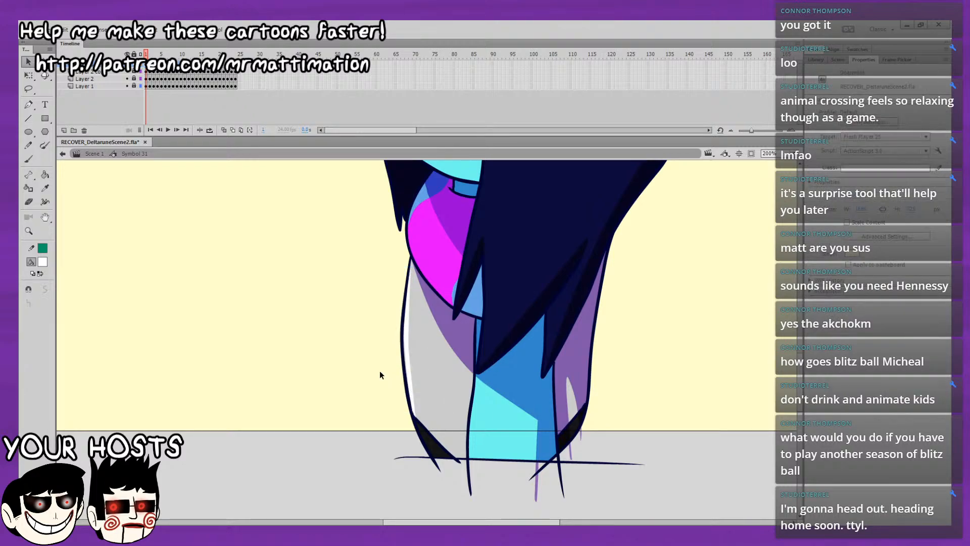
Switch back to the Brush, step through the loop to frame 7 and clear the torso highlight from that frame.
{"action": "left_click", "coordinate": [29, 159]}
{"action": "key", "text": "period"}
{"action": "key", "text": "period"}
{"action": "key", "text": "period"}
{"action": "key", "text": "period"}
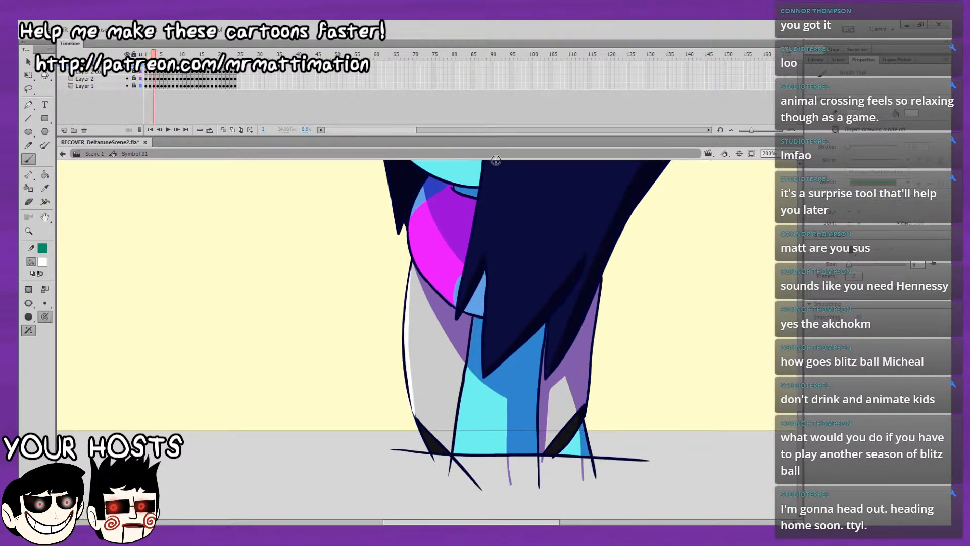
{"action": "key", "text": "period"}
{"action": "key", "text": "period"}
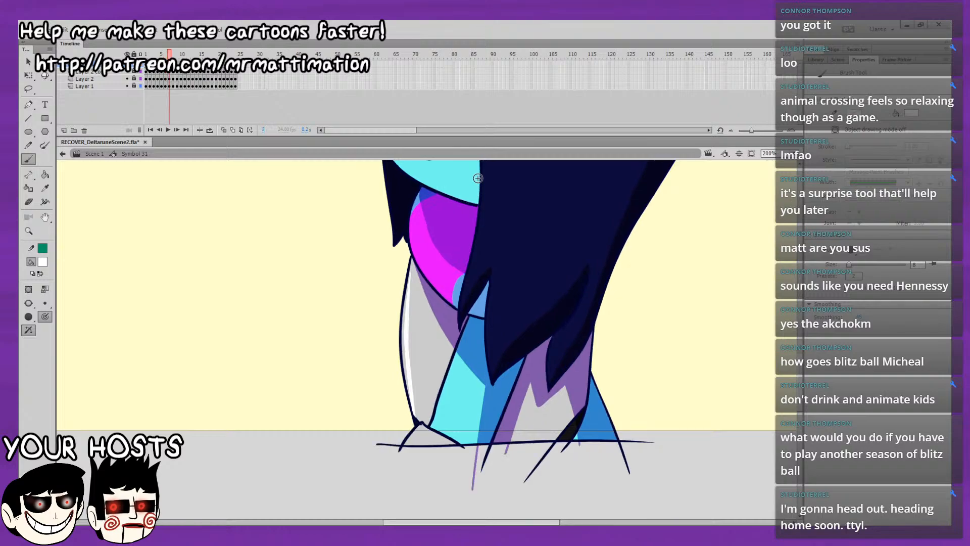
{"action": "key", "text": "comma"}
{"action": "key", "text": "period"}
{"action": "key", "text": "ctrl+z"}
{"action": "key", "text": "ctrl+z"}
{"action": "key", "text": "ctrl+z"}
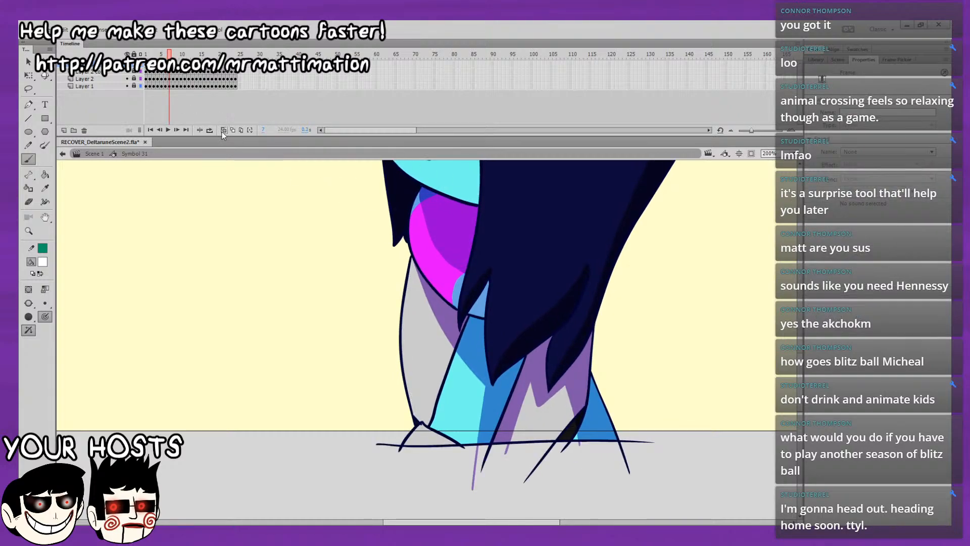
Redraw the white highlight along the torso's front edge on frame 7, using onion skinning as a guide.
{"action": "left_click", "coordinate": [223, 131]}
{"action": "left_click_drag", "start_coordinate": [409, 264], "coordinate": [405, 307]}
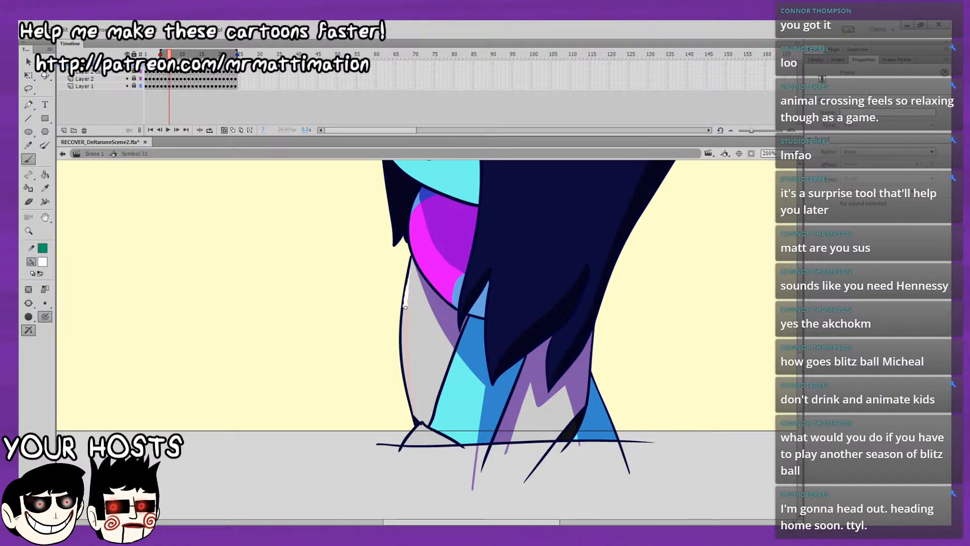
{"action": "left_click_drag", "start_coordinate": [406, 369], "coordinate": [412, 413]}
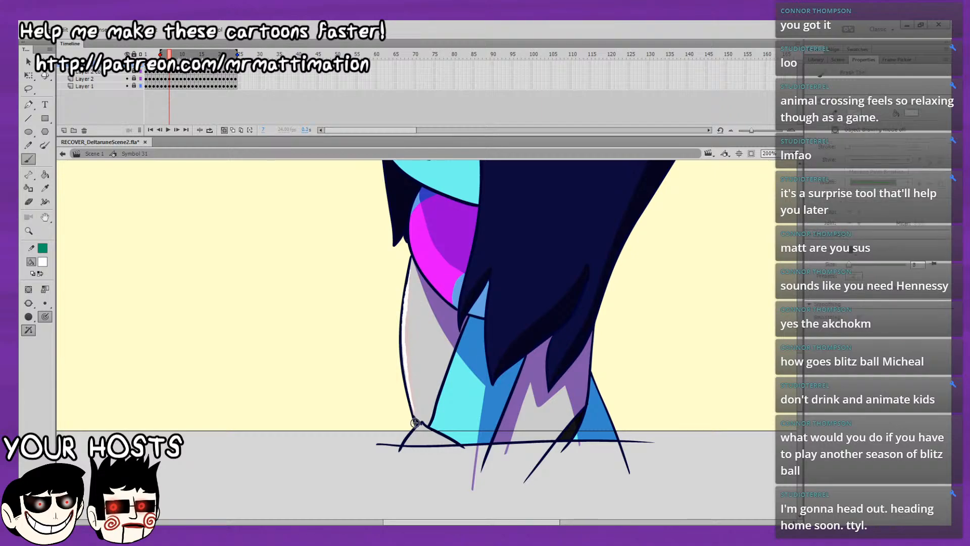
{"action": "left_click", "coordinate": [224, 130]}
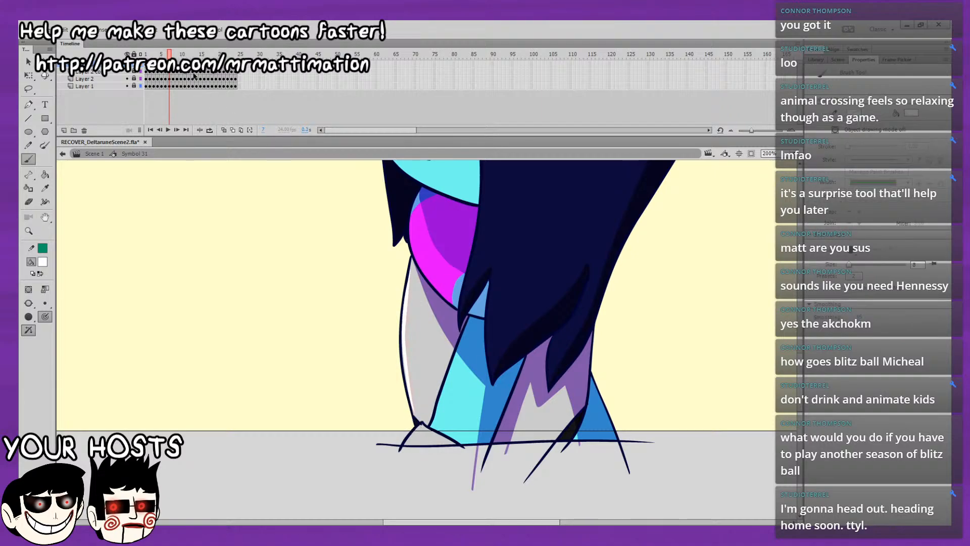
Scrub from frame 5 to frame 19 to compare the white torso highlight on the key poses.
{"action": "left_click", "coordinate": [161, 64]}
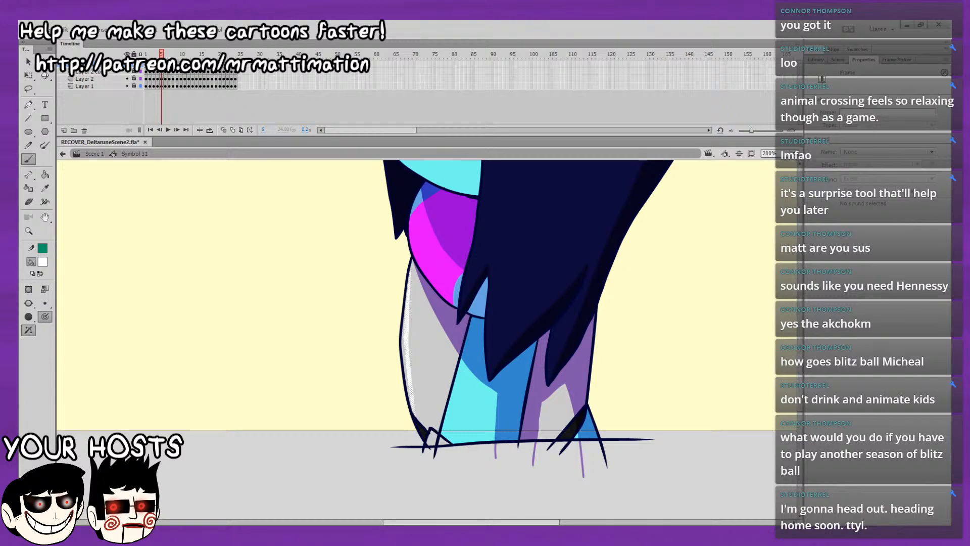
{"action": "left_click_drag", "start_coordinate": [162, 53], "coordinate": [196, 54]}
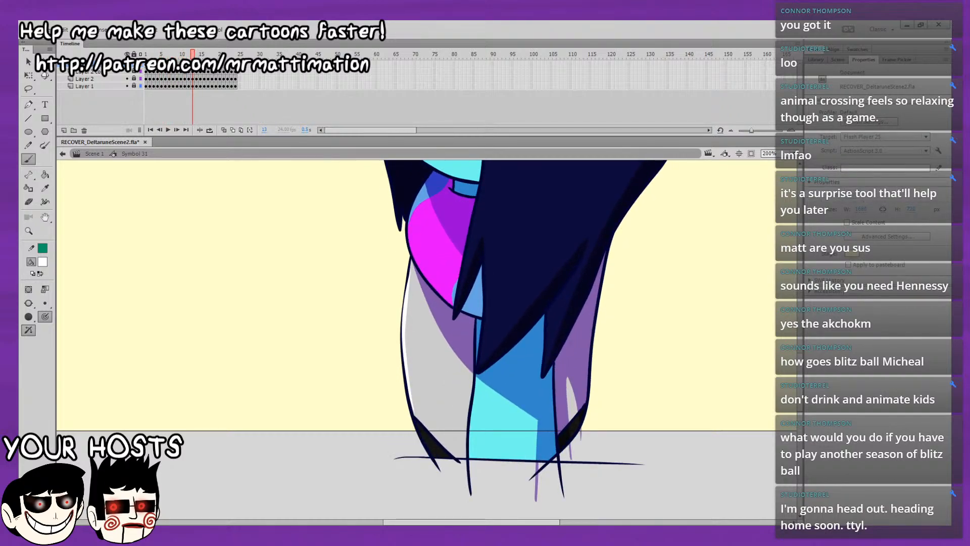
{"action": "left_click", "coordinate": [192, 65]}
{"action": "left_click", "coordinate": [162, 64]}
{"action": "left_click", "coordinate": [192, 64]}
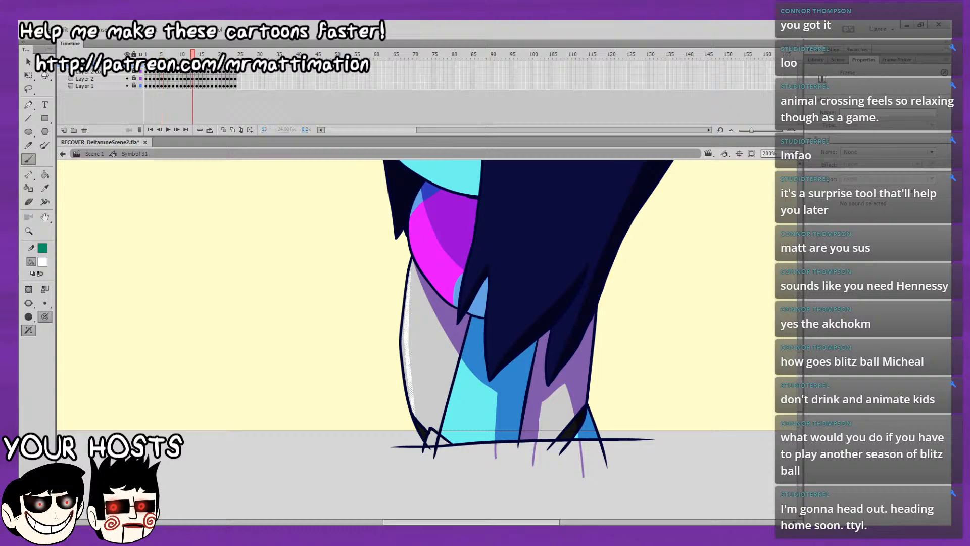
{"action": "left_click", "coordinate": [184, 64]}
{"action": "left_click_drag", "start_coordinate": [185, 54], "coordinate": [216, 56]}
{"action": "key", "text": "comma"}
{"action": "key", "text": "period"}
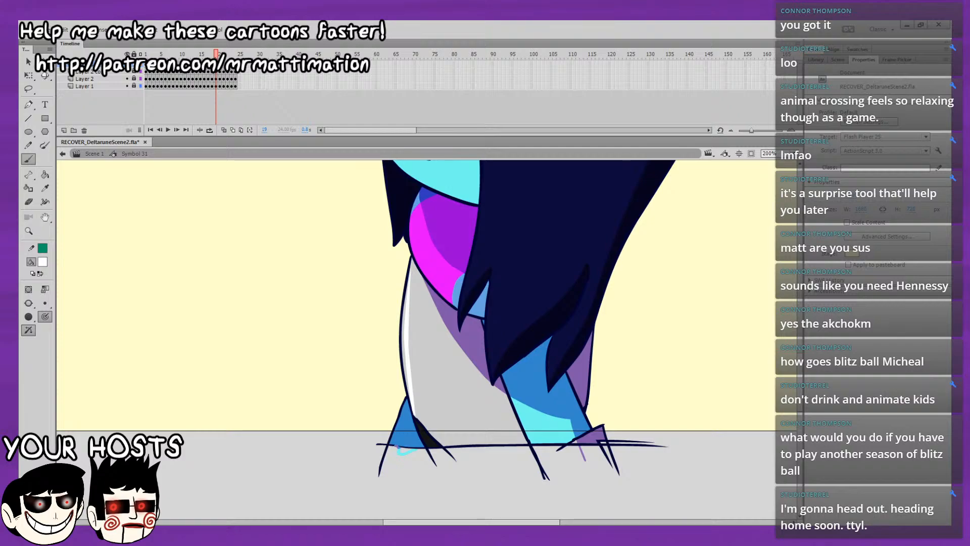
Replace the torso highlight on frame 19 with one pasted in place, and carry the highlight layer through to frame 25.
{"action": "key", "text": "comma"}
{"action": "key", "text": "period"}
{"action": "left_click", "coordinate": [216, 64]}
{"action": "key", "text": "Delete"}
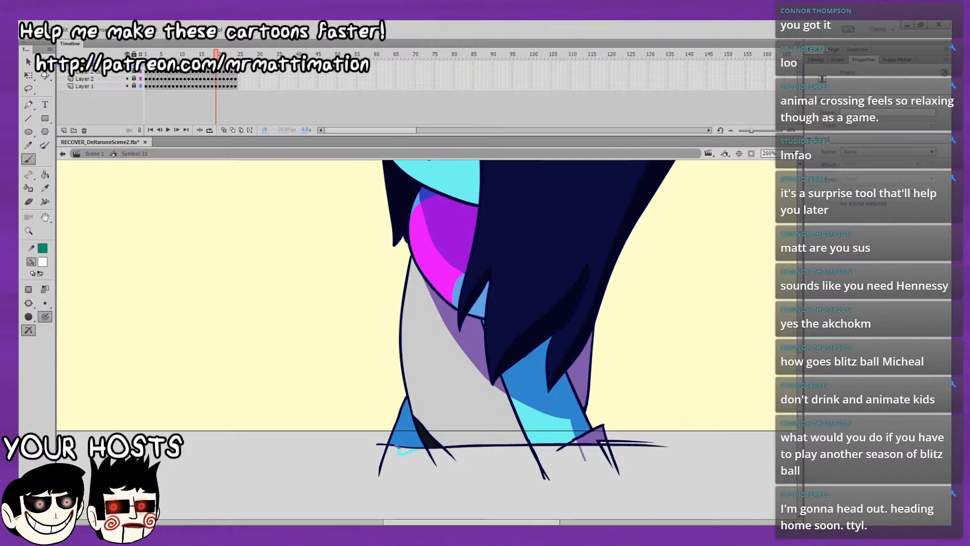
{"action": "left_click", "coordinate": [185, 65]}
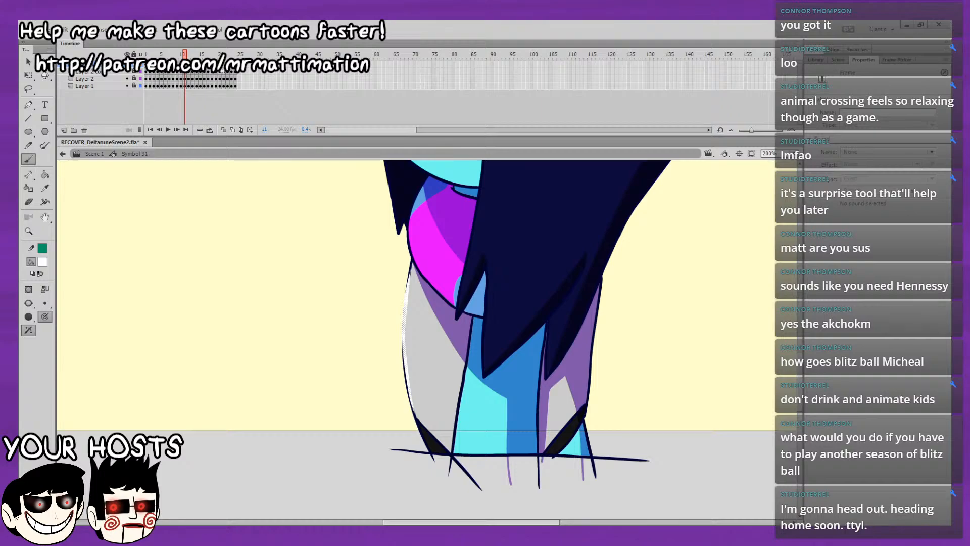
{"action": "left_click", "coordinate": [215, 64]}
{"action": "key", "text": "ctrl+shift+v"}
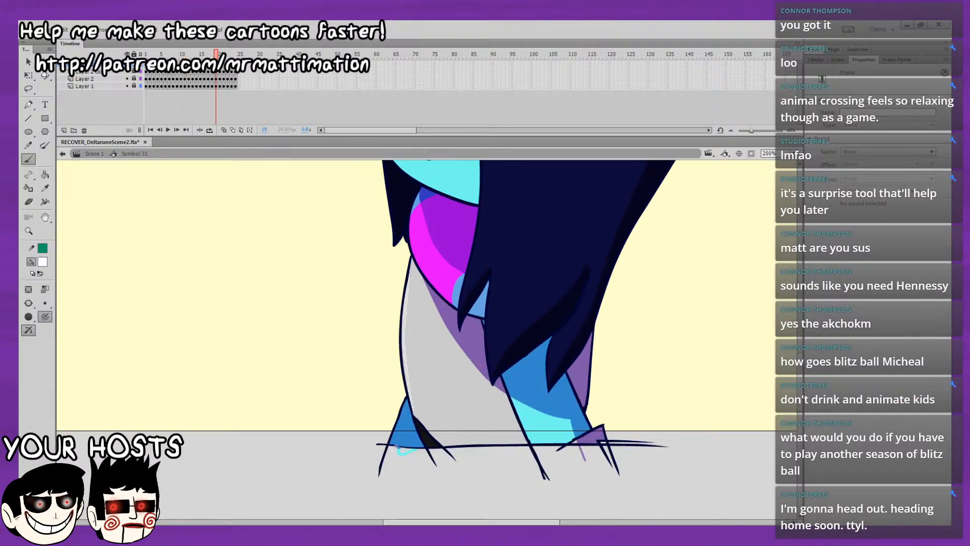
{"action": "left_click", "coordinate": [208, 65]}
{"action": "left_click", "coordinate": [239, 65]}
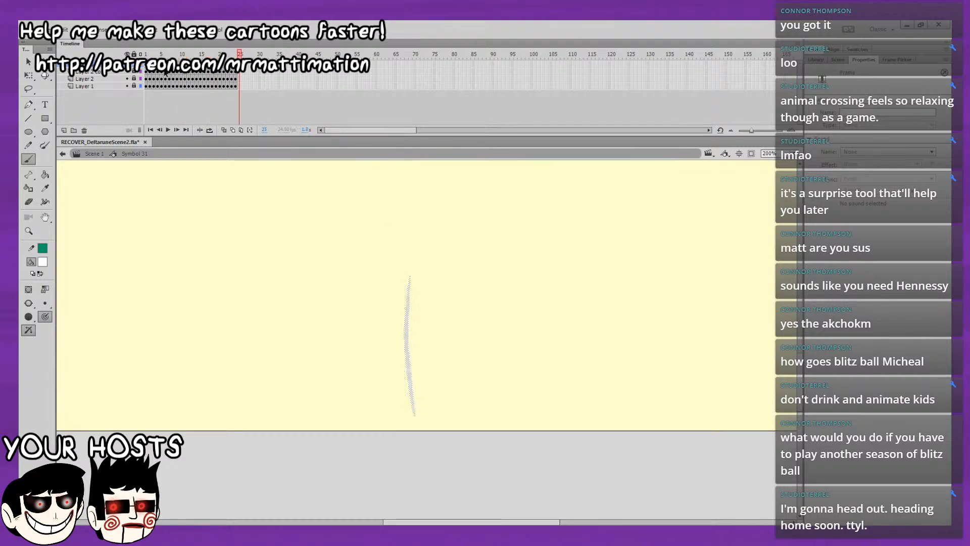
Create shape tweens between the torso highlight's key poses across the whole loop up to frame 25.
{"action": "left_click", "coordinate": [161, 64]}
{"action": "left_click", "coordinate": [190, 82]}
{"action": "right_click", "coordinate": [181, 64]}
{"action": "left_click", "coordinate": [209, 76]}
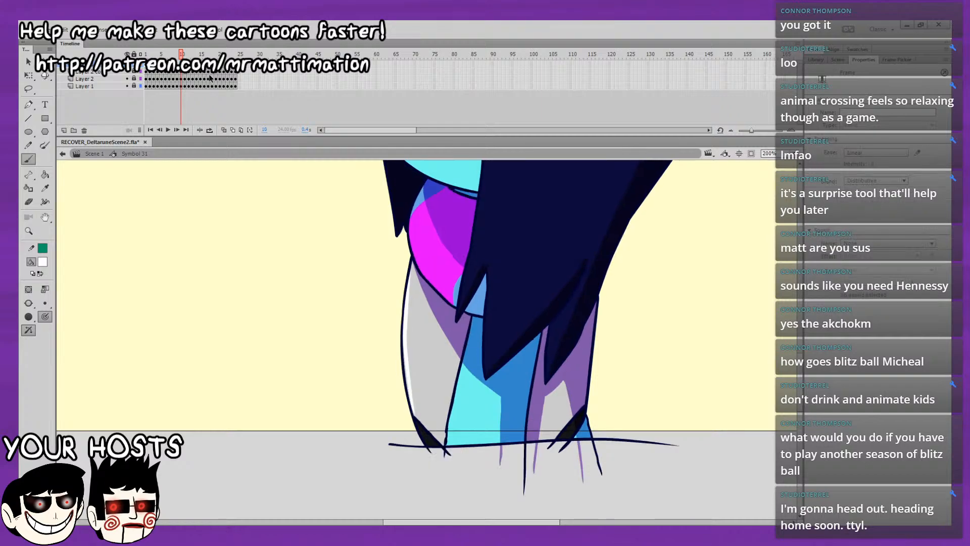
{"action": "right_click", "coordinate": [204, 64]}
{"action": "left_click", "coordinate": [232, 81]}
{"action": "right_click", "coordinate": [221, 64]}
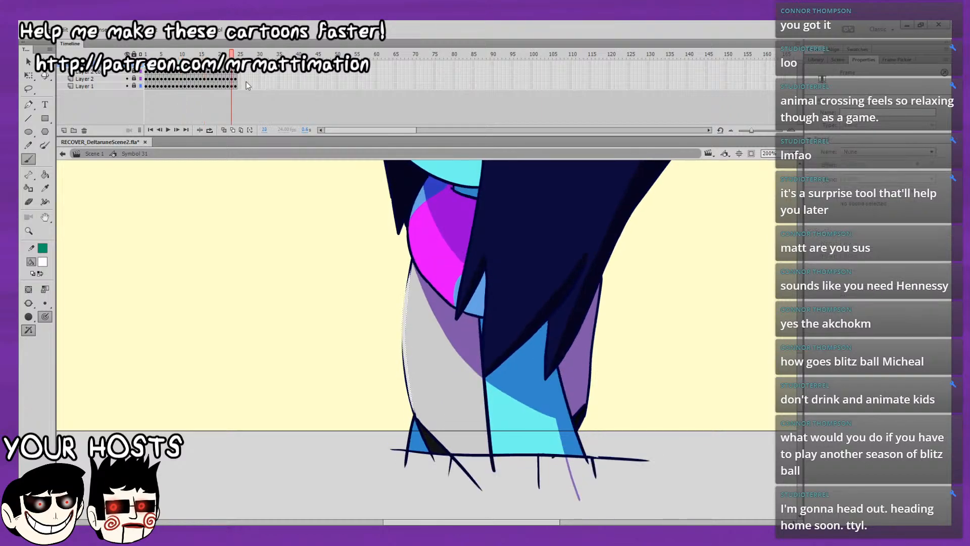
{"action": "left_click", "coordinate": [246, 81]}
{"action": "left_click", "coordinate": [228, 65]}
Play the loop from frame 1 and scrub to frame 24 to check the tweened highlight.
{"action": "left_click", "coordinate": [146, 65]}
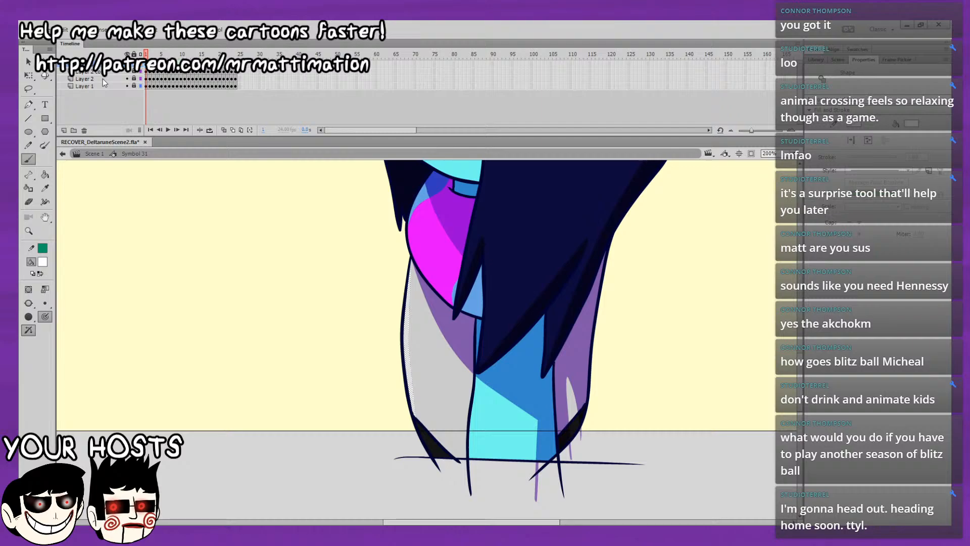
{"action": "key", "text": "Return"}
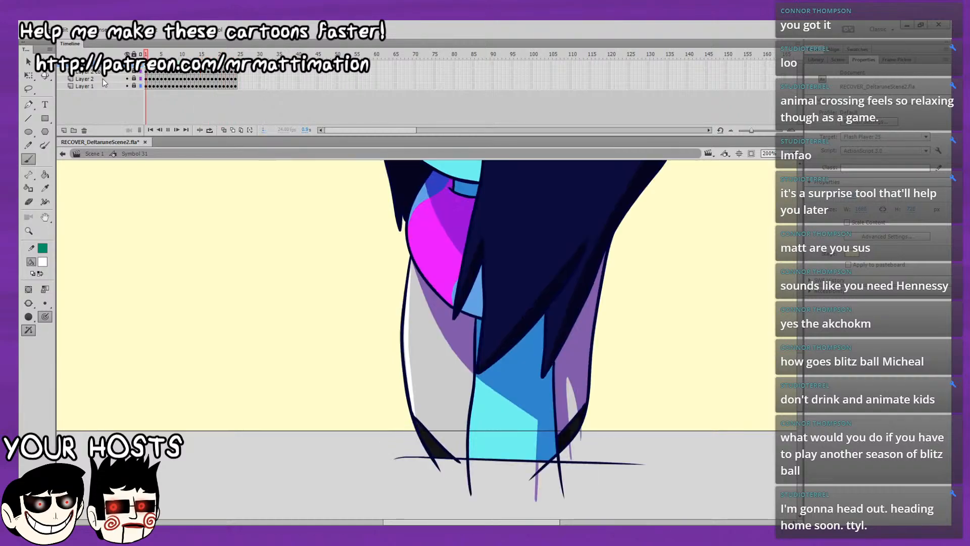
{"action": "key", "text": "Return"}
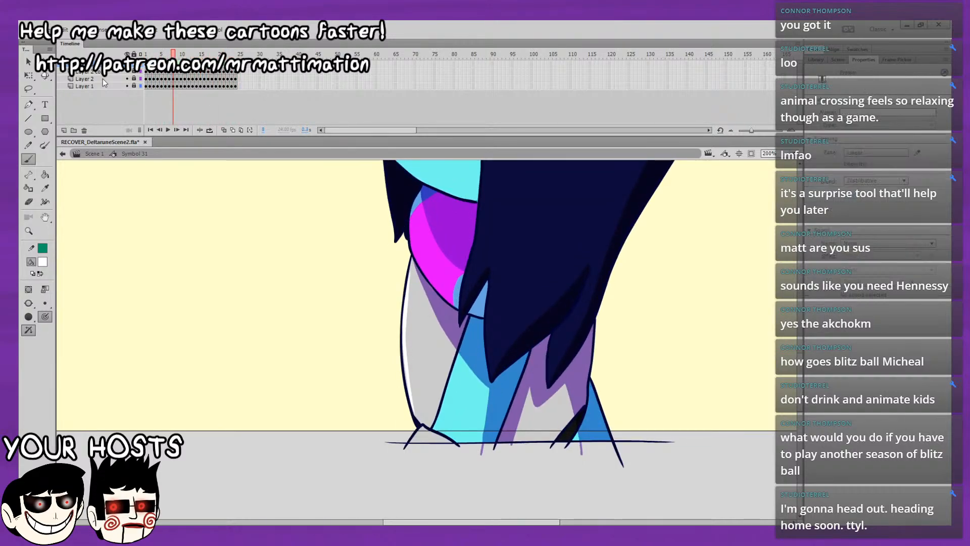
{"action": "left_click_drag", "start_coordinate": [238, 54], "coordinate": [236, 55]}
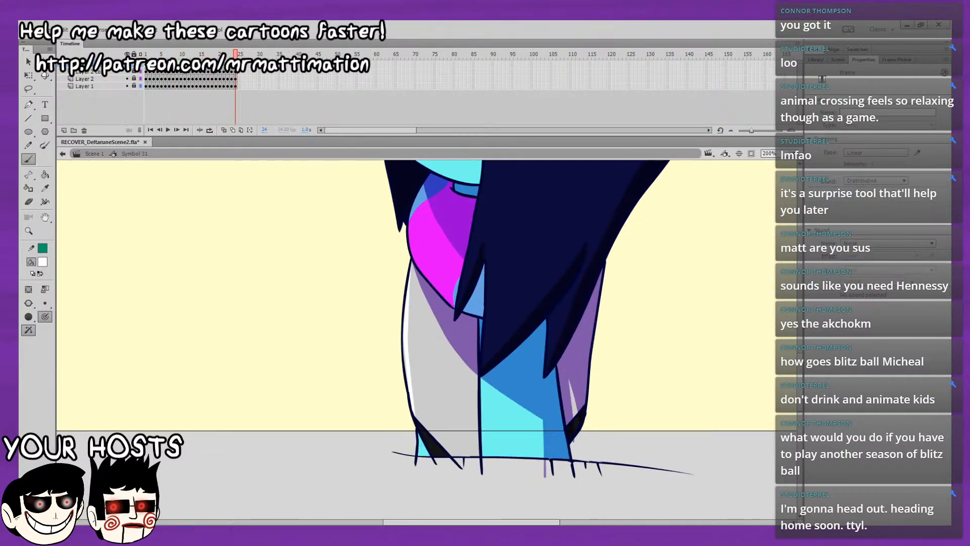
Turn the tweened highlight spans into individual keyframes and remove the extra frame 25.
{"action": "key", "text": "Return"}
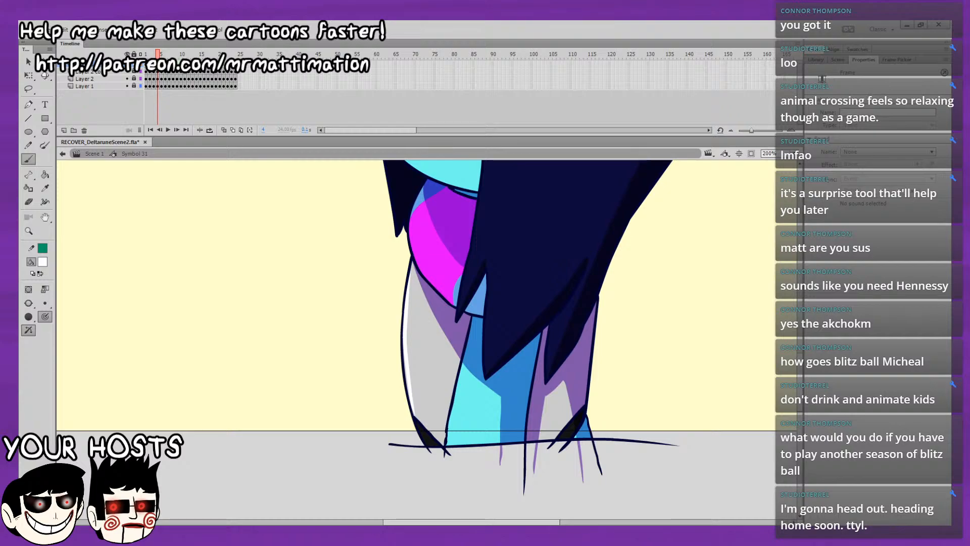
{"action": "left_click", "coordinate": [180, 55]}
{"action": "left_click", "coordinate": [204, 54]}
{"action": "left_click", "coordinate": [228, 54]}
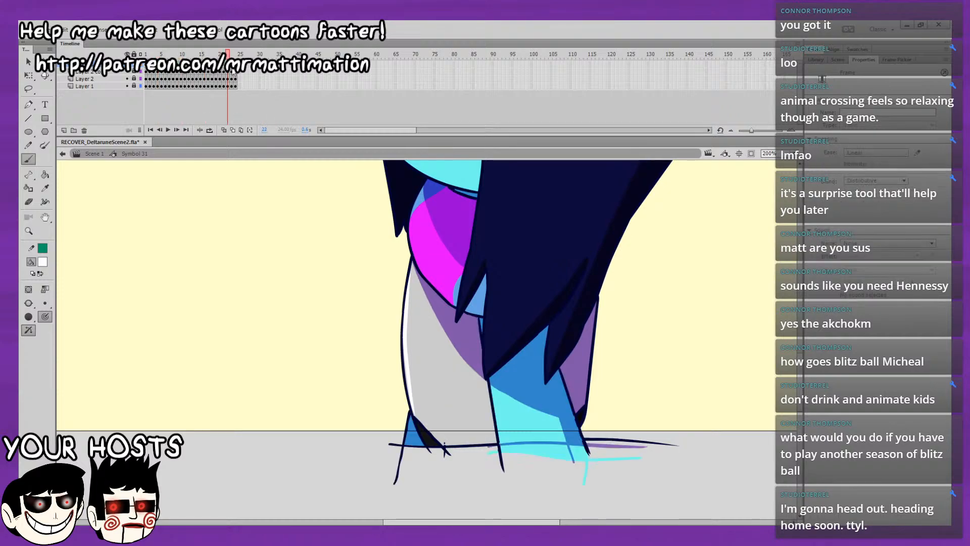
{"action": "left_click", "coordinate": [240, 66]}
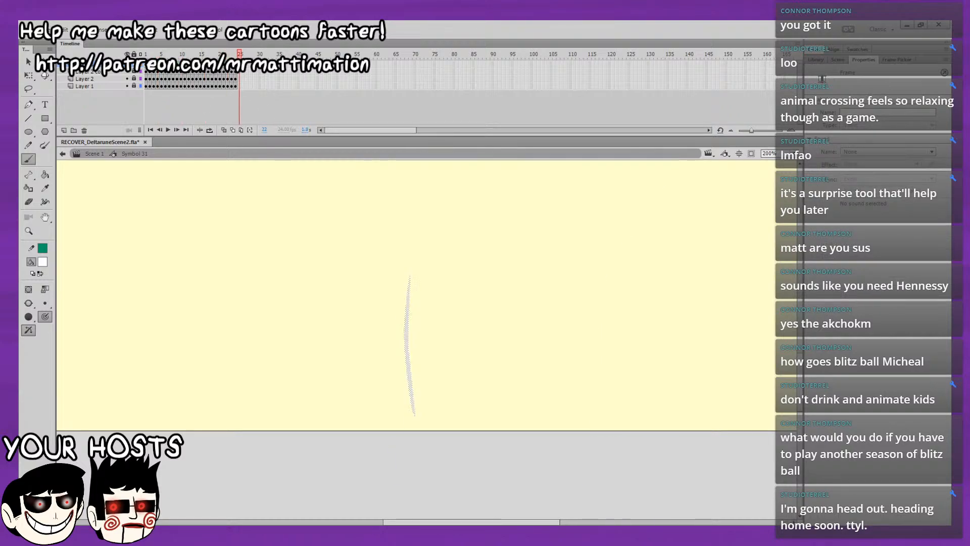
{"action": "key", "text": "Return"}
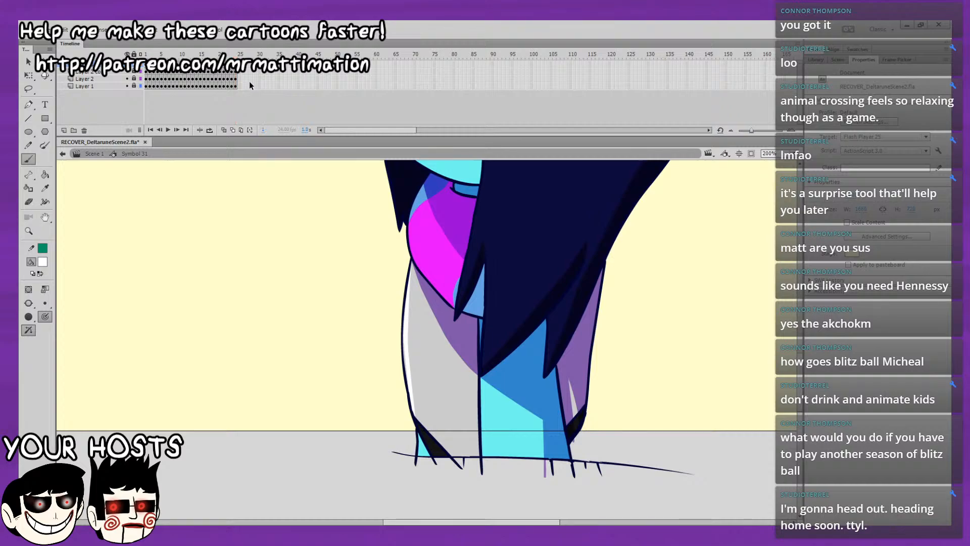
Convert the white torso highlight on frame 2 to a graphic symbol and play the loop to check it.
{"action": "left_click", "coordinate": [146, 65]}
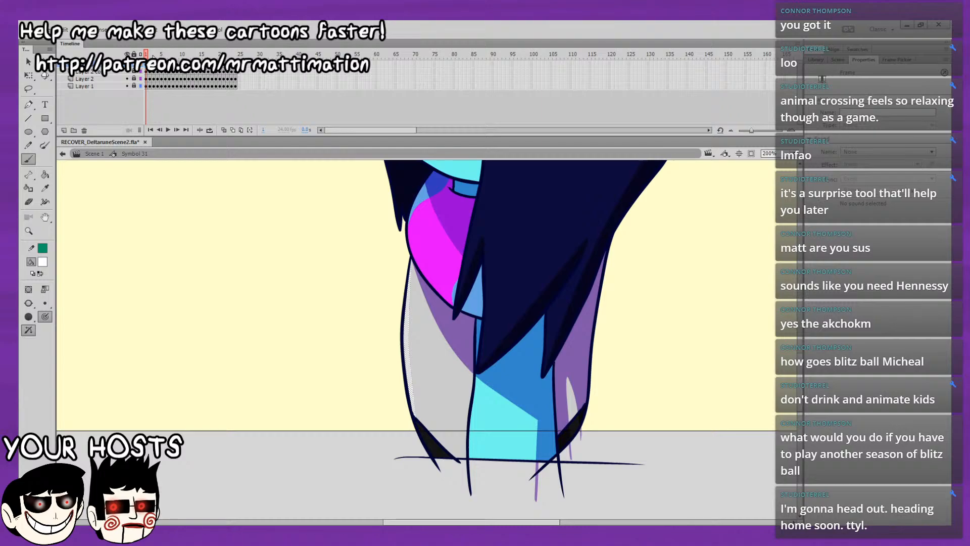
{"action": "left_click", "coordinate": [151, 55]}
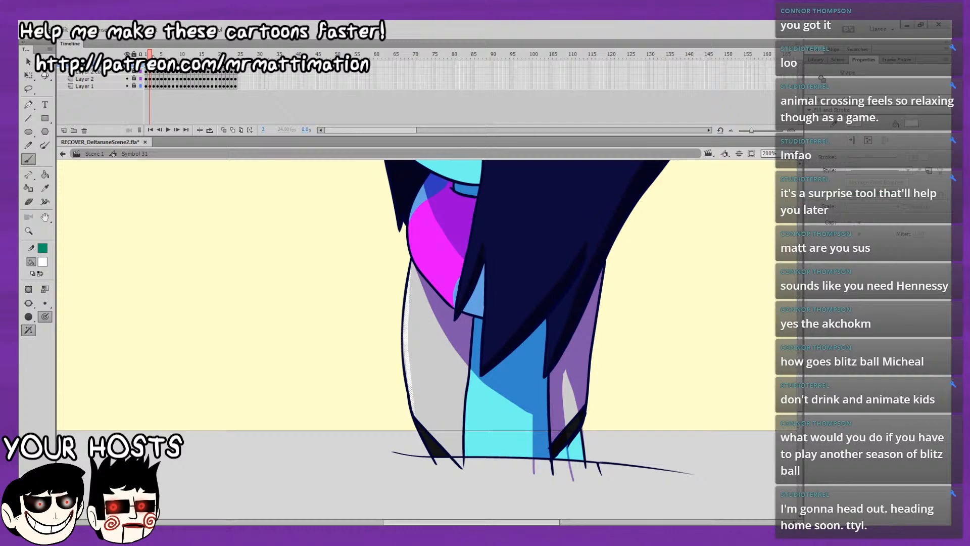
{"action": "key", "text": "F8"}
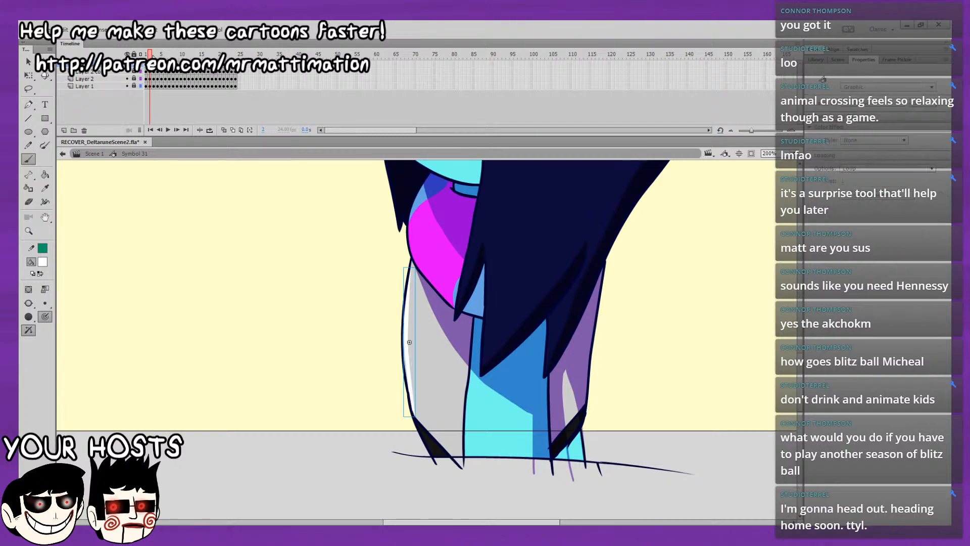
{"action": "key", "text": "."}
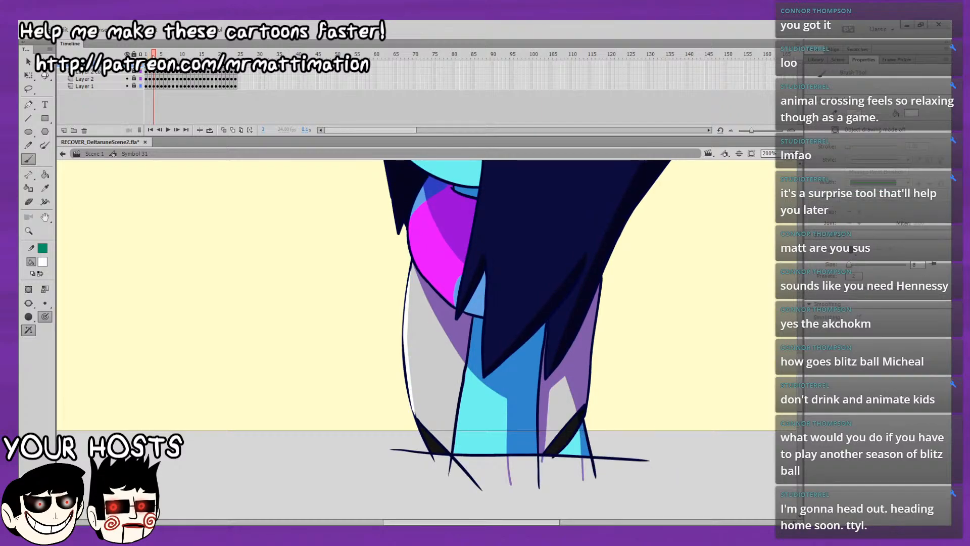
{"action": "key", "text": "Return"}
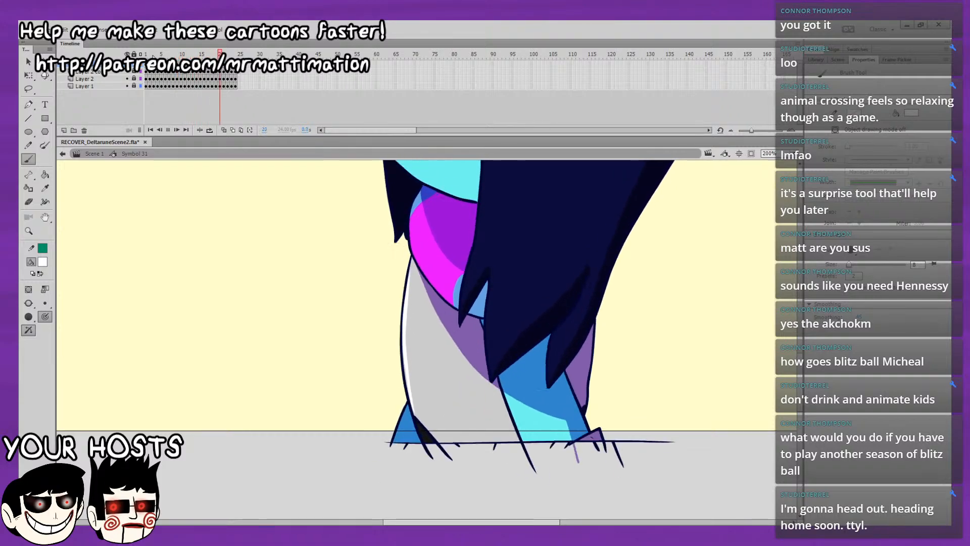
Convert the torso highlights on frames 3, 4 and 5 to graphic symbols, one frame at a time.
{"action": "left_click", "coordinate": [150, 65]}
{"action": "left_click", "coordinate": [153, 64]}
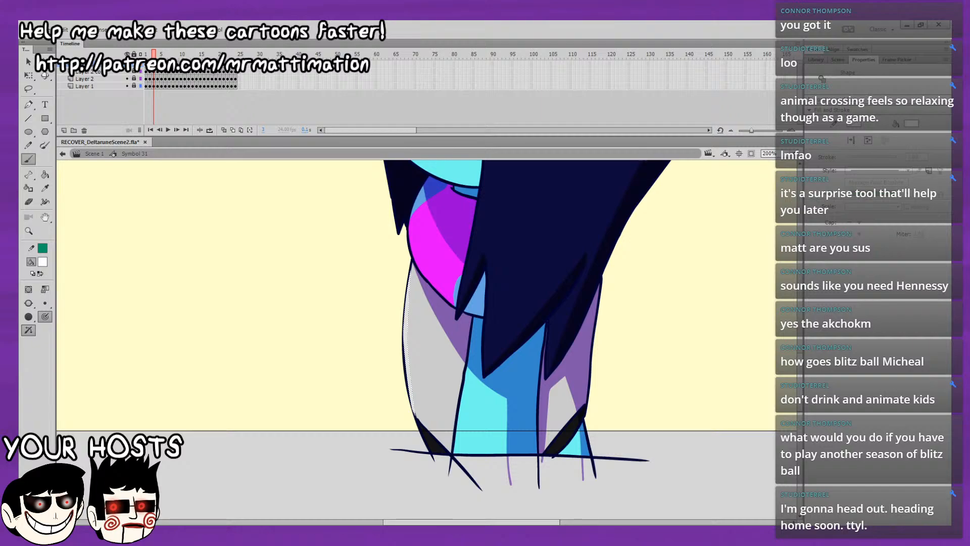
{"action": "key", "text": "Escape"}
{"action": "key", "text": "period"}
{"action": "key", "text": "ctrl+a"}
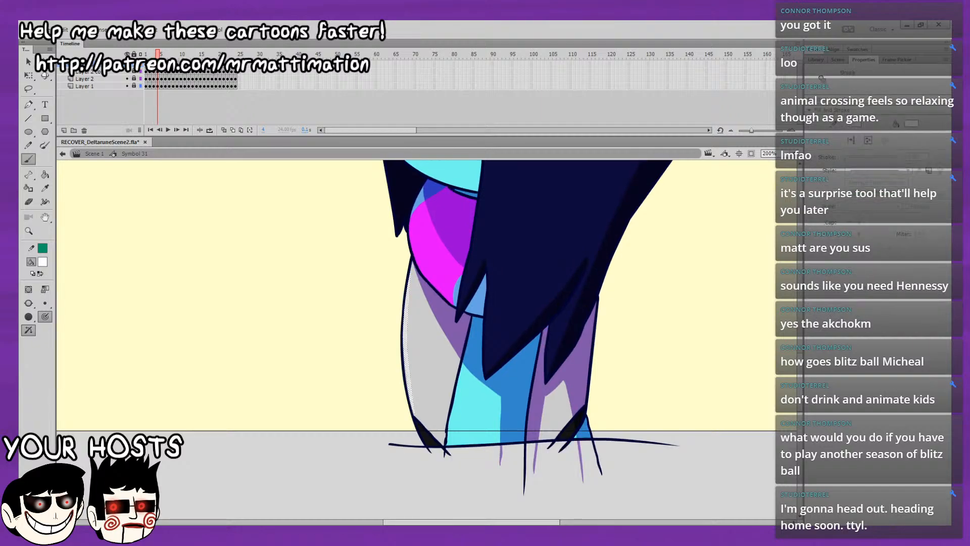
{"action": "key", "text": "Escape"}
{"action": "key", "text": "period"}
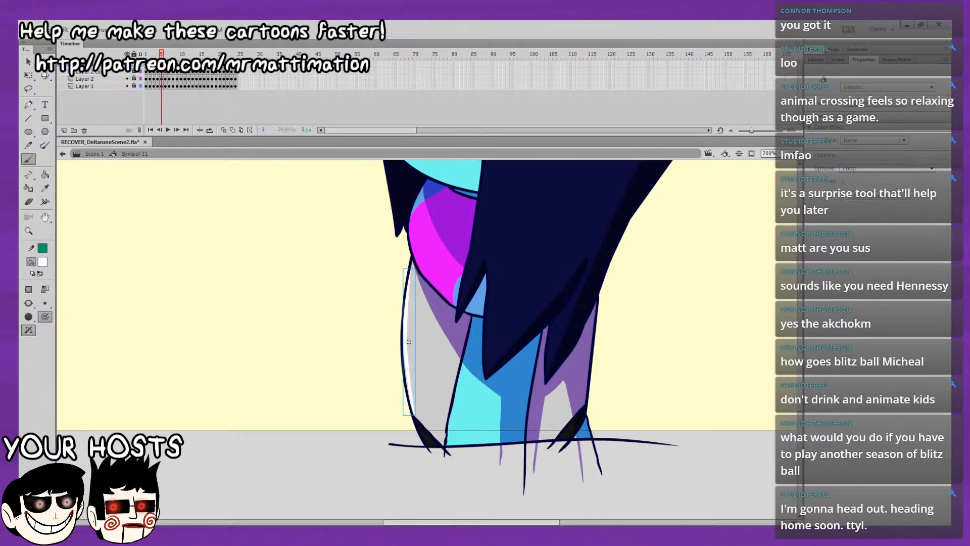
{"action": "key", "text": "ctrl+a"}
{"action": "key", "text": "Escape"}
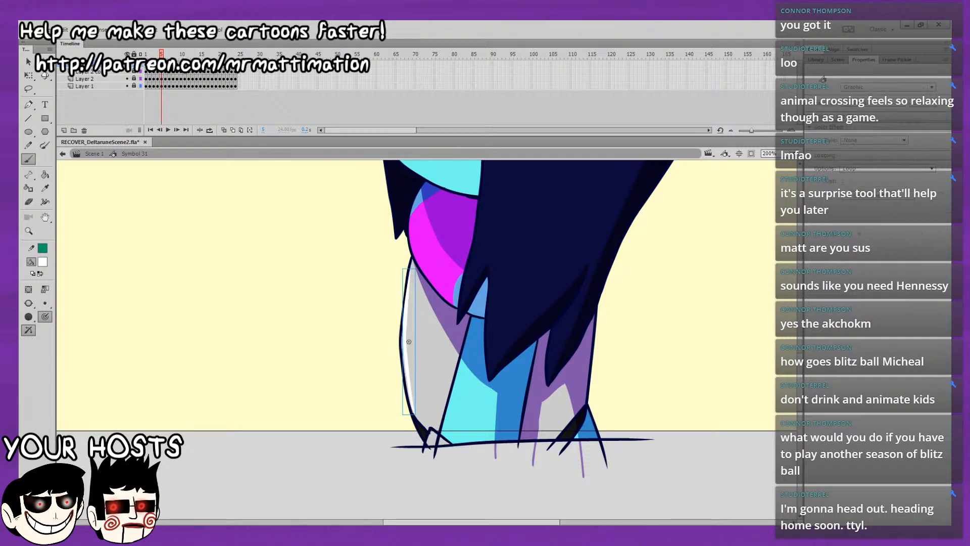
Convert the torso highlights on frames 6 to 9 to graphic symbols in the same way.
{"action": "key", "text": "period"}
{"action": "key", "text": "ctrl+a"}
{"action": "key", "text": "Escape"}
{"action": "key", "text": "period"}
{"action": "key", "text": "ctrl+a"}
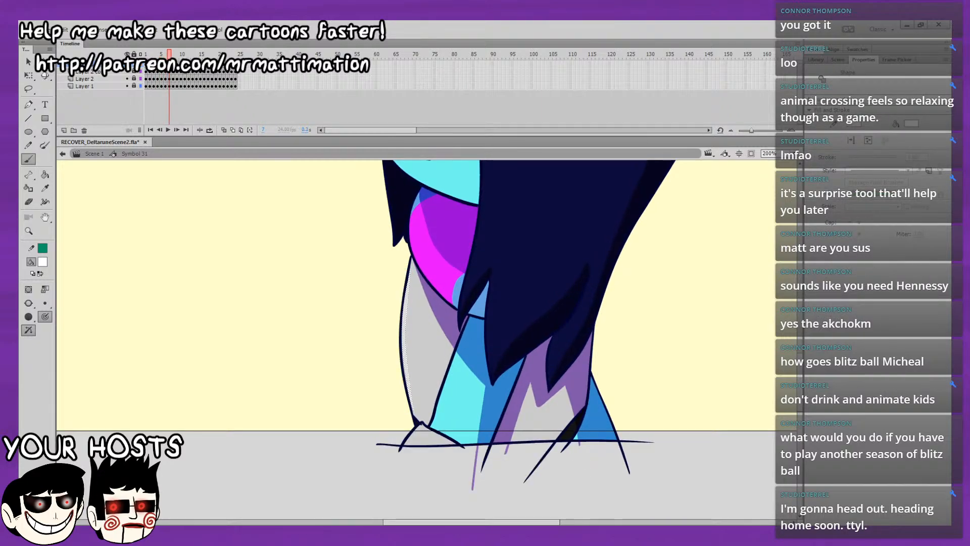
{"action": "key", "text": "Escape"}
{"action": "key", "text": "period"}
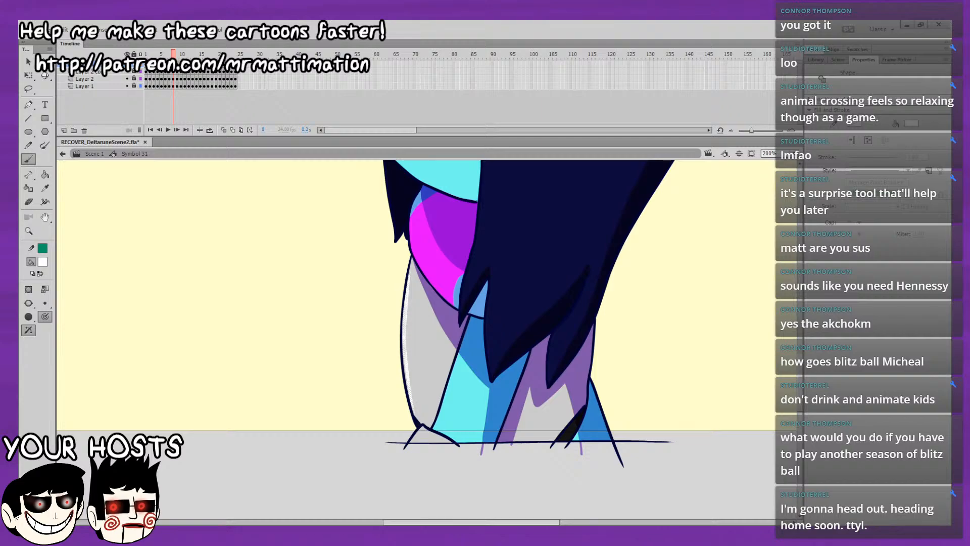
{"action": "key", "text": "Escape"}
{"action": "key", "text": "period"}
{"action": "key", "text": "ctrl+a"}
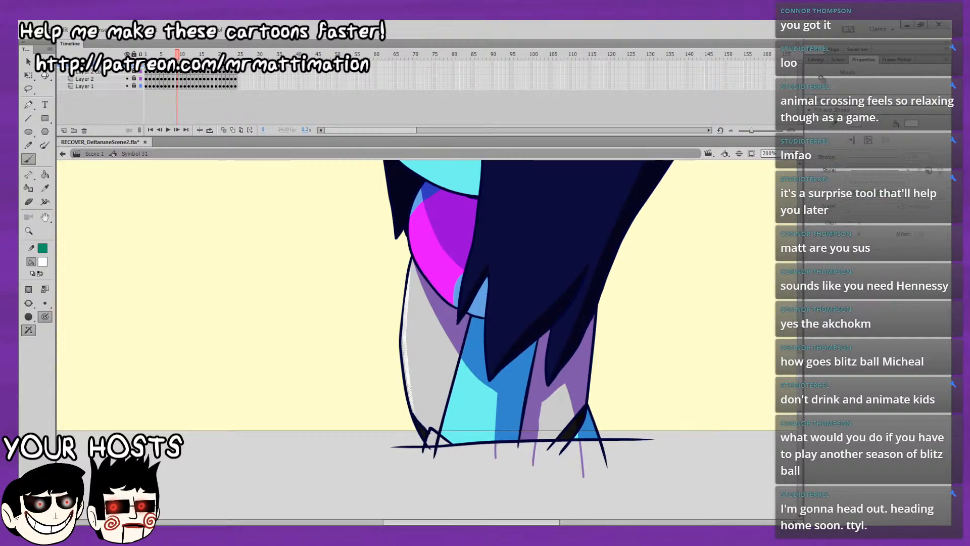
{"action": "key", "text": "Escape"}
Convert the white torso highlights on frames 10, 11 and 12 to graphic symbols, one frame at a time.
{"action": "key", "text": "period"}
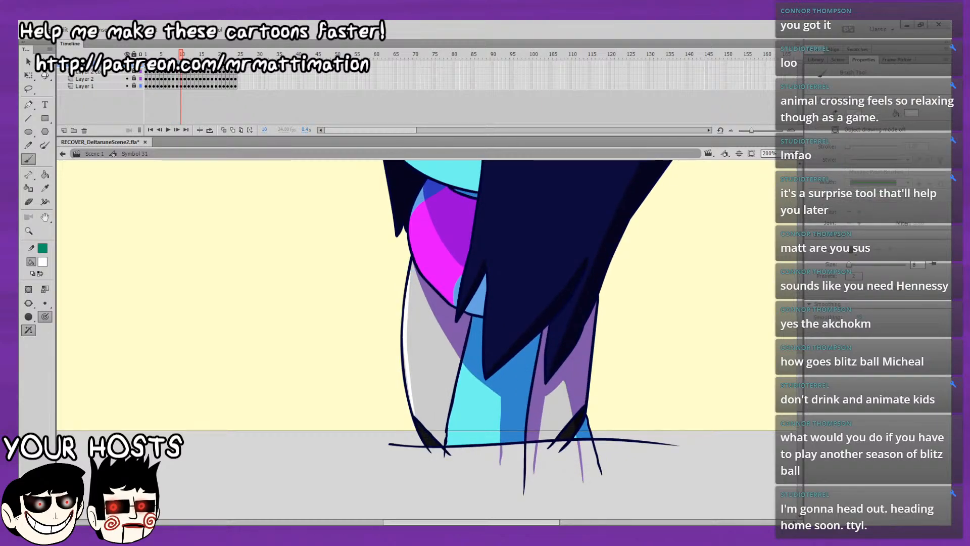
{"action": "key", "text": "ctrl+a"}
{"action": "key", "text": "Escape"}
{"action": "key", "text": "period"}
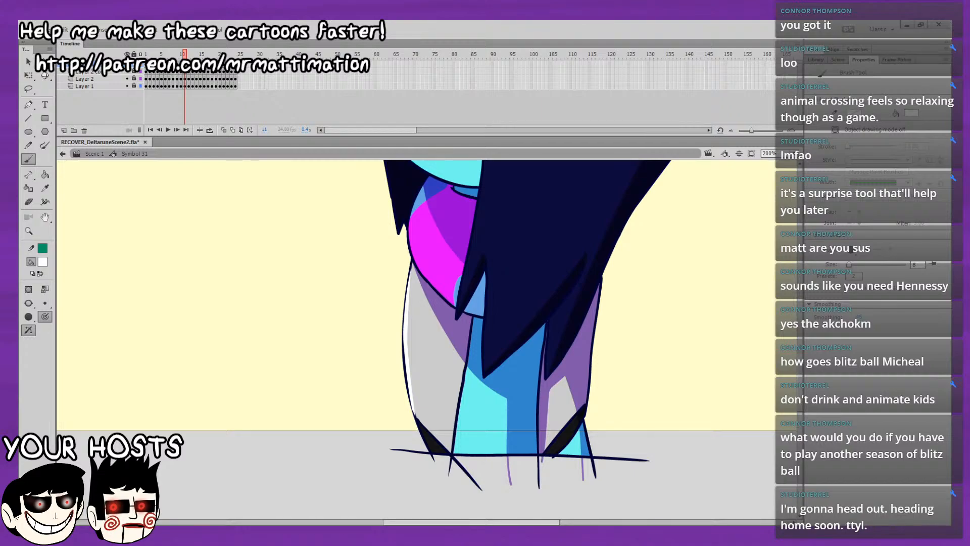
{"action": "key", "text": "ctrl+a"}
{"action": "key", "text": "Escape"}
{"action": "key", "text": "period"}
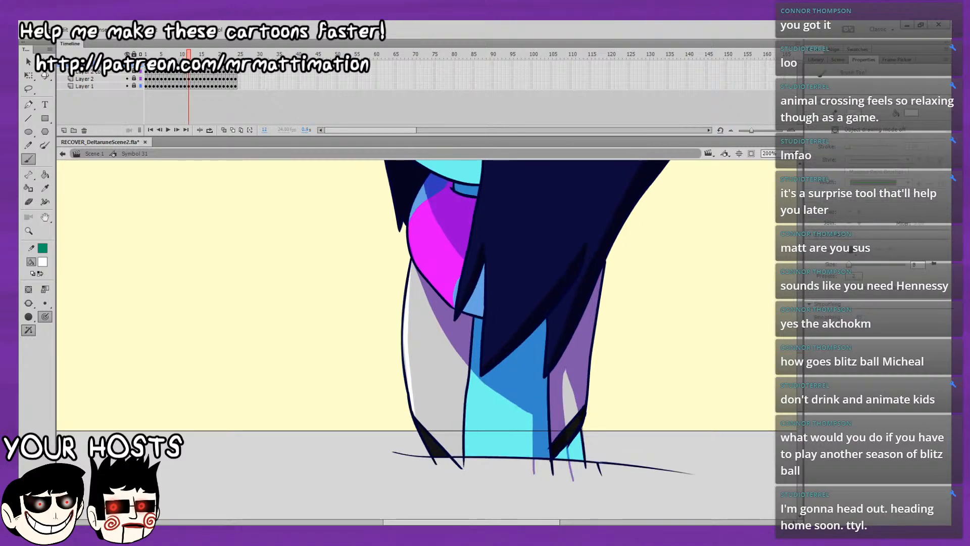
{"action": "key", "text": "ctrl+a"}
{"action": "key", "text": "Escape"}
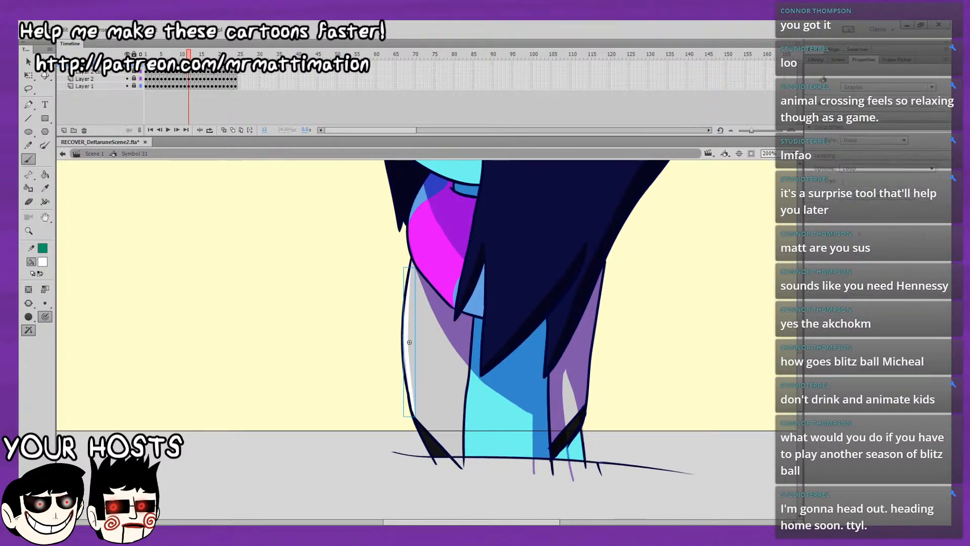
Convert the torso highlights on frames 13, 14 and 15 to graphic symbols.
{"action": "key", "text": "period"}
{"action": "key", "text": "ctrl+shift+v"}
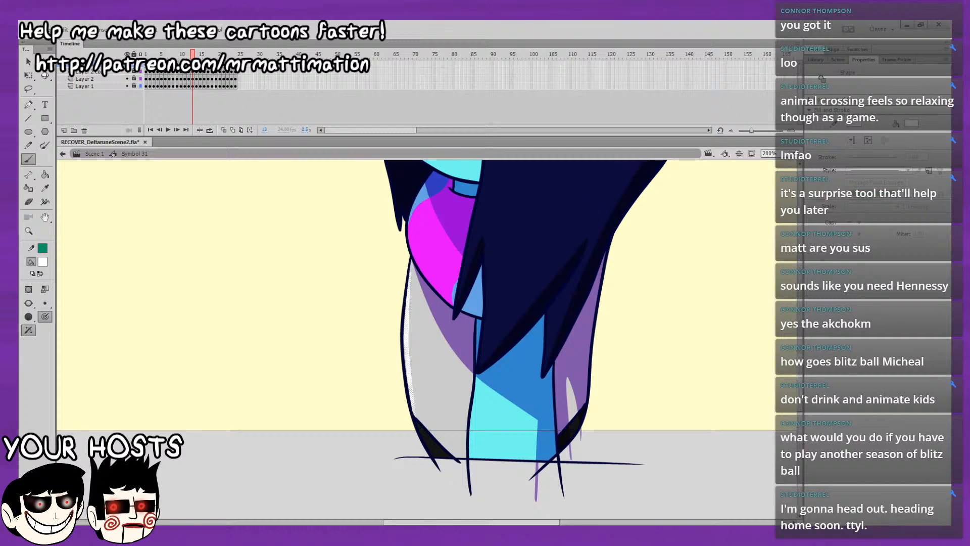
{"action": "key", "text": "Escape"}
{"action": "key", "text": "period"}
{"action": "key", "text": "ctrl+shift+v"}
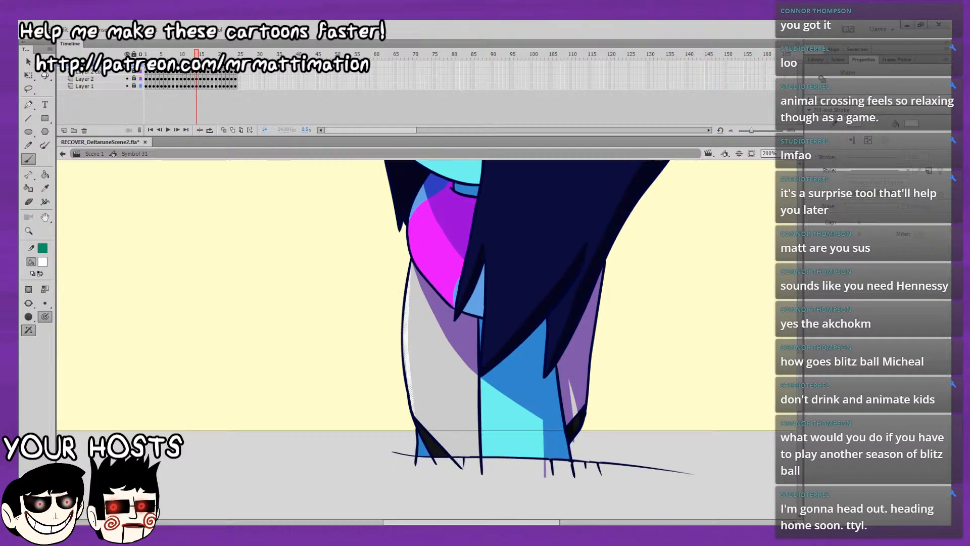
{"action": "key", "text": "Escape"}
{"action": "key", "text": "period"}
{"action": "key", "text": "ctrl+shift+v"}
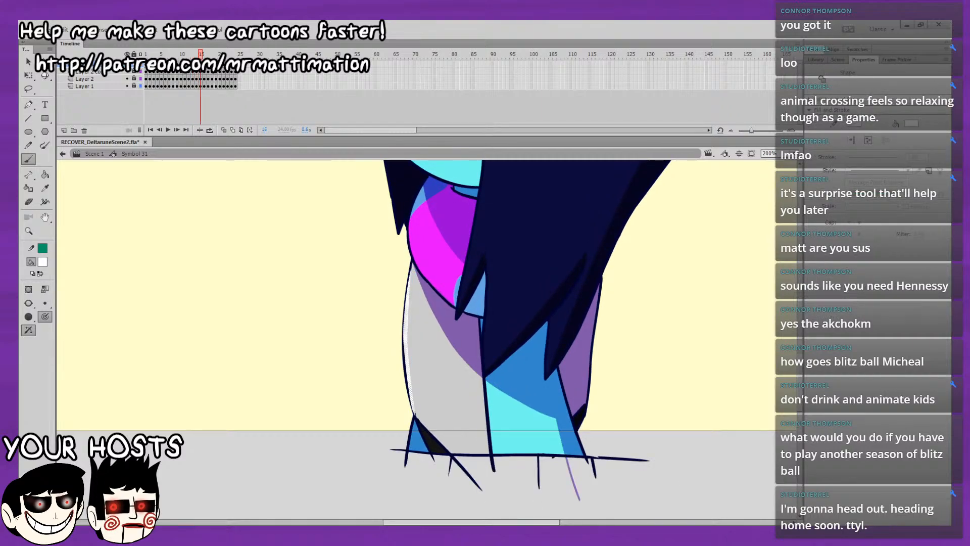
{"action": "key", "text": "Escape"}
Convert the torso highlights on frames 16, 17 and 18 to graphic symbols.
{"action": "key", "text": "period"}
{"action": "key", "text": "ctrl+shift+v"}
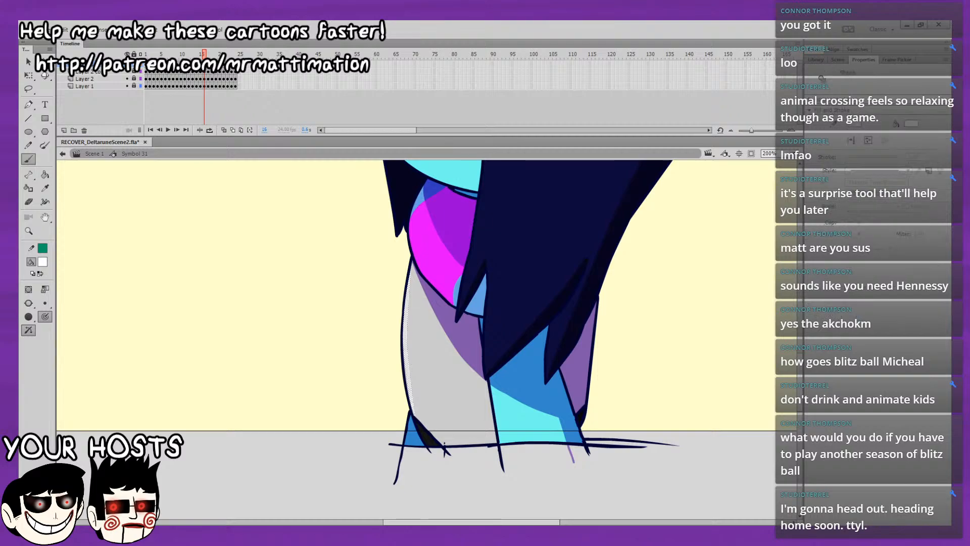
{"action": "key", "text": "Escape"}
{"action": "key", "text": "period"}
{"action": "key", "text": "ctrl+shift+v"}
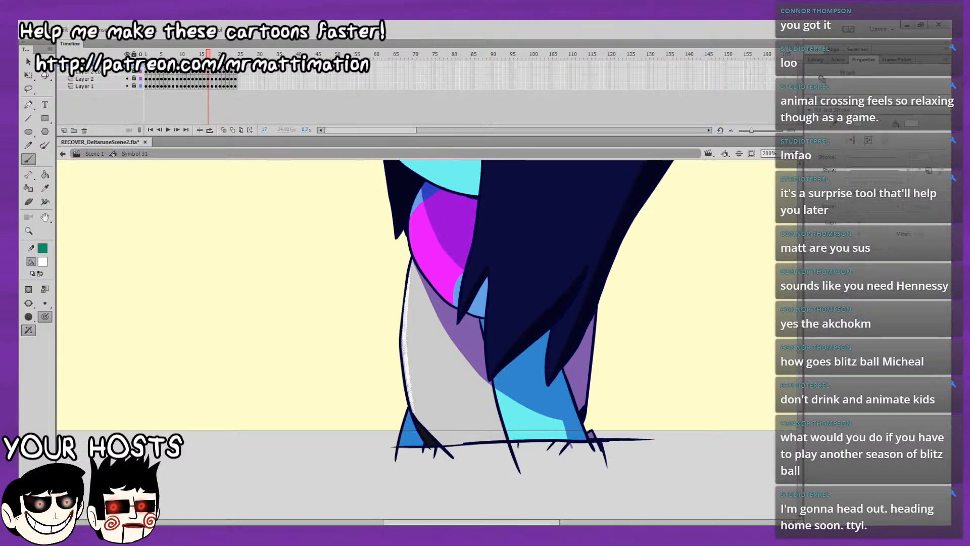
{"action": "key", "text": "Escape"}
{"action": "key", "text": "period"}
{"action": "key", "text": "ctrl+shift+v"}
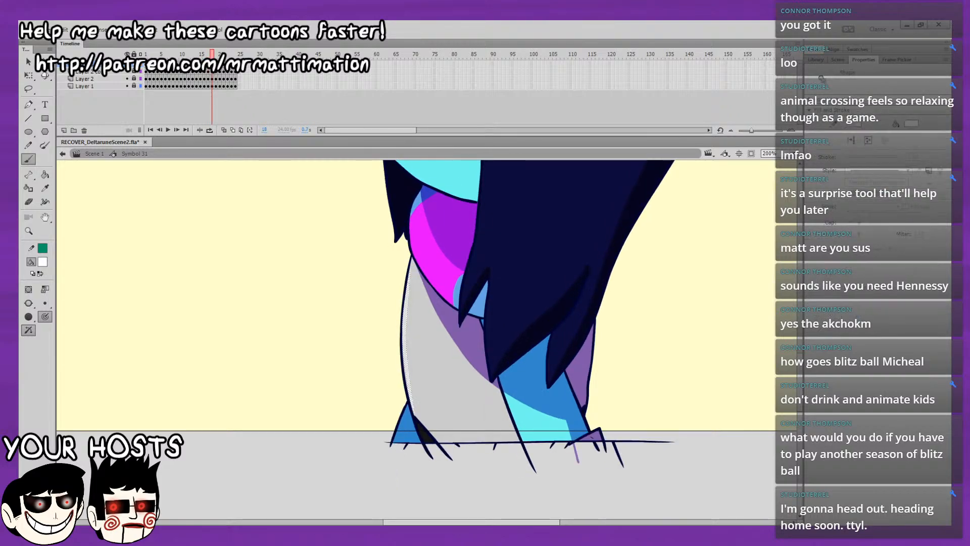
{"action": "key", "text": "Escape"}
Convert the torso highlights on frames 19, 20 and 21 to graphic symbols.
{"action": "key", "text": "period"}
{"action": "key", "text": "ctrl+shift+v"}
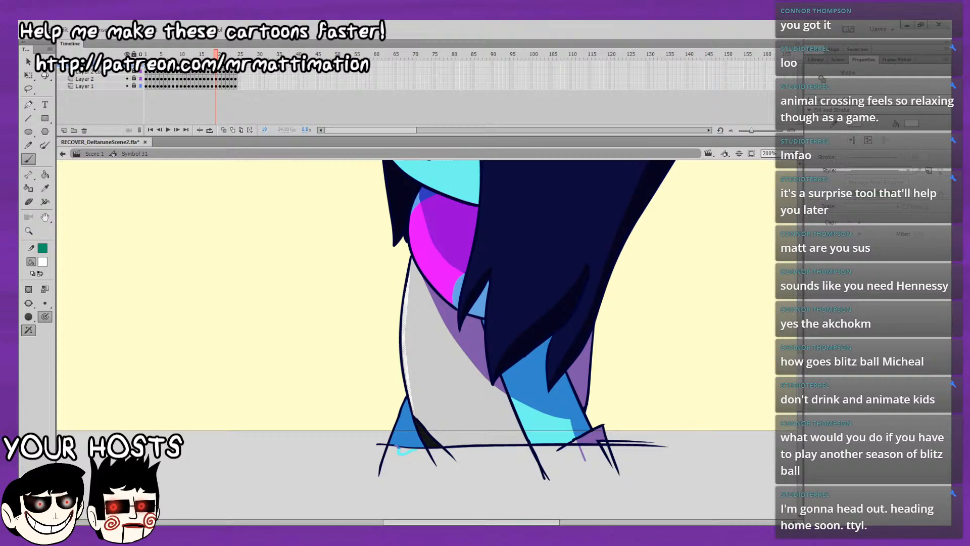
{"action": "key", "text": "Escape"}
{"action": "key", "text": "period"}
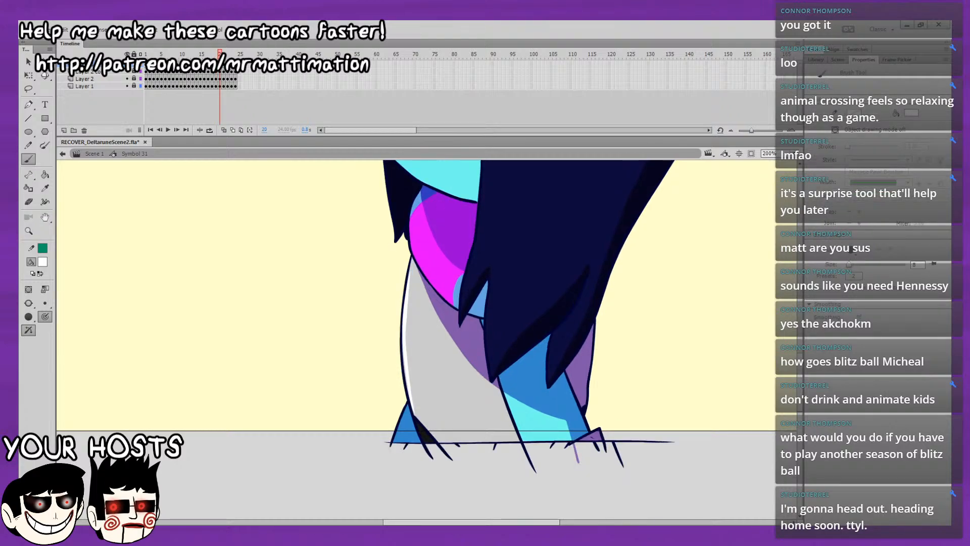
{"action": "key", "text": "ctrl+shift+v"}
{"action": "key", "text": "Escape"}
{"action": "key", "text": "period"}
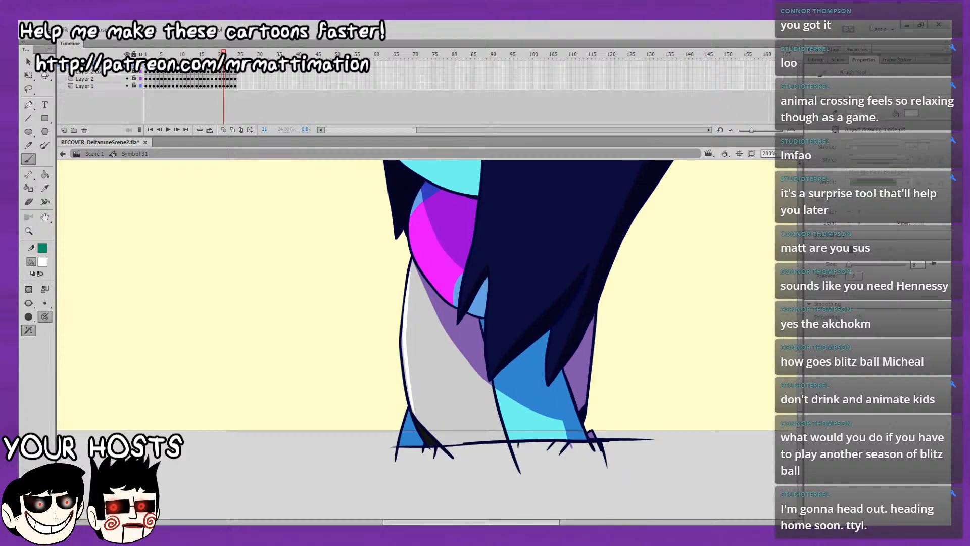
{"action": "key", "text": "ctrl+shift+v"}
{"action": "key", "text": "Escape"}
Convert the torso highlights on frames 22, 23 and 24 to graphic symbols and play the loop to check them.
{"action": "key", "text": "period"}
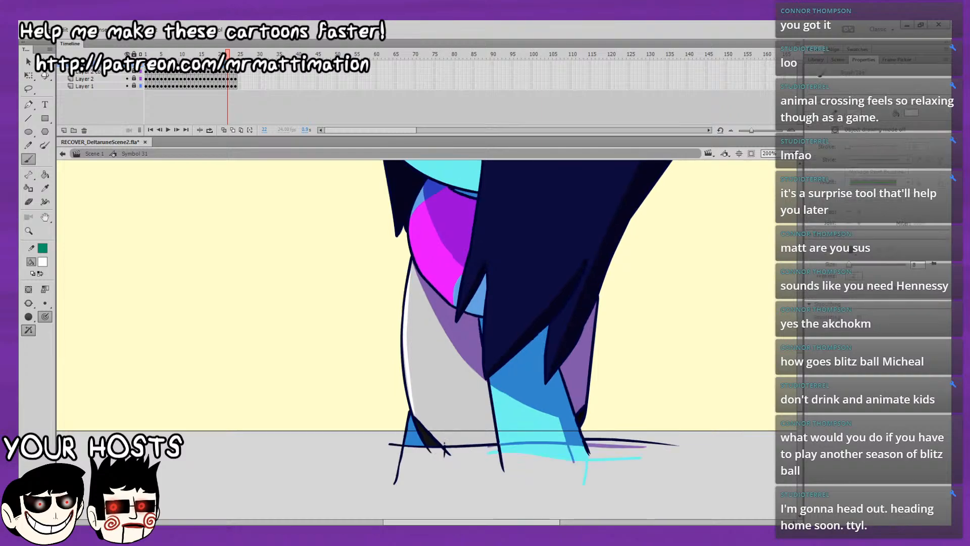
{"action": "key", "text": "ctrl+shift+v"}
{"action": "key", "text": "Escape"}
{"action": "key", "text": "period"}
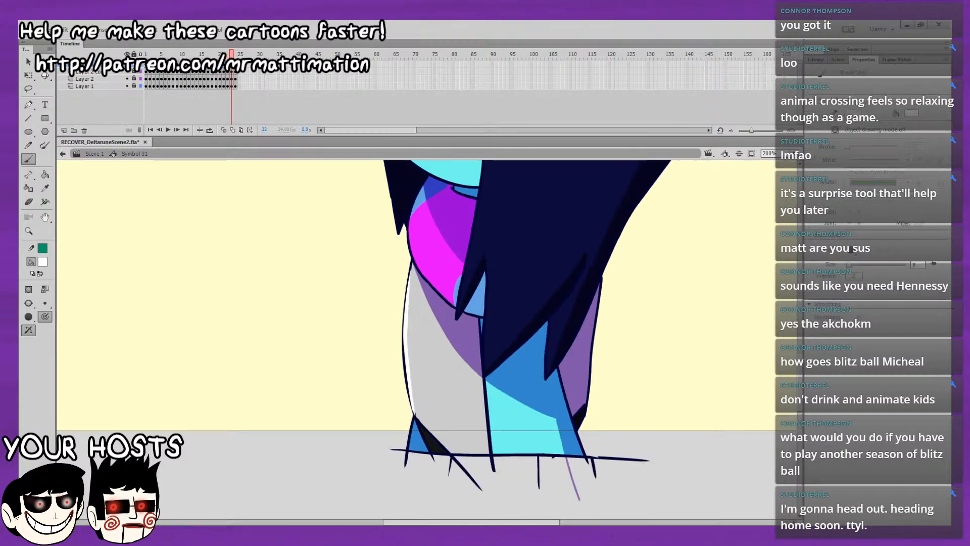
{"action": "key", "text": "ctrl+shift+v"}
{"action": "key", "text": "Escape"}
{"action": "key", "text": "period"}
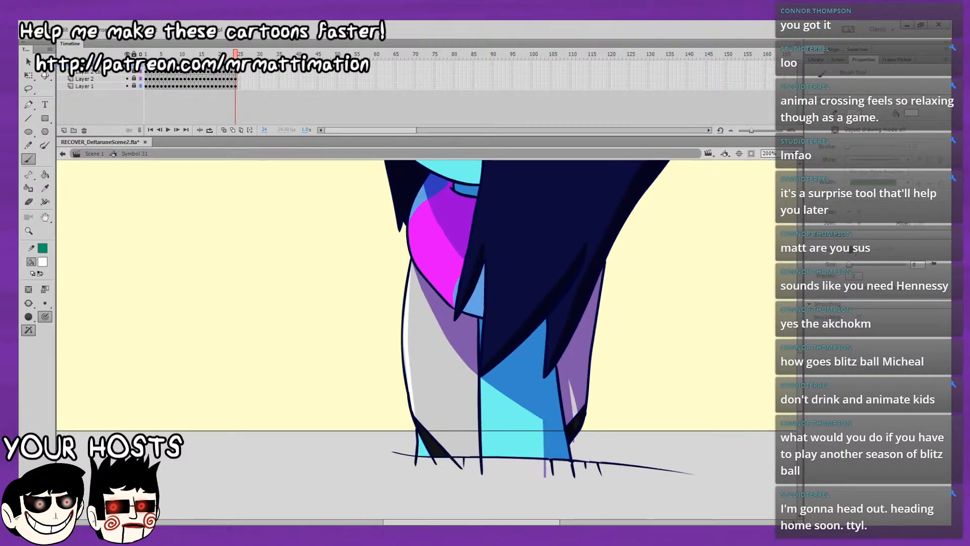
{"action": "key", "text": "ctrl+shift+v"}
{"action": "key", "text": "F8"}
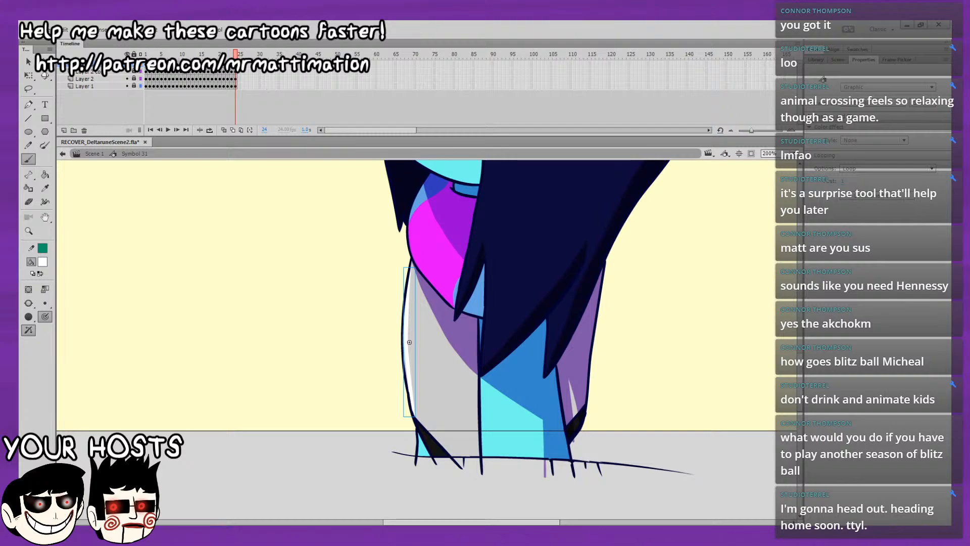
{"action": "key", "text": "Return"}
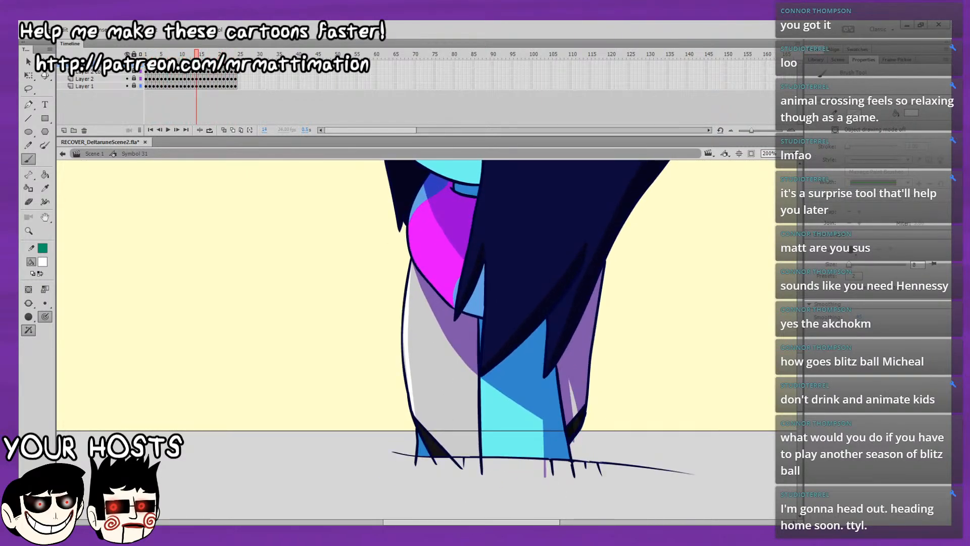
{"action": "left_click", "coordinate": [241, 130]}
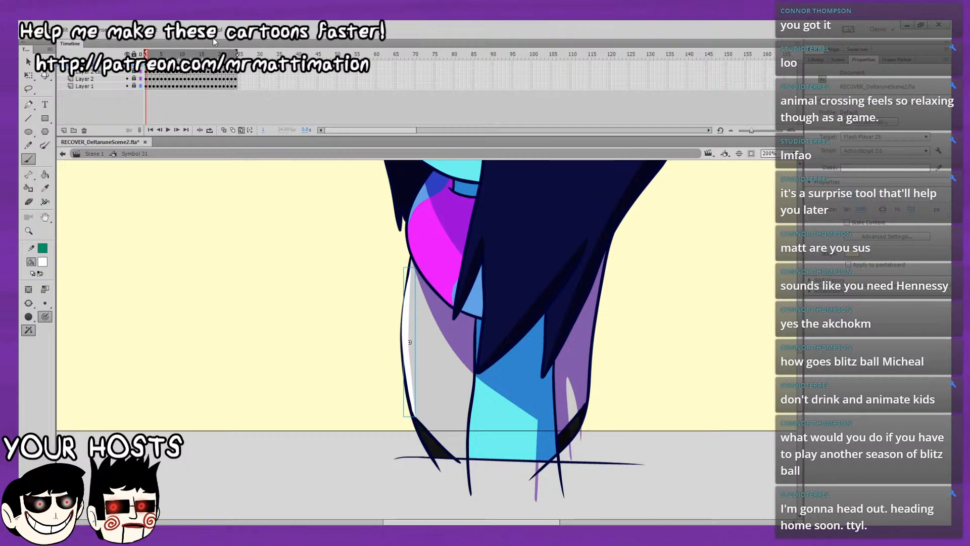
{"action": "left_click_drag", "start_coordinate": [236, 265], "coordinate": [262, 301]}
{"action": "key", "text": "ctrl+a"}
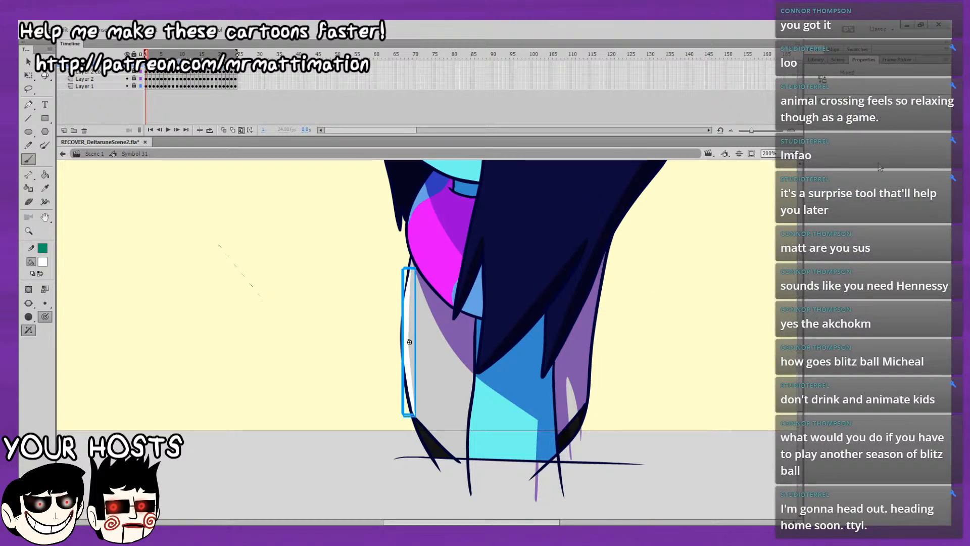
{"action": "left_click", "coordinate": [29, 62]}
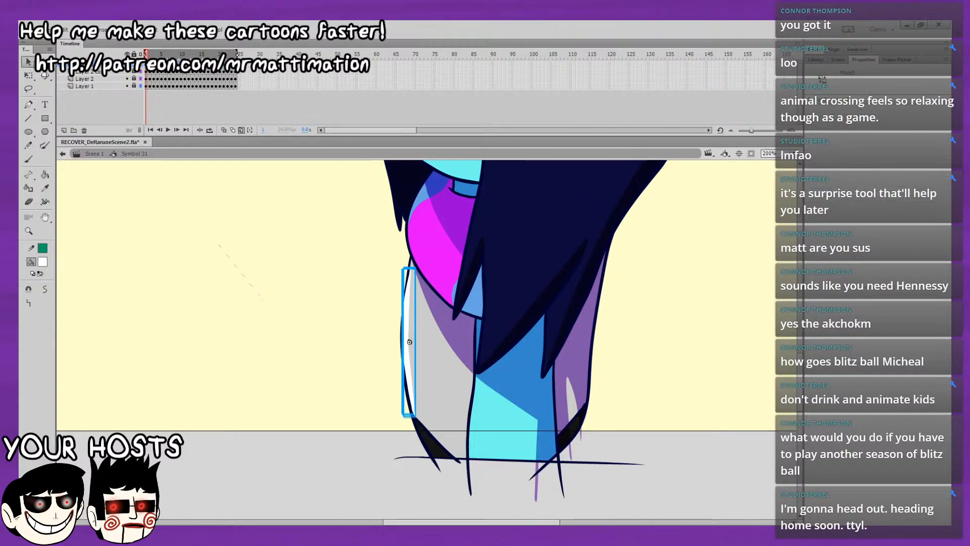
{"action": "left_click", "coordinate": [251, 300]}
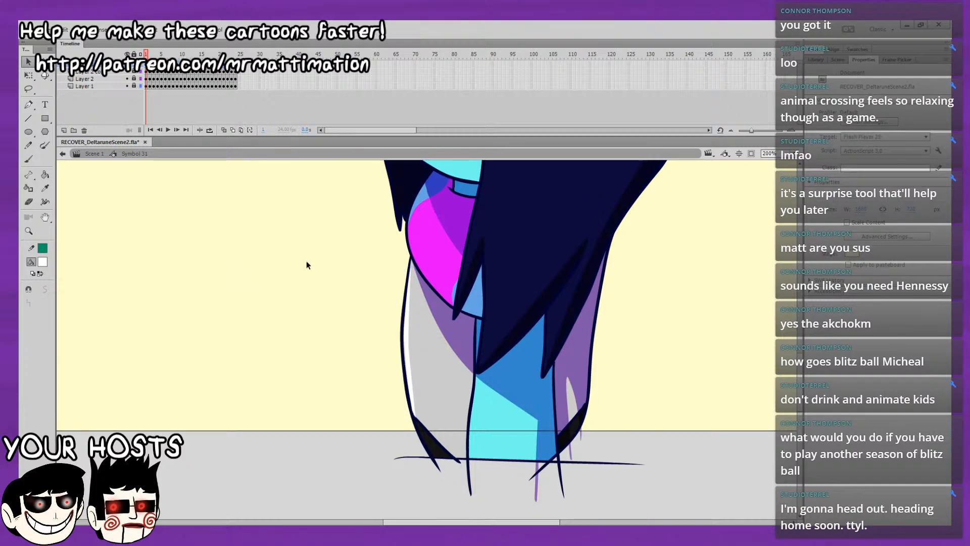
Inspect the torso highlight symbol on frames 2 and 3 and play the loop to check its motion.
{"action": "key", "text": "period"}
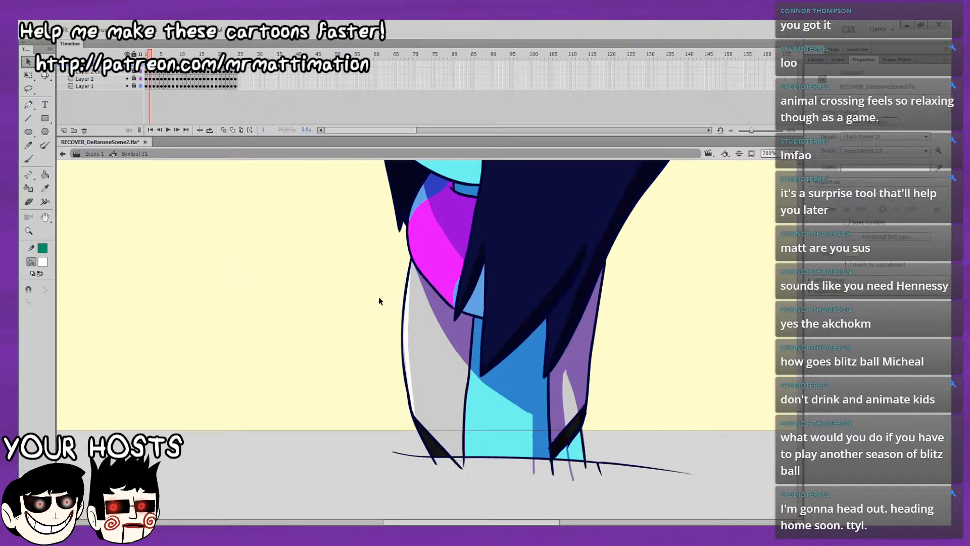
{"action": "key", "text": "F6"}
{"action": "key", "text": "period"}
{"action": "key", "text": "F6"}
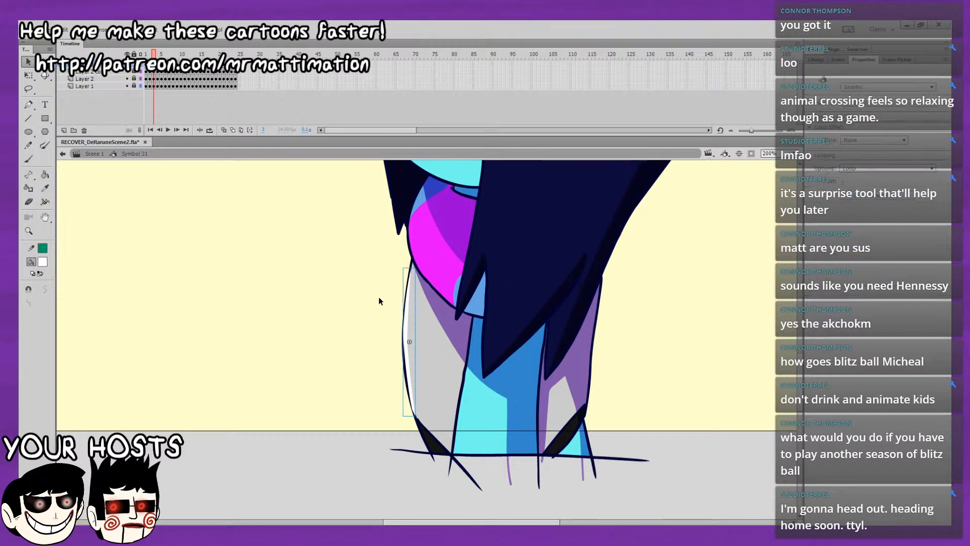
{"action": "key", "text": "Return"}
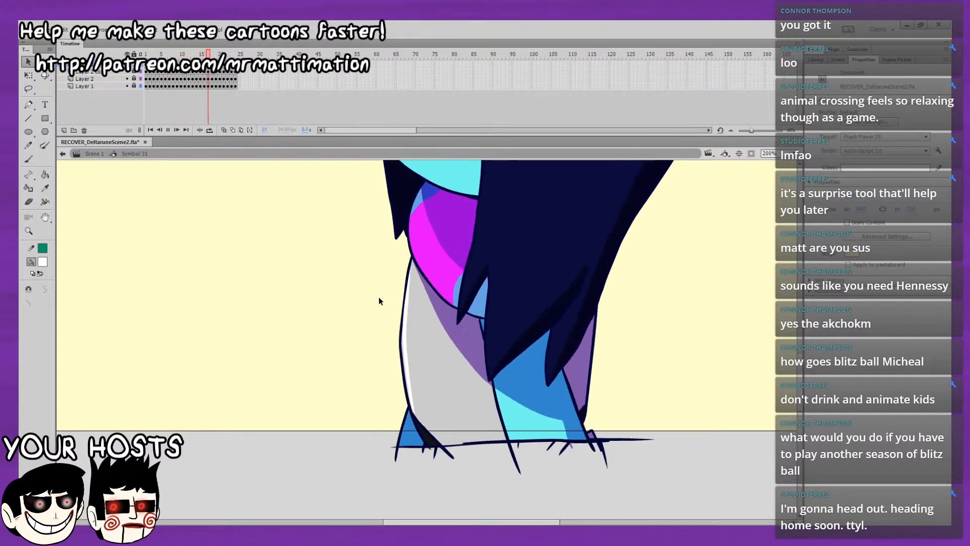
{"action": "key", "text": "Return"}
{"action": "key", "text": "comma"}
{"action": "key", "text": "comma"}
{"action": "key", "text": "period"}
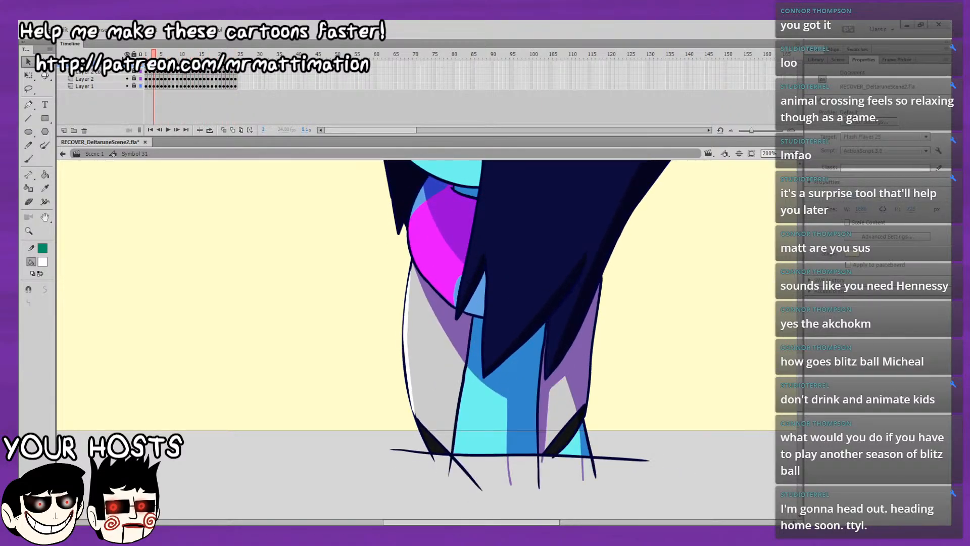
Go through the torso highlight on frames 4 to 8 one frame at a time and replay the loop.
{"action": "key", "text": "period"}
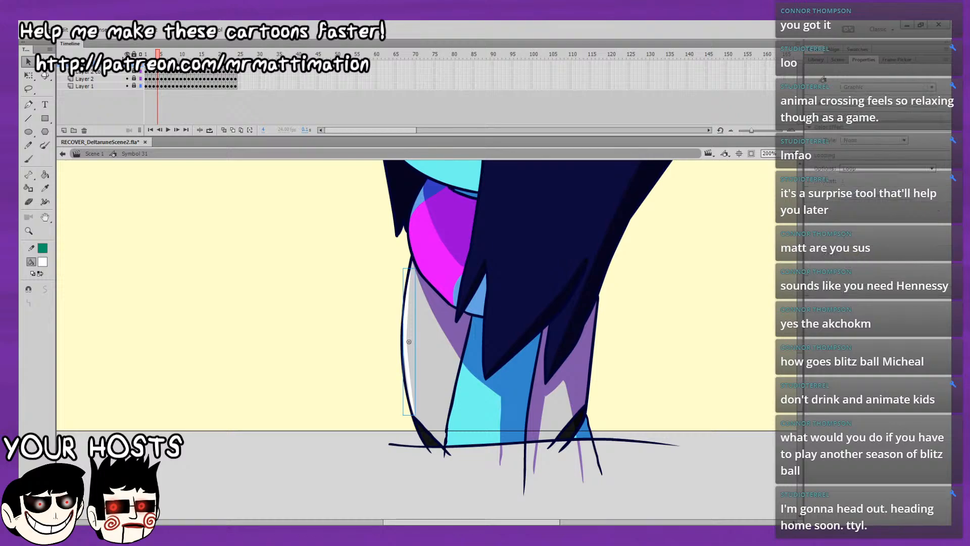
{"action": "key", "text": "period"}
{"action": "key", "text": "period"}
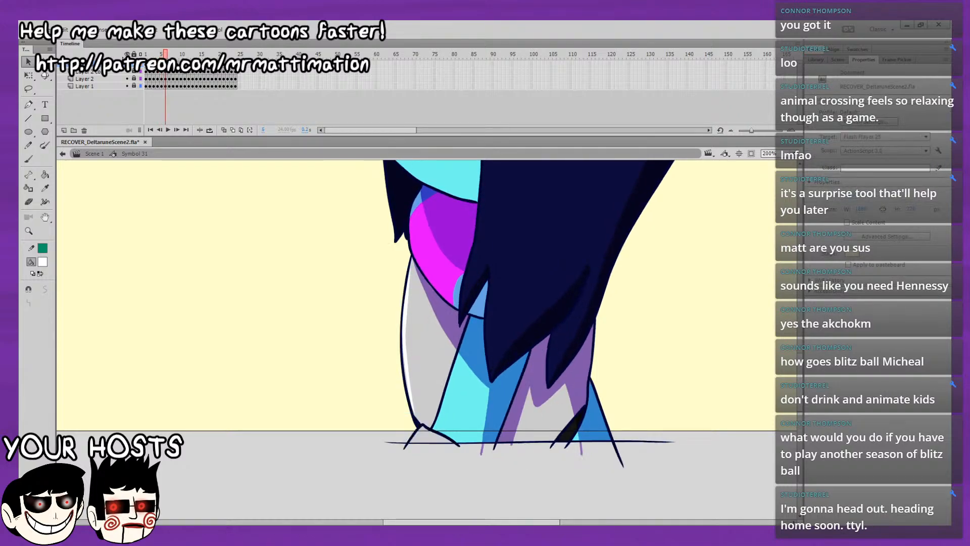
{"action": "key", "text": "period"}
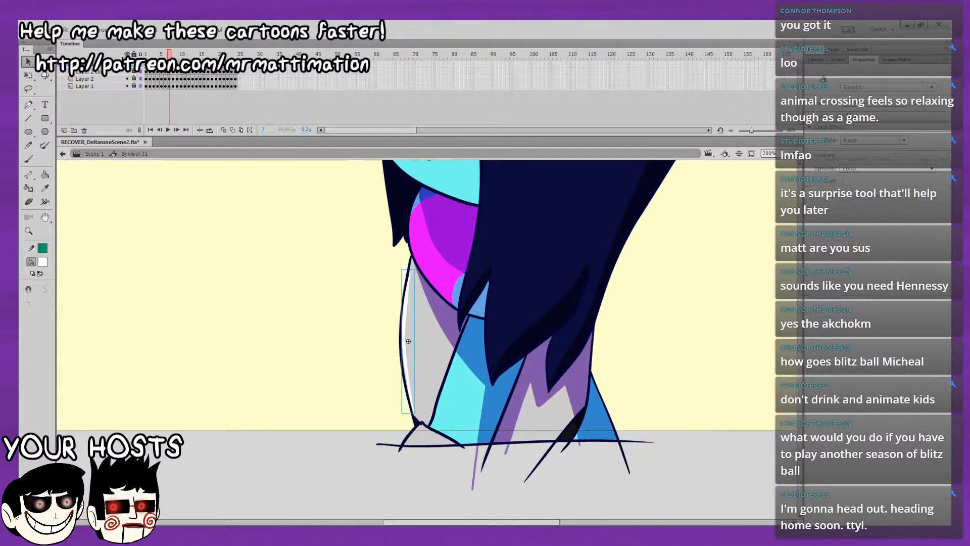
{"action": "key", "text": "period"}
{"action": "key", "text": "Return"}
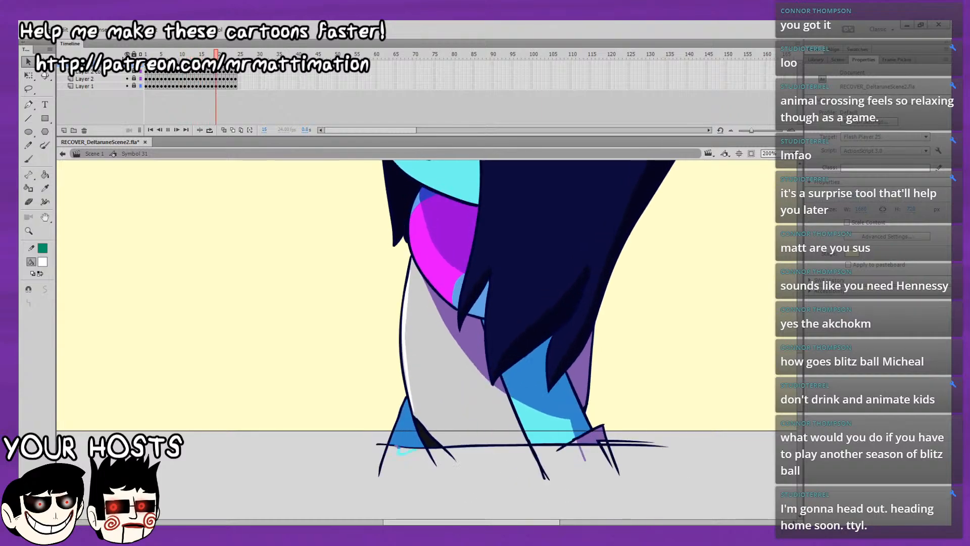
{"action": "key", "text": "Return"}
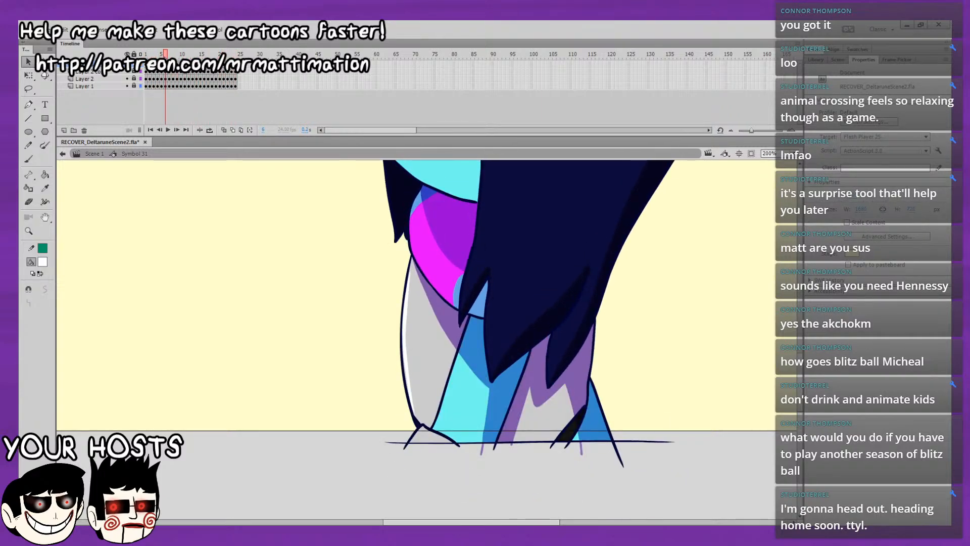
Examine the torso highlight from frame 8 onward, replay the loop, and recheck the highlight on frames 7 to 9.
{"action": "key", "text": "period"}
{"action": "key", "text": "period"}
{"action": "left_click", "coordinate": [405, 341]}
{"action": "key", "text": "period"}
{"action": "key", "text": "period"}
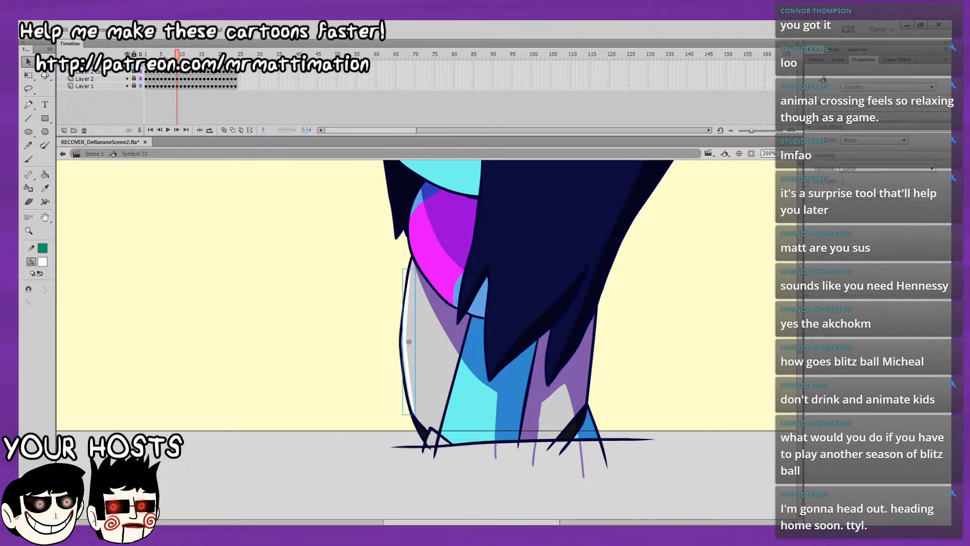
{"action": "key", "text": "period"}
{"action": "key", "text": "period"}
{"action": "key", "text": "period"}
{"action": "key", "text": "period"}
{"action": "key", "text": "period"}
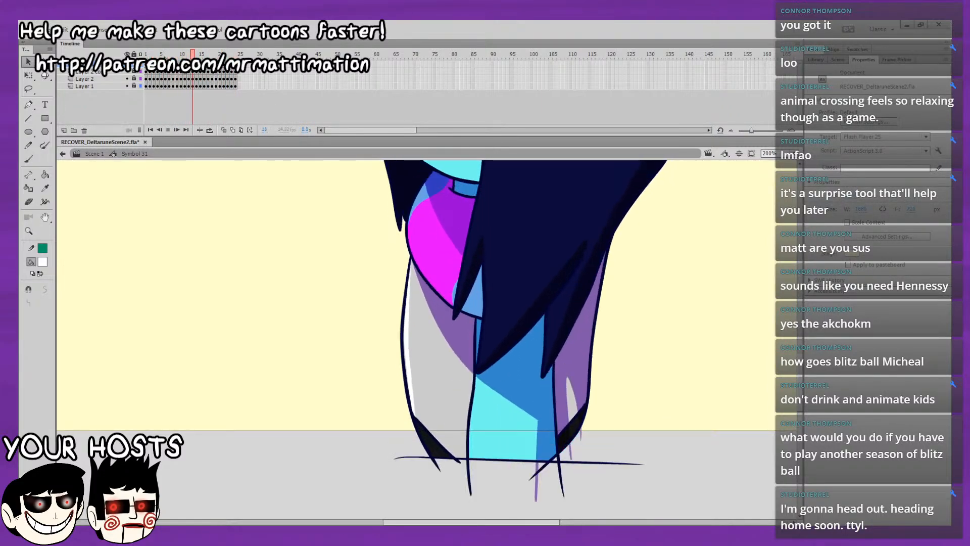
{"action": "key", "text": "Return"}
{"action": "key", "text": "period"}
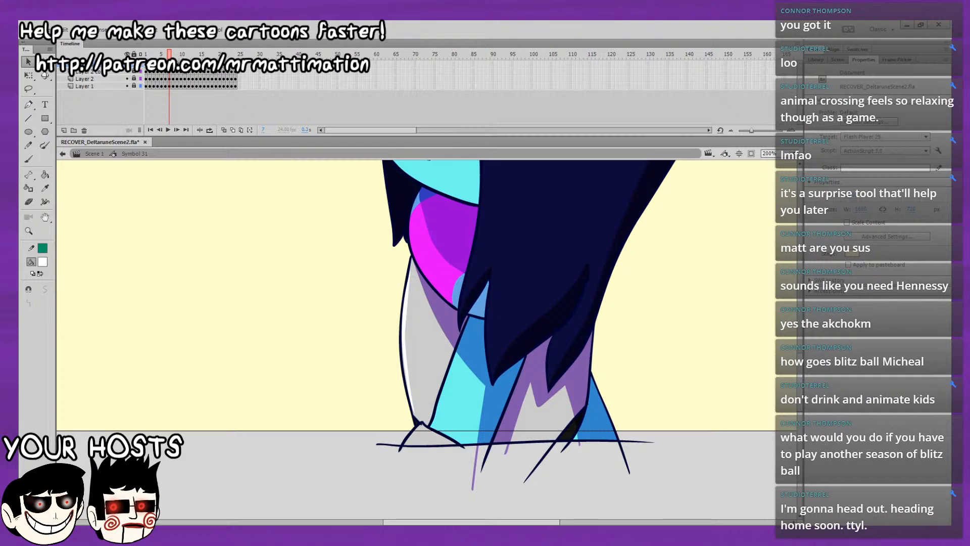
{"action": "key", "text": "period"}
Go through the torso highlight from frame 9 to frame 21 one frame at a time and replay the loop.
{"action": "key", "text": "period"}
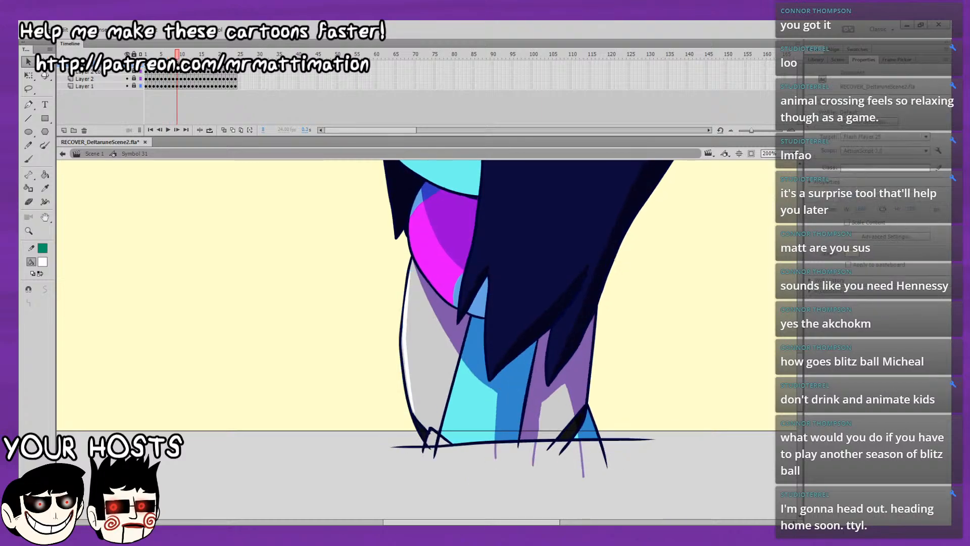
{"action": "key", "text": "period"}
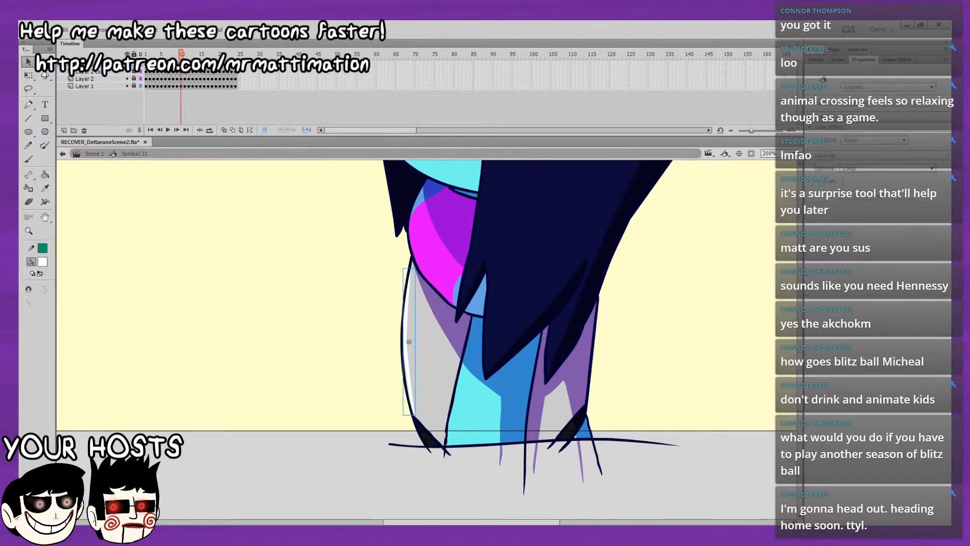
{"action": "key", "text": "period"}
{"action": "key", "text": "period"}
{"action": "key", "text": "period"}
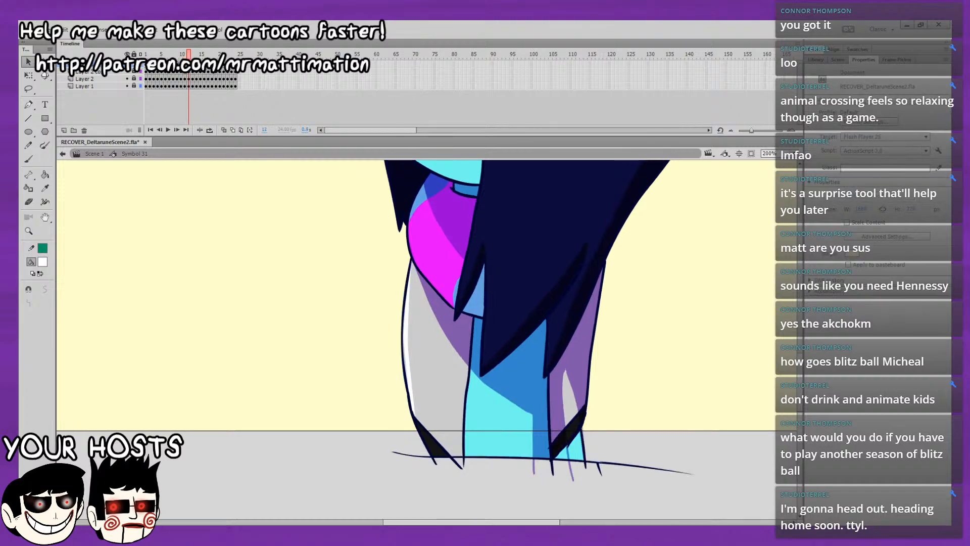
{"action": "key", "text": "period"}
{"action": "key", "text": "period"}
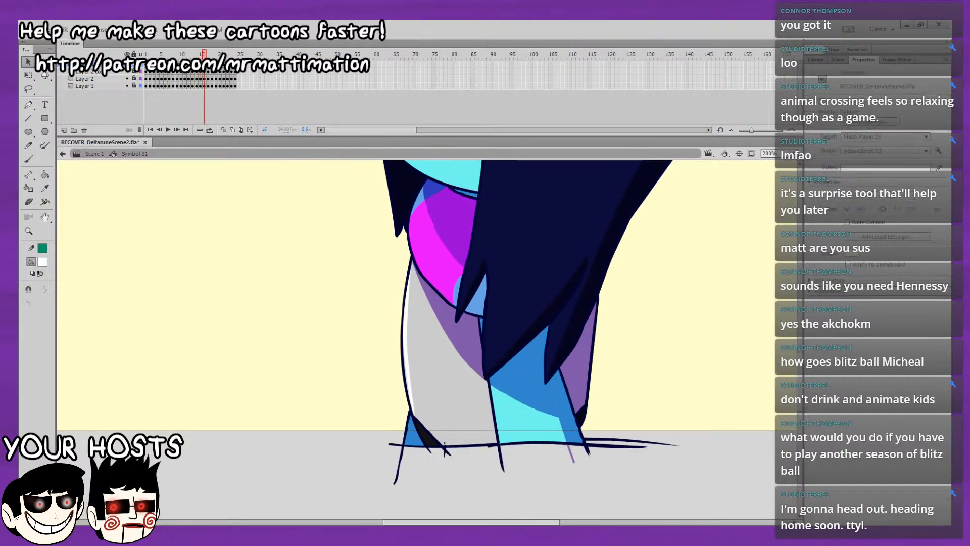
{"action": "key", "text": "period"}
{"action": "key", "text": "period"}
{"action": "key", "text": "period"}
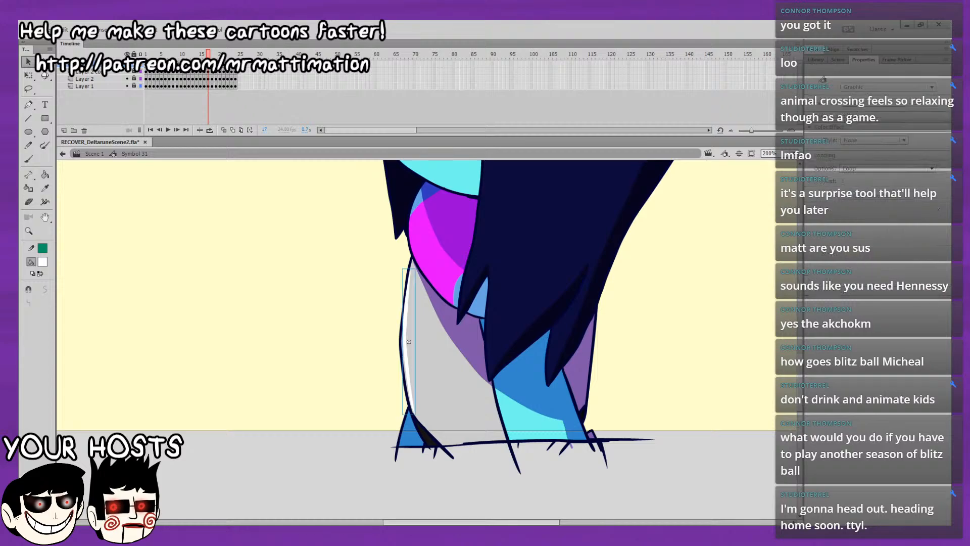
{"action": "key", "text": "period"}
{"action": "key", "text": "period"}
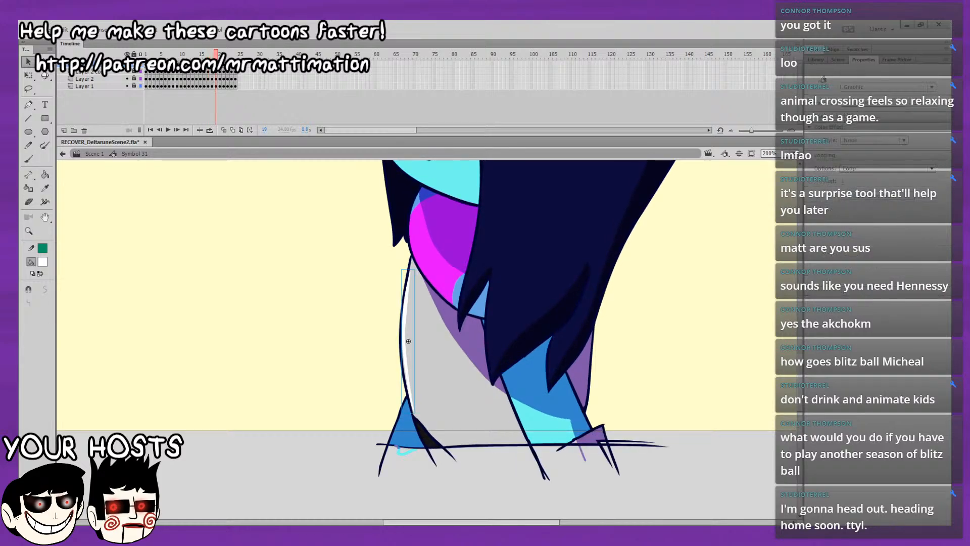
{"action": "key", "text": "period"}
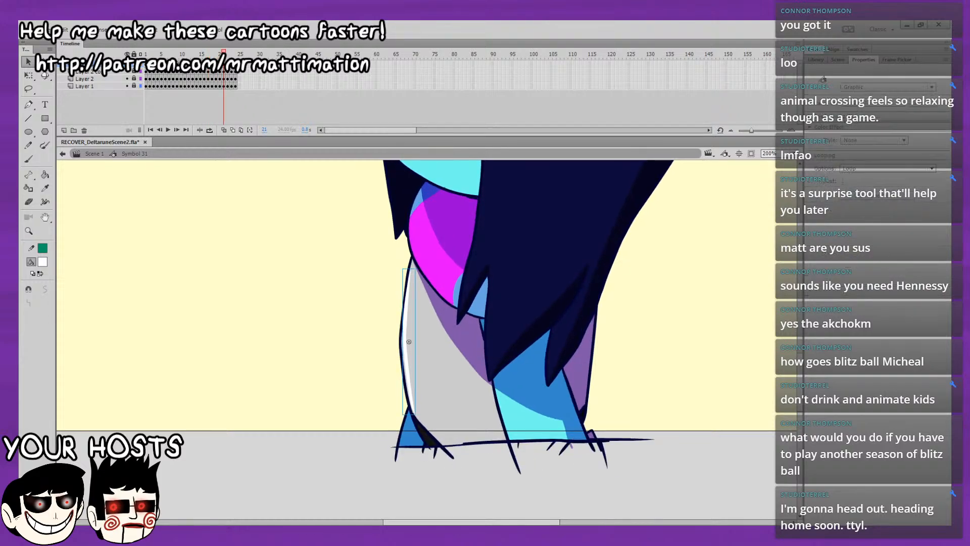
{"action": "key", "text": "Return"}
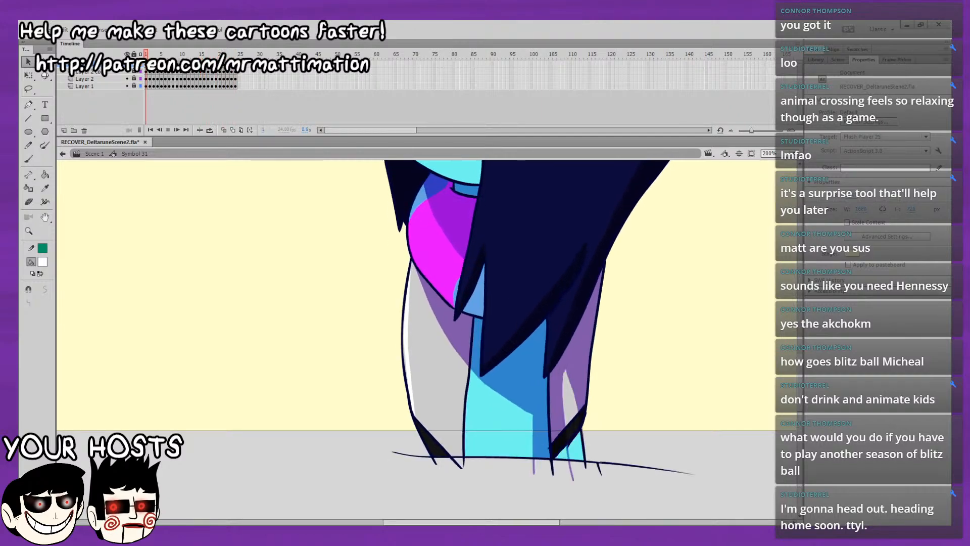
Stop playback and recheck the torso highlight symbol on frames 15 to 24 one frame at a time.
{"action": "key", "text": "Return"}
{"action": "key", "text": "period"}
{"action": "key", "text": "period"}
{"action": "key", "text": "period"}
{"action": "key", "text": "period"}
{"action": "key", "text": "period"}
{"action": "key", "text": "period"}
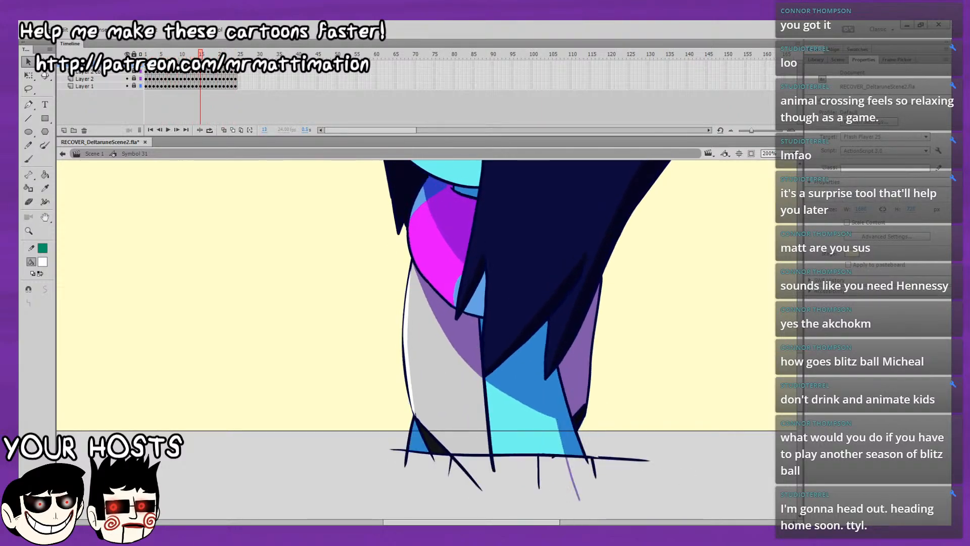
{"action": "left_click", "coordinate": [409, 342]}
{"action": "key", "text": "period"}
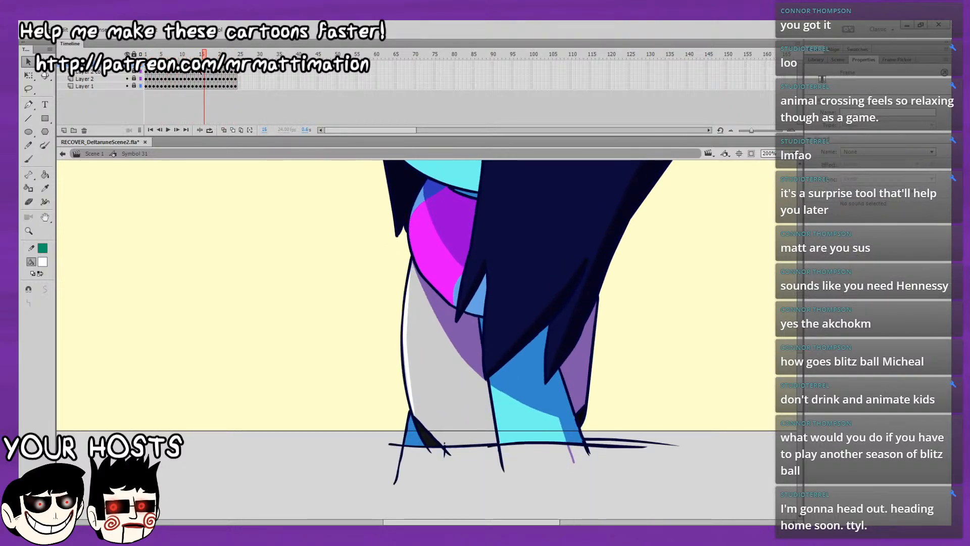
{"action": "left_click", "coordinate": [409, 341]}
{"action": "key", "text": "period"}
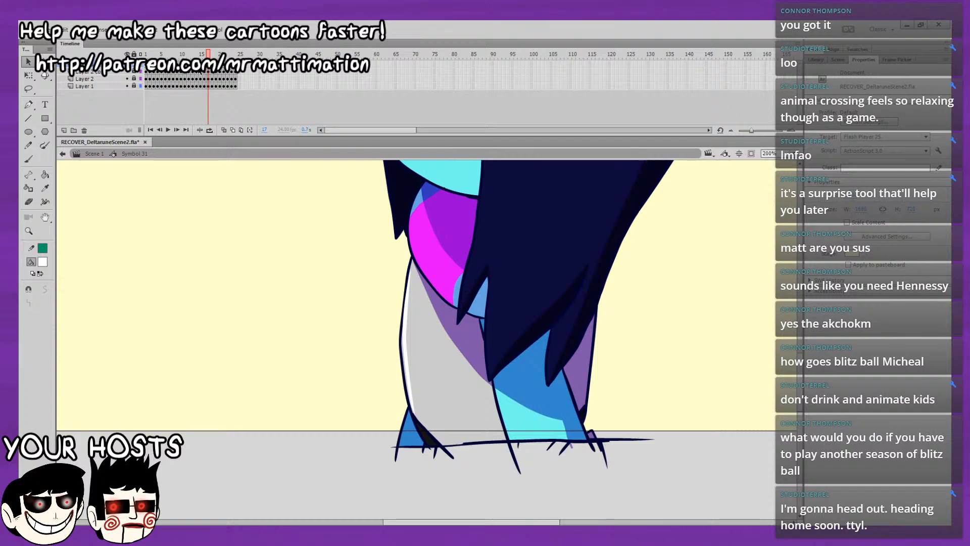
{"action": "key", "text": "period"}
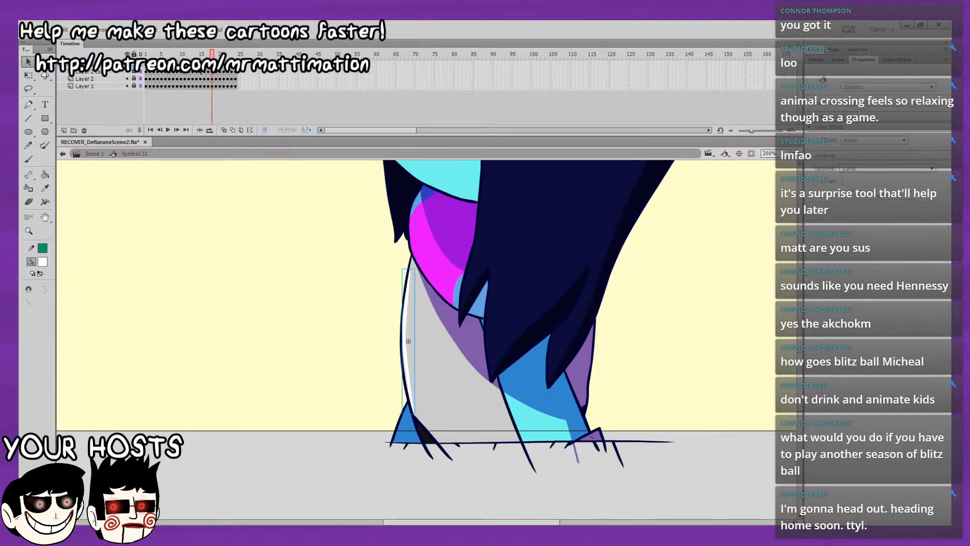
{"action": "key", "text": "period"}
{"action": "key", "text": "period"}
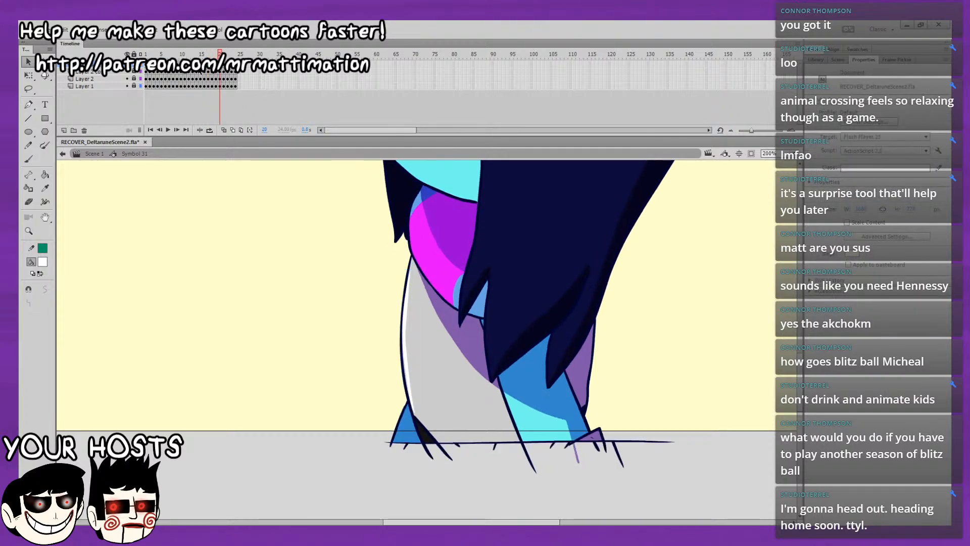
{"action": "key", "text": "period"}
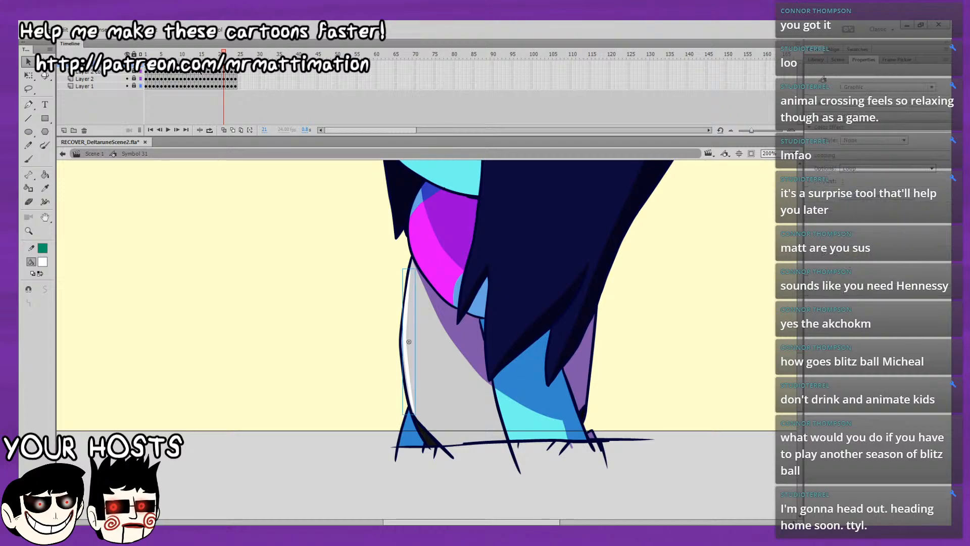
{"action": "left_click", "coordinate": [410, 341]}
{"action": "key", "text": "period"}
{"action": "key", "text": "period"}
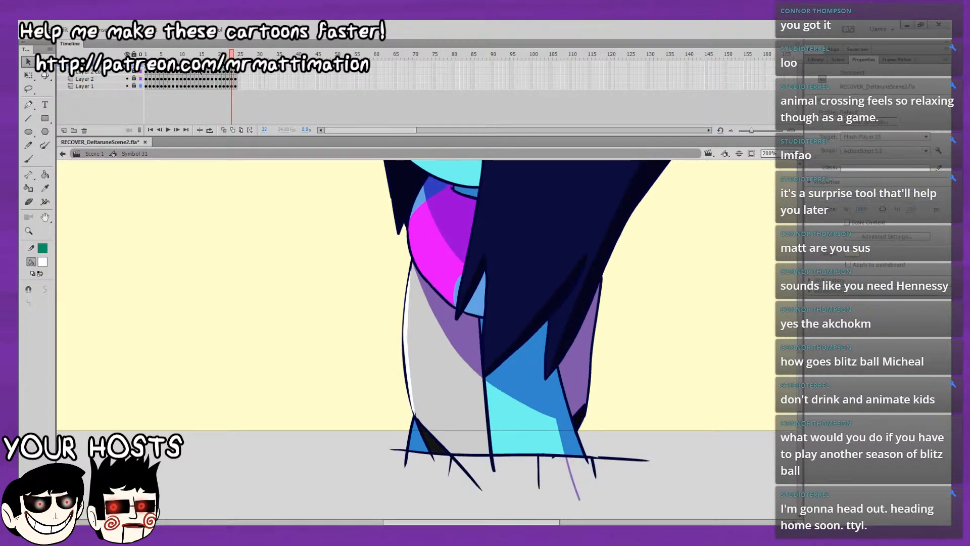
{"action": "key", "text": "period"}
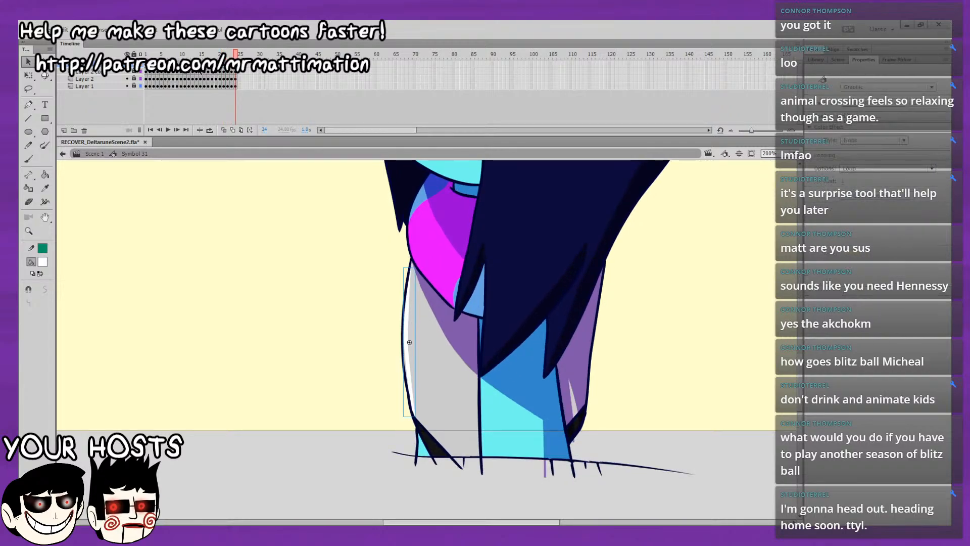
Return to frame 1 and inspect the torso highlight on every frame through to frame 24.
{"action": "left_click_drag", "start_coordinate": [200, 54], "coordinate": [145, 54]}
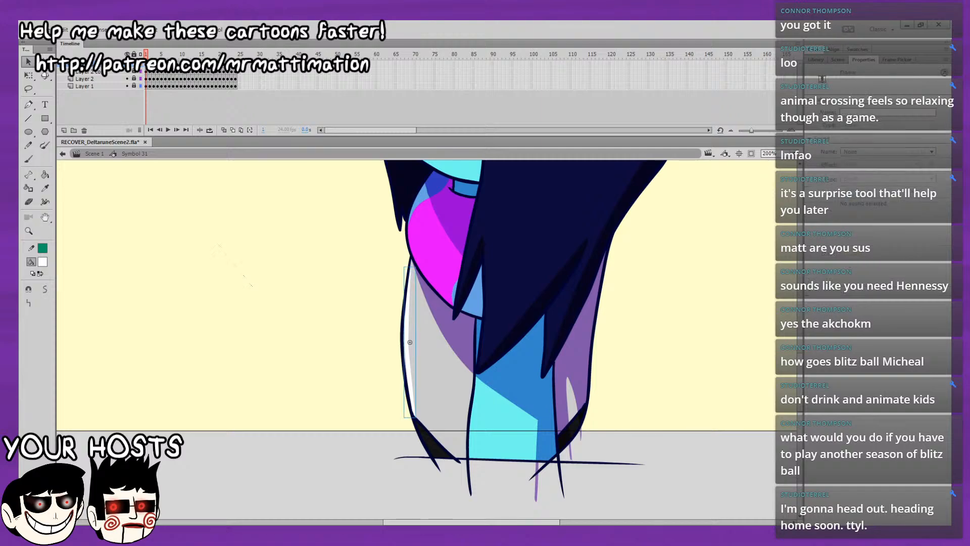
{"action": "key", "text": "period"}
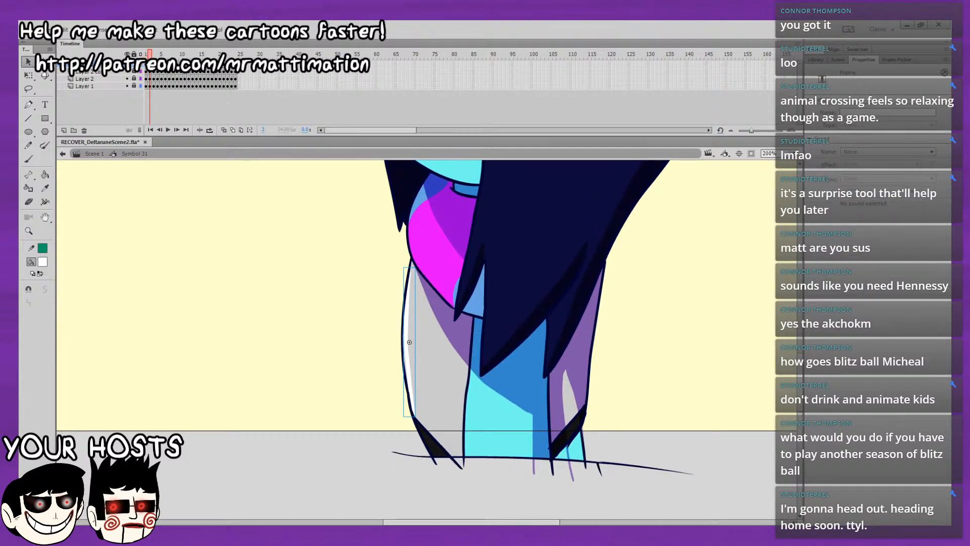
{"action": "key", "text": "period"}
{"action": "key", "text": "period"}
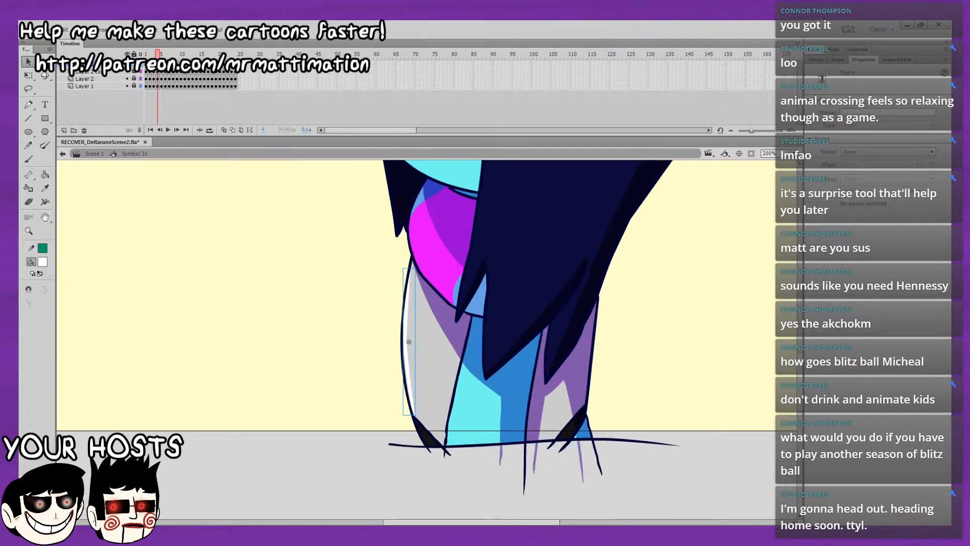
{"action": "key", "text": "period"}
{"action": "key", "text": "period"}
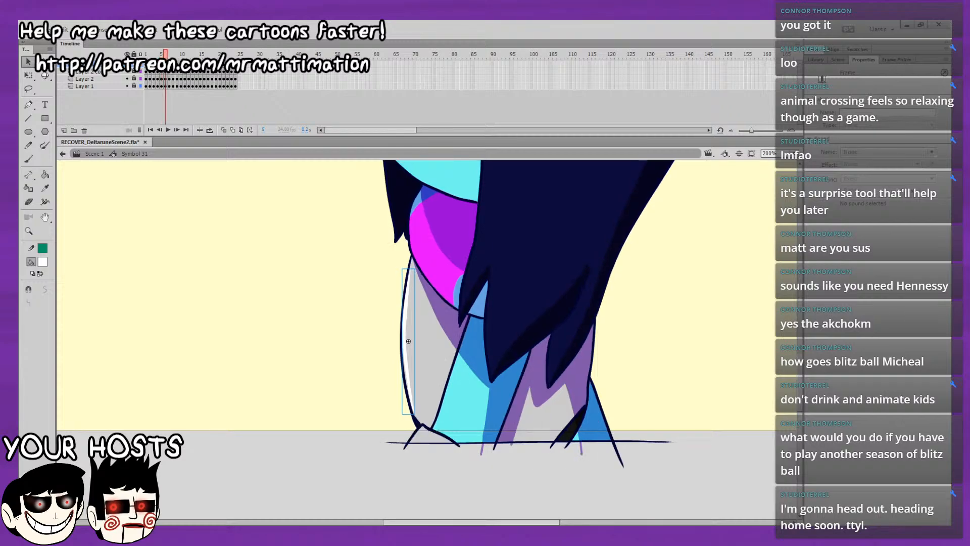
{"action": "key", "text": "period"}
{"action": "key", "text": "period"}
{"action": "key", "text": "period"}
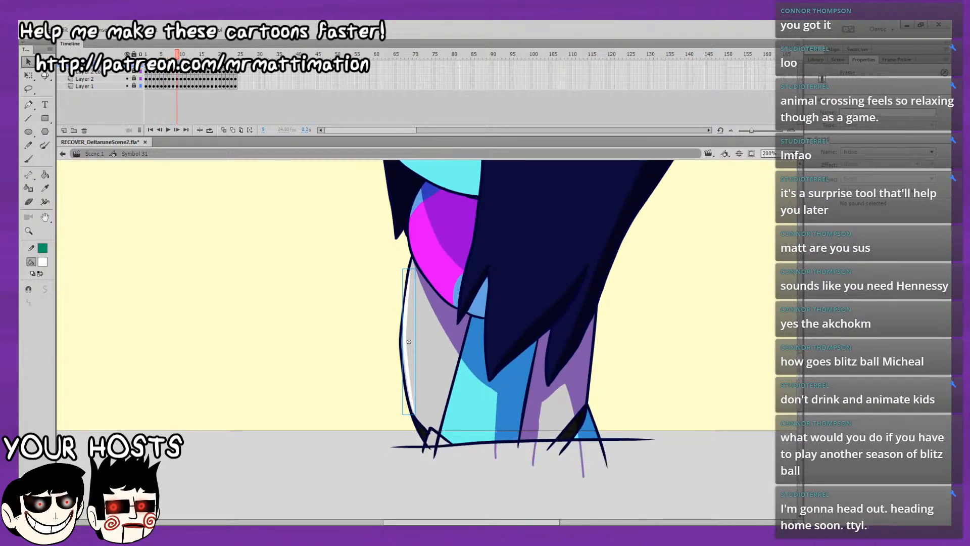
{"action": "key", "text": "period"}
{"action": "key", "text": "period"}
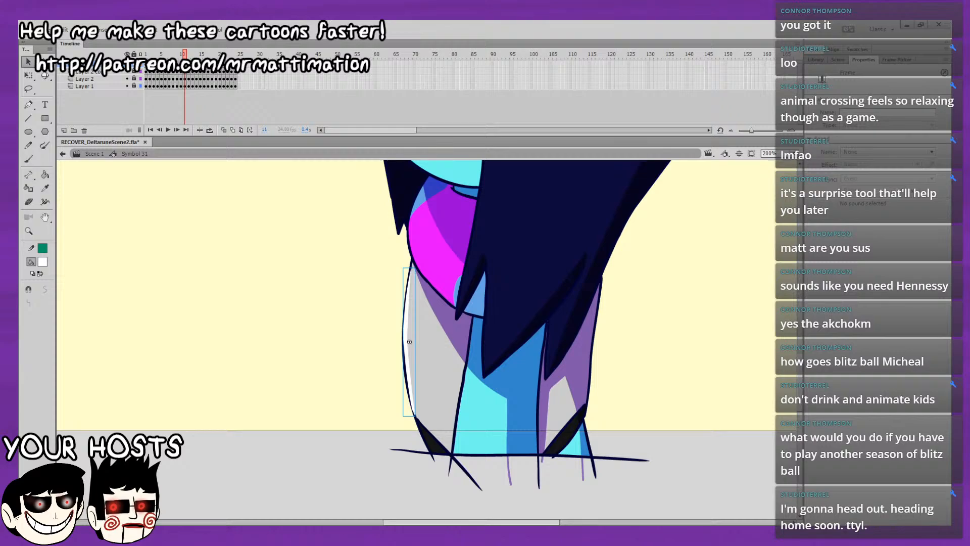
{"action": "key", "text": "period"}
{"action": "key", "text": "period"}
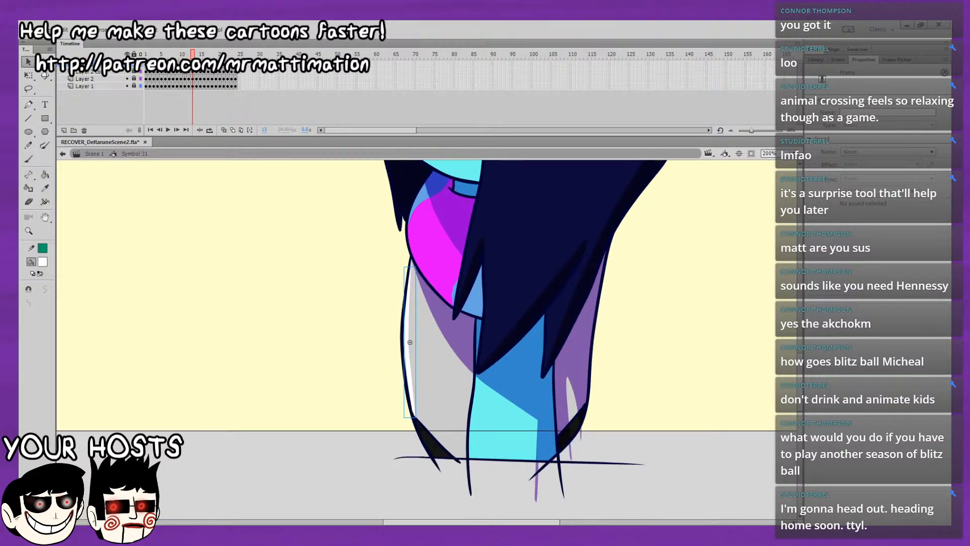
{"action": "key", "text": "period"}
{"action": "key", "text": "period"}
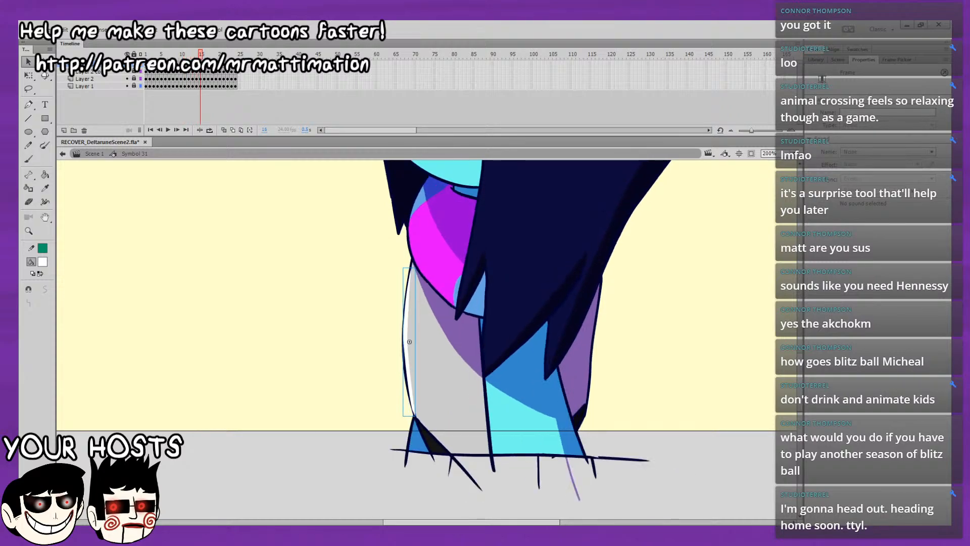
{"action": "key", "text": "period"}
{"action": "key", "text": "period"}
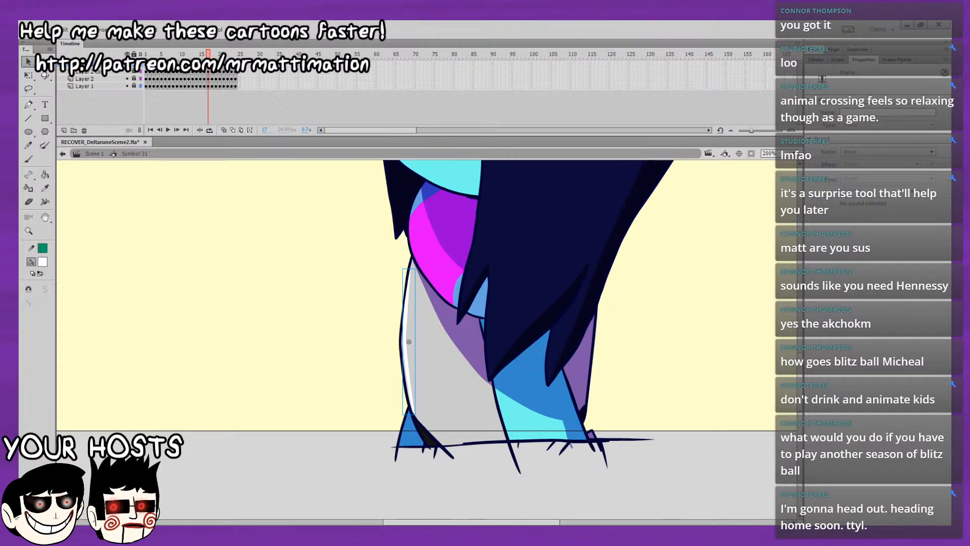
{"action": "key", "text": "period"}
{"action": "key", "text": "period"}
{"action": "key", "text": "period"}
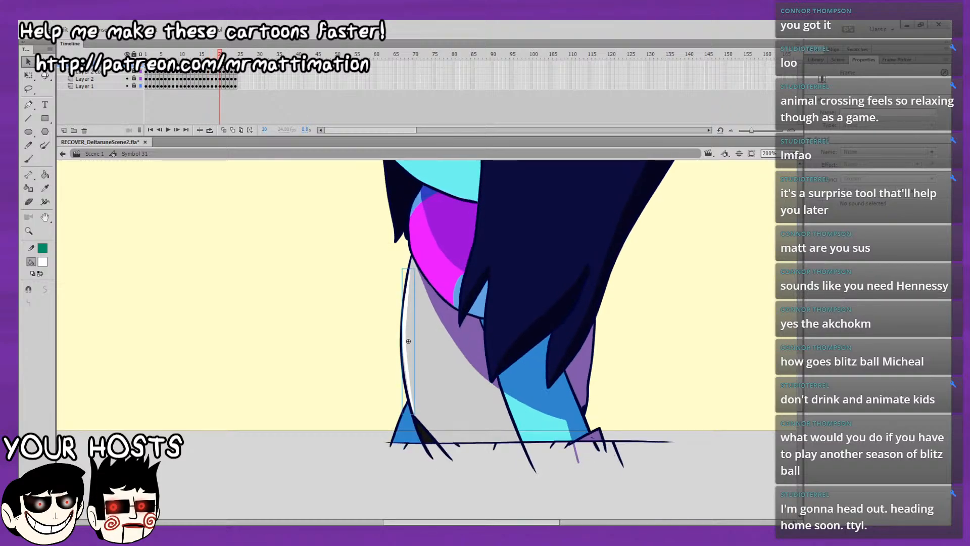
{"action": "key", "text": "period"}
{"action": "key", "text": "period"}
{"action": "key", "text": "period"}
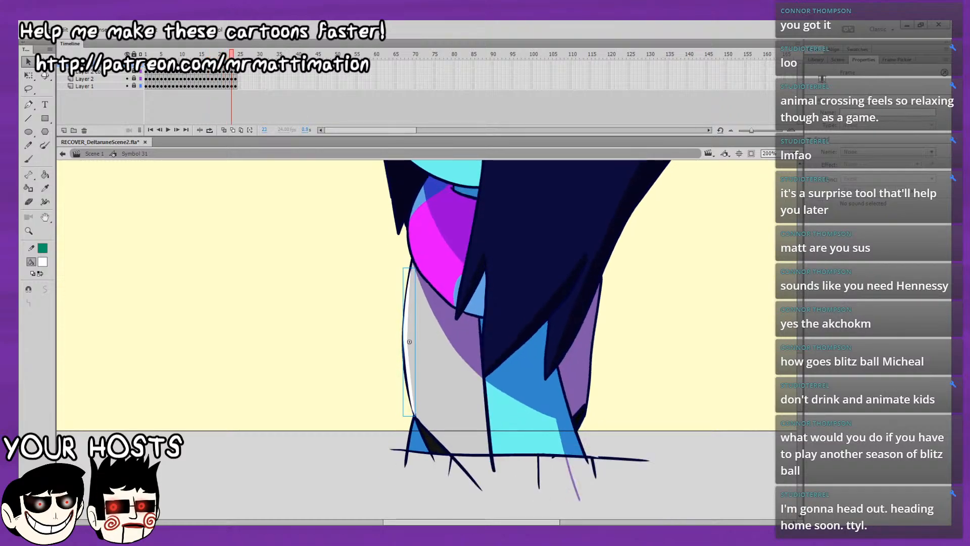
{"action": "key", "text": "period"}
Select the torso highlights across all 24 frames using multiple-frame editing and change their instance type to Movie Clip.
{"action": "left_click_drag", "start_coordinate": [235, 54], "coordinate": [146, 54]}
{"action": "left_click", "coordinate": [241, 128]}
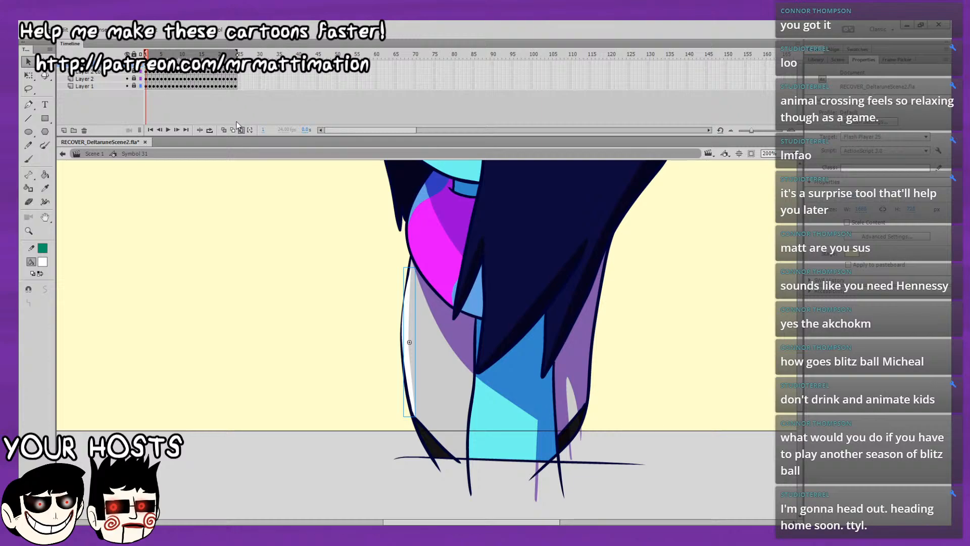
{"action": "key", "text": "ctrl+a"}
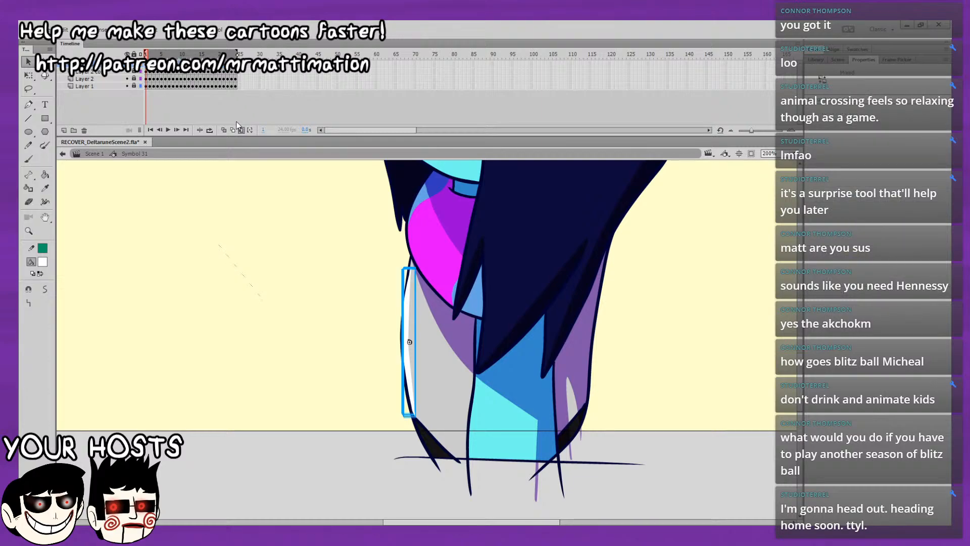
{"action": "left_click", "coordinate": [33, 117]}
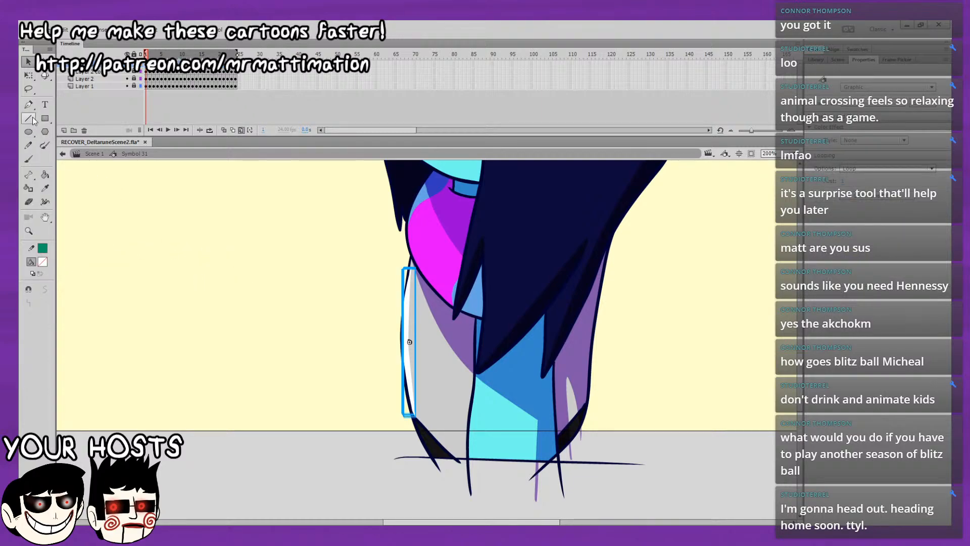
{"action": "left_click", "coordinate": [865, 96]}
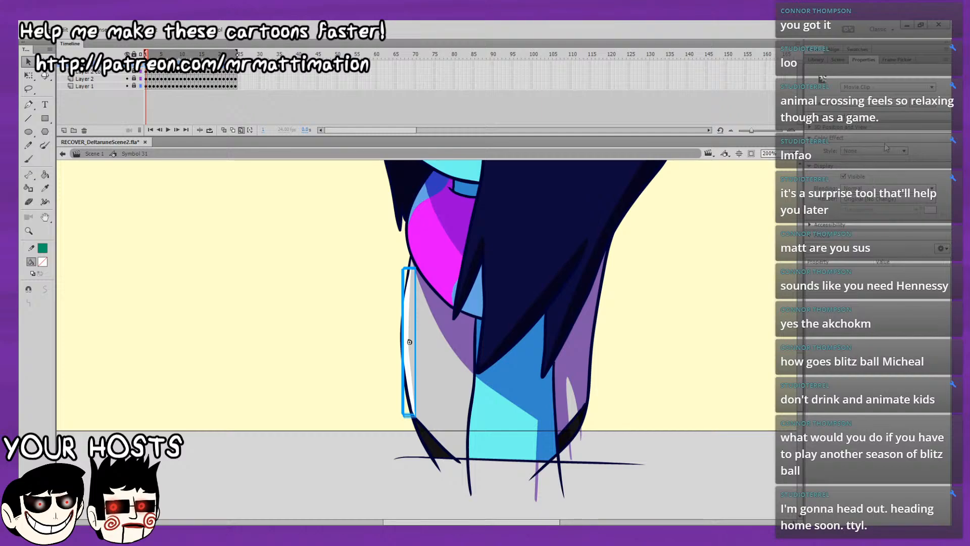
Try a different blending mode on the selected torso highlight clips.
{"action": "left_click", "coordinate": [878, 187]}
{"action": "left_click", "coordinate": [860, 273]}
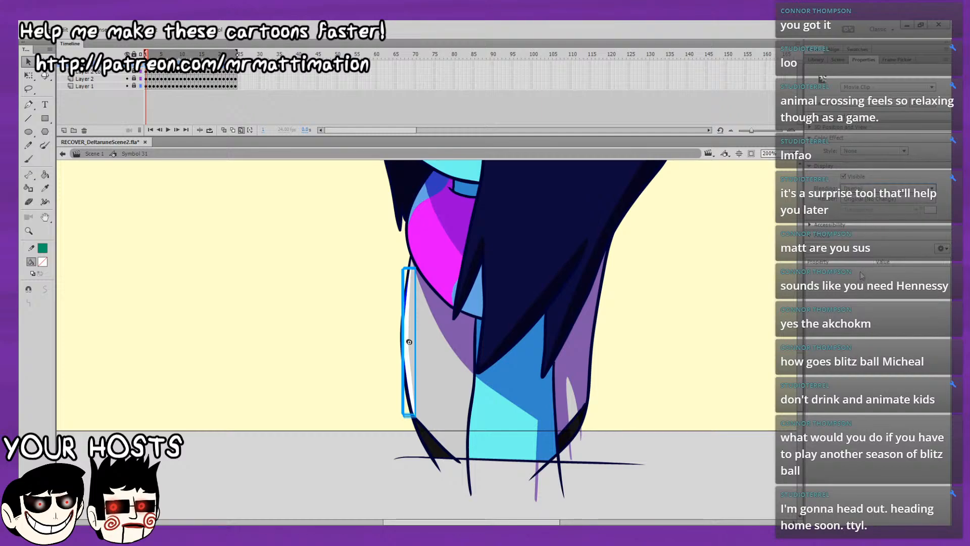
{"action": "left_click", "coordinate": [878, 188]}
{"action": "left_click", "coordinate": [878, 200]}
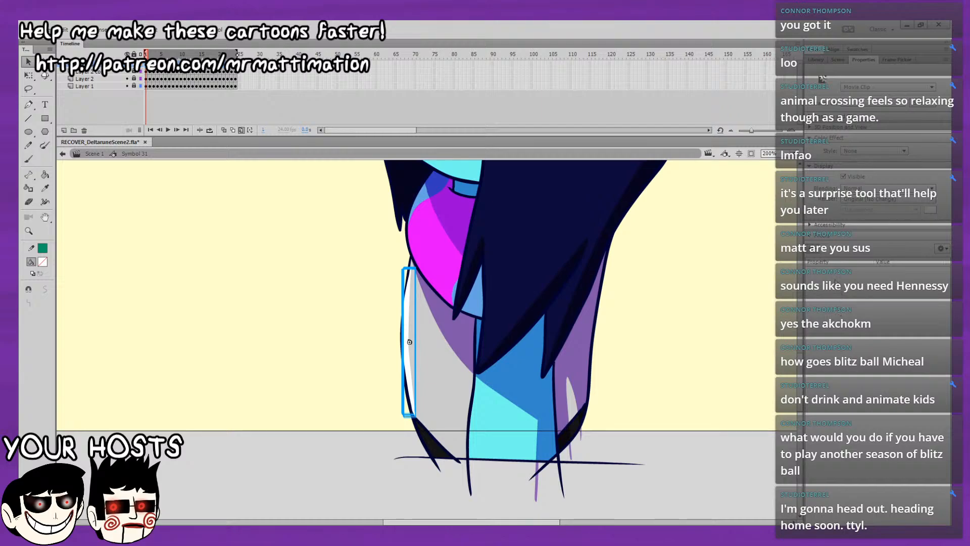
Add a Glow filter to the selected torso highlight clips, with white as its colour and High quality.
{"action": "left_click", "coordinate": [835, 280]}
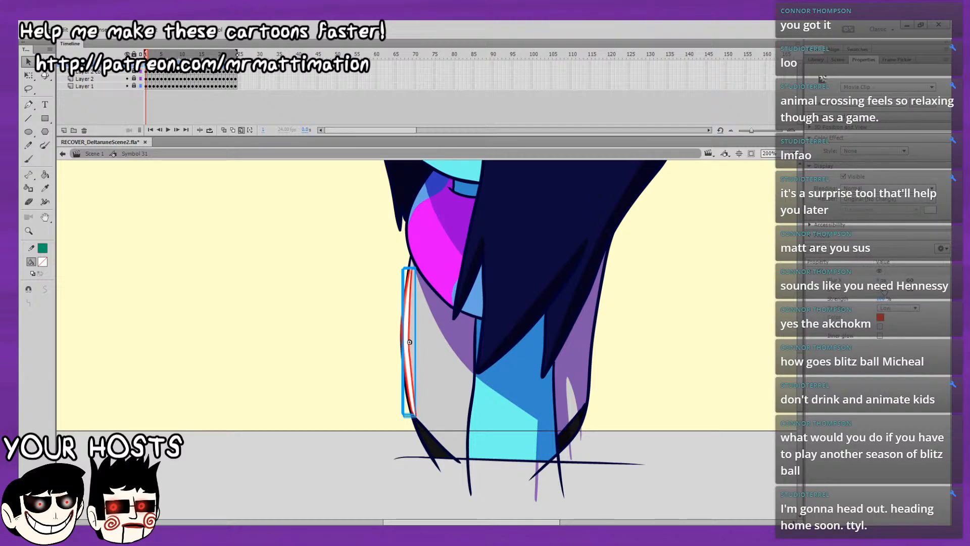
{"action": "left_click", "coordinate": [741, 383]}
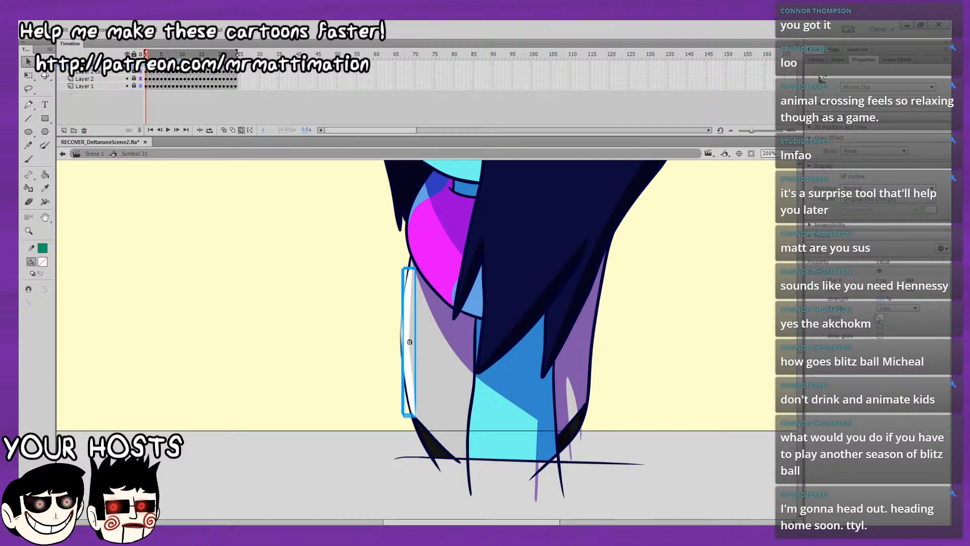
{"action": "left_click", "coordinate": [892, 306]}
{"action": "left_click", "coordinate": [898, 343]}
Set the strength of the torso highlights' glow to 200% and its blur to 8 px.
{"action": "left_click", "coordinate": [882, 298]}
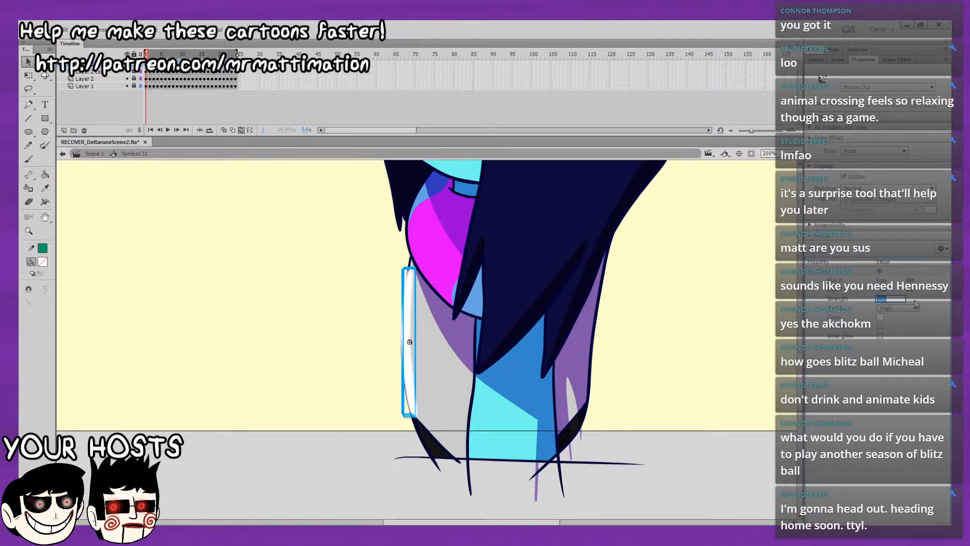
{"action": "type", "text": "200"}
{"action": "key", "text": "Return"}
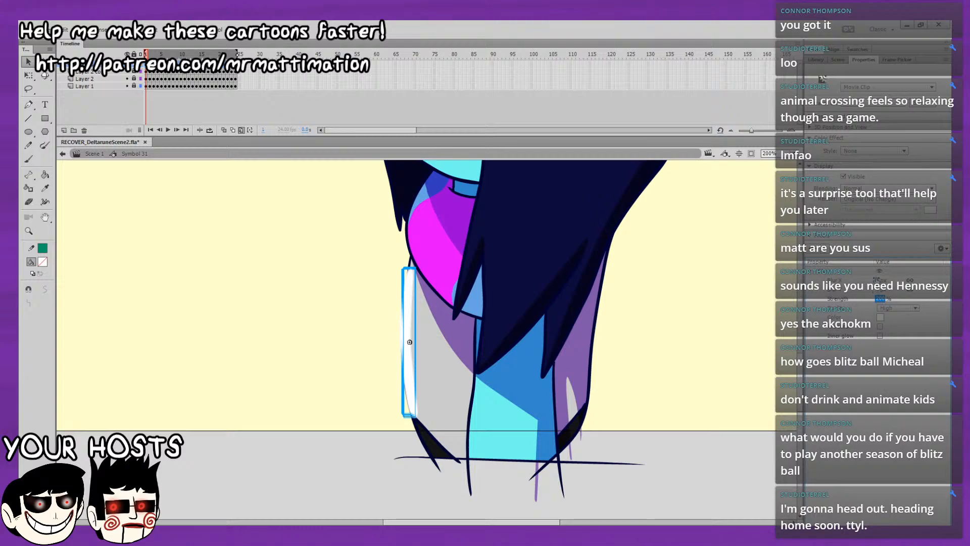
{"action": "left_click", "coordinate": [878, 280]}
{"action": "type", "text": "8"}
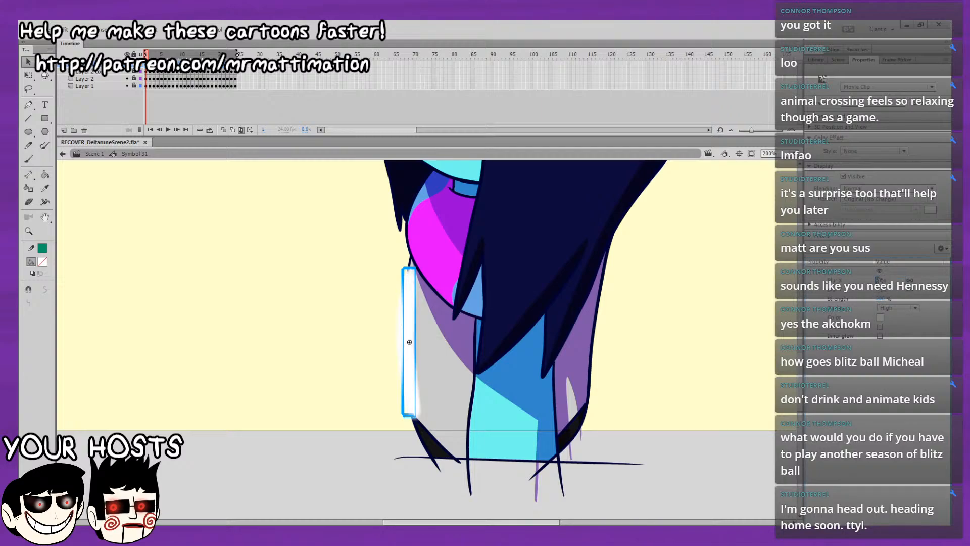
Turn off multiple-frame editing, deselect the highlights and play the loop with the whole stage in view.
{"action": "left_click", "coordinate": [241, 130]}
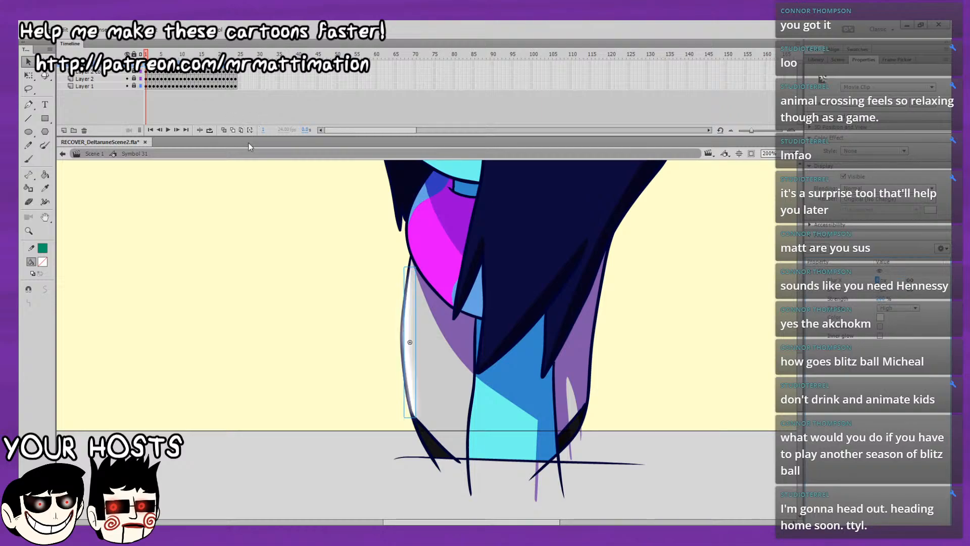
{"action": "left_click", "coordinate": [318, 320]}
{"action": "key", "text": "Return"}
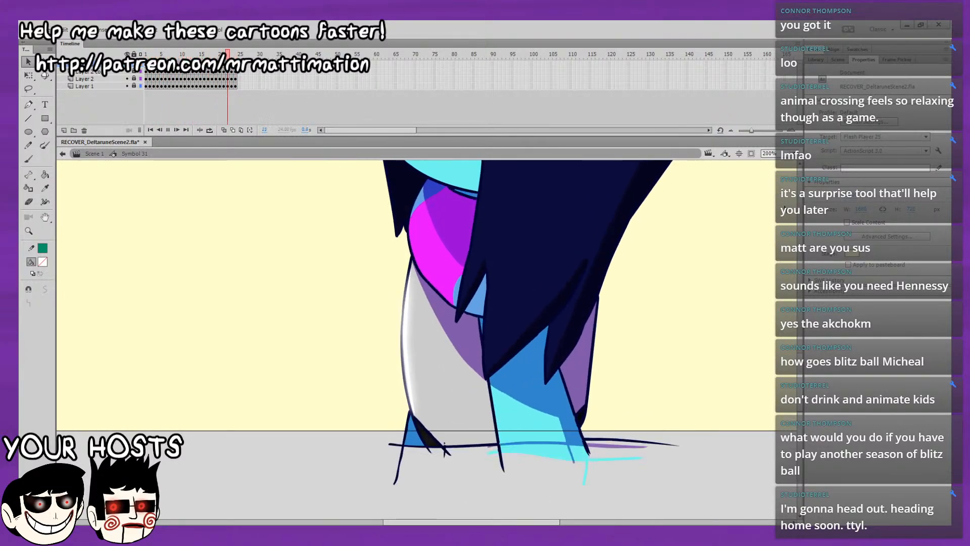
{"action": "left_click", "coordinate": [793, 153]}
{"action": "left_click", "coordinate": [781, 173]}
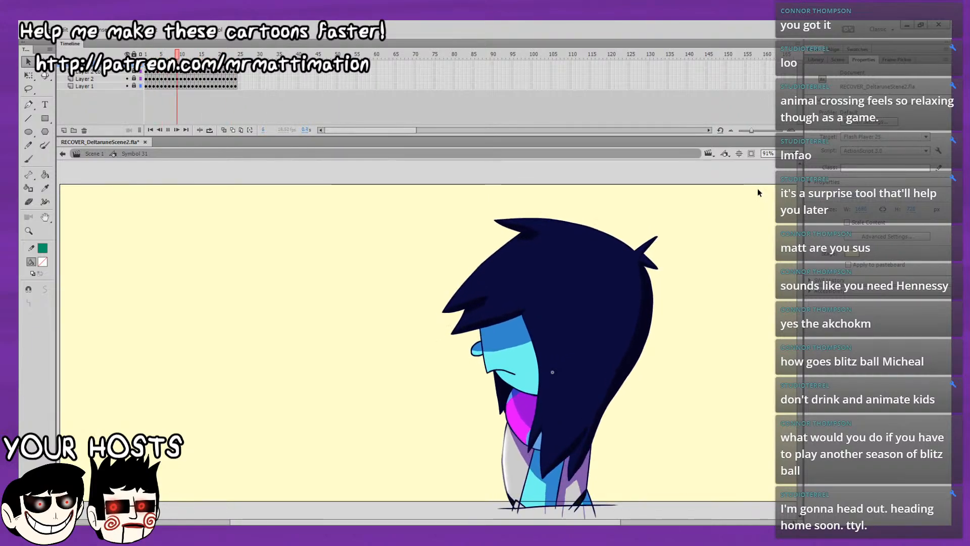
Examine the glowing torso highlight during playback, both close up at 400% and at full-frame size, and stop on frame 2.
{"action": "key", "text": "ctrl+4"}
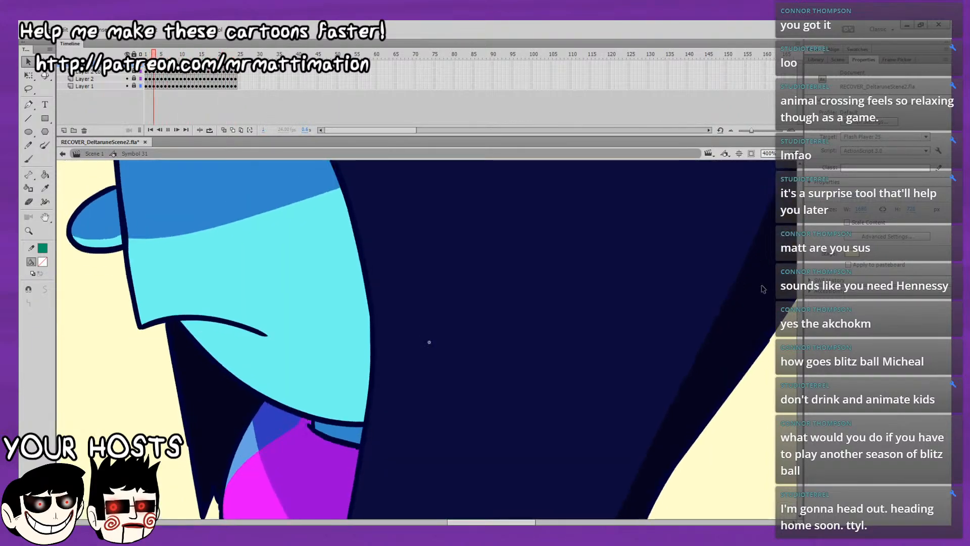
{"action": "left_click", "coordinate": [595, 393]}
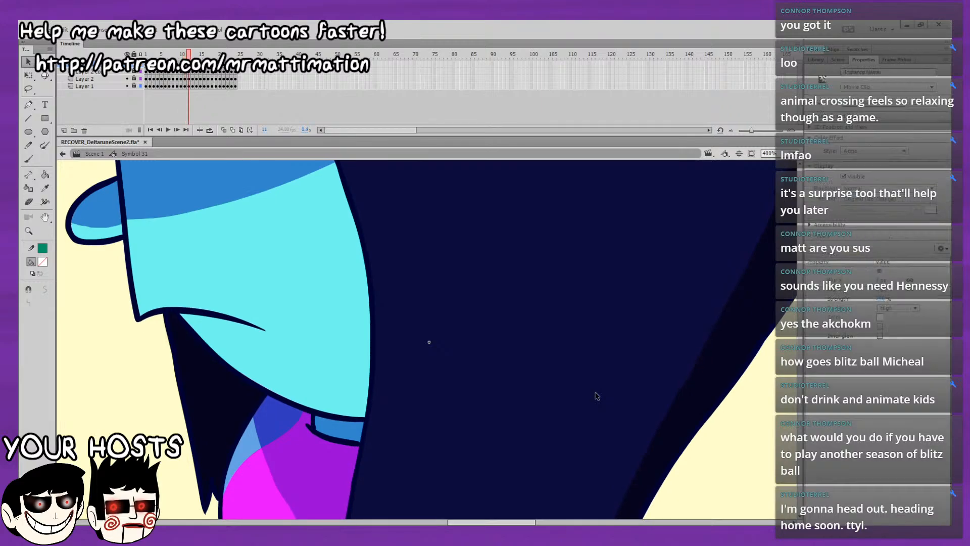
{"action": "key", "text": "Return"}
{"action": "key", "text": "ctrl+2"}
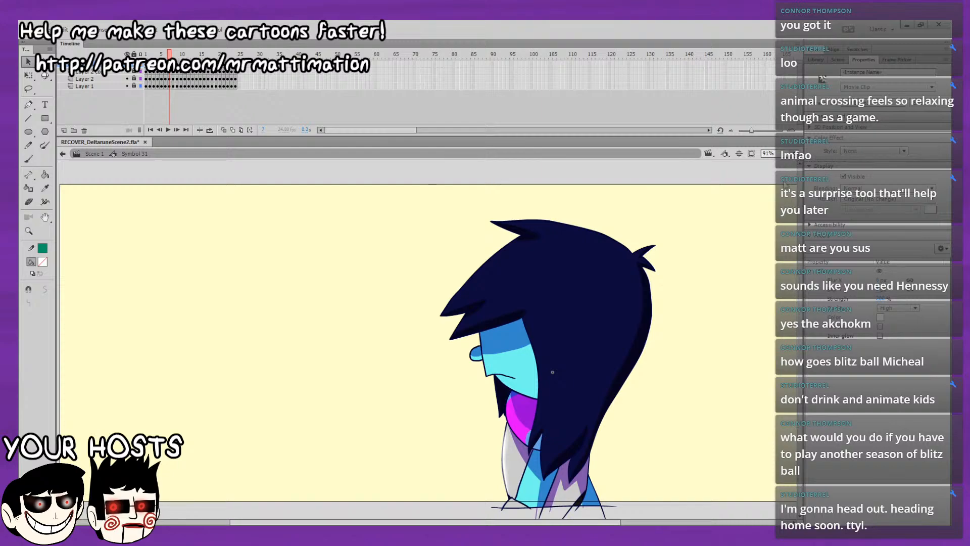
{"action": "key", "text": "ctrl+4"}
{"action": "left_click_drag", "start_coordinate": [700, 367], "coordinate": [490, 396]}
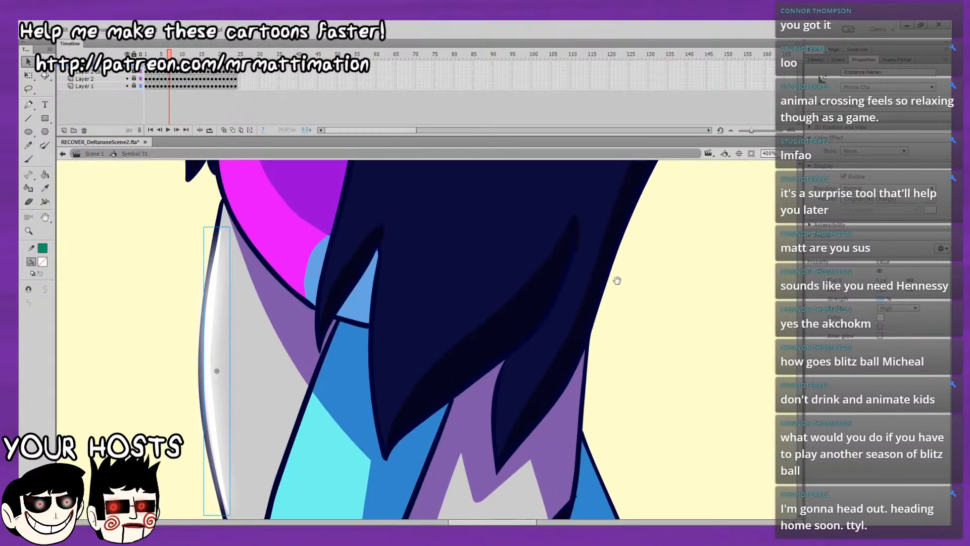
{"action": "key", "text": "Return"}
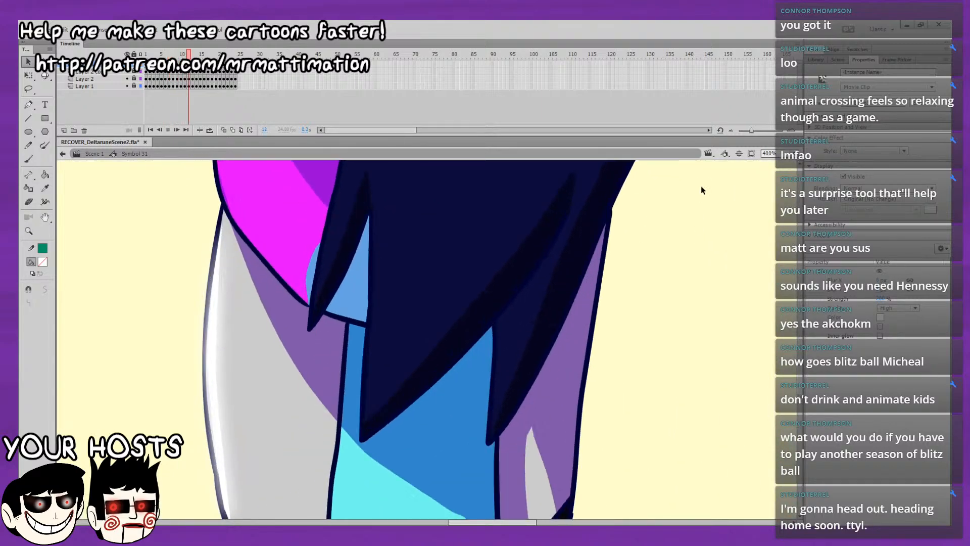
{"action": "key", "text": "ctrl+2"}
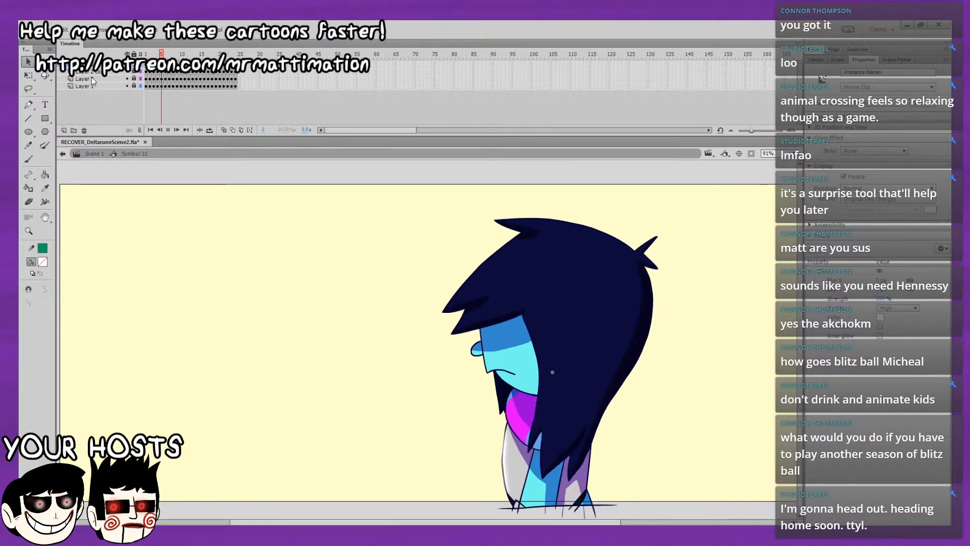
{"action": "left_click", "coordinate": [150, 54]}
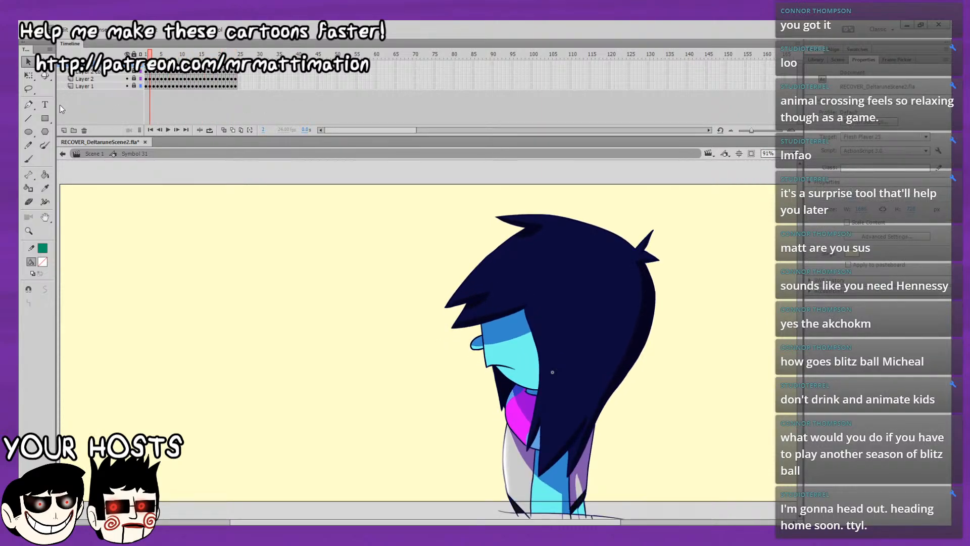